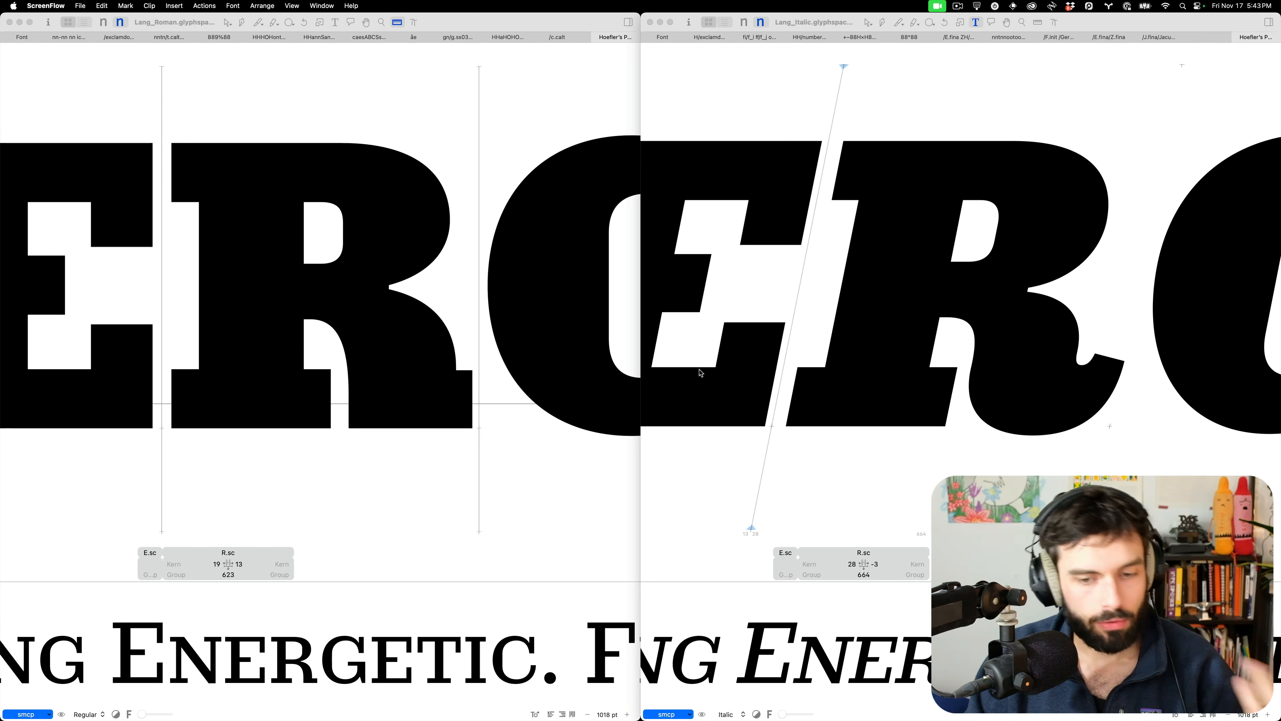
Open the roman small-cap E (E.sc) from the proof text for outline editing
scroll(1000, 407, "down", 10)
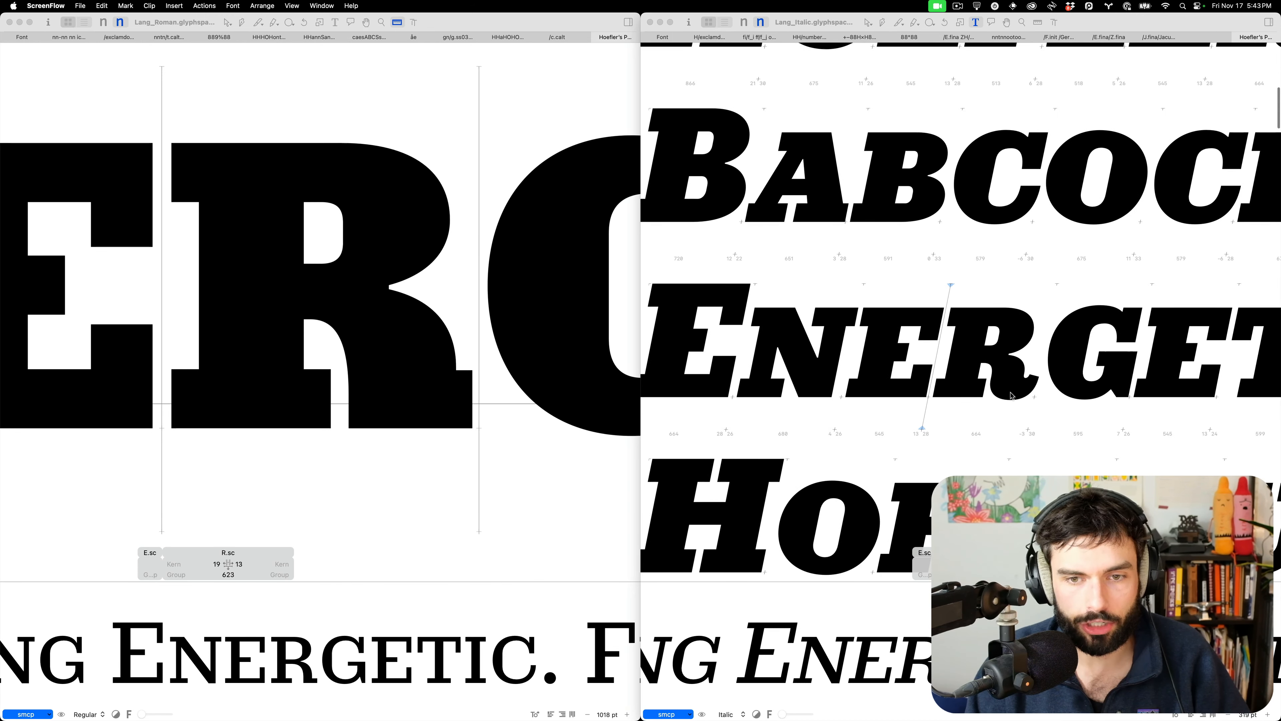
scroll(1010, 395, "down", 6)
scroll(619, 370, "down", 8)
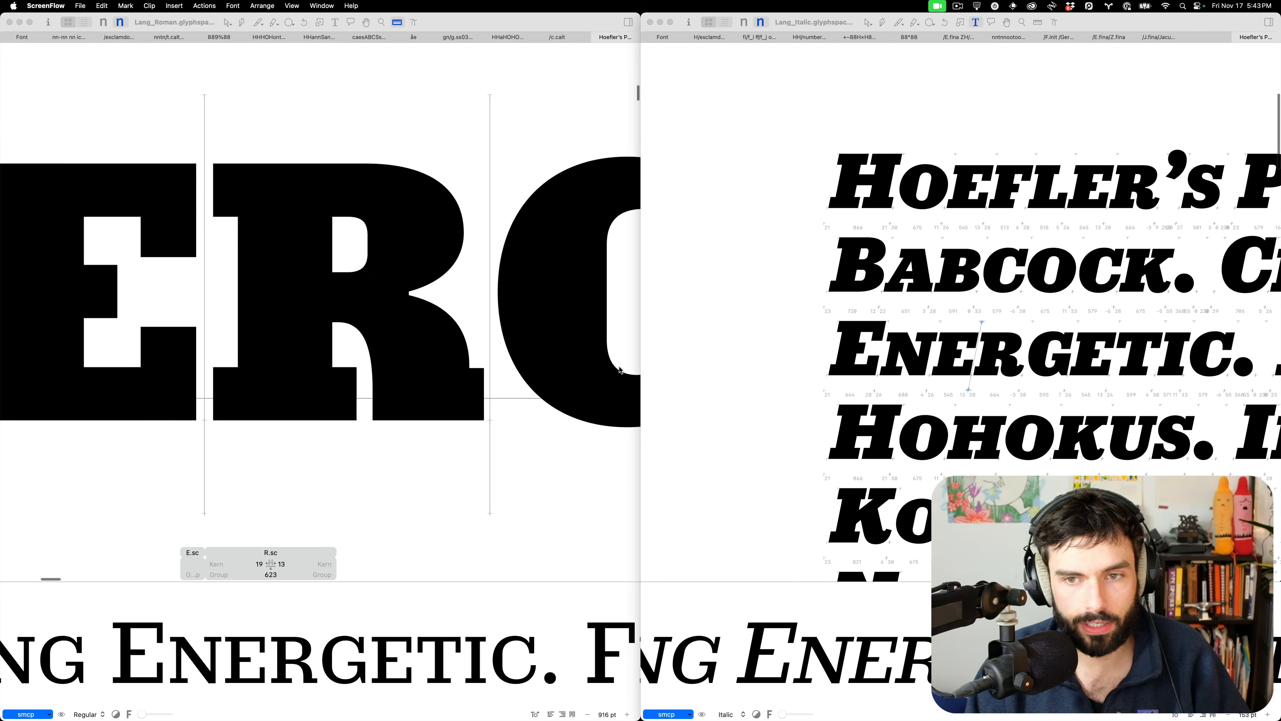
scroll(619, 370, "down", 3)
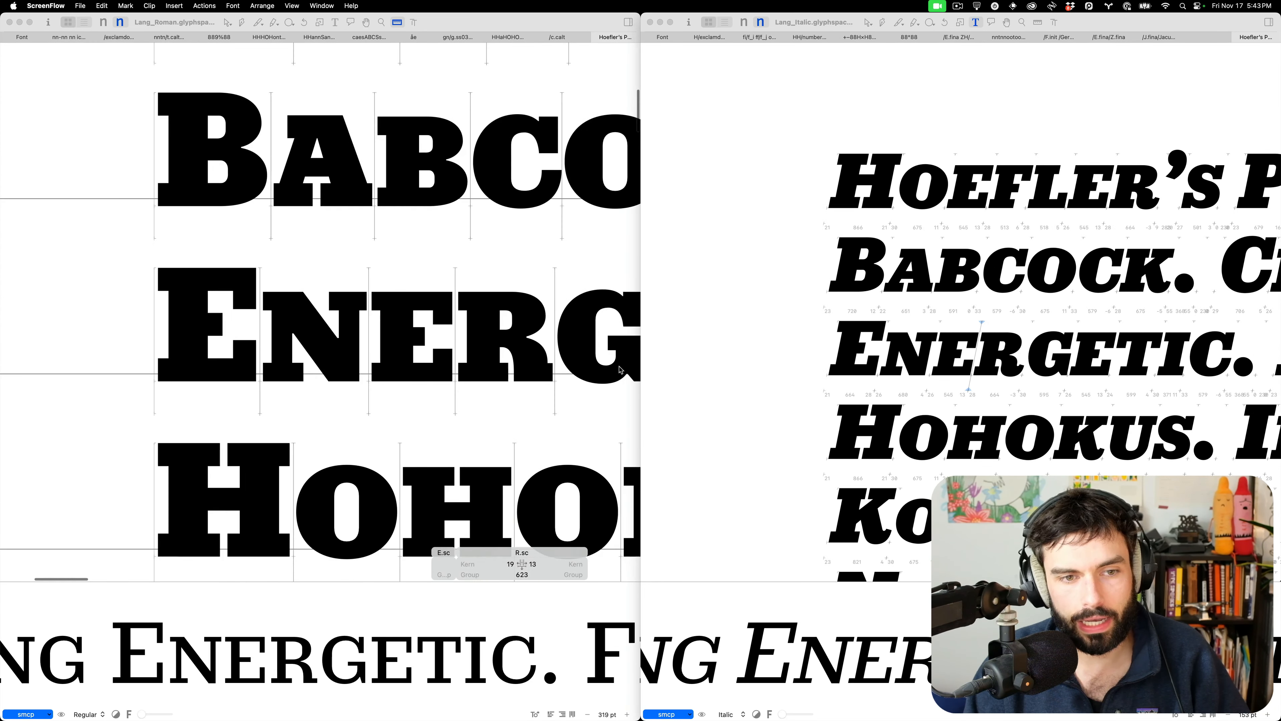
scroll(621, 369, "up", 2)
scroll(622, 368, "right", 3)
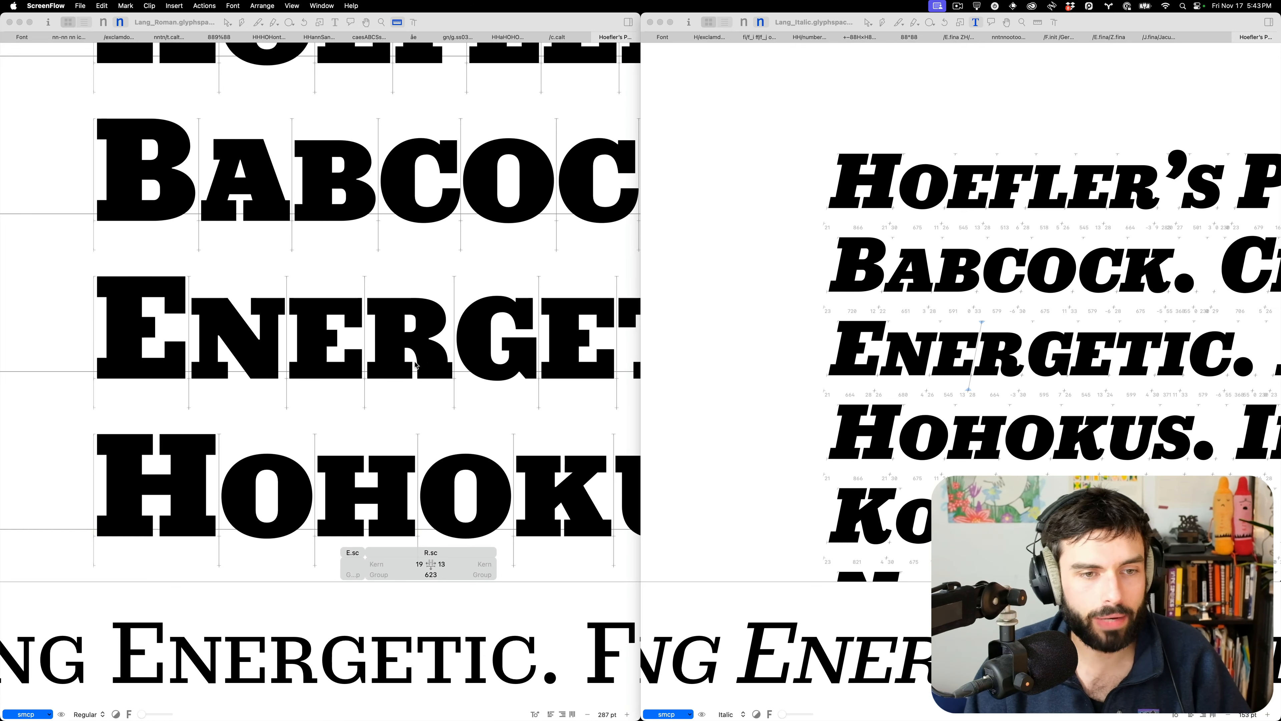
scroll(337, 354, "up", 5)
scroll(337, 353, "up", 3)
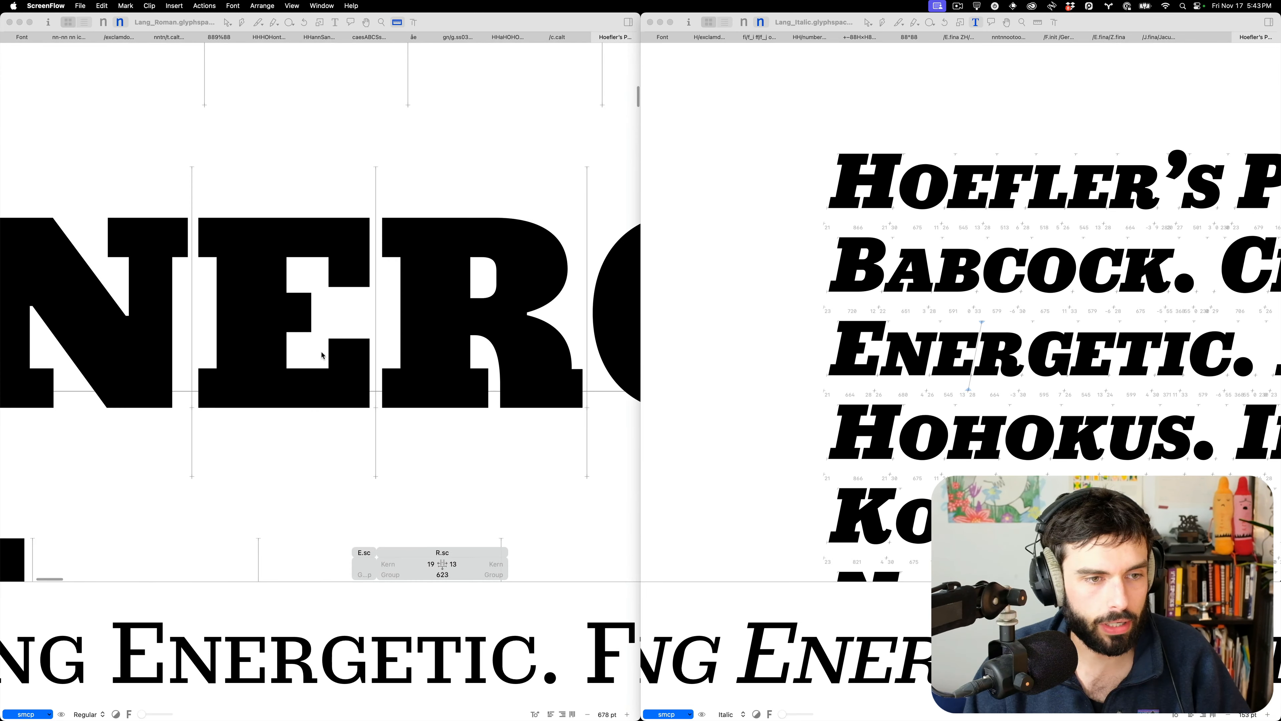
left_click(322, 355)
double_click(312, 355)
Measure the E.sc middle arm and counter heights down past the baseline
key("l")
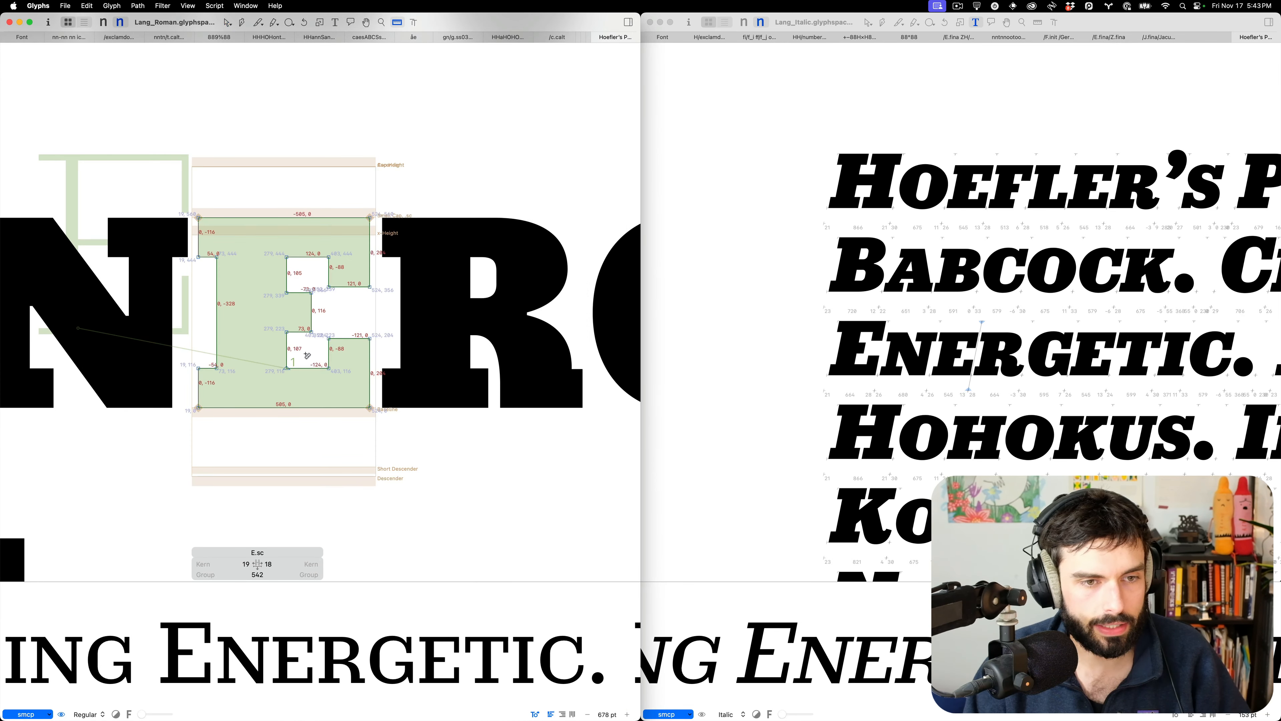
left_click_drag(307, 353, 304, 452)
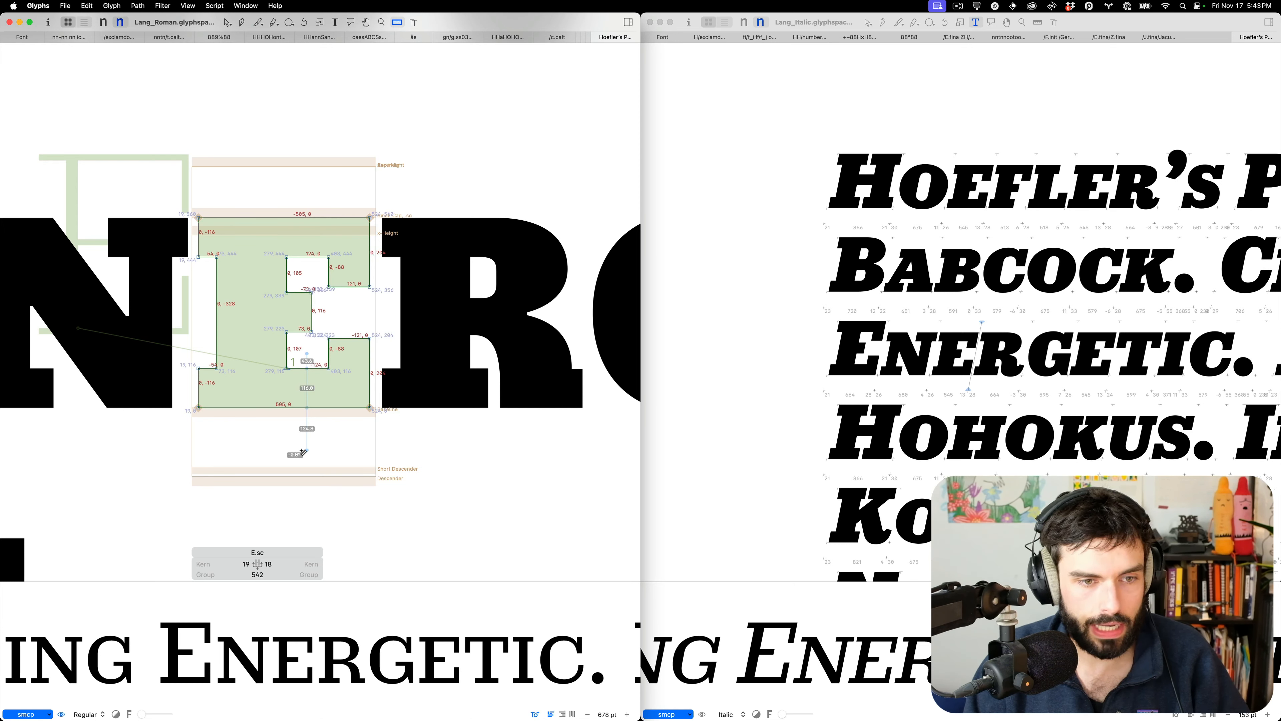
left_click_drag(303, 452, 303, 451)
key("v")
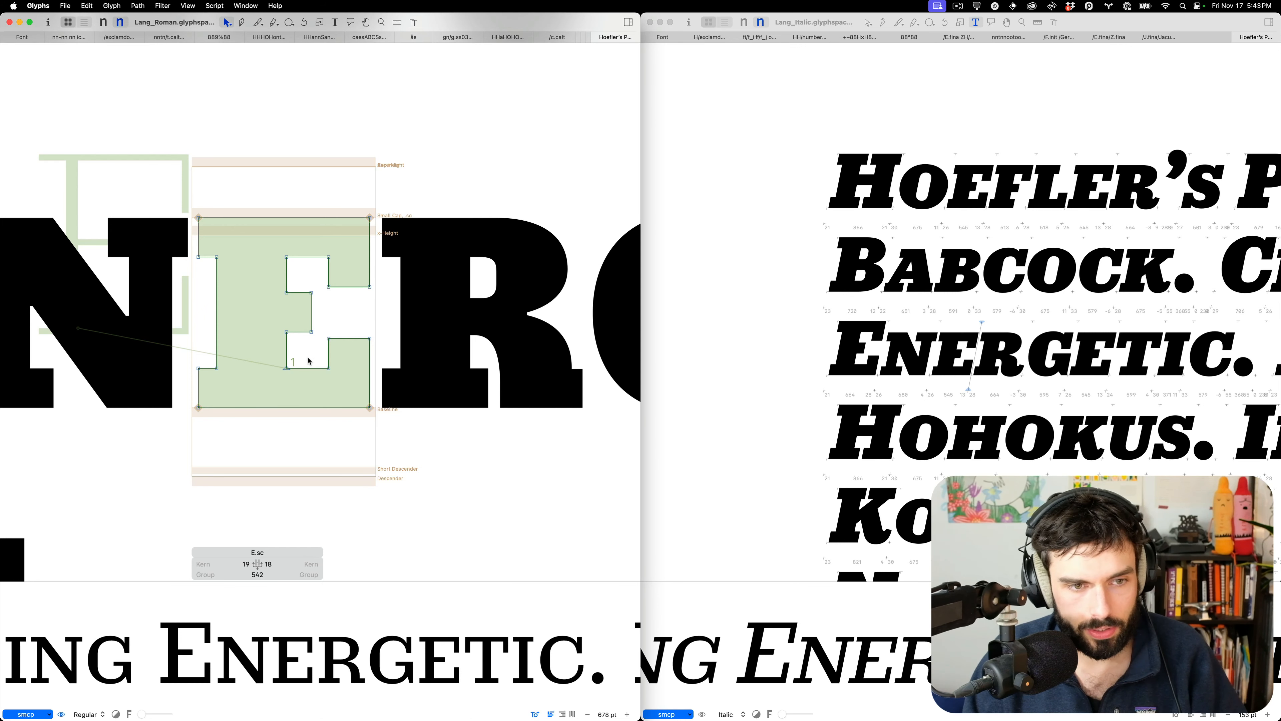
key("l")
left_click_drag(309, 356, 309, 447)
key("v")
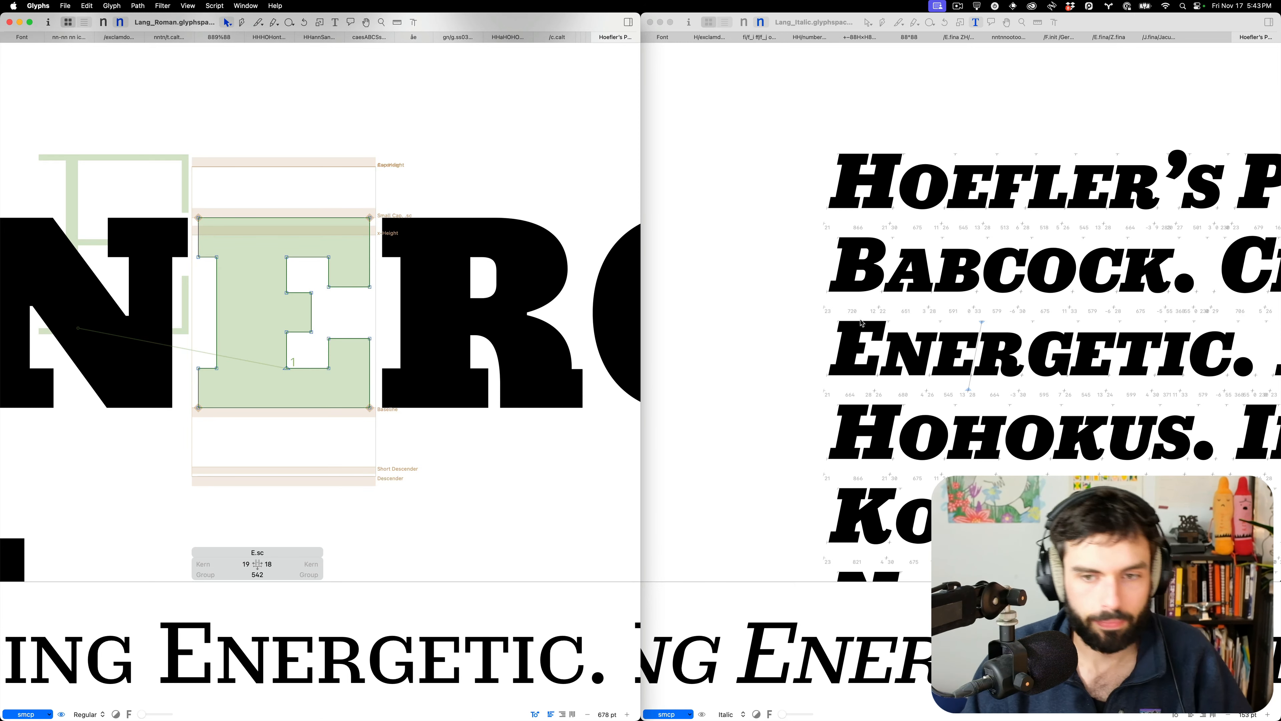
Open the italic E.sc from ENERGETIC, zoom in and view its measurements
left_click(963, 371)
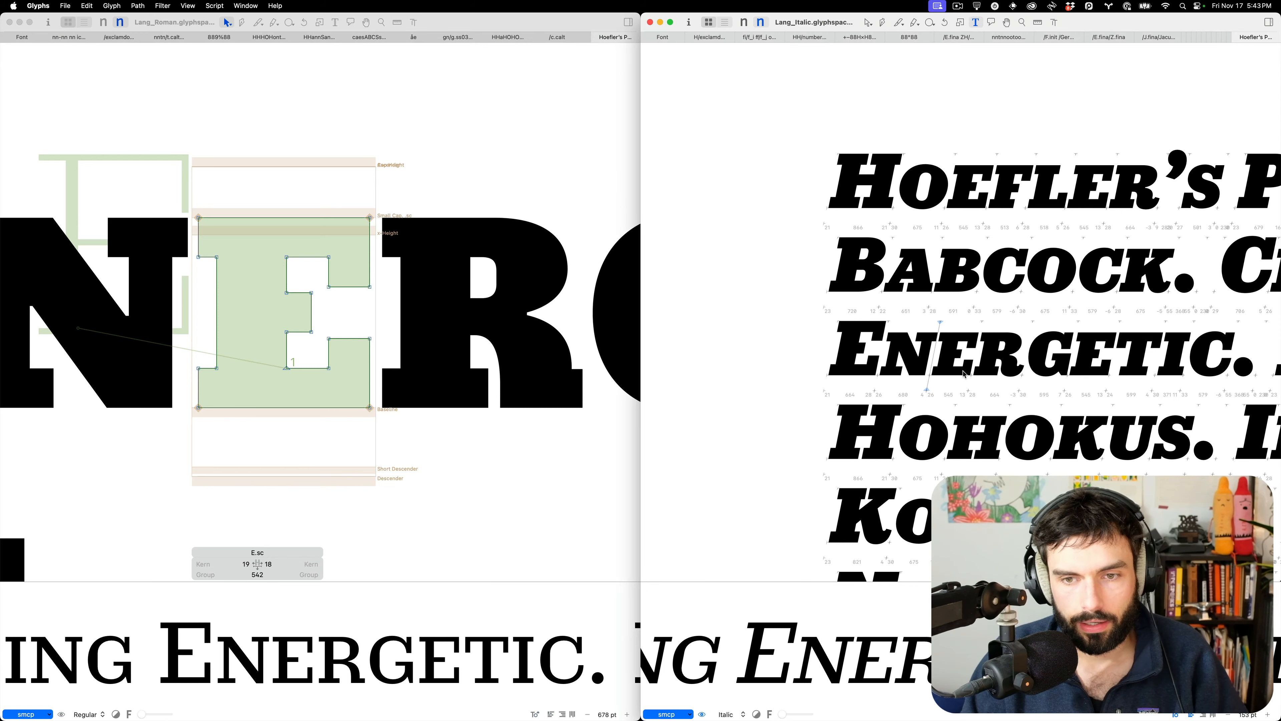
double_click(964, 371)
scroll(958, 373, "up", 10)
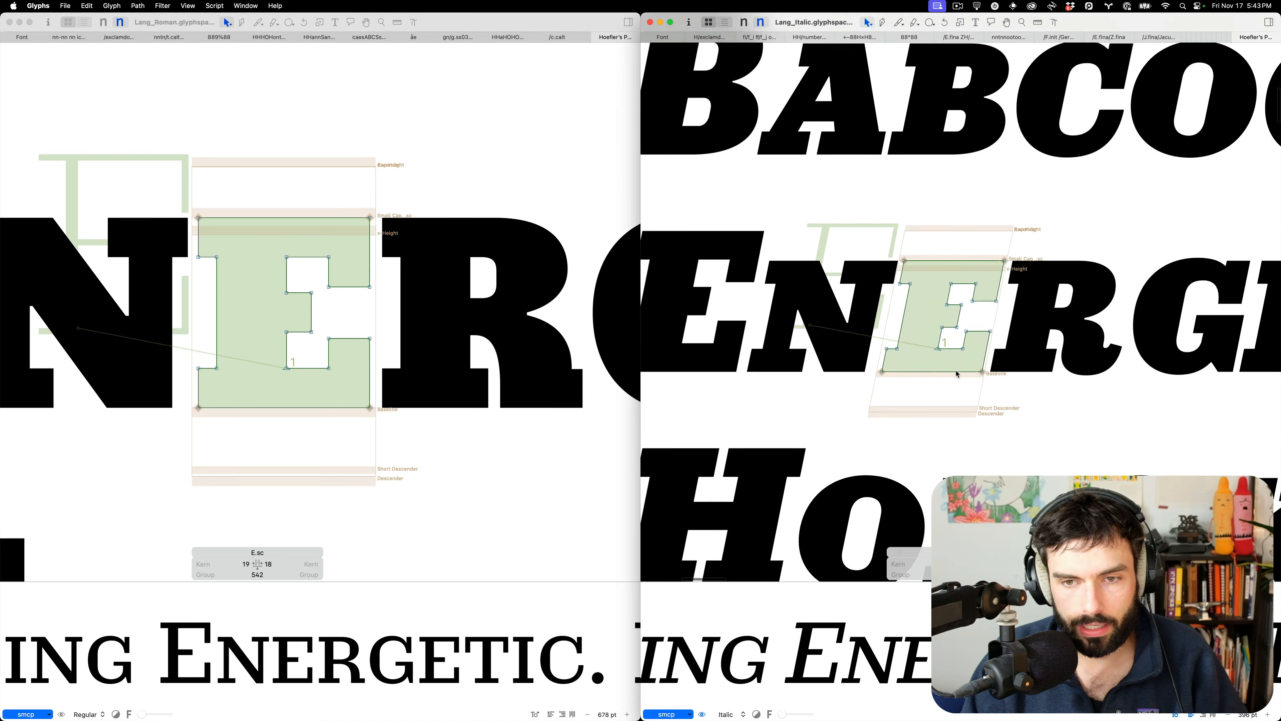
scroll(957, 372, "up", 15)
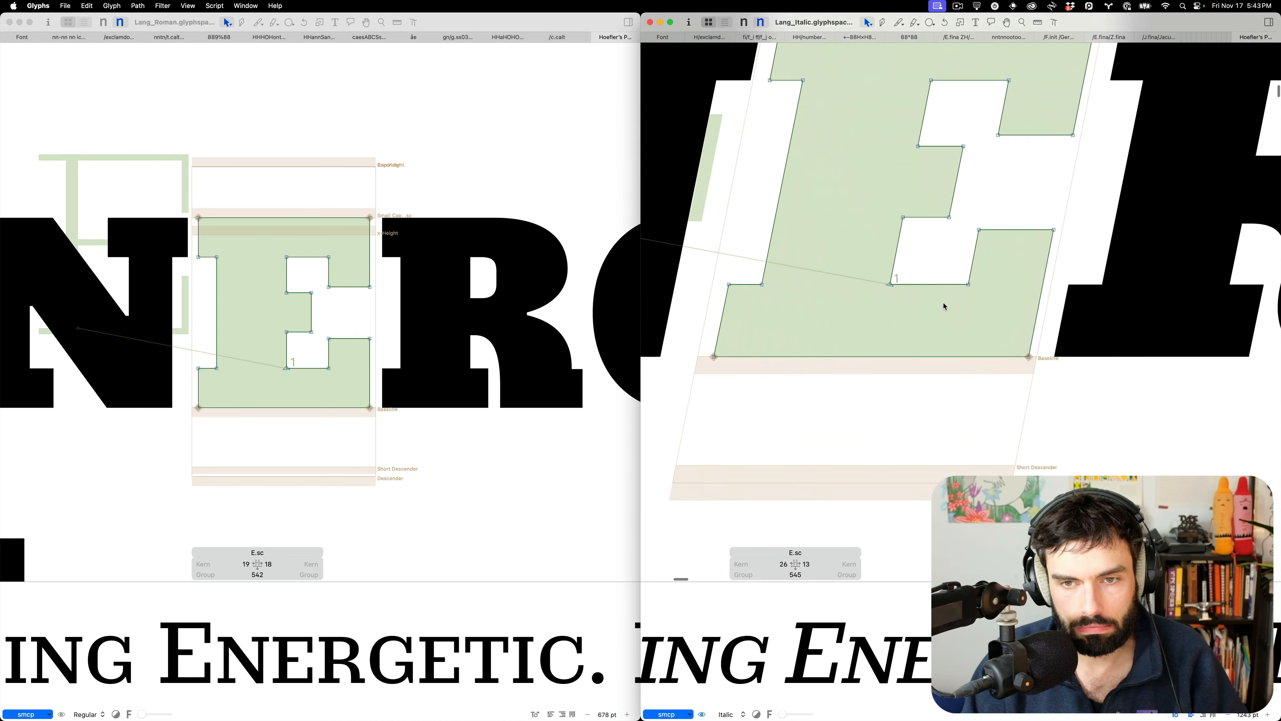
scroll(933, 288, "up", 4)
key("l")
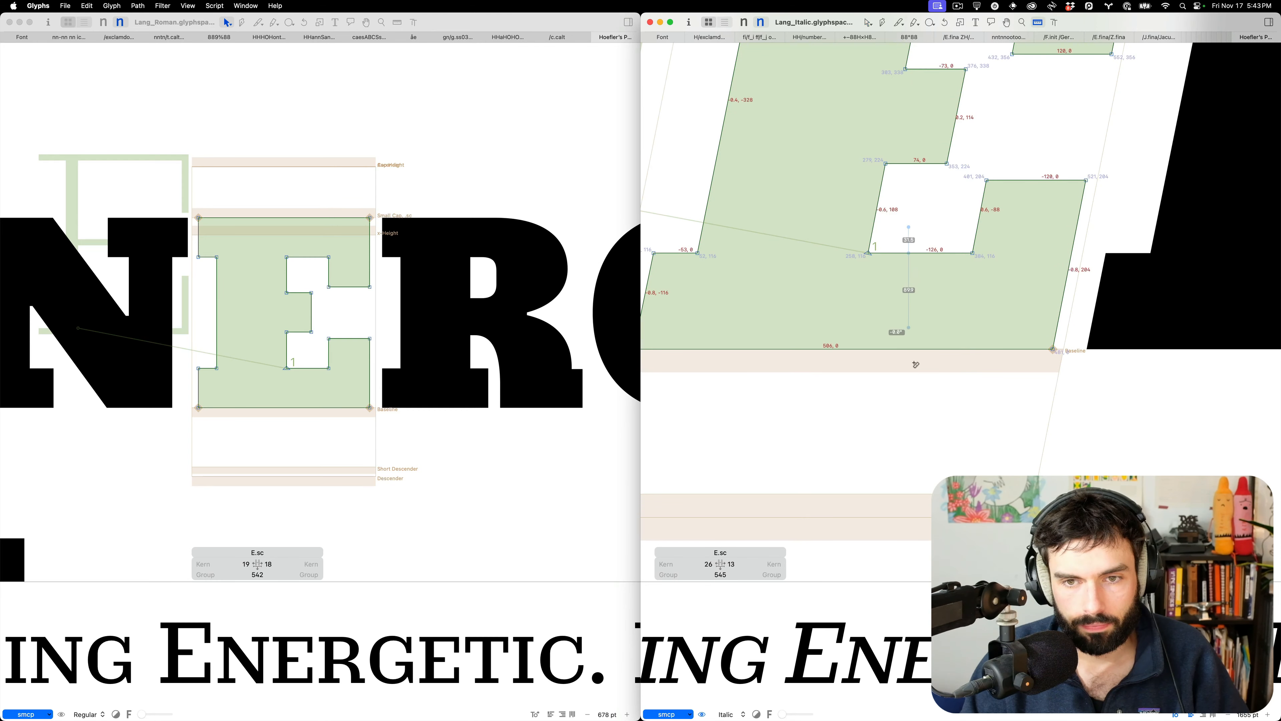
key("v")
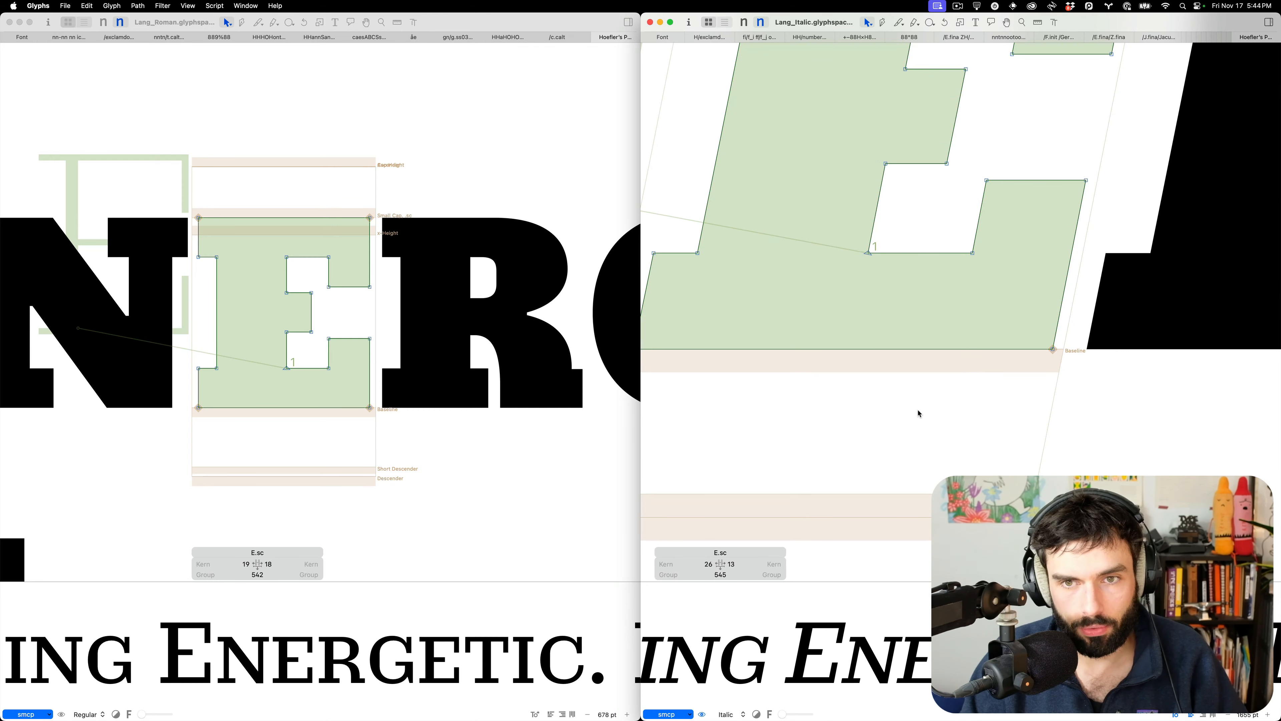
Switch both fonts to the light master and measure the roman and italic E vertically
key("super+1")
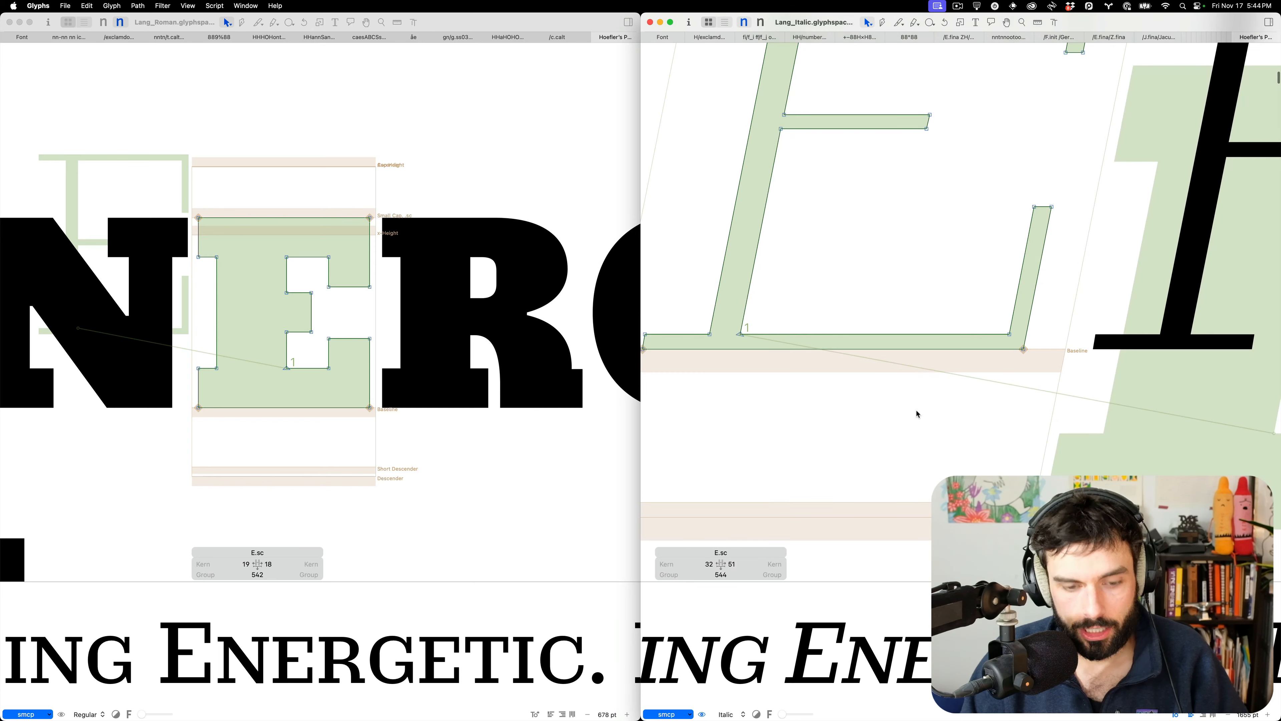
left_click(422, 279)
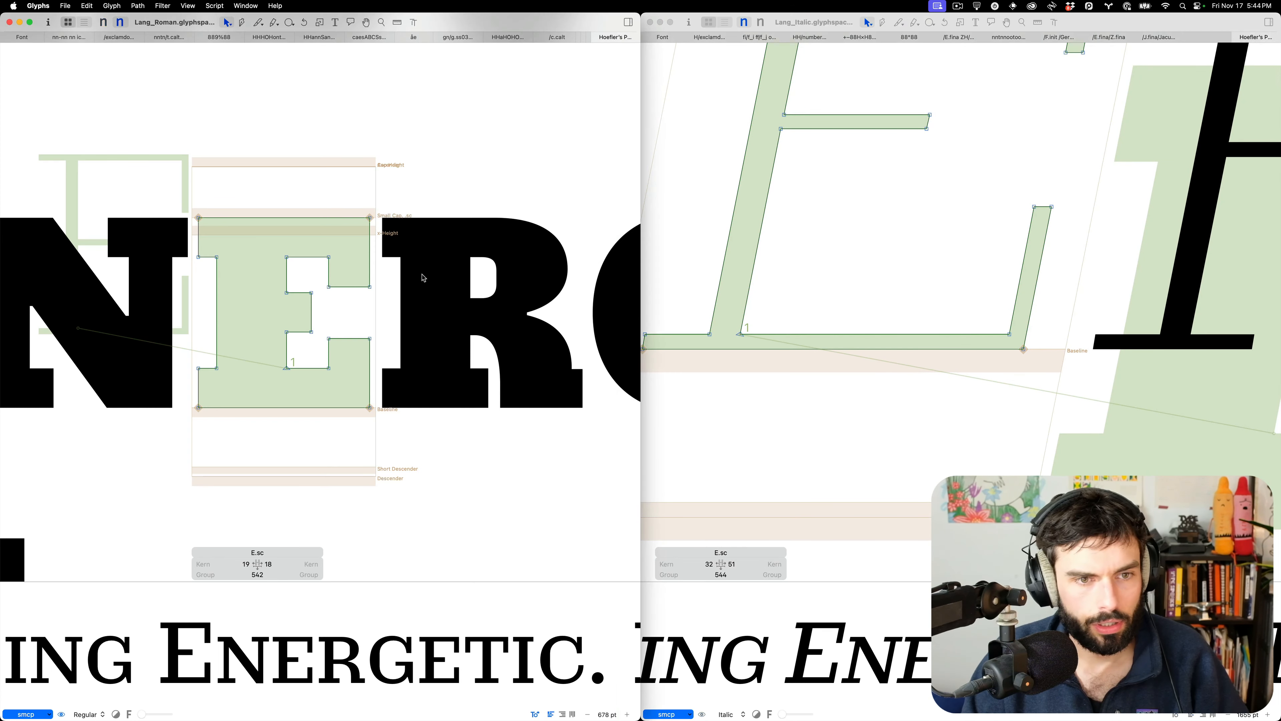
key("super+1")
key("u")
left_click_drag(286, 355, 287, 454)
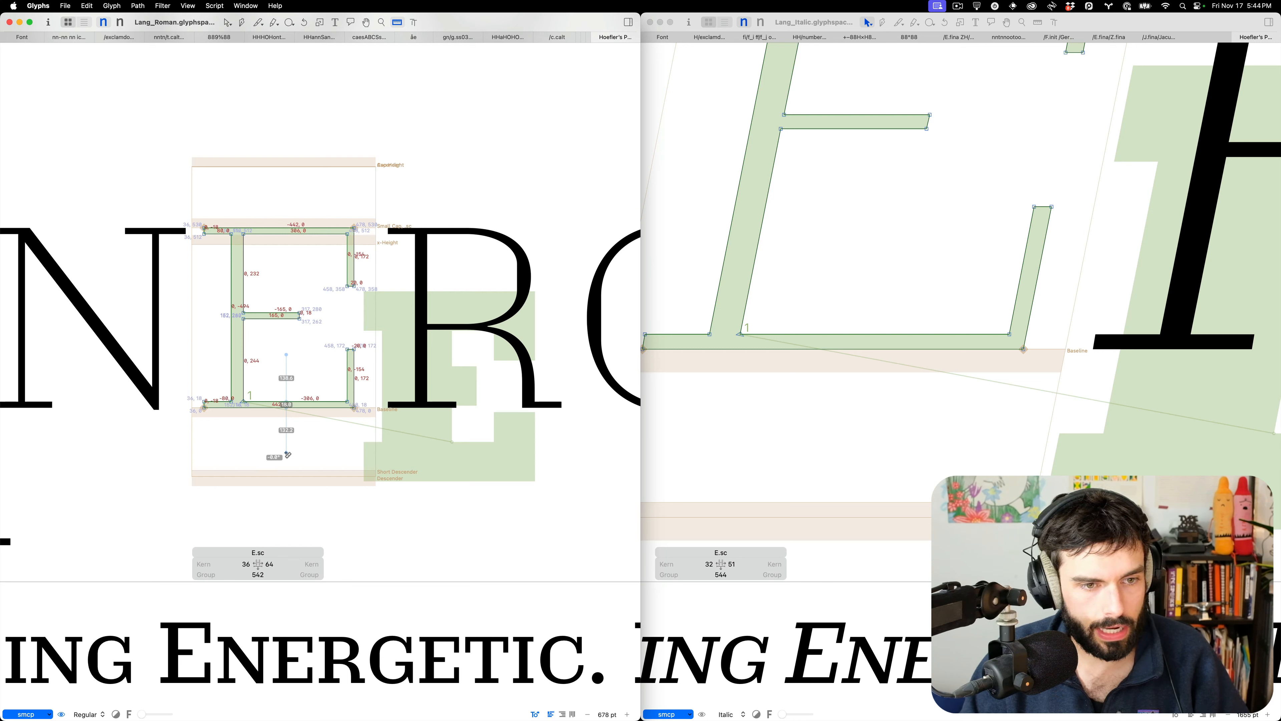
left_click_drag(287, 454, 287, 454)
key("v")
left_click(840, 447)
key("u")
left_click_drag(834, 291, 833, 440)
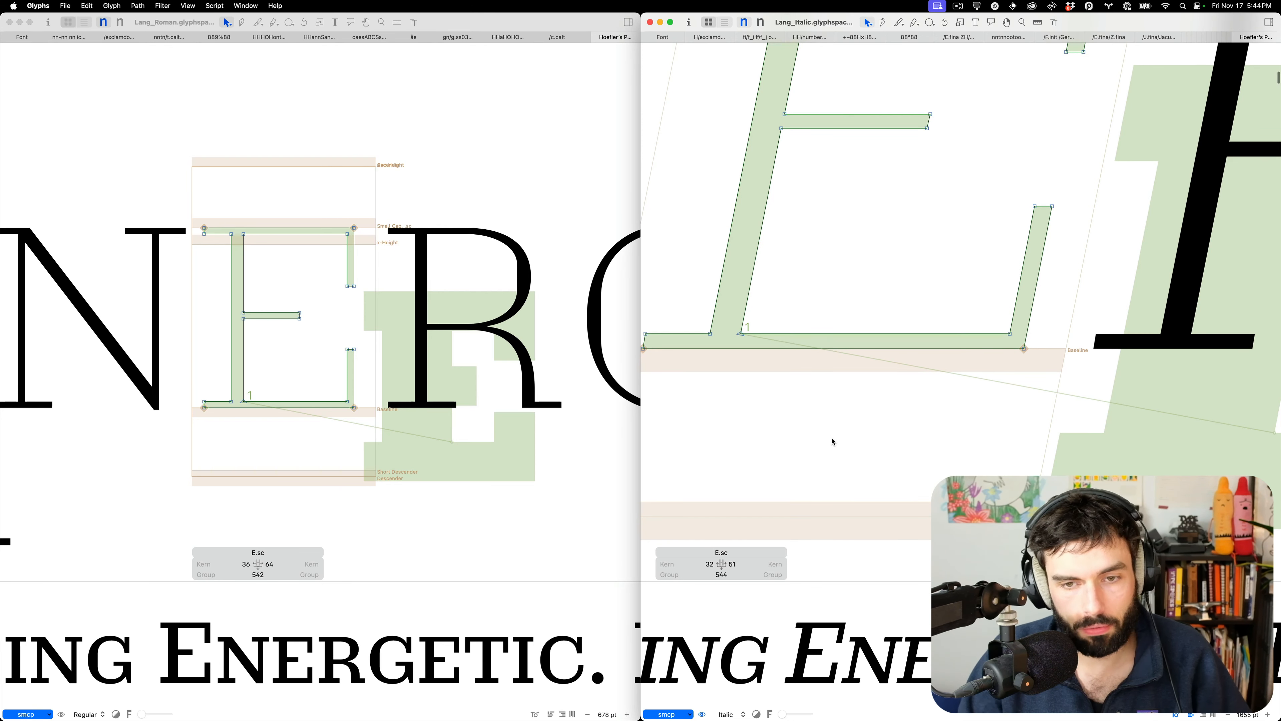
Insert an H before the roman E and measure up through its crossbar
key("t")
scroll(831, 434, "down", 10)
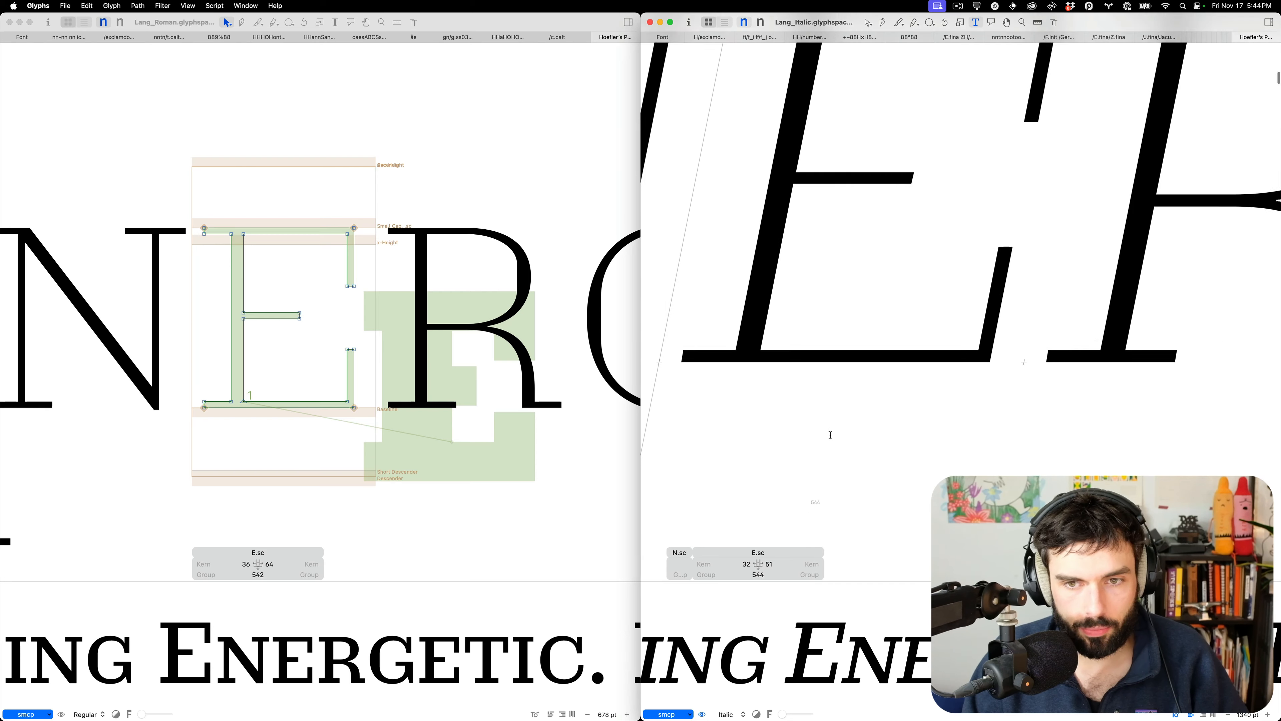
scroll(830, 434, "down", 8)
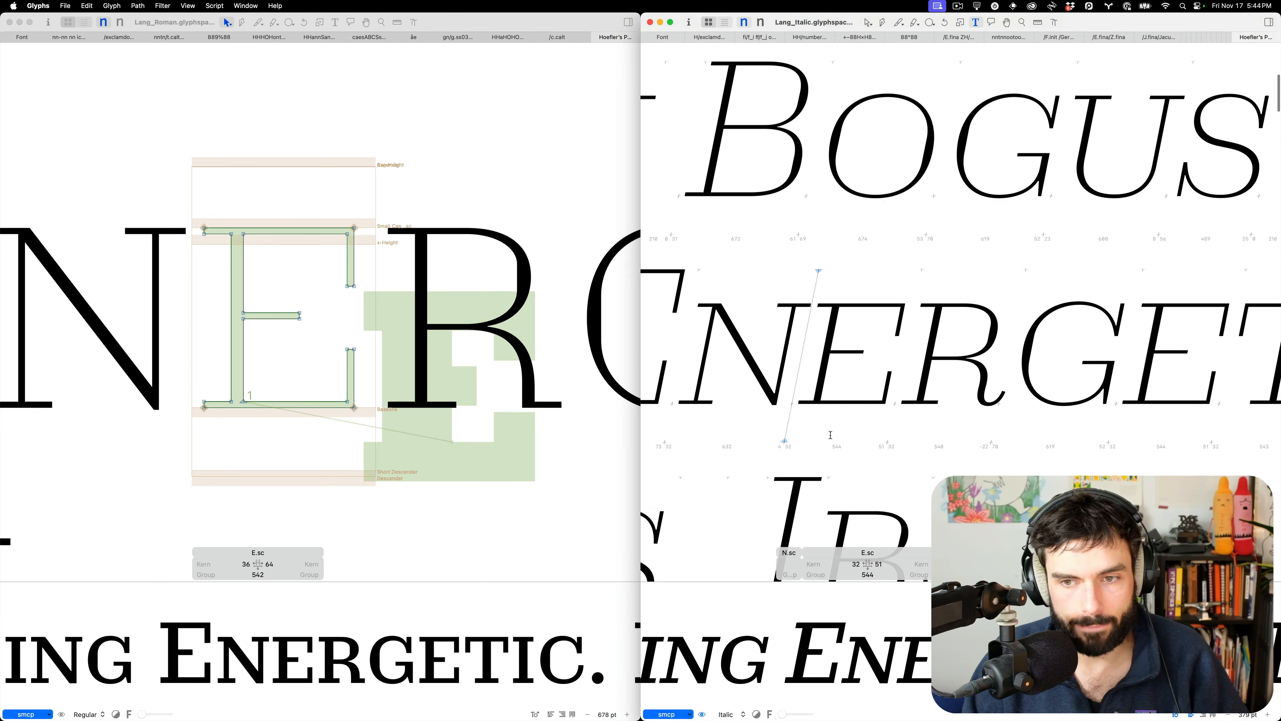
scroll(830, 435, "down", 5)
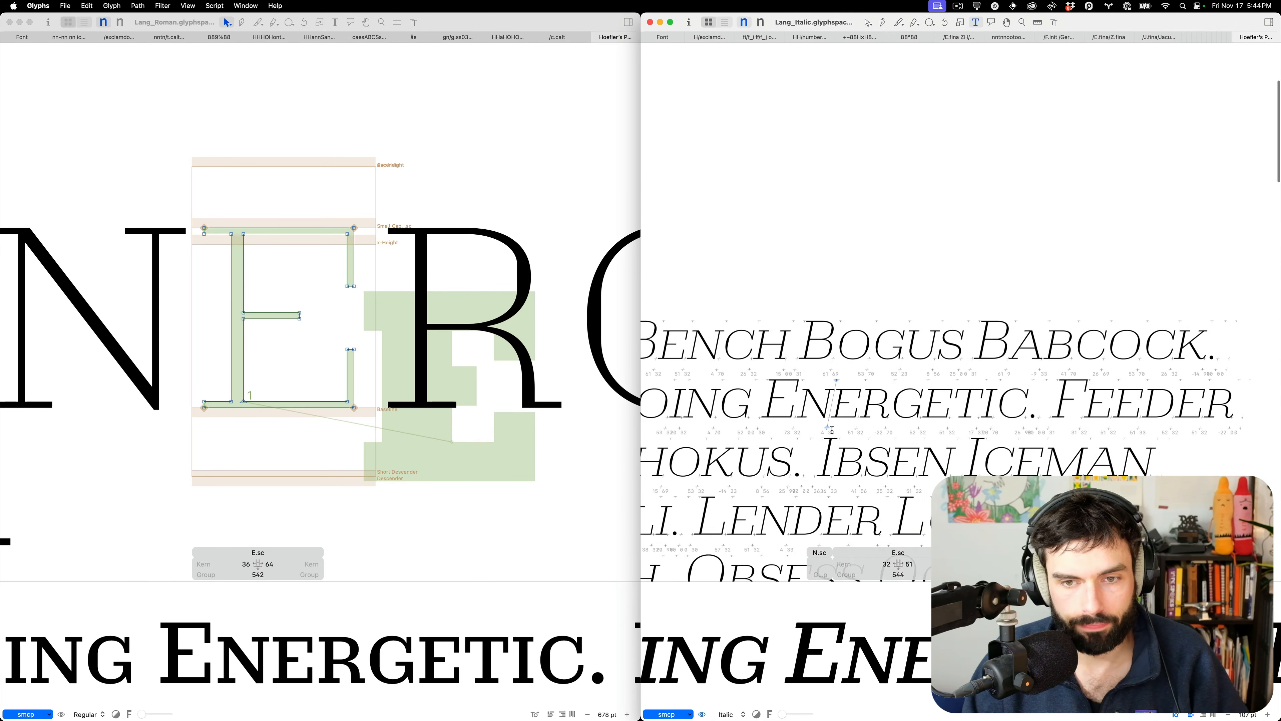
left_click(382, 357)
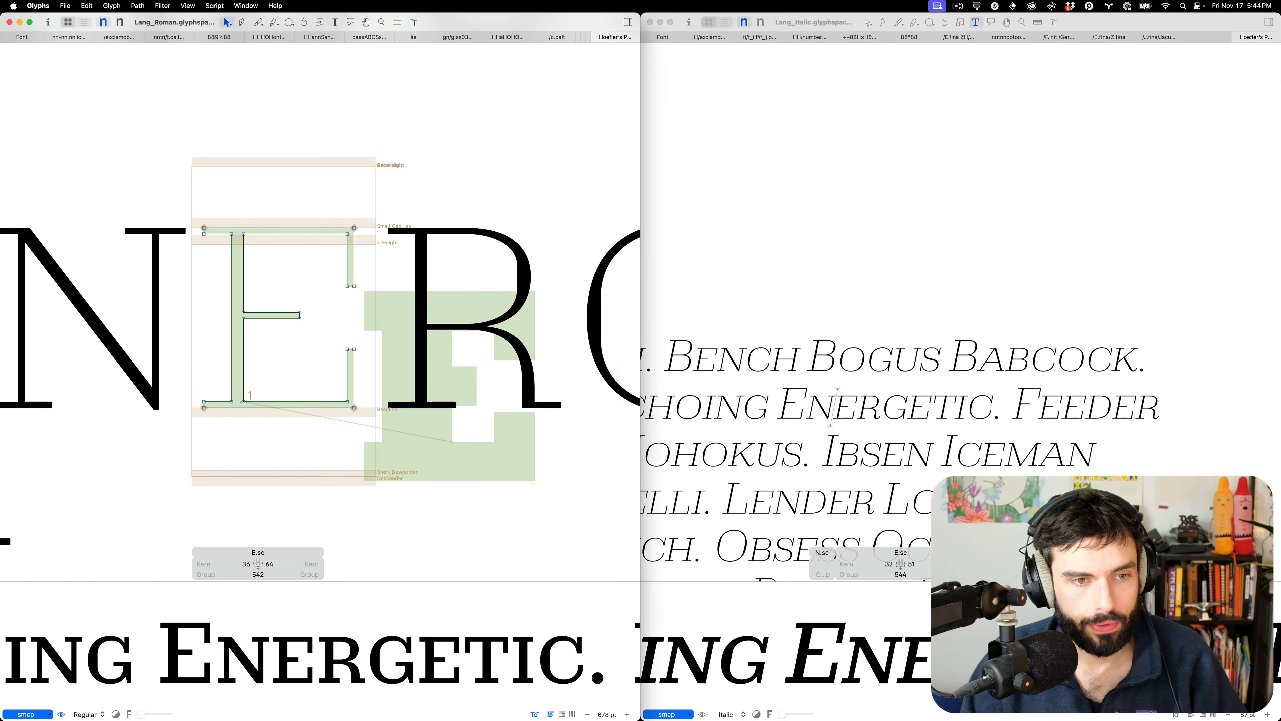
type("t")
type("H")
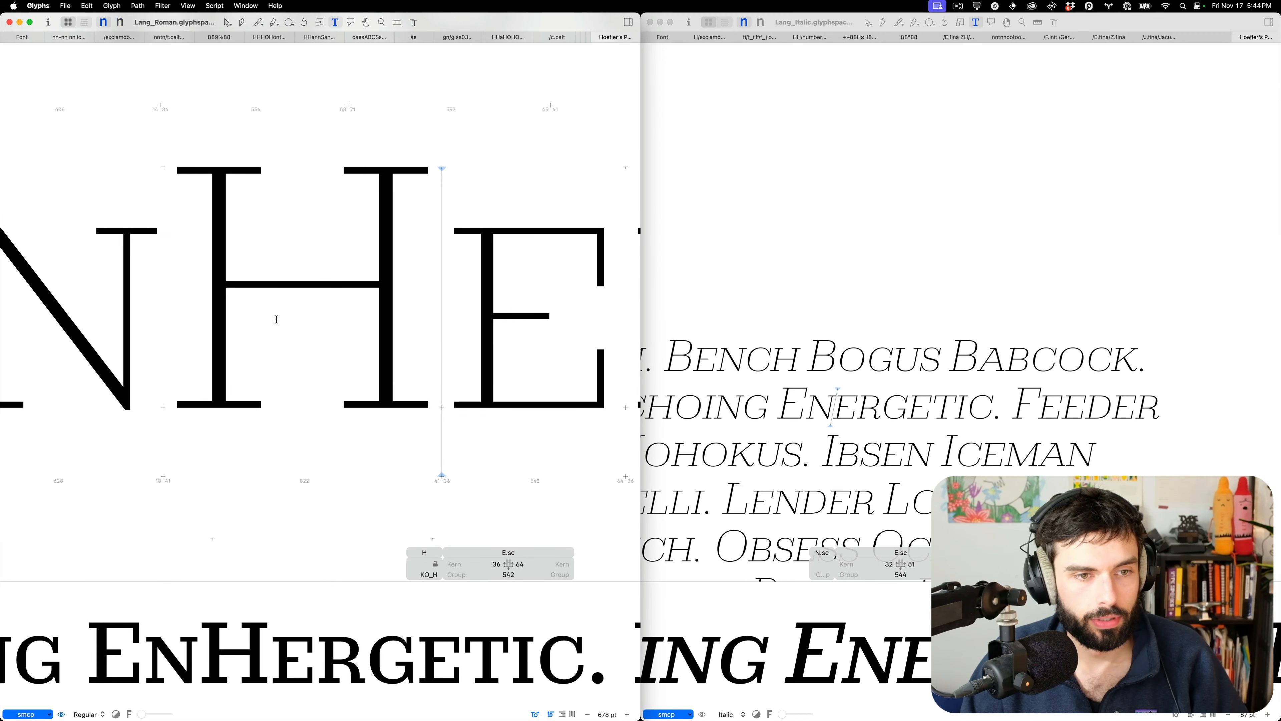
key("Escape")
key("l")
left_click_drag(285, 320, 284, 238)
key("v")
Insert an H before BOGUS in the italic proof and measure it from its top stroke
left_click(937, 283)
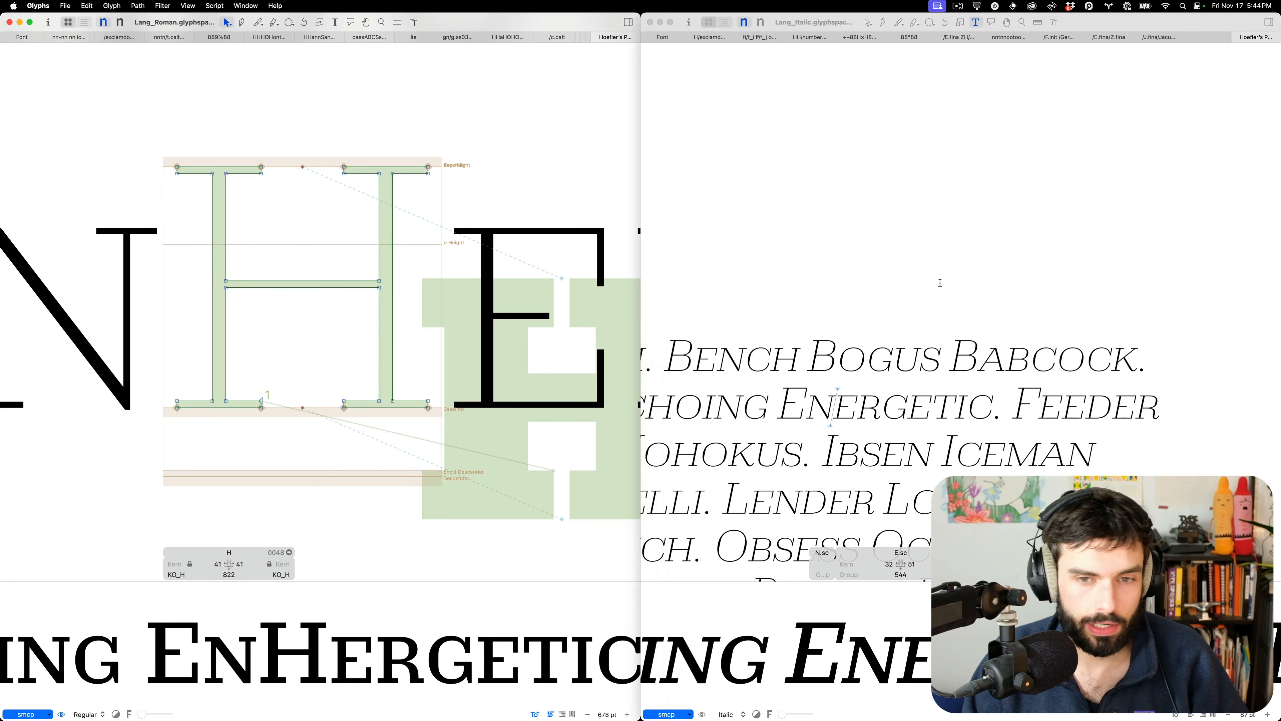
double_click(936, 283)
key("t")
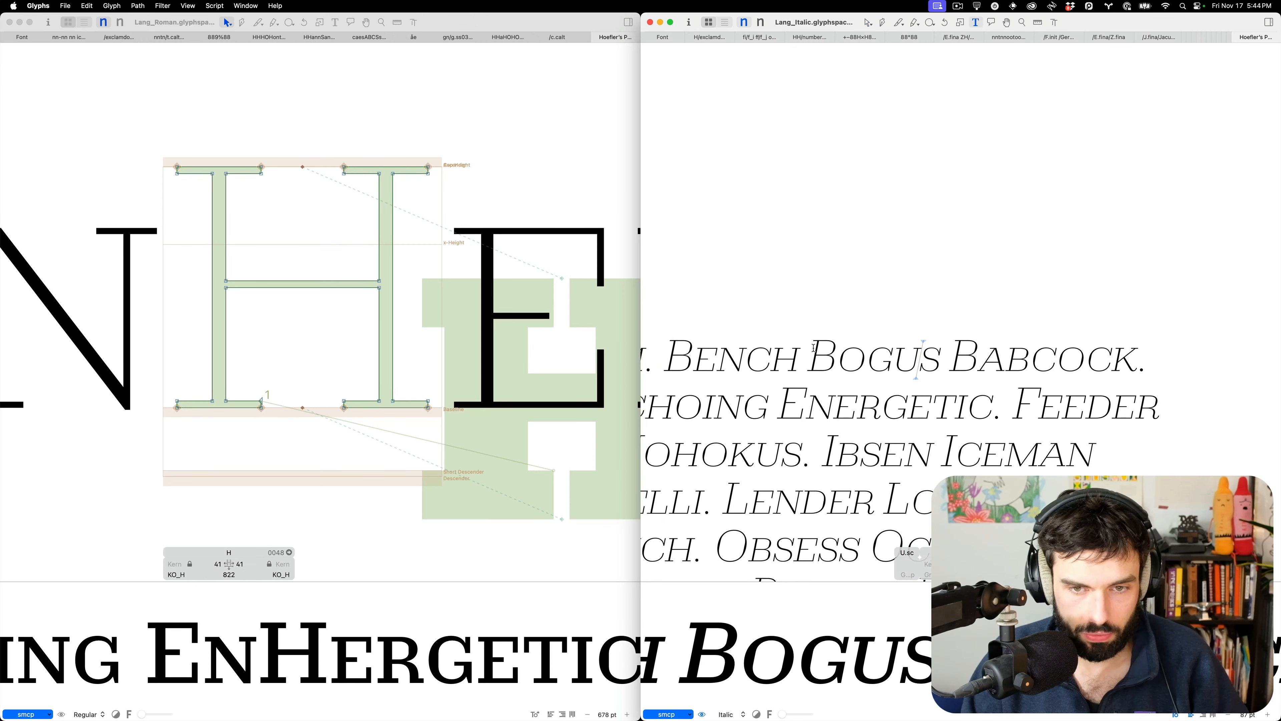
left_click(814, 348)
type("H")
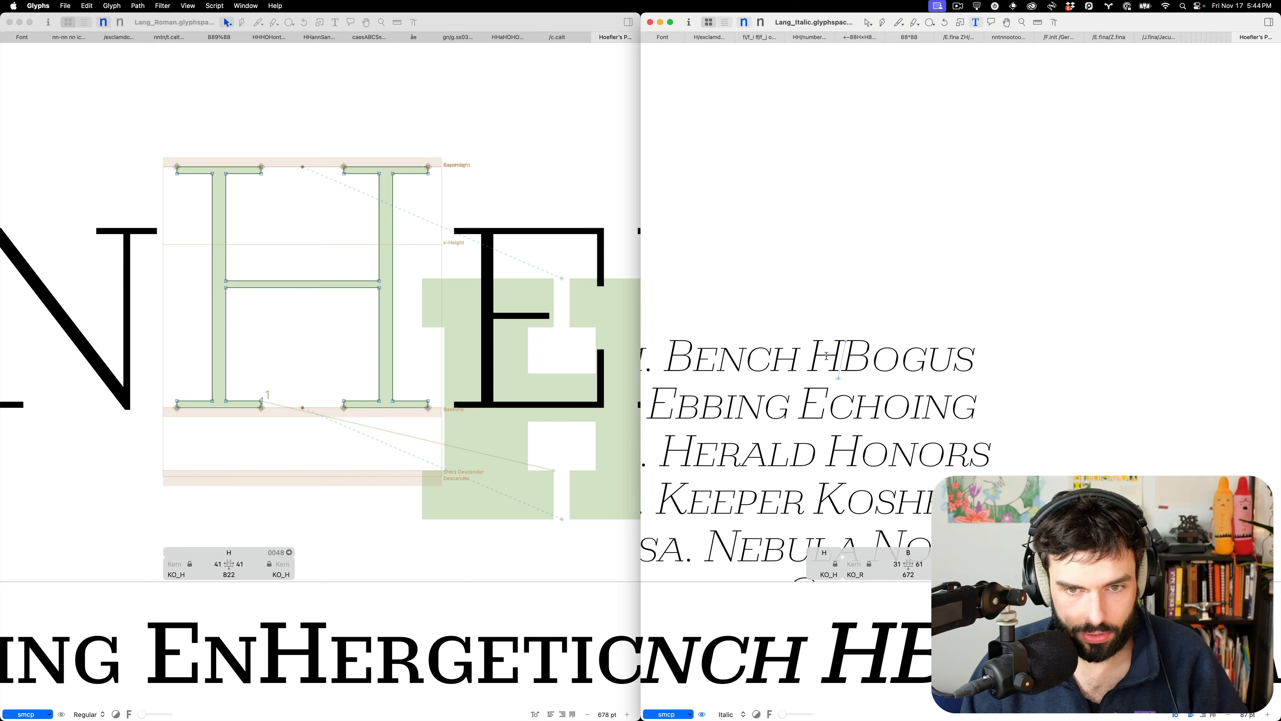
scroll(827, 354, "up", 5)
scroll(828, 353, "up", 2)
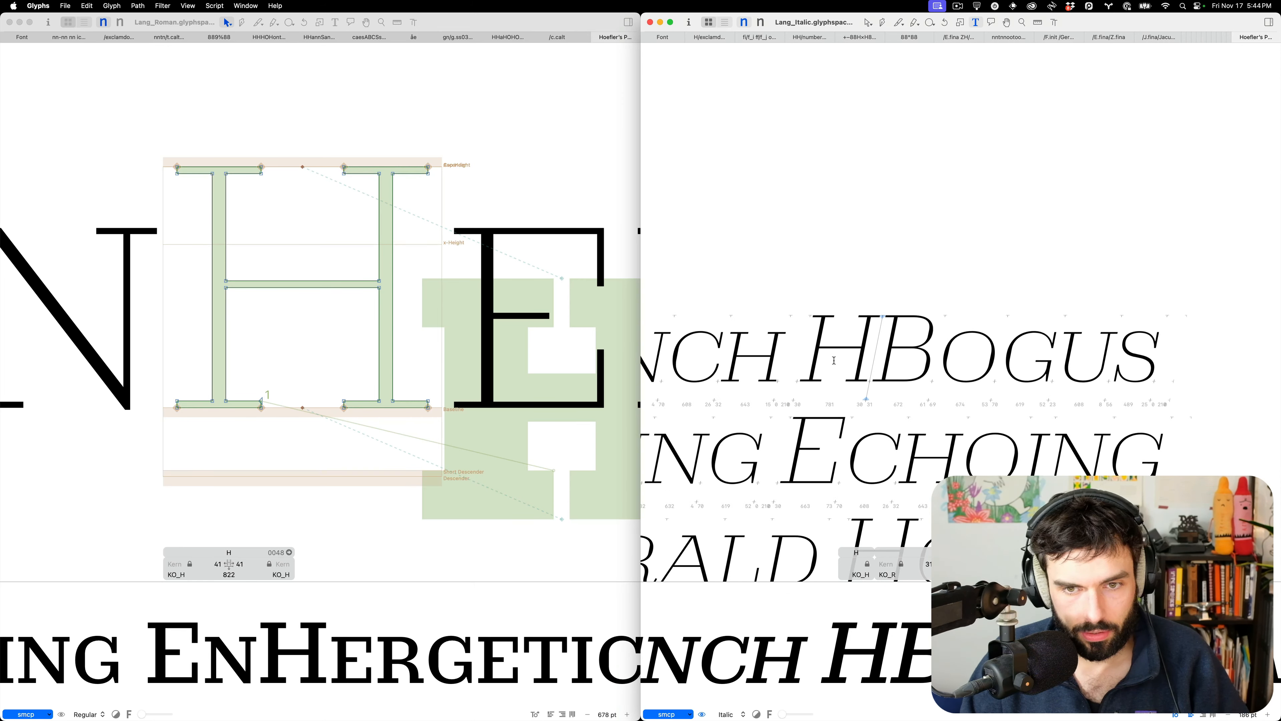
key("Escape")
scroll(838, 357, "up", 5)
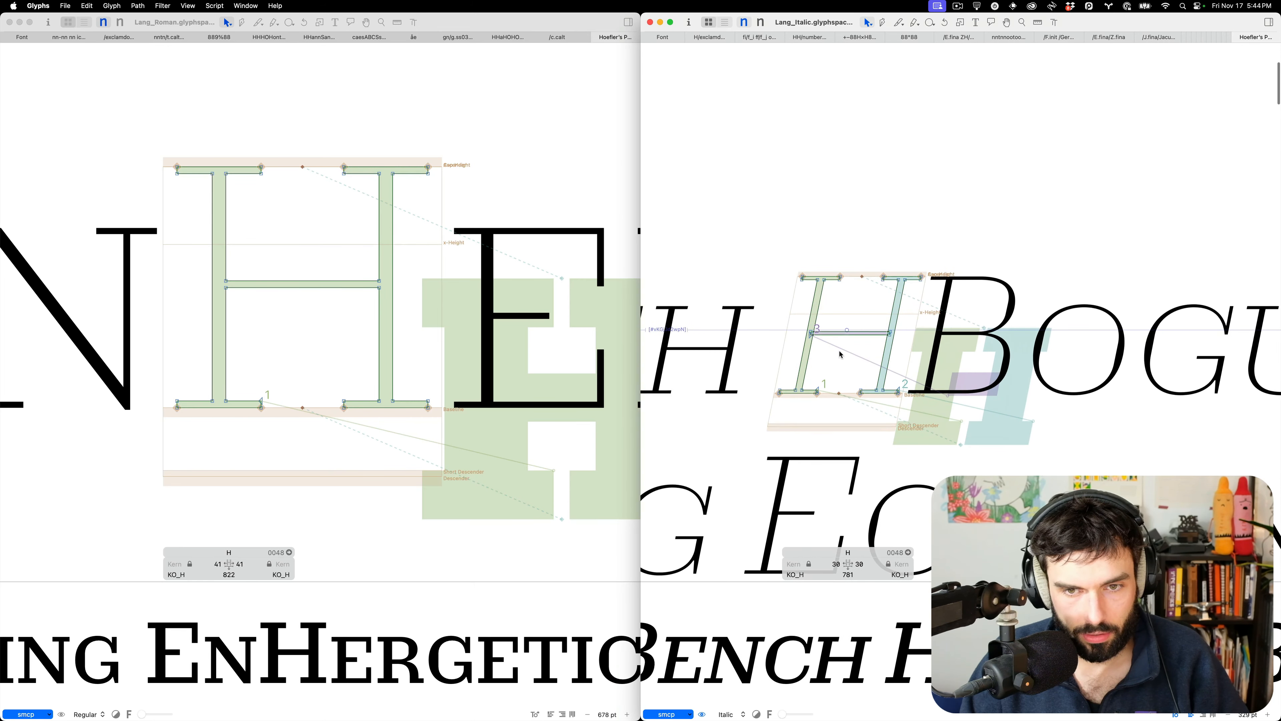
key("l")
left_click_drag(843, 299, 844, 376)
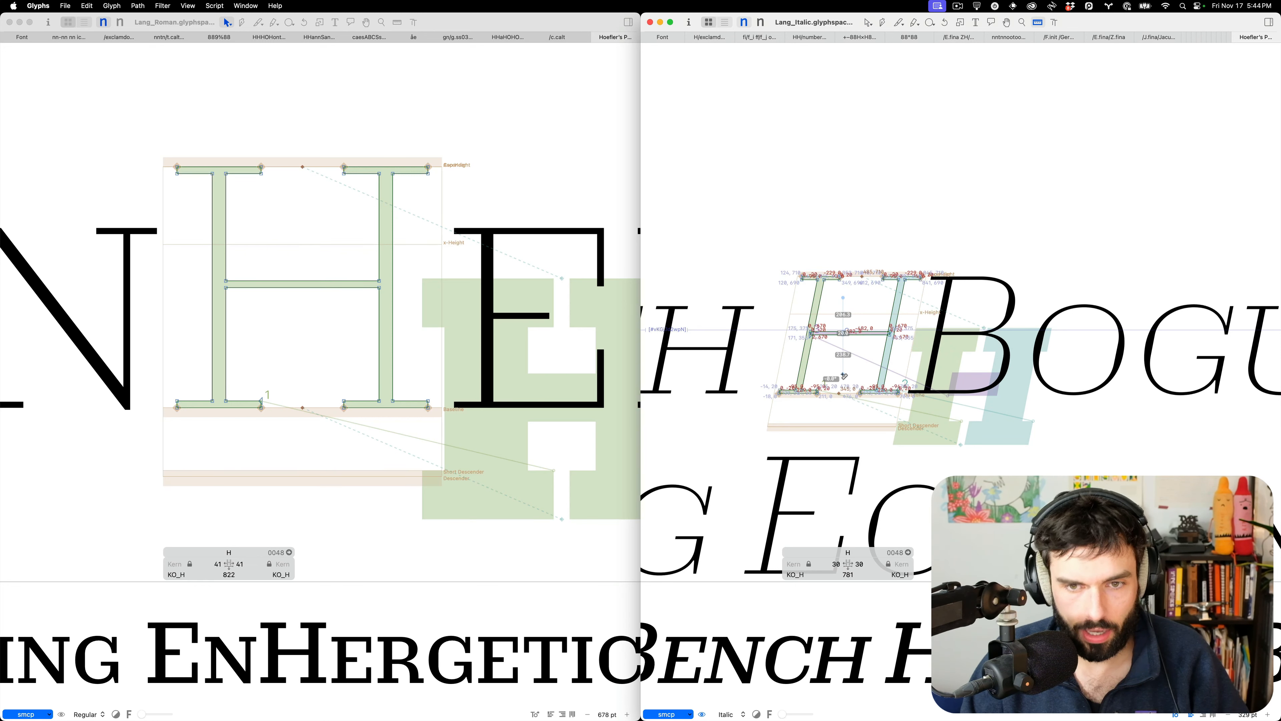
Switch both files to the bold master and measure the italic H crossbar and Roman H counter
key("super+2")
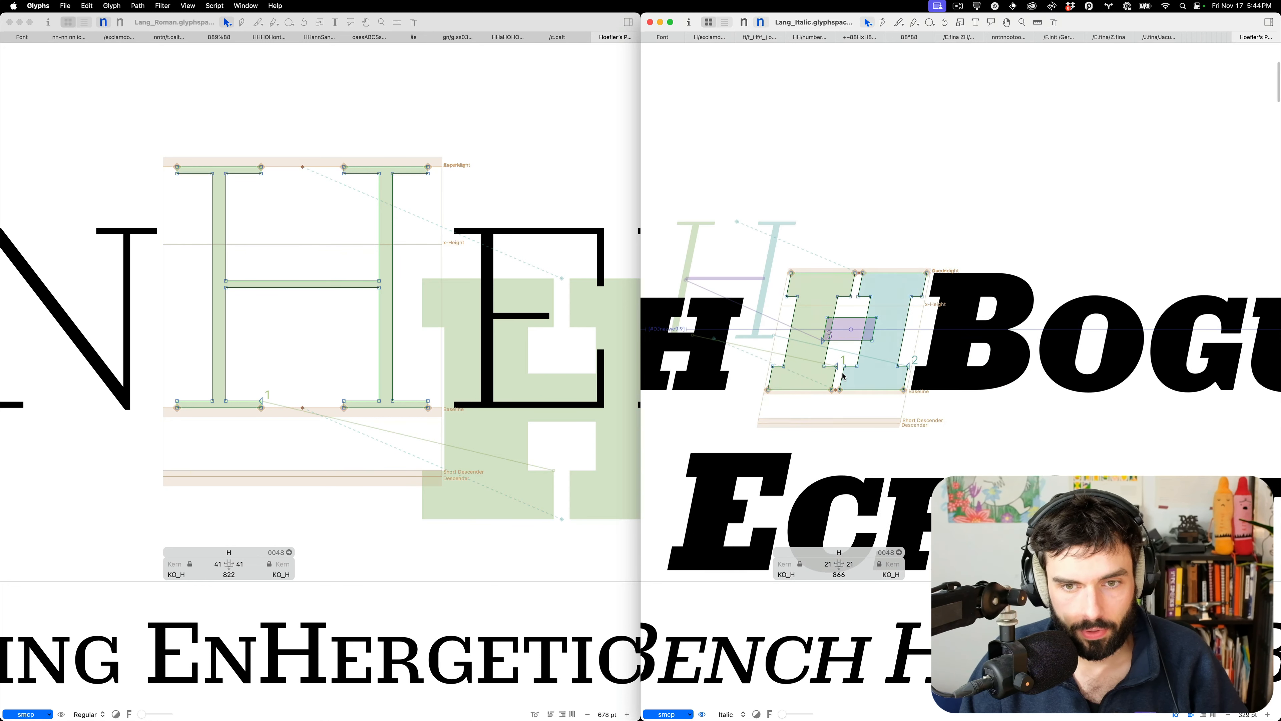
key("l")
left_click_drag(842, 303, 845, 350)
key("v")
left_click(336, 276)
key("super+a")
key("super+2")
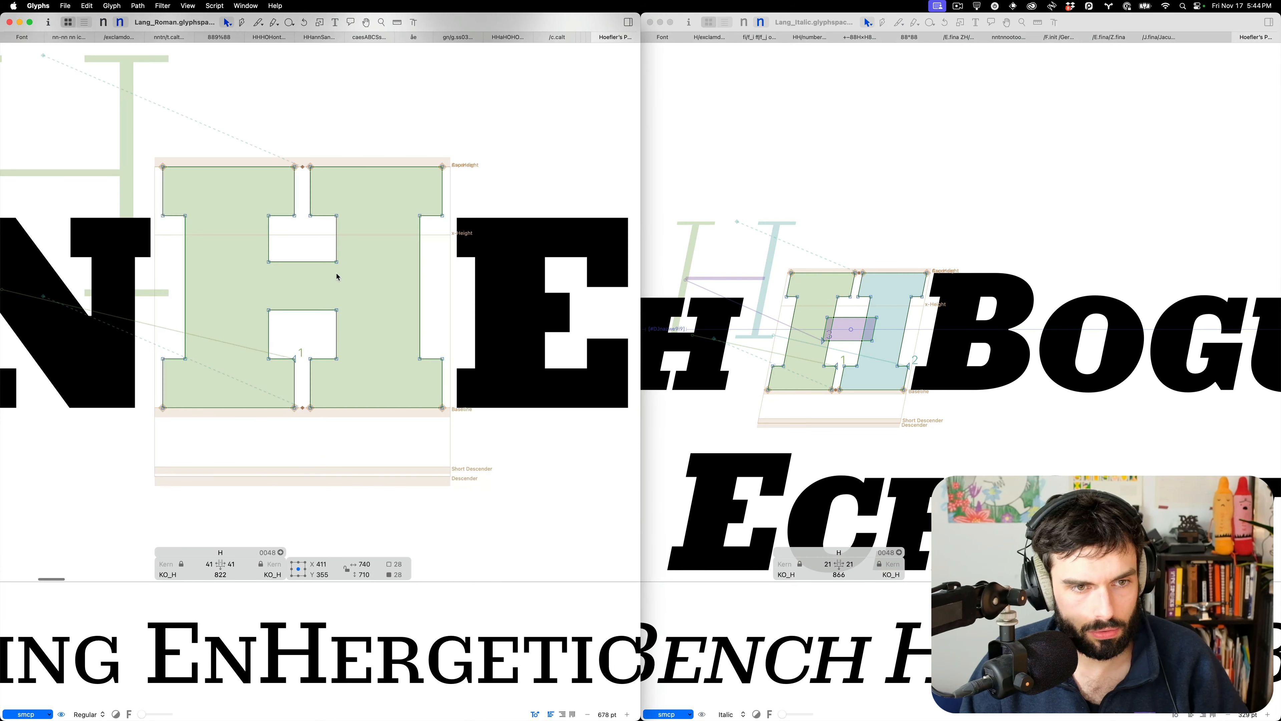
key("l")
left_click_drag(311, 294, 312, 331)
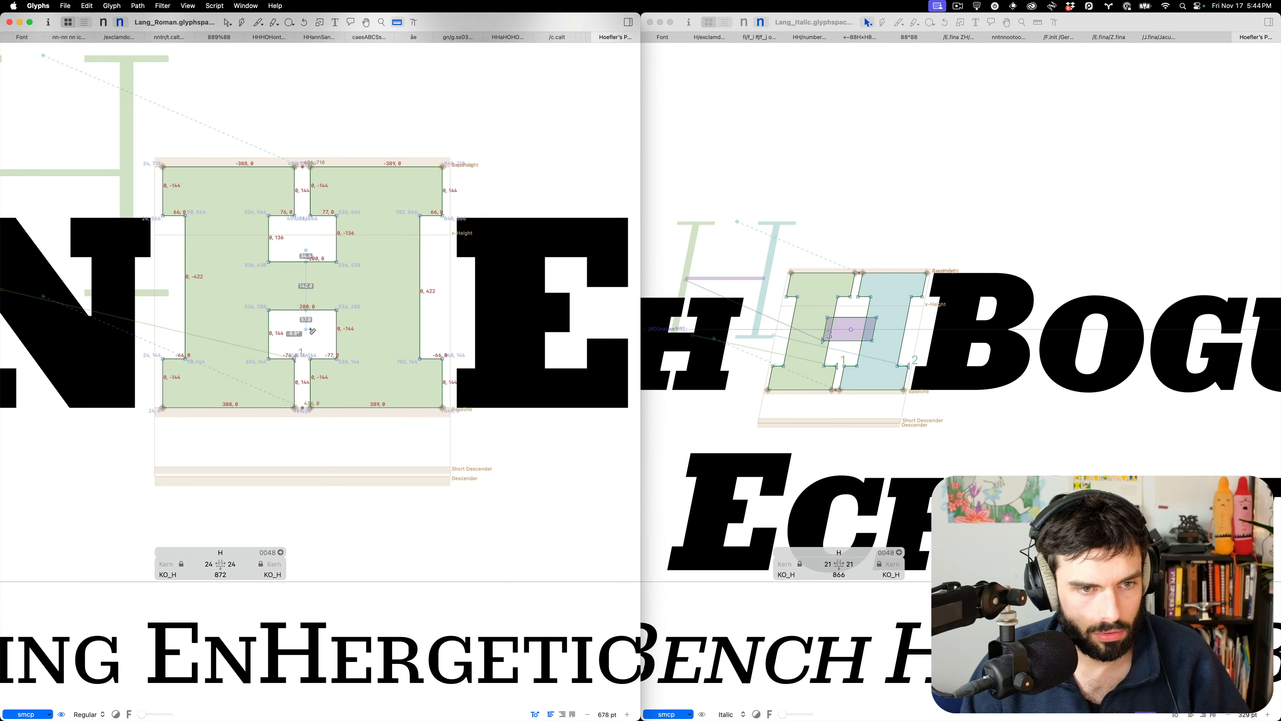
Zoom out the Roman text and add a small-cap t so the word reads EntHergetic
key("t")
key("super+minus")
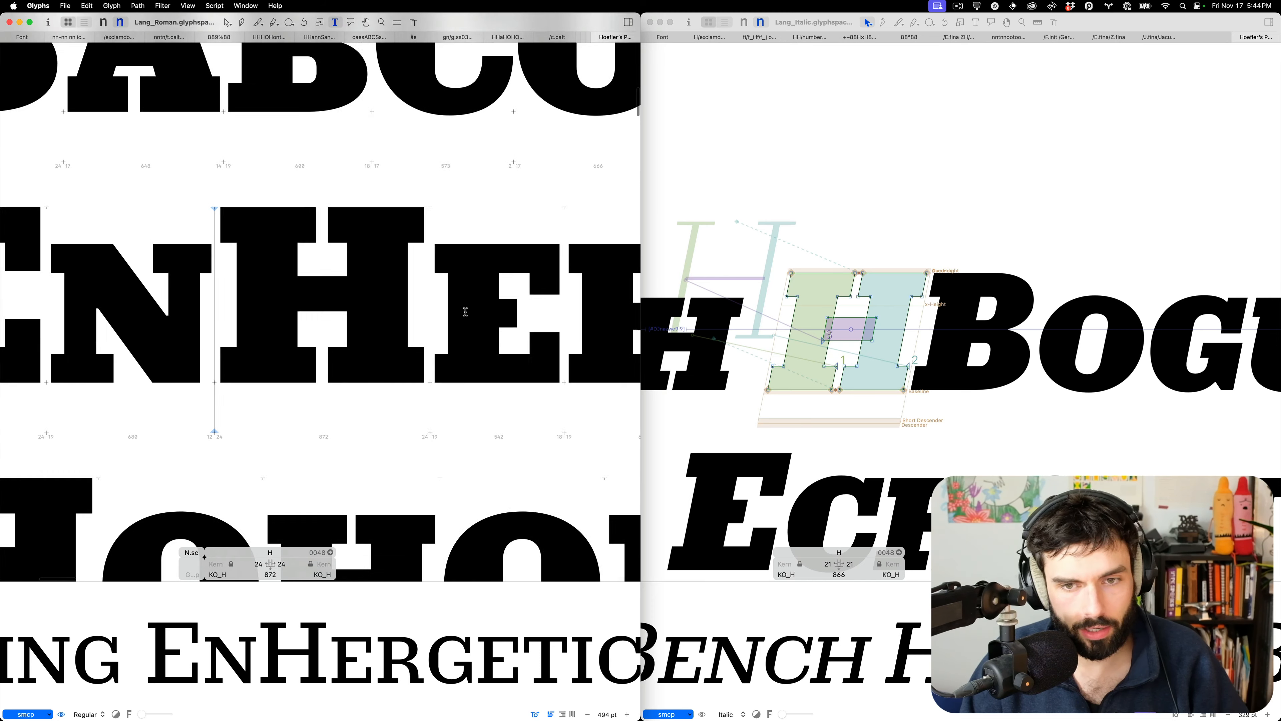
scroll(950, 350, "down", 8)
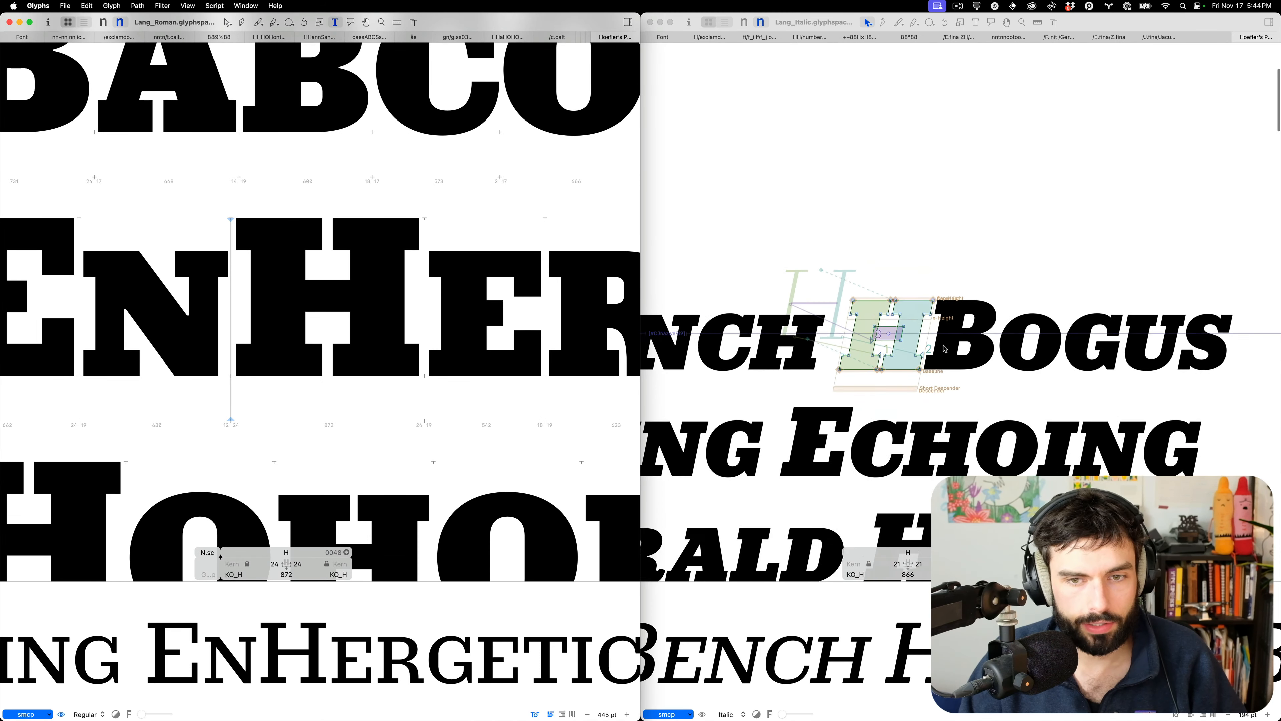
type("t")
left_click(934, 348)
scroll(936, 348, "down", 2)
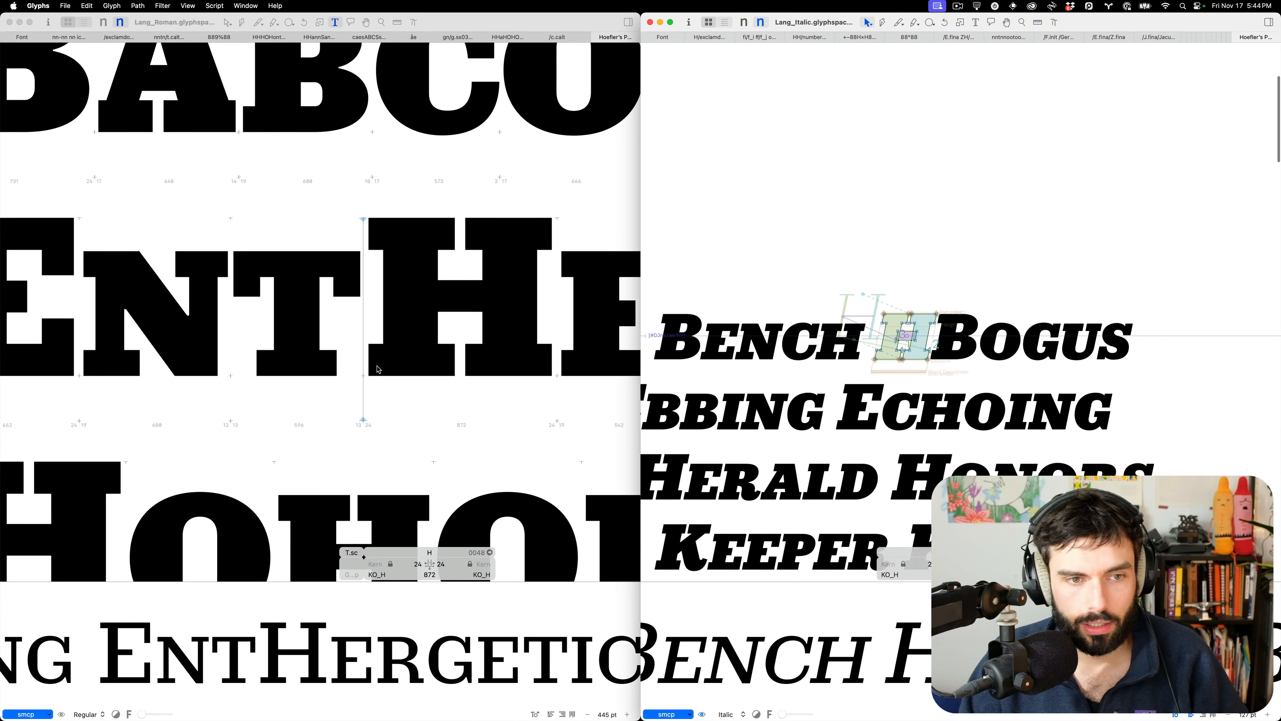
scroll(420, 350, "down", 8)
scroll(420, 351, "down", 2)
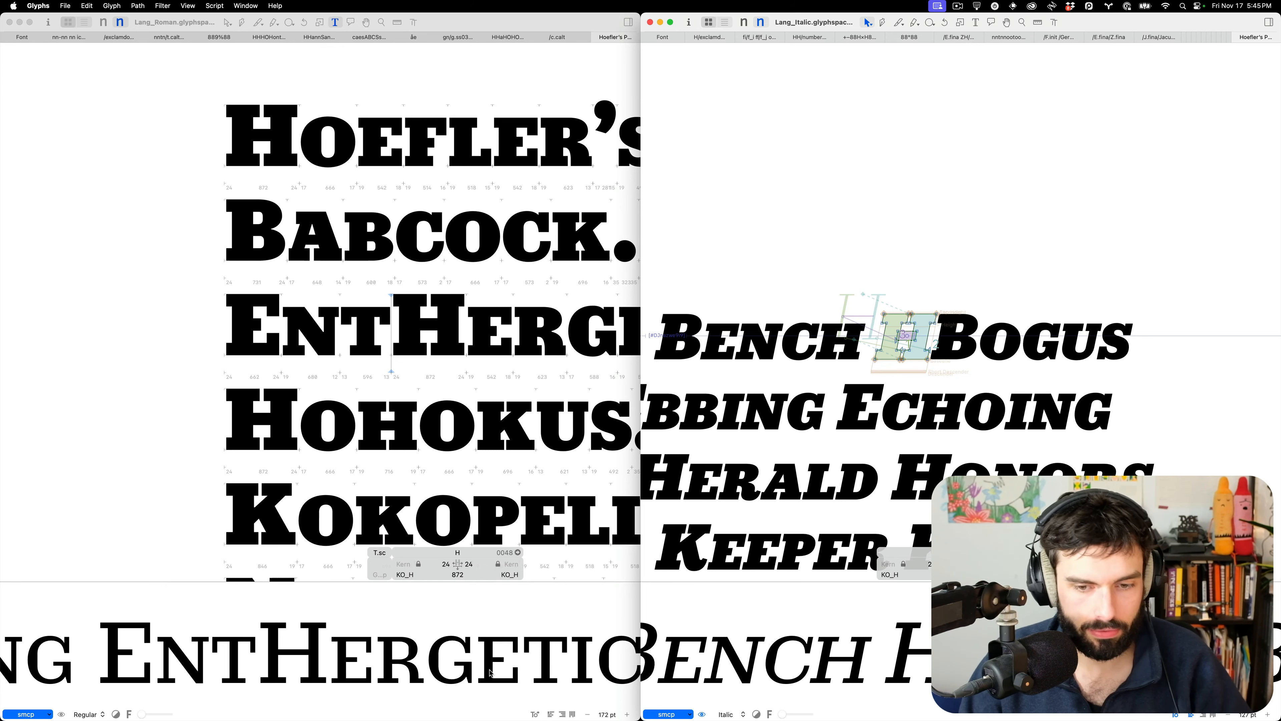
scroll(881, 425, "down", 5)
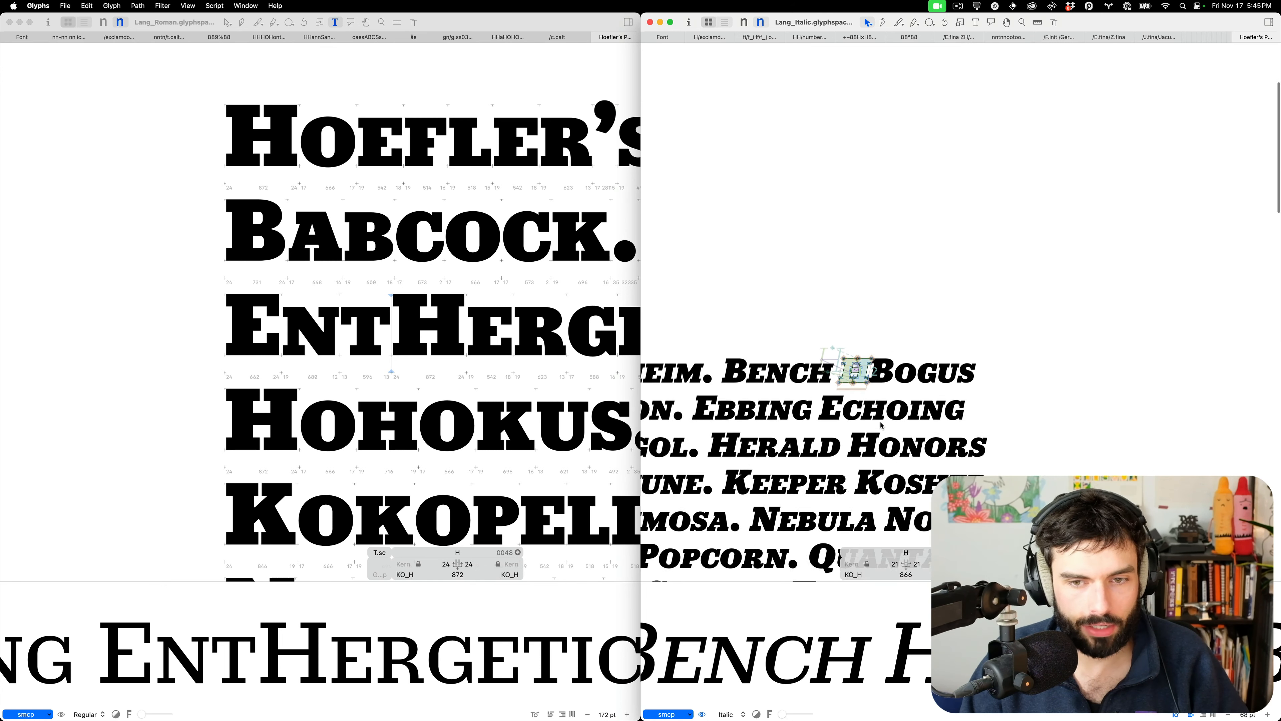
scroll(881, 425, "down", 5)
Show the Italic proof paragraphs, place the cursor after HBogus, and search the launcher for 'font'
key("t")
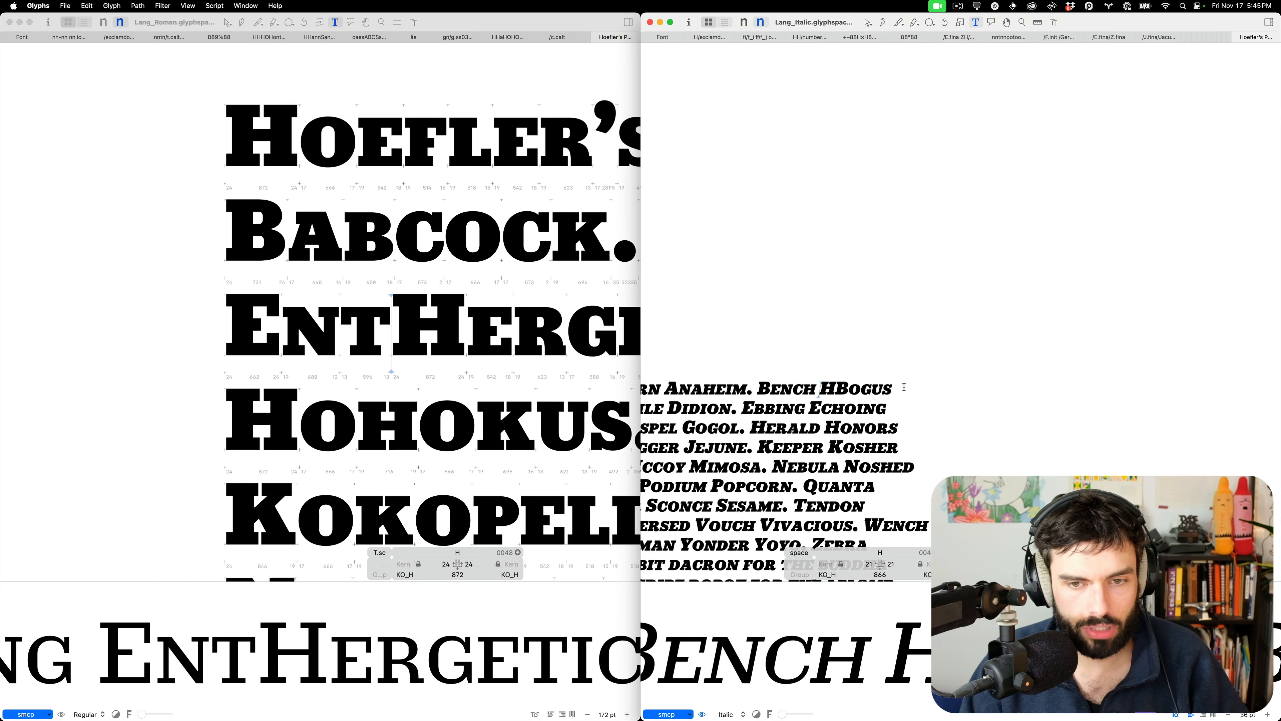
scroll(908, 388, "left", 3)
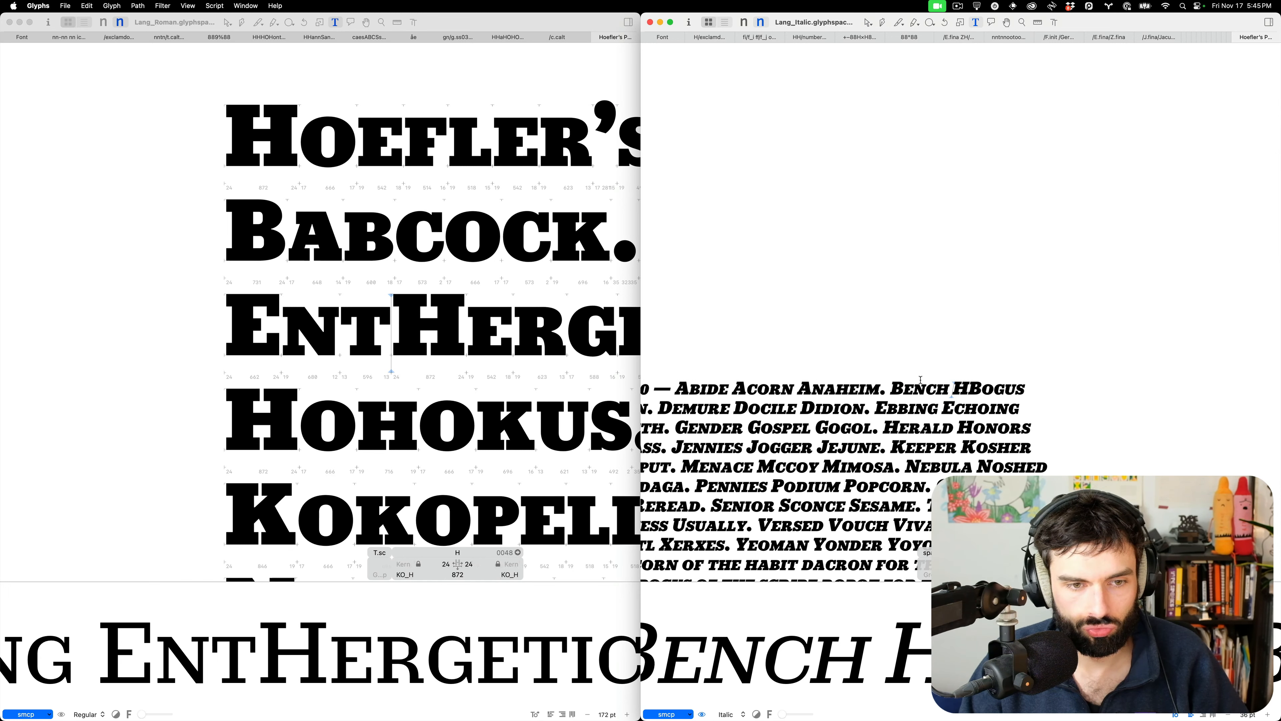
scroll(409, 341, "right", 3)
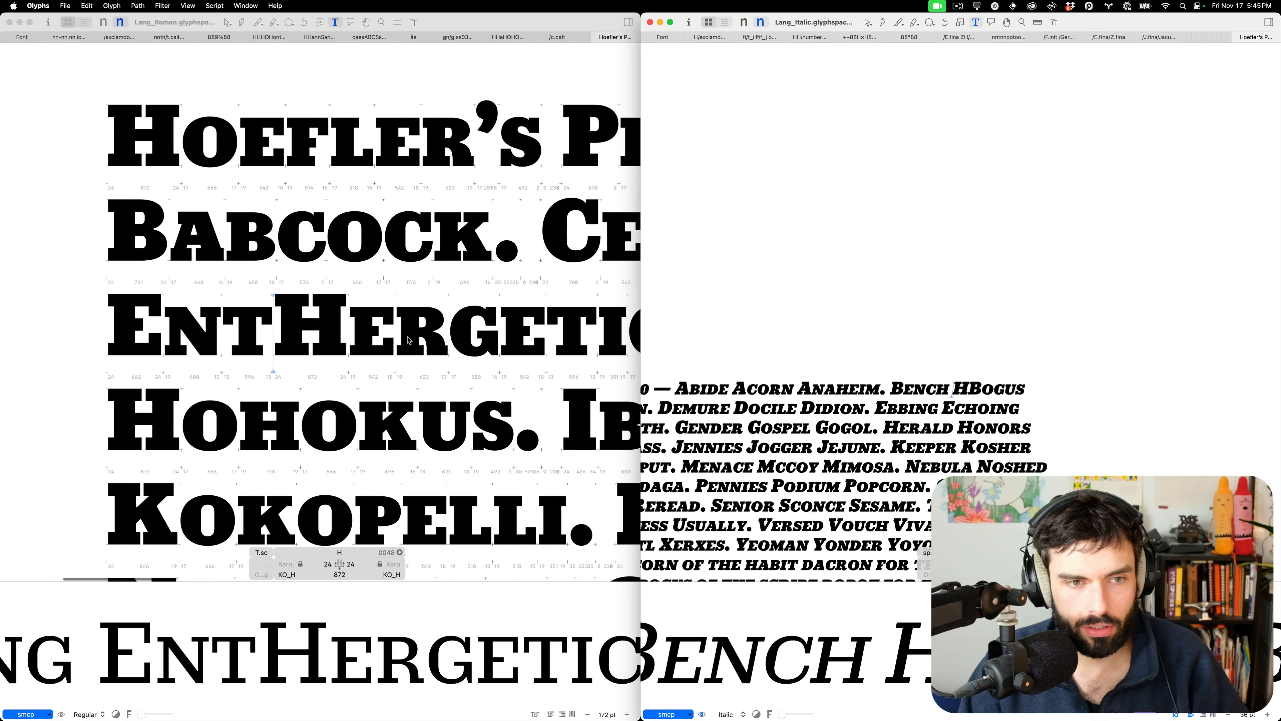
scroll(409, 341, "down", 3)
mouse_move(725, 710)
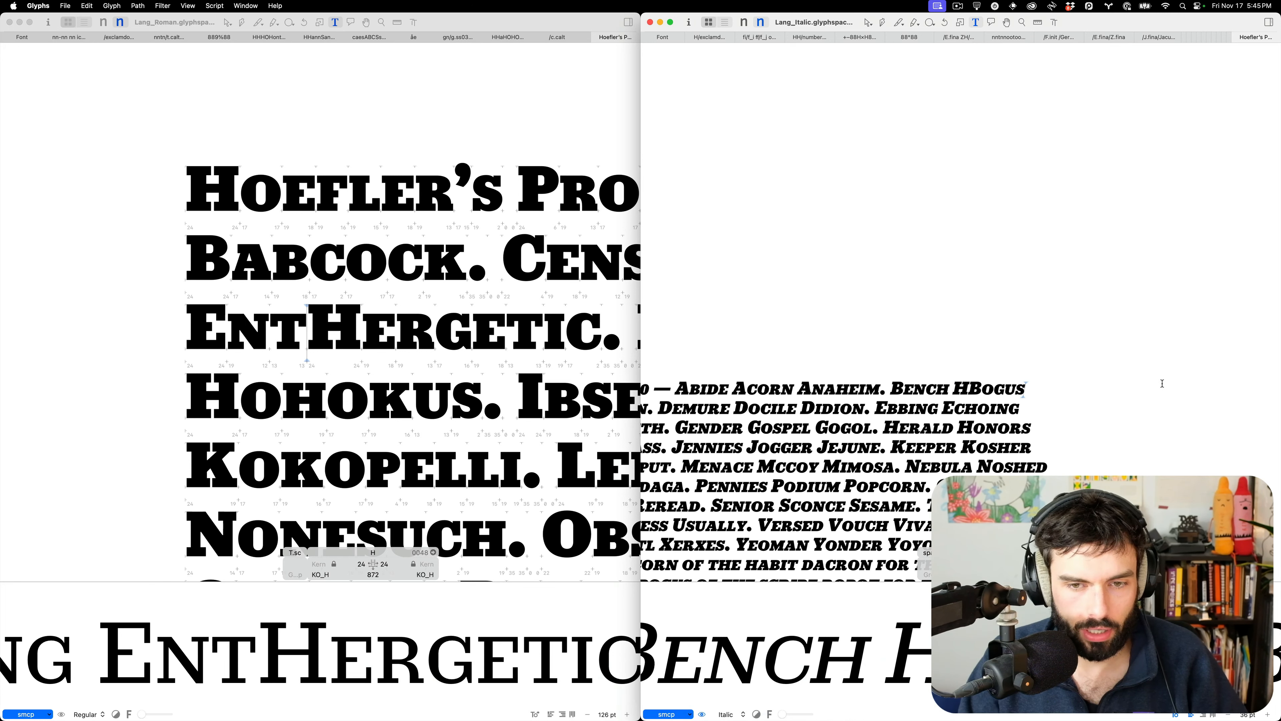
left_click(1162, 384)
key("alt+space")
type("font")
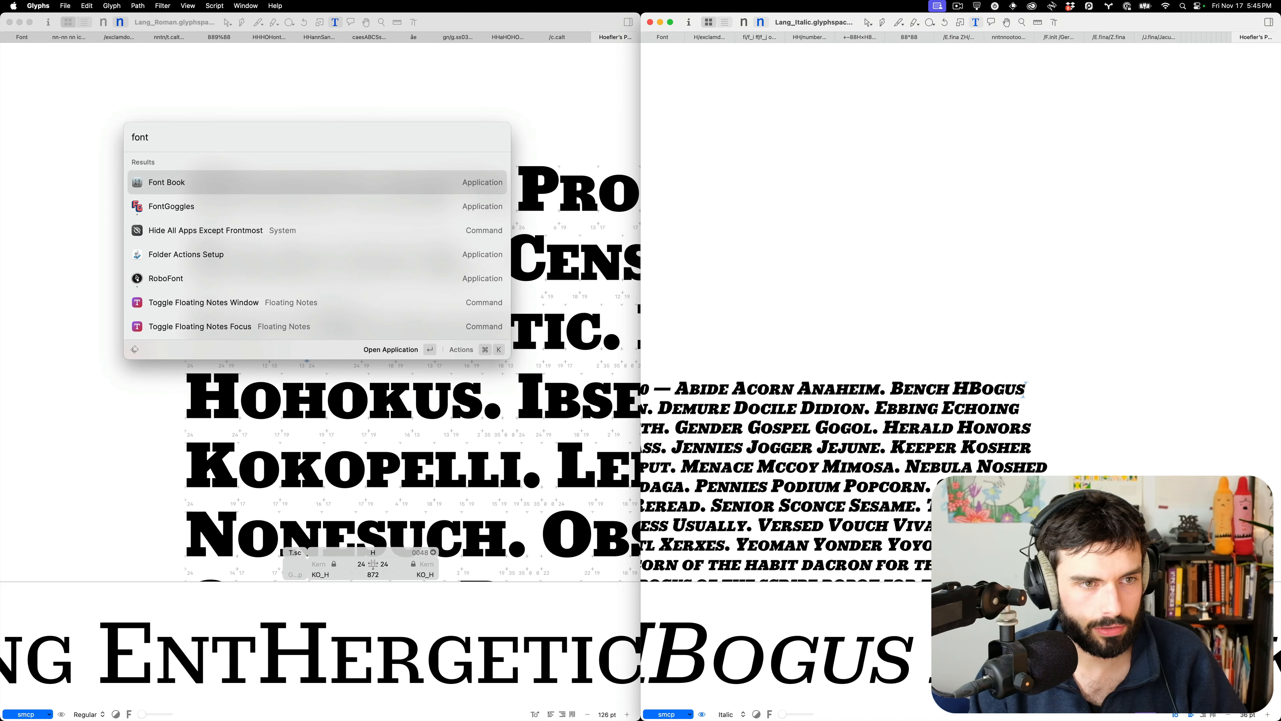
Dismiss the launcher and move through the enlarged Italic proof at Herald and Sesame
key("Escape")
key("Escape")
scroll(1150, 299, "down", 6)
scroll(1150, 299, "left", 2)
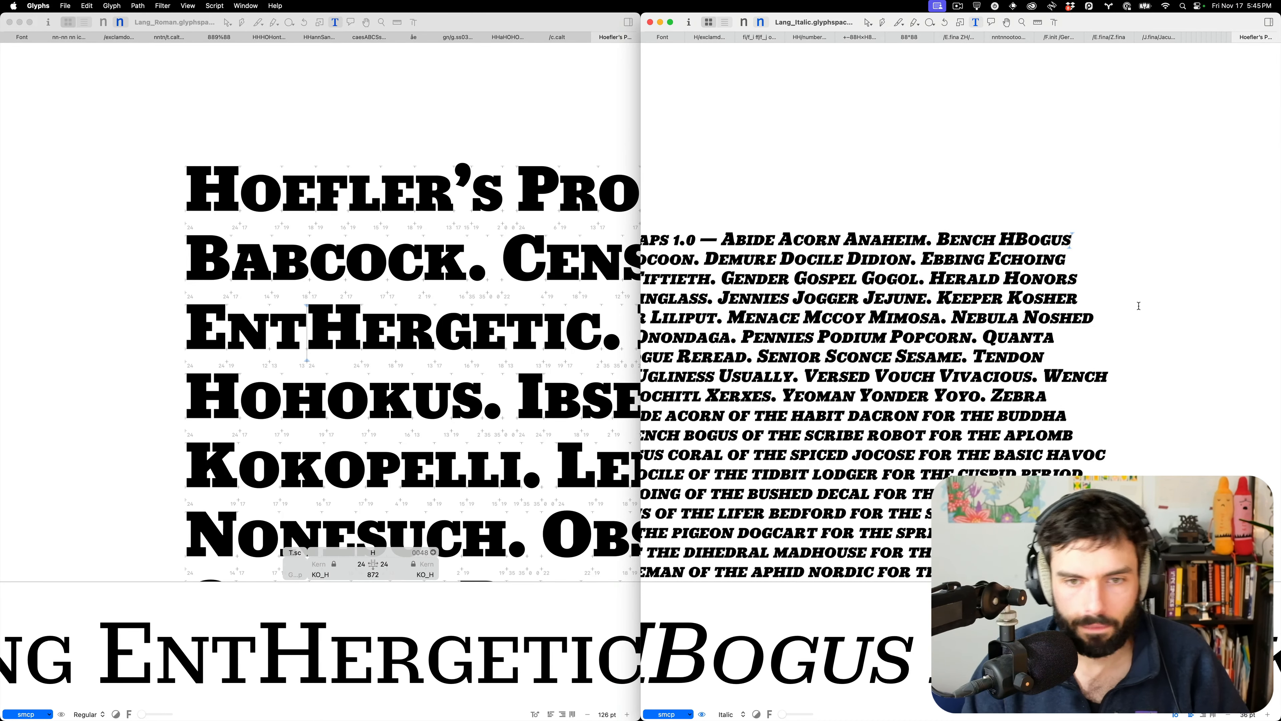
scroll(1029, 272, "up", 5)
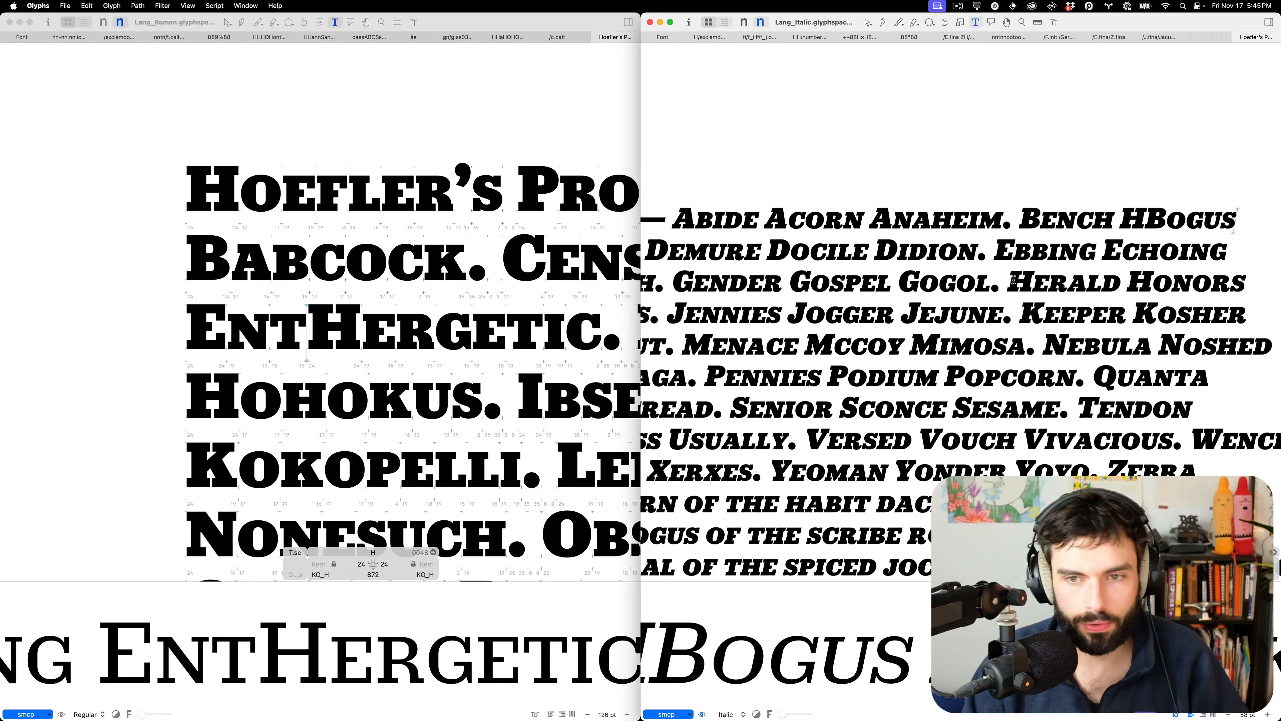
left_click(1029, 273)
scroll(1039, 277, "up", 4)
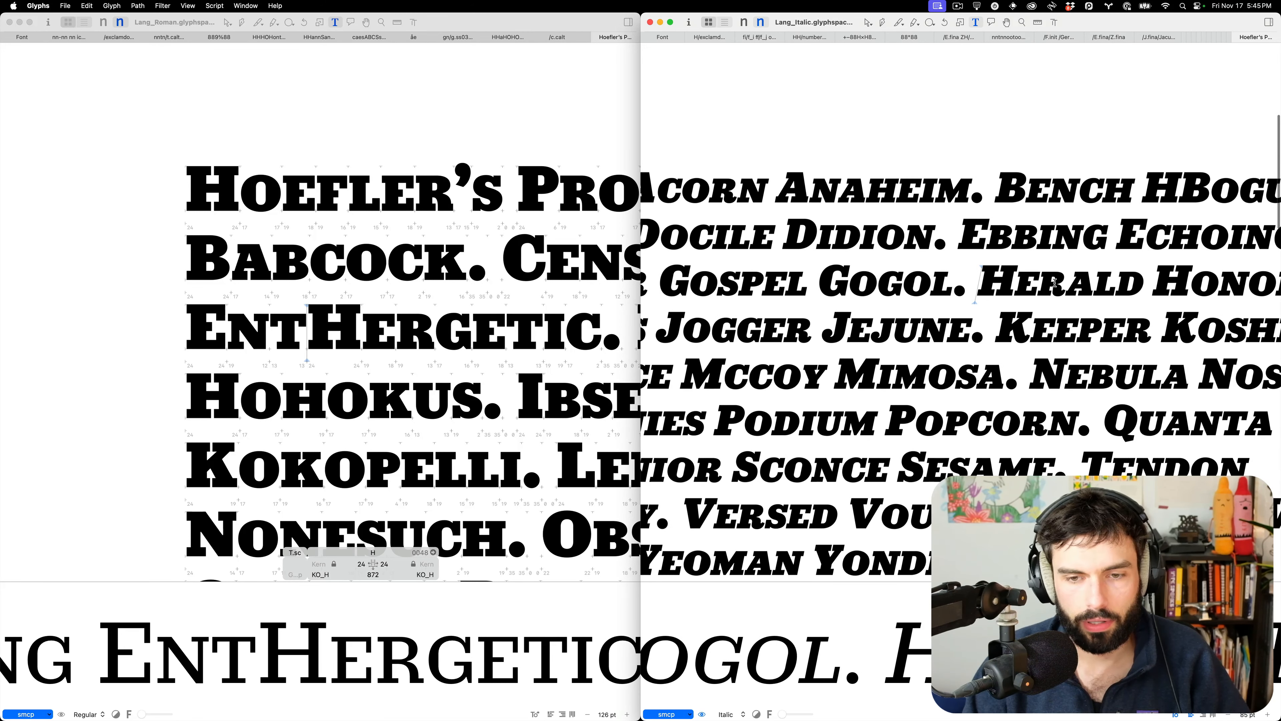
left_click(926, 469)
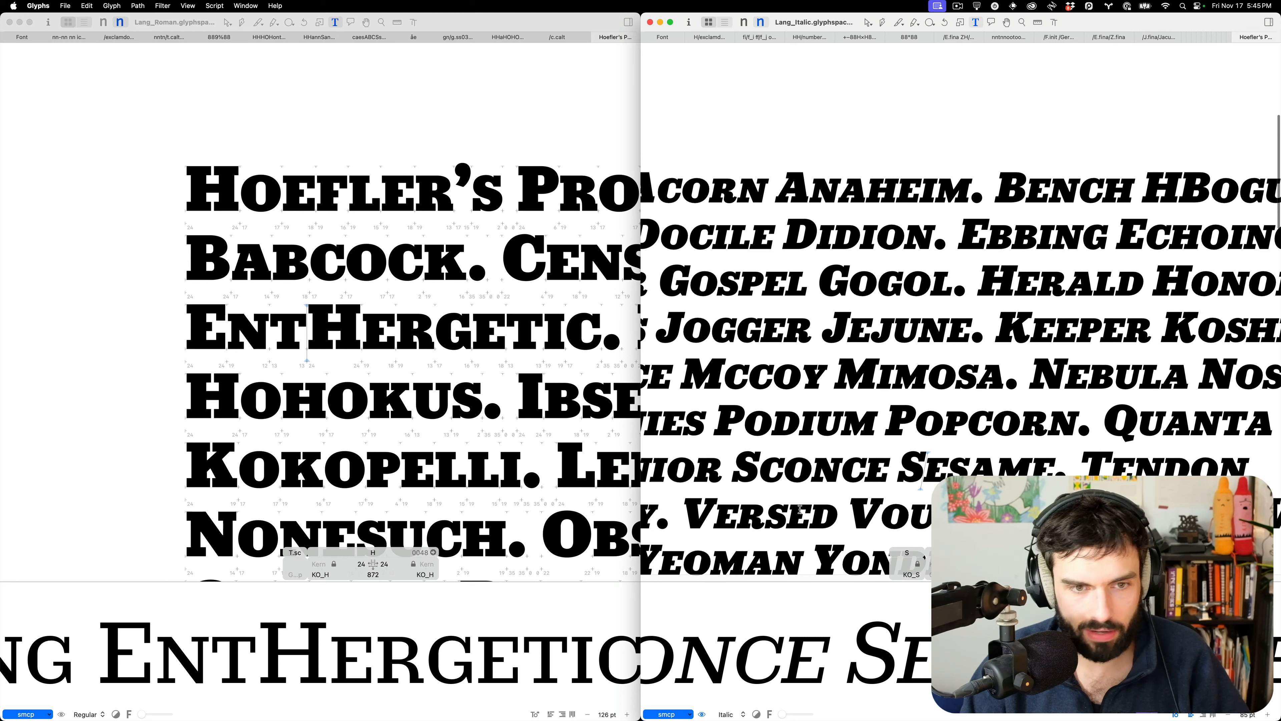
Place the cursor in EntHergetic, Babcock and Gogol, then put the Italic file on its light master
left_click(482, 333)
left_click(474, 332)
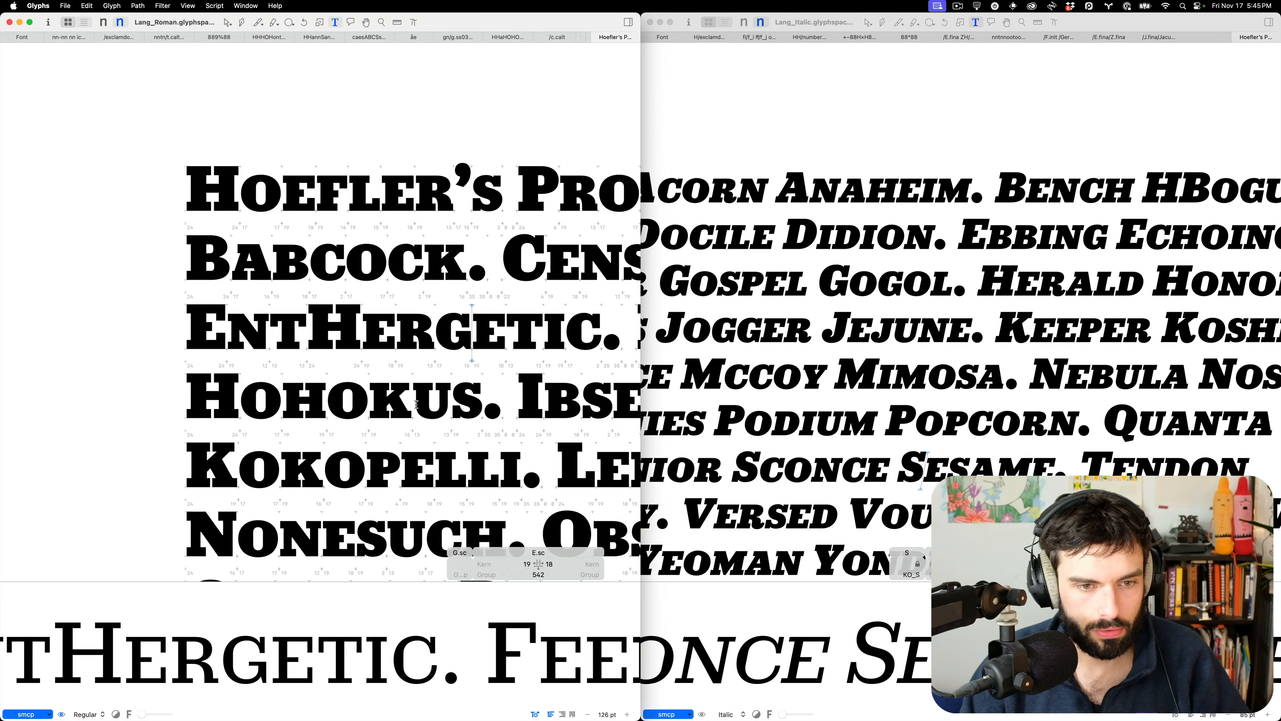
type("H")
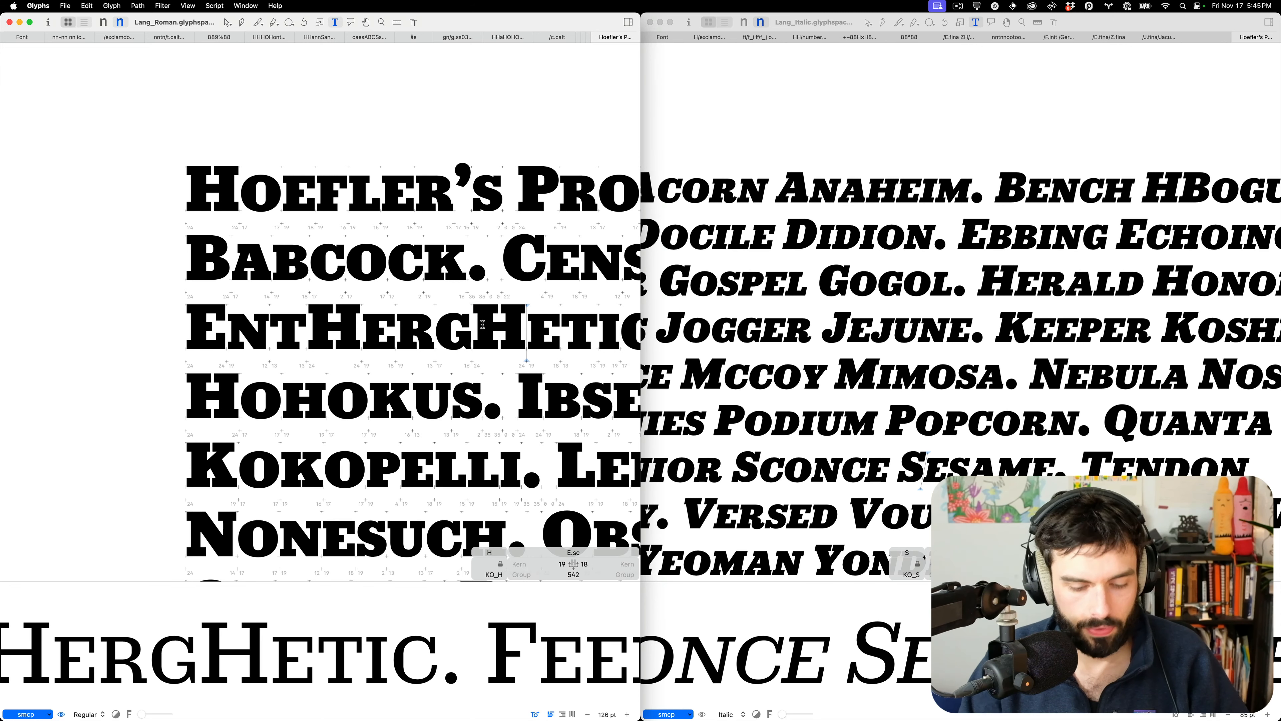
key("BackSpace")
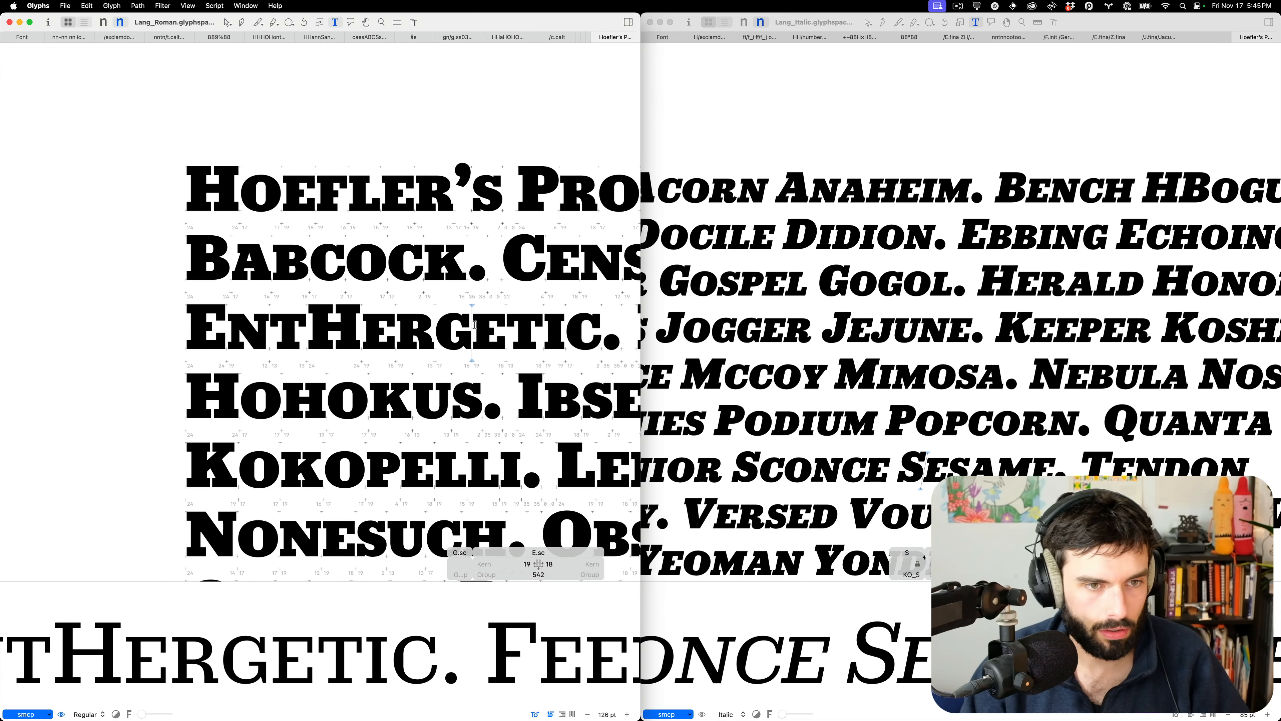
left_click(363, 263)
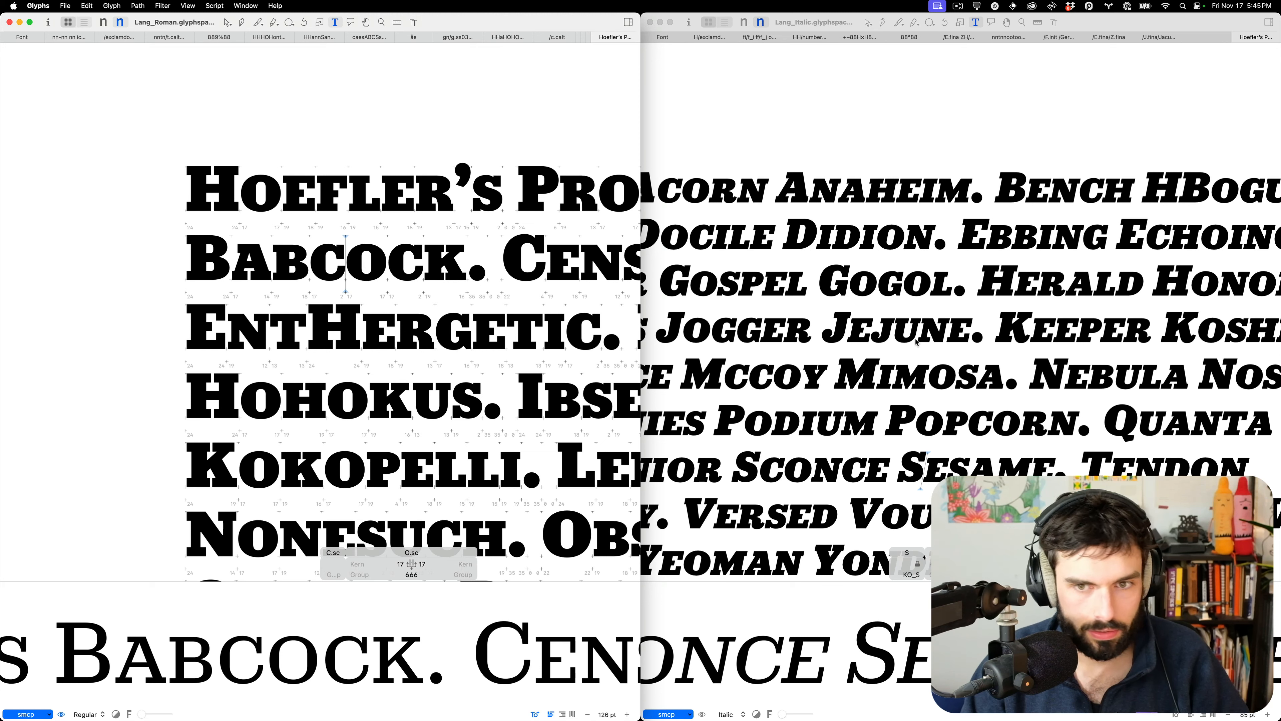
left_click(907, 285)
left_click(906, 287)
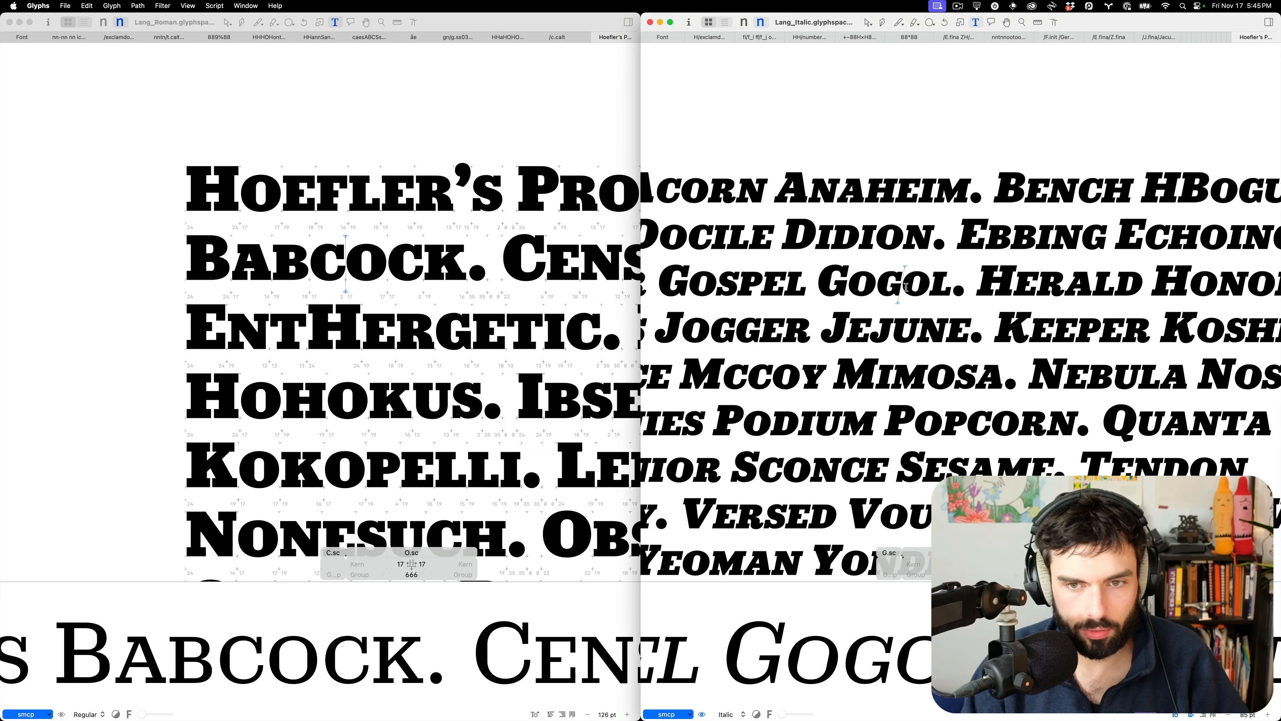
scroll(905, 286, "left", 1)
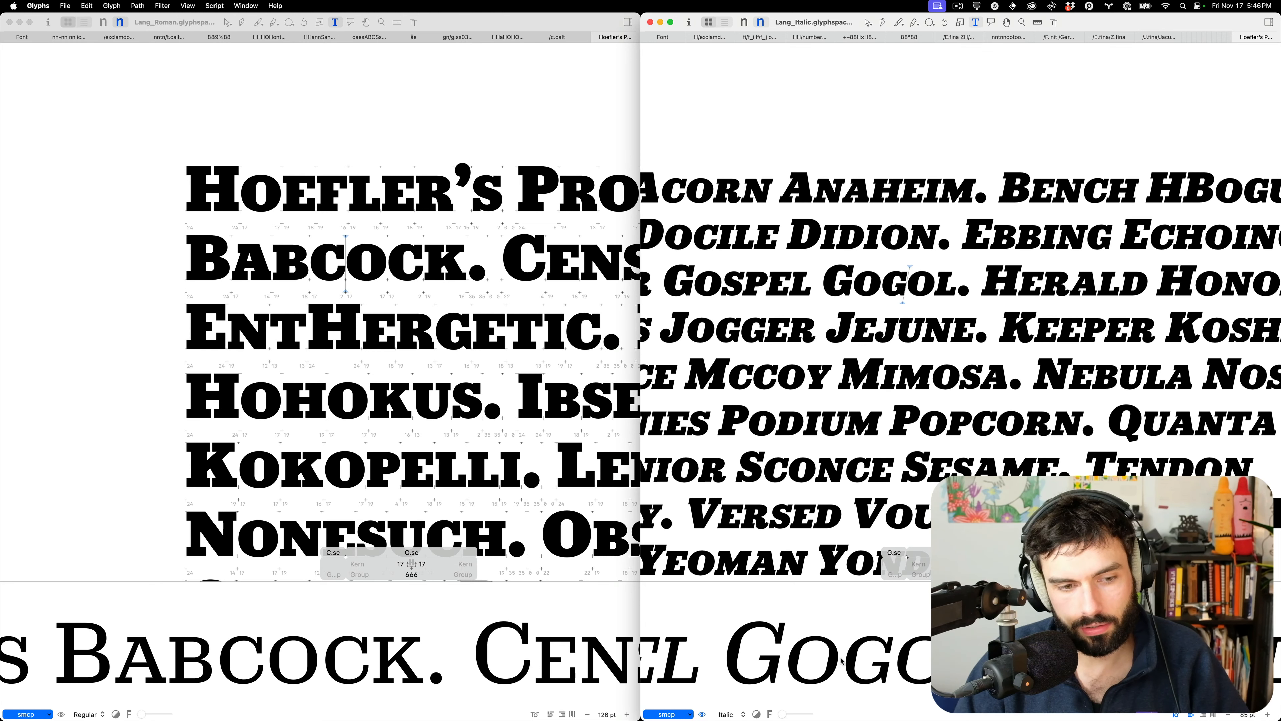
key("super+1")
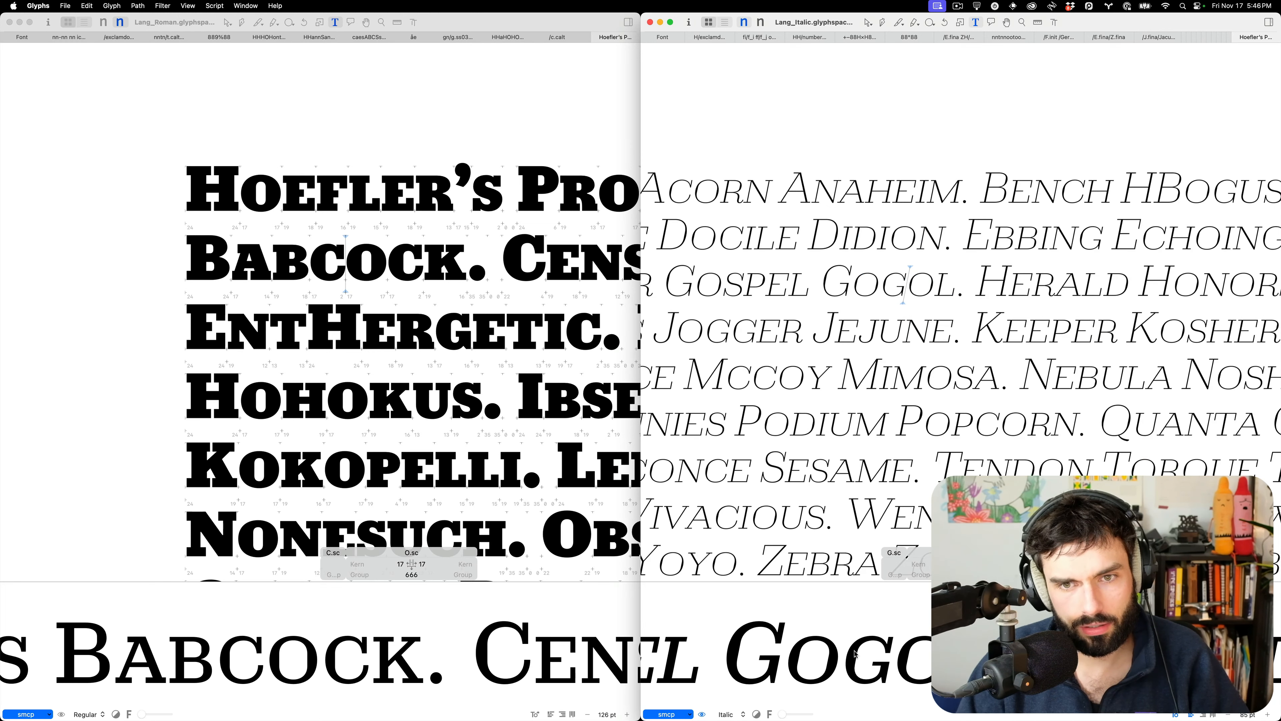
Switch the Roman file to its light master and copy the Roman O.sc outline
left_click(341, 480)
key("super+1")
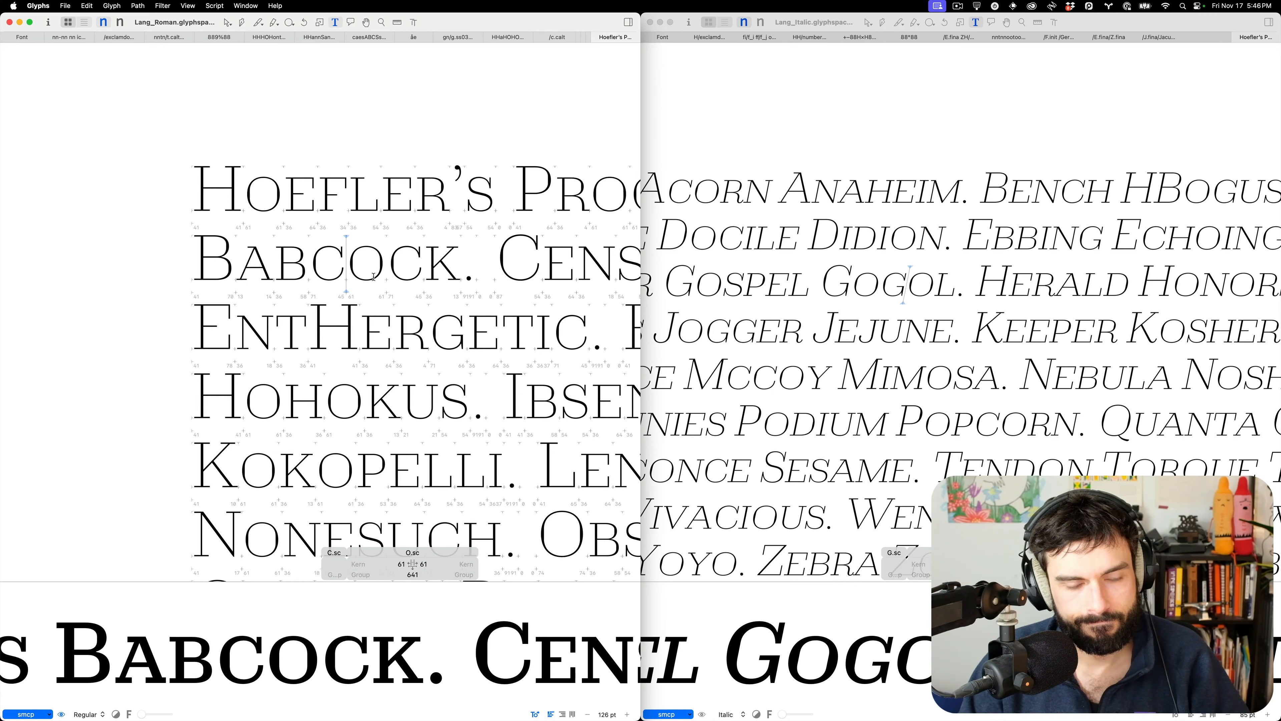
scroll(374, 277, "up", 10)
scroll(377, 266, "up", 8)
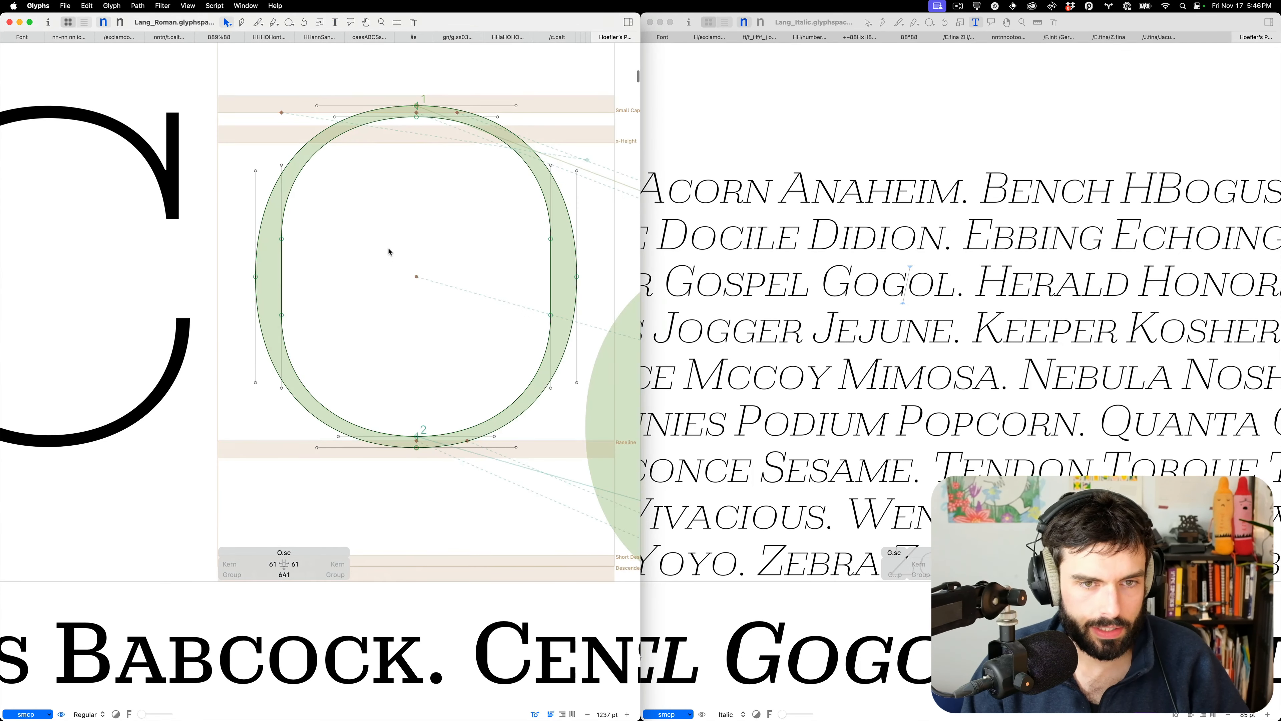
key("super+a")
key("super+c")
Paste the Roman O.sc outline into the italic O of Gogol
left_click(871, 287)
scroll(871, 286, "up", 2)
scroll(871, 286, "up", 6)
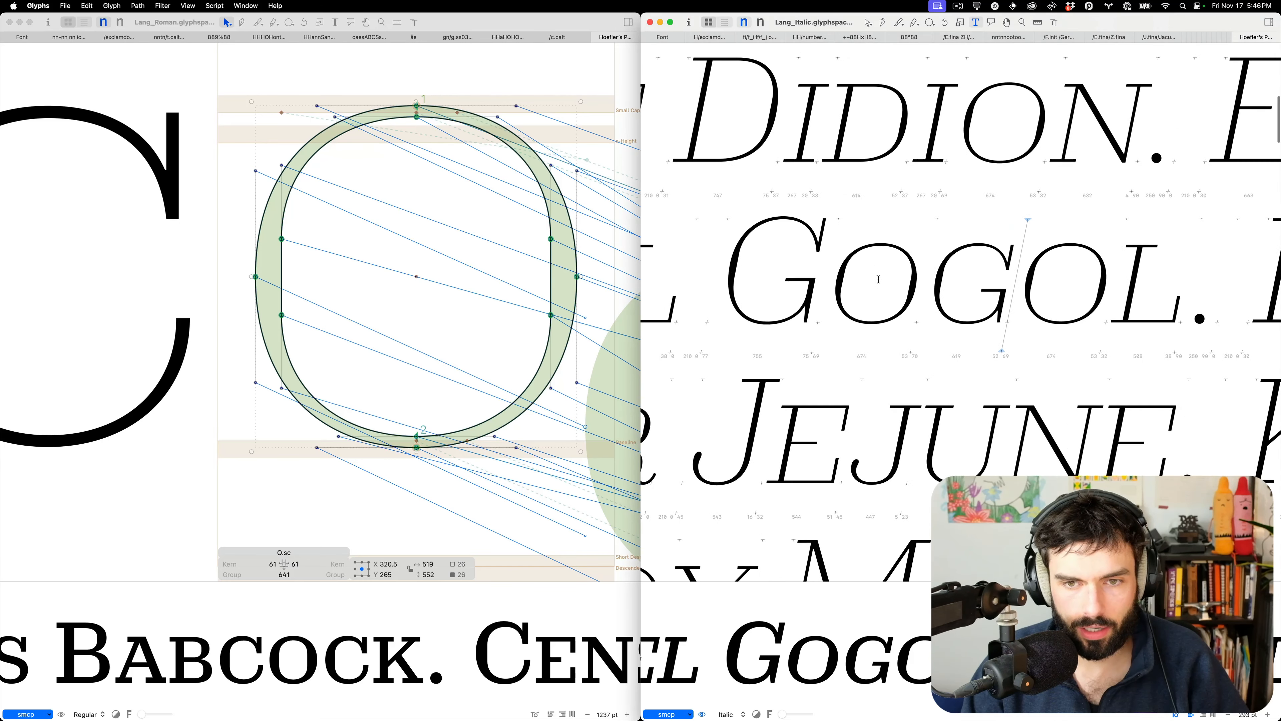
double_click(878, 279)
scroll(889, 281, "up", 3)
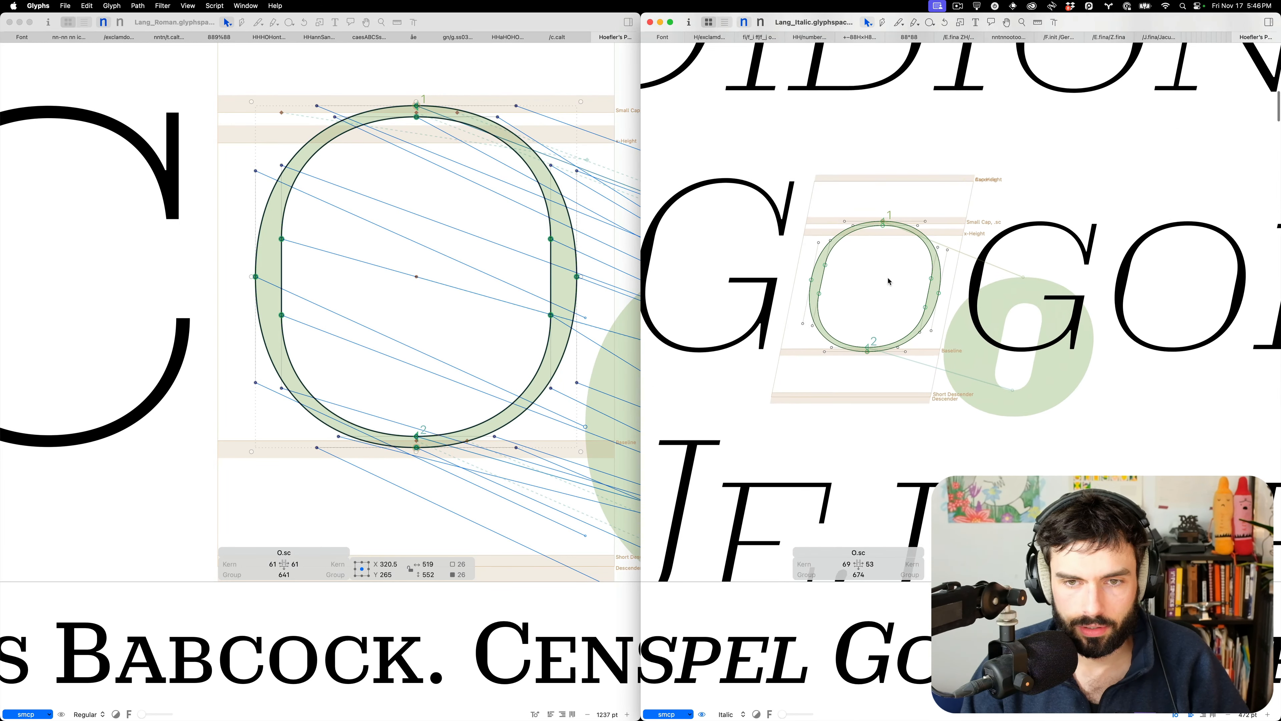
scroll(888, 281, "up", 4)
key("super+v")
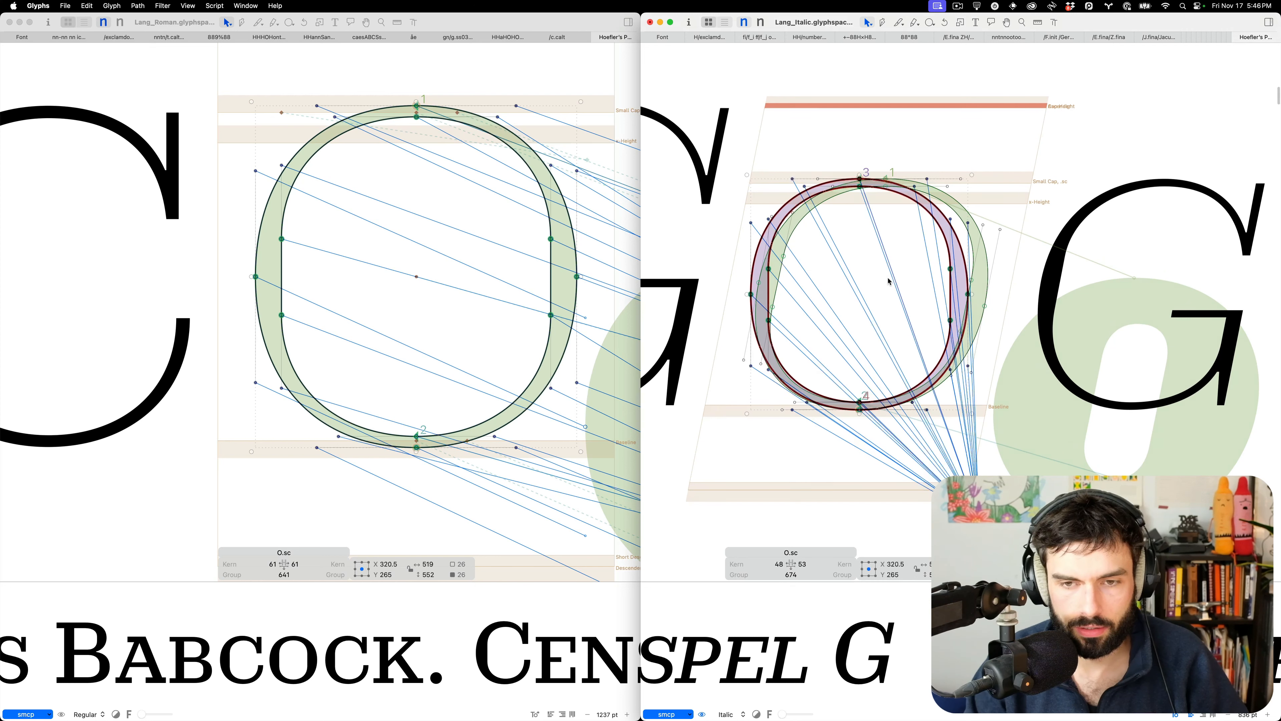
Slant the pasted O to the italic angle, nudge it right, and review it in the proof lines
left_click(1268, 21)
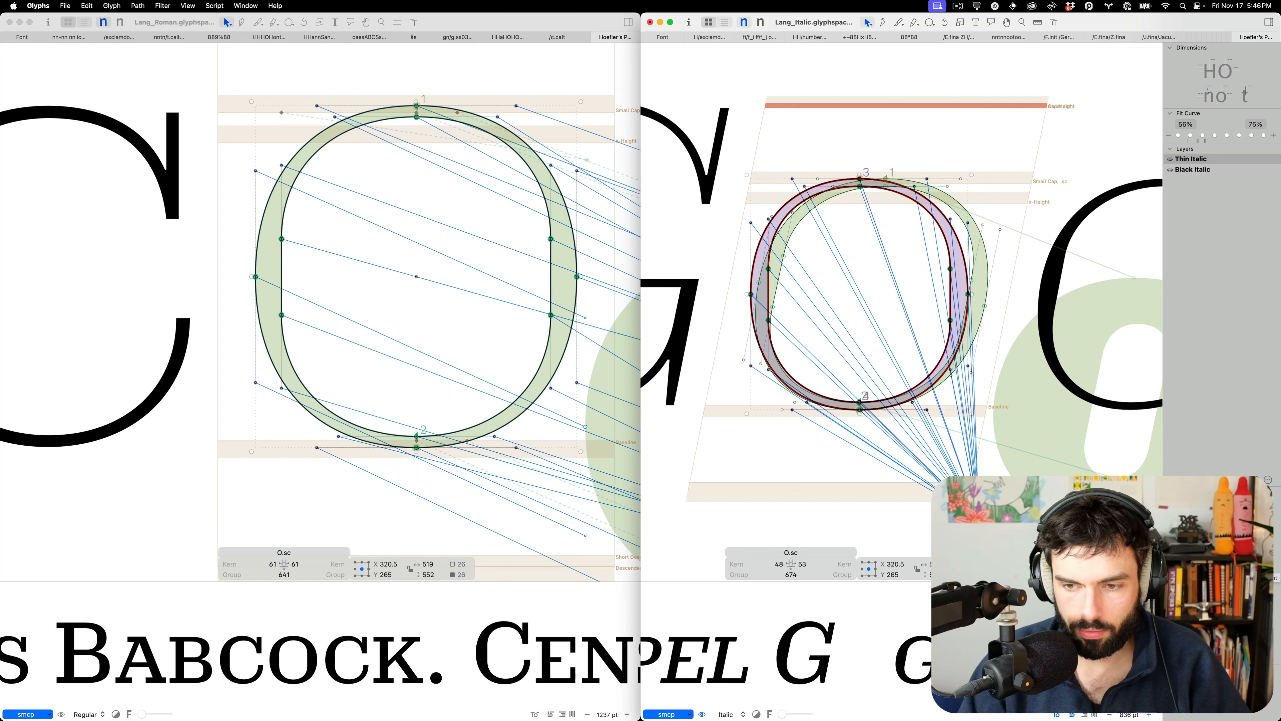
left_click(1261, 551)
left_click(1261, 551)
left_click(1261, 566)
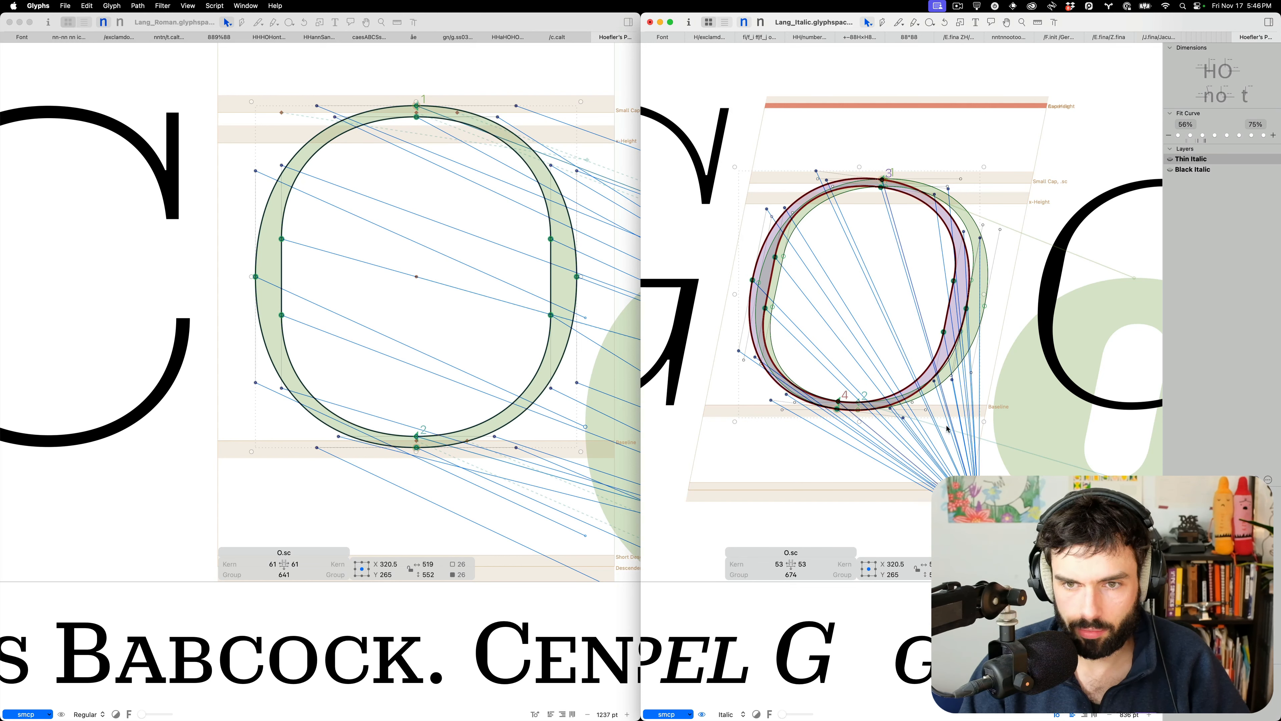
key("shift+Right")
key("shift+Right")
key("shift+Right")
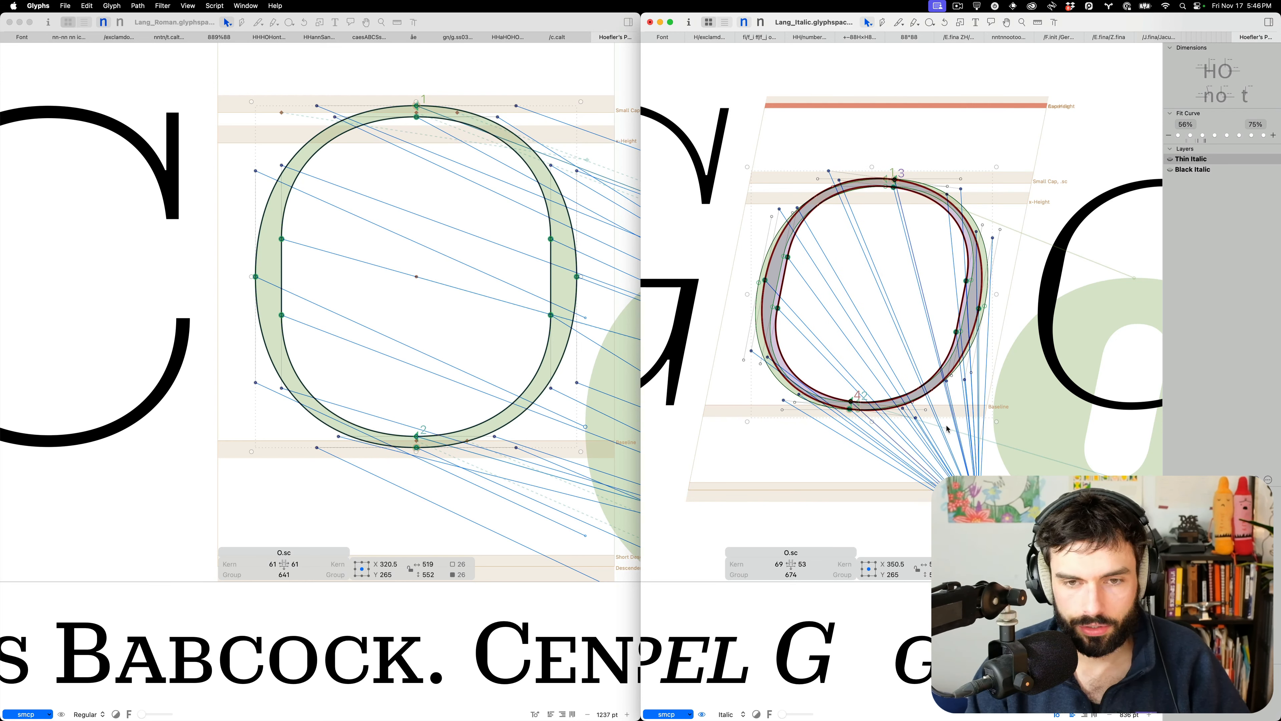
left_click(849, 296)
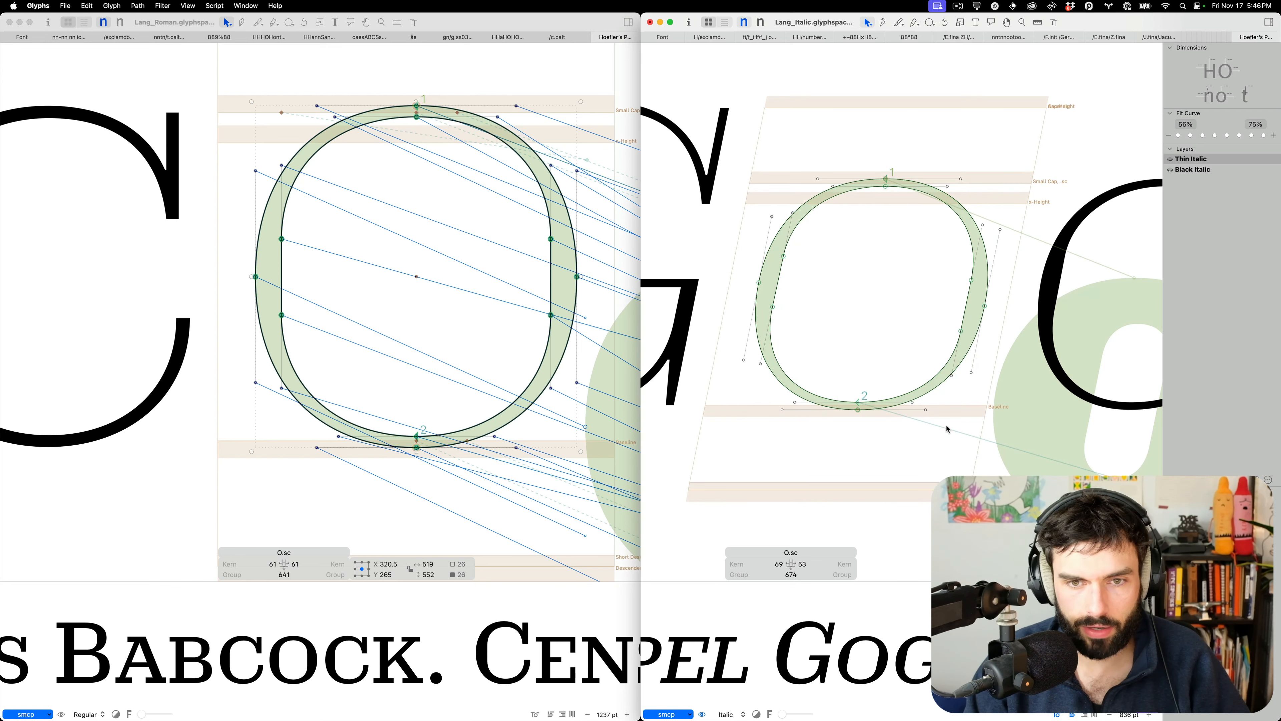
scroll(848, 295, "down", 6)
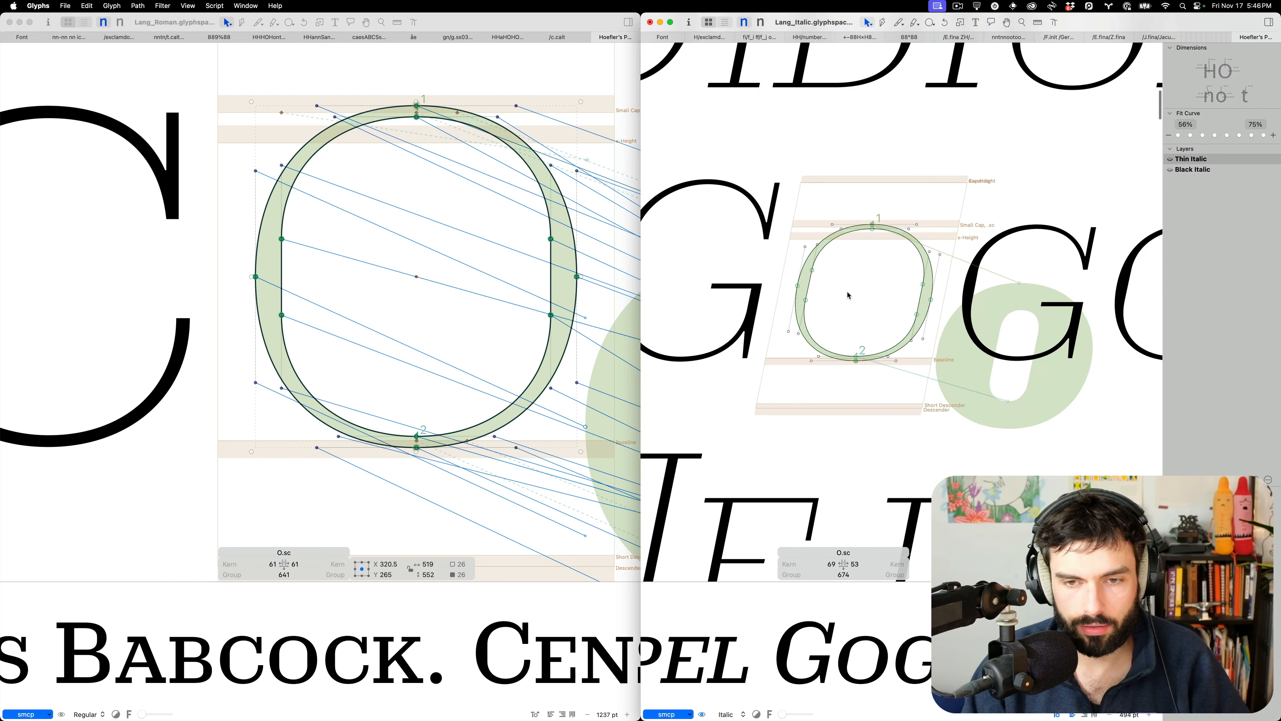
key("t")
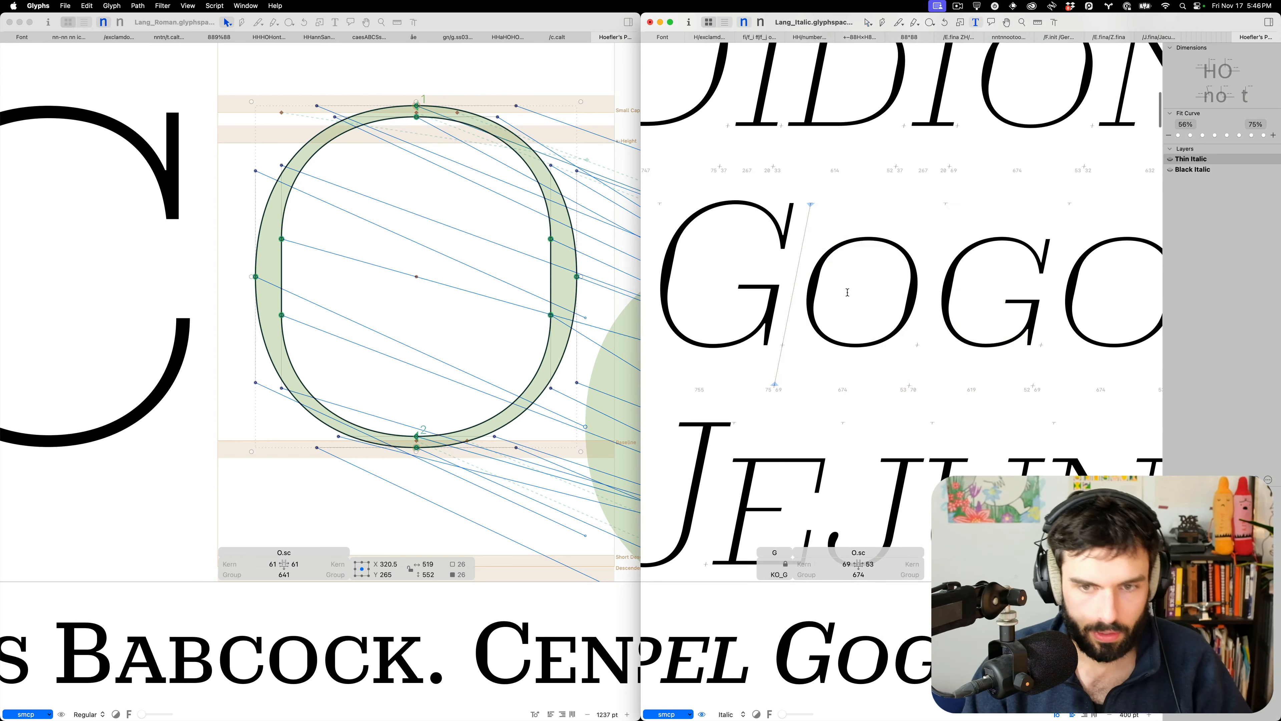
scroll(849, 298, "down", 3)
scroll(849, 298, "down", 5)
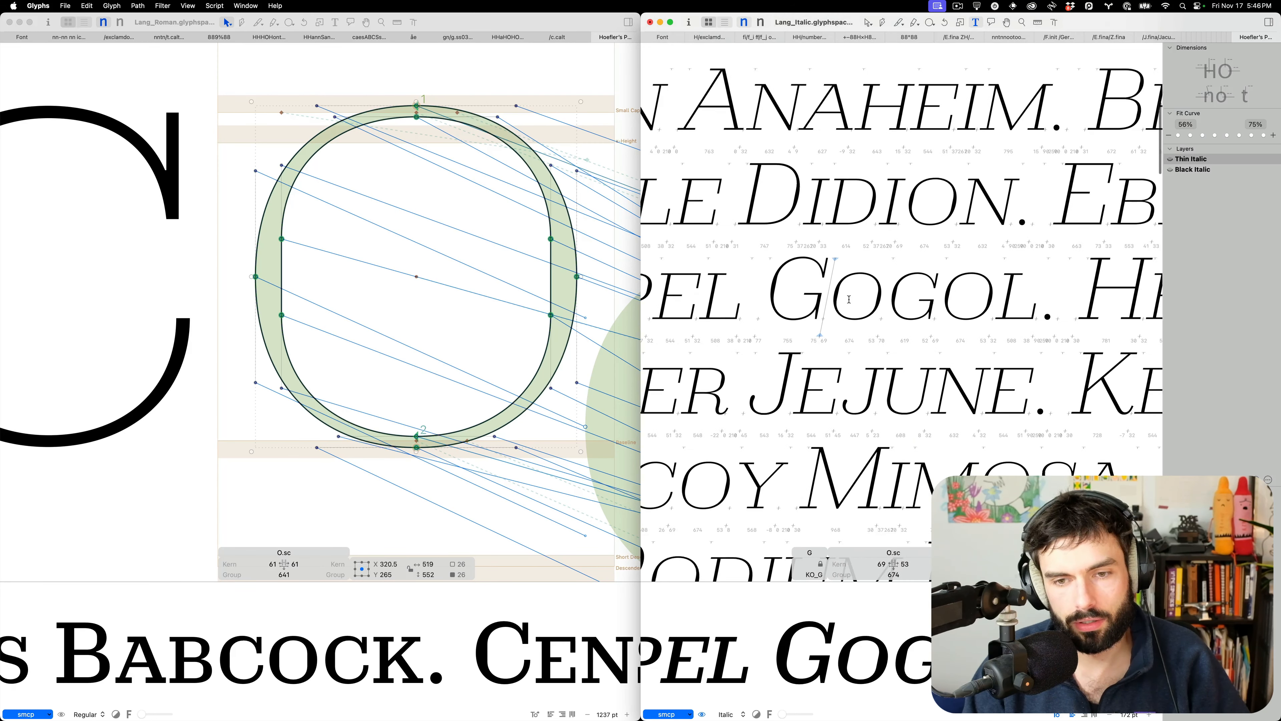
Type a small-cap N before the O in the Roman proof and open N.sc
left_click(446, 253)
type("t")
type("N")
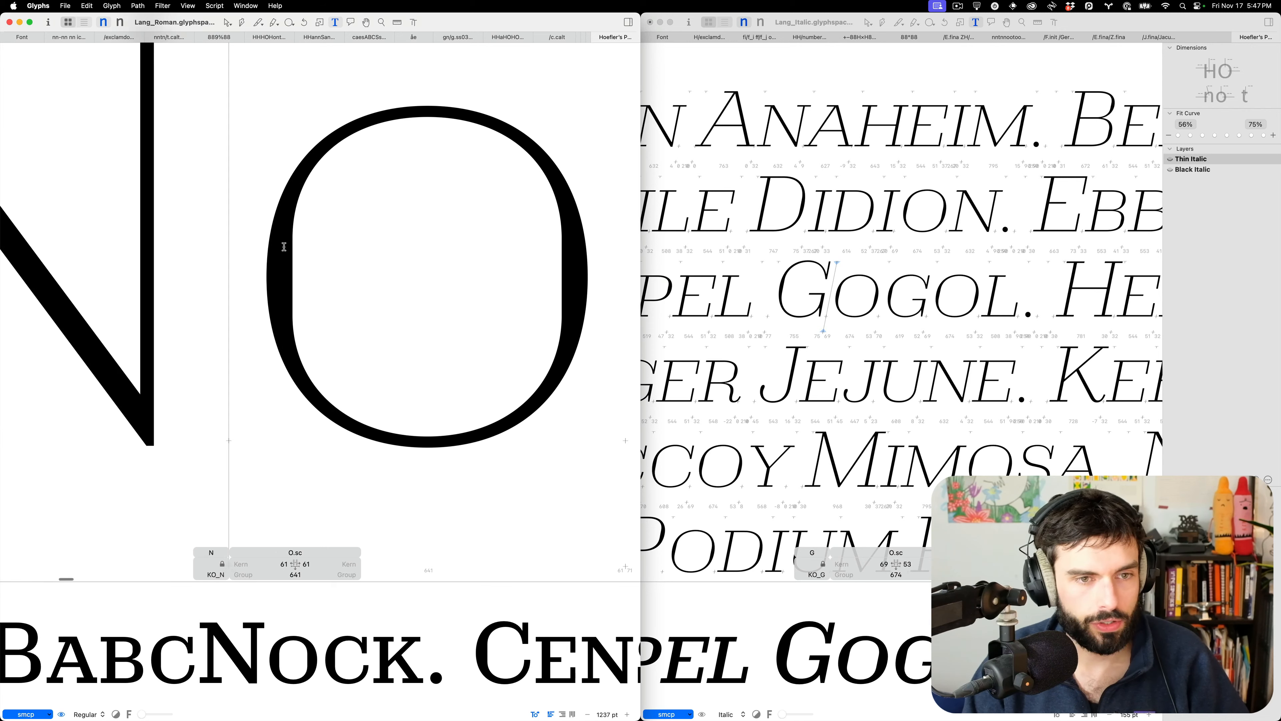
scroll(421, 260, "down", 4)
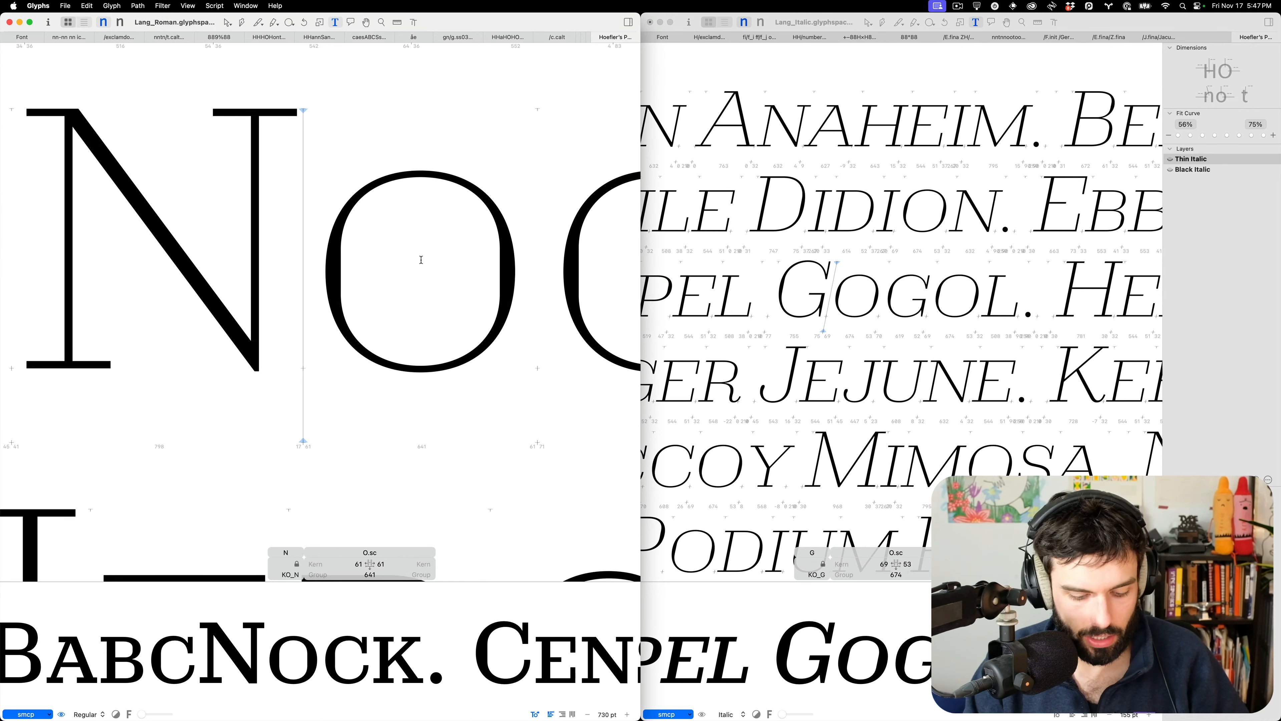
key("BackSpace")
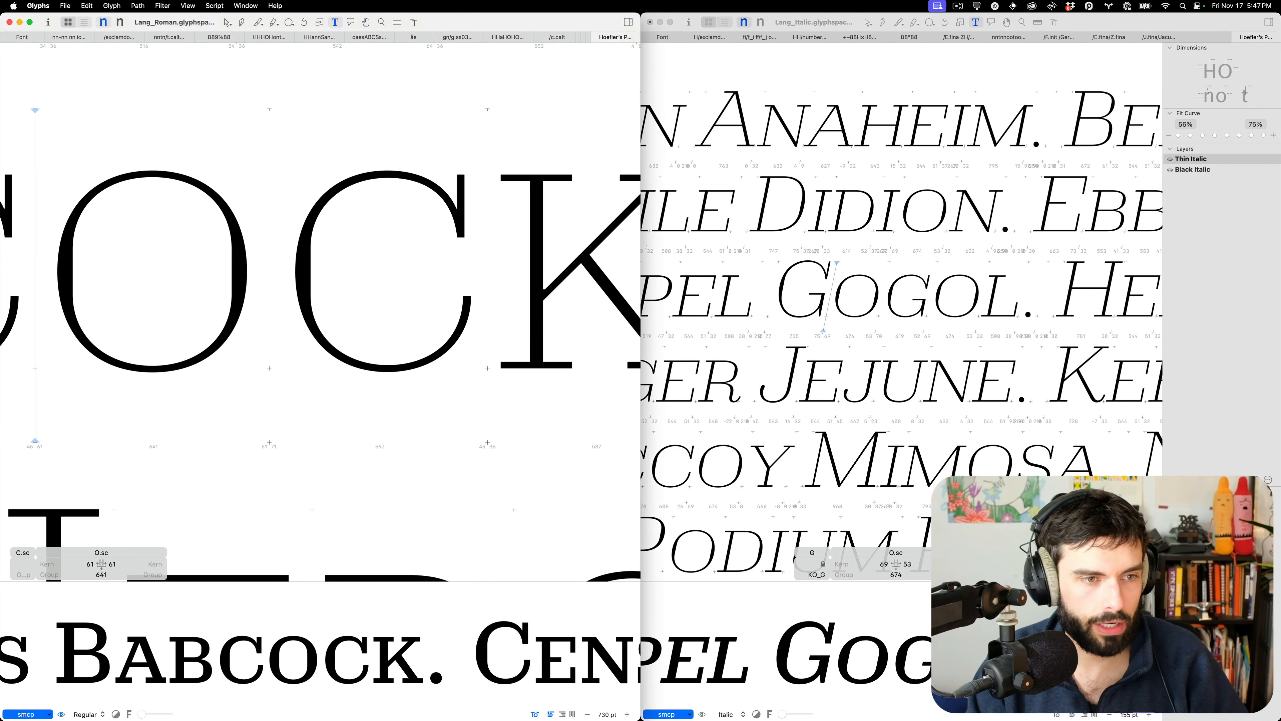
type("N")
key("Escape")
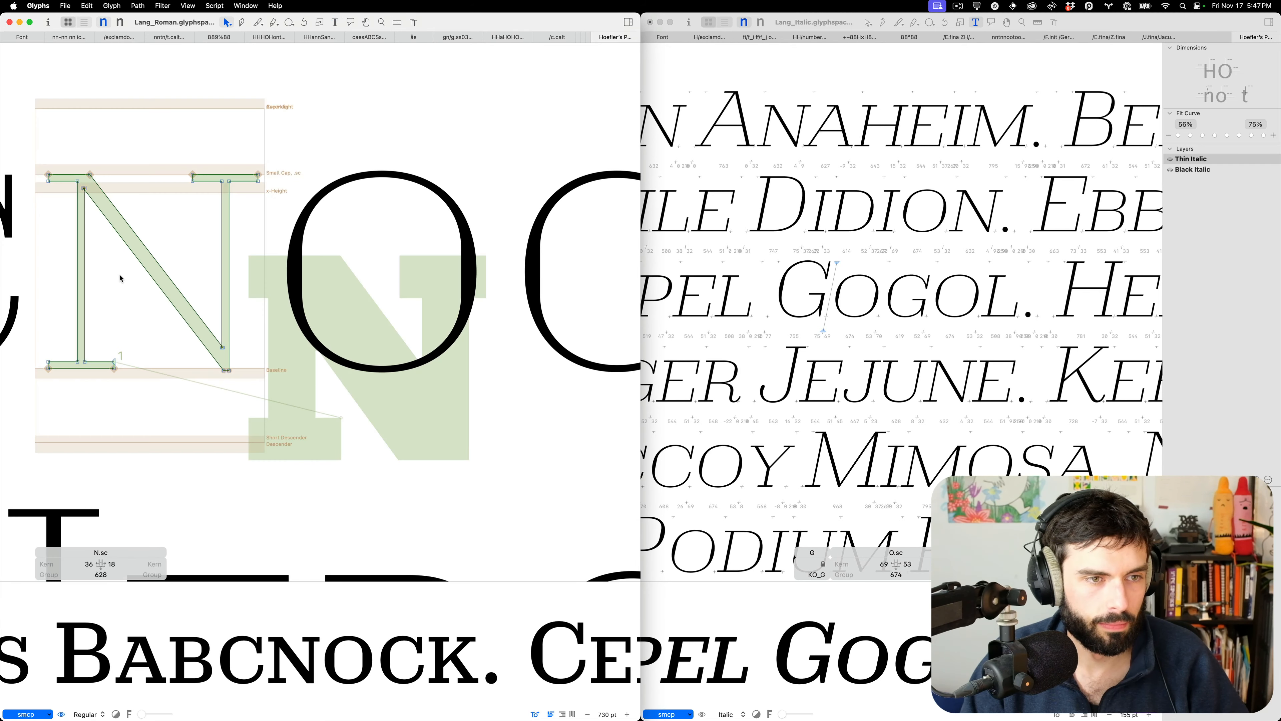
Compare the italic N.sc with a slanted copy of the upright N, then delete the copy
left_click(954, 382)
key("Escape")
scroll(952, 391, "up", 3)
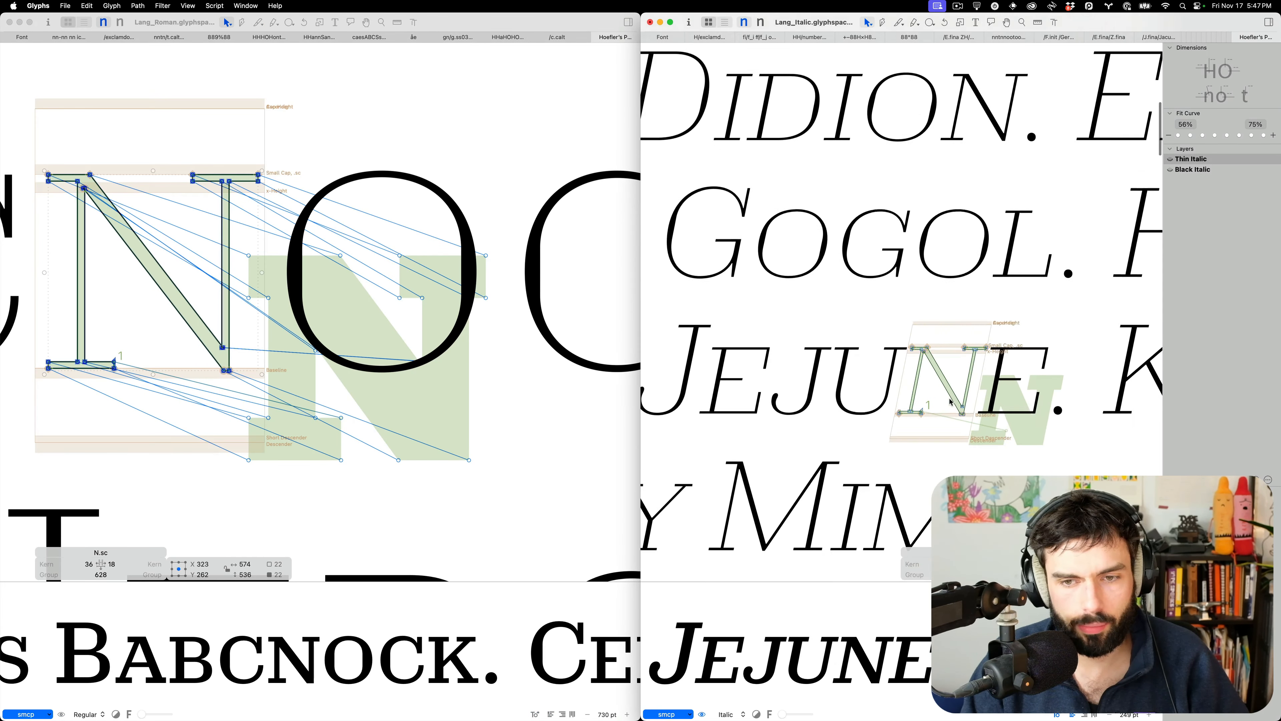
scroll(951, 400, "up", 6)
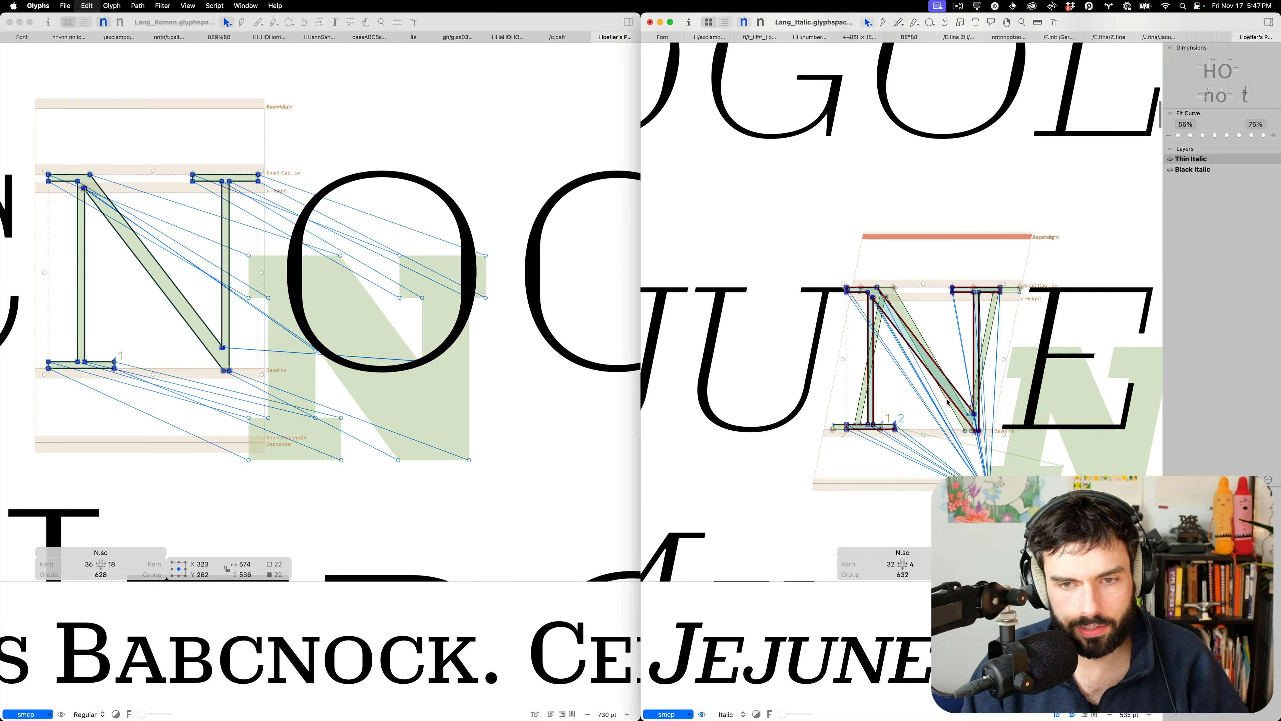
scroll(947, 402, "up", 1)
left_click(1254, 580)
left_click(1255, 580)
left_click(1255, 580)
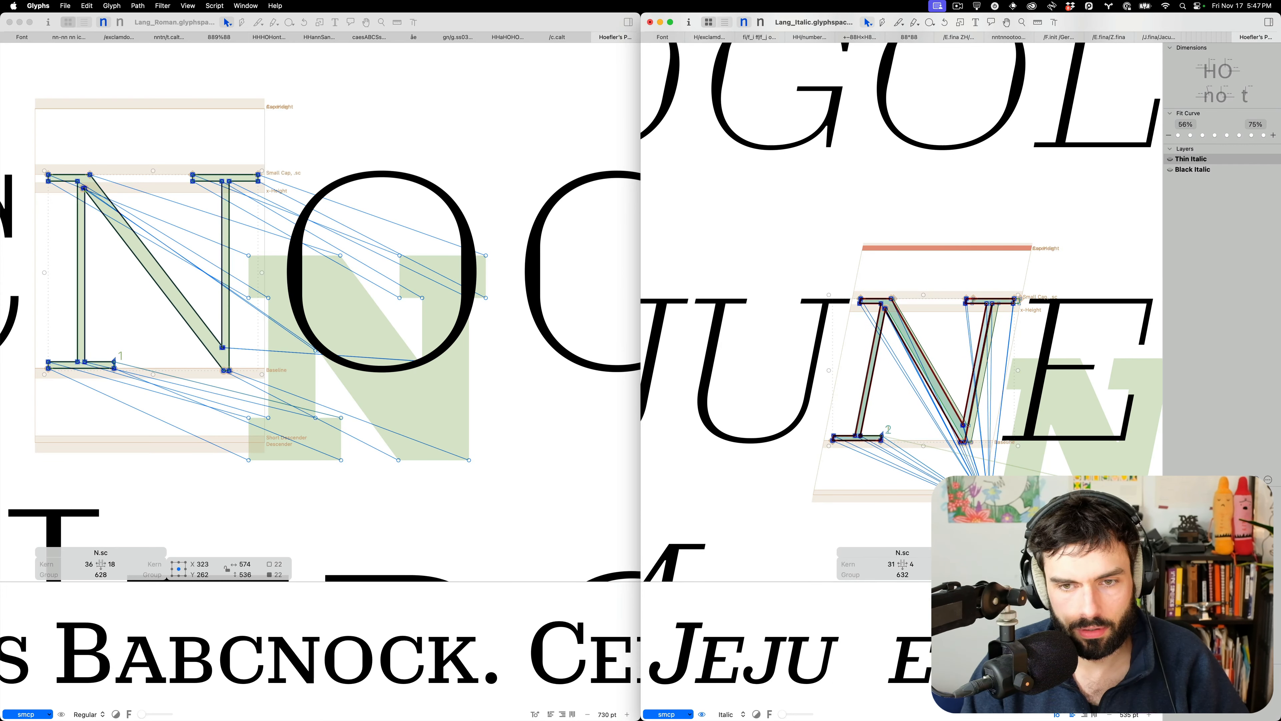
scroll(1024, 498, "up", 4)
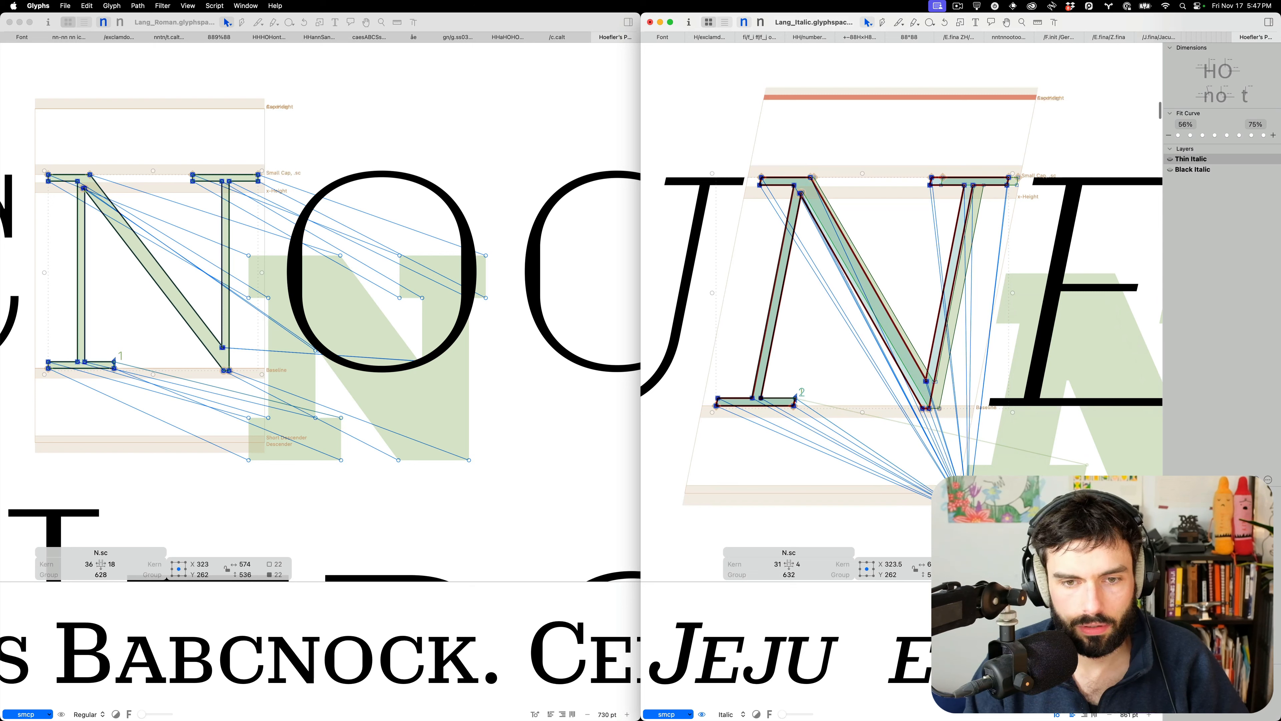
key("Delete")
Return both windows to text editing with the Roman cursor between O and C
key("t")
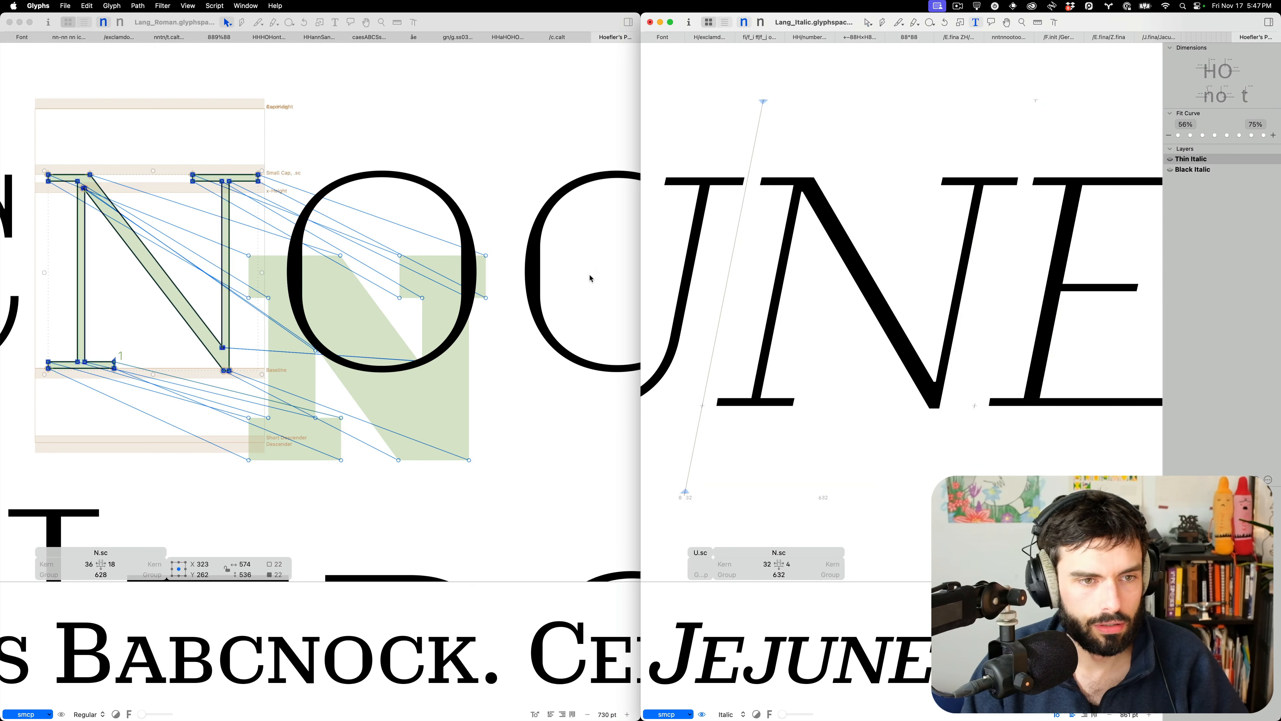
left_click(420, 247)
key("t")
key("Right")
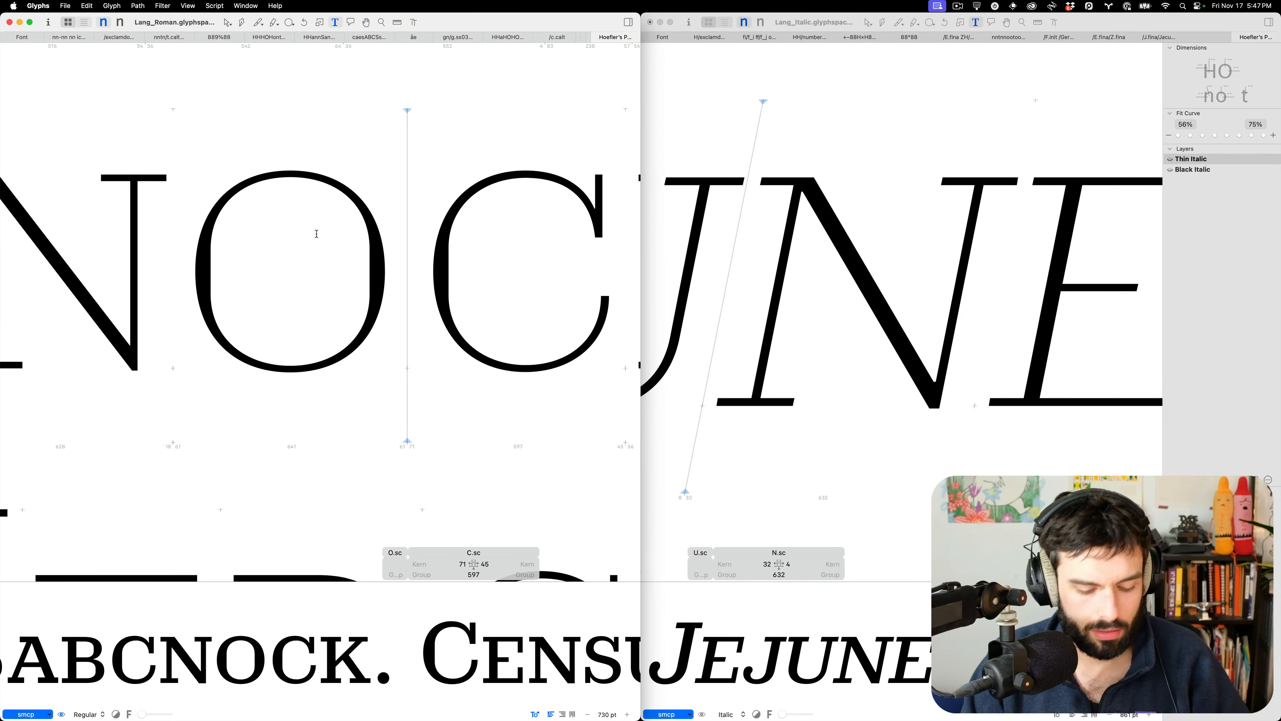
Type a small-cap h into the Roman text (Babcnohck) and the Italic text (Jejuhne), replacing a stray capital H
type("H")
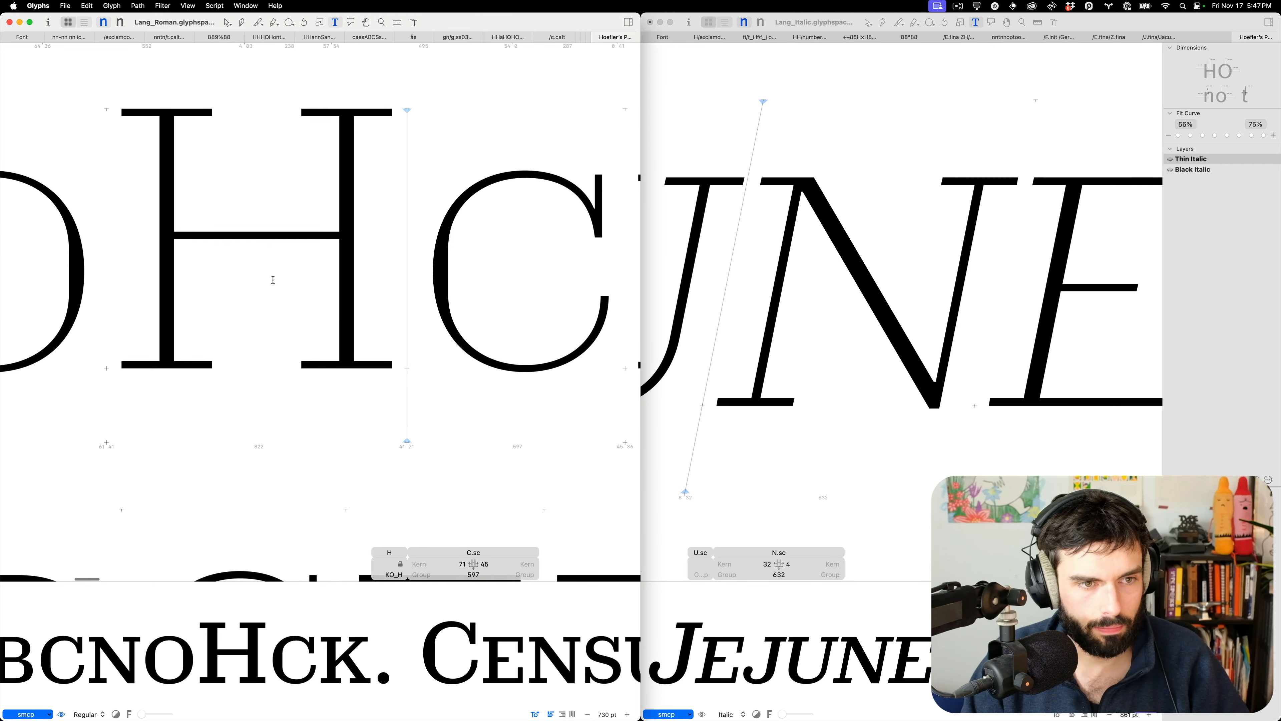
key("BackSpace")
type("h")
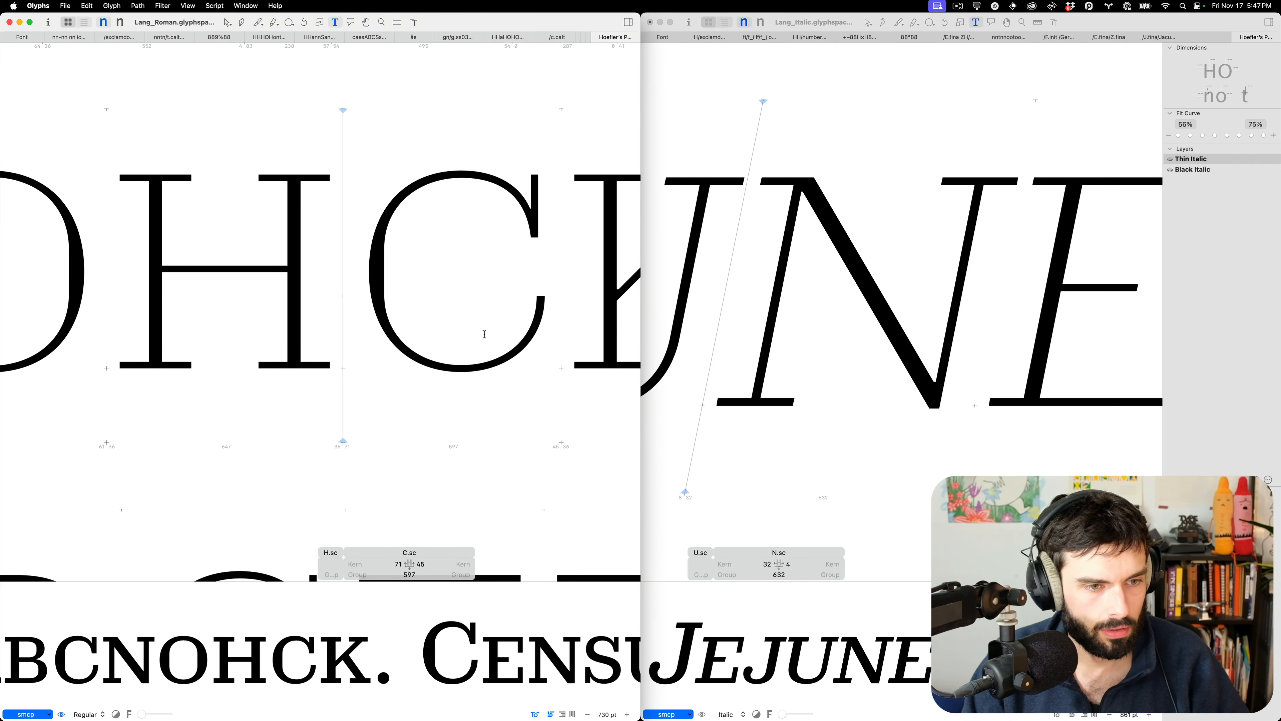
key("Right")
left_click(736, 346)
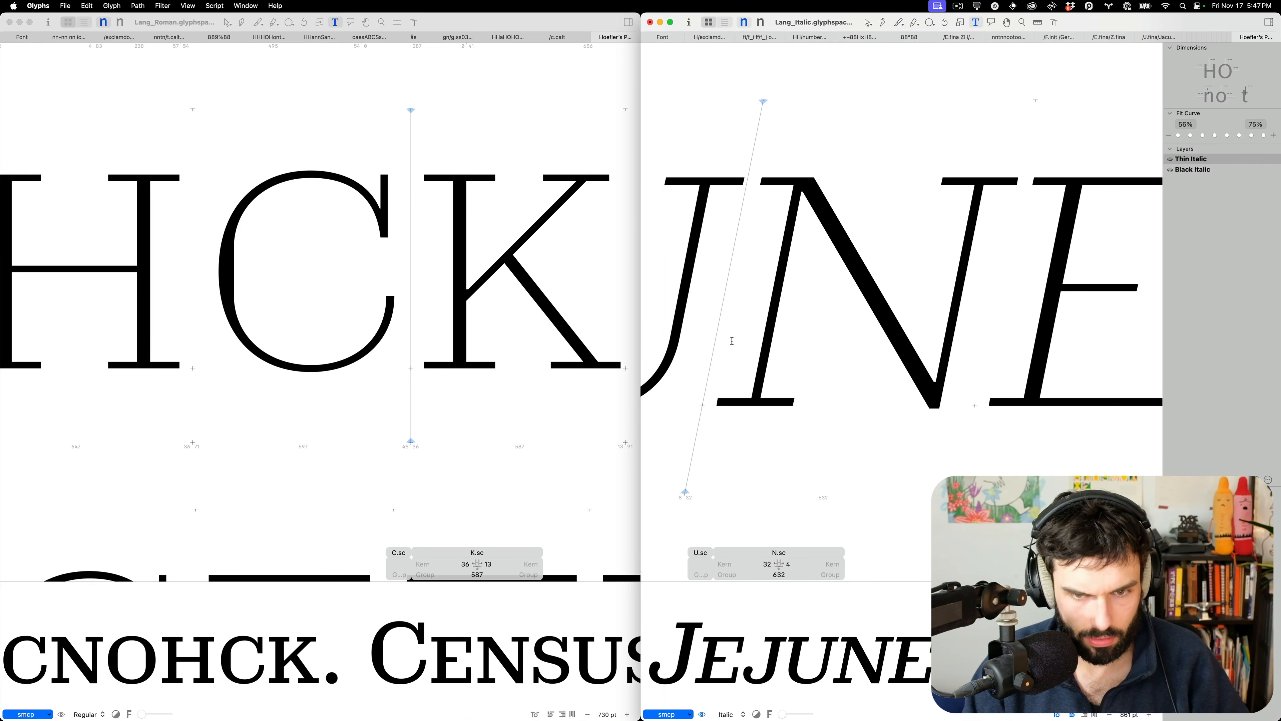
type("h")
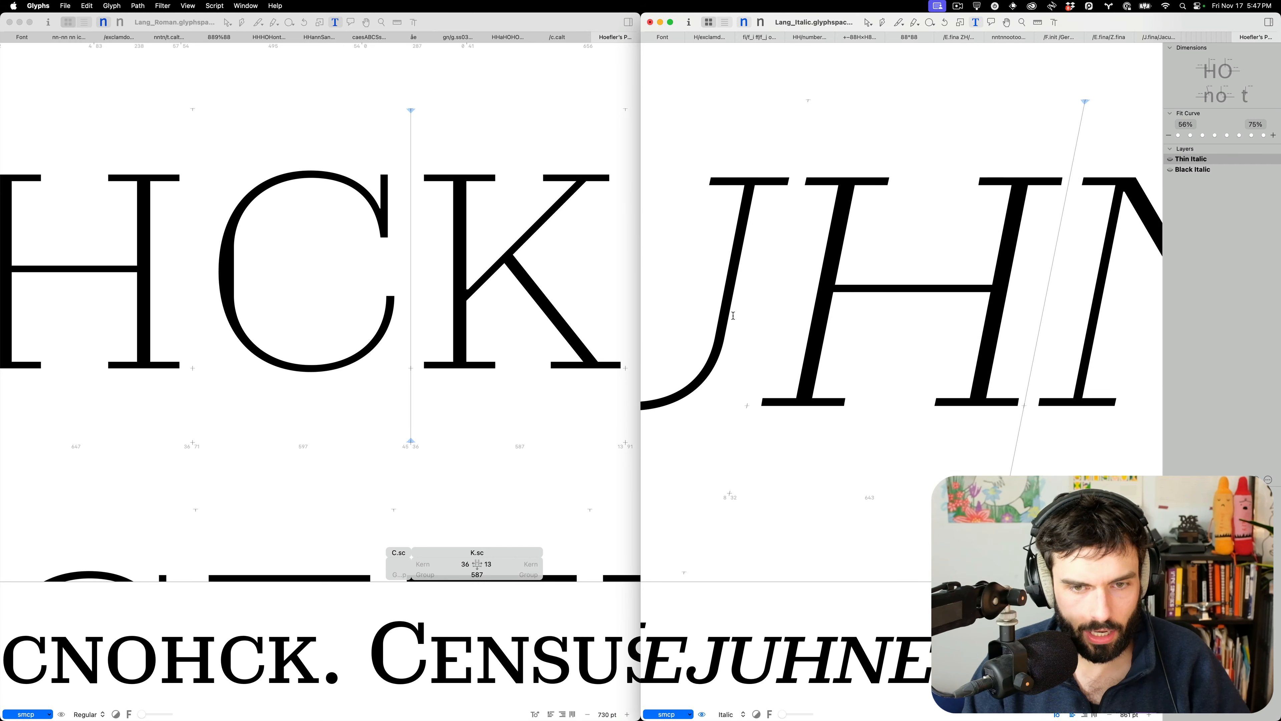
key("Left")
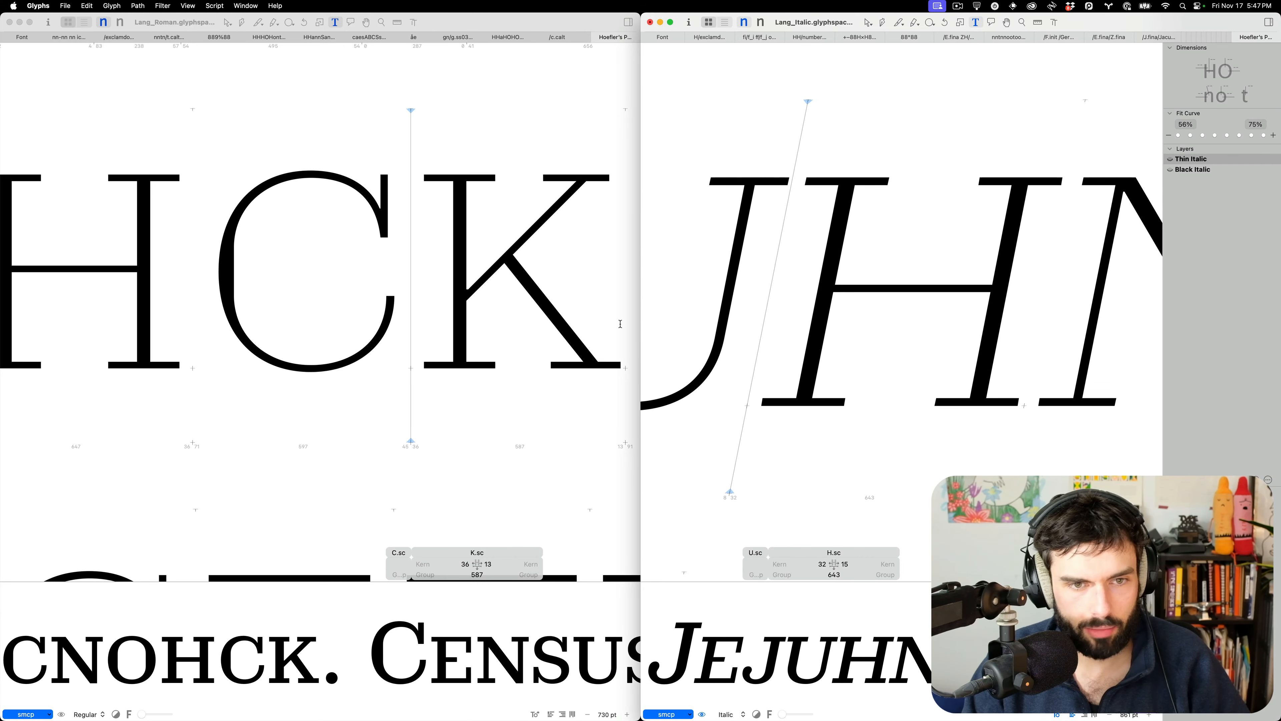
Open the Roman and Italic H.sc glyphs and switch both windows to their bold/Black masters
double_click(80, 303)
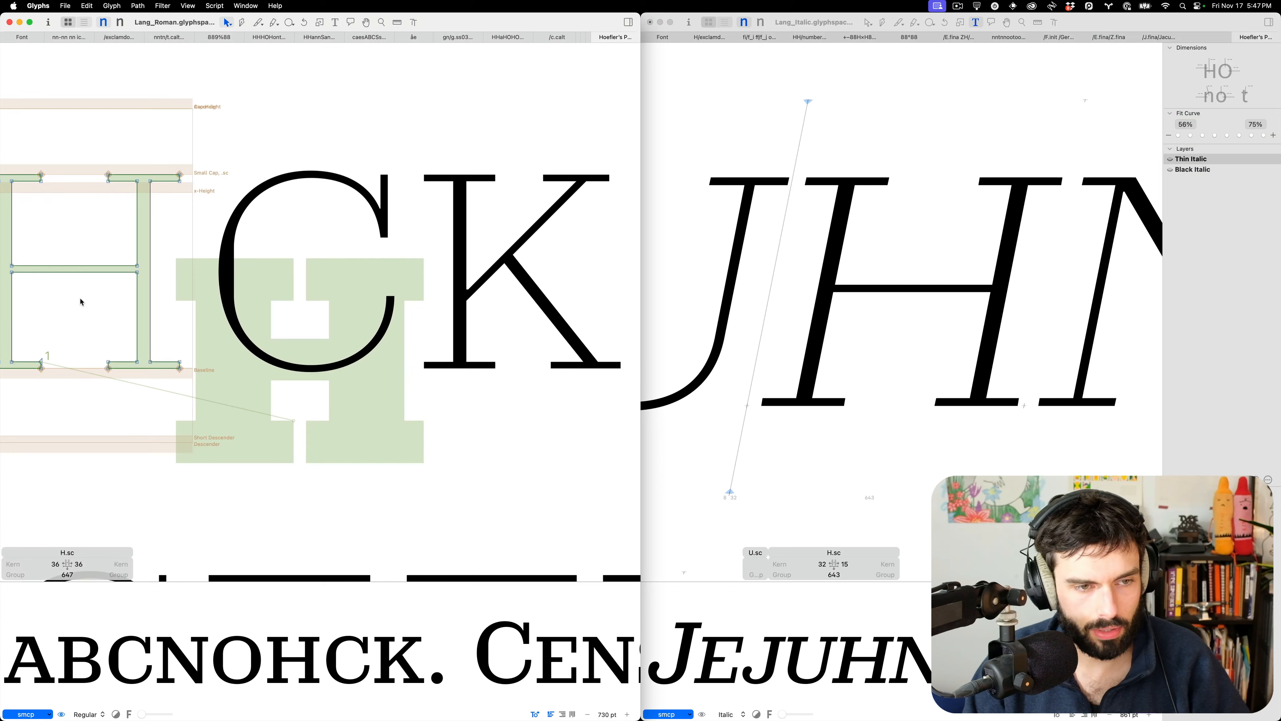
left_click(916, 338)
key("Escape")
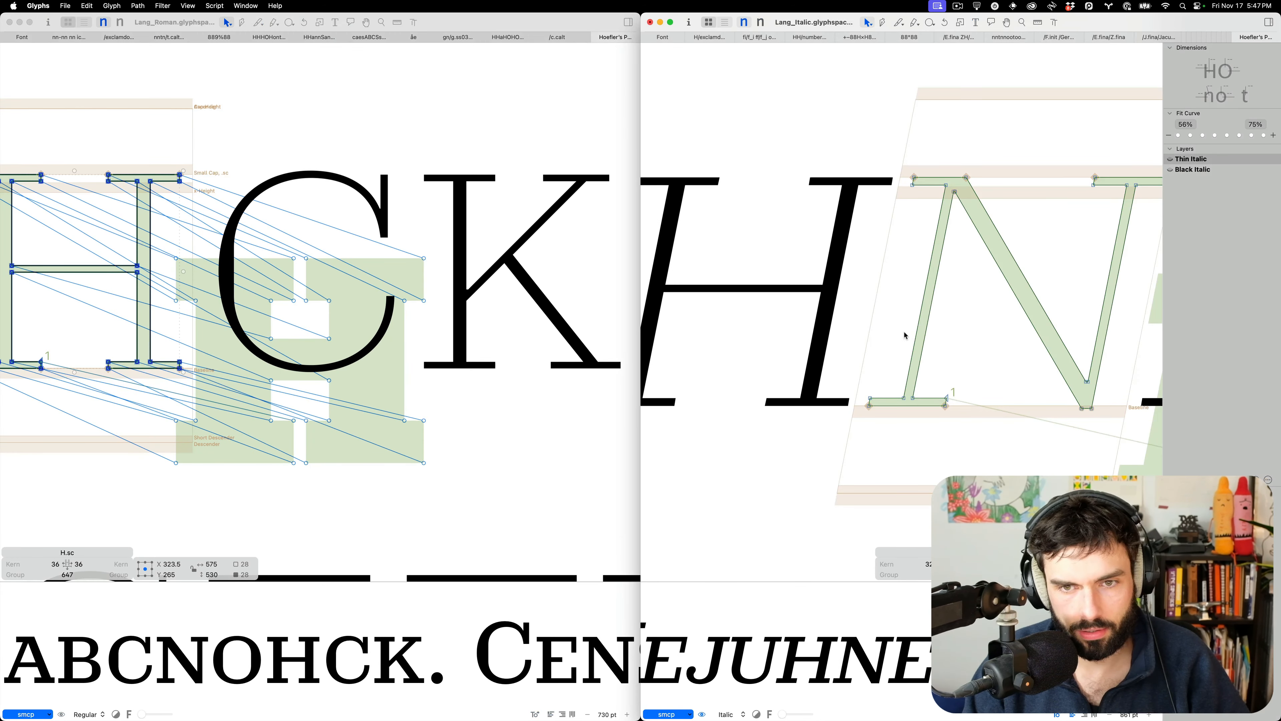
double_click(725, 330)
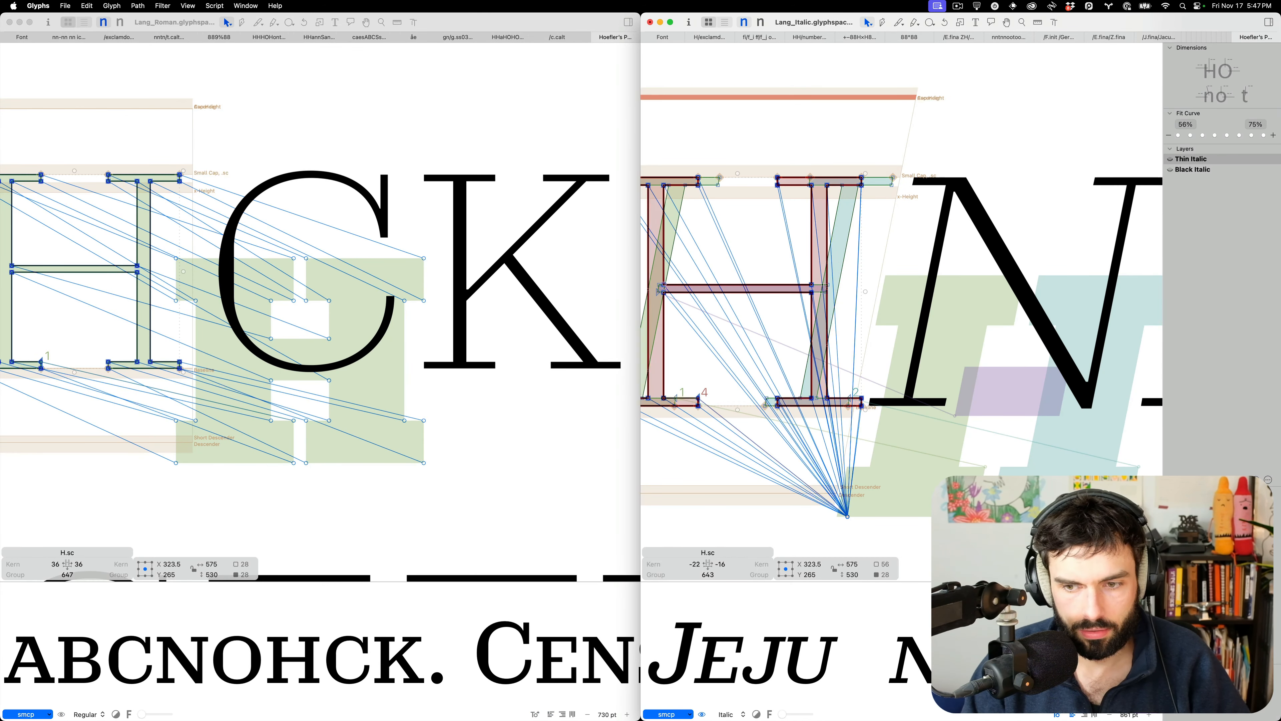
left_click(1256, 570)
left_click(1255, 570)
scroll(977, 423, "left", 3)
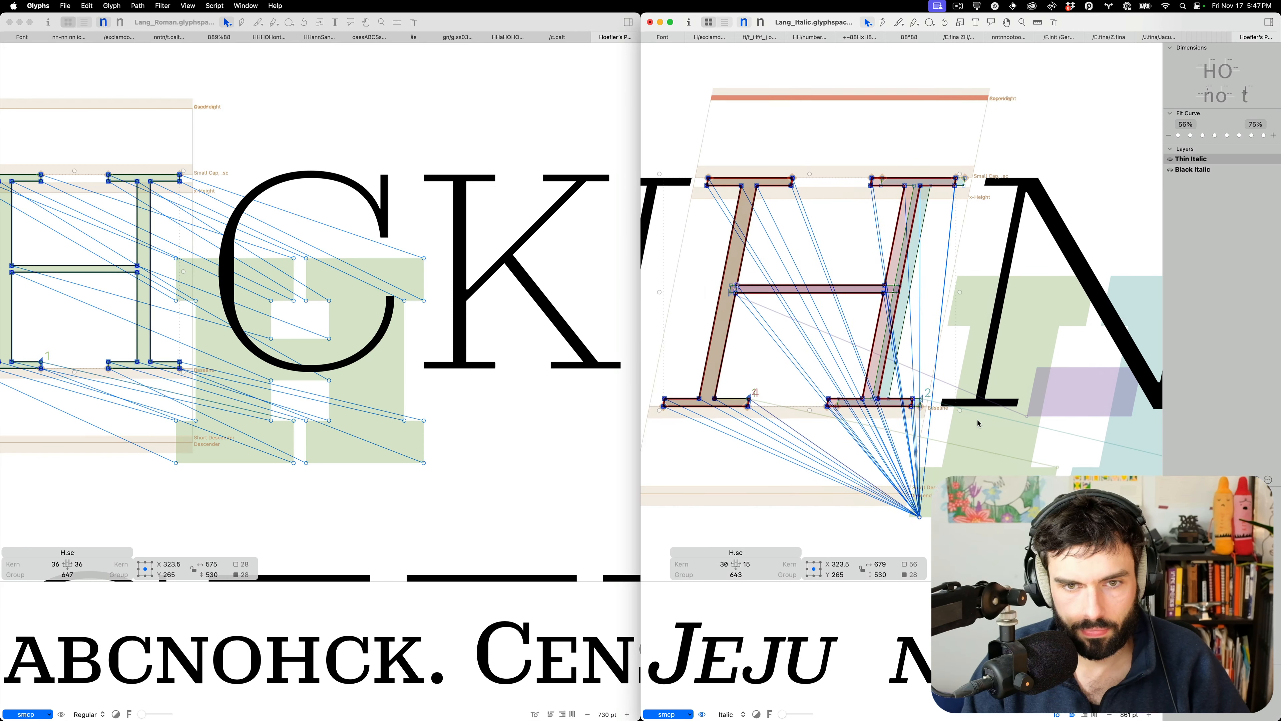
key("super+2")
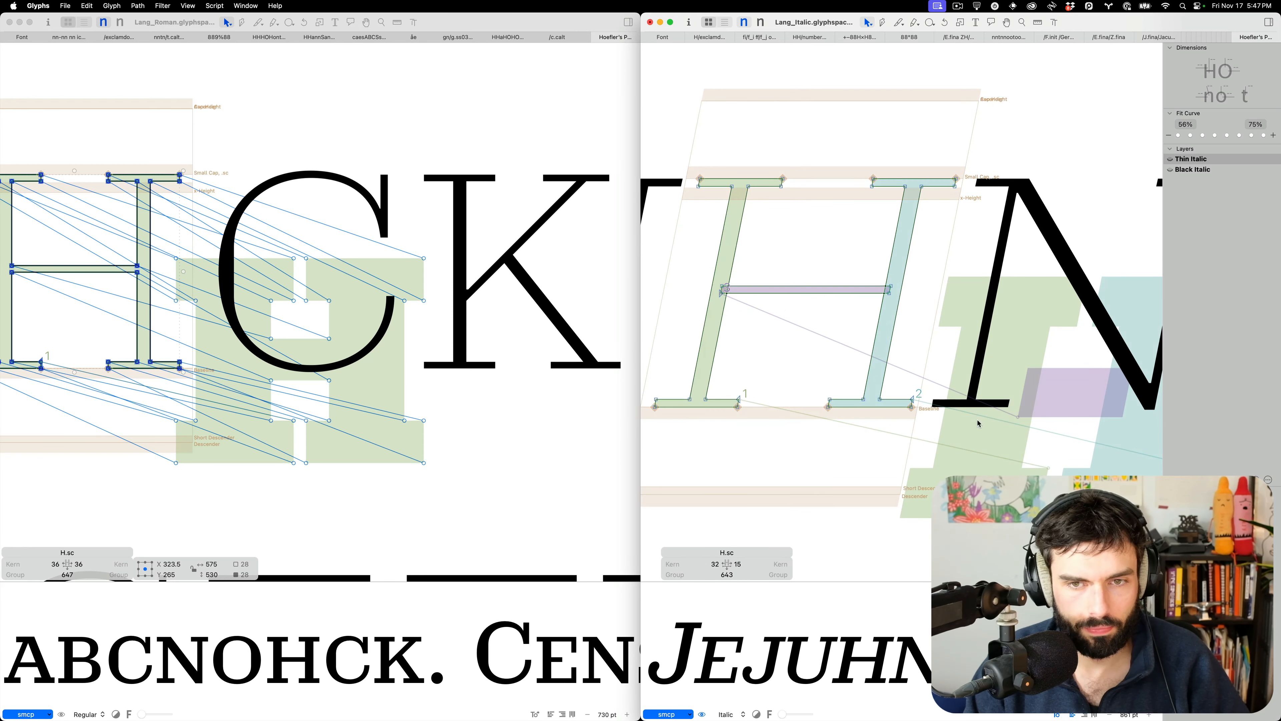
left_click(442, 320)
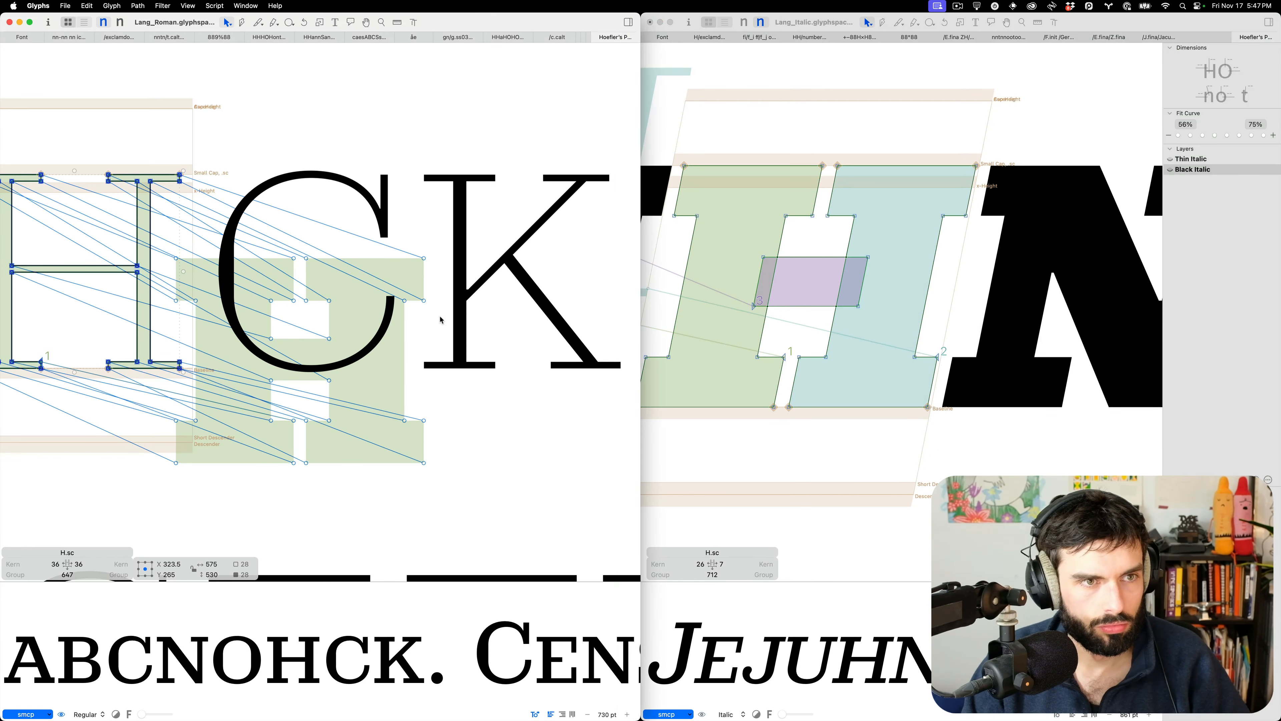
key("super+2")
scroll(201, 251, "left", 5)
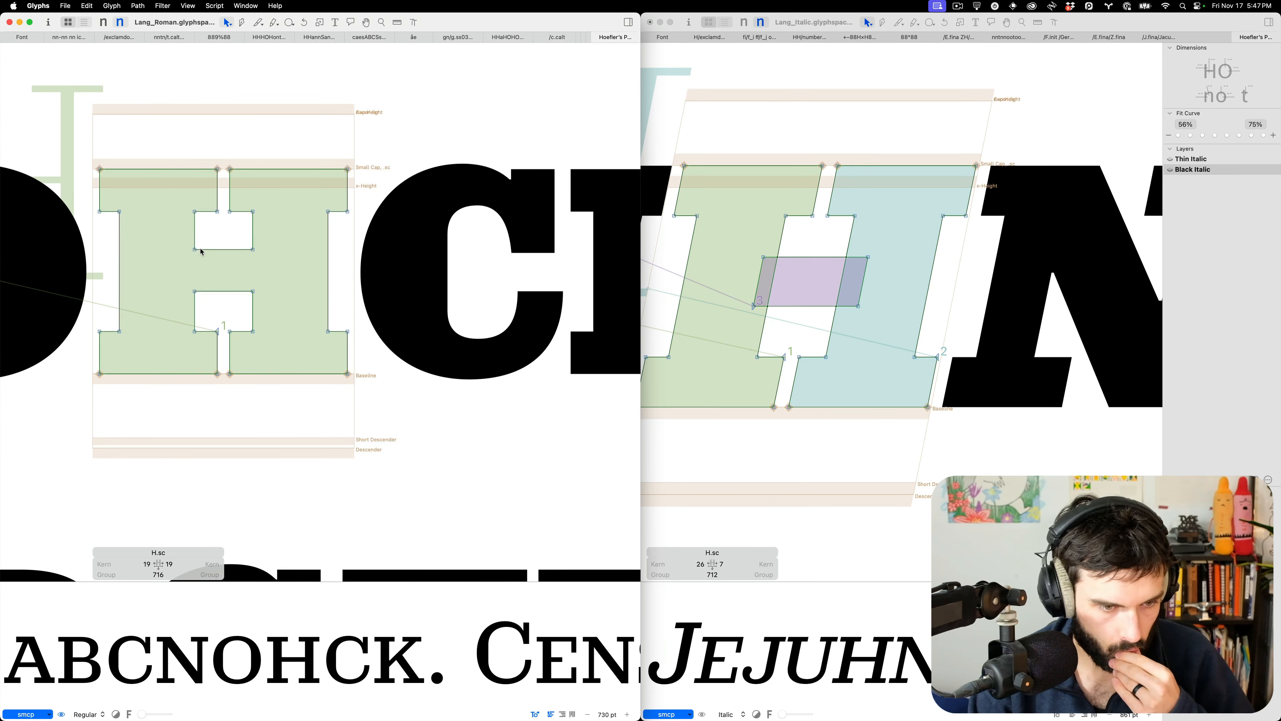
Paste the Roman H.sc outlines into the Black Italic H.sc, slant them and nudge into place
key("super+a")
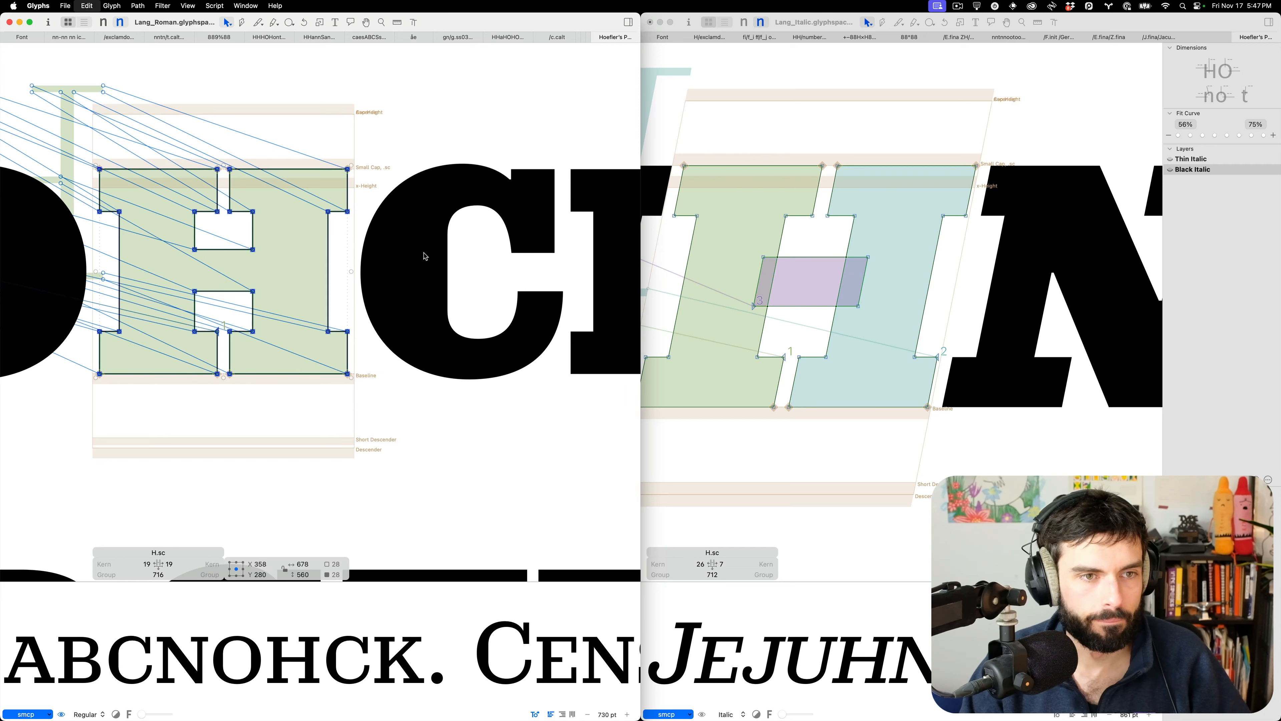
key("super+c")
left_click(900, 309)
key("super+v")
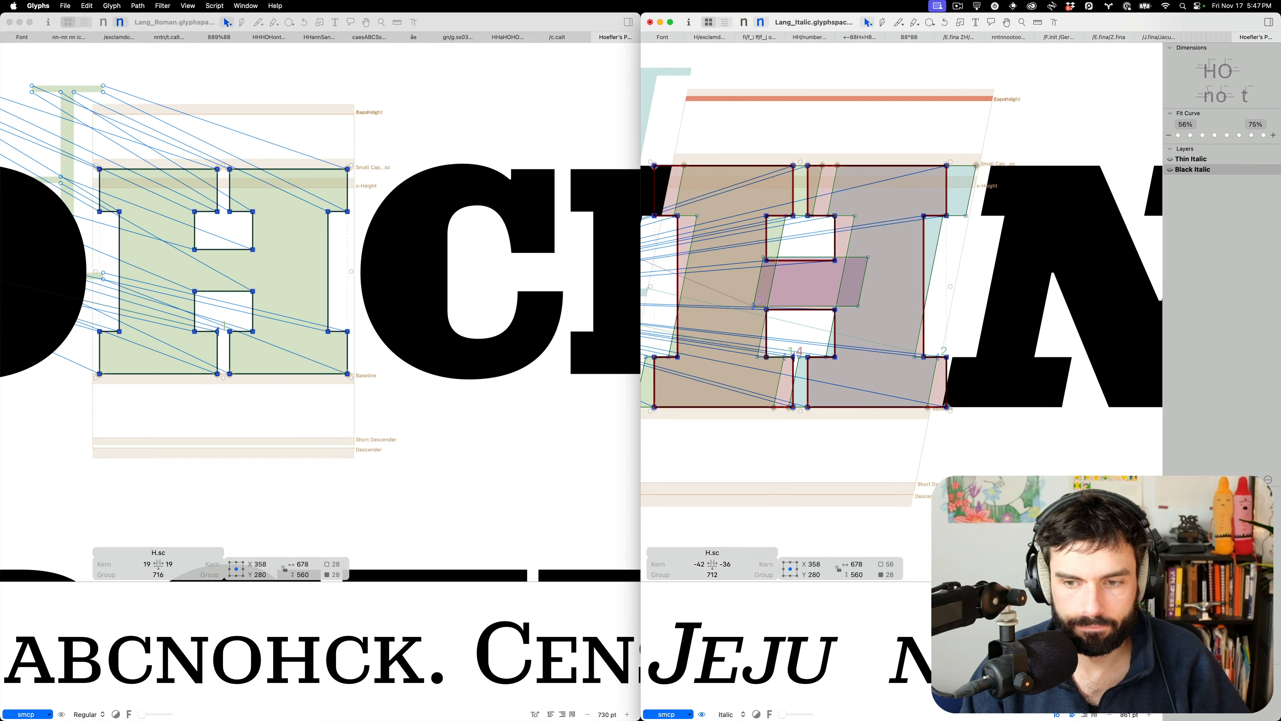
key("ctrl+super+r")
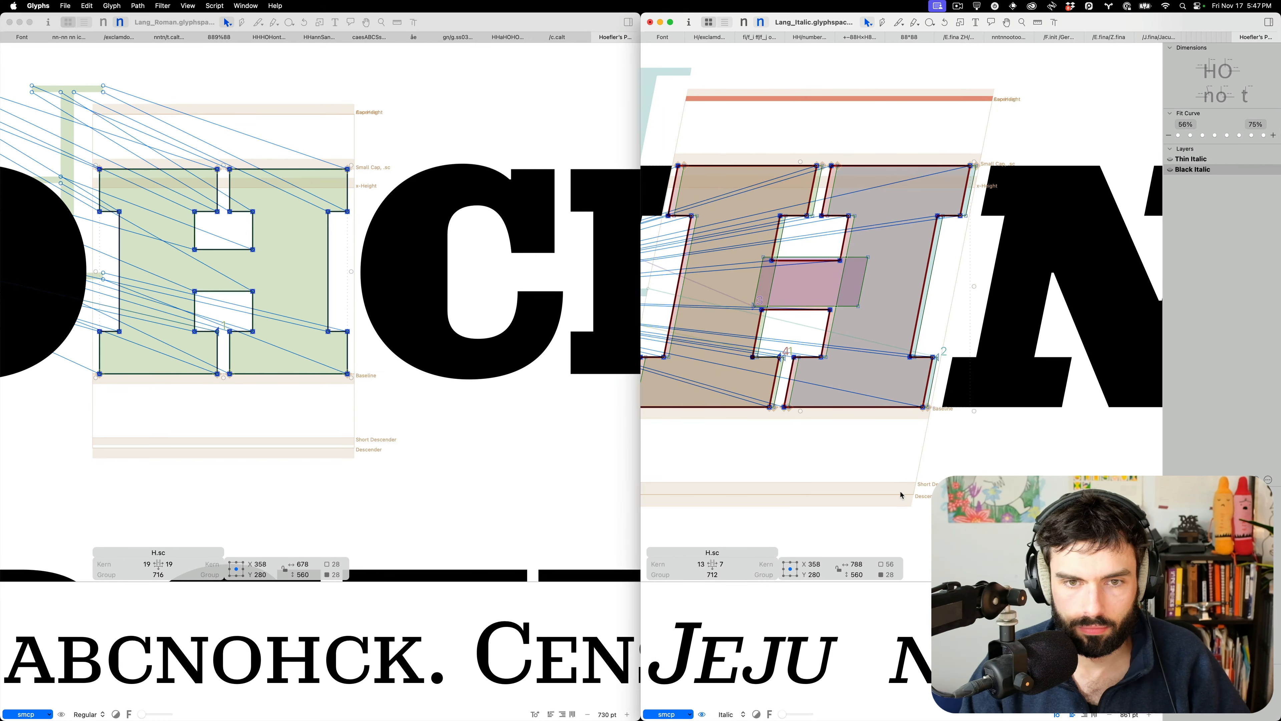
key("shift+Right")
key("shift+Right")
key("shift+Left")
key("Right")
key("Right")
scroll(952, 454, "down", 8)
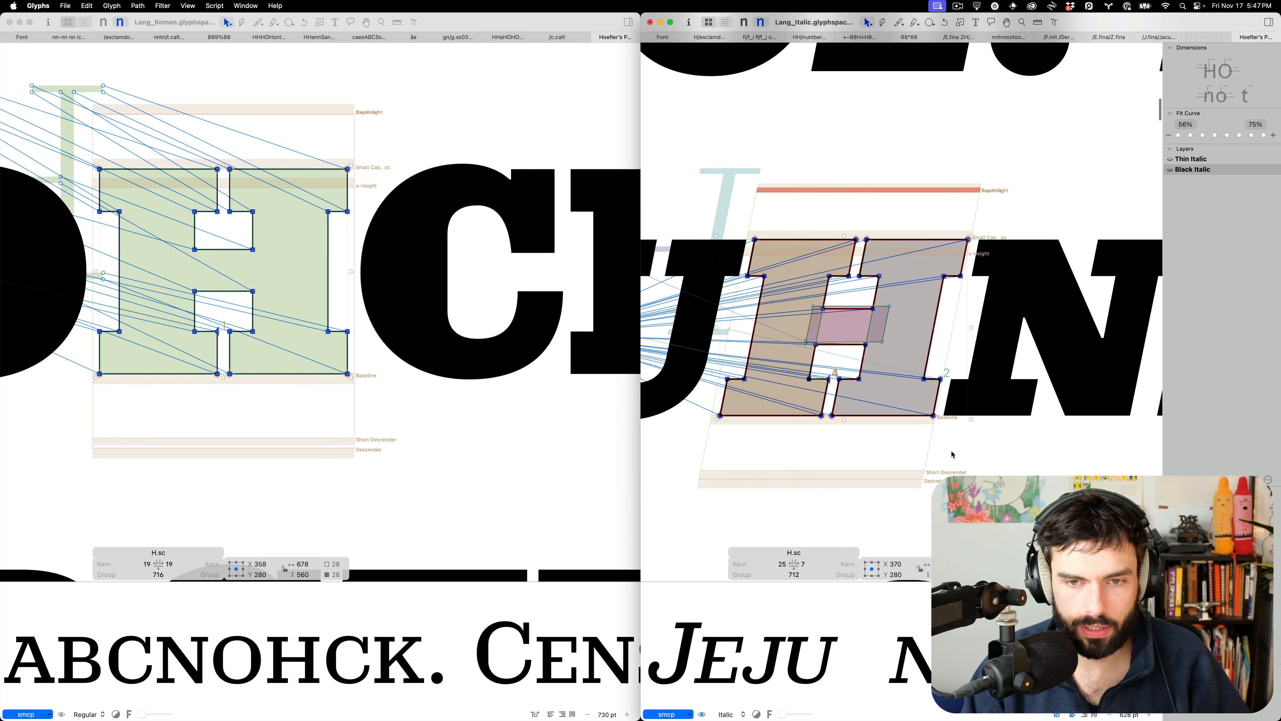
left_click(939, 425)
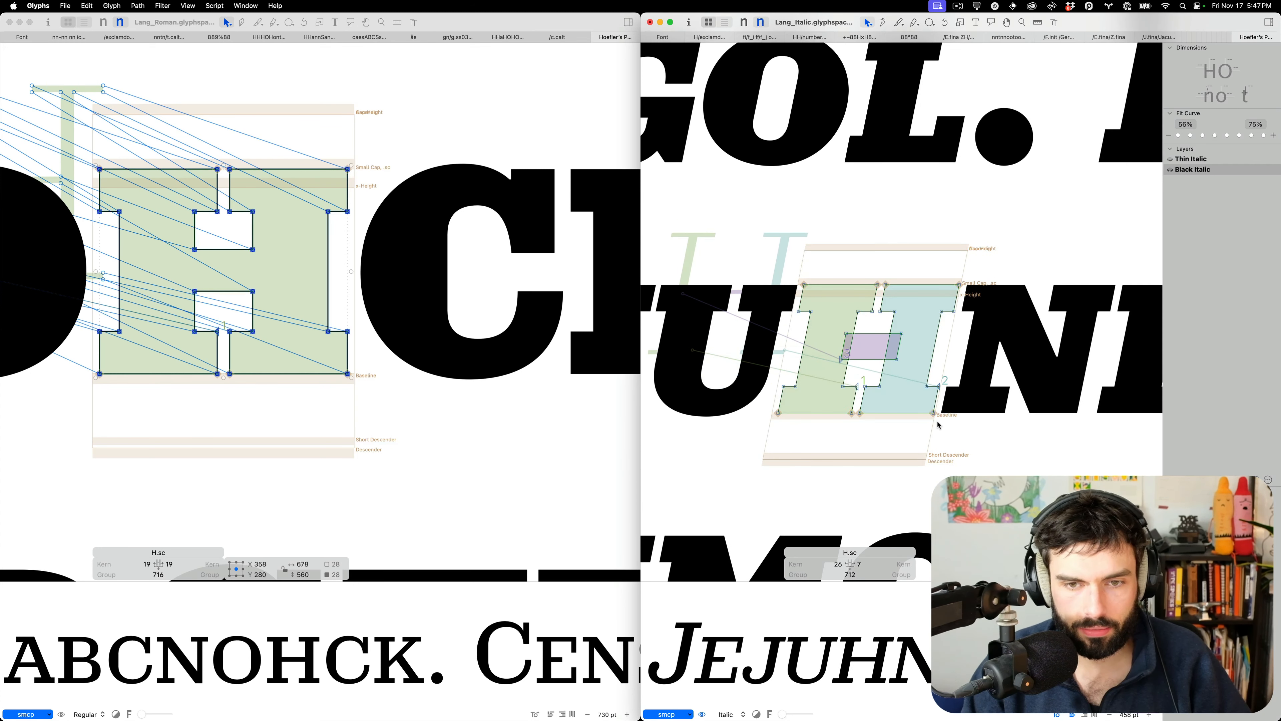
scroll(939, 425, "down", 3)
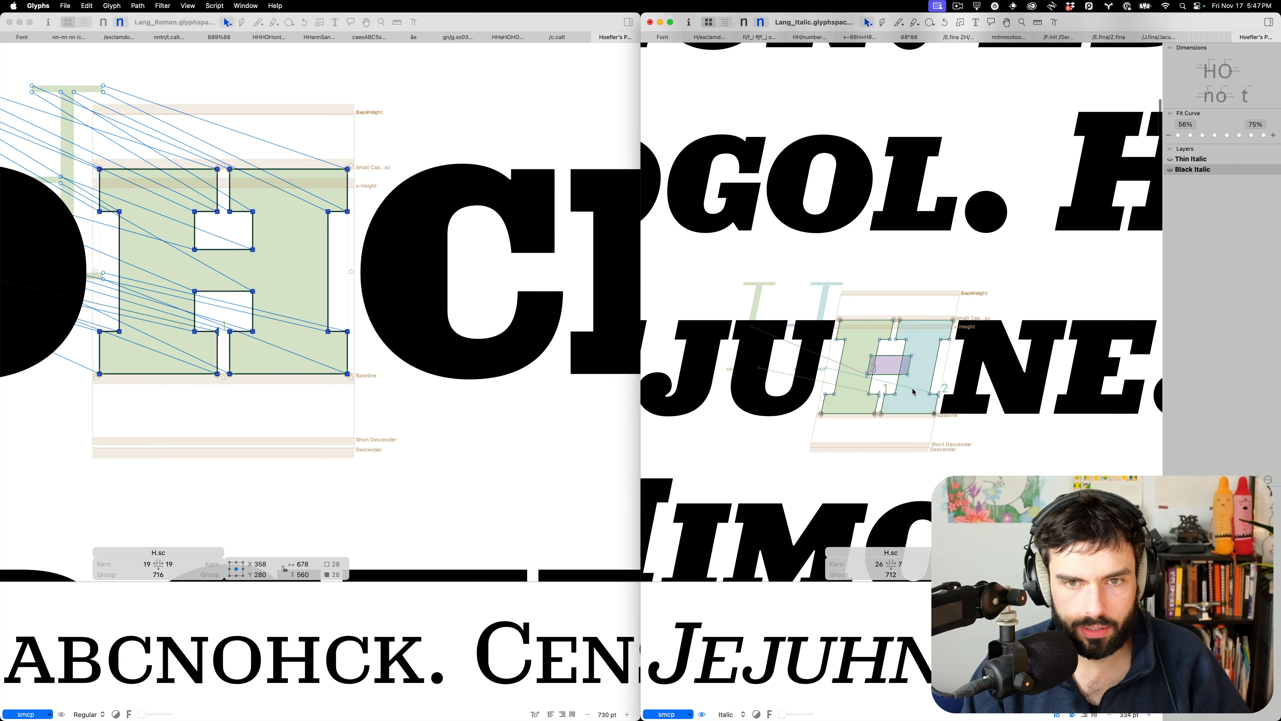
double_click(841, 208)
Slant the upright O copy in the Black Italic O.sc to the italic angle and nudge it into place
scroll(819, 128, "up", 3)
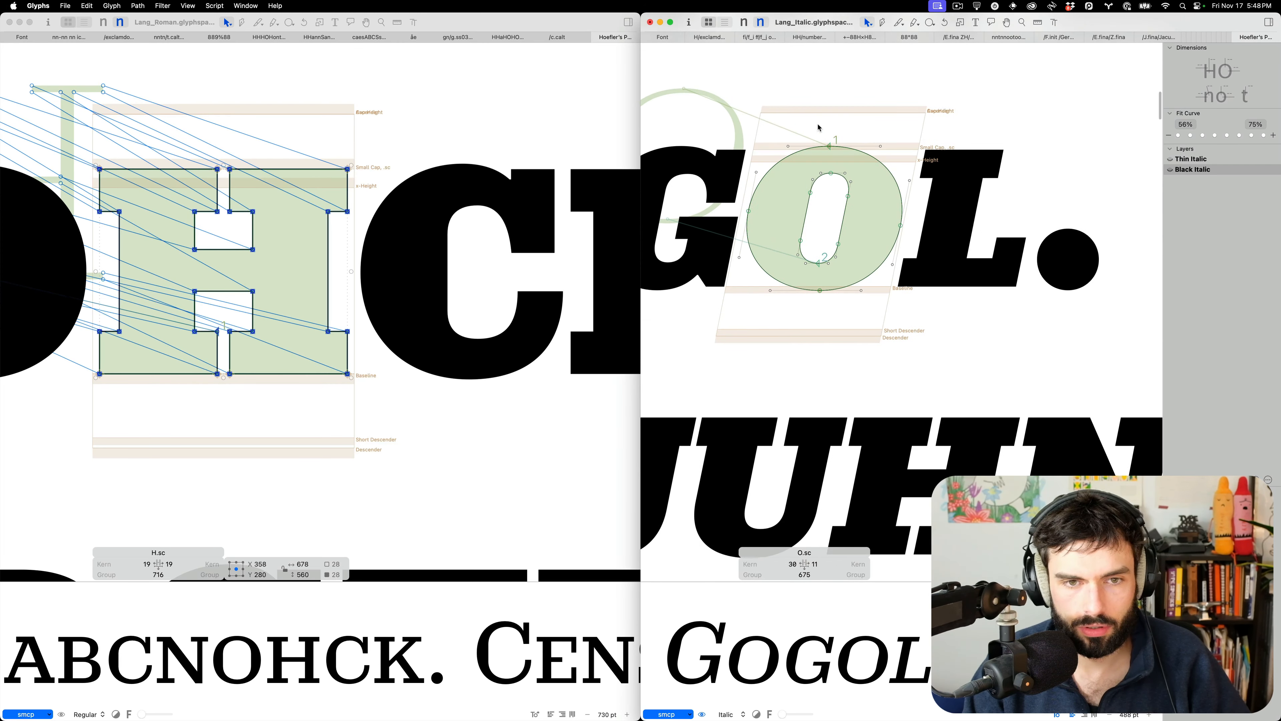
scroll(453, 218, "left", 10)
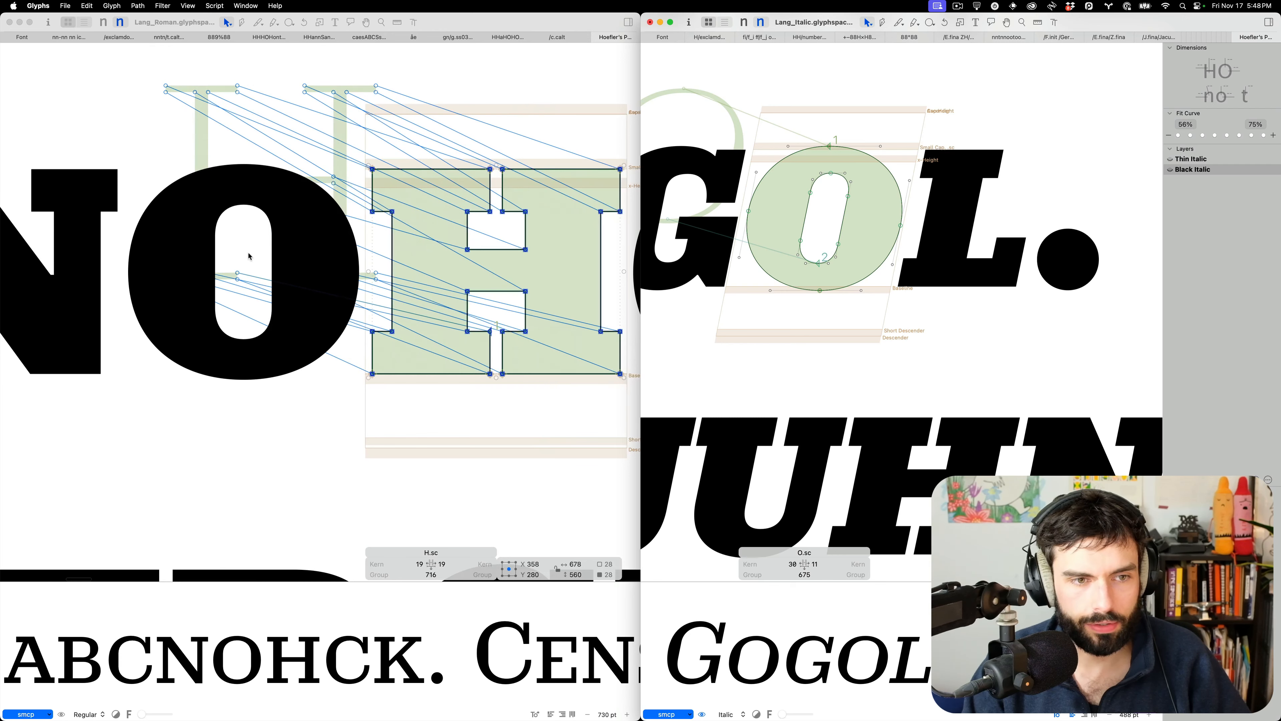
double_click(249, 256)
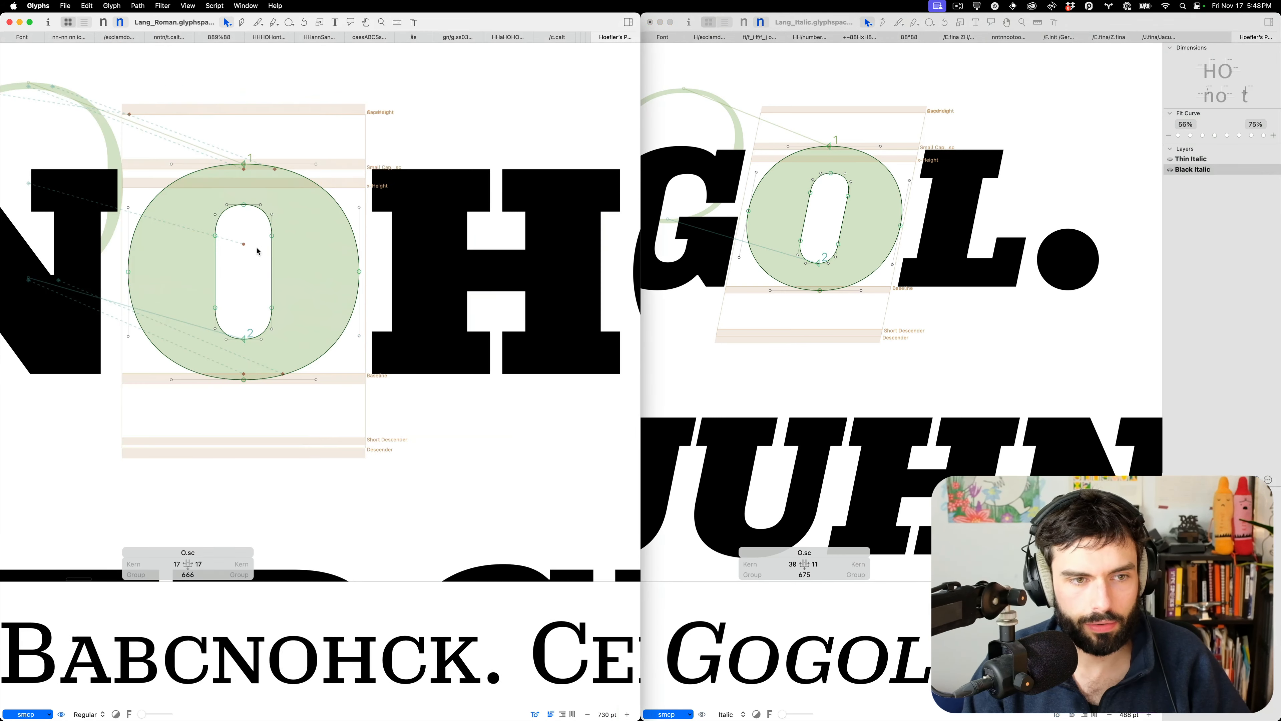
left_click(829, 233)
double_click(831, 232)
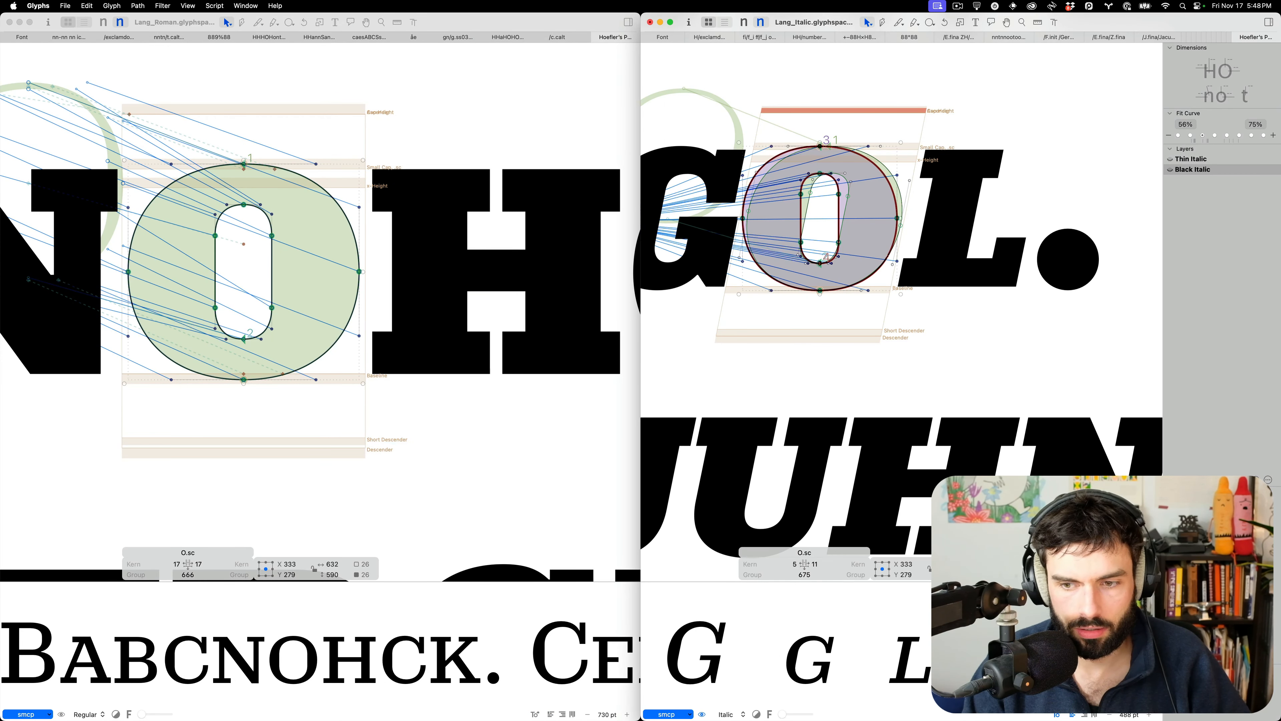
key("ctrl+super+r")
key("ctrl+super+r")
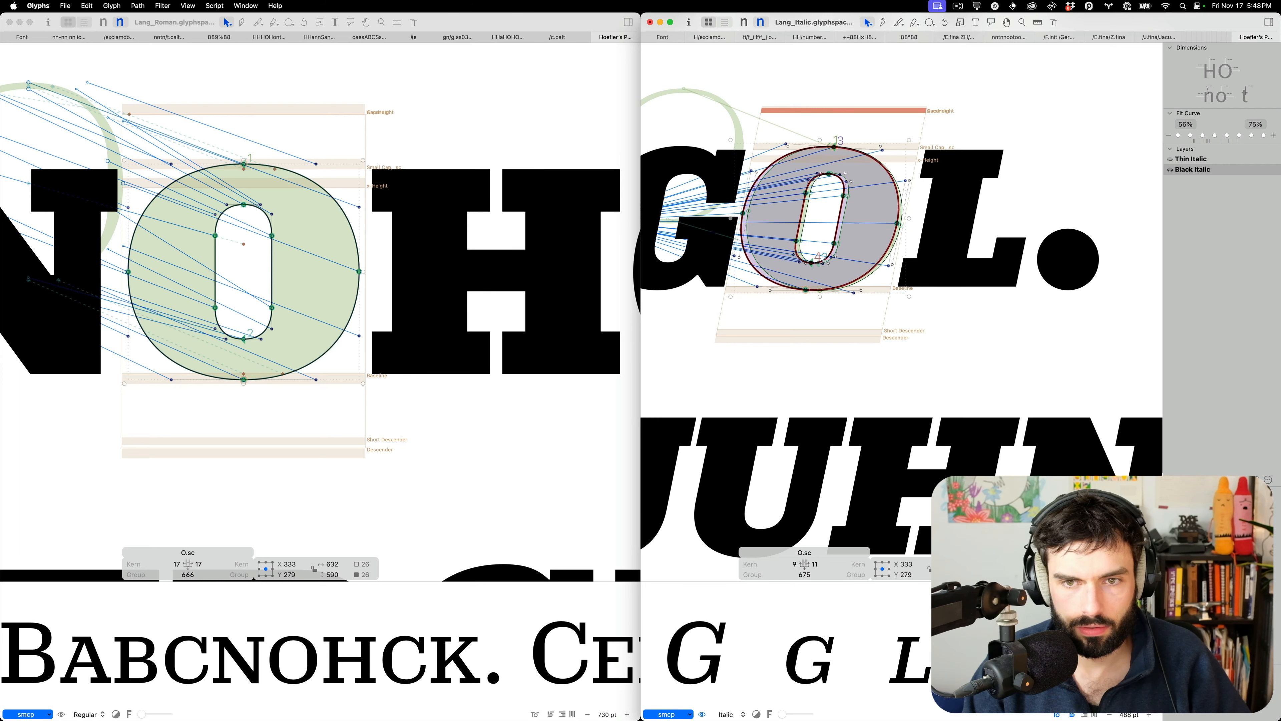
scroll(765, 204, "up", 3)
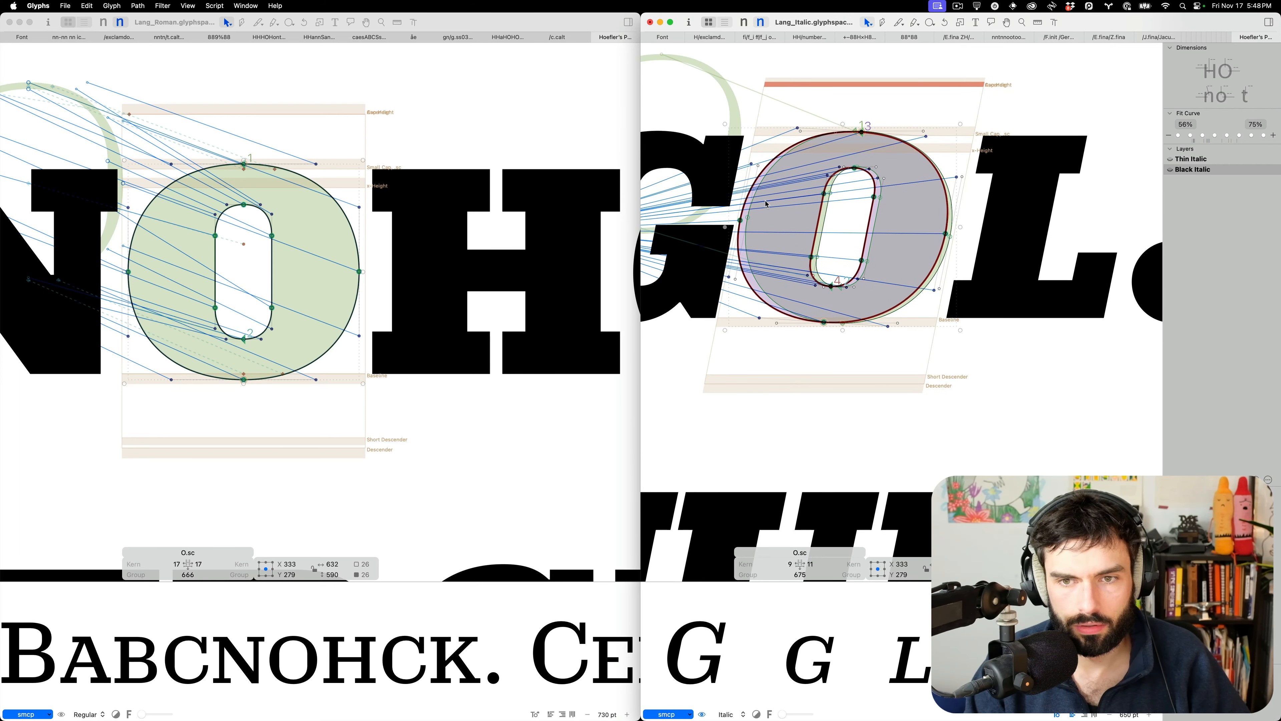
key("shift+Right")
key("shift+Right")
key("Left")
key("Left")
key("Left")
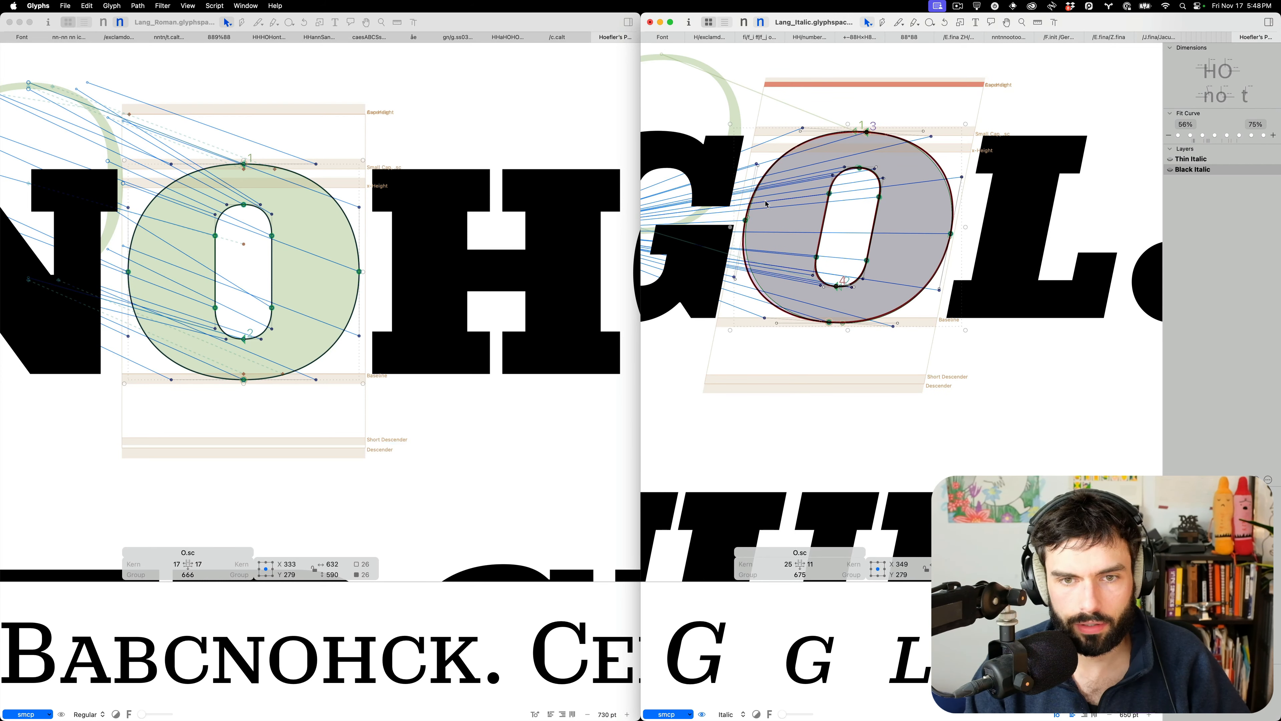
left_click(766, 204)
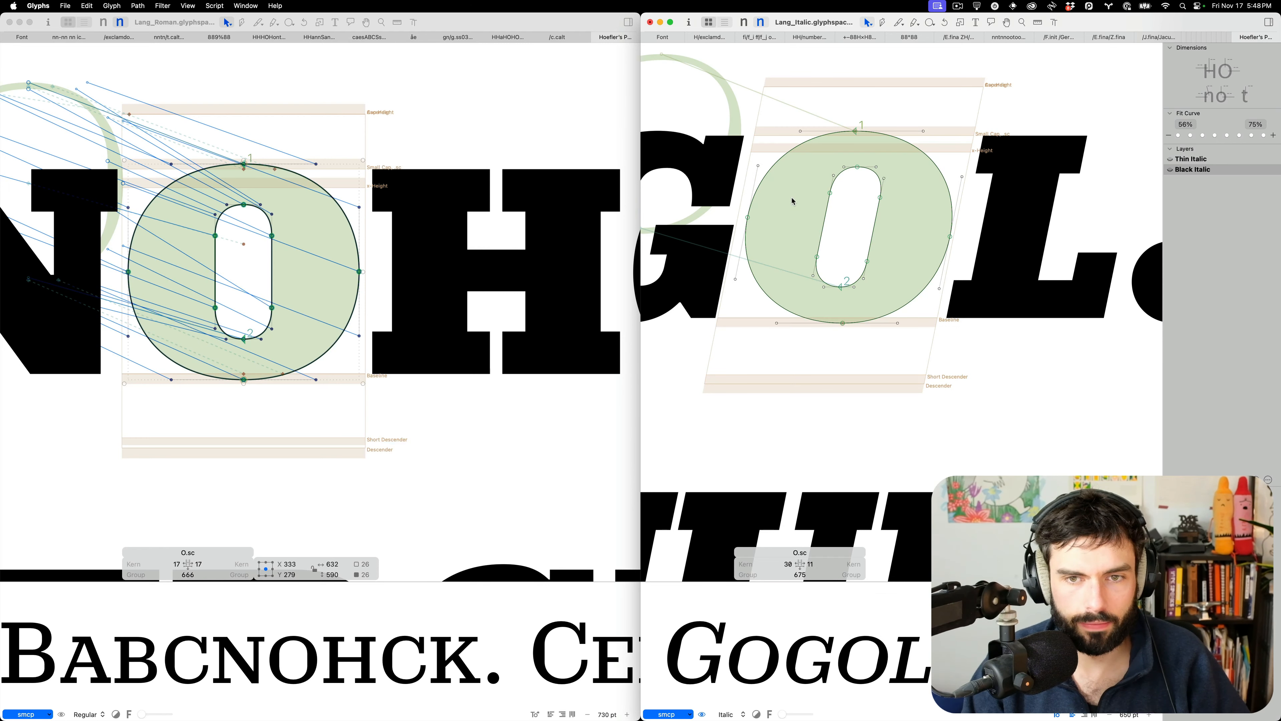
Switch the Italic file to its Thin Italic master
scroll(793, 201, "down", 3)
scroll(793, 201, "down", 6)
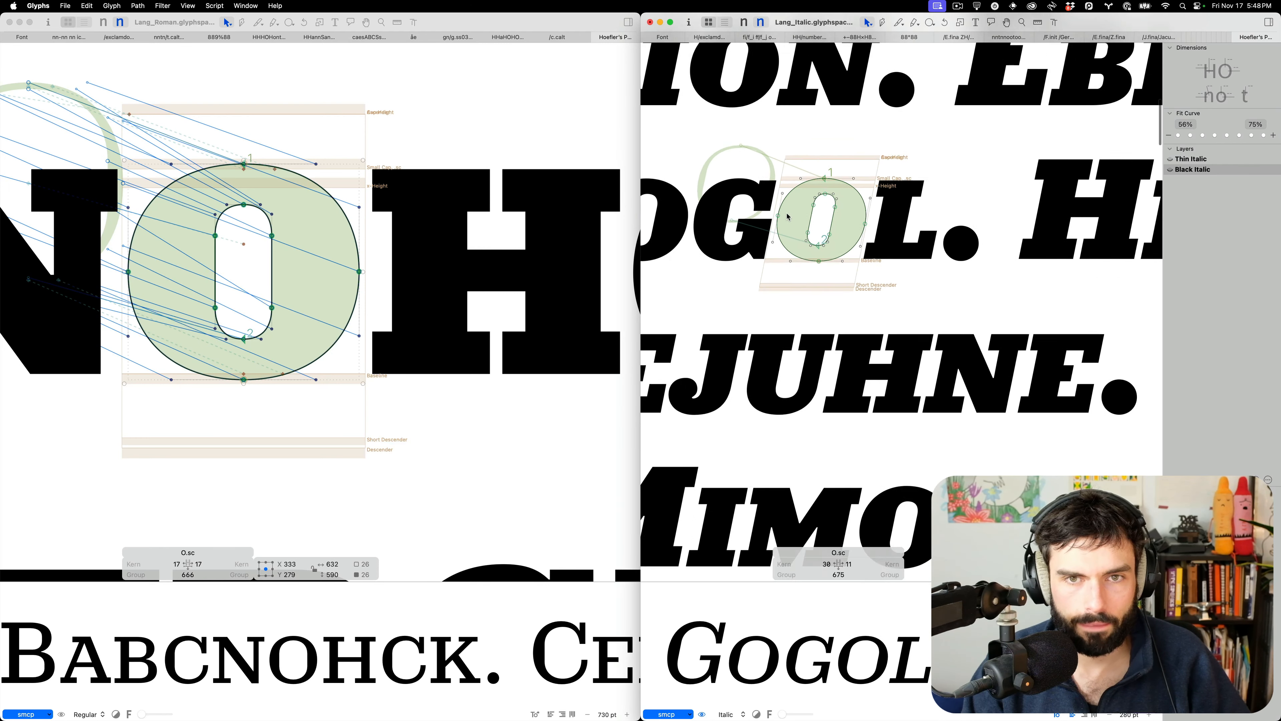
key("super+1")
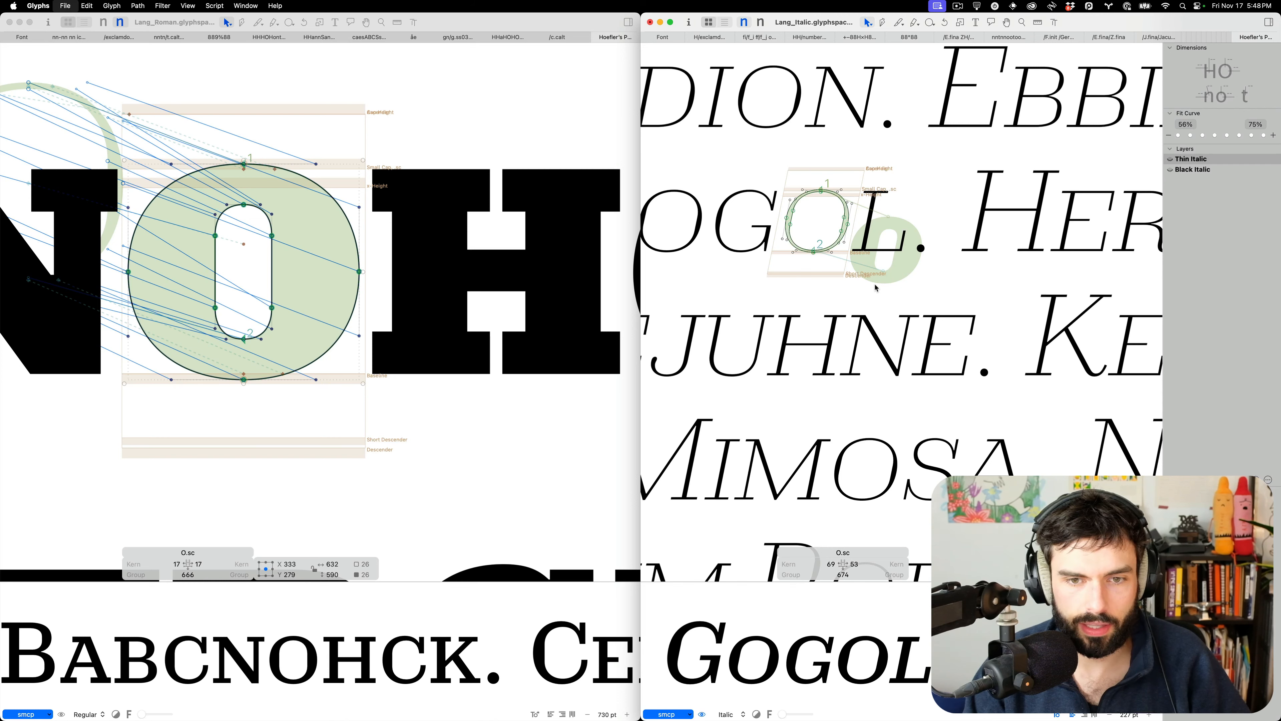
scroll(876, 287, "down", 2)
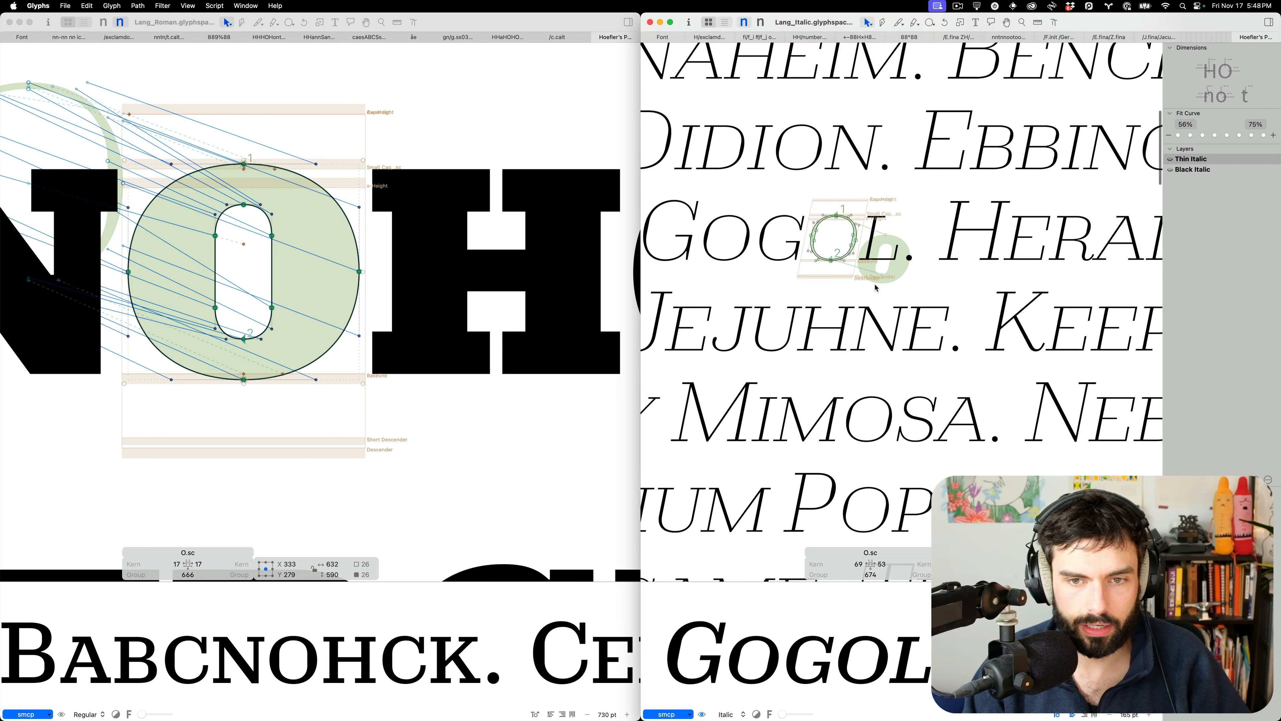
scroll(825, 341, "up", 4)
Show the Thin Italic H.sc beside the Roman thin-master H.sc for comparison
left_click(825, 341)
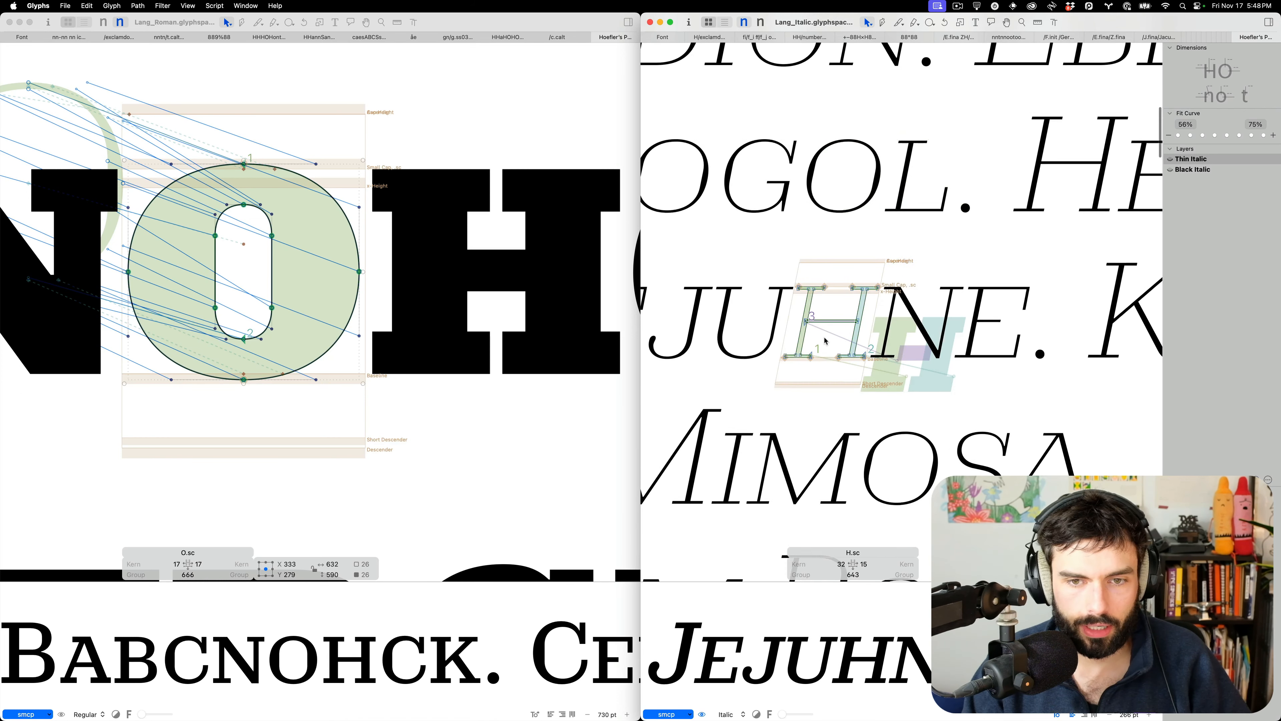
scroll(825, 340, "up", 5)
left_click(457, 334)
key("super+1")
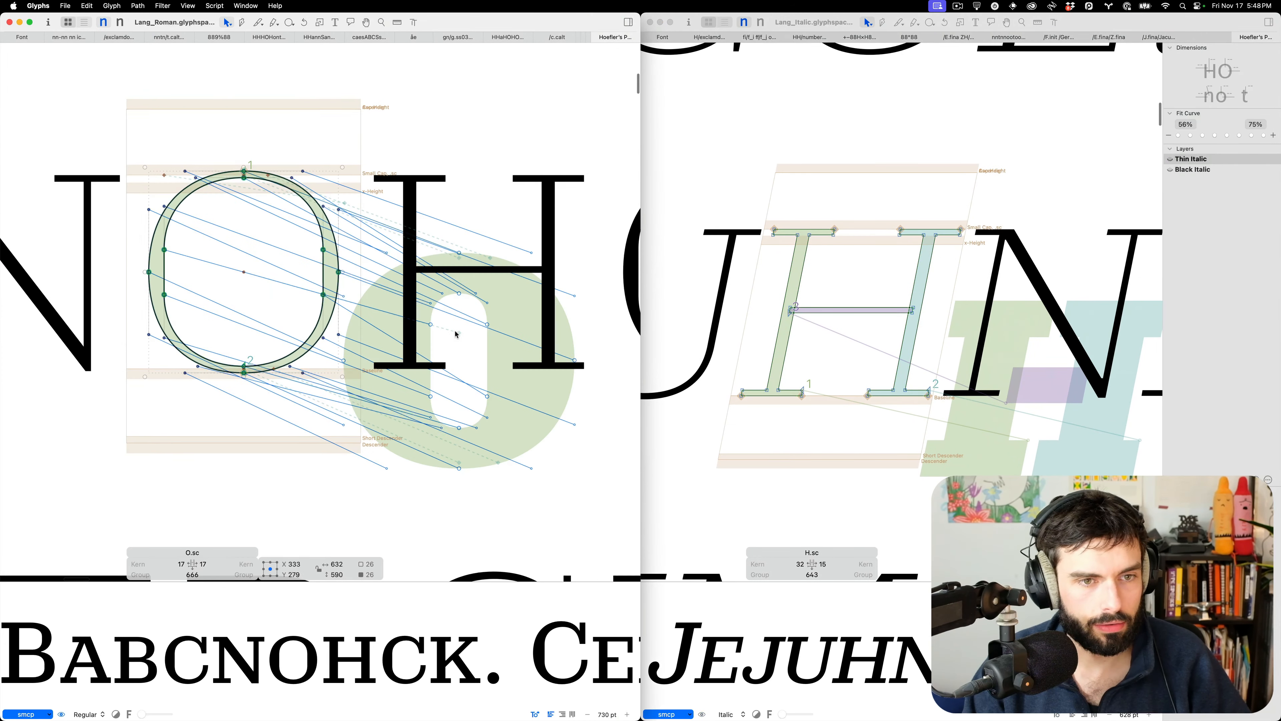
left_click(496, 323)
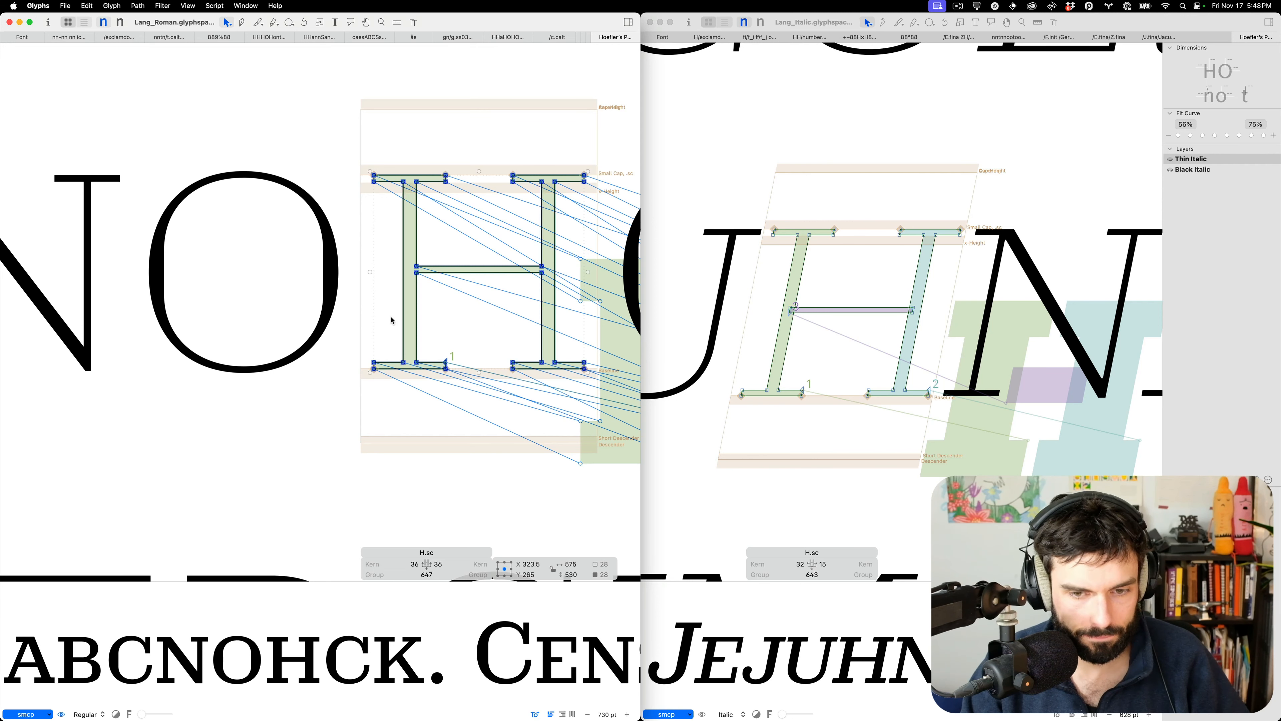
Set the Thin Italic H.sc left and right sidebearings to 36 each, then bring up Raycast
left_click(799, 563)
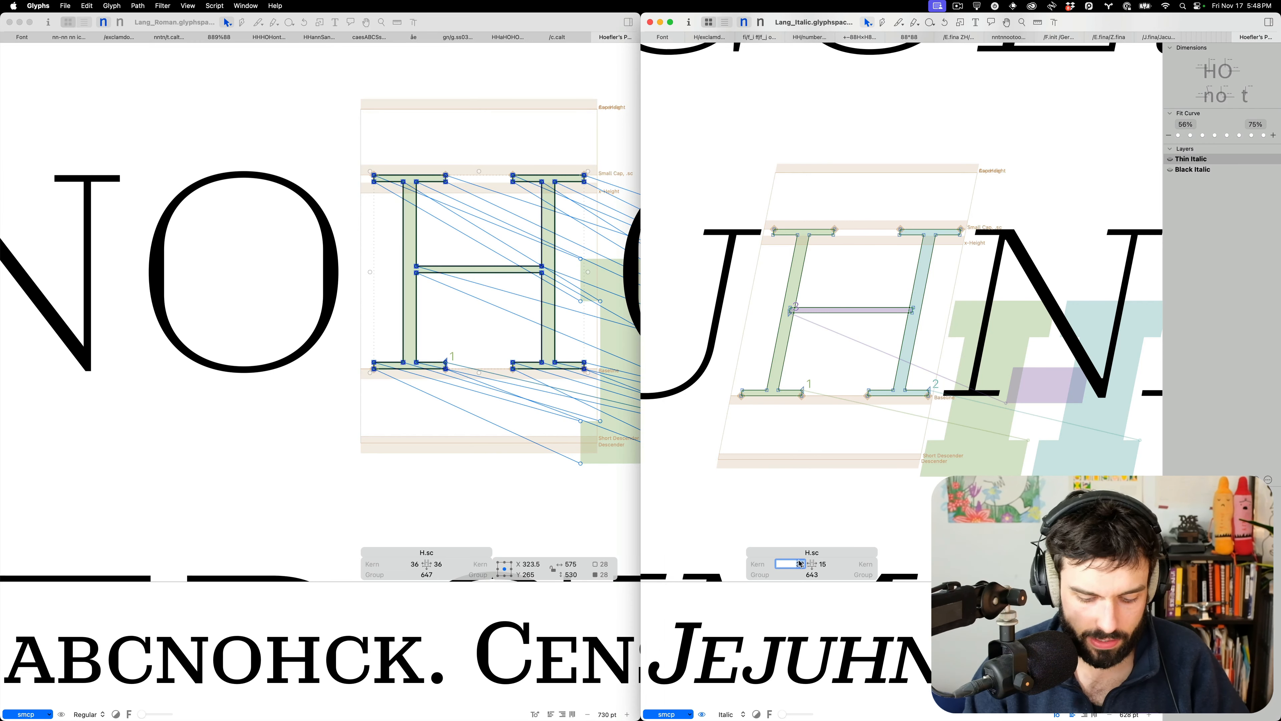
type("36")
key("Tab")
type("36")
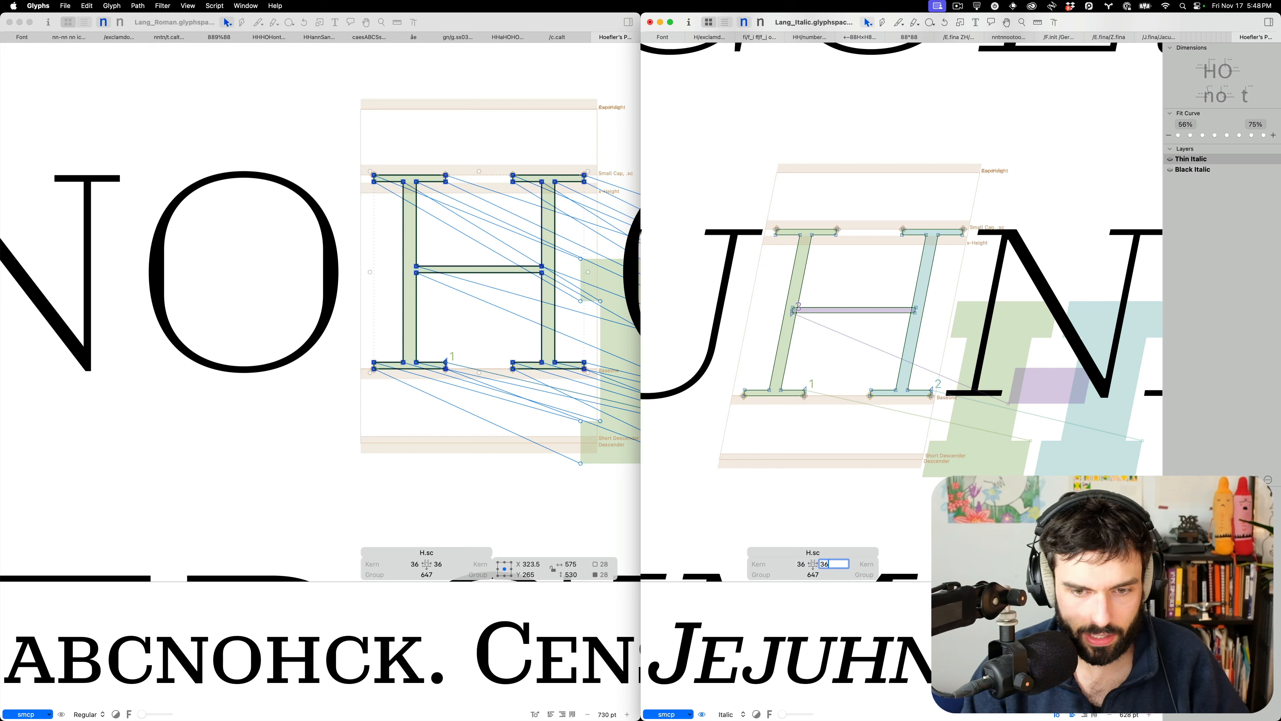
key("Tab")
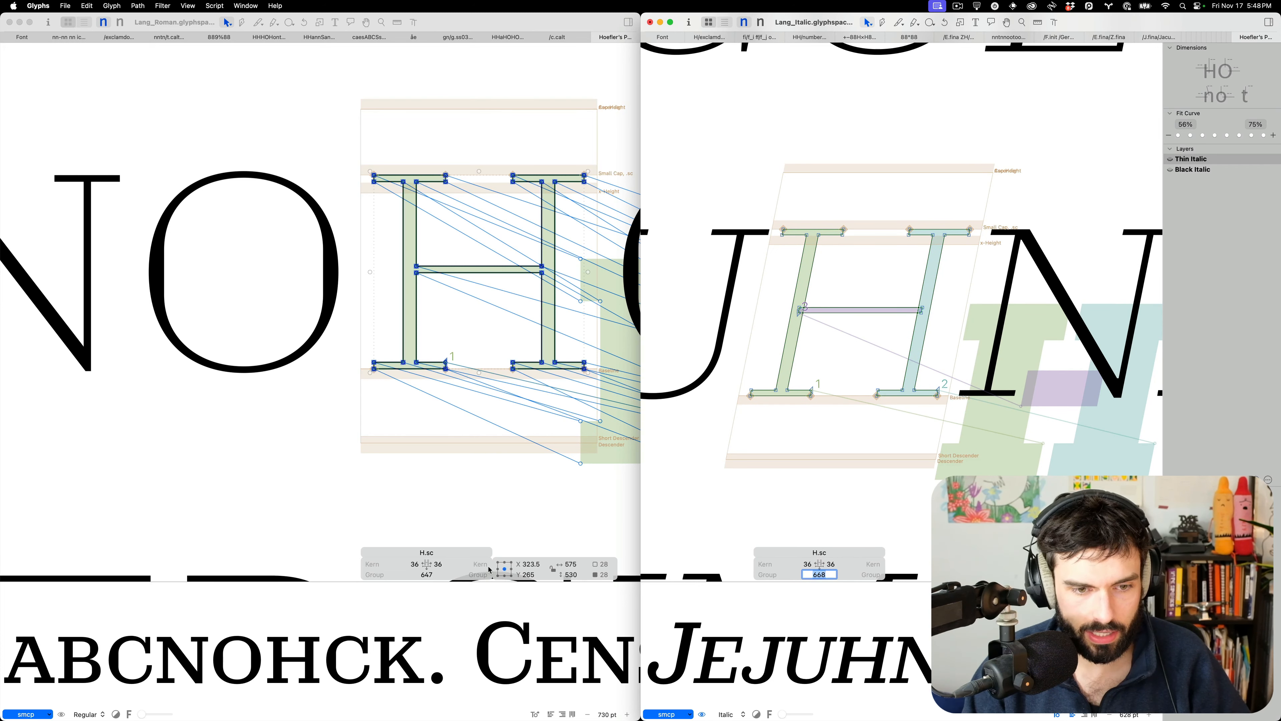
key("Escape")
key("alt+space")
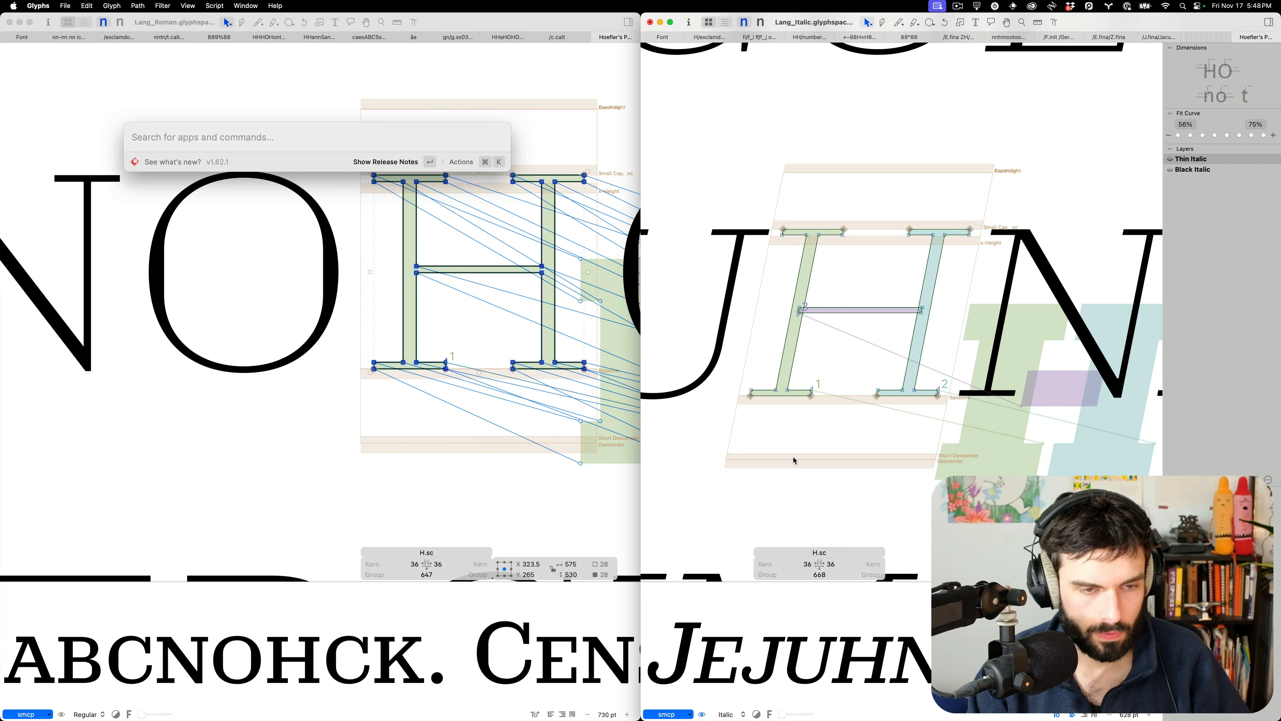
type("668/647")
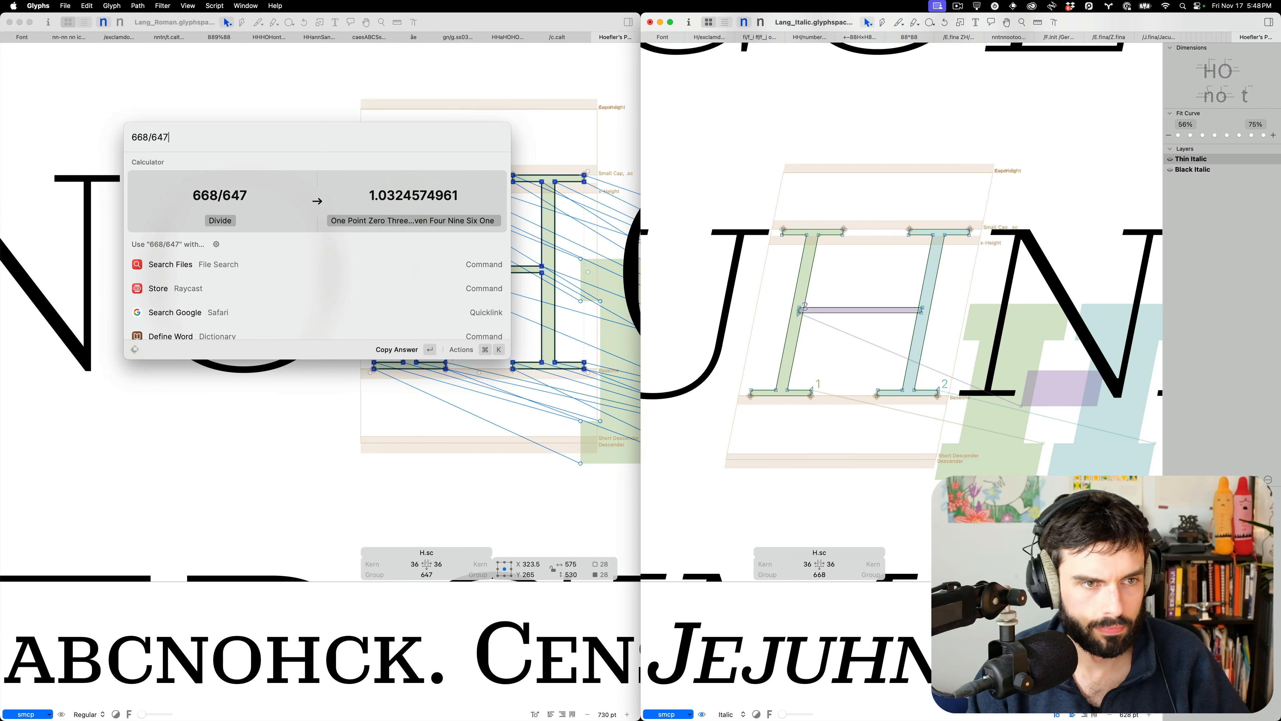
key("BackSpace")
key("BackSpace")
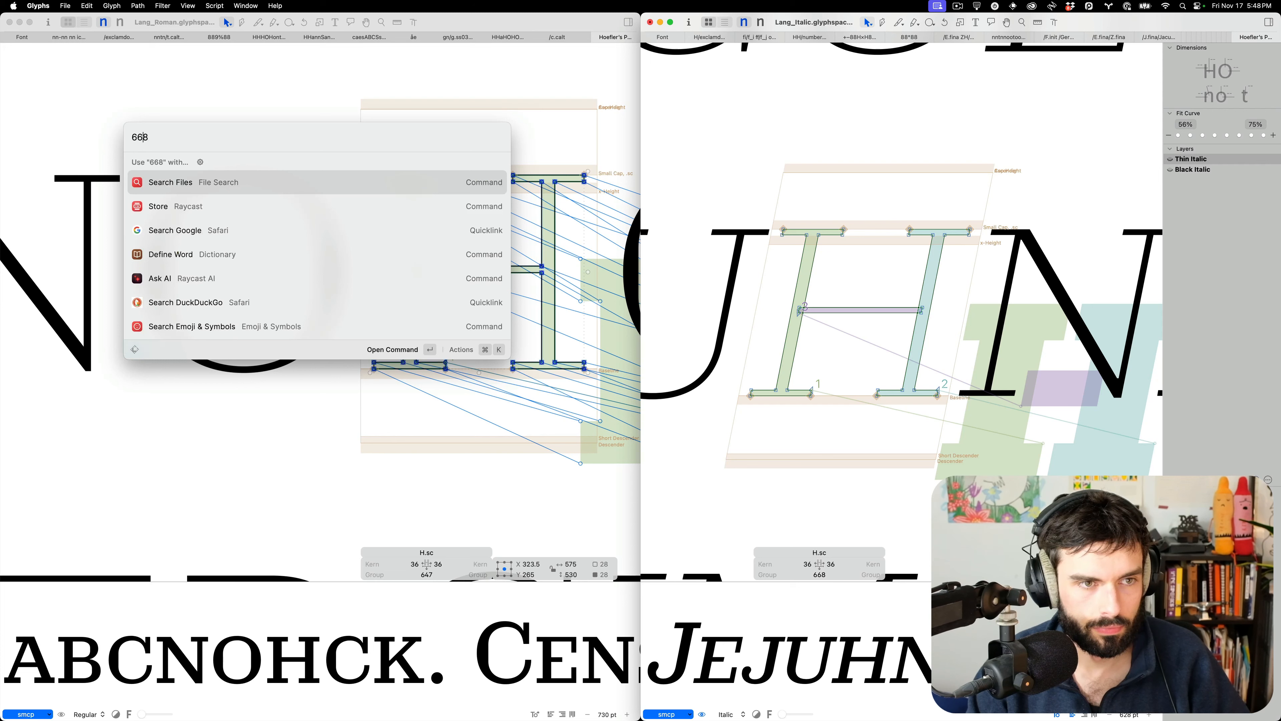
type("647/")
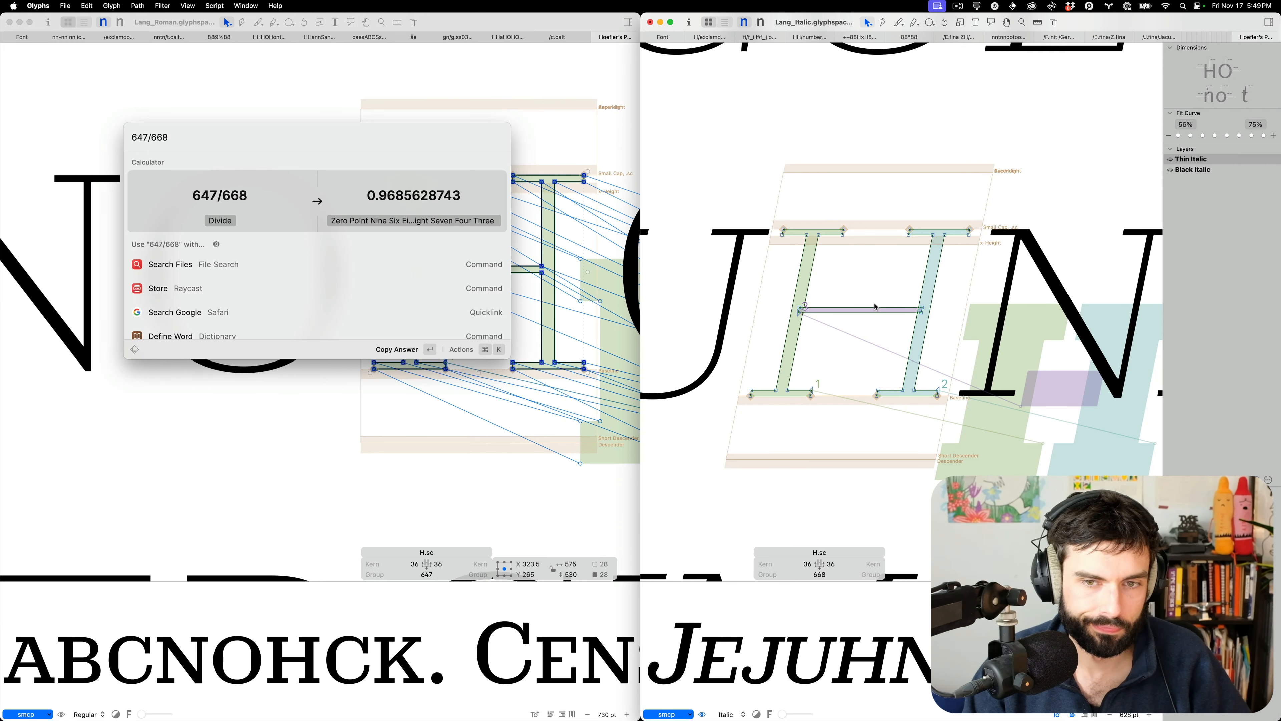
key("Escape")
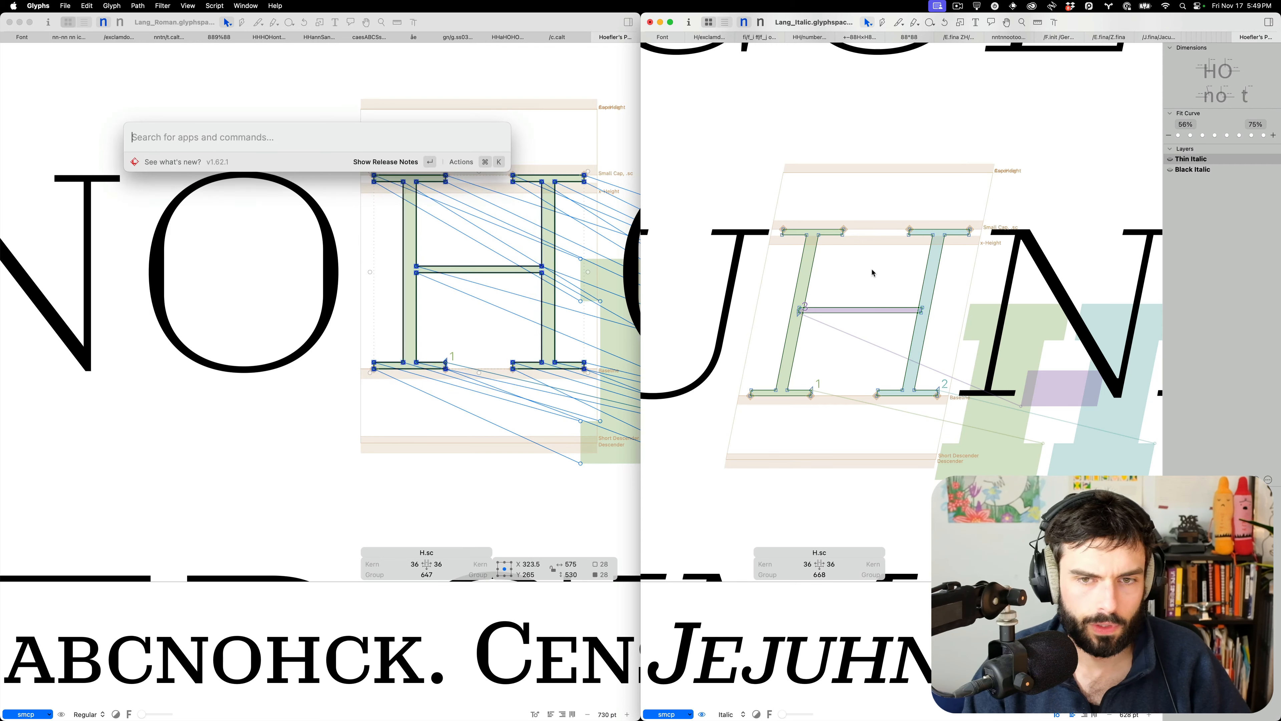
Dismiss the launcher and switch over to the Glyphs desktop, bringing RoboFont forward
key("Escape")
key("super+Tab")
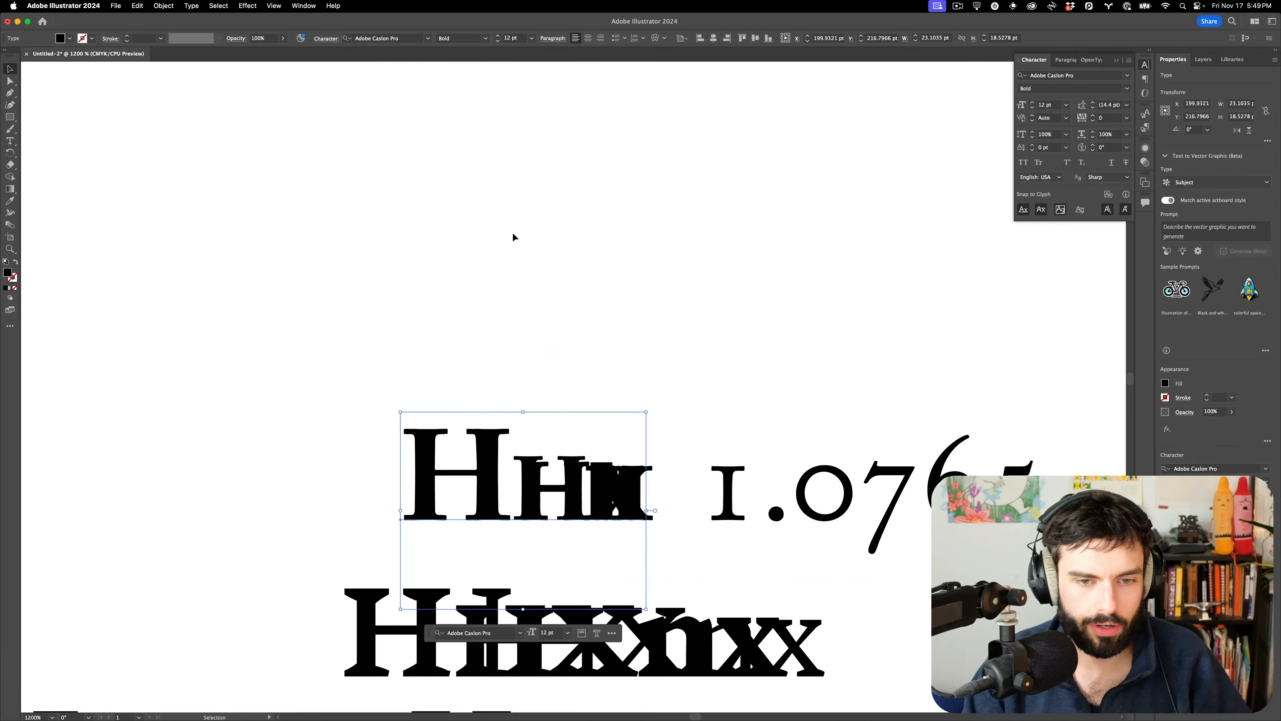
key("ctrl+Right")
key("super+Tab")
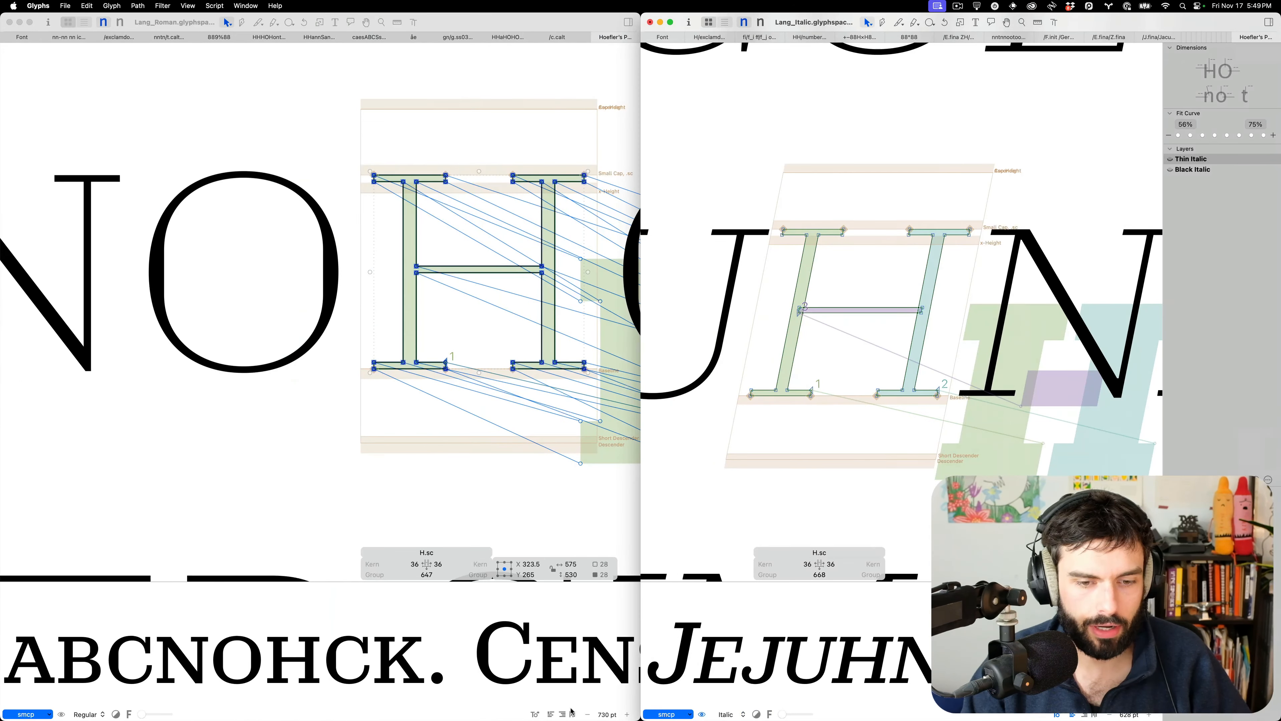
mouse_move(588, 717)
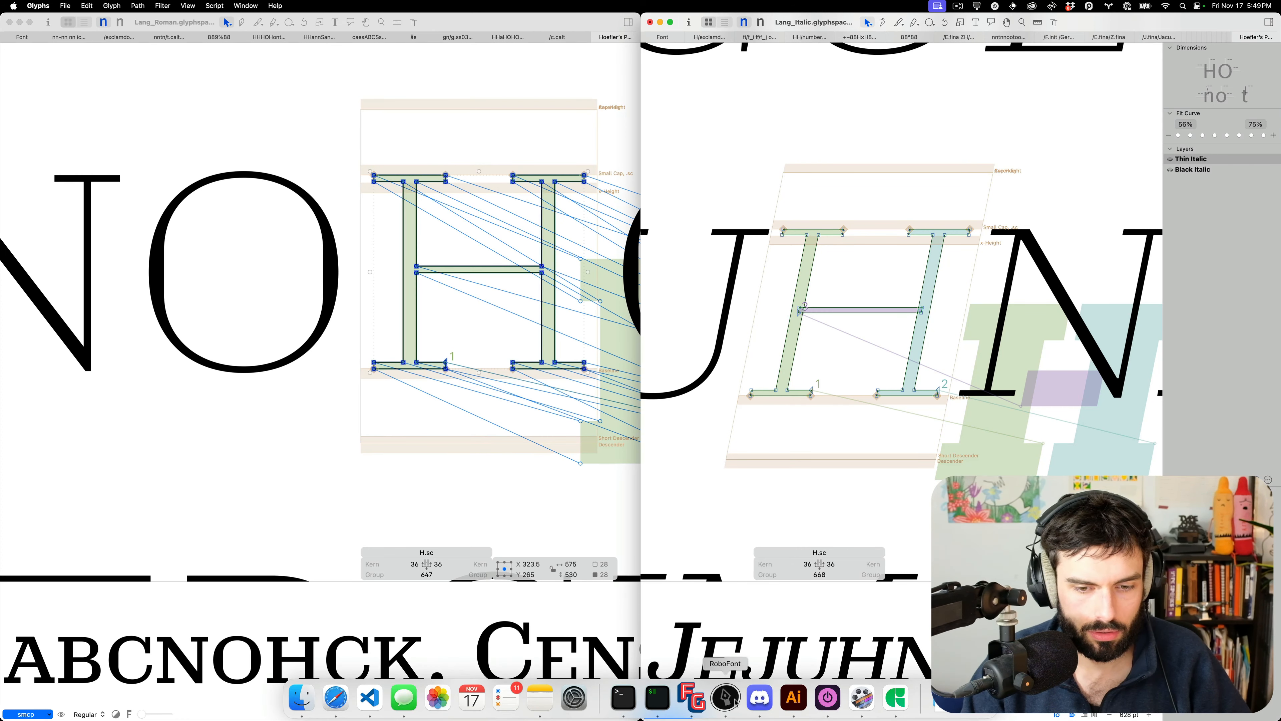
left_click(734, 700)
Move the empty desktop after Desktop 5 and bring RoboFont up on it
key("ctrl+Up")
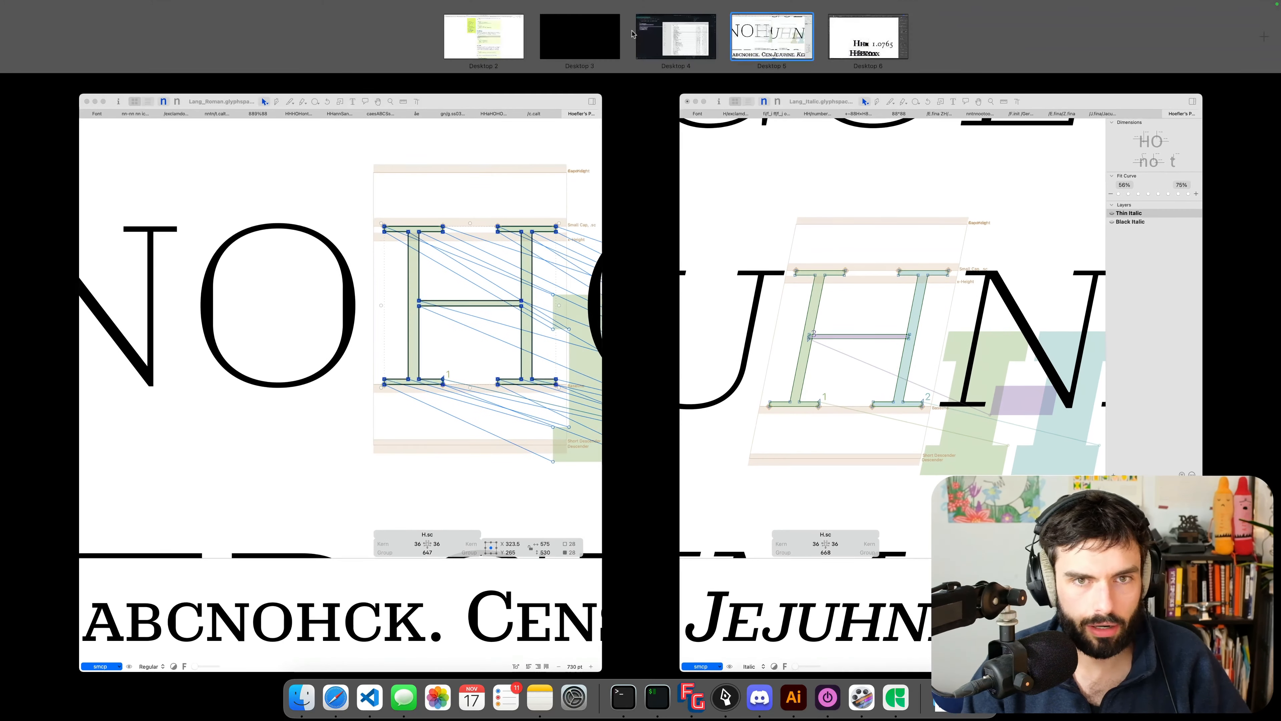
left_click_drag(630, 38, 735, 41)
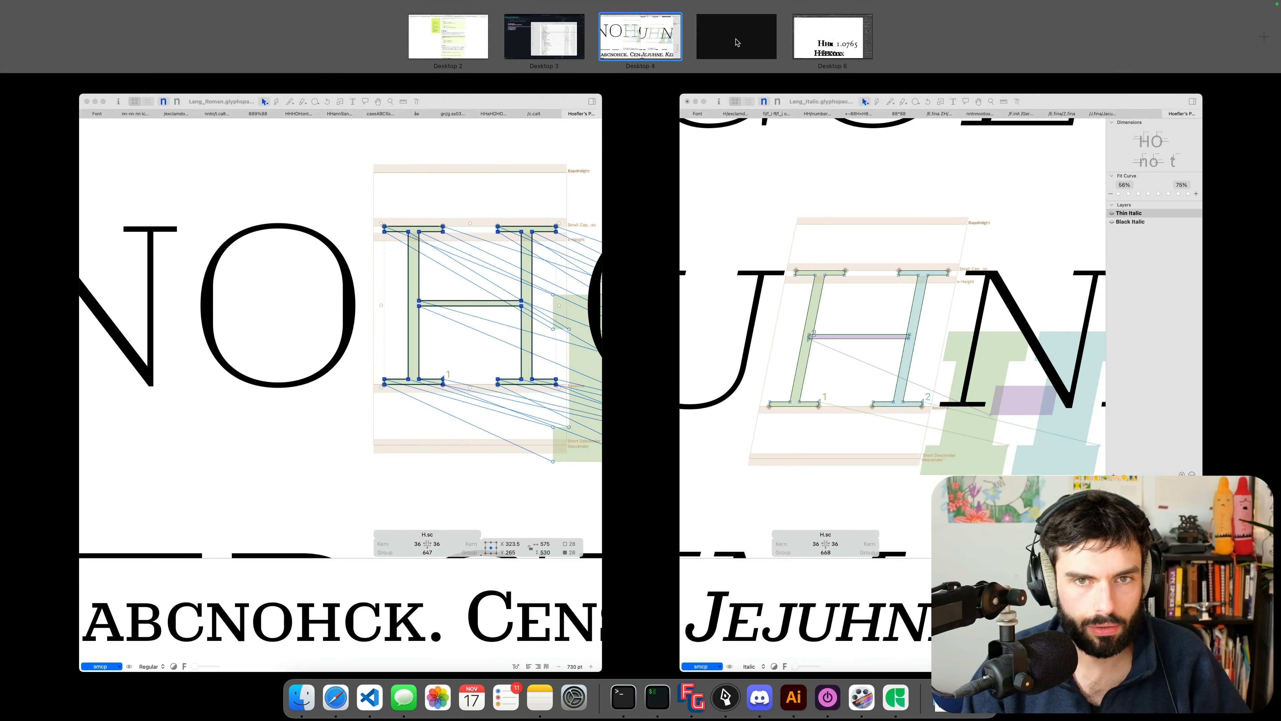
left_click(735, 41)
left_click(733, 707)
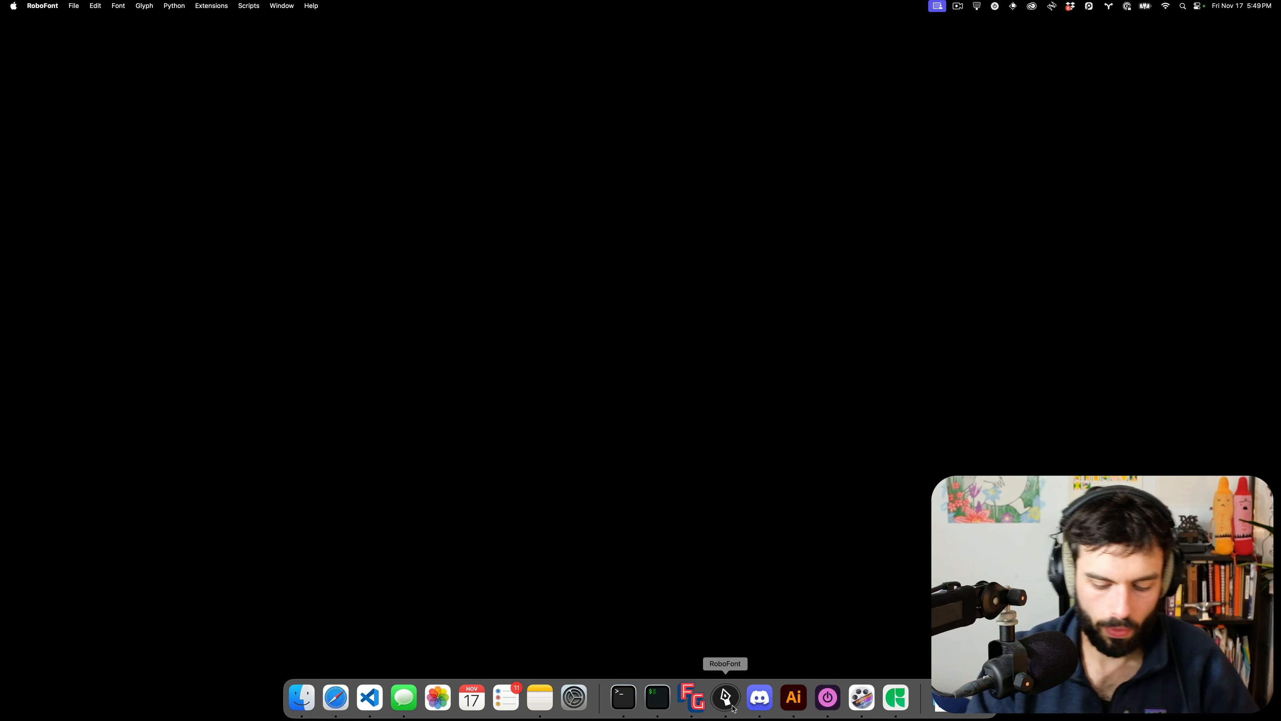
Open ATLang-BlackItalic.ufo and ATLang-ThinItalic.ufo from sources, then return to the Glyphs desktop
key("super+o")
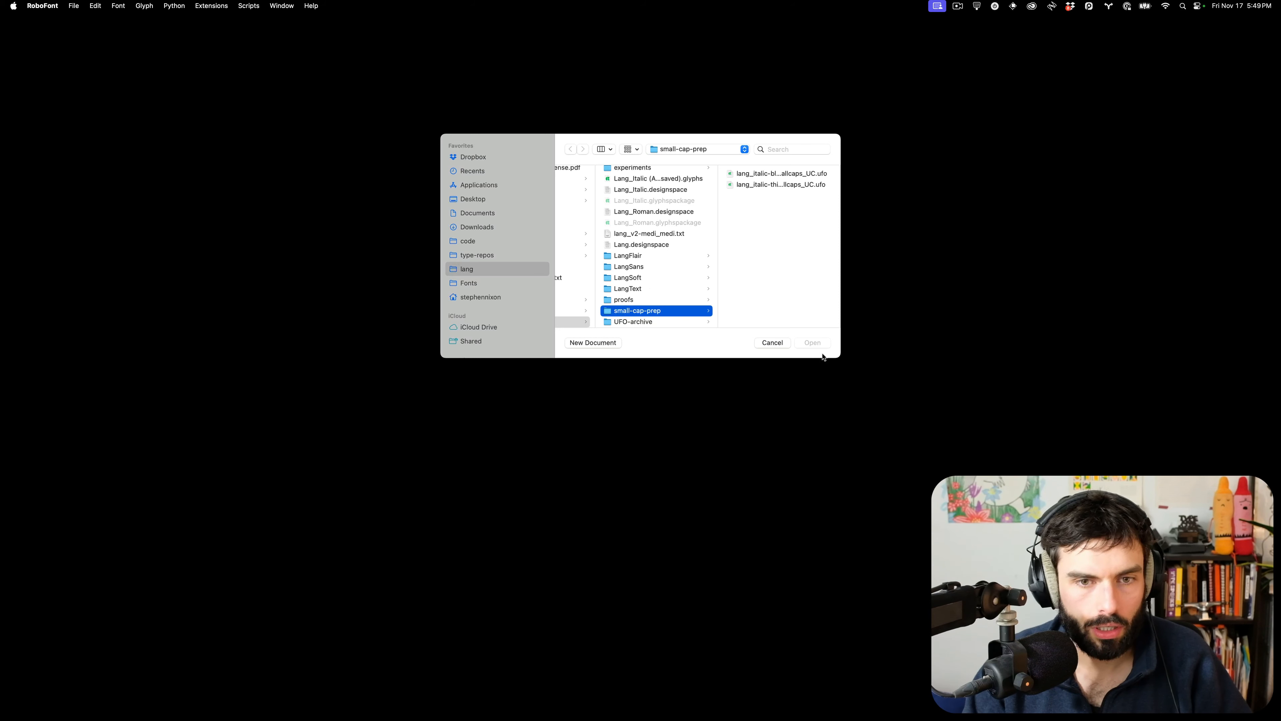
left_click_drag(836, 354, 925, 621)
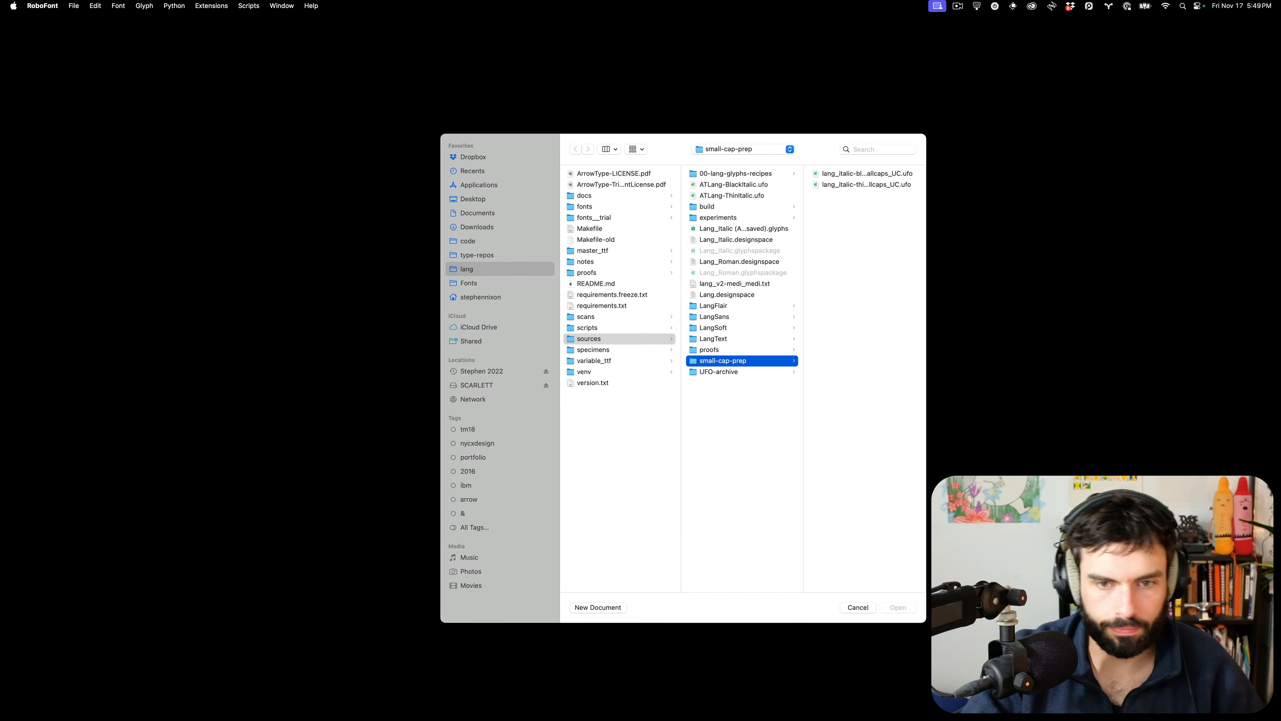
left_click(779, 184)
left_click(766, 196, "shift")
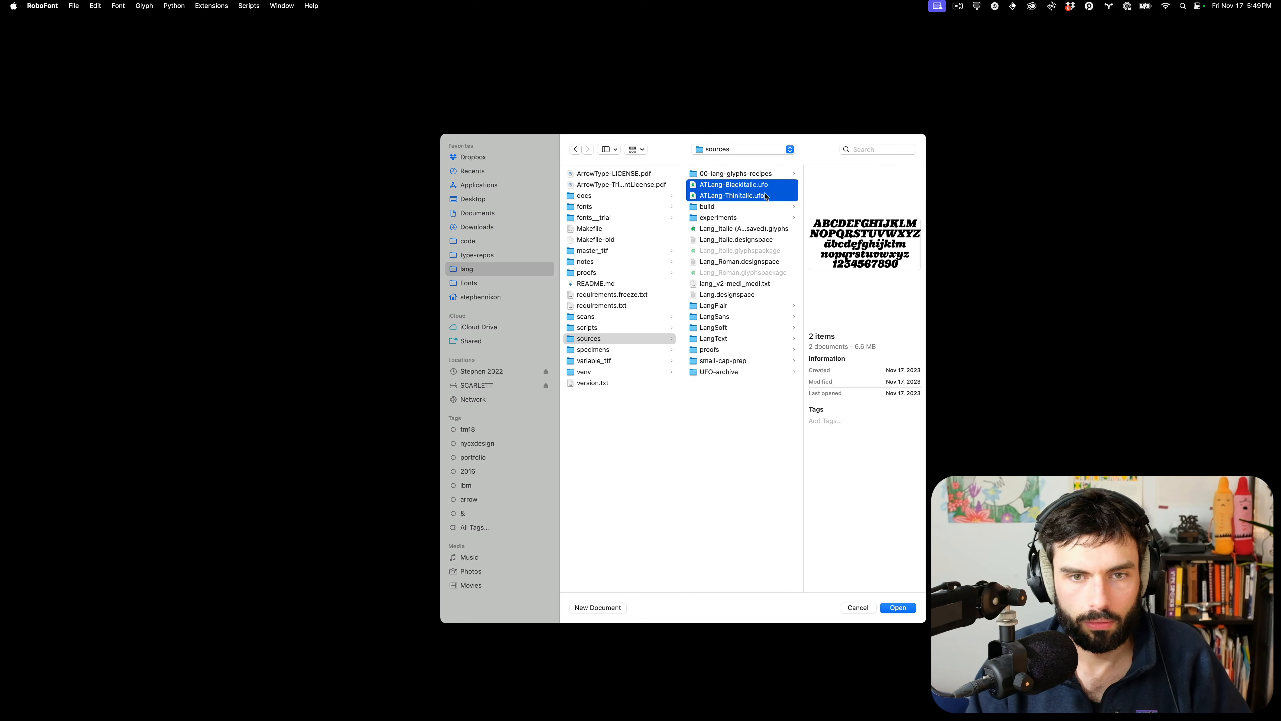
key("Return")
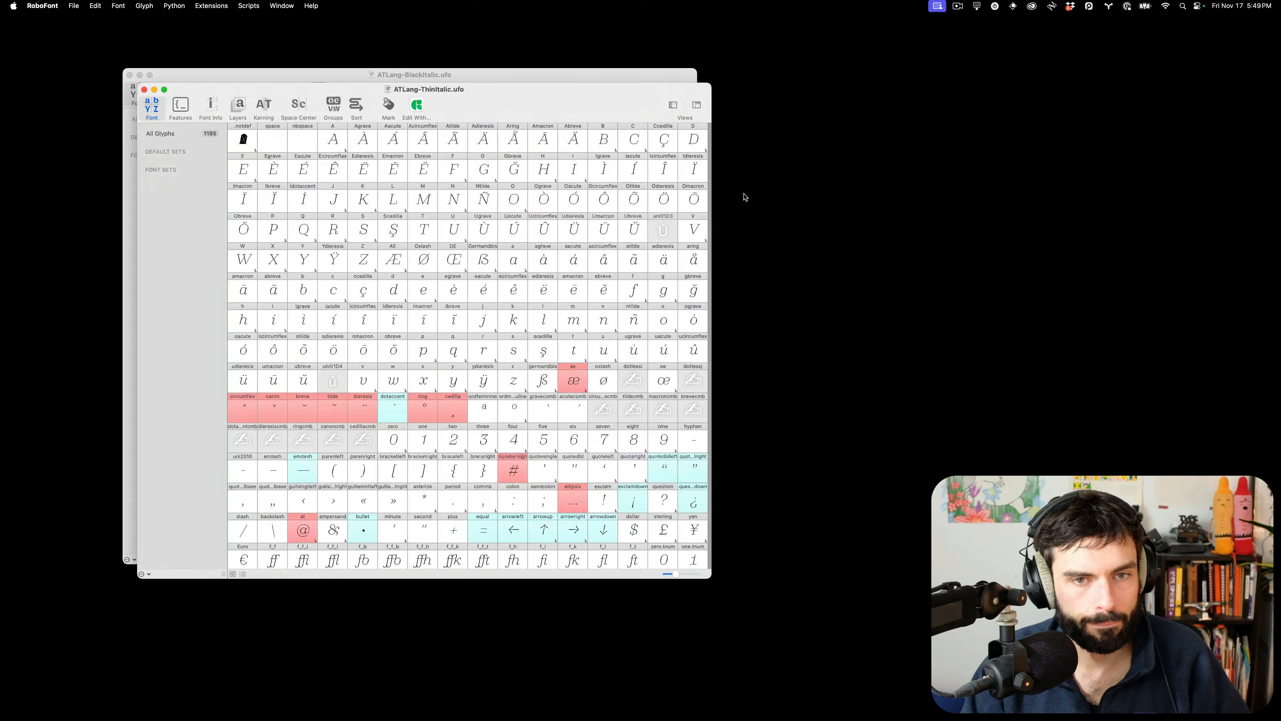
key("ctrl+Left")
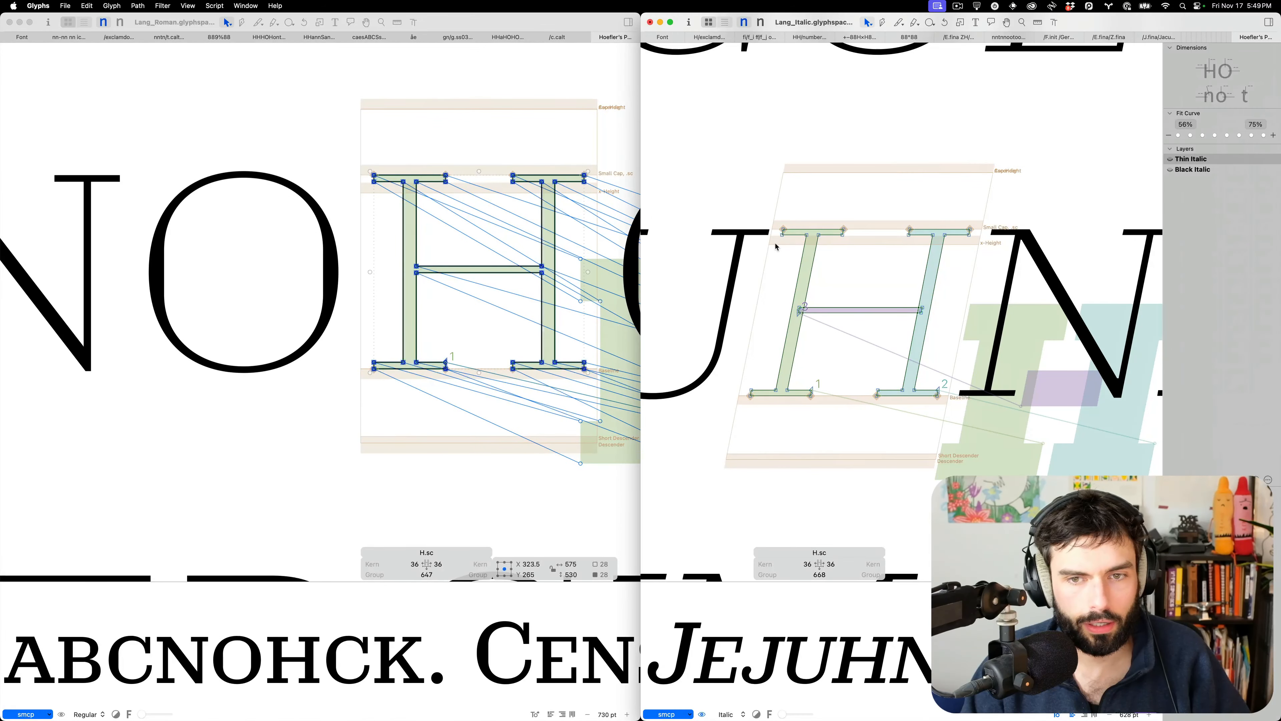
Add a capital H after JEJU in the Italic proof text and in the Roman proof text
scroll(776, 247, "down", 10)
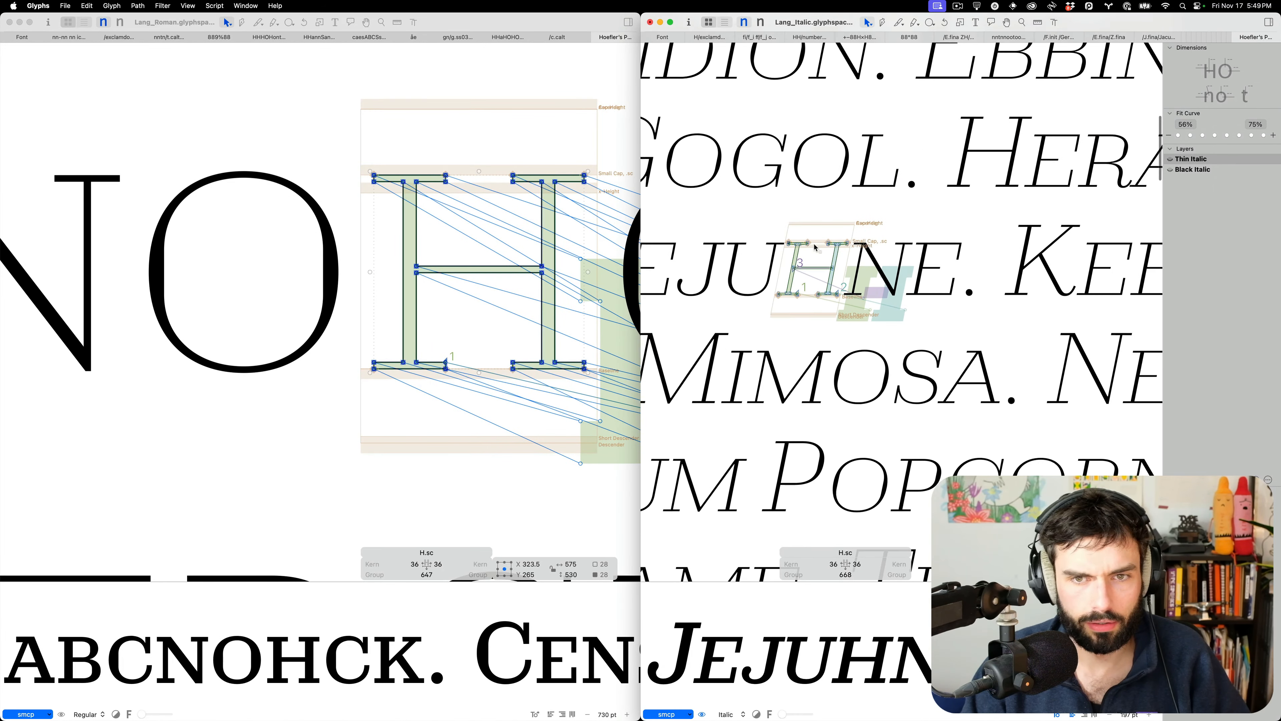
scroll(816, 247, "down", 5)
scroll(815, 247, "down", 5)
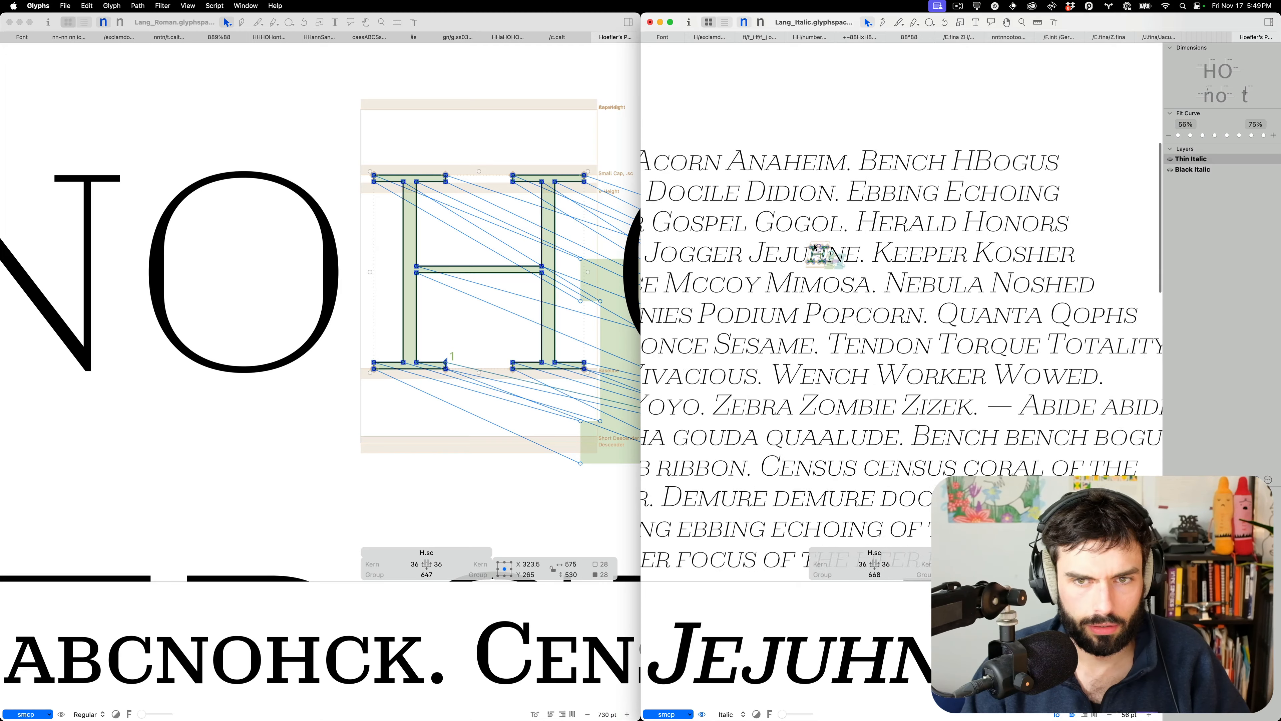
scroll(815, 247, "up", 6)
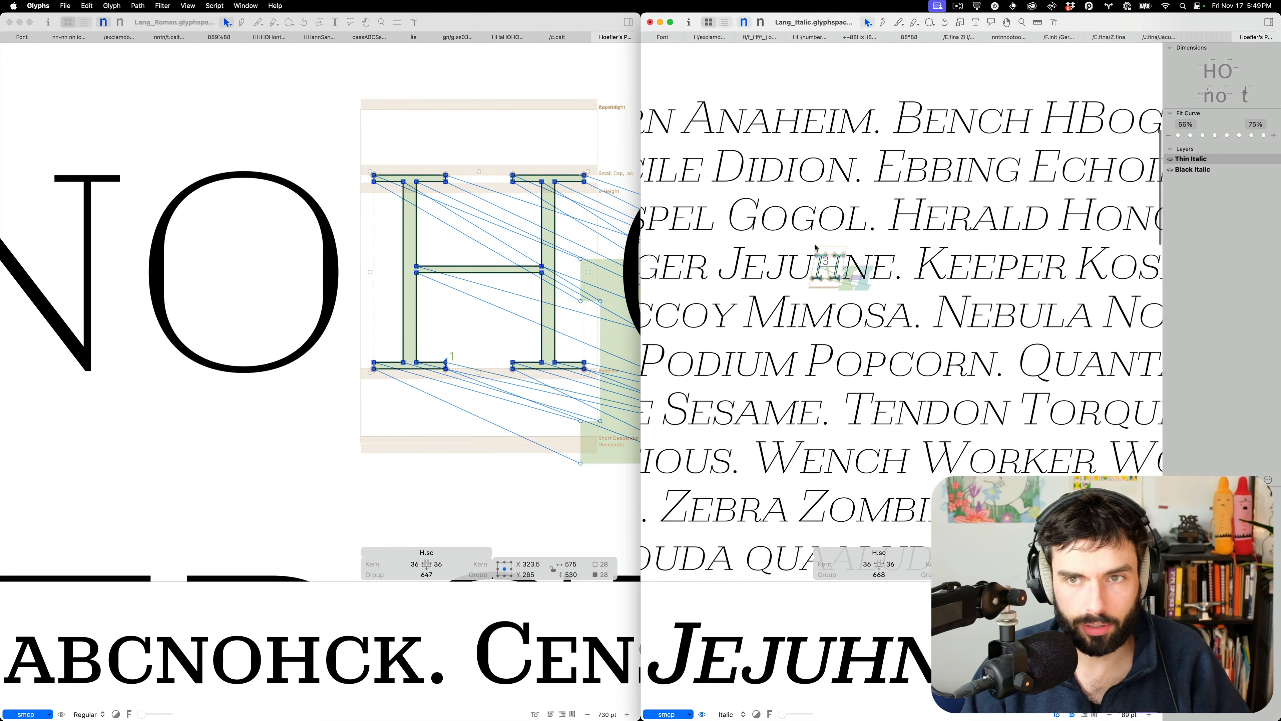
key("t")
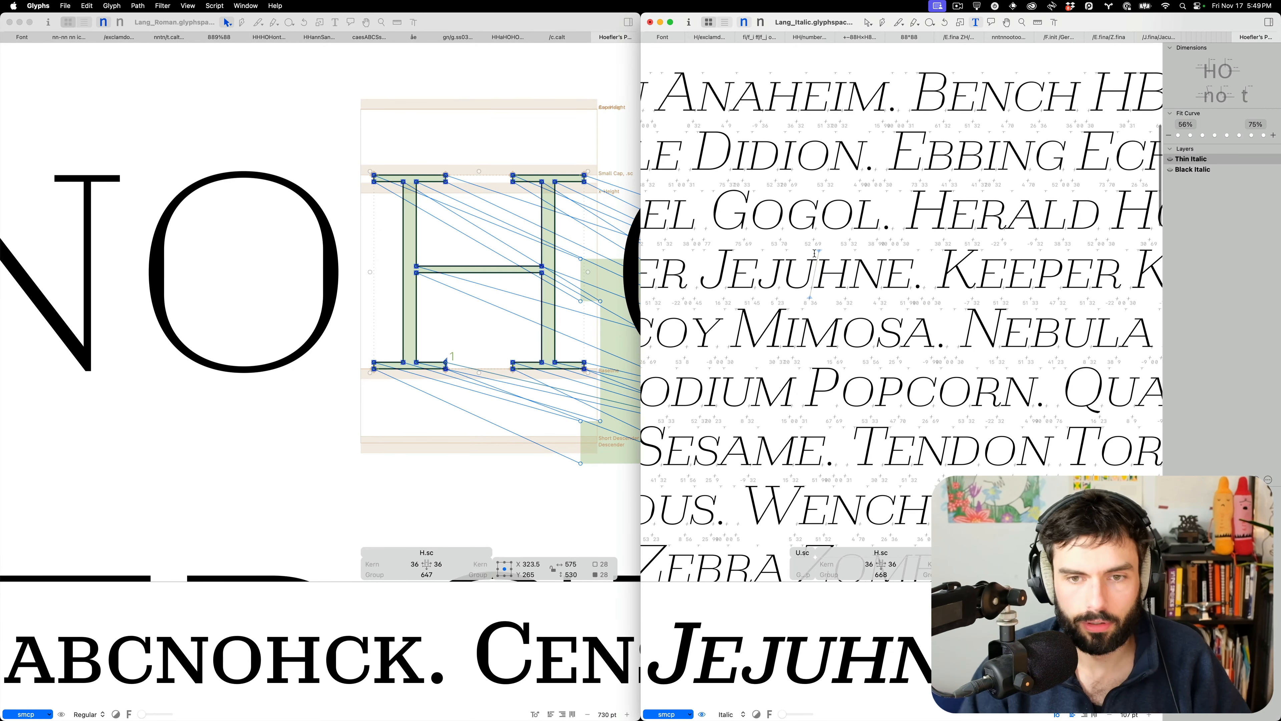
type("H")
left_click(457, 237)
type("t")
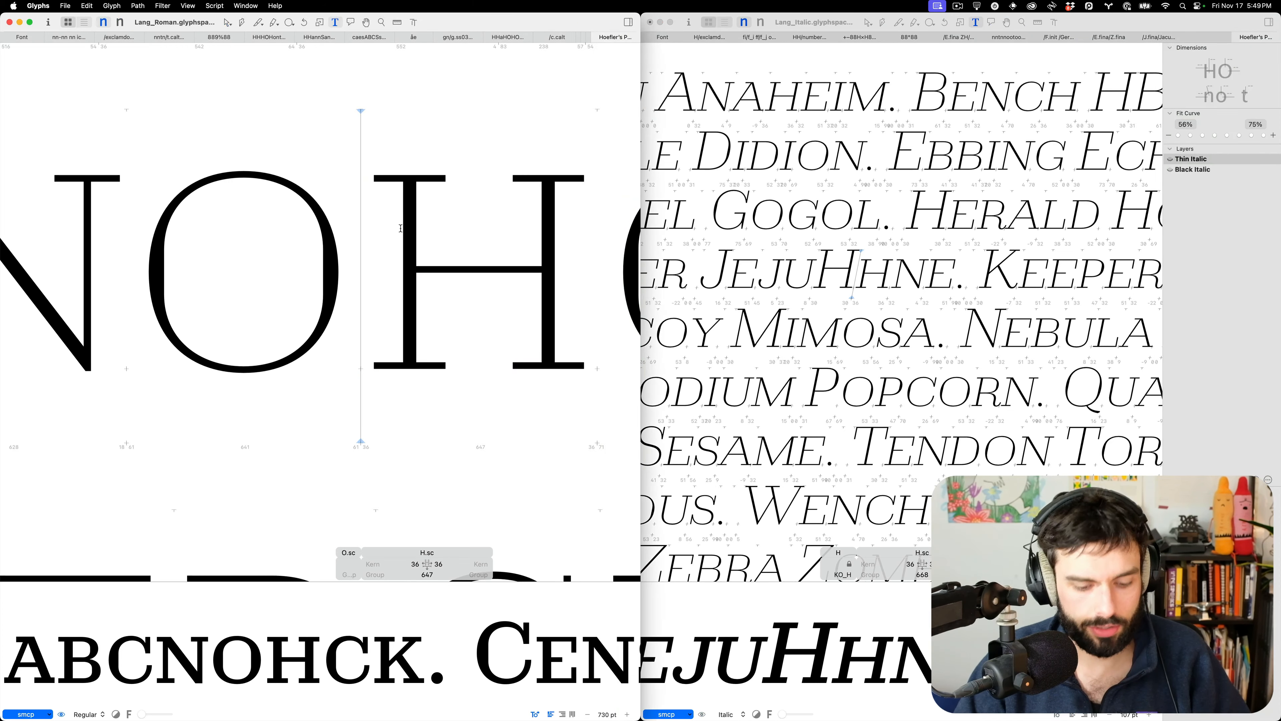
type("H")
Open the new H glyphs for editing, undo a trial paste, and return to the RoboFont desktop
key("Escape")
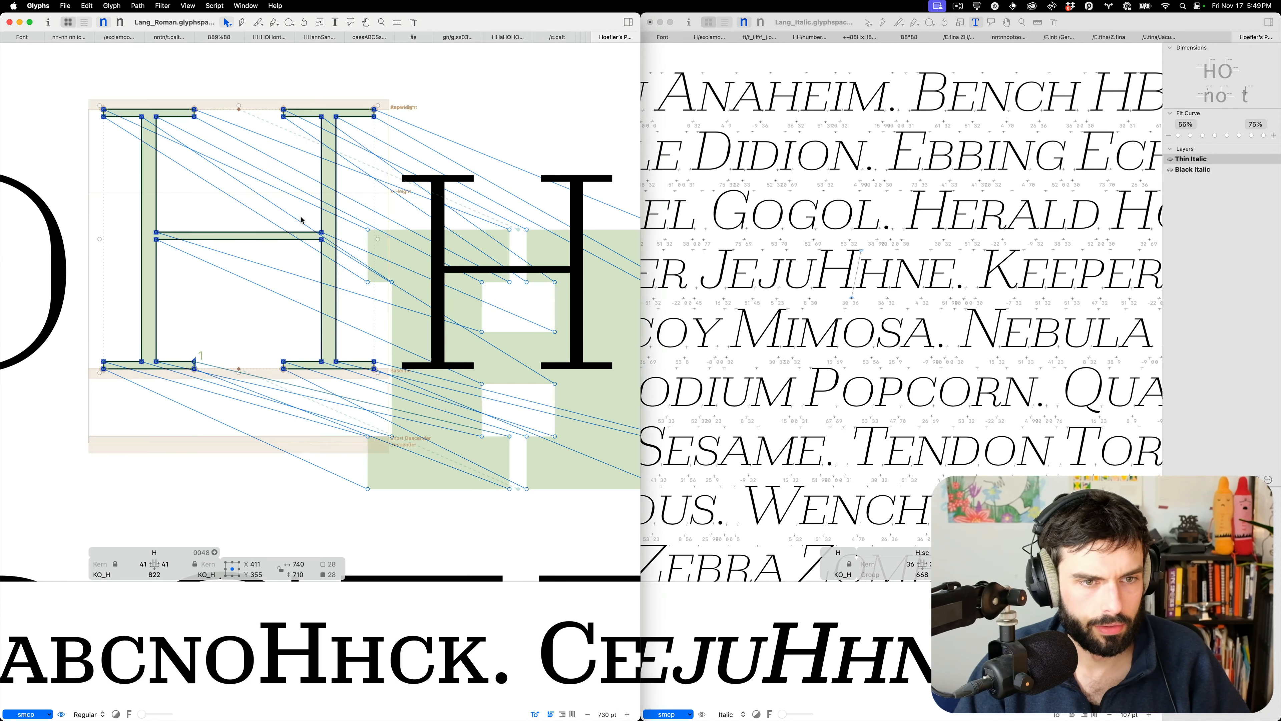
left_click(833, 262)
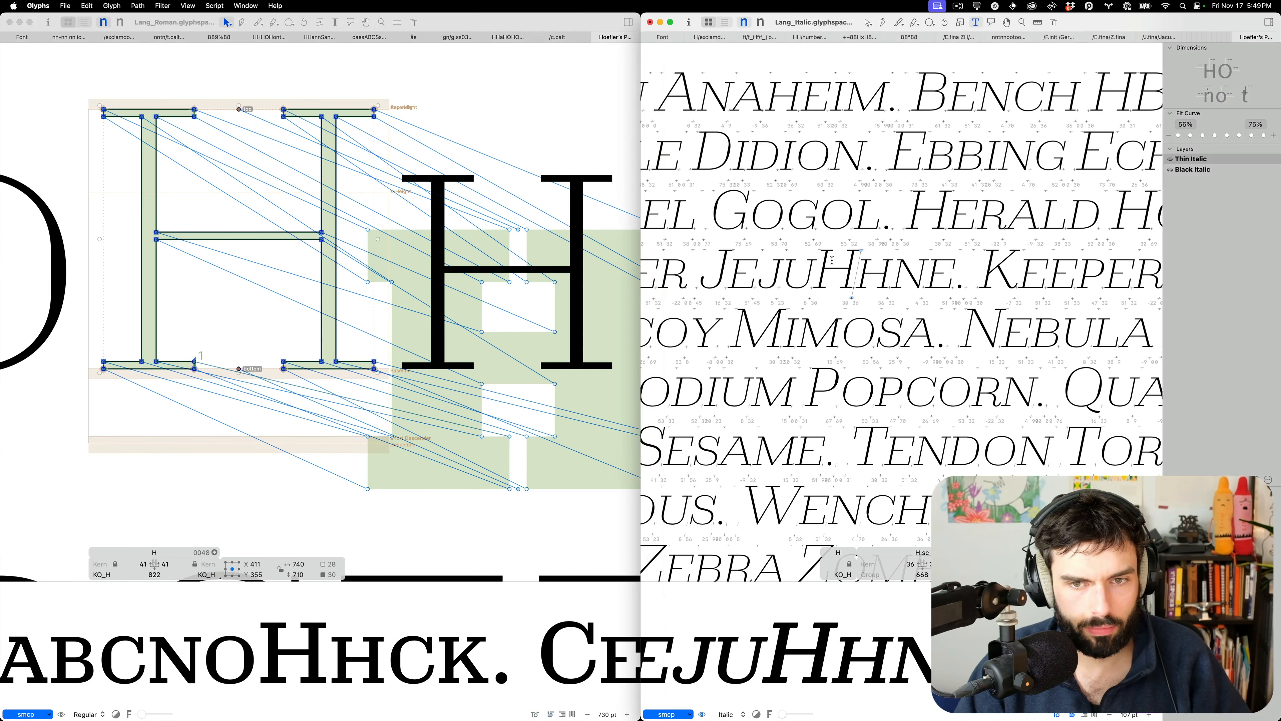
key("Escape")
scroll(833, 261, "up", 5)
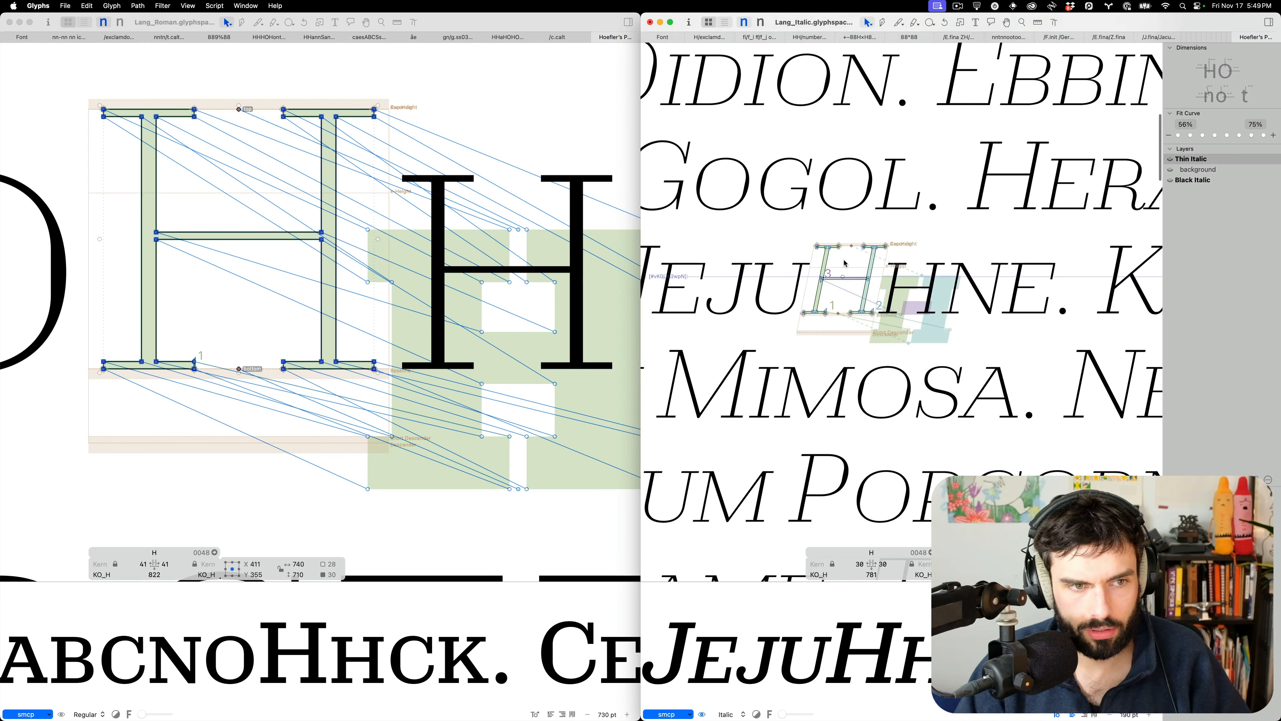
key("super+v")
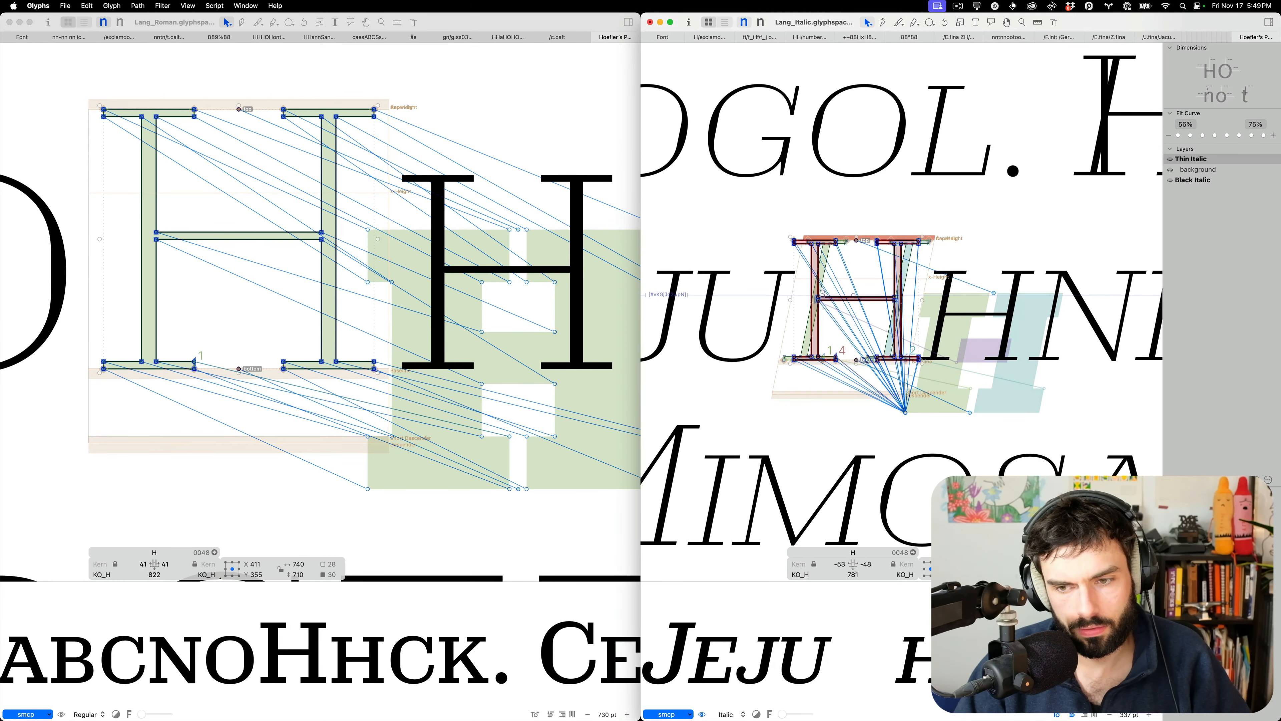
key("super+z")
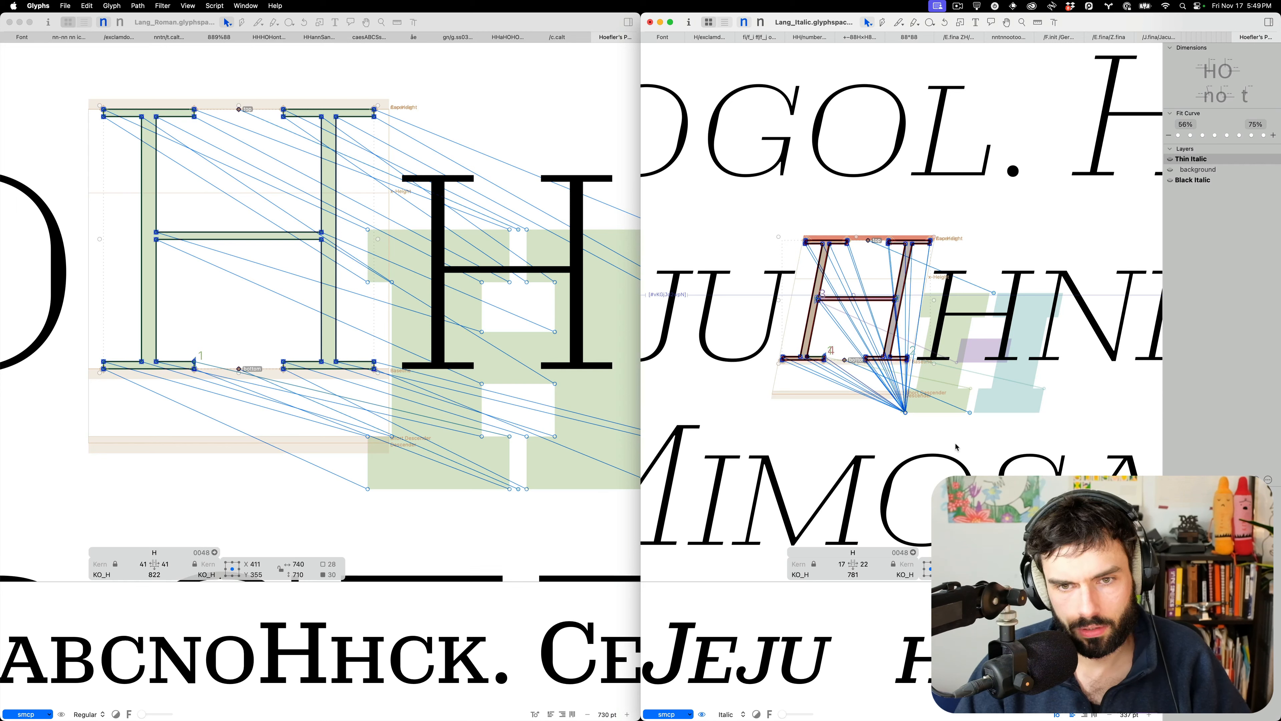
key("ctrl+Right")
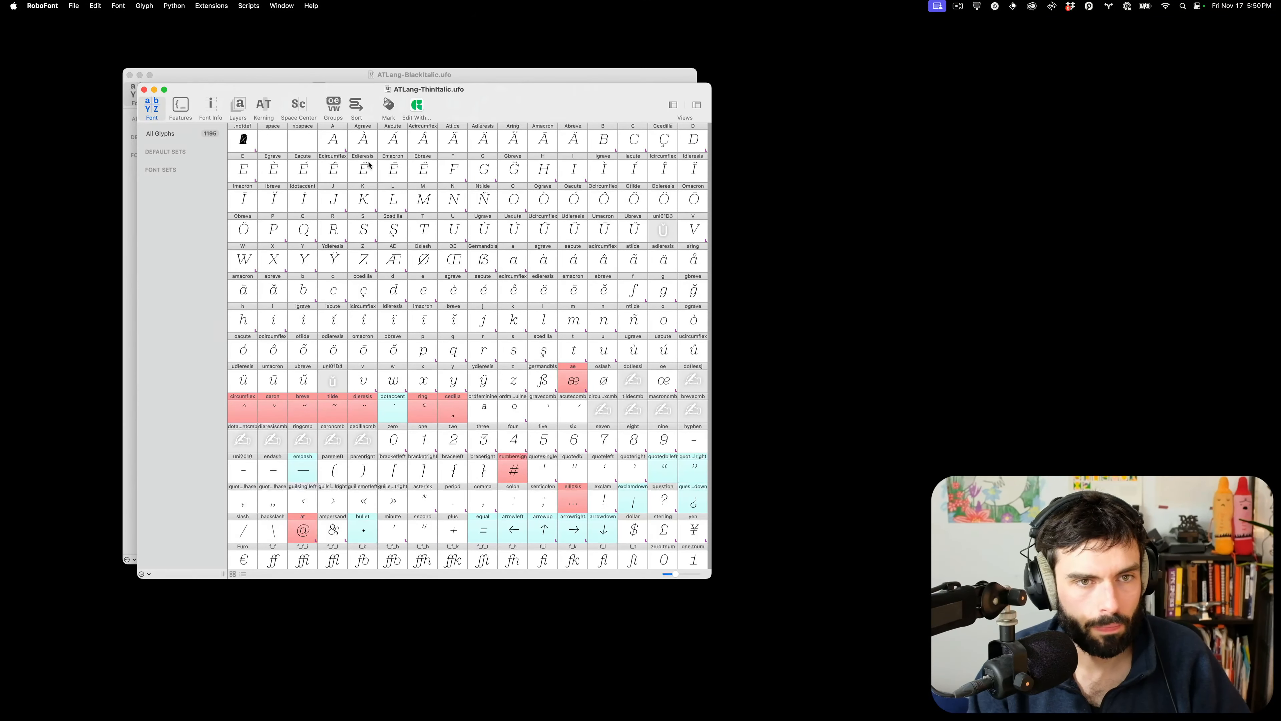
Launch ScaleFast with the Thin Italic and Black Italic masters loaded
left_click(211, 5)
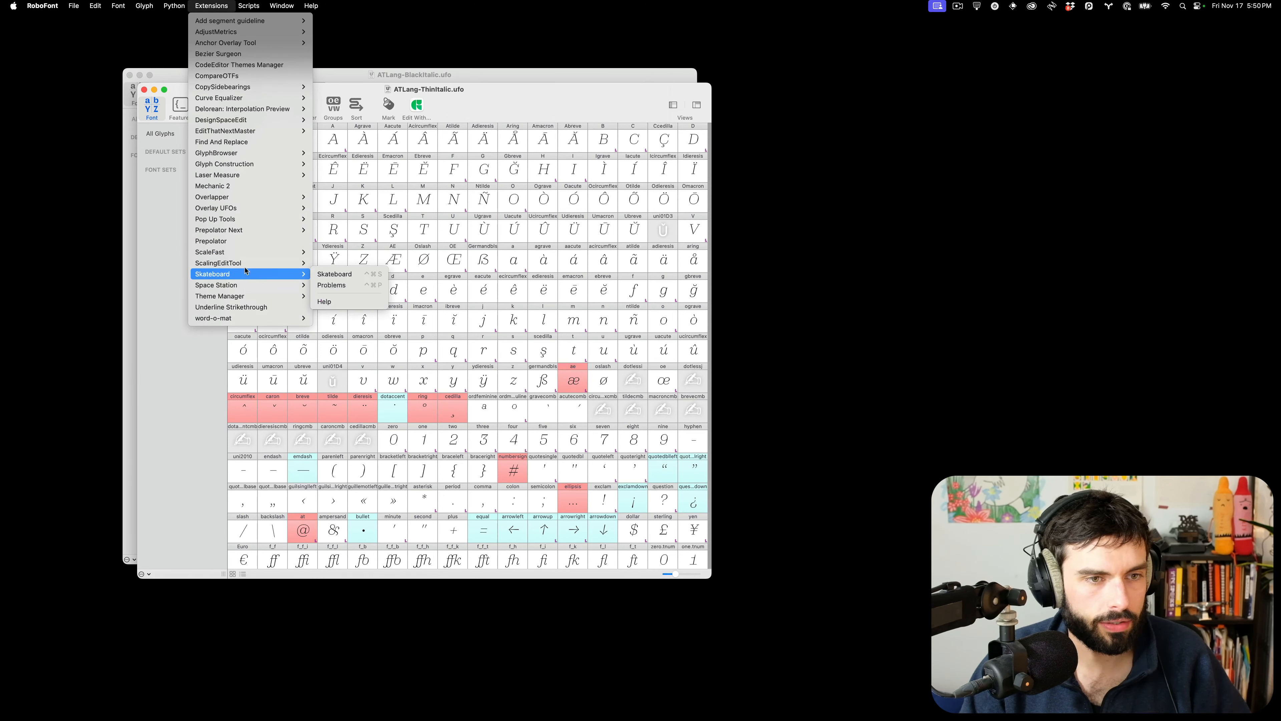
mouse_move(242, 254)
left_click(323, 254)
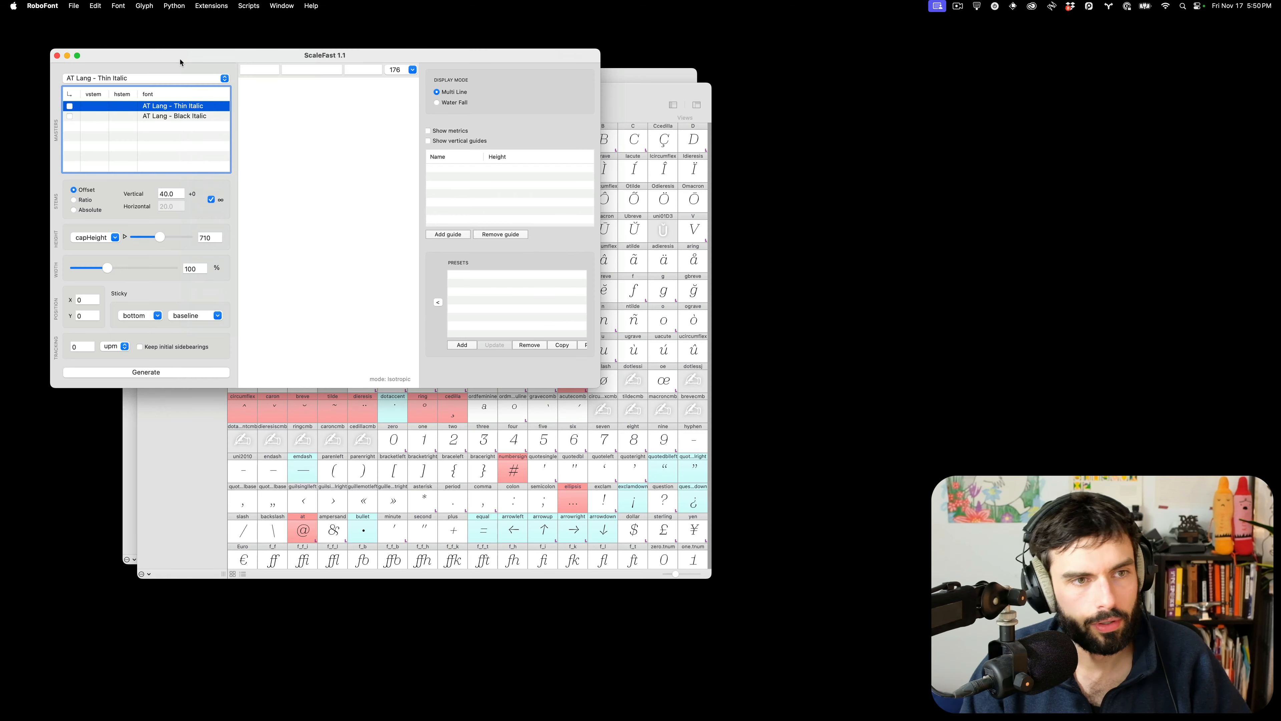
left_click(69, 106)
left_click(70, 116)
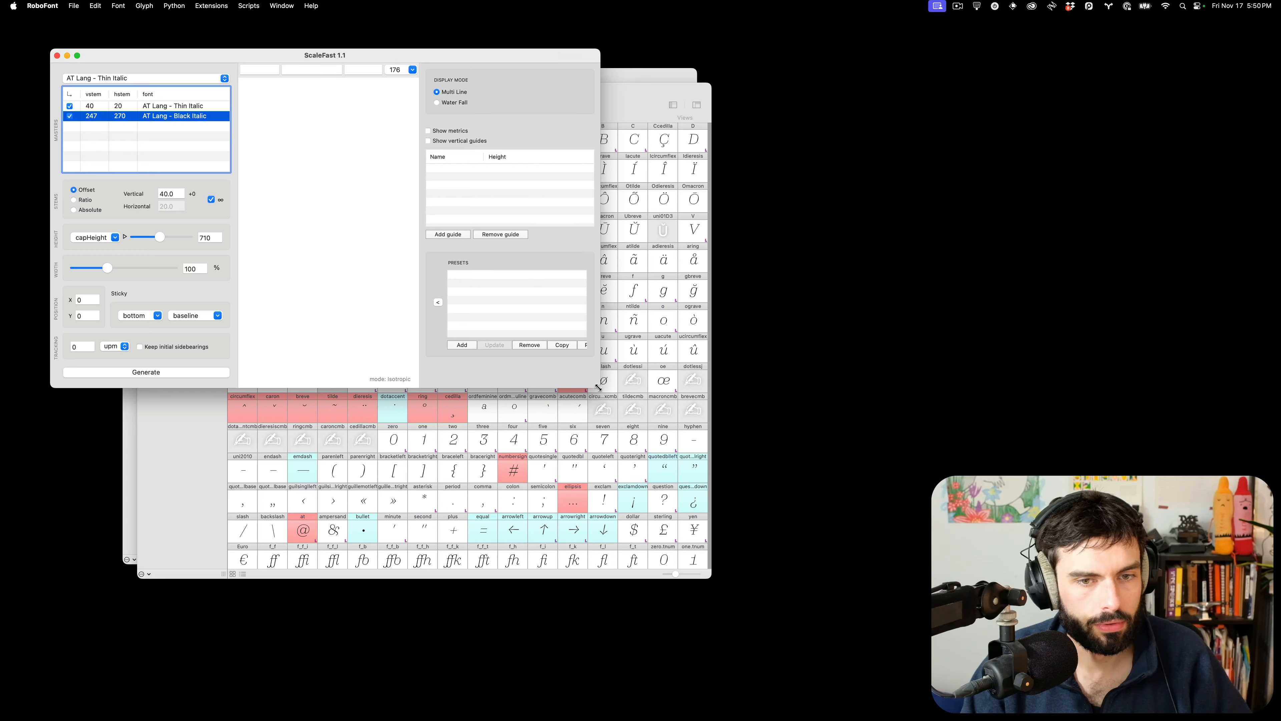
left_click_drag(599, 387, 994, 459)
Set the ScaleFast reference glyph to H and the preview texts to HAO and xn
left_click(261, 70)
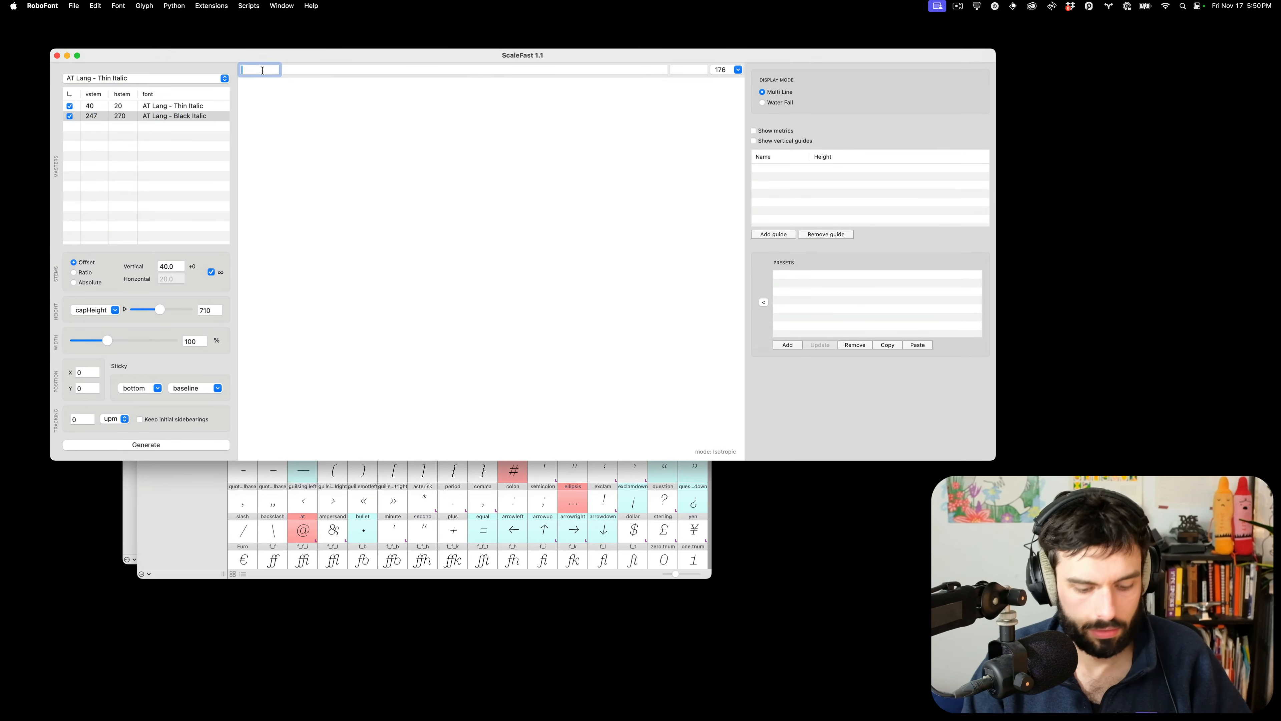
type("H")
key("Tab")
type("HAB")
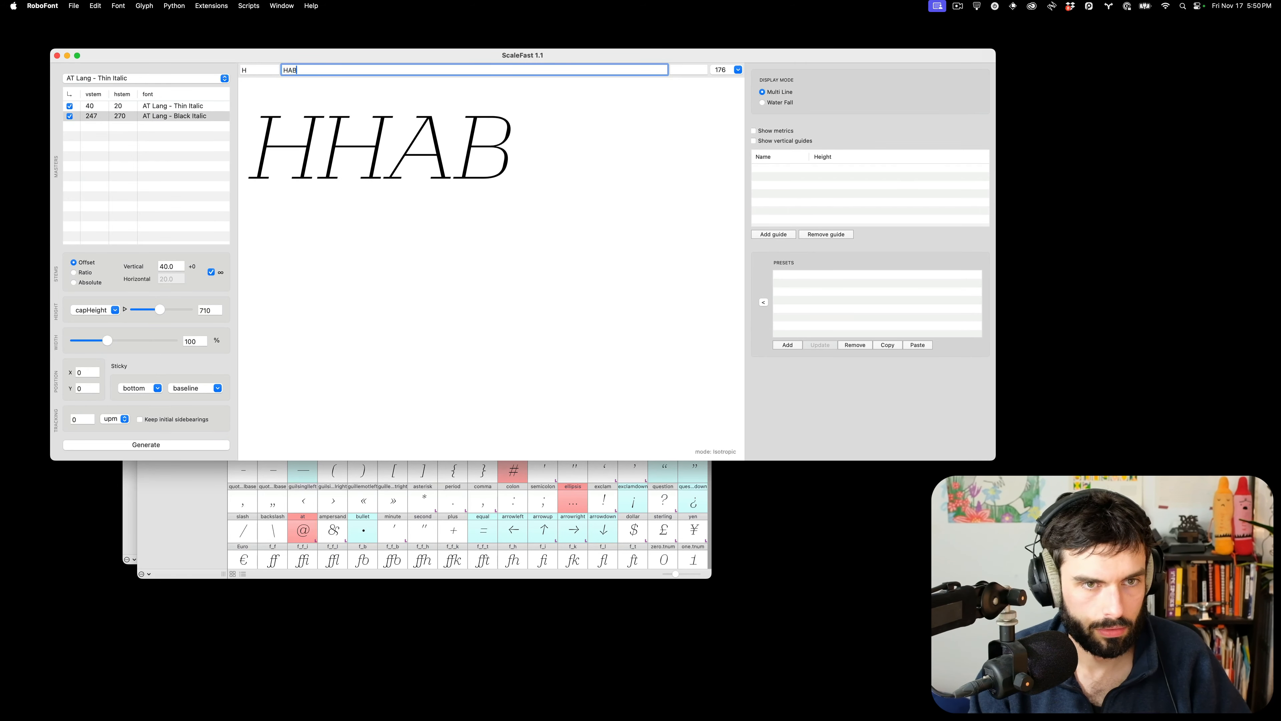
key("BackSpace")
type("O")
key("Tab")
type("n")
key("BackSpace")
type("xn")
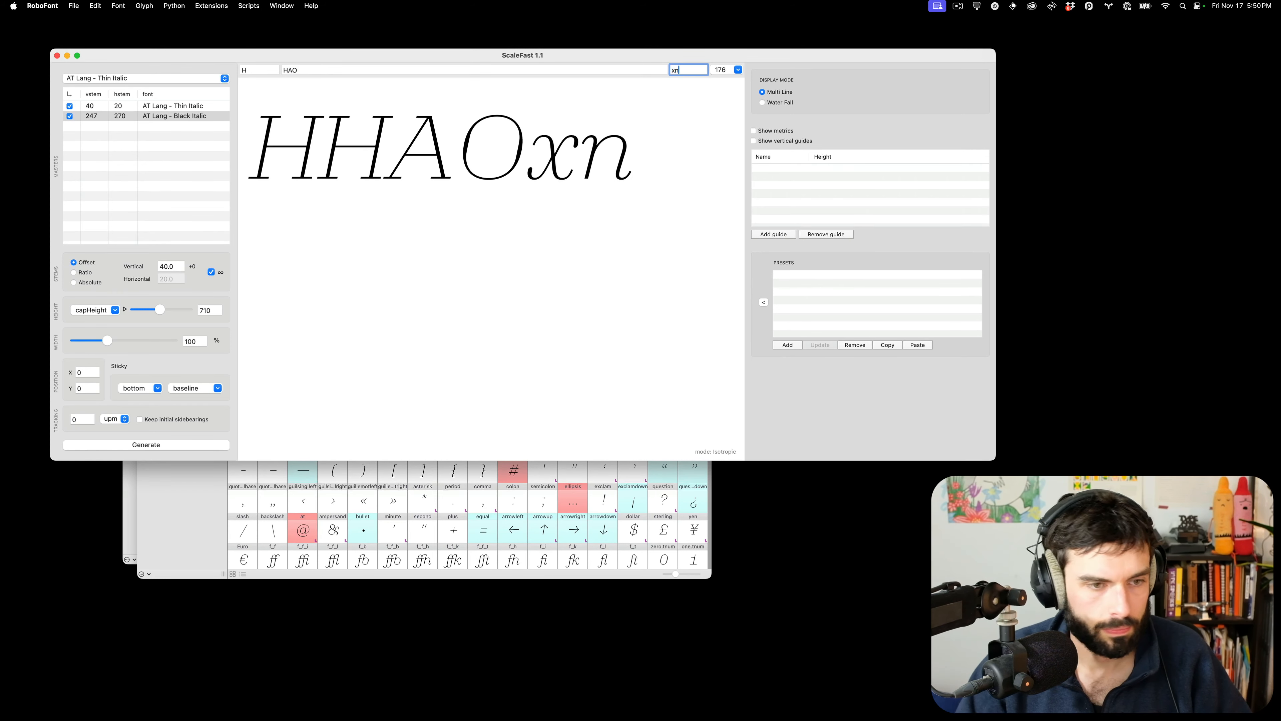
Set the target height to 530 and lower the vertical stem from 40 to 38
double_click(216, 311)
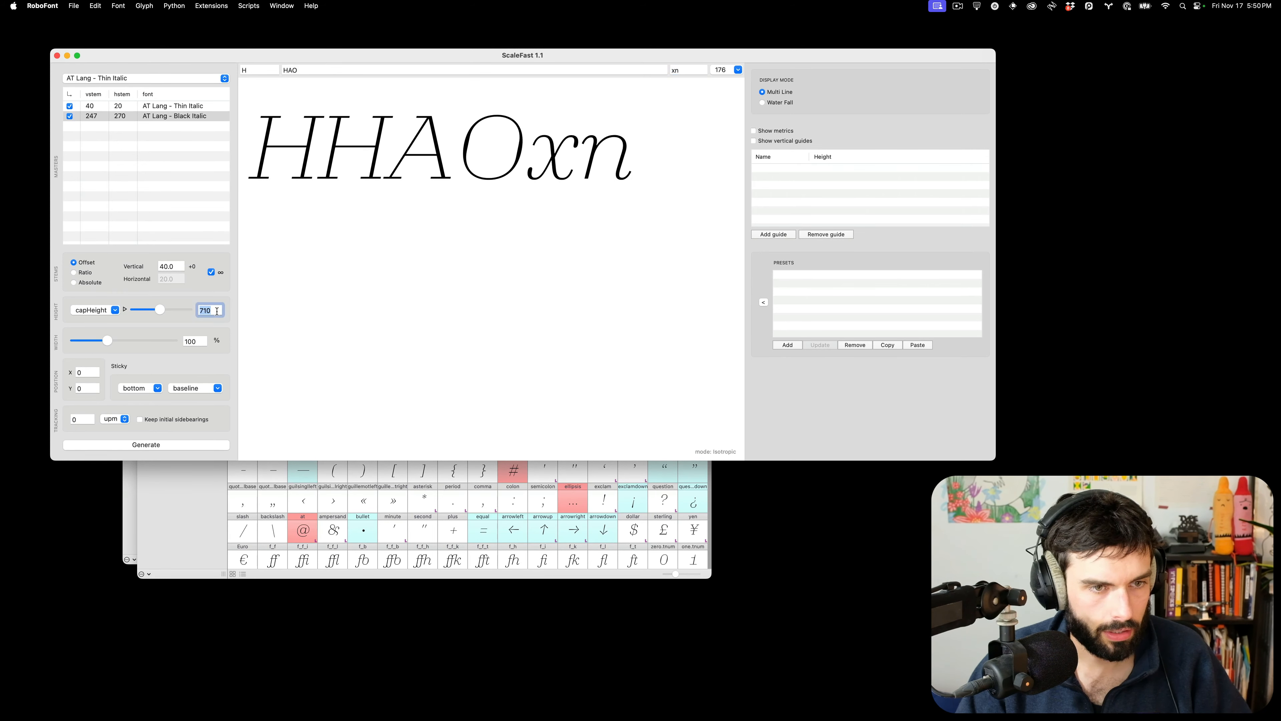
type("530")
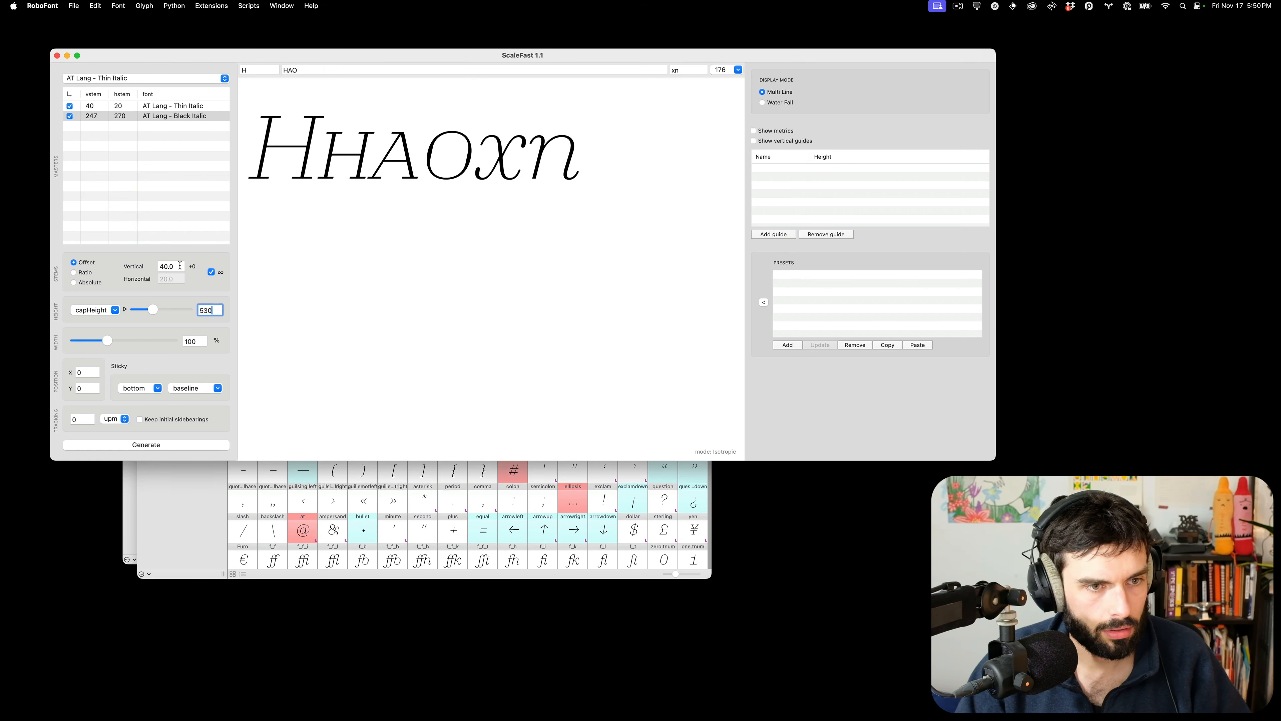
left_click(180, 266)
key("Down")
key("Down")
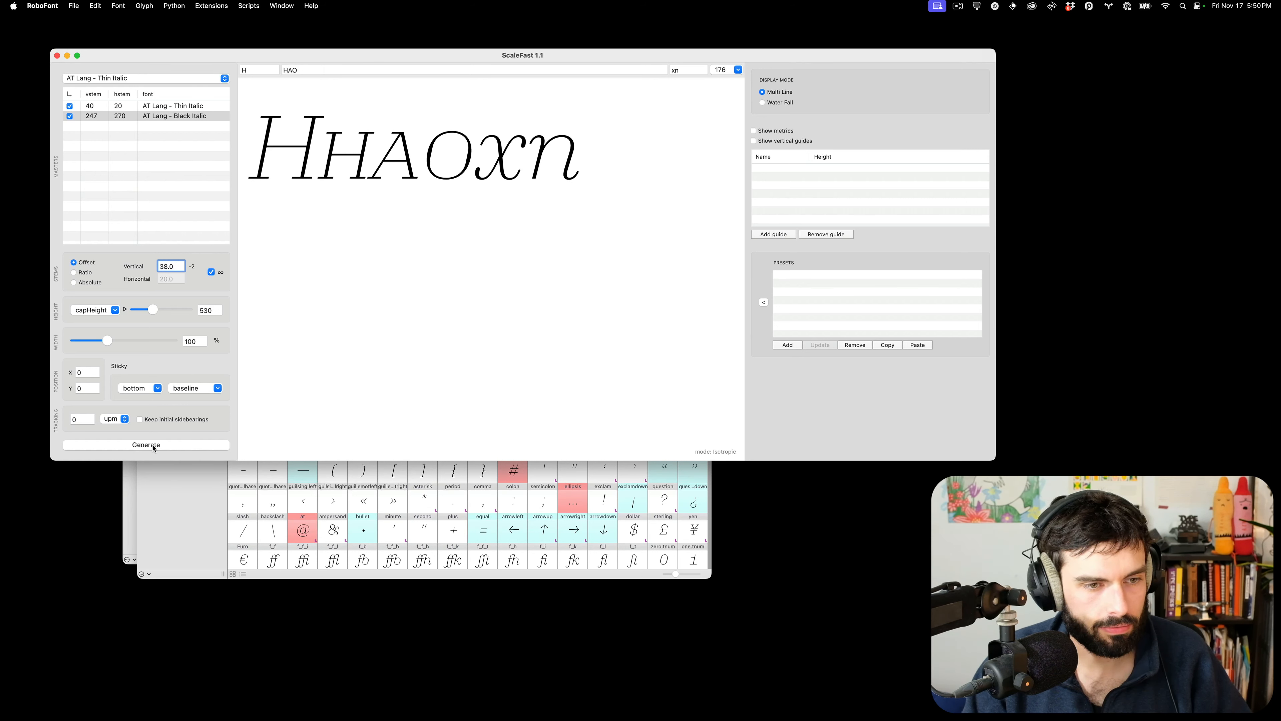
Generate glyphset H with suffix .sc into a new font
left_click(154, 446)
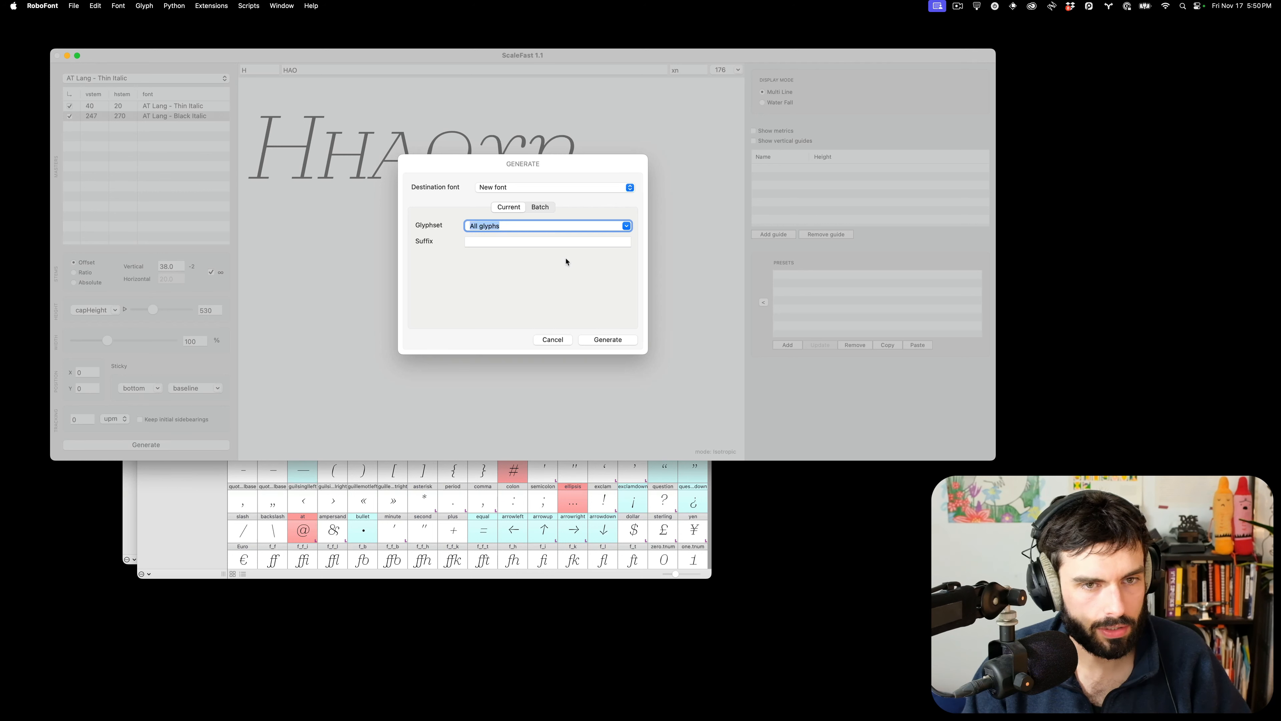
type("H")
key("Tab")
type(".sc")
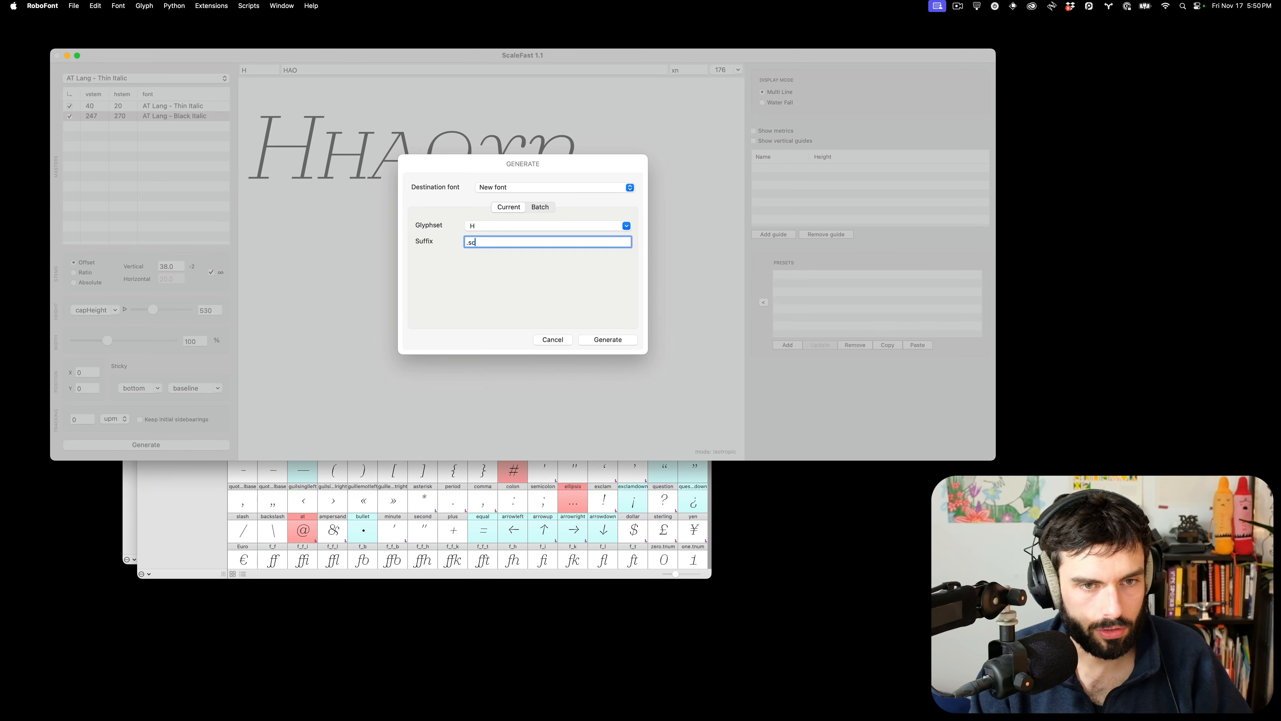
key("Return")
left_click(604, 342)
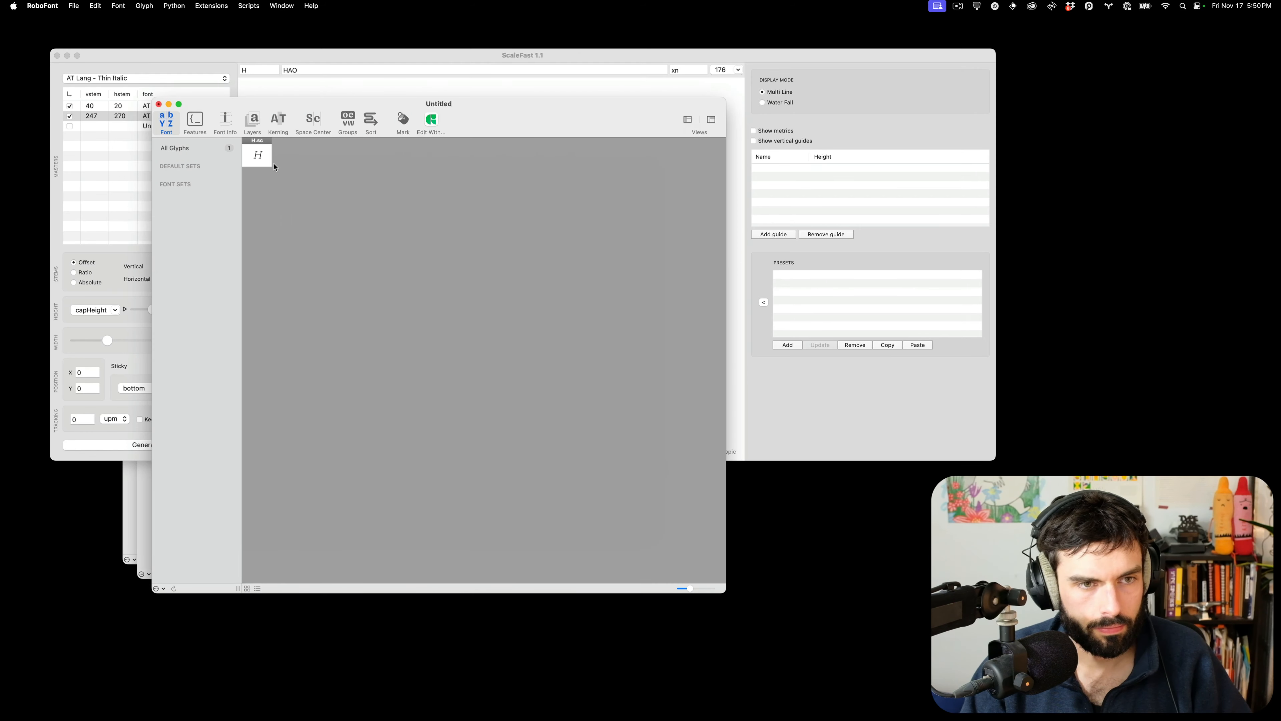
Change the H.sc sidebearing to 238 so the glyph is 615 units wide
left_click(257, 163)
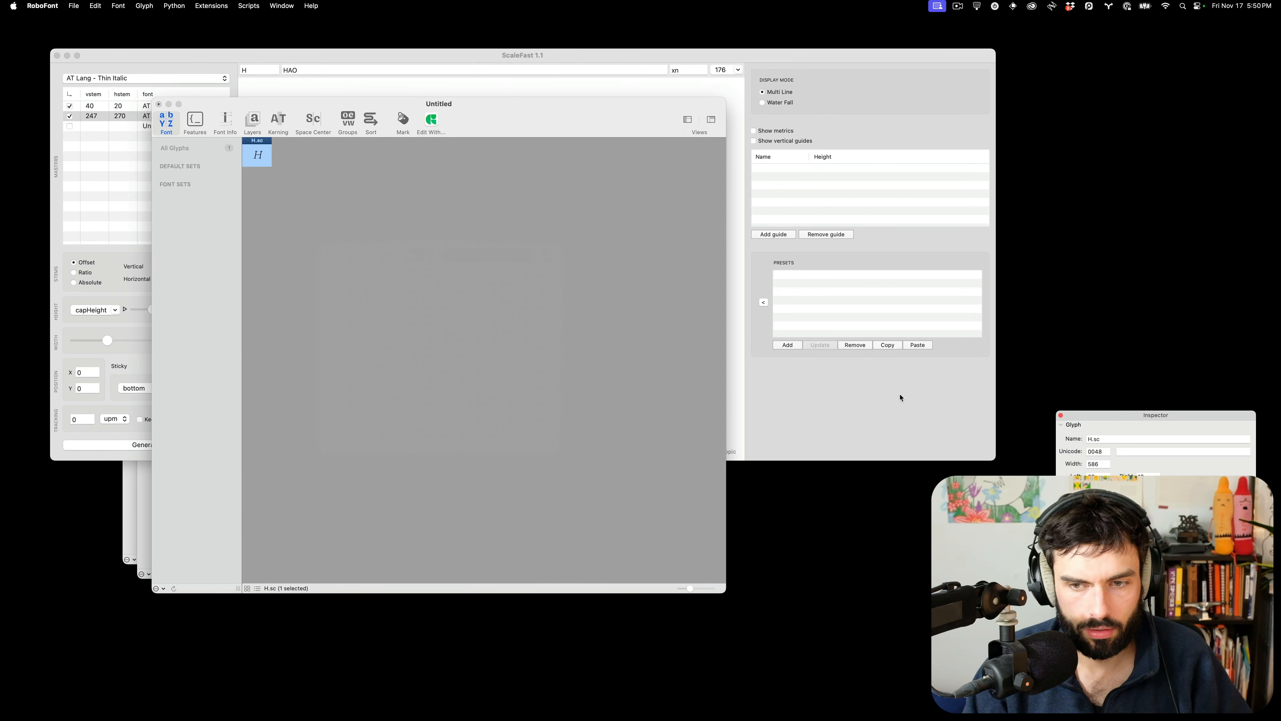
double_click(1093, 475)
type("2")
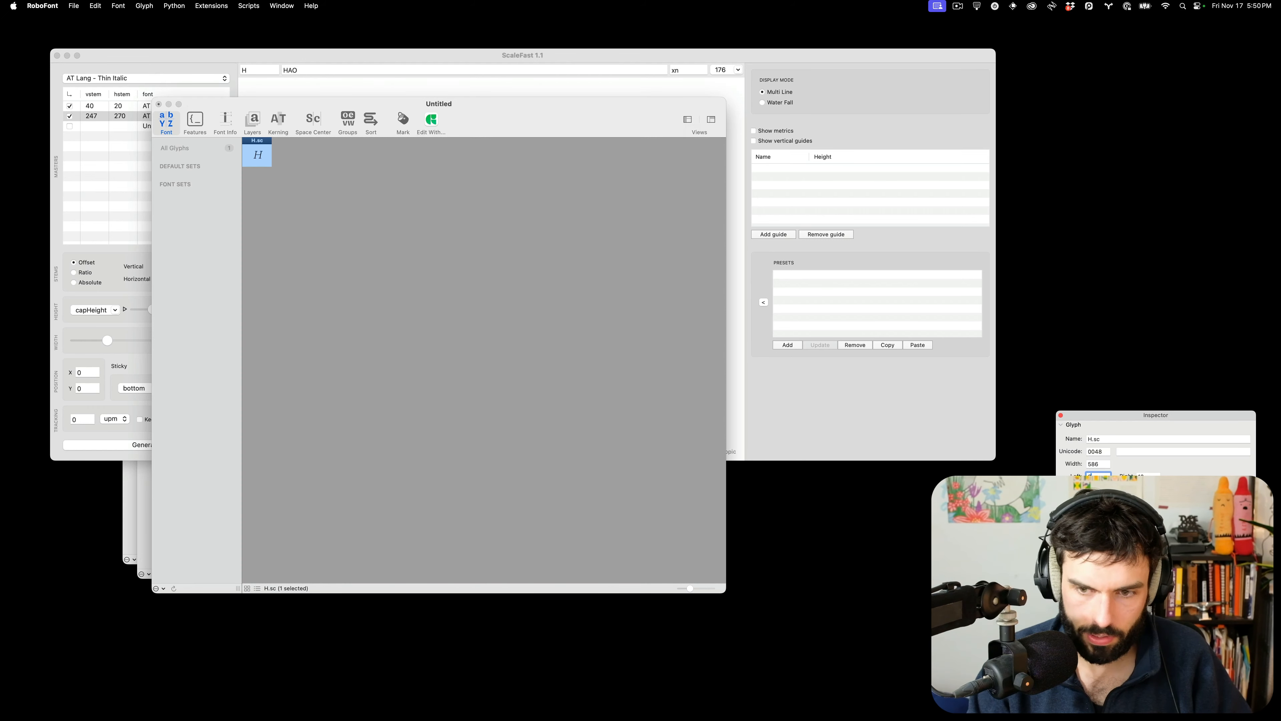
type("38")
key("Tab")
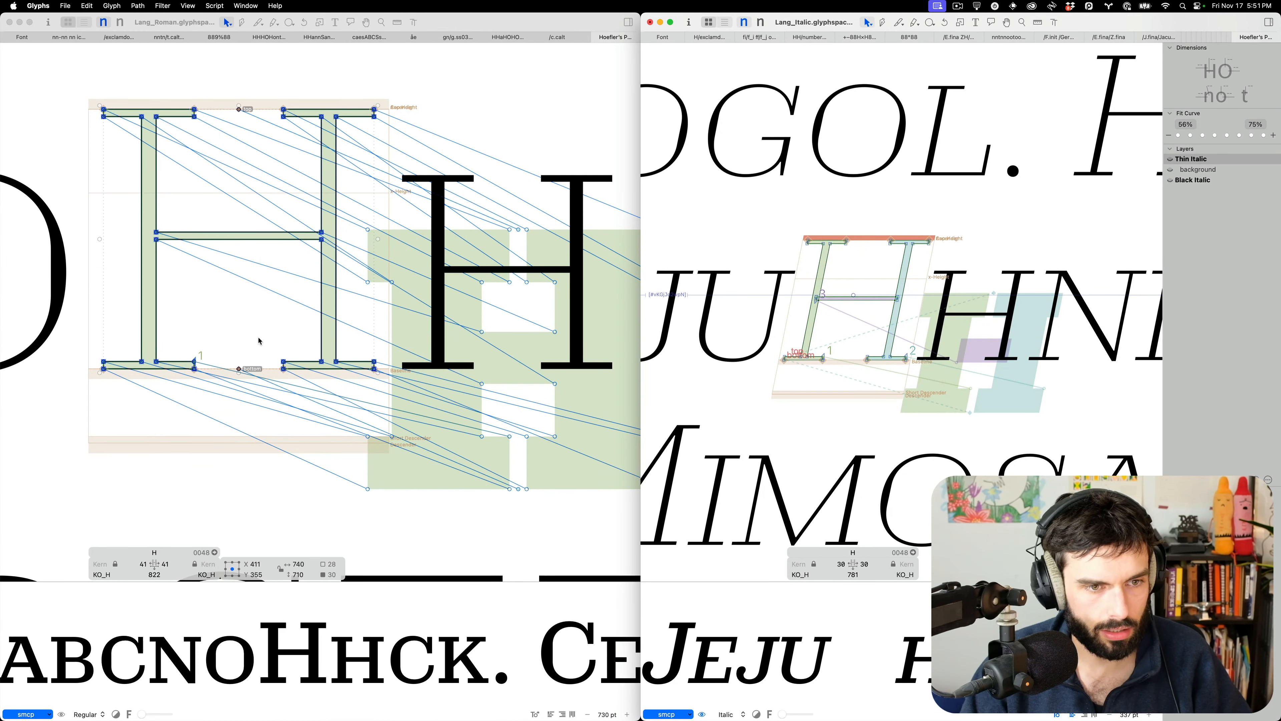
Read the Roman H.sc's 647 width and compute 647/615 (about 1.052) in Raycast
left_click(481, 321)
double_click(482, 321)
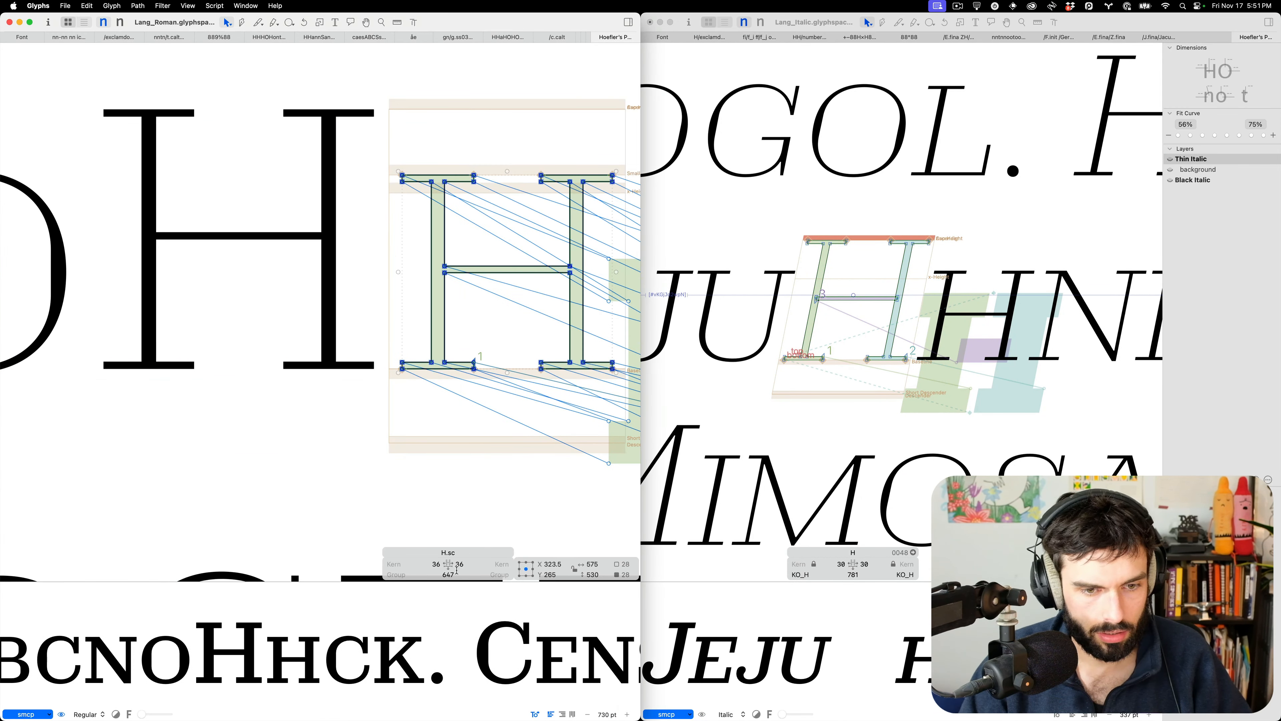
key("alt+space")
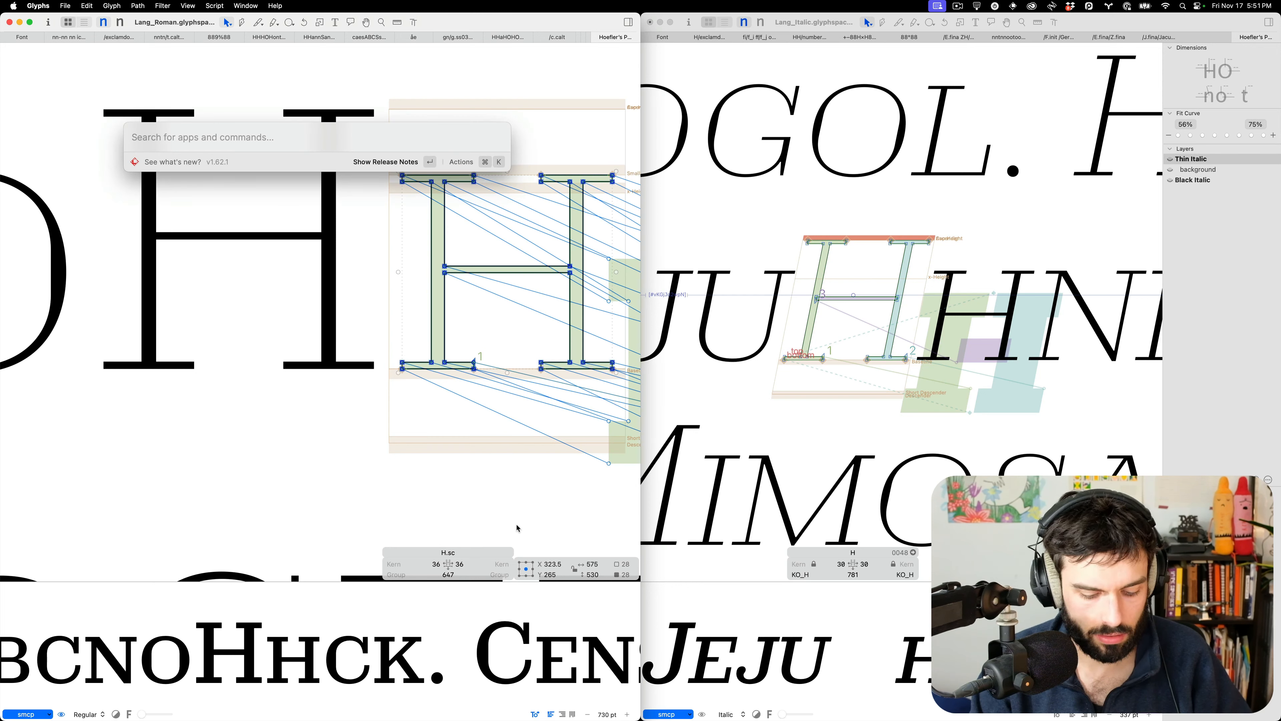
type("647/615")
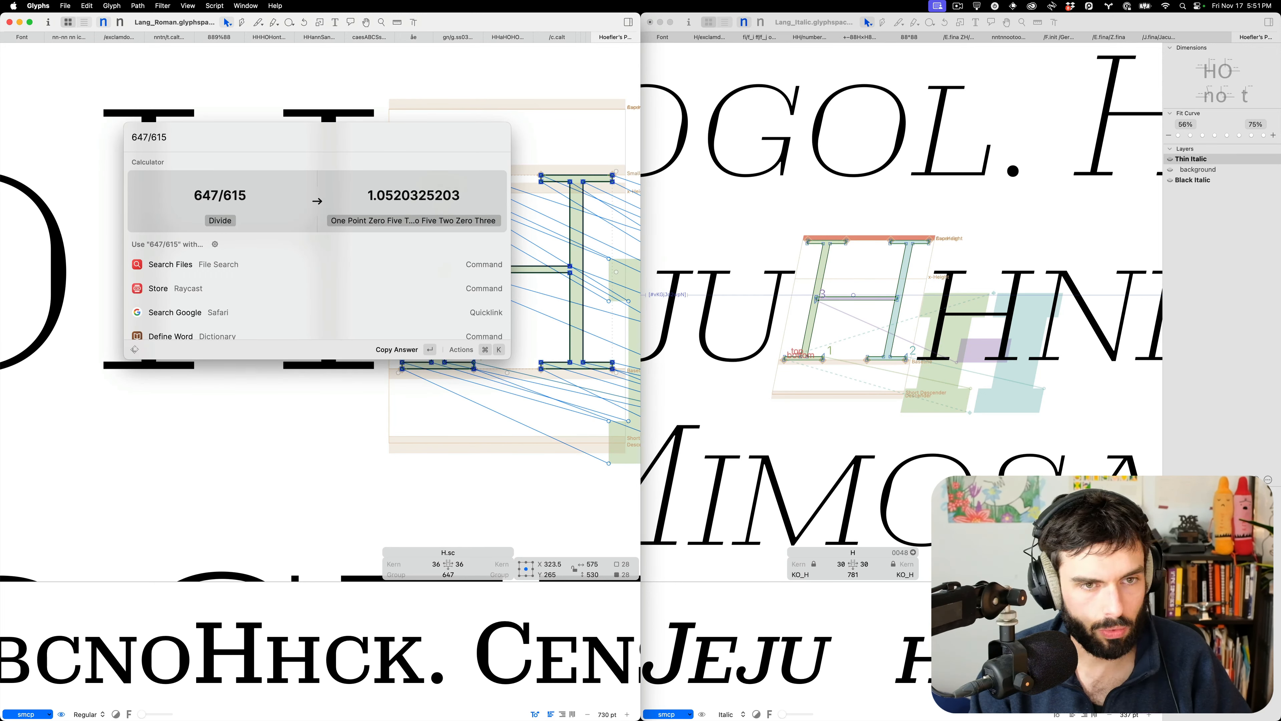
key("Return")
key("ctrl+Right")
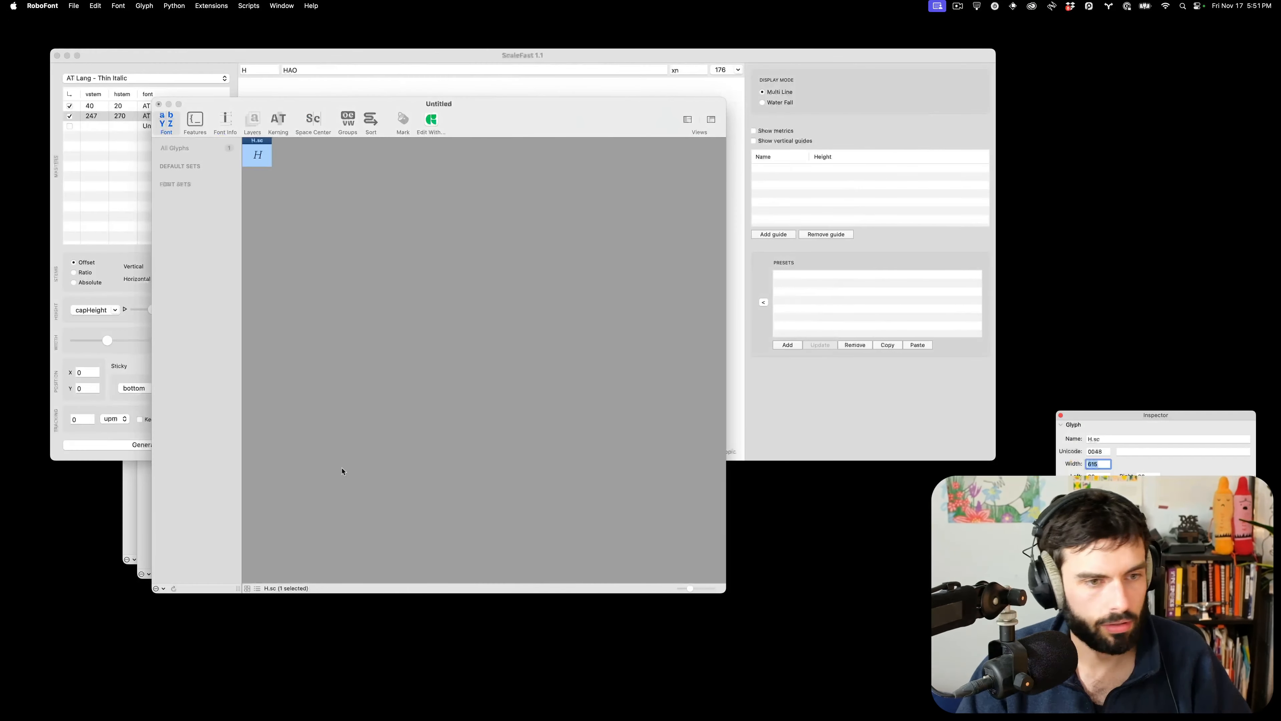
Set the ScaleFast width to 105%
left_click(96, 330)
double_click(191, 342)
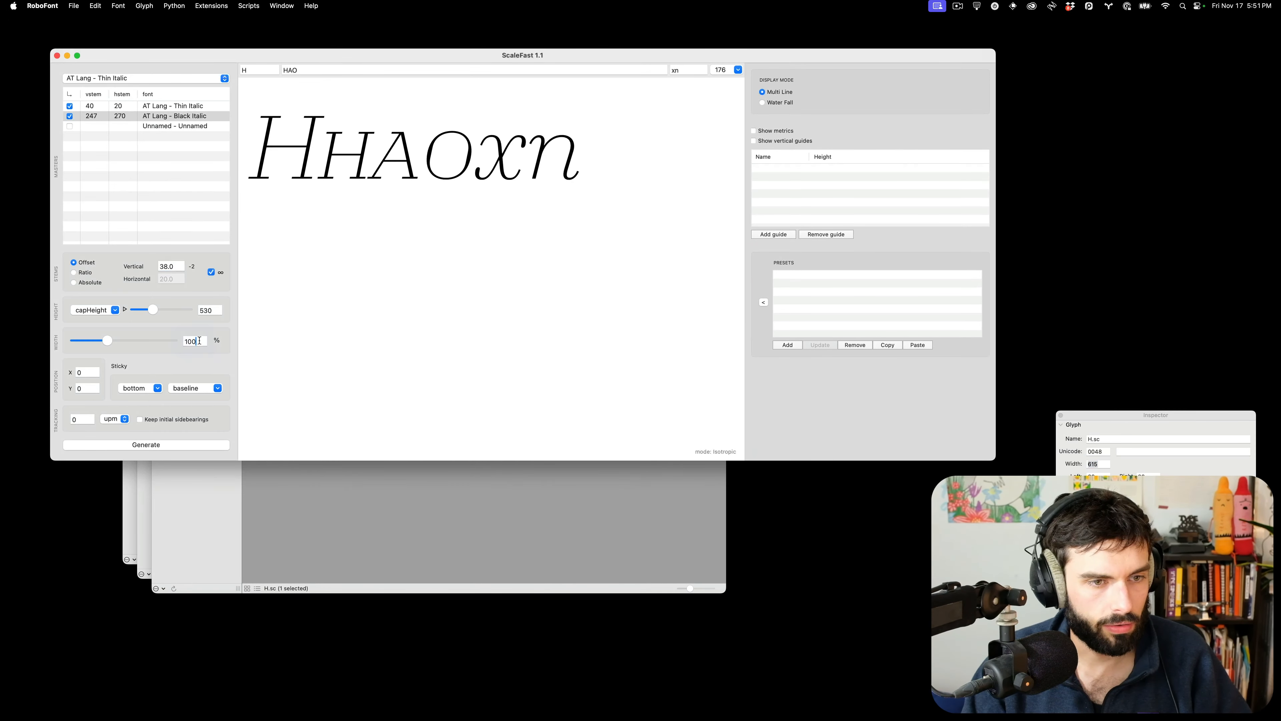
type("105")
key("Tab")
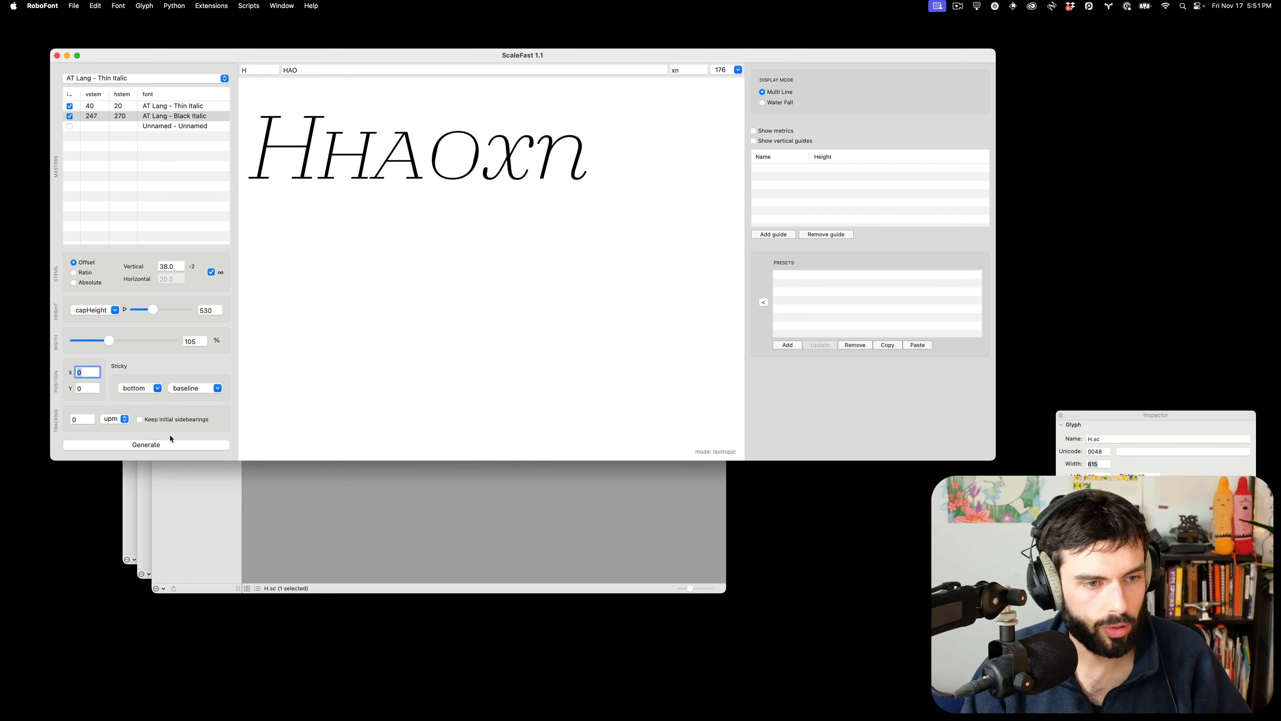
Generate glyphset H with suffix .sc into a new font
left_click(166, 444)
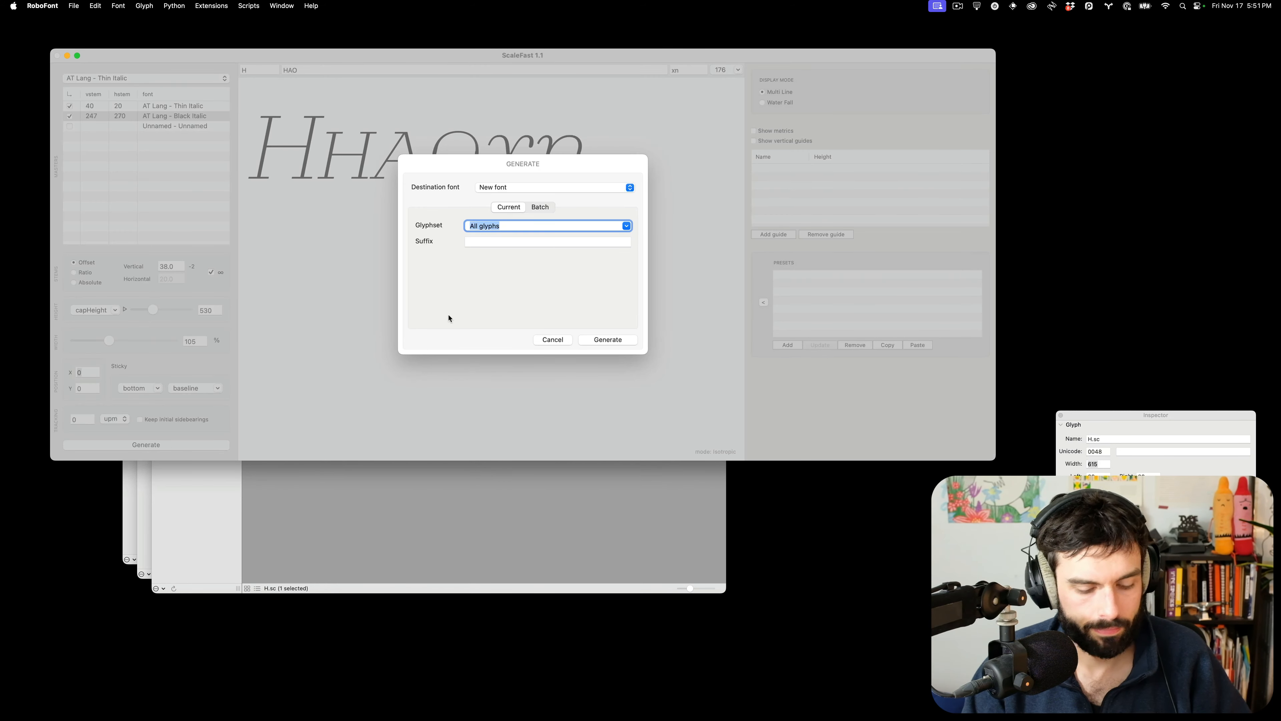
type("H")
left_click(528, 243)
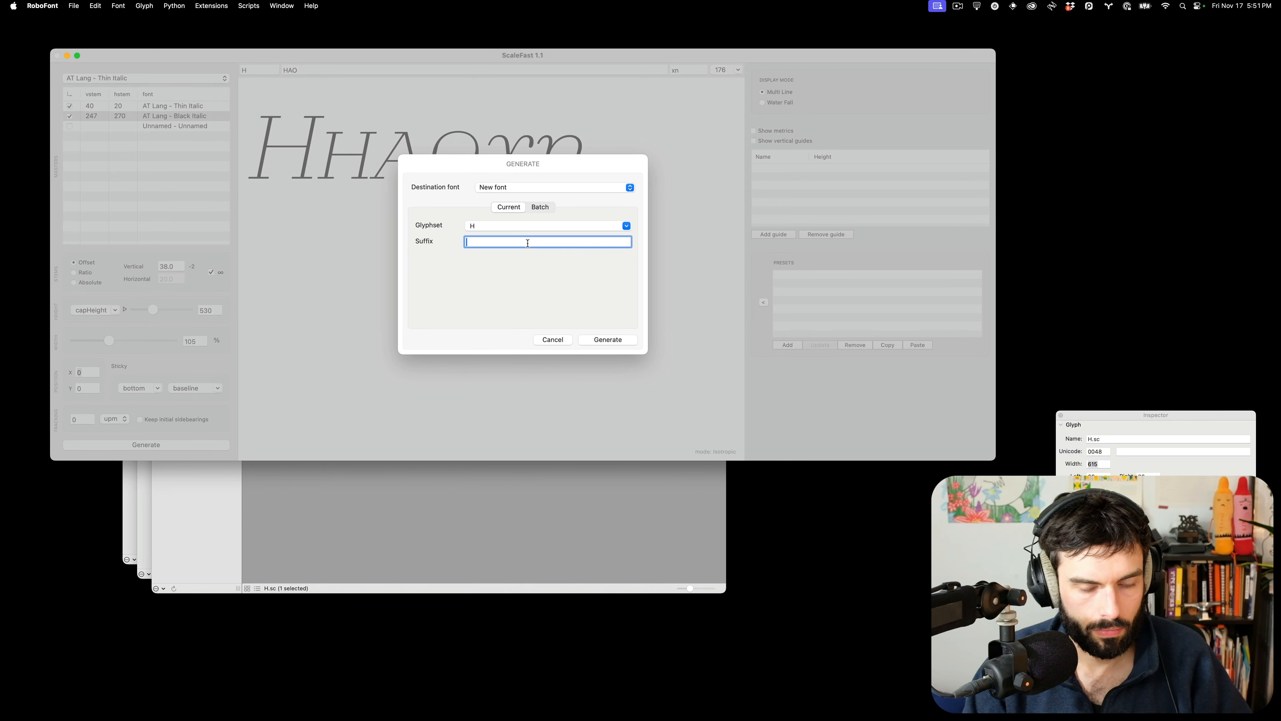
type(".sc")
left_click(610, 339)
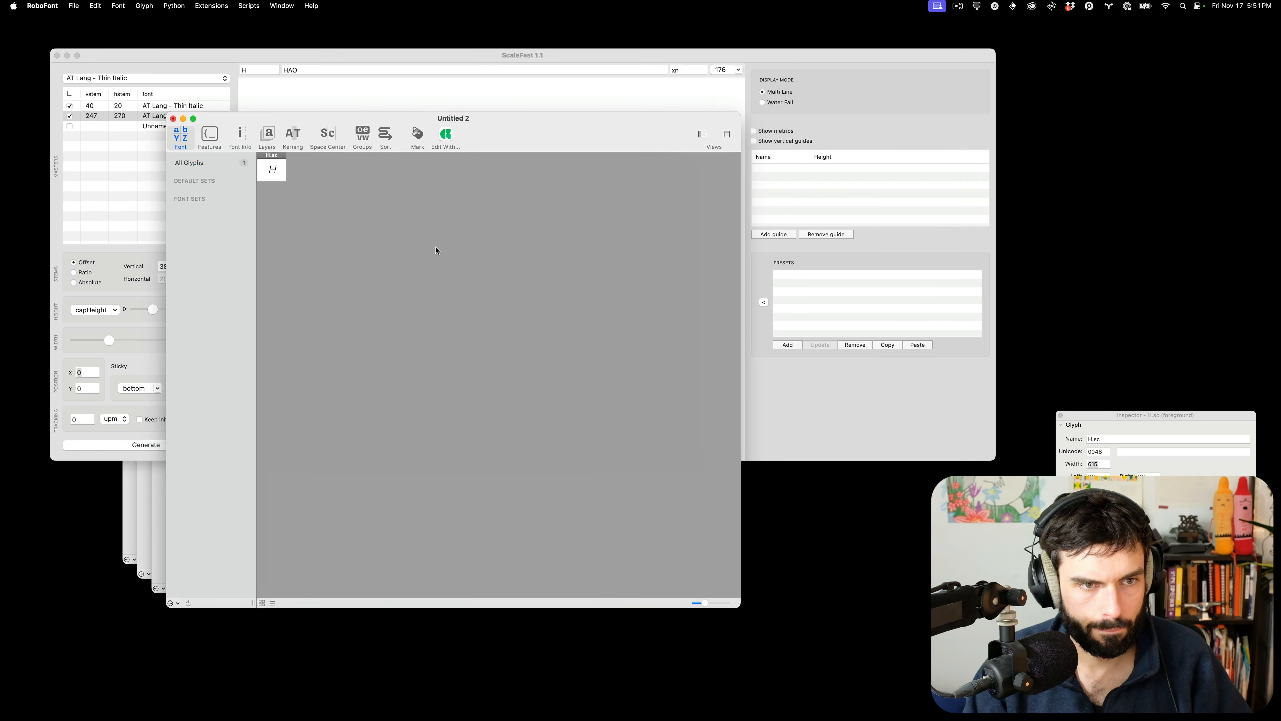
Give the new H.sc left and right sidebearings of 30
left_click(269, 169)
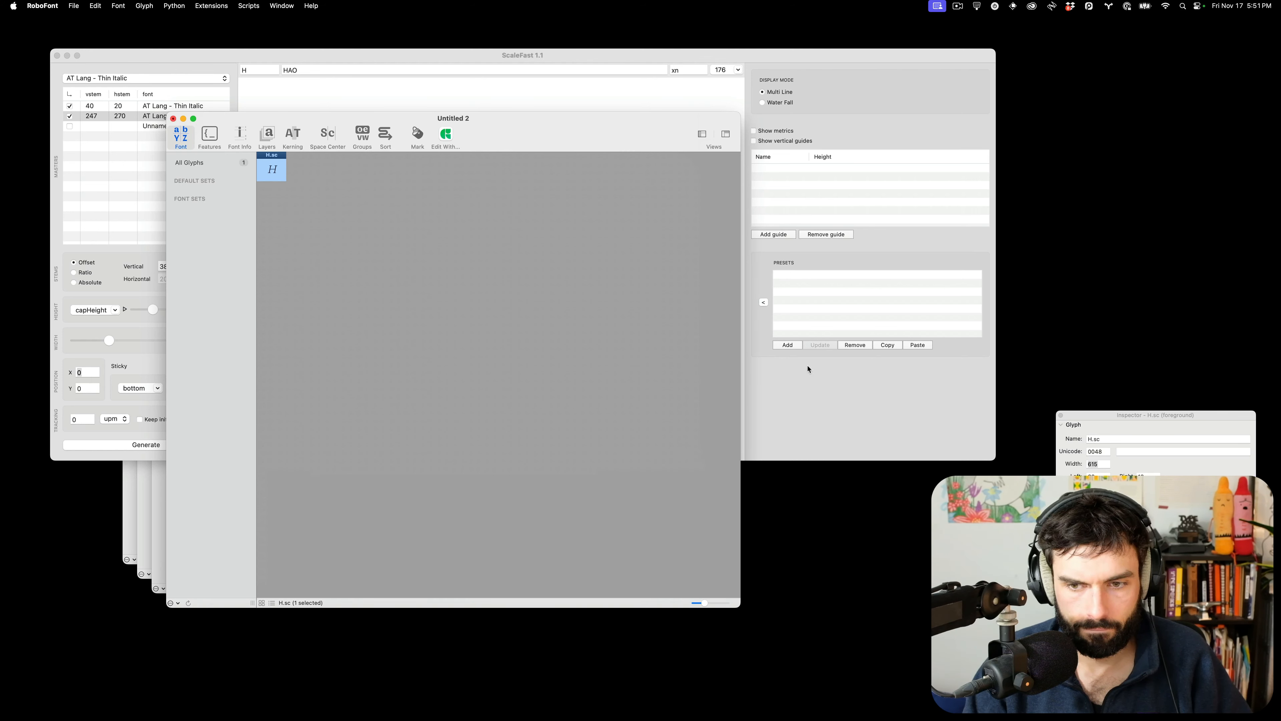
double_click(1093, 477)
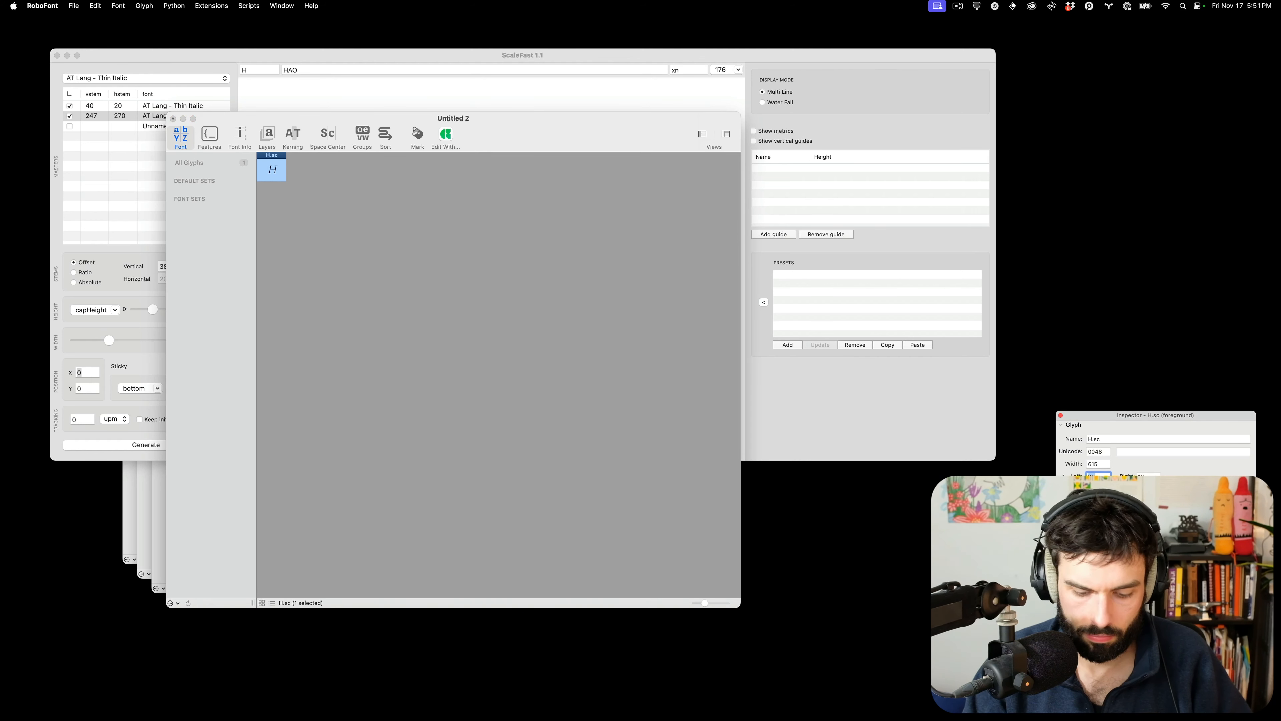
type("30")
key("Tab")
type("30")
key("Tab")
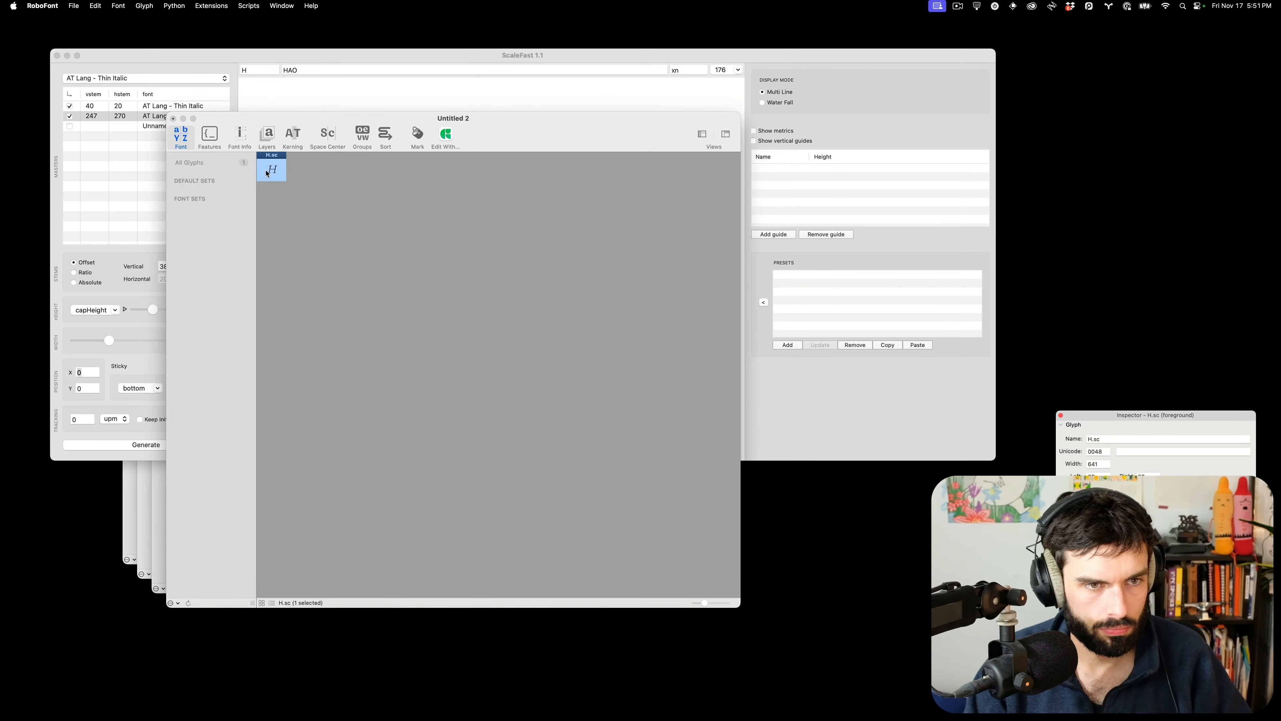
Open H.sc, compare it against a skewed upright H aligned over it, then delete the duplicate
double_click(272, 172)
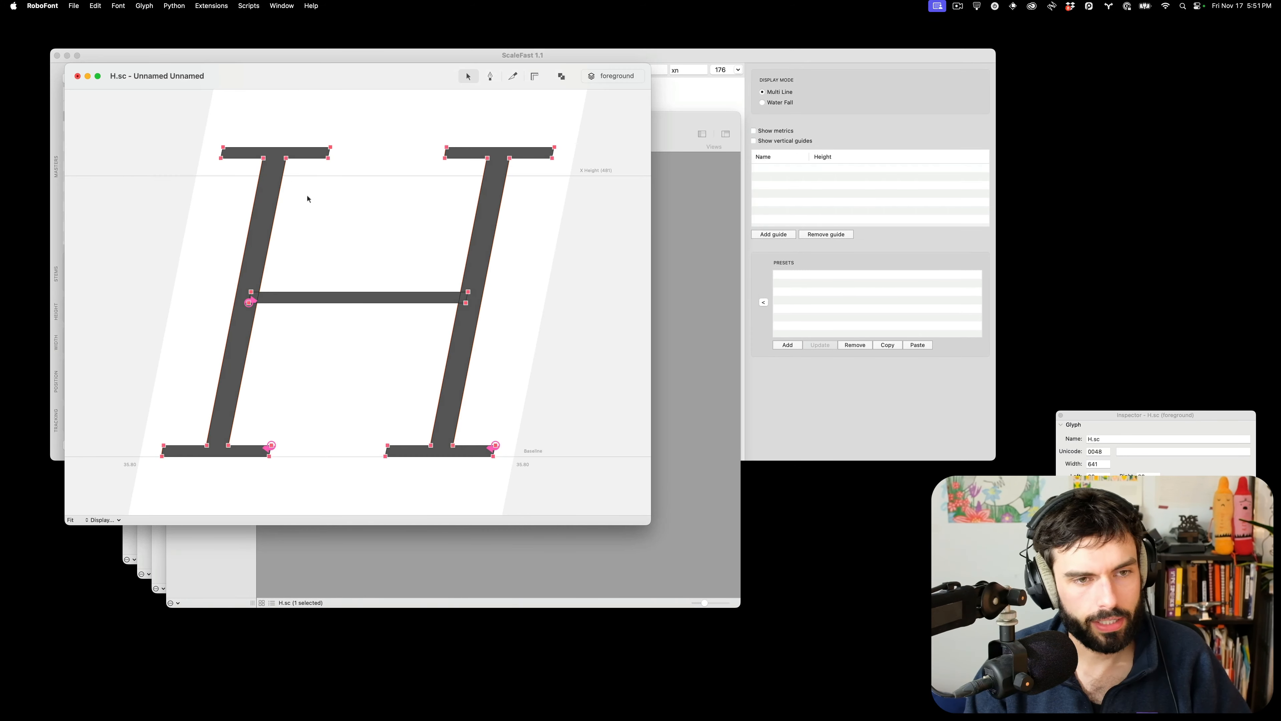
scroll(1155, 450, "down", 5)
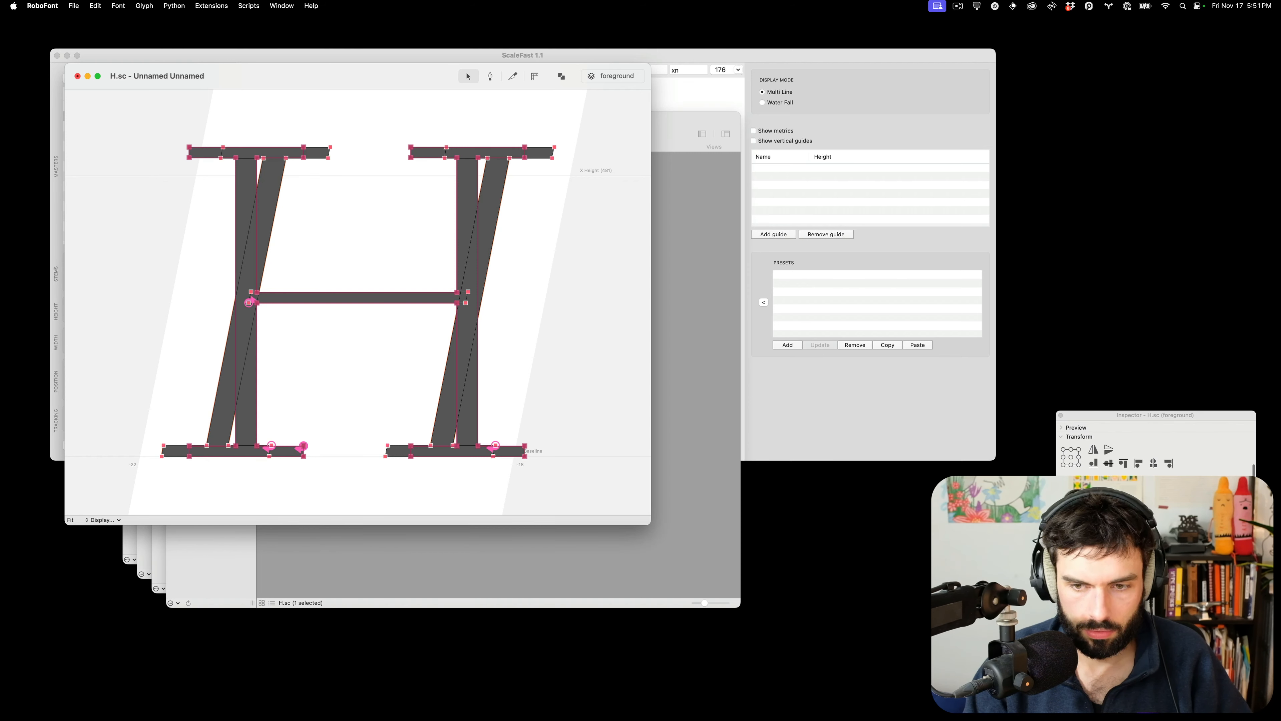
left_click(1119, 530)
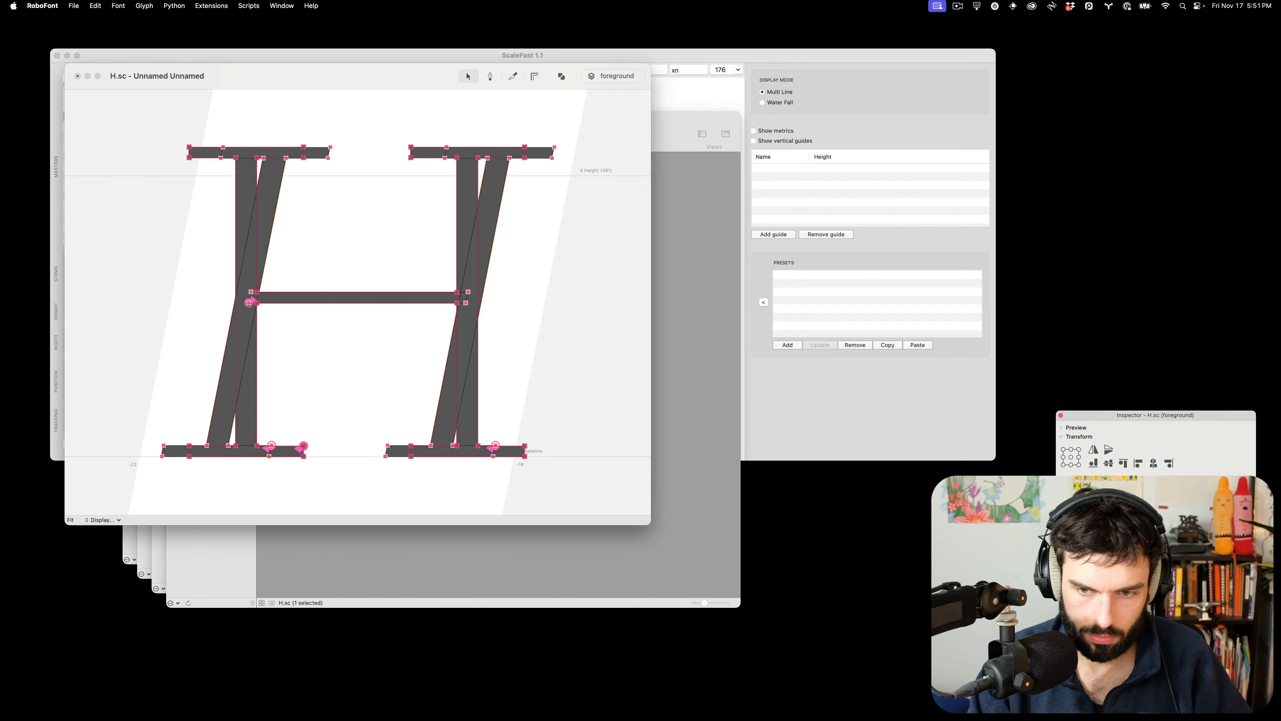
key("Return")
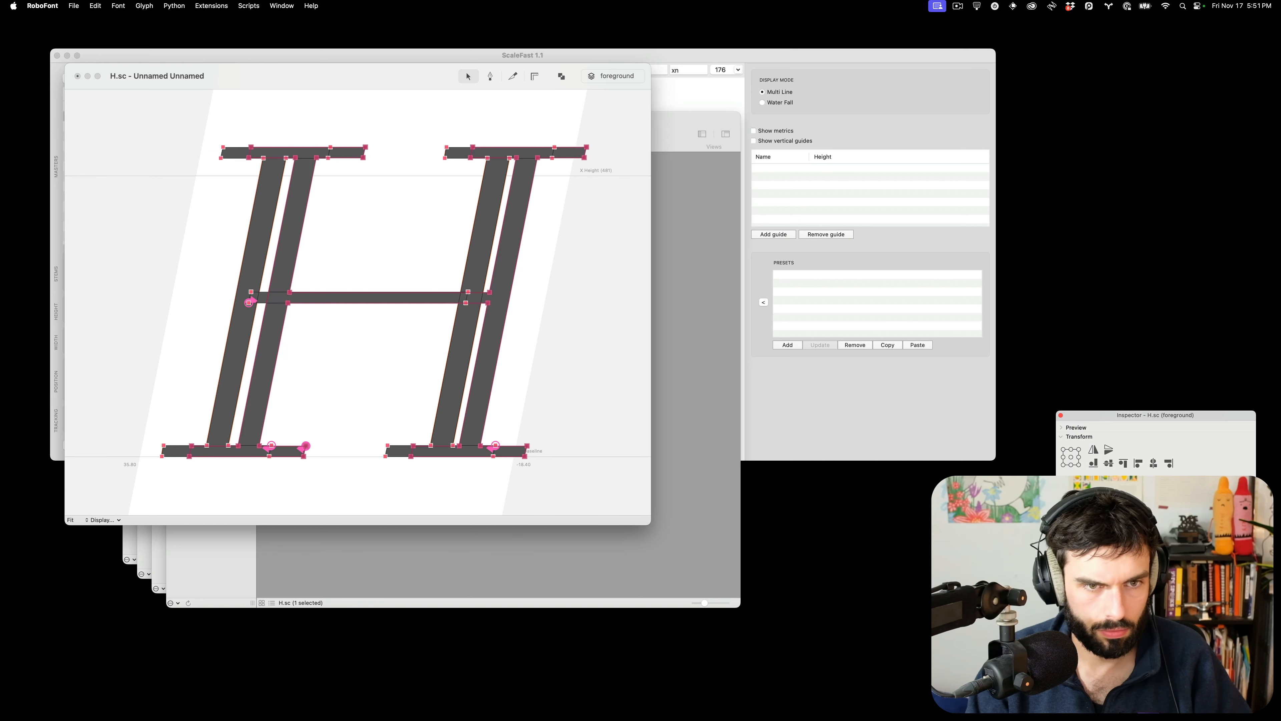
key("shift+Left")
key("shift+Left")
key("shift+Left")
key("shift+Left")
key("shift+Left")
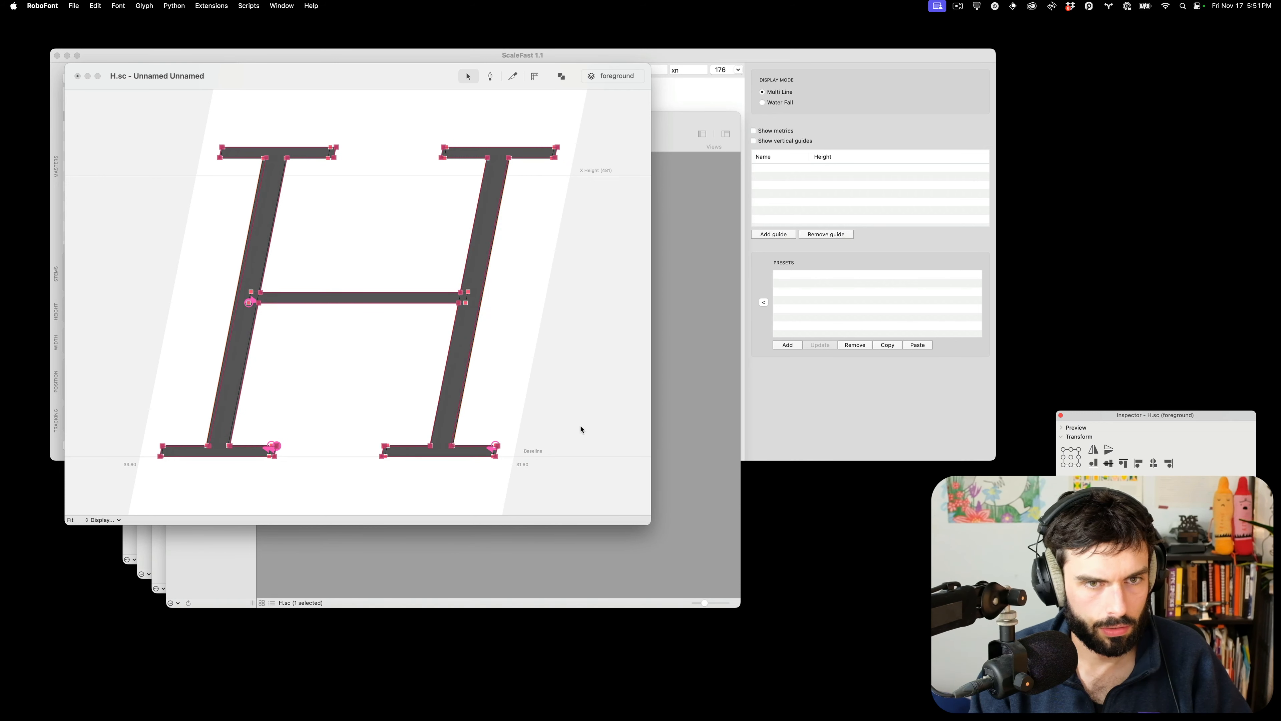
key("Left")
key("Left")
key("Left")
key("Left")
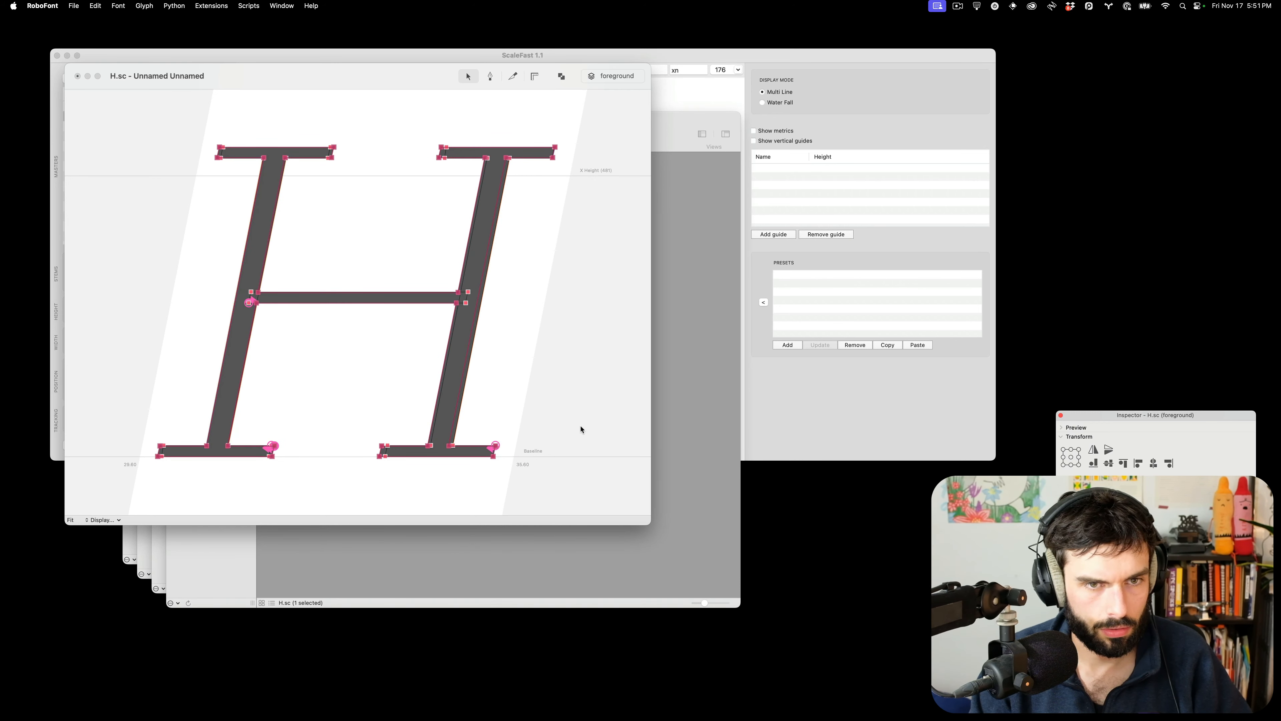
key("Left")
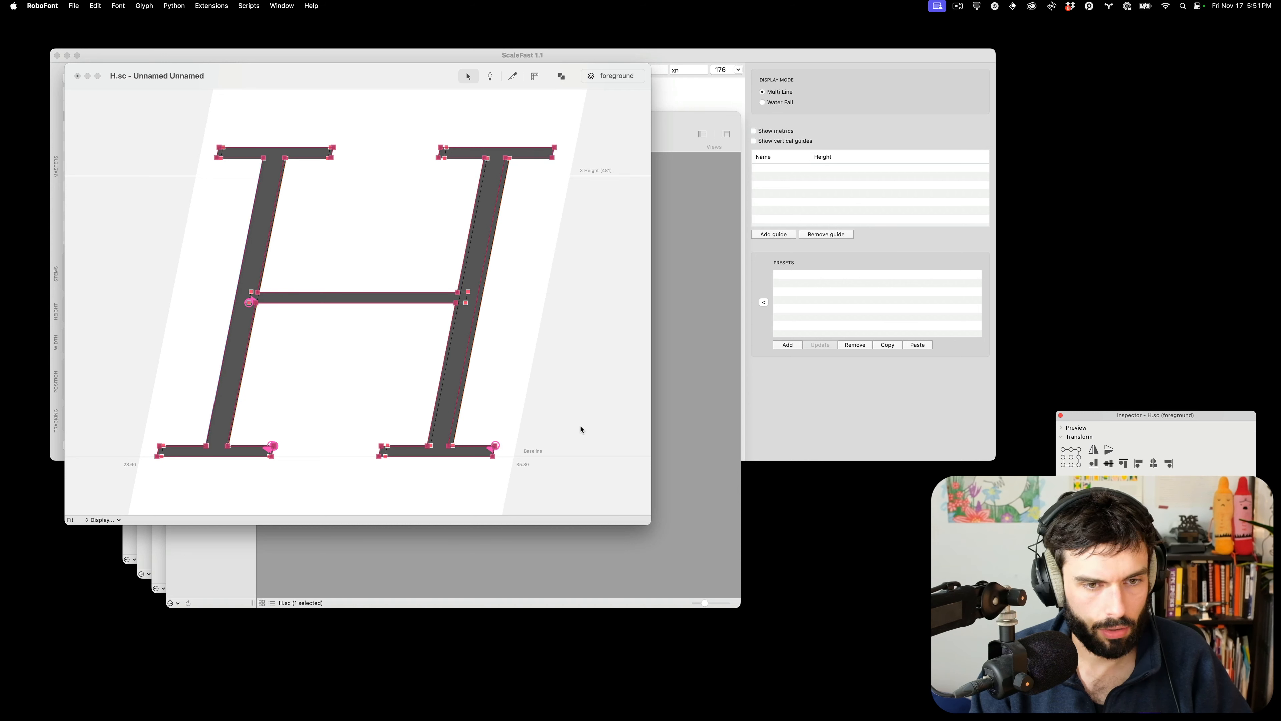
key("BackSpace")
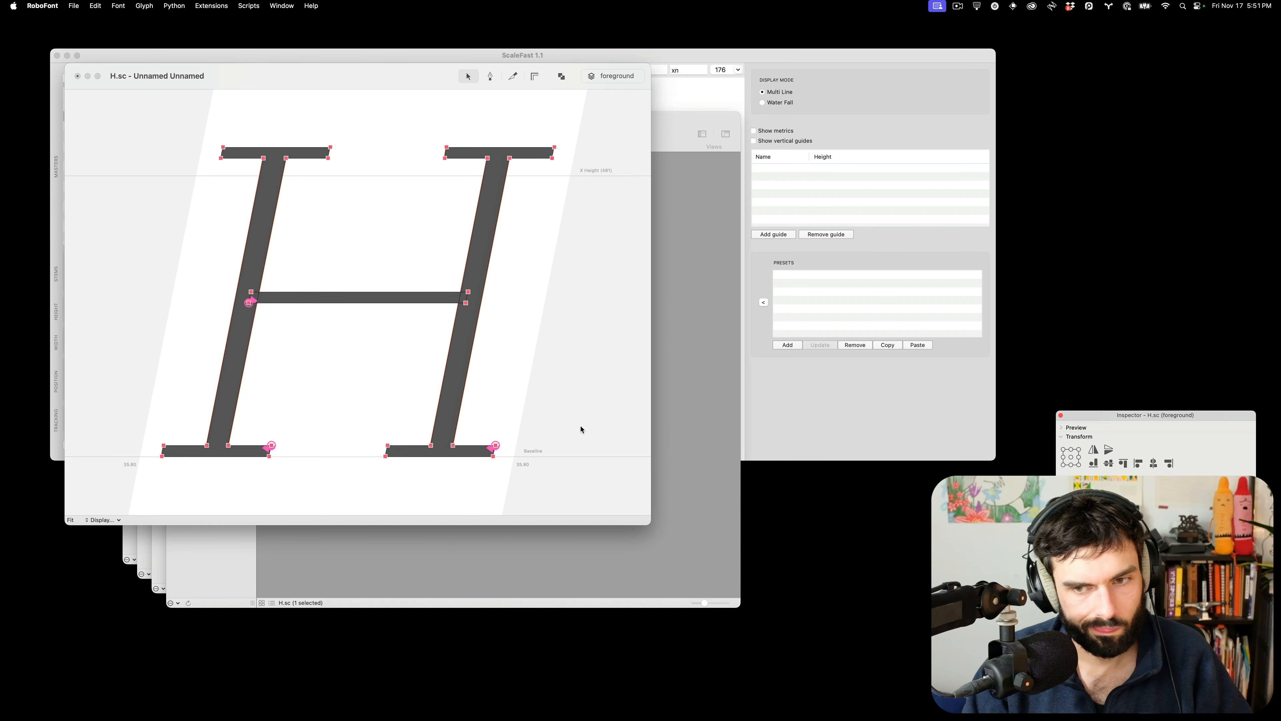
Move the H.sc editor aside to reveal the font window
scroll(1155, 444, "up", 5)
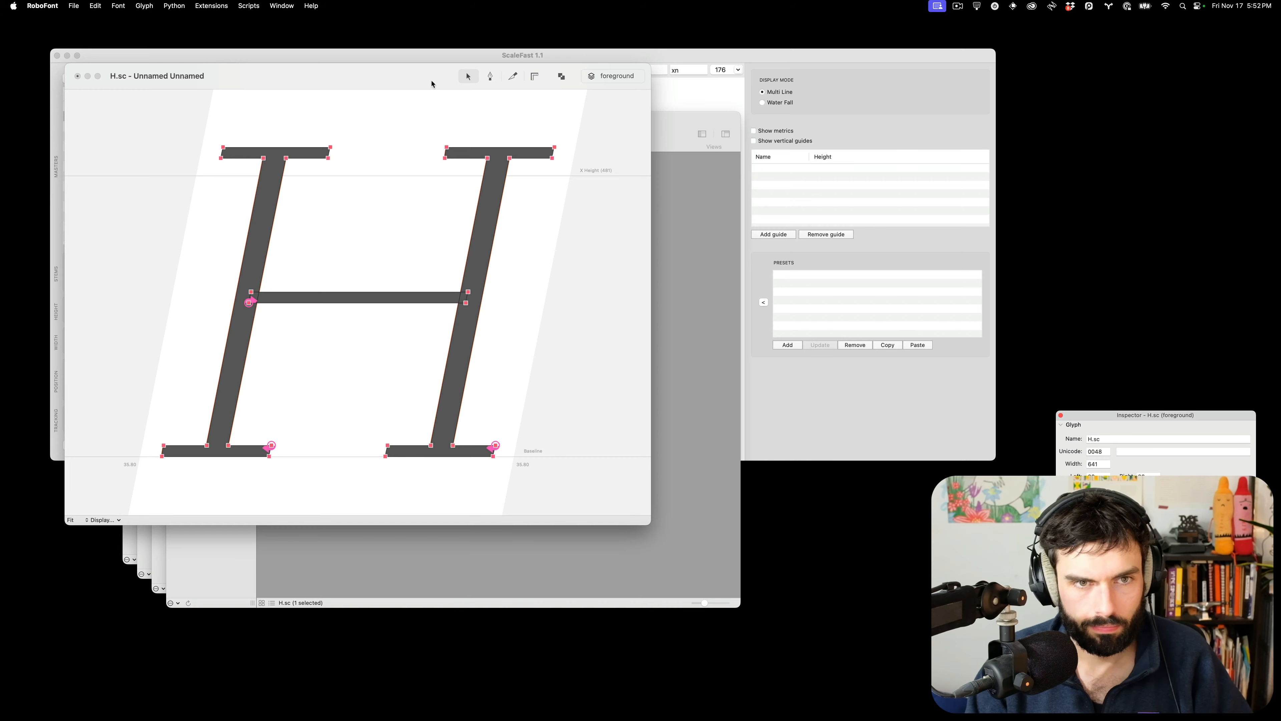
left_click_drag(435, 80, 963, 146)
scroll(1085, 397, "down", 1)
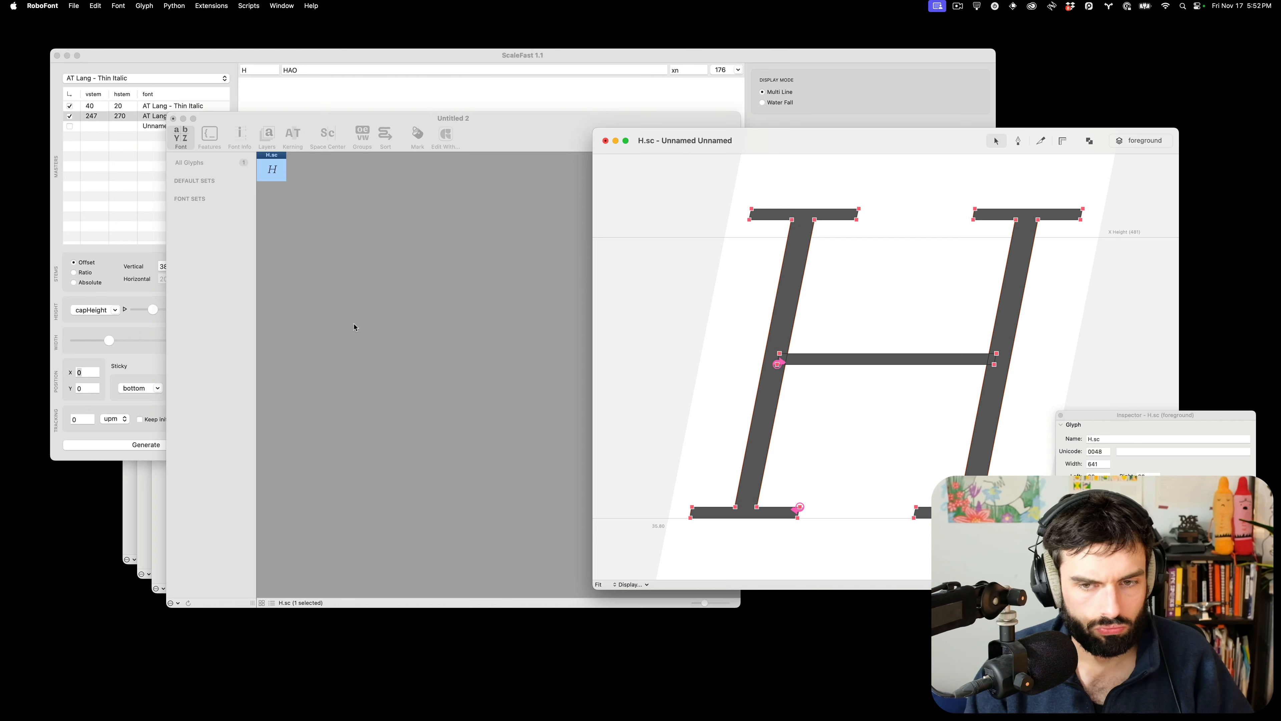
Set the ScaleFast width to 106% and generate glyphset H into a new font
left_click(70, 341)
left_click(200, 340)
key("BackSpace")
type("6")
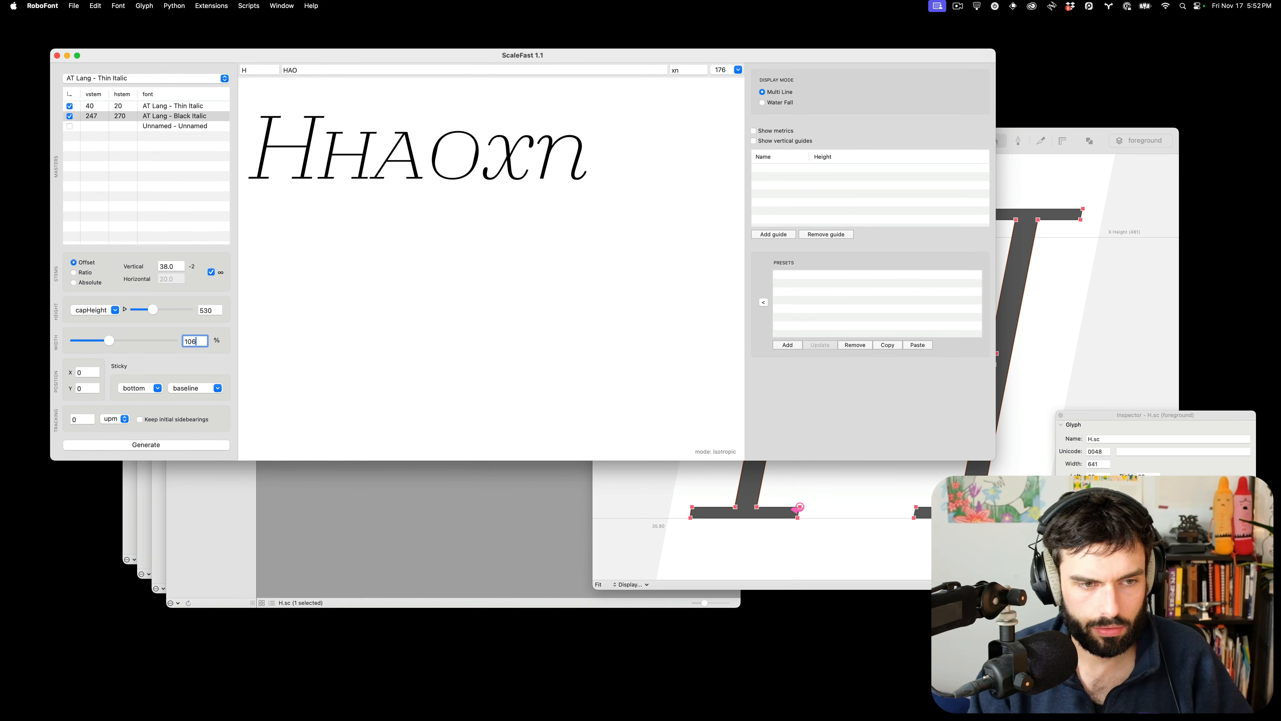
left_click(171, 444)
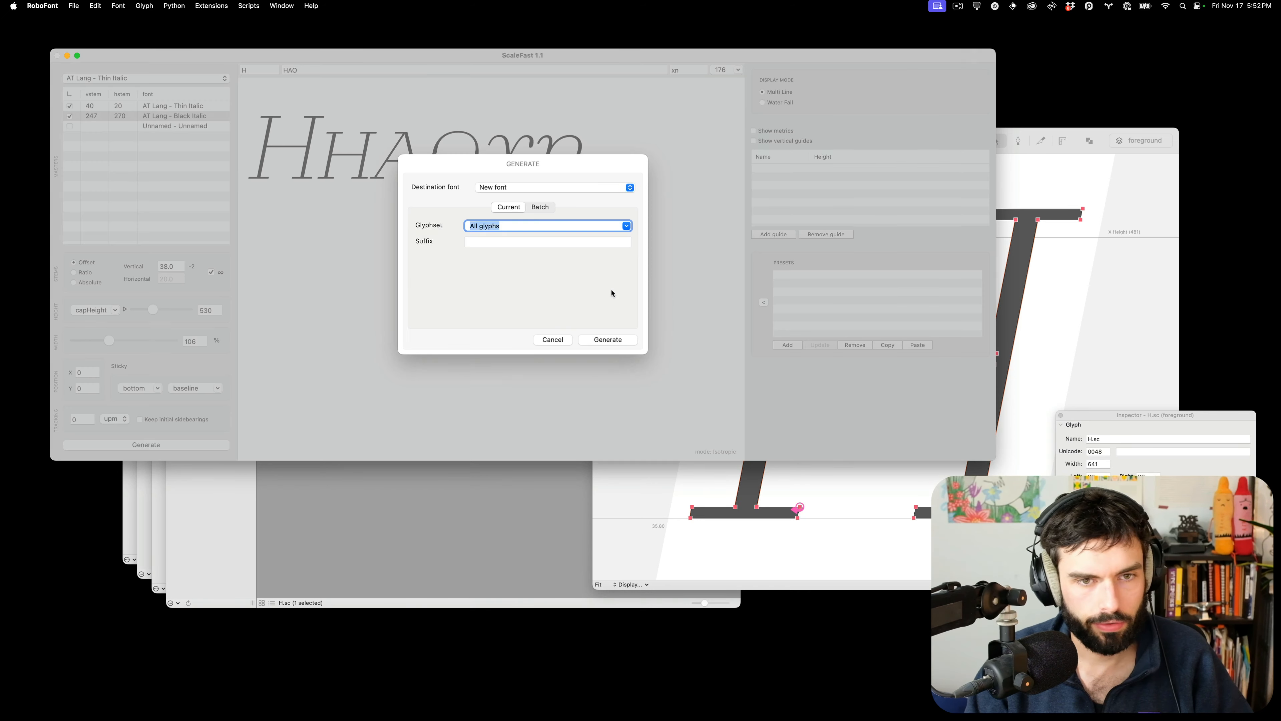
type("H")
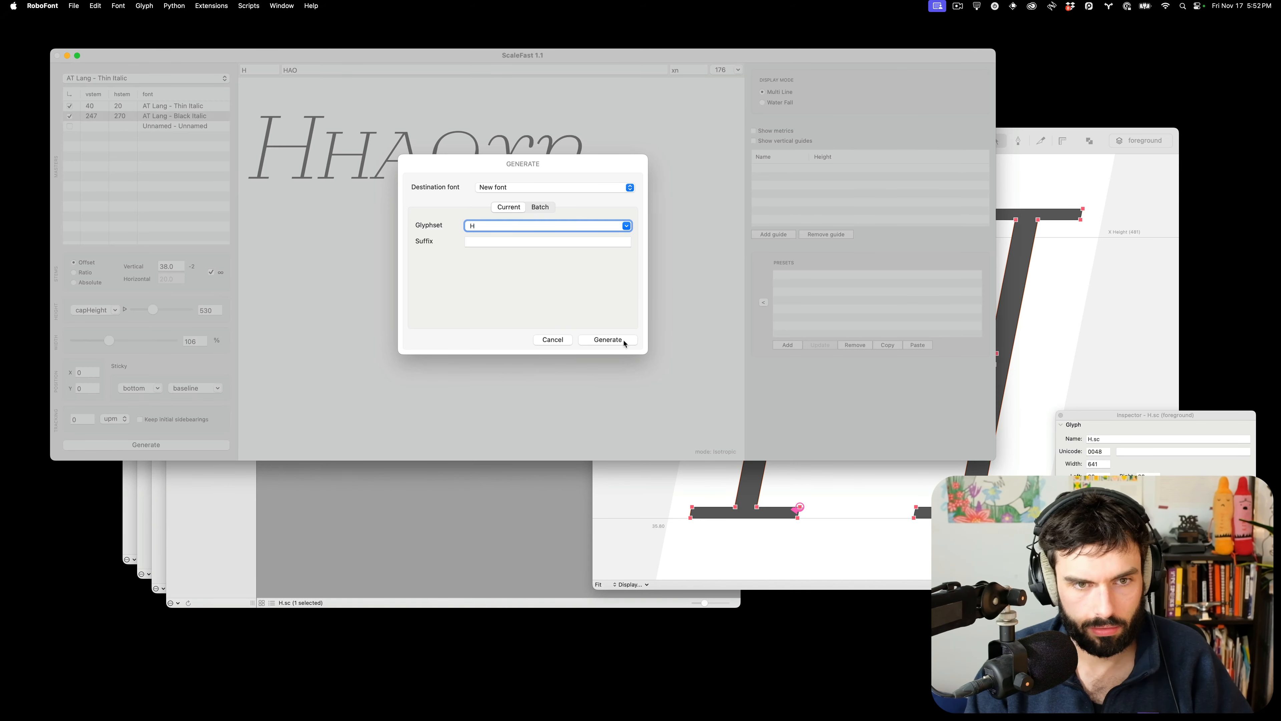
left_click(607, 339)
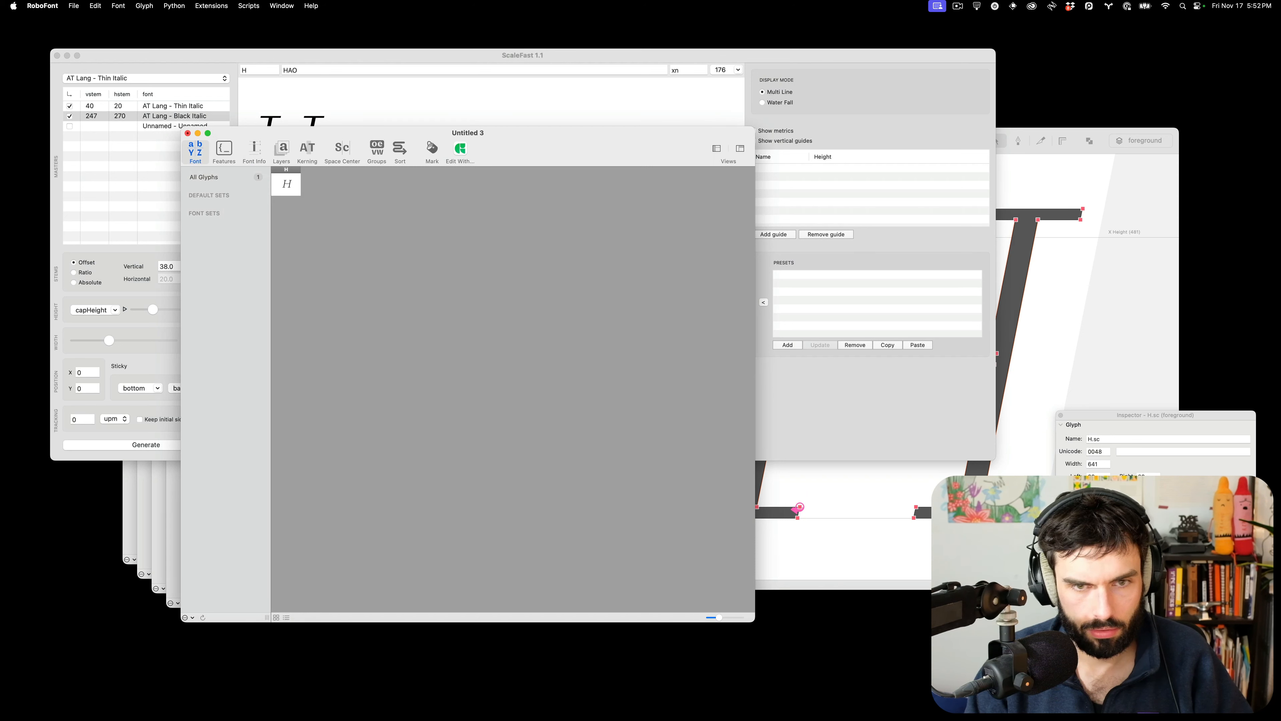
Raise the new H's right sidebearing to 33
left_click(285, 183)
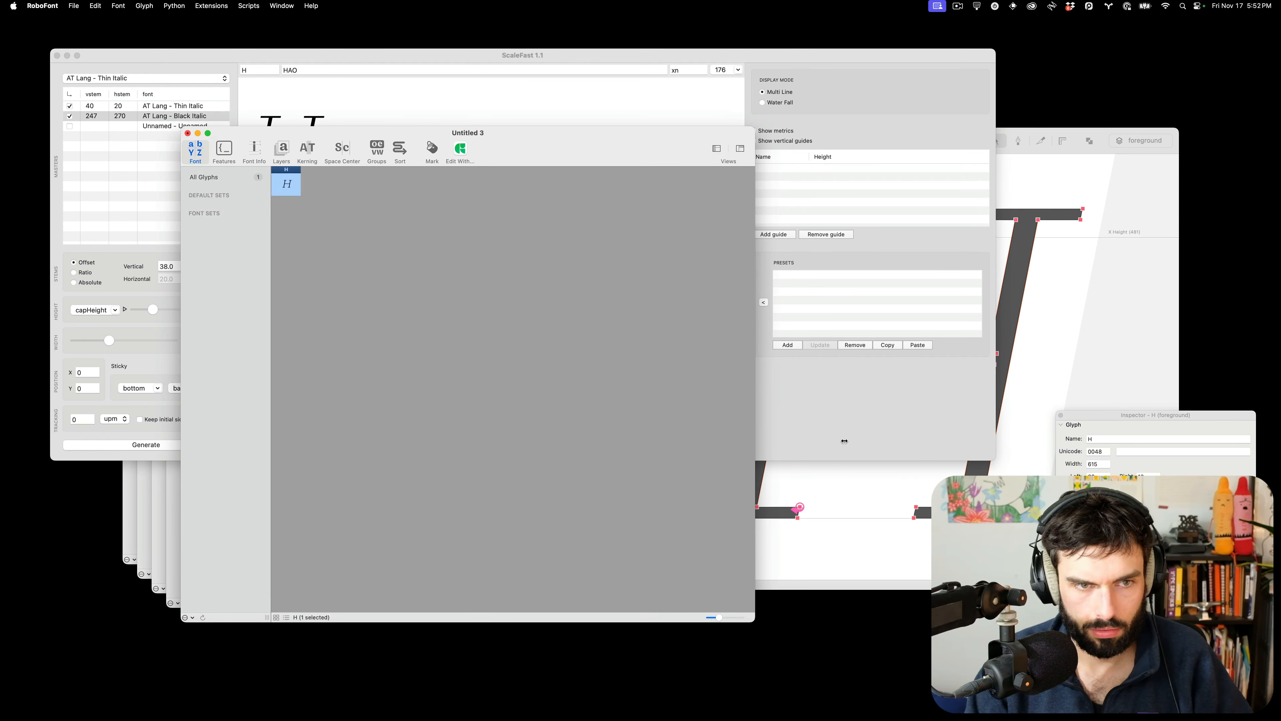
left_click(1100, 474)
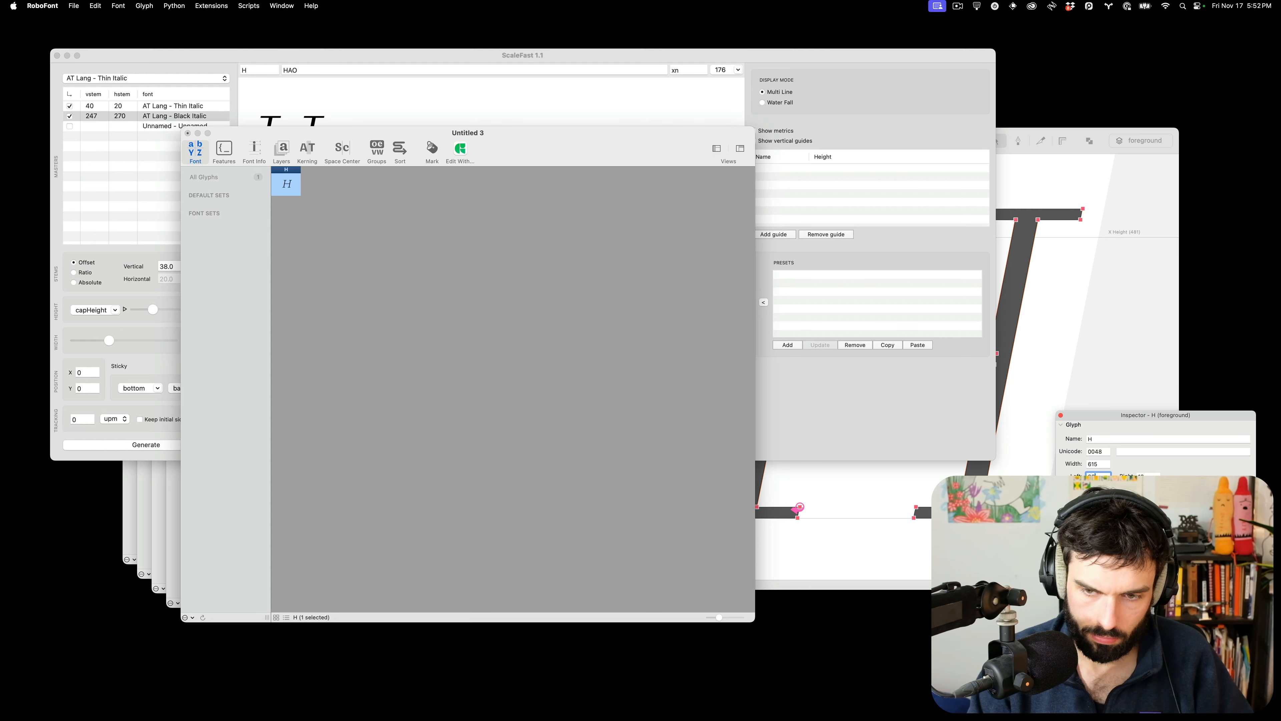
type("33")
key("Tab")
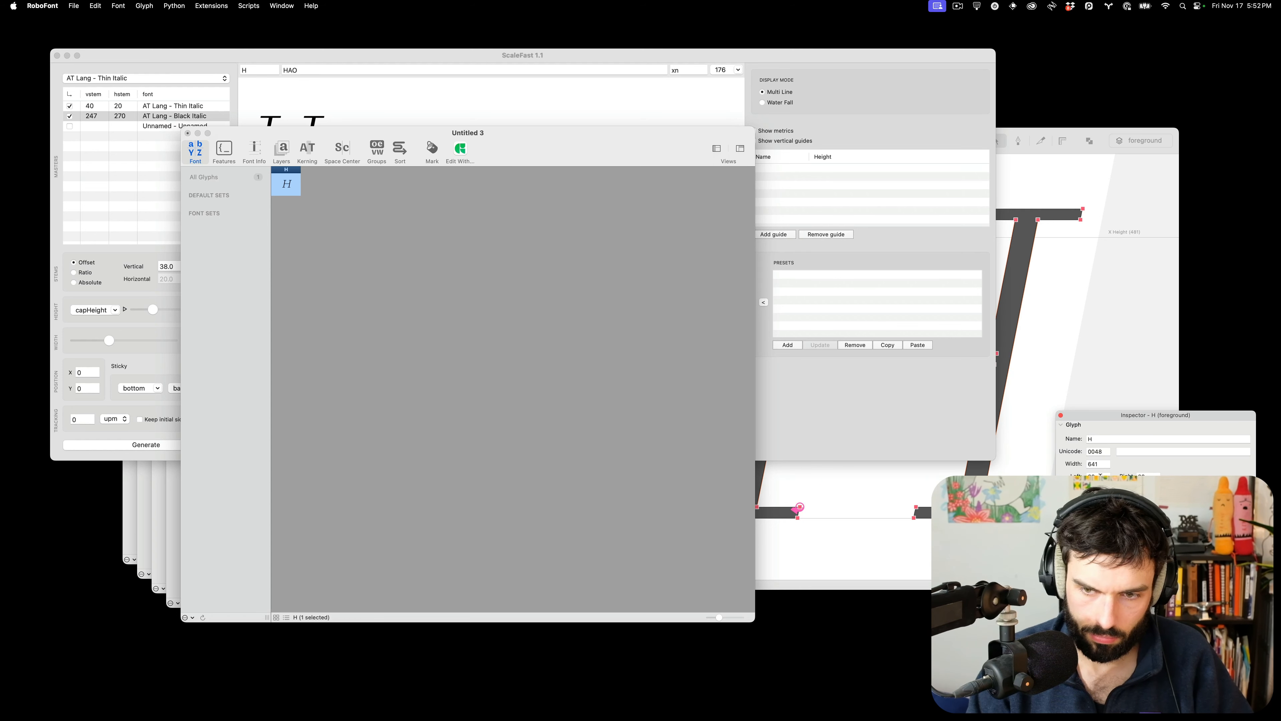
left_click(371, 186)
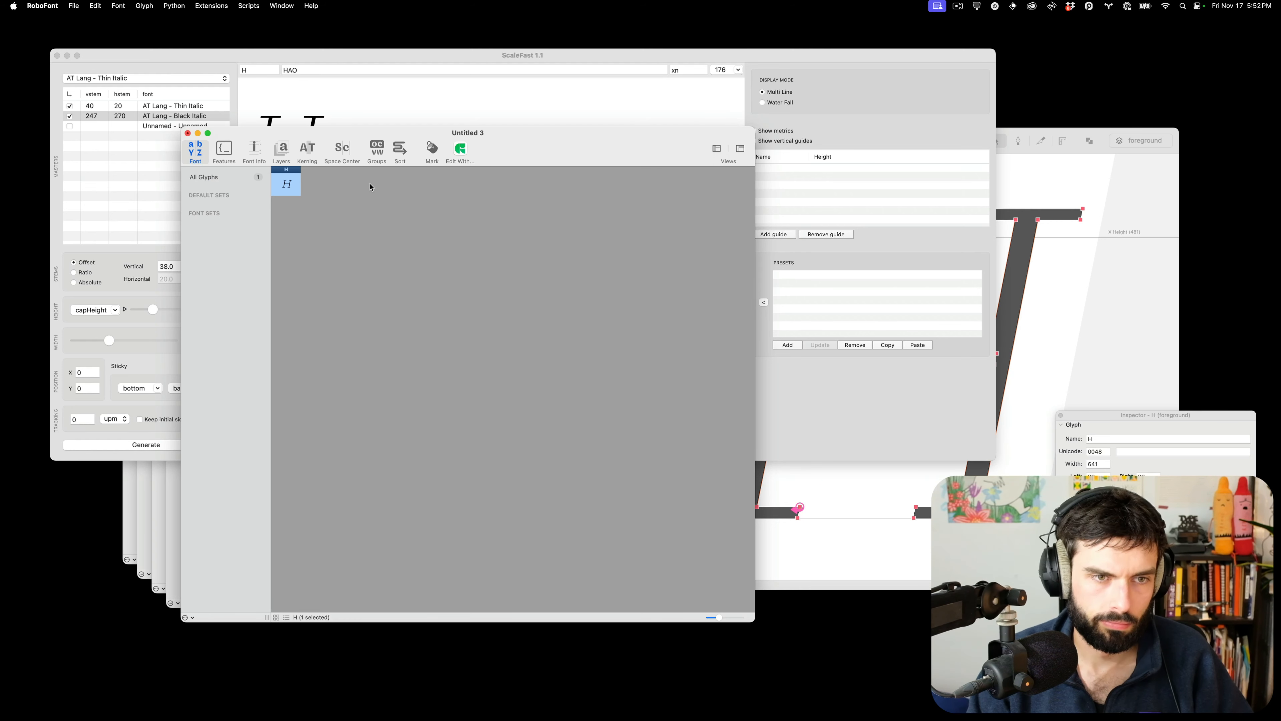
Open the H, compare it with a pasted, slanted upright H, then remove the comparison outline
double_click(288, 184)
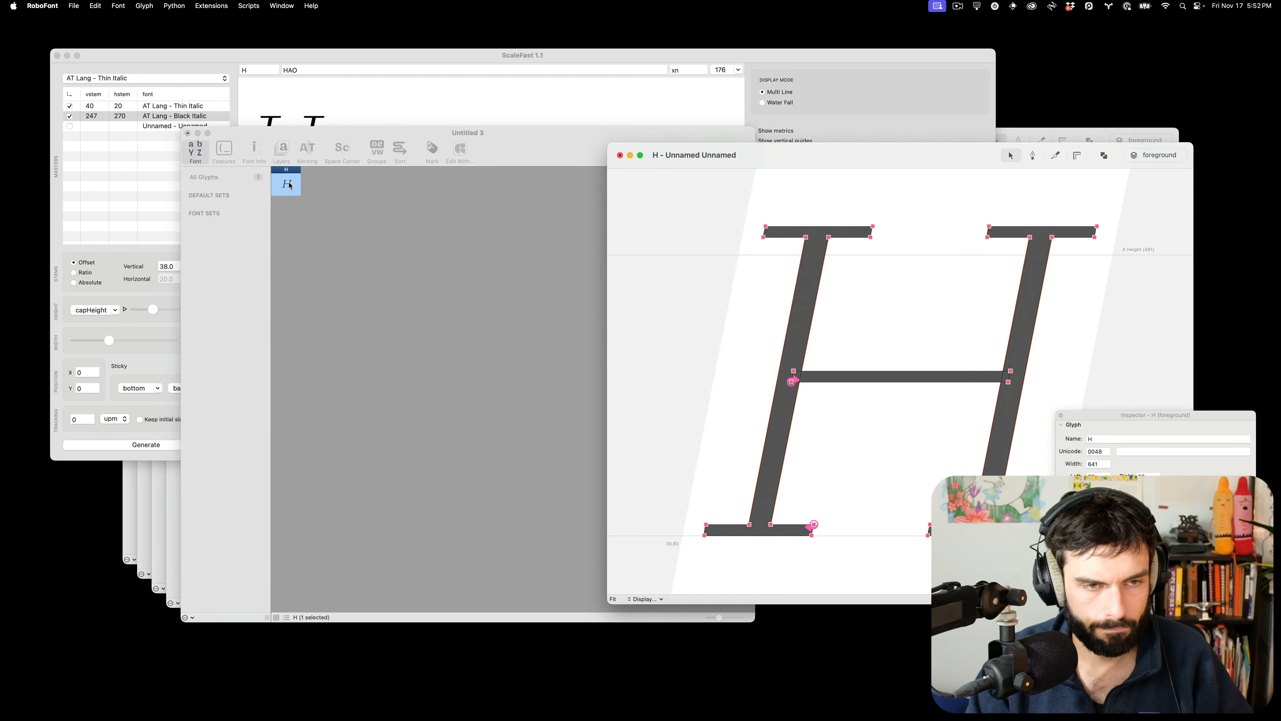
key("super+v")
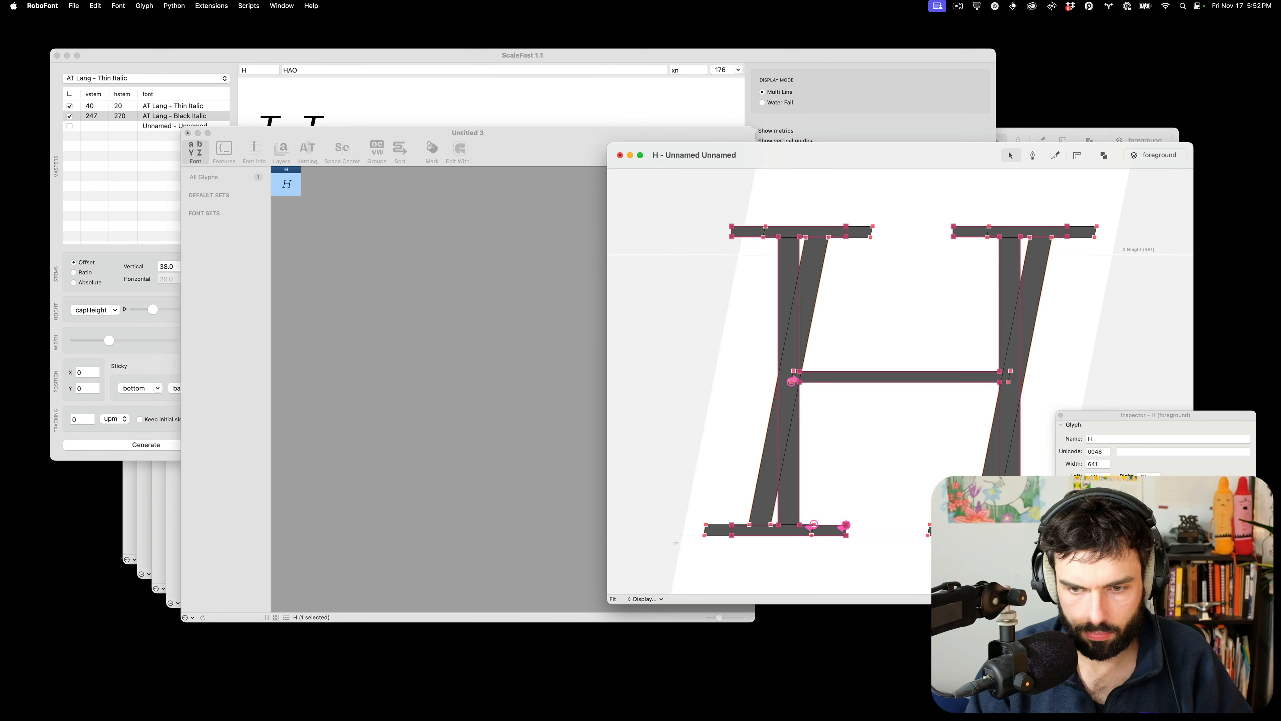
left_click(1155, 595)
key("shift+Left")
key("shift+Left")
key("shift+Left")
key("shift+Left")
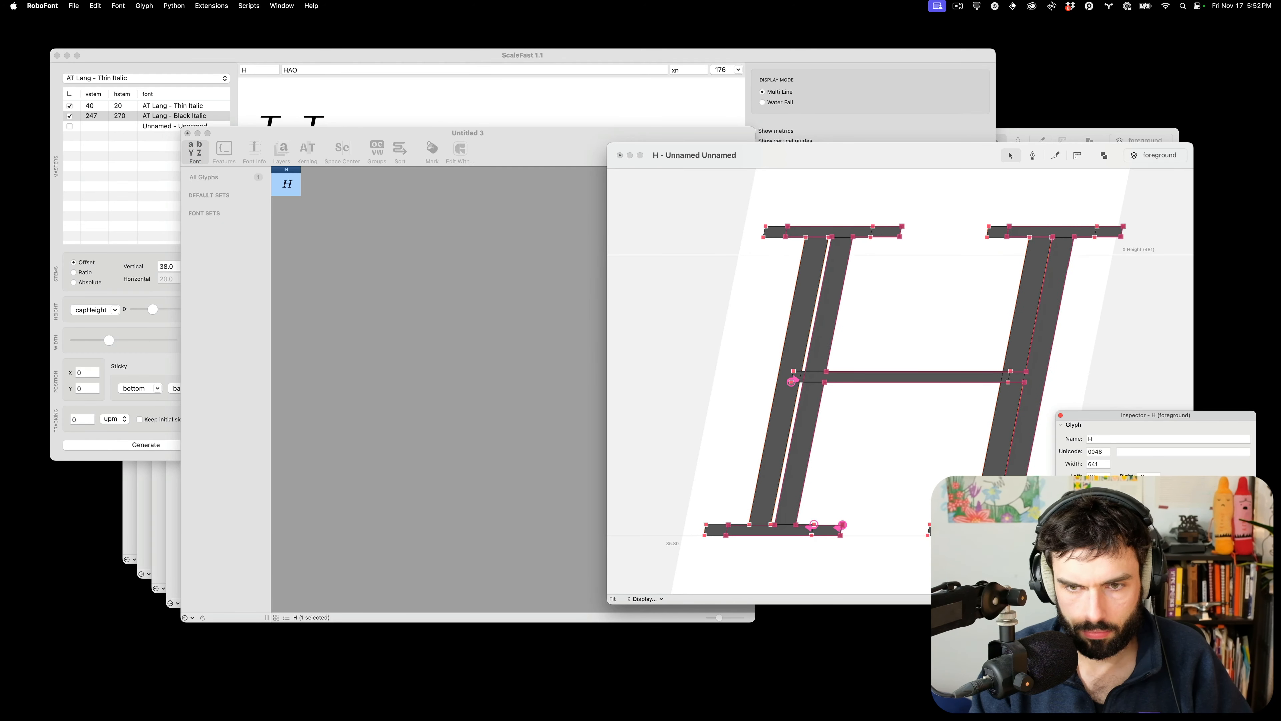
key("shift+Left")
key("Right")
key("Right")
key("Left")
key("Left")
key("Left")
key("Right")
key("BackSpace")
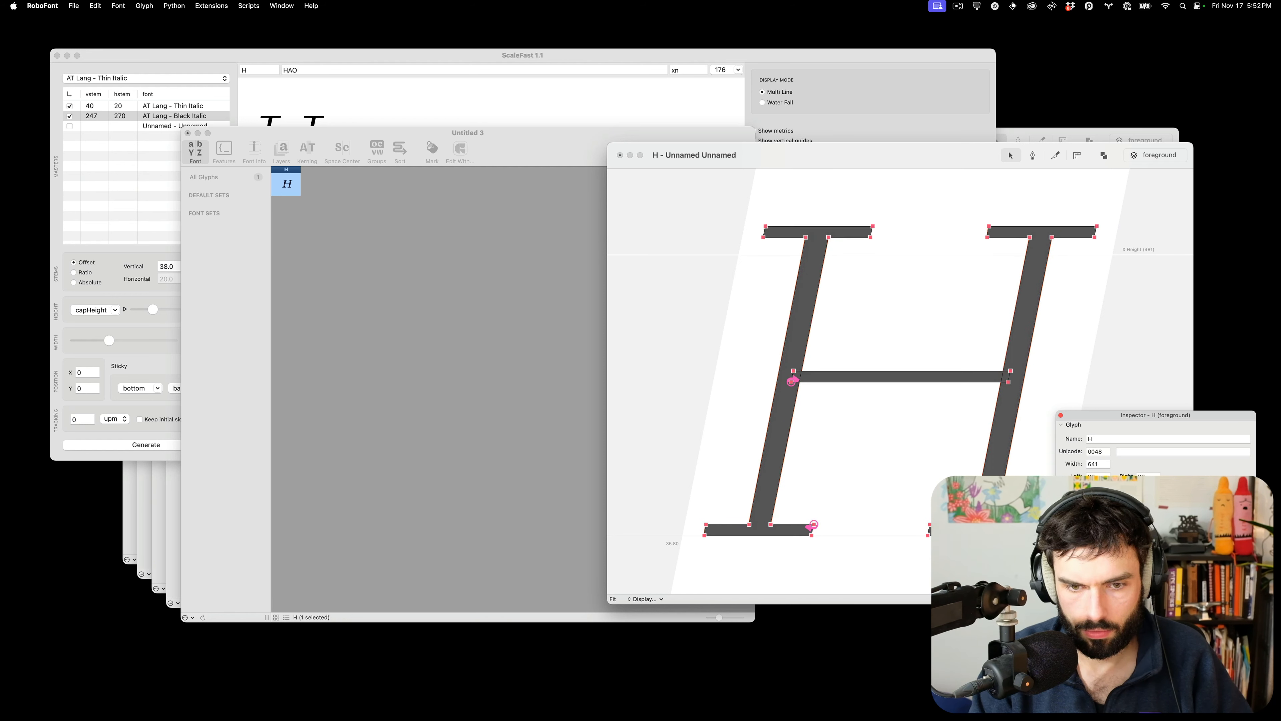
left_click(379, 373)
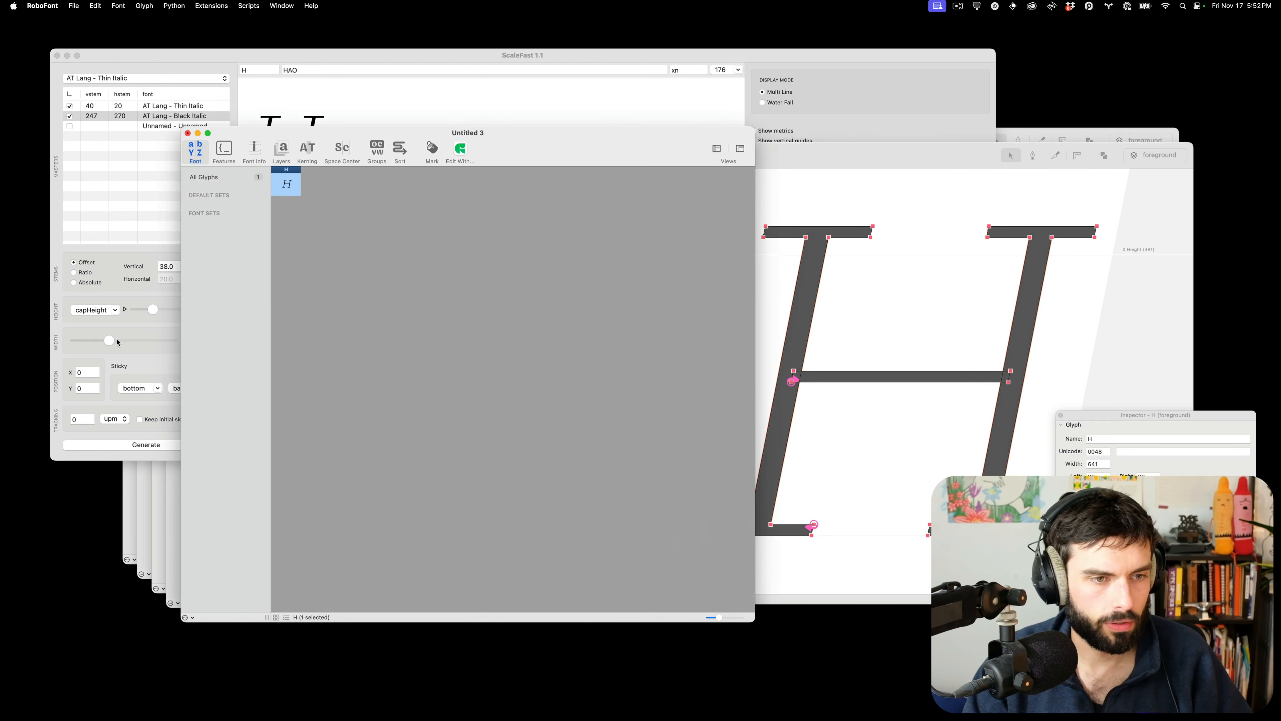
left_click(116, 340)
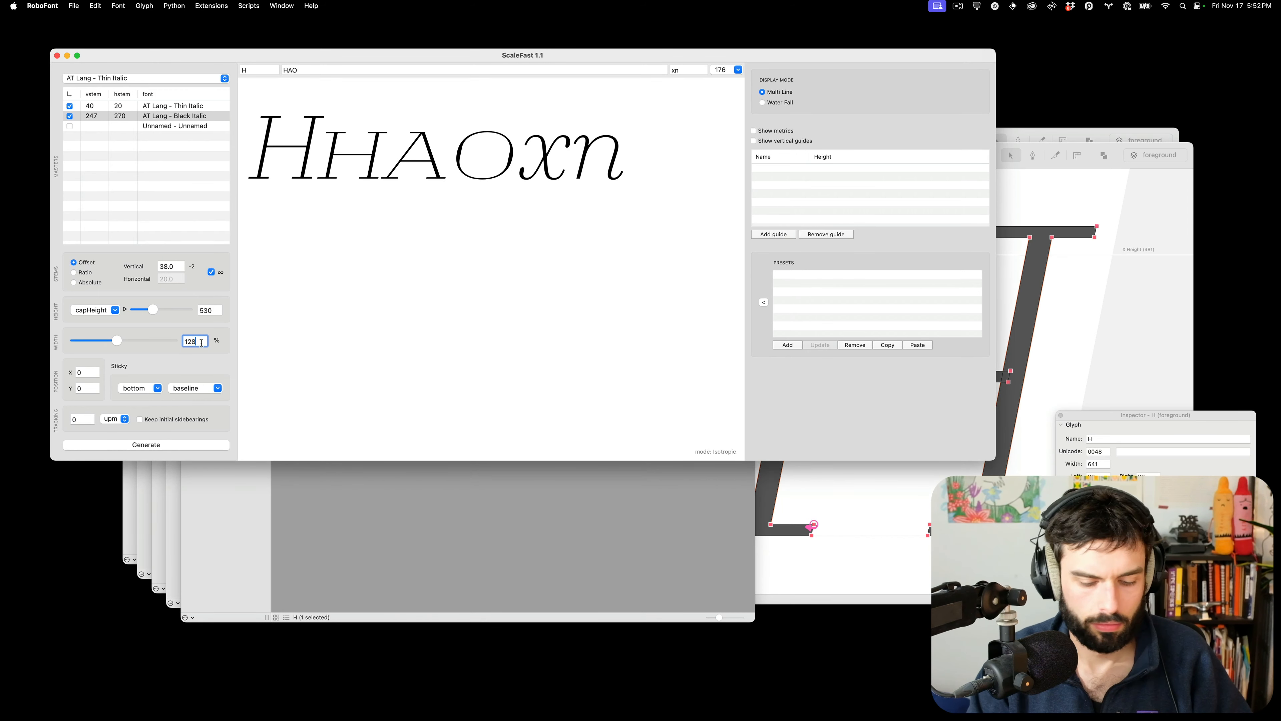
Set width to 107% keeping original sidebearings, and generate H into another new font
type(";a")
key("BackSpace")
key("BackSpace")
key("BackSpace")
key("BackSpace")
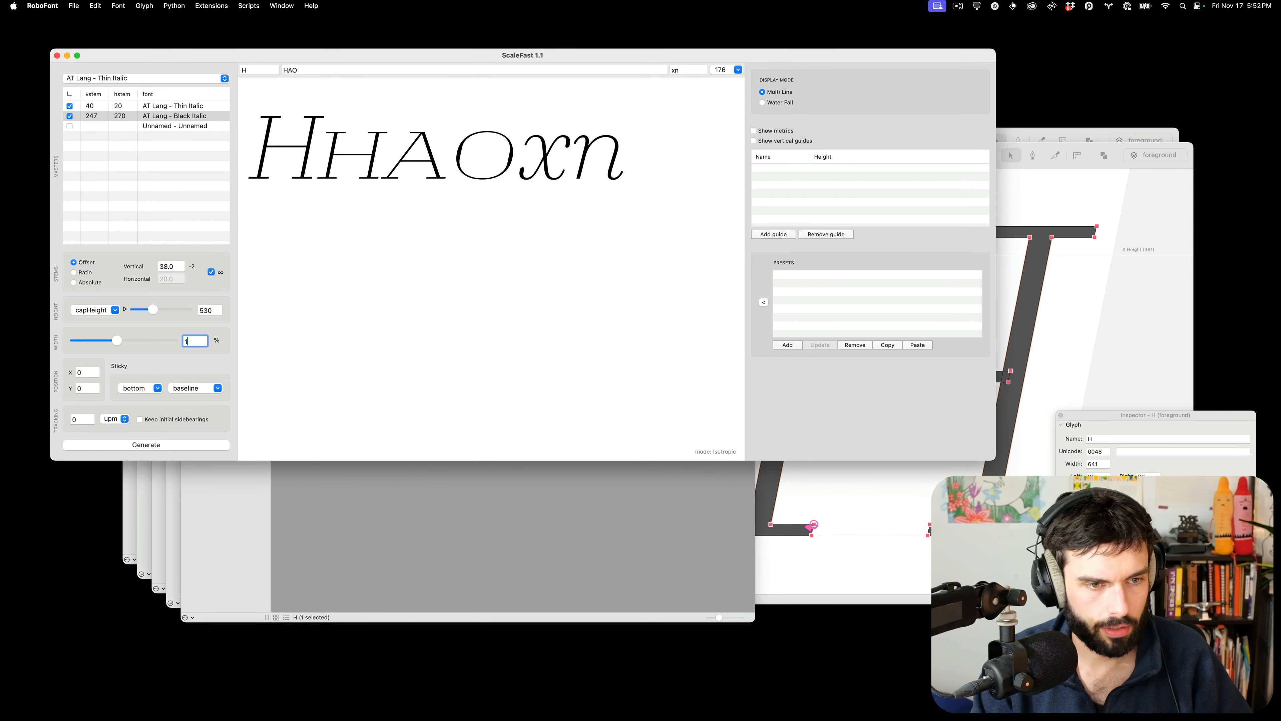
type("07")
key("Return")
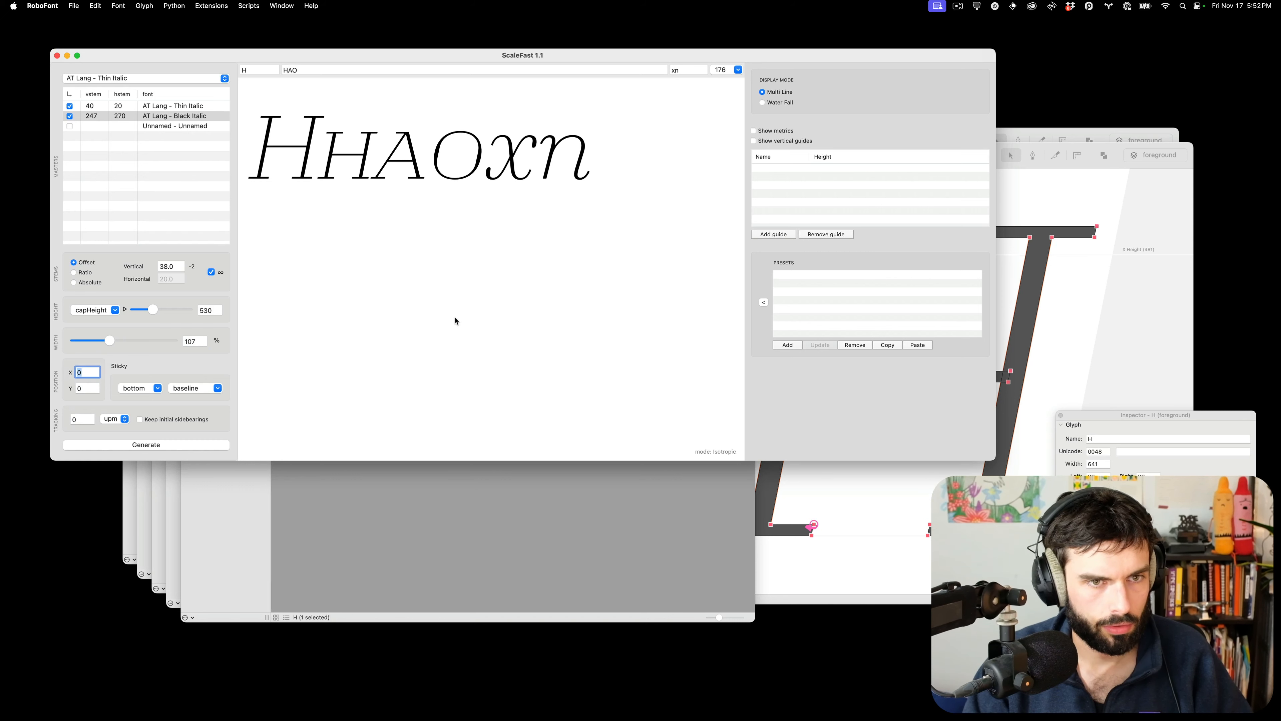
left_click(188, 422)
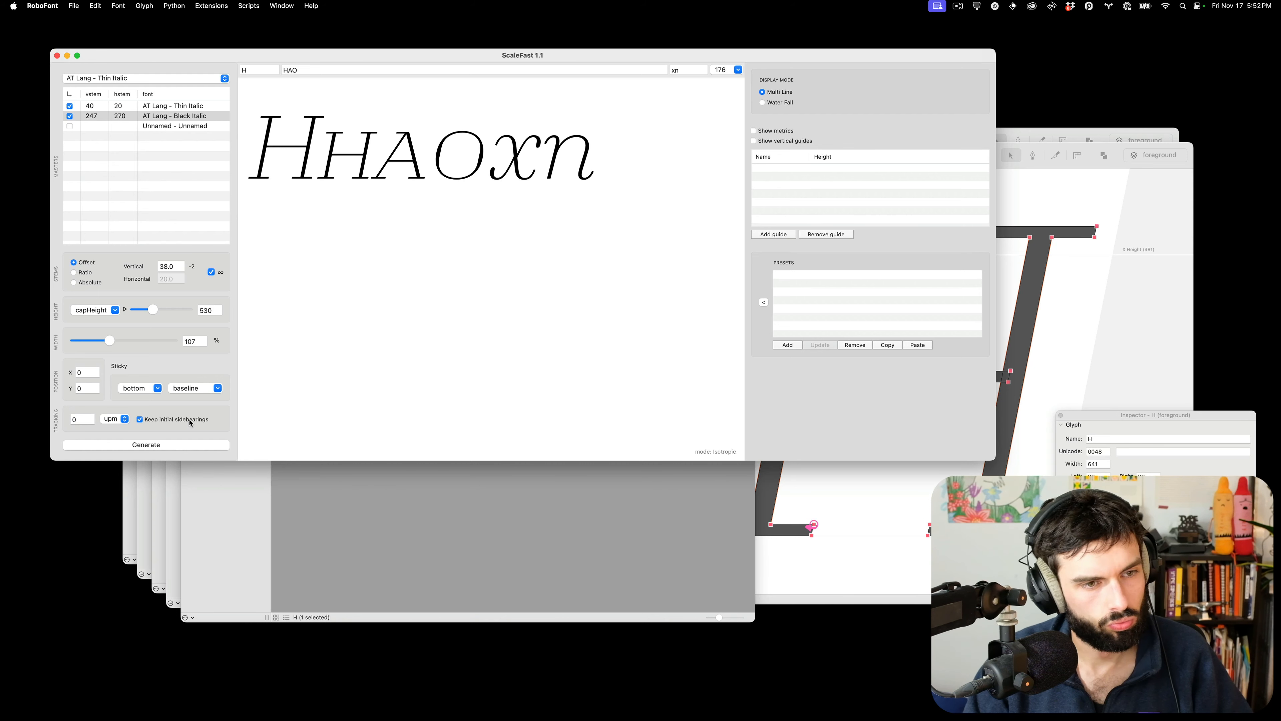
left_click(176, 447)
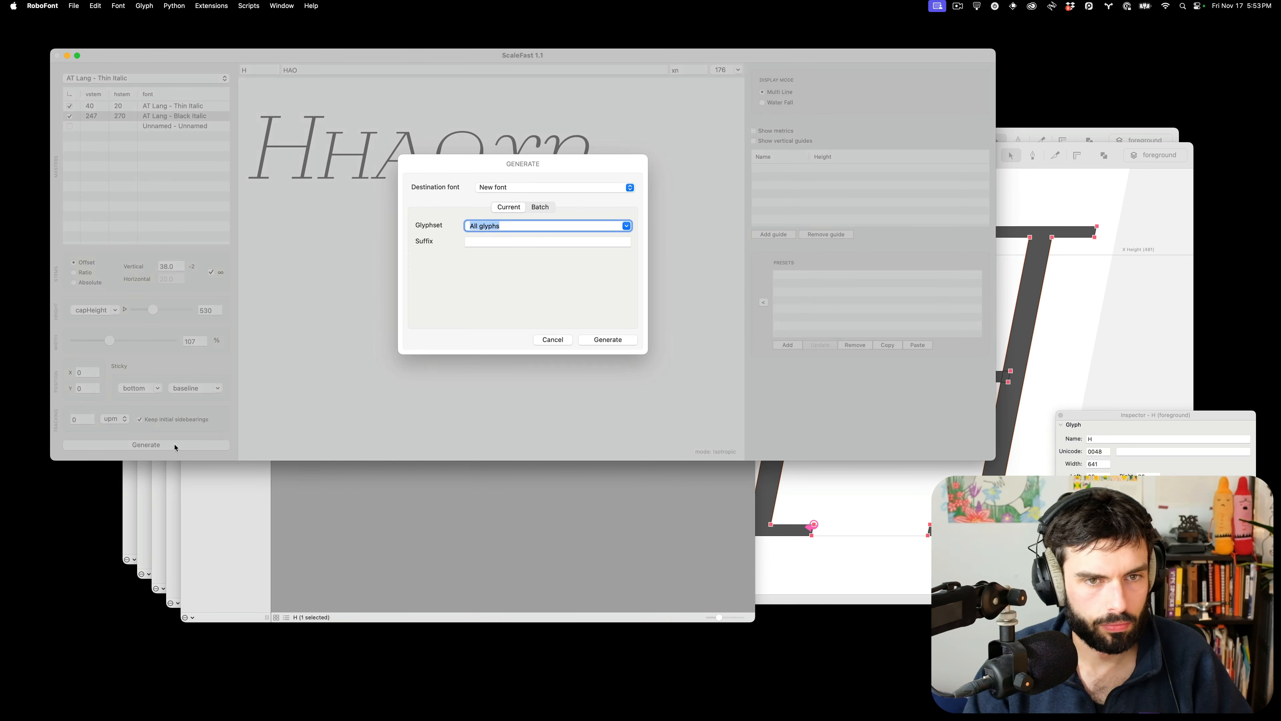
type("H")
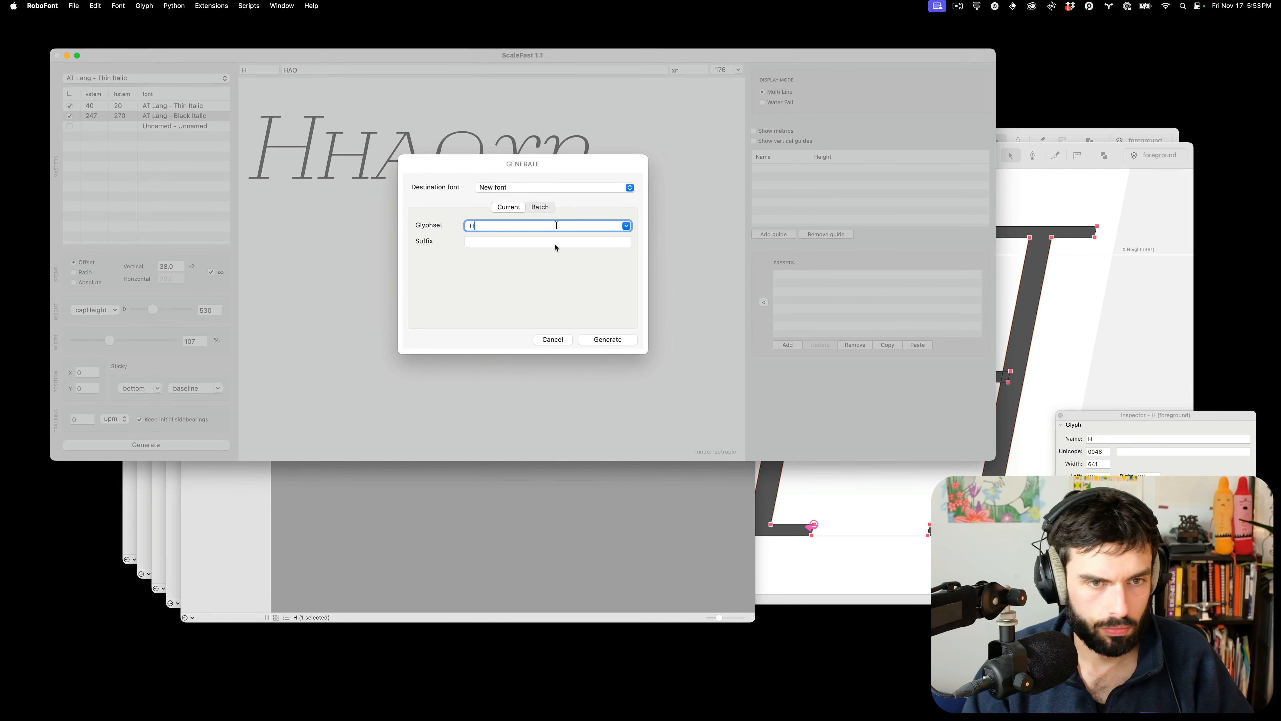
left_click(600, 340)
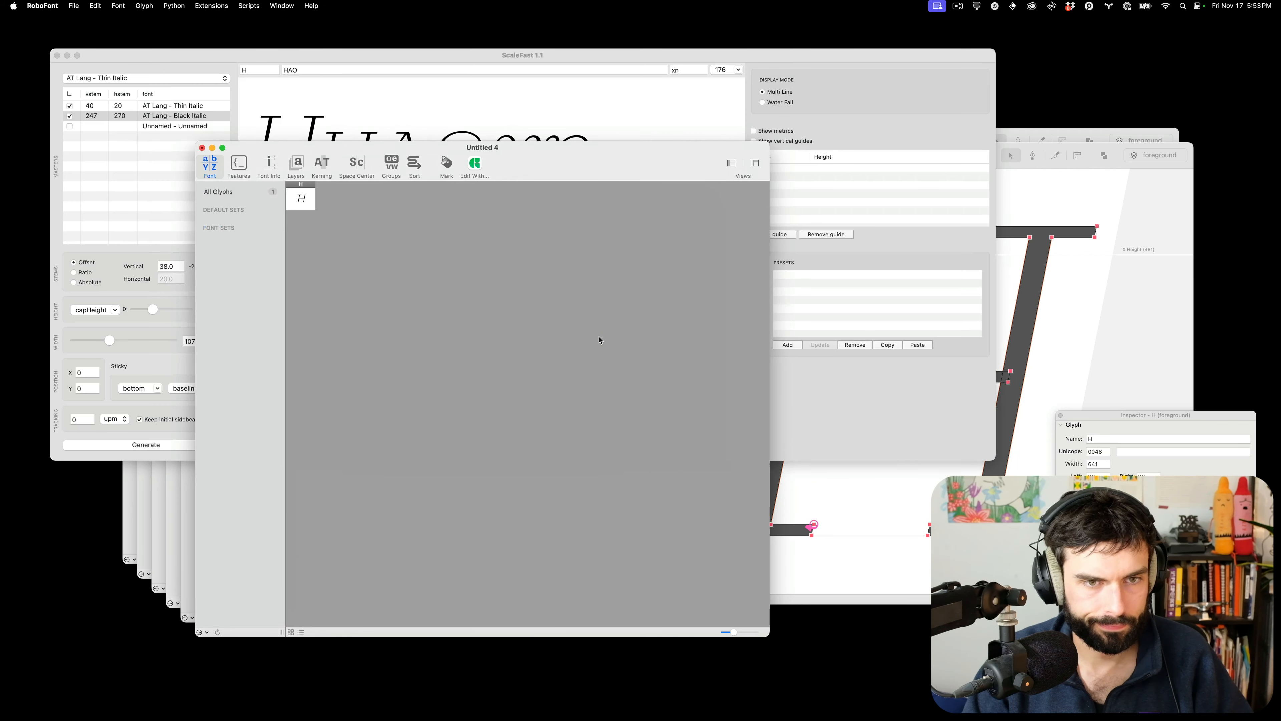
Set the newly generated H's left sidebearing to 30
left_click(303, 204)
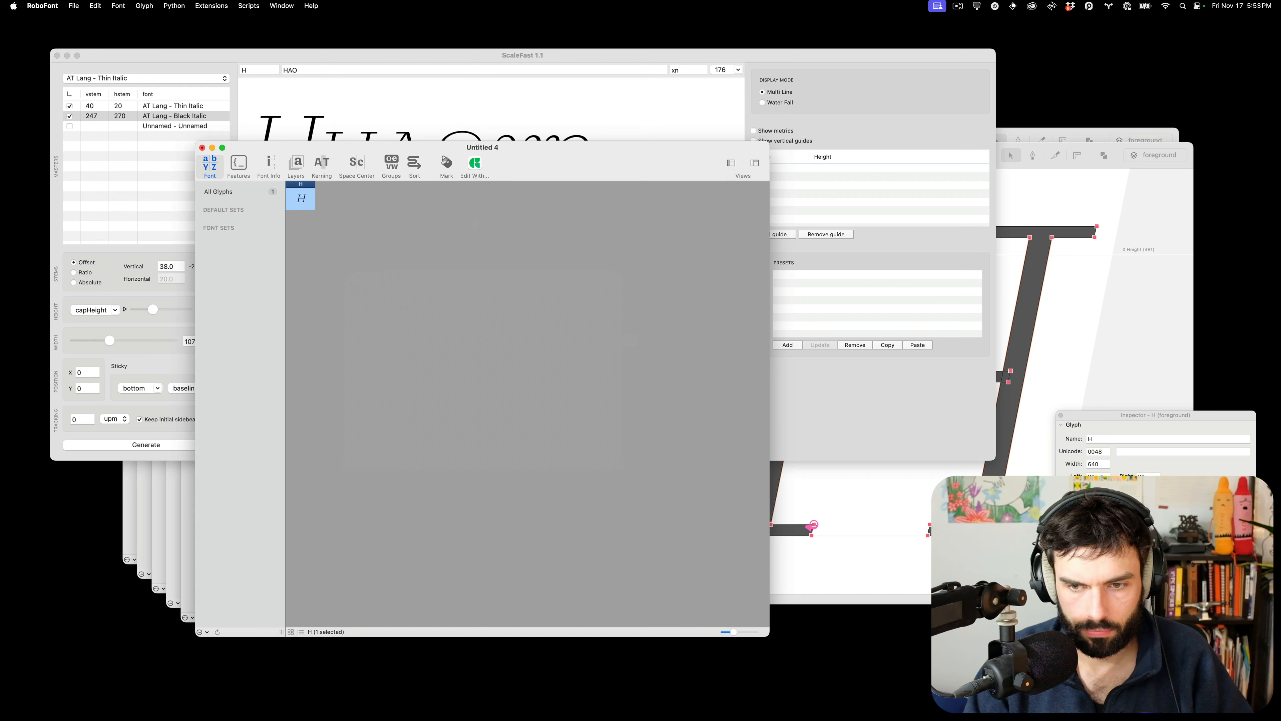
left_click(1094, 475)
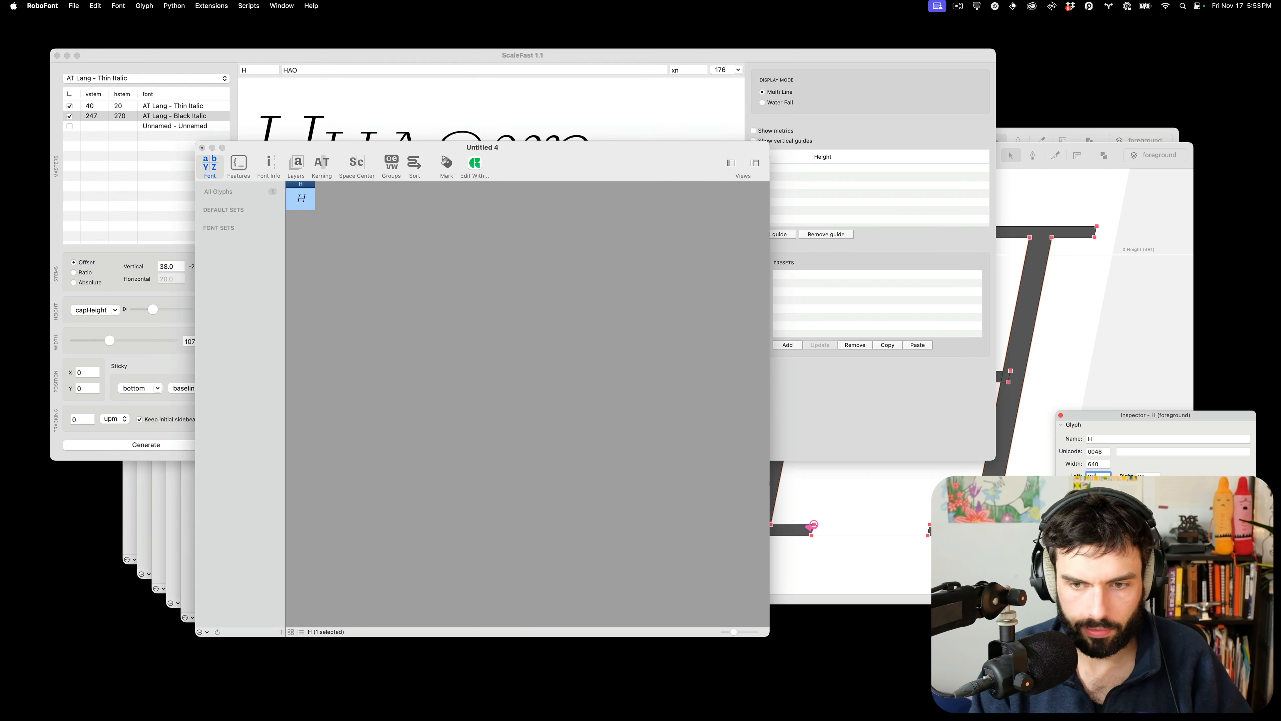
type("30")
key("Return")
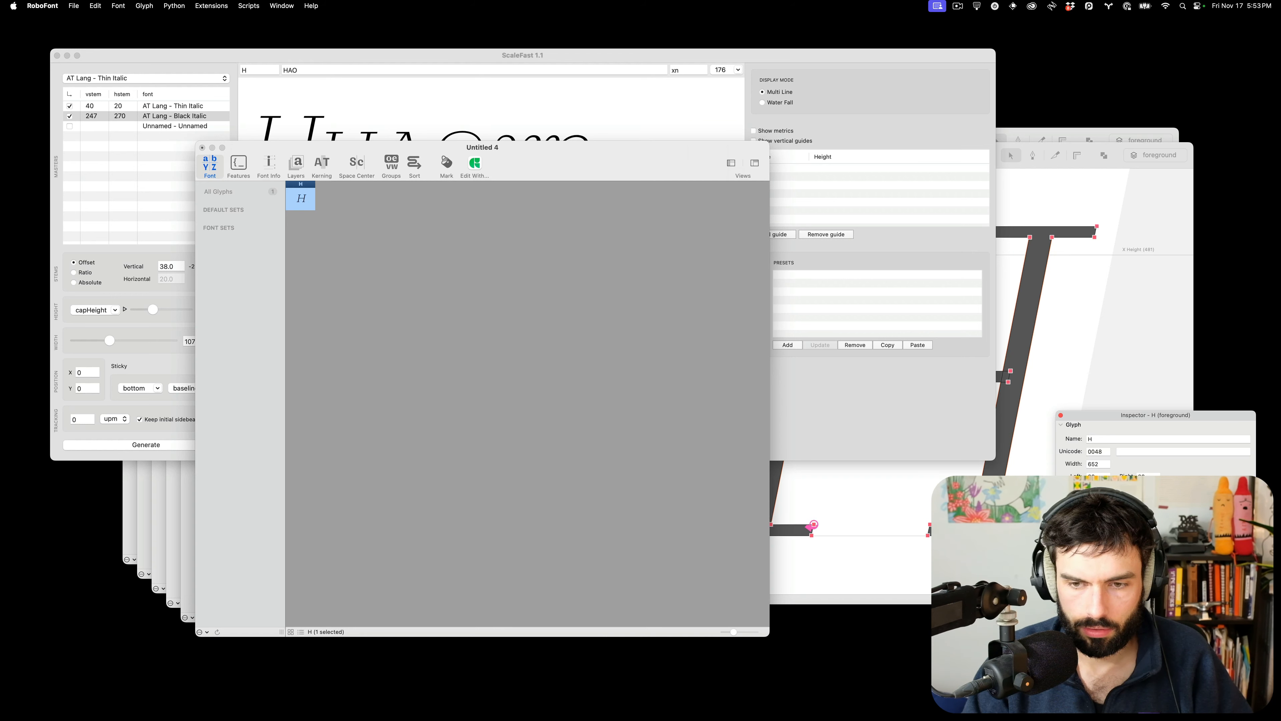
Change the ScaleFast width value back to 106
left_click(177, 364)
left_click(203, 341)
key("BackSpace")
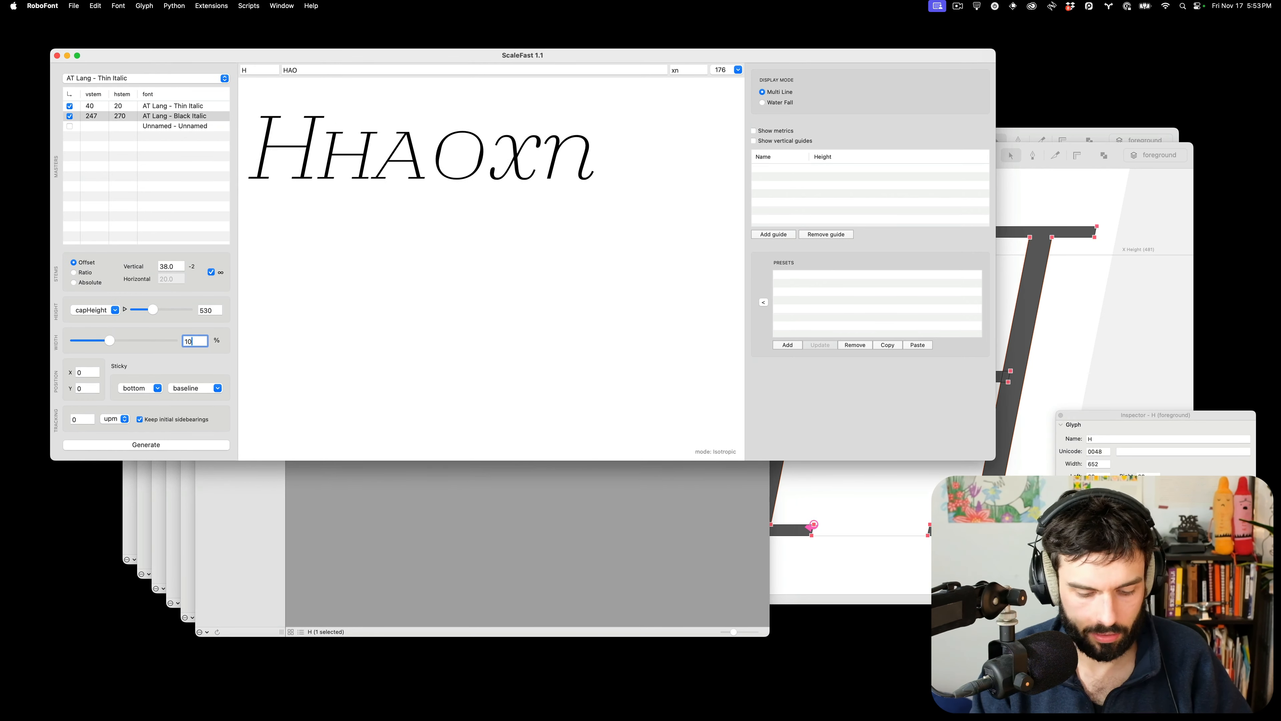
type("6")
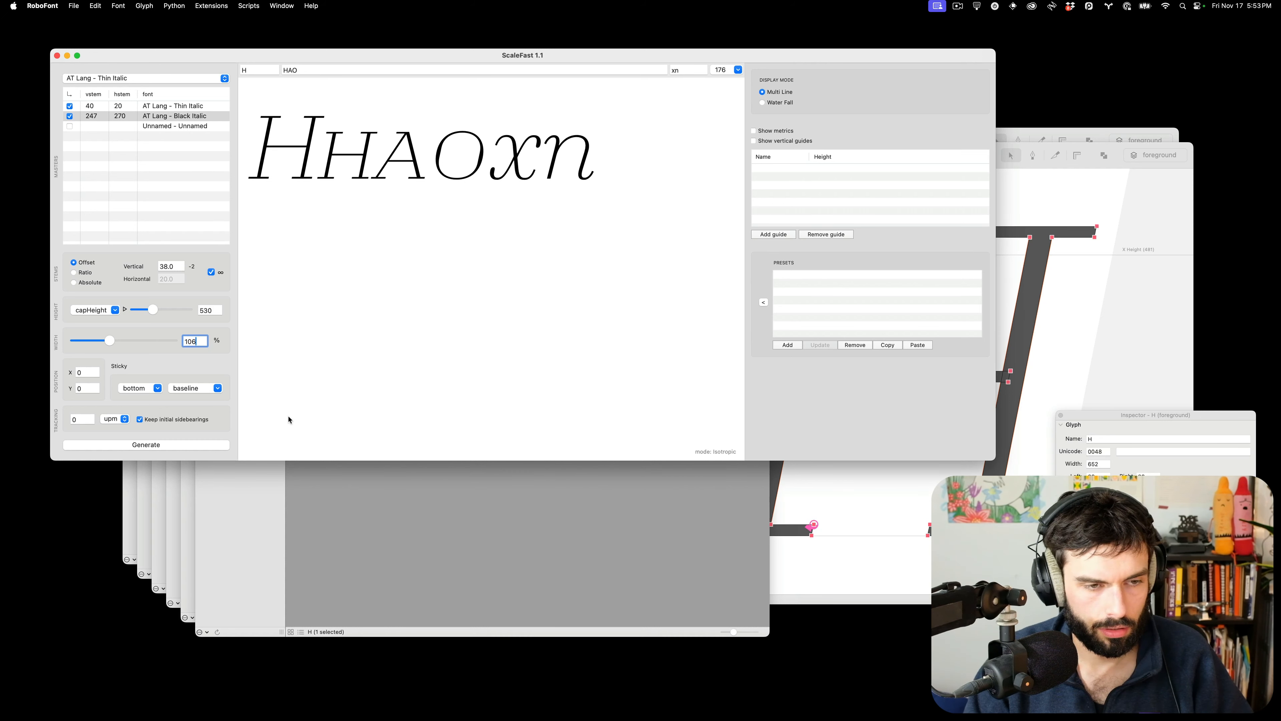
Open the new H, slant the pasted upright H and nudge its contours left
left_click(452, 552)
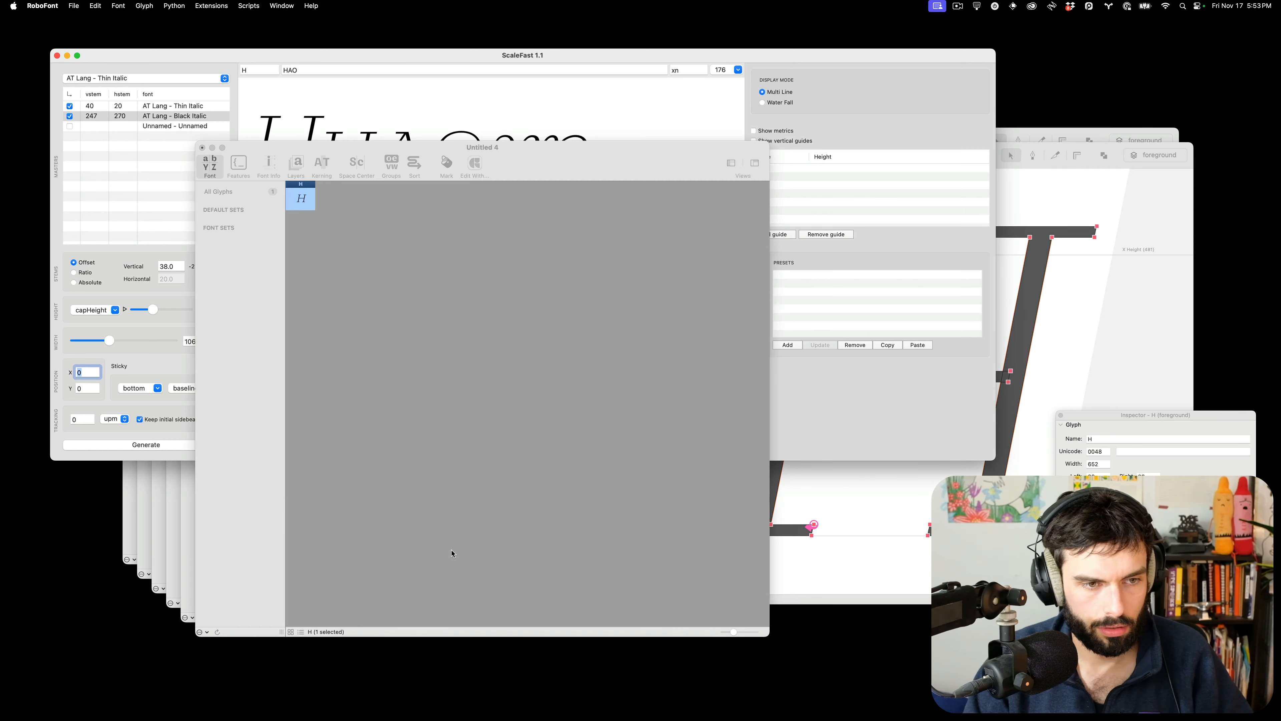
double_click(301, 198)
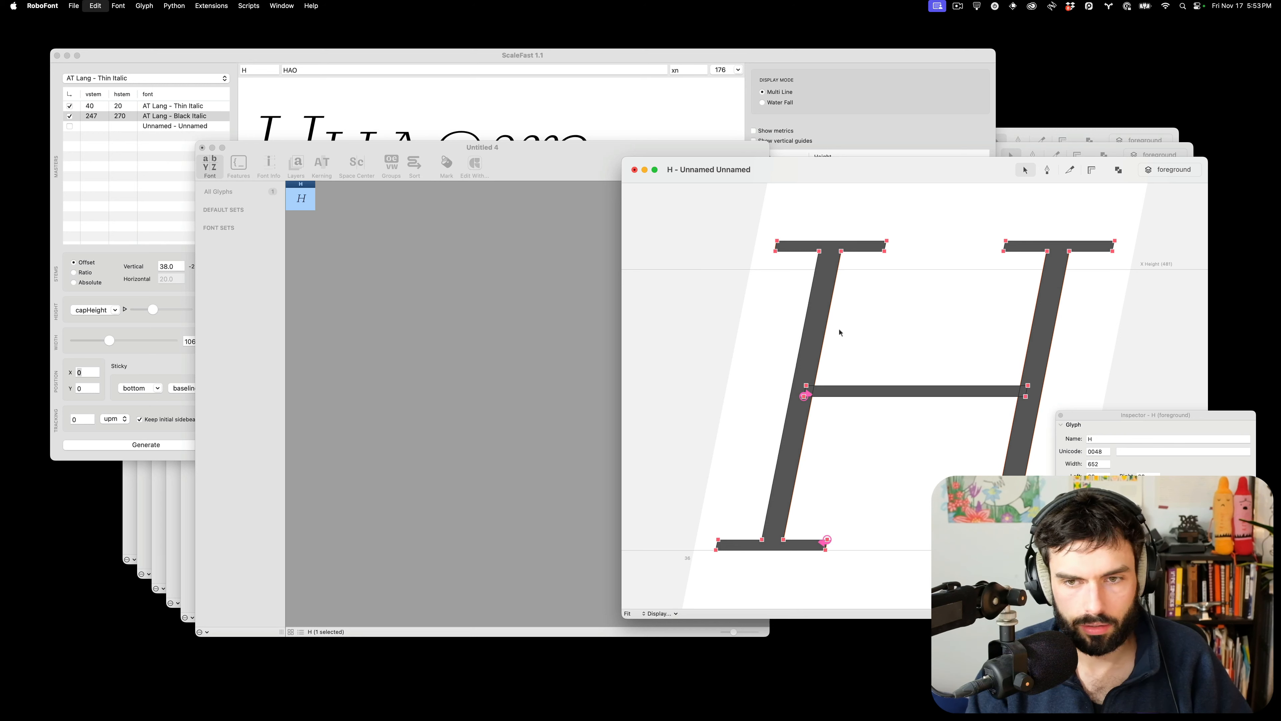
left_click(1210, 626)
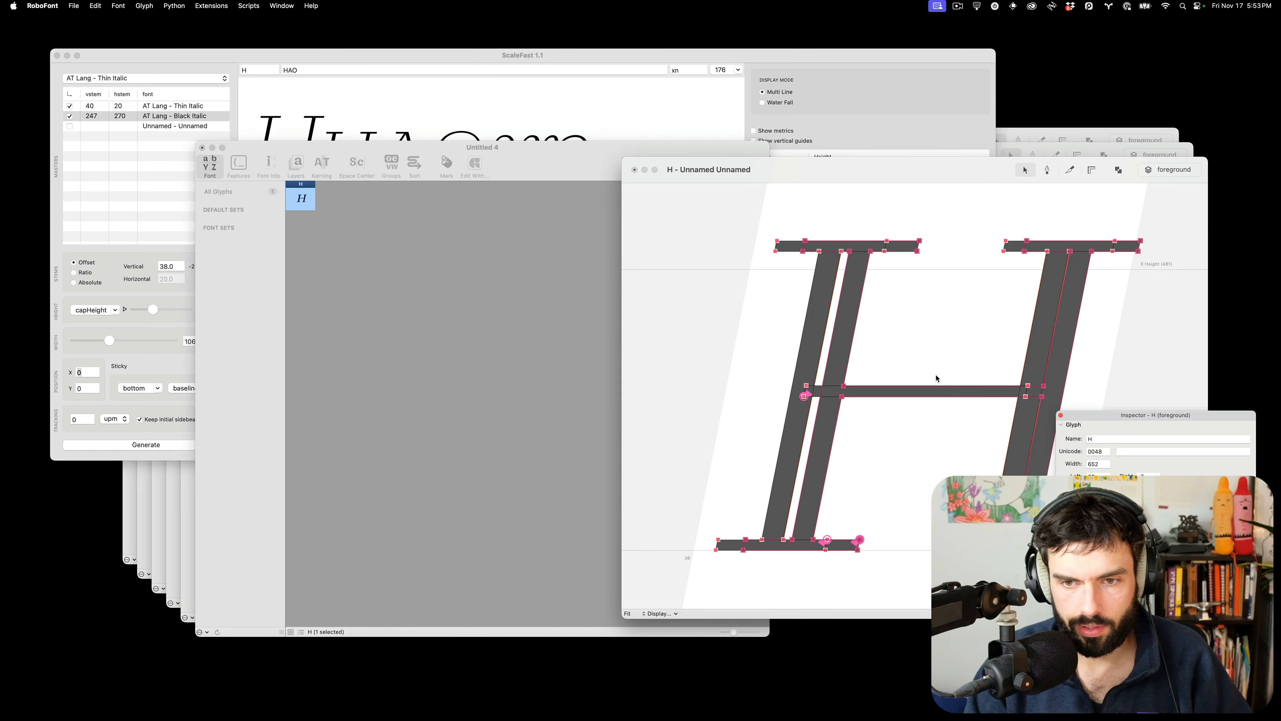
key("shift+super+Left")
key("shift+Right")
key("shift+Right")
key("shift+Right")
key("shift+Right")
key("shift+Right")
key("shift+Right")
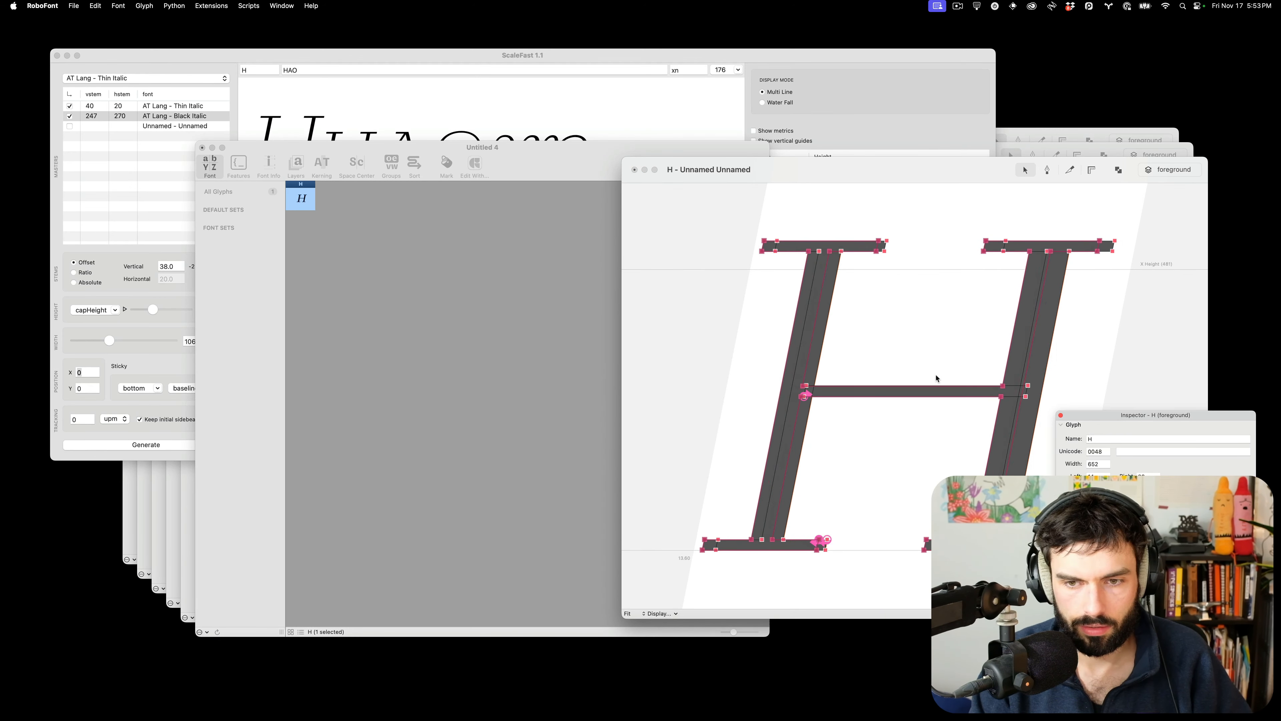
key("Left")
key("Left")
key("Left")
key("Left")
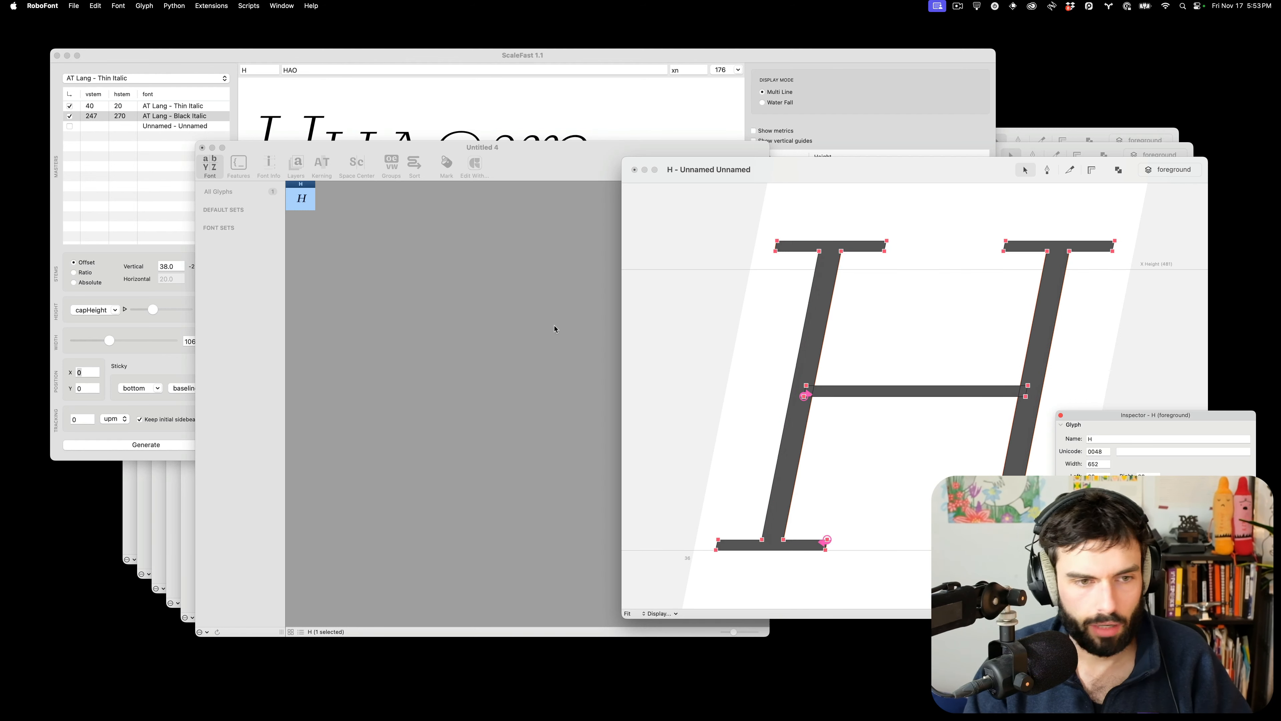
left_click(171, 411)
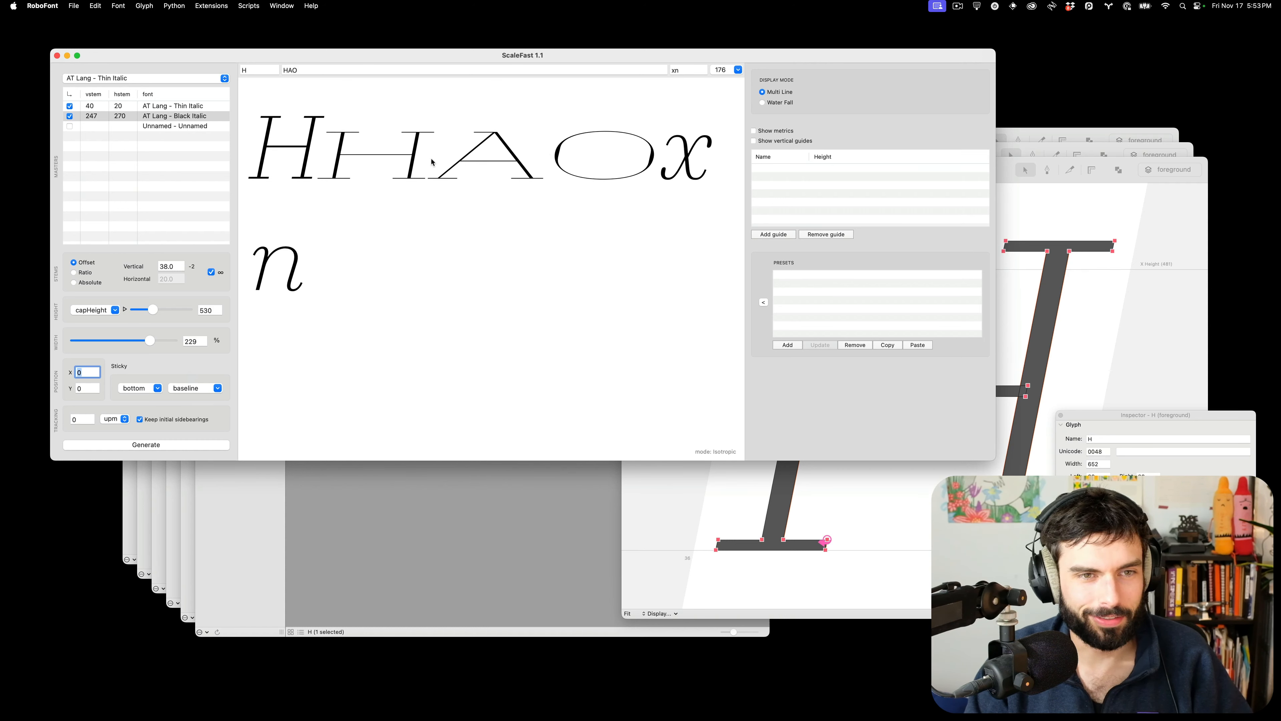
Set the ScaleFast width to 106 and generate glyphset H into a new font
double_click(198, 341)
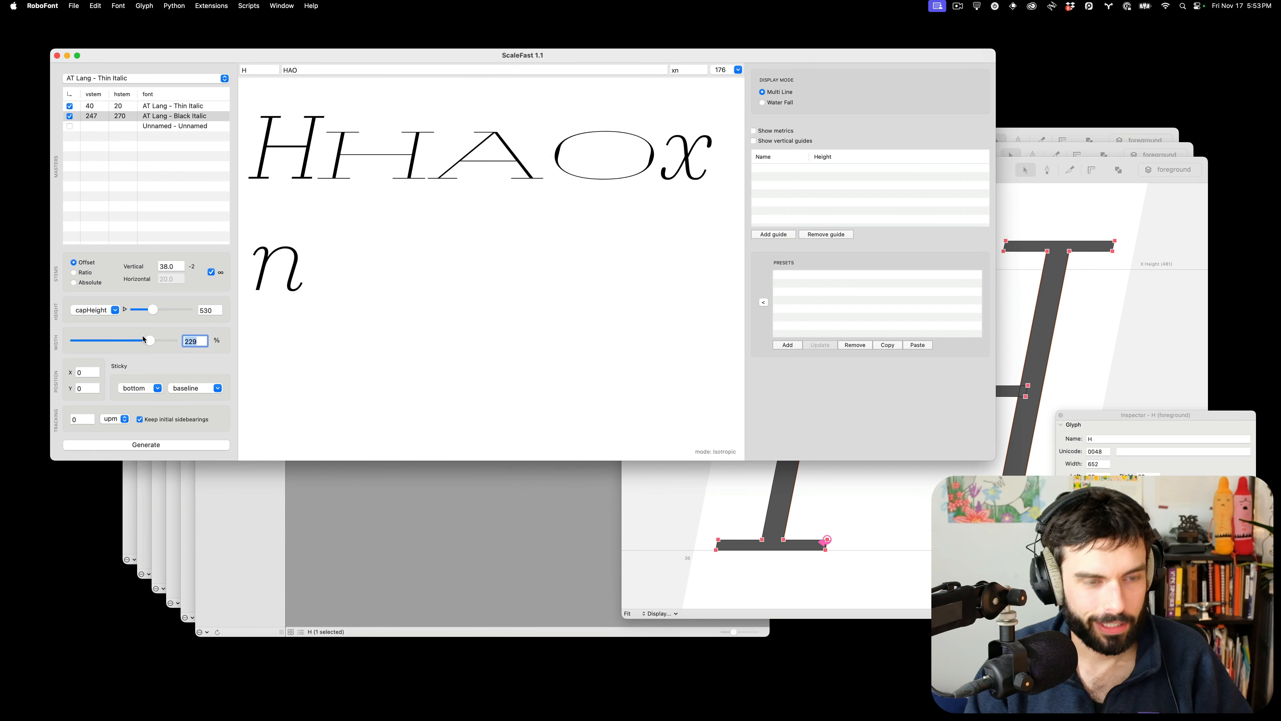
type("106")
key("Tab")
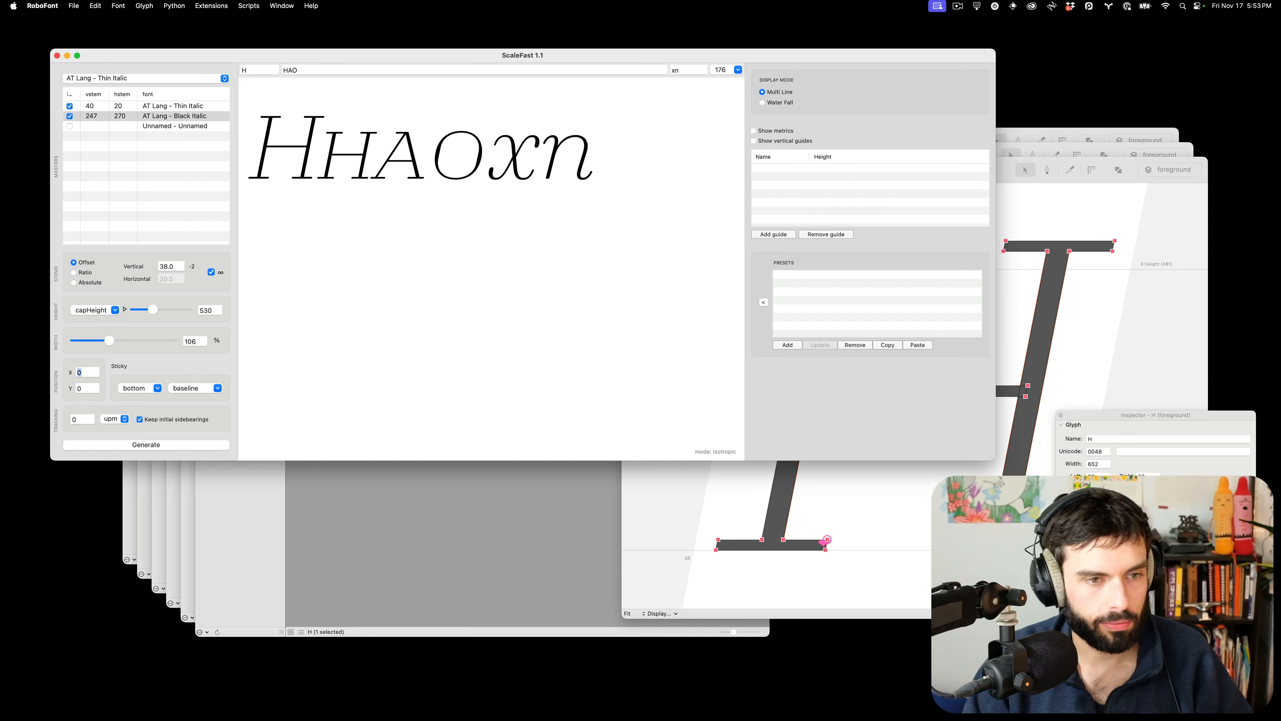
left_click(194, 445)
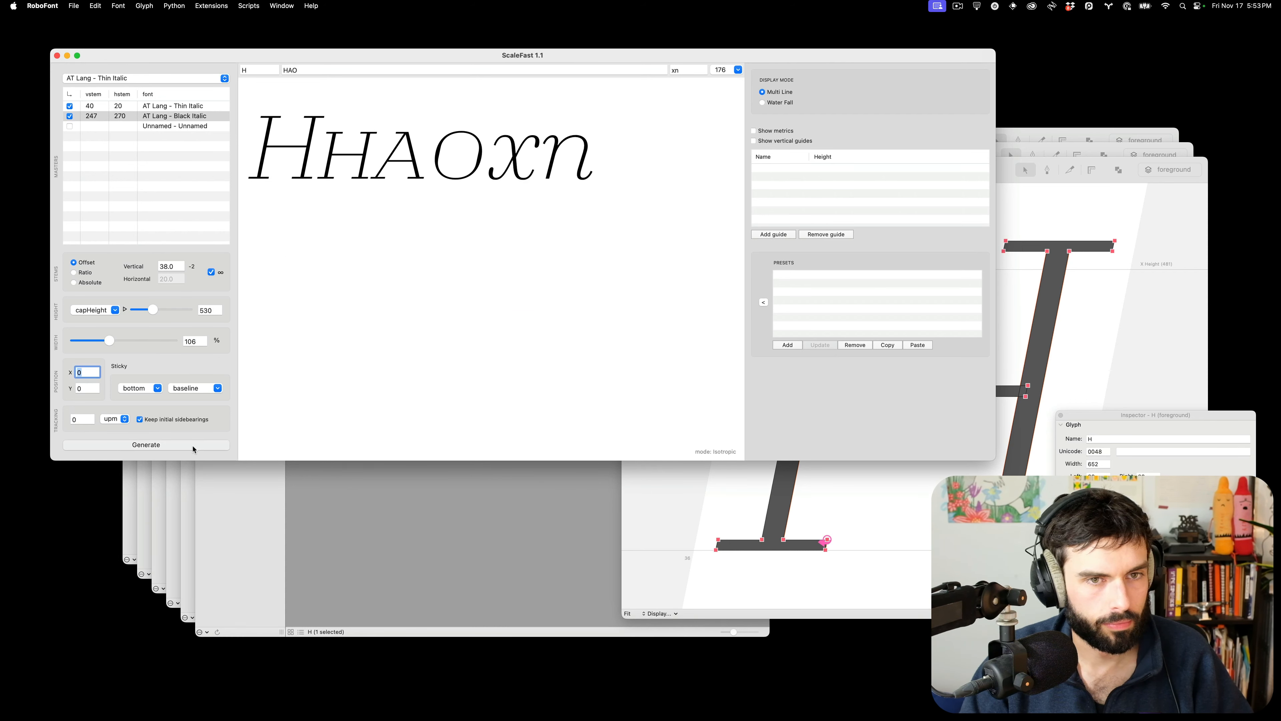
type("H")
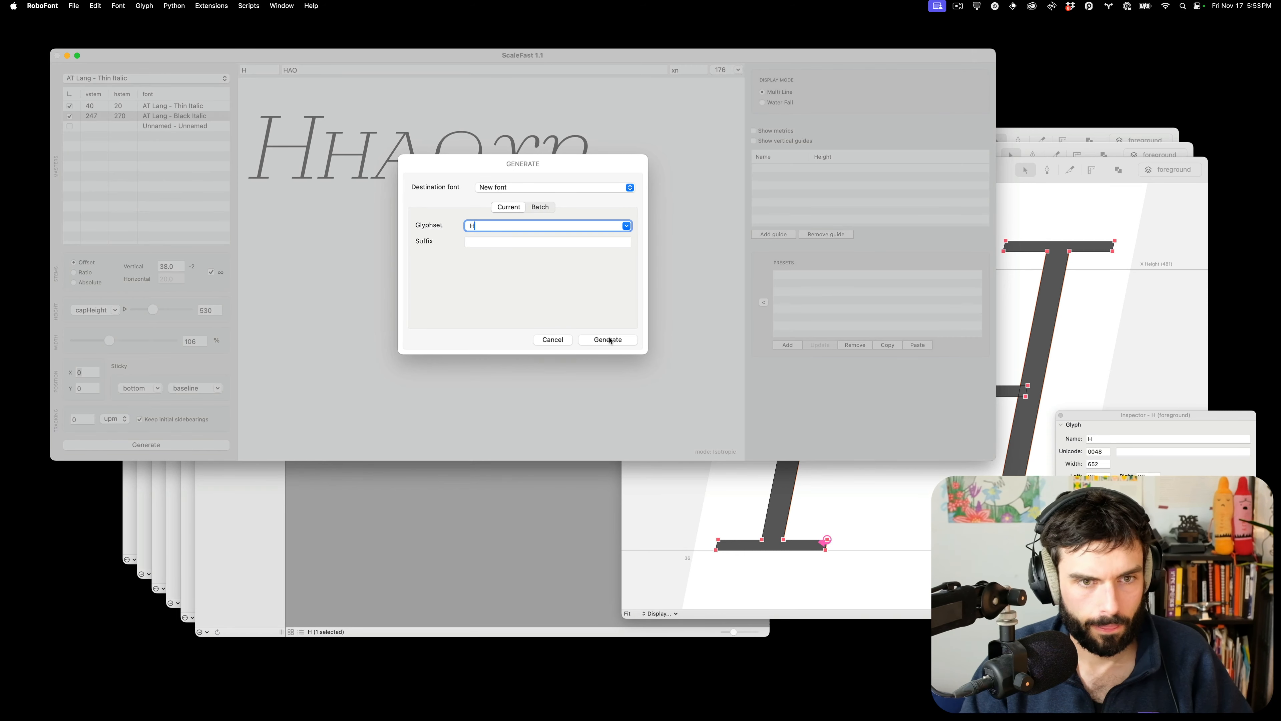
left_click(608, 339)
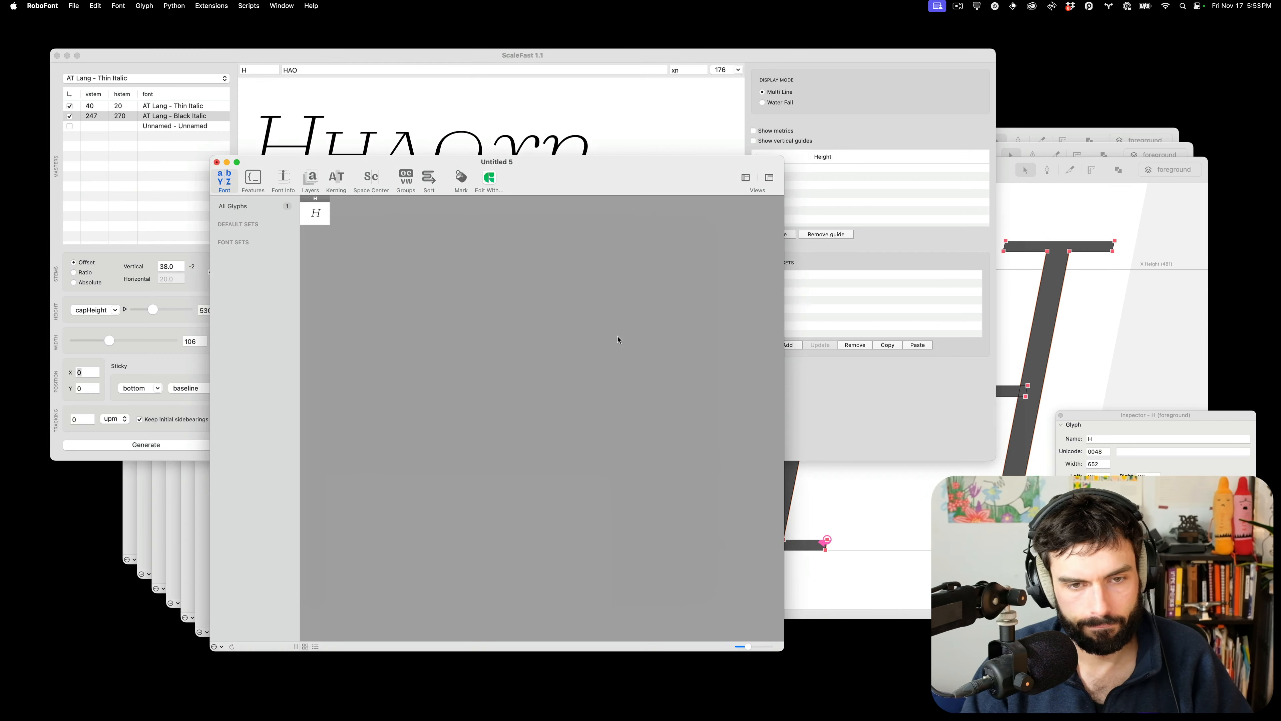
Set the generated H's left sidebearing to 20 for a 647 width, comparing against Glyphs
left_click(315, 213)
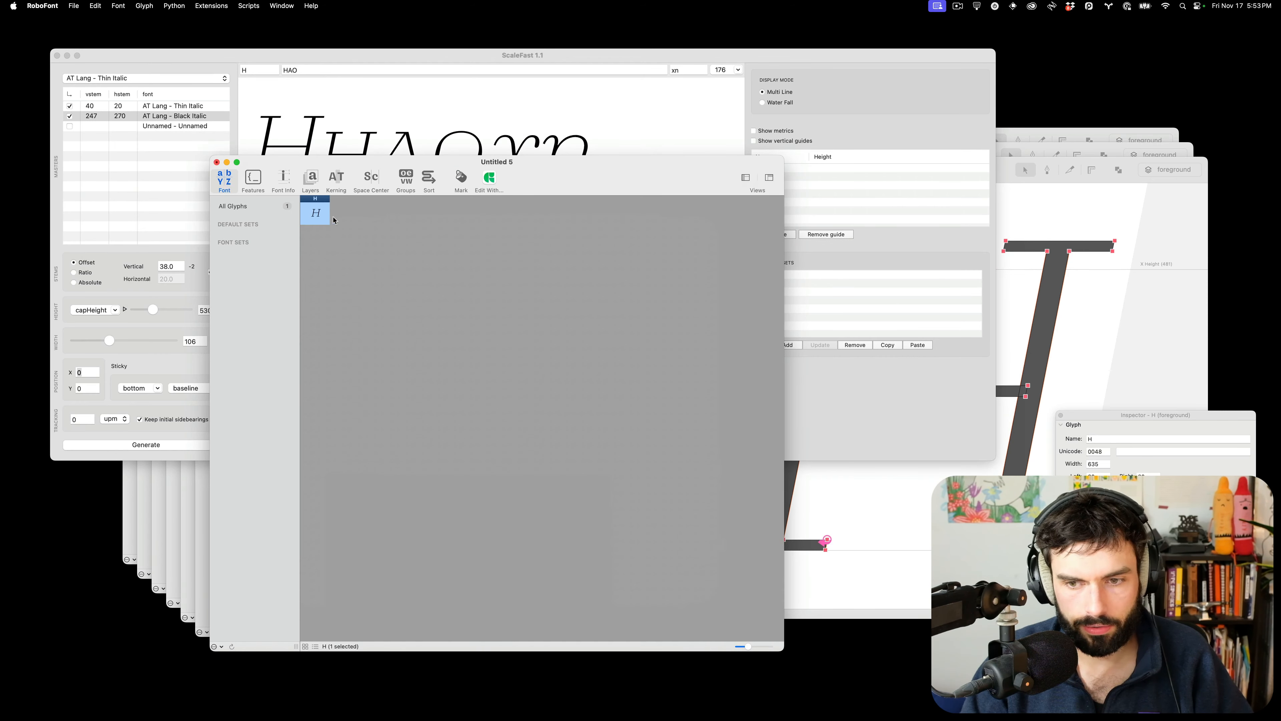
left_click(1102, 475)
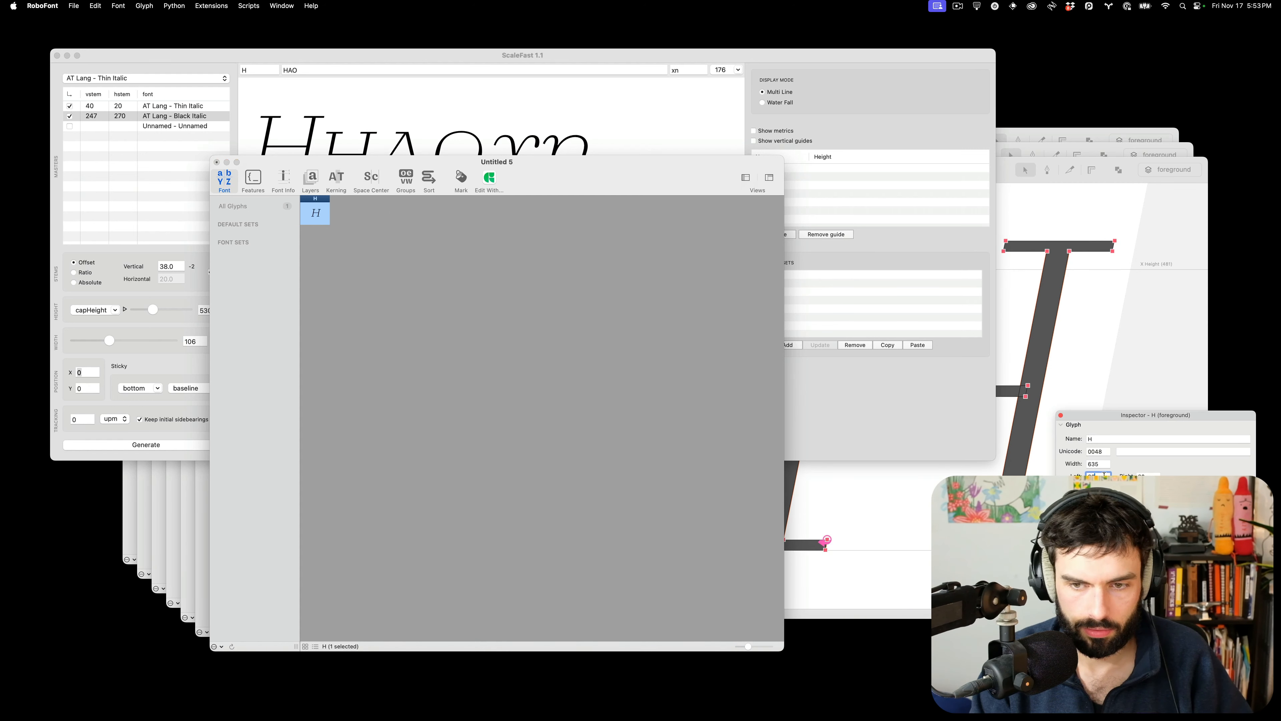
type("2")
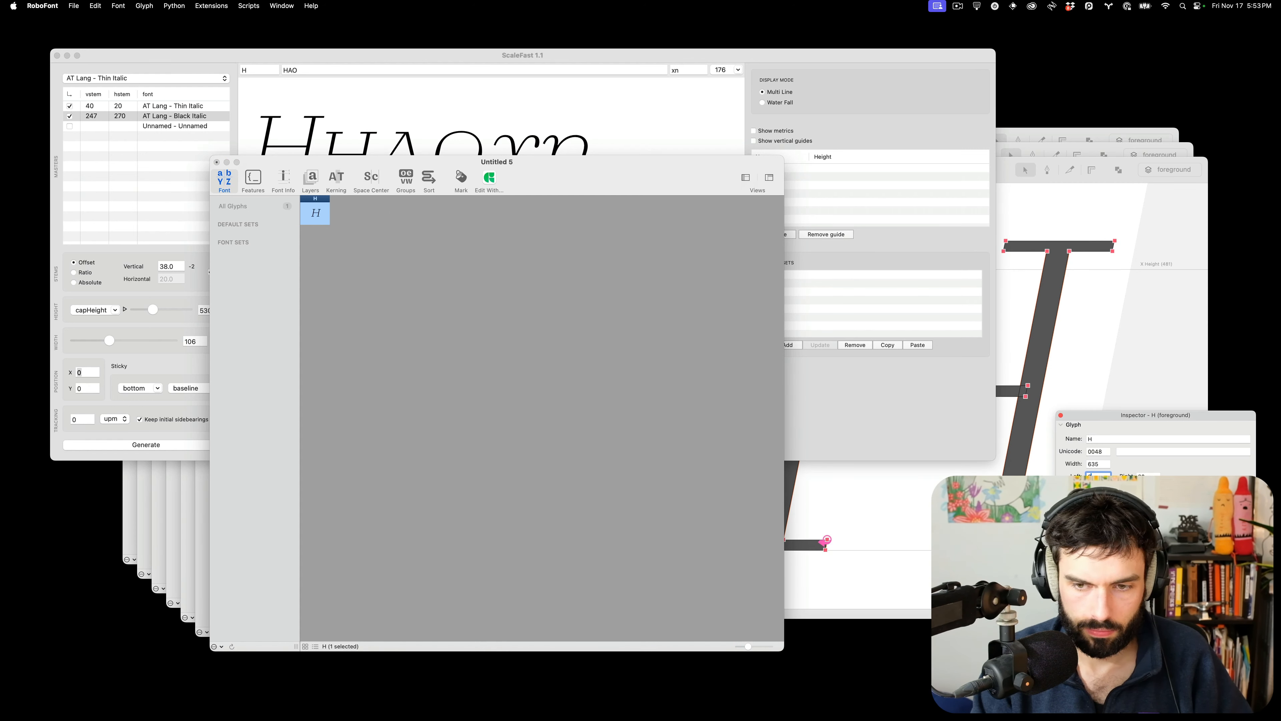
type("0")
key("Return")
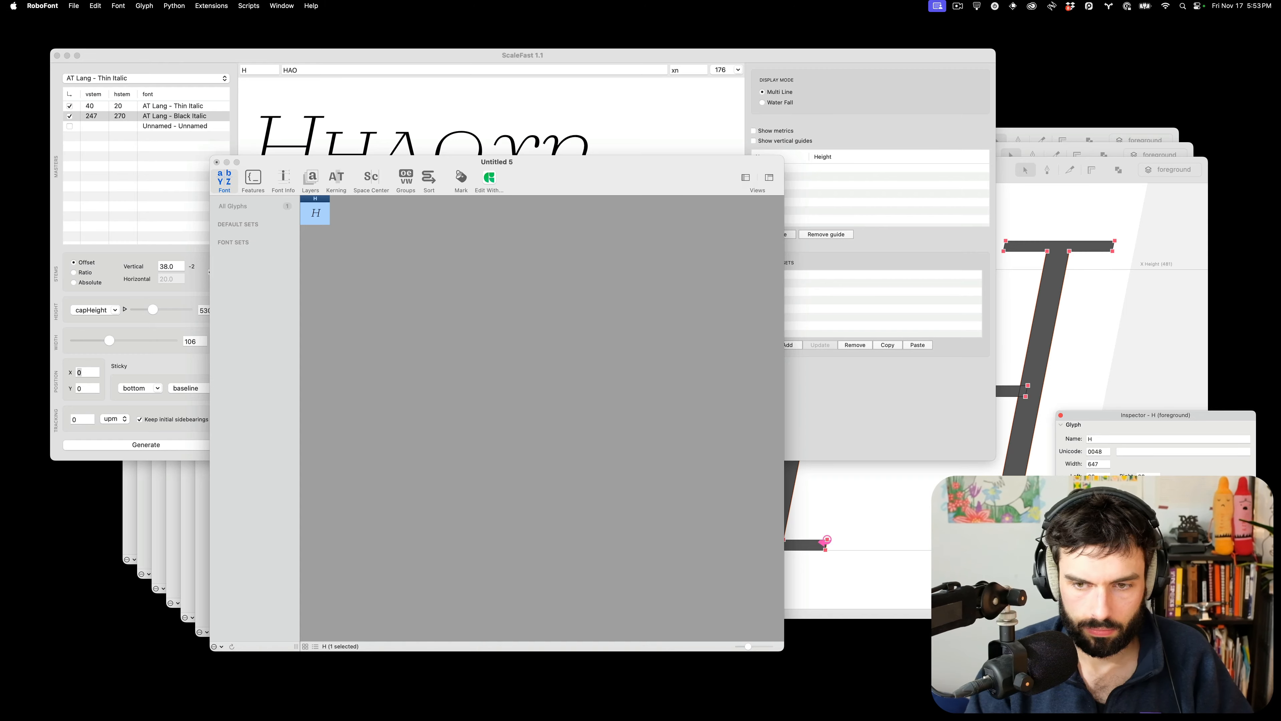
key("super+Tab")
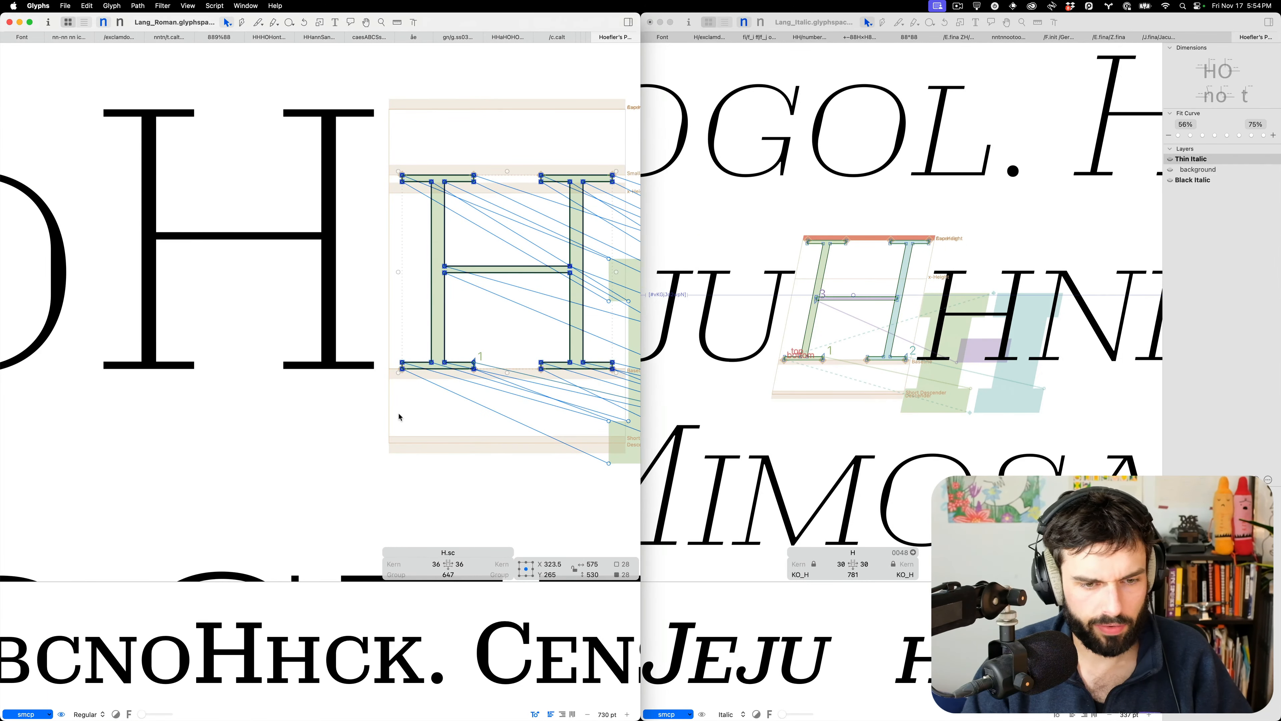
key("super+Tab")
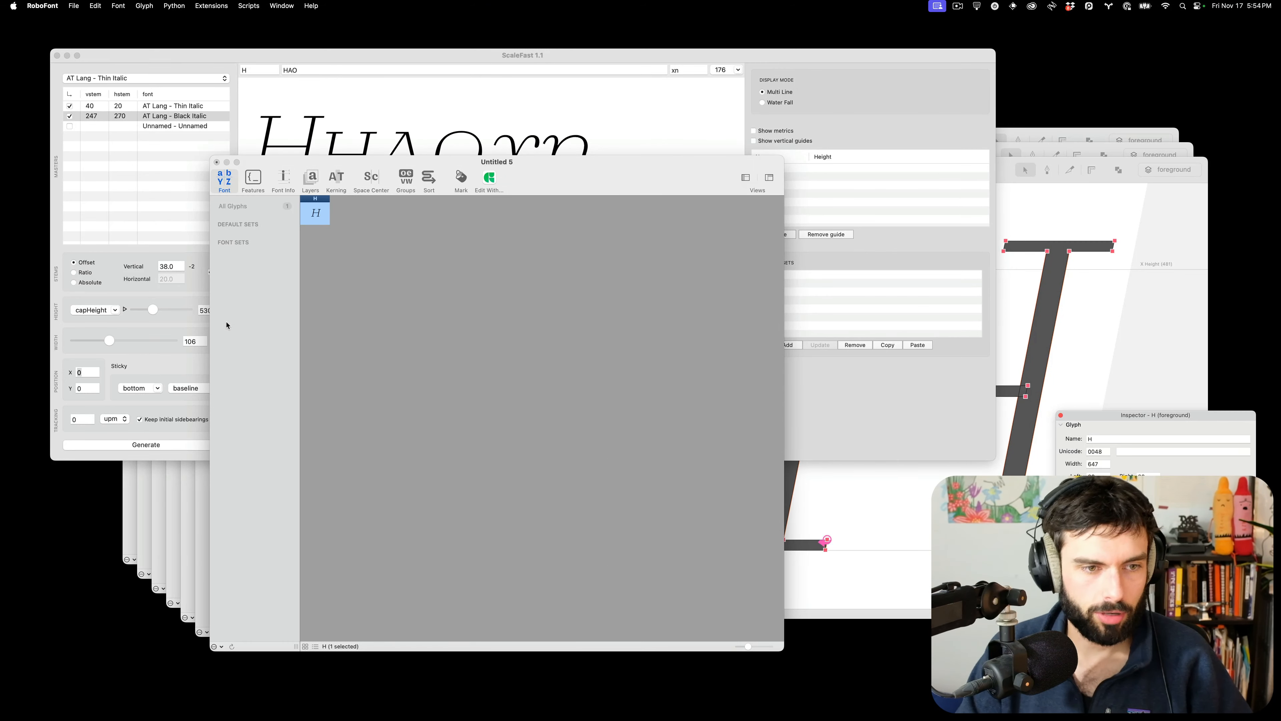
left_click(863, 308)
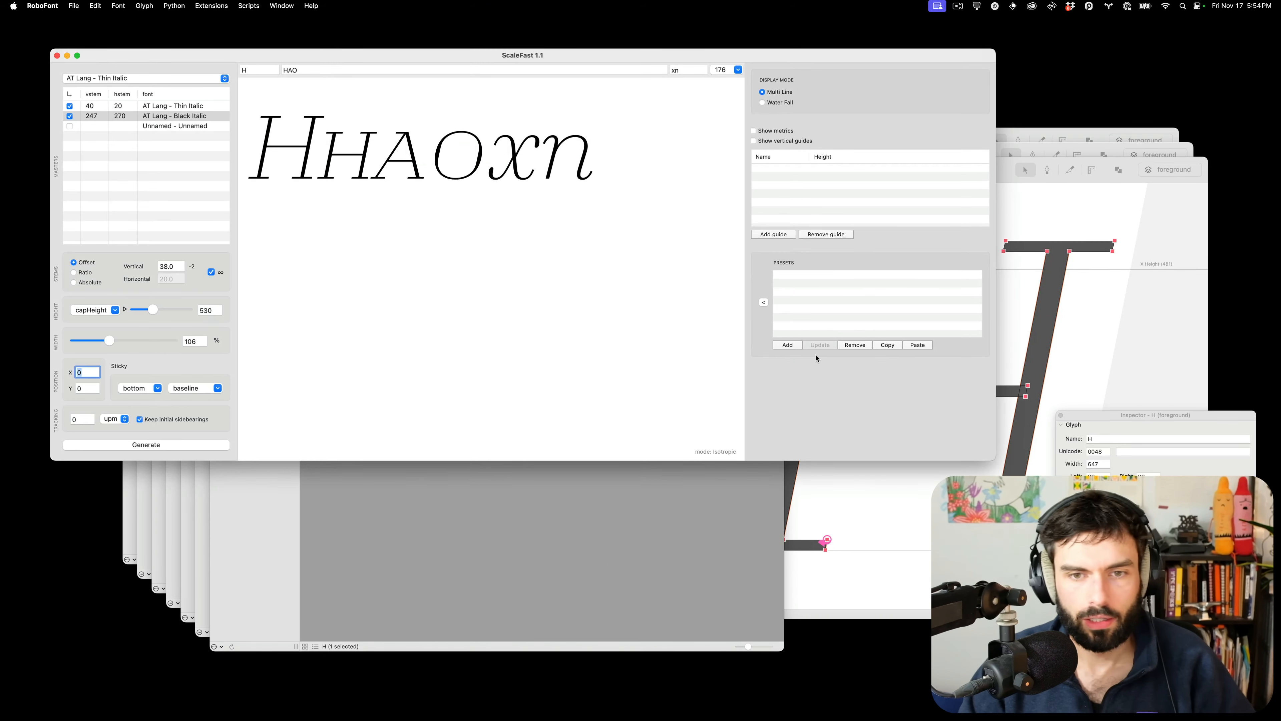
Add a new ScaleFast preset and rename it 'Lang Thin Italic'
left_click(780, 347)
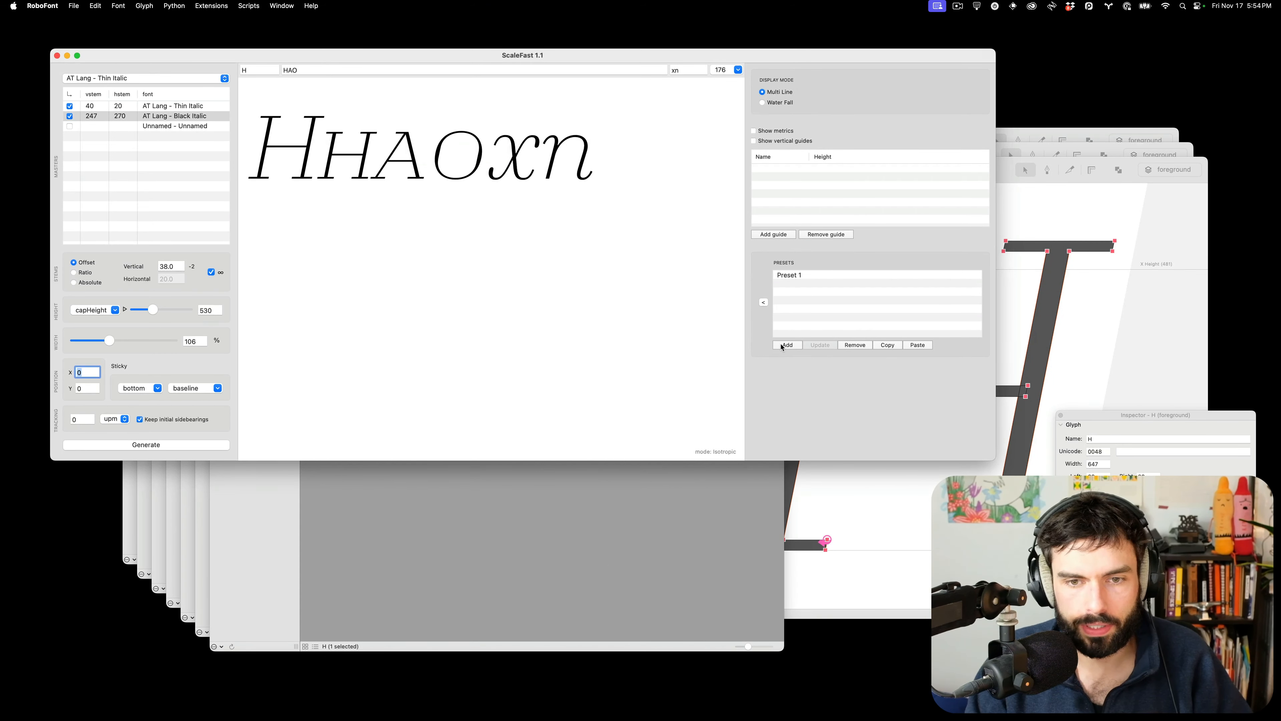
double_click(782, 275)
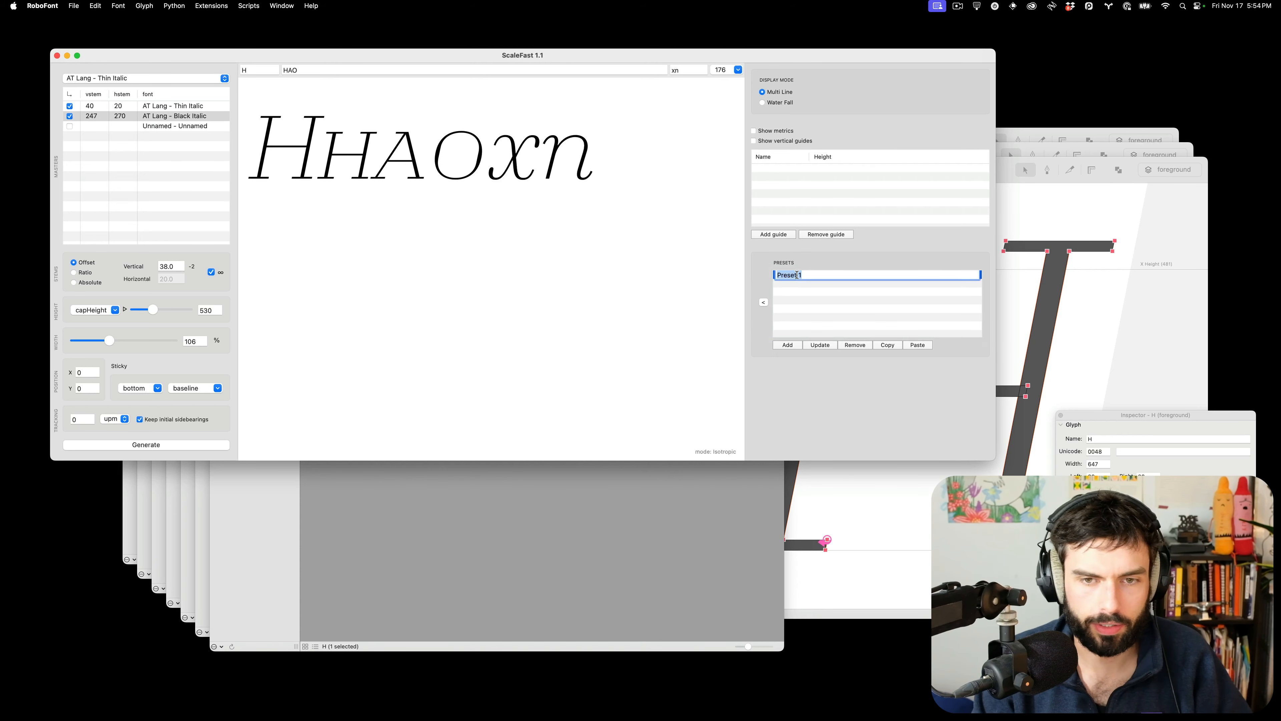
type("Lang Thin")
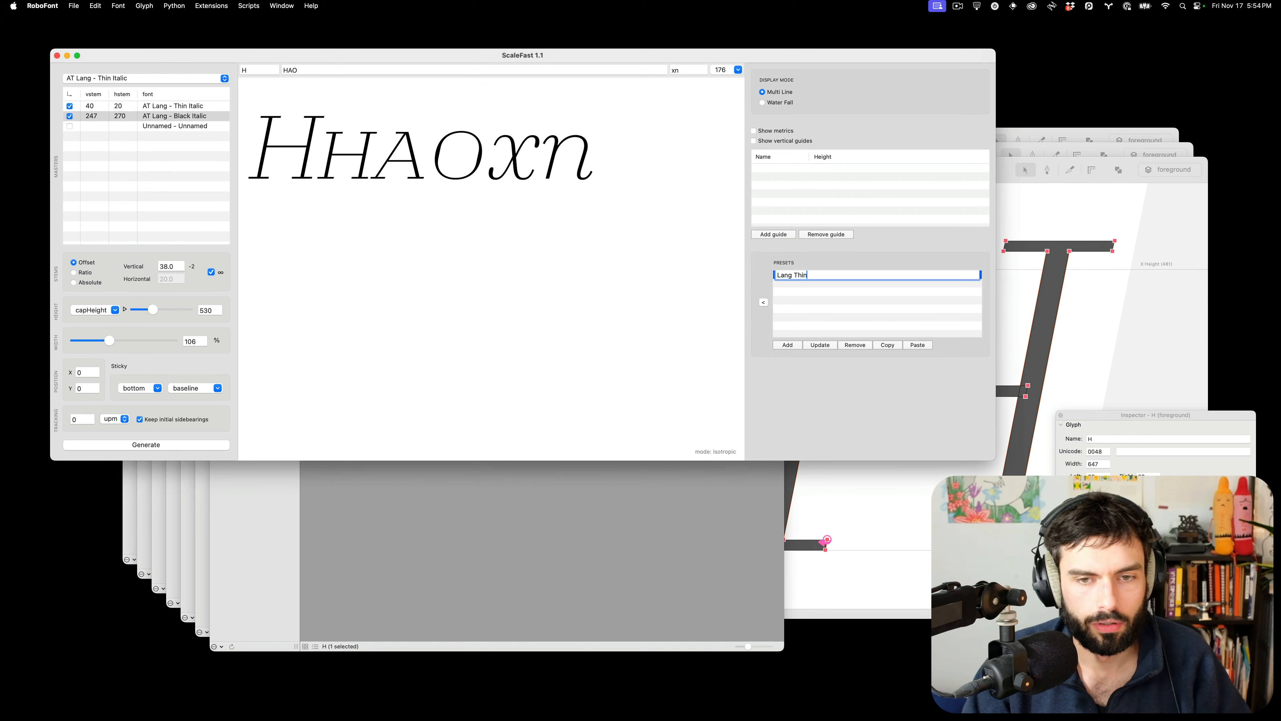
type(" Italic")
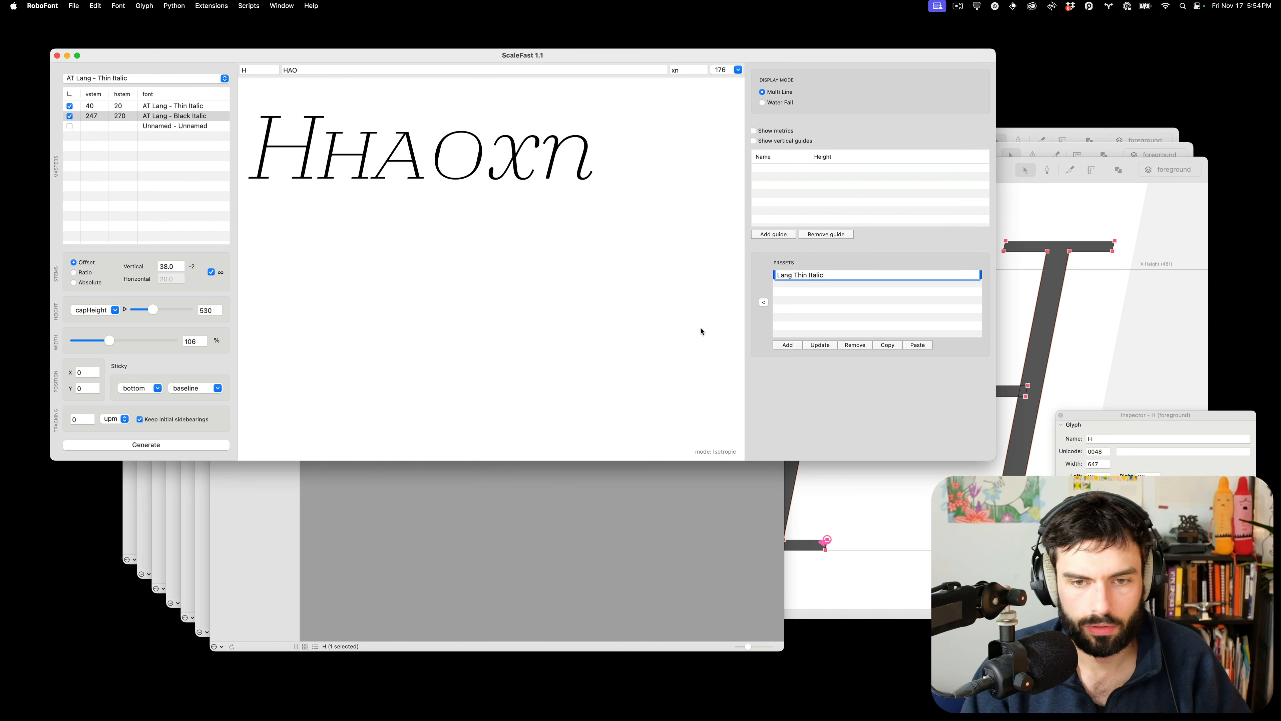
key("Return")
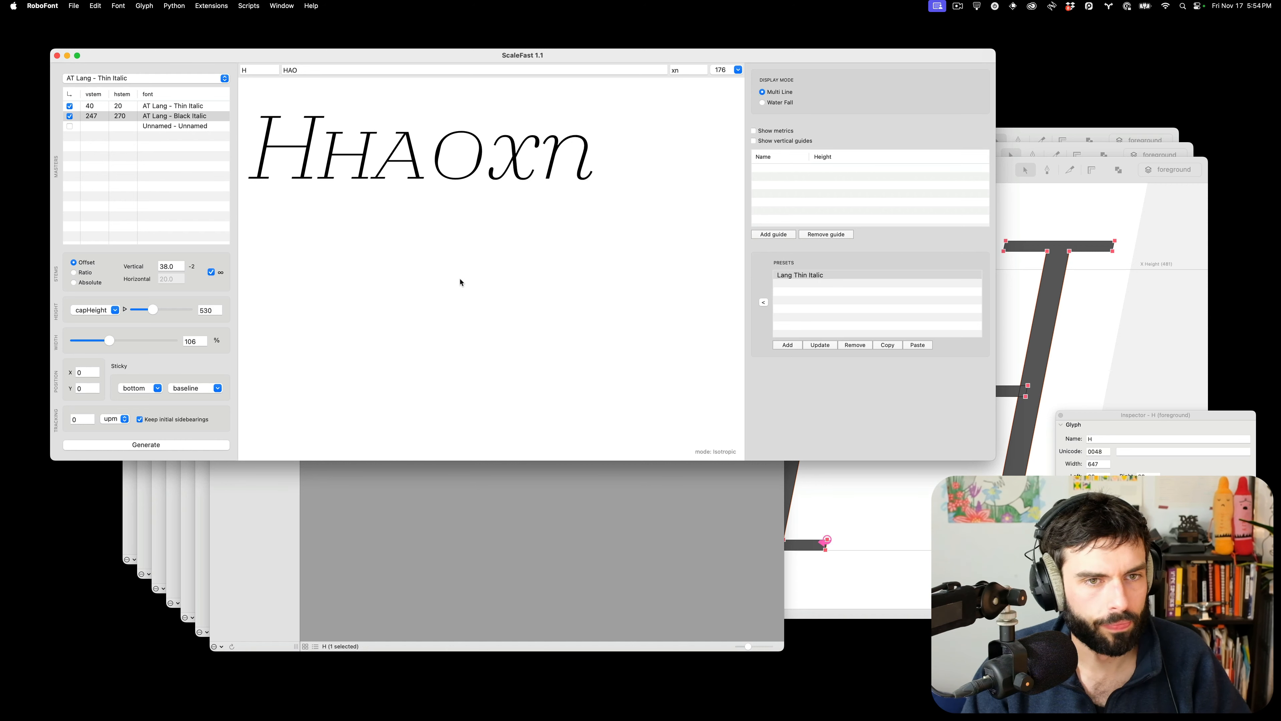
left_click(147, 445)
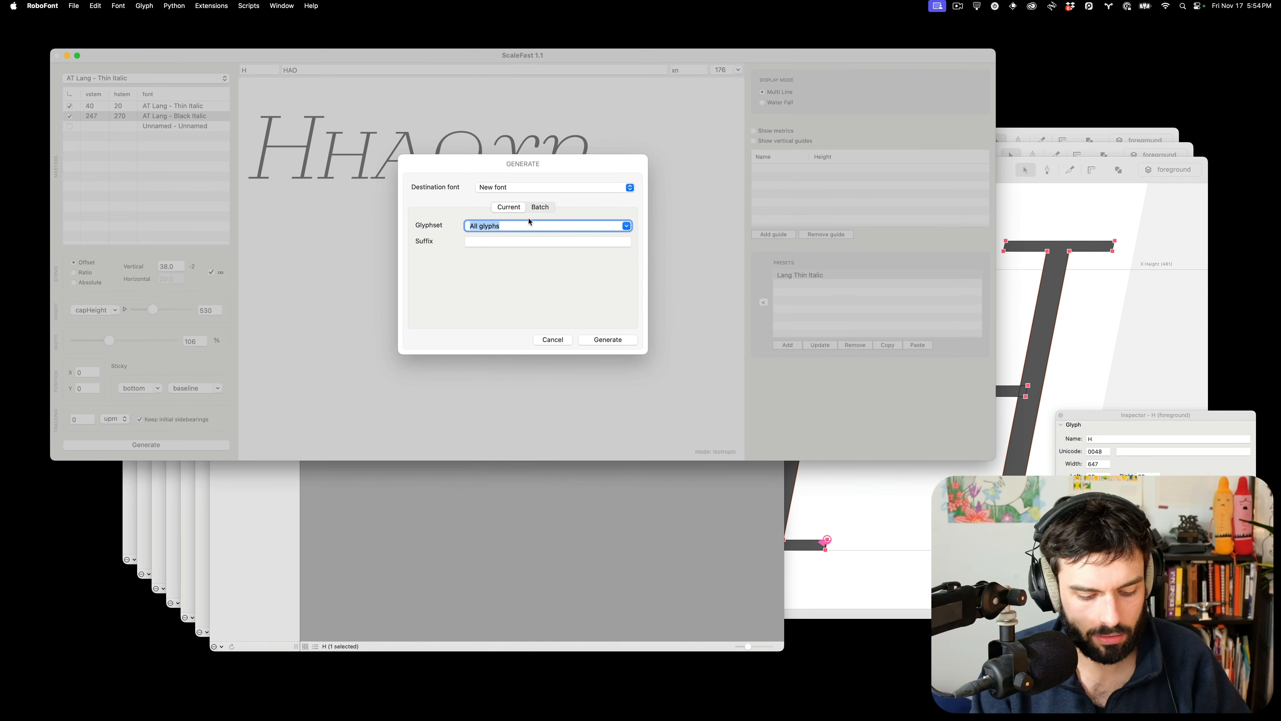
Generate small caps from the A–Z and 0–9 glyph list with suffix .sc into a new font
key("super+space")
type("past")
key("Return")
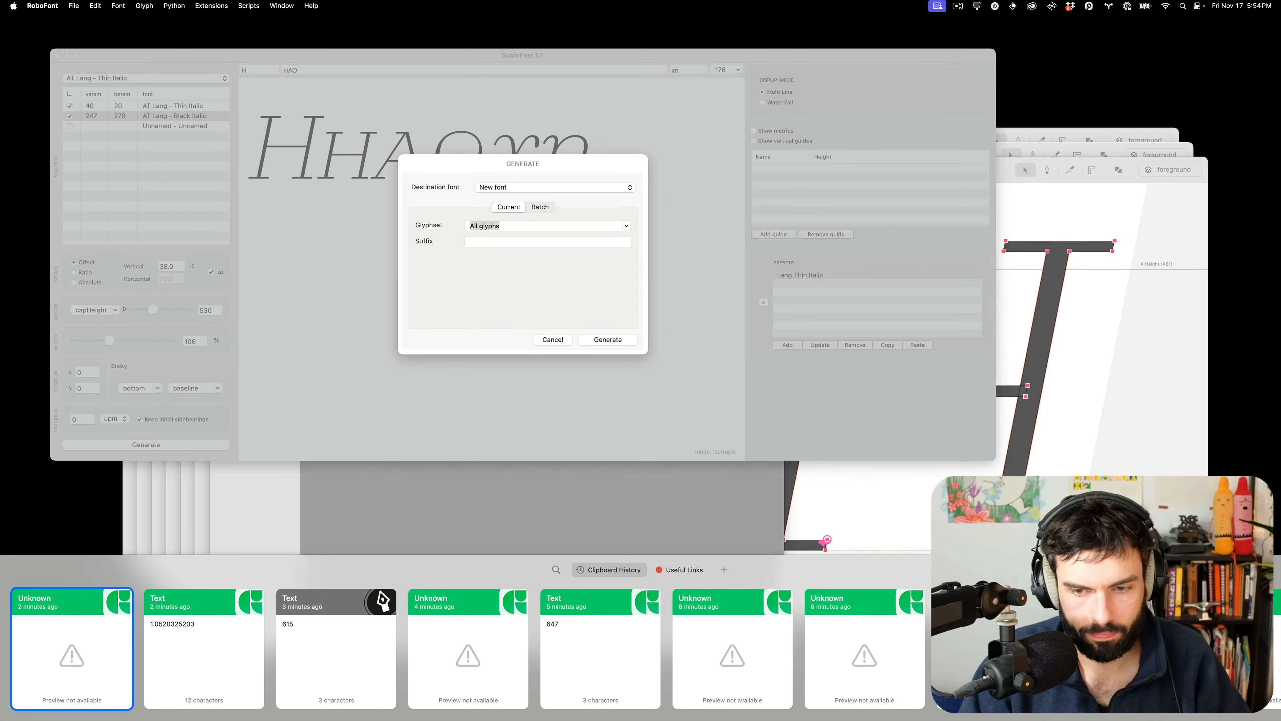
scroll(641, 649, "right", 10)
scroll(641, 648, "right", 10)
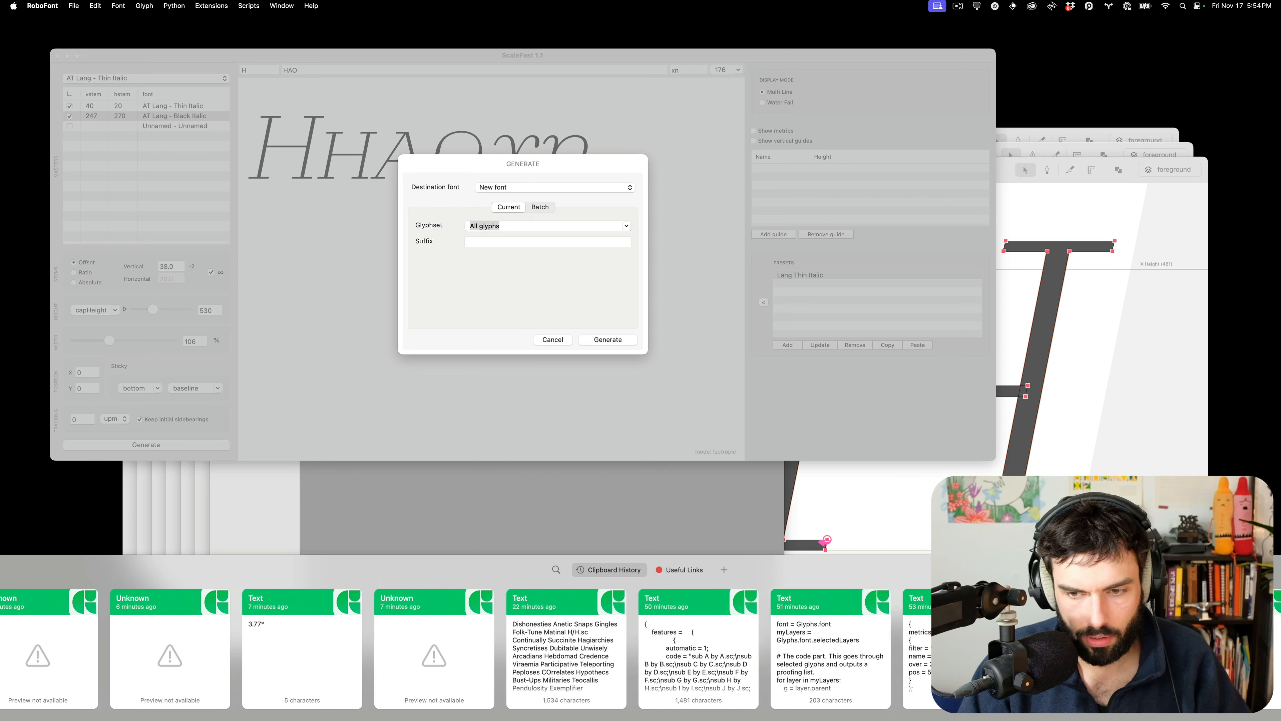
scroll(641, 648, "right", 8)
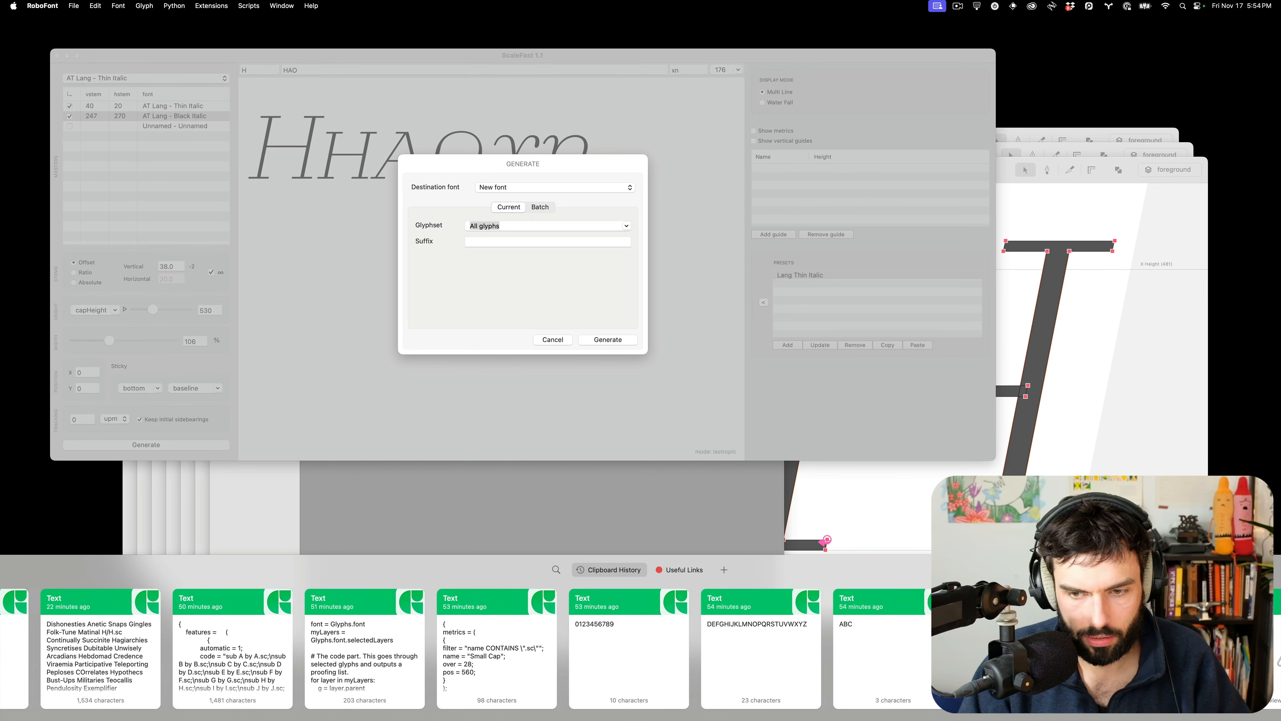
key("Escape")
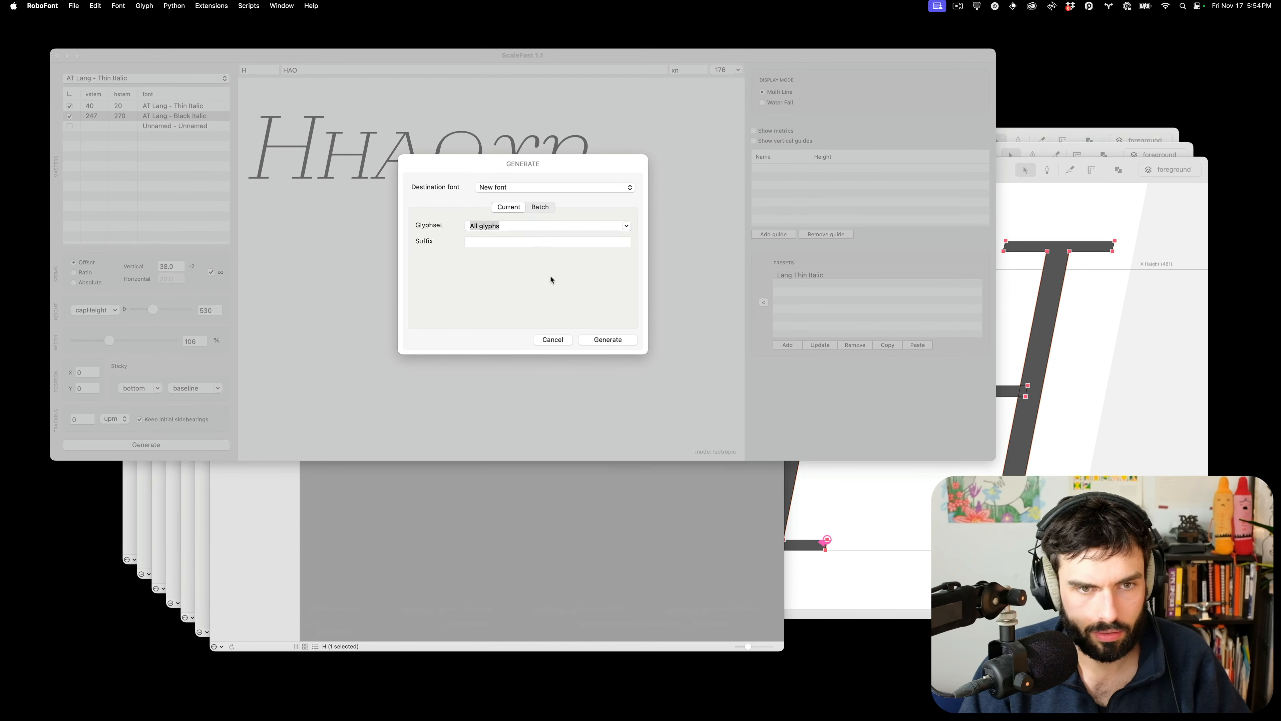
left_click(535, 226)
key("super+v")
left_click(517, 242)
type(".sc")
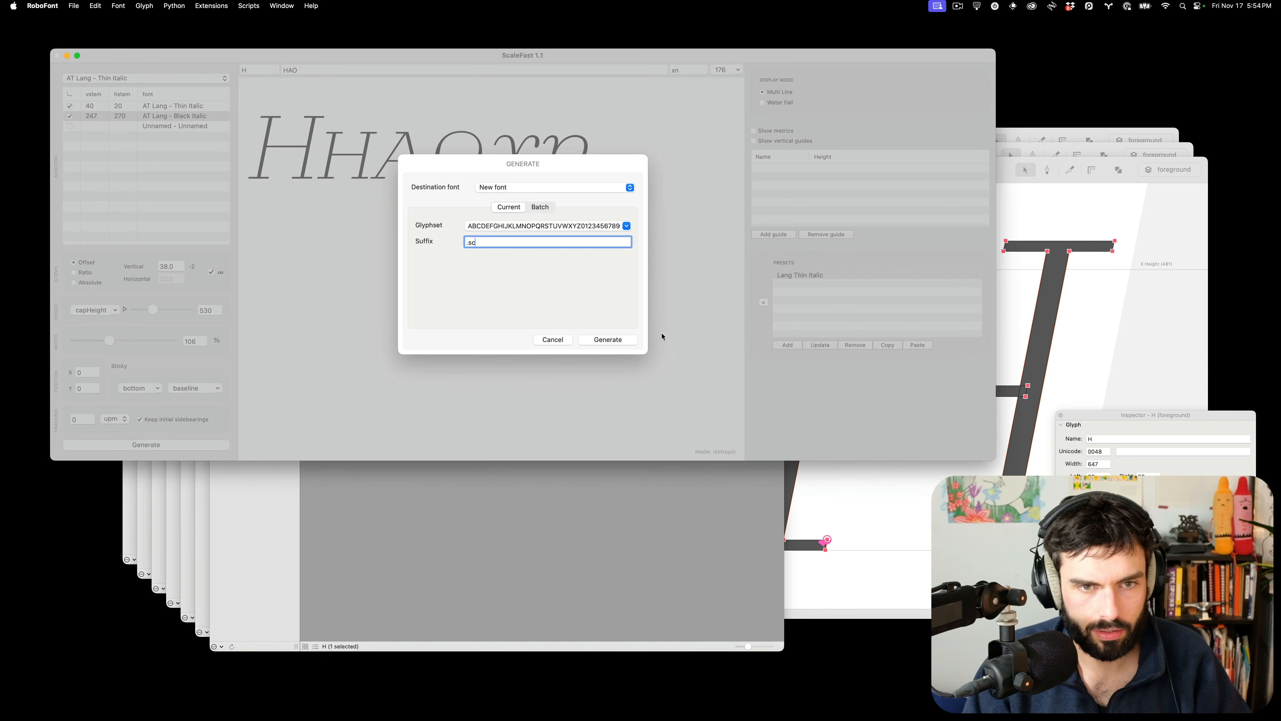
left_click(608, 339)
Save the font over lang_italic-thin-smallcaps_UC.ufo in the small-cap-prep folder
key("super+s")
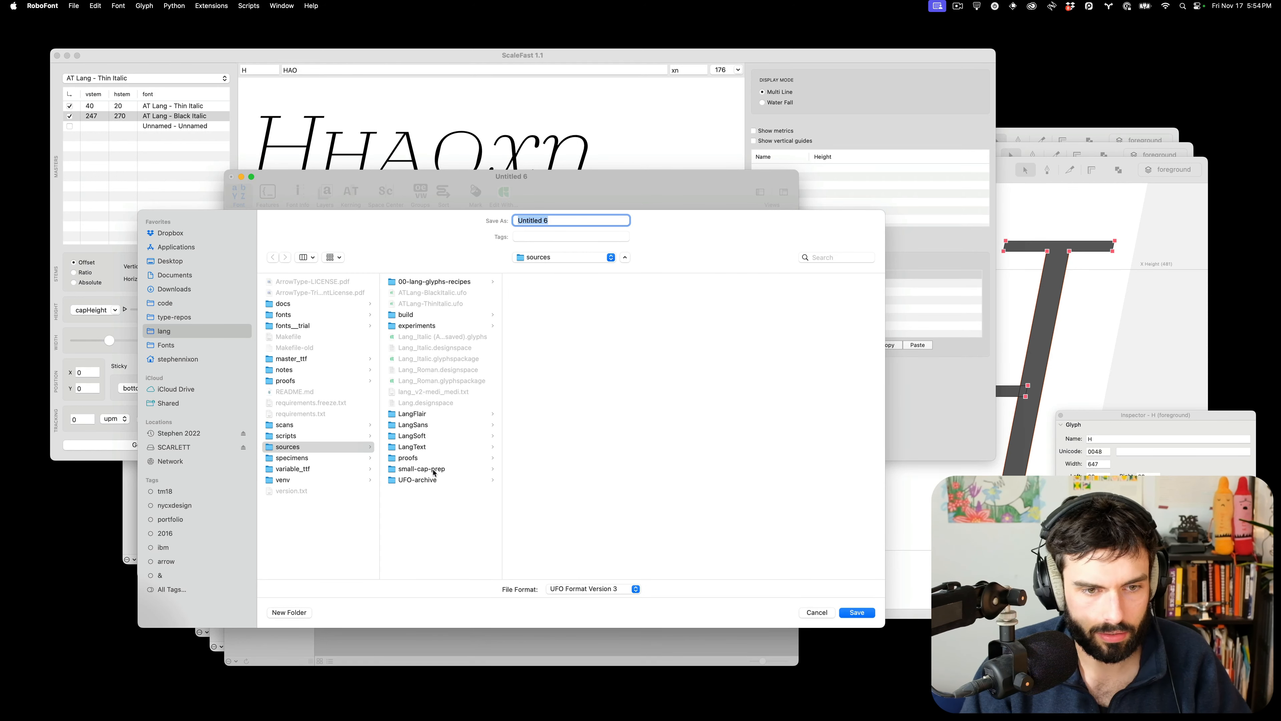
left_click(421, 469)
left_click(559, 293)
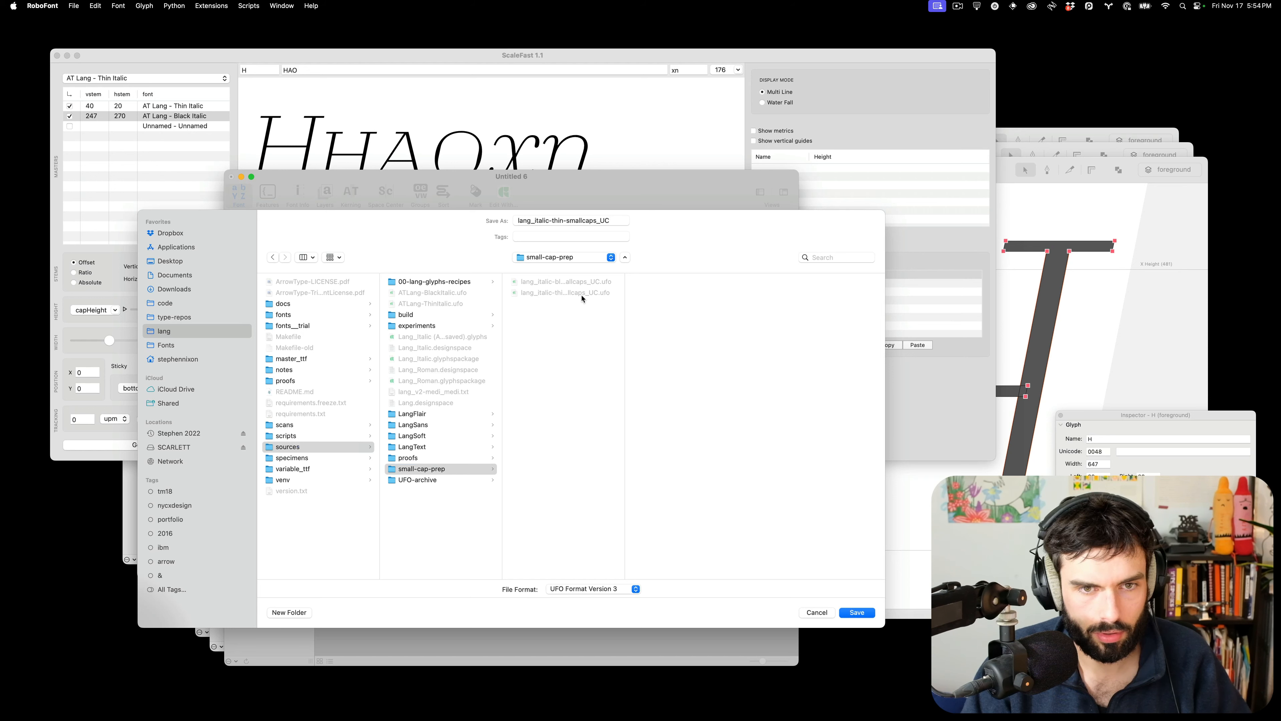
left_click(866, 615)
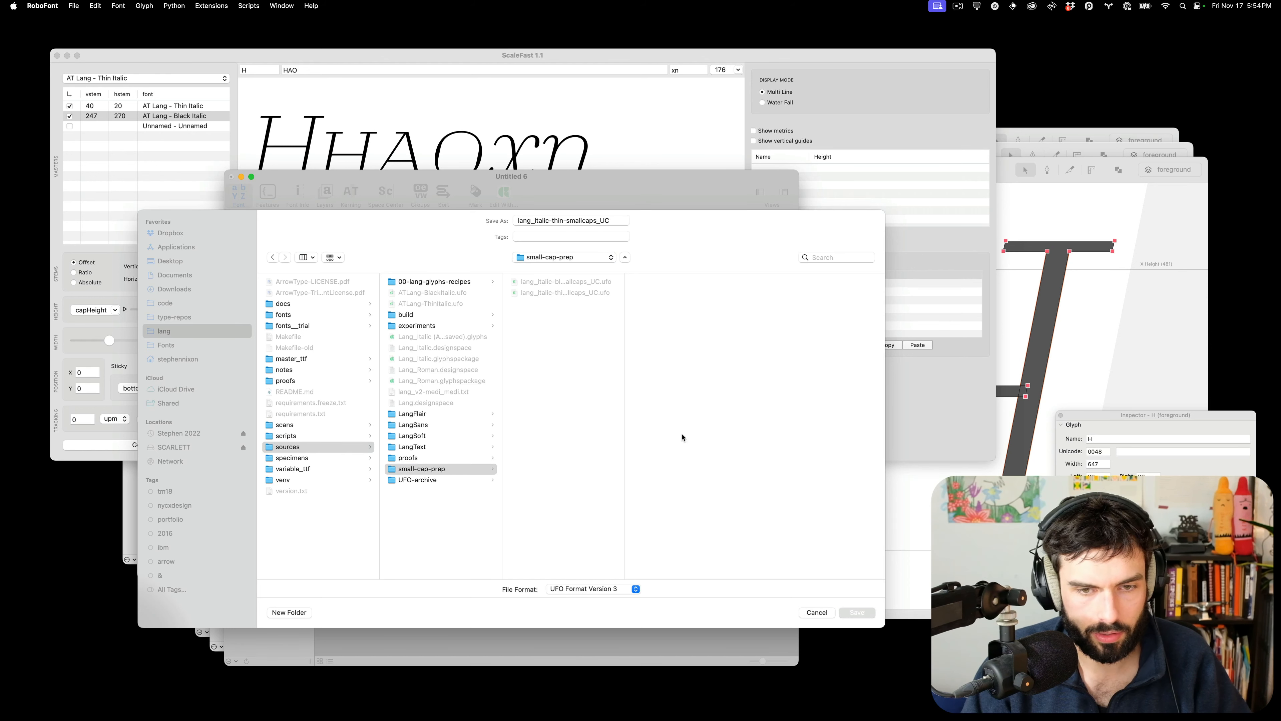
left_click(551, 474)
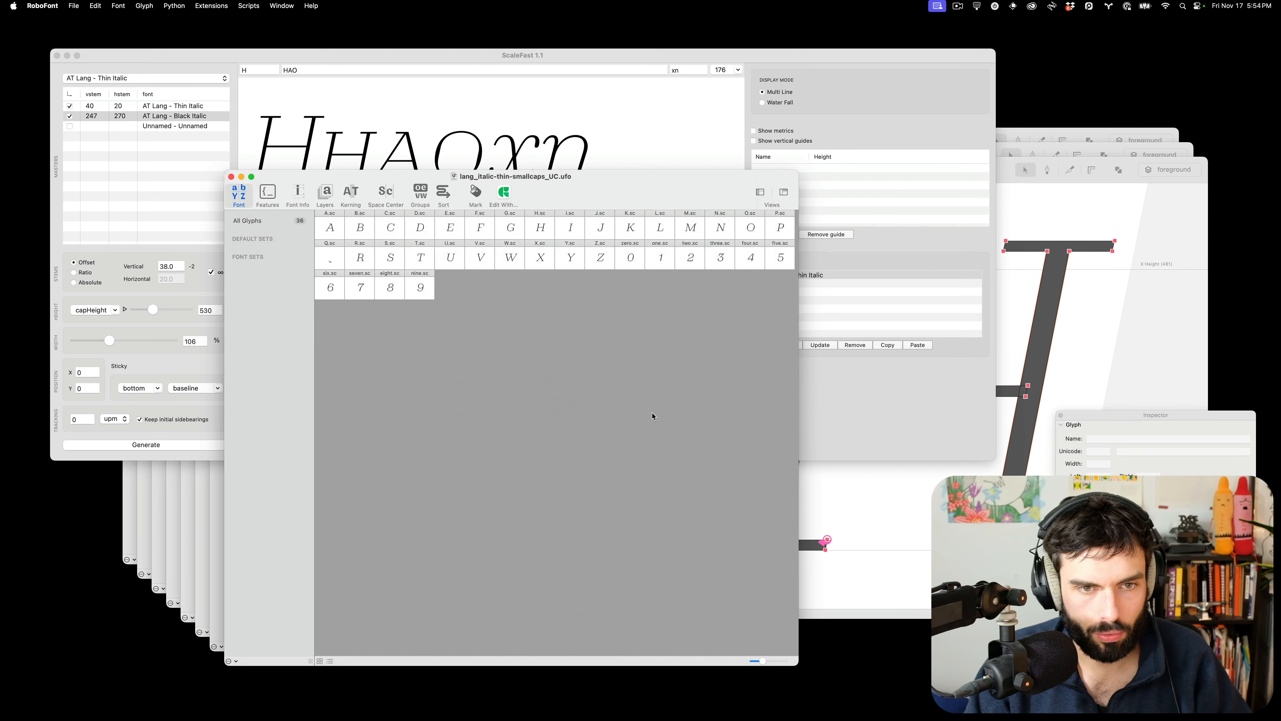
key("super+Tab")
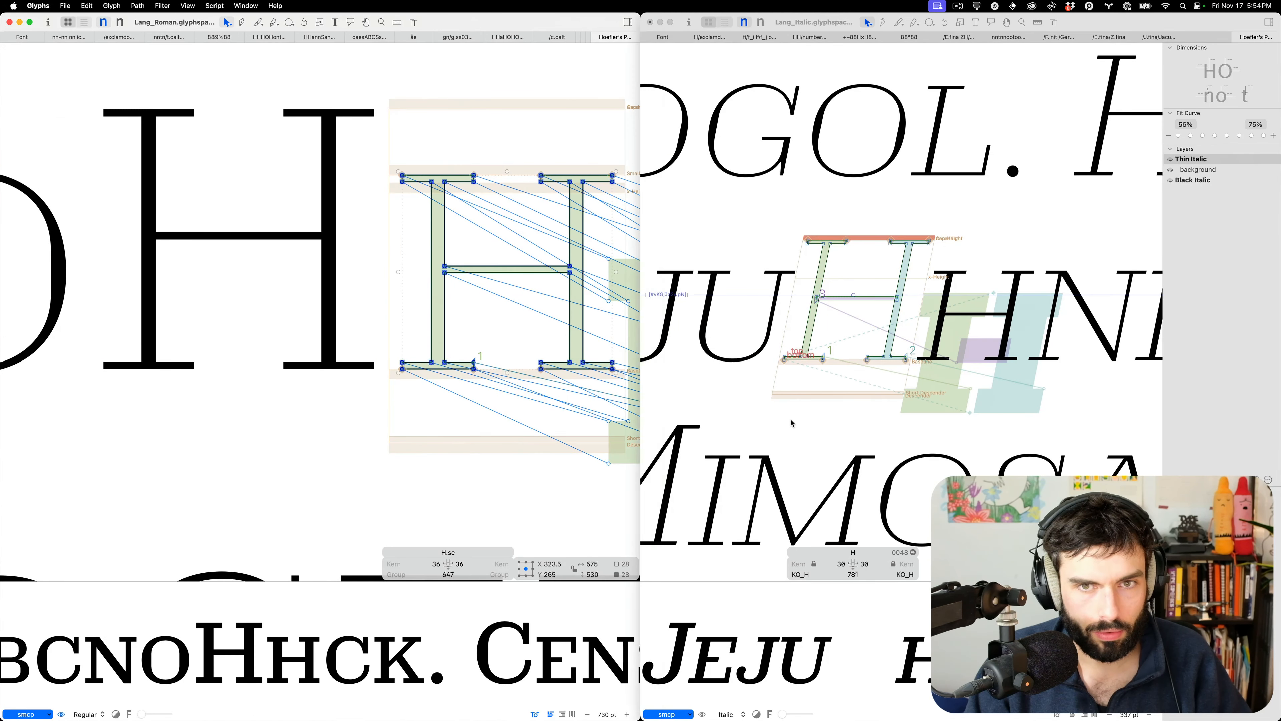
Show Lang_Italic's Thin Italic master, then open lang_italic-thin-smallcaps_UC.ufo from recent files
left_click(662, 37)
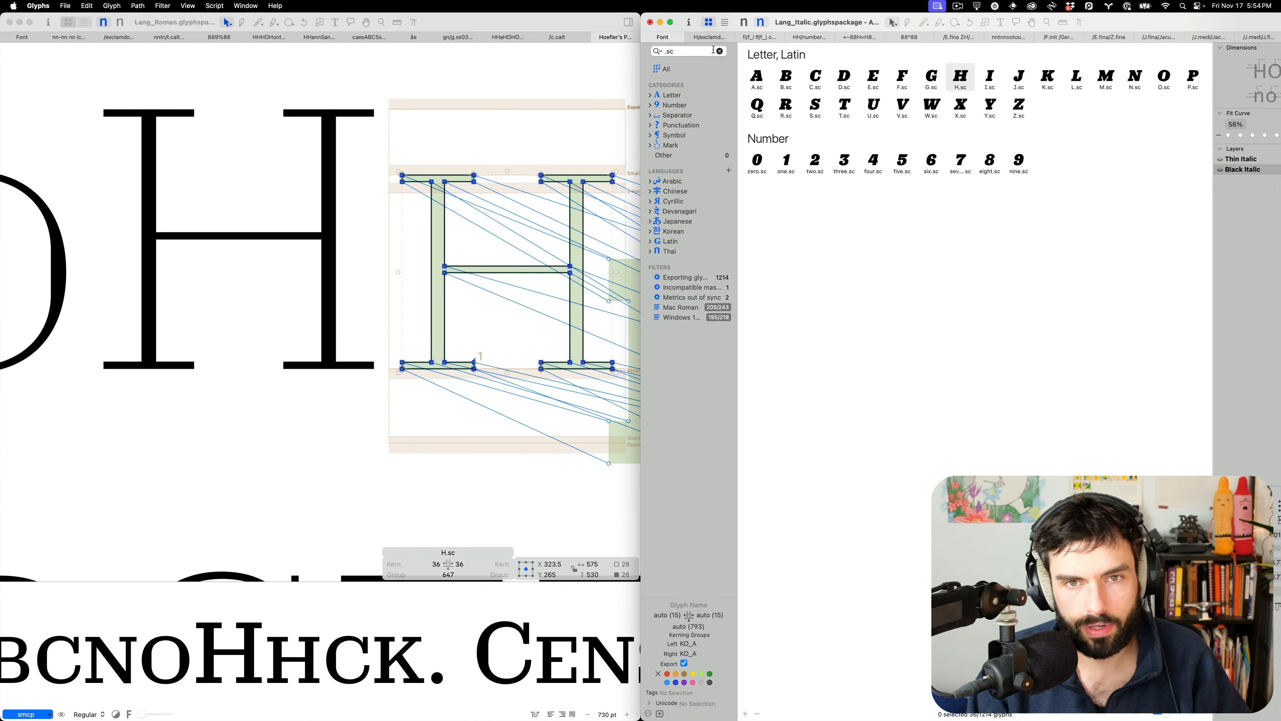
left_click(744, 22)
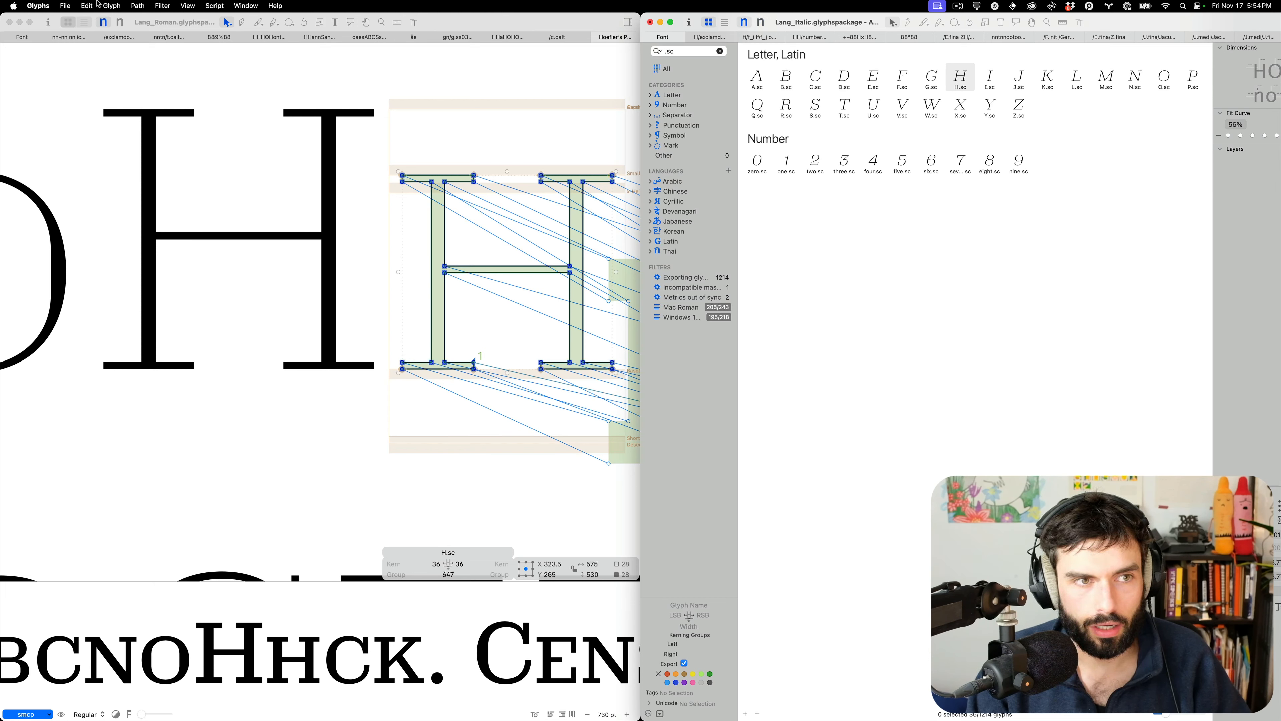
left_click(65, 6)
mouse_move(111, 64)
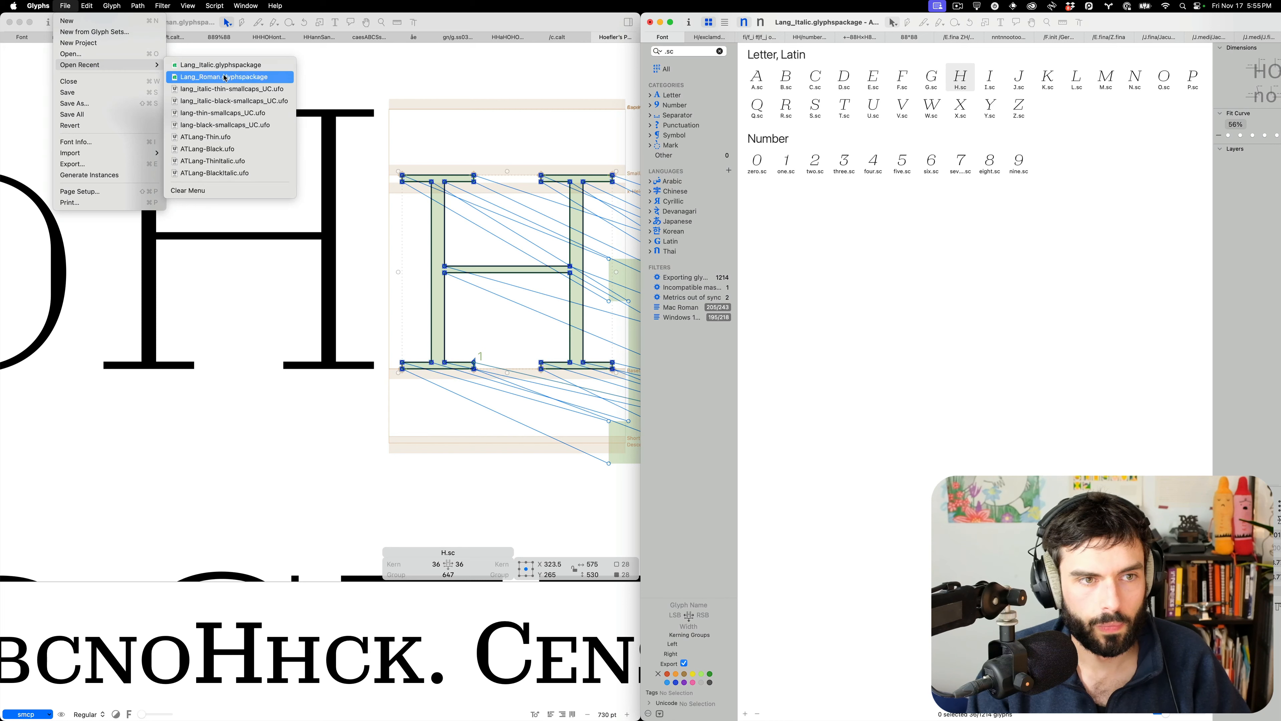
left_click(237, 88)
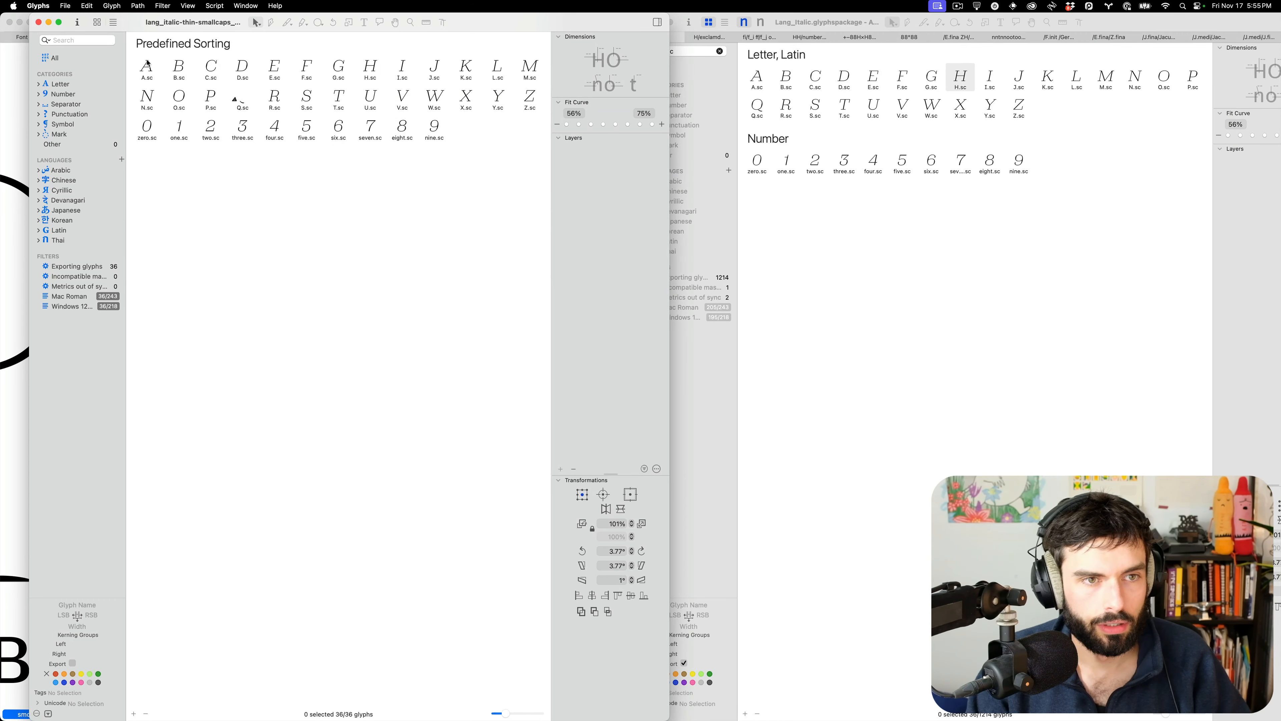
Add an O.sc component to the Q.sc glyph
left_click(148, 64)
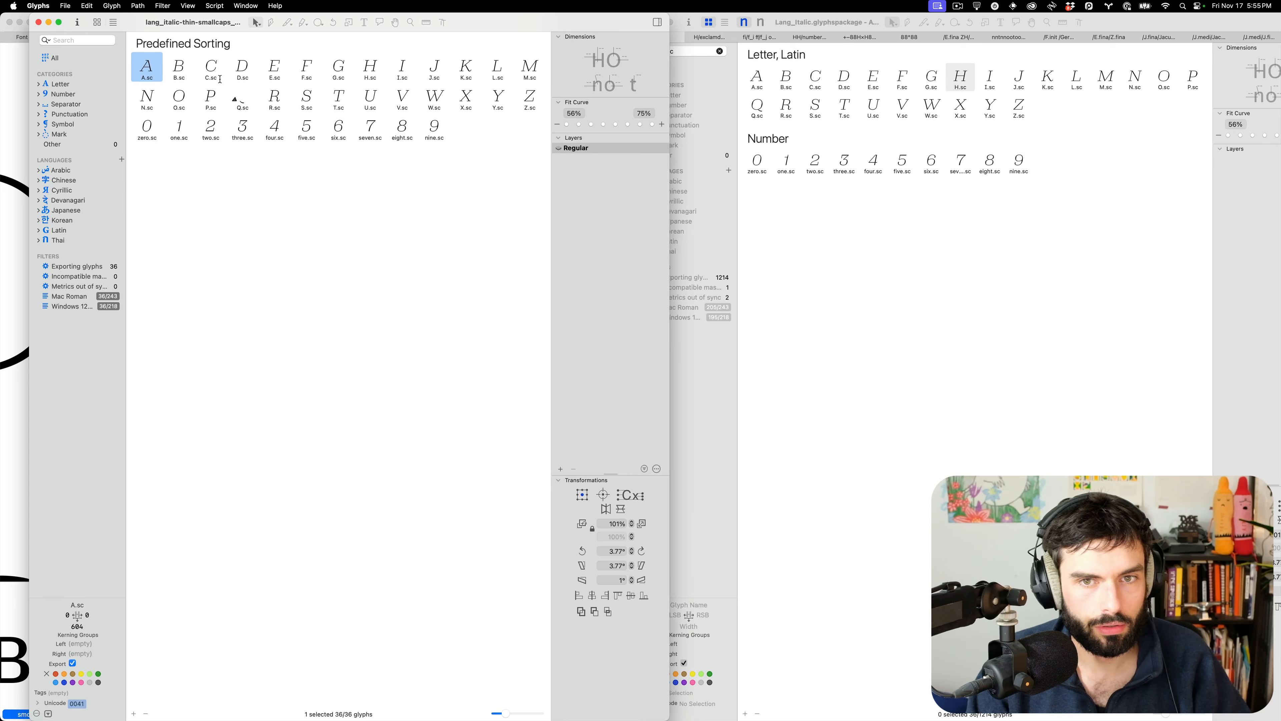
double_click(240, 96)
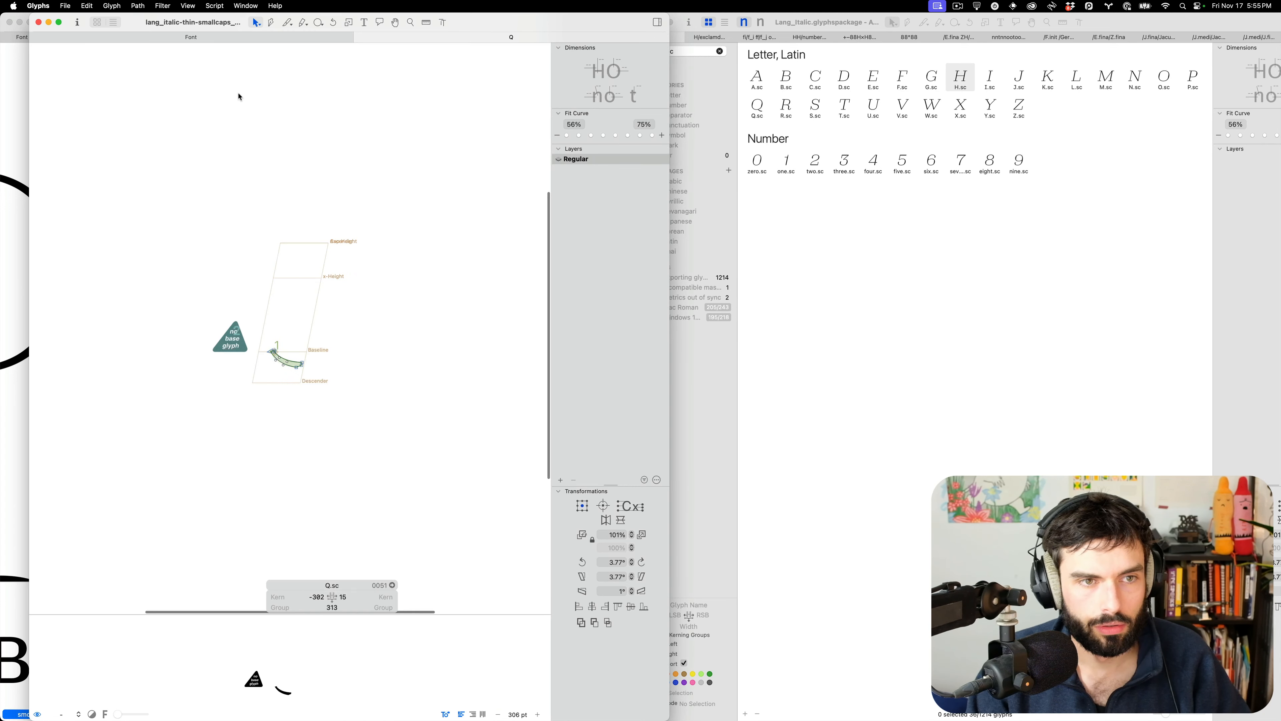
right_click(301, 294)
left_click(334, 316)
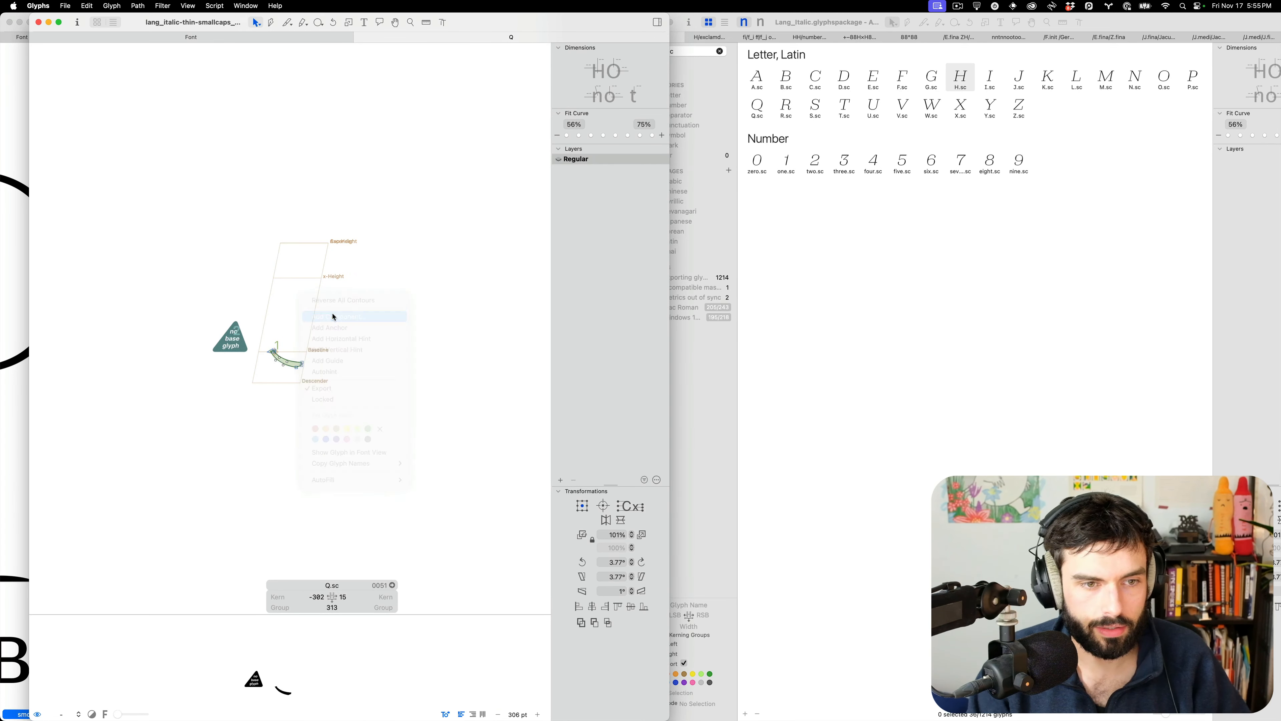
type("O.")
key("Return")
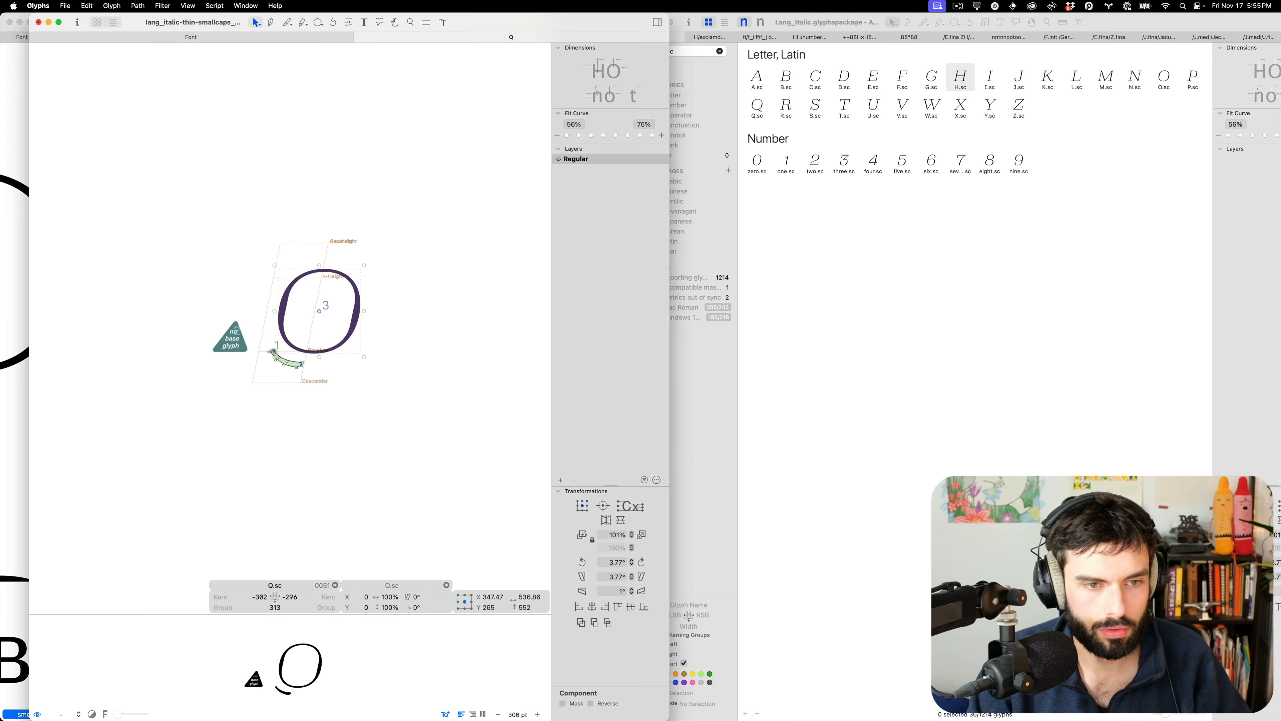
key("super+w")
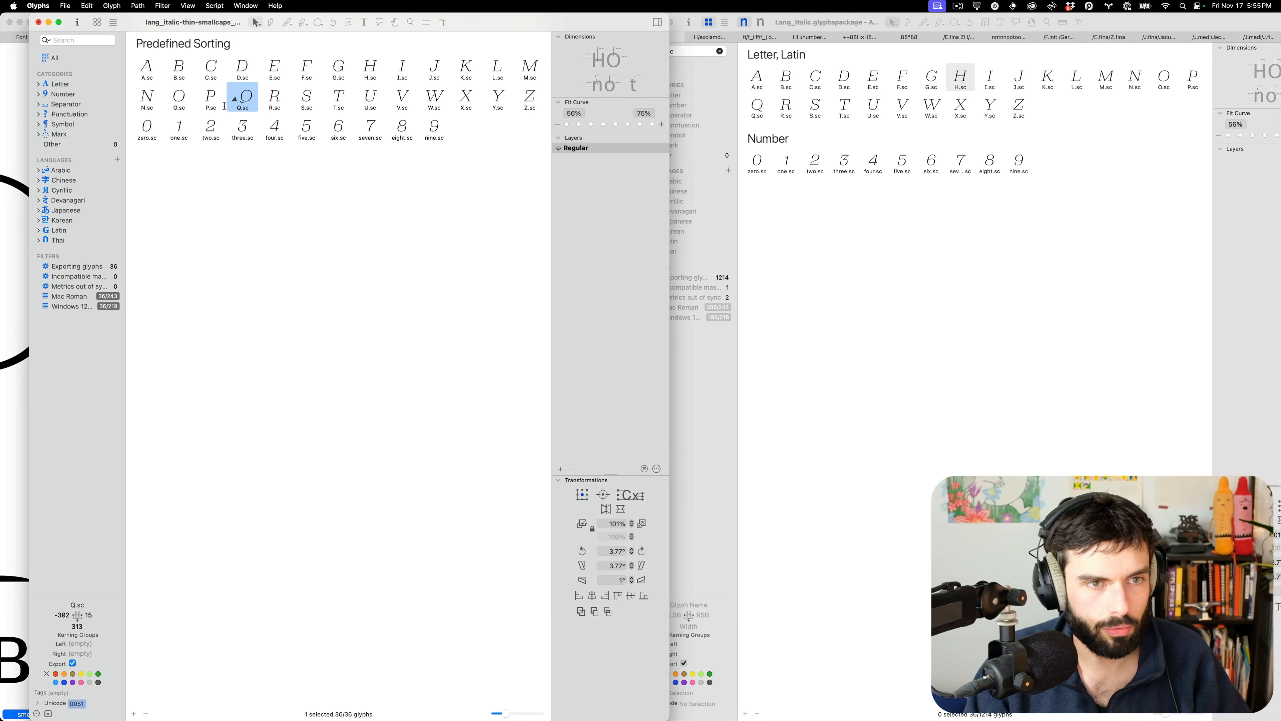
Recheck Q.sc's component, then select all 36 small-cap glyphs
double_click(239, 100)
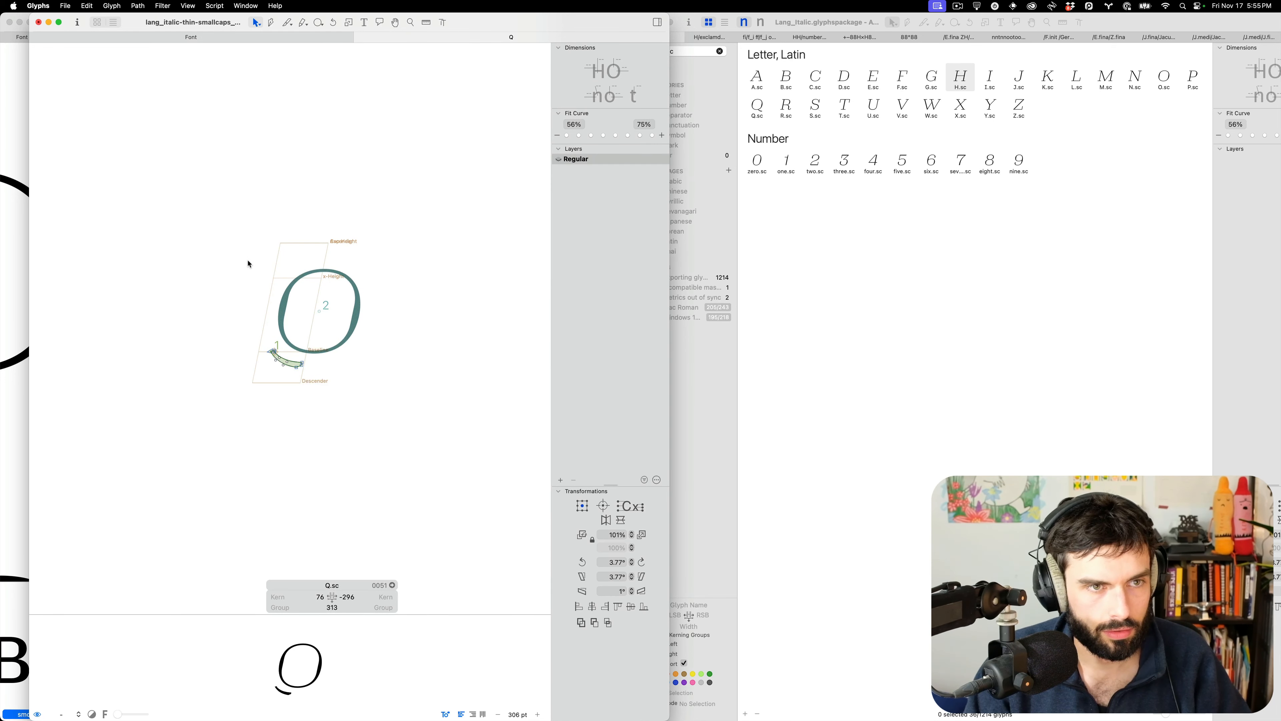
key("super+w")
left_click(145, 76)
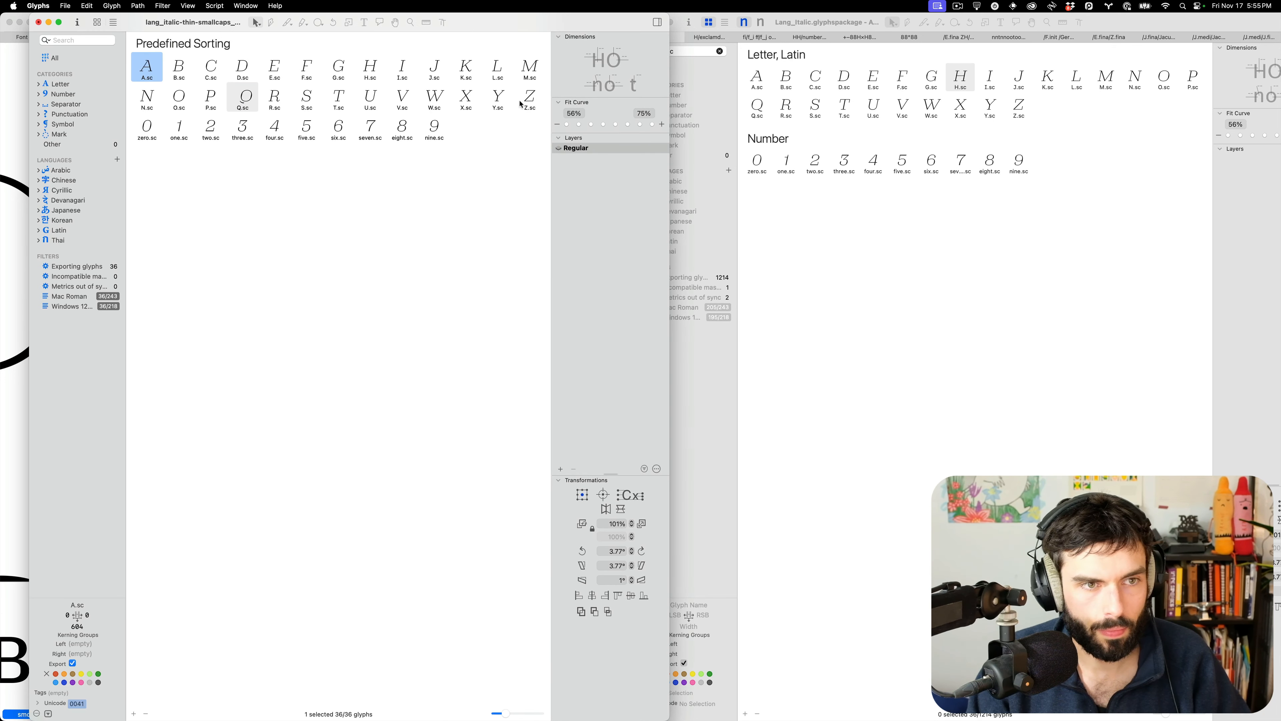
left_click(438, 130, "shift")
Paste the copied glyphs into Lang_Italic's A.sc–nine.sc as active-layer content only
key("super+c")
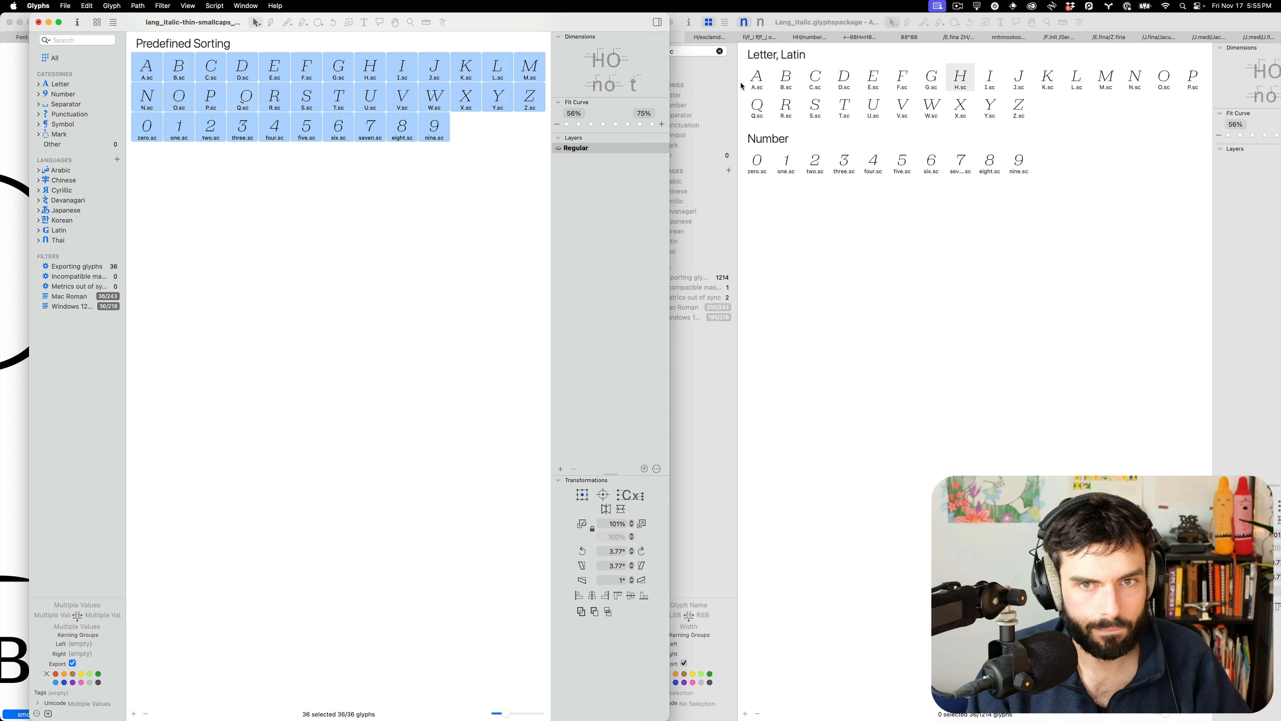
left_click(756, 80)
left_click(1026, 164, "shift")
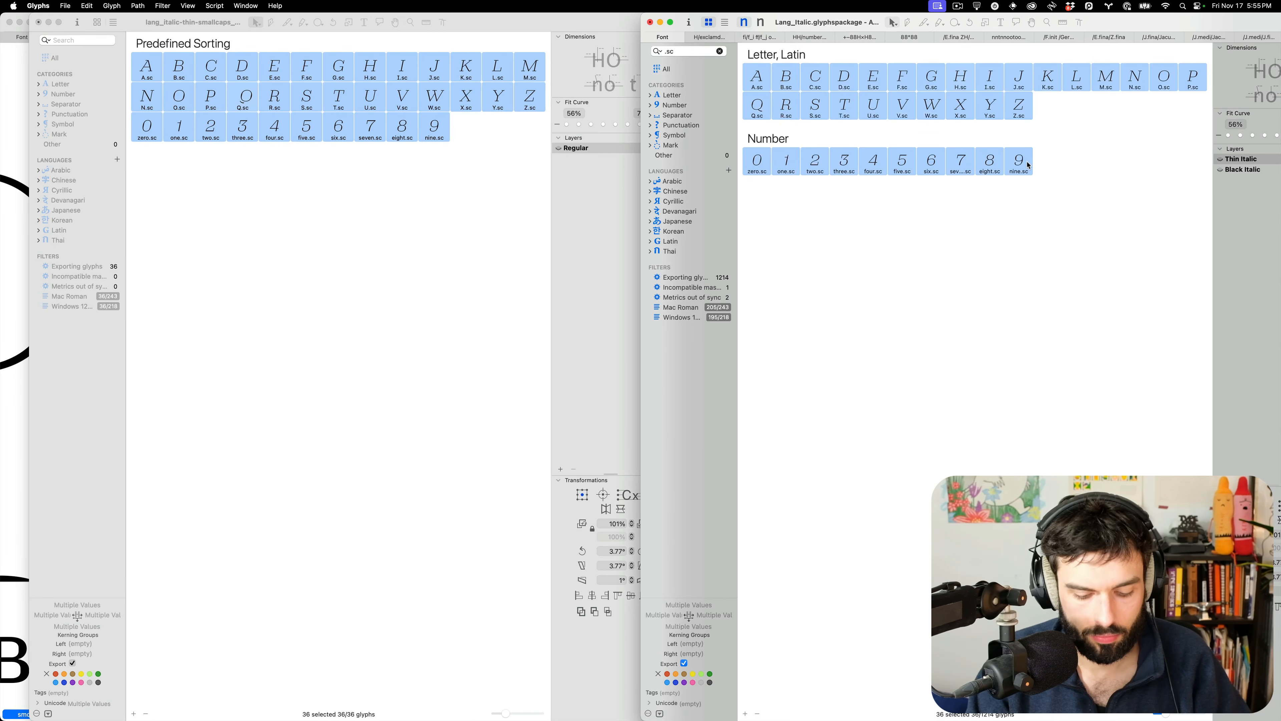
key("super+shift+v")
left_click(878, 281)
left_click(878, 306)
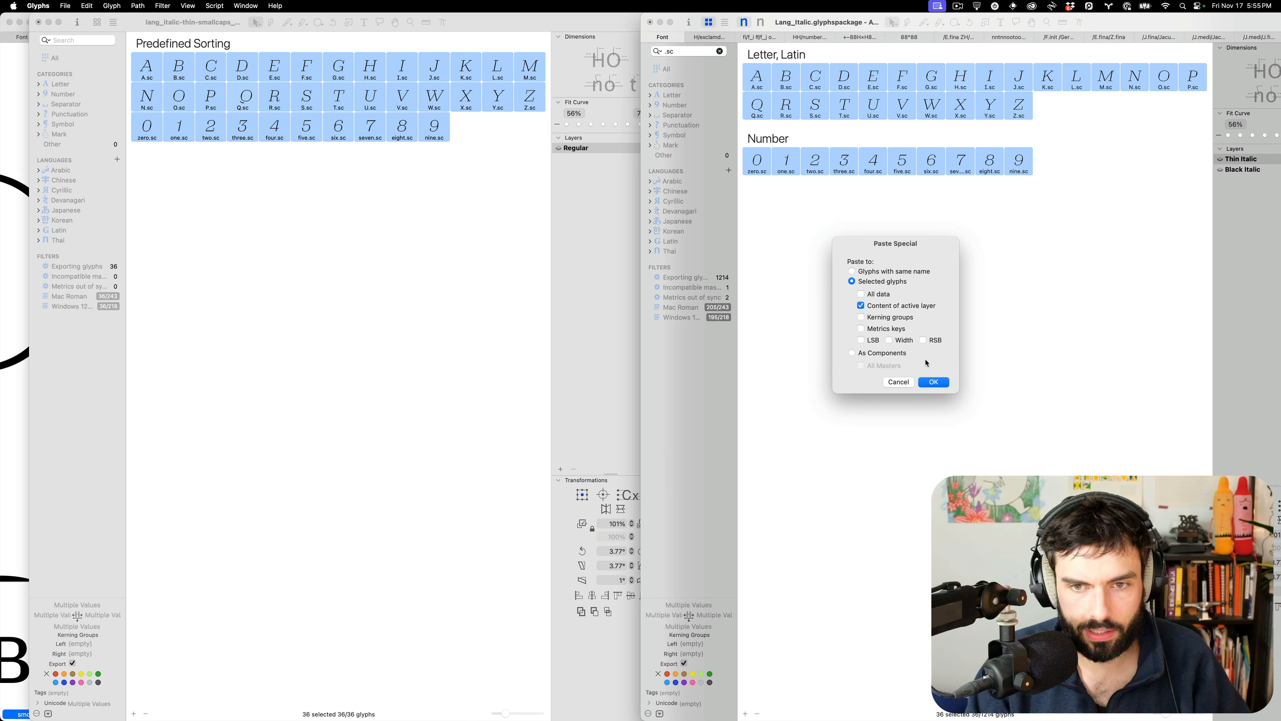
left_click(933, 382)
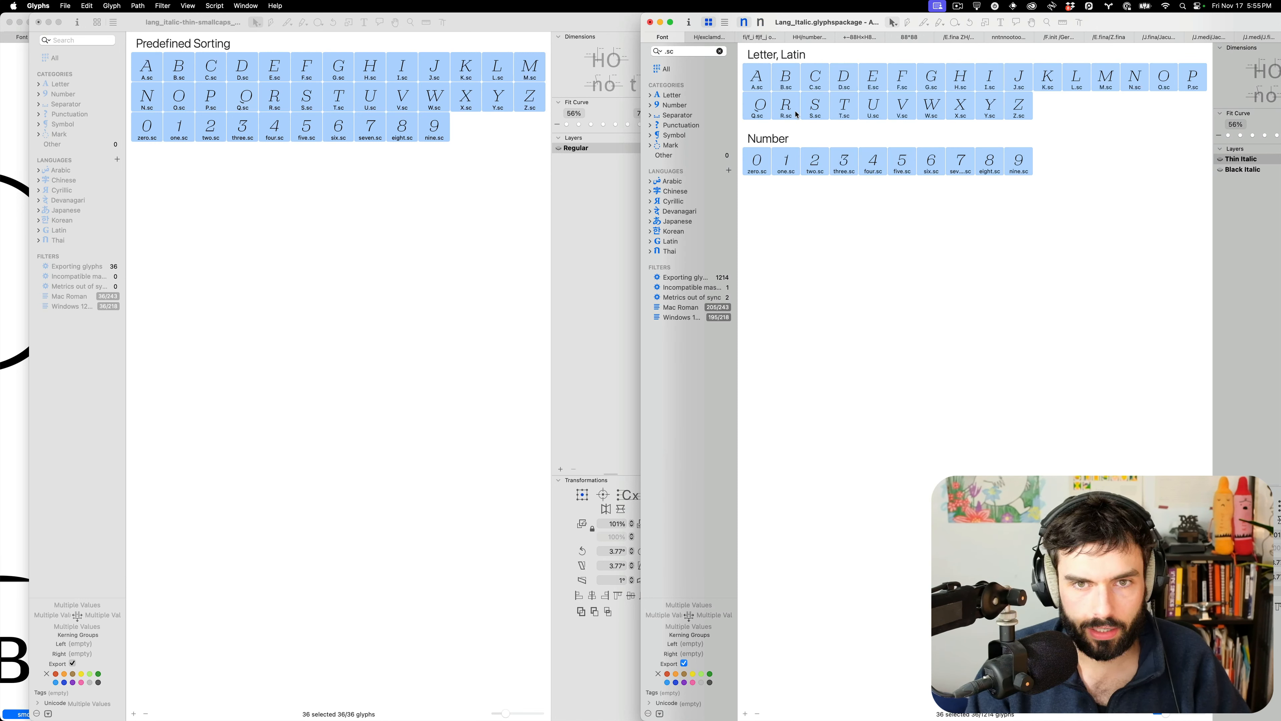
Open Q.sc and nudge its tail to the right
left_click(786, 85)
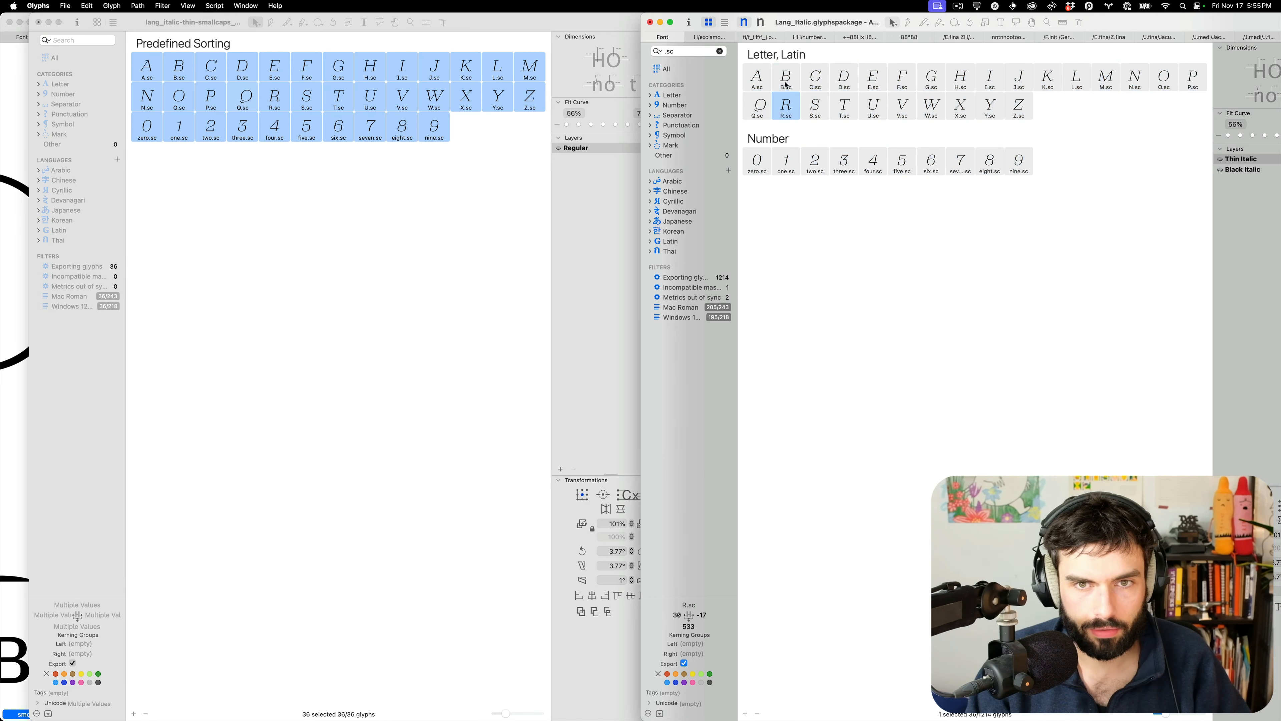
double_click(761, 107)
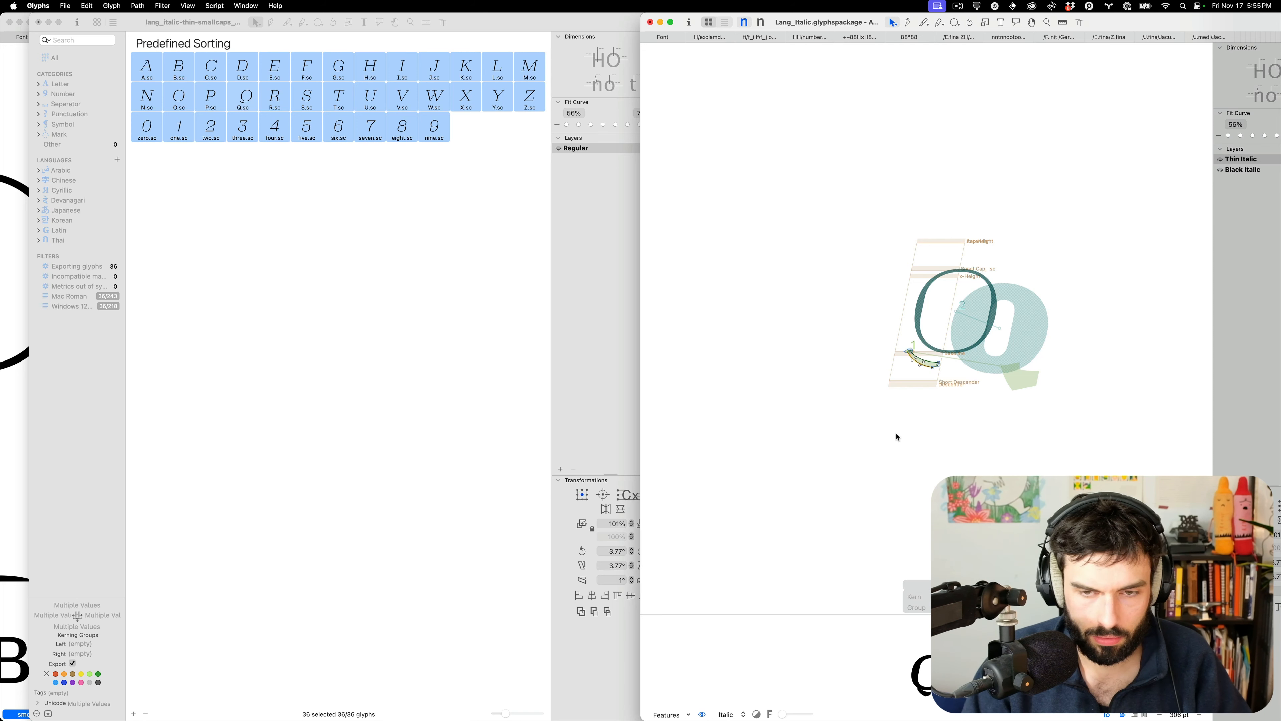
key("super+a")
key("super+Right")
key("super+Right")
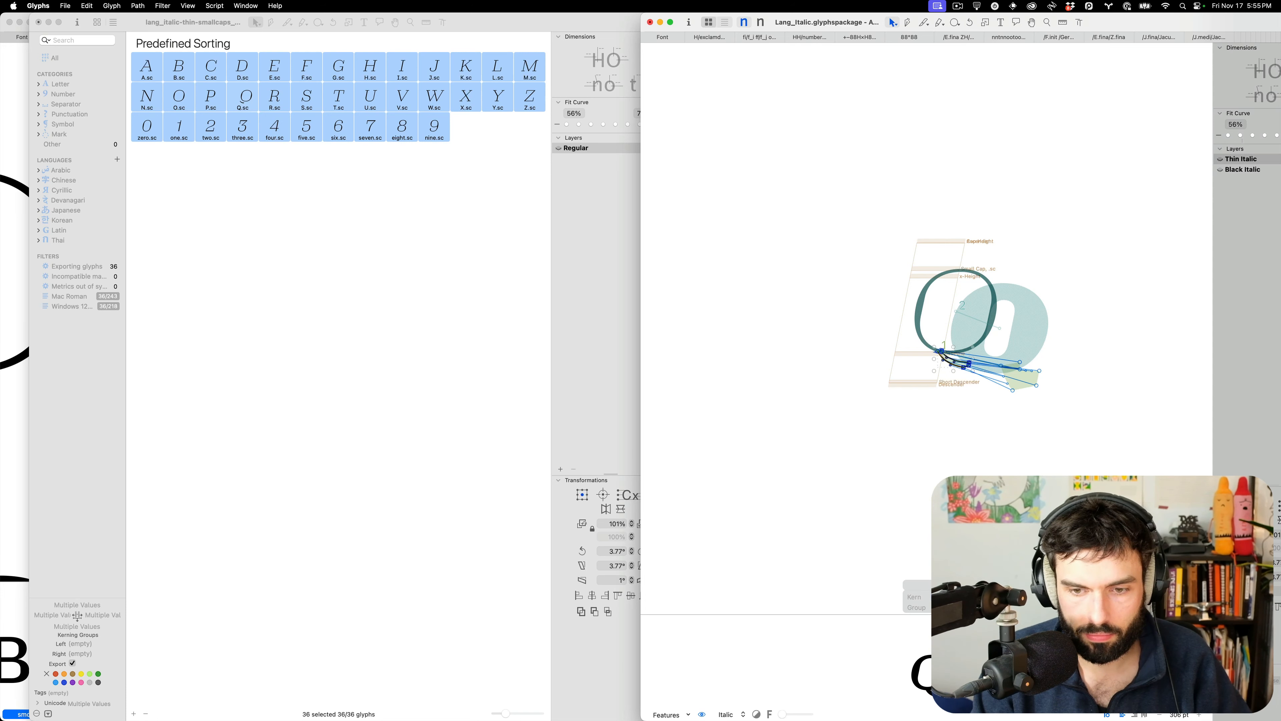
Shift the Q.sc tail 50 units right, set its right sidebearing to 37, and preview it as text
key("Return")
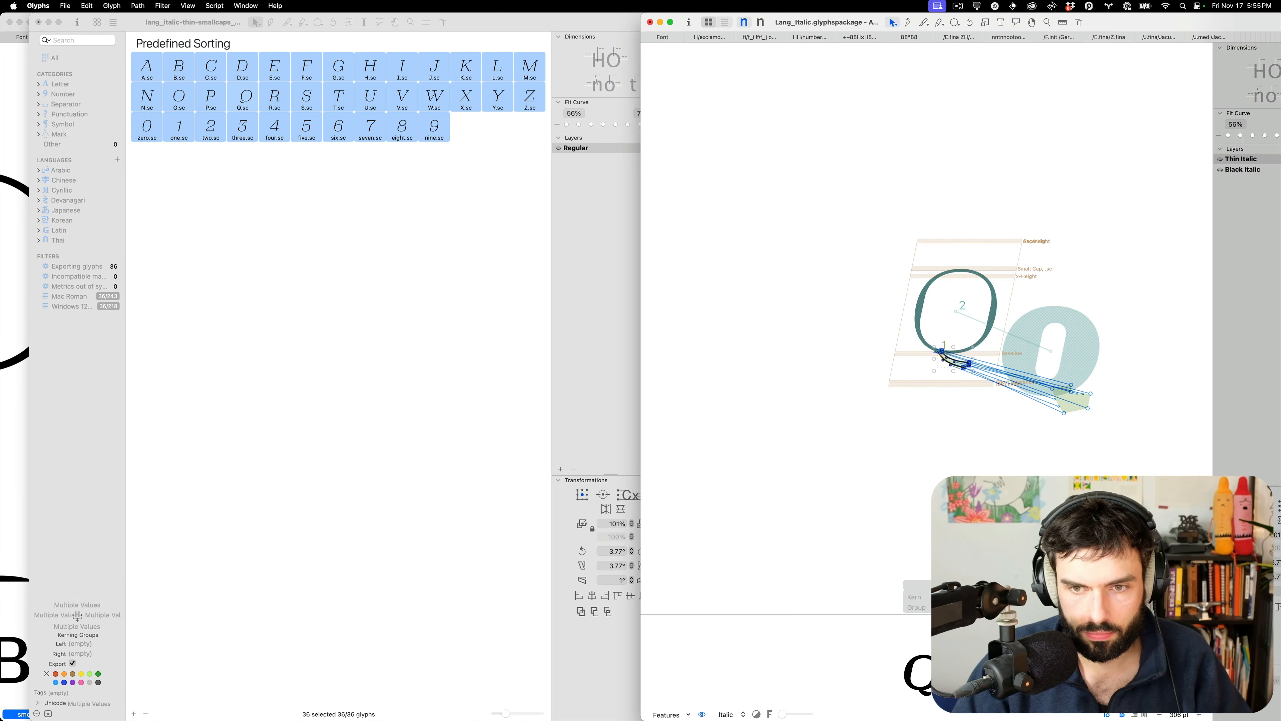
scroll(968, 346, "up", 6)
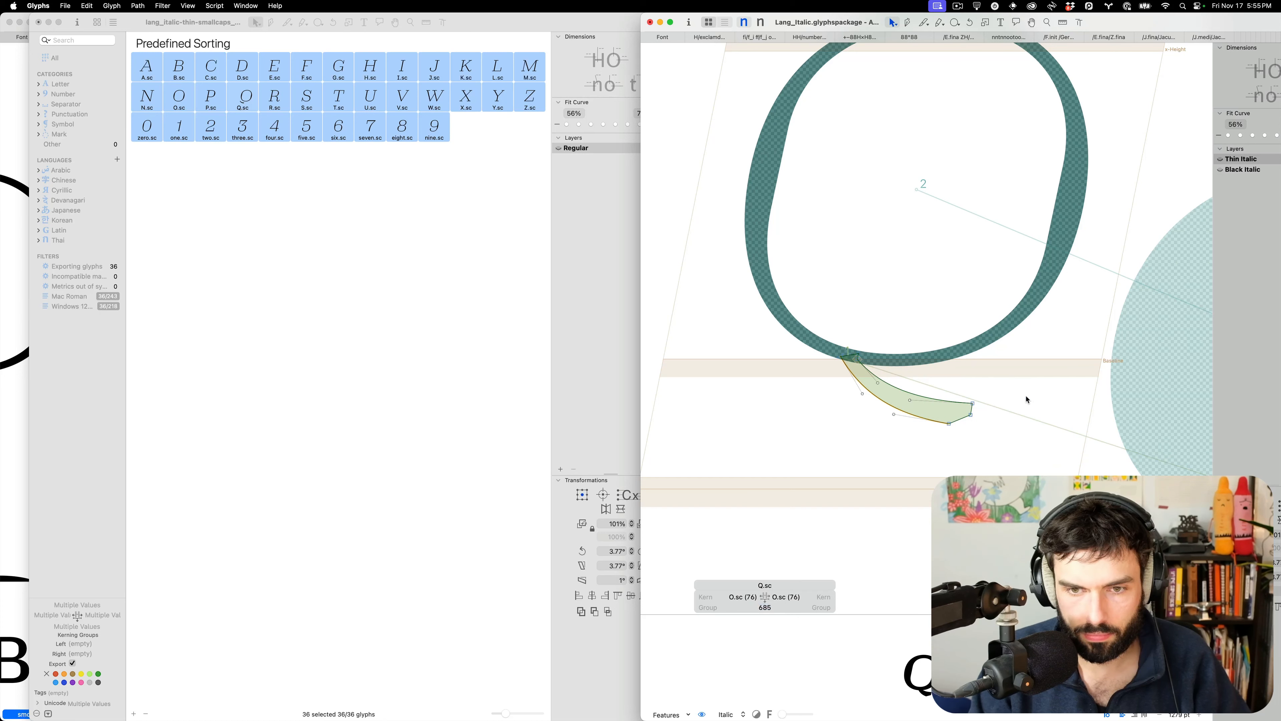
key("a")
key("v")
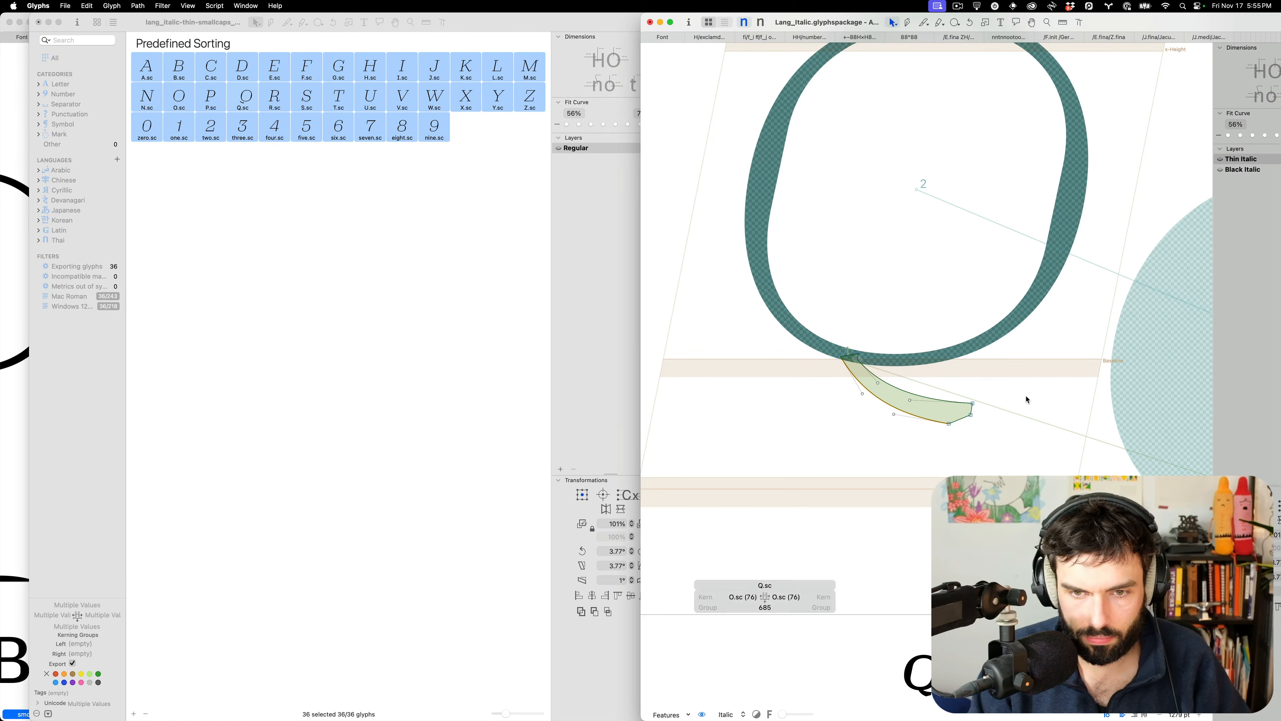
key("super+a")
key("super+Right")
key("shift+Right")
key("shift+Right")
key("shift+Right")
key("shift+Right")
key("shift+Right")
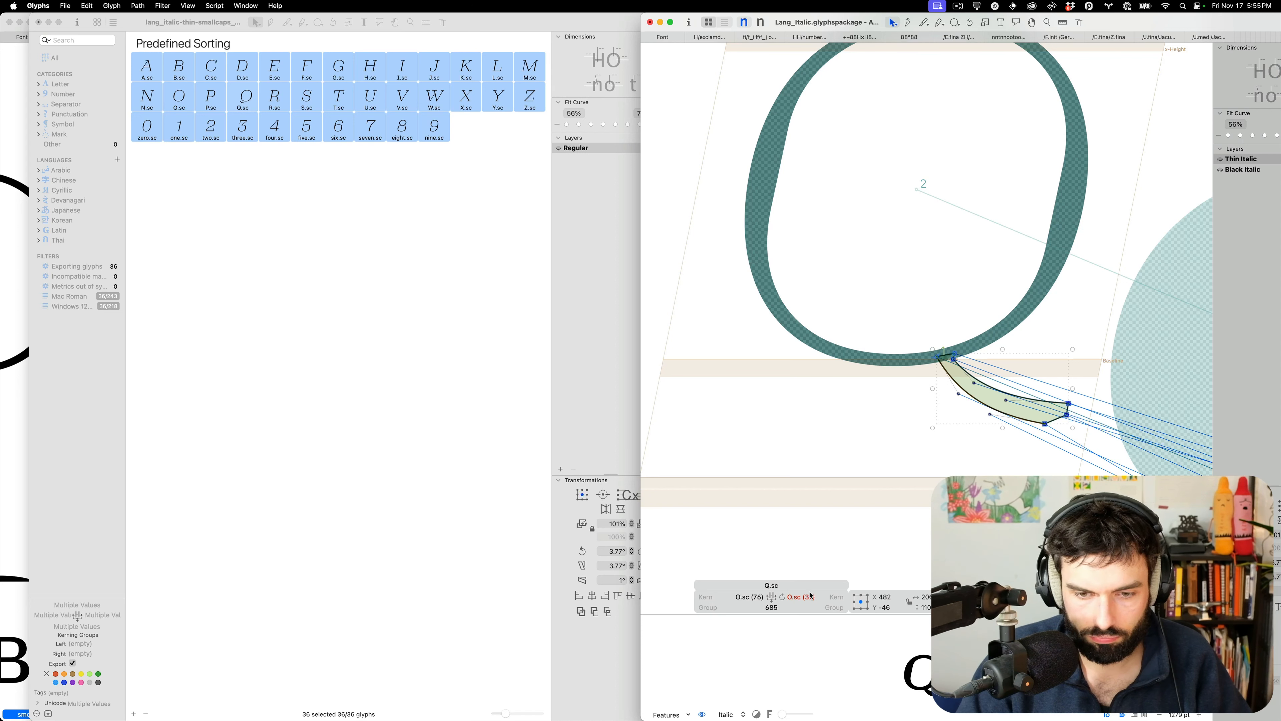
left_click(799, 596)
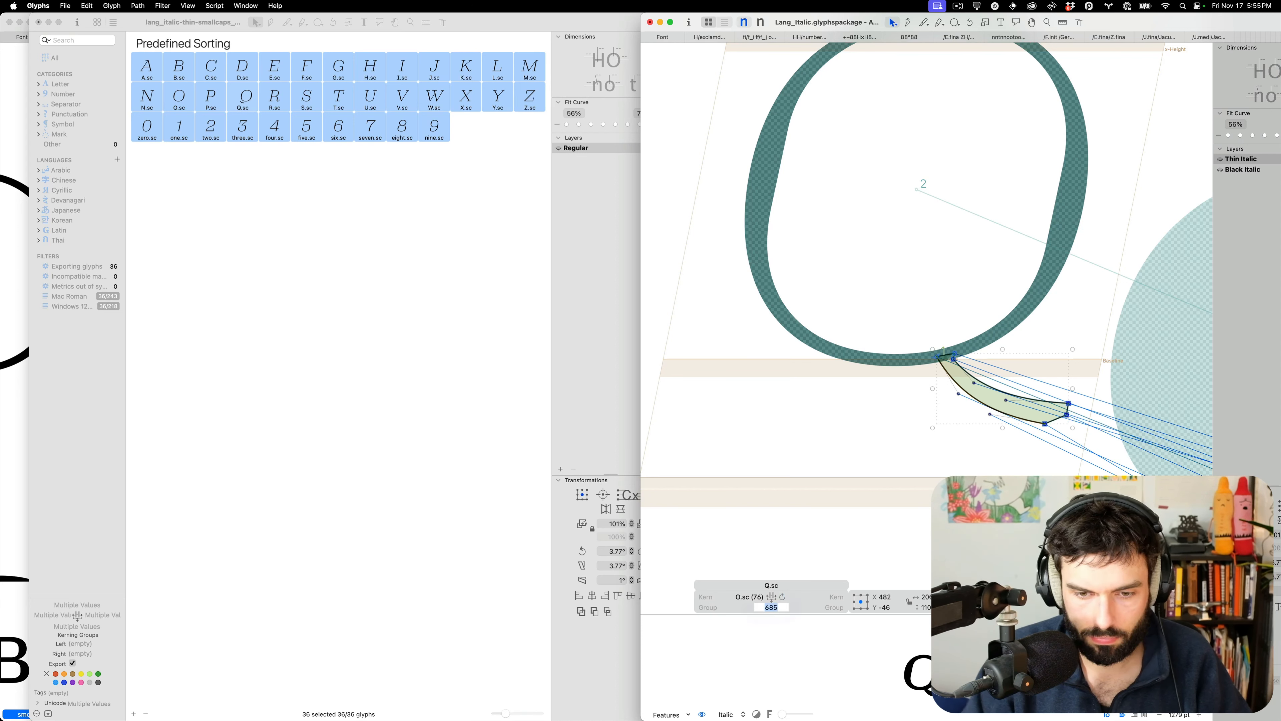
left_click(833, 412)
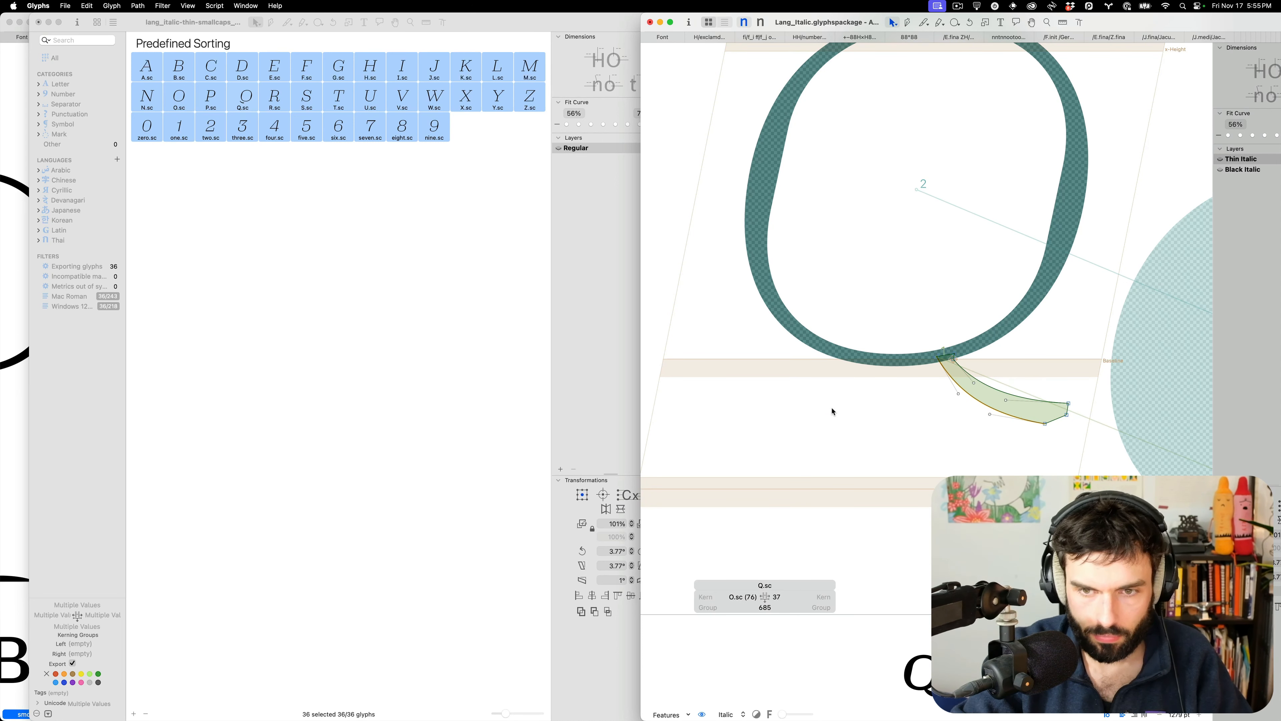
key("super+0")
key("t")
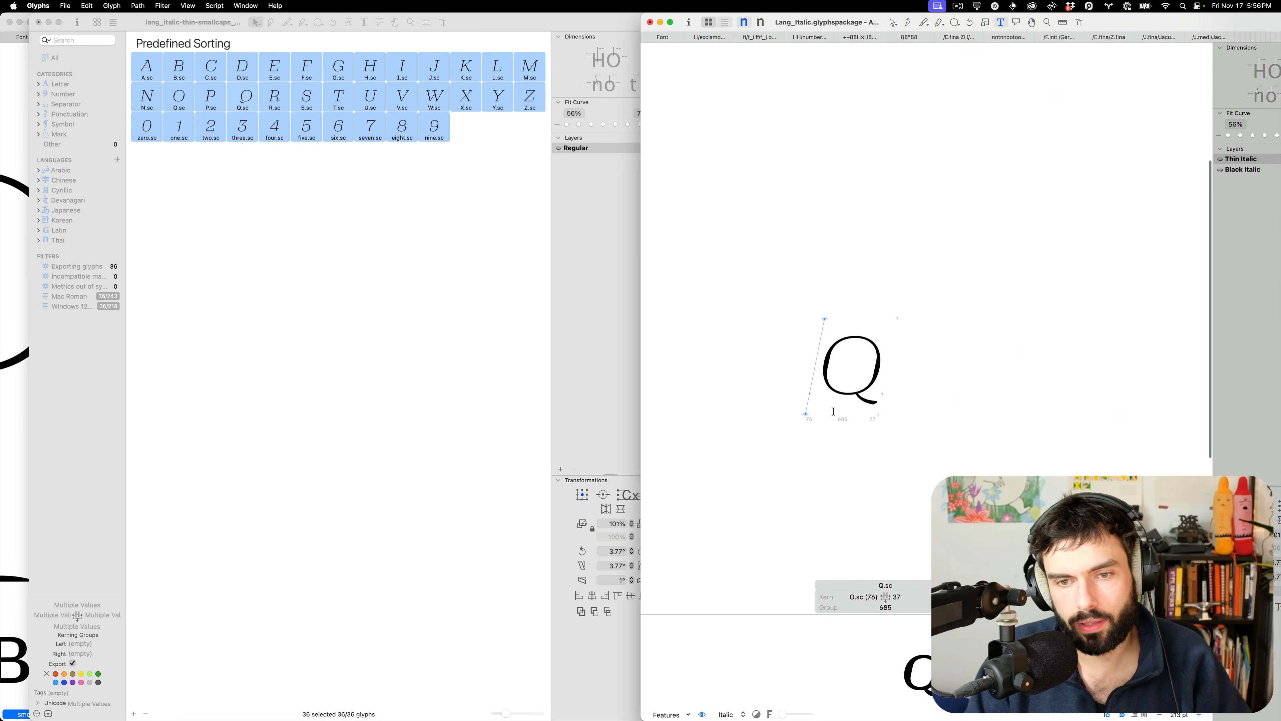
Close the eight leftover edit tabs and show the Hoefler's Proof small-caps text
left_click(1226, 39, "alt")
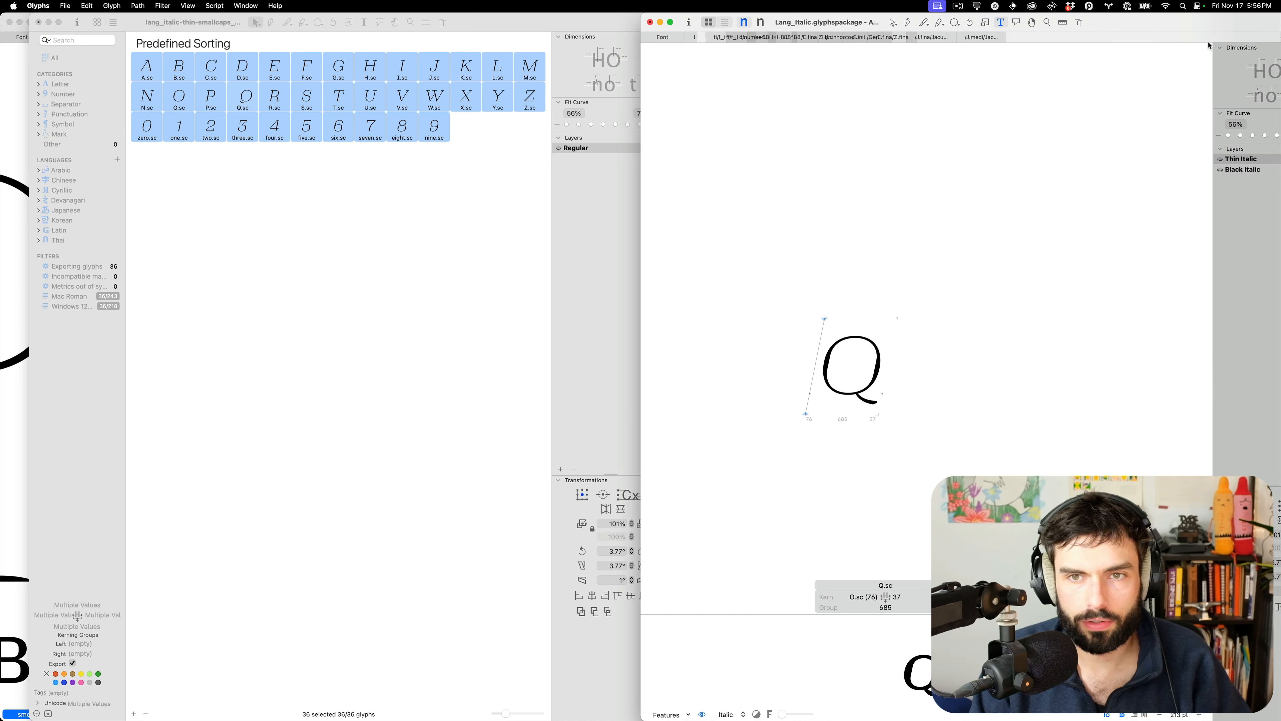
left_click(691, 38)
left_click(691, 38)
left_click(691, 38)
left_click(691, 38)
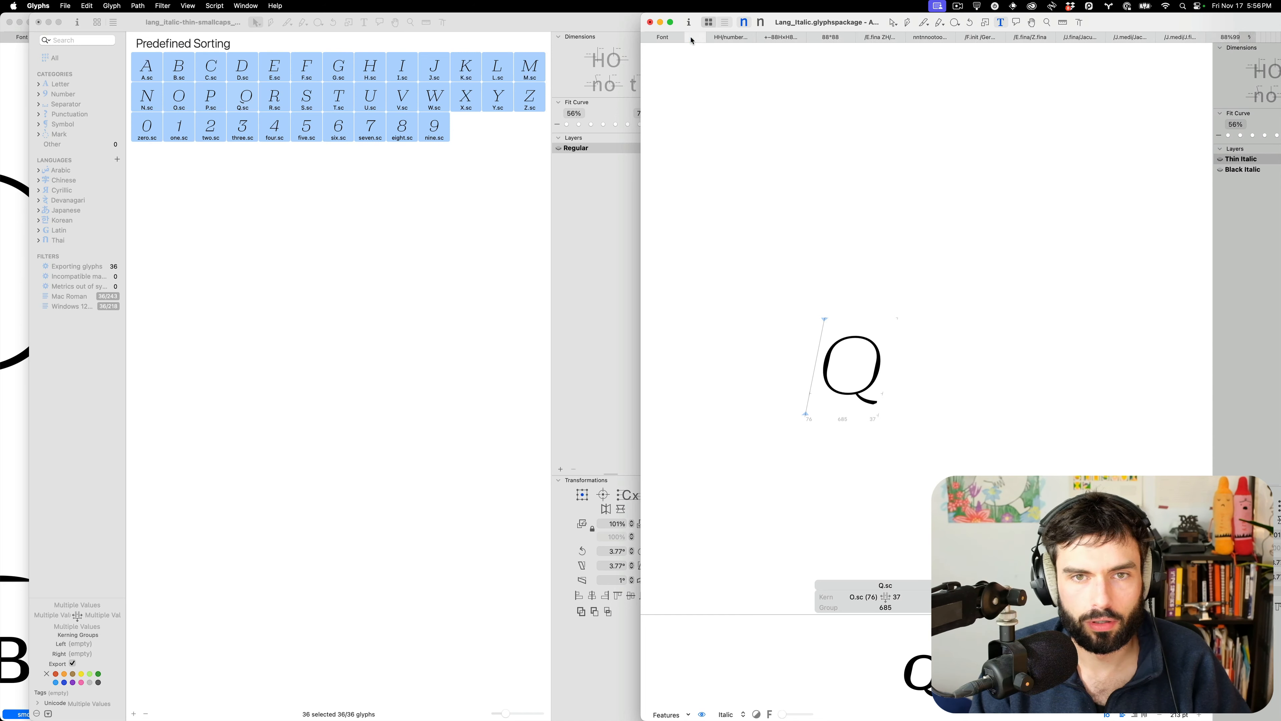
left_click(691, 38)
left_click(691, 38)
left_click(691, 38)
left_click(691, 38)
left_click(691, 37)
left_click(691, 37)
left_click(691, 37)
left_click(691, 38)
left_click(691, 38)
left_click(691, 38)
left_click(691, 37)
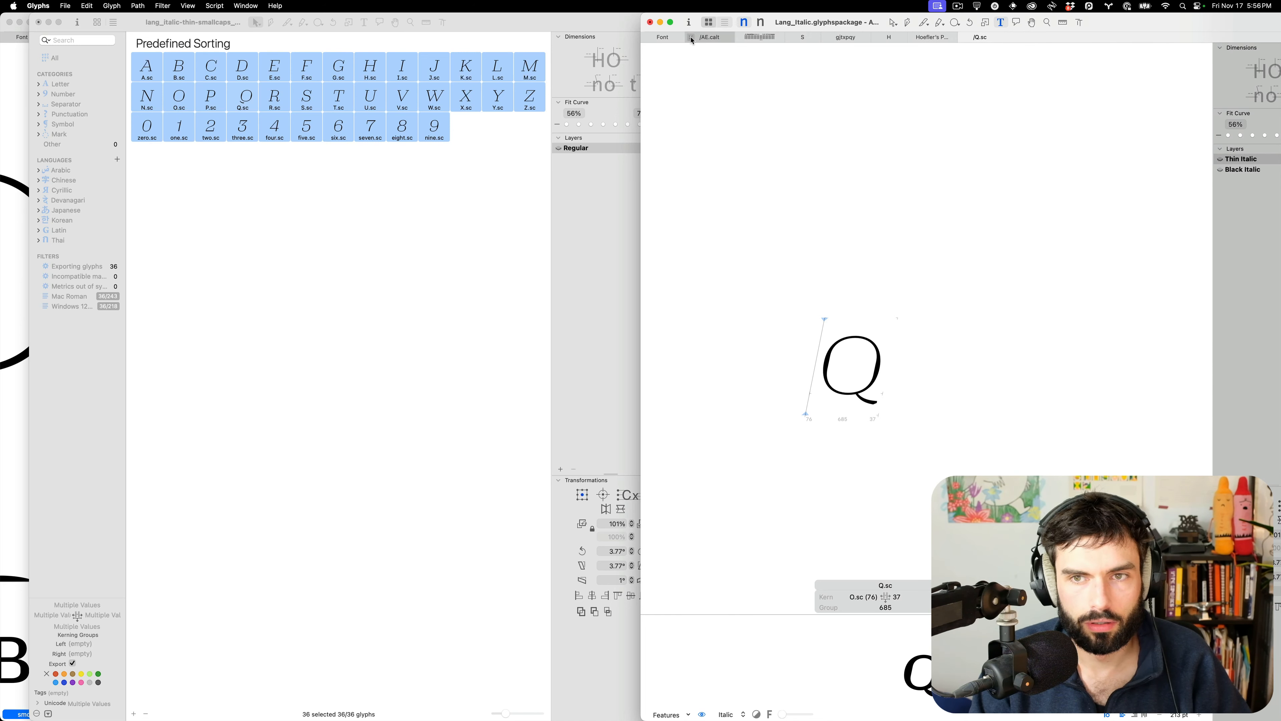
left_click(691, 38)
left_click(884, 37)
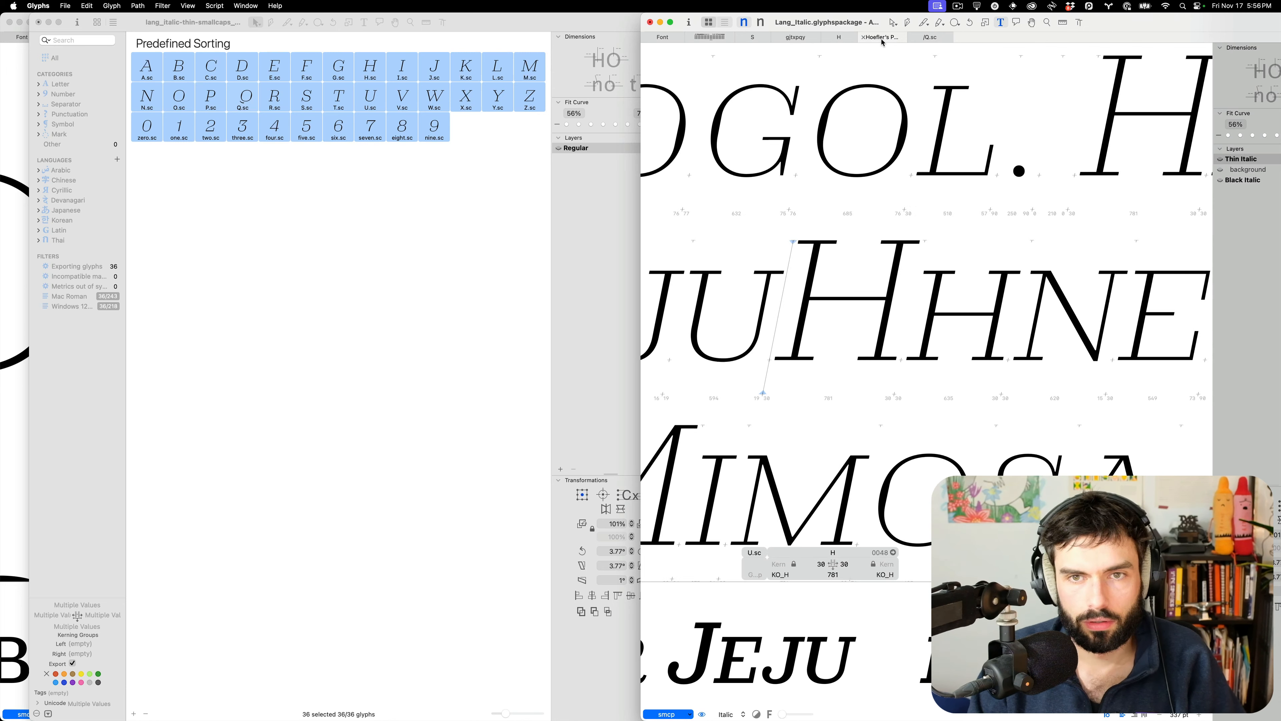
Close the small-caps font window and select the whole roman O.sc outline in PROOF
left_click(49, 22)
scroll(323, 222, "right", 4)
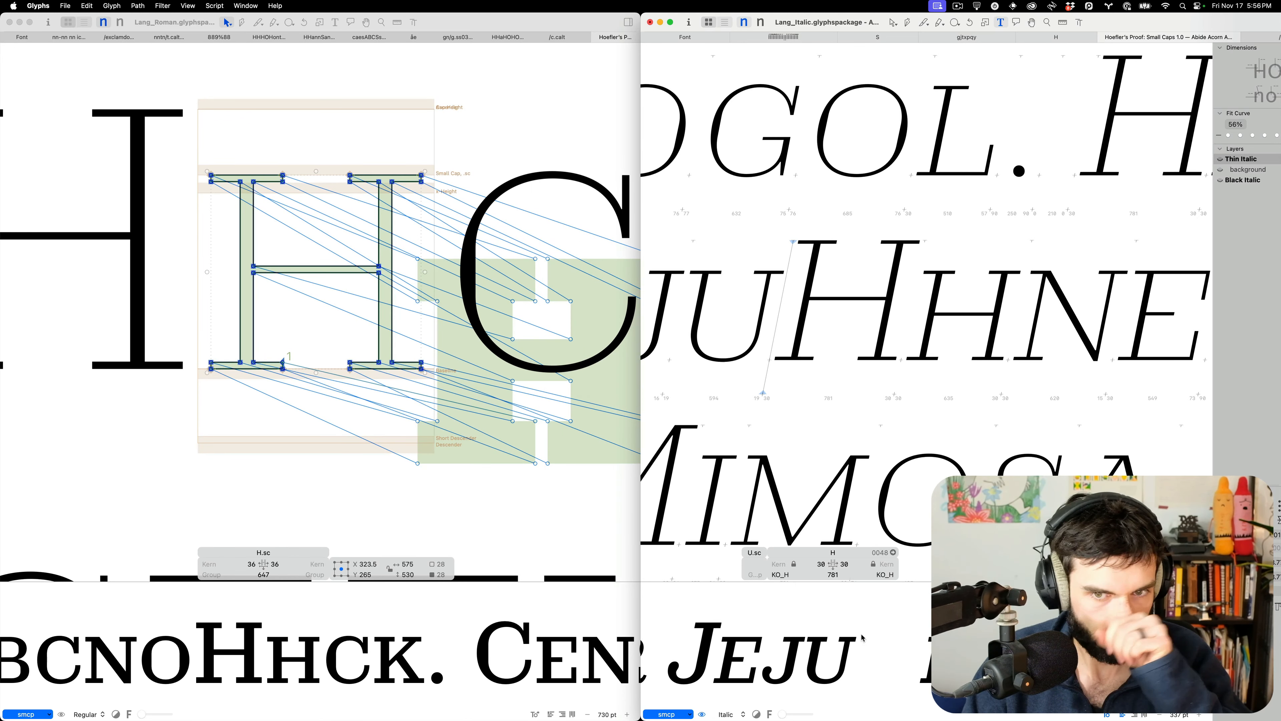
scroll(858, 394, "down", 5)
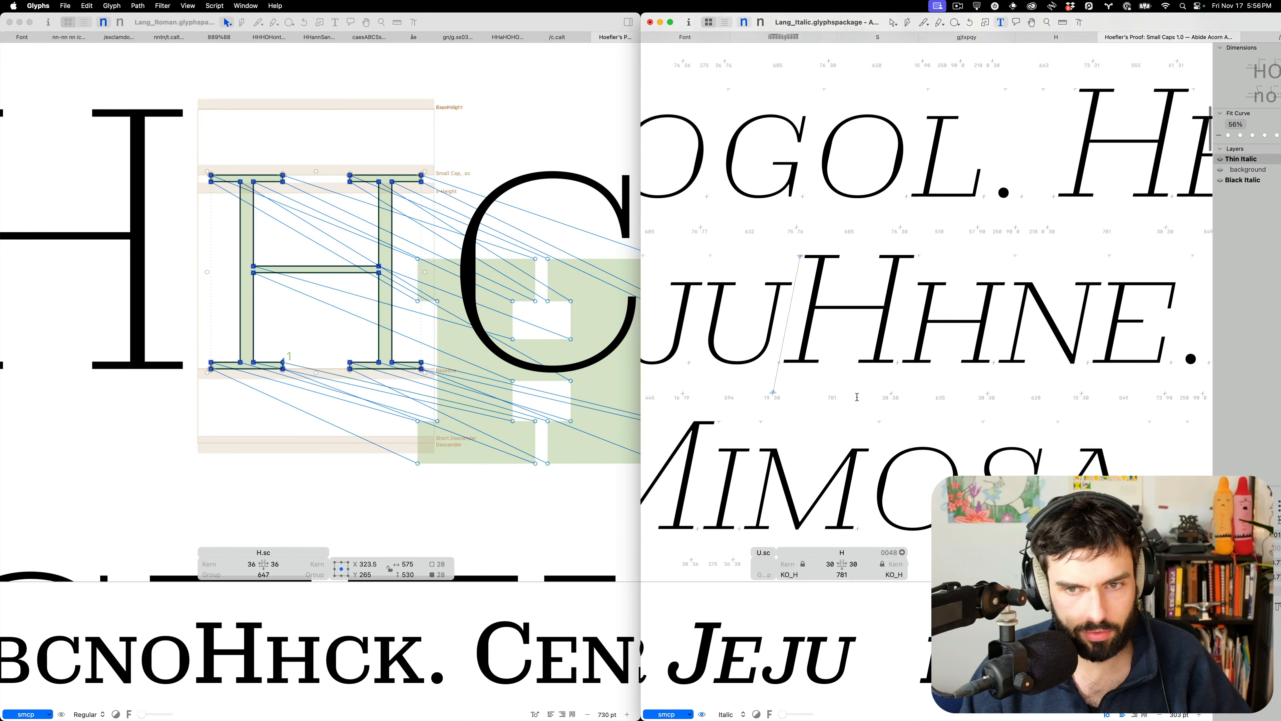
scroll(812, 442, "right", 1)
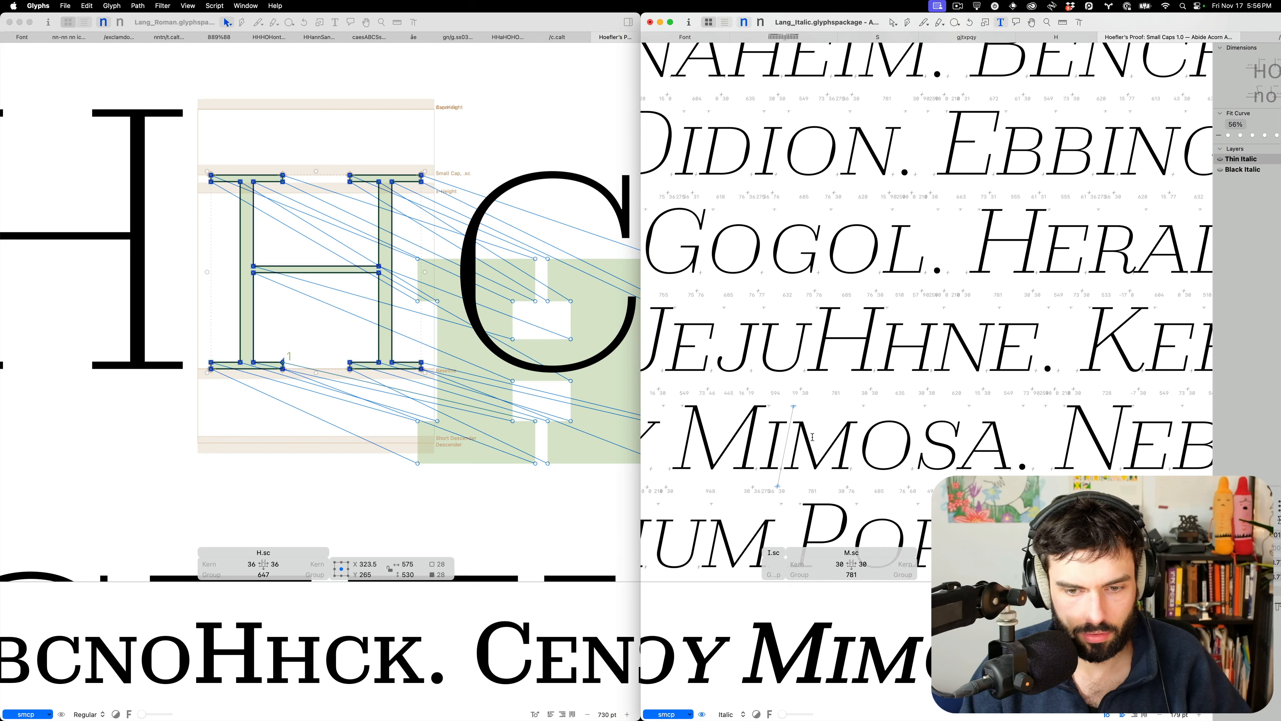
scroll(381, 425, "down", 3)
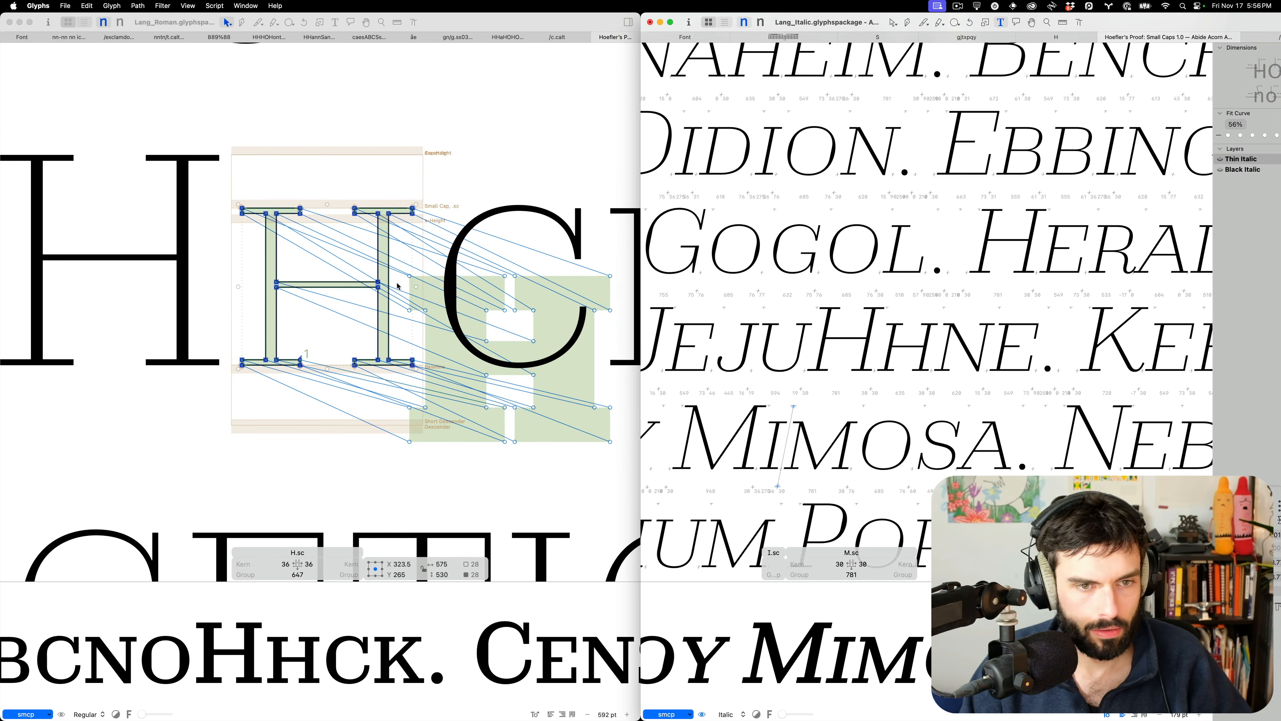
scroll(400, 288, "down", 8)
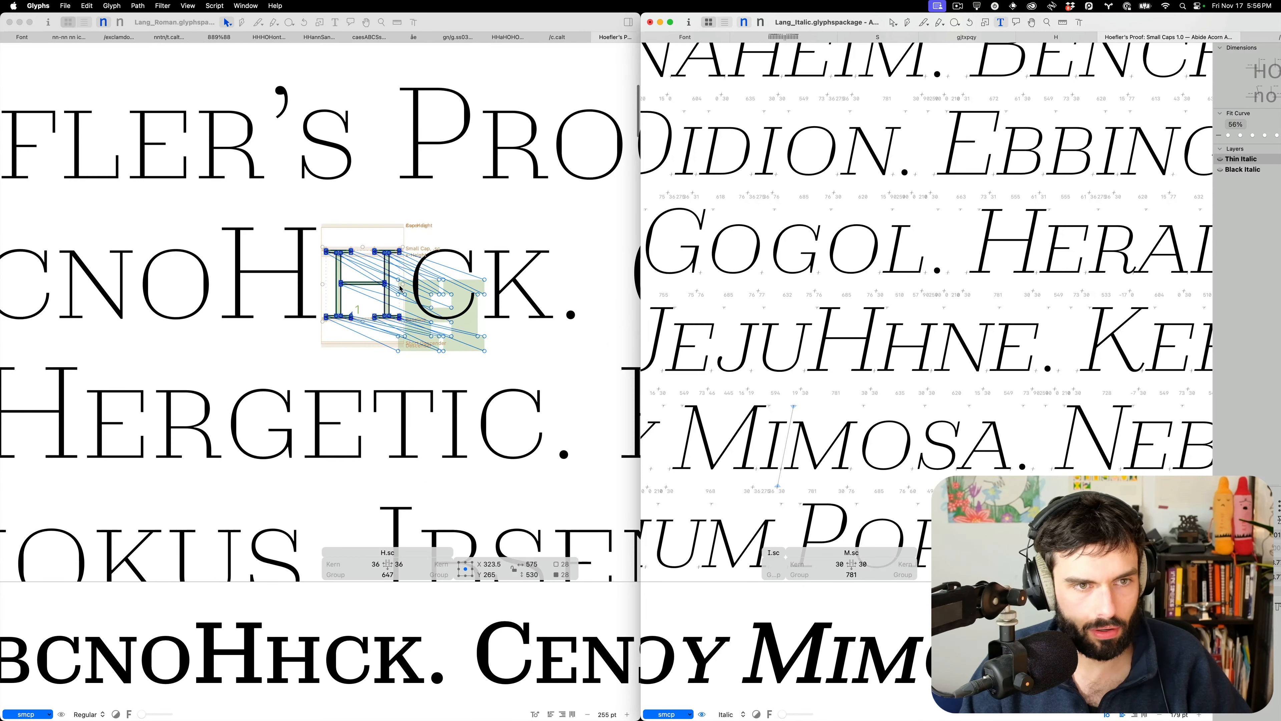
double_click(599, 138)
scroll(598, 138, "up", 2)
scroll(598, 139, "up", 3)
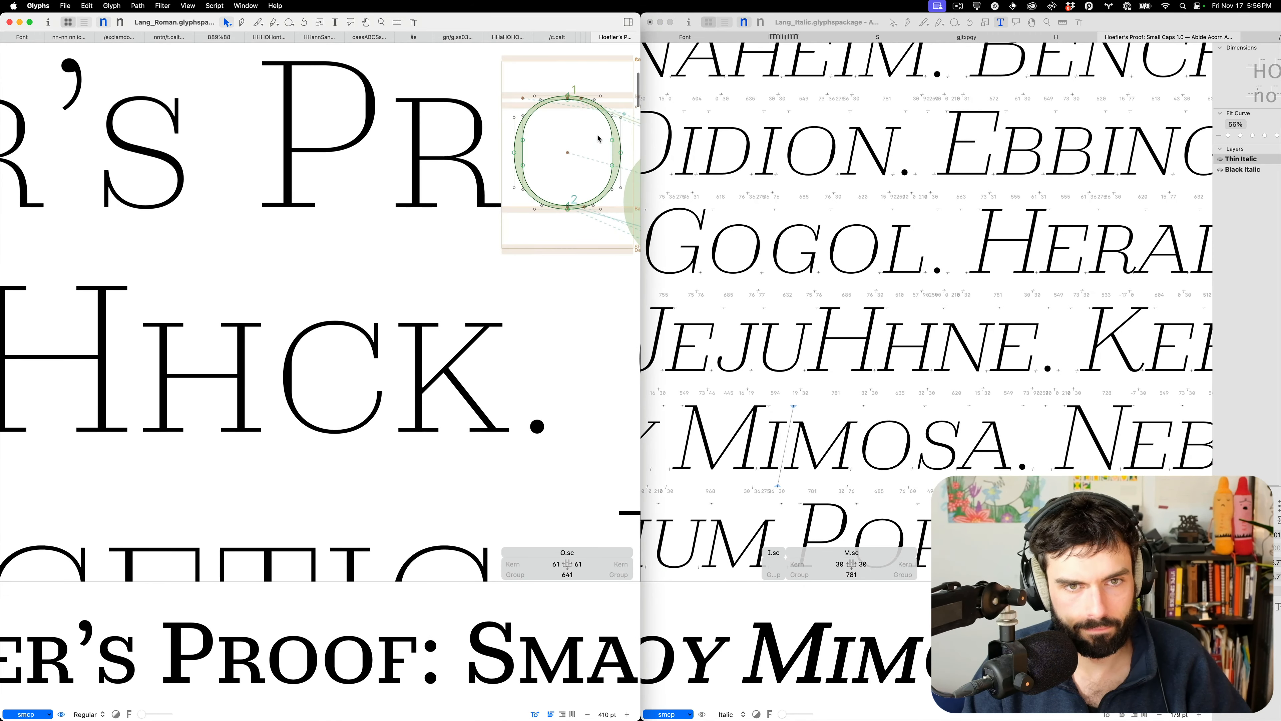
key("super+a")
Paste the roman O outline into the italic O.sc in GOGOL and nudge it slightly right
left_click(866, 252)
double_click(860, 260)
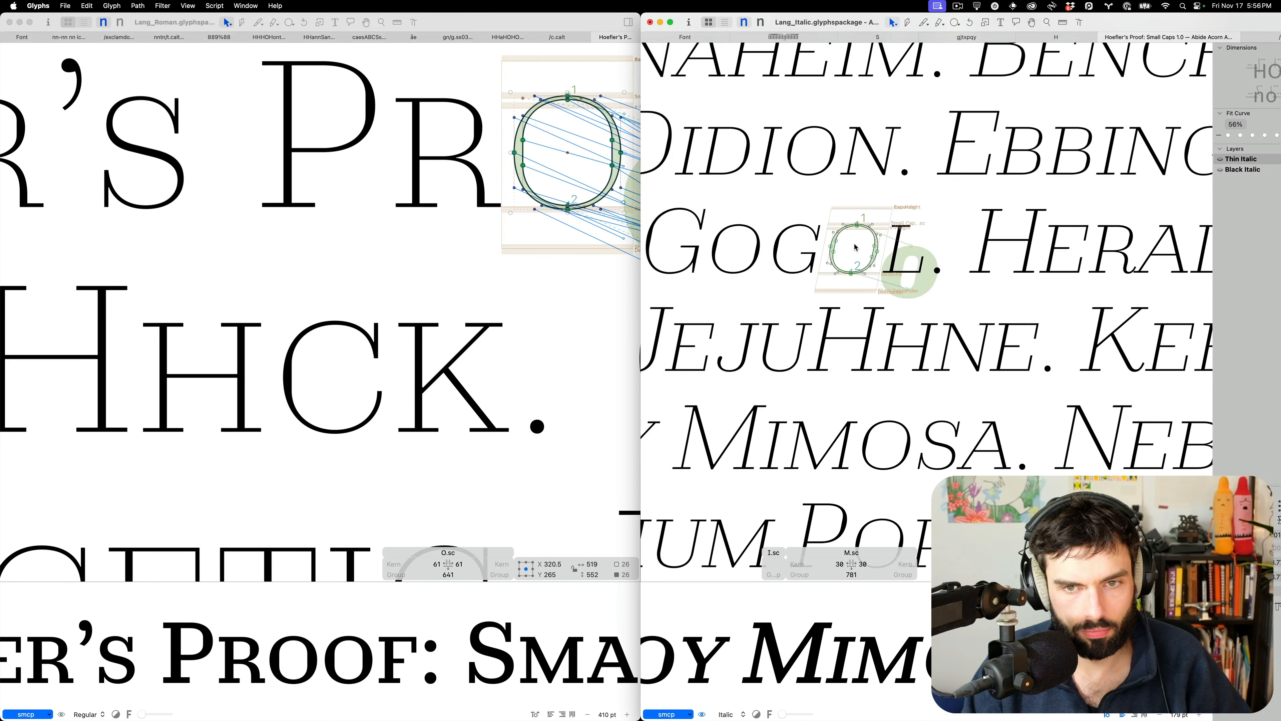
scroll(852, 273, "up", 2)
scroll(847, 285, "up", 5)
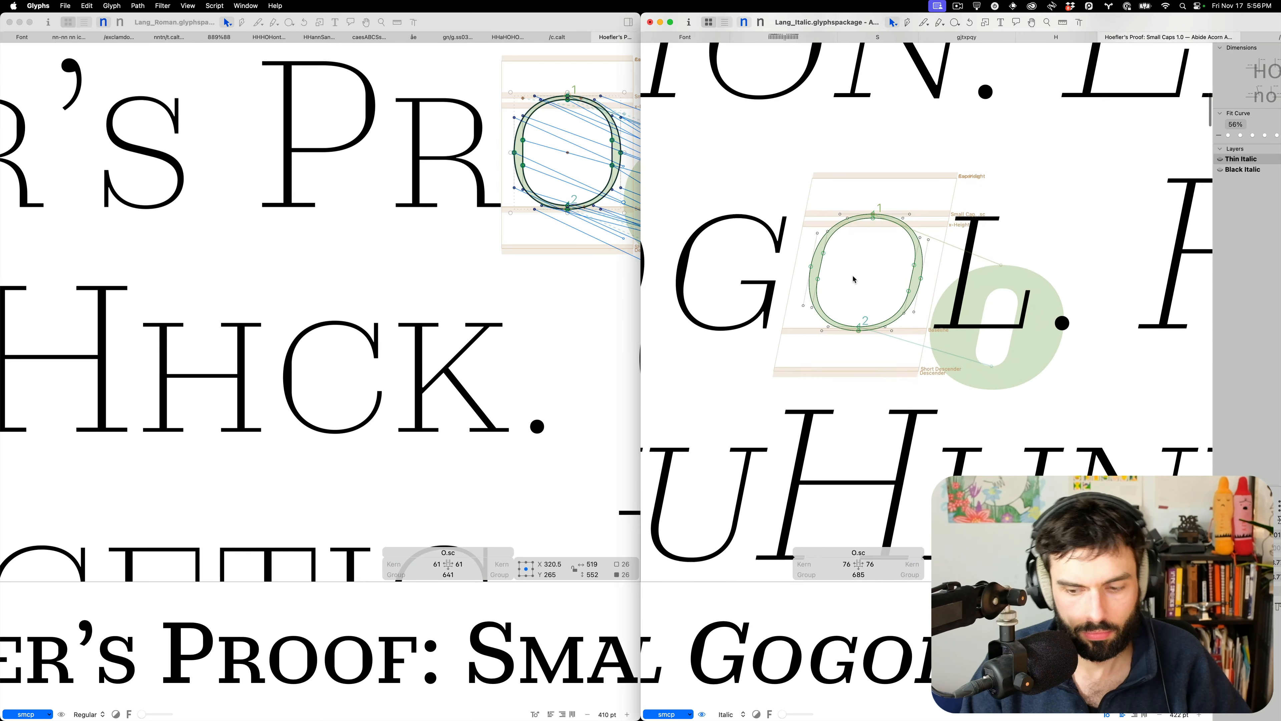
key("super+v")
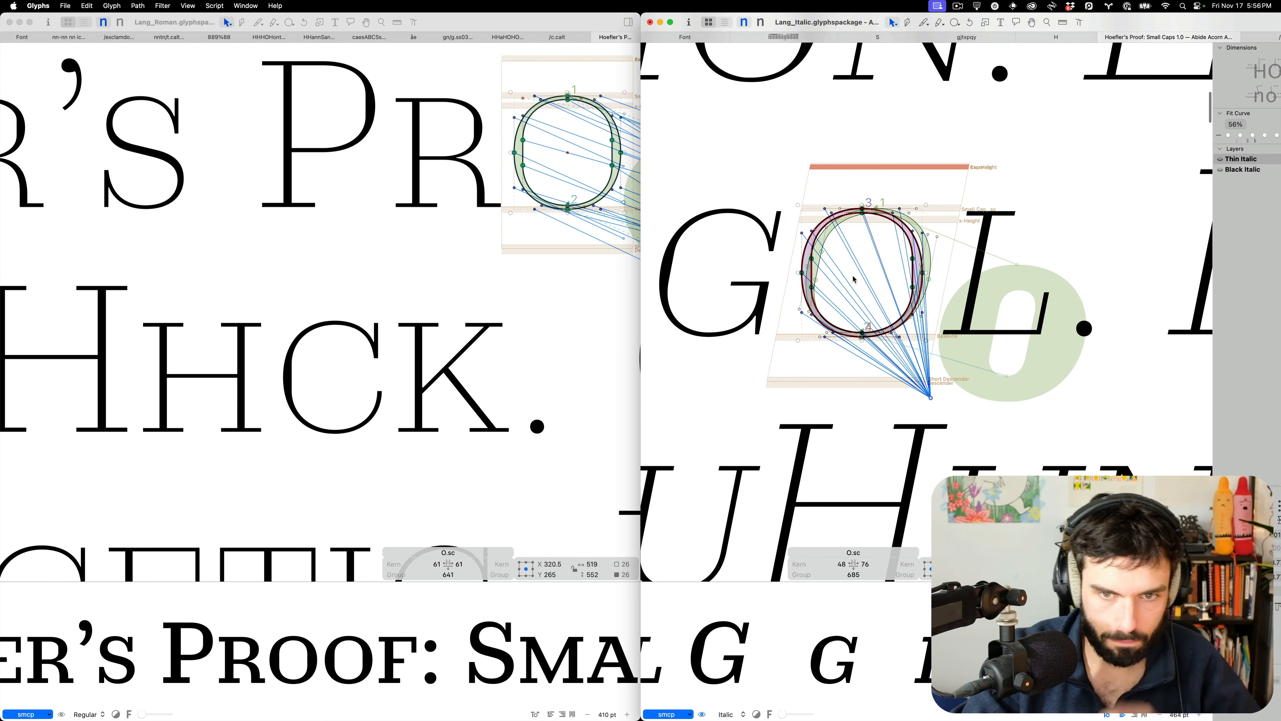
scroll(854, 278, "up", 1)
left_click_drag(888, 16, 810, 16)
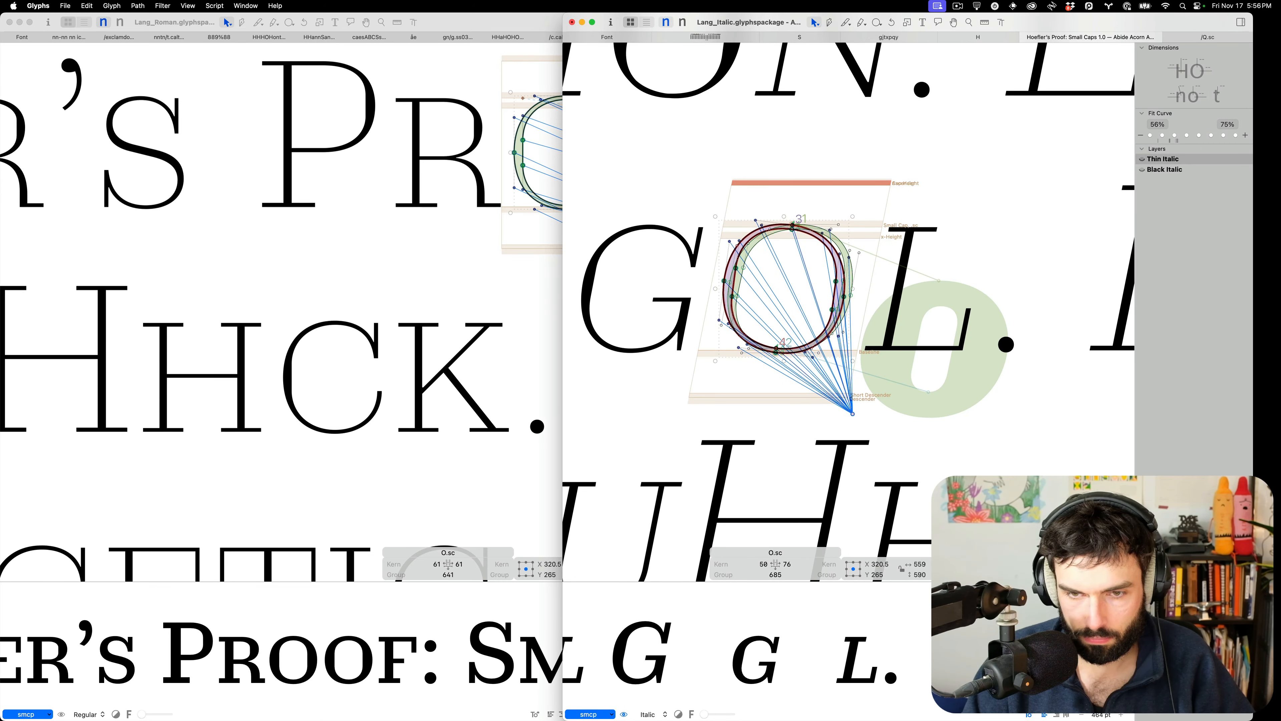
scroll(767, 268, "up", 5)
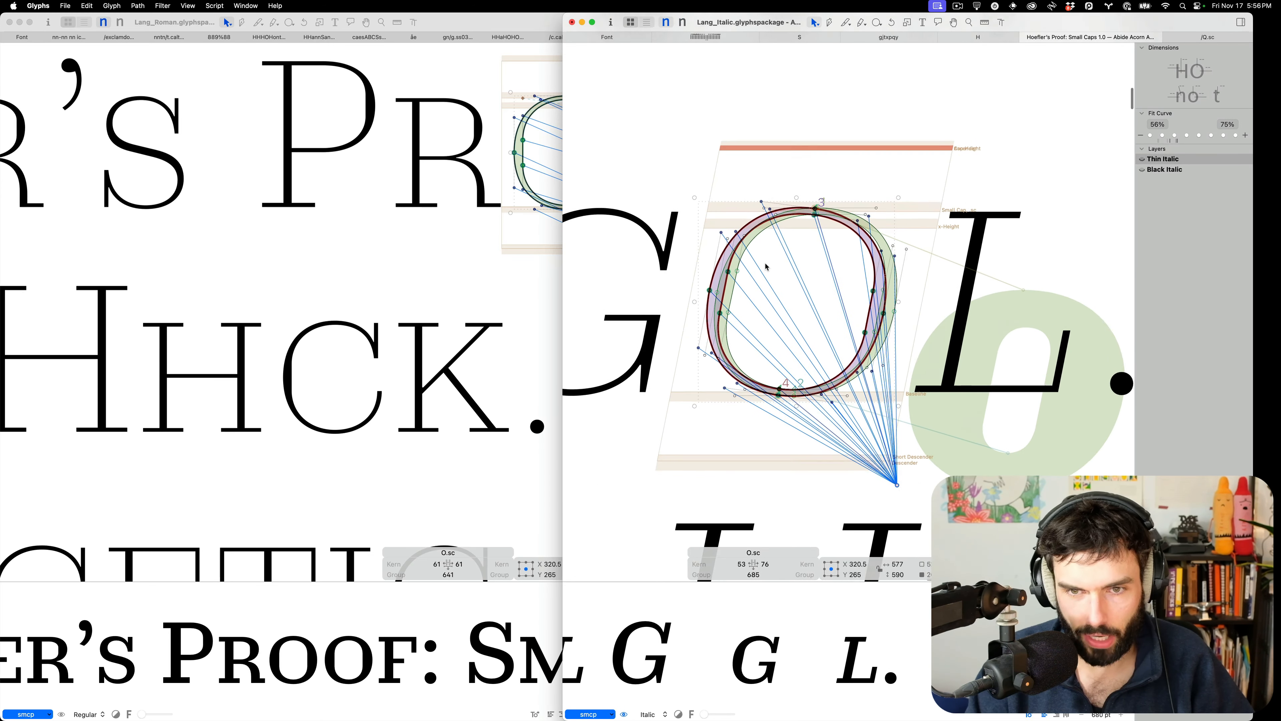
key("shift+Right")
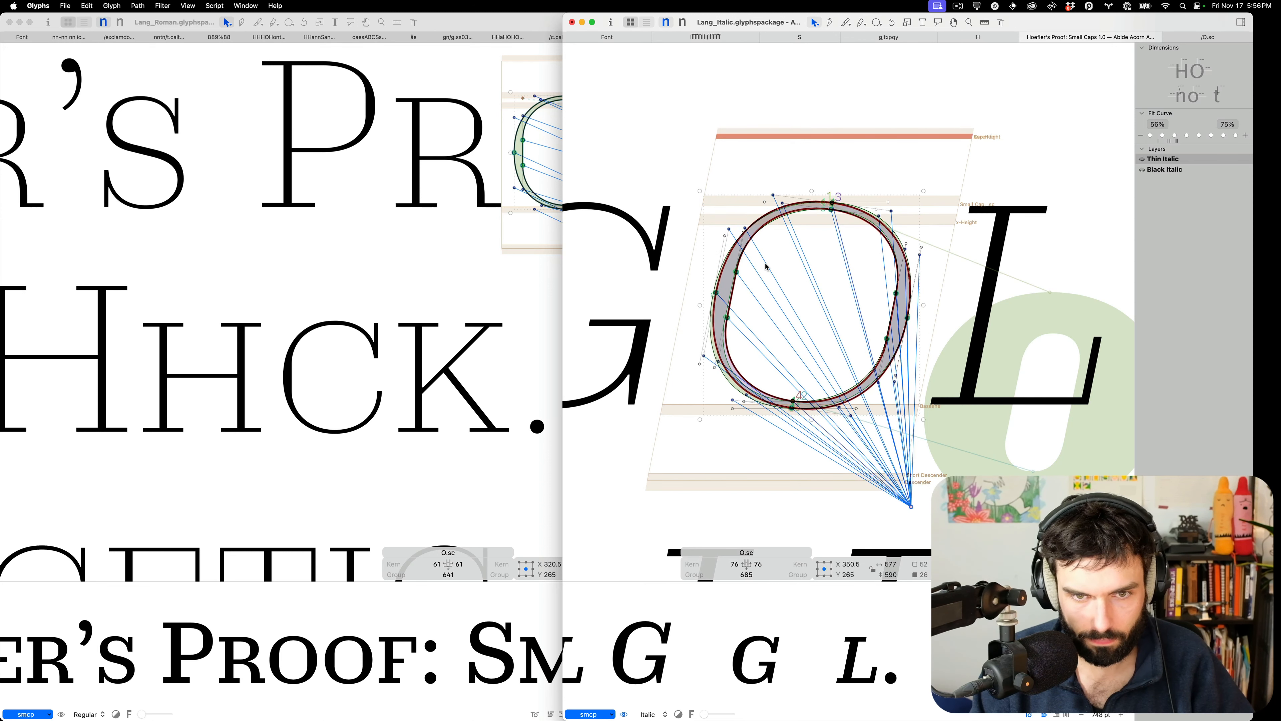
key("Left")
key("Left")
left_click(766, 267)
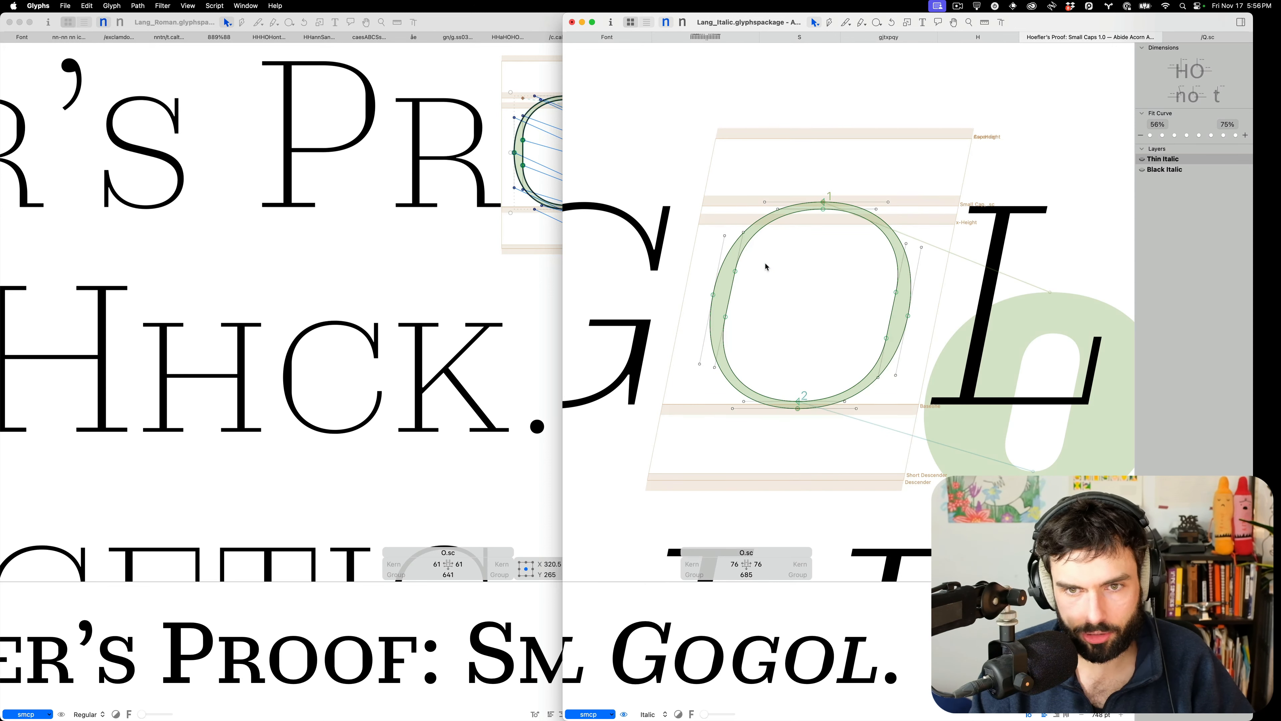
scroll(772, 267, "down", 4)
scroll(776, 266, "down", 8)
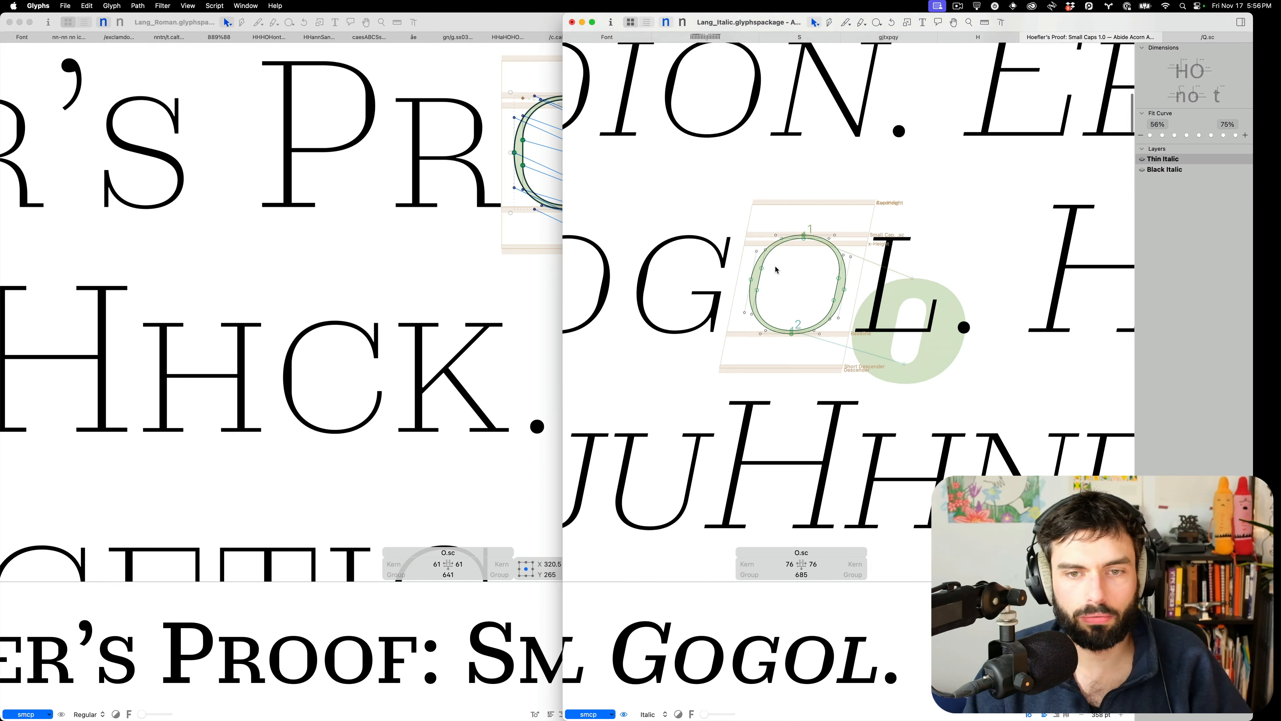
Scroll through the proof checking the new O in GOGOL, then close the proof tab
scroll(854, 220, "down", 3)
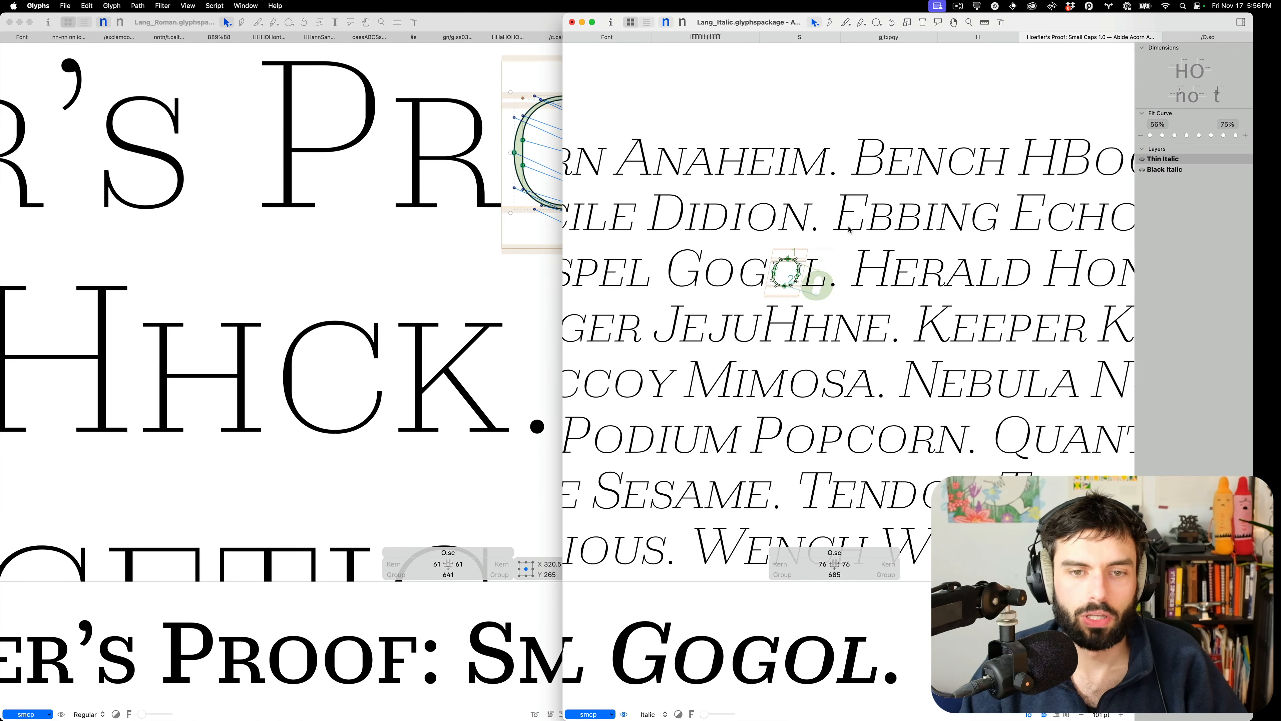
scroll(863, 403, "down", 4)
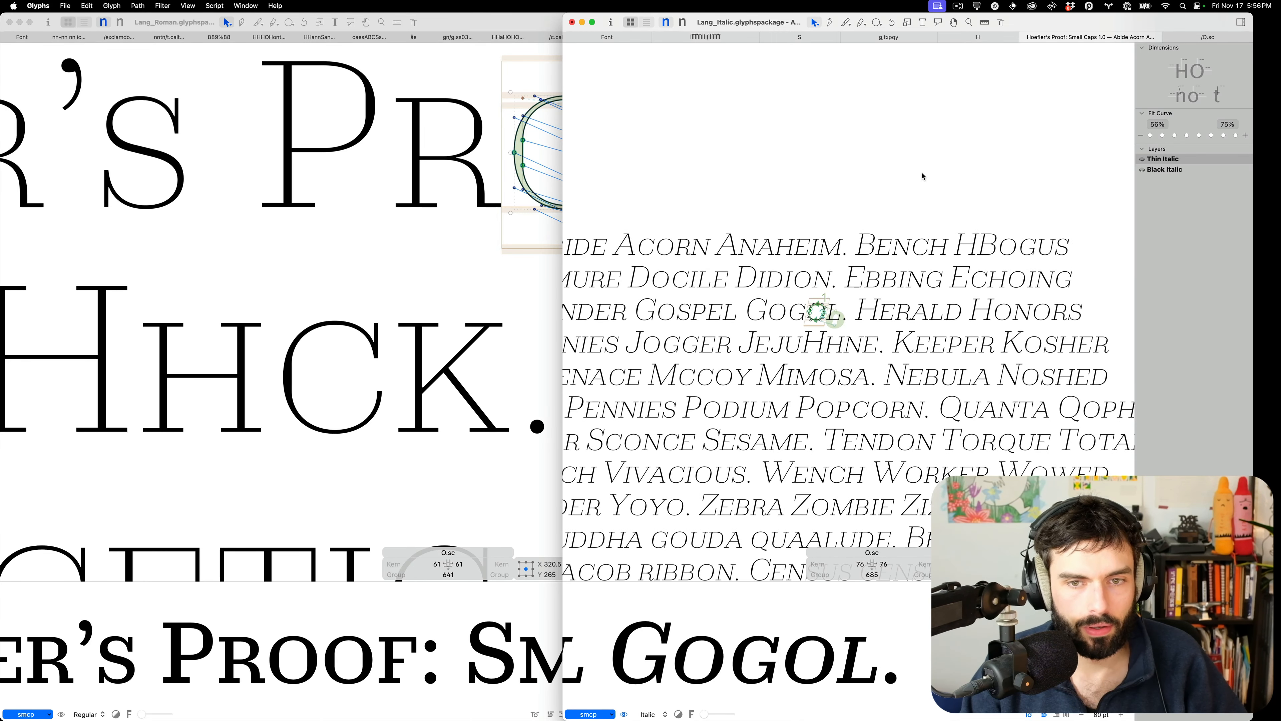
scroll(922, 176, "down", 2)
scroll(922, 176, "down", 2)
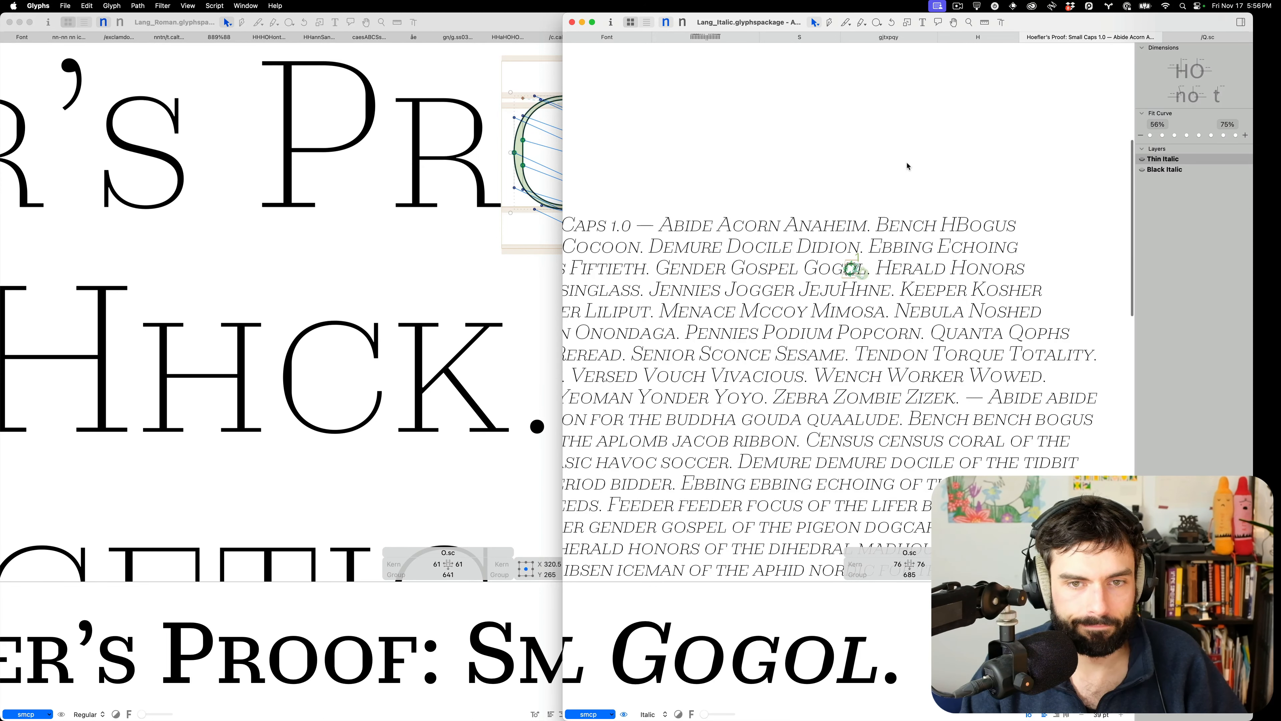
key("super+w")
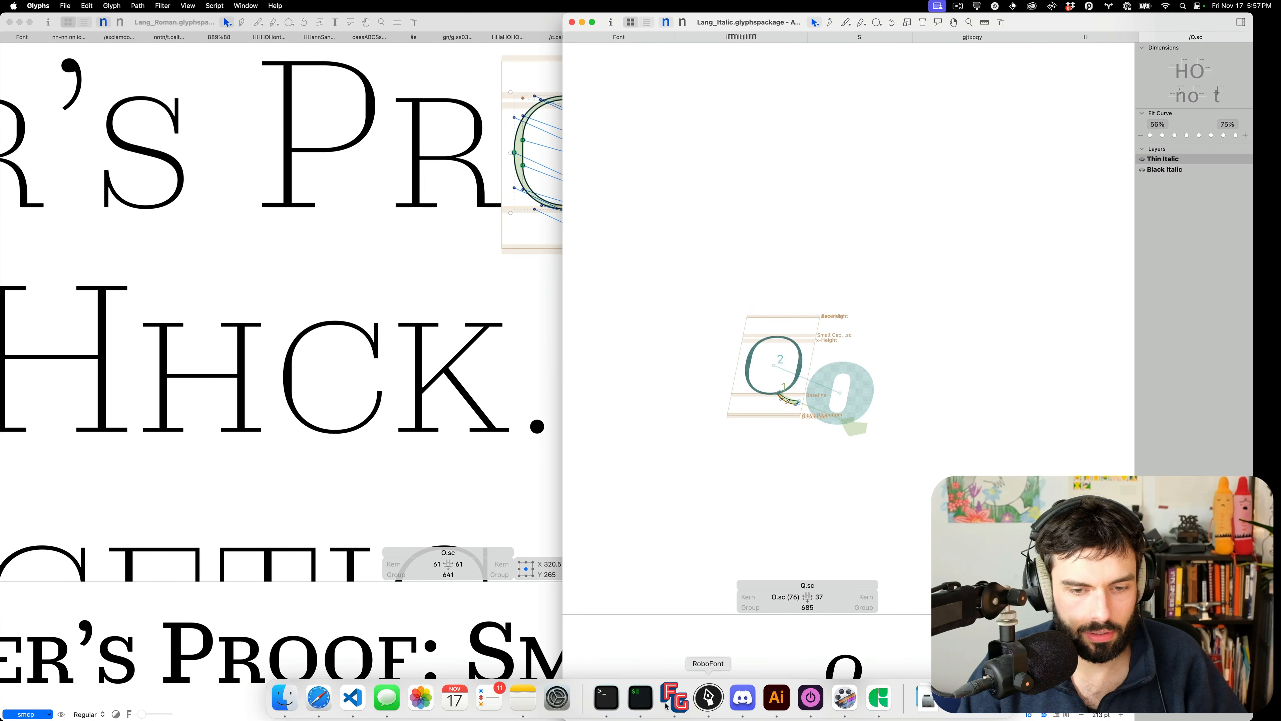
Bring the lang project window forward in VS Code and review its pending Source Control changes
left_click(353, 698)
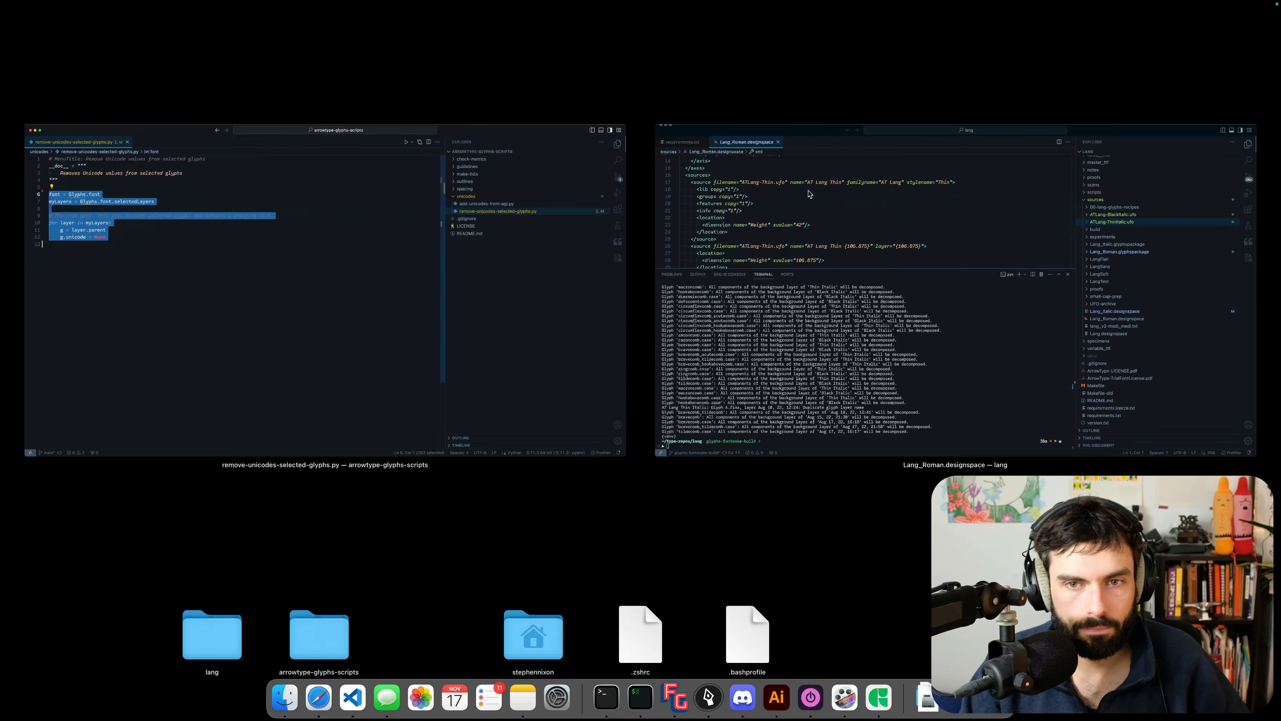
key("ctrl+Down")
left_click(1034, 337)
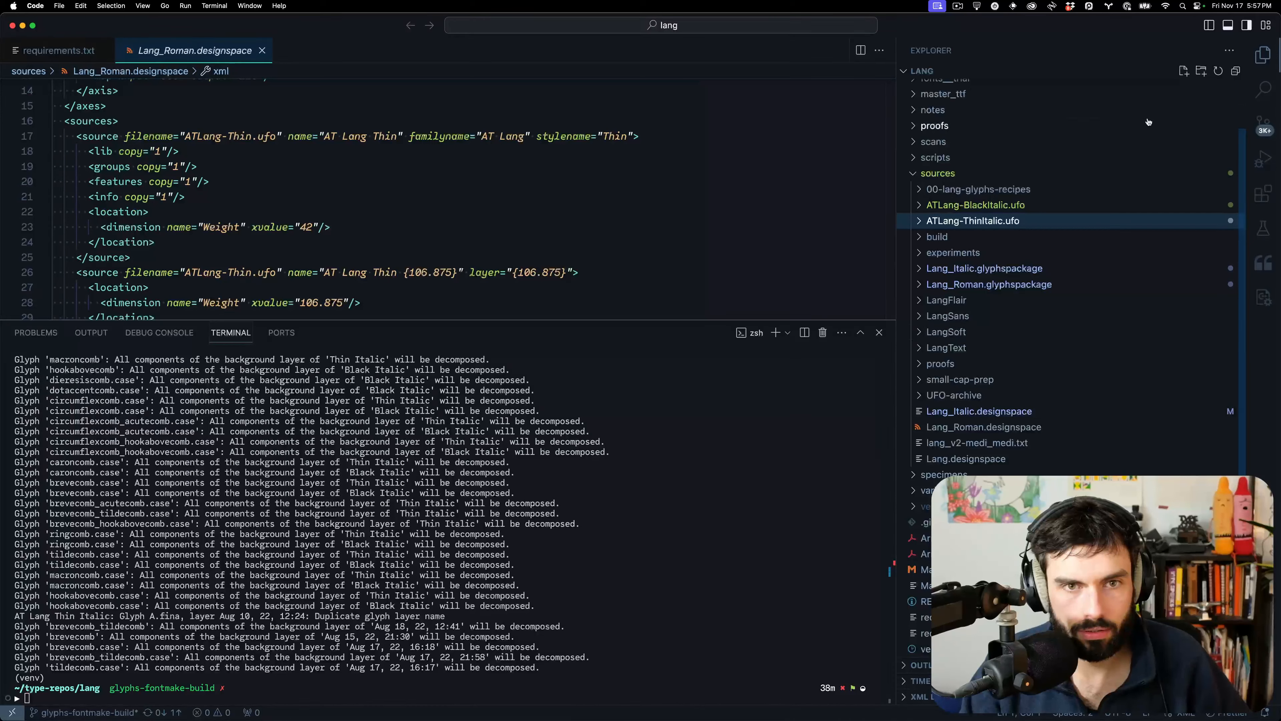
left_click(1263, 123)
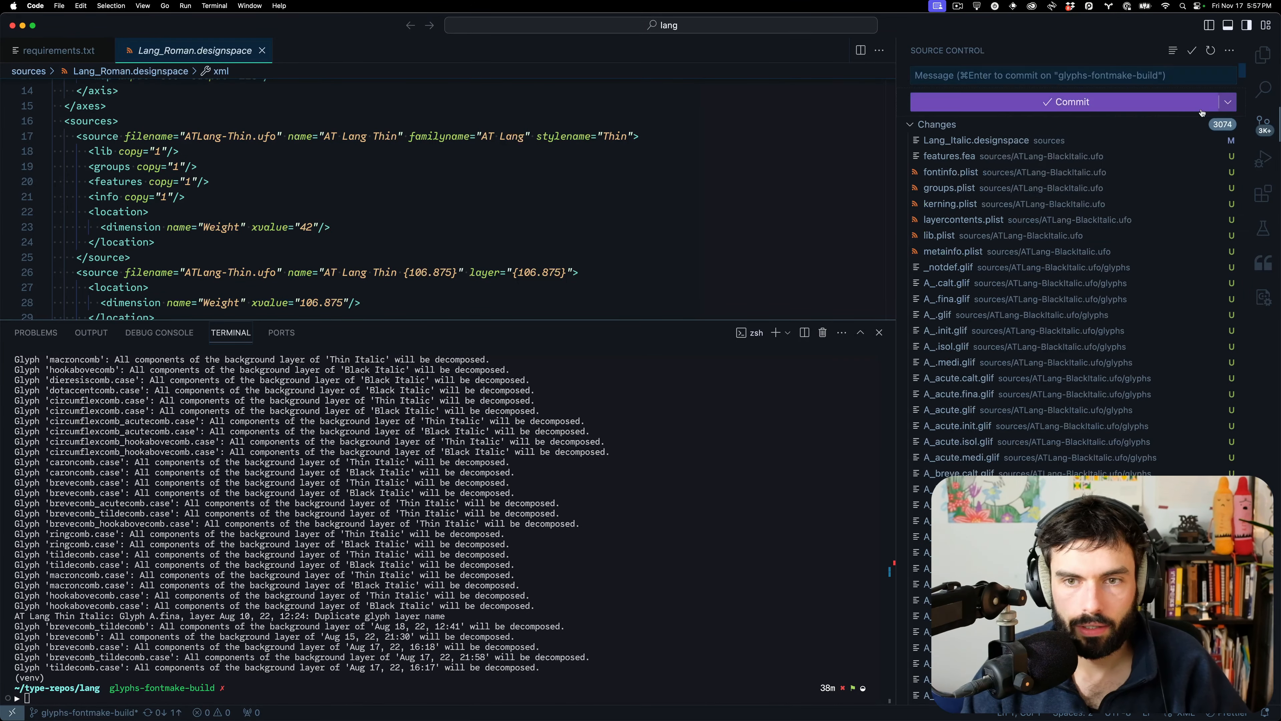
left_click(1263, 54)
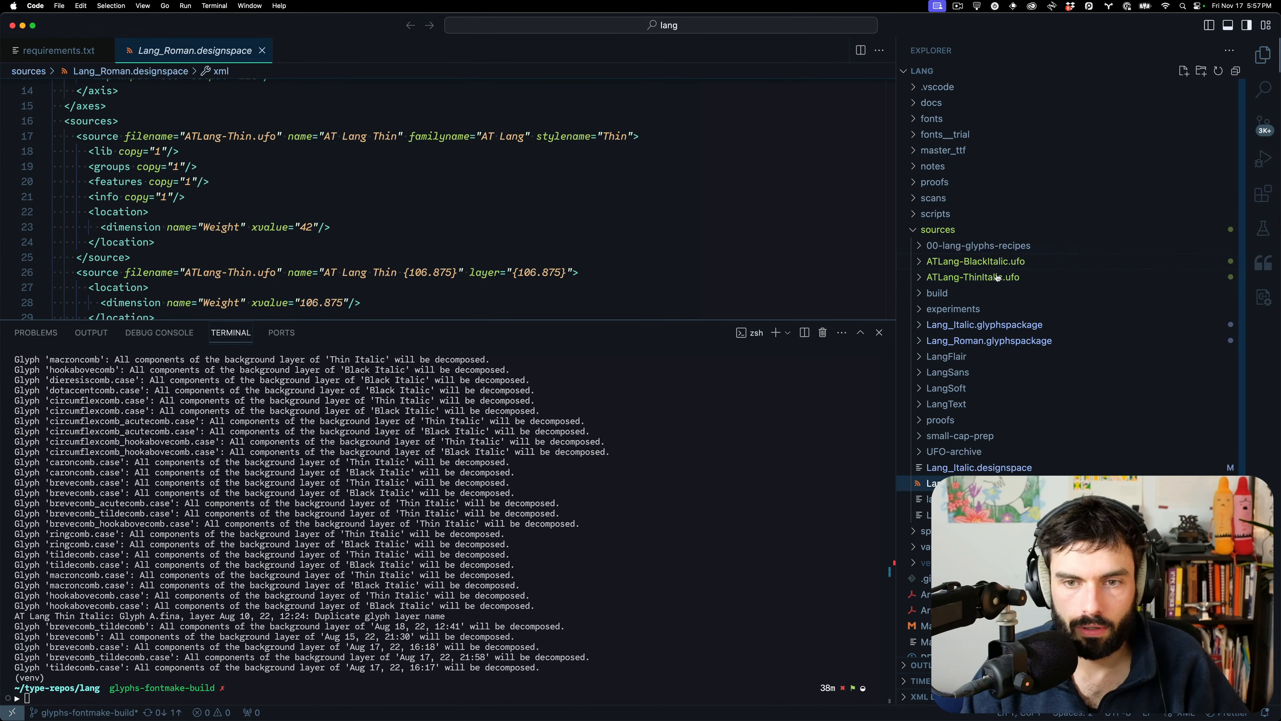
Delete ATLang-BlackItalic.ufo and ATLang-ThinItalic.ufo, then expand the small-cap-prep folder
left_click(1007, 262)
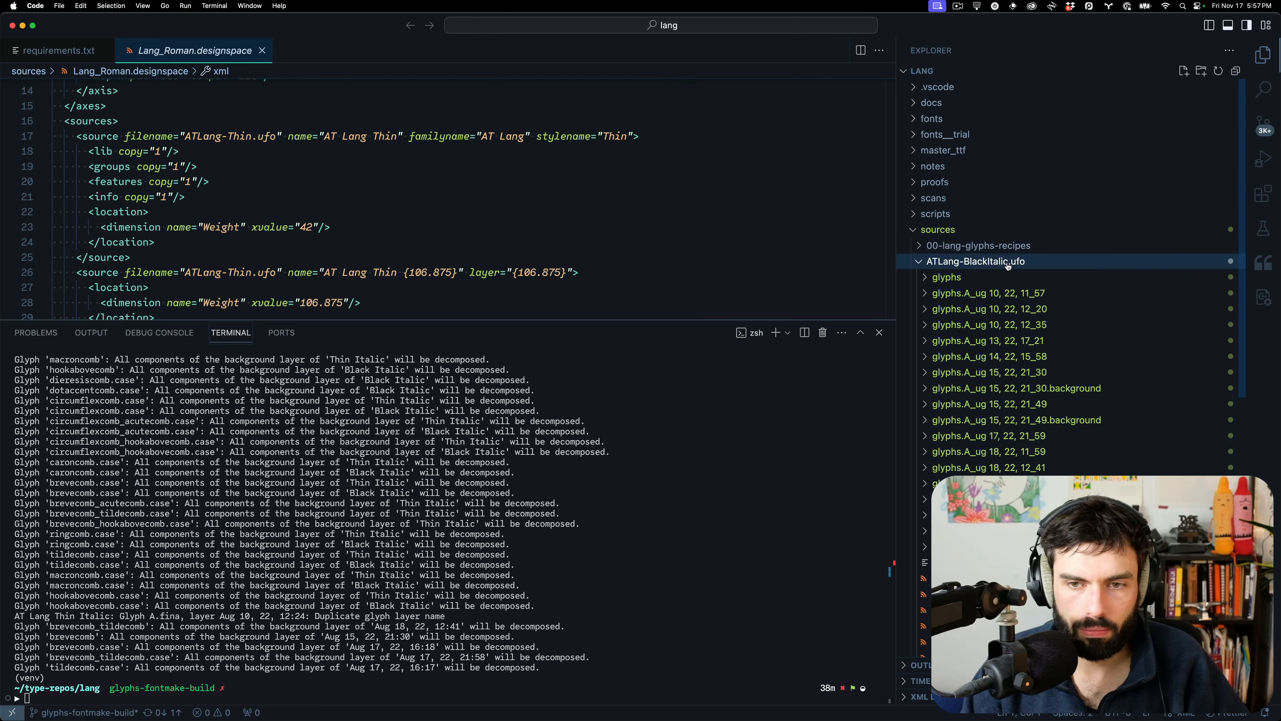
left_click(1007, 263)
left_click(1002, 278, "shift")
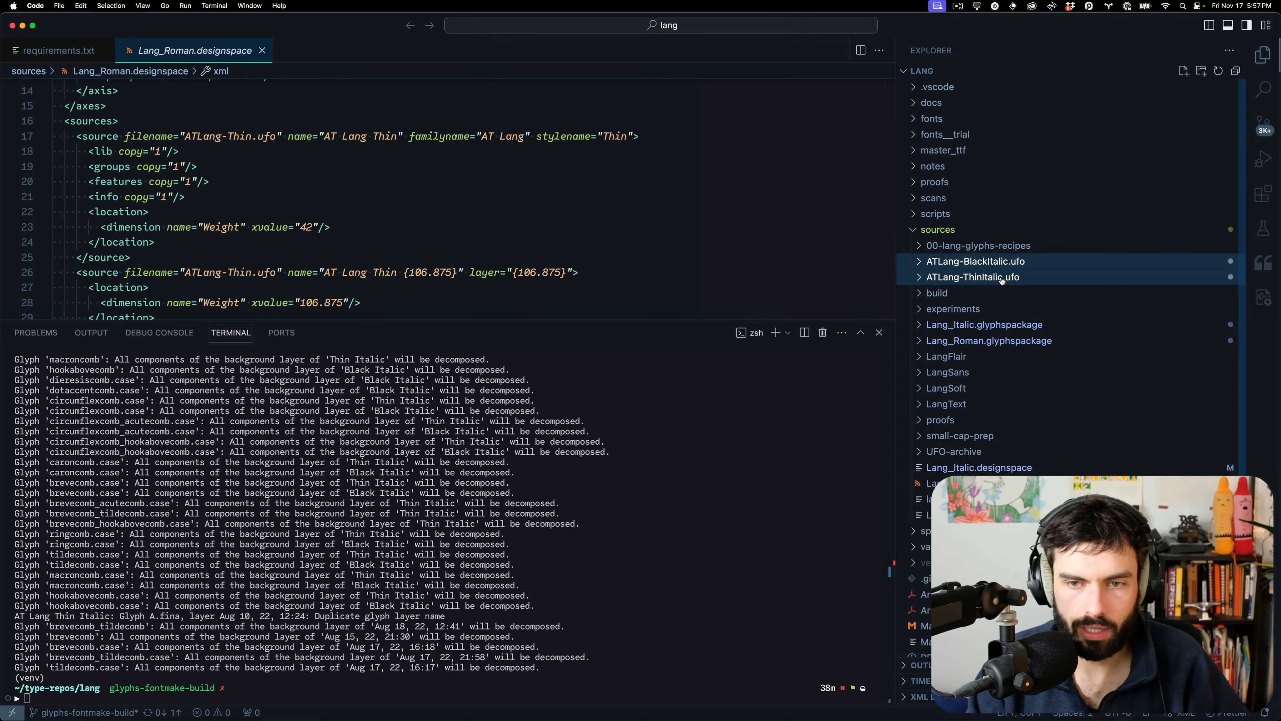
key("super+BackSpace")
key("Return")
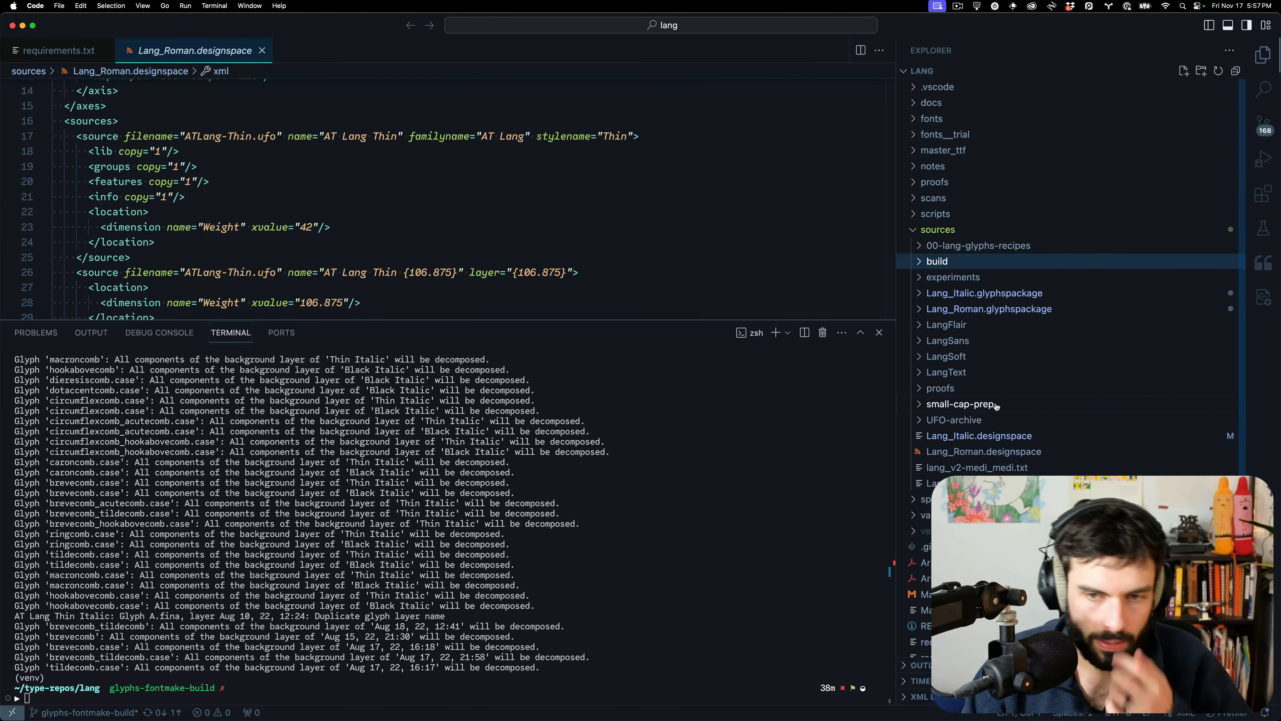
left_click(965, 404)
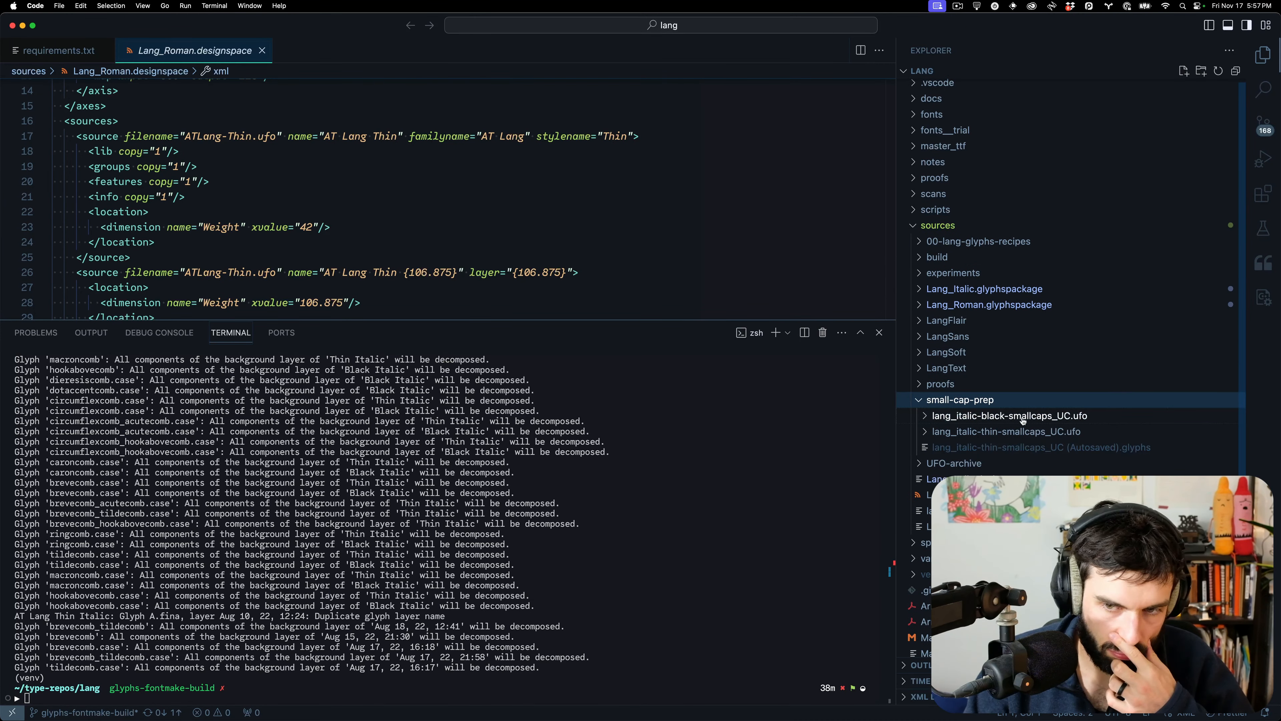
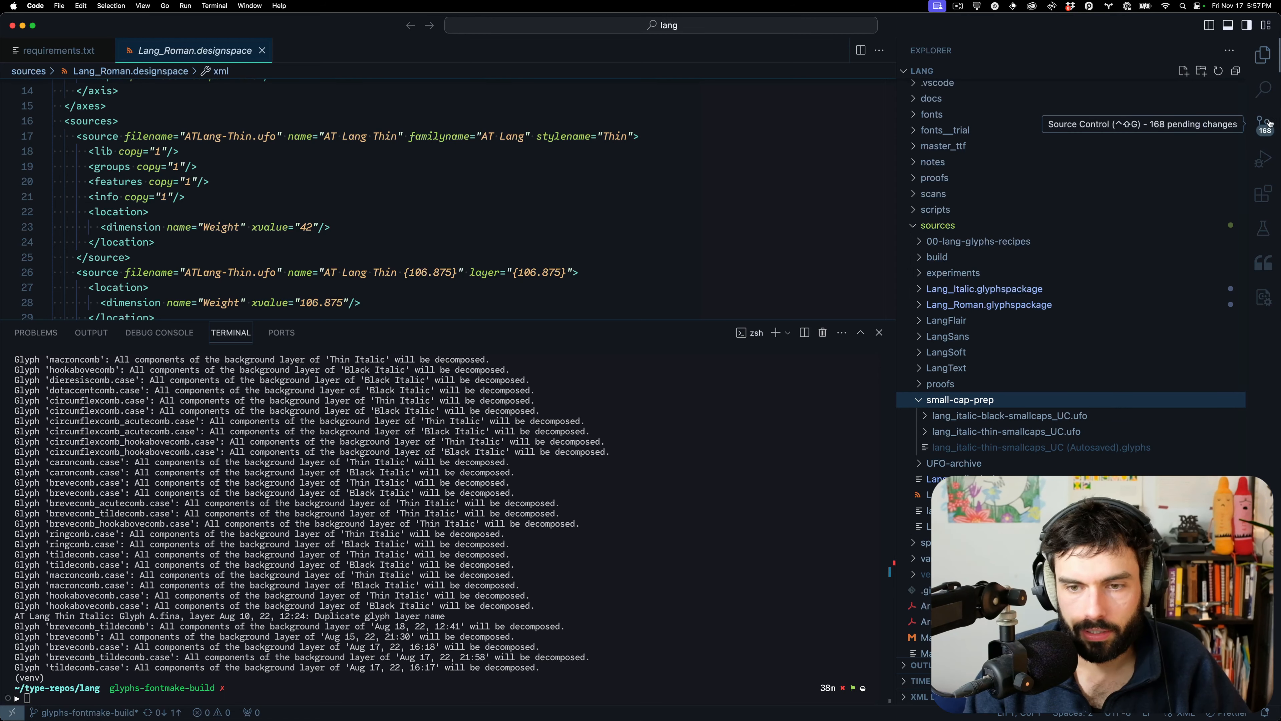
Reveal the small-cap-prep folder from the VS Code Explorer in Finder
left_click(1015, 403)
key("super+alt+r")
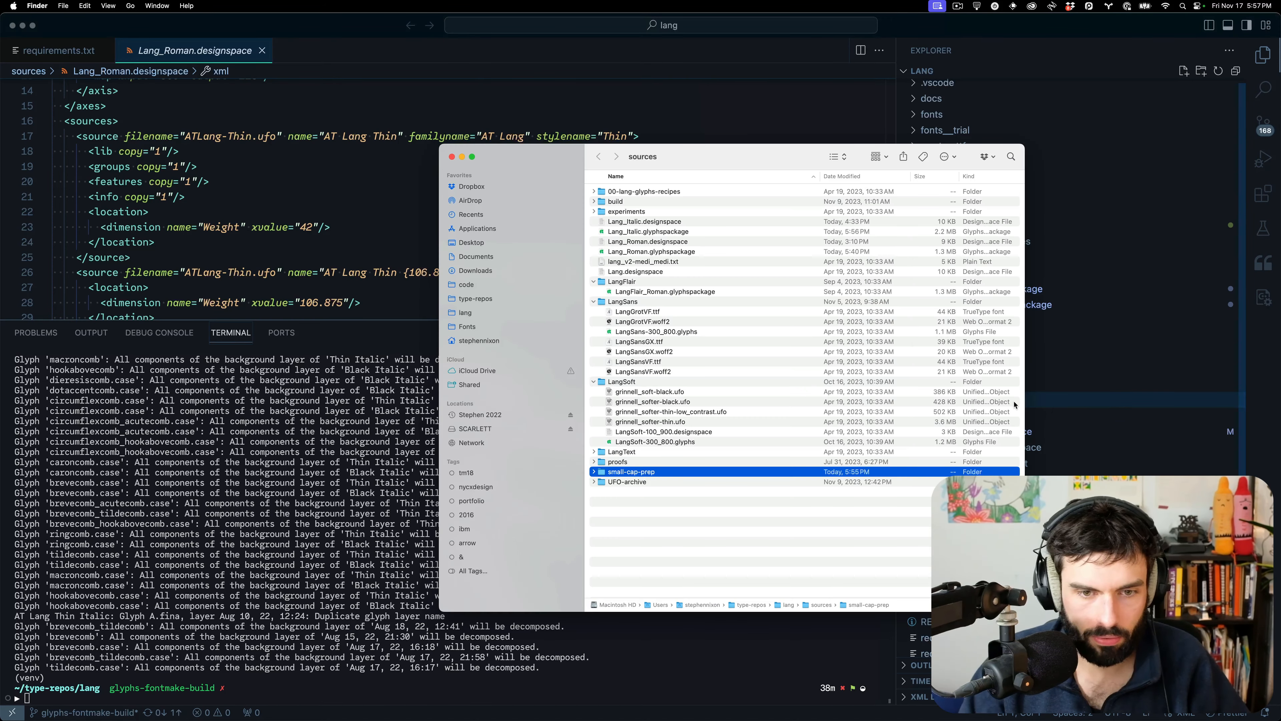
Move lang-black-smallcaps_UC.ufo and lang-thin-smallcaps_UC.ufo from the Desktop into small-cap-prep
double_click(657, 473)
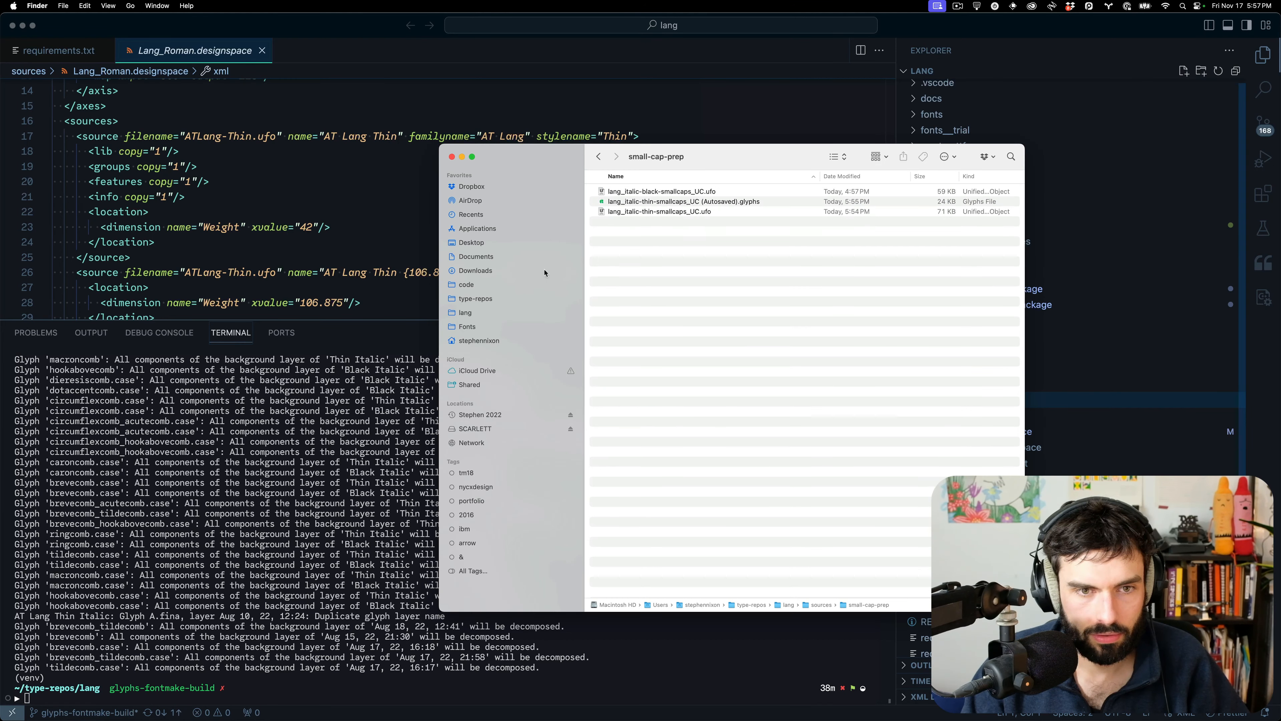
key("super+t")
left_click(465, 242)
left_click(633, 206)
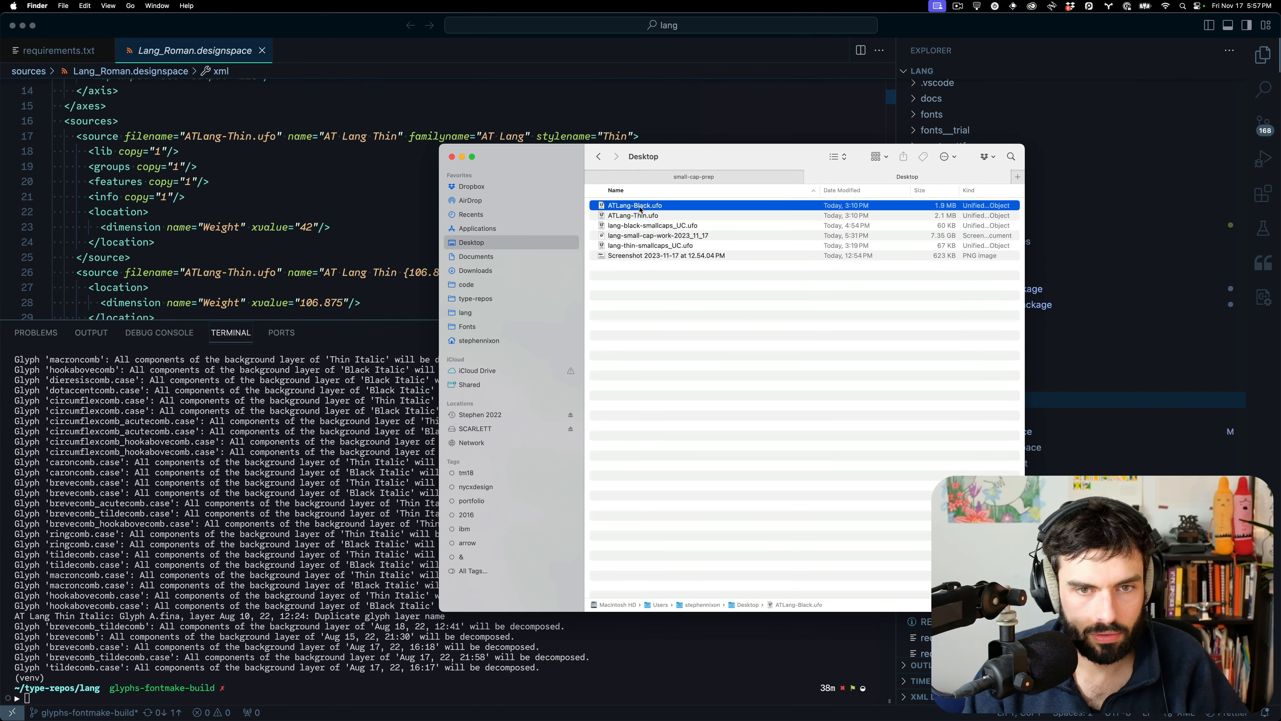
left_click(652, 225)
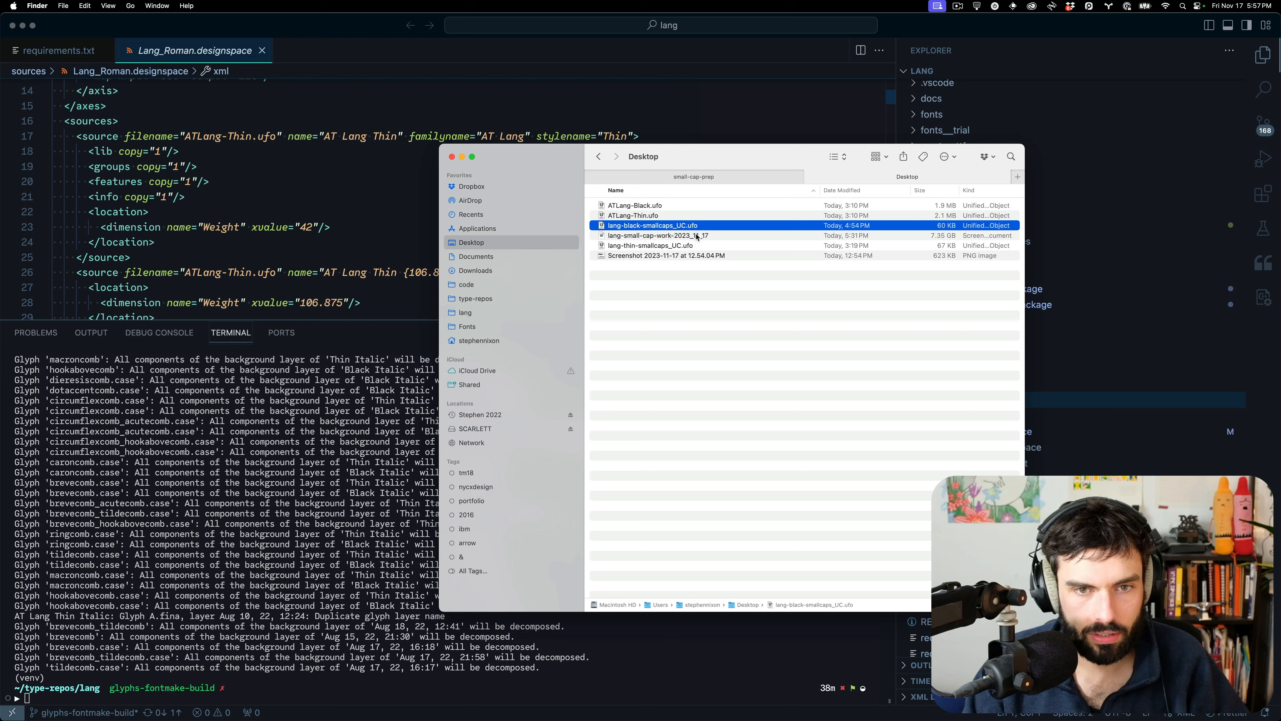
left_click(697, 245, "super")
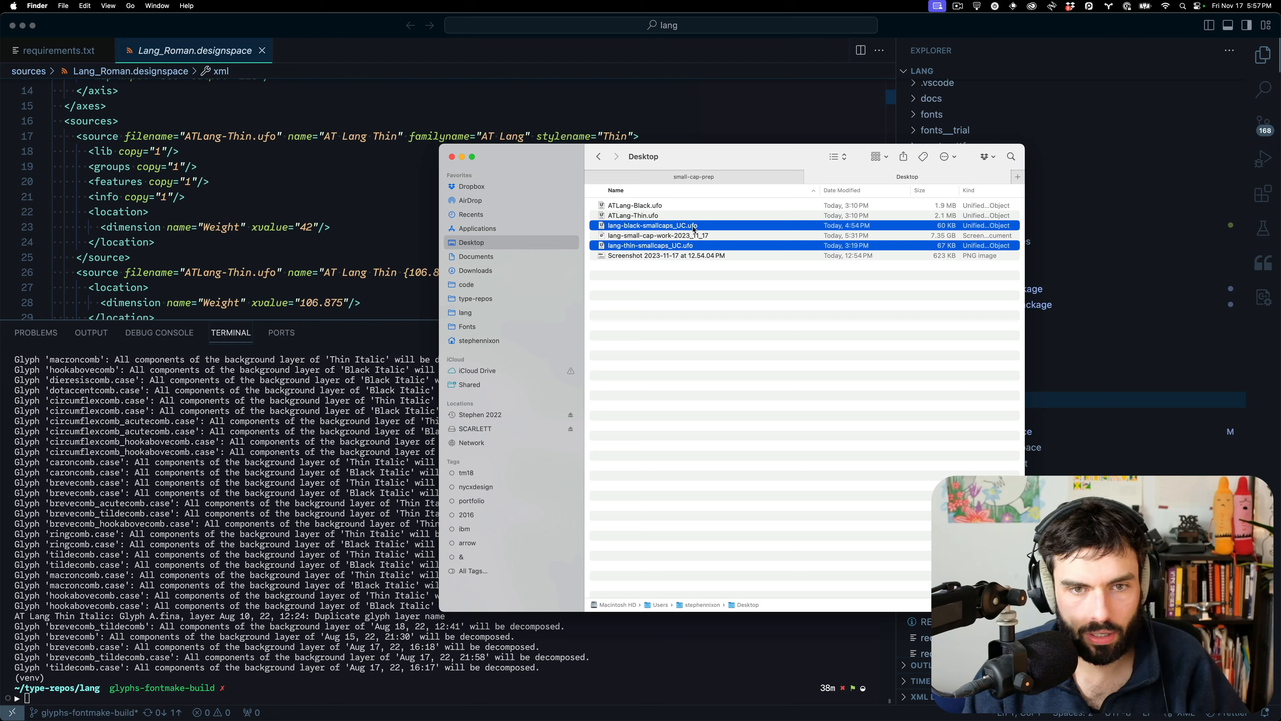
left_click_drag(694, 230, 723, 179)
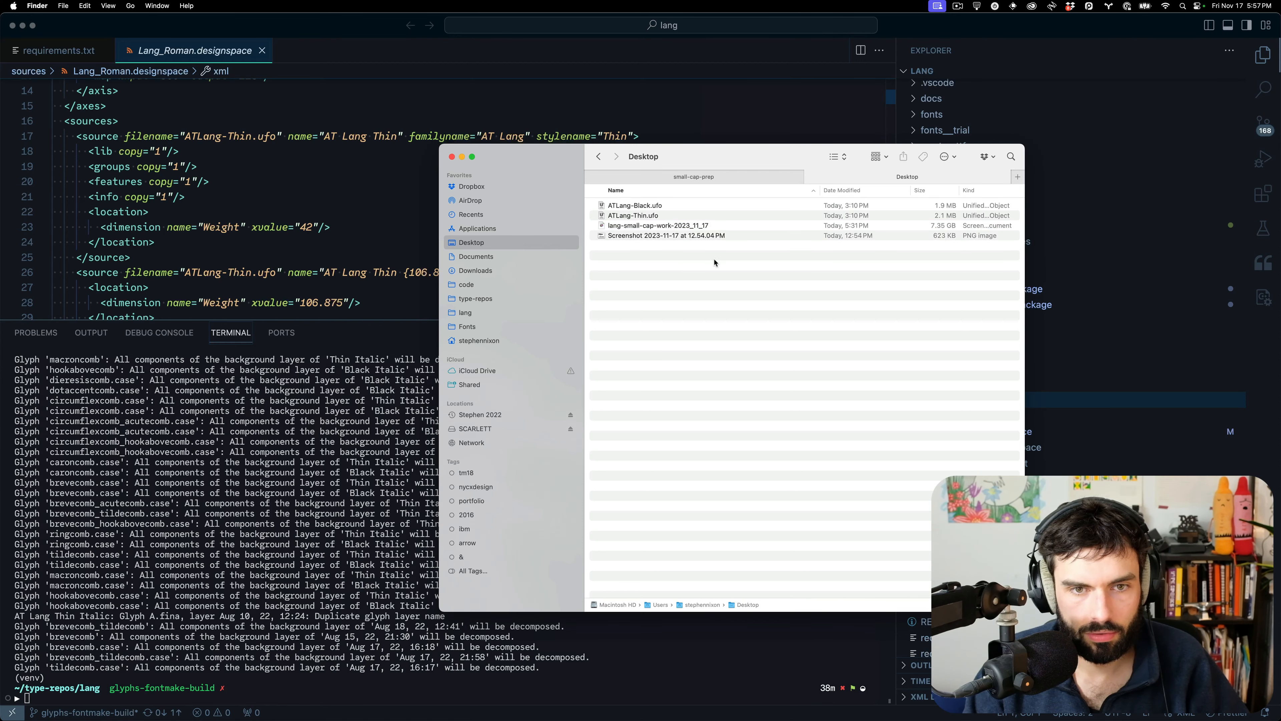
Commit all pending changes as 'small cap prep w/ RoboFont Scalefast' and sync them
left_click(1261, 126)
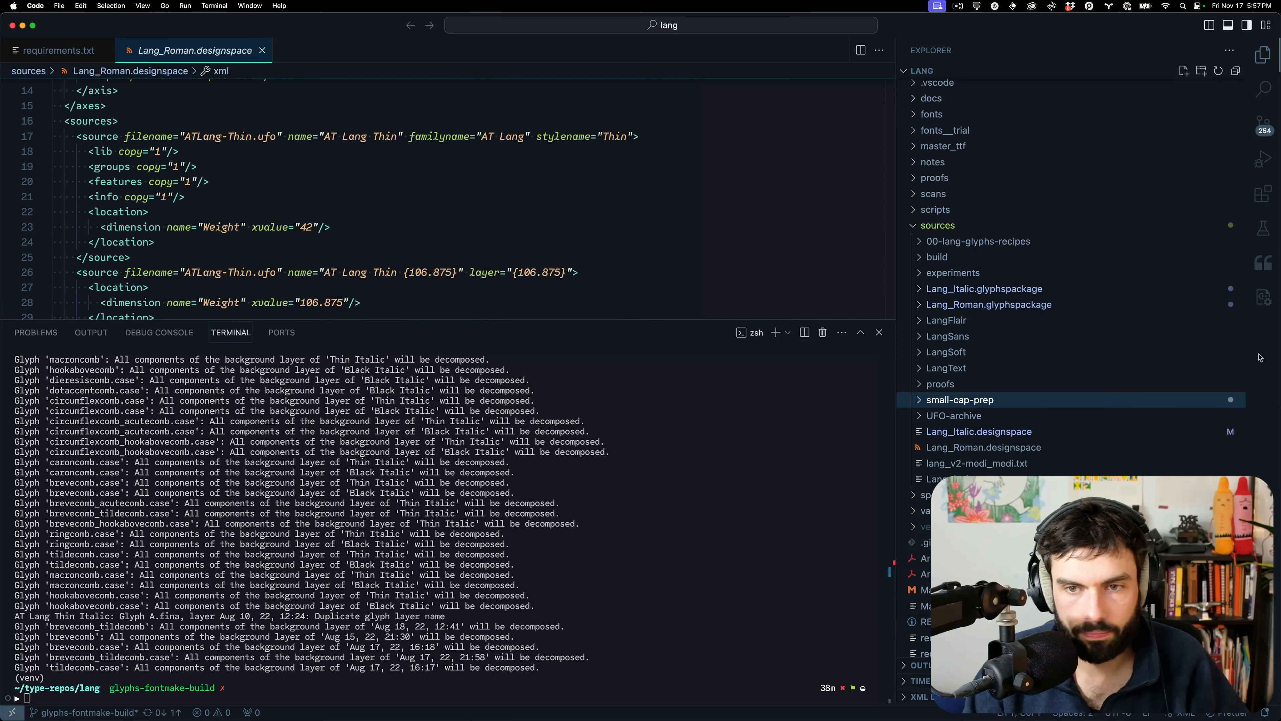
left_click(1261, 124)
left_click(1075, 75)
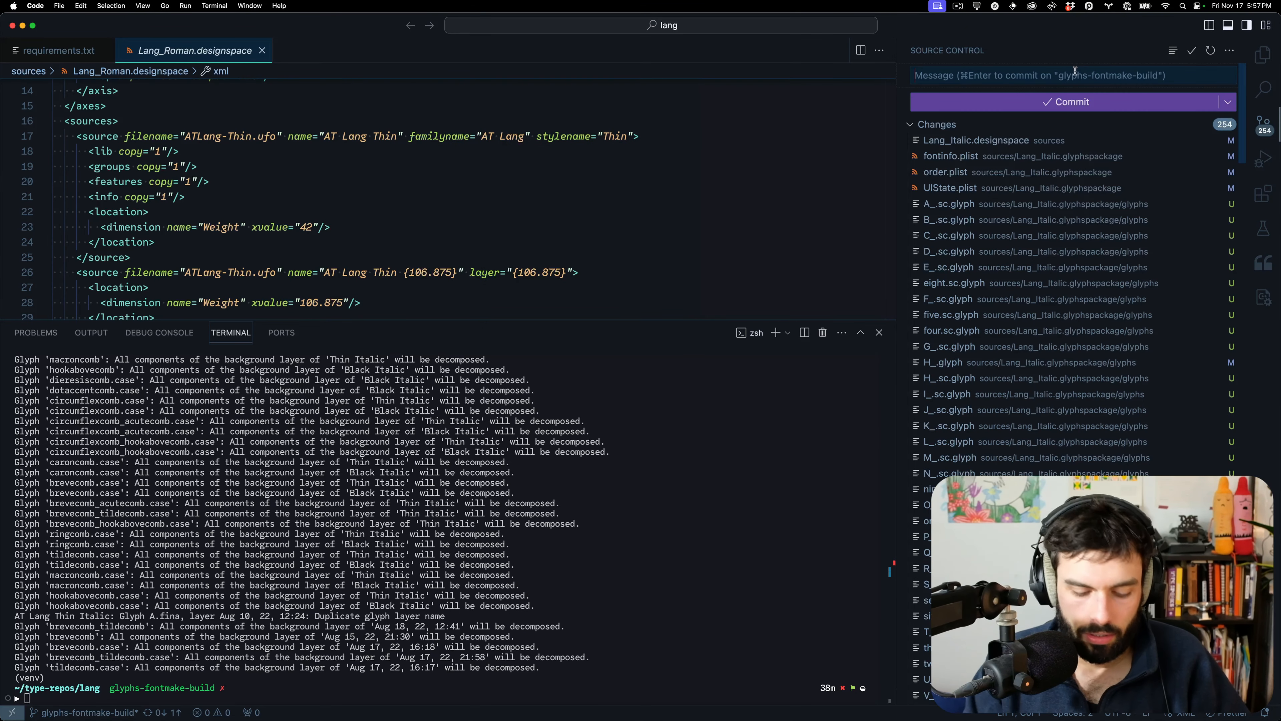
type("small cap")
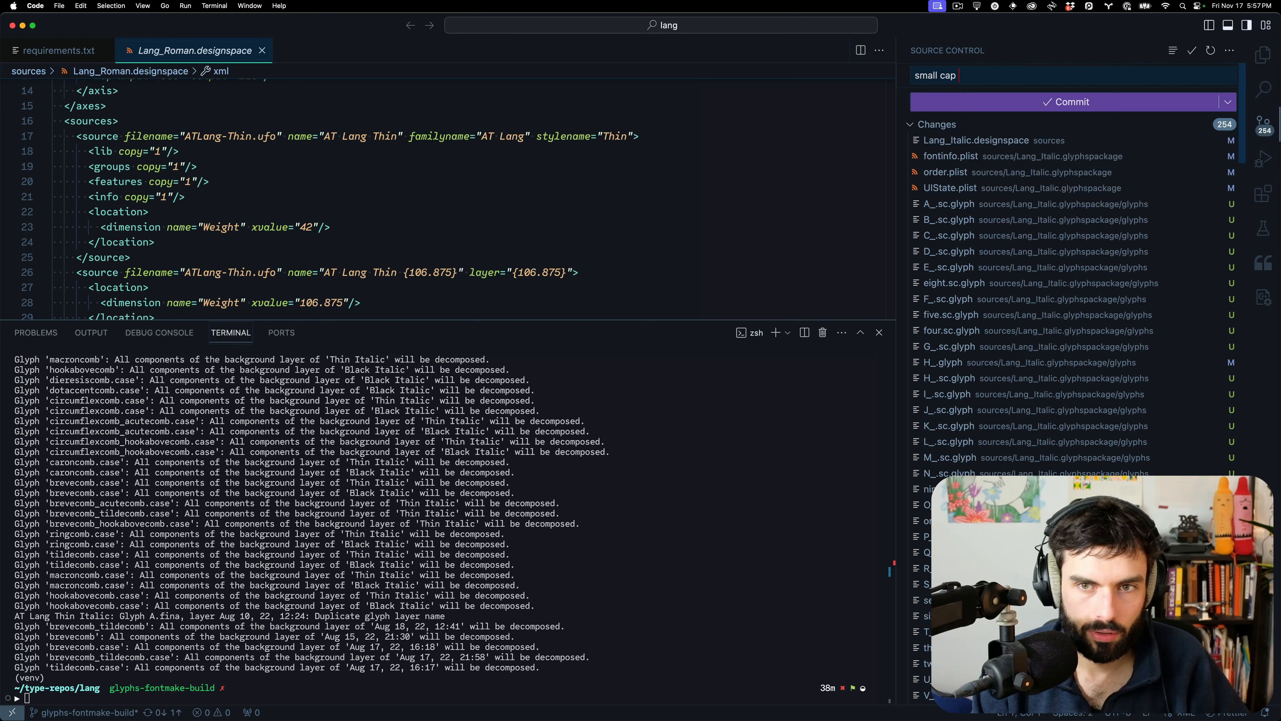
type(" prep w/")
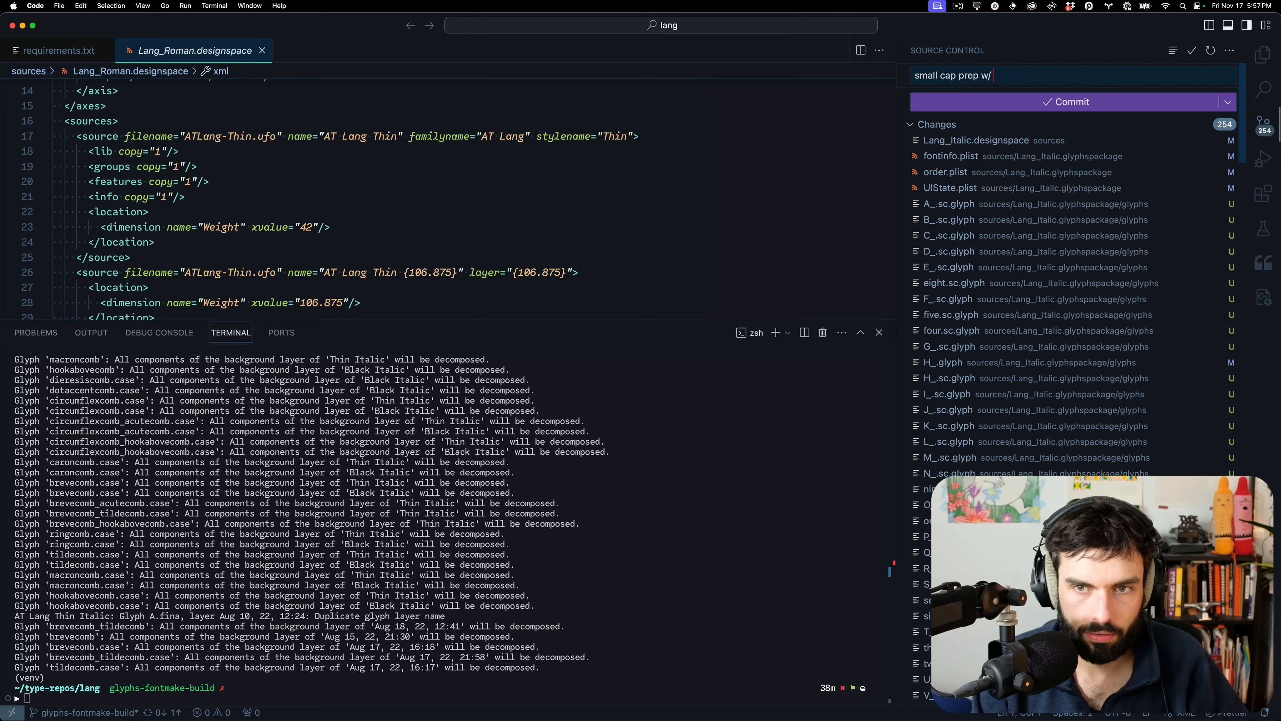
type(" RoboF")
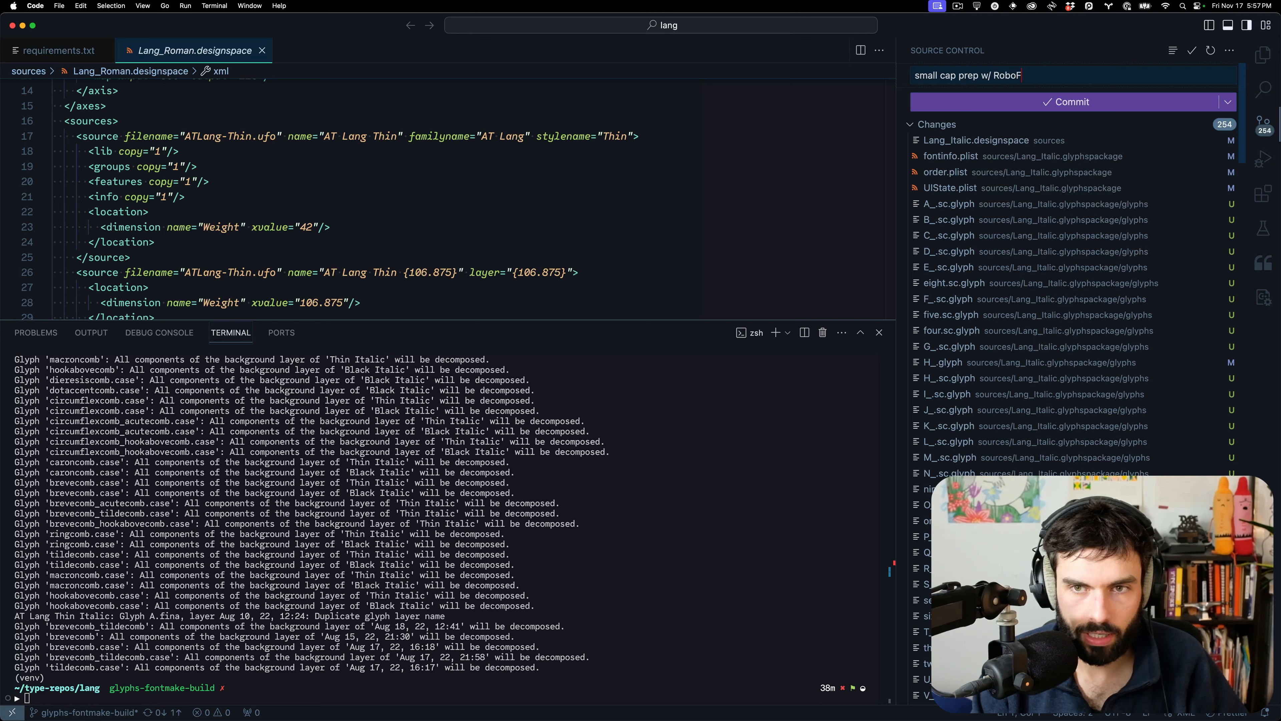
type("ont Scalefast")
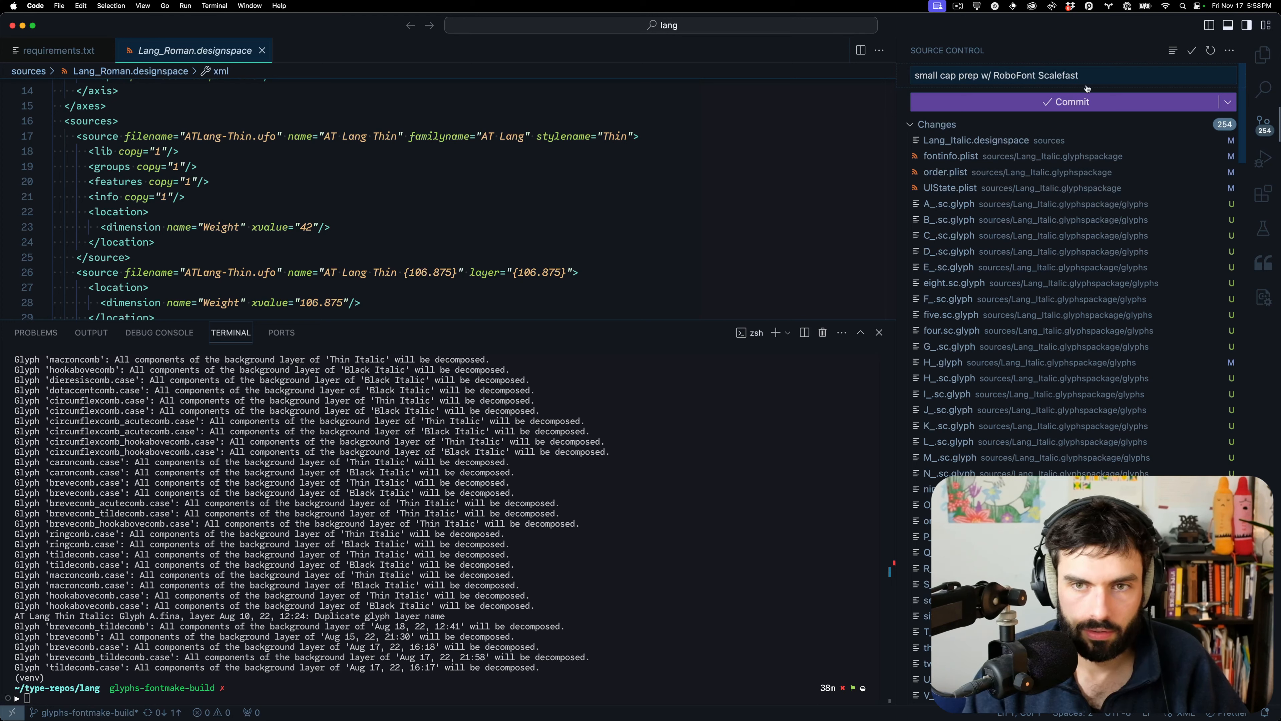
left_click(1076, 104)
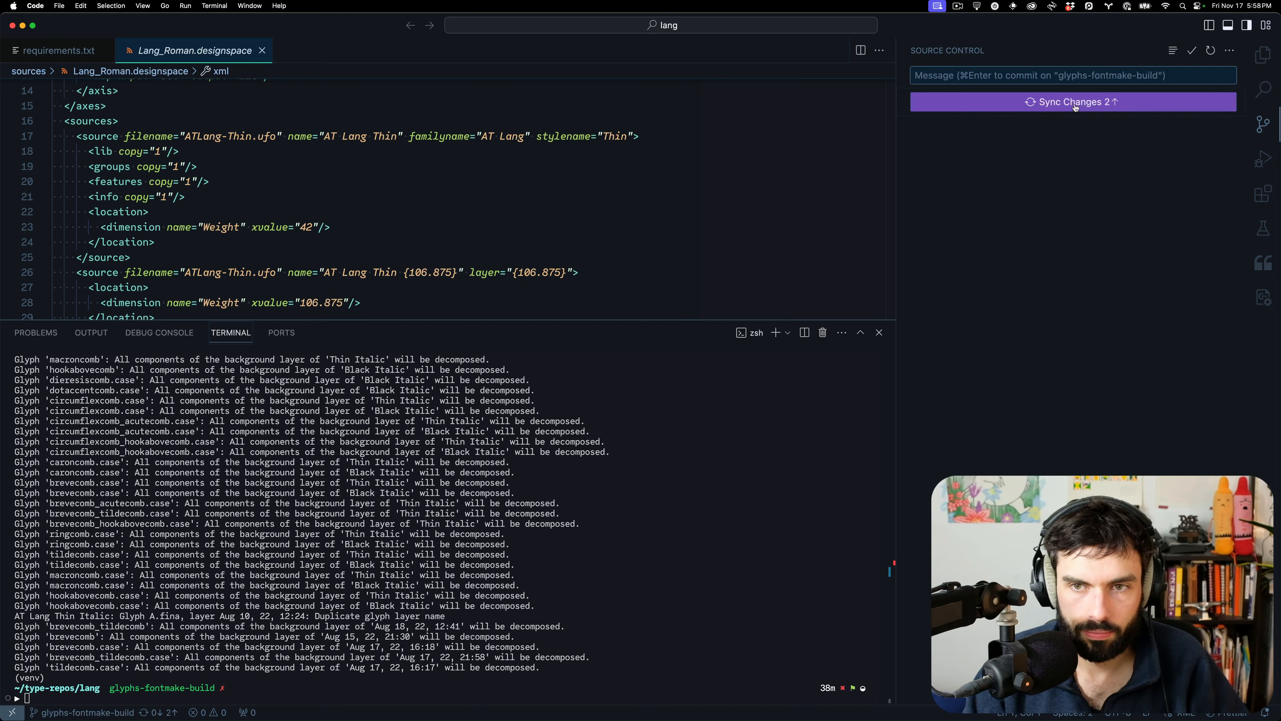
left_click(1076, 103)
Adjust the terminal panel and put the cursor in the integrated terminal
mouse_move(353, 706)
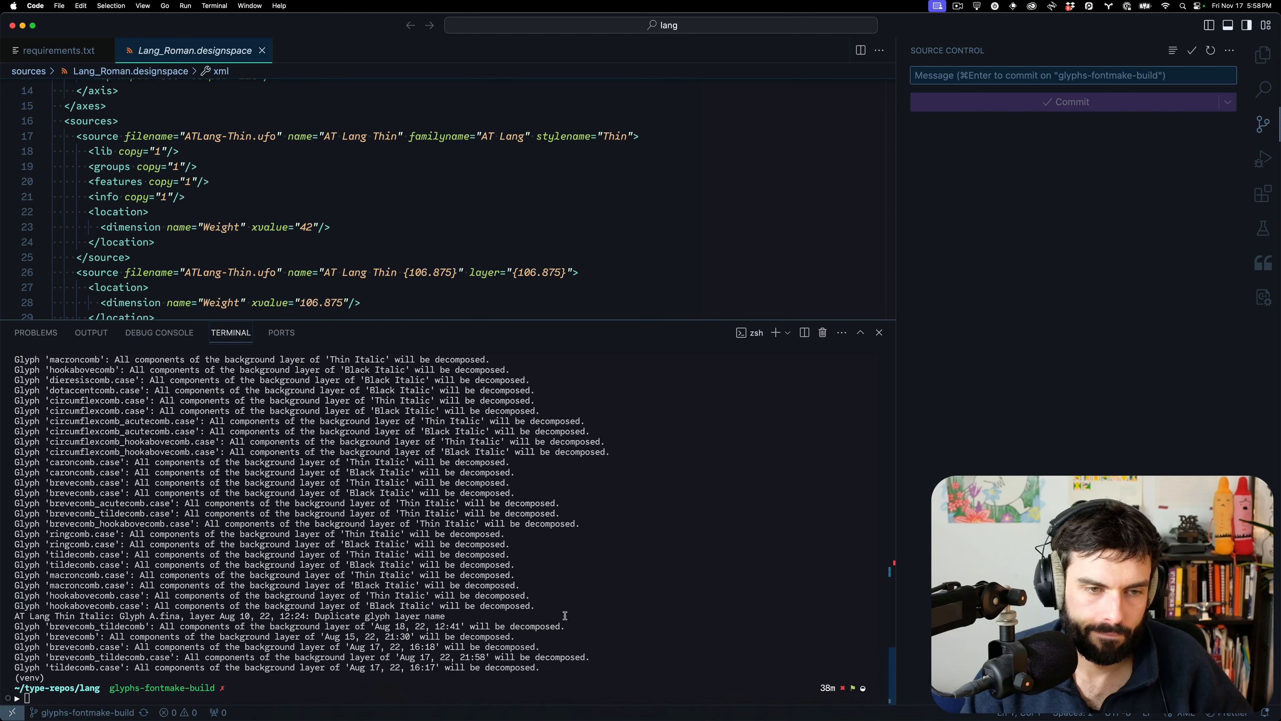
mouse_move(613, 719)
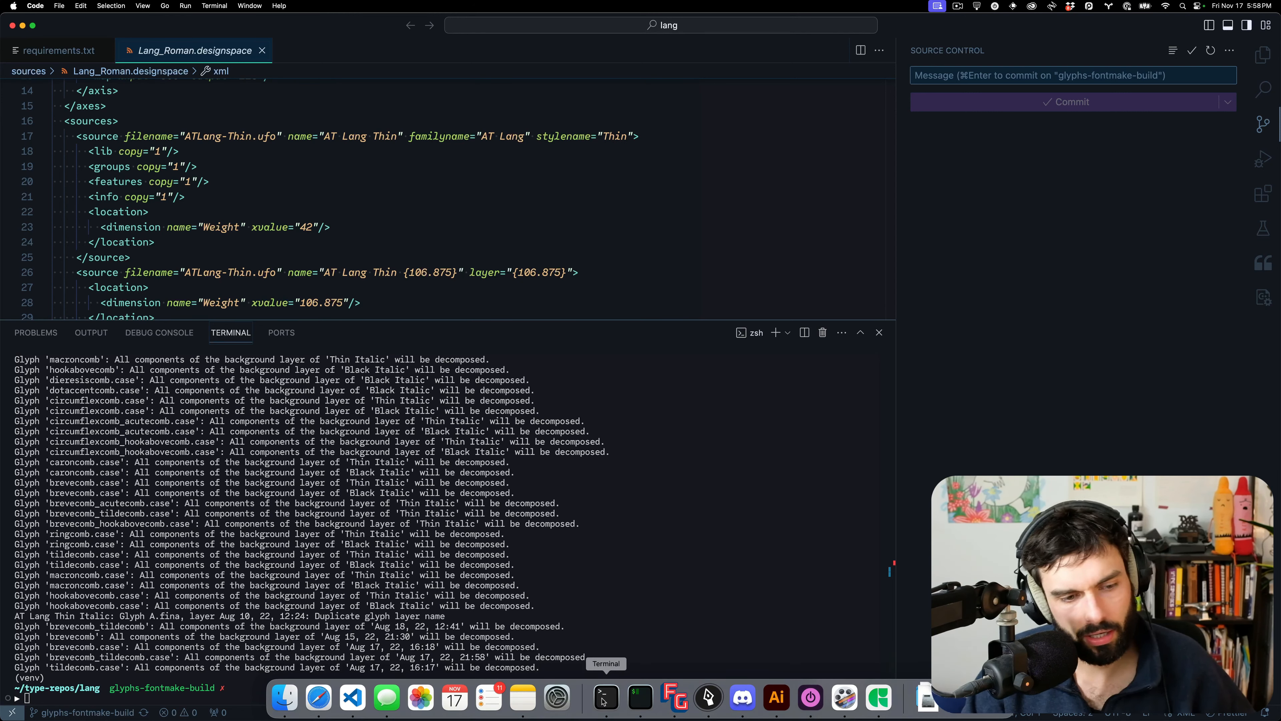
left_click_drag(225, 682, 136, 664)
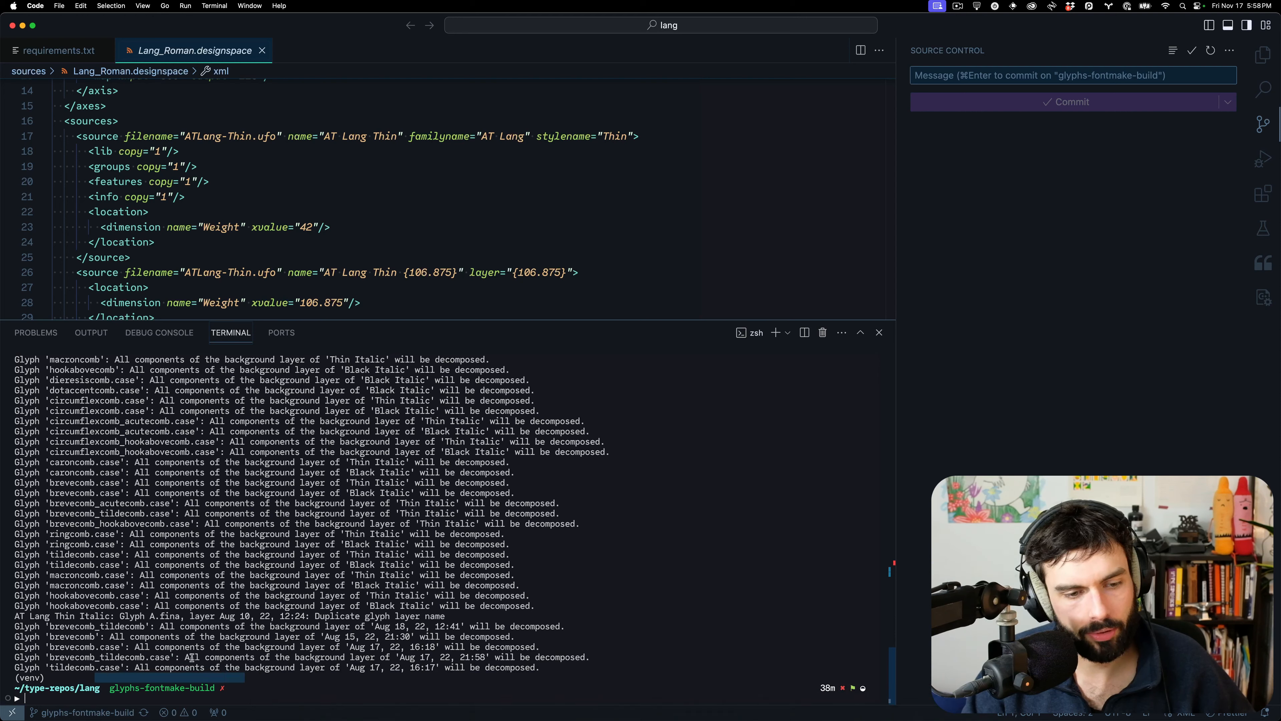
left_click(359, 689)
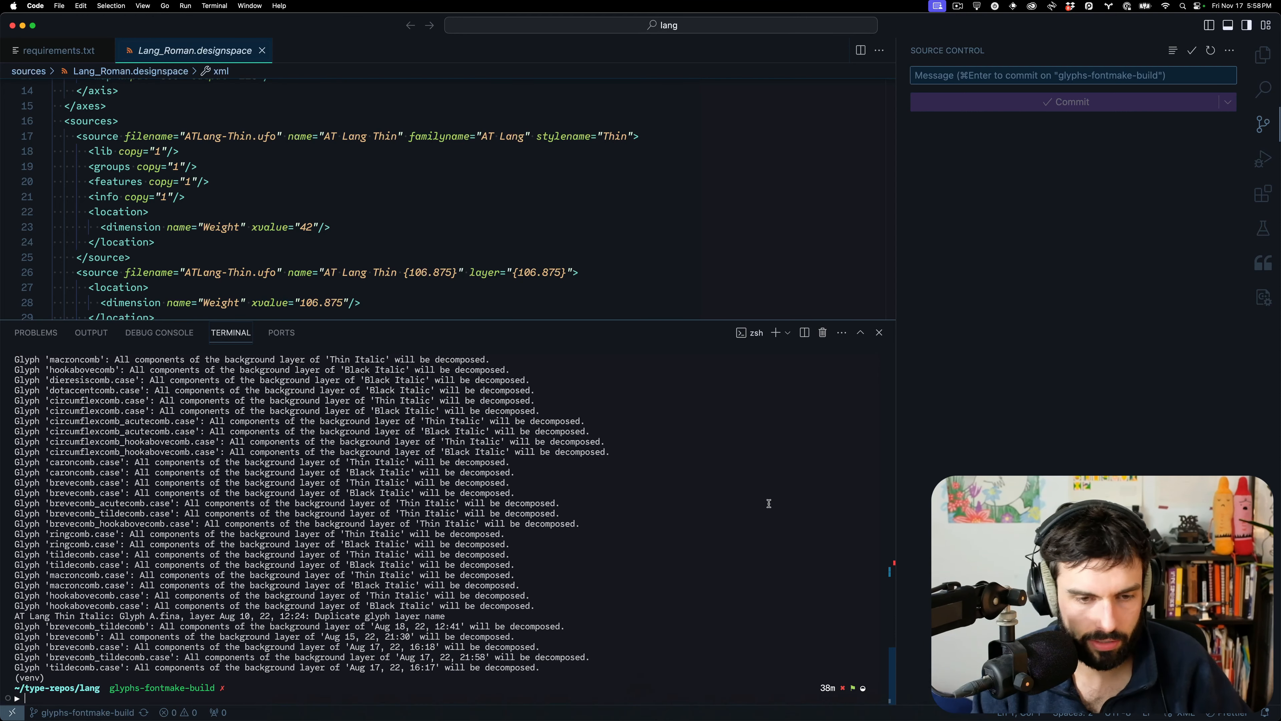
Open the project's Makefile with Quick Open
key("super+p")
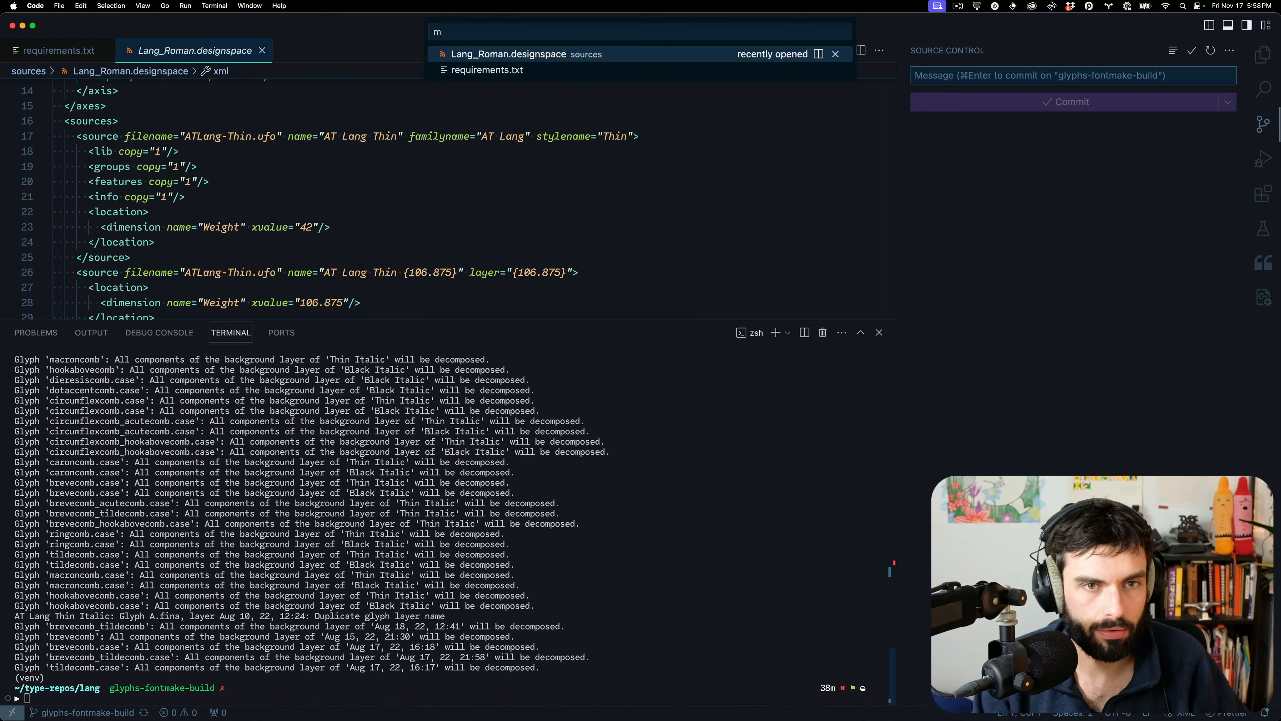
type("make")
key("Return")
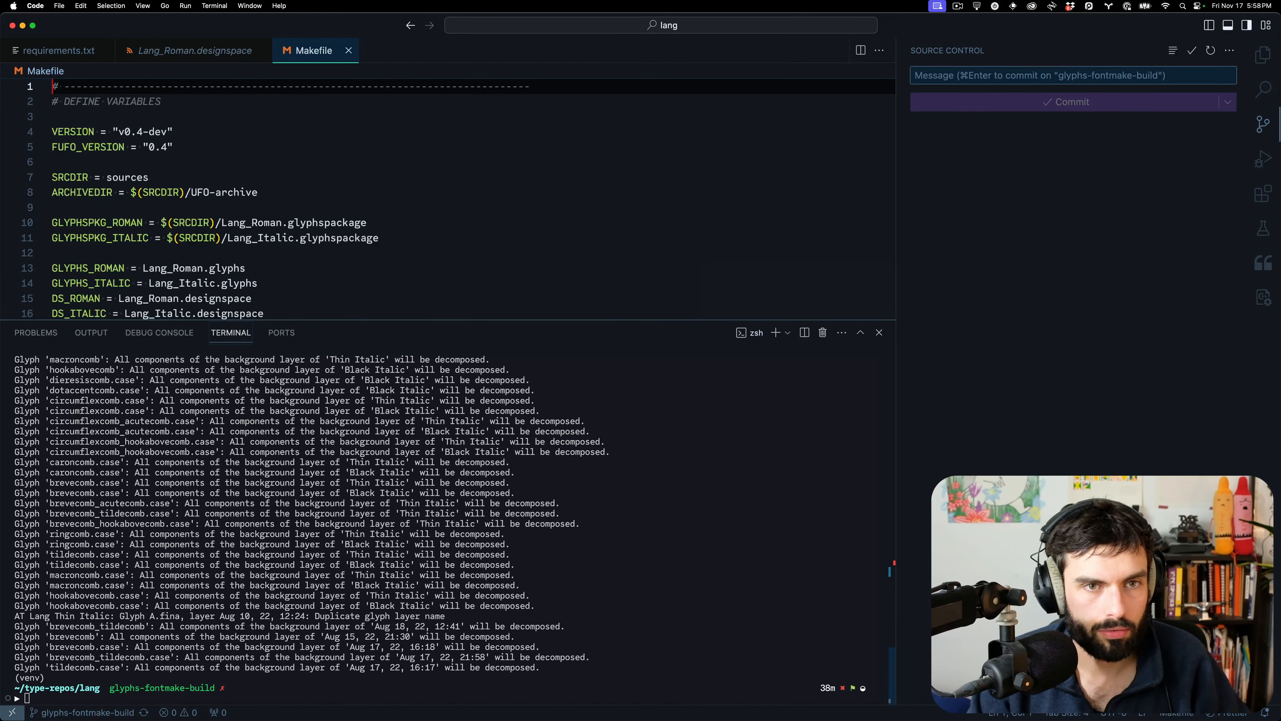
Run make clean && make and find the build failing on differing anchors in glyph H
left_click(676, 472)
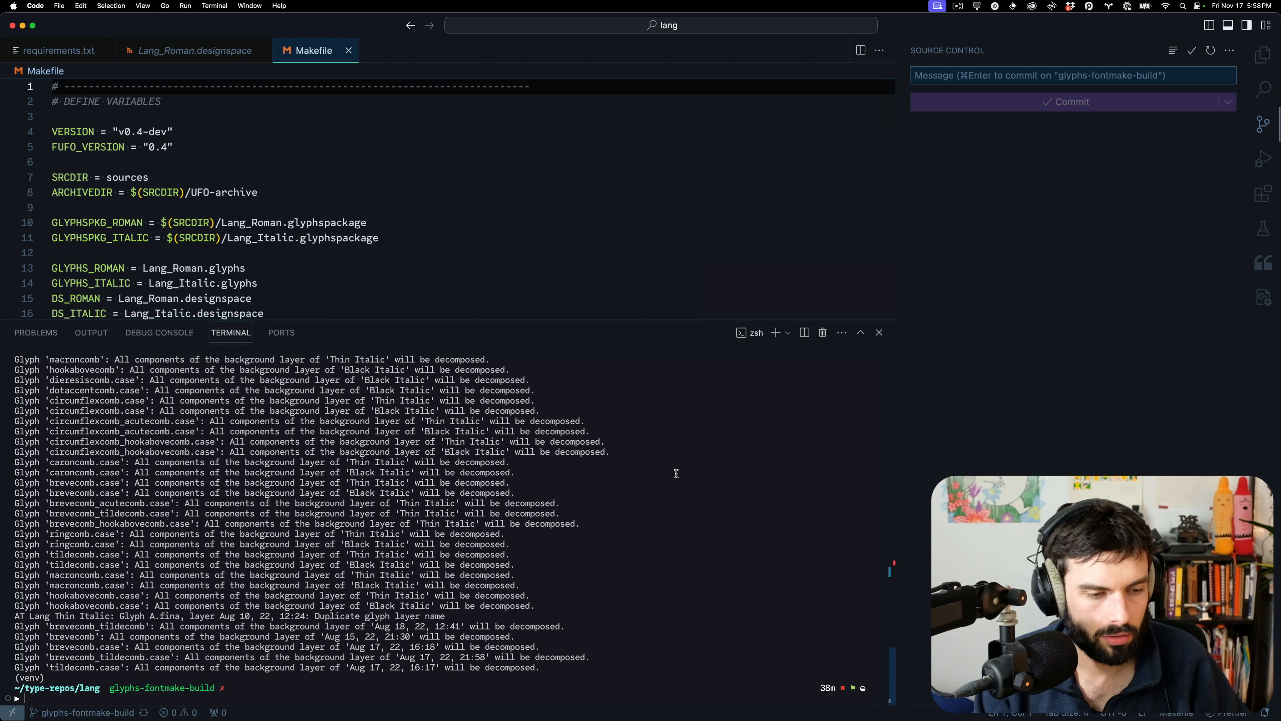
type("make c")
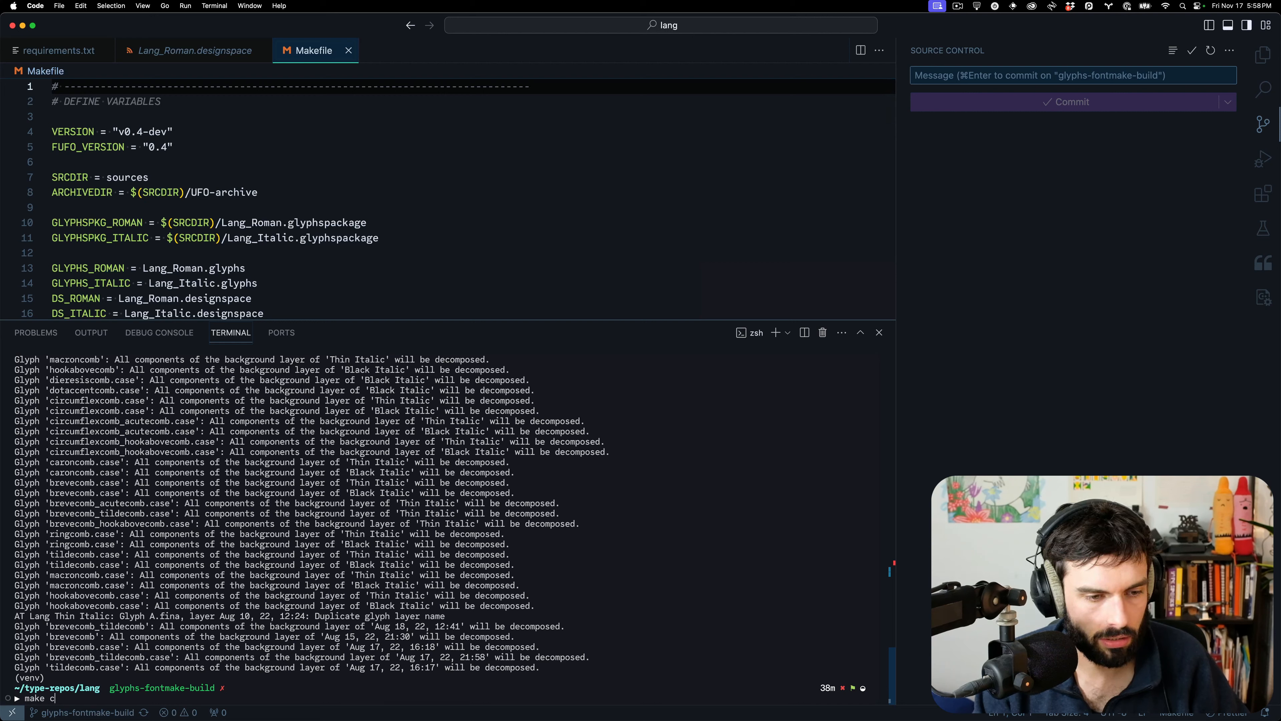
type("lean &&m")
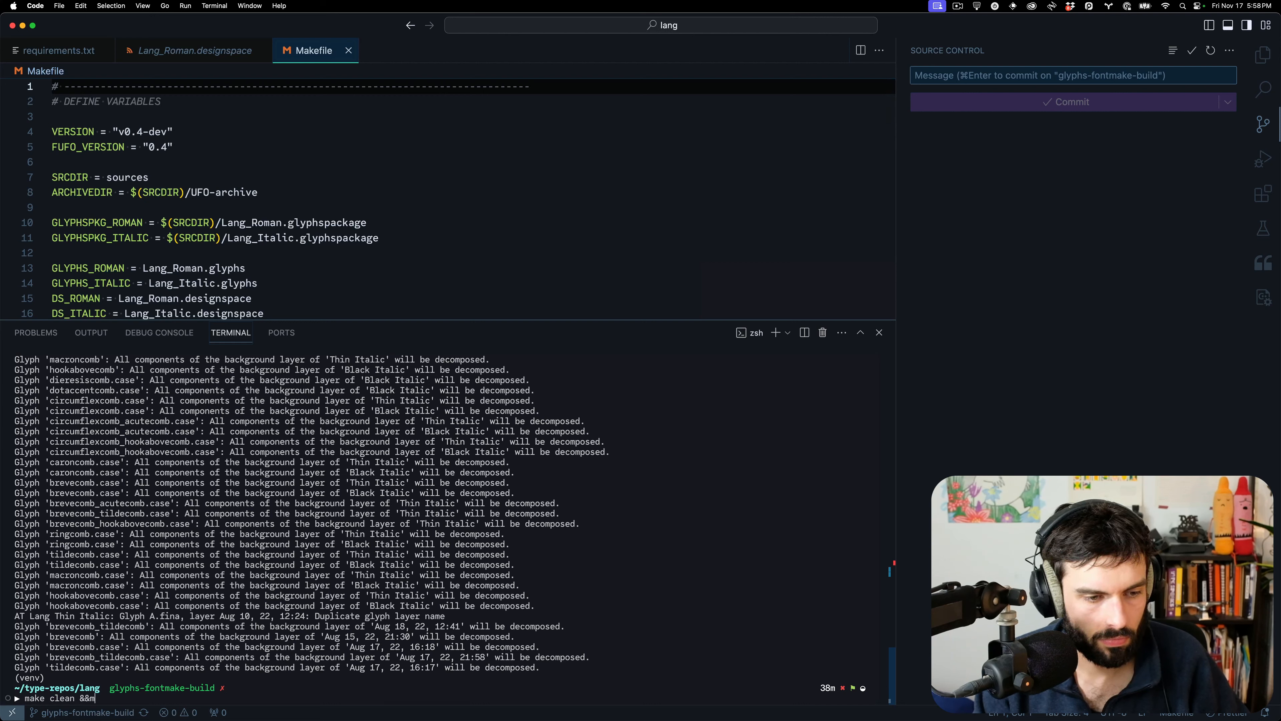
key("BackSpace")
key("BackSpace")
type("make")
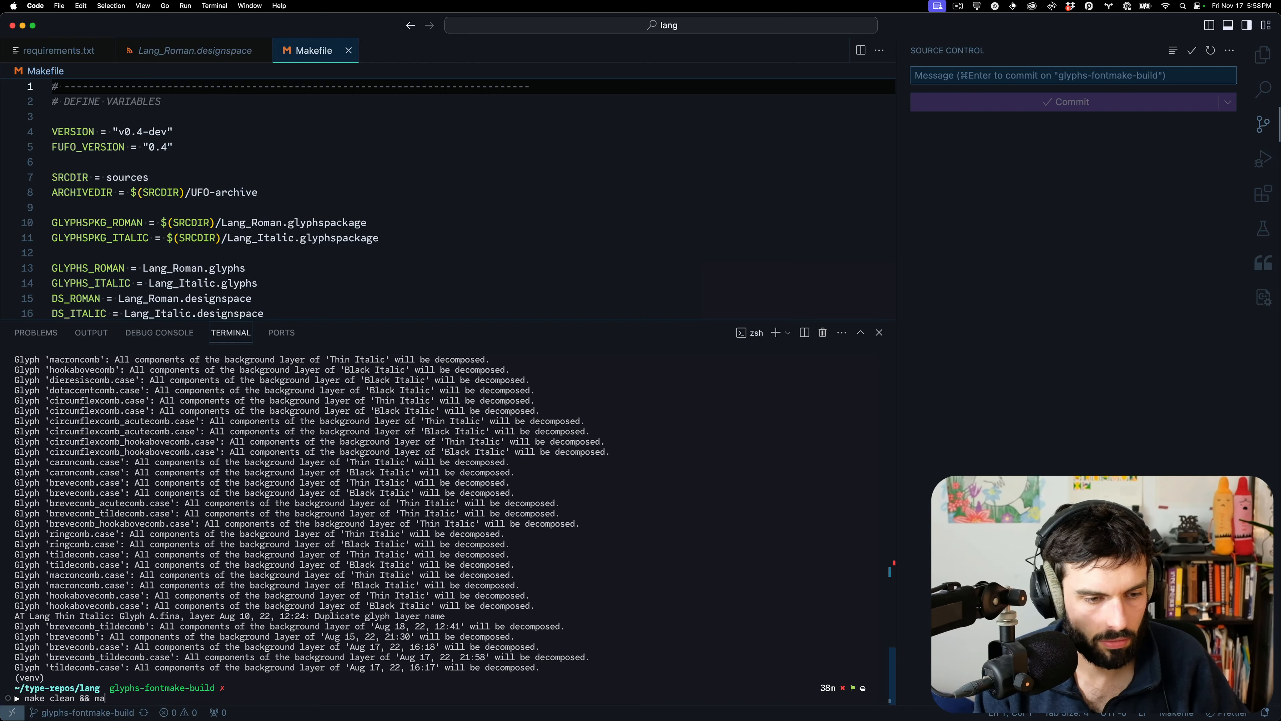
key("Return")
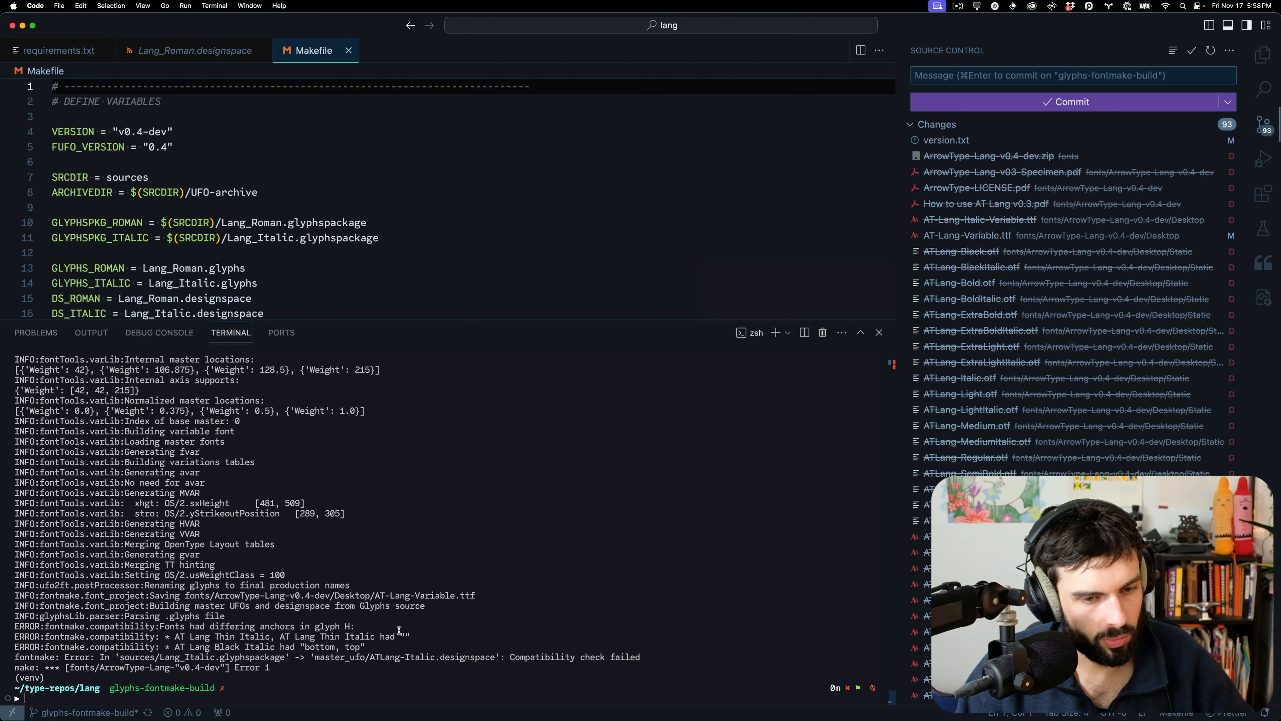
left_click_drag(371, 626, 337, 626)
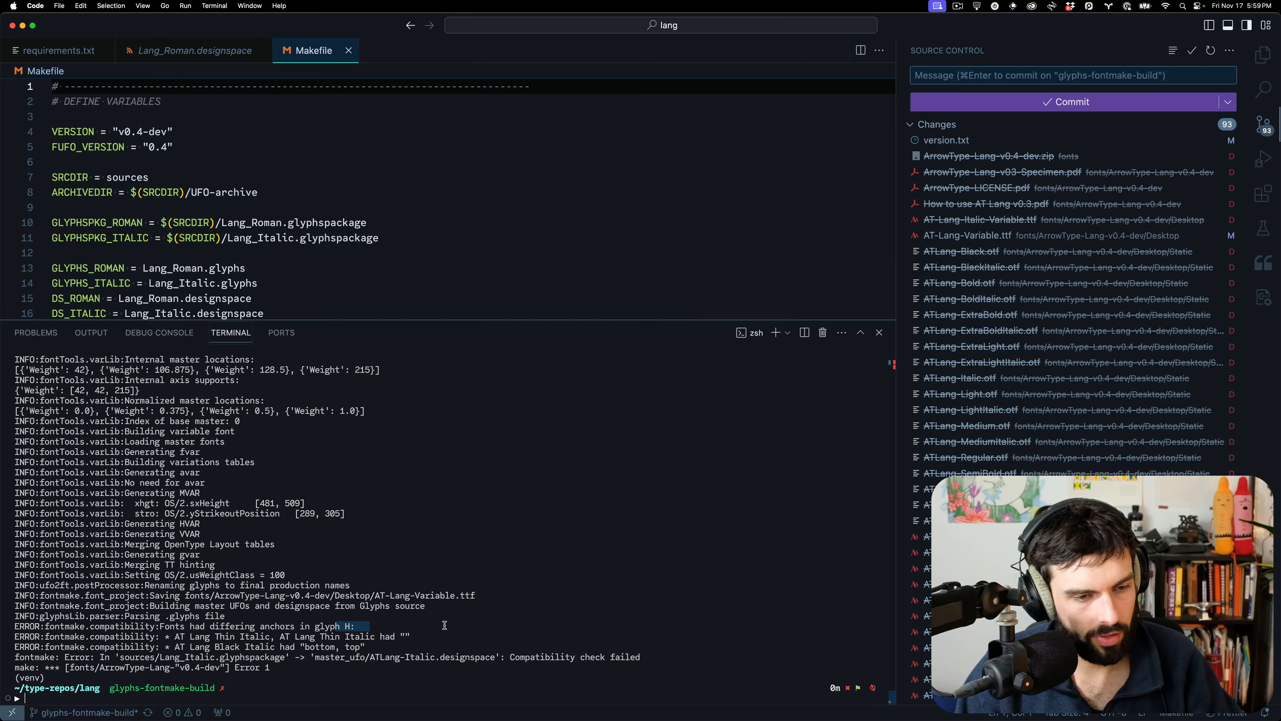
key("ctrl+Left")
In the Italic font, view the A.sc and B.sc small caps in the Black Italic master
key("ctrl+Up")
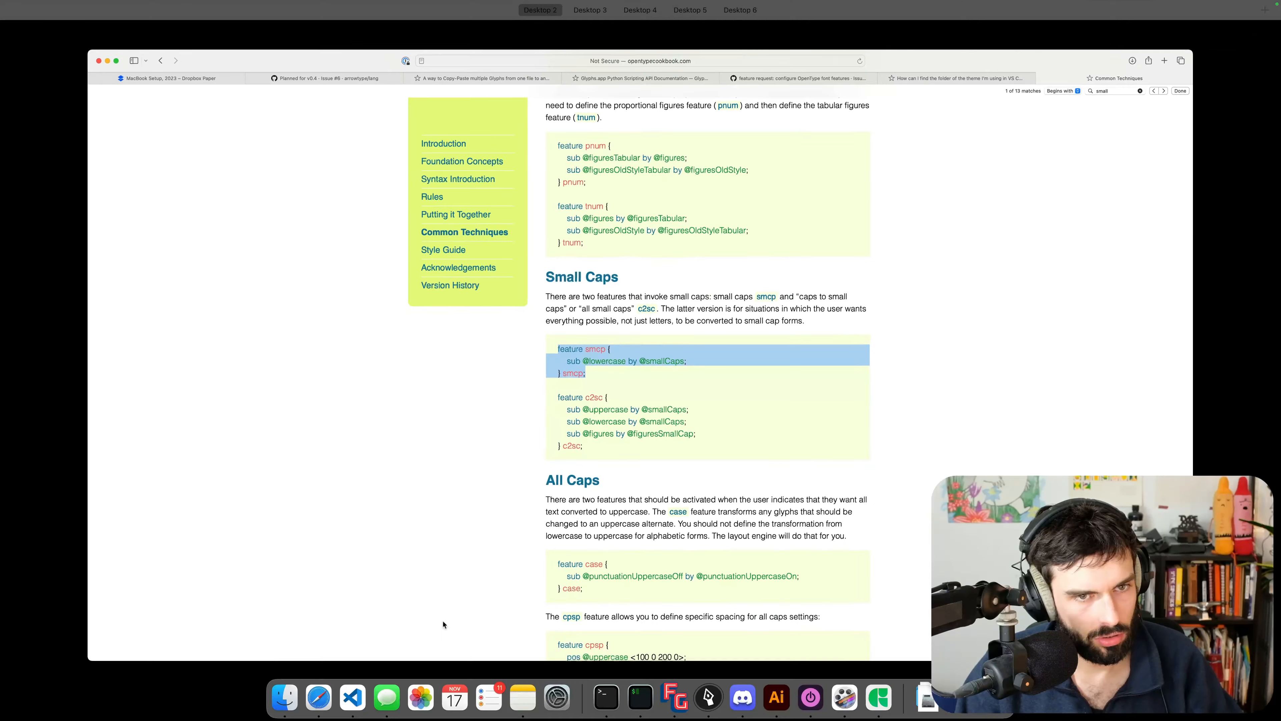
left_click(679, 45)
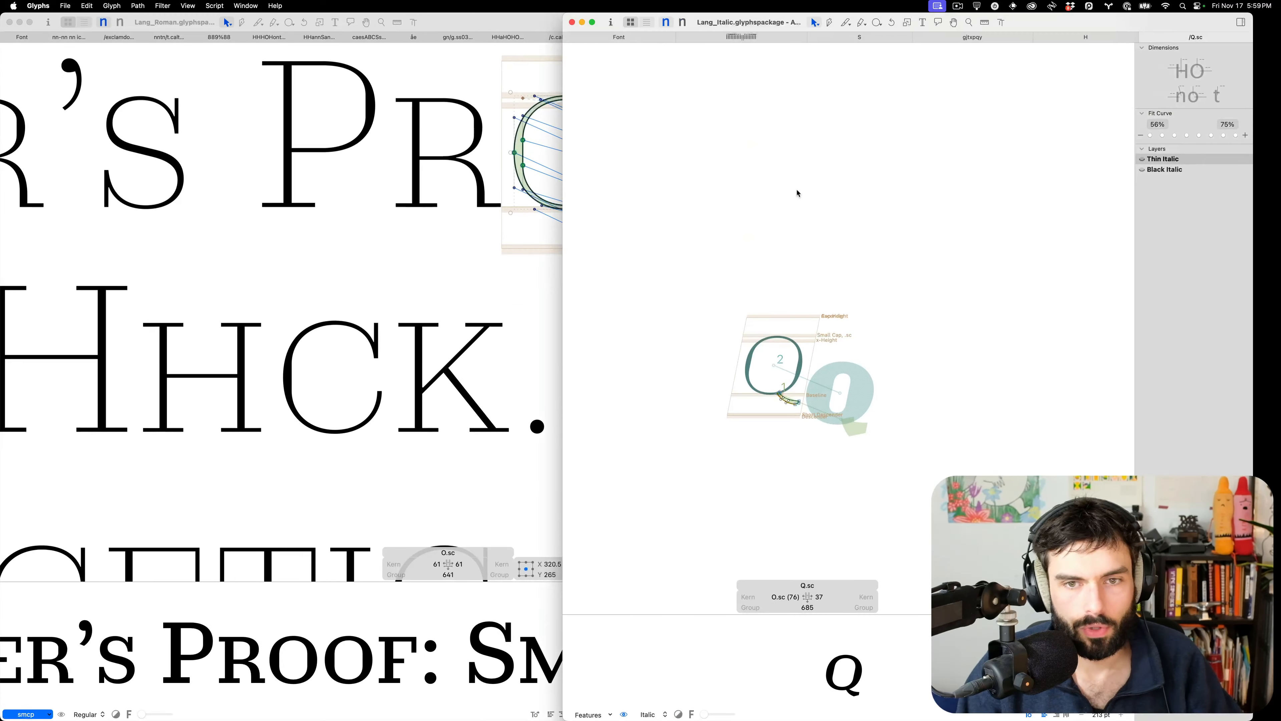
left_click(633, 37)
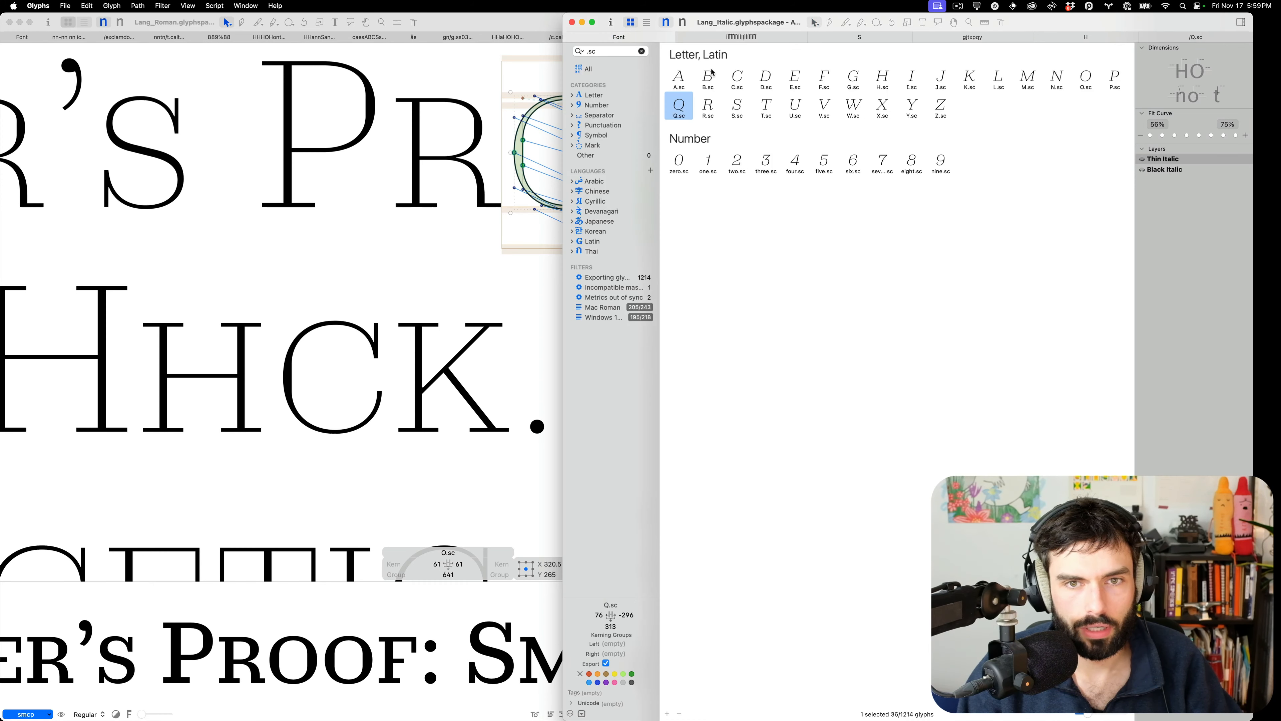
left_click(702, 80)
left_click(679, 82)
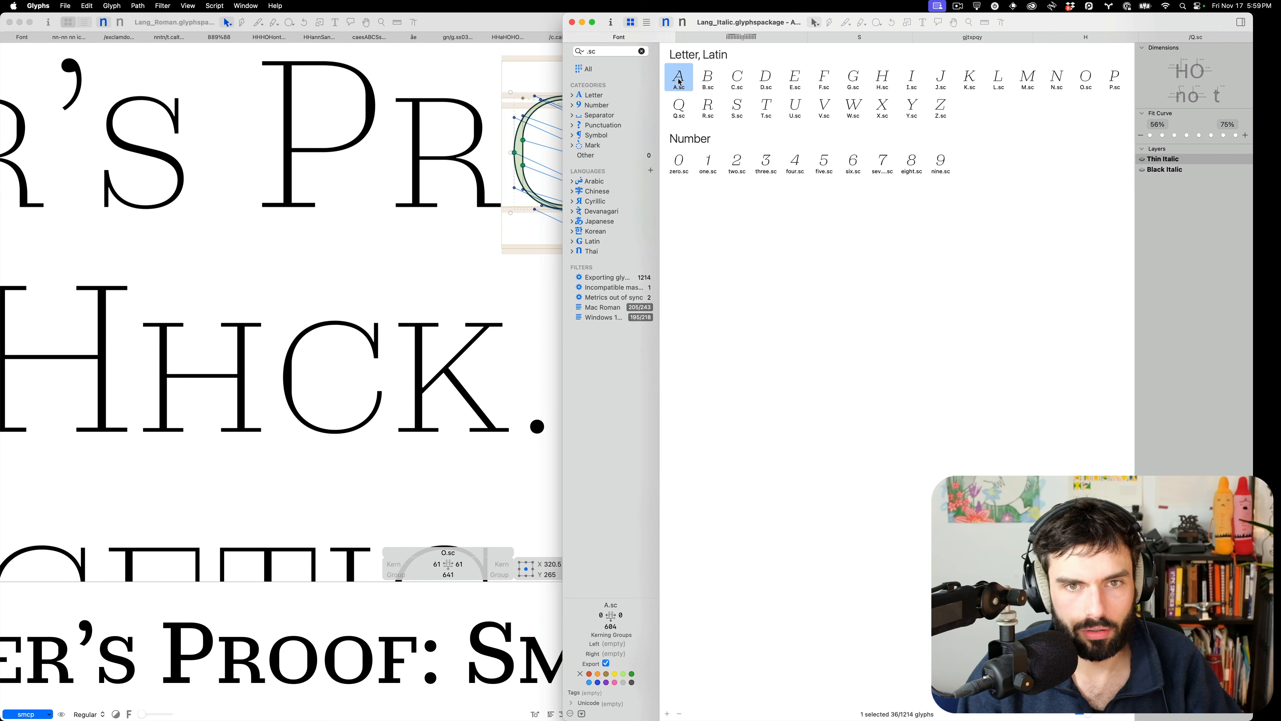
left_click(969, 77)
key("super+2")
left_click(684, 85)
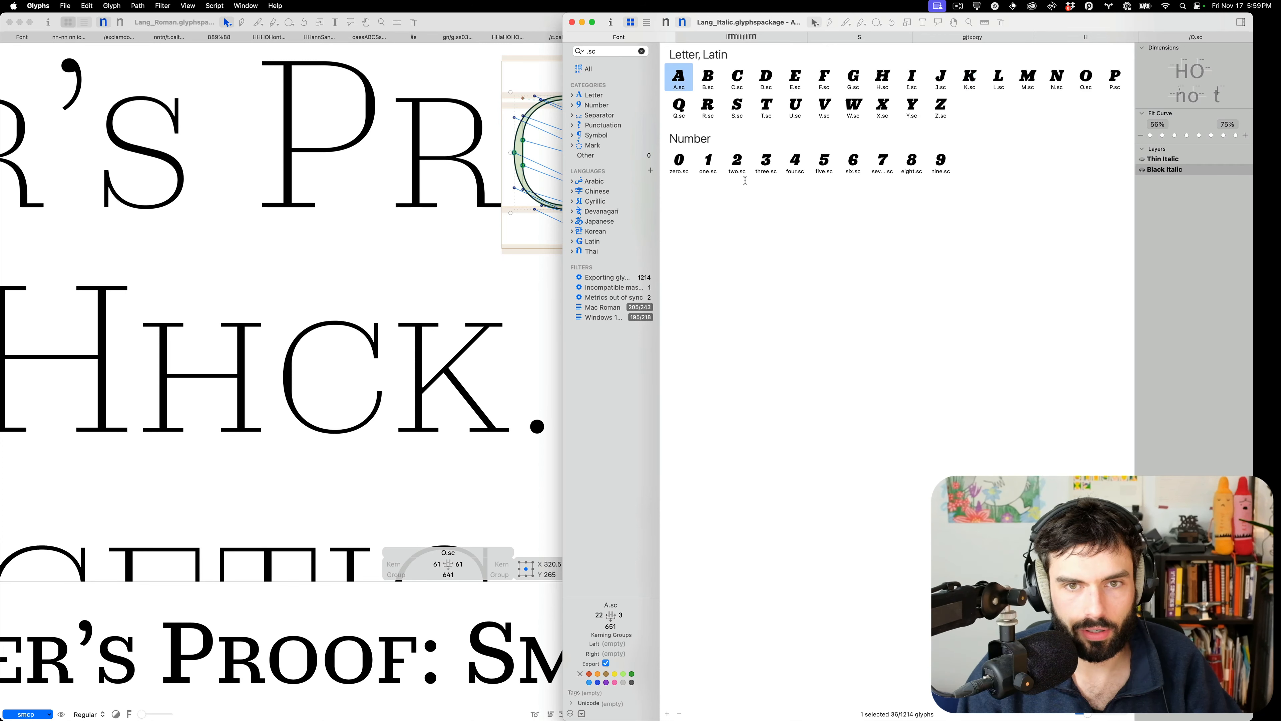
Delete the center anchor from the Thin Italic H and save the italic font
left_click(1085, 37)
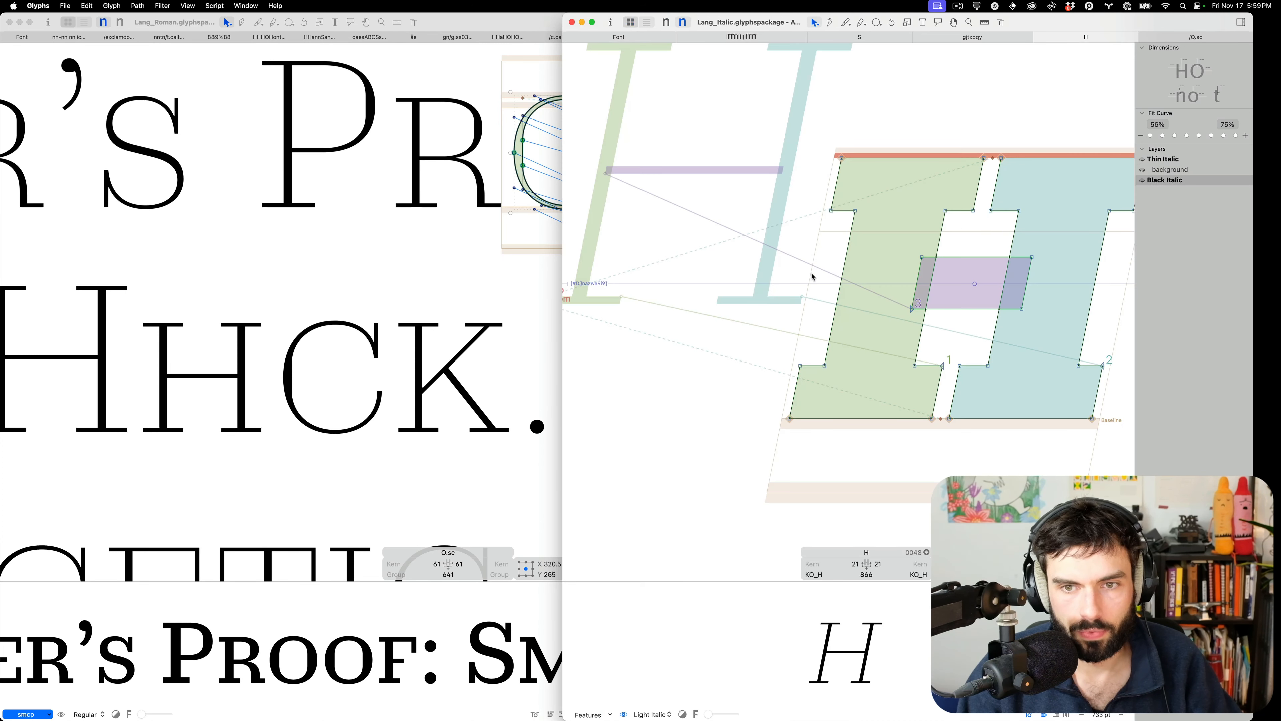
scroll(812, 277, "down", 5)
scroll(920, 280, "up", 3)
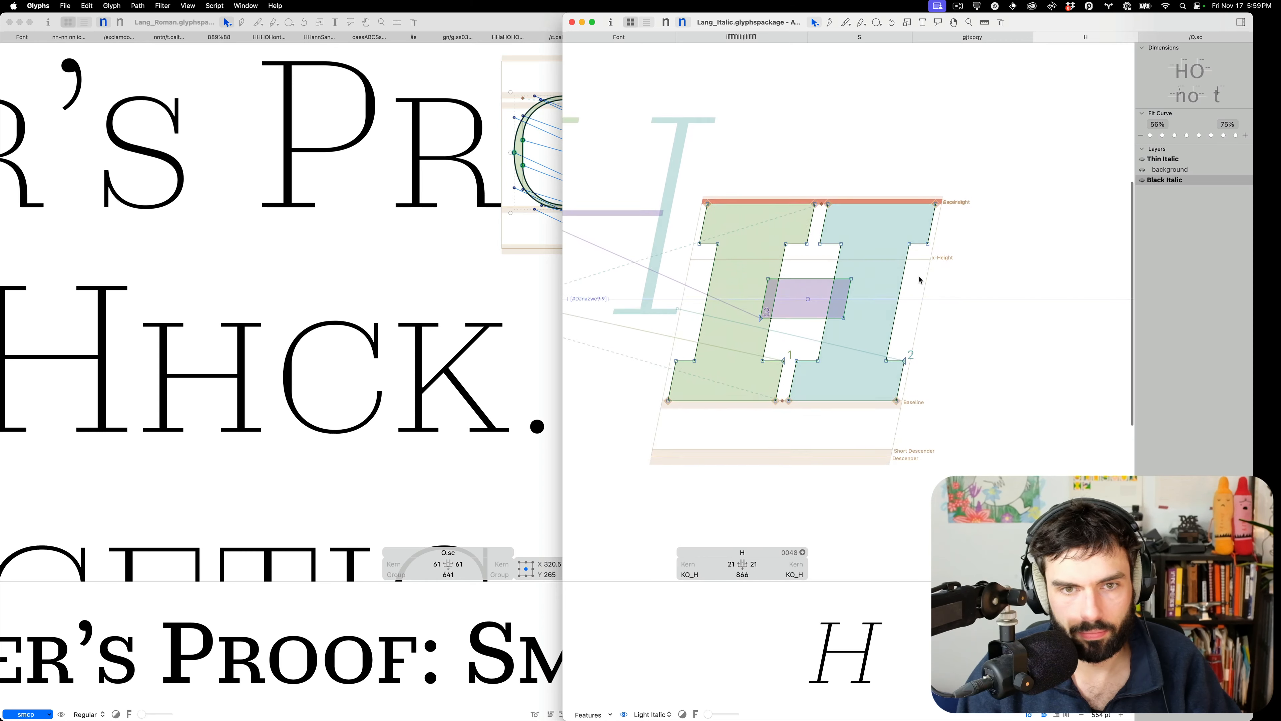
key("super+1")
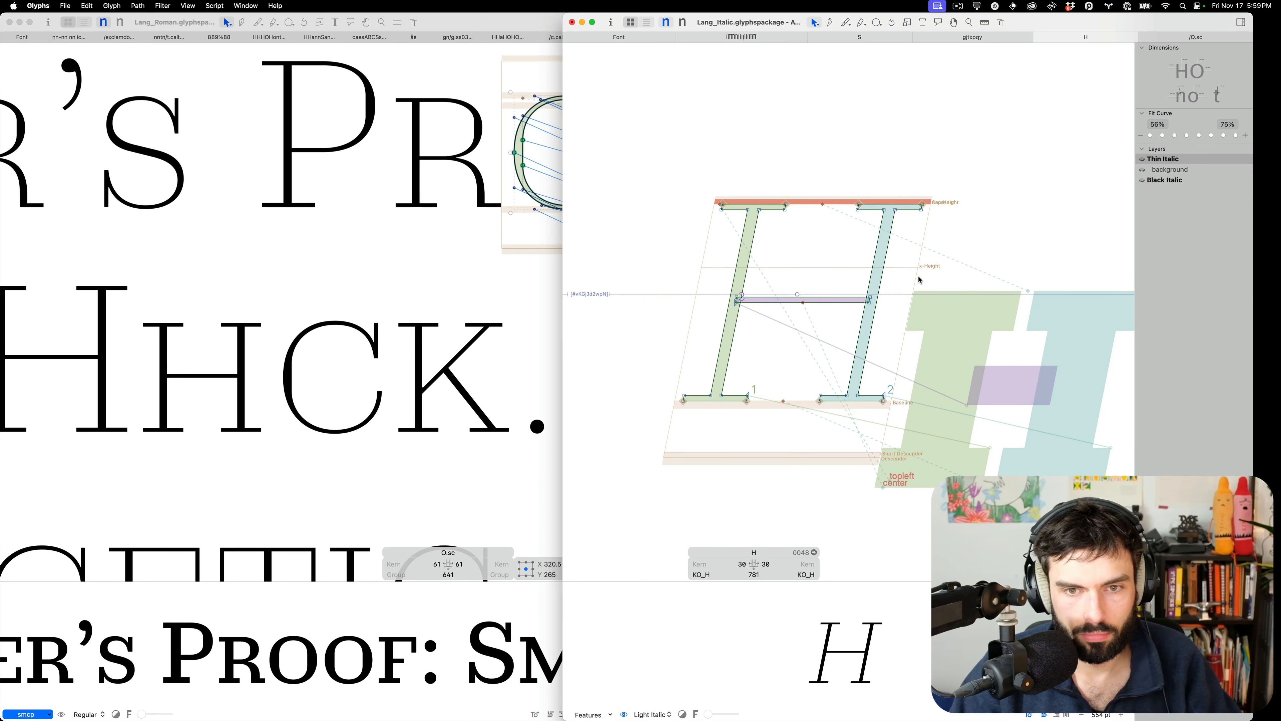
left_click(803, 304)
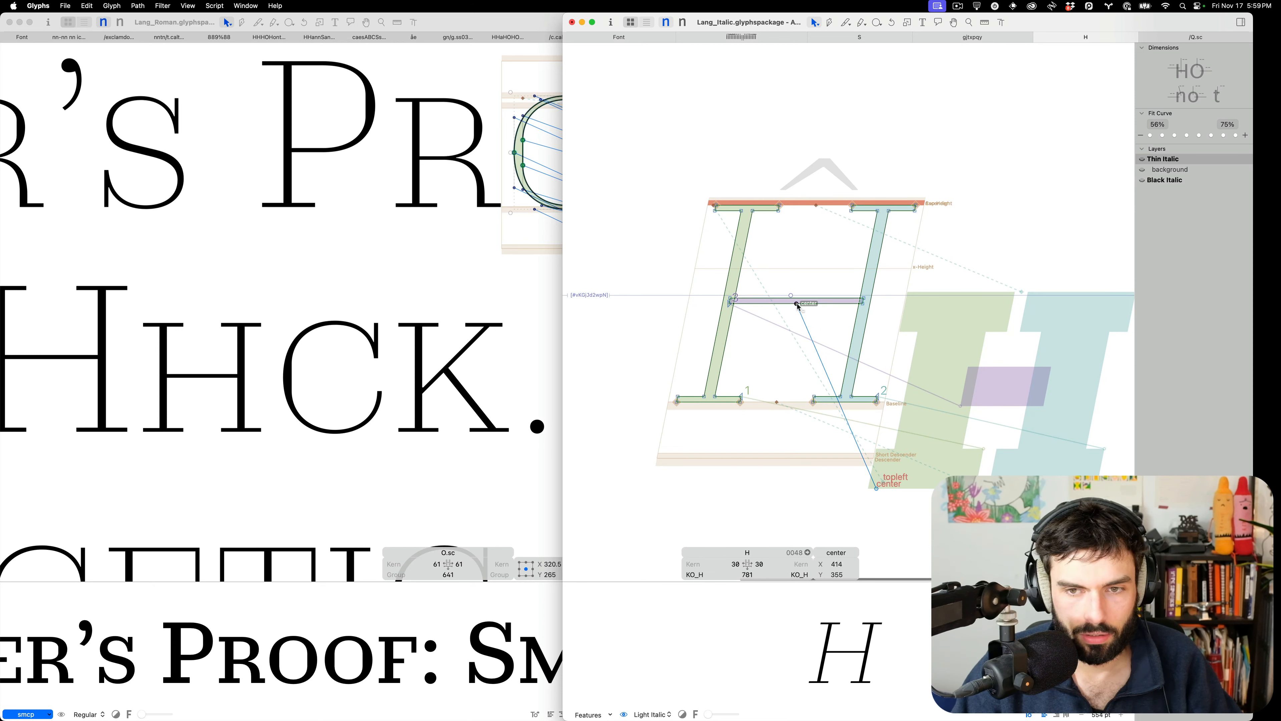
key("Delete")
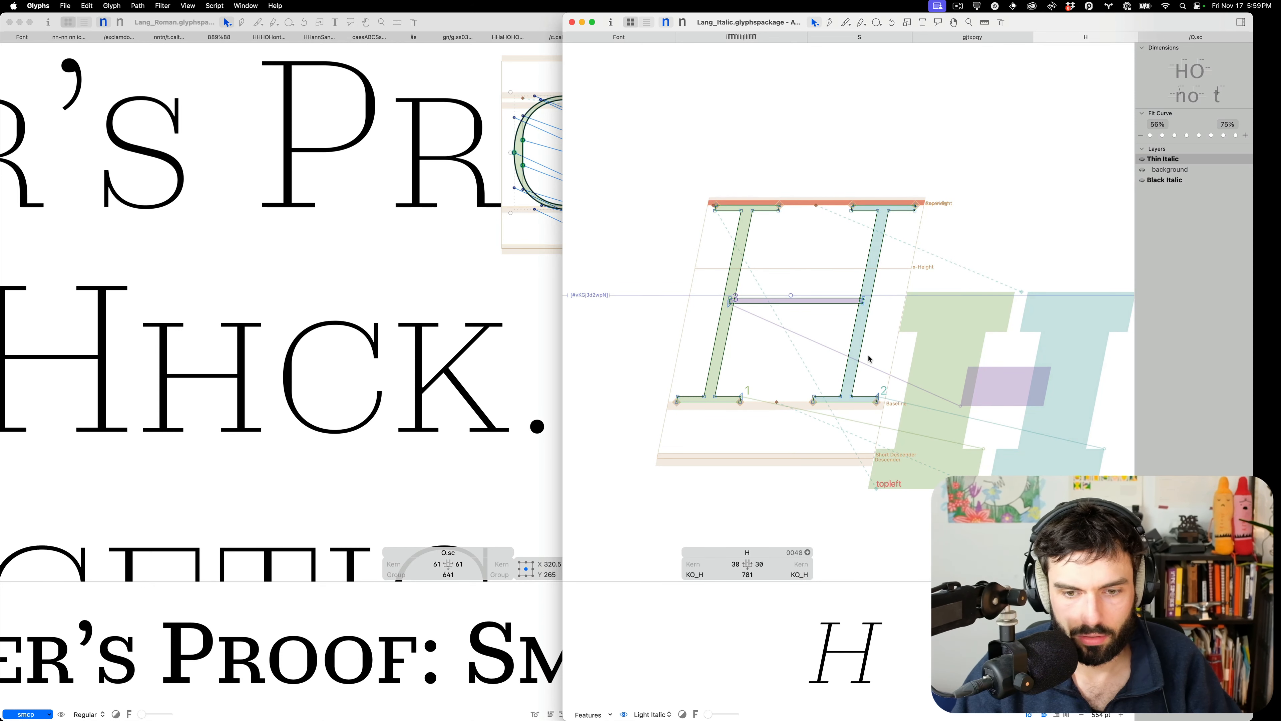
key("super+a")
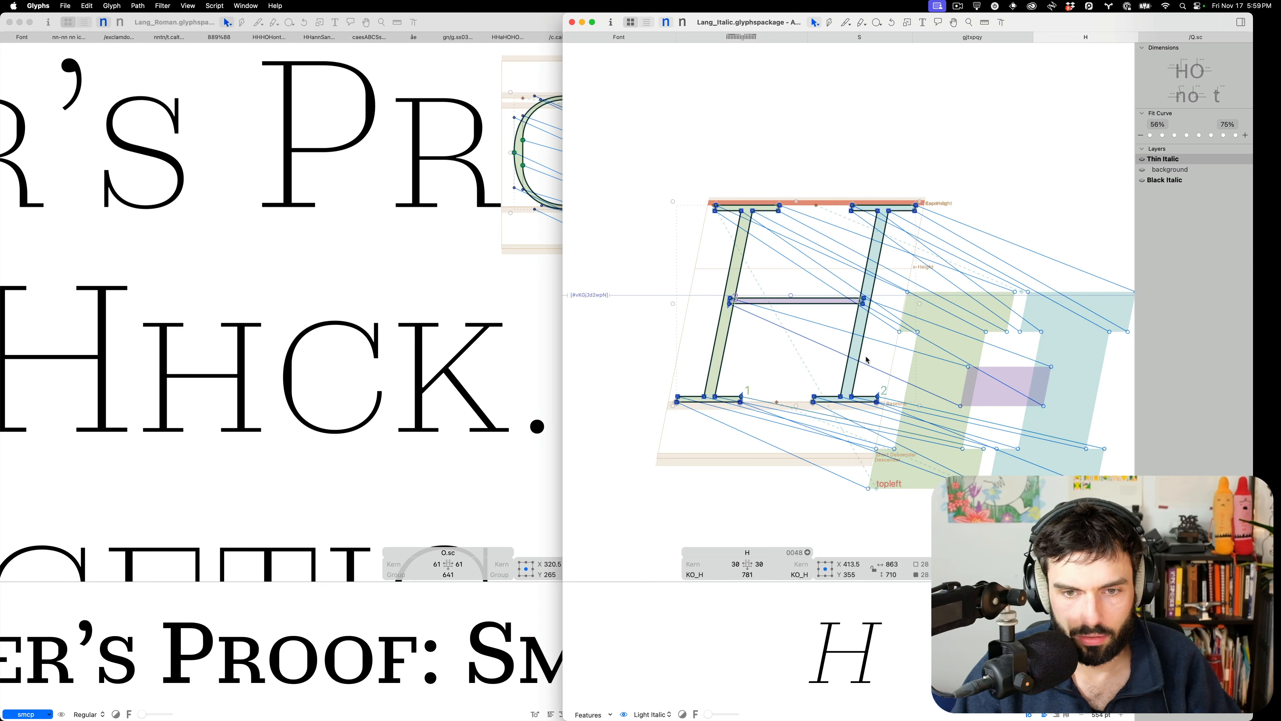
left_click(788, 363)
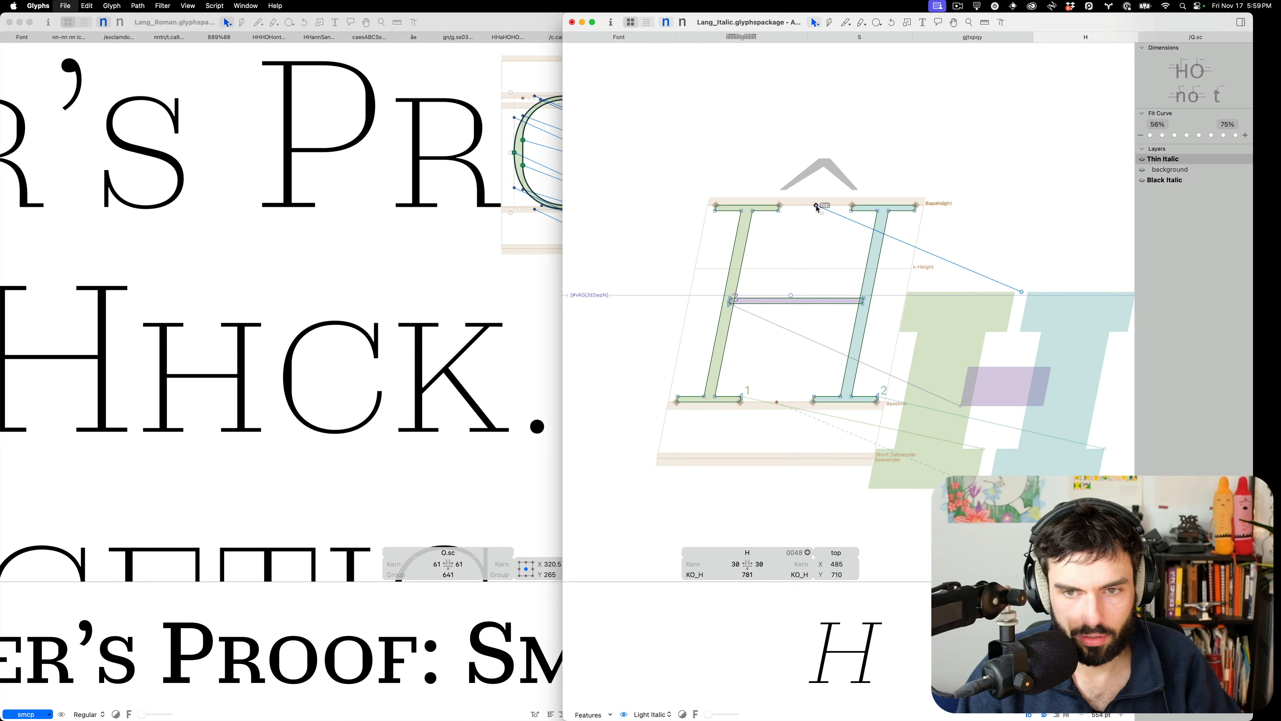
key("super+a")
left_click(810, 249)
key("super+s")
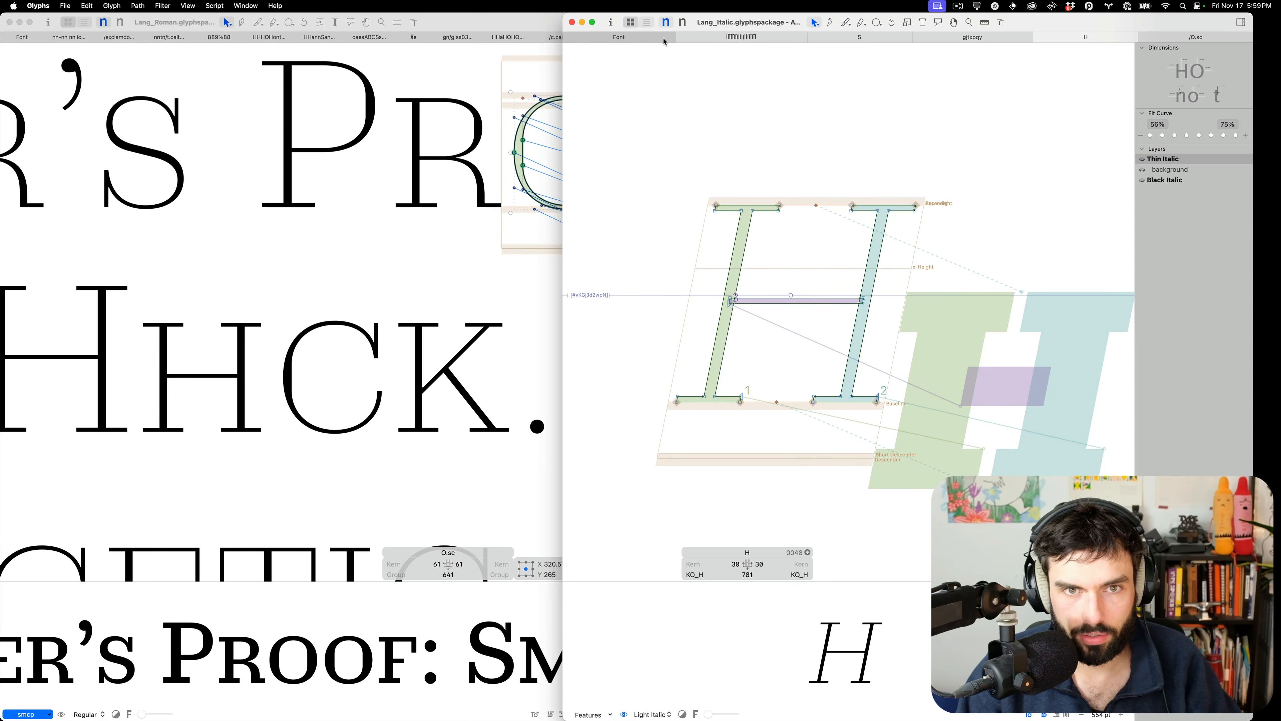
Filter both the Italic and Roman fonts for glyphs with incompatible masters
left_click(660, 39)
left_click(613, 287)
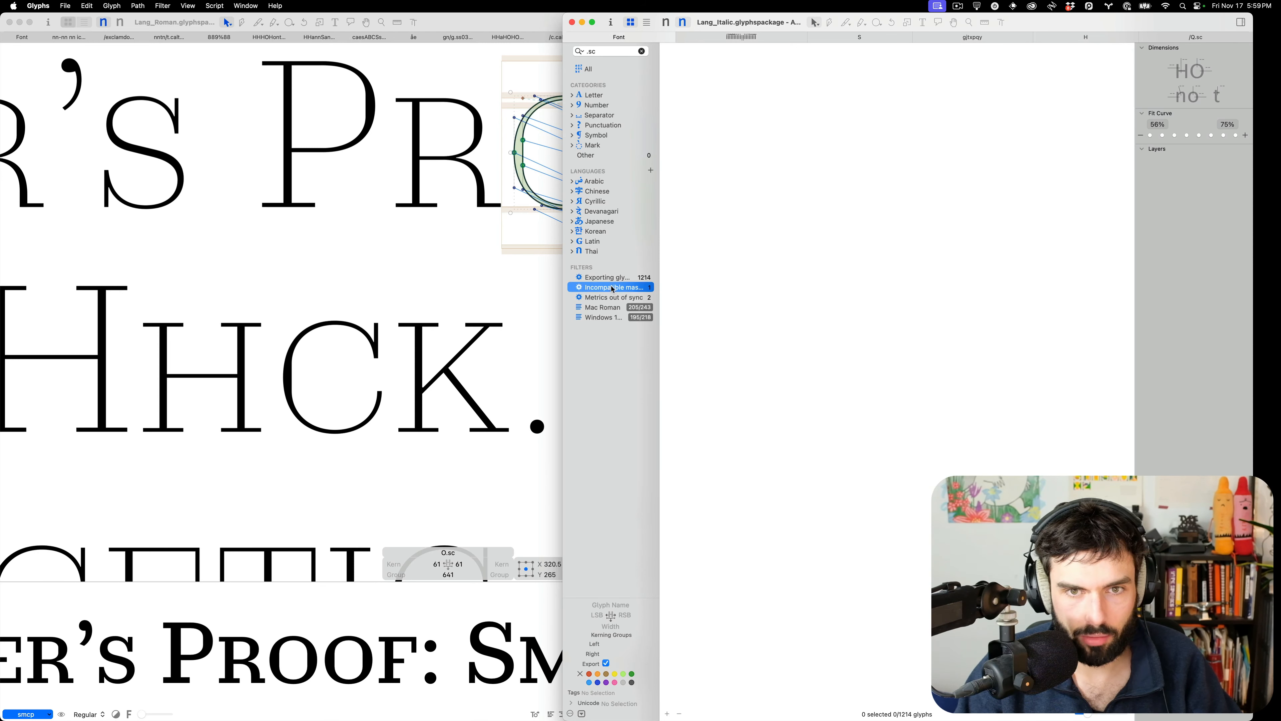
left_click(23, 37)
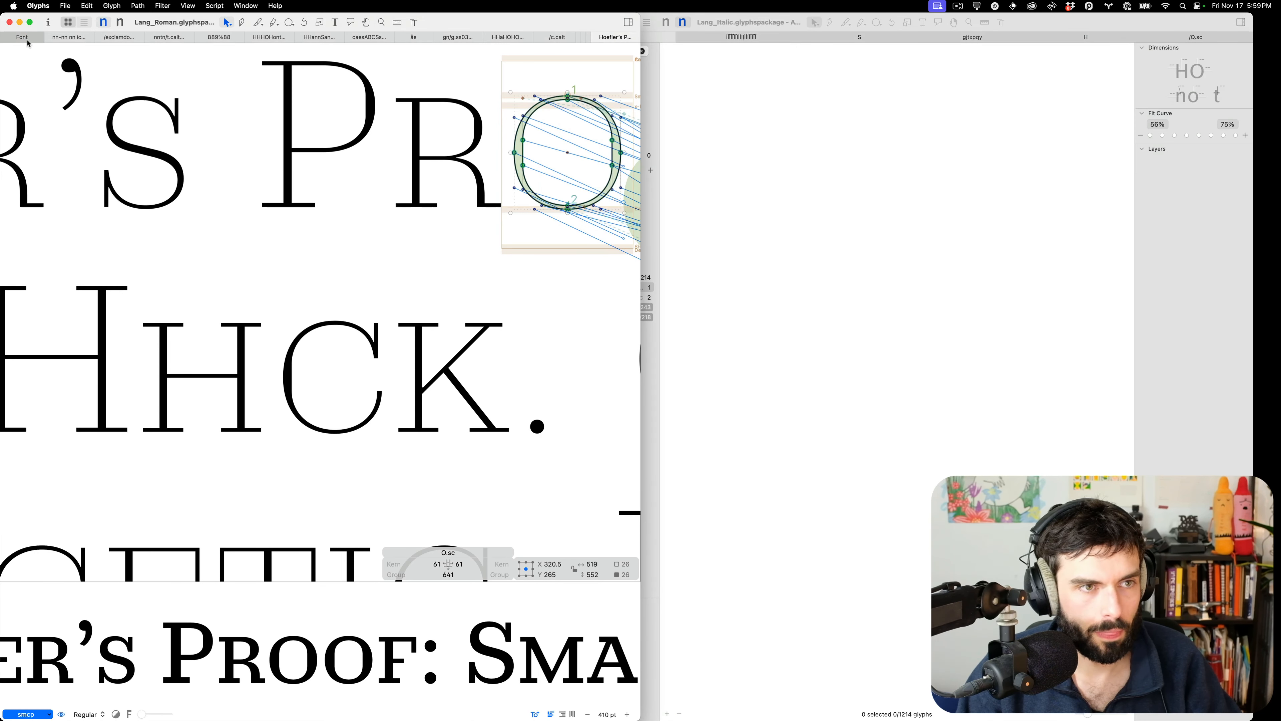
left_click(48, 287)
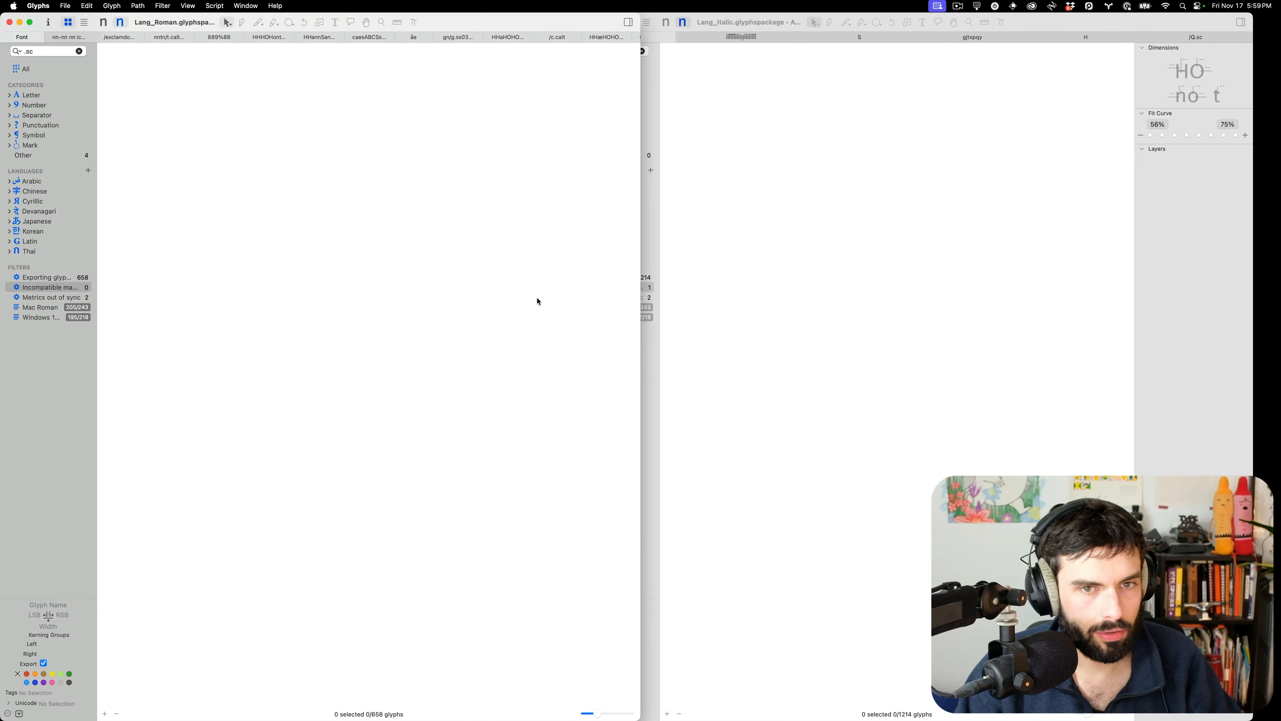
left_click(679, 303)
key("super+Tab")
key("super+Tab")
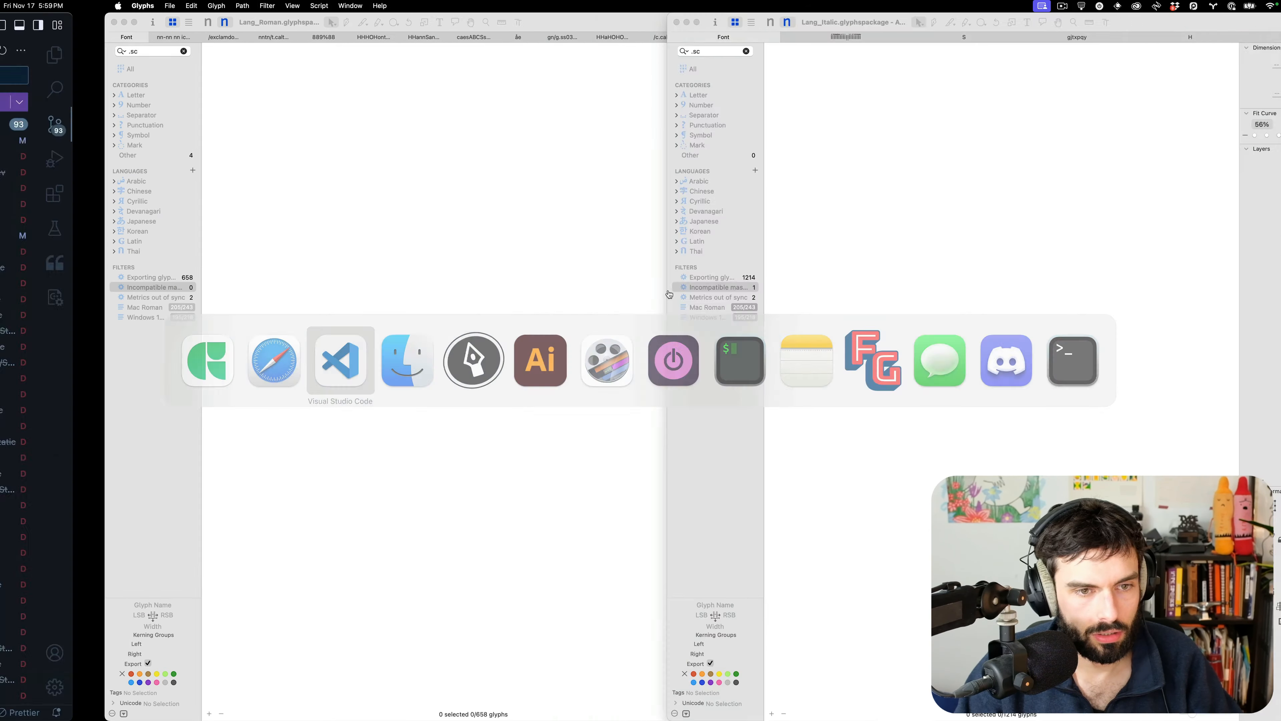
Rerun make clean && make so the fonts rebuild without the anchor error
type("make clean && make")
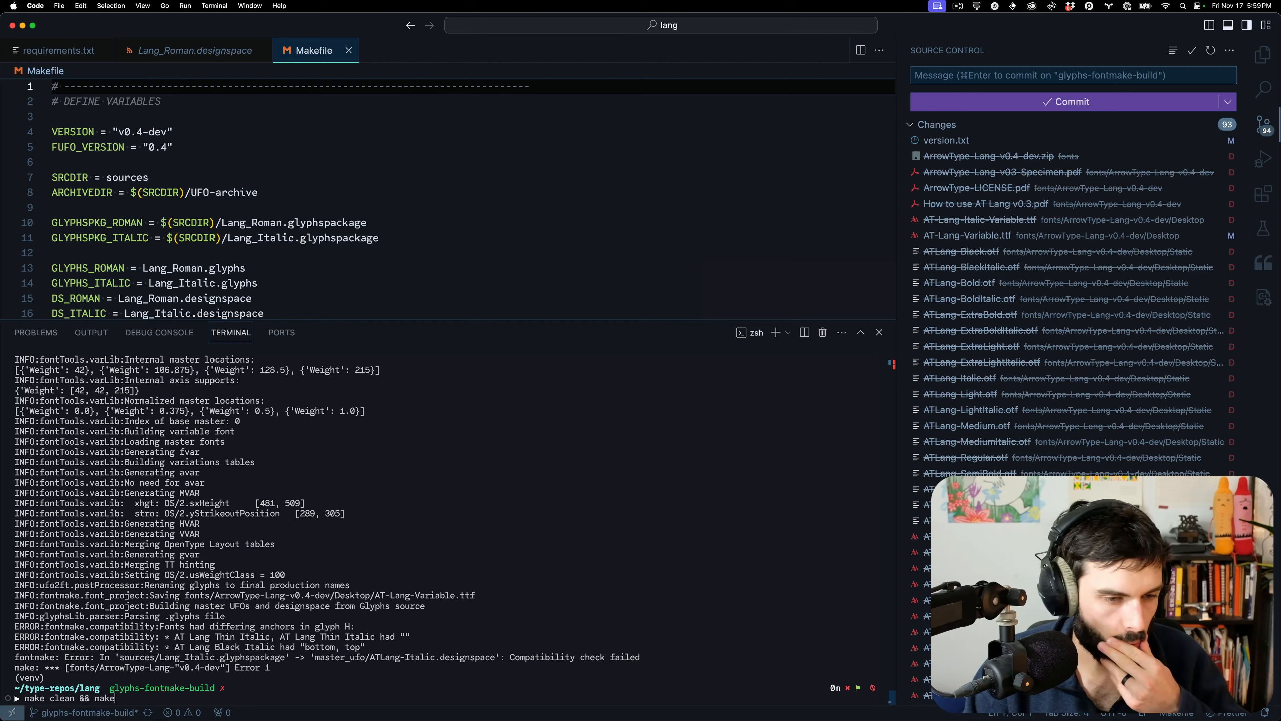
left_click(1263, 54)
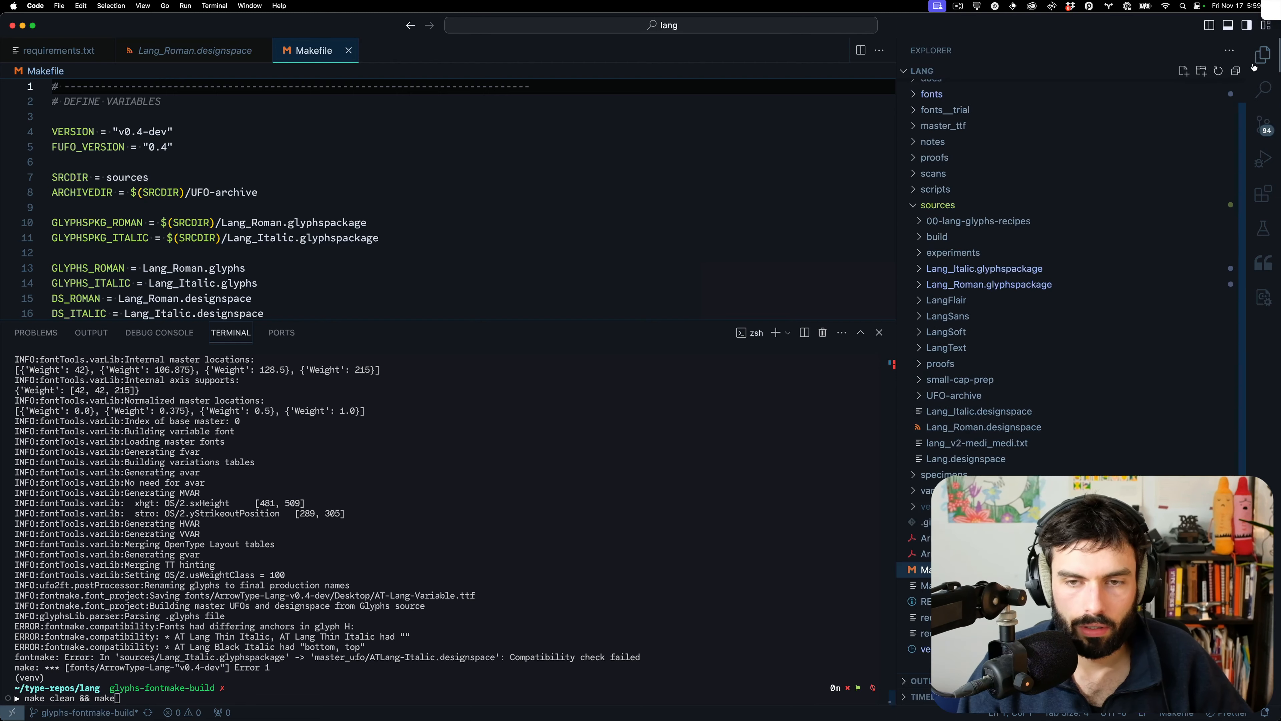
key("Return")
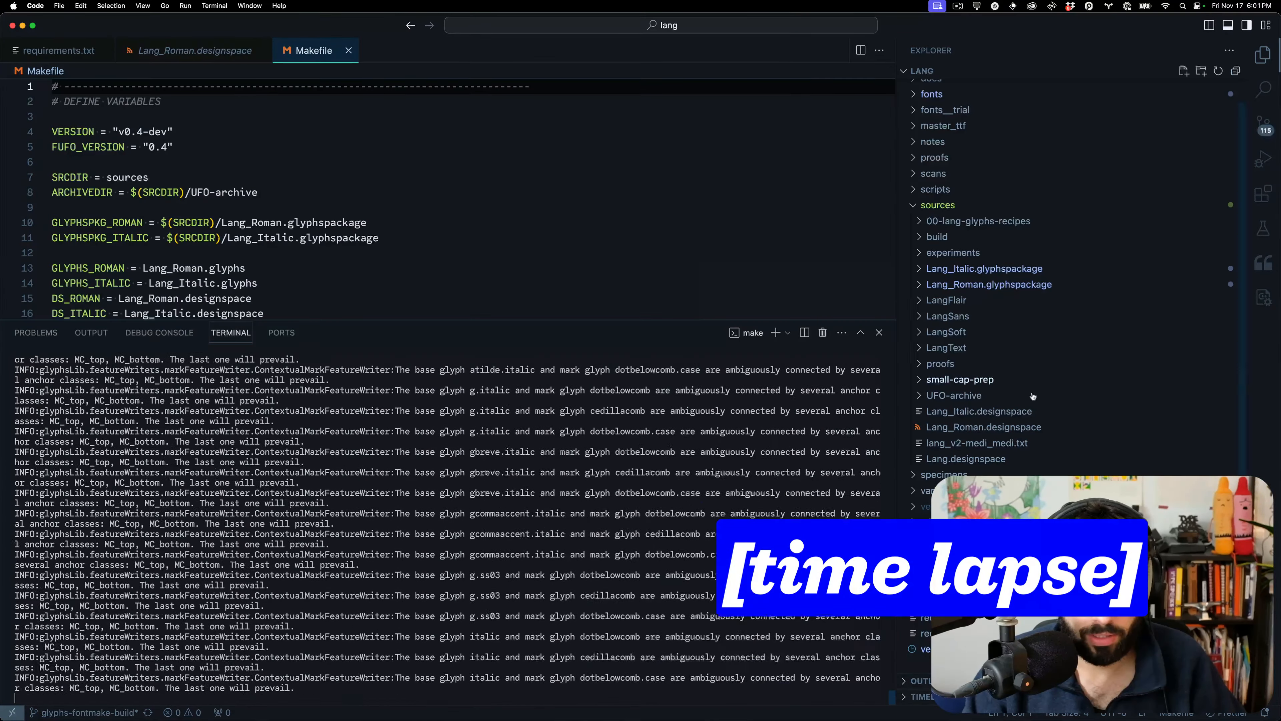
Expand fonts > ArrowType-Lang-v0.4-dev > Static > OTF in the Explorer
scroll(973, 152, "up", 1)
left_click(932, 118)
left_click(984, 134)
left_click(945, 151)
left_click(948, 166)
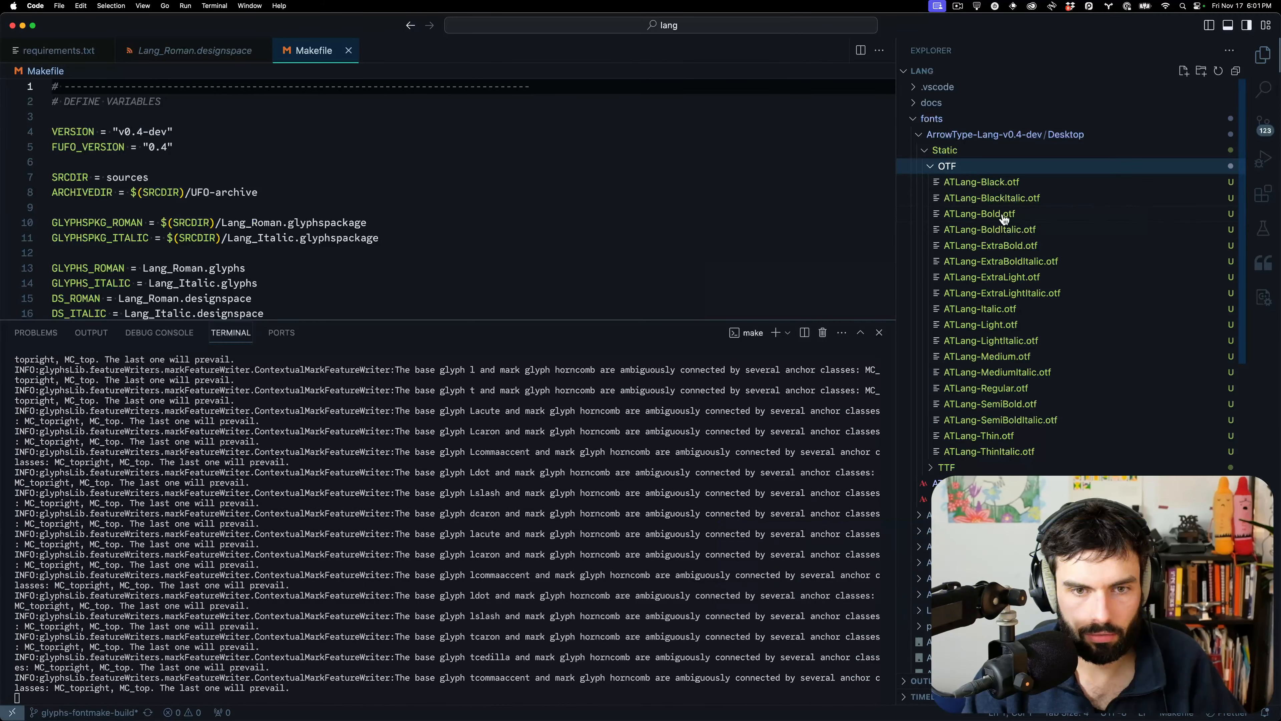
Open ATLang-Regular, Italic, Bold and BoldItalic OTFs together in FontGoggles
left_click(1001, 215)
key("super+alt+r")
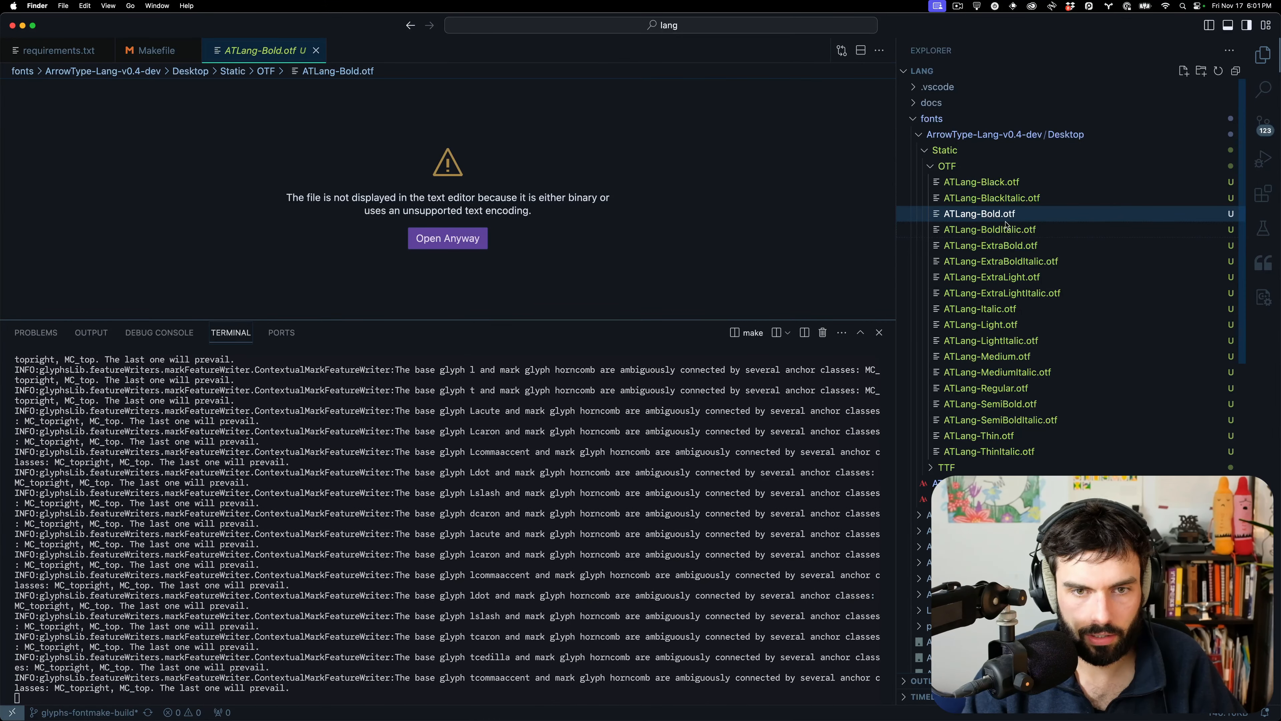
left_click(729, 237, "super")
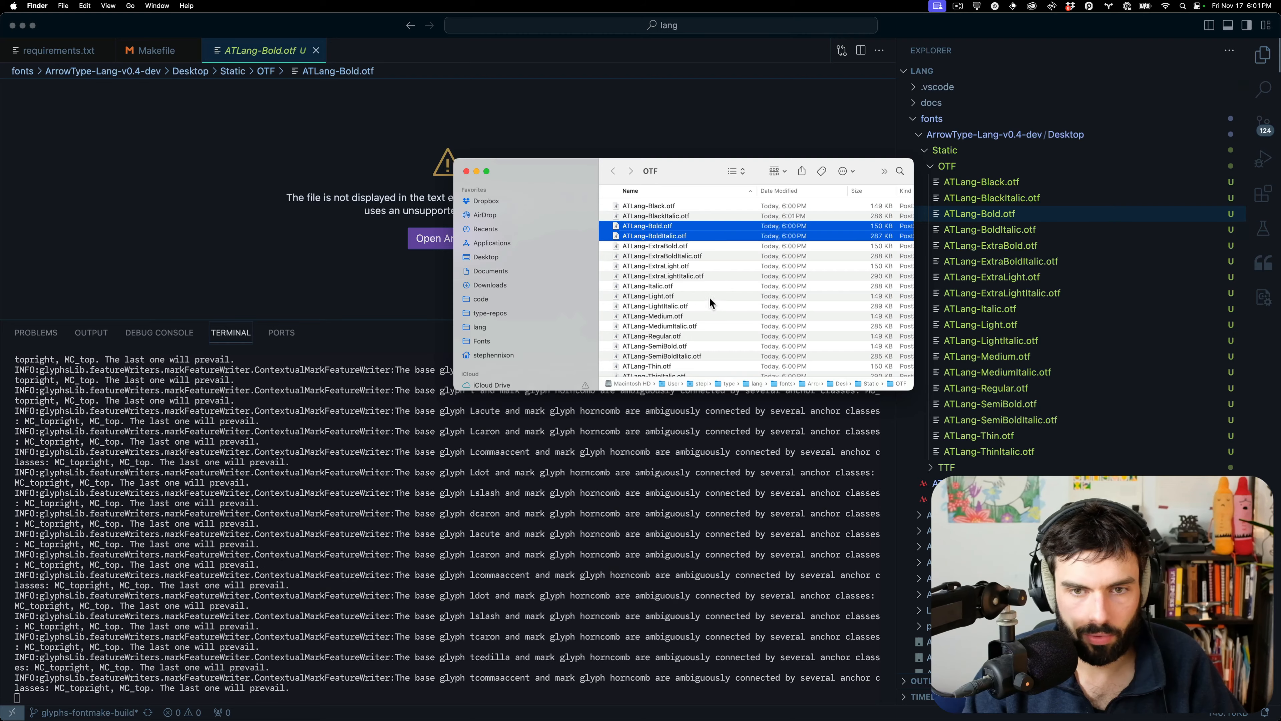
left_click(675, 336, "super")
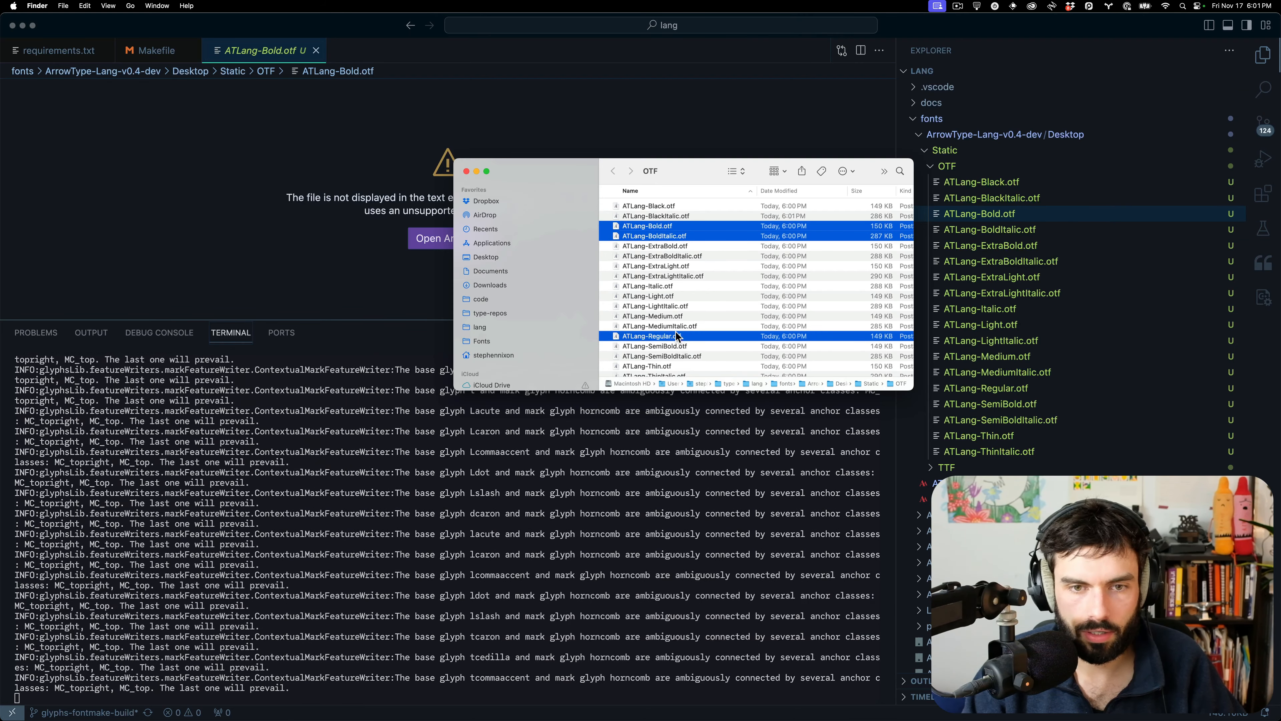
scroll(673, 283, "down", 1)
left_click(672, 277, "super")
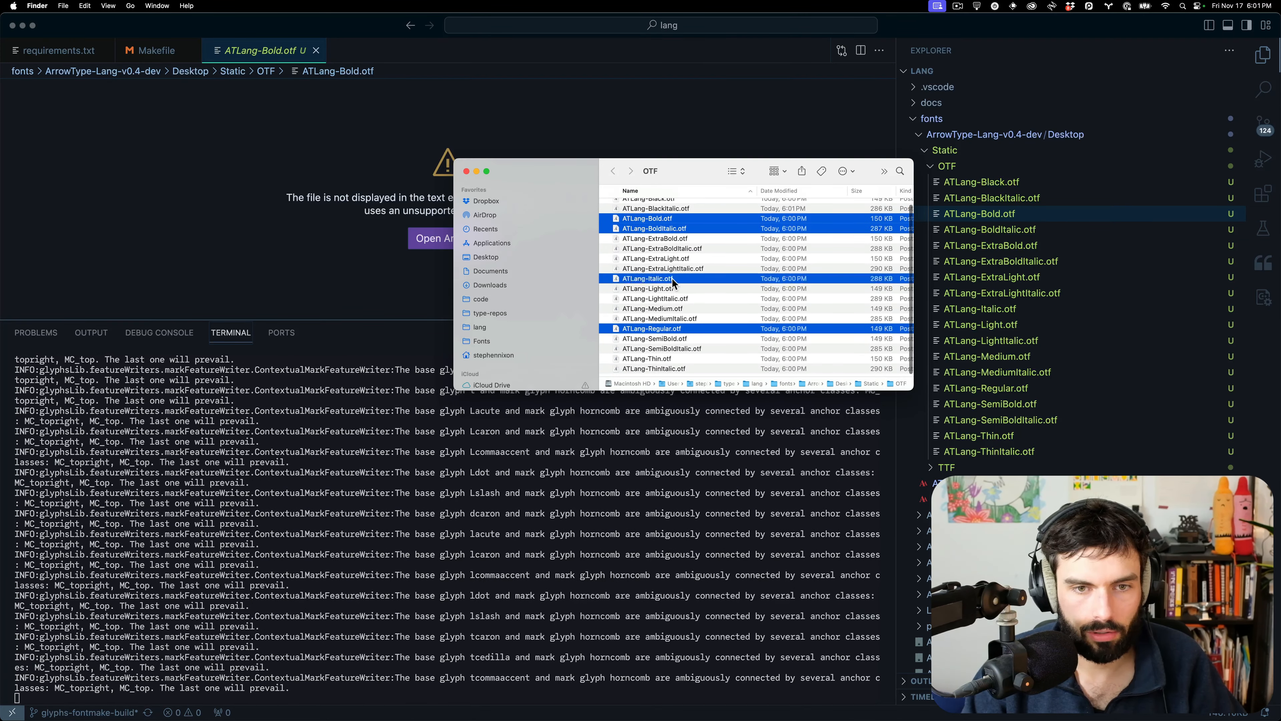
right_click(671, 278)
mouse_move(713, 307)
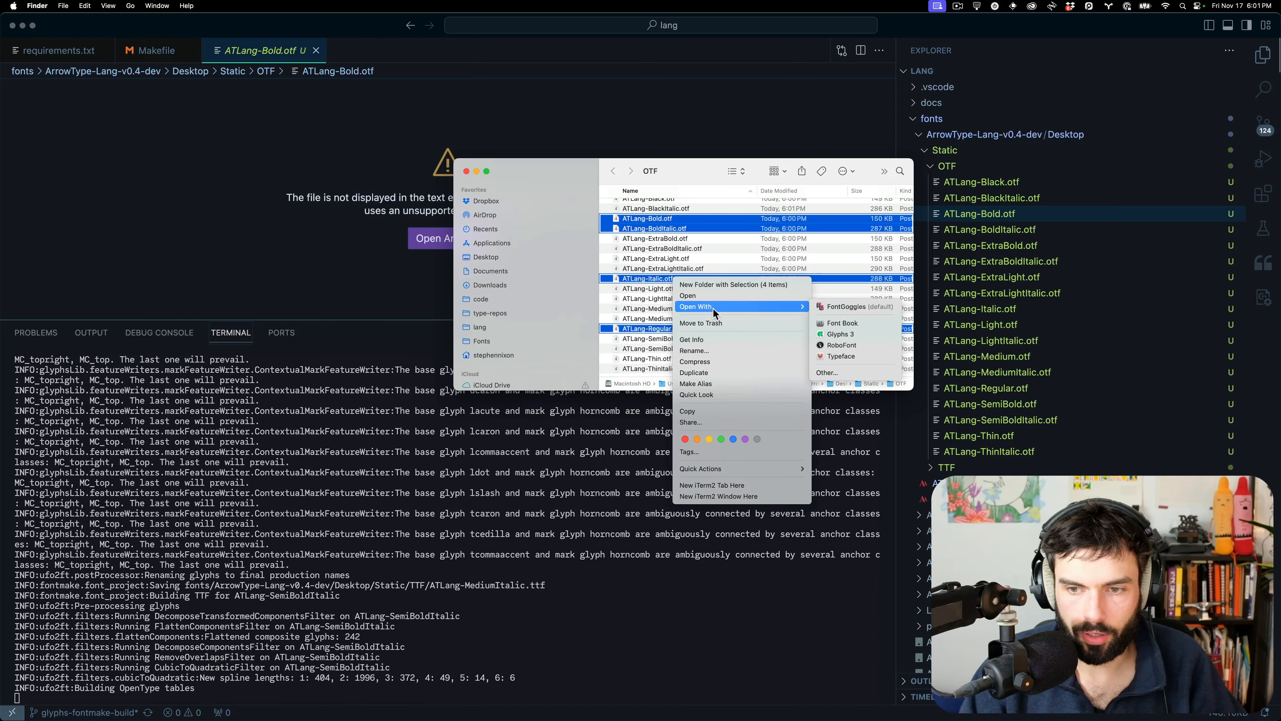
left_click(865, 307)
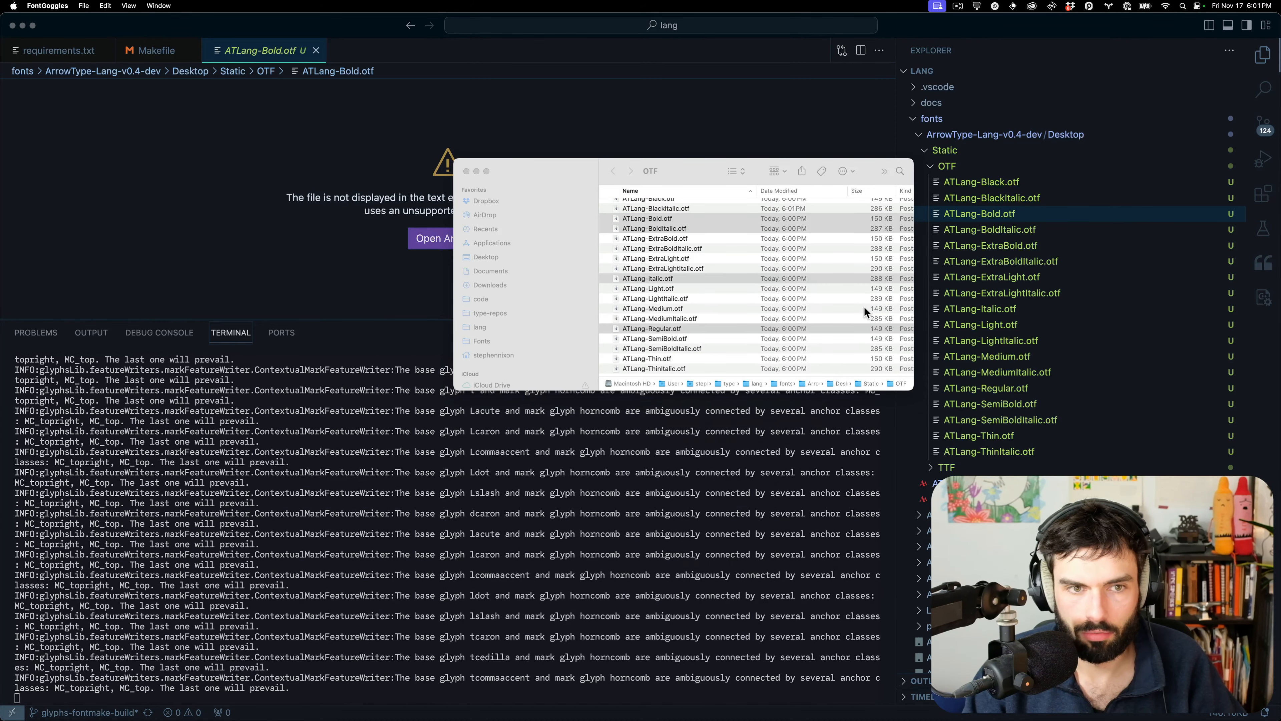
Preview 'hamburgerfontsiv' in the four fonts and inspect the Regular and Italic glyph advances
double_click(747, 405)
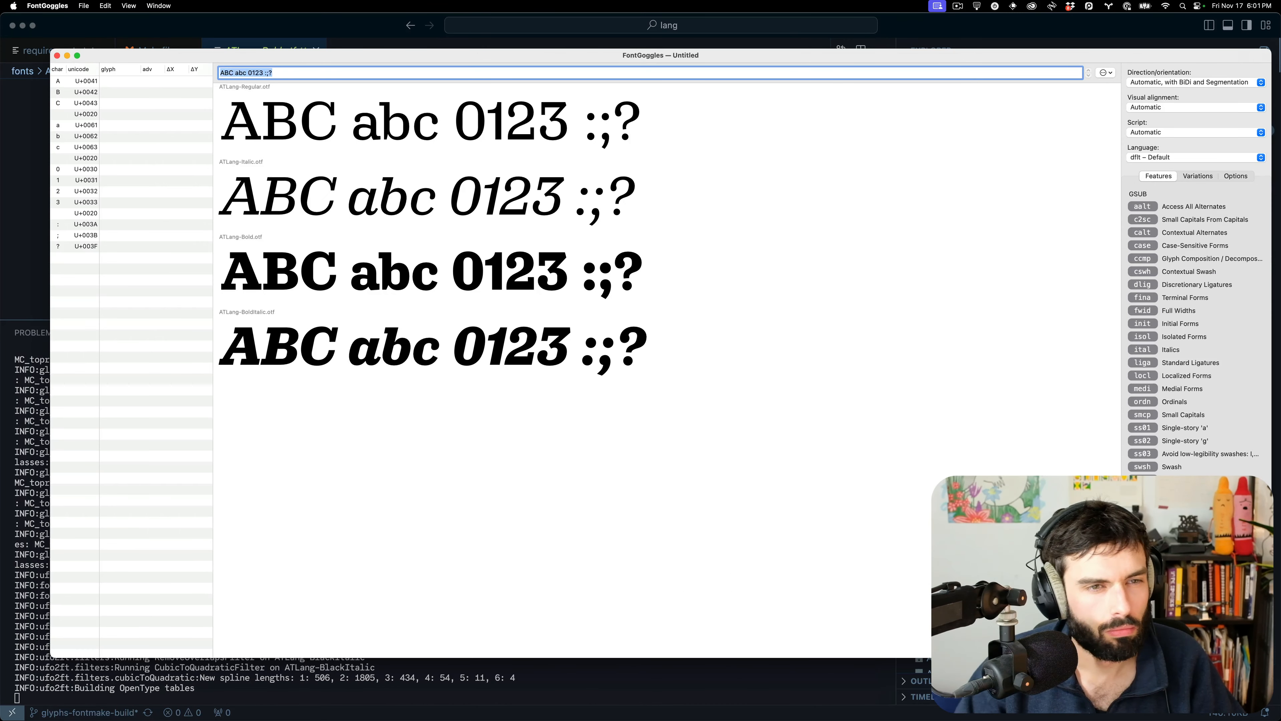
left_click(1143, 414)
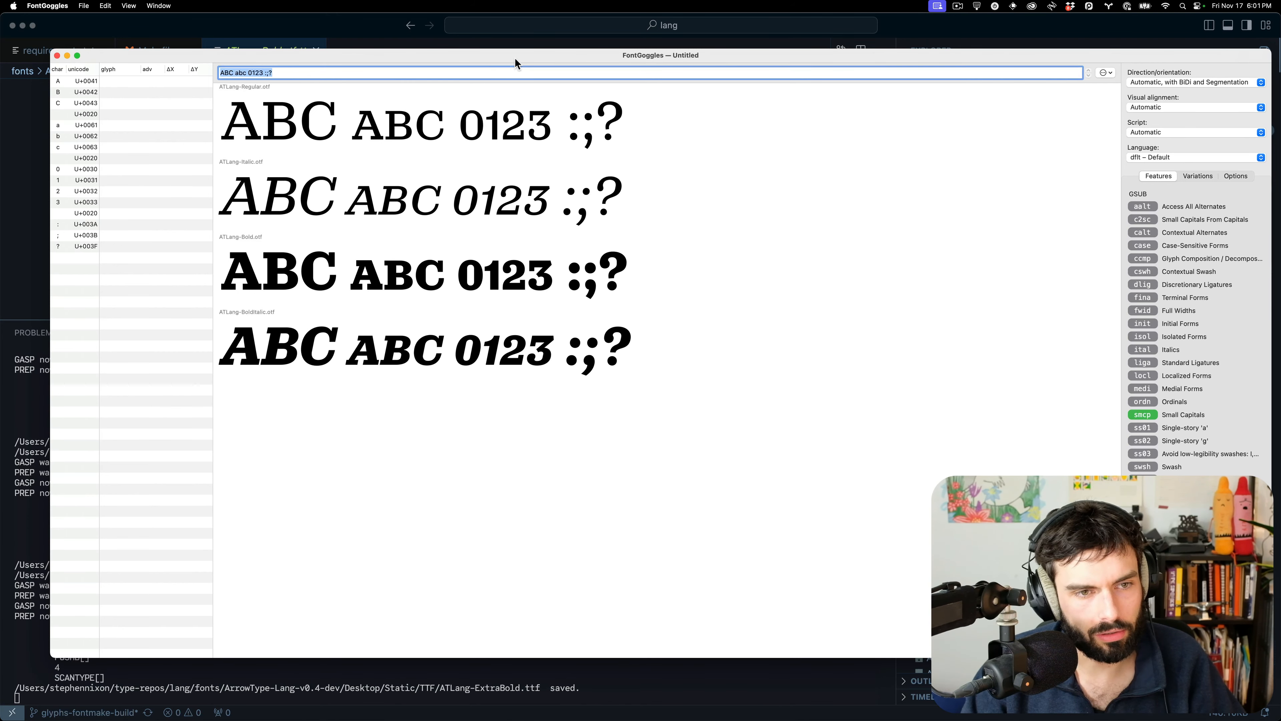
left_click_drag(514, 57, 509, 127)
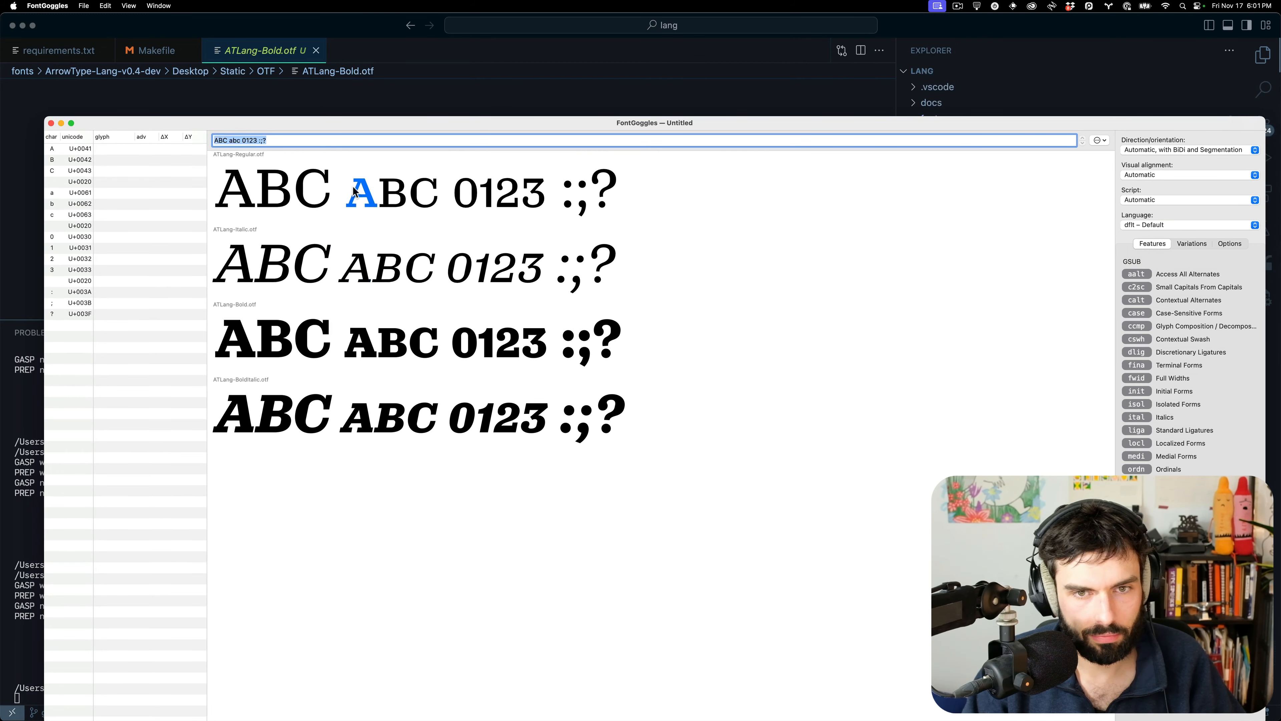
type("ha")
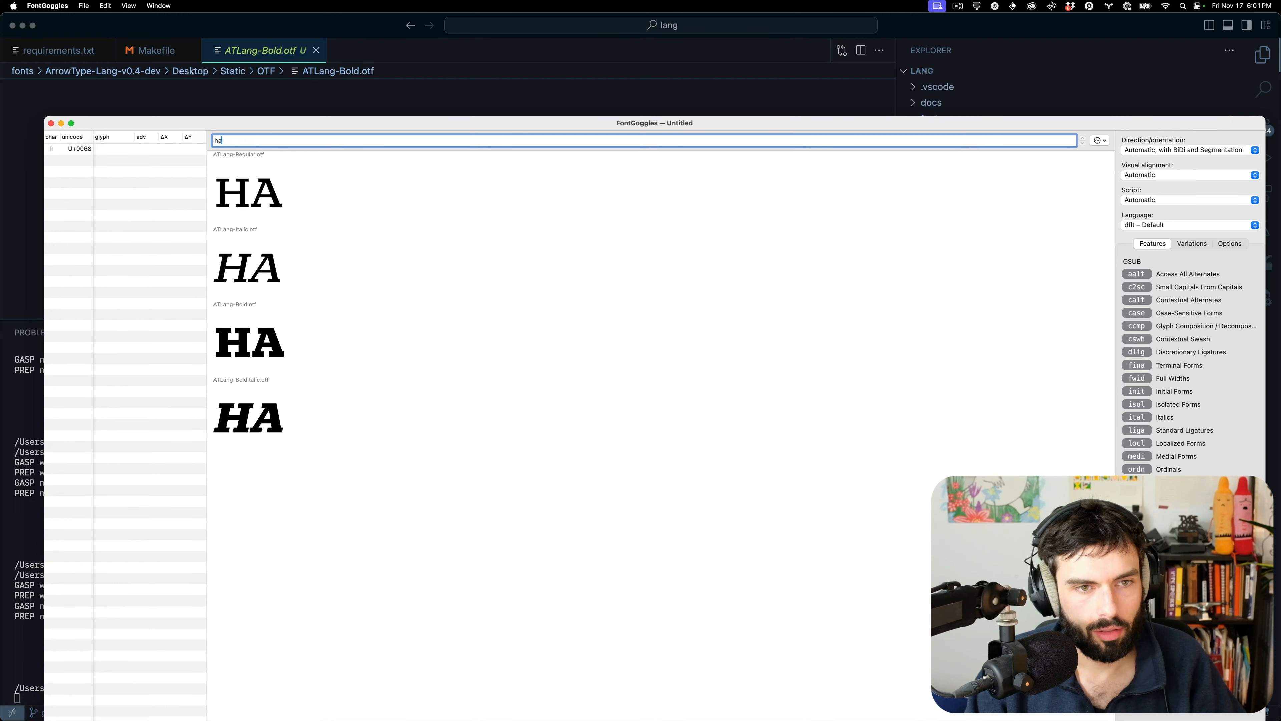
type("mburgerfontsiv")
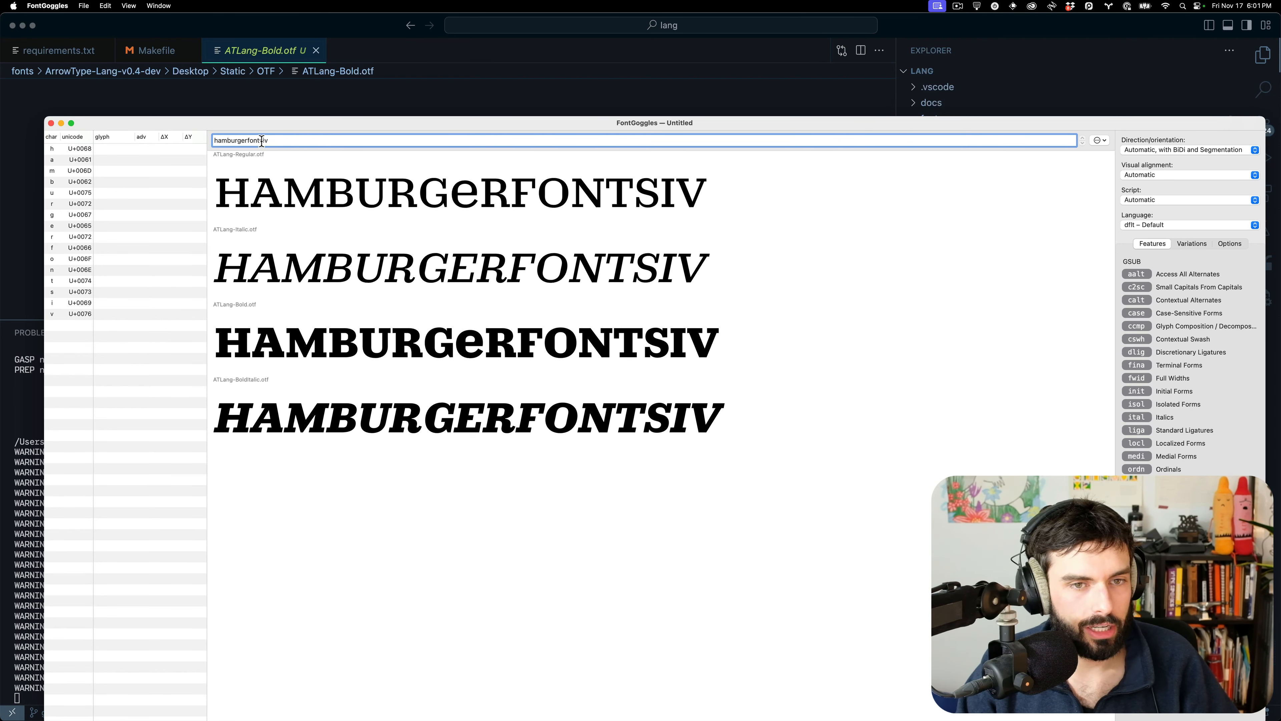
left_click(467, 201)
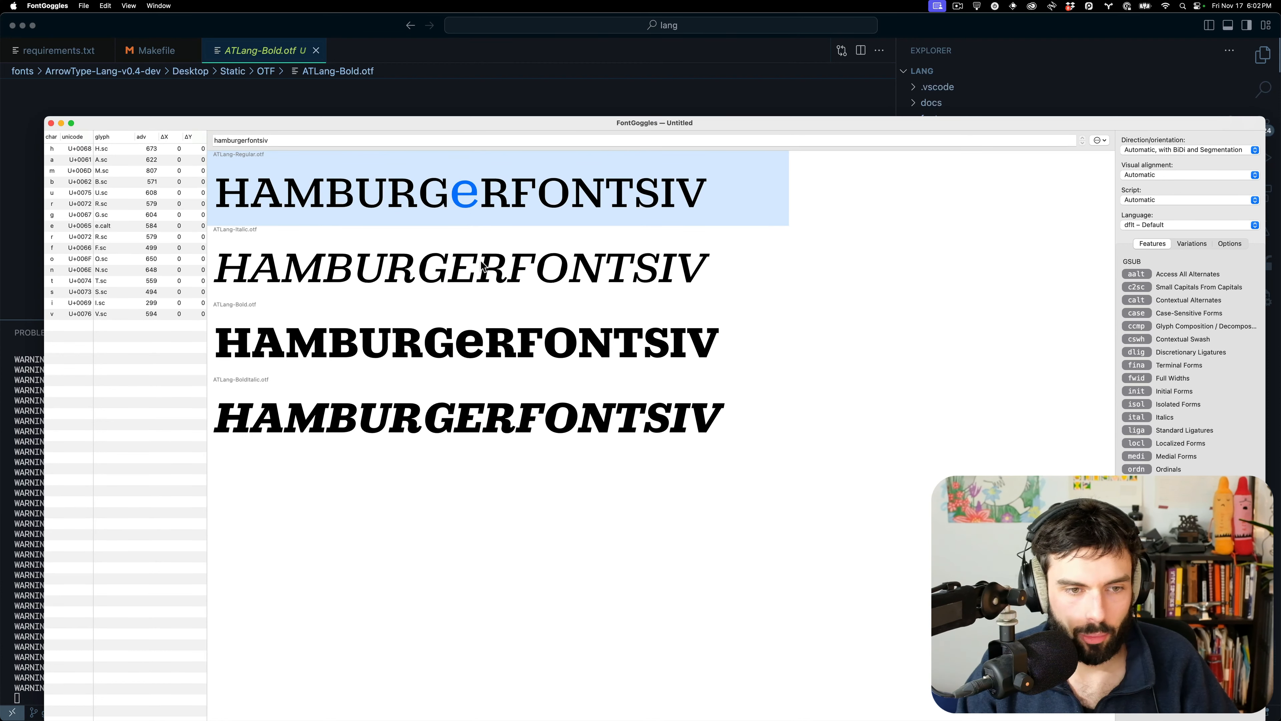
left_click(467, 279)
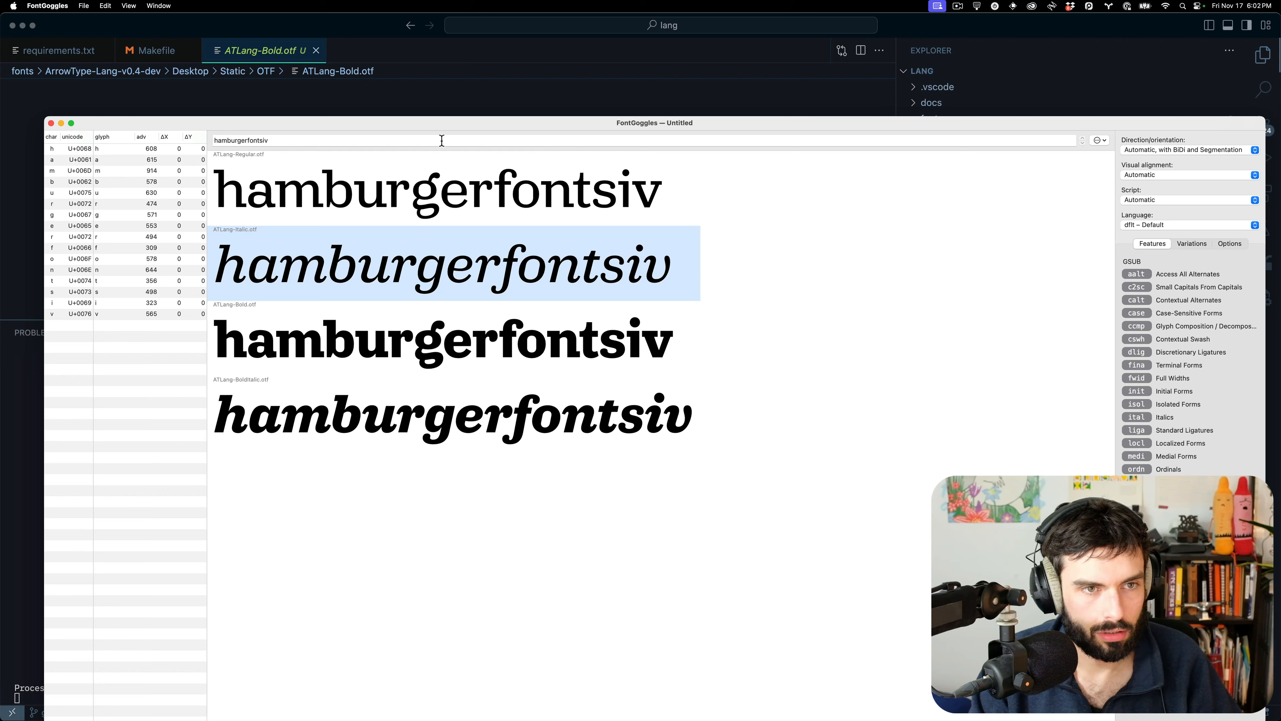
Change the FontGoggles sample text to HAMBURGERFONTSIV to compare capitals across styles
double_click(345, 141)
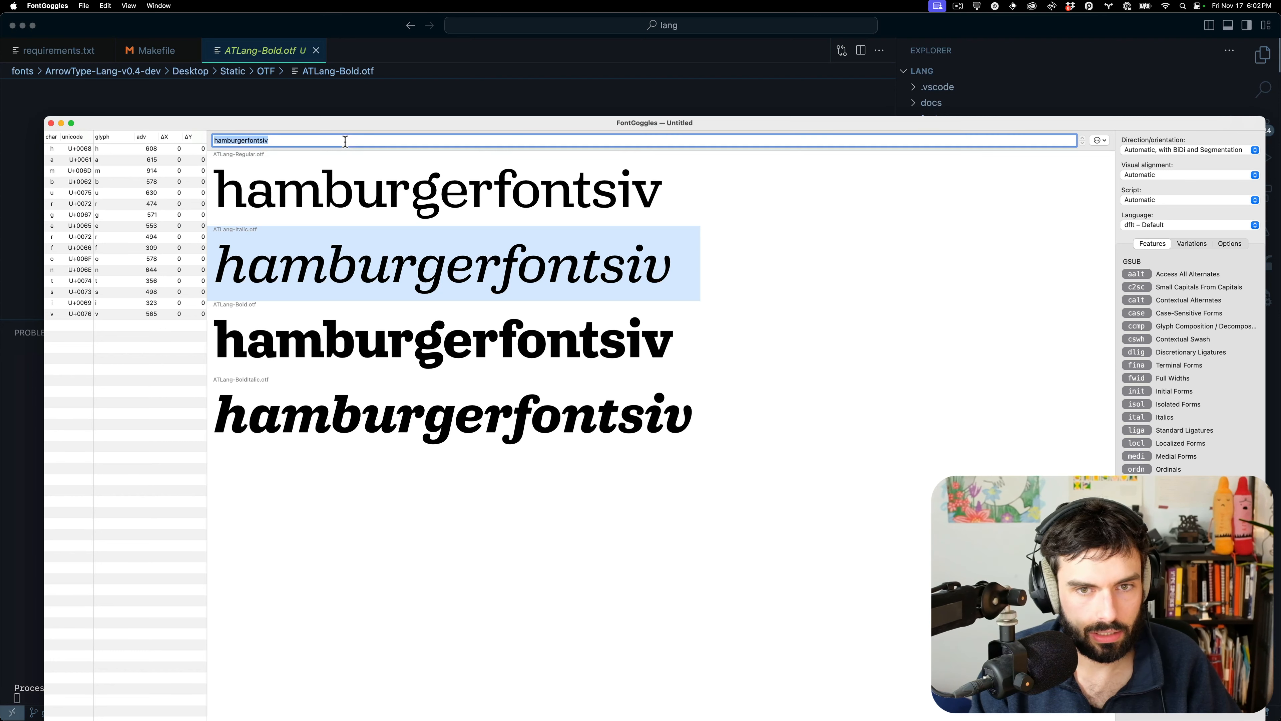
type("HAMBE")
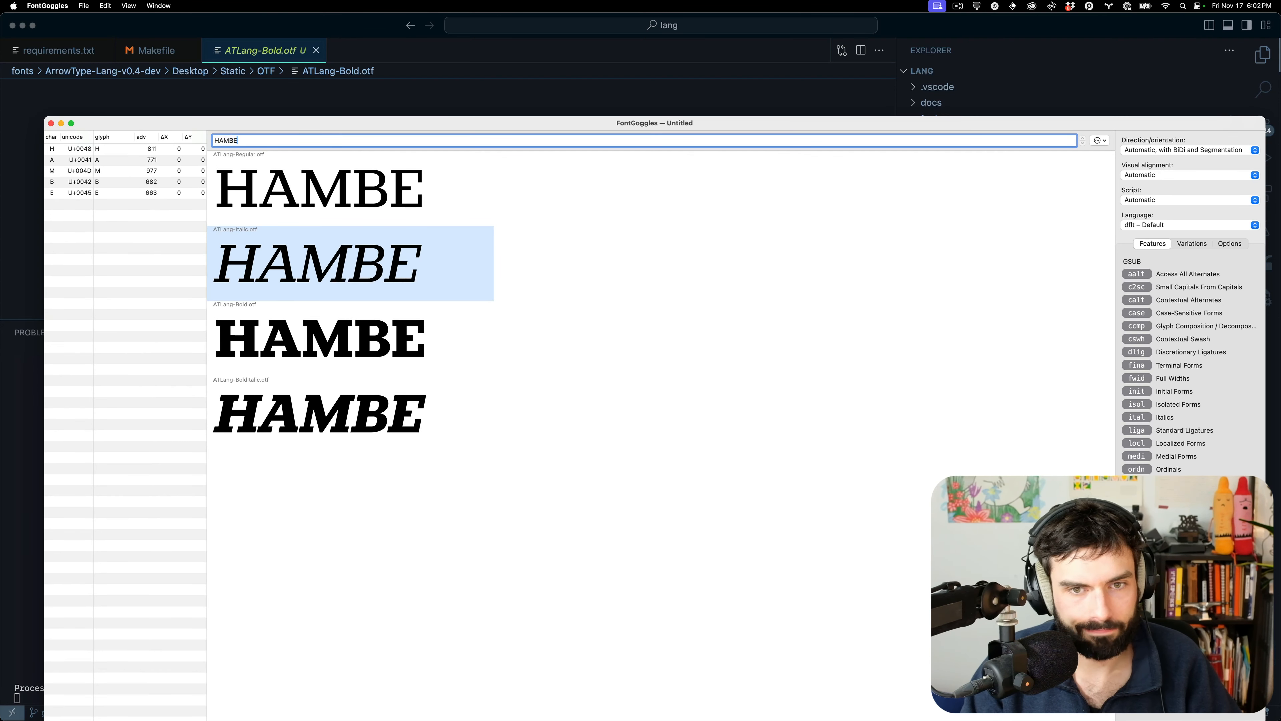
key("BackSpace")
type("URG")
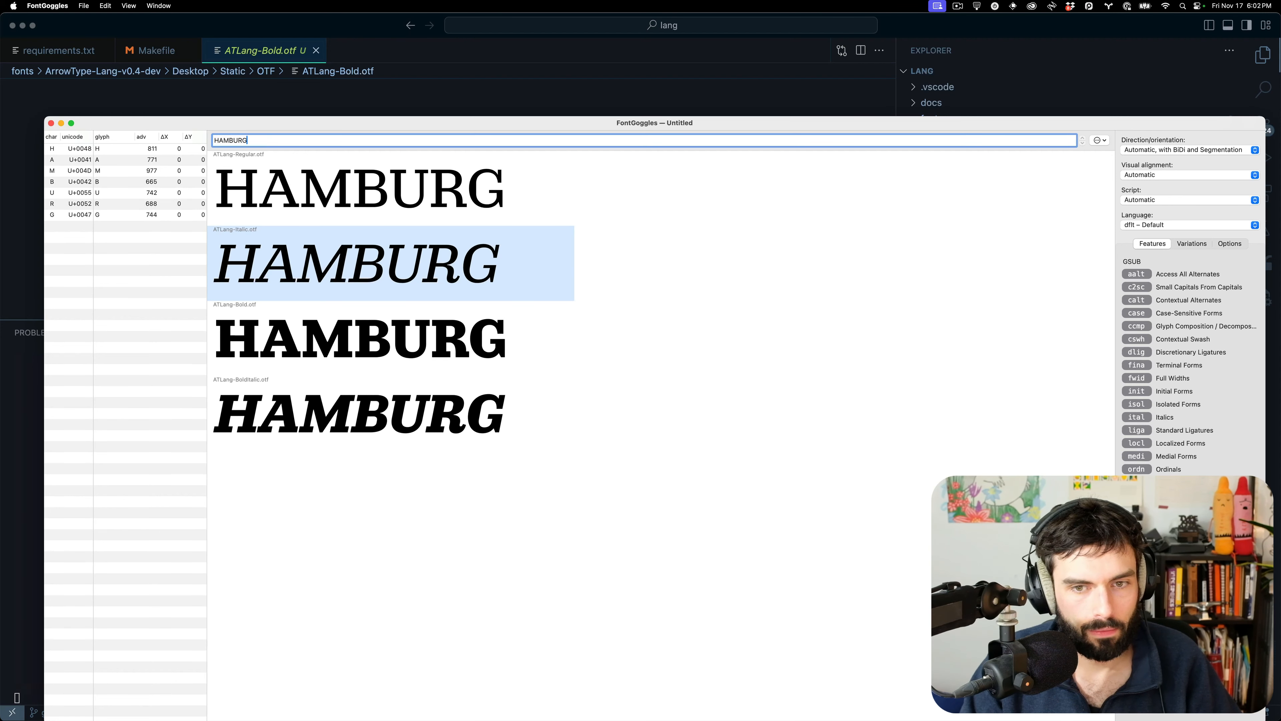
type("ERFONTSIV")
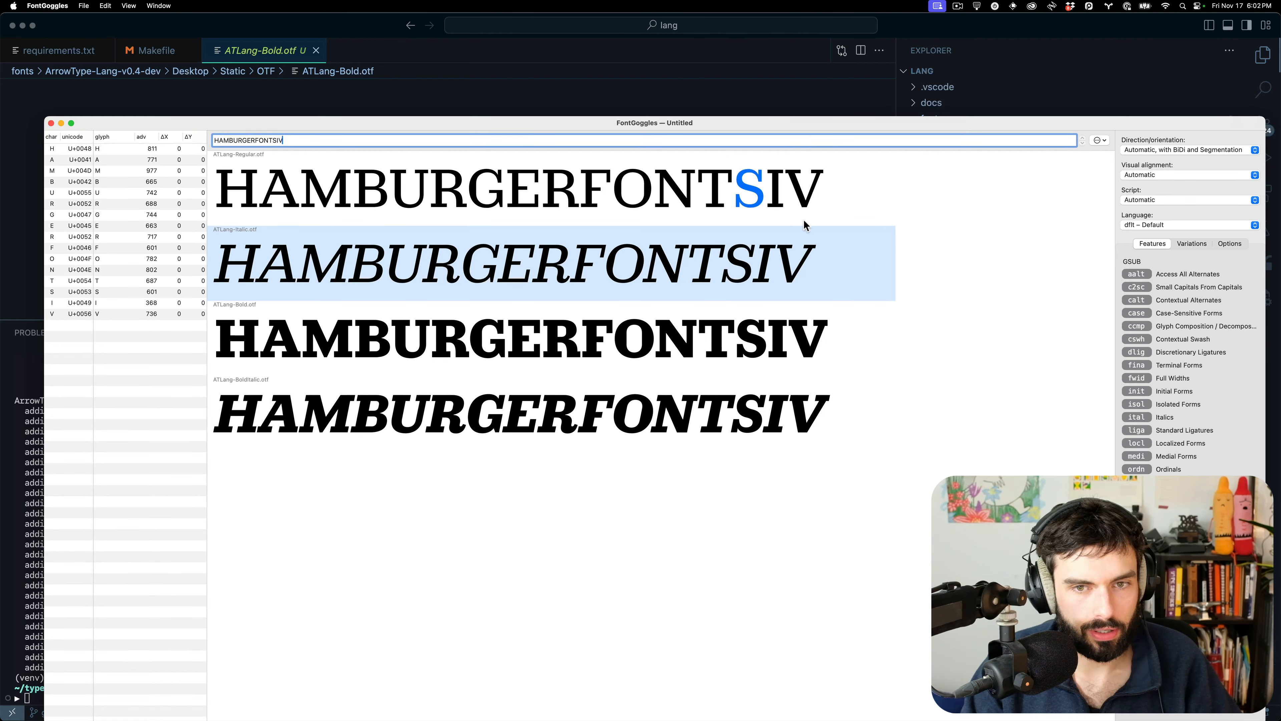
left_click(1002, 359)
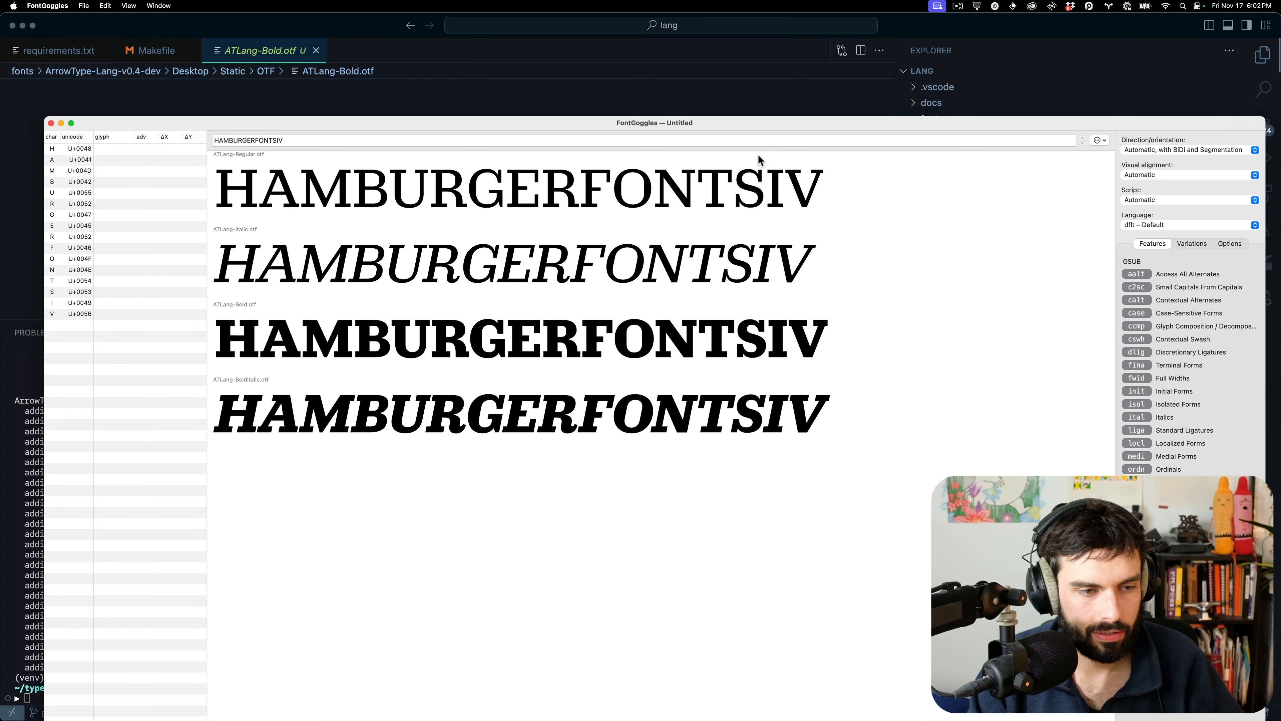
left_click(759, 140)
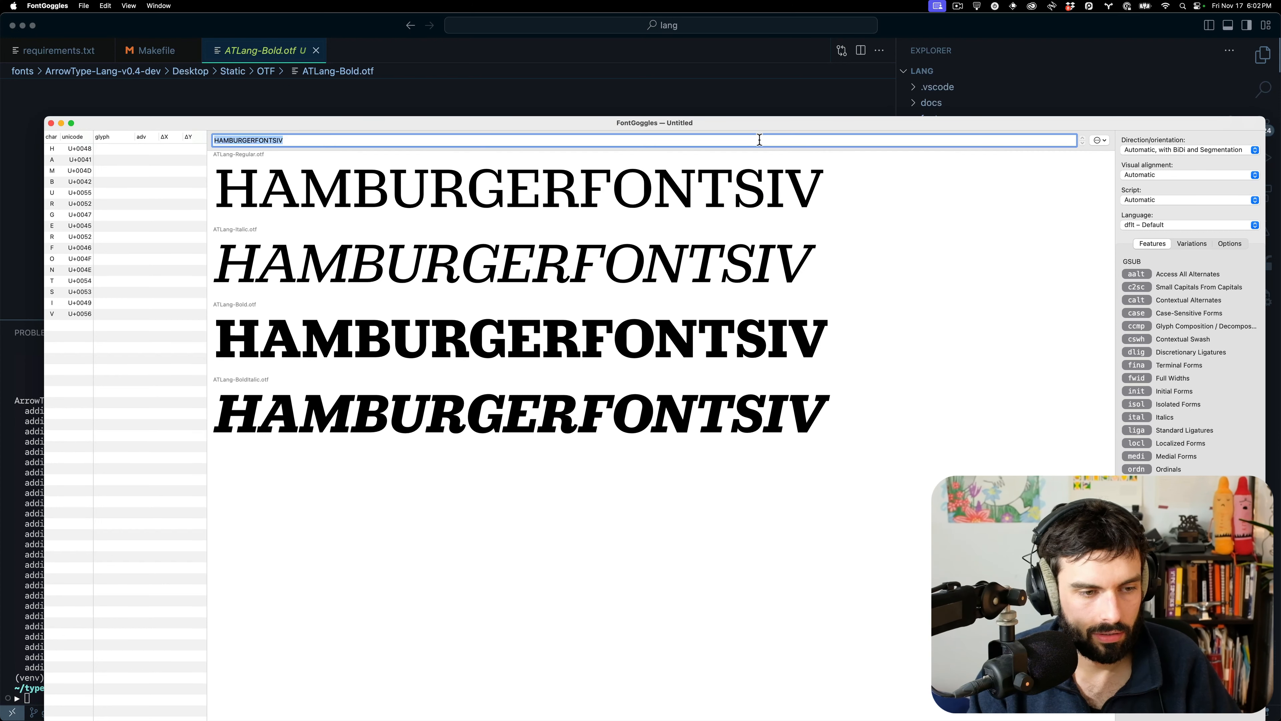
key("alt+space")
Paste the lowercase alphabet from the terminal as the FontGoggles sample text
type("ab")
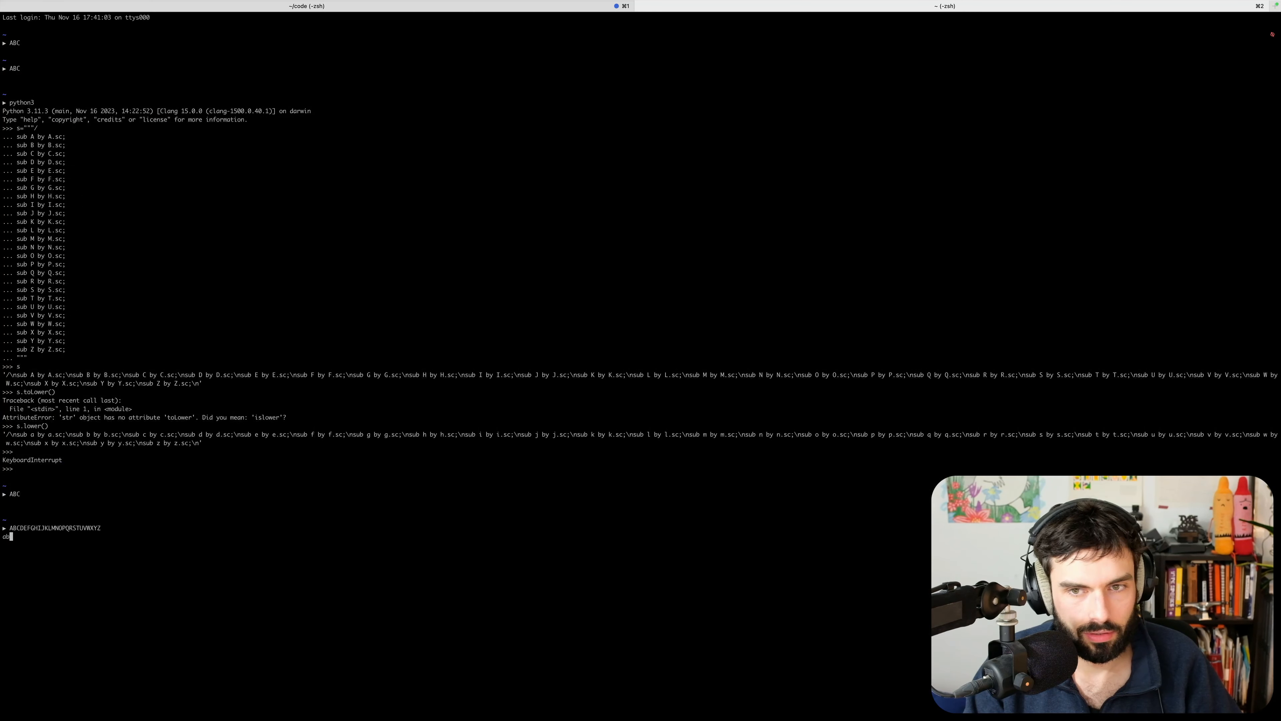
key("BackSpace")
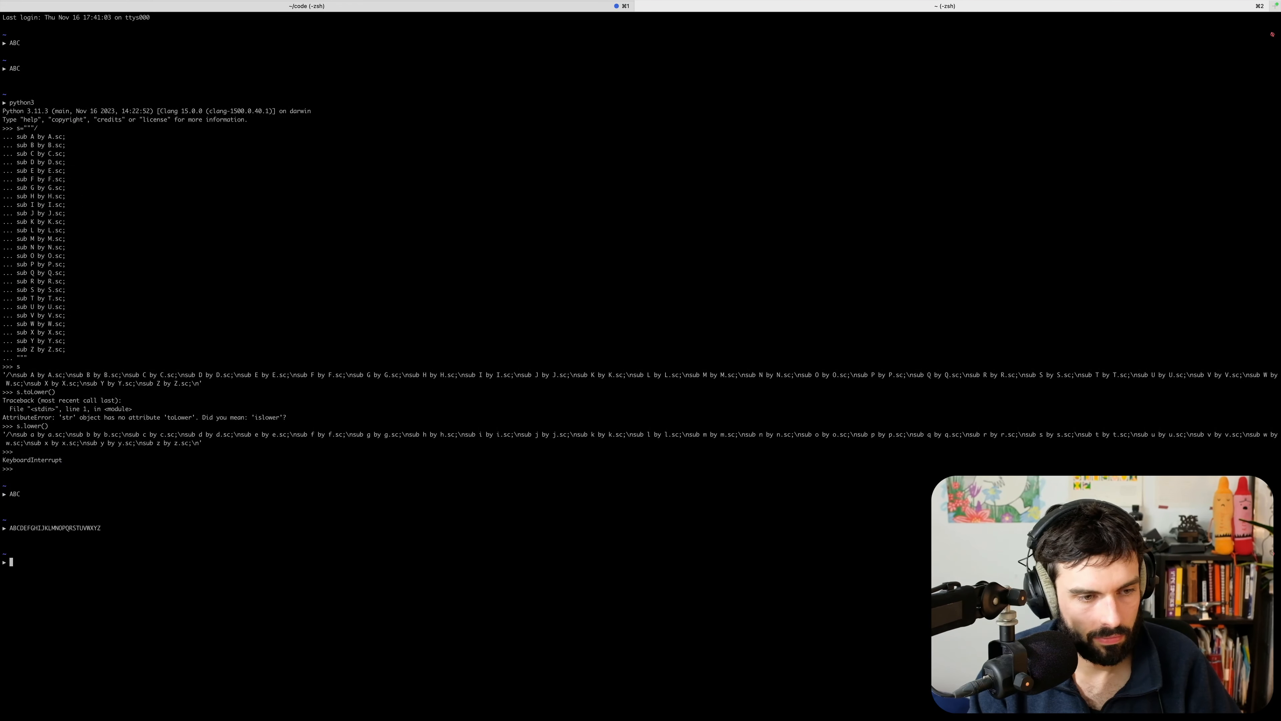
key("alt+space")
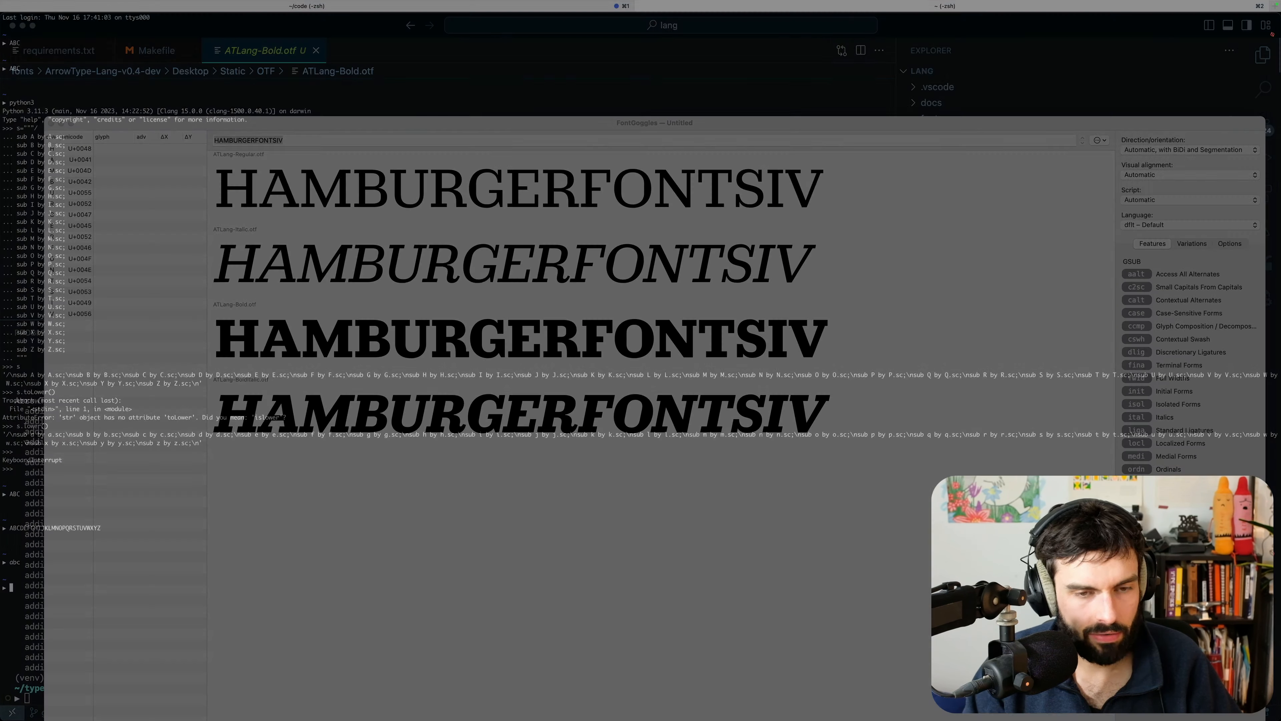
type("abcdefghijklmnopqrstuvwxyz")
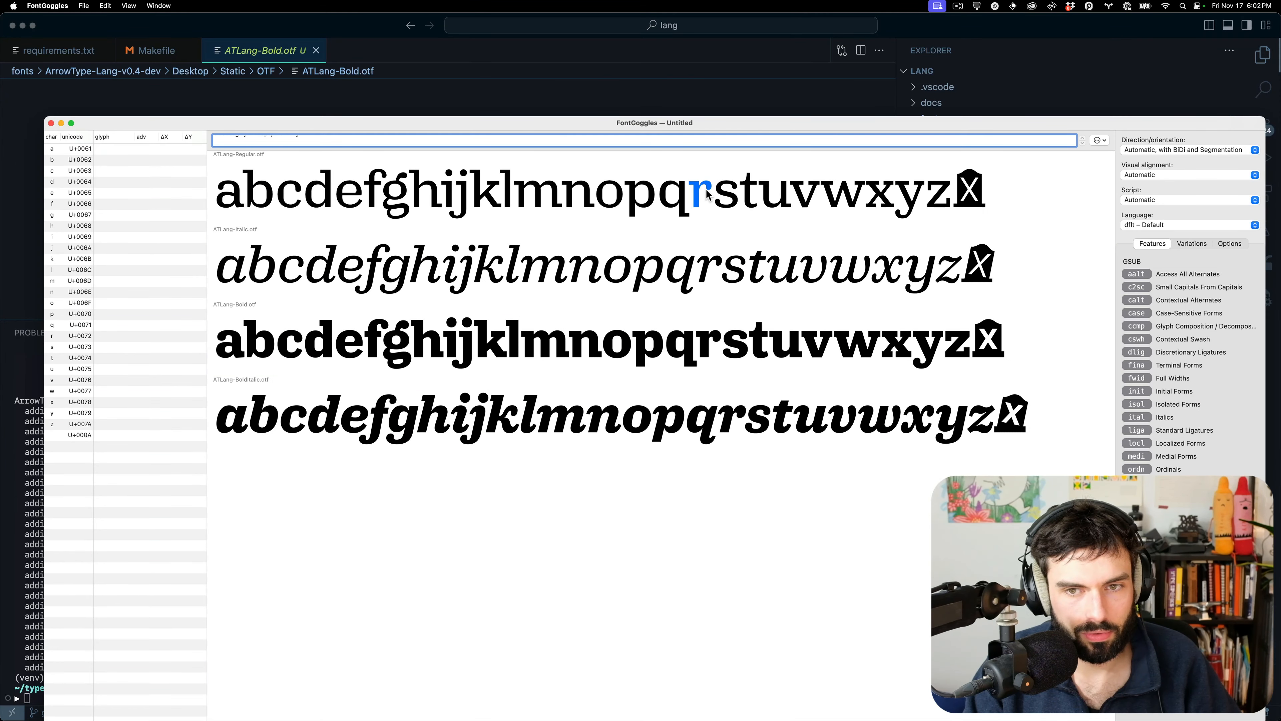
key("alt+space")
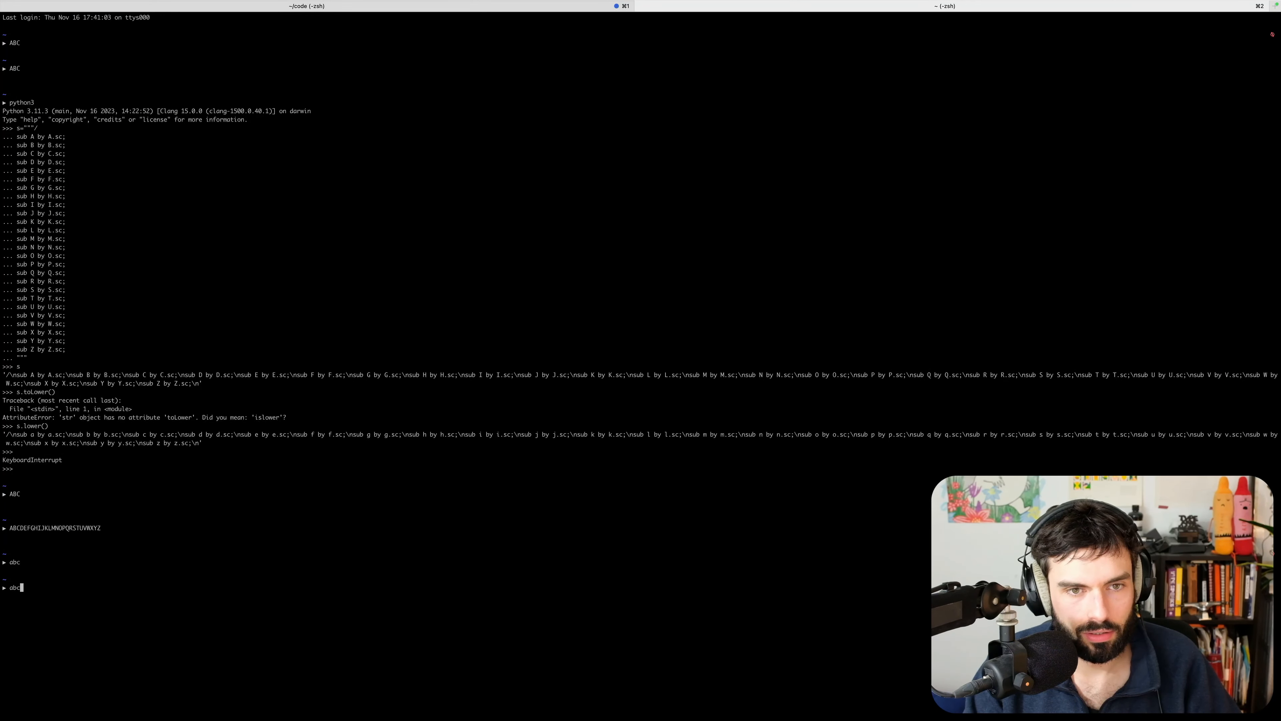
key("alt+space")
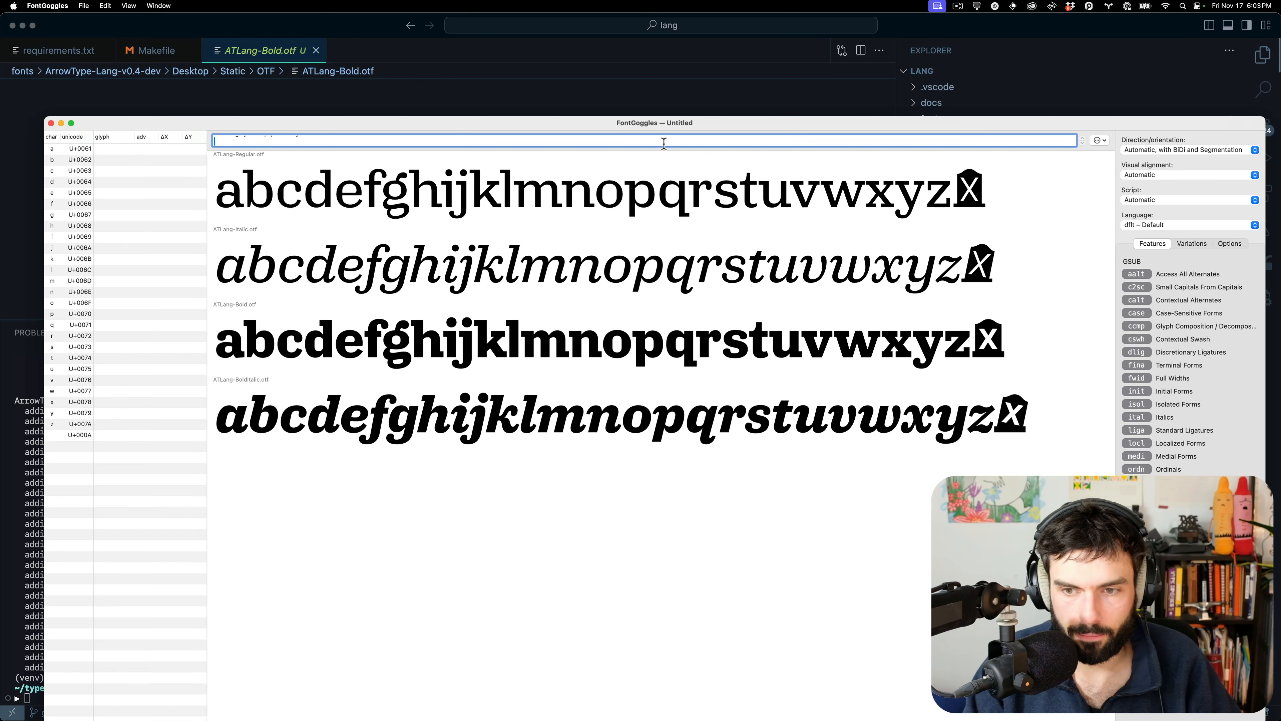
Replace the sample with long runs of e, t, a and o, scrolling through the previews
key("super+a")
key("super+v")
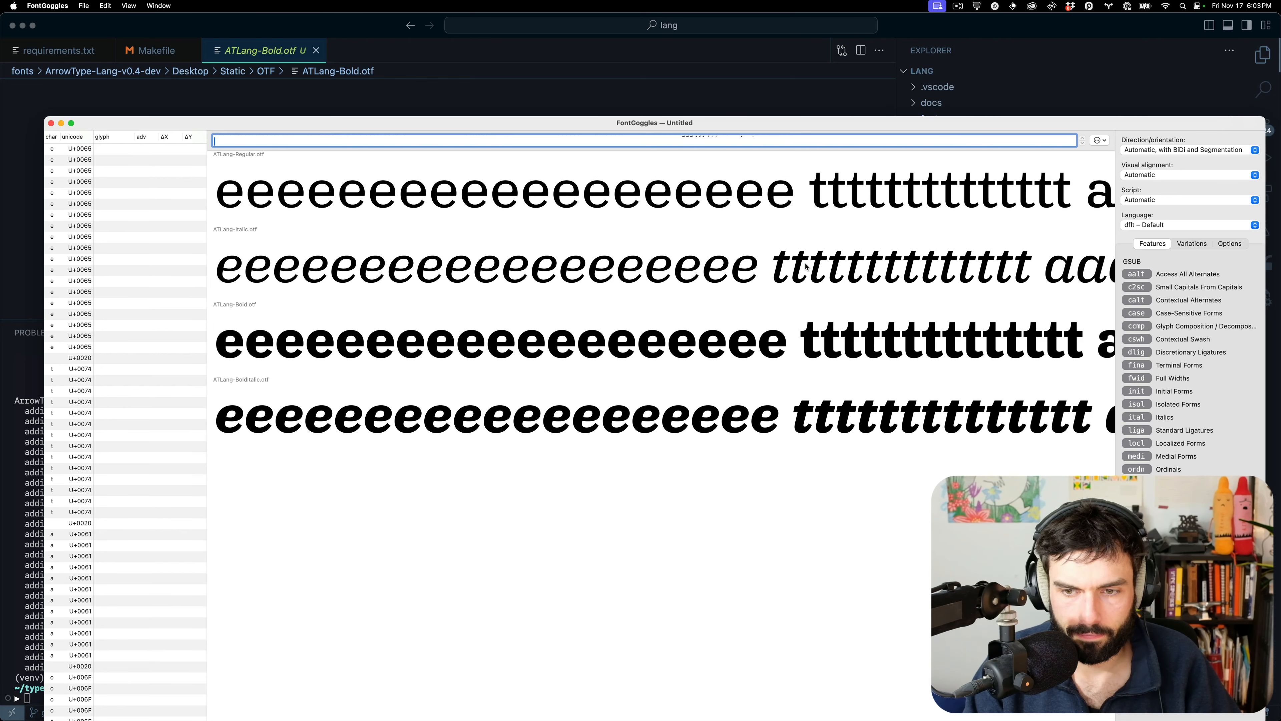
scroll(868, 253, "right", 10)
scroll(868, 251, "right", 10)
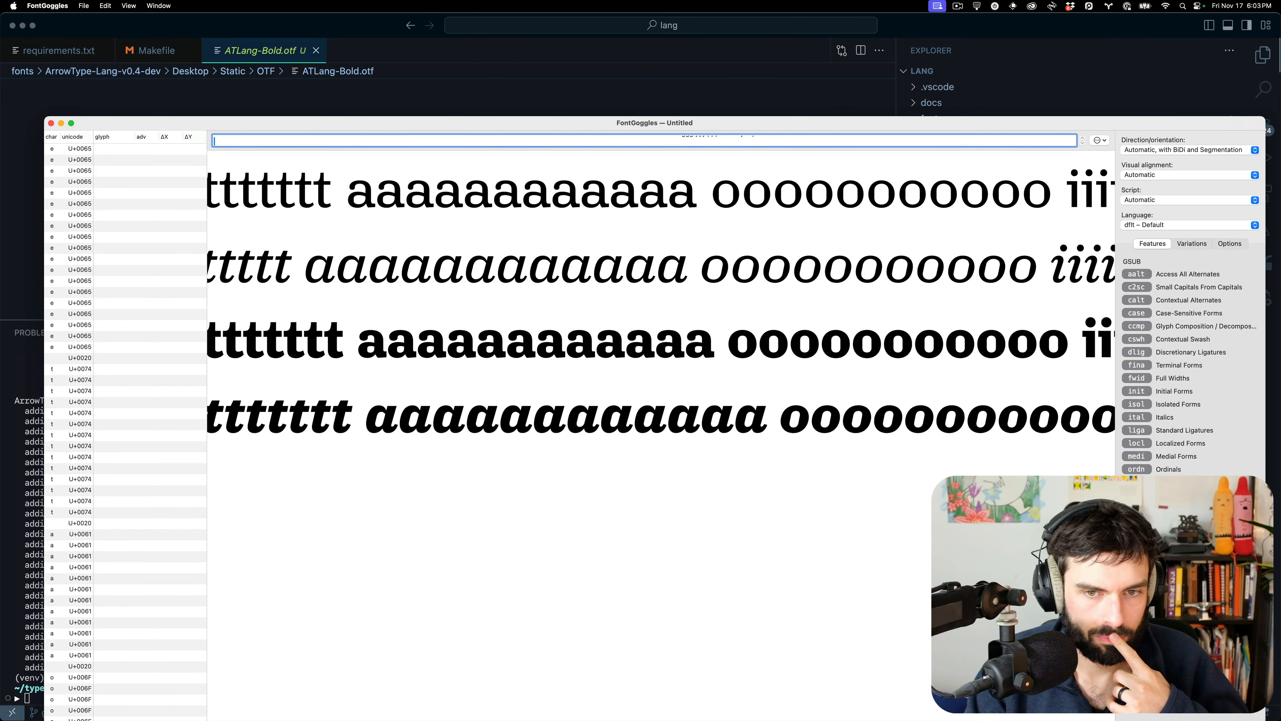
scroll(709, 277, "left", 10)
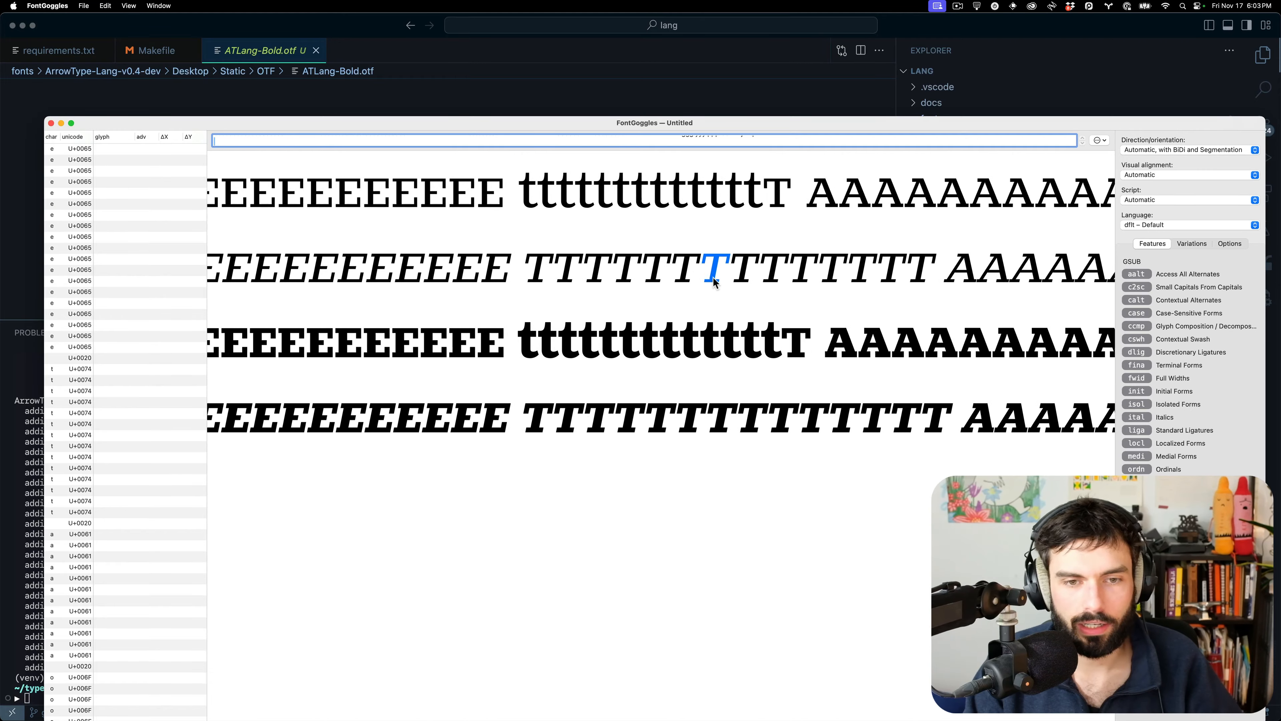
scroll(713, 281, "left", 10)
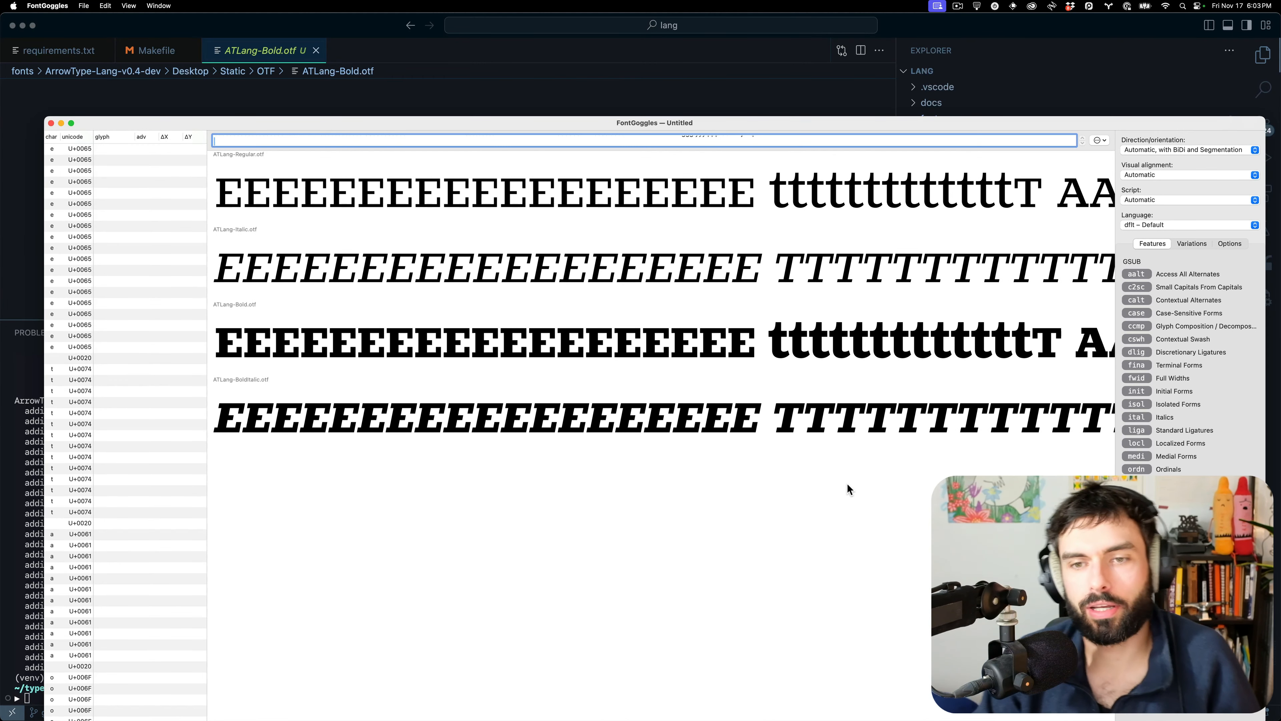
scroll(846, 484, "right", 10)
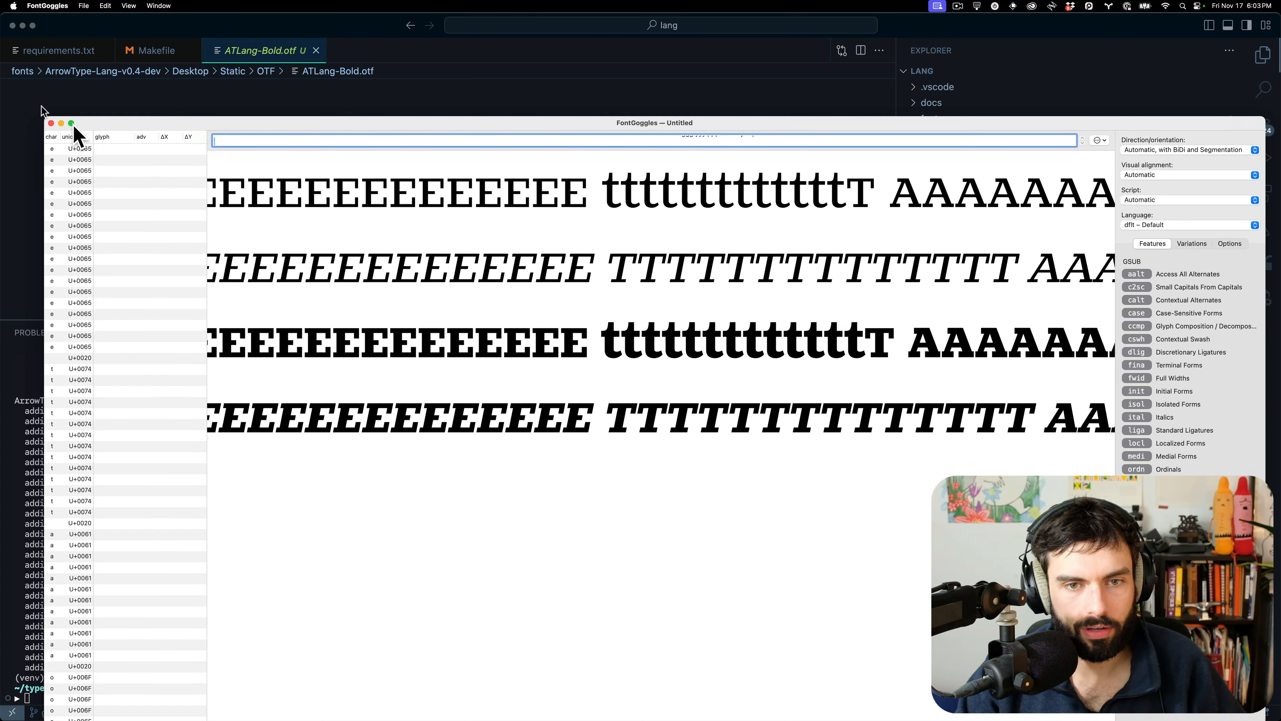
Close the FontGoggles and Finder windows and bring VS Code to the front
left_click(51, 124)
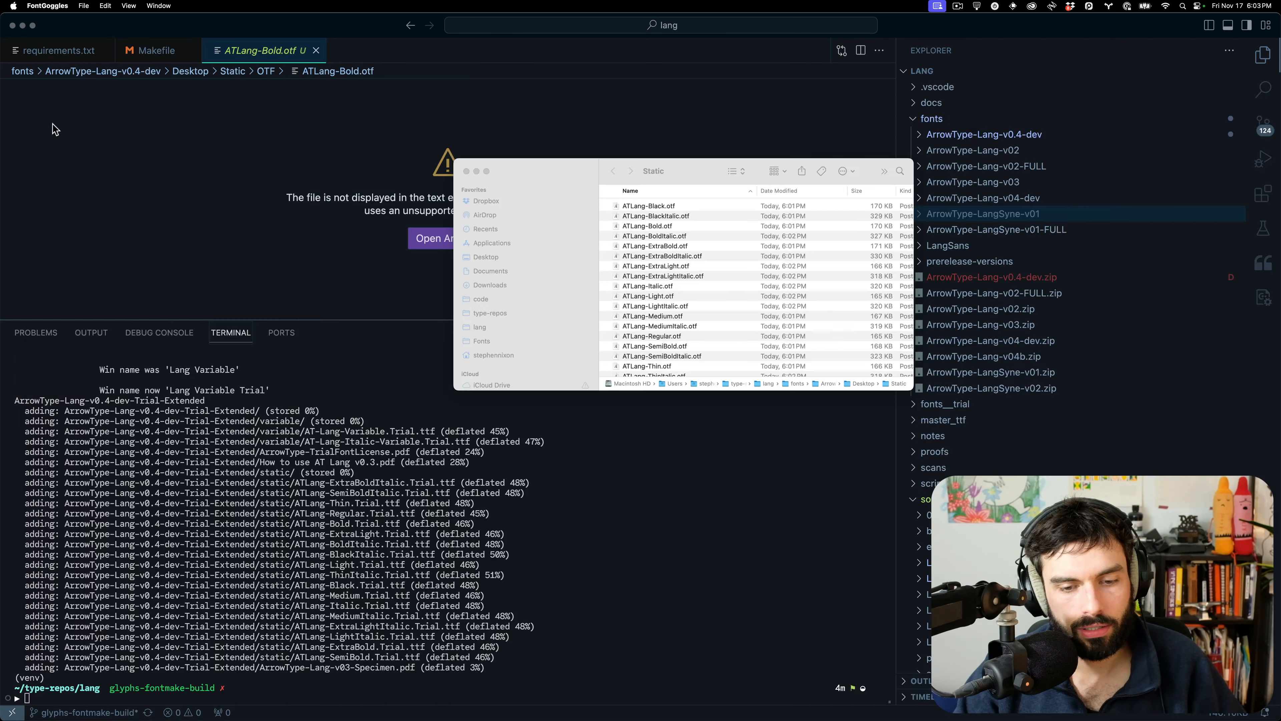
left_click(466, 172)
left_click(632, 562)
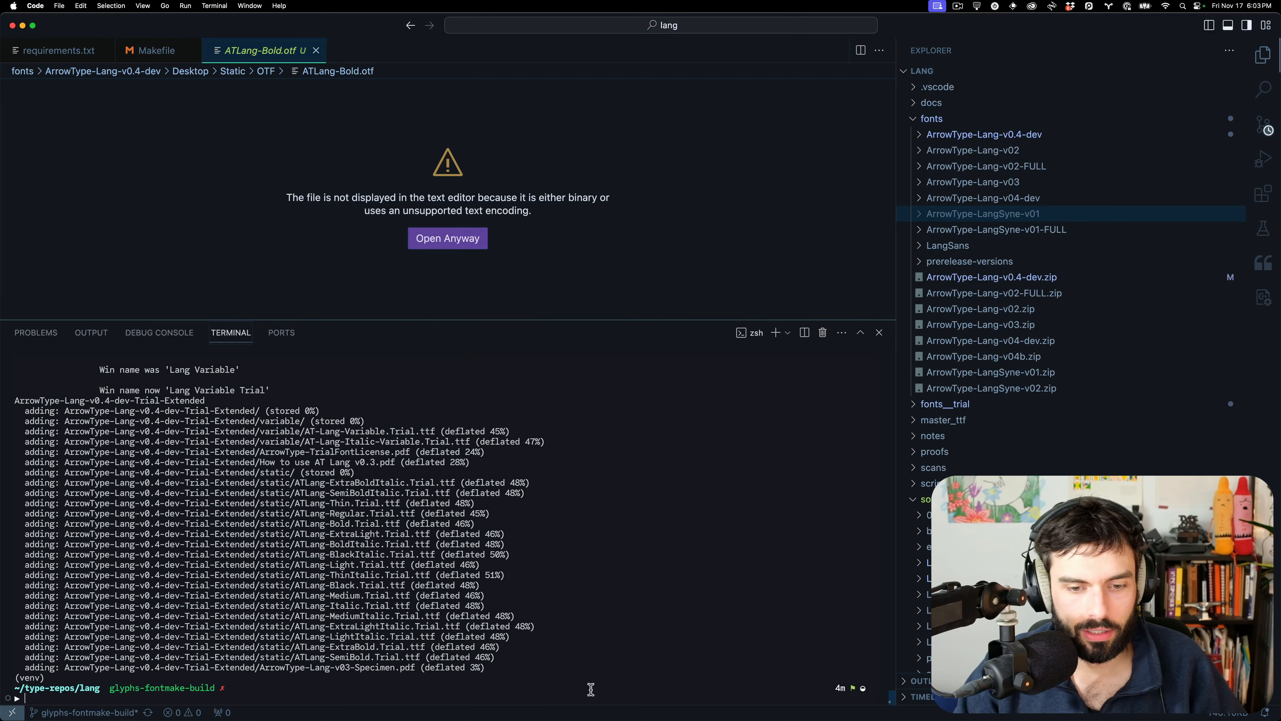
Bring up Glyphs, shift the Lang_Italic window right, and launch a fresh FontGoggles window
mouse_move(563, 717)
left_click(879, 699)
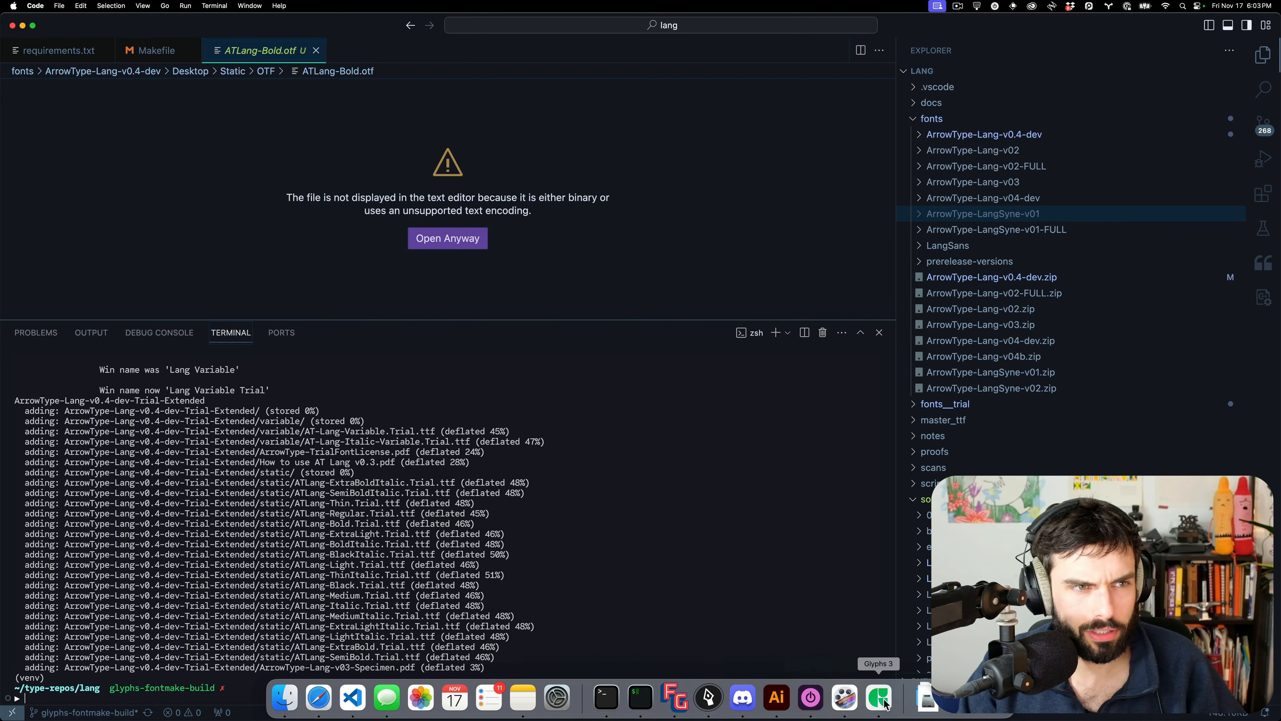
left_click_drag(1087, 17, 1138, 2)
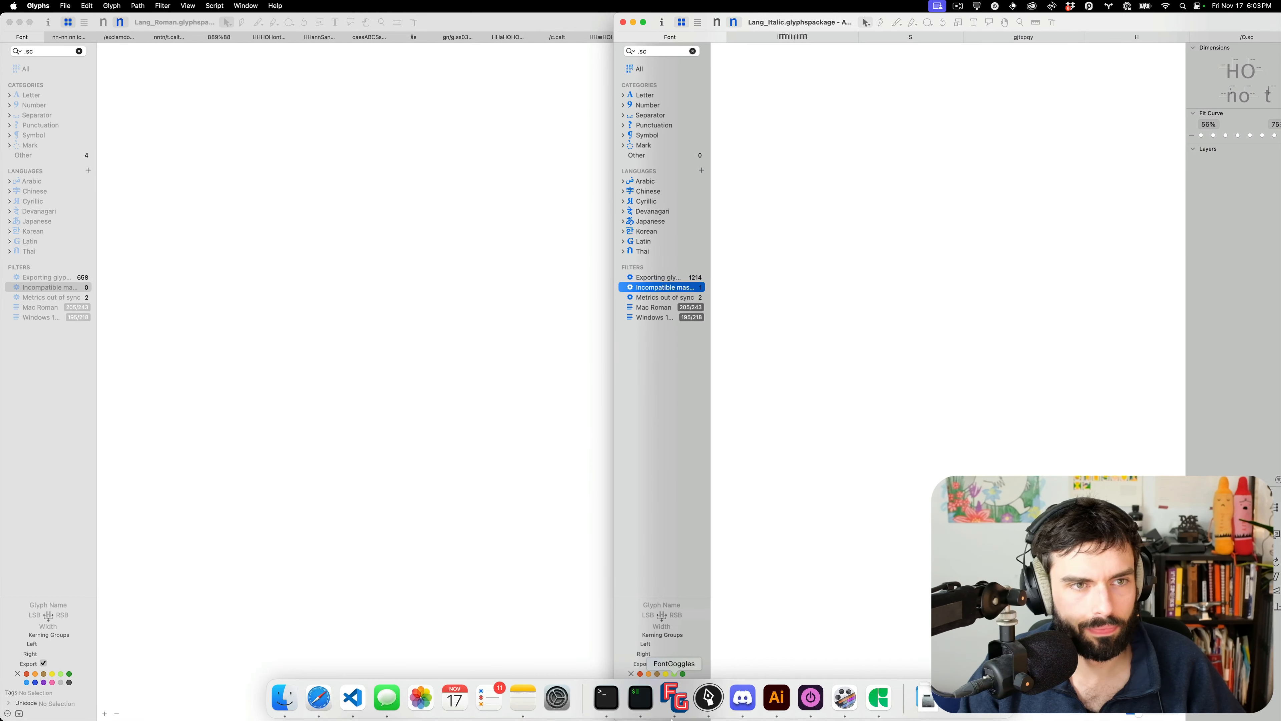
left_click(663, 702)
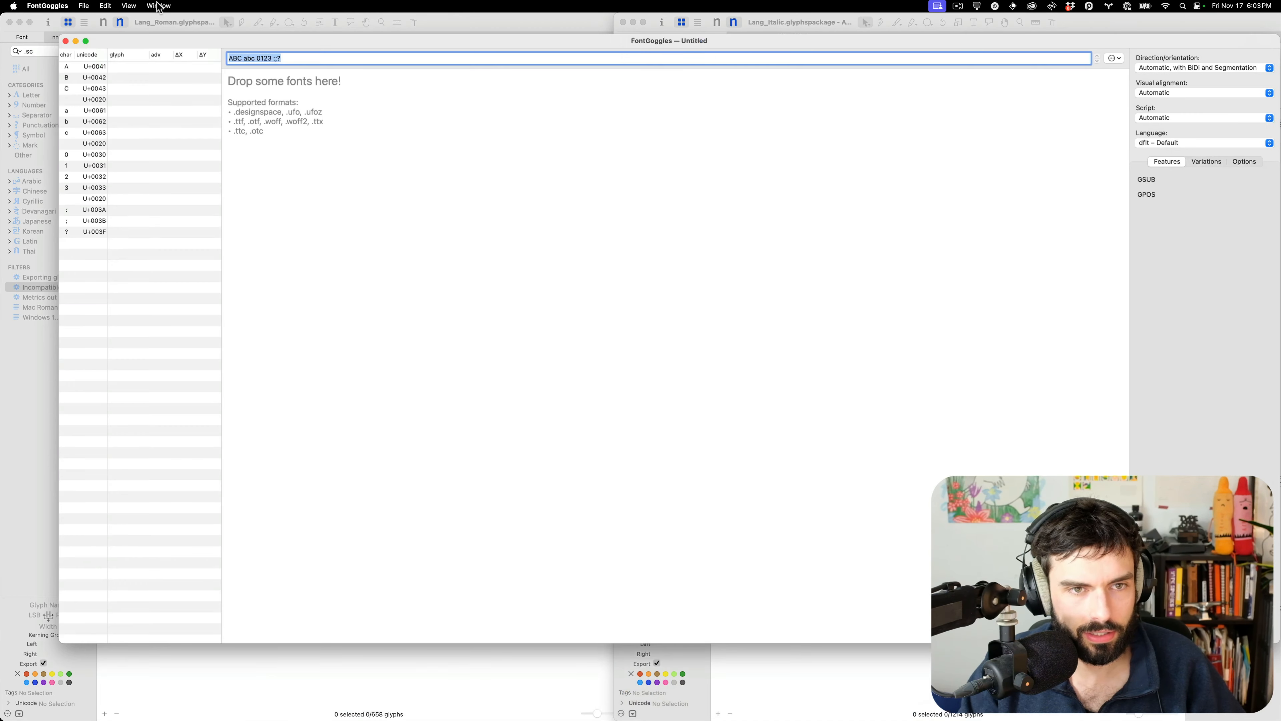
Reopen the recent ATLang-Regular.otf in FontGoggles and preview the word 'When'
left_click(105, 6)
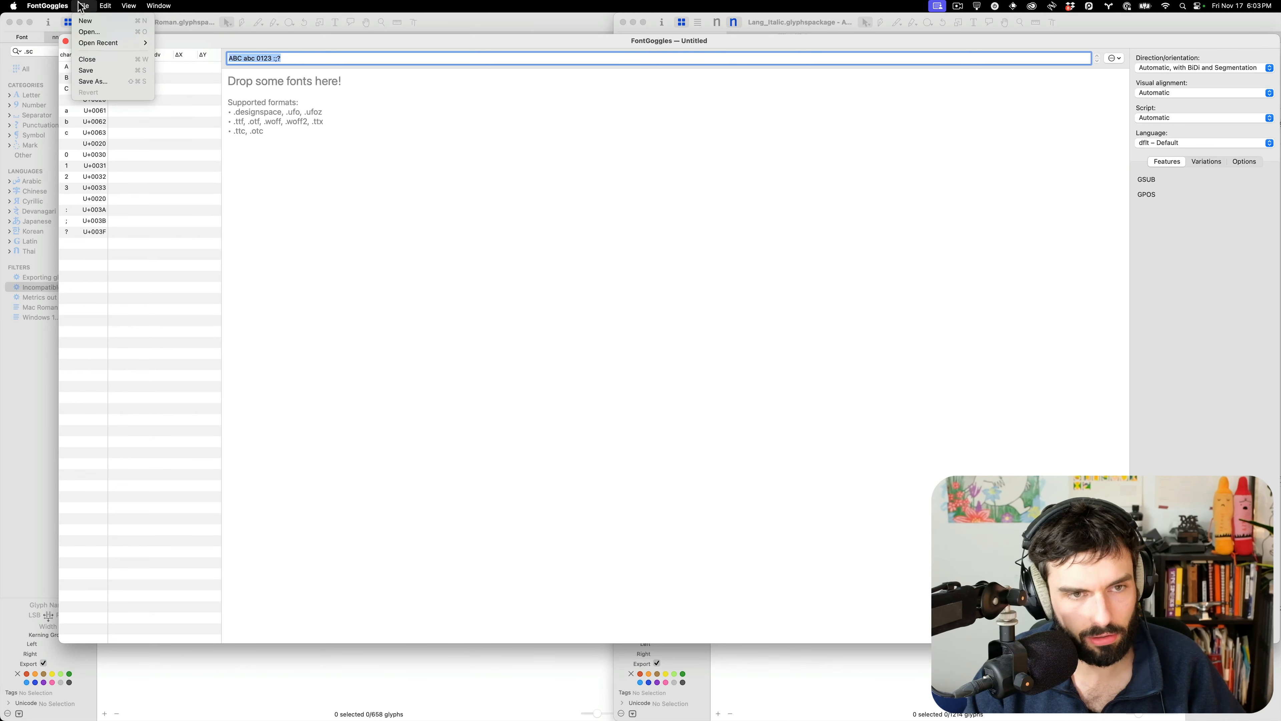
mouse_move(96, 45)
left_click(207, 46)
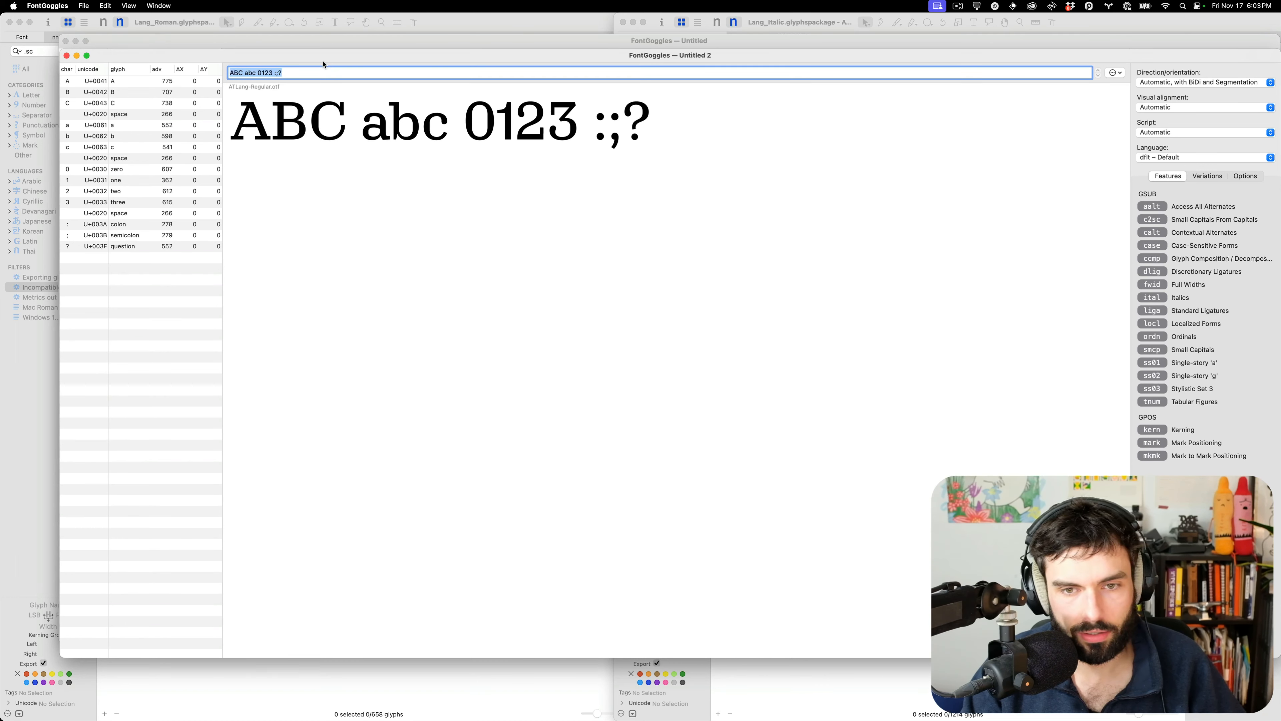
type("Wh")
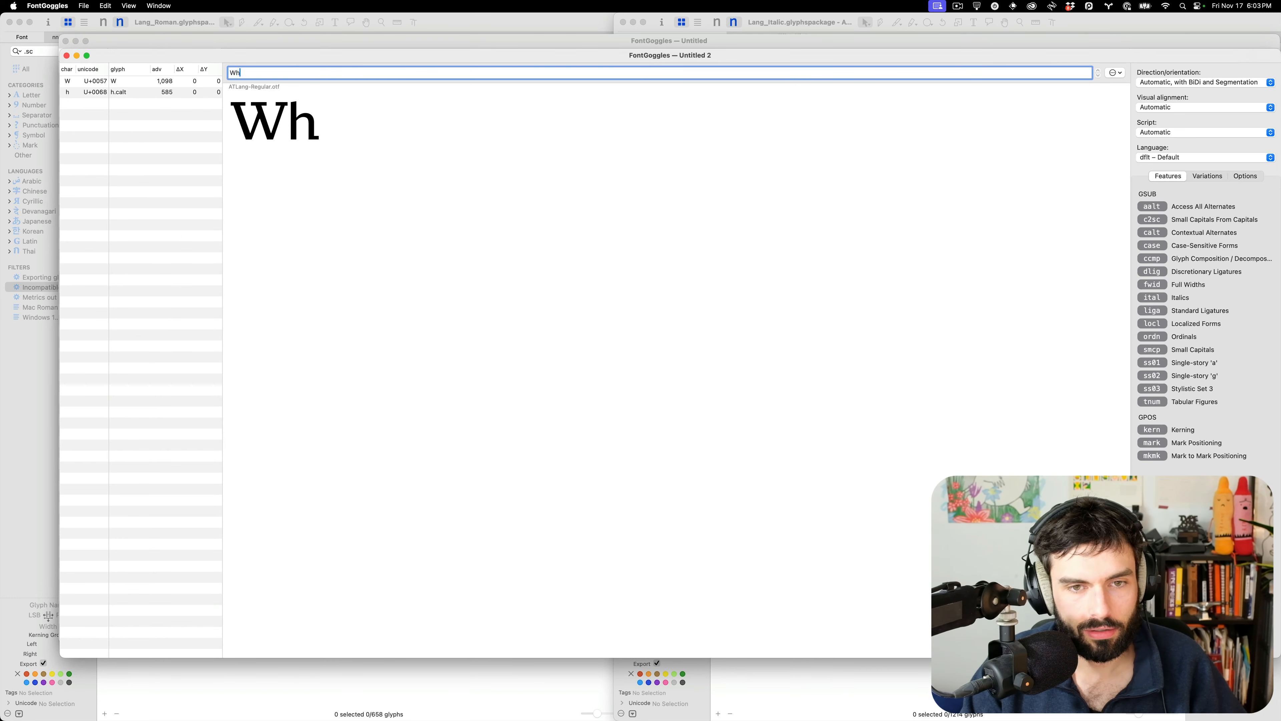
type("en")
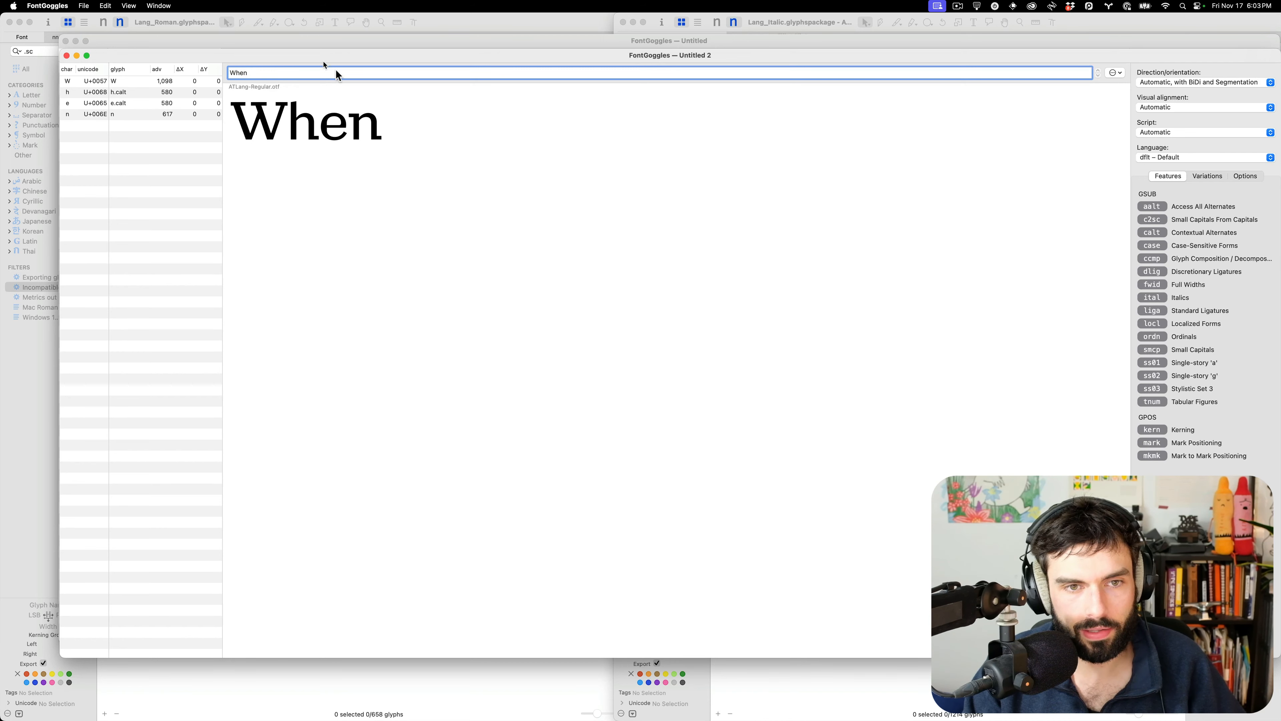
scroll(271, 126, "up", 10)
scroll(271, 126, "down", 2)
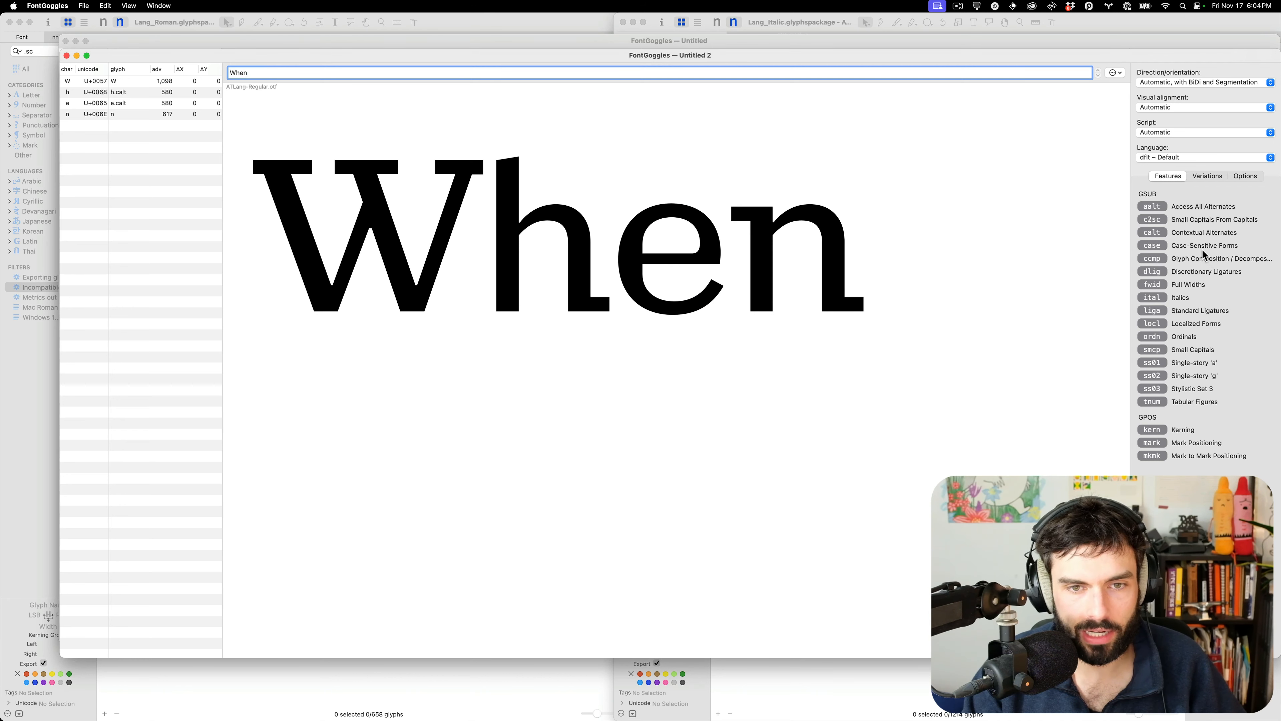
Toggle the calt feature on and off to compare contextual alternates in 'When'
left_click(1157, 234)
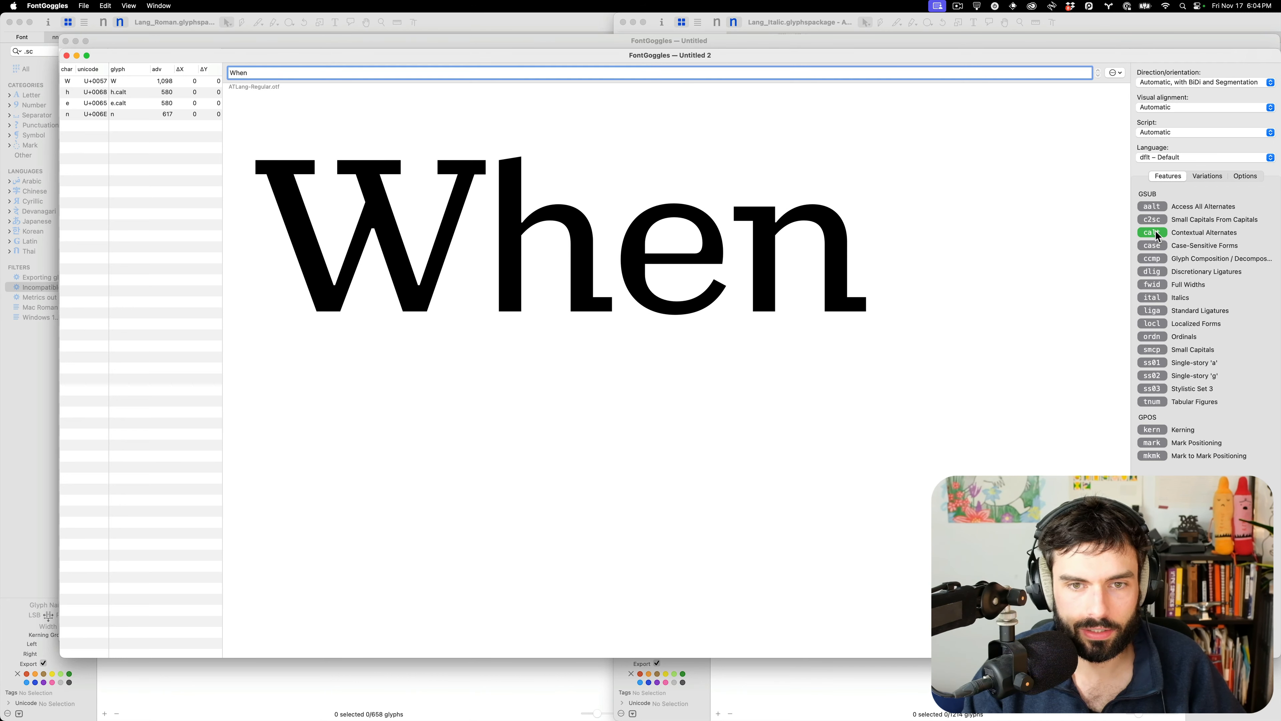
left_click(1158, 235)
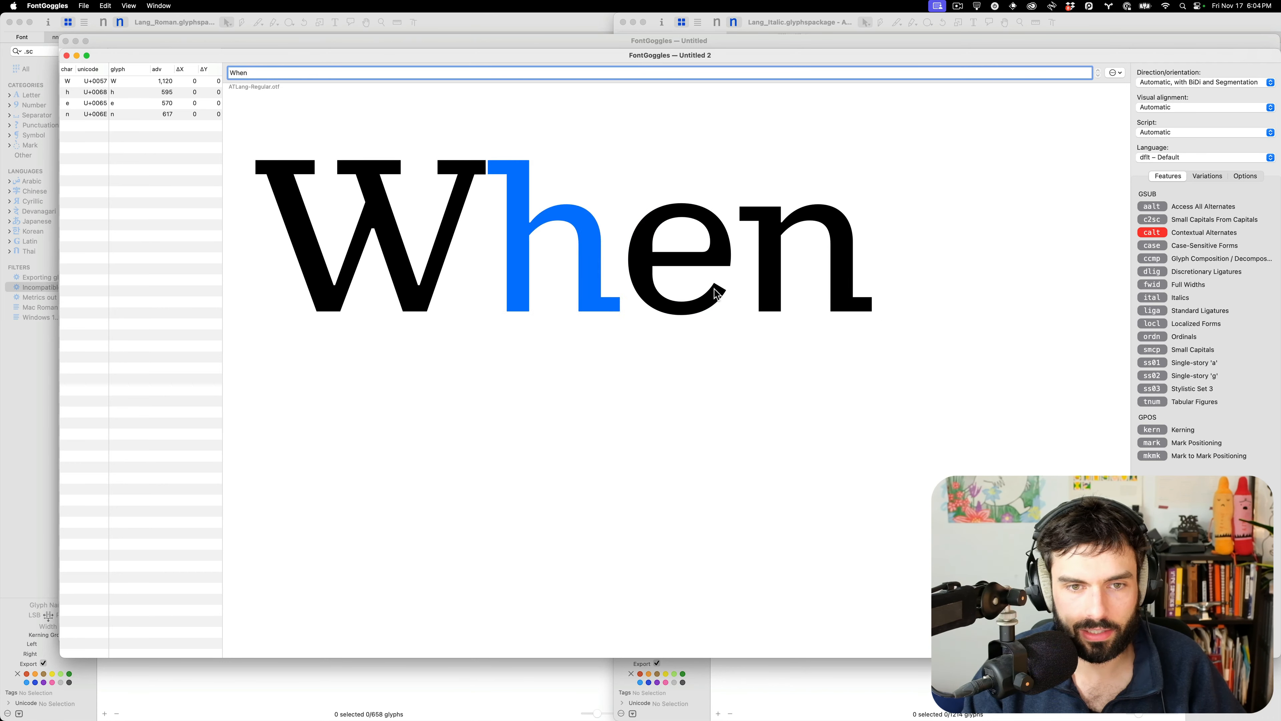
left_click(1156, 235)
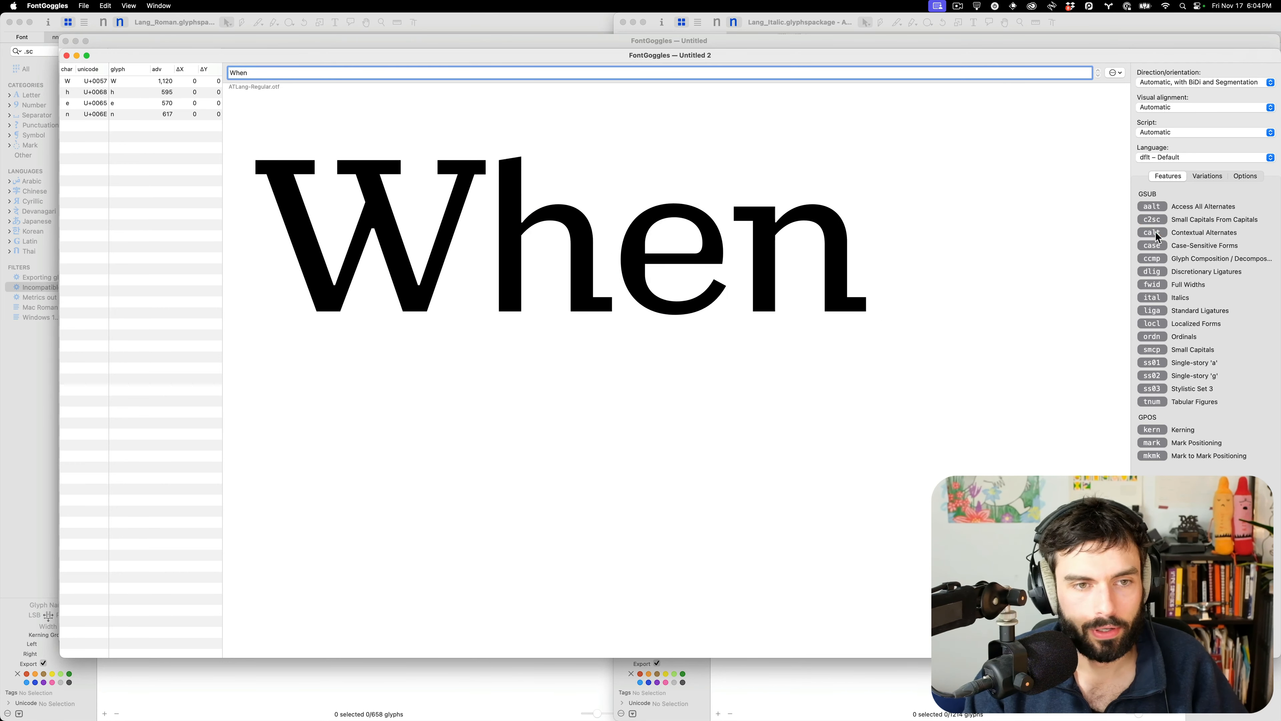
left_click(1156, 235)
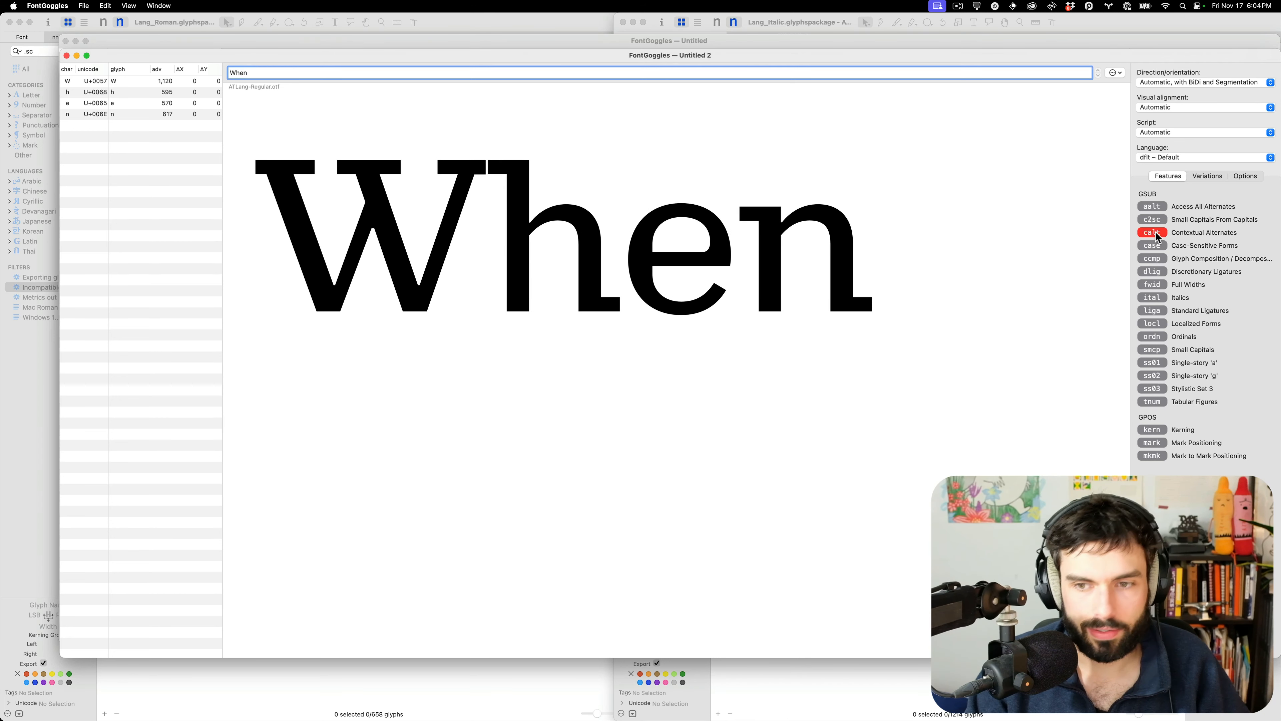
left_click(1157, 235)
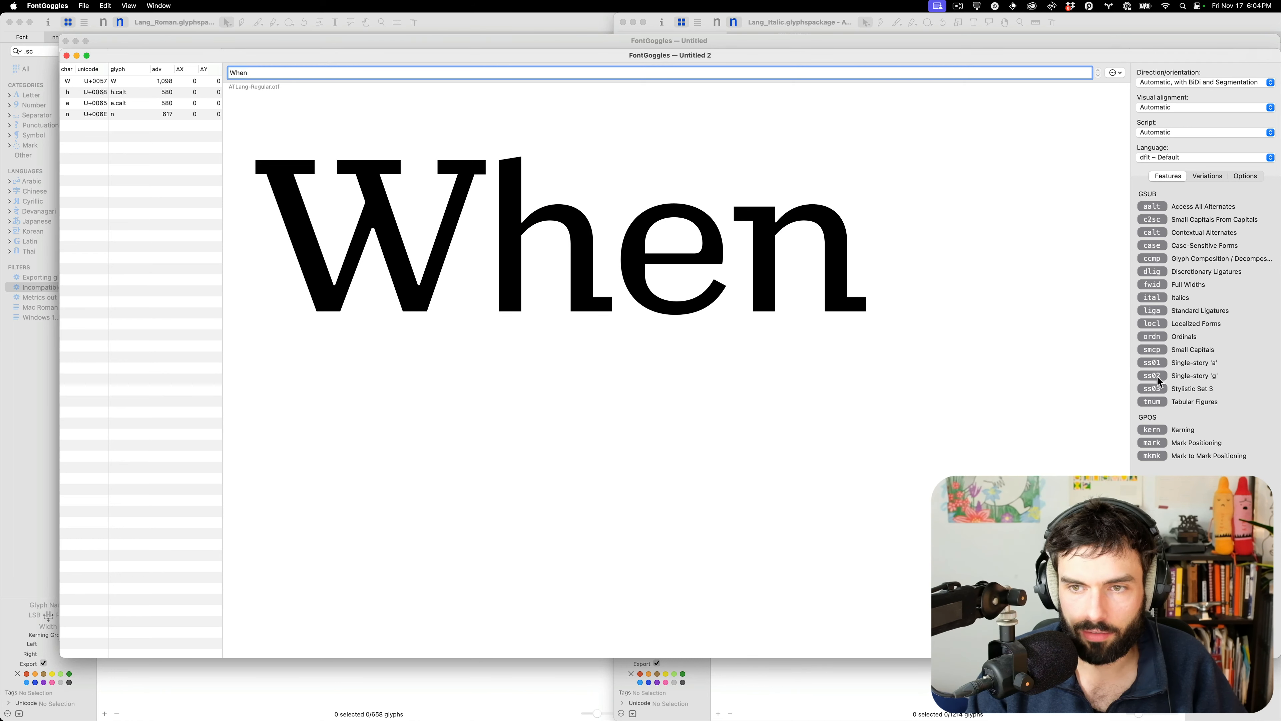
Turn on smcp, compare calt on versus off, then close the previews and return to Glyphs
left_click(1155, 351)
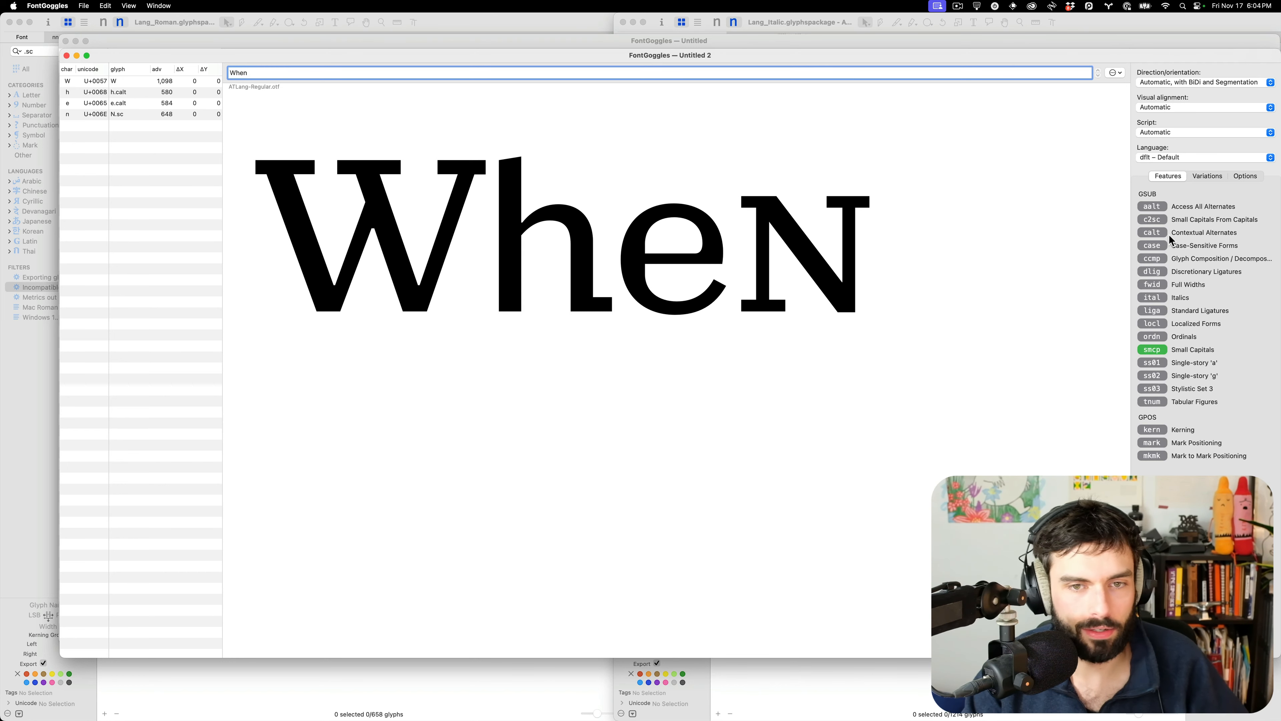
left_click(1152, 232)
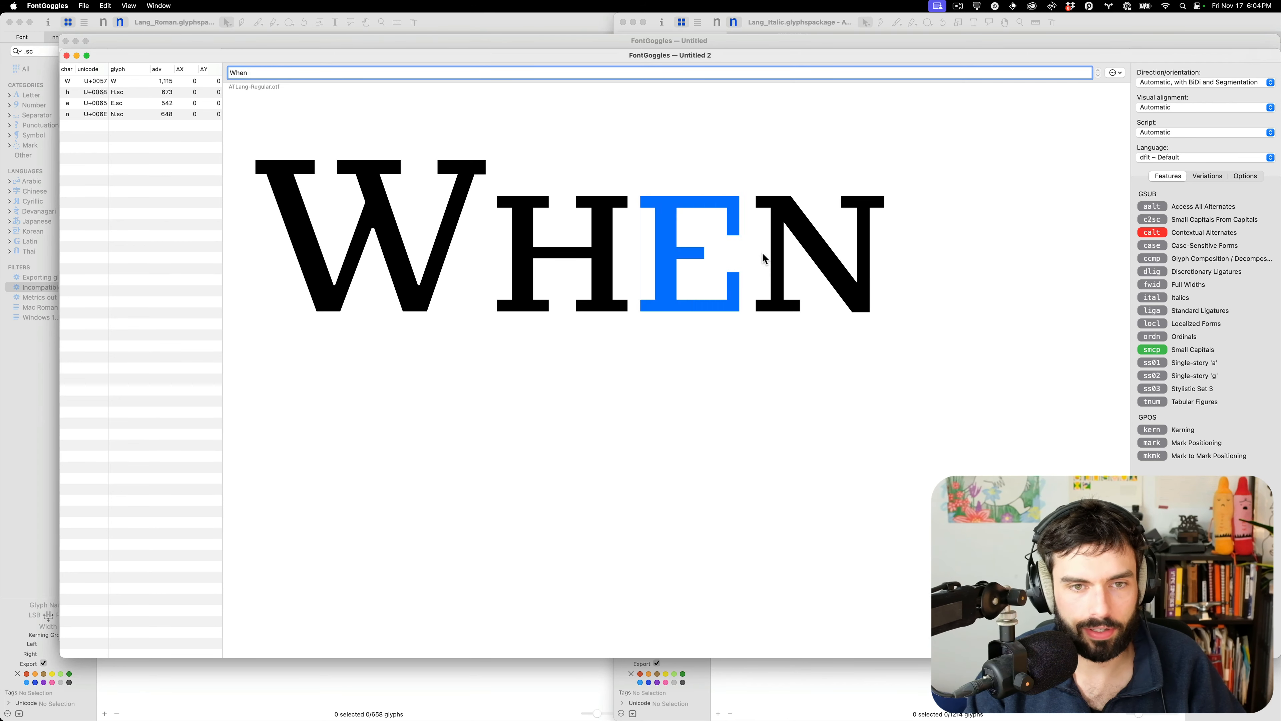
left_click(1153, 233)
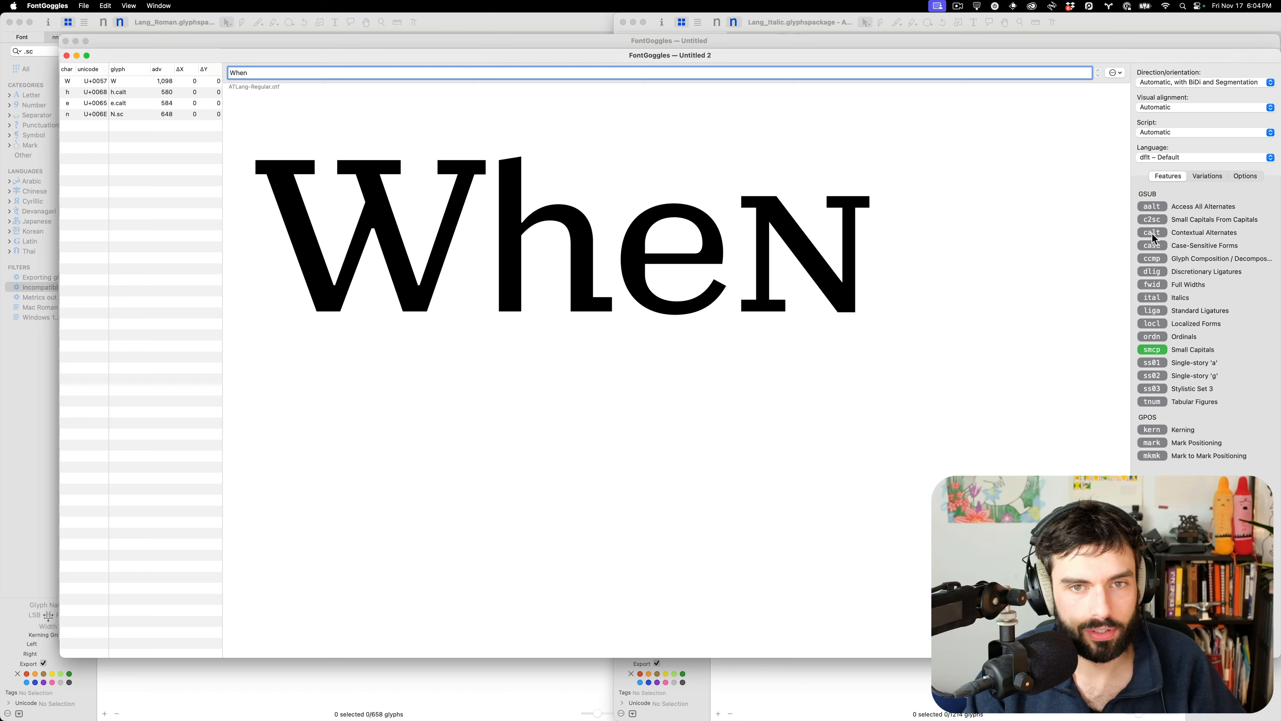
left_click(1153, 233)
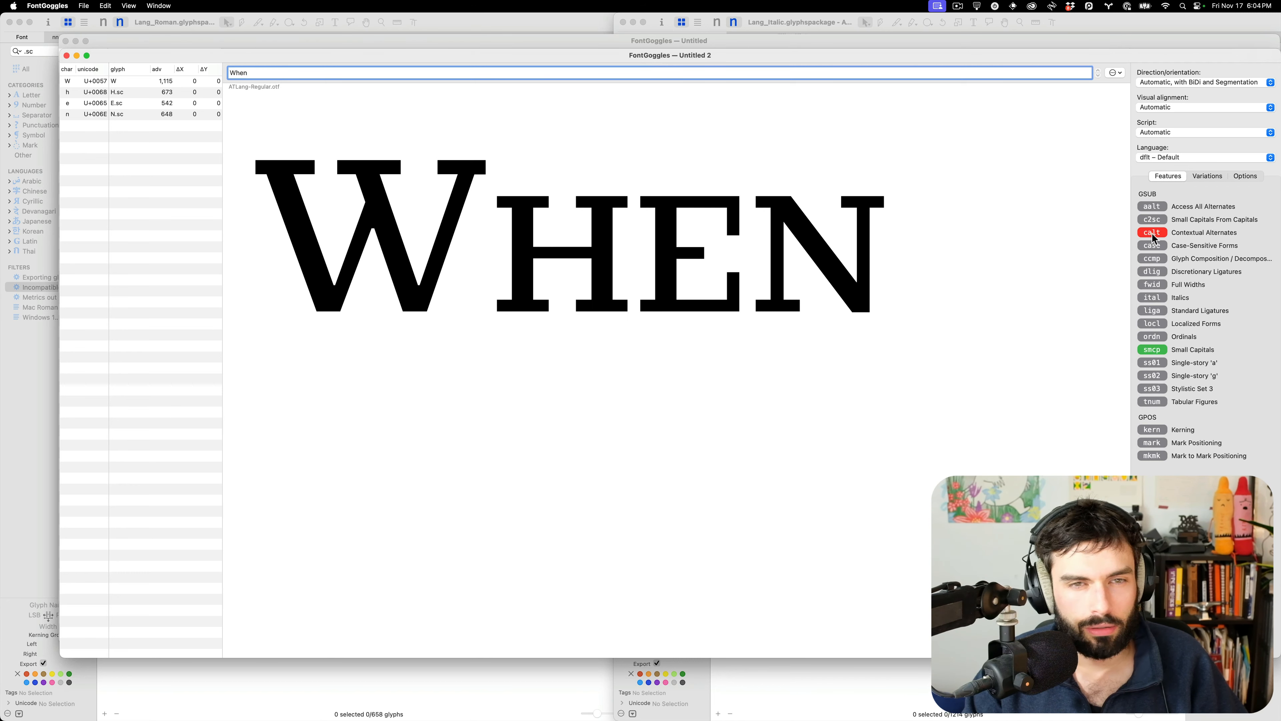
left_click(1153, 233)
left_click(1153, 233)
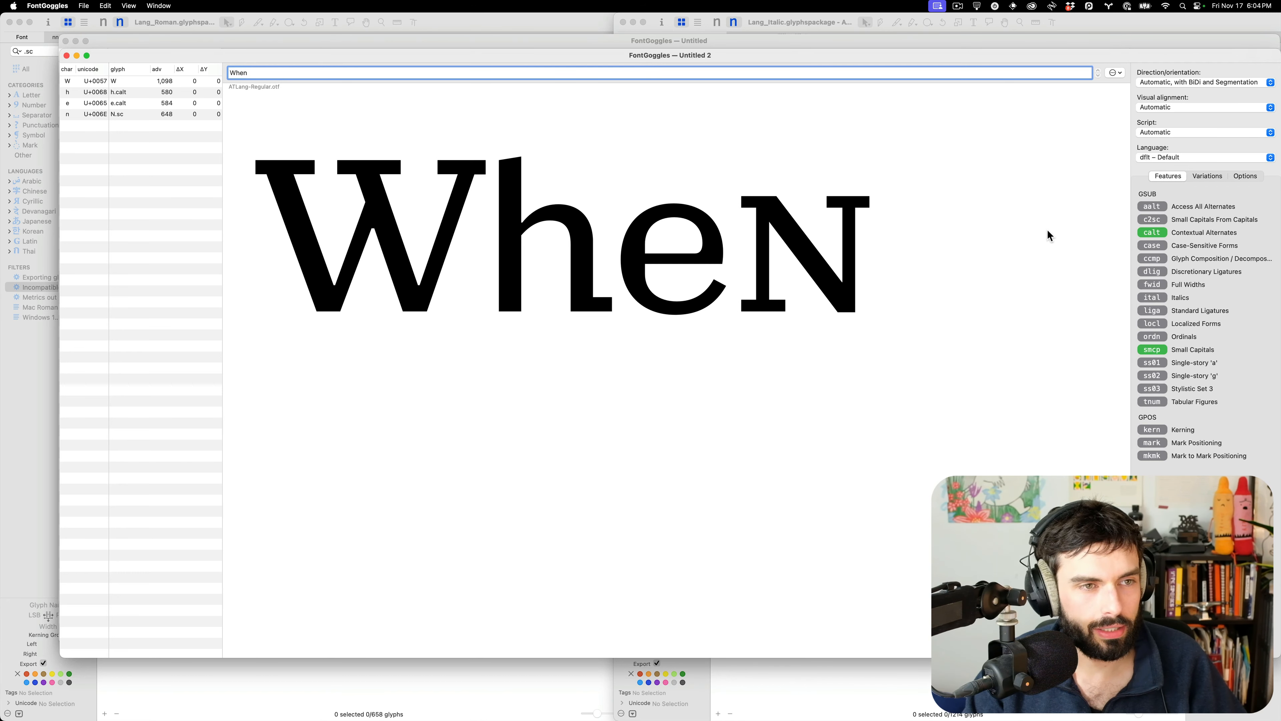
key("super+w")
key("super+w")
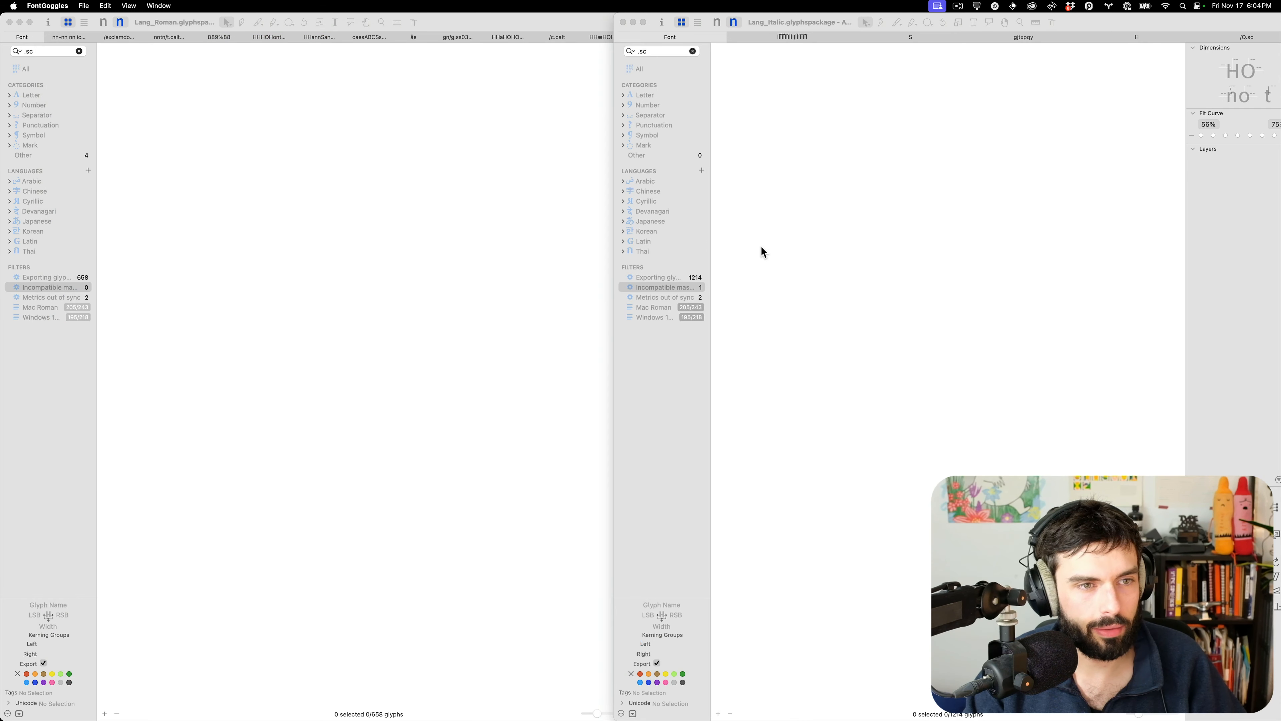
left_click(683, 48)
Show the Roman font's small caps and delete the stray H.sc1 glyph
left_click(664, 70)
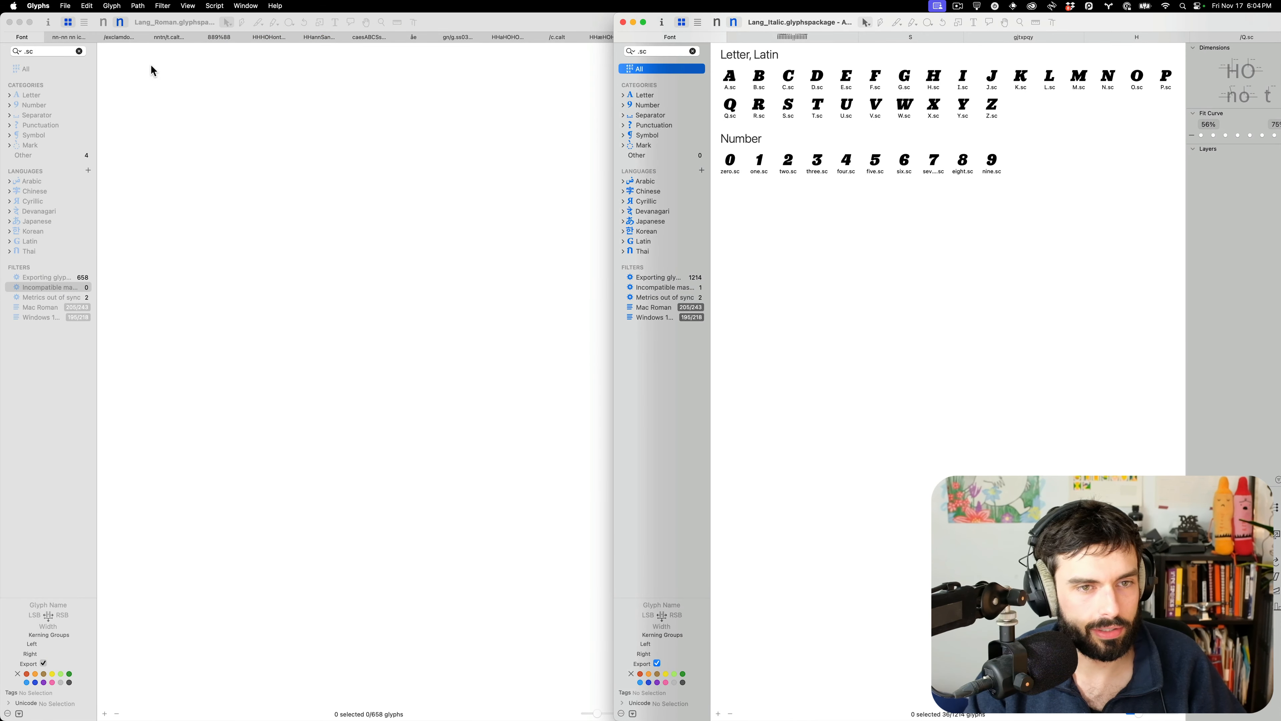
left_click(56, 74)
left_click(55, 74)
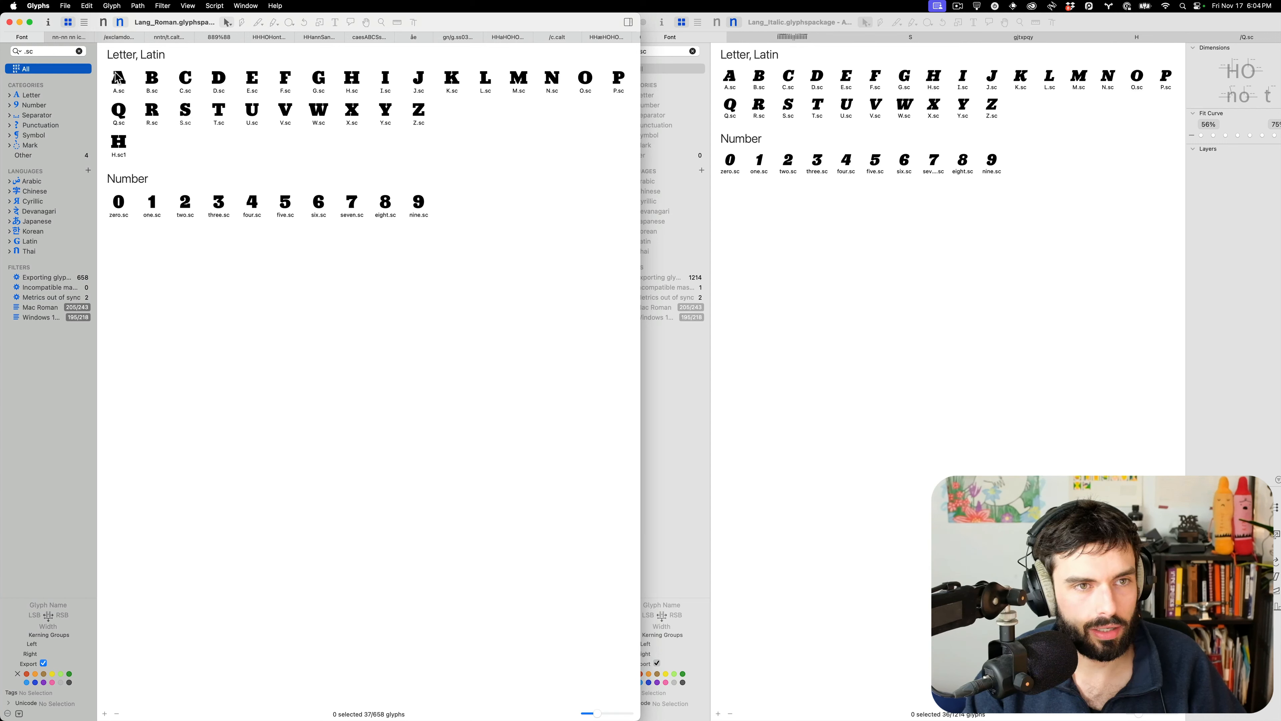
left_click(122, 141)
key("BackSpace")
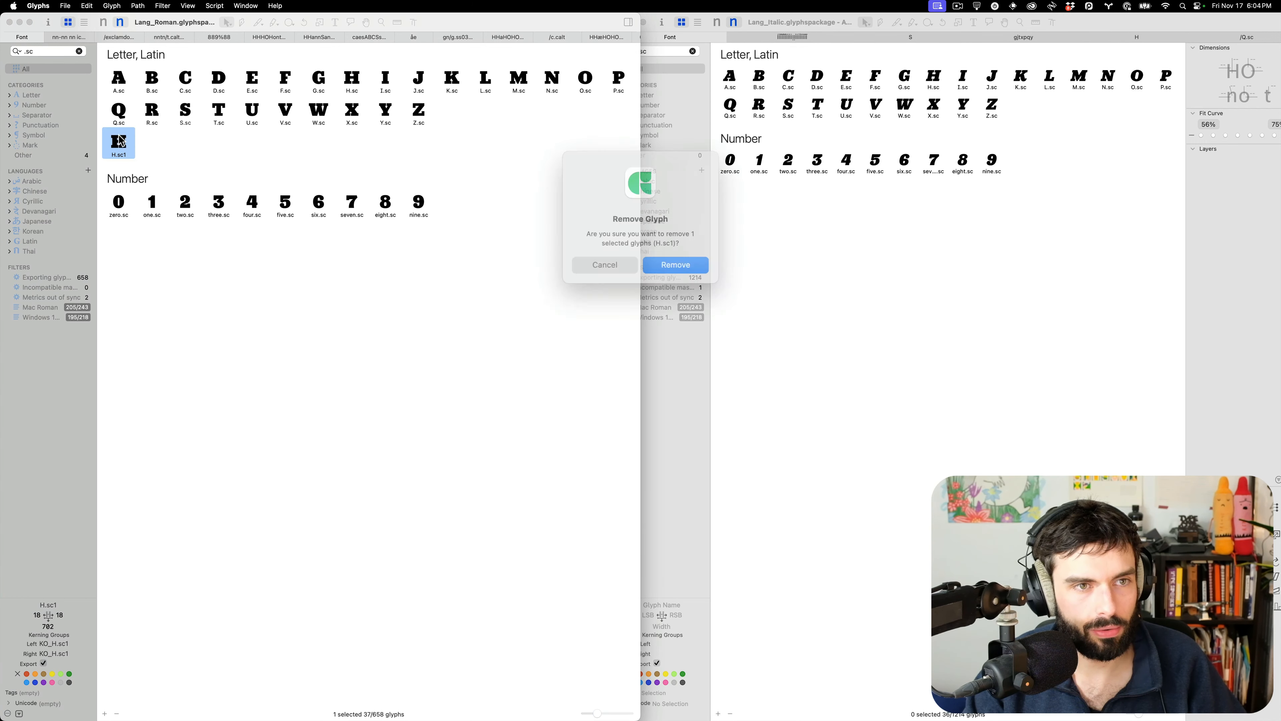
key("Return")
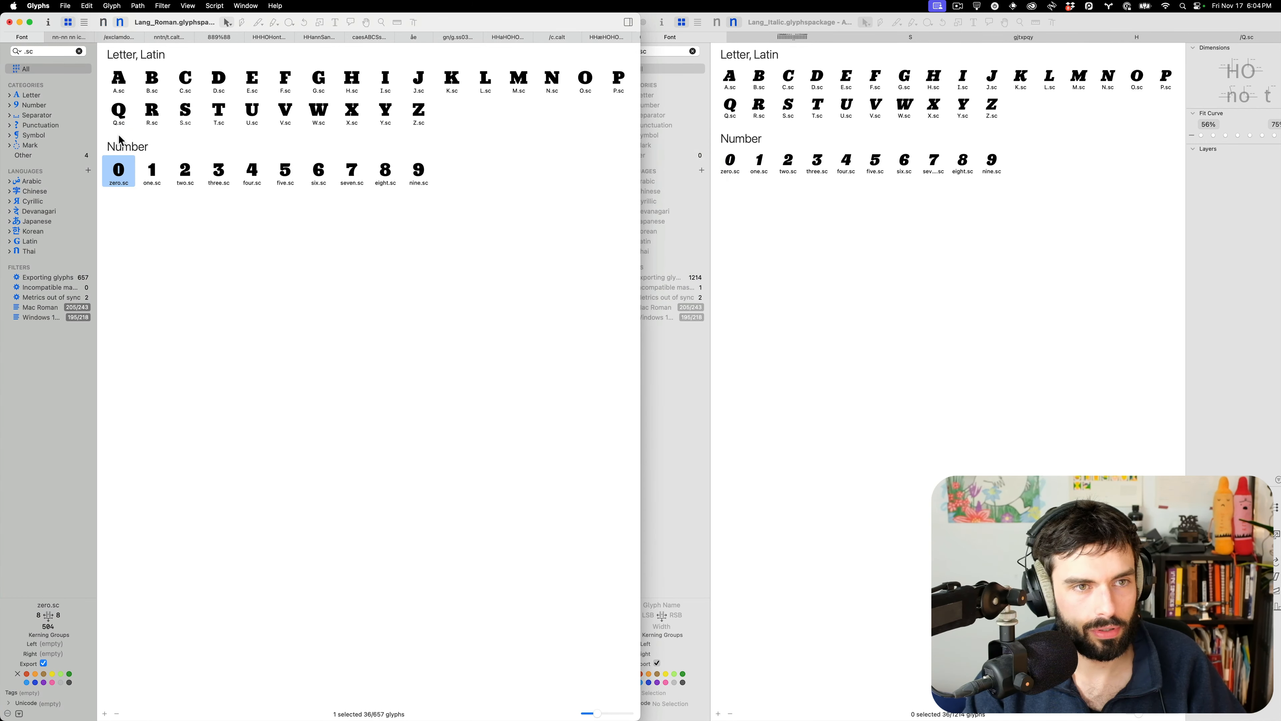
Select all 36 small caps from A.sc to nine.sc and reveal the Script menu's reload option
left_click(117, 86)
left_click(414, 173, "shift")
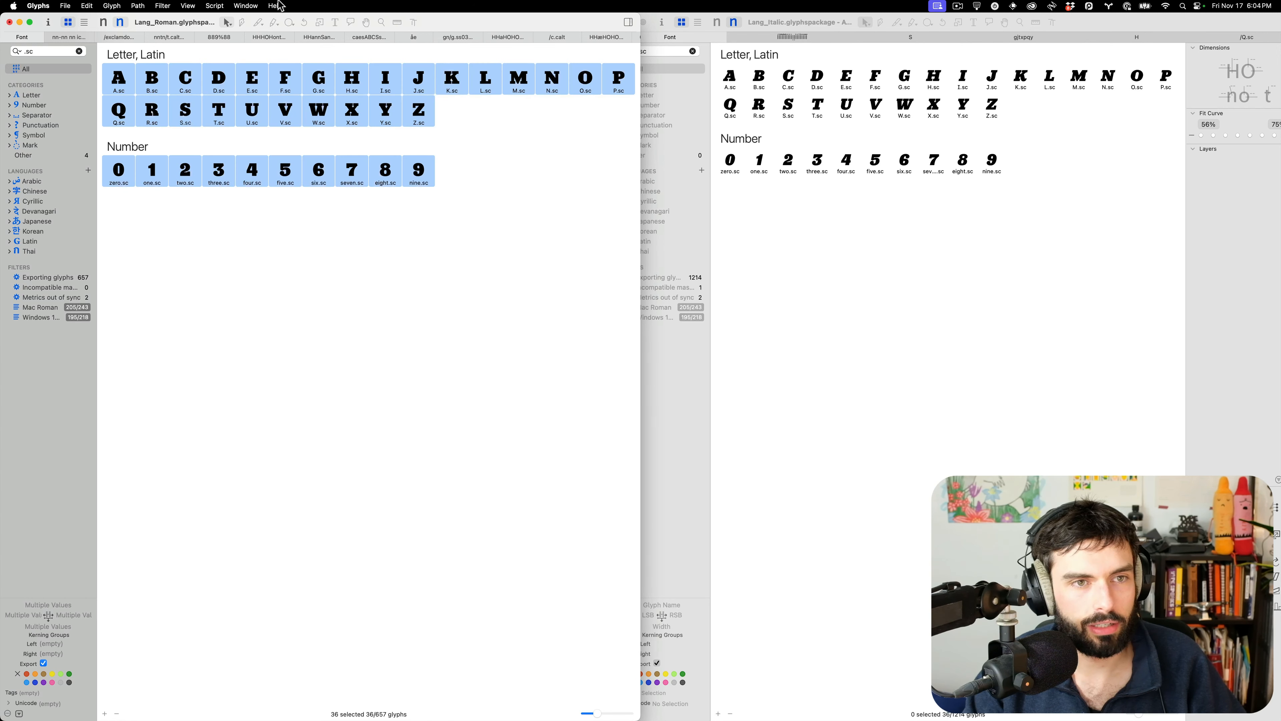
left_click(223, 6)
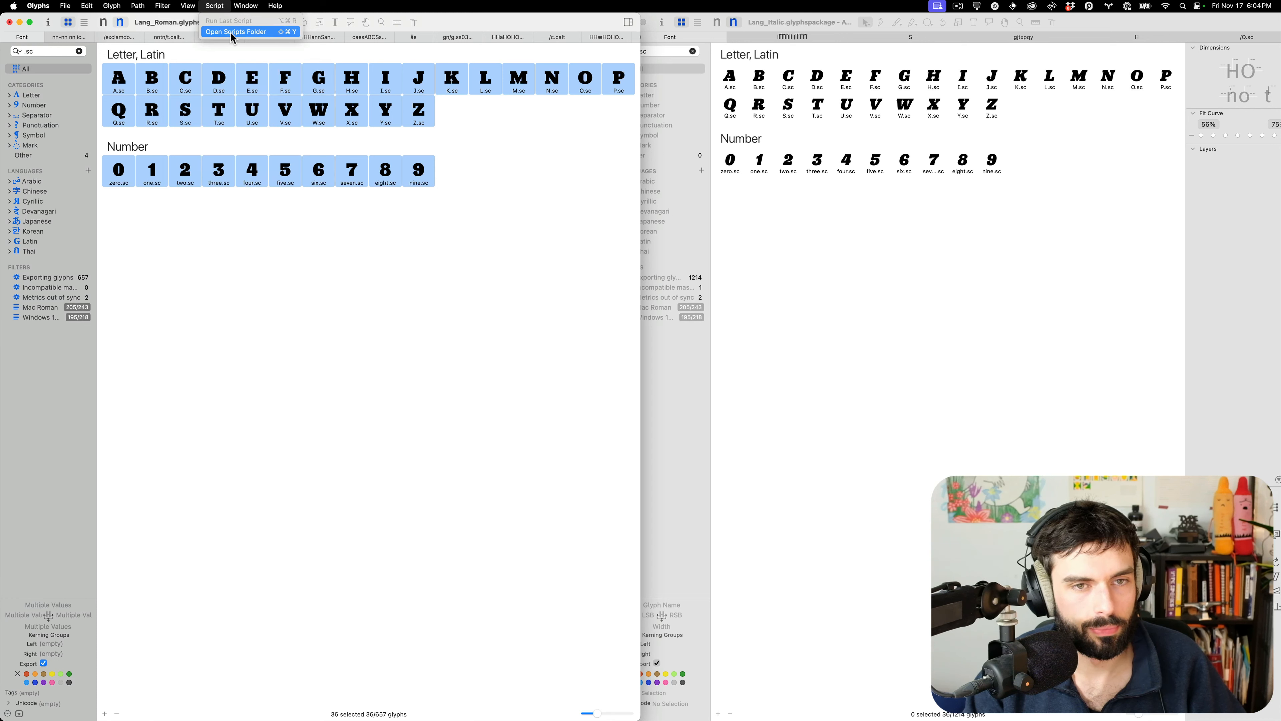
key("alt")
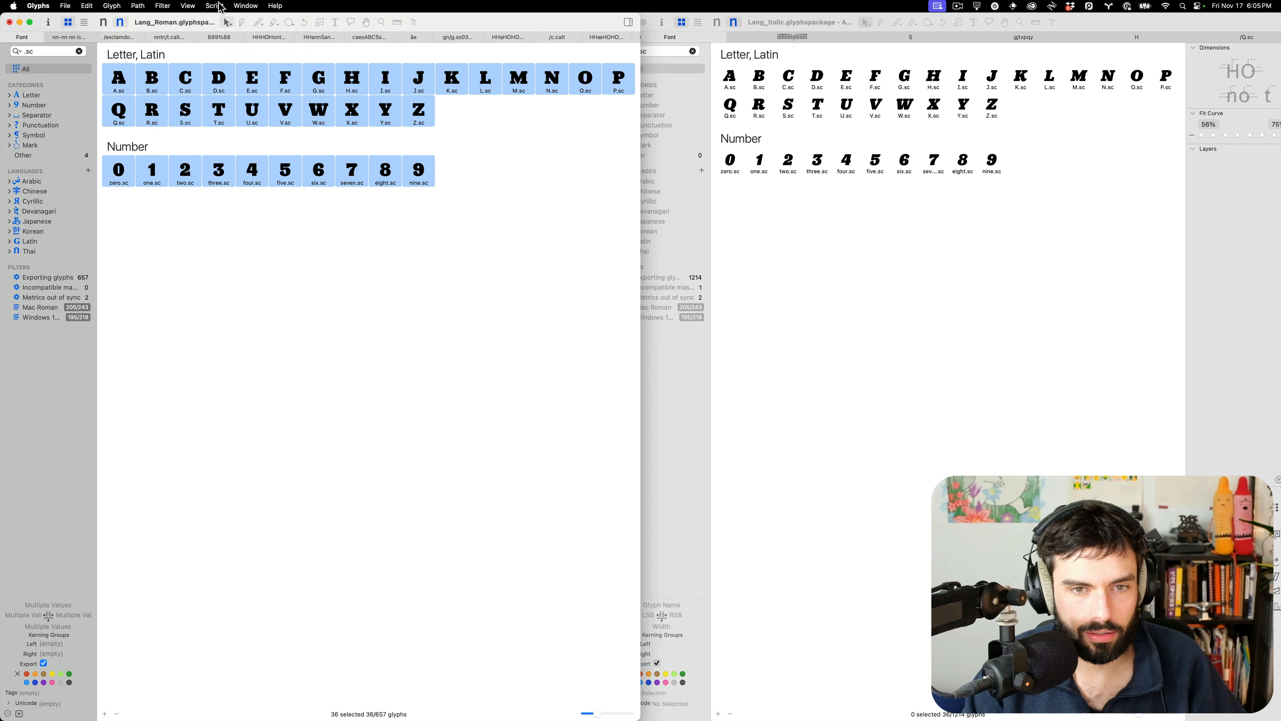
Open the Glyphs 3 Scripts folder in an enlarged Finder window with a second tab
left_click(227, 32)
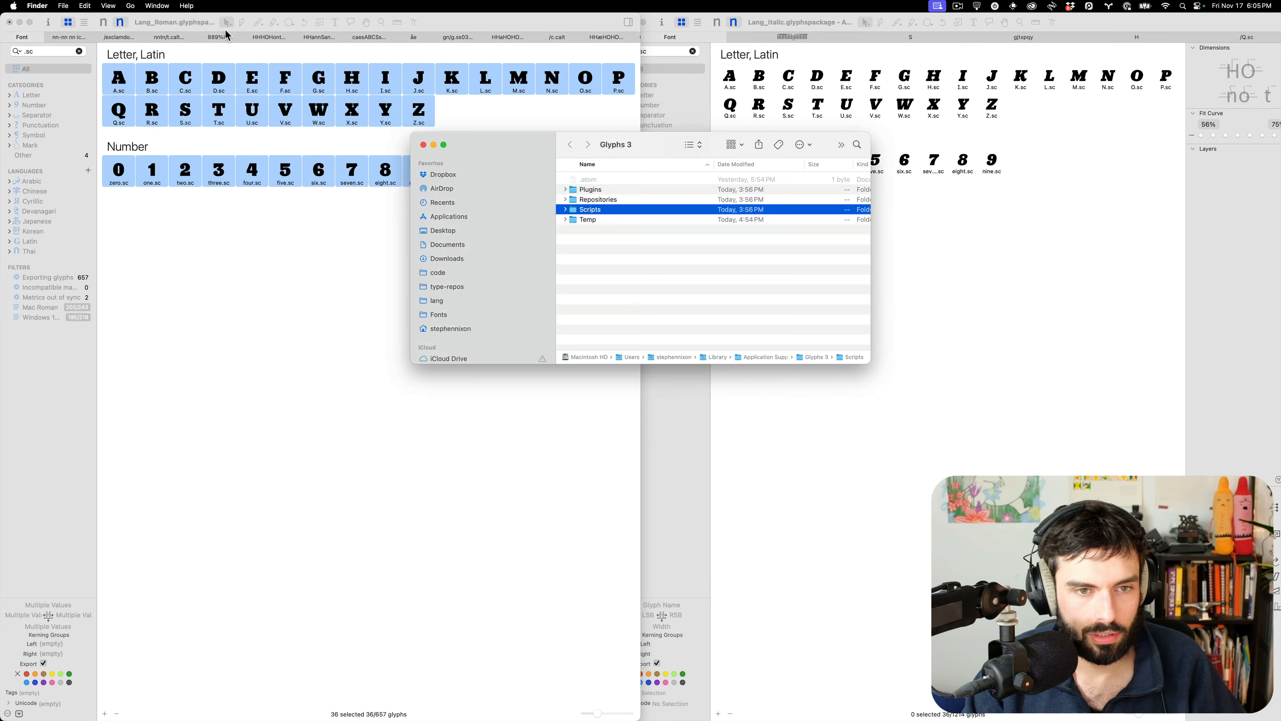
left_click_drag(870, 362, 1093, 603)
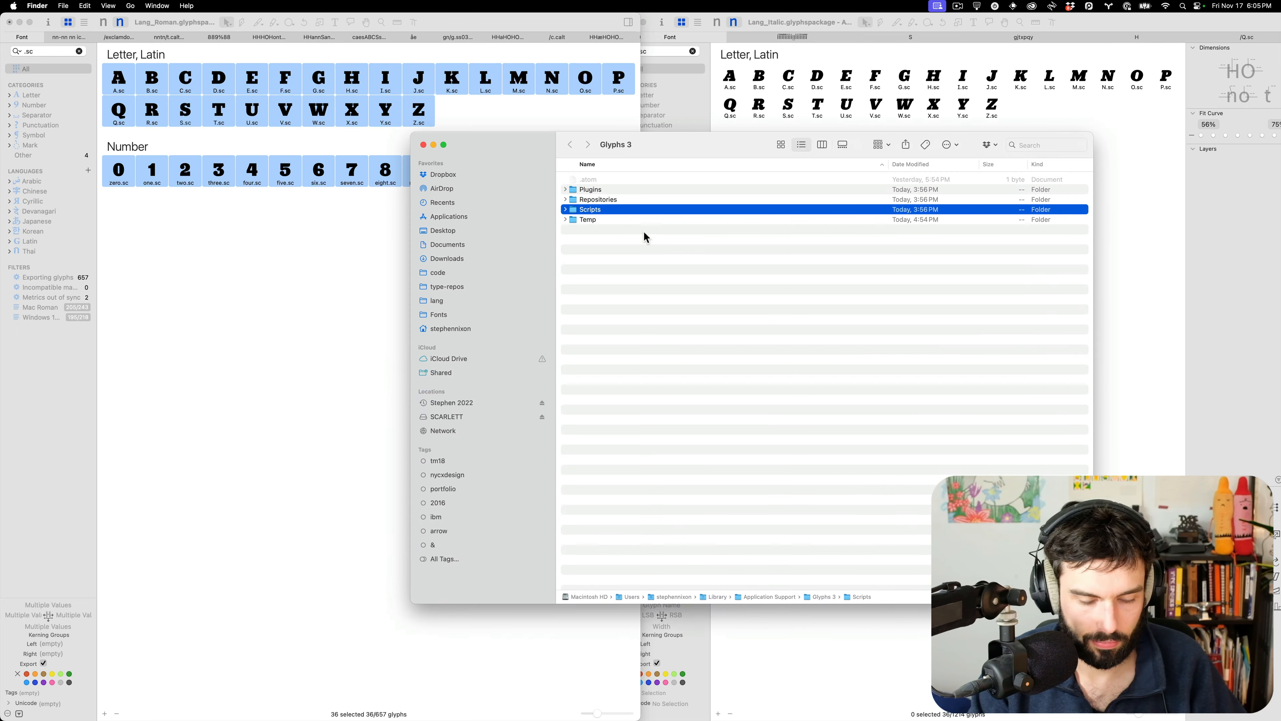
left_click(565, 210)
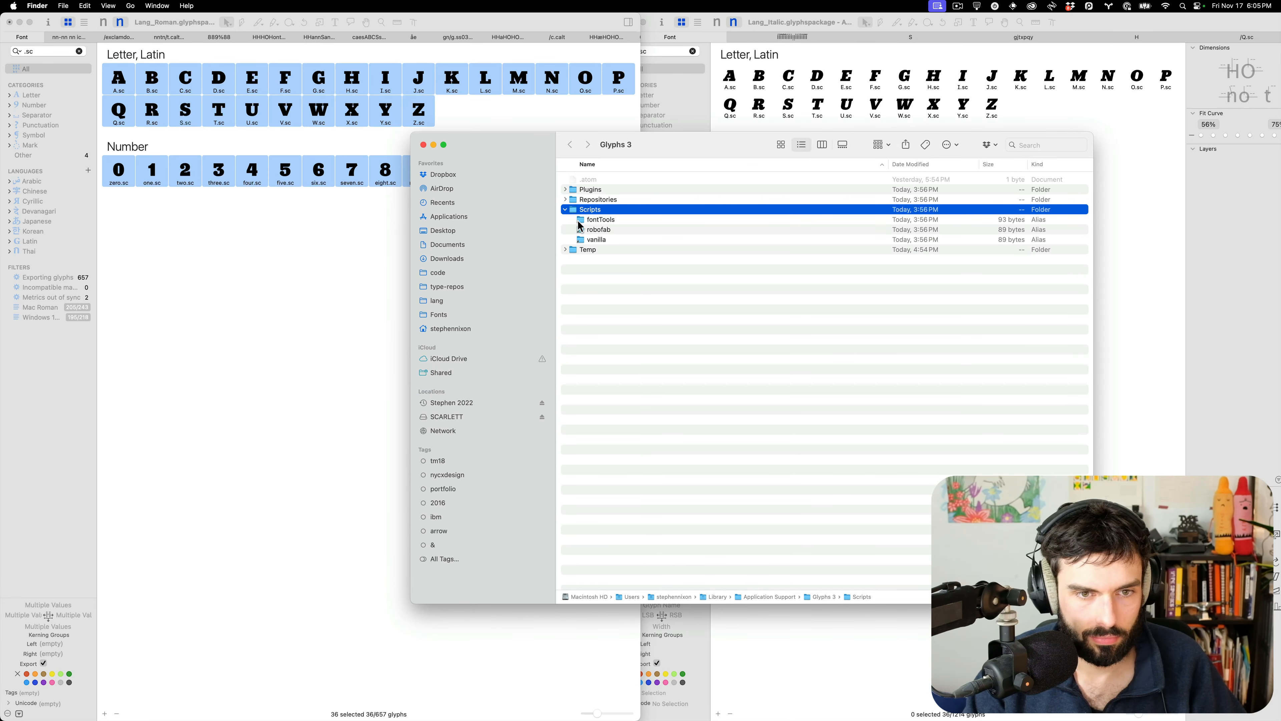
key("super+t")
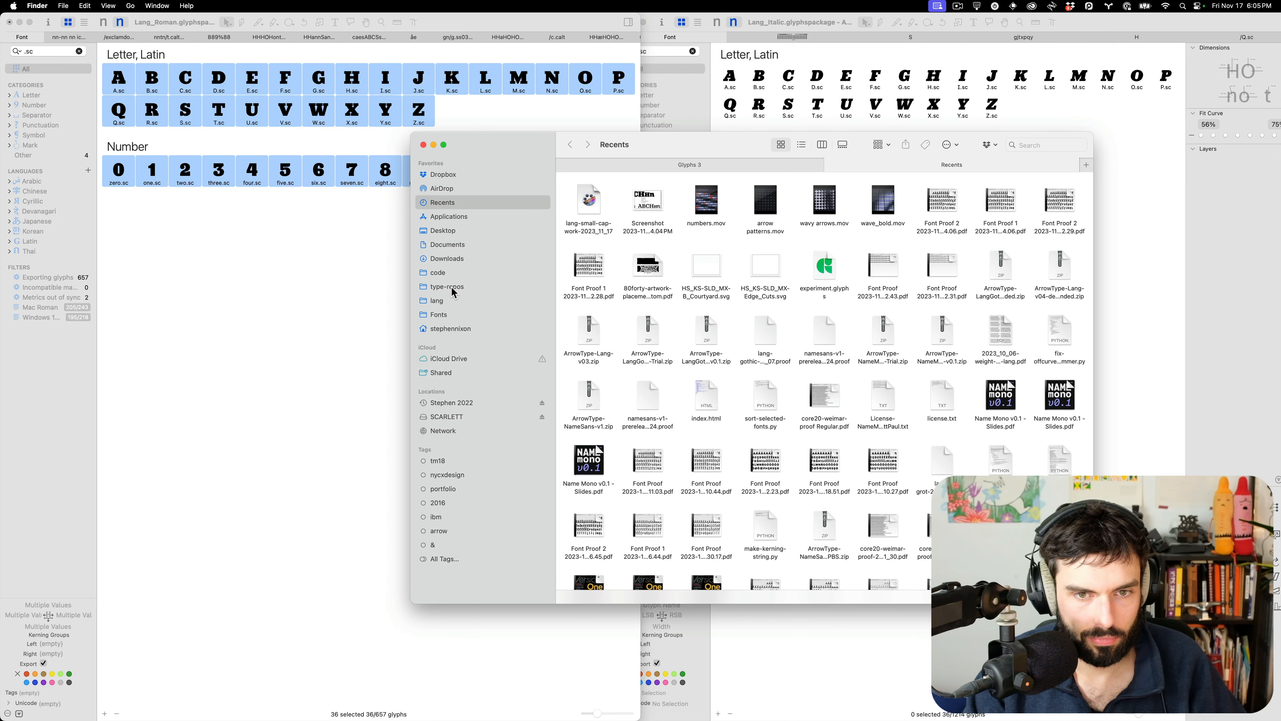
Make an alias of type-repos' 02-glyphs-scripts and drag it into the Scripts folder
right_click(454, 292)
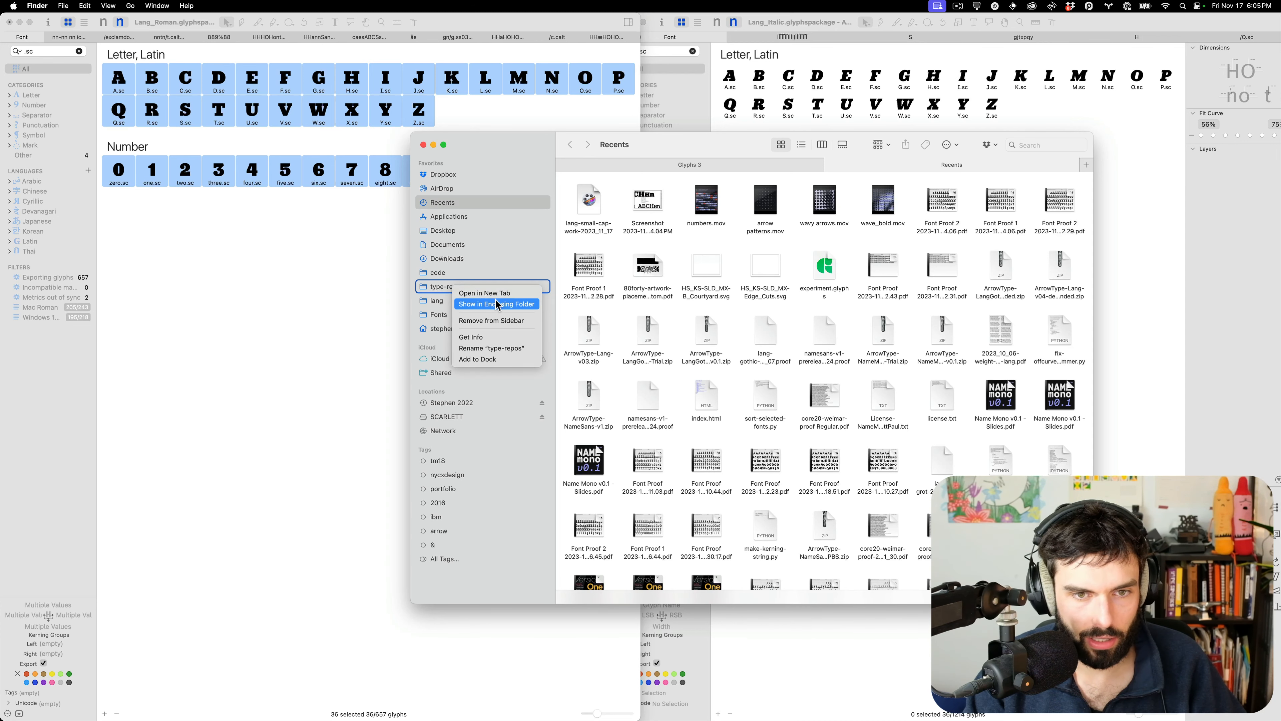
left_click(449, 286)
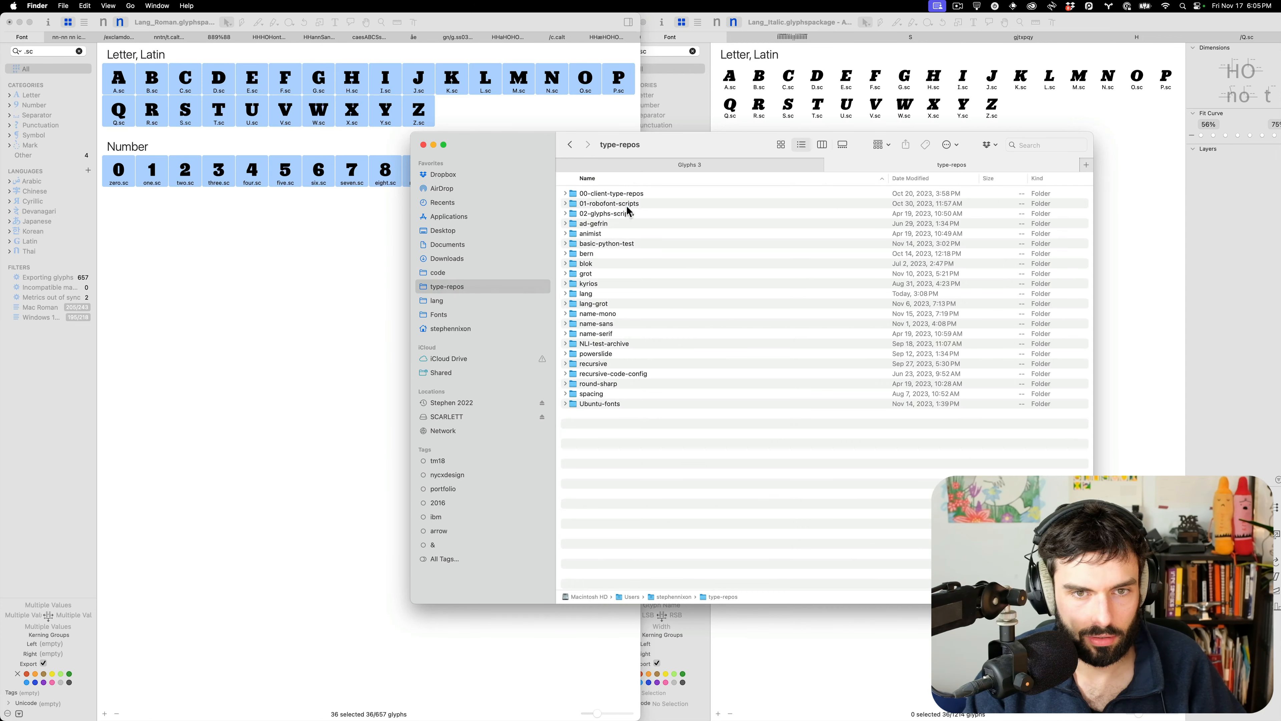
left_click(625, 217)
right_click(625, 216)
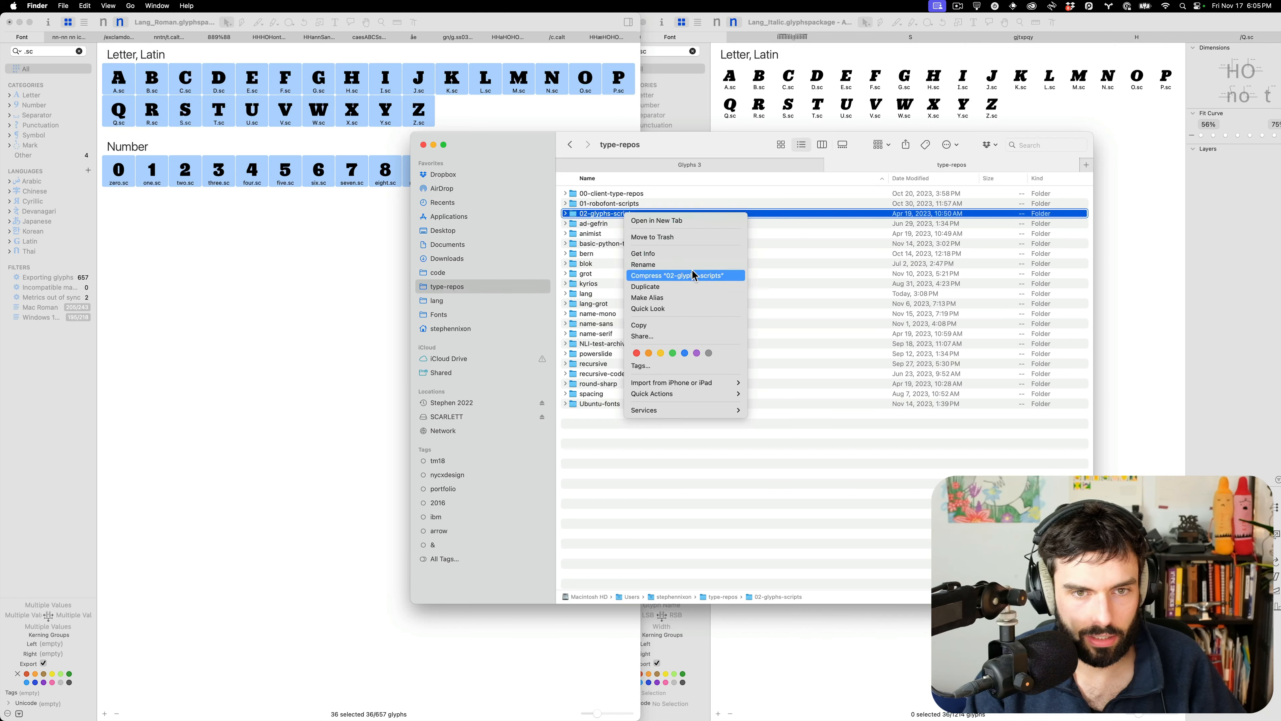
left_click(660, 297)
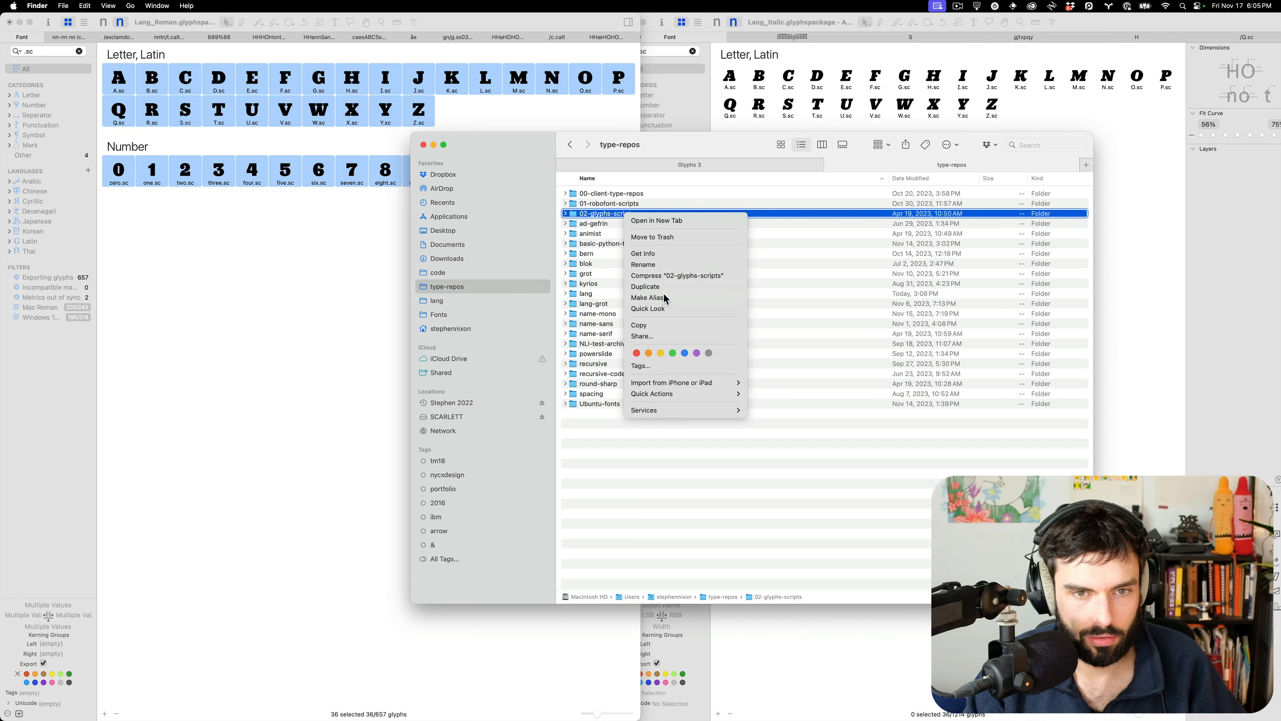
left_click_drag(629, 222, 597, 228)
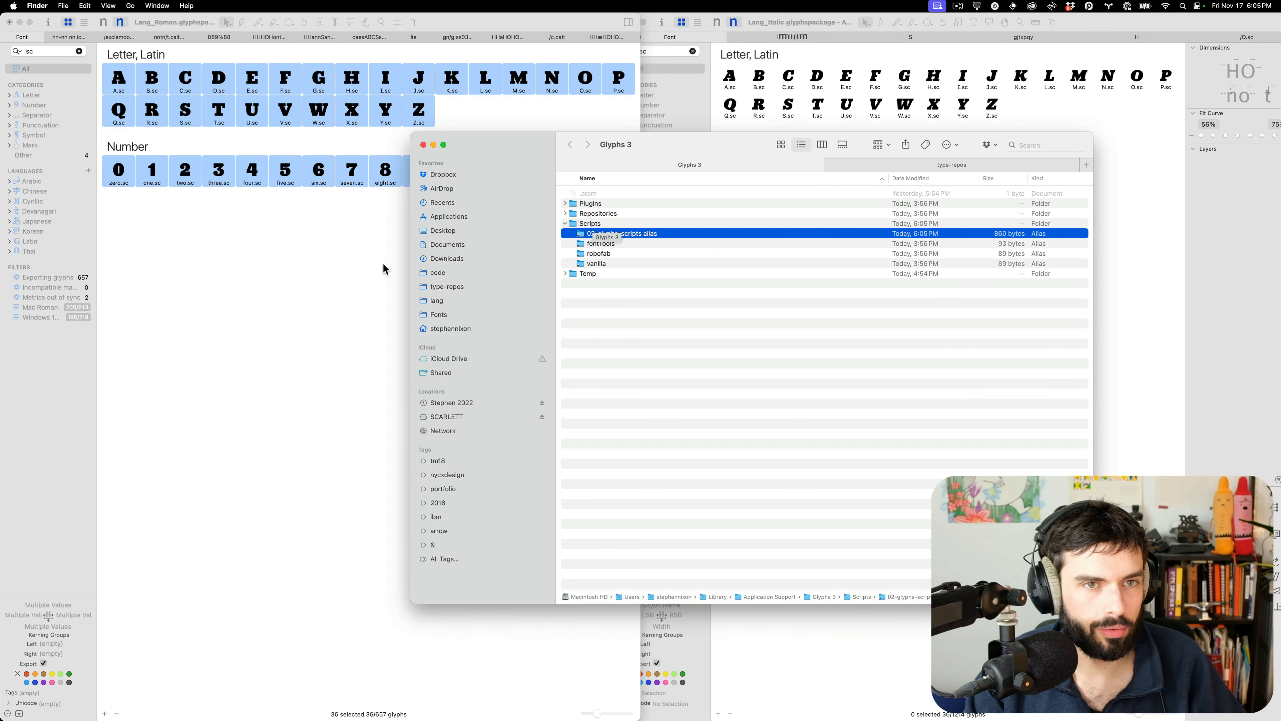
left_click(383, 269)
Reload scripts so the new 02-glyphs-scripts alias appears in the Script menu
left_click(216, 6)
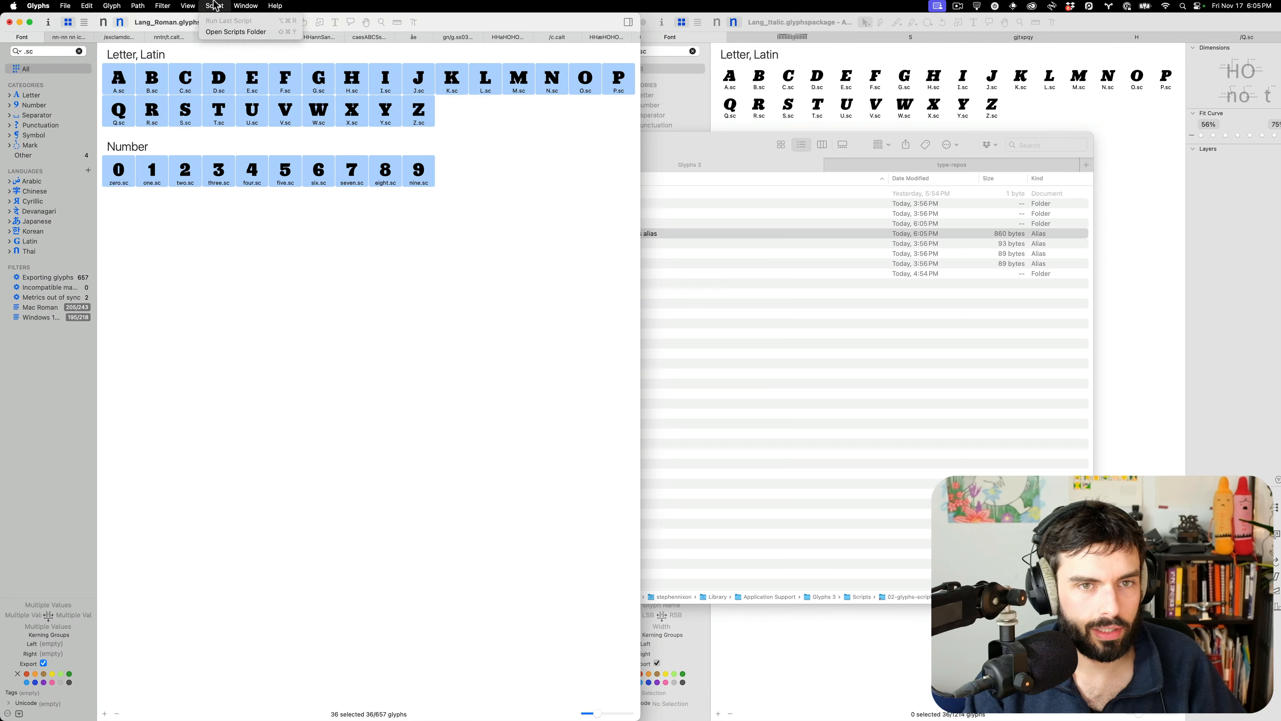
left_click(225, 33, "alt")
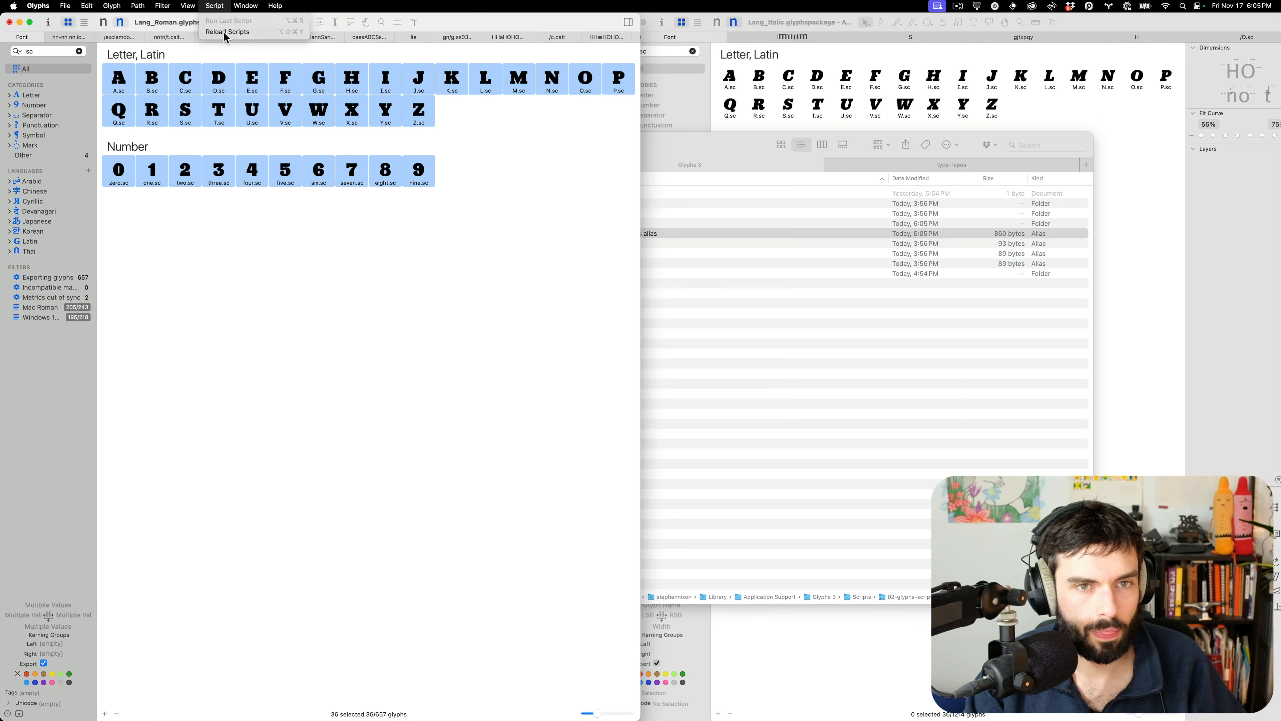
left_click(219, 3)
Run 'Make tab with spacing string for selected glyphs' and make the window full screen
mouse_move(230, 26)
mouse_move(353, 23)
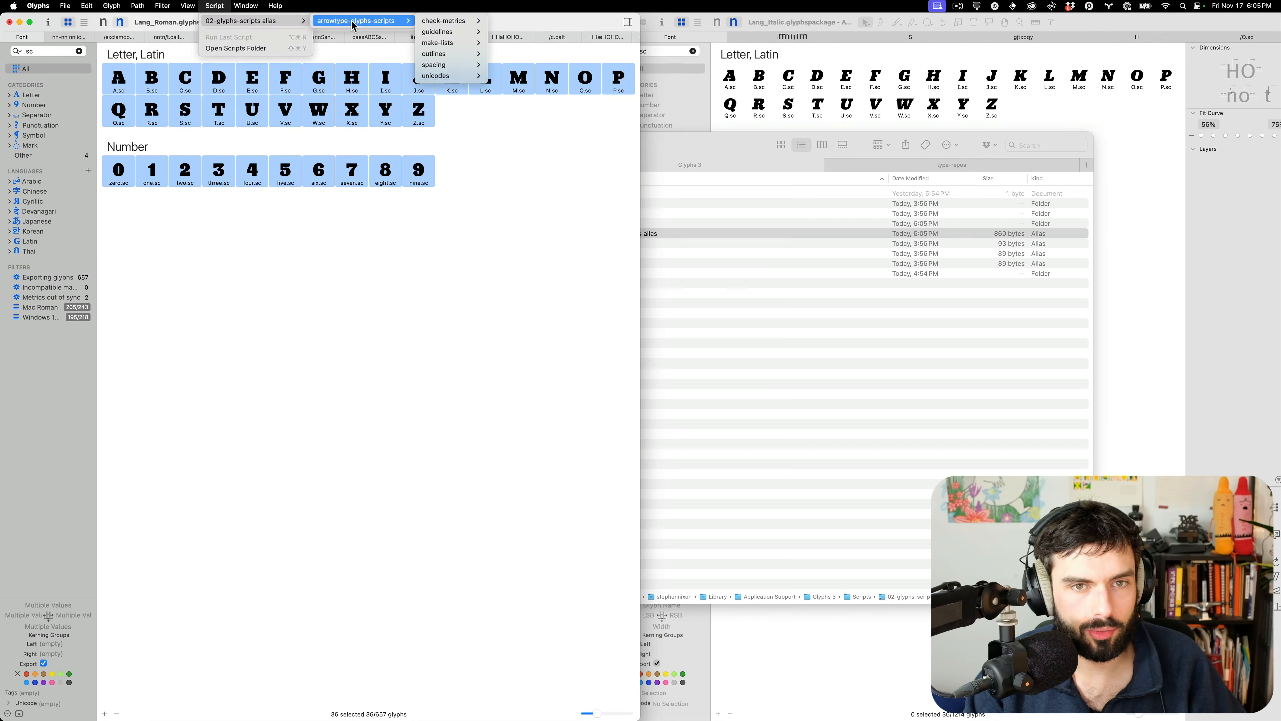
mouse_move(460, 70)
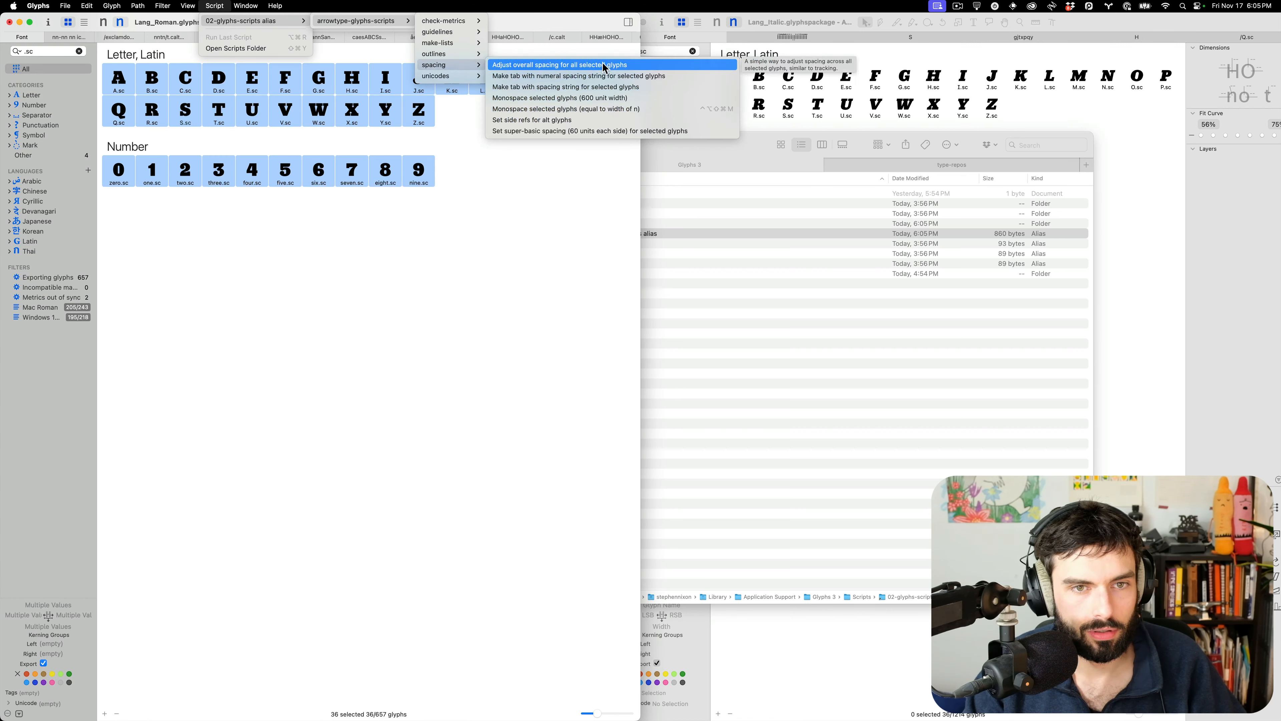
left_click(598, 88)
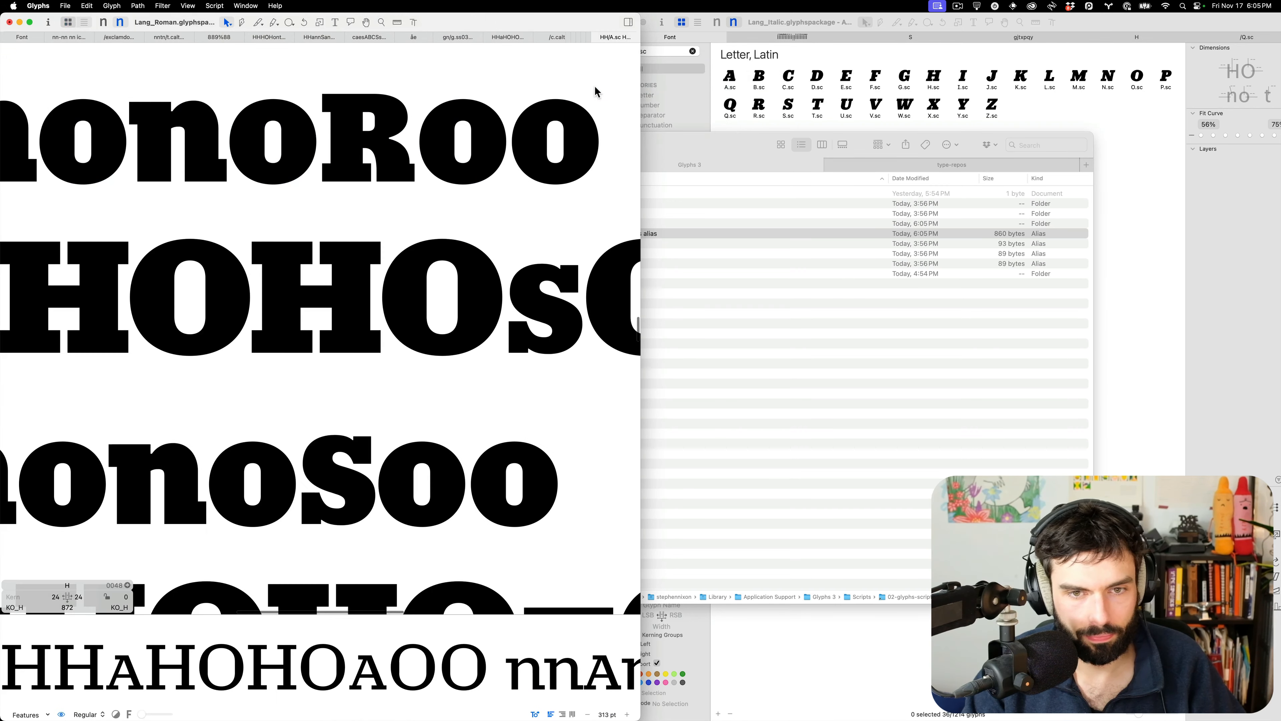
scroll(558, 152, "down", 15)
scroll(561, 131, "up", 10)
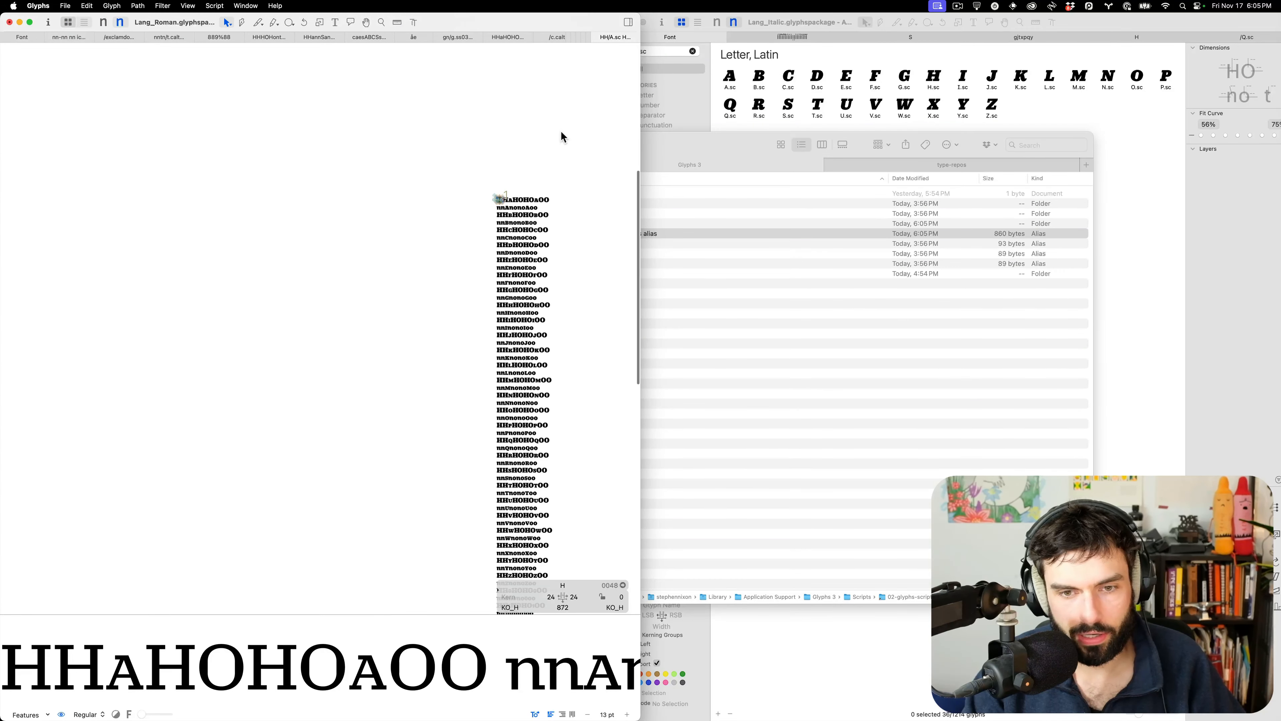
scroll(585, 185, "up", 5)
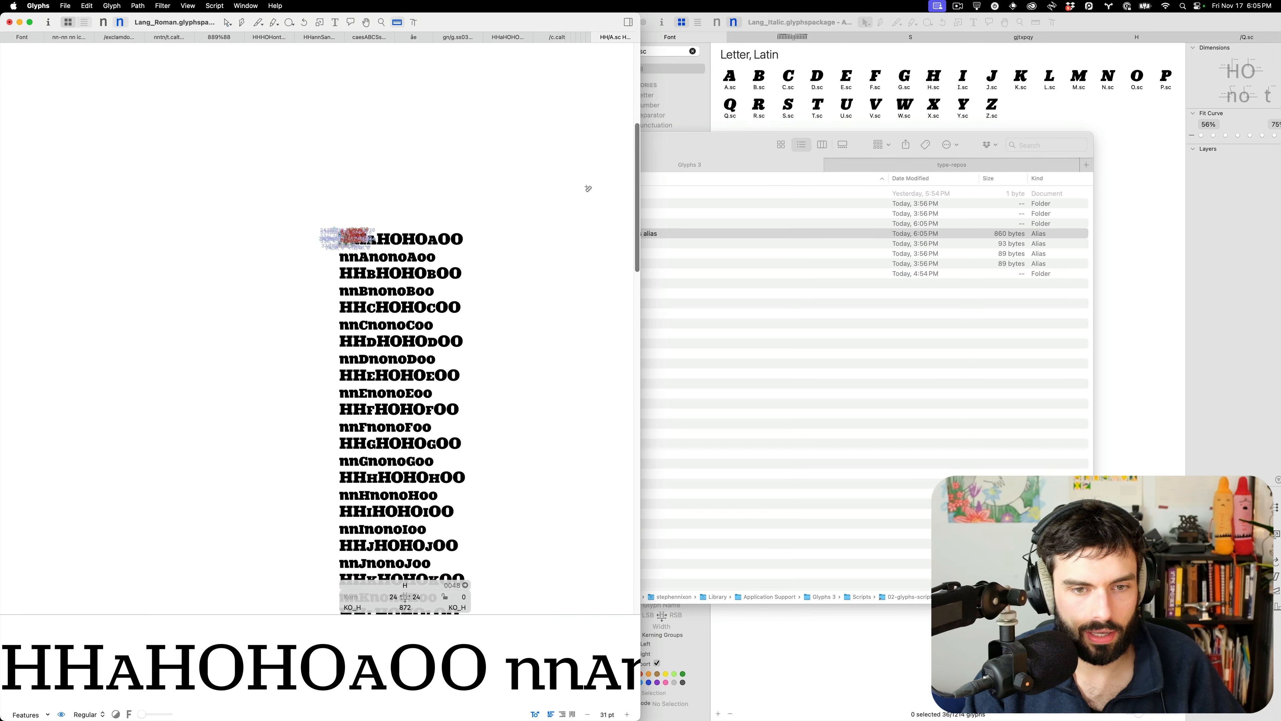
key("ctrl+alt+Return")
In the first spacing line, insert 'x' and capital 'A' before A.sc with the Text tool
scroll(595, 237, "up", 10)
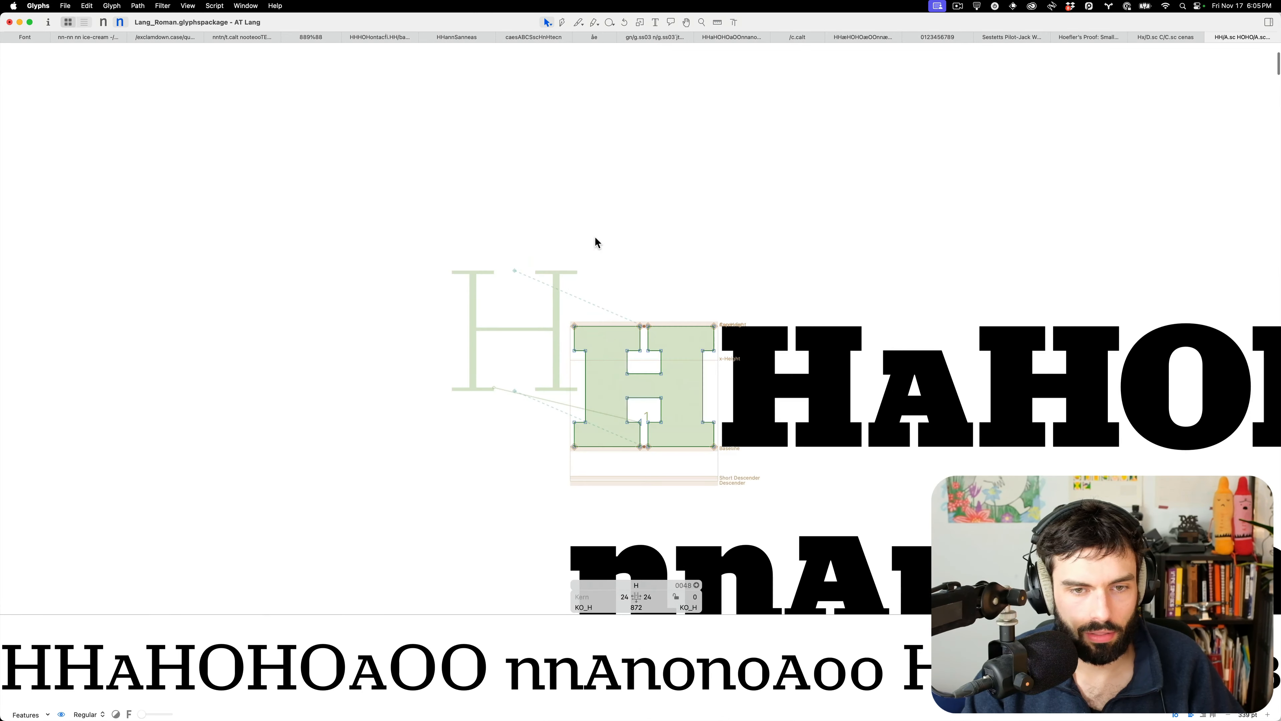
scroll(844, 437, "right", 3)
scroll(697, 415, "up", 5)
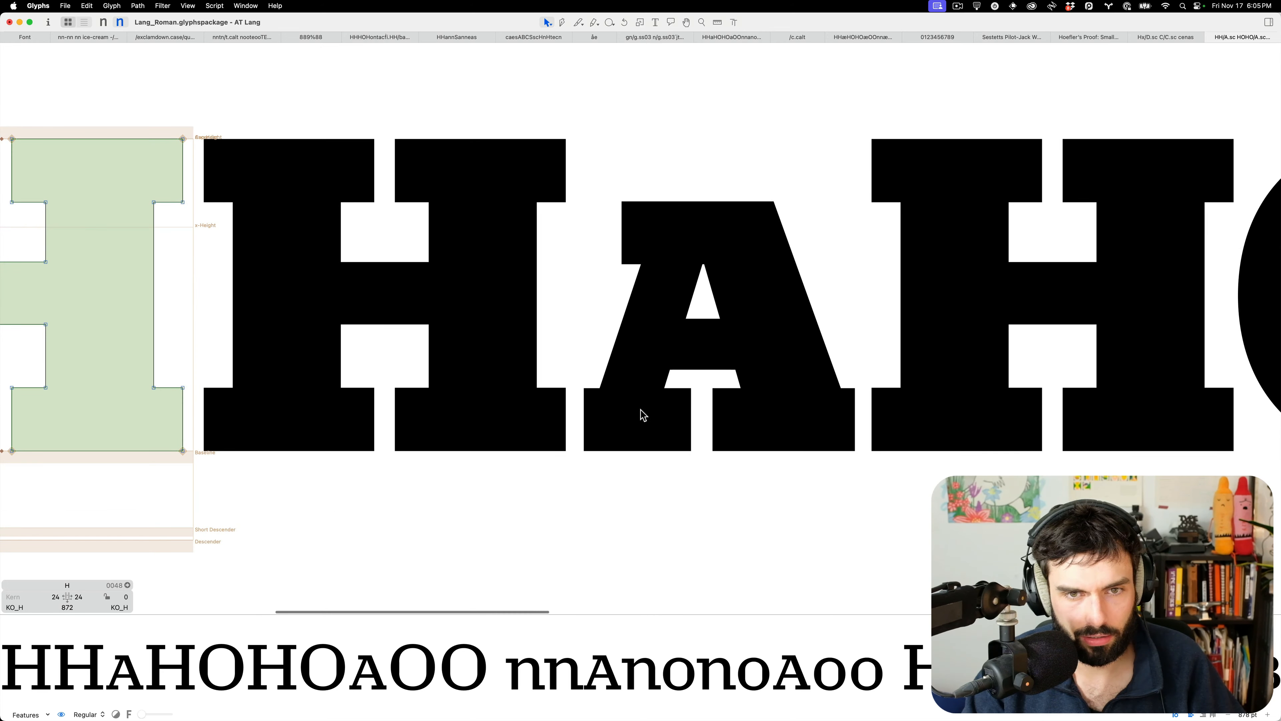
scroll(640, 415, "down", 5)
key("t")
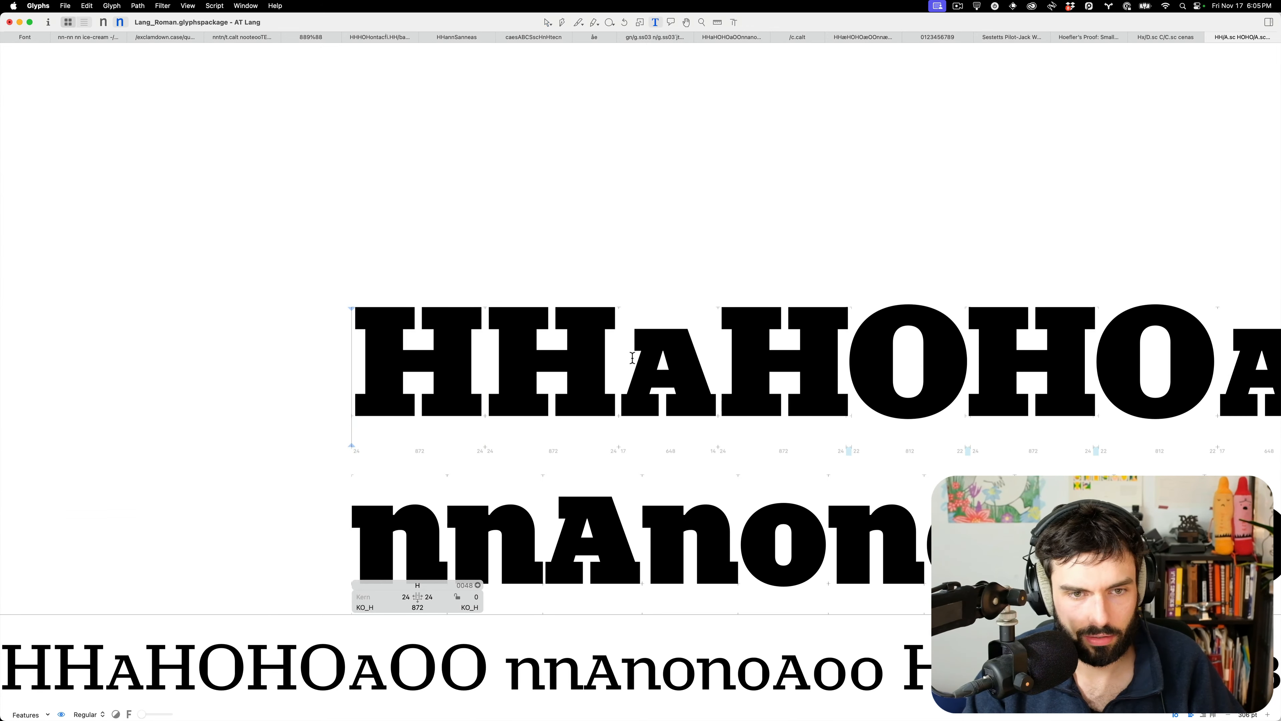
left_click(632, 358)
type("x")
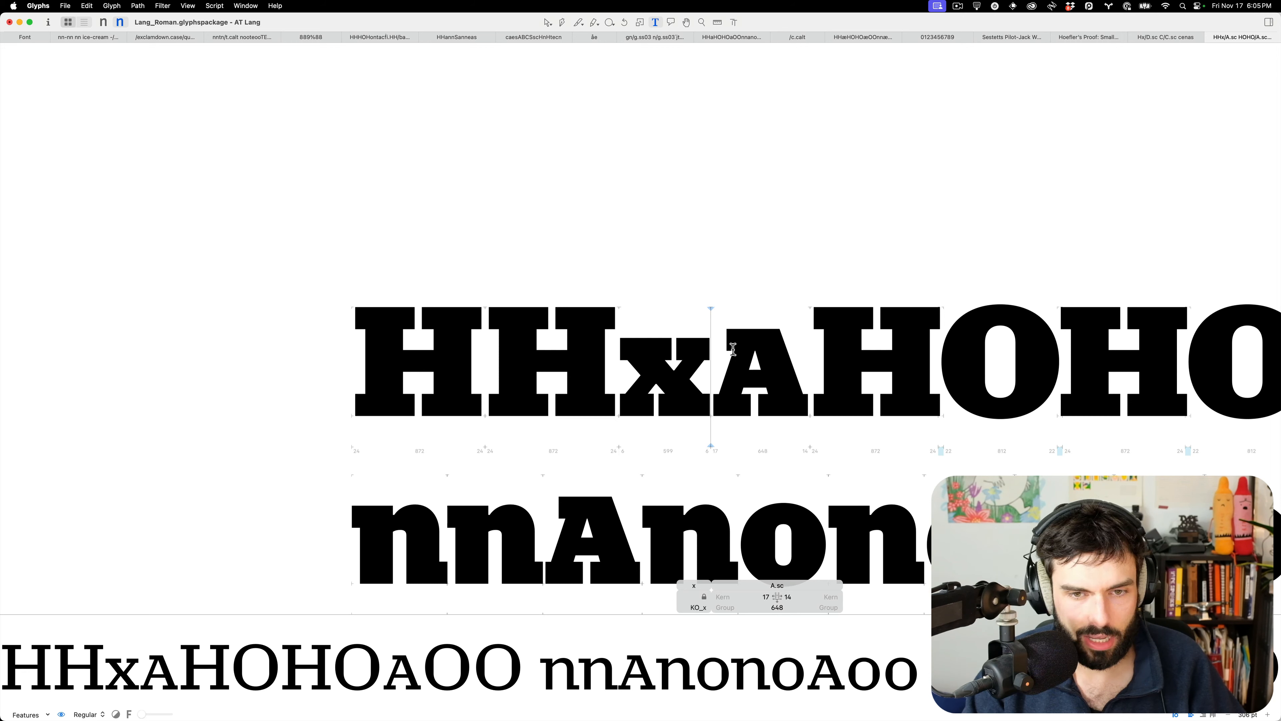
scroll(739, 375, "up", 8)
type("a")
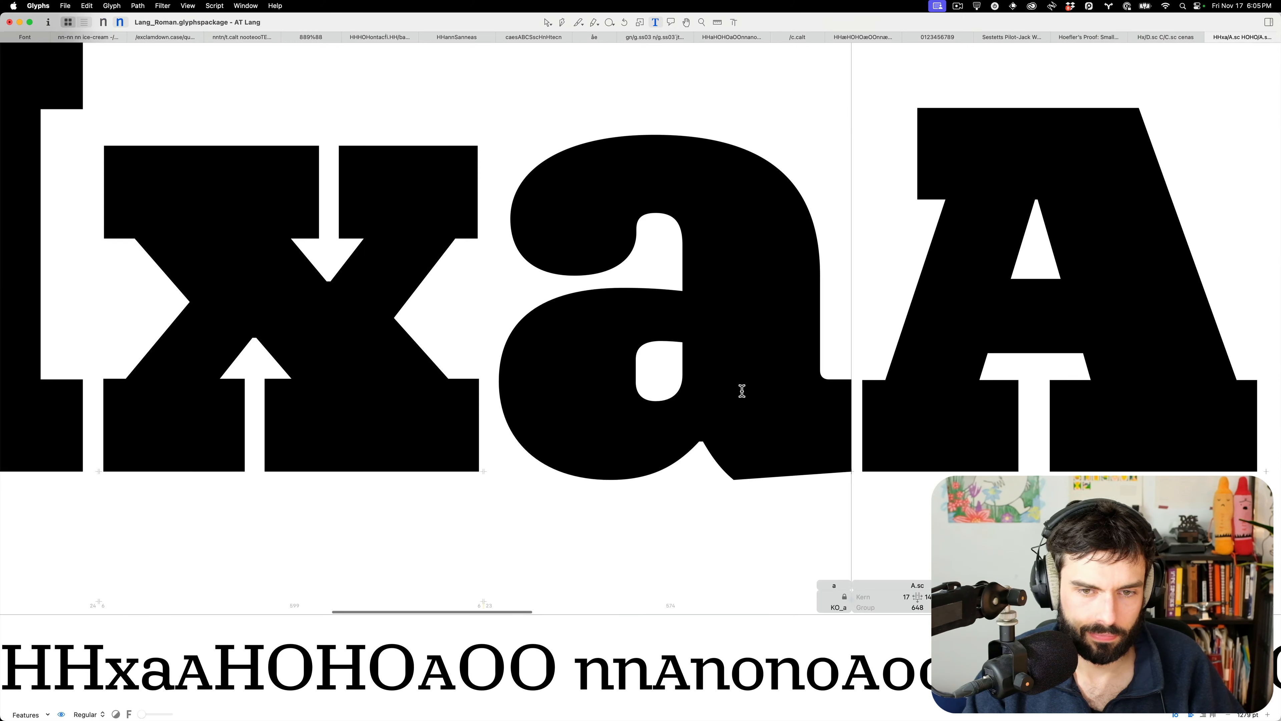
key("BackSpace")
type("A")
Switch to outline editing of A.sc beside the inserted x and A
scroll(739, 389, "down", 6)
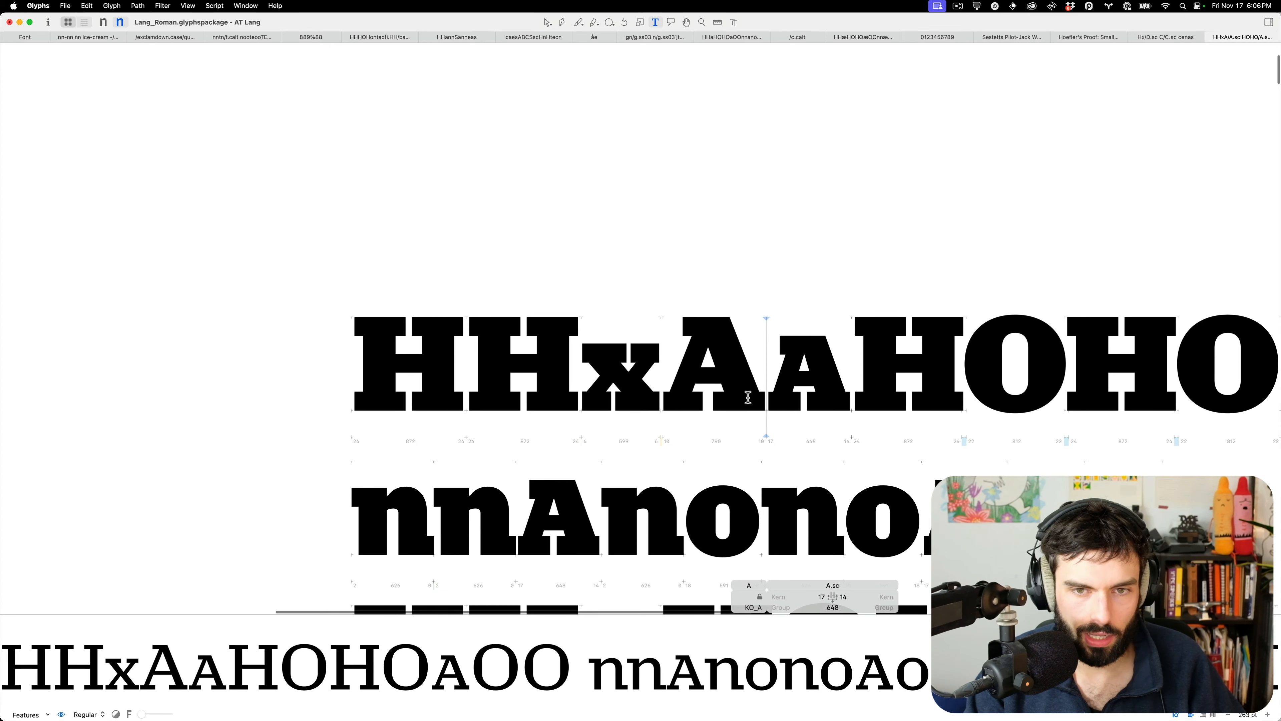
scroll(746, 395, "down", 8)
scroll(736, 391, "up", 3)
scroll(735, 390, "up", 5)
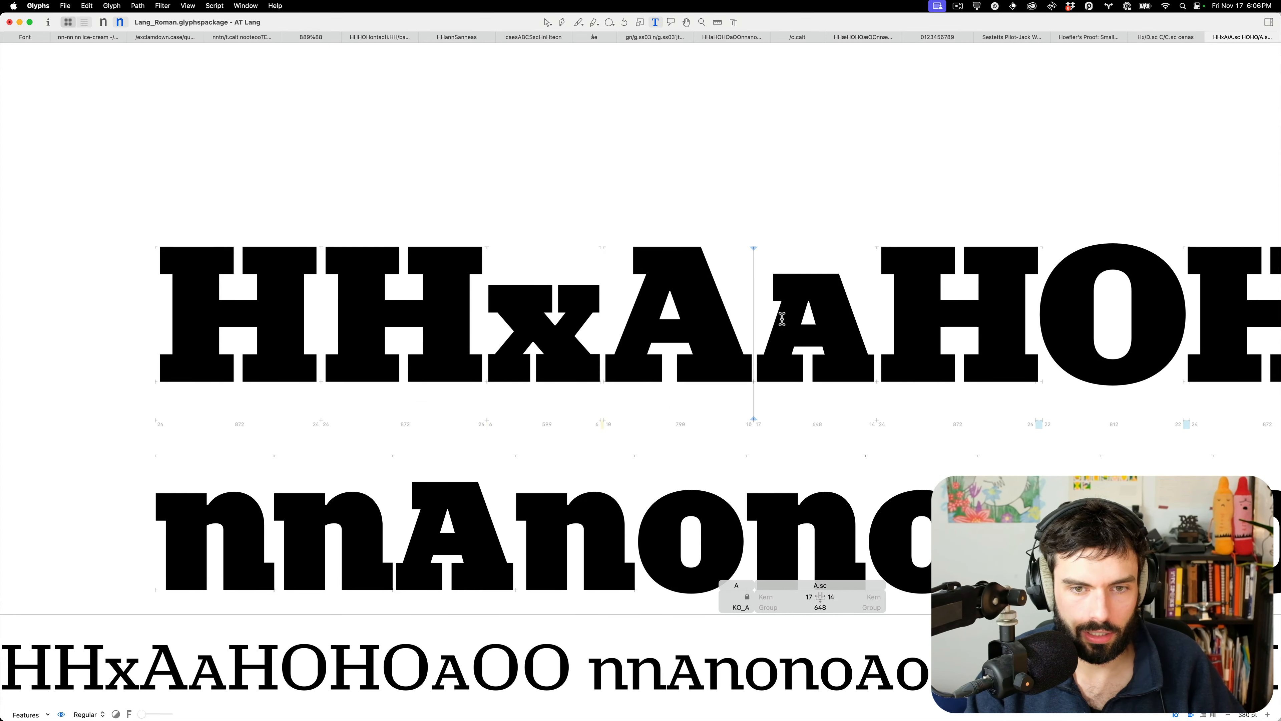
key("Escape")
scroll(799, 314, "up", 6)
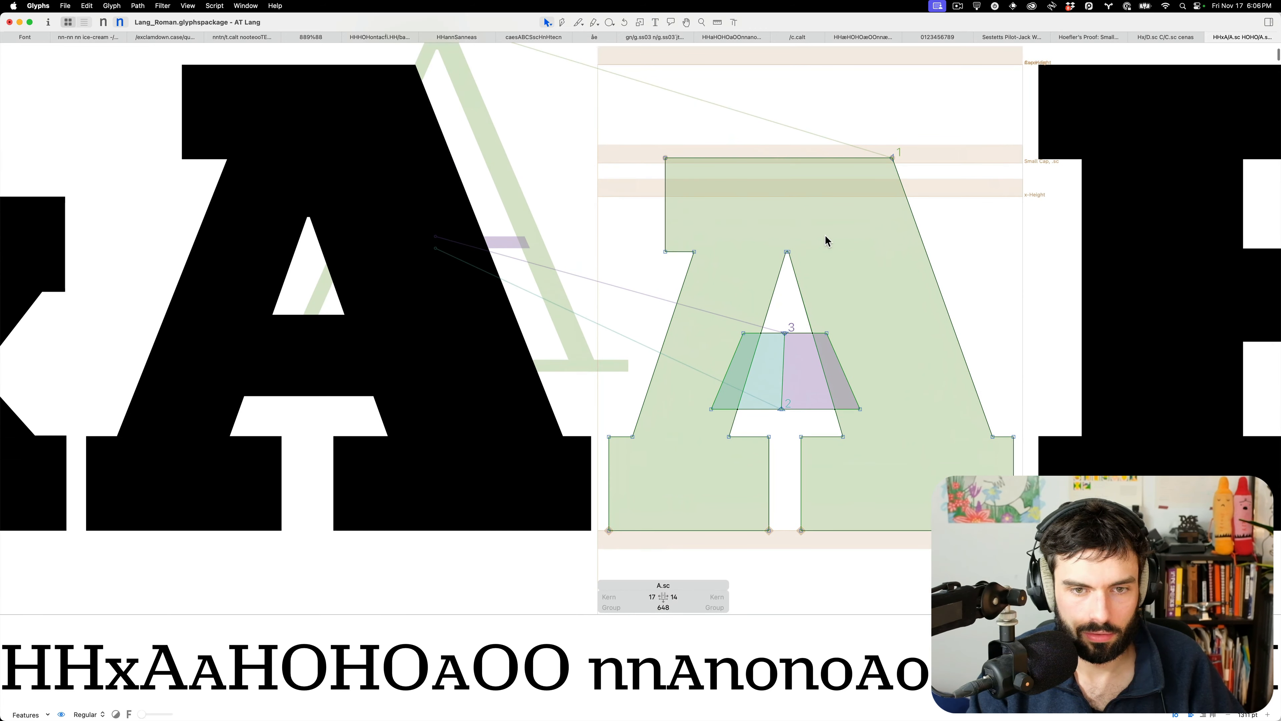
In Black, lower the A.sc counter apex 20 units and shift its upper-left serif 10 units right
left_click_drag(825, 235, 762, 273)
key("shift+Down")
key("shift+Down")
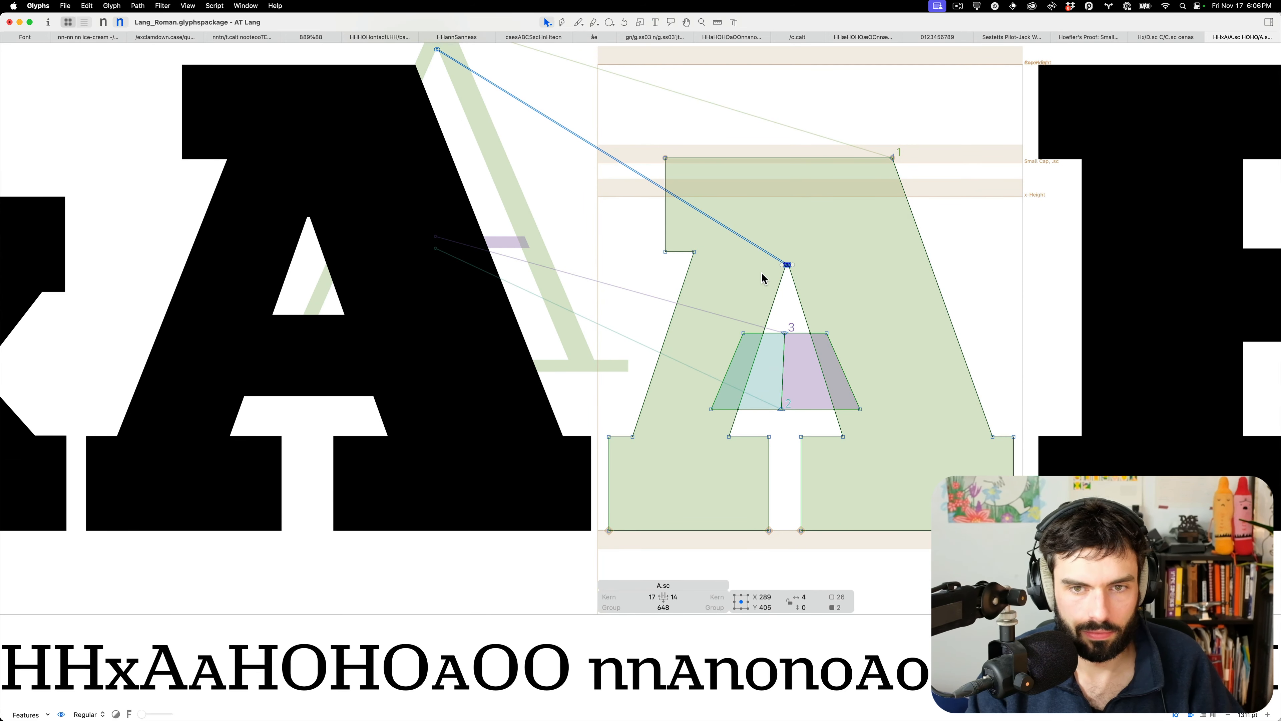
left_click_drag(732, 136, 617, 272)
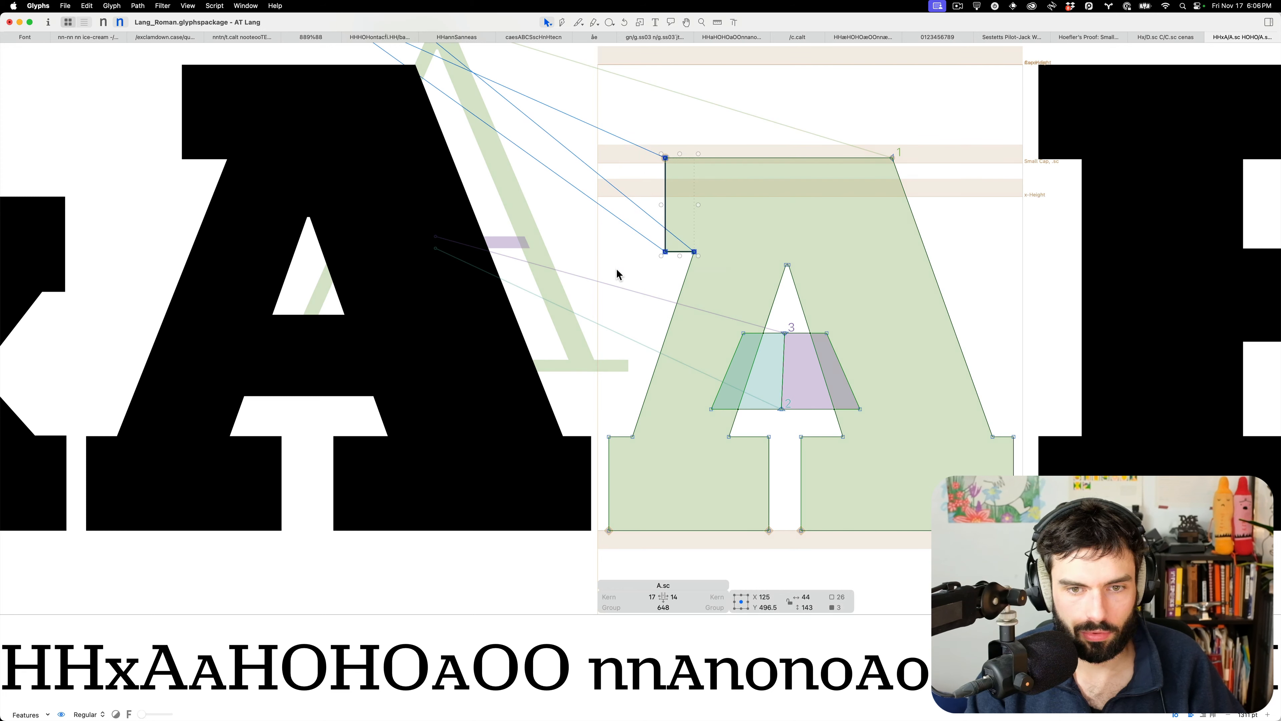
key("shift+Right")
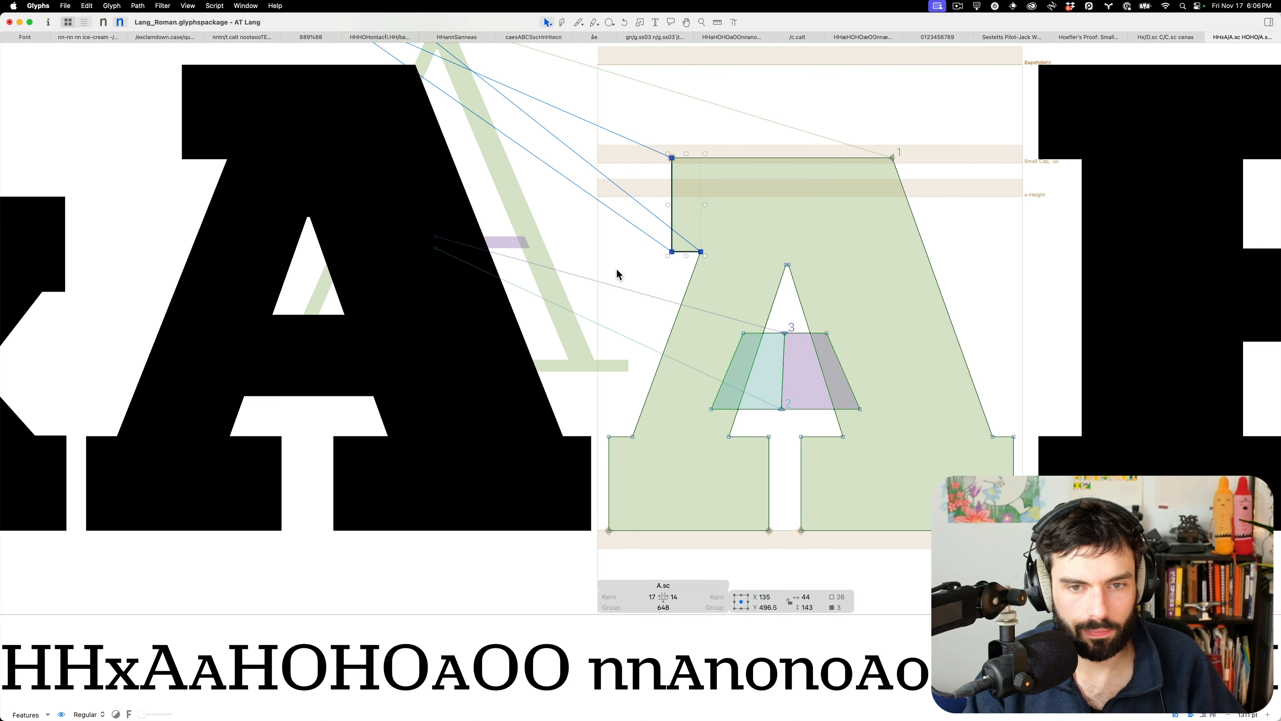
key("t")
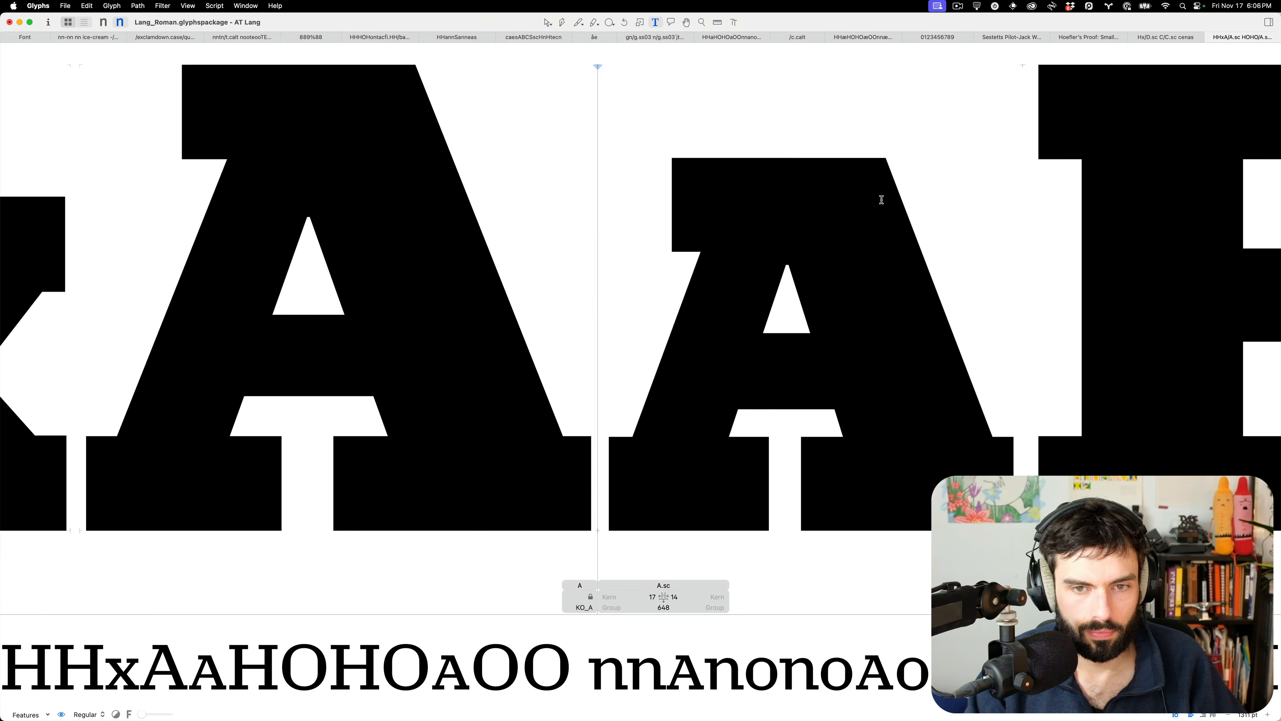
scroll(882, 200, "down", 10)
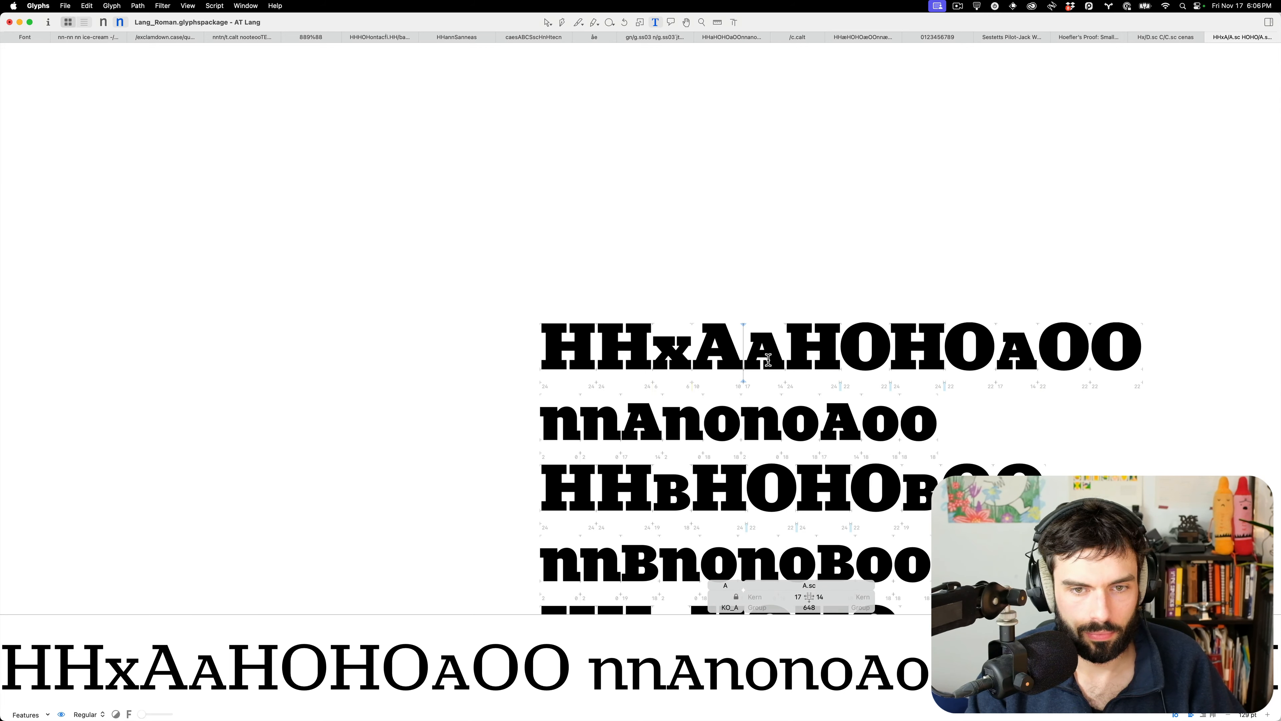
scroll(768, 359, "up", 5)
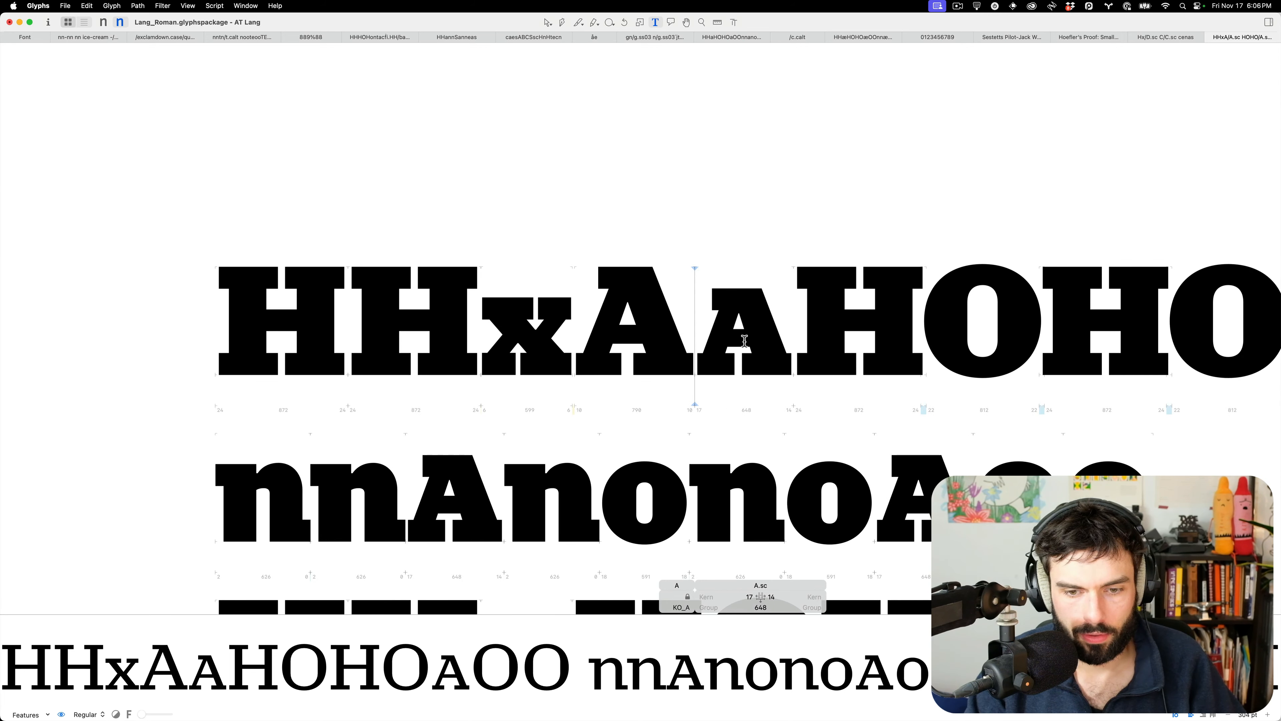
In the Thin master, select serif nodes on H and A.sc's baseline and top serifs
key("super+1")
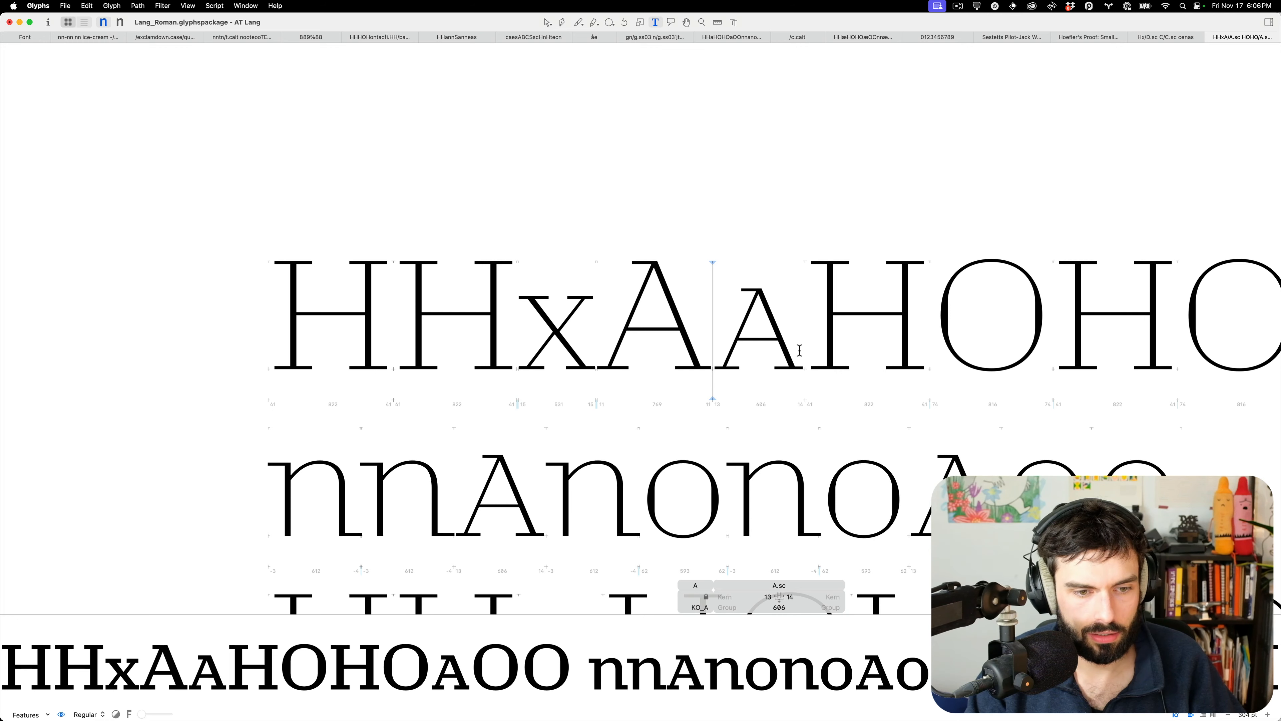
scroll(728, 371, "up", 8)
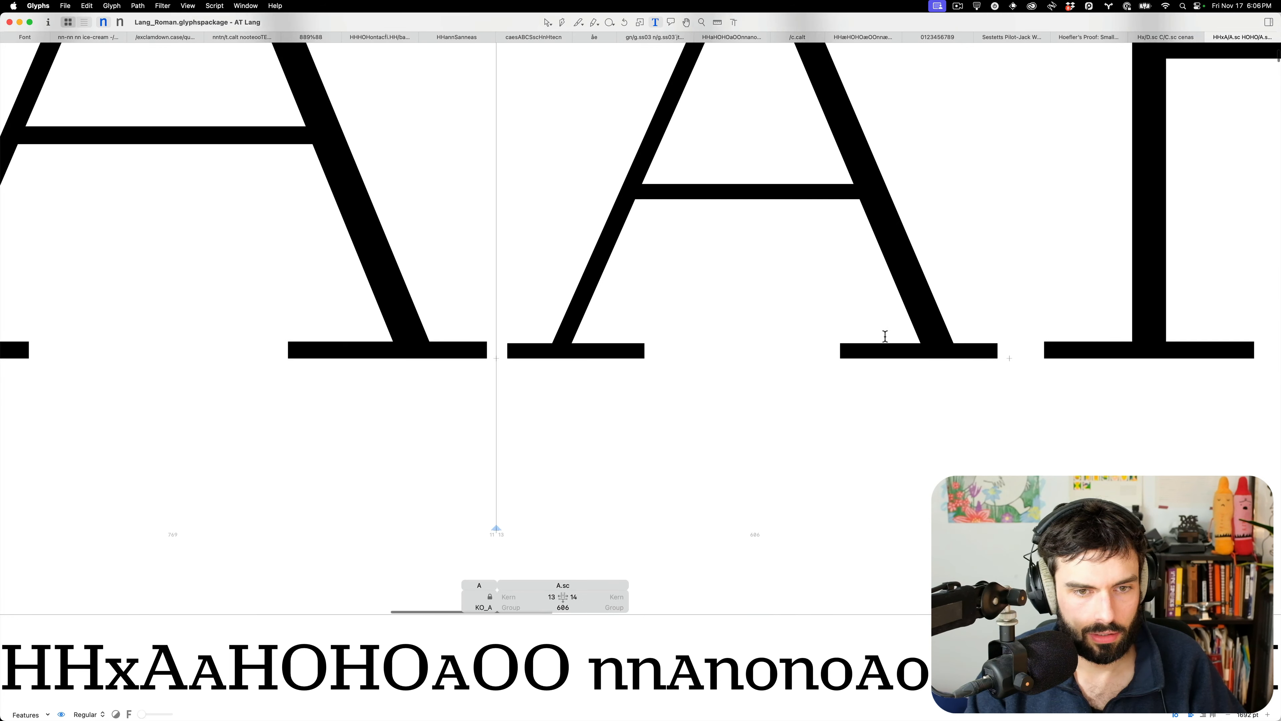
scroll(1080, 319, "right", 9)
double_click(1078, 321)
left_click_drag(1034, 360, 991, 474)
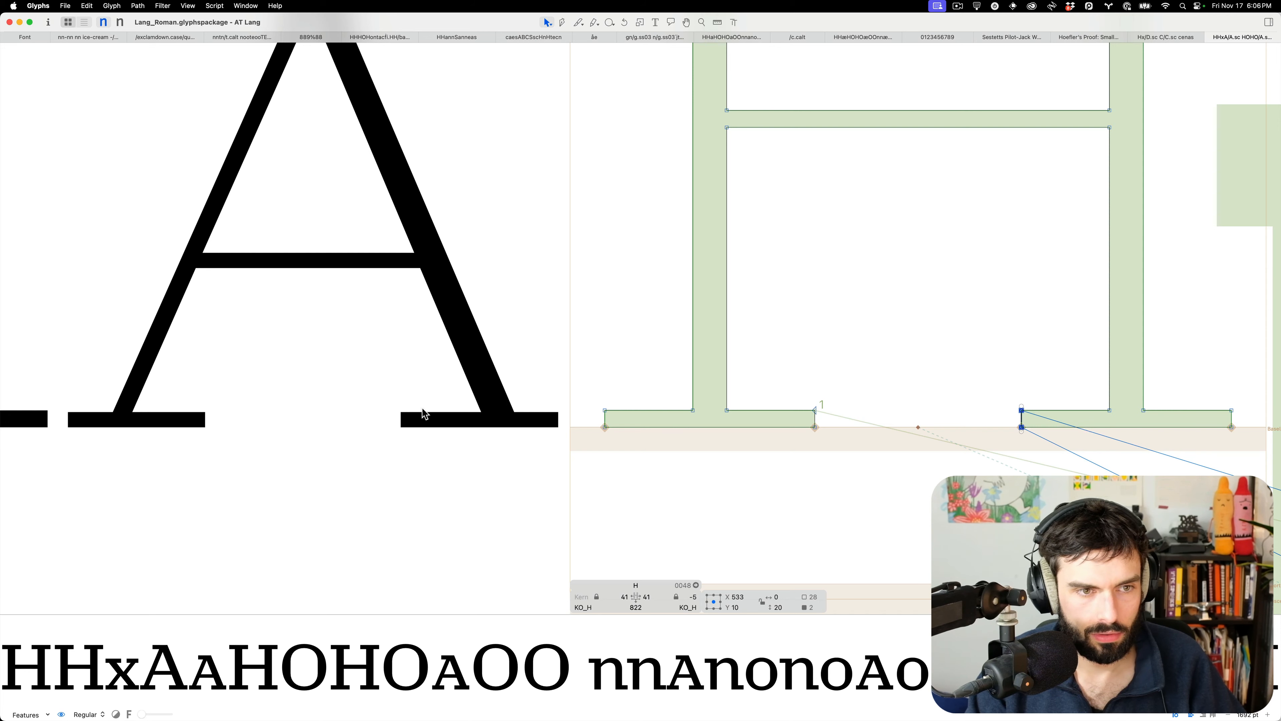
double_click(401, 394)
left_click_drag(417, 385, 392, 478)
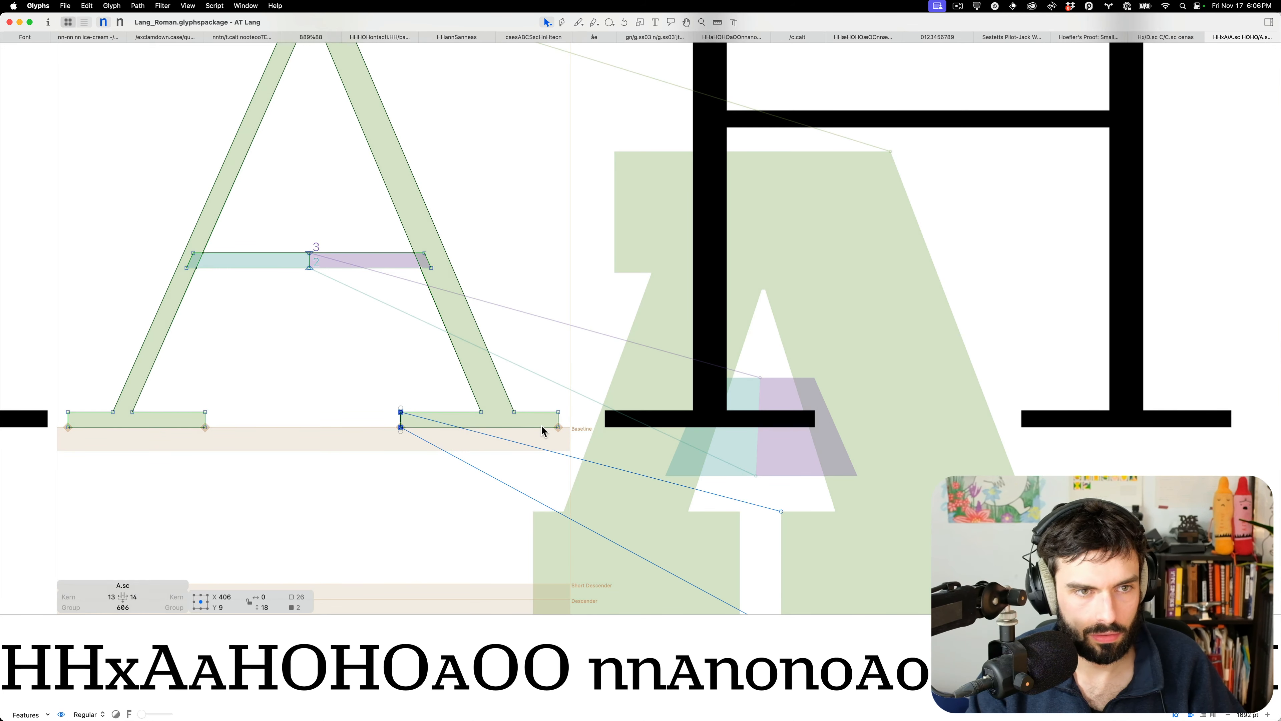
left_click_drag(586, 419, 35, 385)
scroll(178, 364, "up", 5)
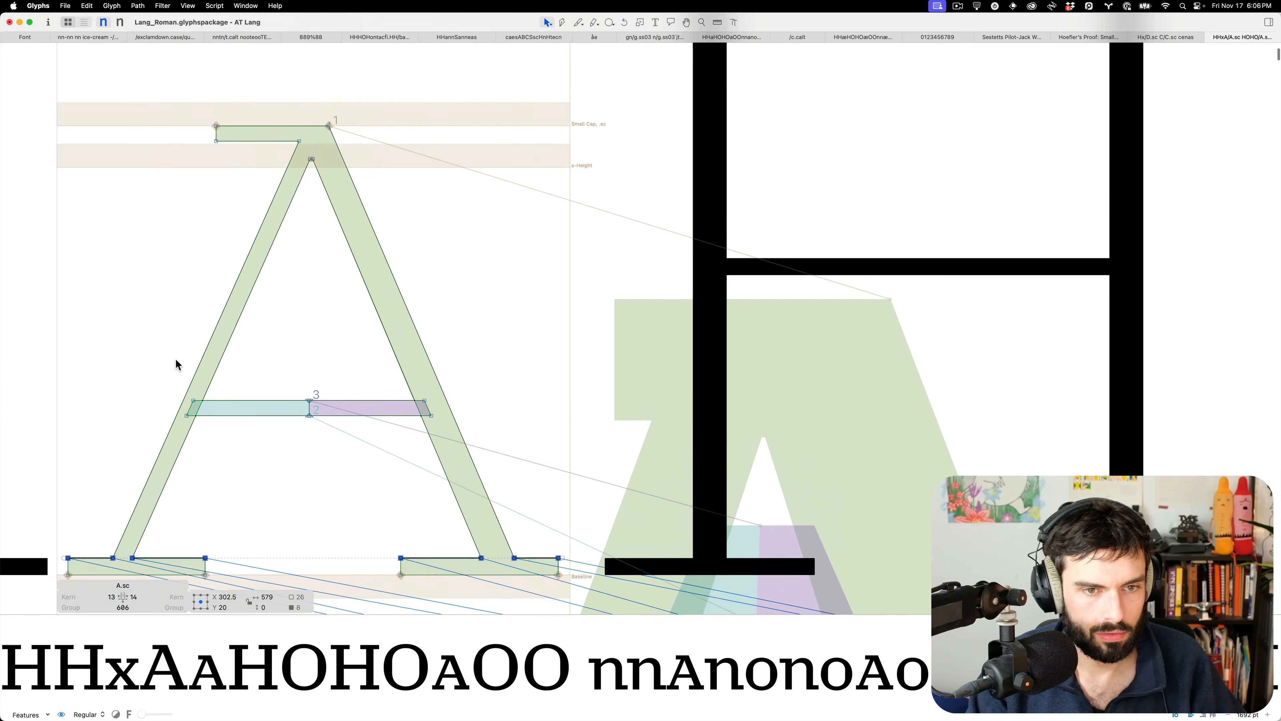
left_click_drag(312, 158, 152, 175)
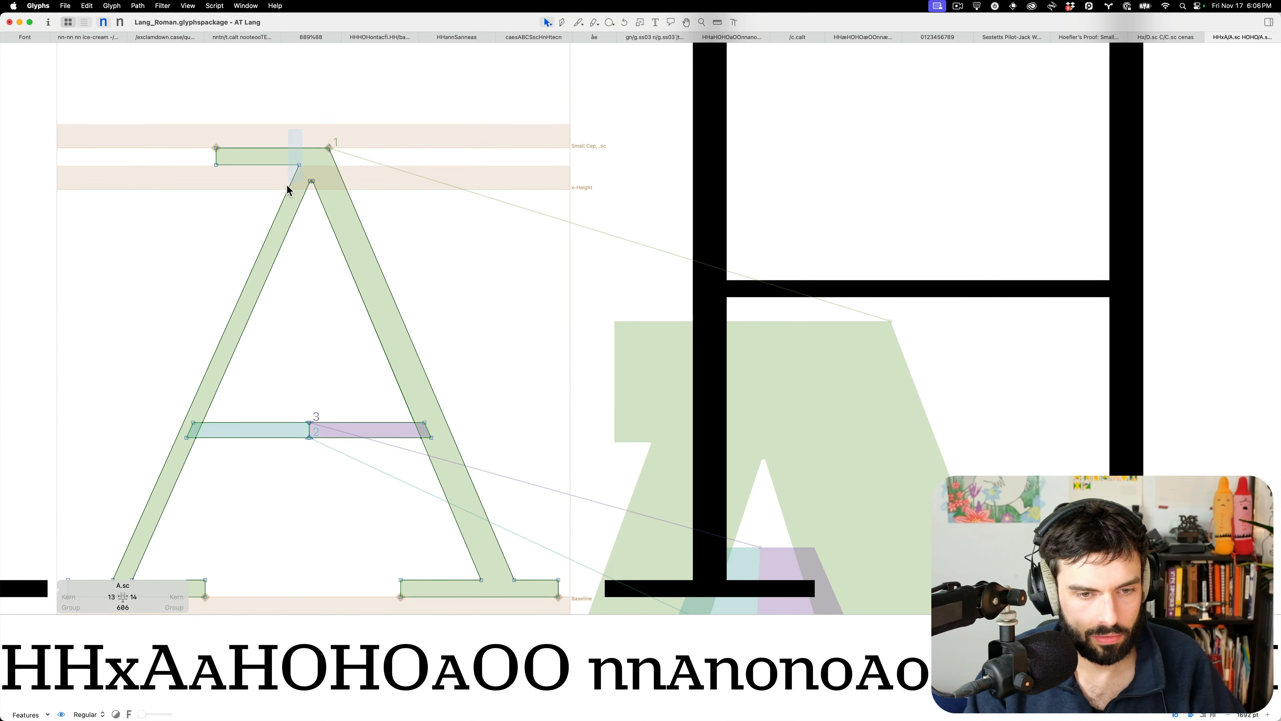
Review the Thin small-cap A filled in the HHxAAHOHOAOO spacing string
key("t")
scroll(499, 339, "down", 10)
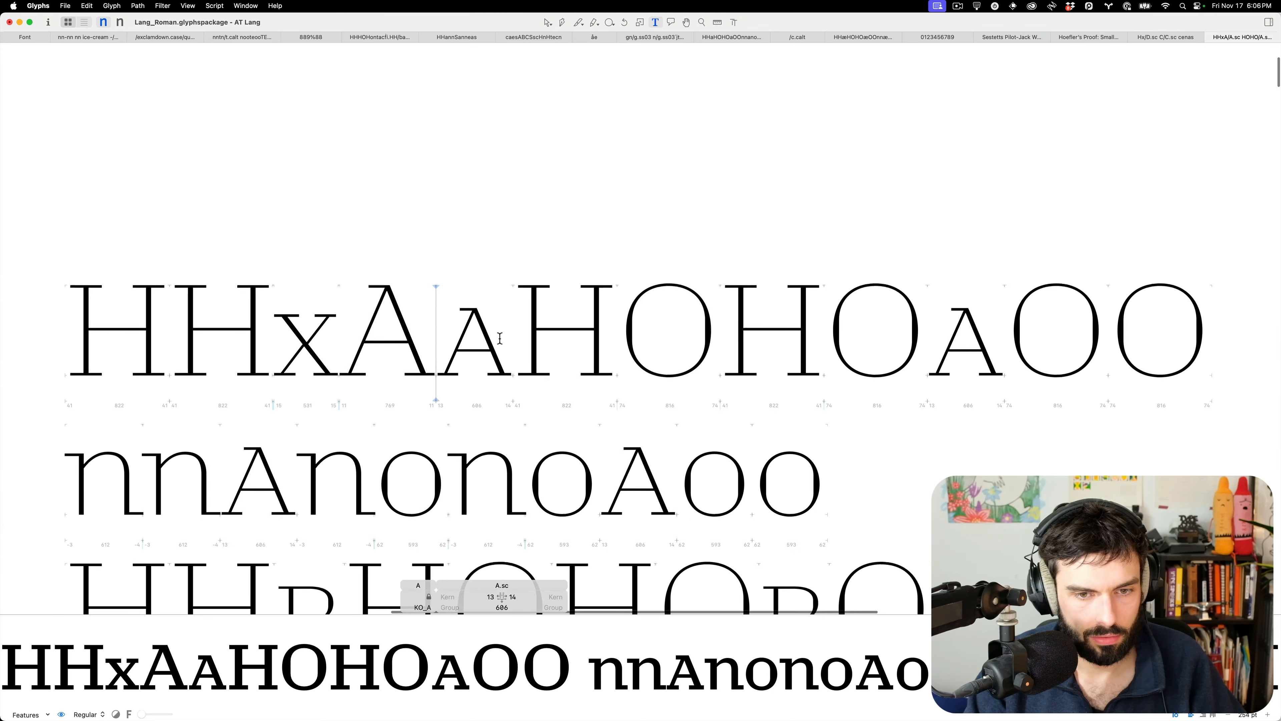
scroll(500, 339, "left", 3)
scroll(500, 339, "down", 1)
scroll(500, 339, "down", 3)
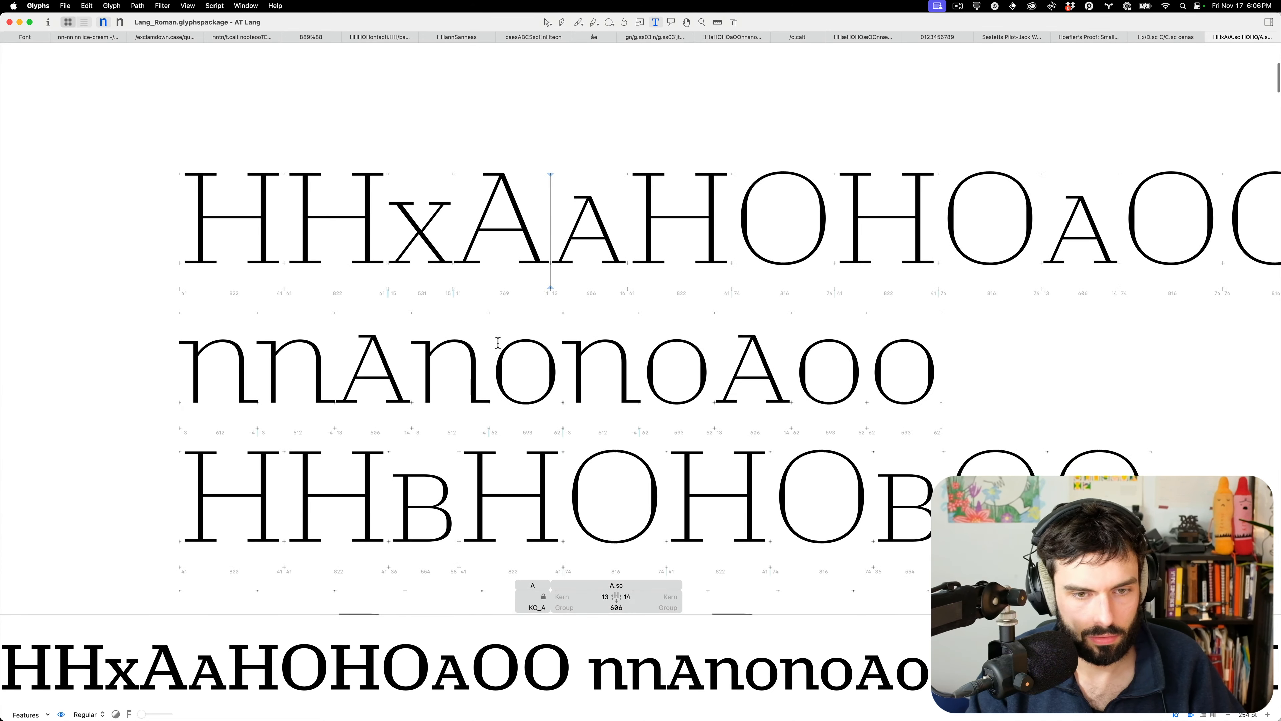
scroll(371, 554, "up", 8)
Lower the top edge of B.sc's lower bowl by one unit
double_click(482, 496)
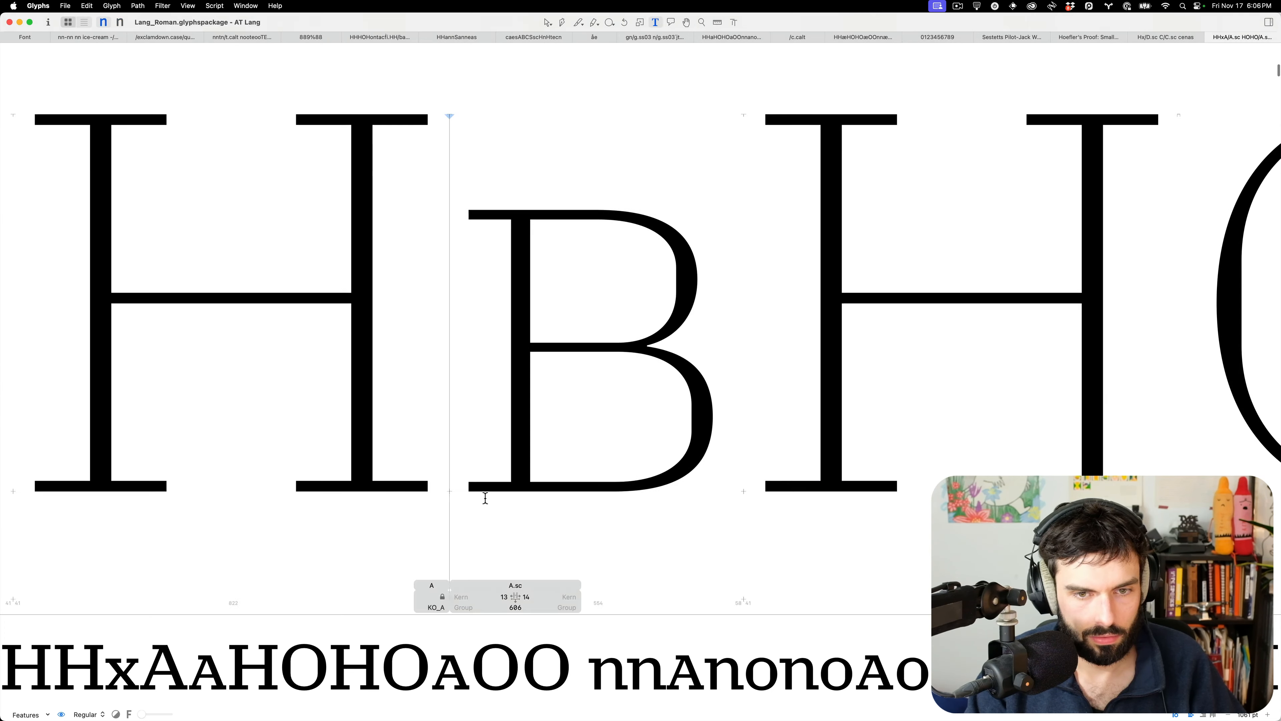
left_click_drag(480, 471, 448, 536)
scroll(587, 480, "up", 4)
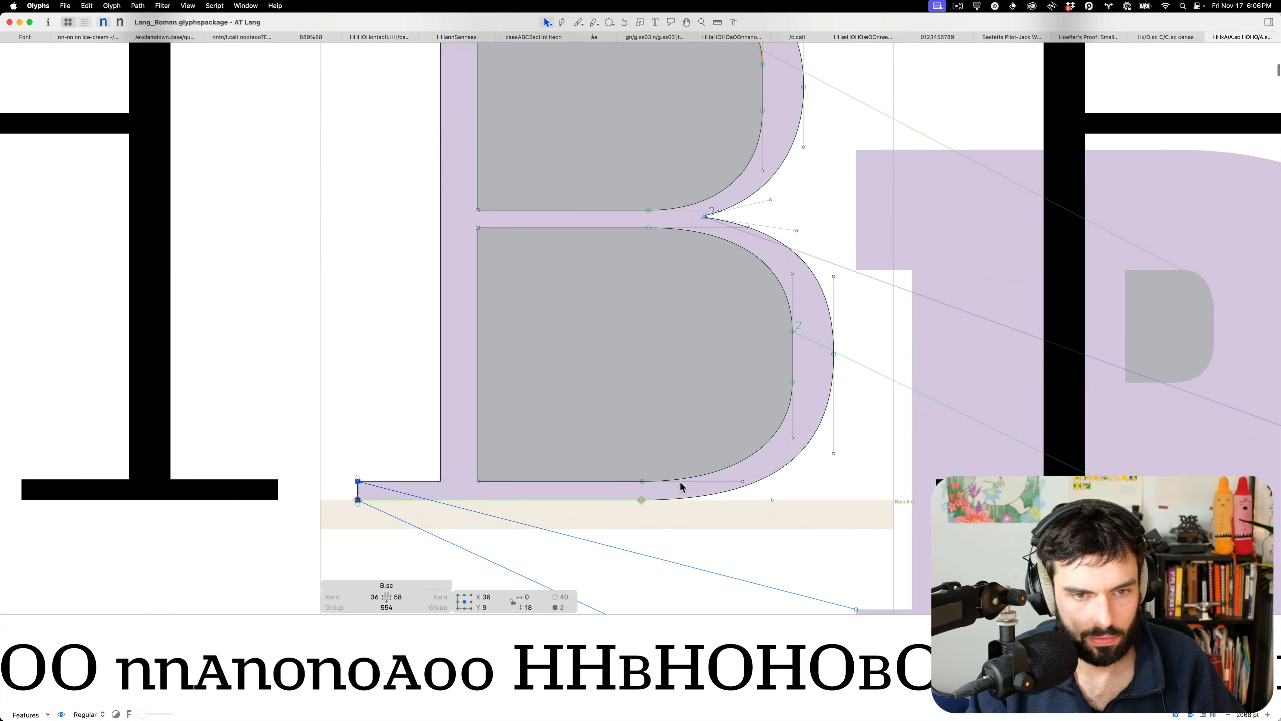
left_click_drag(680, 486, 253, 464)
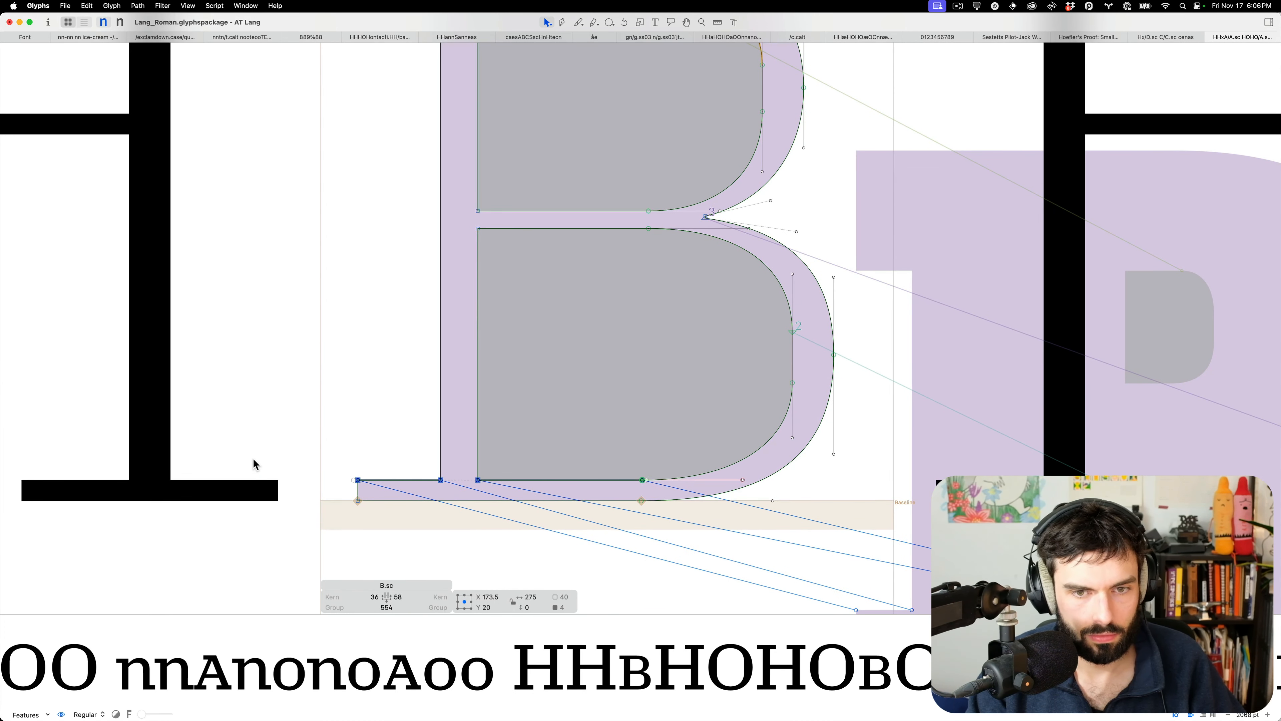
scroll(280, 459, "up", 5)
mouse_move(679, 348)
left_mouse_down()
mouse_move(616, 429)
mouse_move(538, 384)
mouse_move(452, 381)
mouse_move(675, 362)
left_mouse_up()
key("Down")
Nudge B.sc's four top-bar nodes down and save the font
left_click_drag(655, 198, 337, 133)
key("Down")
key("Down")
key("t")
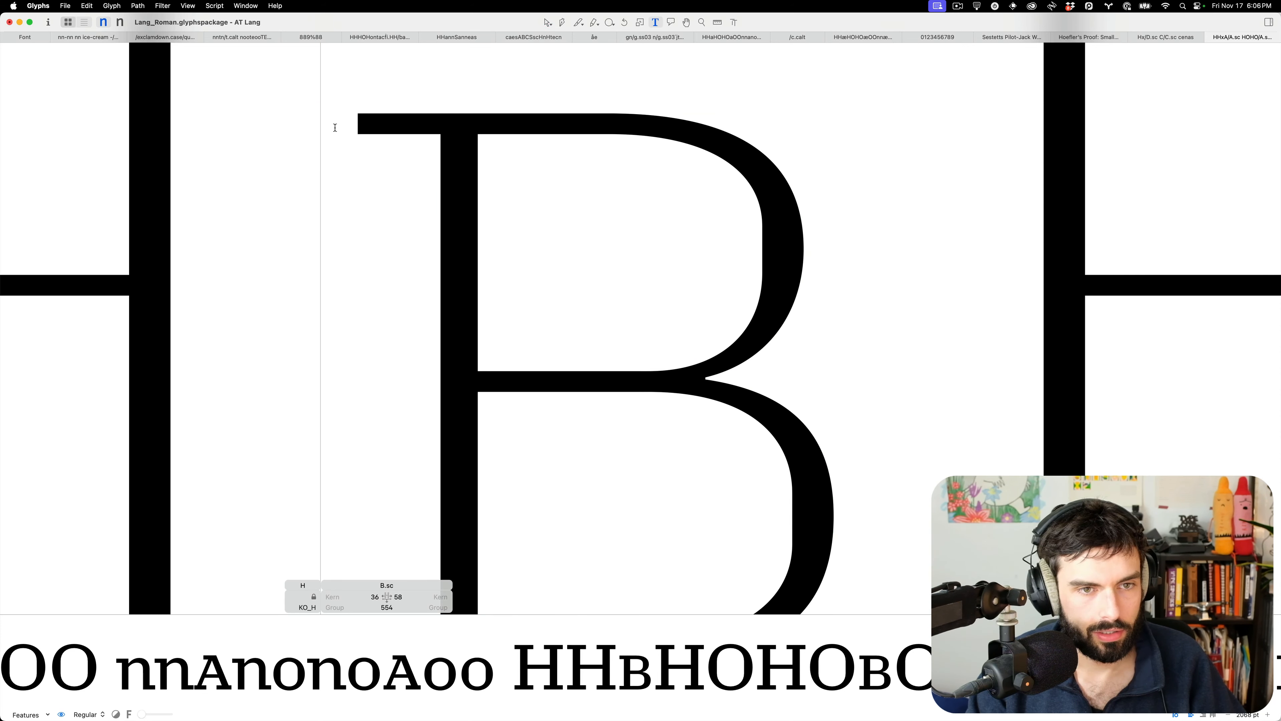
key("Right")
key("Escape")
scroll(565, 283, "down", 5)
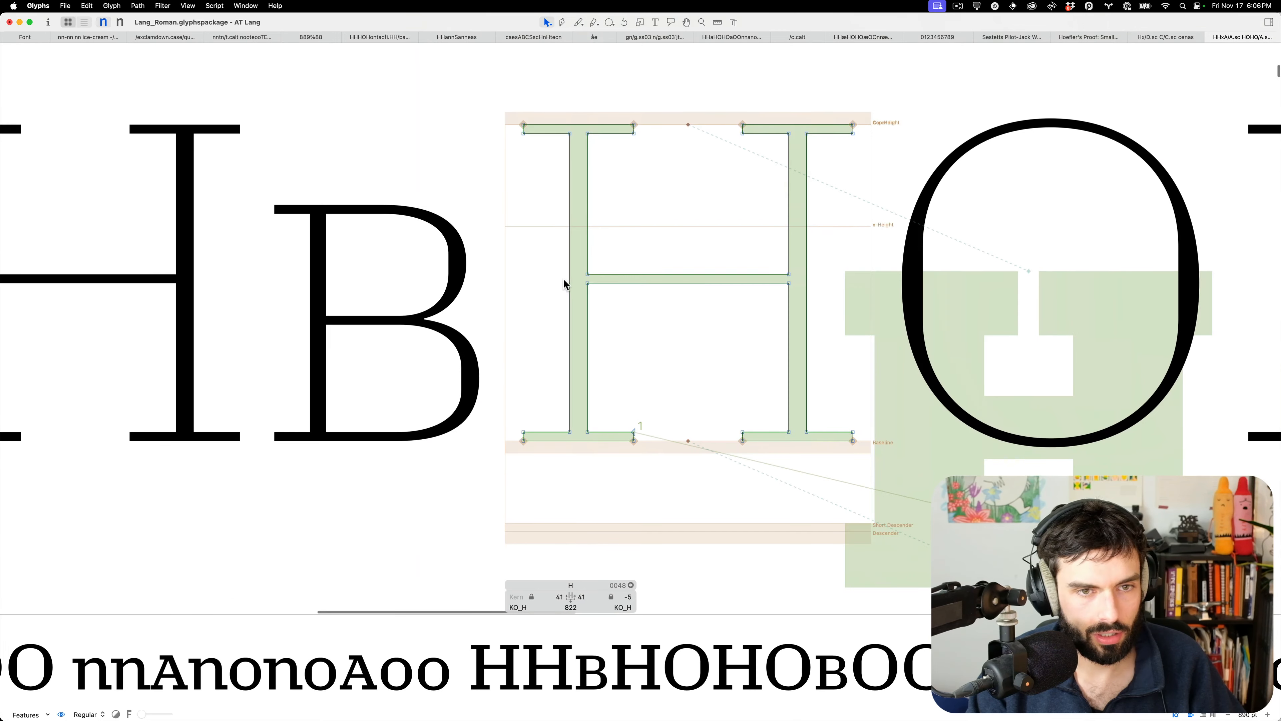
key("super+s")
Try dragging B.sc's top segment, undo it, and check B.sc filled in the spacing strings
double_click(389, 247)
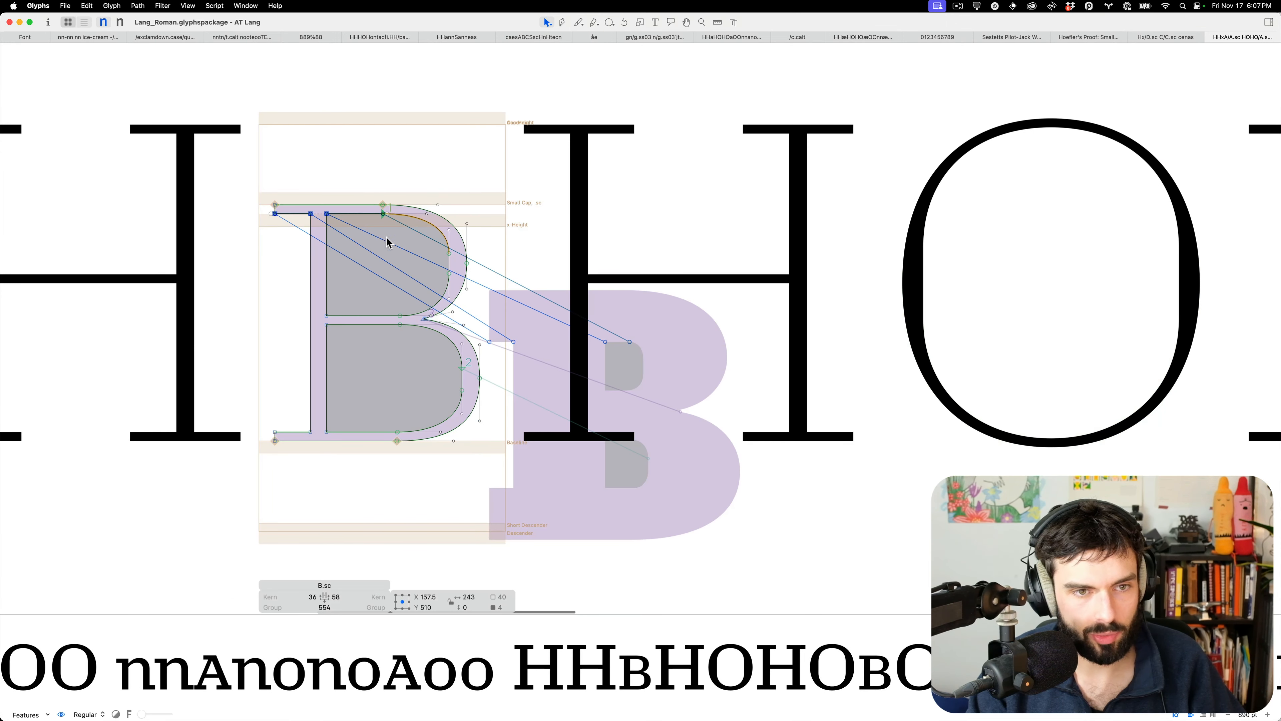
left_click(393, 231)
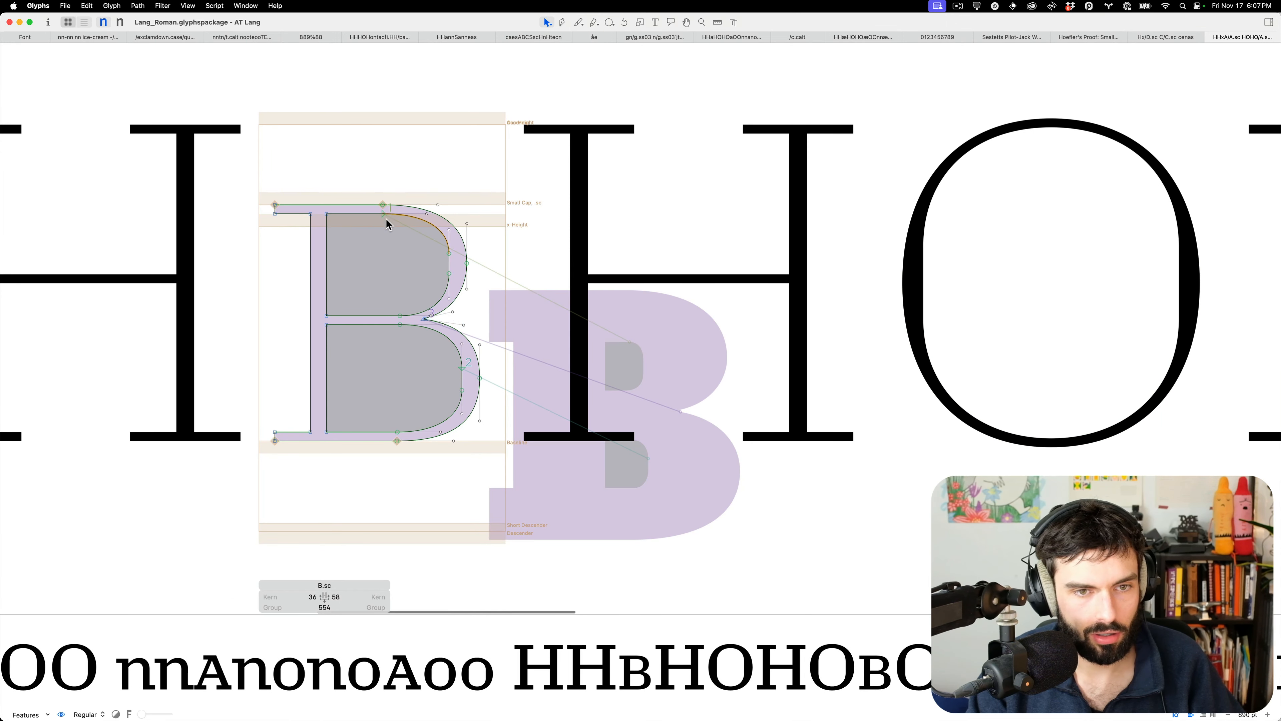
left_click(363, 213)
left_click_drag(383, 217, 414, 237)
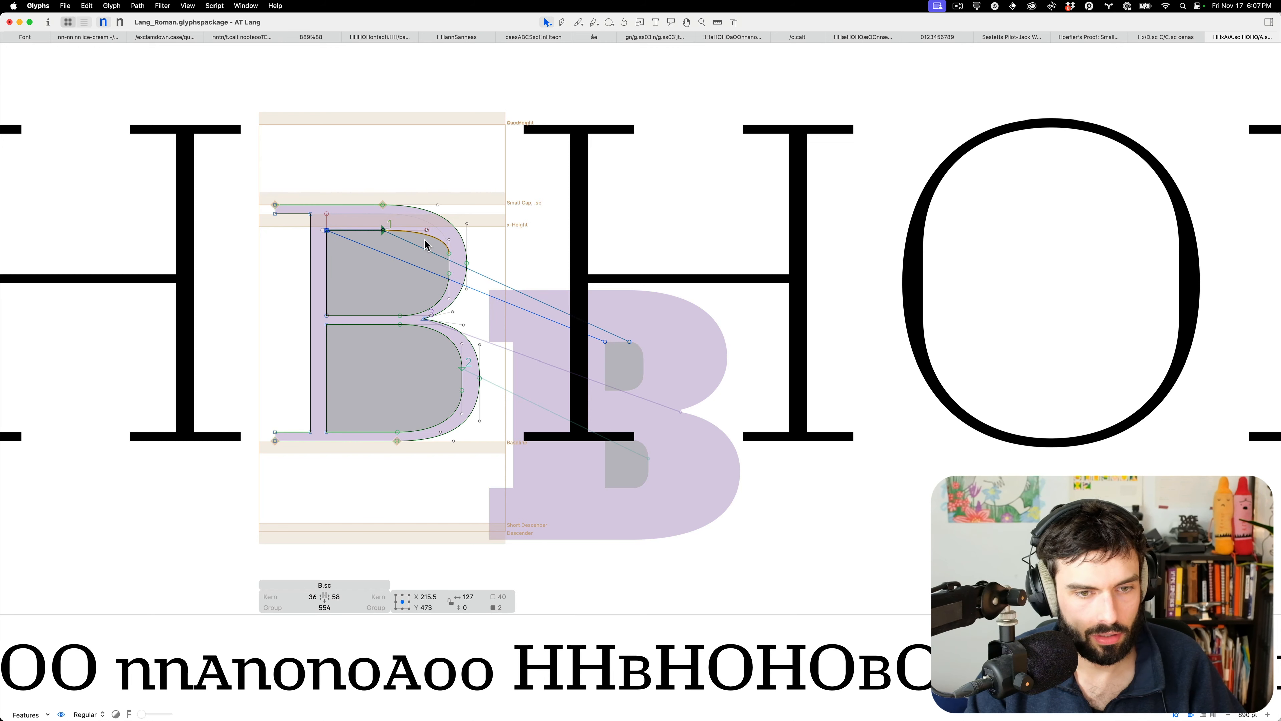
key("super+z")
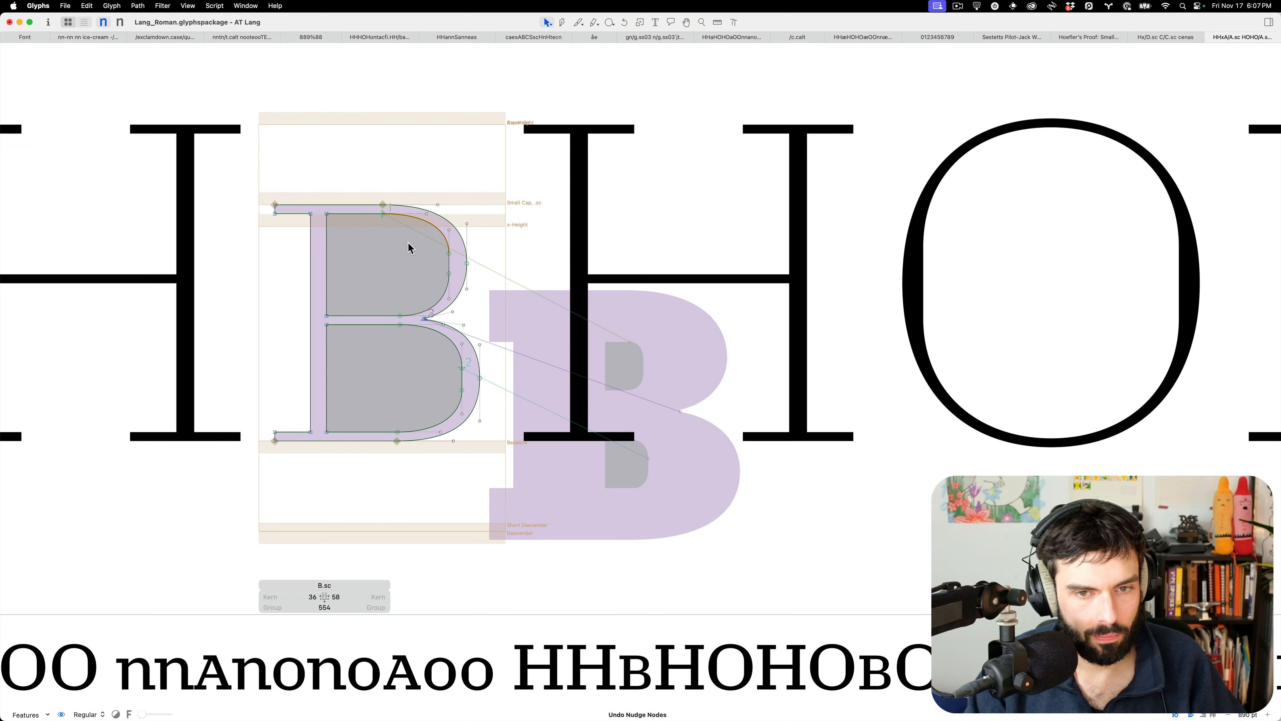
key("t")
scroll(482, 289, "down", 5)
scroll(483, 289, "down", 4)
Type 'Cc' in front of the small-cap c in the spacing line
scroll(430, 477, "down", 2)
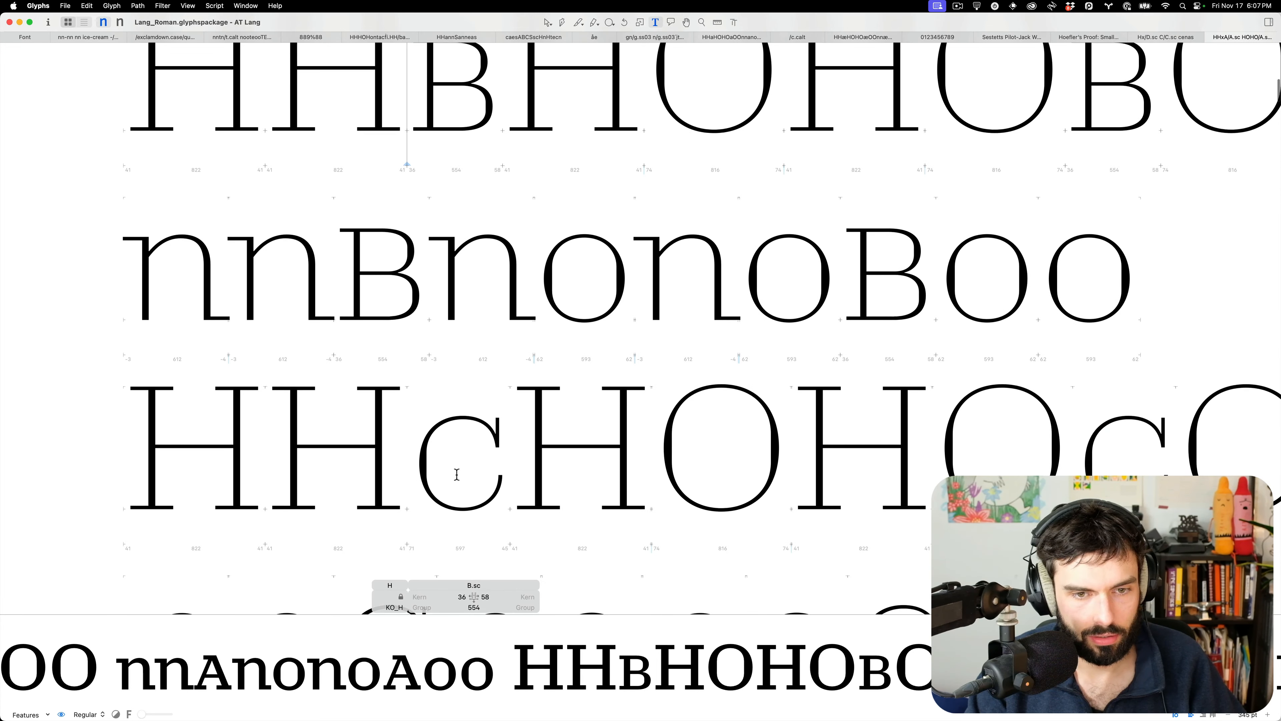
double_click(456, 472)
scroll(466, 520, "up", 5)
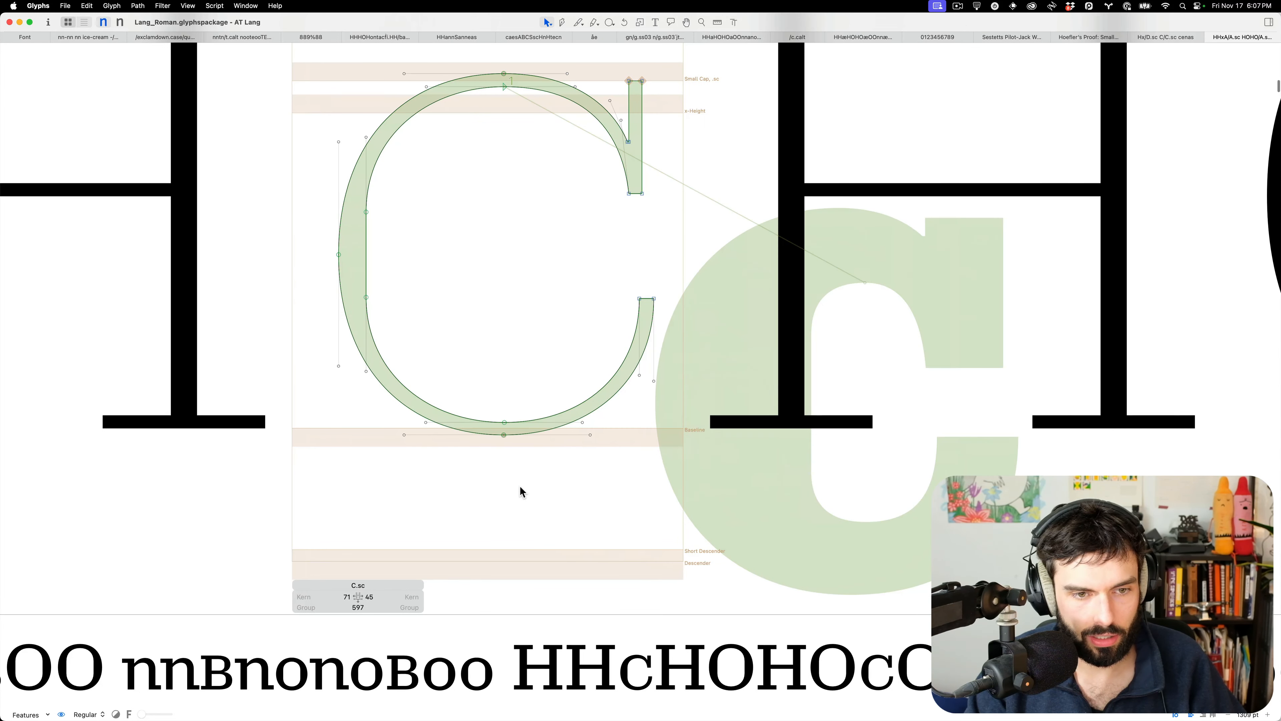
type("tCc")
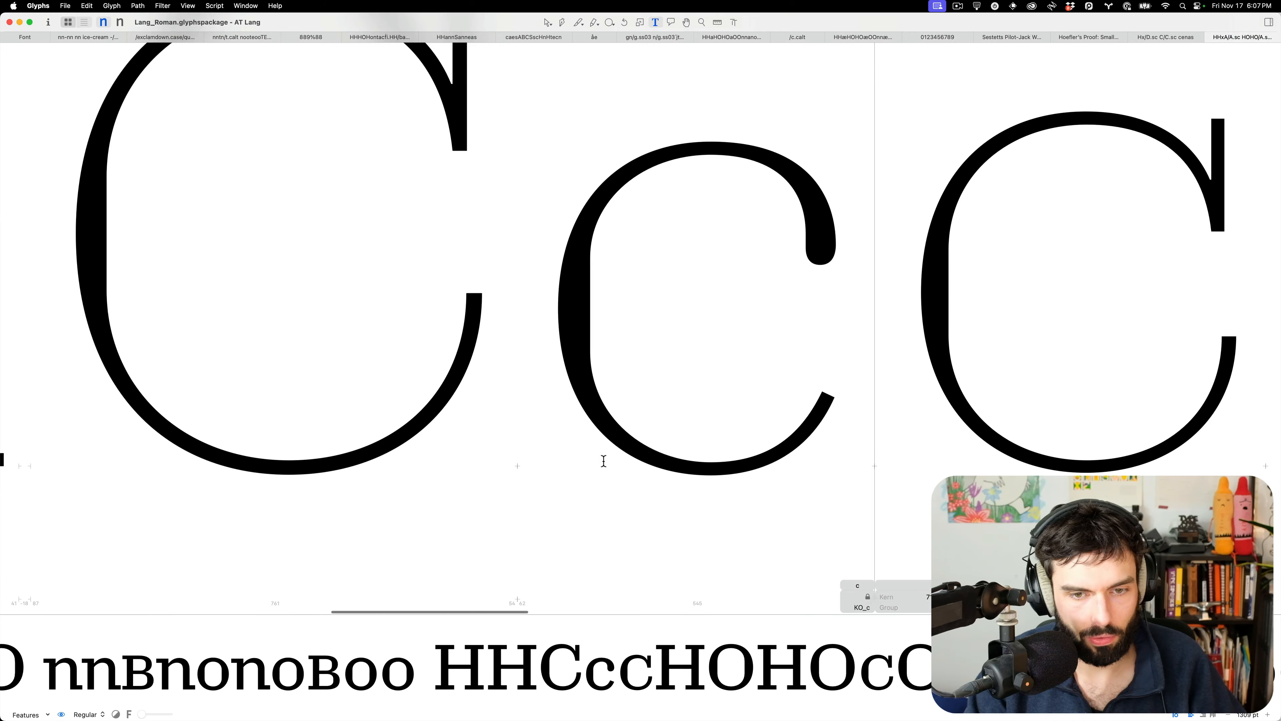
scroll(604, 461, "down", 5)
key("Escape")
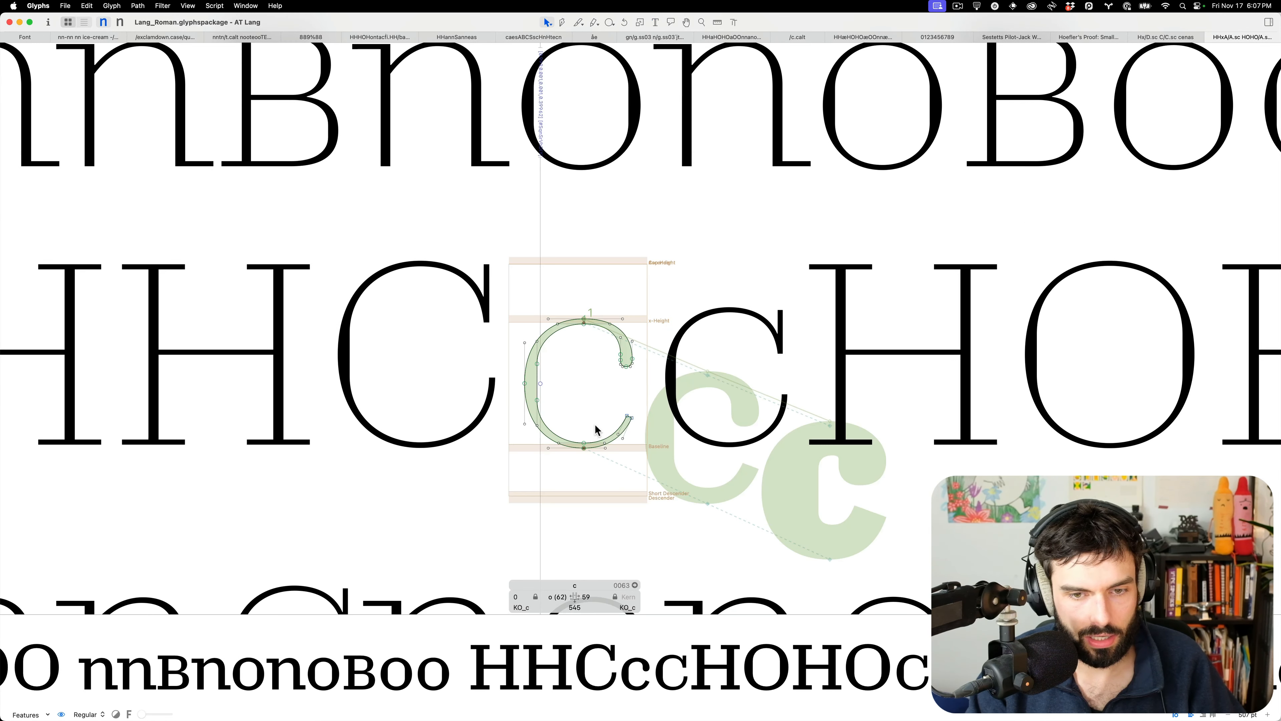
Select the bottom nodes of the lowercase c, capital C and small-cap C to compare them
left_click_drag(595, 424, 572, 471)
double_click(457, 411)
left_click_drag(441, 413, 401, 475)
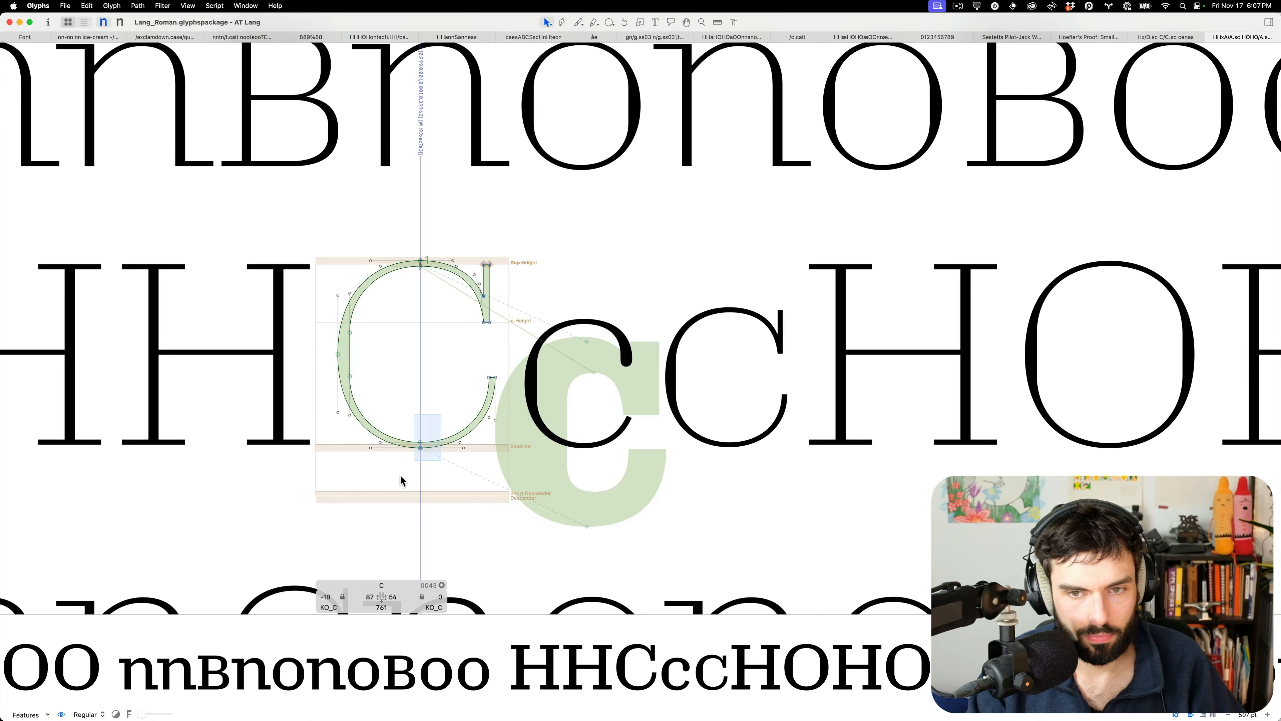
scroll(732, 407, "up", 6)
double_click(732, 409)
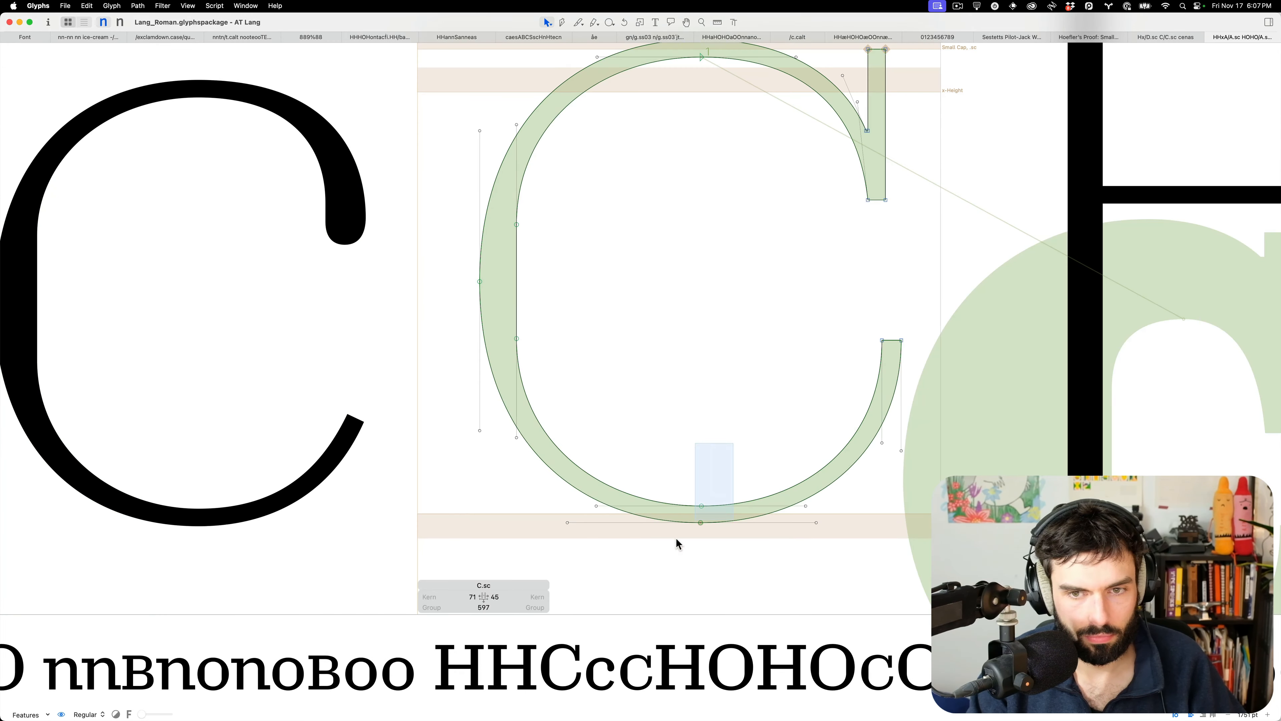
left_click_drag(683, 539, 681, 533)
Inspect the positions of the small-cap C's bottom curve node and lower terminal nodes
left_click(701, 505)
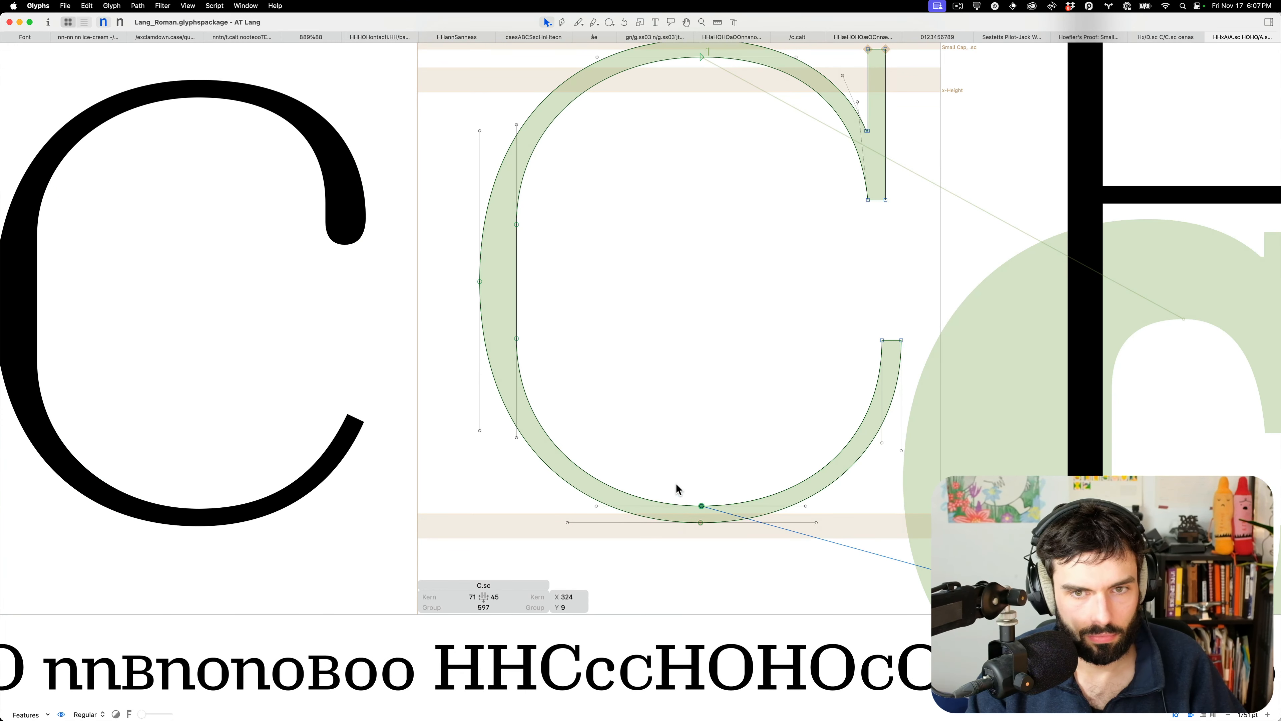
left_click_drag(936, 335, 846, 361)
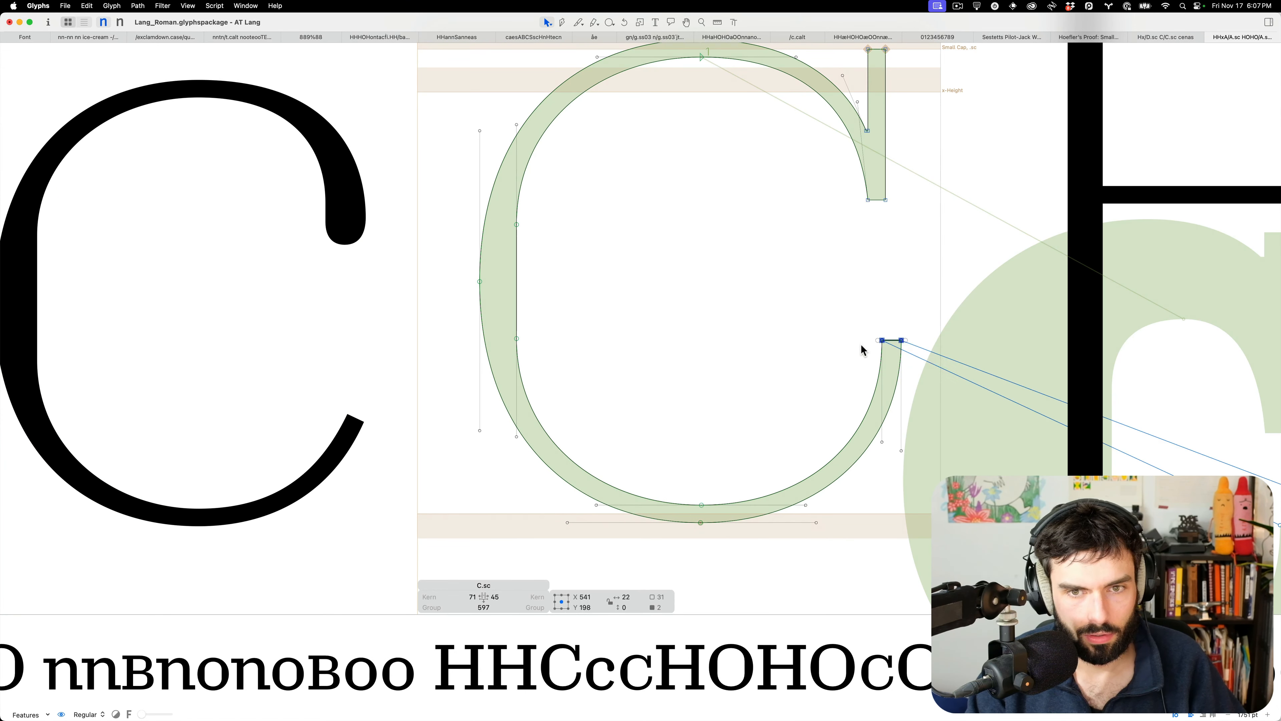
left_click(888, 330)
left_click(881, 340)
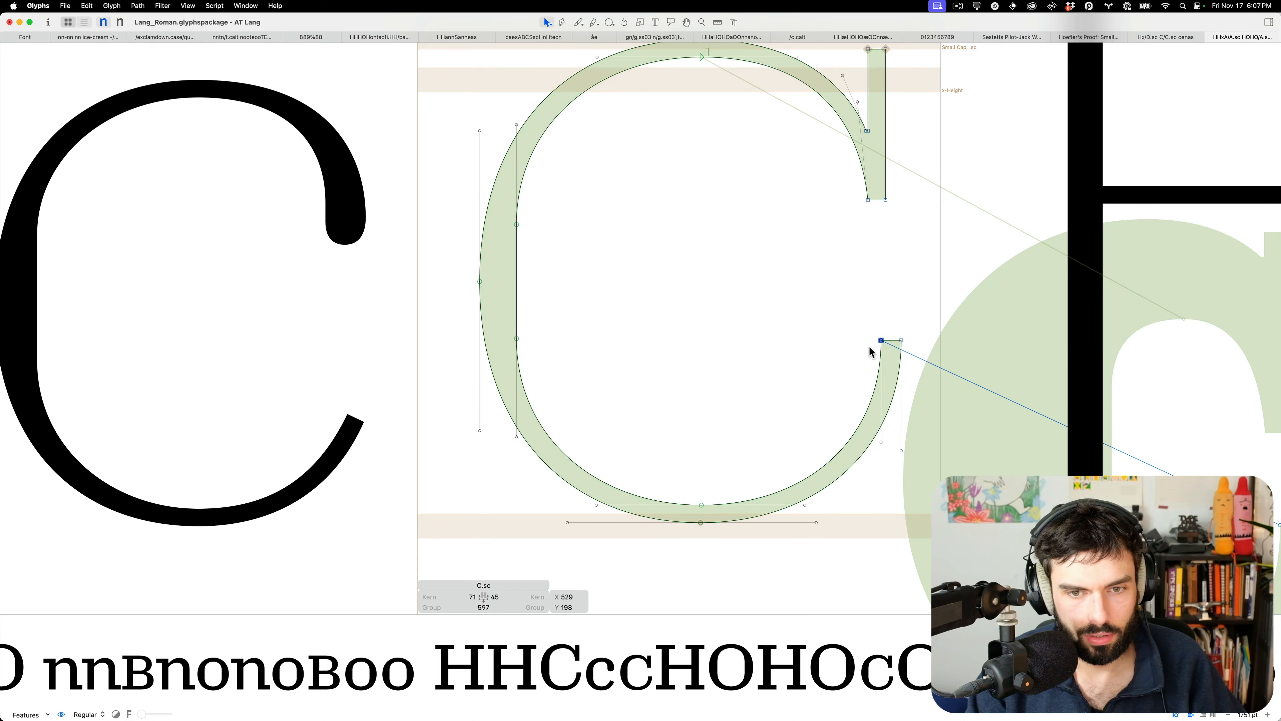
scroll(858, 345, "down", 5)
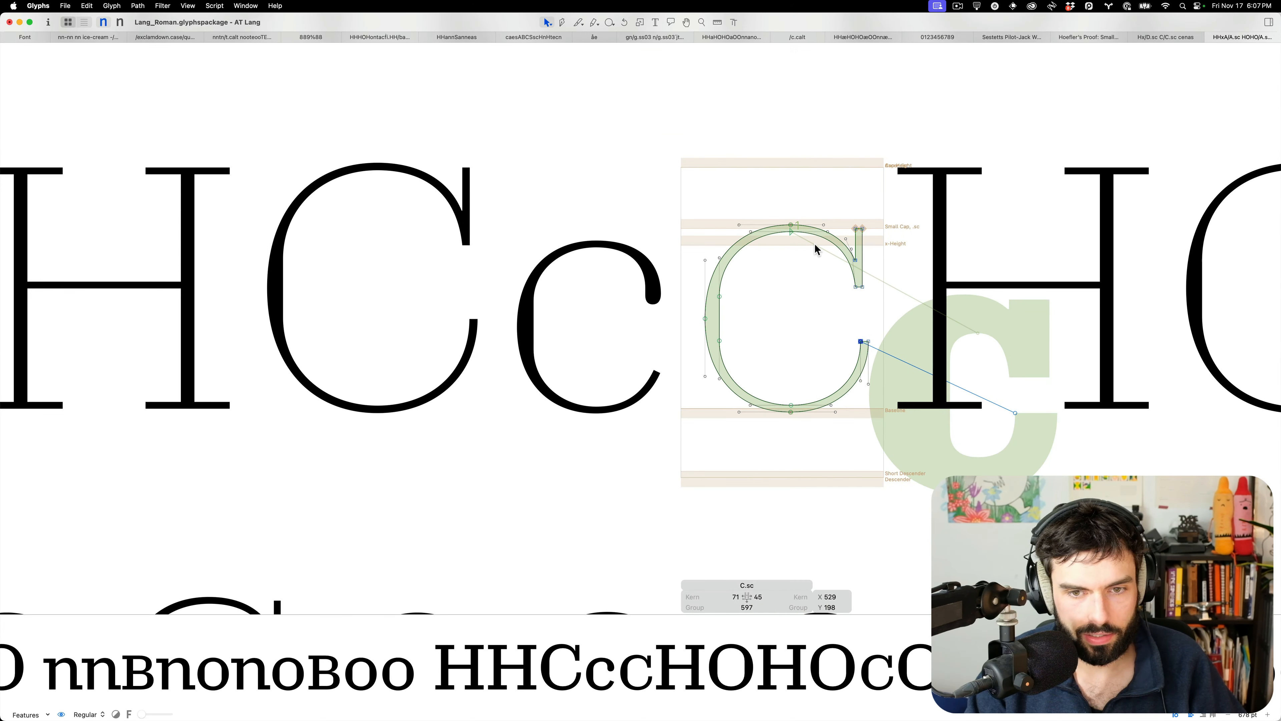
left_click(795, 234)
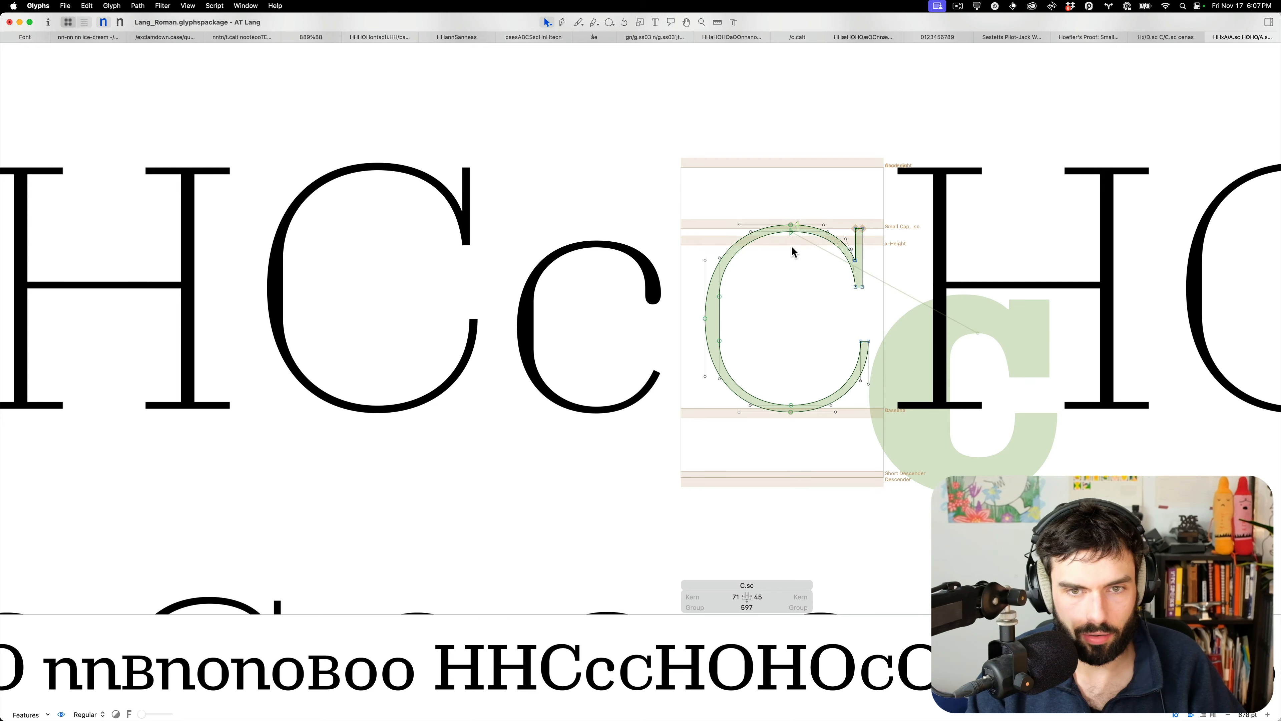
Preview the set text, then check the heights of the small-cap C's bottom and top curve nodes
key("t")
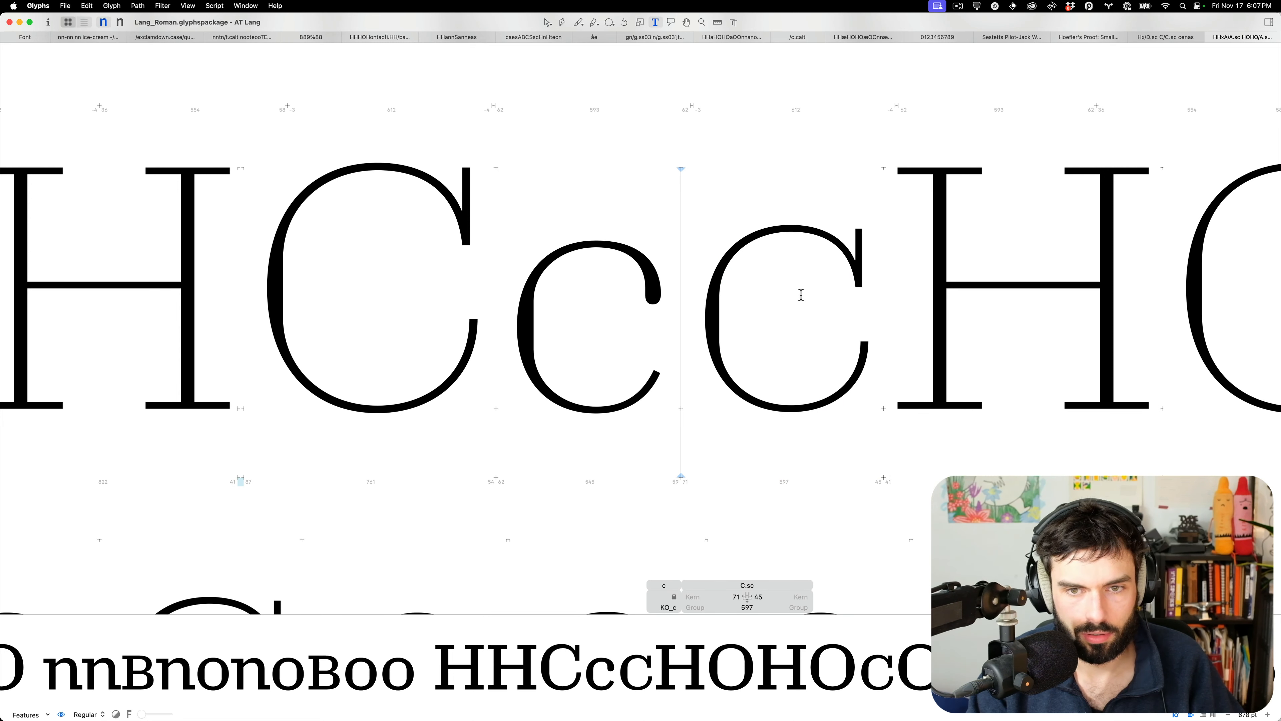
key("Escape")
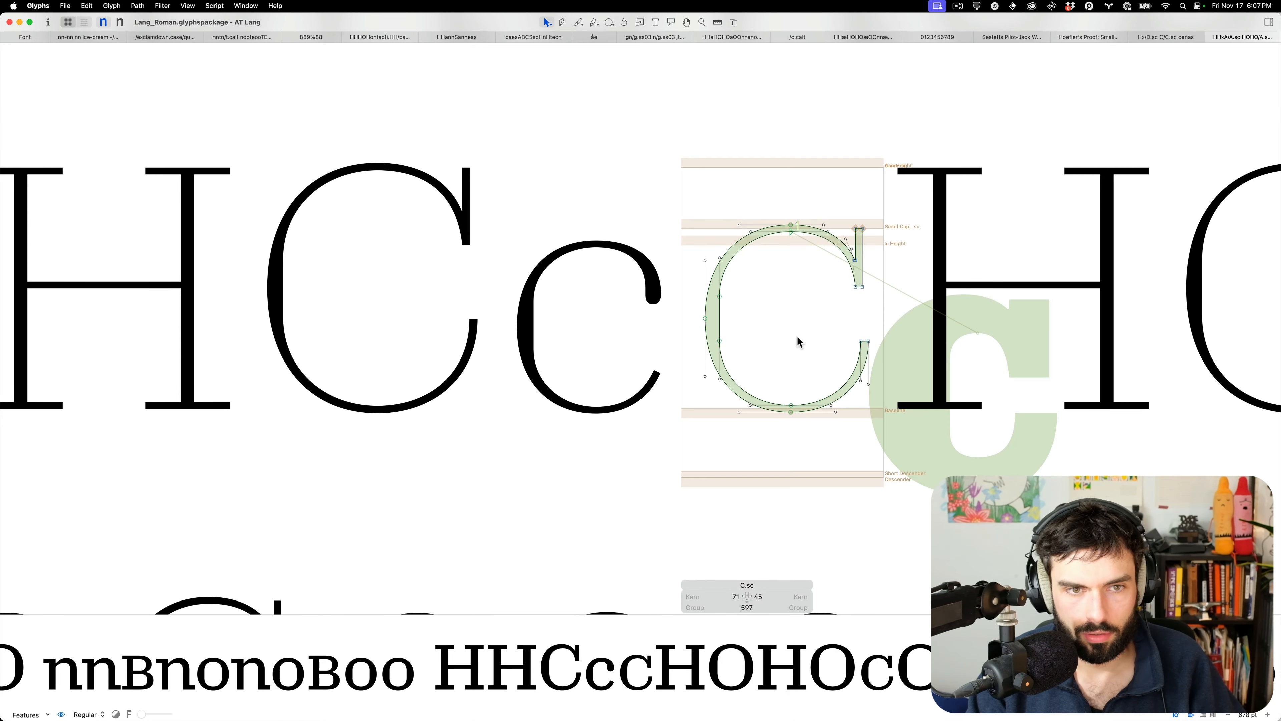
left_click(788, 408)
left_click(784, 232)
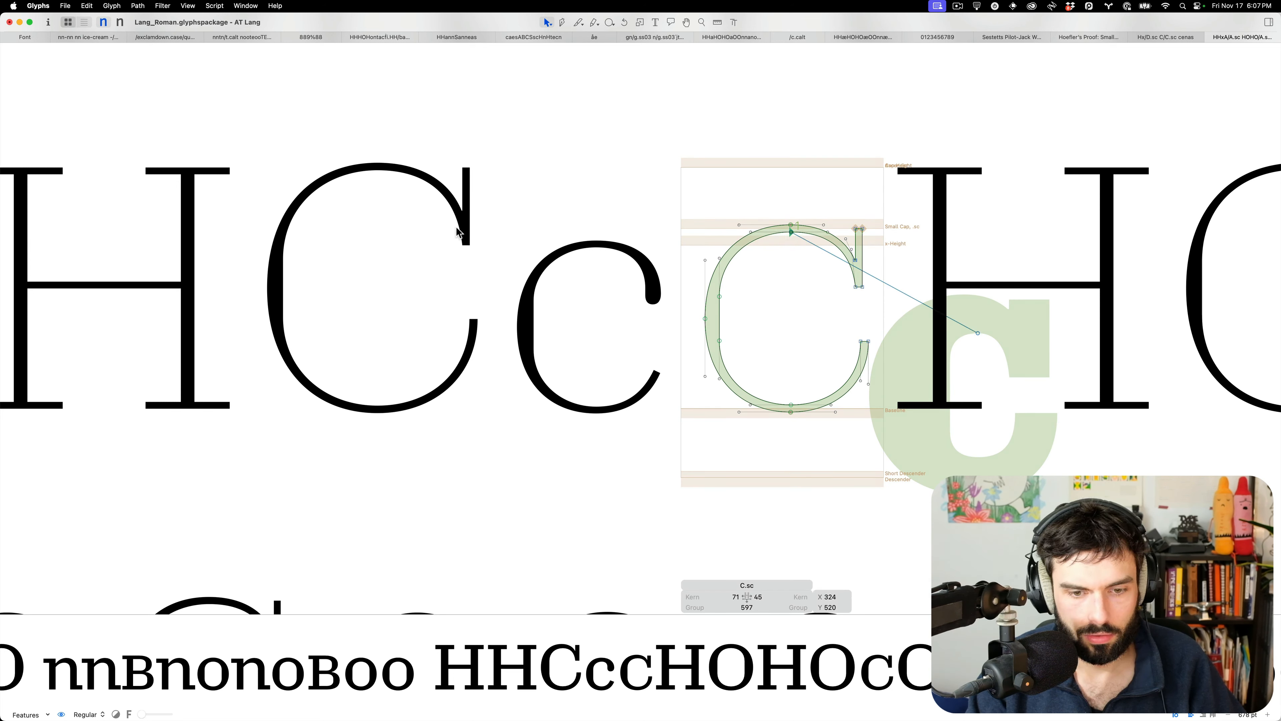
double_click(468, 232)
Select the capital C's lower terminal nodes and top serif nodes
left_click_drag(437, 312, 517, 331)
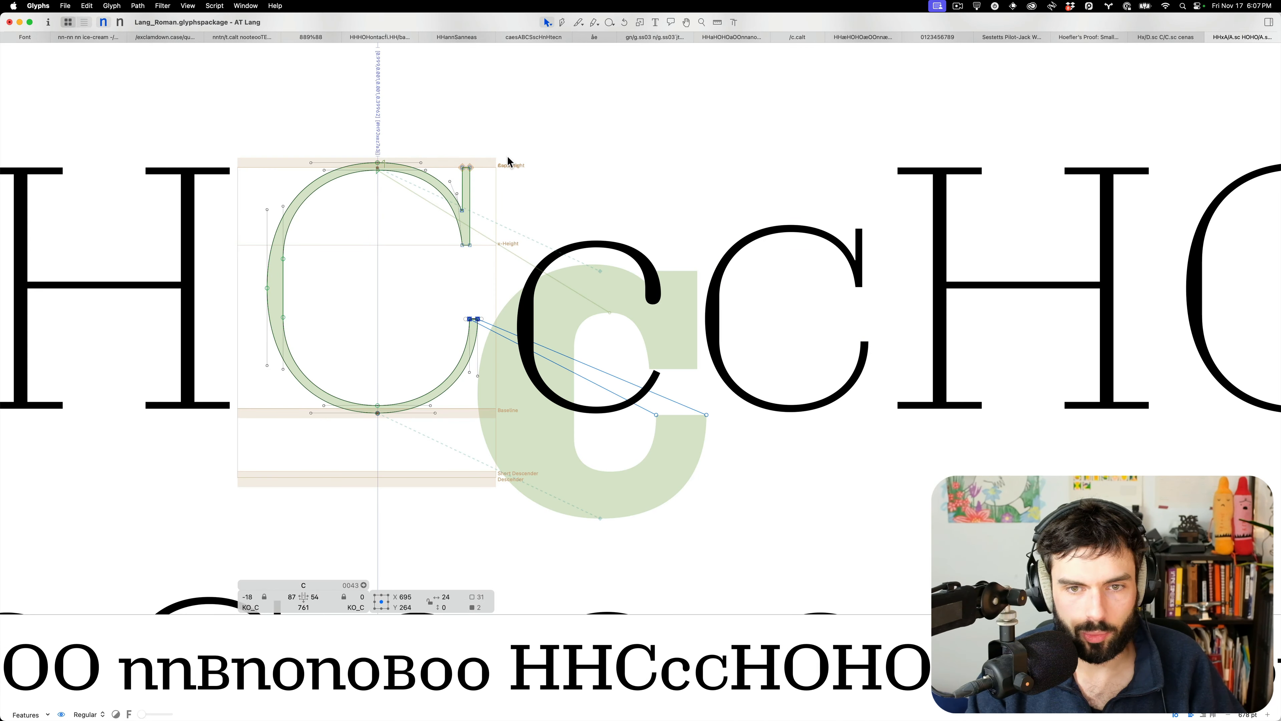
left_click_drag(489, 173, 445, 150)
left_click(780, 275)
Inspect the small-cap C's top serif nodes, the serif's right edge and the lower terminal's left node
double_click(779, 280)
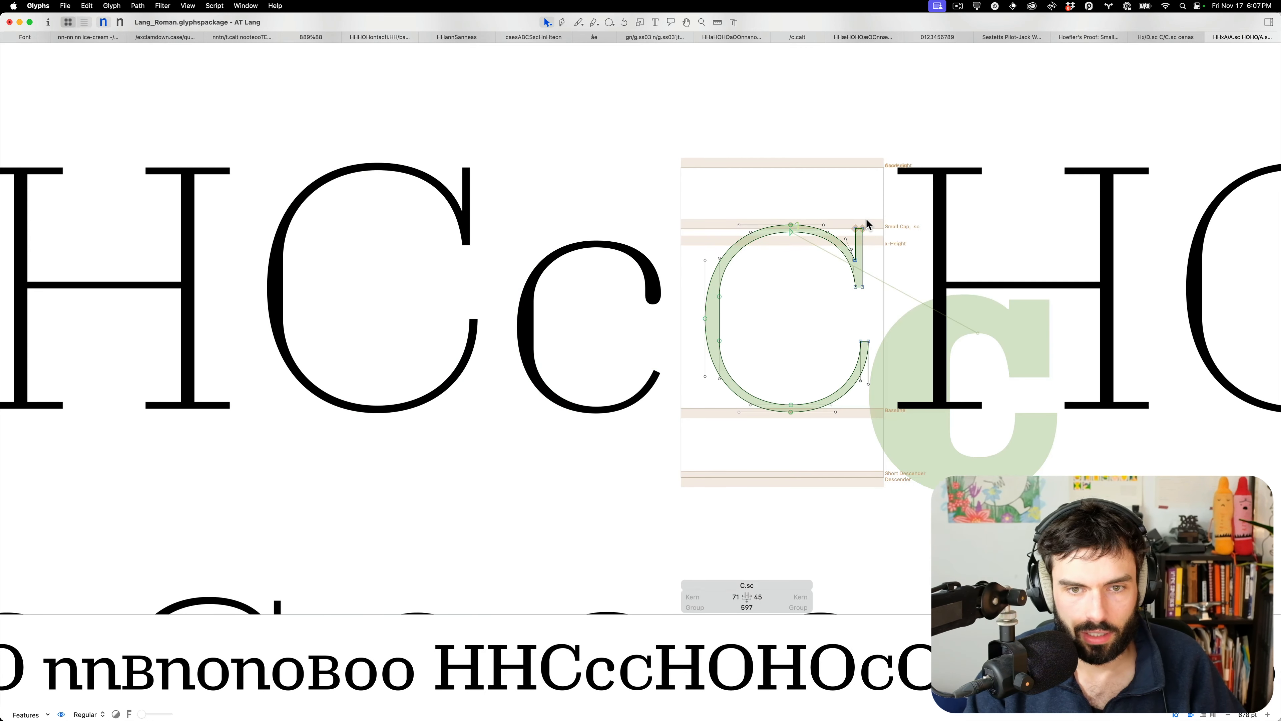
left_click_drag(851, 222, 898, 257)
scroll(898, 258, "up", 5)
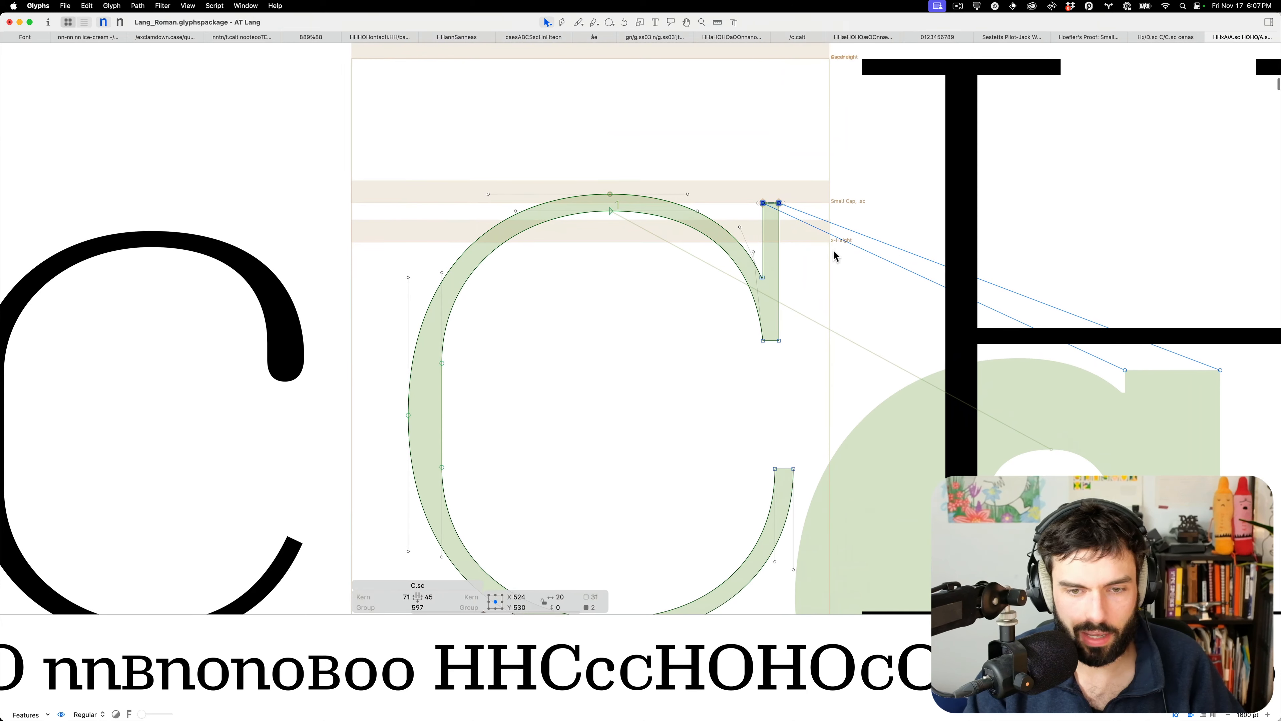
left_click(807, 265)
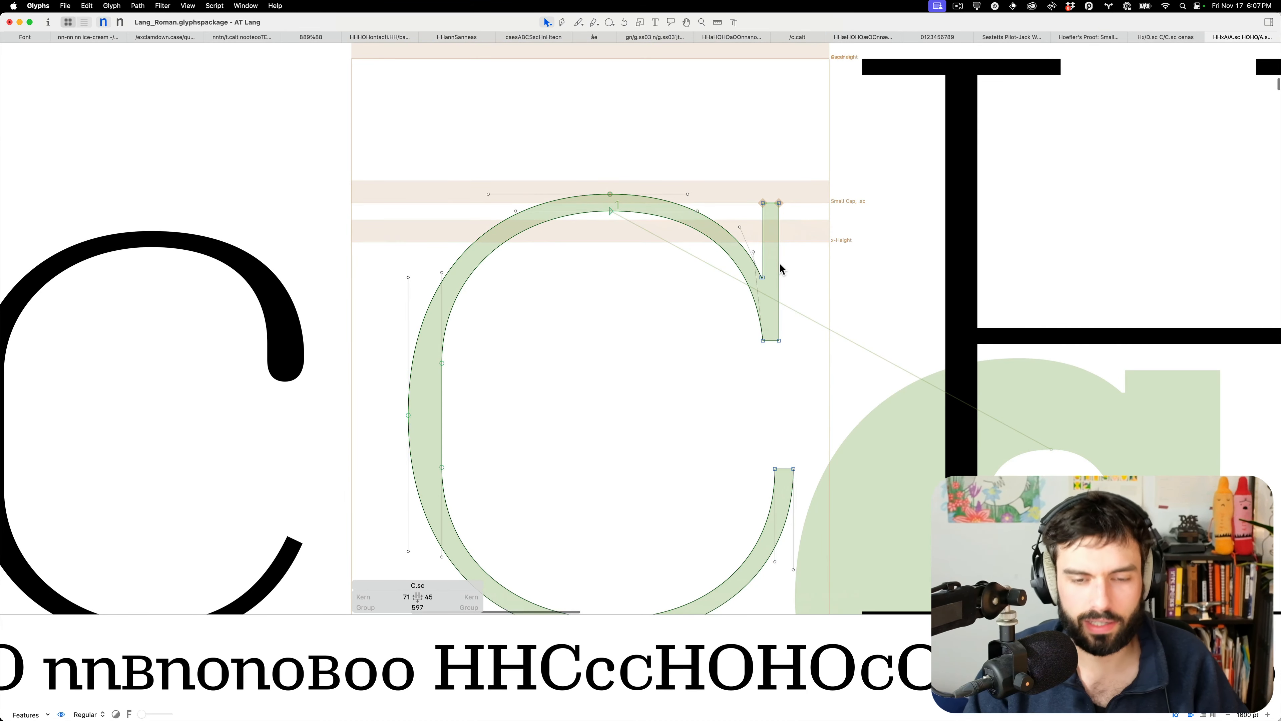
left_click(779, 268)
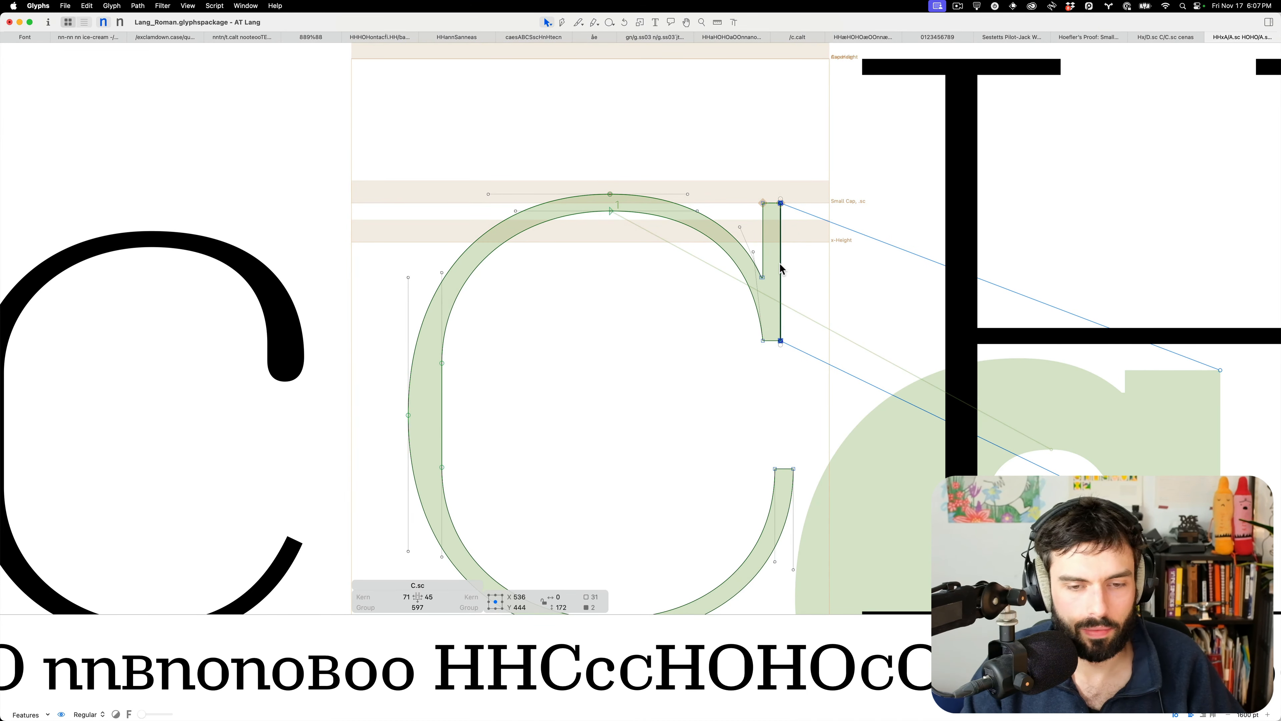
left_click_drag(787, 449, 739, 494)
Preview the small-cap C as text, check its inner-left on-curve node, then return to the set text
key("t")
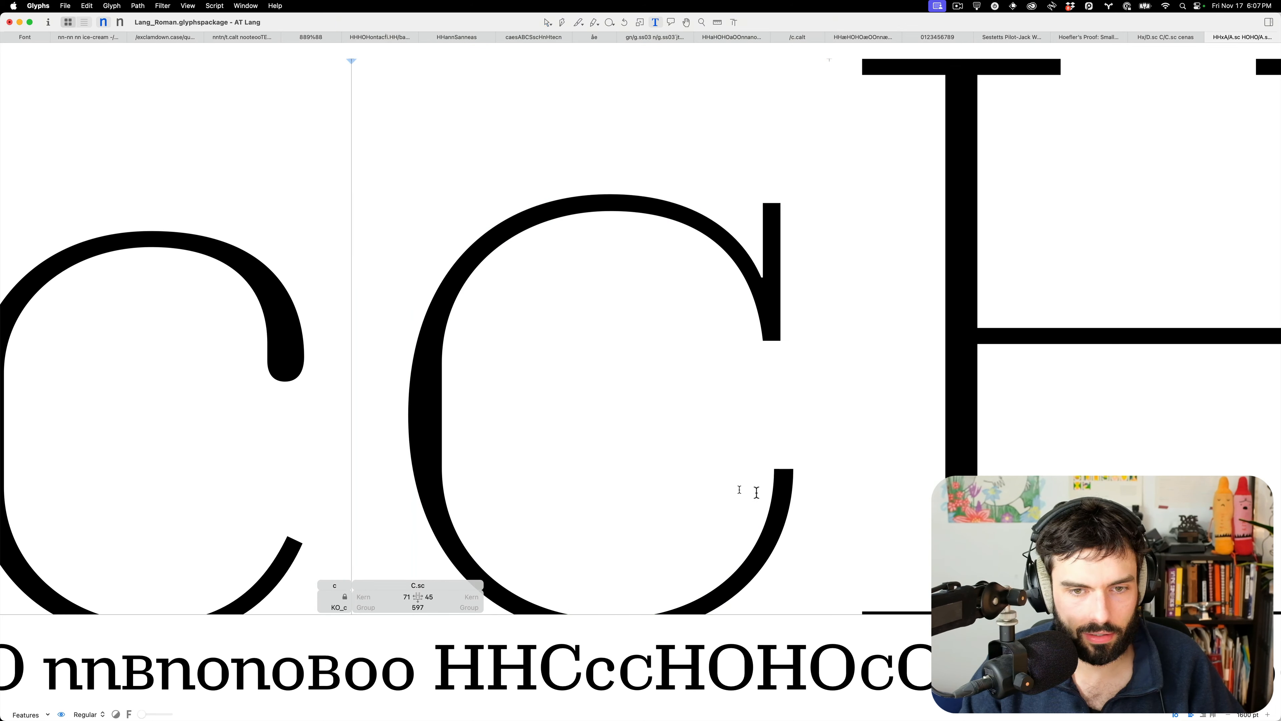
scroll(750, 474, "down", 10)
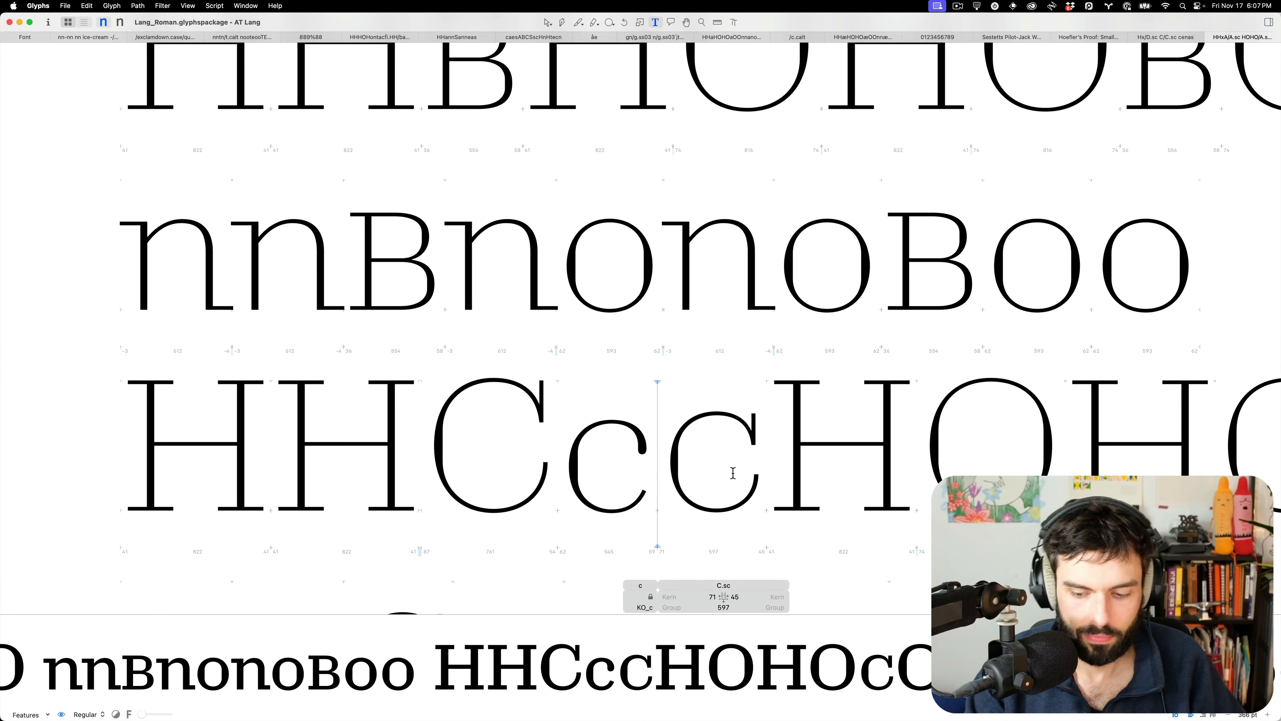
scroll(717, 487, "down", 2)
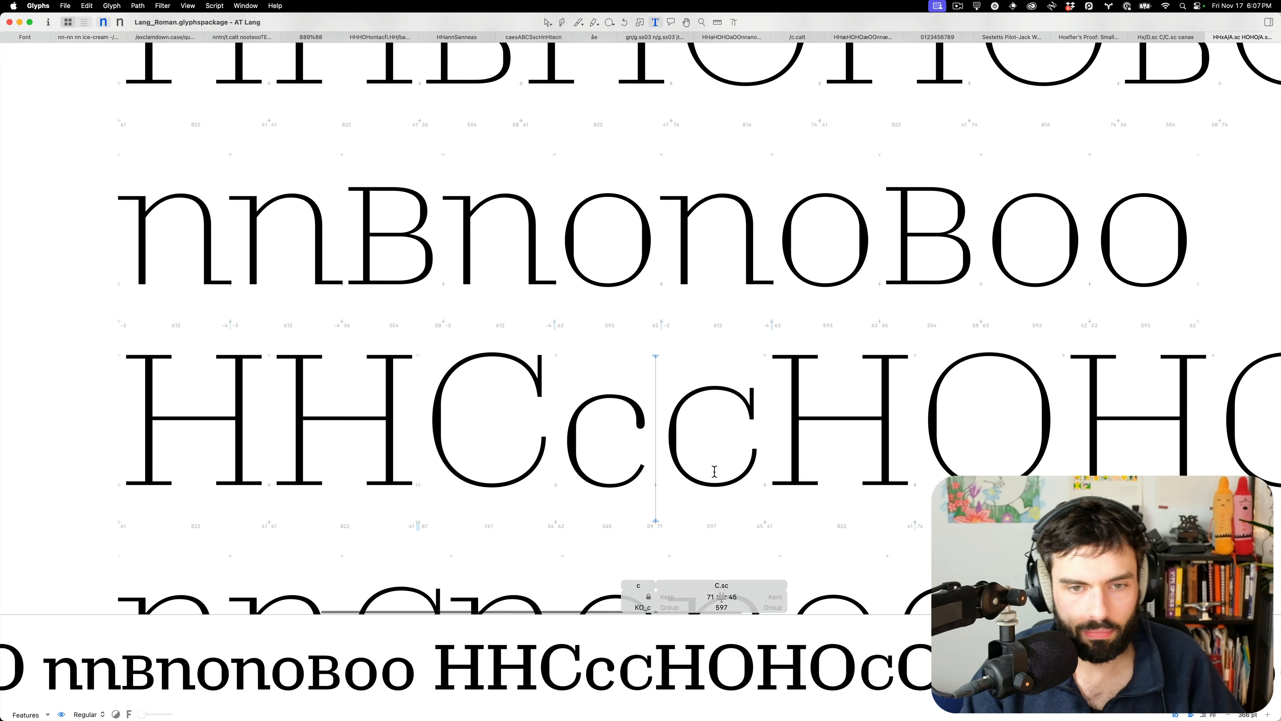
key("Escape")
scroll(690, 470, "up", 5)
scroll(690, 470, "up", 2)
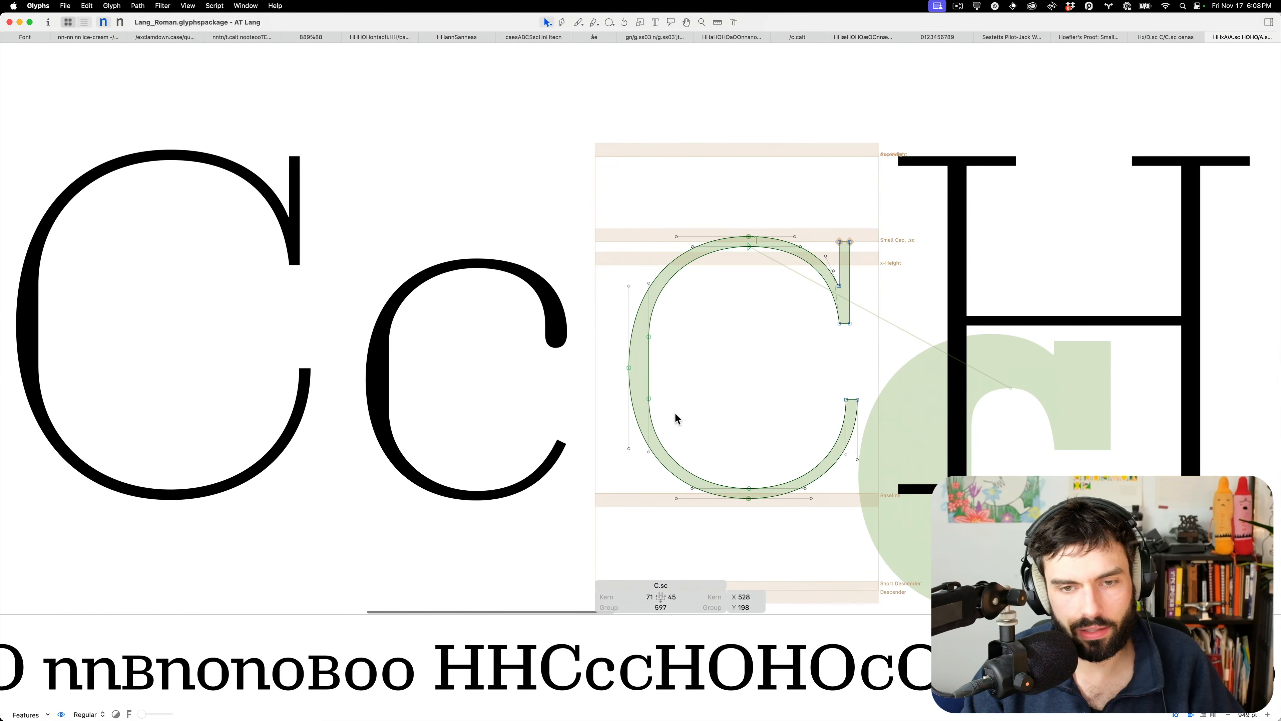
left_click(649, 398)
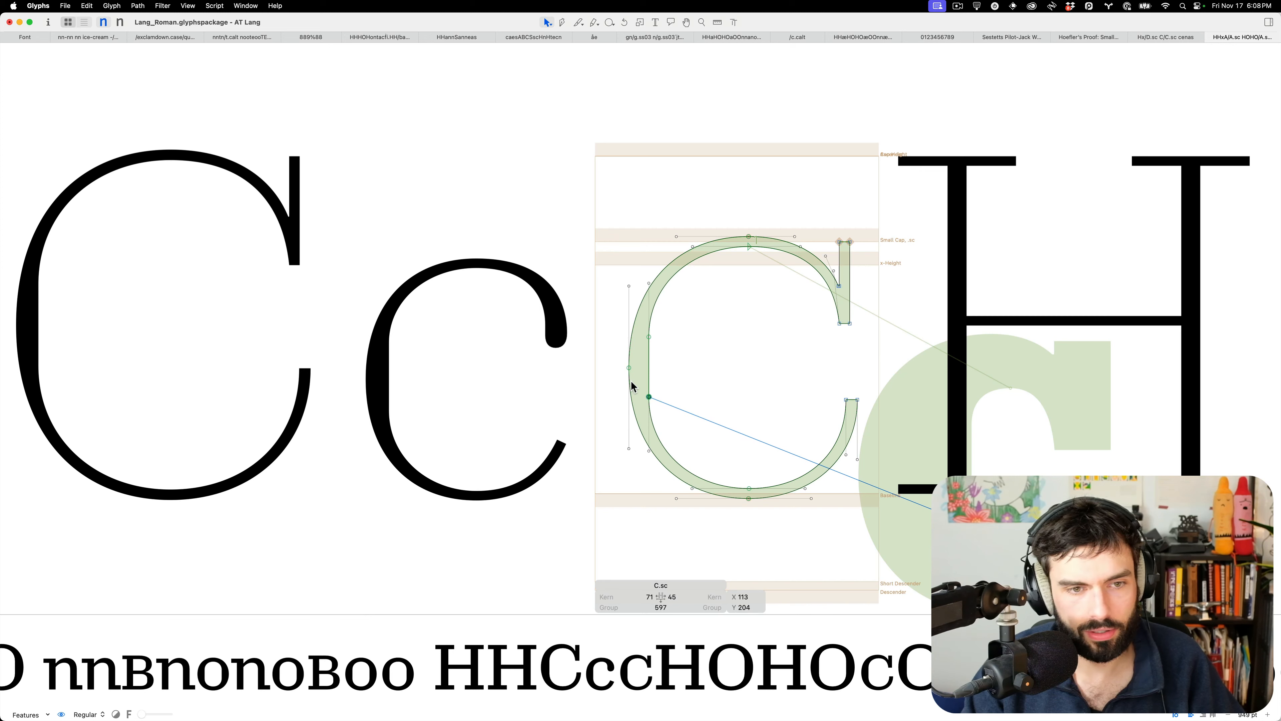
key("t")
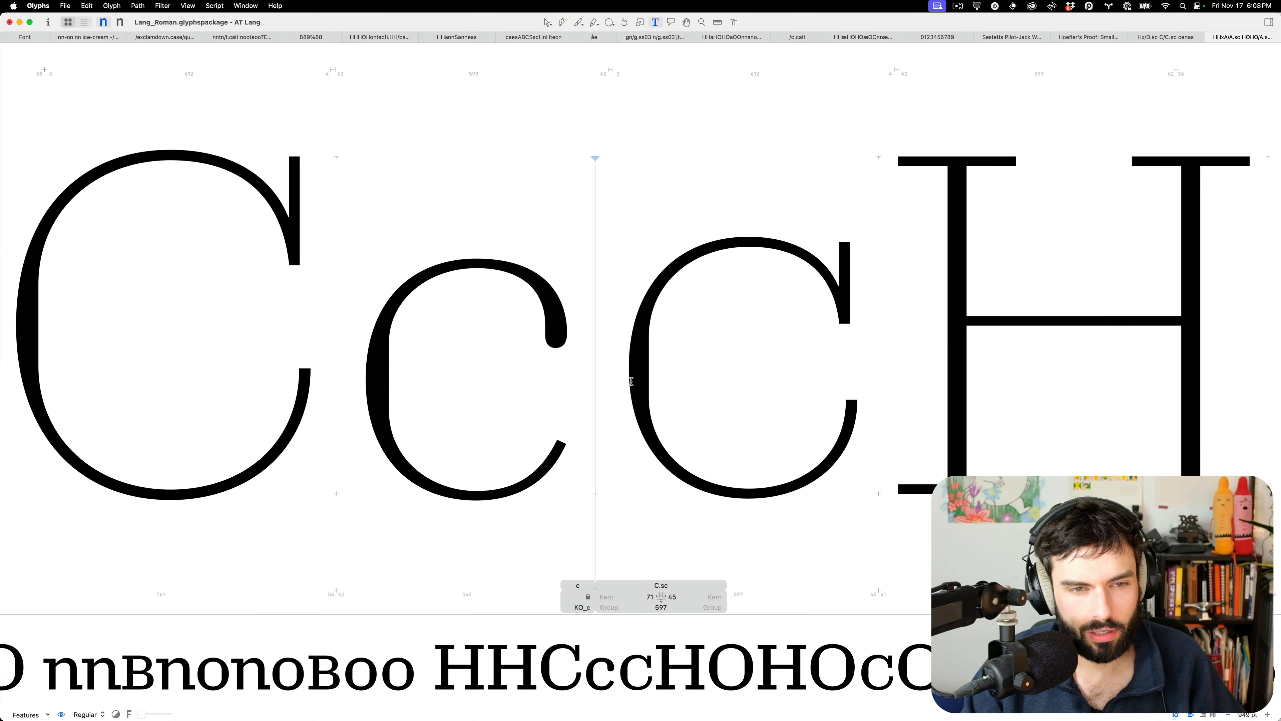
scroll(752, 315, "down", 4)
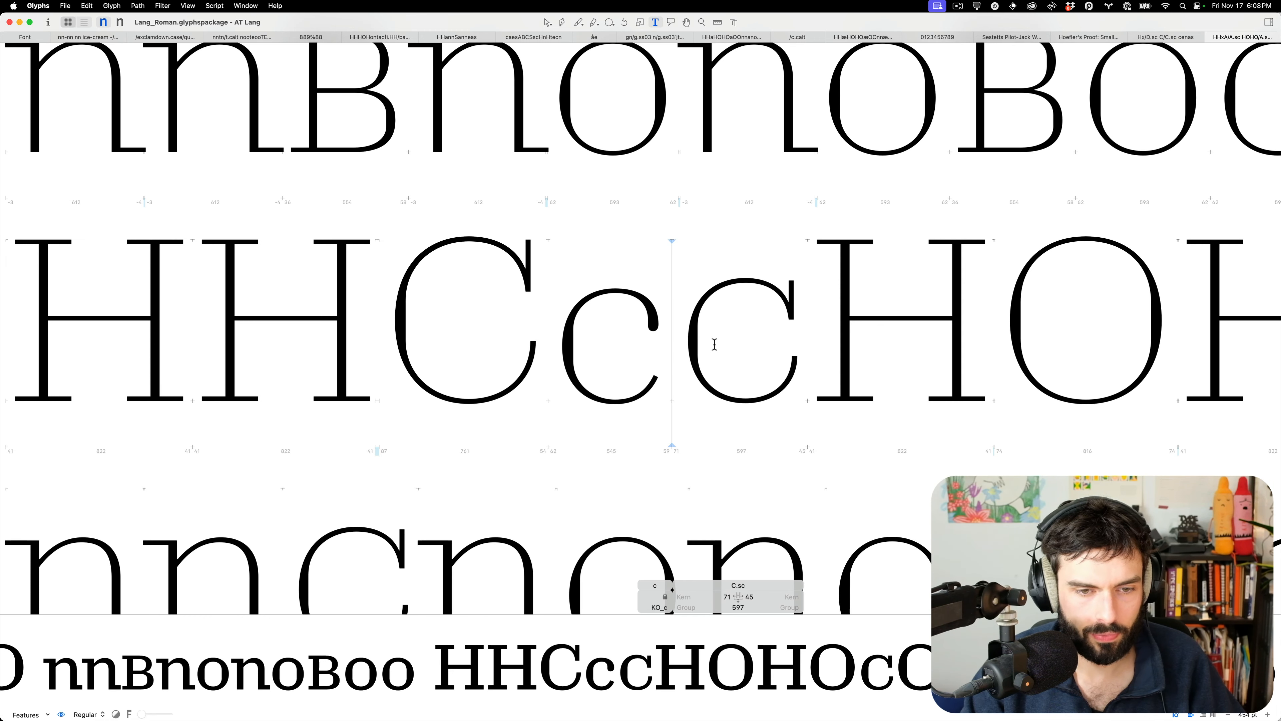
Nudge the small-cap D's inner bottom-edge nodes up 2 units
scroll(716, 337, "down", 5)
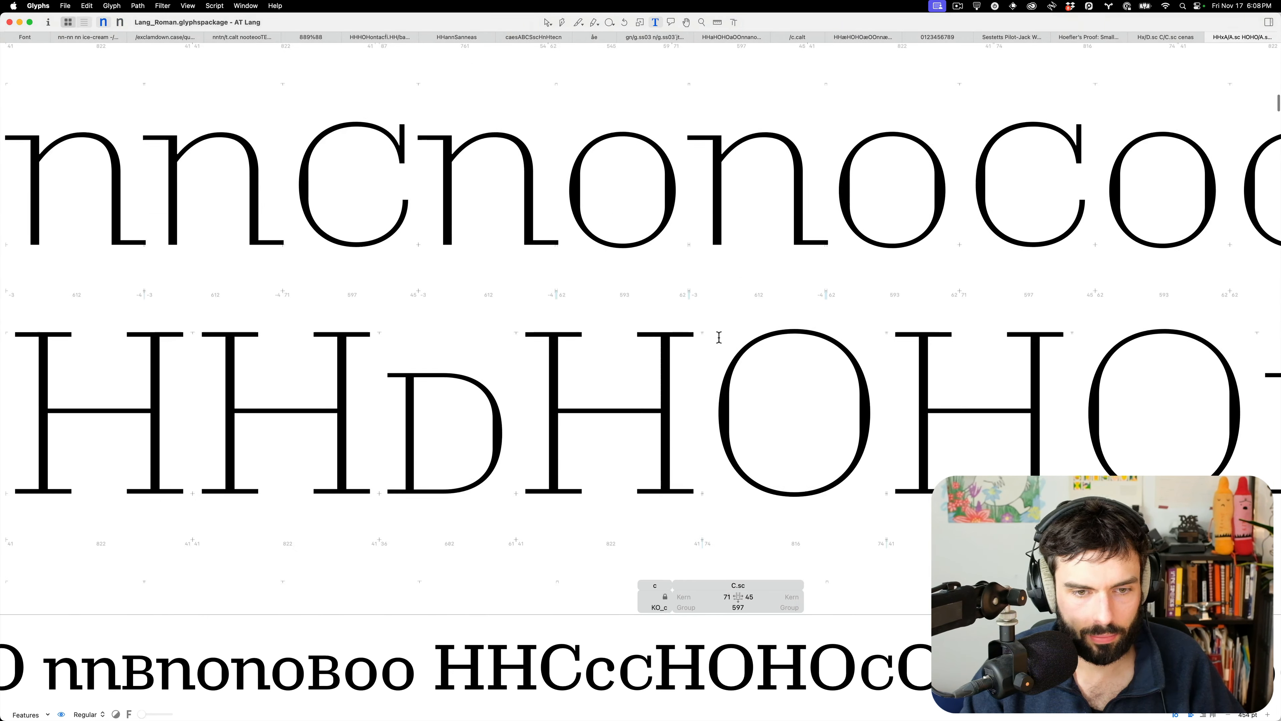
scroll(329, 455, "up", 5)
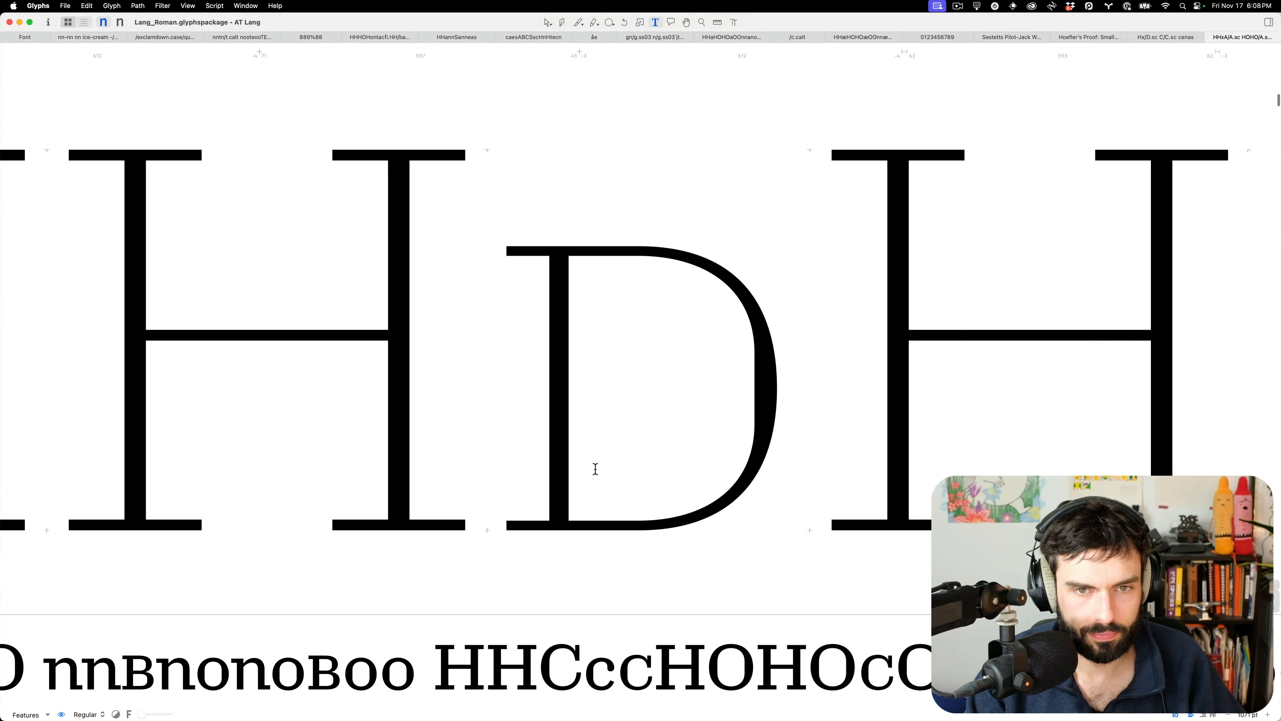
double_click(595, 469)
scroll(580, 482, "right", 1)
left_click_drag(512, 505, 427, 420)
left_click_drag(650, 484, 396, 451)
key("Up")
key("Up")
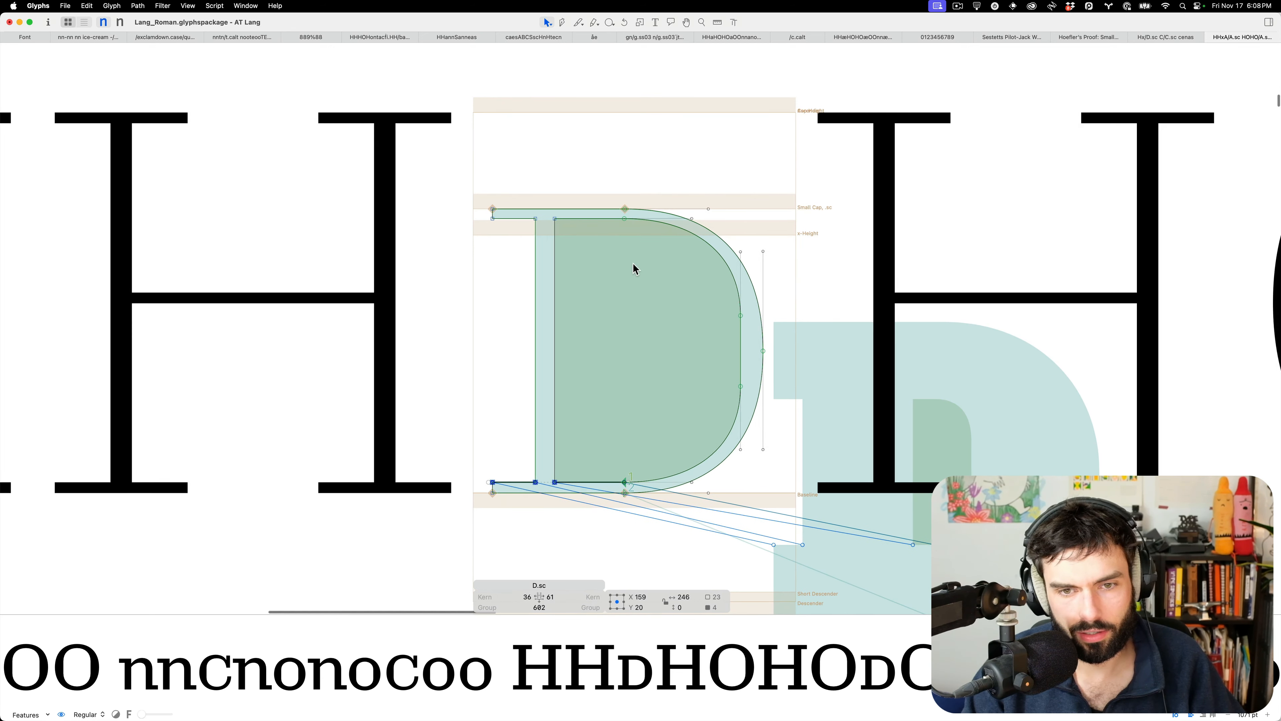
left_click_drag(632, 262, 467, 217)
Insert a lowercase n before the small-cap D and measure across the n's stem
key("t")
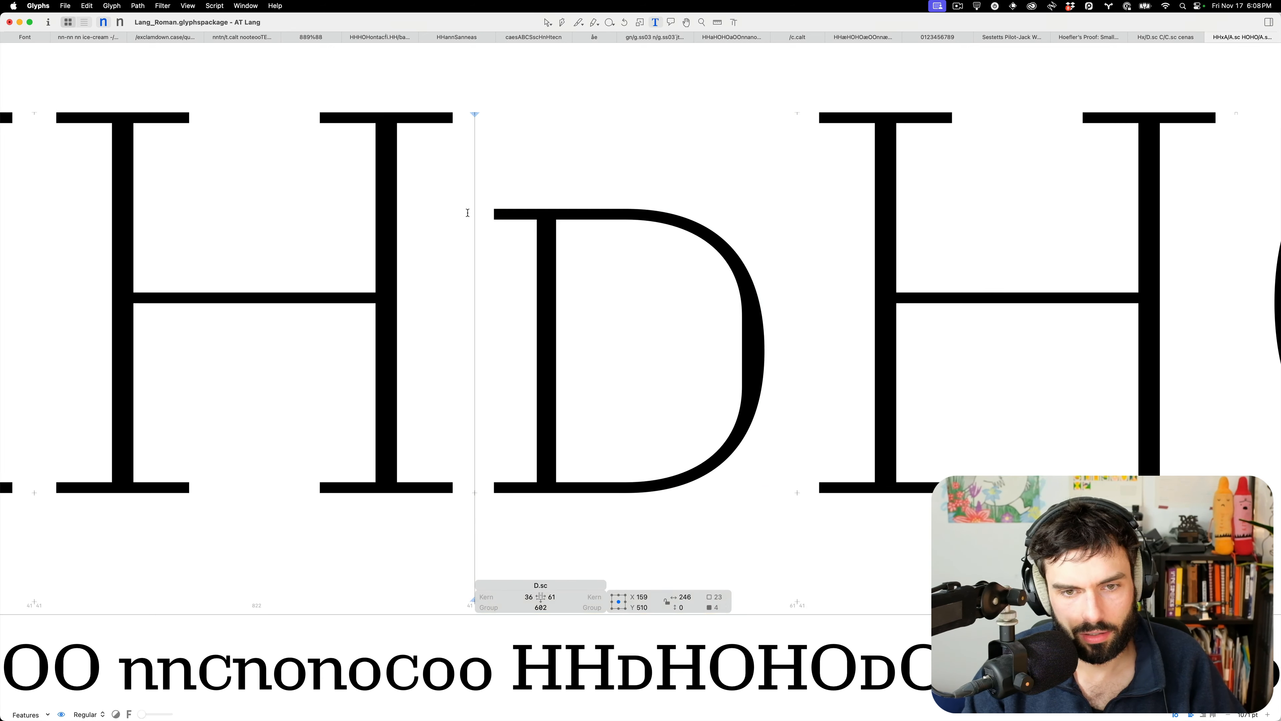
scroll(777, 338, "down", 5)
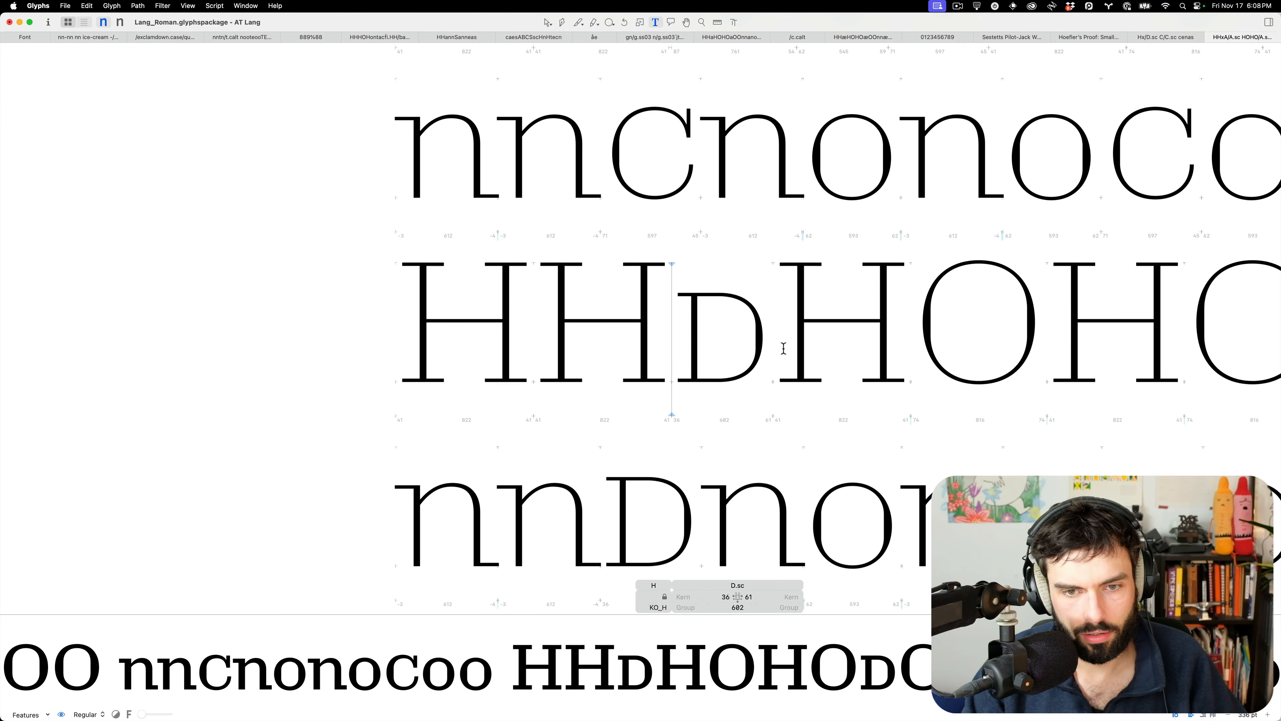
type("n")
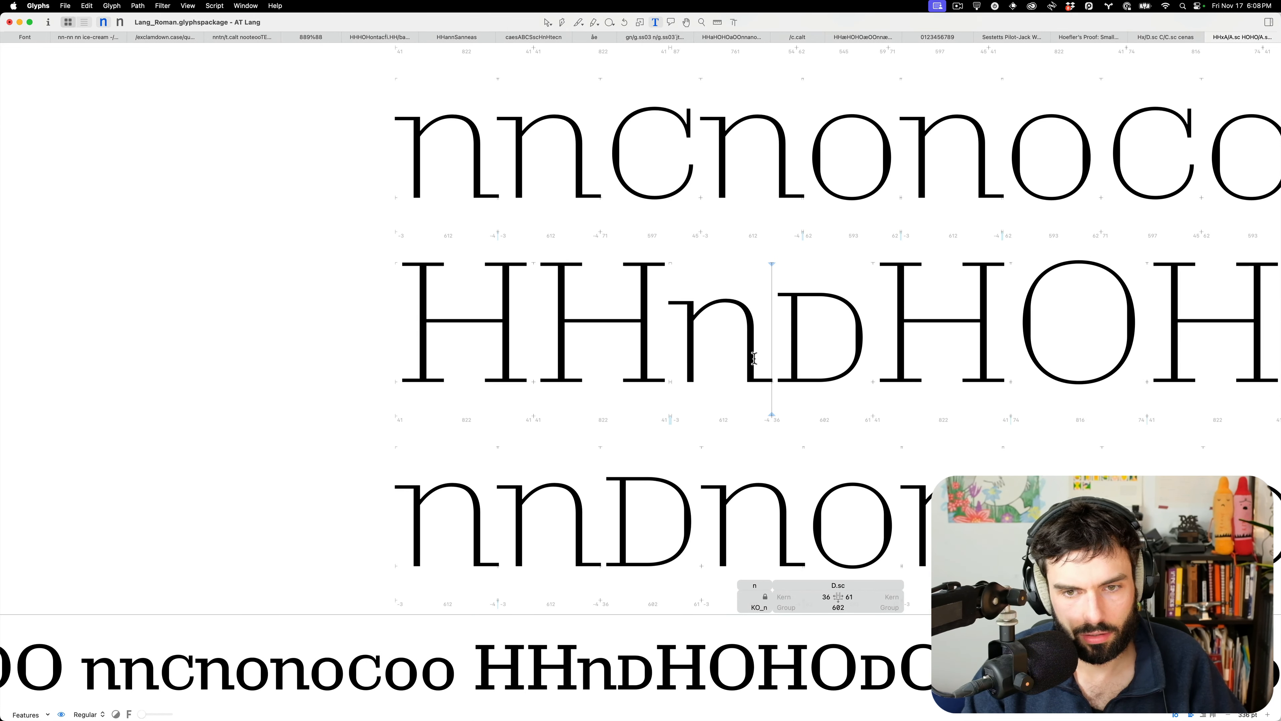
scroll(754, 358, "up", 5)
key("Escape")
key("l")
key("v")
left_click_drag(779, 370, 601, 378)
Measure the n's stem, then measure across the small-cap D's stem for comparison
key("l")
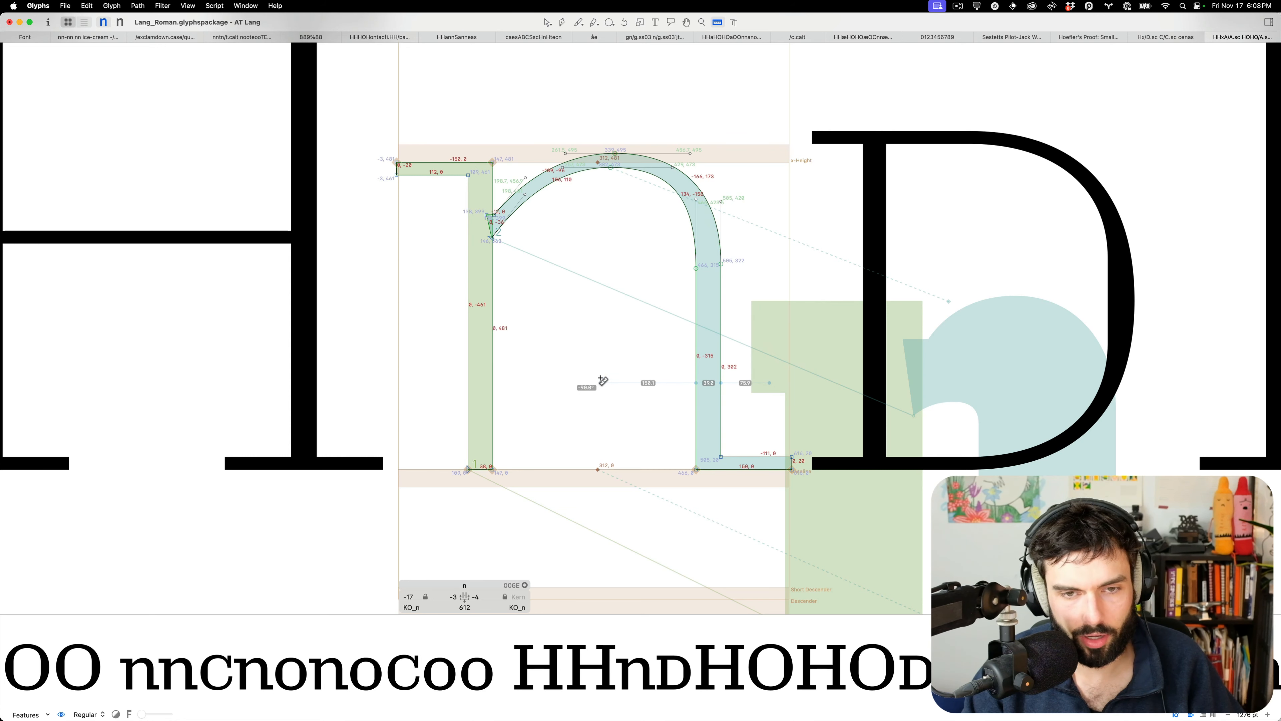
key("v")
double_click(877, 367)
key("l")
left_click_drag(942, 378, 759, 379)
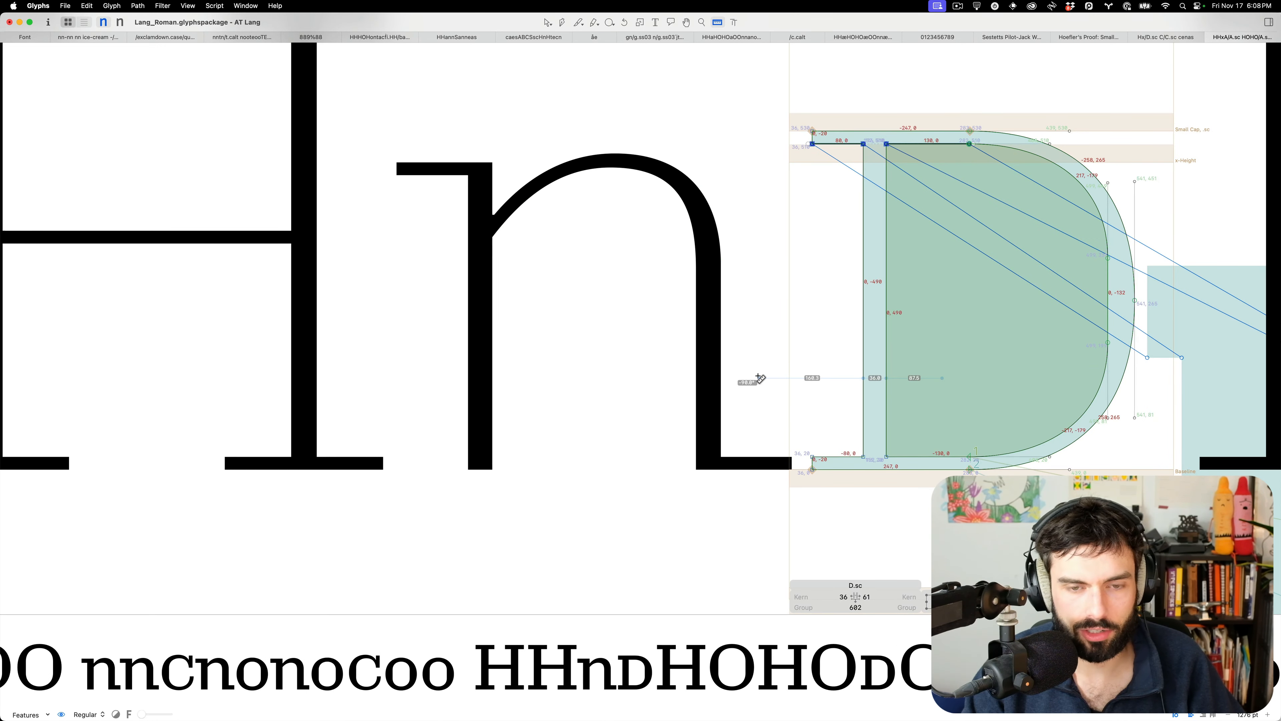
Return to the text preview and scroll through the spacing strings from A down to T
key("t")
scroll(701, 372, "down", 5)
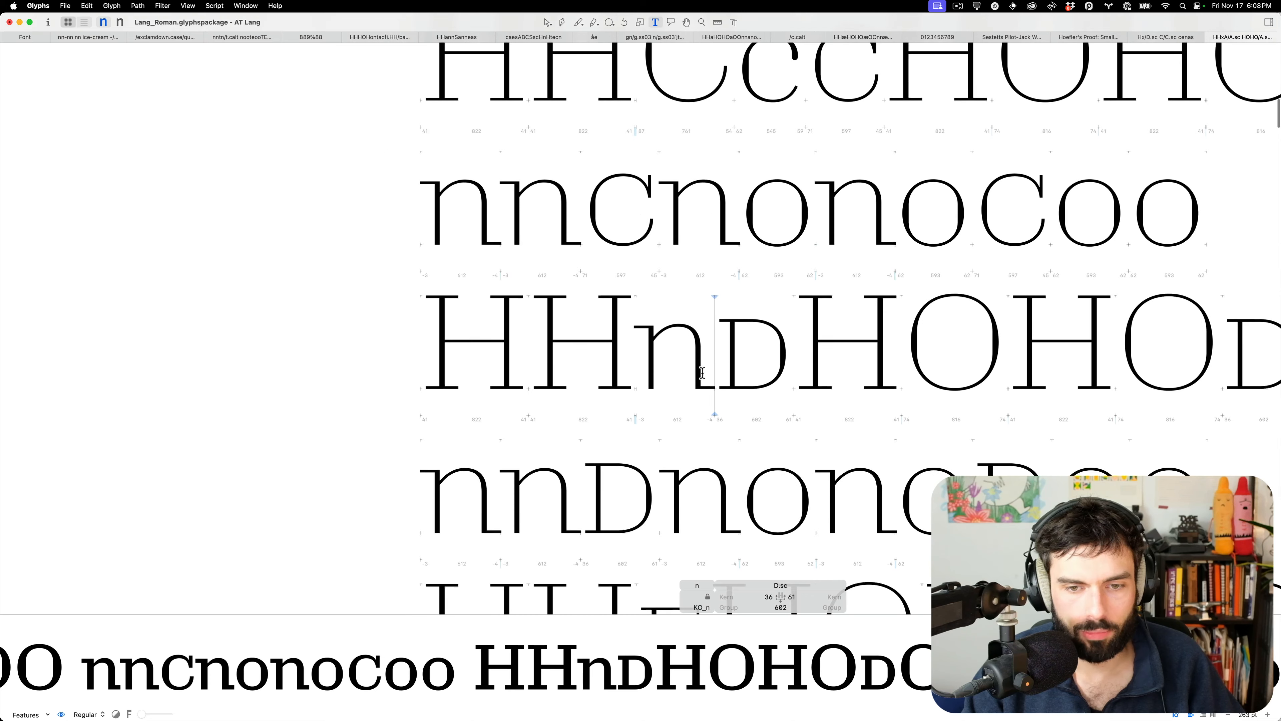
scroll(737, 369, "up", 3)
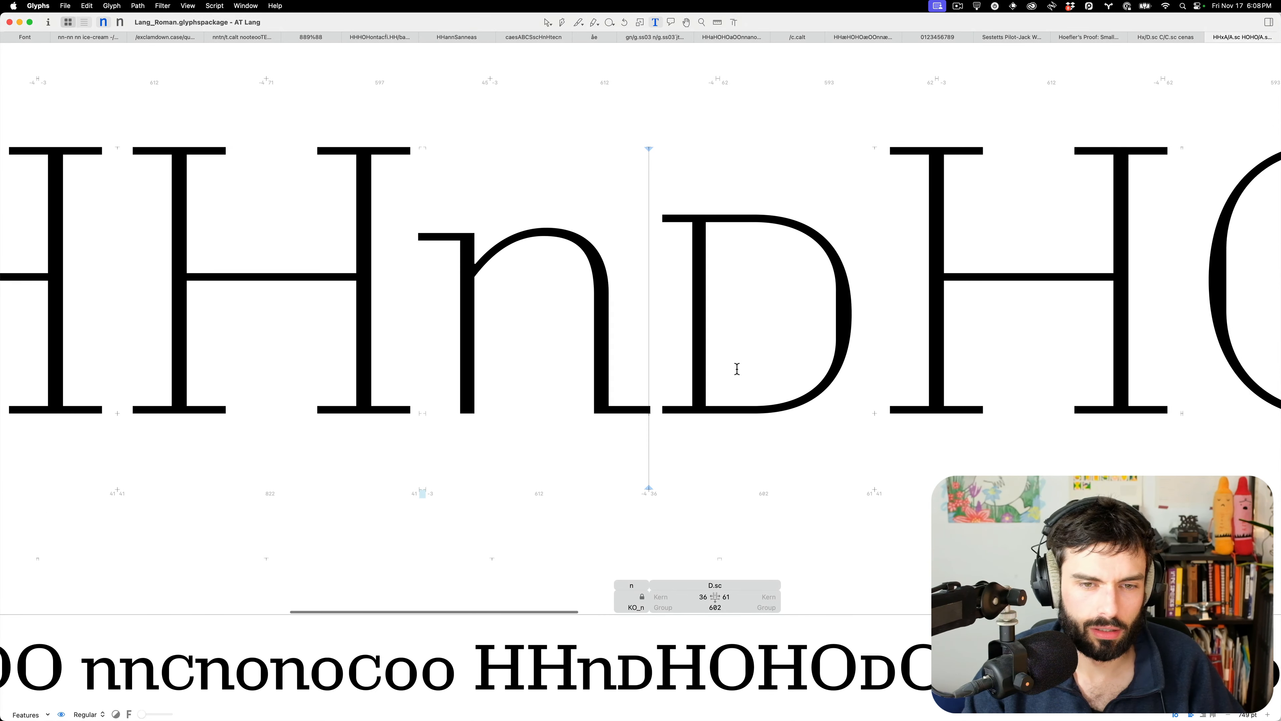
scroll(637, 353, "down", 4)
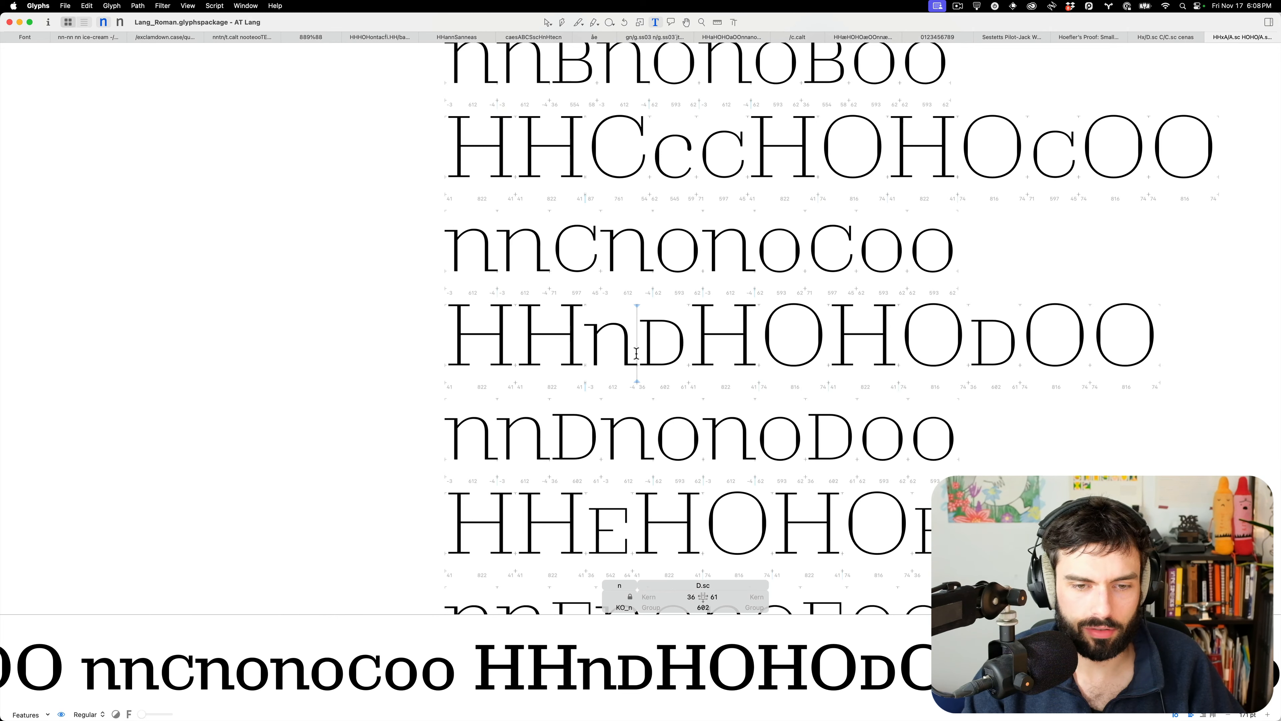
scroll(637, 353, "down", 2)
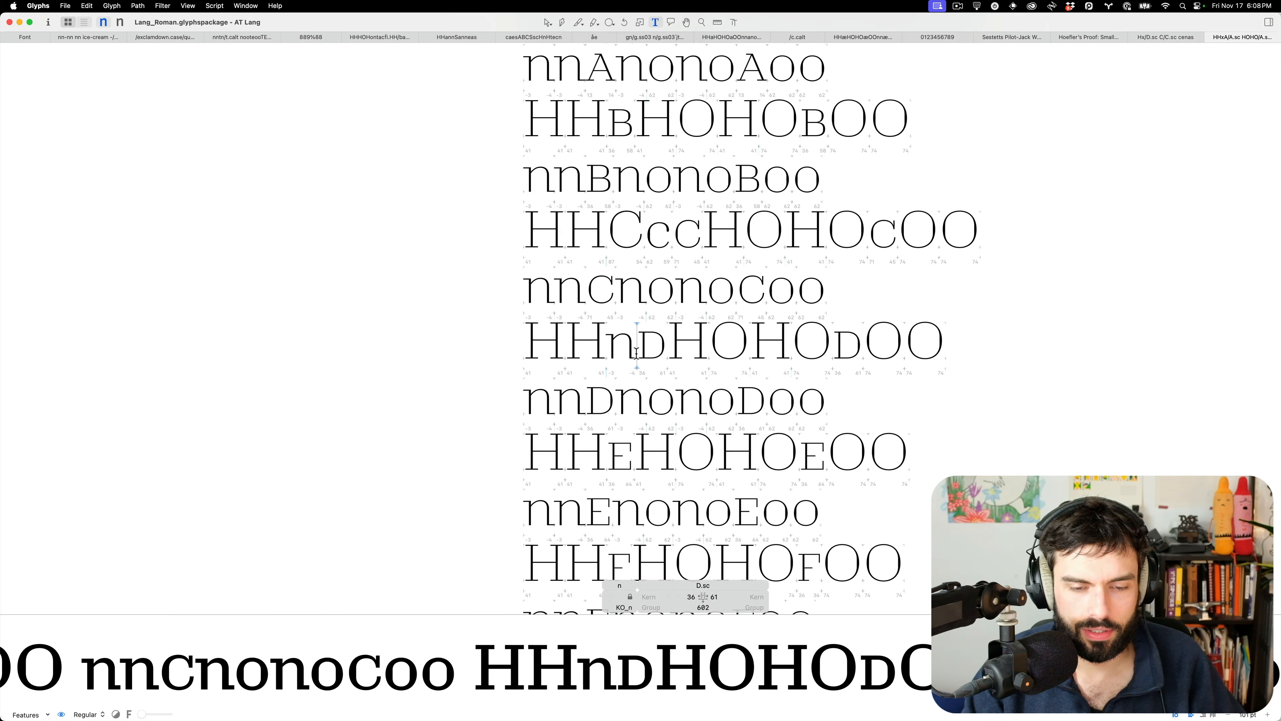
scroll(636, 352, "down", 4)
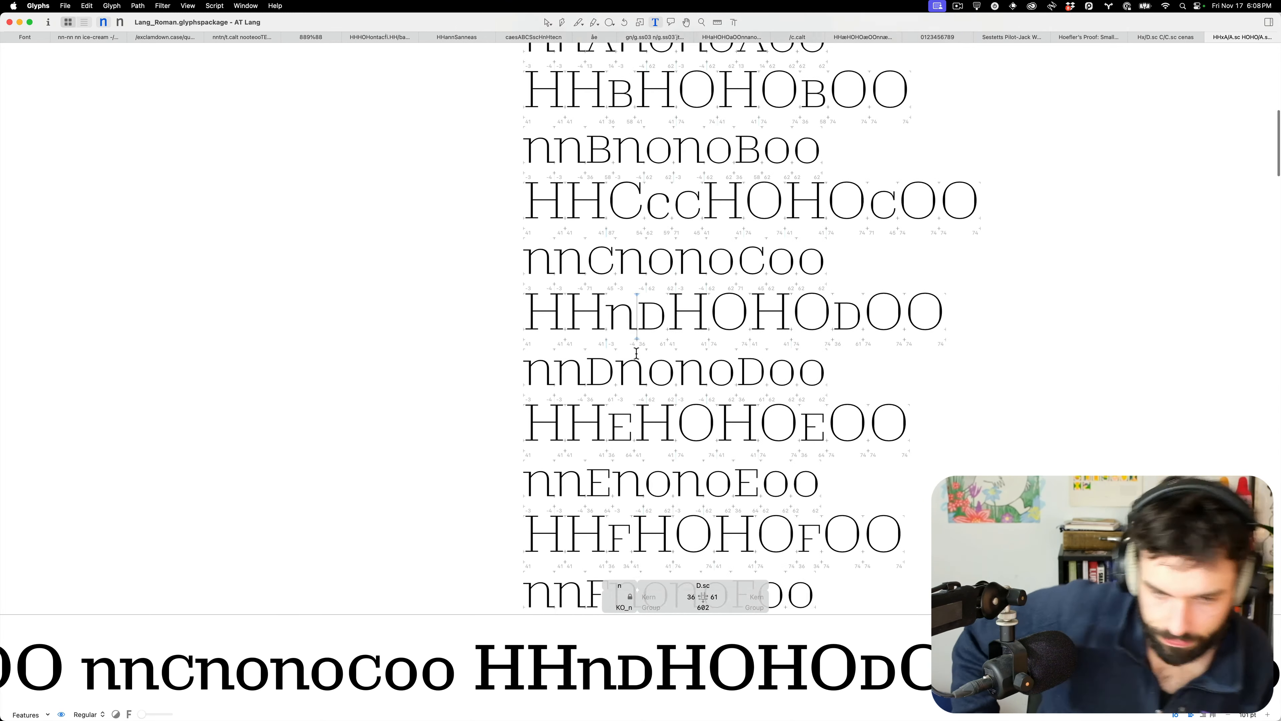
scroll(636, 352, "down", 15)
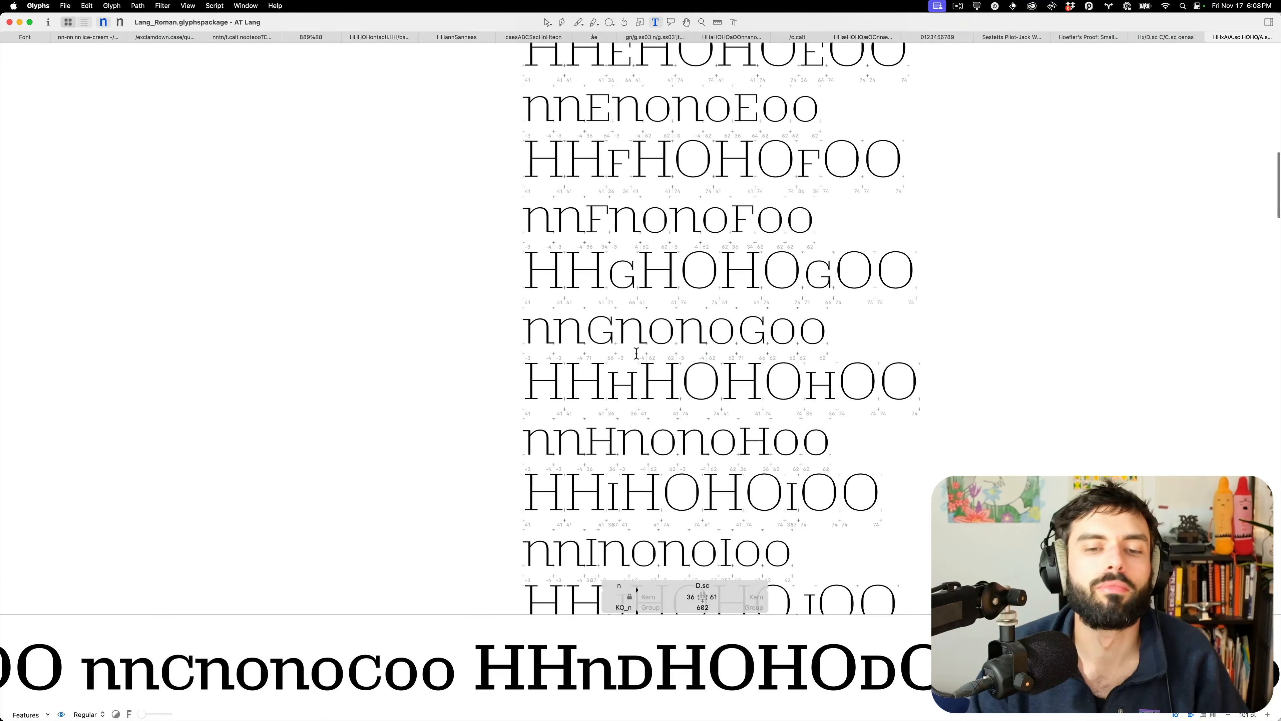
scroll(637, 352, "down", 11)
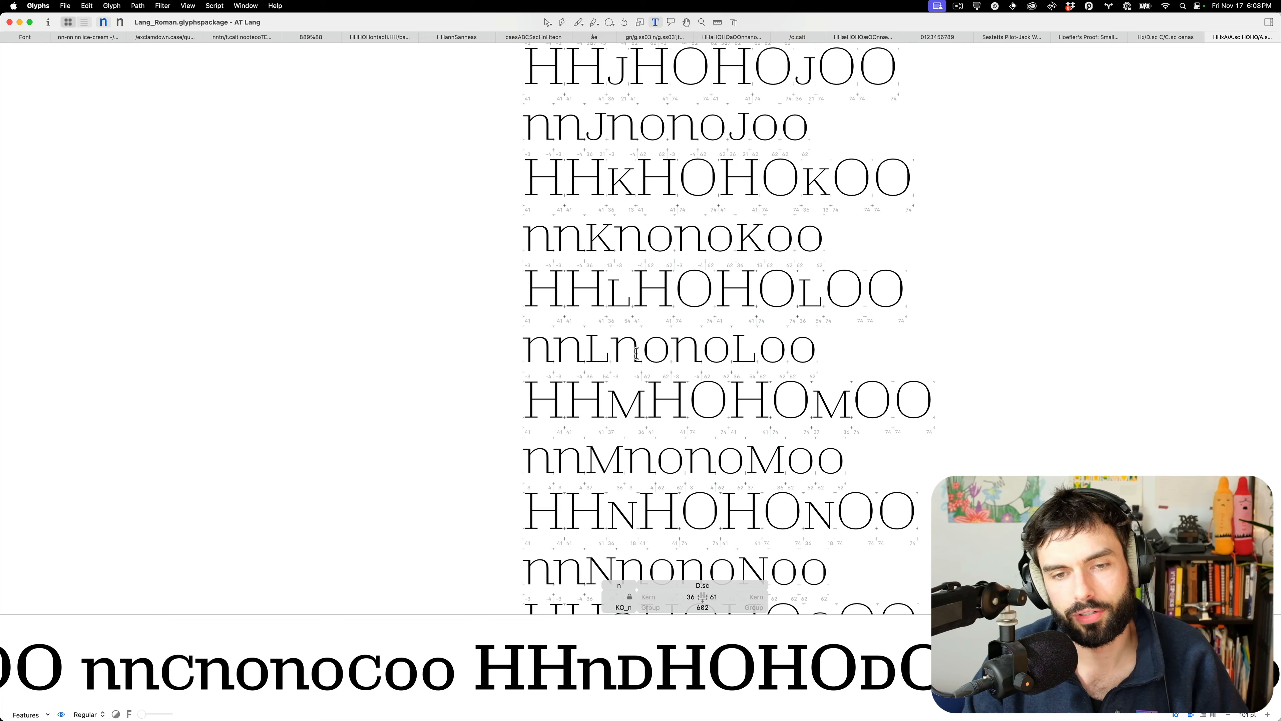
scroll(637, 352, "down", 15)
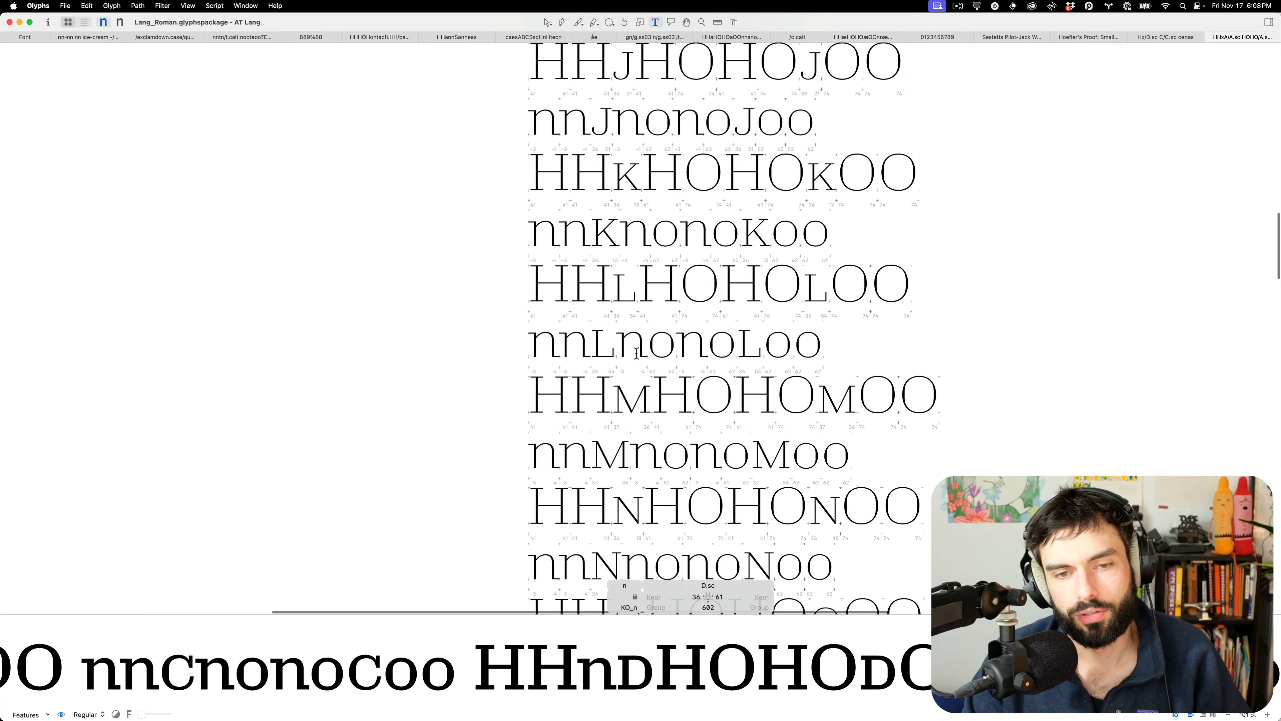
scroll(637, 353, "down", 8)
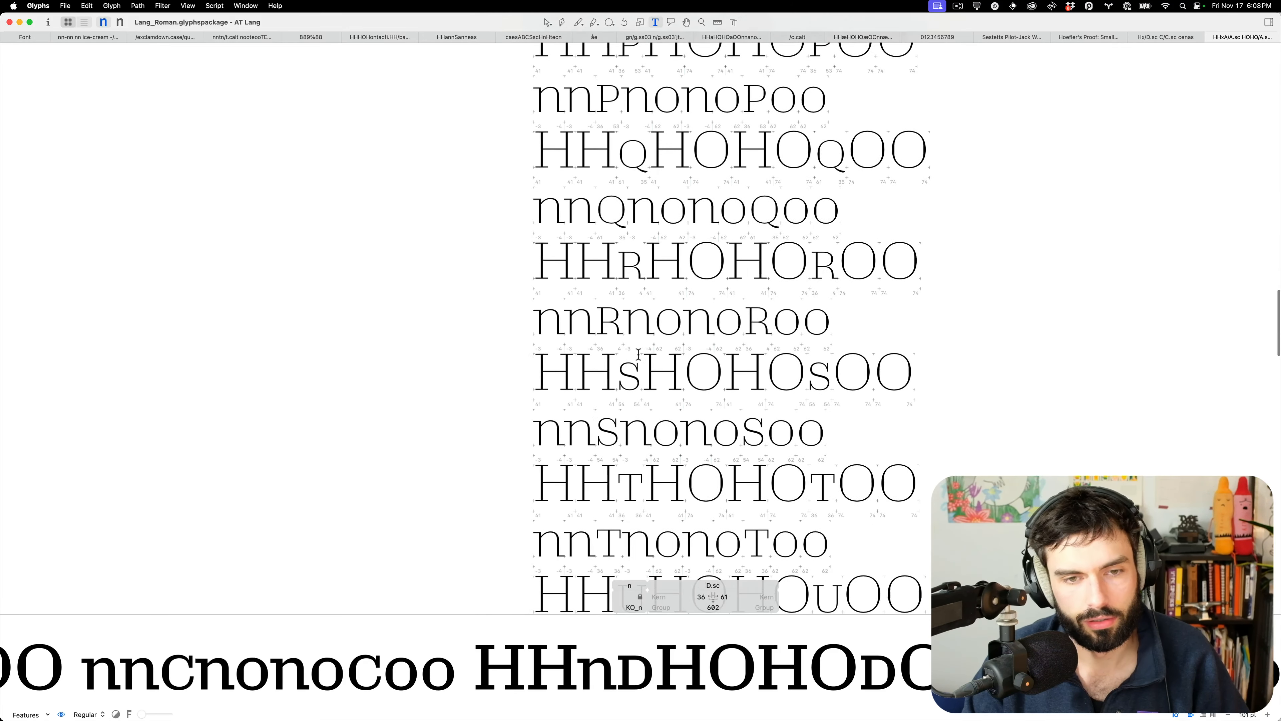
scroll(771, 322, "up", 10)
Measure the stem width of the H in the HHs line
left_click(766, 322)
double_click(746, 327)
key("l")
left_click_drag(728, 334, 586, 335)
key("v")
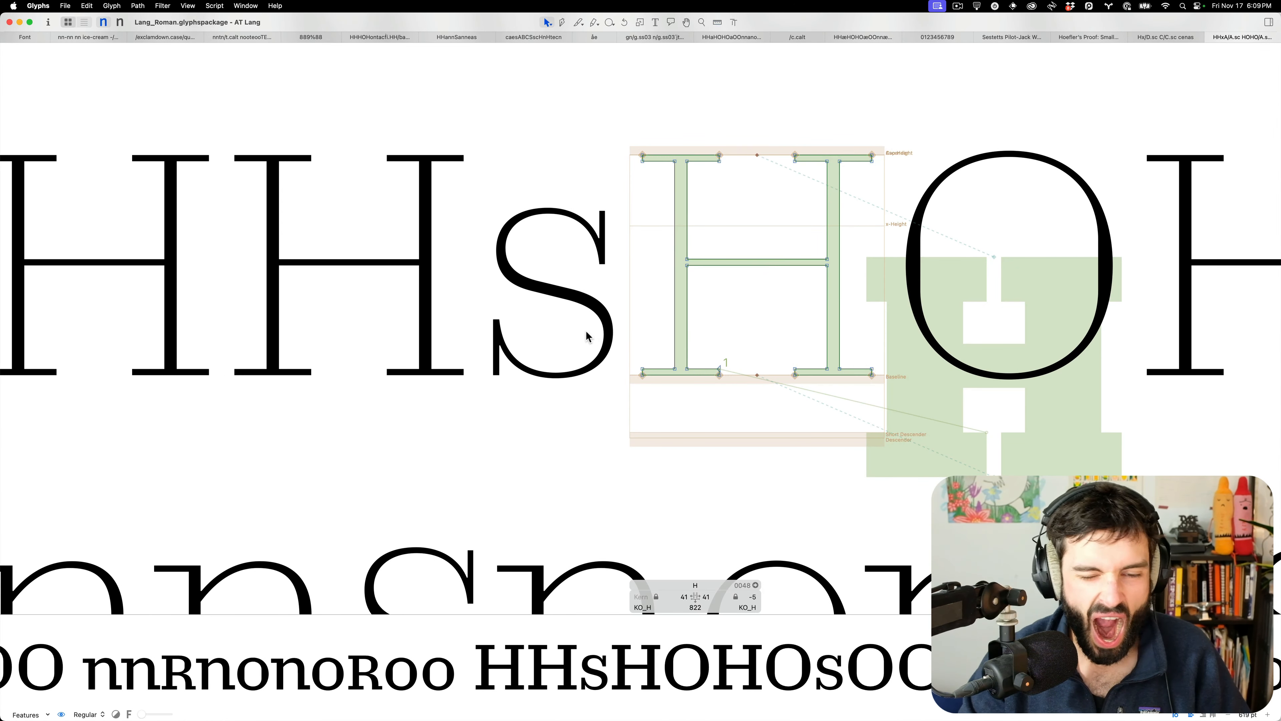
Measure across the stem of the n that follows the small-cap S
scroll(586, 336, "down", 8)
double_click(583, 436)
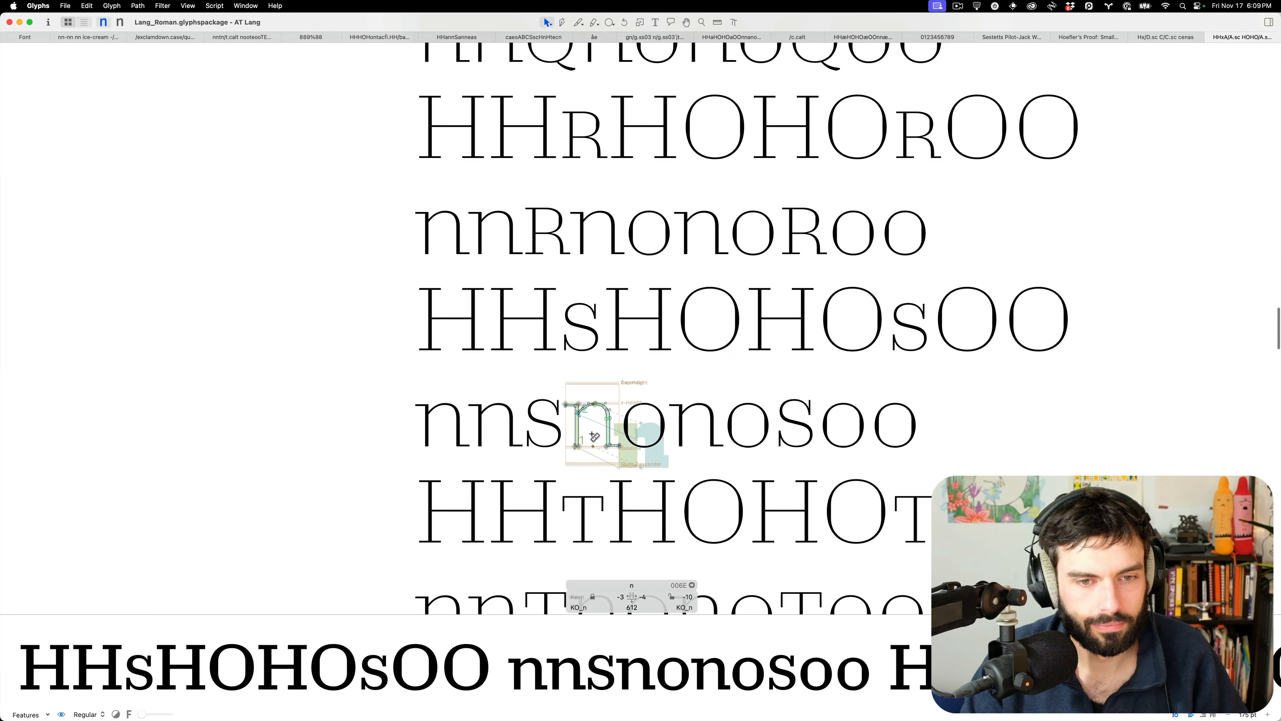
key("l")
left_click_drag(583, 437, 546, 437)
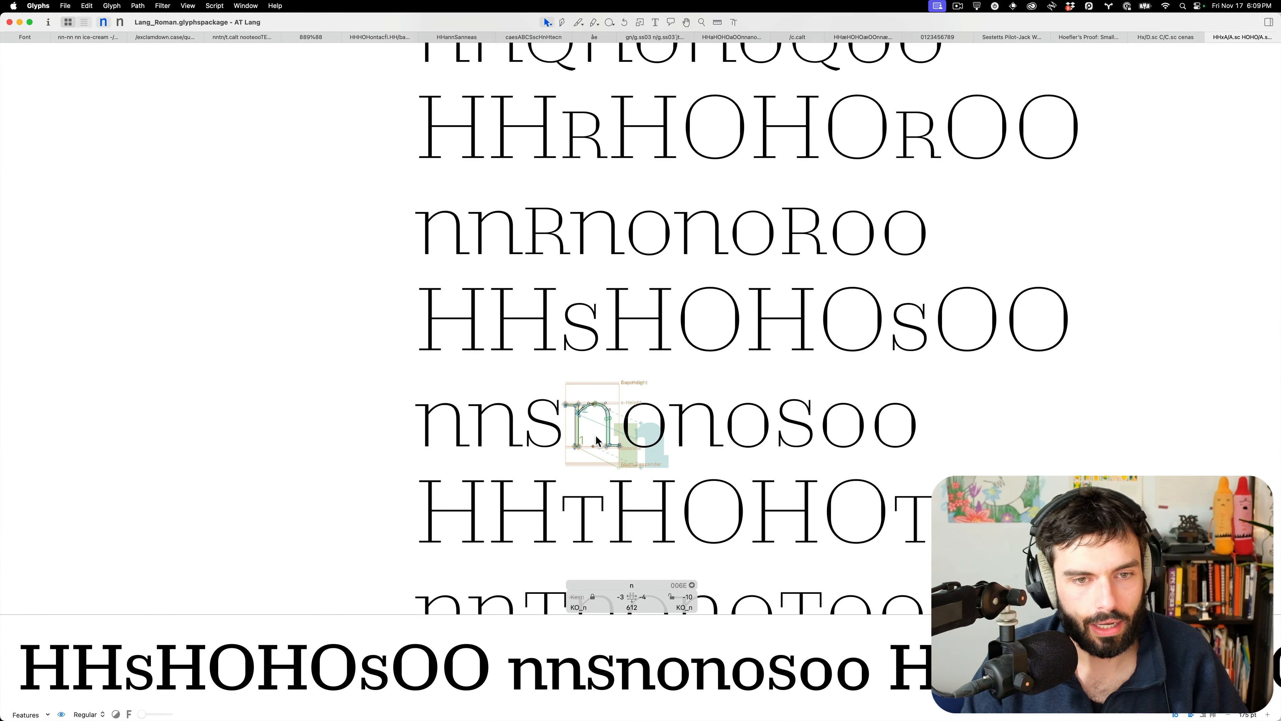
key("v")
Return to the text preview and show the spacing values for the n/o pair
scroll(599, 441, "up", 8)
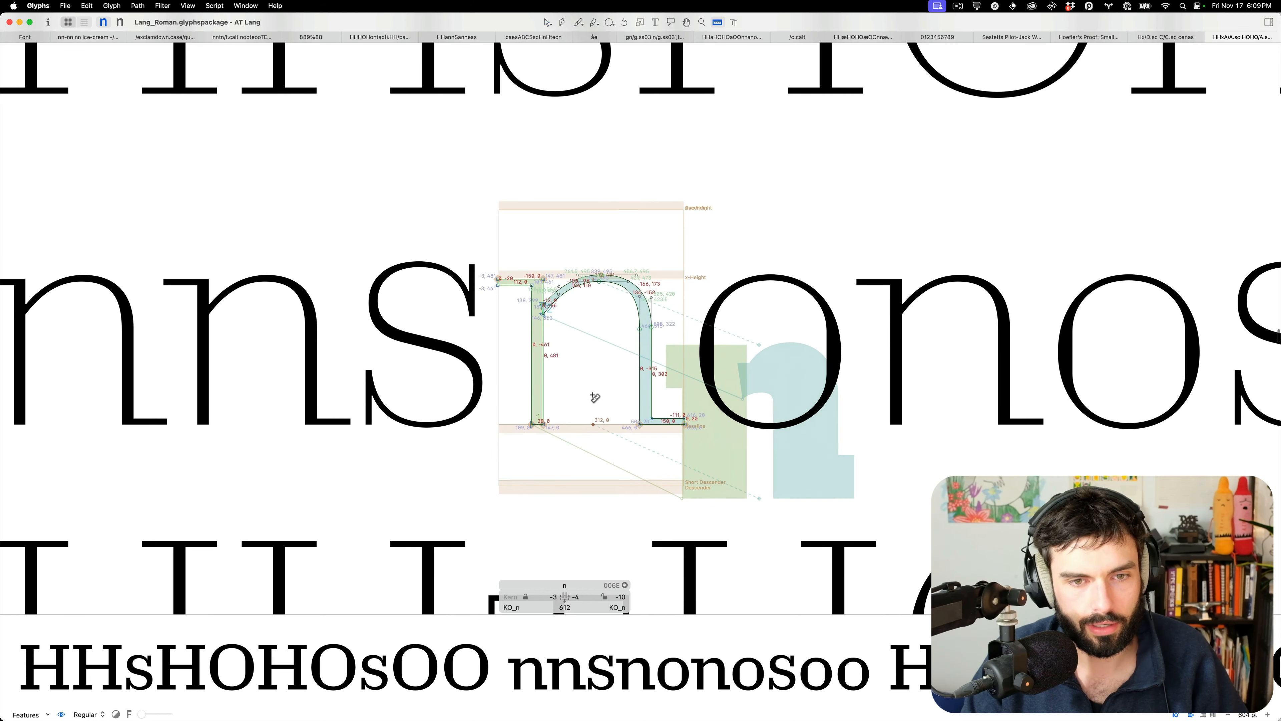
scroll(598, 404, "up", 1)
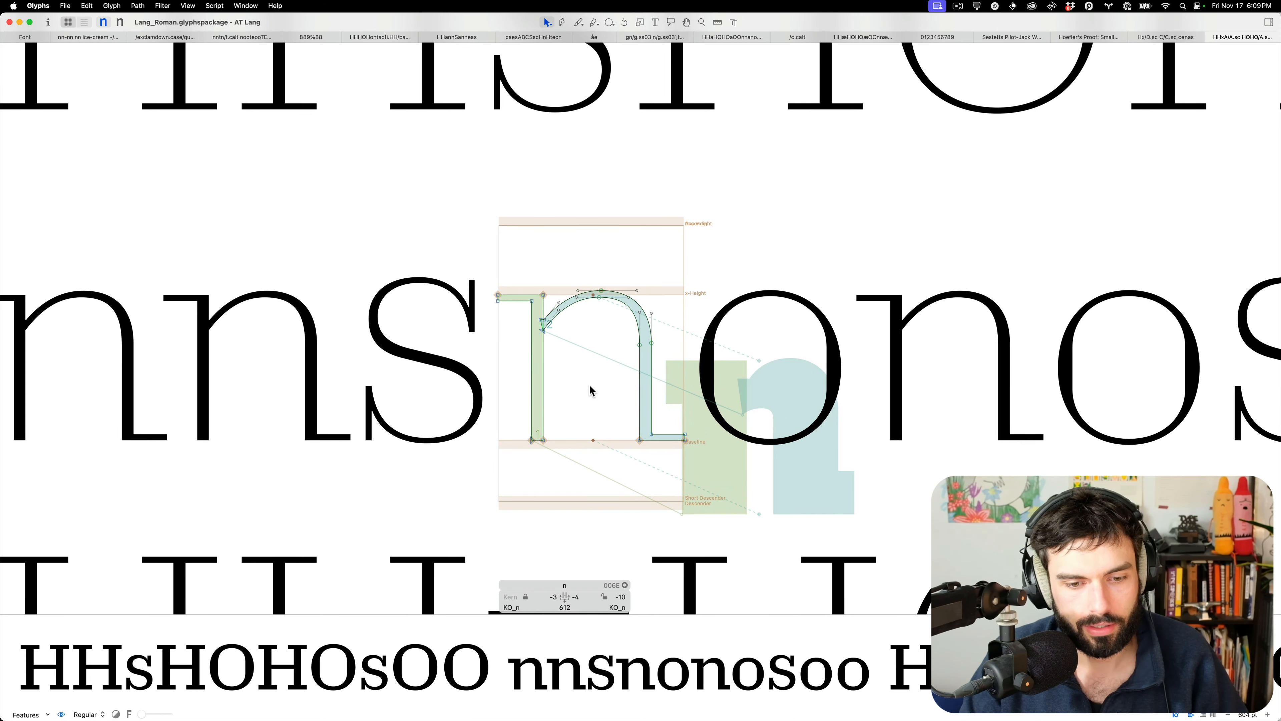
scroll(589, 389, "up", 7)
key("t")
scroll(575, 351, "down", 6)
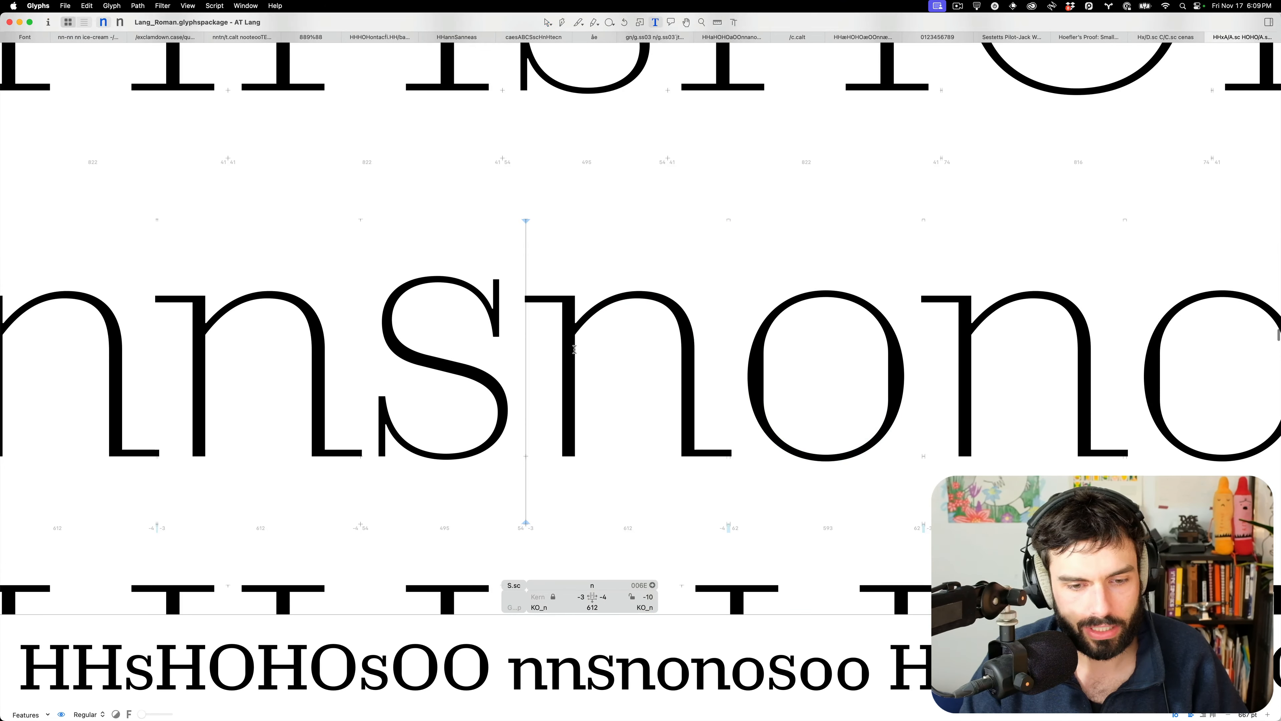
left_click(631, 377)
mouse_move(615, 719)
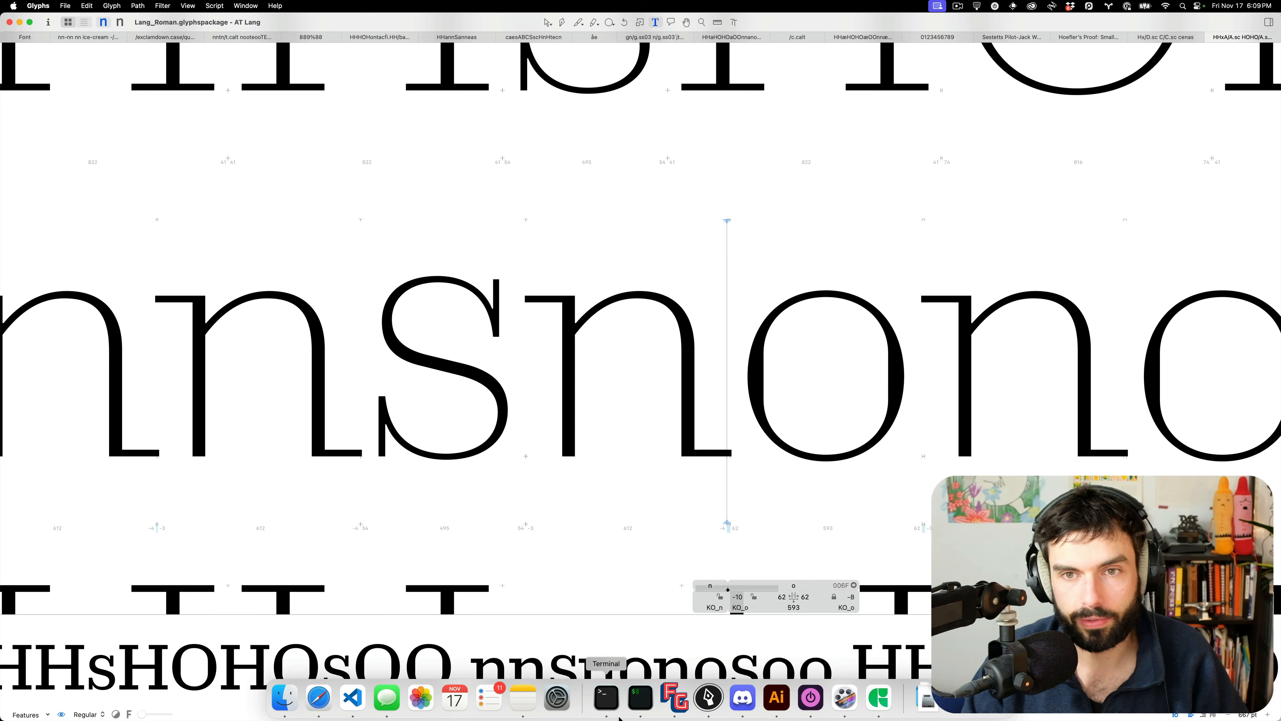
In RoboFont, save and close the thin italic small caps font
left_click(718, 712)
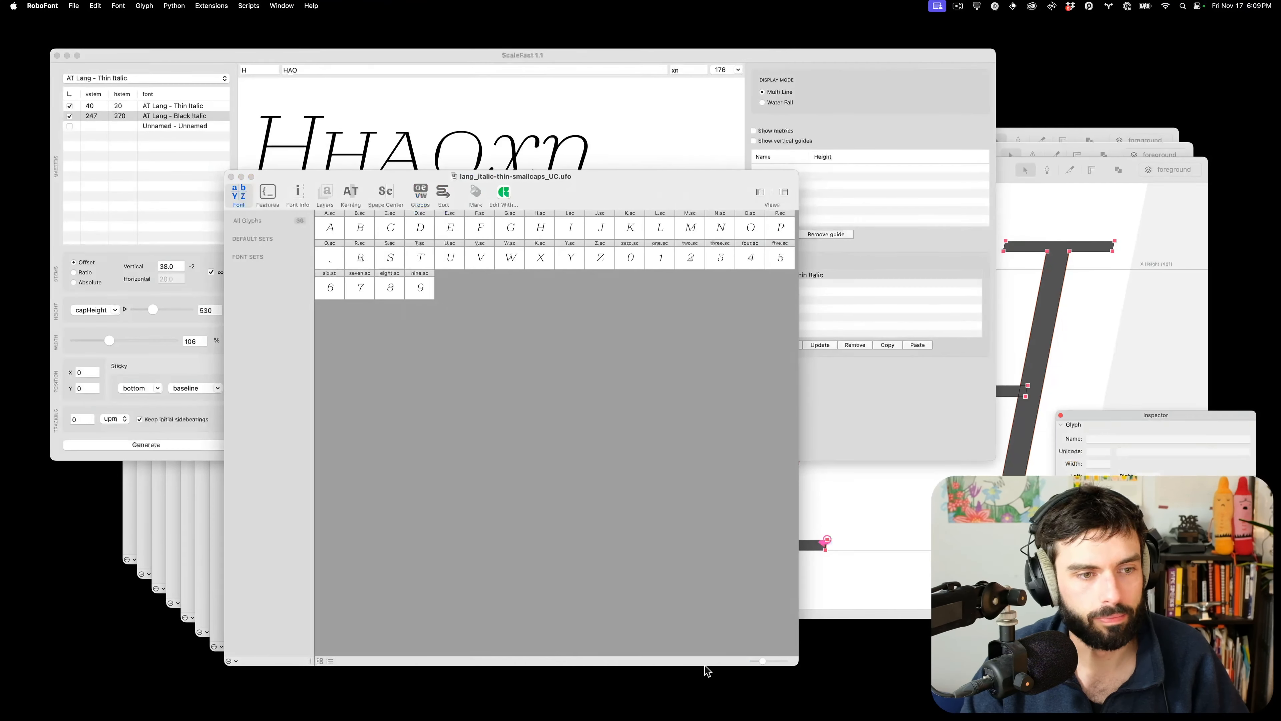
left_click_drag(583, 182, 933, 107)
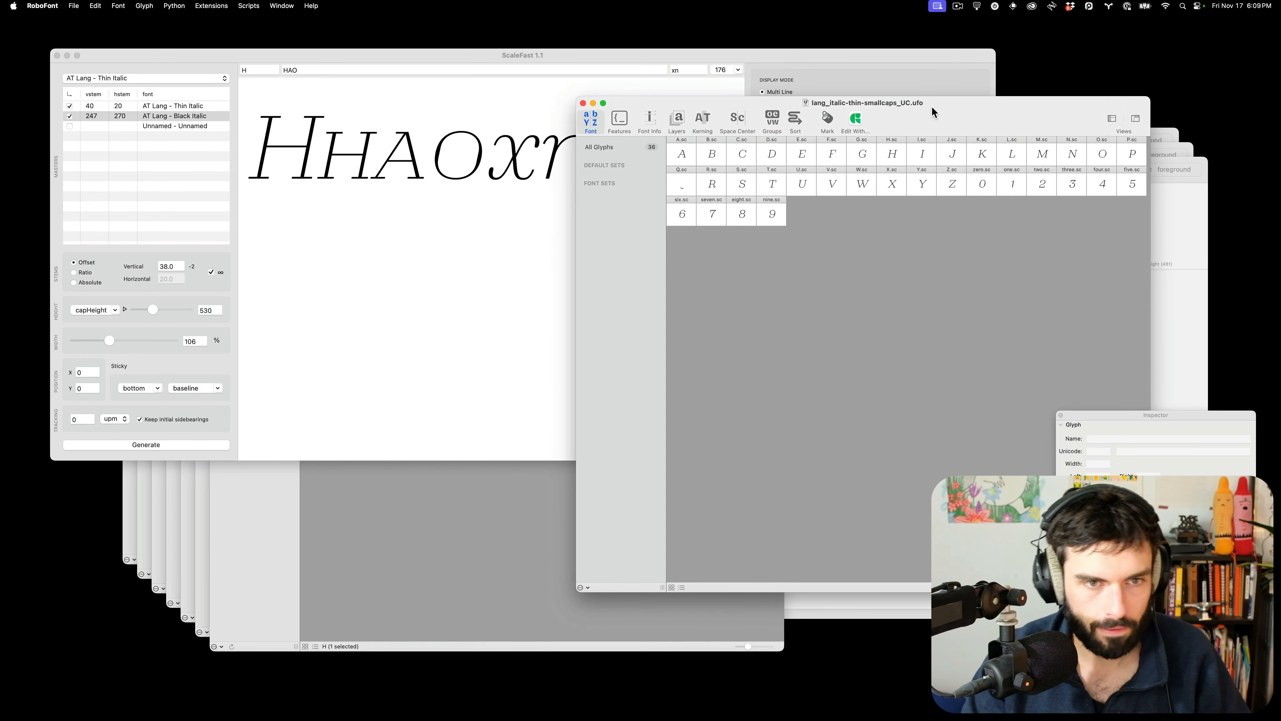
left_click(488, 233)
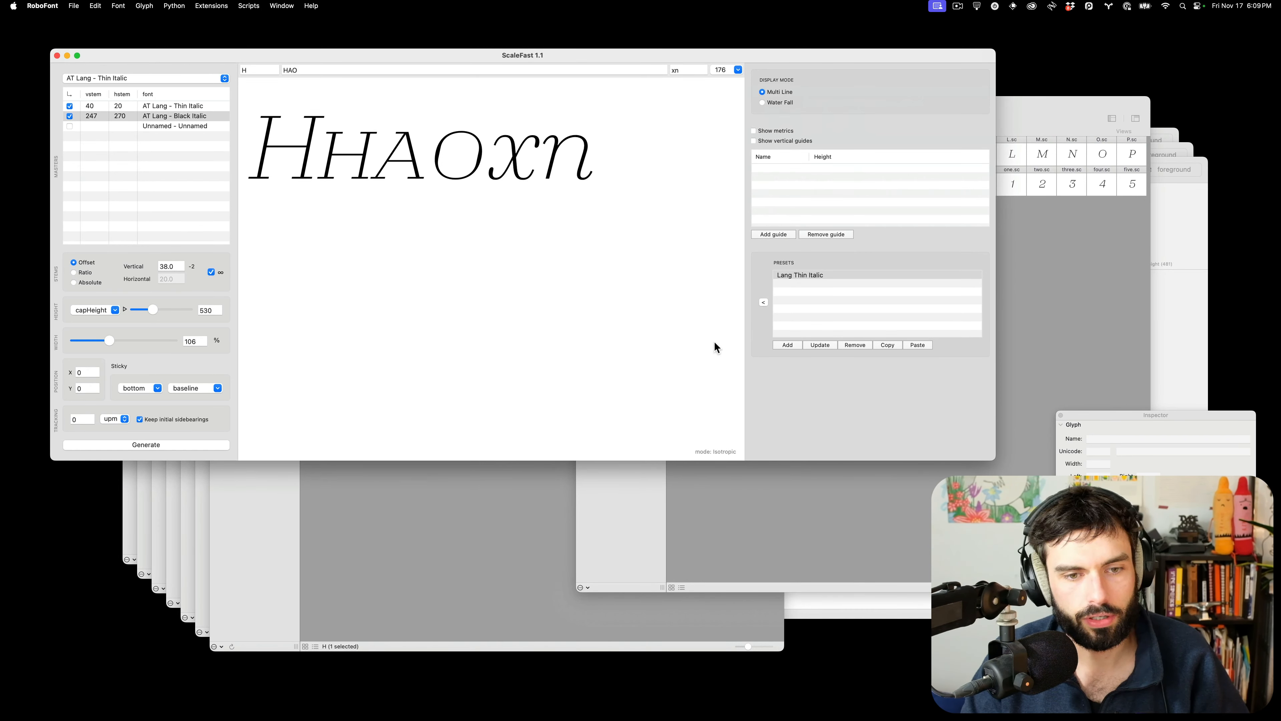
left_click(872, 552)
key("super+s")
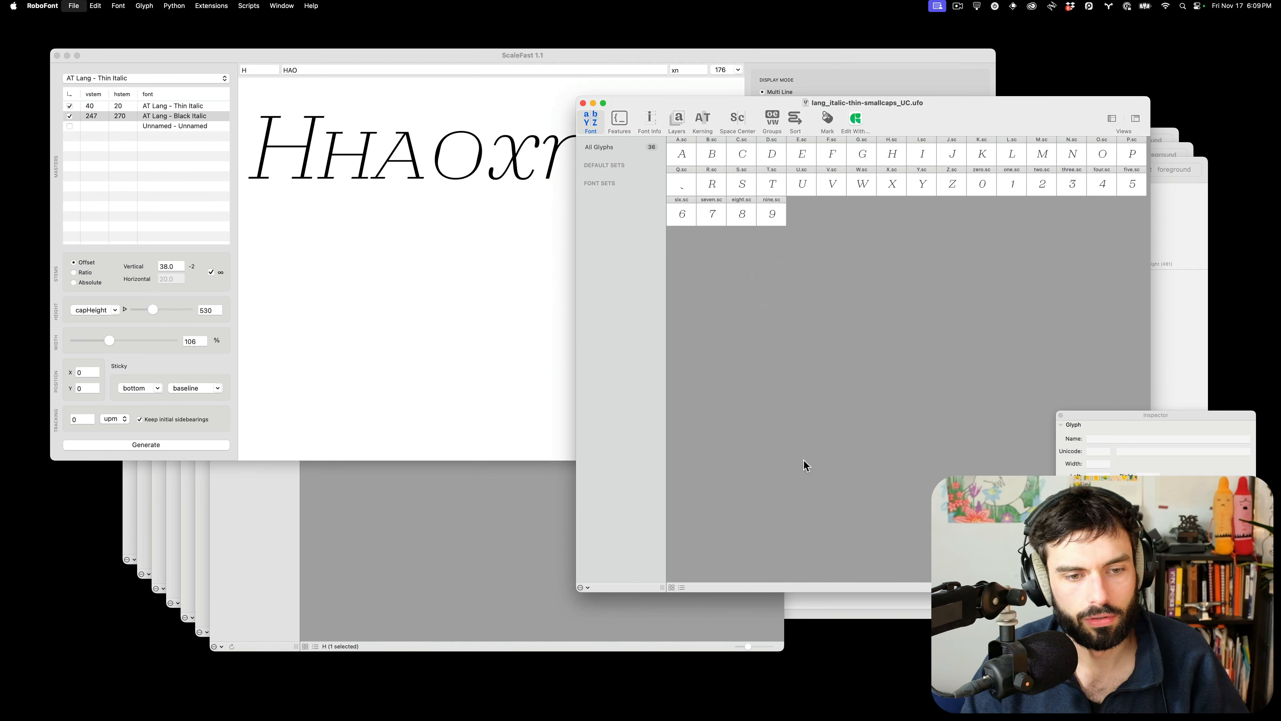
key("super+w")
Close Untitled 5 without saving it
left_click(642, 518)
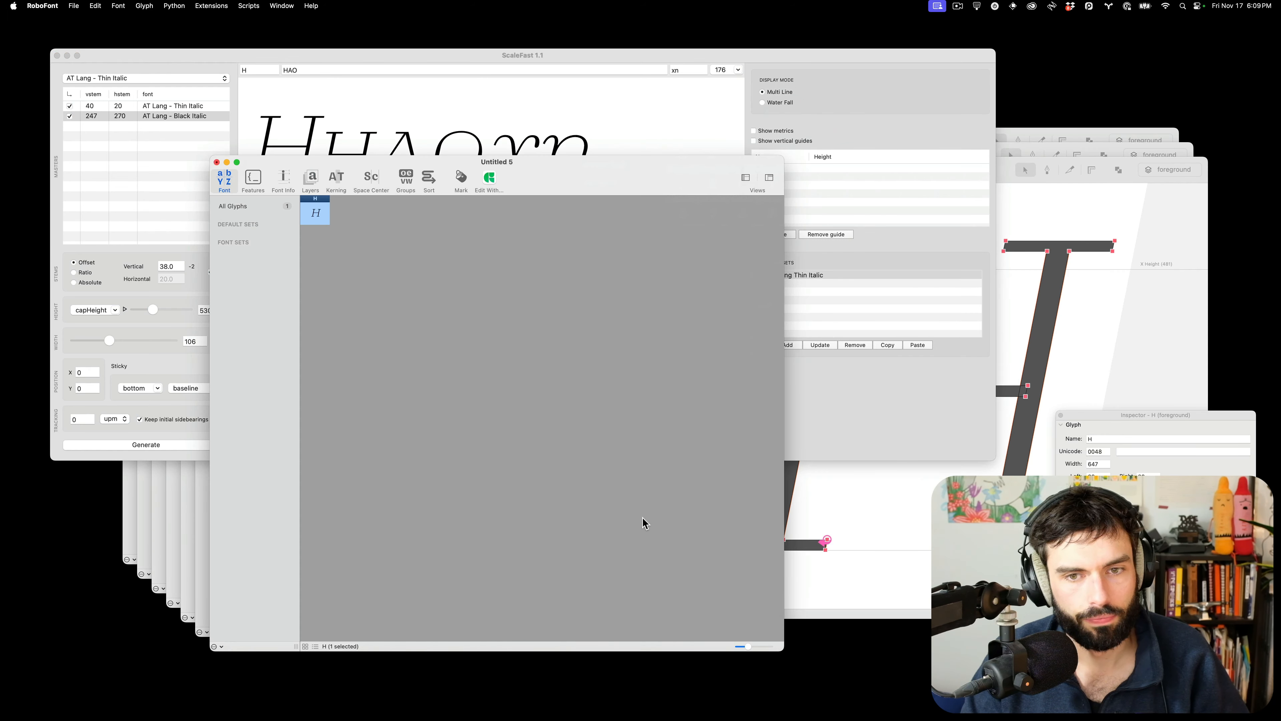
key("super+w")
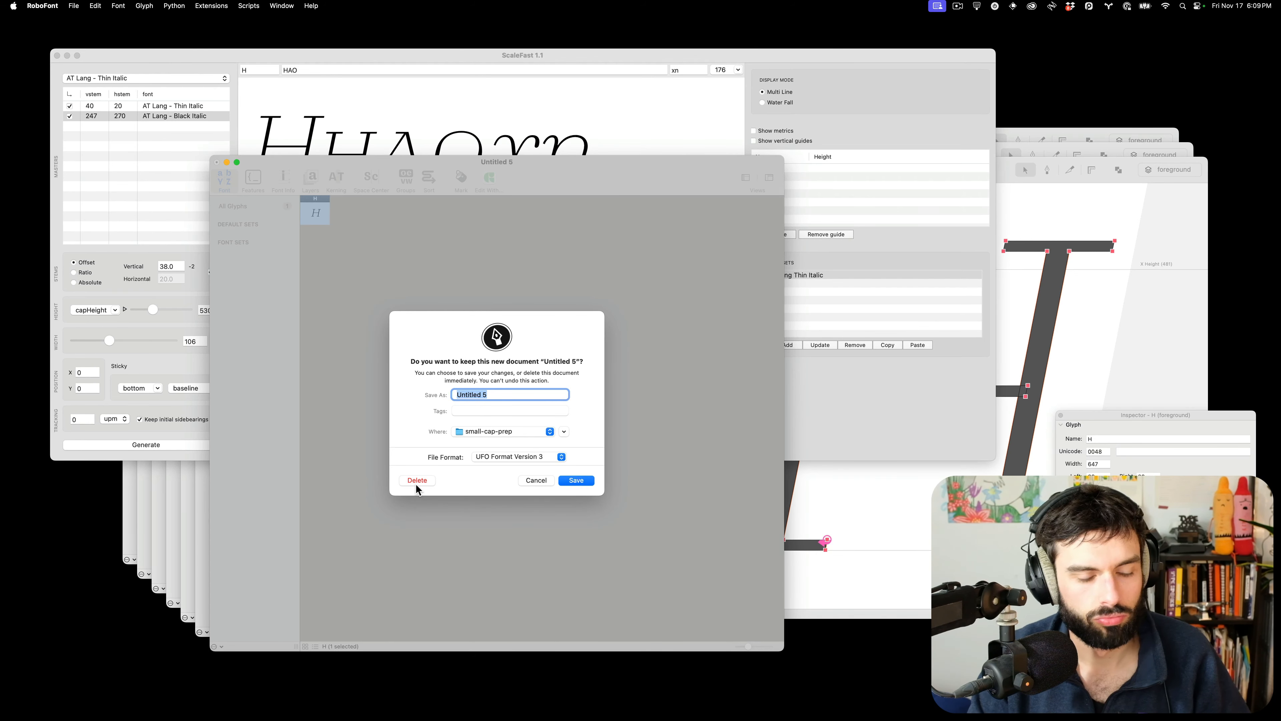
left_click(416, 481)
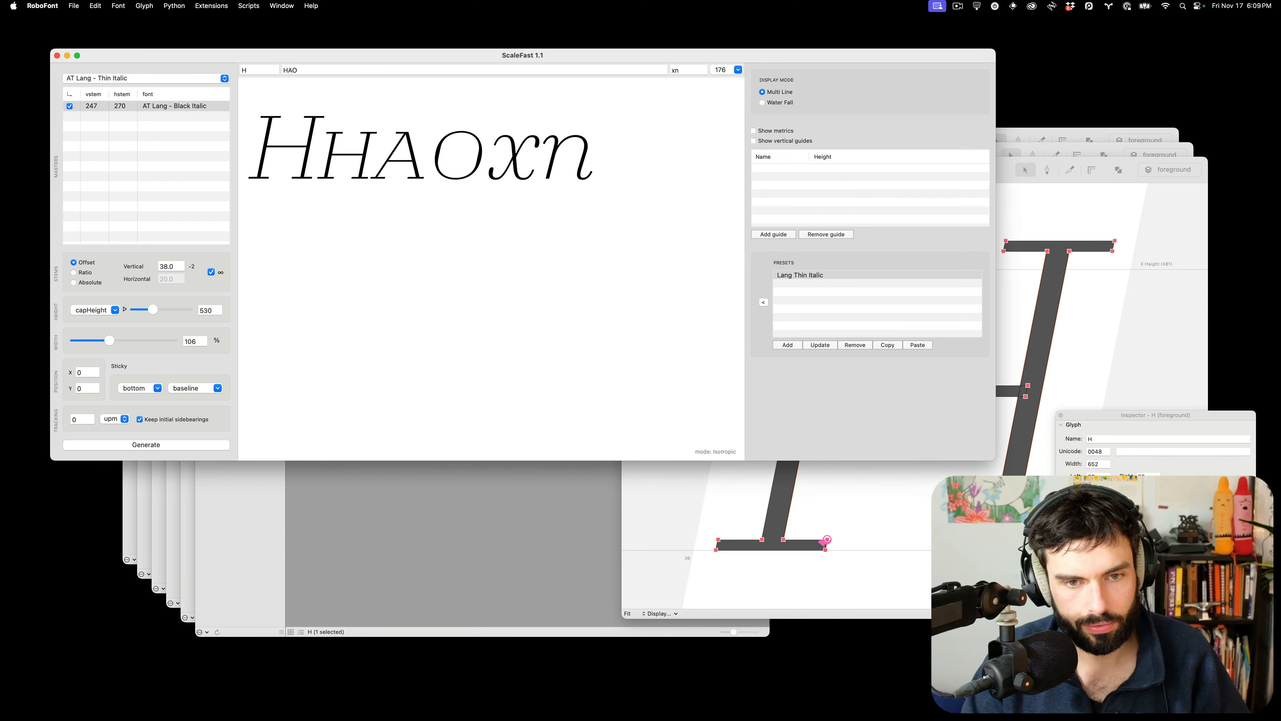
Close the remaining windows, dismiss the sharing offer, and delete Untitled through Untitled 4 unsaved
left_click_drag(44, 45, 612, 471)
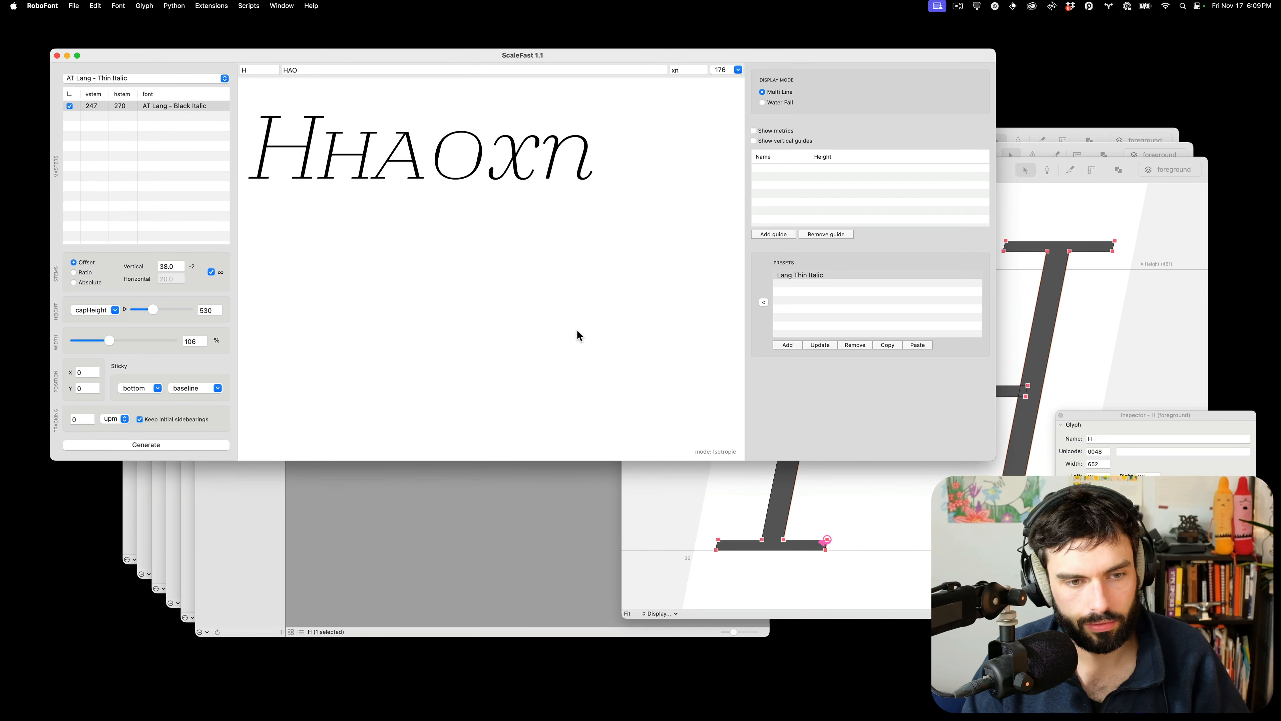
key("super+w")
key("super+w")
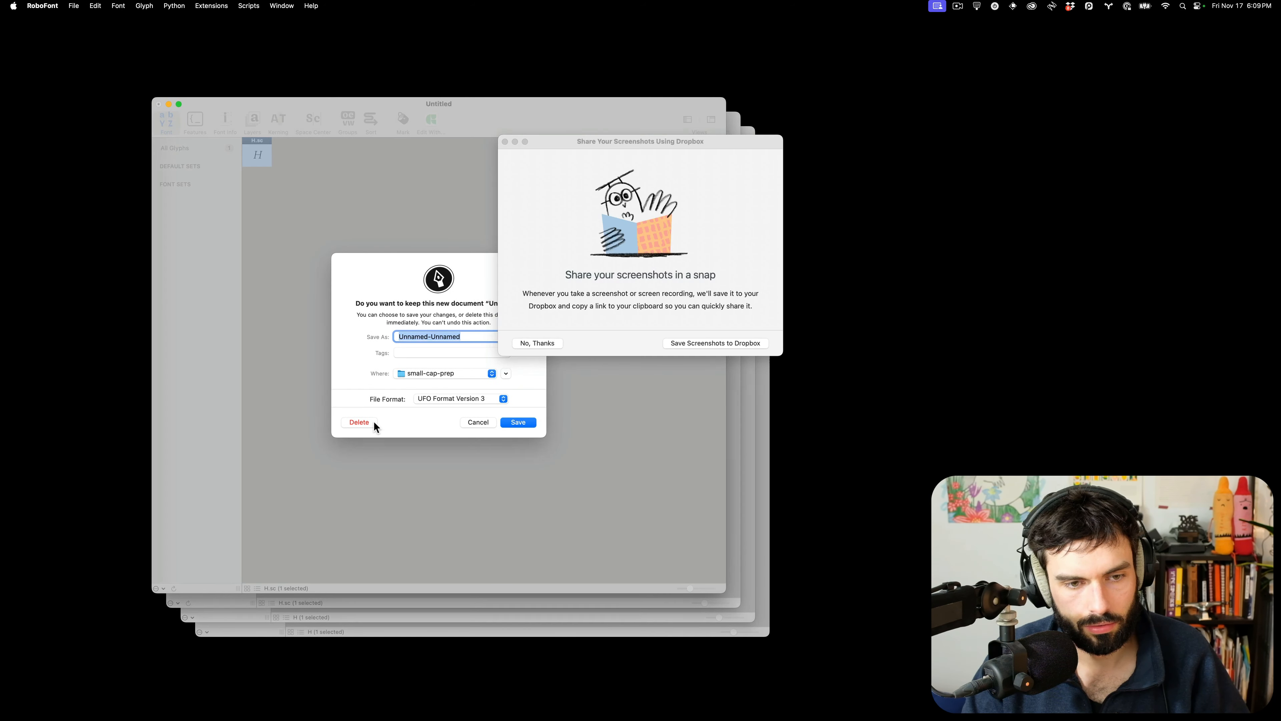
left_click(543, 345)
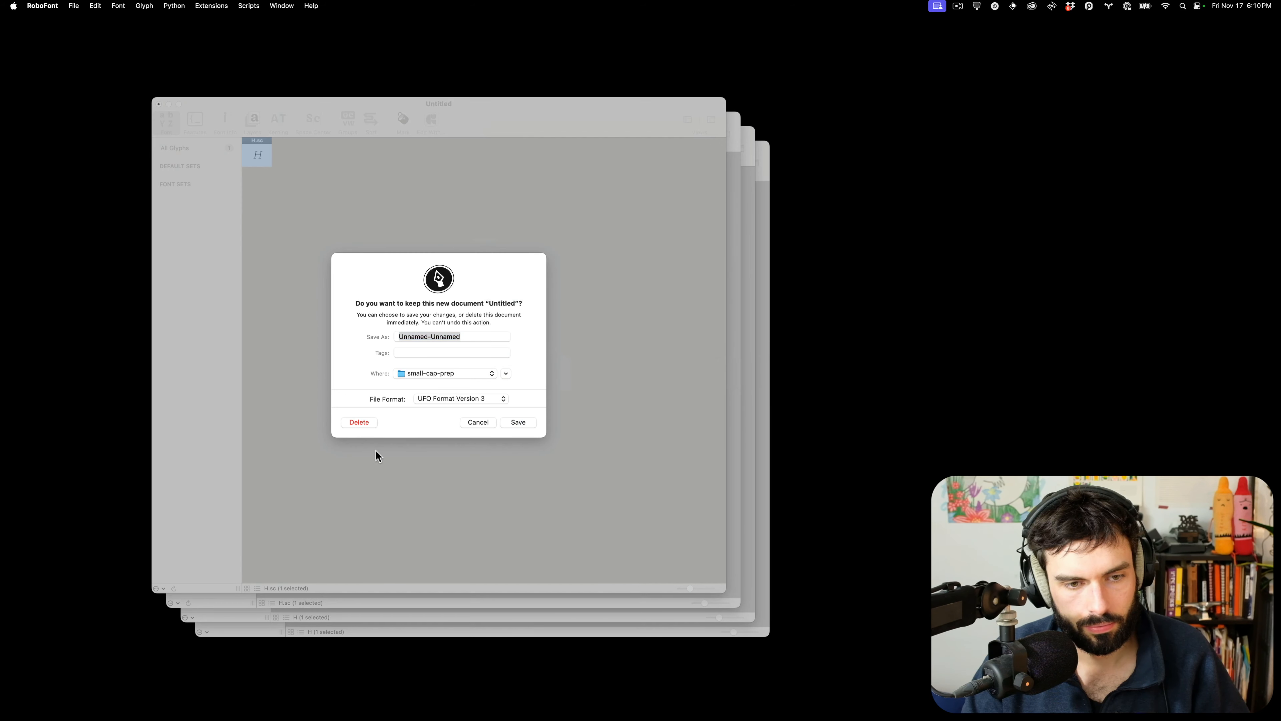
left_click(360, 421)
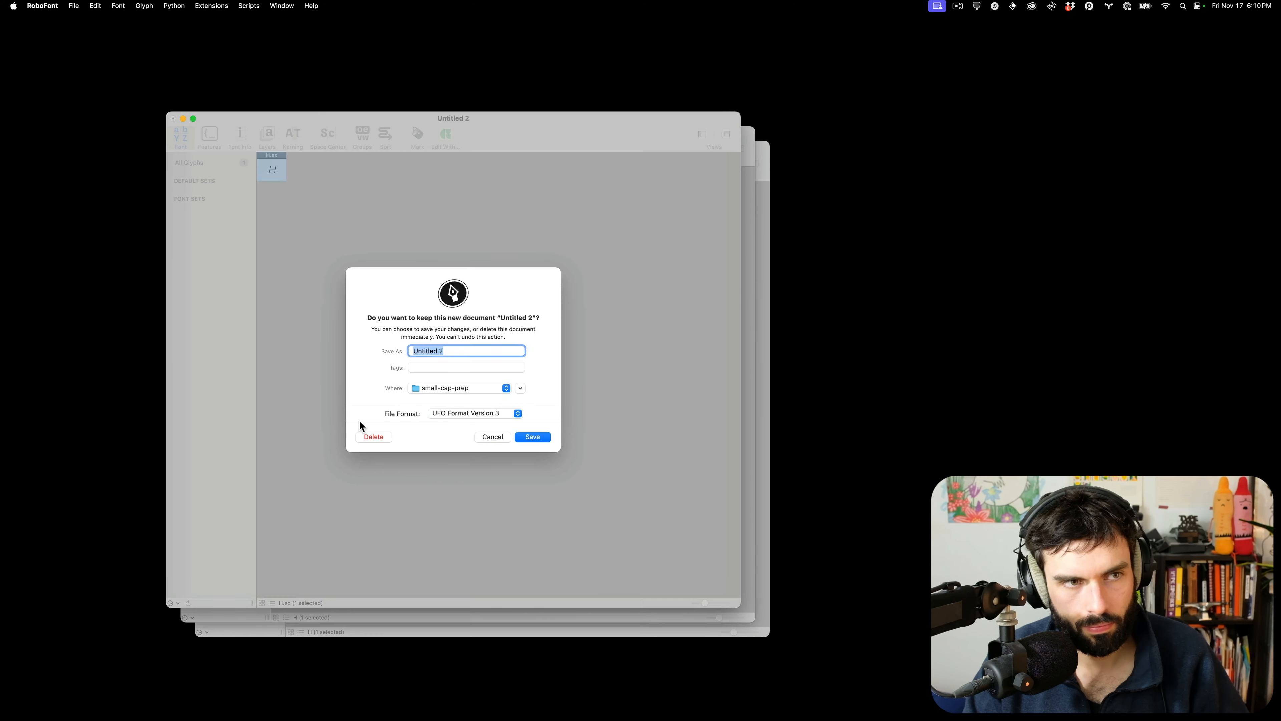
left_click(373, 436)
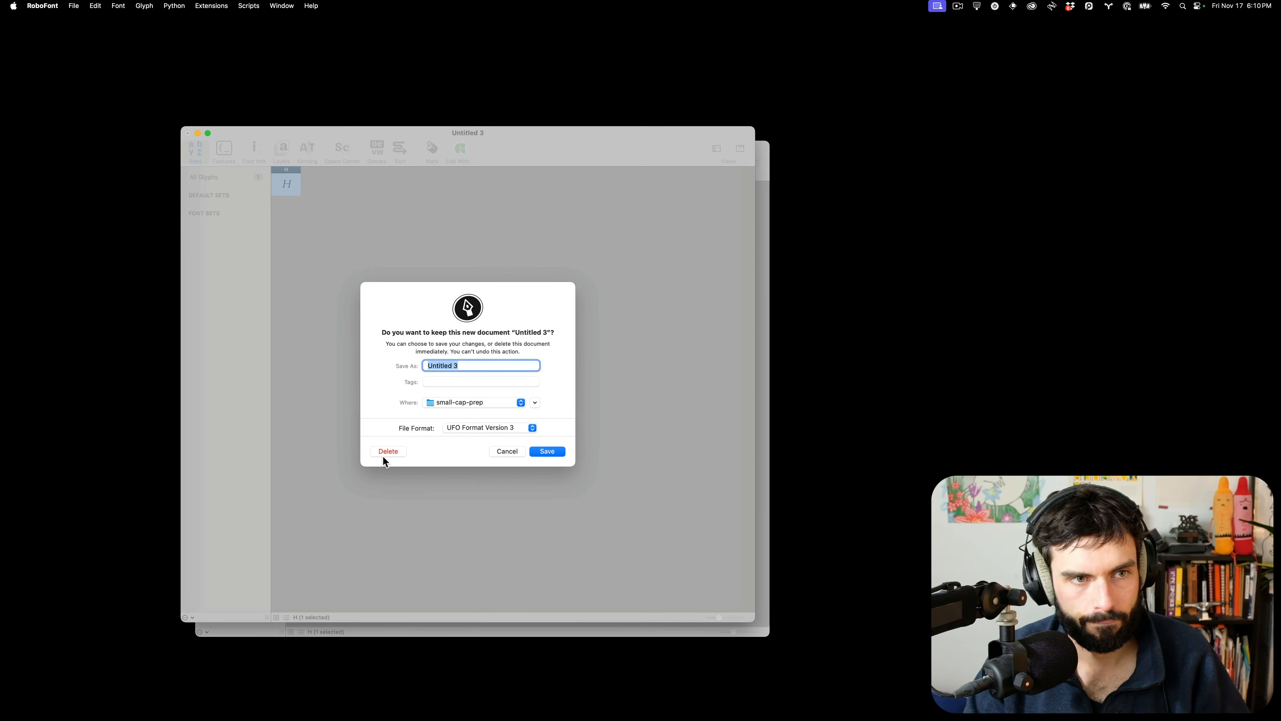
left_click(384, 453)
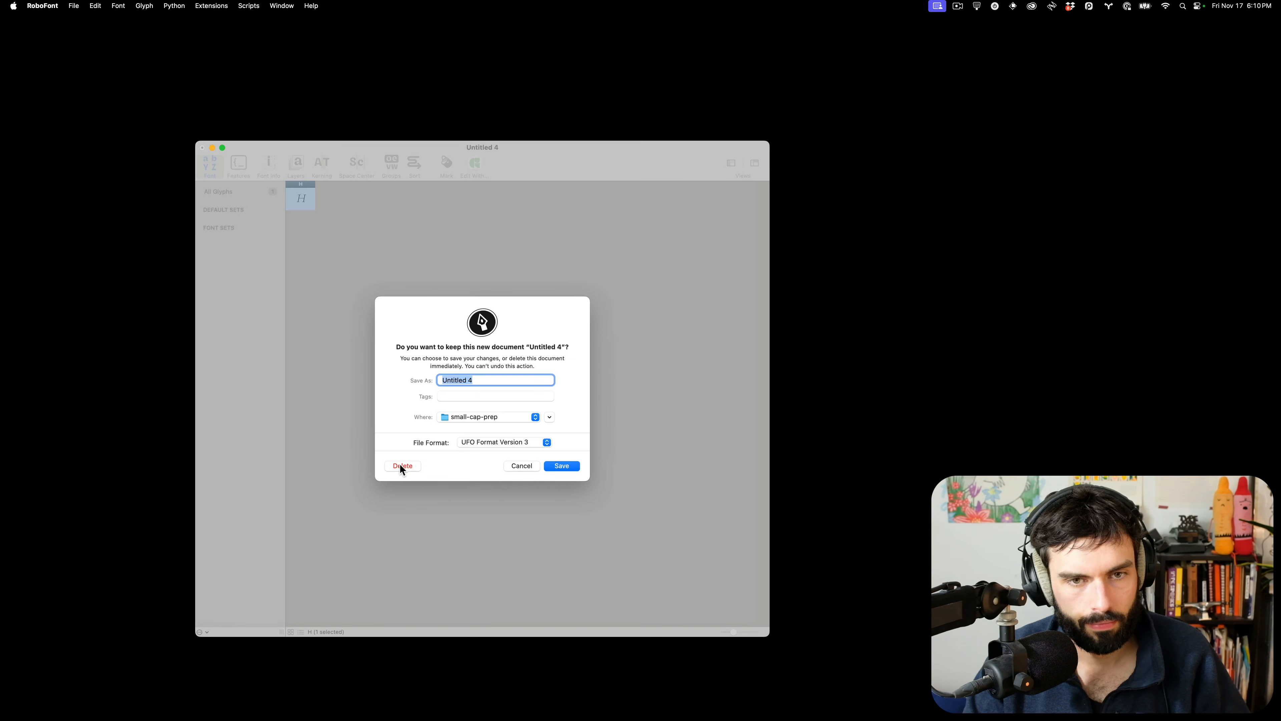
left_click(401, 466)
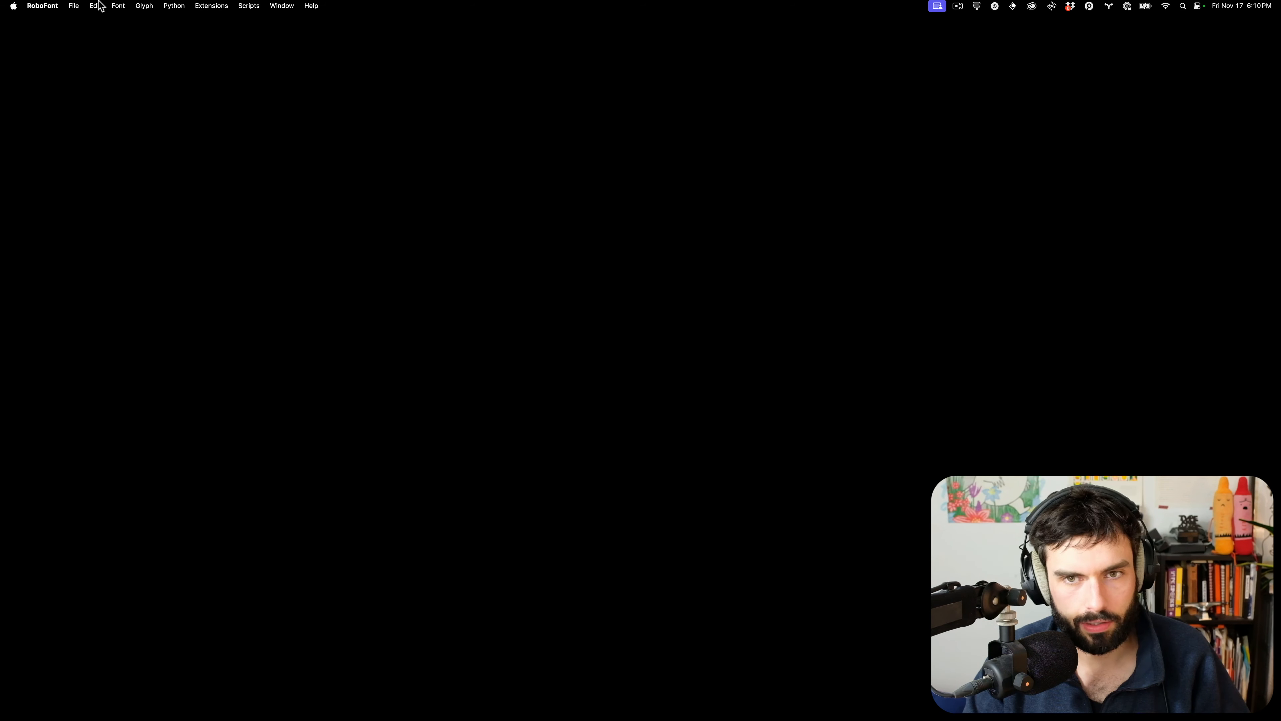
left_click(73, 6)
Open ATLang-Black.ufo from the recent fonts list and check where it is stored
mouse_move(103, 44)
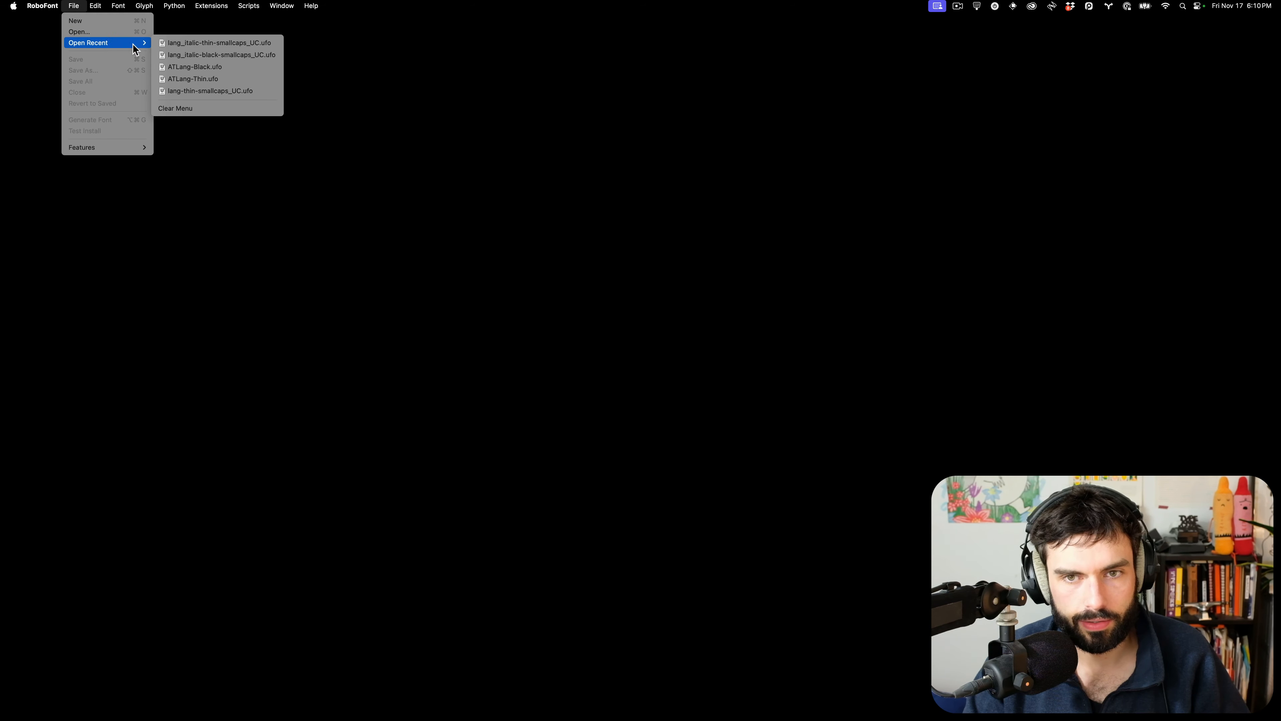
left_click(199, 73)
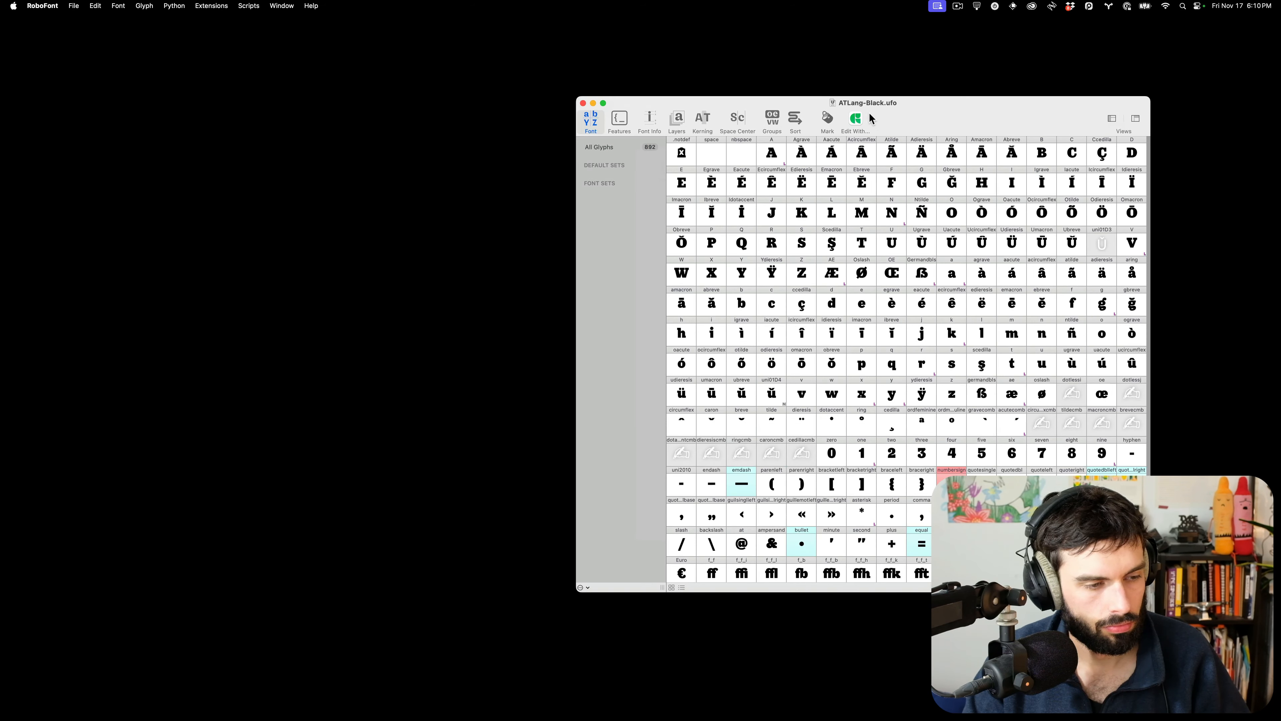
left_click(858, 105, "super")
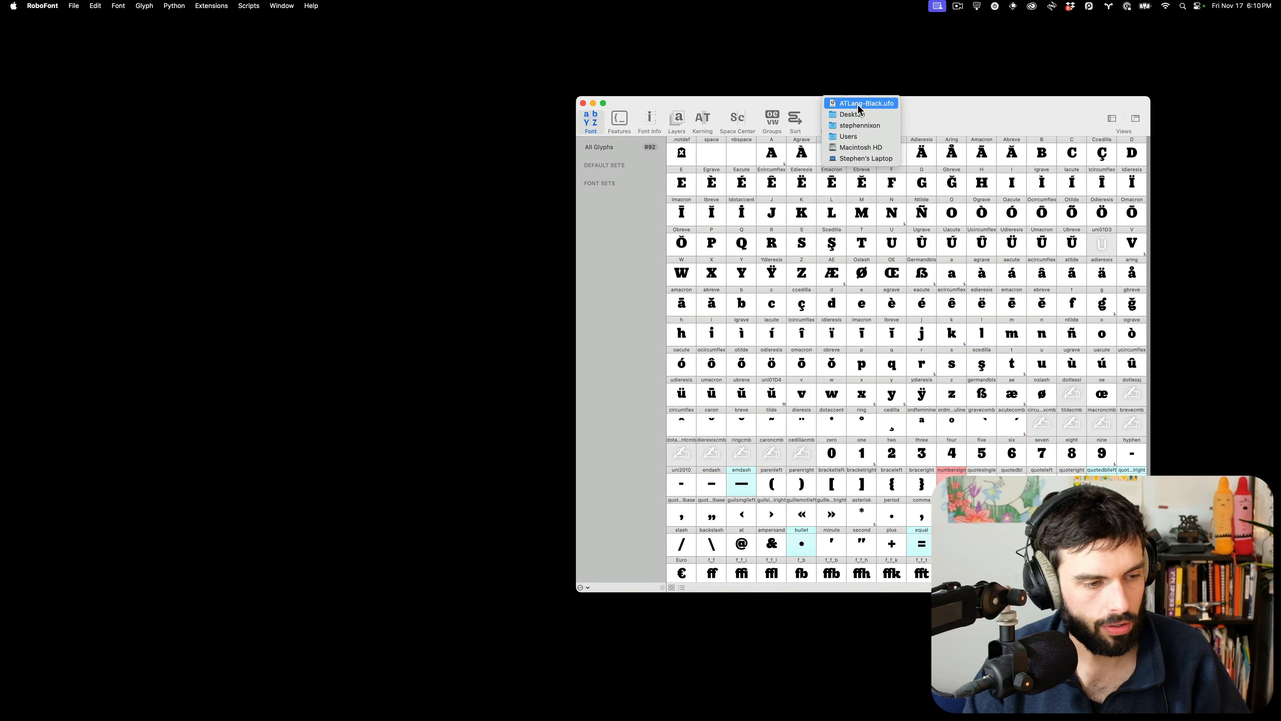
left_click(969, 120)
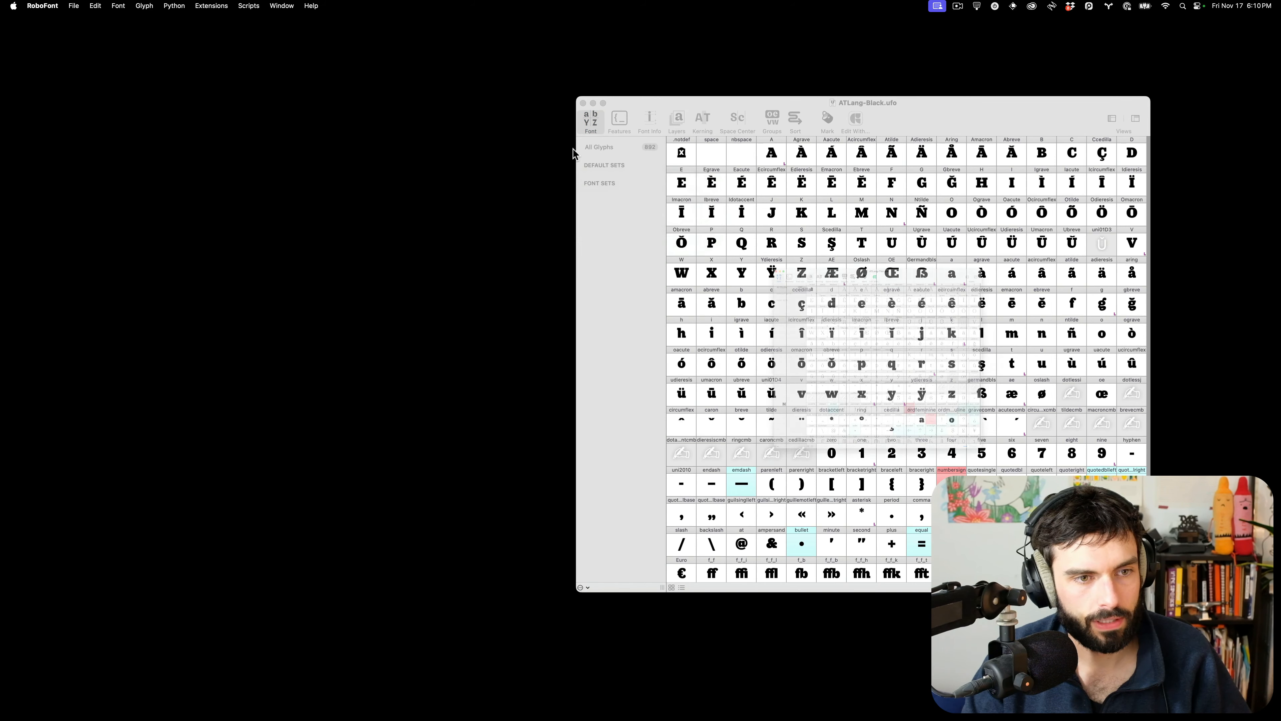
Launch ScaleFast, enlarge its window, and enable AT Lang - Black as a master
left_click(247, 6)
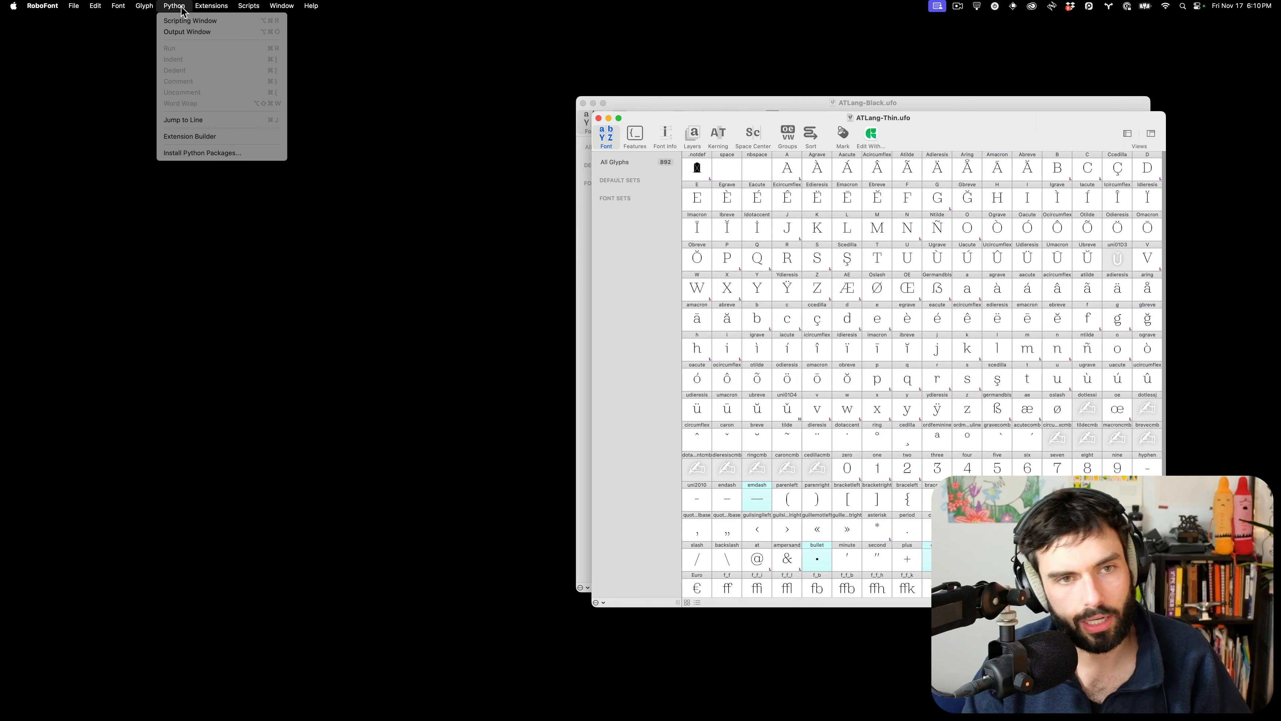
mouse_move(237, 276)
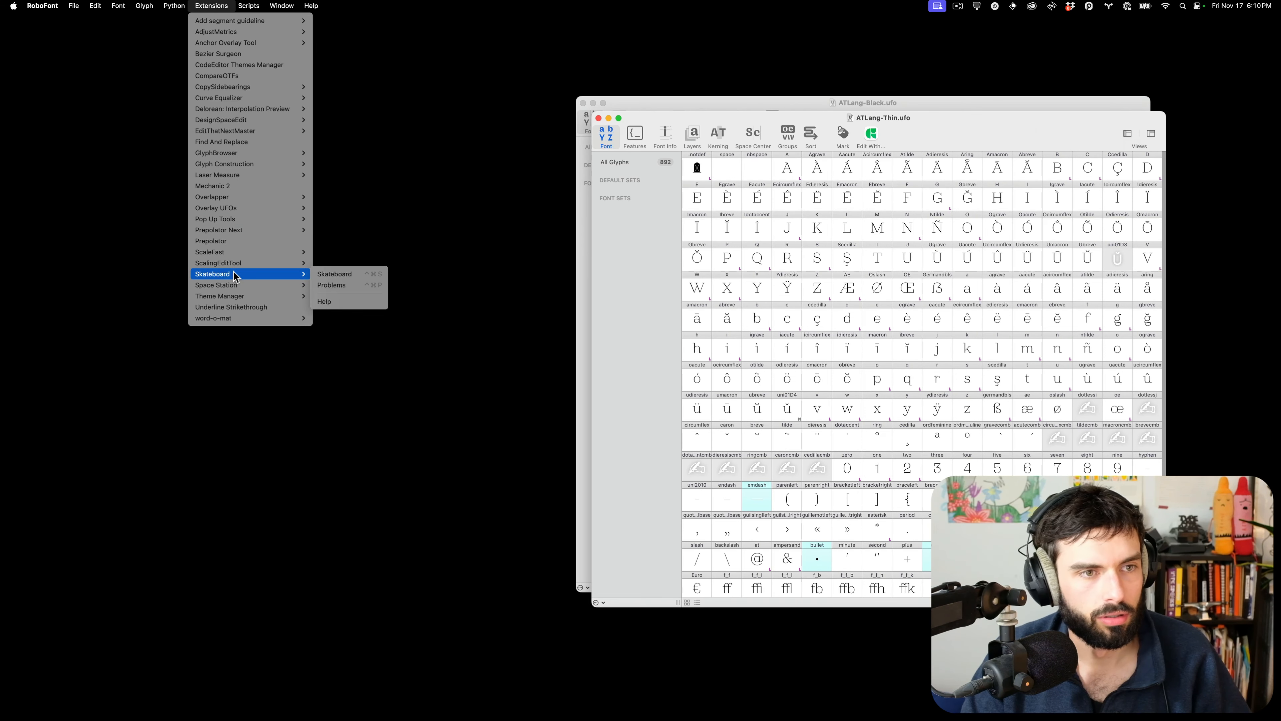
left_click(325, 256)
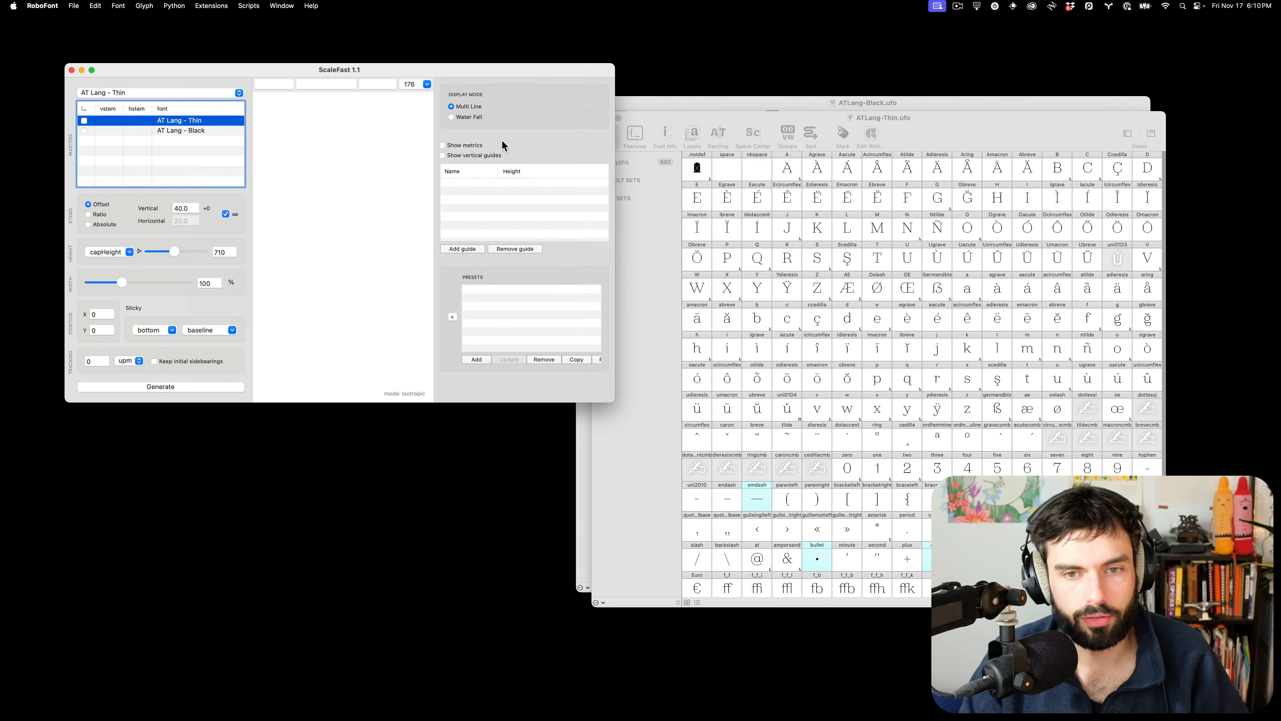
left_click_drag(611, 401, 1015, 572)
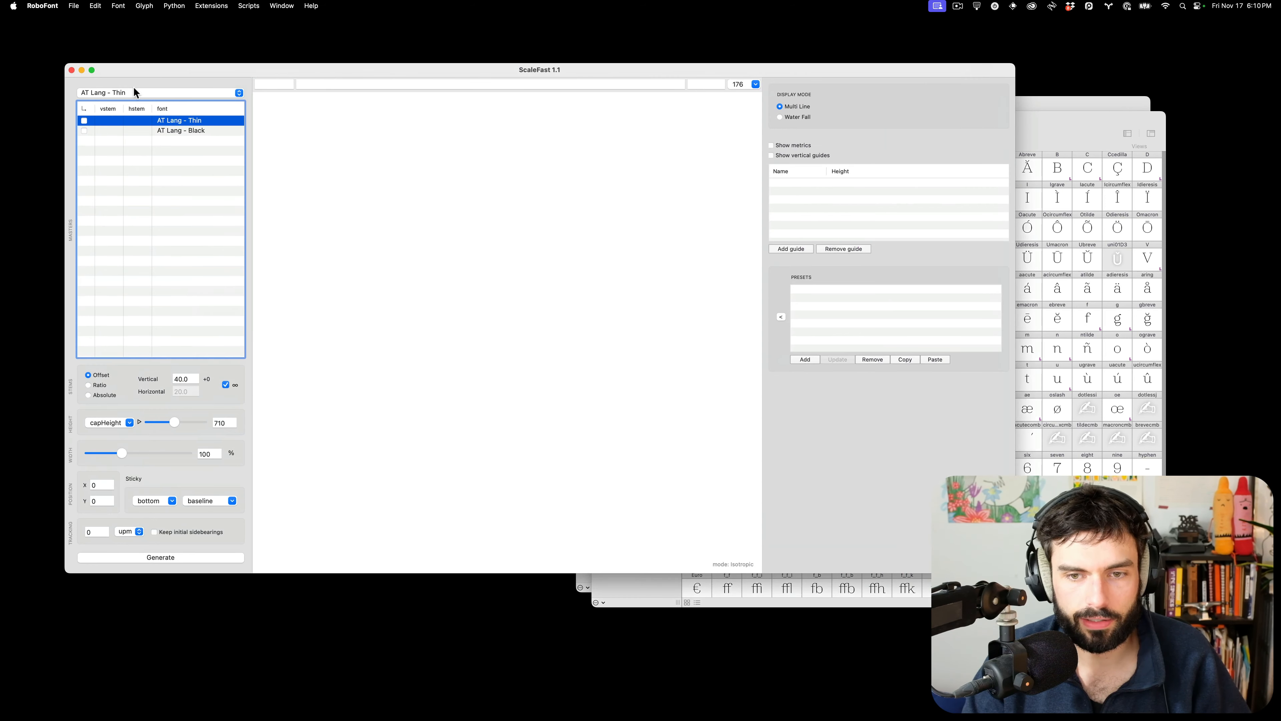
left_click(84, 131)
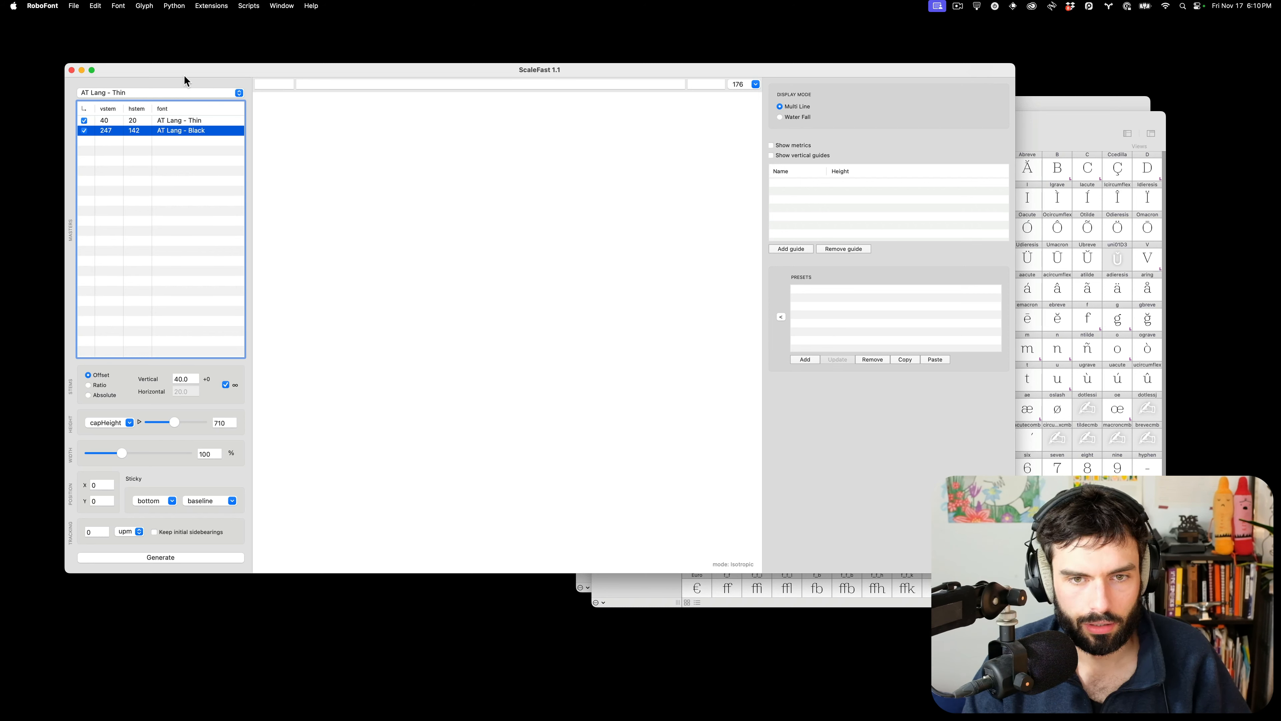
Move ATLang-BlackItalic.ufo and ATLang-ThinItalic.ufo from the Trash to the Desktop, then close the Trash window
mouse_move(775, 718)
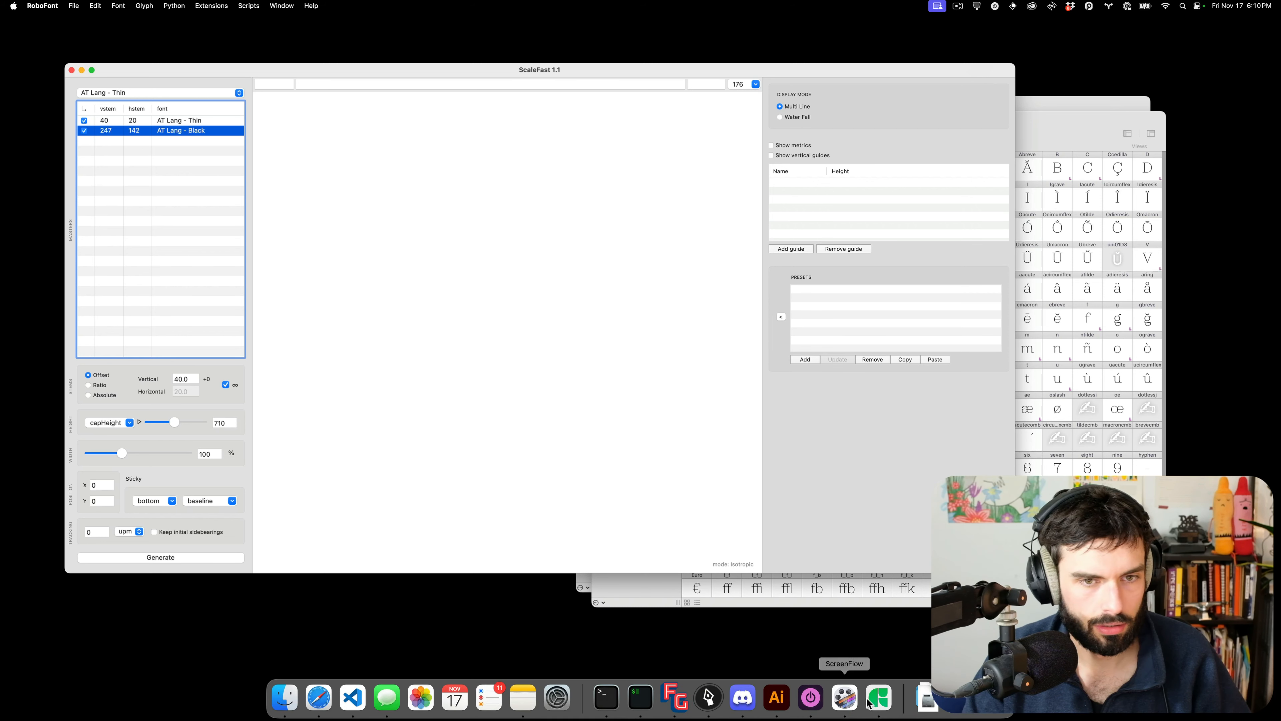
left_click(927, 699)
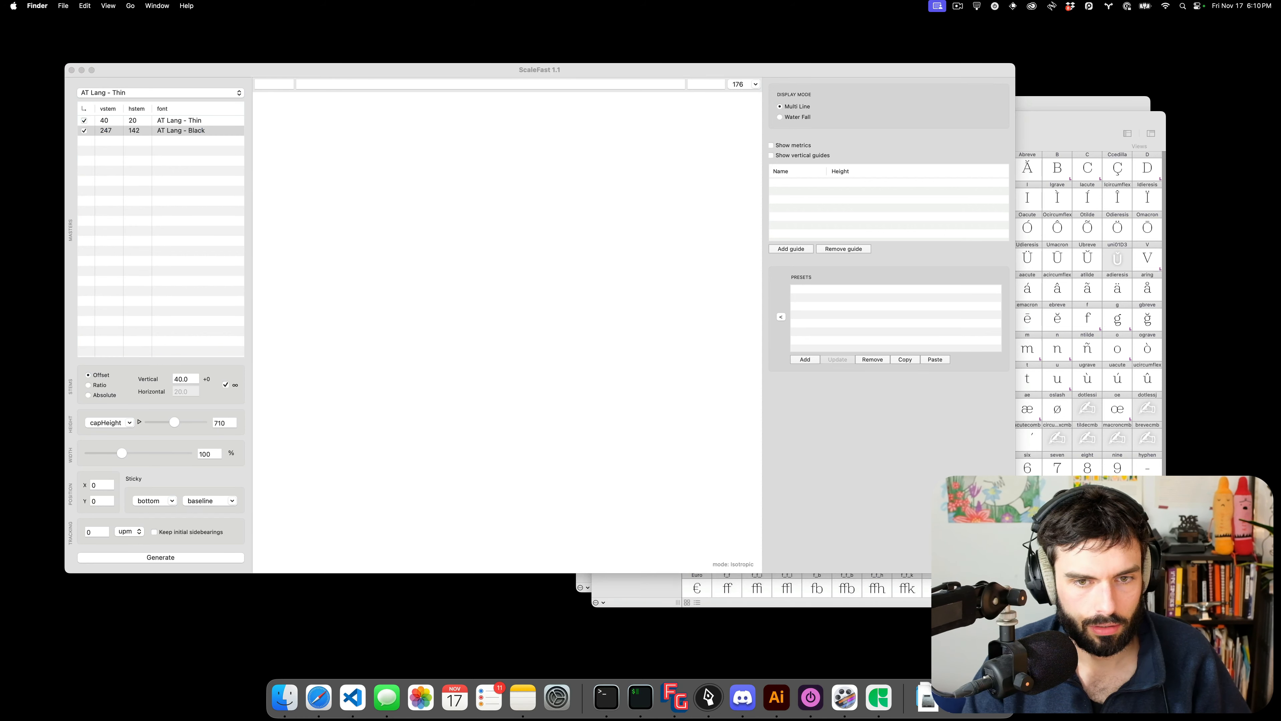
left_click(724, 250)
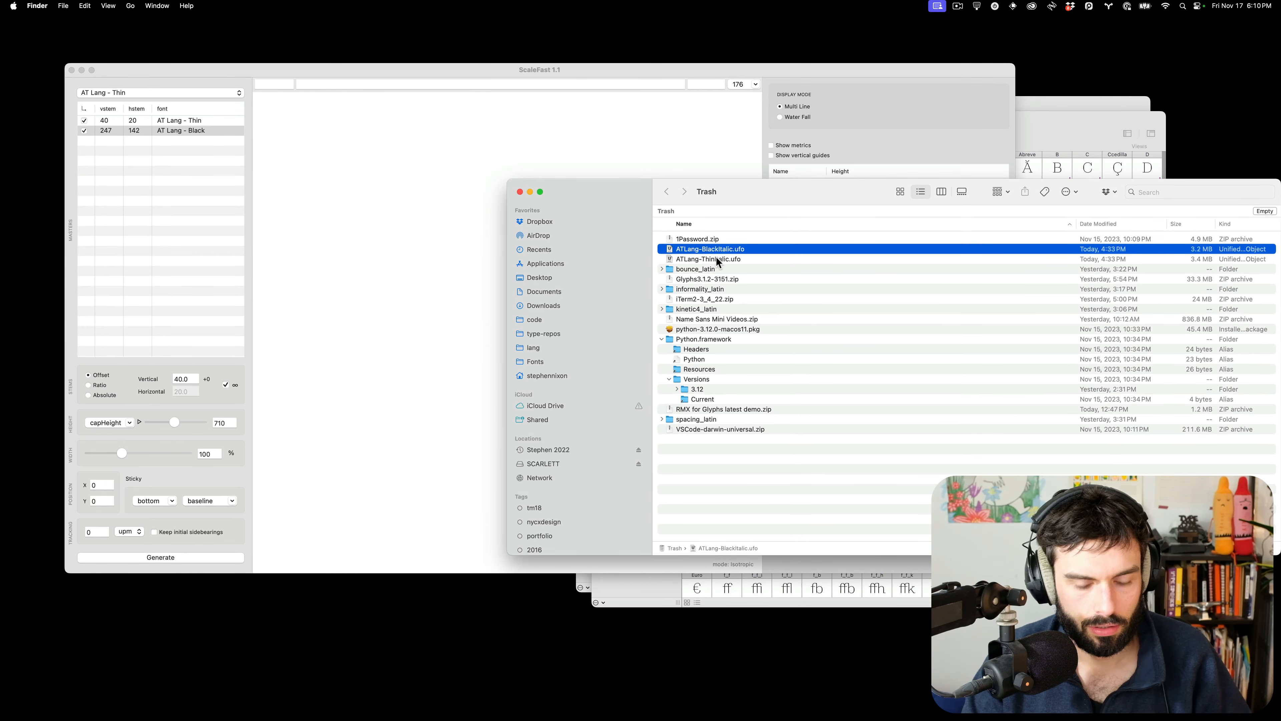
left_click(718, 261, "shift")
left_click_drag(717, 263, 558, 282)
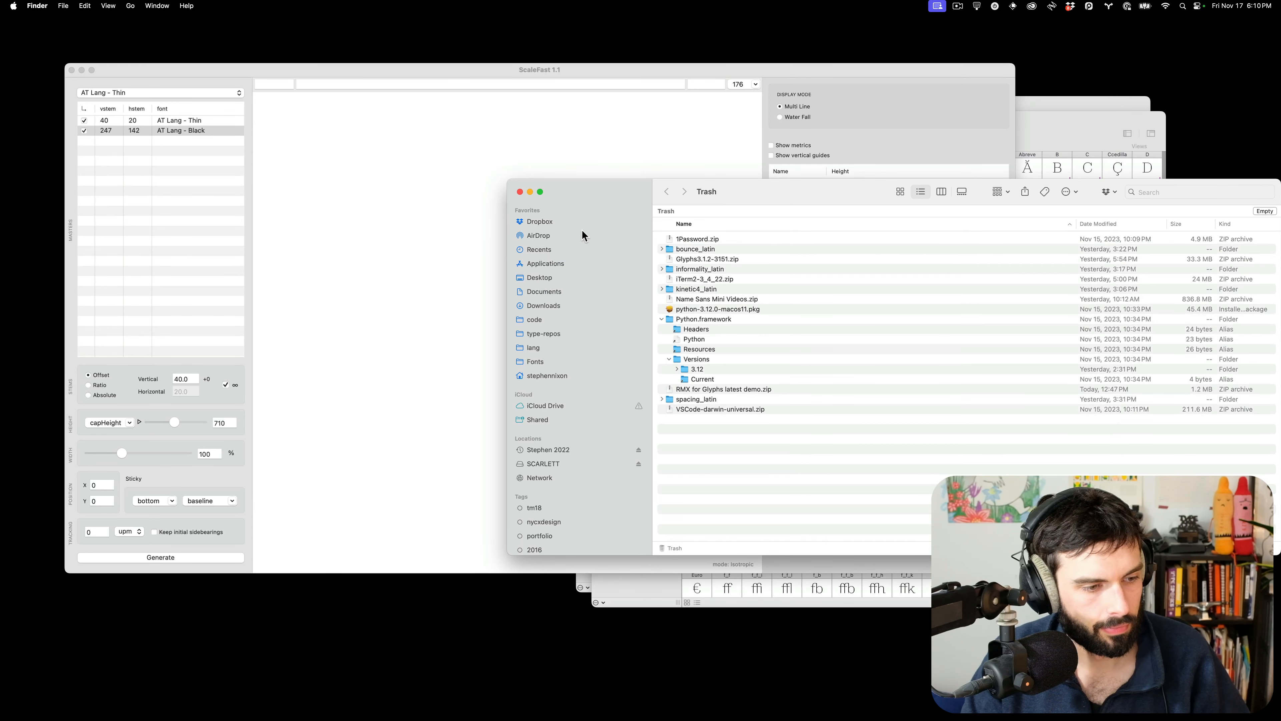
left_click(520, 192)
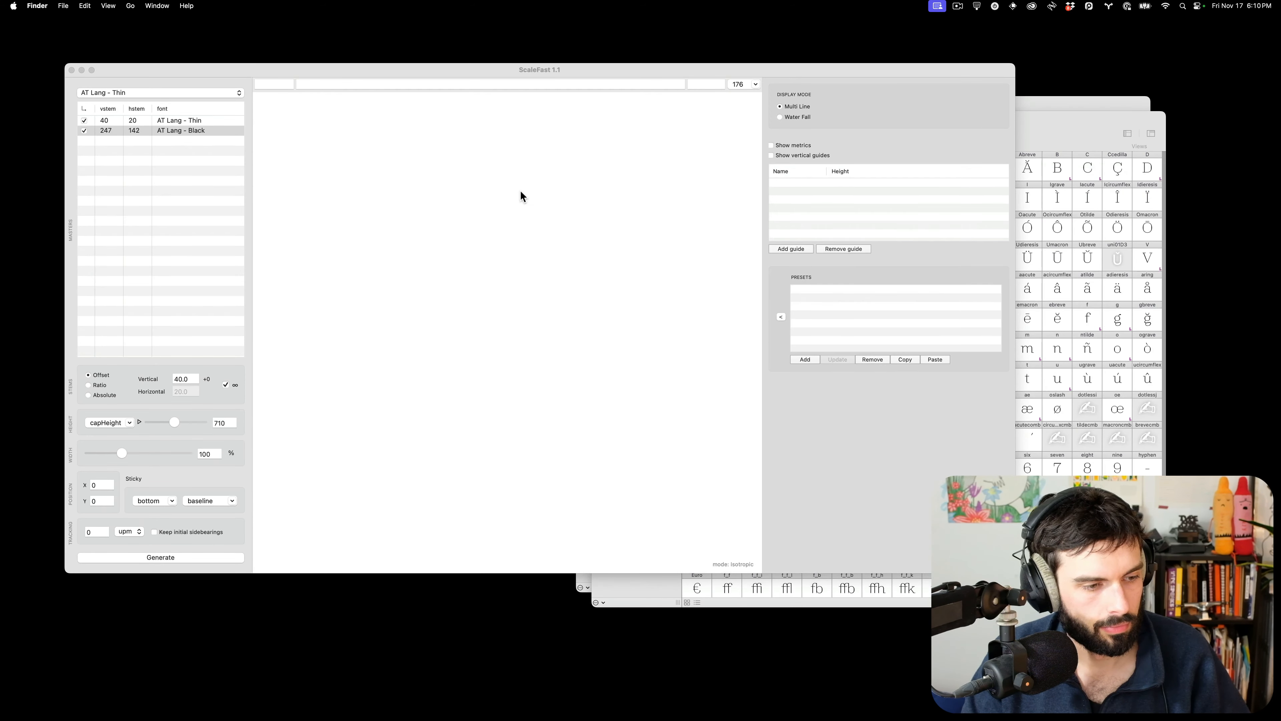
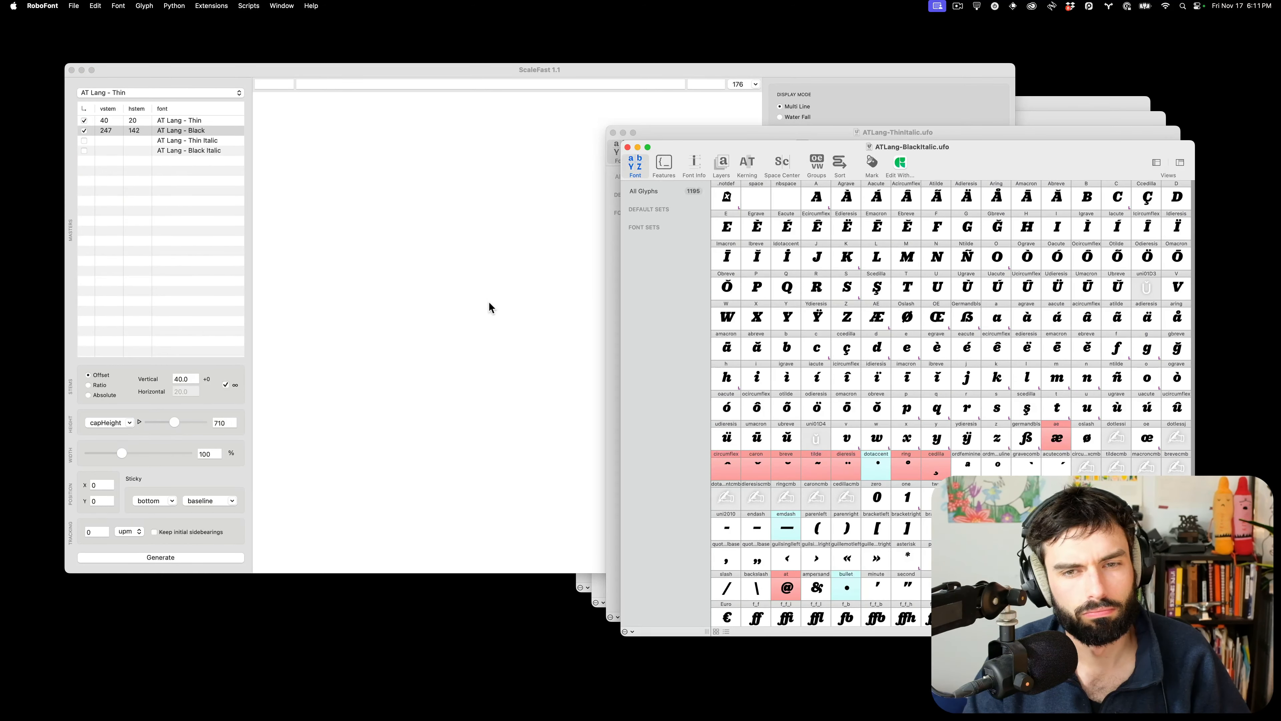
In ScaleFast, limit the interpolation to the Thin and Black masters, excluding the italics
left_click(496, 263)
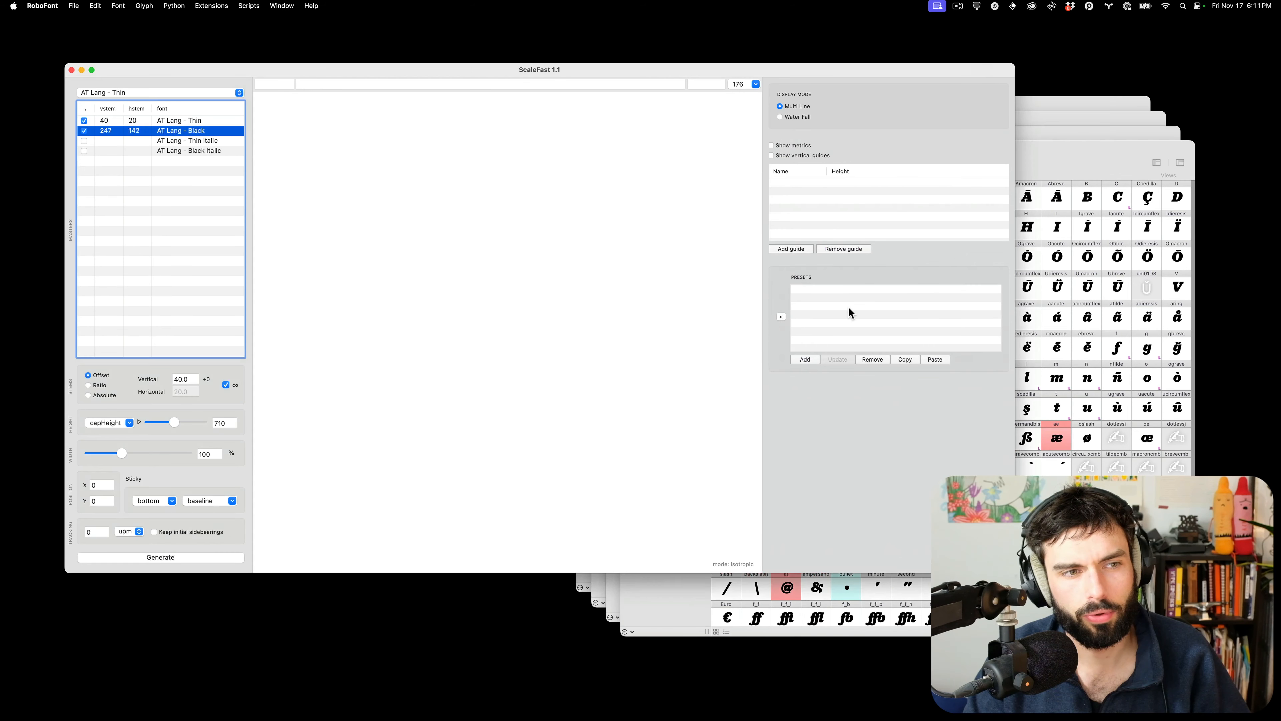
left_click(84, 143)
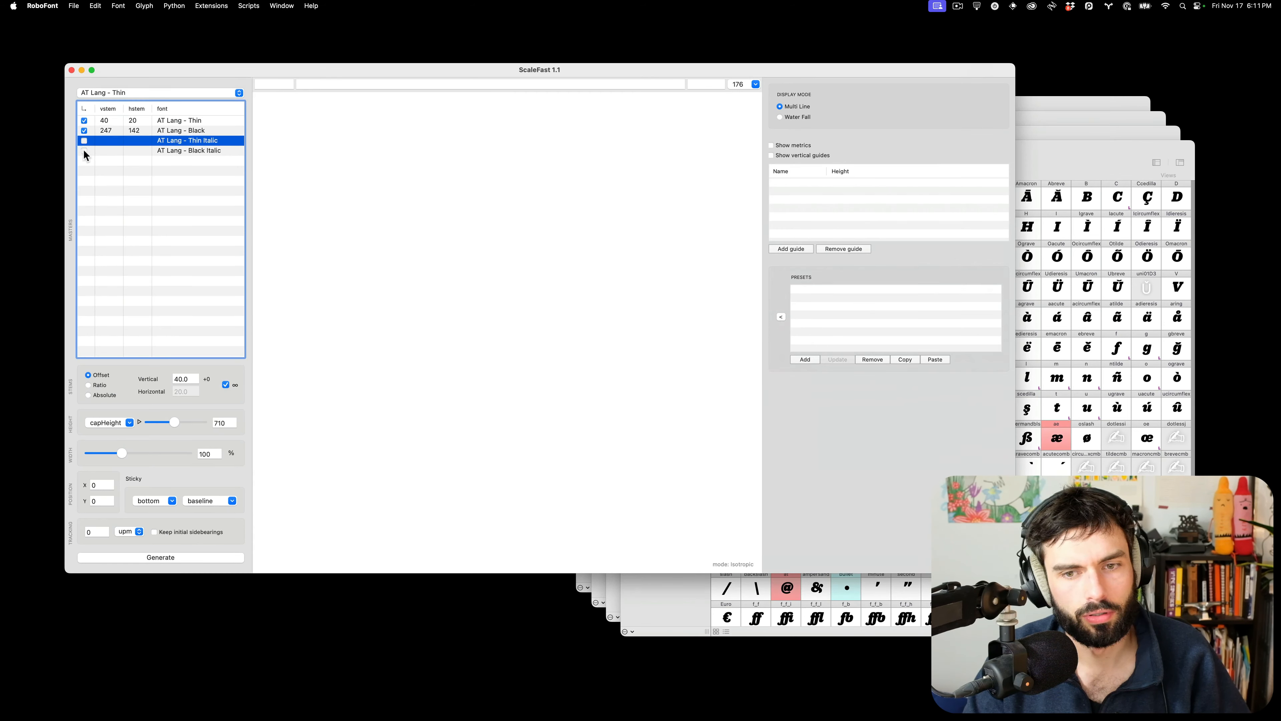
left_click(84, 141)
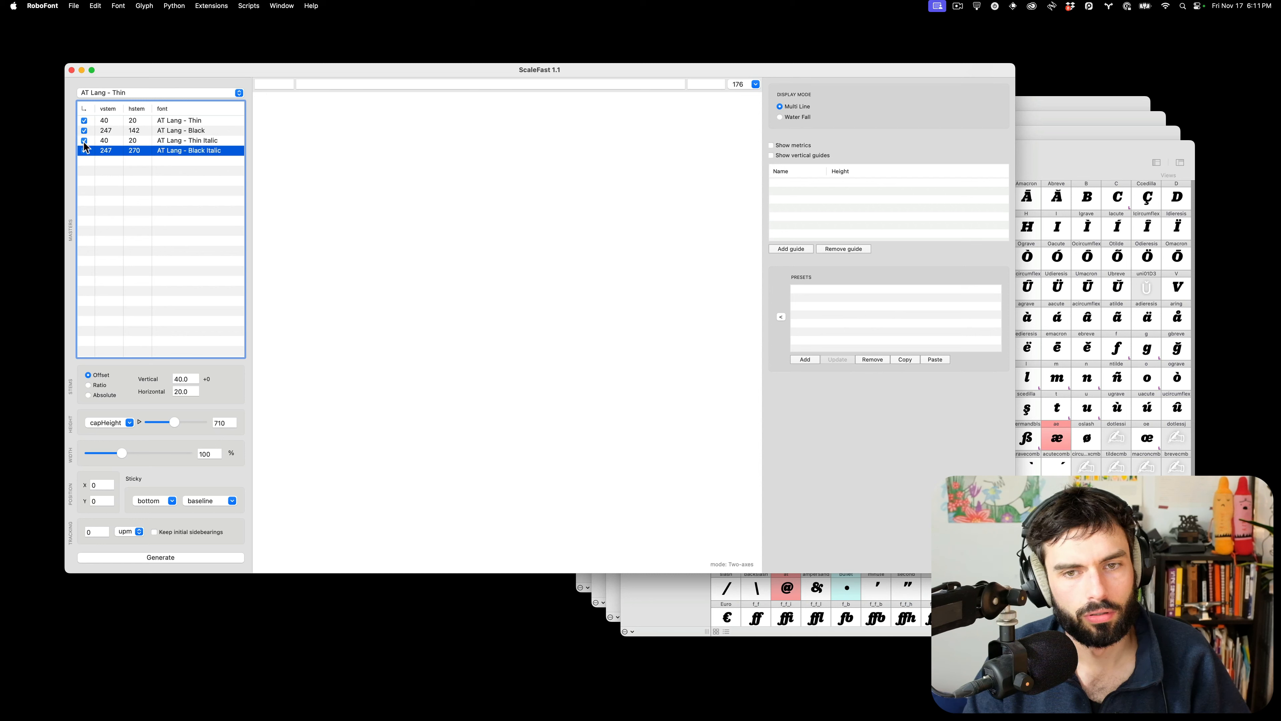
left_click(84, 150)
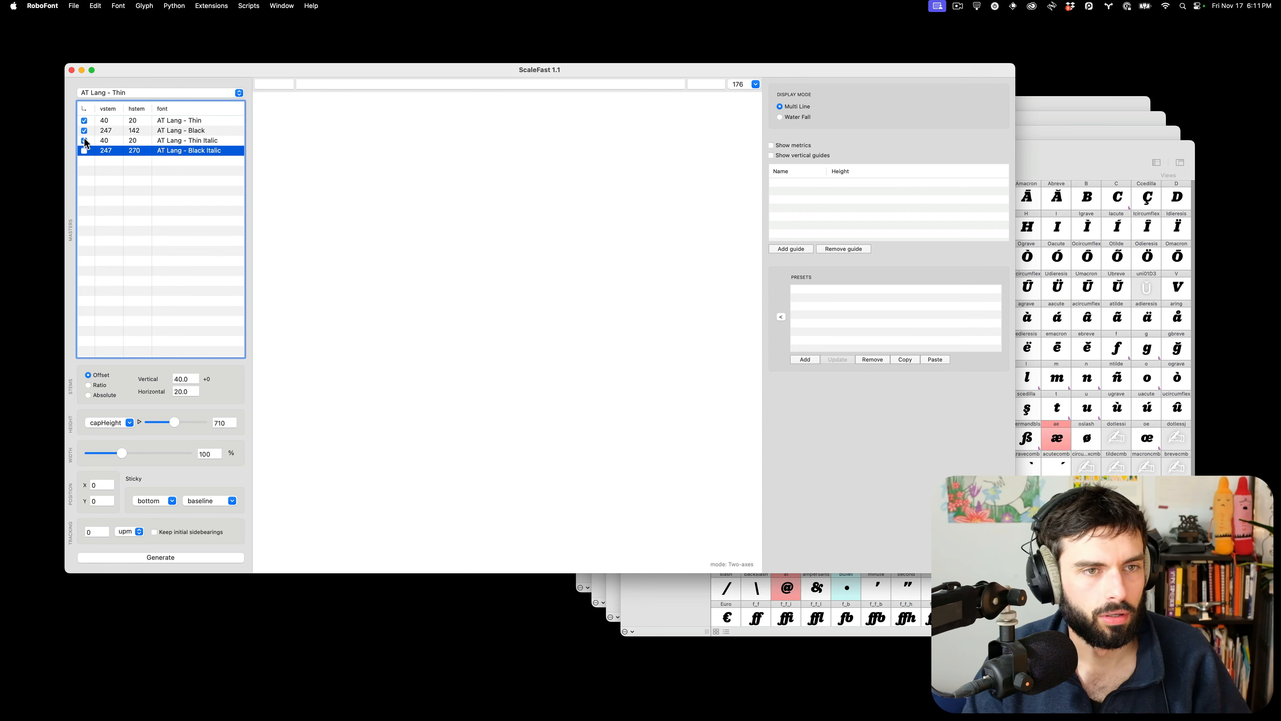
left_click(83, 142)
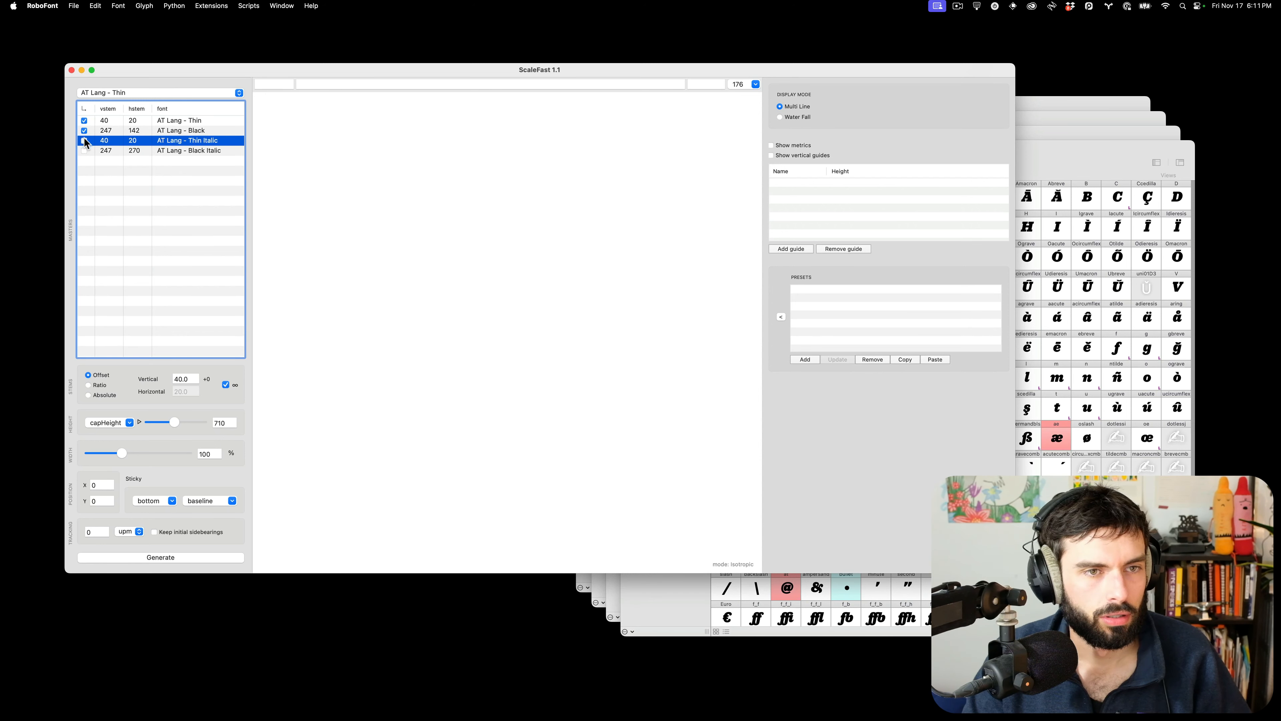
left_click(479, 204)
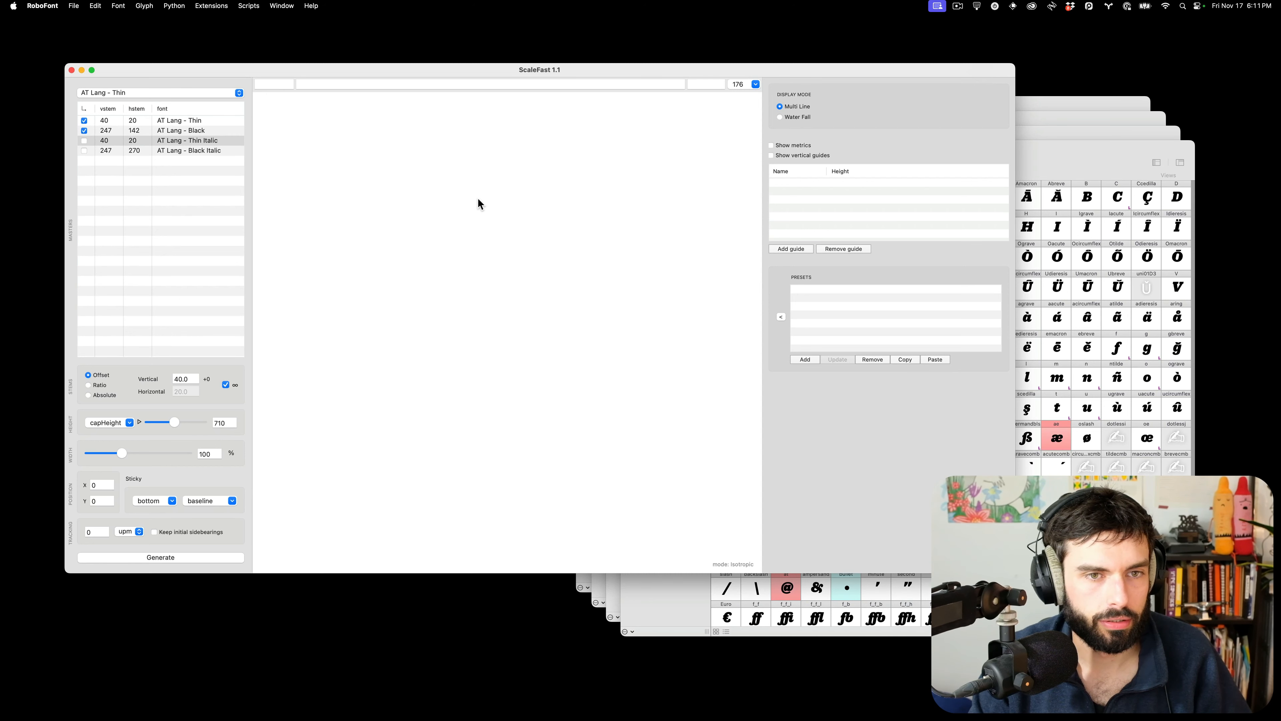
Set the preview strings to H before, HAO as small caps, and n after
left_click(243, 90)
left_click(263, 90)
left_click(268, 84)
type("H")
key("Tab")
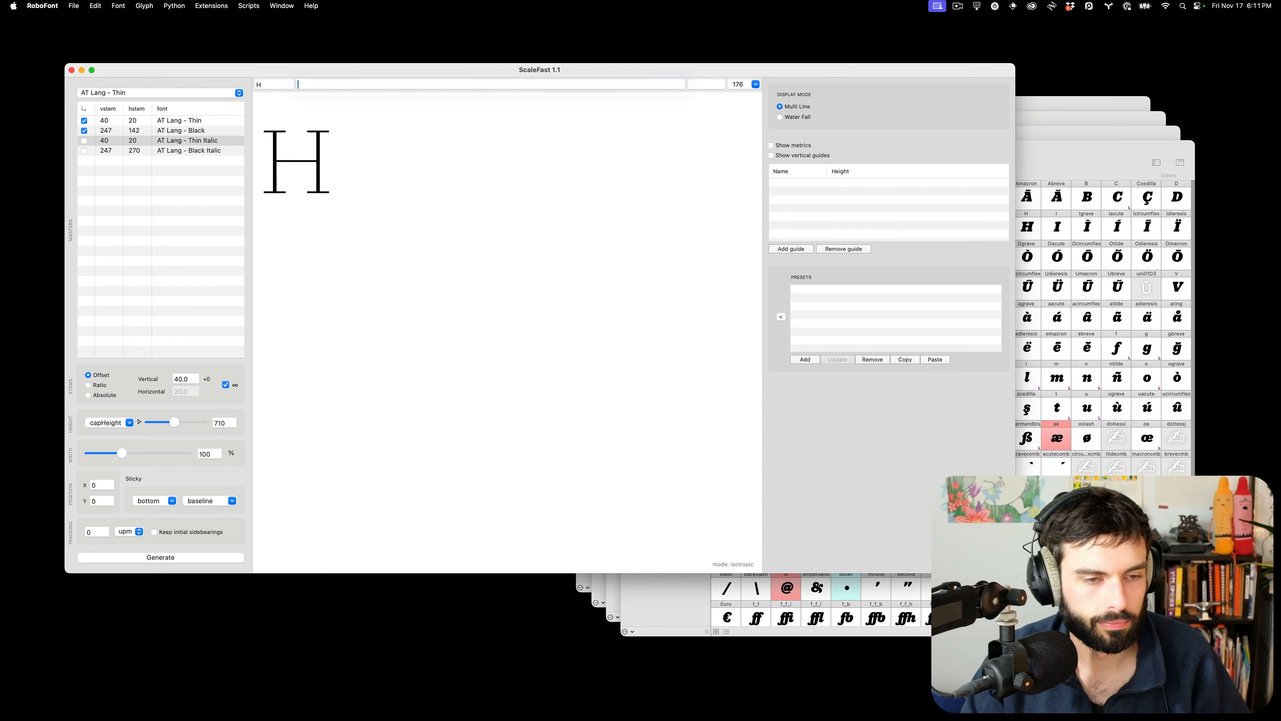
type("HA")
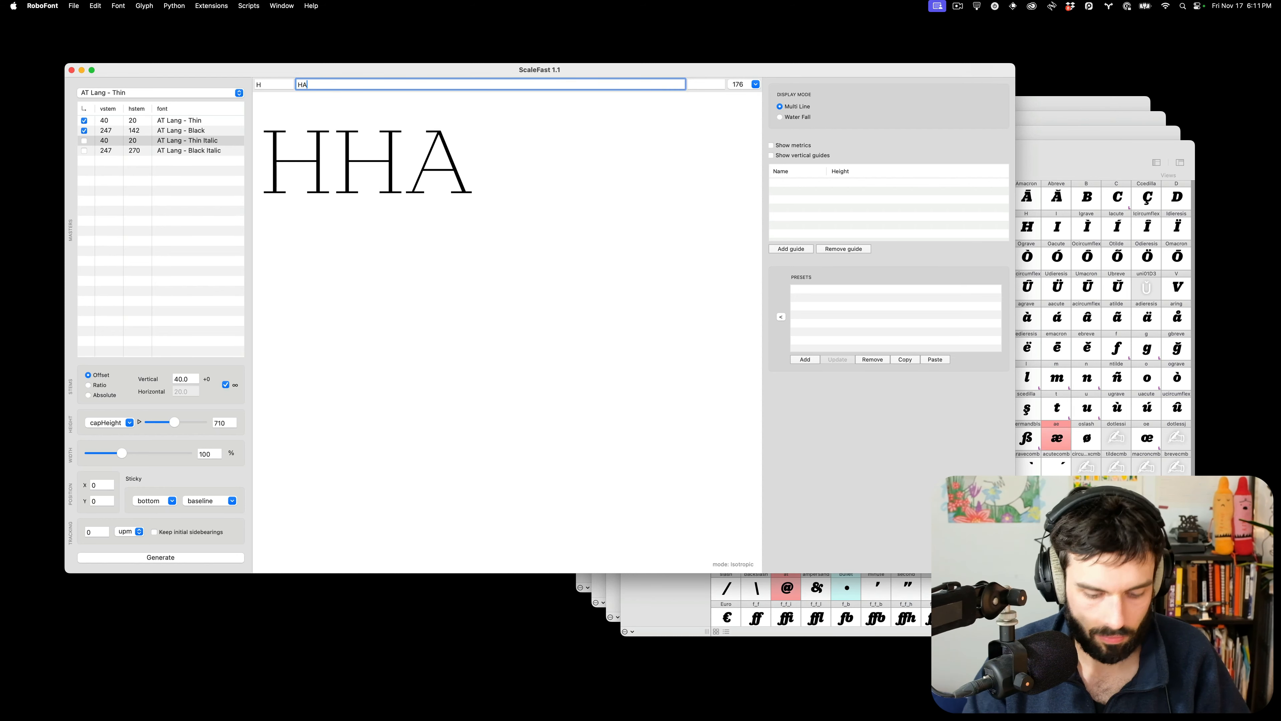
type("o")
key("Tab")
type("n")
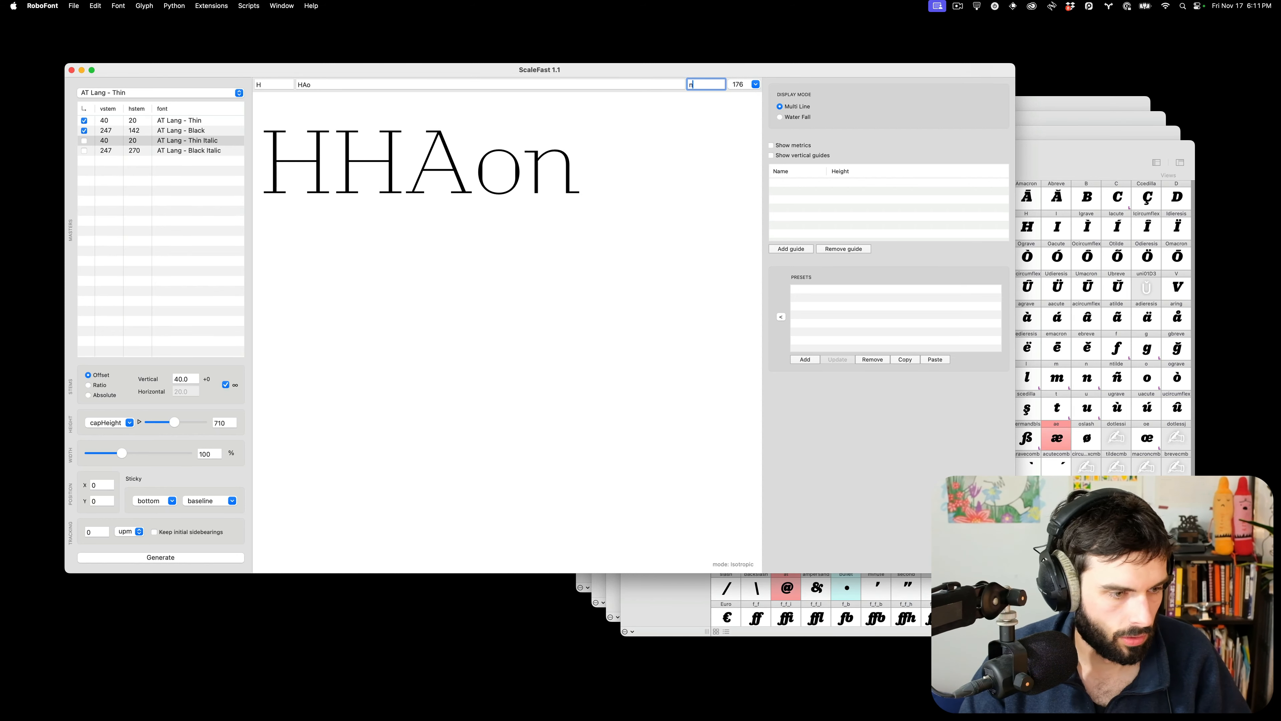
key("shift+Tab")
key("Right")
key("BackSpace")
type("O")
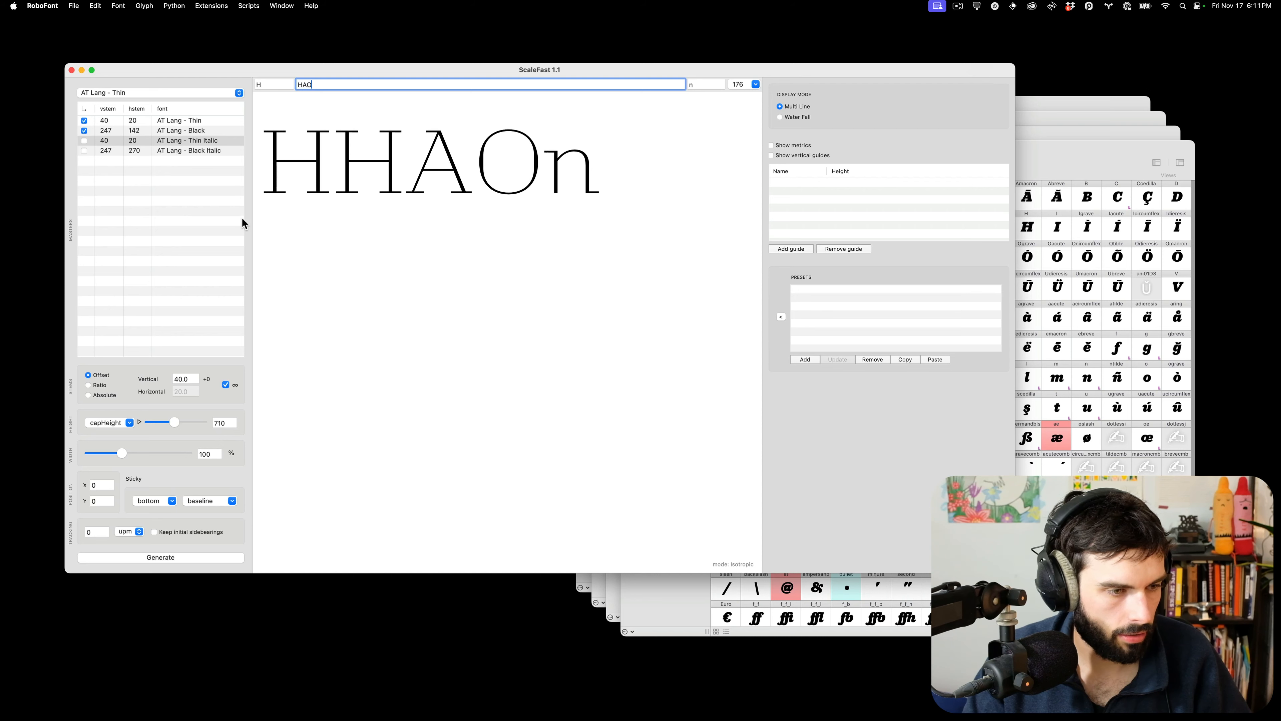
Set the small-cap cap height to 530
left_click(220, 423)
type("530")
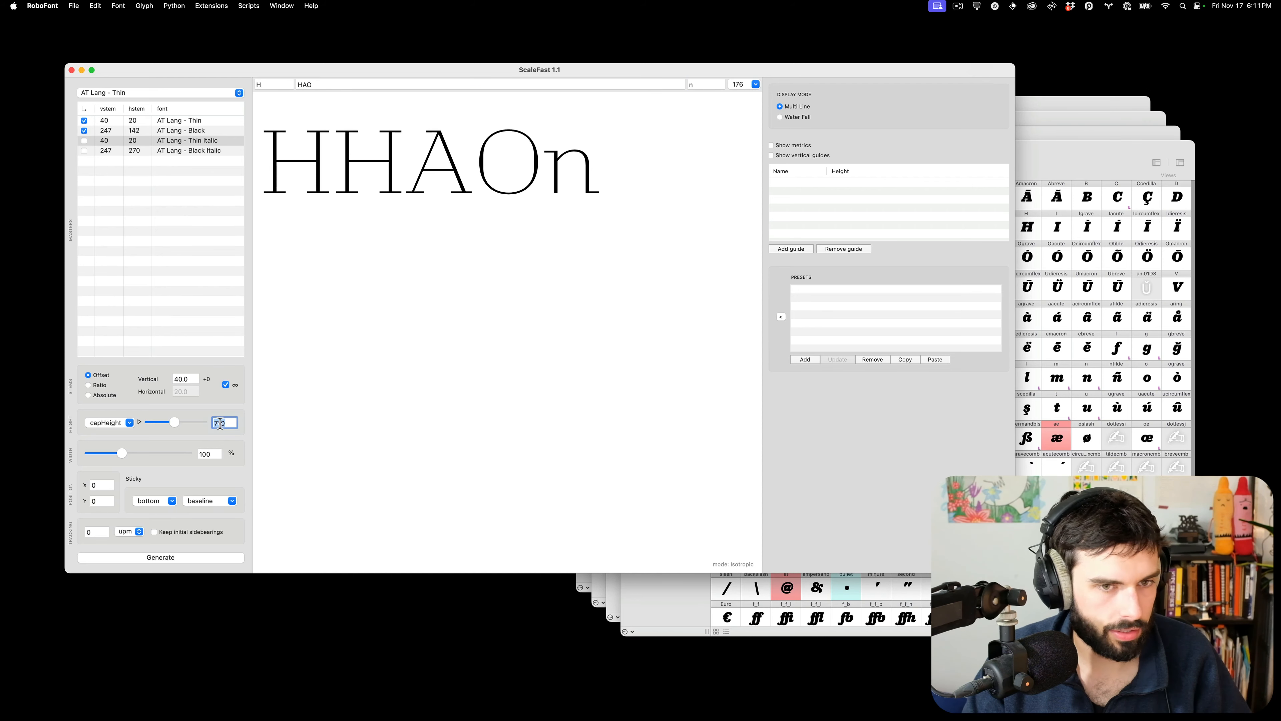
key("Return")
key("Tab")
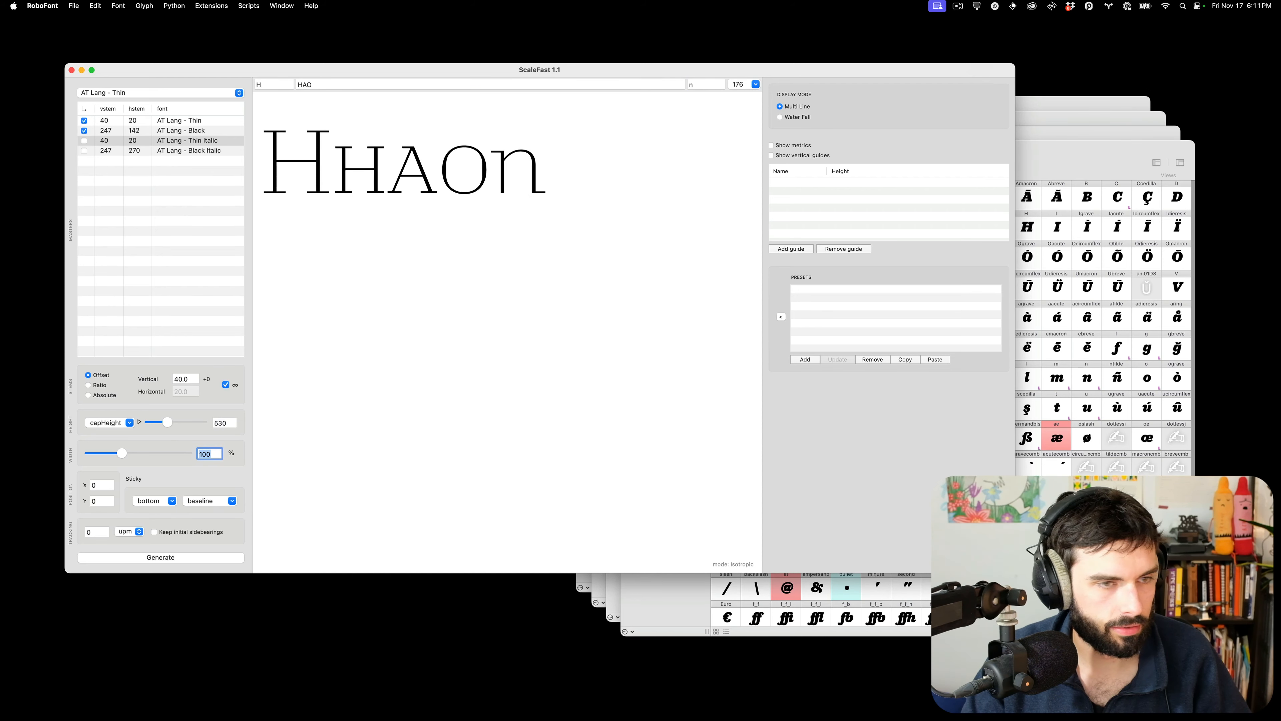
mouse_move(1, 720)
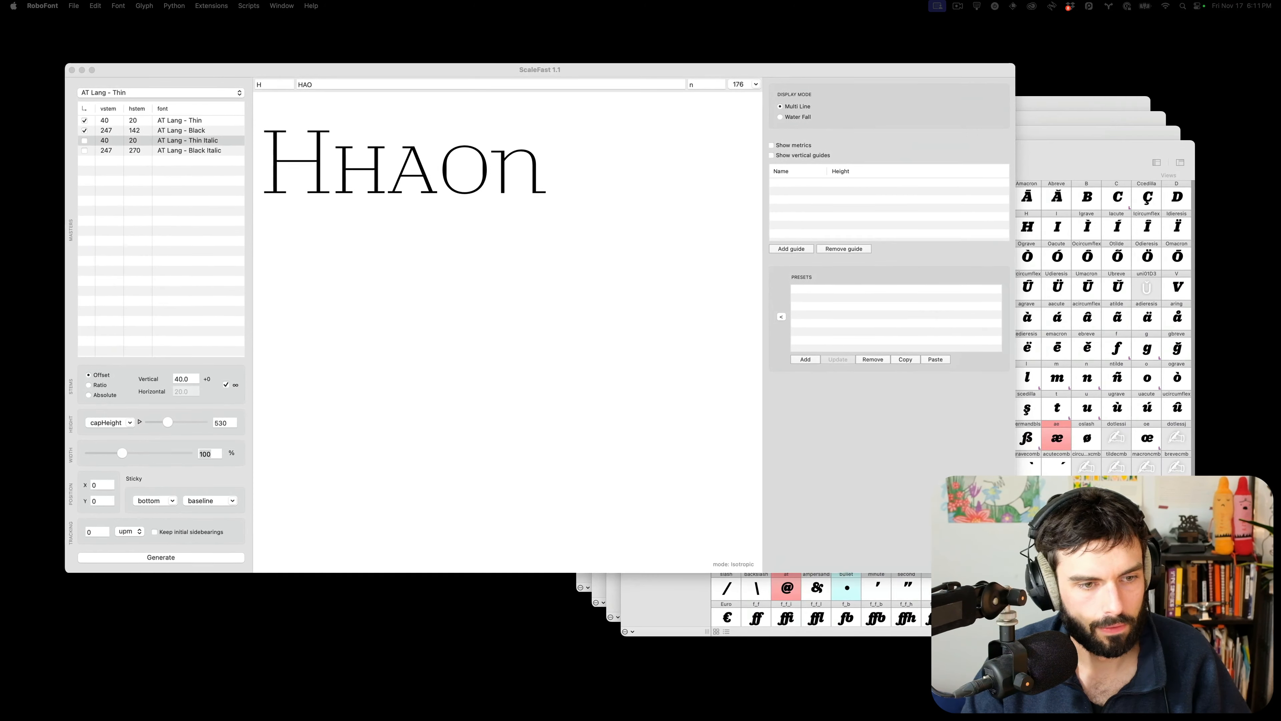
Set the small-cap width to 106%, referring to a screenshot of earlier settings
left_click_drag(1, 146, 695, 187)
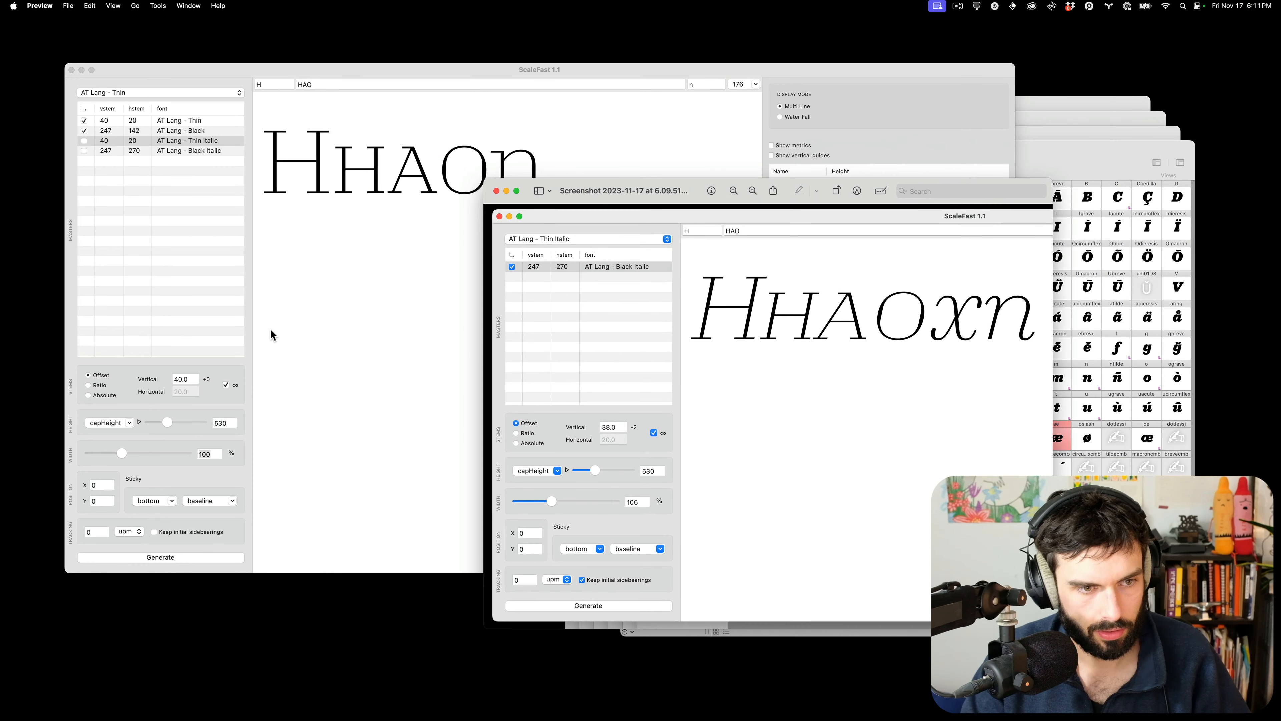
left_click(212, 453)
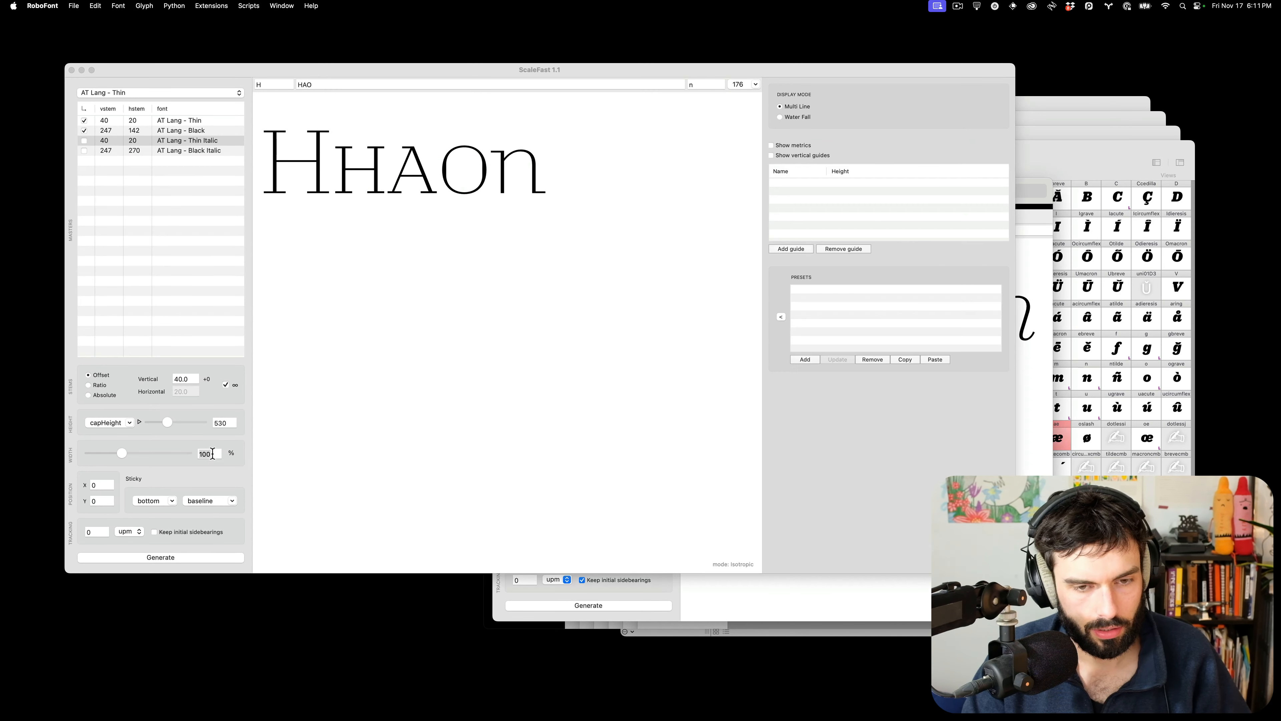
left_click(212, 453)
key("Return")
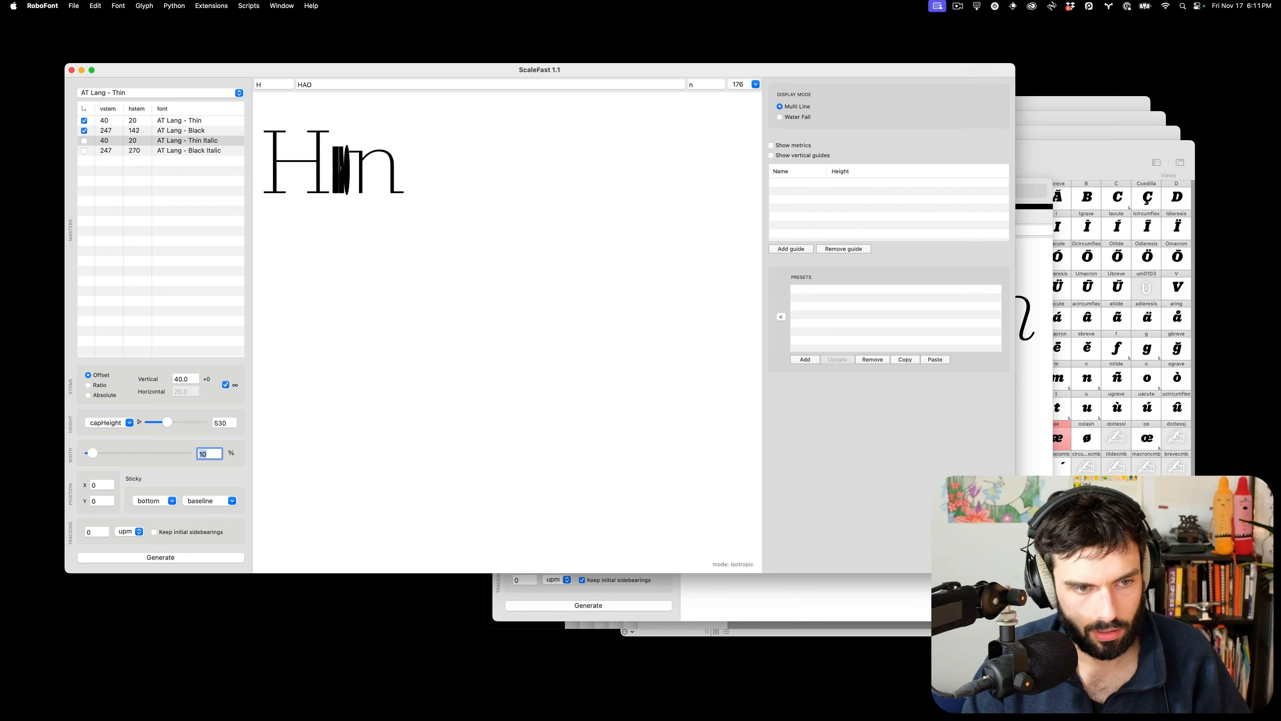
type("106")
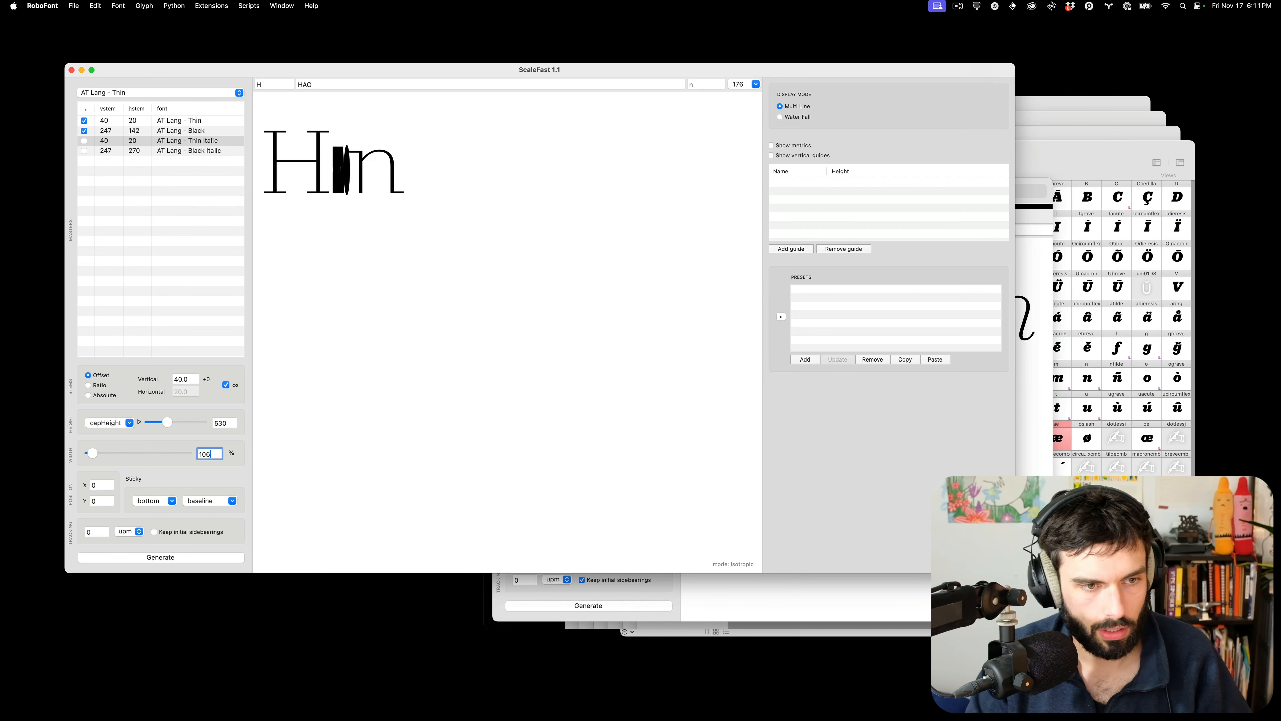
key("Tab")
Set the vertical stem to 40 after checking the n's stem thickness in Glyphs
left_click(729, 608)
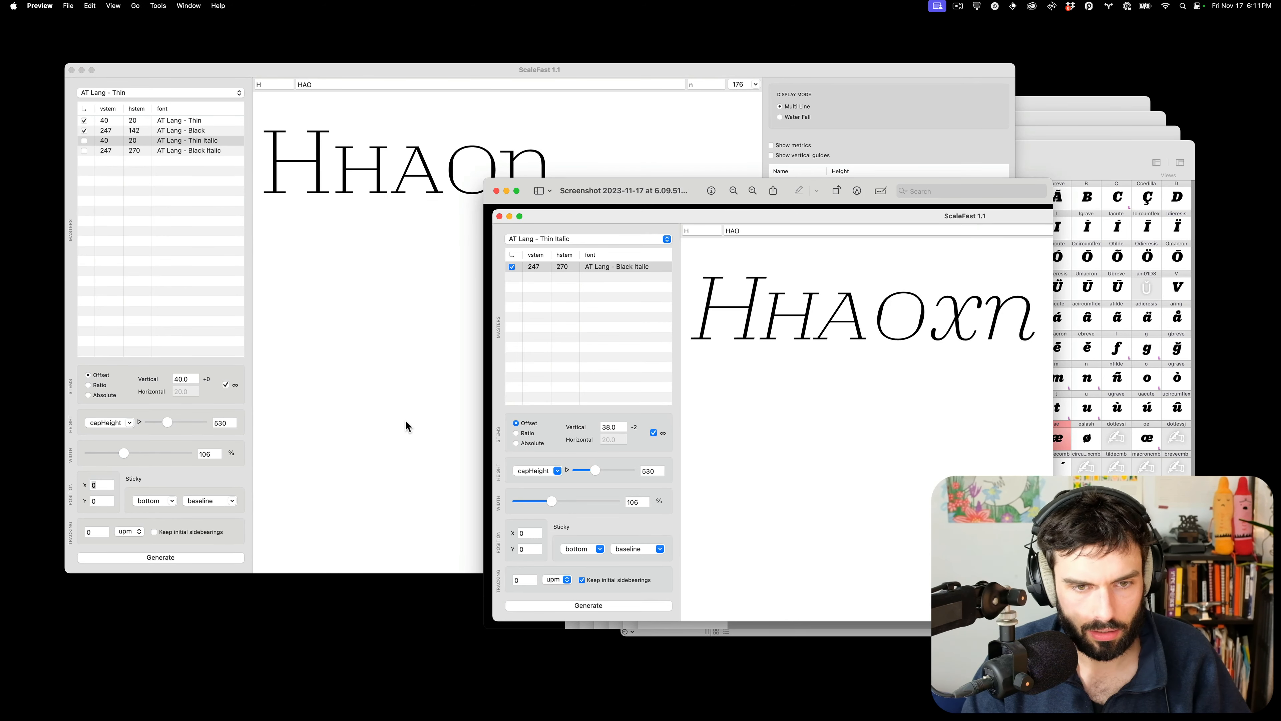
left_click(193, 375)
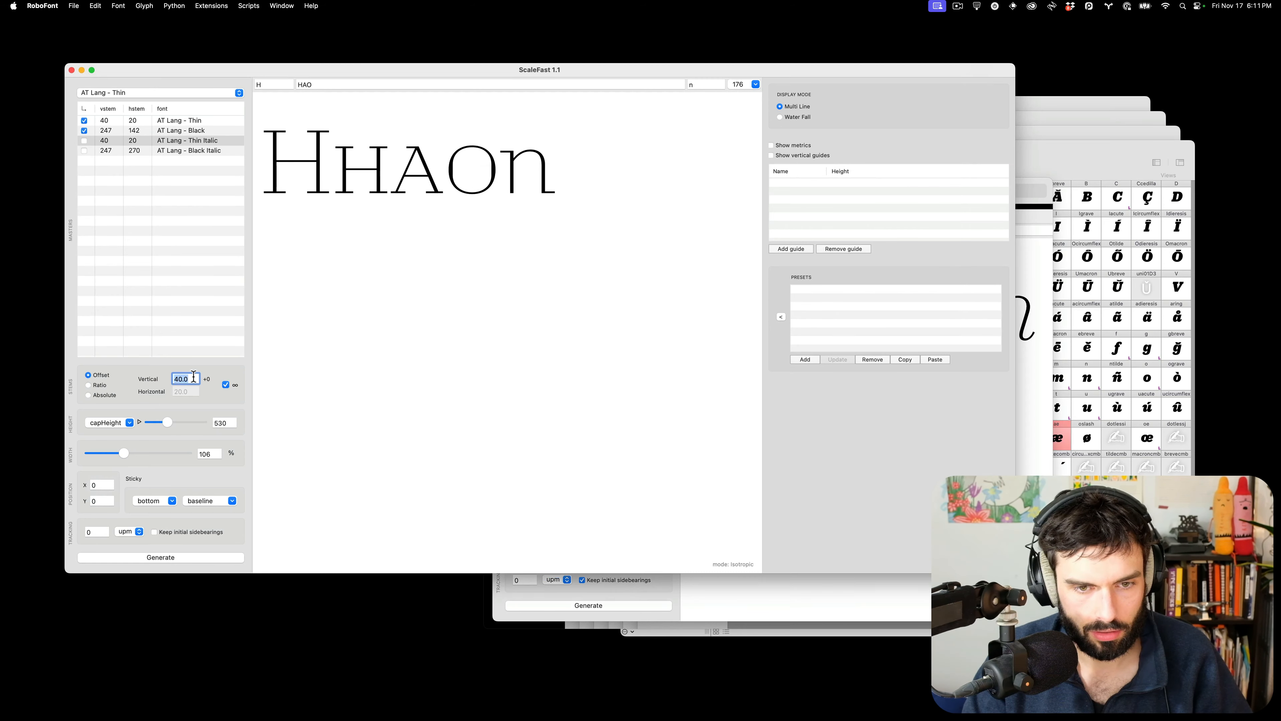
type("39")
key("Tab")
key("super+Tab")
double_click(624, 395)
key("l")
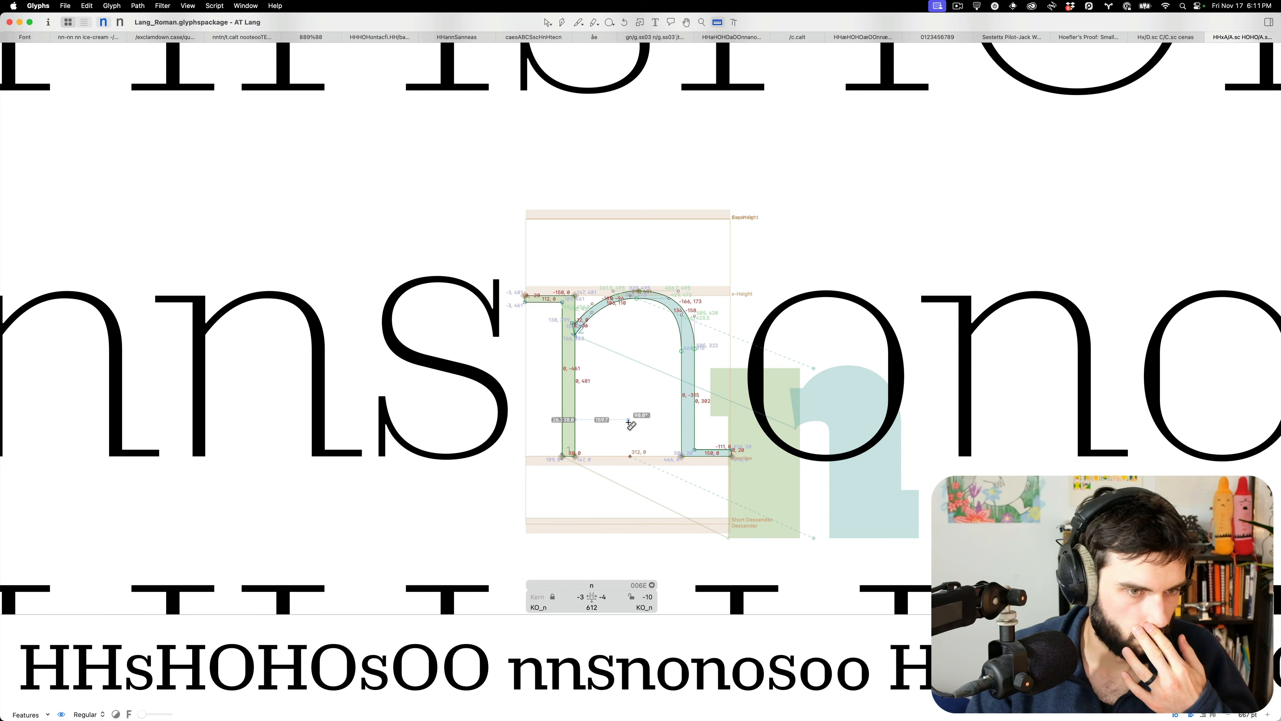
key("super+Tab")
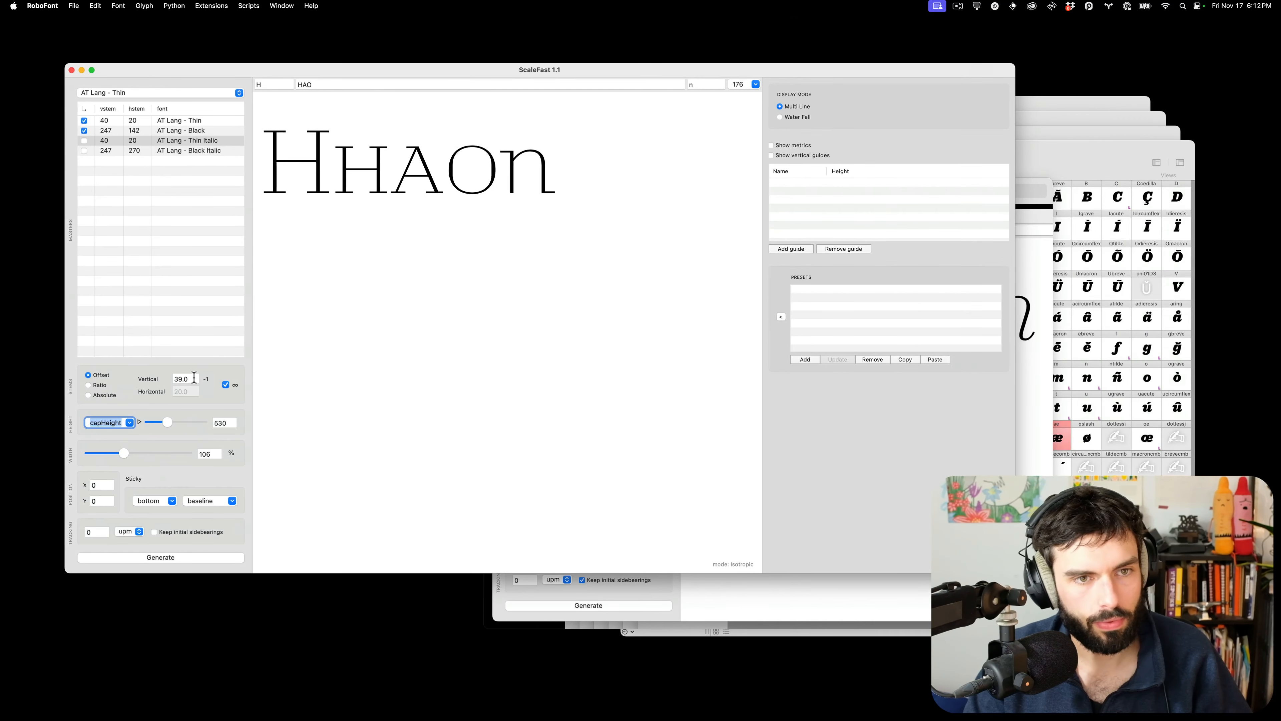
left_click(194, 378)
key("Up")
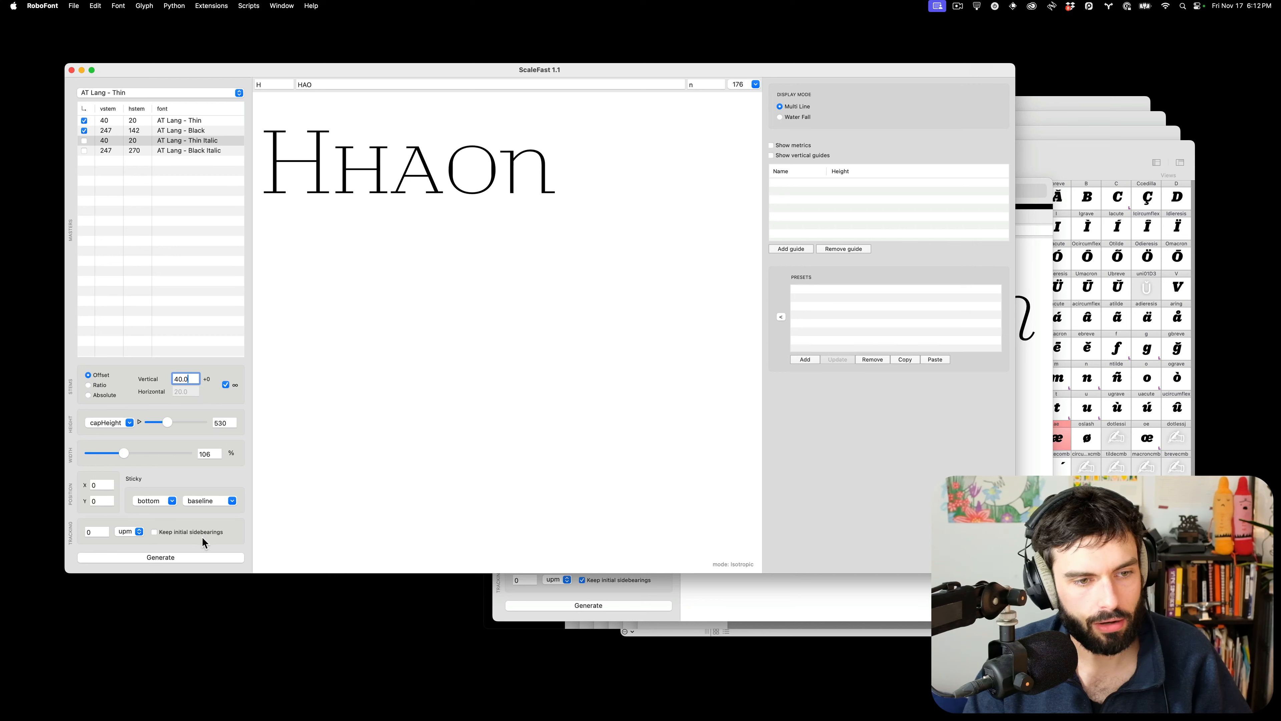
Extend the preview to HH before and nn after the small caps, testing Keep initial sidebearings
left_click(185, 533)
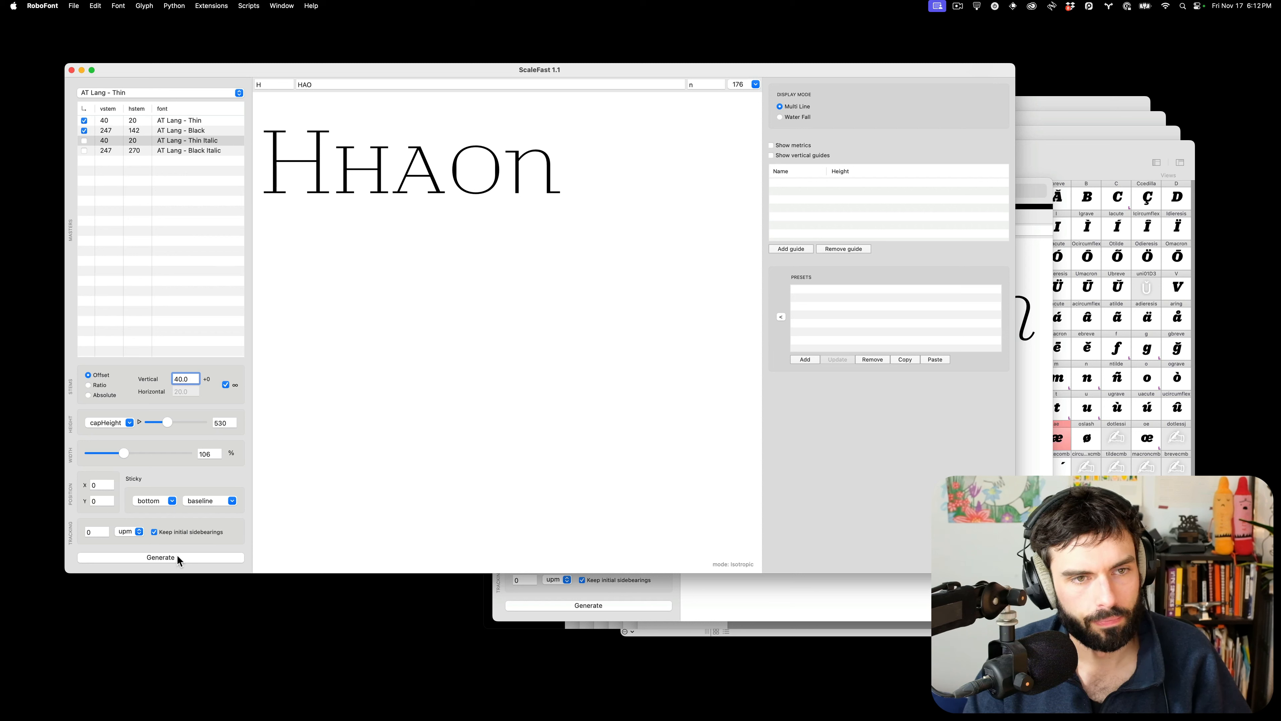
left_click(179, 536)
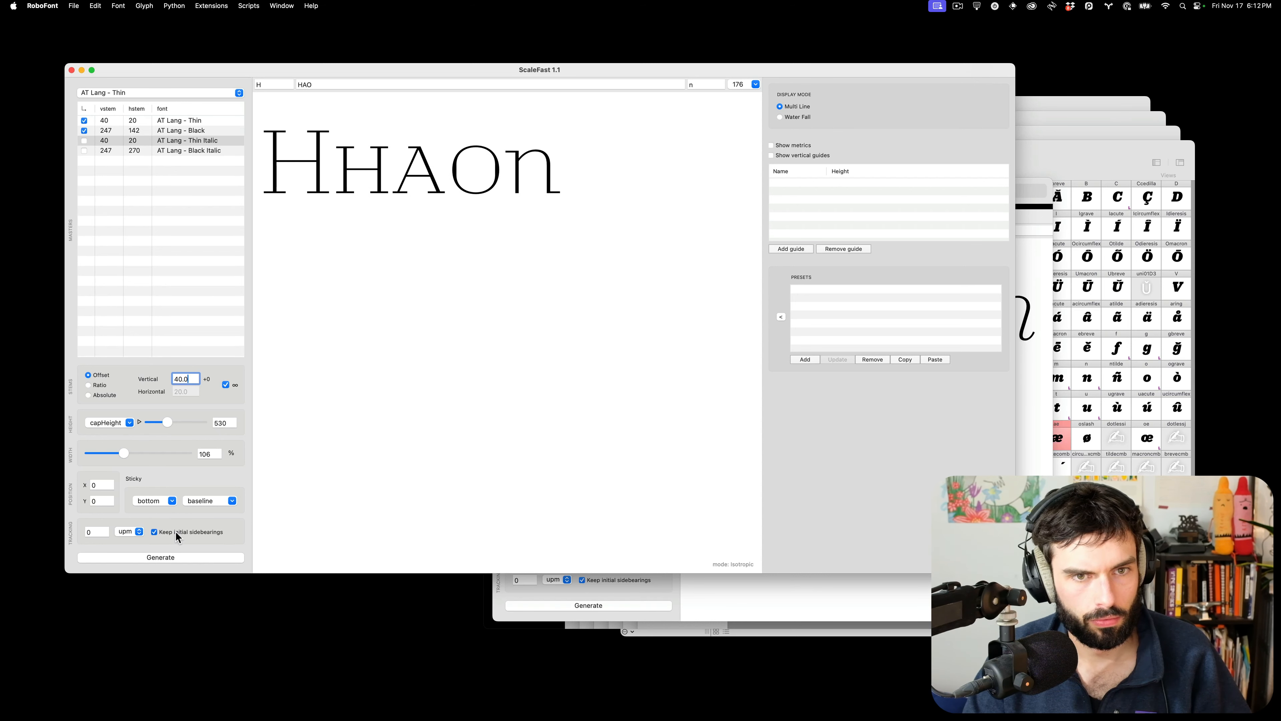
left_click(275, 84)
type("H")
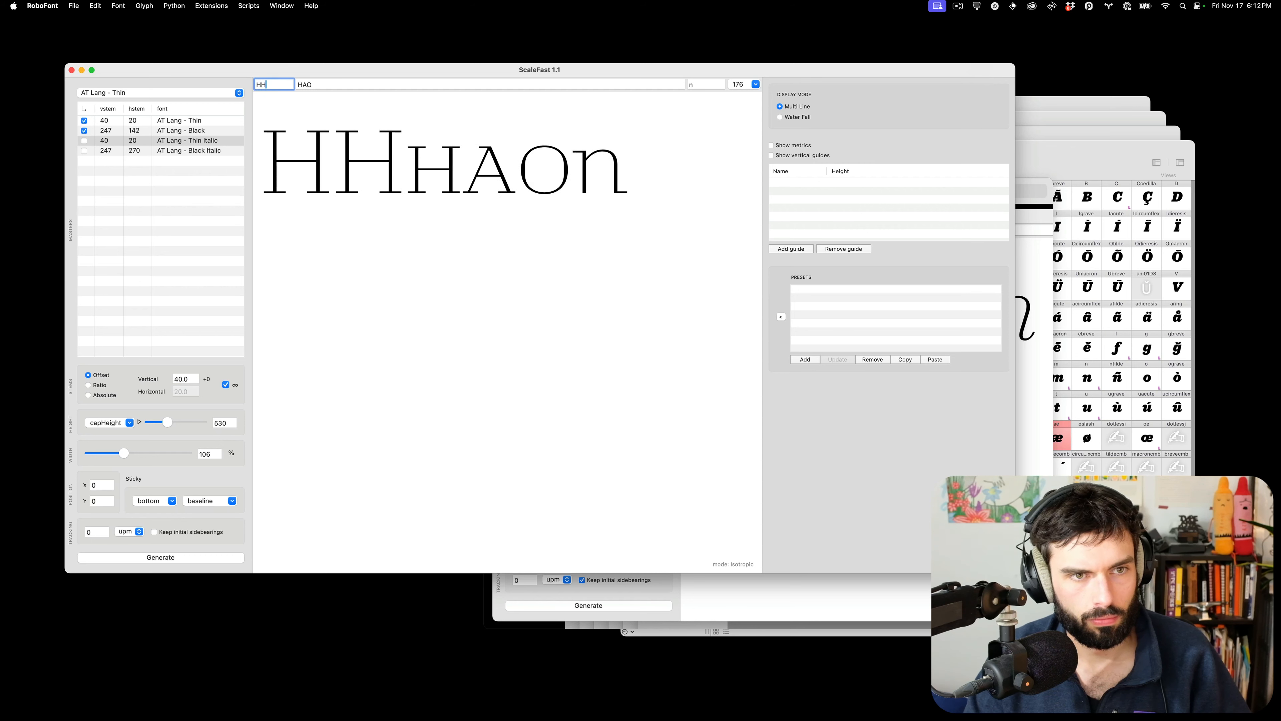
left_click(713, 85)
type("n")
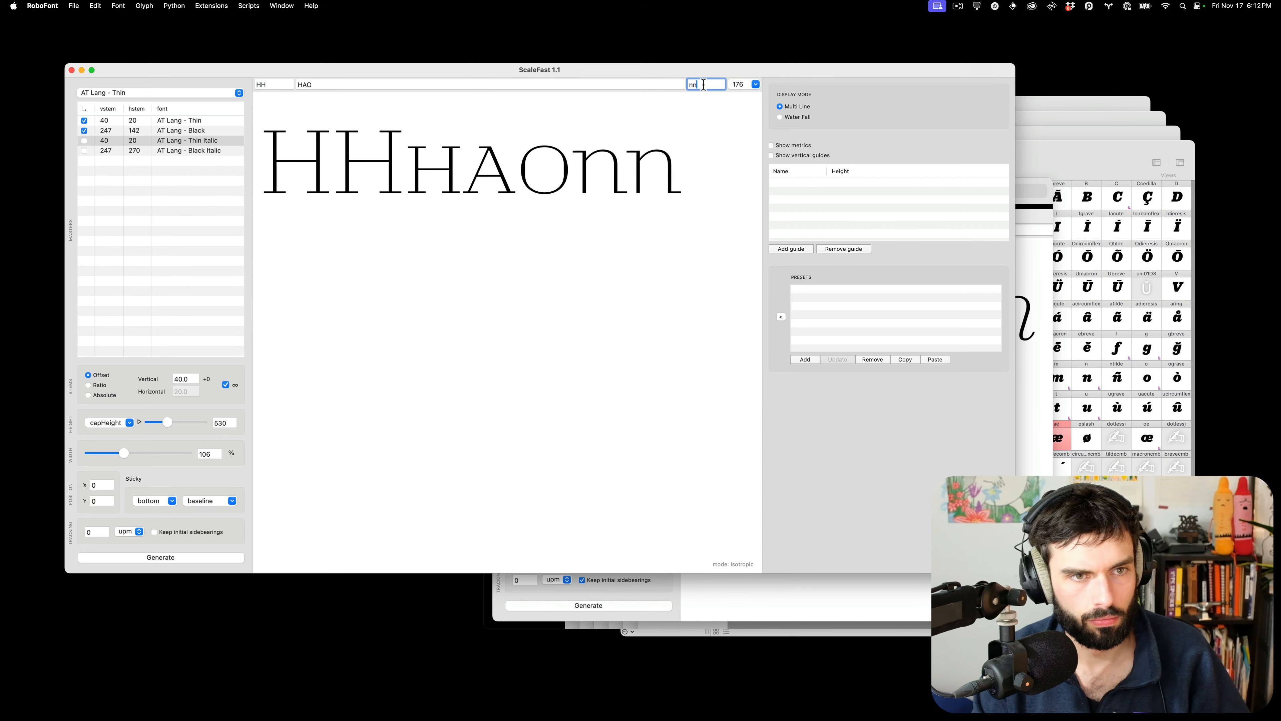
left_click(178, 535)
left_click(178, 535)
Change the small-cap preview text to HH and enable Keep initial sidebearings
left_click(321, 83)
key("BackSpace")
key("BackSpace")
type("HHH")
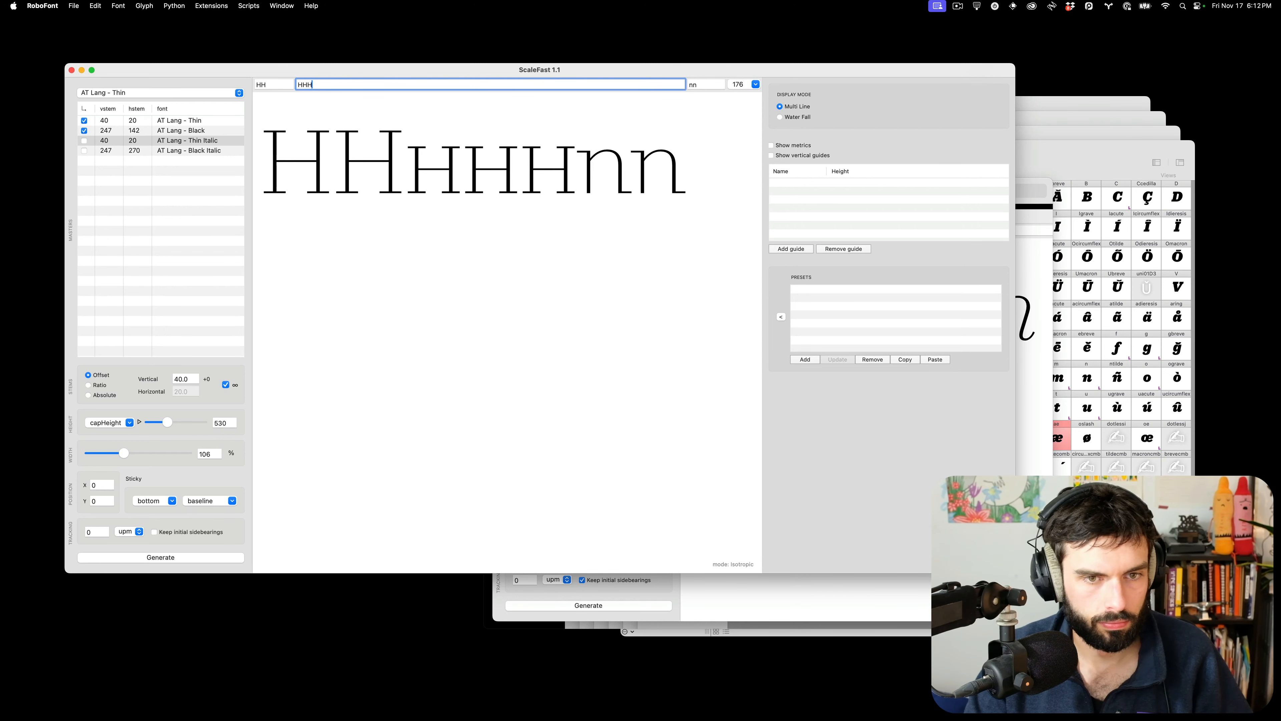
key("BackSpace")
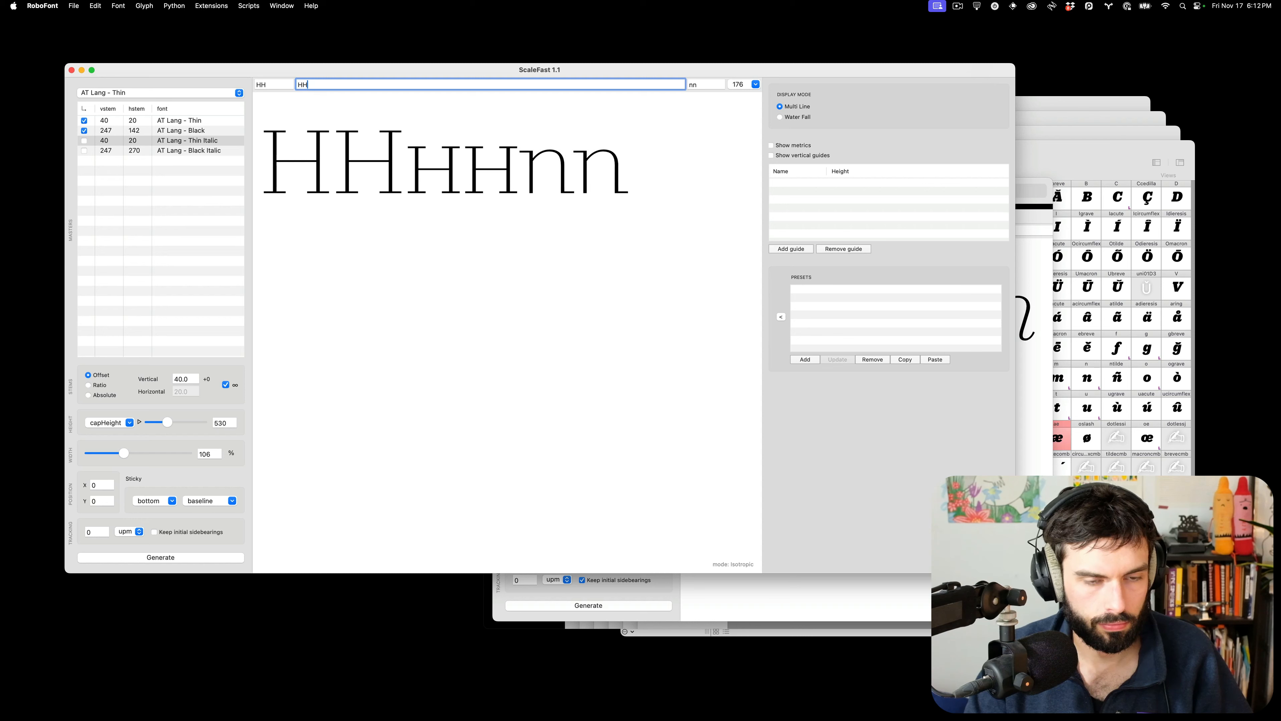
left_click(184, 534)
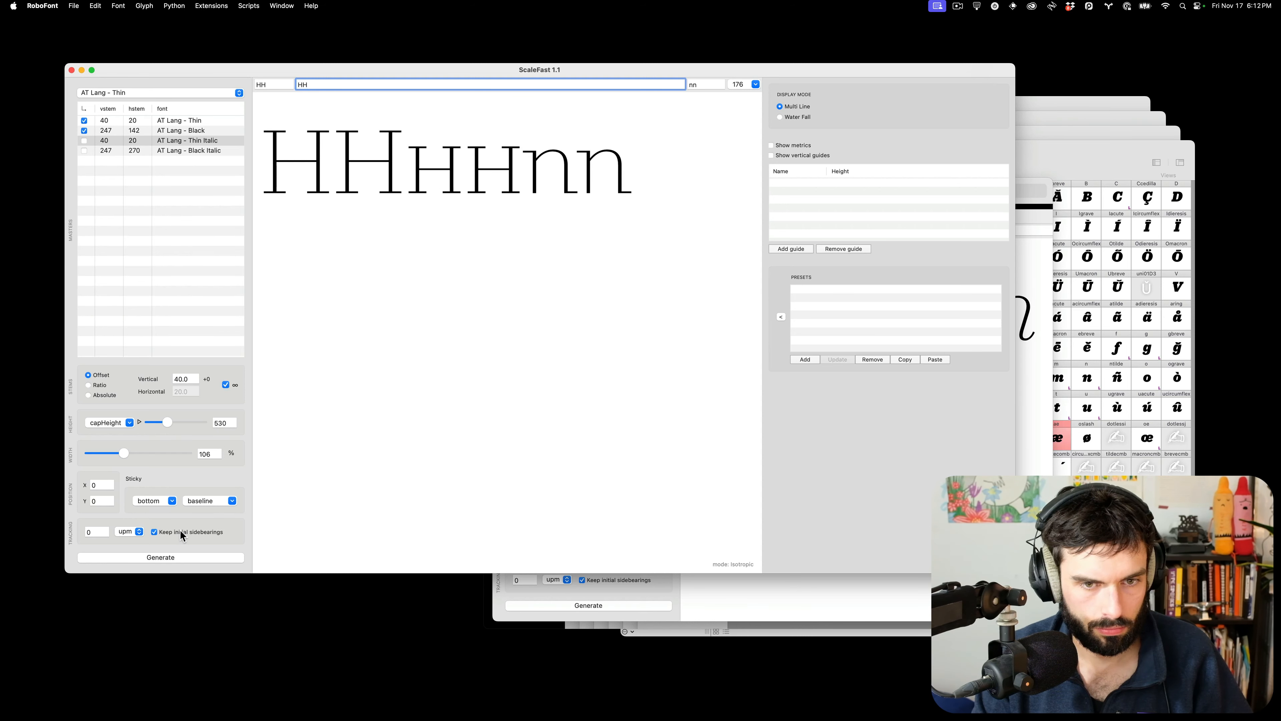
left_click(172, 558)
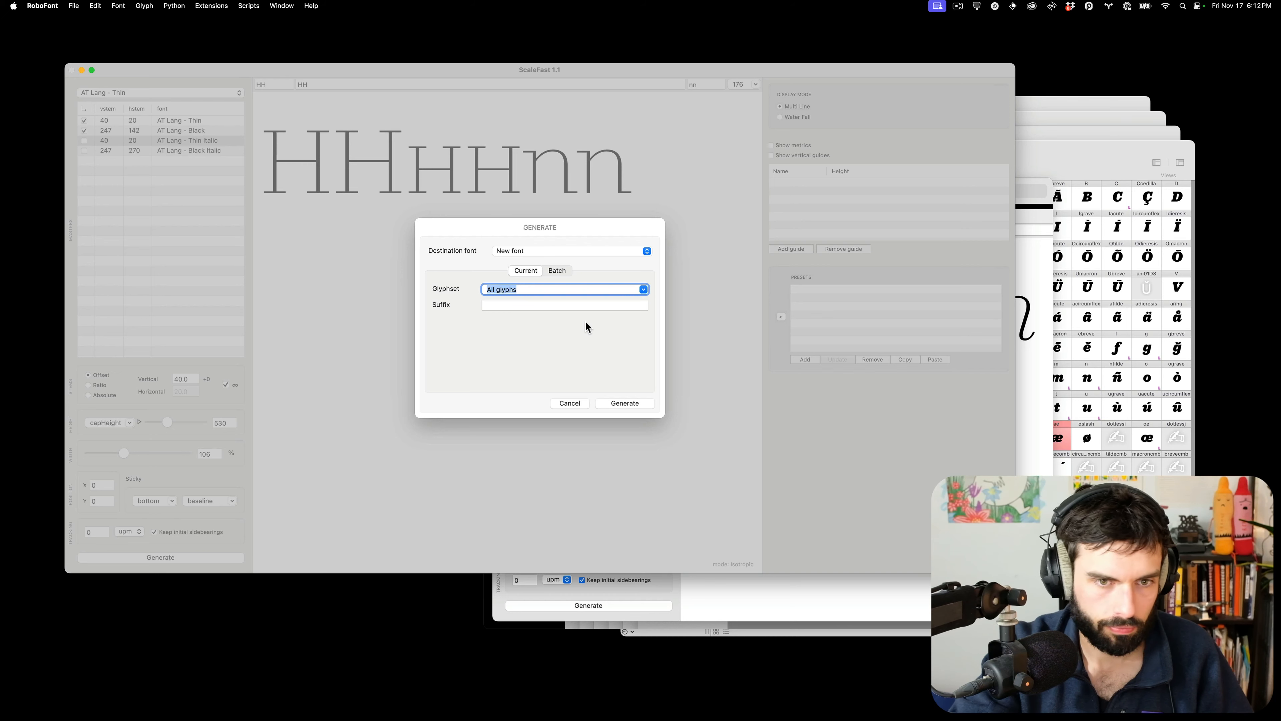
Generate a test H into a new font and compare its stem thickness with the Roman H
type("H")
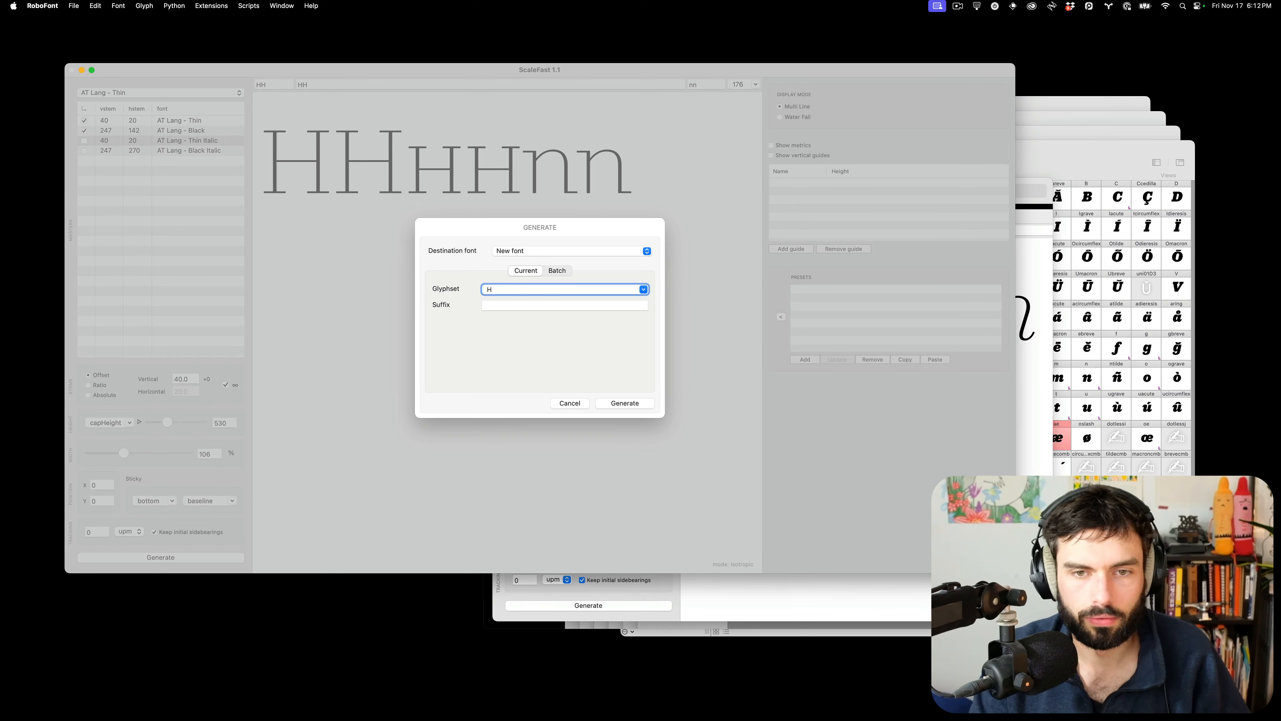
left_click(626, 401)
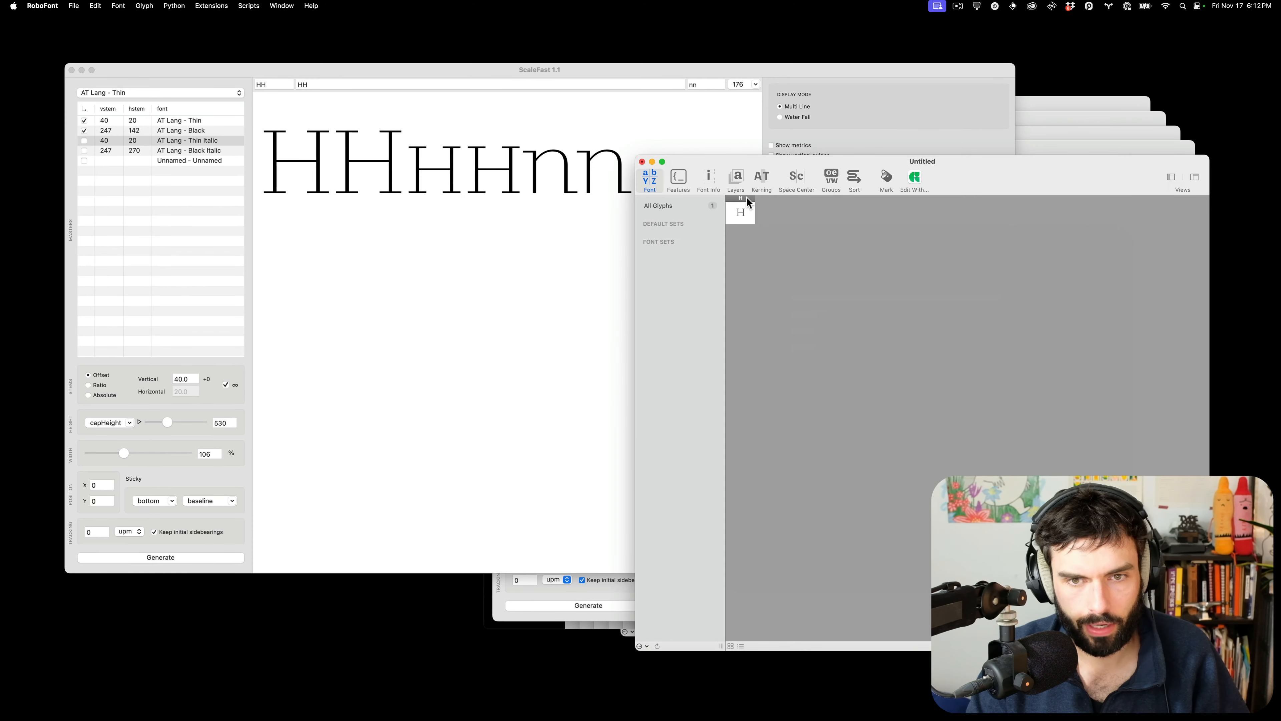
left_click(744, 207)
double_click(745, 212)
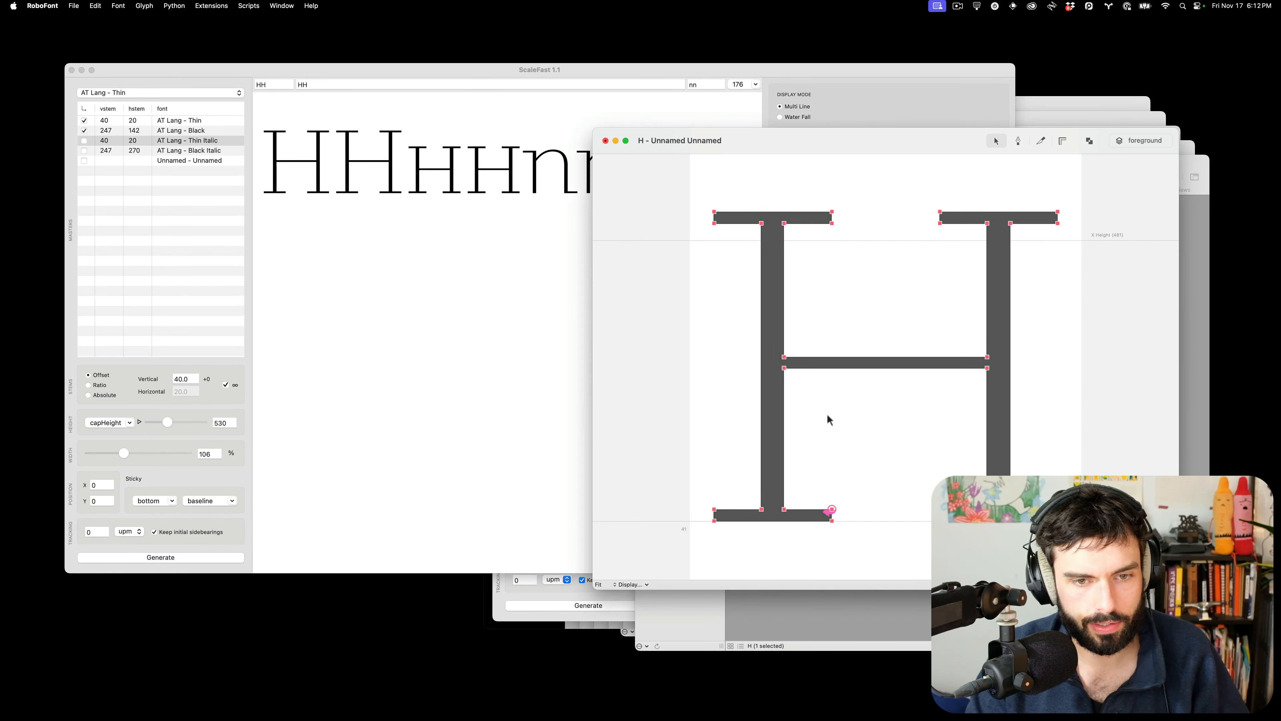
key("m")
left_click_drag(841, 456, 655, 457)
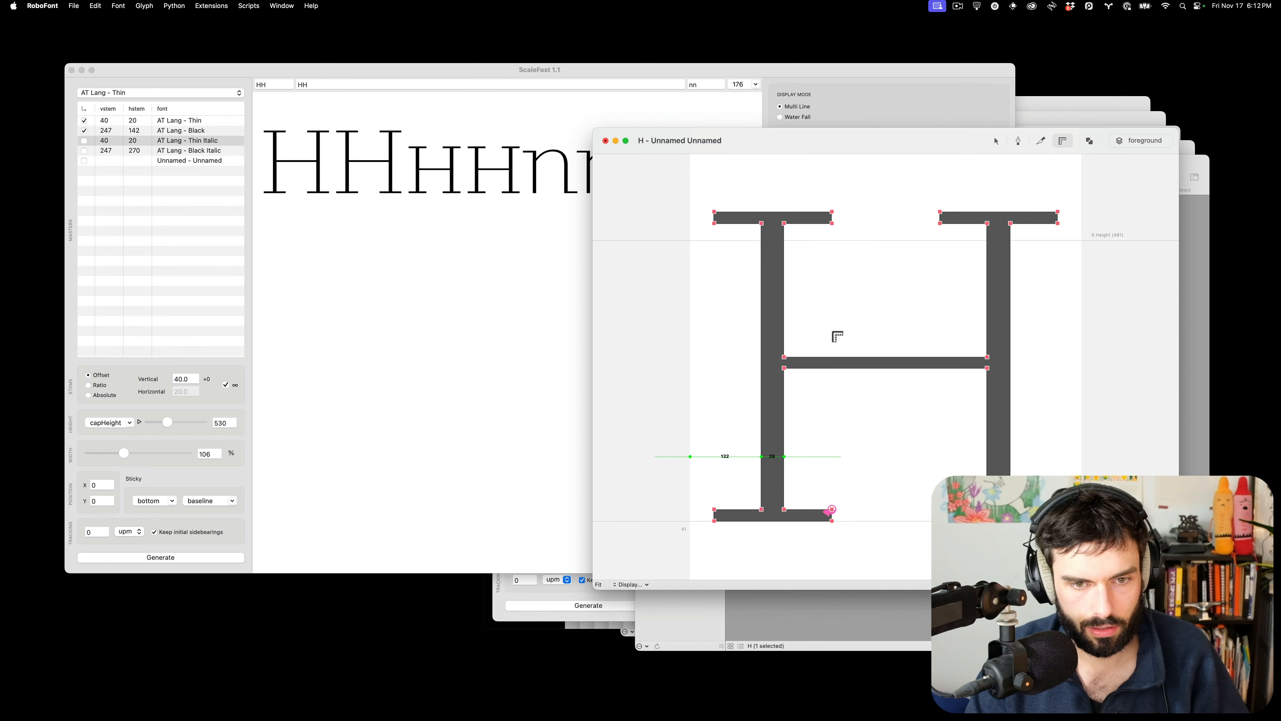
key("ctrl+Left")
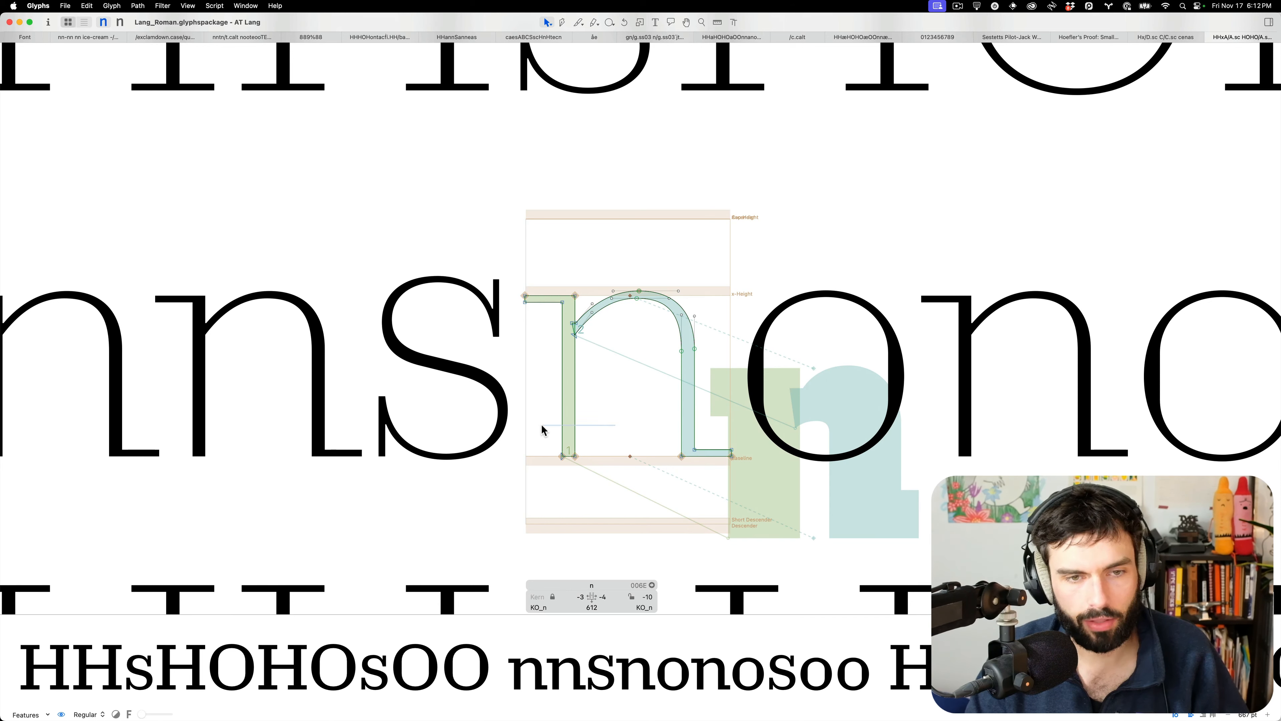
key("l")
type("t")
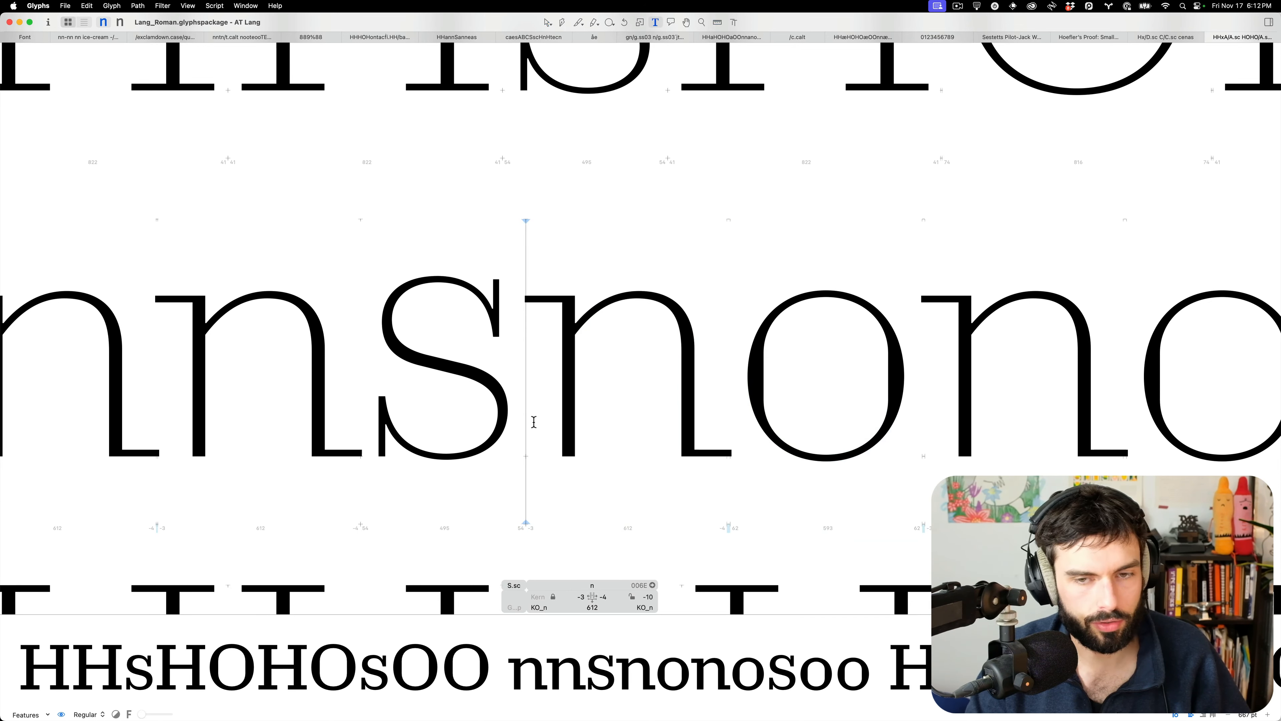
type("H")
key("Escape")
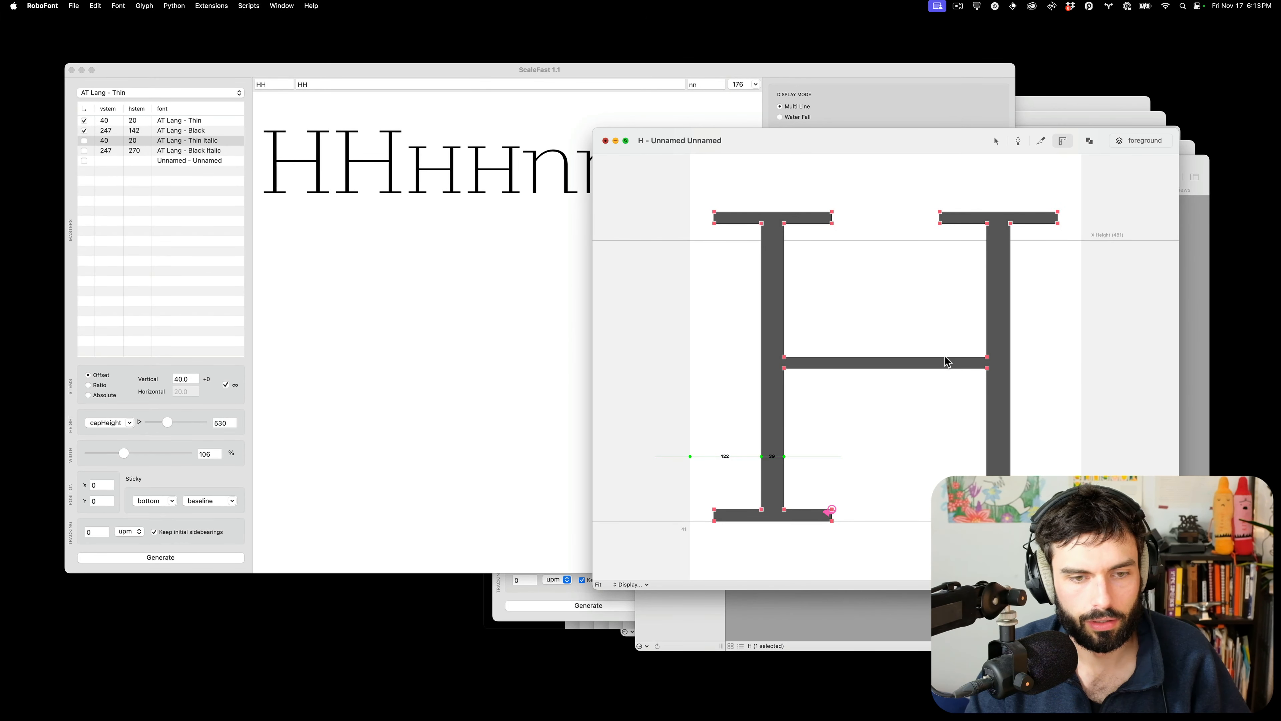
Close the untitled test font and delete it without saving
key("super+w")
left_click(1144, 343)
key("super+s")
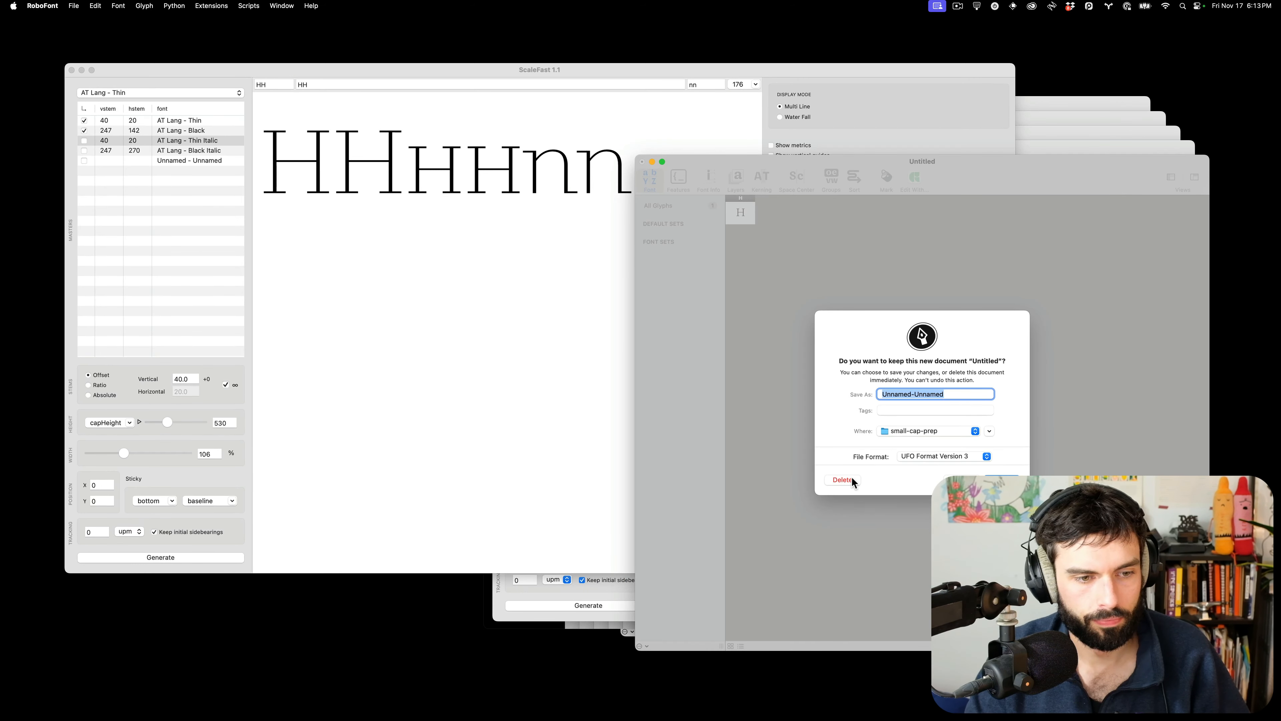
left_click(851, 478)
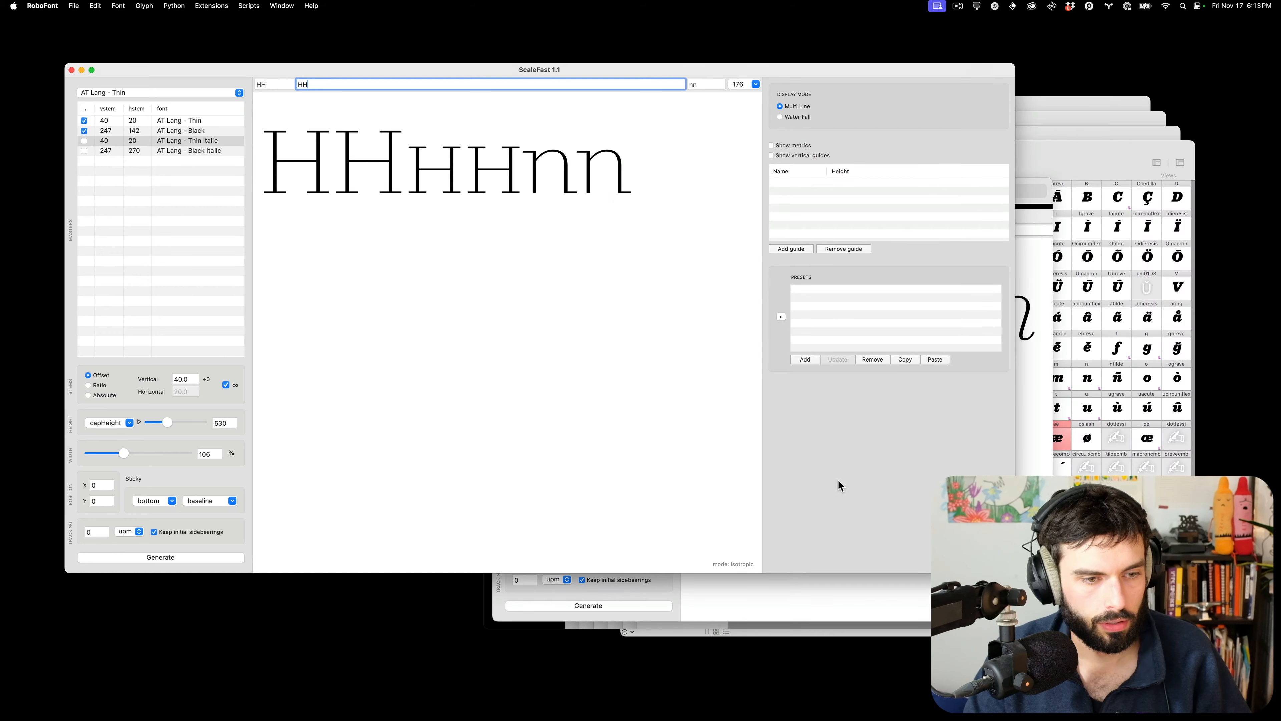
key("super+shift+4")
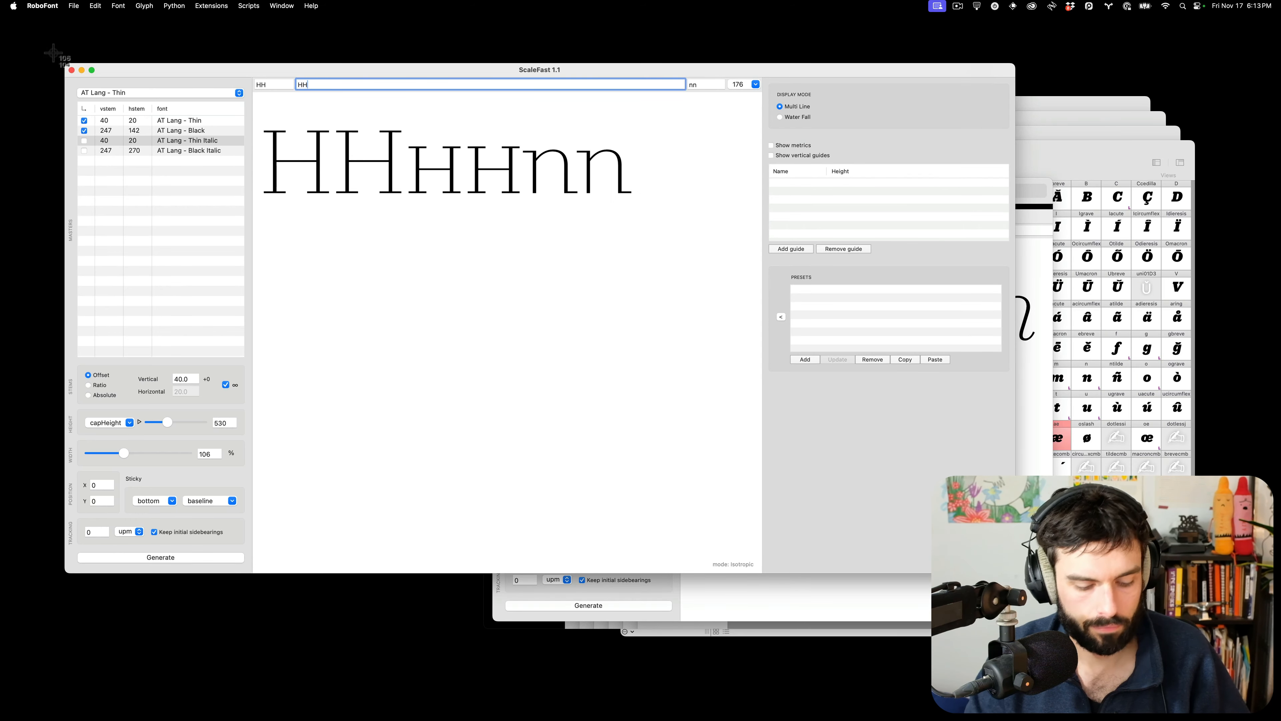
left_click_drag(52, 53, 742, 588)
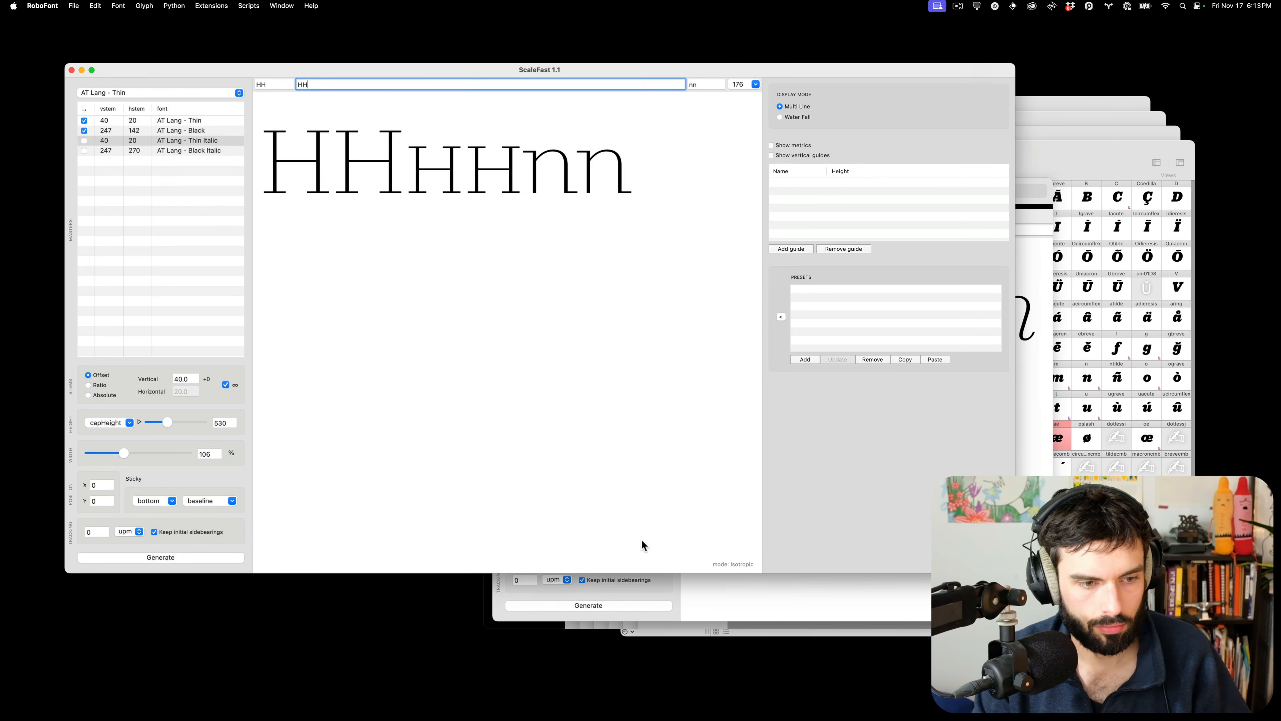
left_click(202, 558)
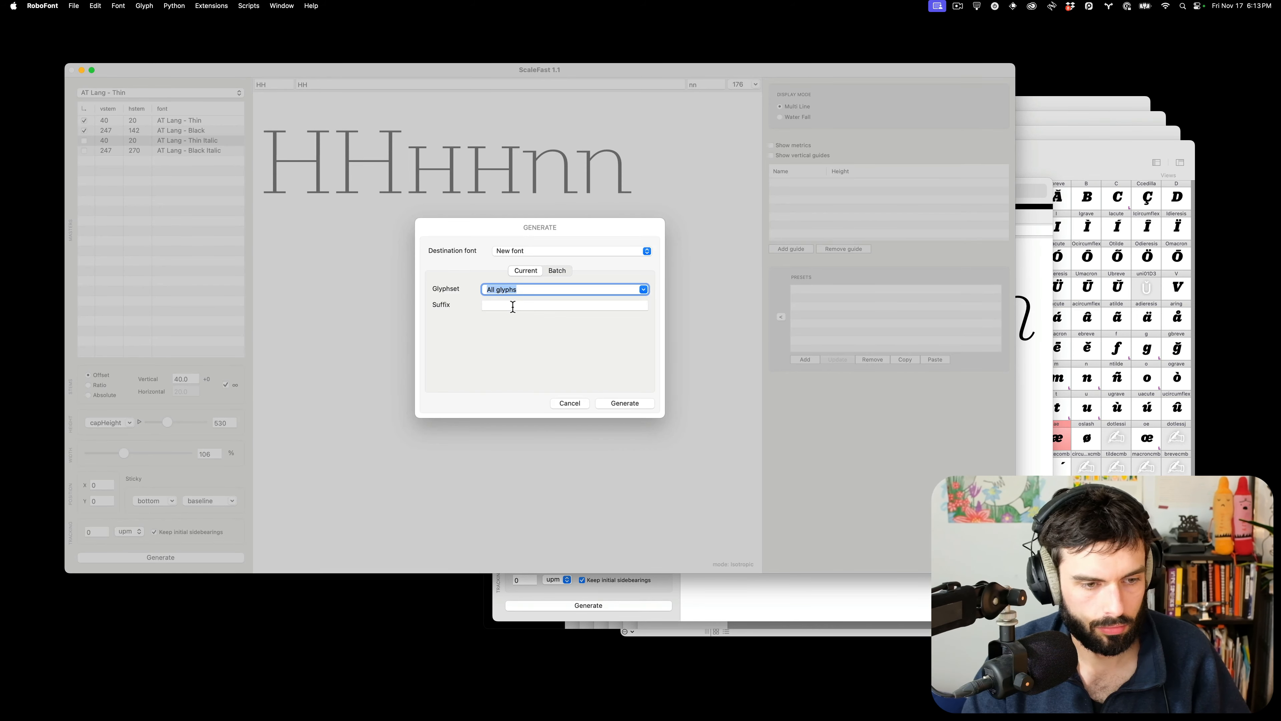
key("super+space")
type("pas")
key("Return")
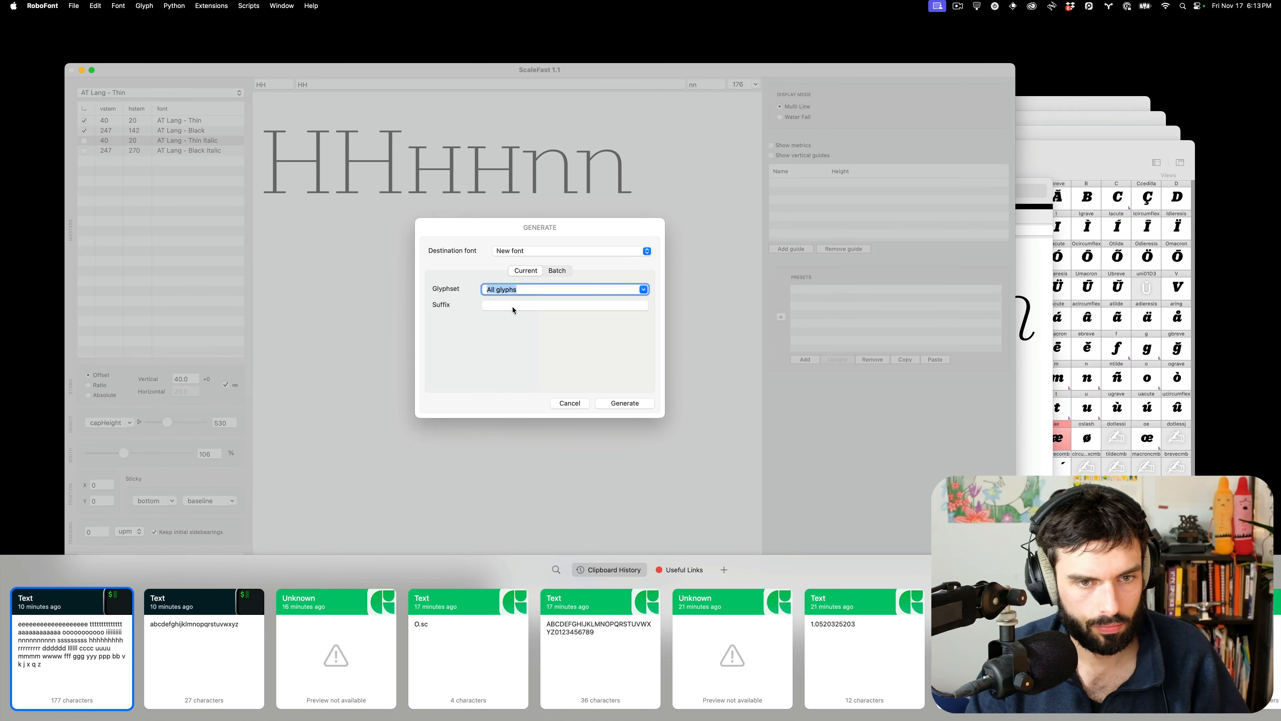
type("ABC")
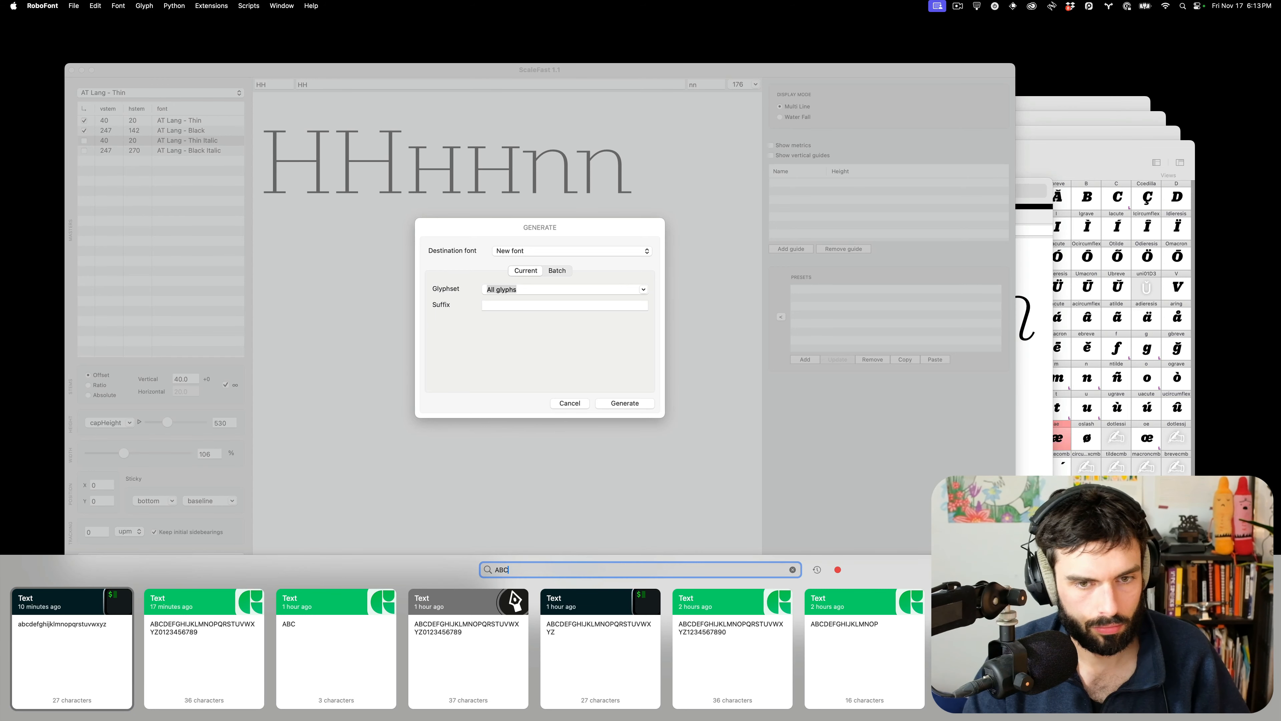
key("Down")
double_click(216, 631)
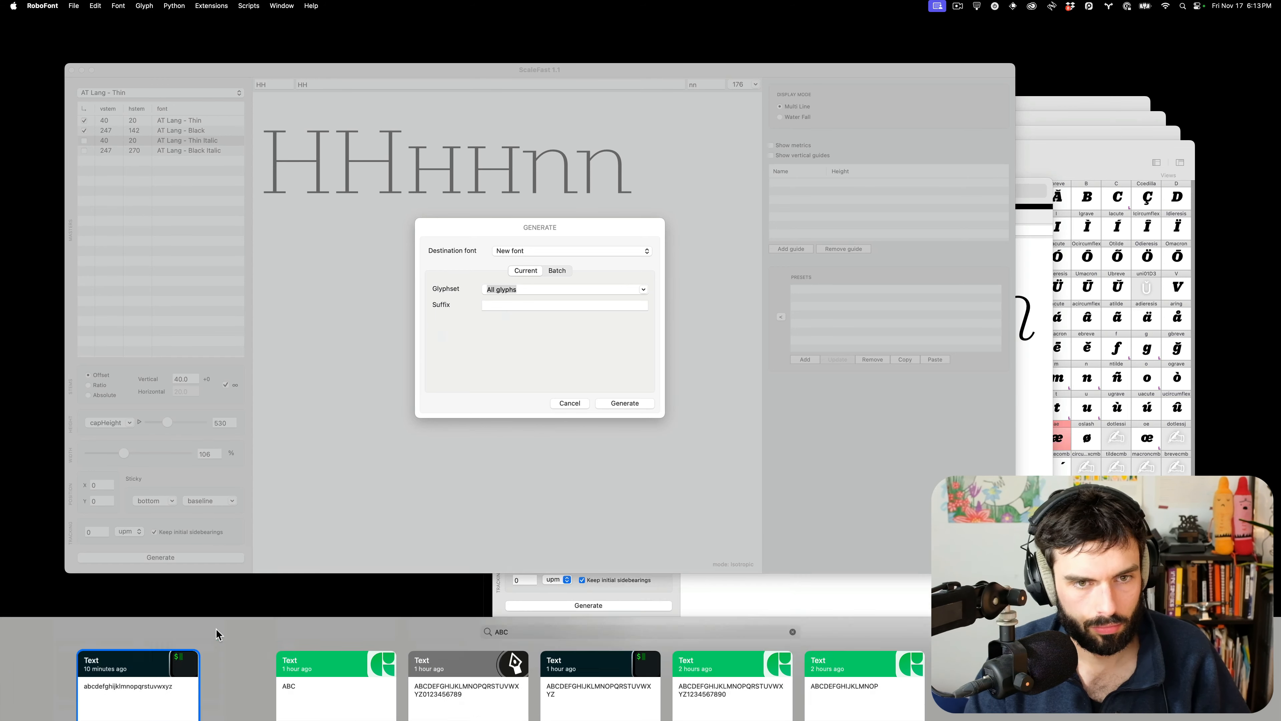
left_click(520, 304)
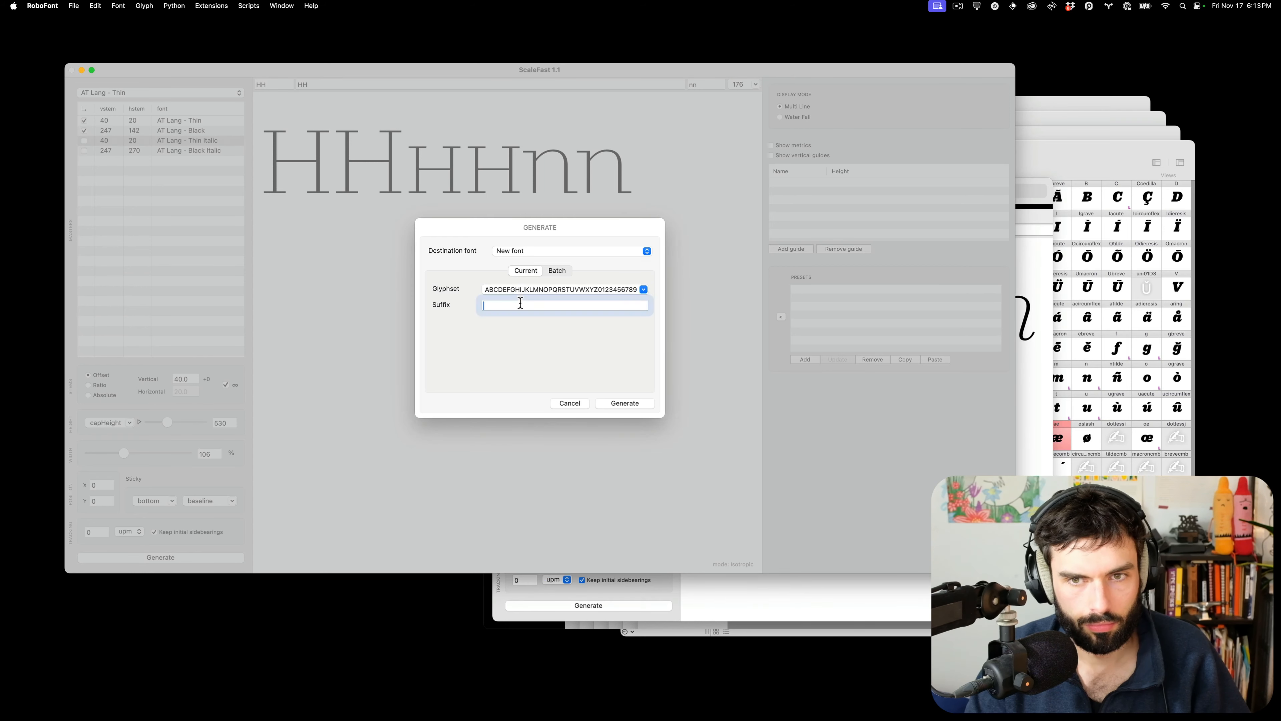
left_click(625, 403)
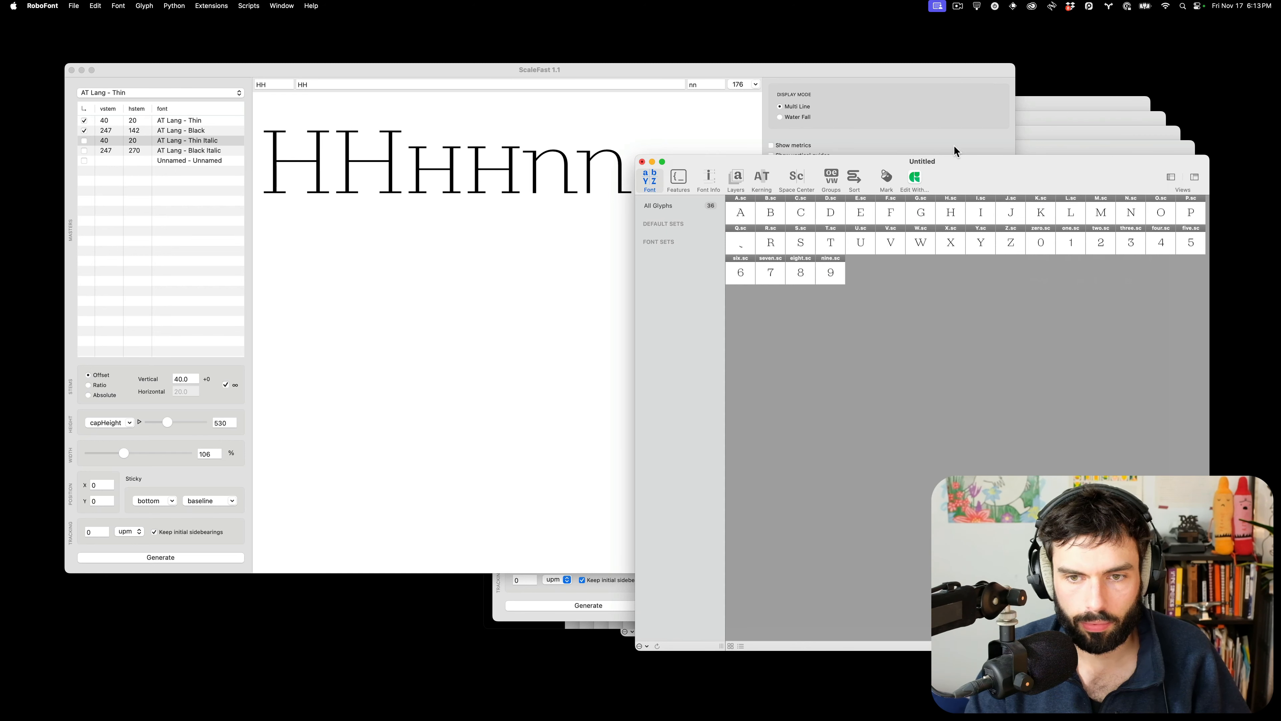
Save the new font, replacing lang-thin-smallcaps_UC.ufo
key("super+s")
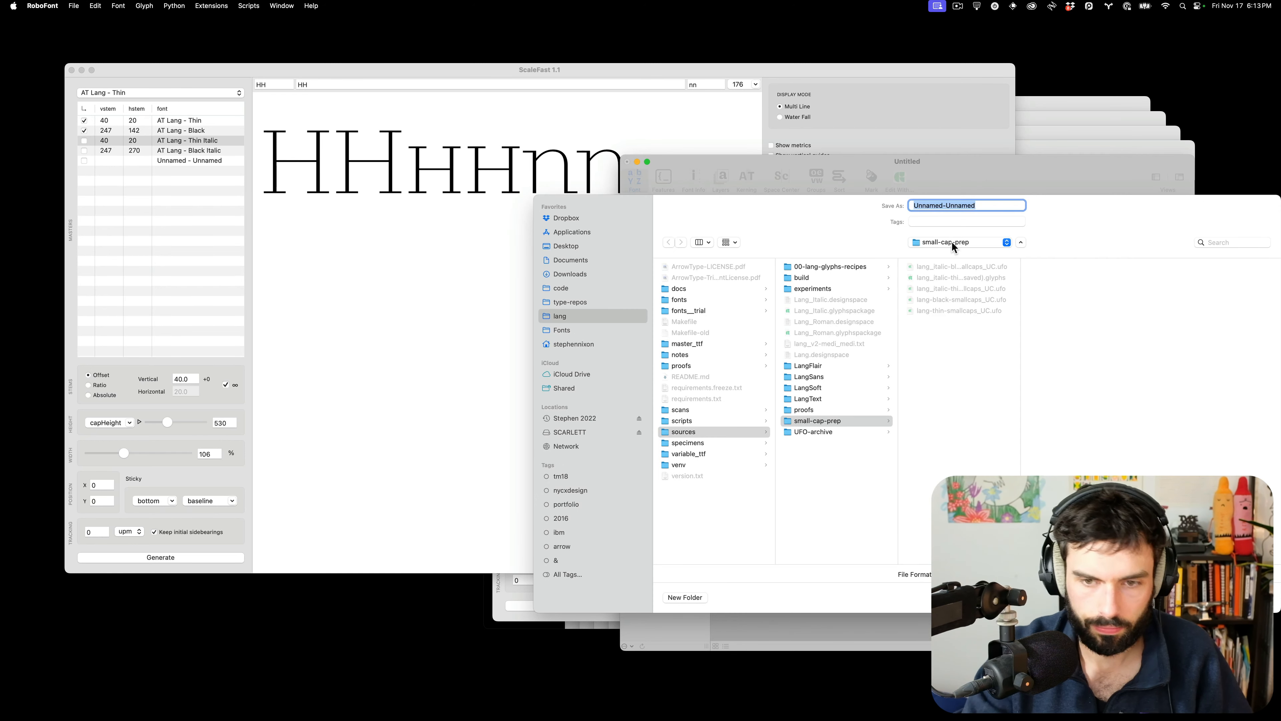
left_click(957, 311)
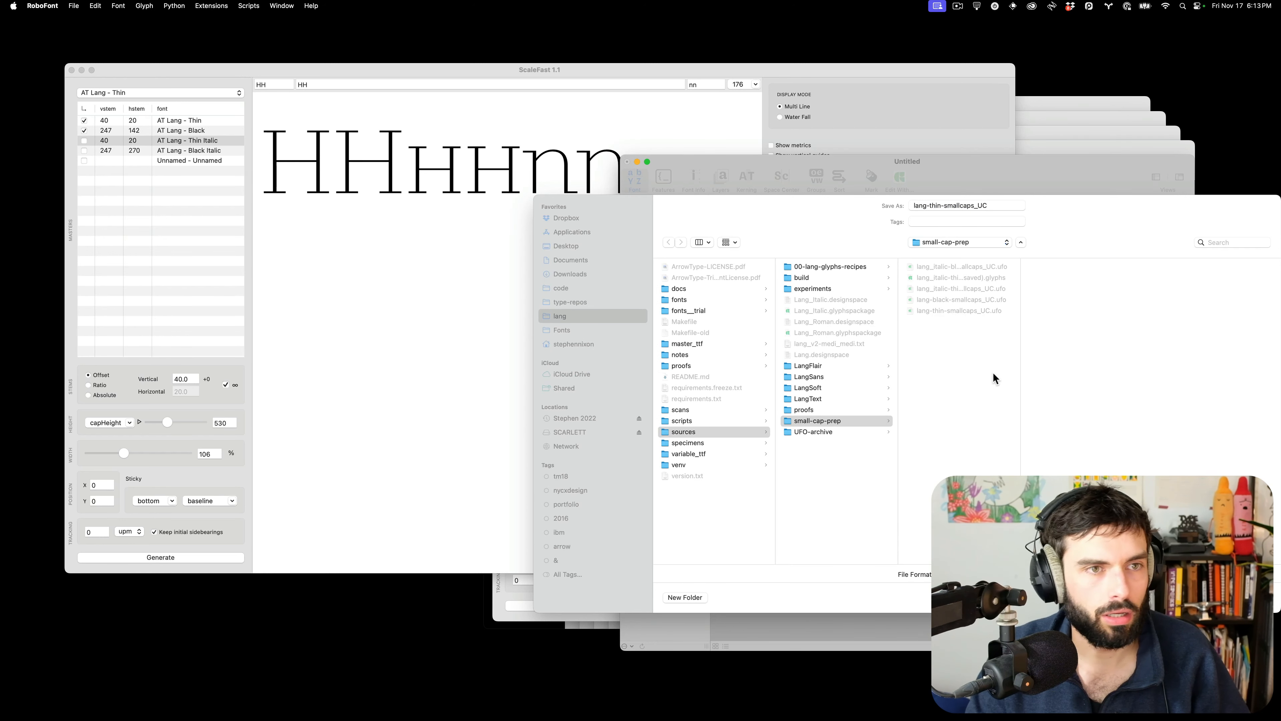
key("Return")
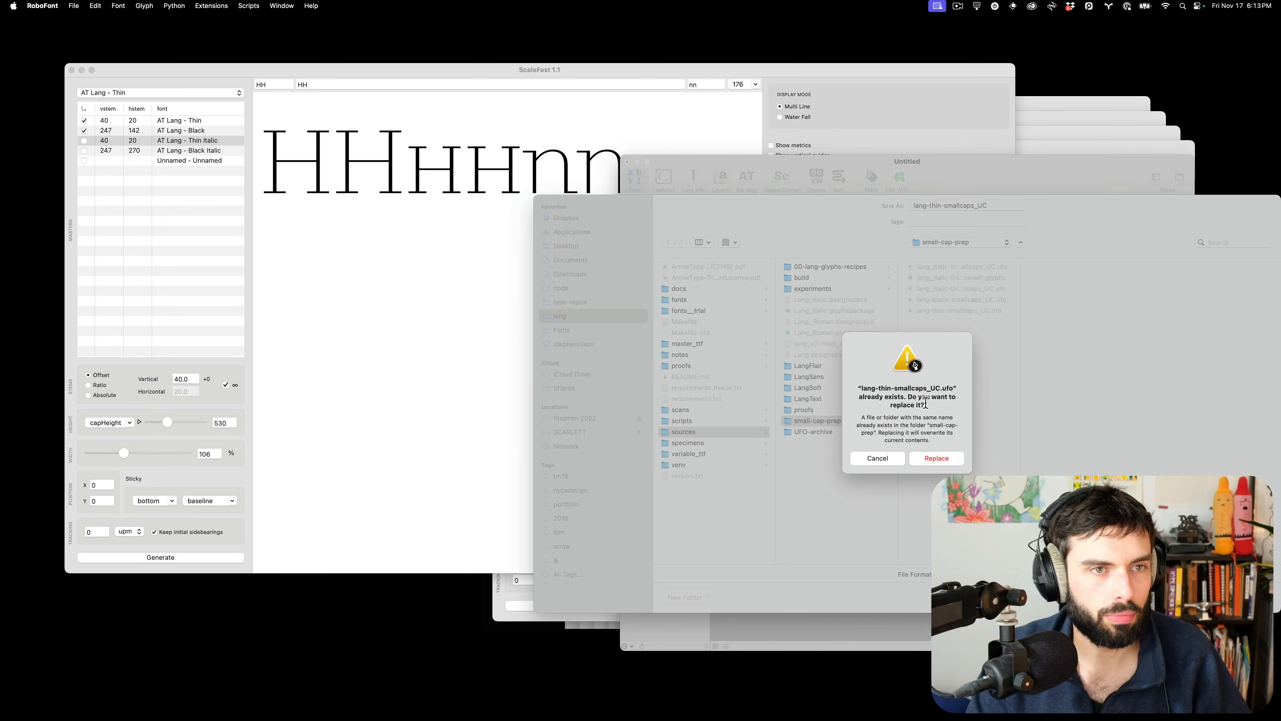
left_click(934, 459)
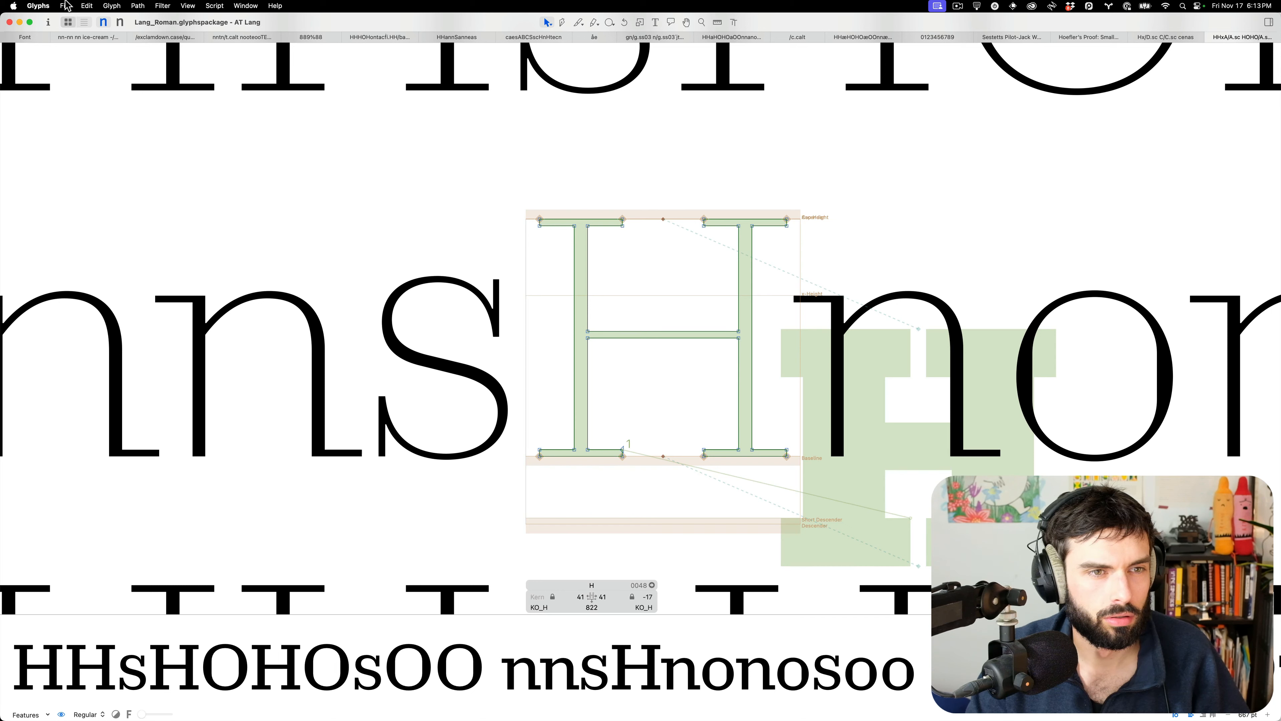
Open lang-black-smallcaps_UC.ufo from recent files and reveal its small-cap-prep folder
left_click(65, 5)
mouse_move(83, 68)
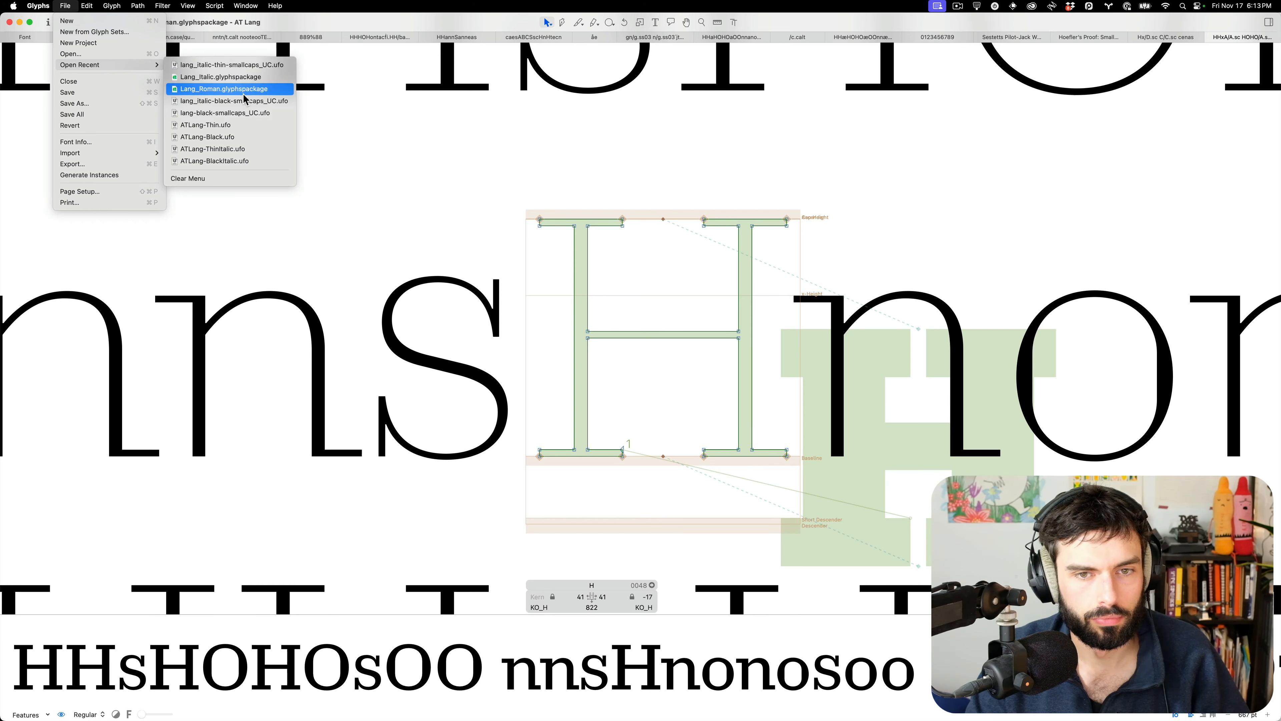
left_click(238, 113)
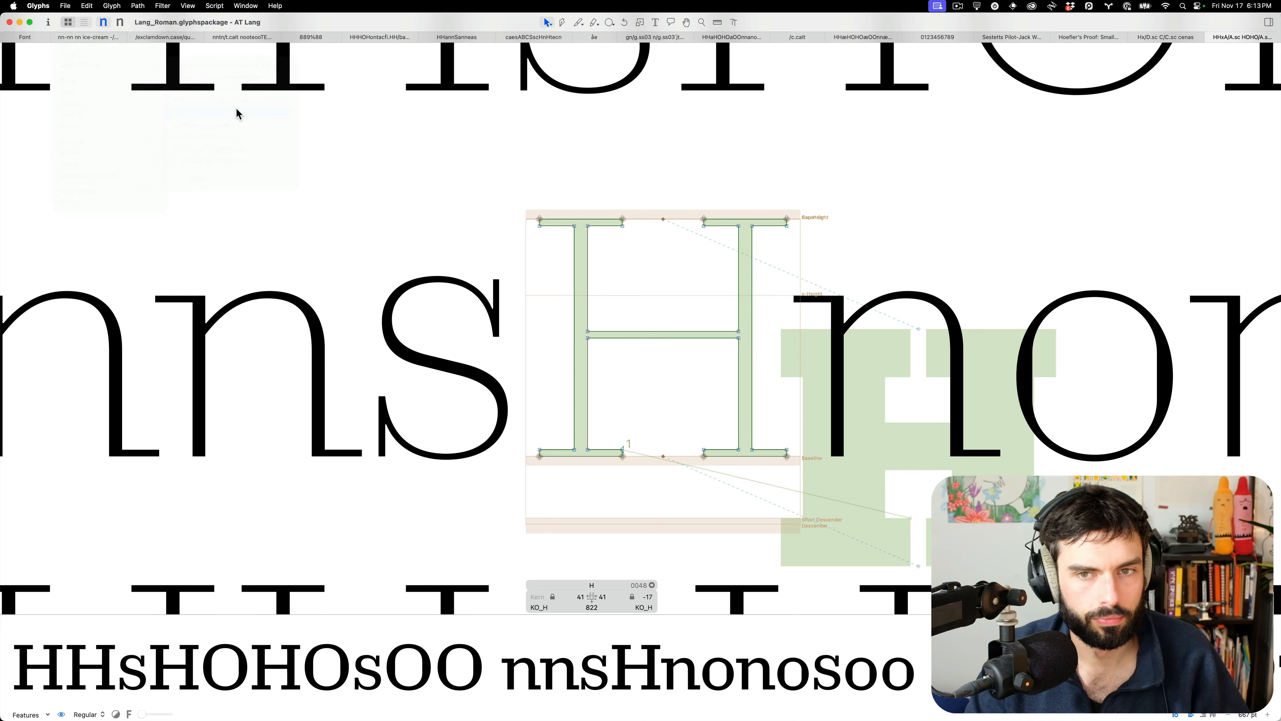
left_click(237, 23, "super")
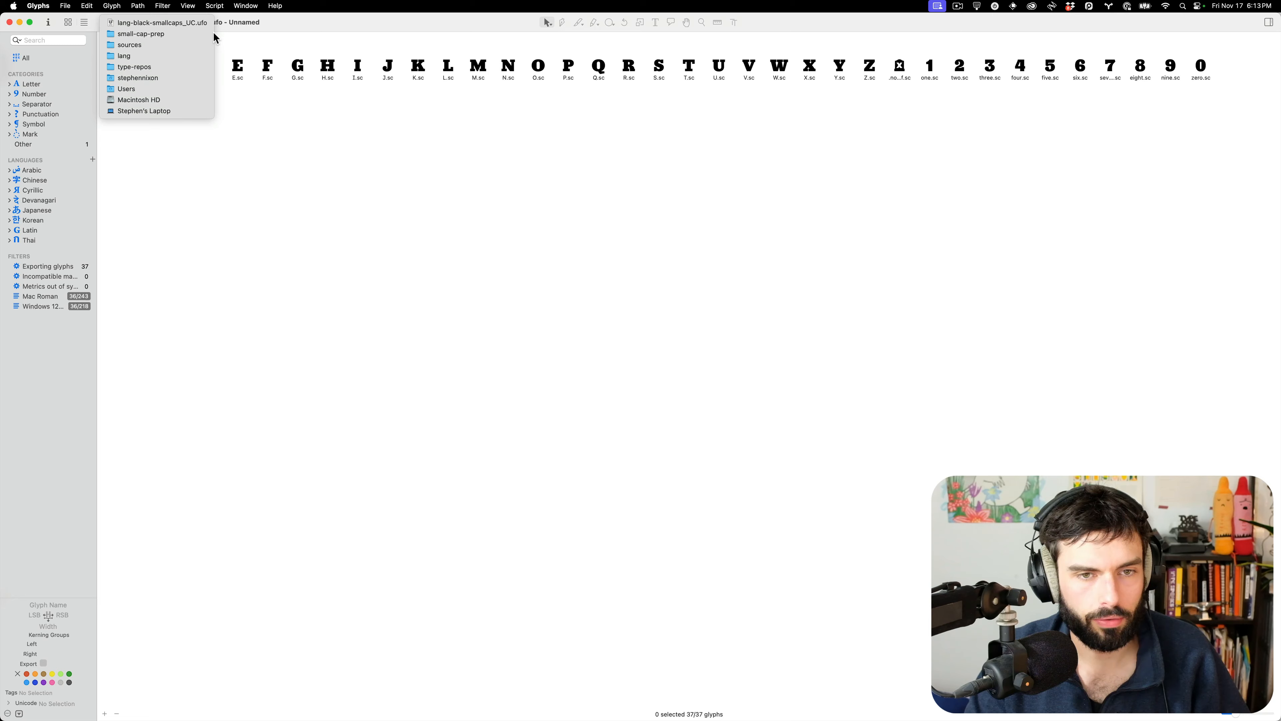
left_click(186, 35)
Open lang-thin-smallcaps_UC.ufo from that folder in Glyphs 3
double_click(703, 243)
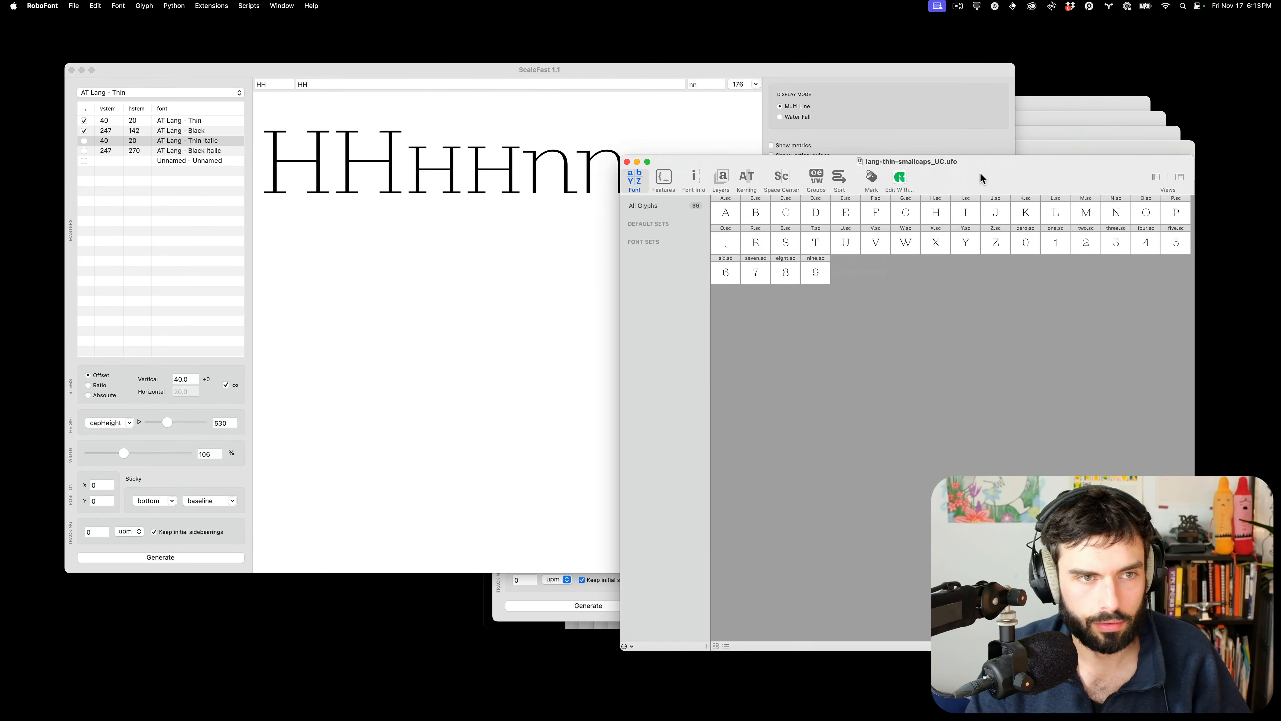
key("ctrl+Left")
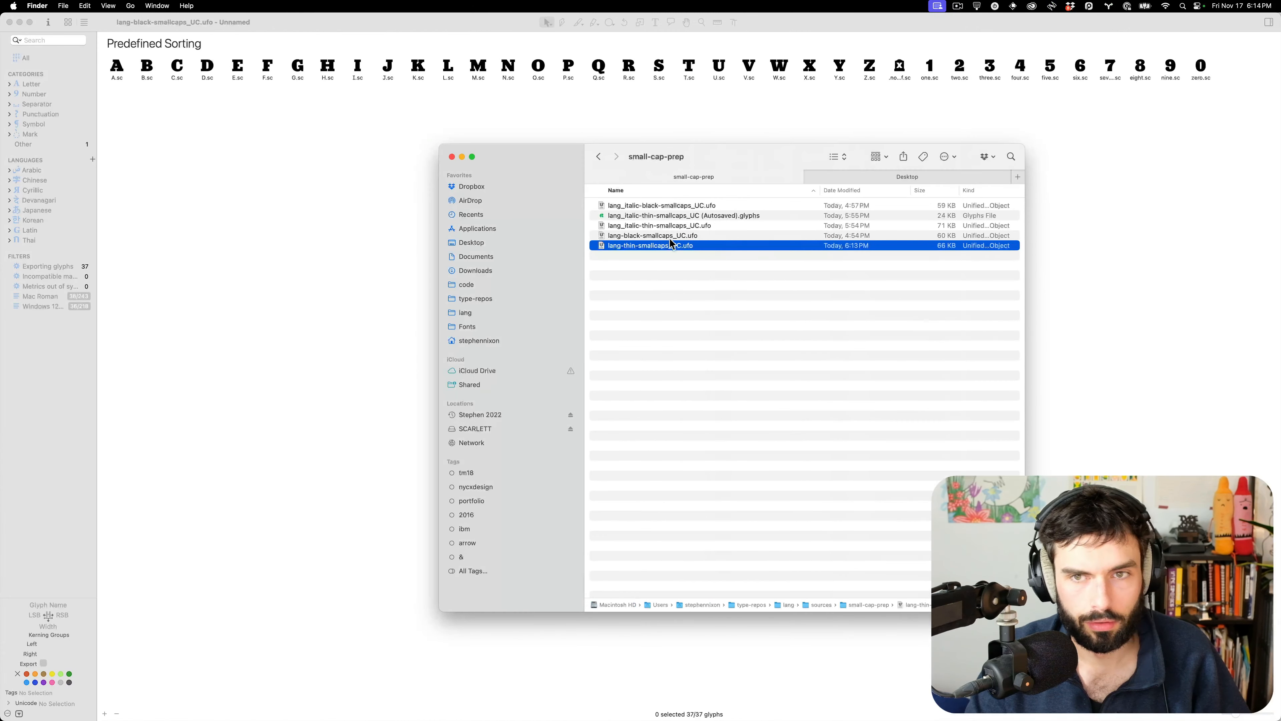
right_click(666, 244)
mouse_move(766, 261)
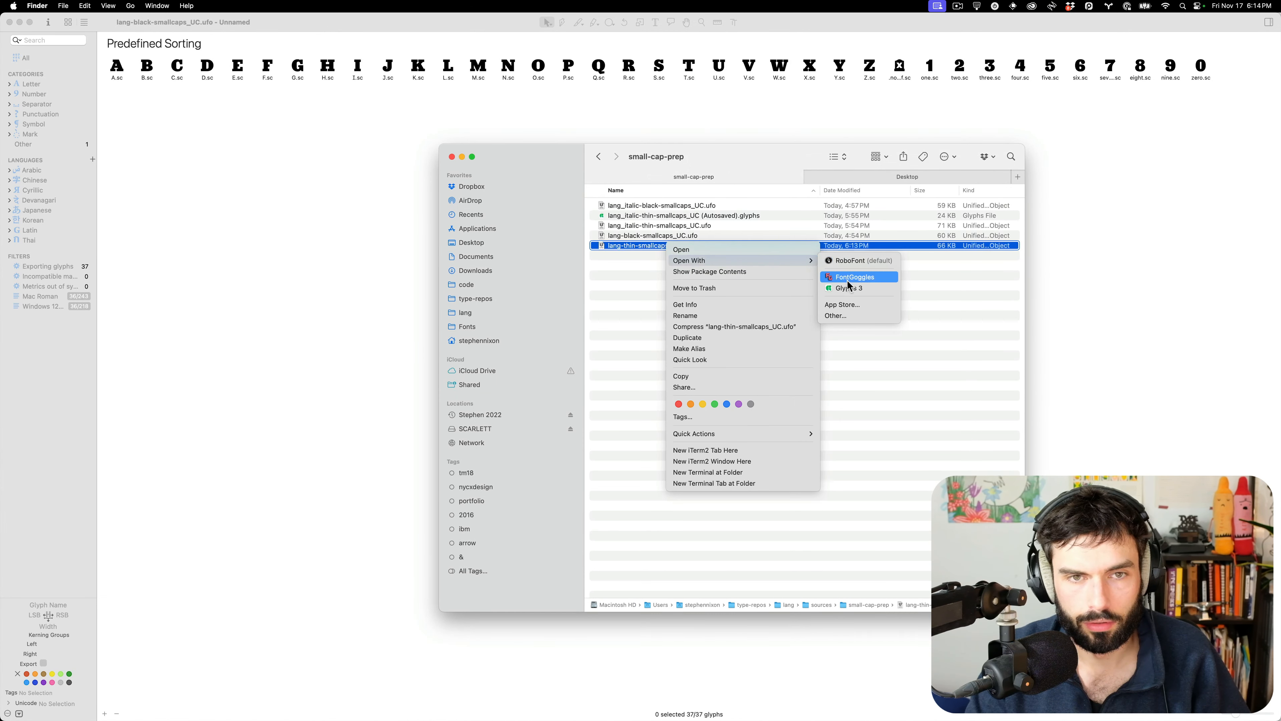
left_click(848, 288)
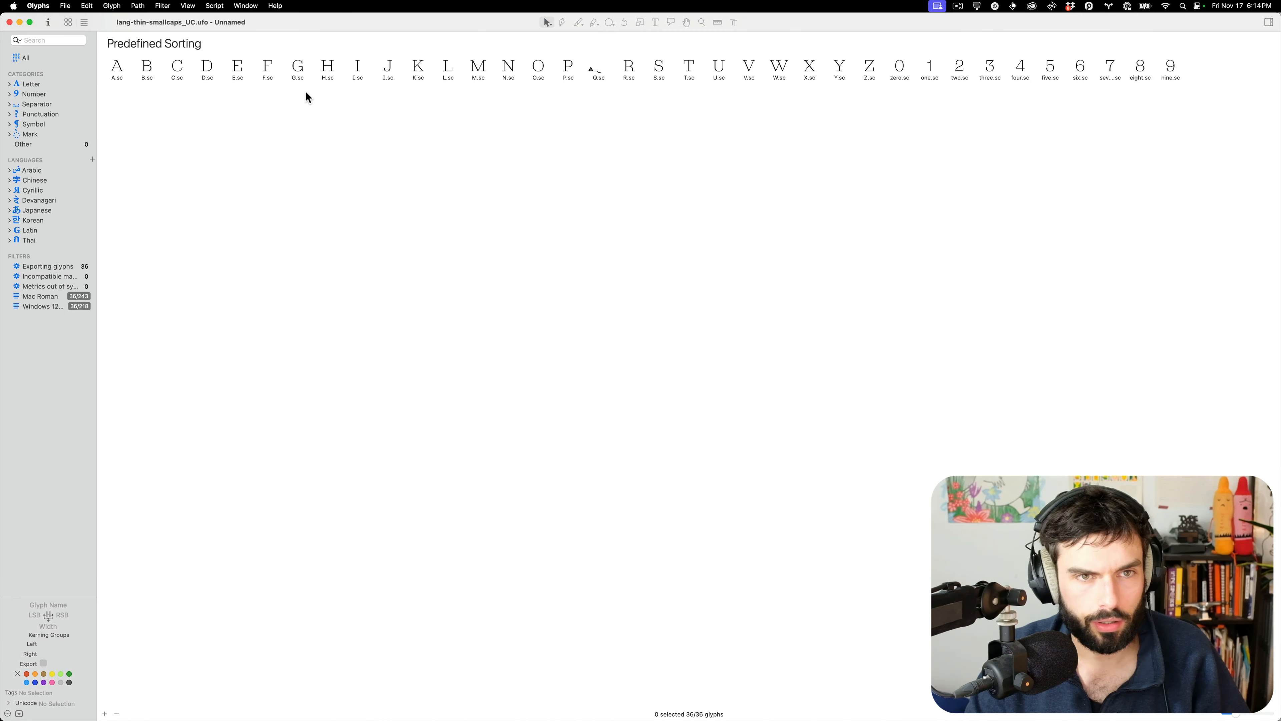
Select all 36 thin small-cap glyphs and shrink both small-cap font windows
left_click(108, 72)
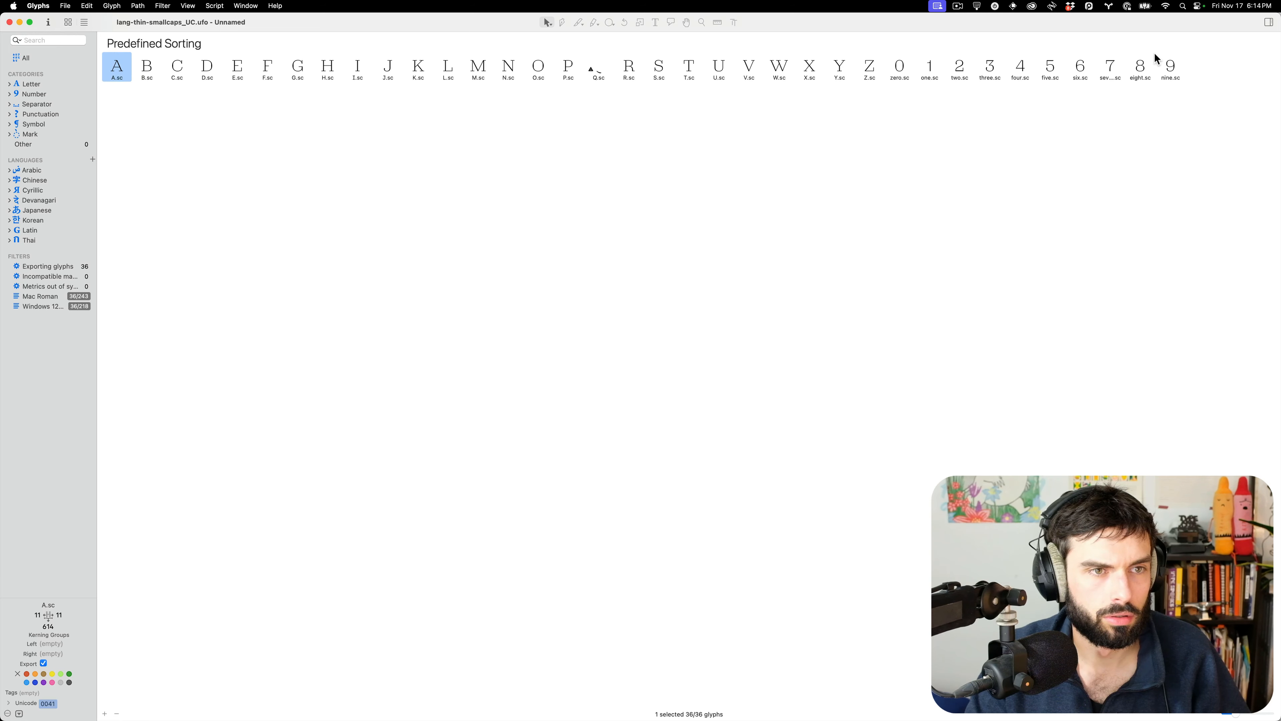
left_click(1165, 71, "shift")
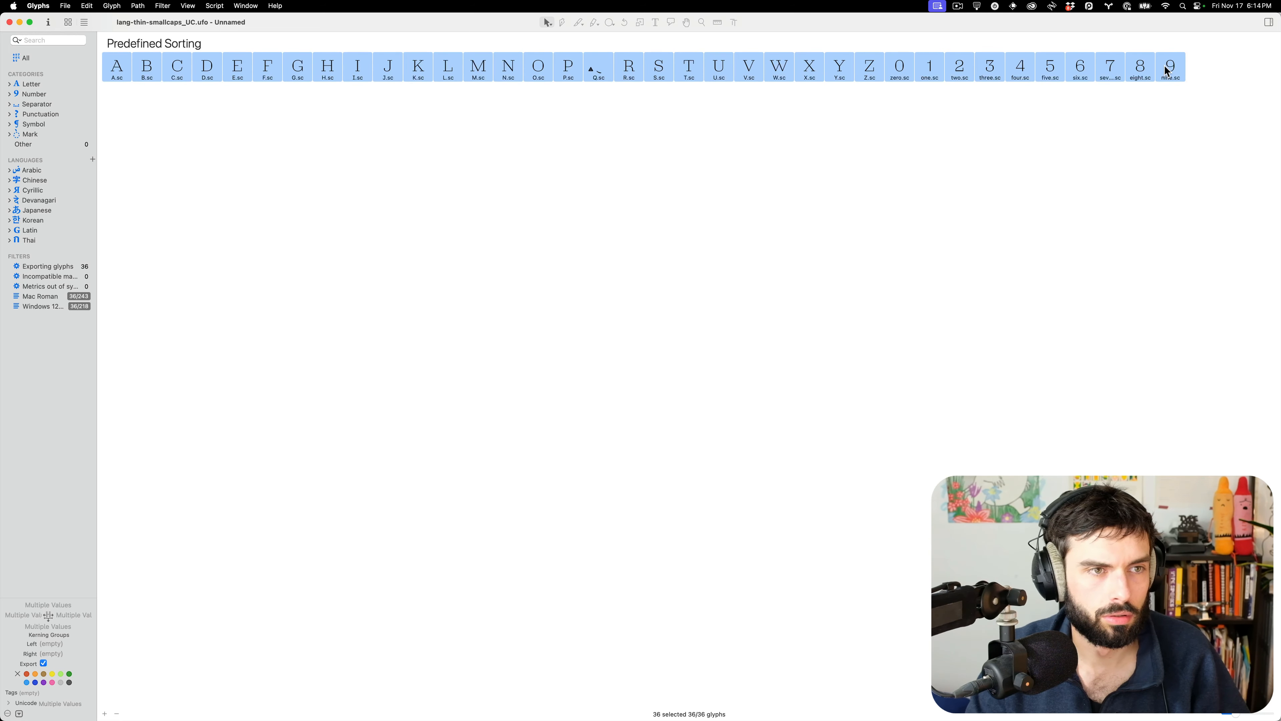
double_click(417, 26)
left_click(227, 31)
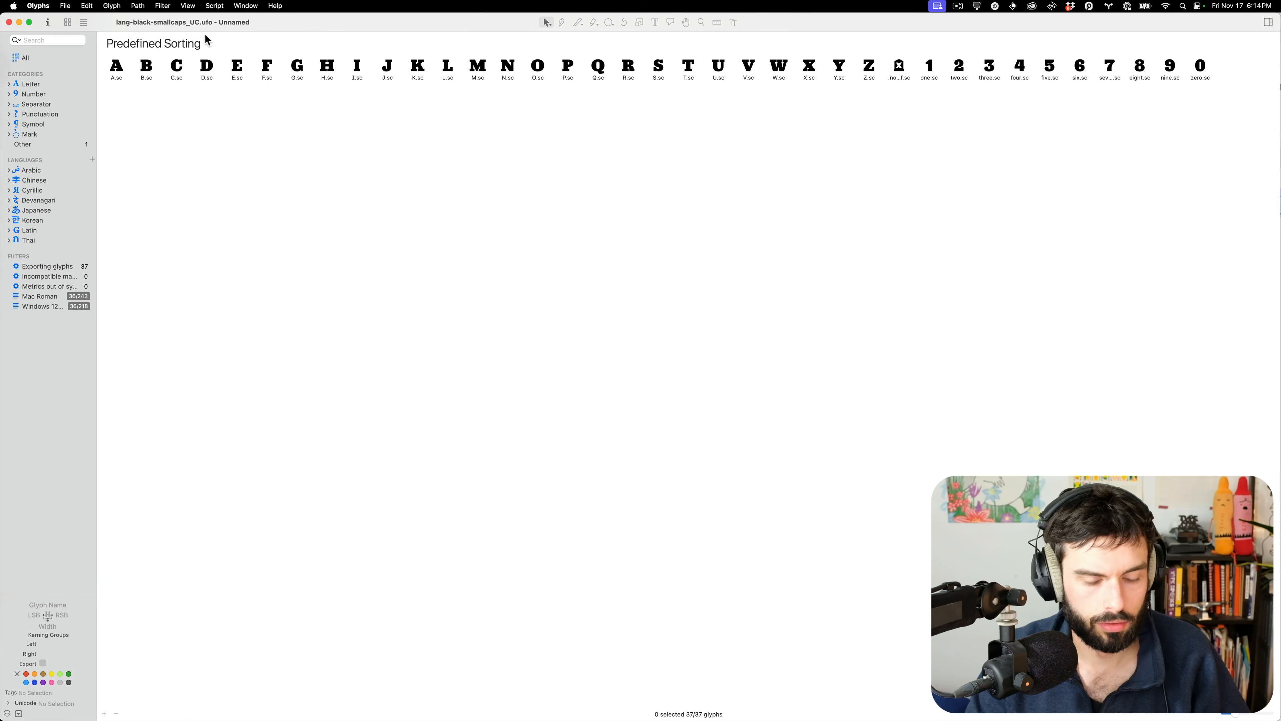
double_click(344, 28)
On Lang_Roman's thin master, paste the copied content into the selected .sc glyphs' active layer
left_click(5, 105)
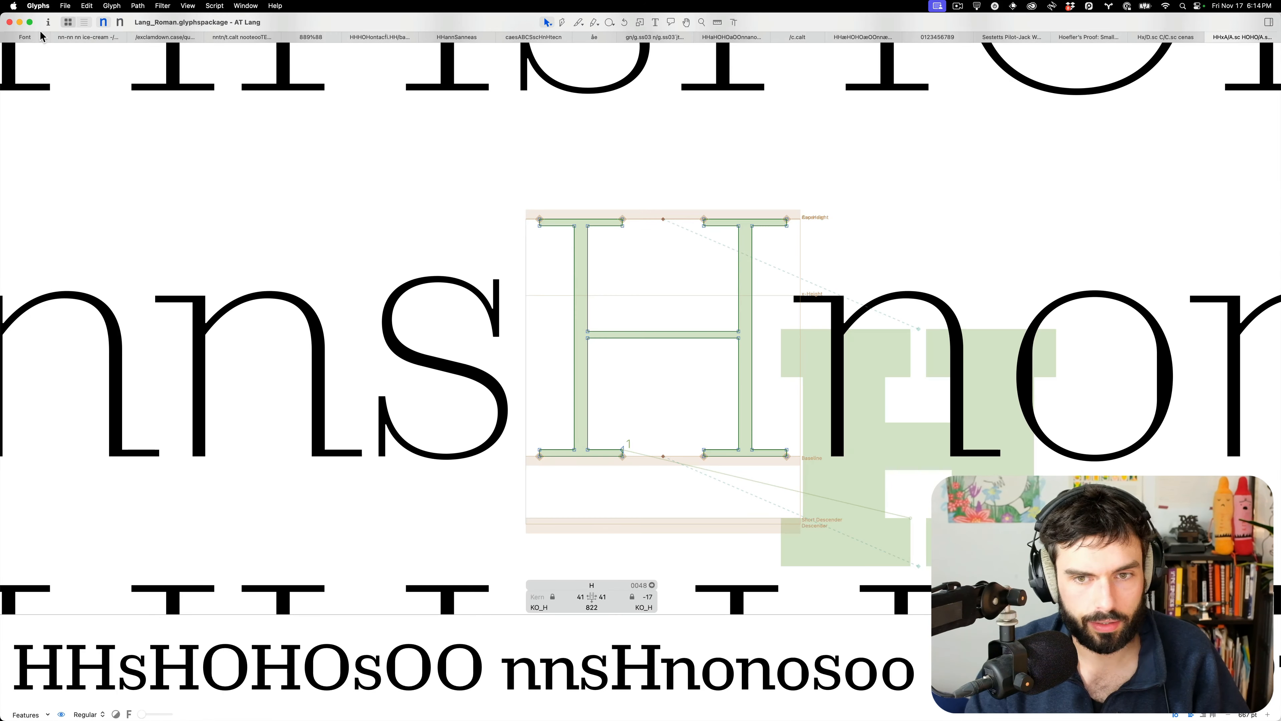
left_click(26, 38)
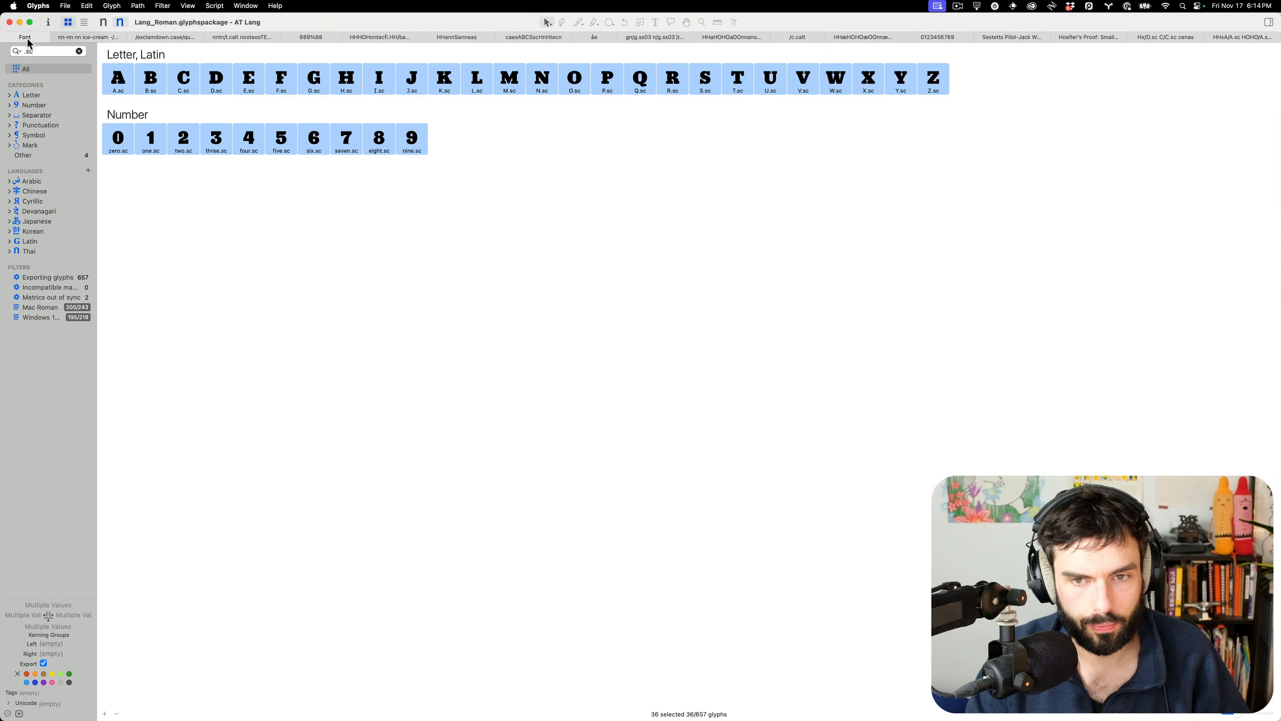
left_click(103, 22)
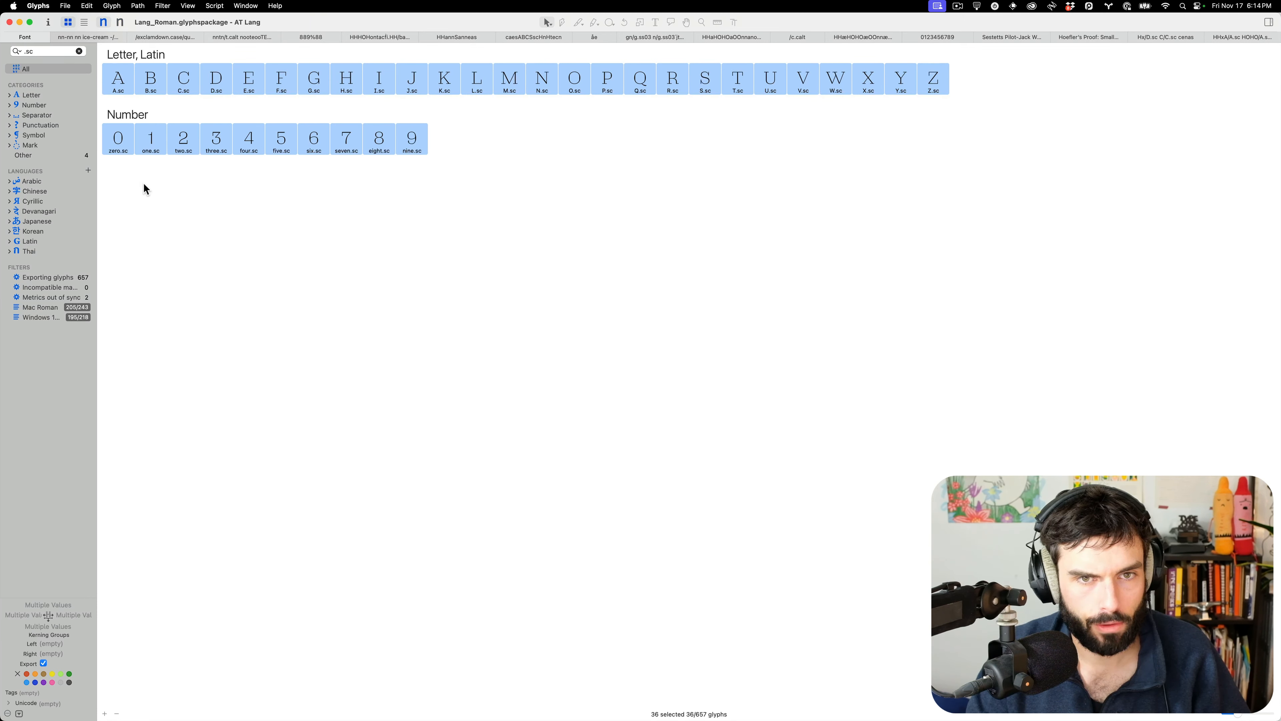
key("super+alt+shift+v")
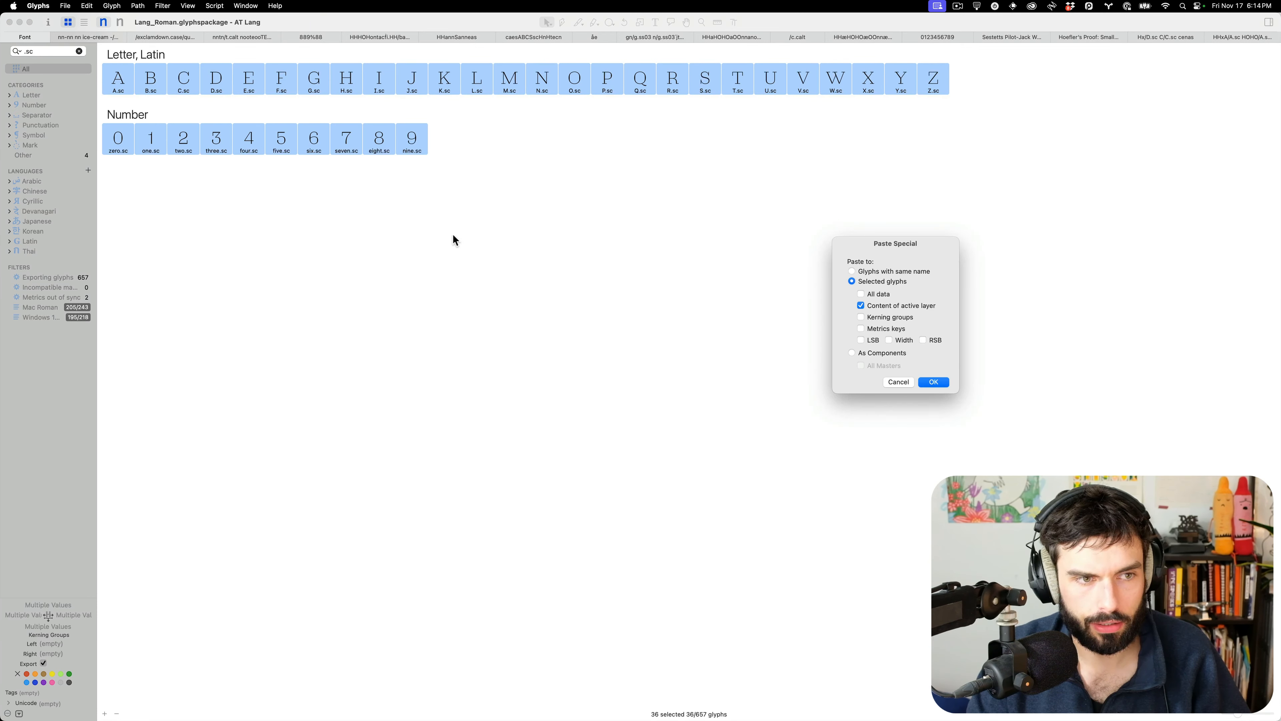
left_click(934, 382)
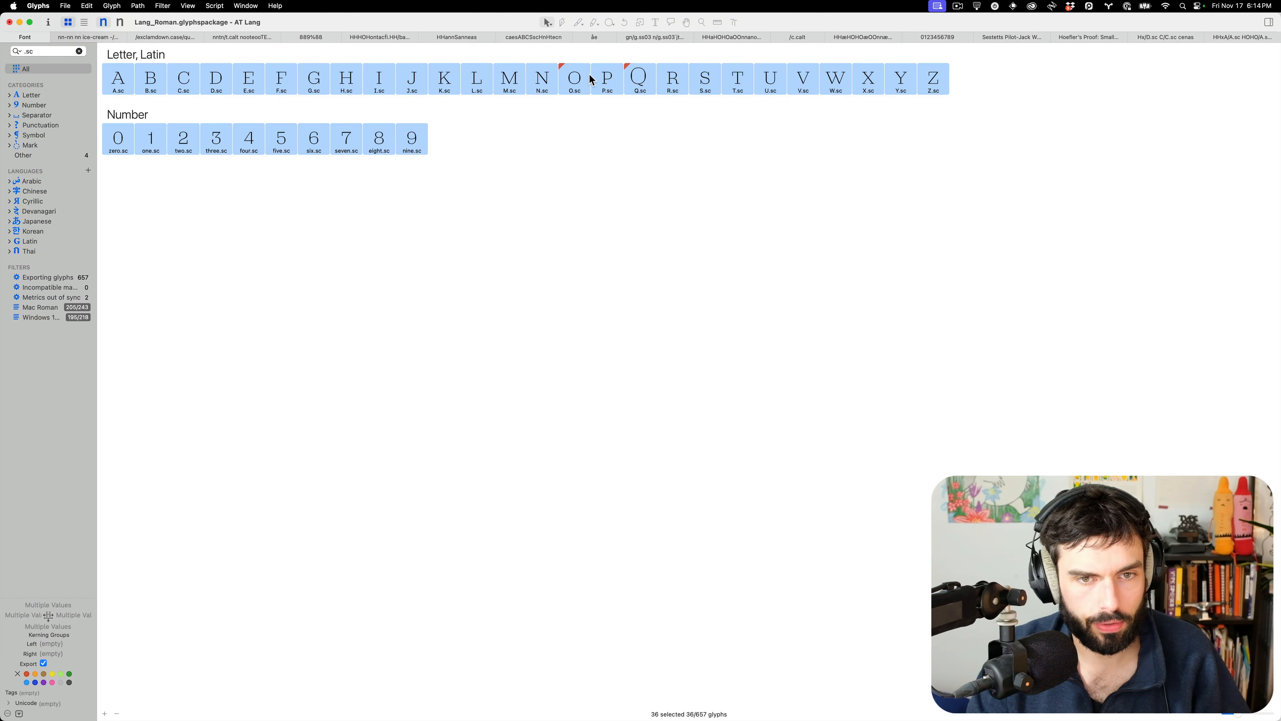
double_click(638, 79)
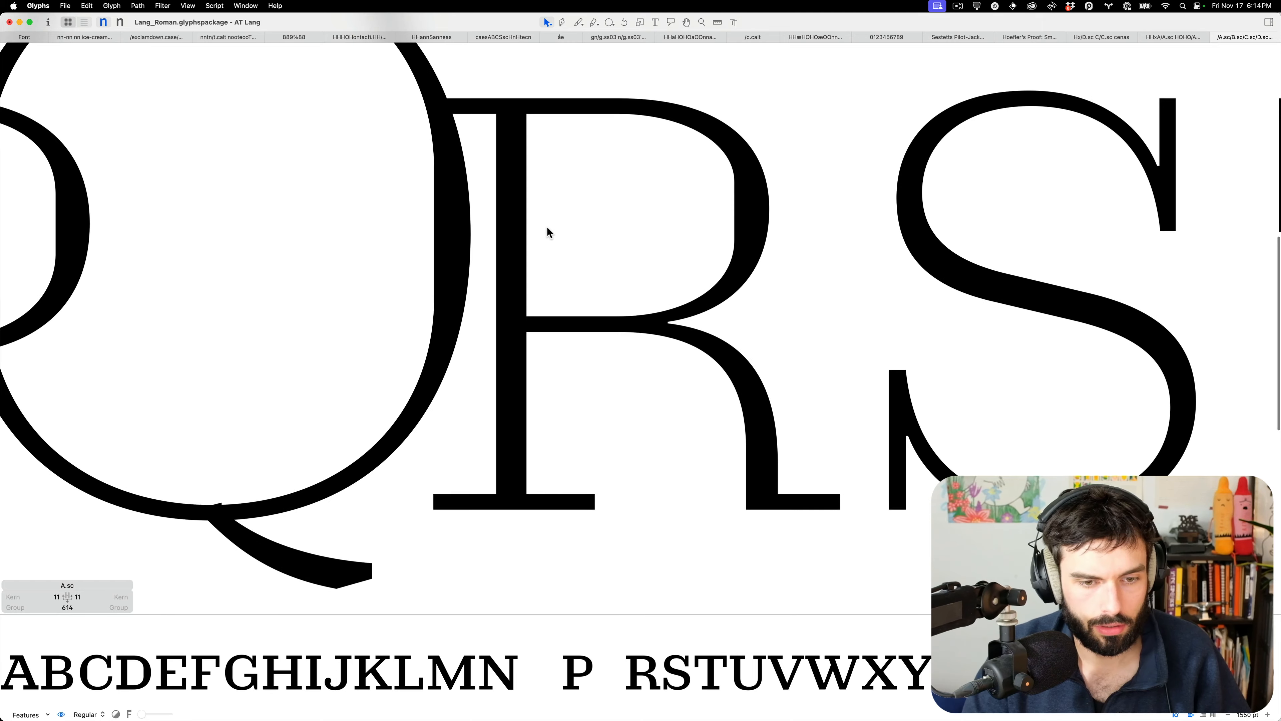
On the thin master, replace Q.sc's O component with an O.sc component
scroll(549, 233, "down", 5)
key("super+2")
double_click(503, 244)
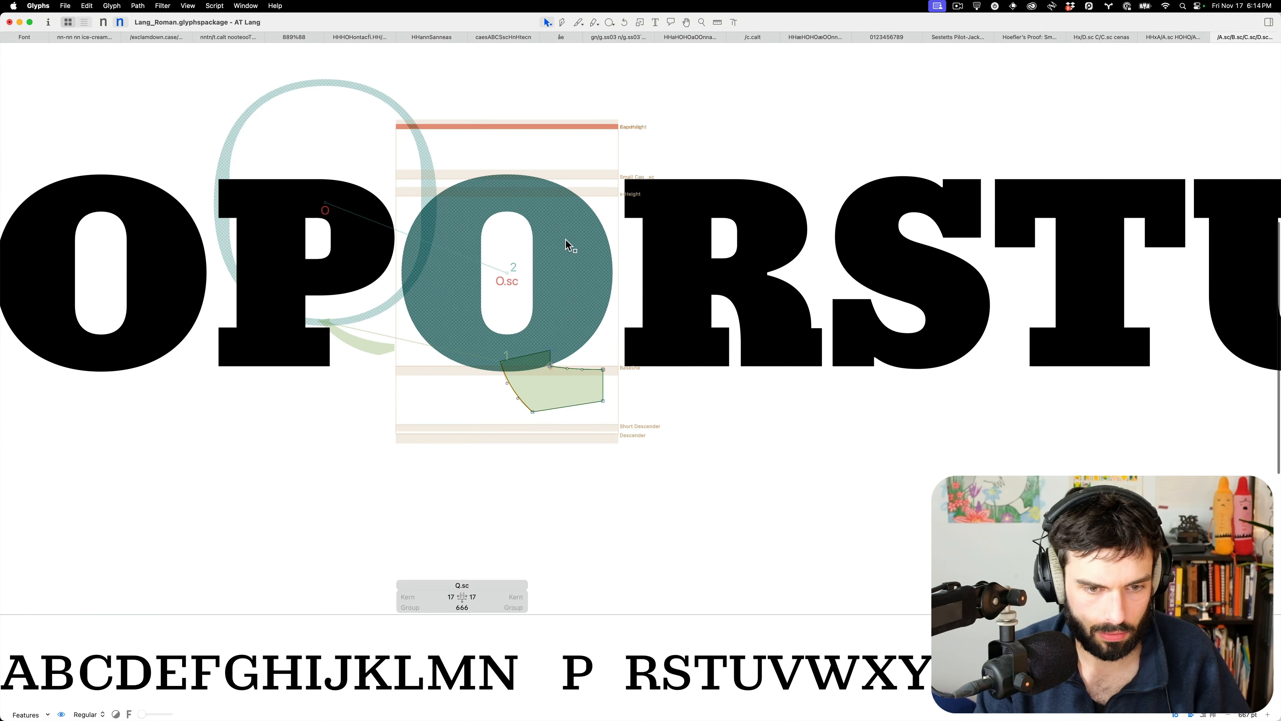
key("super+1")
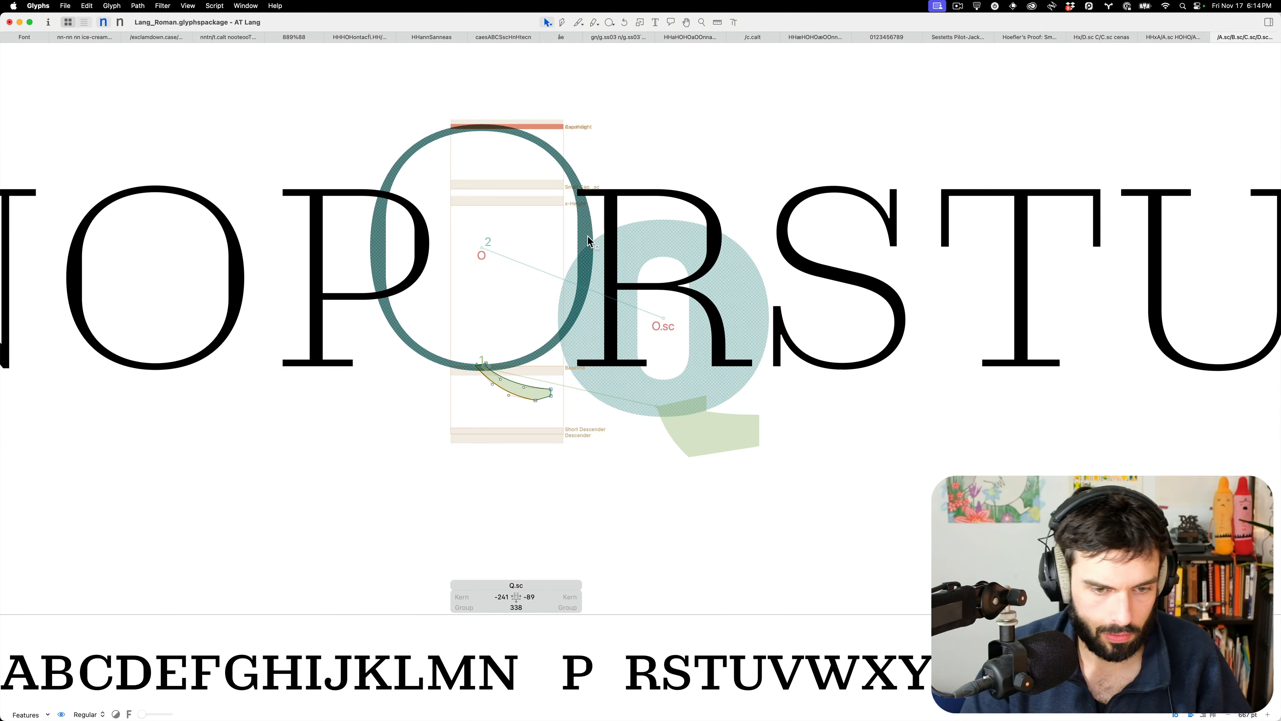
left_click(587, 236)
key("BackSpace")
key("super+v")
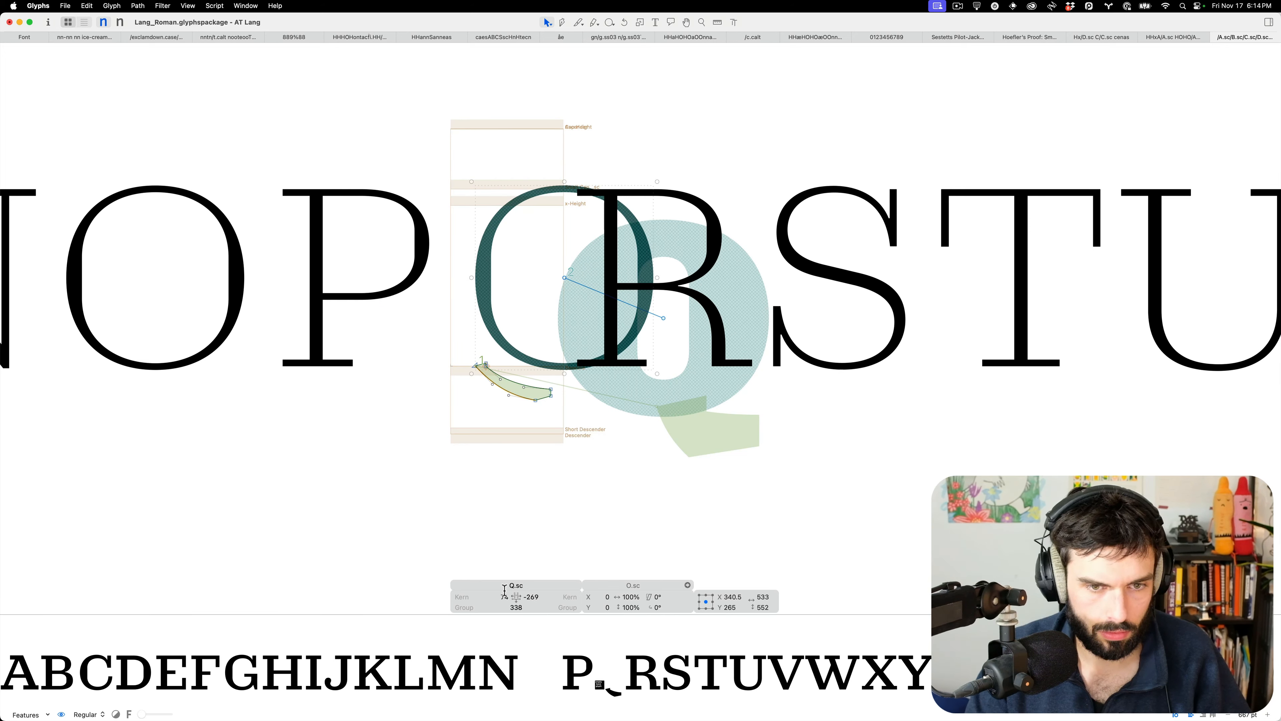
Set both of Q.sc's kerning groups to O.sc
left_click(502, 596)
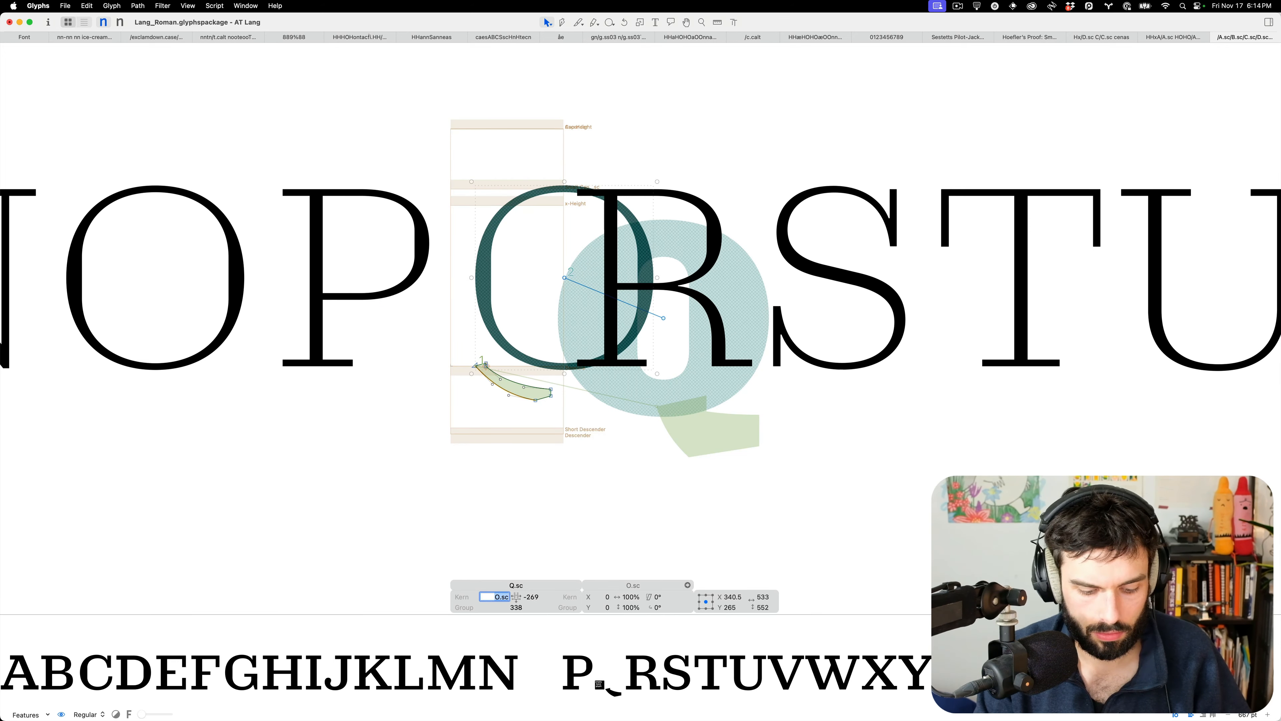
key("Tab")
type("O.sc")
key("Tab")
Shift Q.sc's tail to the right and preview the small-cap line
left_click(553, 407)
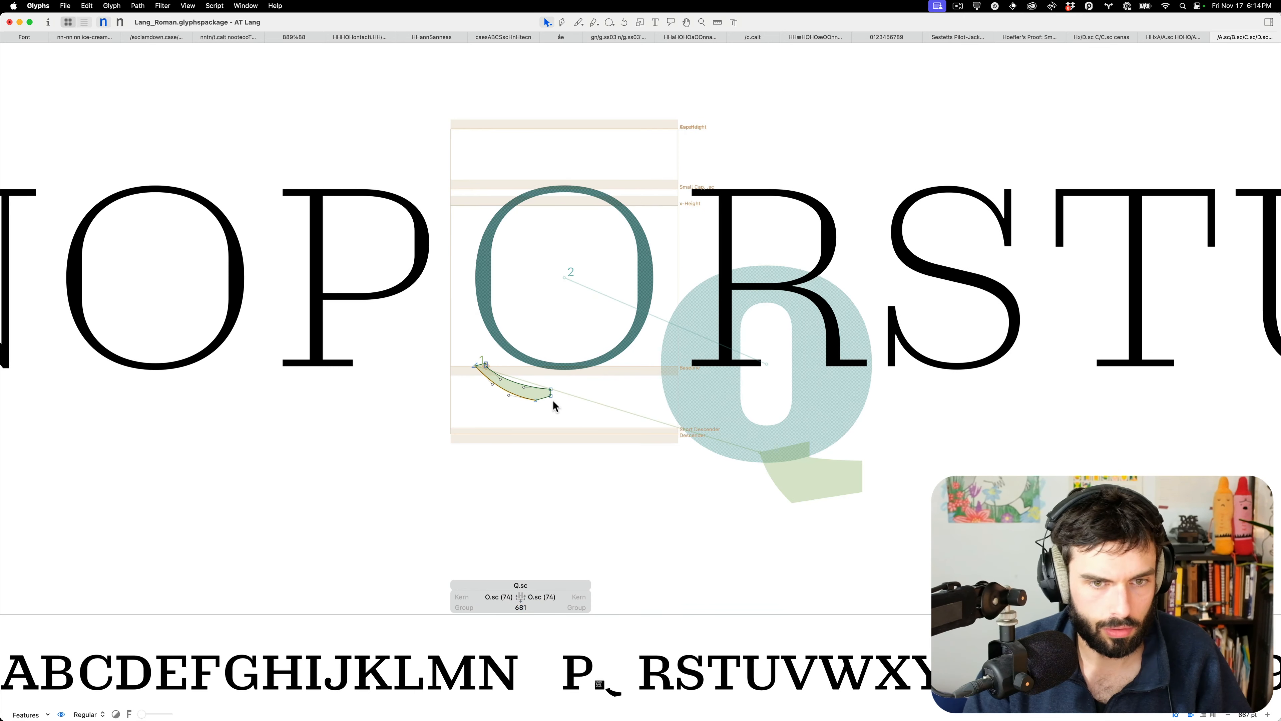
key("super+a")
key("super+shift+Right")
key("super+shift+Right")
key("super+shift+Right")
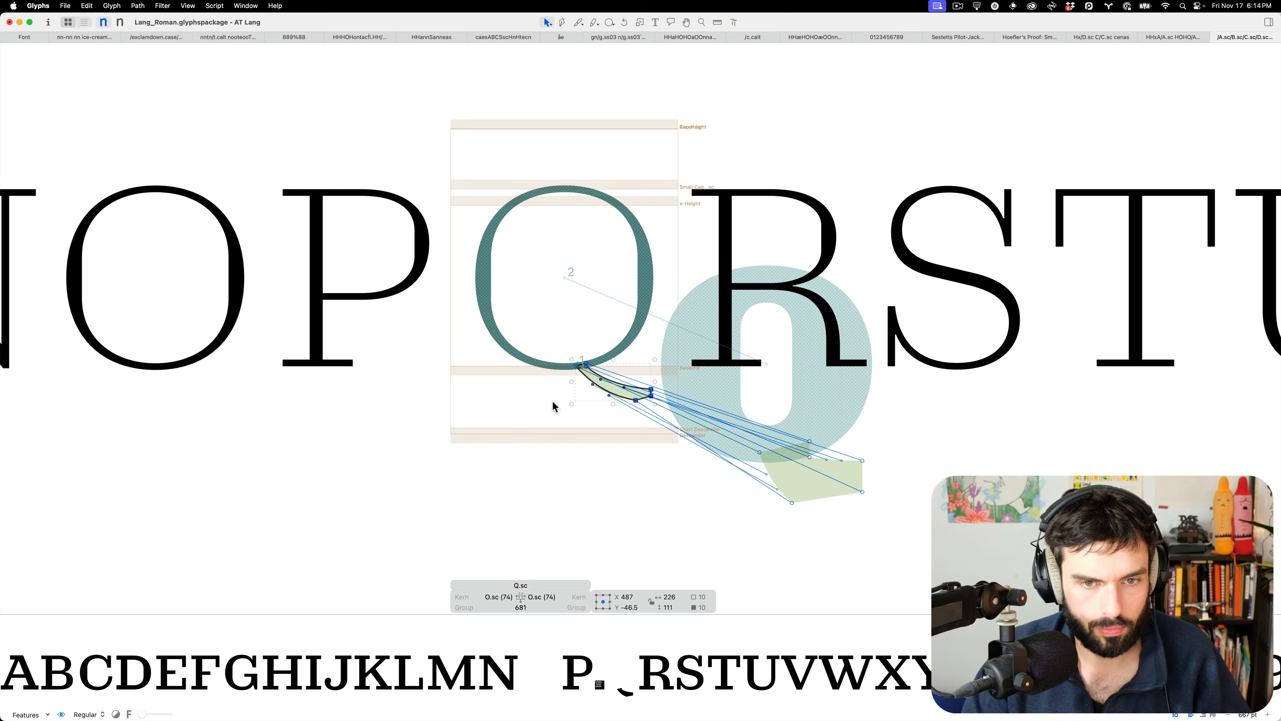
scroll(654, 391, "up", 5)
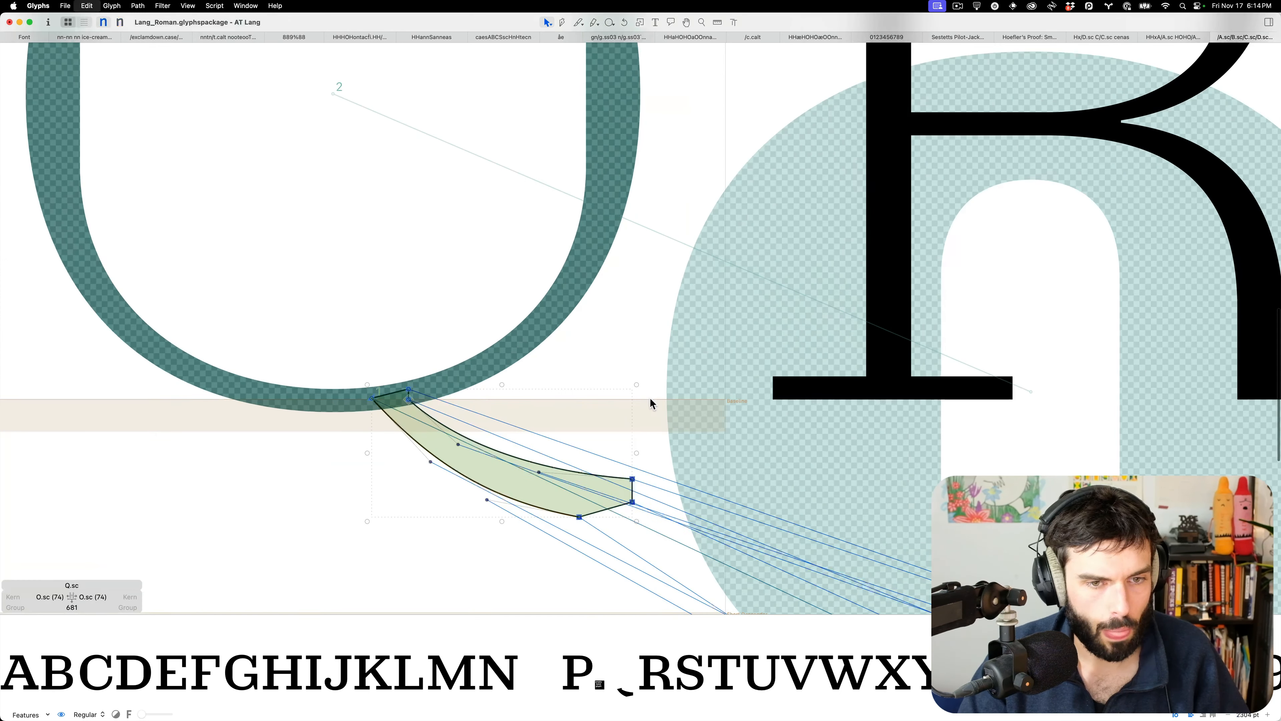
key("shift+Right")
key("shift+Right")
key("shift+Right")
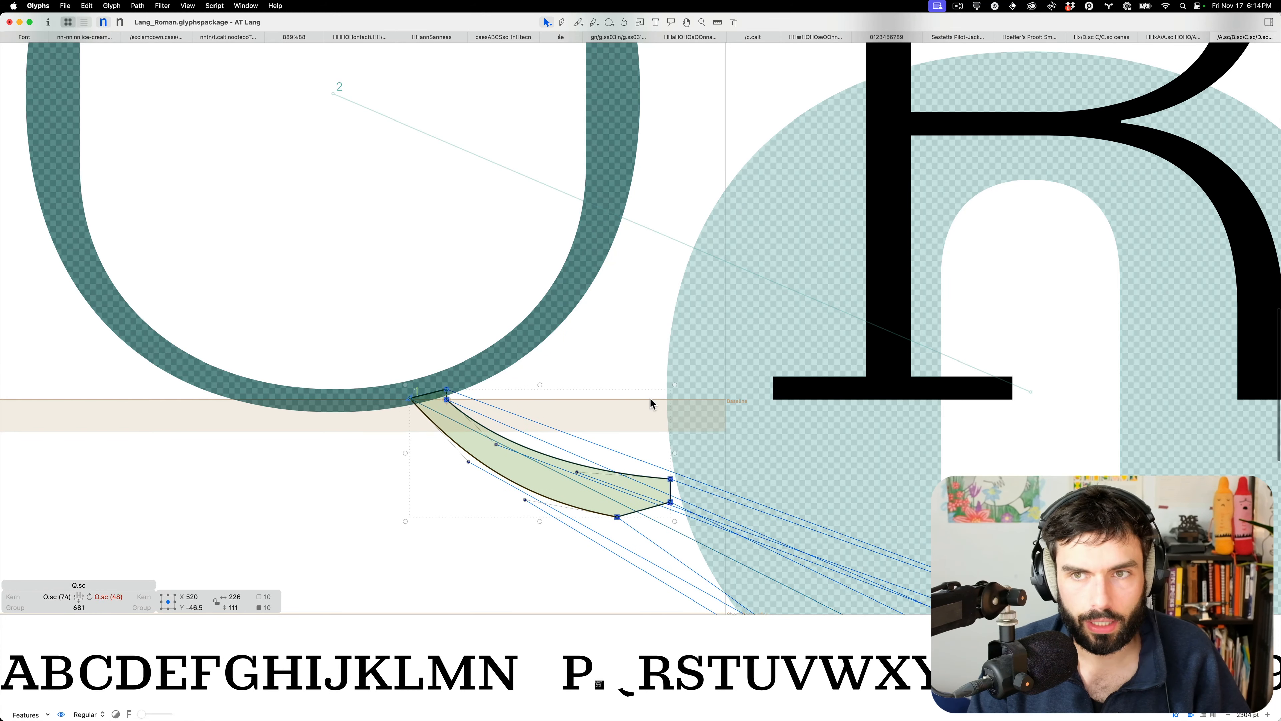
key("t")
scroll(650, 398, "down", 5)
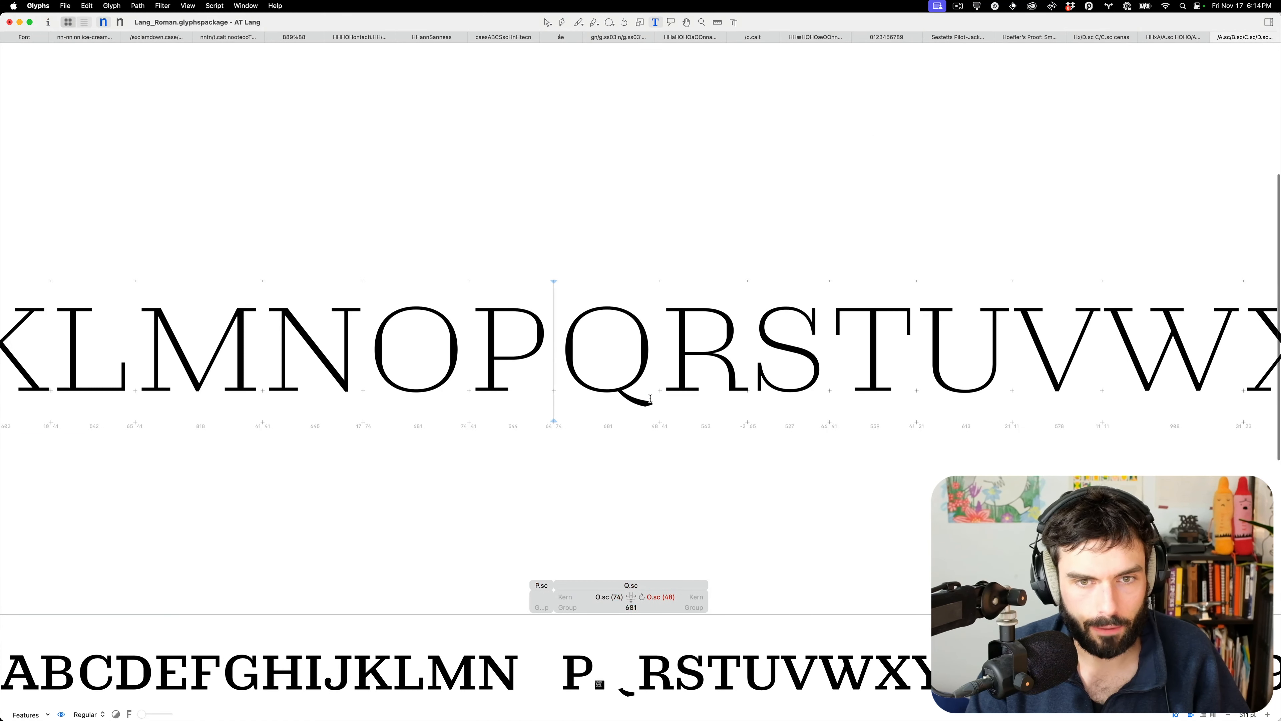
scroll(445, 455, "down", 4)
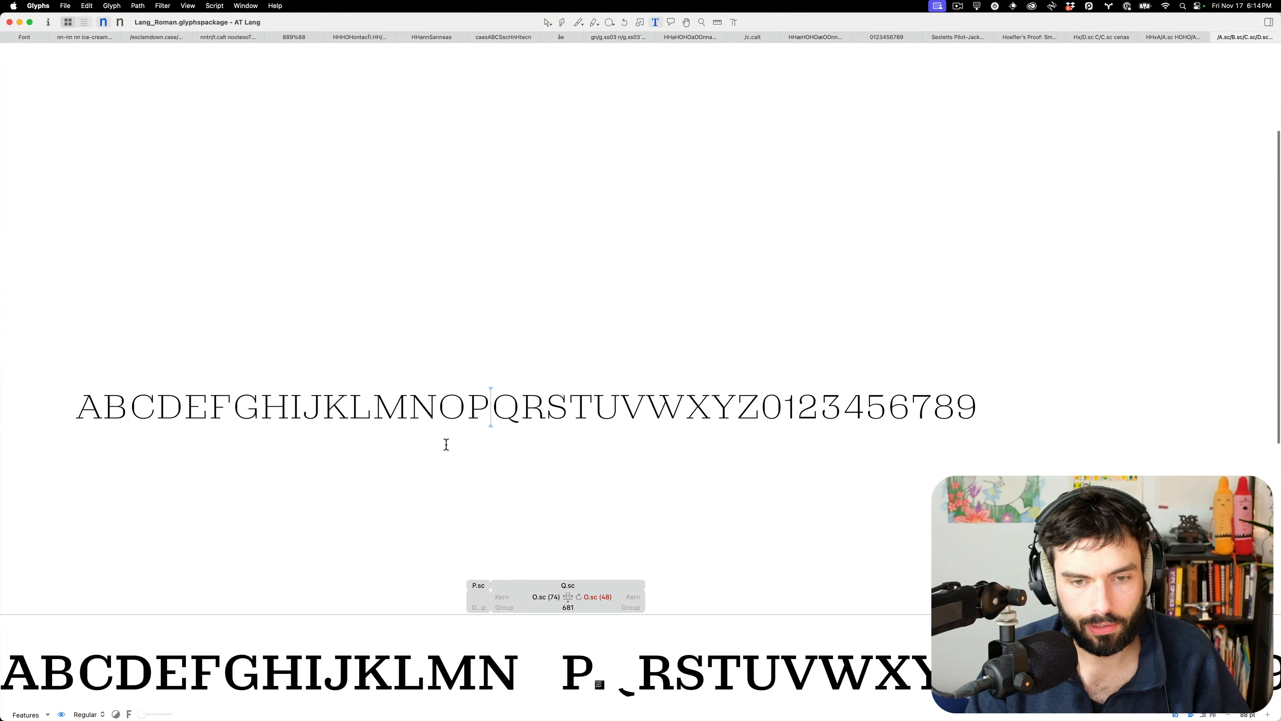
In the HH/HOHO spacing test tab, inspect the A.sc right serif against the H's left serif
left_click(1169, 42)
scroll(697, 278, "down", 4)
scroll(700, 273, "up", 10)
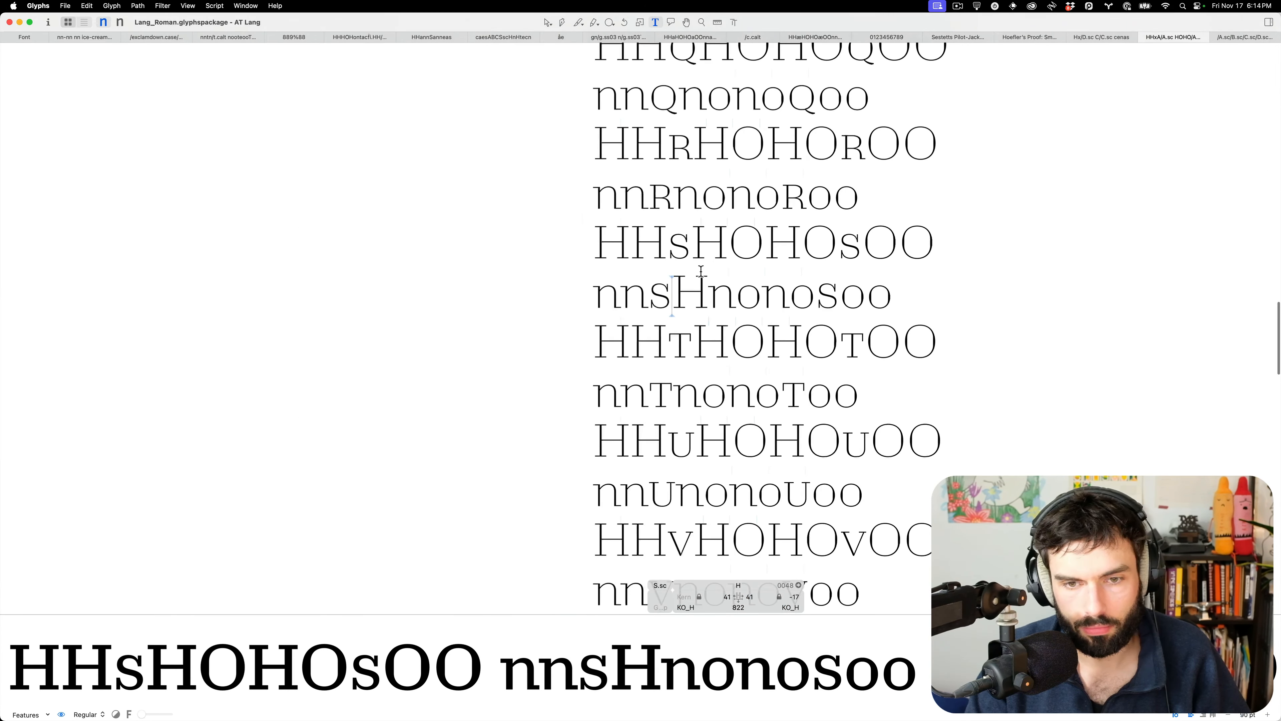
scroll(700, 273, "up", 10)
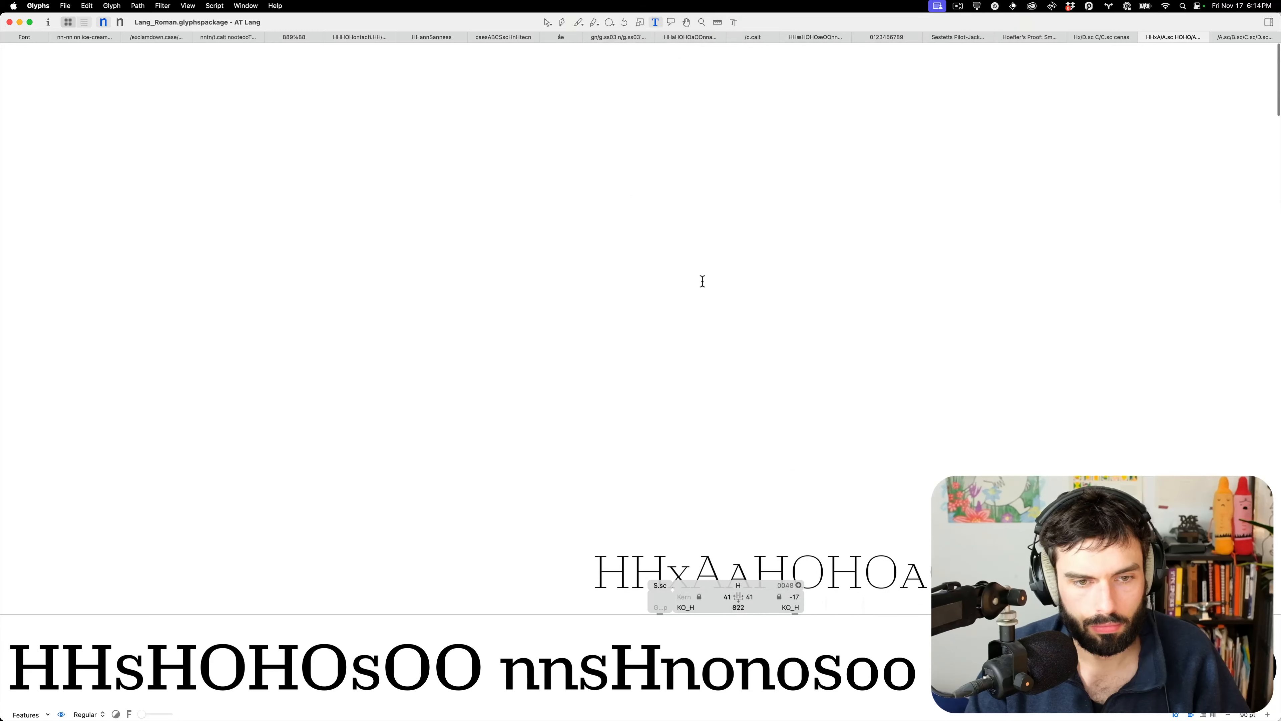
scroll(731, 228, "up", 5)
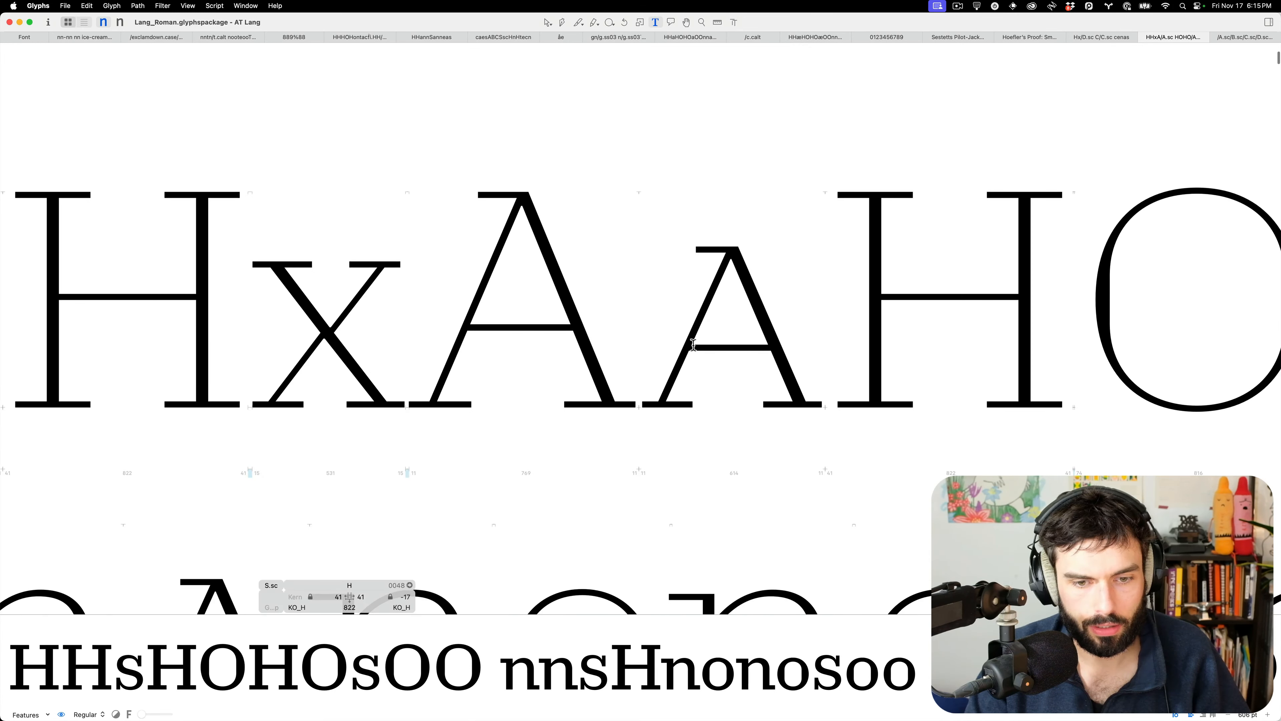
scroll(763, 389, "up", 4)
double_click(763, 392)
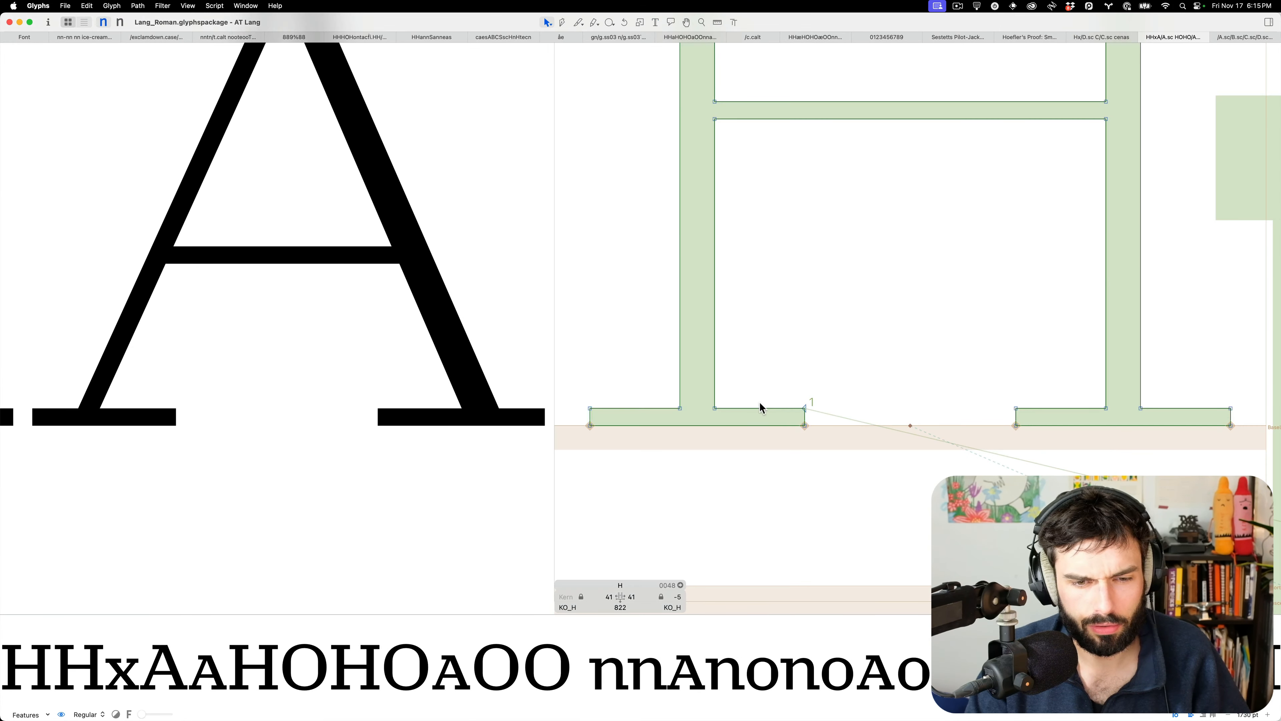
double_click(531, 387)
left_click_drag(527, 385, 559, 452)
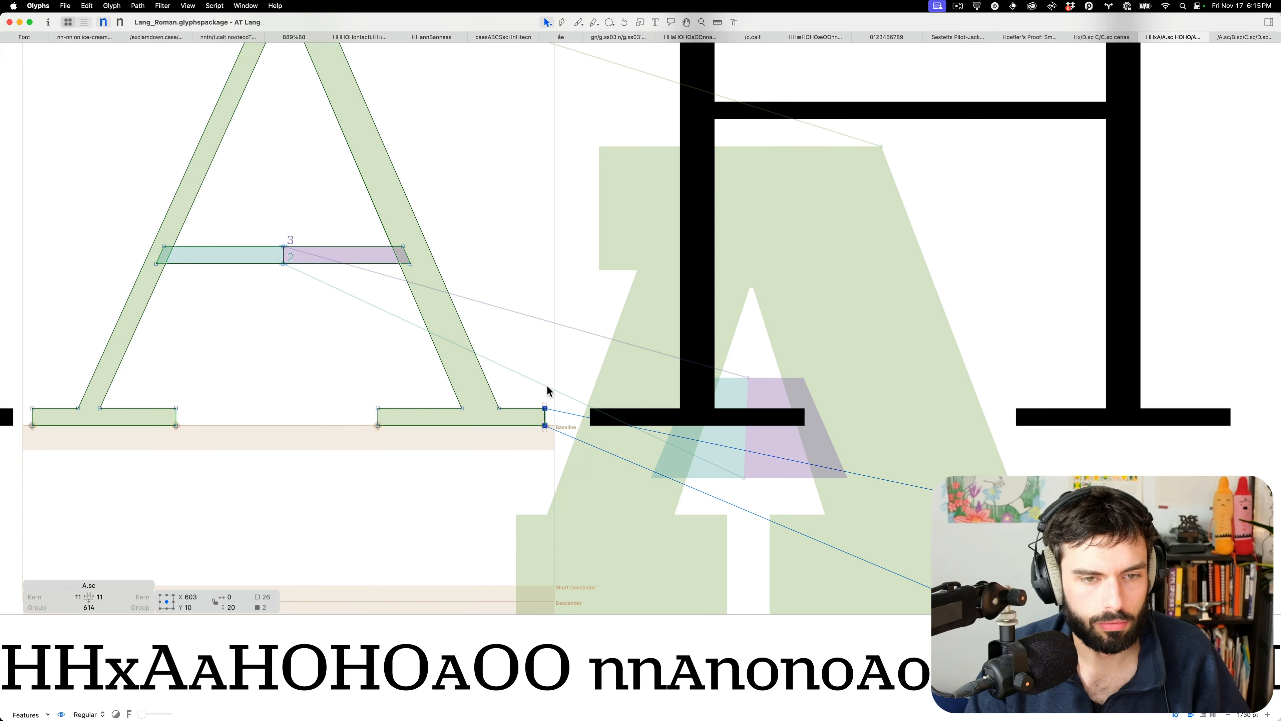
double_click(657, 391)
left_click_drag(623, 382, 565, 477)
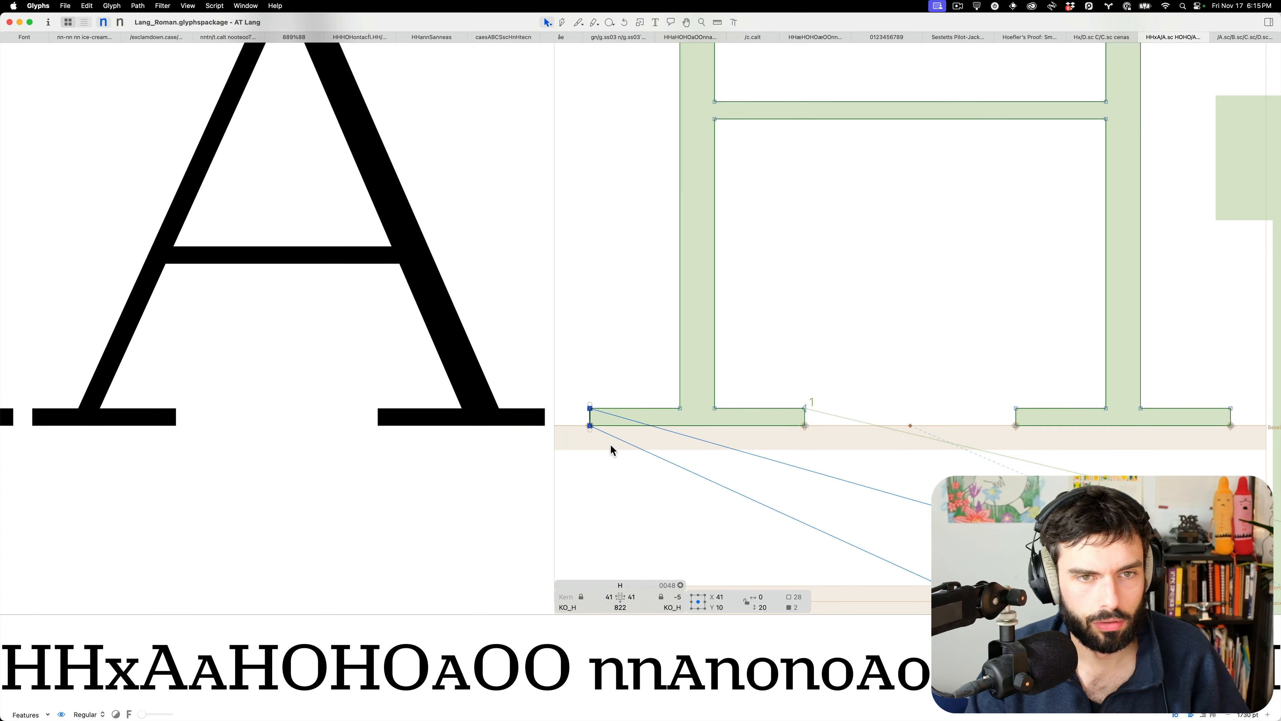
key("t")
Open C.sc for editing from the HHCcc test line
scroll(611, 445, "down", 10)
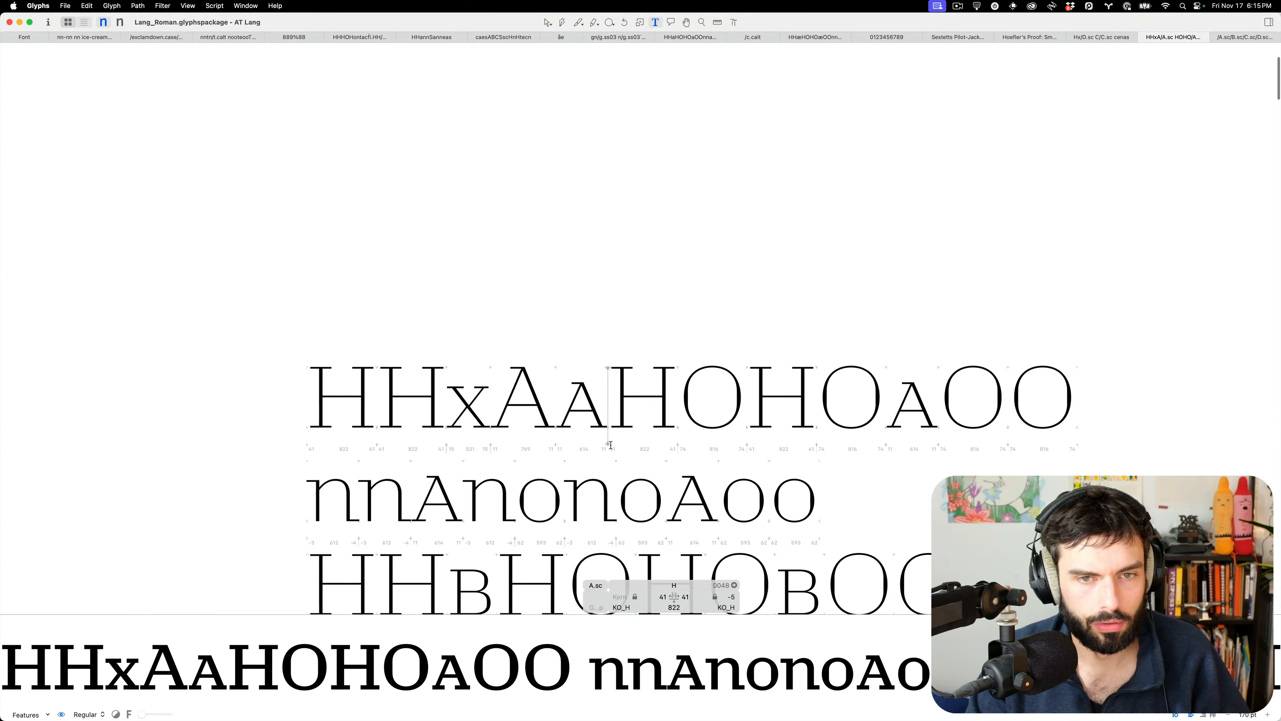
scroll(611, 445, "down", 8)
scroll(442, 405, "down", 4)
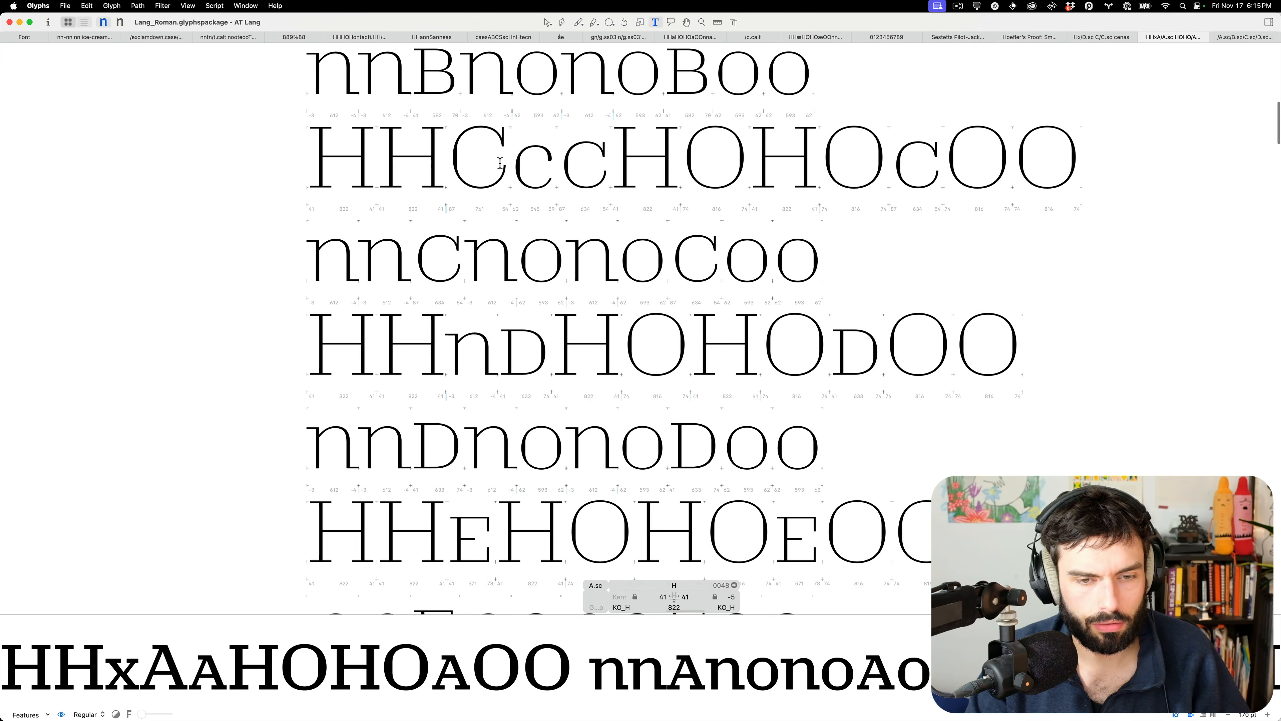
left_click(567, 170)
key("Escape")
scroll(567, 169, "up", 10)
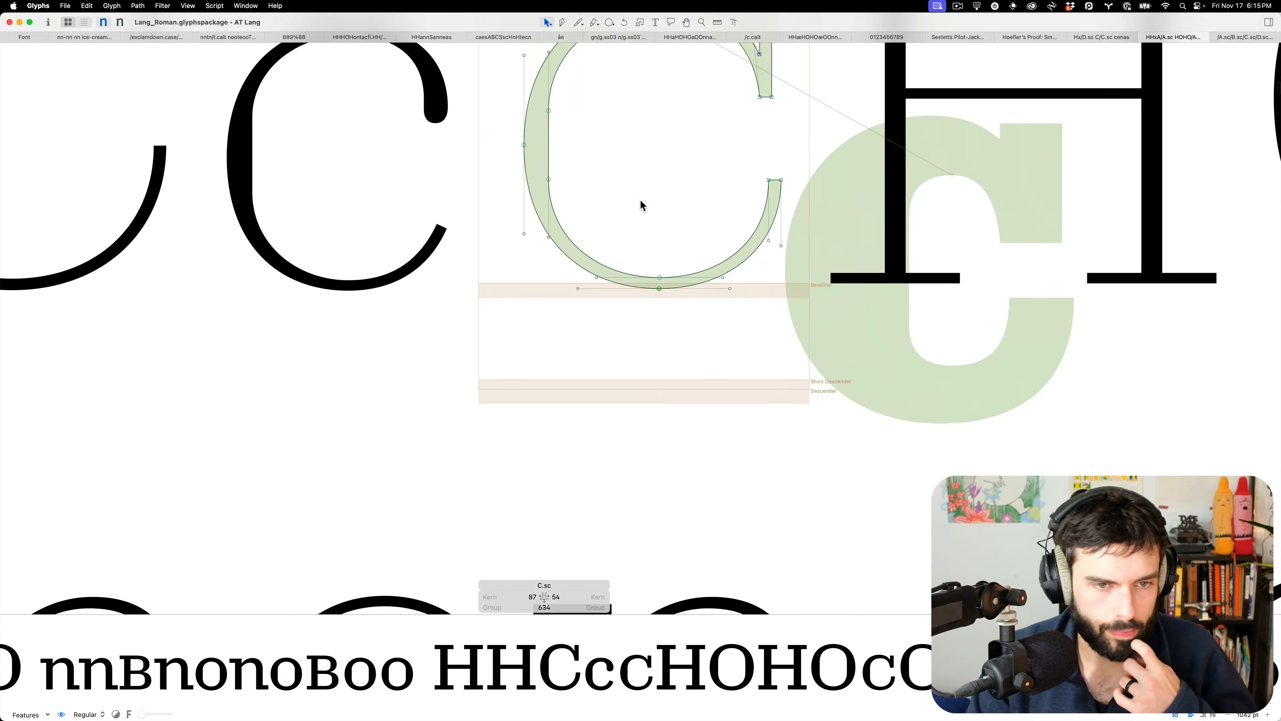
Select C.sc's two bottom nodes, then measure the stem thickness of D.sc
left_click_drag(671, 312, 631, 369)
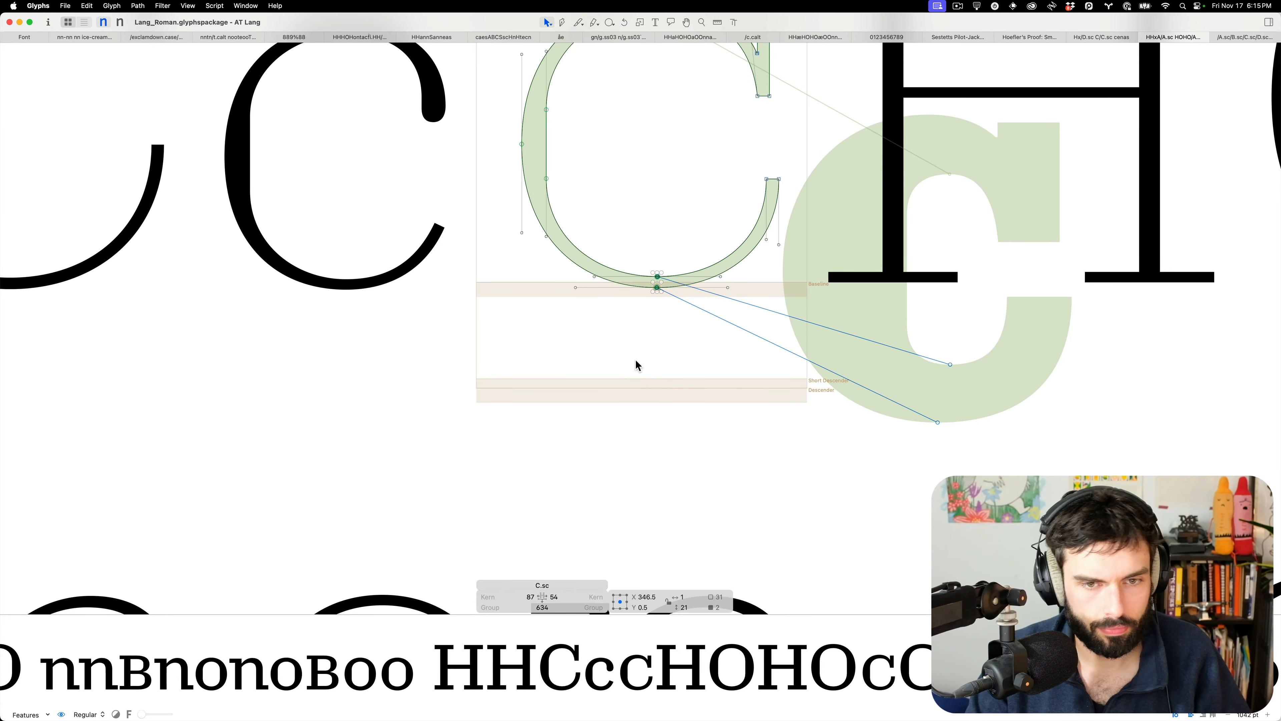
scroll(645, 318, "down", 3)
scroll(646, 322, "down", 10)
scroll(643, 319, "down", 5)
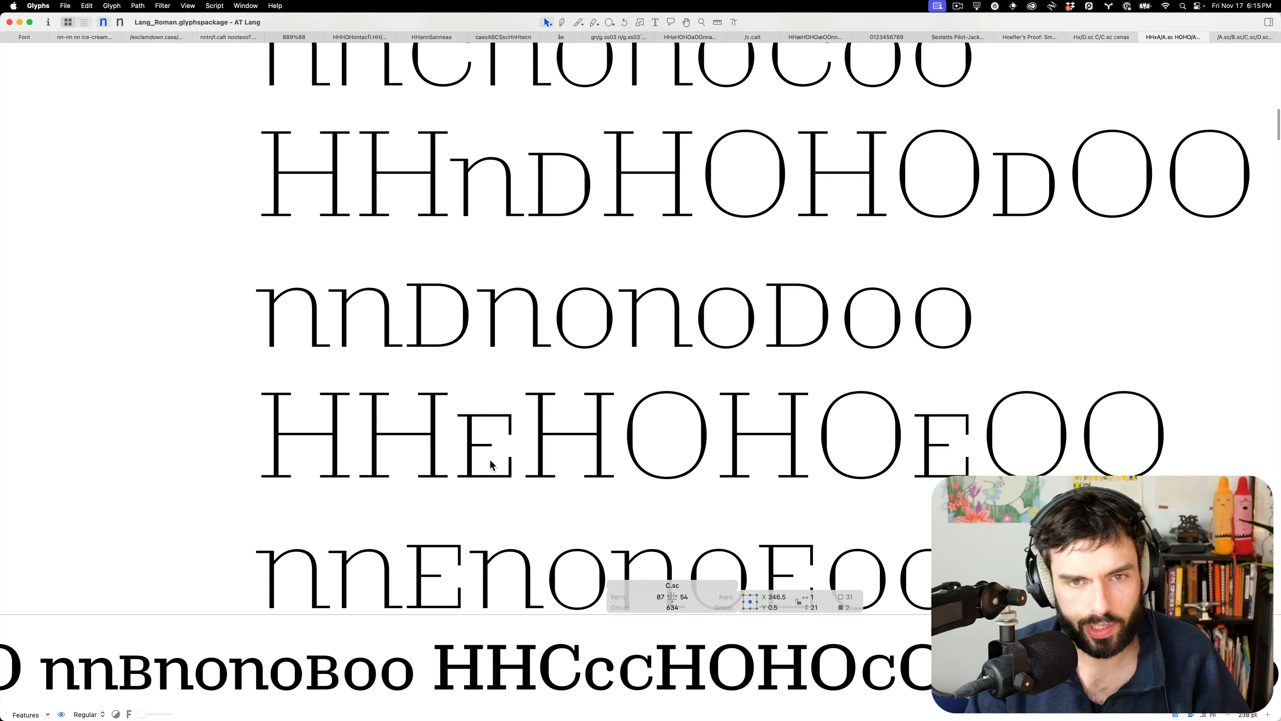
scroll(394, 337, "up", 12)
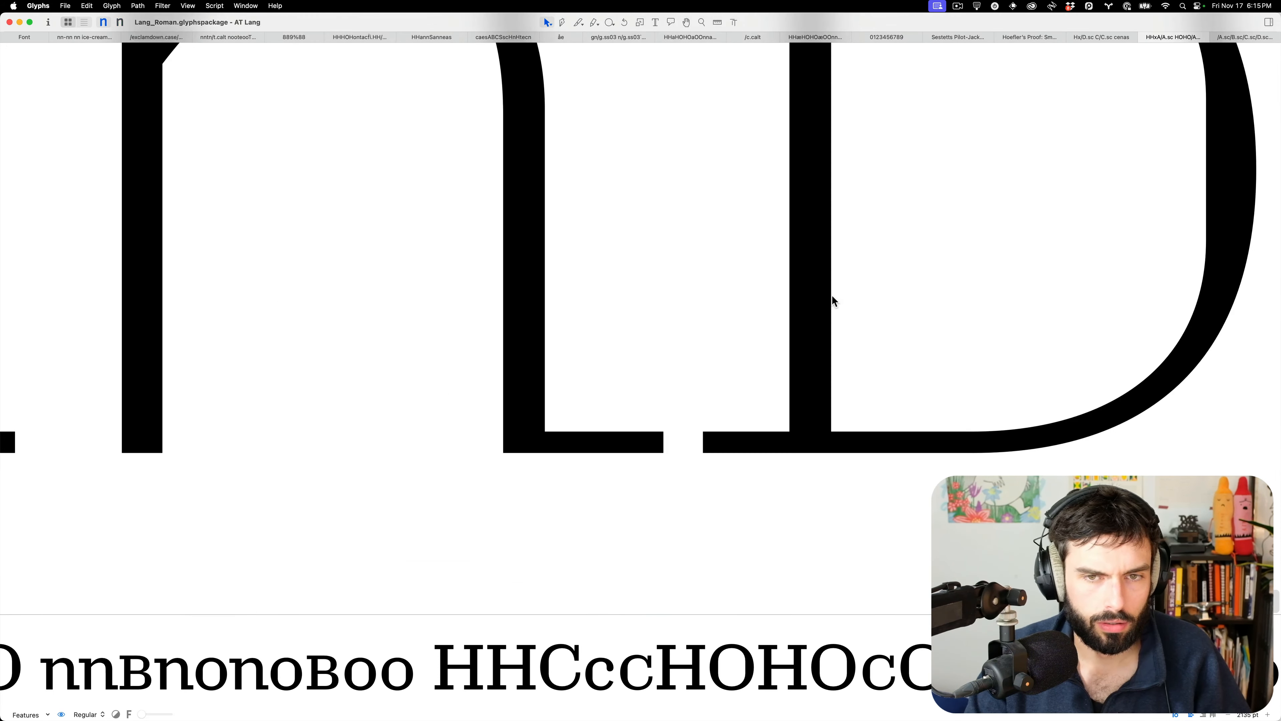
double_click(870, 301)
key("l")
left_click_drag(885, 351, 718, 360)
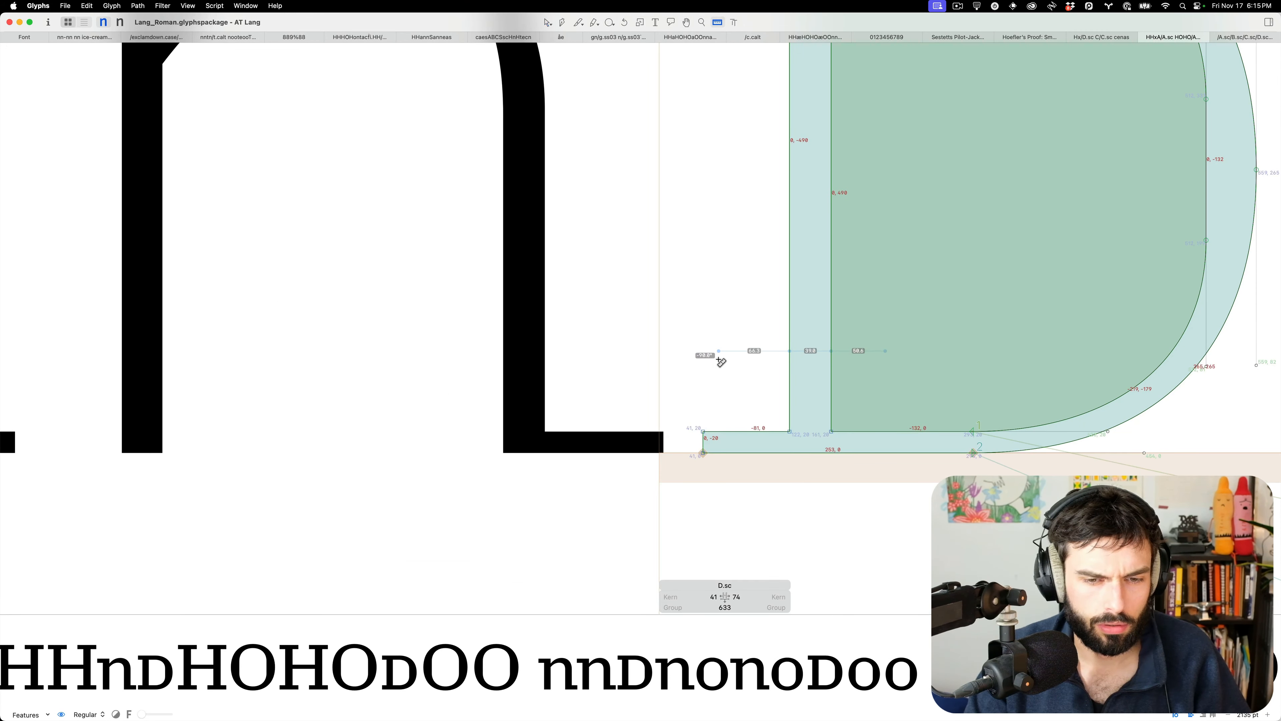
key("t")
Measure the stem thickness of E.sc with the Measurement tool
scroll(554, 359, "down", 10)
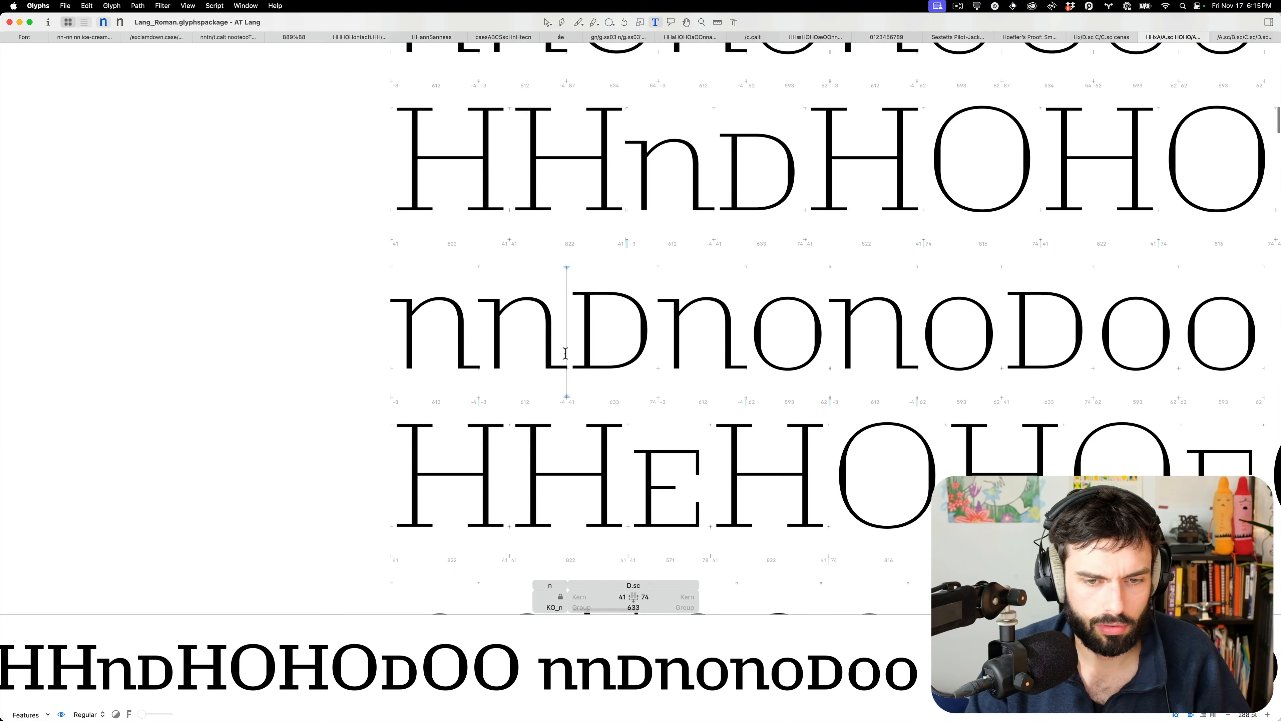
double_click(683, 513)
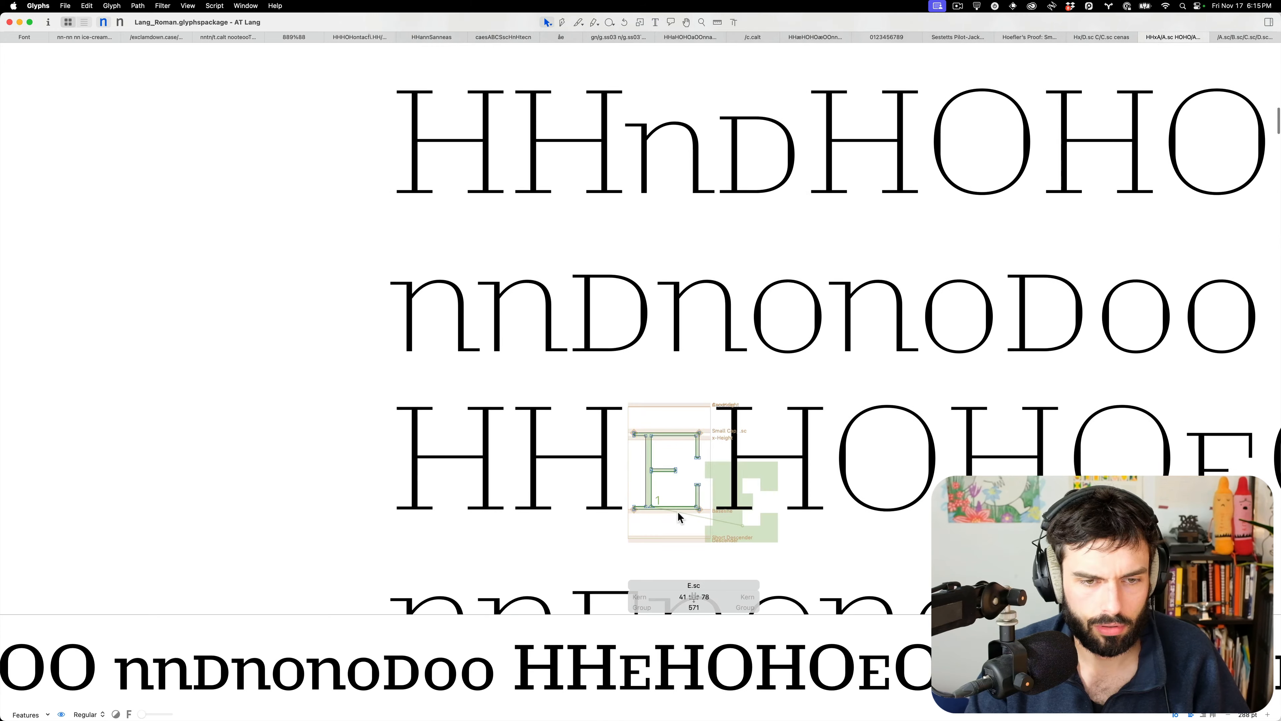
key("l")
left_click_drag(673, 497, 675, 548)
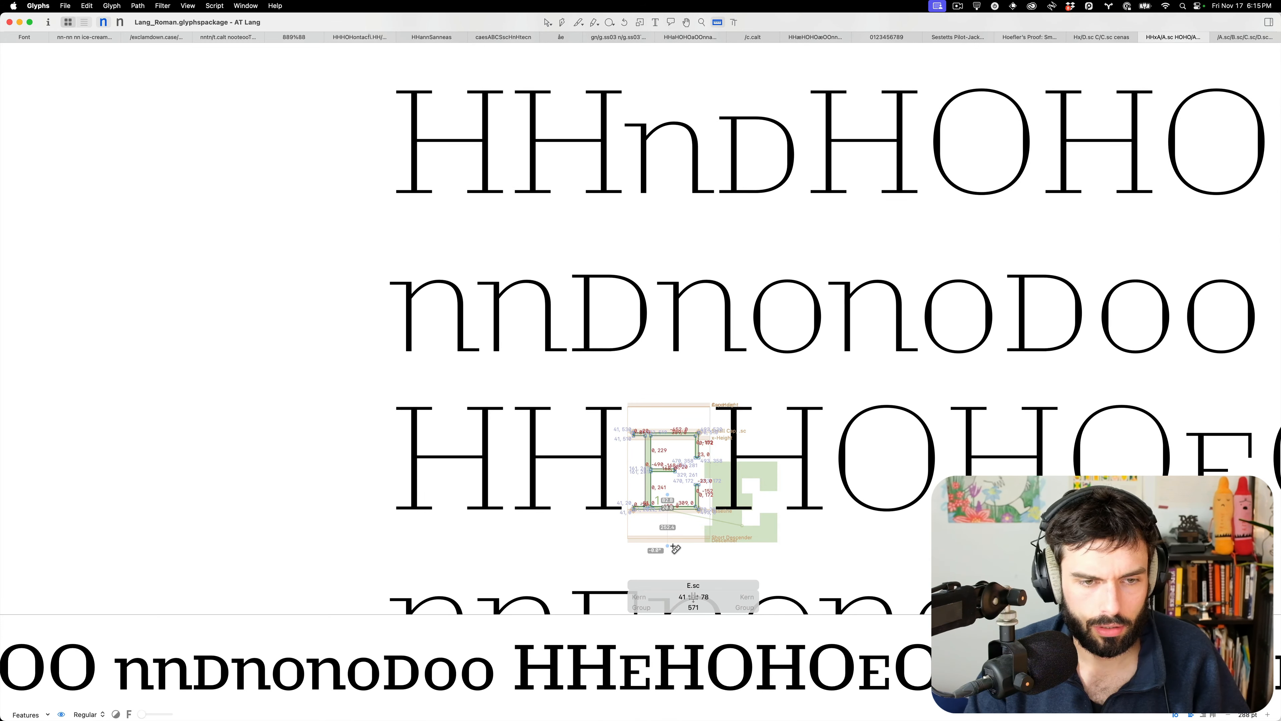
key("t")
scroll(673, 544, "up", 6)
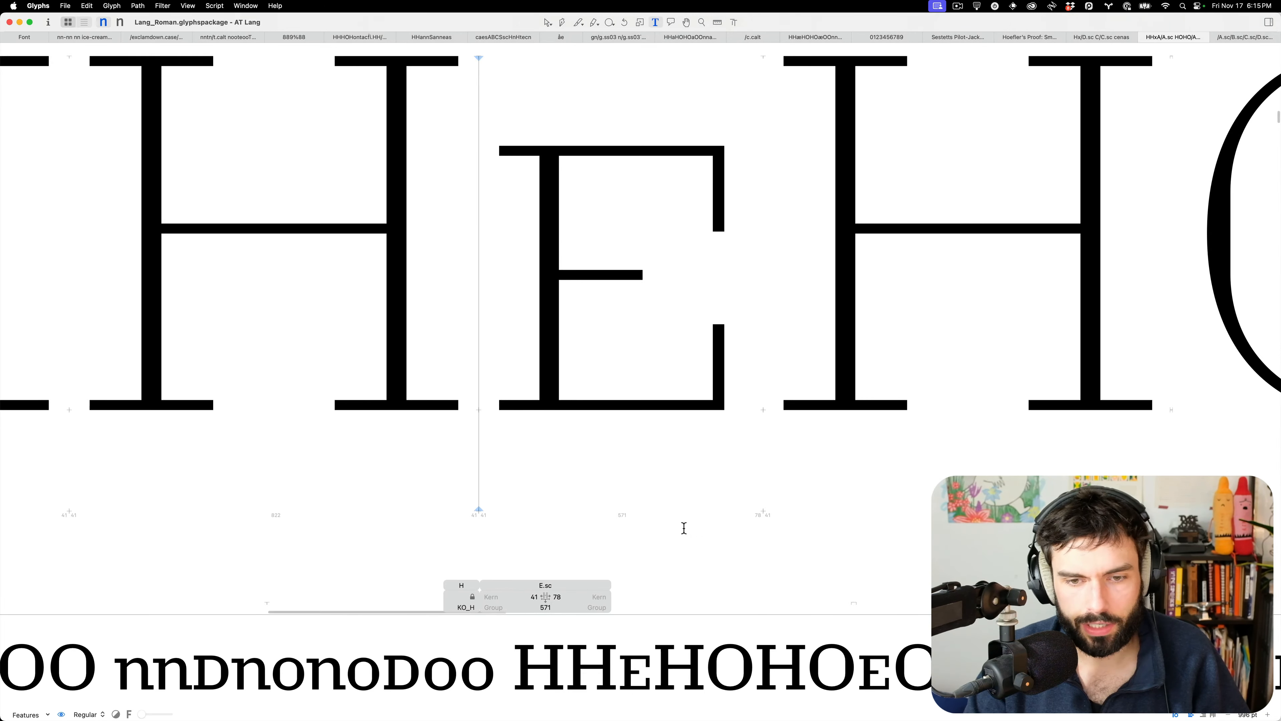
scroll(351, 418, "down", 8)
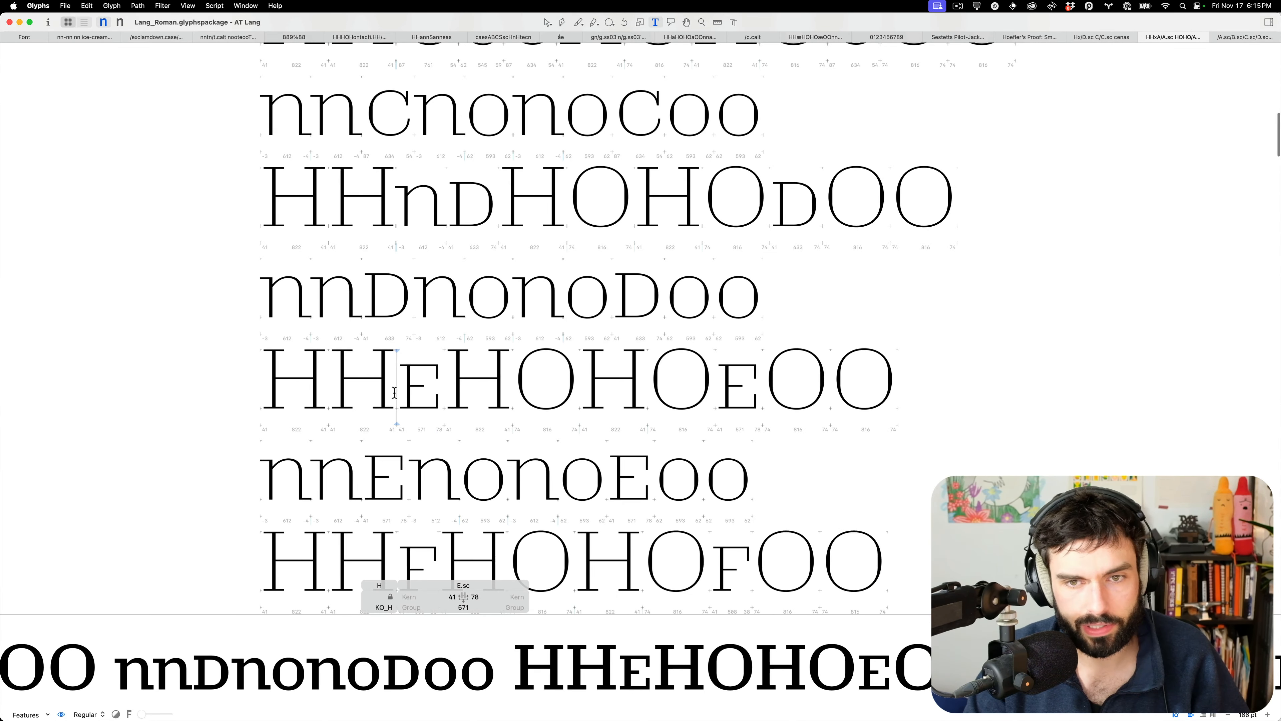
scroll(394, 392, "up", 8)
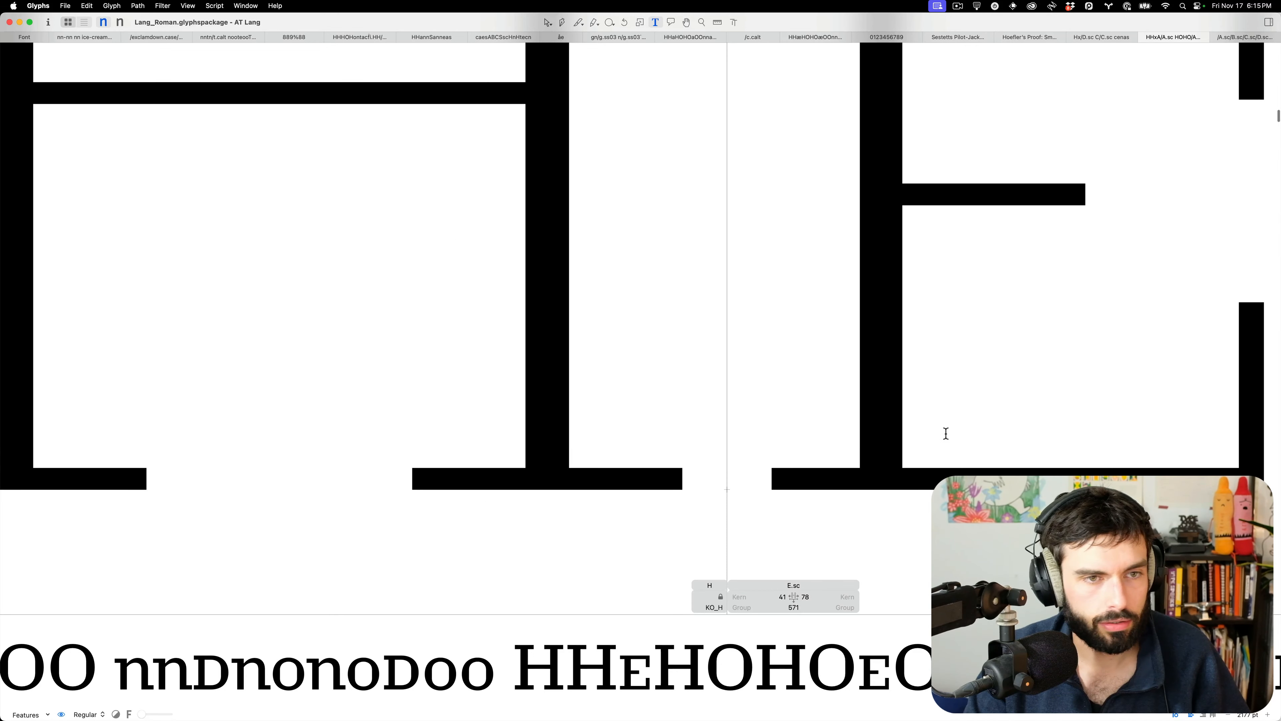
Re-measure the small-cap E's stem, then switch over to RoboFont
double_click(946, 433)
scroll(656, 430, "down", 4)
key("l")
left_click_drag(831, 395, 832, 485)
key("v")
key("t")
scroll(489, 293, "down", 7)
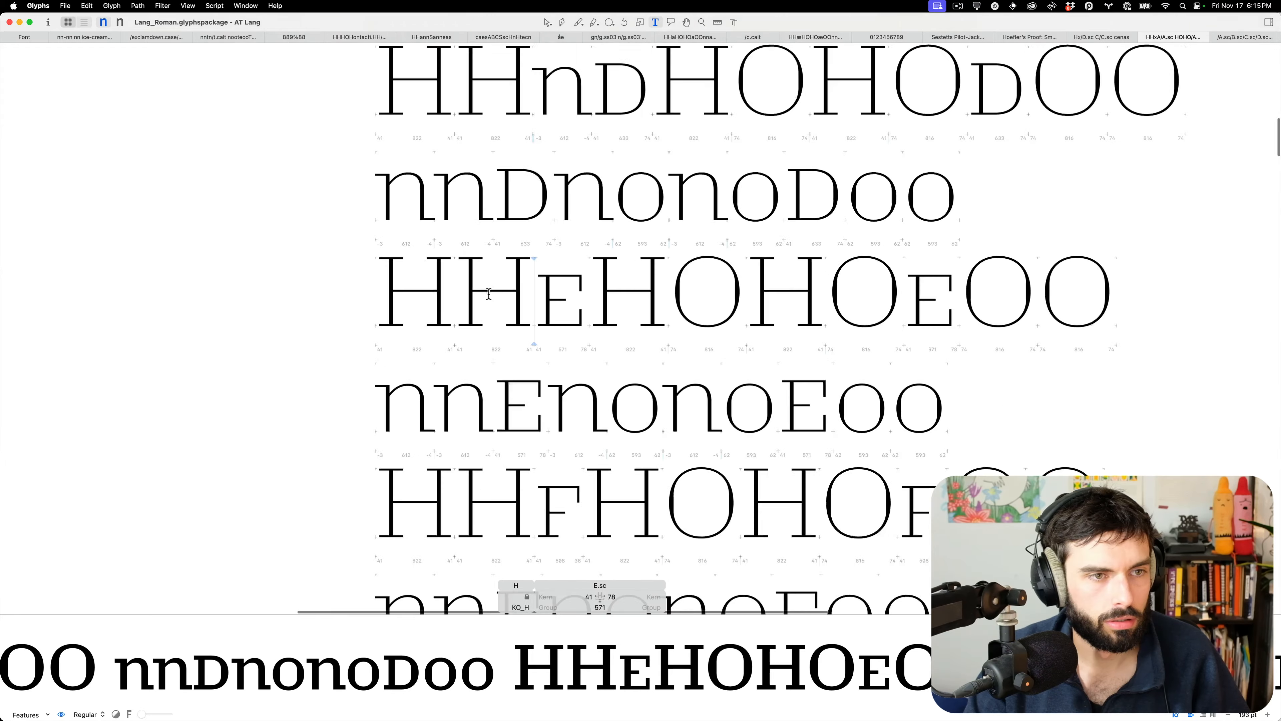
key("super+Tab")
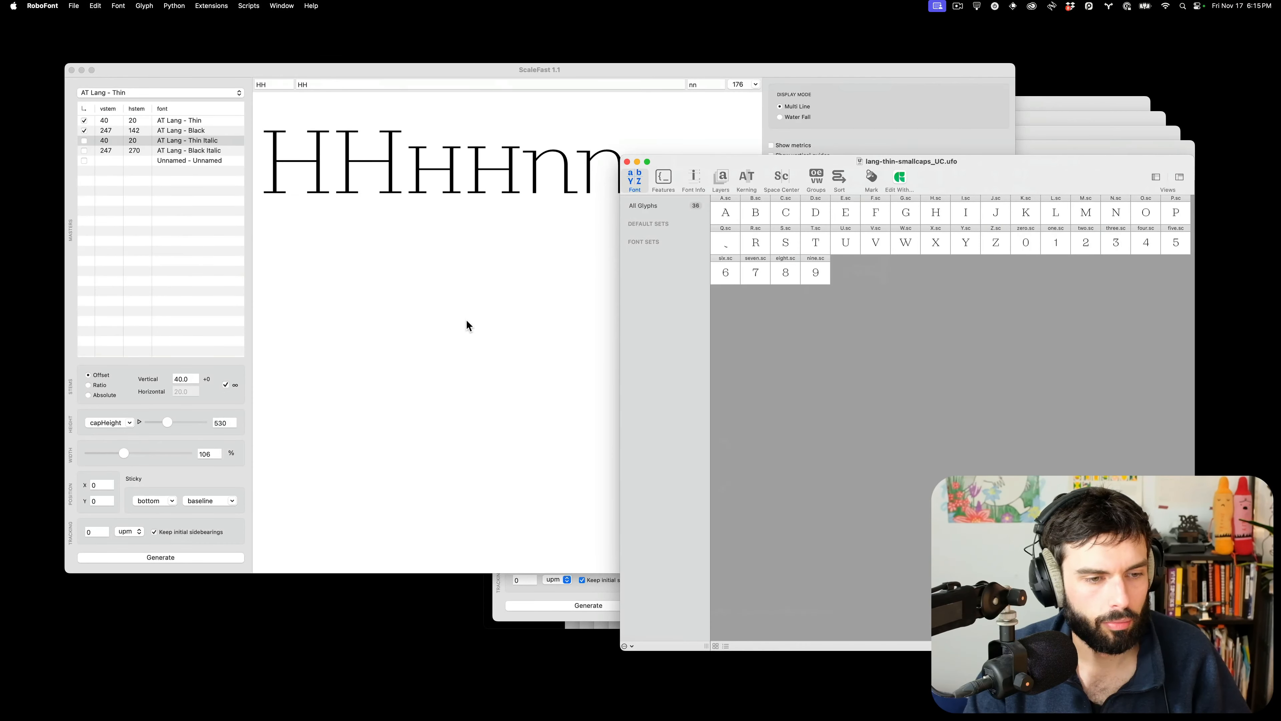
In ScaleFast, enable the Thin Italic and Black Italic masters and disable upright Thin and Black
left_click(141, 184)
left_click(84, 141)
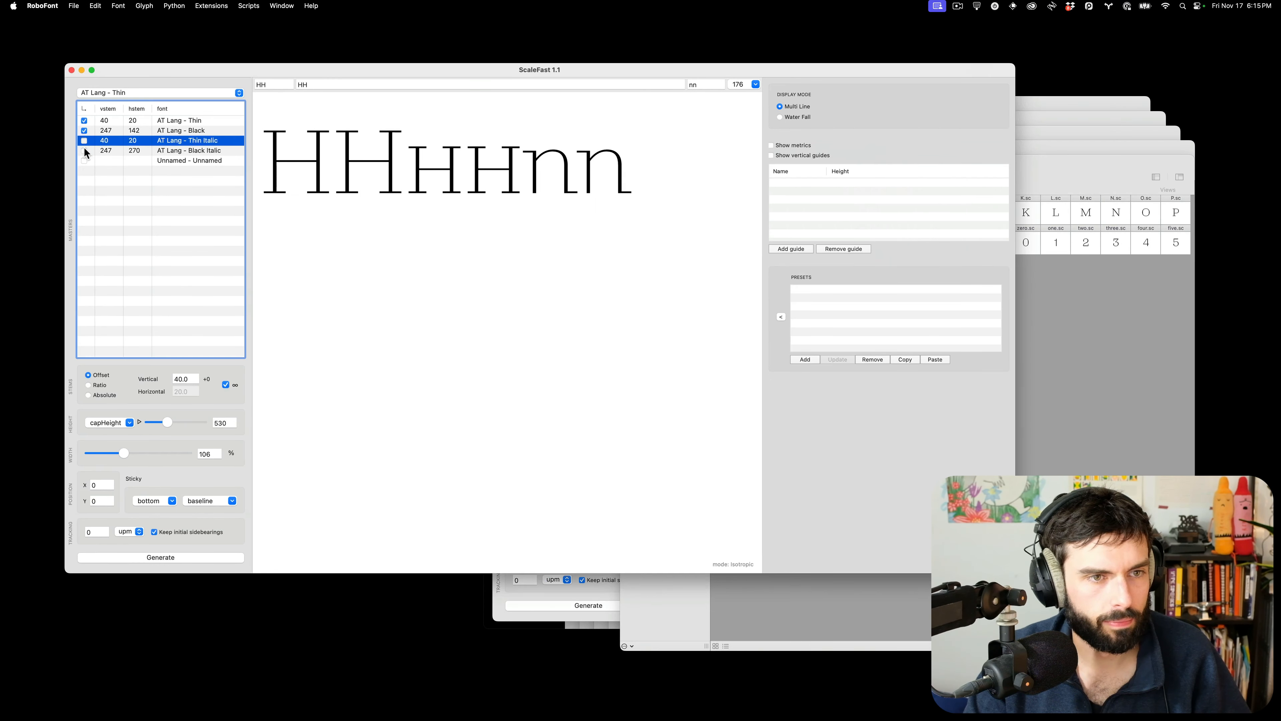
left_click(84, 151)
left_click(84, 131)
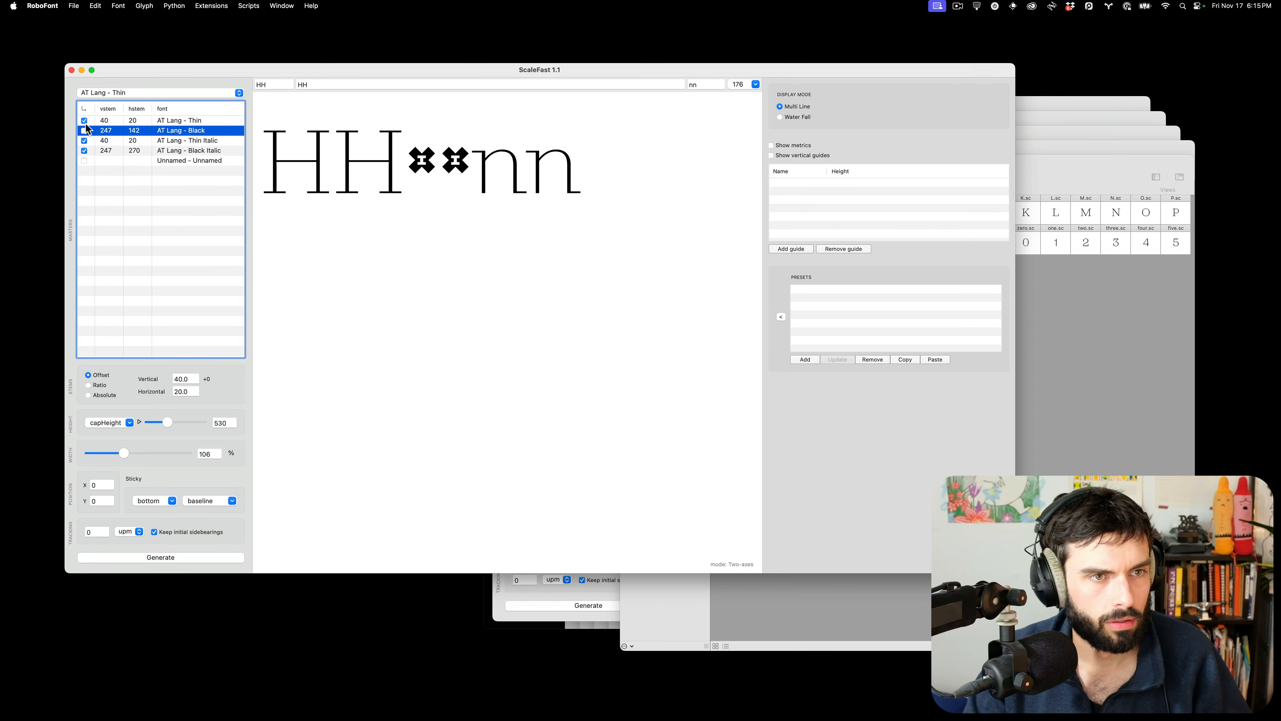
left_click(84, 121)
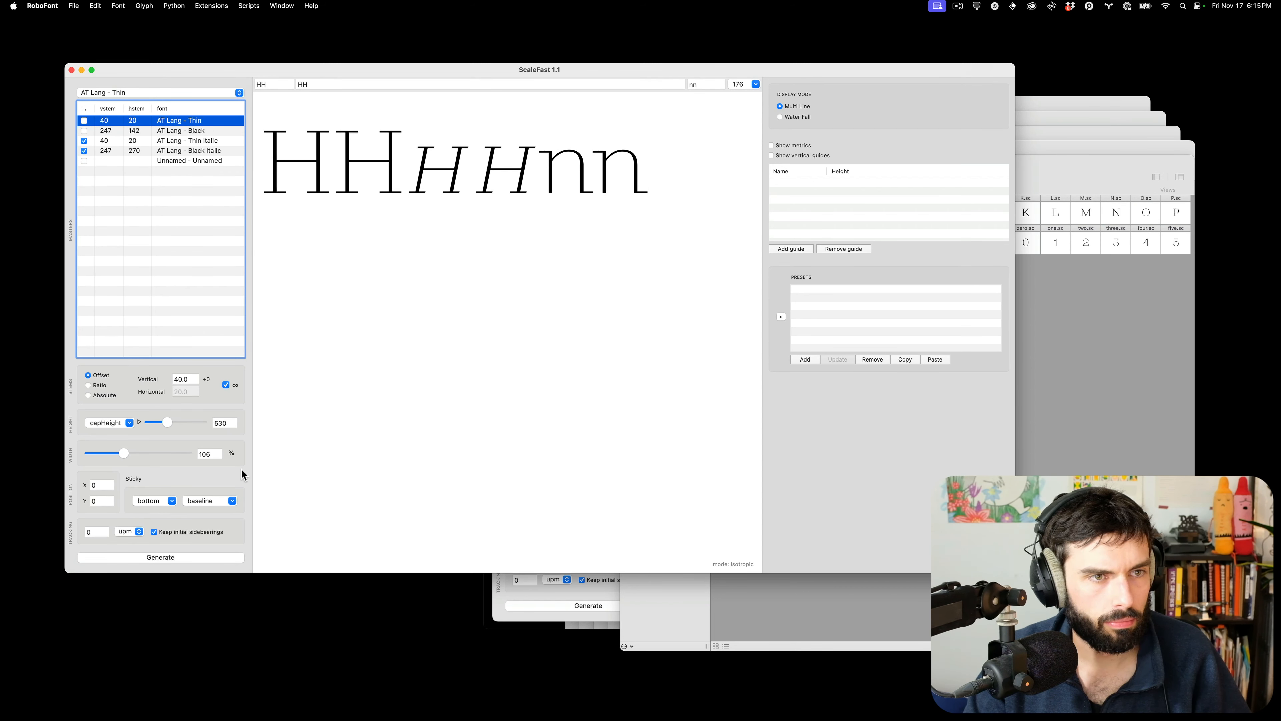
Keep AT Lang - Thin as the reference font and close the Thin small caps font
left_click(139, 142)
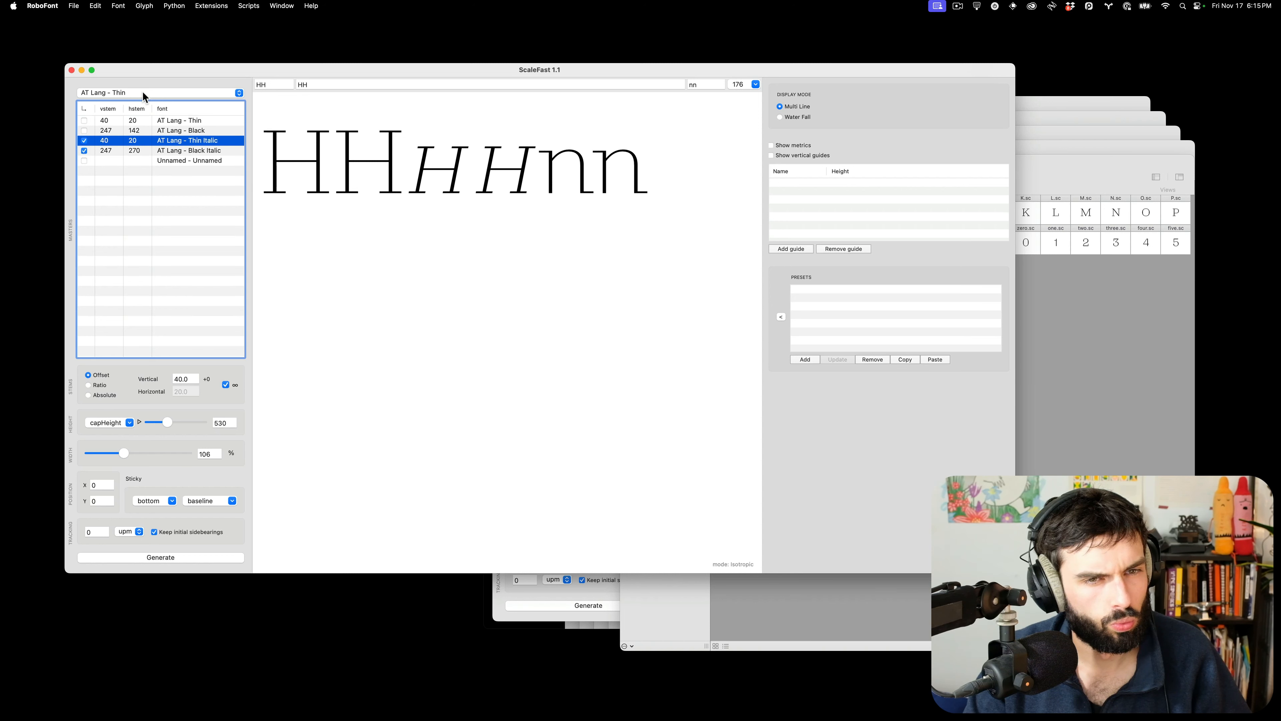
left_click(142, 94)
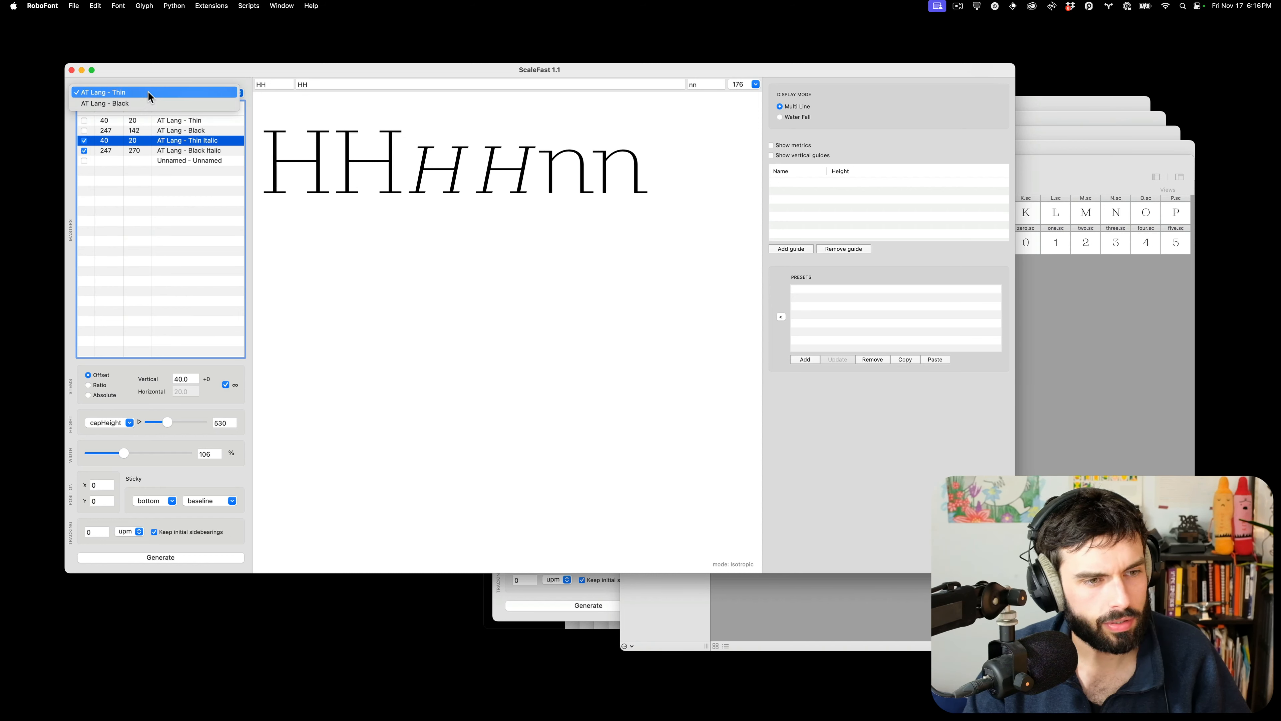
left_click(149, 94)
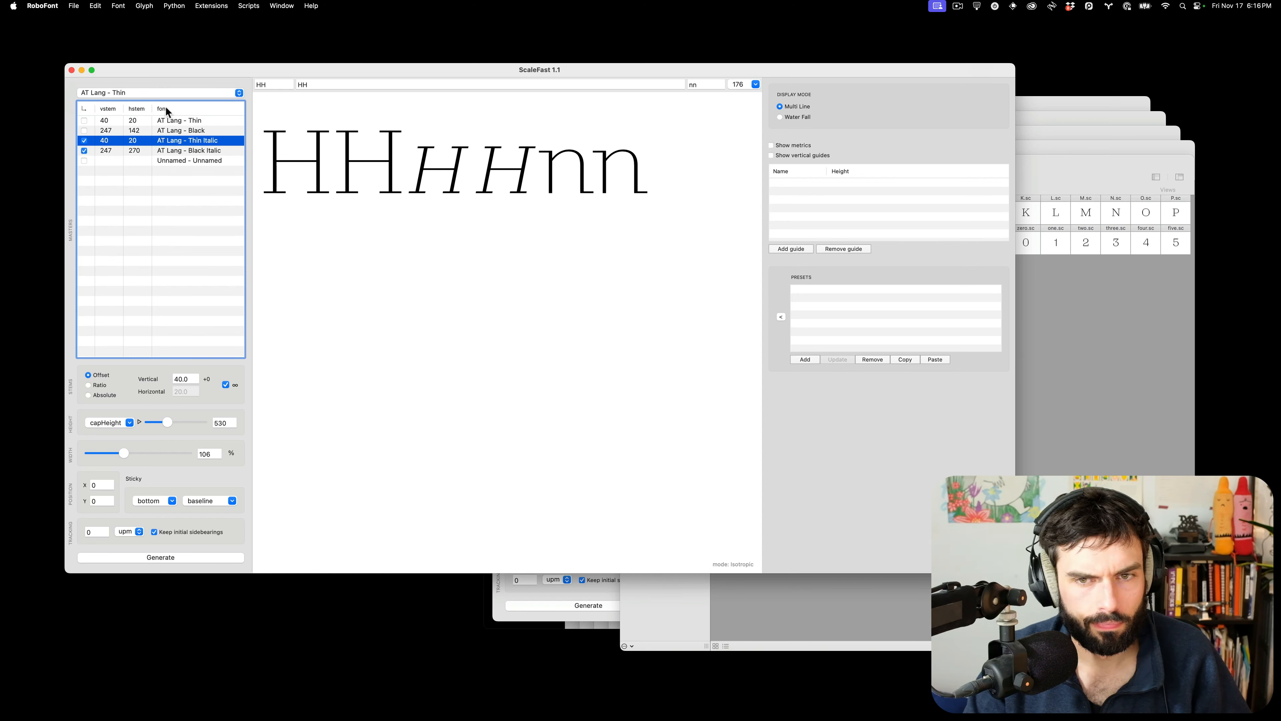
left_click(182, 122)
left_click(1073, 365)
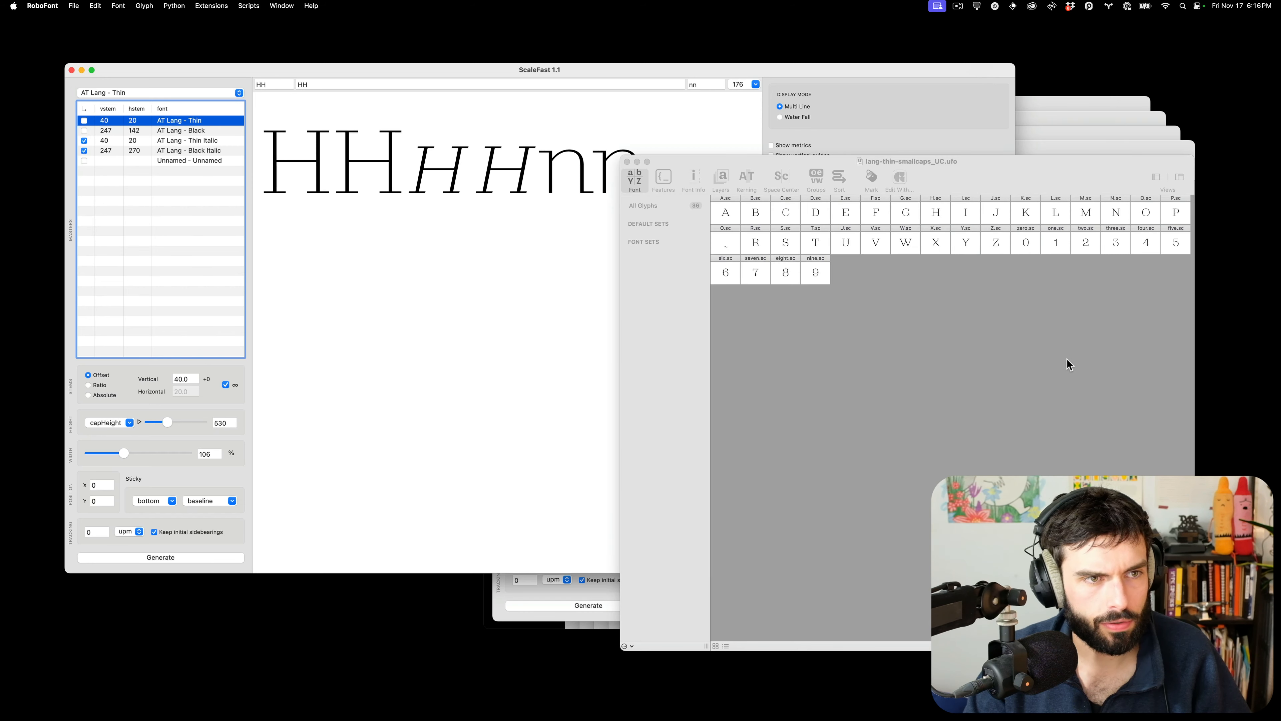
left_click_drag(964, 186, 942, 250)
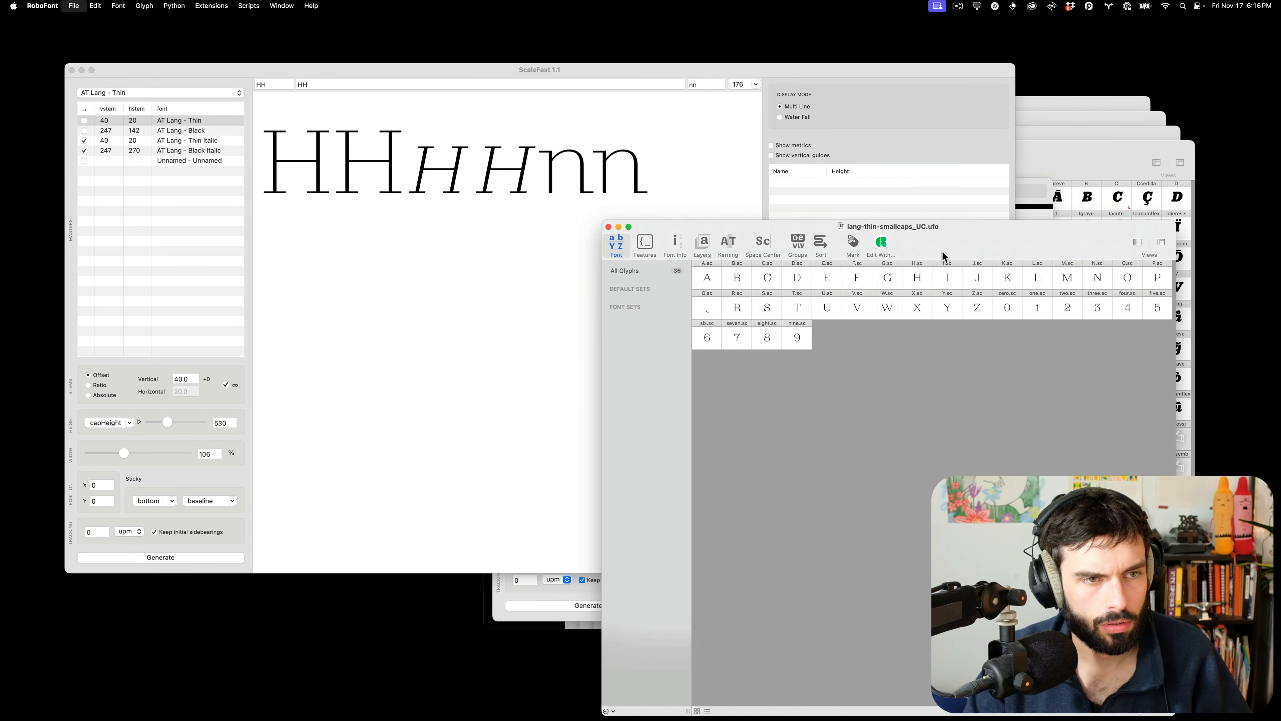
key("super+w")
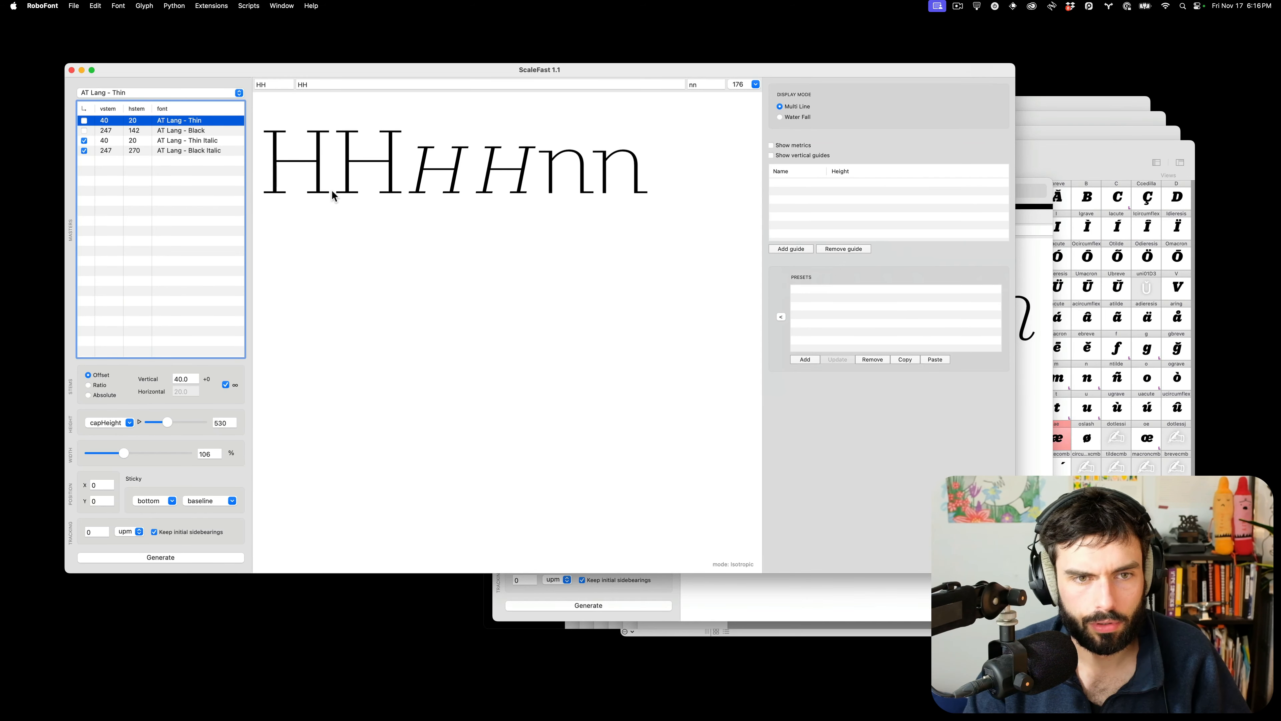
Close ScaleFast and the upright AT Lang Thin and Black fonts
left_click(72, 70)
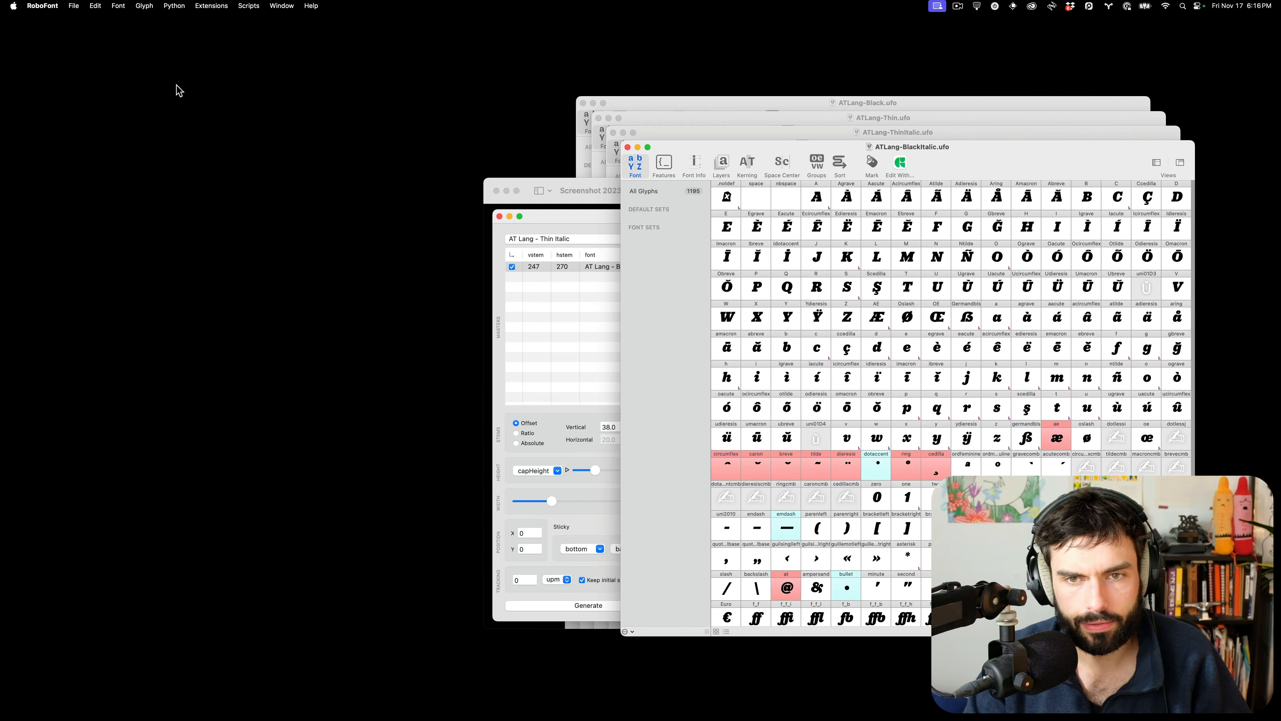
left_click_drag(1049, 168, 1050, 197)
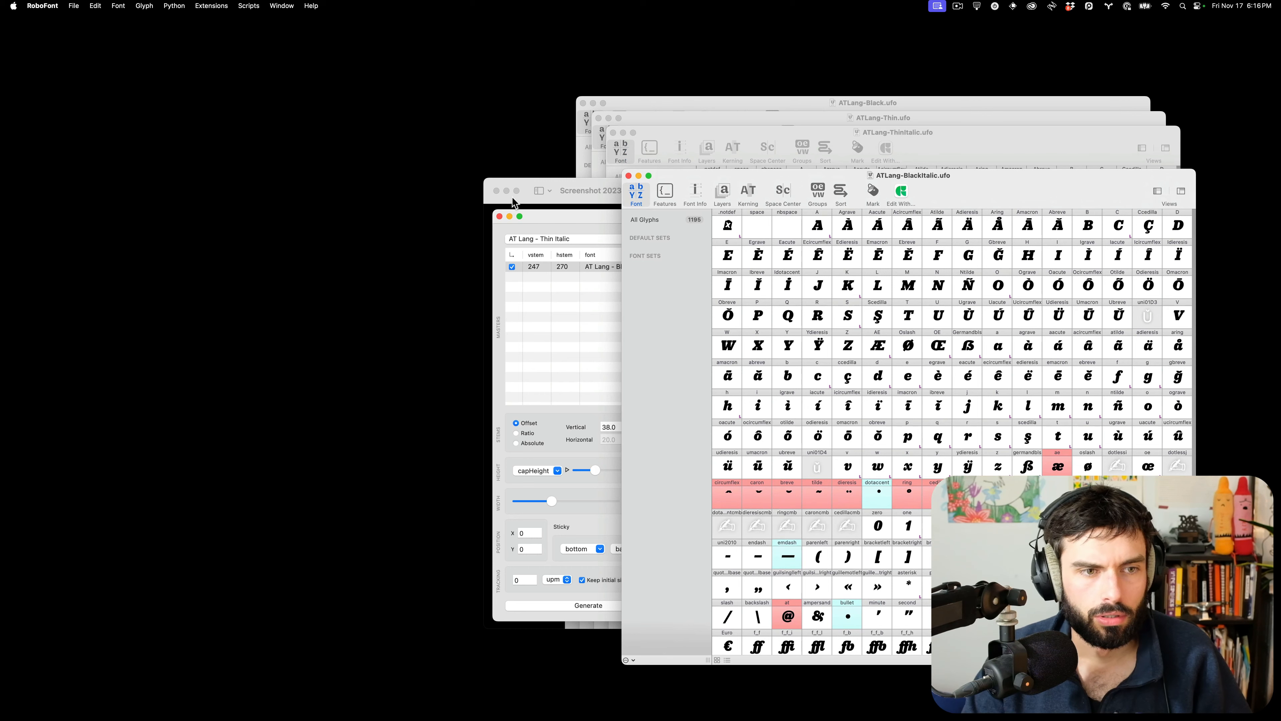
left_click(888, 115)
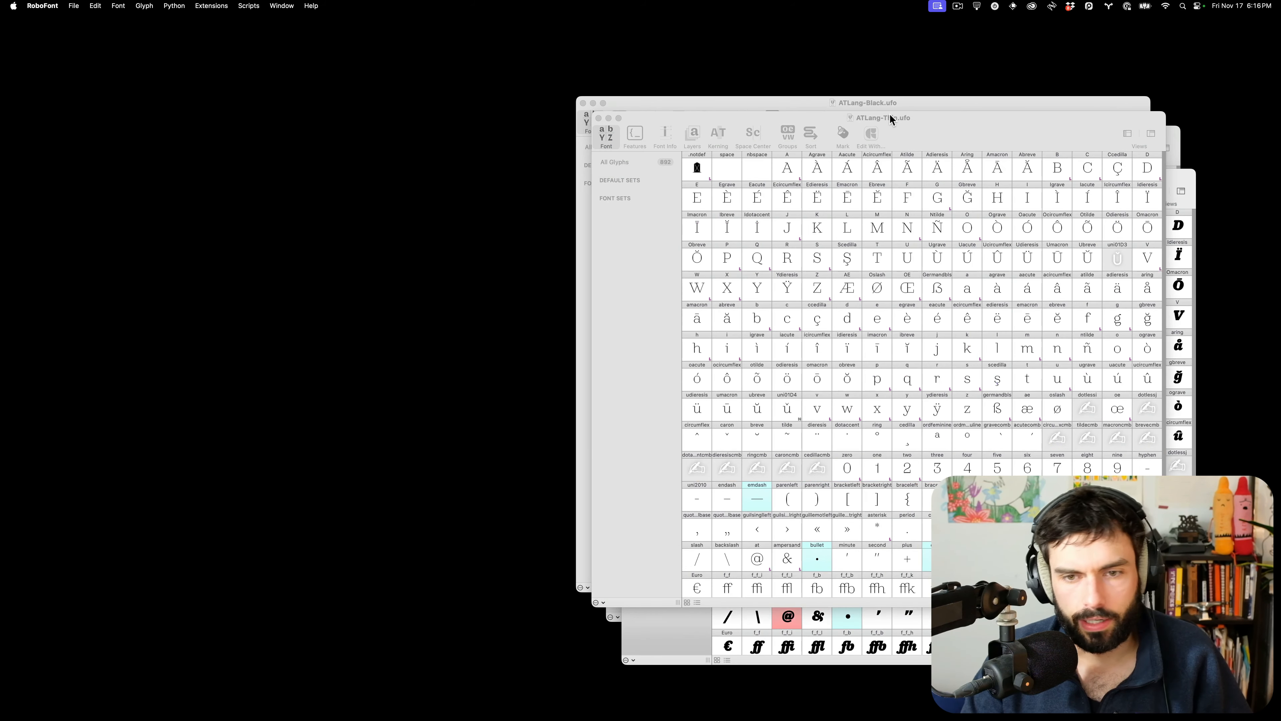
key("super+s")
key("super+w")
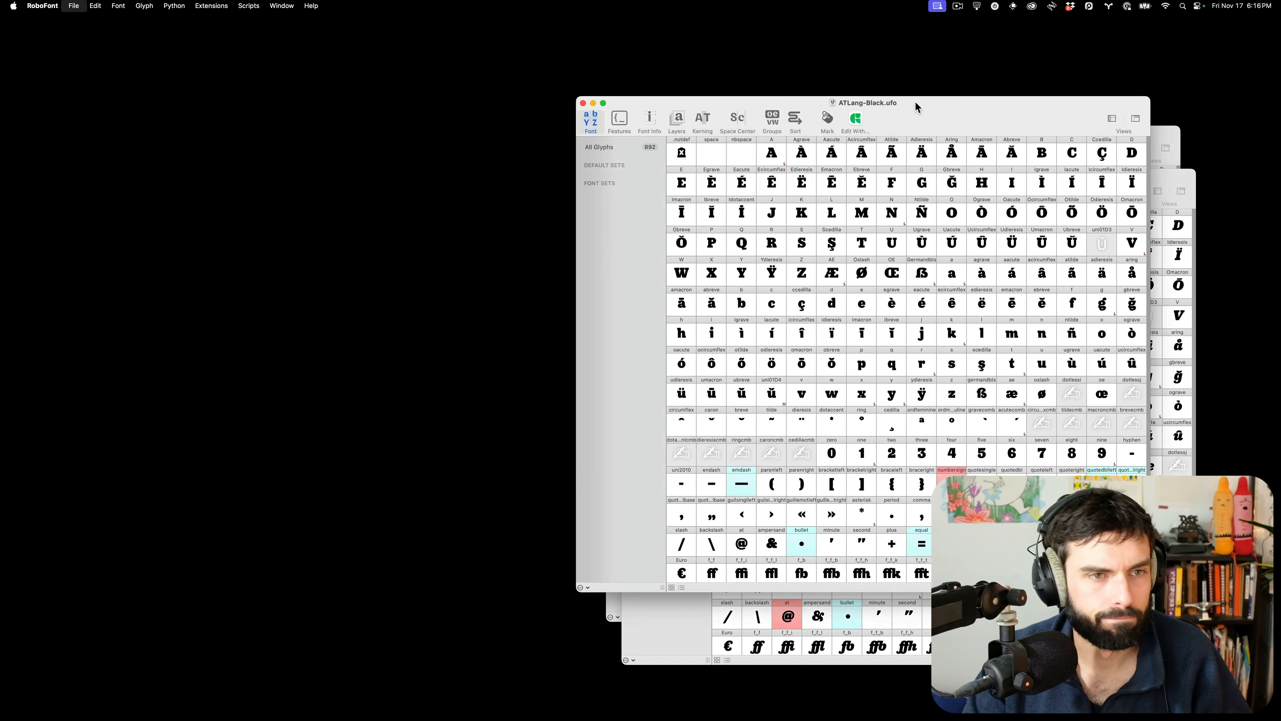
key("super+w")
Launch a new ScaleFast with the Black Italic and Thin Italic masters and enlarge its window
left_click(245, 6)
mouse_move(212, 6)
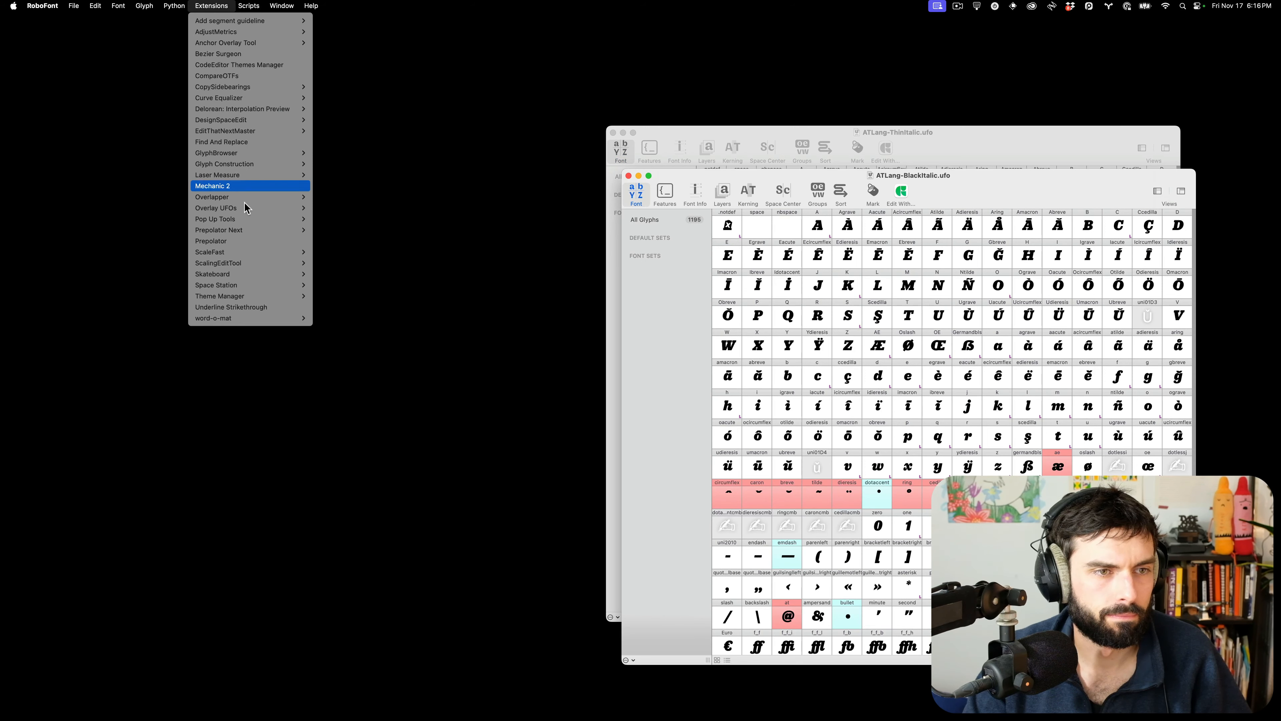
left_click(331, 251)
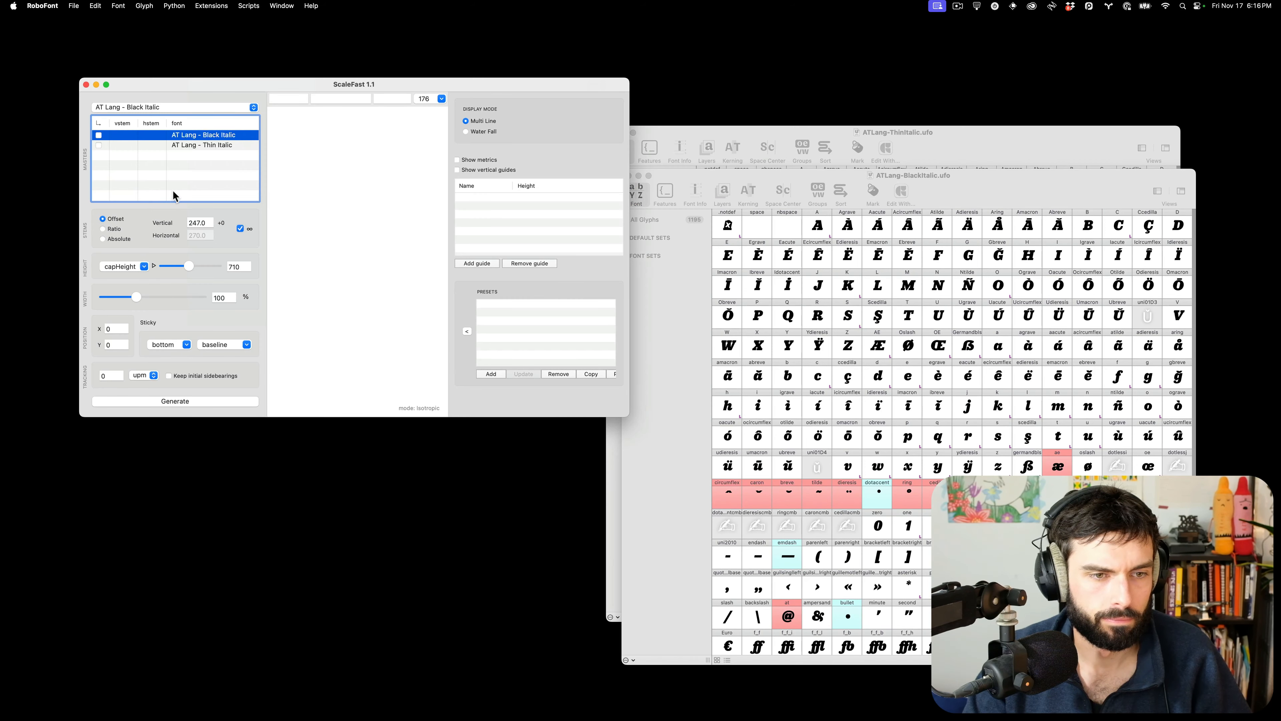
left_click(99, 135)
left_click(99, 145)
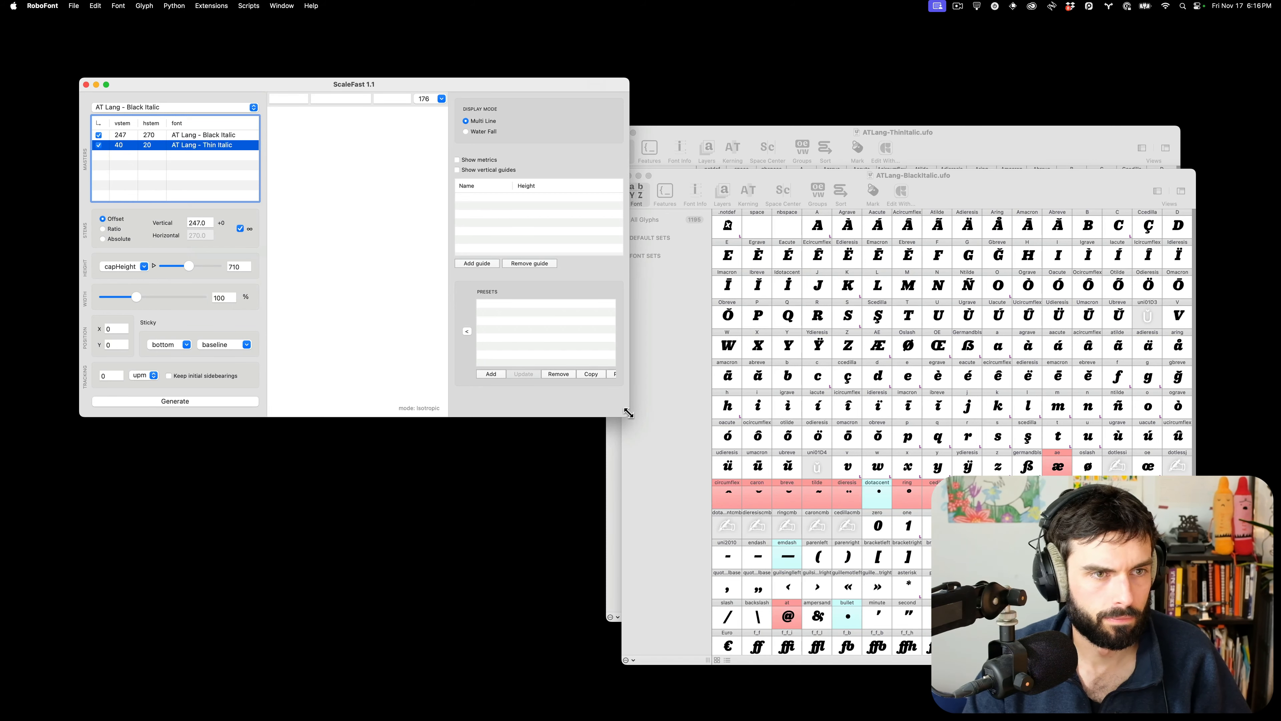
left_click_drag(627, 413, 1113, 489)
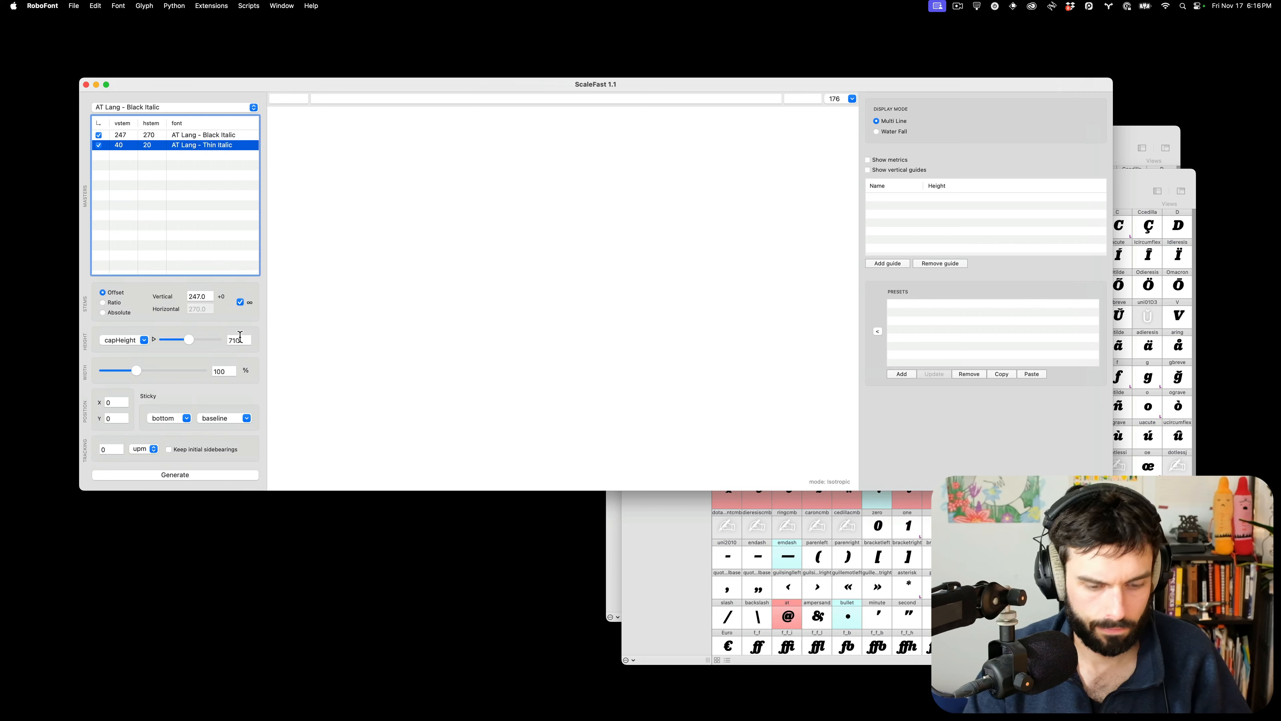
left_click(240, 337)
Preview 'H' strings and base the scaling on AT Lang - Thin Italic
left_click(285, 99)
type("H")
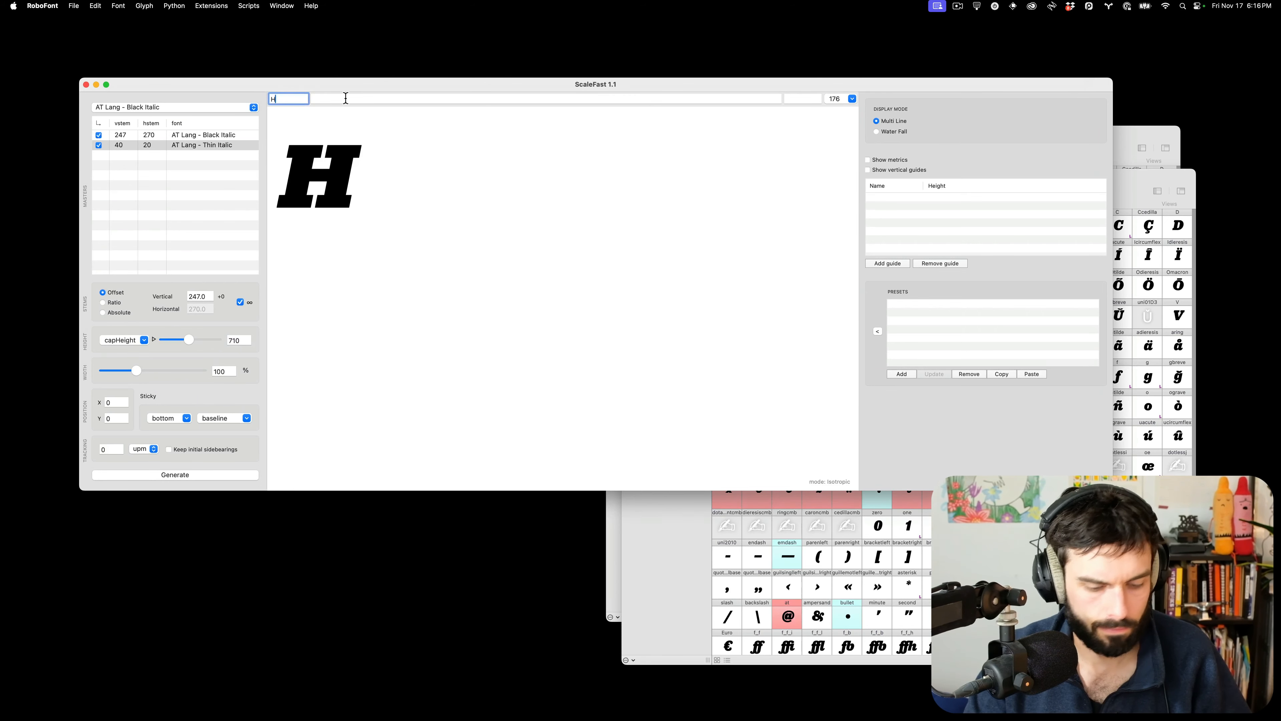
left_click(345, 98)
type("H")
left_click(169, 108)
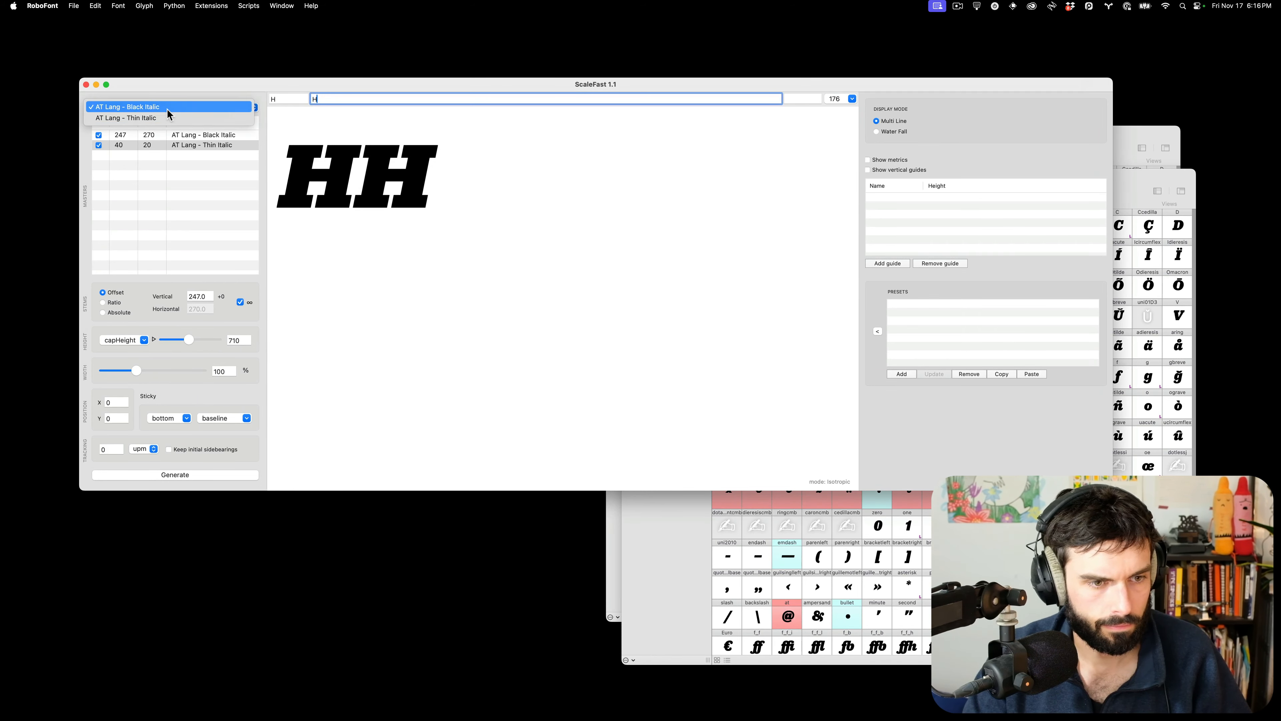
left_click(170, 118)
Set cap height 530 and width 106, and keep the initial sidebearings
left_click(240, 337)
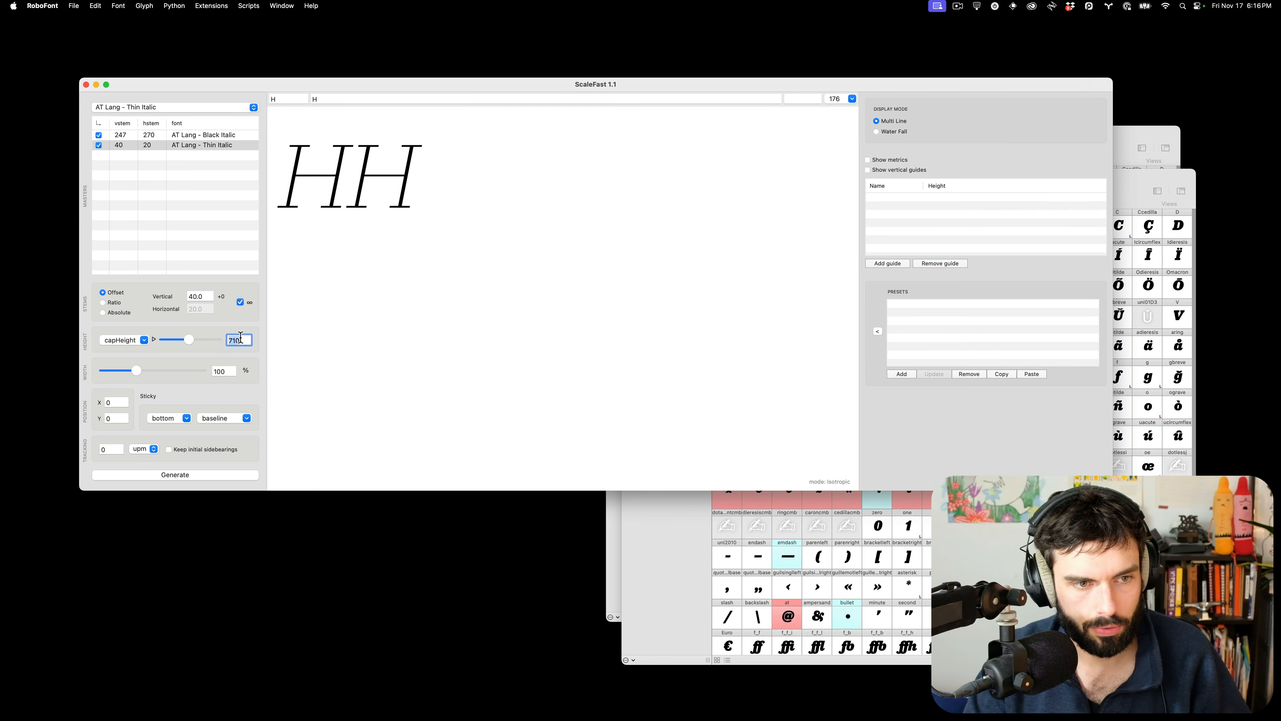
type("530")
key("Tab")
type("106")
key("Tab")
left_click(176, 450)
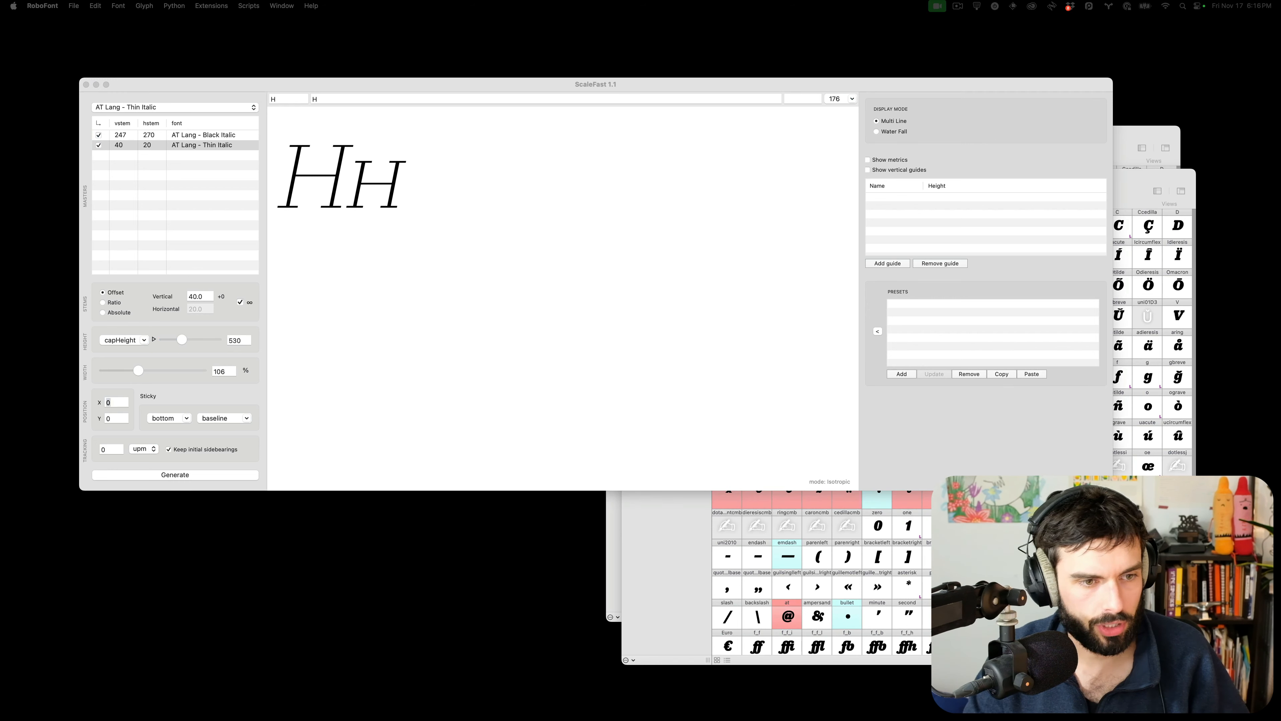
Compare the settings against a screenshot of the upright configuration
left_click_drag(0, 182, 837, 86)
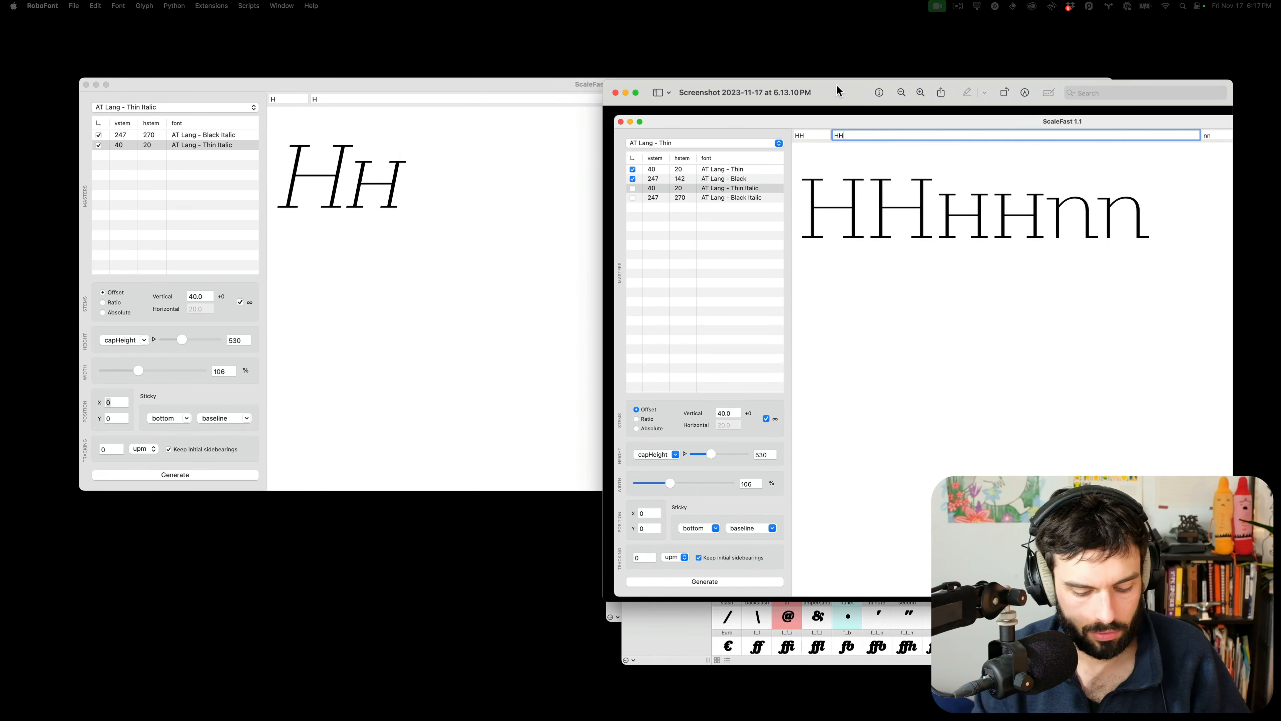
left_click_drag(836, 85, 0, 230)
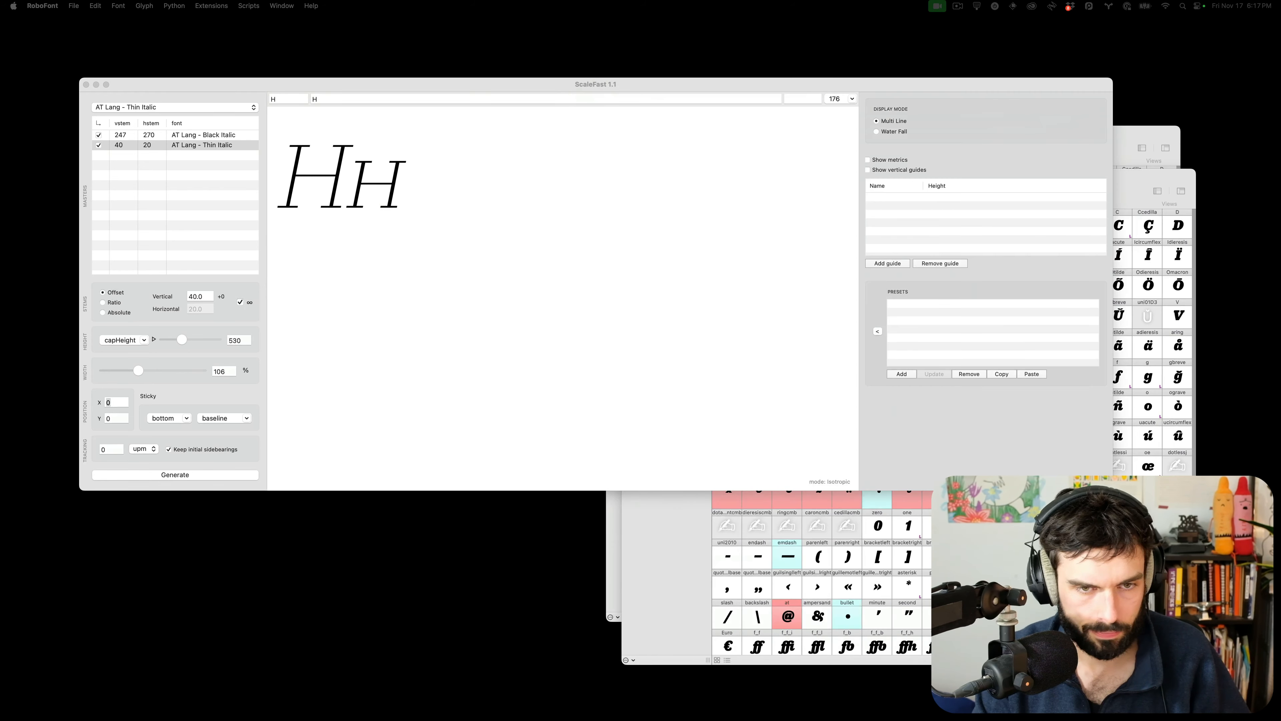
left_click(222, 477)
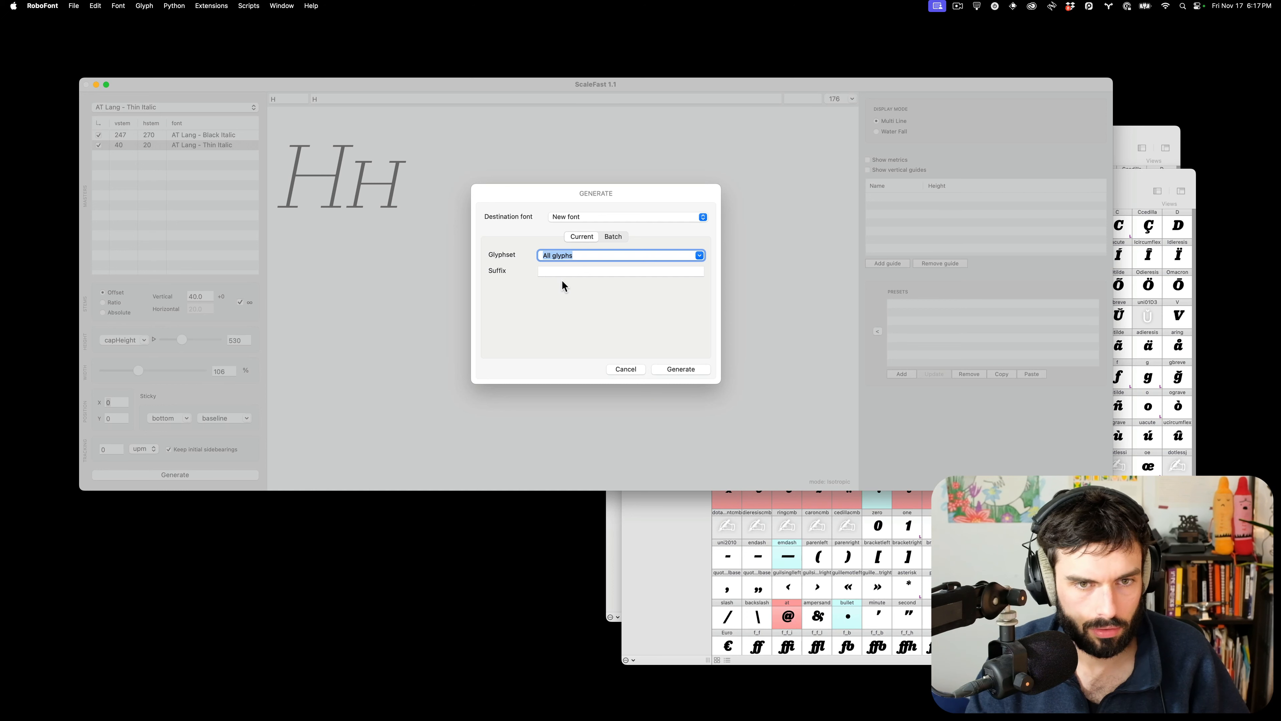
Paste the alphabet-and-digits string as the glyph set and generate the italic small caps into a new font
key("super+space")
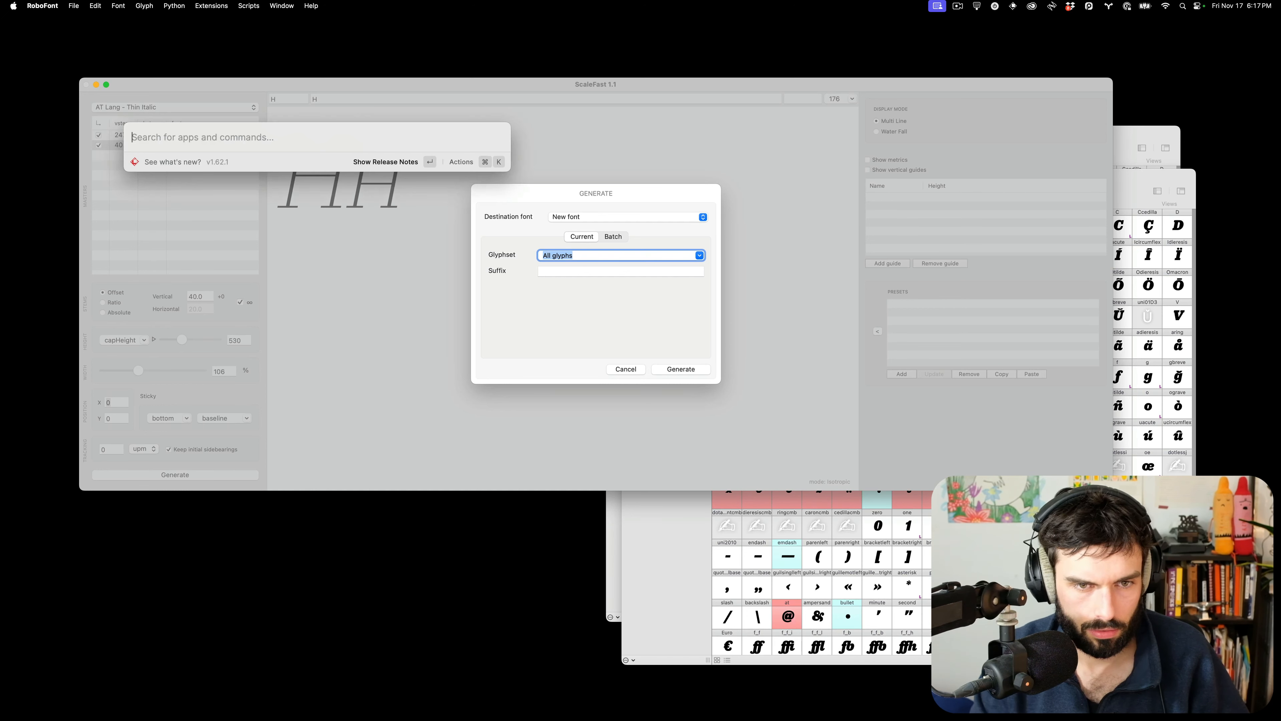
type("paste")
key("Return")
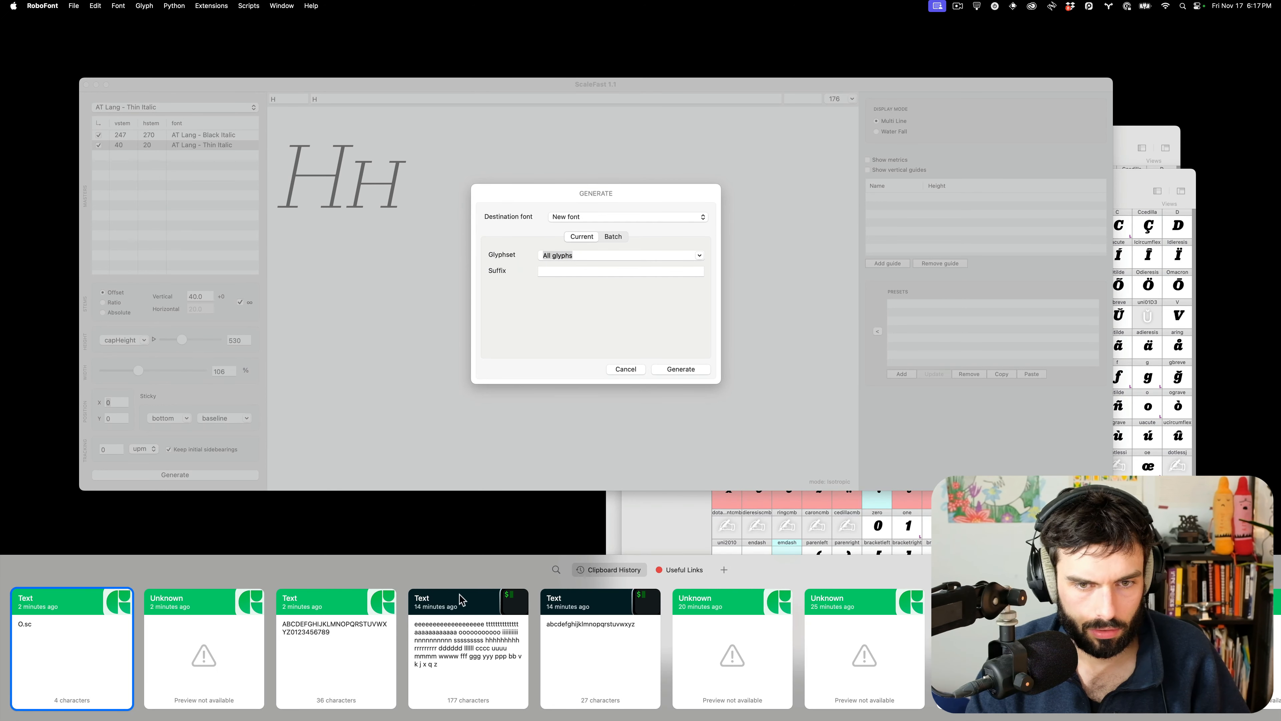
double_click(329, 653)
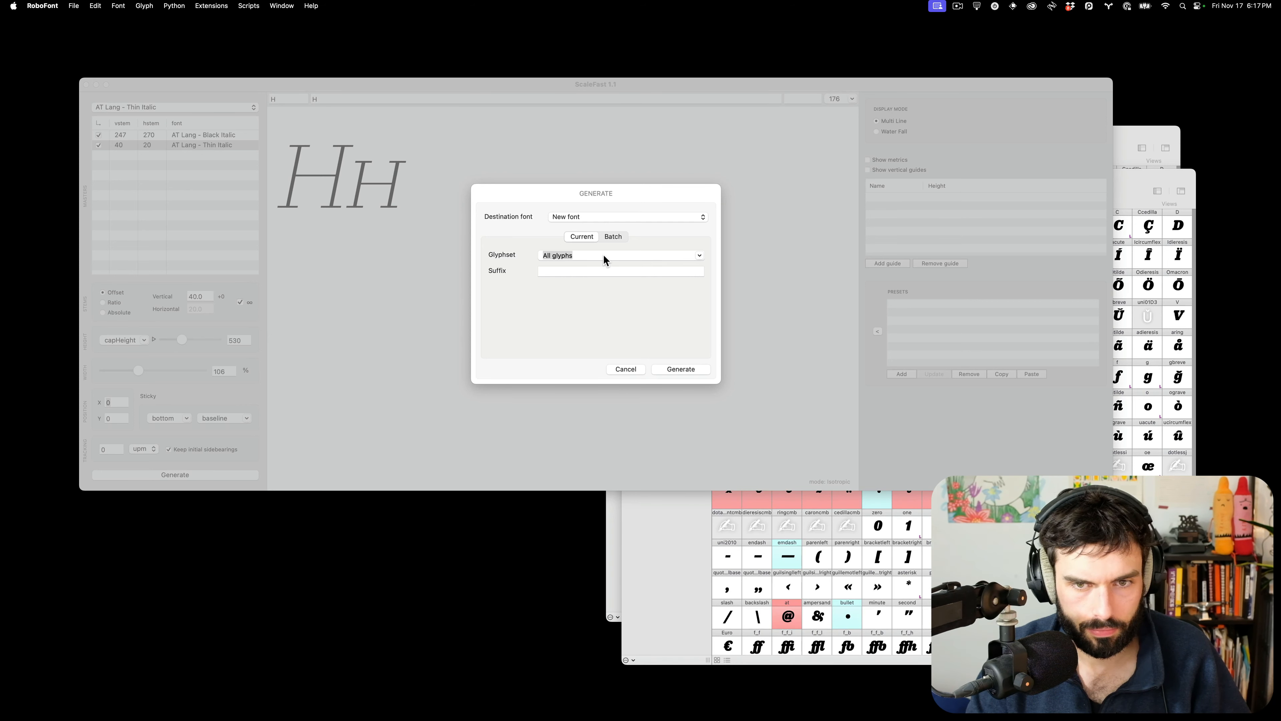
key("super+v")
left_click(584, 270)
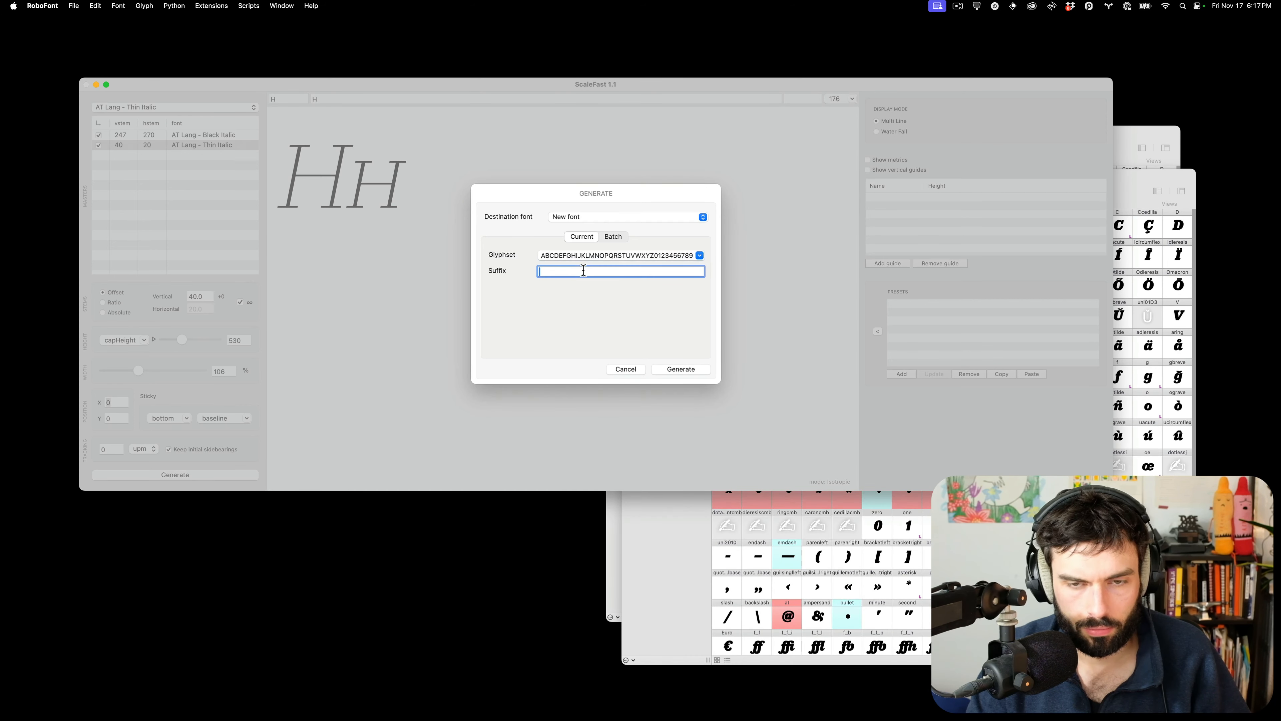
left_click(699, 371)
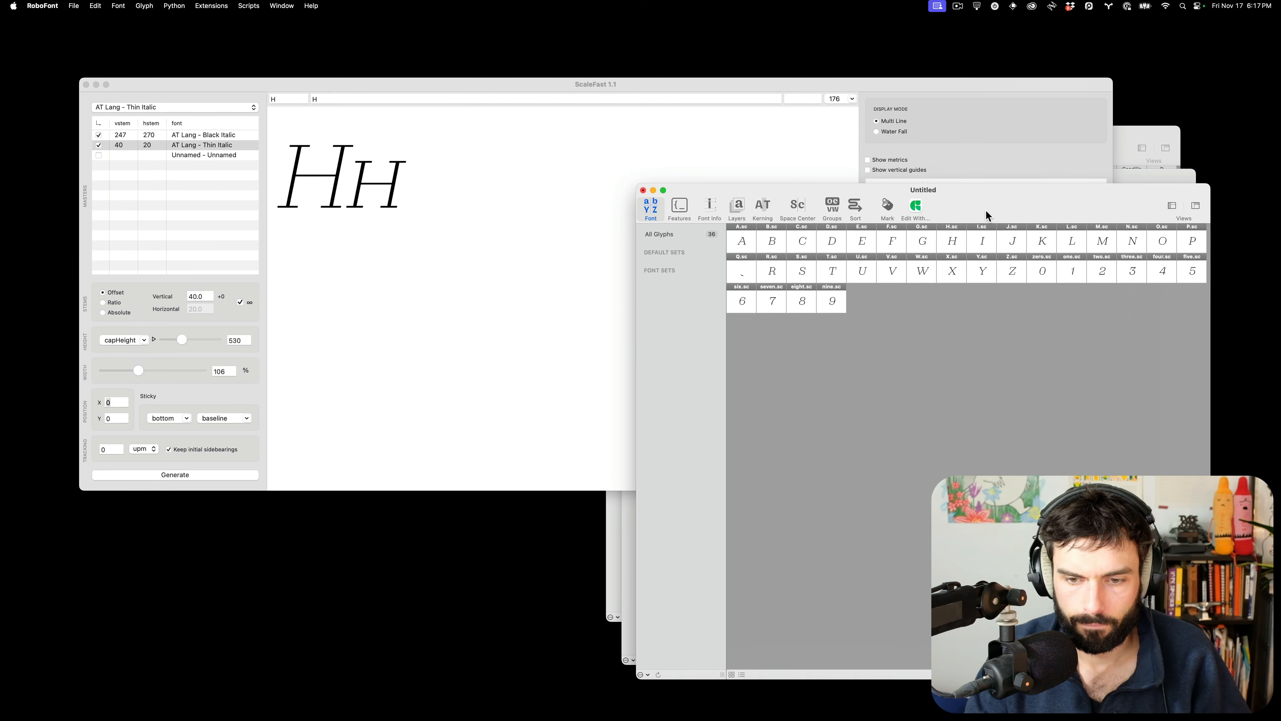
Save the new font as lang_italic-thin-smallcaps_UC.ufo, replacing the existing file
key("super+s")
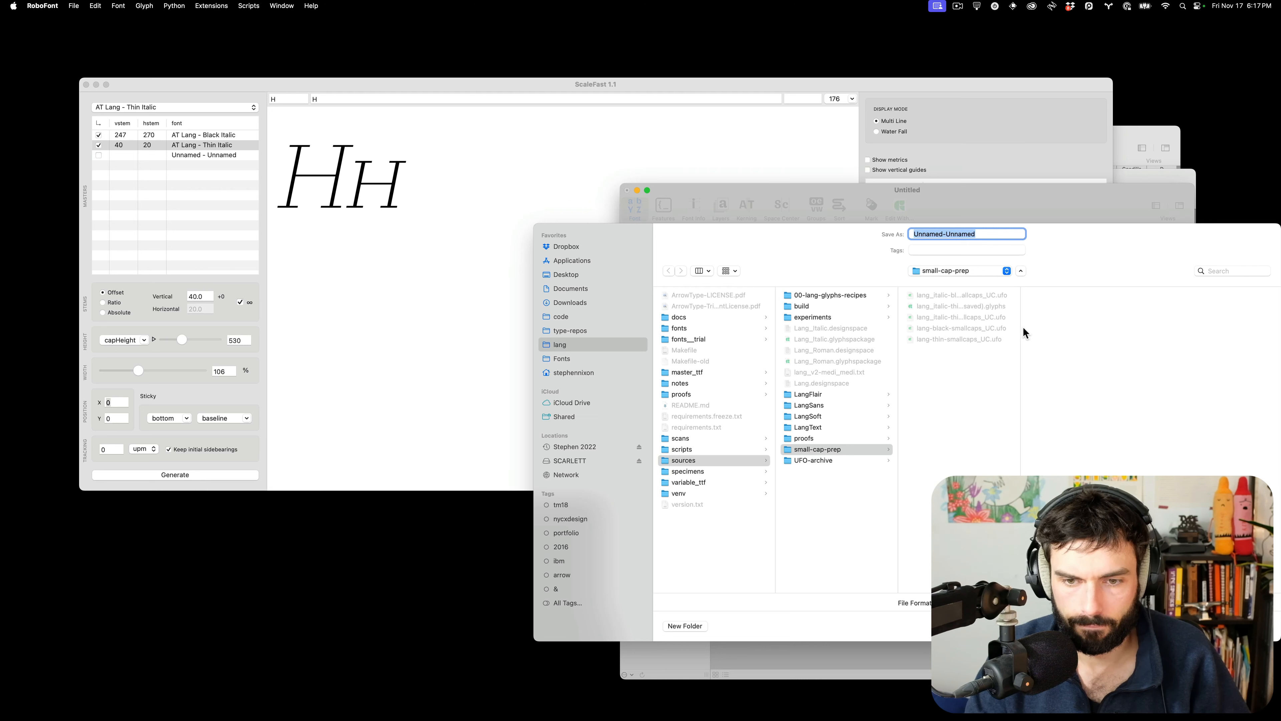
left_click_drag(1024, 332, 1212, 334)
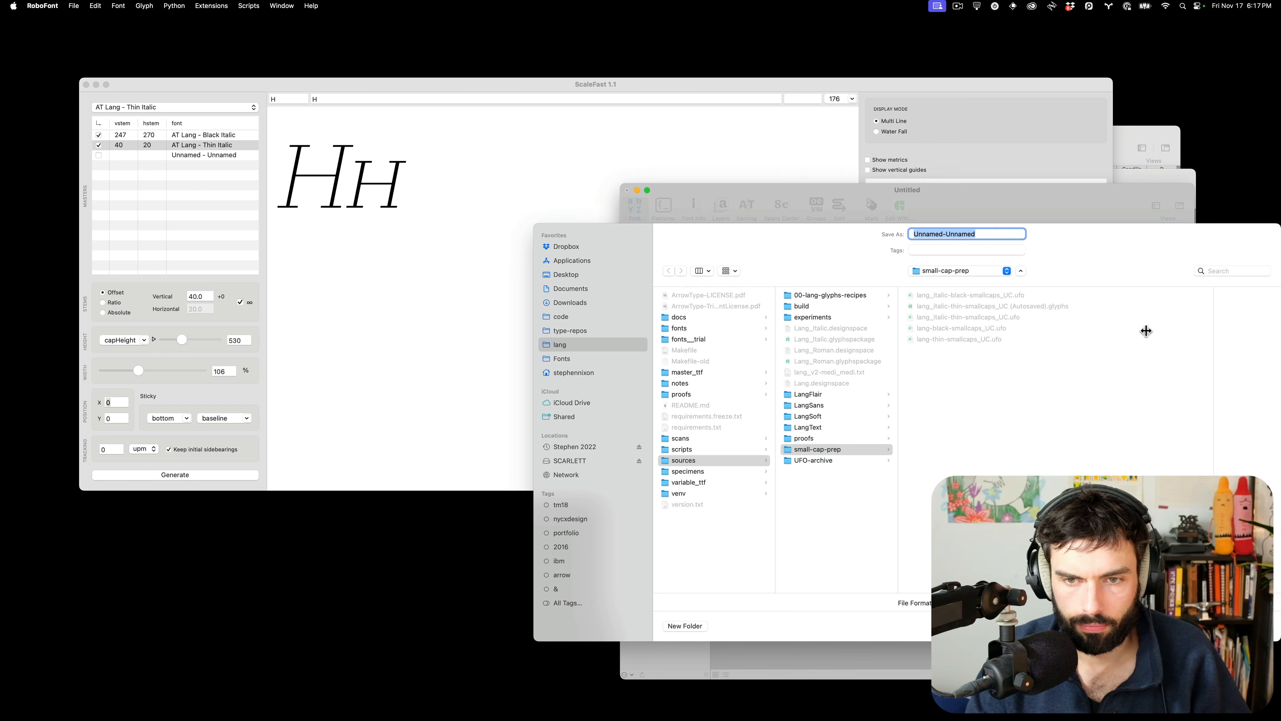
left_click(987, 319)
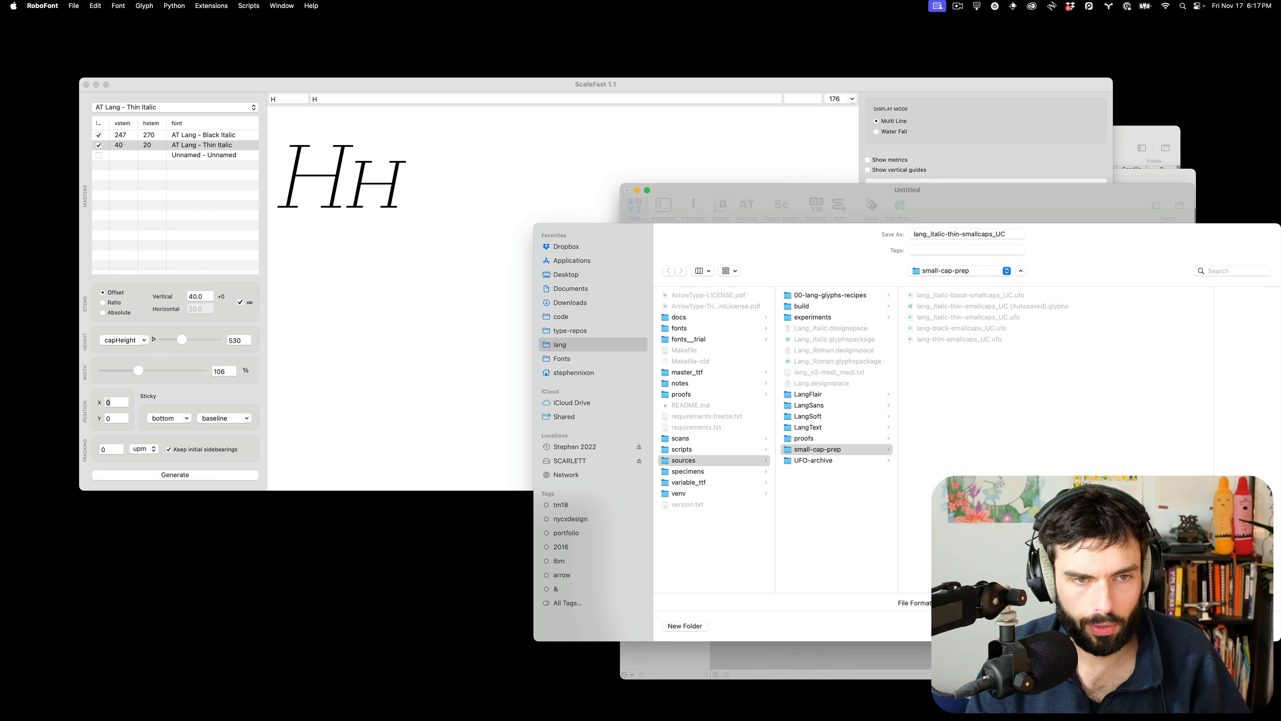
key("Return")
left_click(925, 486)
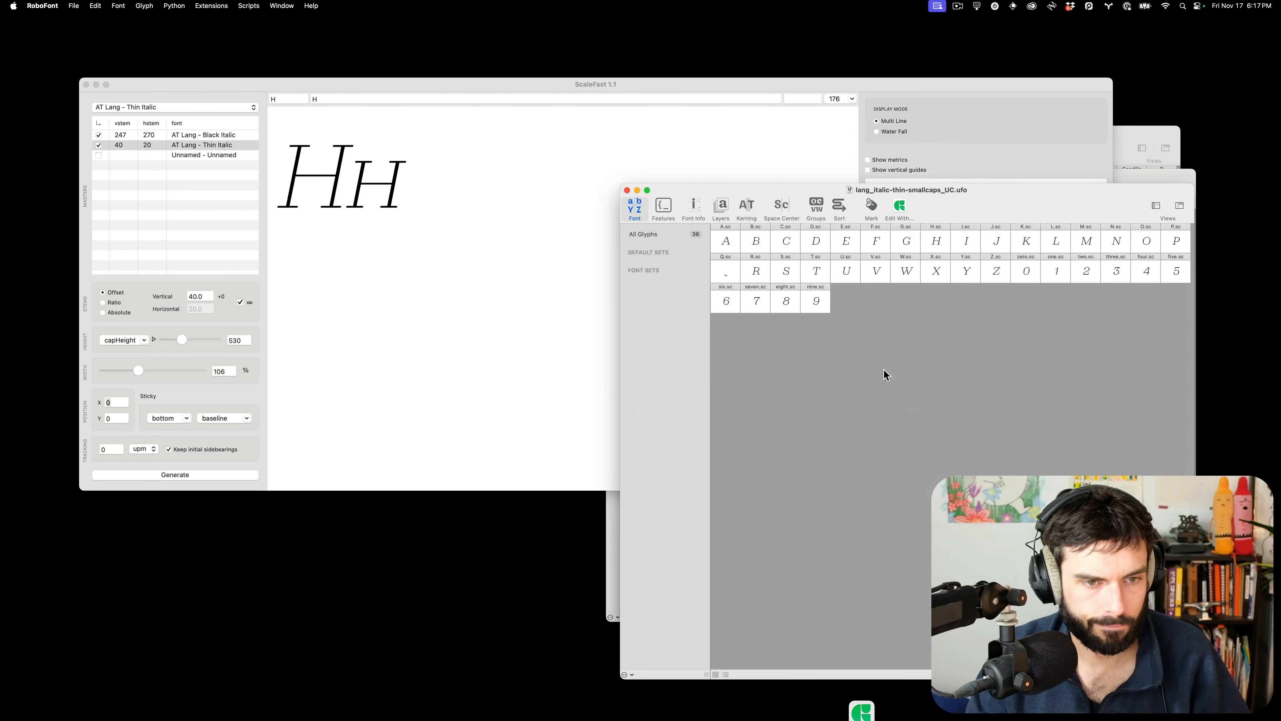
In Glyphs, accept reloading the font, its layer contents and two.sc.glif from disk
key("ctrl+Left")
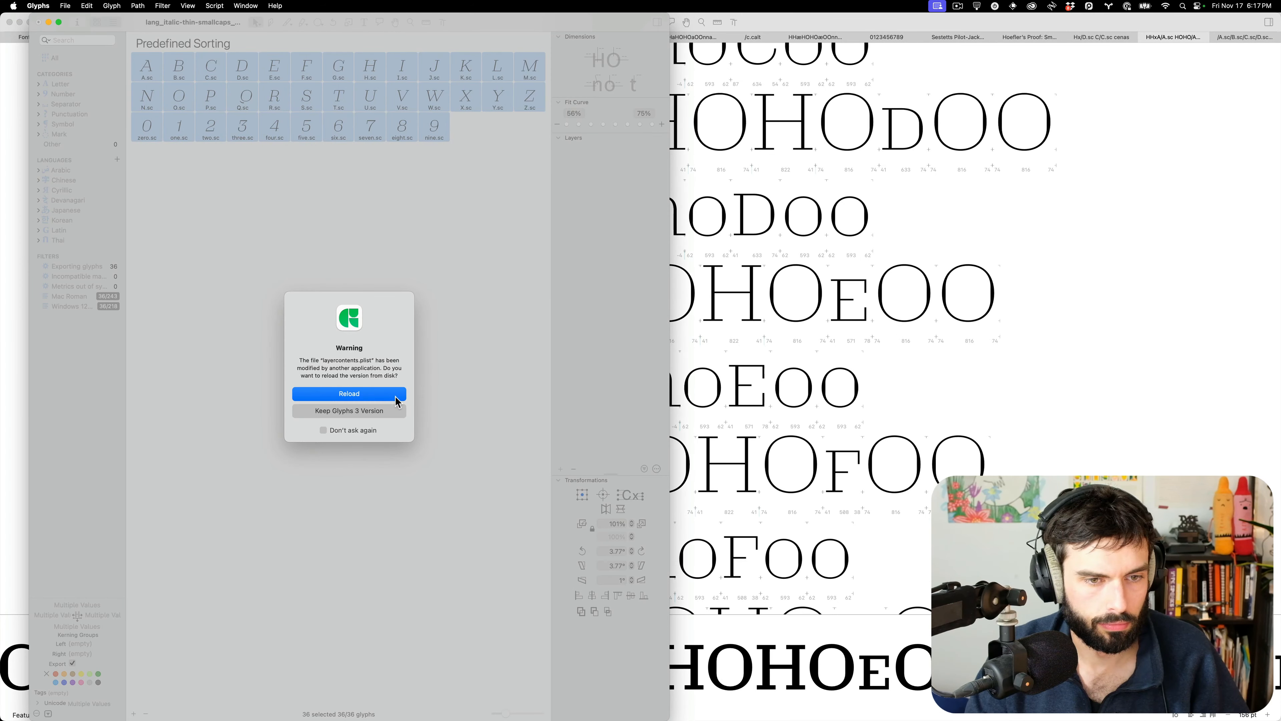
left_click(396, 395)
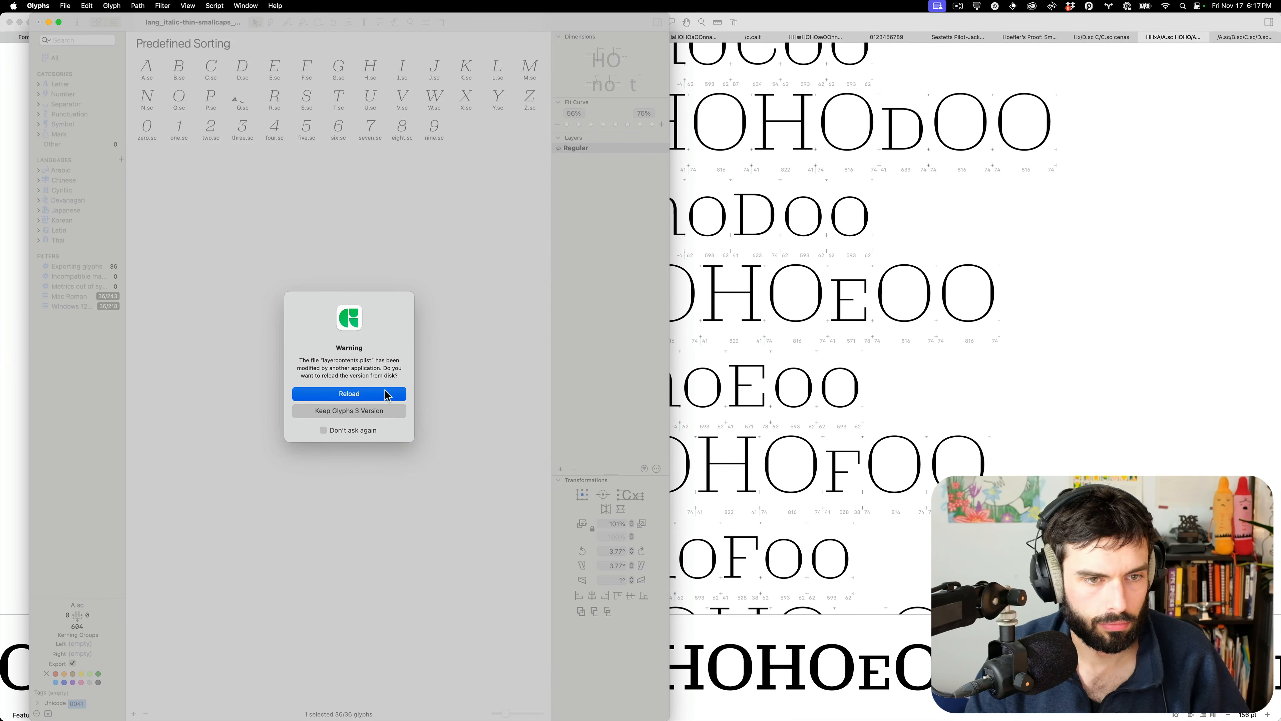
left_click(385, 392)
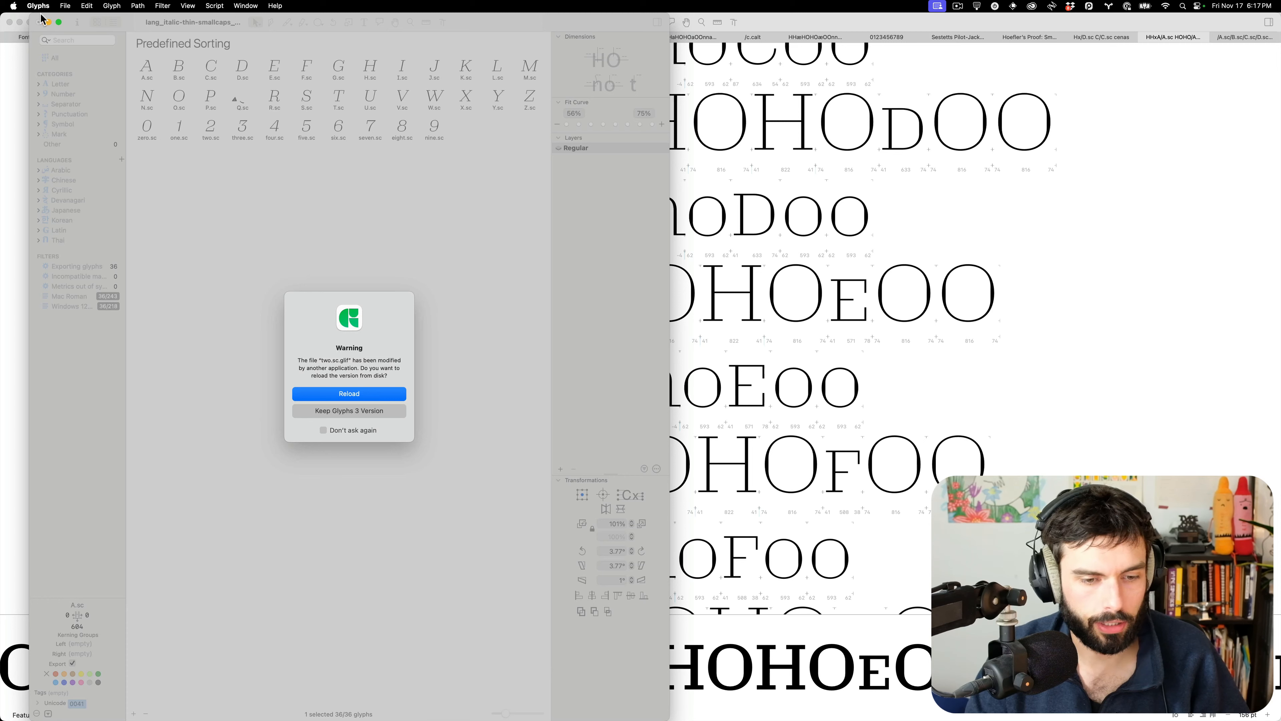
left_click(362, 393)
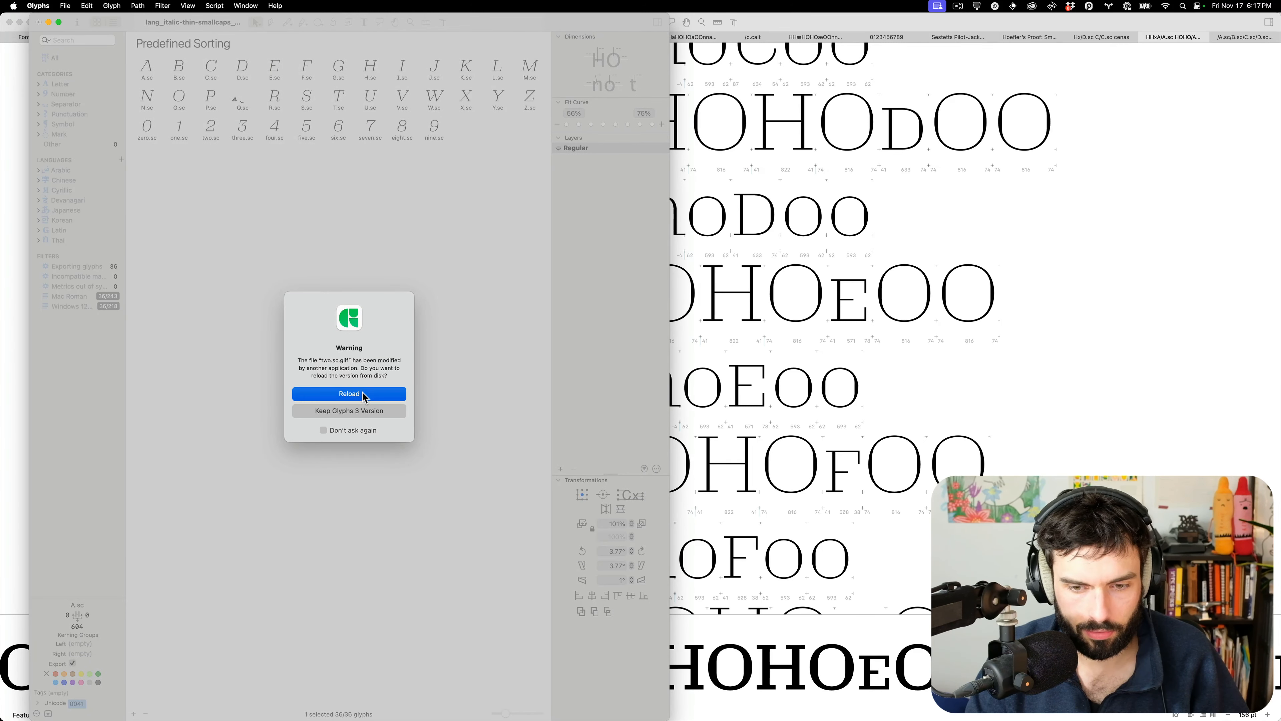
left_click(362, 393)
Quit Glyphs from its Dock icon
mouse_move(461, 719)
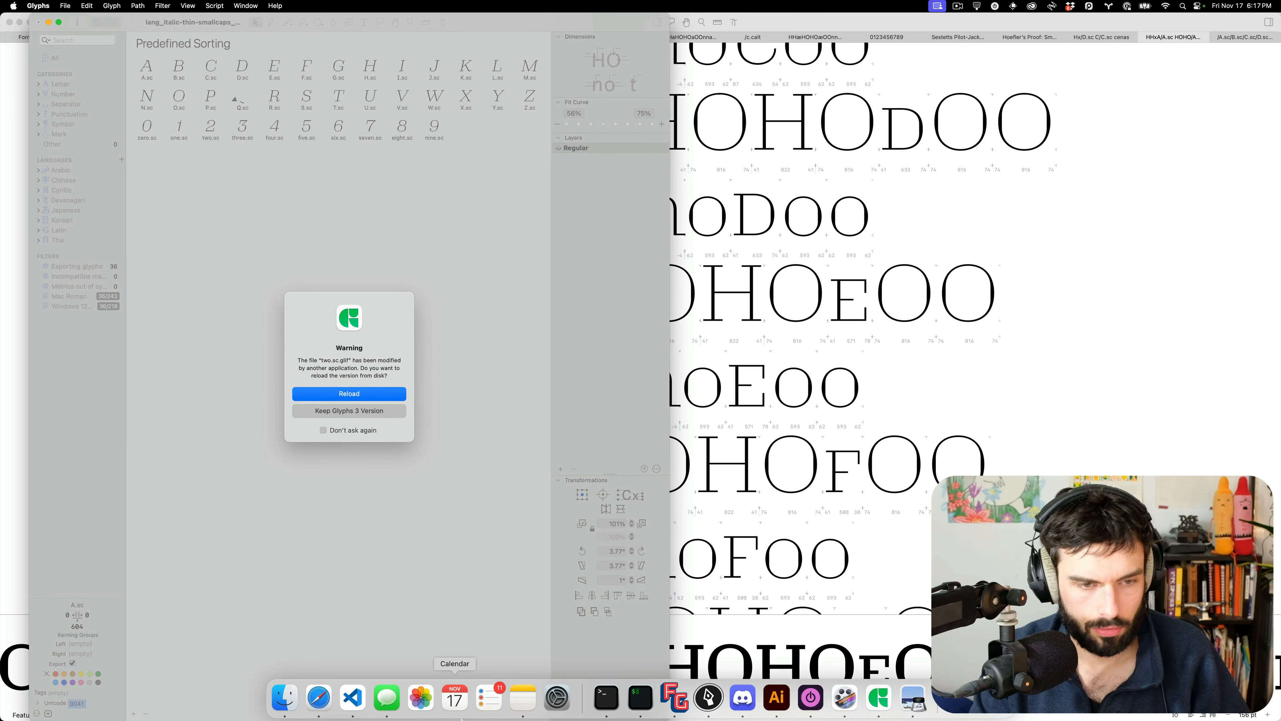
right_click(880, 698)
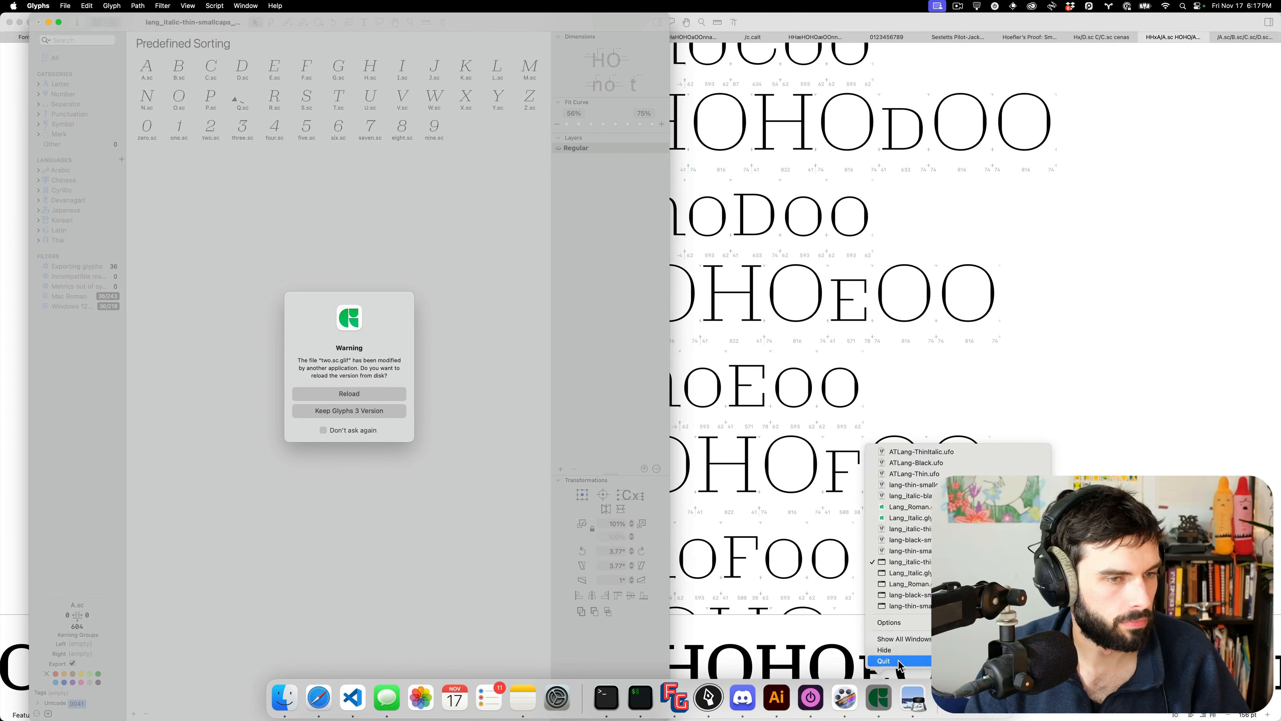
left_click(899, 661)
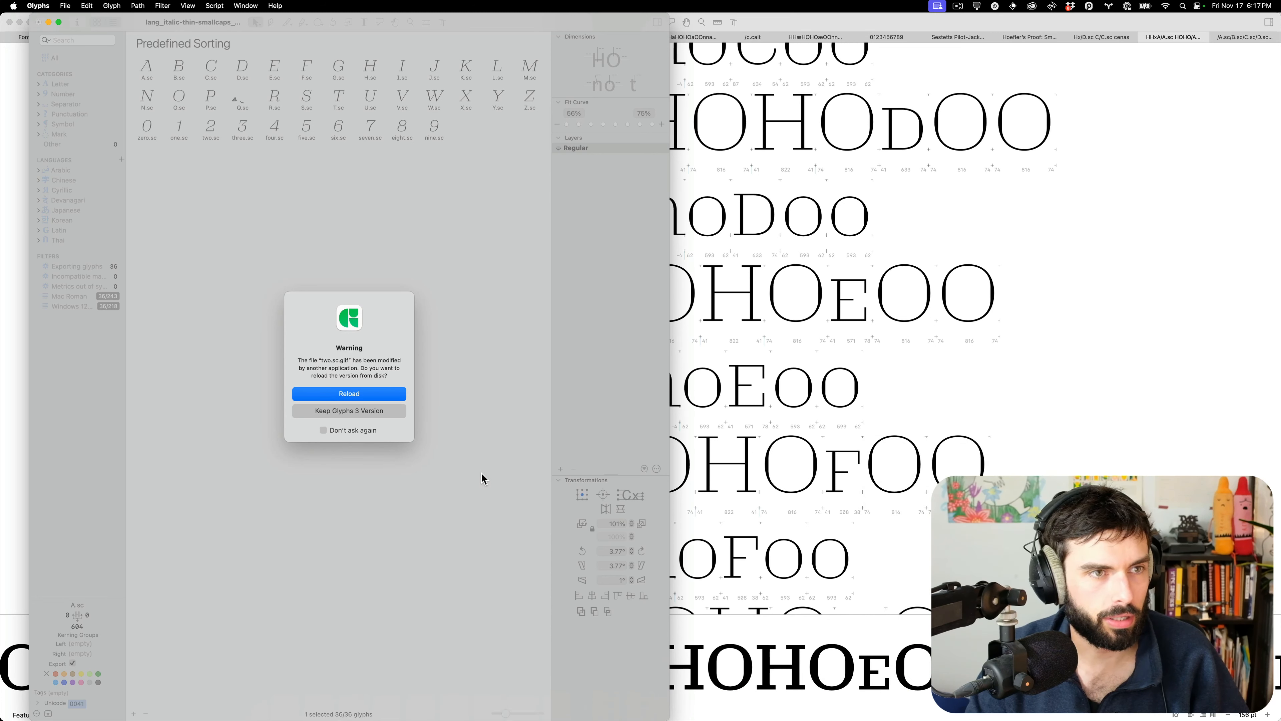
Force quit Glyphs from the Apple menu's Force Quit window
key("F11")
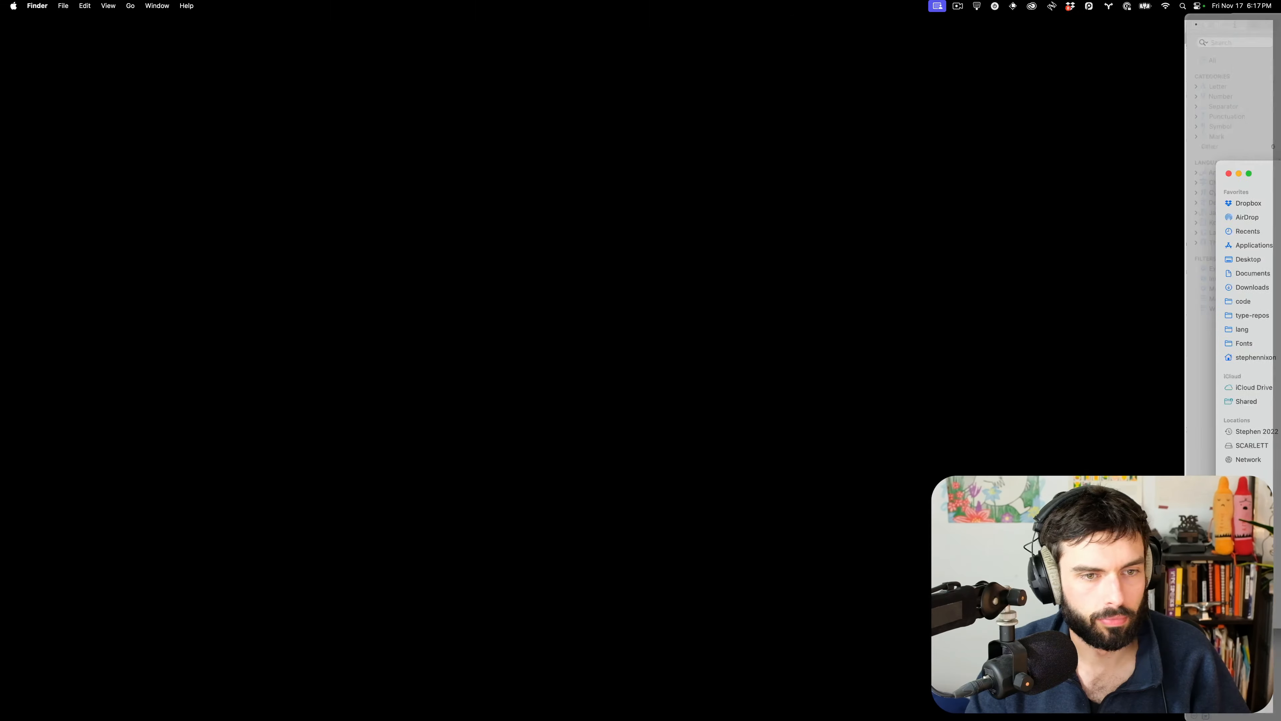
key("F11")
key("ctrl+Right")
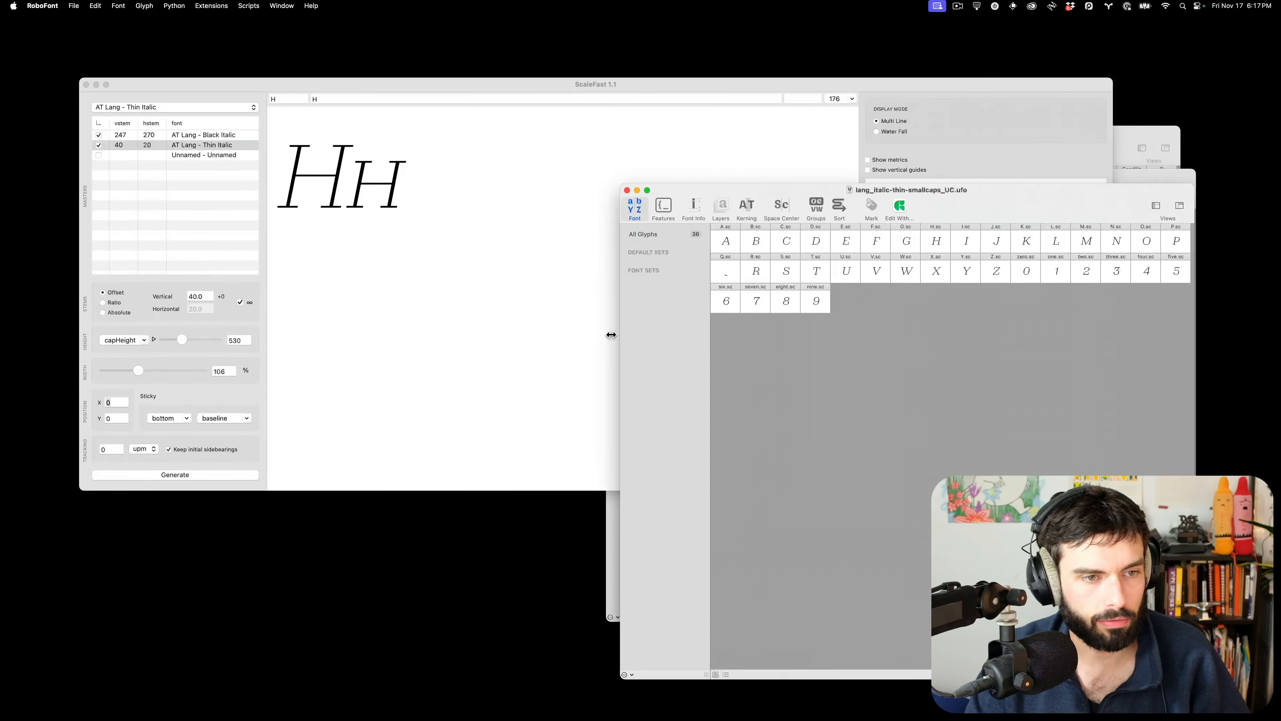
key("ctrl+Left")
left_click(14, 6)
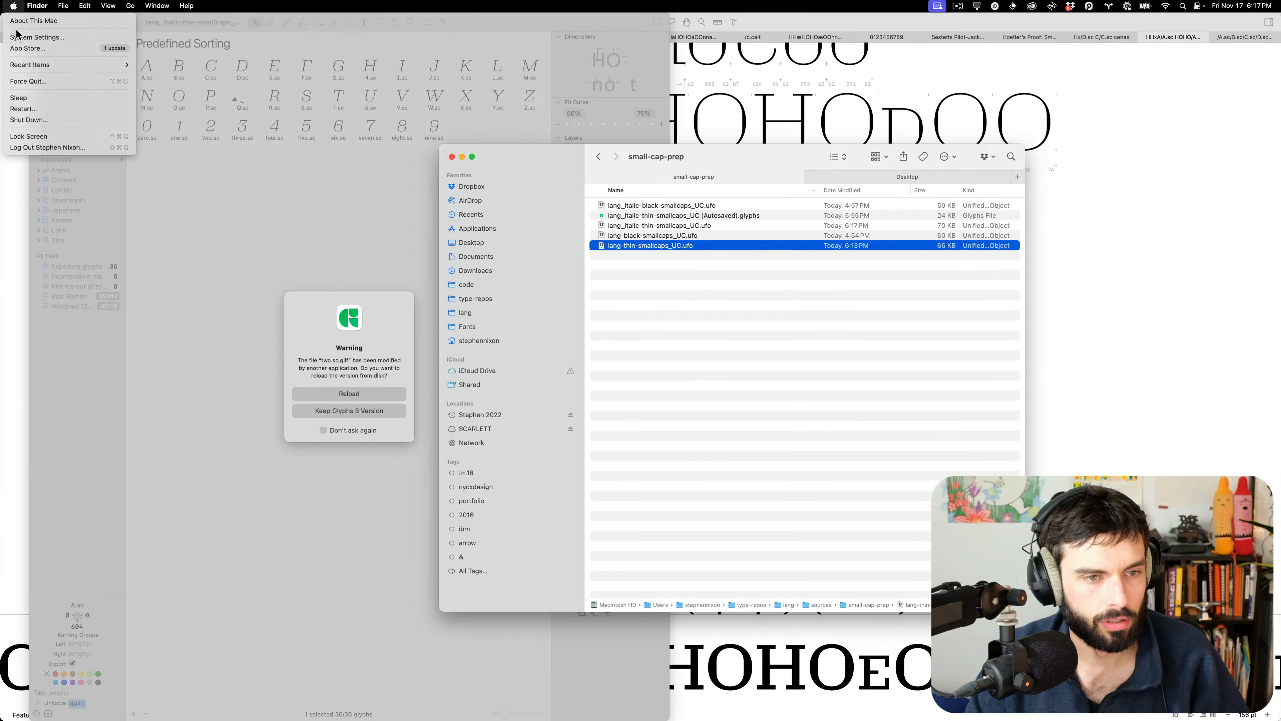
left_click(33, 82)
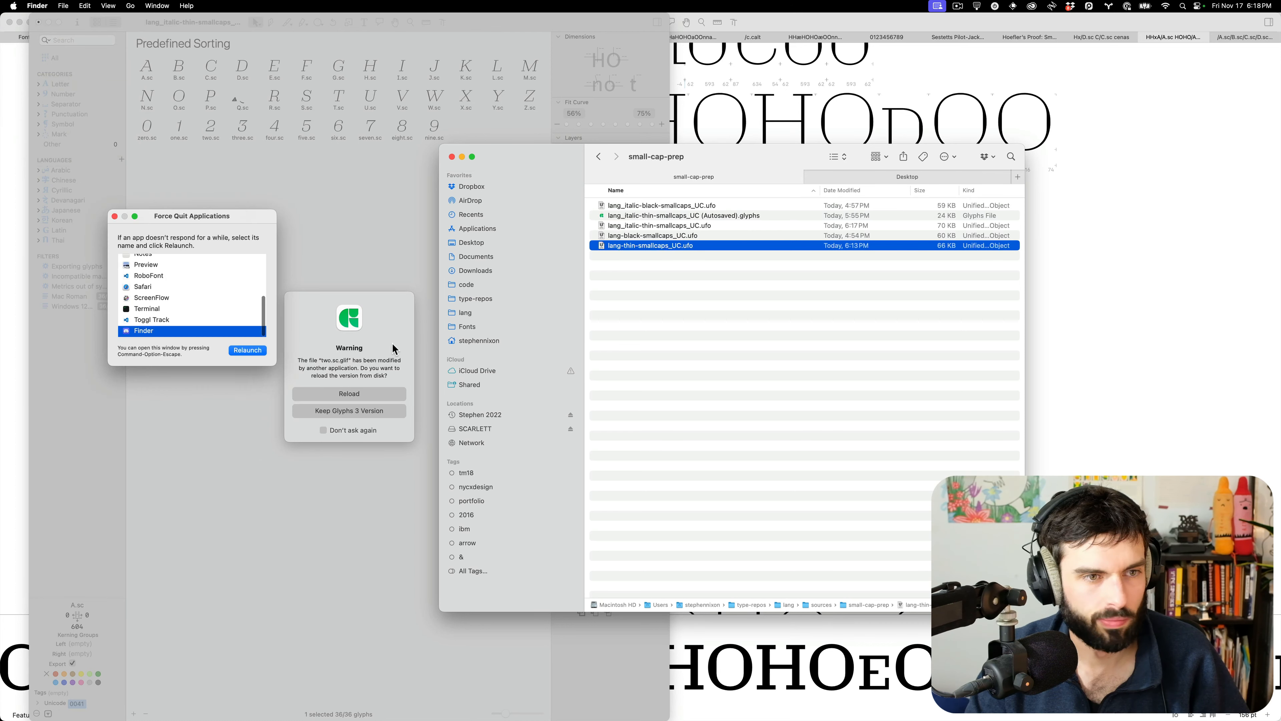
scroll(167, 310, "up", 5)
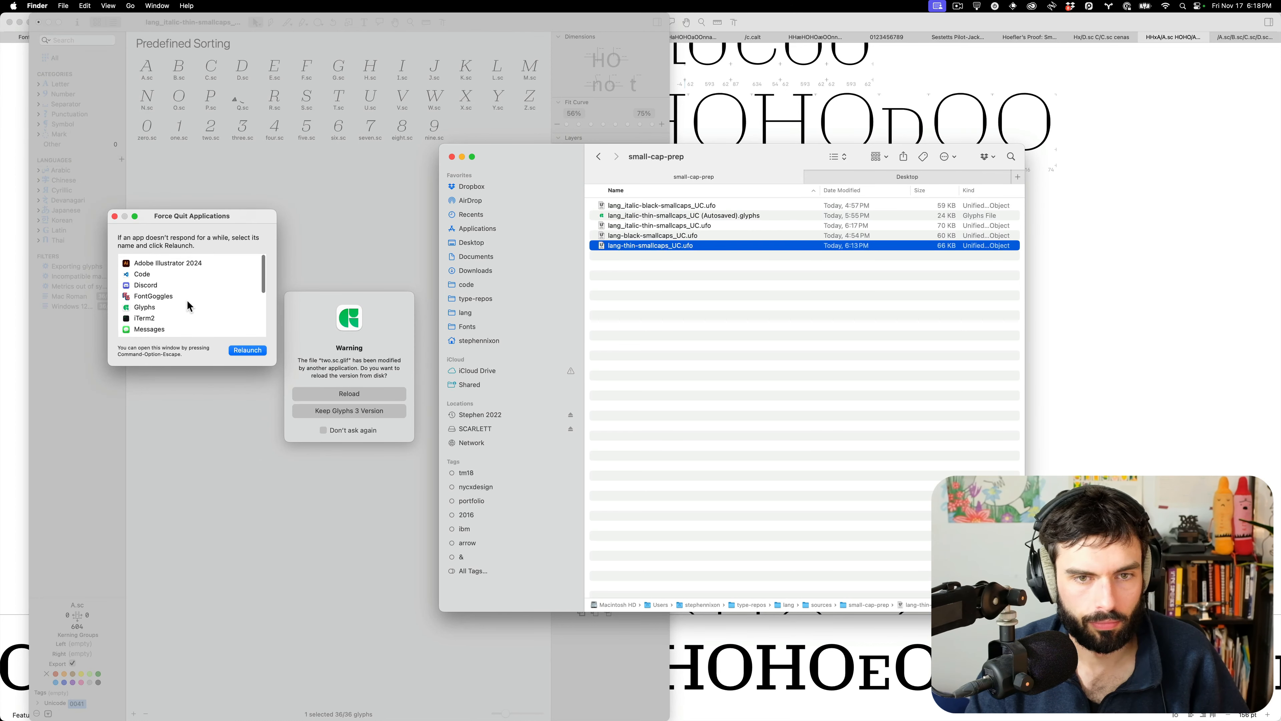
left_click(170, 303)
left_click(247, 350)
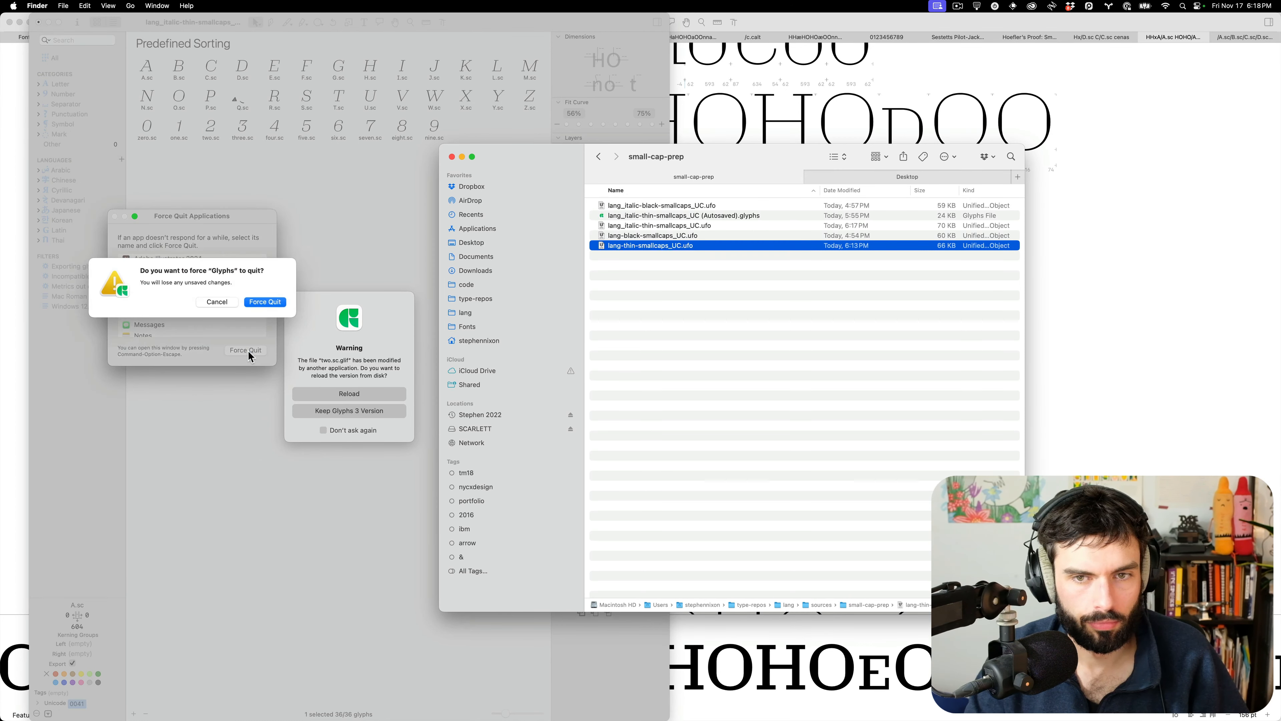
left_click(265, 302)
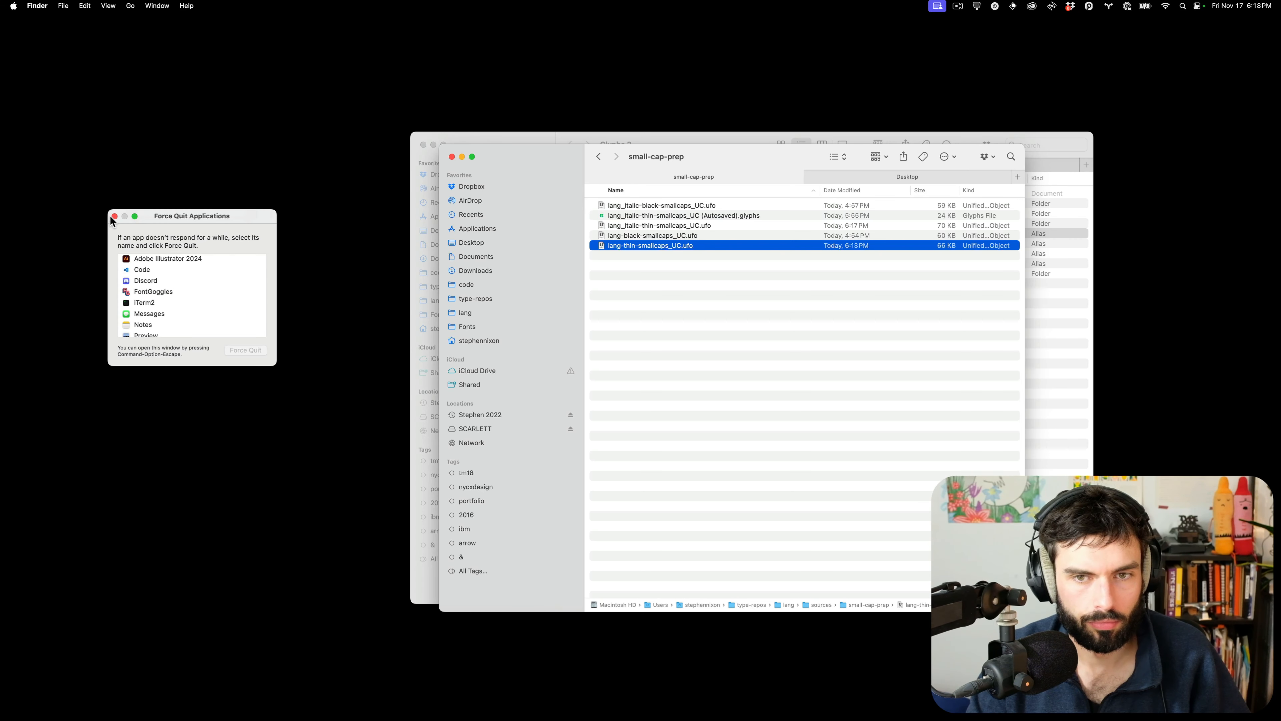
left_click(115, 217)
Move lang_italic-thin-smallcaps_UC (Autosaved).glyphs to the Trash
left_click(815, 306)
left_click(663, 246)
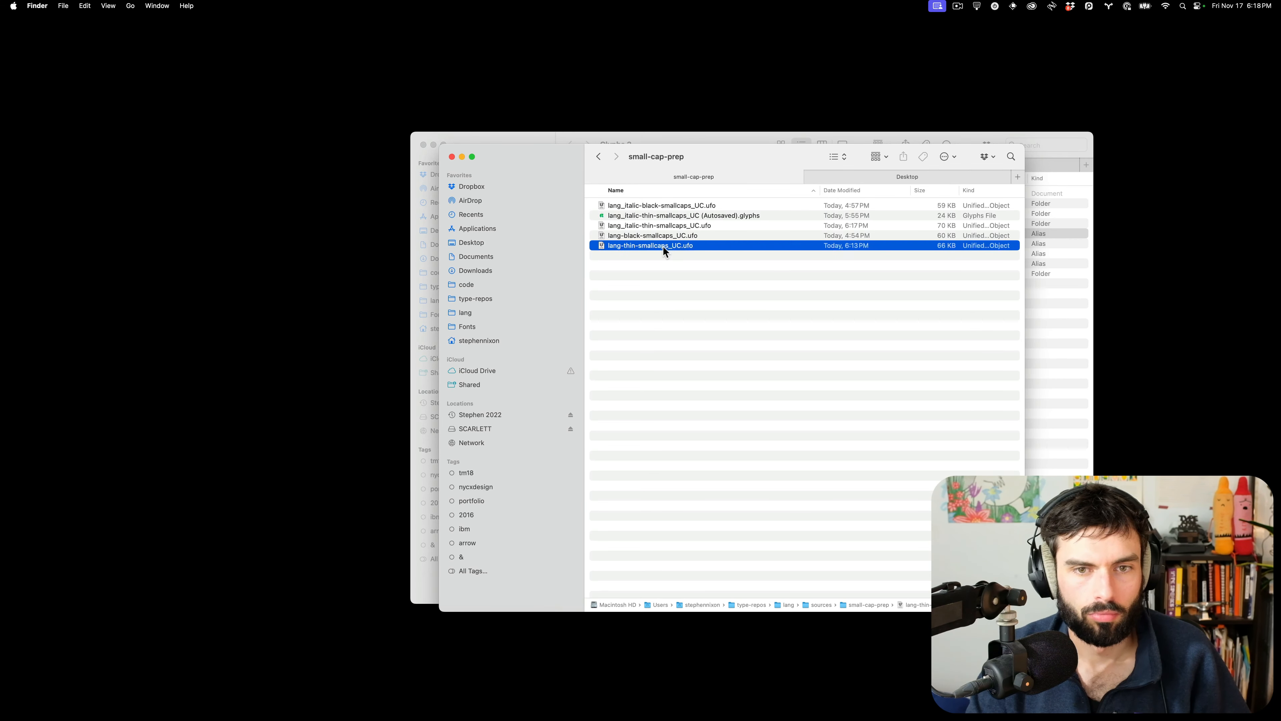
left_click(677, 217)
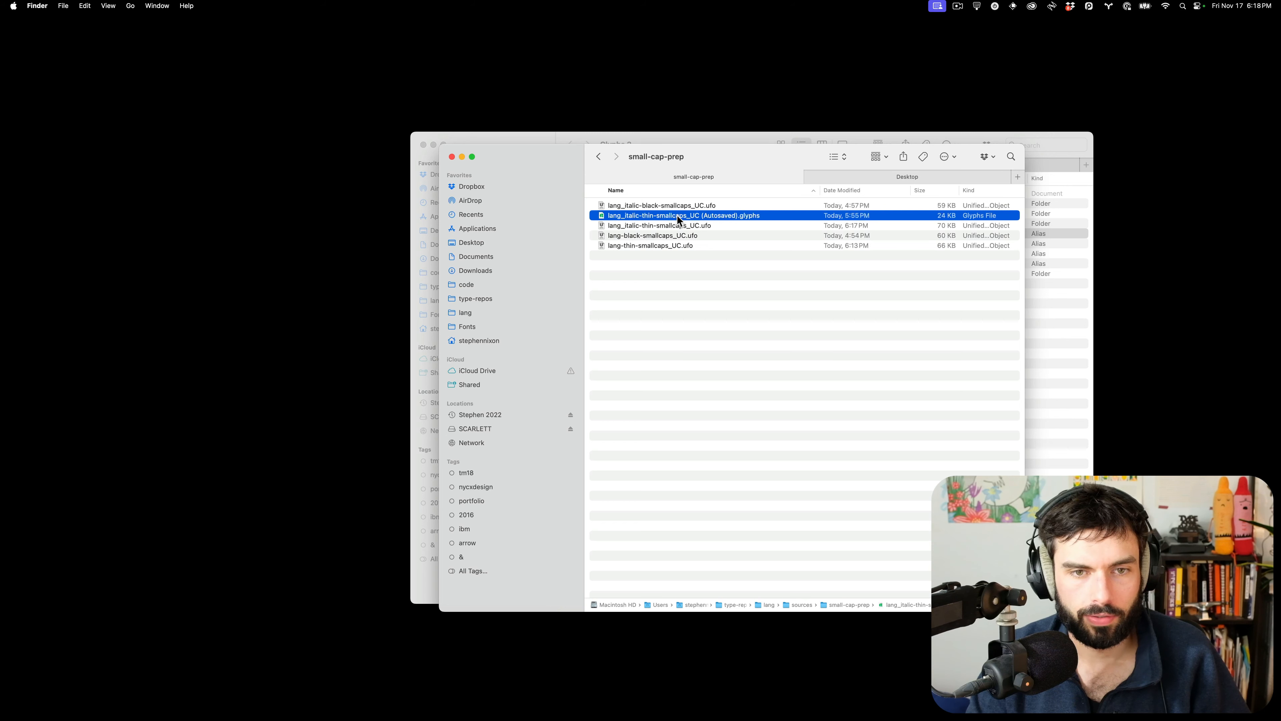
key("super+BackSpace")
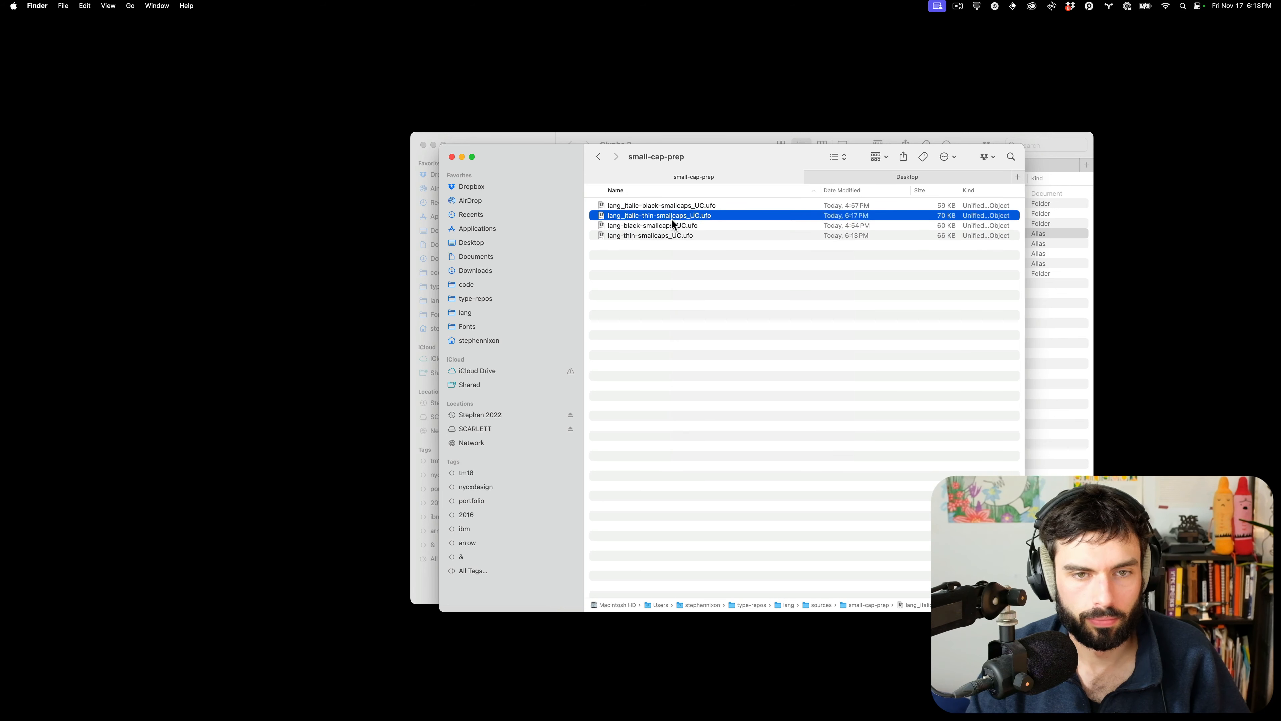
Open the italic thin small-caps UFO with Glyphs and dismiss the autosave reopen error
right_click(673, 217)
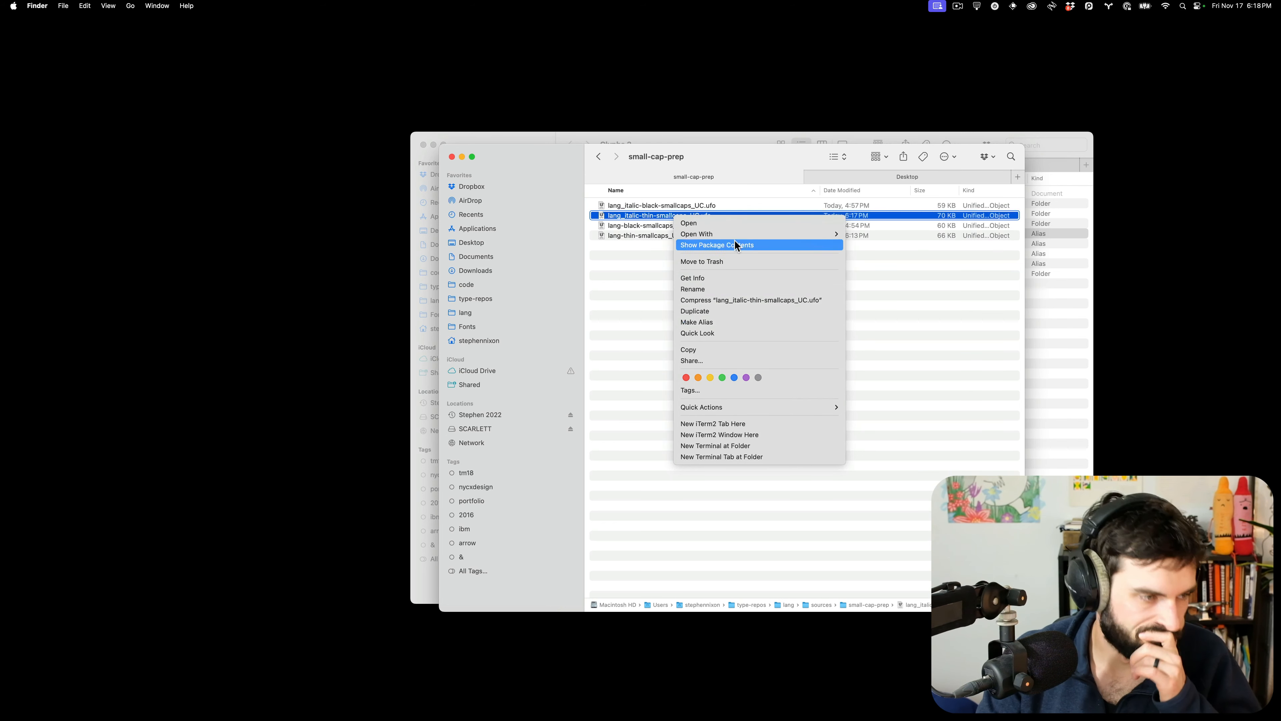
mouse_move(791, 233)
left_click(884, 258)
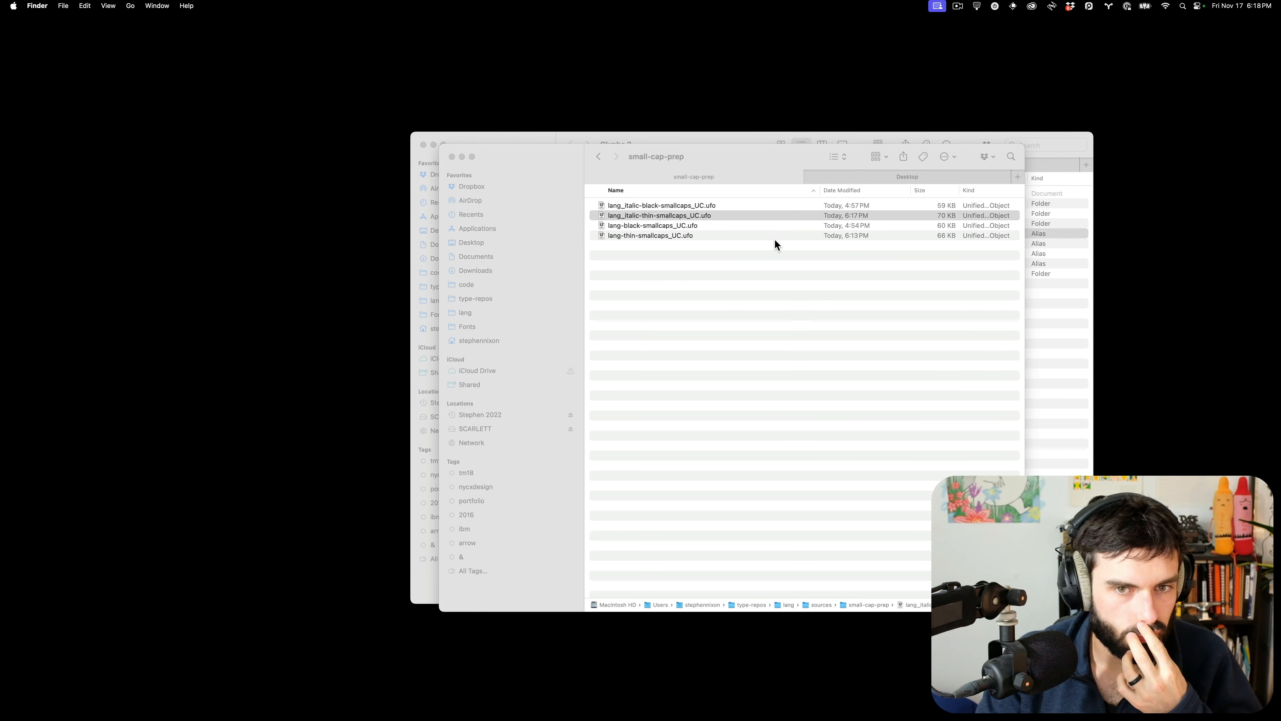
mouse_move(939, 712)
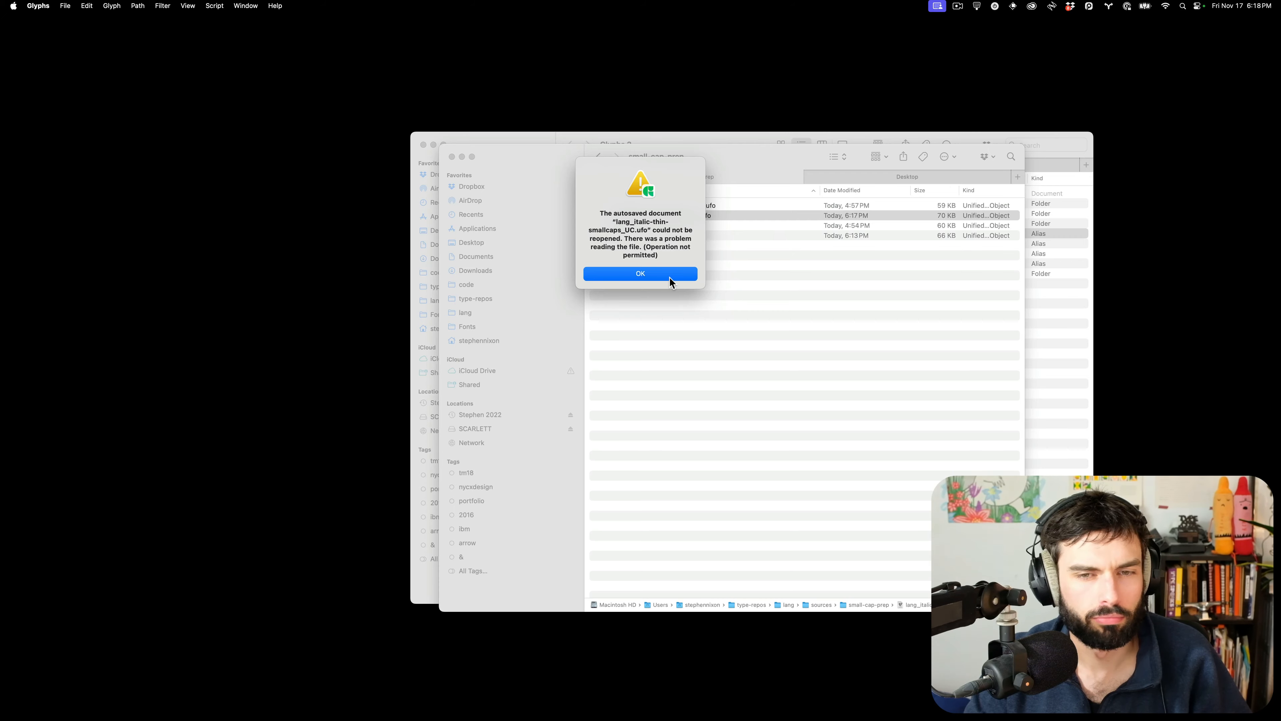
left_click(641, 274)
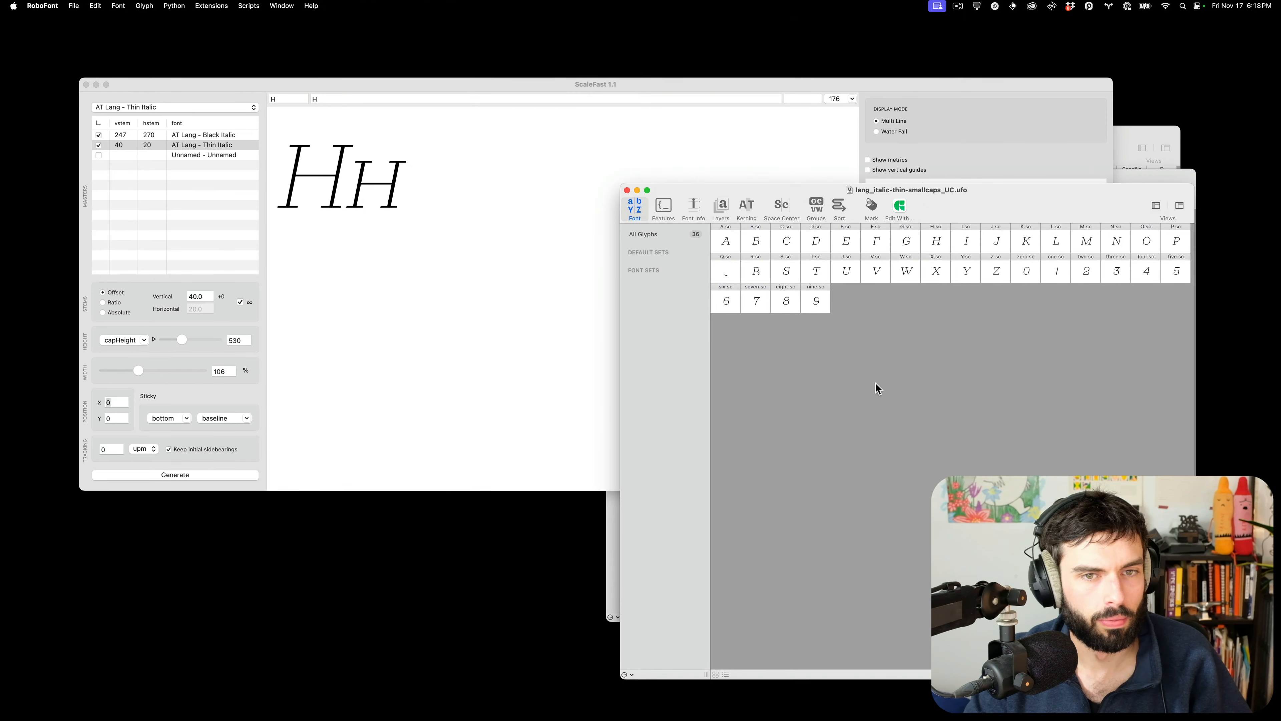
Open lang_italic-thin-smallcaps_UC.ufo from recent fonts and uncover the Lang_Roman window
key("super+Tab")
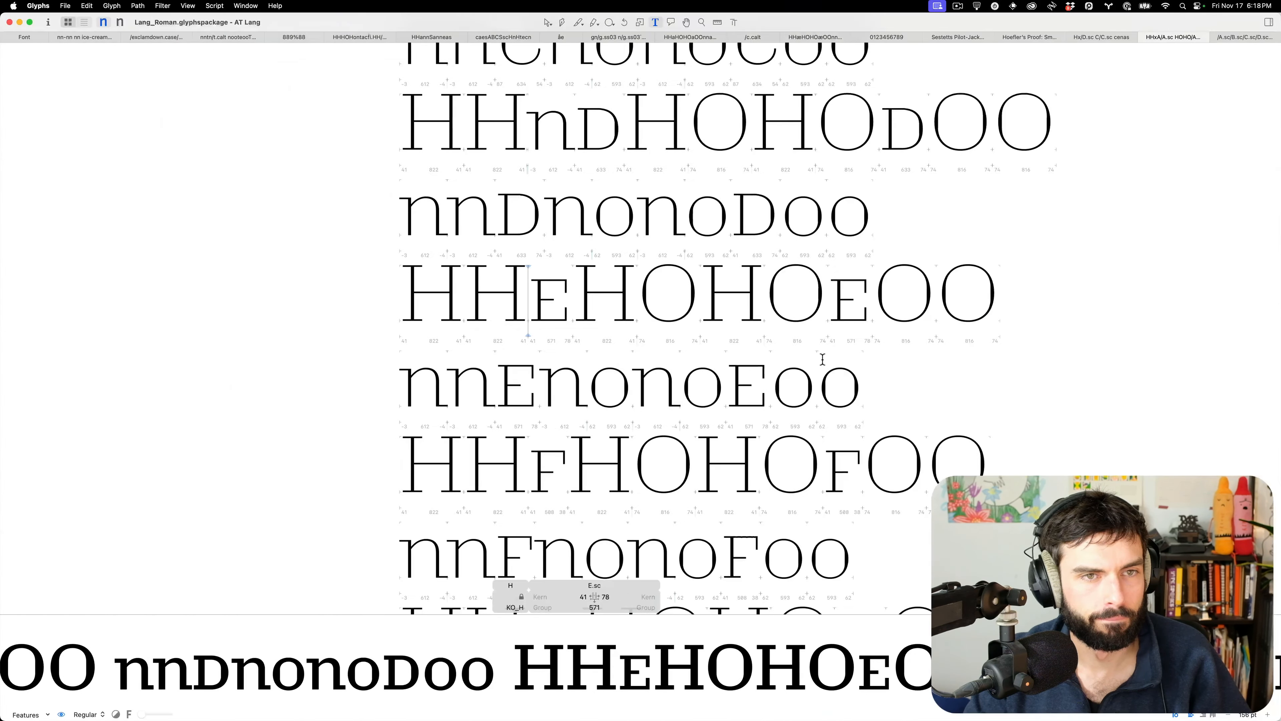
left_click(65, 5)
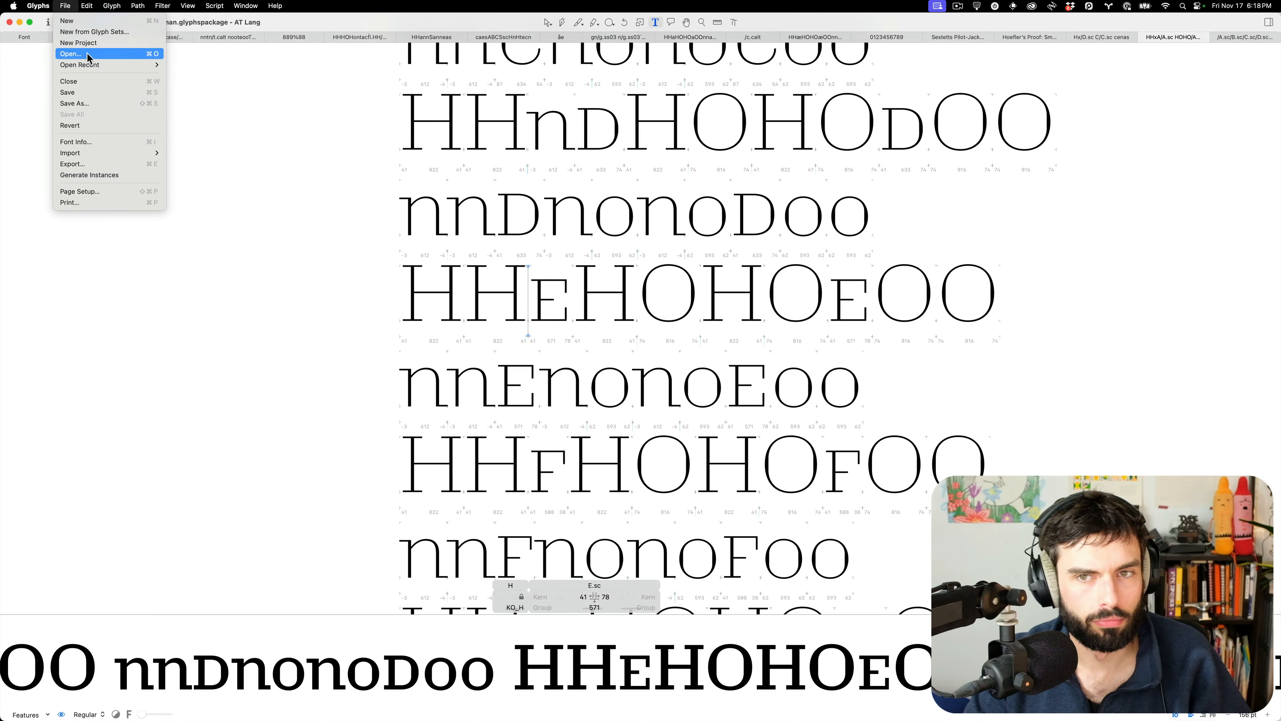
mouse_move(116, 65)
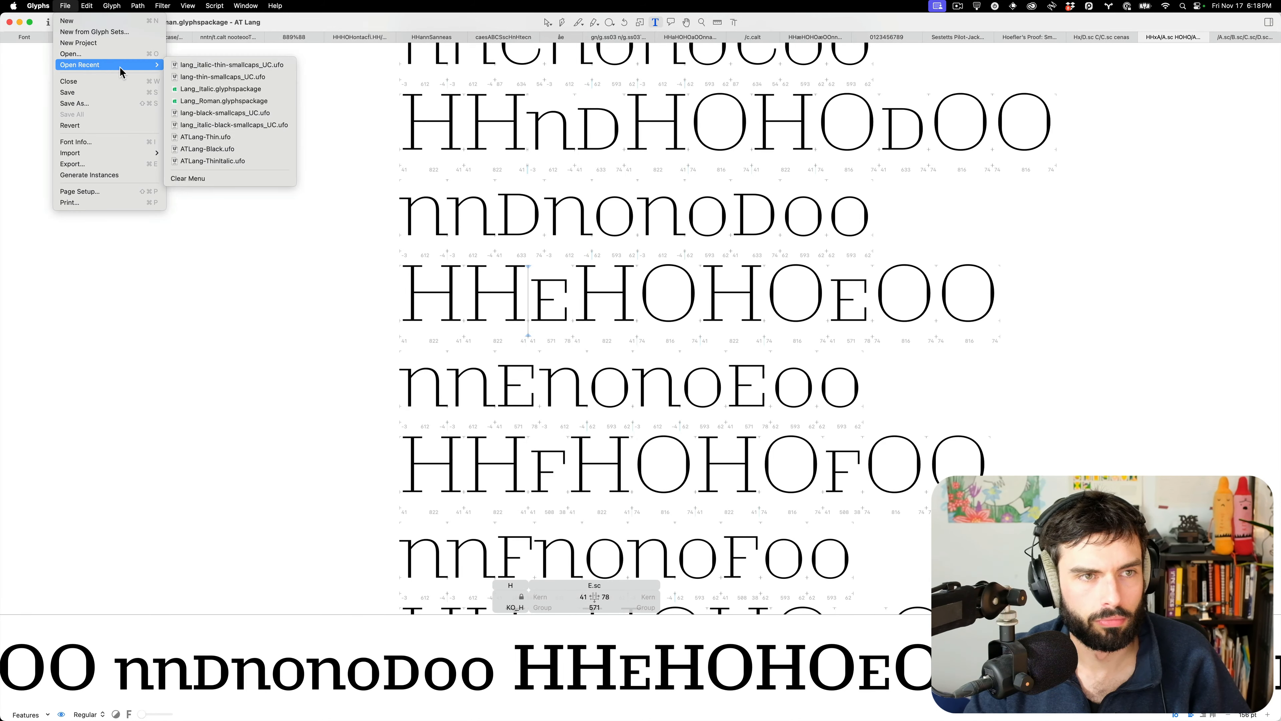
left_click(240, 67)
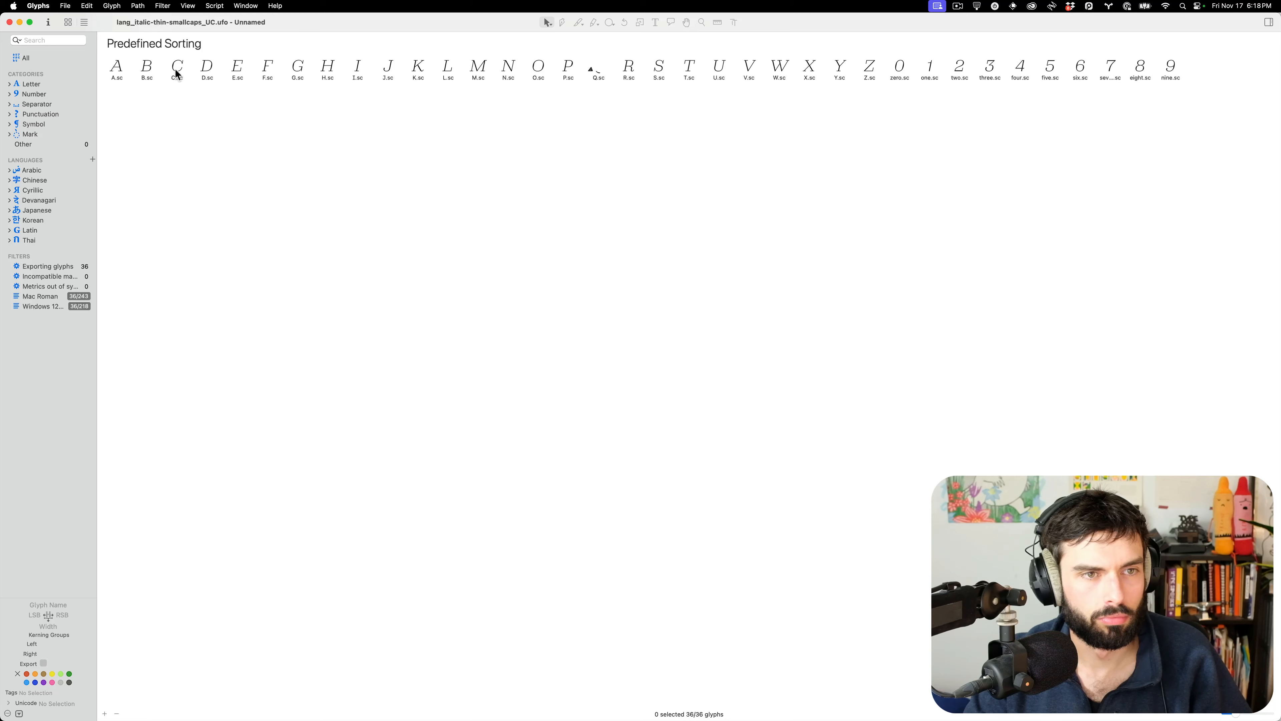
left_click_drag(1, 83, 768, 93)
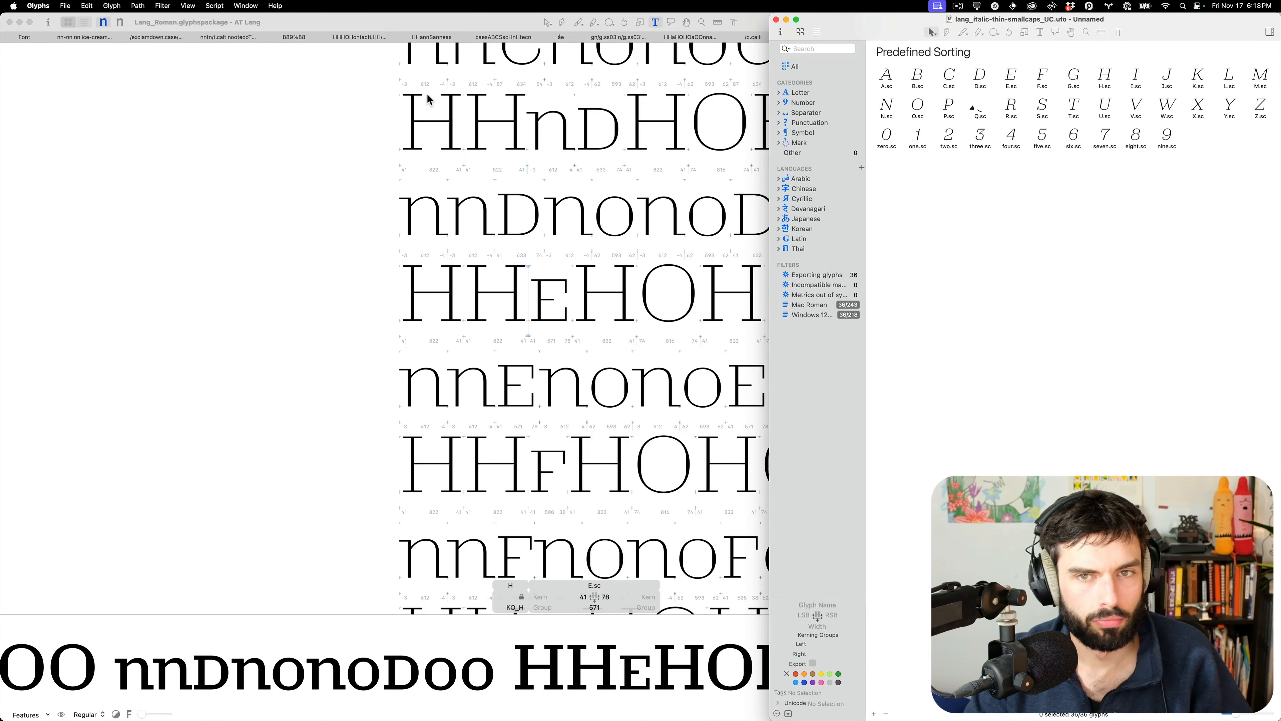
left_click(186, 82)
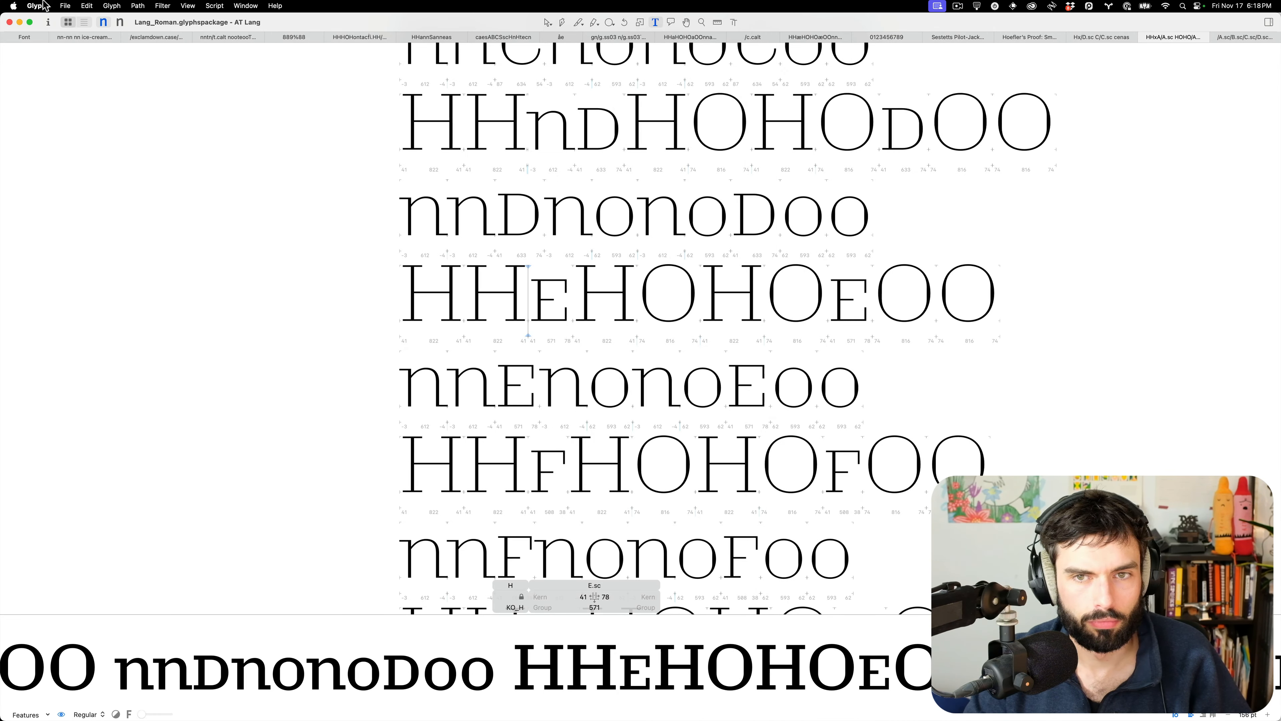
Open another recently used font and move the italic font window aside
left_click(65, 5)
mouse_move(101, 65)
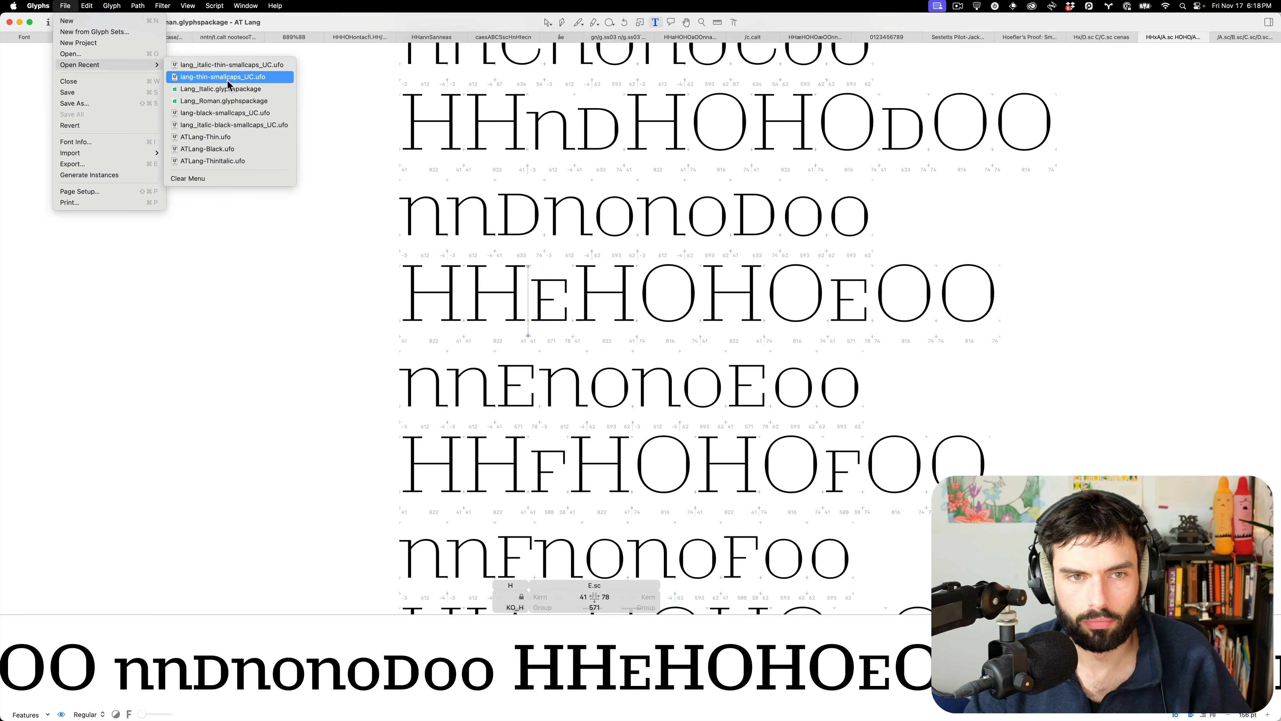
left_click(235, 89)
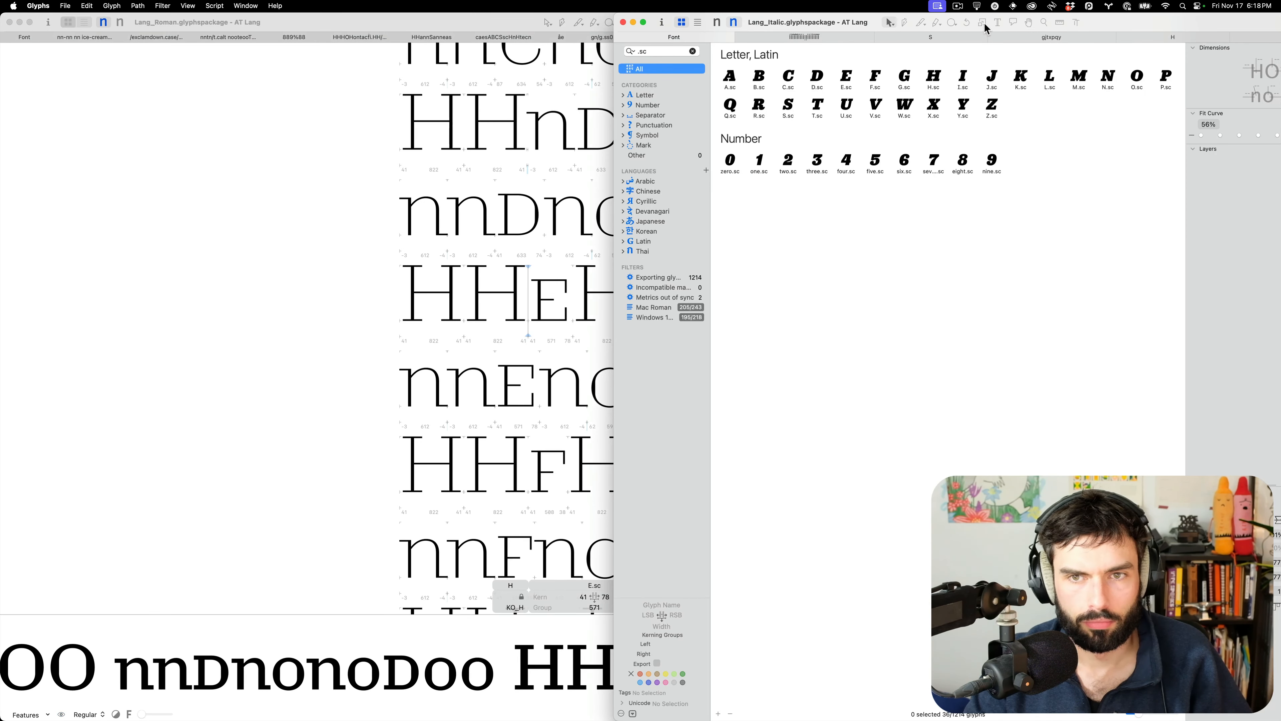
left_click_drag(773, 22, 262, 5)
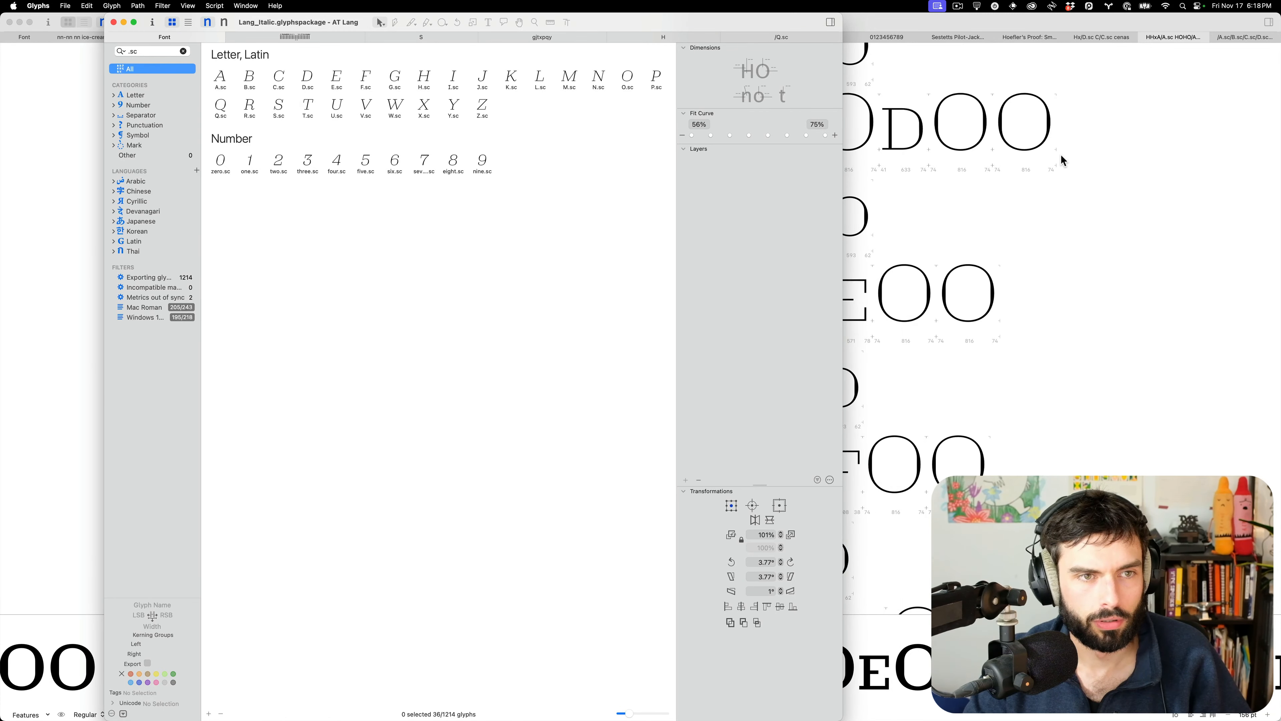
Select all 36 small-cap glyphs, A.sc through nine.sc, in the thin small-caps UFO
key("ctrl+Up")
left_click(1143, 336)
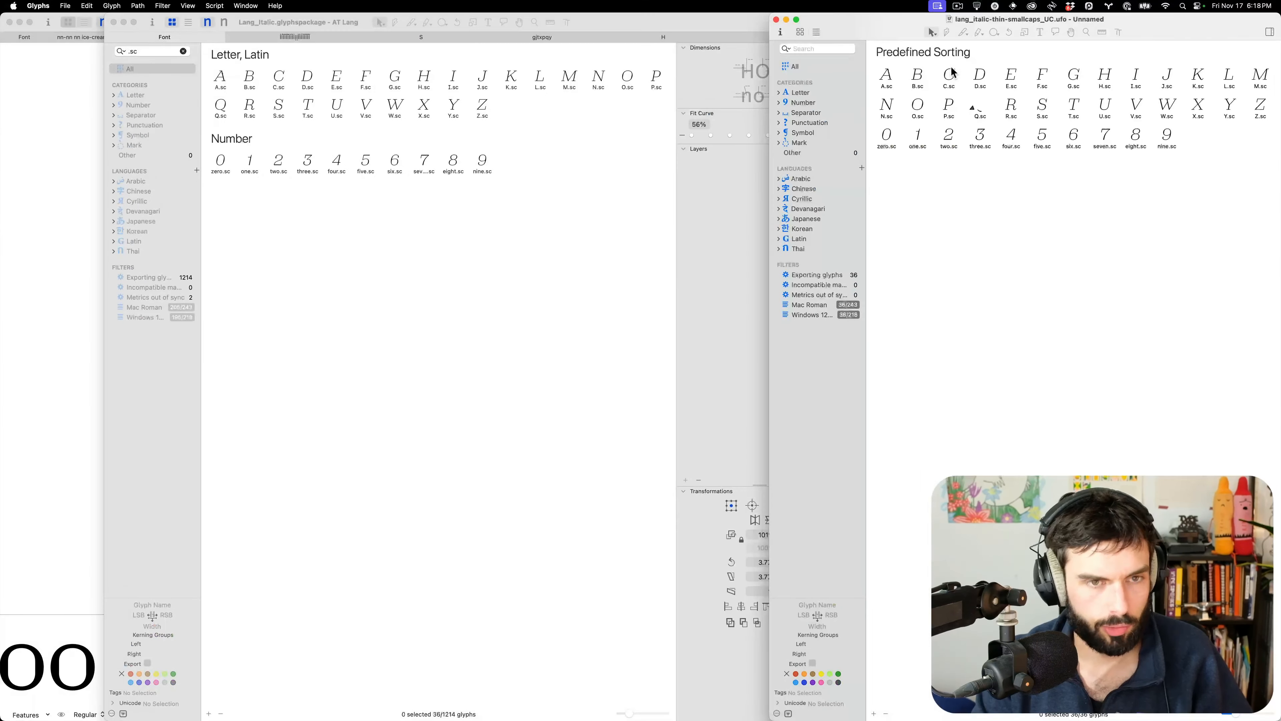
left_click(886, 76)
left_click(1181, 143, "shift")
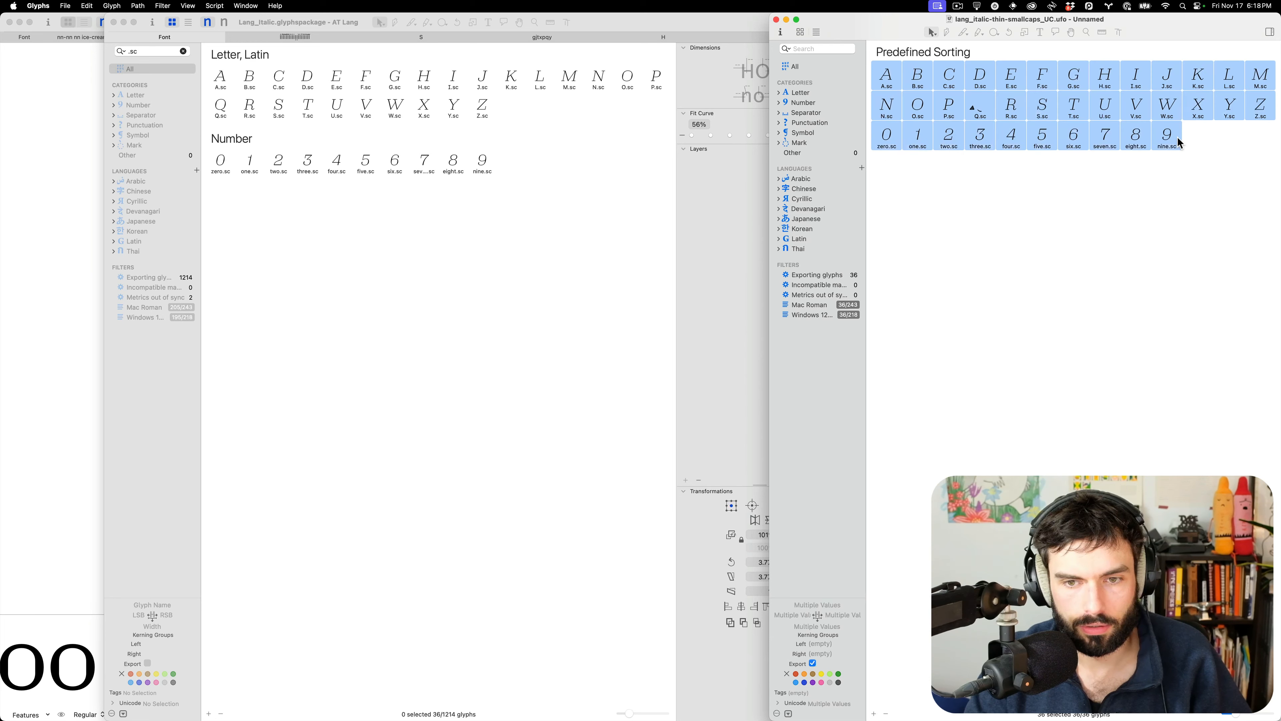
Paste them as active-layer content into Lang_Italic's selected A.sc–nine.sc glyphs
left_click(338, 200)
left_click(220, 77)
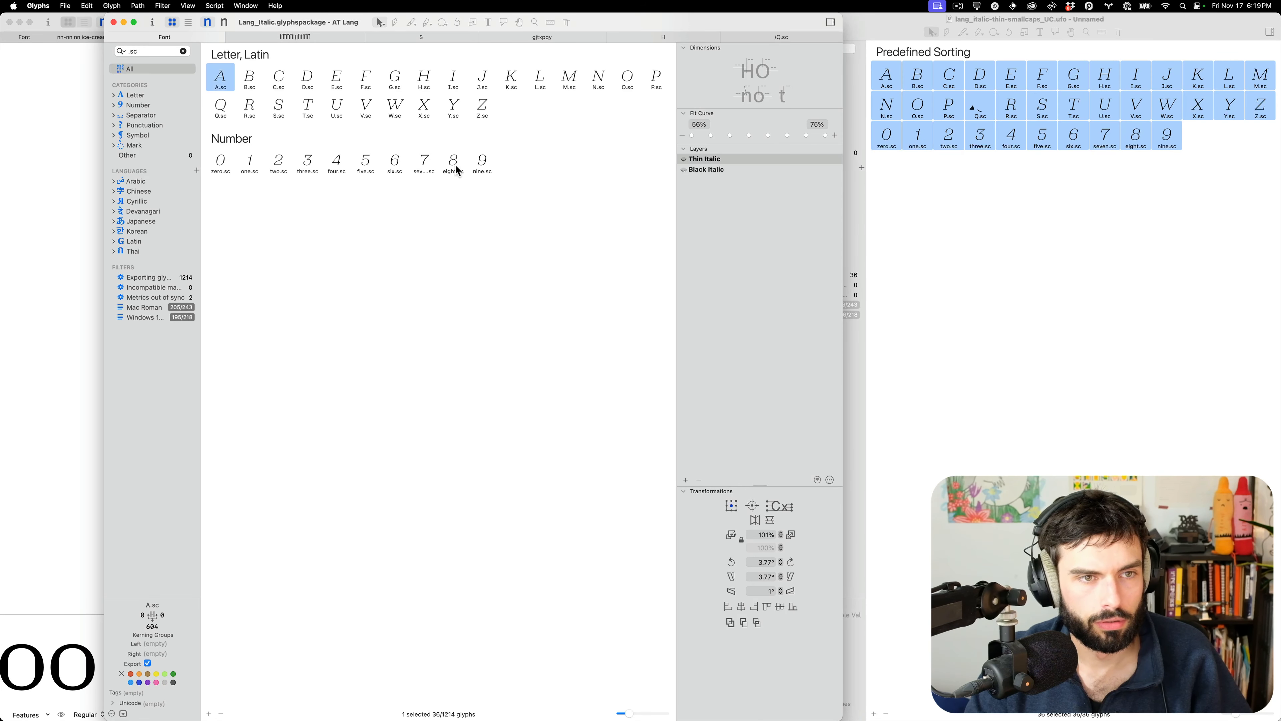
left_click(483, 164, "shift")
key("super+alt+shift+v")
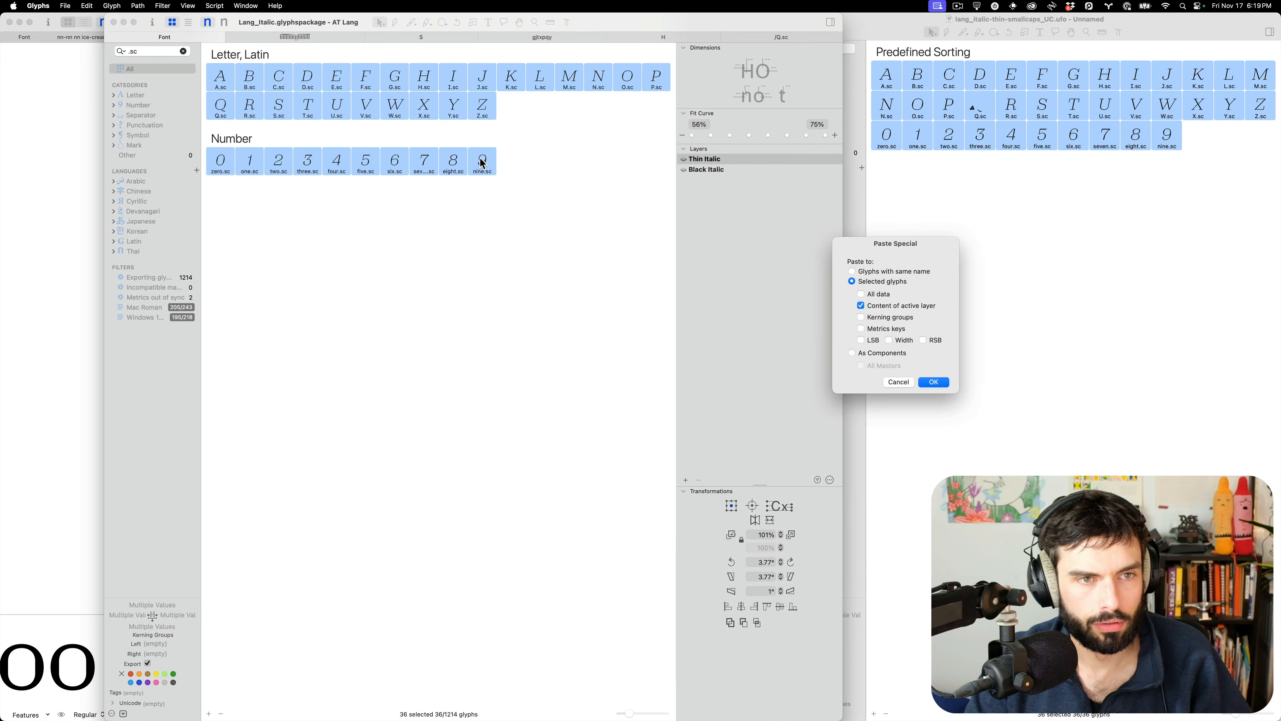
left_click(934, 382)
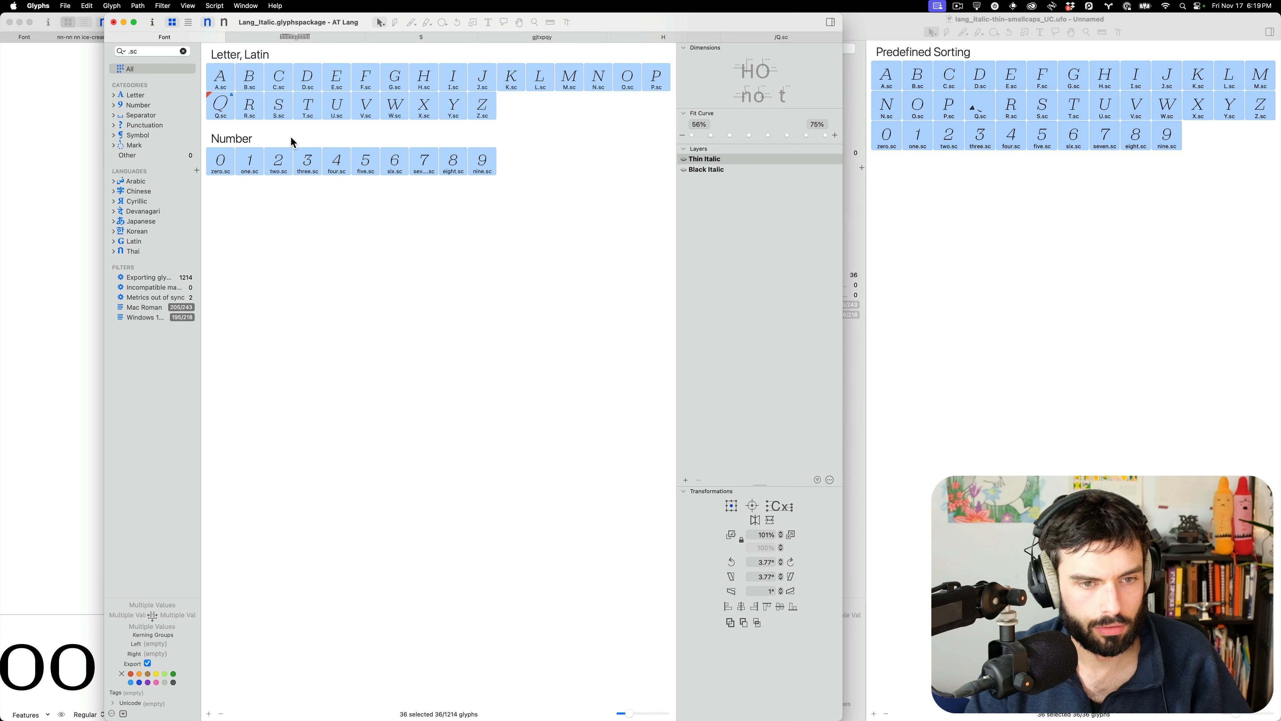
left_click(266, 110)
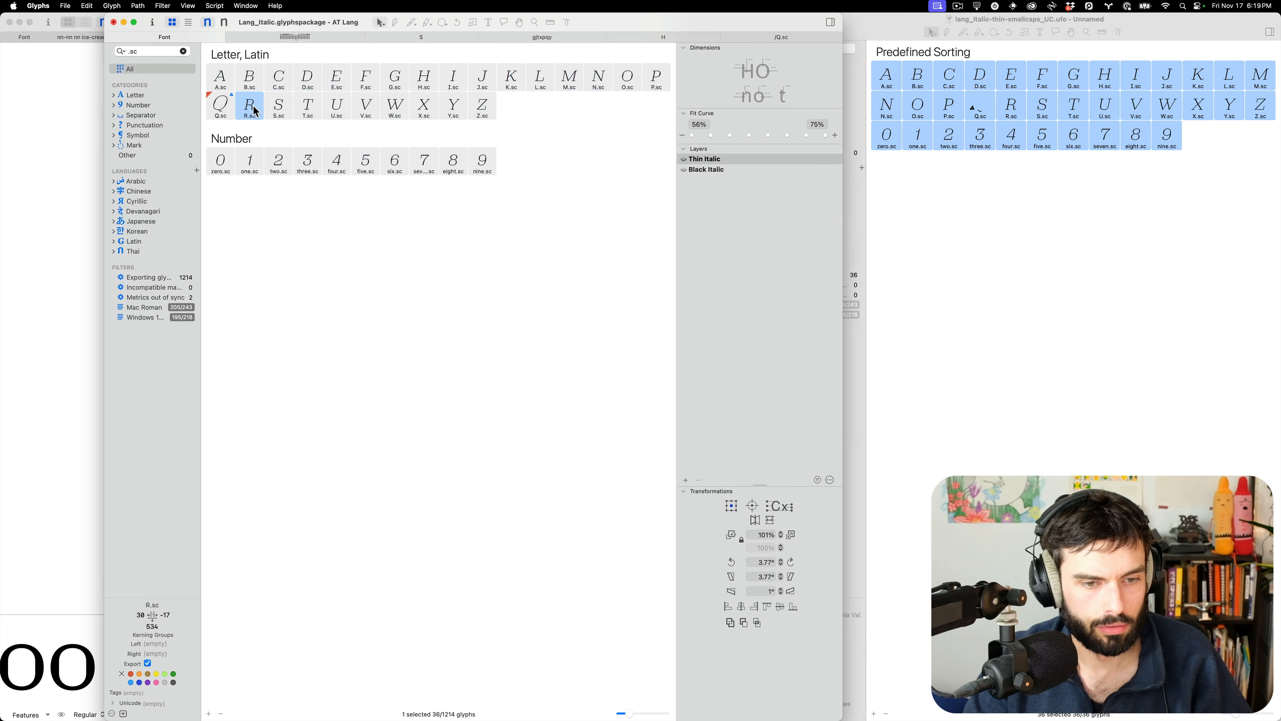
Replace the skewed O.sc component in the Thin Italic Q.sc with an unskewed copy
double_click(220, 106)
key("super+2")
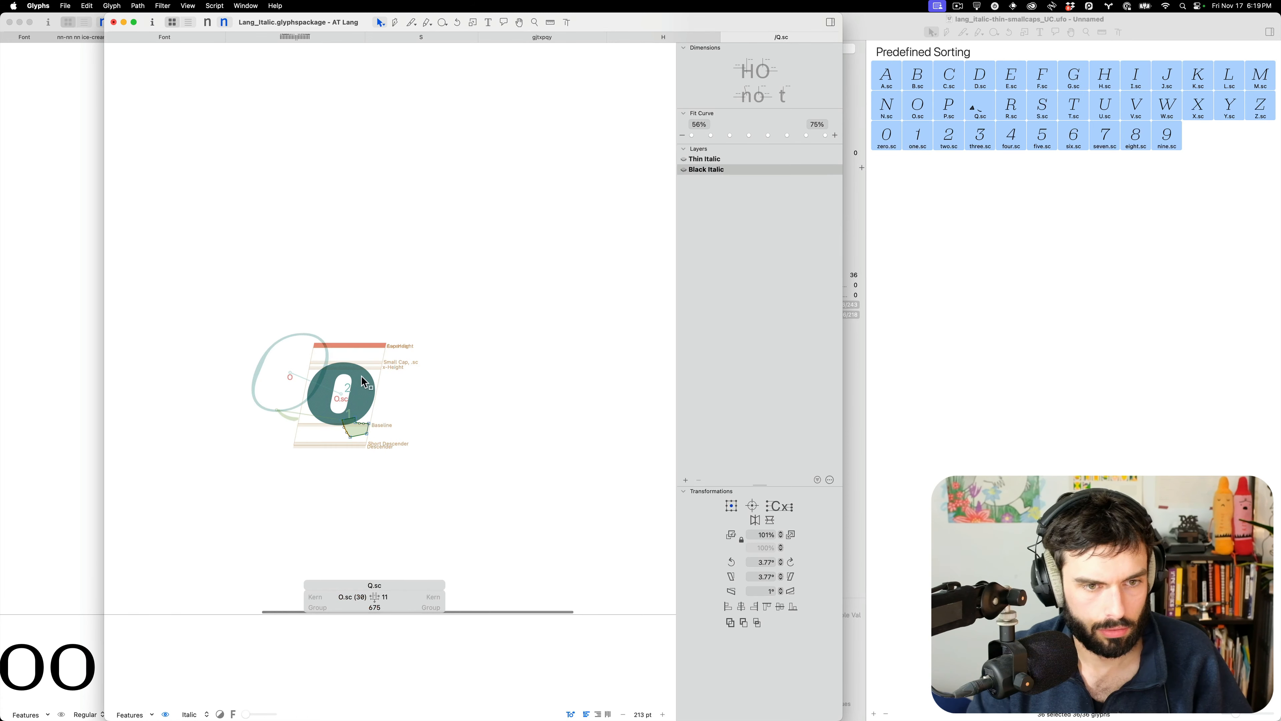
left_click(366, 388)
key("super+1")
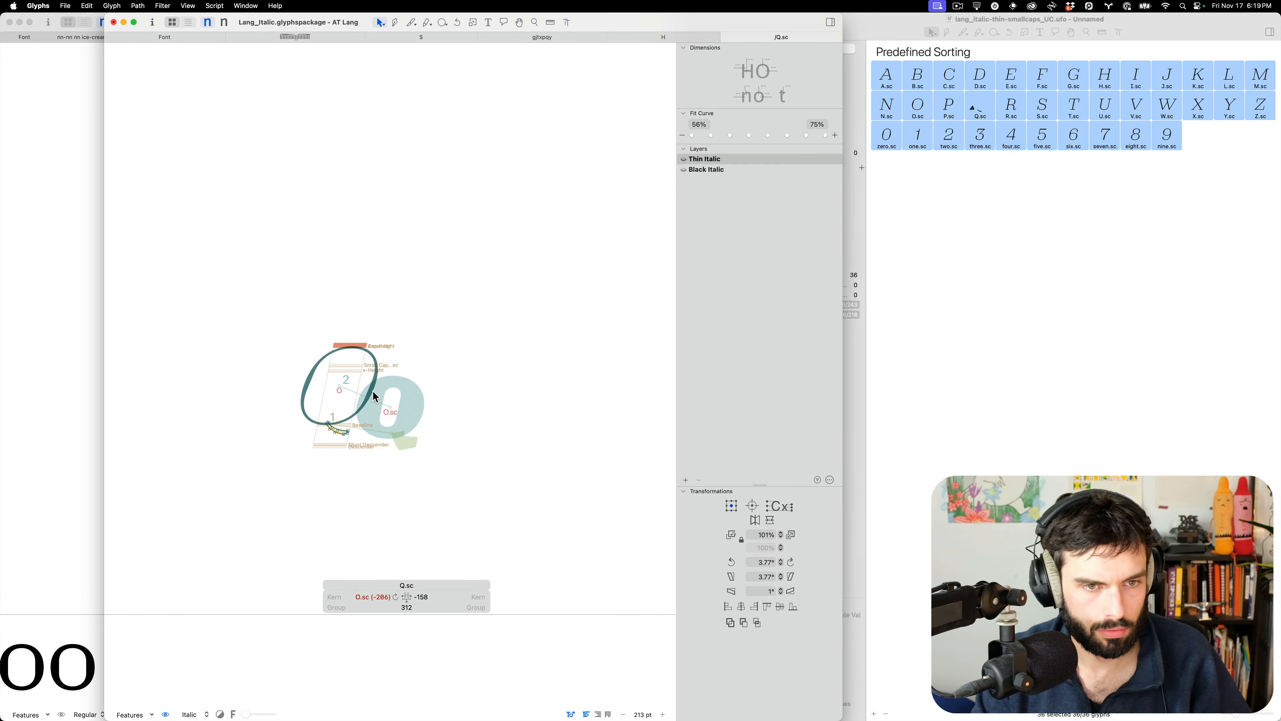
key("Delete")
key("super+v")
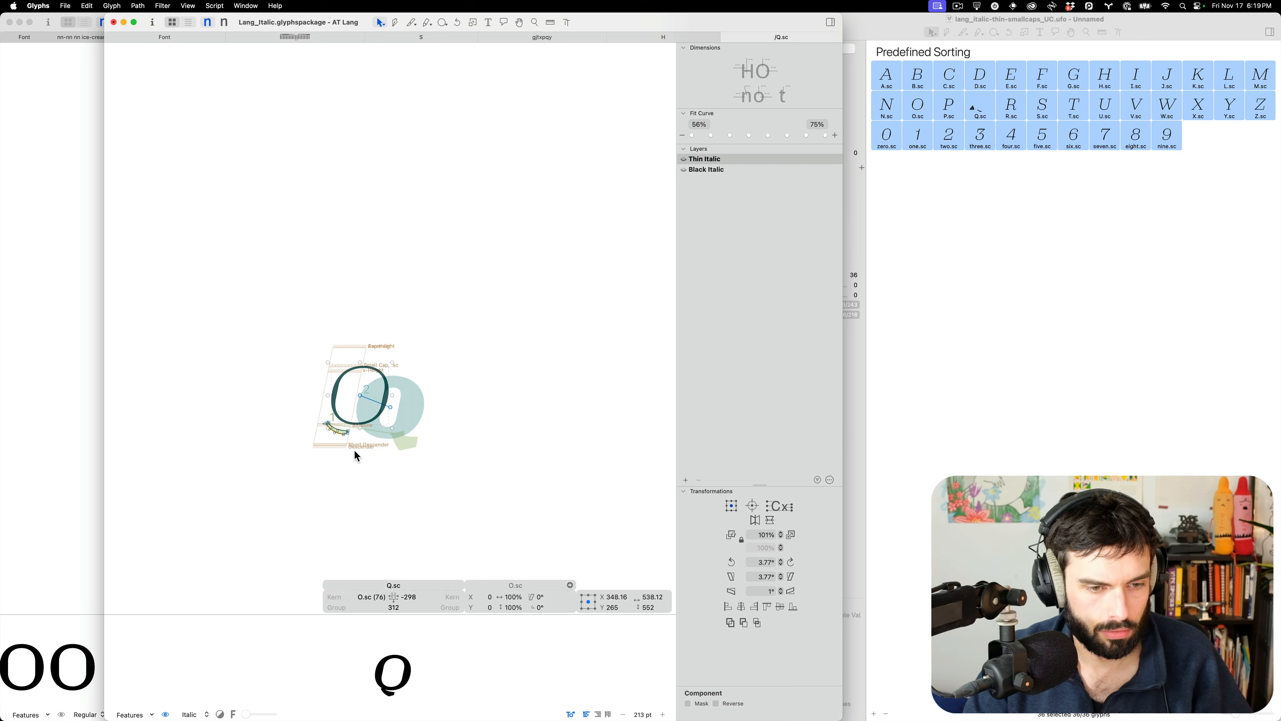
Shift the Q.sc tail right 100 units and change its -298 spacing value to 76
scroll(355, 451, "up", 2)
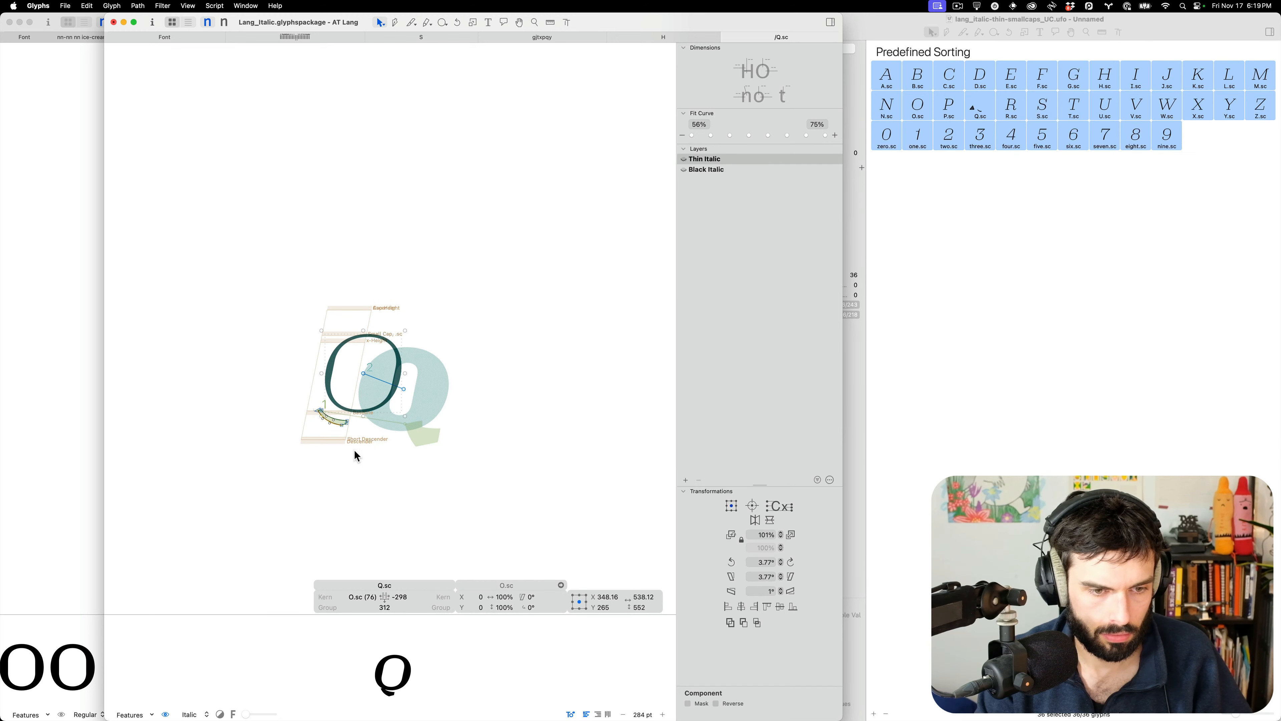
scroll(354, 450, "up", 8)
key("super+a")
key("super+Right")
key("super+Right")
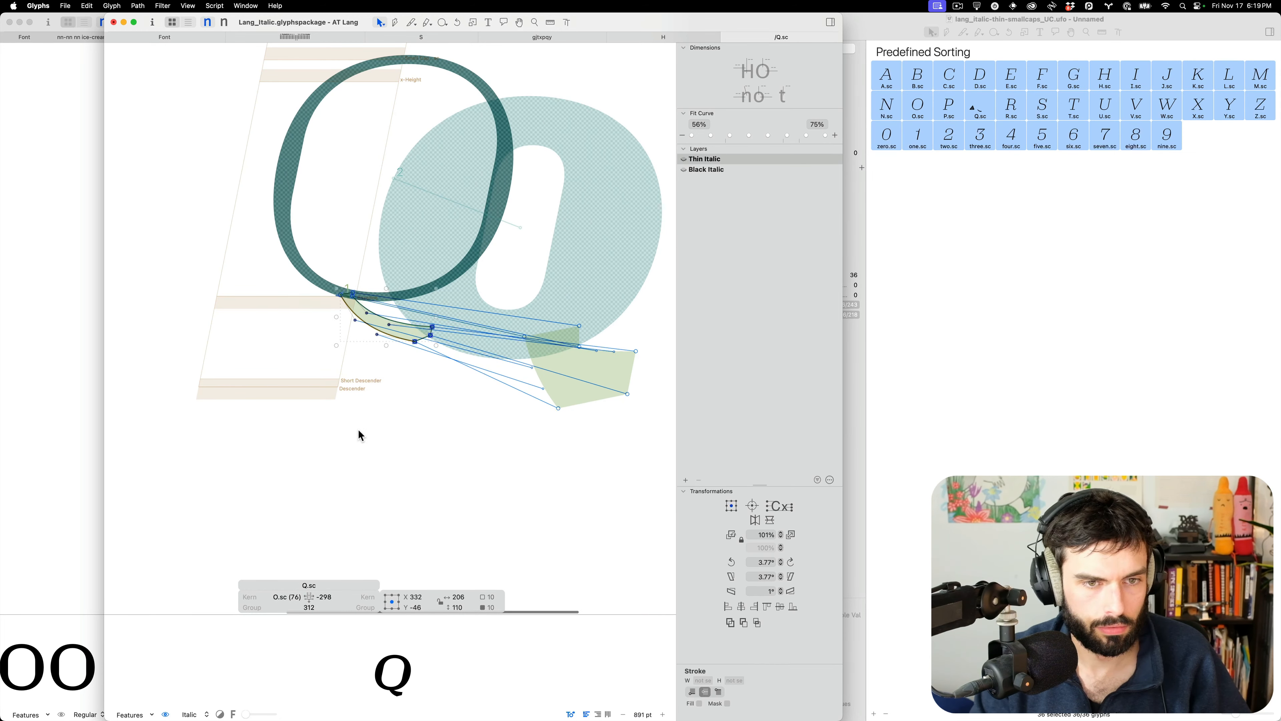
left_click(333, 595)
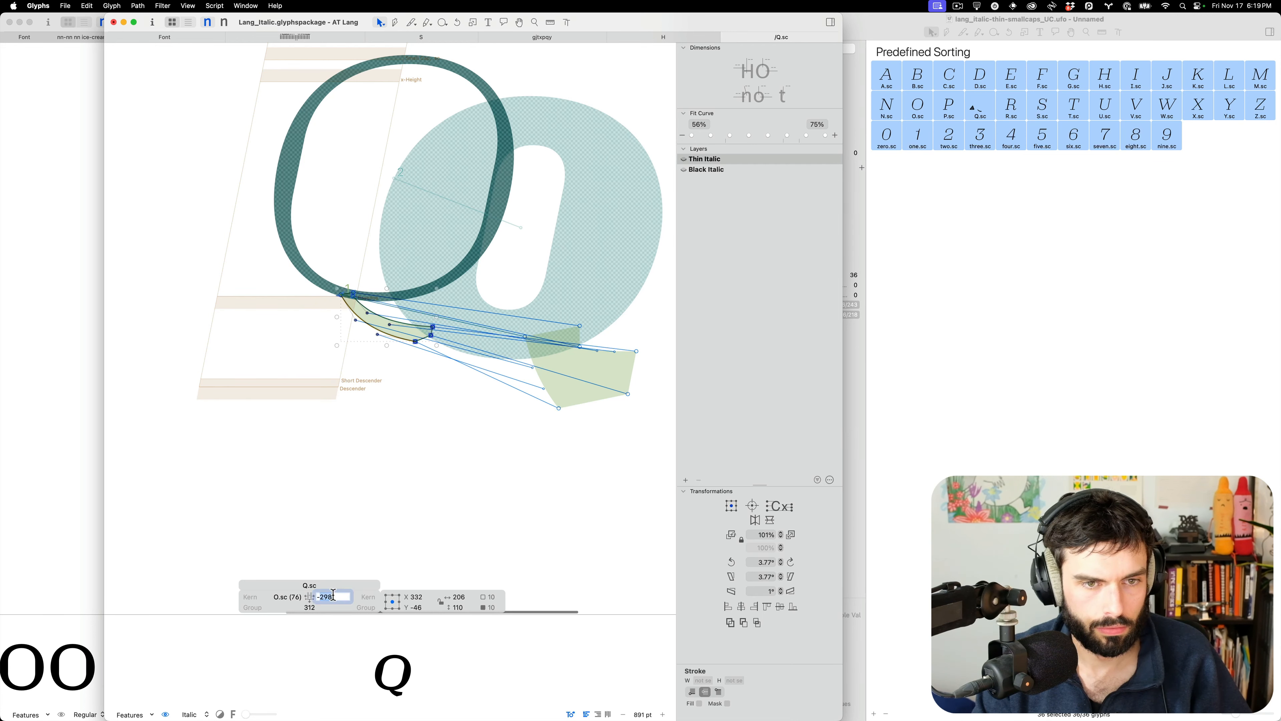
type("7")
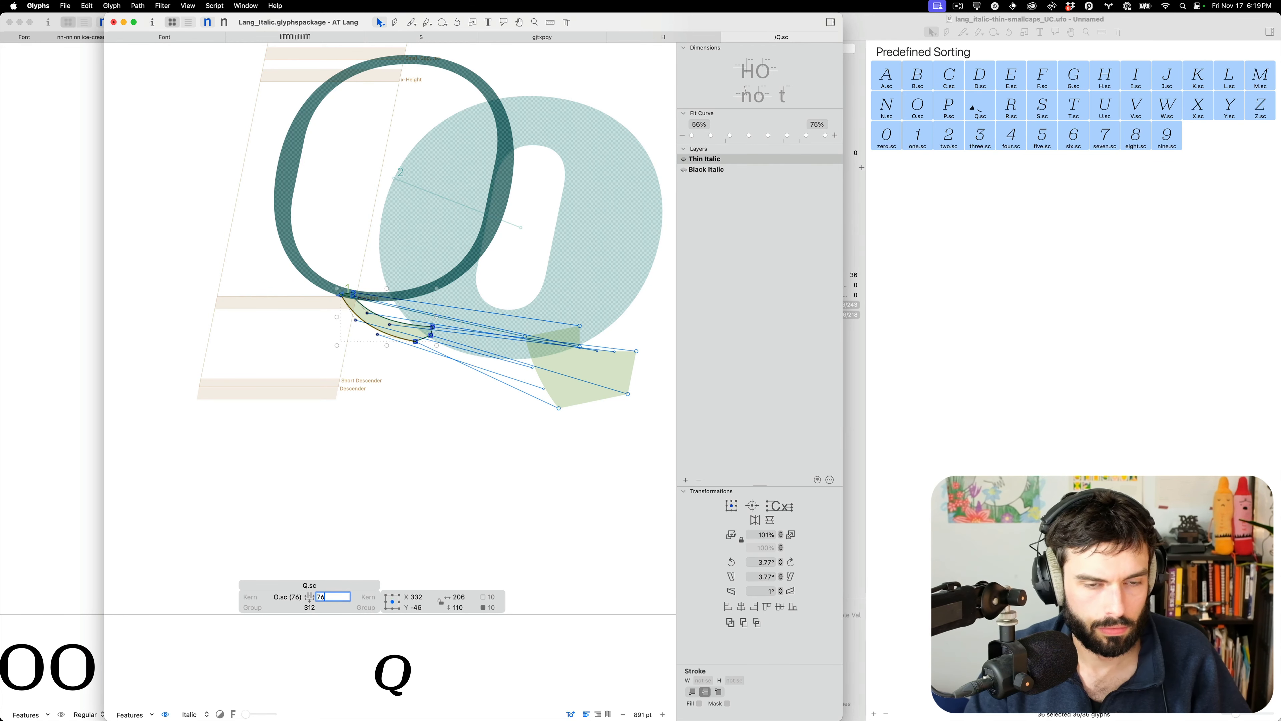
type("6")
key("Tab")
Nudge the Q.sc tail right to join the bowl, preview it filled, and close the tab
left_click(467, 333)
key("super+a")
key("super+Right")
key("shift+Right")
key("shift+Right")
key("shift+Right")
key("shift+Right")
key("shift+Right")
key("shift+Right")
key("shift+Right")
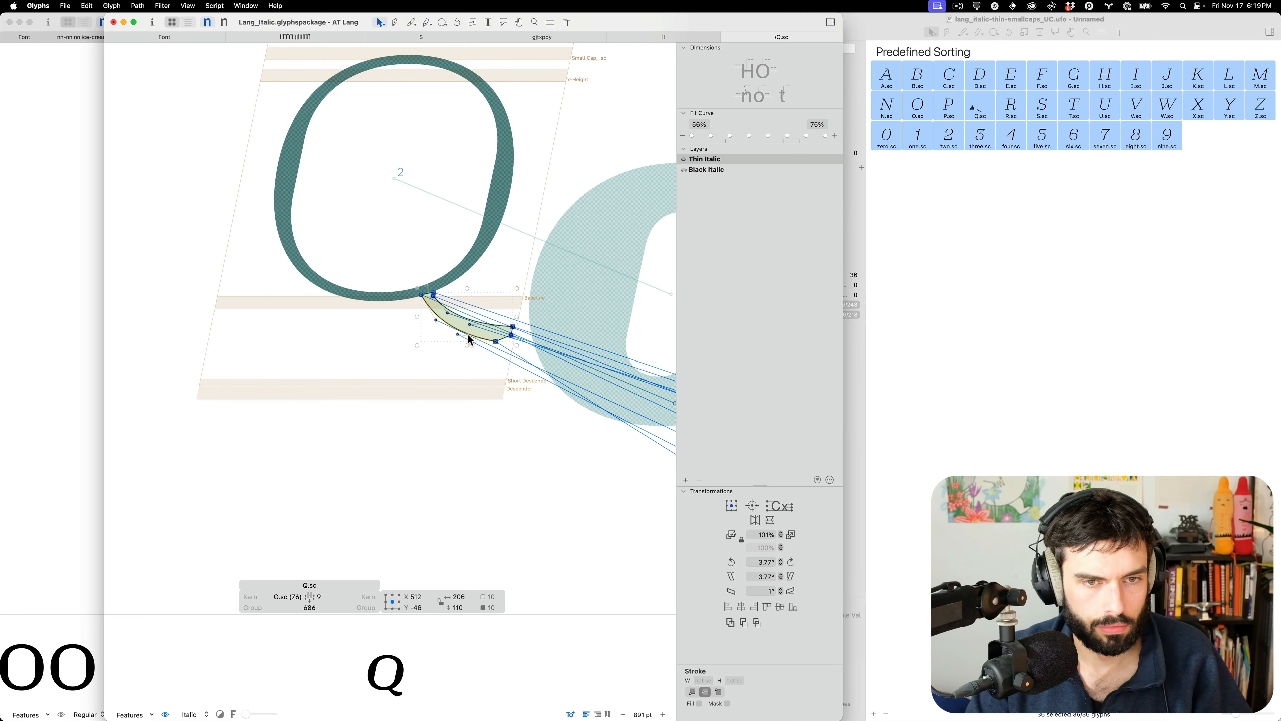
key("Left")
key("Left")
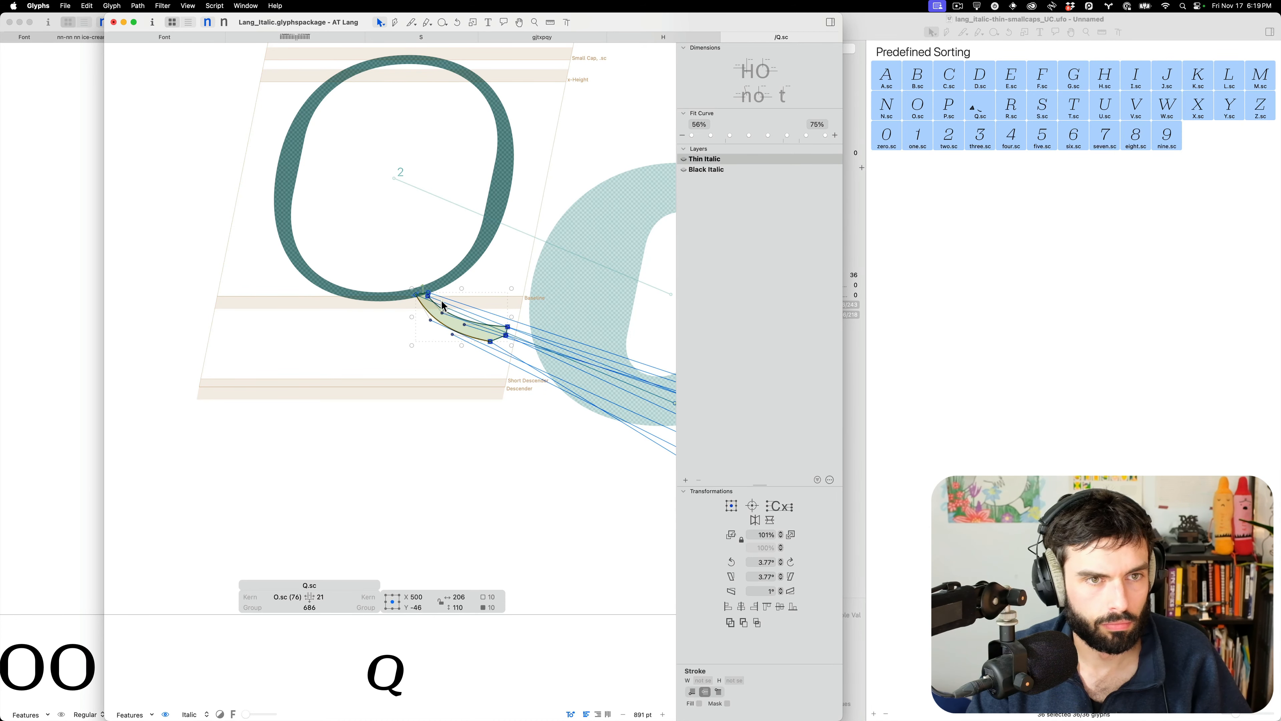
scroll(443, 293, "up", 10)
key("Left")
key("Left")
key("Down")
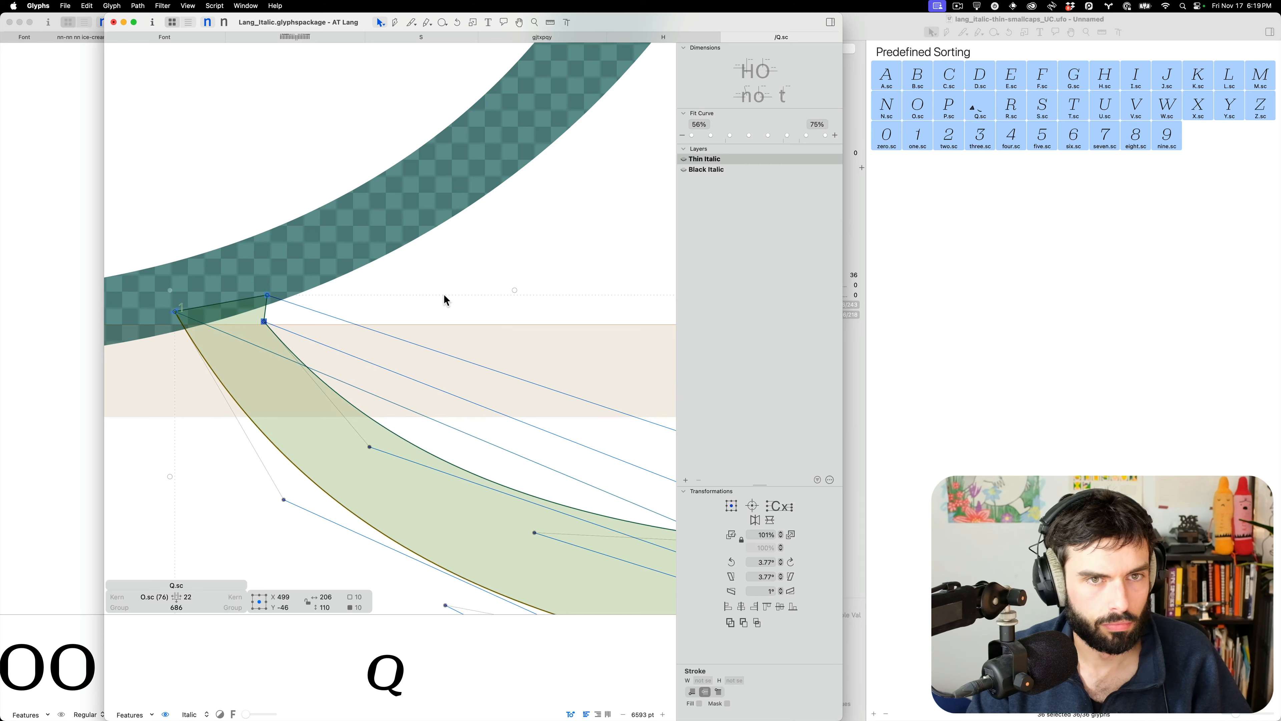
key("t")
scroll(443, 293, "down", 12)
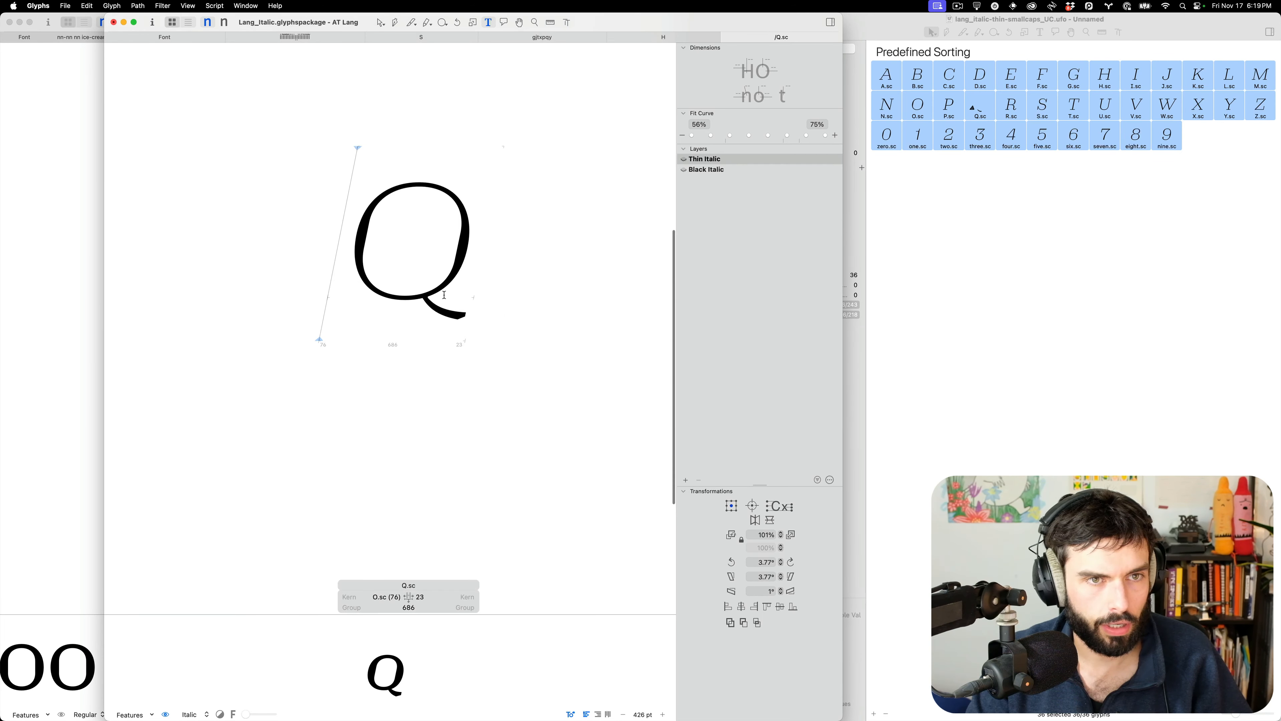
key("super+w")
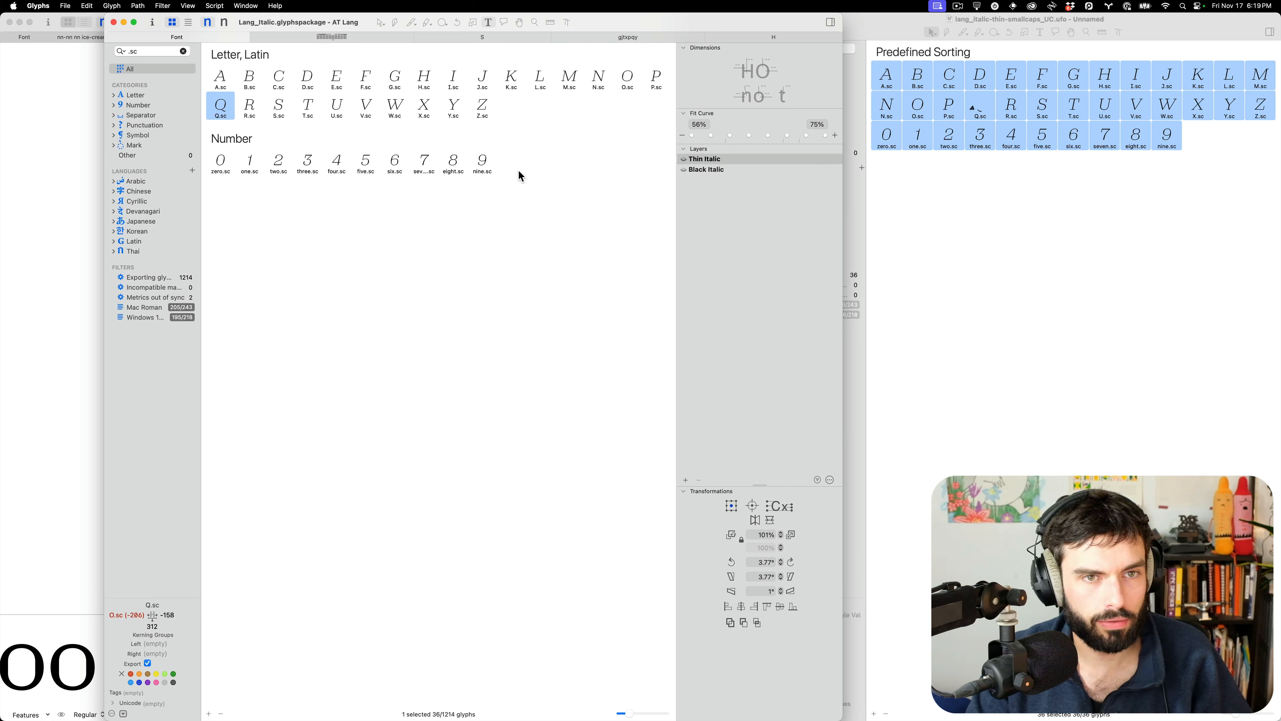
Build a full-screen spacing test tab for all 36 .sc glyphs in Lang_Italic
left_click(231, 82)
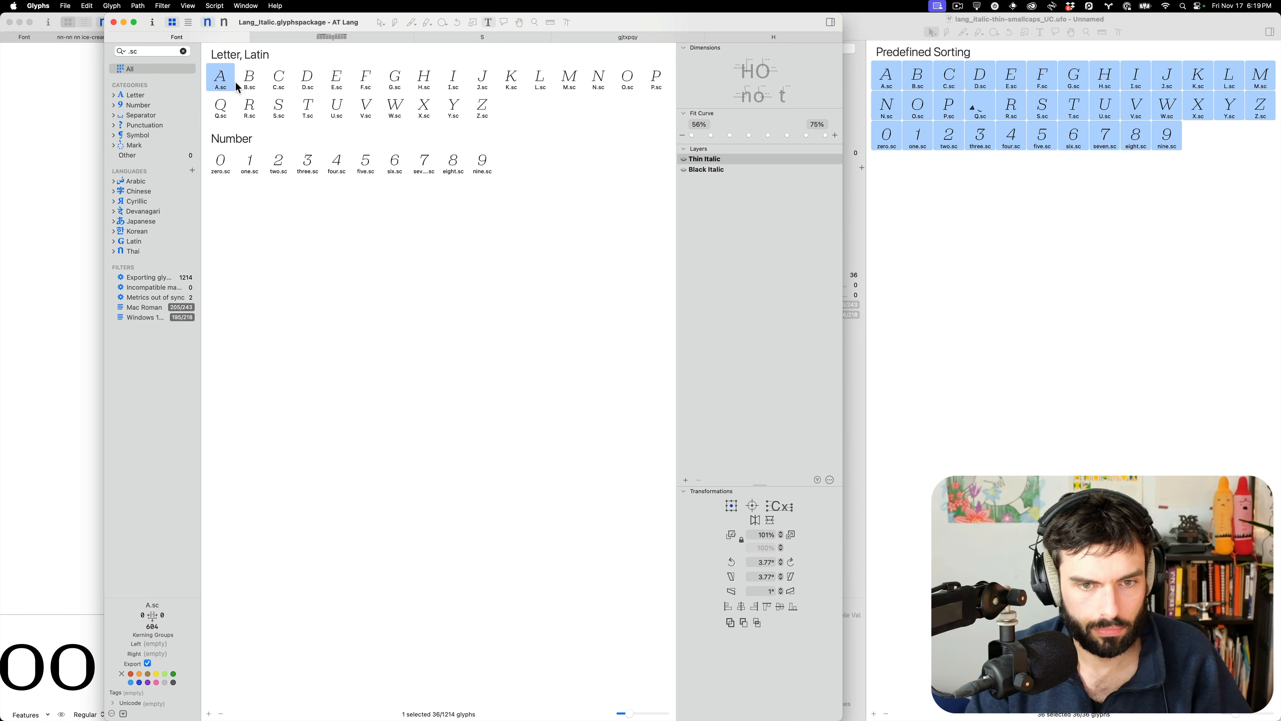
left_click(485, 161, "shift")
left_click(214, 5)
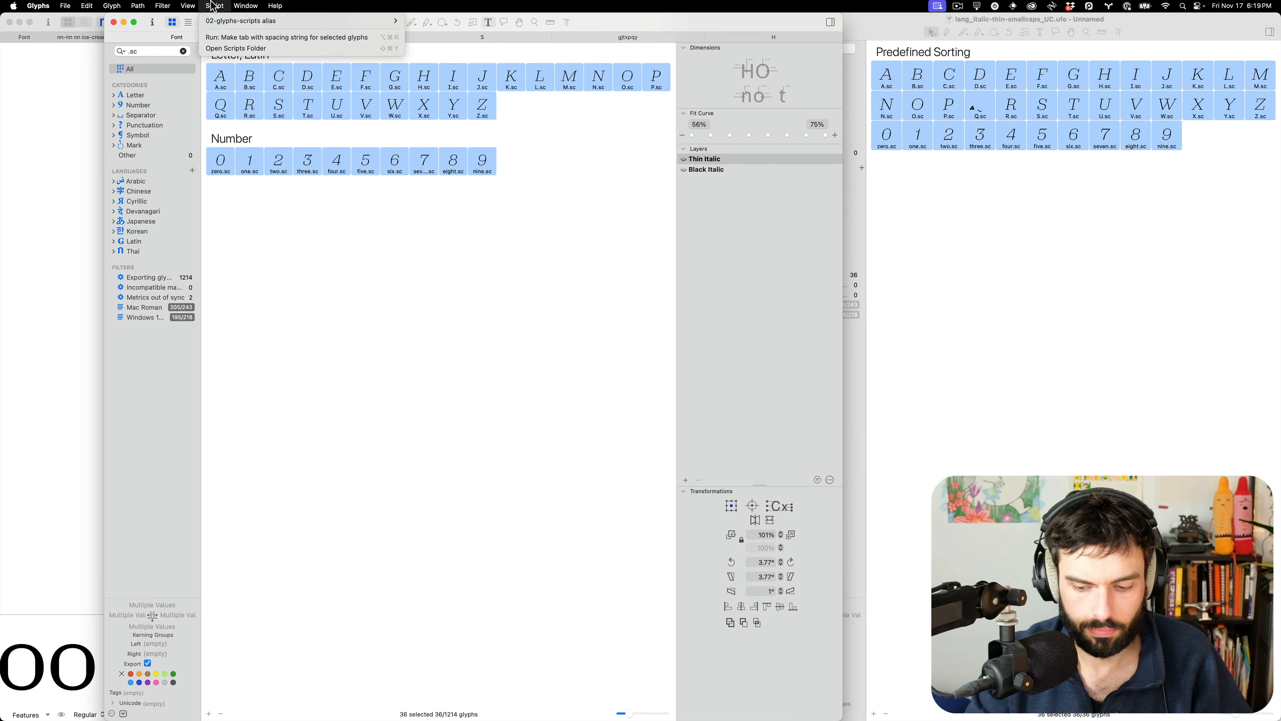
left_click(266, 38)
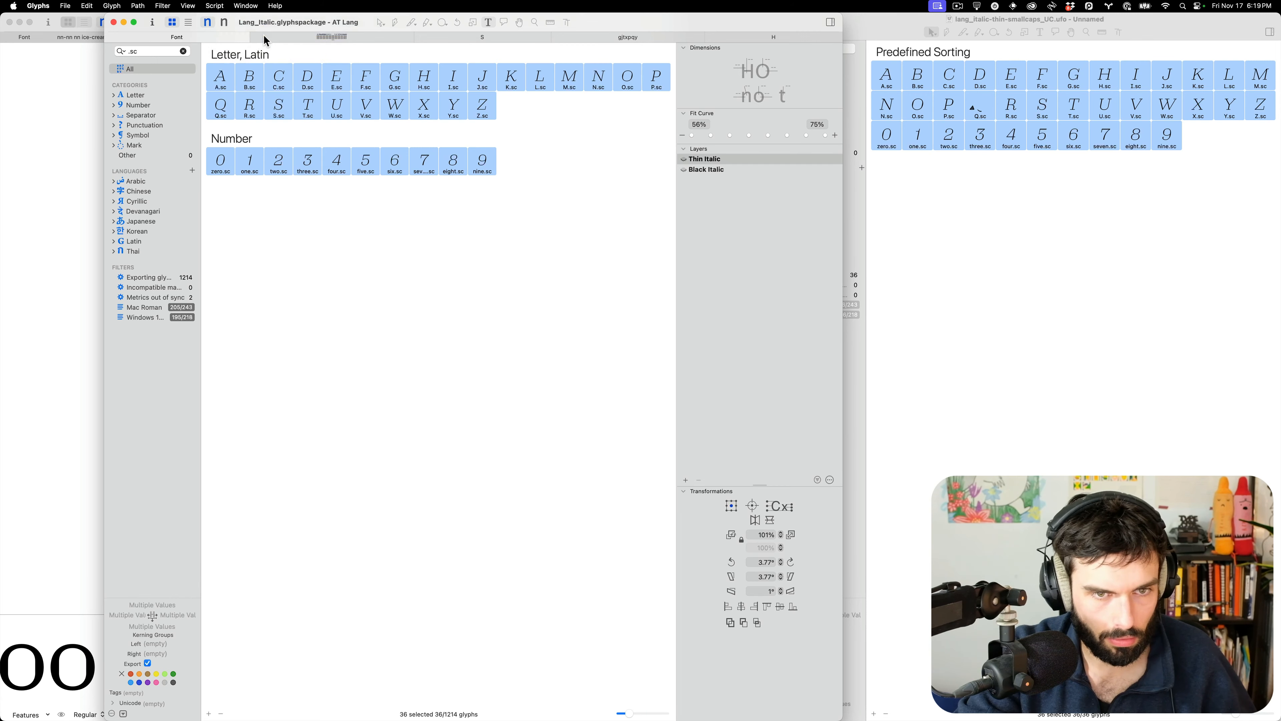
key("ctrl+alt+Return")
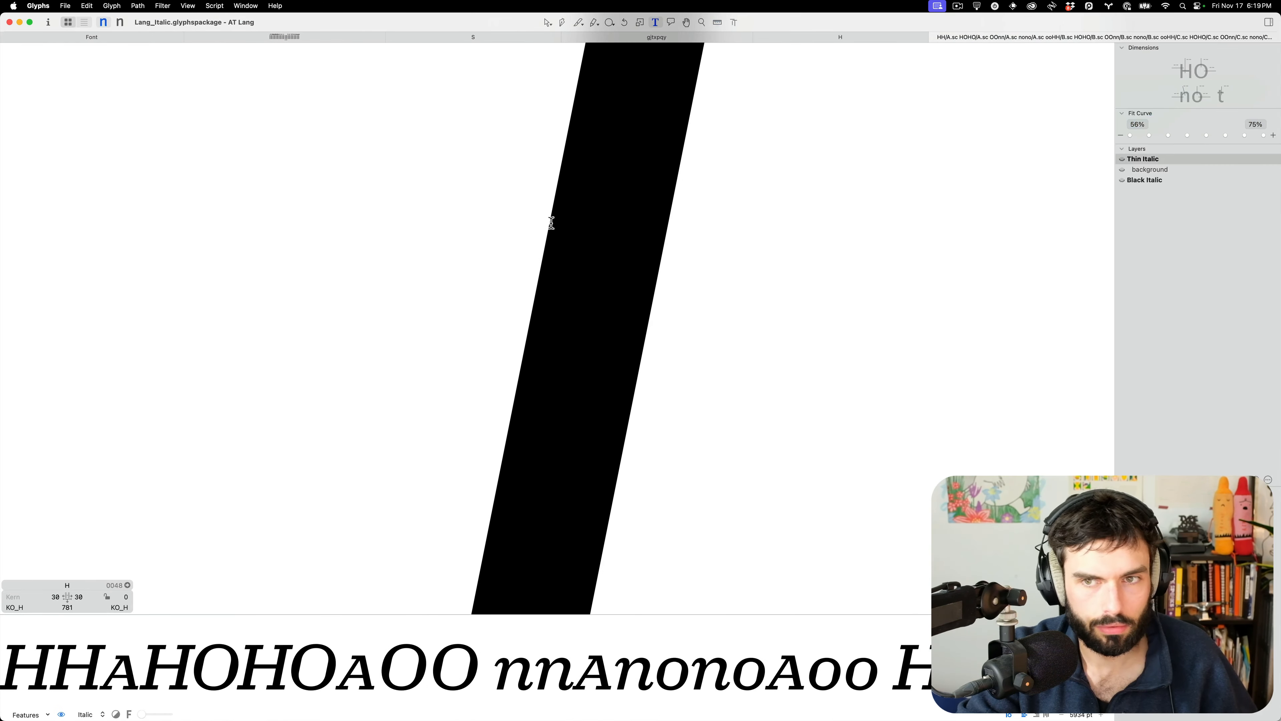
Scroll through the Thin Italic small-cap spacing proof lines
scroll(551, 223, "down", 15)
scroll(549, 228, "up", 7)
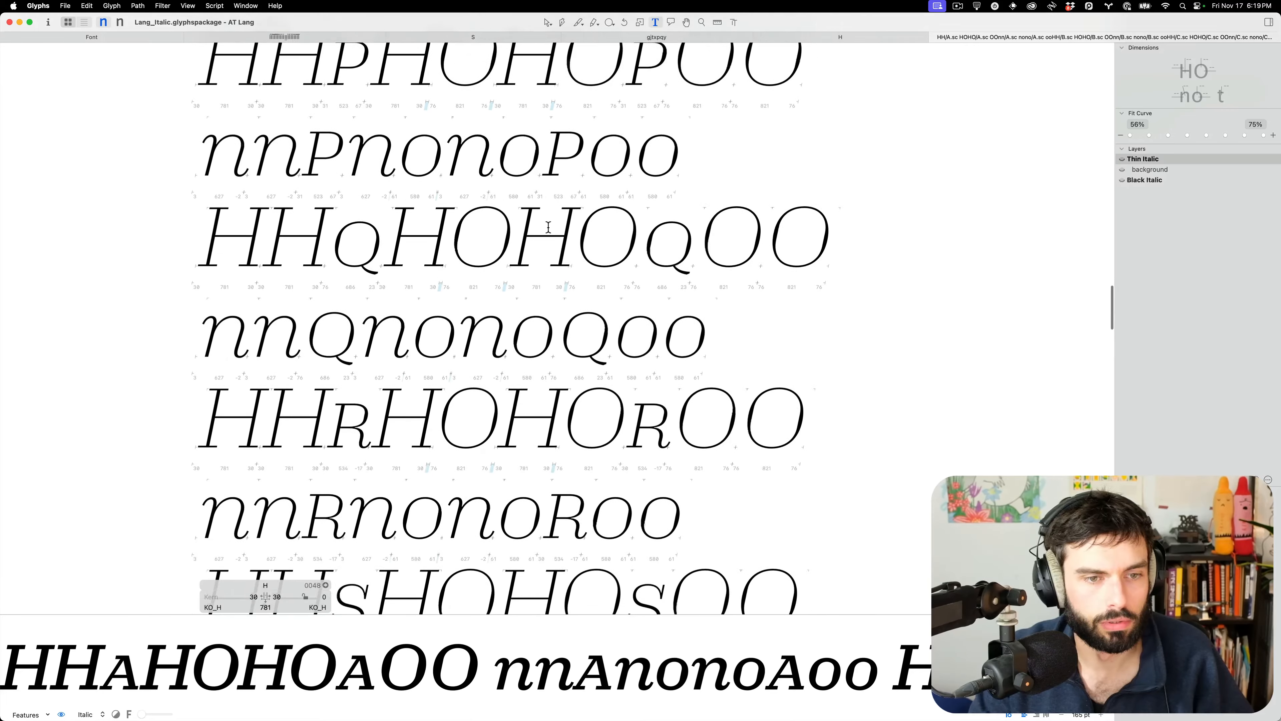
scroll(548, 227, "up", 1)
scroll(548, 227, "up", 15)
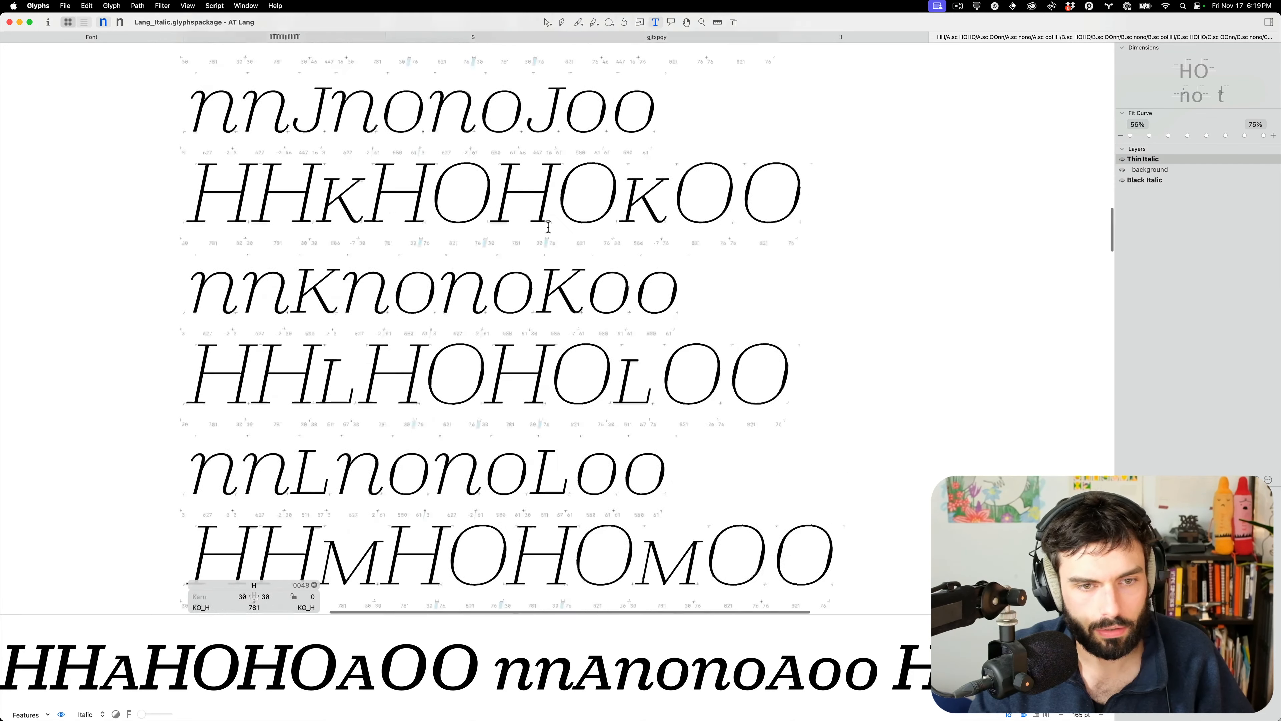
scroll(551, 79, "up", 2)
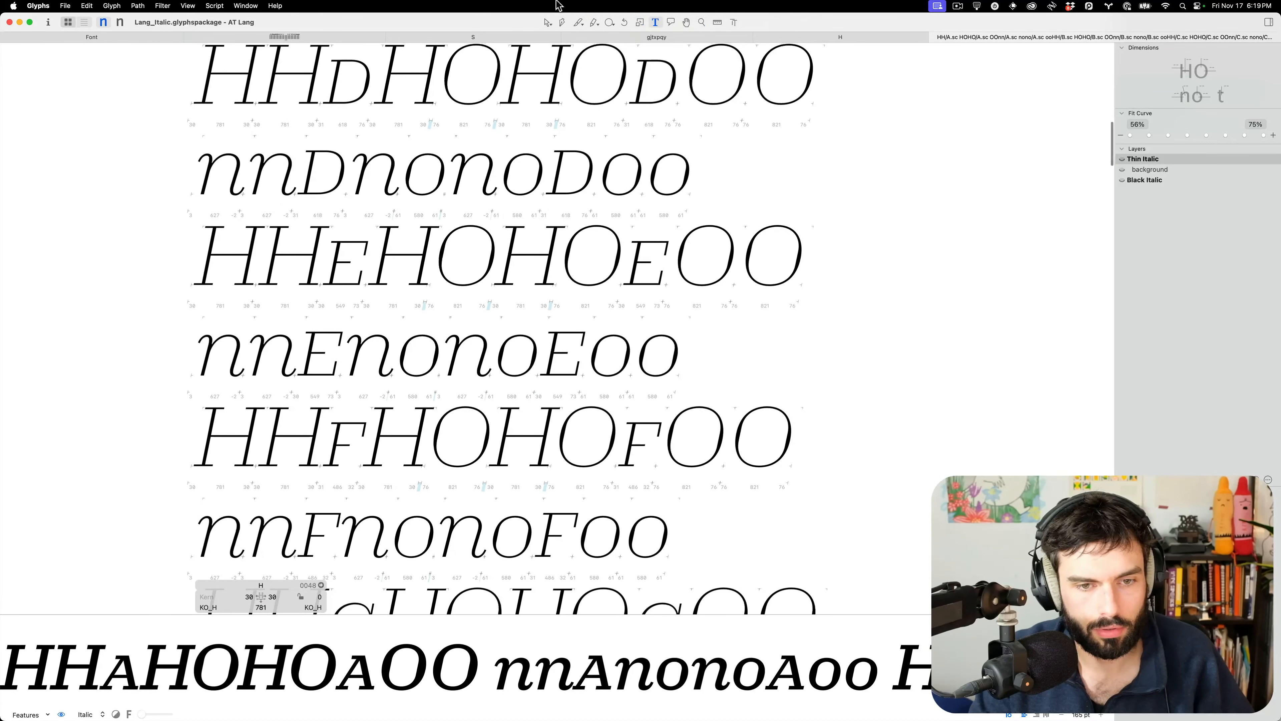
scroll(313, 169, "up", 15)
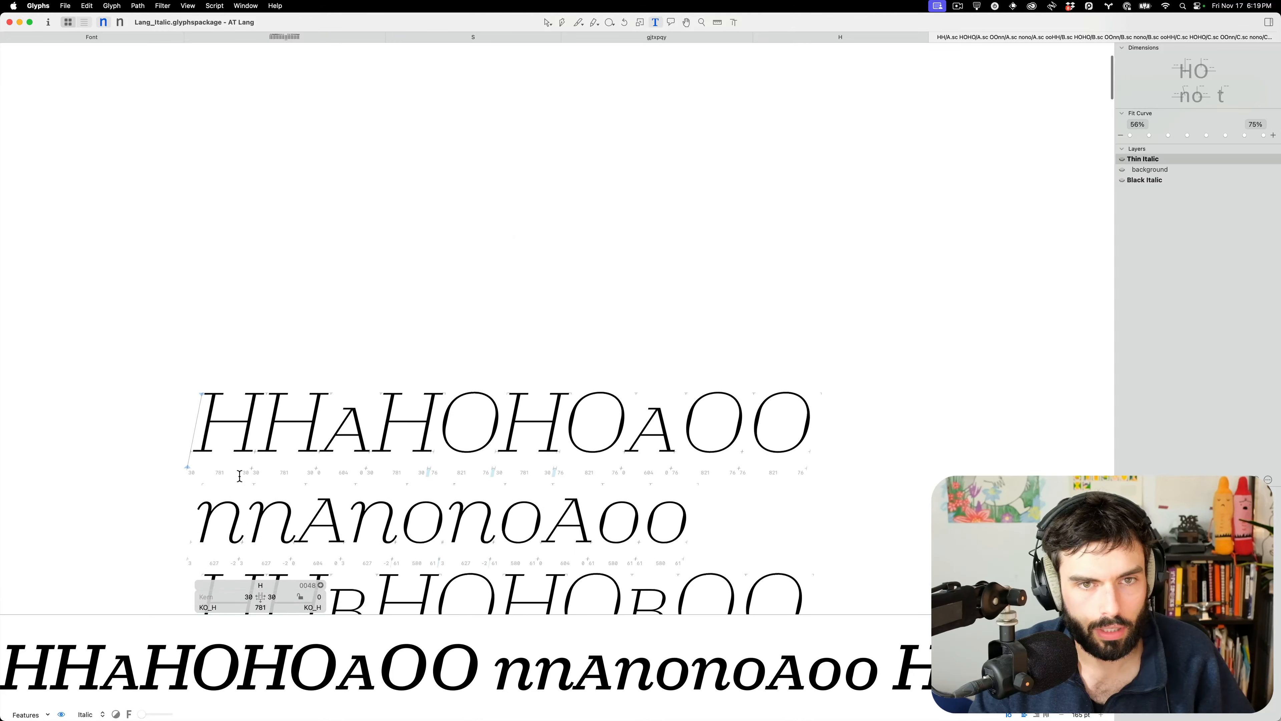
scroll(323, 443, "up", 10)
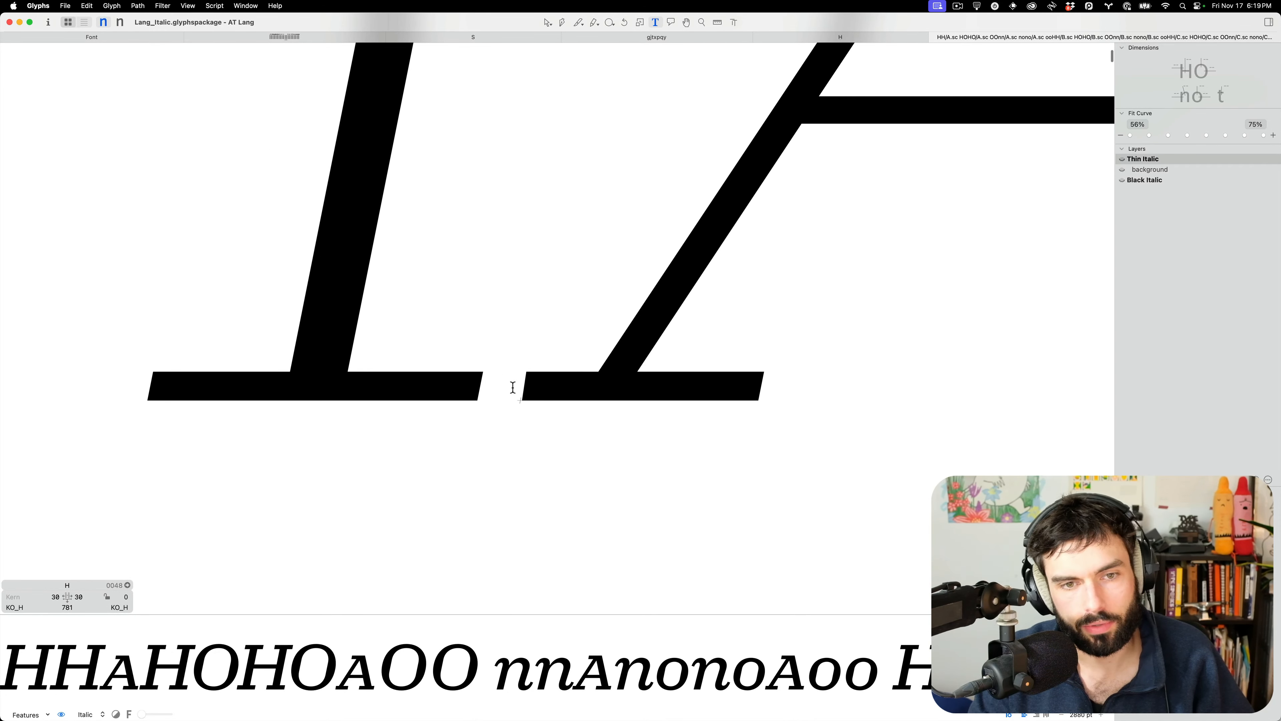
scroll(521, 384, "down", 10)
scroll(581, 364, "down", 5)
scroll(581, 363, "down", 6)
scroll(581, 364, "down", 5)
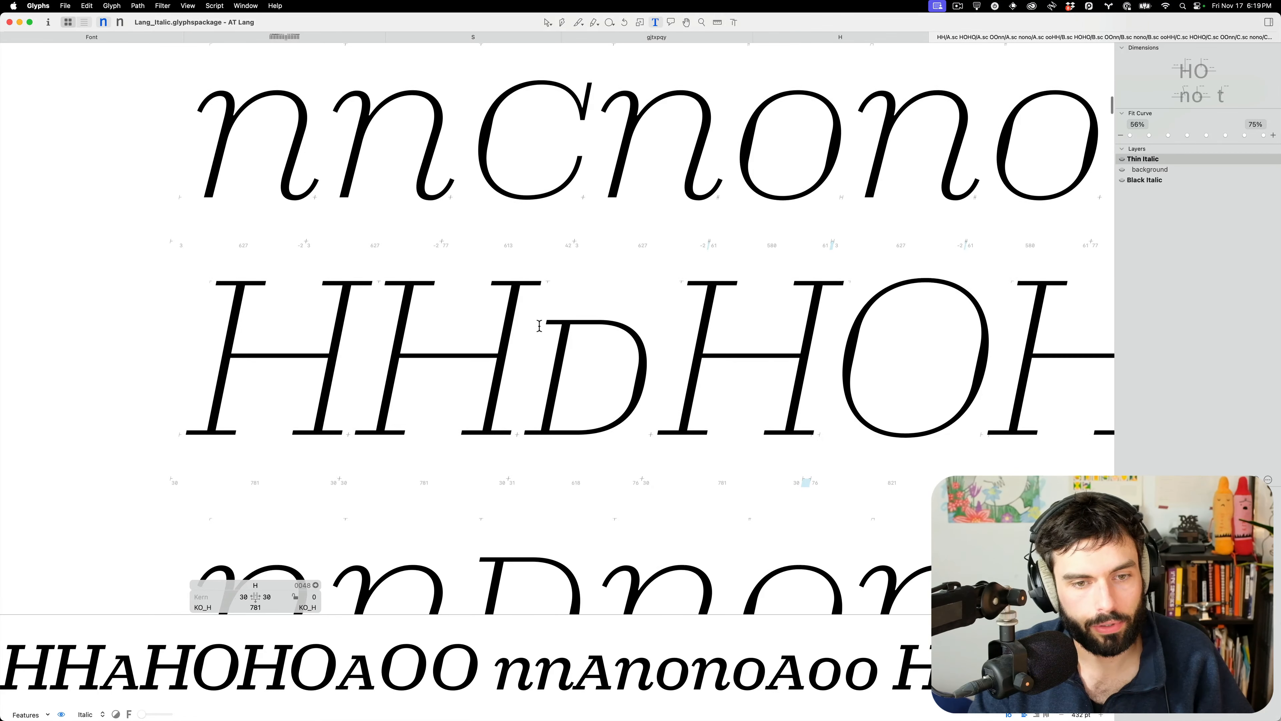
type("d")
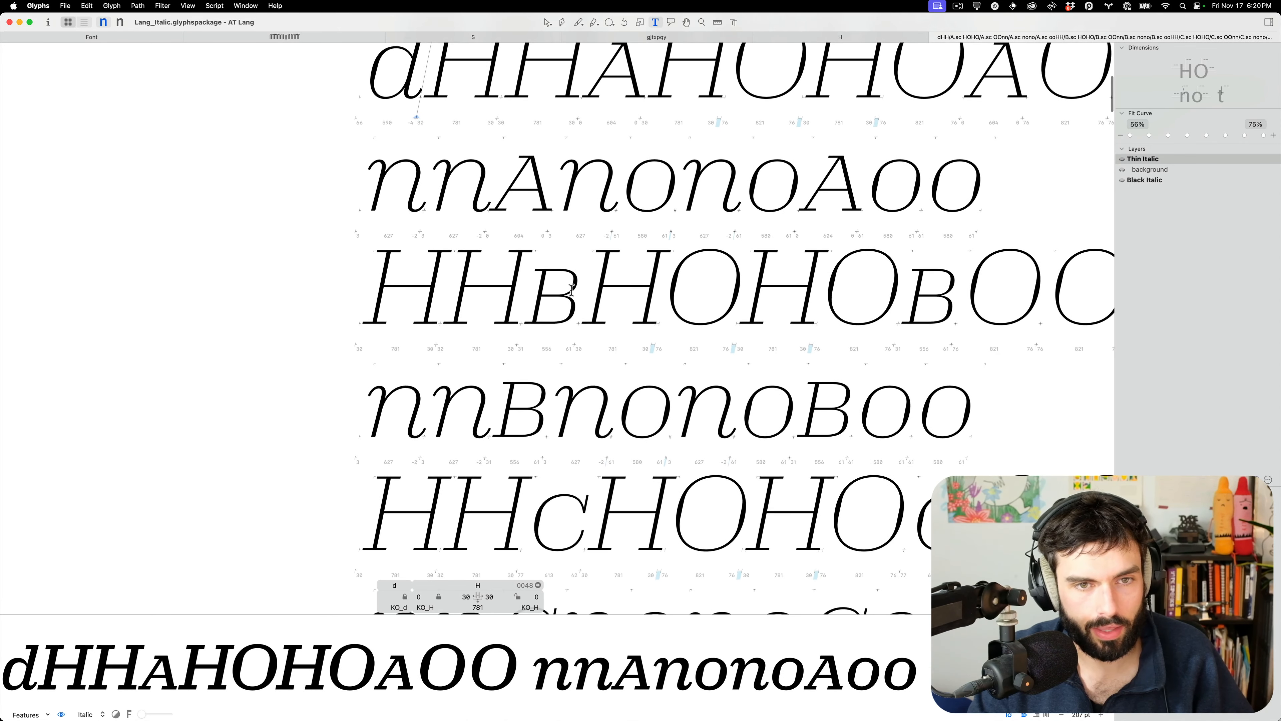
scroll(572, 290, "up", 3)
scroll(547, 321, "down", 3)
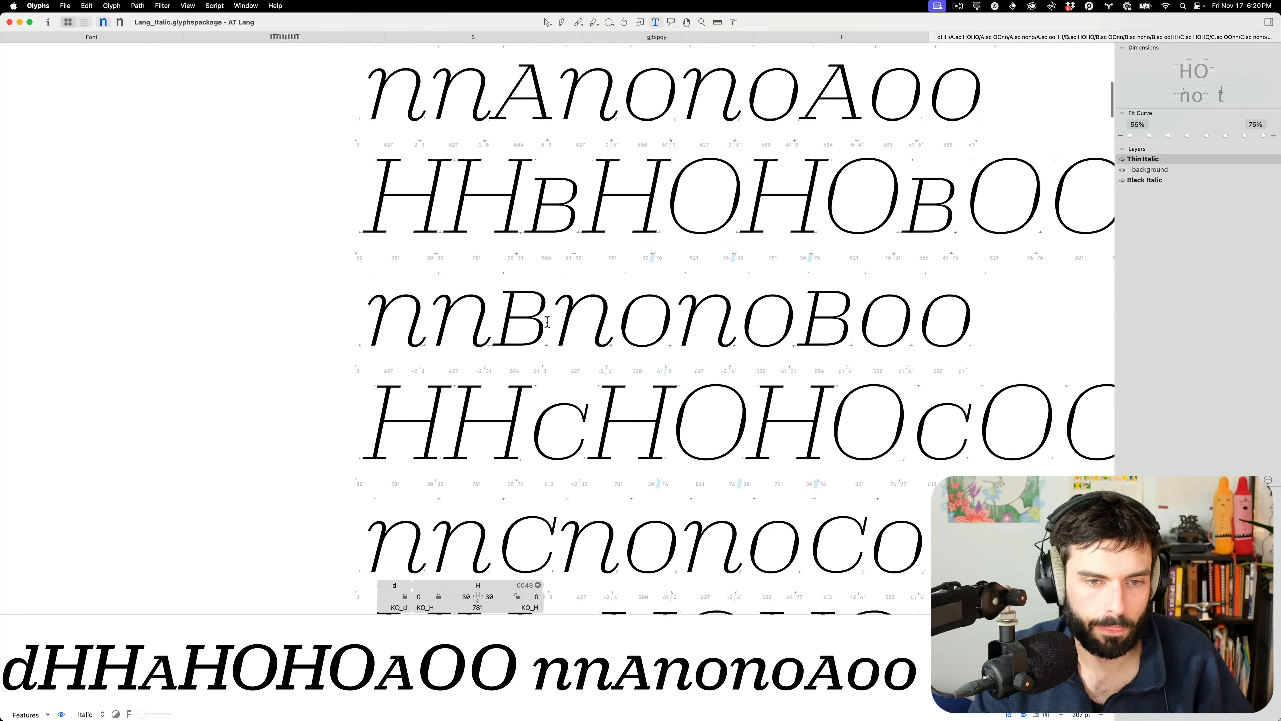
Review the proof in the Black Italic master, then show all open windows
key("super+2")
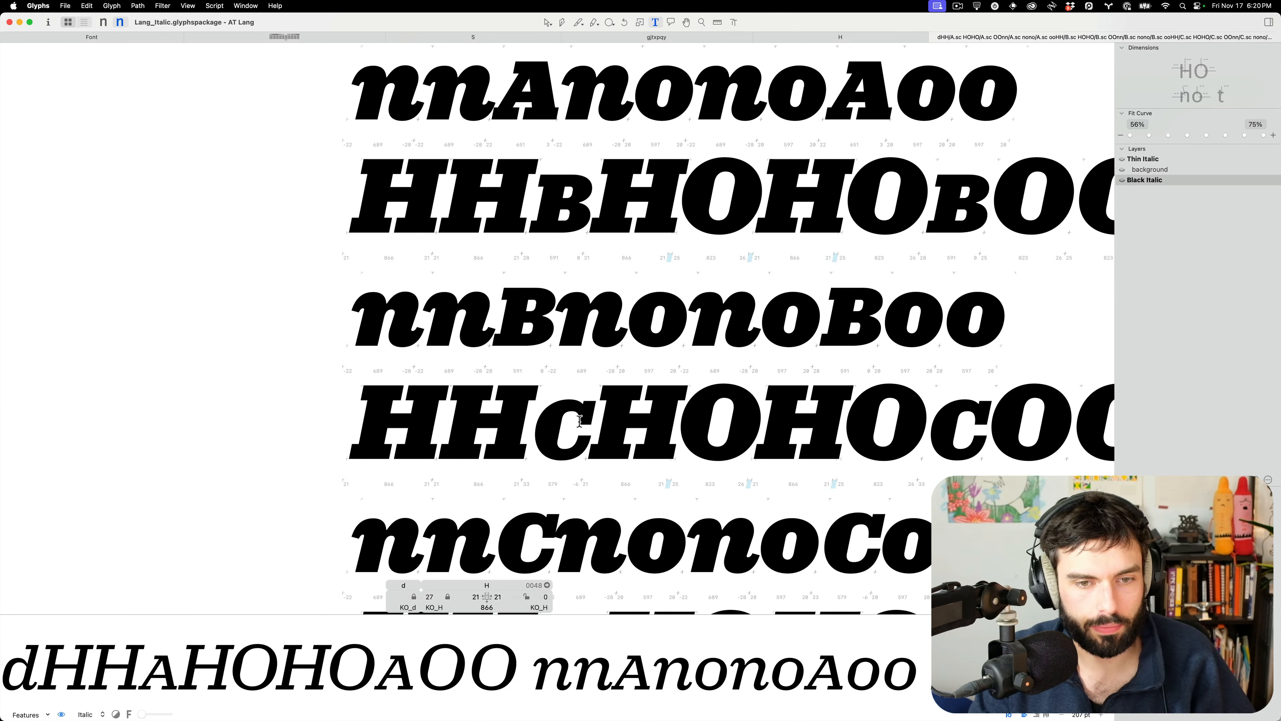
scroll(579, 421, "down", 5)
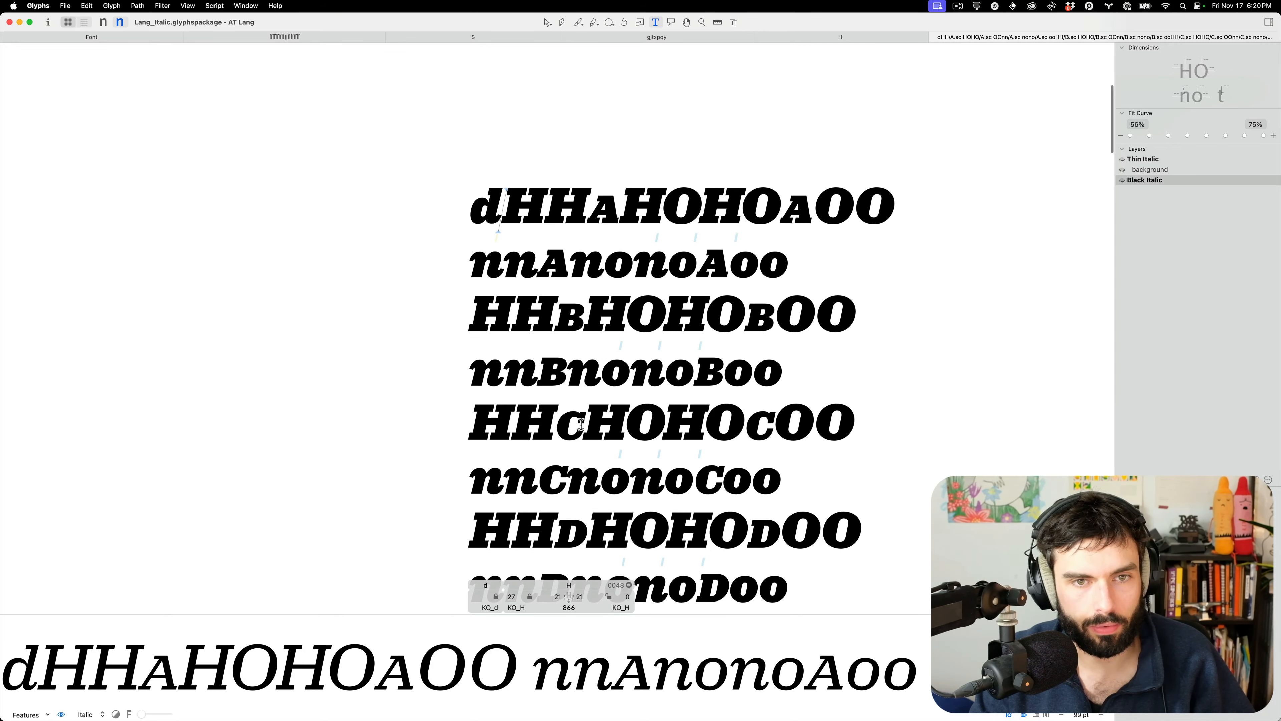
scroll(582, 421, "down", 3)
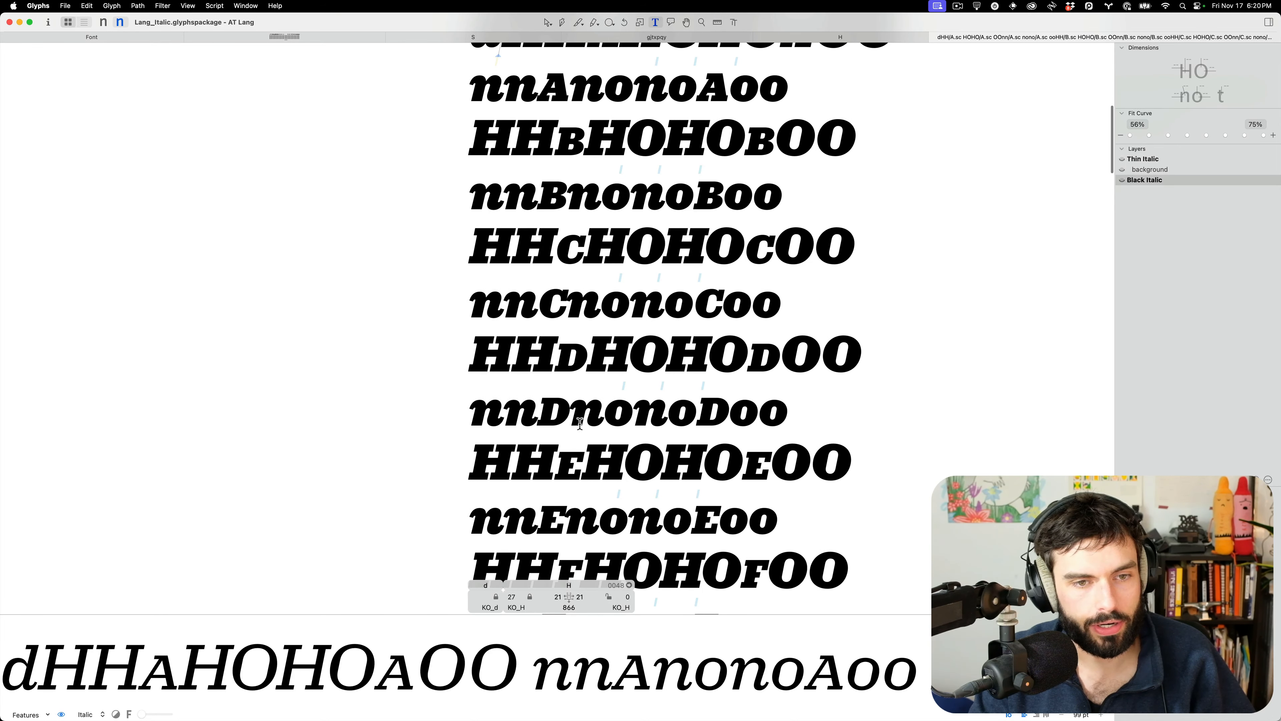
scroll(580, 423, "up", 6)
scroll(638, 171, "down", 3)
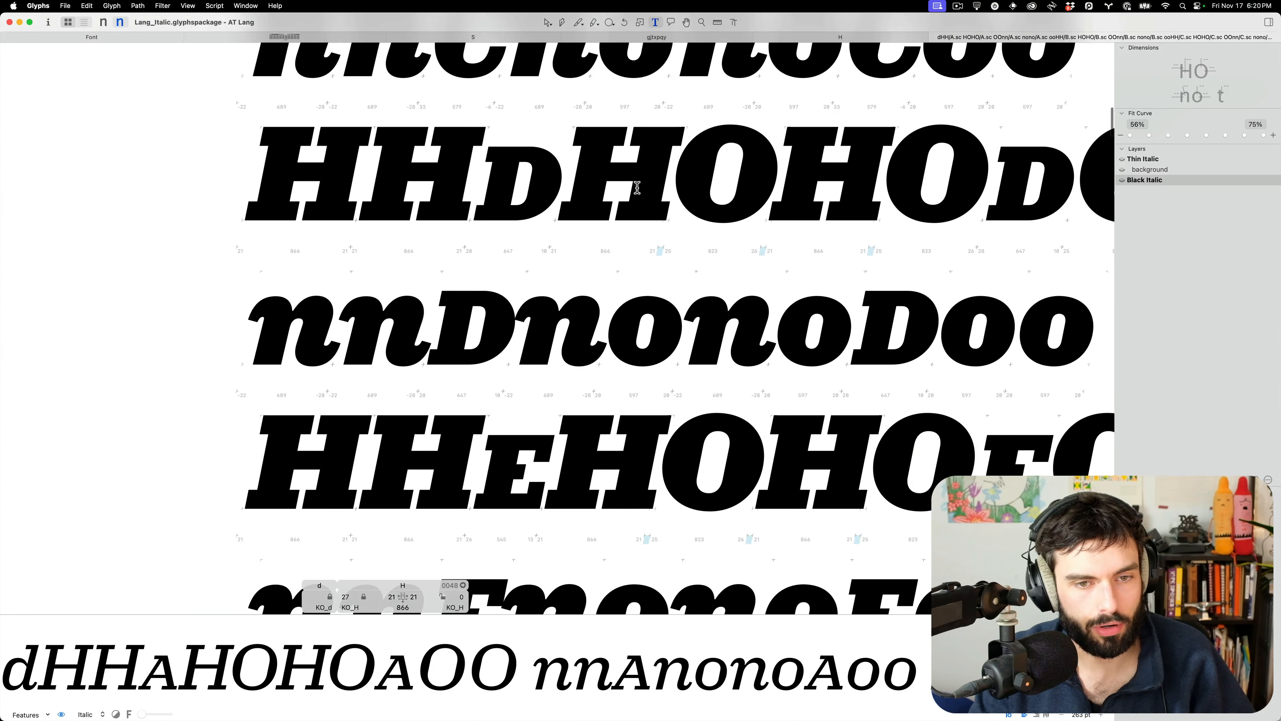
scroll(623, 160, "up", 1)
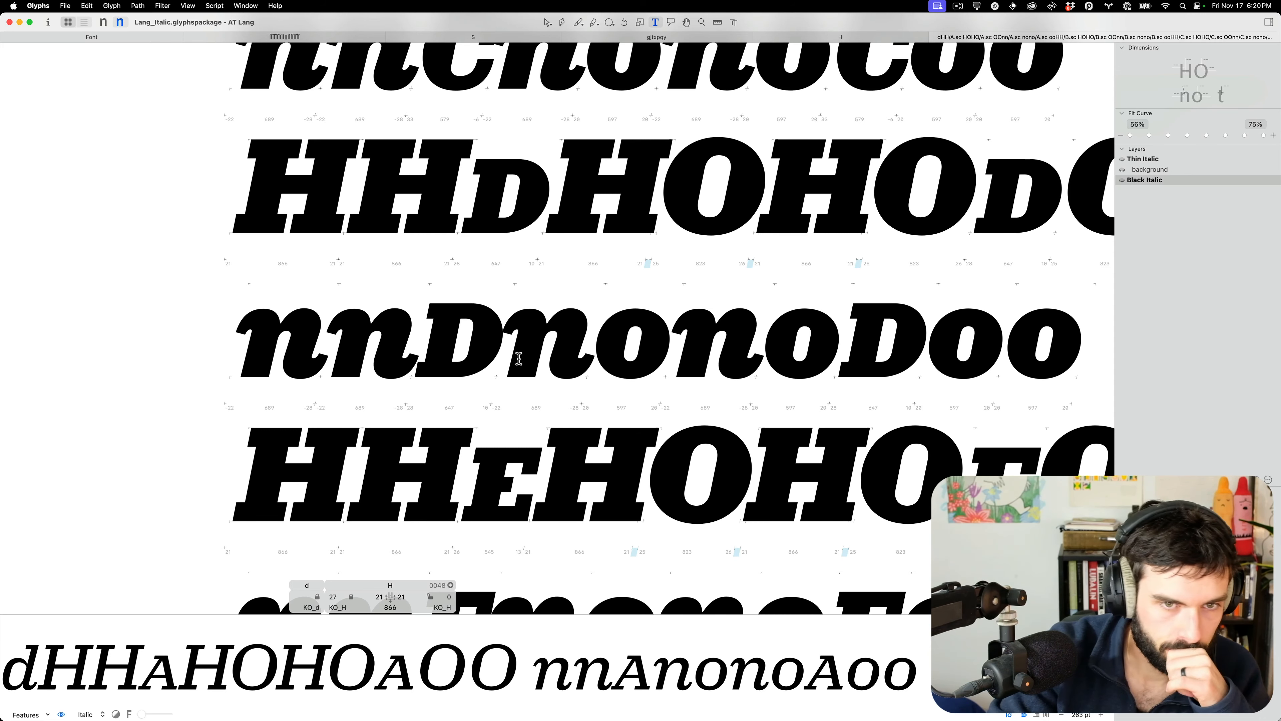
key("ctrl+Up")
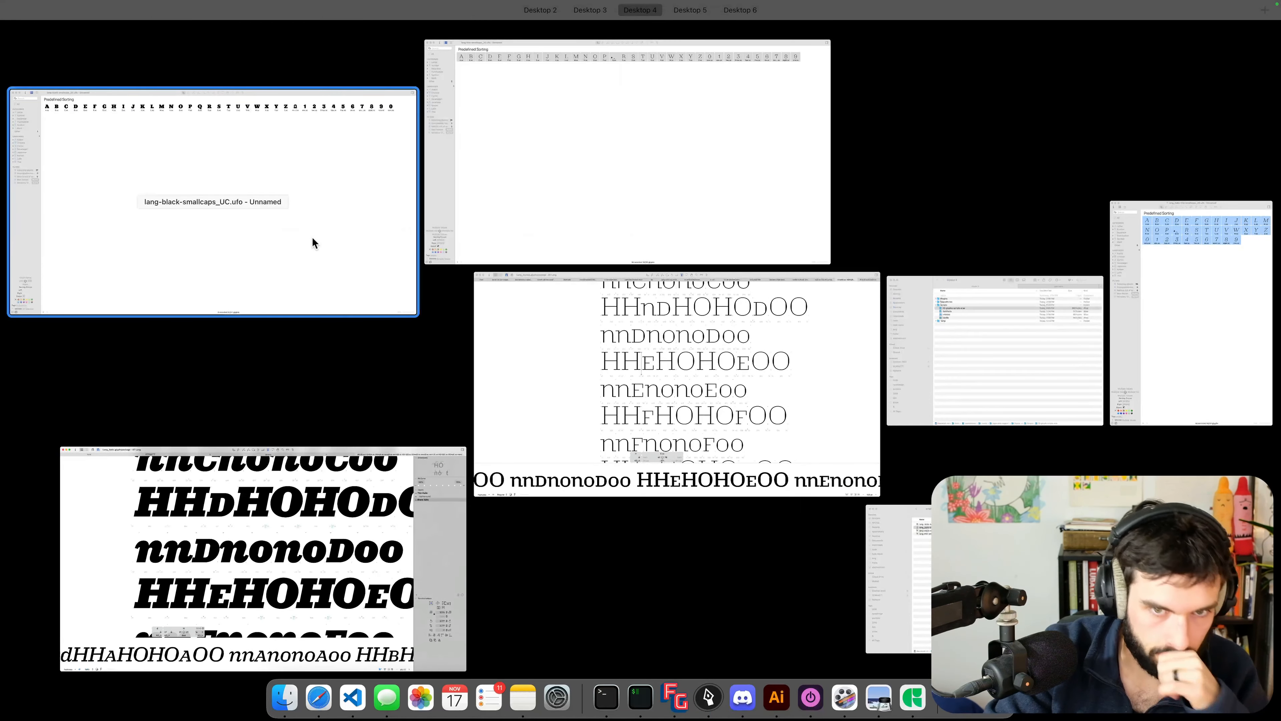
Bring Lang_Roman forward and measure the E.sc stem against the following n's stem
left_click(603, 365)
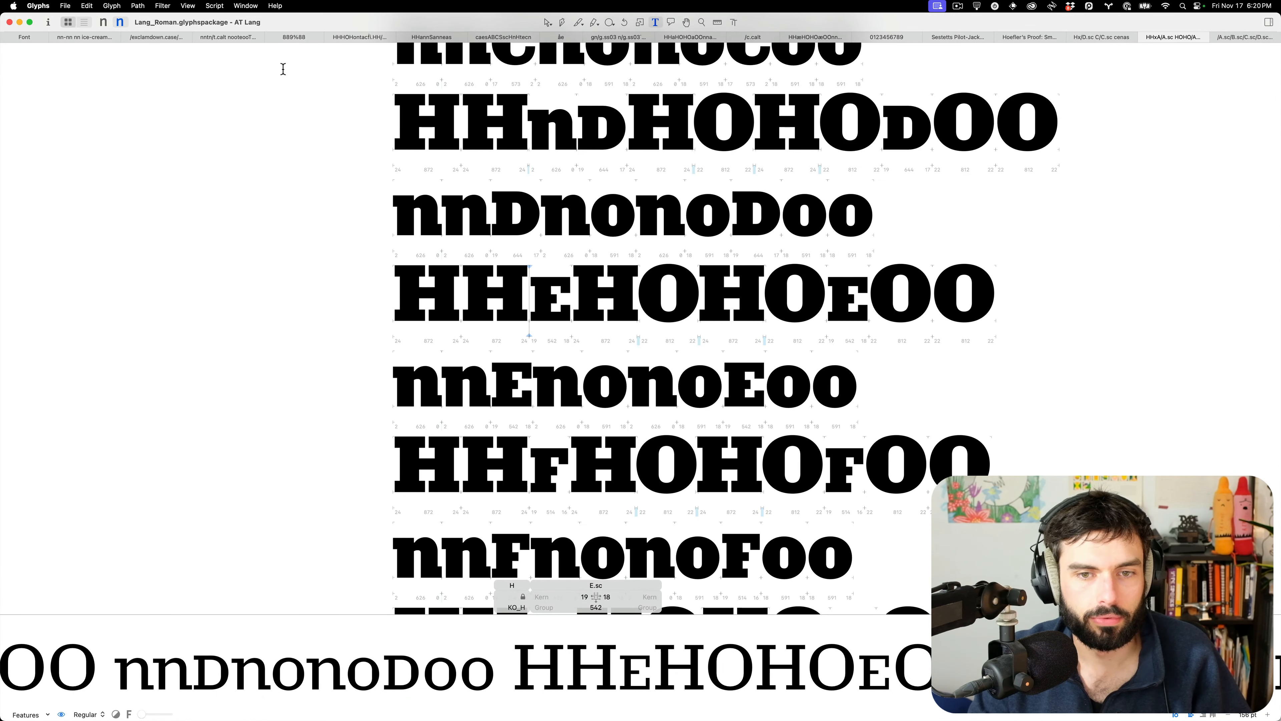
scroll(477, 197, "down", 2)
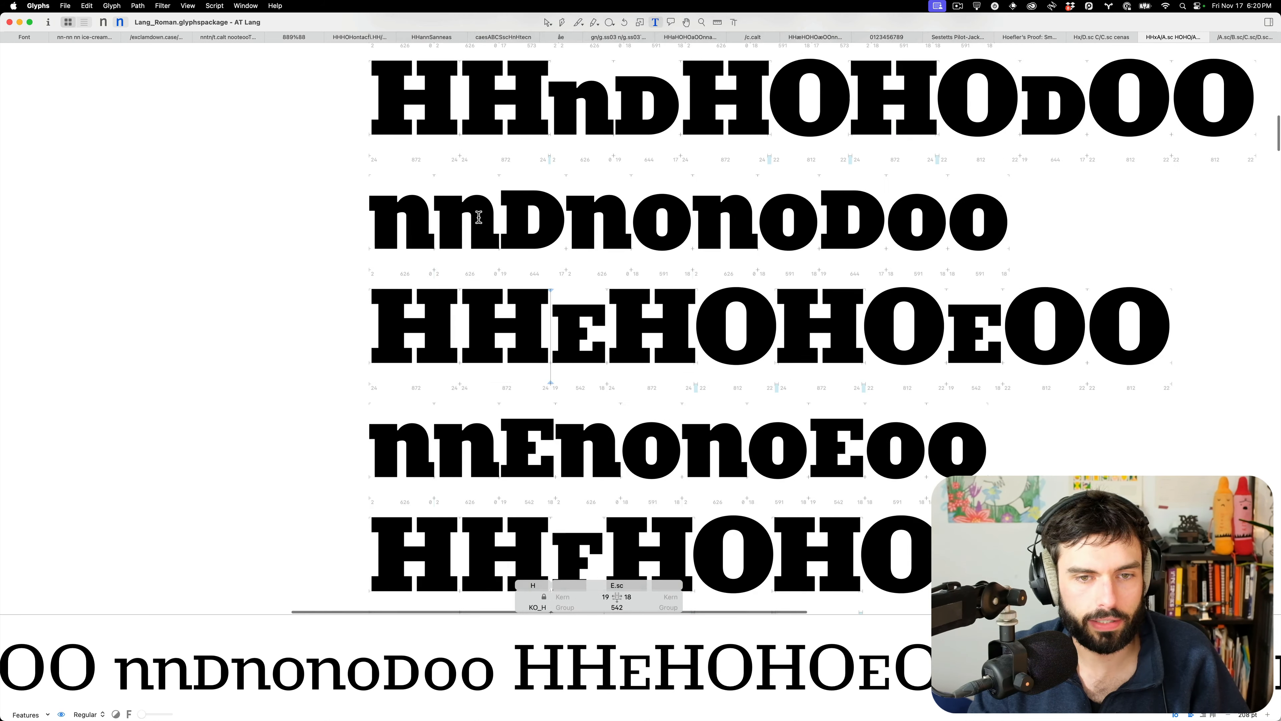
scroll(534, 344, "up", 10)
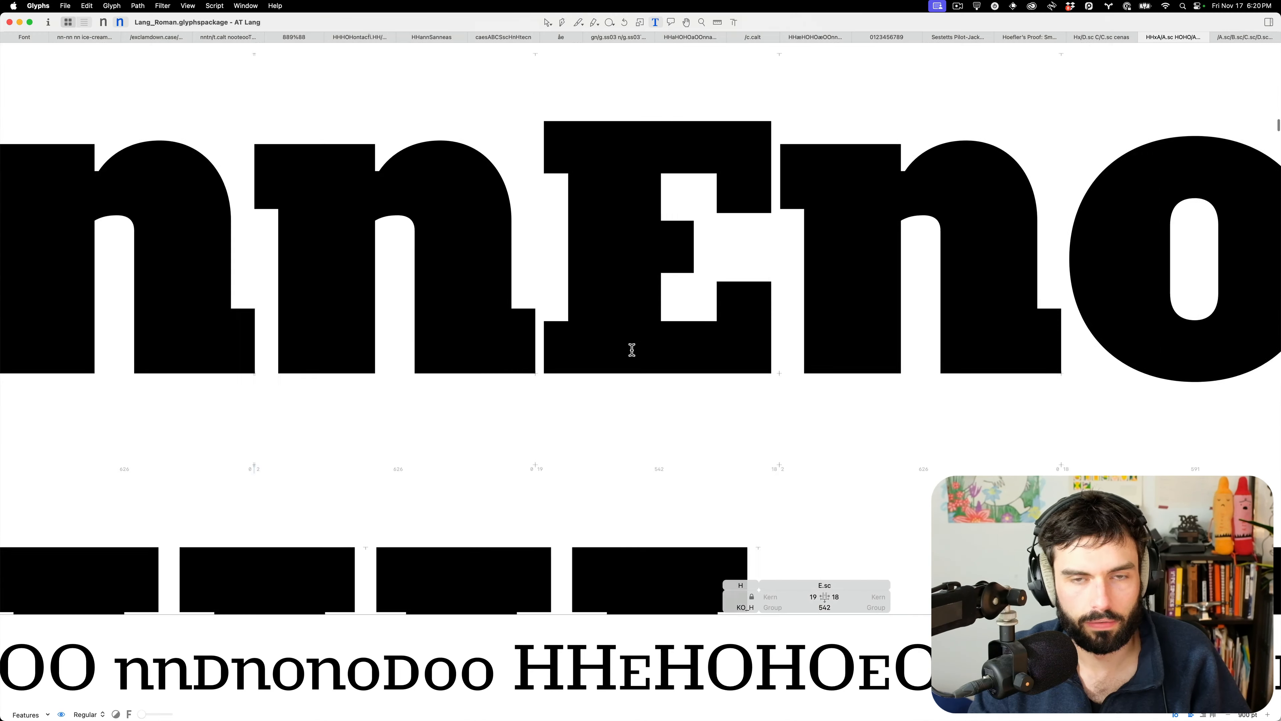
scroll(626, 349, "down", 8)
double_click(633, 351)
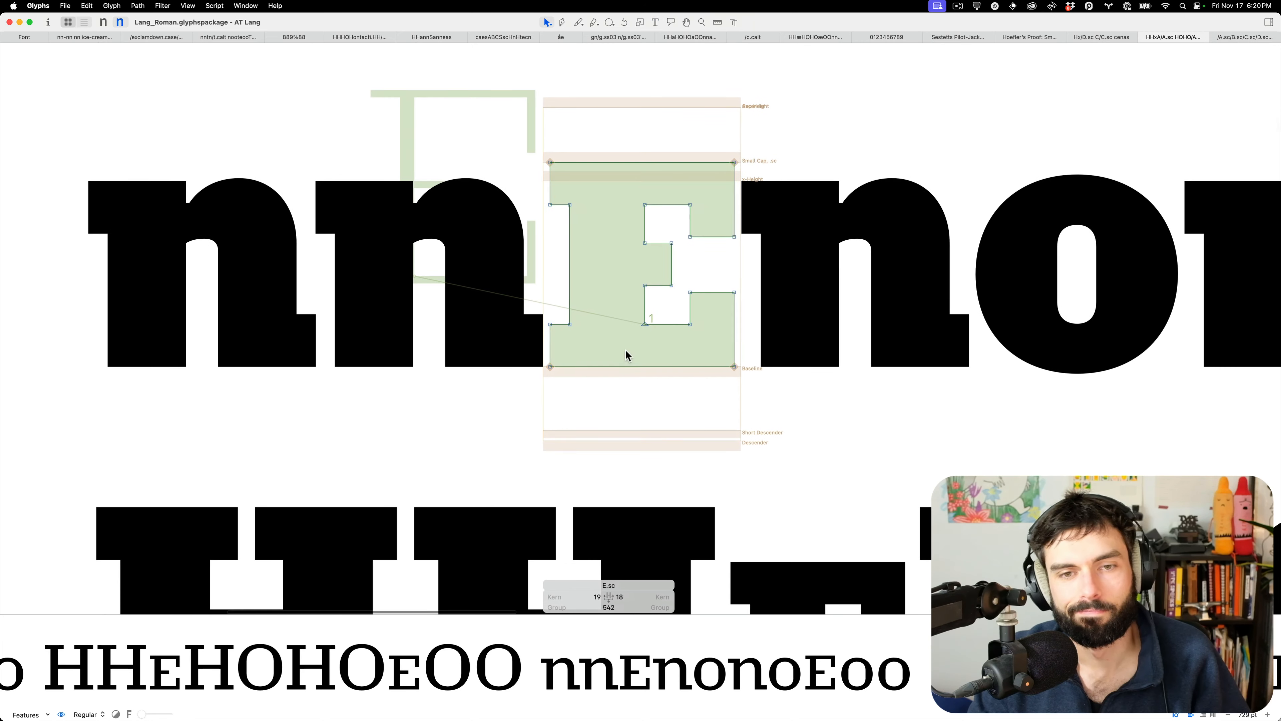
key("l")
left_click_drag(660, 307, 510, 309)
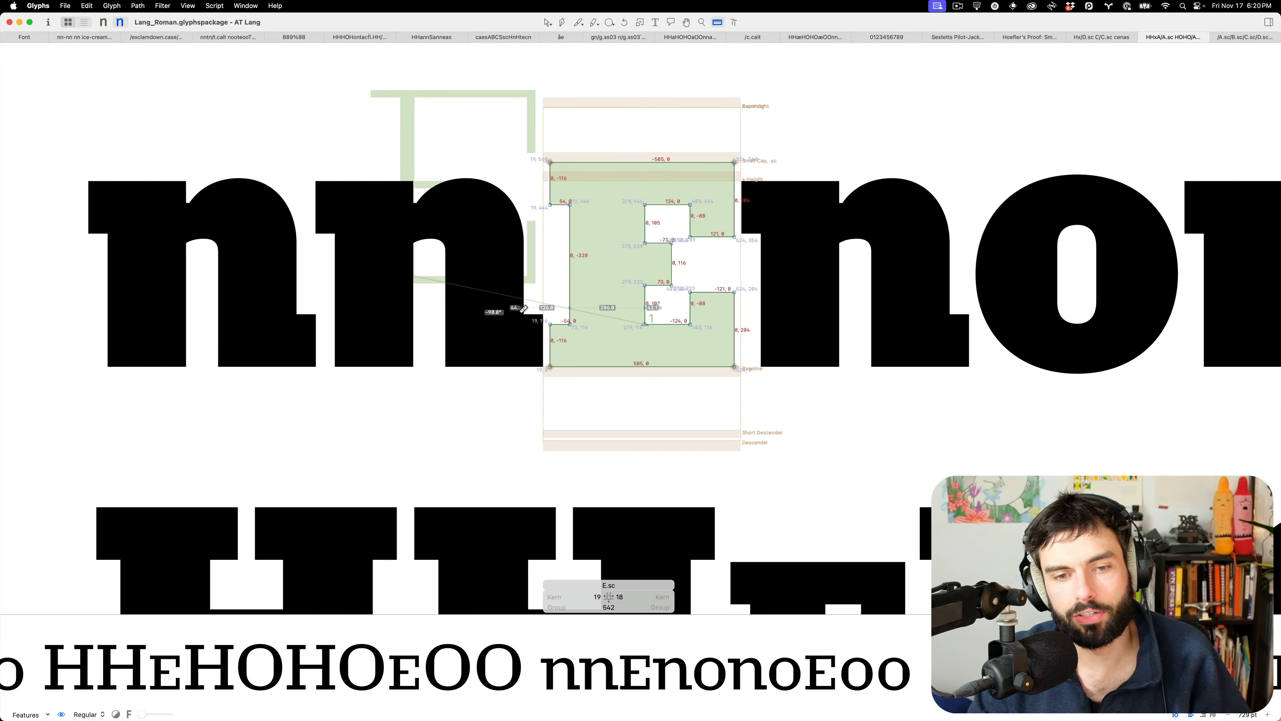
double_click(854, 313)
left_click_drag(853, 313, 679, 322)
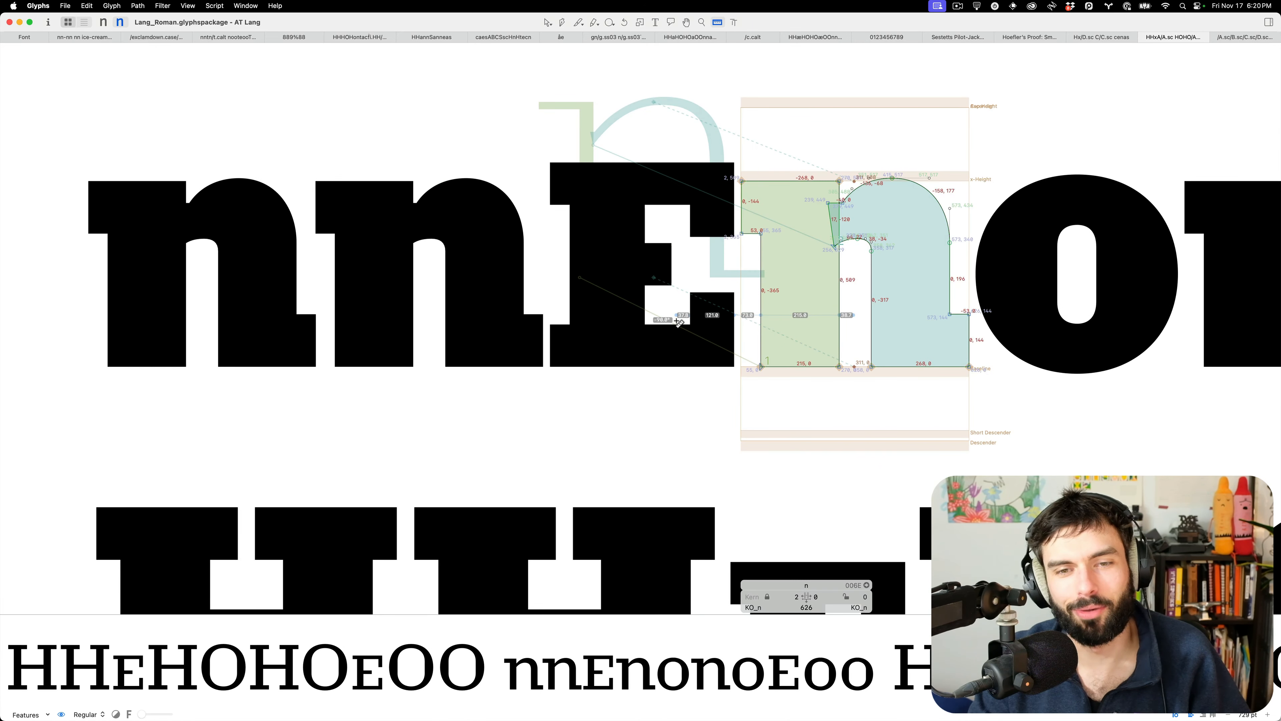
key("t")
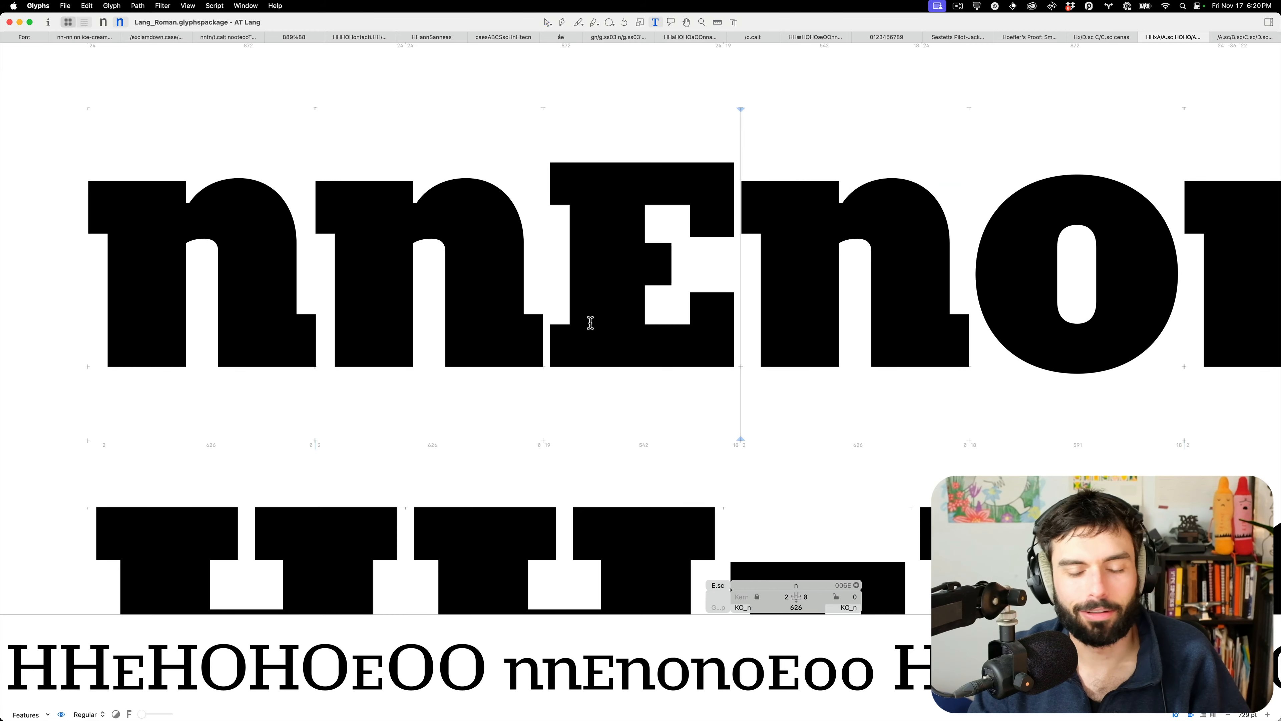
Measure the D.sc stem thickness against the following n's stem
scroll(584, 322, "down", 6)
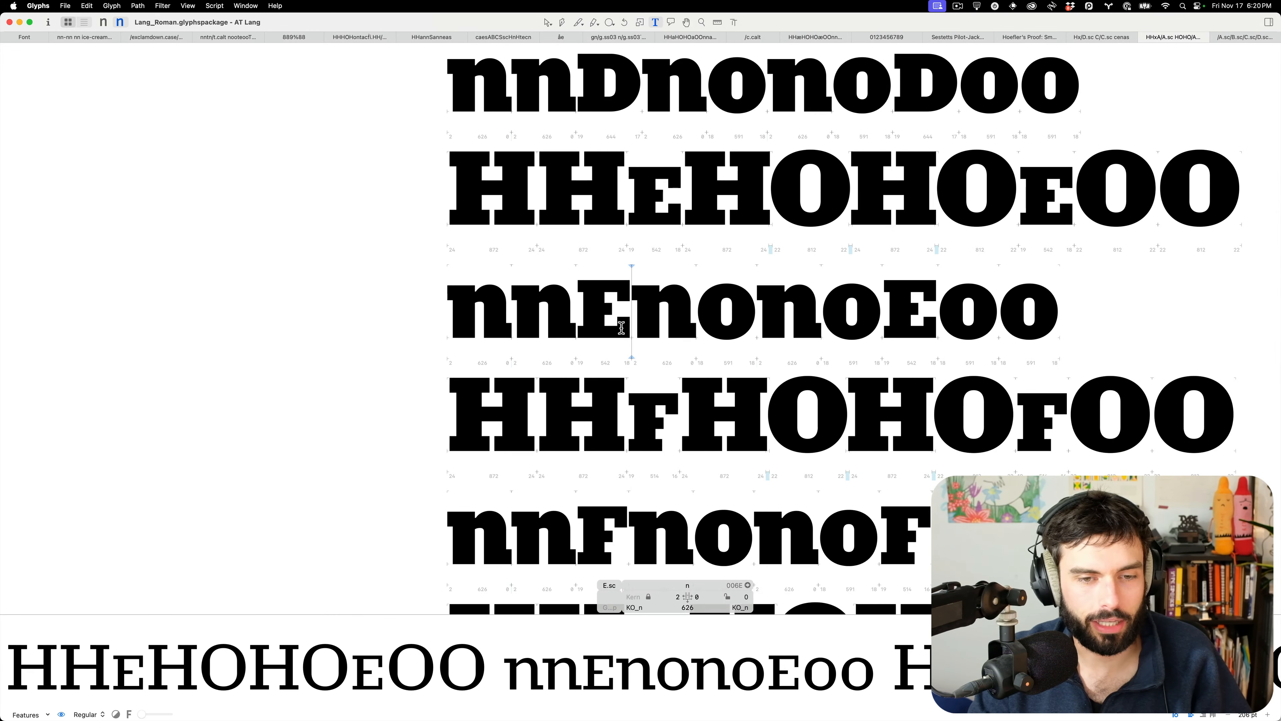
scroll(624, 325, "up", 3)
scroll(625, 326, "up", 5)
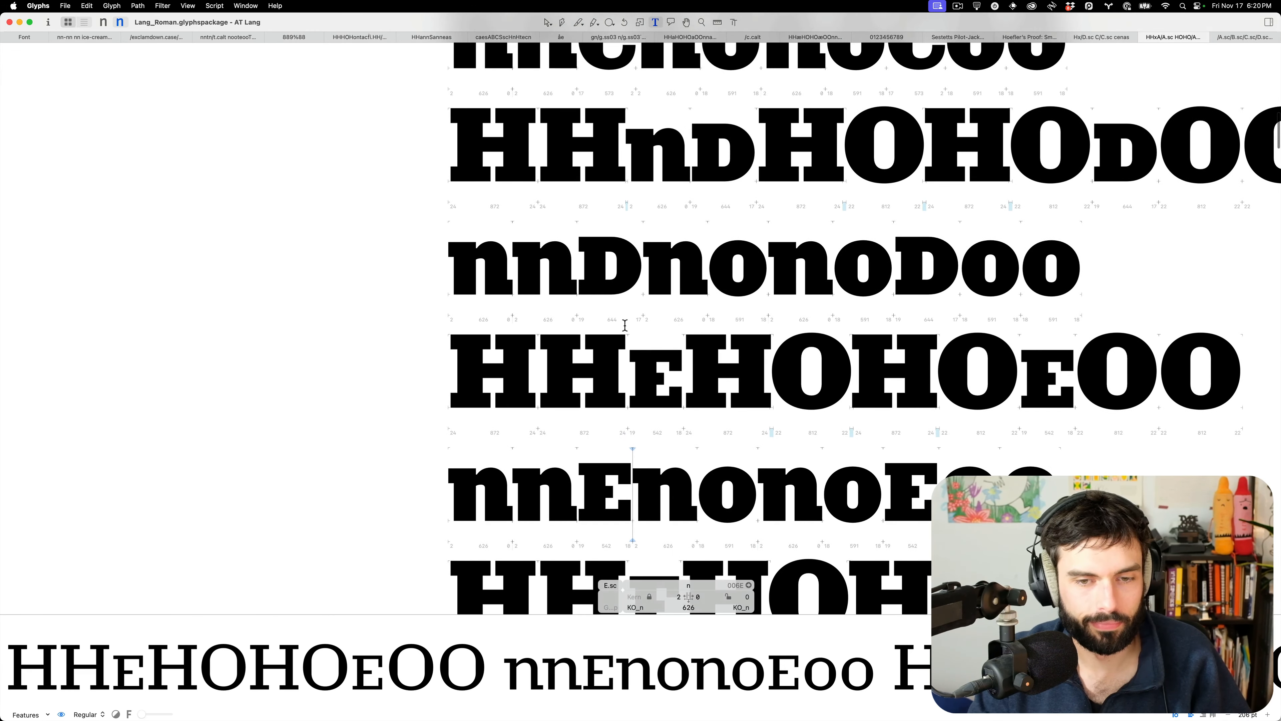
scroll(623, 348, "up", 3)
scroll(623, 347, "up", 3)
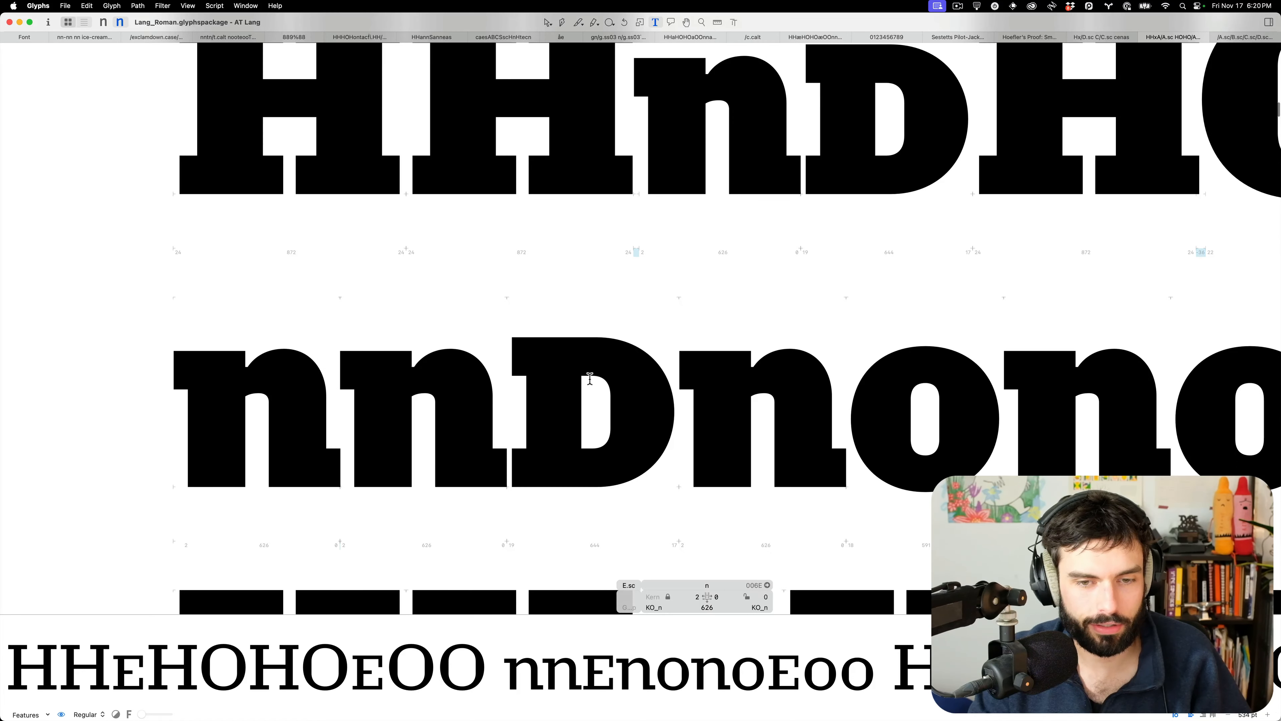
double_click(594, 418)
key("l")
left_click_drag(595, 417, 435, 418)
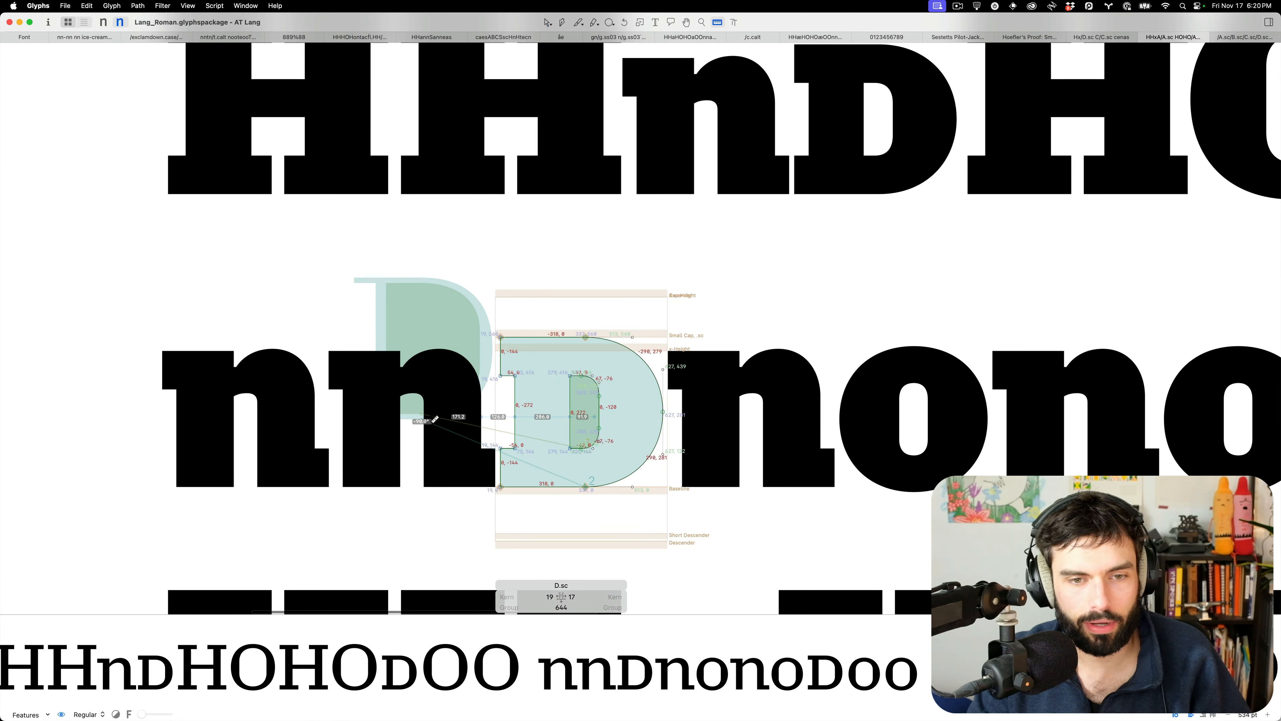
double_click(774, 443)
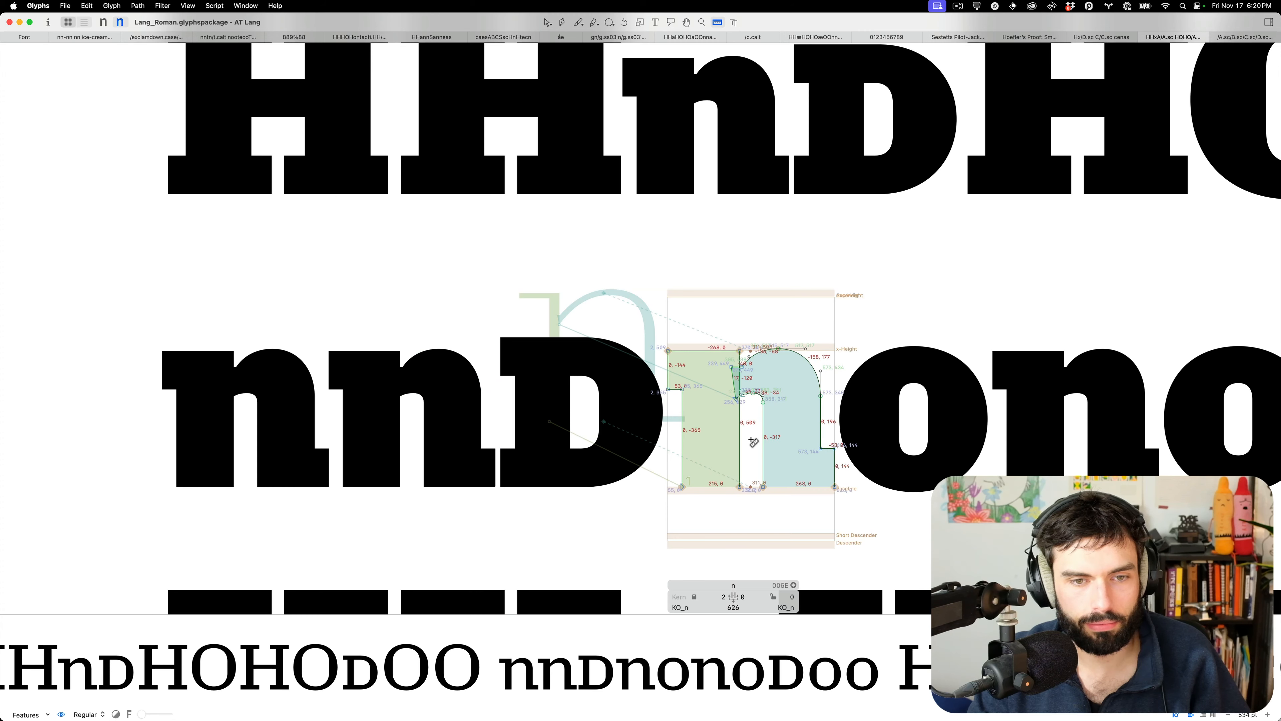
left_click_drag(753, 442, 631, 443)
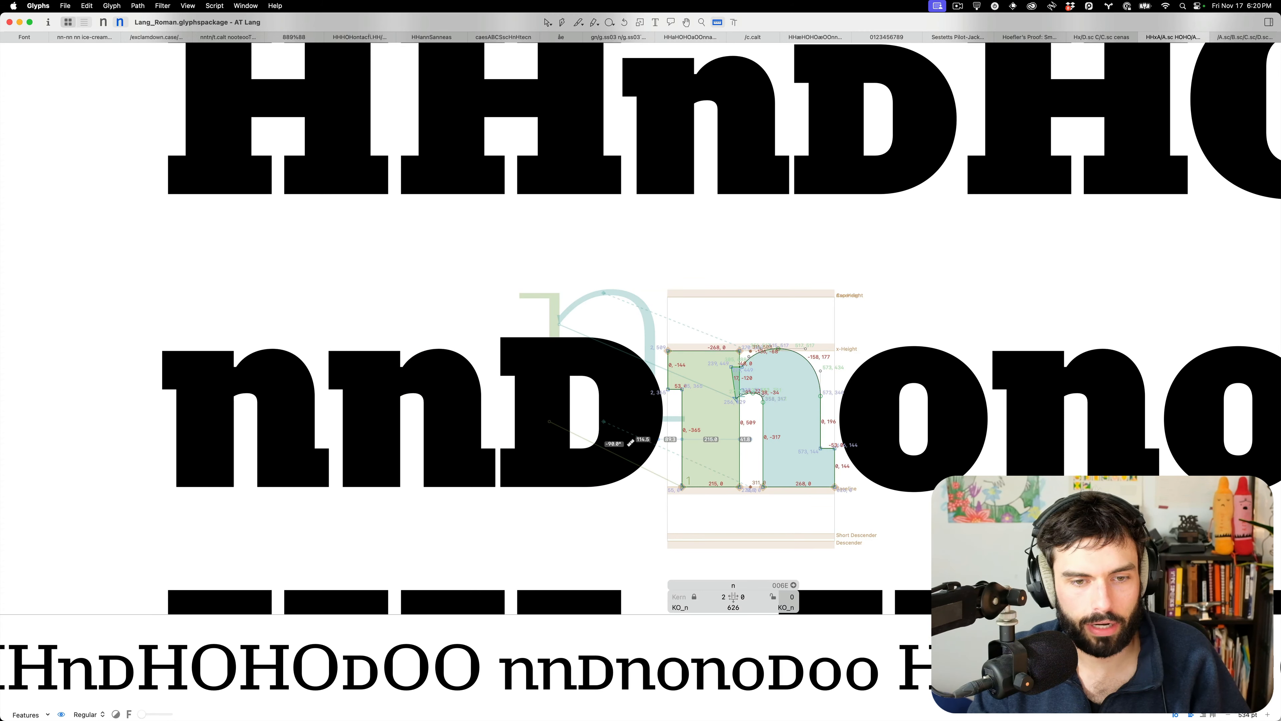
key("v")
key("t")
scroll(482, 427, "down", 8)
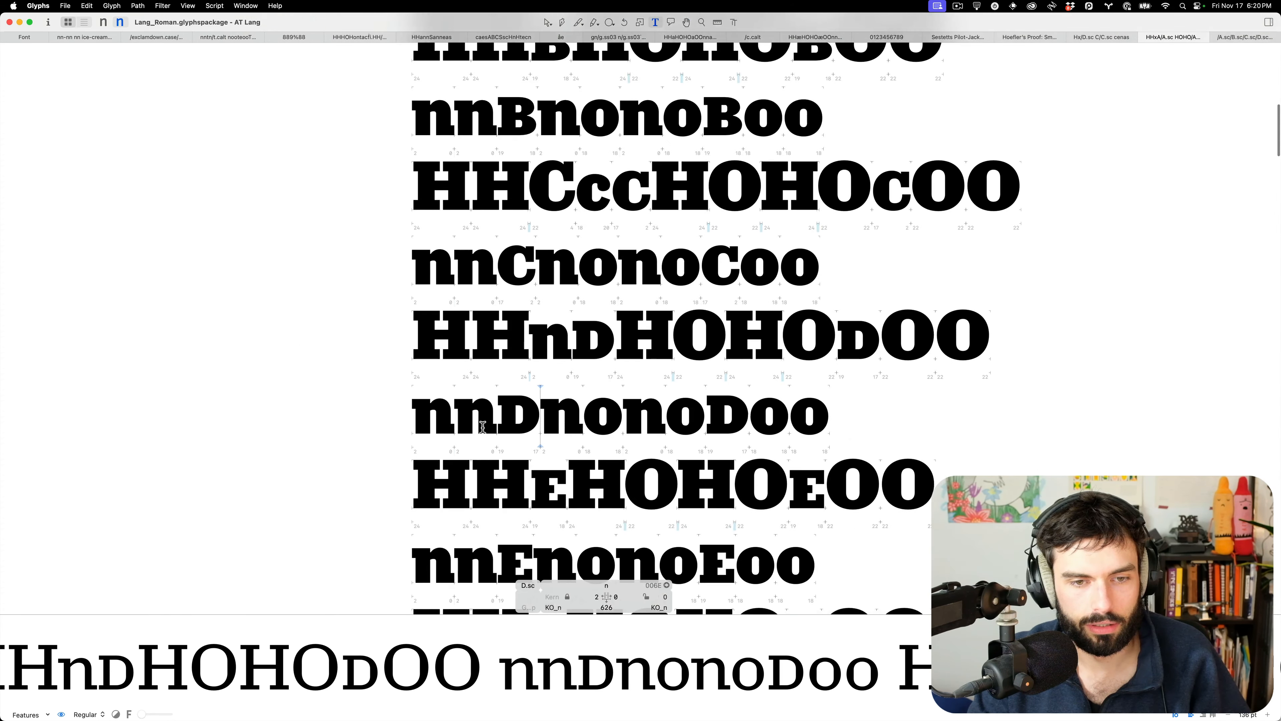
Reopen E.sc and the neighbouring n with the measuring tool to recheck stems
scroll(483, 427, "up", 3)
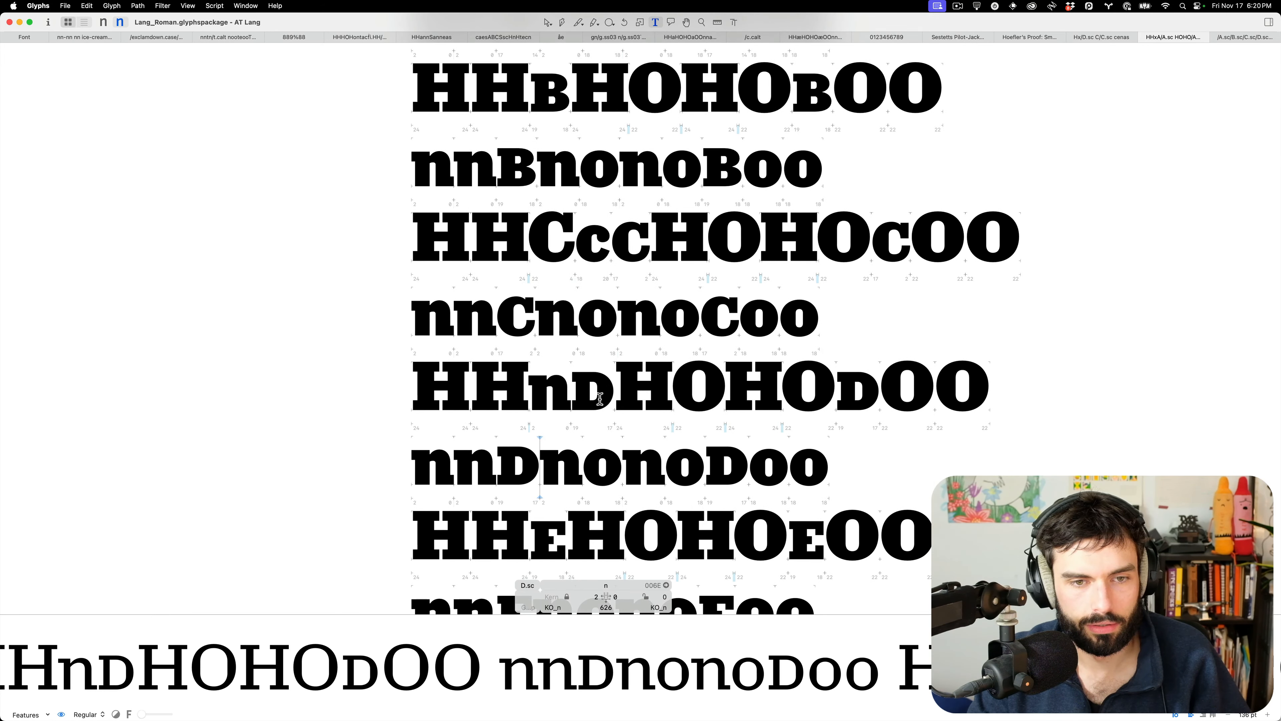
scroll(599, 398, "down", 5)
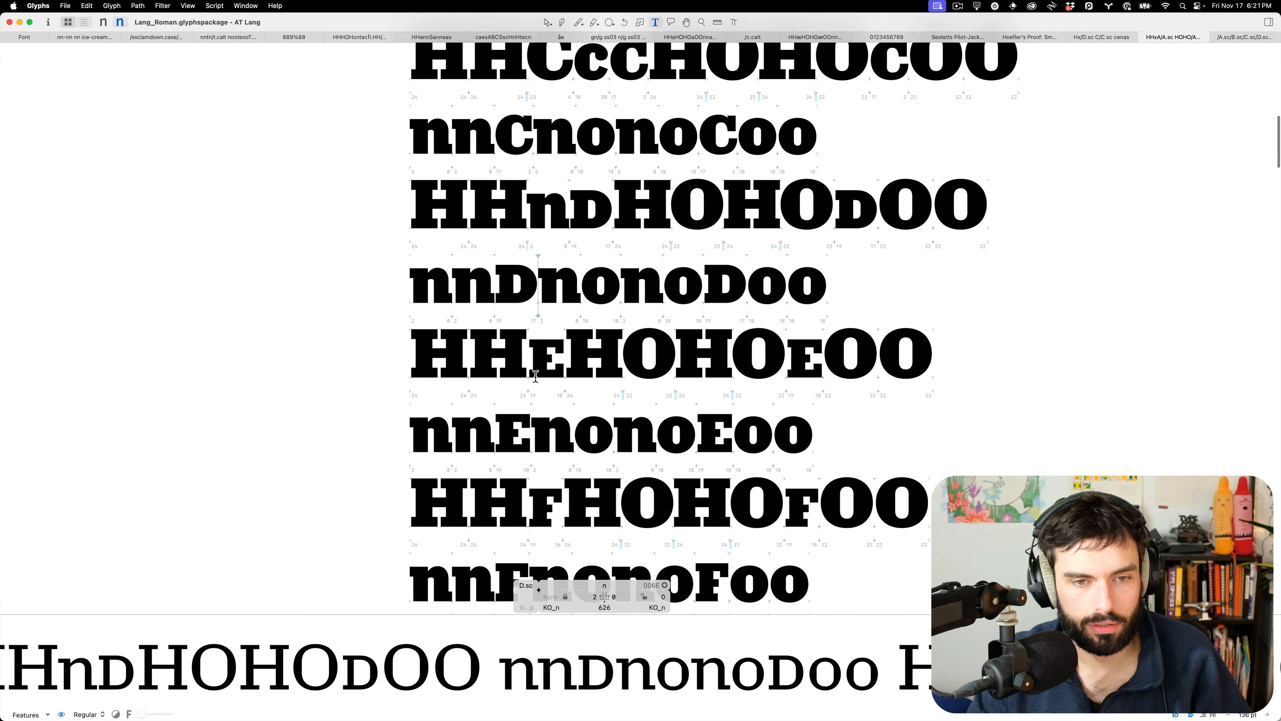
scroll(536, 377, "up", 3)
scroll(524, 379, "down", 3)
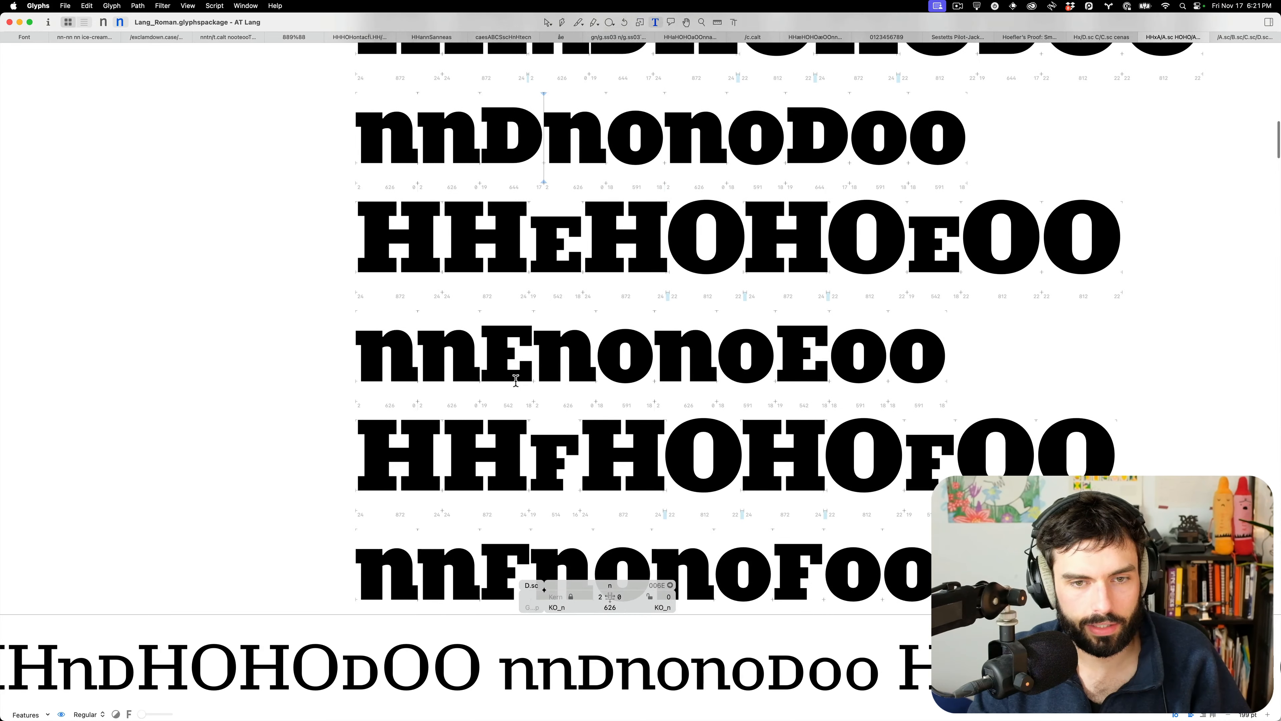
scroll(524, 364, "up", 5)
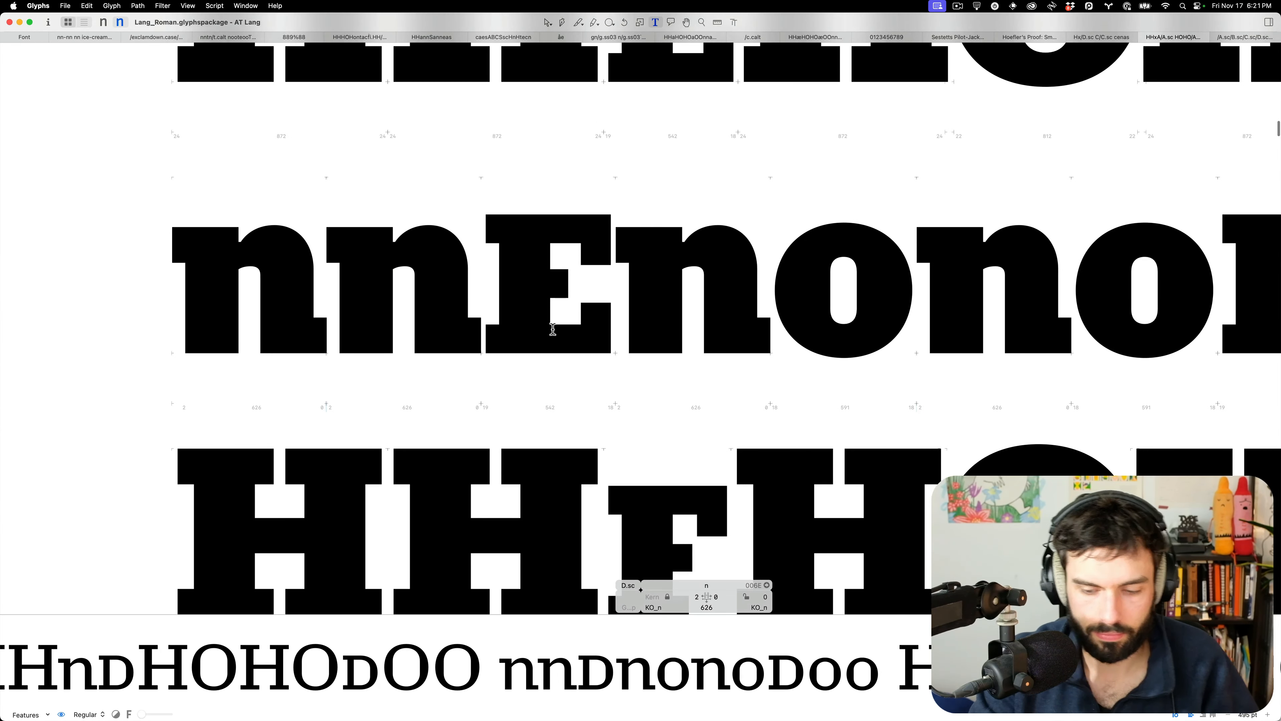
double_click(553, 329)
key("l")
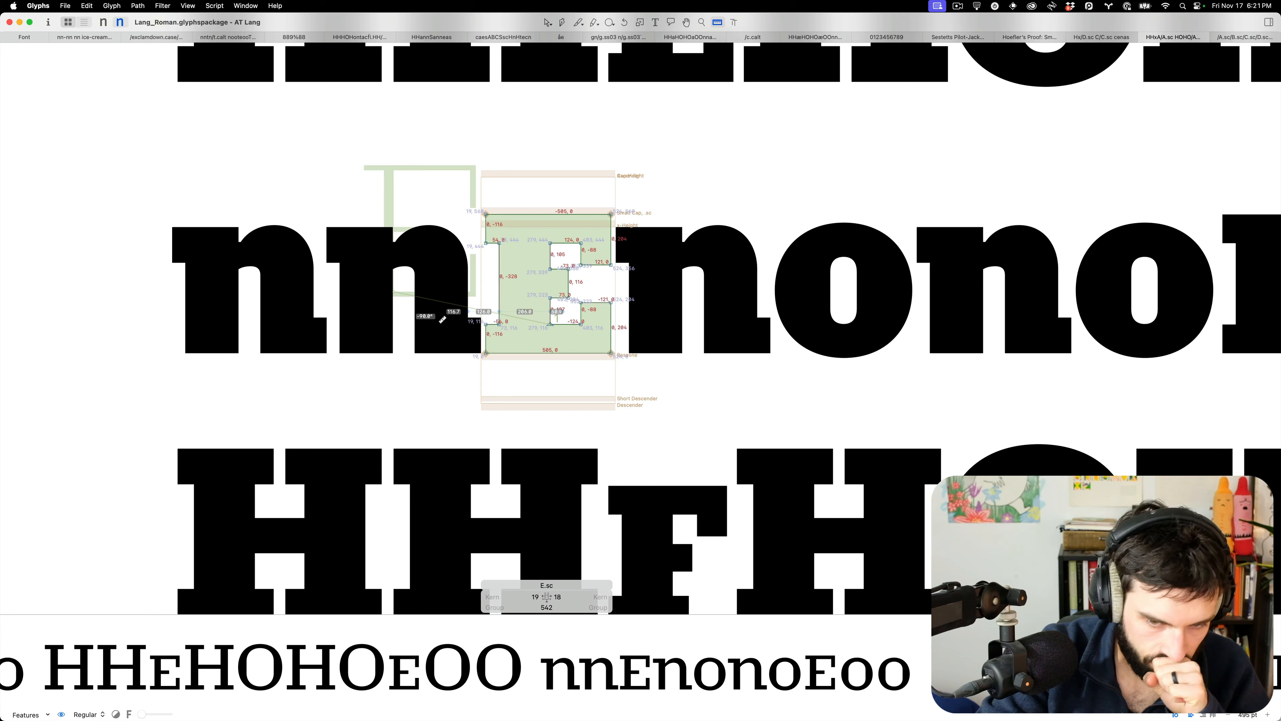
double_click(692, 325)
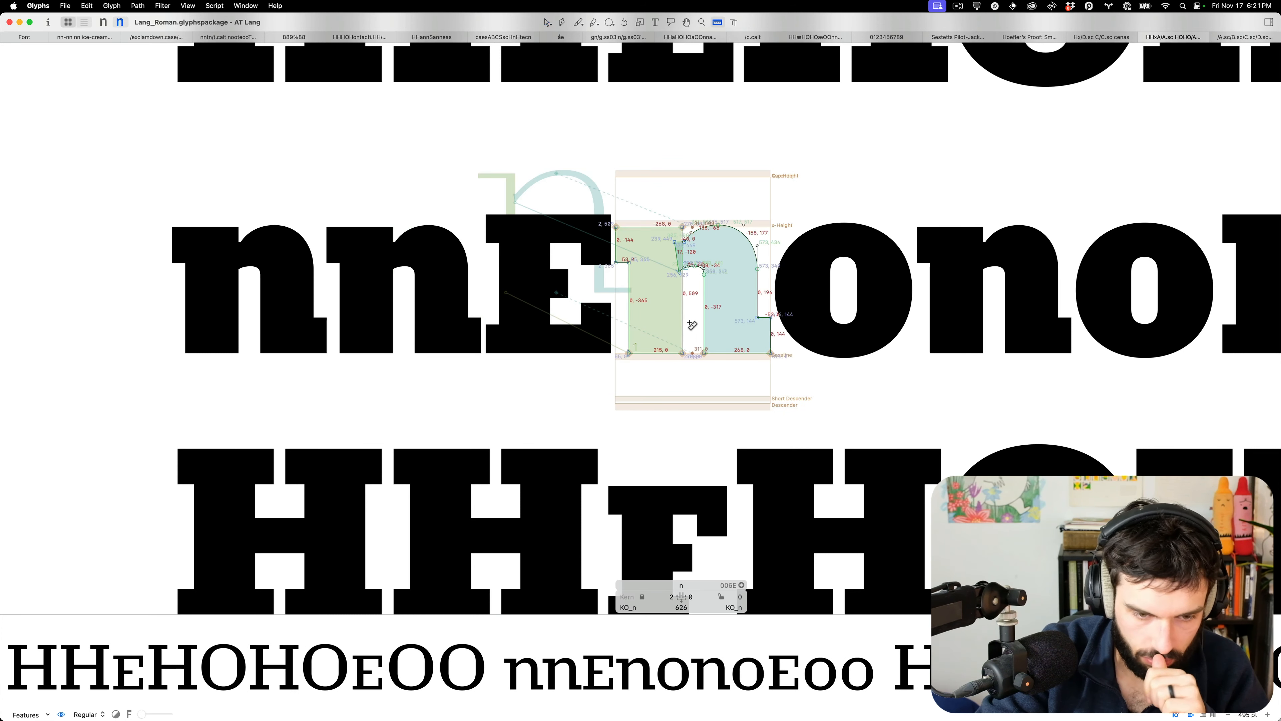
key("v")
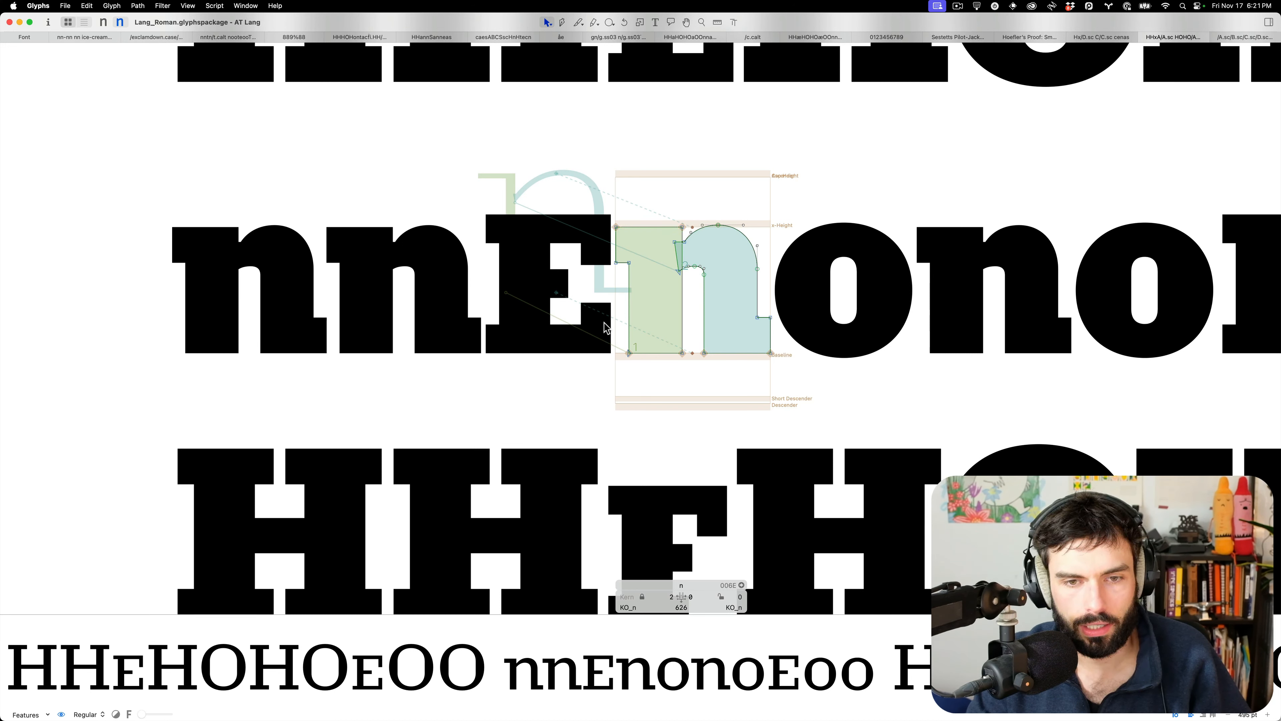
Return to the full-screen Lang_Roman small-cap proof text in Glyphs
scroll(643, 316, "down", 3)
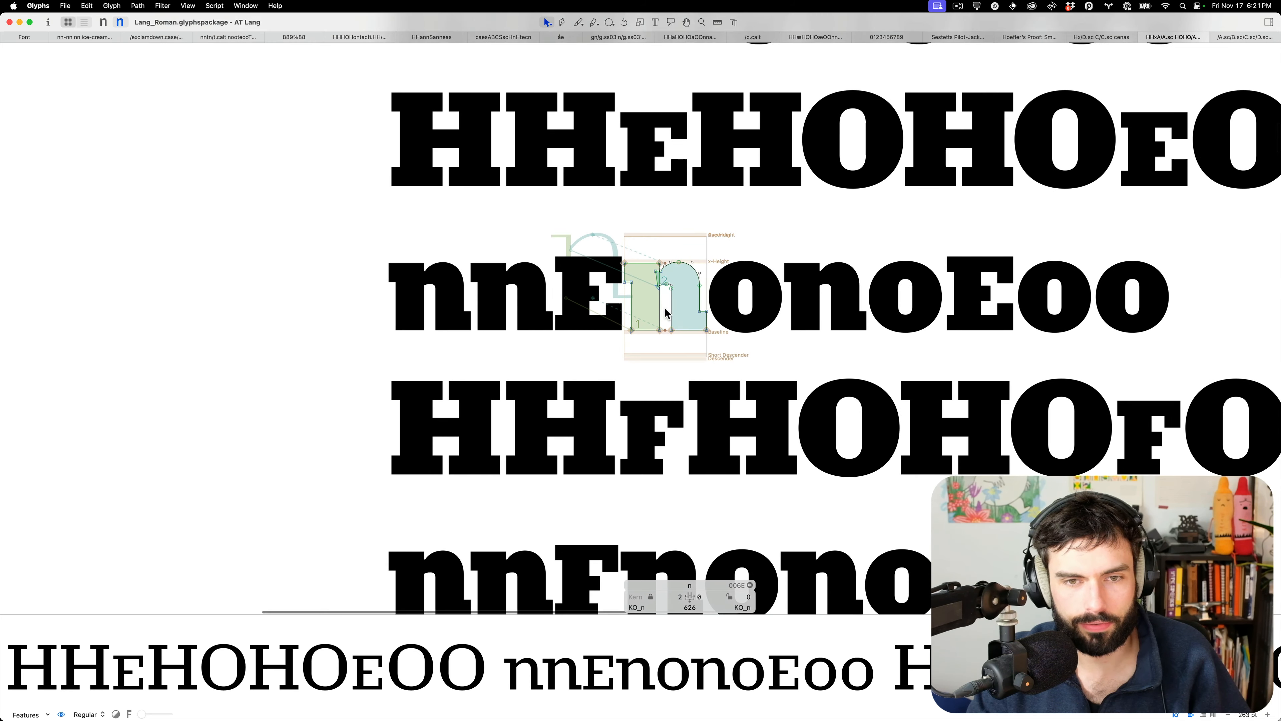
scroll(678, 316, "down", 5)
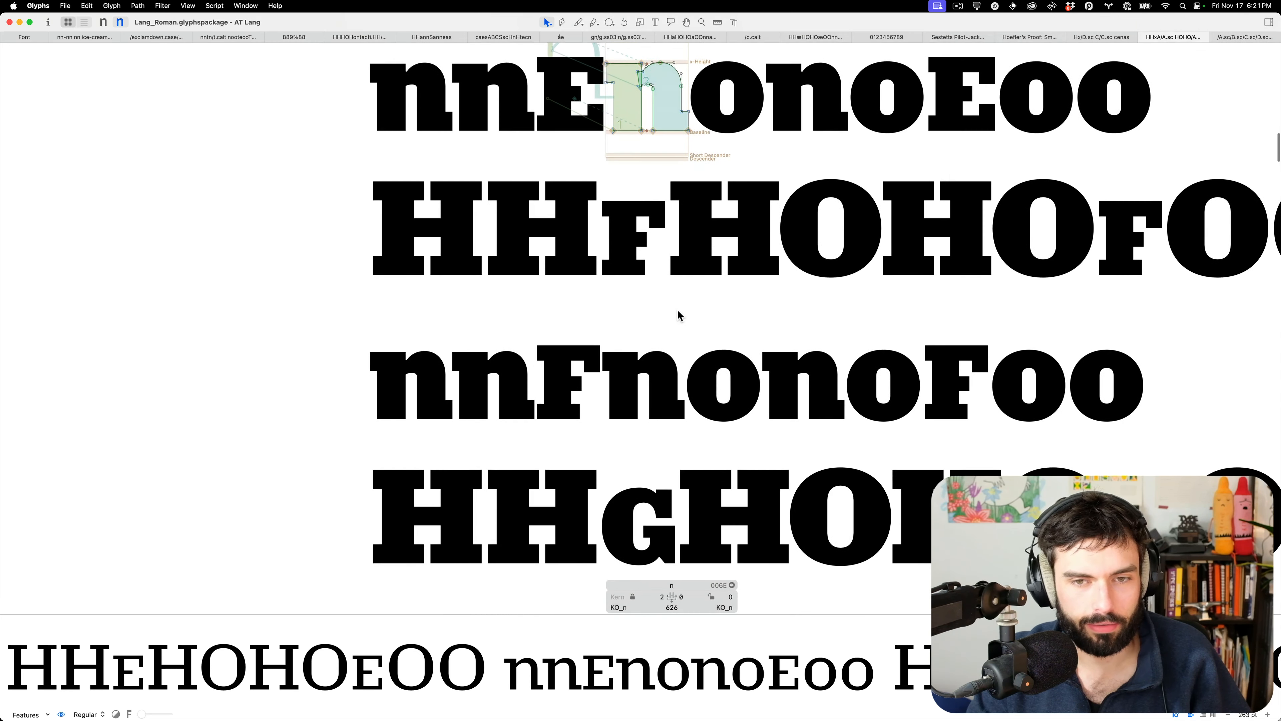
scroll(678, 316, "down", 6)
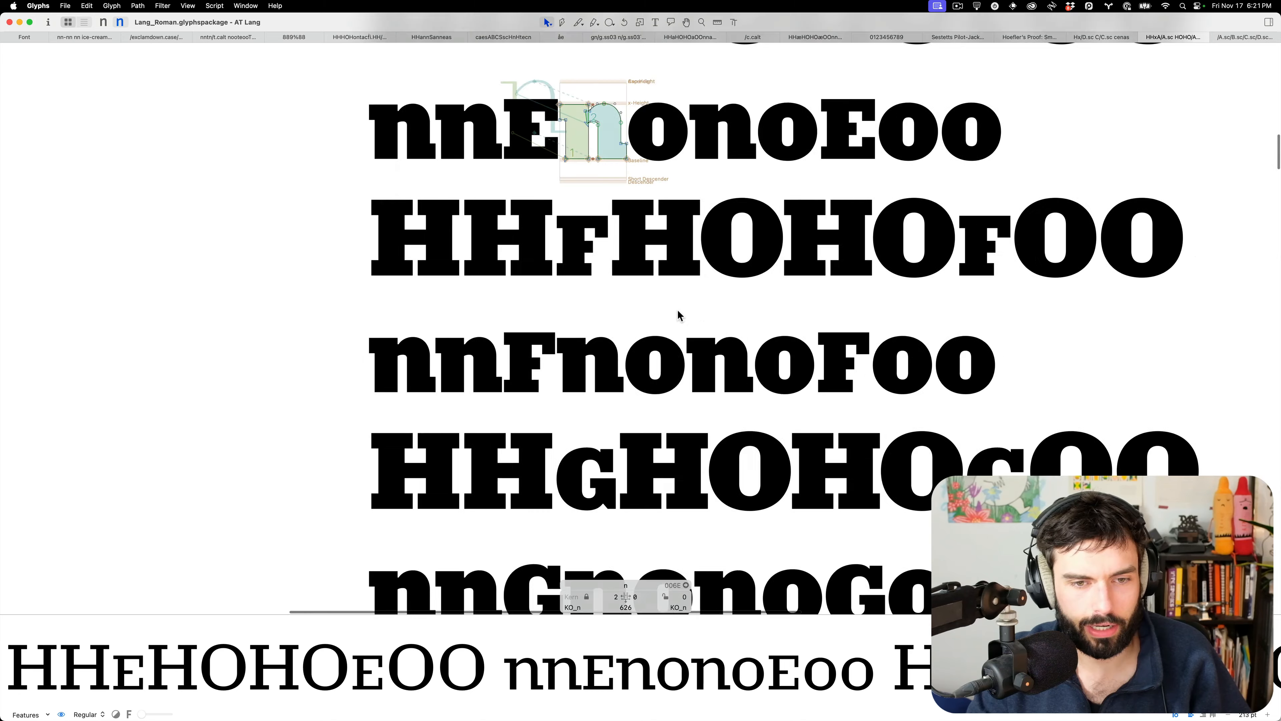
scroll(678, 315, "up", 2)
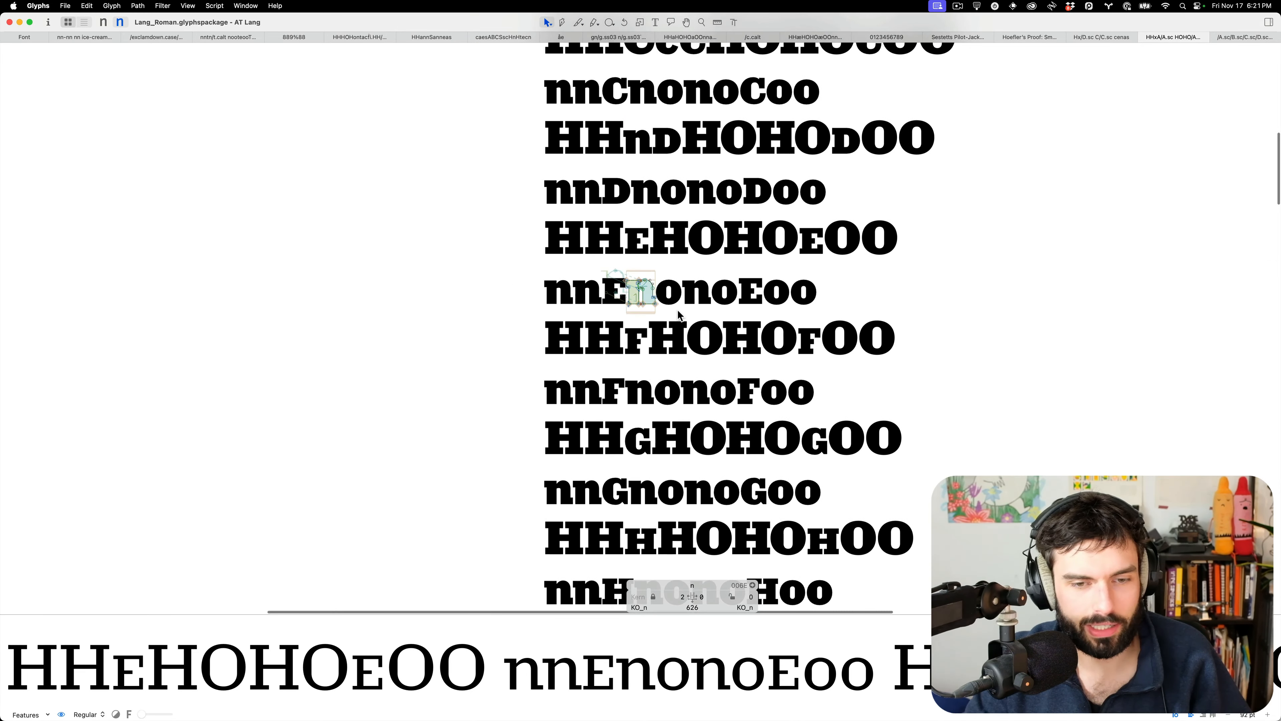
scroll(678, 315, "up", 8)
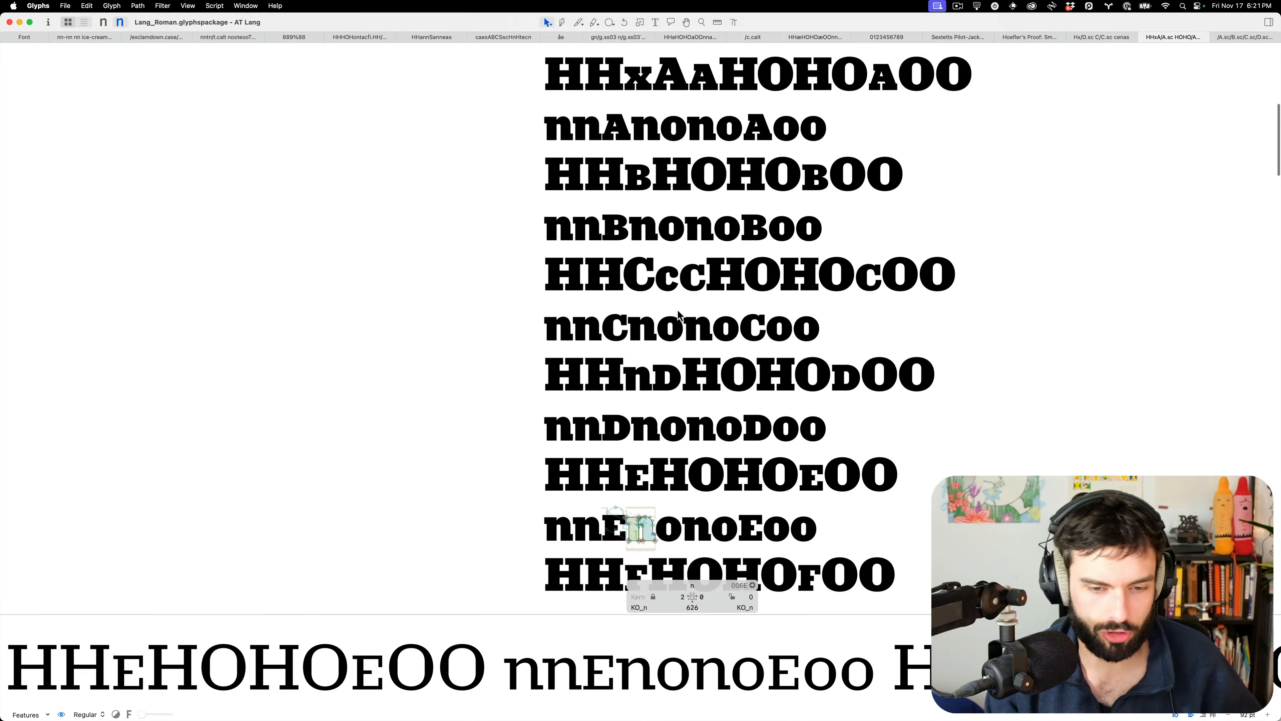
scroll(678, 315, "left", 4)
scroll(678, 315, "up", 10)
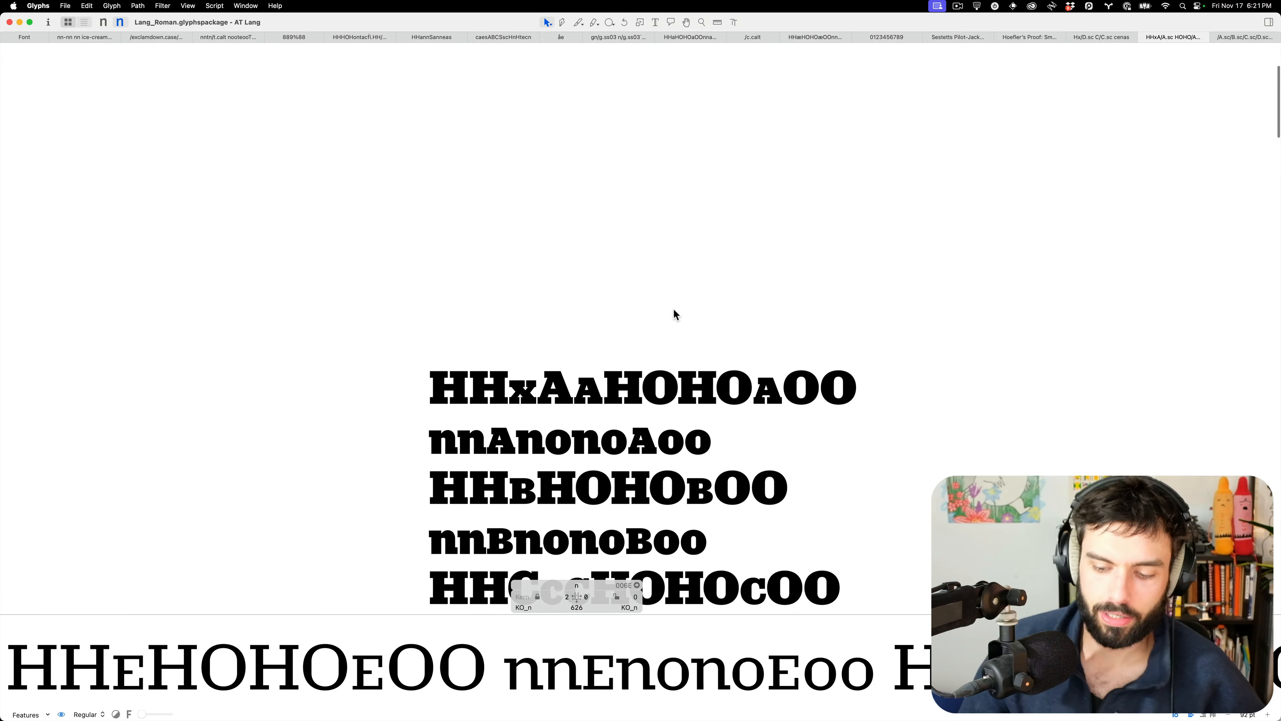
key("ctrl+Up")
left_click(211, 512)
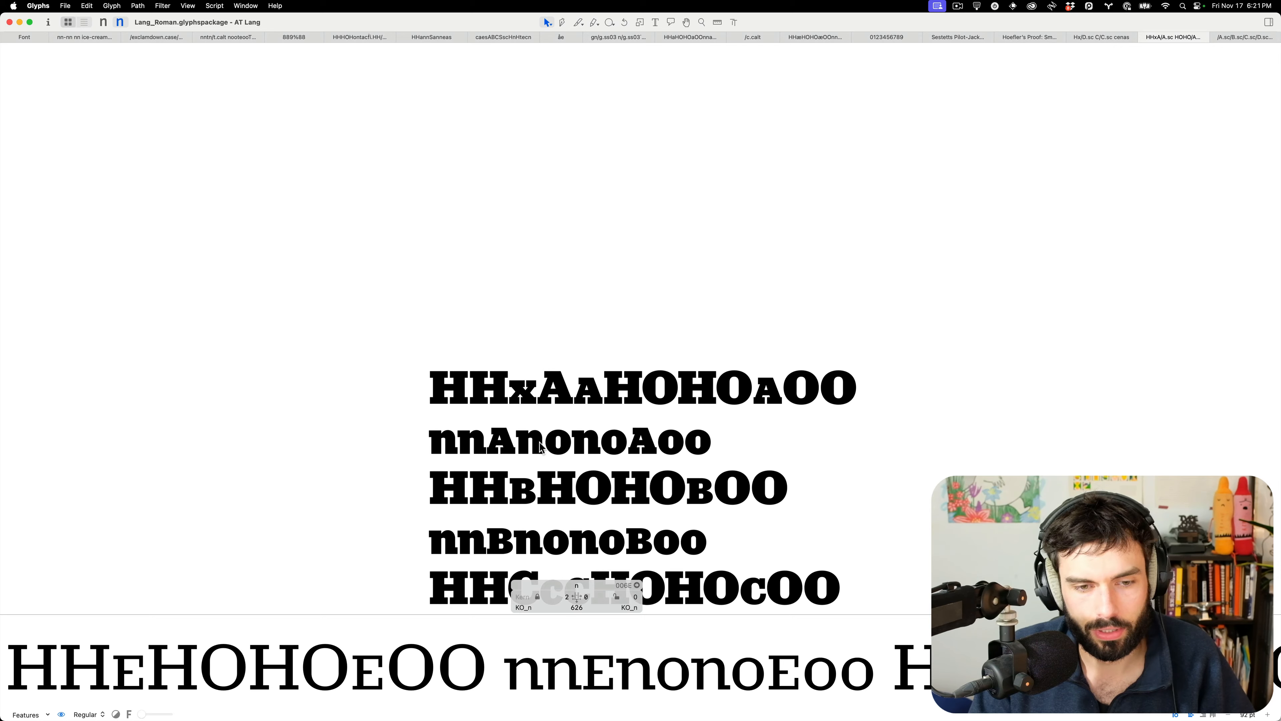
scroll(535, 446, "down", 5)
Inspect the C.sc outline in edit mode, then return to text mode
scroll(525, 447, "up", 5)
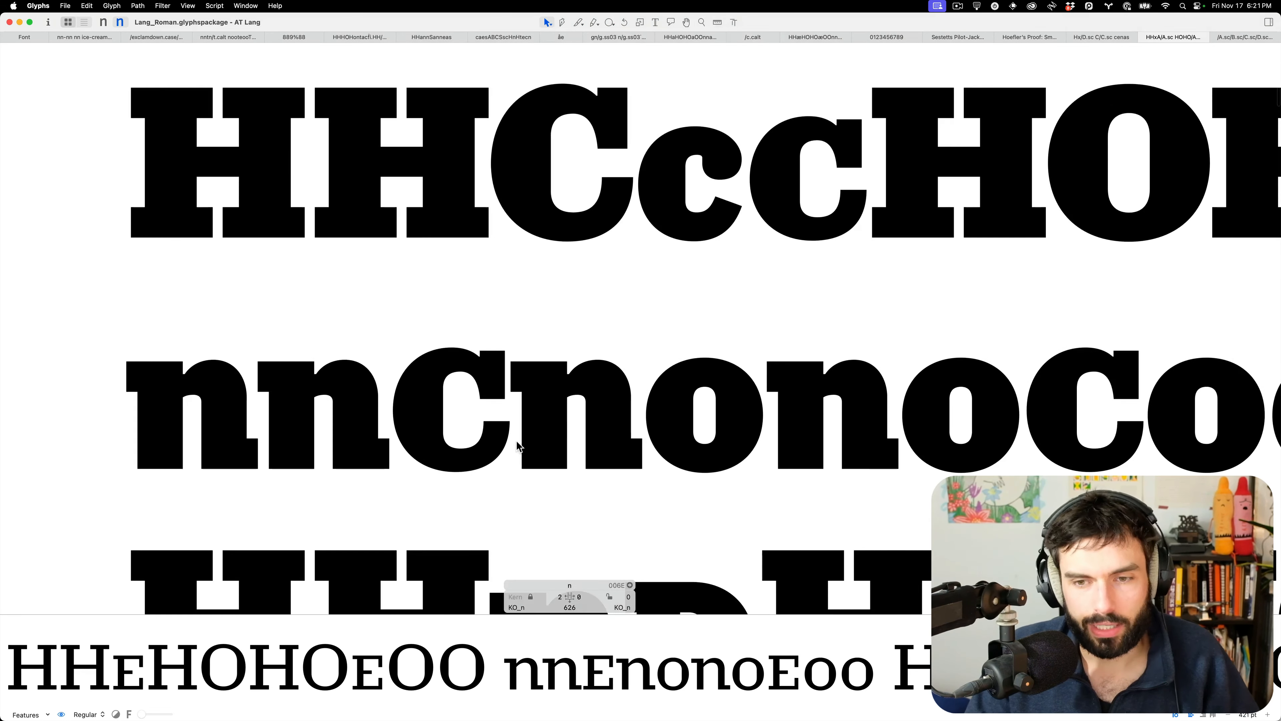
double_click(465, 411)
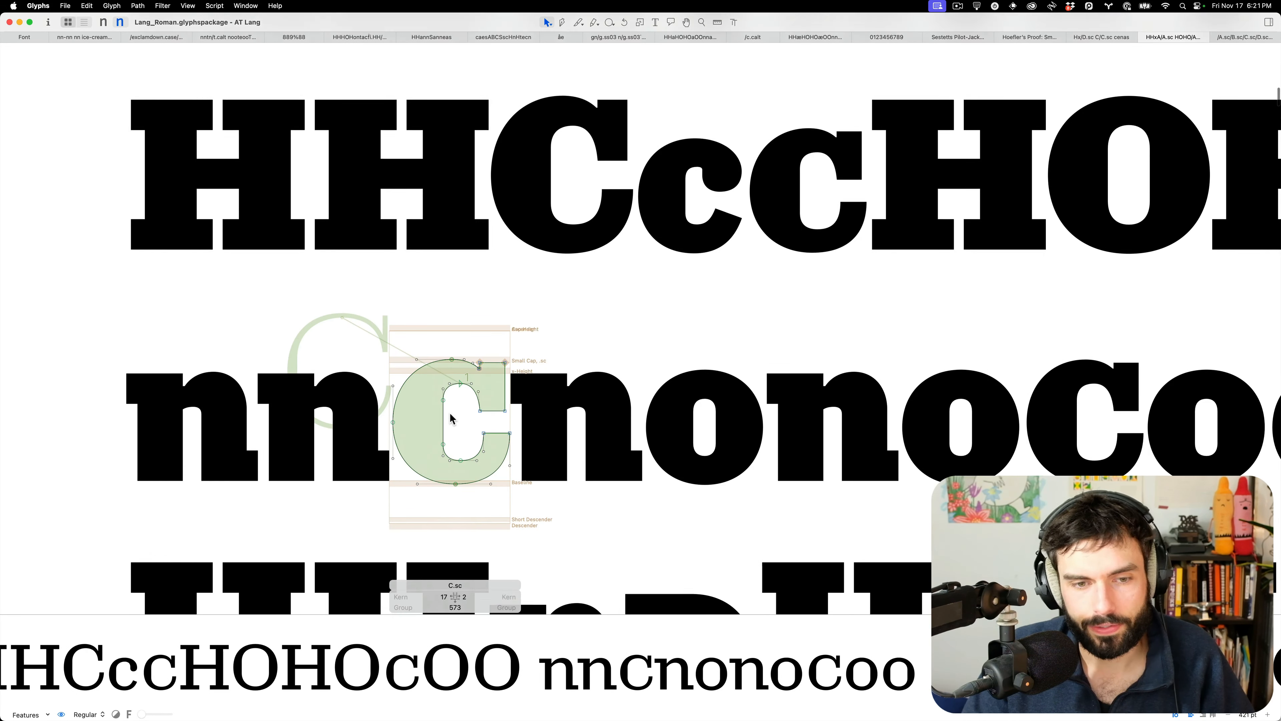
scroll(452, 418, "up", 3)
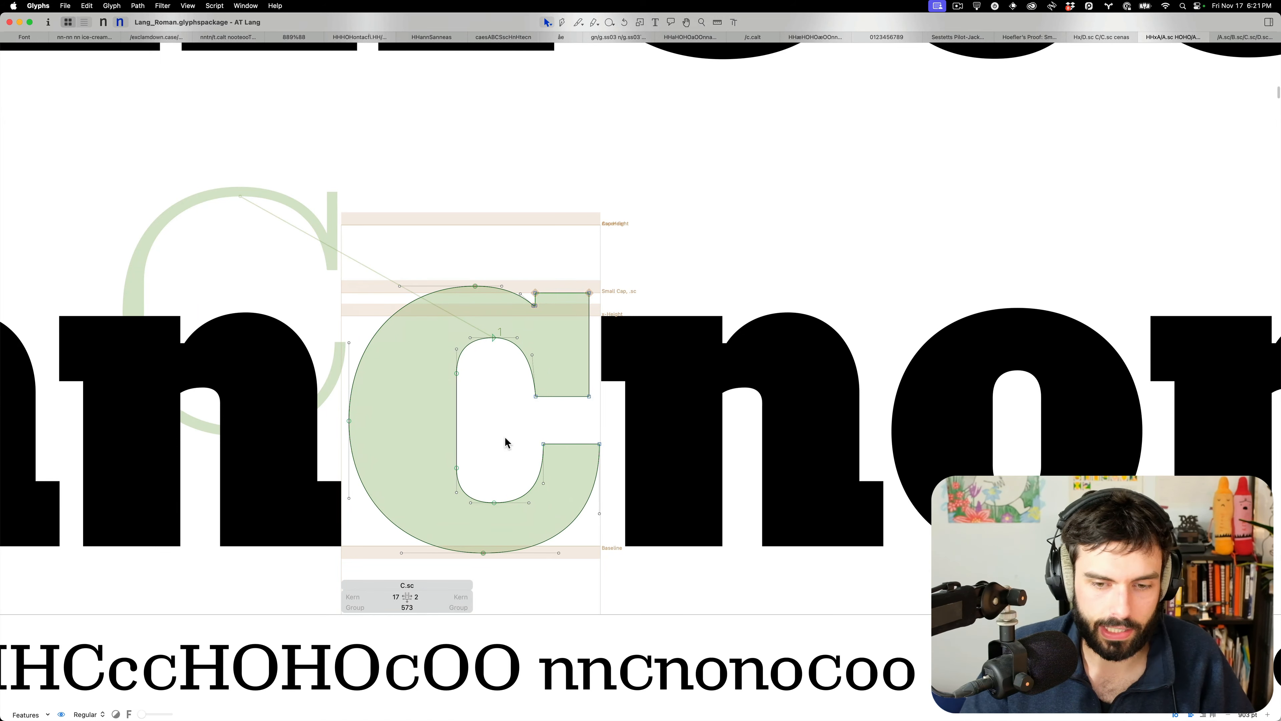
scroll(506, 443, "down", 4)
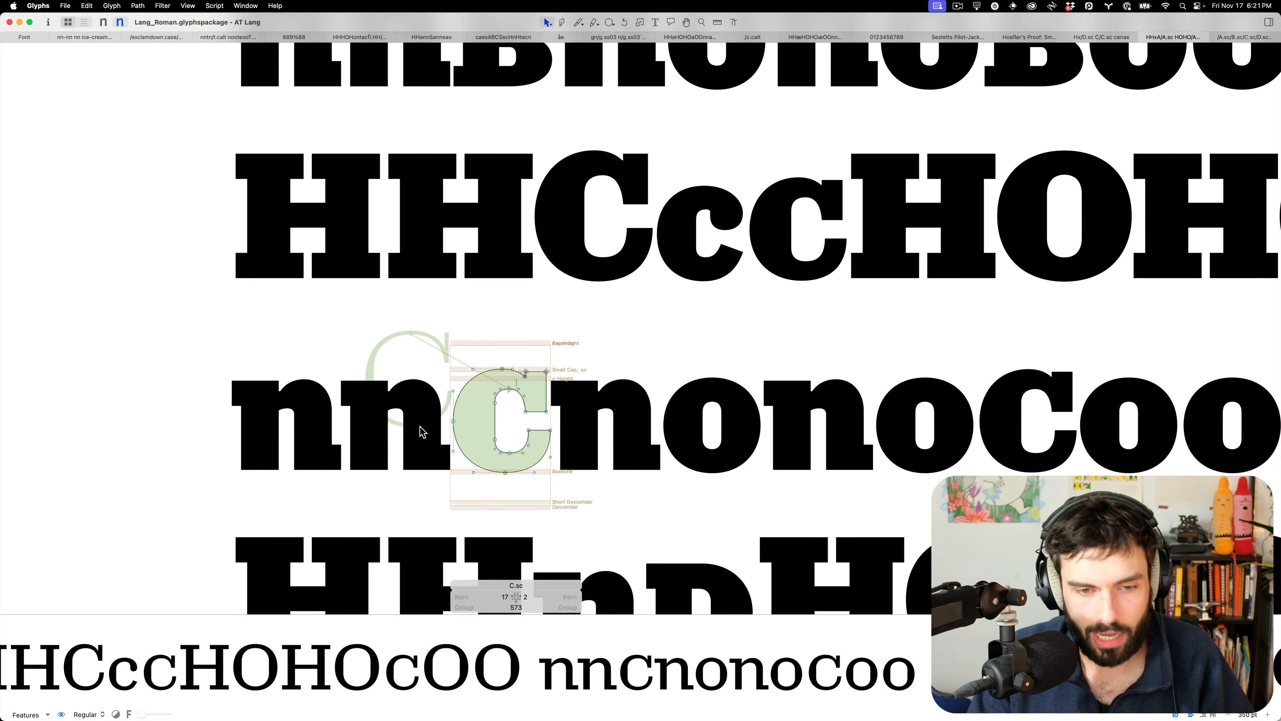
scroll(429, 423, "down", 2)
key("t")
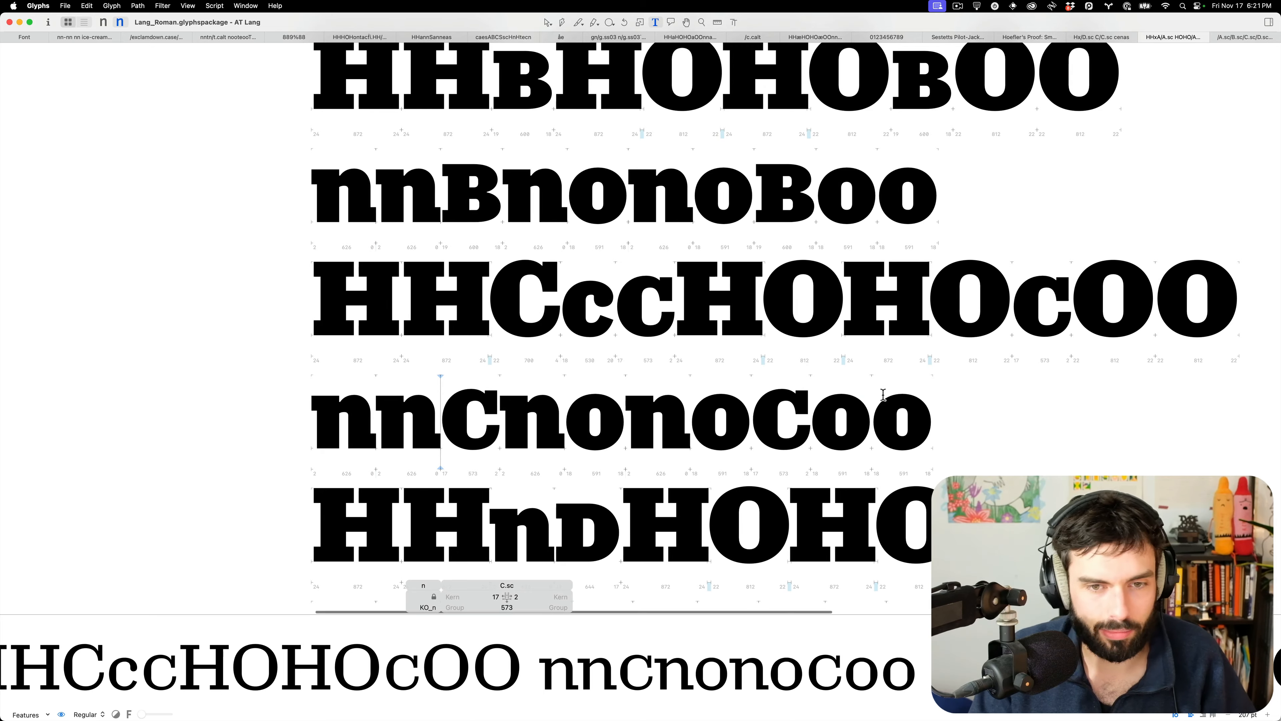
Glance at the neighbouring desktop space twice, returning to the Glyphs proof each time
key("ctrl+Right")
key("ctrl+Left")
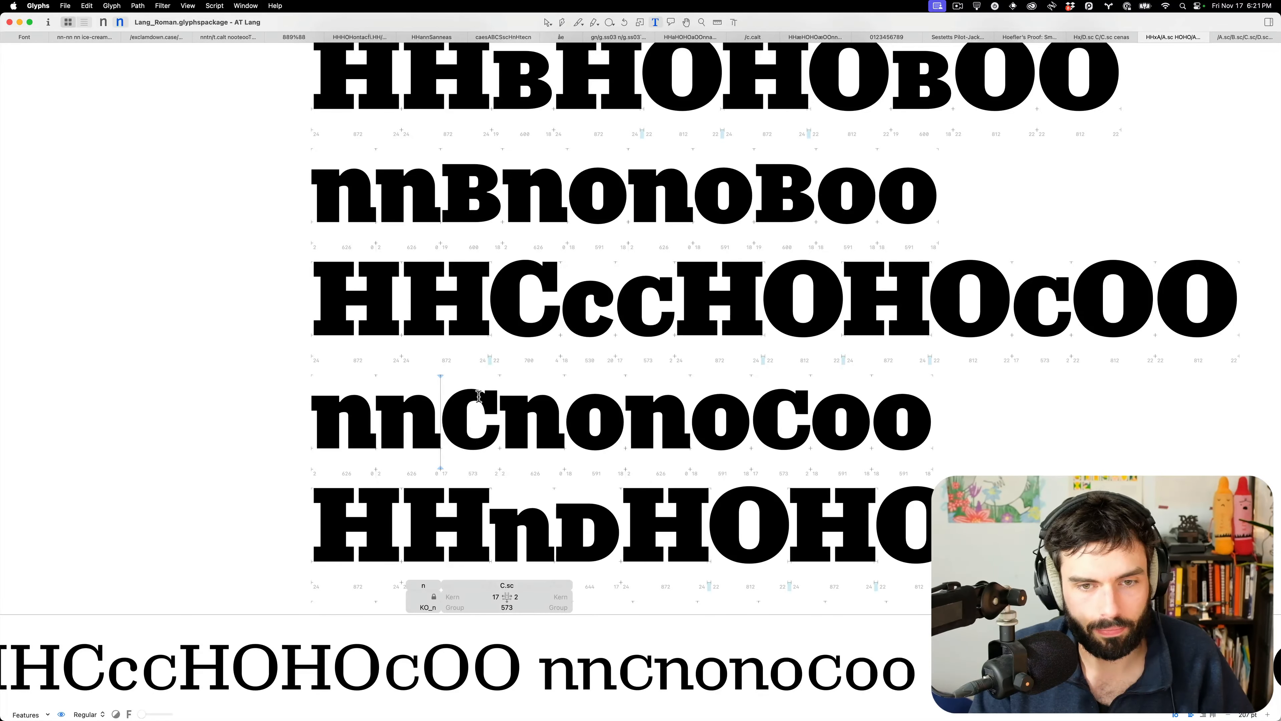
scroll(479, 396, "right", 3)
scroll(481, 395, "down", 3)
scroll(481, 395, "down", 4)
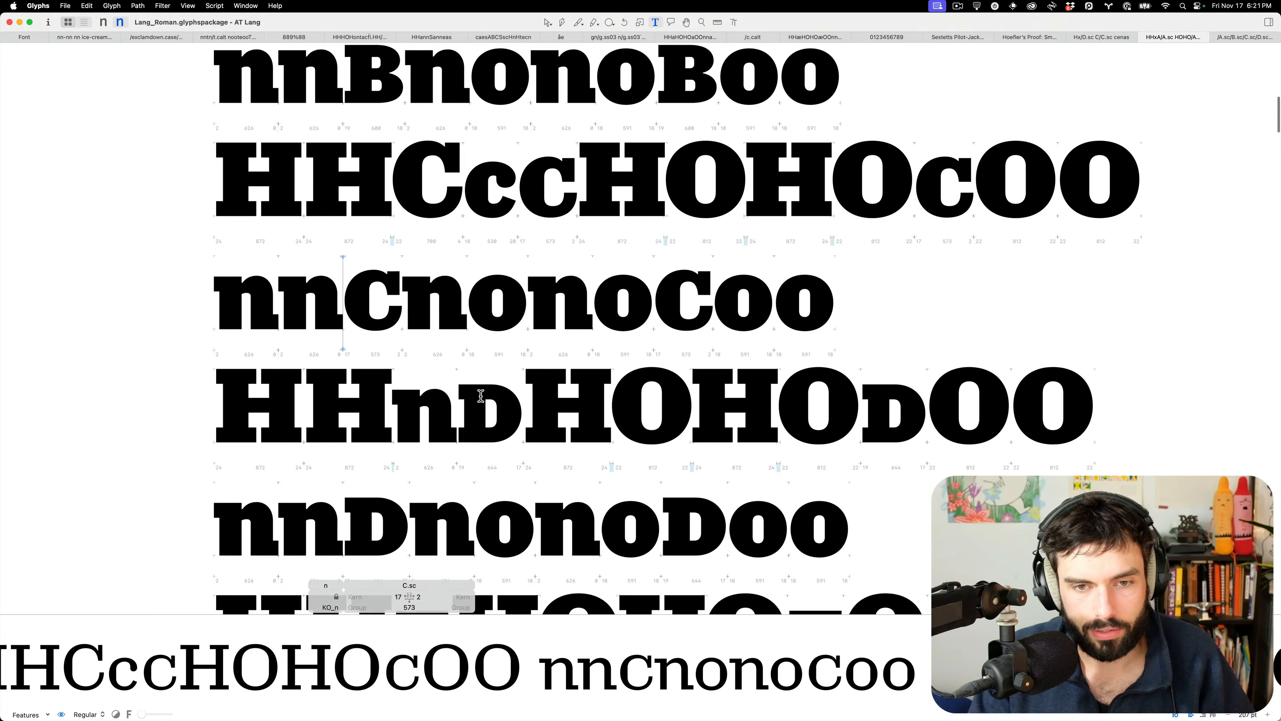
key("ctrl+Right")
key("ctrl+Left")
Scroll through the proof lines for D.sc to L.sc, then move to RoboFont
scroll(676, 372, "up", 5)
scroll(677, 372, "down", 5)
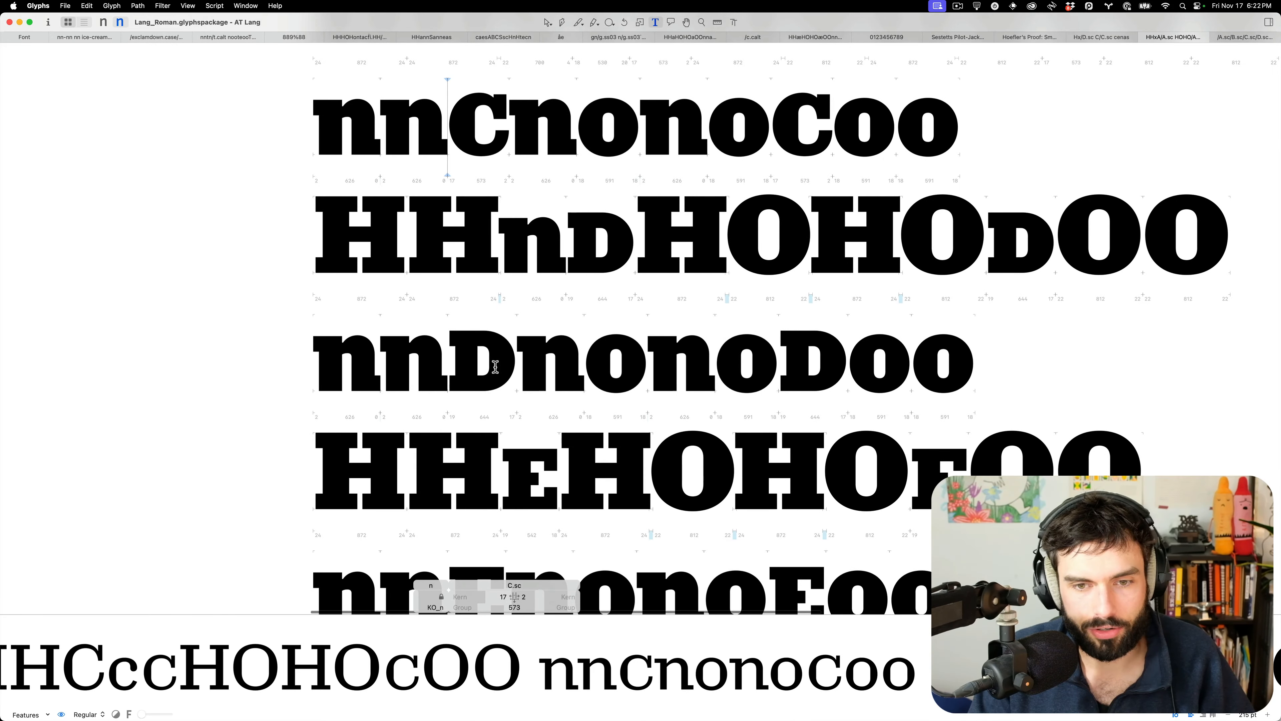
scroll(497, 370, "down", 10)
scroll(495, 367, "down", 12)
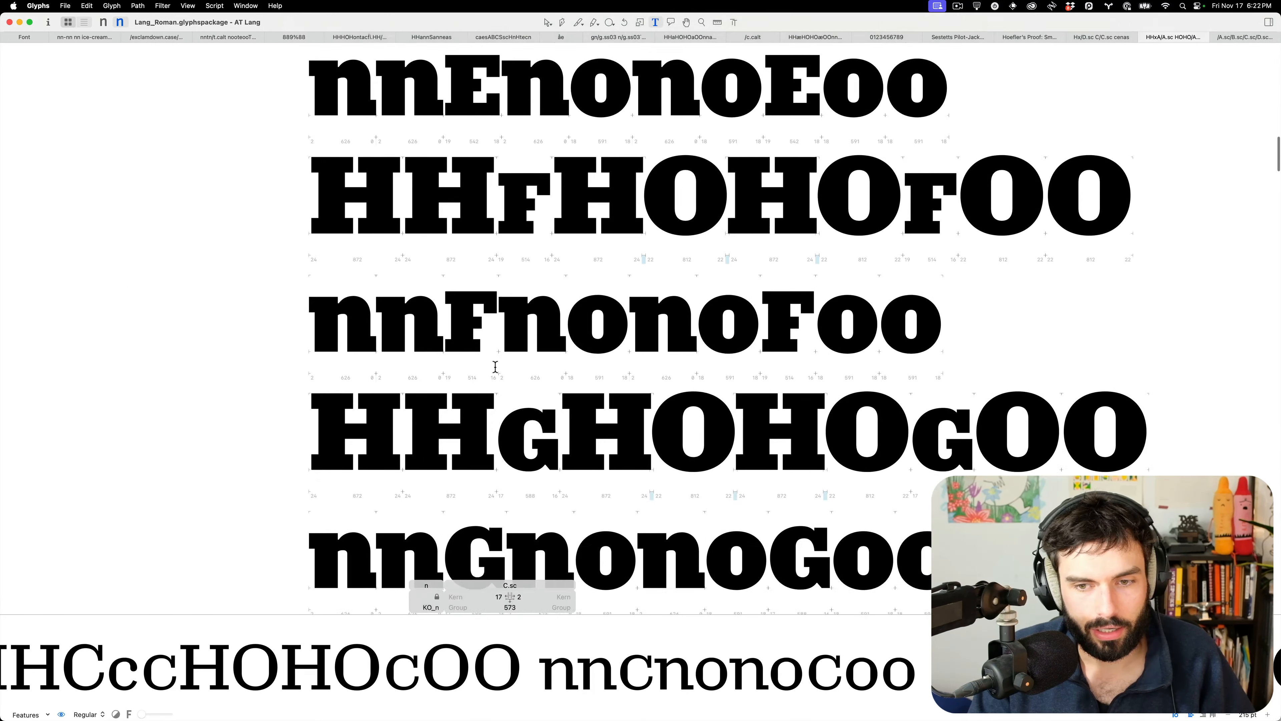
scroll(495, 367, "down", 7)
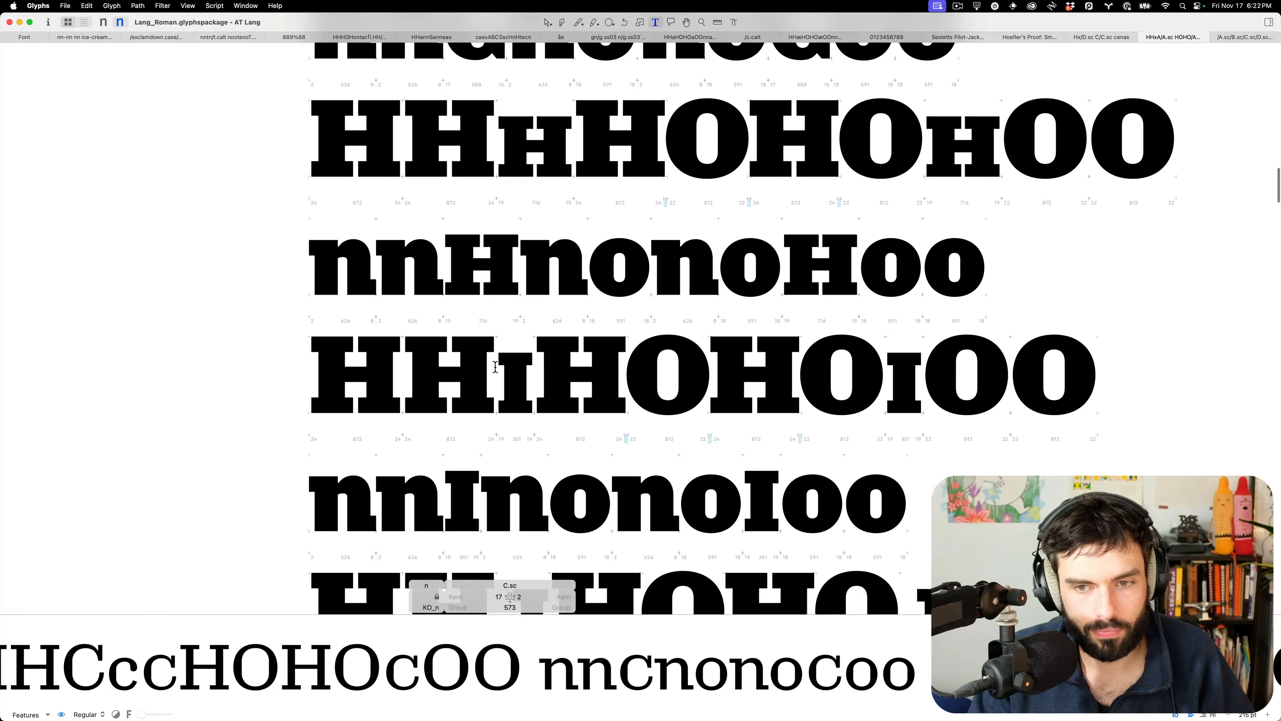
scroll(495, 367, "down", 6)
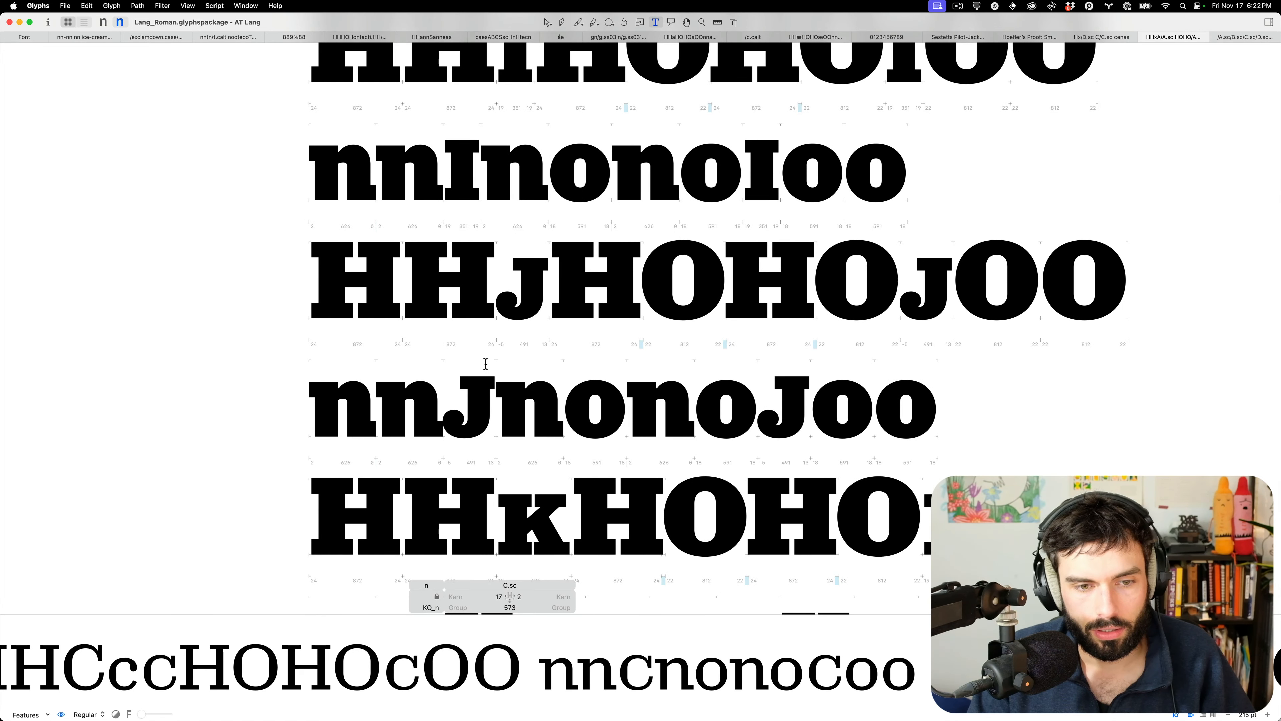
scroll(485, 363, "down", 5)
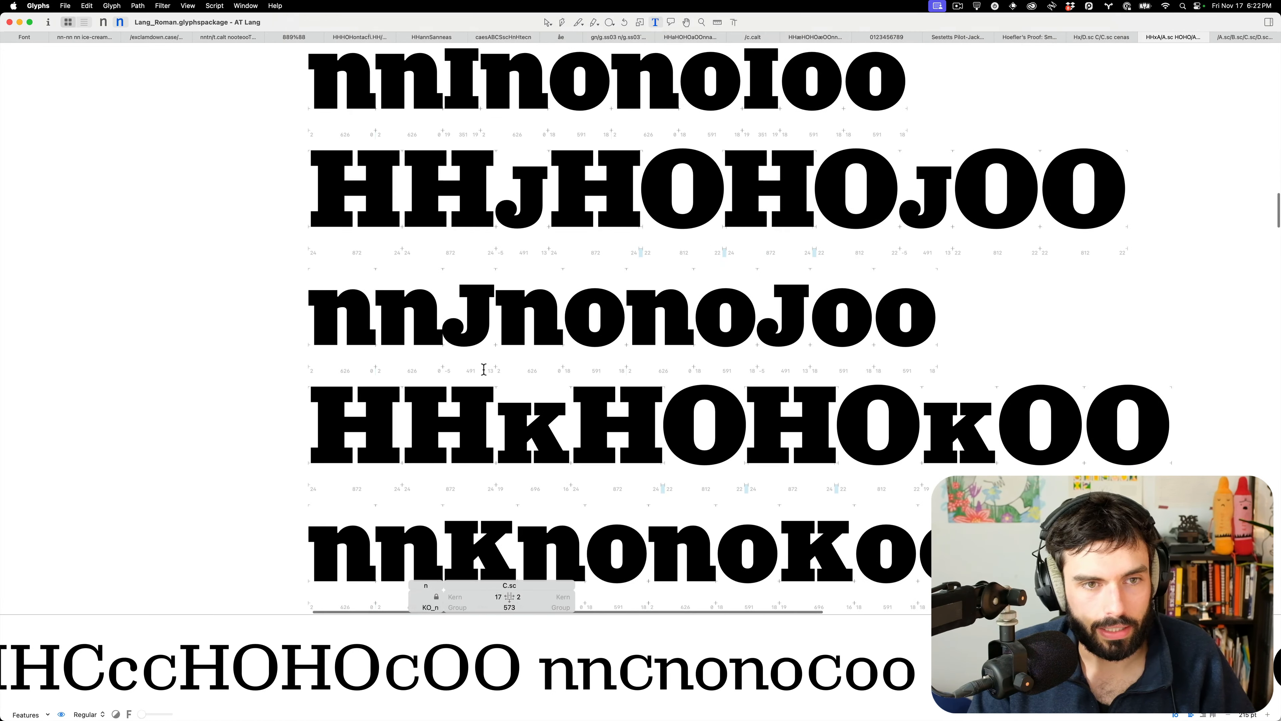
scroll(483, 369, "down", 3)
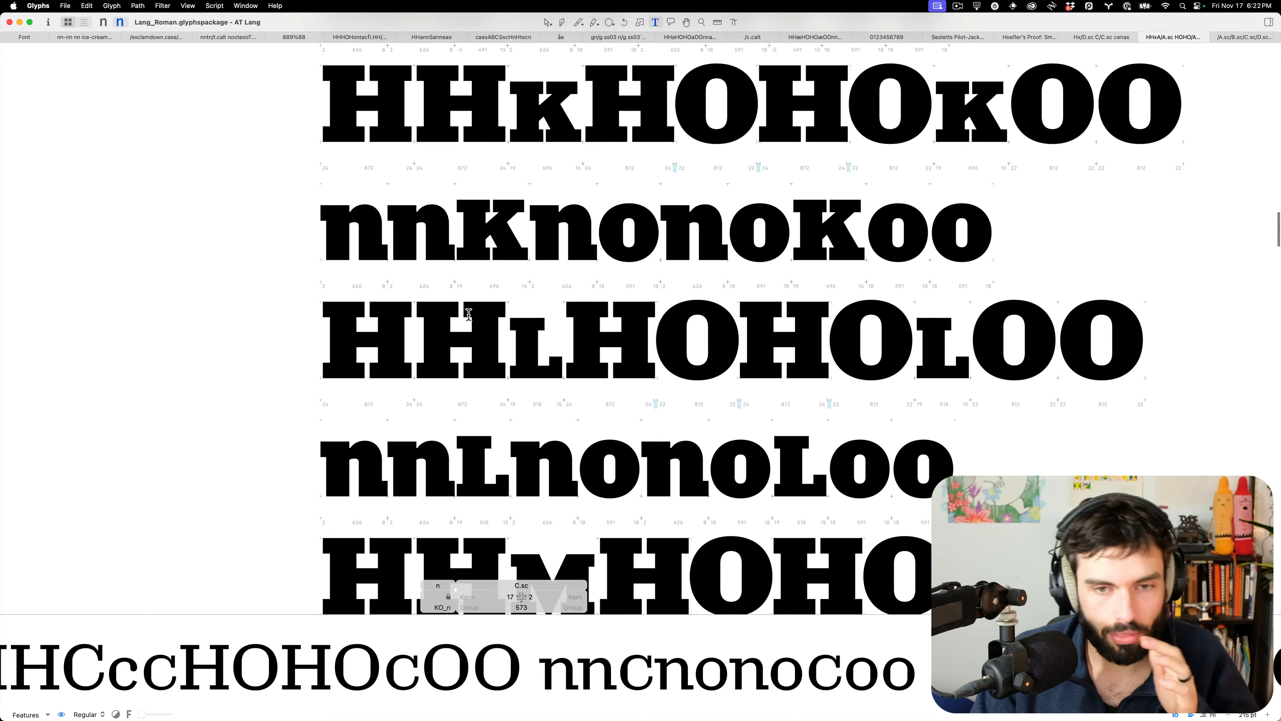
key("ctrl+Right")
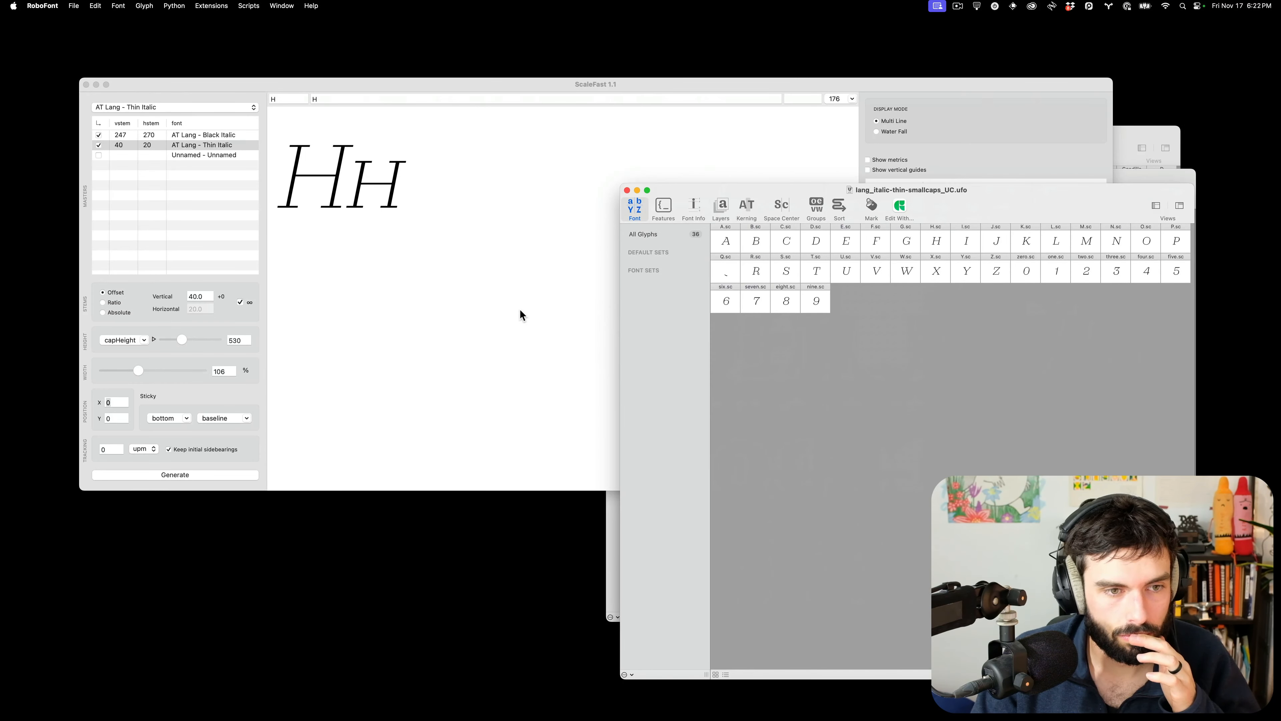
Focus ScaleFast, clear the X position field, and close its window
left_click(519, 310)
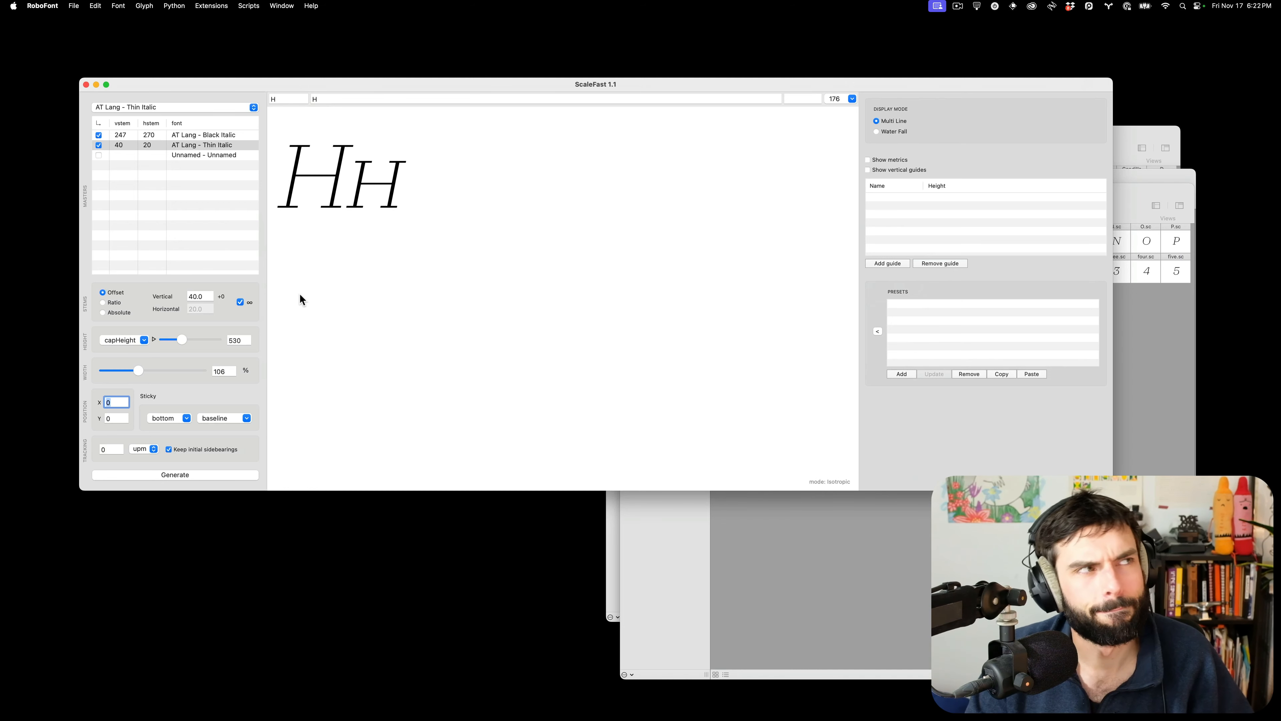
left_click(340, 292)
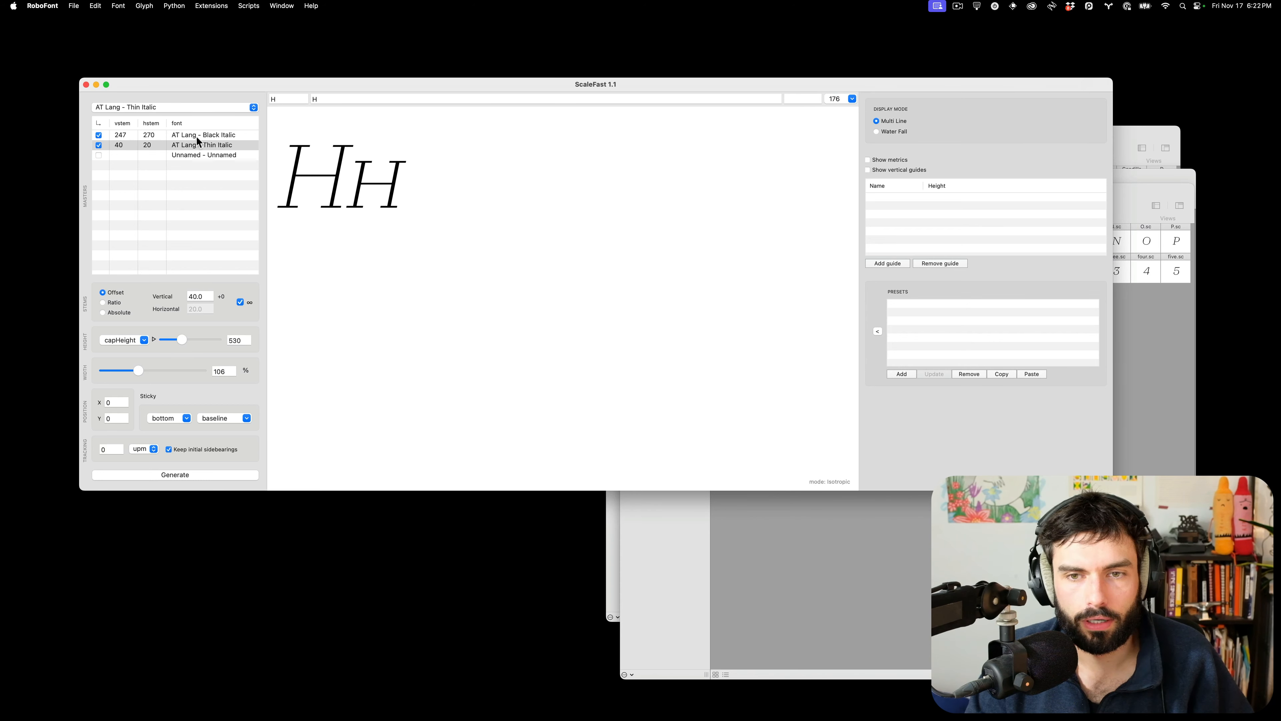
left_click(86, 85)
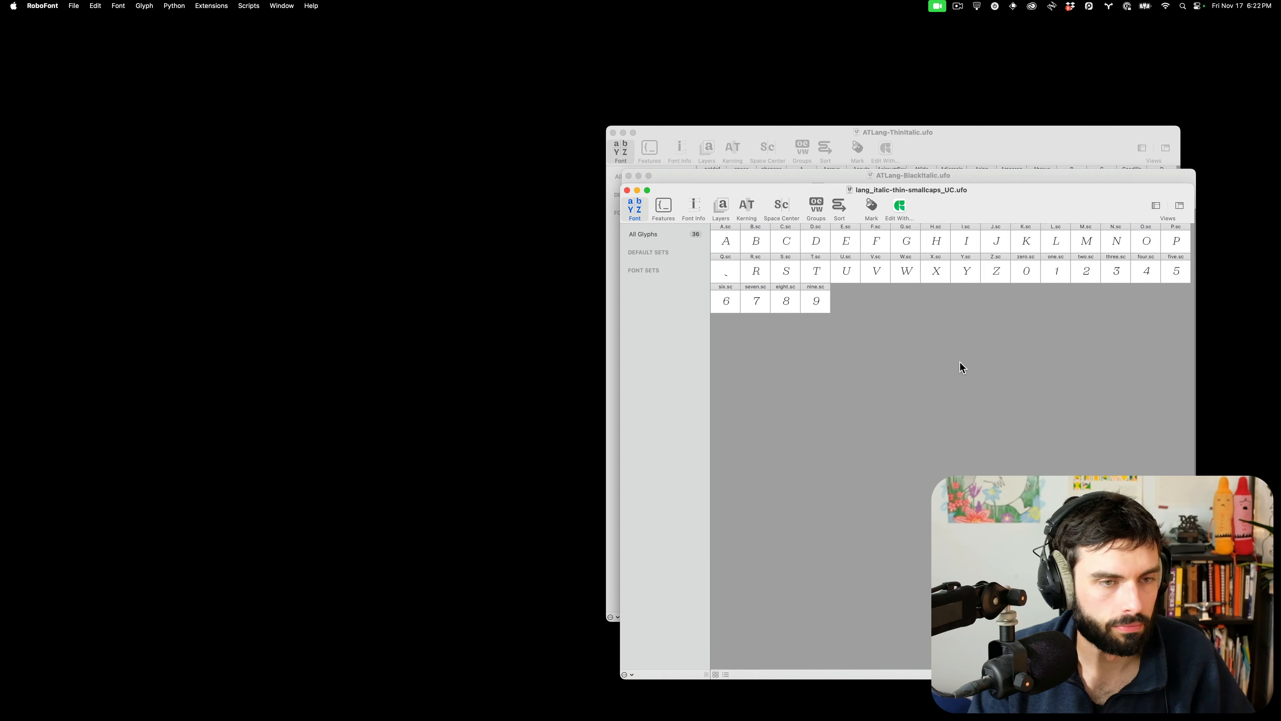
Close the italic small-caps UFO, ATLang-BlackItalic and ATLang-ThinItalic fonts
key("super+w")
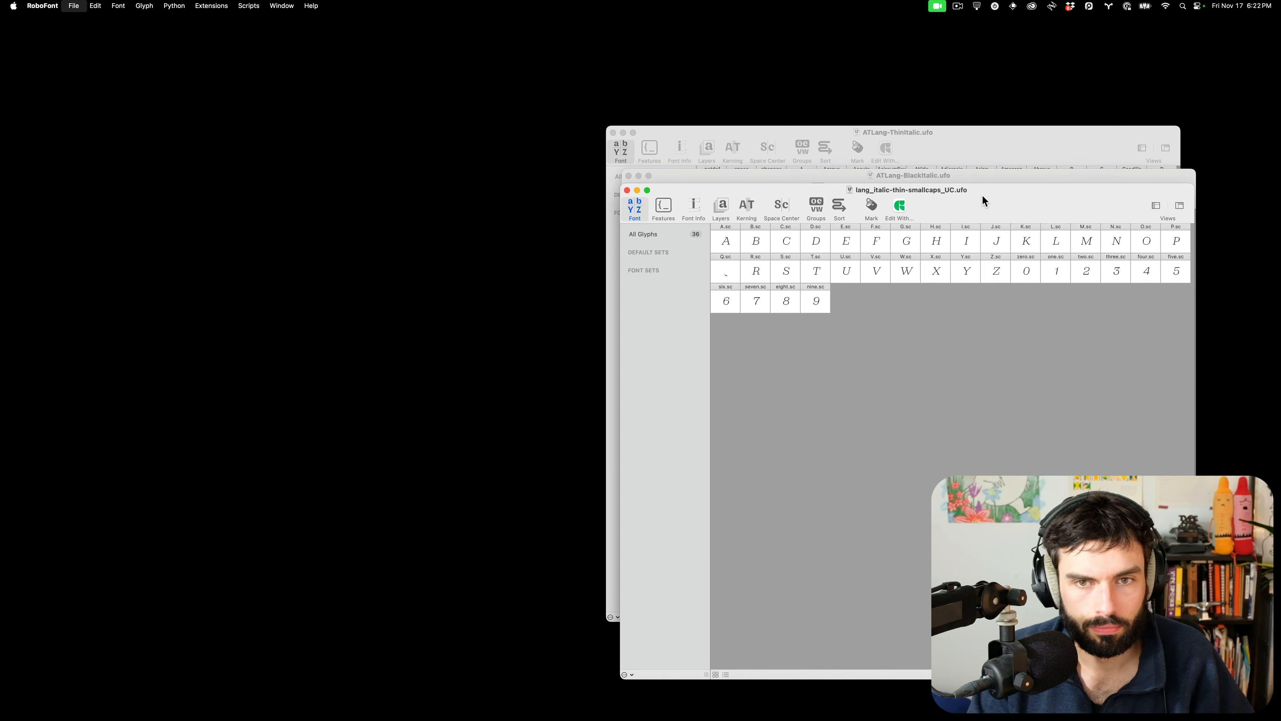
key("super+w")
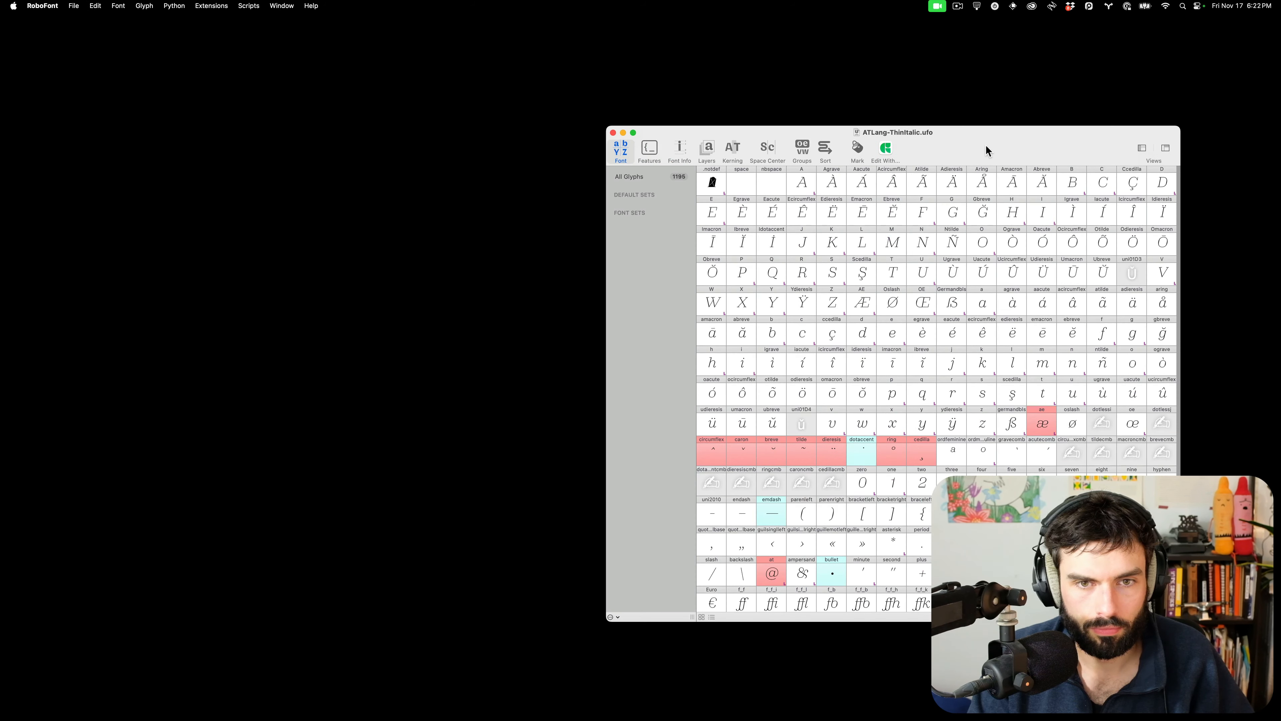
key("super+w")
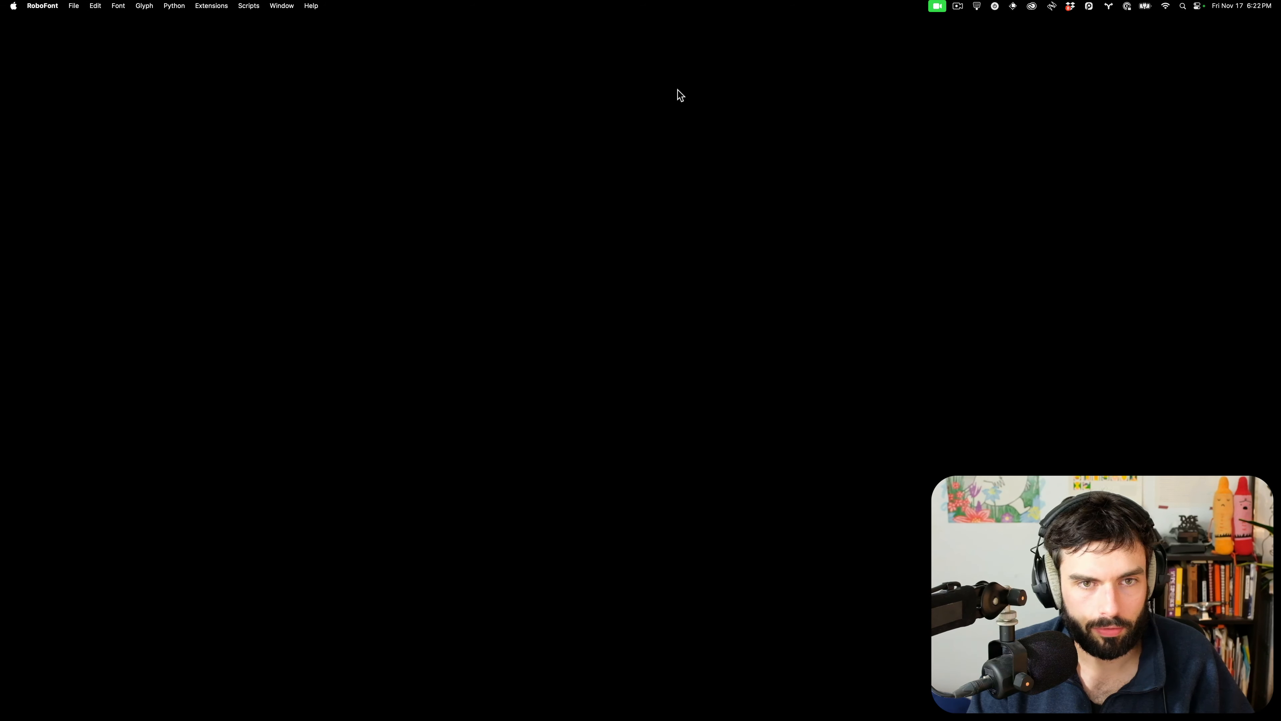
Open ATLang-Black.ufo and ATLang-Thin.ufo from the Desktop
key("super+o")
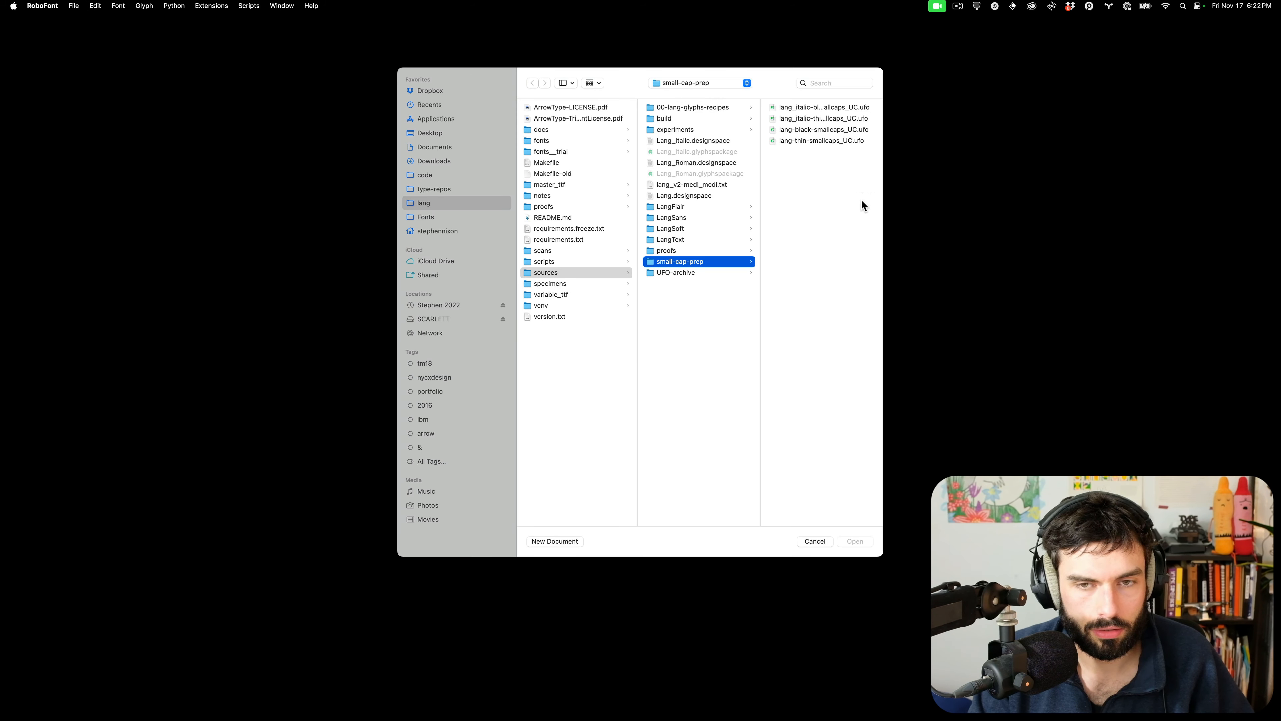
left_click_drag(884, 291, 1046, 290)
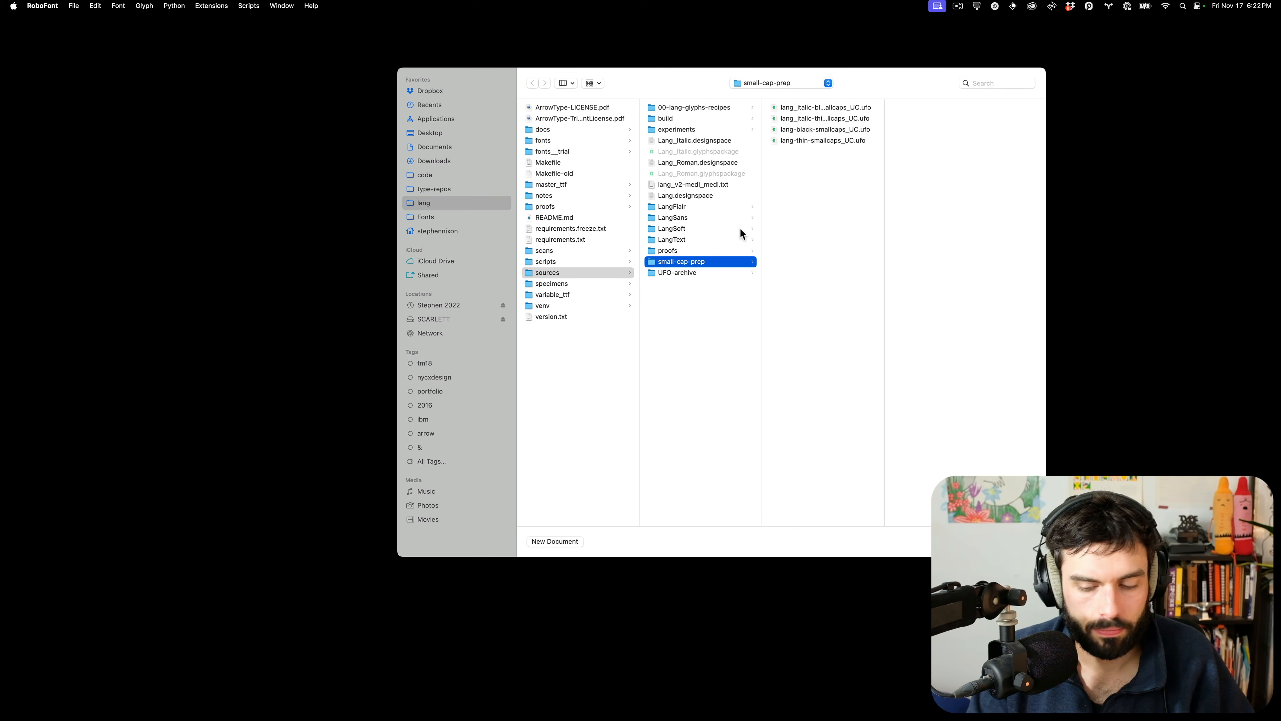
left_click(428, 133)
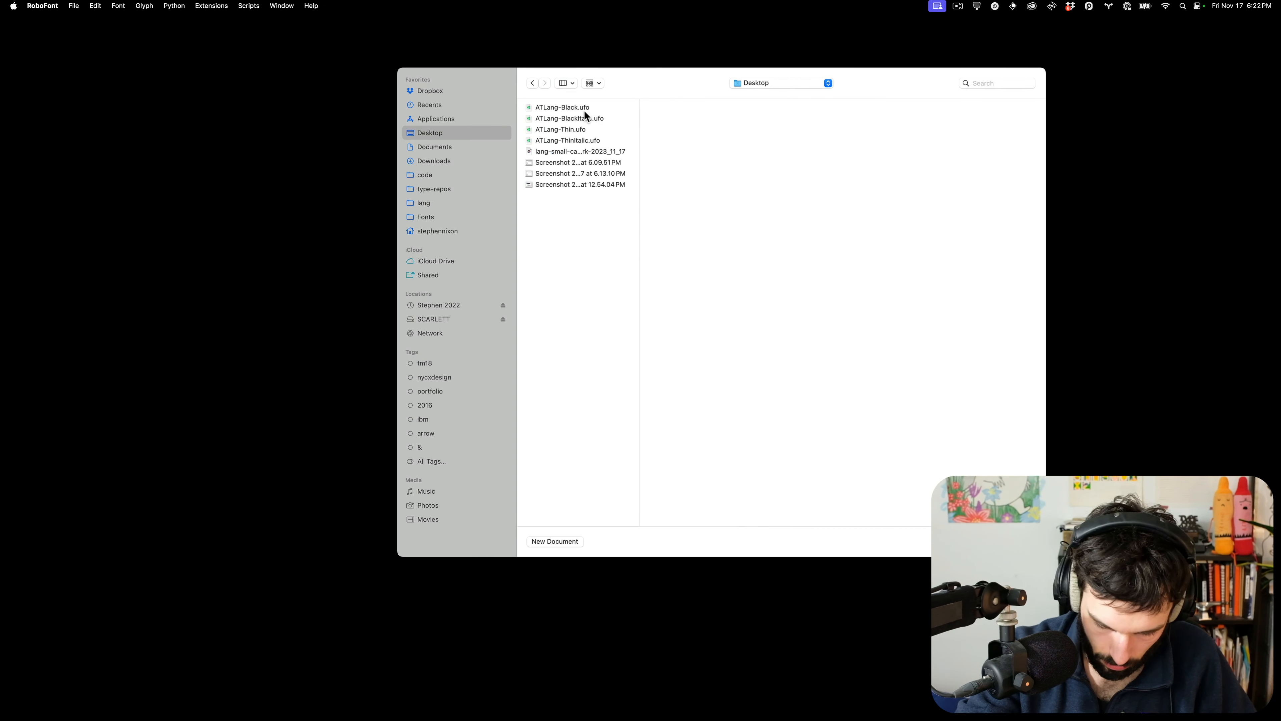
left_click(571, 109)
left_click(570, 130, "shift")
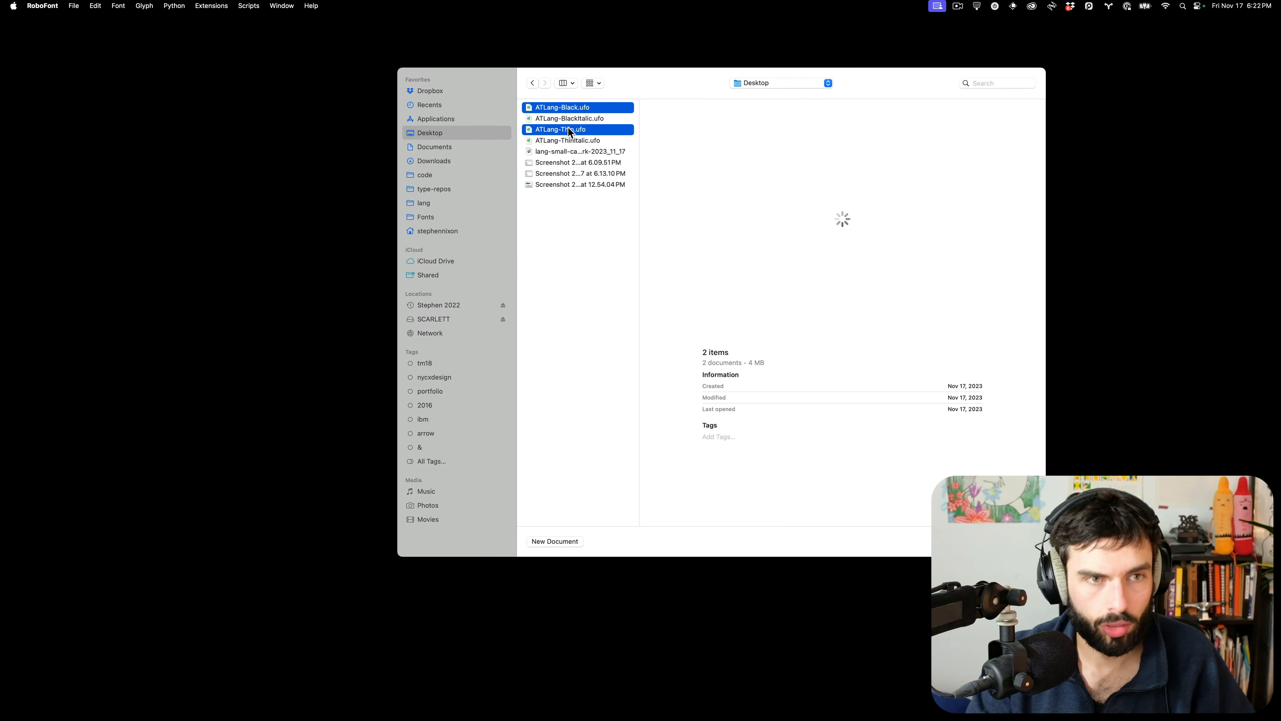
key("Return")
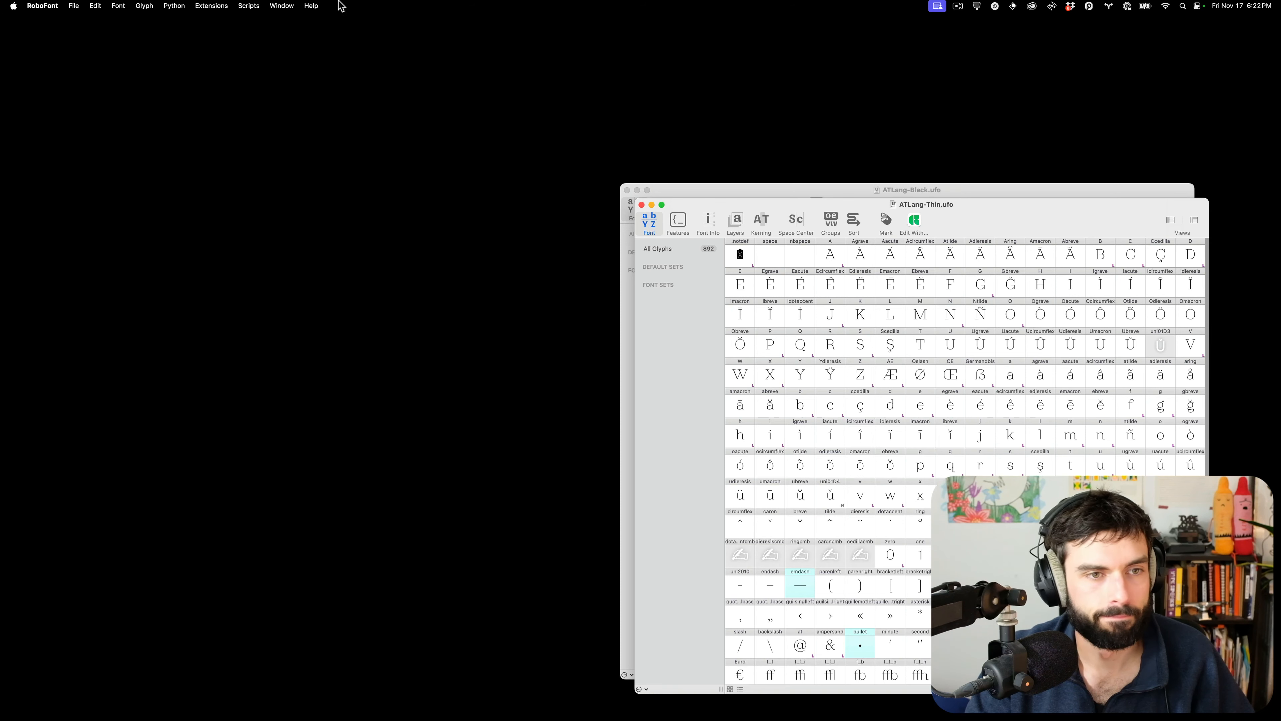
Launch ScaleFast with the AT Lang Thin and Black masters enabled, in an enlarged window
left_click(248, 6)
mouse_move(211, 6)
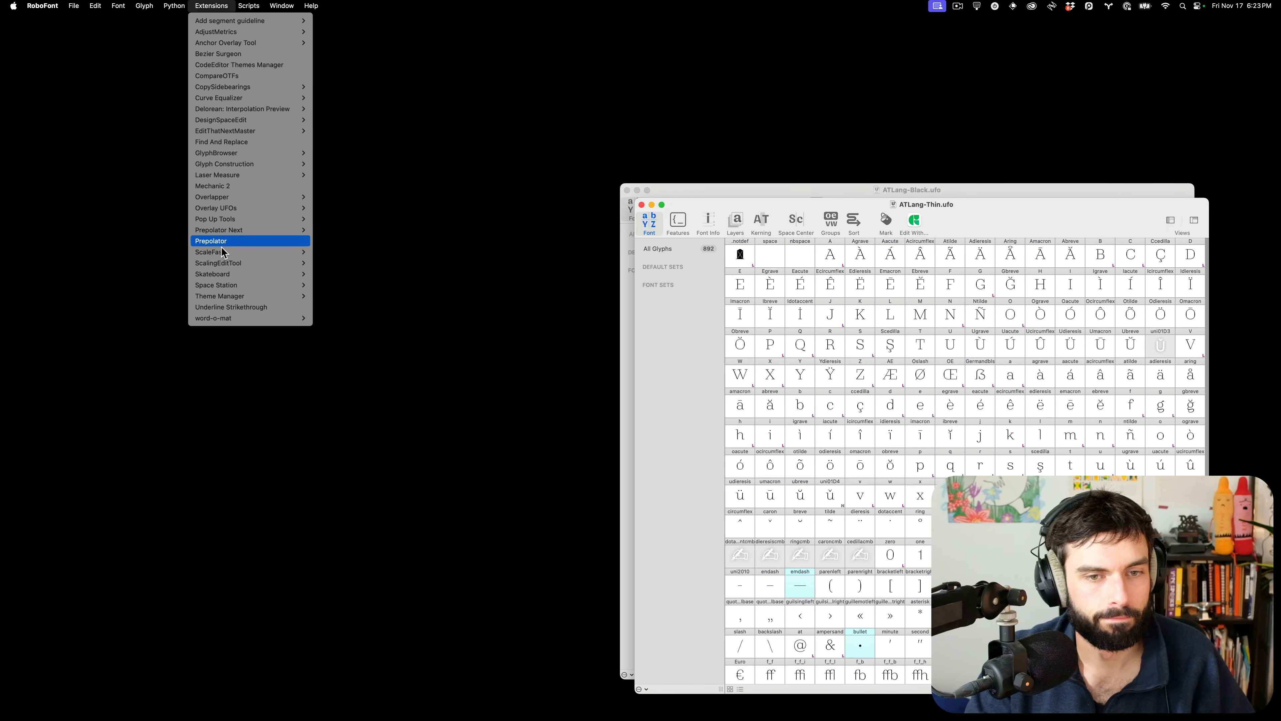
mouse_move(226, 252)
left_click(319, 252)
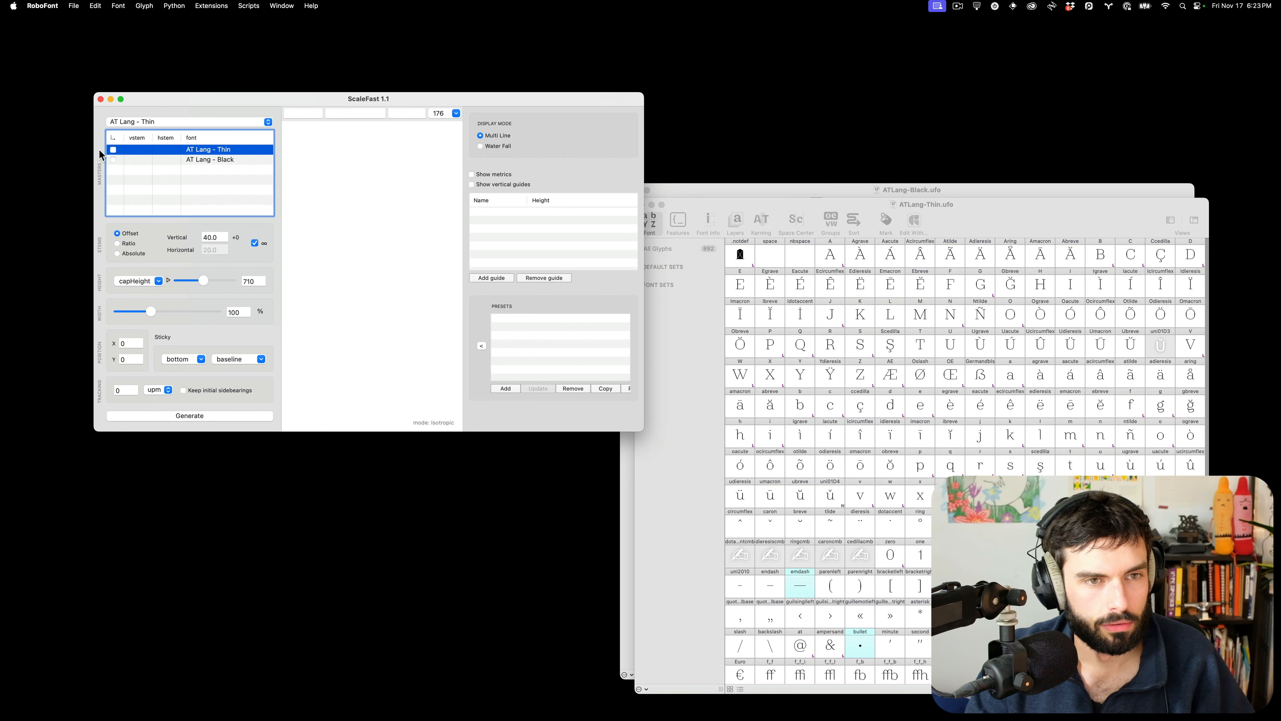
left_click(113, 149)
left_click(112, 159)
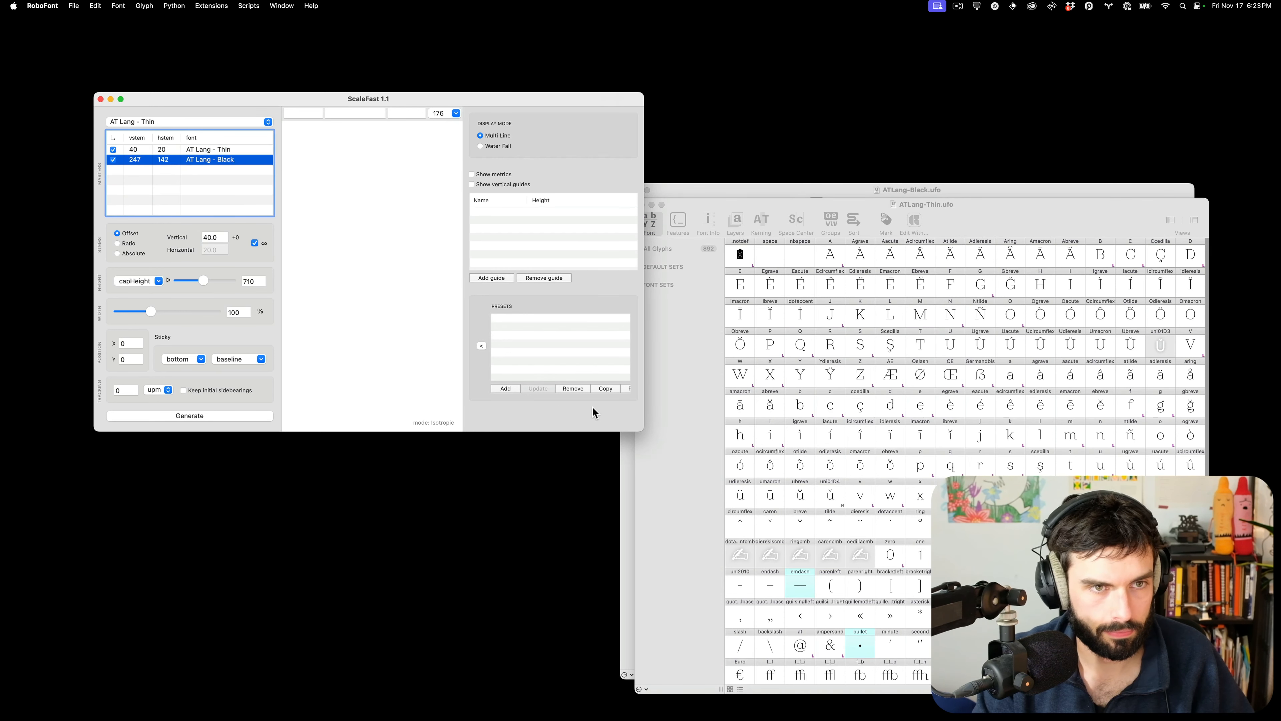
left_click_drag(644, 430, 1145, 600)
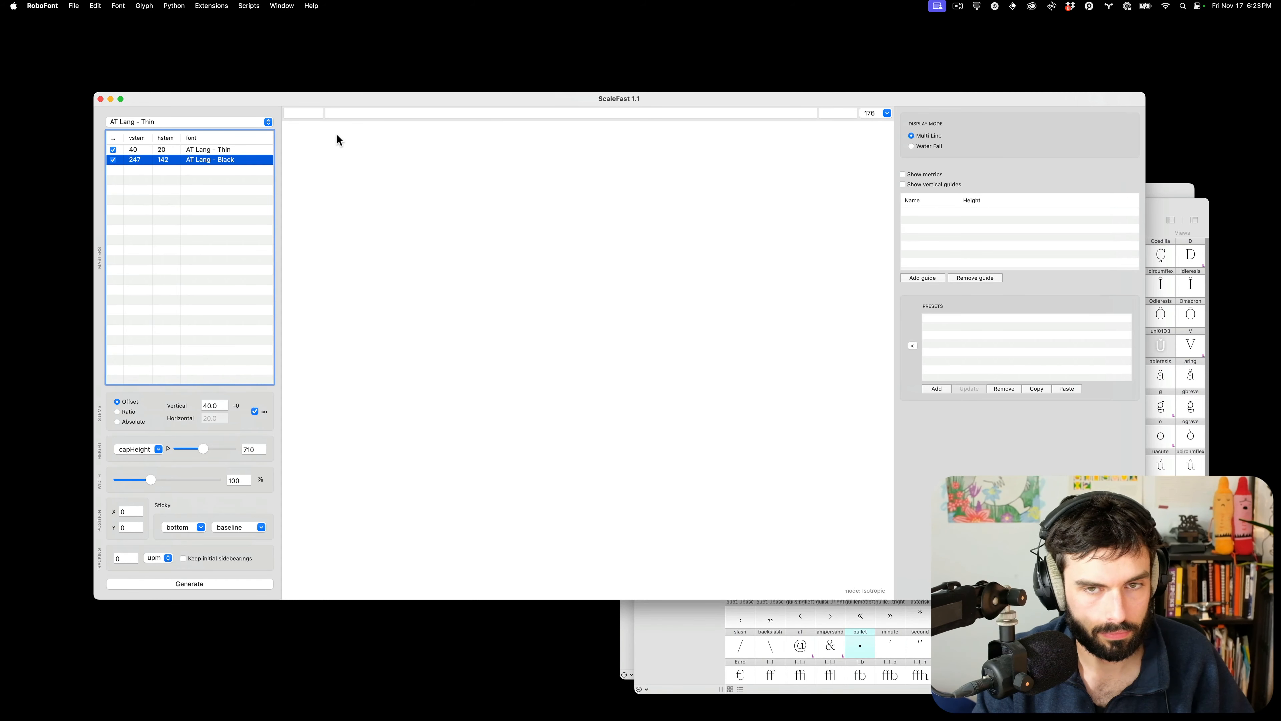
Set the preview to H before the sample 'HAO' and 'no' after it
left_click(311, 114)
type("H")
key("Tab")
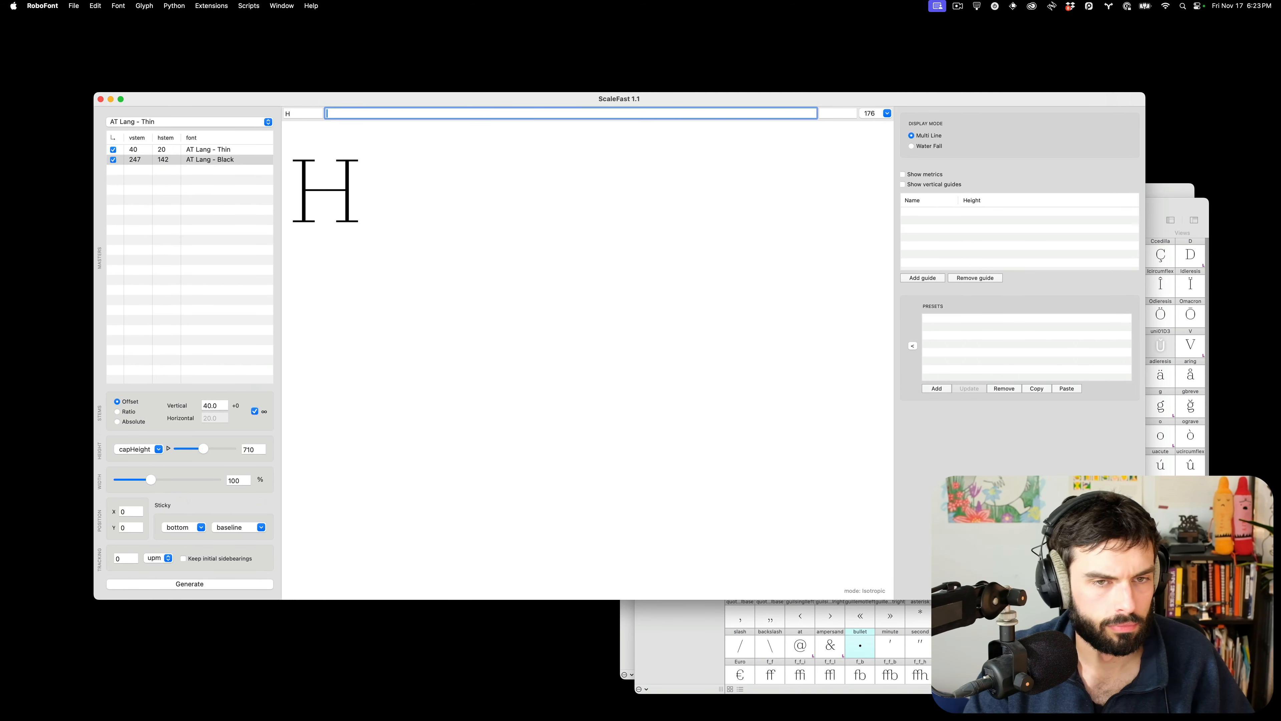
type("HAo")
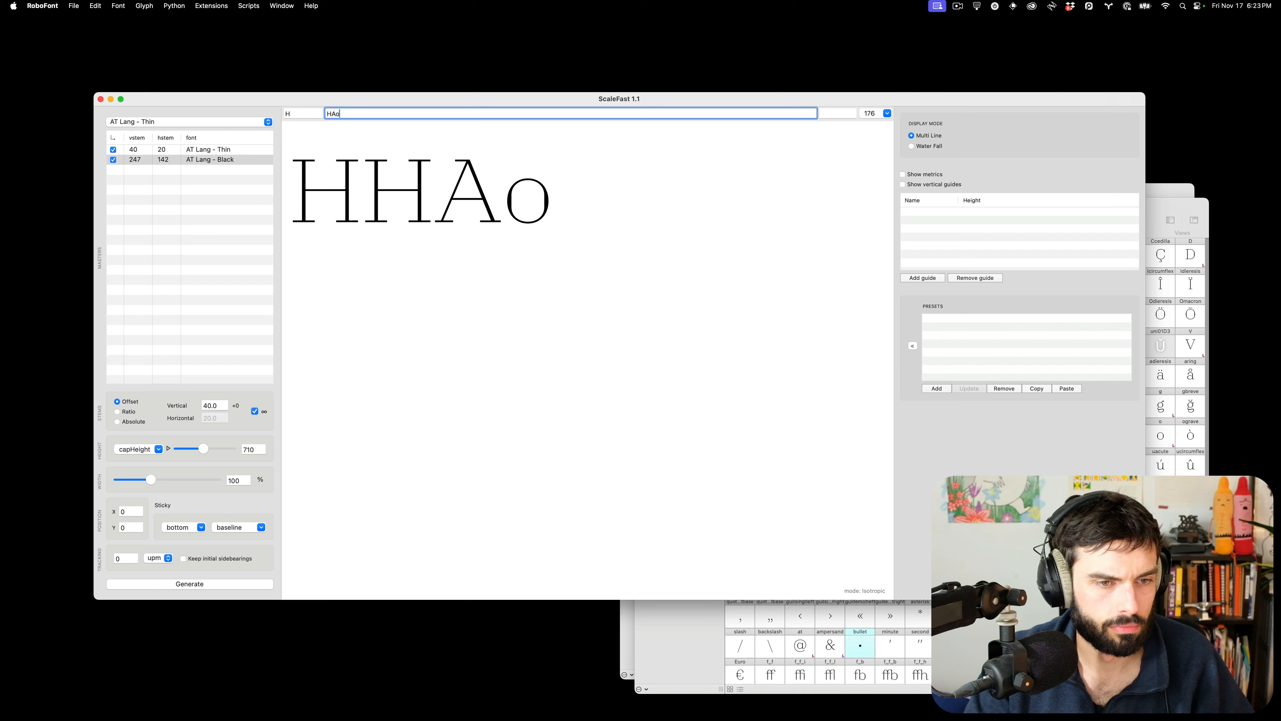
key("BackSpace")
type("O")
key("Tab")
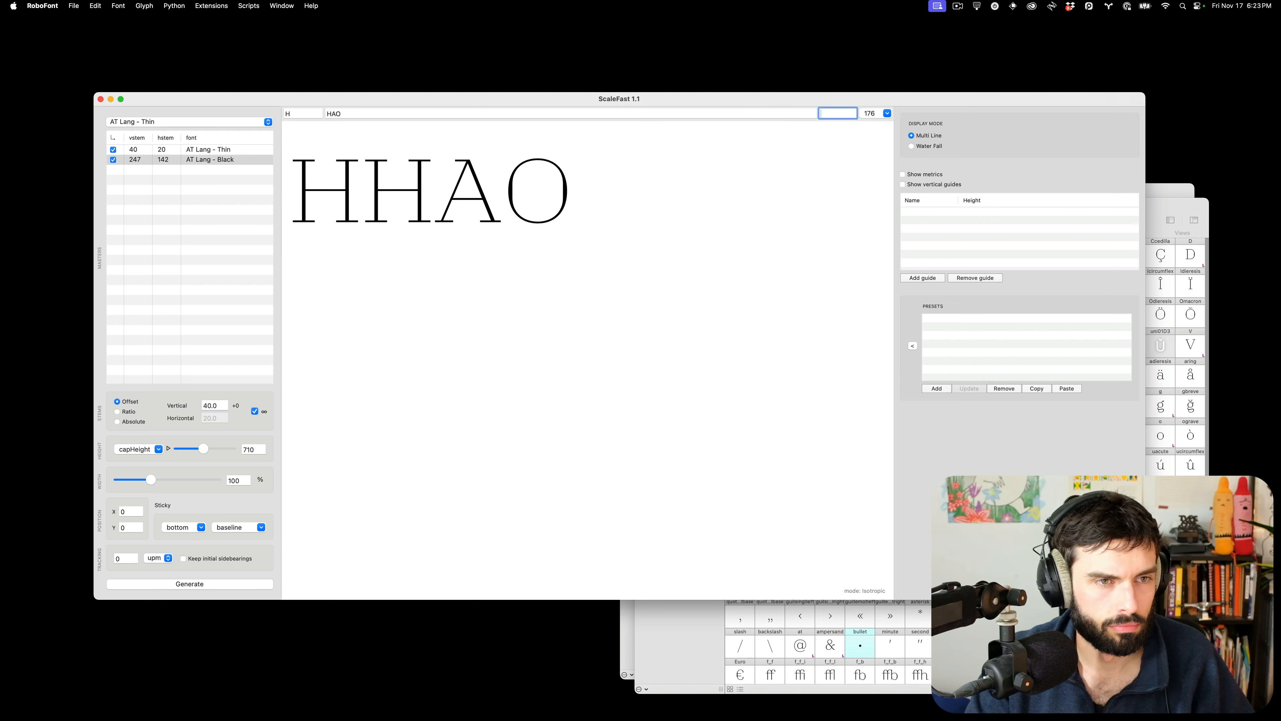
type("no")
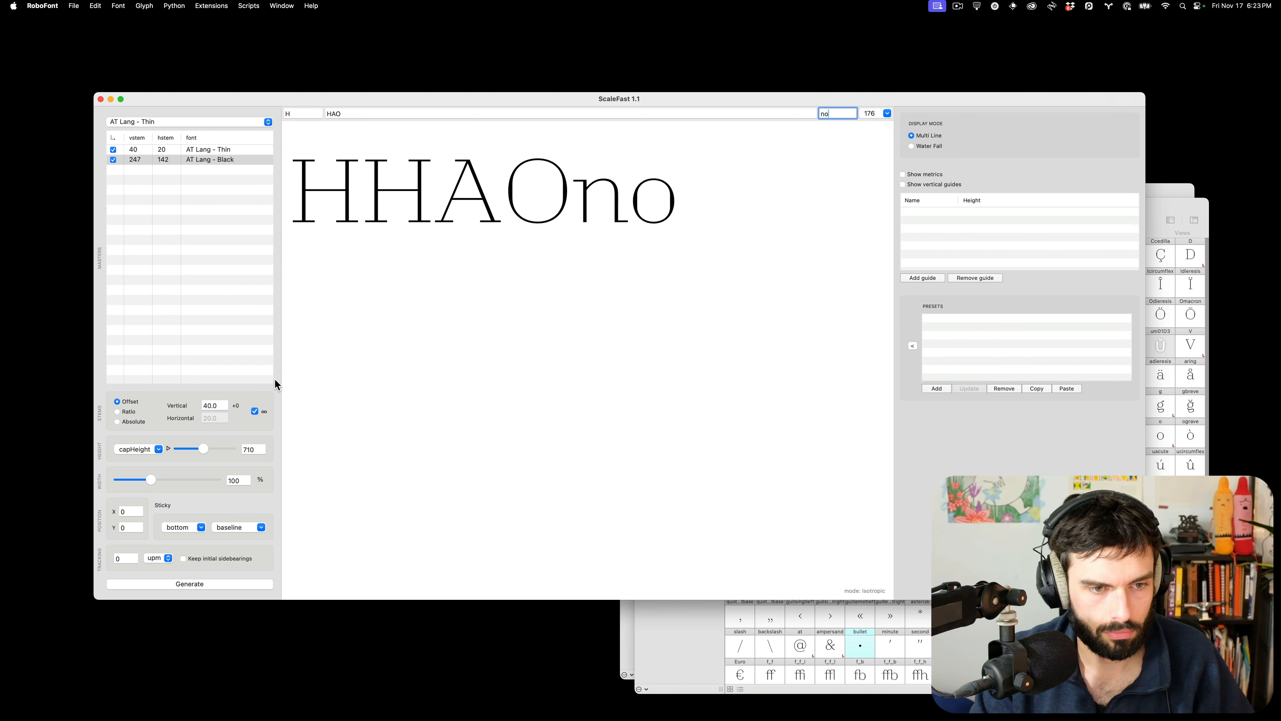
Preview the AT Lang - Black master with cap height 560
left_click(164, 124)
left_click(156, 133)
double_click(253, 449)
type("560")
key("Return")
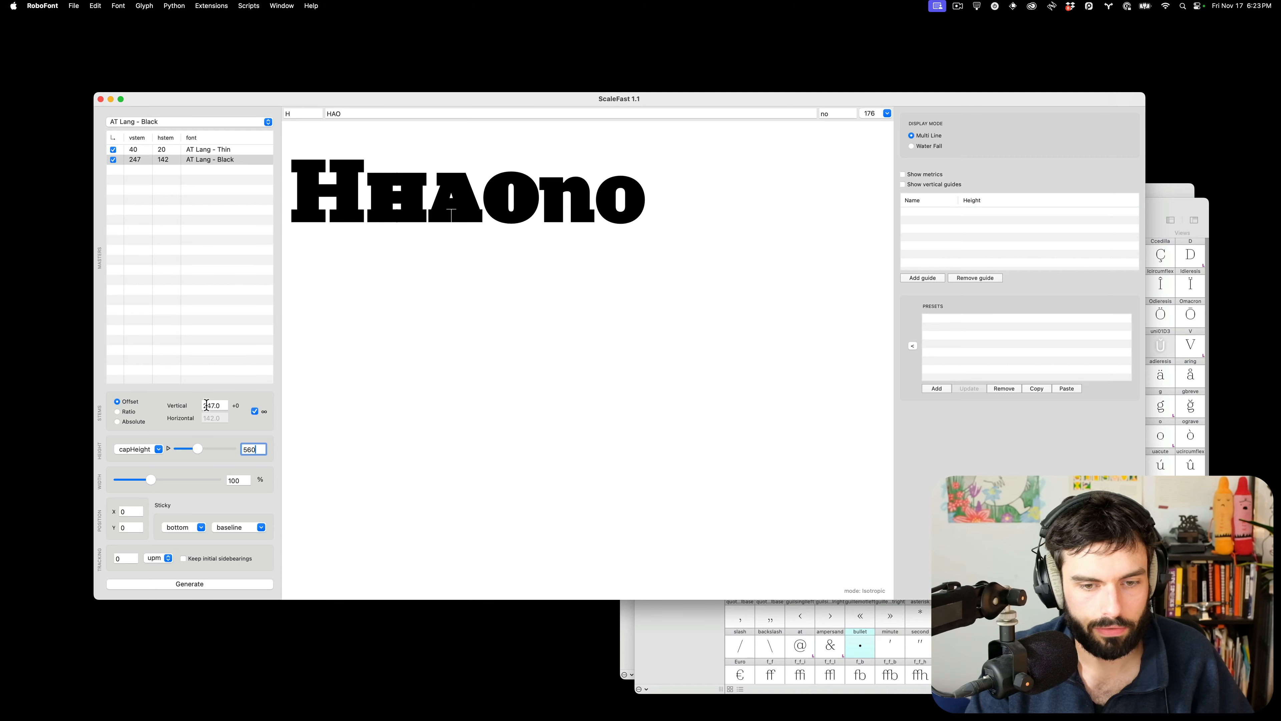
key("super+Tab")
scroll(545, 336, "up", 5)
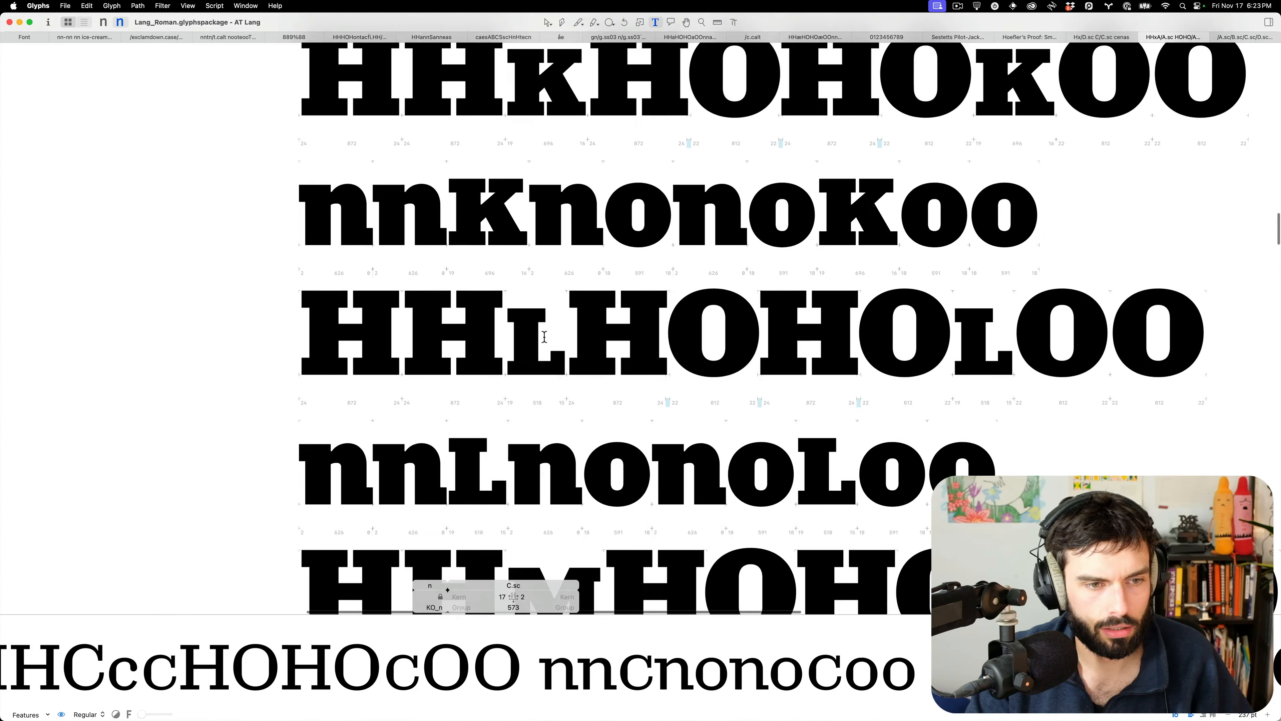
double_click(580, 159)
scroll(563, 165, "up", 8)
scroll(564, 166, "up", 3)
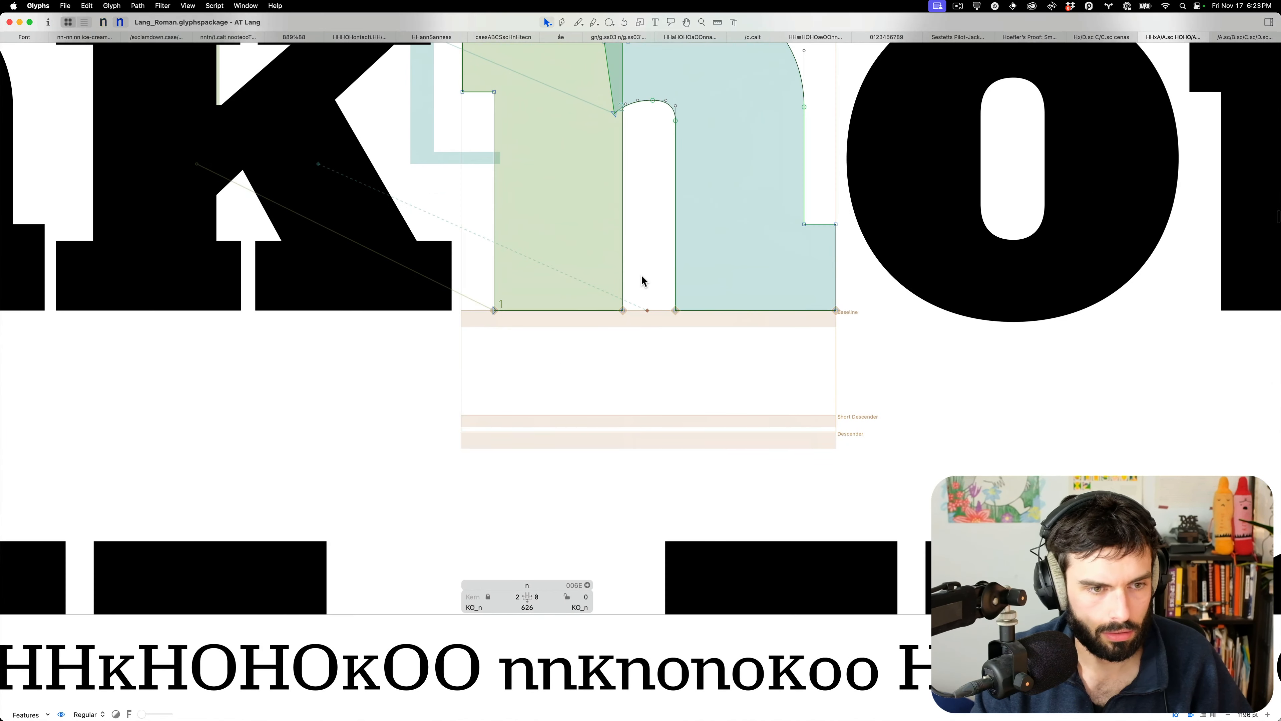
left_click_drag(641, 354, 349, 264)
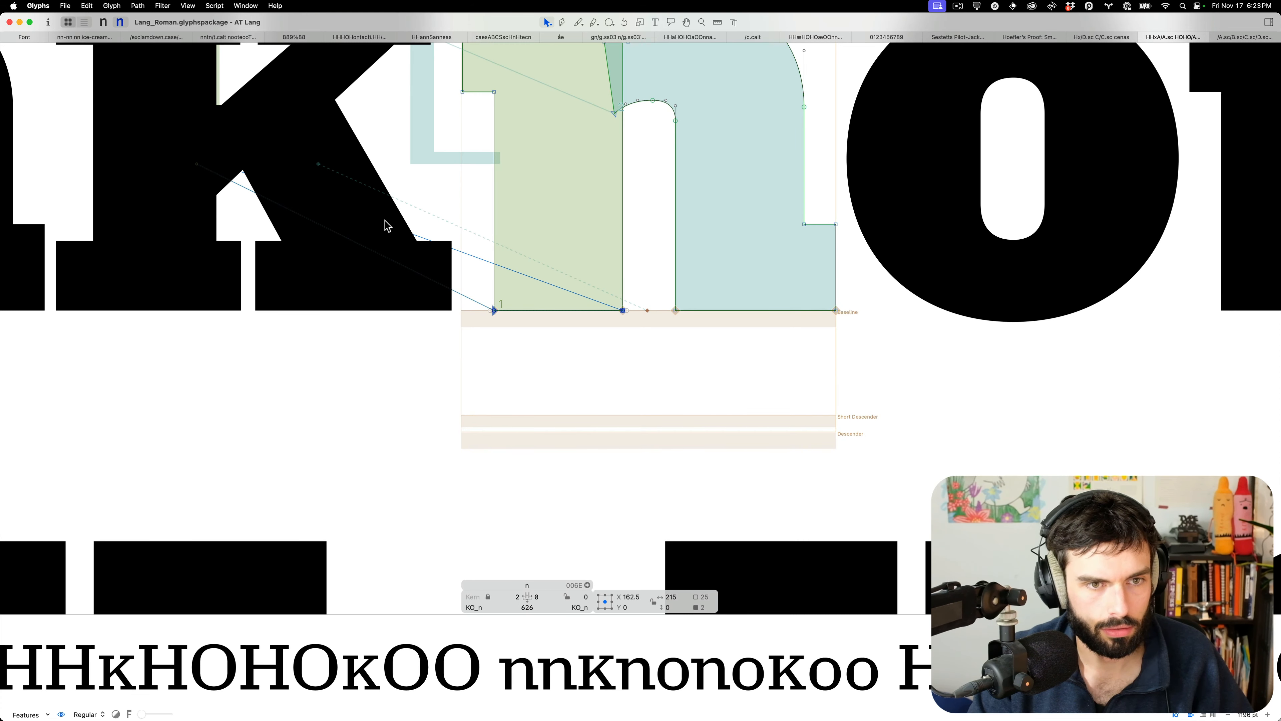
key("super+Tab")
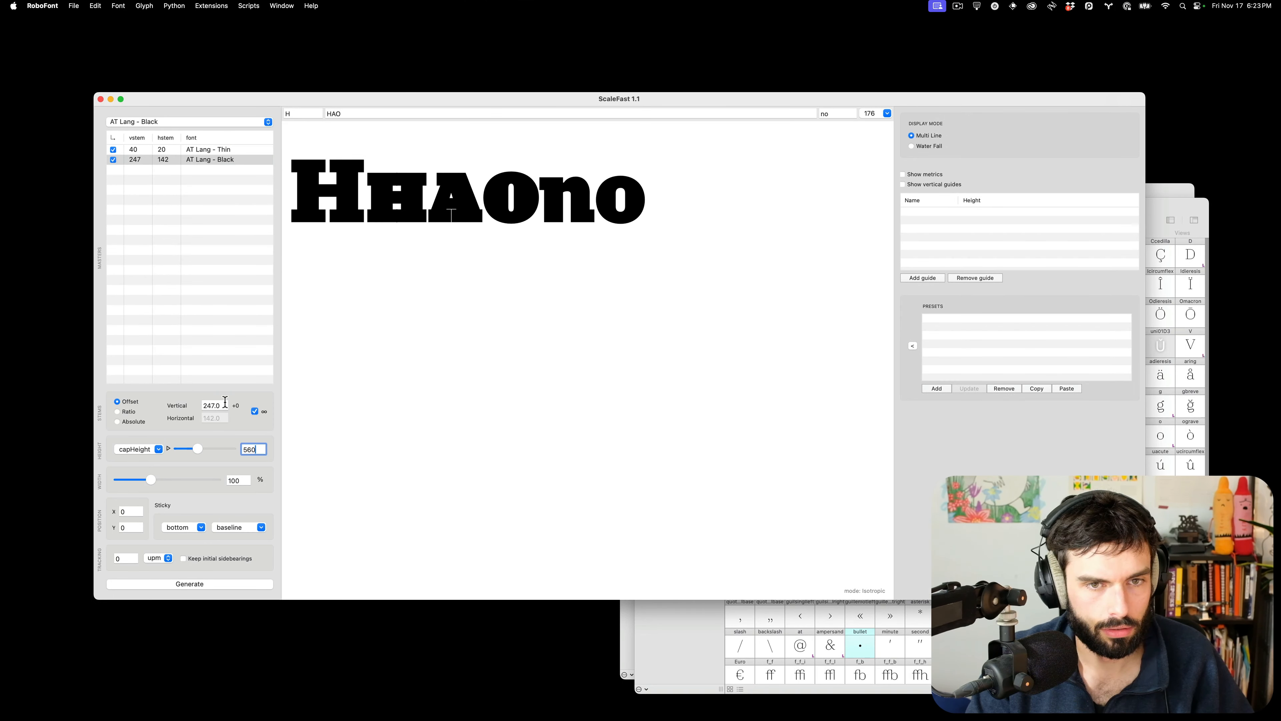
double_click(225, 406)
Set the Black vertical stem value to 215
type("2")
type("16")
key("BackSpace")
type("5")
key("Tab")
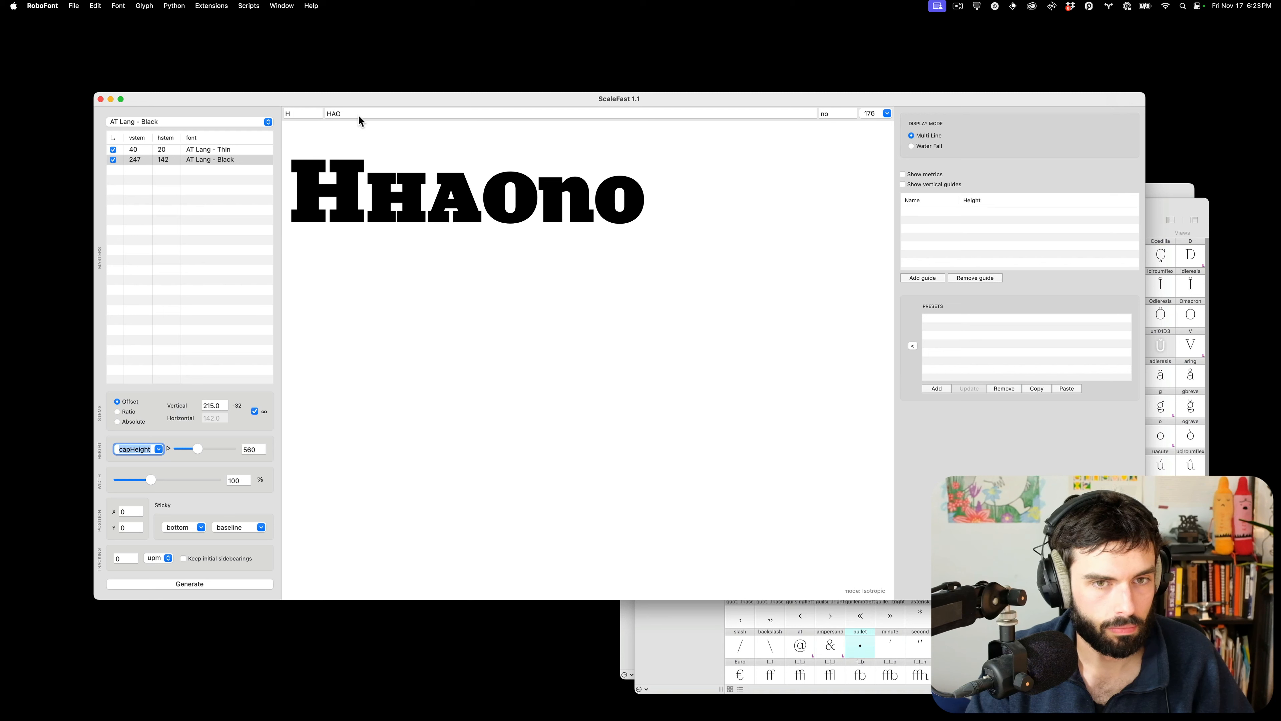
Unlink horizontal and vertical stems, extend the sample to HAOHC, and add c before 'no'
left_click(346, 114)
type("H")
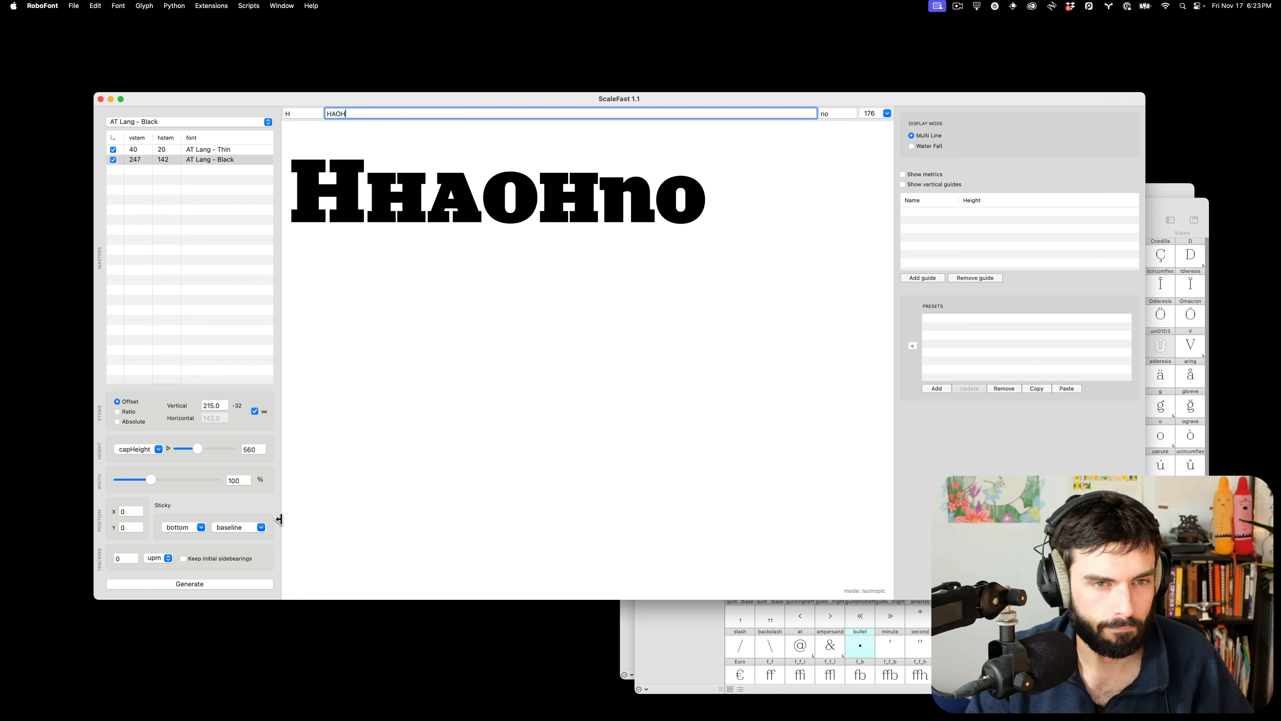
left_click(255, 411)
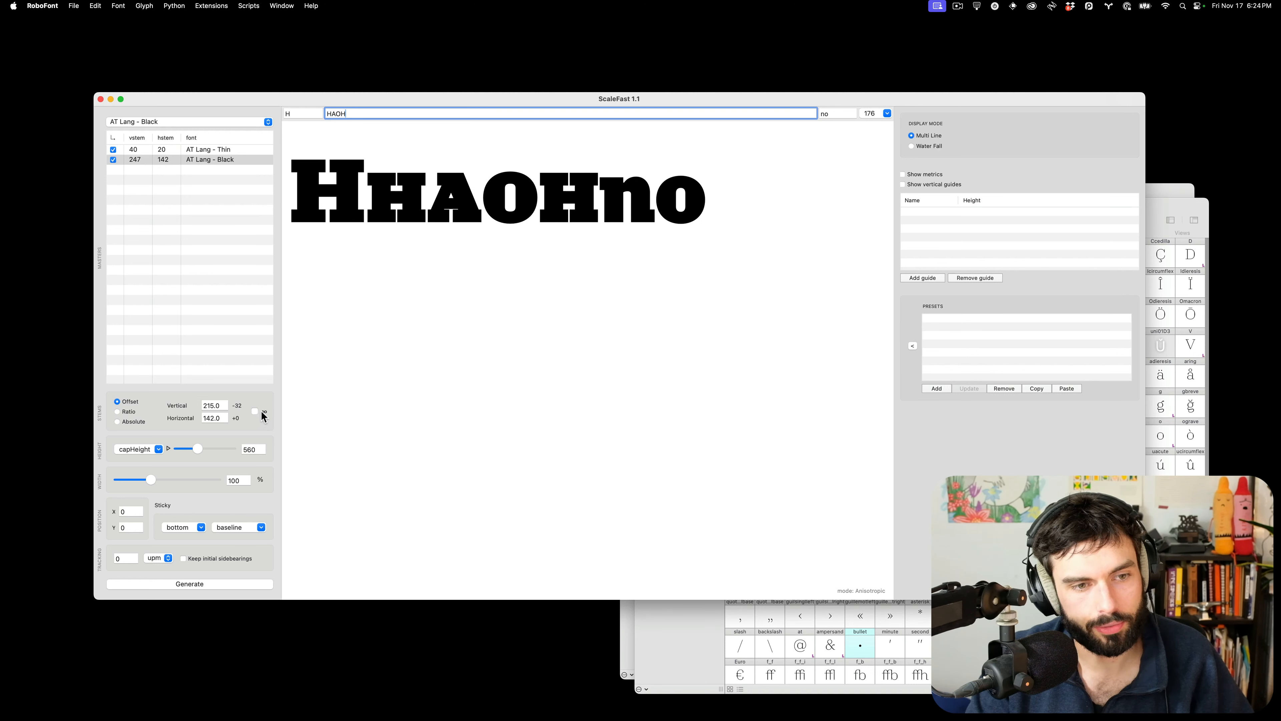
left_click(256, 411)
left_click(262, 413)
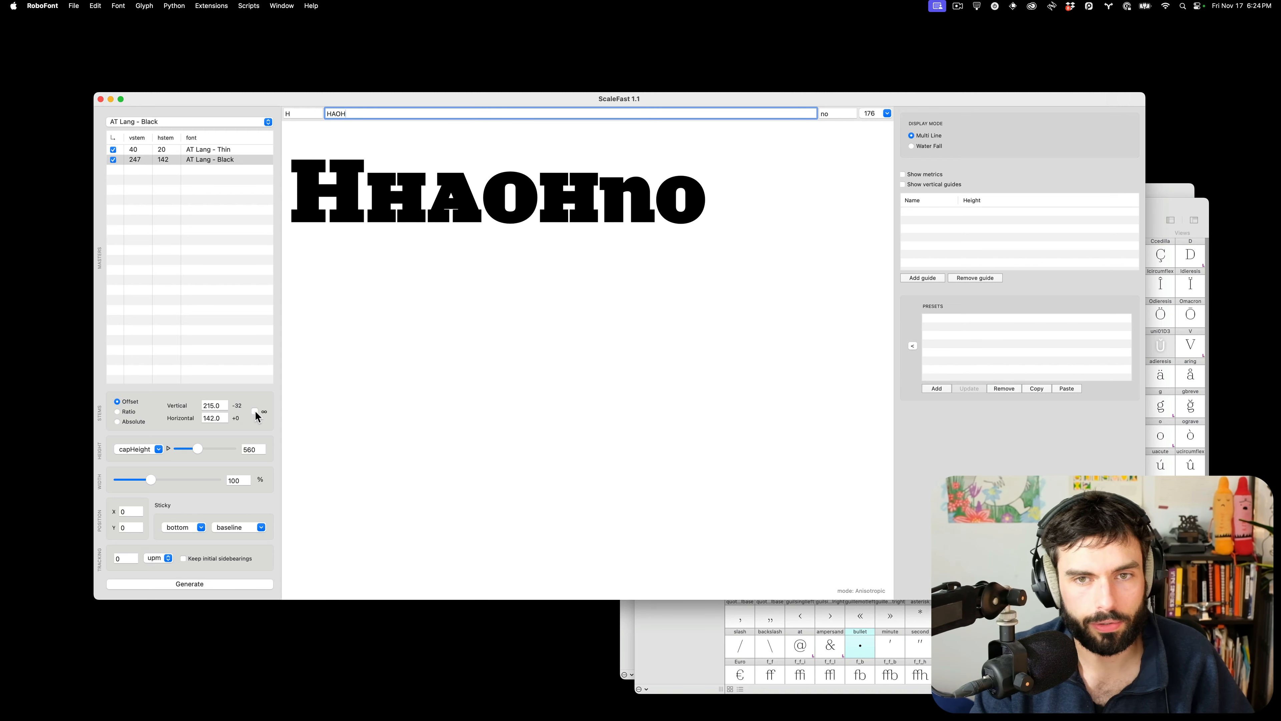
type("C")
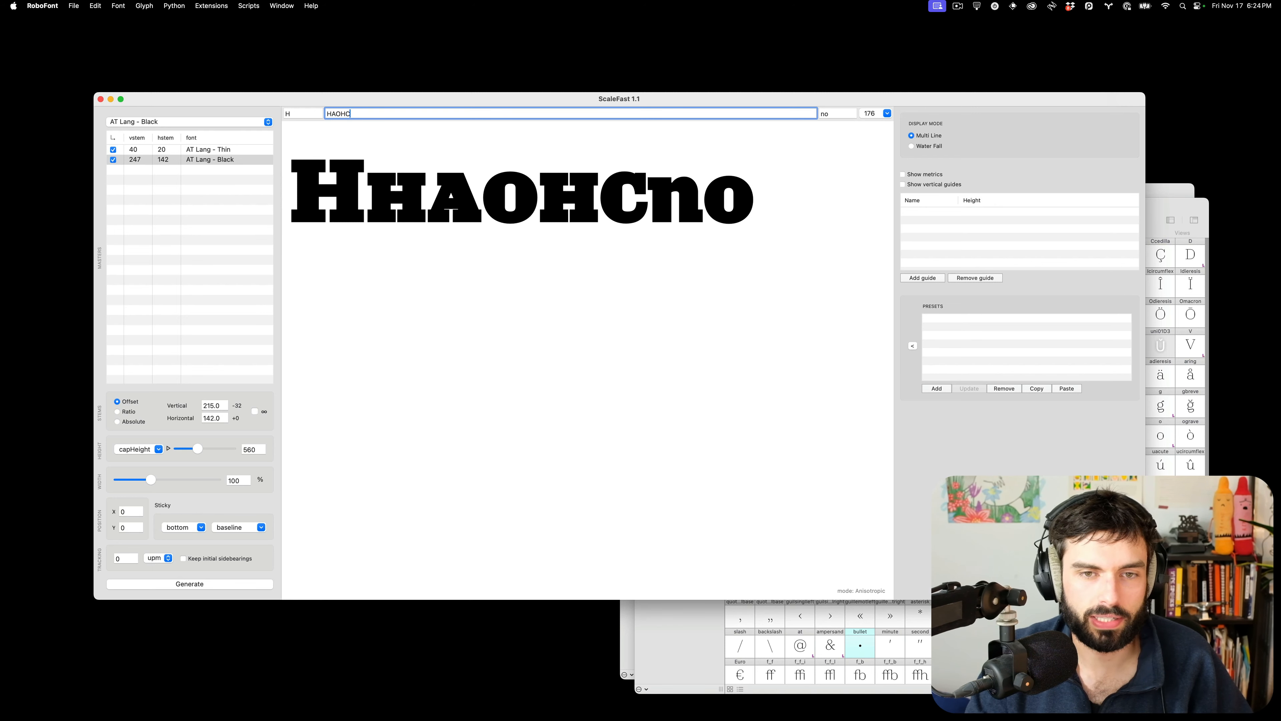
left_click(833, 113)
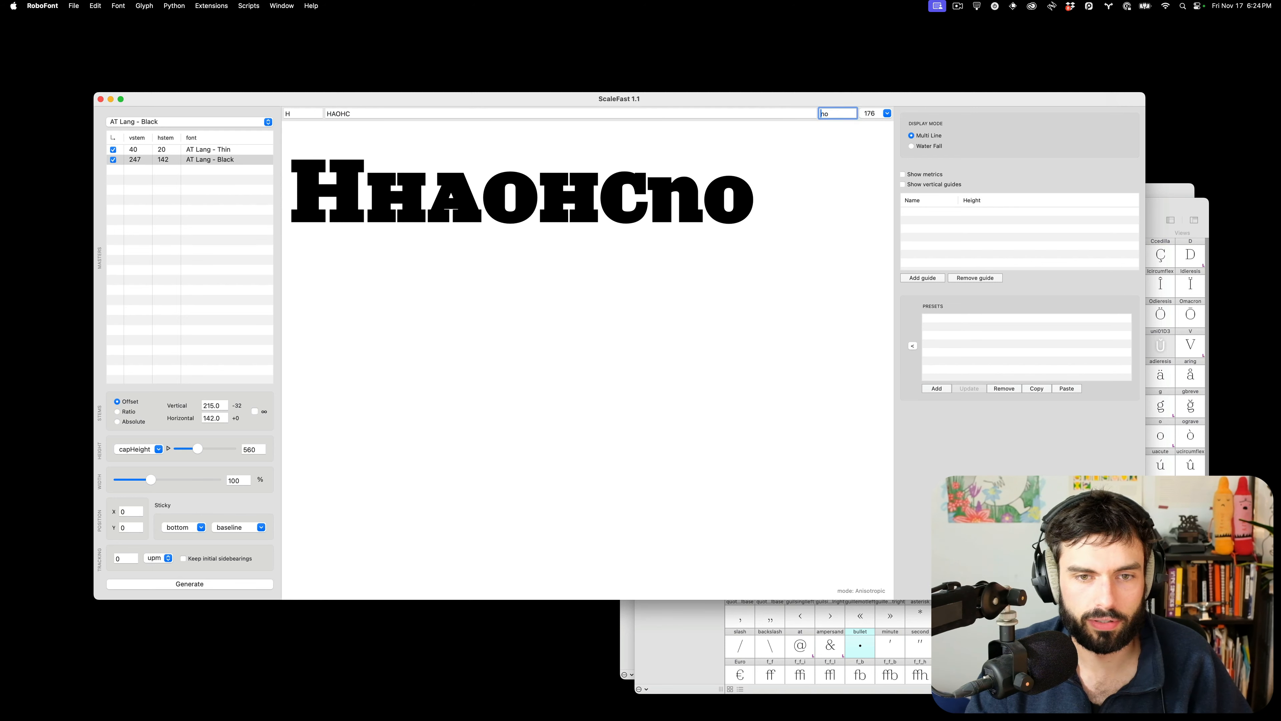
type("c")
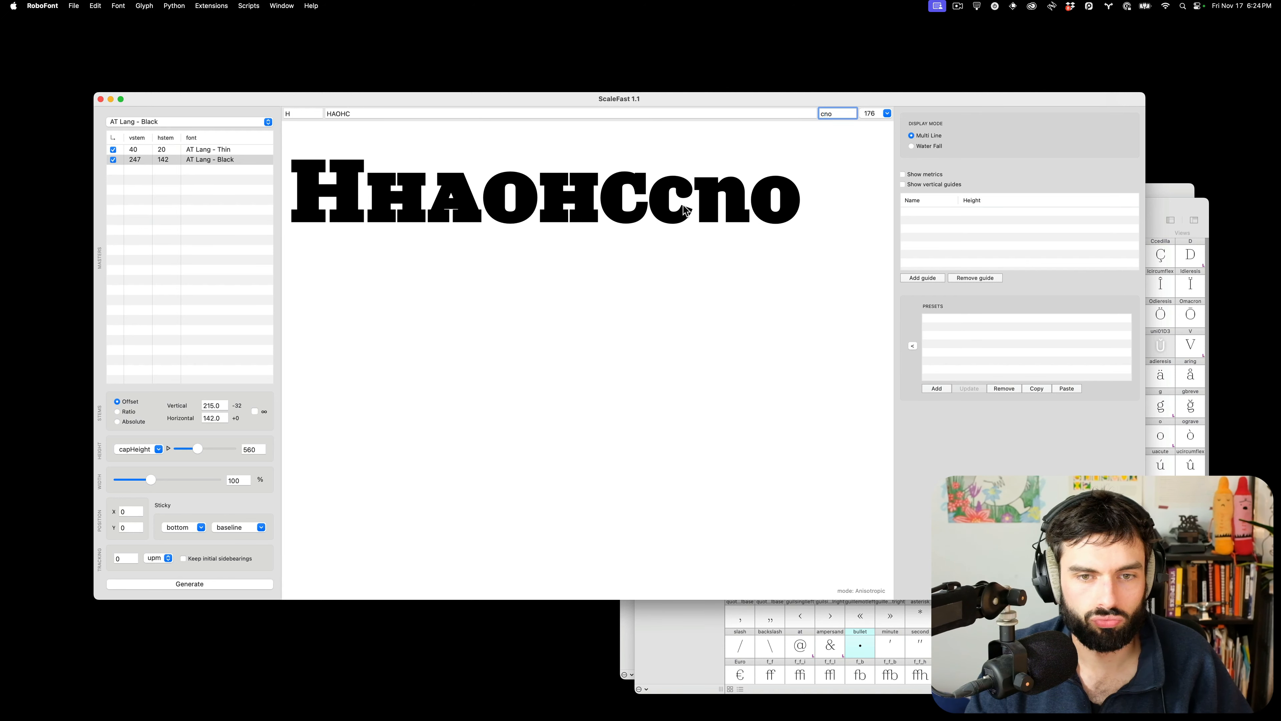
scroll(629, 197, "up", 5)
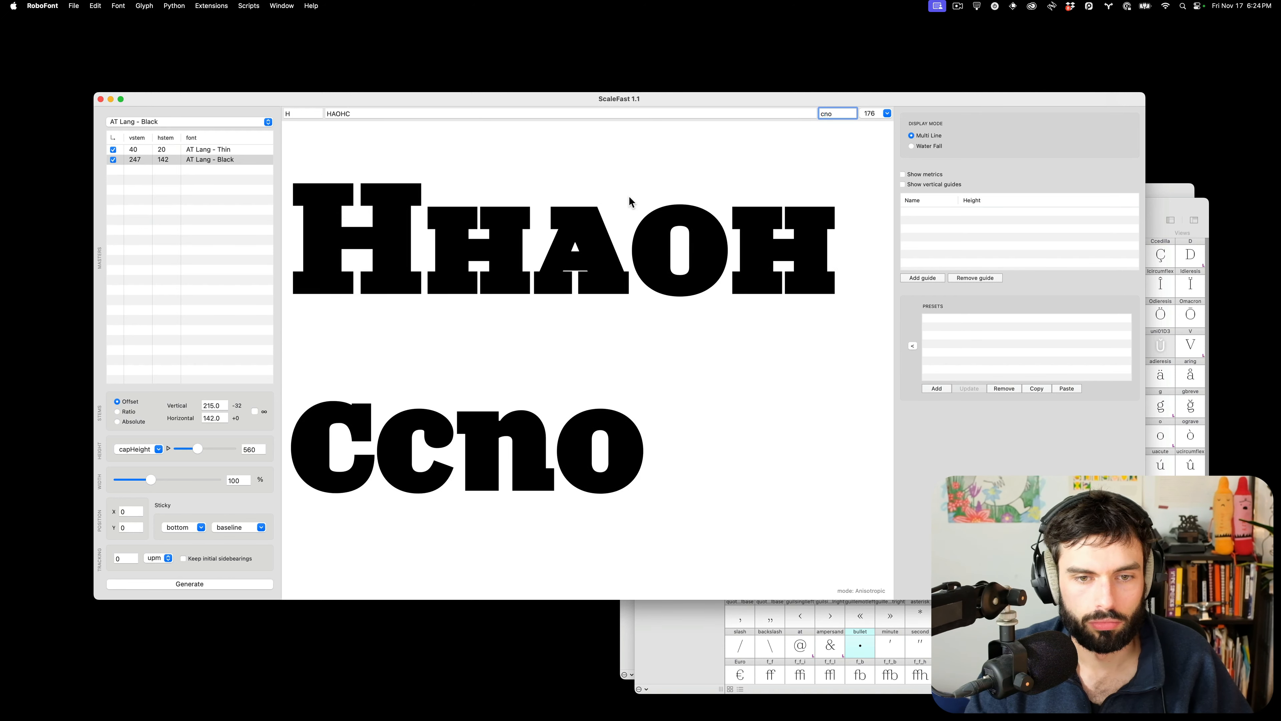
Extend the sample to HAOHCBG and maximize the ScaleFast window
scroll(621, 203, "down", 5)
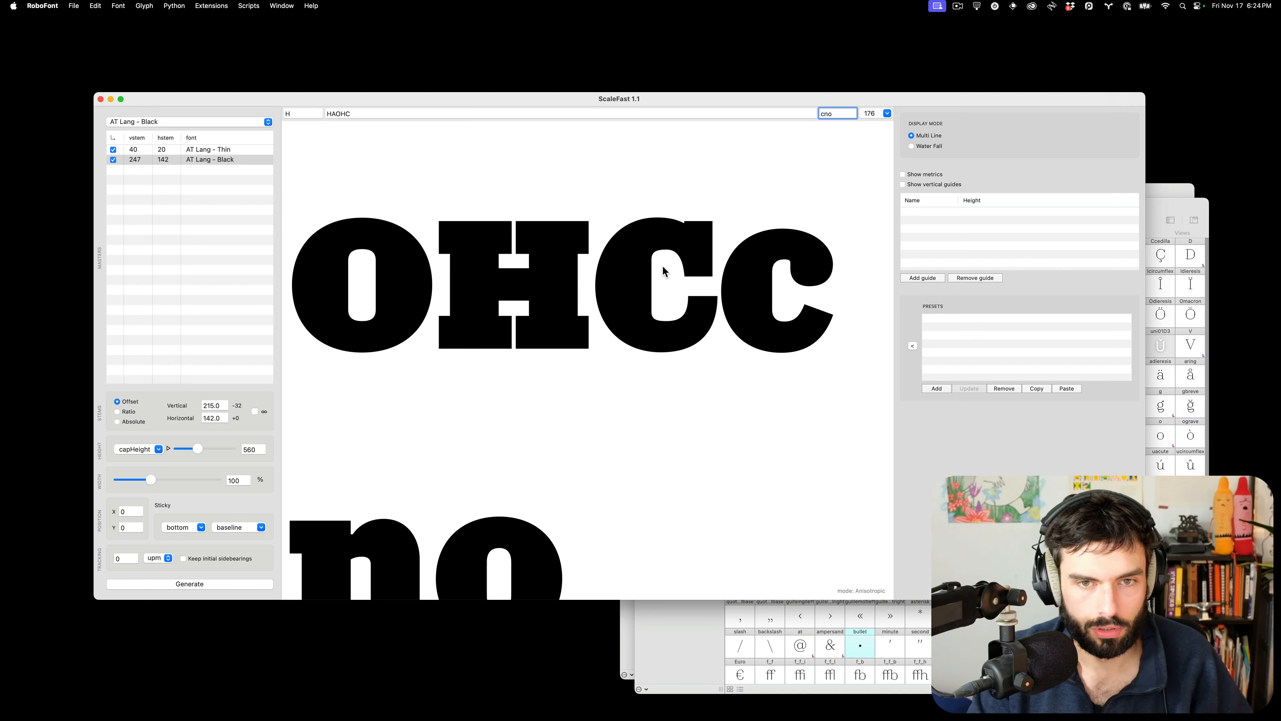
left_click(371, 111)
type("BG")
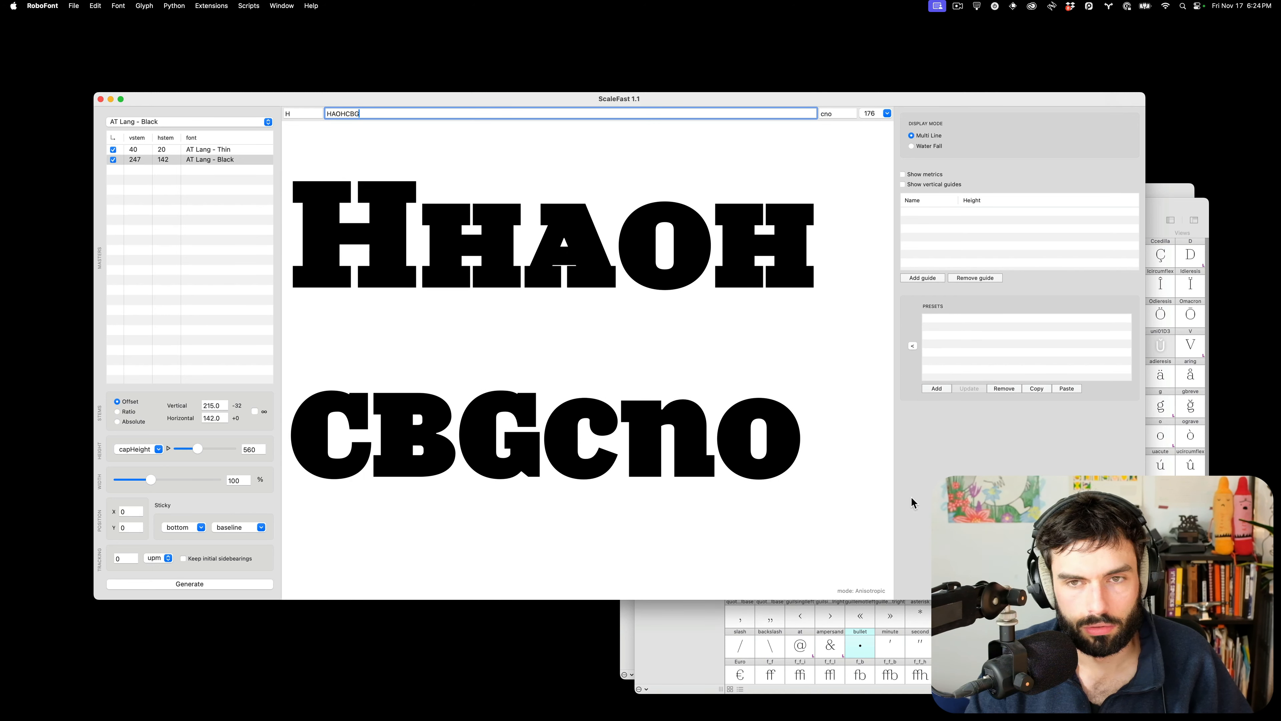
key("ctrl+alt+Return")
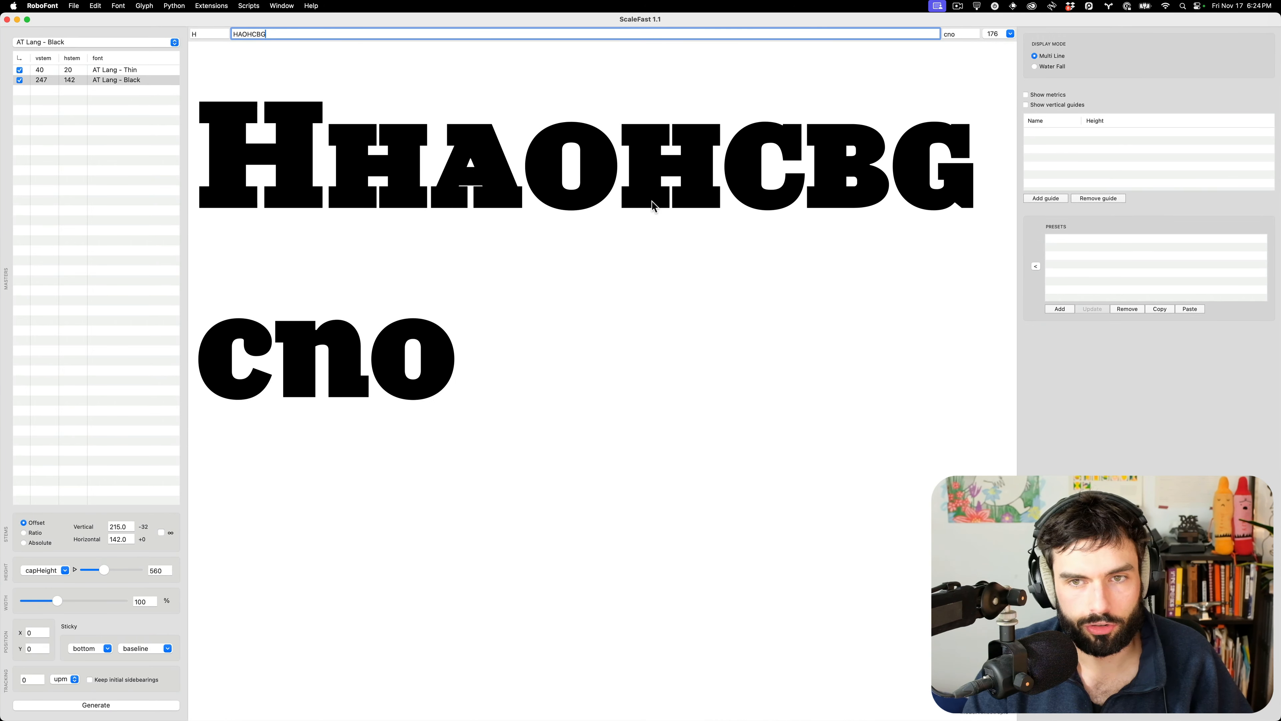
Compare the A crossbar with linked versus unlinked stems, leaving the stems unlinked
left_click(160, 532)
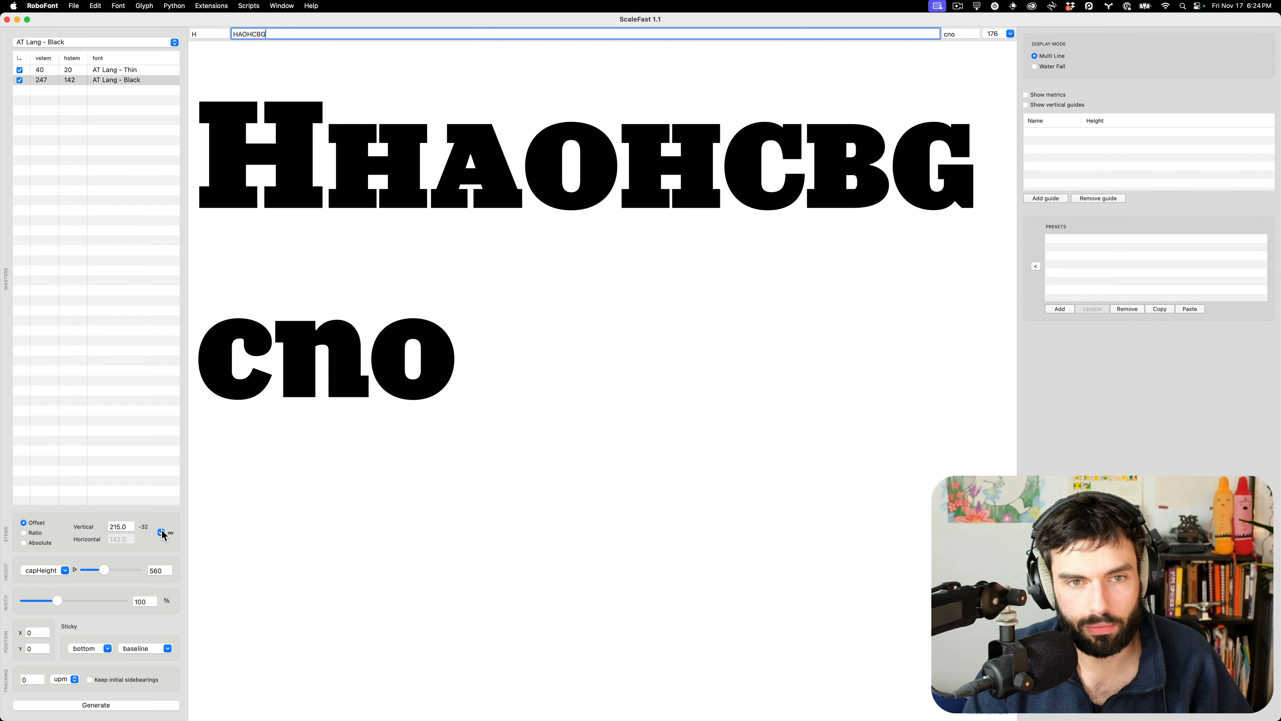
left_click(160, 533)
left_click(161, 532)
left_click(161, 533)
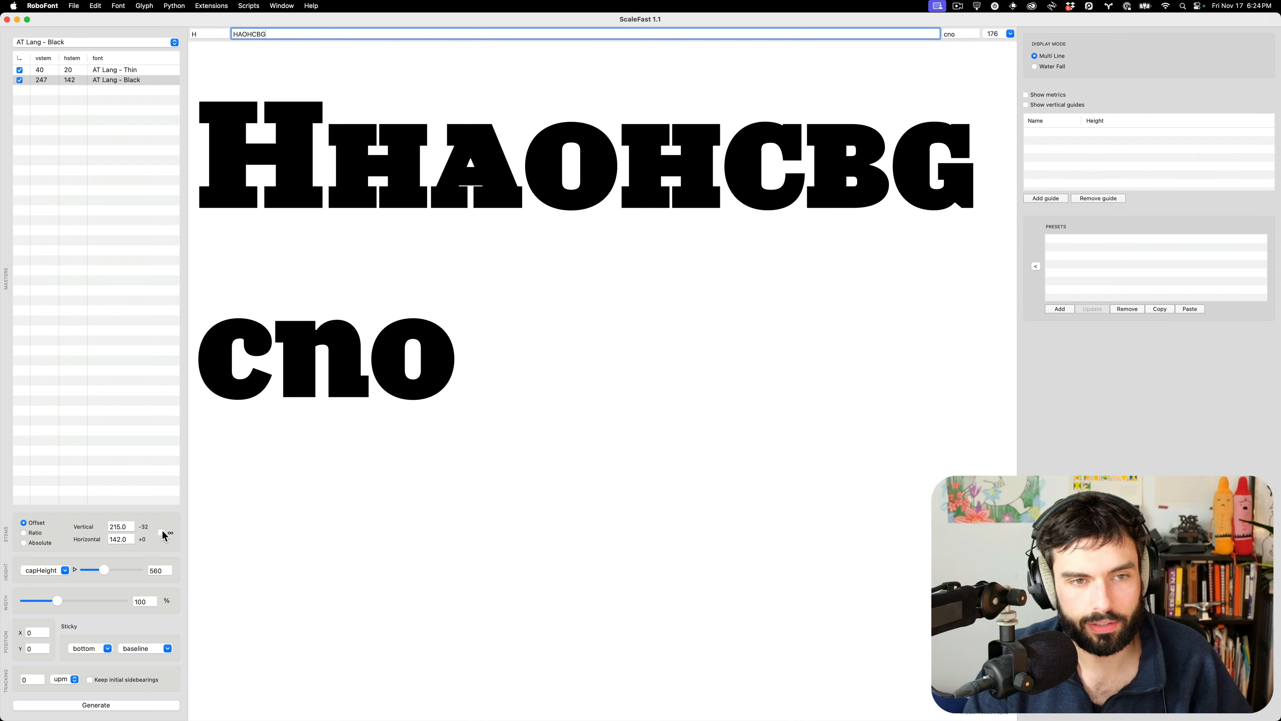
left_click(160, 533)
left_click(161, 532)
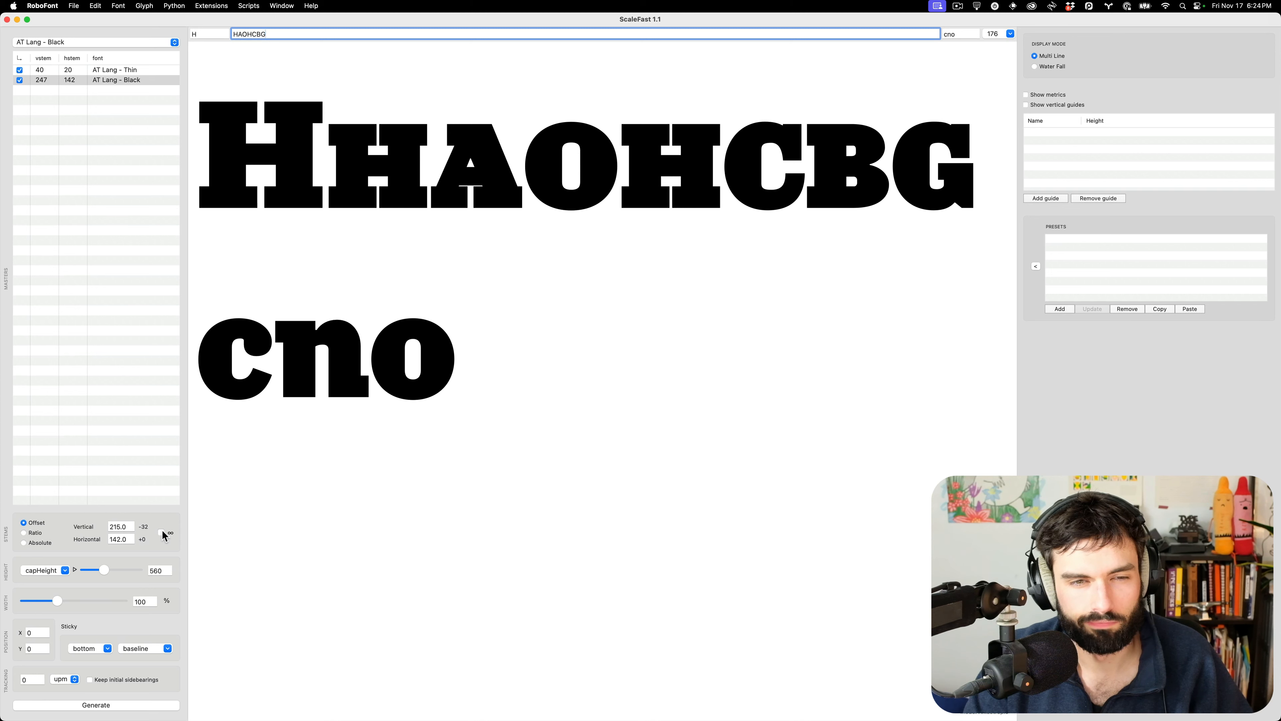
left_click(161, 532)
left_click(161, 533)
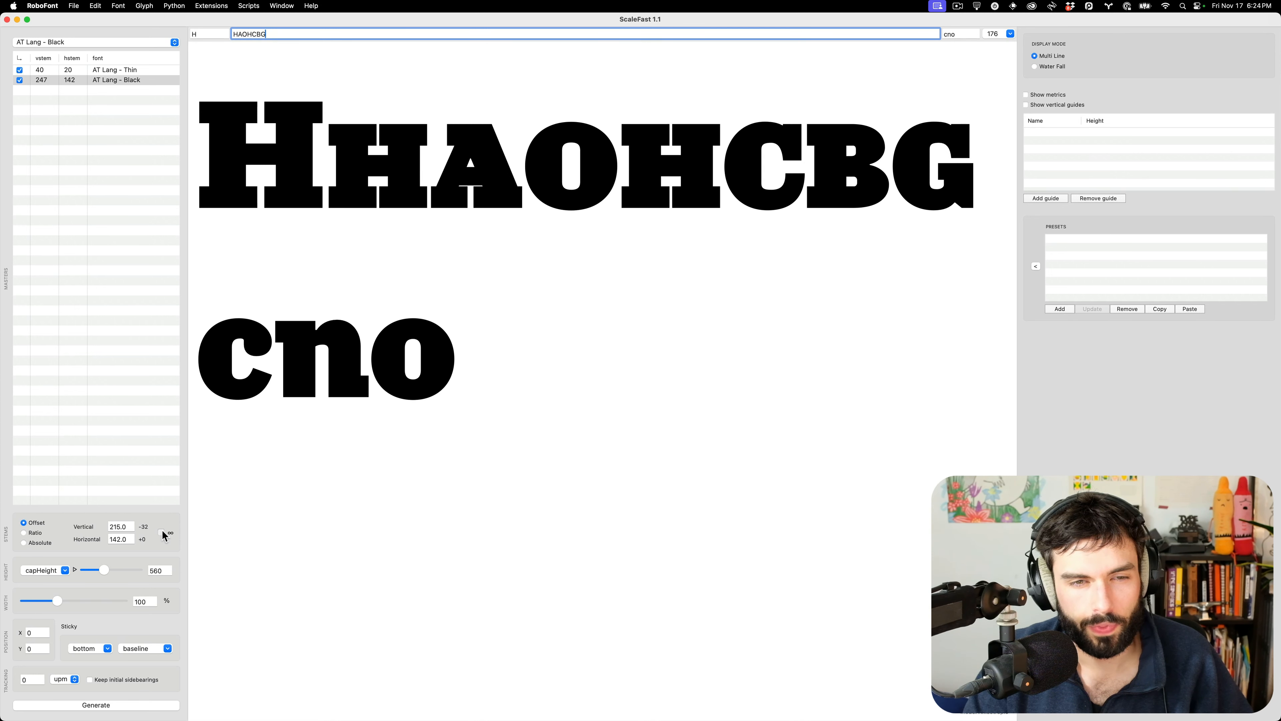
left_click(161, 532)
left_click(161, 532)
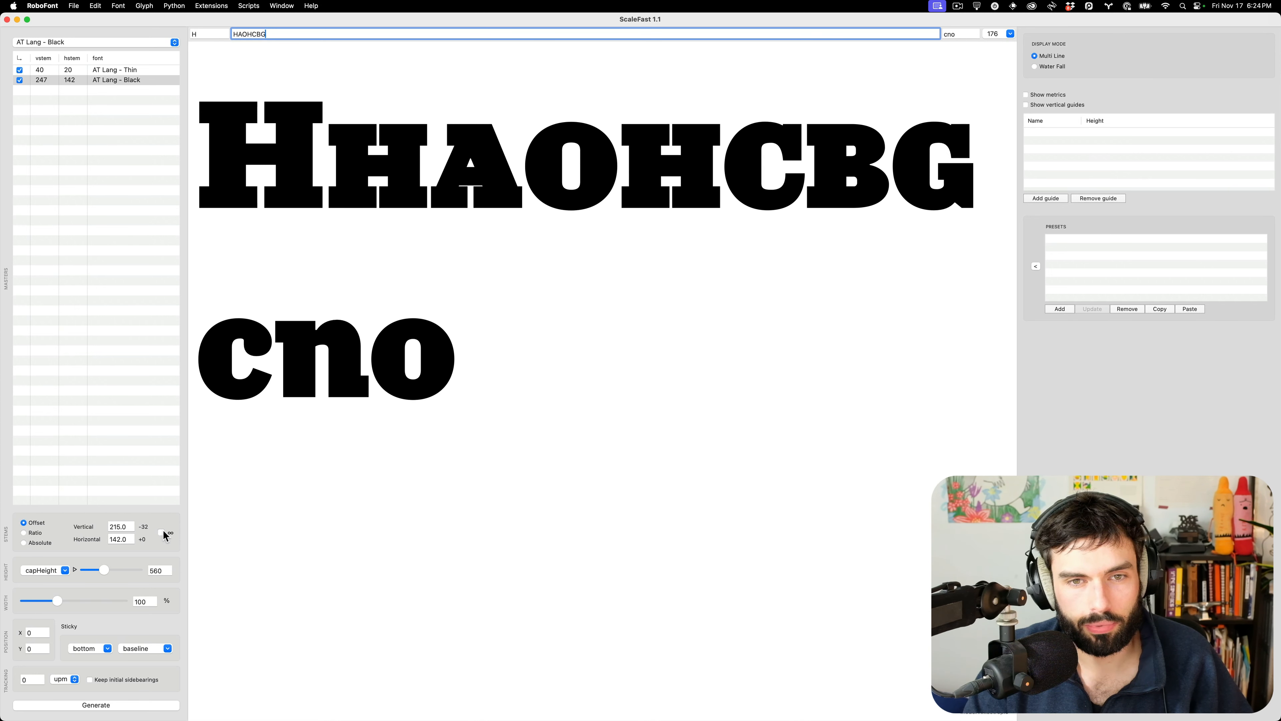
left_click(160, 533)
left_click(161, 532)
left_click(160, 532)
left_click(161, 532)
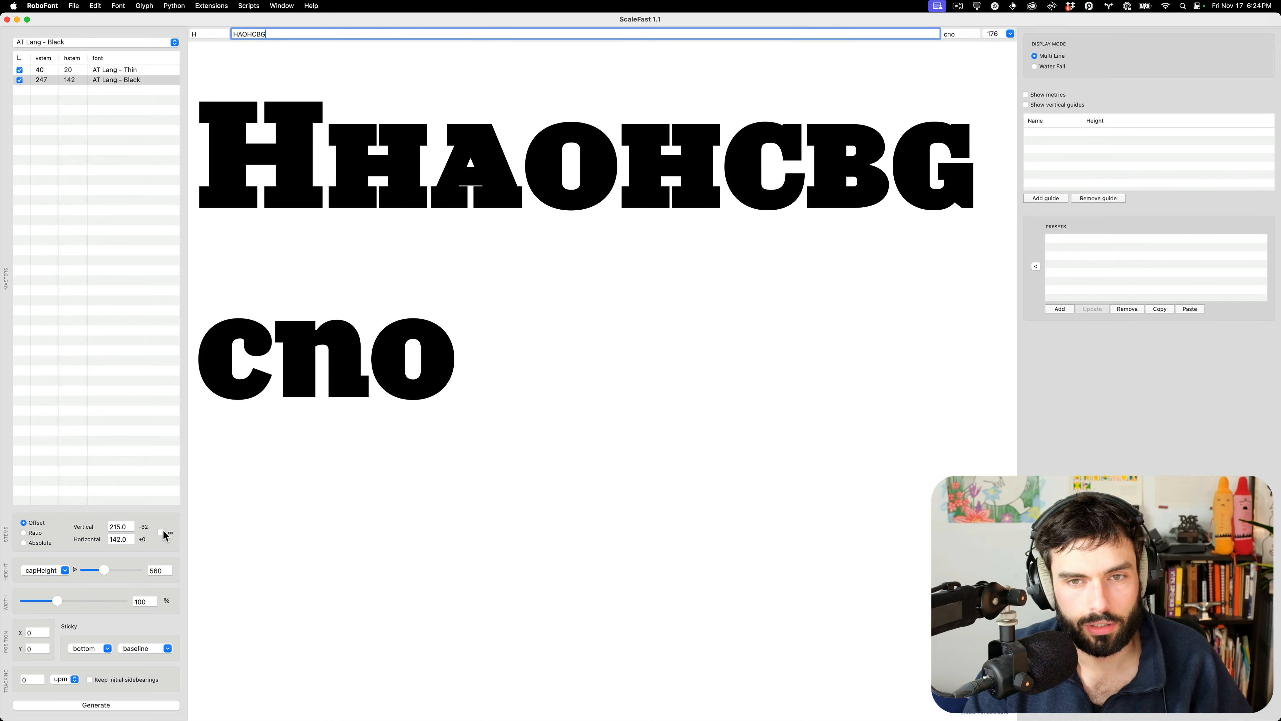
left_click(161, 532)
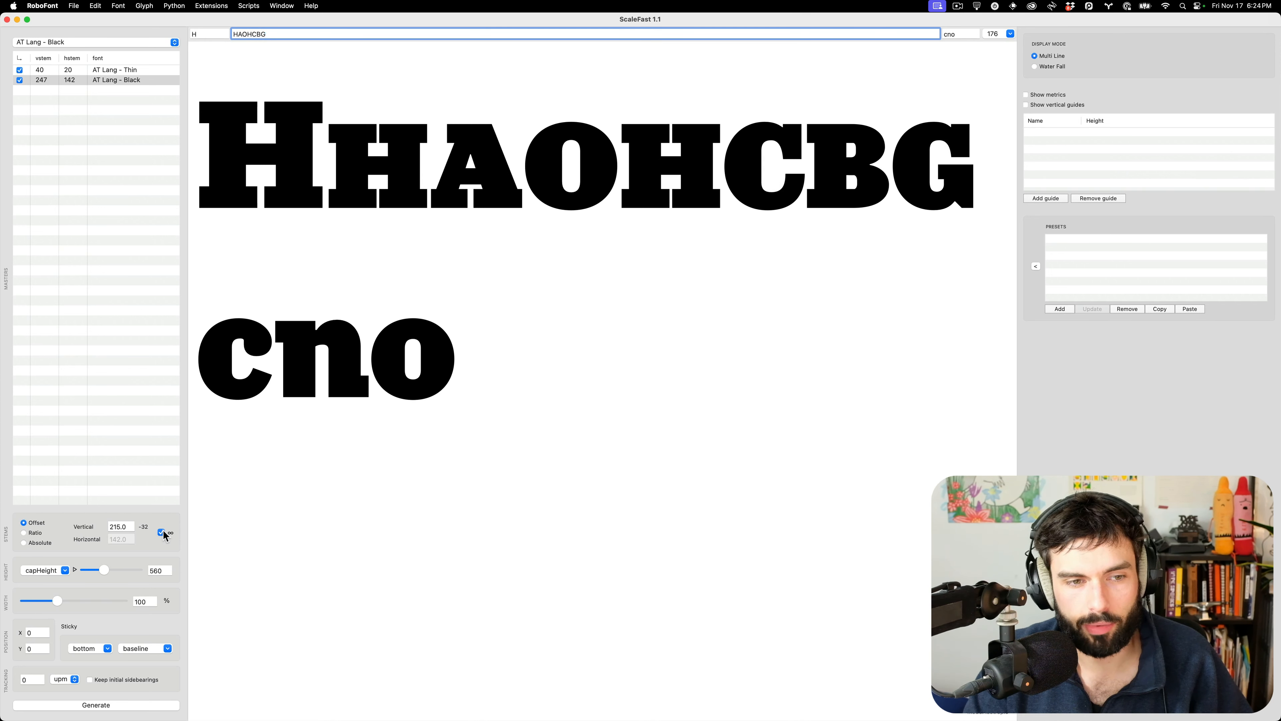
left_click(161, 532)
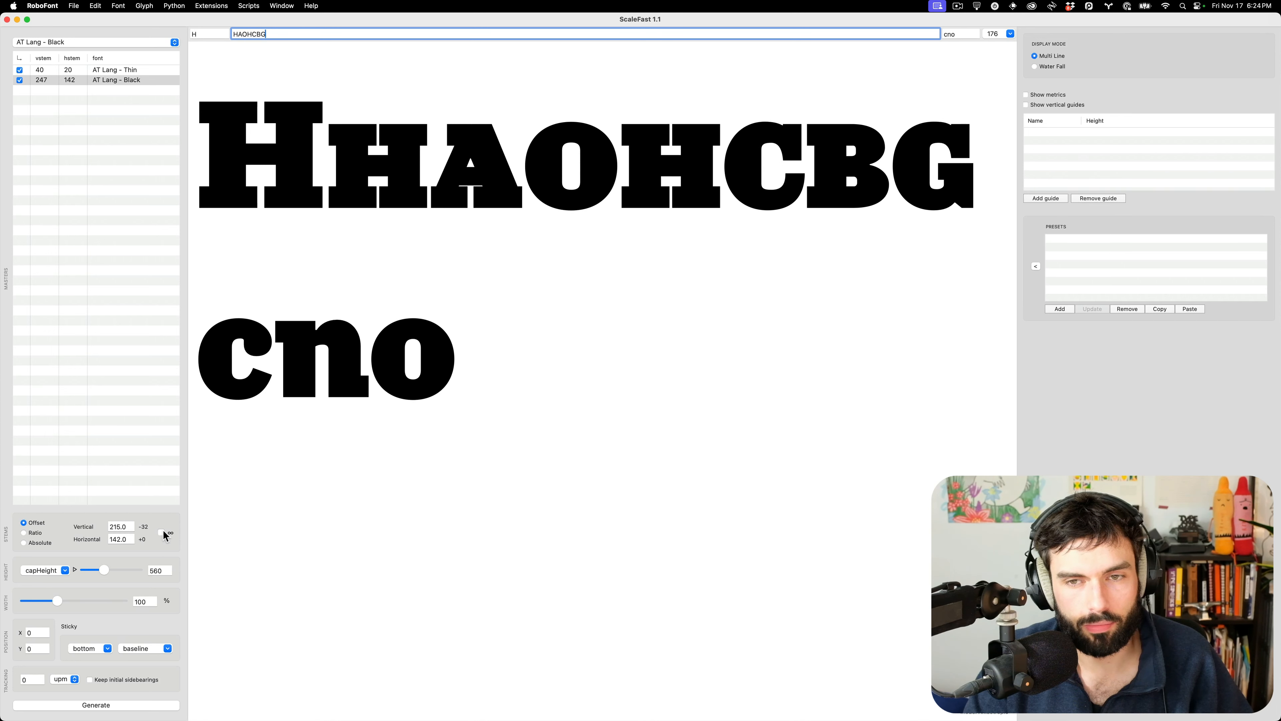
left_click(161, 533)
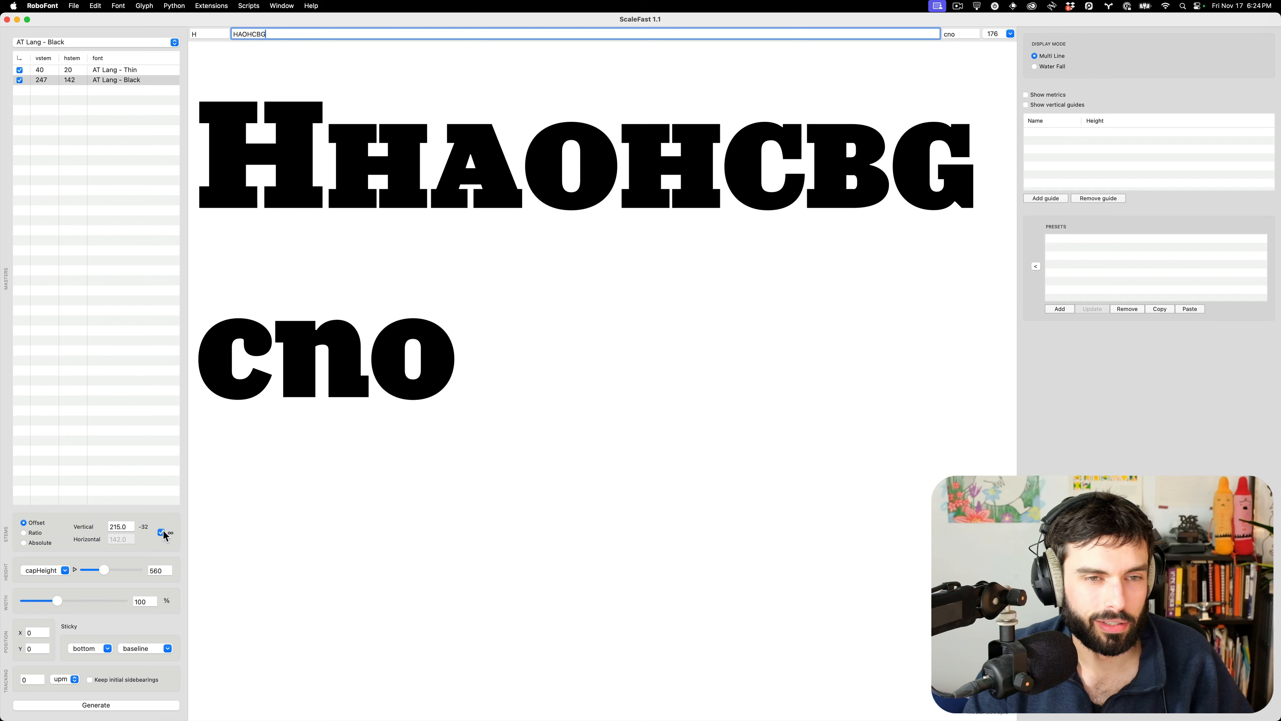
left_click(161, 532)
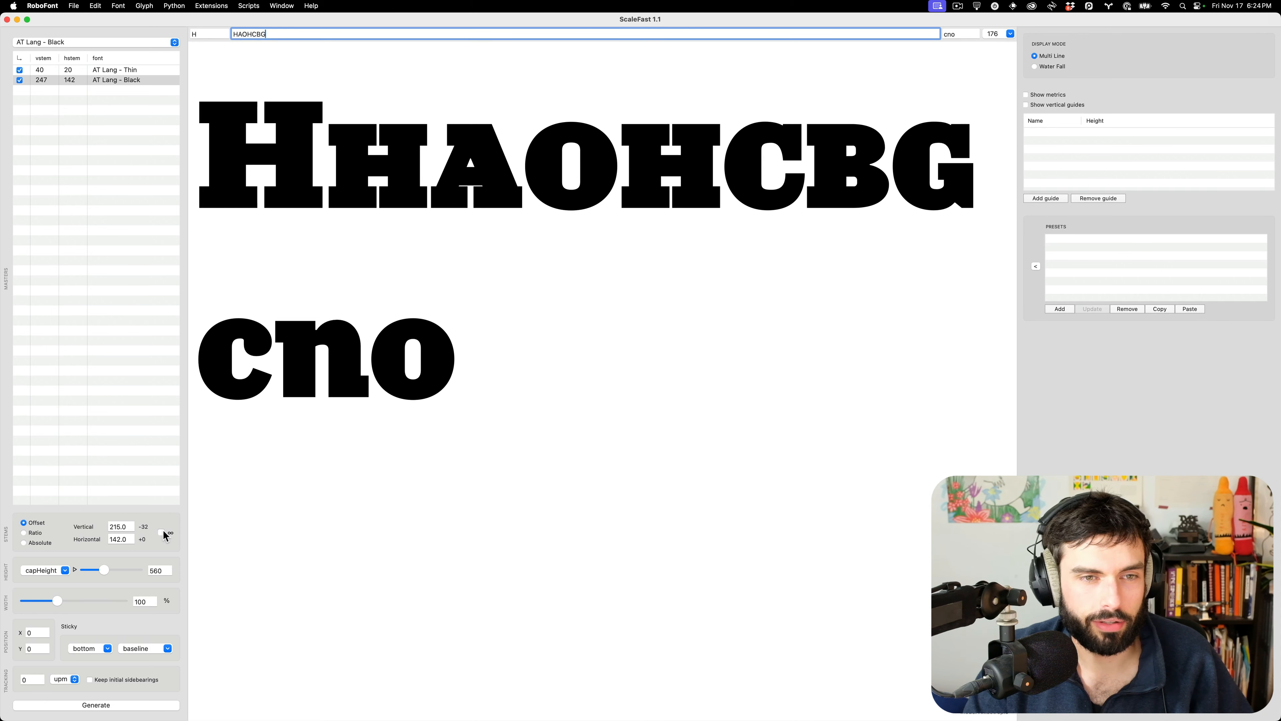
left_click(162, 532)
left_click(162, 532)
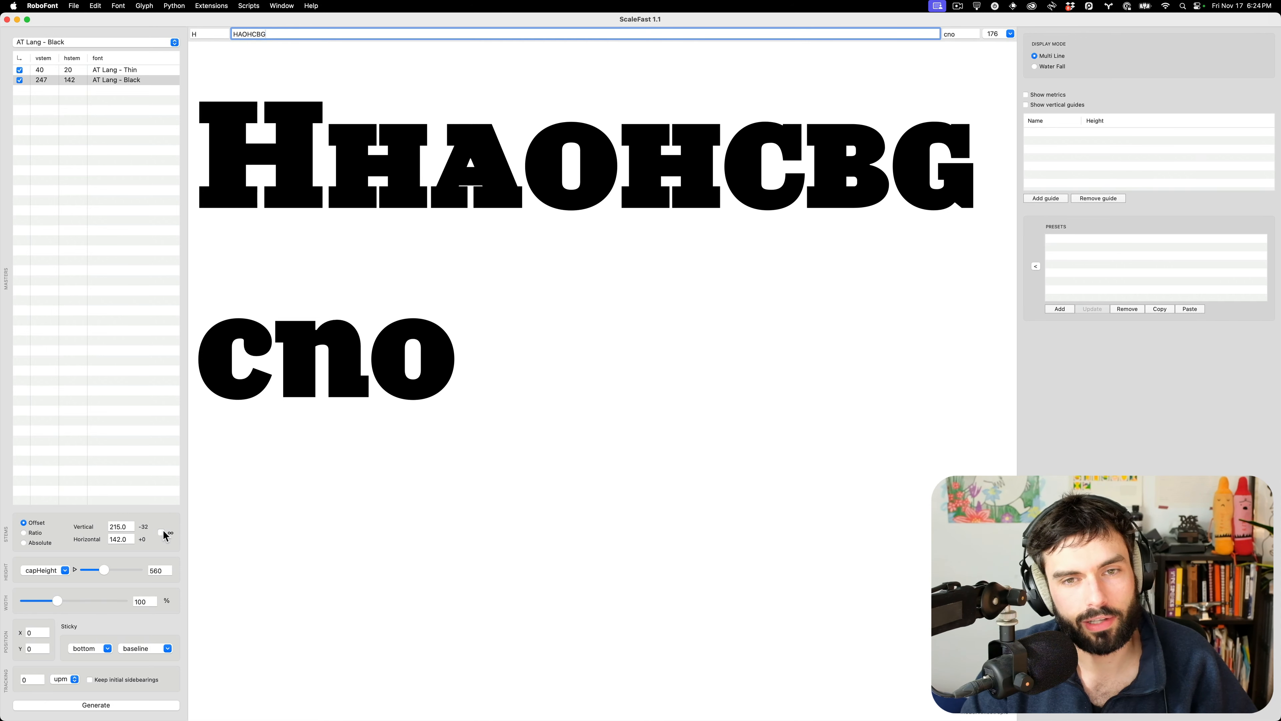
left_click(162, 533)
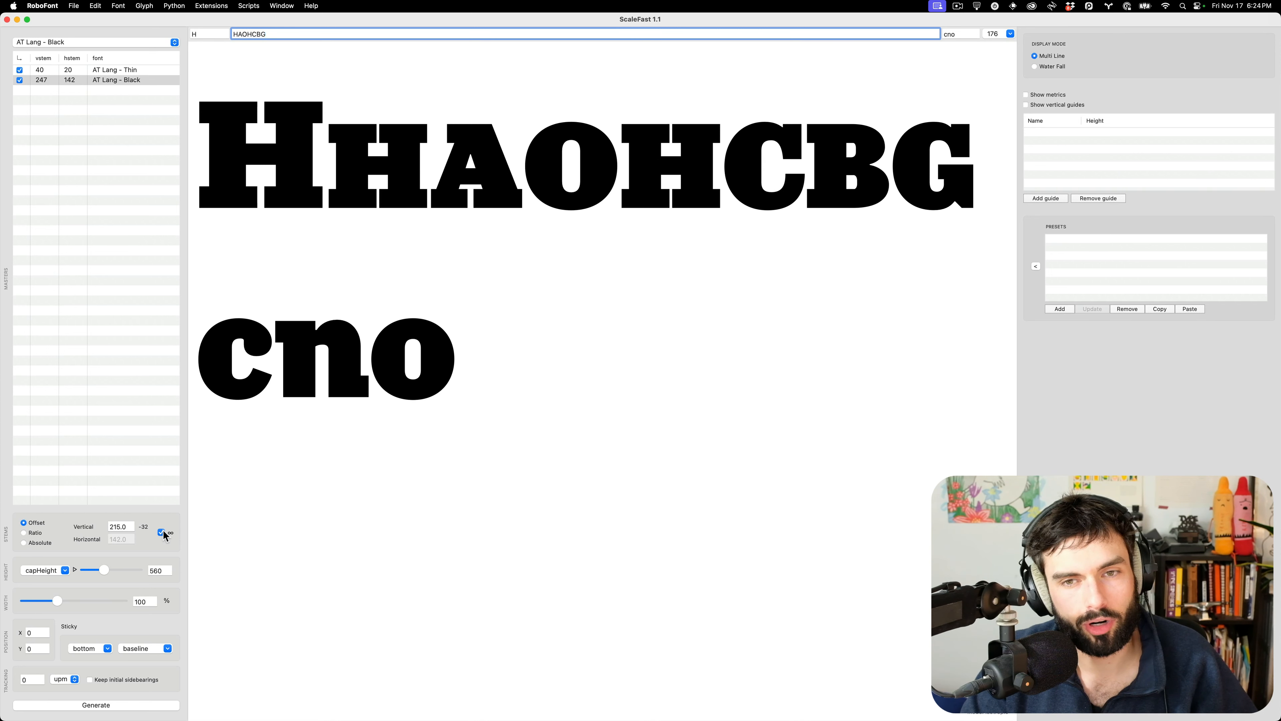
left_click(161, 532)
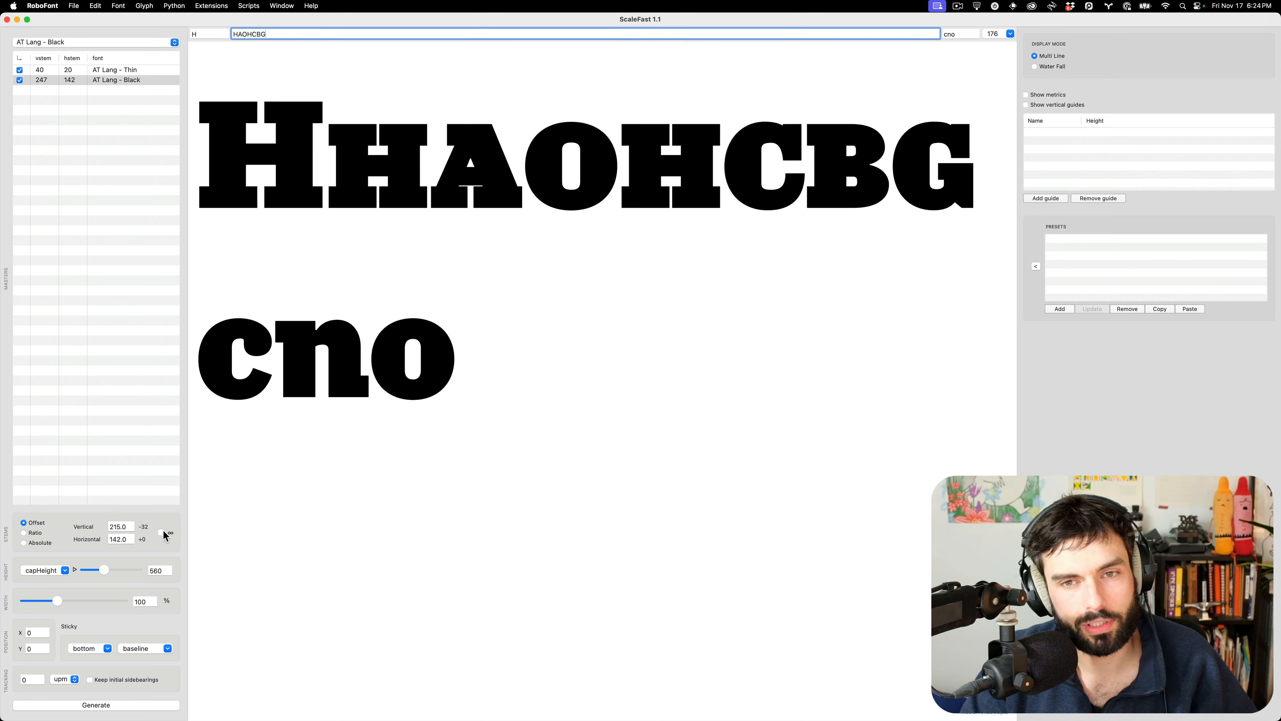
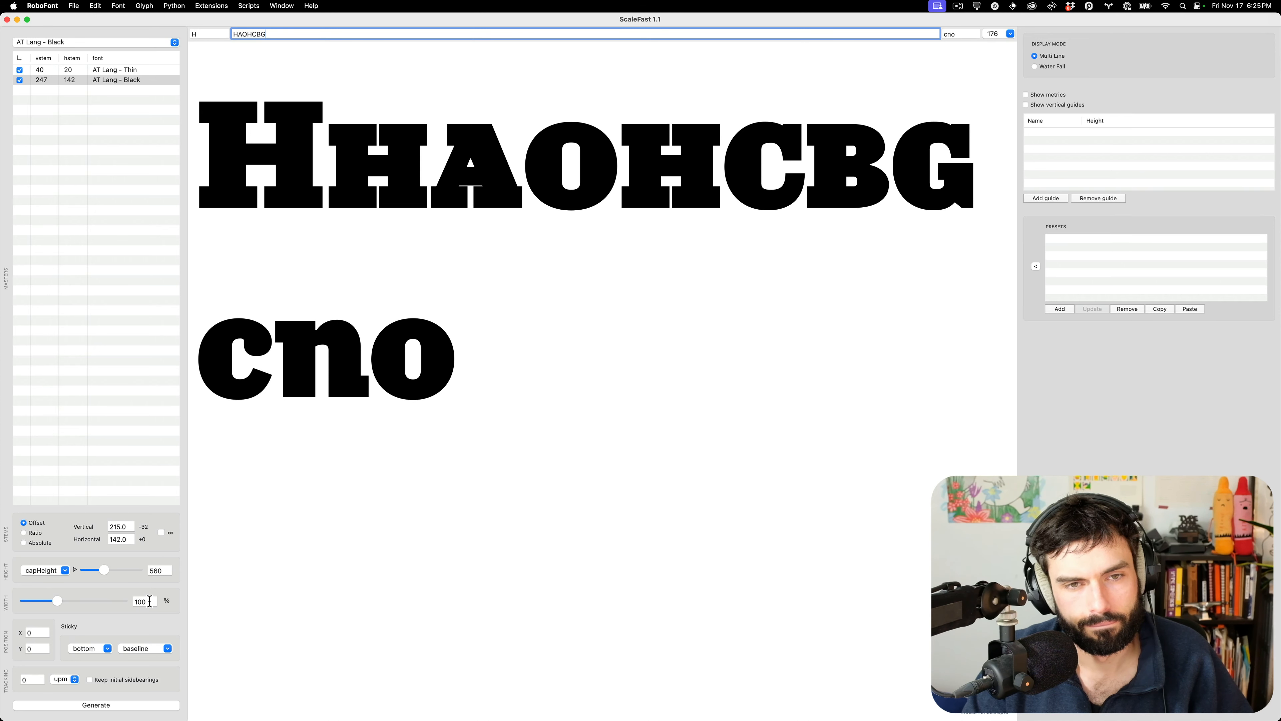
Try a ScaleFast width of 106%, then reduce it to 102% and finally 101%
mouse_move(770, 719)
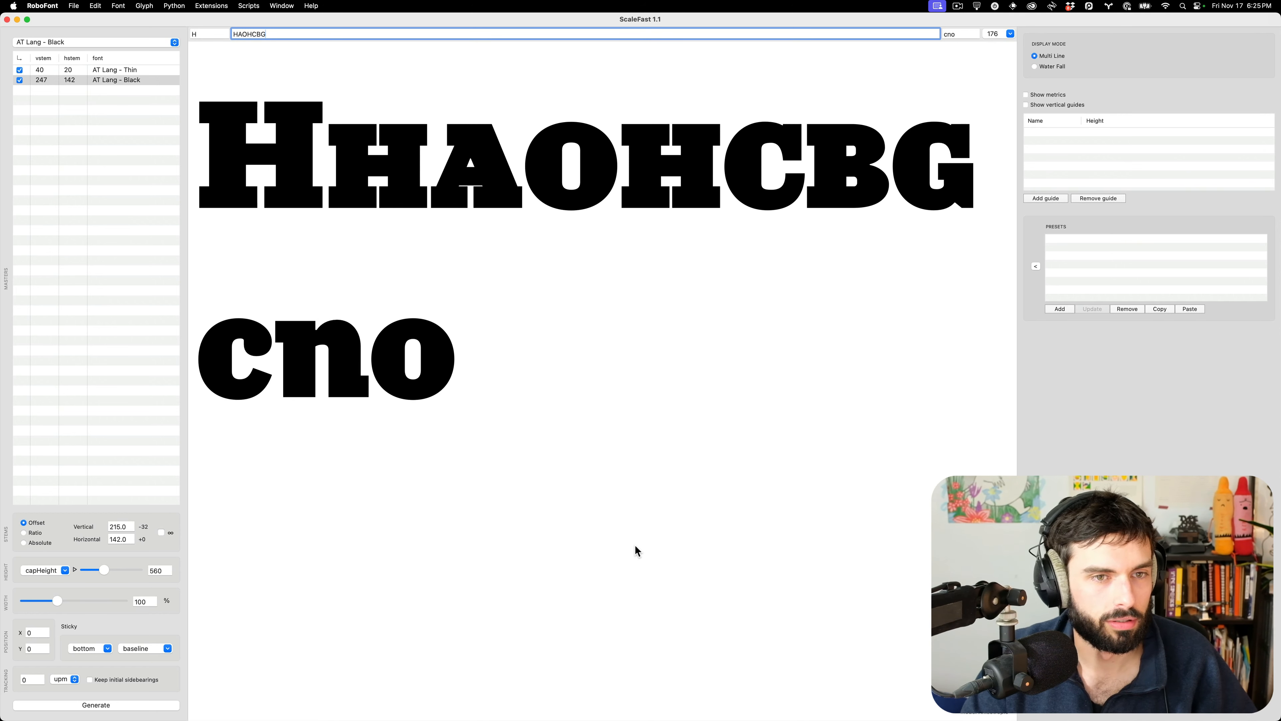
left_click(146, 601)
key("BackSpace")
type("6")
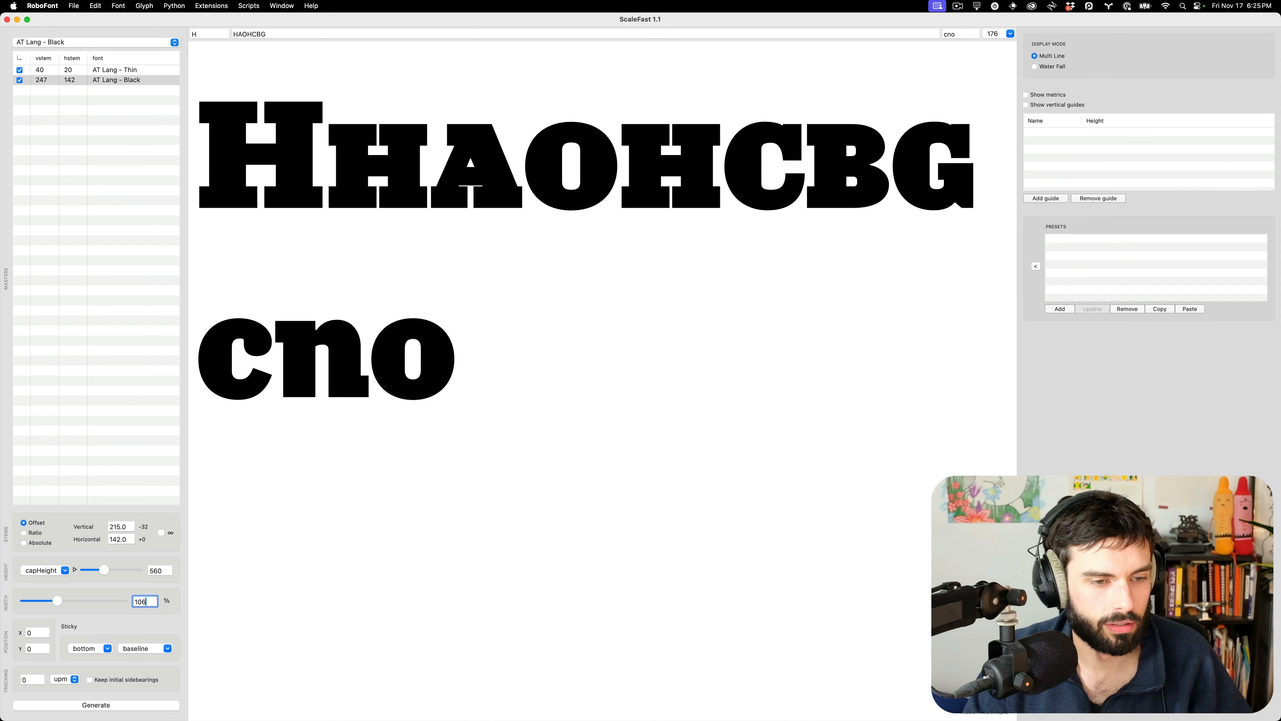
key("Tab")
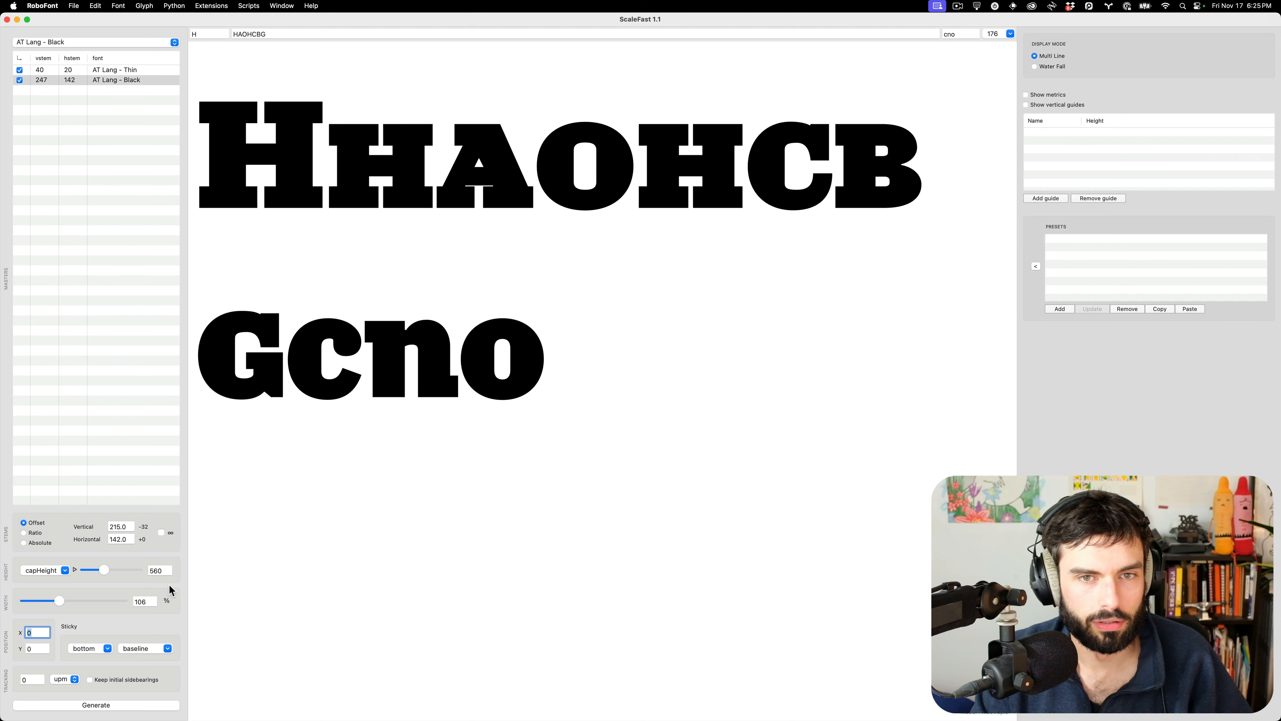
left_click(148, 602)
key("BackSpace")
type("2")
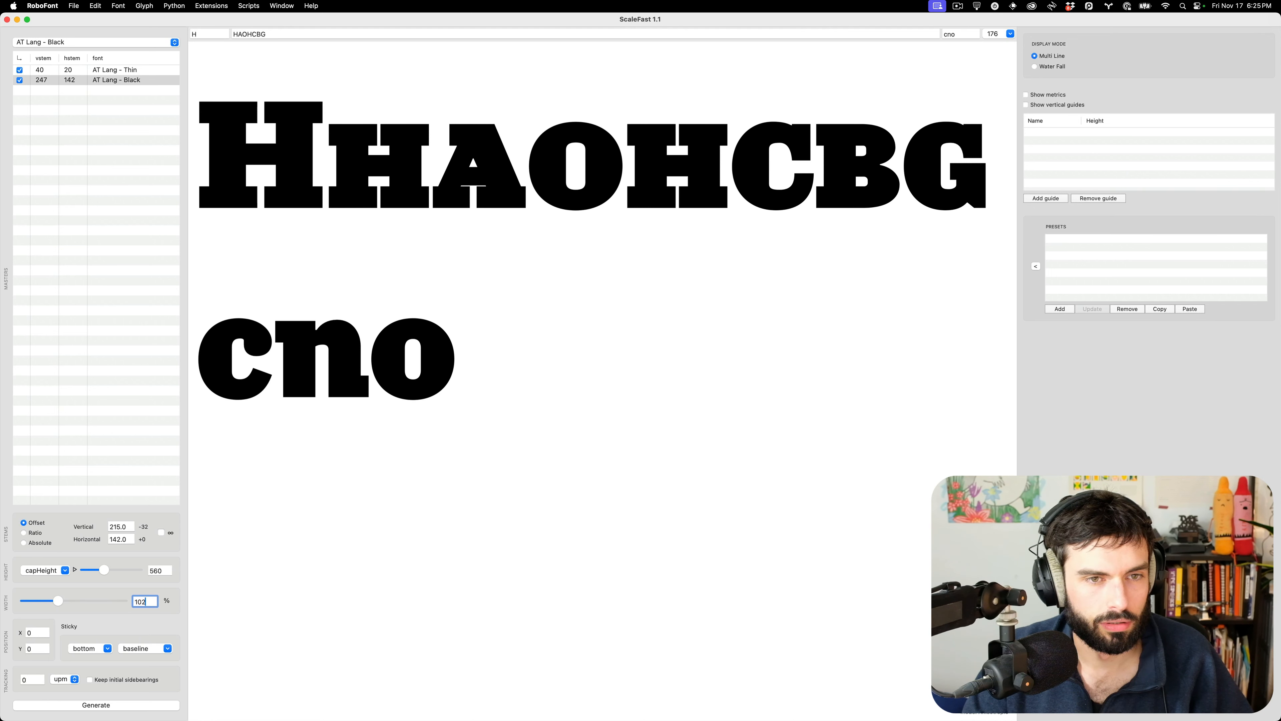
key("BackSpace")
type("1")
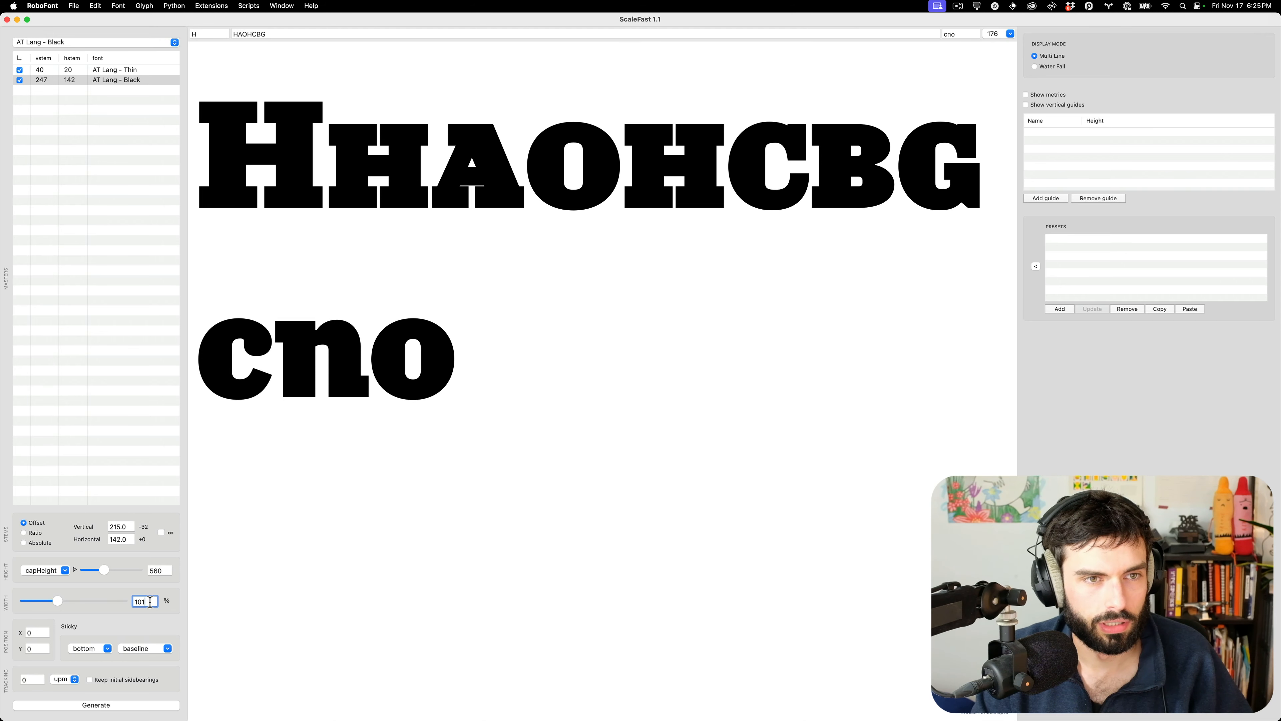
scroll(488, 483, "down", 5)
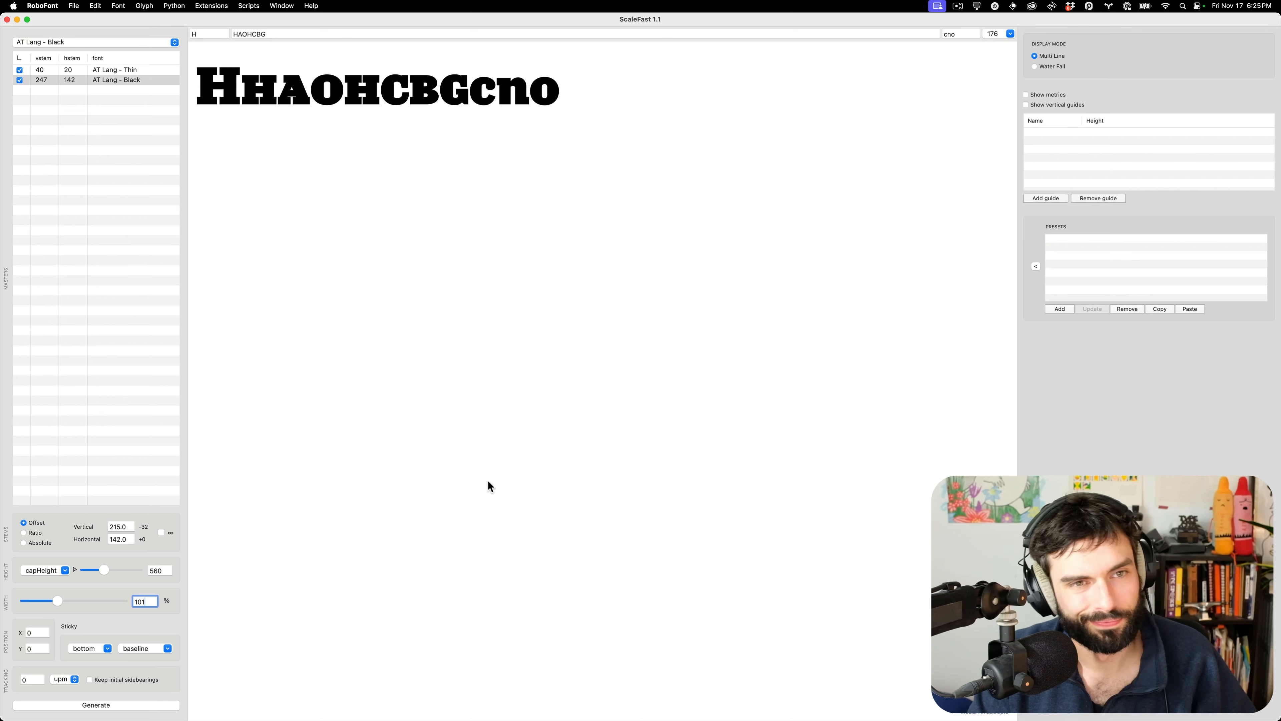
key("Down")
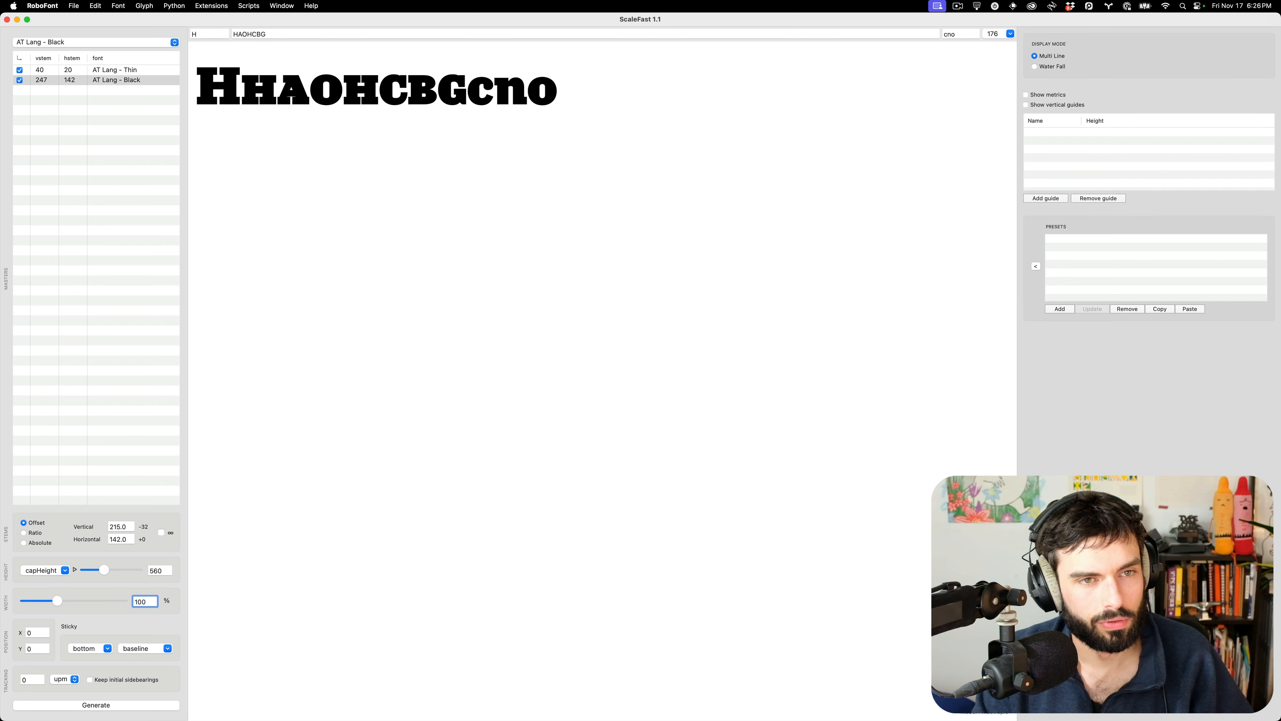
key("Up")
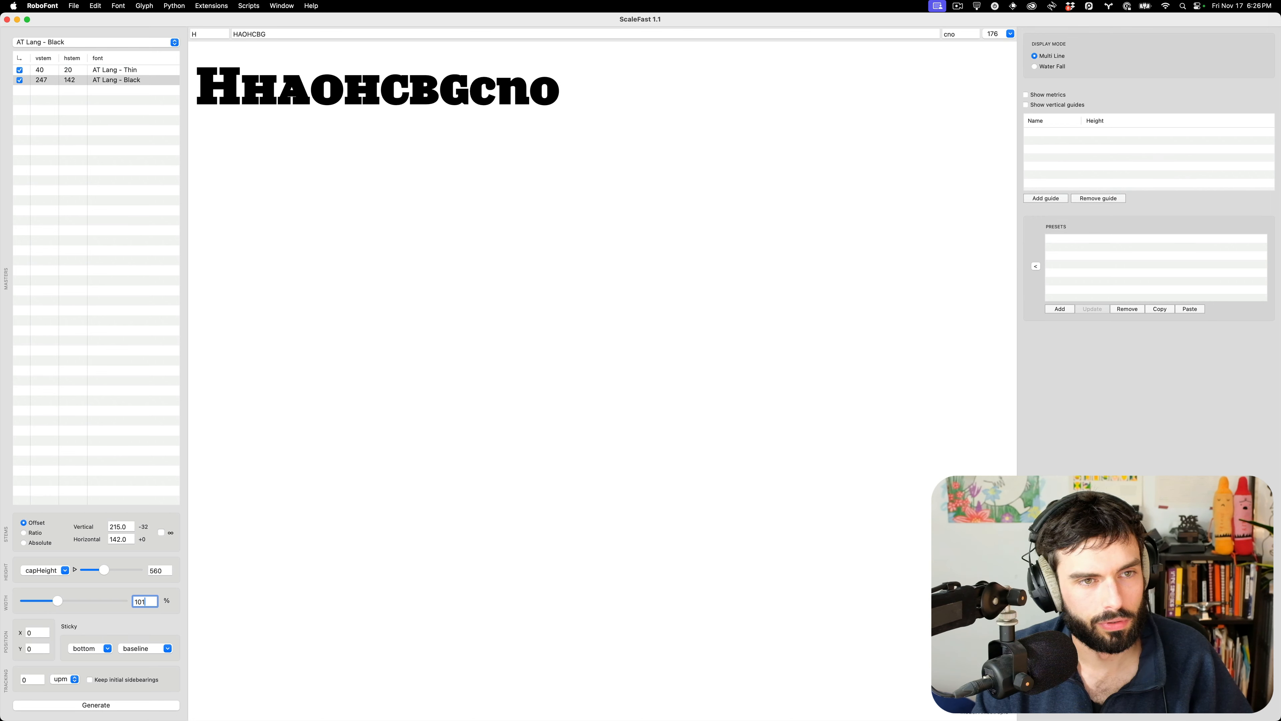
key("Up")
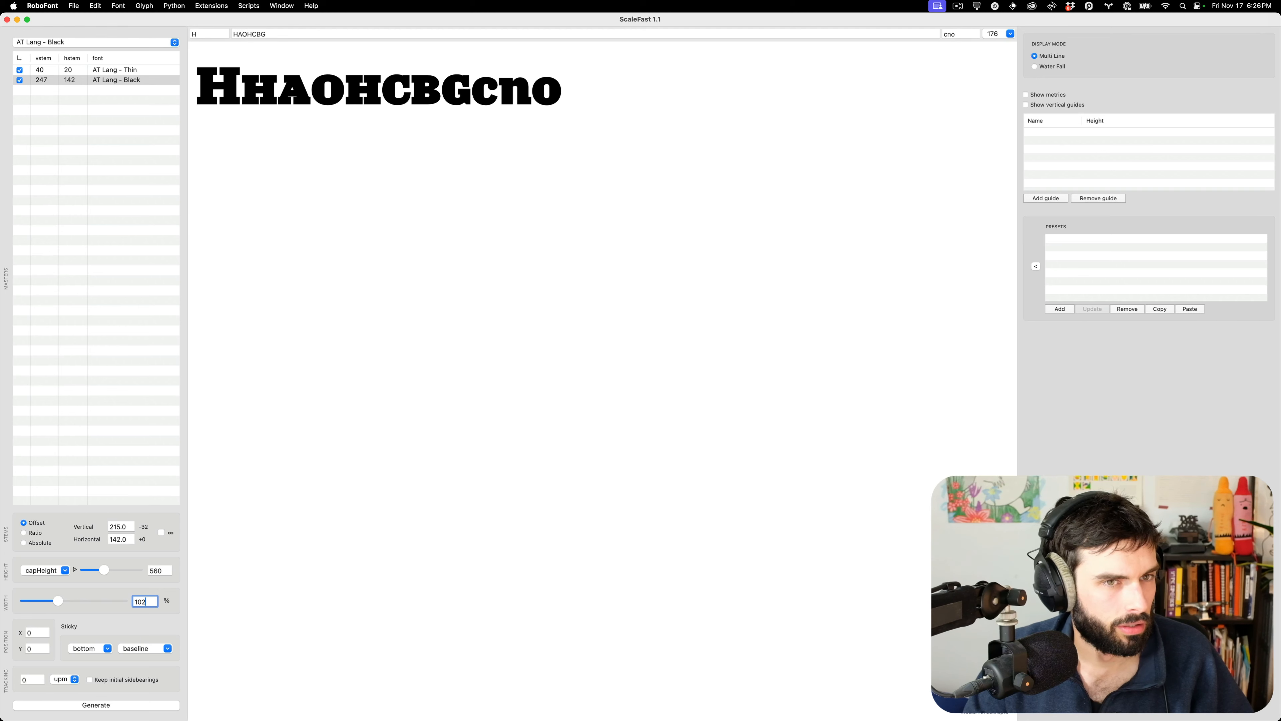
key("Up")
key("Up")
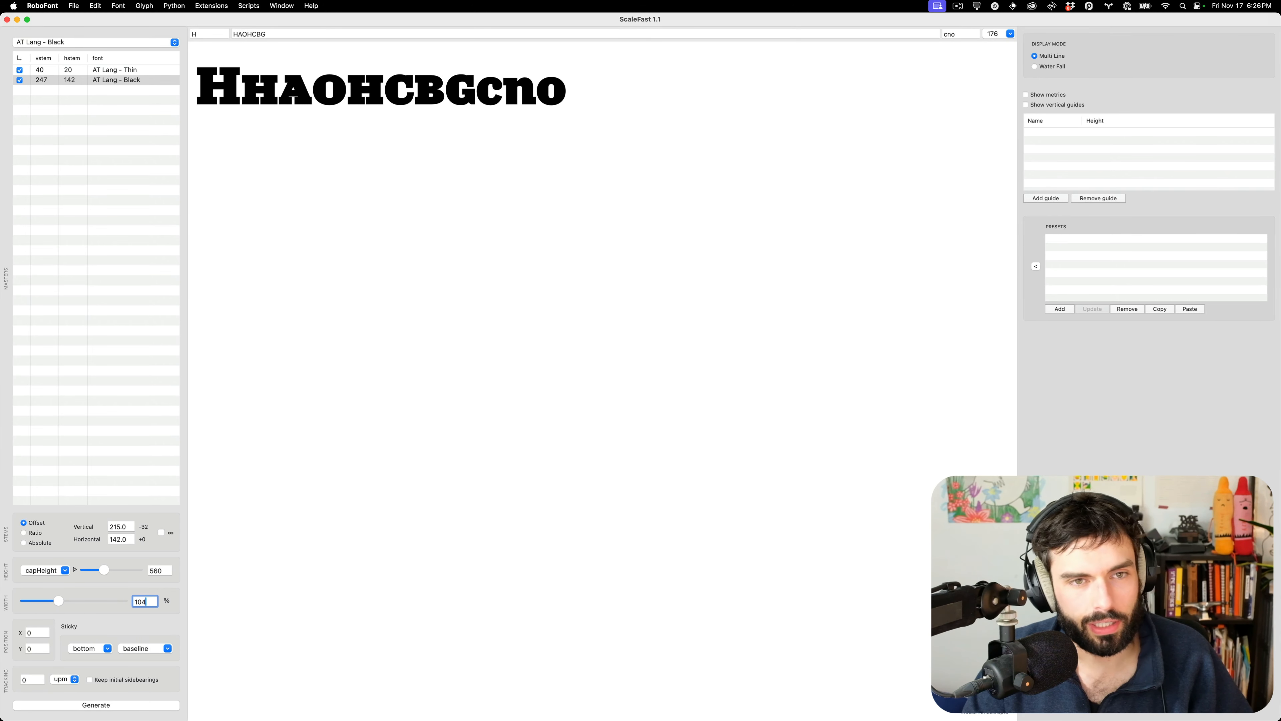
key("Down")
key("Down")
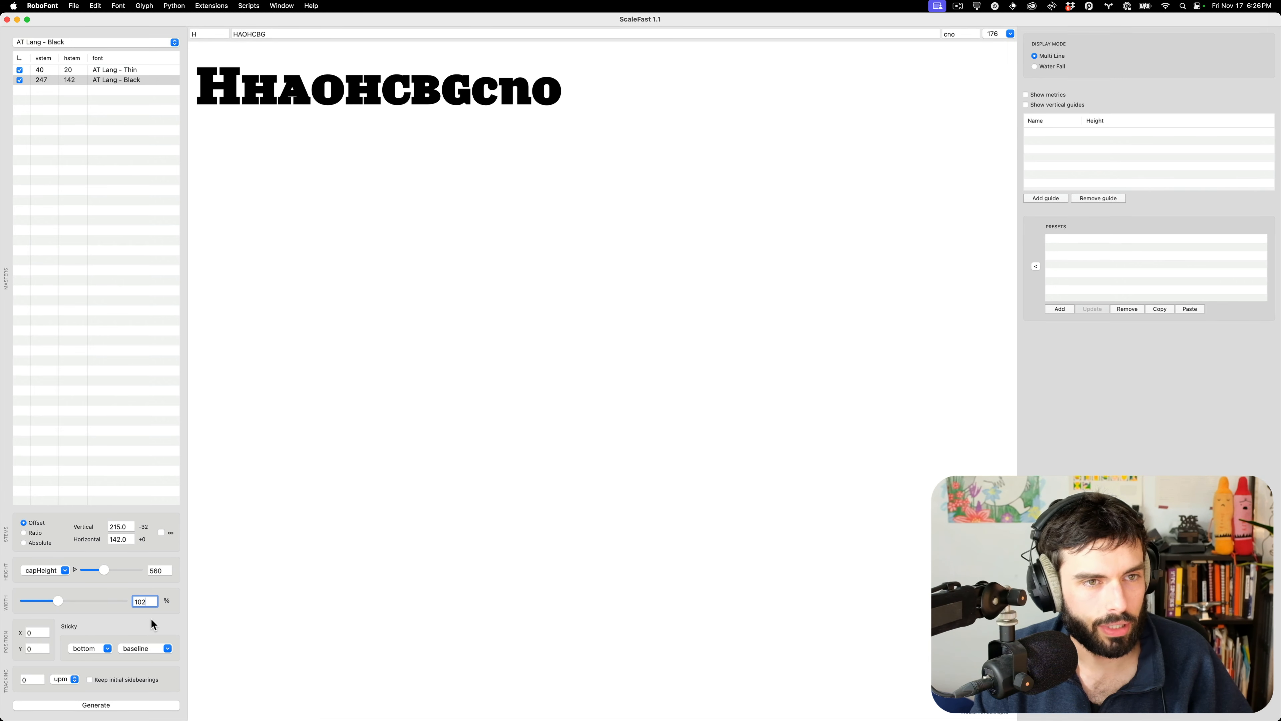
key("Up")
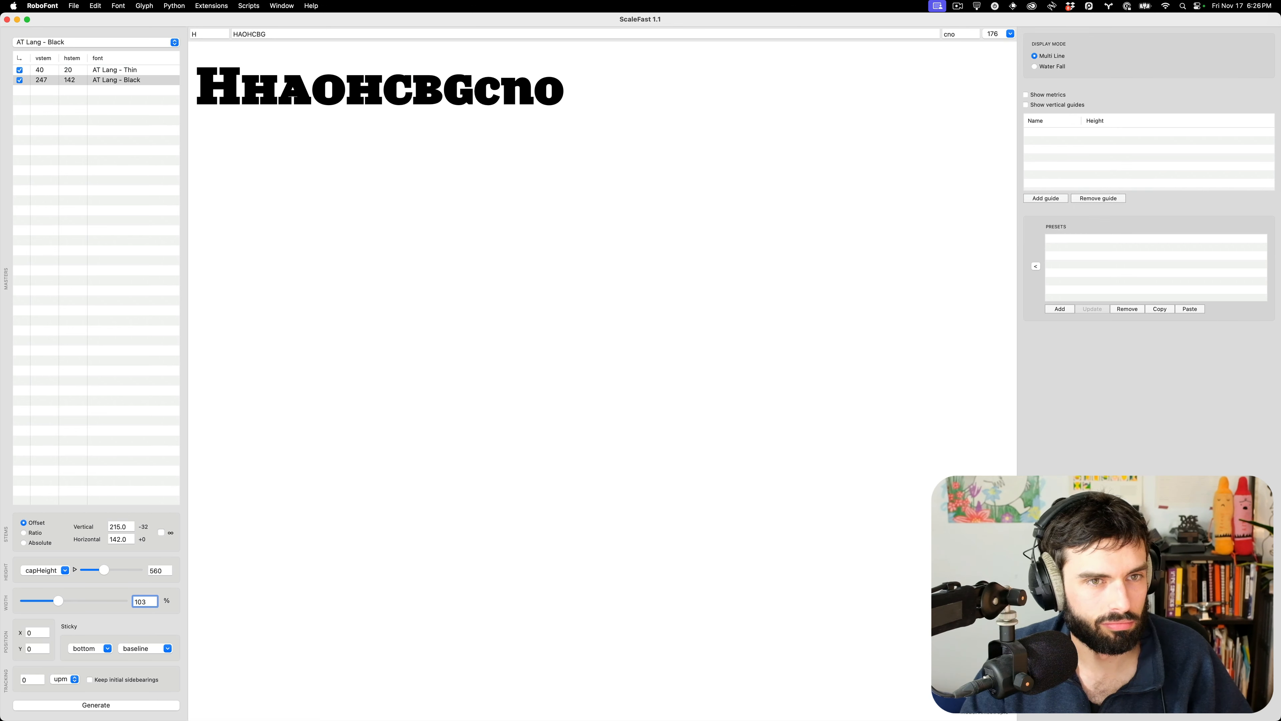
key("Down")
key("Down")
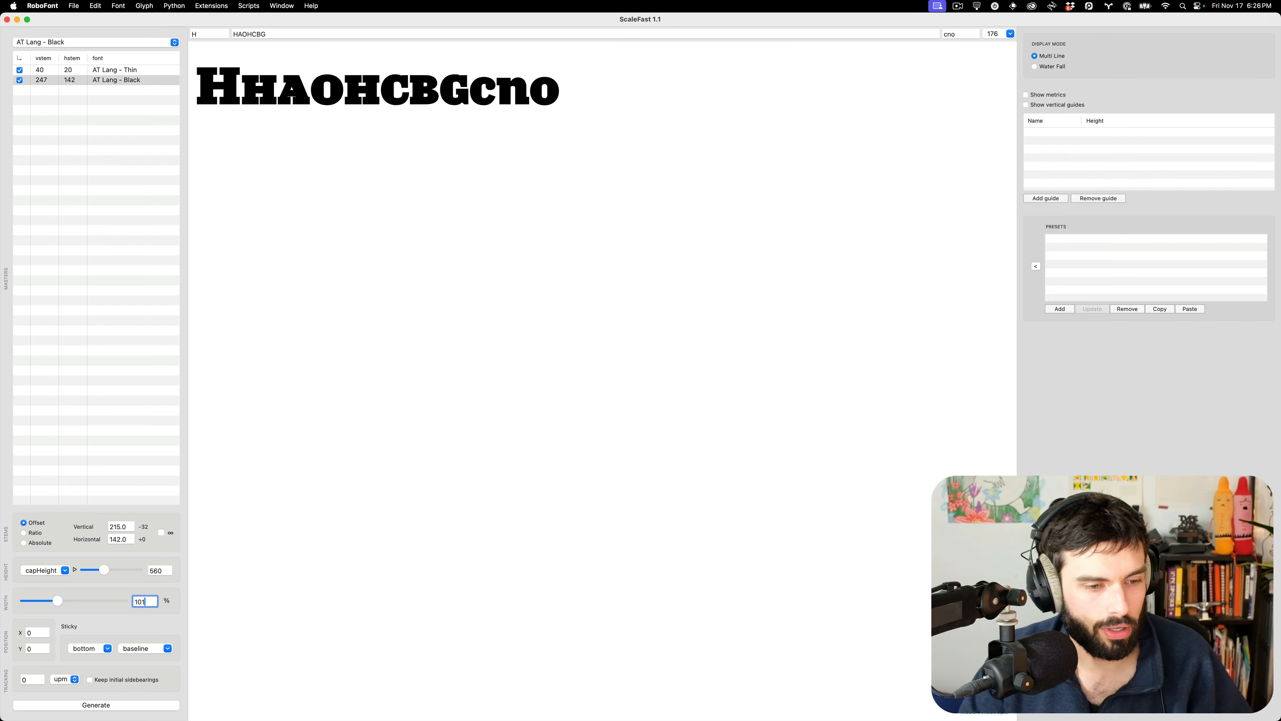
key("Up")
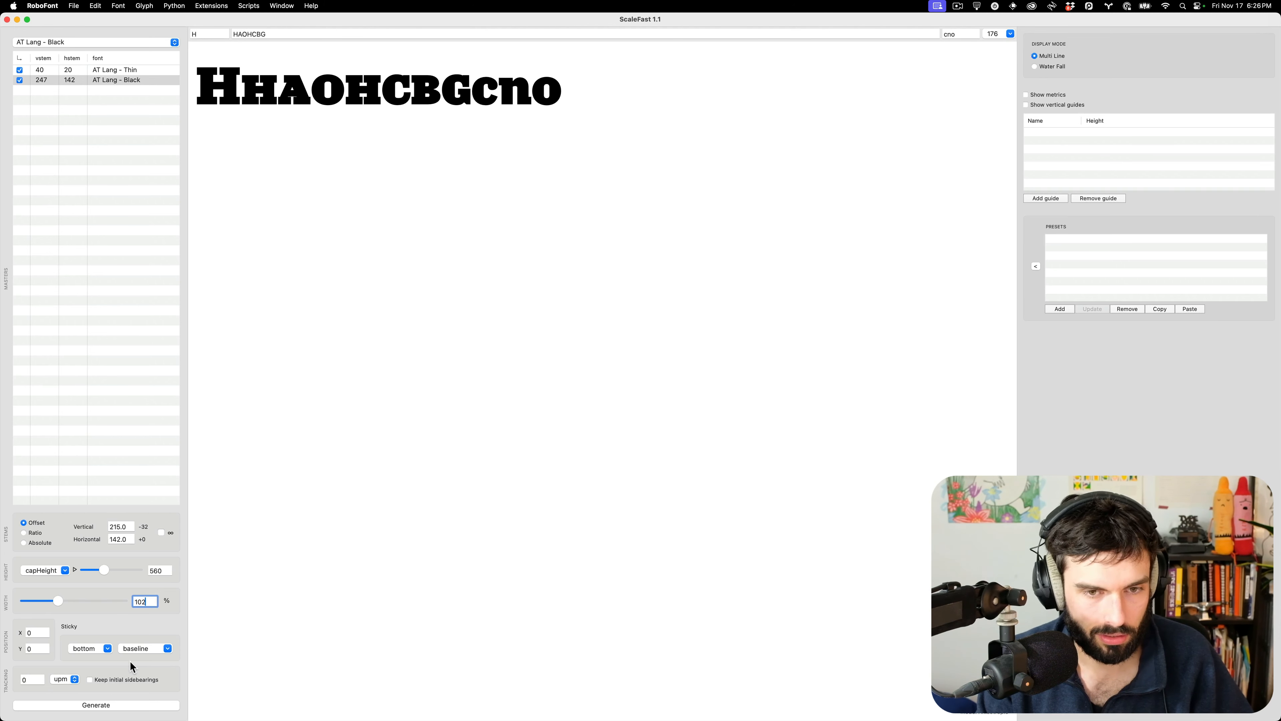
key("Down")
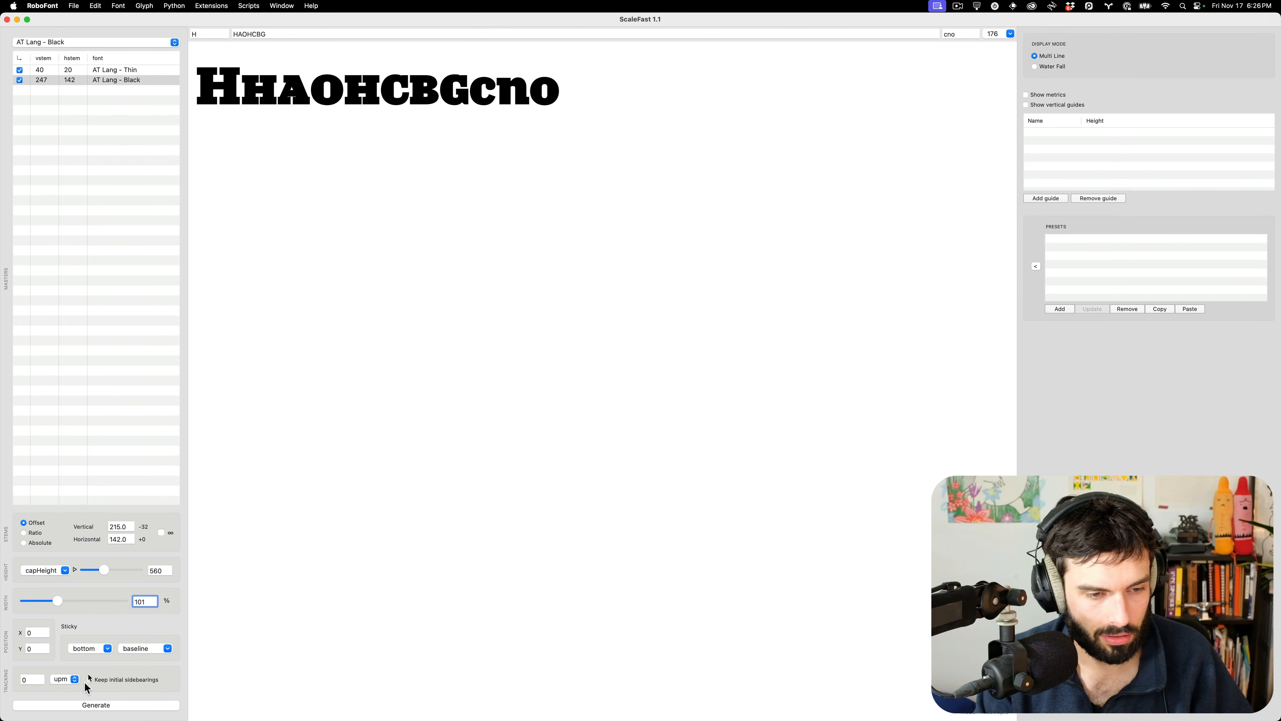
left_click(95, 705)
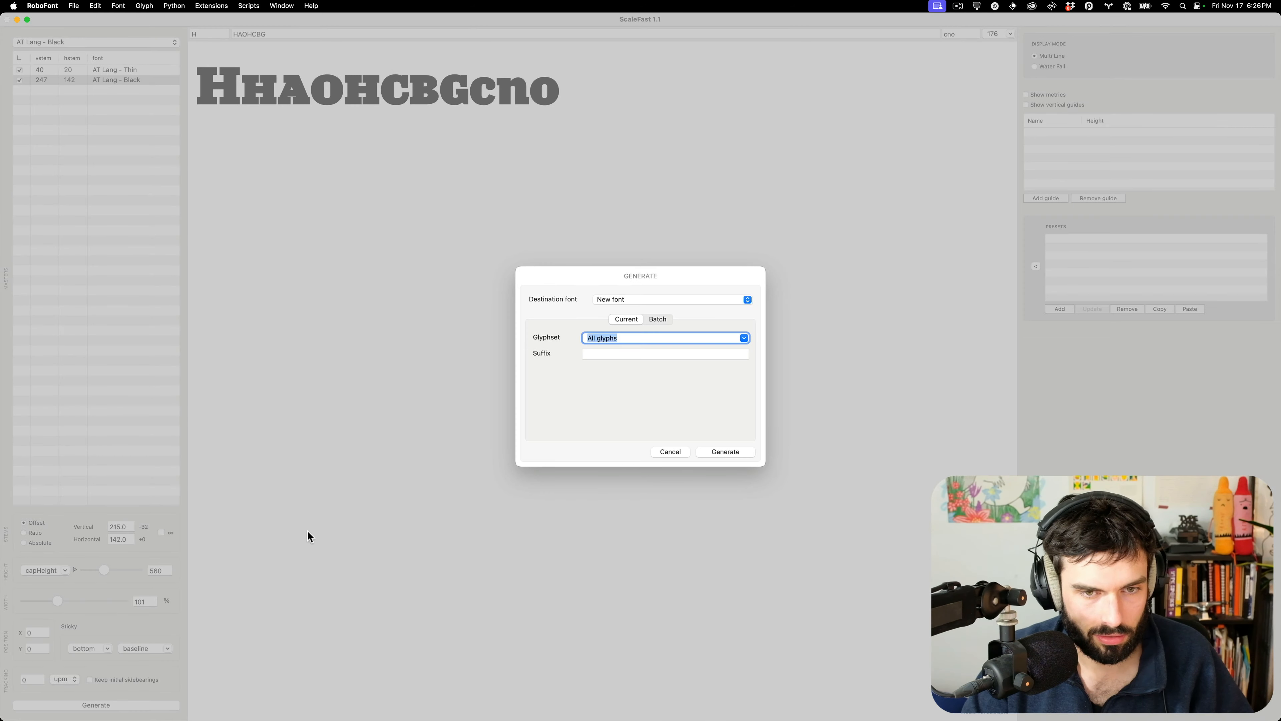
key("super+space")
type("pa")
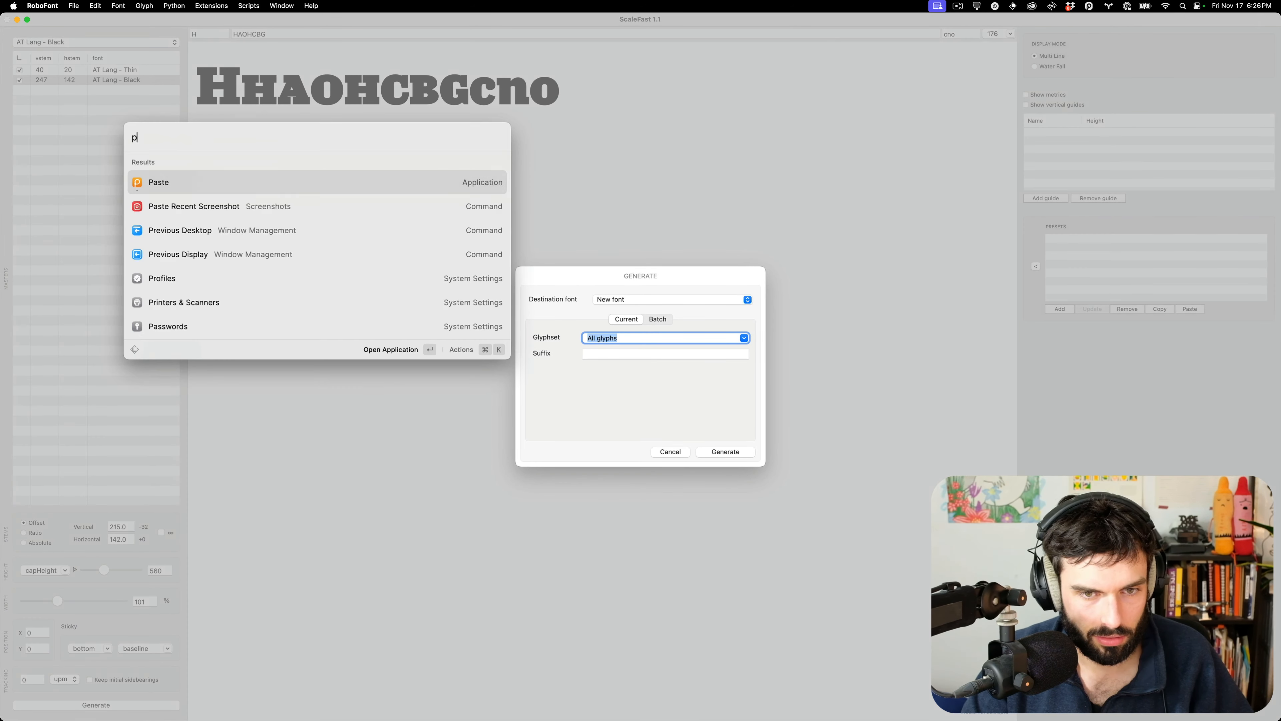
key("Return")
key("Right")
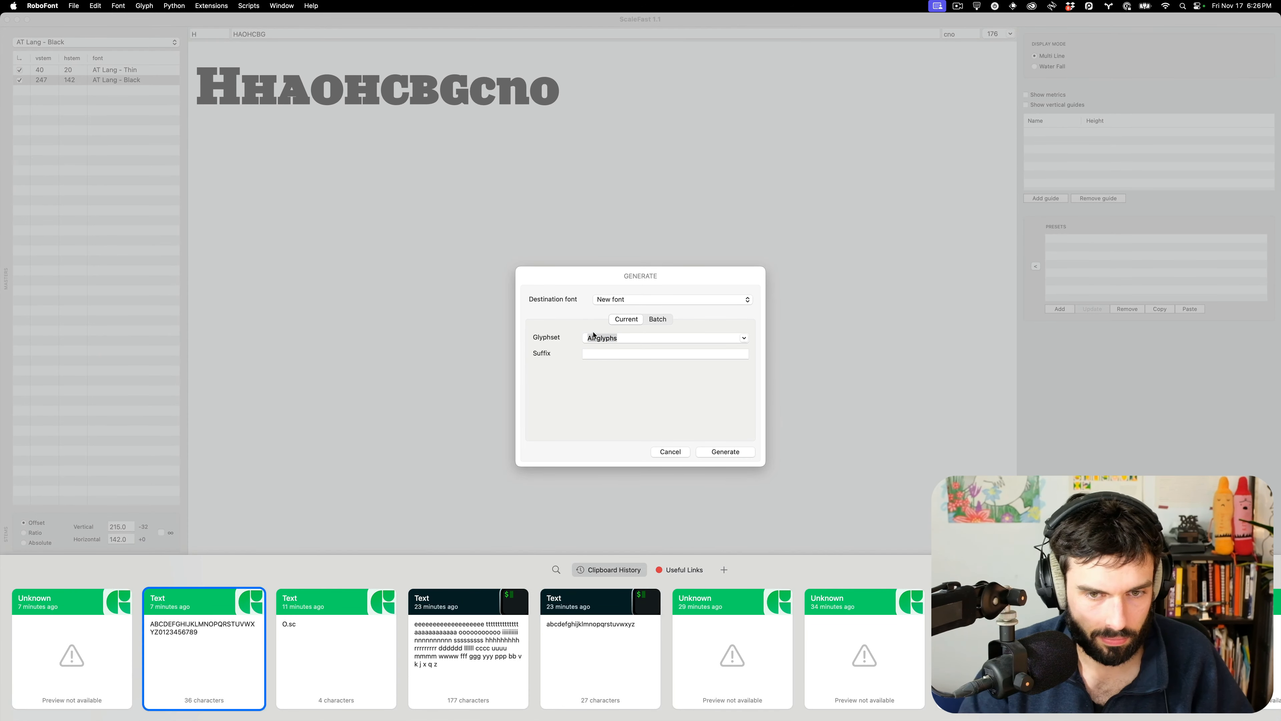
key("Escape")
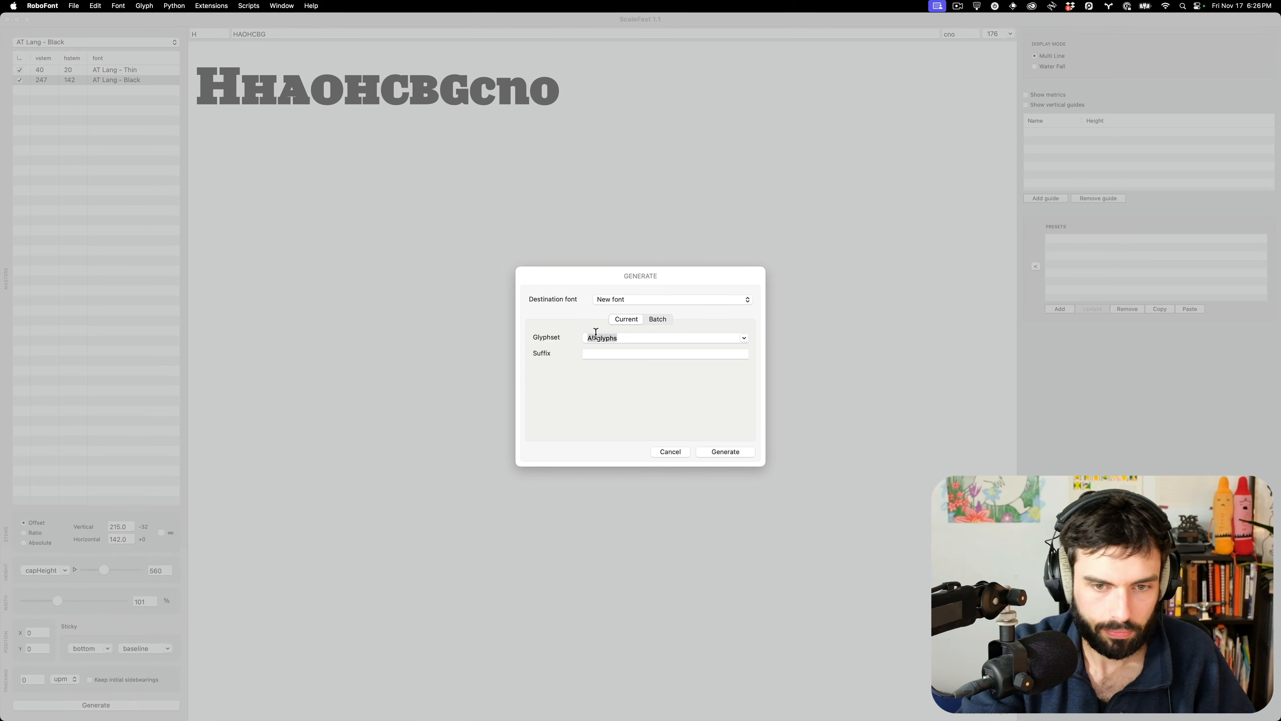
left_click(596, 338)
key("super+v")
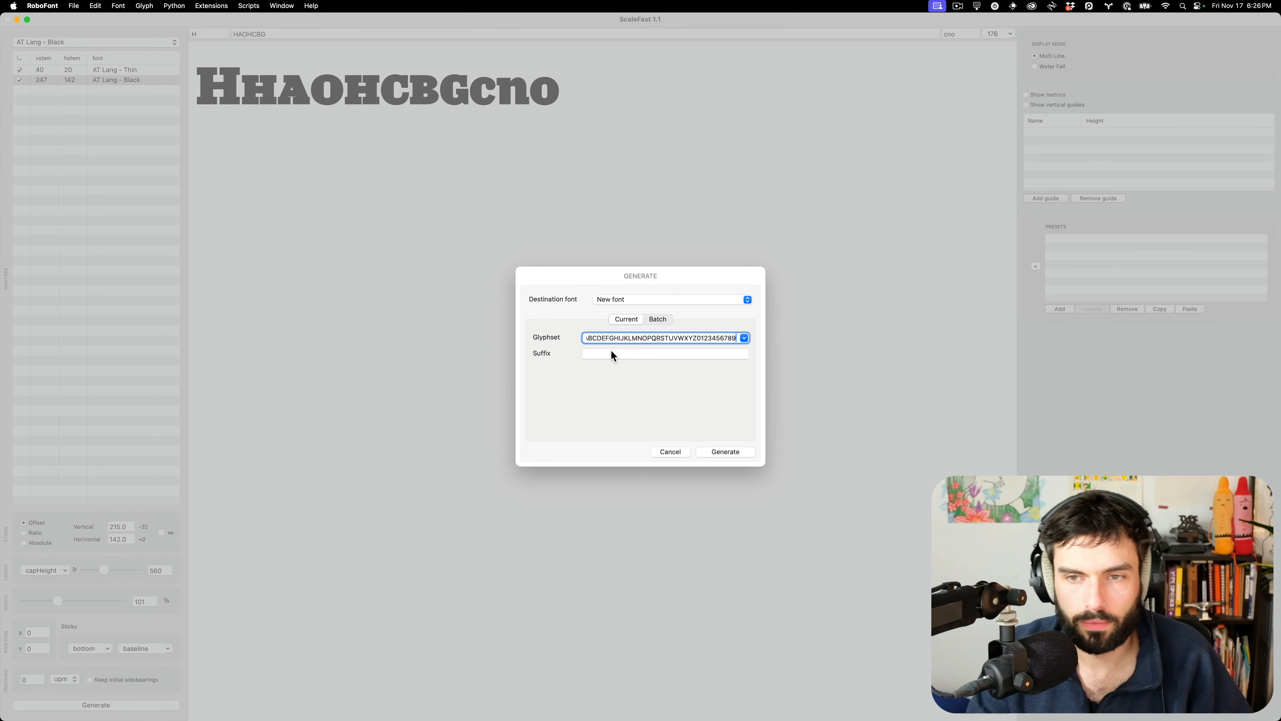
left_click(611, 352)
type(".sc")
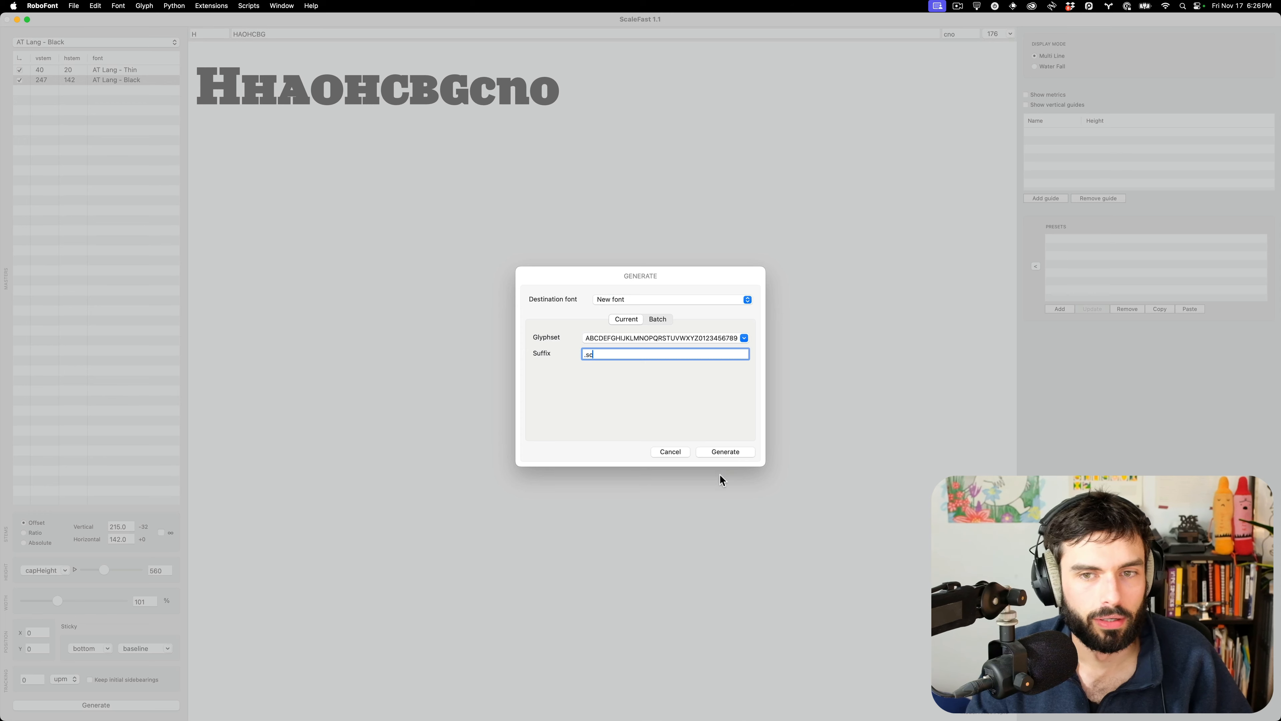
left_click(724, 452)
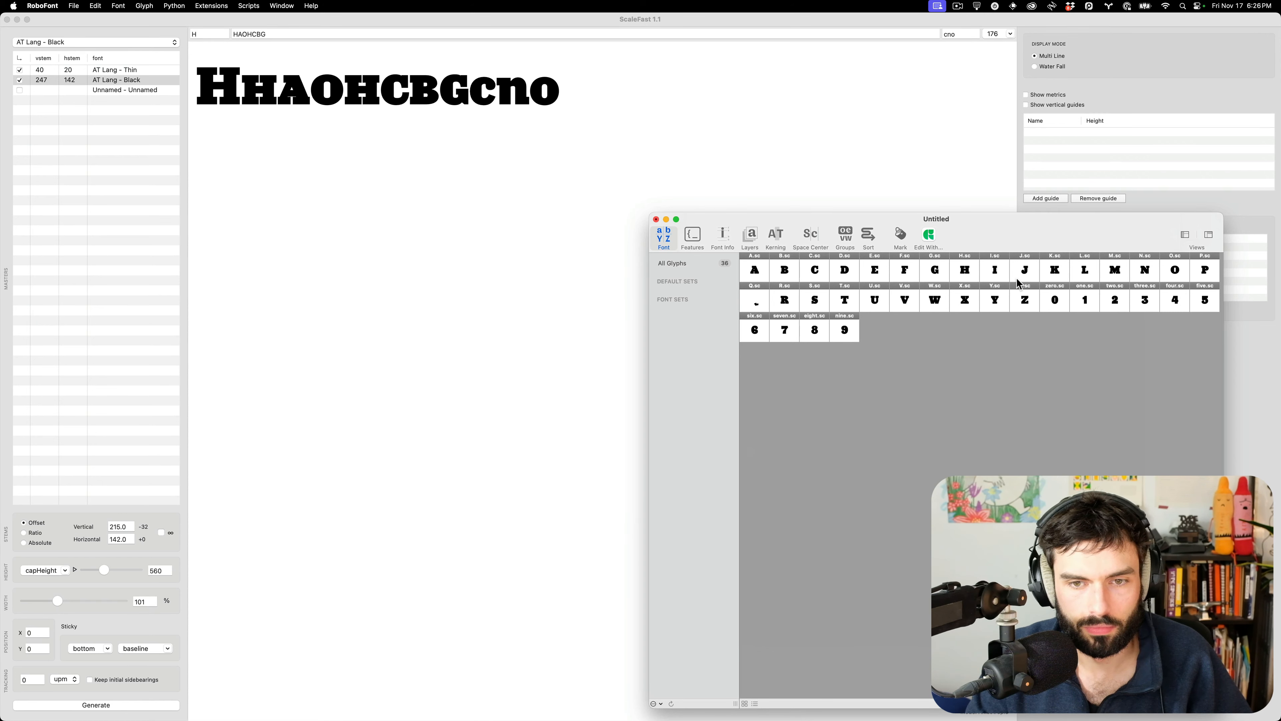
Save the generated font as lang-black-smallcaps_UC-2.ufo in the small-cap-prep folder
key("super+s")
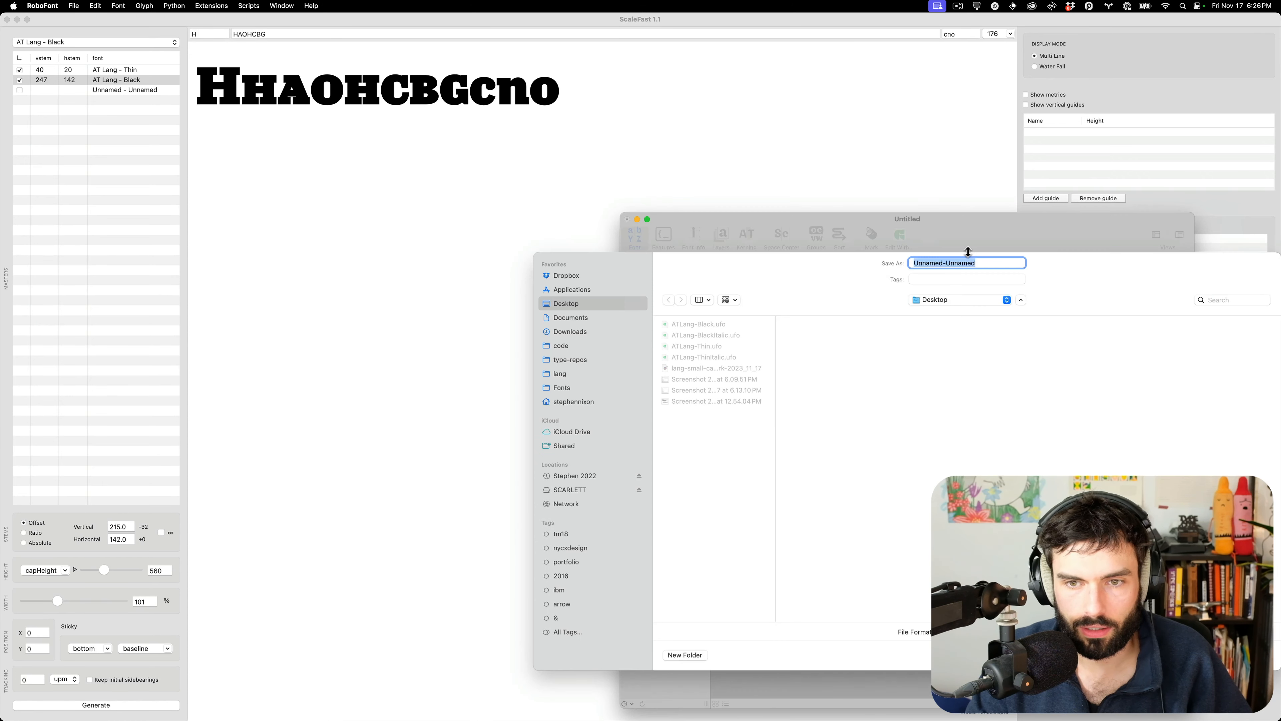
left_click(937, 299)
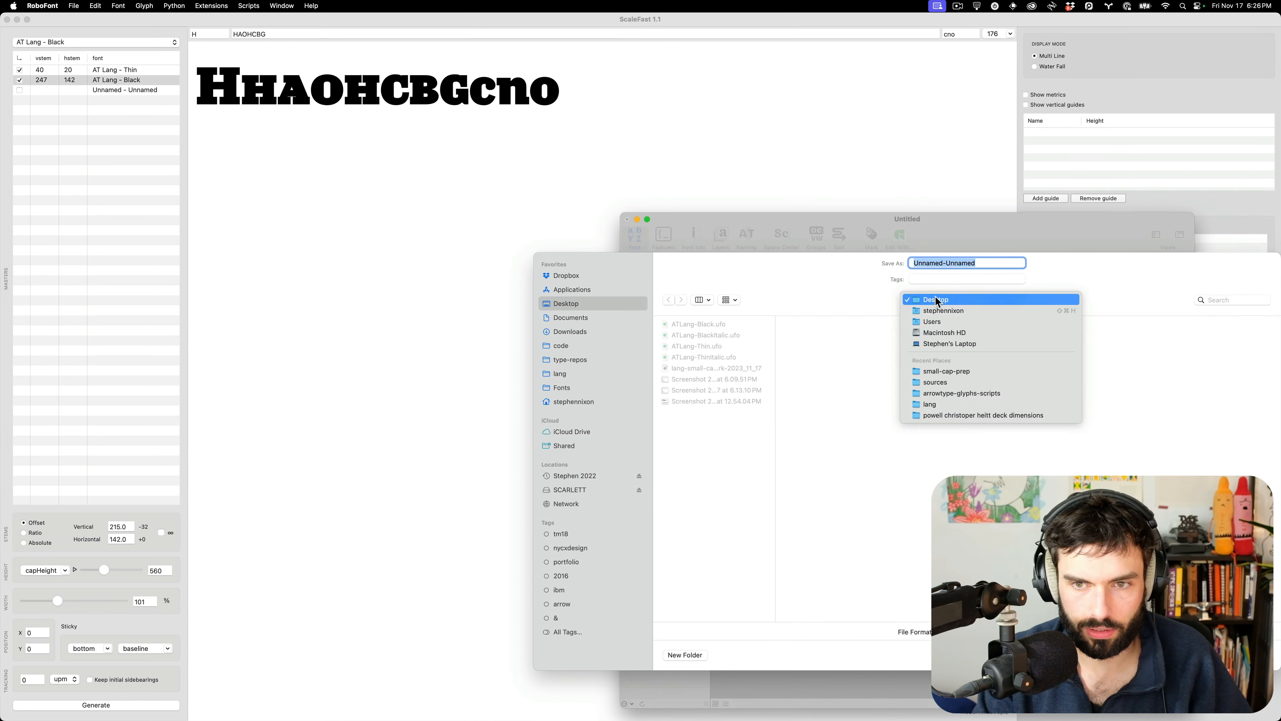
left_click(953, 372)
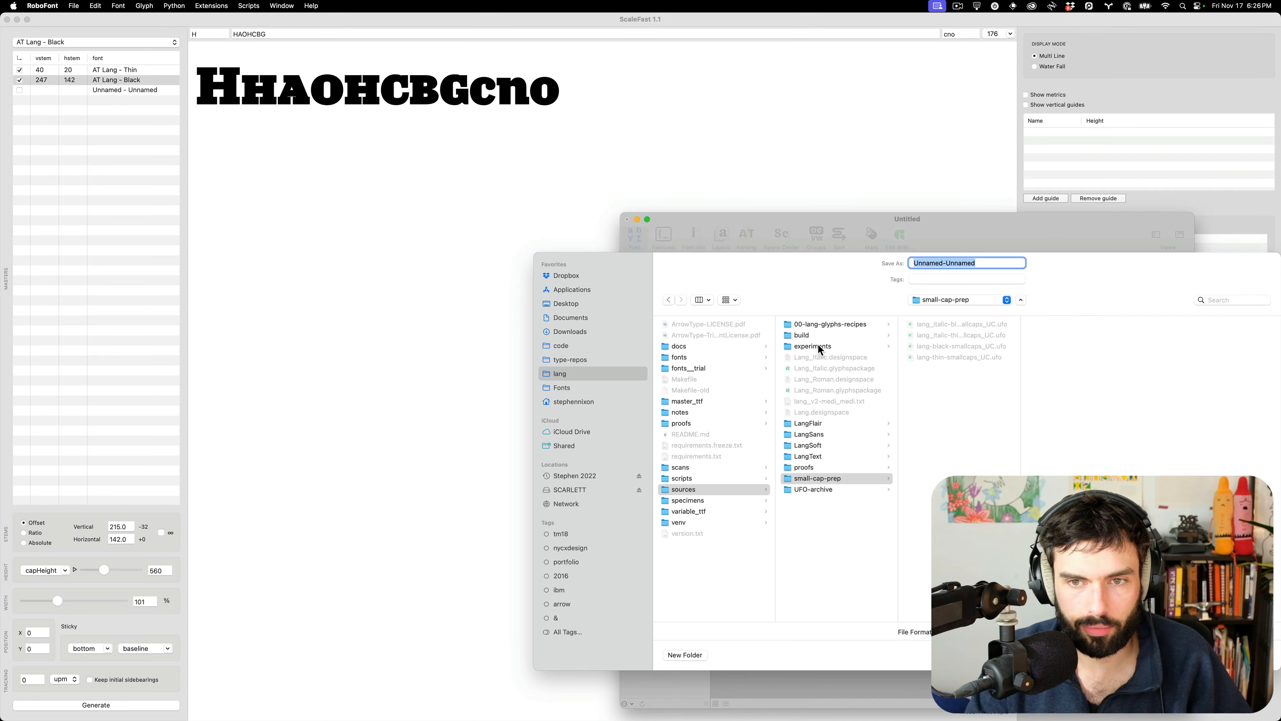
left_click(958, 345)
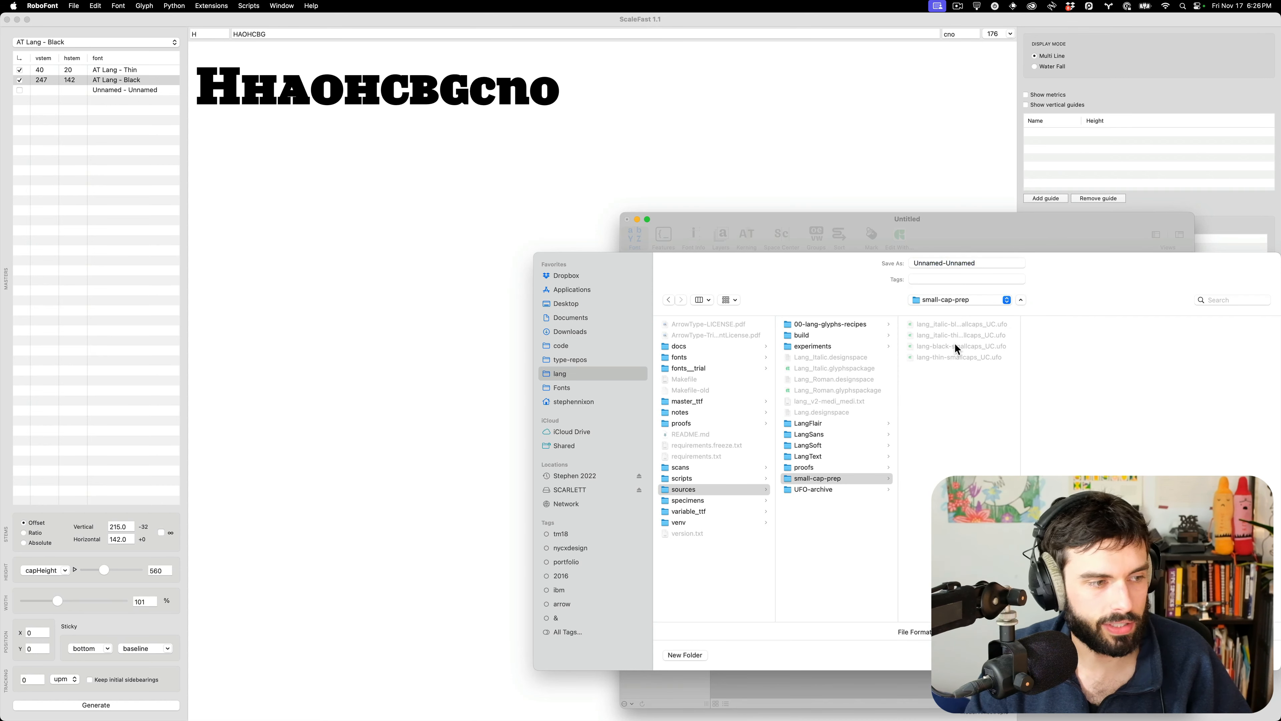
left_click(996, 261)
type("-2")
key("Return")
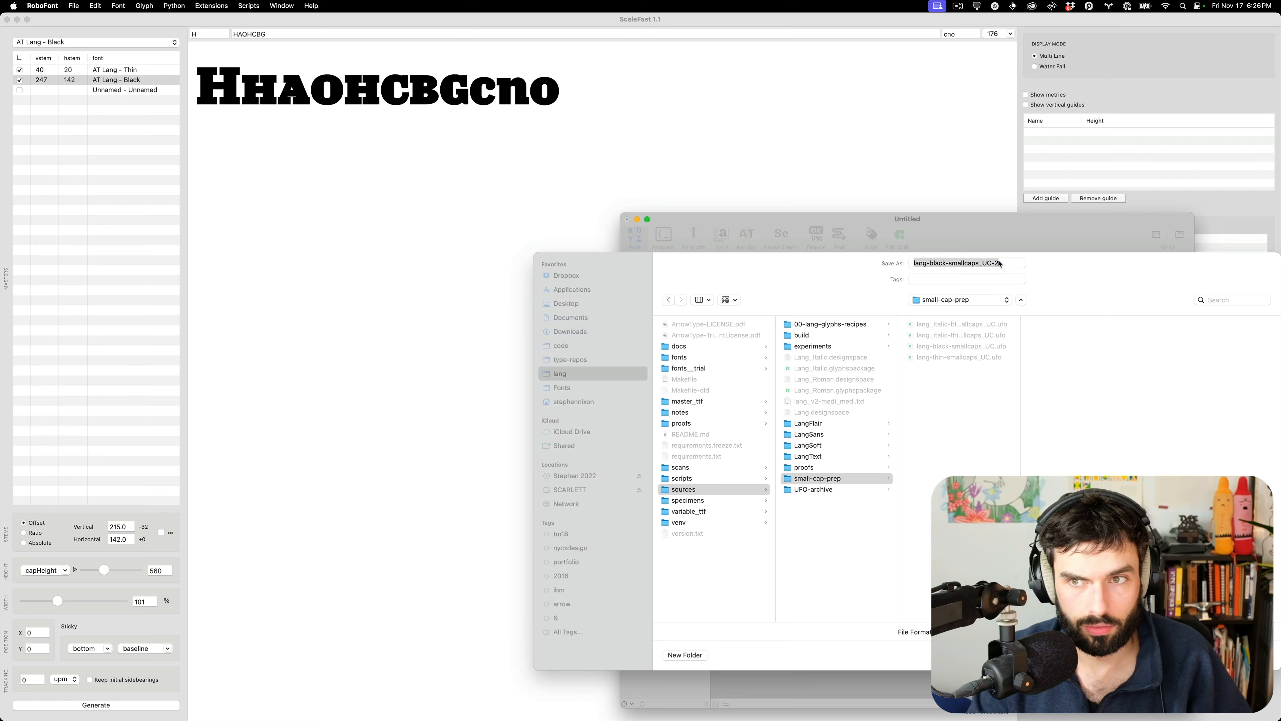
Close the saved small-cap font and return to the ScaleFast window
left_click_drag(992, 225, 1018, 238)
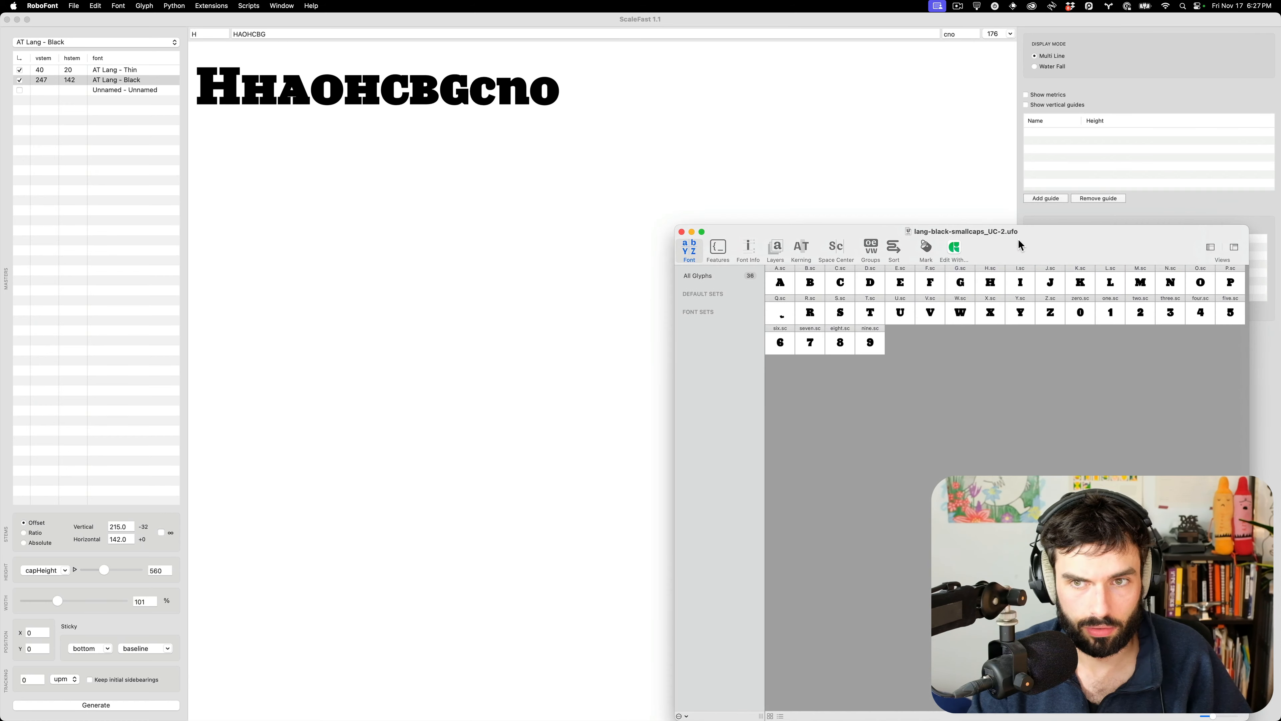
key("super+w")
left_click(444, 229)
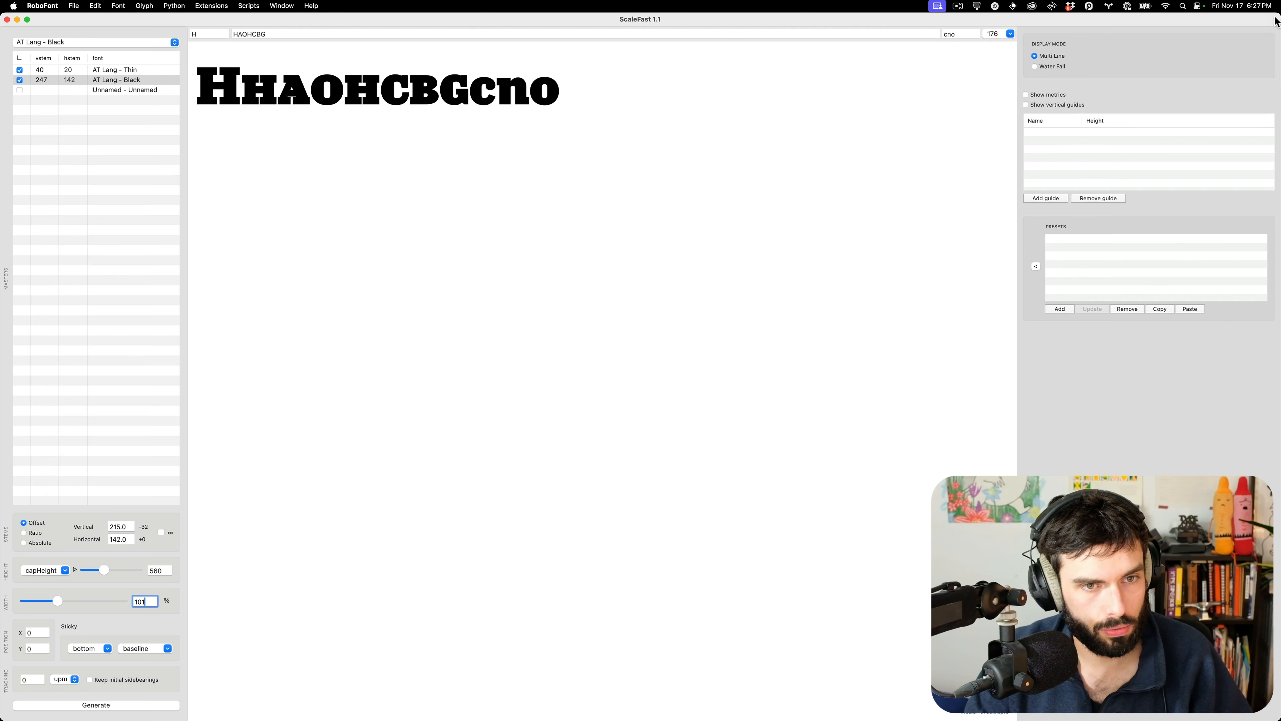
Take a screenshot of the current ScaleFast scaling settings
left_click_drag(1225, 14, 1218, 156)
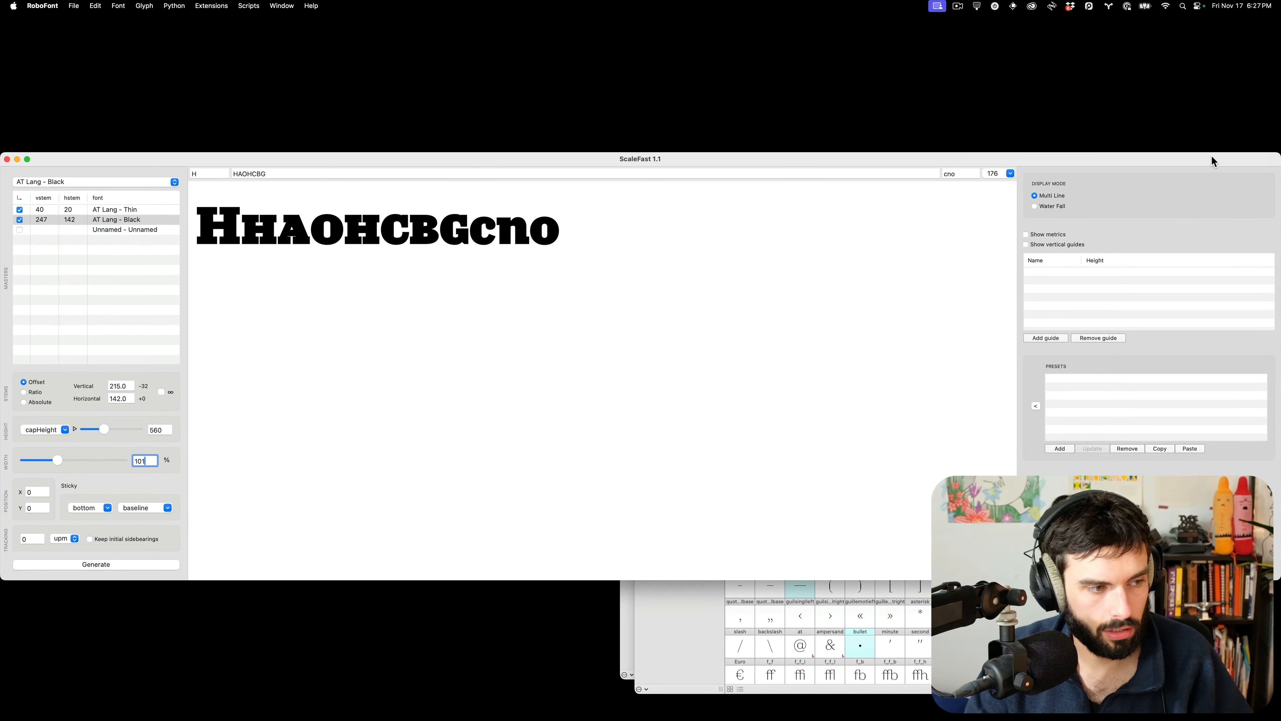
key("super+shift+4")
left_click_drag(1, 143, 586, 607)
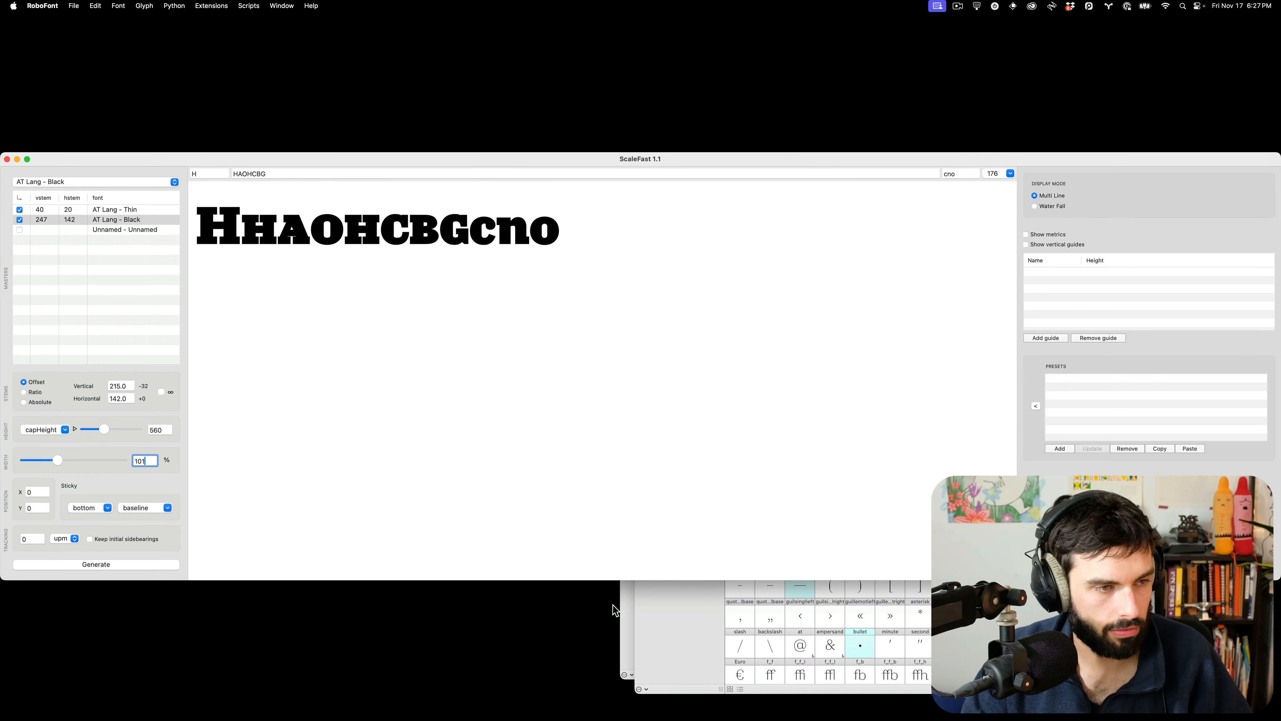
left_click(664, 485)
Close ScaleFast and both upright ATLang fonts, then call up the Open dialog
key("super+w")
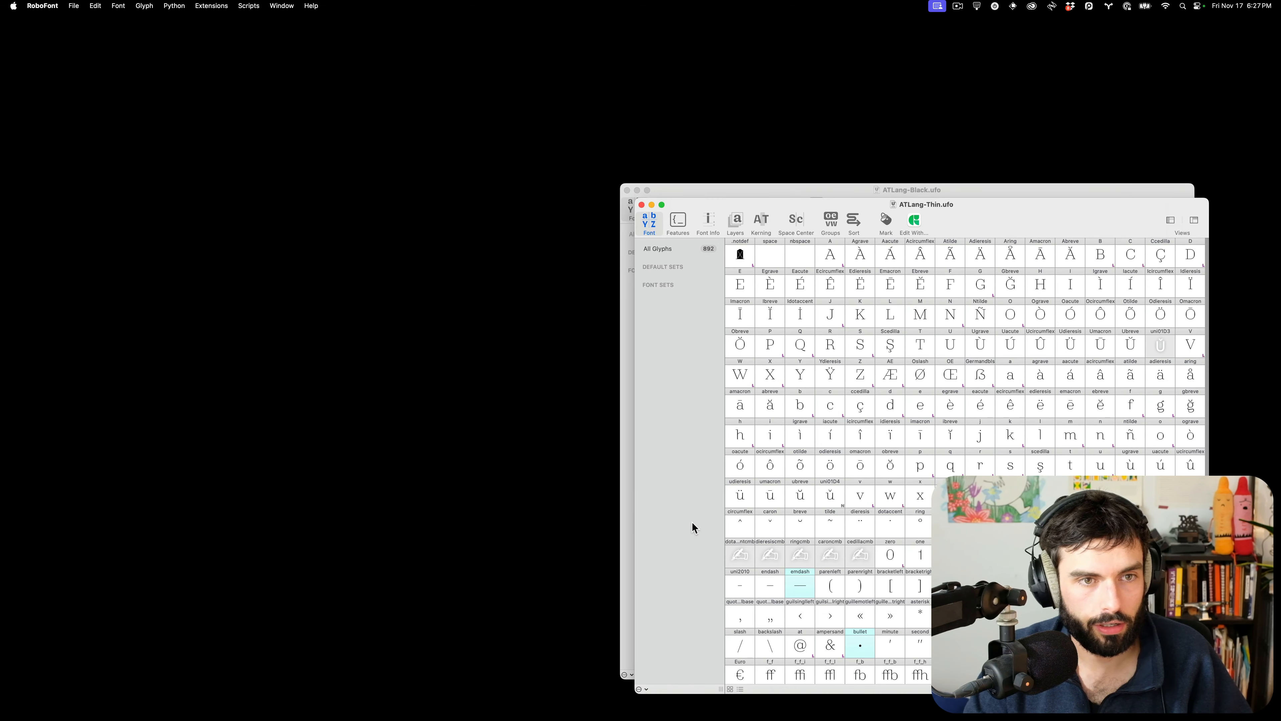
key("alt+super+w")
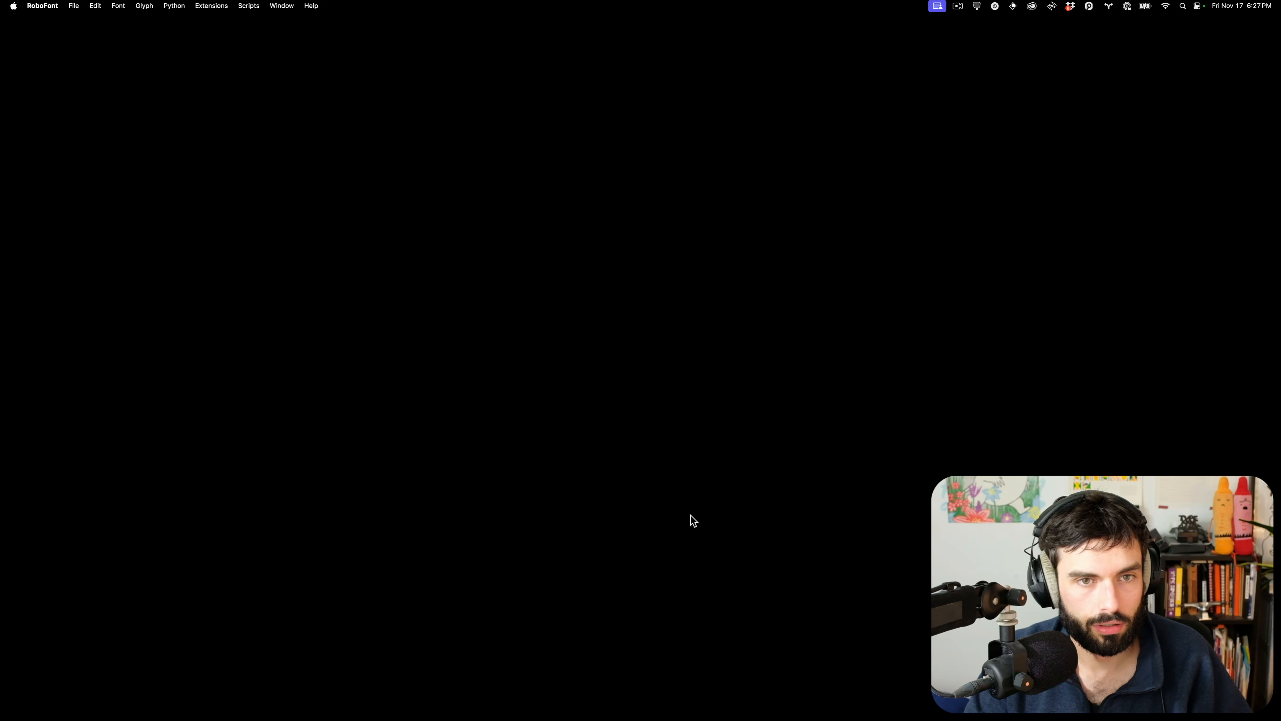
key("super+o")
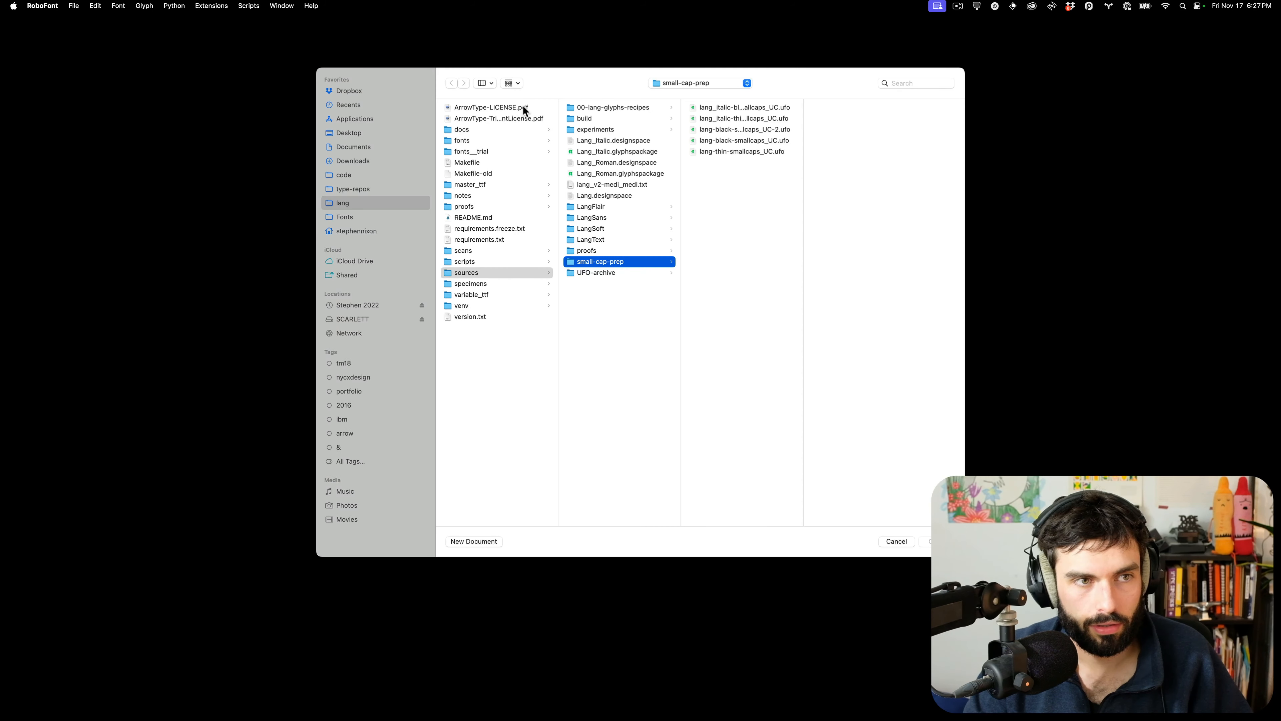
Open ATLang-BlackItalic.ufo and ATLang-ThinItalic.ufo from the Desktop and arrange their windows
left_click(359, 133)
left_click(487, 121)
left_click(496, 141, "super")
key("Return")
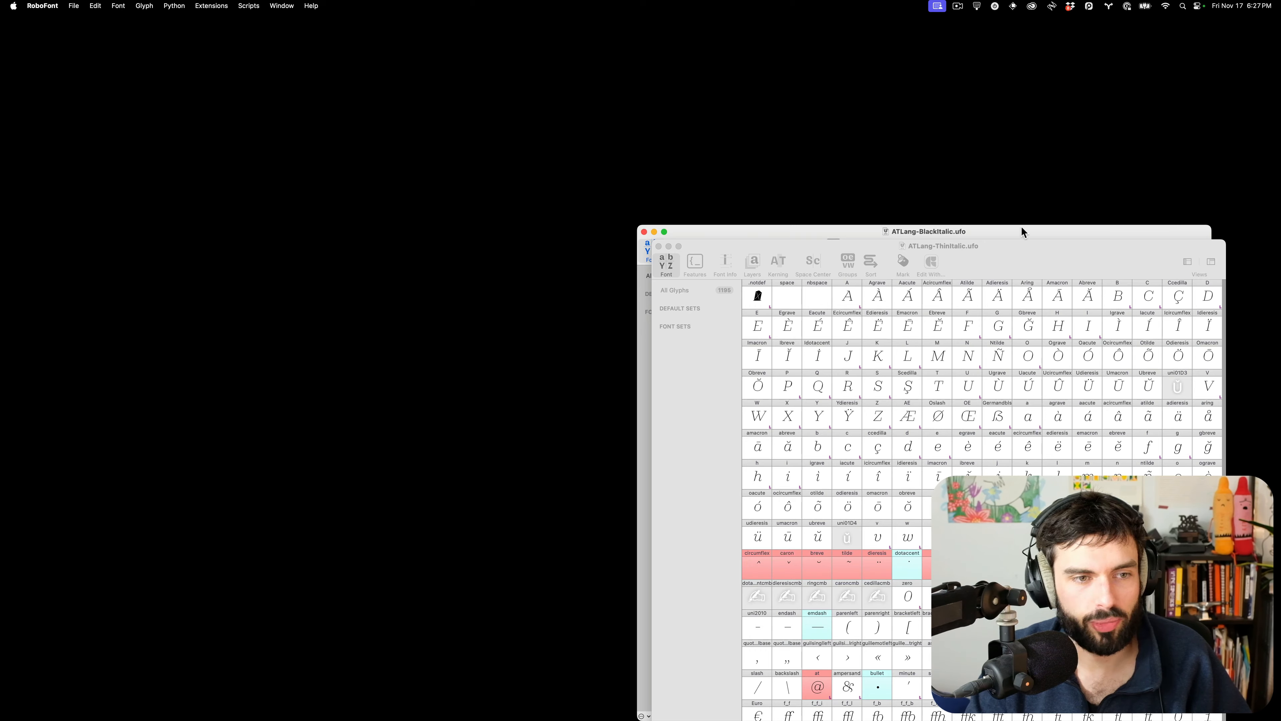
left_click_drag(1020, 232, 913, 26)
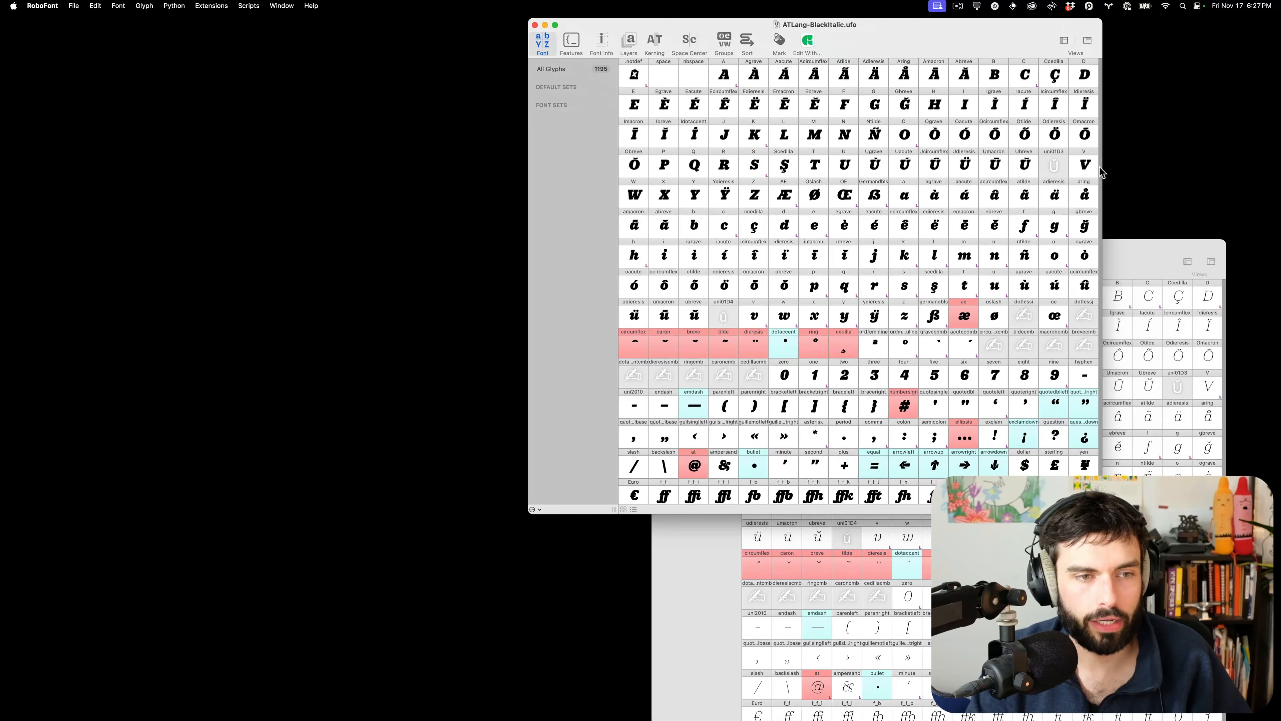
left_click(1132, 247)
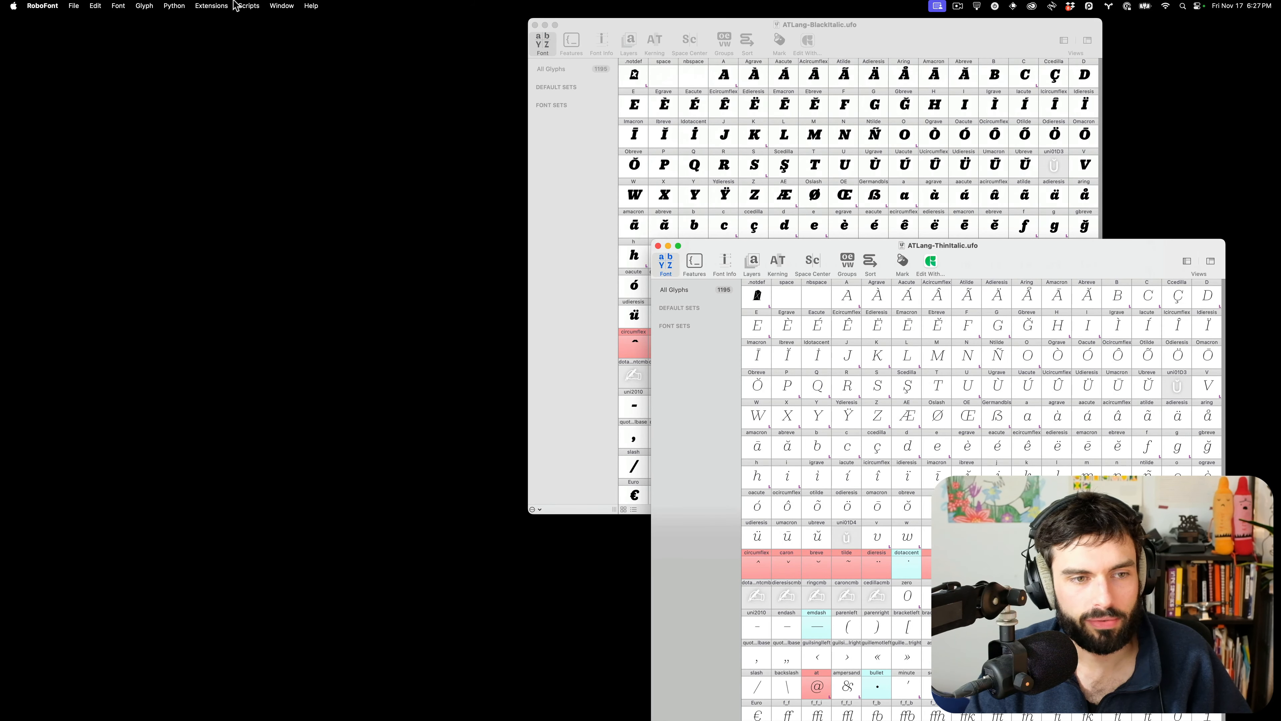
Launch ScaleFast from the Extensions menu
left_click(226, 6)
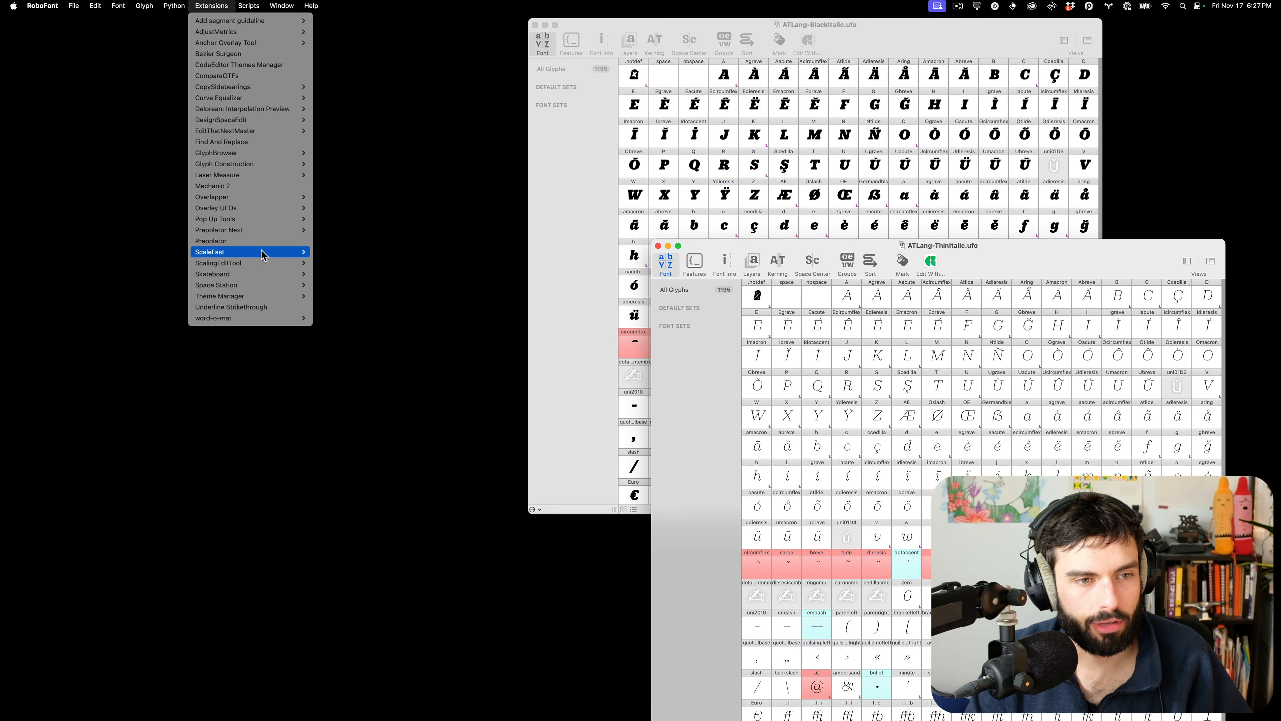
mouse_move(262, 232)
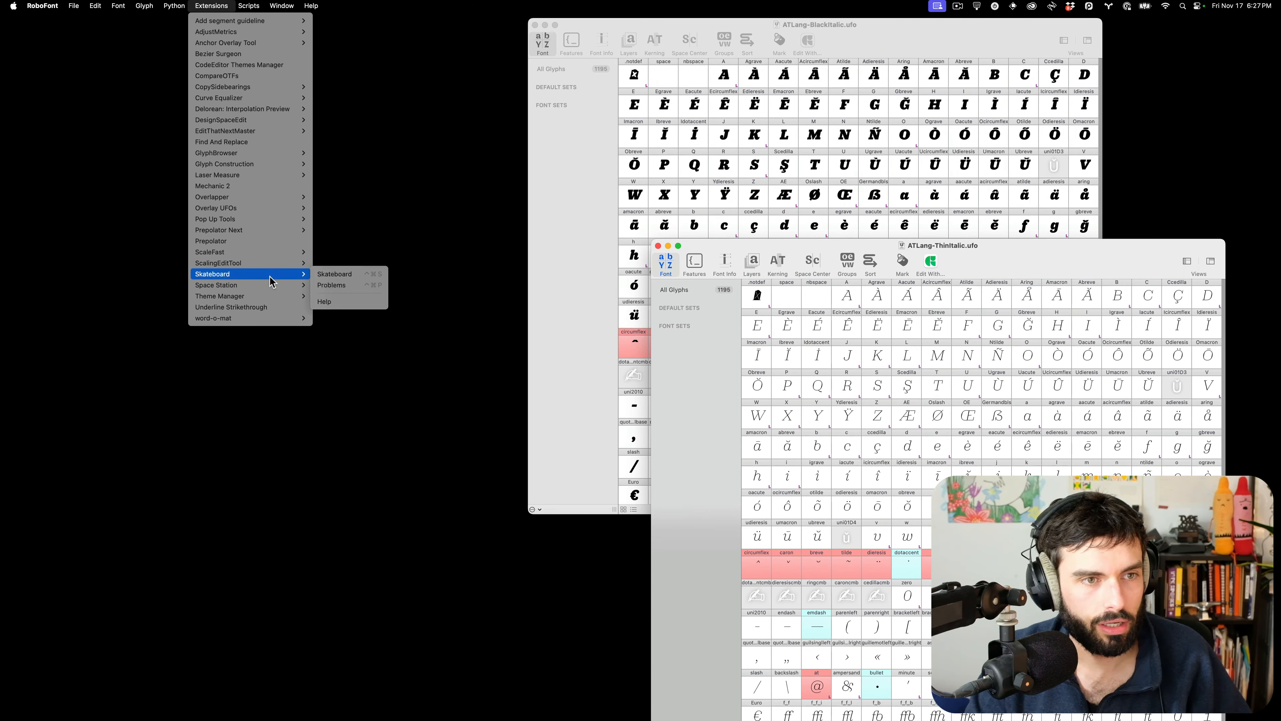
mouse_move(249, 253)
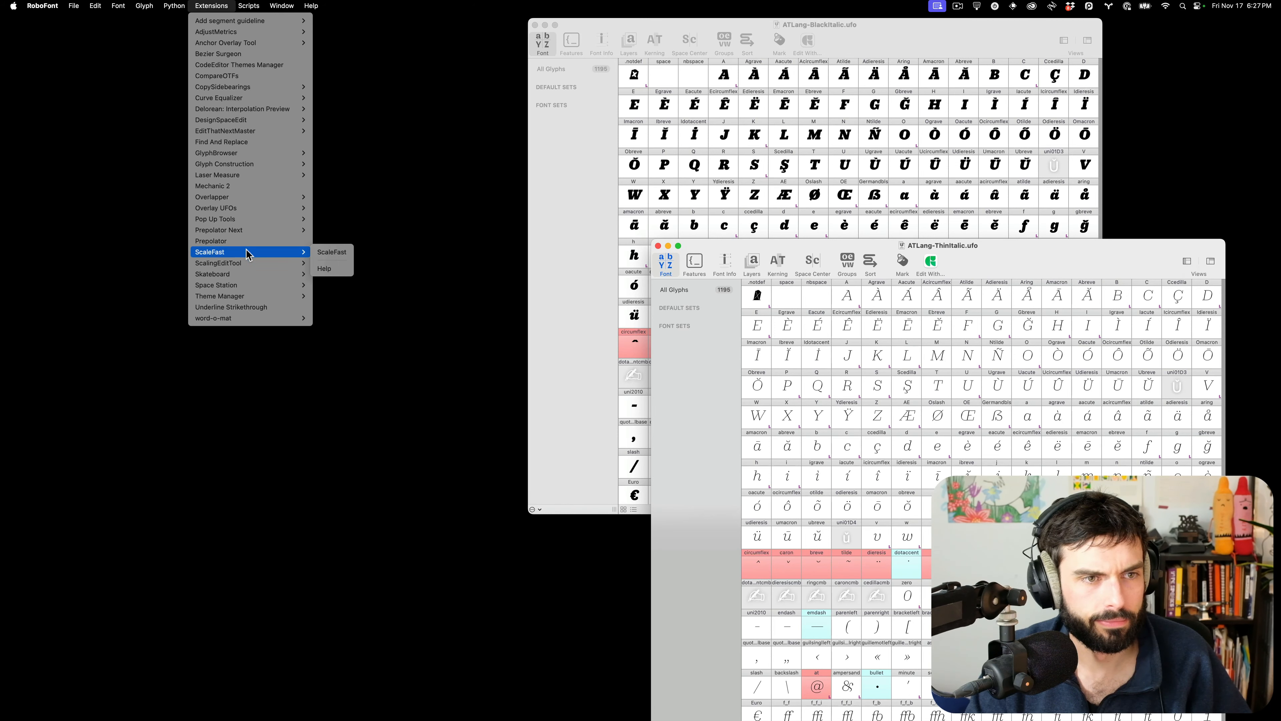
left_click(333, 252)
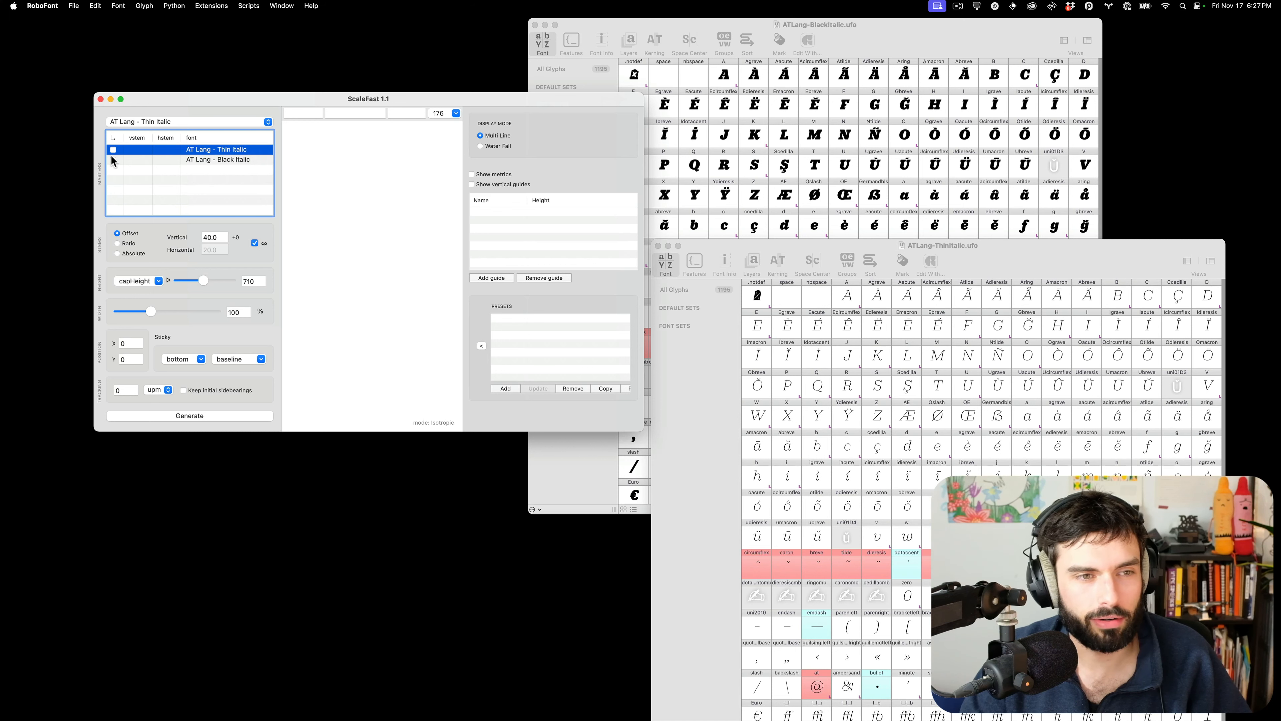
Enable the Thin Italic and Black Italic masters and resize the ScaleFast window
left_click(115, 161)
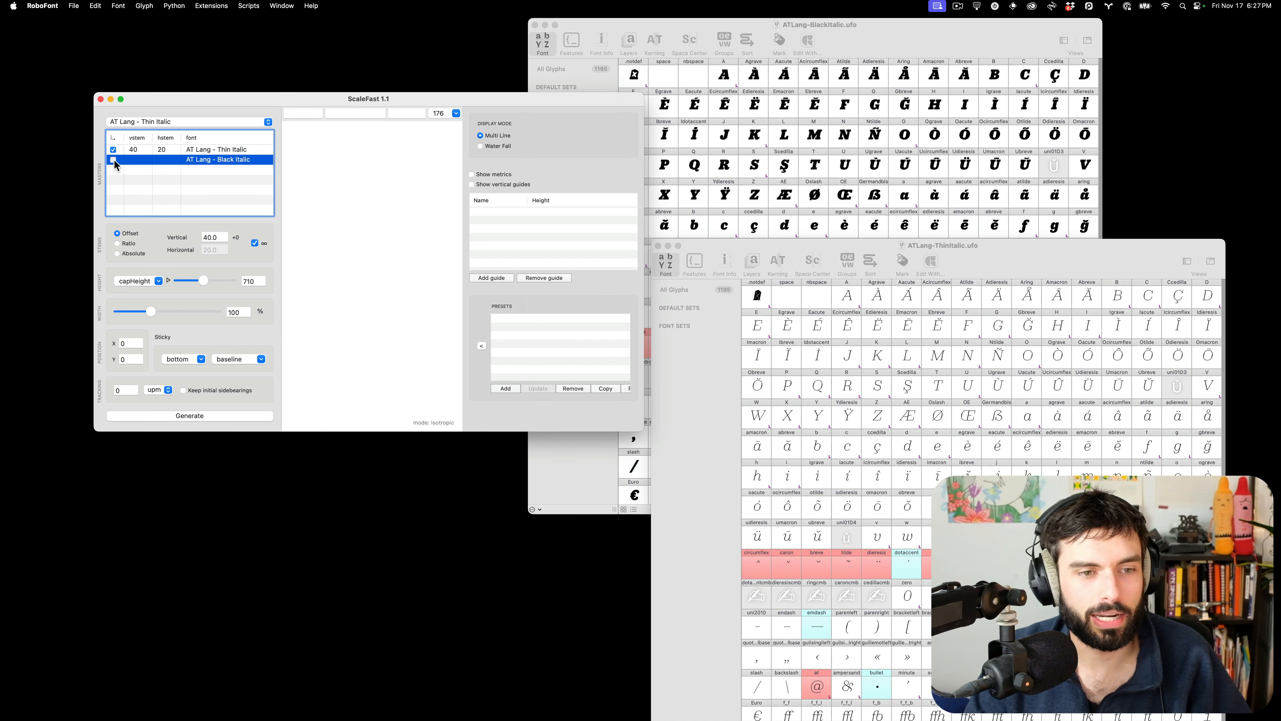
left_click(114, 160)
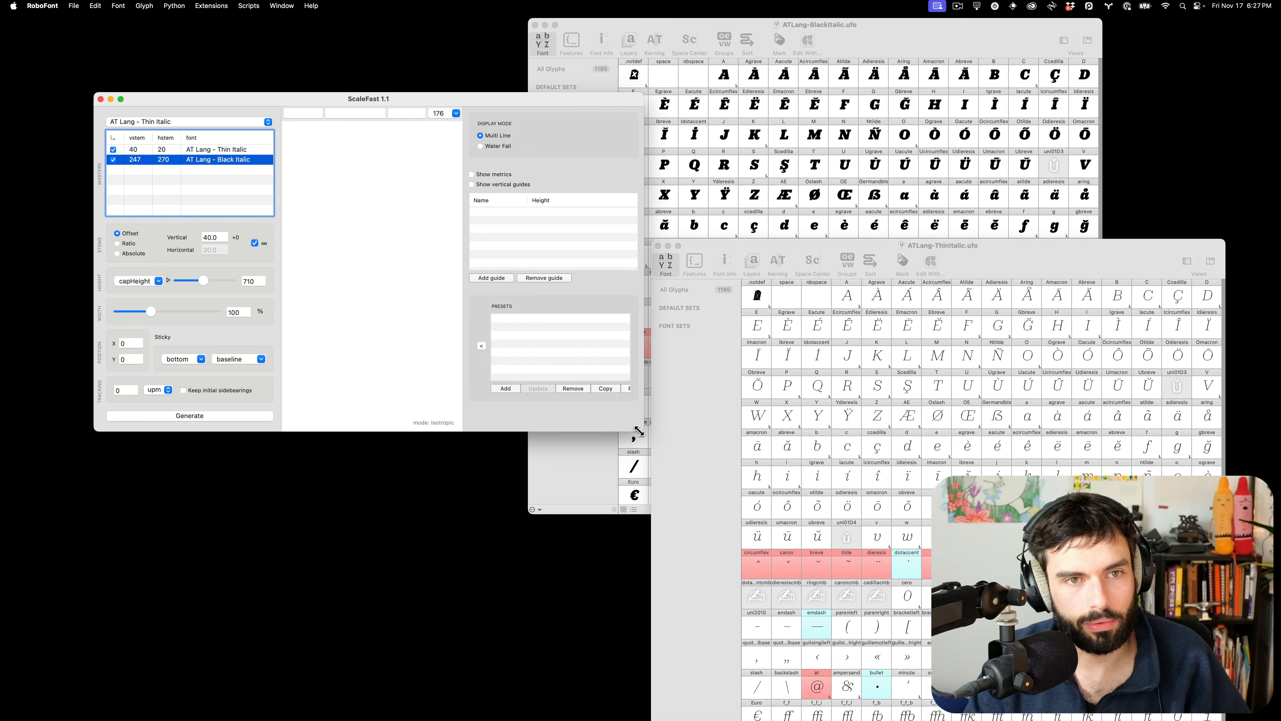
left_click_drag(642, 428, 931, 654)
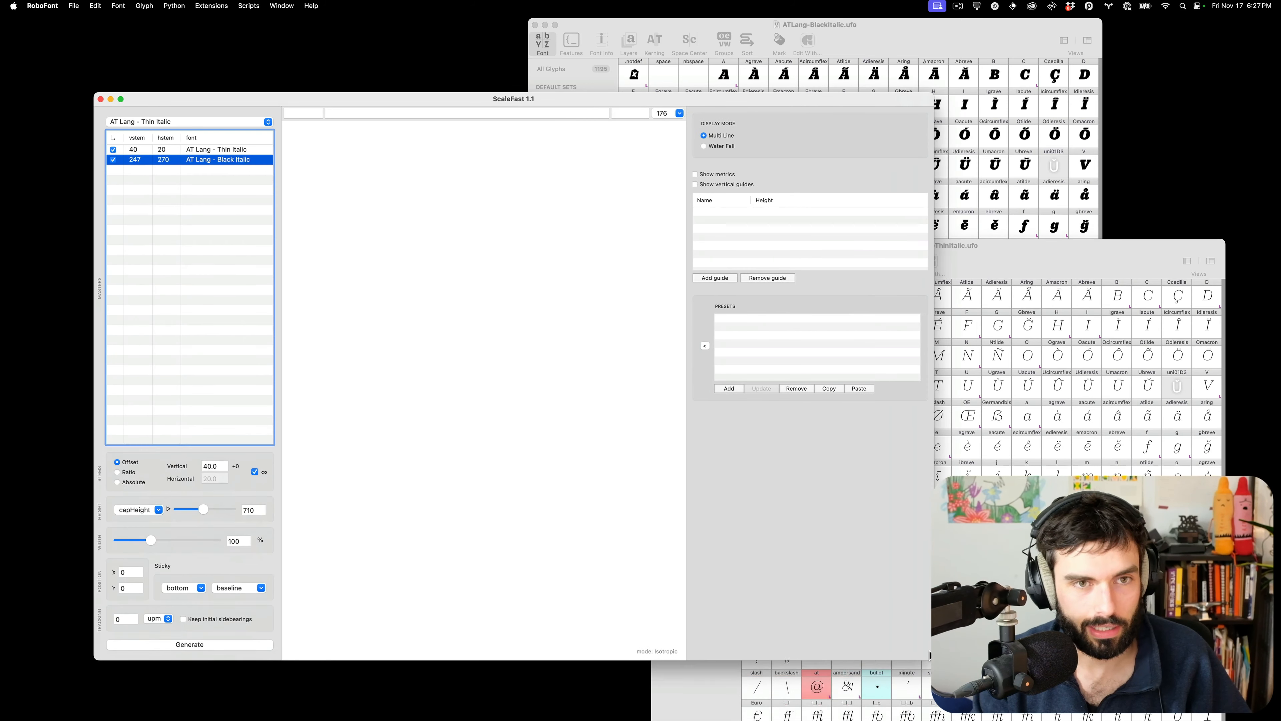
left_click_drag(428, 99, 550, 44)
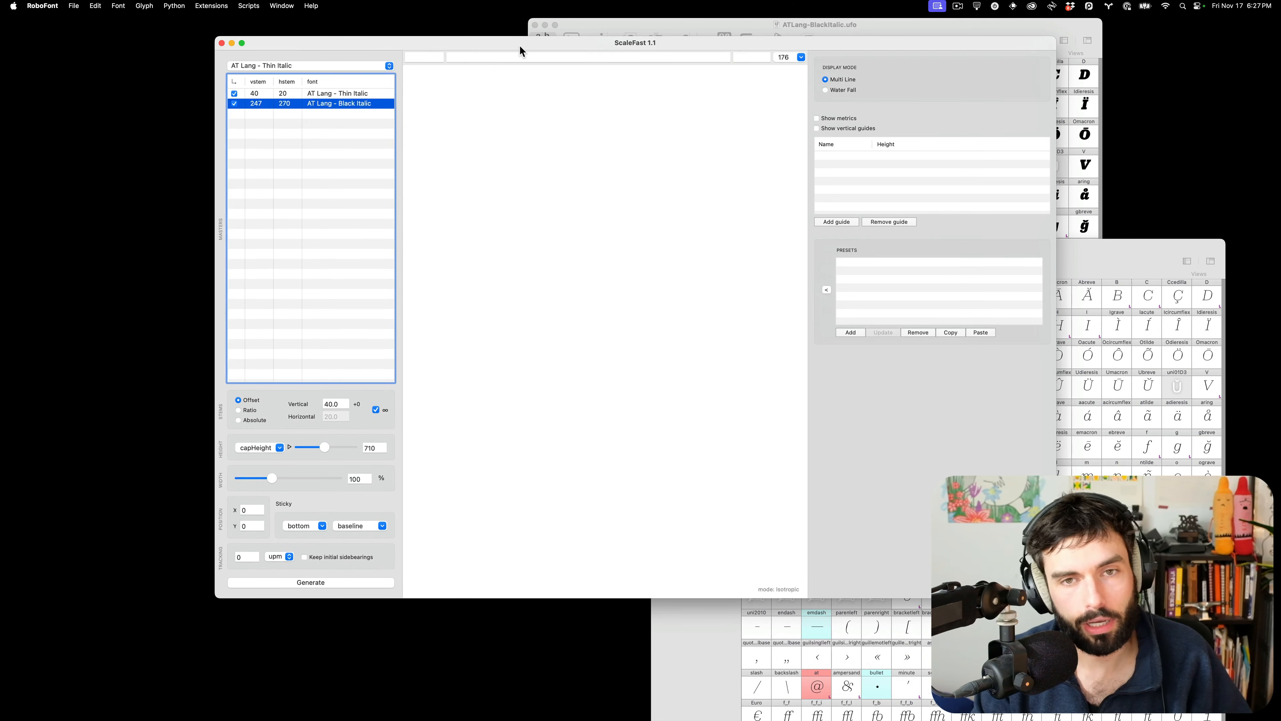
Enter preview text H, HAO and nc in the three text fields
left_click(414, 56)
type("H")
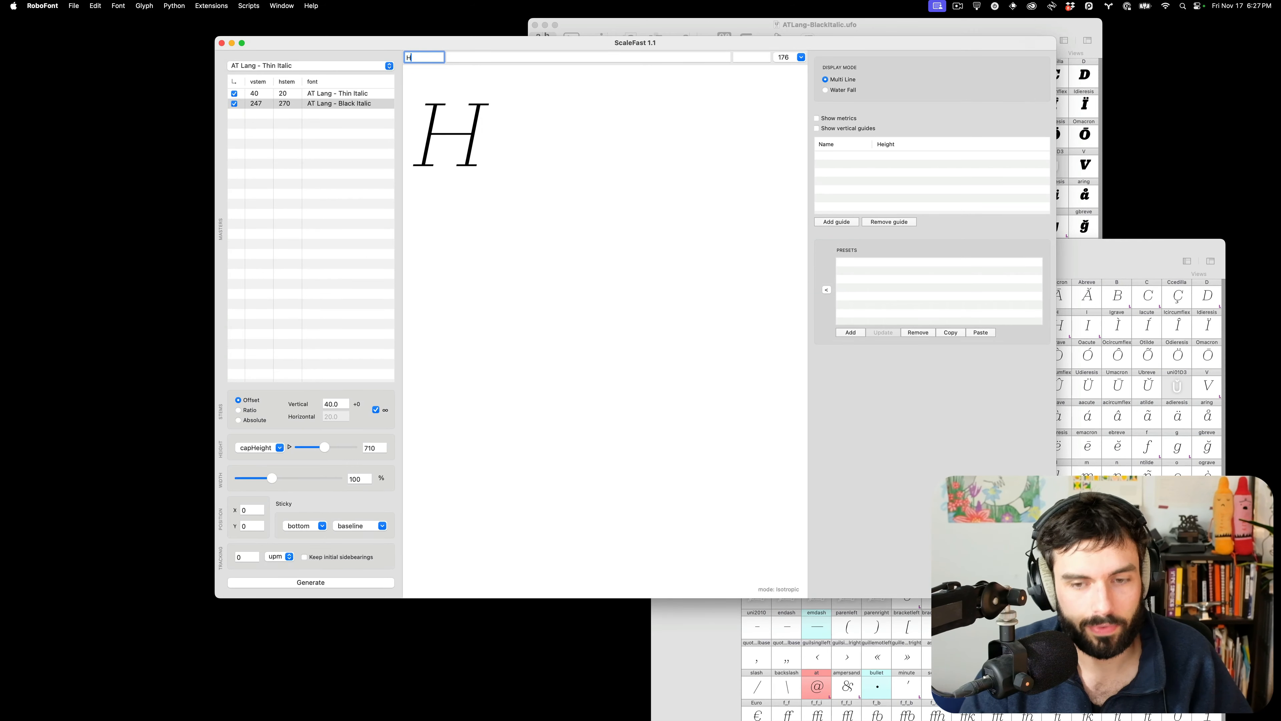
key("Tab")
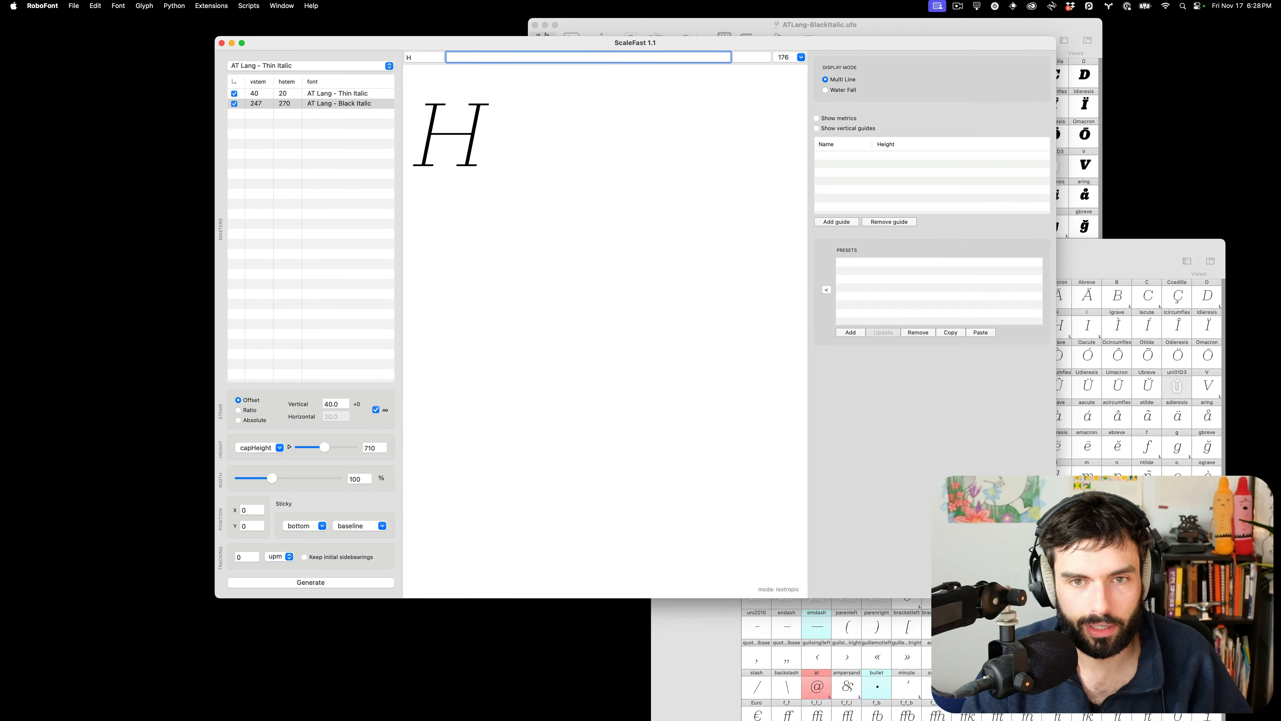
type("HAO")
key("Tab")
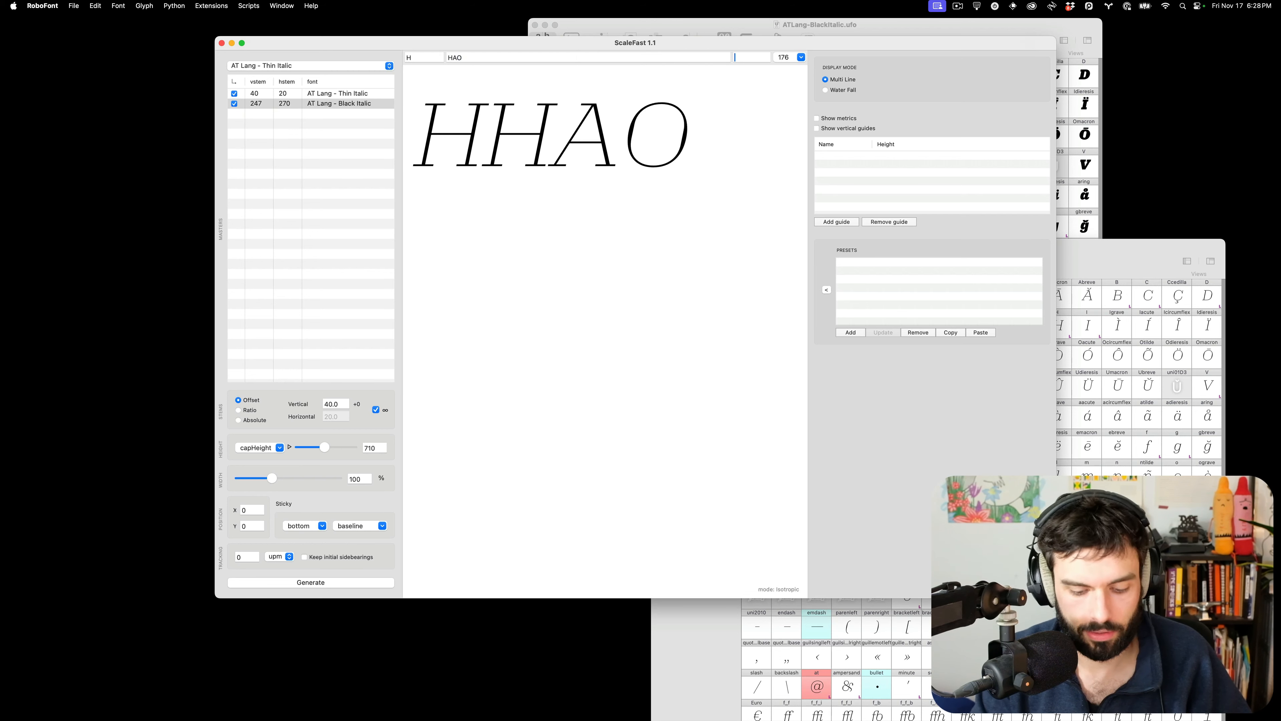
type("nc")
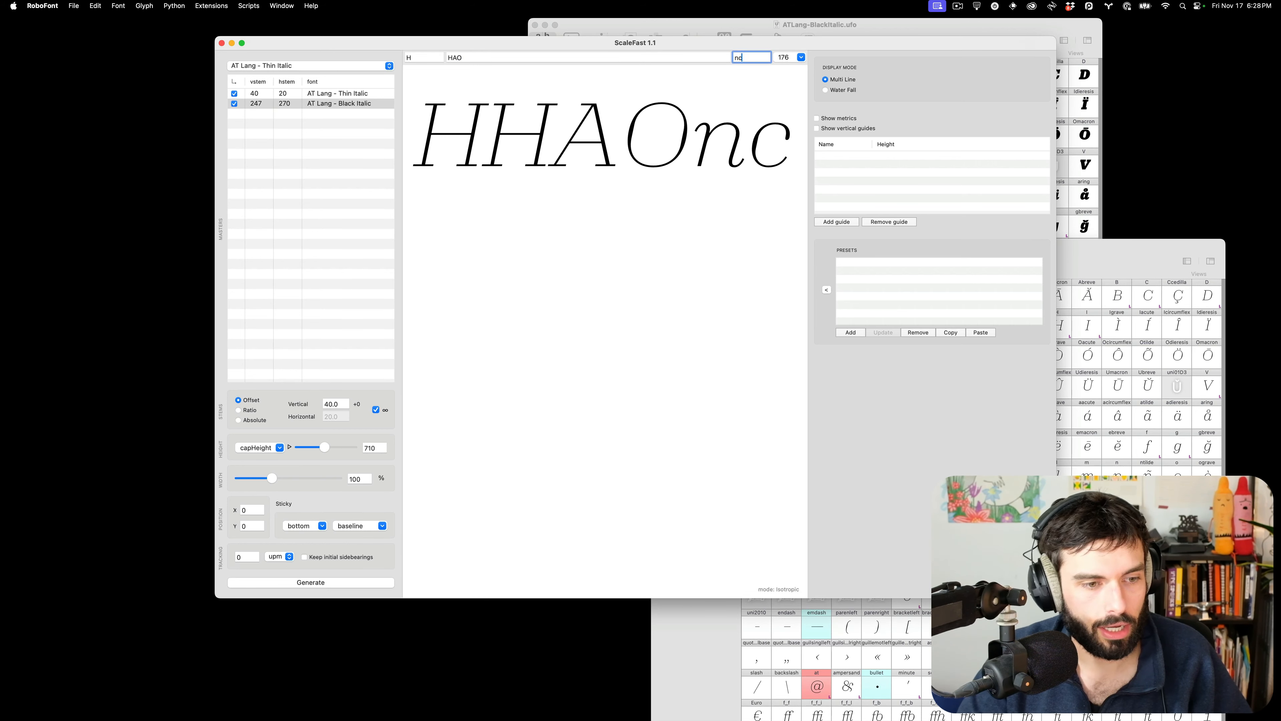
Widen the ScaleFast window, zoom the preview, and make it fill the screen
left_click_drag(1056, 598, 1217, 619)
scroll(673, 188, "up", 5)
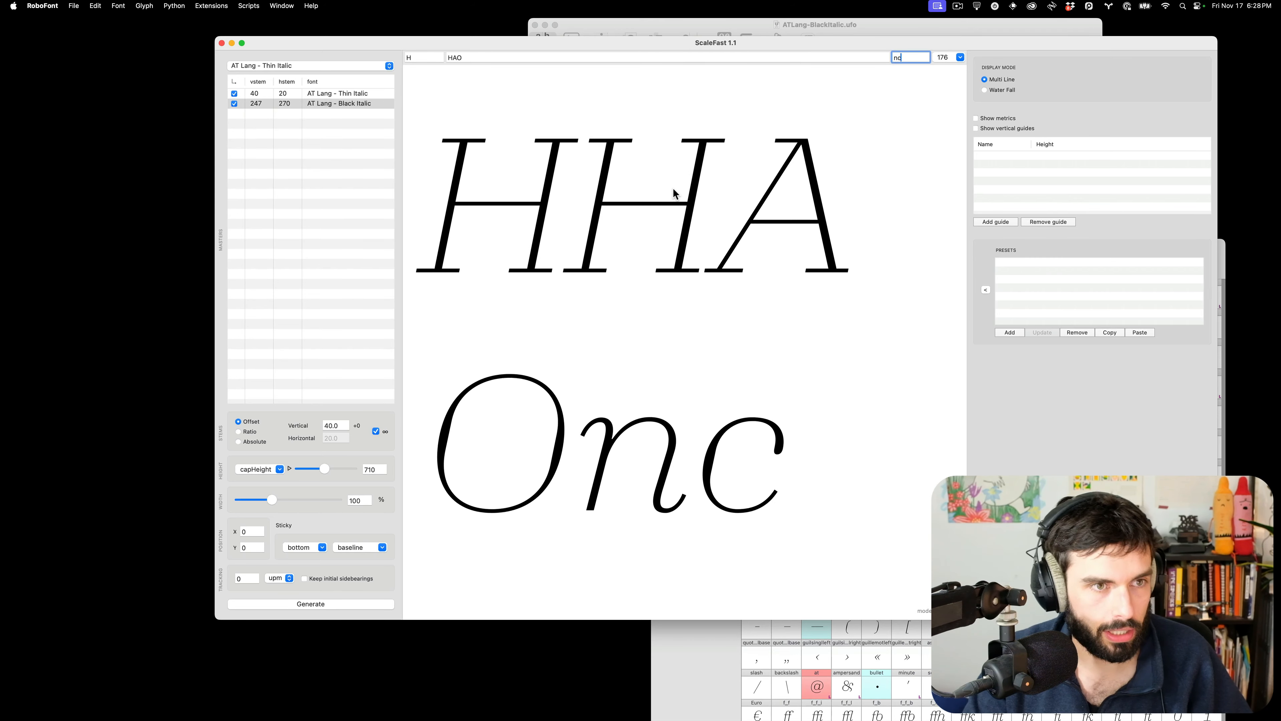
key("ctrl+alt+Return")
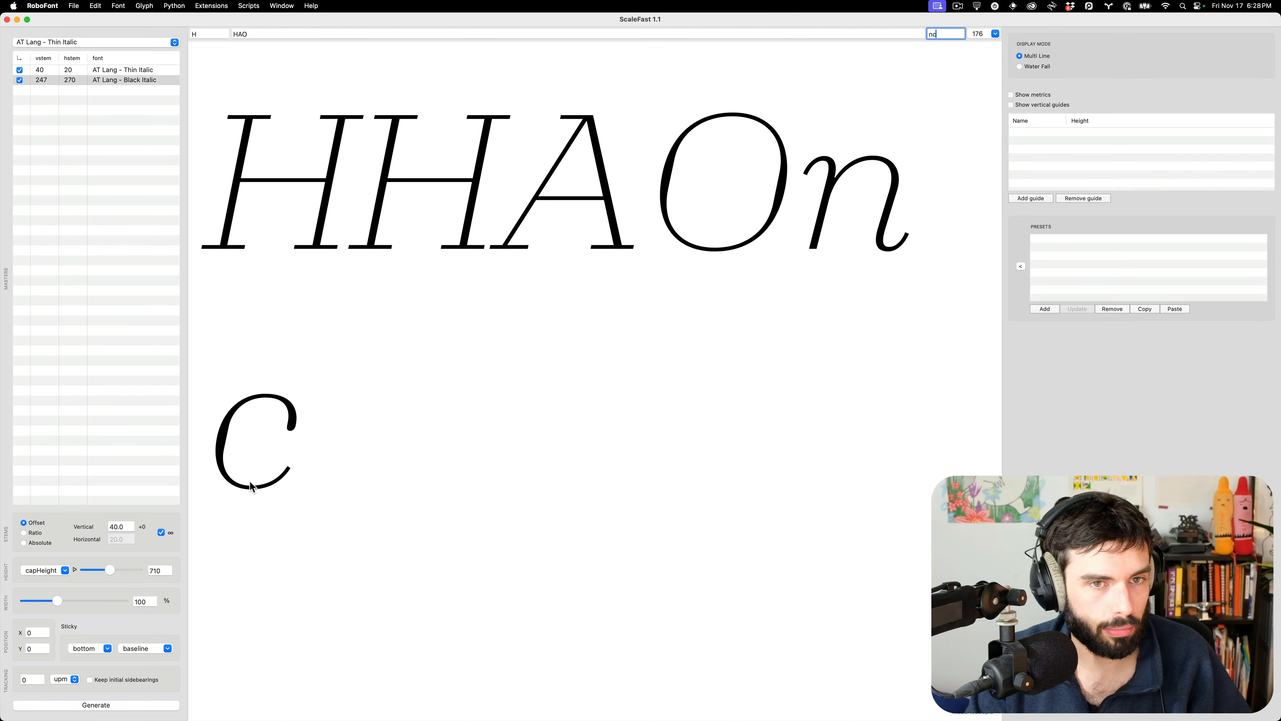
left_click(164, 570)
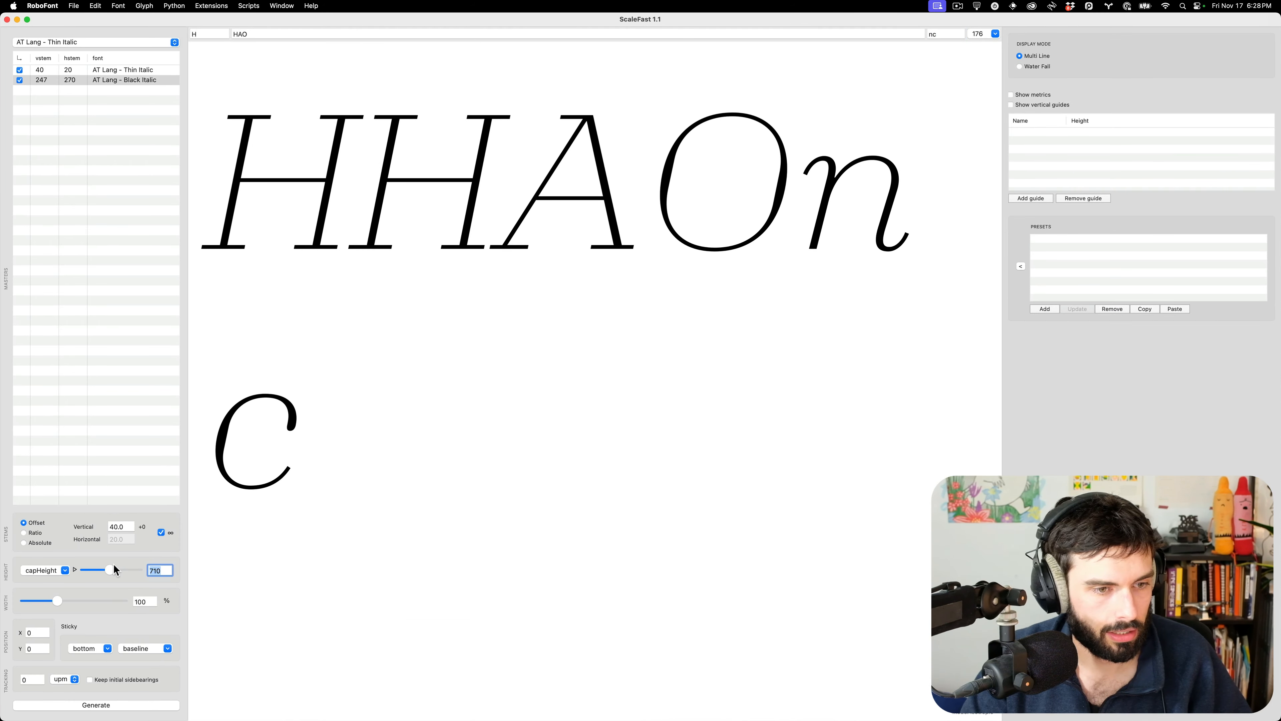
Set cap height to 560 and preview in Black Italic beside the reference screenshot
type("560")
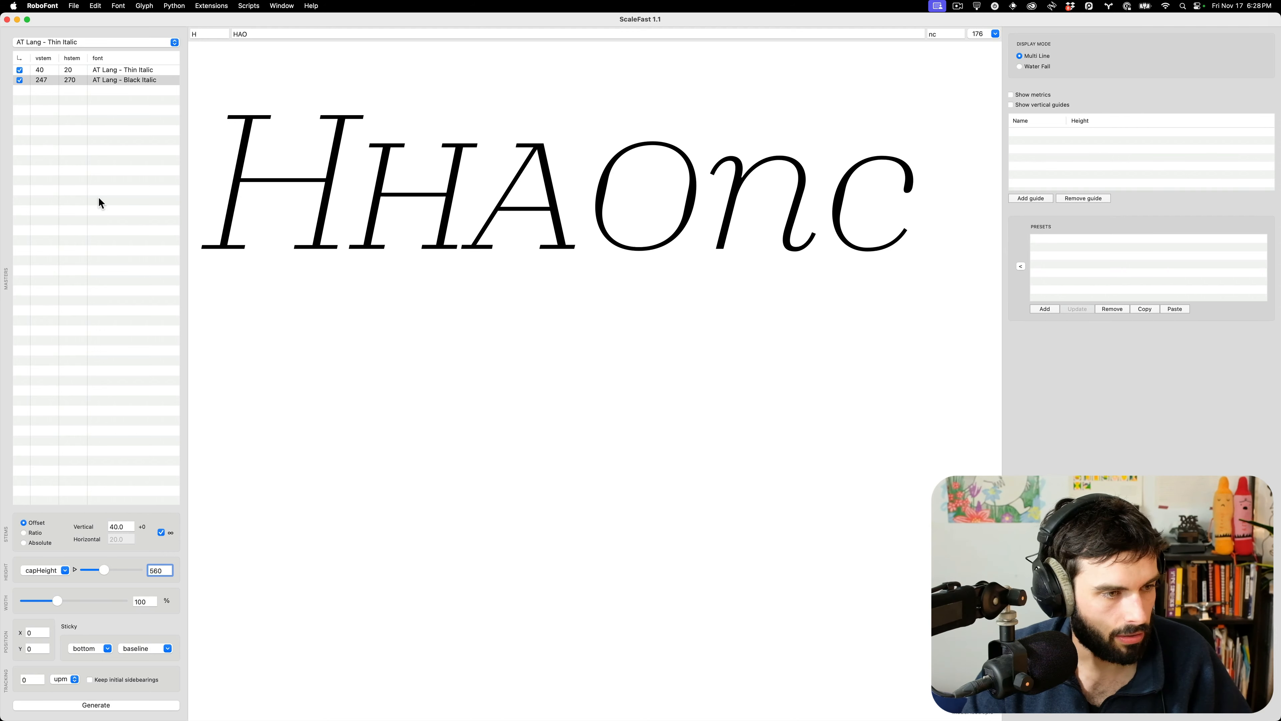
left_click(97, 43)
left_click(97, 57)
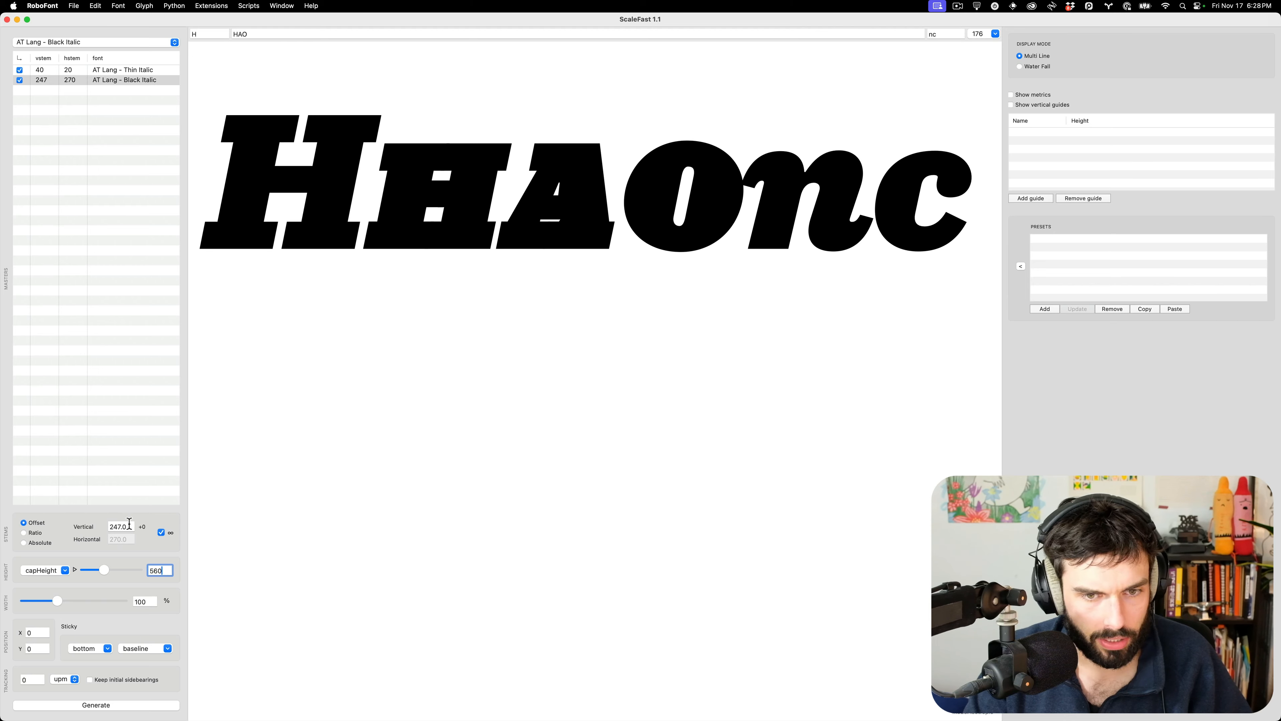
key("ctrl+Left")
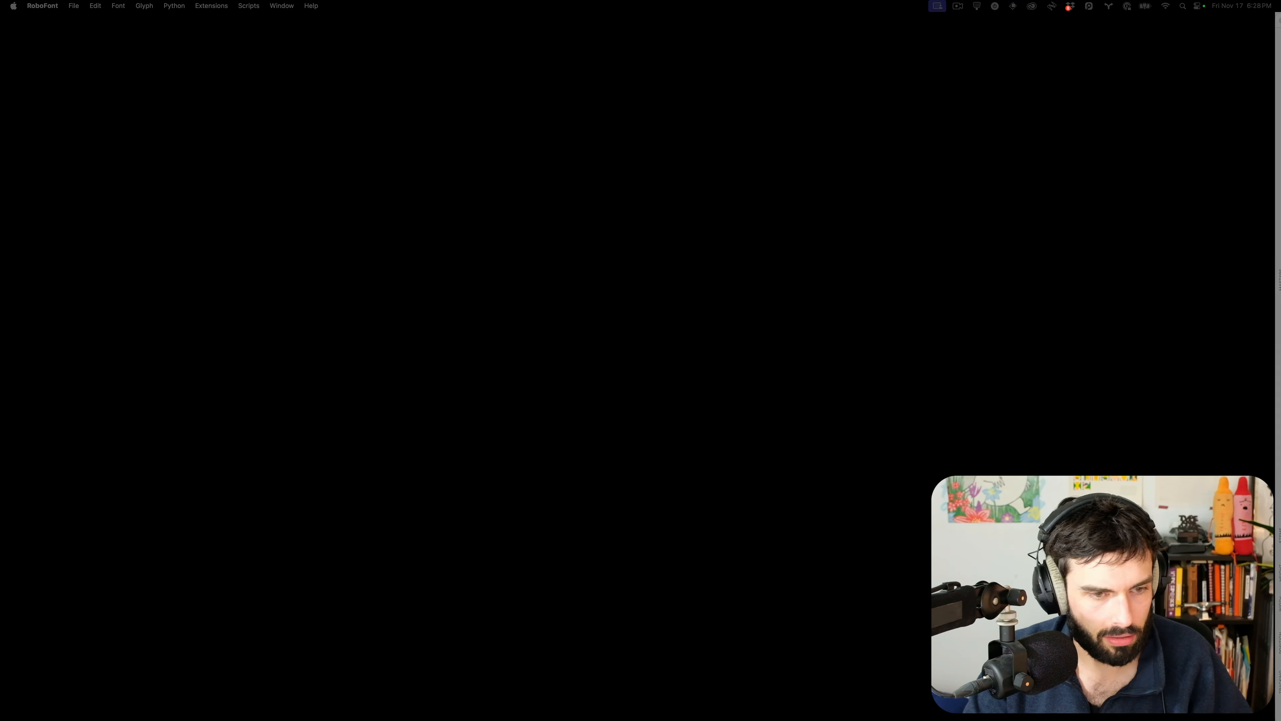
key("ctrl+Right")
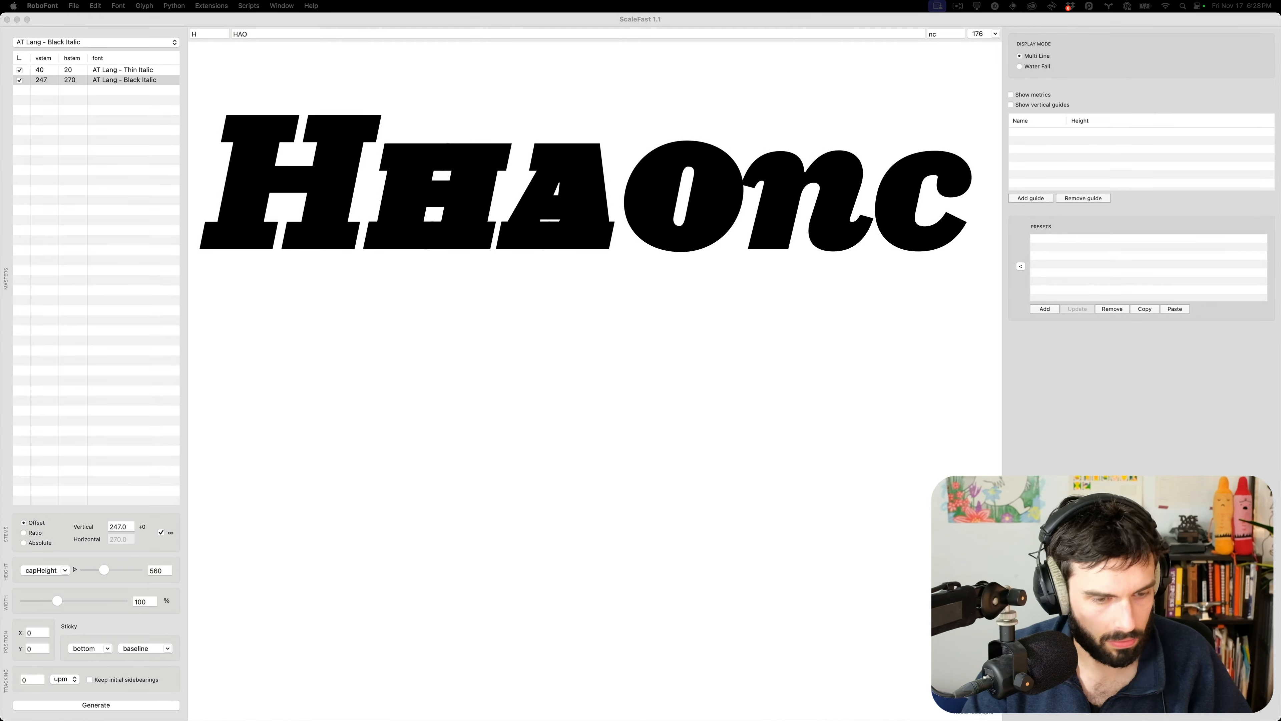
left_click_drag(1, 225, 754, 121)
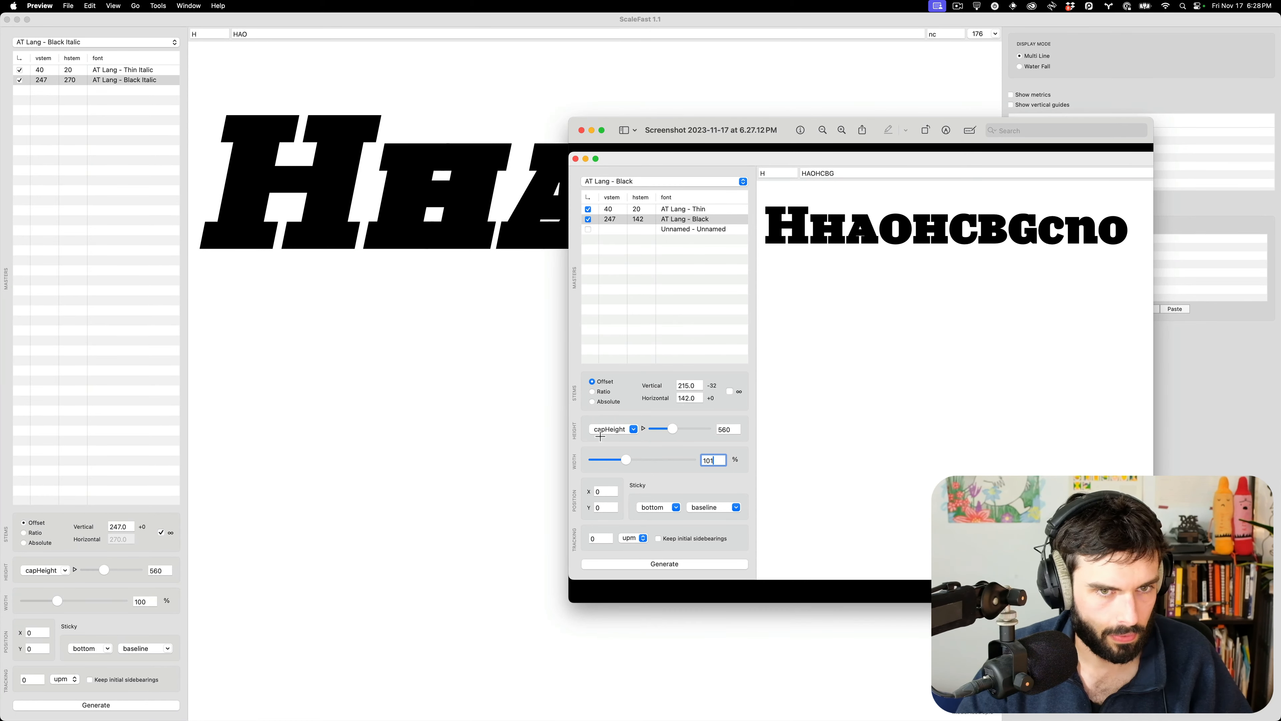
Set the vertical stem to 215 and unlink horizontal stems from vertical stems
left_click(128, 527)
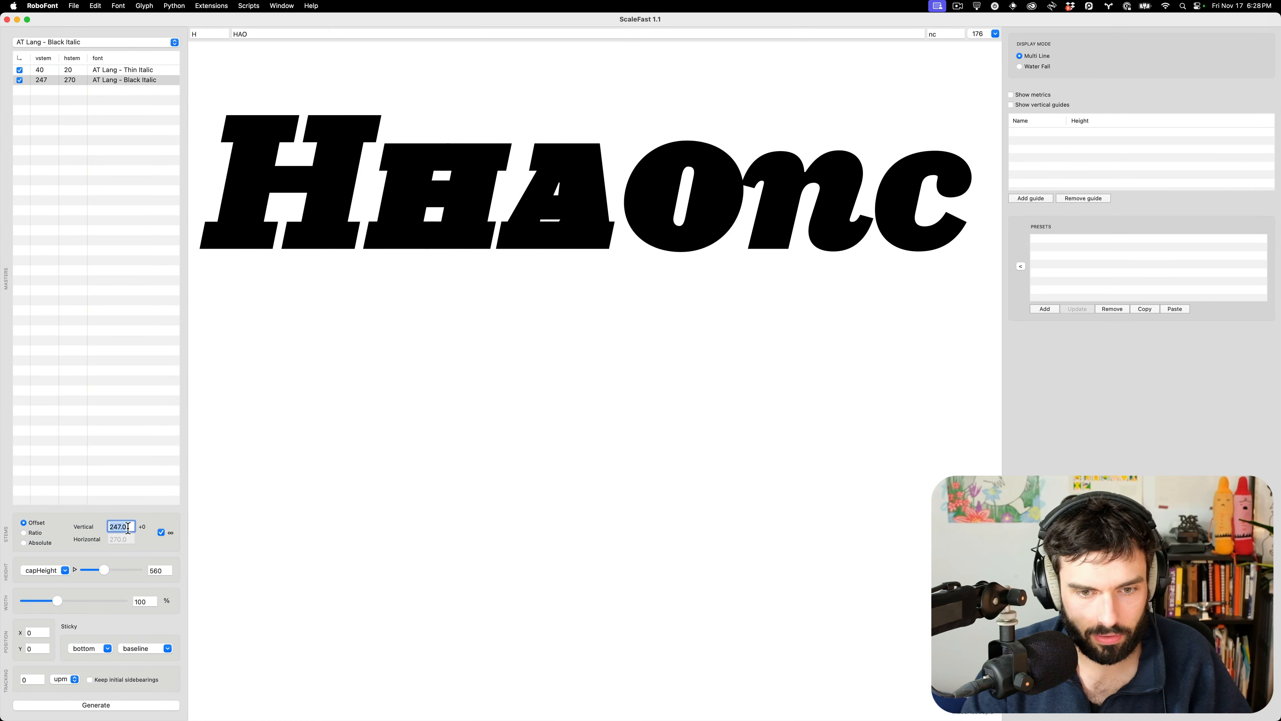
type("215")
key("Tab")
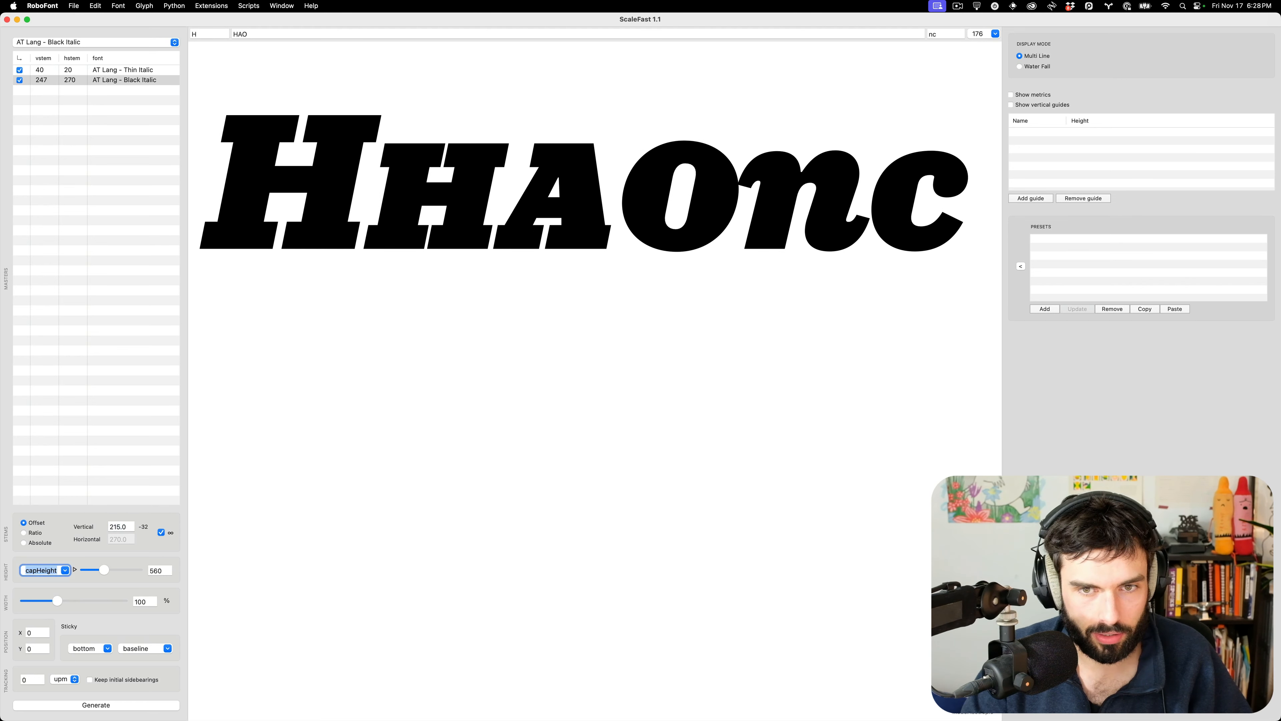
left_click(161, 532)
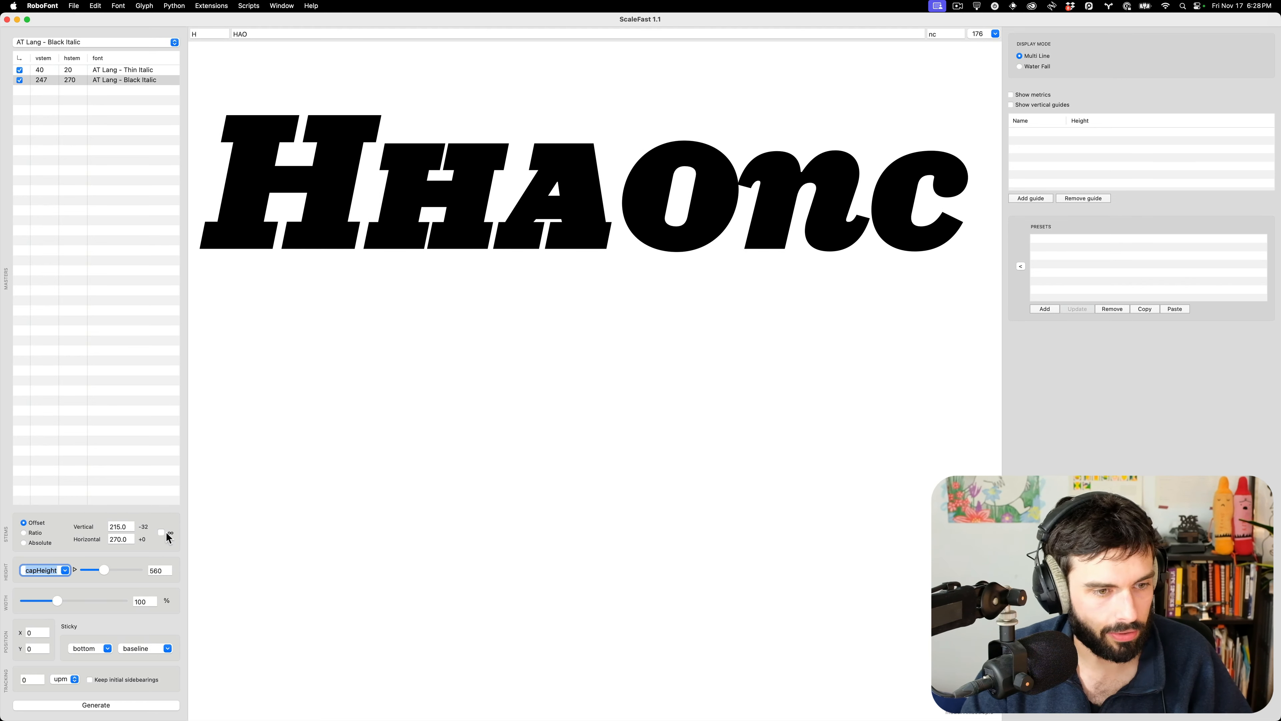
Set width to 101% and keep initial sidebearings, matching the earlier screenshot
key("super+Tab")
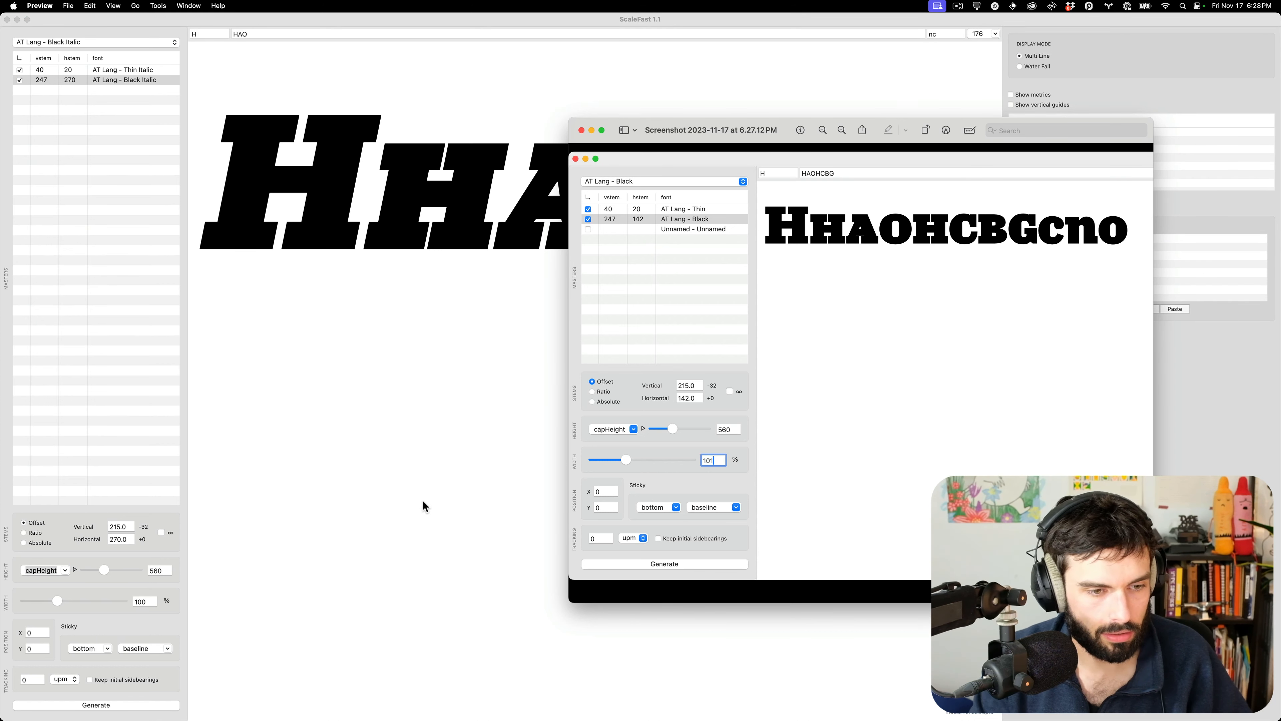
key("super+Tab")
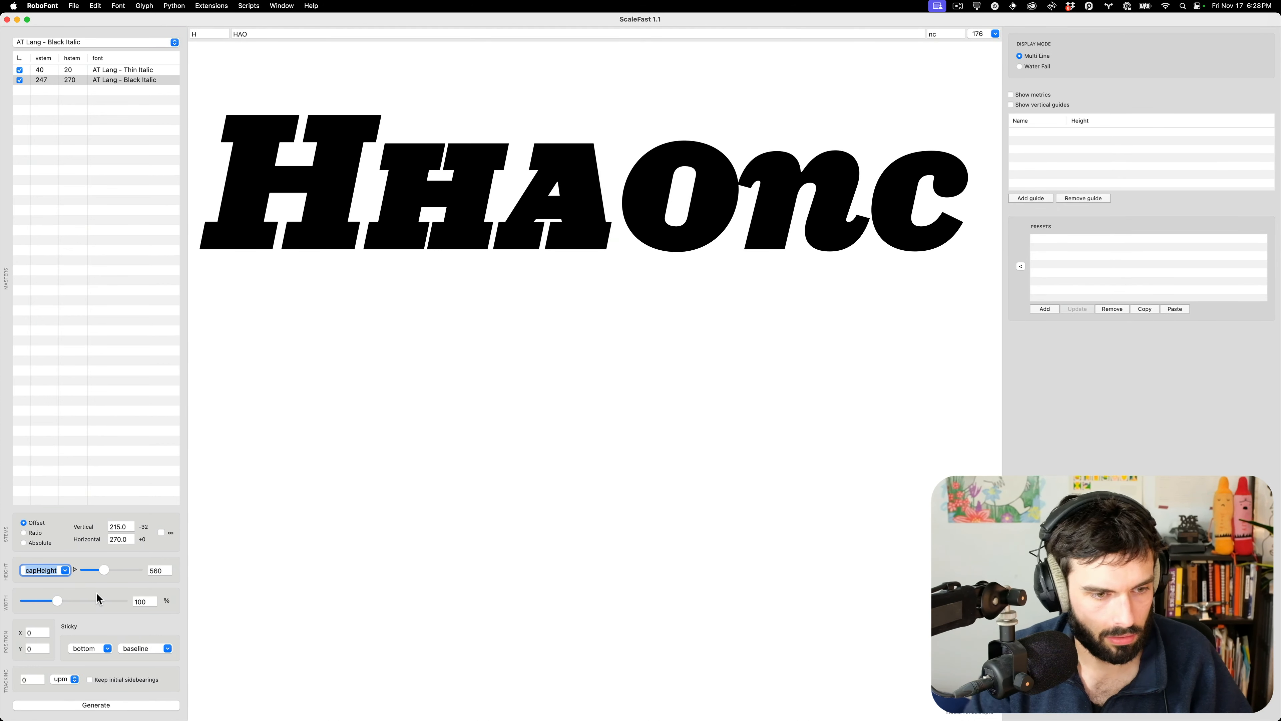
key("super+Tab")
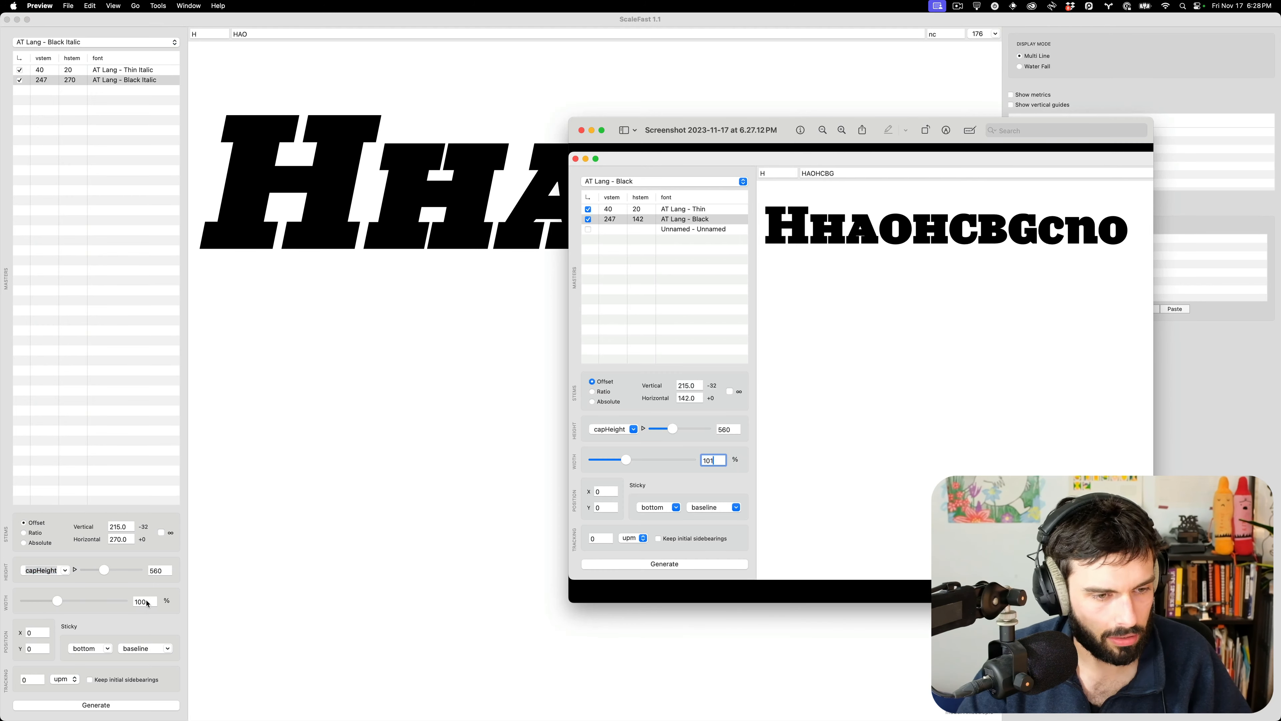
key("super+Tab")
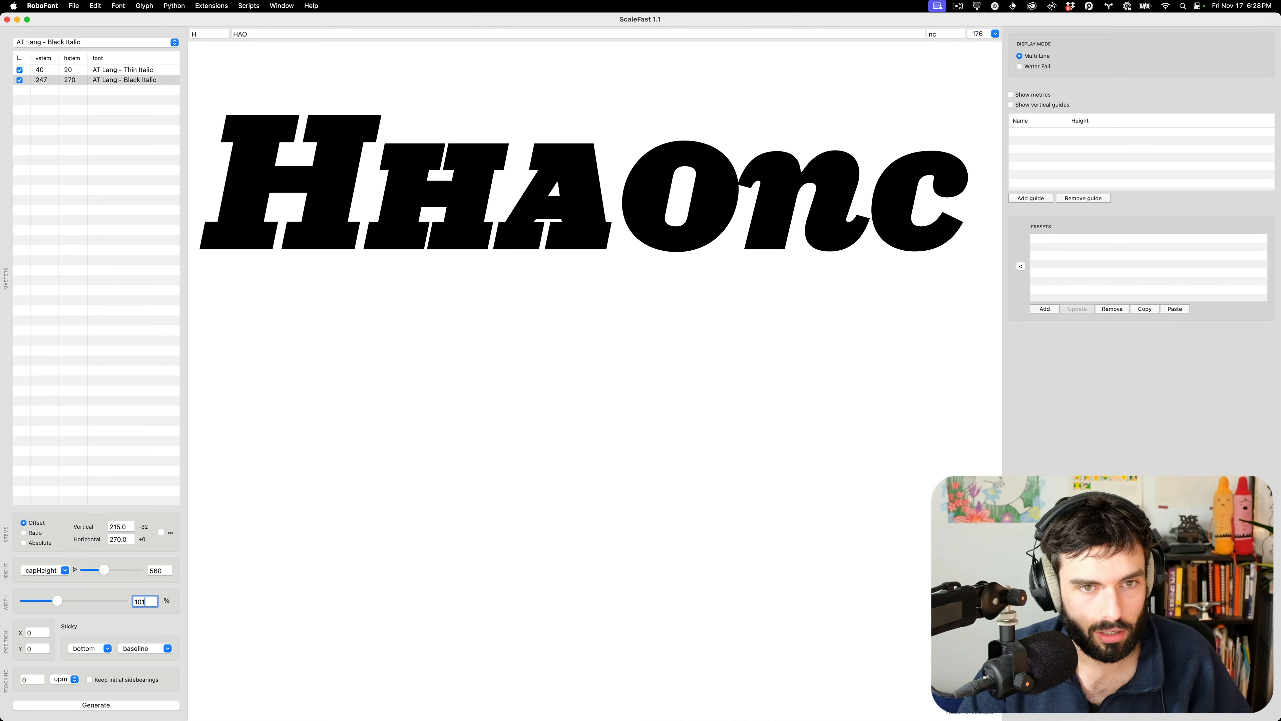
key("Tab")
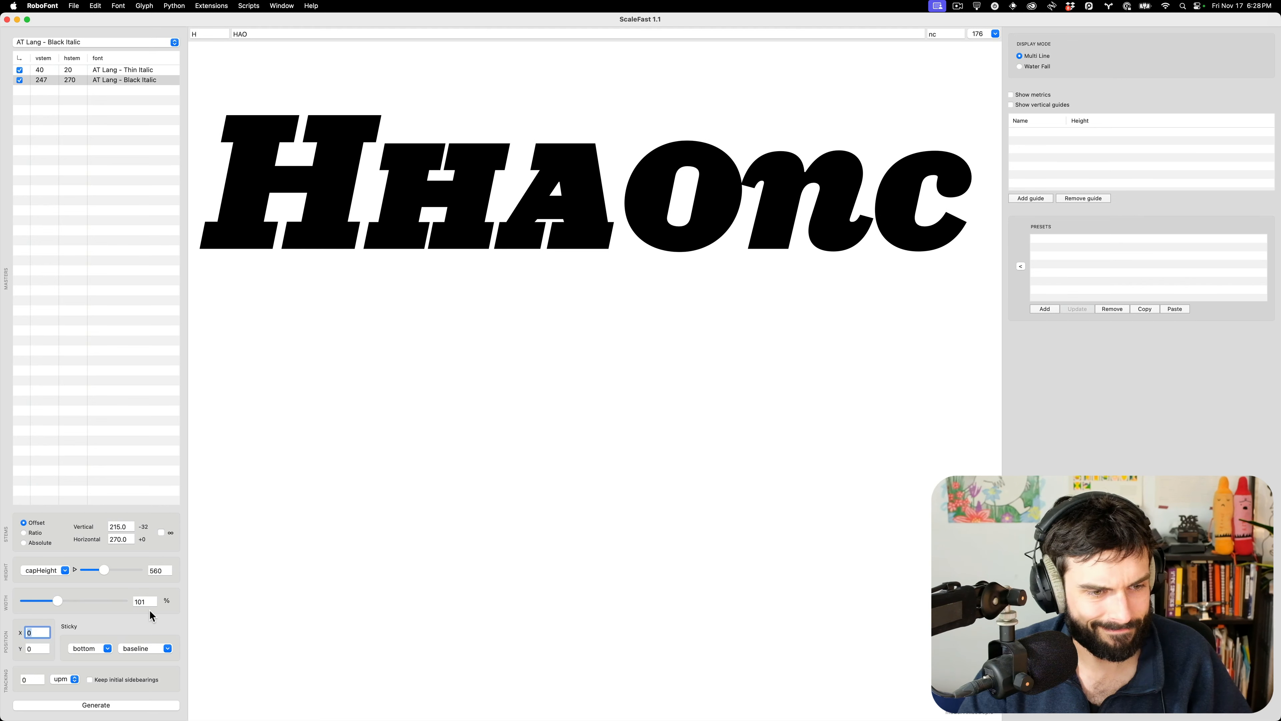
left_click(92, 681)
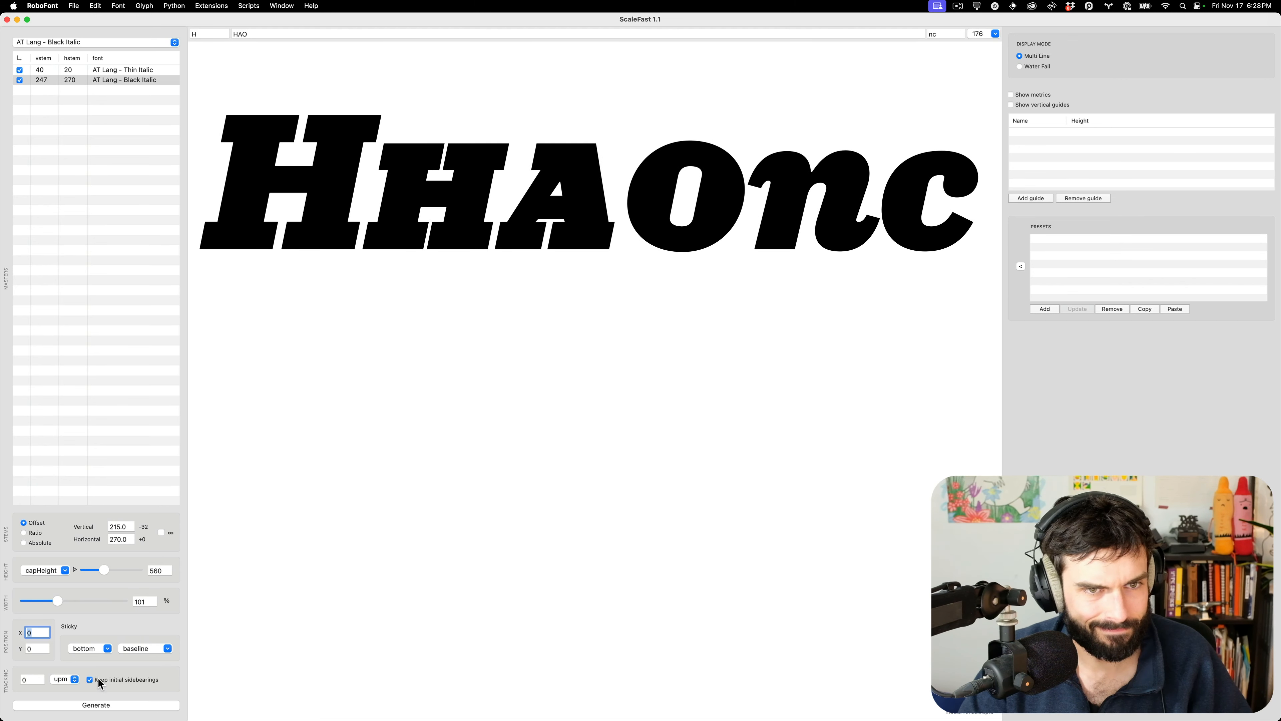
Generate the A–Z and 0–9 glyphs with suffix .sc as a new italic font
left_click(127, 702)
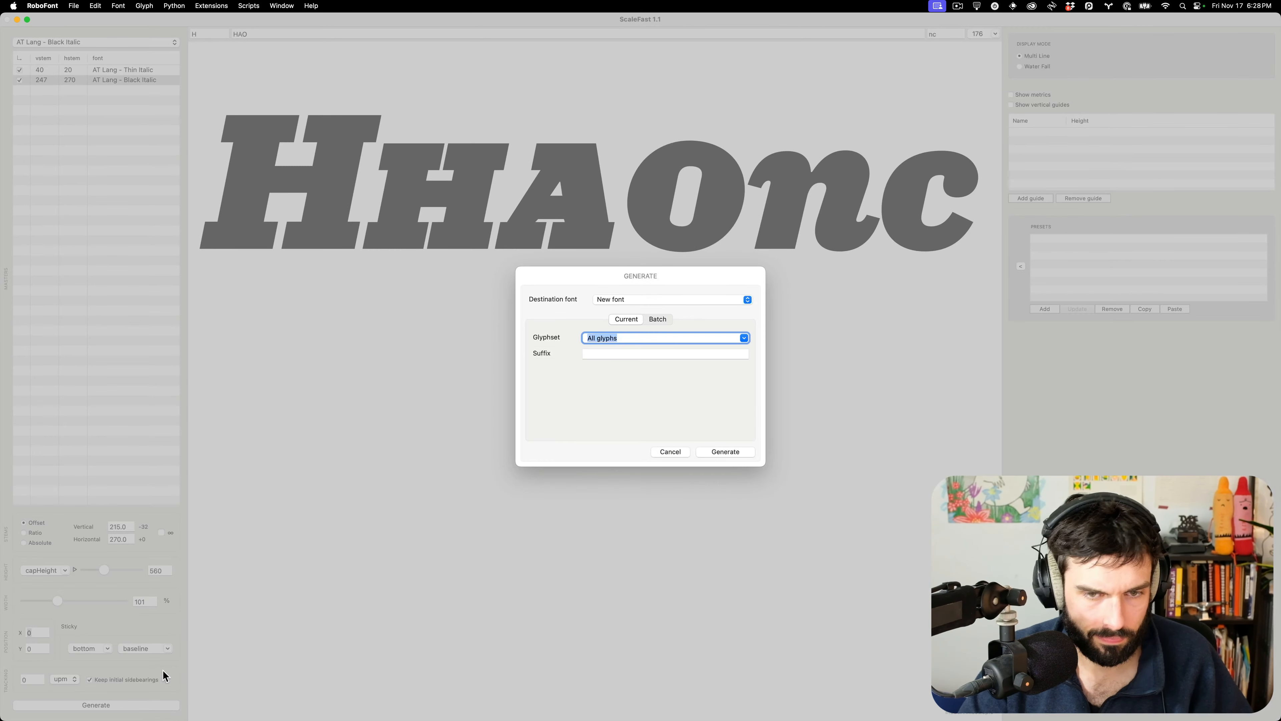
key("super+v")
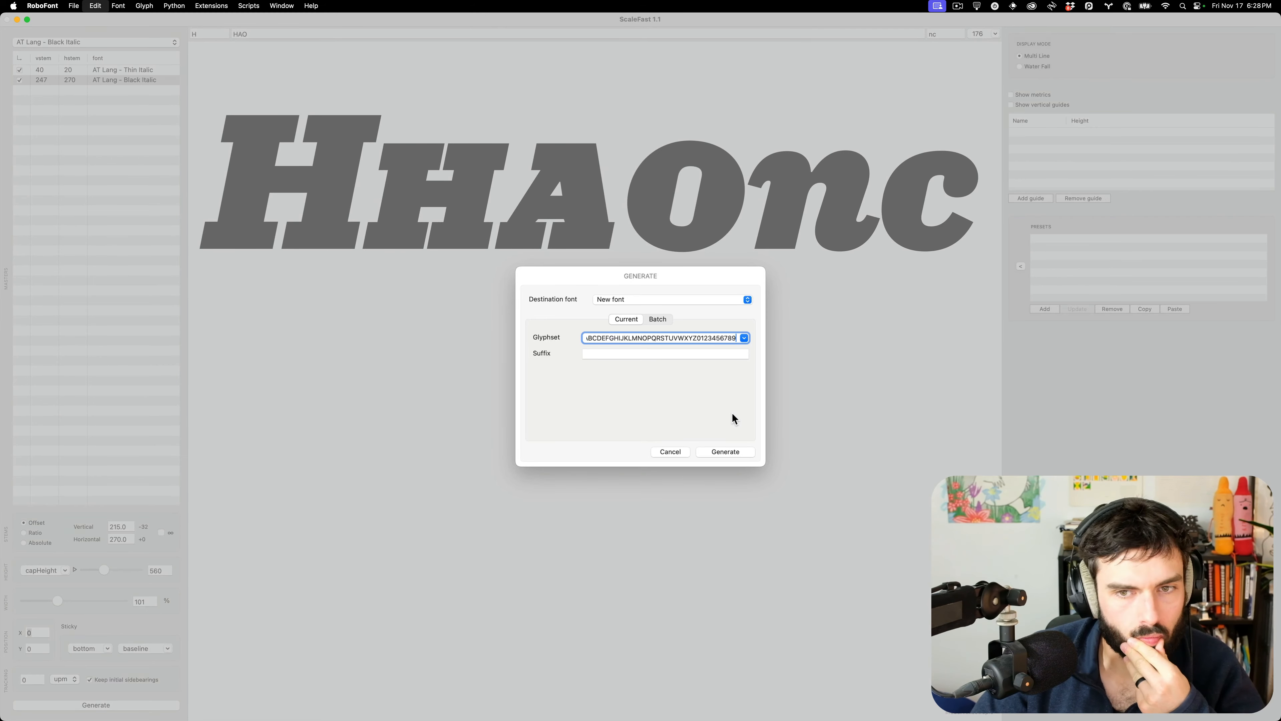
key("Tab")
type(".sc")
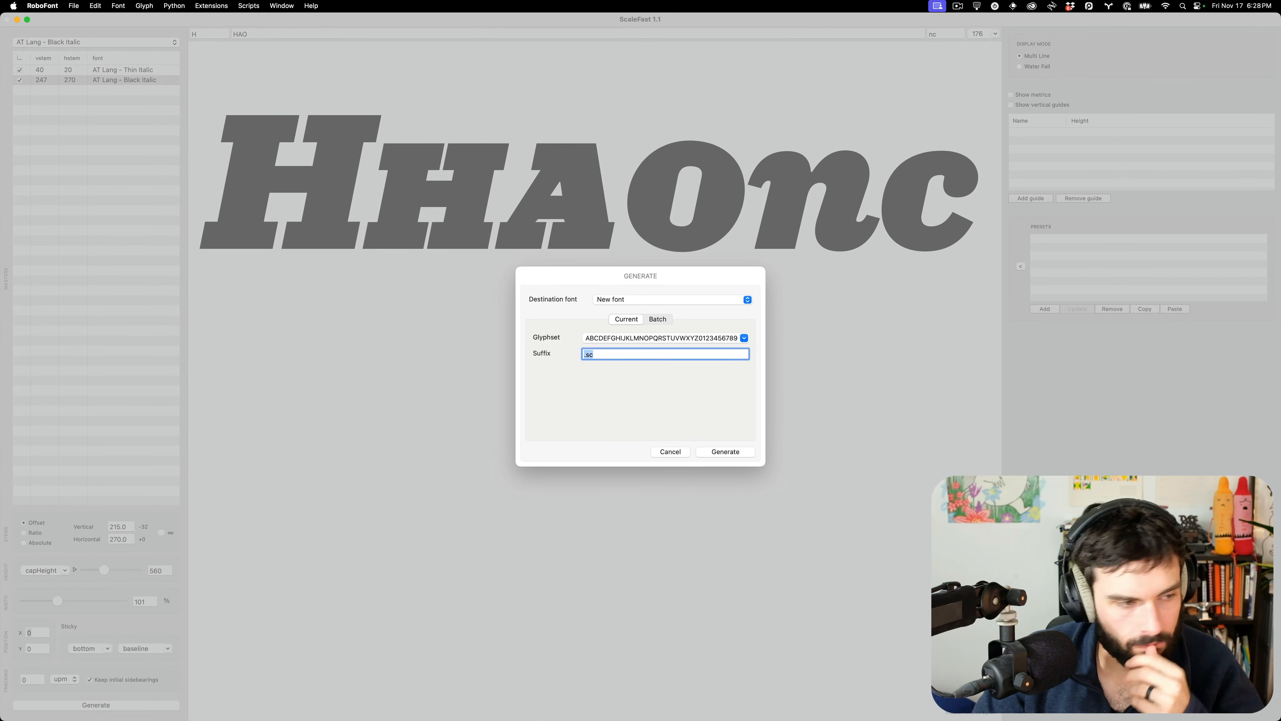
left_click(722, 451)
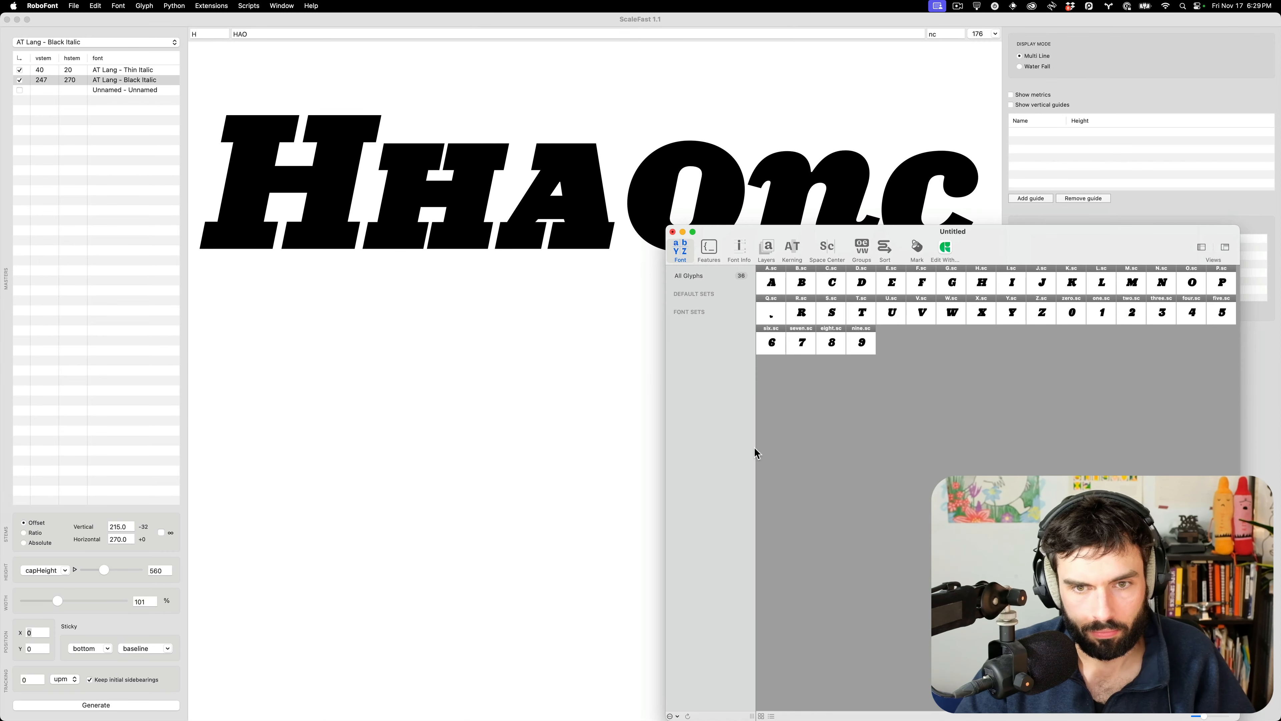
Open the H.sc glyph and show its Inspector
double_click(983, 284)
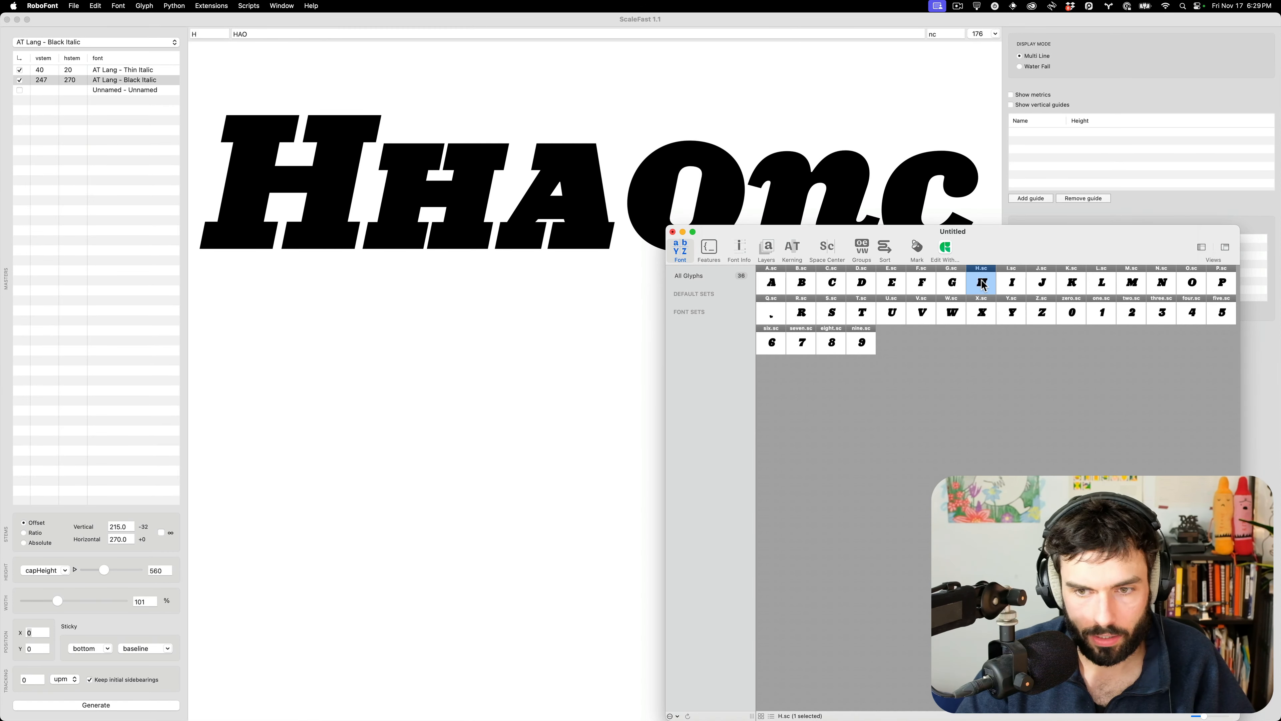
scroll(865, 374, "down", 5)
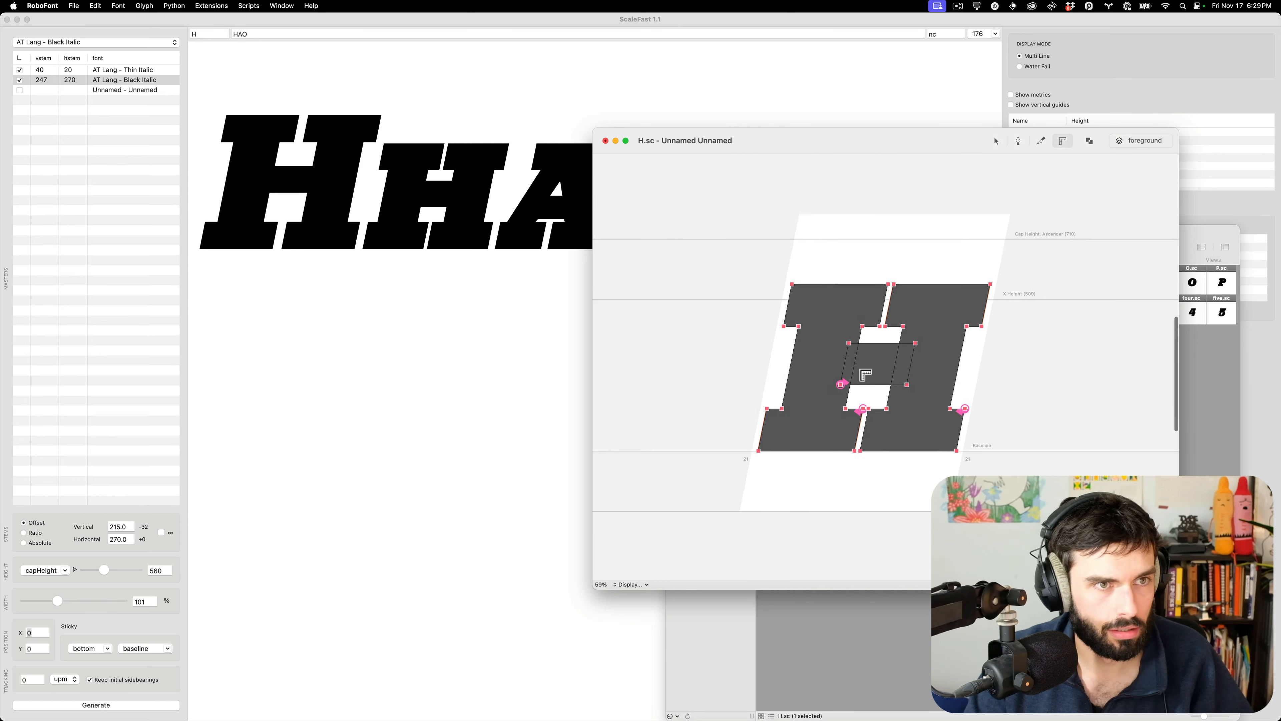
key("super+i")
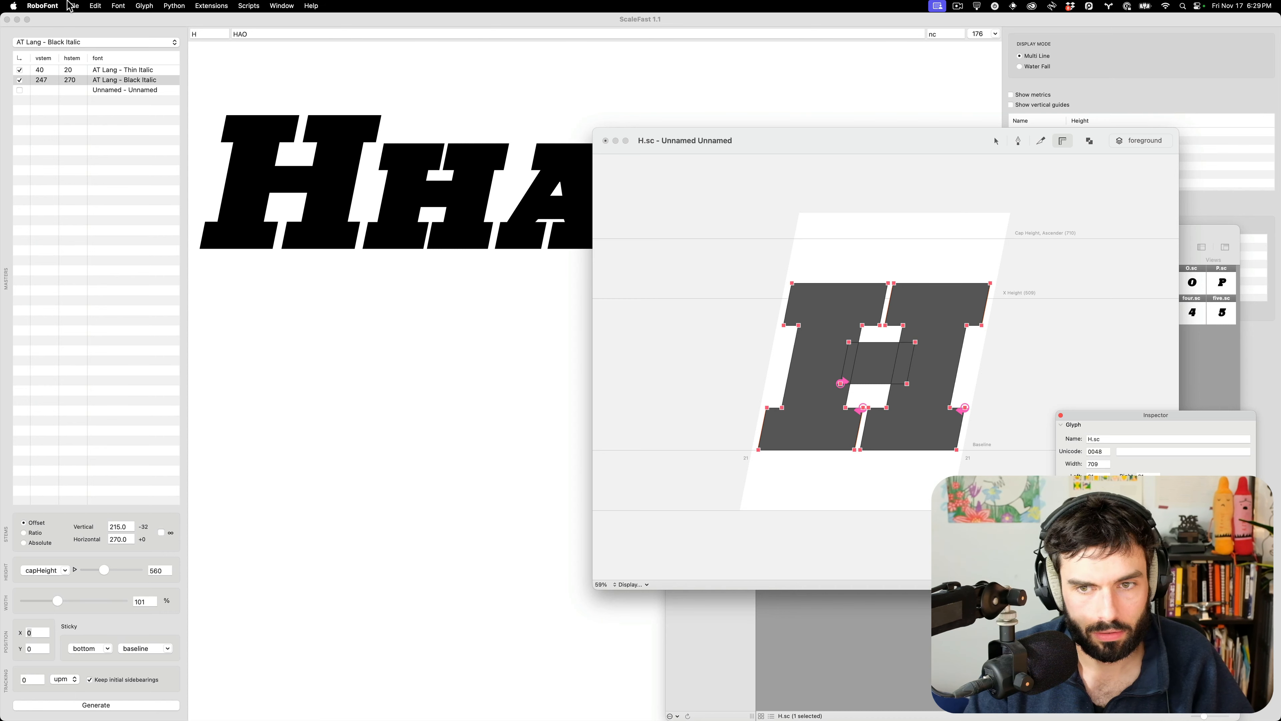
left_click(50, 6)
Reopen lang-black-smallcaps_UC-2.ufo and open its upright H.sc outline
mouse_move(101, 43)
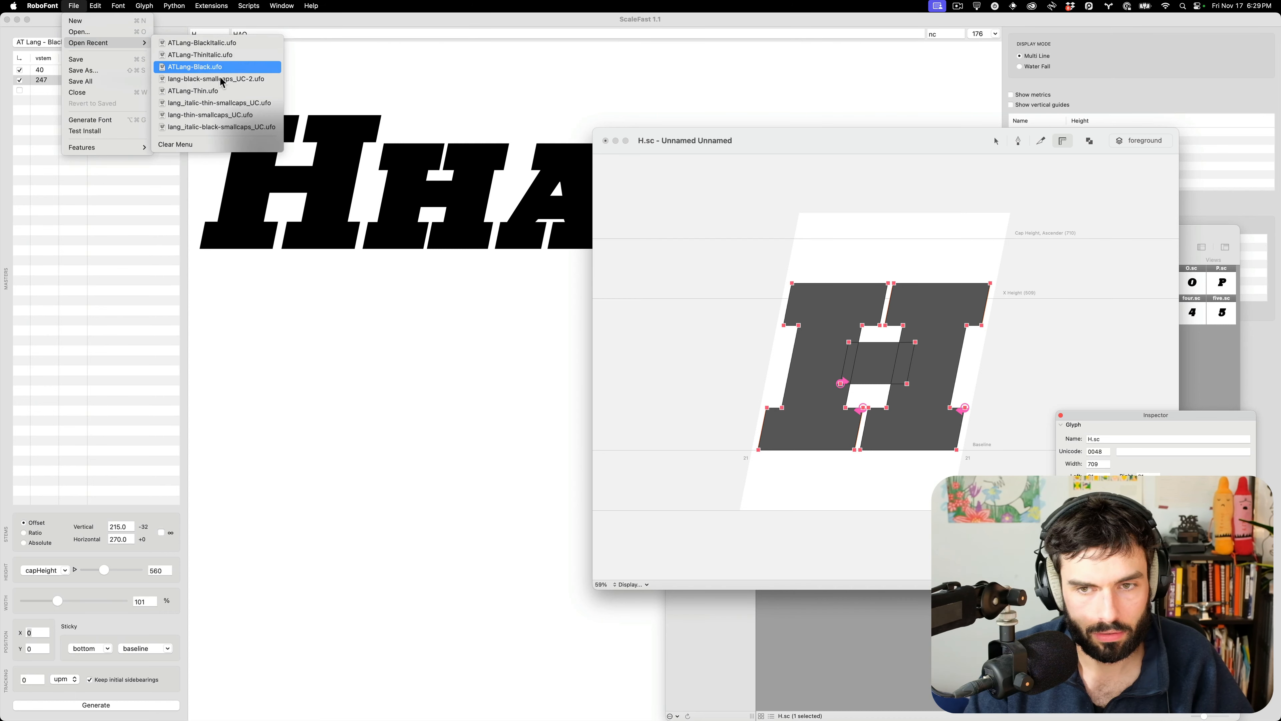
left_click(211, 79)
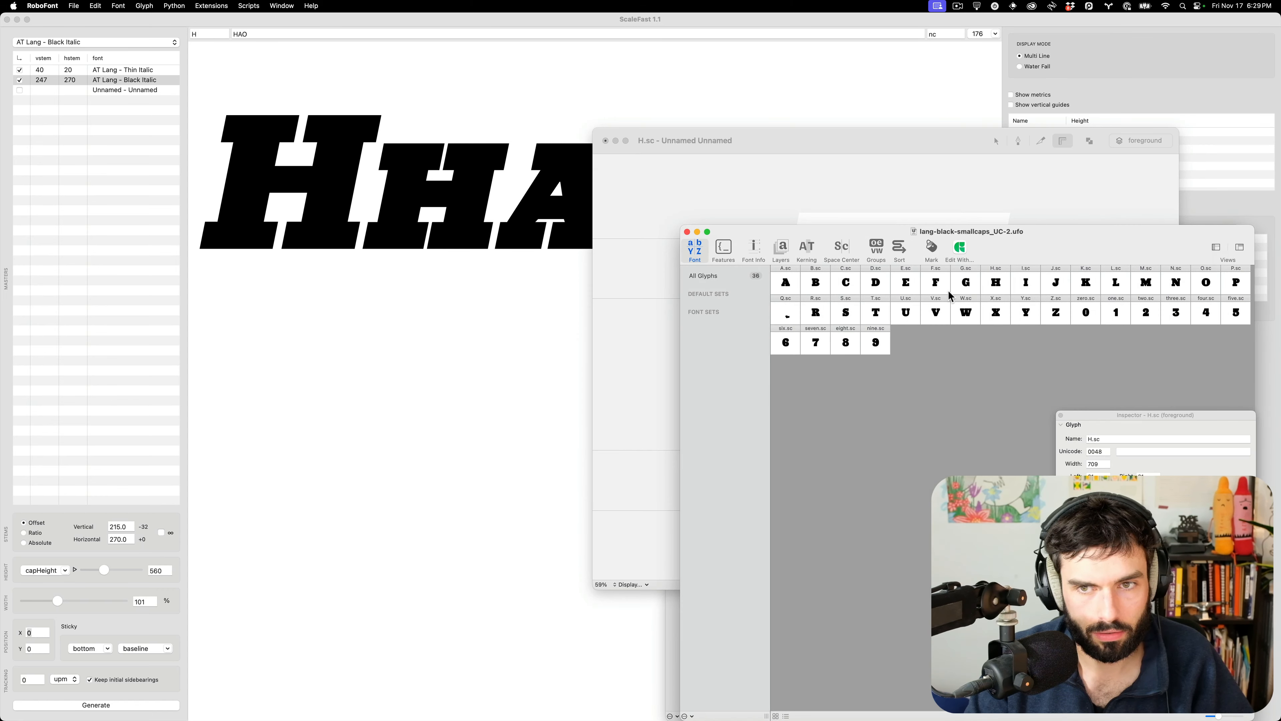
left_click(991, 287)
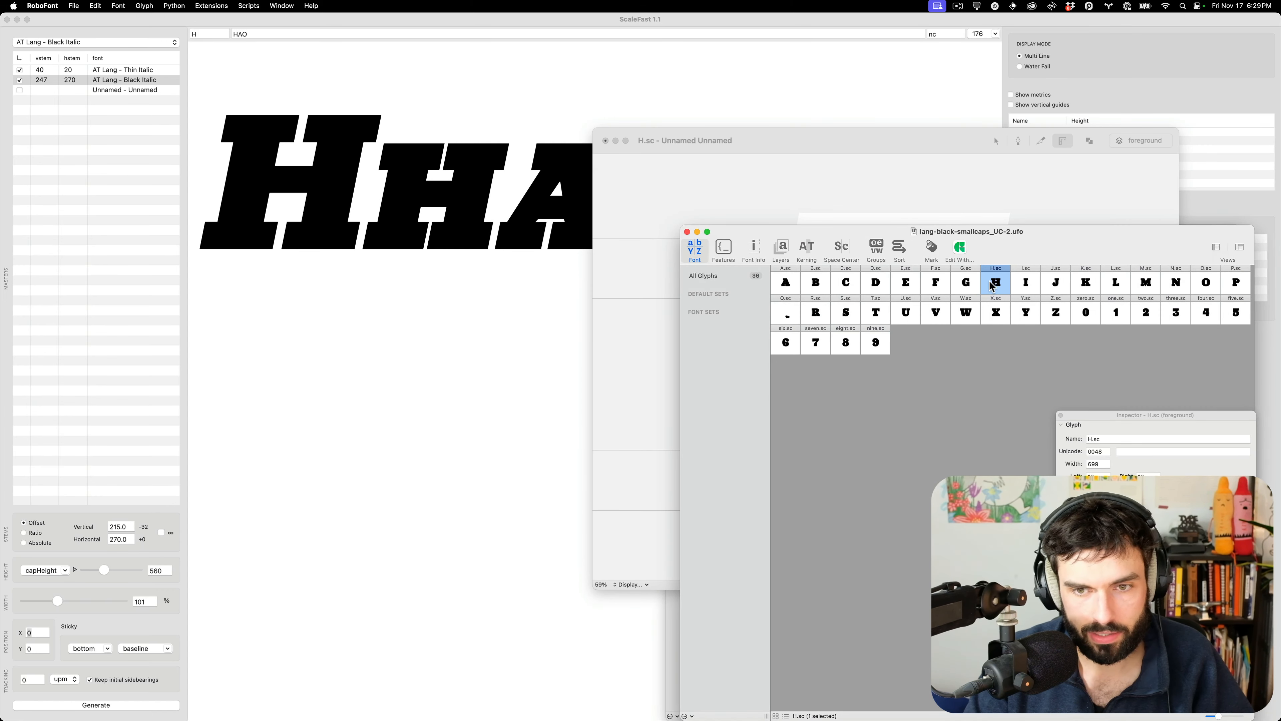
double_click(992, 287)
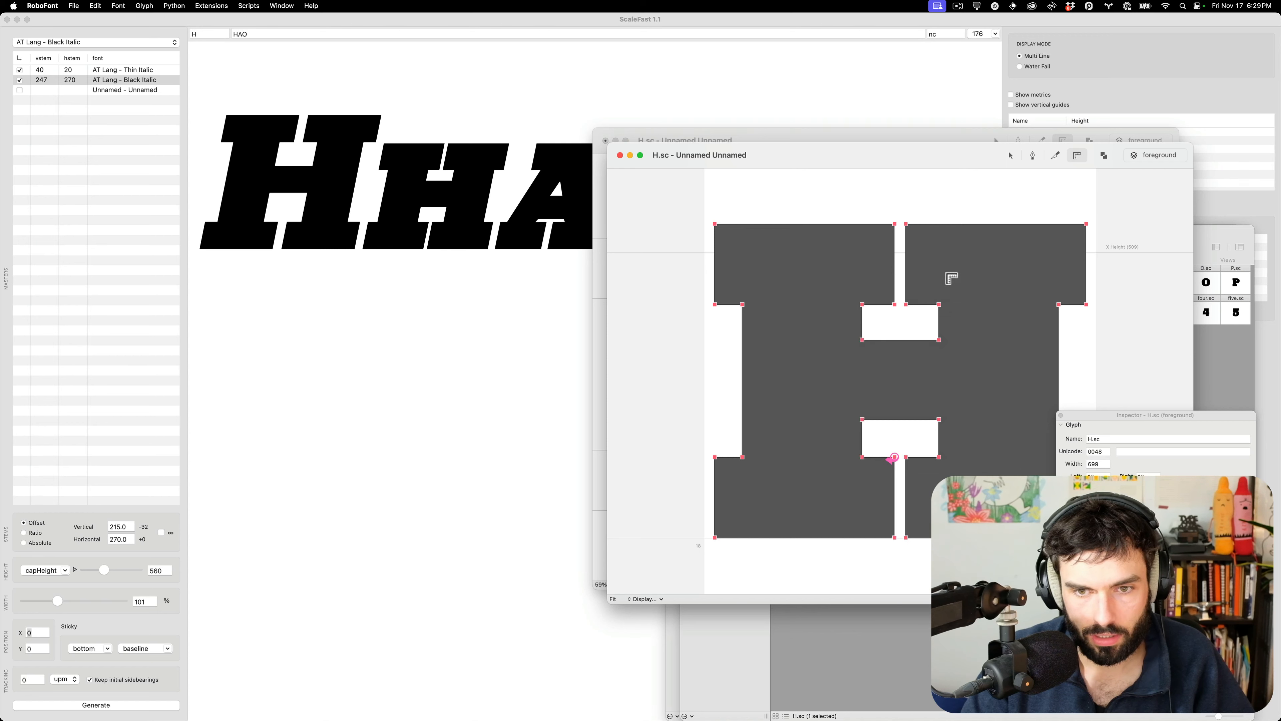
left_click(1008, 159)
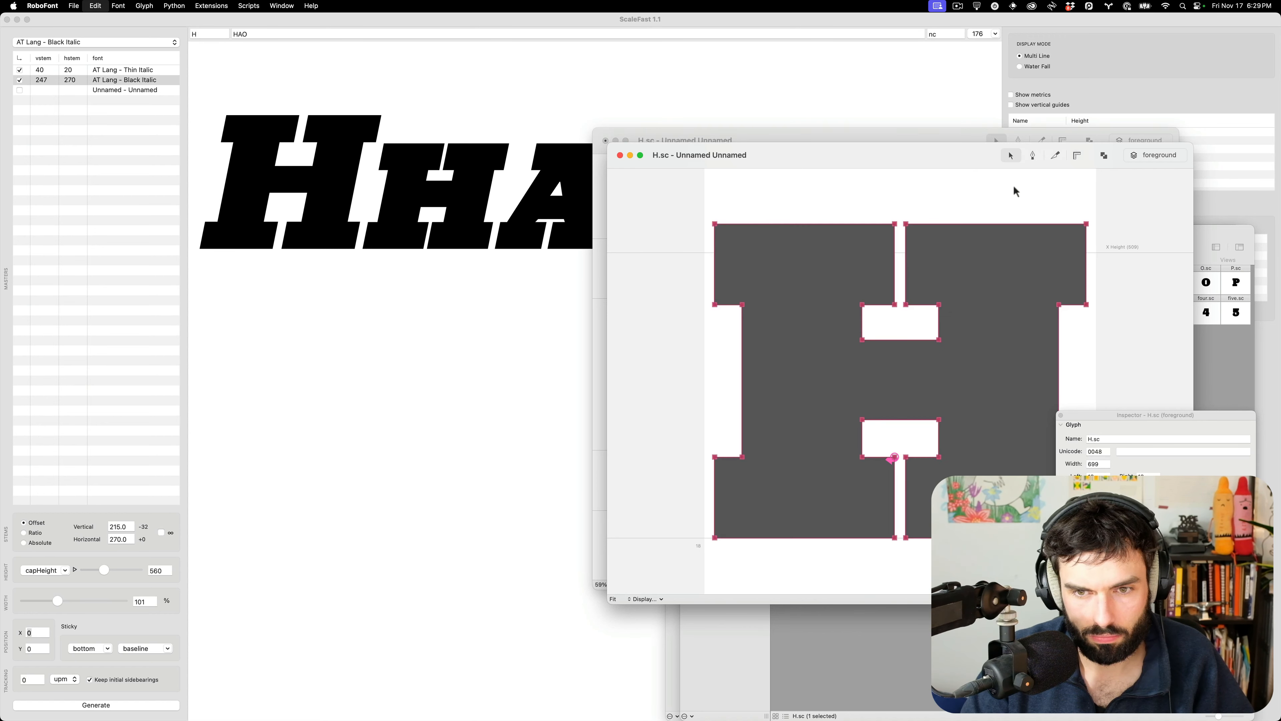
Paste the upright H outline into the italic H.sc and compare both editors
left_click(938, 138)
key("super+v")
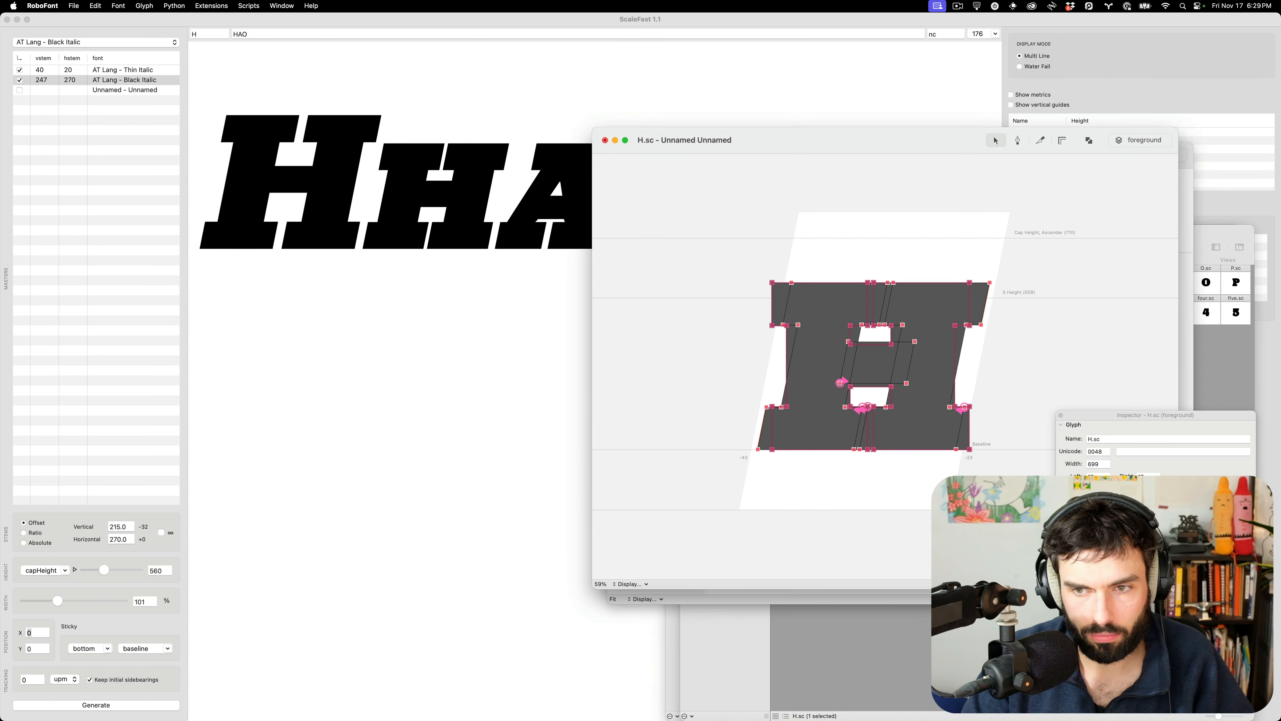
left_click(1125, 566)
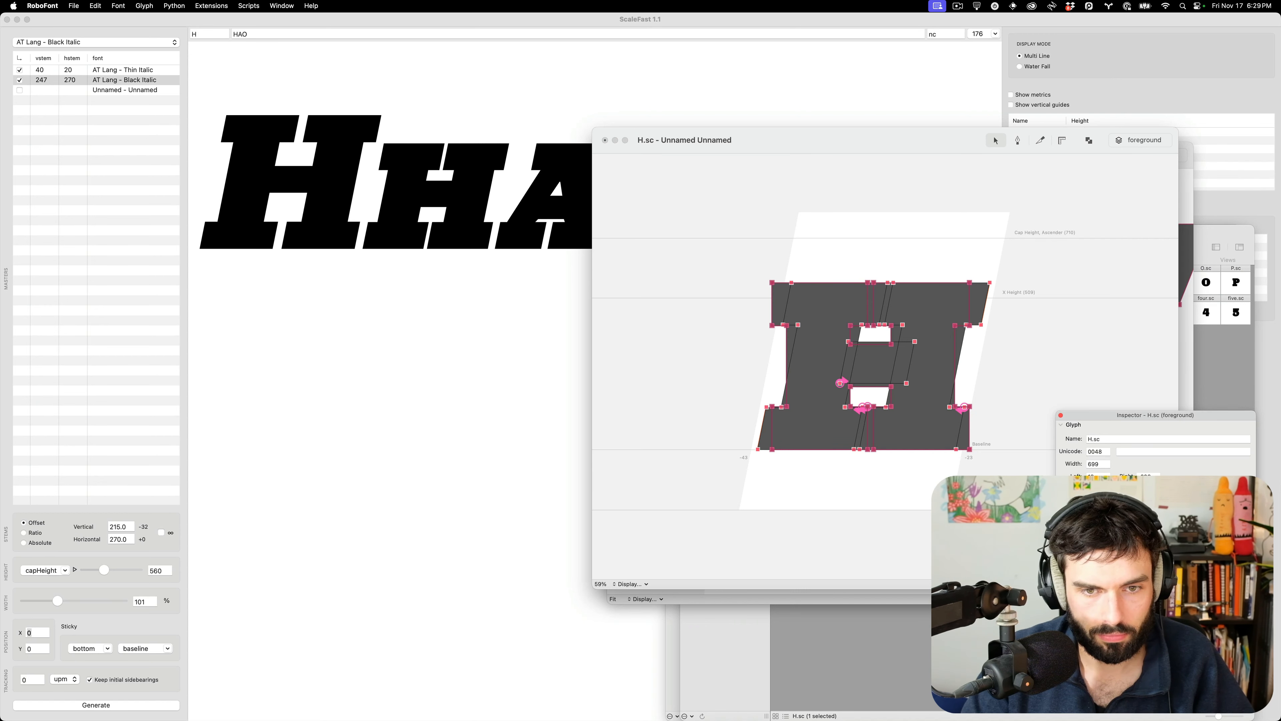
left_click(1186, 362)
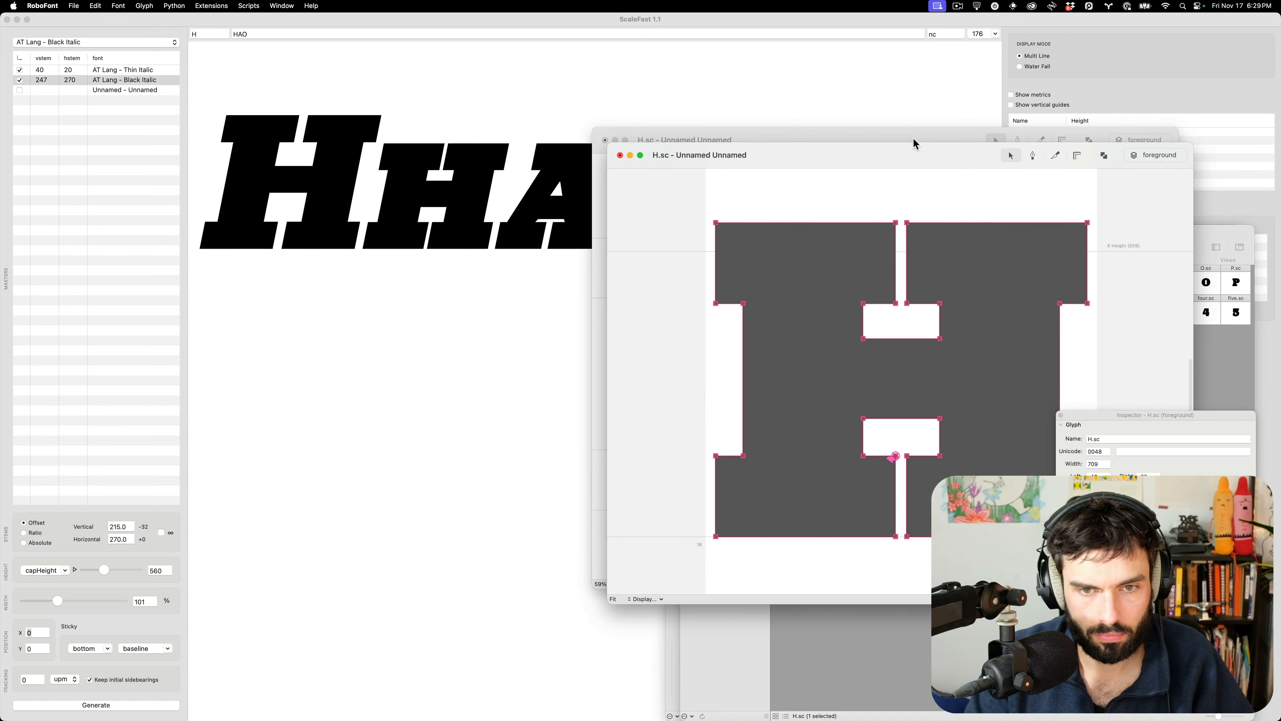
left_click_drag(913, 138, 615, 147)
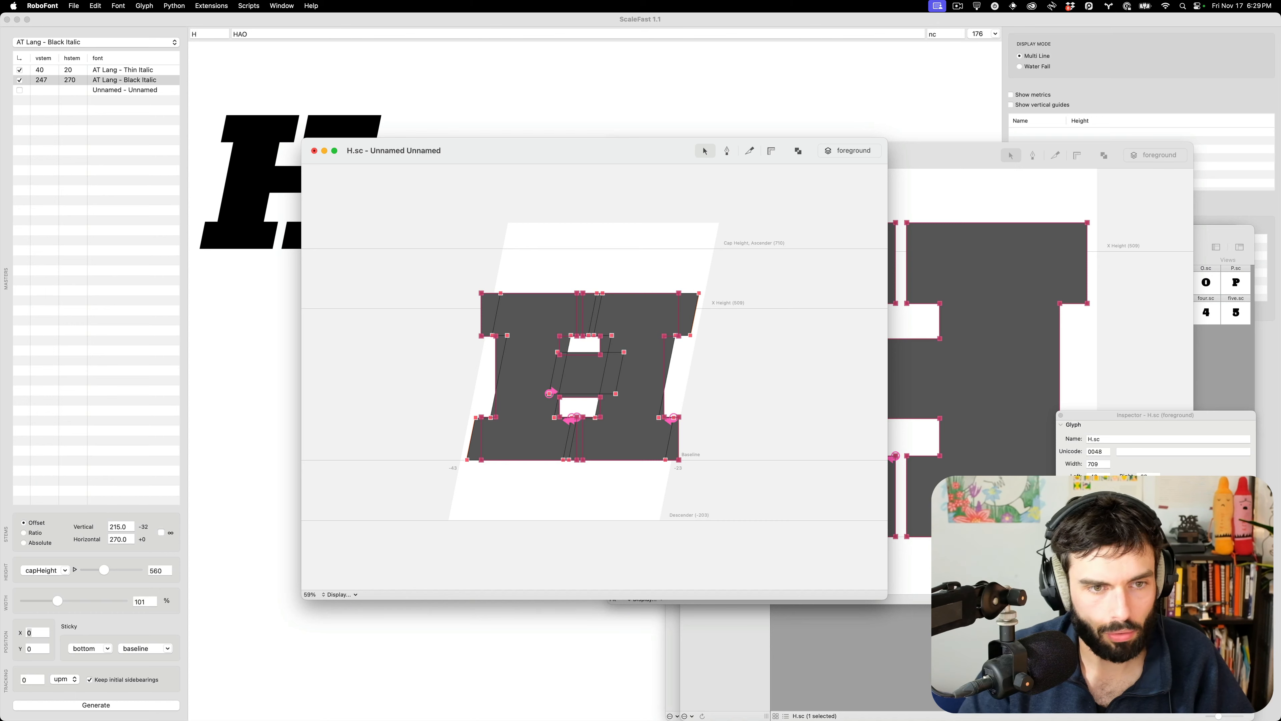
Slant the pasted H to the italic angle, nudge it right, and save
left_click(1160, 606)
scroll(615, 465, "up", 5)
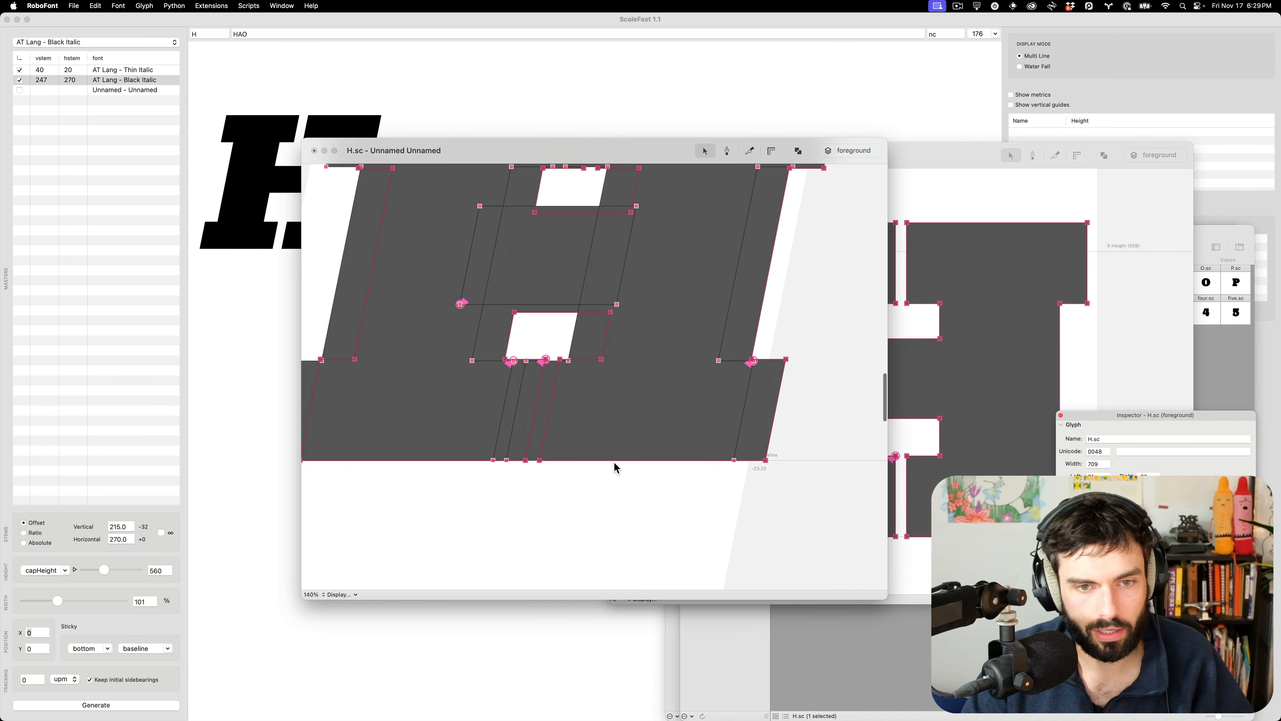
key("shift+Right")
key("shift+Right")
key("shift+Right")
key("shift+Right")
key("shift+Right")
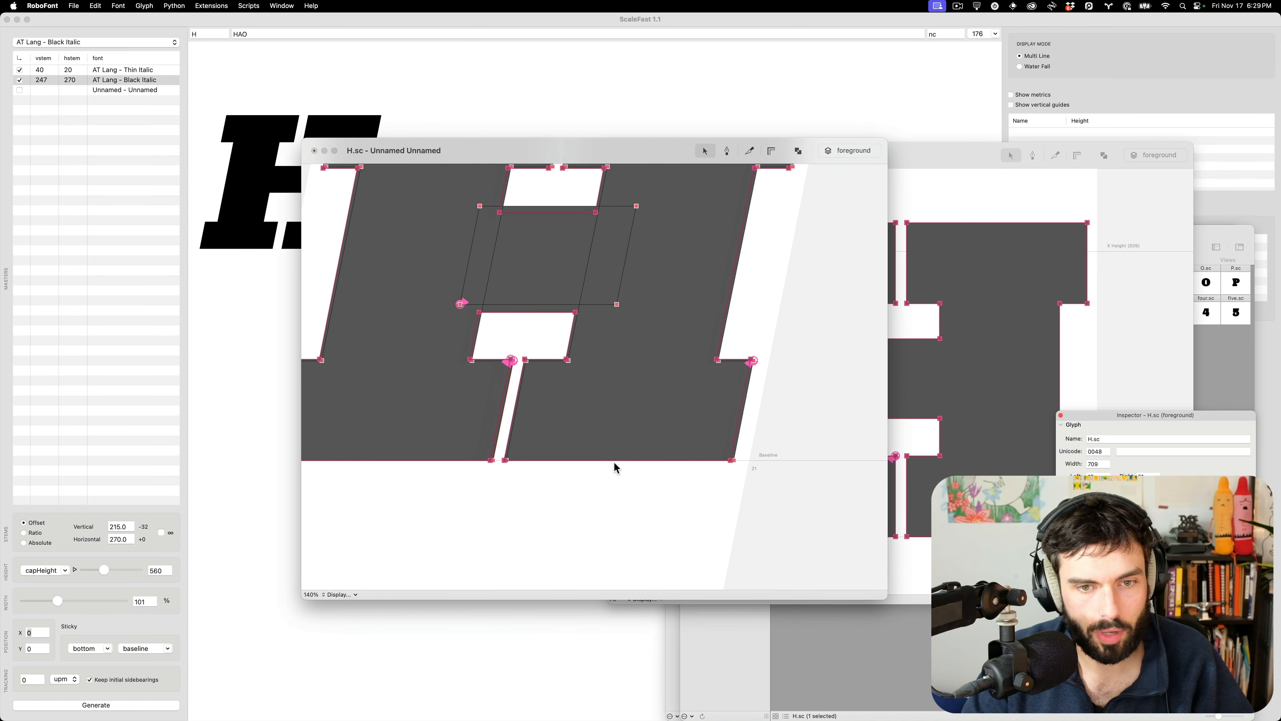
key("Right")
key("Right")
key("Right")
key("Right")
scroll(613, 462, "down", 5)
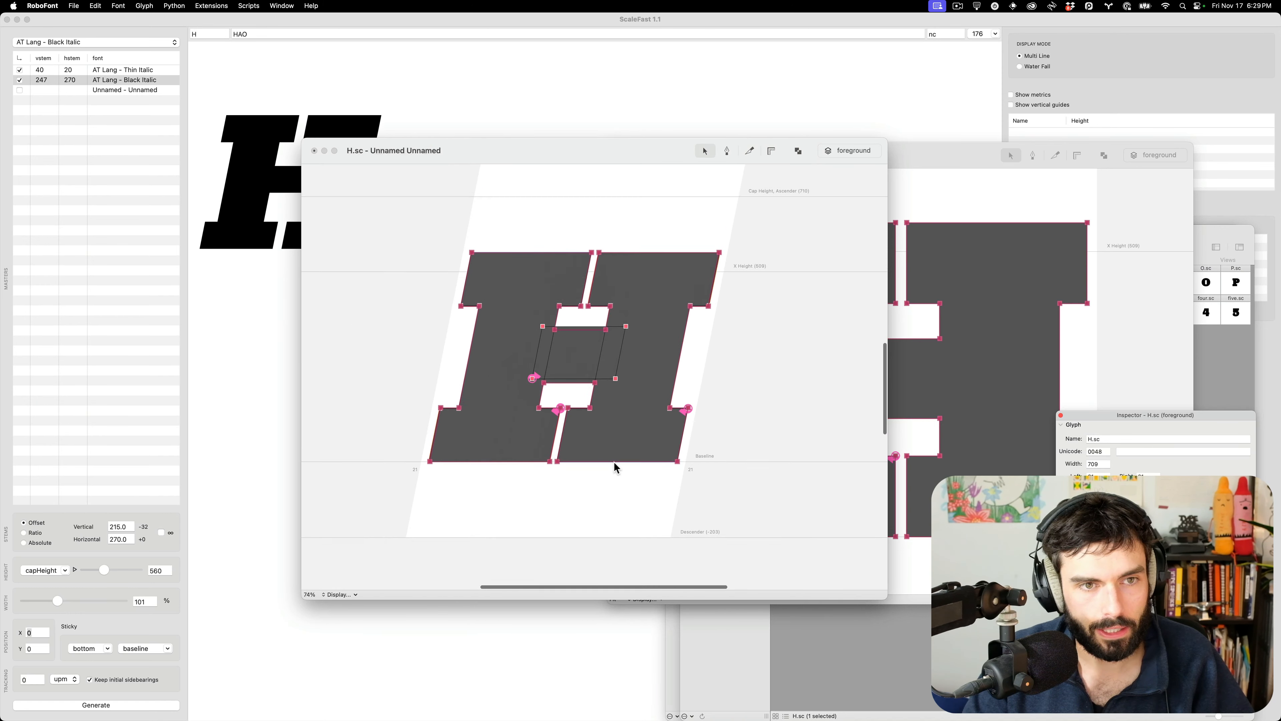
left_click(709, 408)
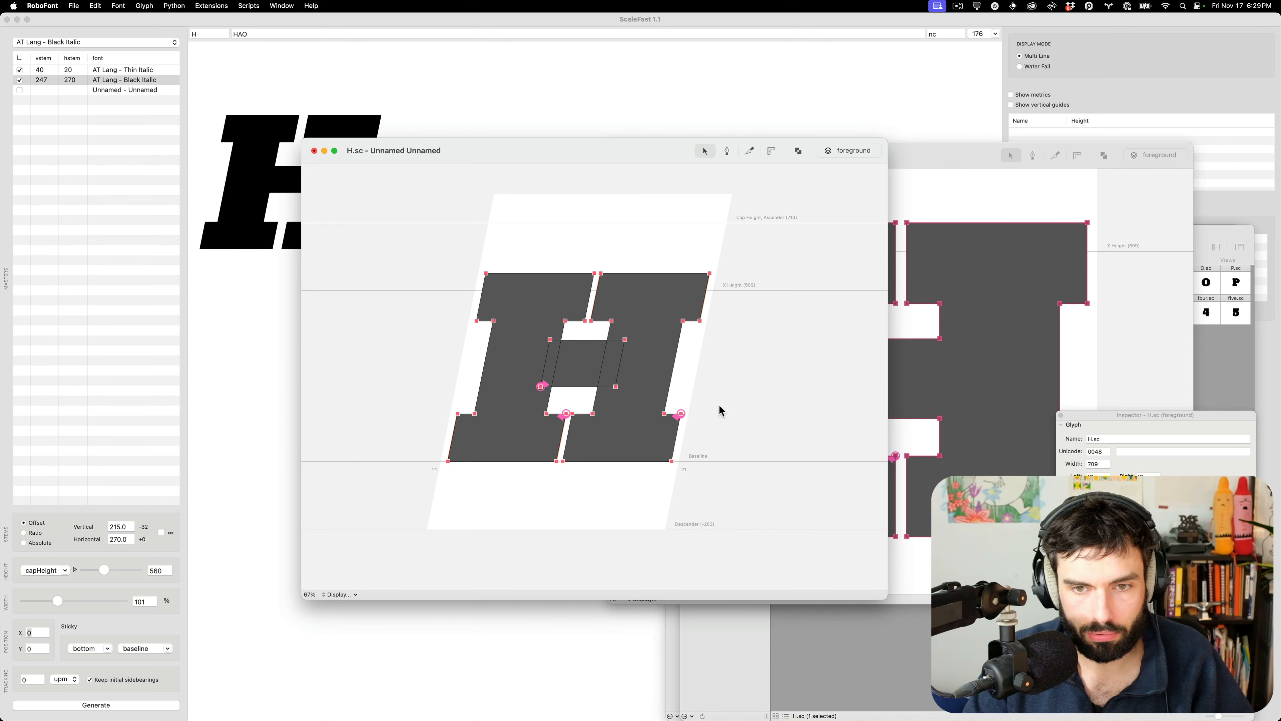
key("super+s")
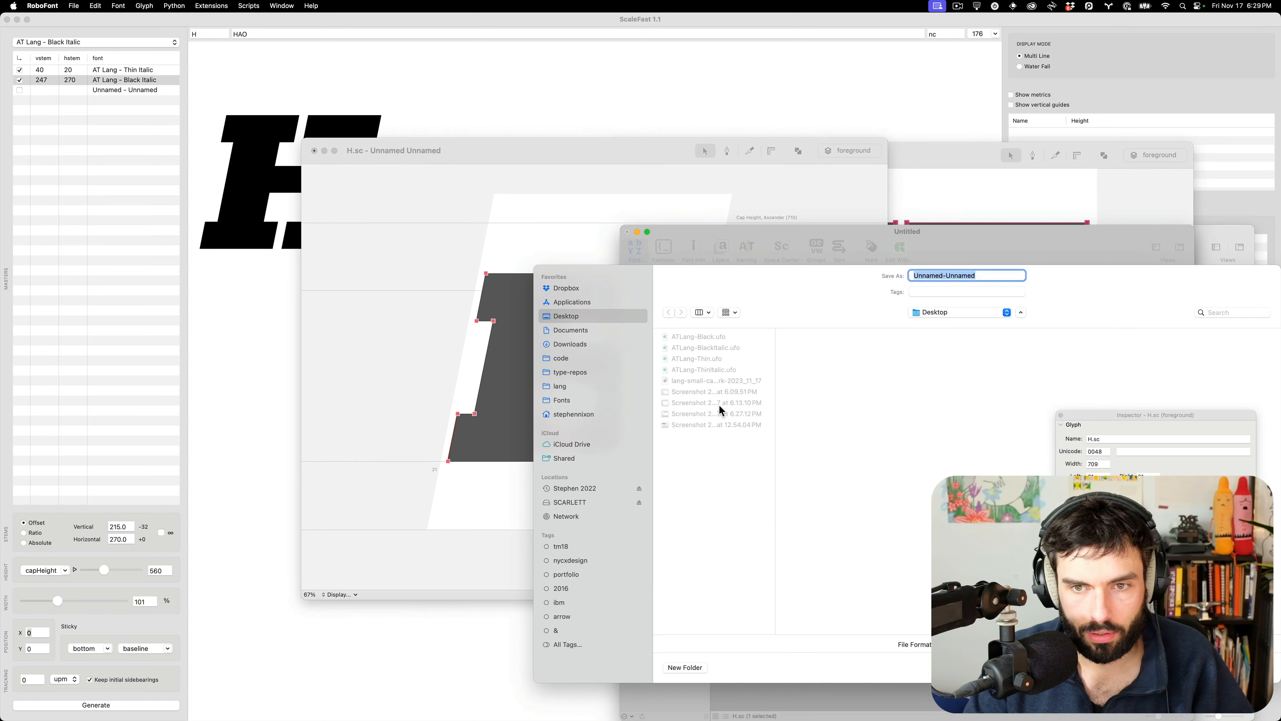
Save the italic small caps as lang_italic-black-smallcaps_UC-2.ufo in small-cap-prep
left_click(947, 312)
left_click(962, 385)
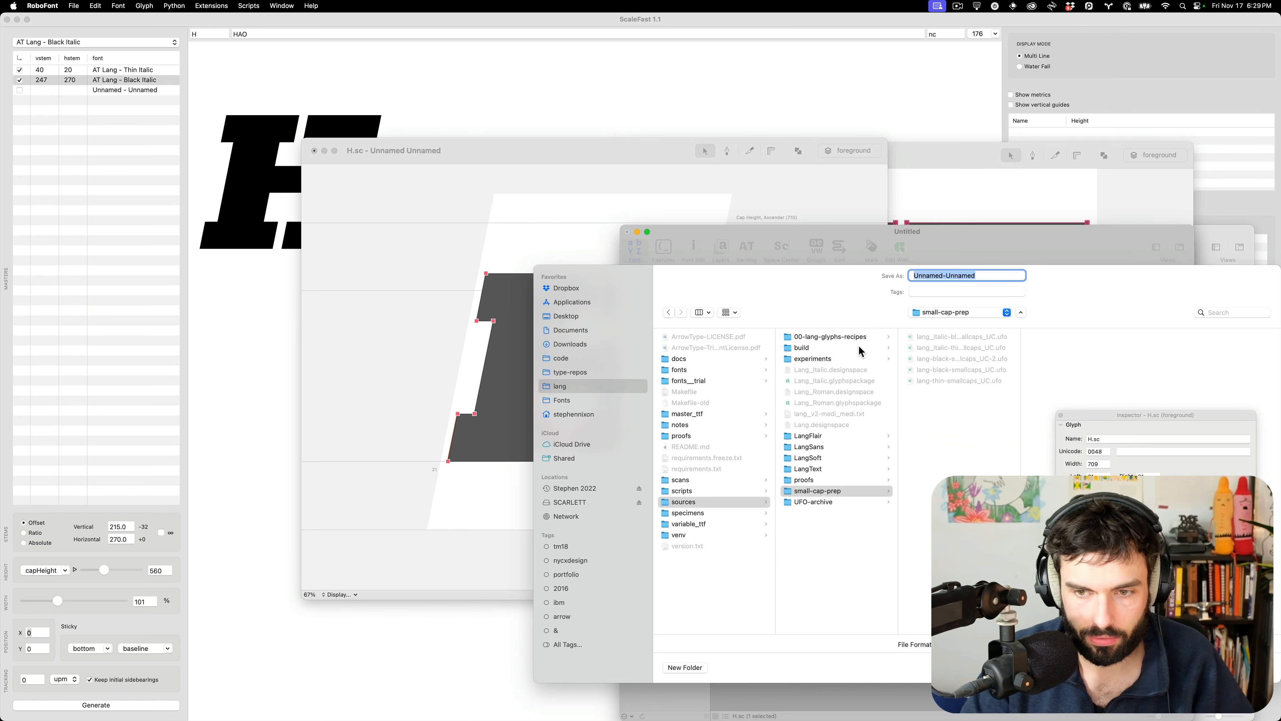
left_click(987, 358)
left_click(926, 276)
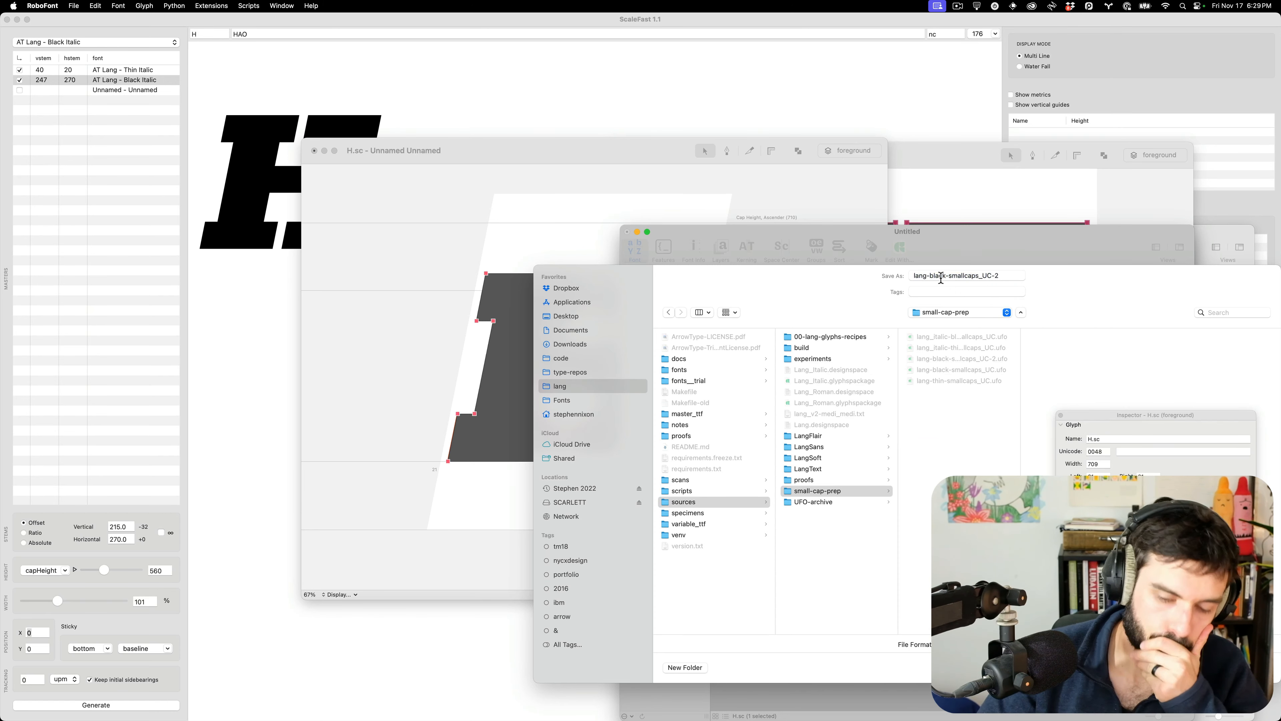
type("_italic")
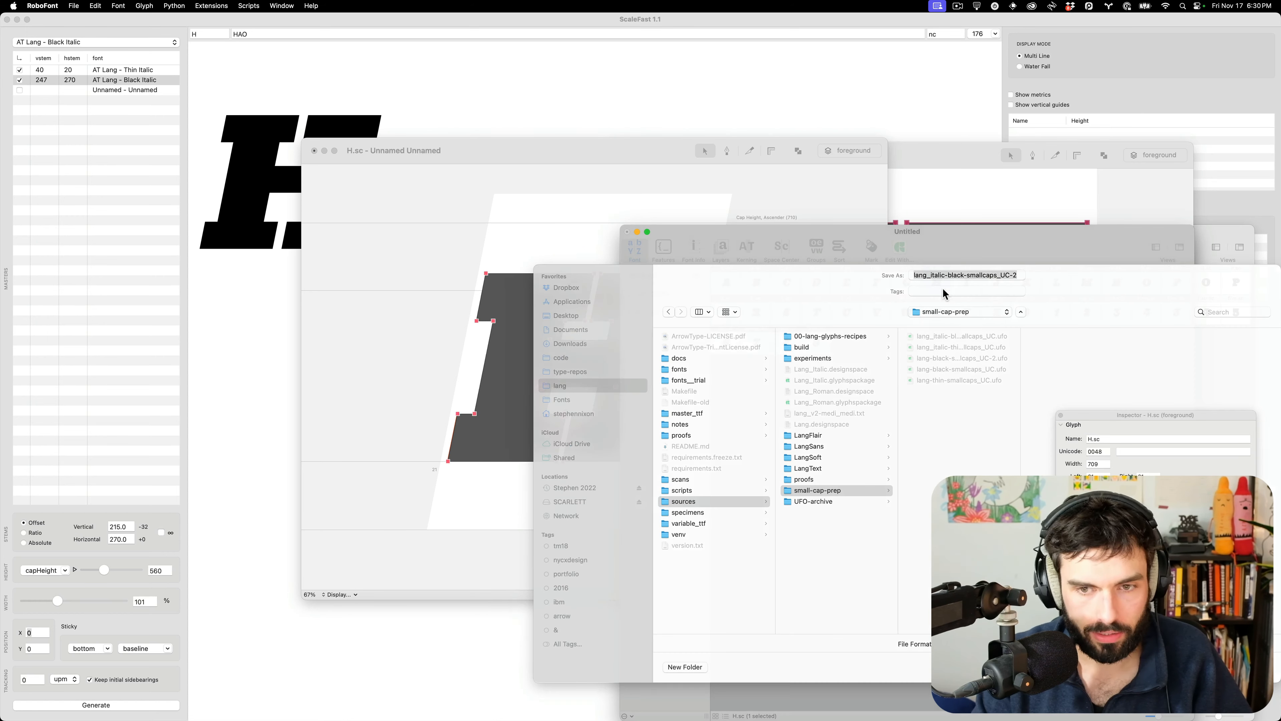
key("Return")
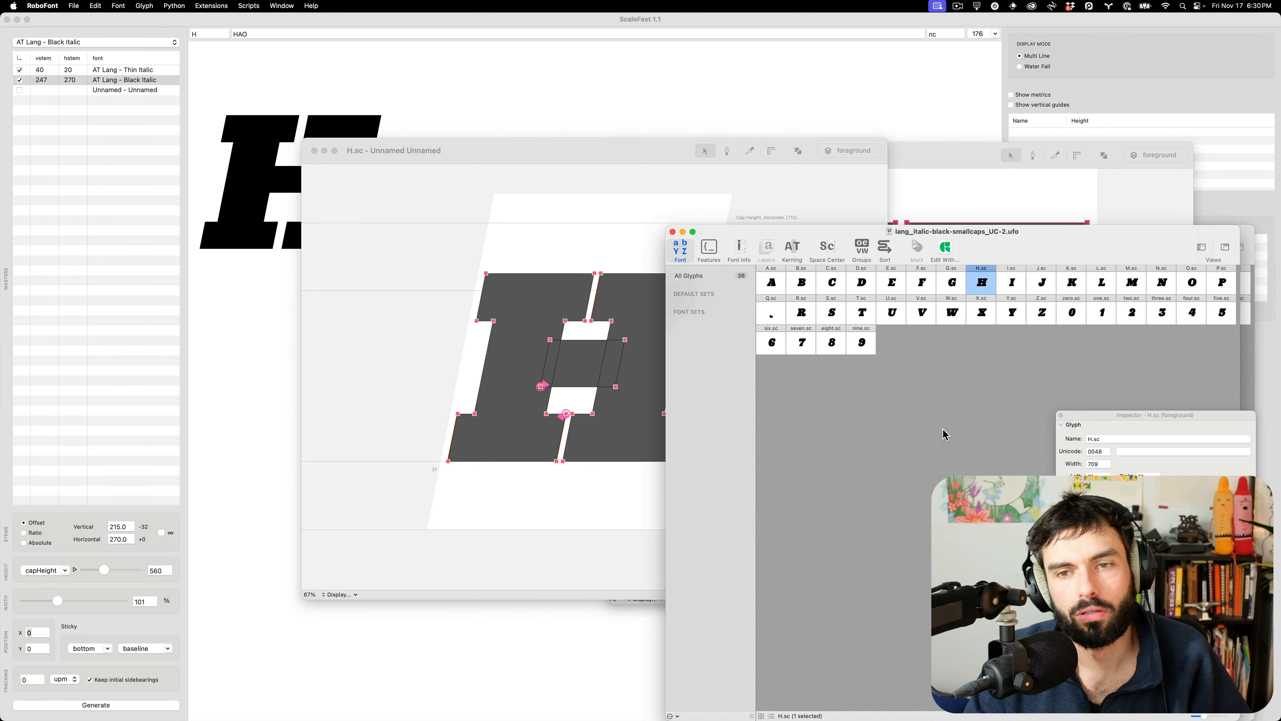
Save the upright Black small-caps font and switch to Glyphs' Lang_Roman test strings
left_click(917, 430)
key("super+s")
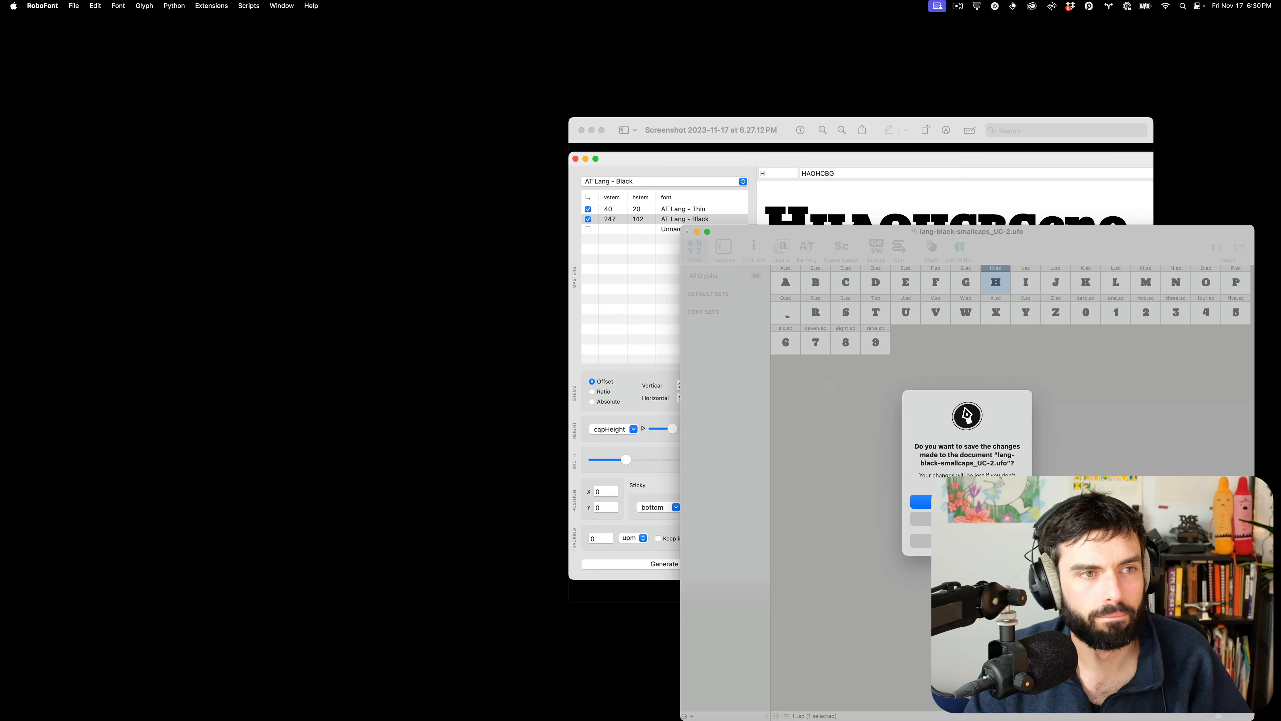
left_click(968, 502)
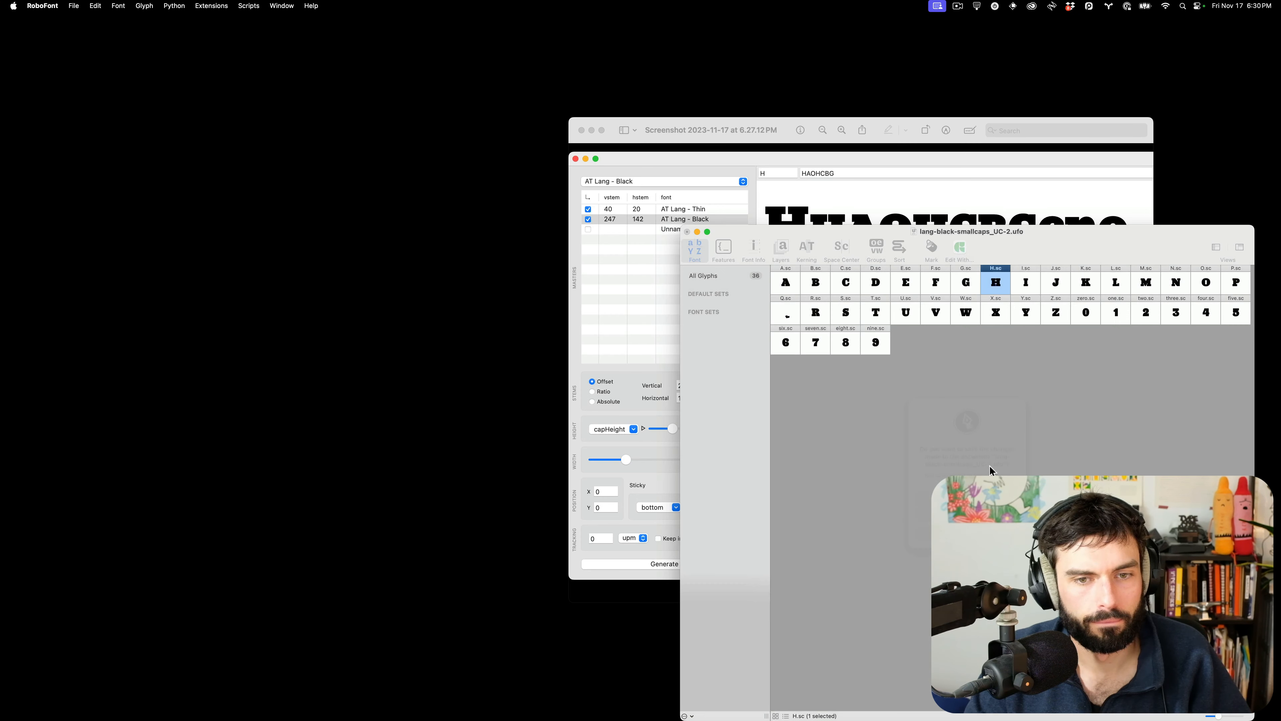
key("ctrl+Left")
scroll(661, 414, "down", 5)
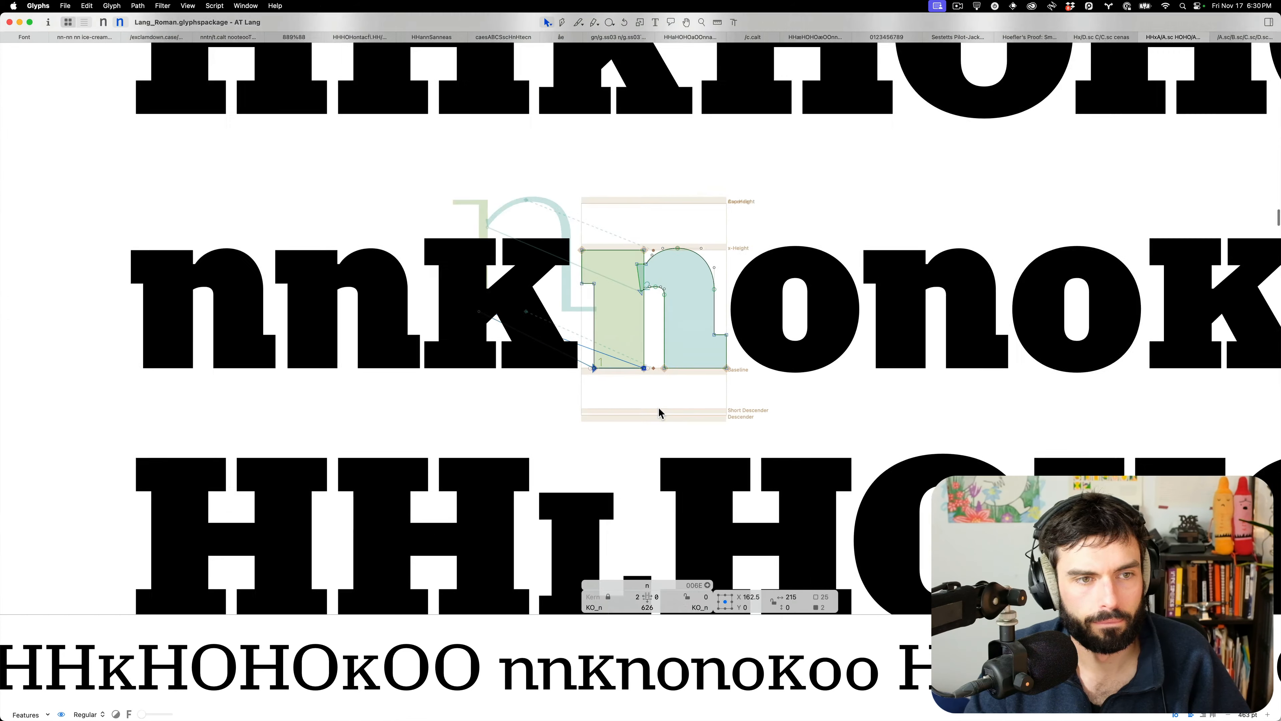
Close the black, thin and italic thin small-caps UFO windows
left_click(24, 39)
key("ctrl+Up")
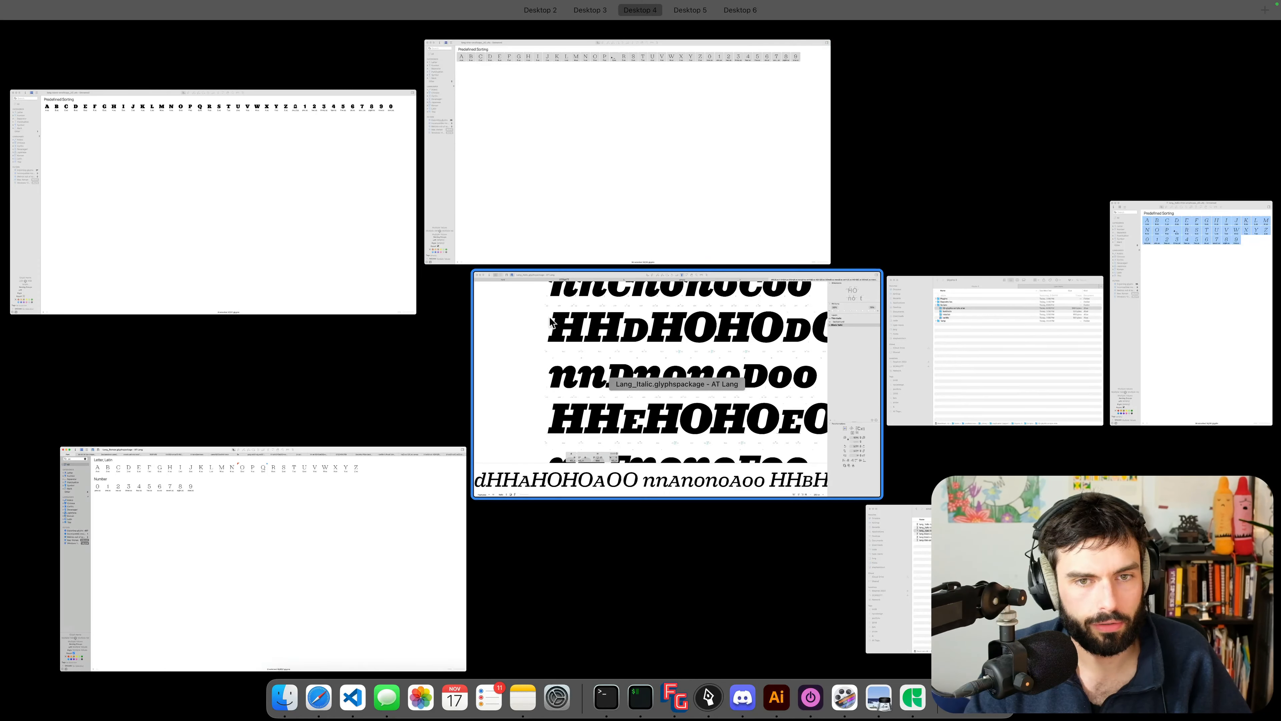
left_click(265, 248)
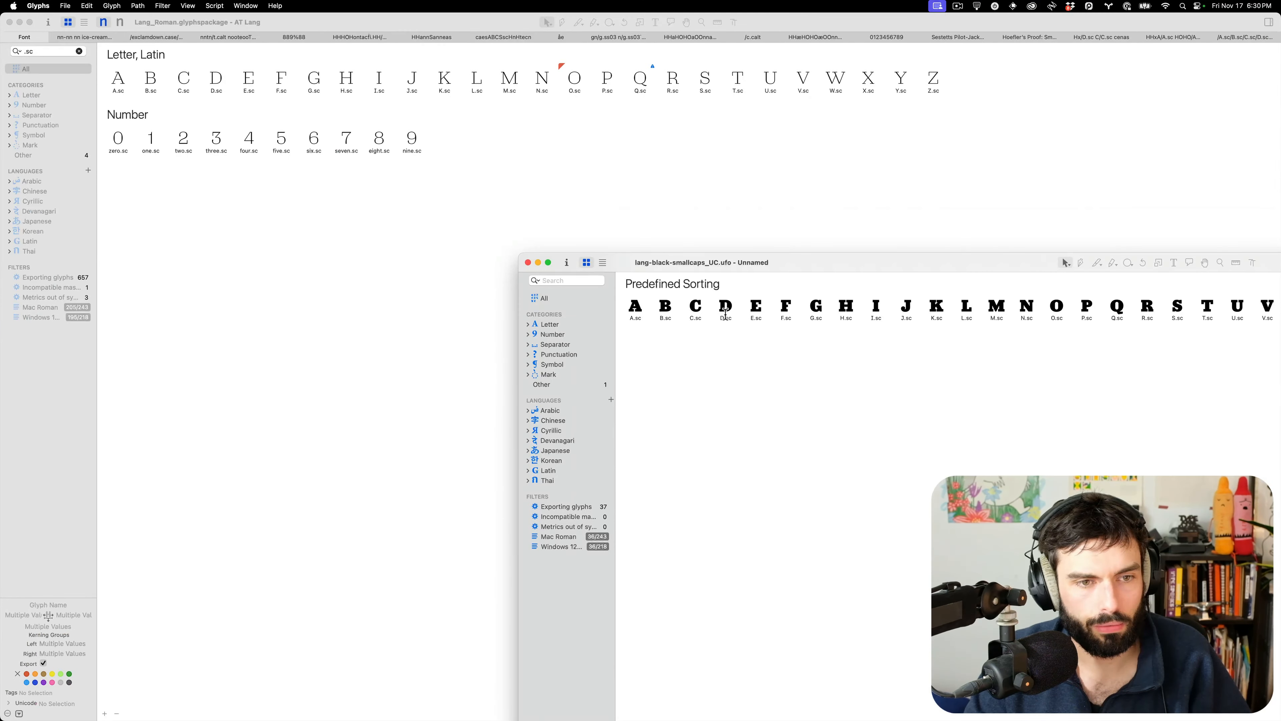
key("cmd+w")
key("ctrl+Up")
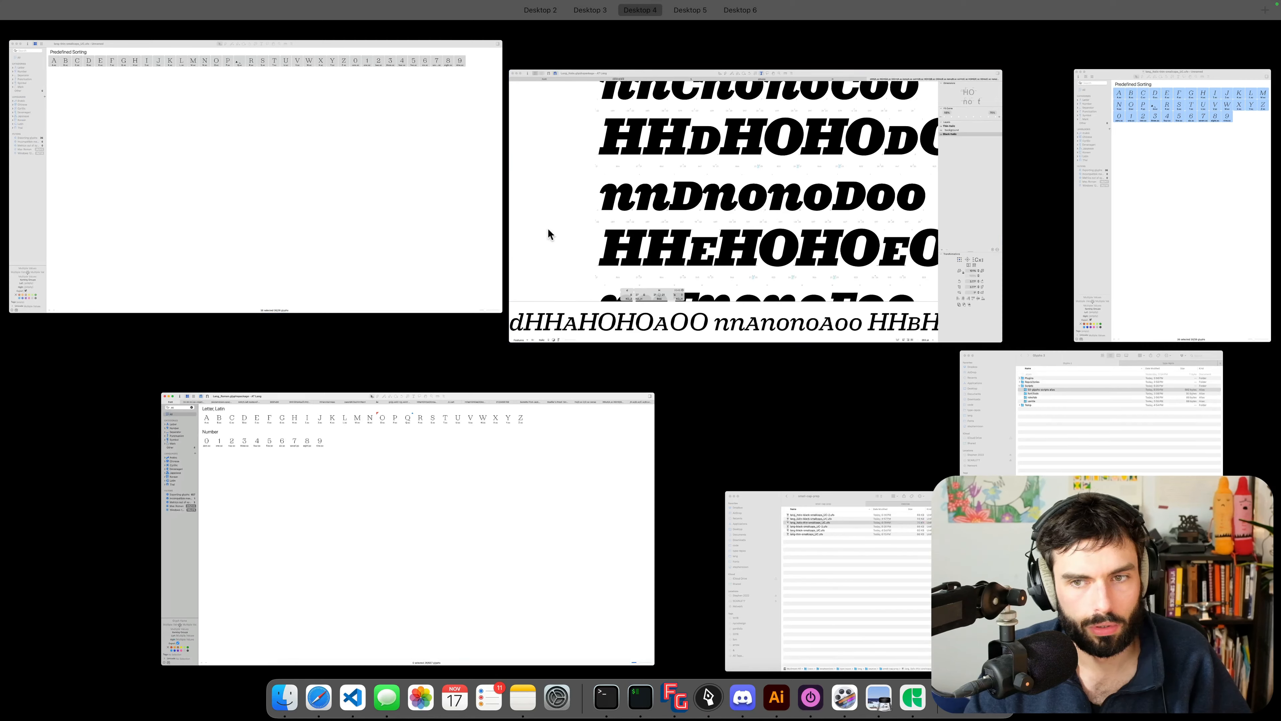
left_click(389, 221)
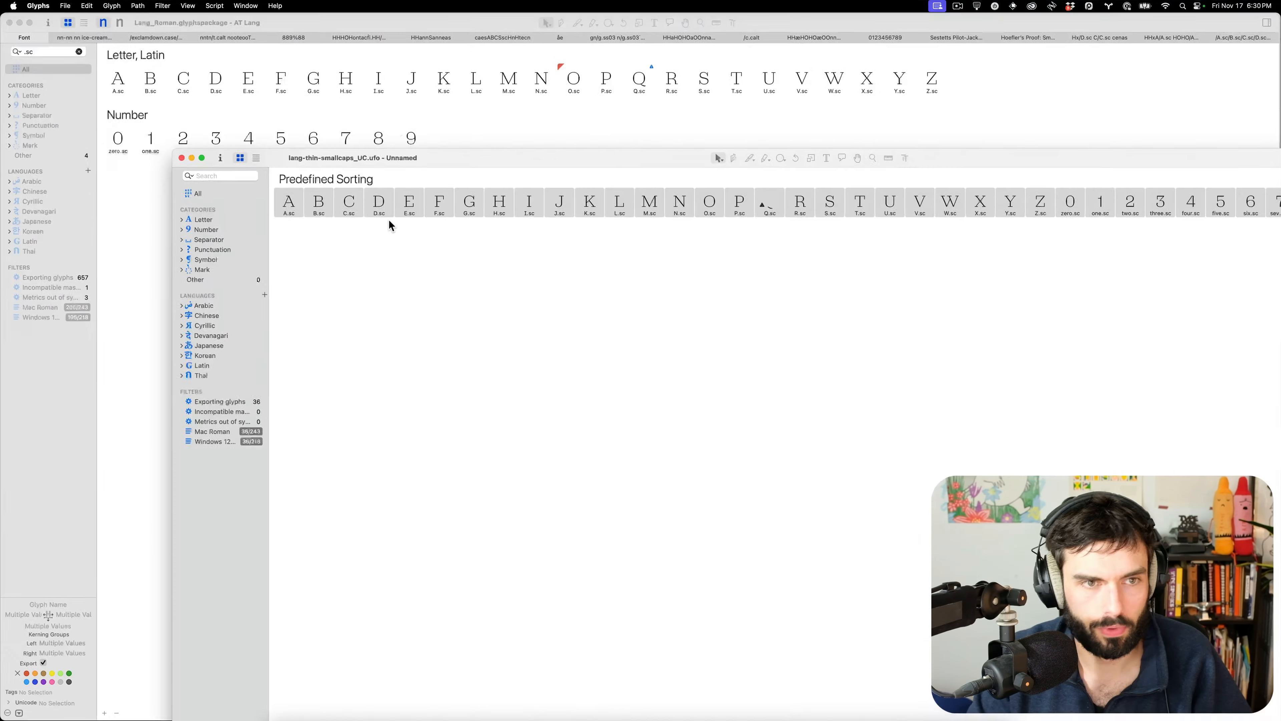
key("super+w")
key("ctrl+Up")
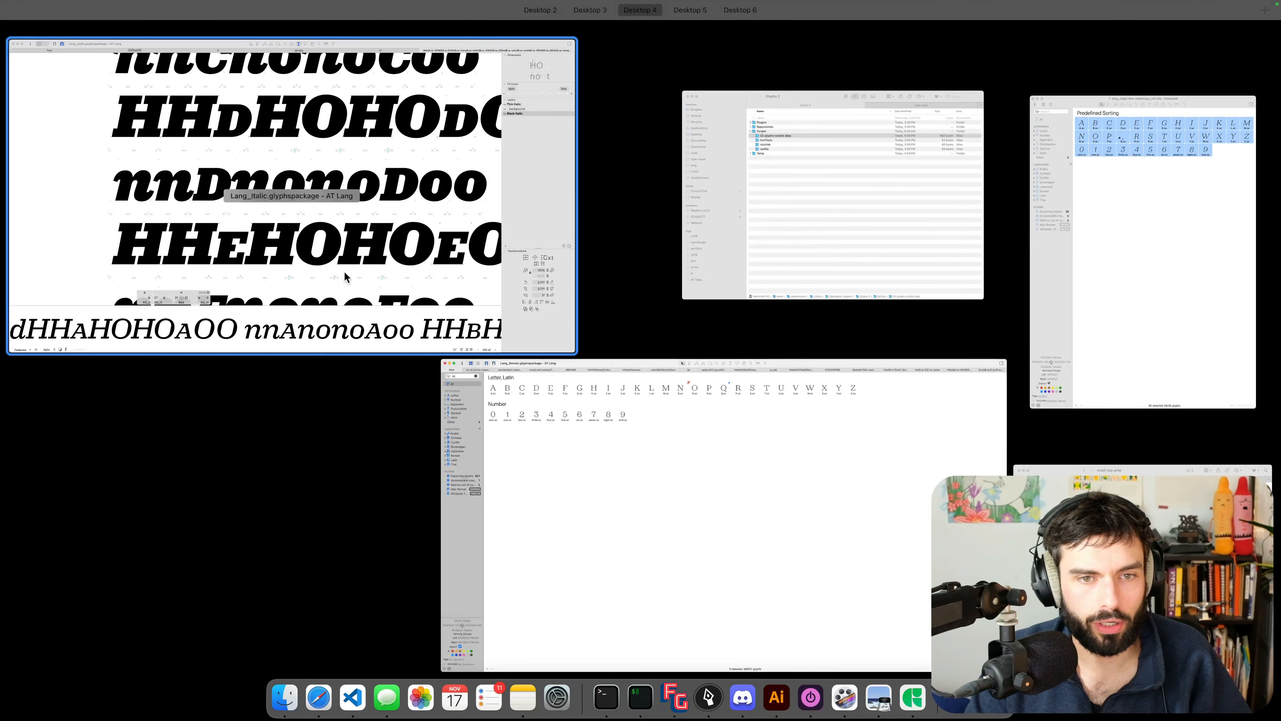
left_click(1115, 322)
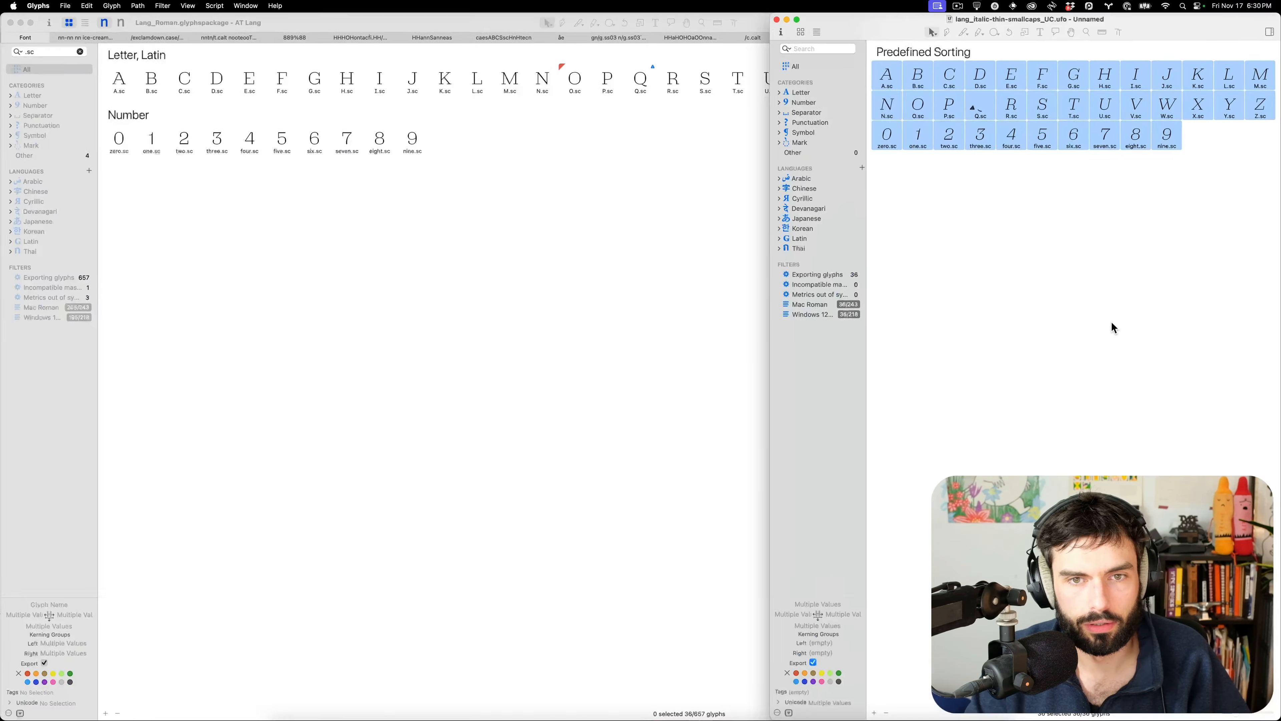
key("super+w")
Open lang-black-smallcaps_UC-2.ufo from the small-cap-prep folder
key("super+o")
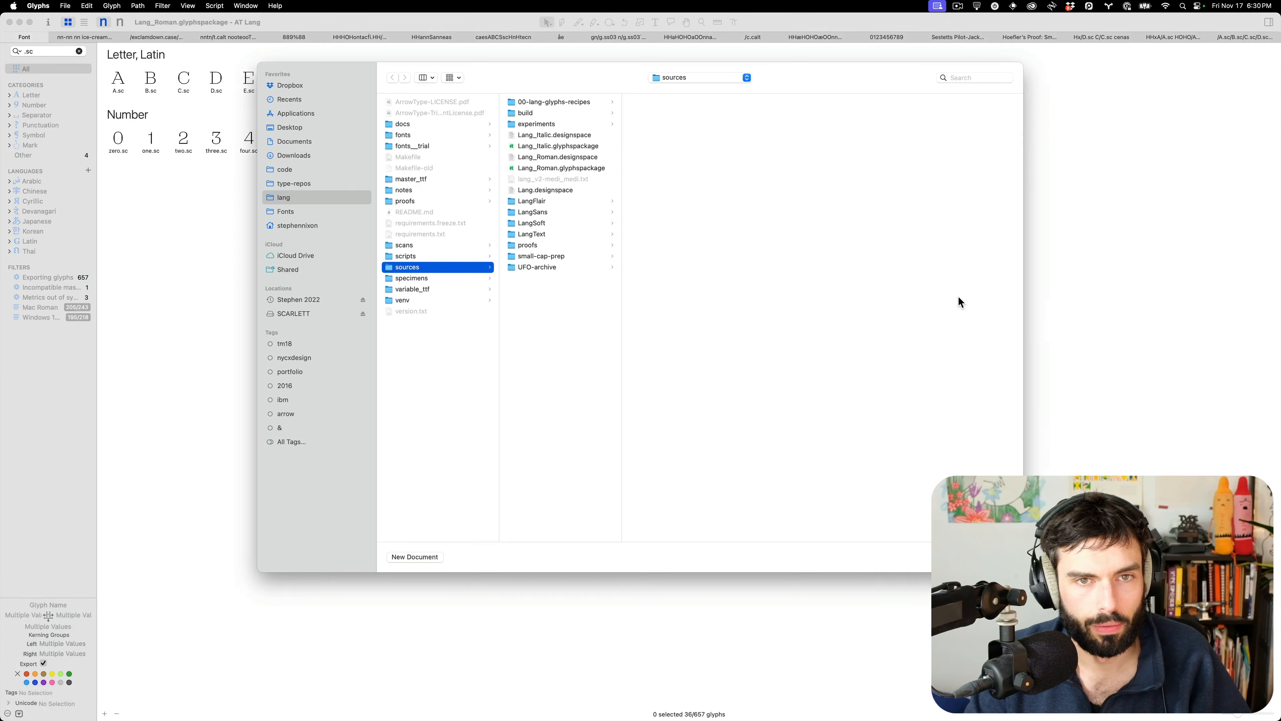
left_click(553, 257)
left_click(705, 104)
double_click(715, 135)
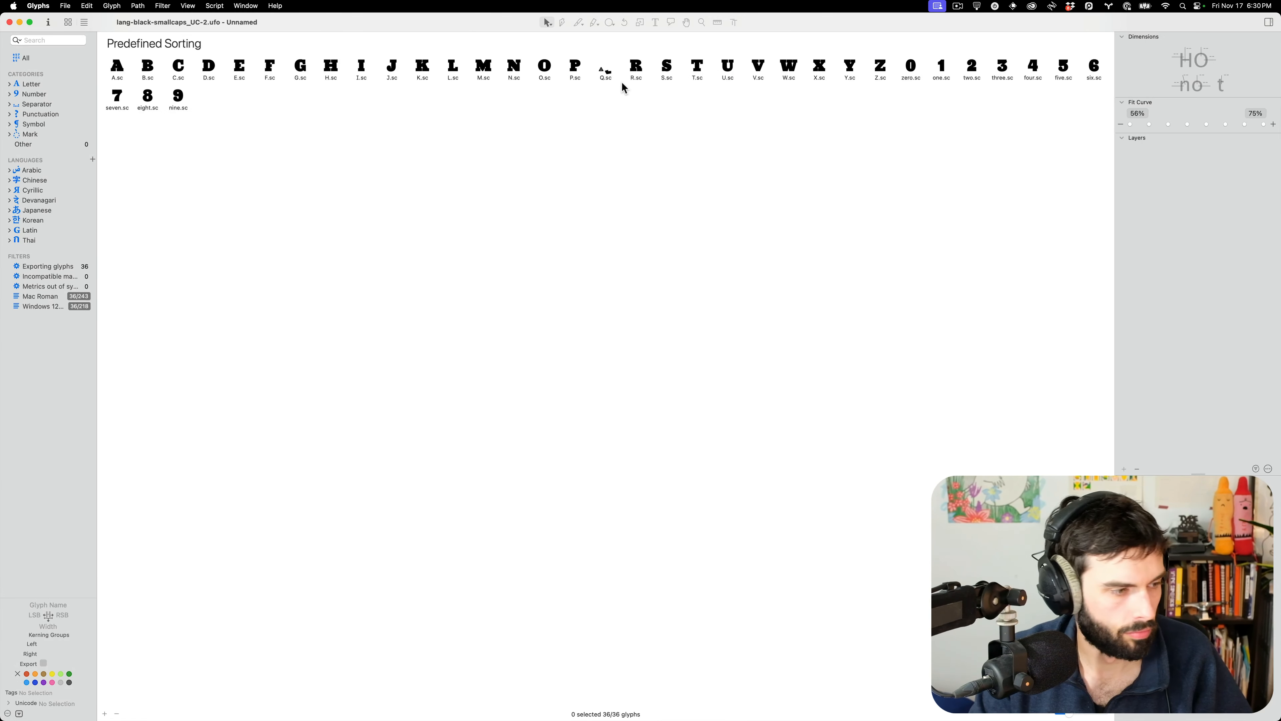
Open Q.sc and delete its broken 'no base glyph' component
double_click(605, 71)
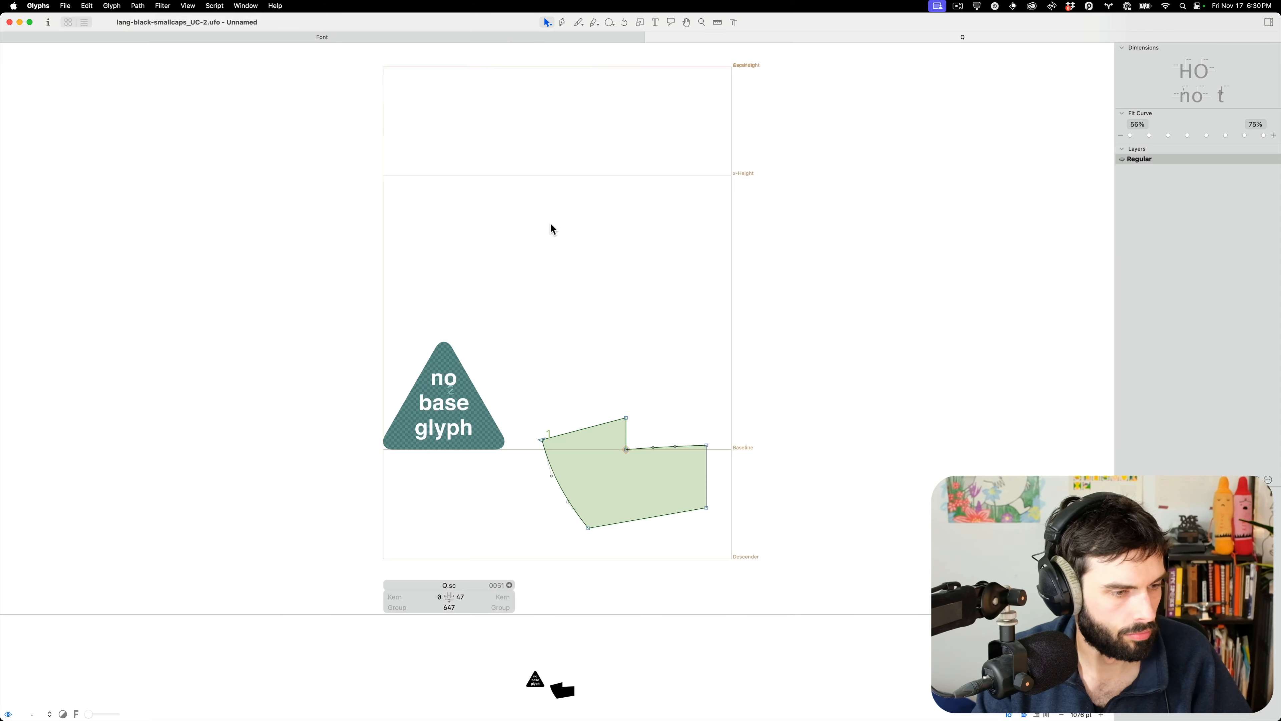
left_click(449, 362)
key("BackSpace")
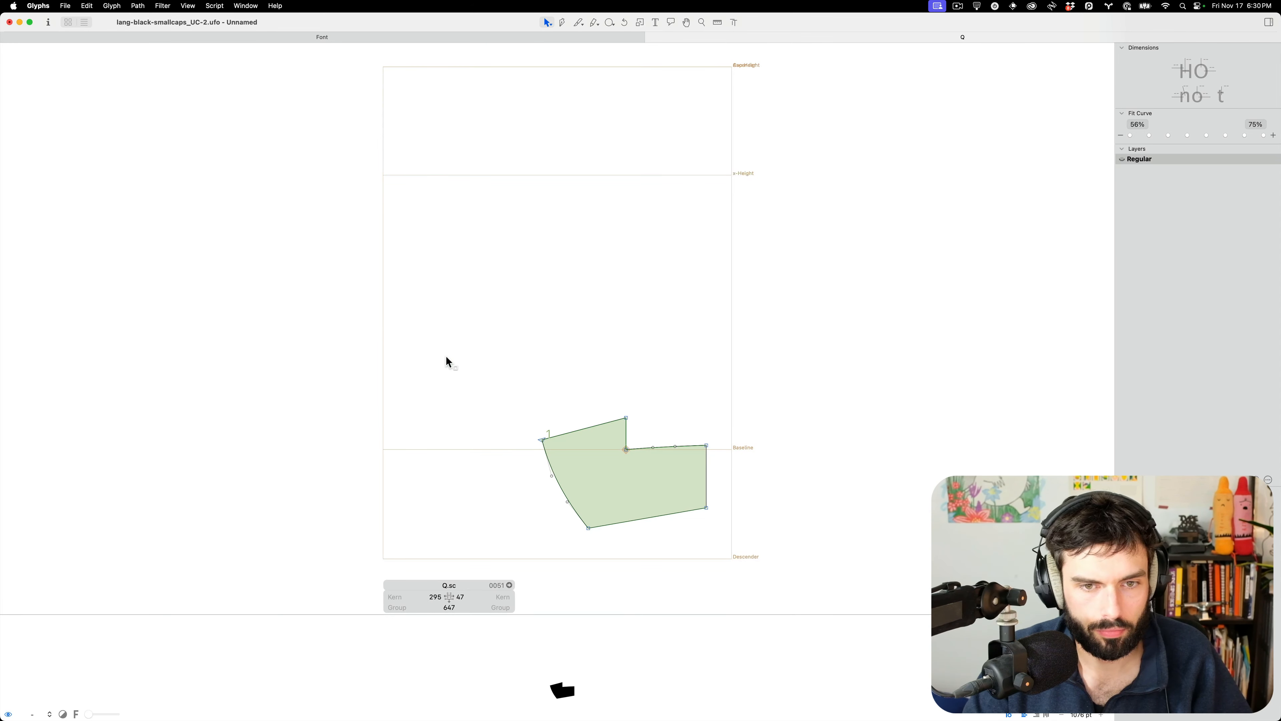
key("super+space")
type("ro")
key("Return")
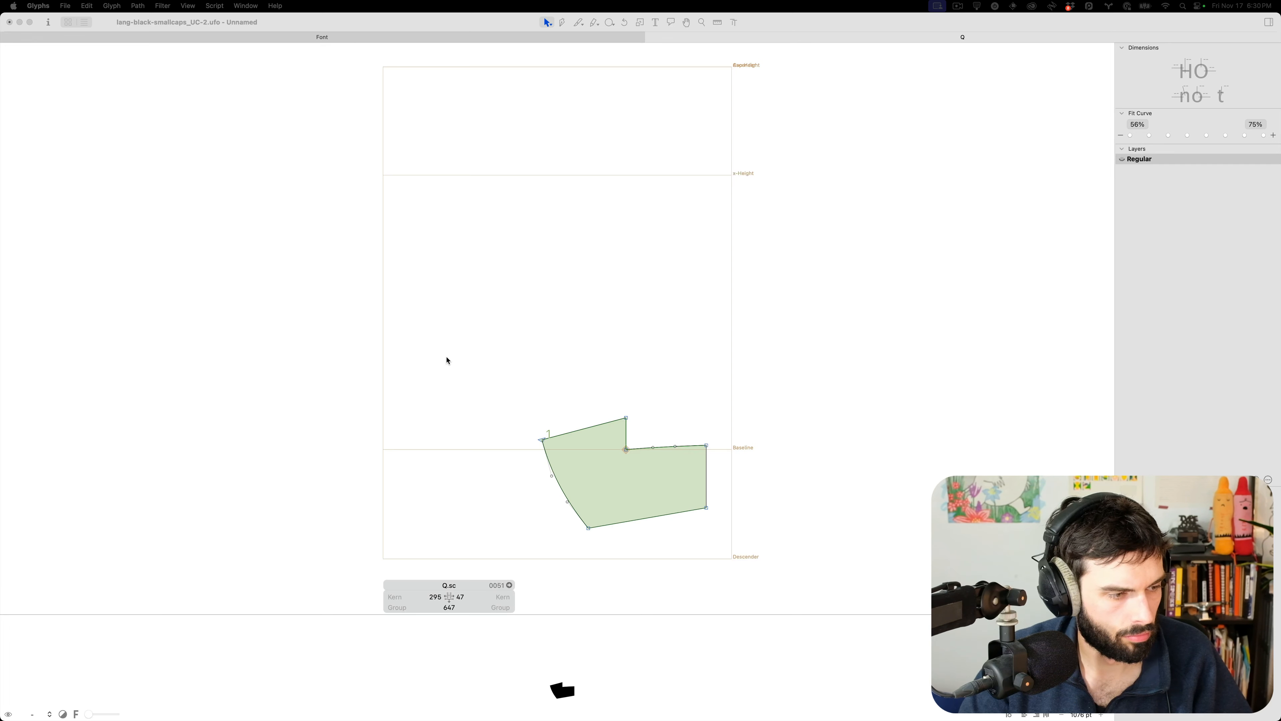
Add an O.sc component to Q.sc and select the new component
right_click(628, 355)
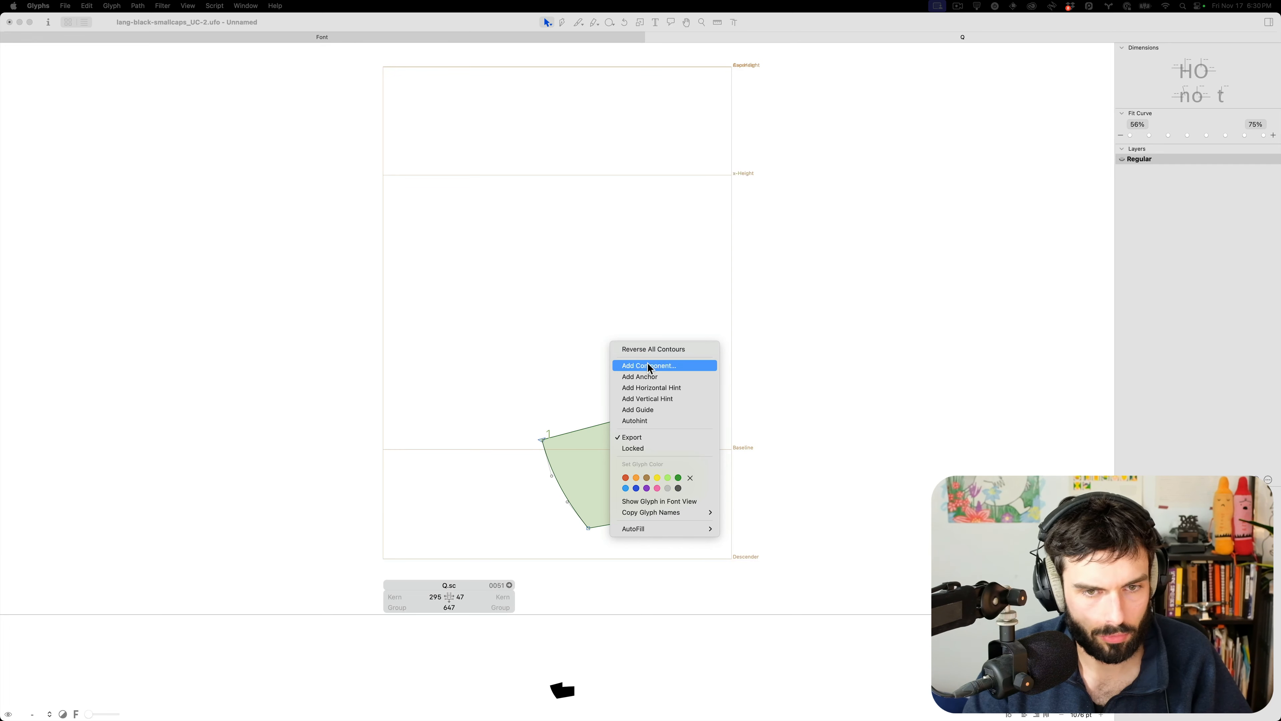
left_click(649, 366)
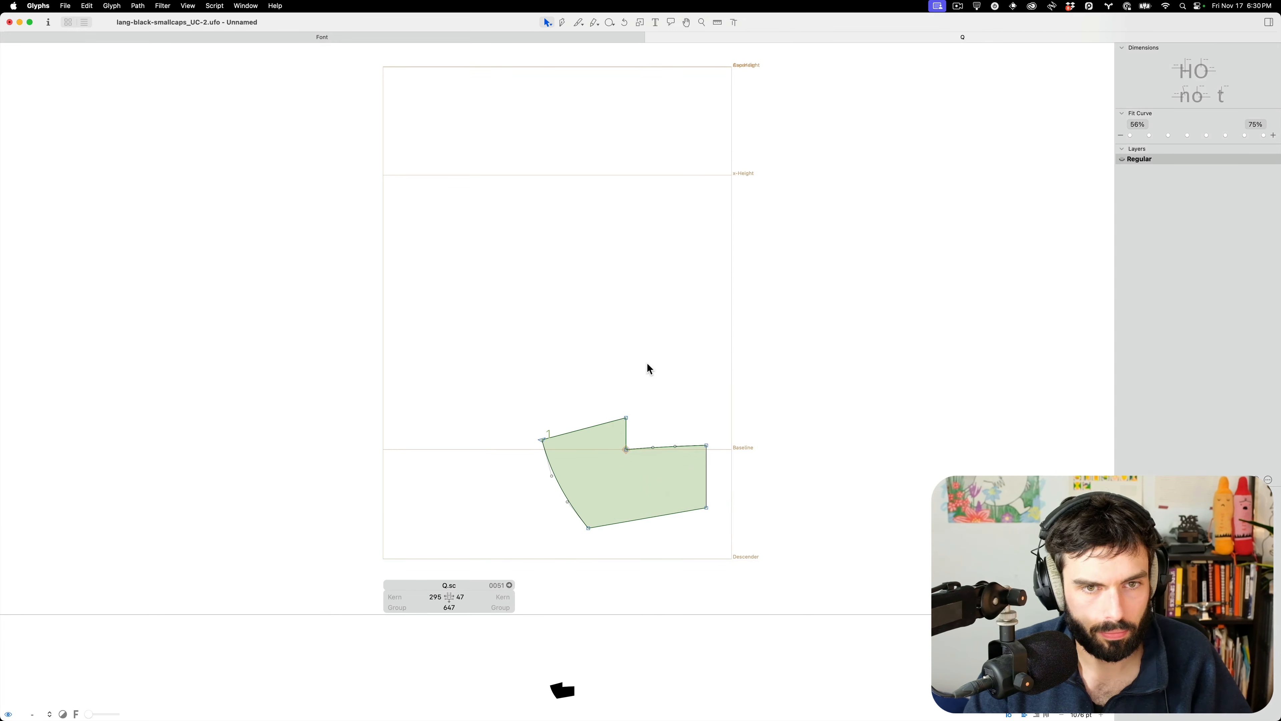
right_click(647, 367)
left_click(673, 386)
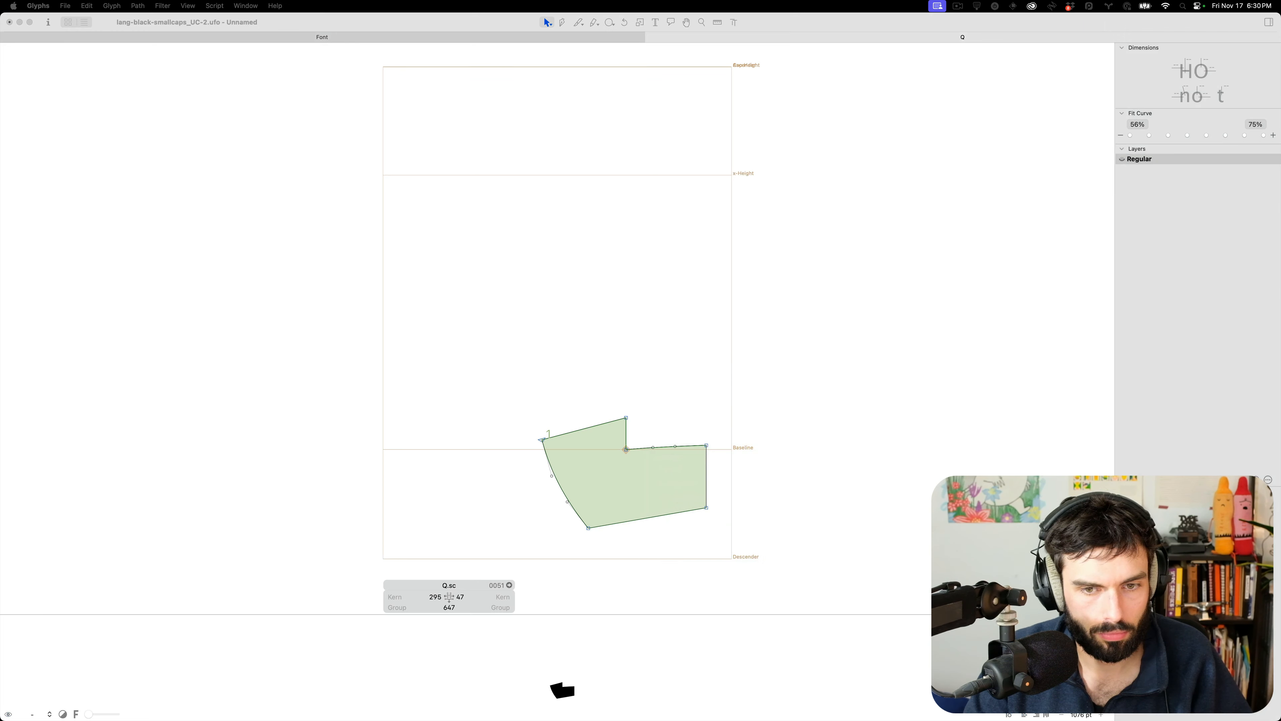
key("Return")
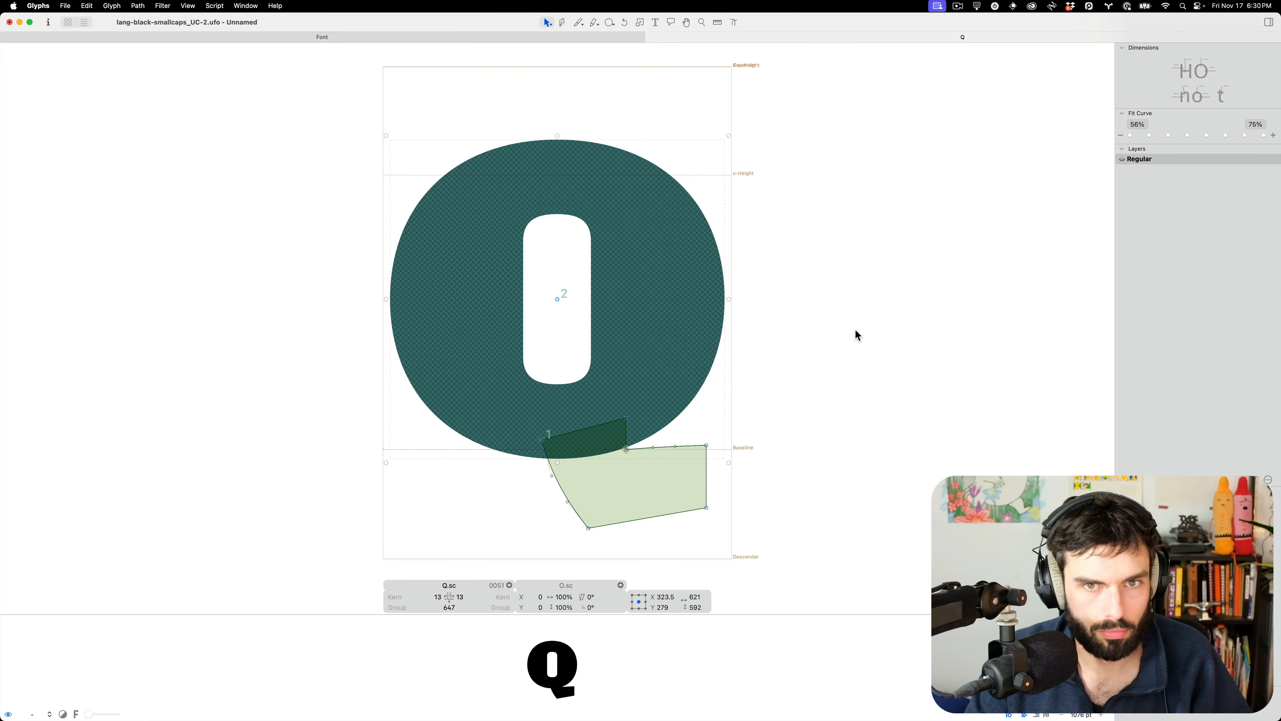
left_click(853, 331)
left_click(656, 286)
key("ctrl+Up")
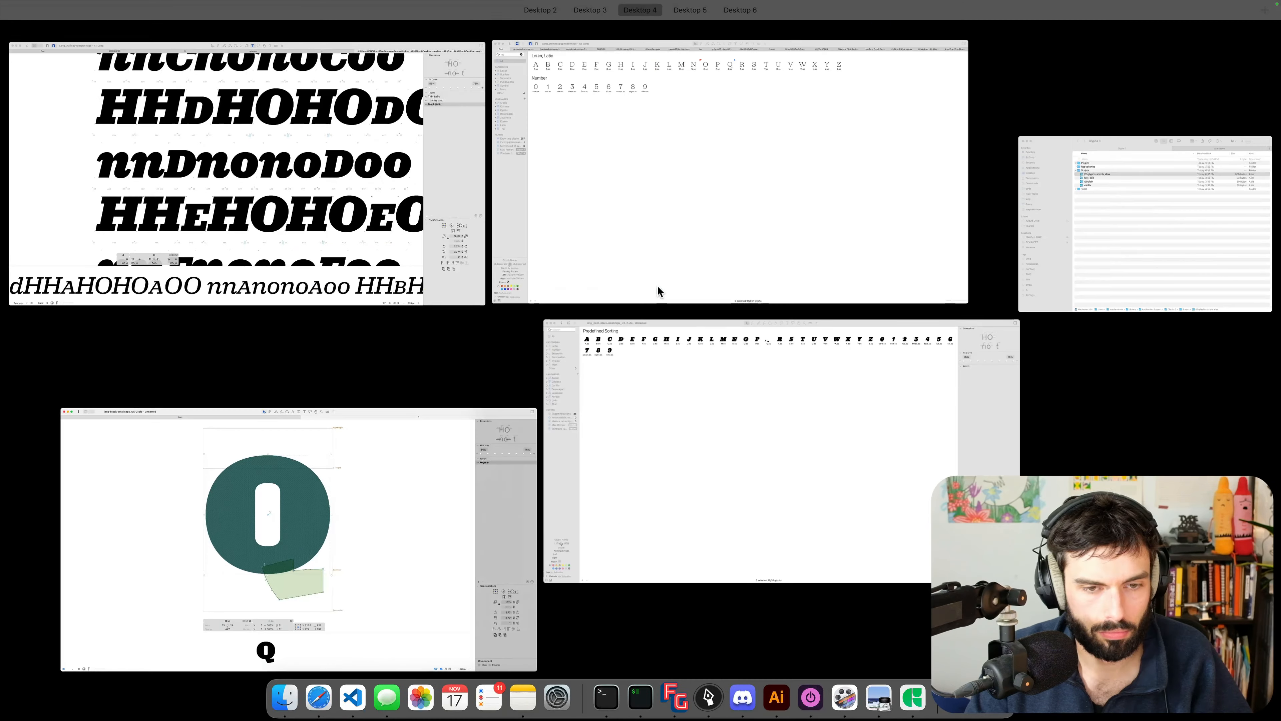
In the italic black UFO's Q.sc, paste the O.sc component and delete the broken component
left_click(678, 428)
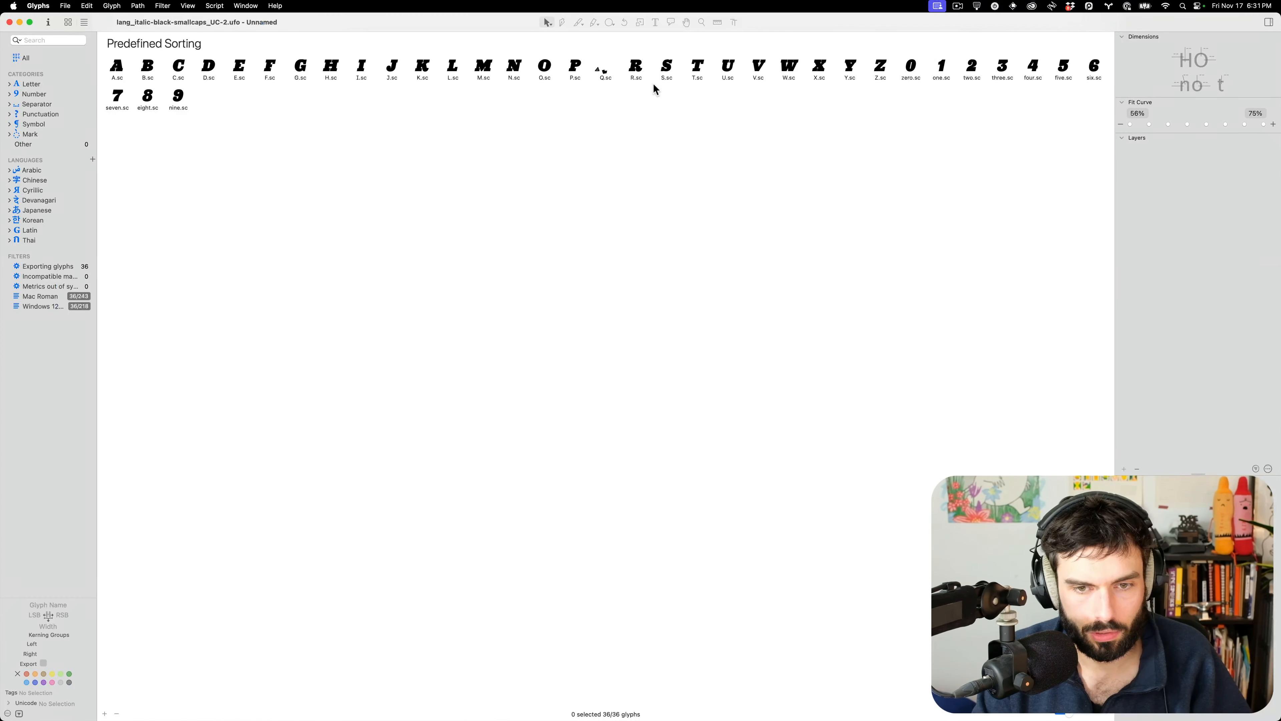
double_click(603, 68)
key("super+v")
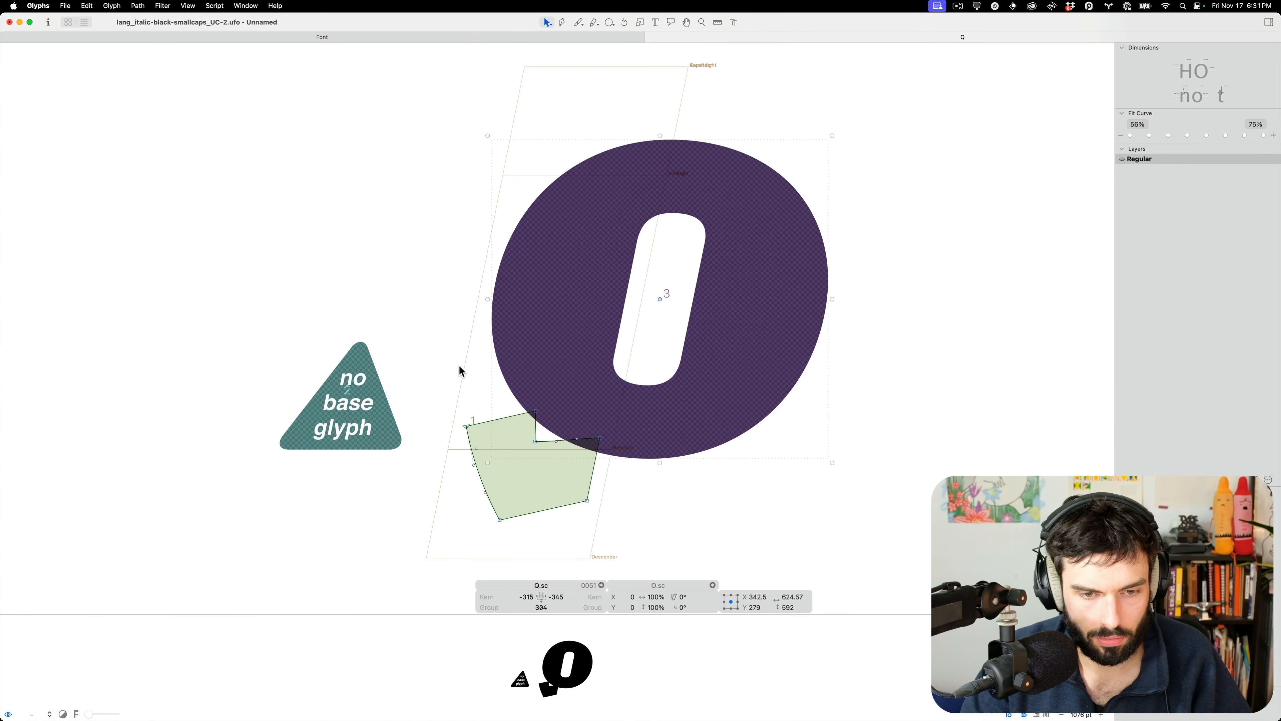
left_click(365, 387)
key("BackSpace")
Shift the Q.sc tail sideways and set the right sidebearing to 26
key("super+a")
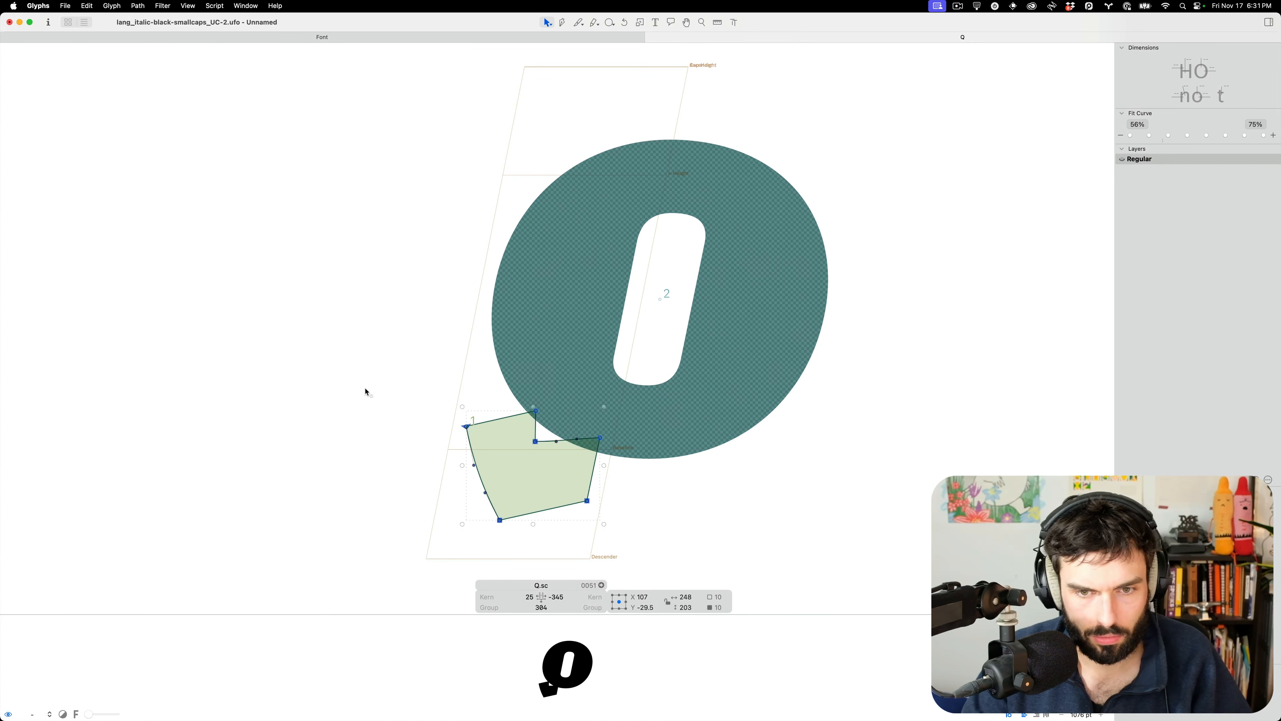
key("shift+super+Right")
key("shift+super+Right")
key("shift+super+Right")
key("shift+super+Right")
key("shift+super+Left")
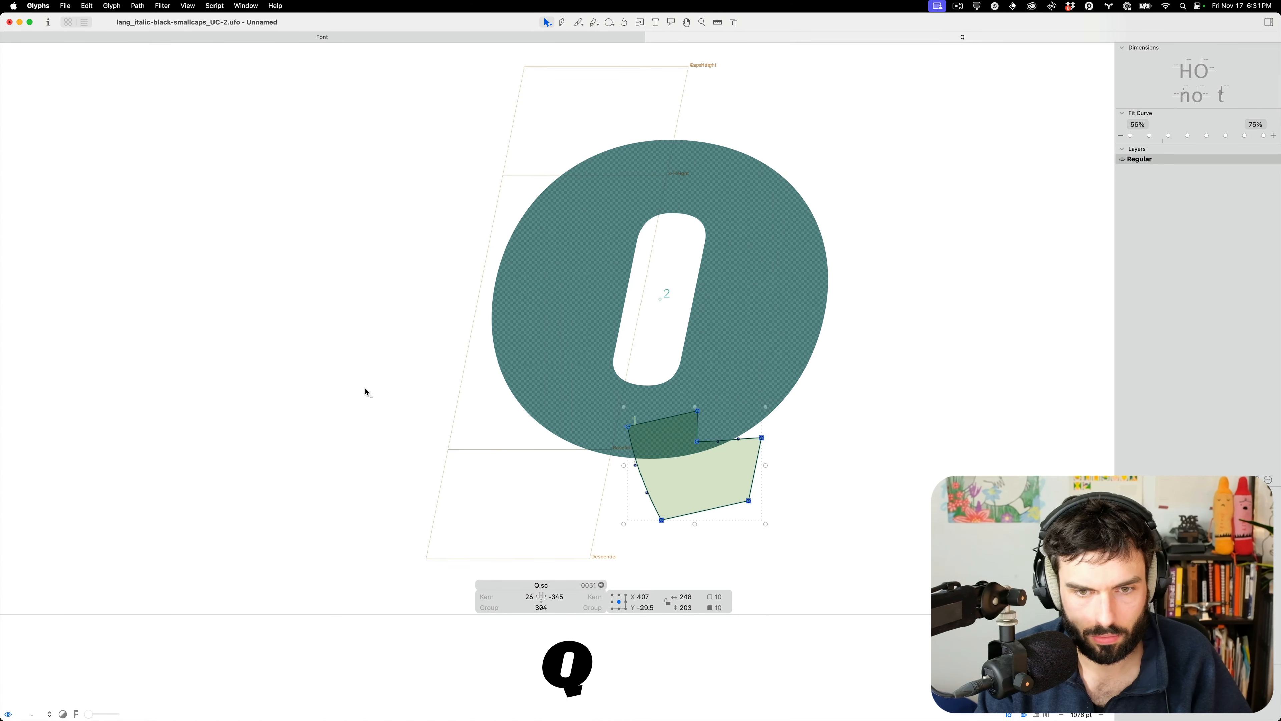
left_click(554, 596)
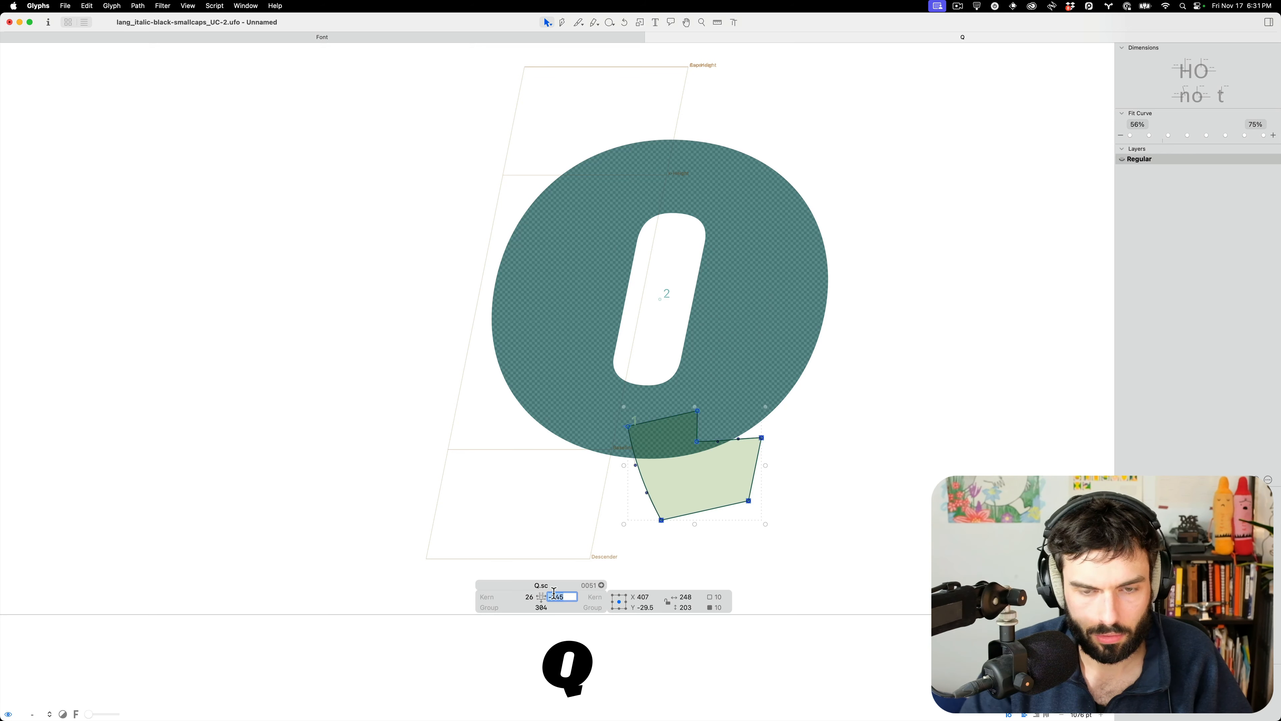
type("26")
key("Tab")
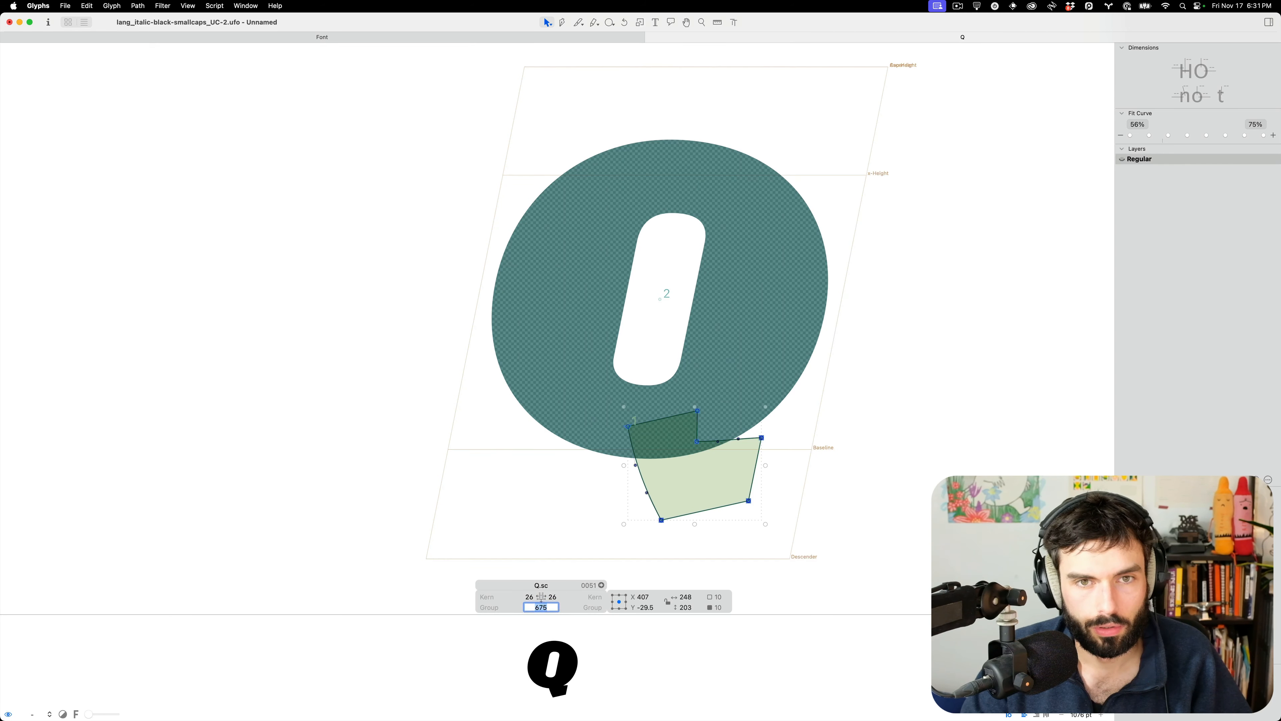
Nudge the tail right under the O, fine-tuning it to x 484
left_click(786, 460)
key("super+a")
key("super+Right")
key("shift+Left")
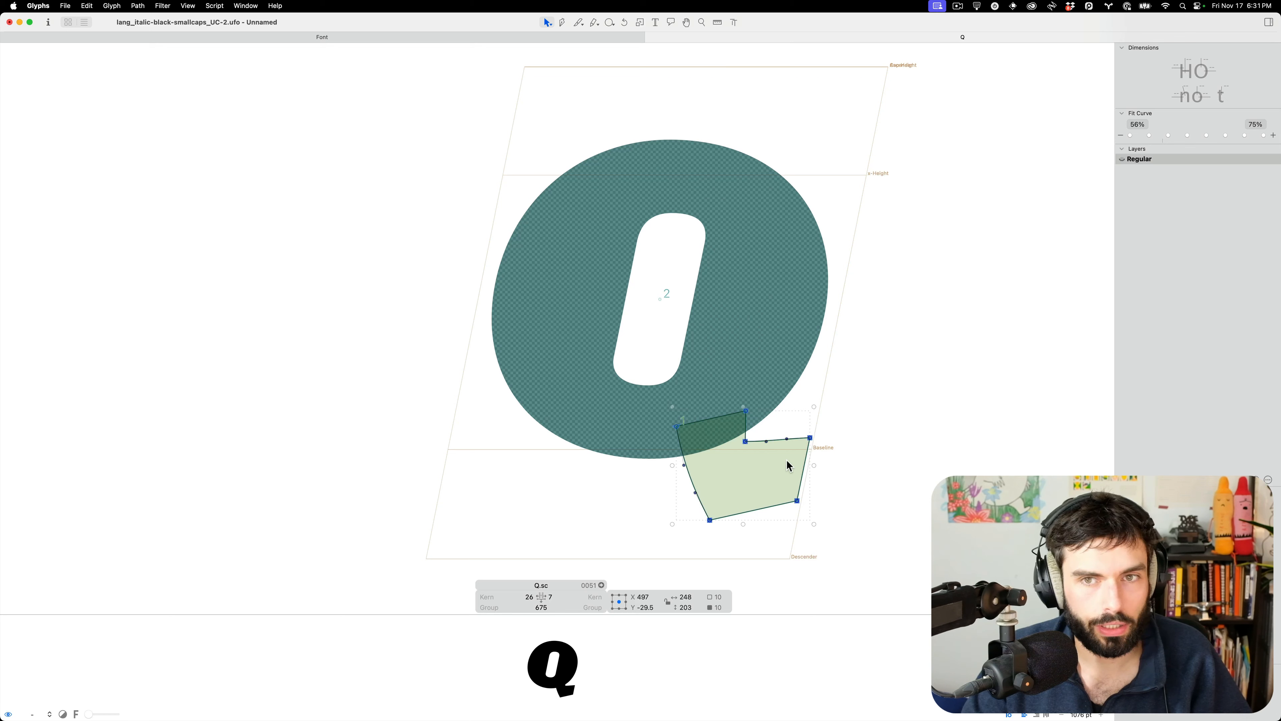
key("shift+Left")
key("Left")
key("Left")
key("Left")
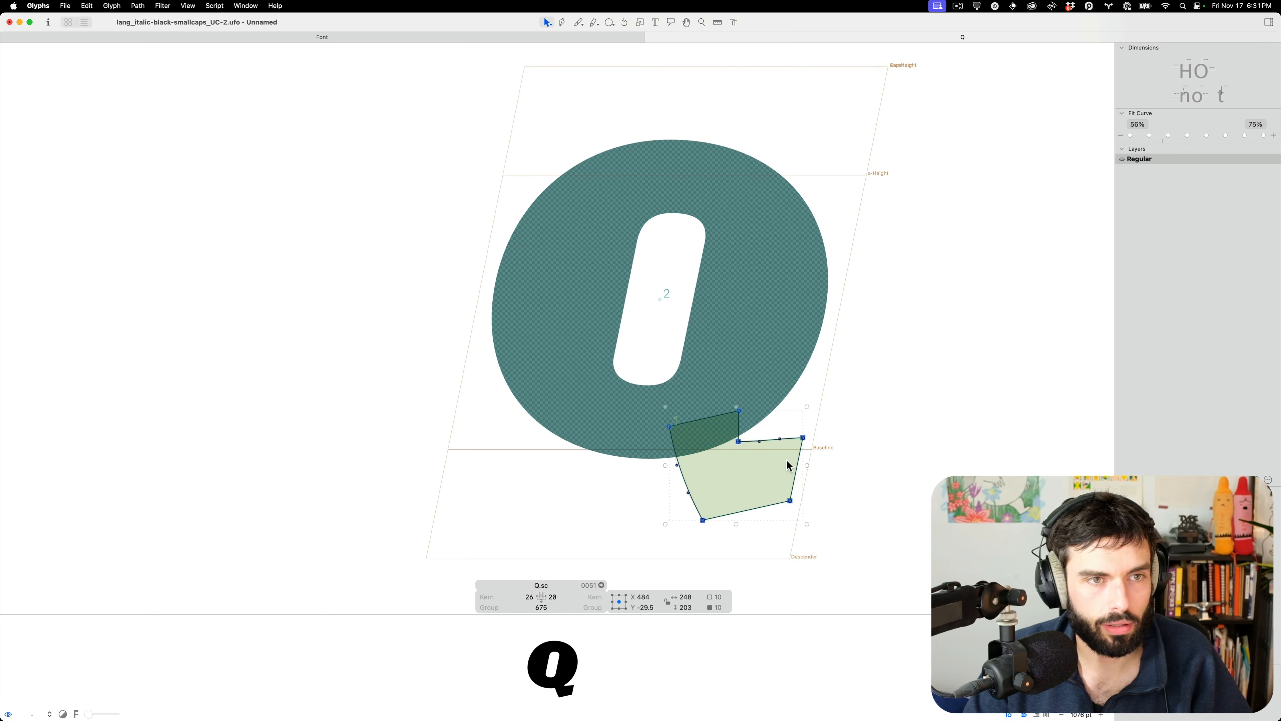
left_click(863, 426)
Close Q.sc, select all 36 small caps, restore the window size and switch to Lang_Italic
key("super+w")
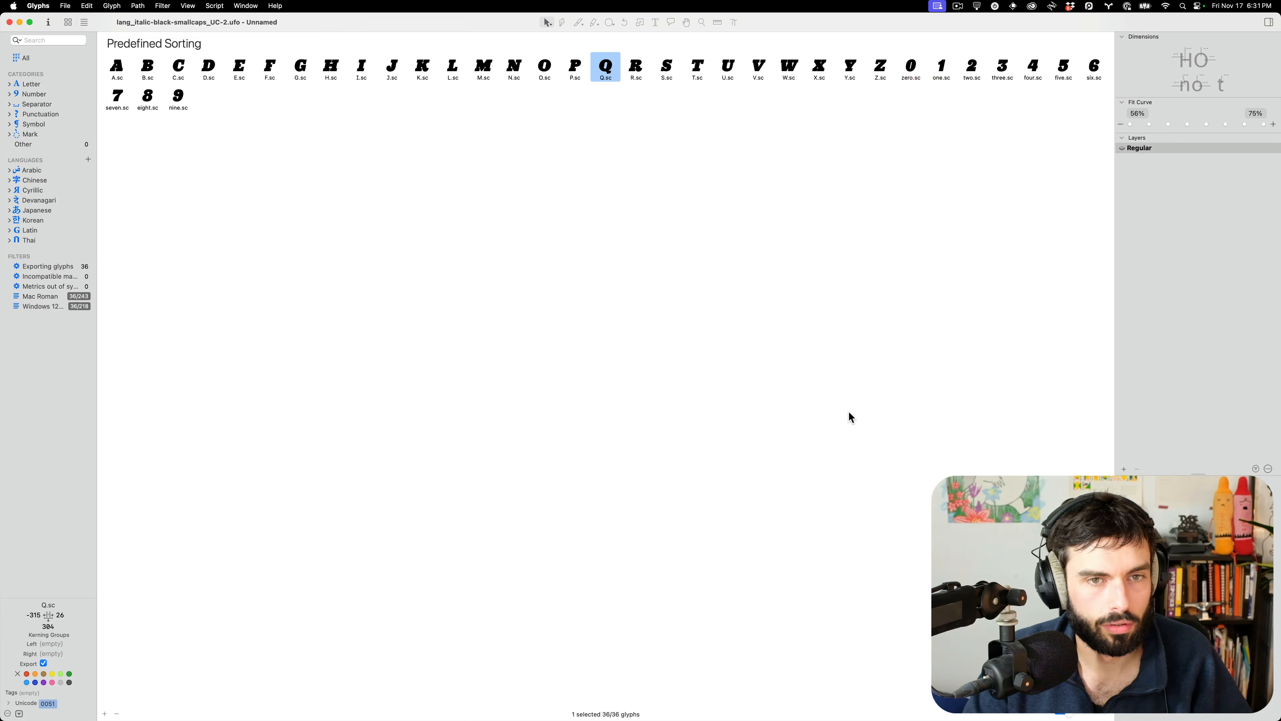
left_click(121, 71)
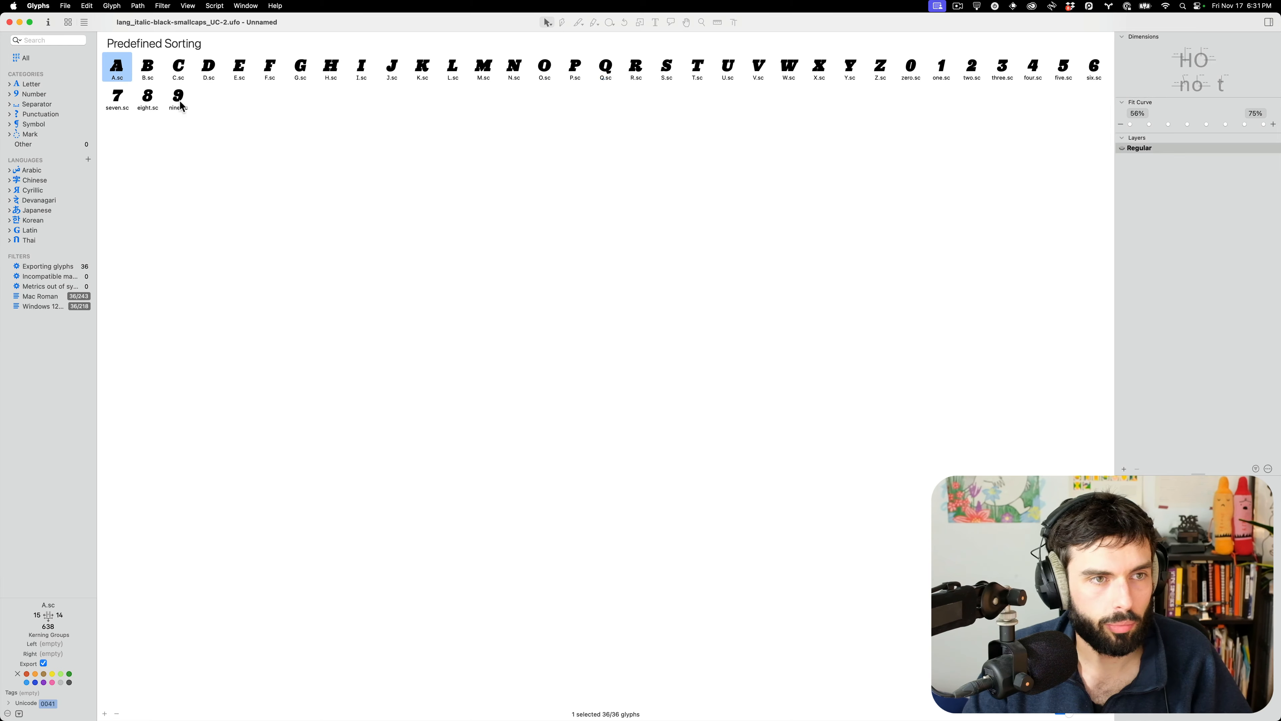
left_click(177, 107, "shift")
double_click(321, 22)
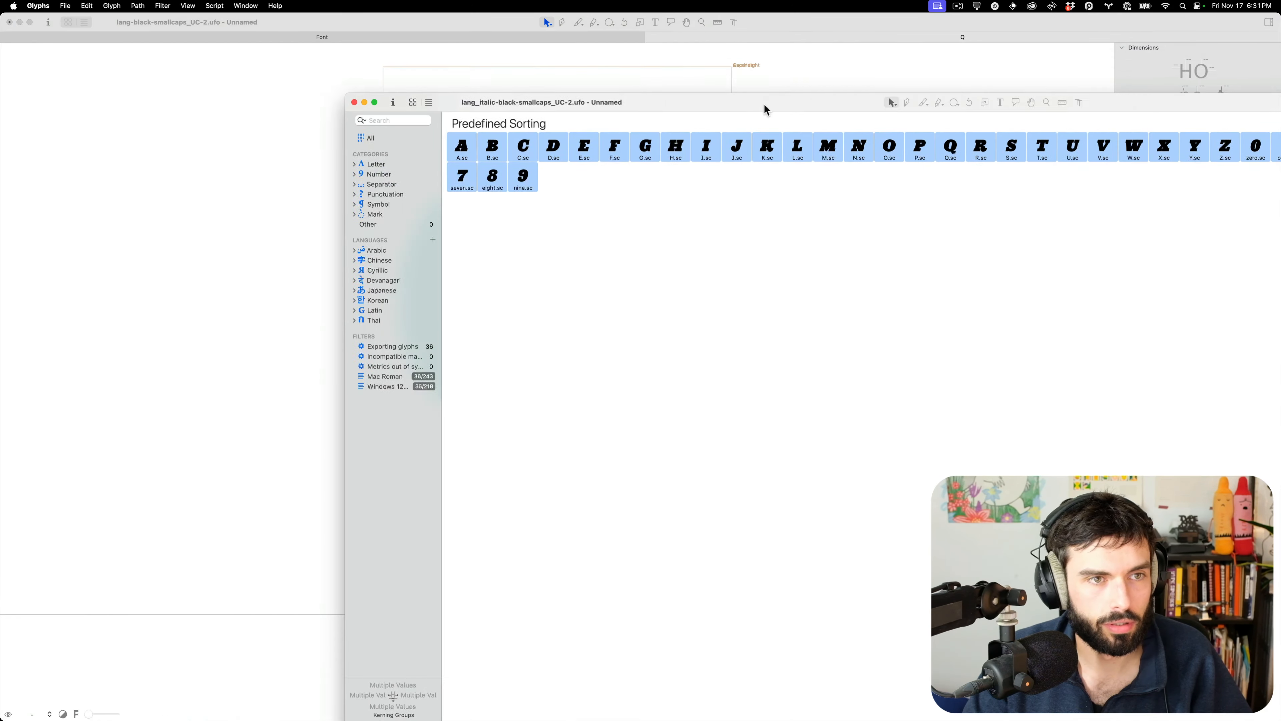
key("ctrl+Up")
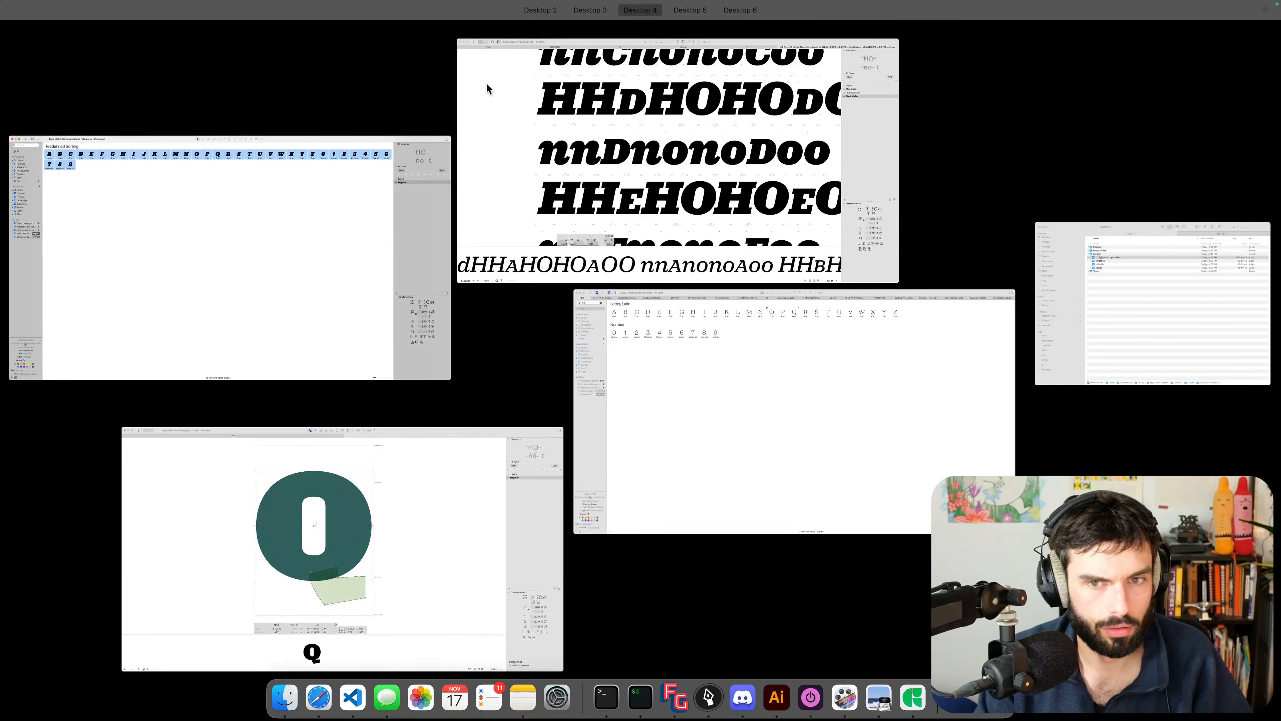
left_click(665, 151)
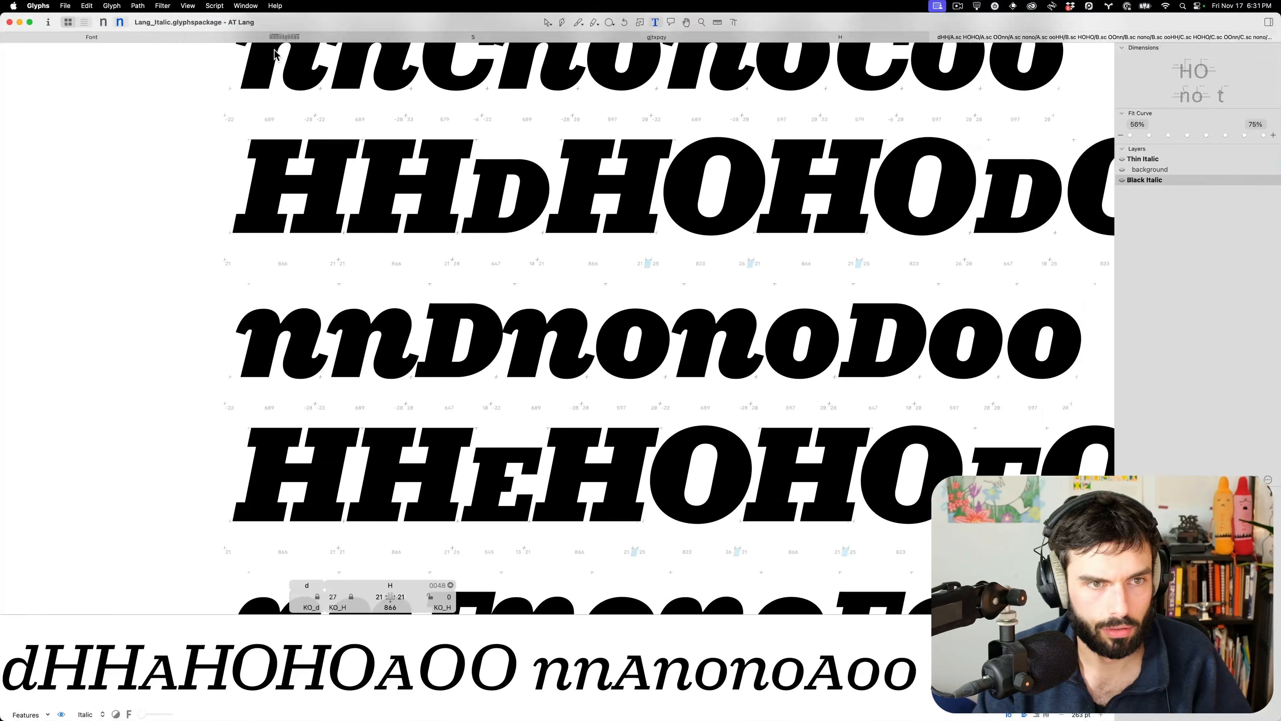
Switch Lang_Italic to the Black master and check the Paste Special options
left_click(83, 38)
left_click(120, 23)
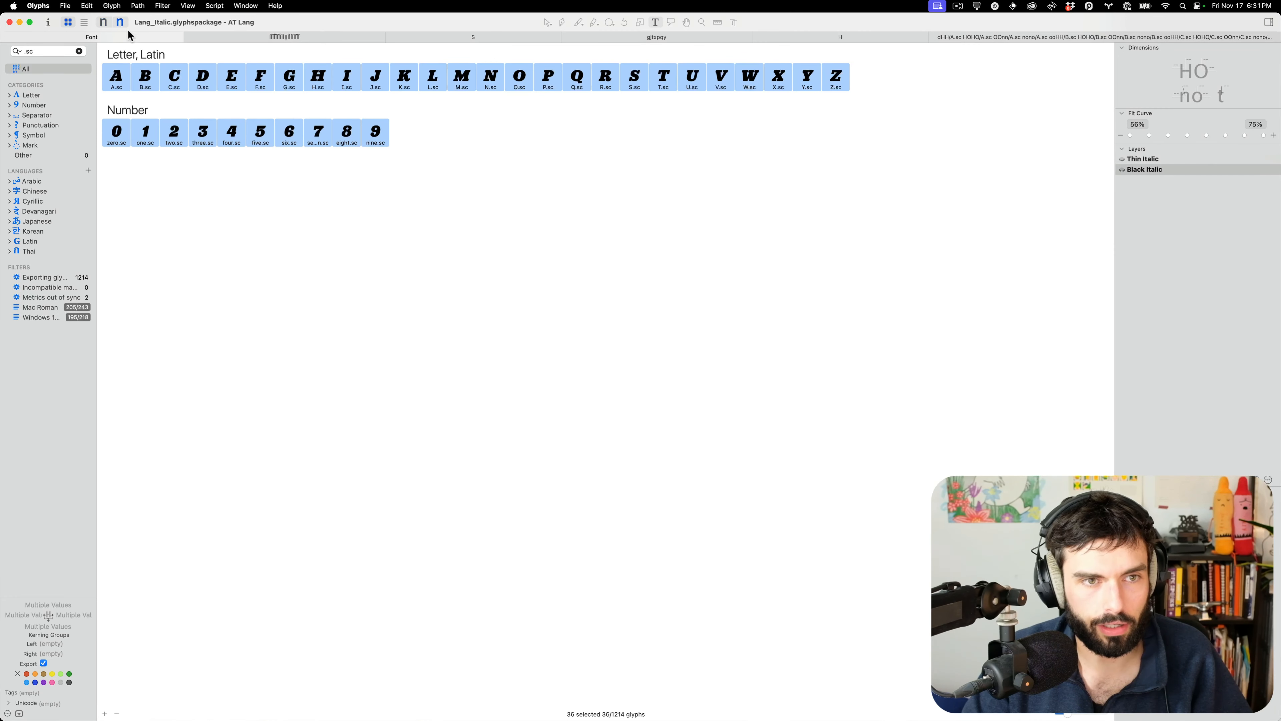
key("alt+super+v")
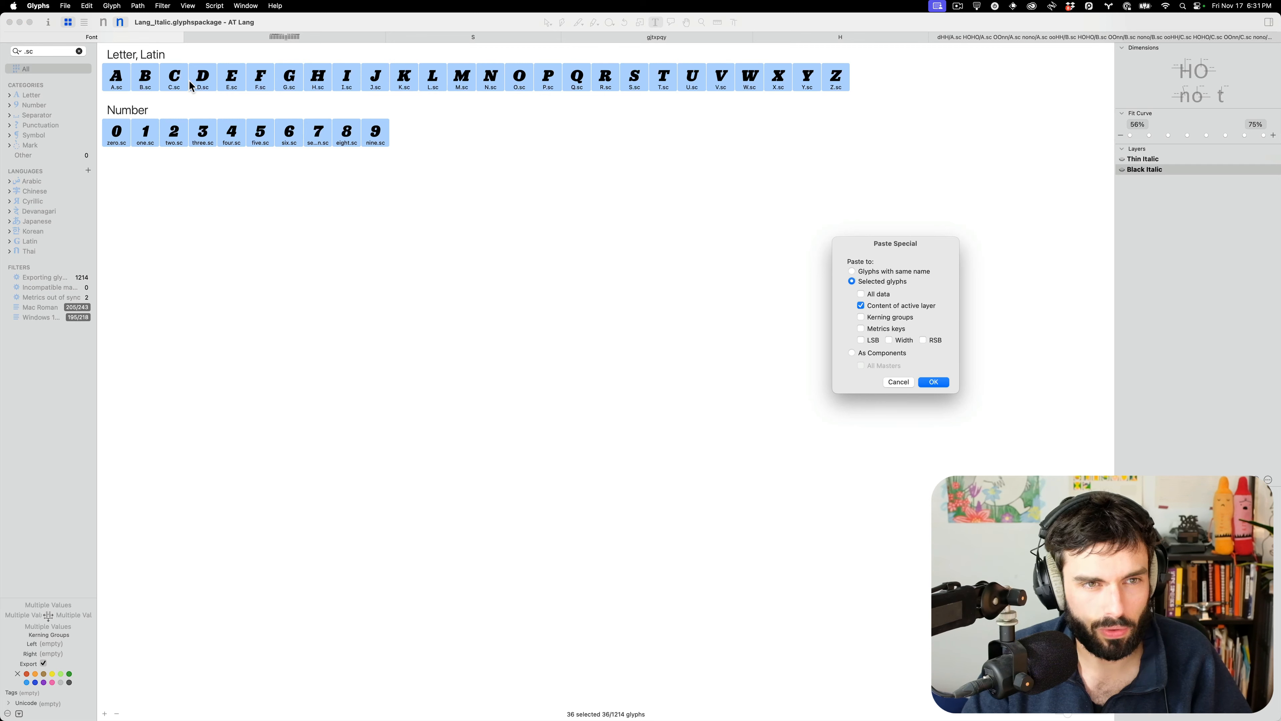
key("Return")
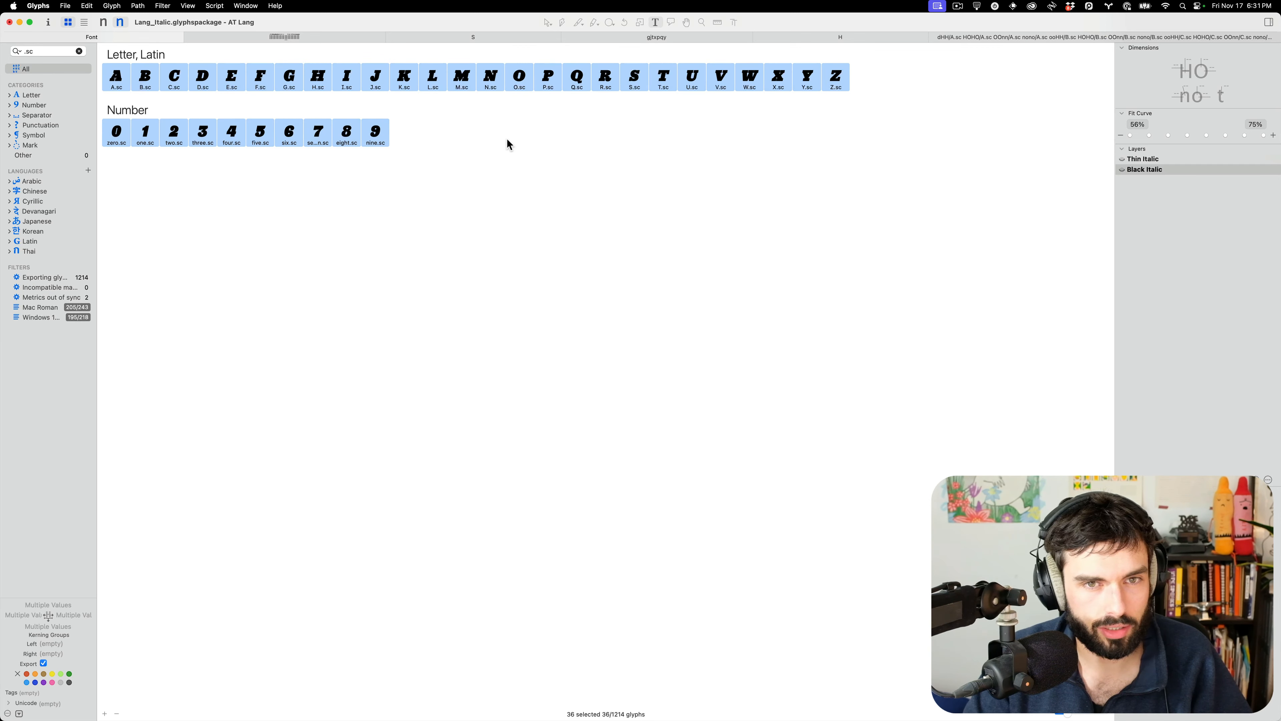
left_click_drag(459, 27, 573, 15)
Copy all 36 small-cap glyphs from the black smallcaps UFO
left_click(93, 119)
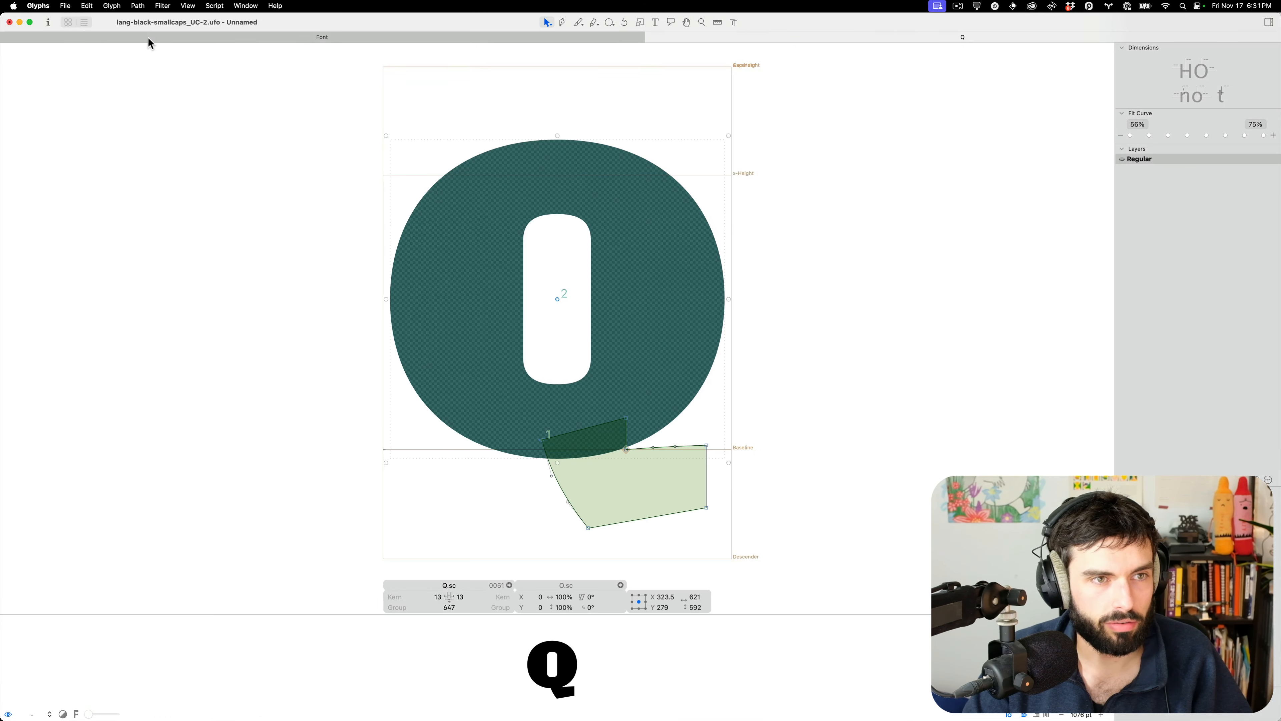
left_click(148, 37)
left_click_drag(373, 28, 858, 28)
key("super+a")
key("super+c")
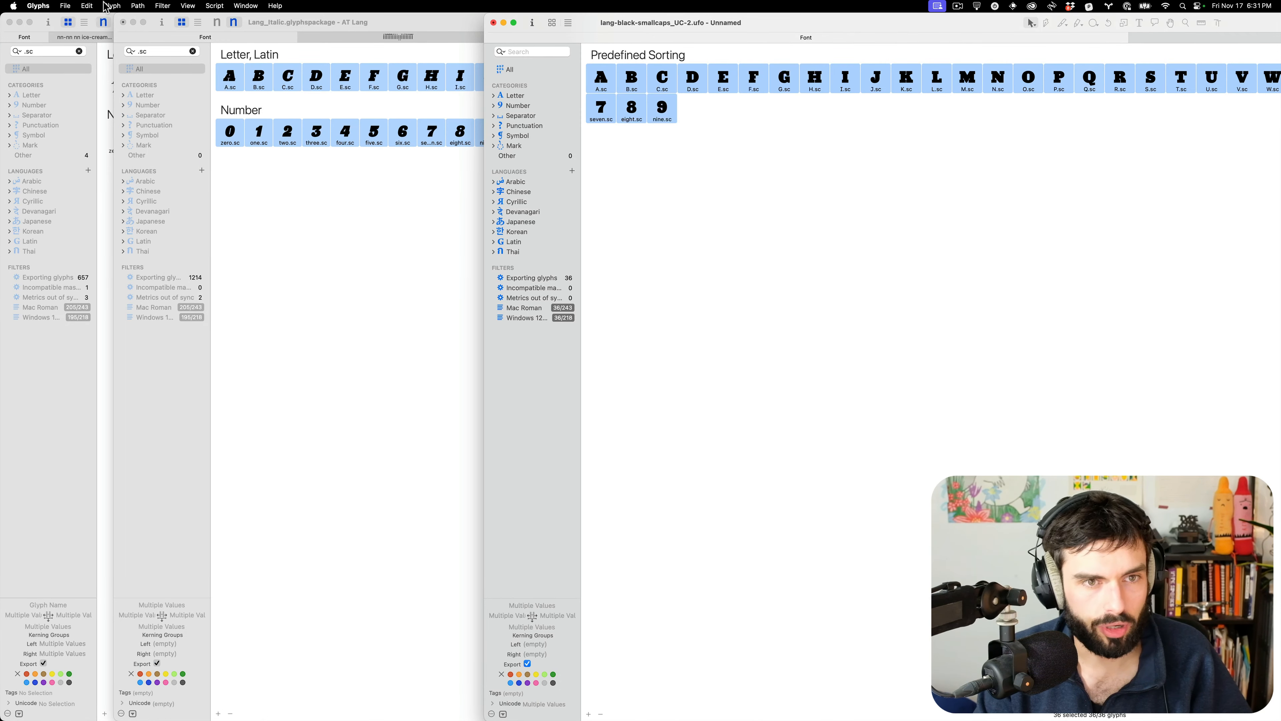
left_click(43, 29)
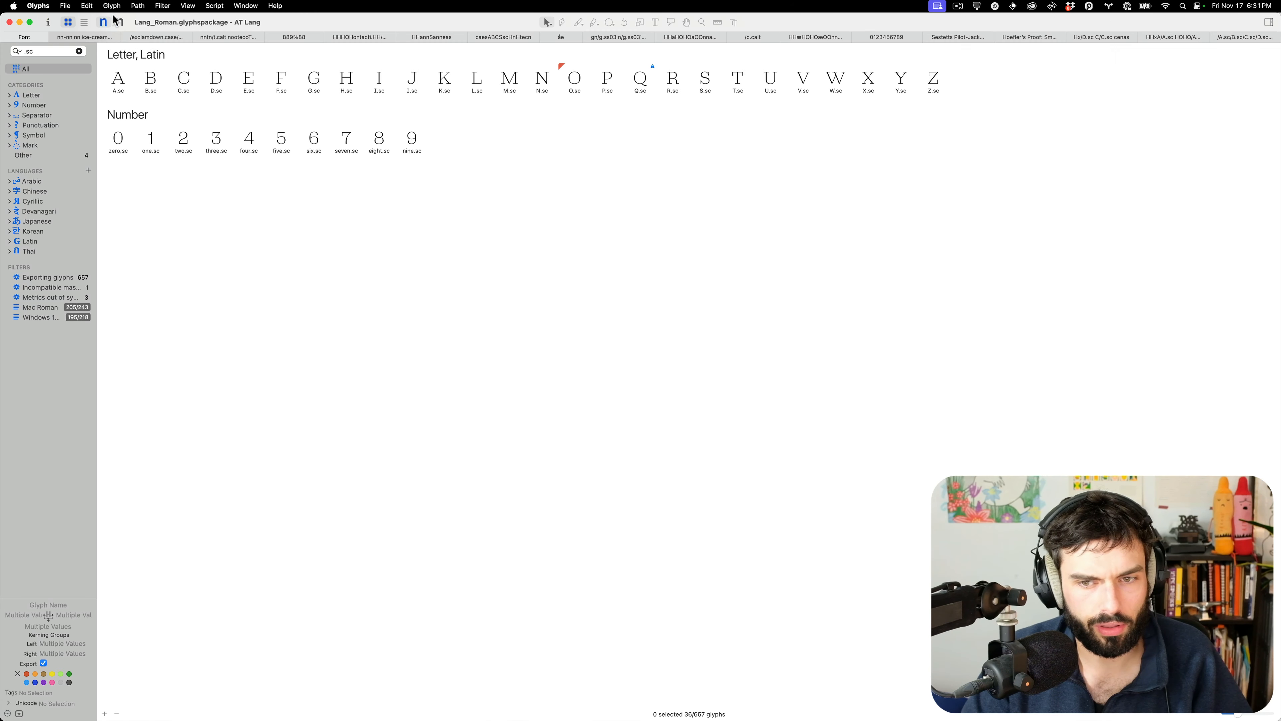
Paste Special the copied outlines into Lang_Roman's Black A.sc–nine.sc as active-layer content
left_click(120, 22)
left_click(122, 80)
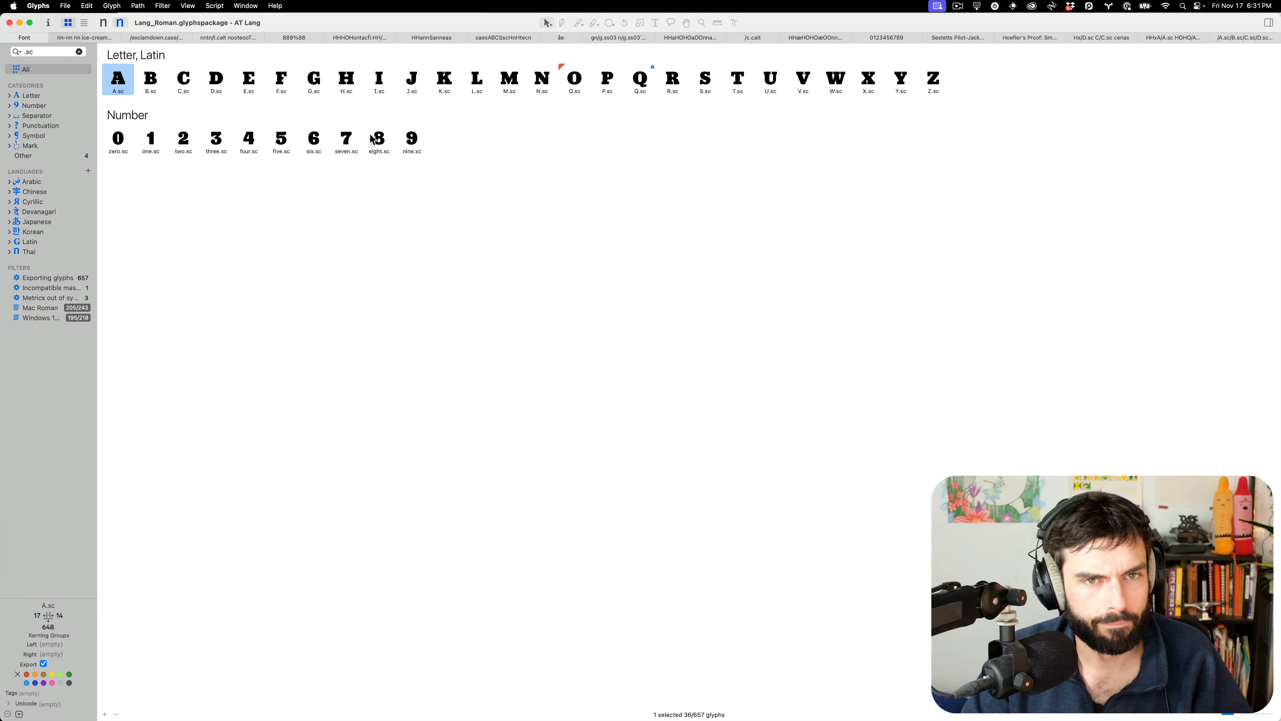
left_click(413, 144, "shift")
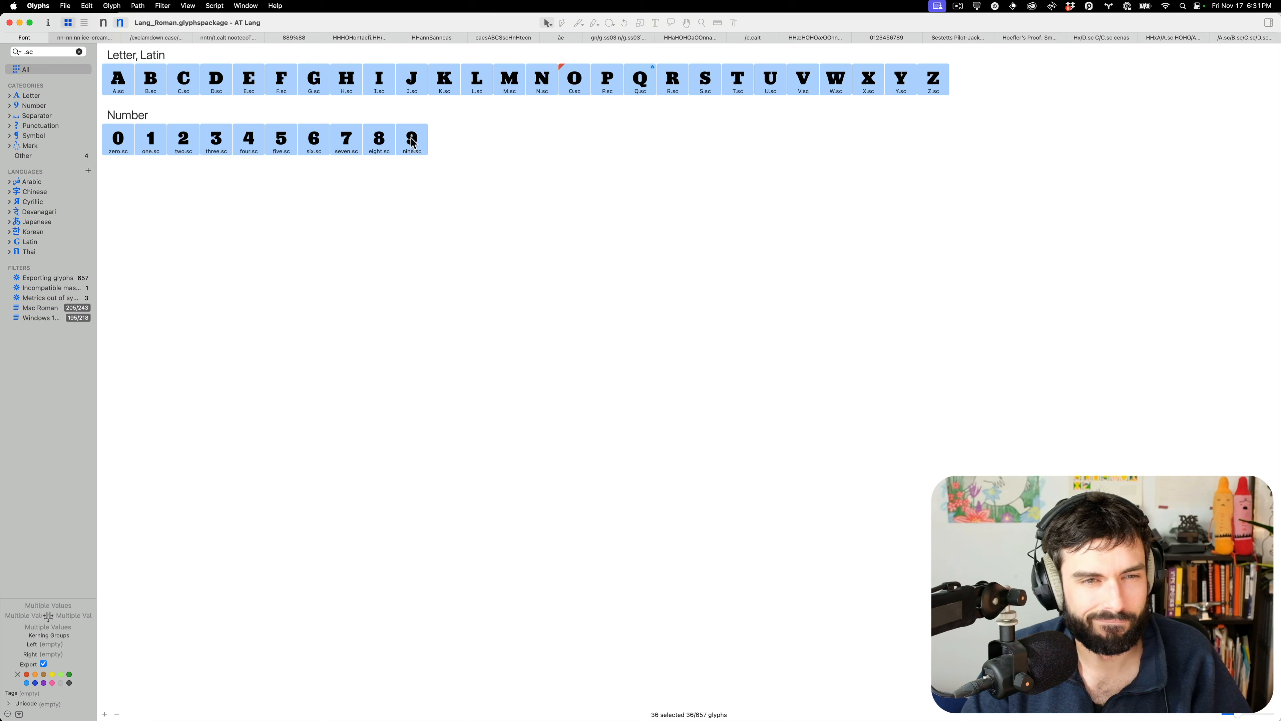
key("super+alt+shift+v")
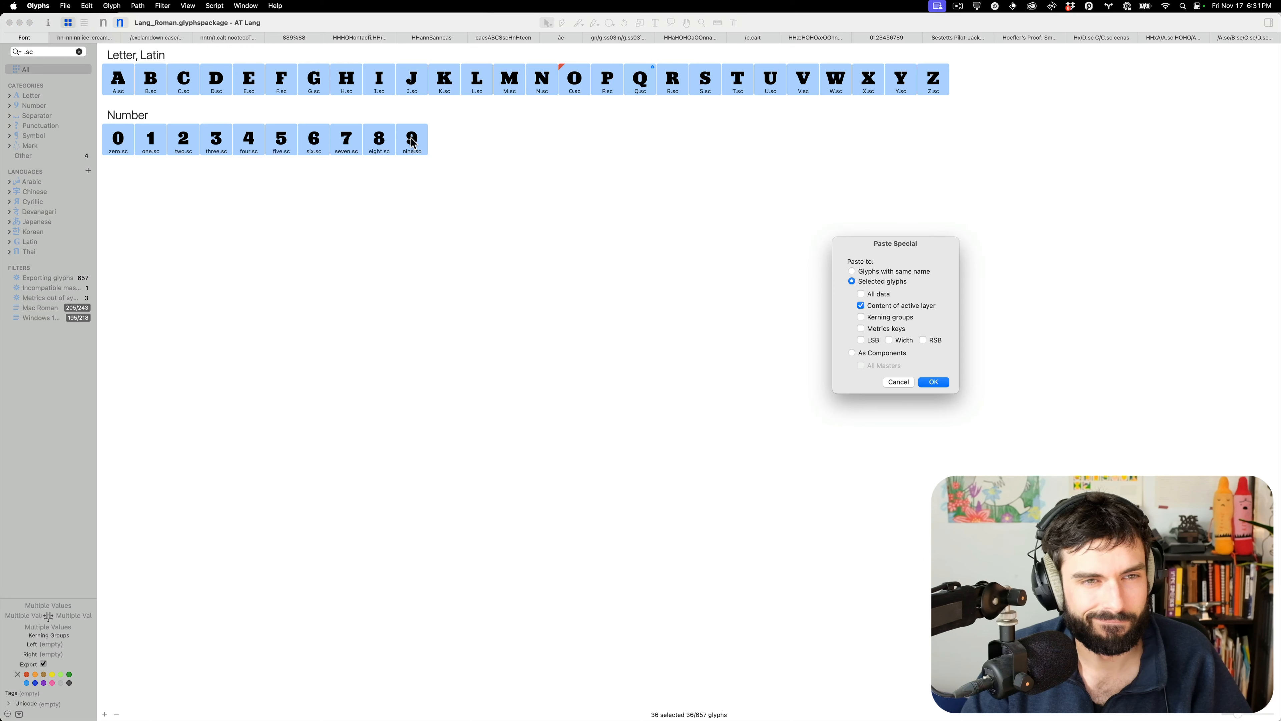
left_click(935, 383)
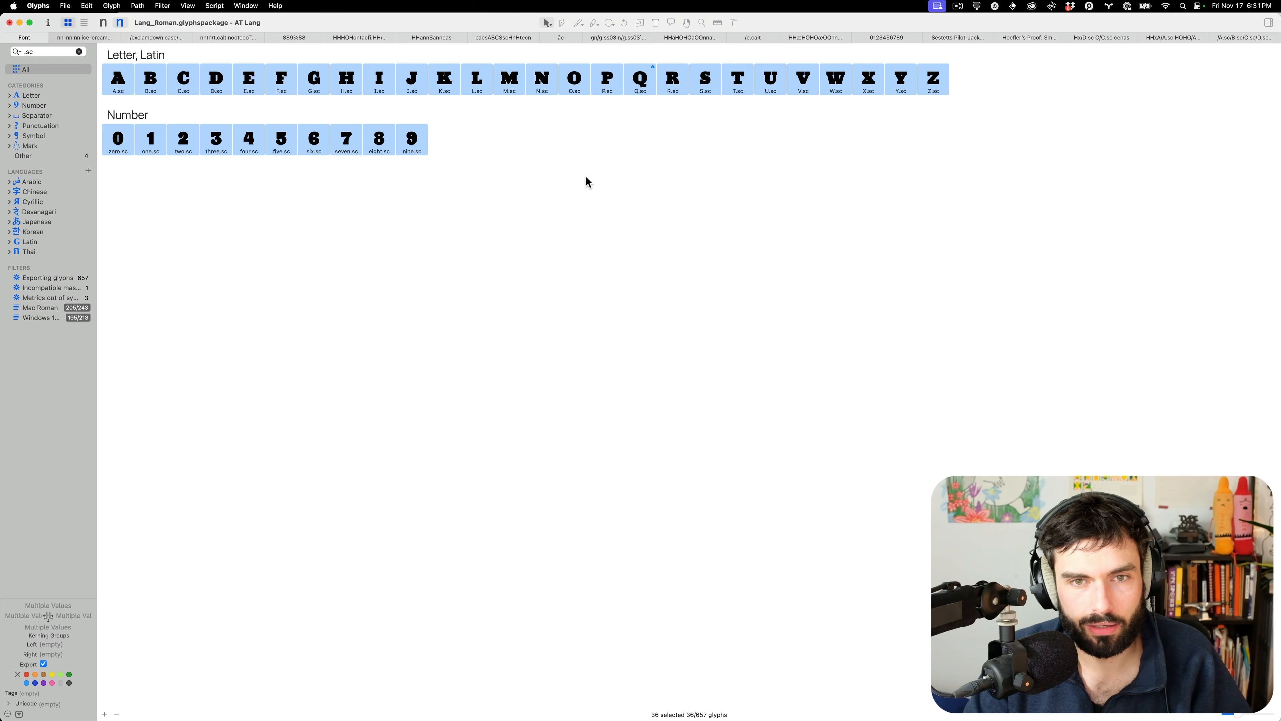
left_click(1260, 38)
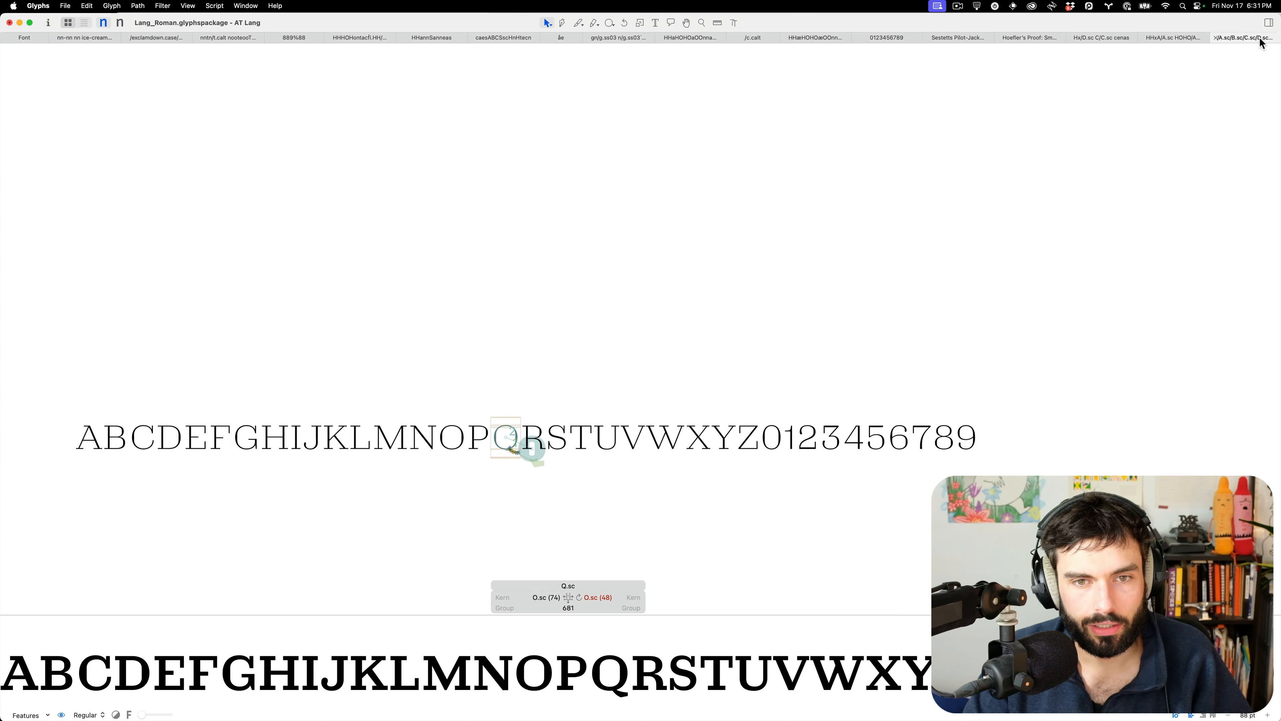
key("super+w")
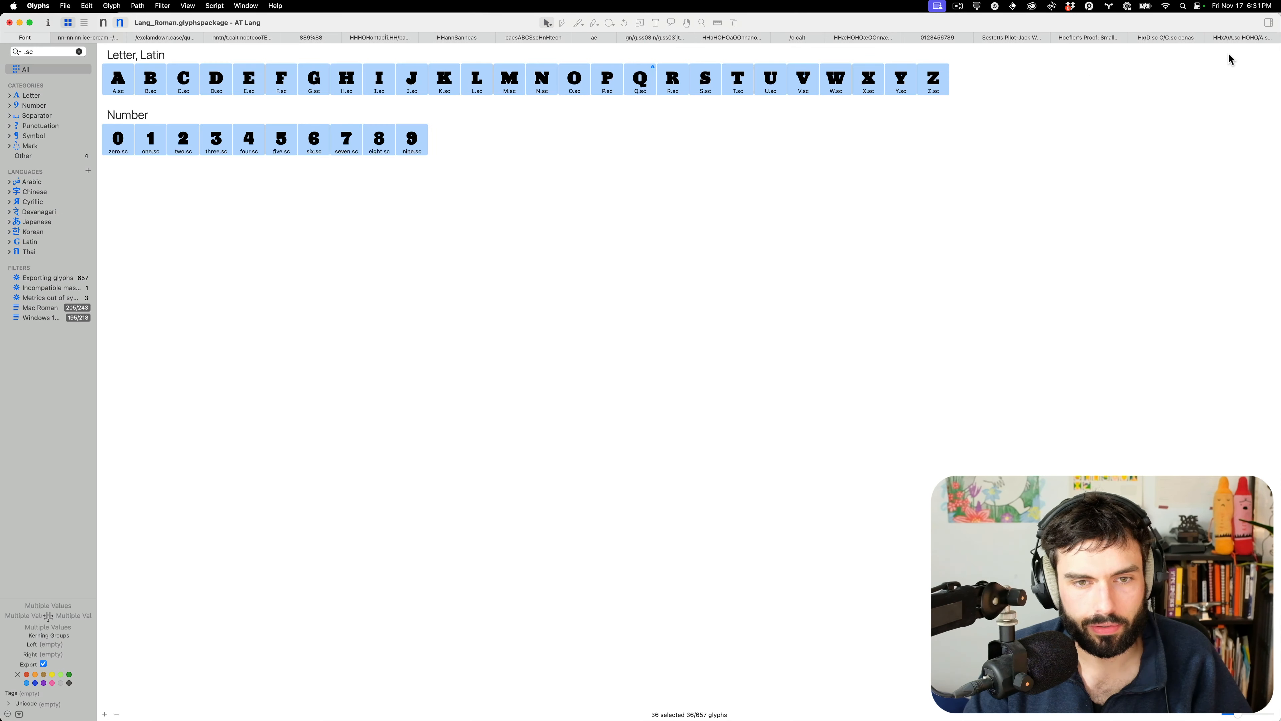
In the HHxA proof, raise the bottom edge of A.sc's crossbar slightly
left_click(1250, 39)
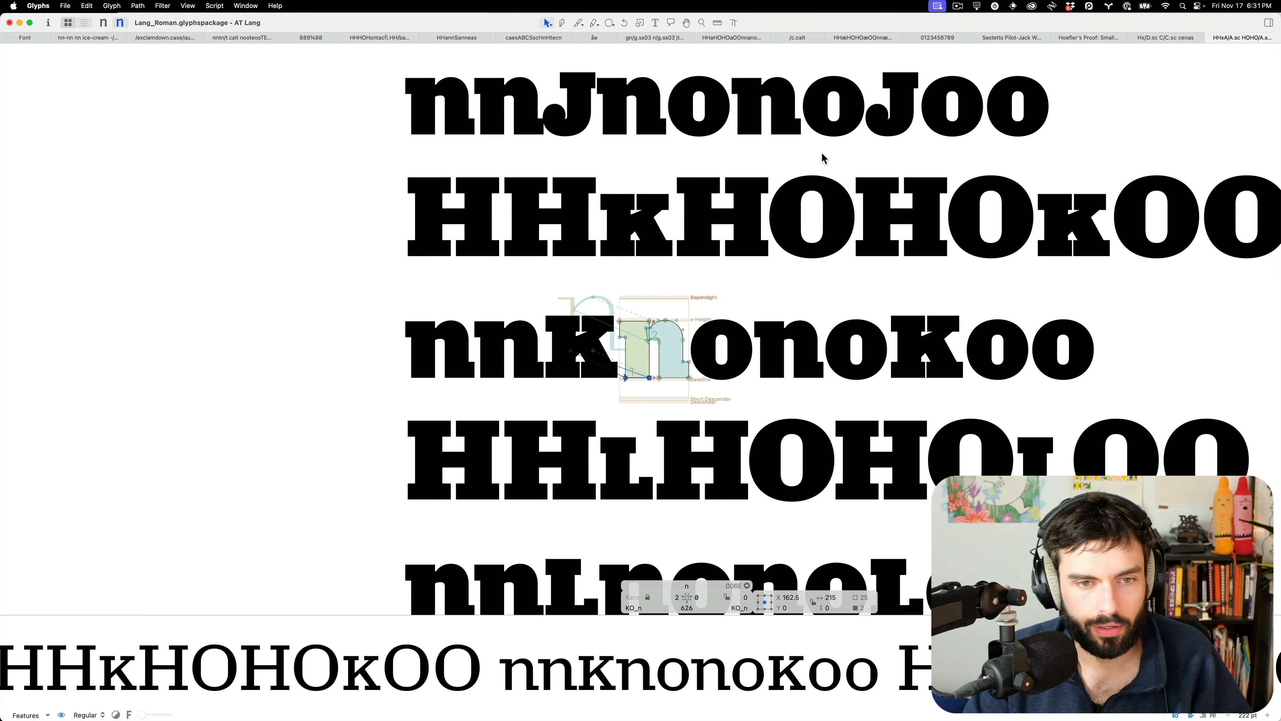
scroll(805, 161, "up", 15)
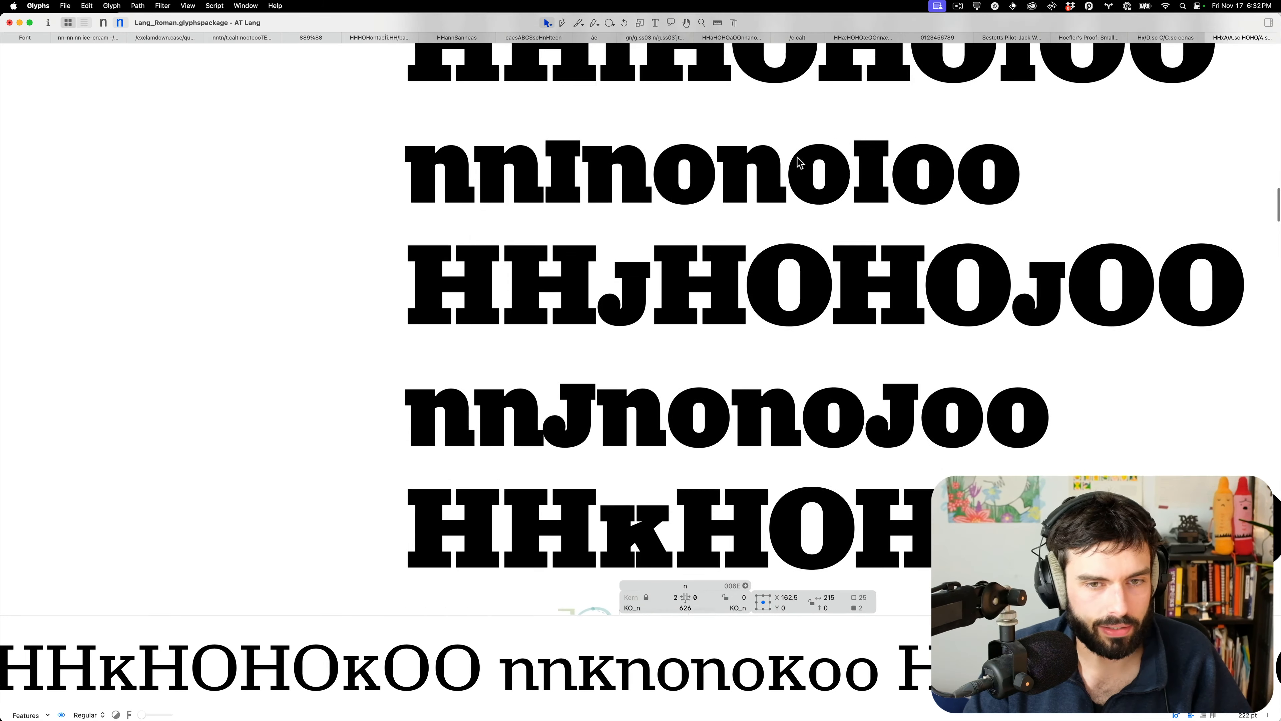
scroll(797, 156, "up", 20)
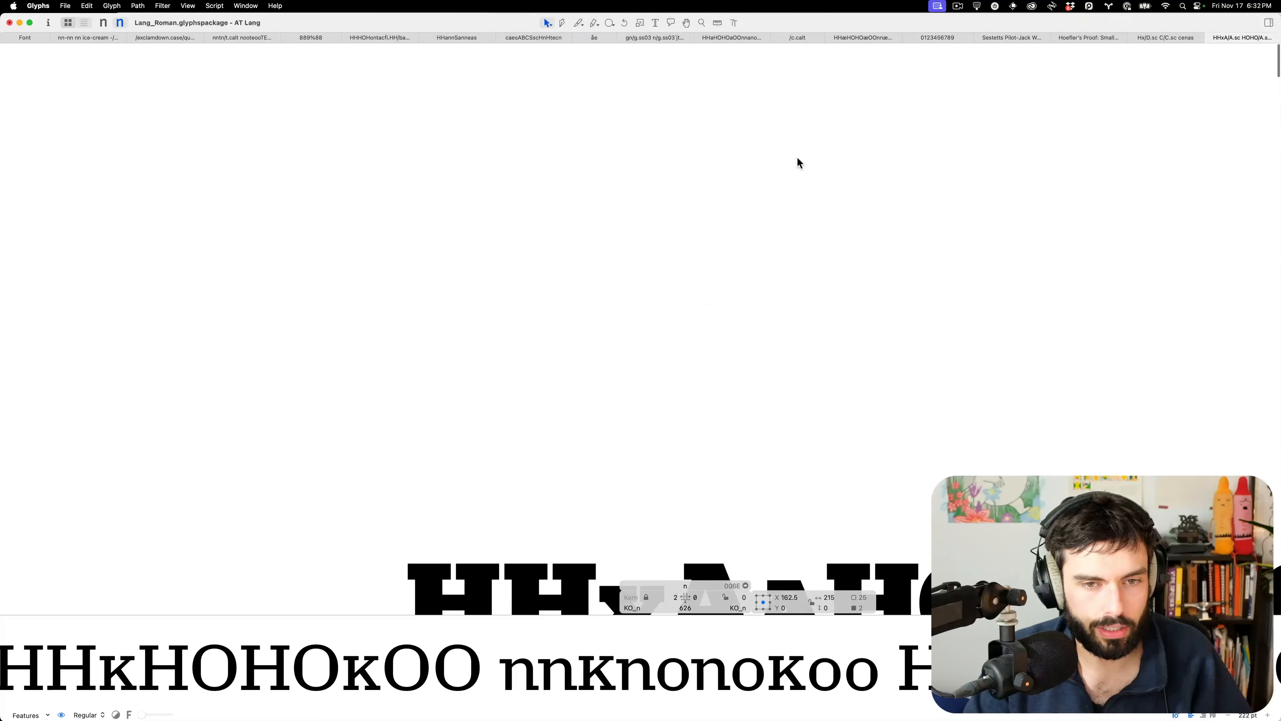
scroll(797, 162, "up", 3)
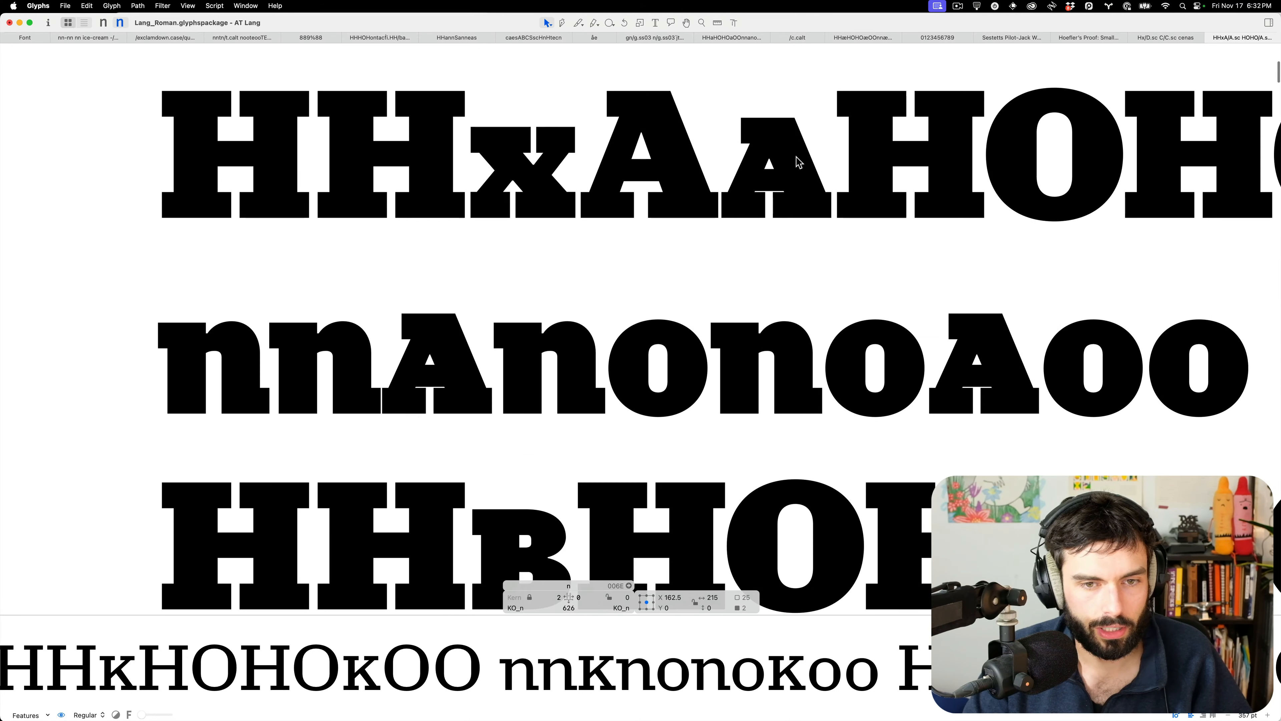
scroll(357, 379, "up", 5)
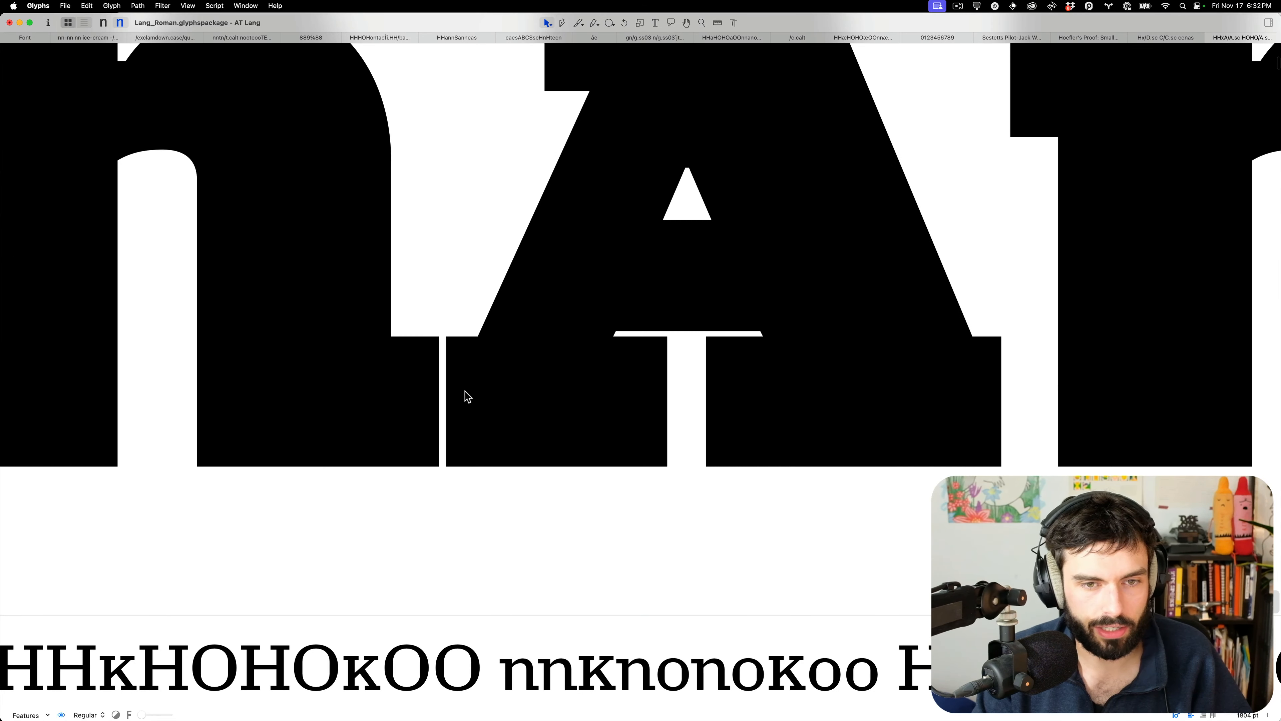
scroll(463, 395, "down", 2)
scroll(464, 390, "down", 2)
double_click(577, 325)
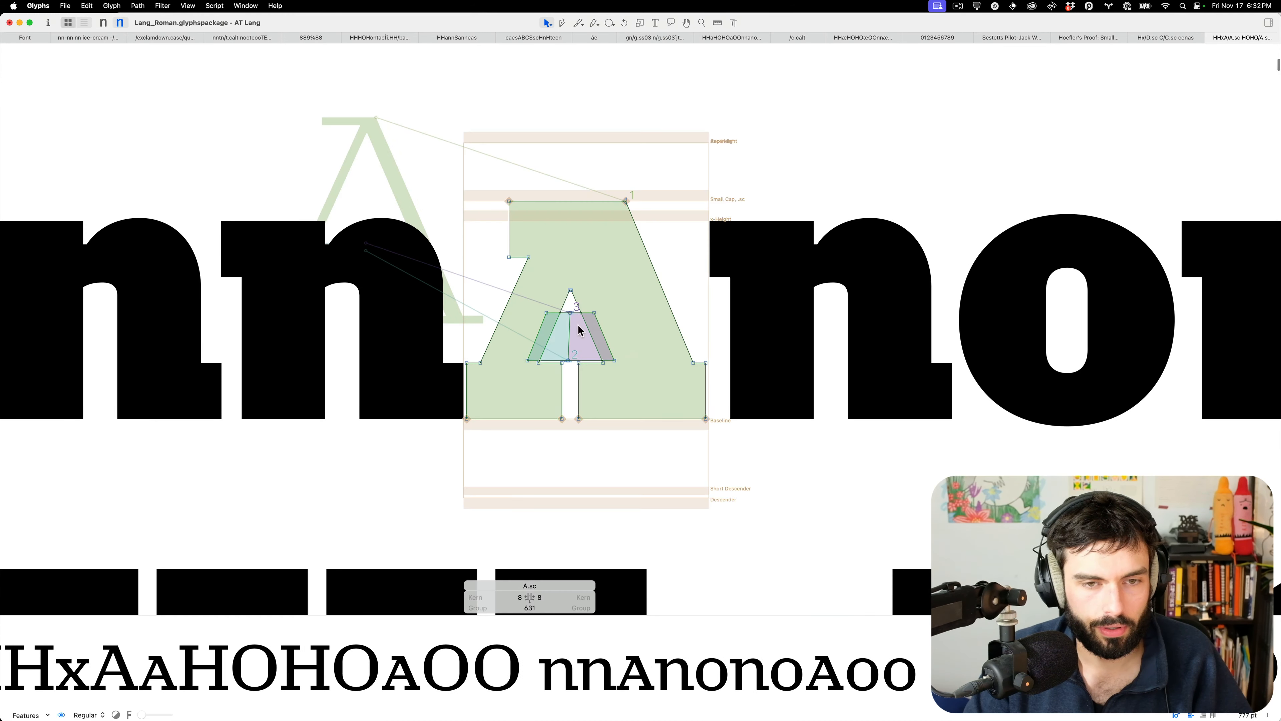
left_click_drag(630, 362, 488, 340)
key("shift+Up")
key("shift+Up")
key("shift+Up")
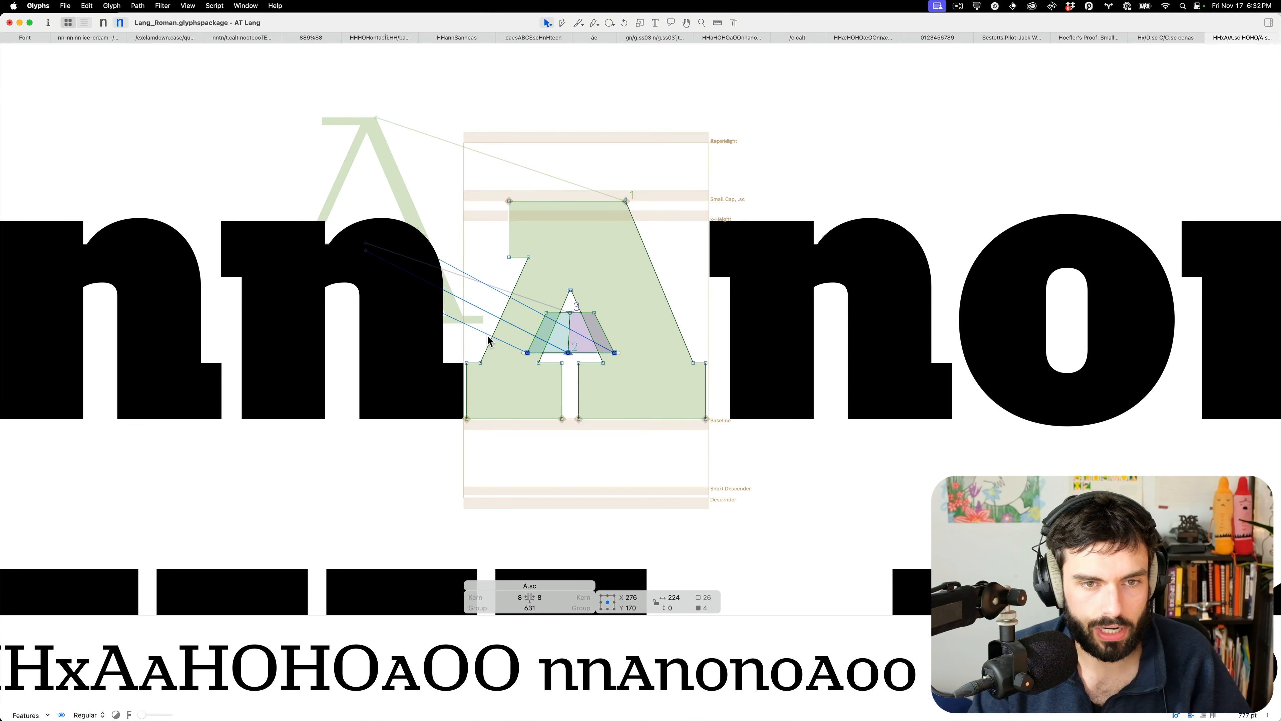
key("t")
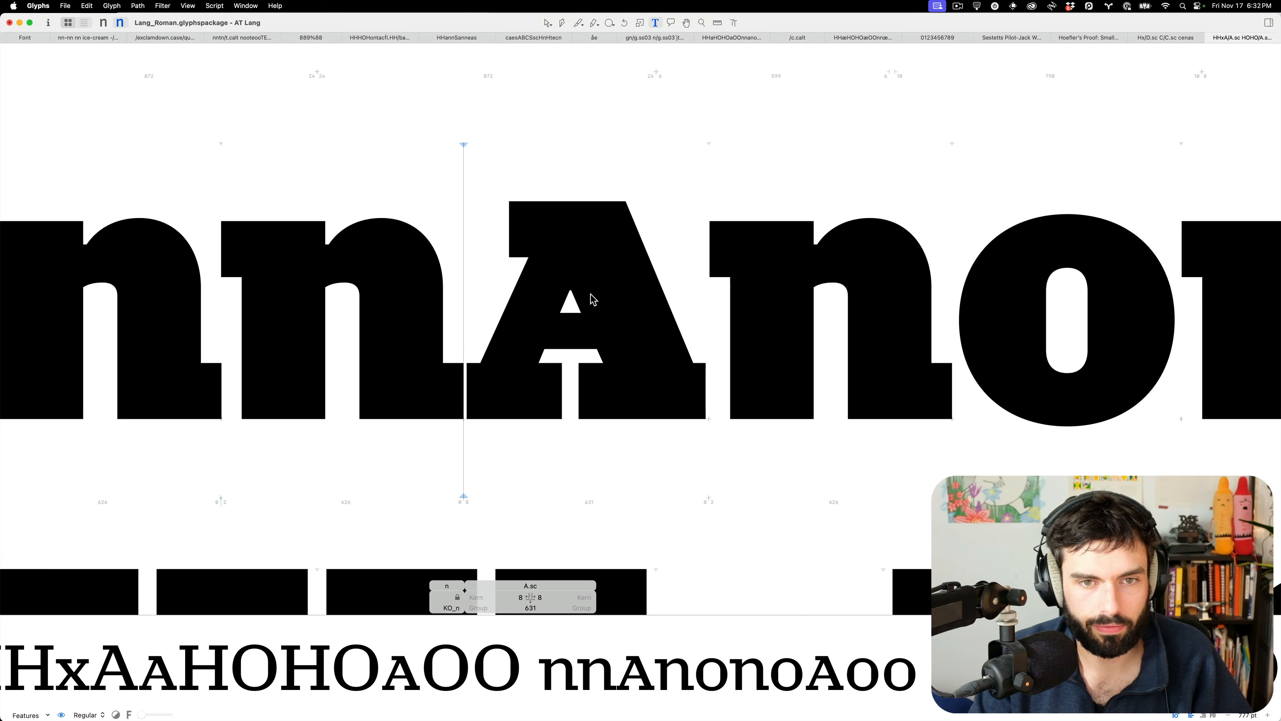
key("Escape")
Raise A.sc's counter apex, shift the upper-left notch left and the top-right corner right
left_click_drag(571, 290, 470, 167)
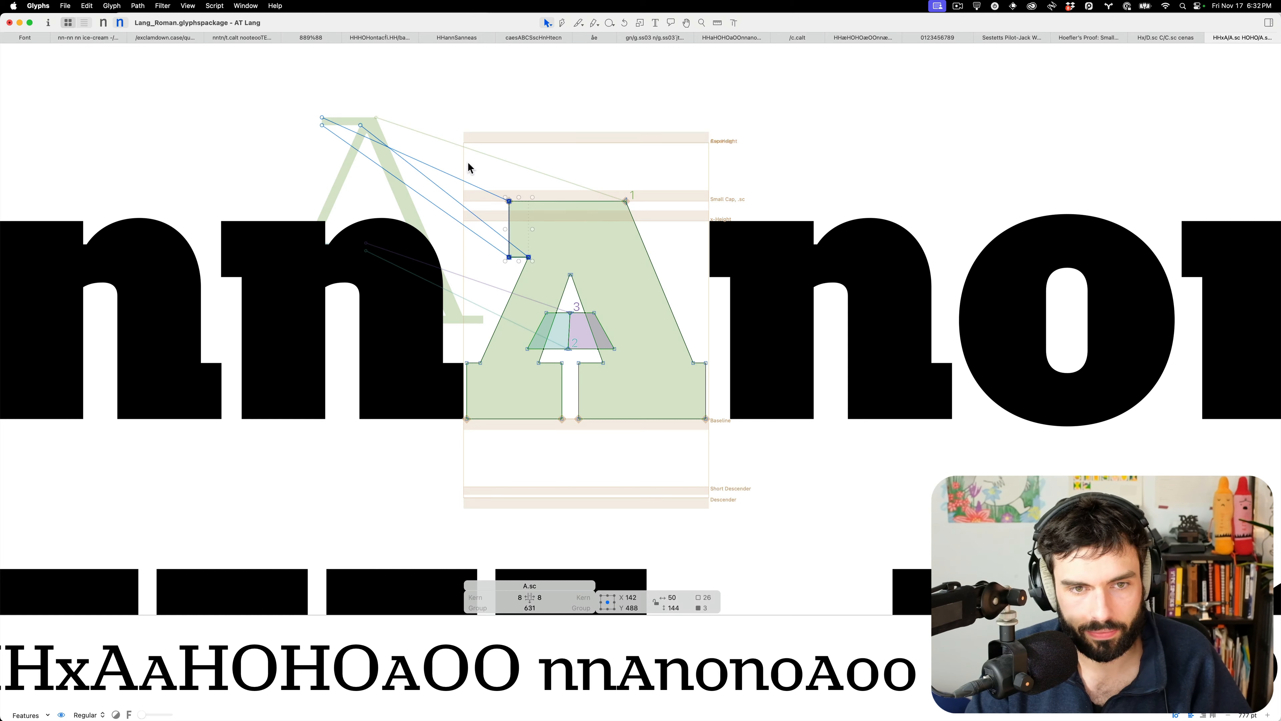
key("shift+Left")
key("shift+Left")
left_click_drag(671, 146, 600, 218)
key("shift+Right")
key("shift+Right")
key("t")
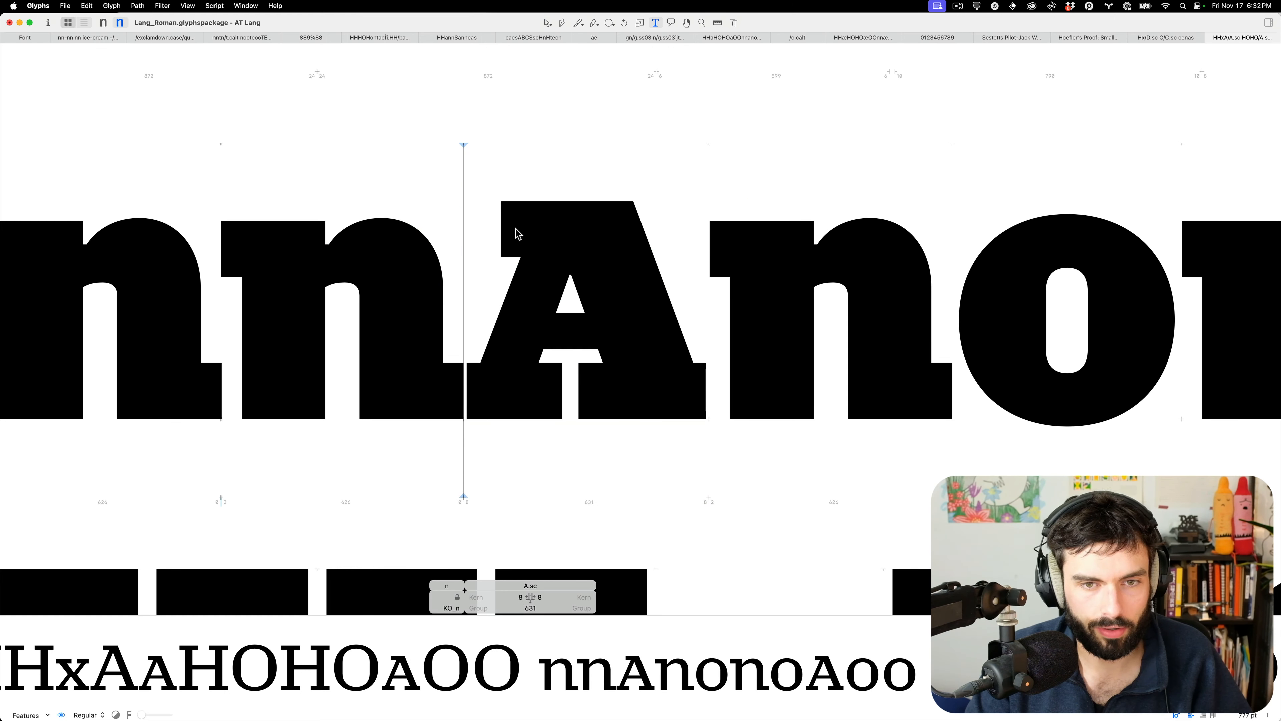
scroll(552, 251, "down", 6)
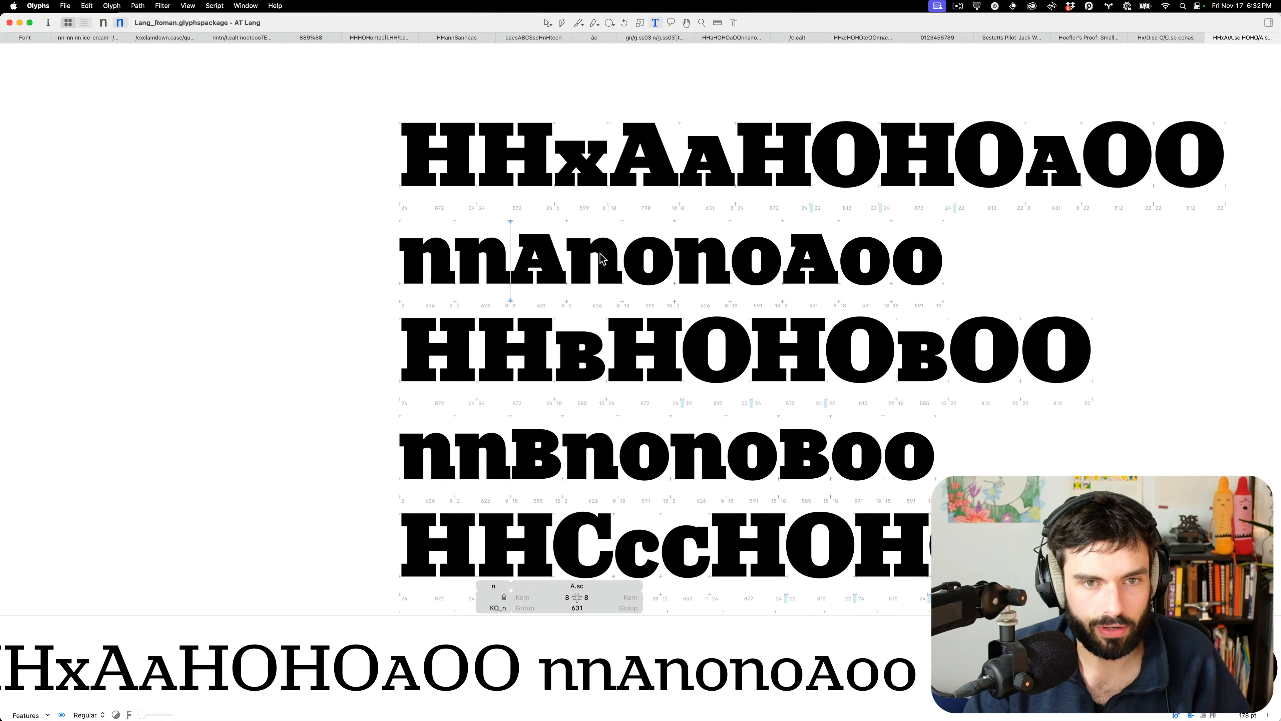
In B.sc, shift the top and bottom bowl nodes right and raise the outermost right node
scroll(581, 329, "down", 2)
scroll(581, 329, "up", 5)
scroll(582, 329, "up", 5)
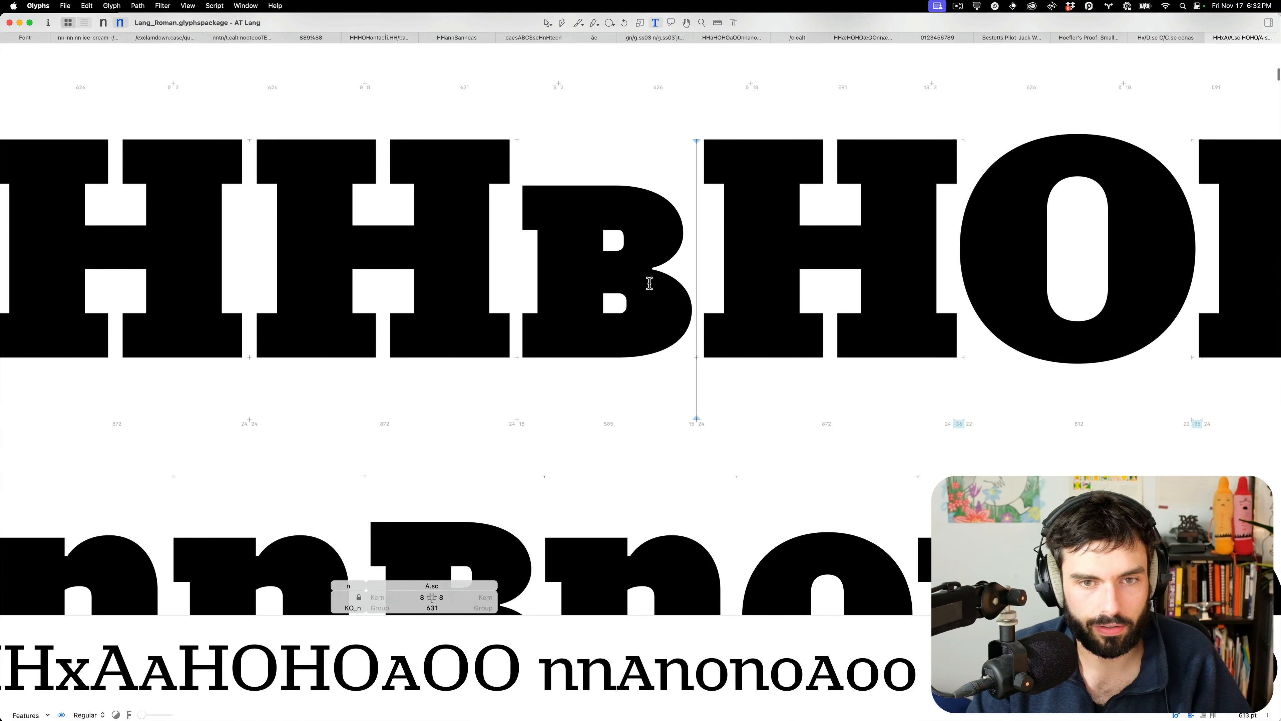
double_click(649, 283)
scroll(694, 306, "up", 5)
scroll(590, 450, "up", 1)
left_click(546, 435)
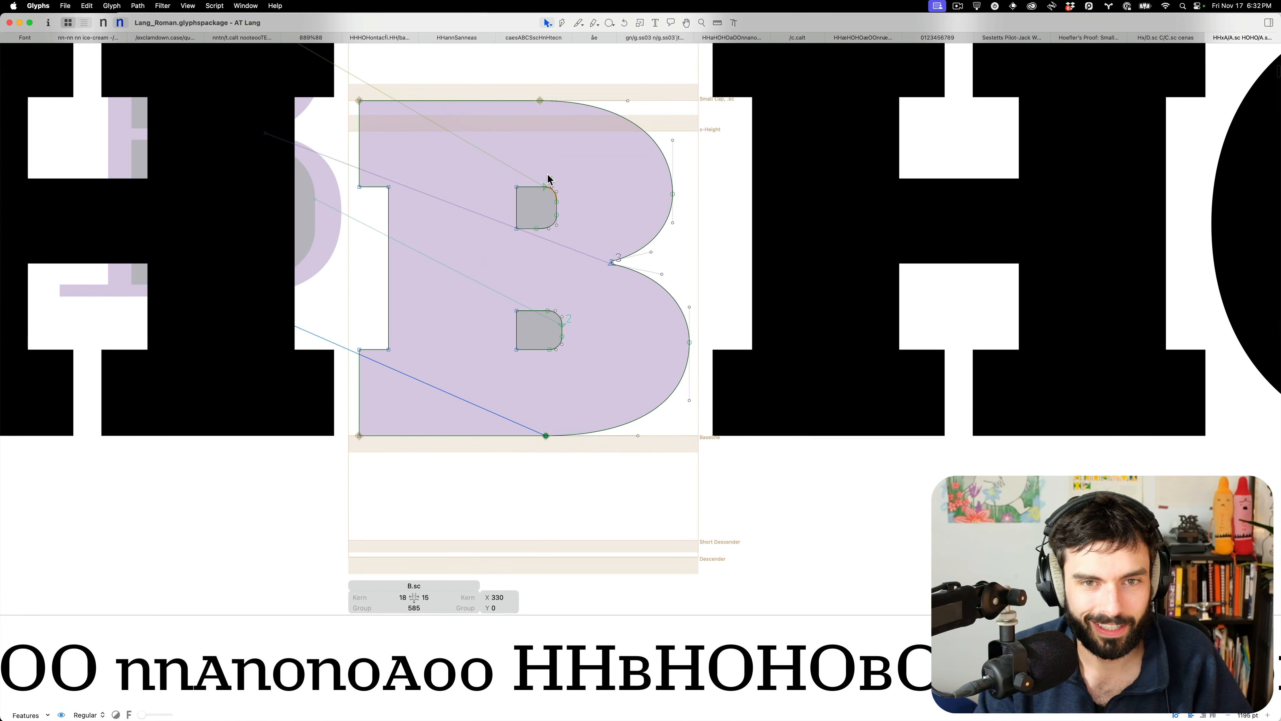
left_click(540, 100, "shift")
key("shift+Right")
key("shift+Right")
key("shift+Right")
key("shift+Right")
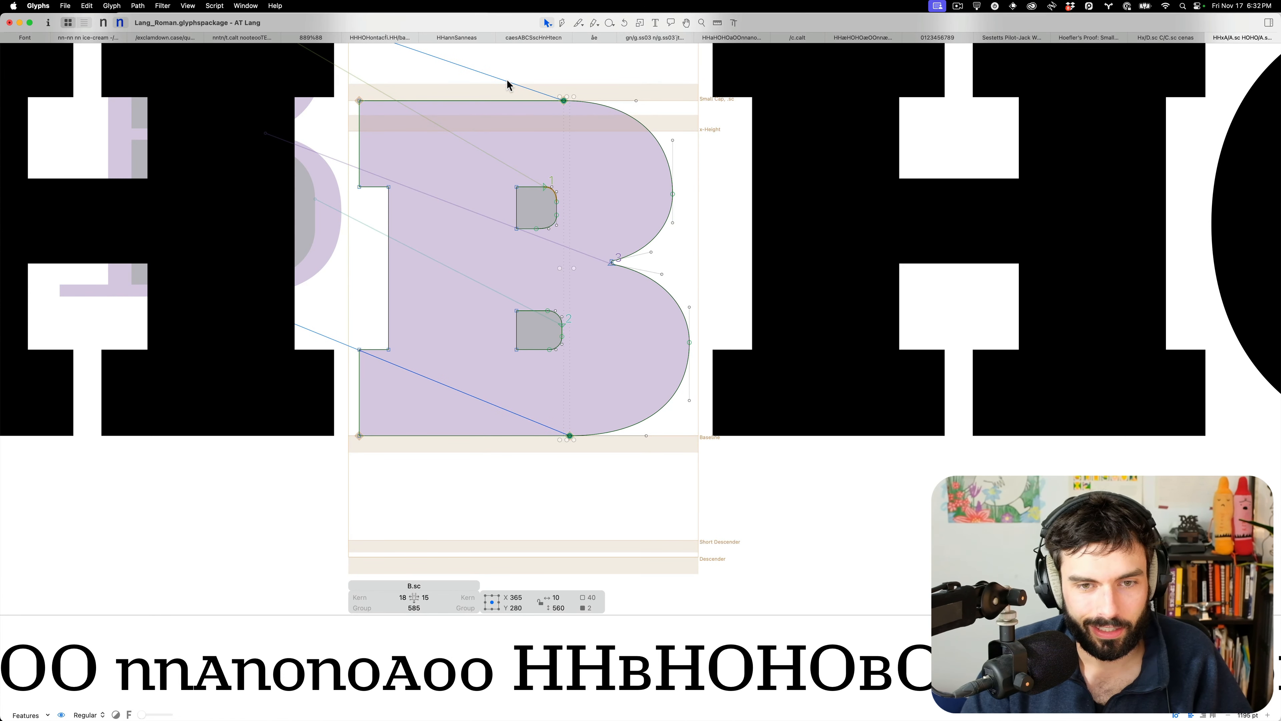
scroll(594, 151, "up", 3)
left_click(673, 236)
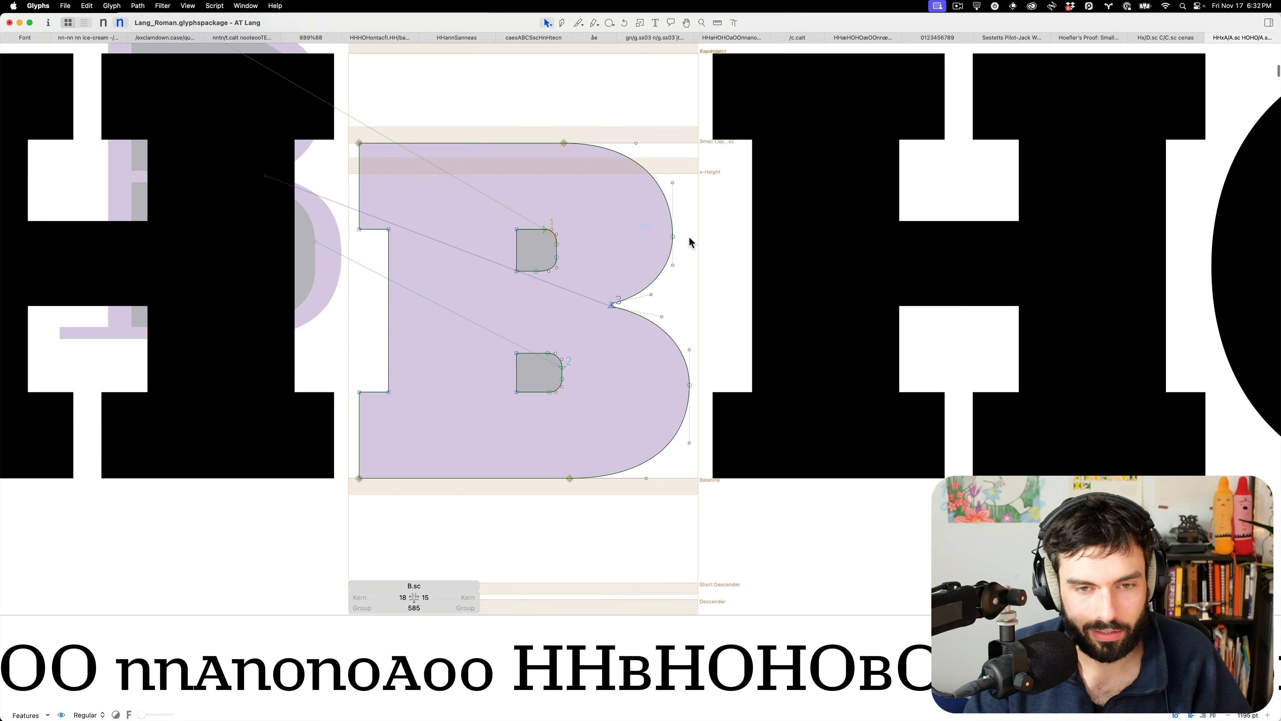
key("shift+Up")
key("Up")
key("Up")
key("Up")
key("Up")
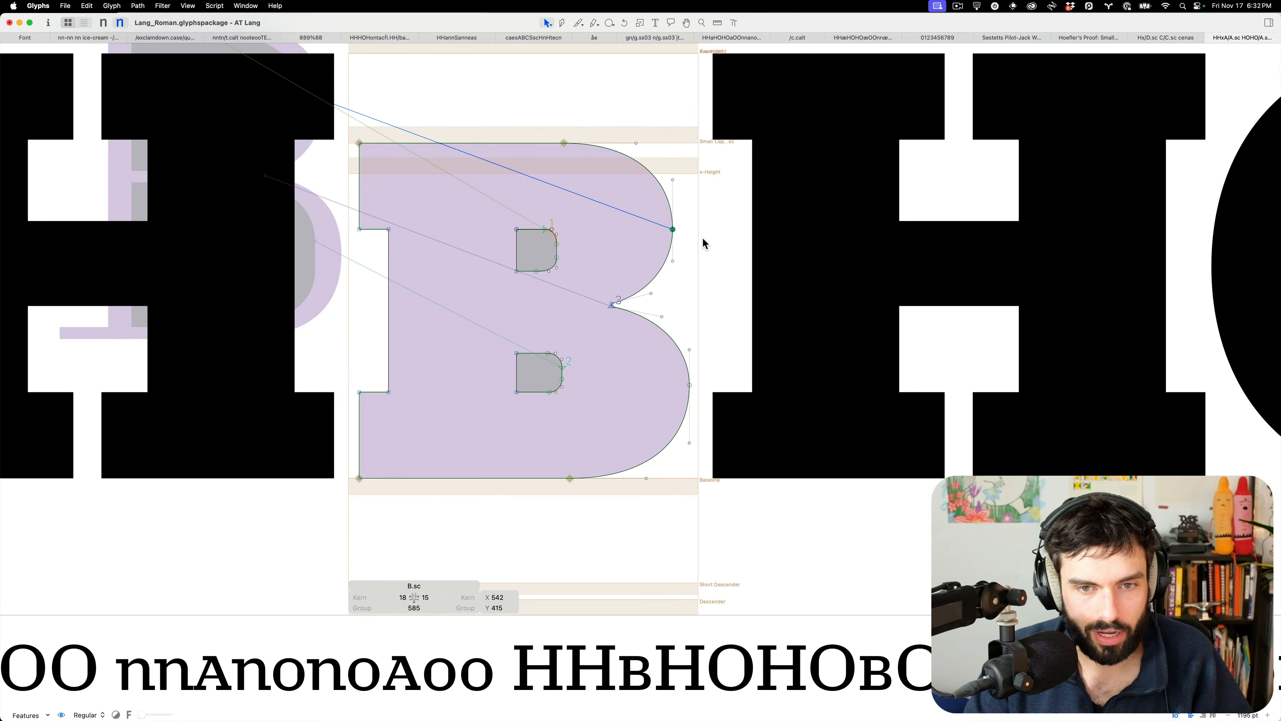
left_click(719, 373)
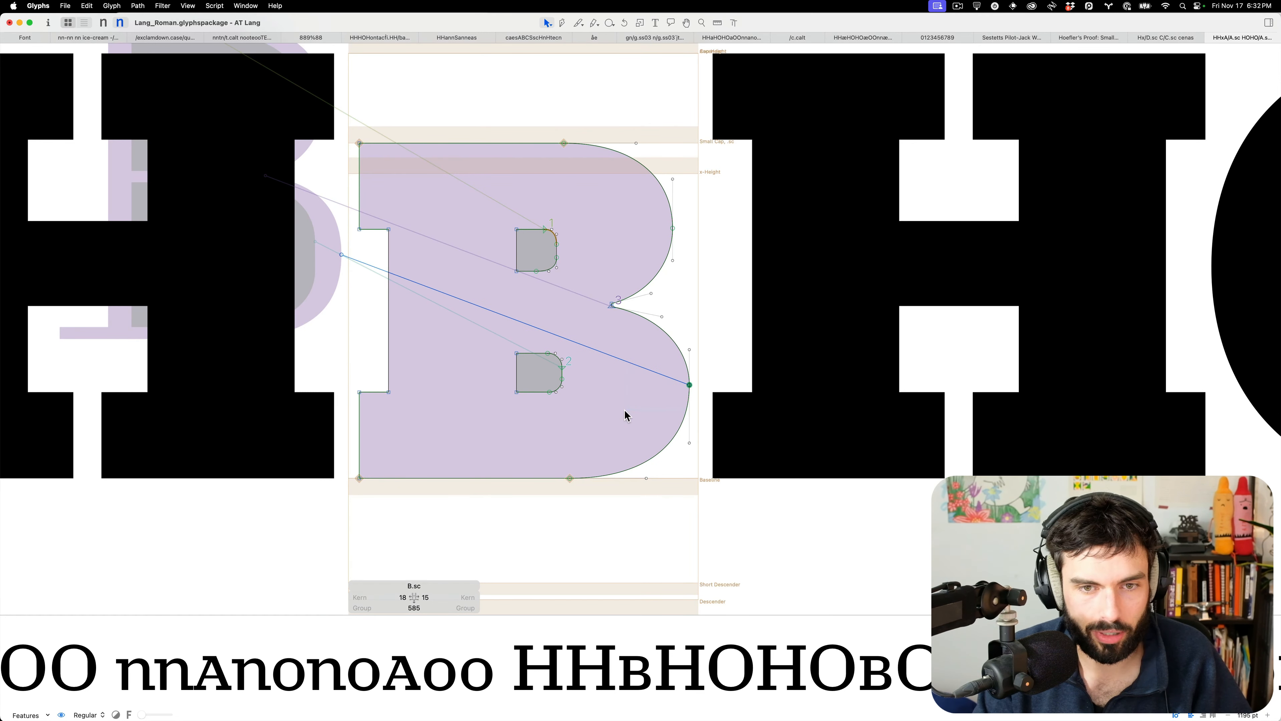
Raise the bowl junction nodes, lower the upper bowl handles, and push both bowl curves outward
scroll(653, 363, "up", 5)
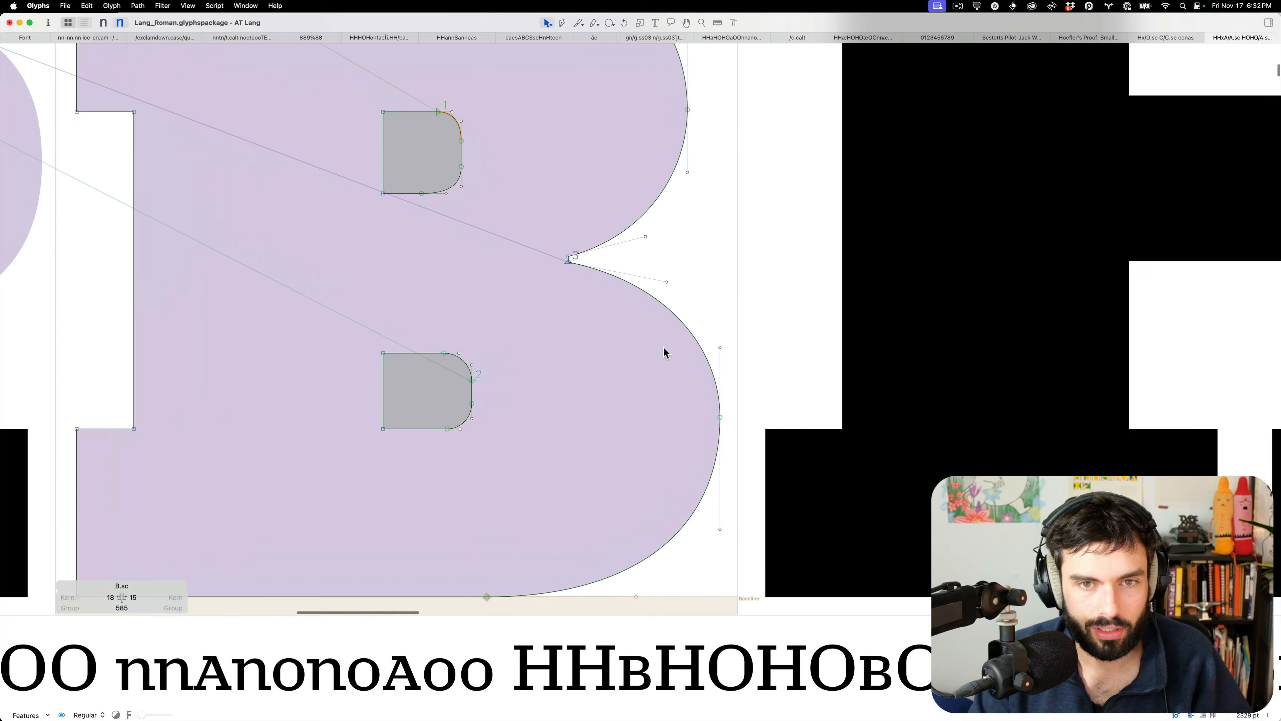
left_click_drag(752, 357, 620, 266)
key("Up")
left_click_drag(717, 255, 571, 159)
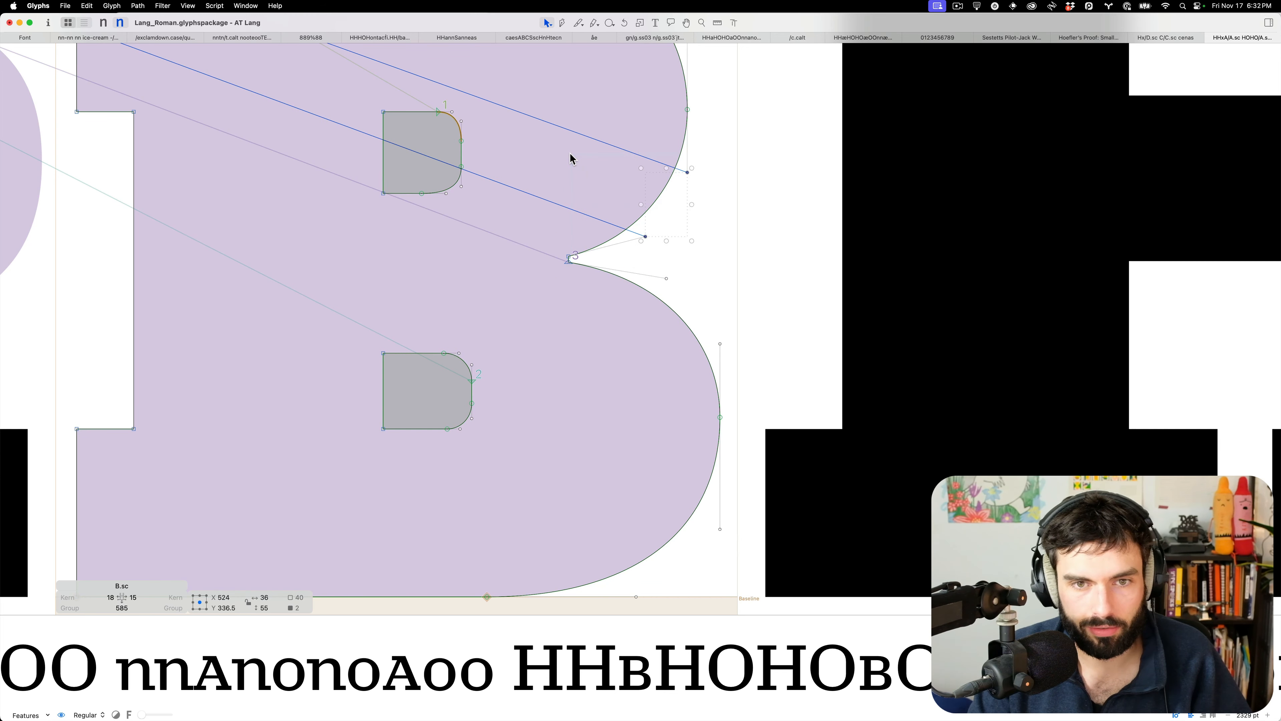
key("Down")
key("Down")
left_click(571, 155)
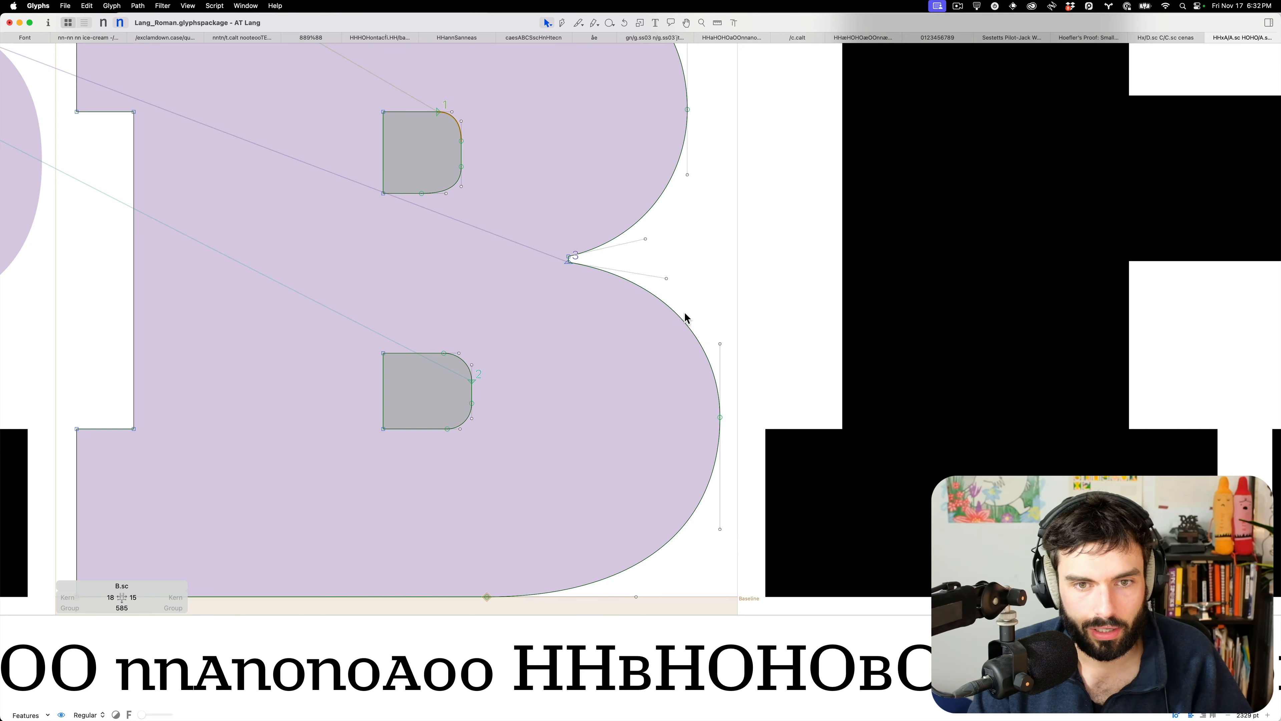
left_click_drag(682, 323, 687, 318)
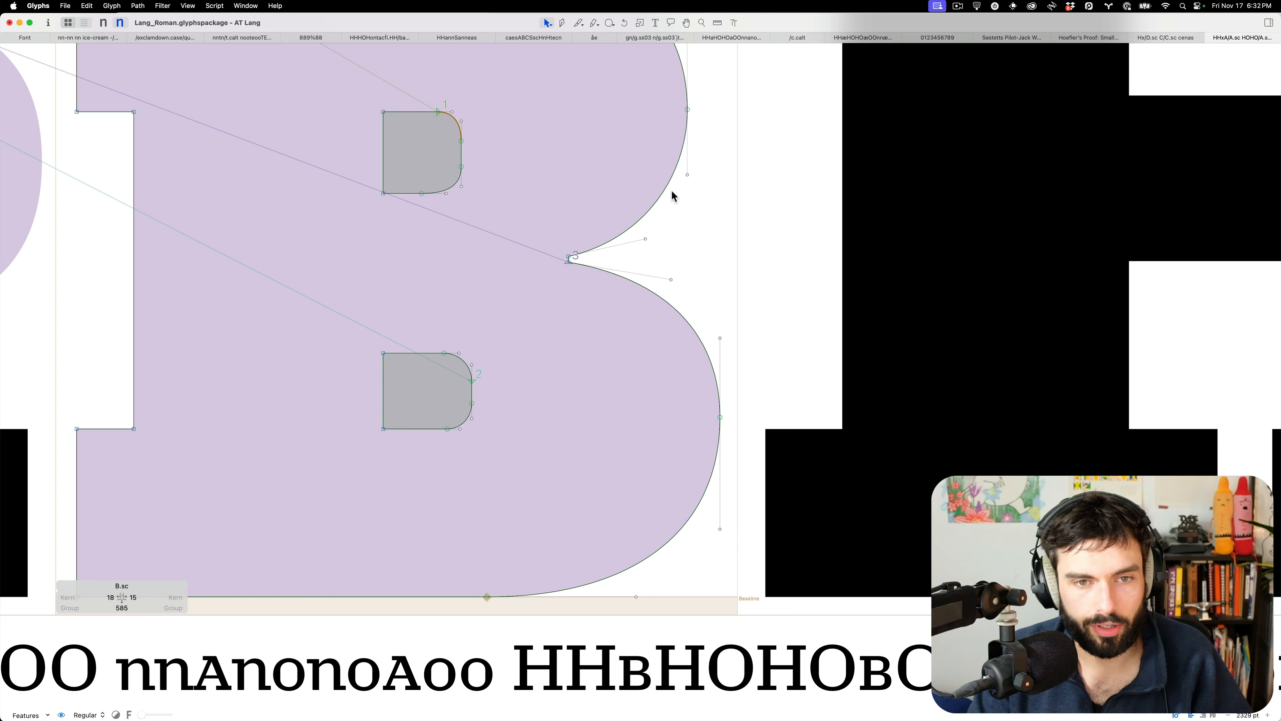
left_click_drag(659, 204, 662, 206)
key("t")
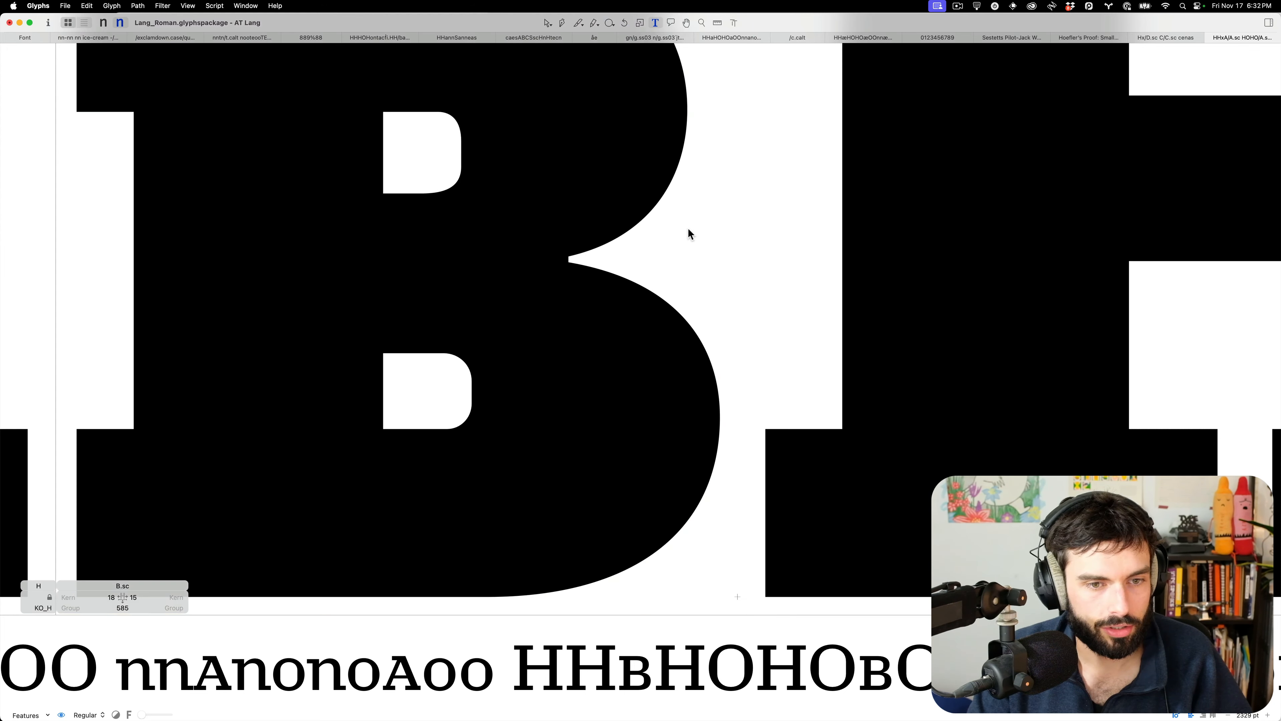
scroll(688, 227, "down", 5)
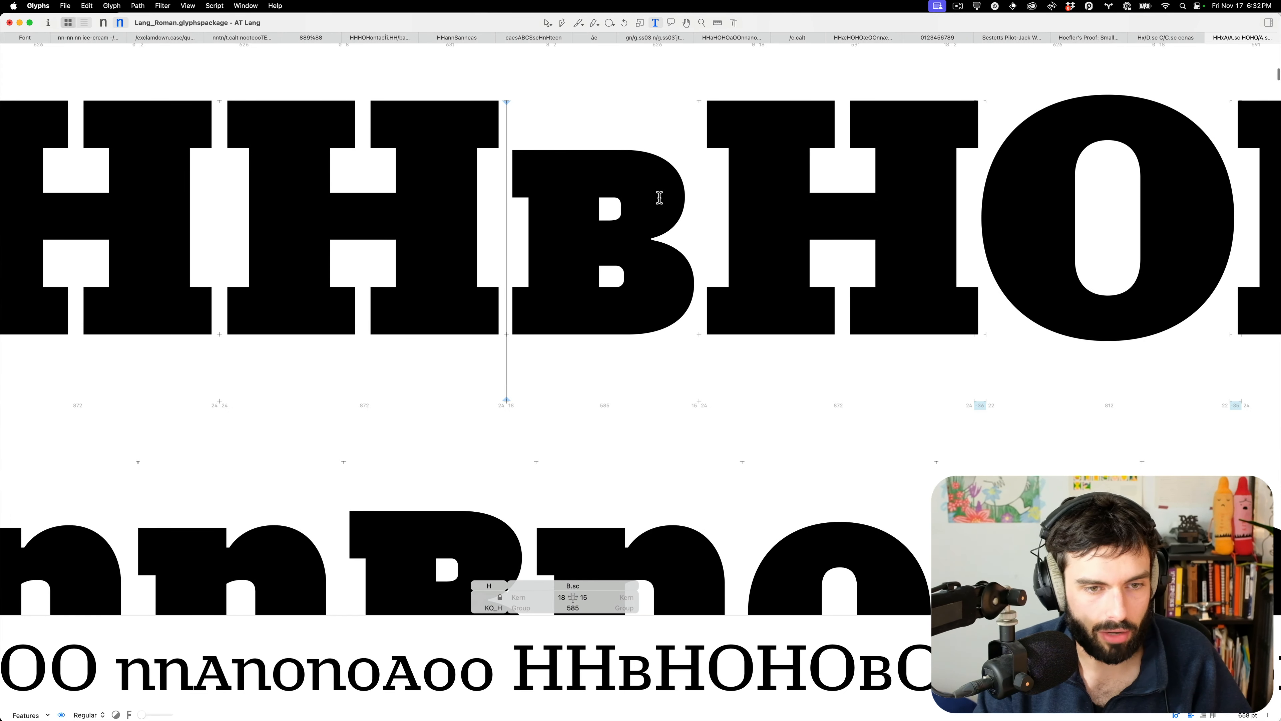
scroll(536, 215, "down", 5)
scroll(536, 214, "up", 8)
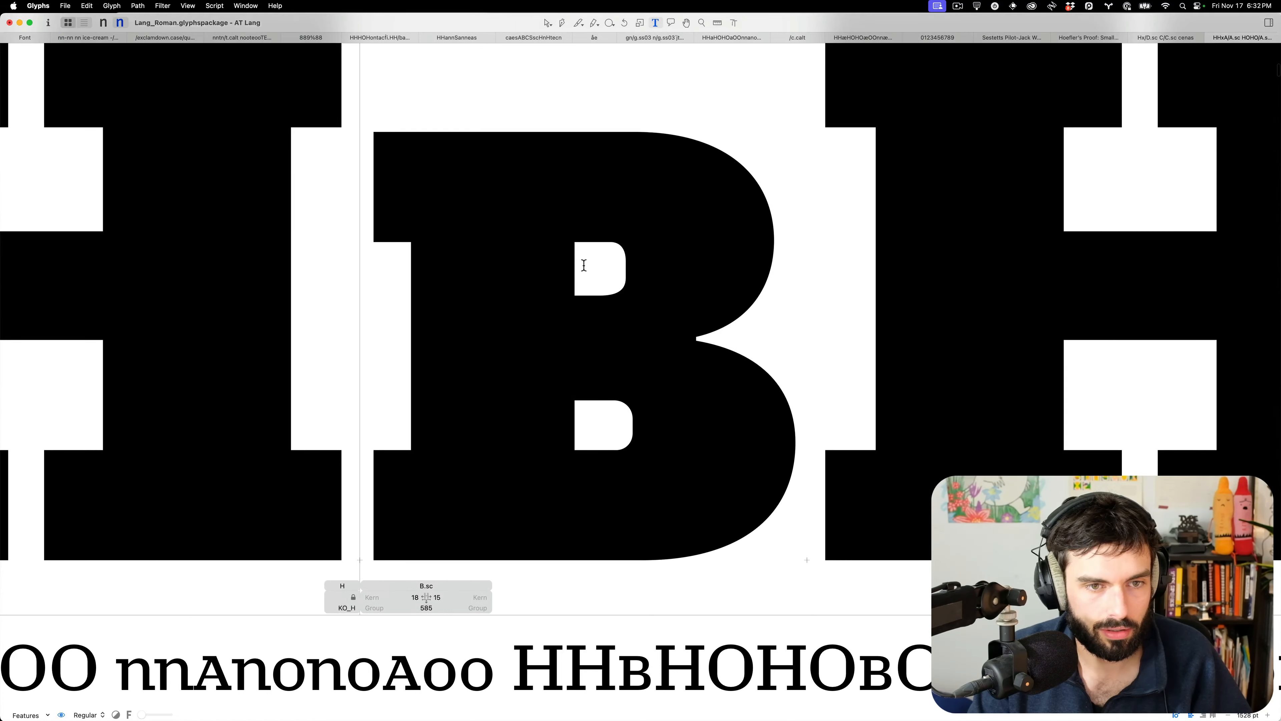
Adjust the right-side nodes of B.sc's lower and upper counters and review the proof lines
key("Escape")
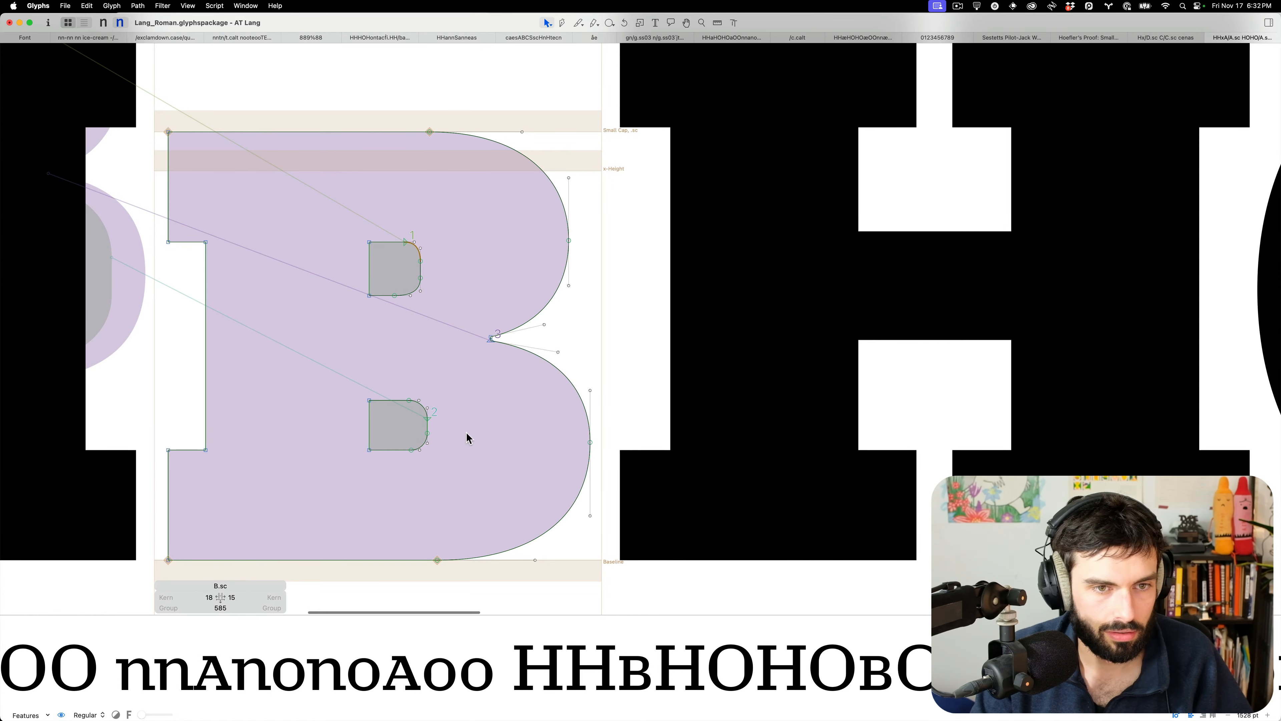
left_click_drag(453, 437, 409, 415)
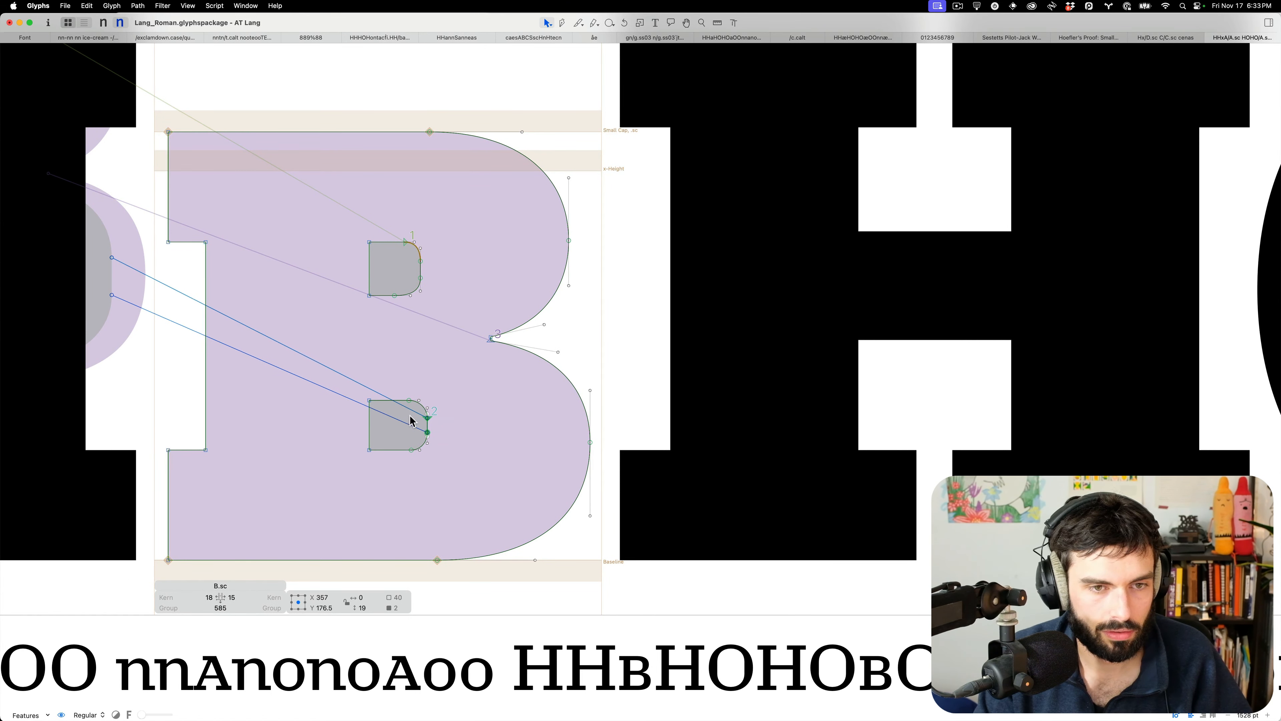
left_click_drag(436, 282, 383, 315)
left_click(405, 273)
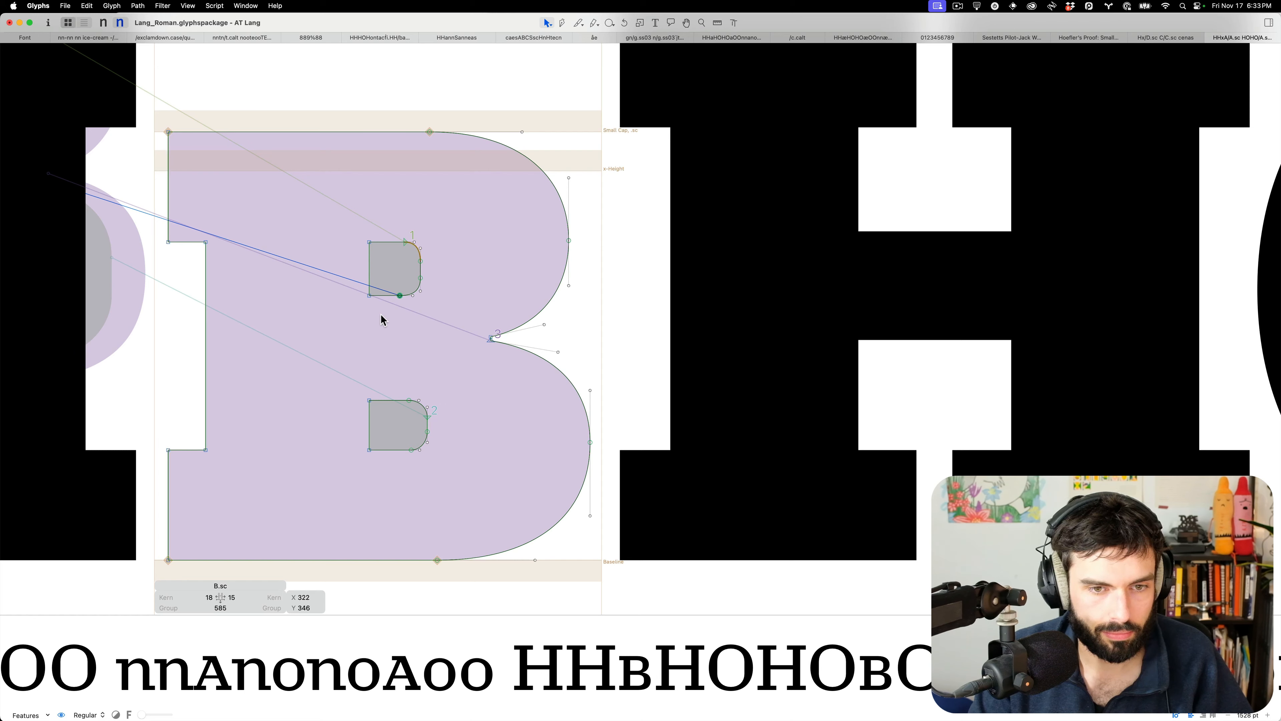
left_click(404, 242)
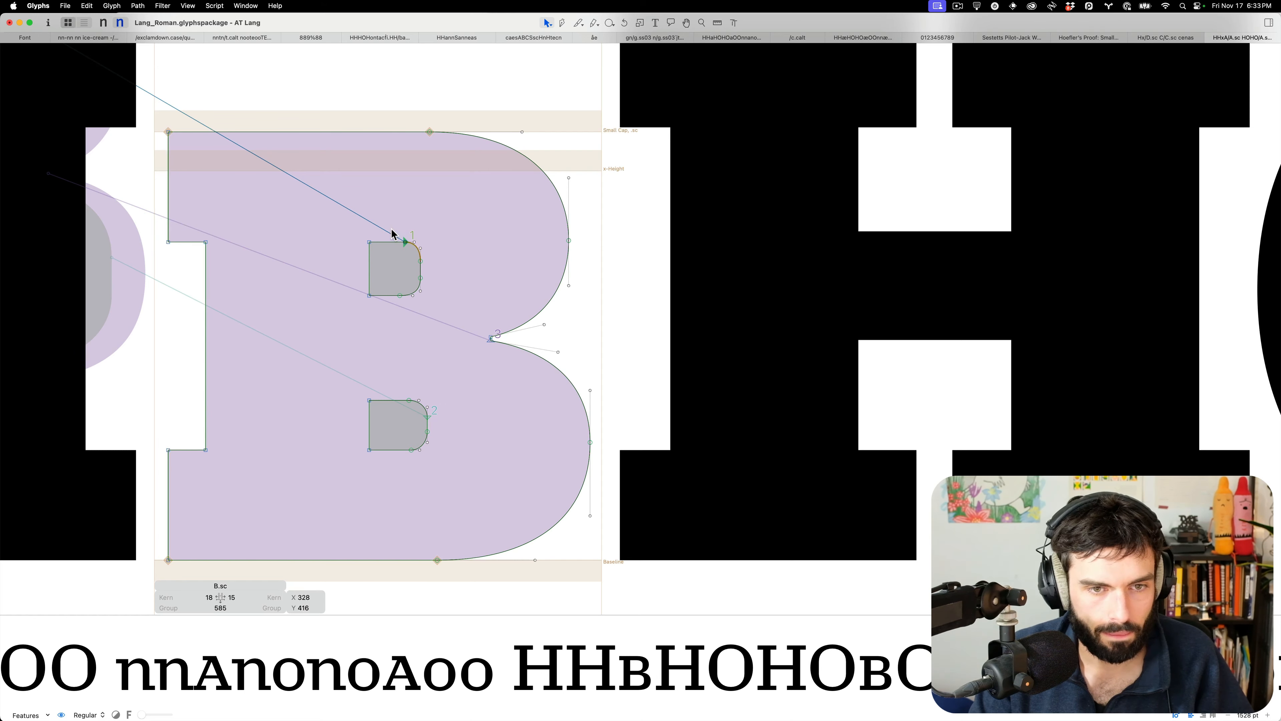
key("t")
scroll(499, 262, "down", 5)
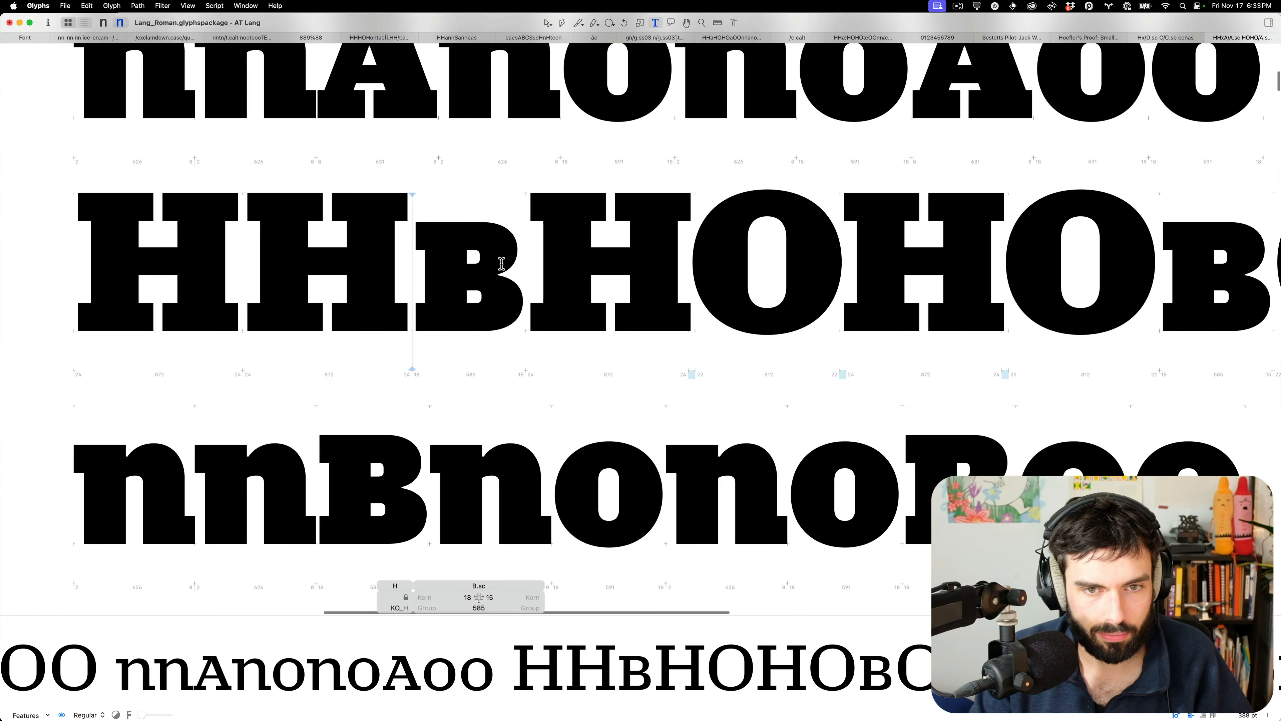
scroll(568, 360, "down", 3)
scroll(565, 359, "down", 5)
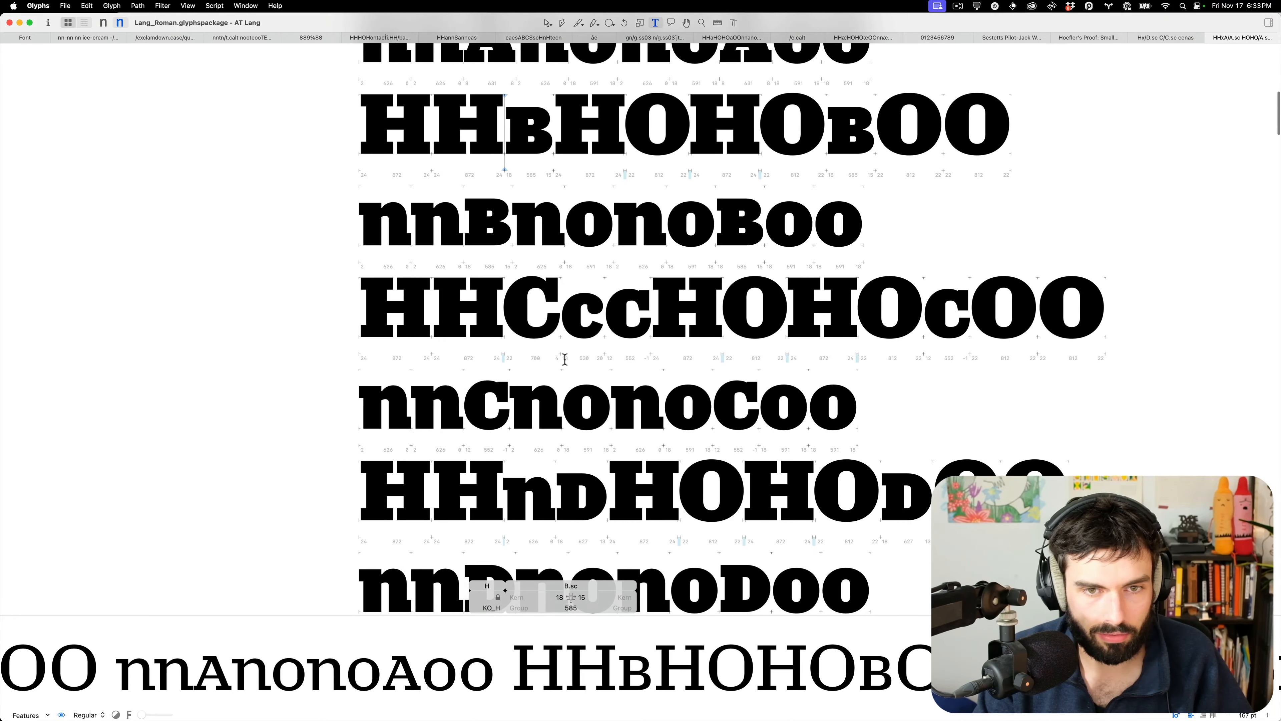
scroll(564, 359, "down", 1)
Lower the two notch nodes under the small-cap C's top serif, settling 10 units up, and preview
scroll(494, 304, "up", 5)
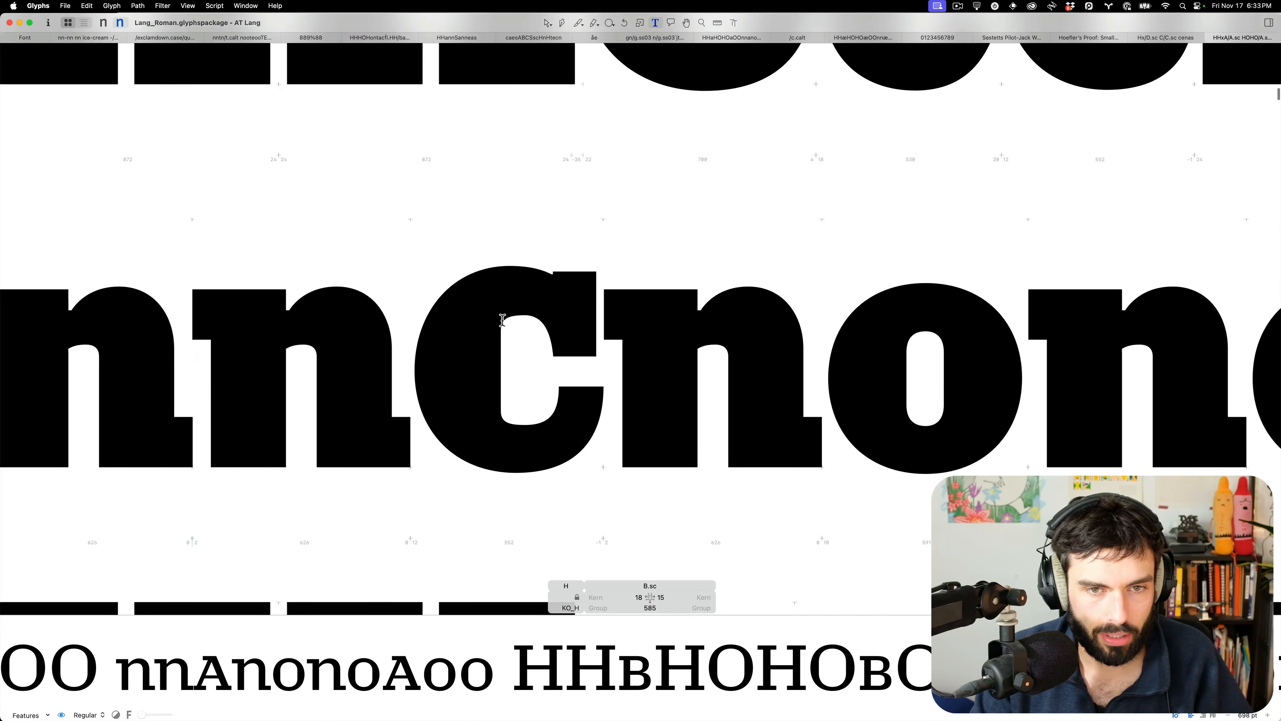
double_click(503, 319)
scroll(502, 301, "up", 4)
left_click_drag(649, 241, 625, 255)
key("ctrl+alt+shift+Down")
key("ctrl+alt+shift+Down")
key("ctrl+alt+shift+Down")
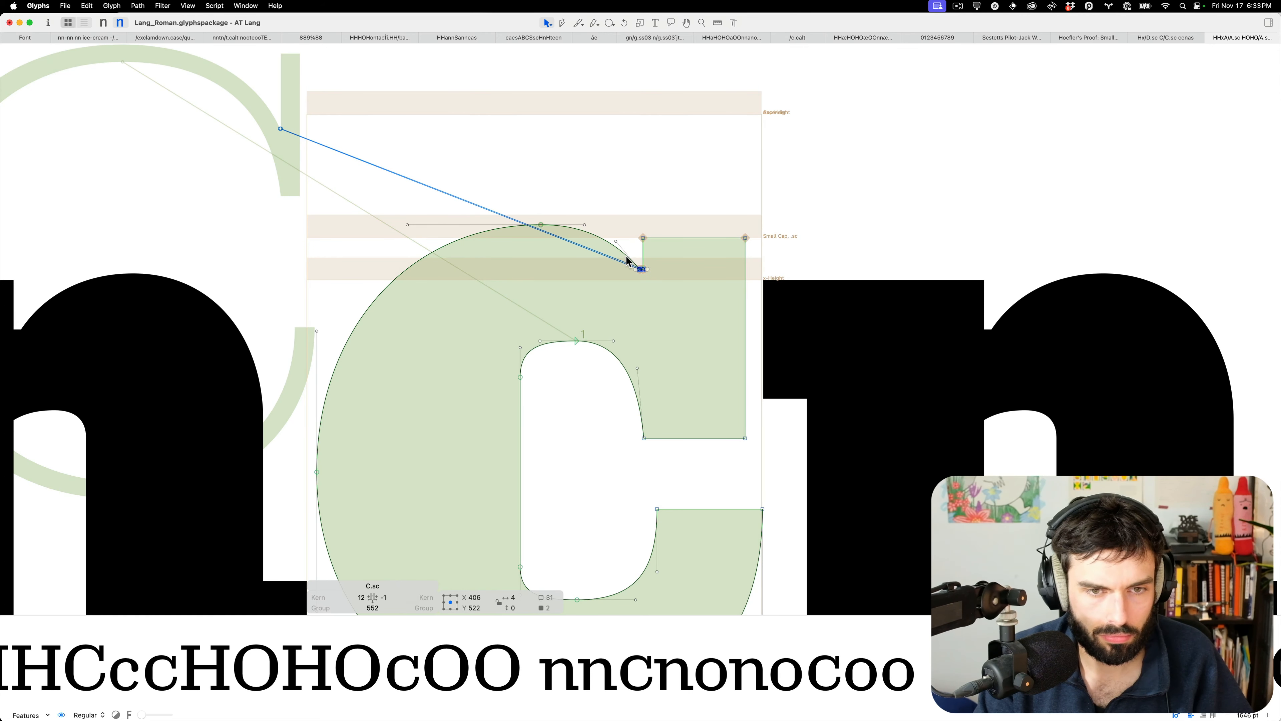
key("ctrl+alt+shift+Up")
key("t")
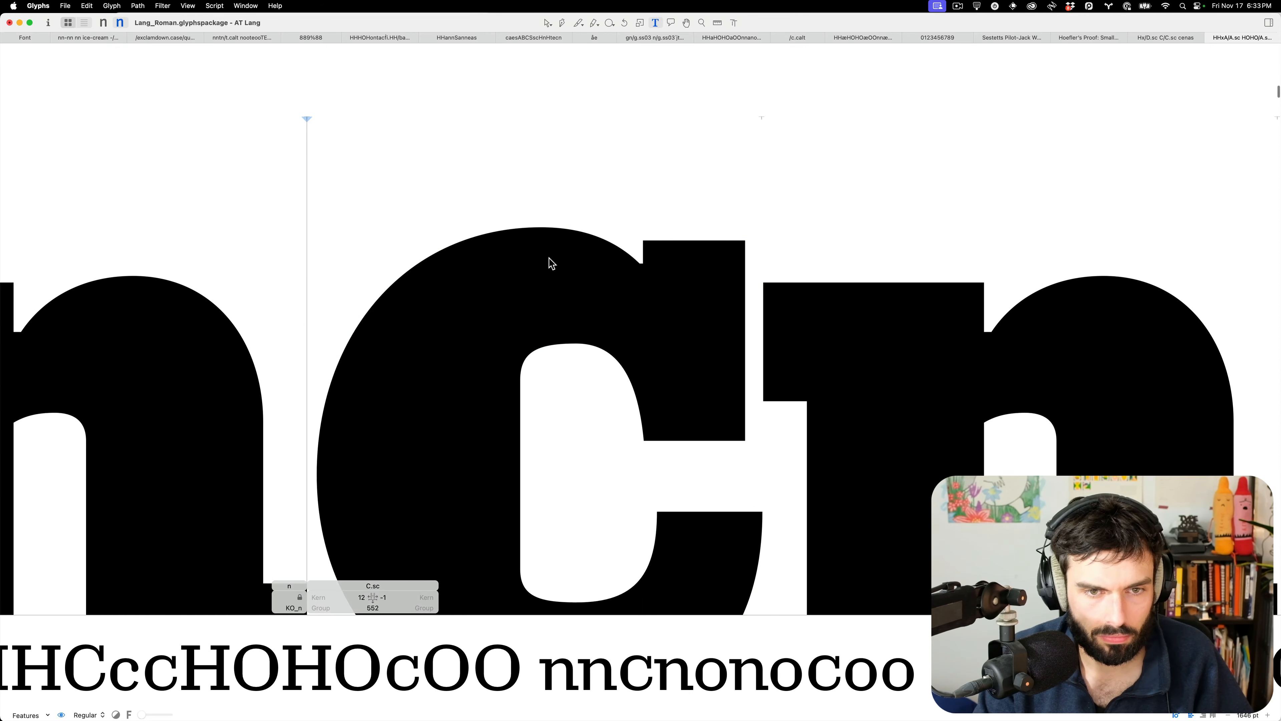
scroll(550, 264, "down", 6)
key("Escape")
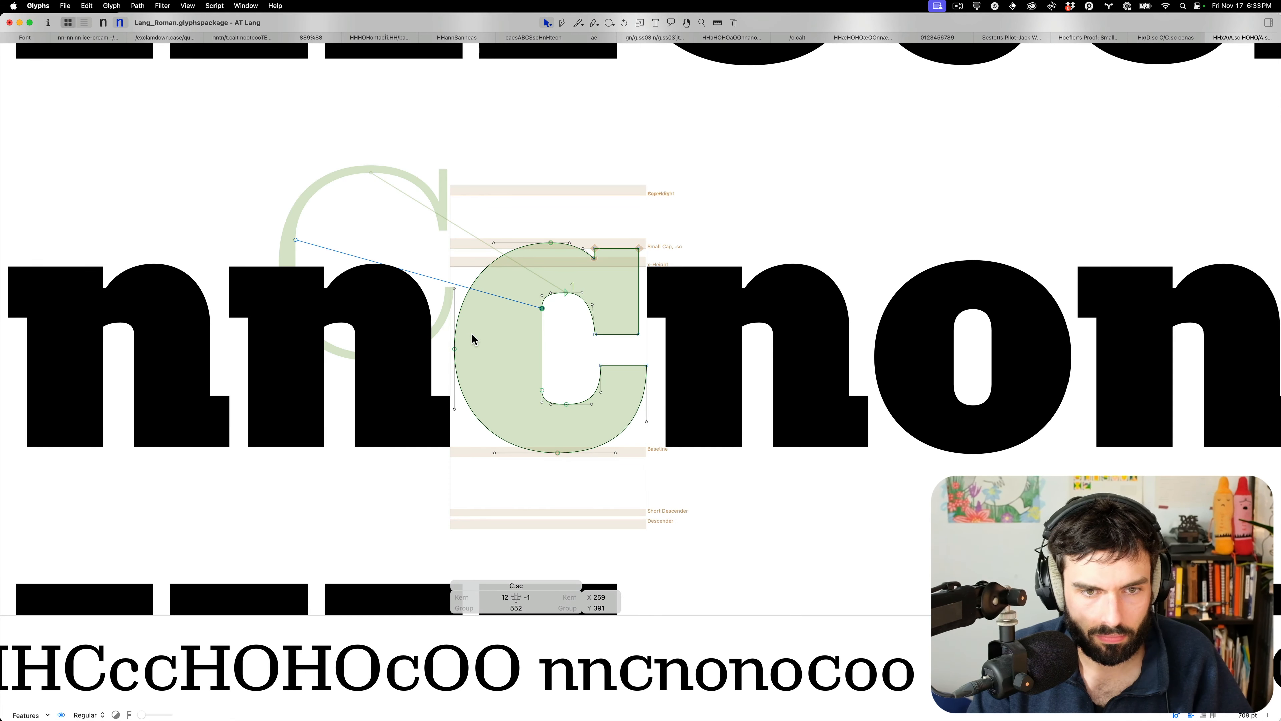
Nudge the C's inner node down 20 units and the lower inner node up, then preview
key("shift+Down")
key("shift+Down")
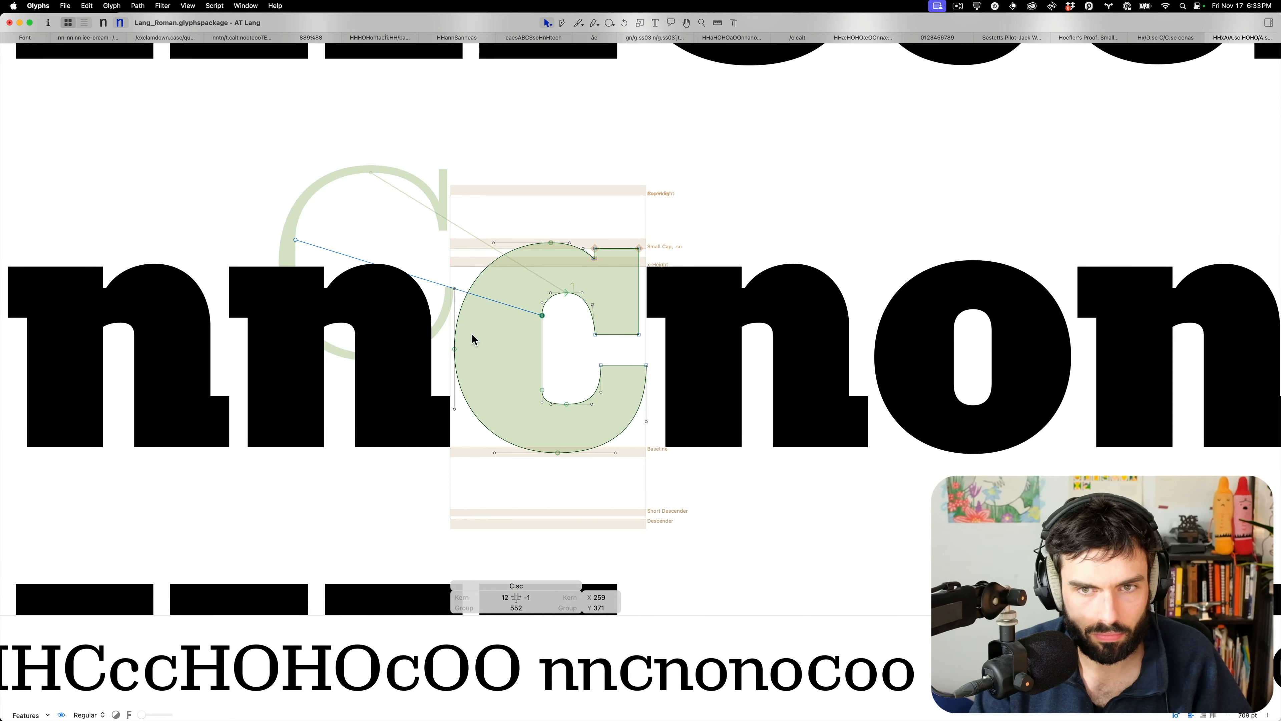
left_click_drag(493, 371, 561, 394)
key("shift+Up")
key("shift+Up")
key("t")
scroll(565, 373, "down", 5)
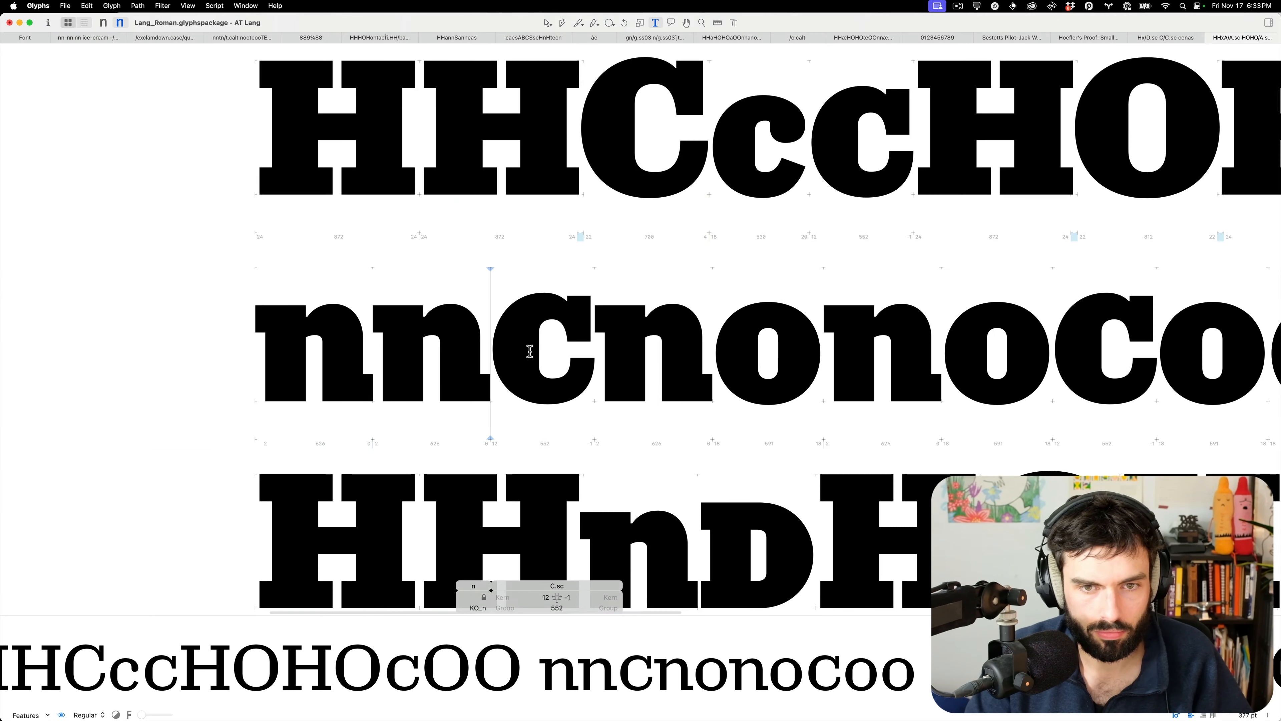
scroll(873, 130, "up", 5)
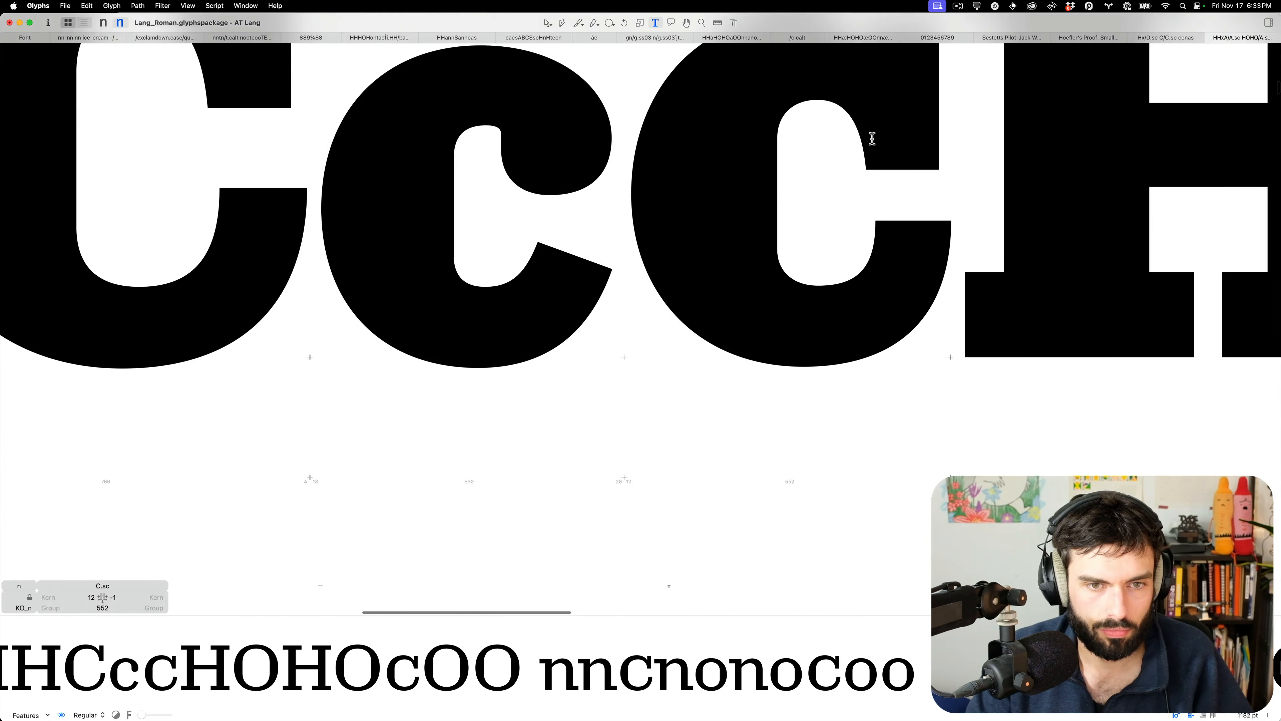
Select the small-cap C's lower inner node and compare it with lowercase c in the proof lines
double_click(839, 195)
double_click(701, 304)
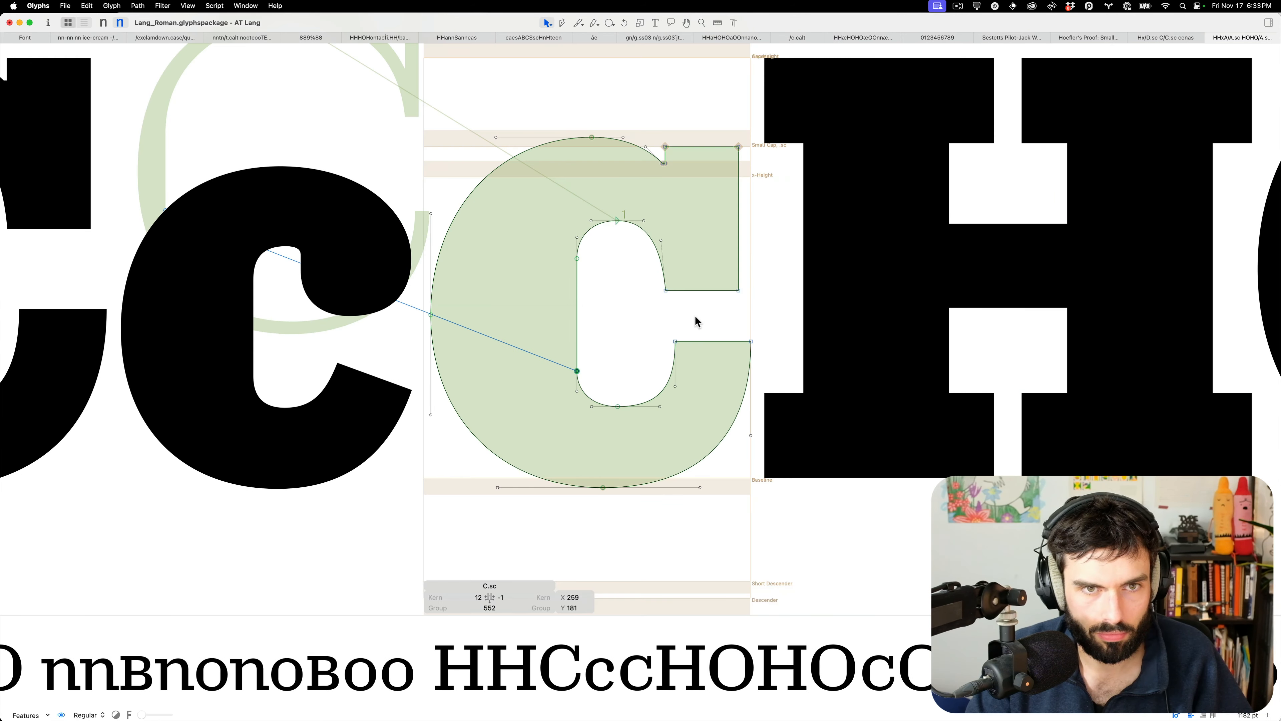
left_click_drag(695, 315, 643, 360)
key("t")
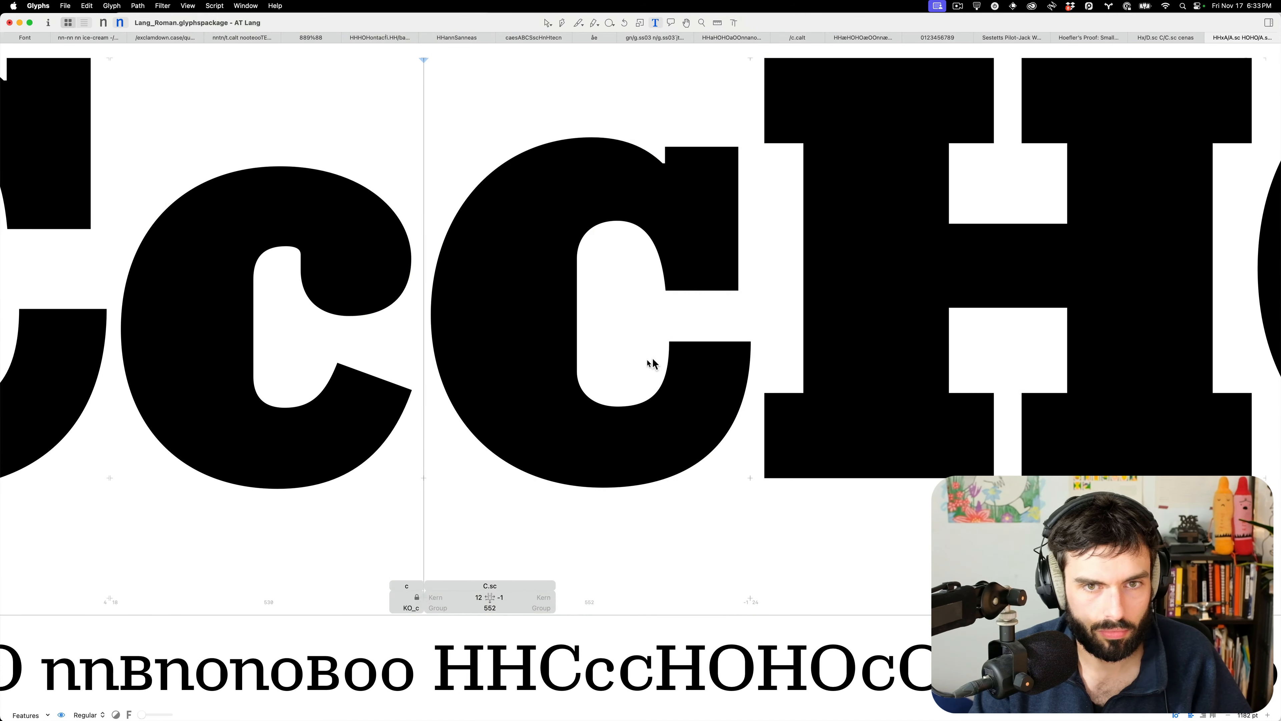
scroll(643, 359, "down", 5)
scroll(717, 356, "down", 1)
scroll(716, 356, "down", 1)
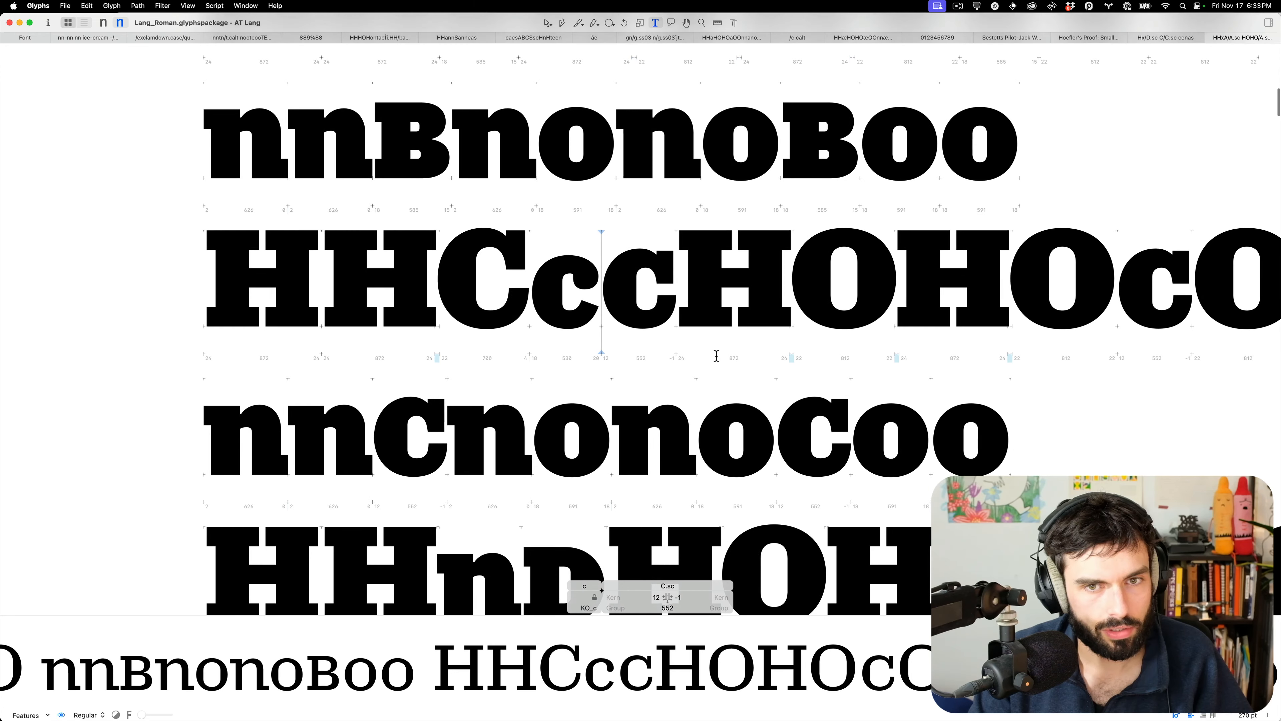
scroll(714, 357, "down", 5)
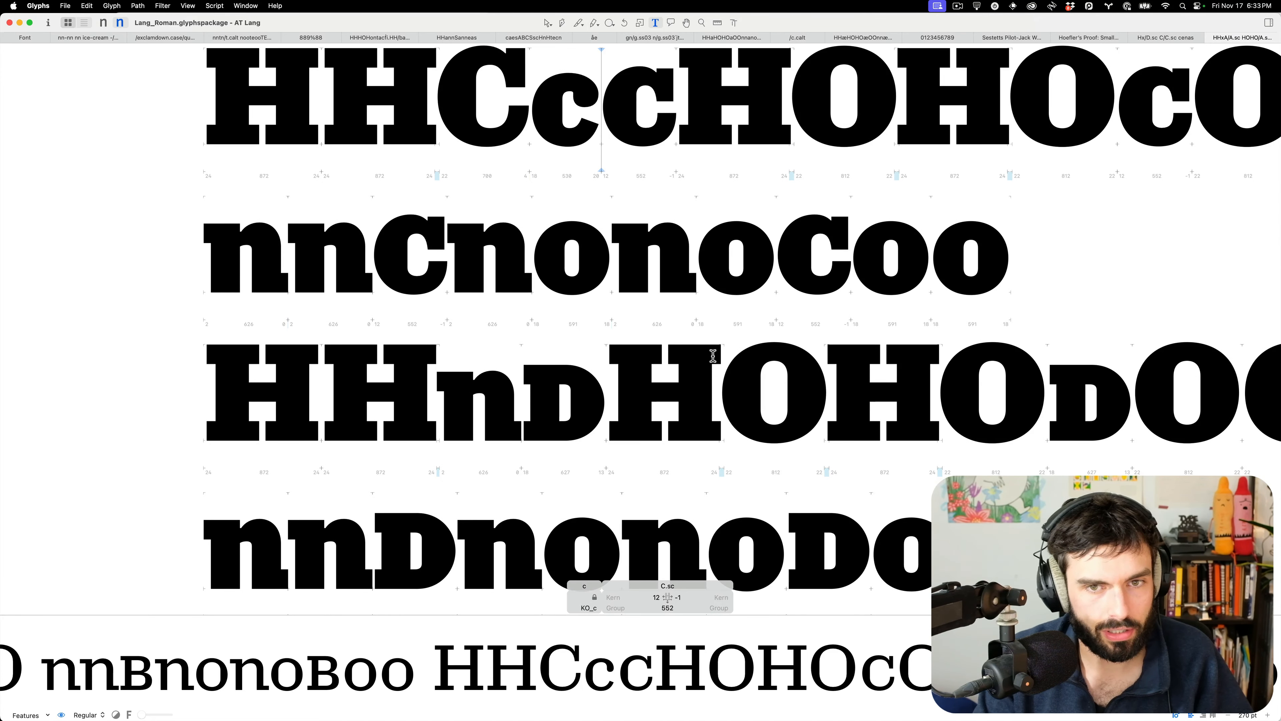
scroll(621, 57, "up", 6)
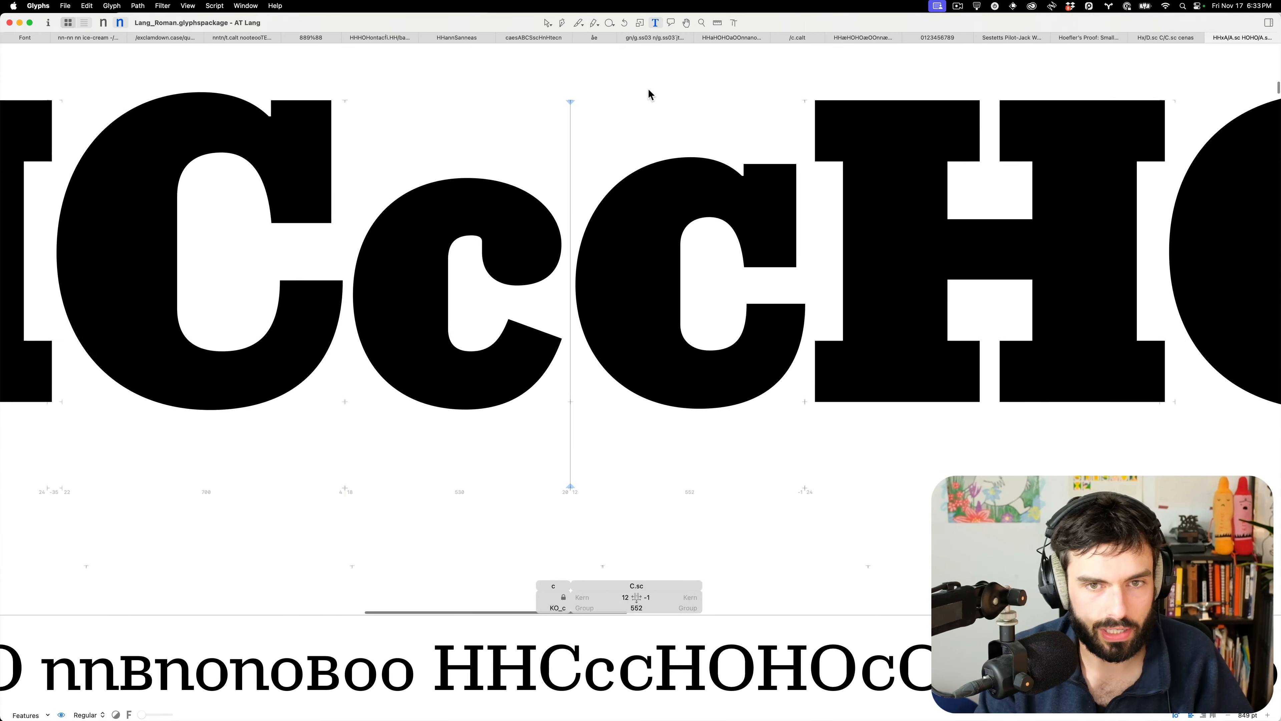
Adjust the C's upper terminal and top outer-curve nodes, preview, then switch to the Thin master
double_click(690, 176)
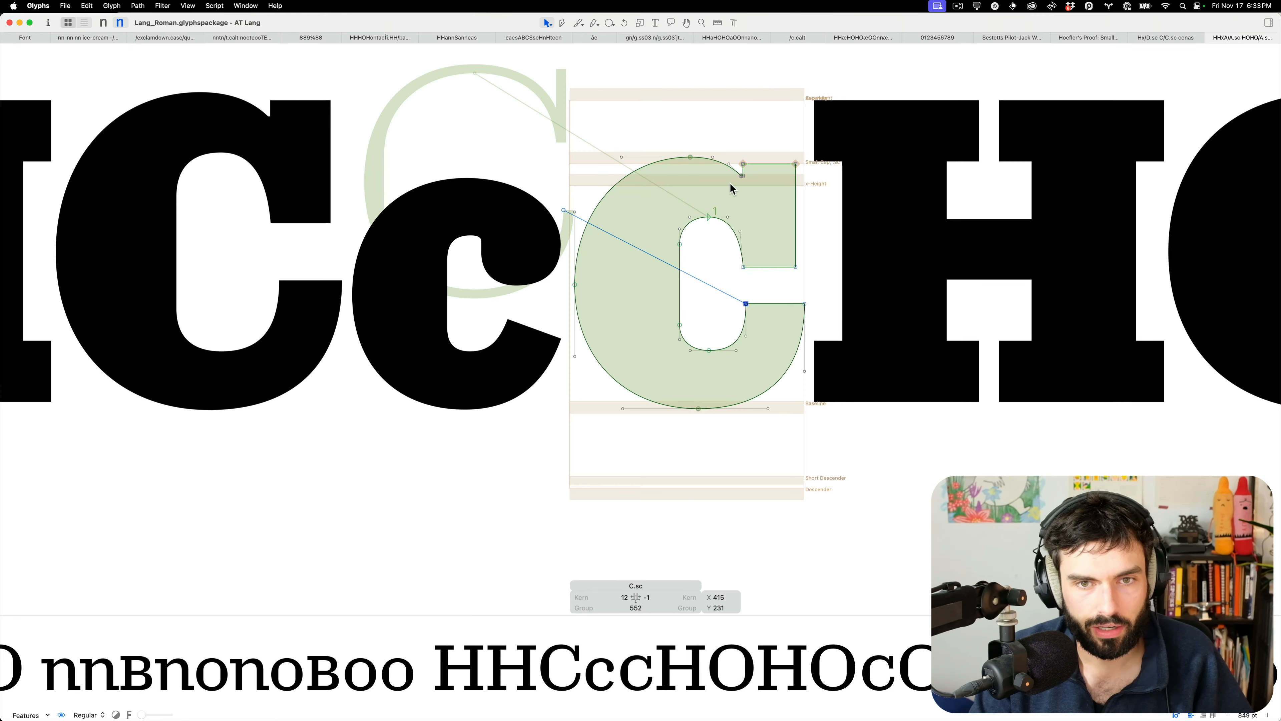
left_click(742, 175)
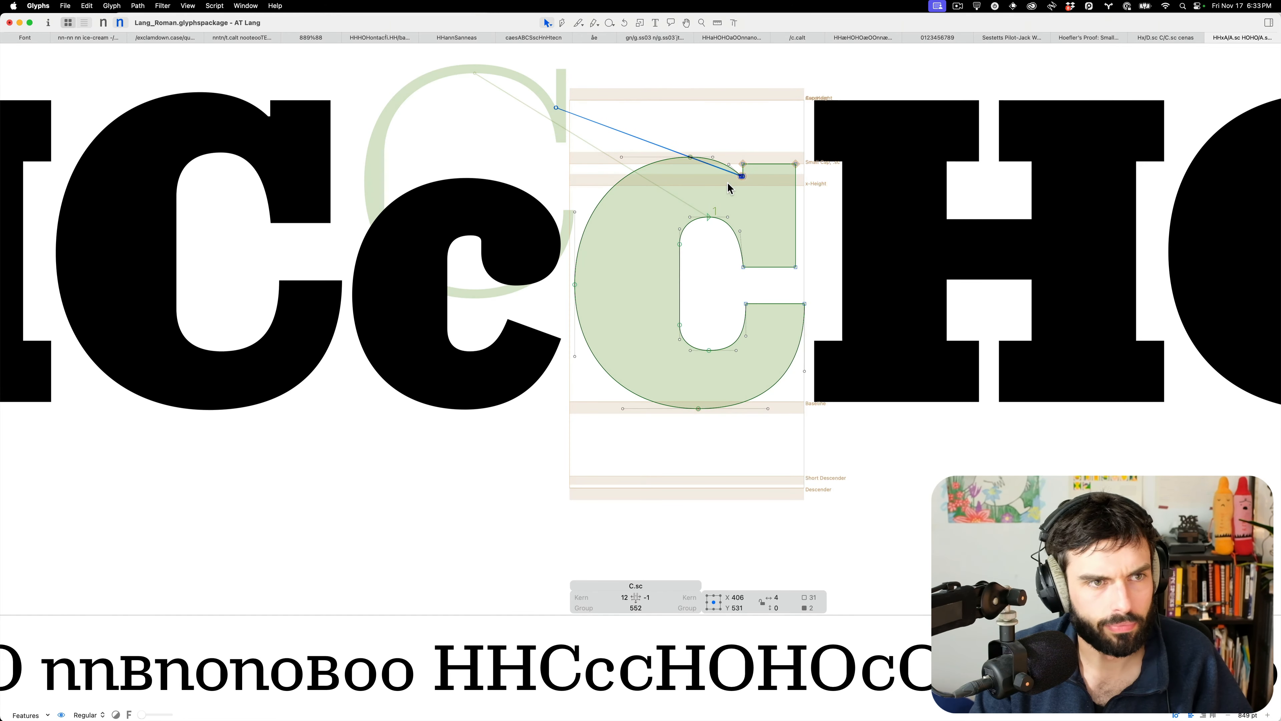
left_click(689, 157)
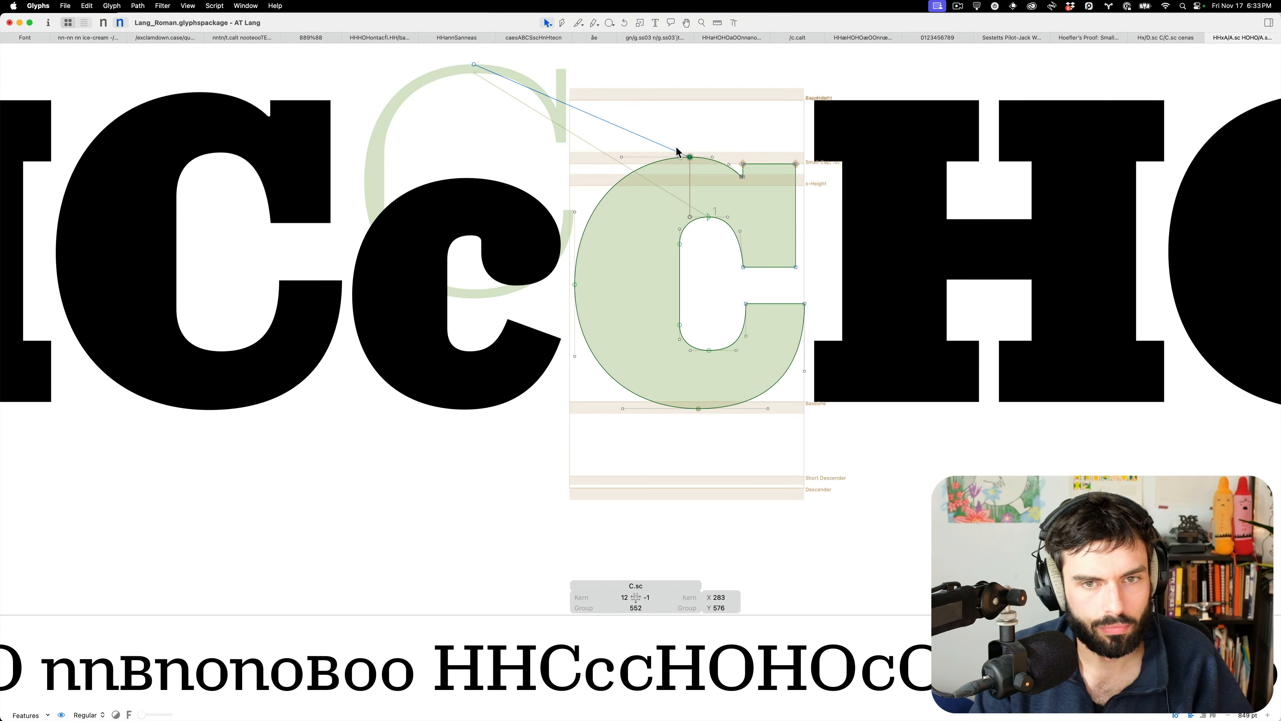
key("t")
scroll(752, 180, "up", 5)
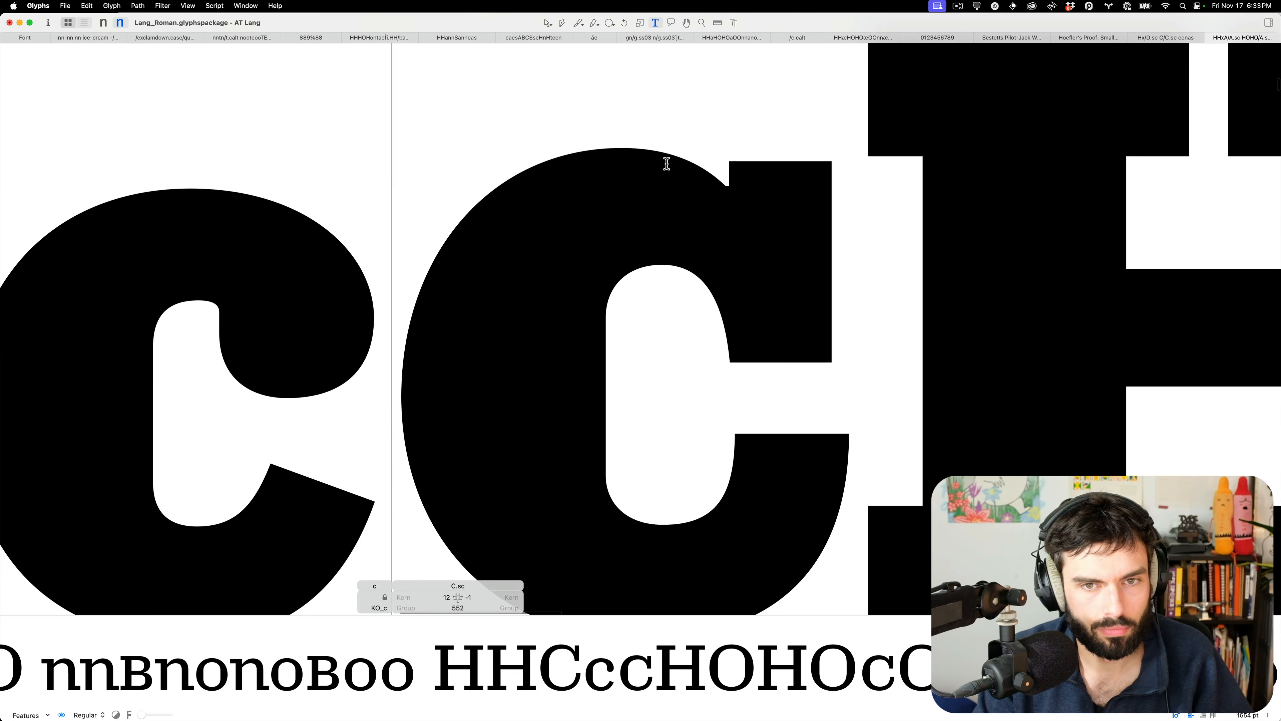
scroll(693, 185, "down", 5)
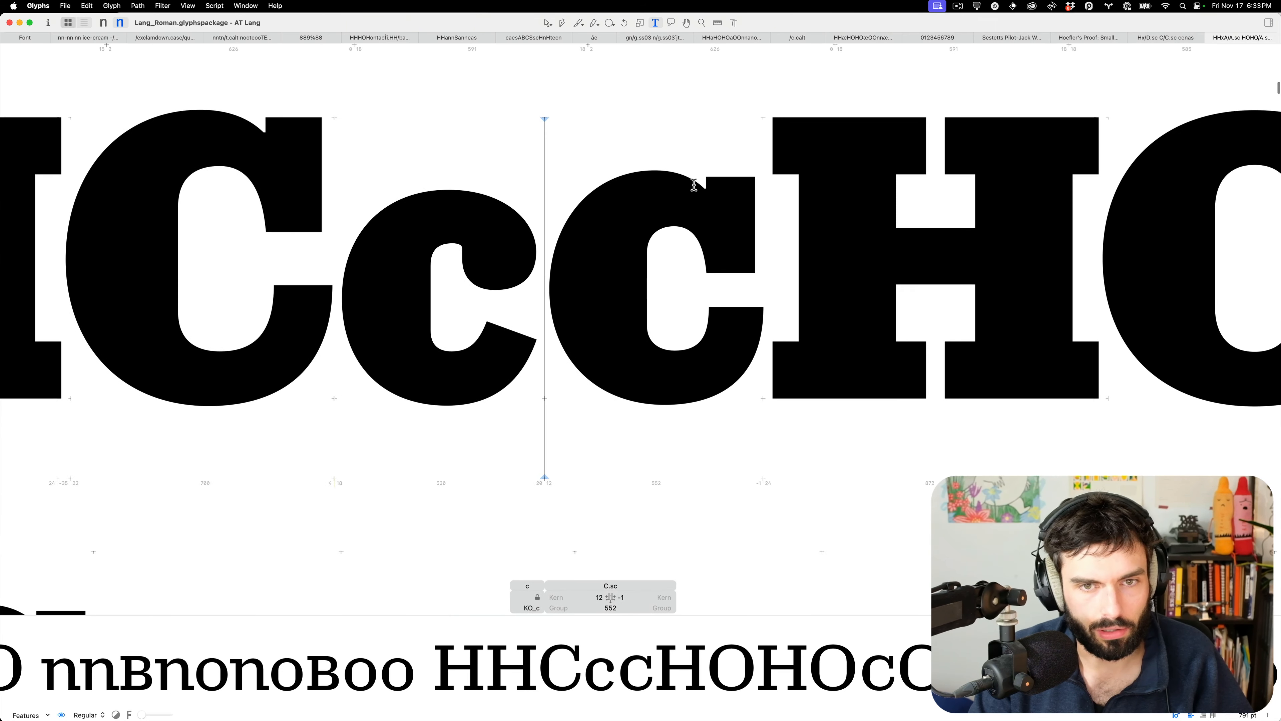
key("super+1")
Inspect the Thin small-cap C's terminal corner node and preview it as filled text
key("Escape")
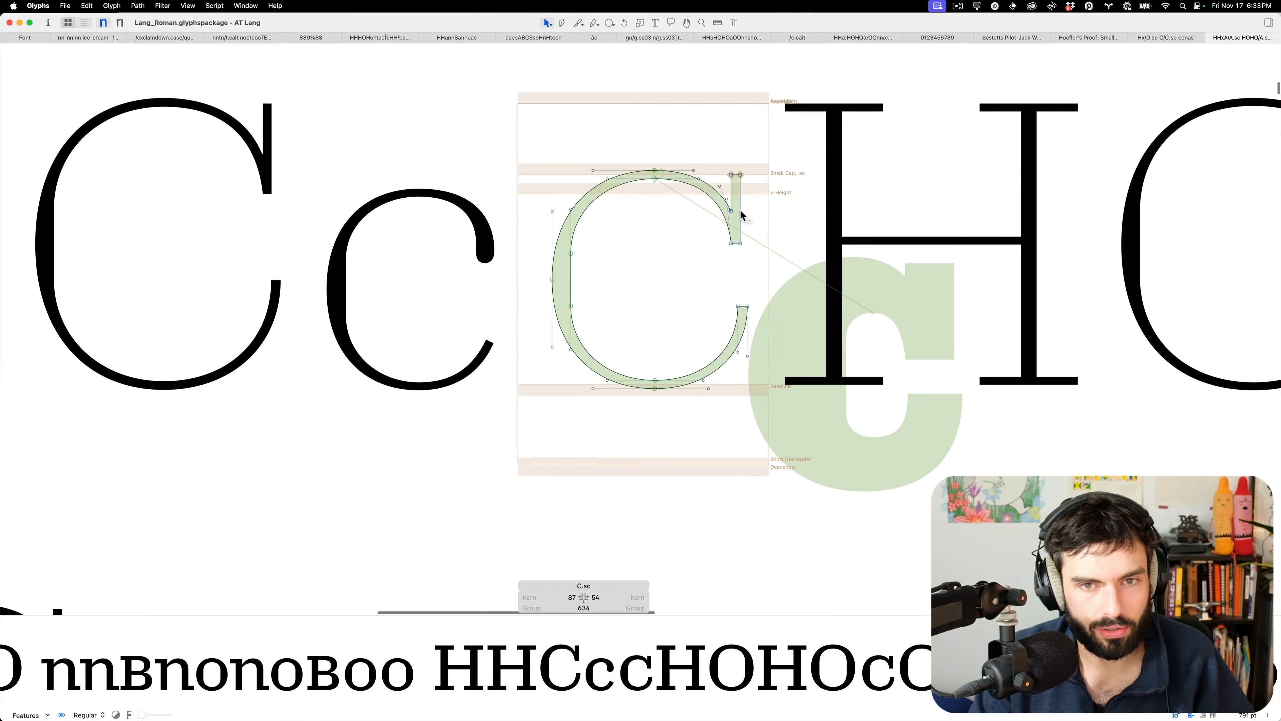
left_click(731, 211)
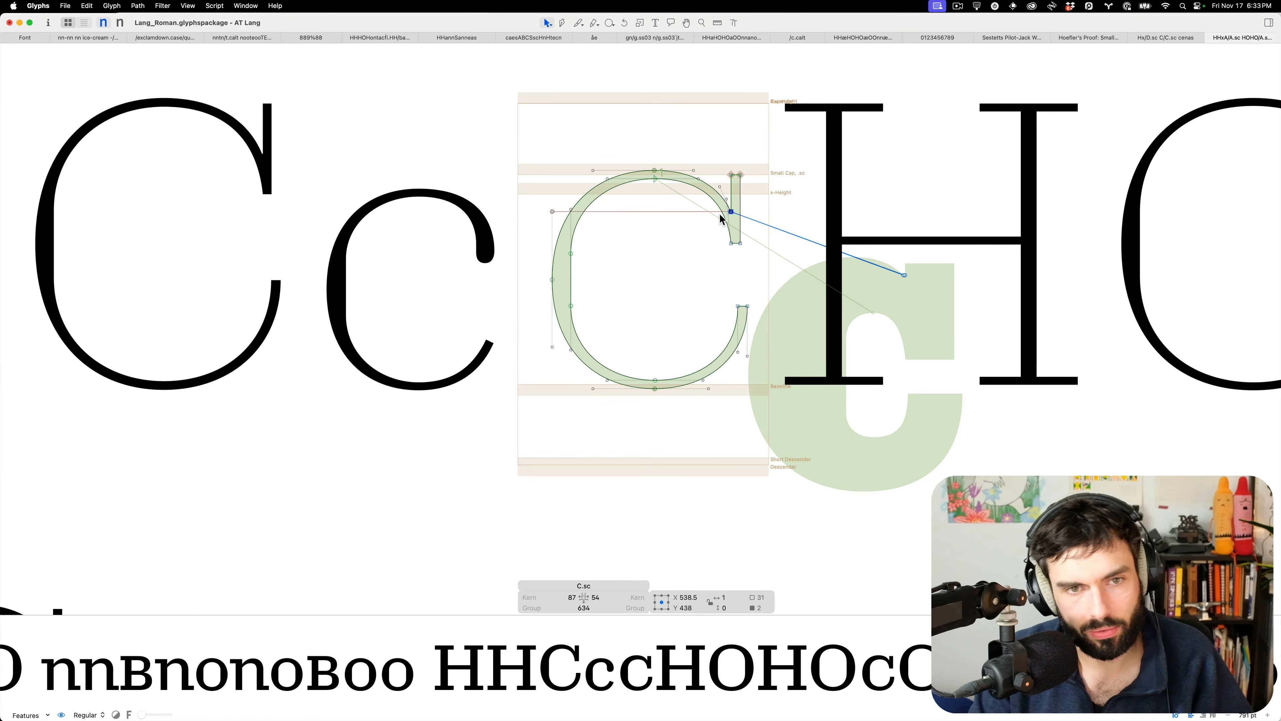
key("t")
scroll(720, 218, "down", 6)
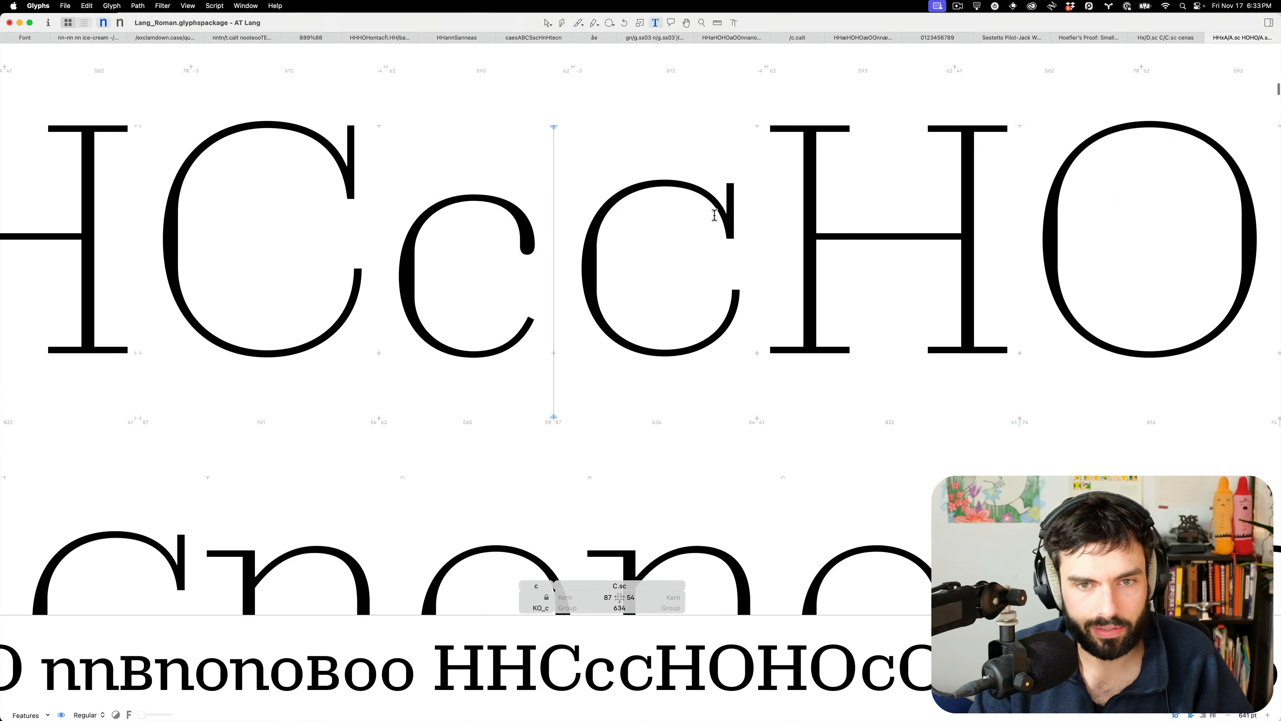
Switch to the Black master, check the capital C, and scroll the proofs down to HHGHOHO
key("super+2")
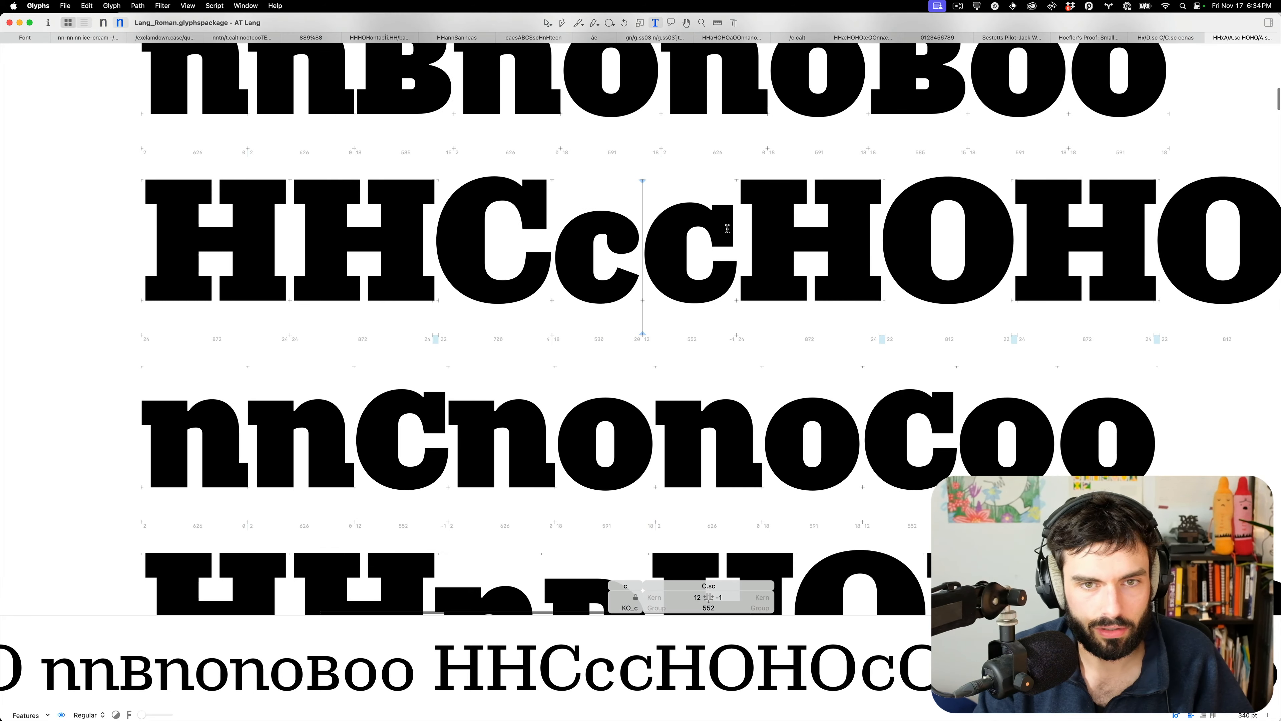
scroll(720, 232, "down", 3)
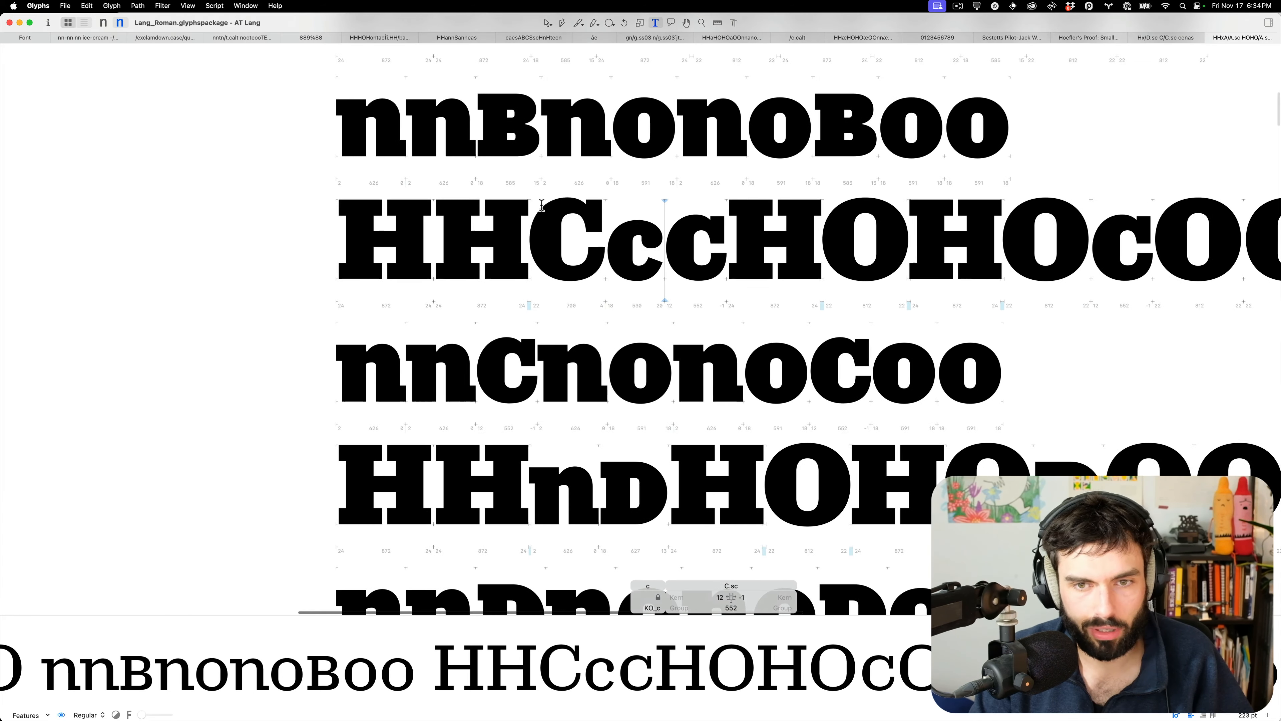
scroll(553, 203, "up", 9)
double_click(719, 244)
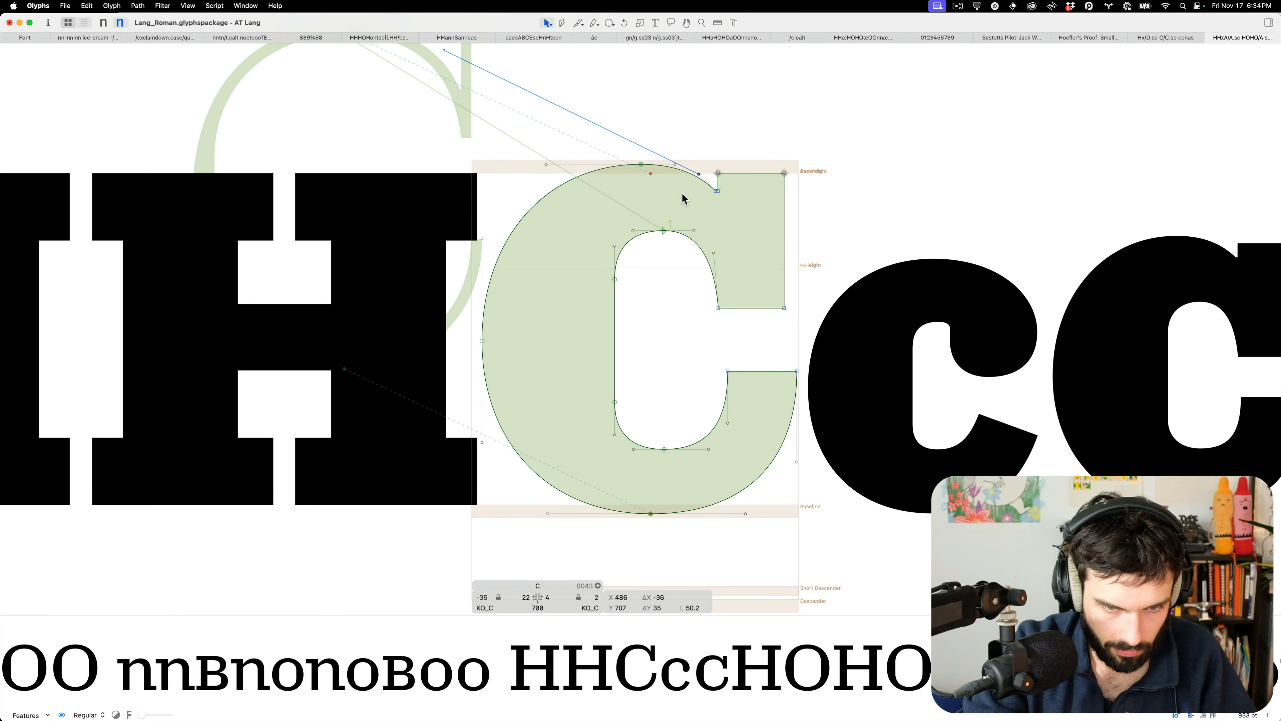
key("t")
scroll(682, 195, "down", 8)
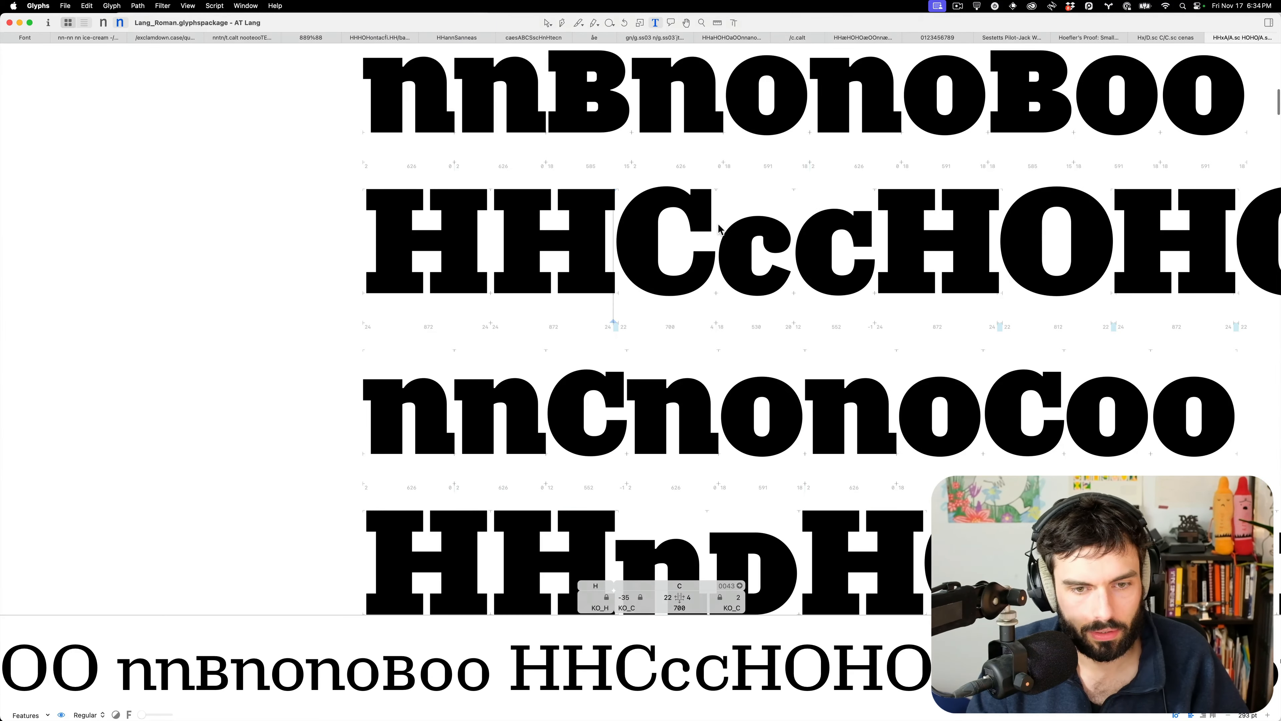
scroll(809, 244, "right", 2)
scroll(809, 280, "down", 5)
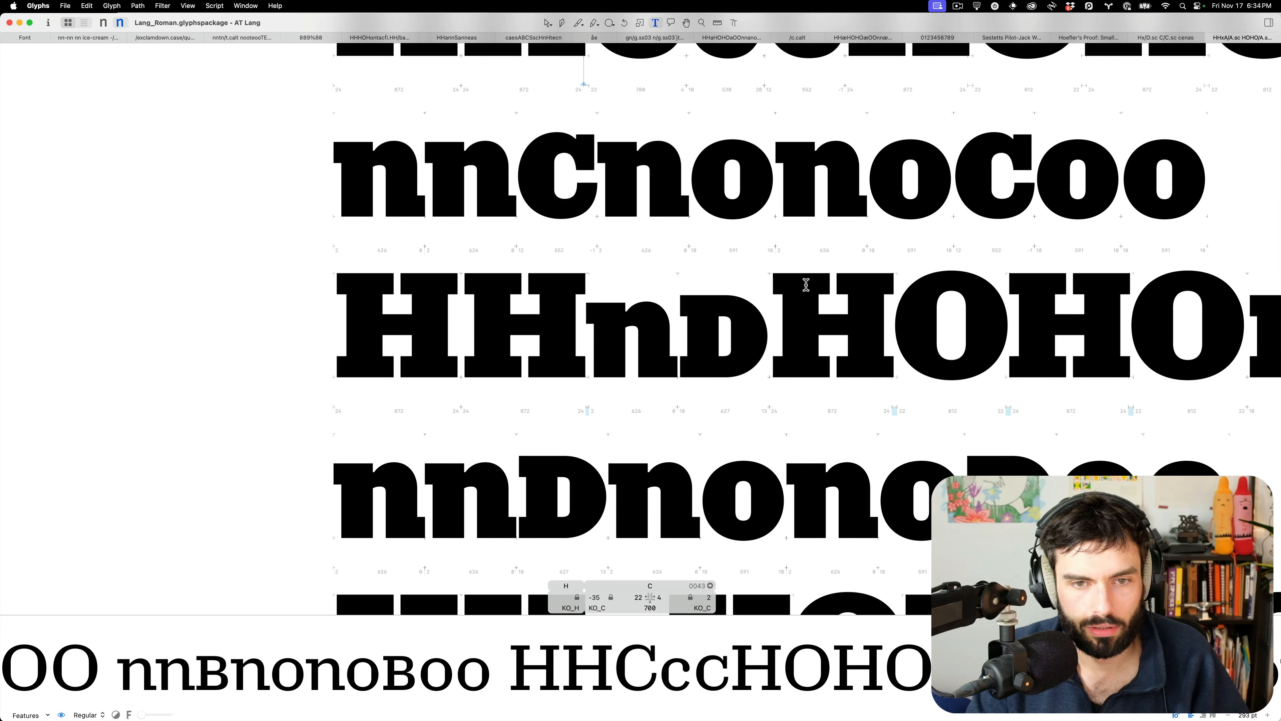
scroll(680, 372, "down", 5)
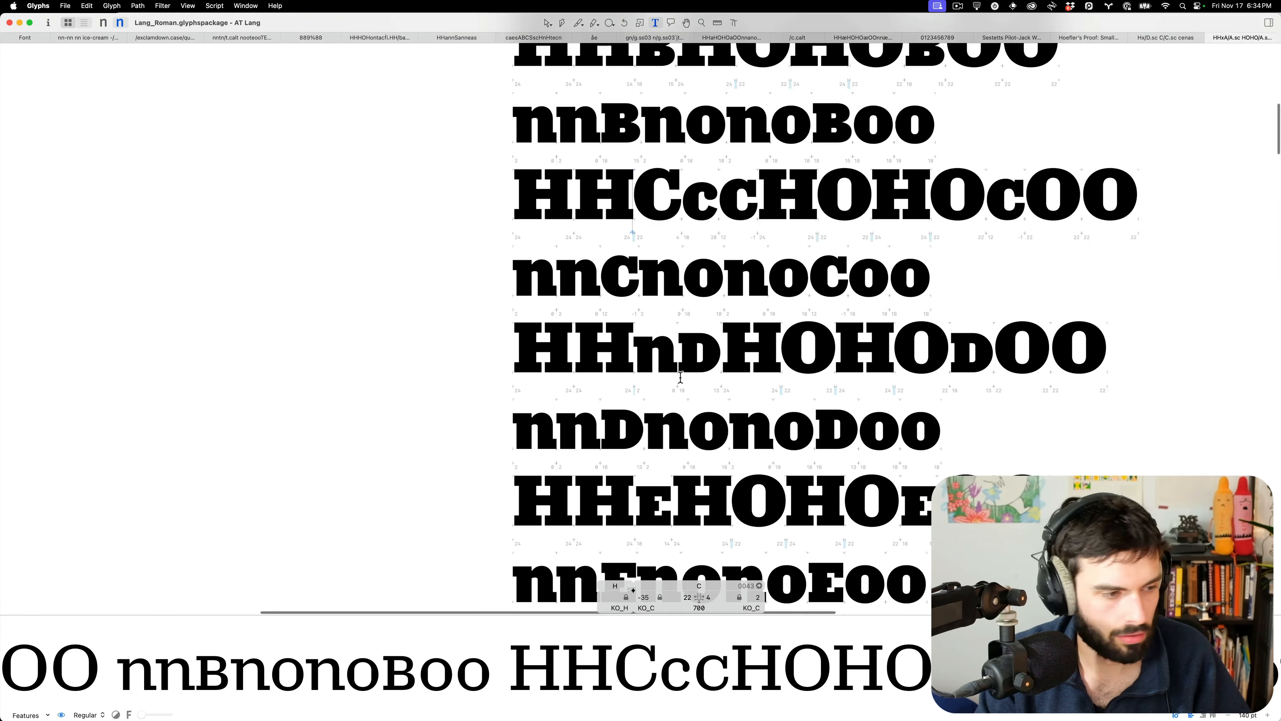
scroll(658, 328, "down", 9)
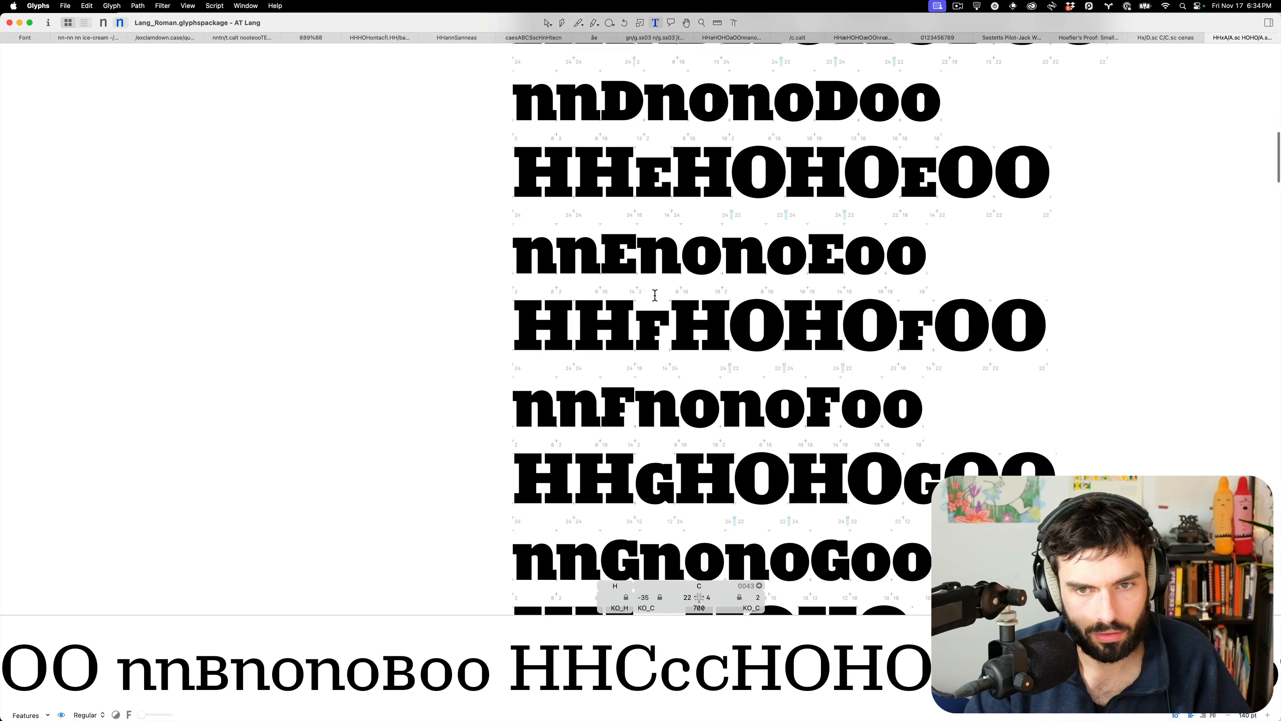
scroll(653, 292, "down", 1)
Insert a small-cap c before the small-cap G in the HHGHOHO proof line
left_click(654, 304)
scroll(667, 288, "up", 5)
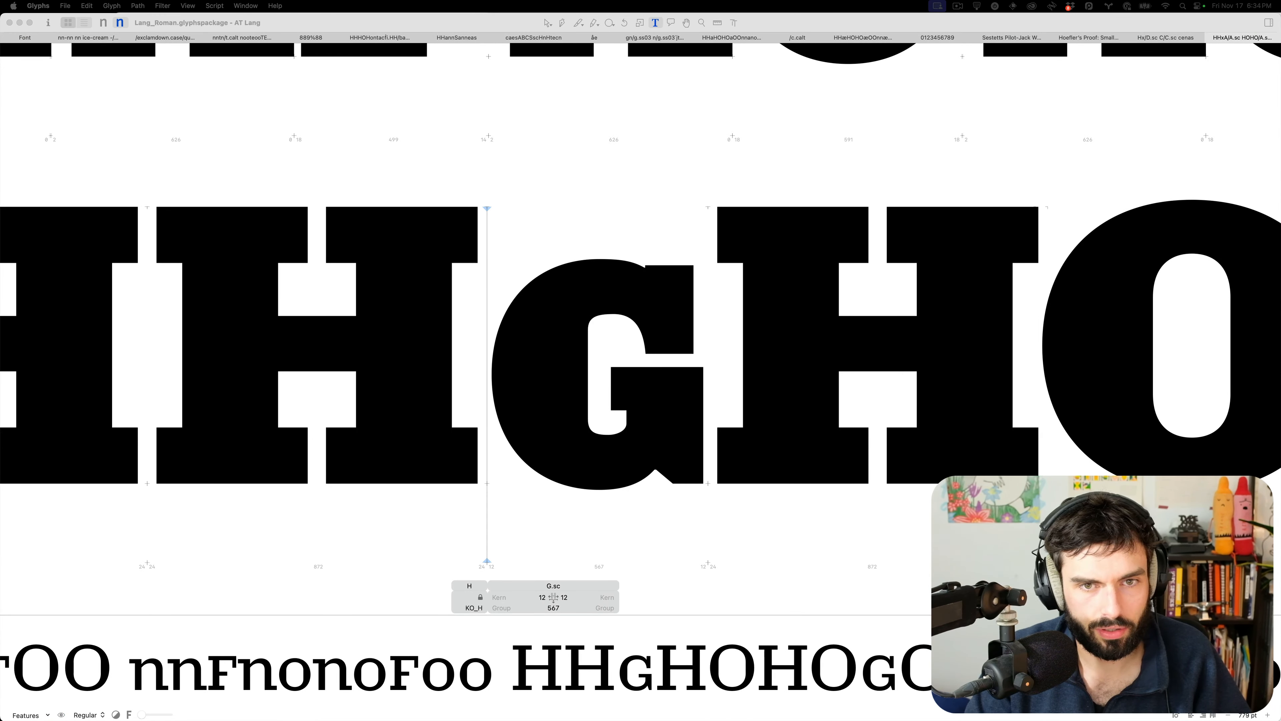
type("c")
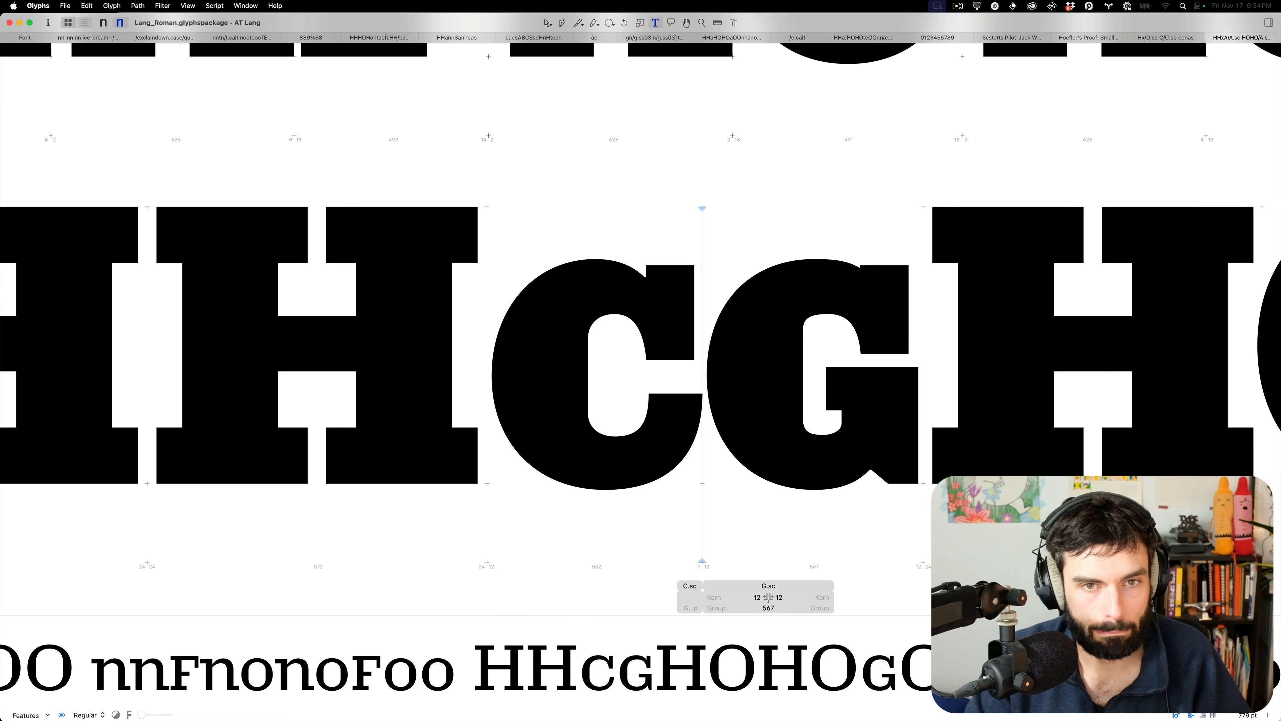
scroll(880, 292, "up", 2)
Copy the small-cap C's top node positions onto the small-cap G's top curve and notch
double_click(873, 296)
double_click(639, 216)
double_click(294, 229)
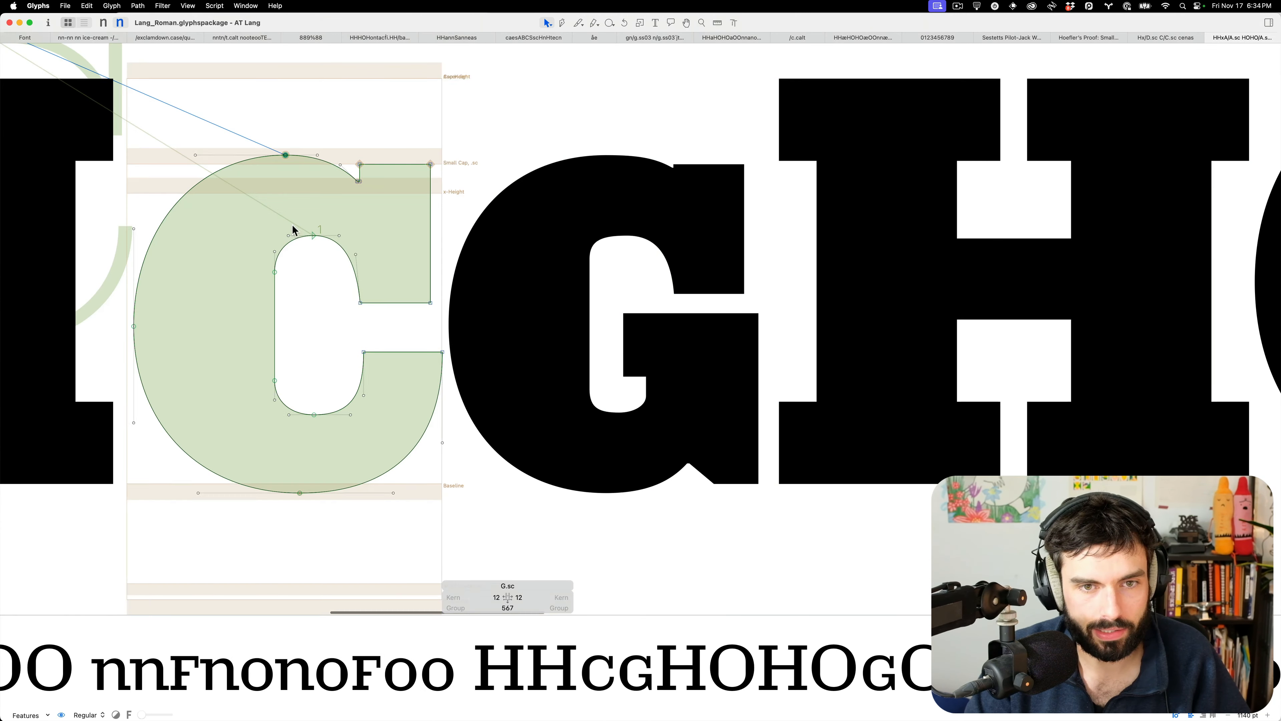
left_click_drag(496, 194, 238, 108)
double_click(621, 177)
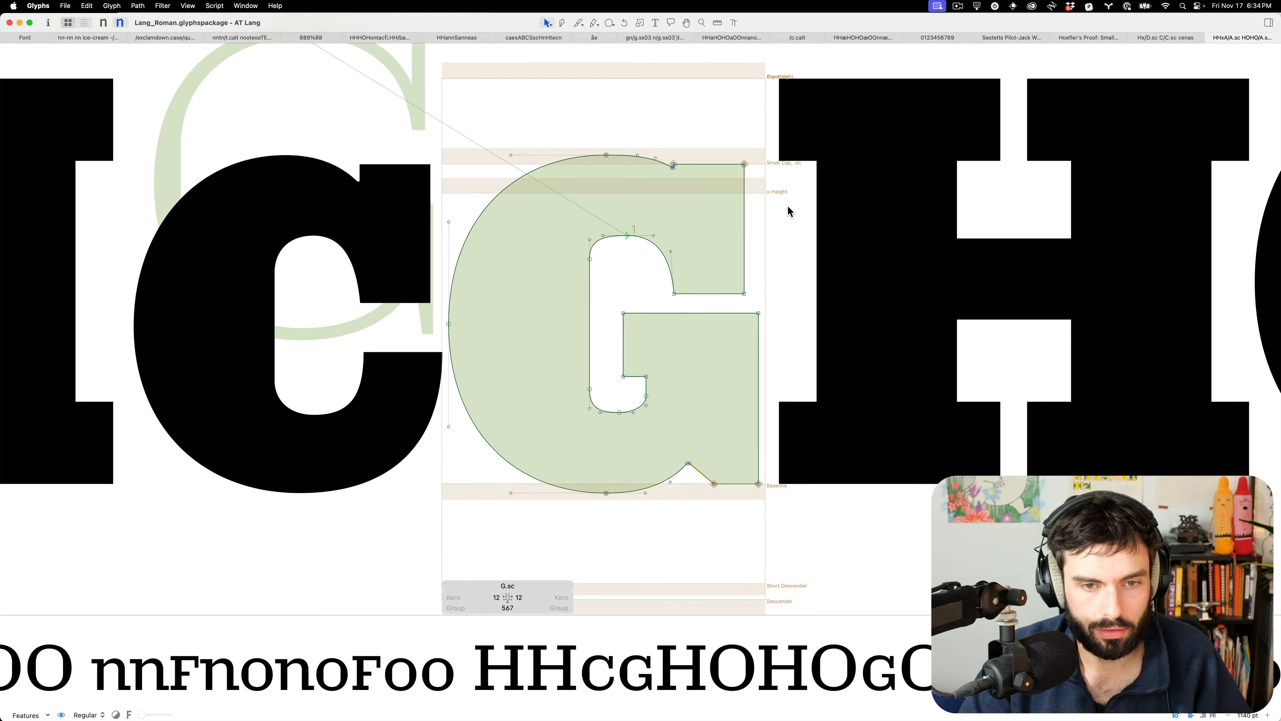
left_click_drag(789, 208, 539, 104)
key("super+alt+v")
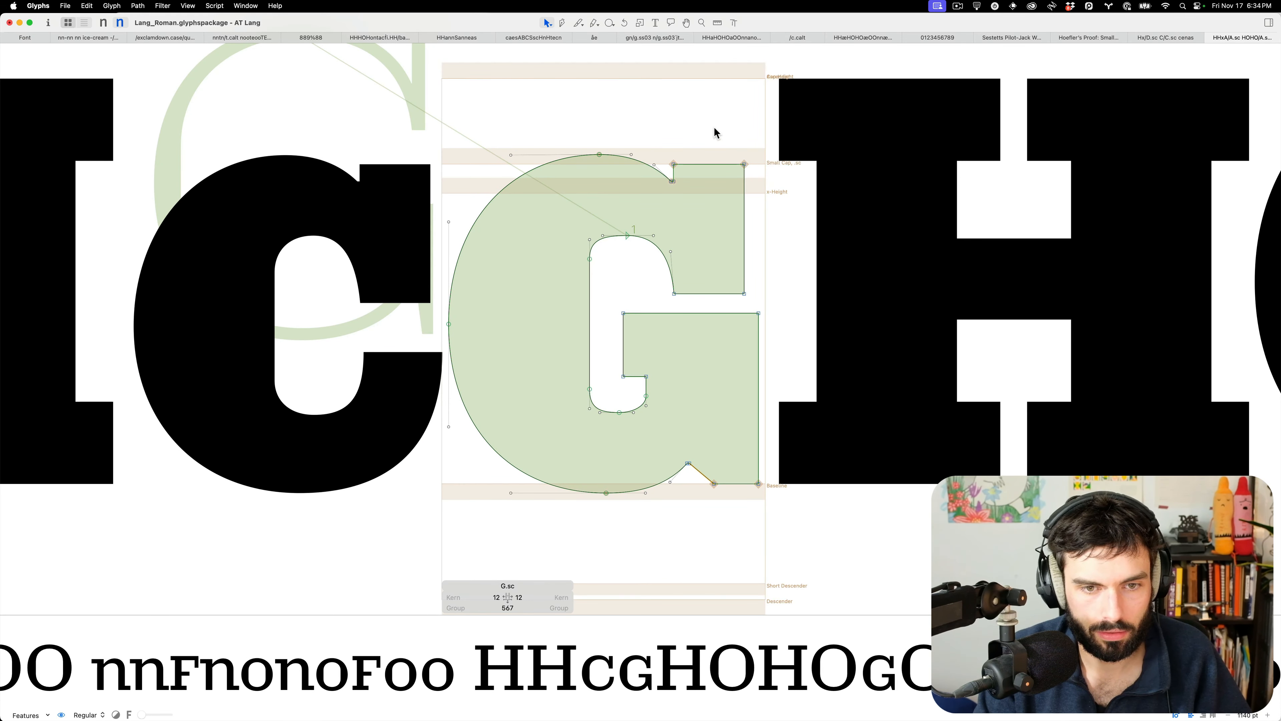
key("t")
Raise the G's lower counter node by 10 units and reshape the curve at the counter's bottom
key("Escape")
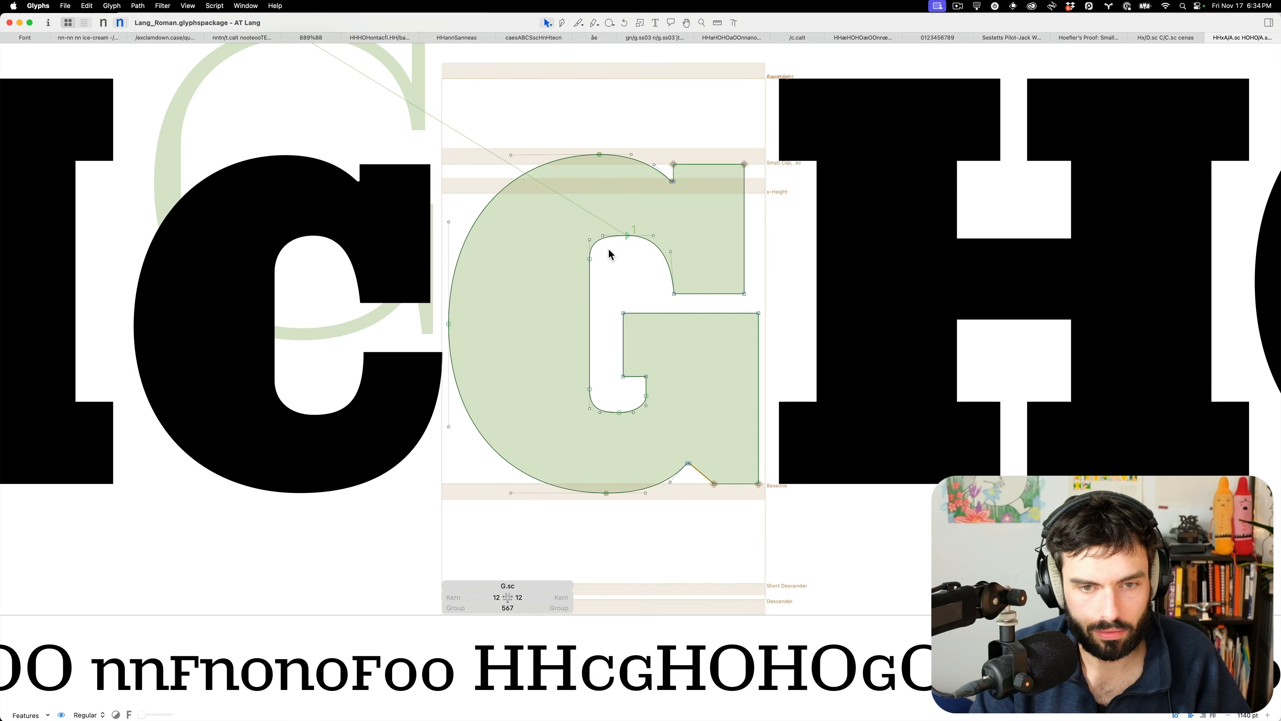
left_click(589, 270)
left_click_drag(603, 397, 545, 361)
key("shift+Up")
key("shift+Up")
key("t")
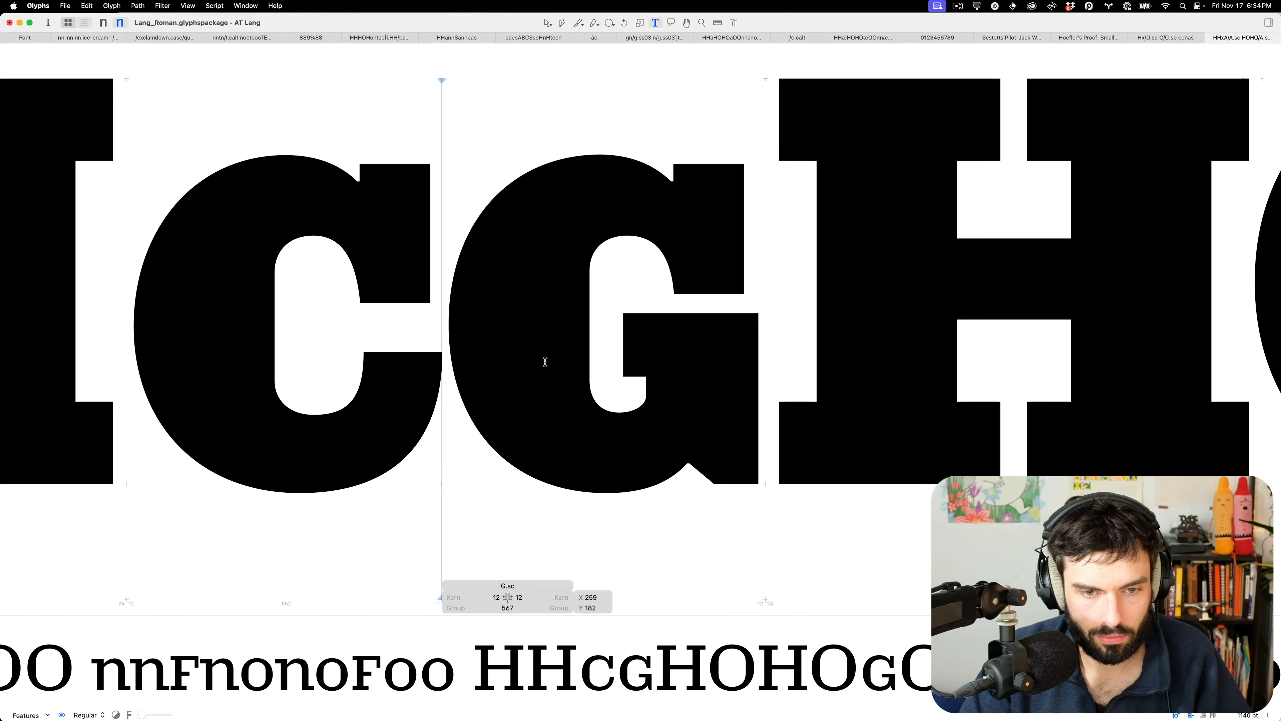
key("Escape")
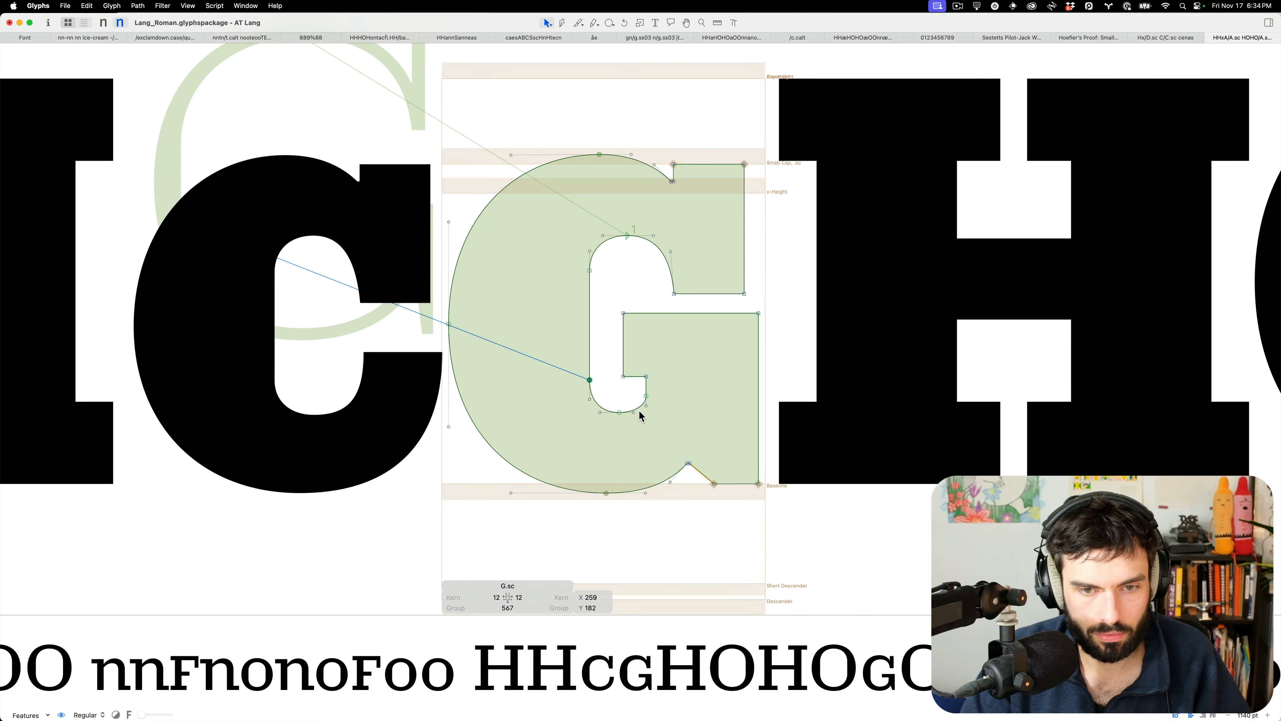
scroll(639, 416, "up", 5)
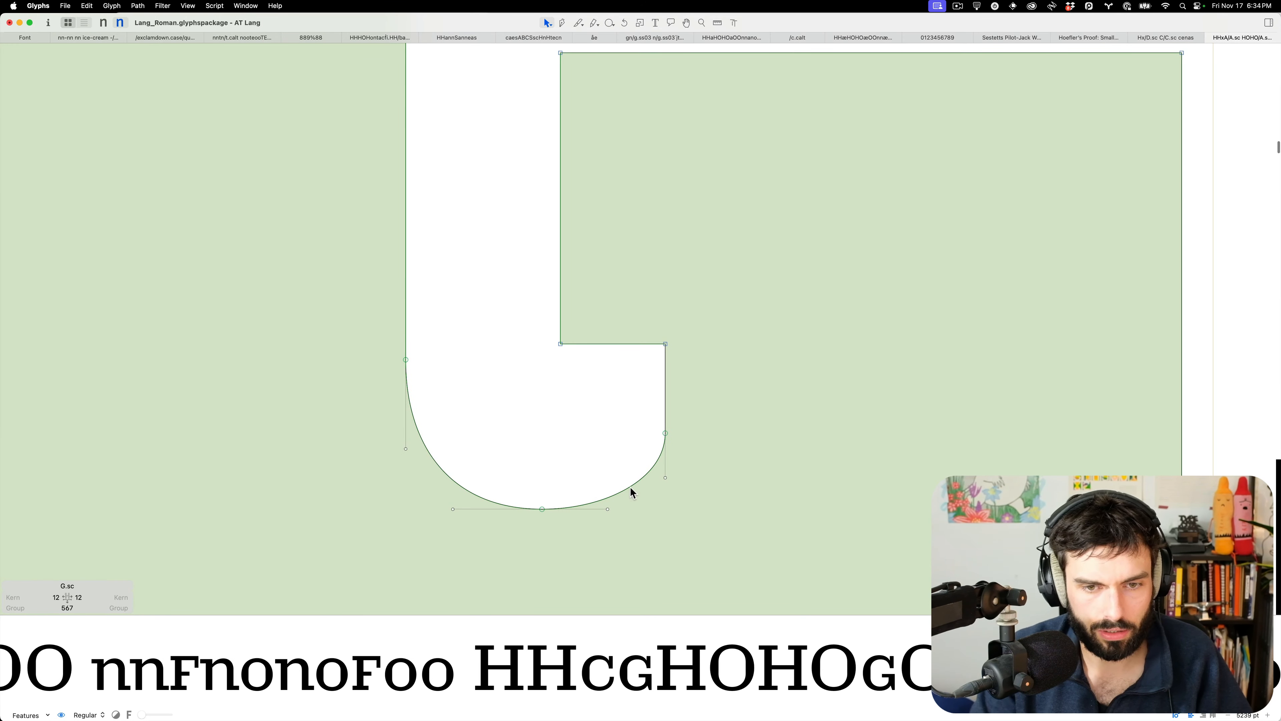
left_click_drag(631, 492, 637, 497)
scroll(606, 430, "down", 5)
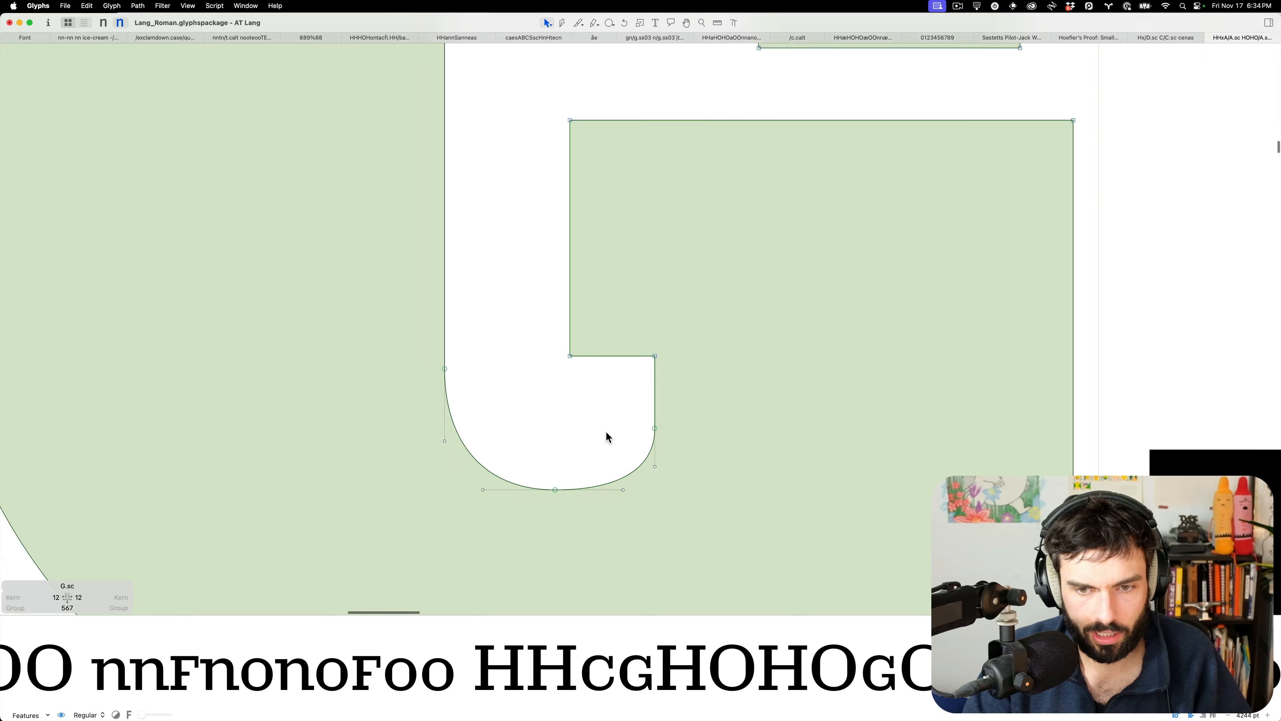
key("t")
key("Escape")
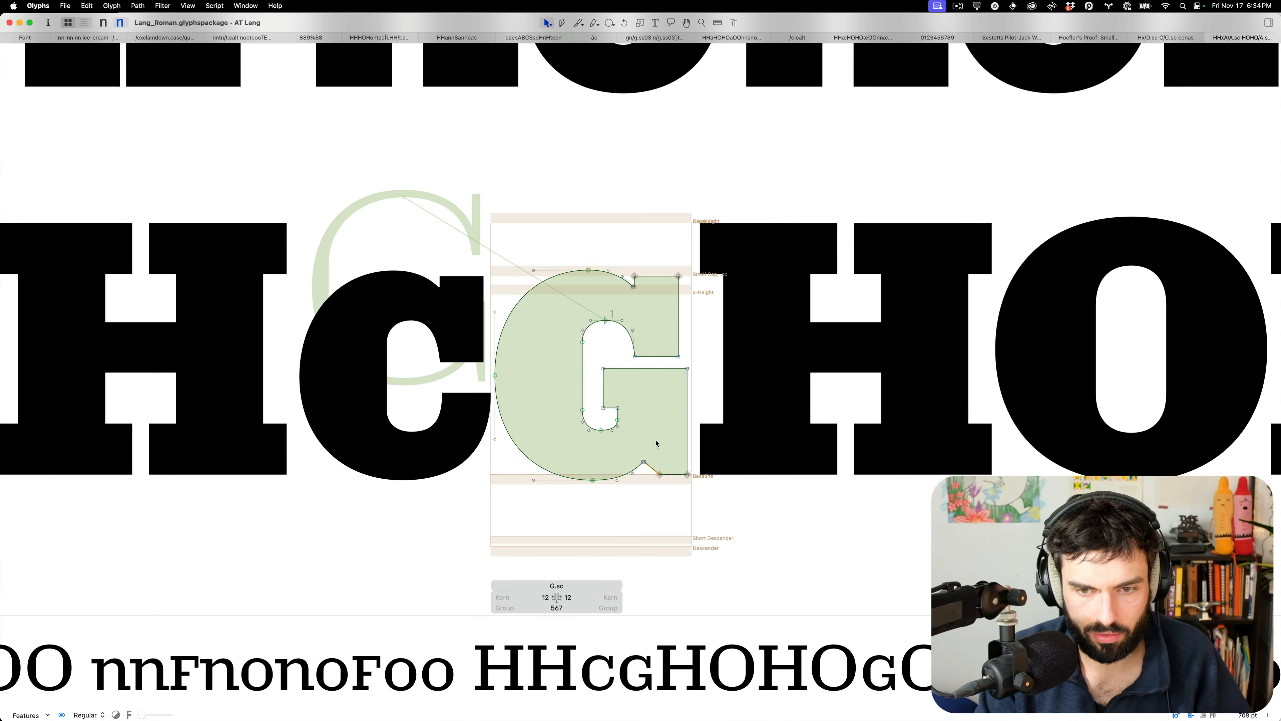
Set a capital G before the small-cap G and select the small-cap G's lower-right corner node
type("tG")
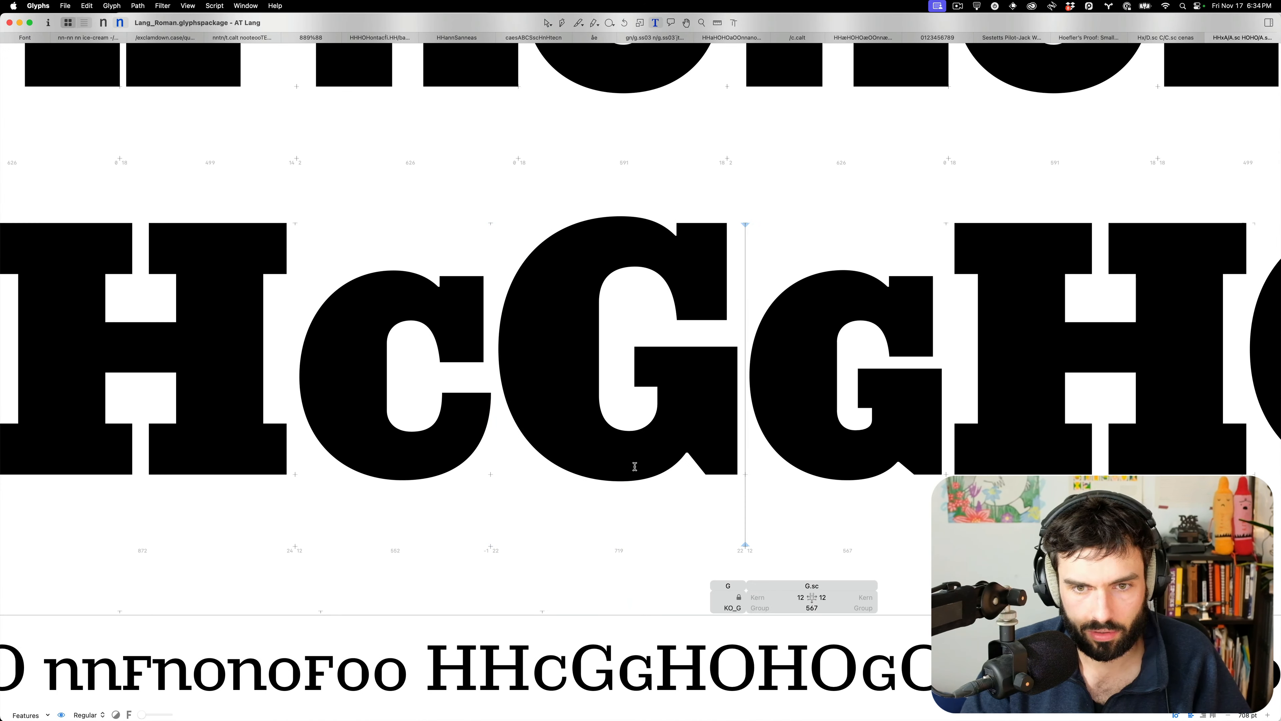
double_click(885, 439)
left_click_drag(911, 445, 885, 462)
Nudge the small-cap G's lower-right corner node 10 units up and right, then review the proofs
key("shift+Right")
key("shift+Up")
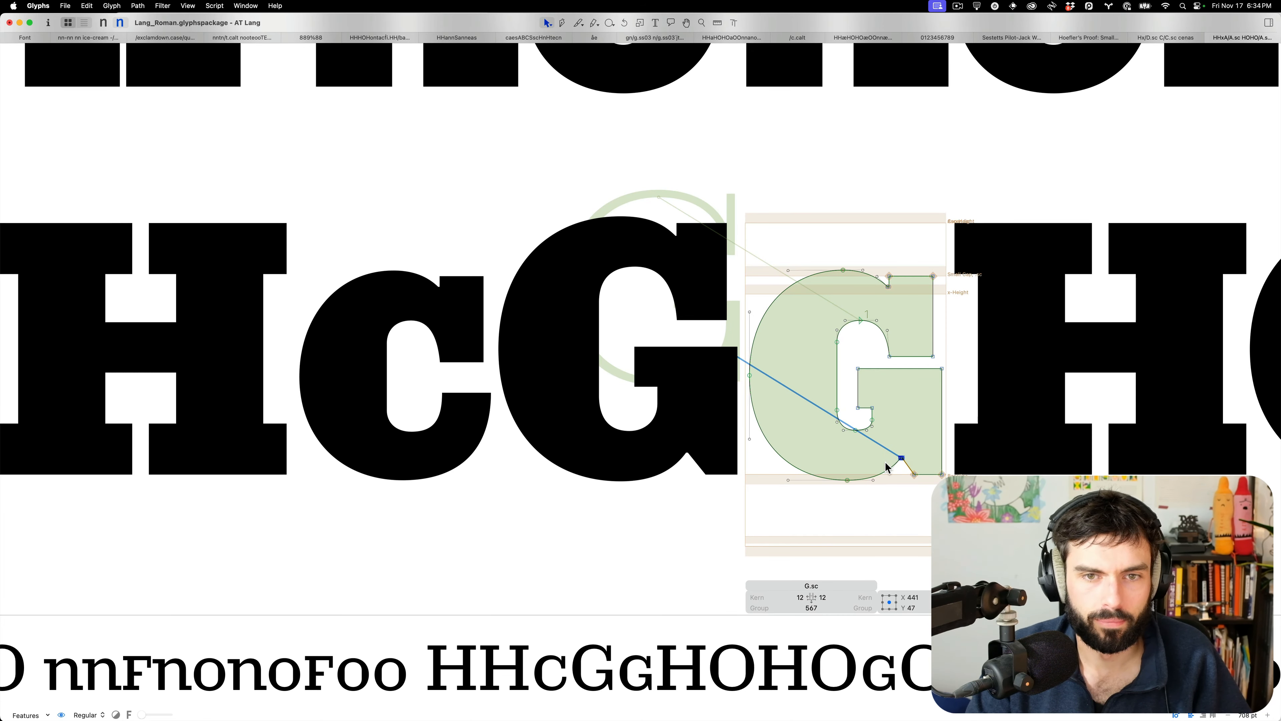
key("t")
scroll(717, 354, "down", 5)
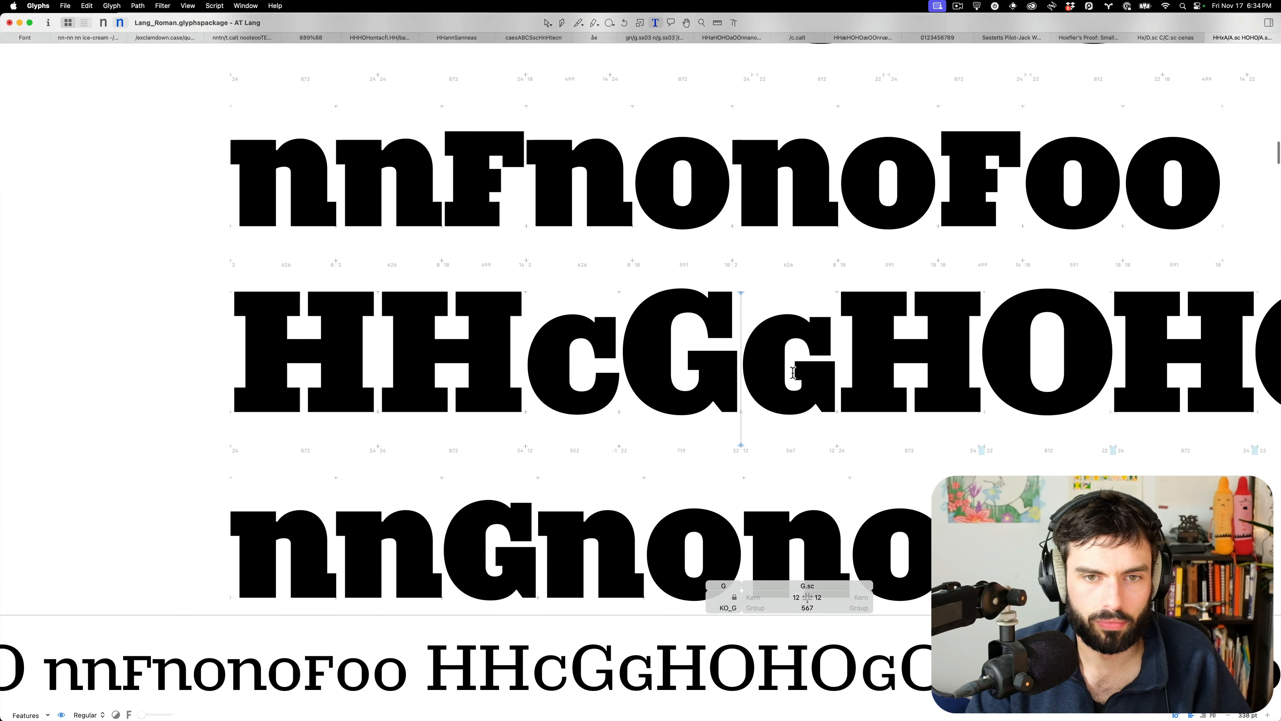
scroll(717, 355, "down", 8)
scroll(706, 356, "down", 3)
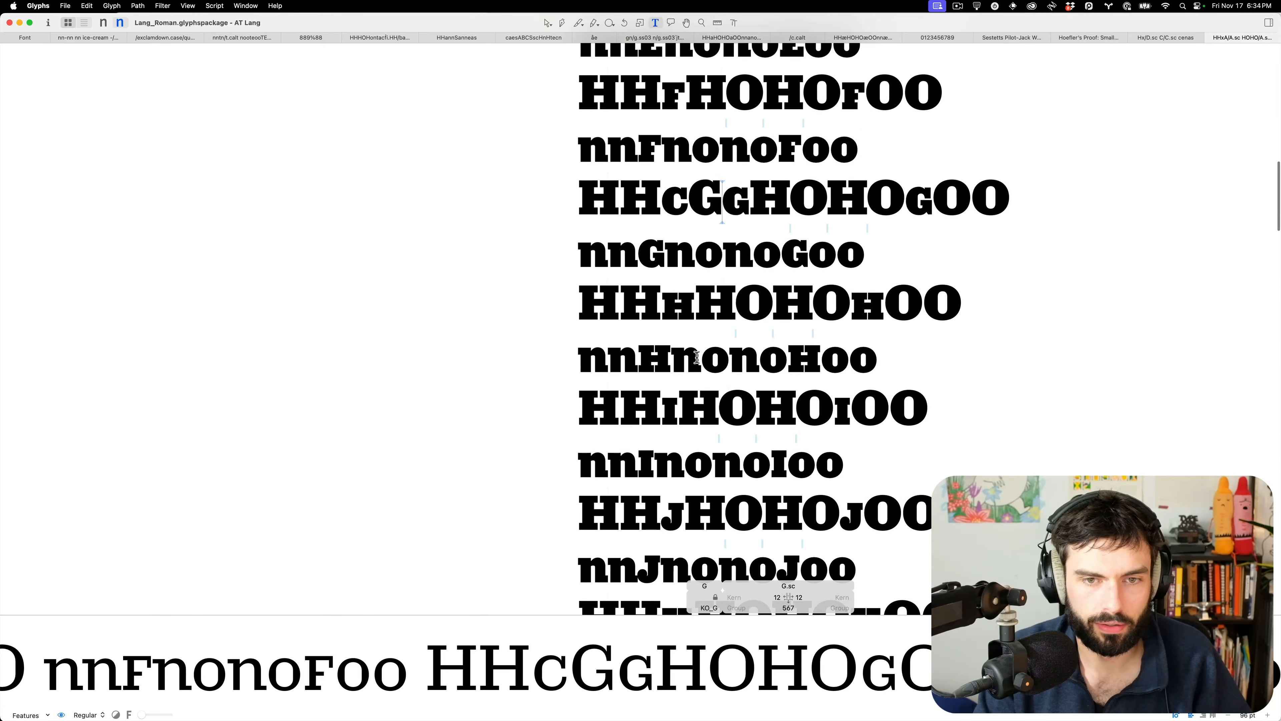
scroll(695, 357, "up", 8)
scroll(615, 179, "up", 10)
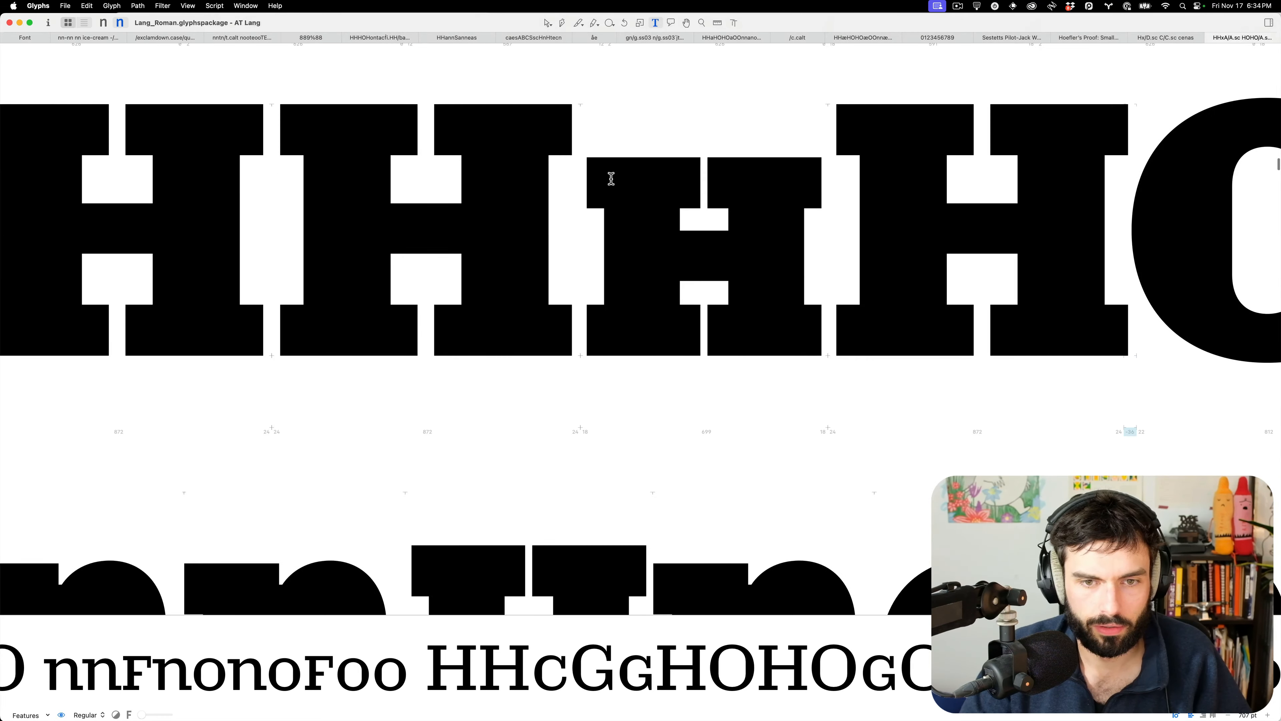
Widen the small-cap H's stem by pushing both edges outward, then place the cursor before the small-cap J
left_click(694, 195)
key("Escape")
left_click_drag(702, 148, 711, 123)
key("shift+Left")
key("shift+Right")
key("t")
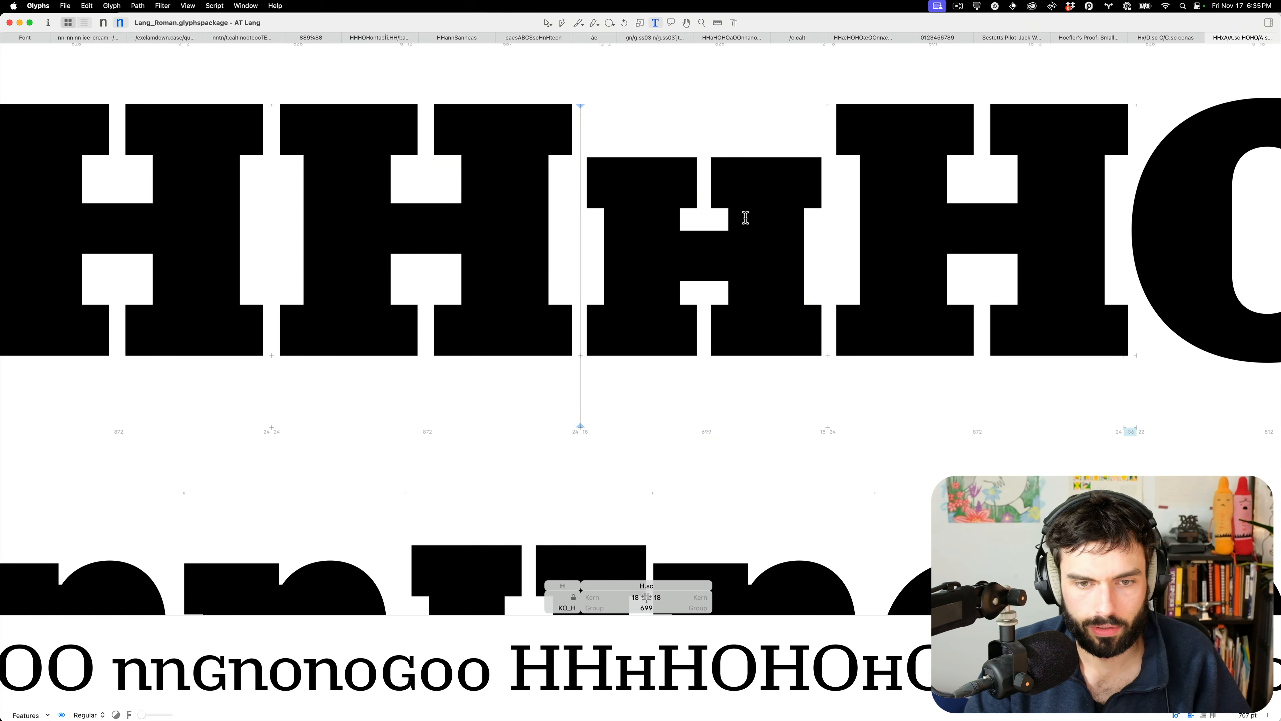
scroll(746, 218, "down", 5)
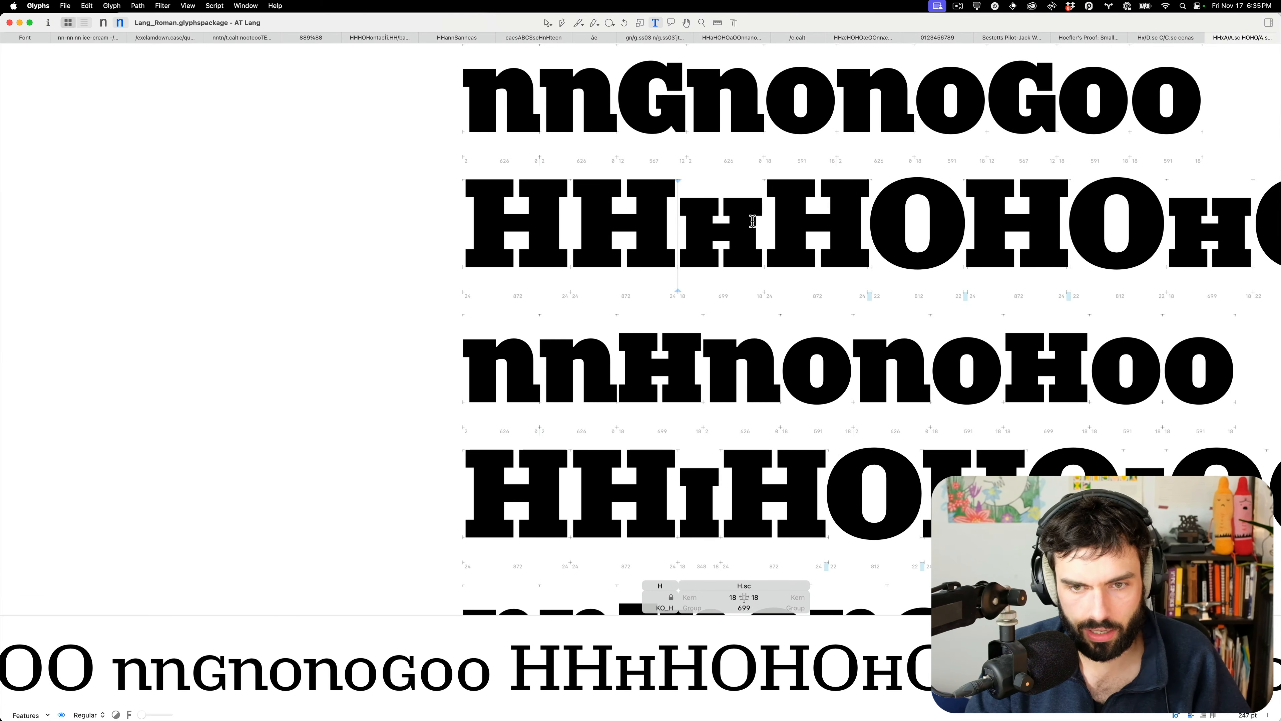
scroll(752, 222, "down", 4)
scroll(750, 224, "down", 4)
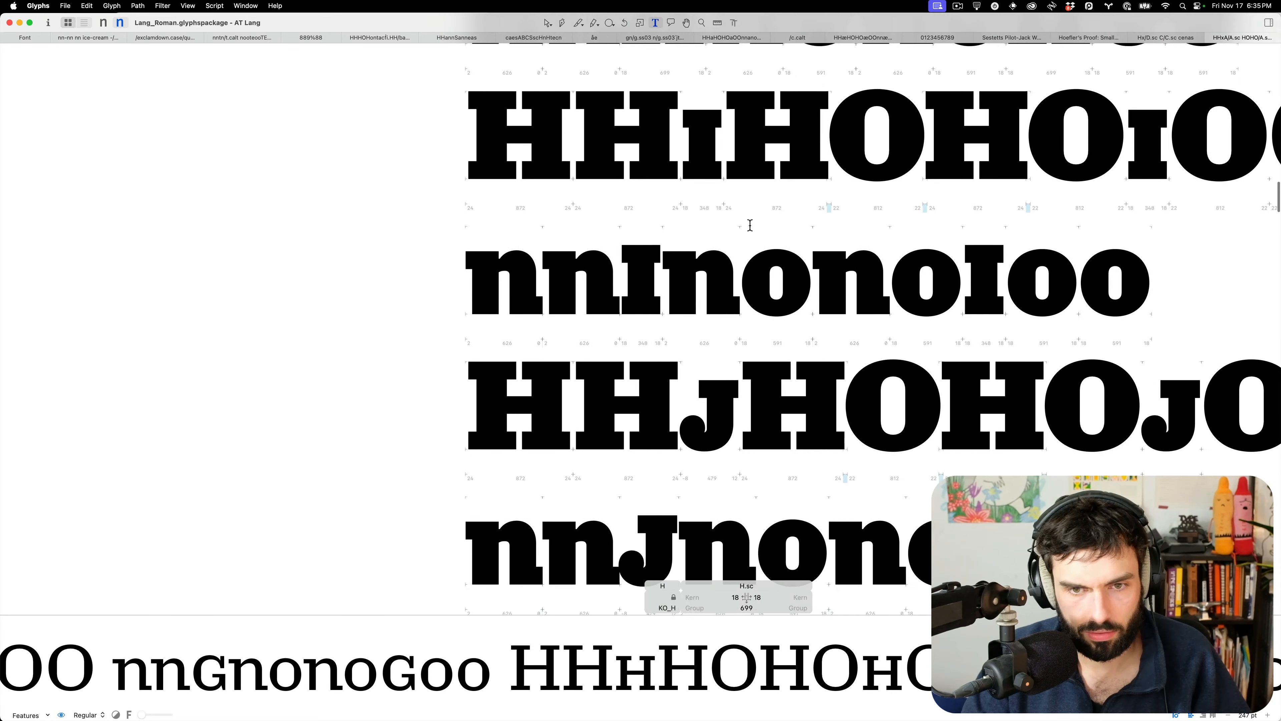
left_click(703, 358)
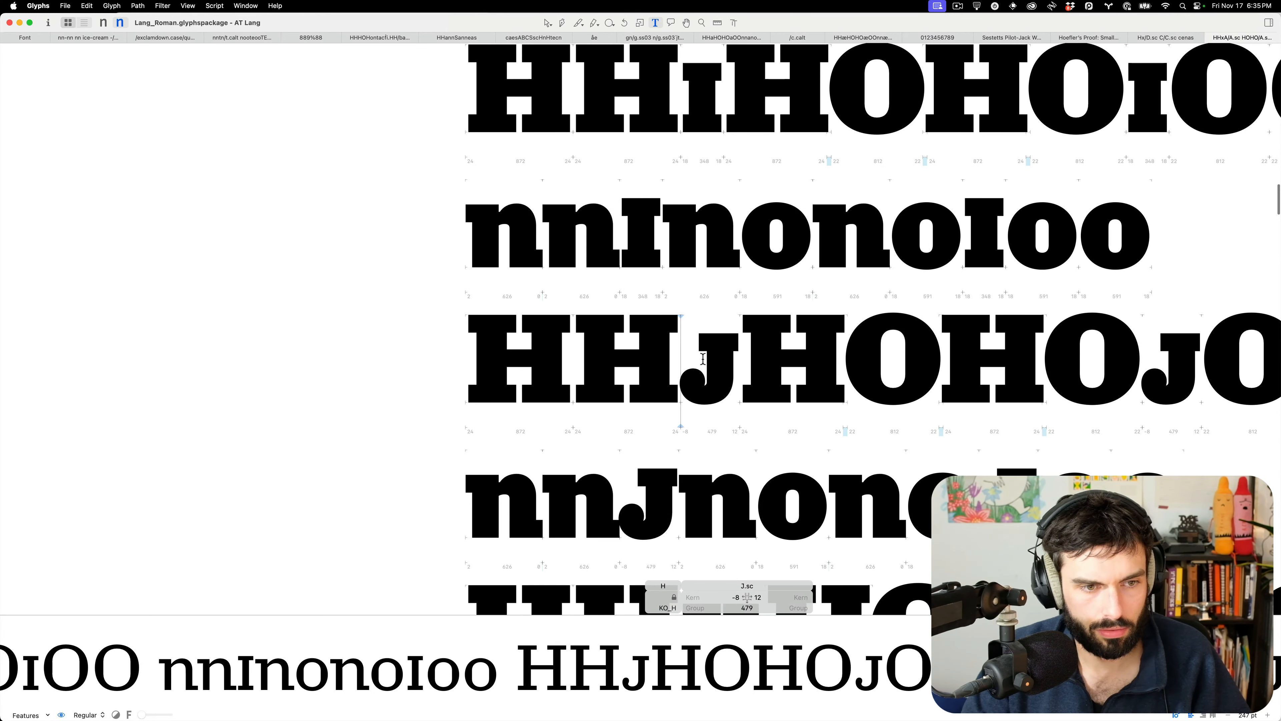
Set a capital H and J before the small-cap J, removing a stray z
type("HJz")
scroll(859, 382, "up", 5)
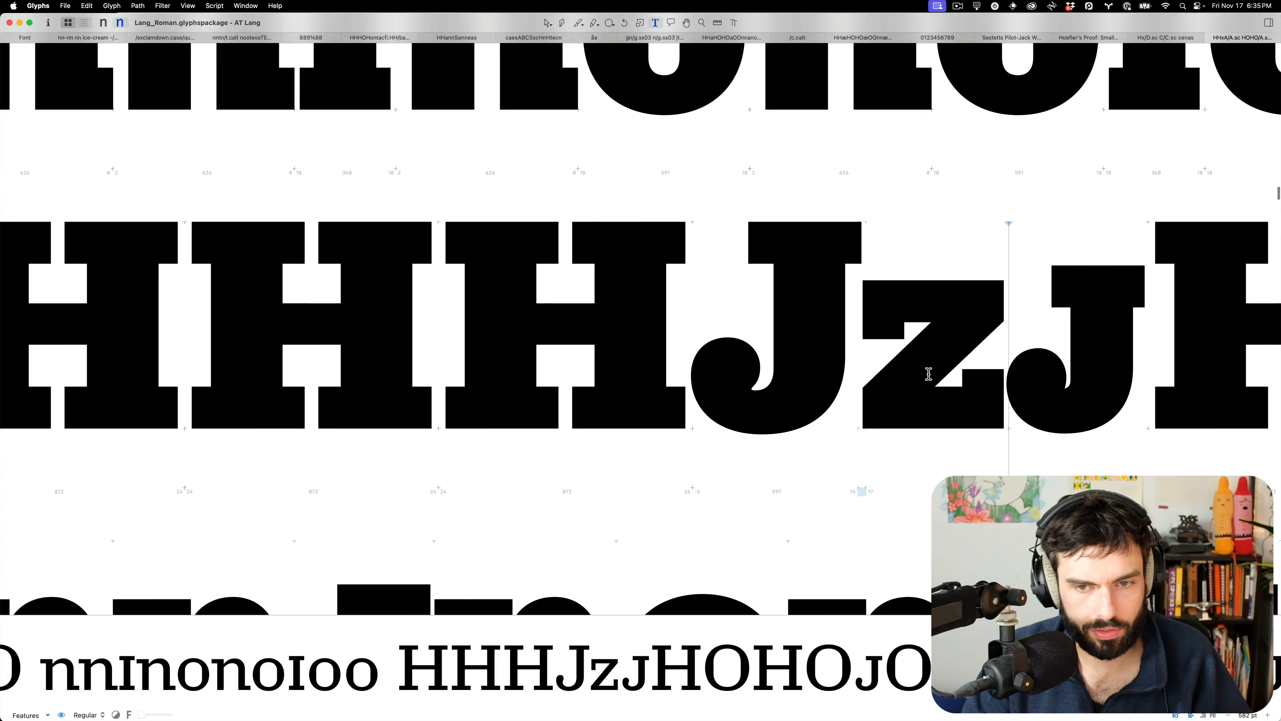
key("BackSpace")
scroll(928, 371, "up", 5)
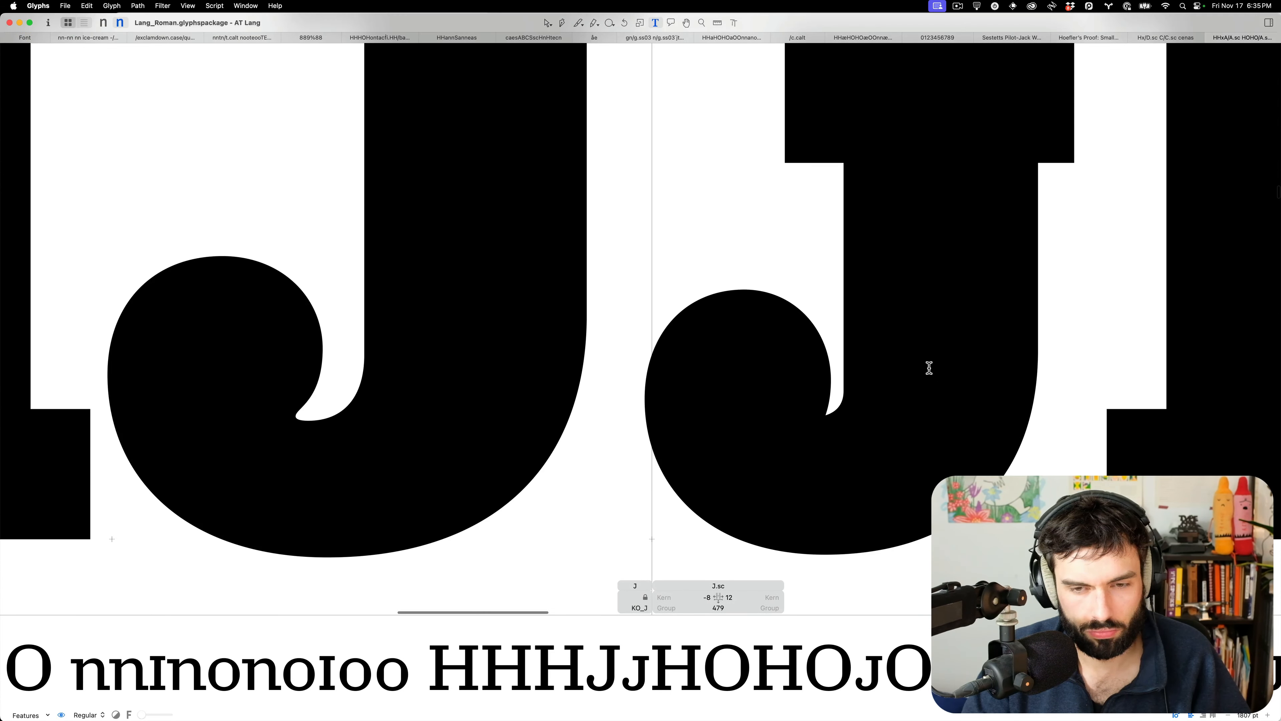
Insert a lowercase a and s before the small-cap J in the proof line
key("Escape")
double_click(342, 365)
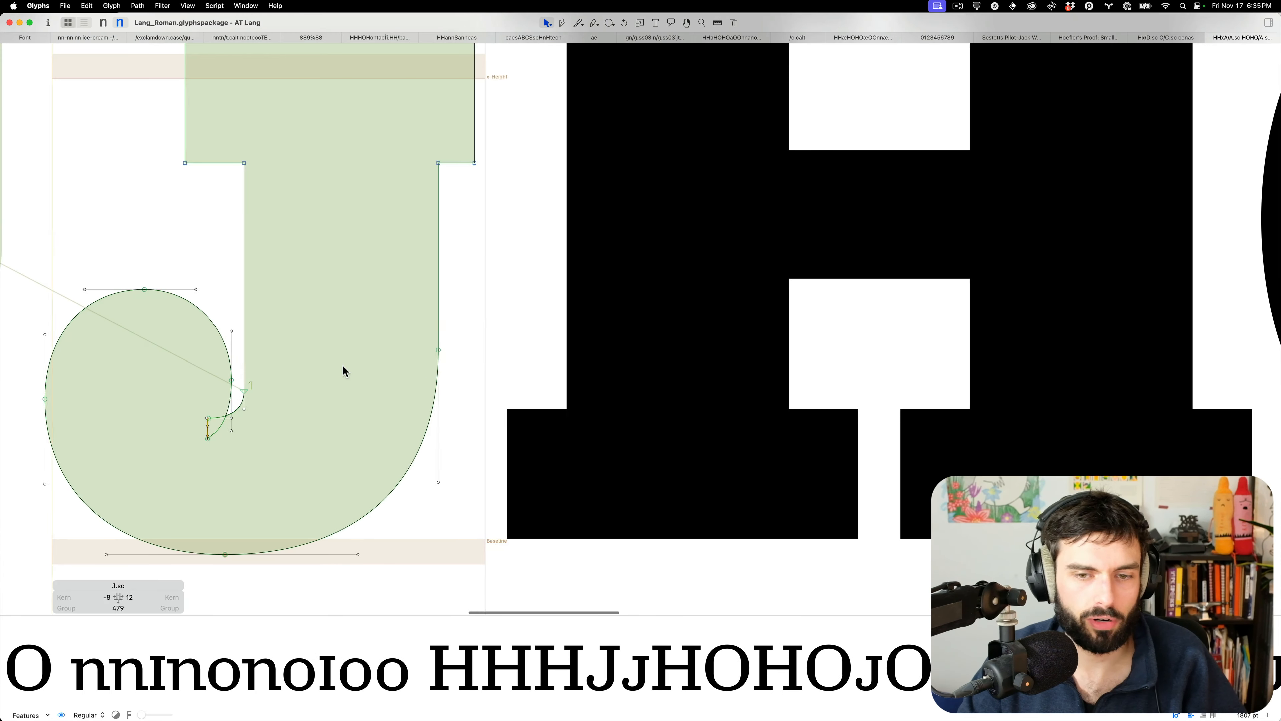
scroll(342, 371, "left", 10)
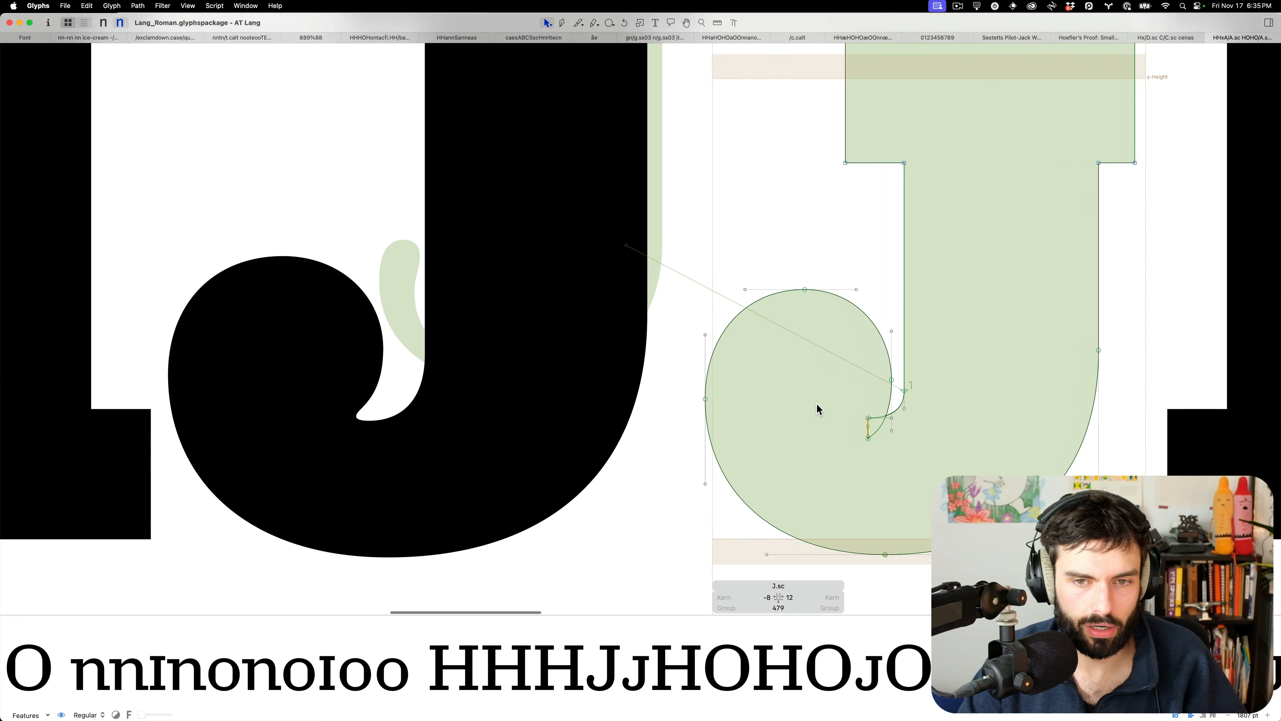
scroll(855, 417, "down", 5)
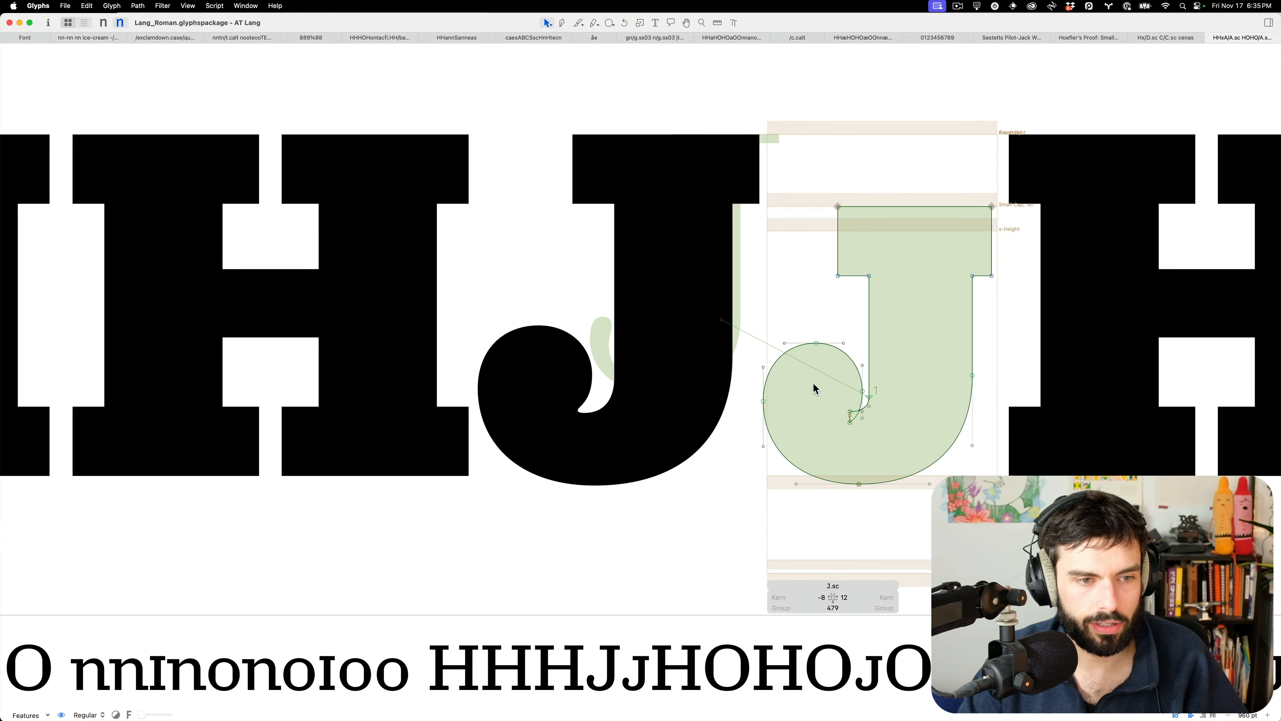
type("t")
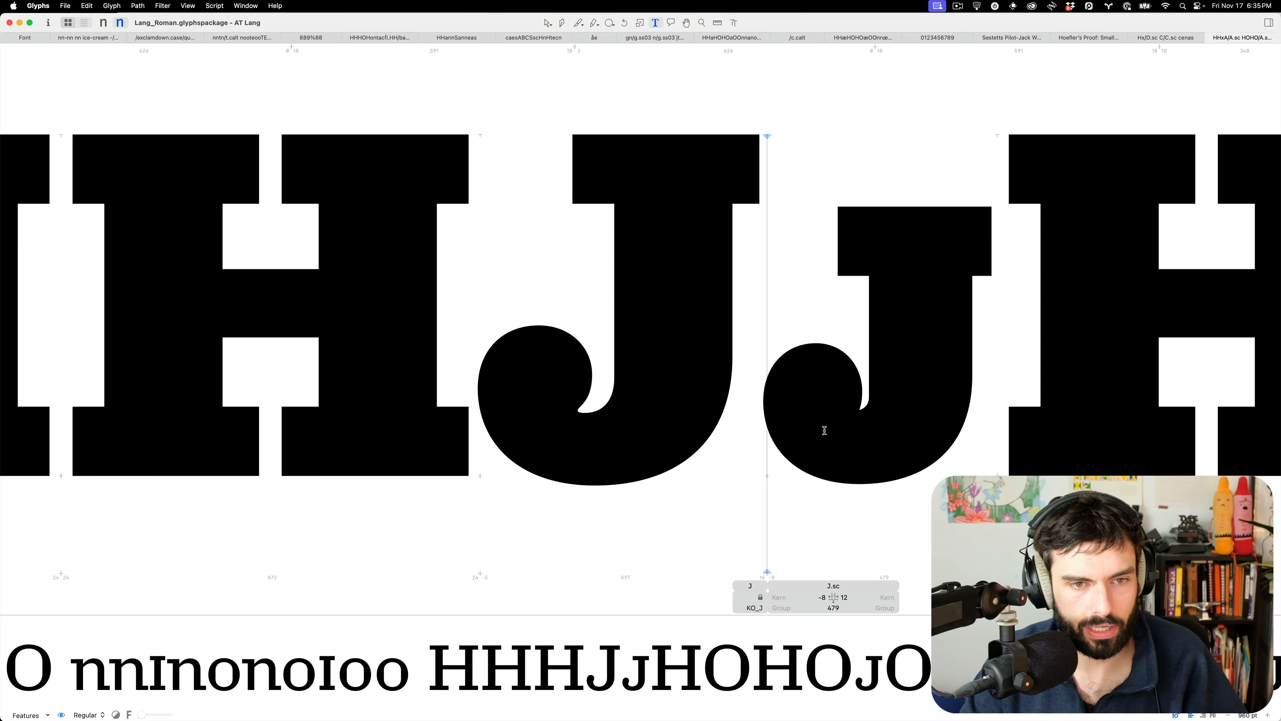
type("a")
double_click(1189, 422)
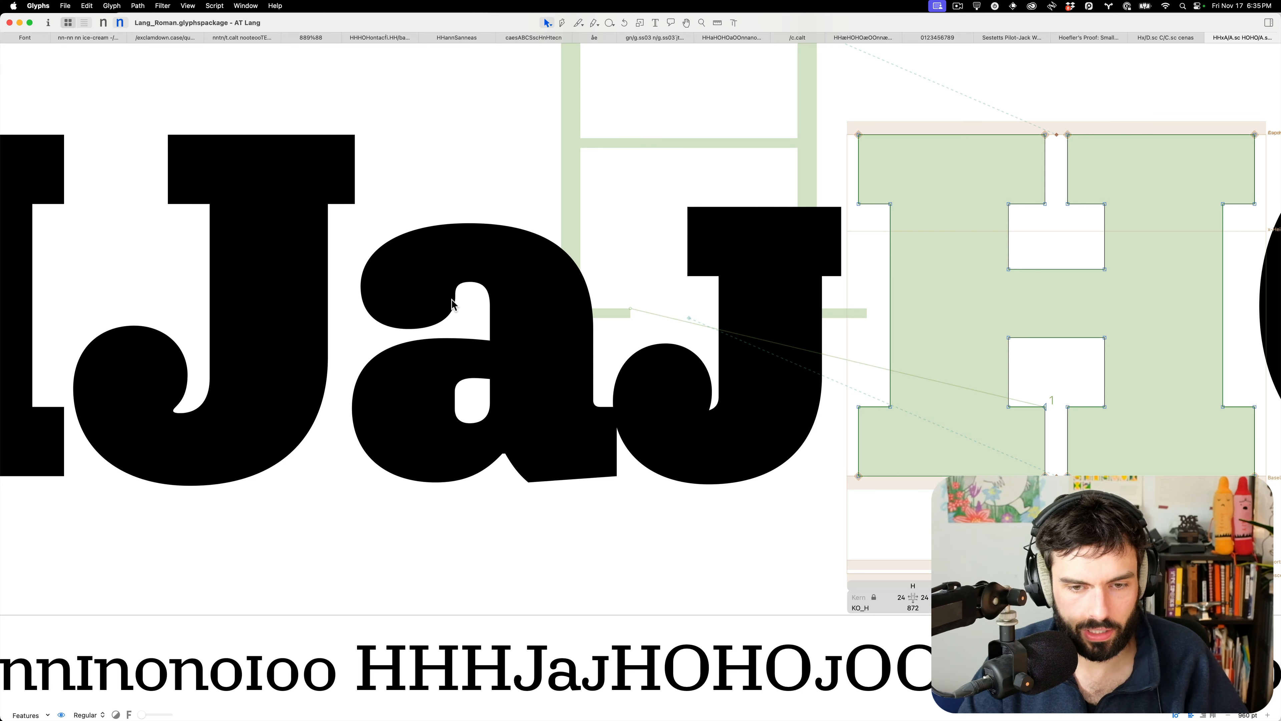
double_click(699, 326)
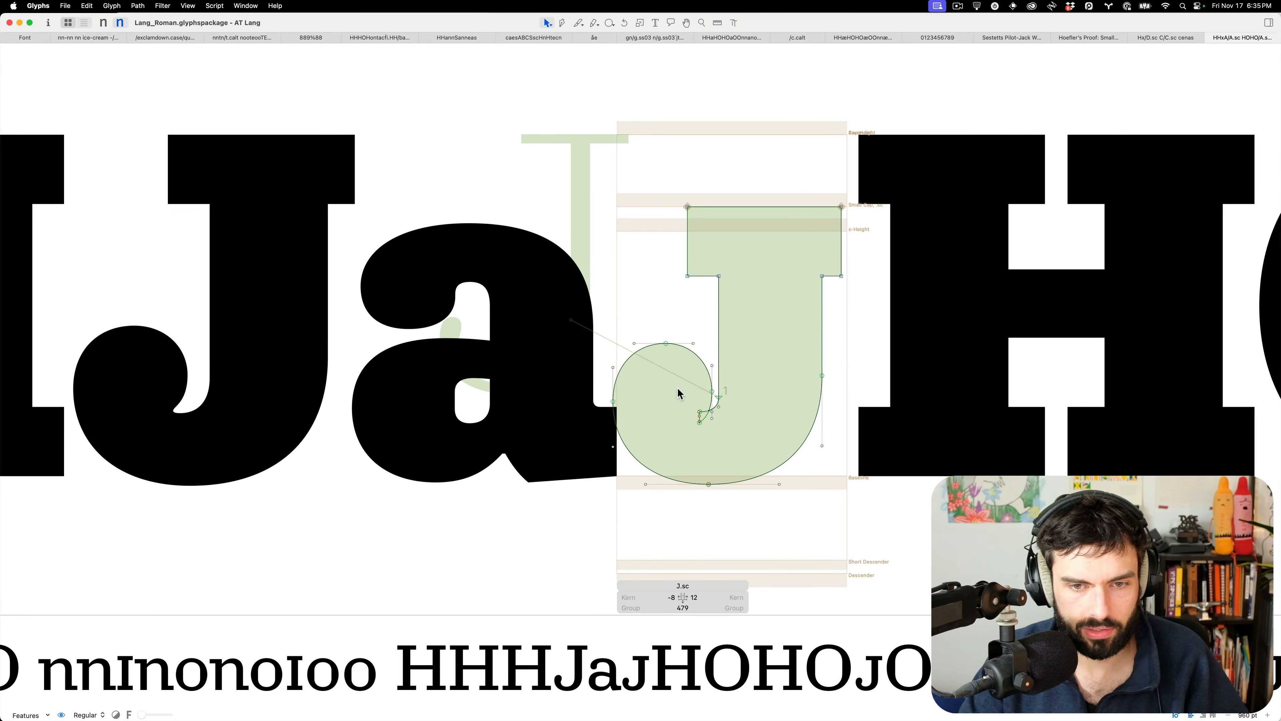
type("ts")
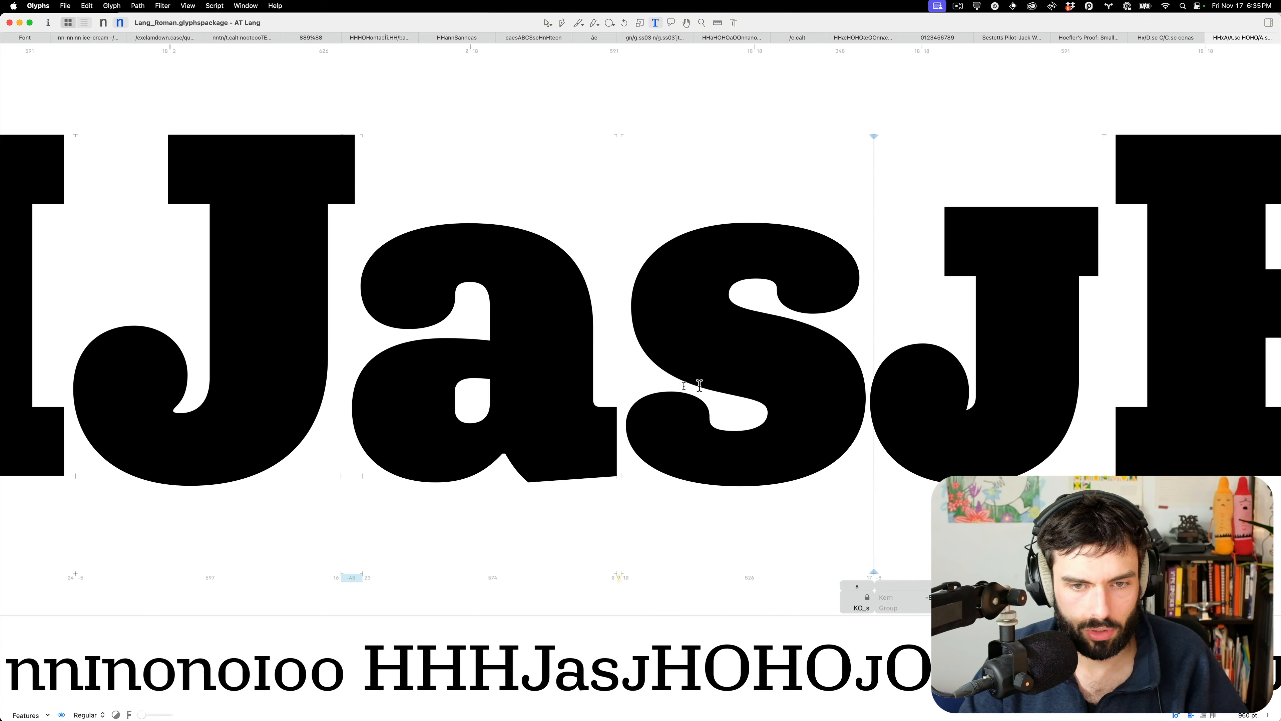
Select the s's lower nodes, reopen the small-cap J outline, and show the layers sidebar
key("Escape")
left_click_drag(749, 497, 600, 389)
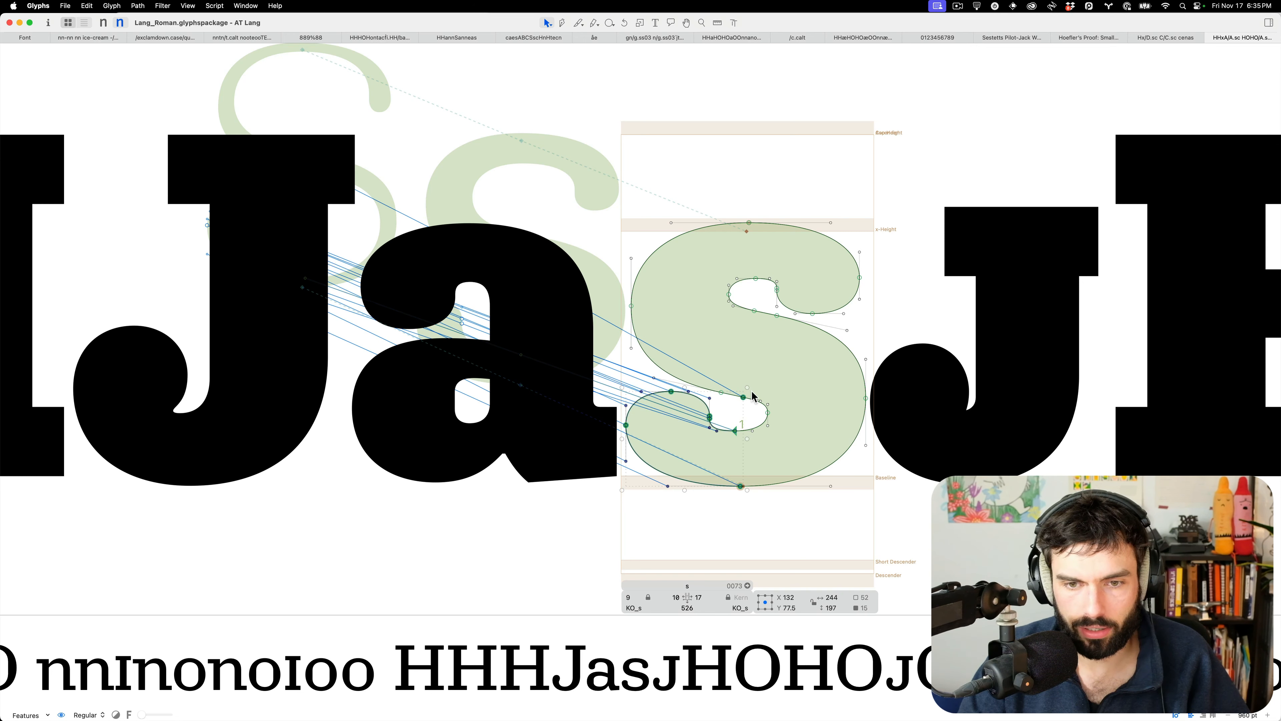
double_click(945, 396)
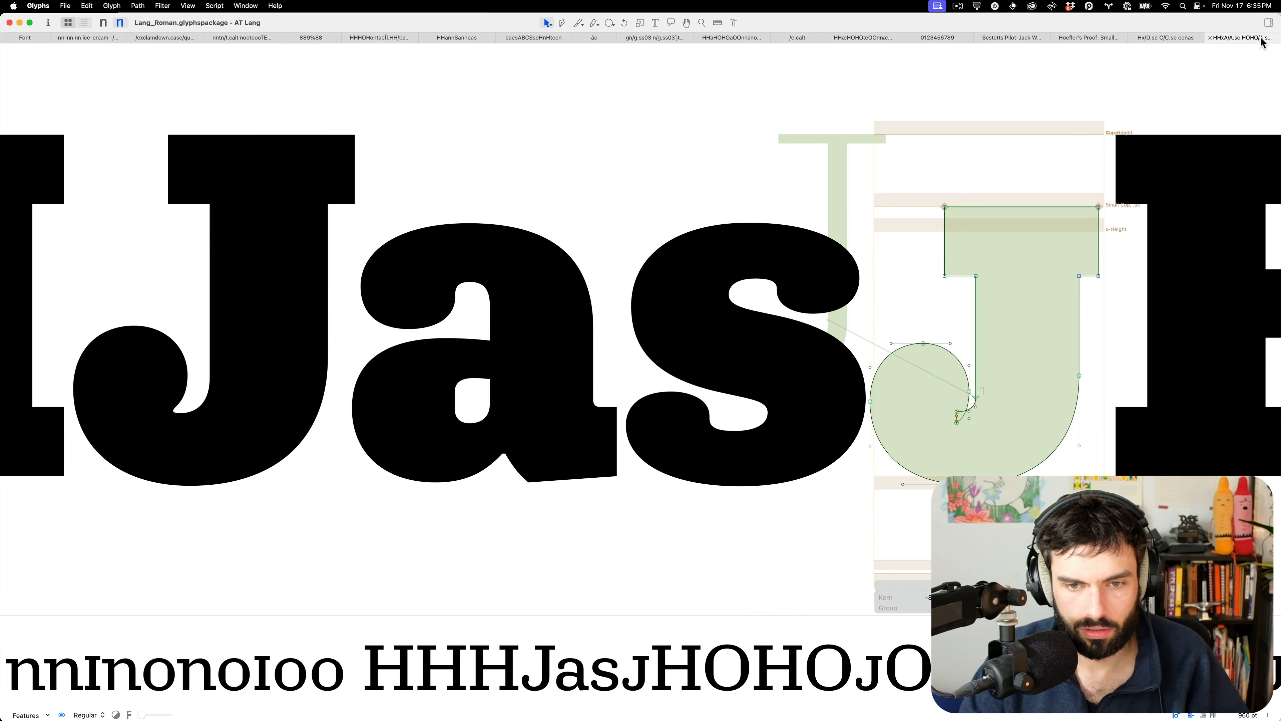
left_click(1269, 22)
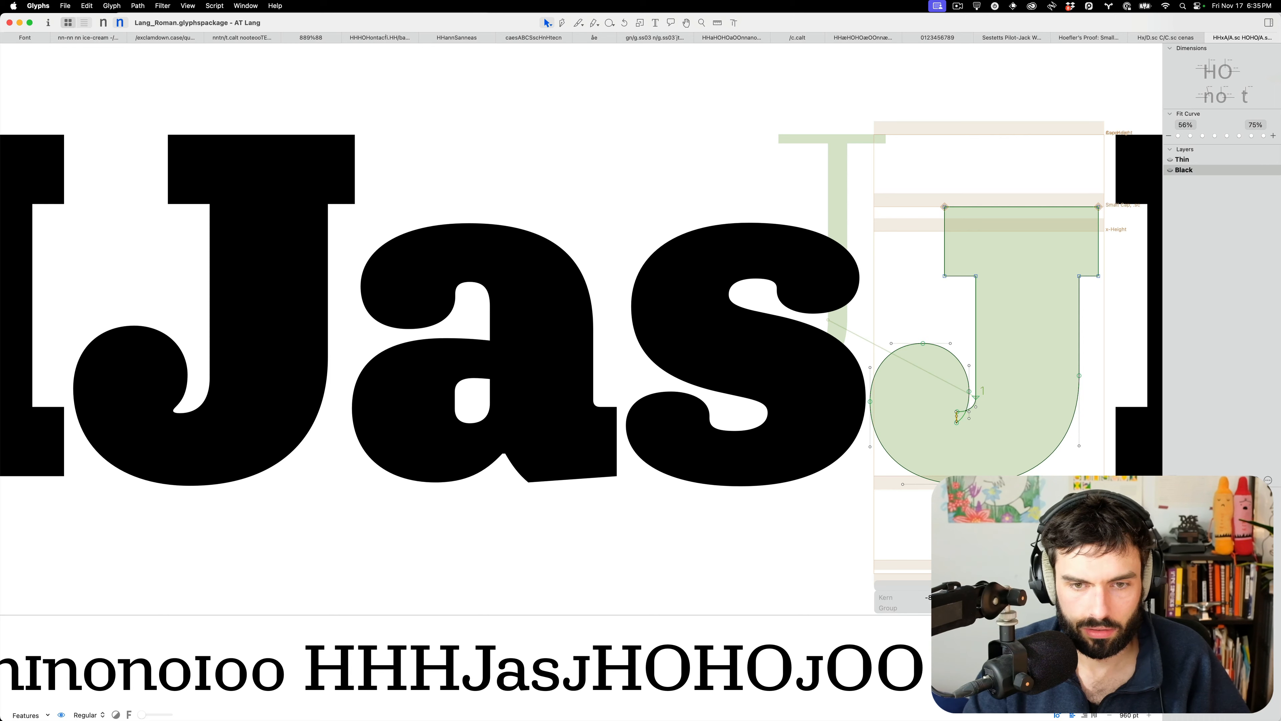
Add a backup copy of J.sc's Black layer and select the hook nodes
left_click(1170, 479)
scroll(1043, 390, "right", 4)
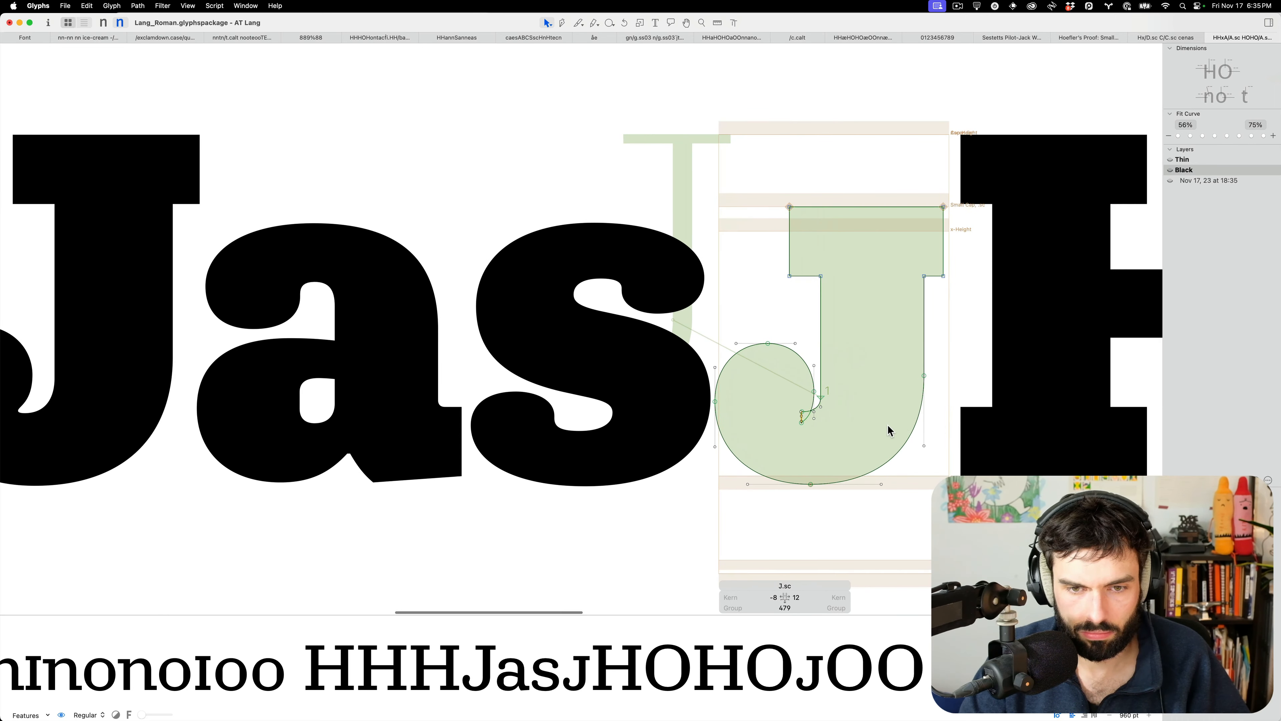
scroll(889, 426, "up", 4)
left_click_drag(775, 544, 505, 266)
key("BackSpace")
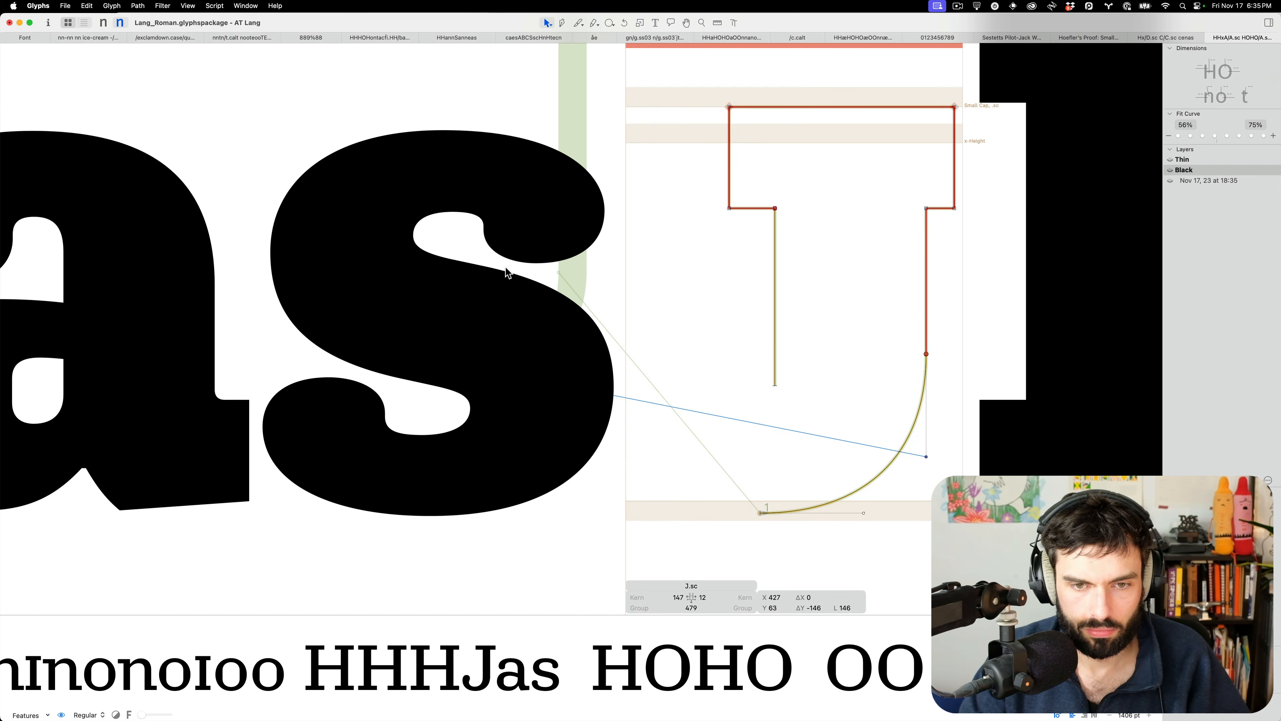
key("super+z")
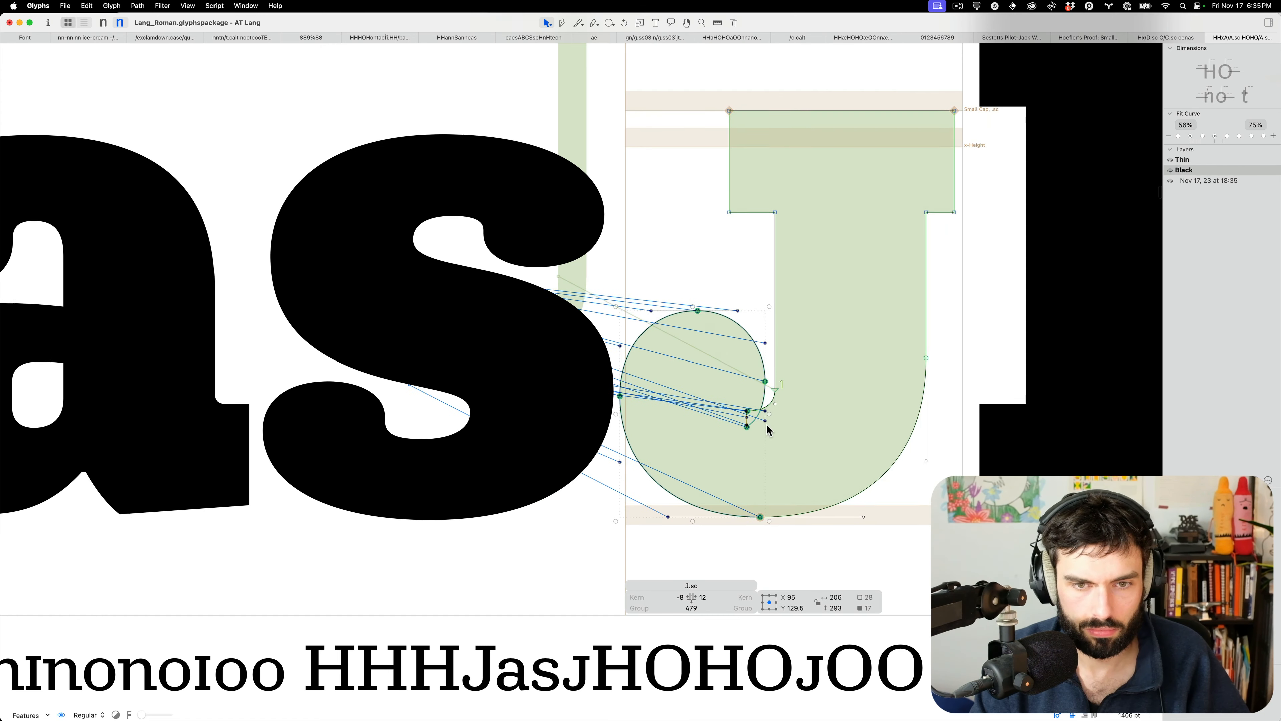
Narrow the hook selection by dropping its end node, keeping all nodes intact
scroll(762, 435, "up", 8)
scroll(721, 347, "up", 1)
left_click_drag(727, 357, 667, 332)
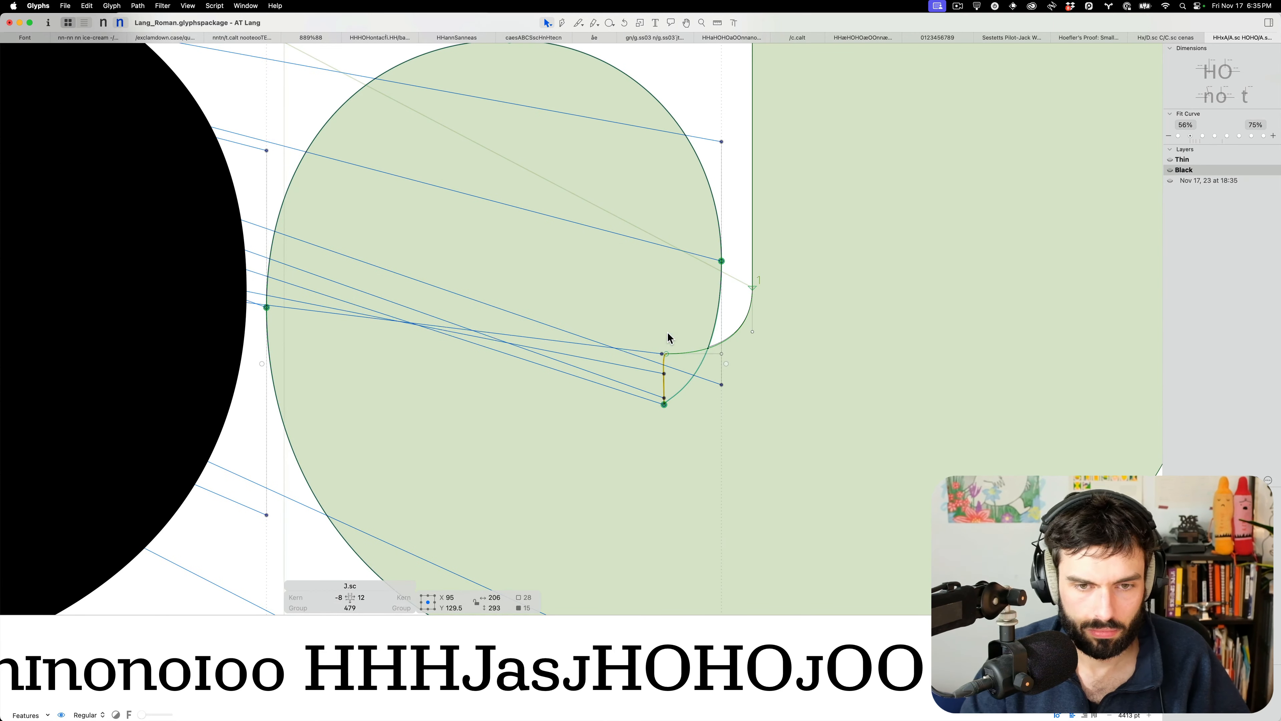
key("BackSpace")
scroll(671, 337, "down", 7)
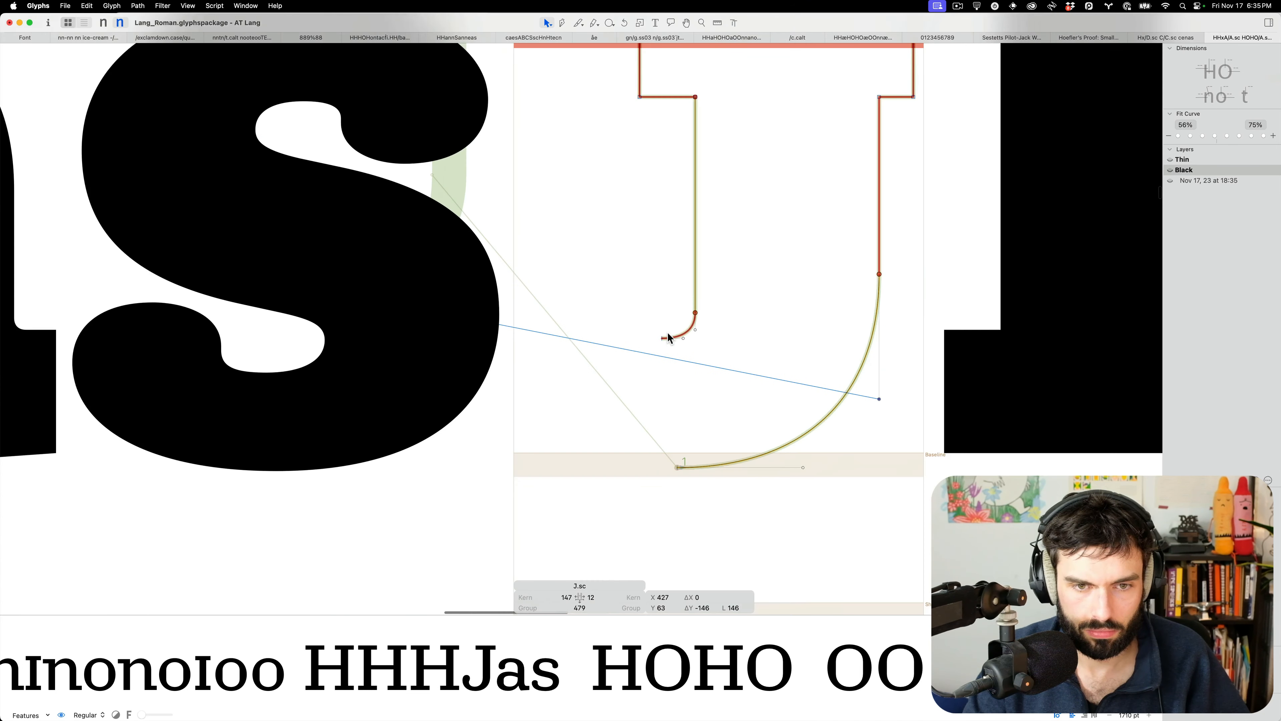
key("super+z")
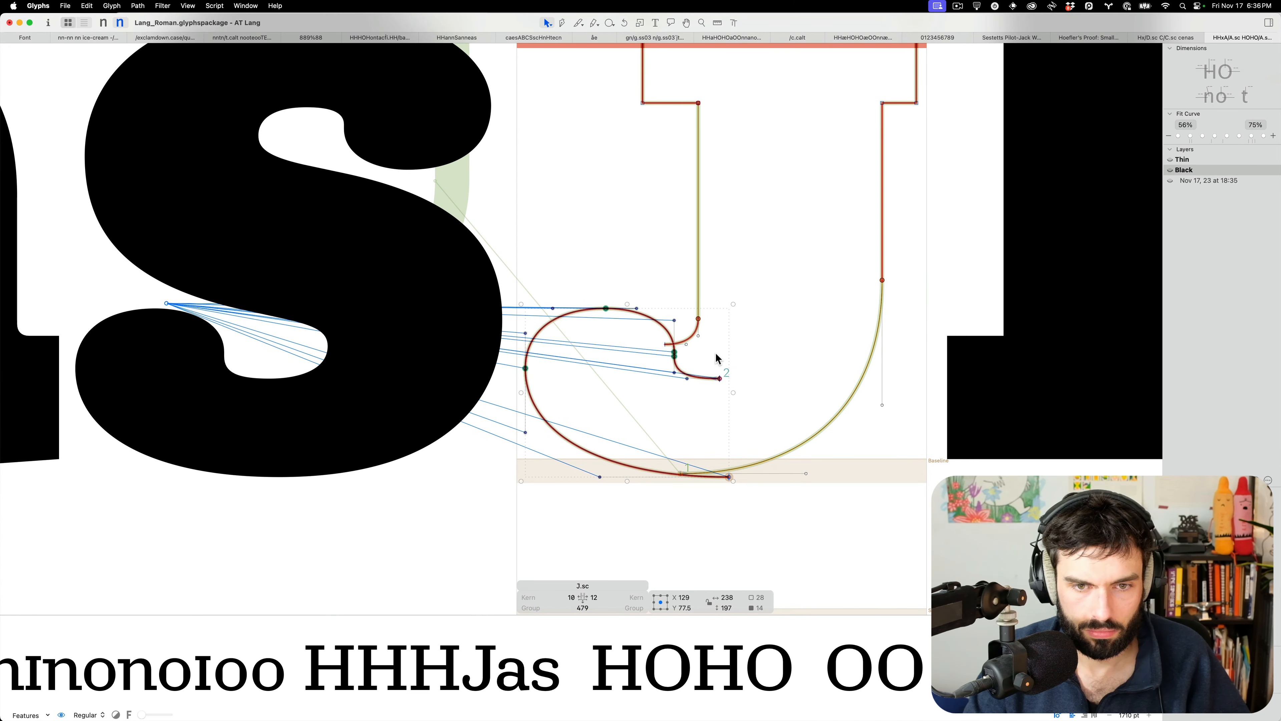
Shift the hook nodes left, scale them to about 140% taller, and rejoin the outline's endpoints
key("shift+Left")
key("shift+Left")
key("shift+Left")
key("shift+Left")
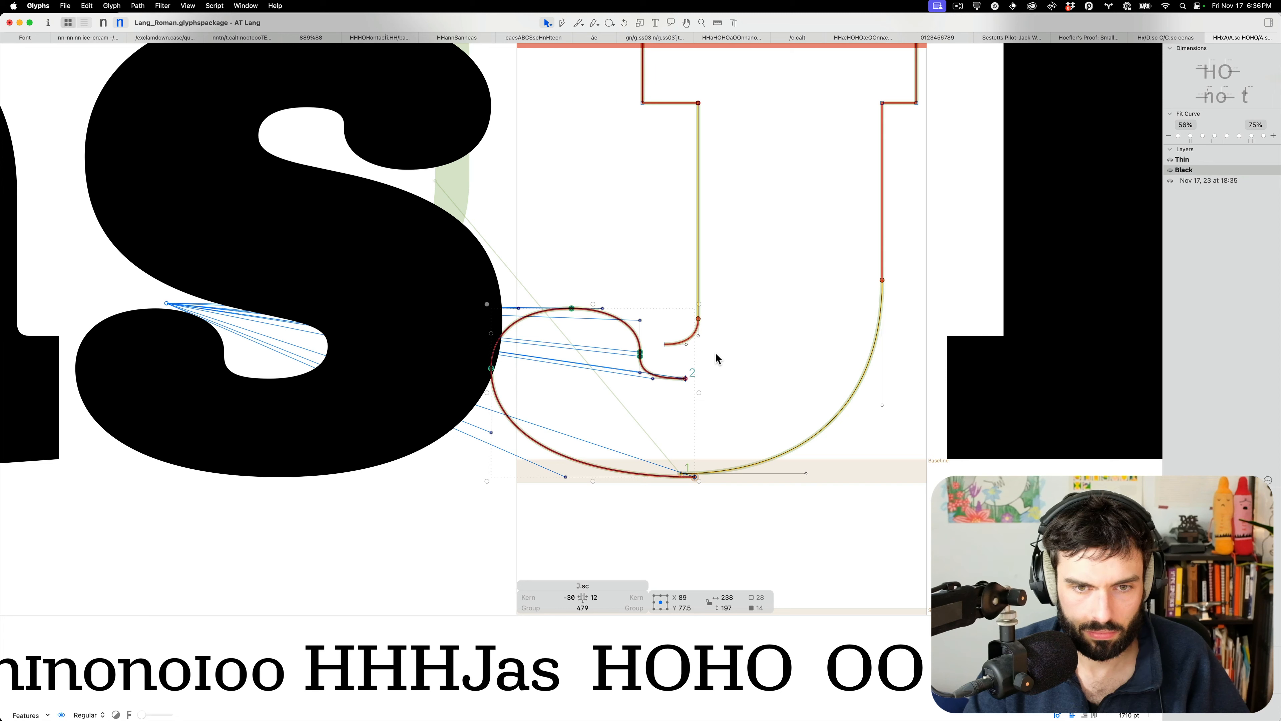
left_click_drag(592, 304, 586, 243)
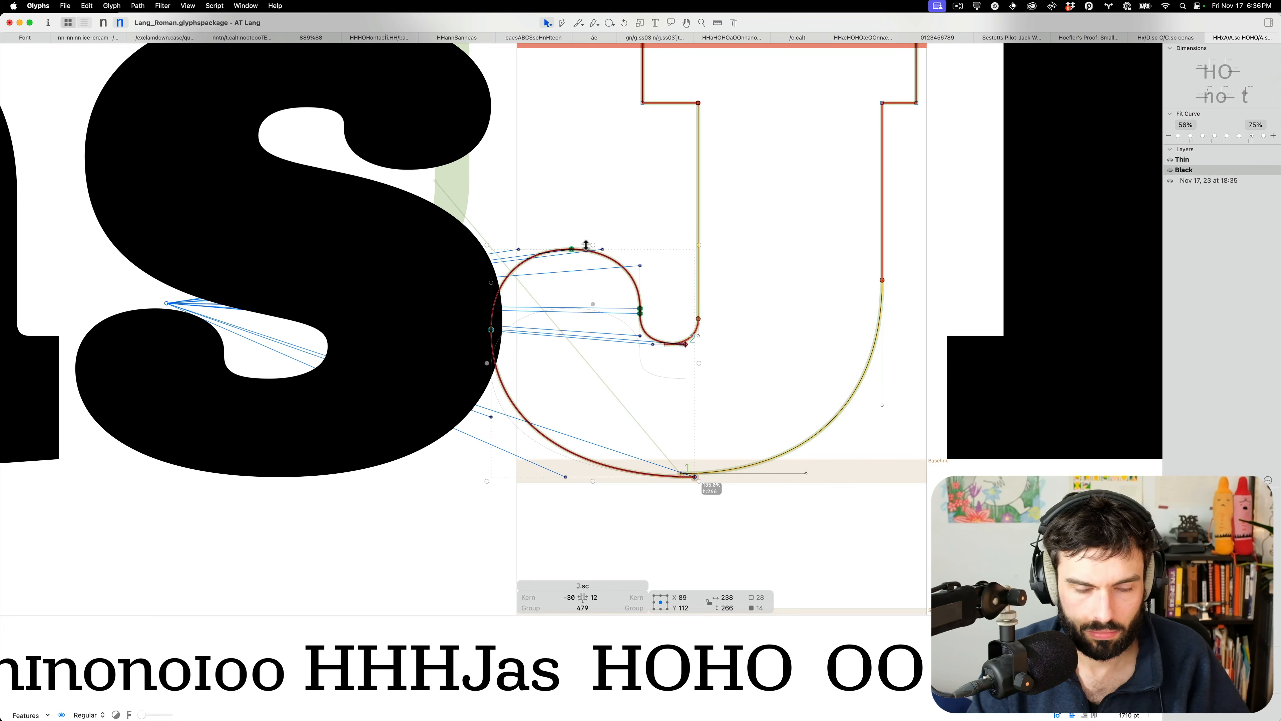
left_click(664, 363)
left_click_drag(685, 344, 665, 343)
left_click_drag(694, 477, 678, 472)
Preview the reshaped J filled and restore its left sidebearing to 10
key("t")
scroll(623, 388, "down", 8)
key("ctrl+shift+Right")
key("ctrl+shift+Right")
key("ctrl+shift+Right")
key("ctrl+shift+Right")
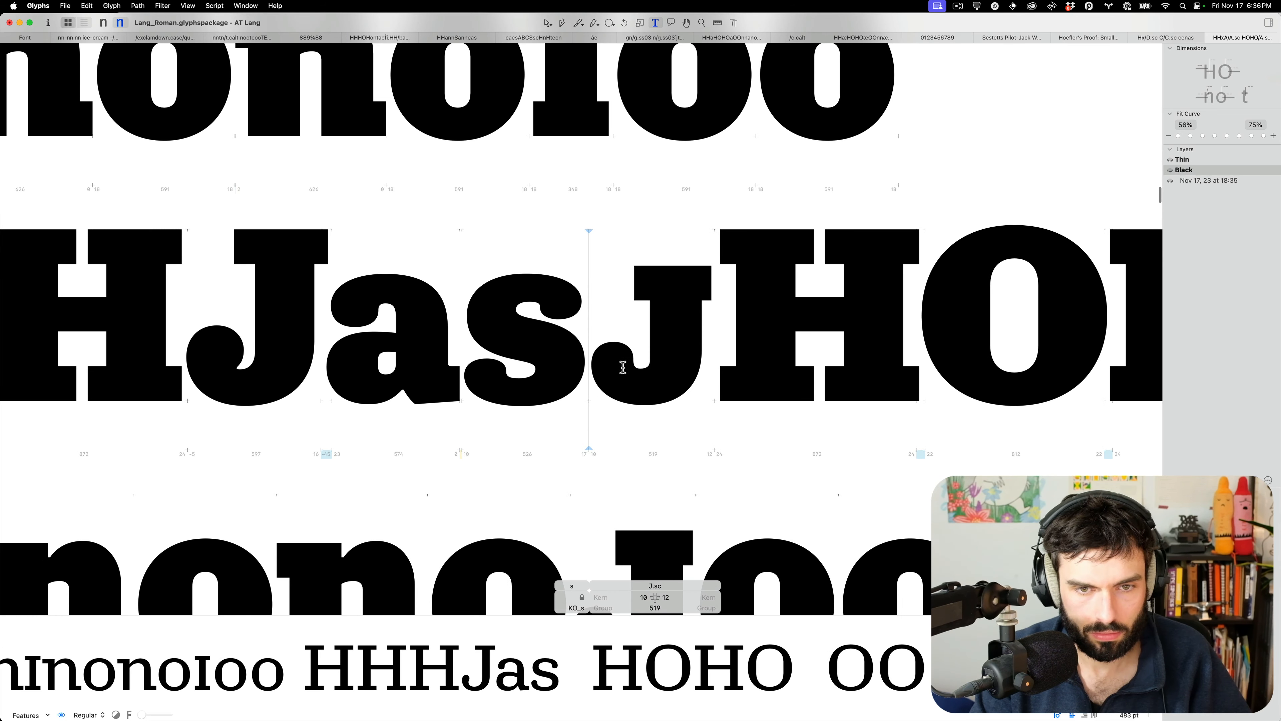
scroll(622, 367, "up", 6)
key("Escape")
Raise the inner node of the J's curl and check it filled in the proof lines
left_click_drag(726, 356, 675, 331)
key("shift+Up")
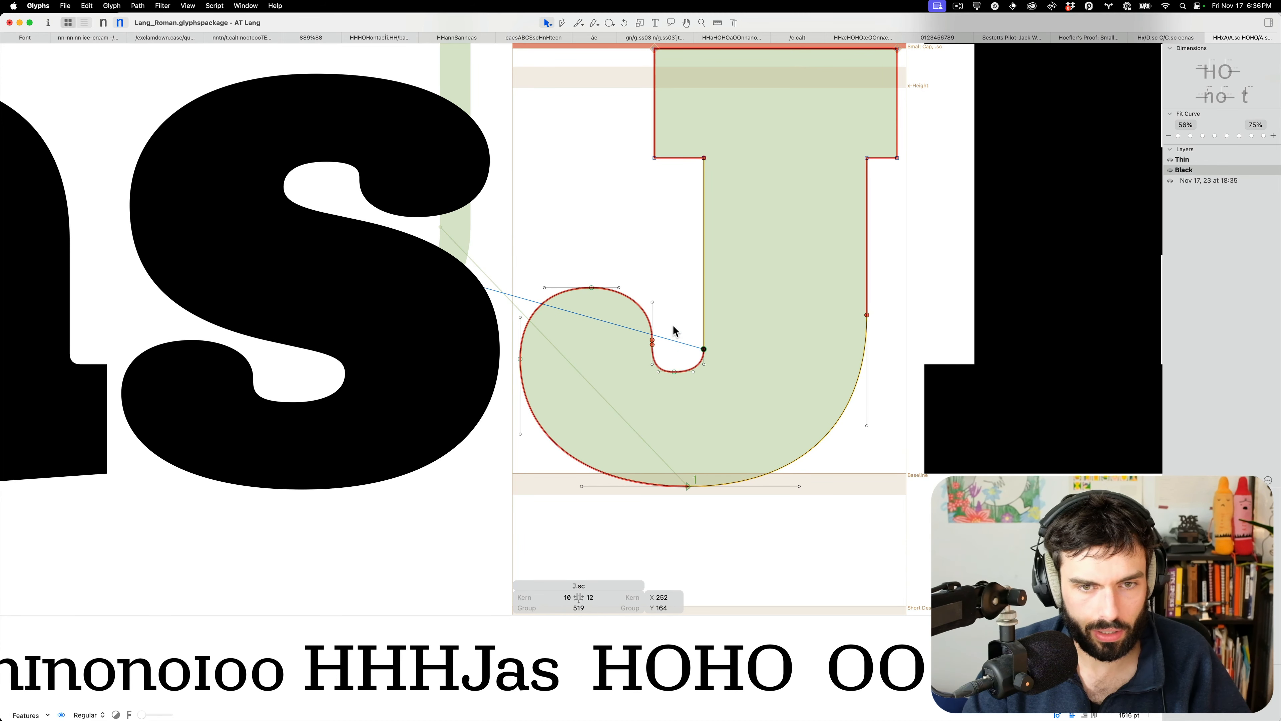
key("Up")
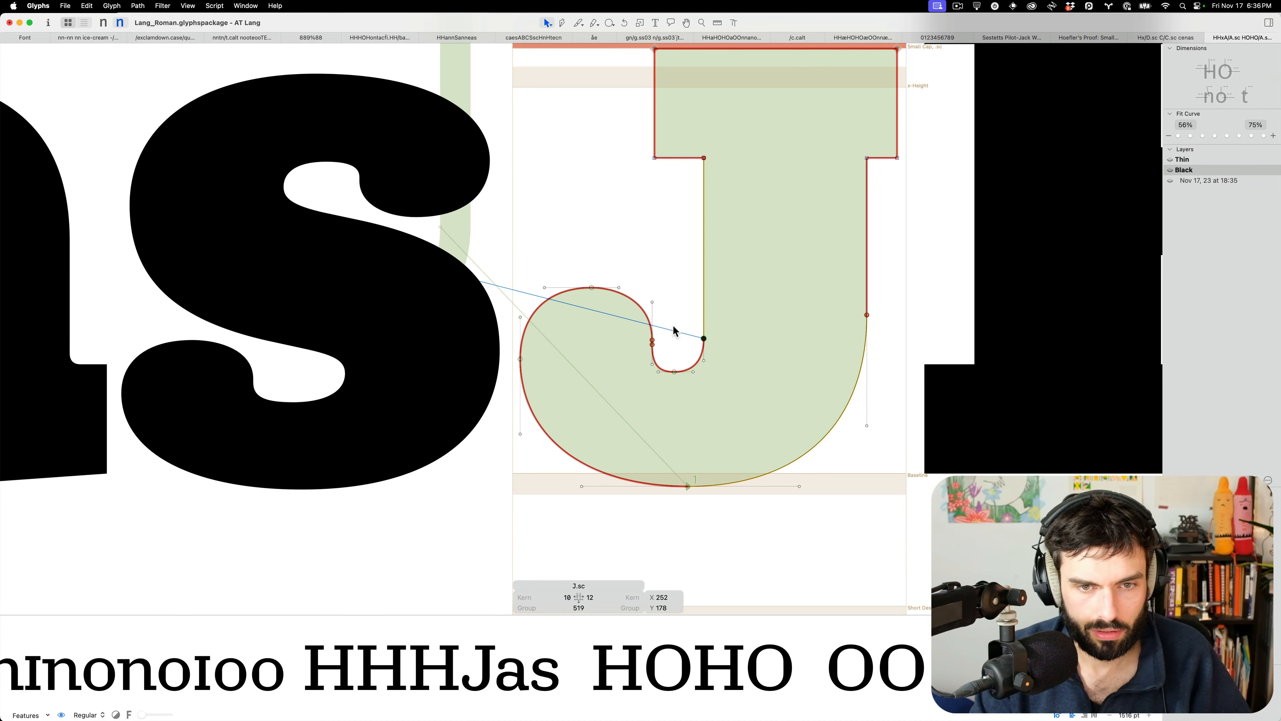
key("t")
scroll(673, 330, "down", 6)
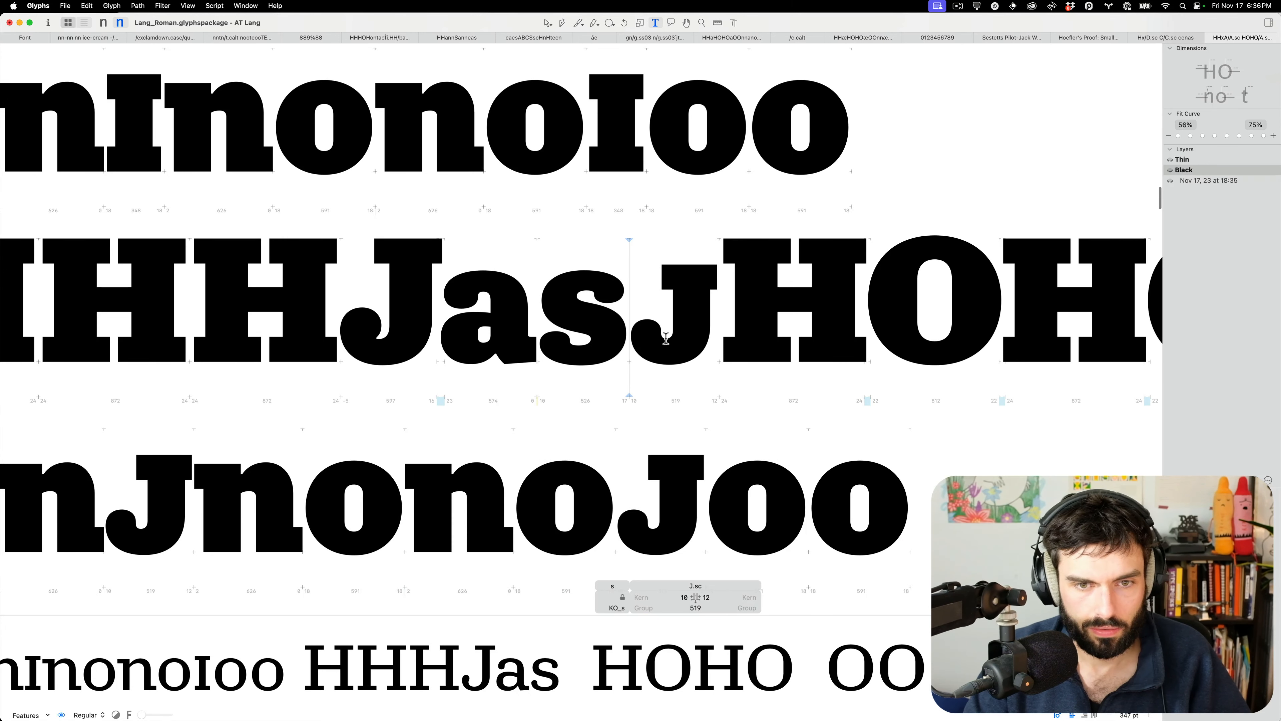
scroll(666, 339, "up", 5)
key("Escape")
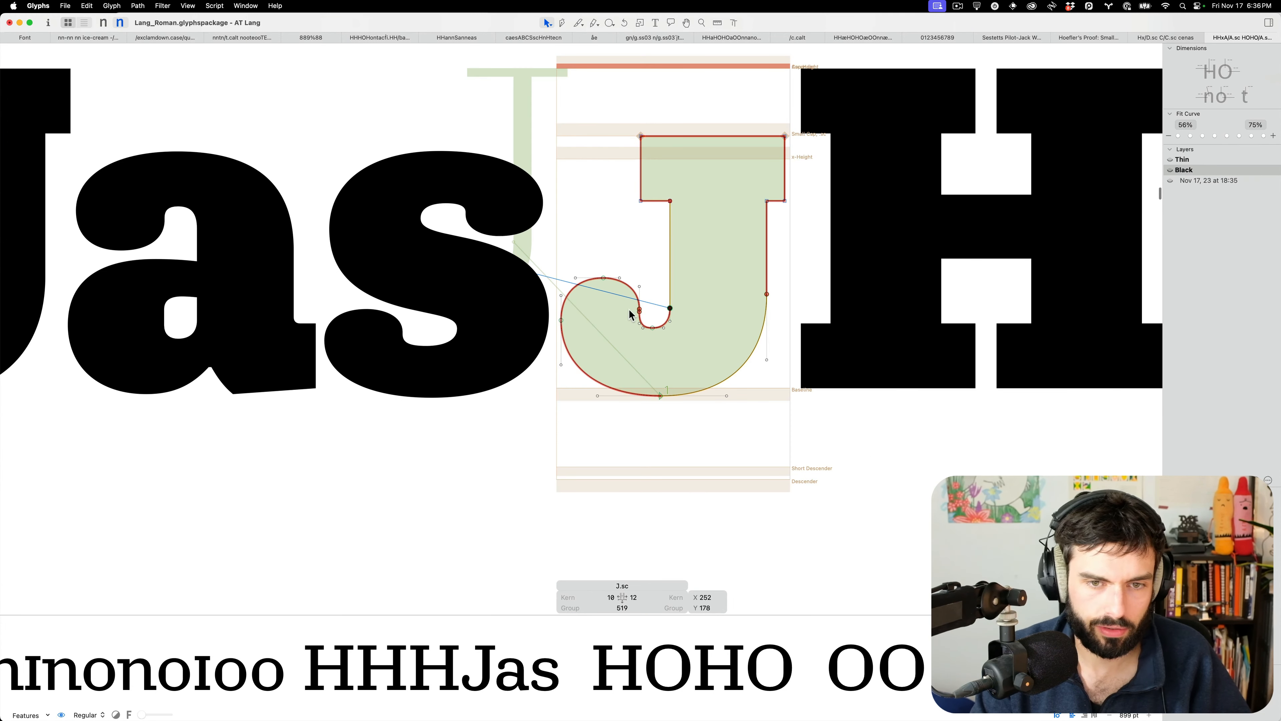
Nudge the two inner curl nodes right and down, then slightly up-left, previewing each change
left_click_drag(648, 317, 620, 297)
key("ctrl+alt+shift+Right")
key("ctrl+alt+shift+Down")
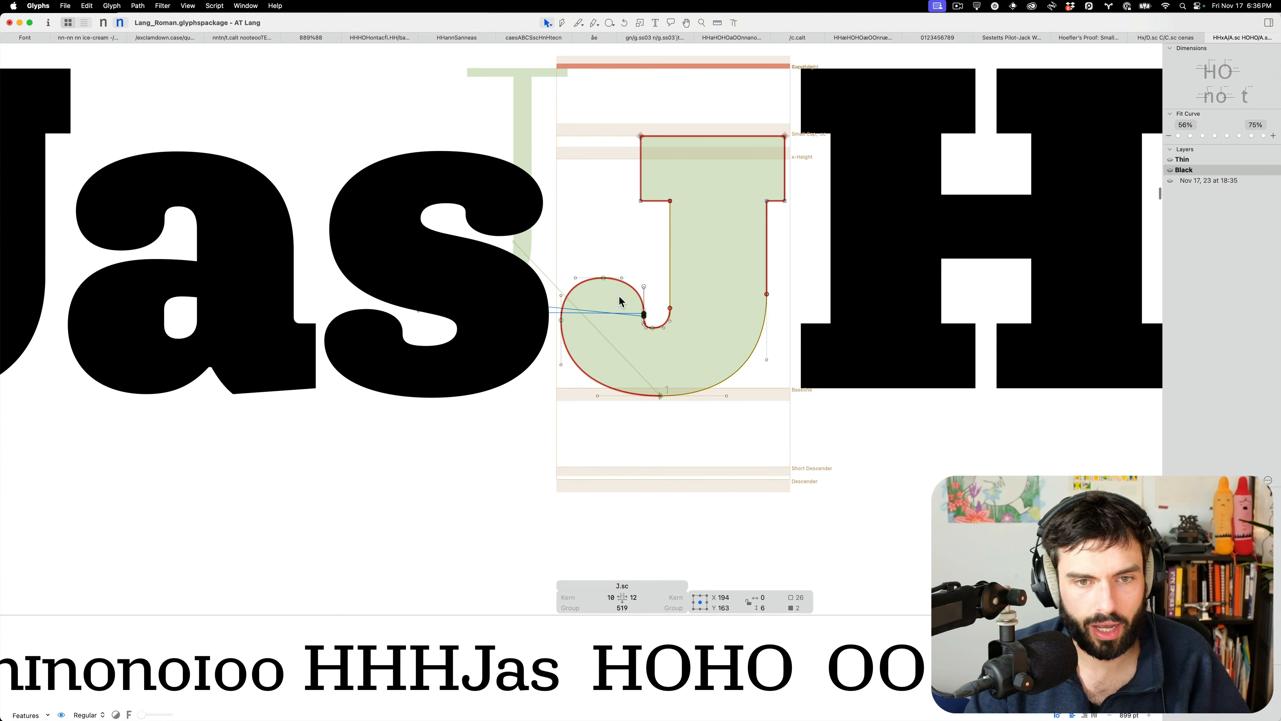
key("t")
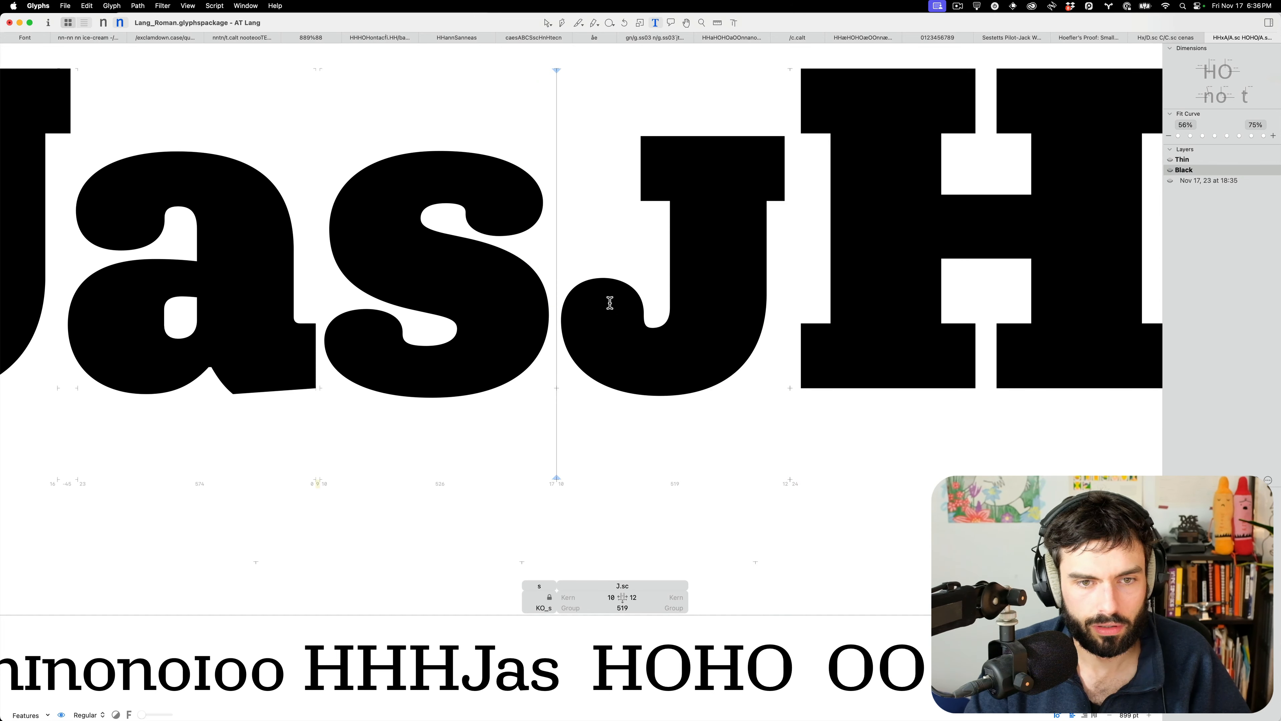
key("Escape")
left_click_drag(644, 311, 642, 310)
key("t")
key("Escape")
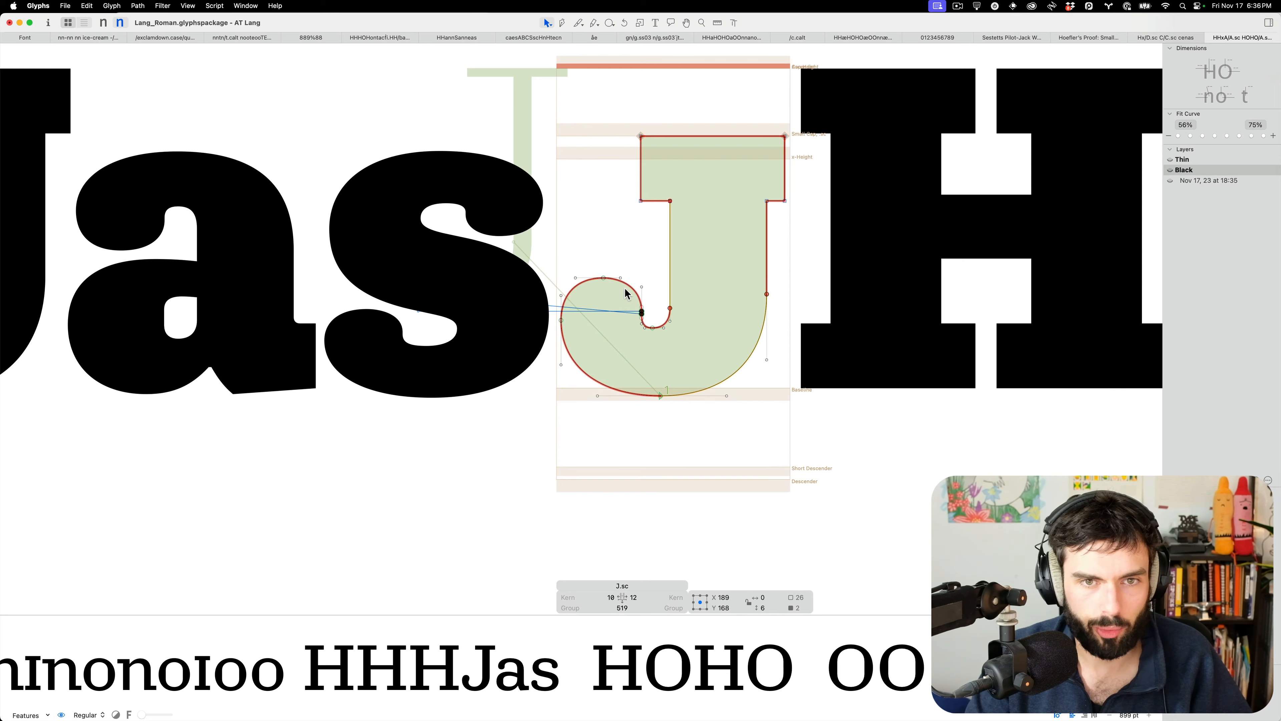
Leave outline editing and insert a 'c' before J.sc in the proof line
left_click(630, 289)
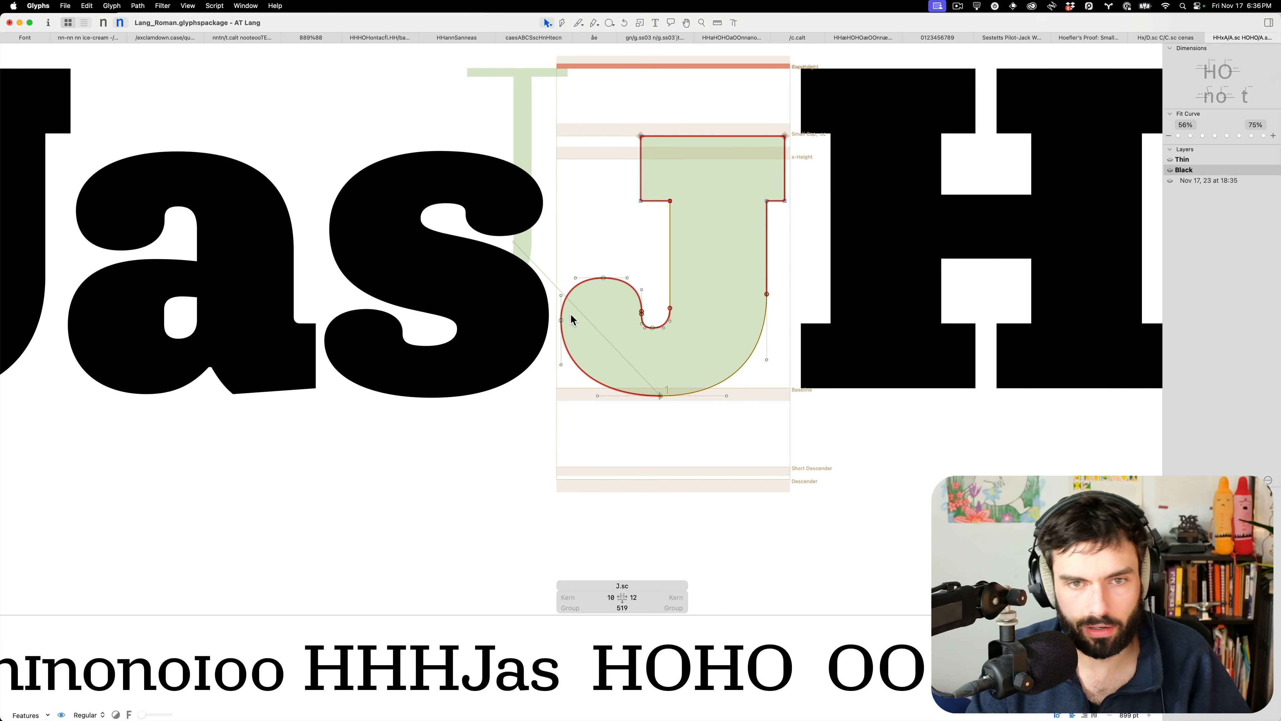
left_click(561, 320)
scroll(537, 337, "down", 10)
key("Escape")
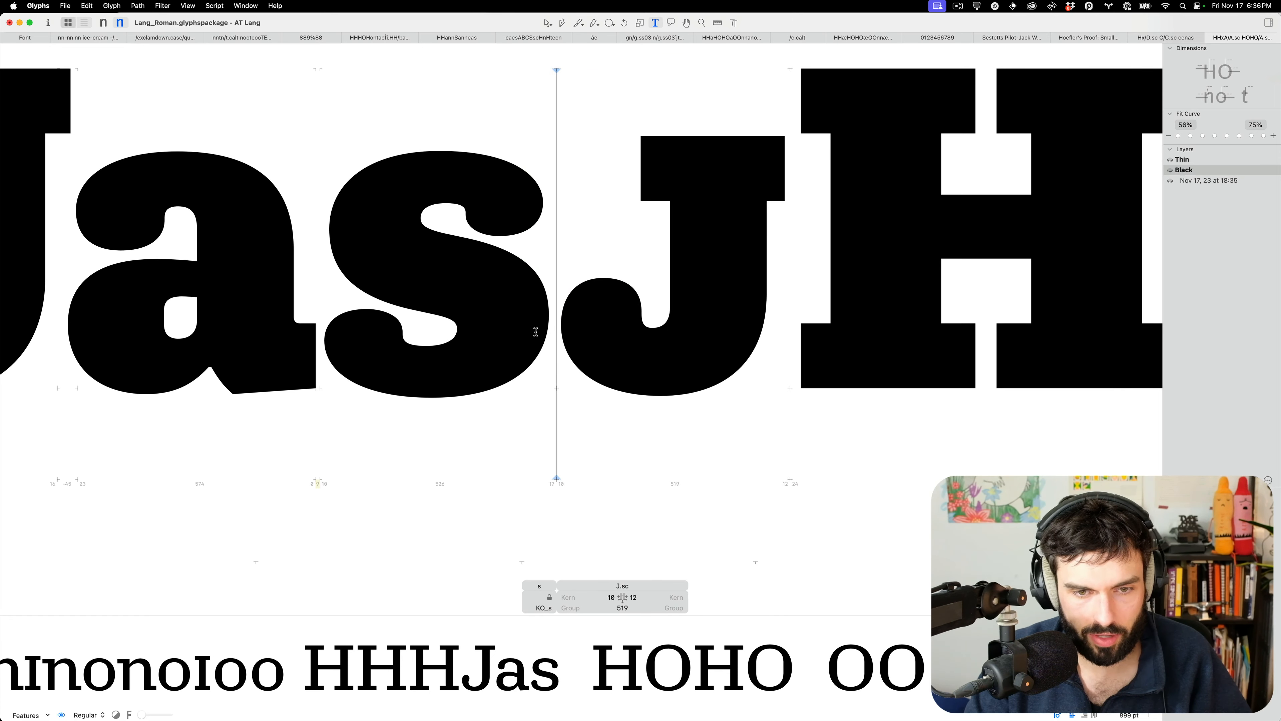
scroll(712, 346, "up", 3)
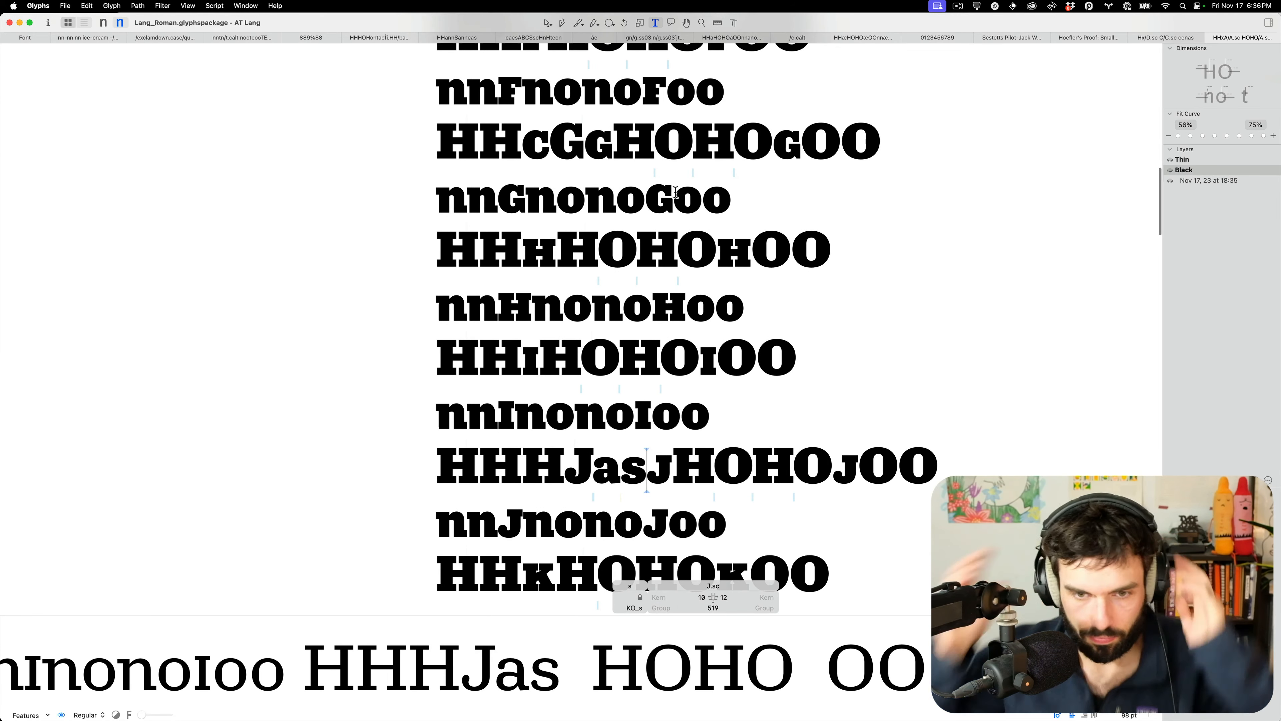
scroll(665, 498, "up", 10)
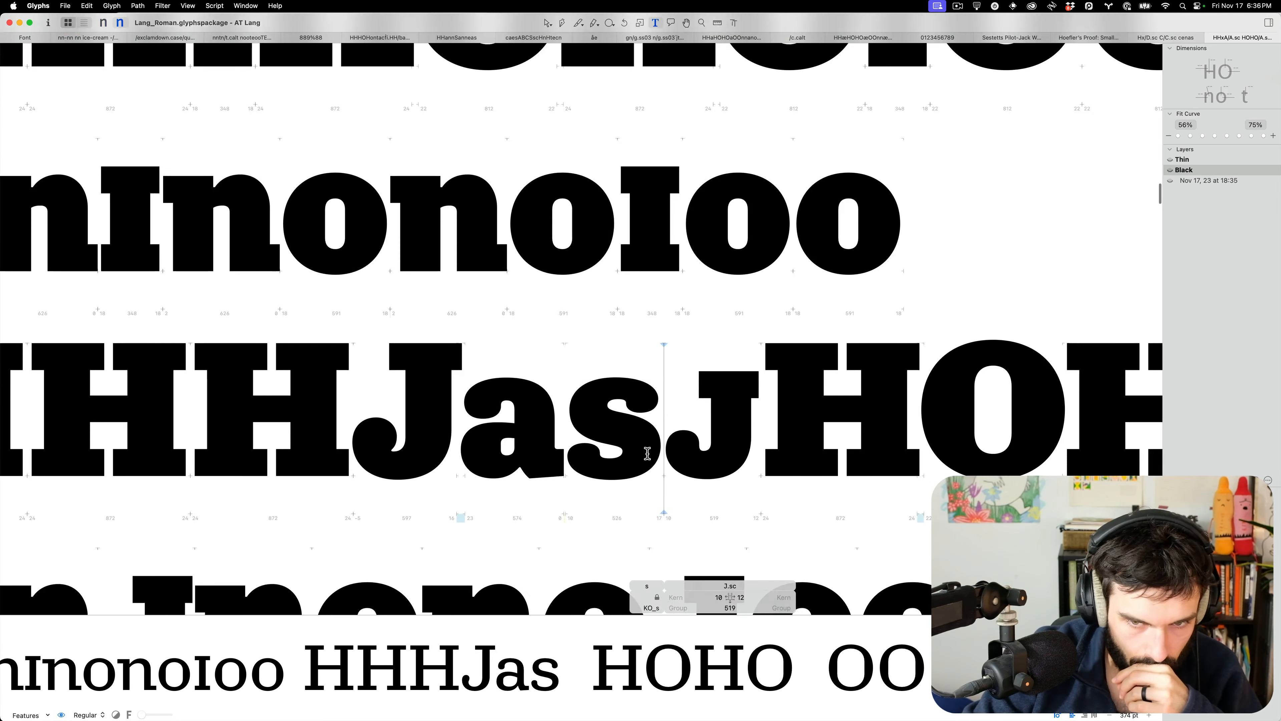
type("c")
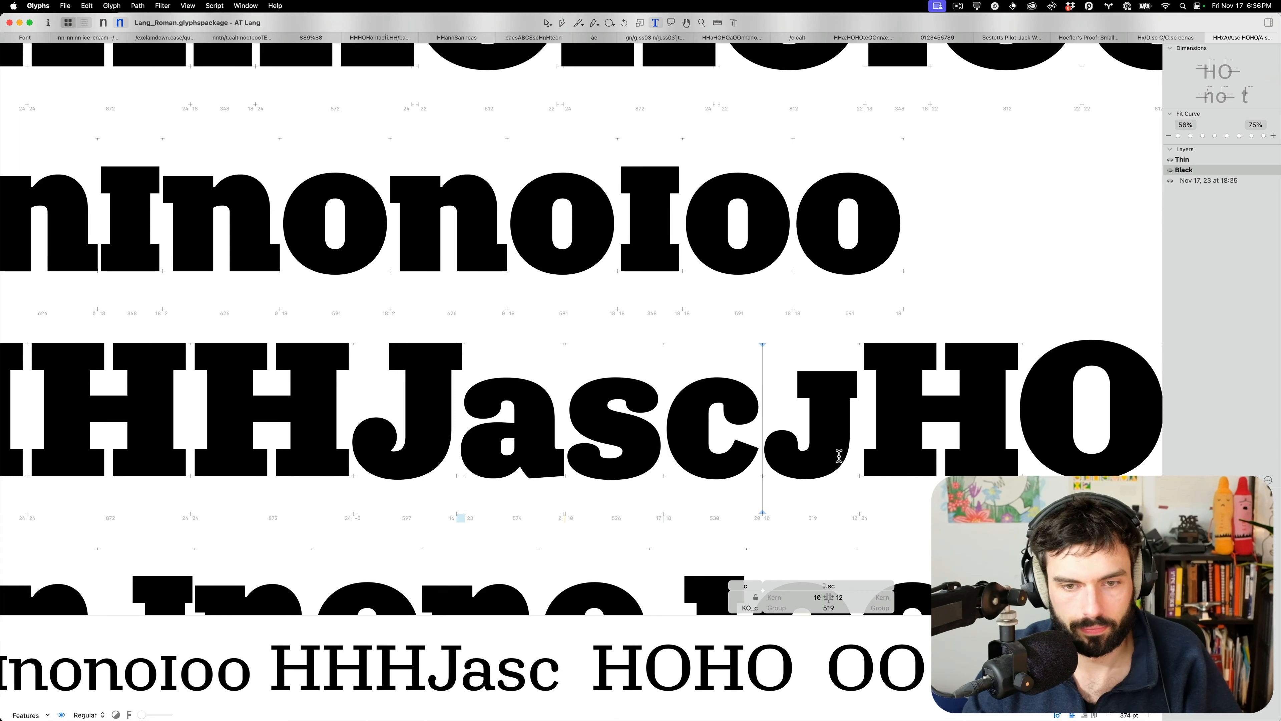
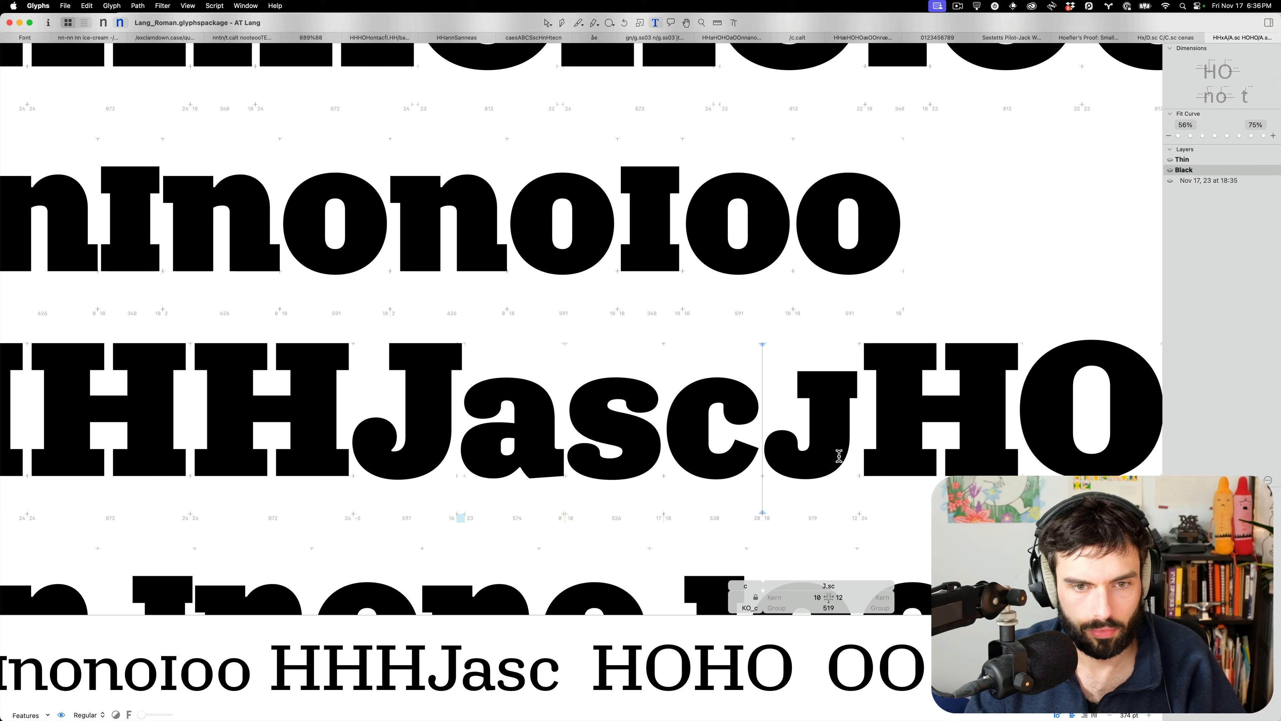
Fix the J.sc's incompatible hook segment in the Thin master, then return to Black
scroll(808, 471, "up", 5)
double_click(801, 455)
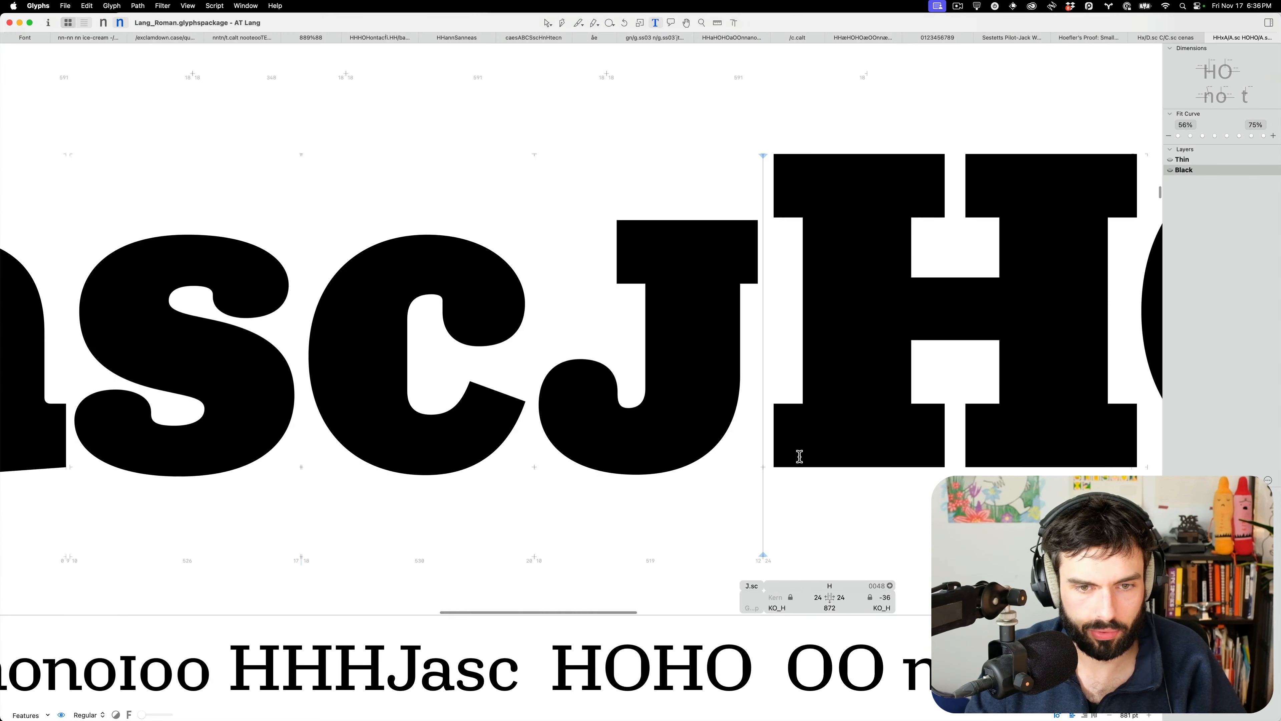
double_click(594, 449)
left_click_drag(671, 436, 617, 487)
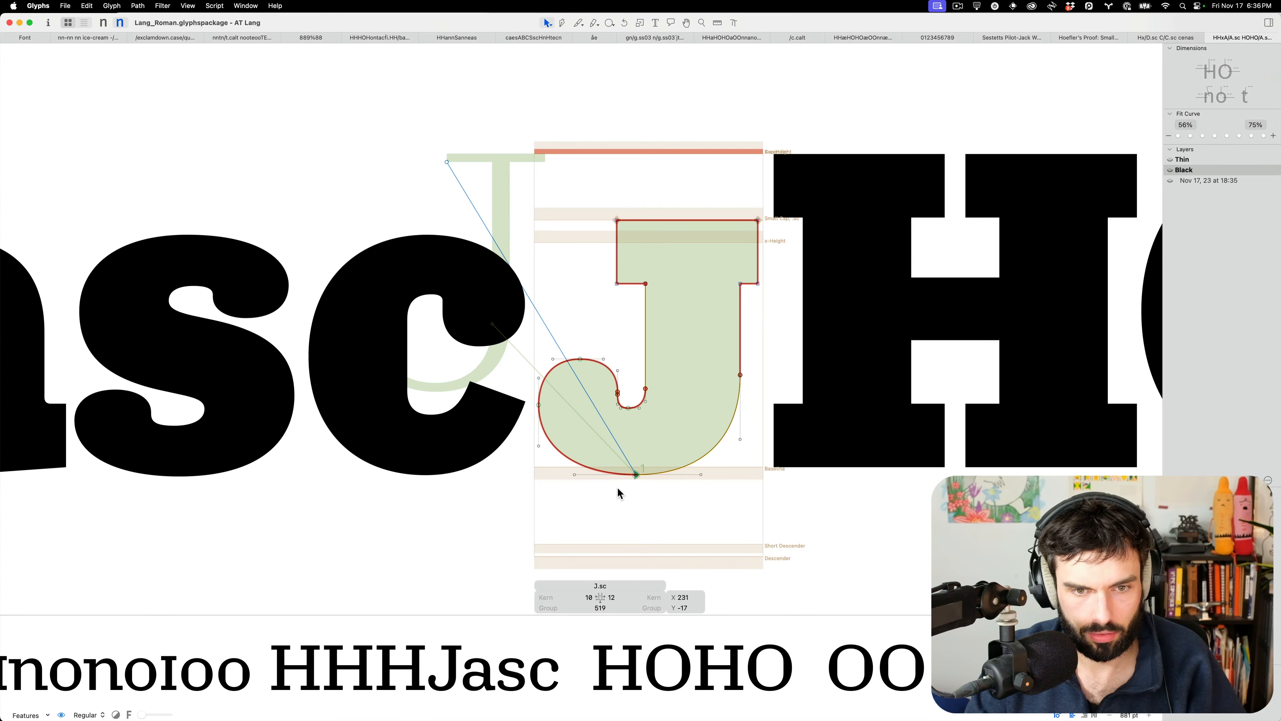
key("t")
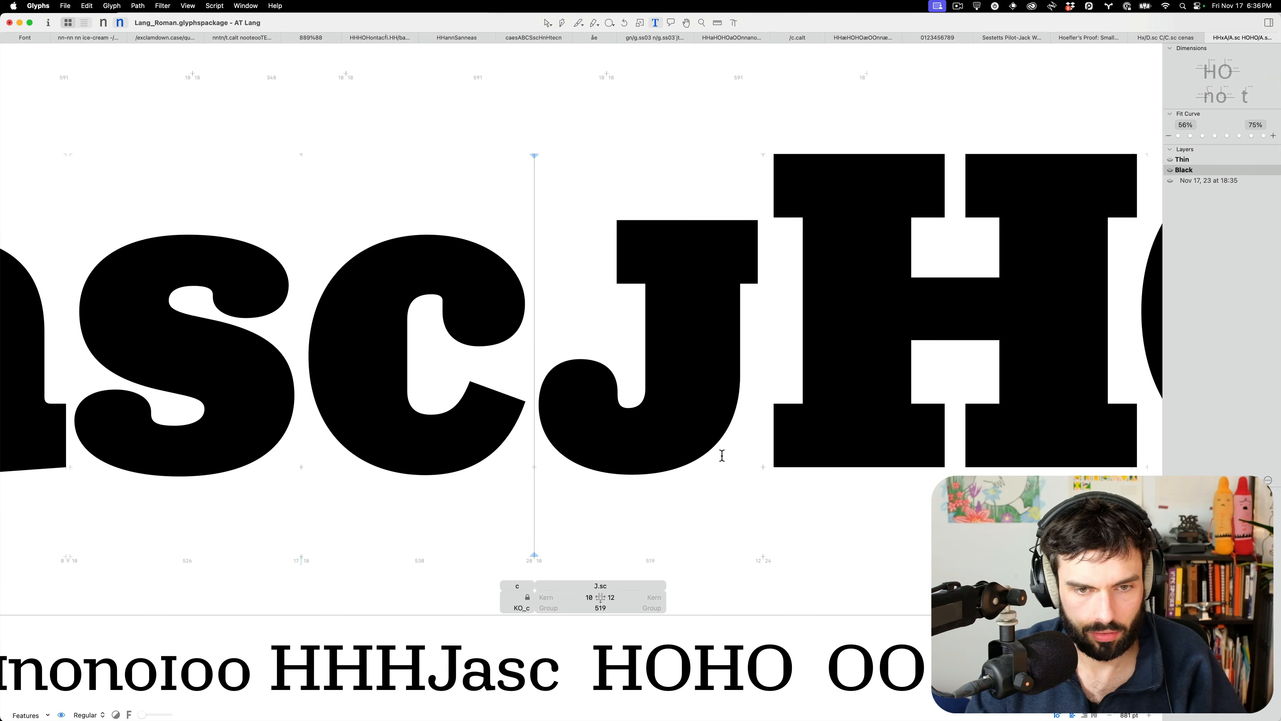
key("super+1")
double_click(644, 405)
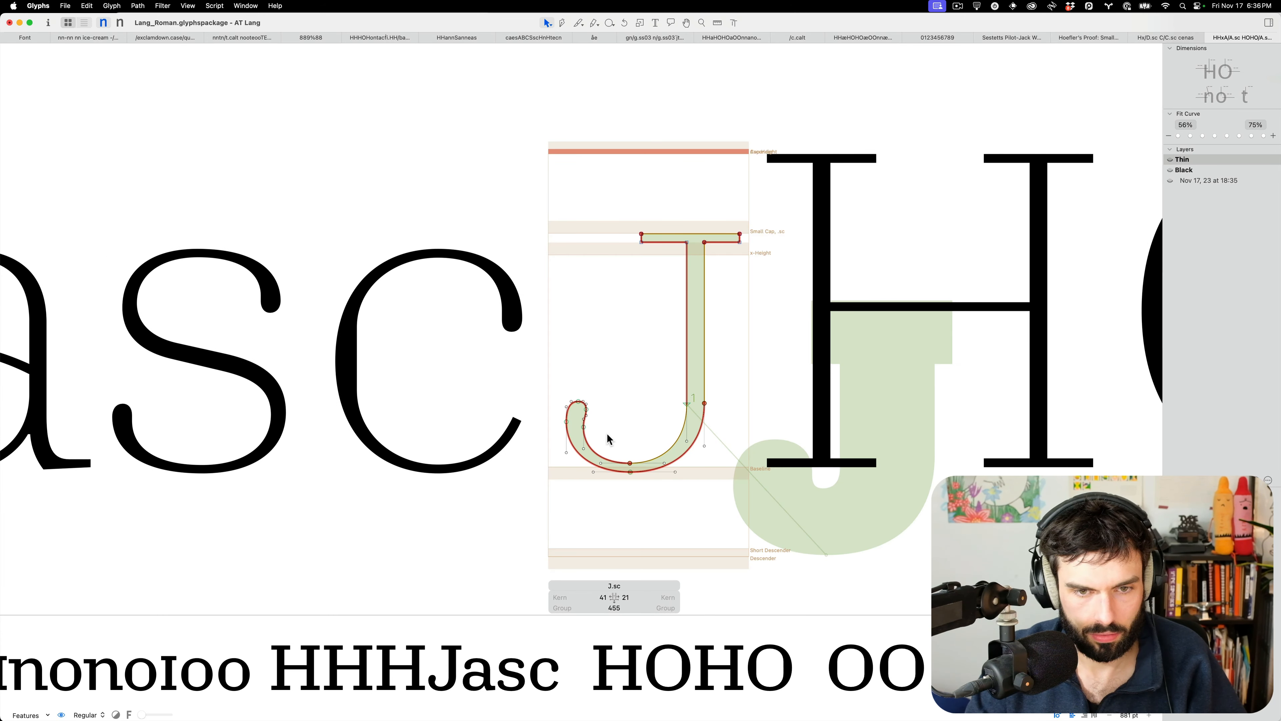
key("super+shift+r")
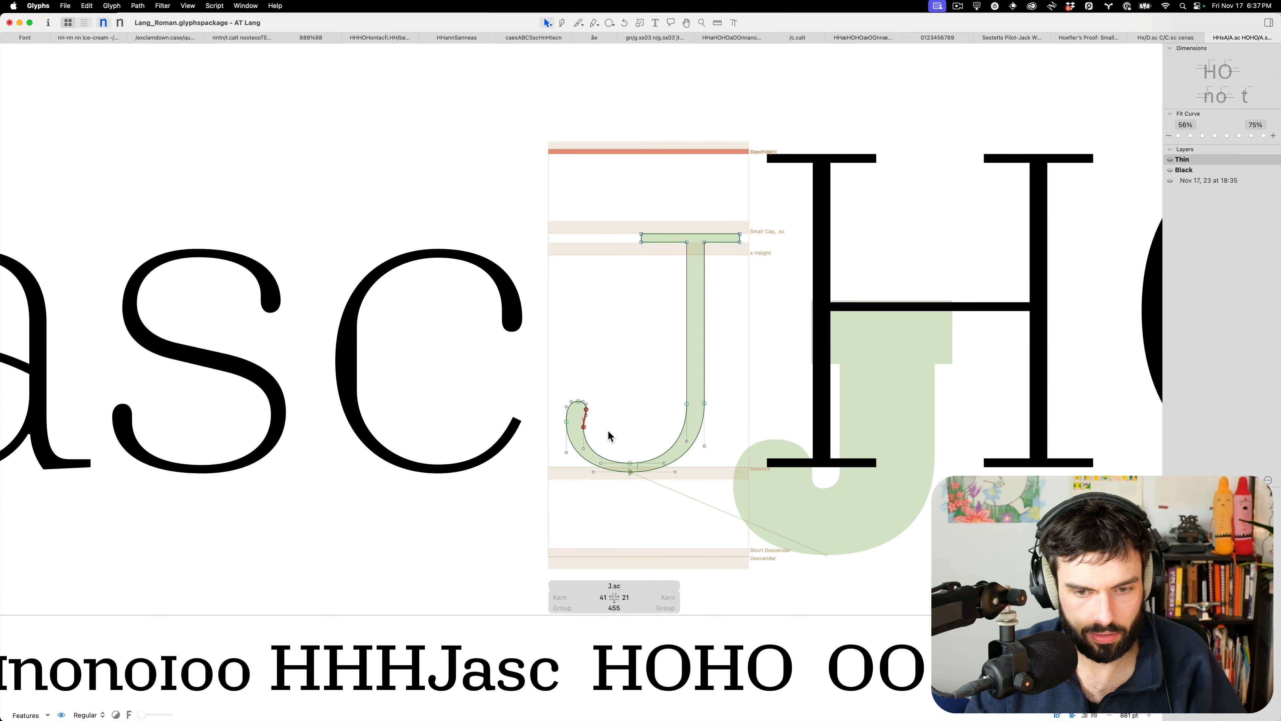
key("super+2")
Pull the J's lower hook node down the stem and make the hook segment a curve
scroll(623, 400, "up", 10)
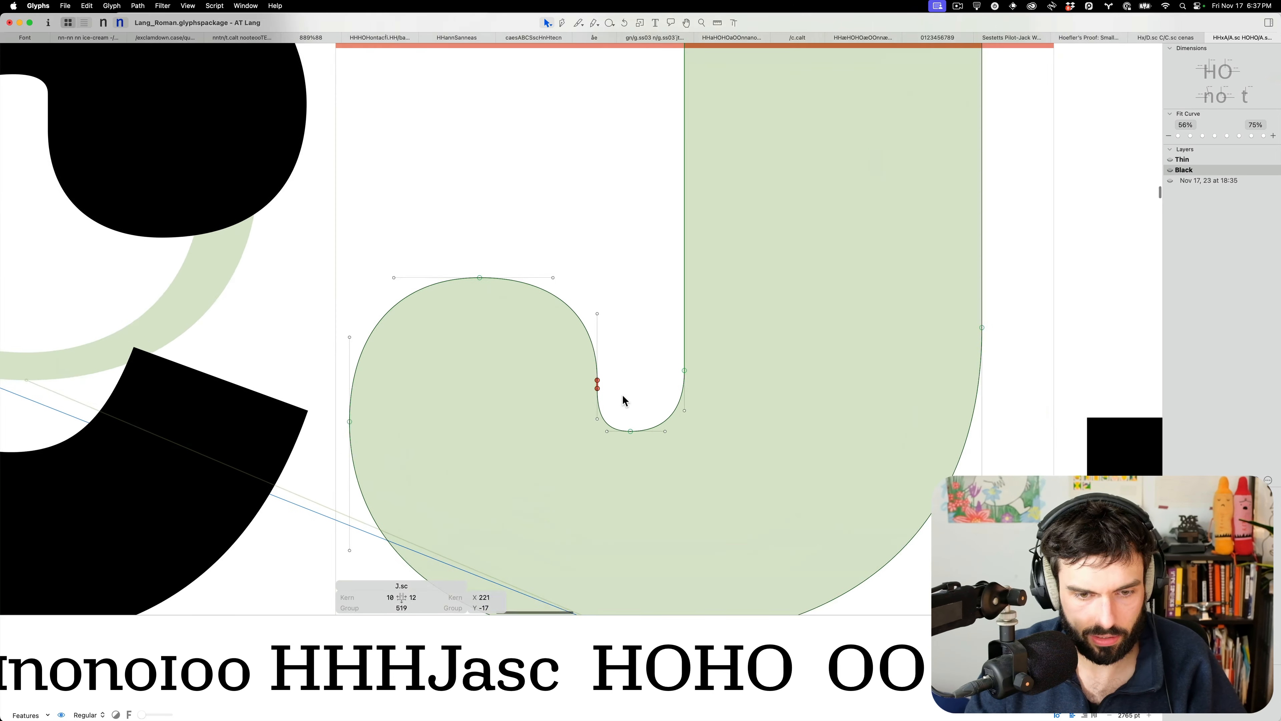
left_click_drag(587, 376, 587, 392)
left_click(587, 378, "alt")
scroll(614, 394, "down", 10)
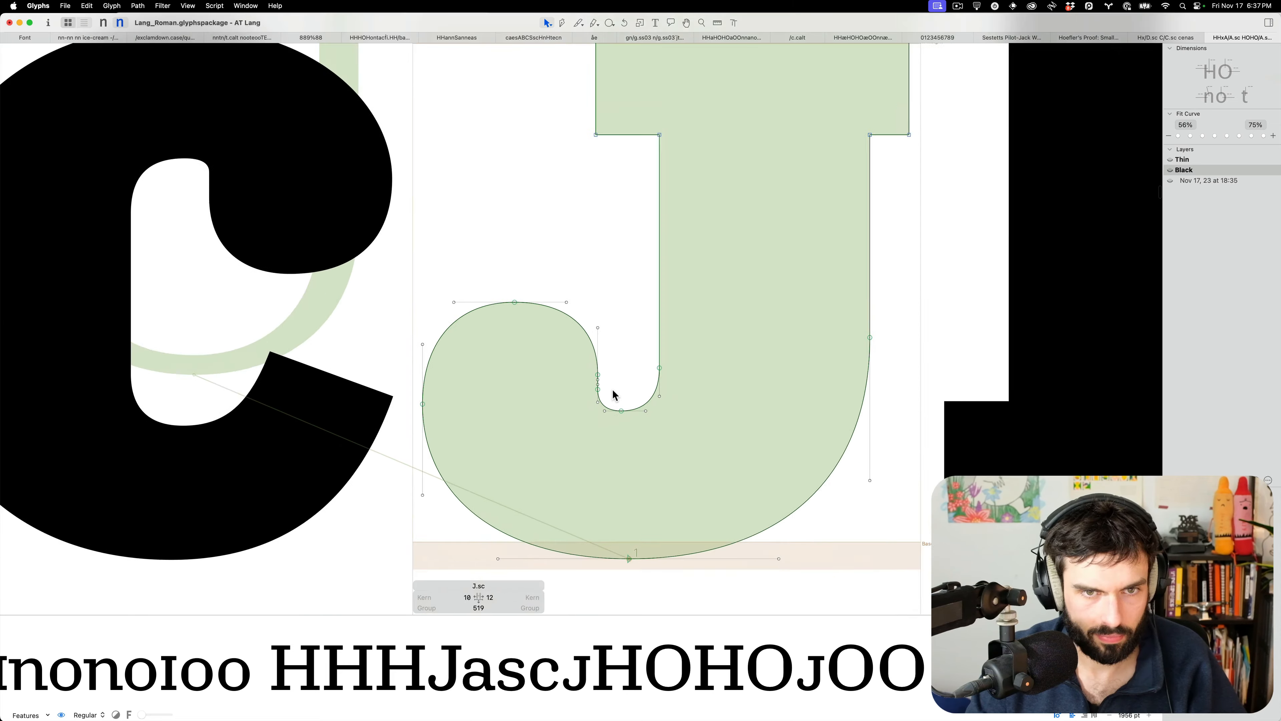
left_click_drag(706, 614, 699, 454)
scroll(666, 293, "down", 5)
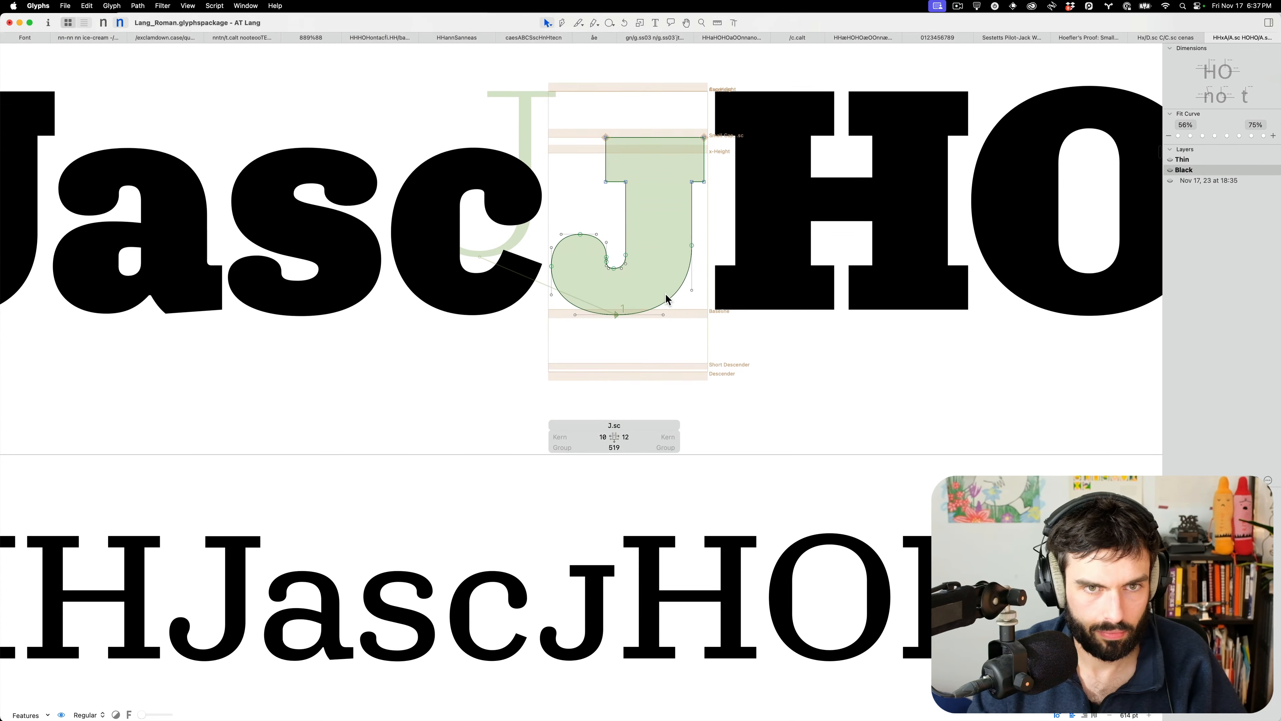
scroll(619, 293, "up", 7)
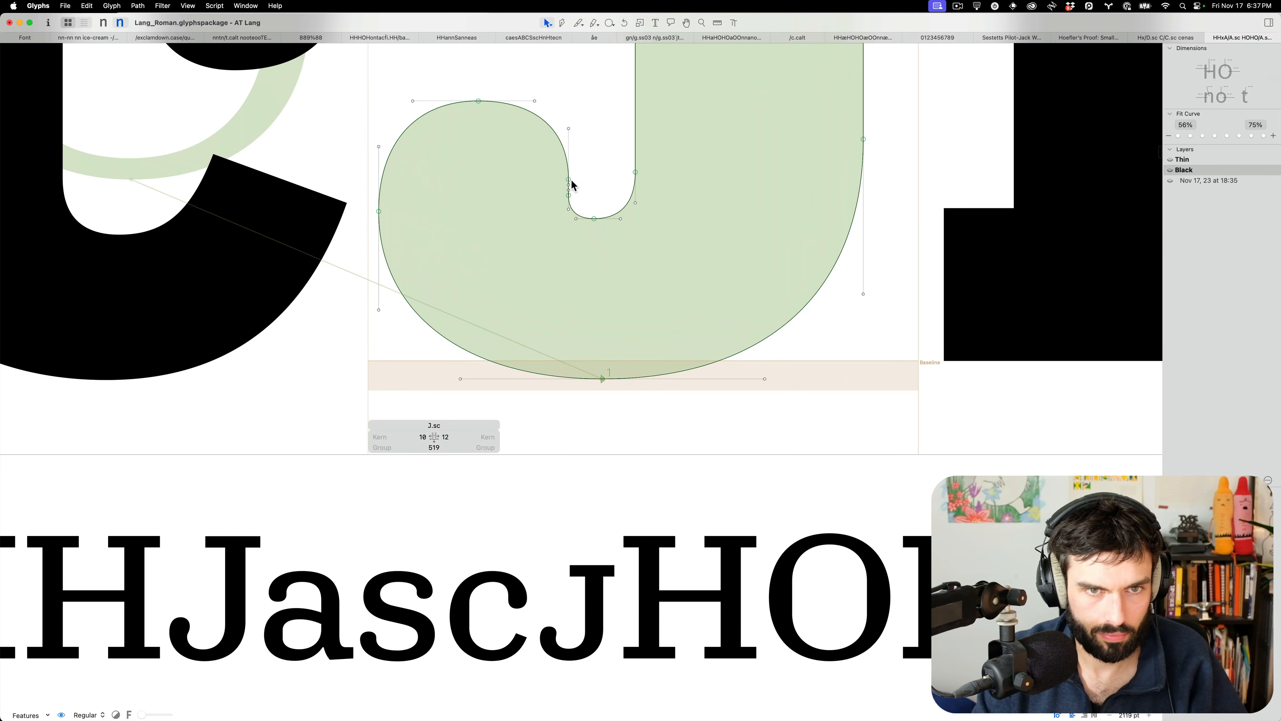
Nudge the J's bowl-top node right, then up and left, and view it filled
left_click(569, 179)
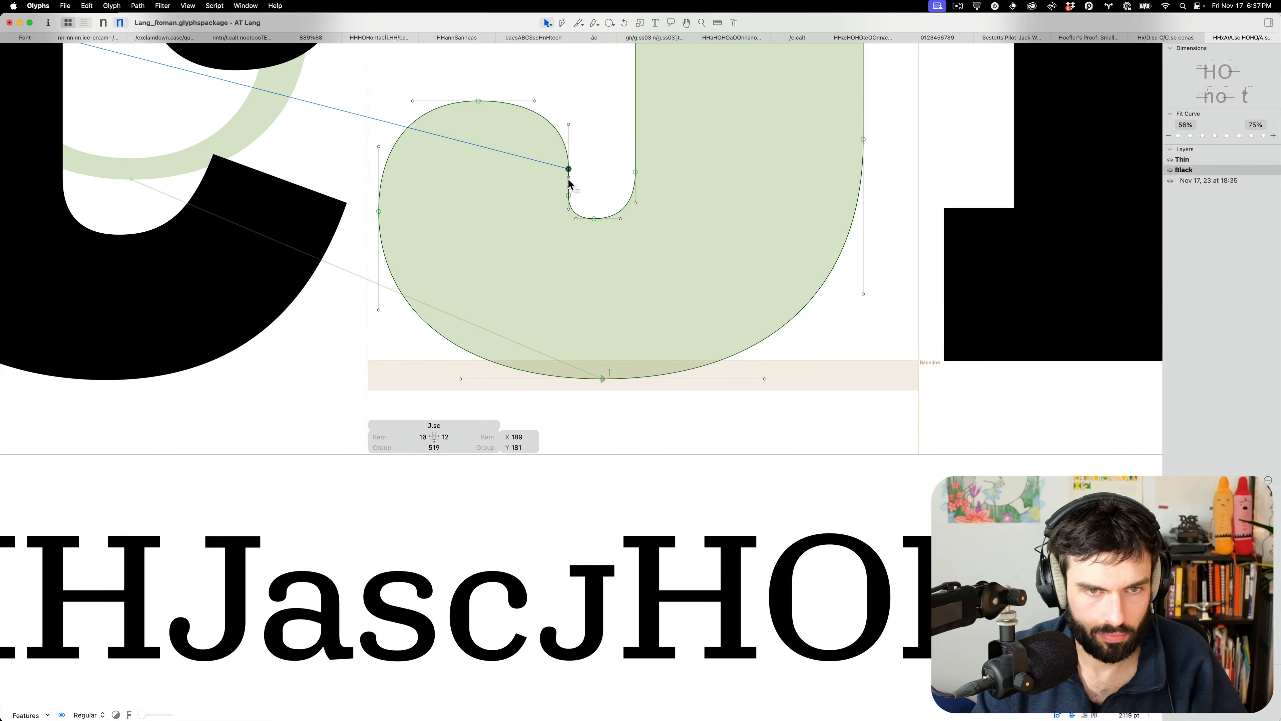
scroll(559, 167, "left", 1)
left_click_drag(544, 146, 496, 123)
key("ctrl+alt+shift+Right")
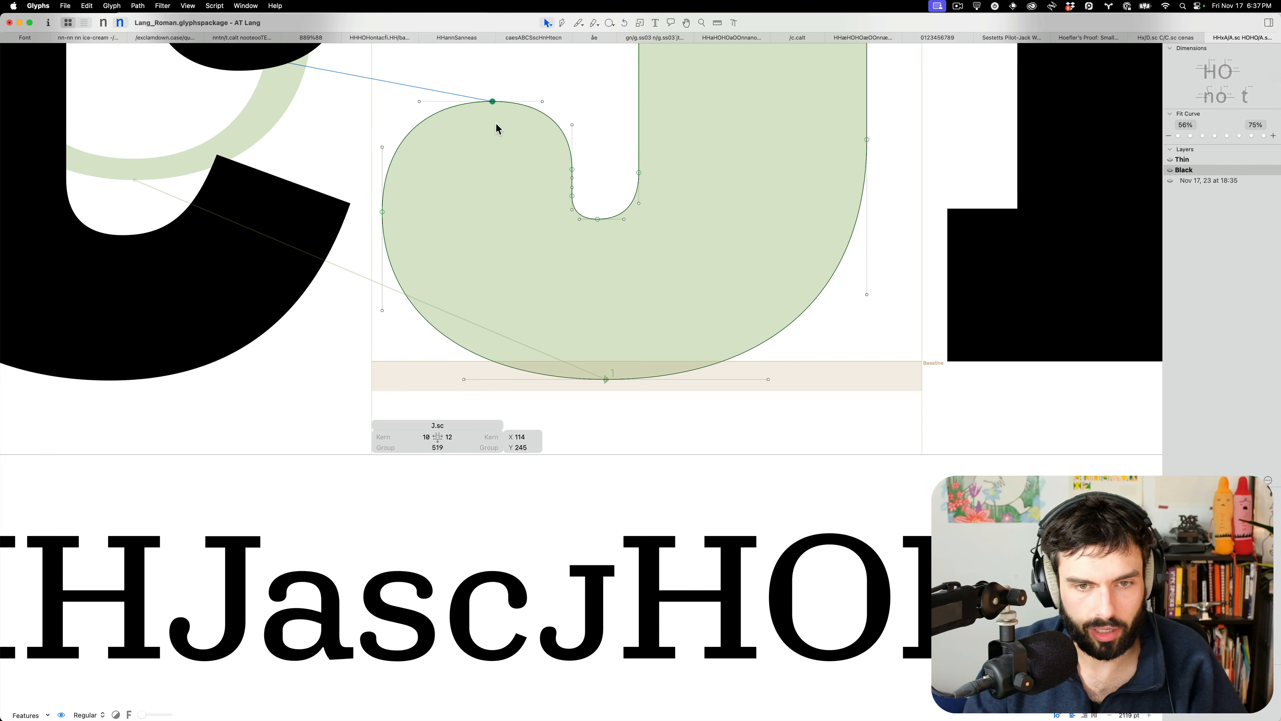
key("ctrl+alt+Right")
key("ctrl+alt+Right")
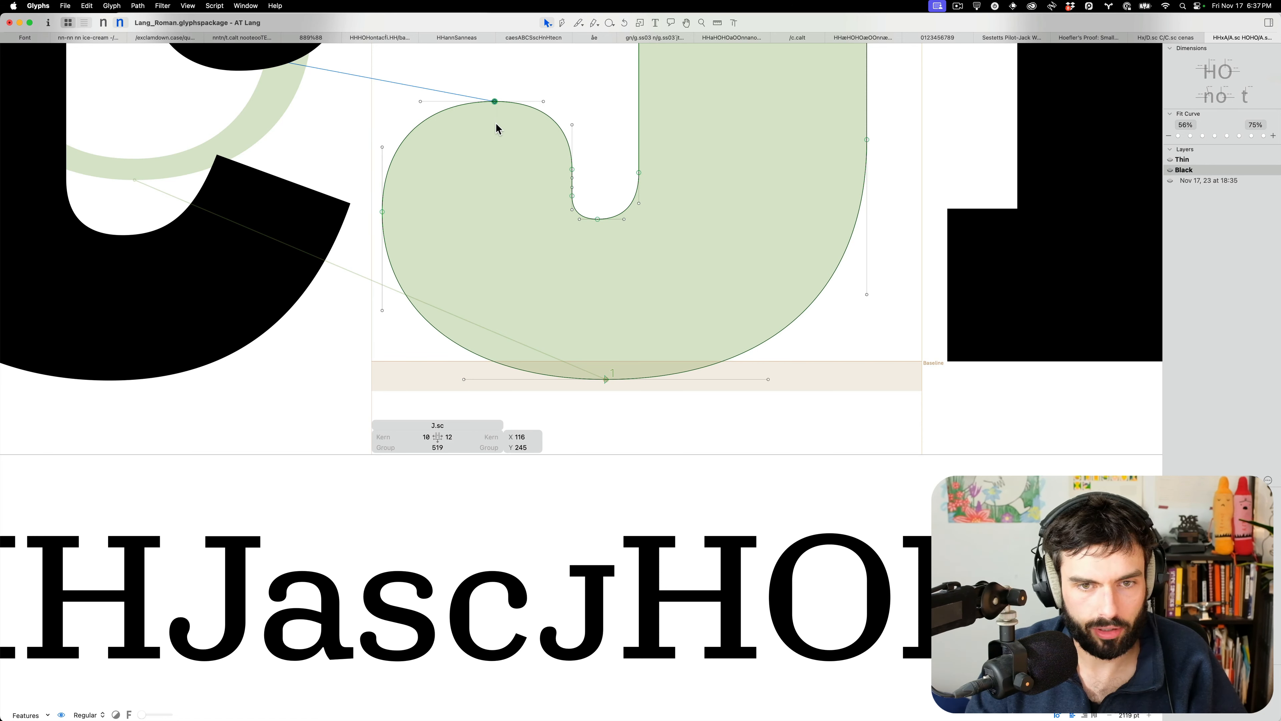
key("ctrl+alt+Up")
key("ctrl+alt+Up")
key("ctrl+alt+Up")
key("ctrl+alt+Left")
key("ctrl+alt+Up")
key("ctrl+alt+Left")
key("ctrl+alt+Up")
key("ctrl+alt+Left")
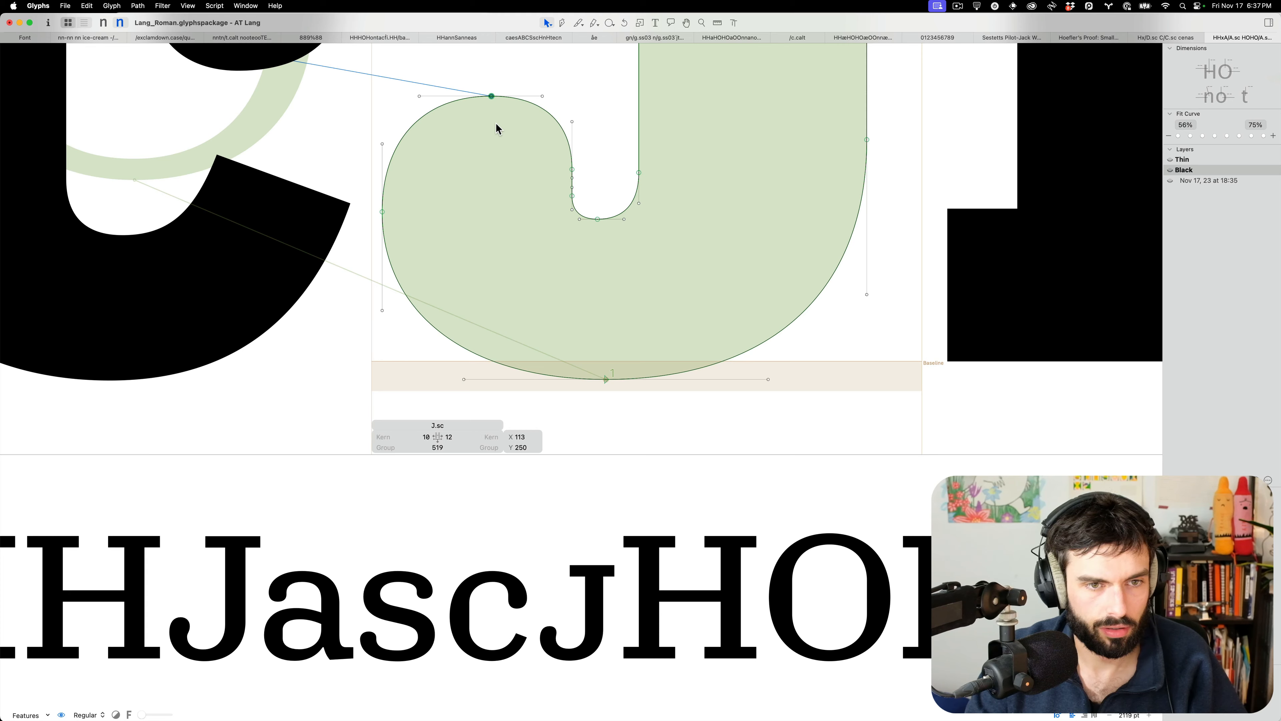
key("t")
scroll(678, 308, "down", 10)
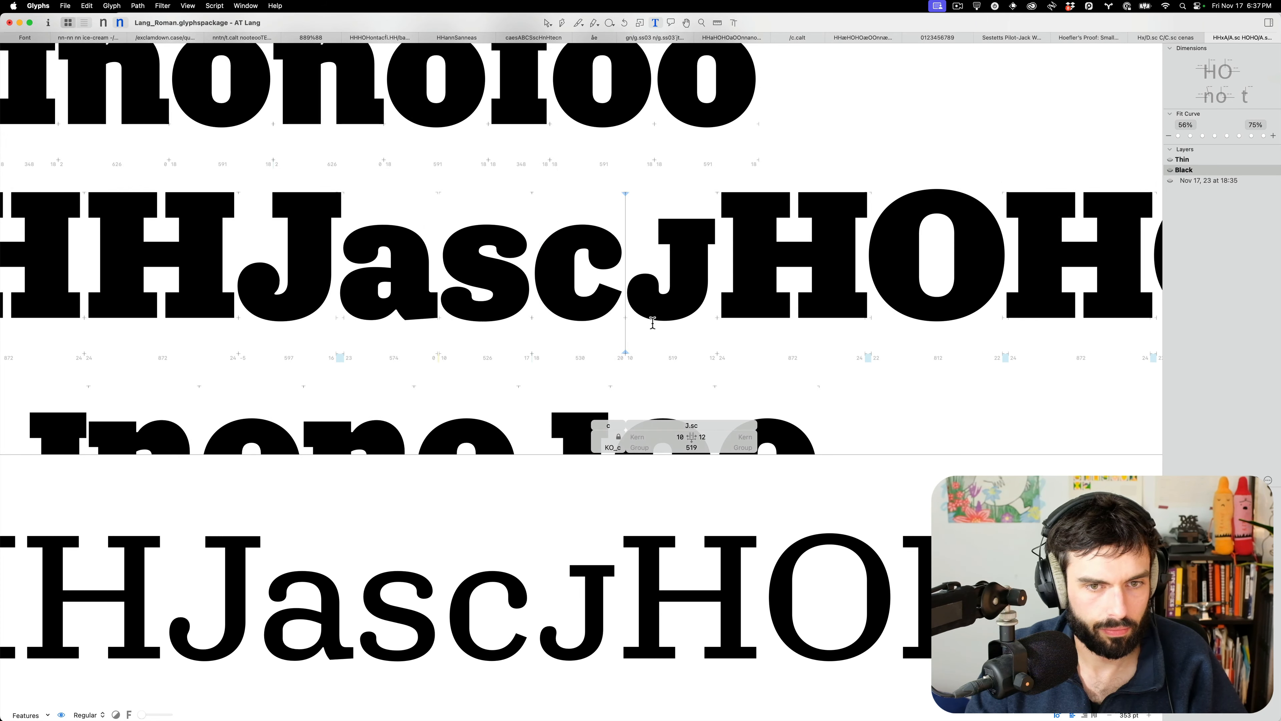
Inspect the J.sc's bottom and hook nodes and the neighbouring H's bottom serif
scroll(681, 308, "up", 7)
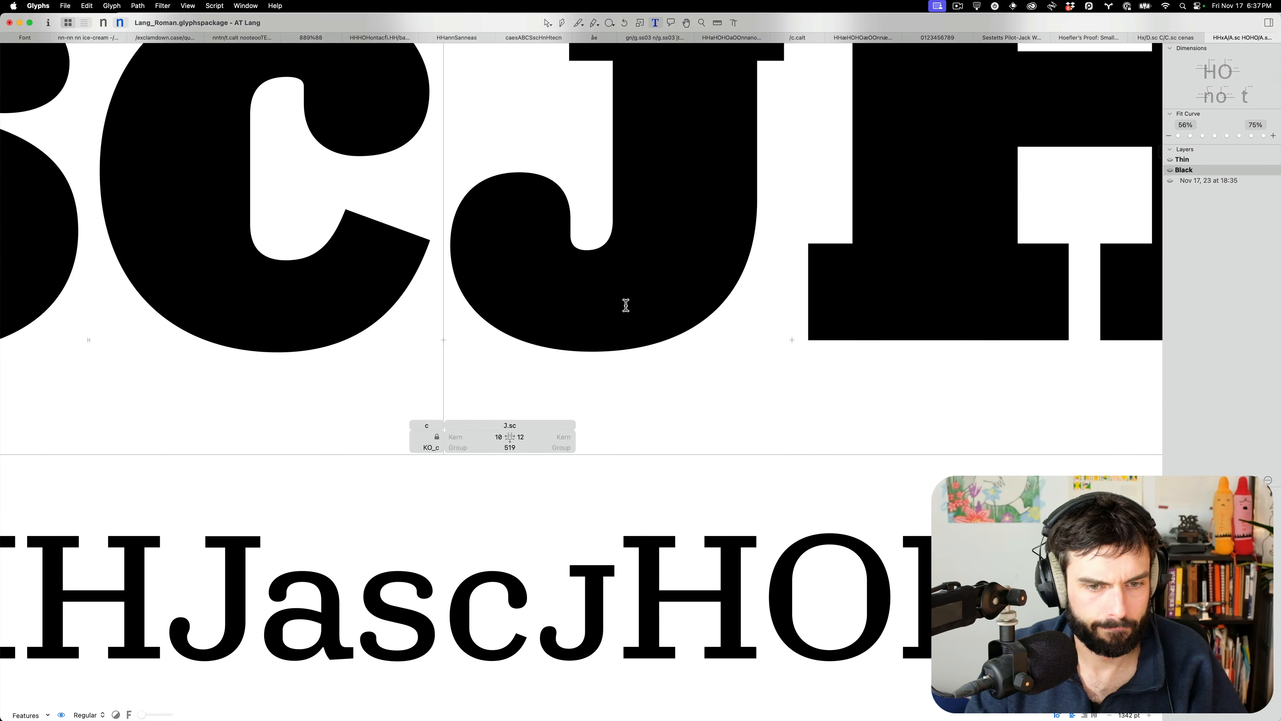
double_click(626, 304)
double_click(362, 285)
left_click_drag(365, 254, 349, 393)
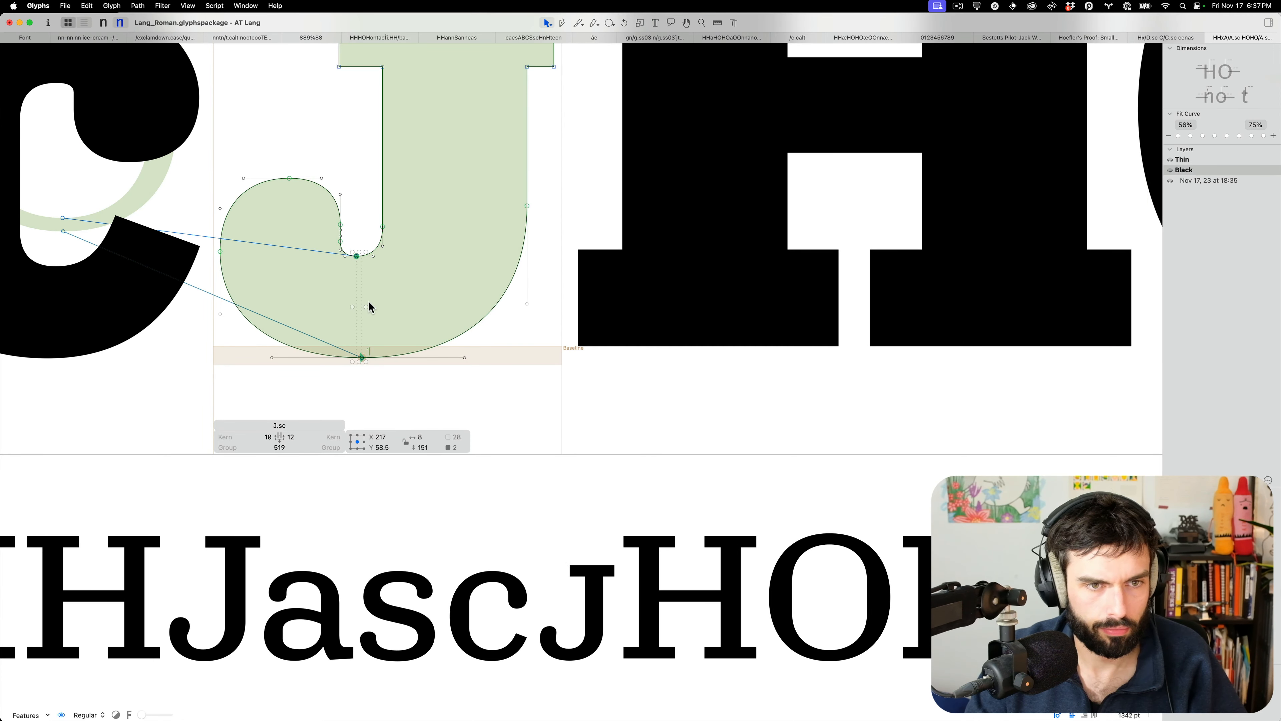
double_click(702, 306)
left_click_drag(606, 223, 542, 371)
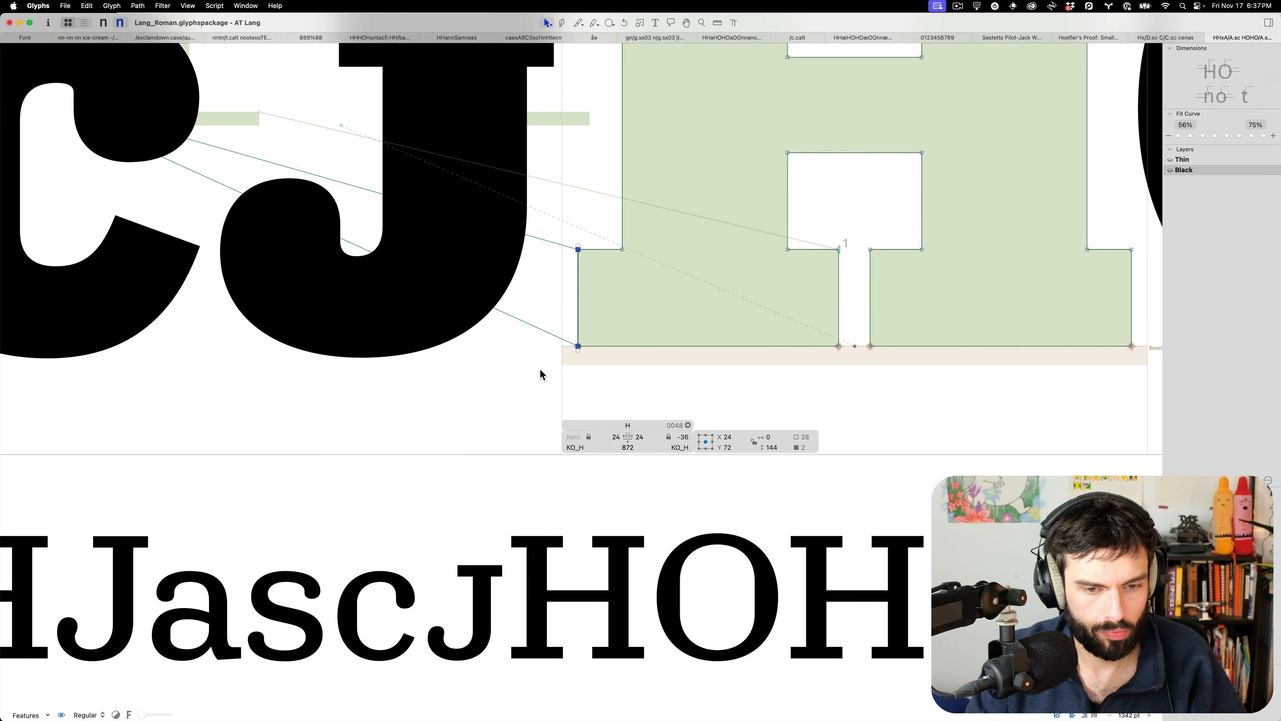
double_click(374, 291)
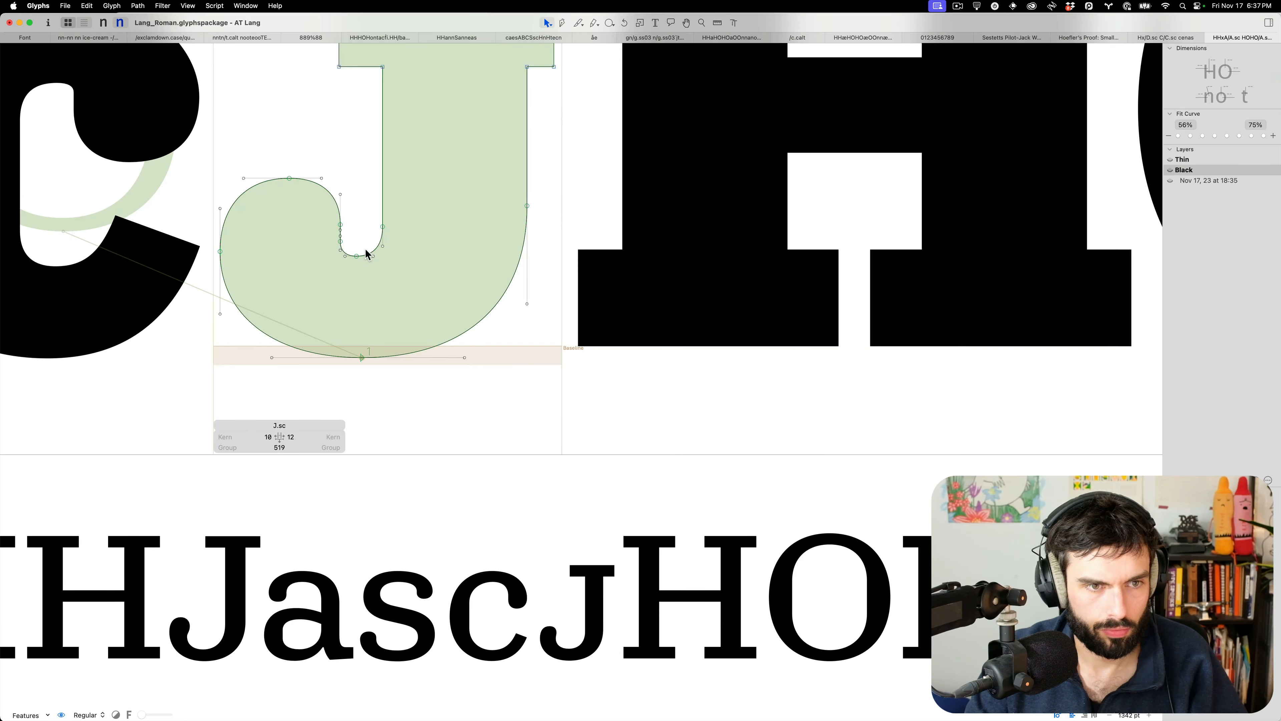
left_click_drag(360, 266, 319, 211)
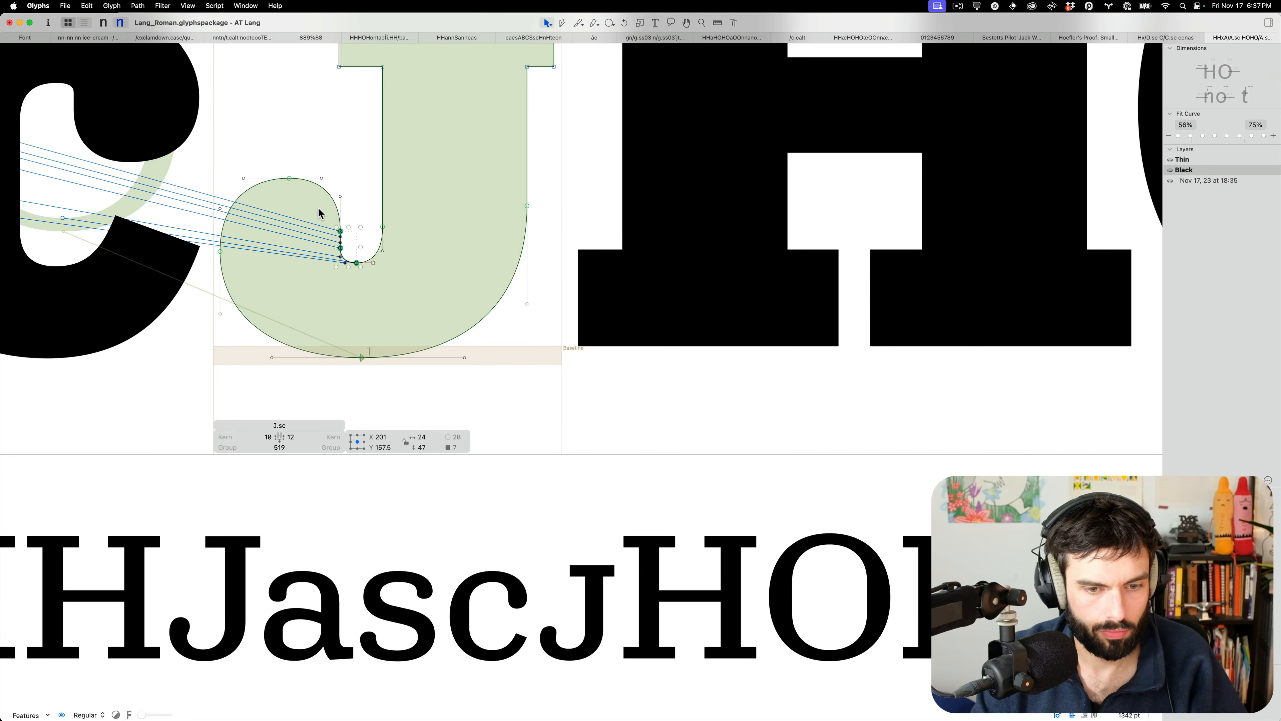
left_click(430, 382)
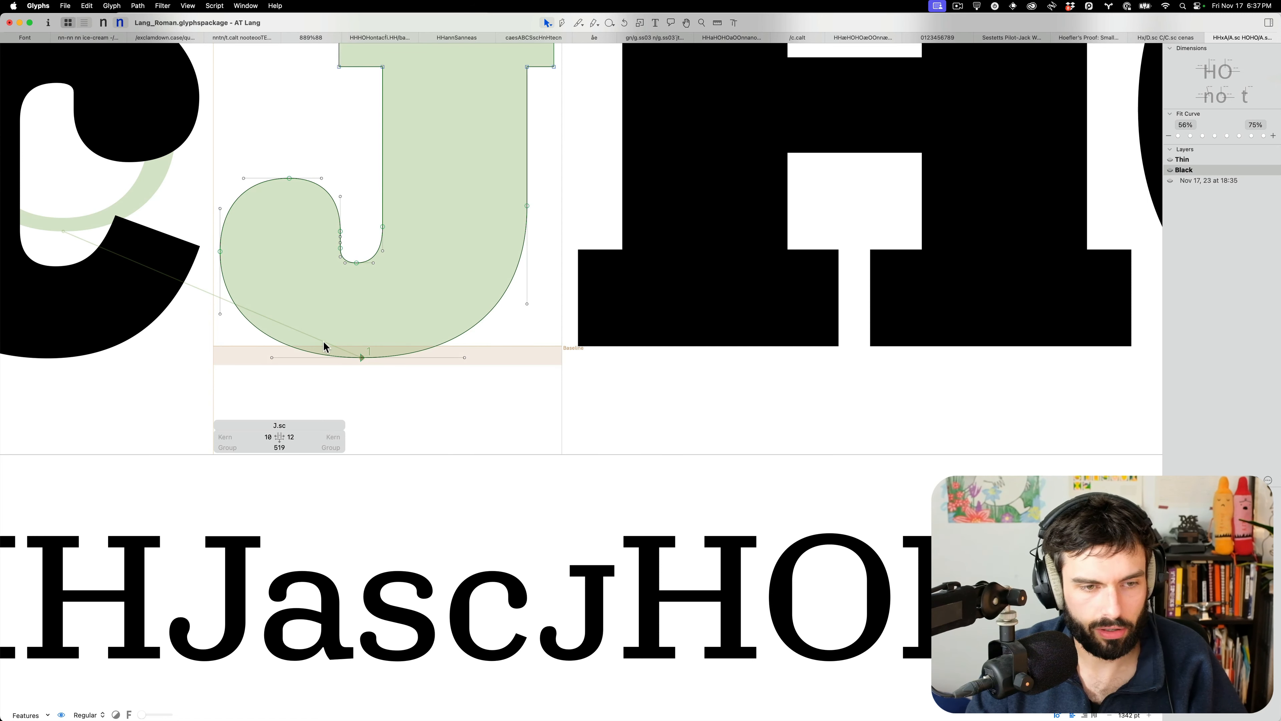
Push the leftmost node of the J's bowl left and up, then view it filled
left_click(214, 242)
key("Left")
key("Left")
key("Left")
key("Up")
key("Up")
key("Up")
key("Up")
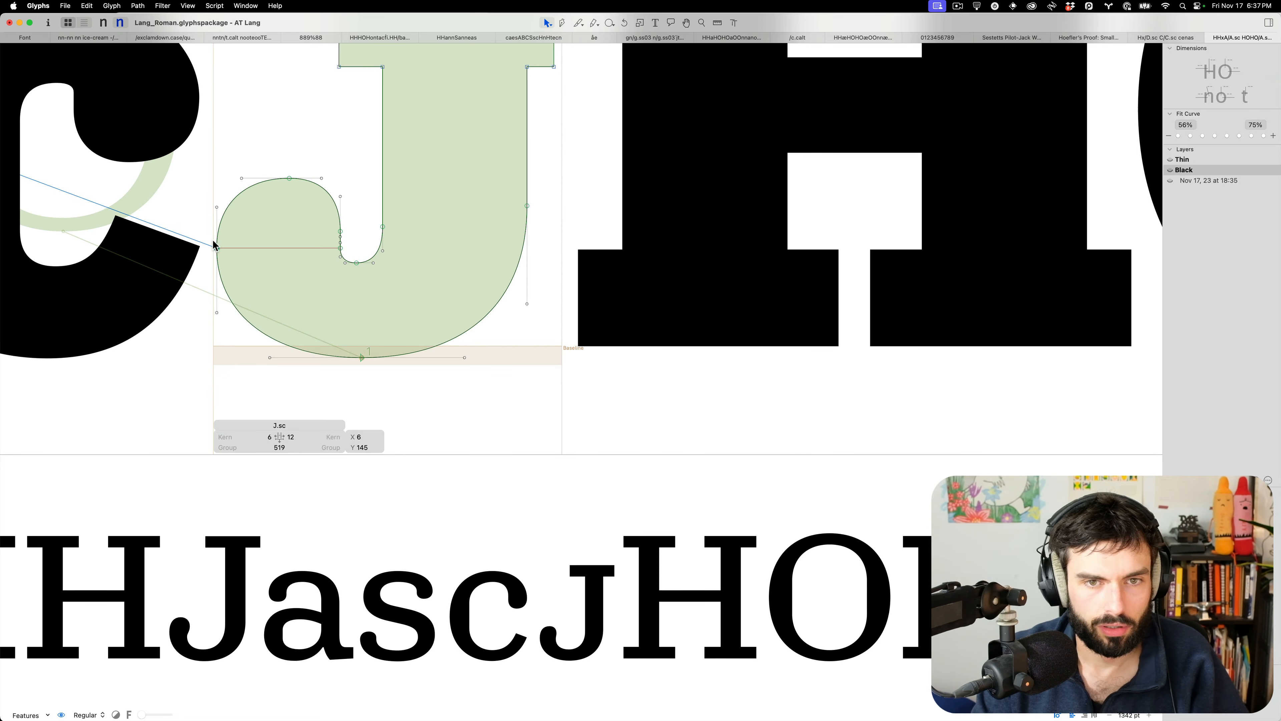
key("Left")
key("Left")
key("Left")
key("Left")
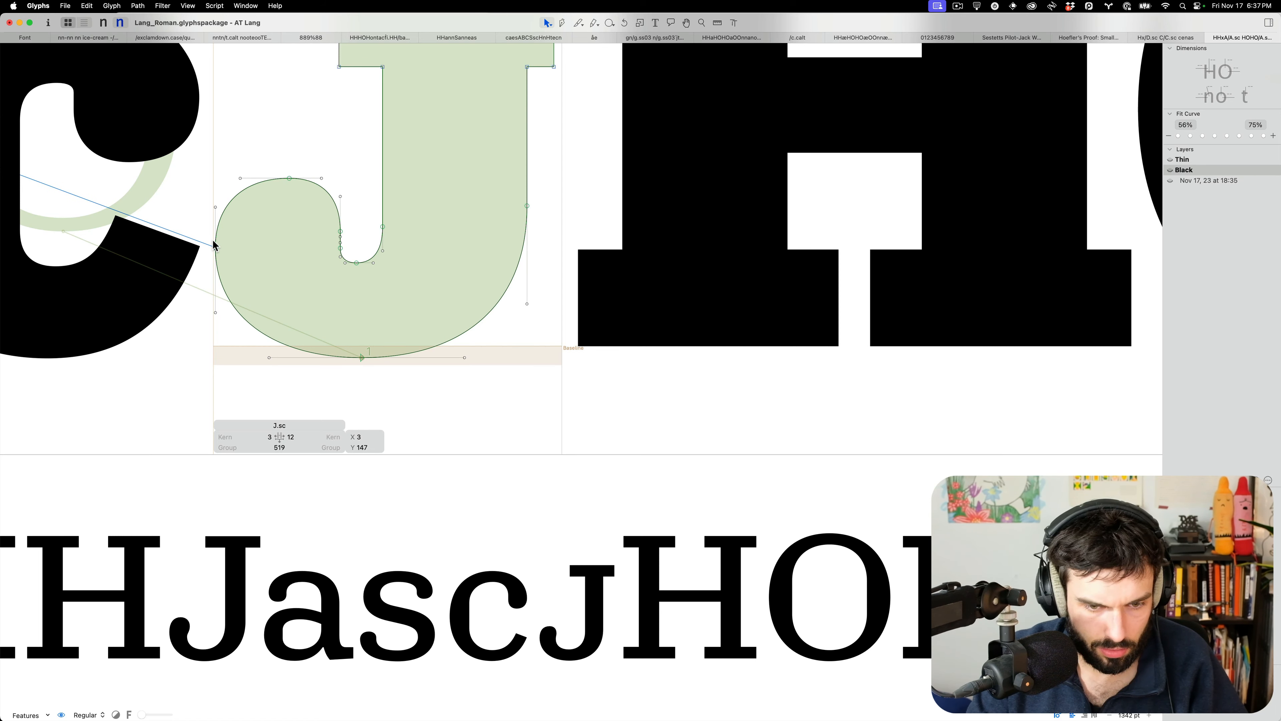
key("t")
scroll(432, 284, "down", 10)
scroll(352, 272, "up", 10)
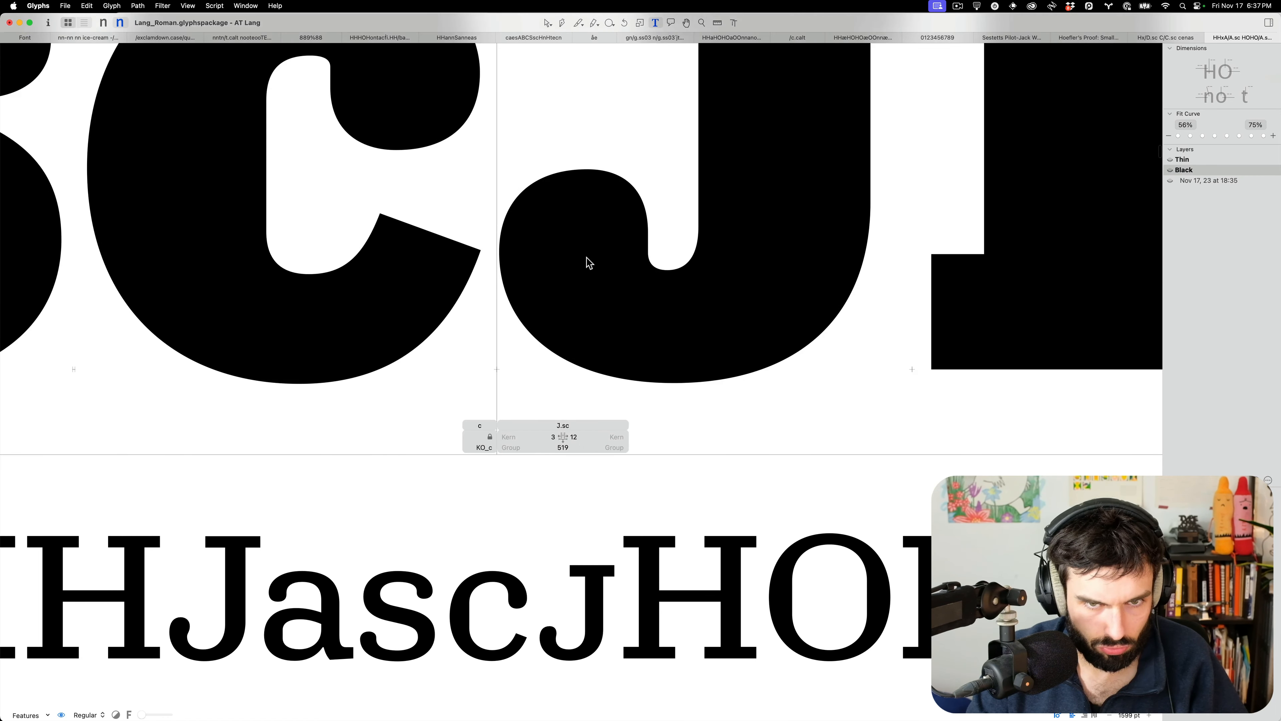
Check the J's bowl-top node and inner hook handle, then review J.sc in the HH/nn lines
key("Escape")
left_click(586, 169)
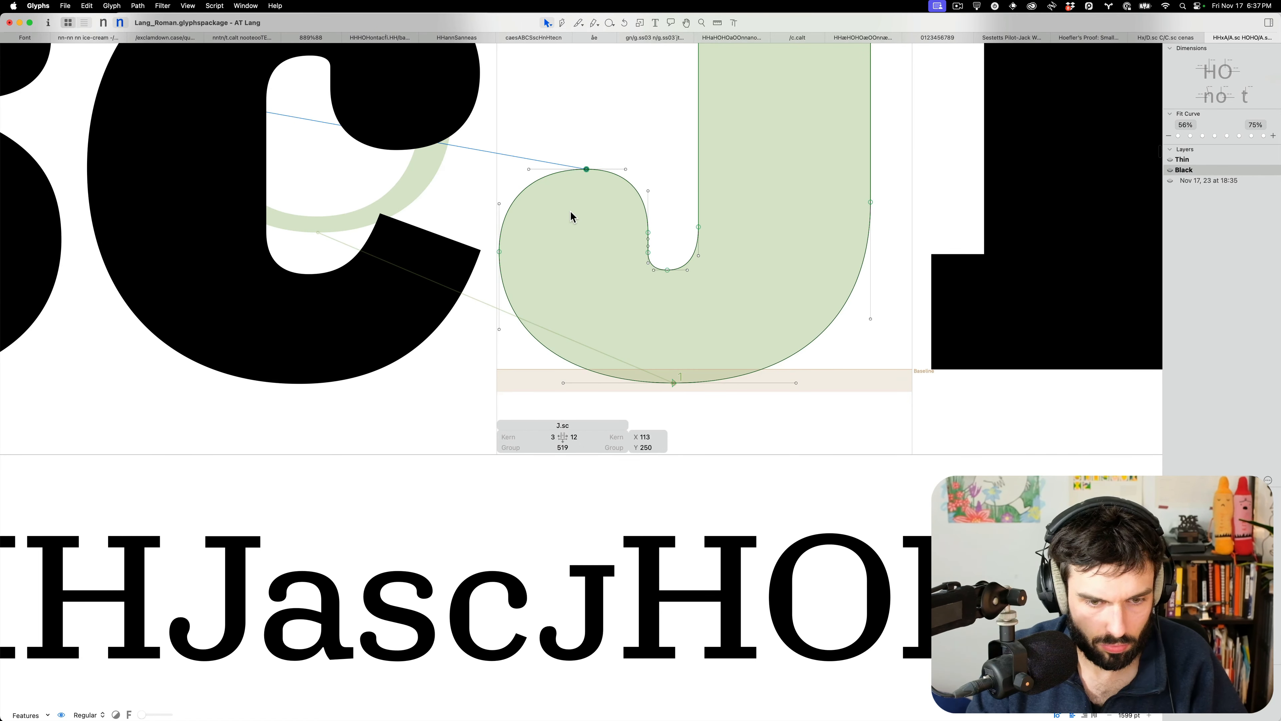
left_click(588, 224)
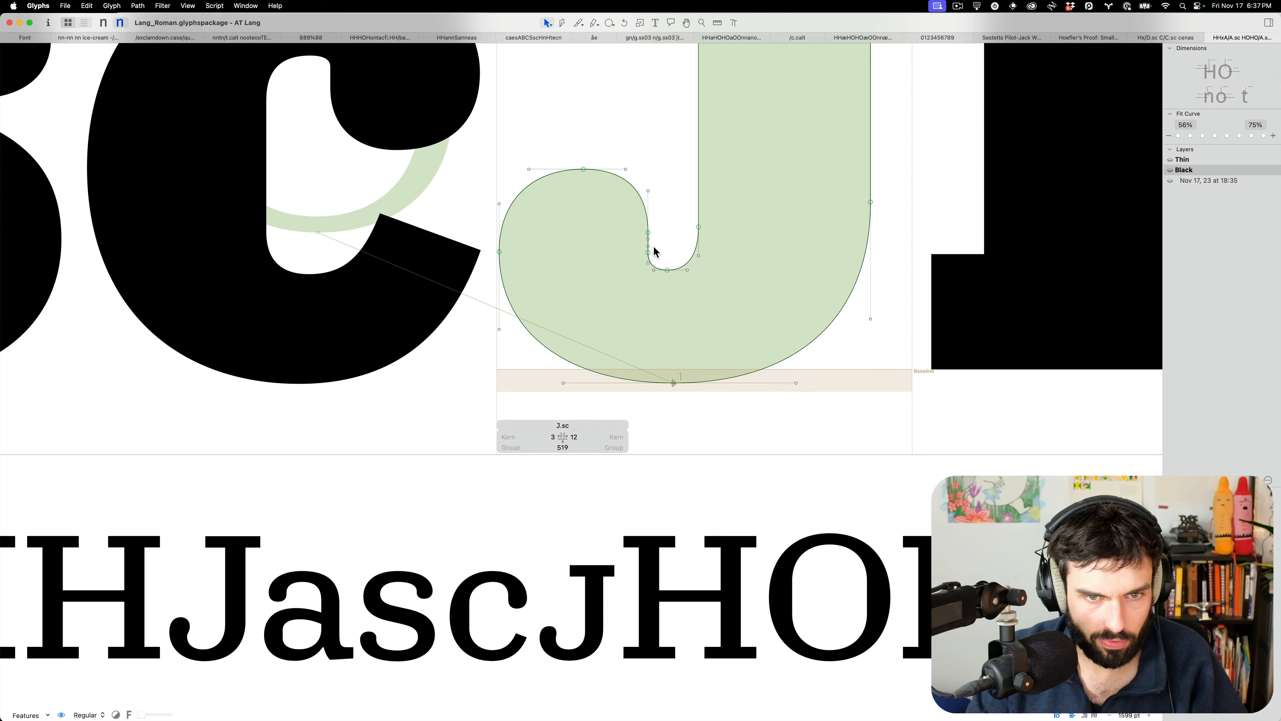
left_click_drag(653, 247, 624, 241)
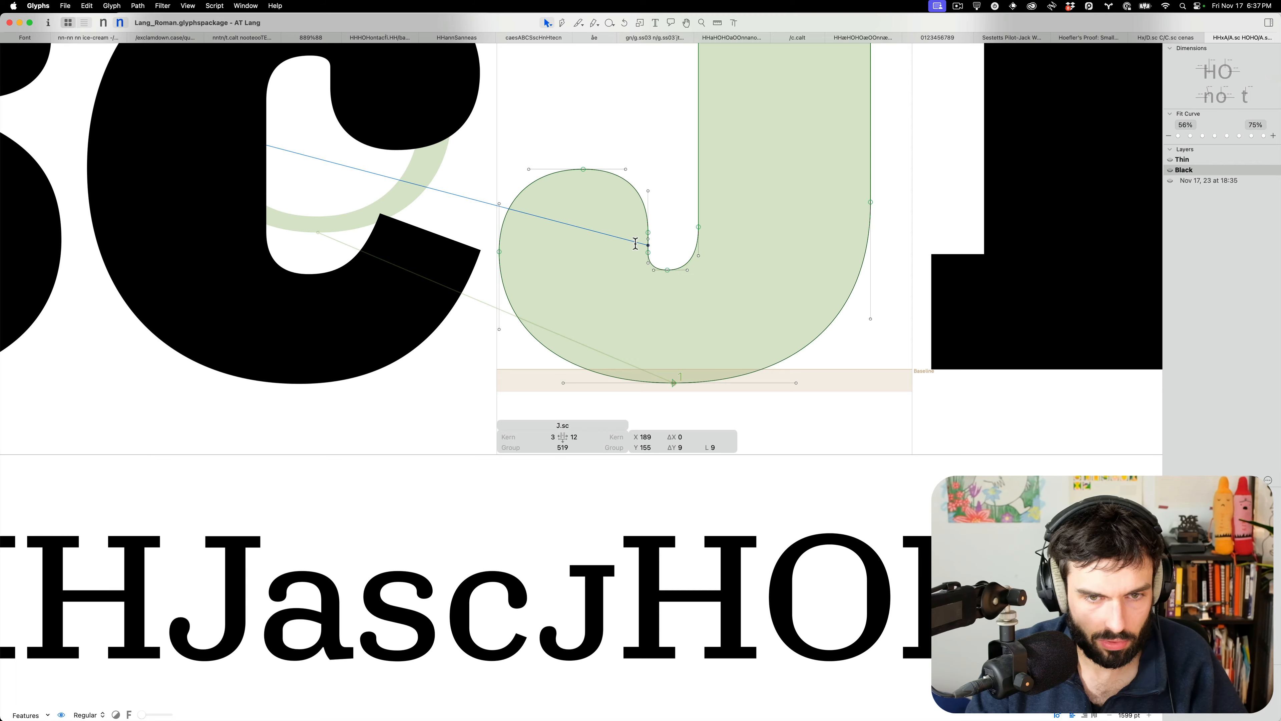
key("t")
scroll(675, 249, "down", 10)
scroll(714, 265, "down", 10)
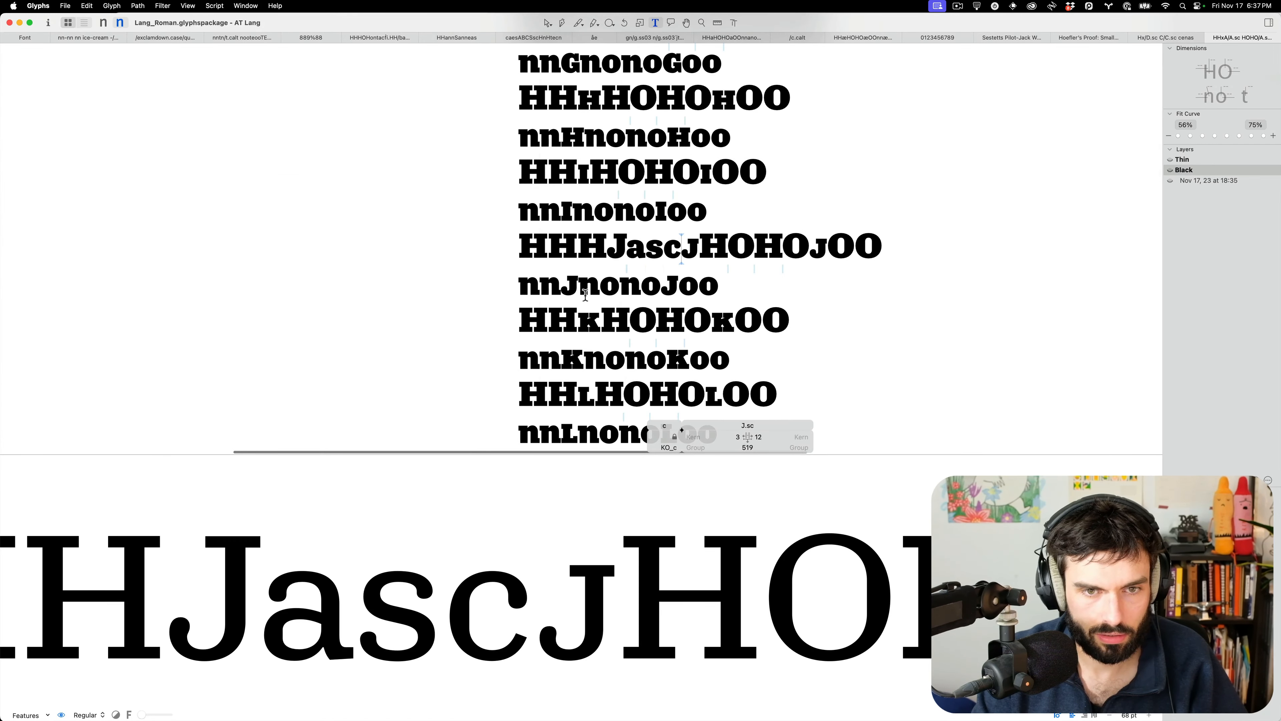
scroll(584, 302, "up", 5)
Raise the K.sc's junction top nodes, then insert H.sc before K.sc in the proof line
scroll(590, 373, "up", 8)
double_click(593, 357)
scroll(608, 227, "up", 4)
left_click_drag(586, 244, 487, 215)
key("super+Down")
key("shift+Up")
key("shift+Up")
key("shift+Up")
key("shift+Up")
key("shift+Up")
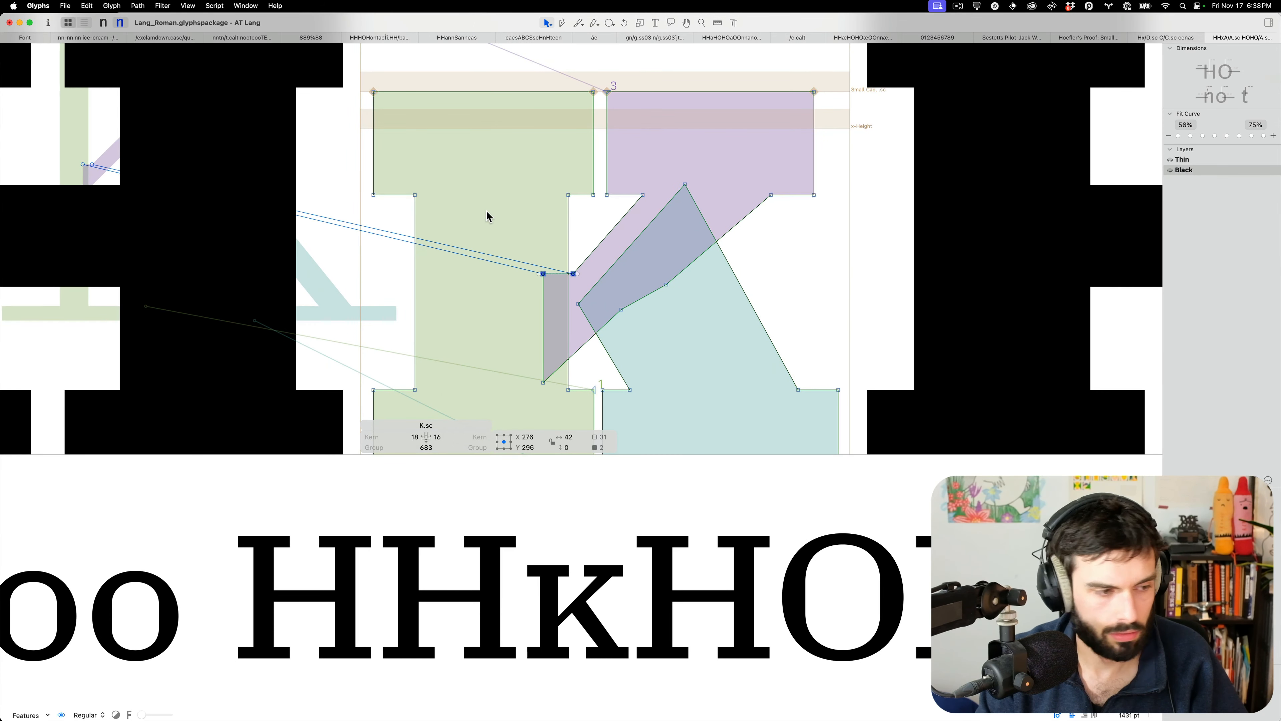
key("t")
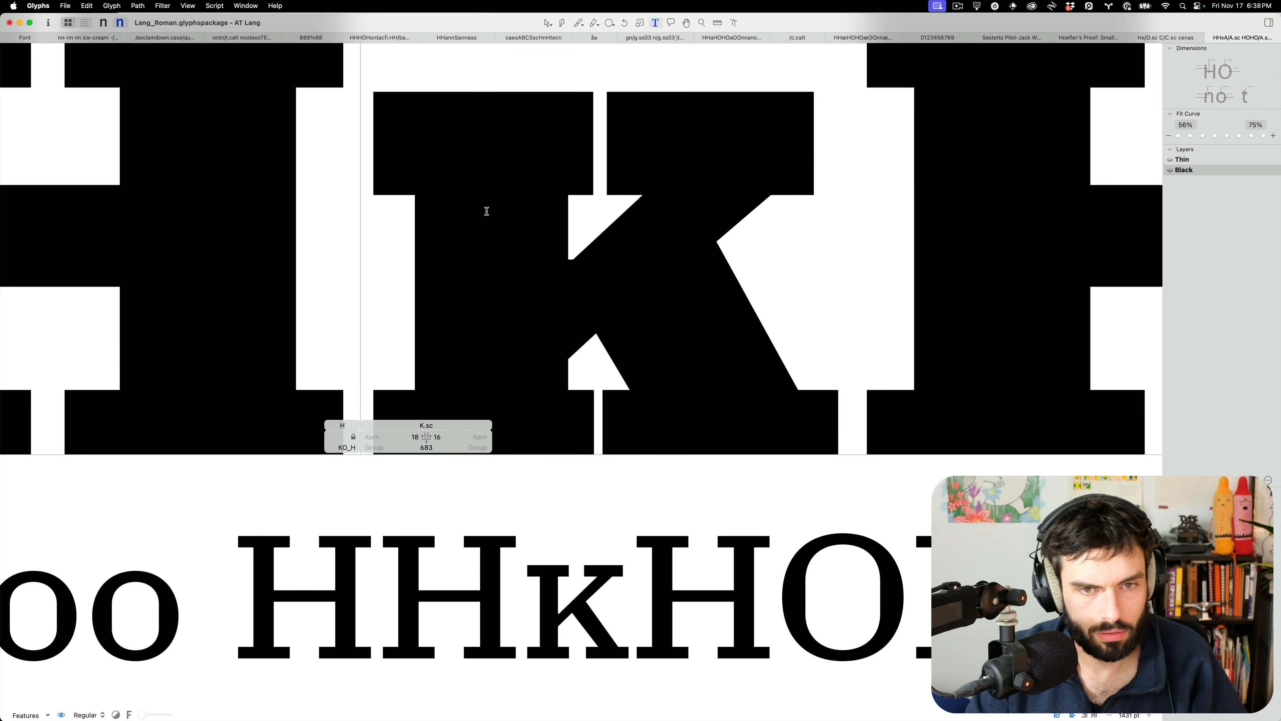
scroll(567, 179, "down", 4)
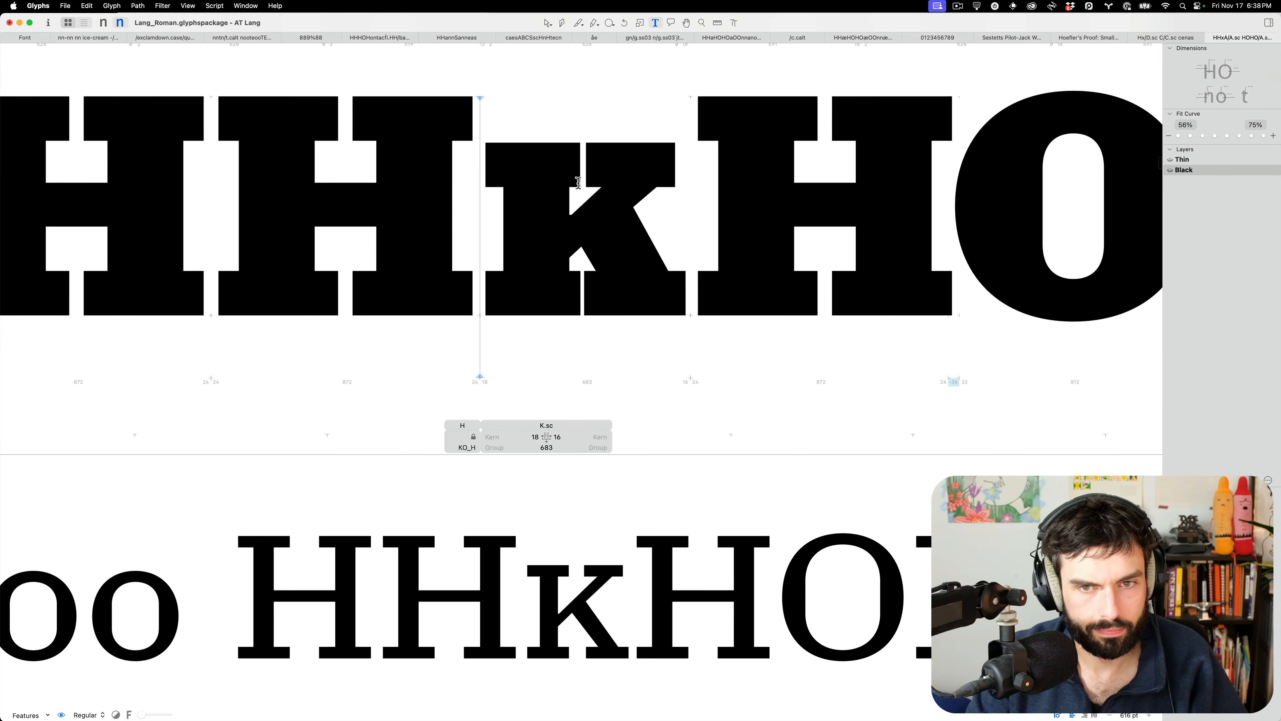
key("super+Tab")
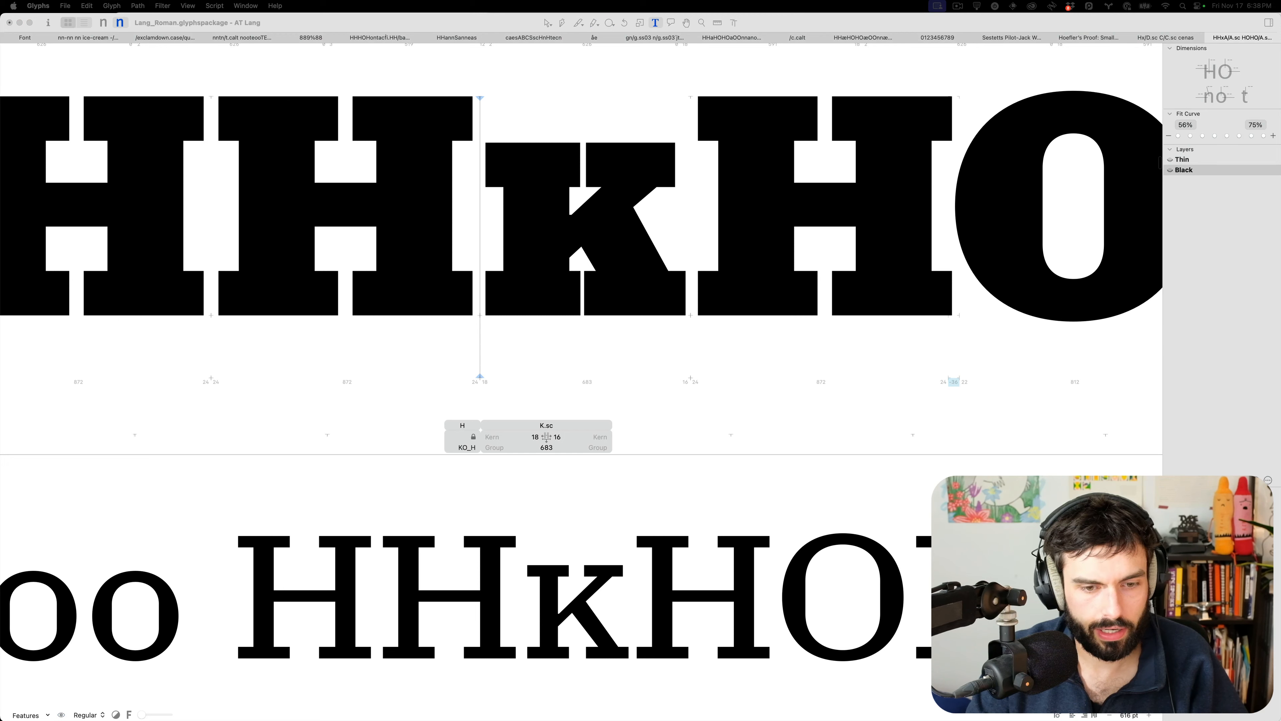
key("Return")
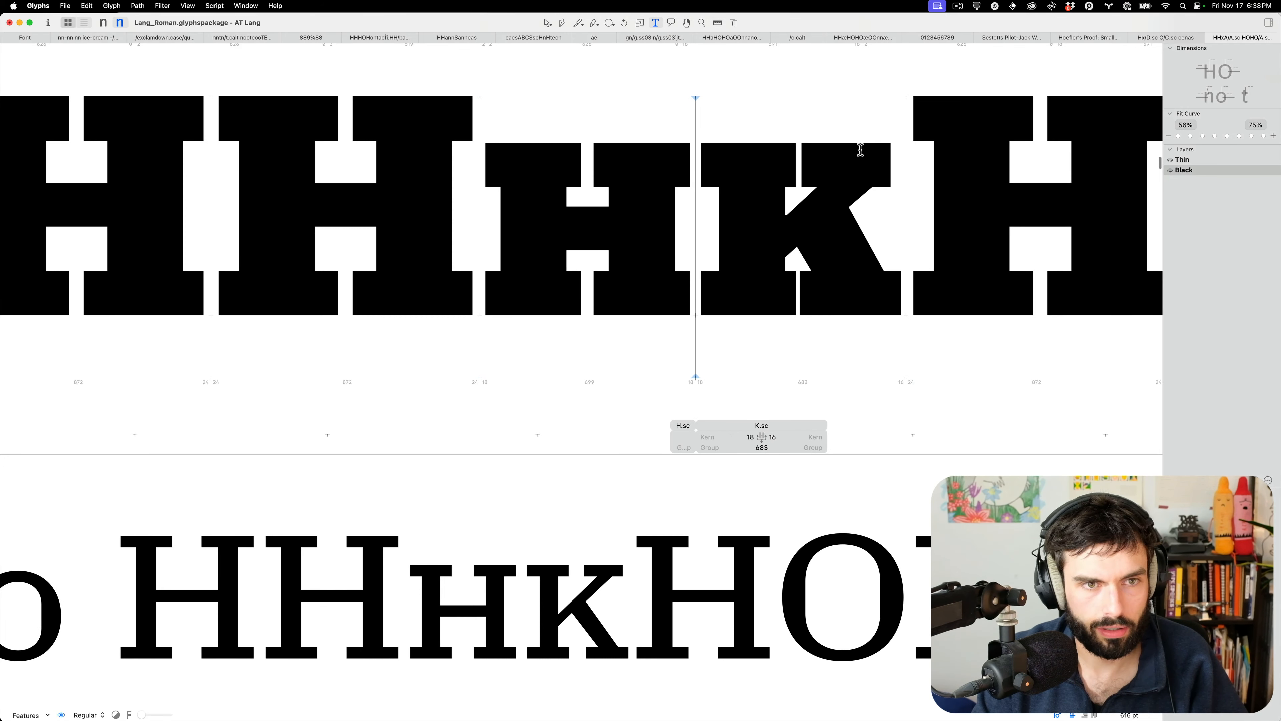
Shift the K.sc's arm and leg contours 20 units right
double_click(818, 221)
scroll(818, 221, "up", 4)
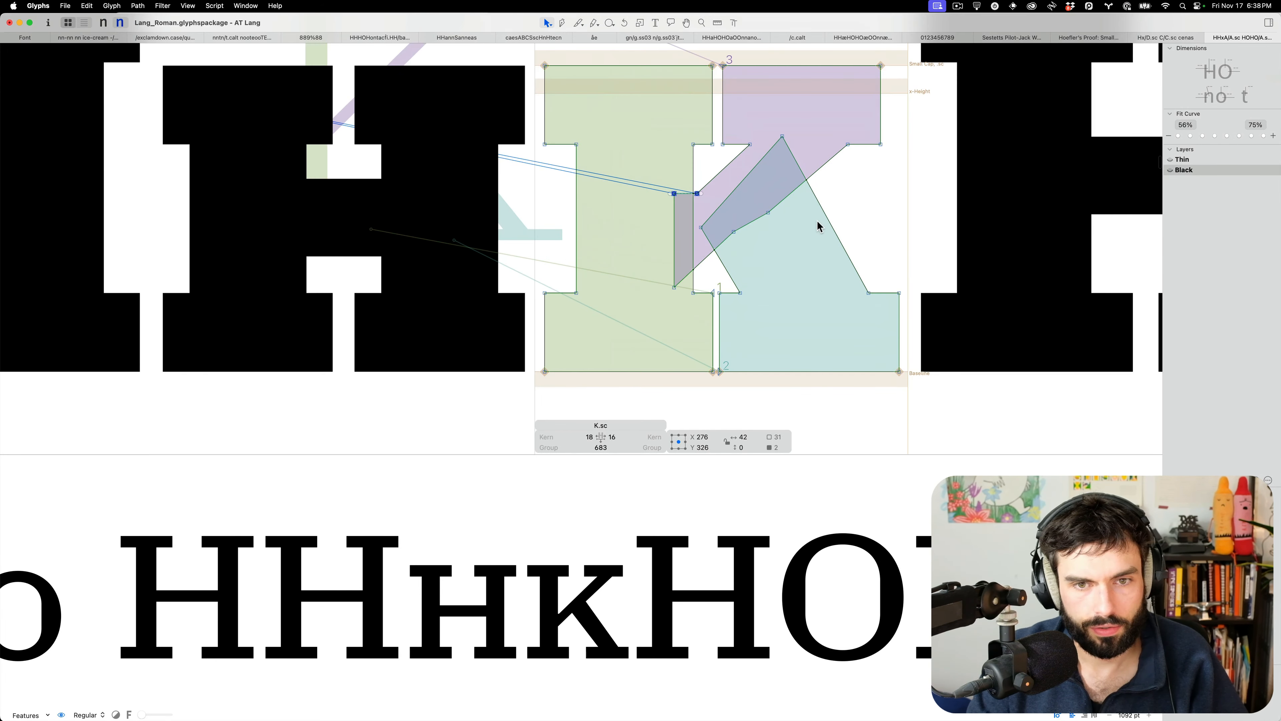
double_click(823, 213)
double_click(832, 164, "shift")
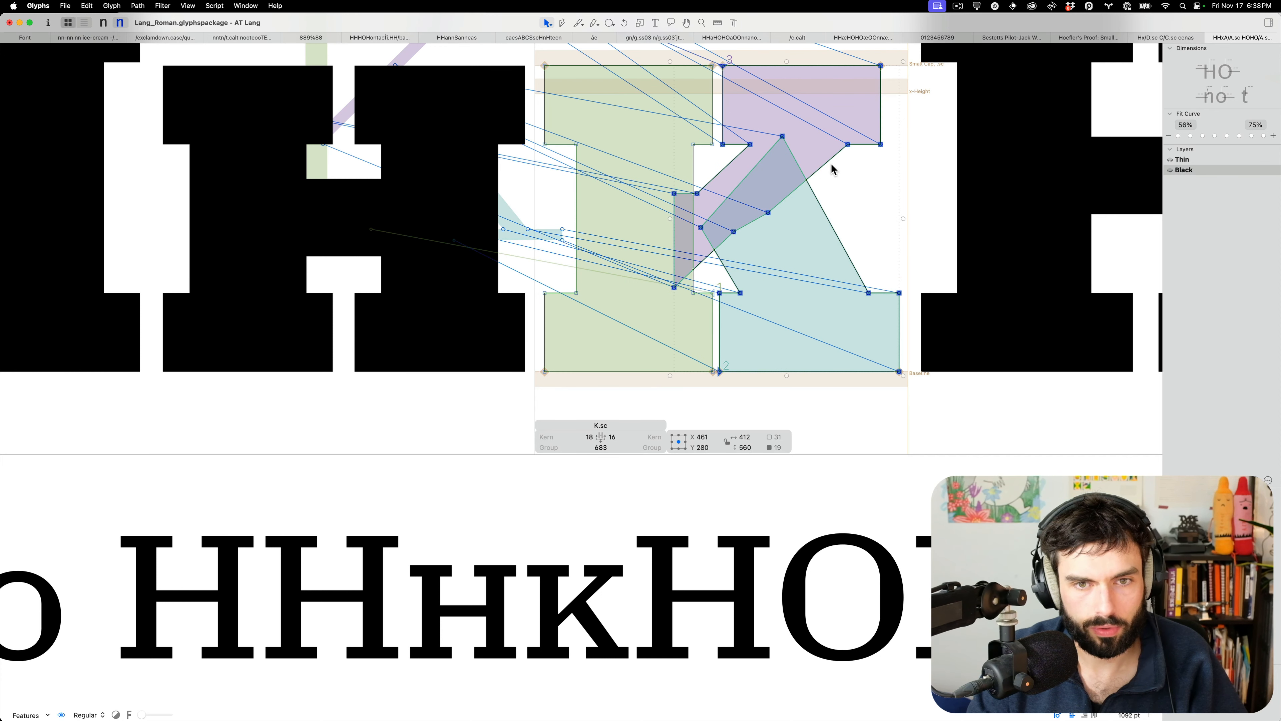
key("shift+Right")
key("shift+Right")
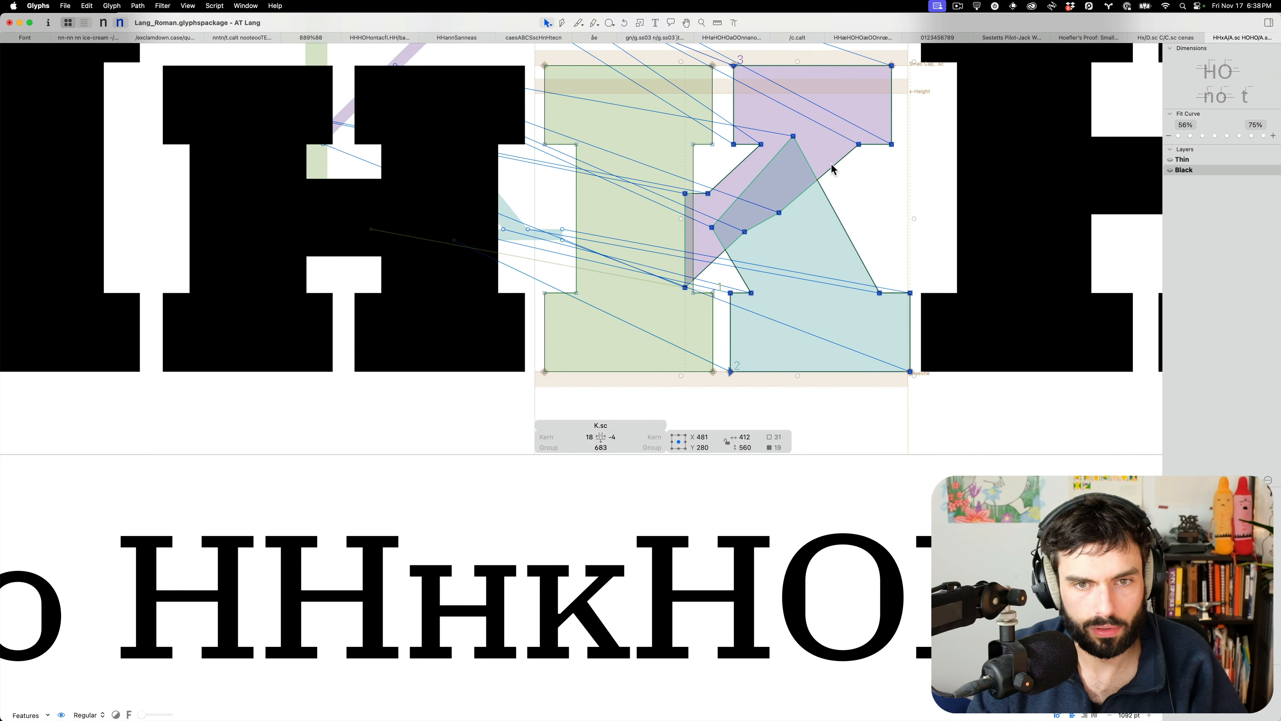
Move the K's short junction segment left and down, and preview it filled
left_click(776, 259)
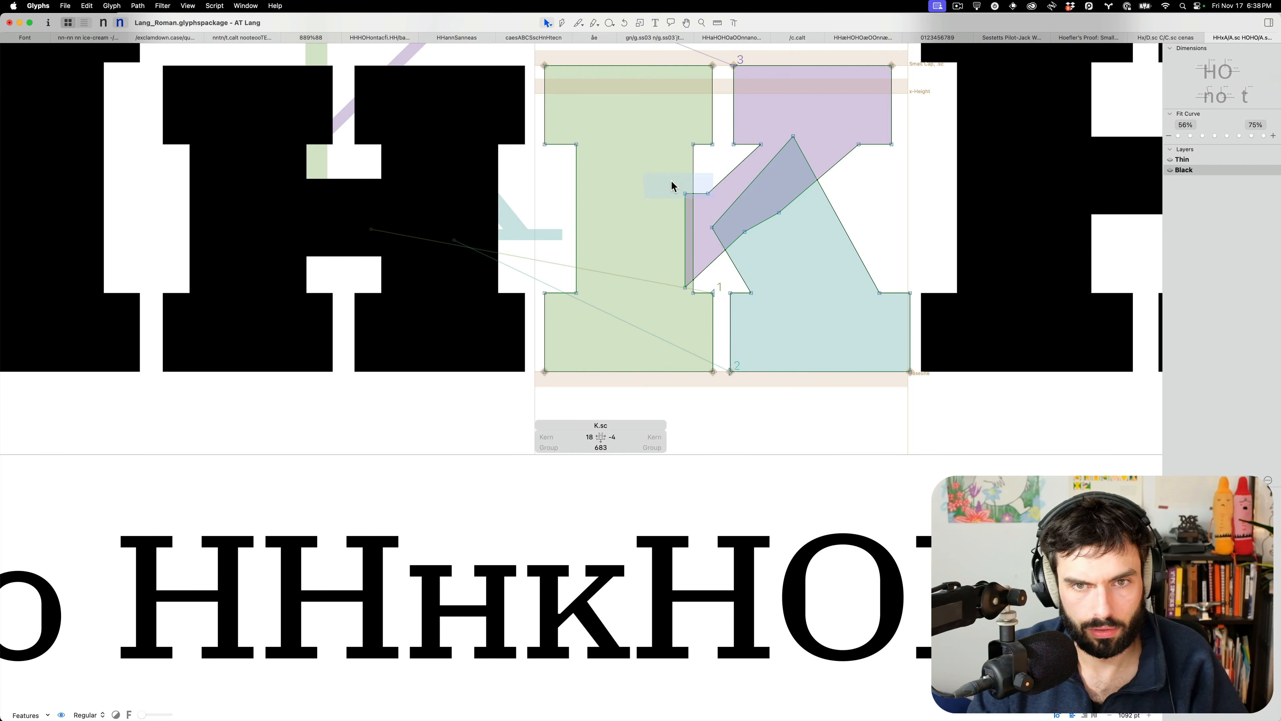
left_click(706, 194)
left_click_drag(709, 193, 698, 205)
left_click(762, 265)
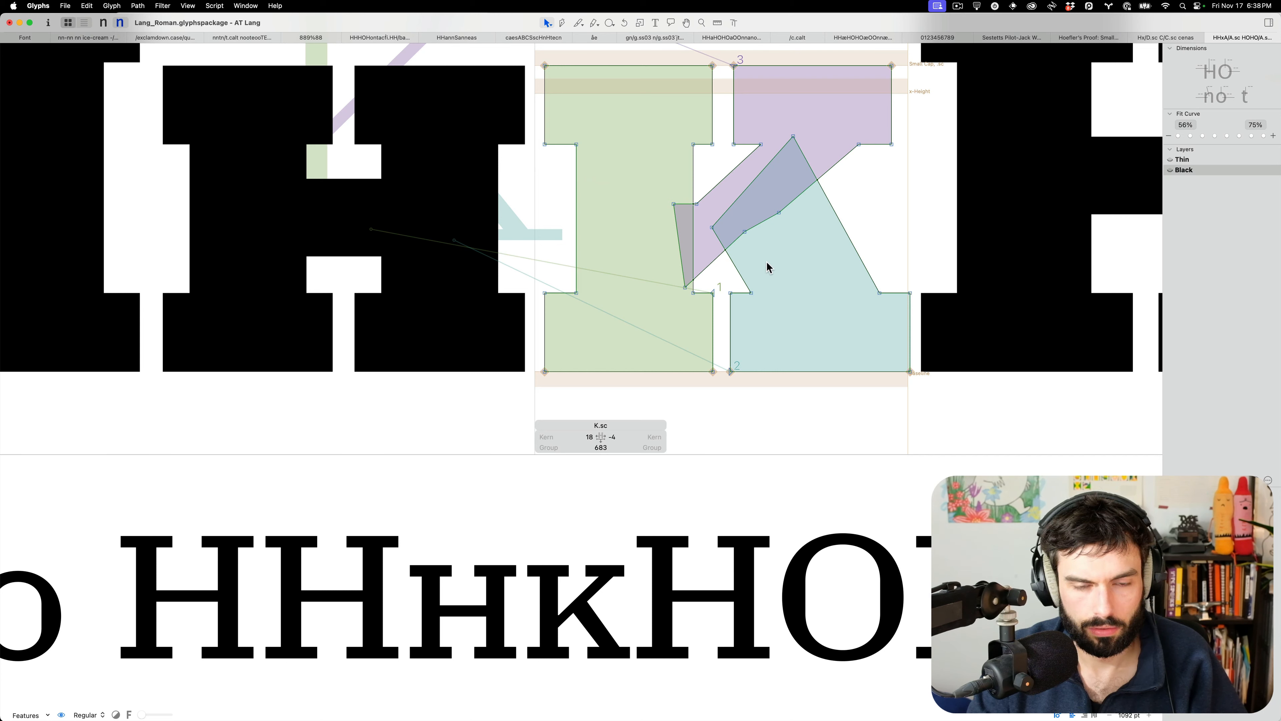
key("space")
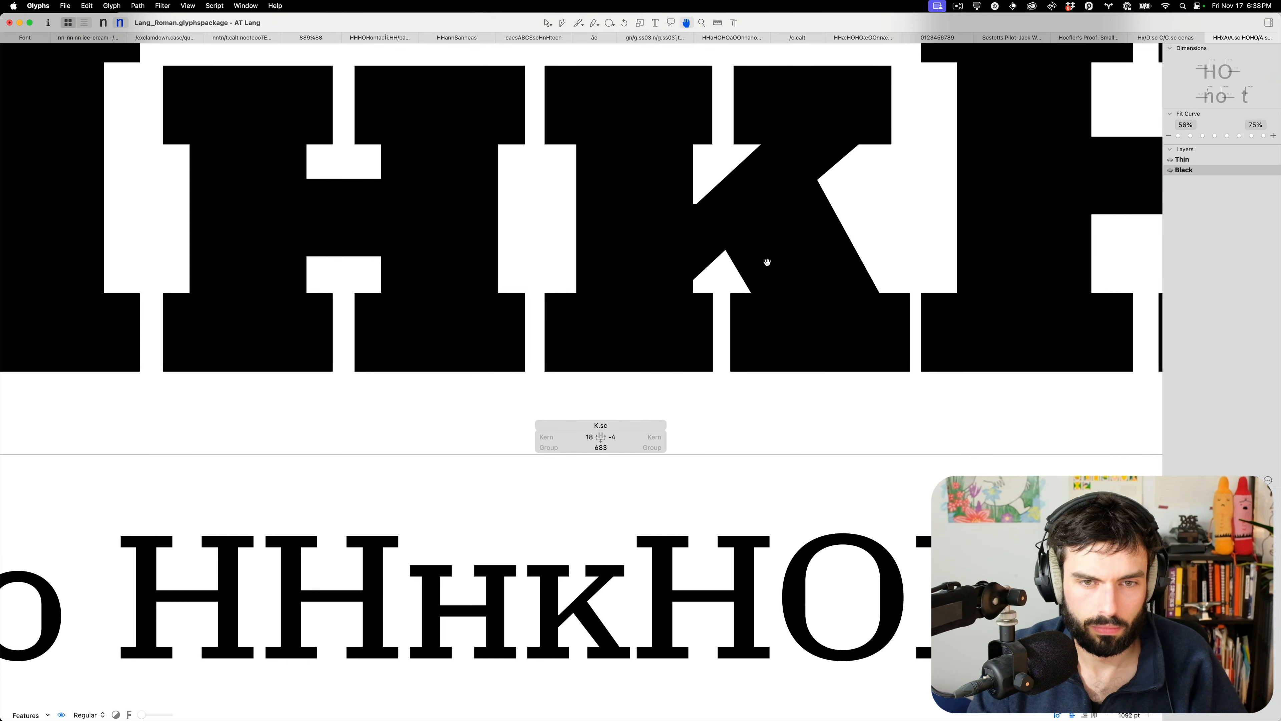
scroll(622, 276, "down", 10)
key("t")
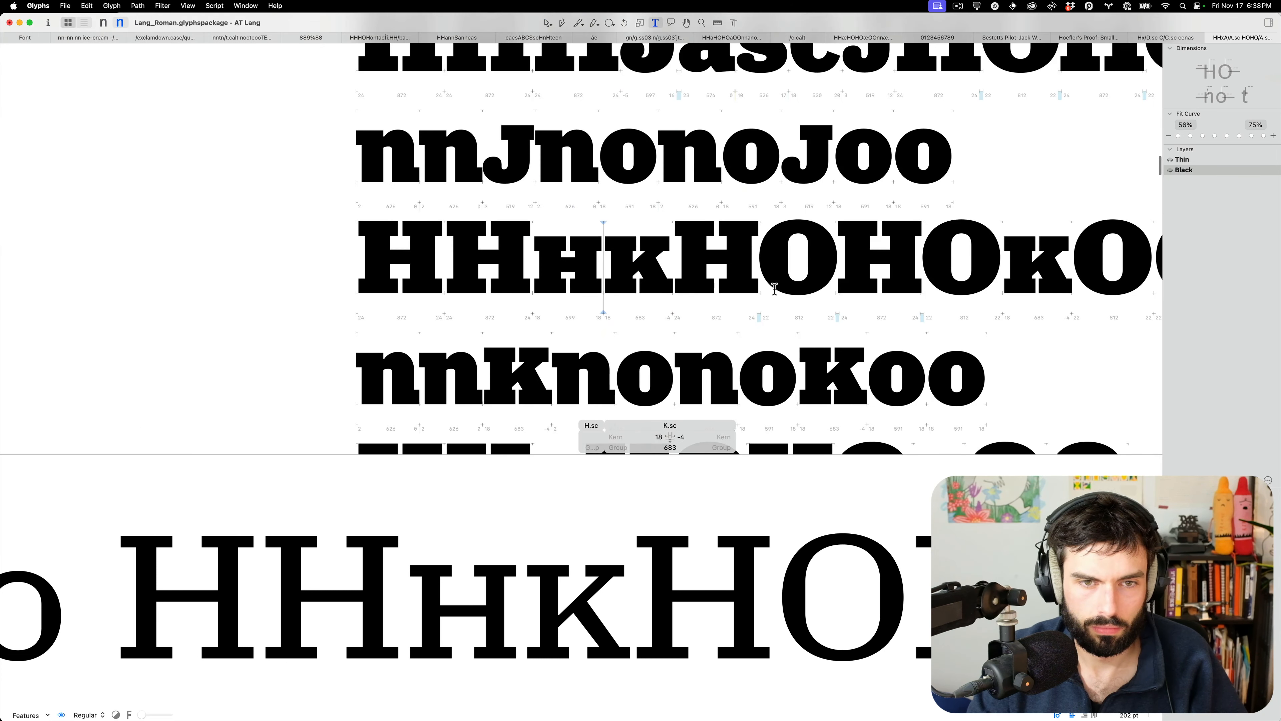
scroll(681, 247, "up", 10)
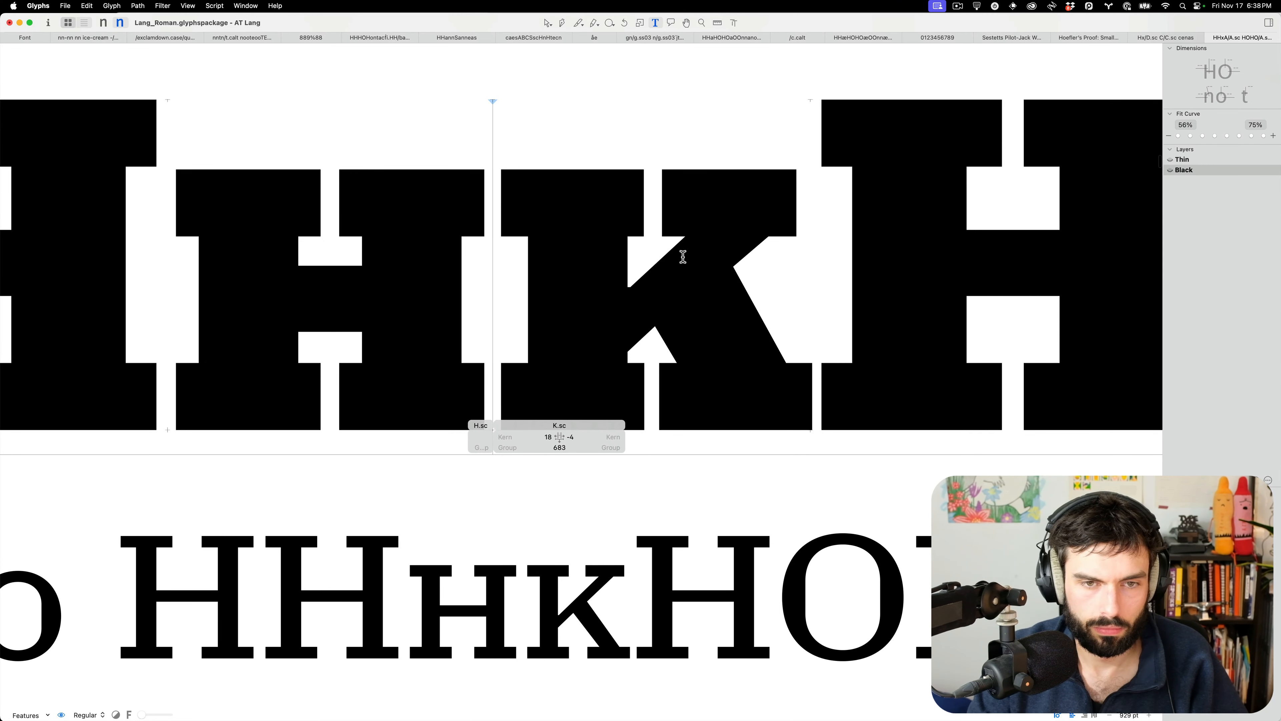
Nudge the K's arm diagonal right and its left-end nodes up-right, then save the font
double_click(683, 257)
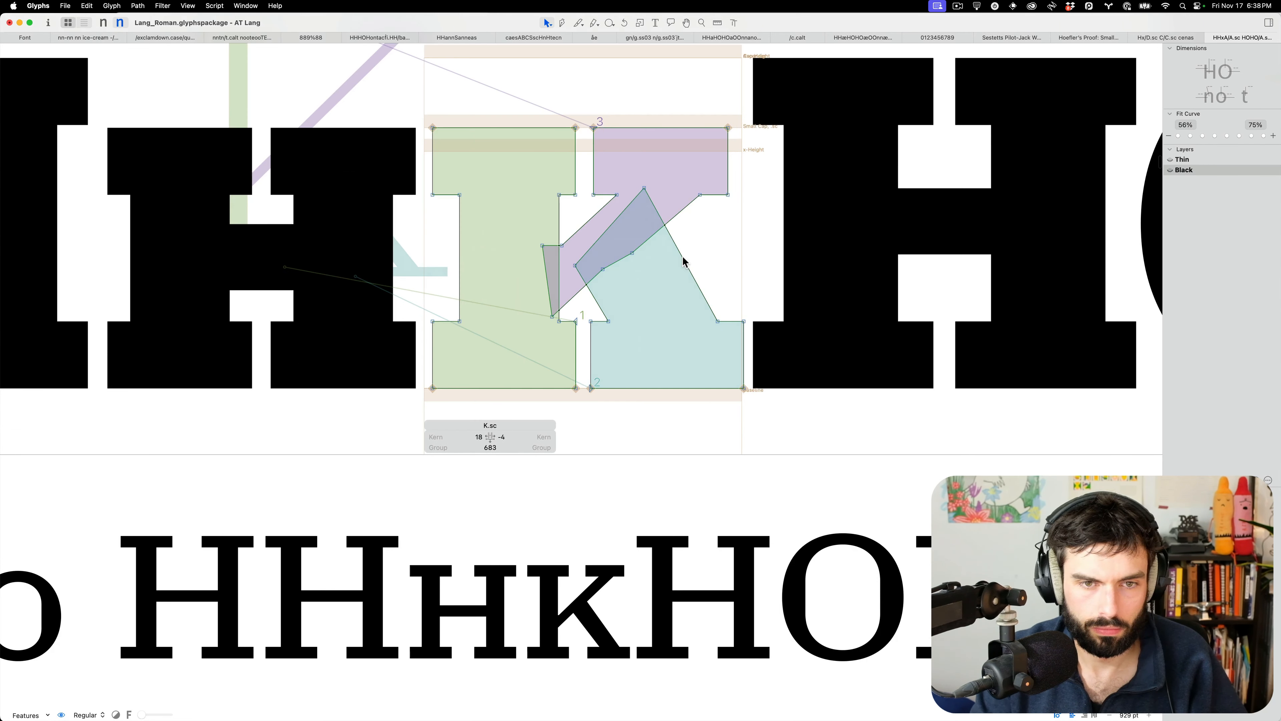
left_click(587, 226)
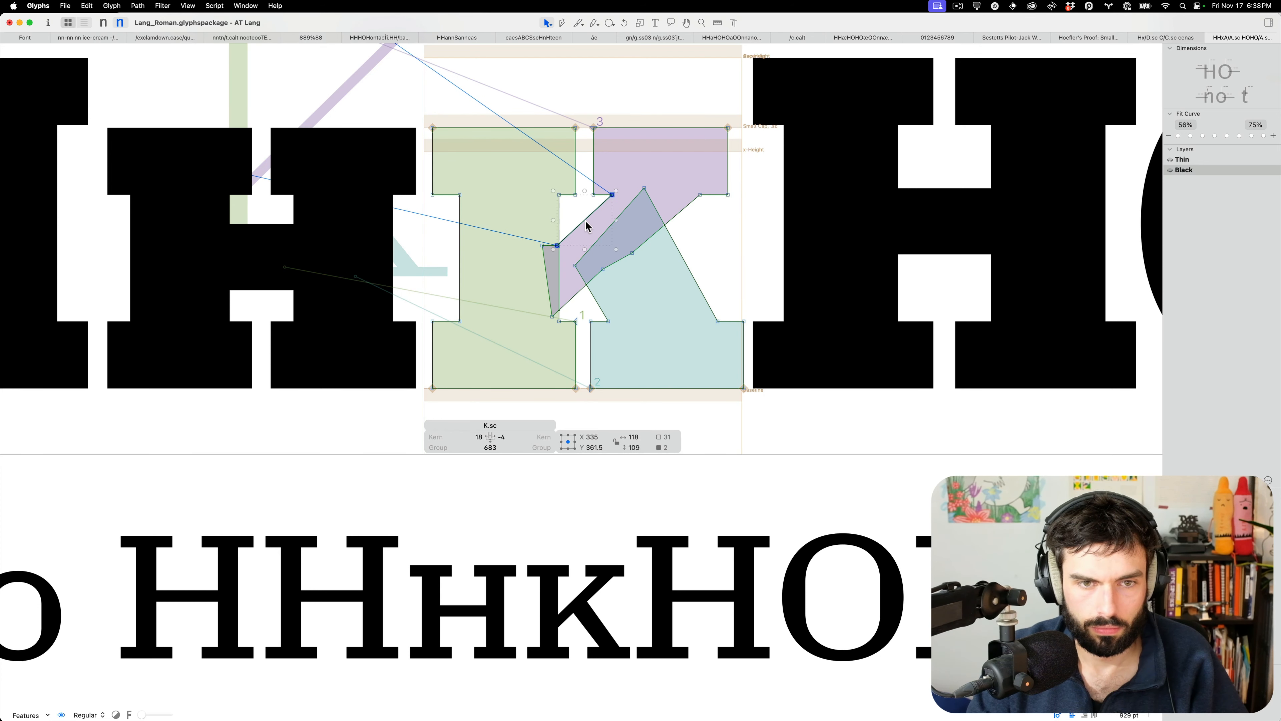
key("Right")
key("Right")
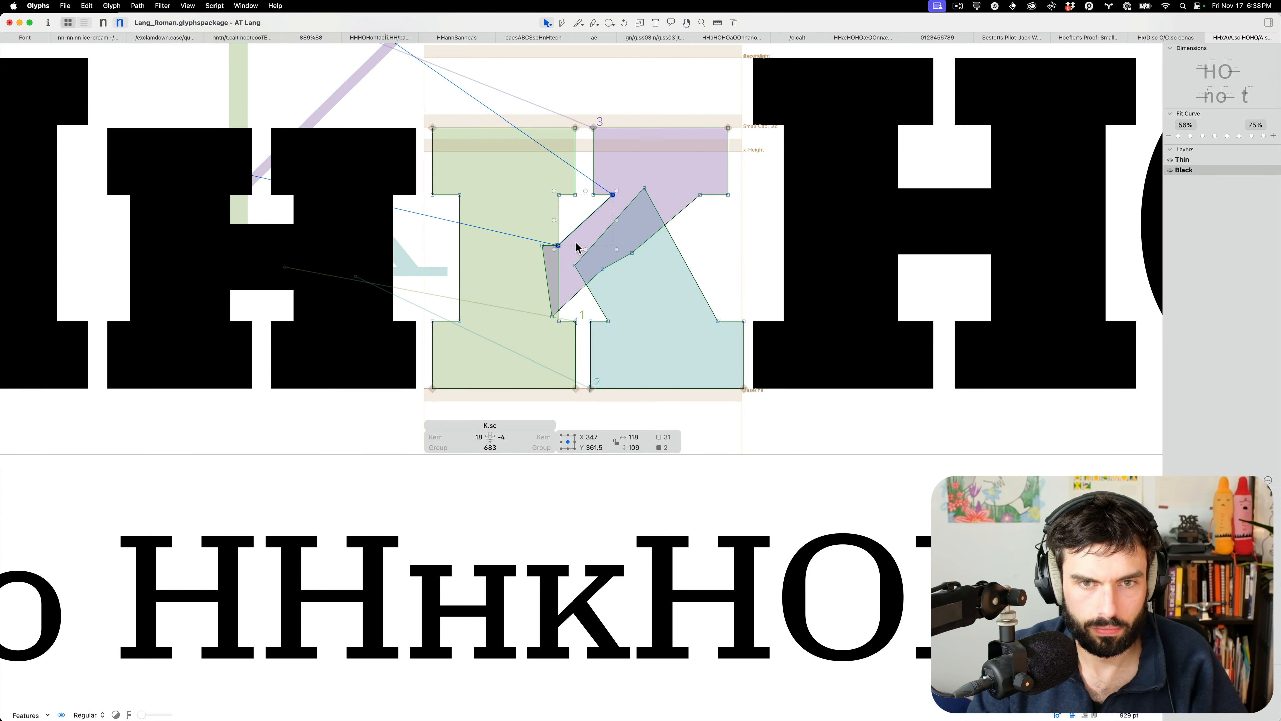
left_click_drag(570, 250, 517, 235)
key("shift+Up")
key("shift+Right")
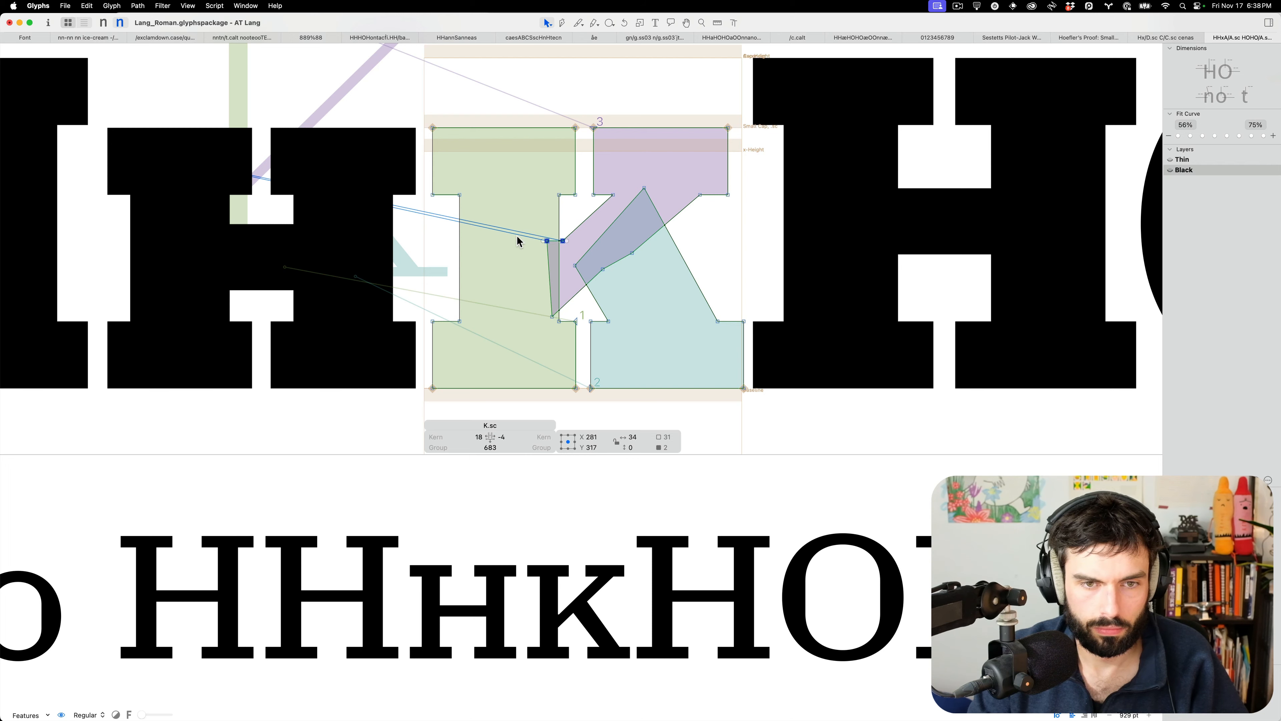
key("t")
scroll(519, 238, "down", 8)
key("super+s")
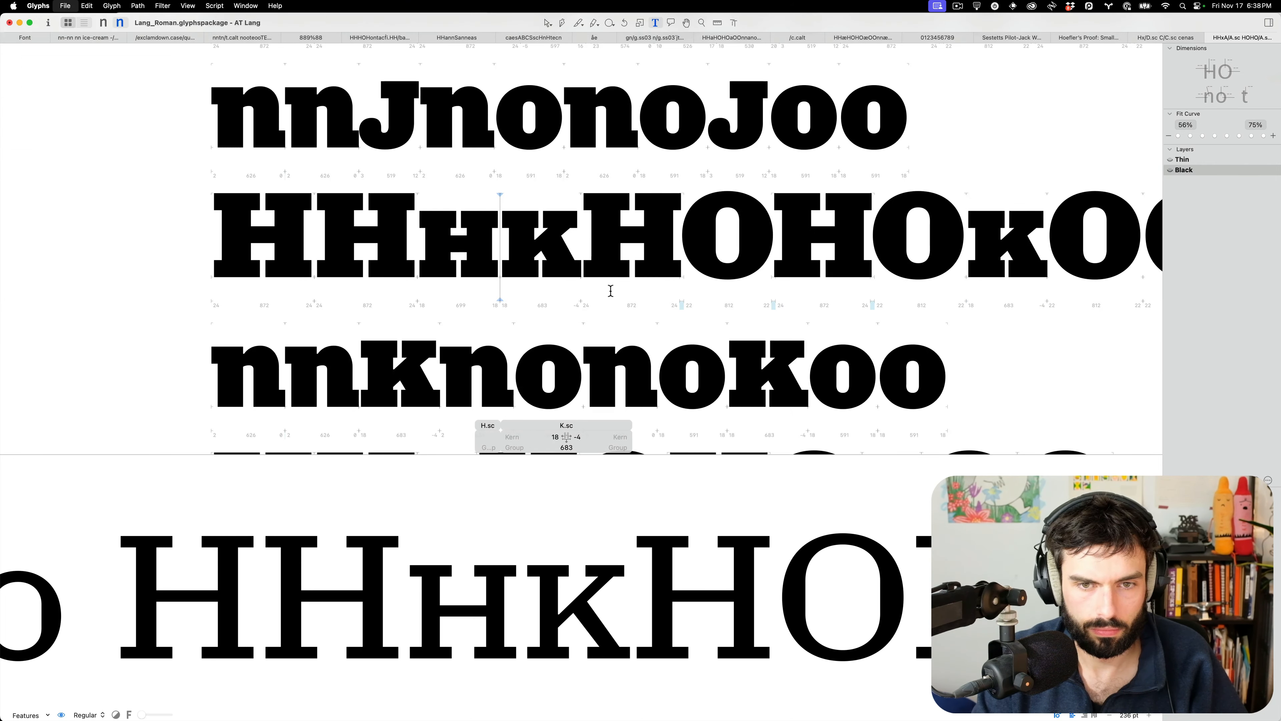
Move the K leg's lower right corner right and lower the diagonal's top node slightly
key("Escape")
scroll(591, 237, "up", 8)
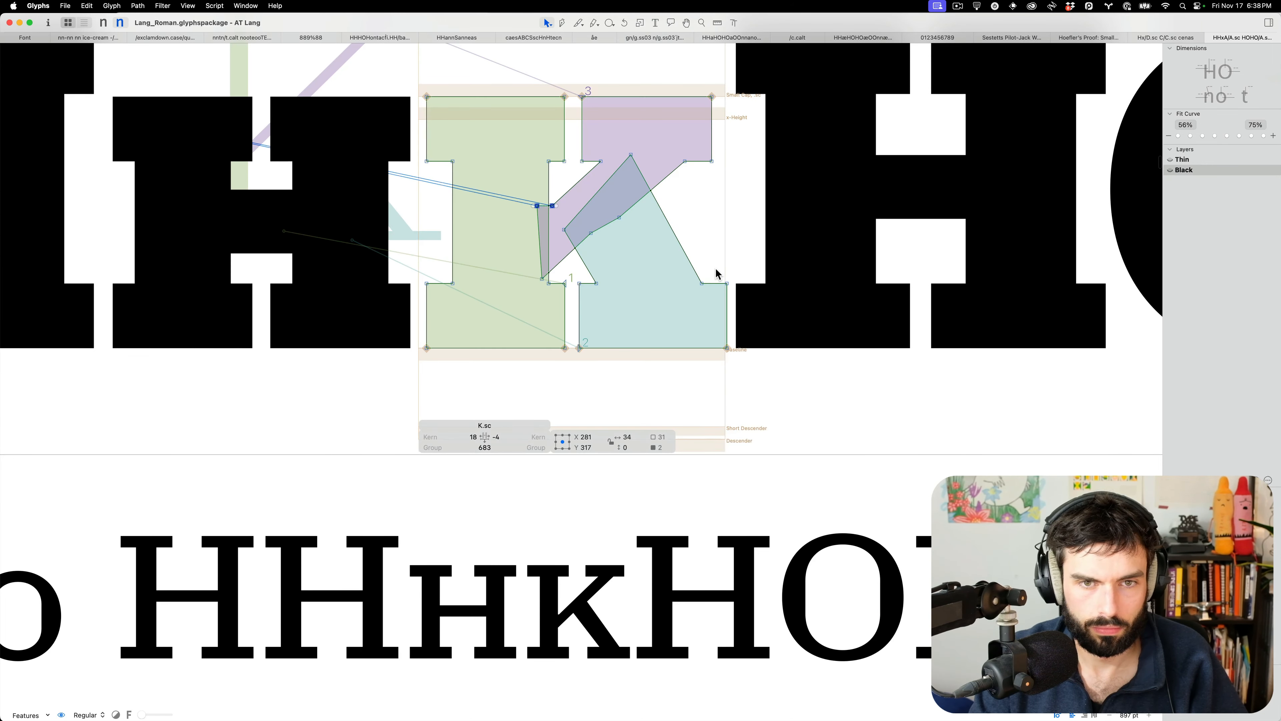
left_click(702, 283)
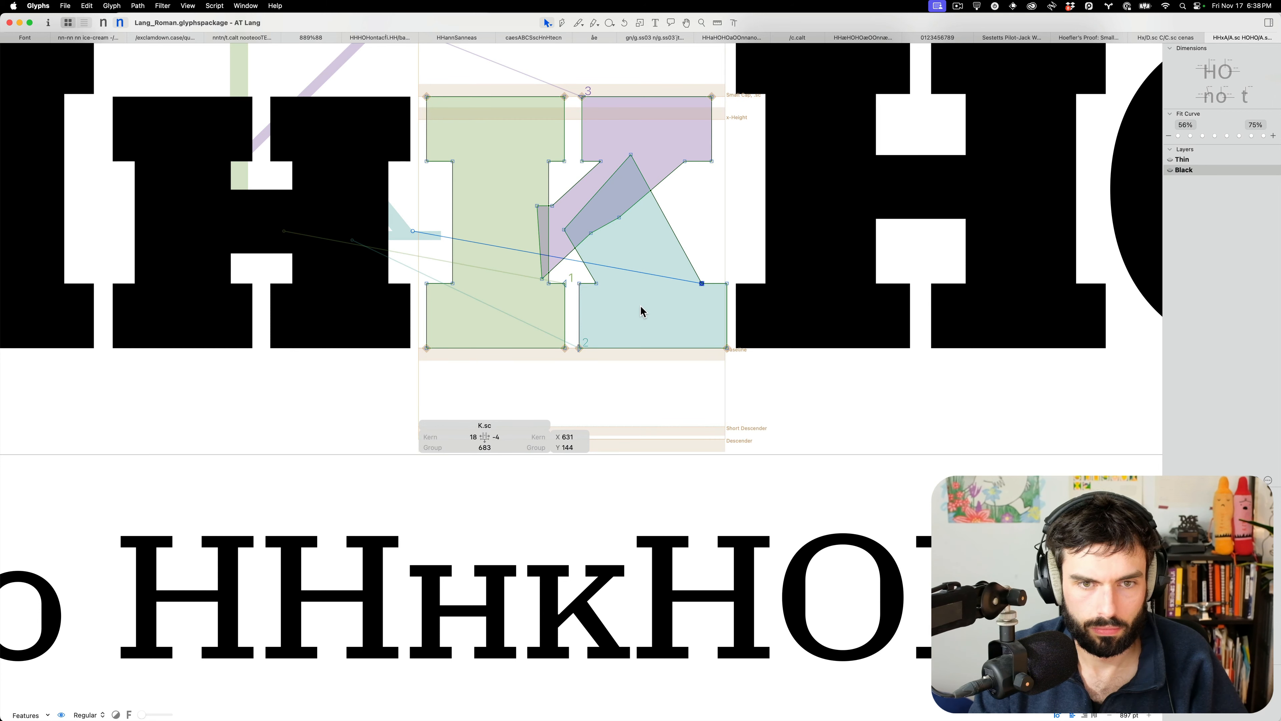
key("shift+Right")
key("Right")
left_click_drag(631, 155, 631, 163)
key("t")
scroll(631, 262, "down", 10)
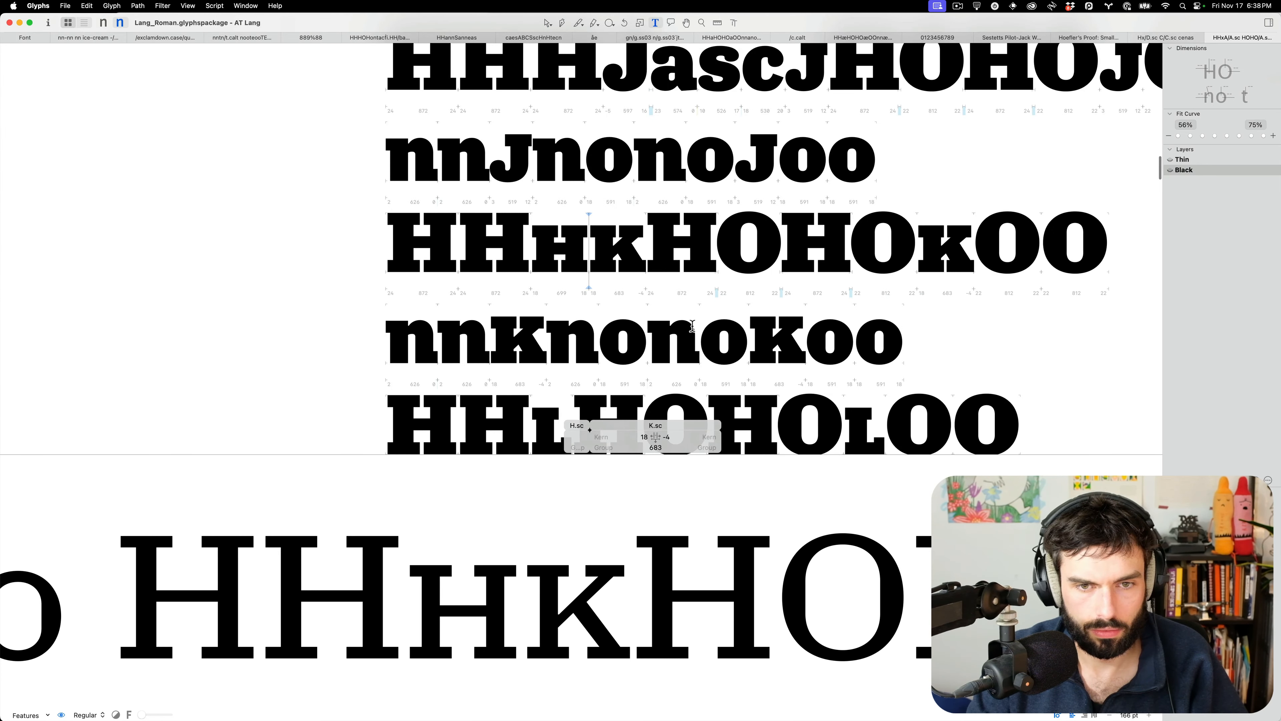
Raise the K.sc's right sidebearing from -4 to 6, giving width 693
key("shift+Right")
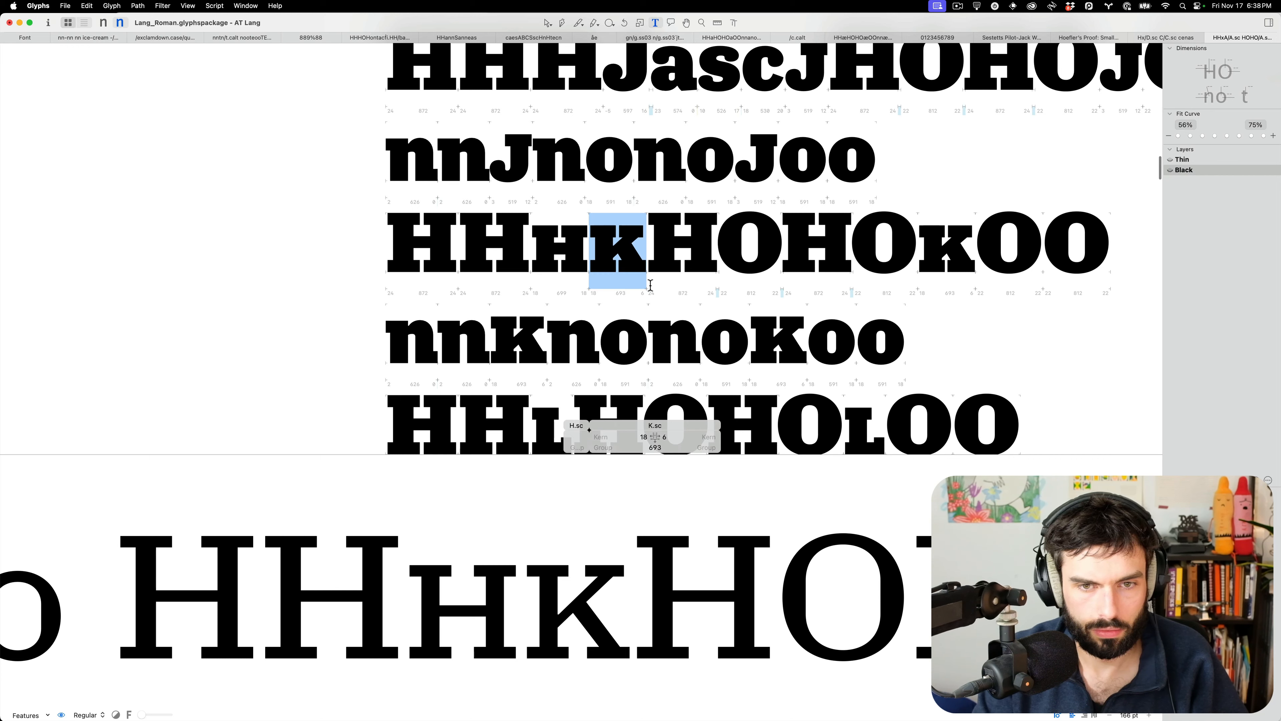
scroll(651, 285, "down", 4)
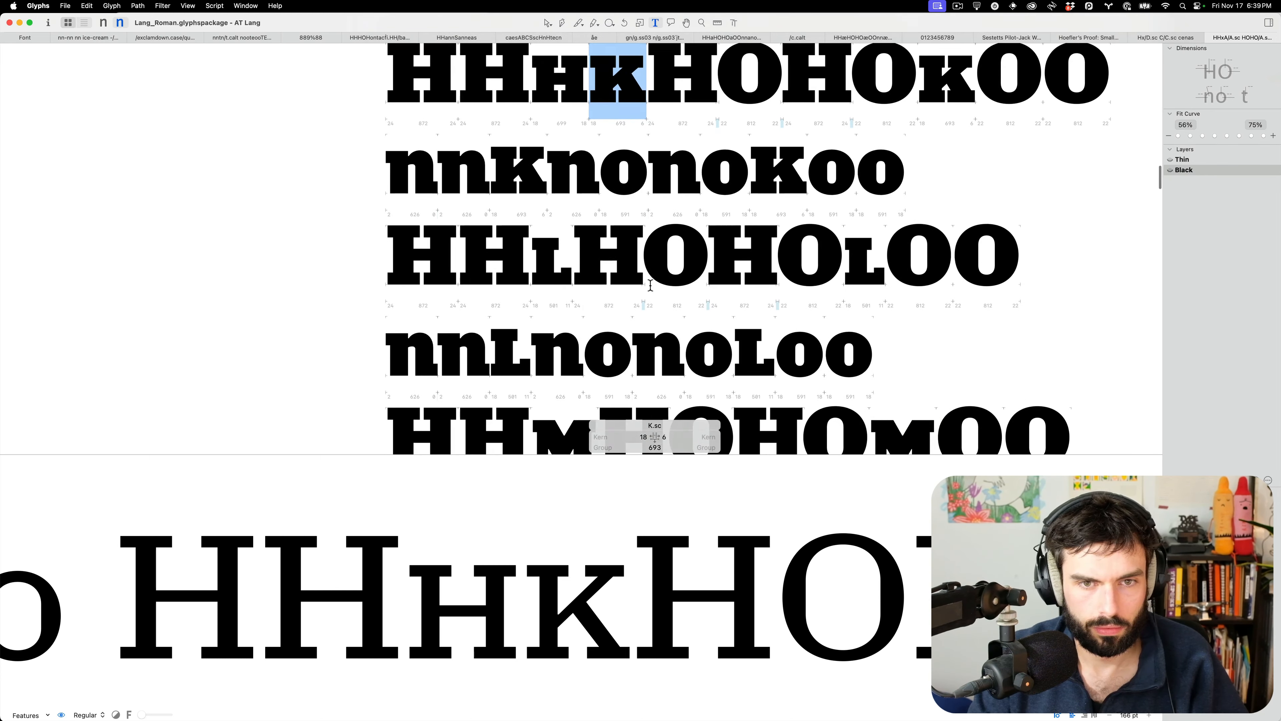
scroll(525, 271, "up", 8)
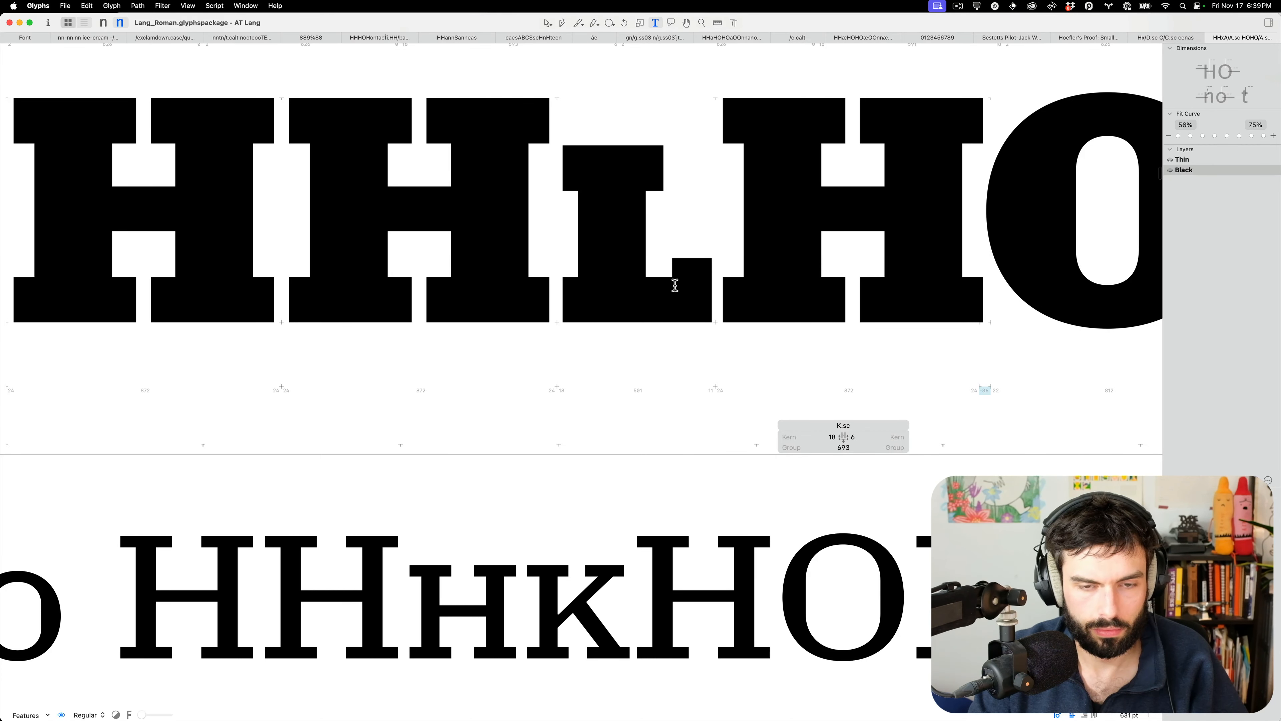
Compare L.sc's step nodes in Thin and Black masters, then scroll to the M.sc line
double_click(681, 293)
left_click_drag(680, 292, 659, 247)
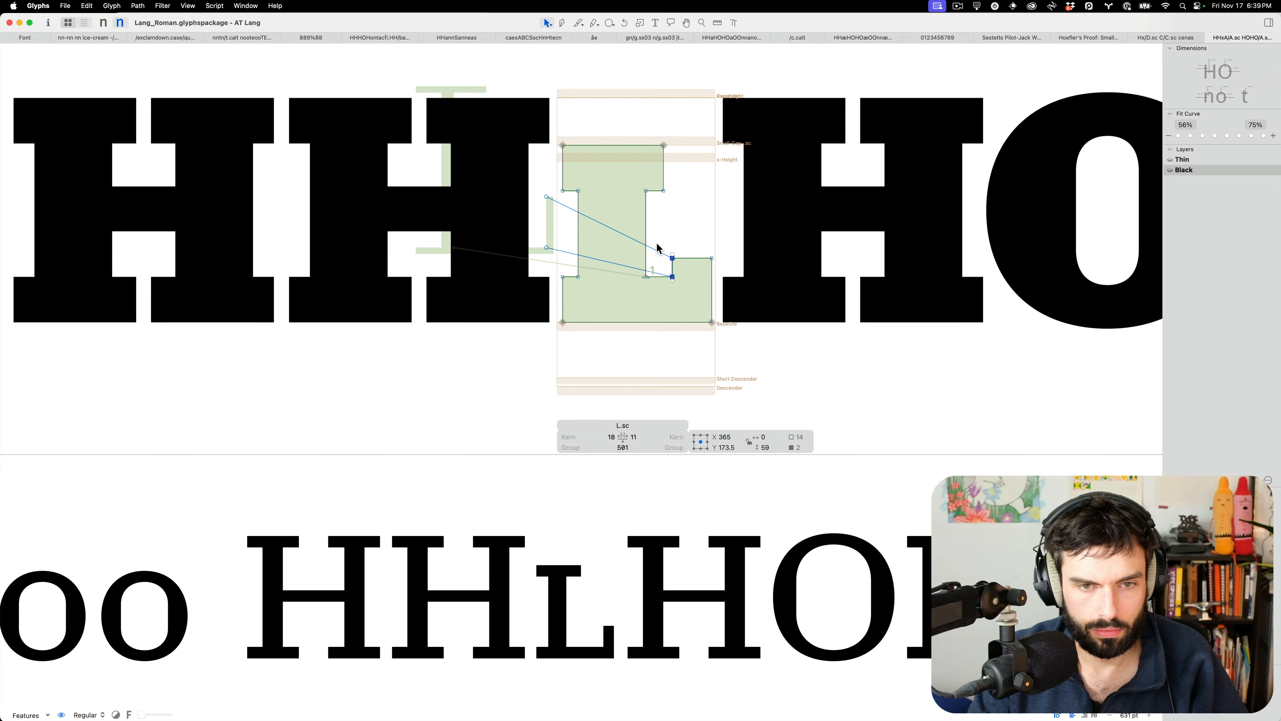
key("t")
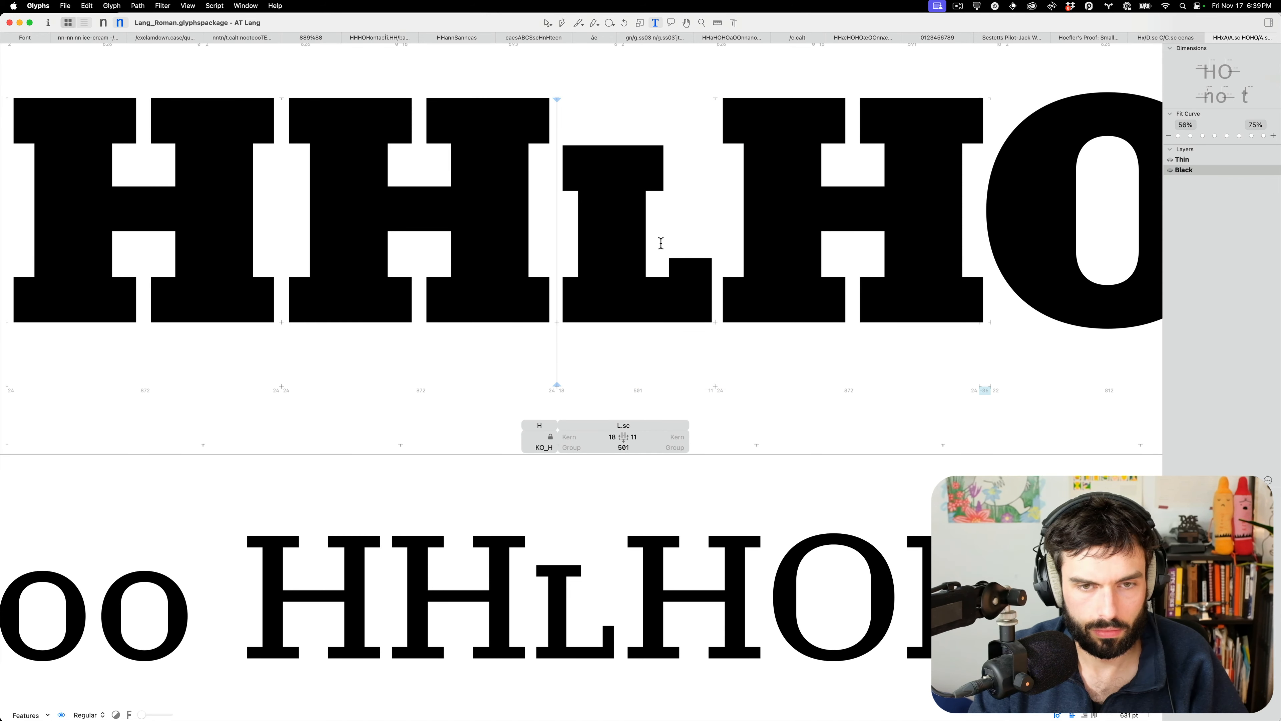
key("super+1")
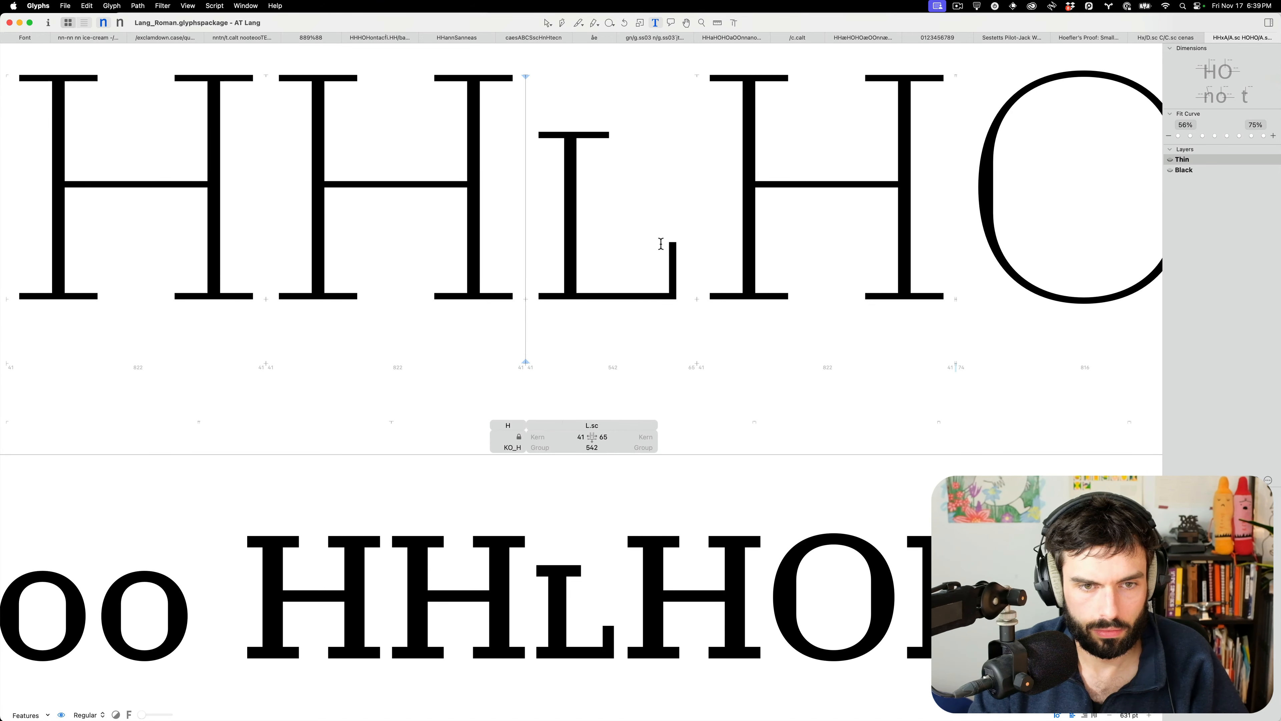
key("super+2")
scroll(651, 244, "down", 5)
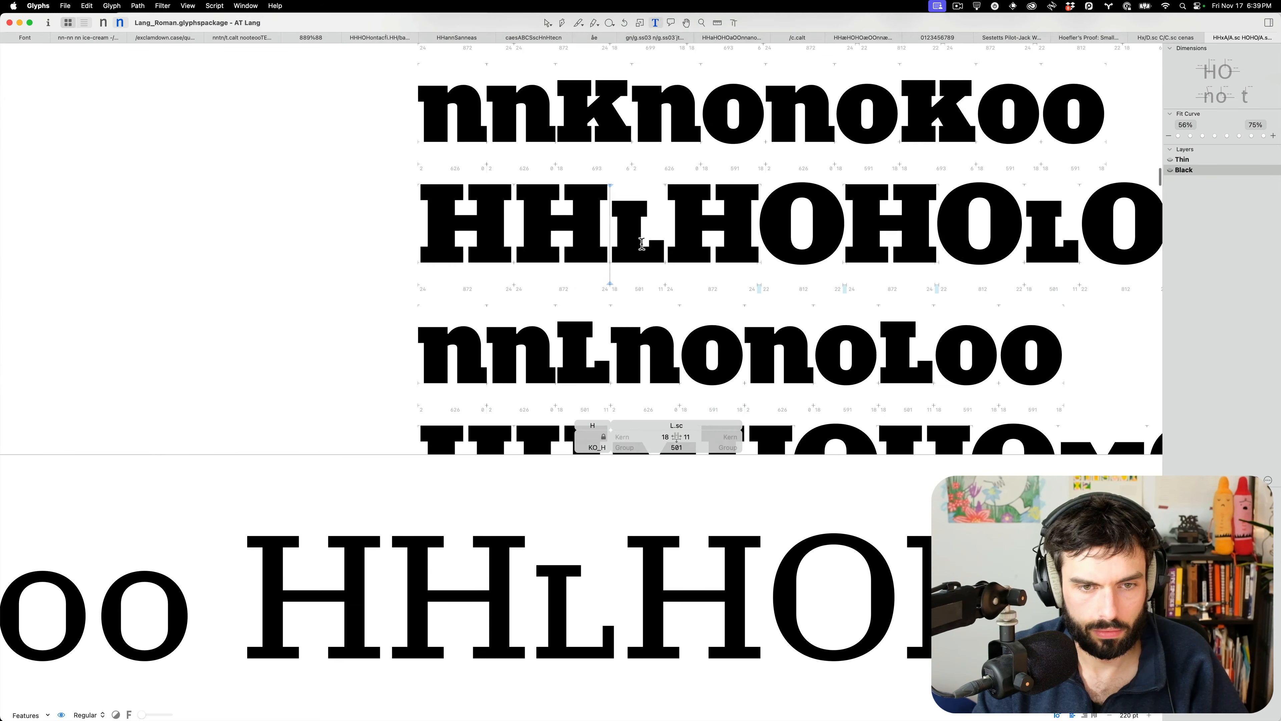
scroll(642, 244, "down", 5)
scroll(676, 254, "up", 5)
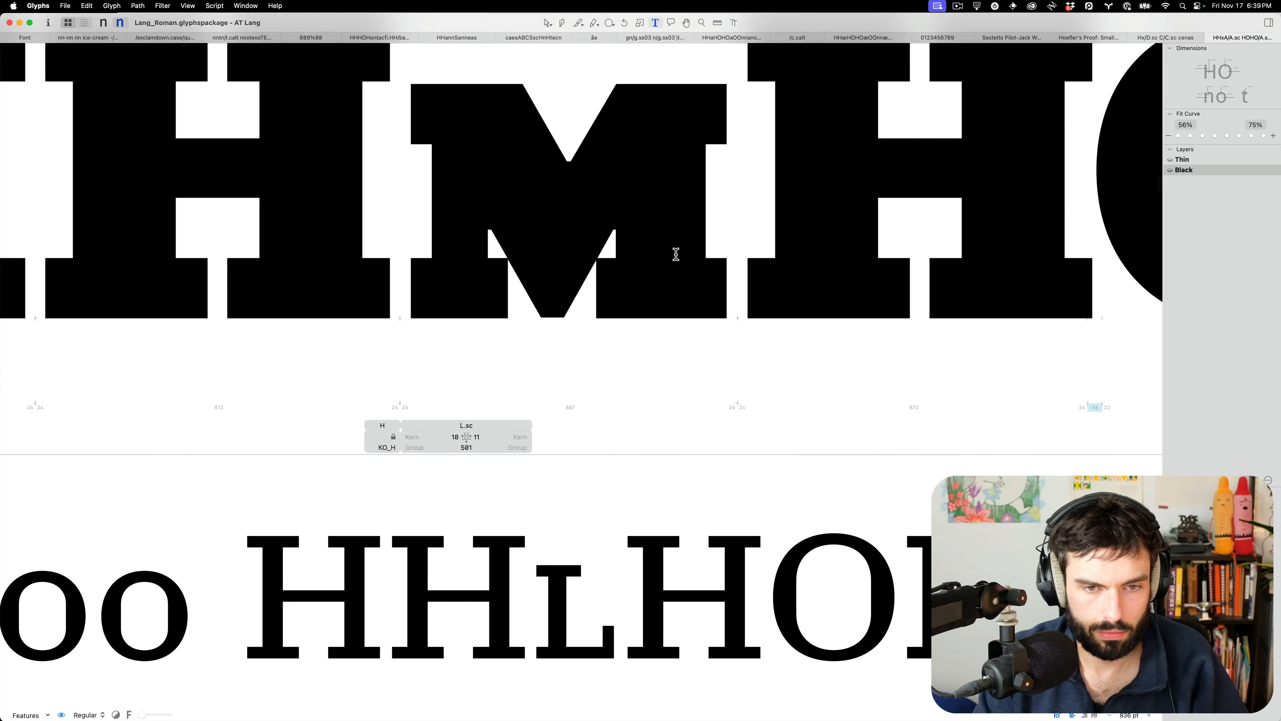
In M.sc, shift the right inner diagonal 20 units left
double_click(585, 222)
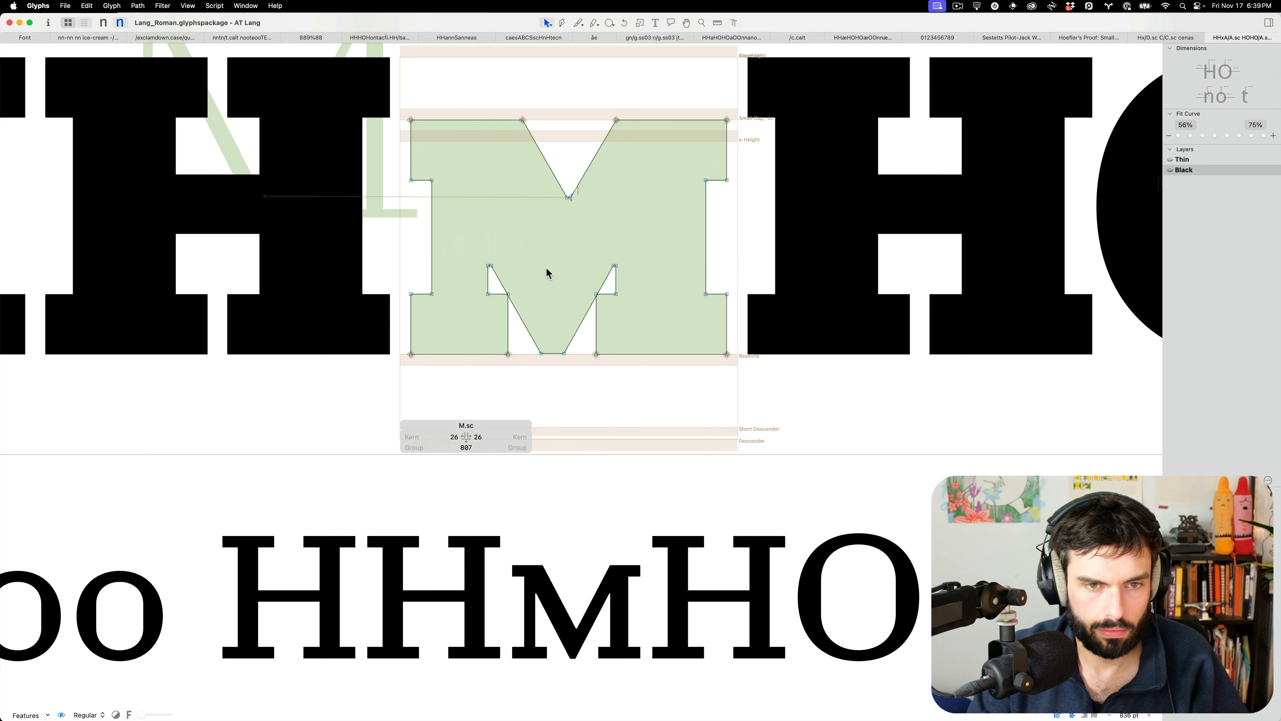
left_click(522, 326)
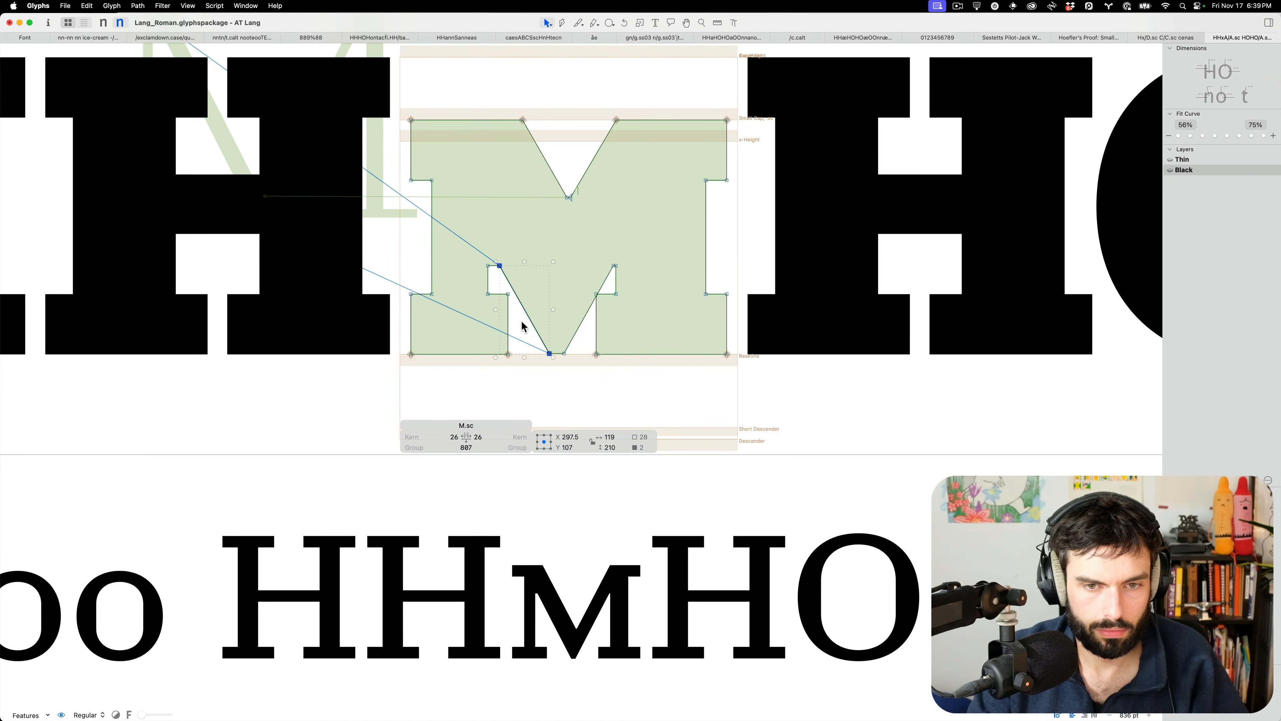
left_click_drag(532, 348, 596, 372)
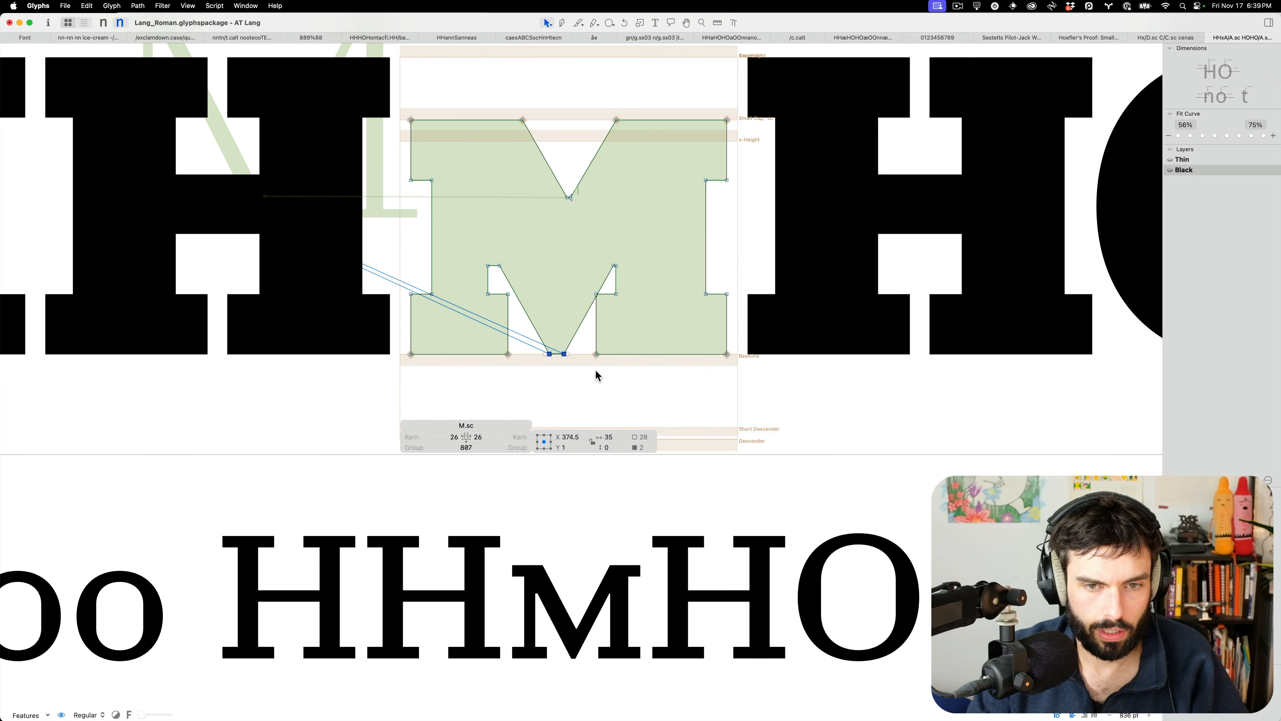
left_click(515, 272)
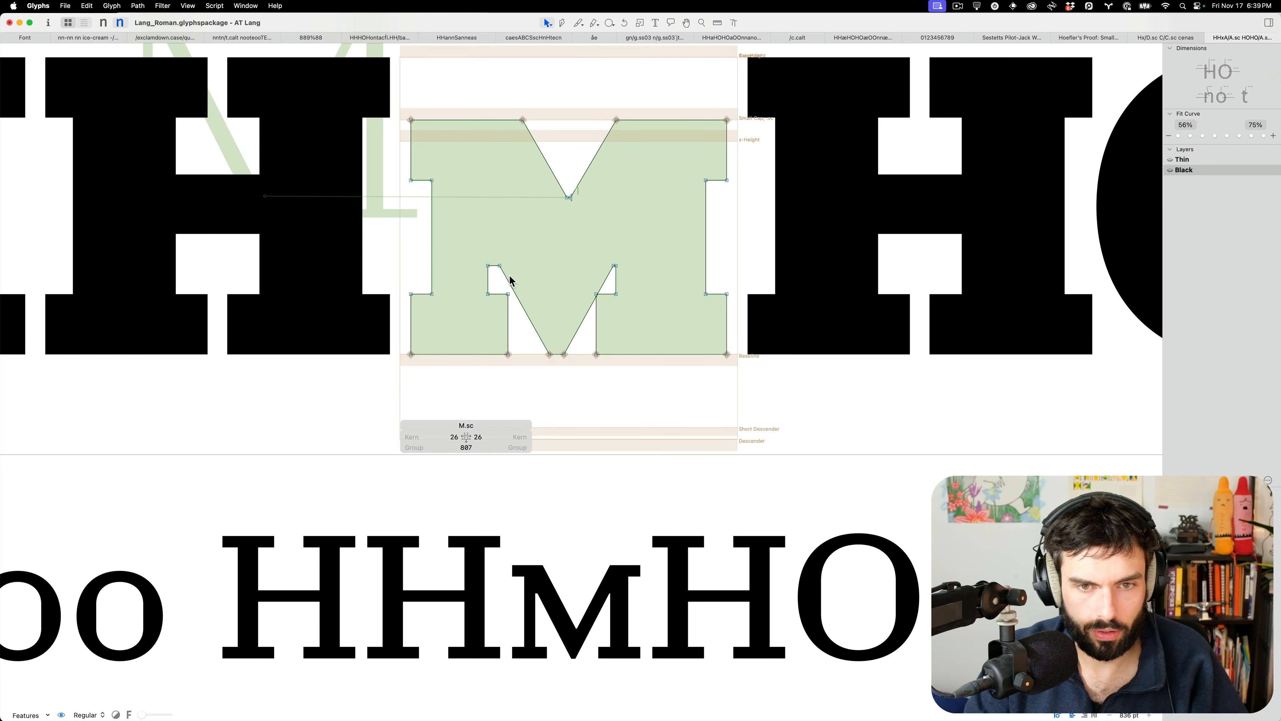
scroll(507, 280, "up", 3)
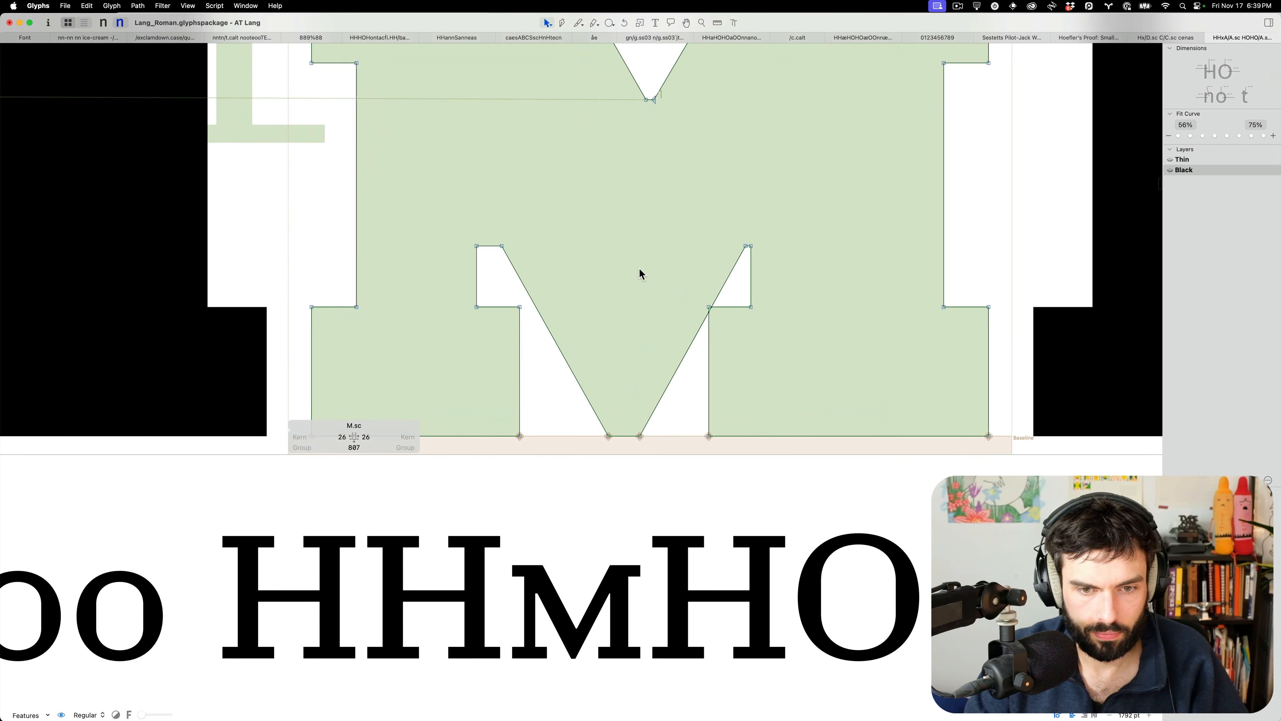
left_click(673, 378)
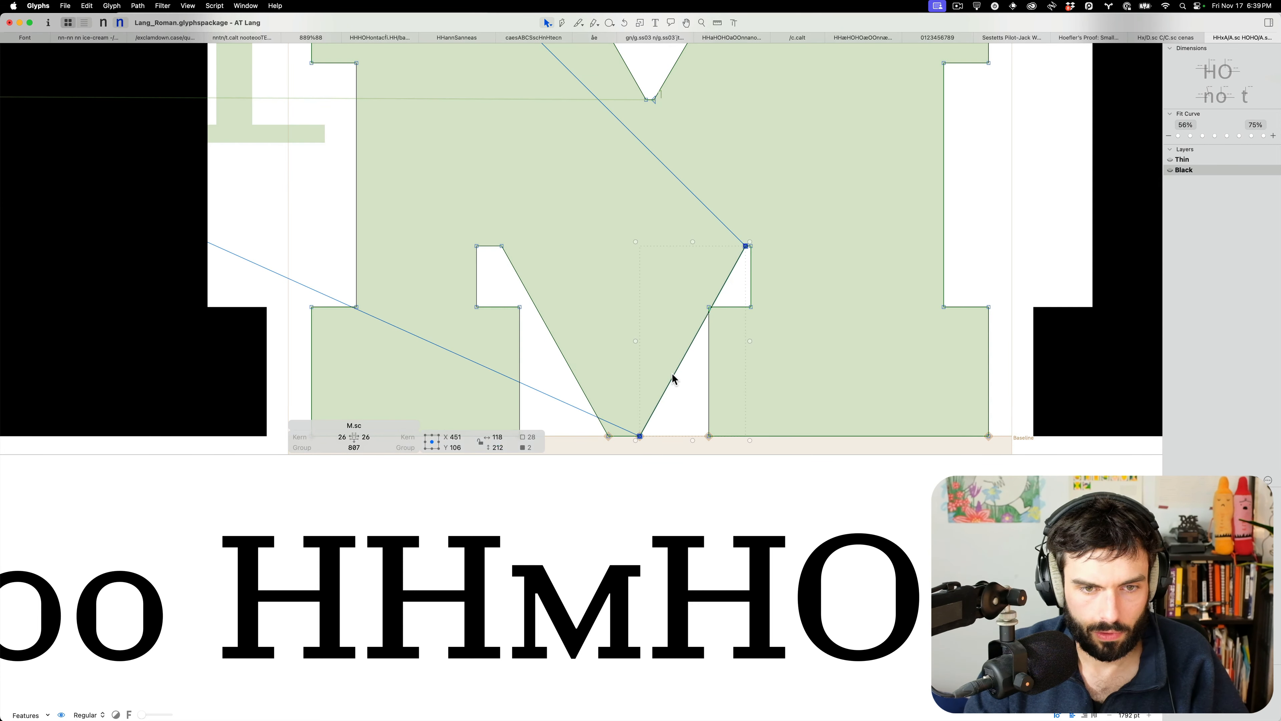
key("shift+Left")
key("shift+Left")
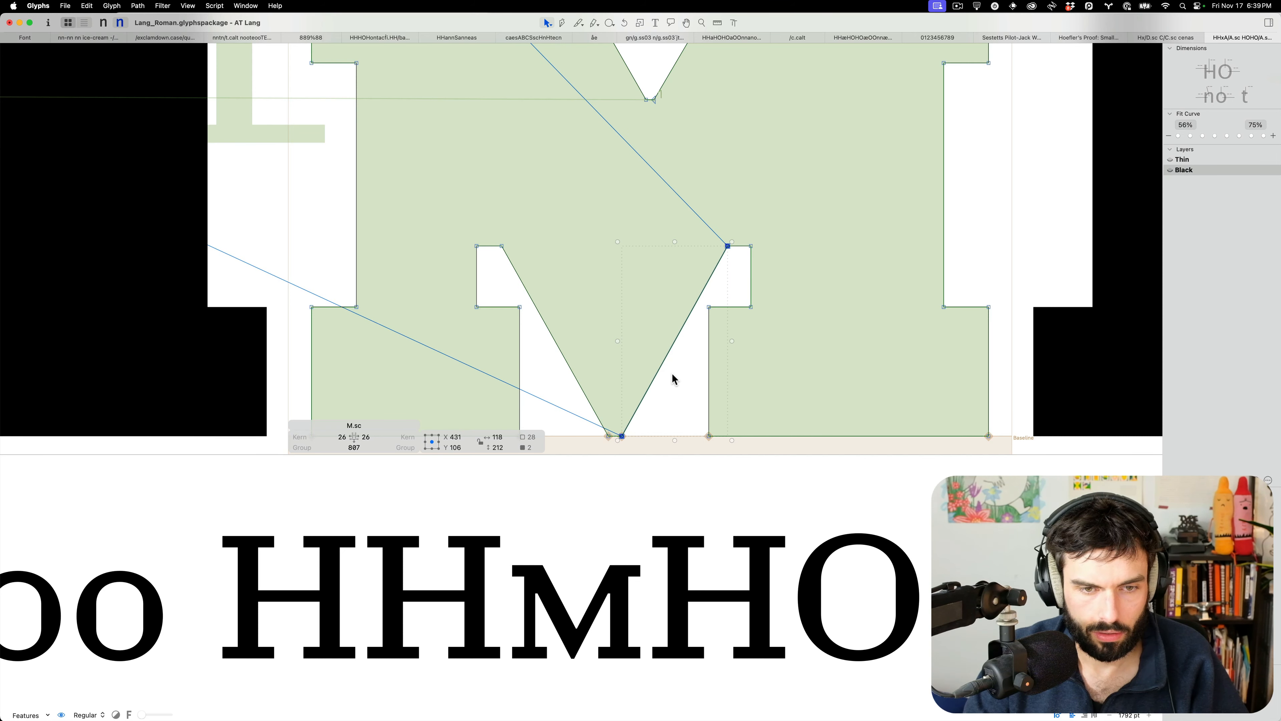
Add guides along the M's right and left inner diagonals
right_click(665, 374)
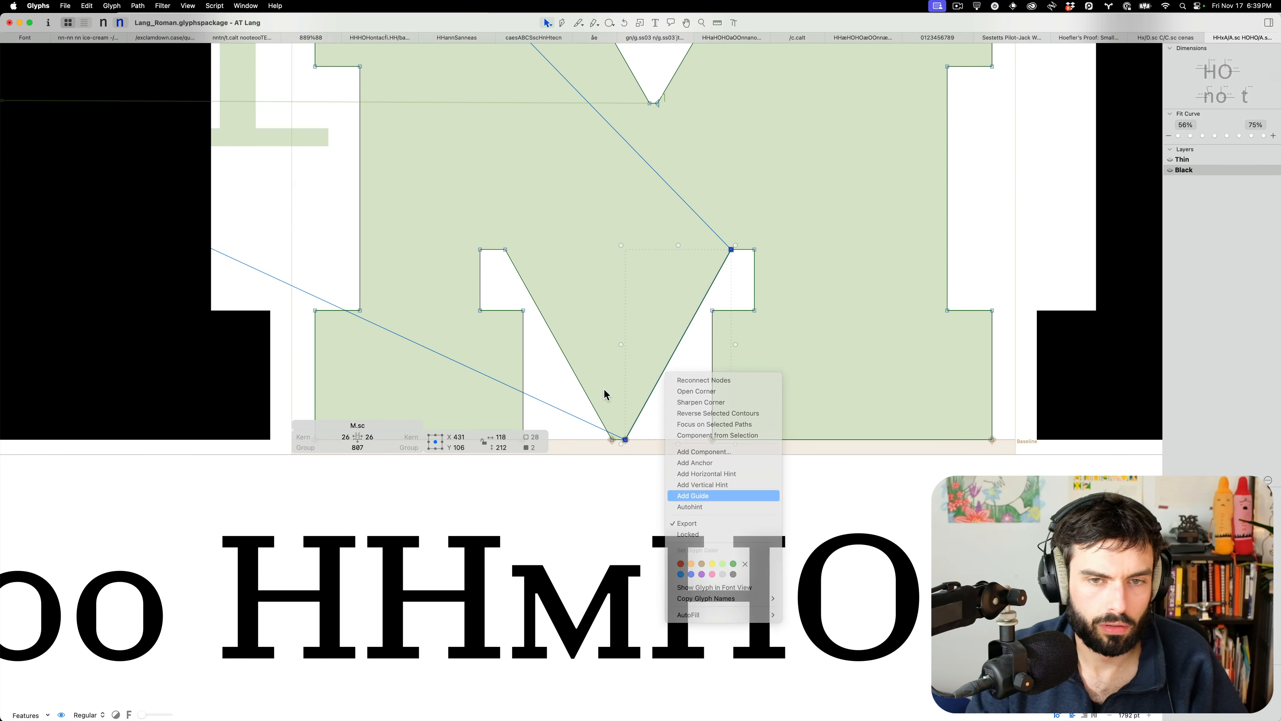
right_click(585, 392)
left_click(573, 391)
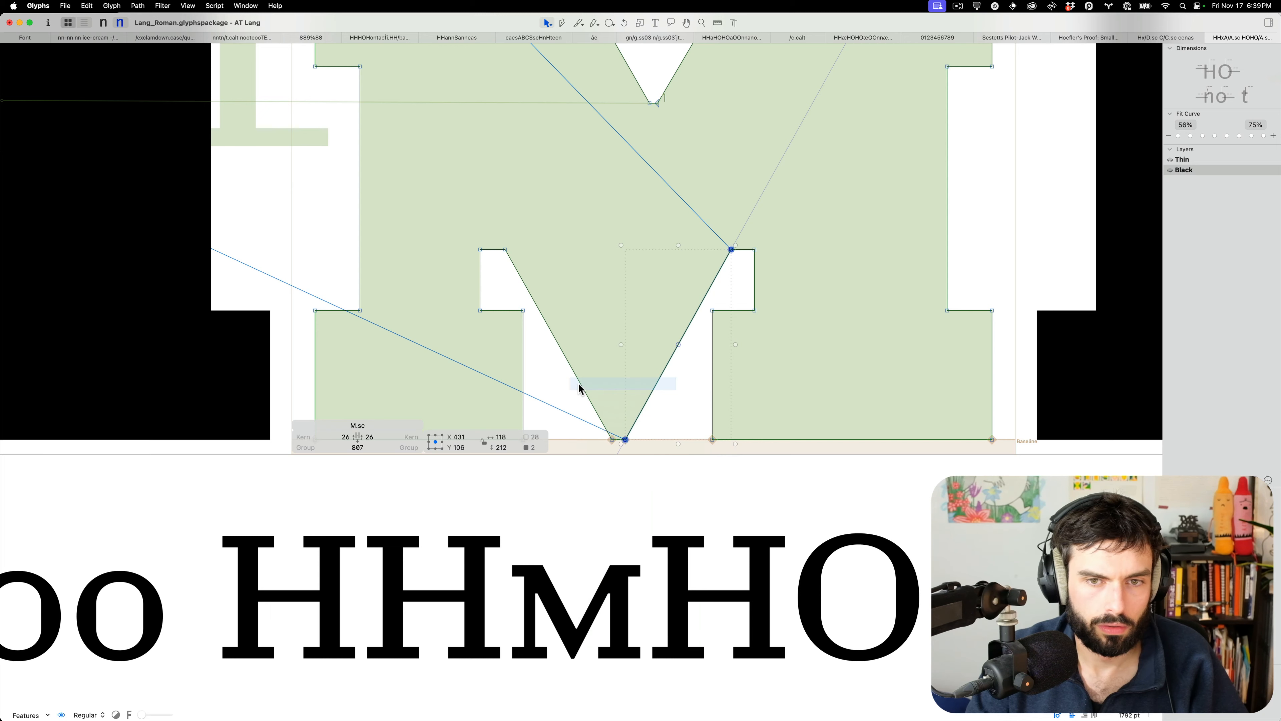
left_click(580, 381)
right_click(580, 381)
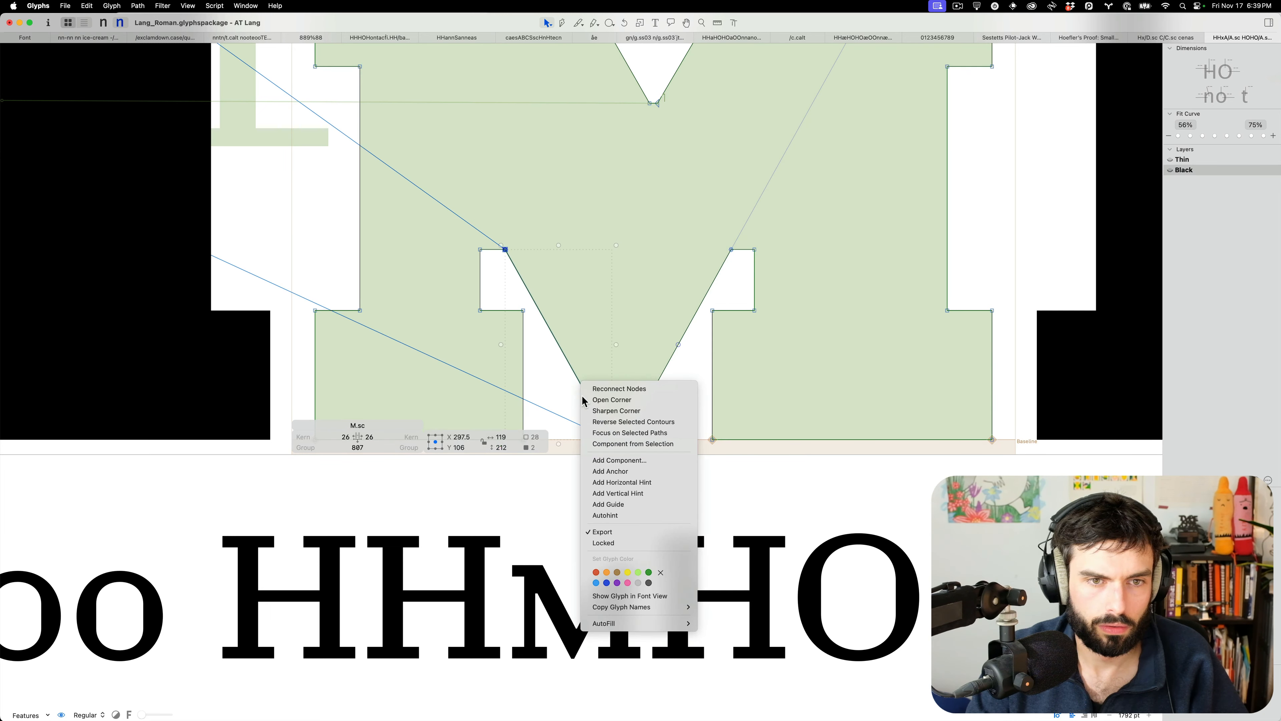
left_click(621, 505)
Raise both notch corners and move the diagonal nodes onto them
left_click(480, 250)
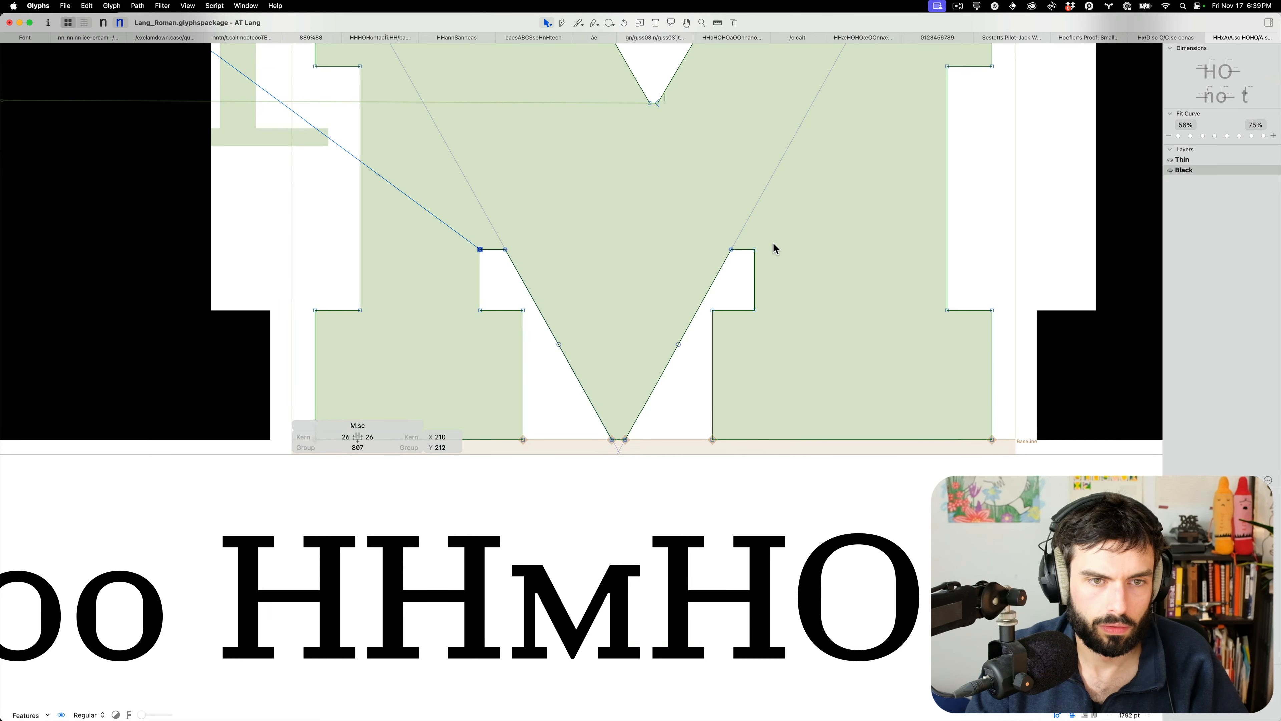
left_click(754, 251, "shift")
left_click_drag(755, 250, 755, 214)
left_click(546, 229)
left_click_drag(506, 250, 485, 213)
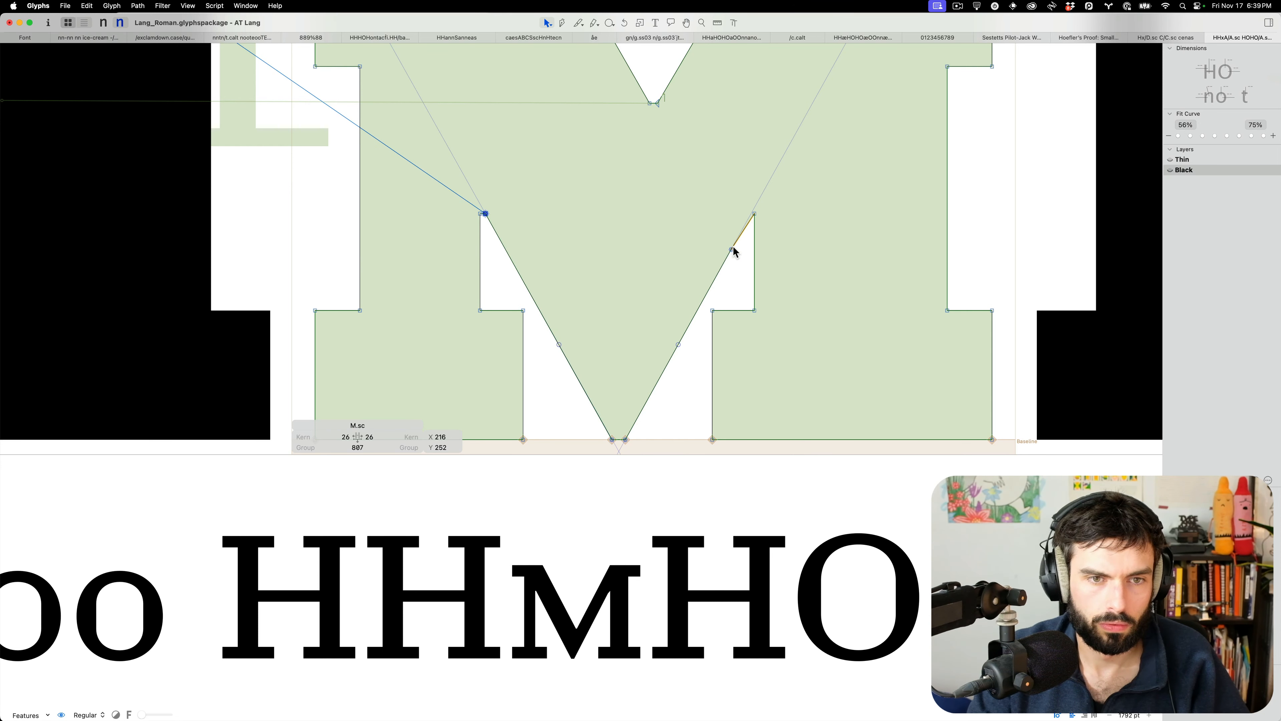
left_click_drag(731, 249, 752, 213)
Nudge the right and left notch nodes one unit left, previewing the filled M
key("space")
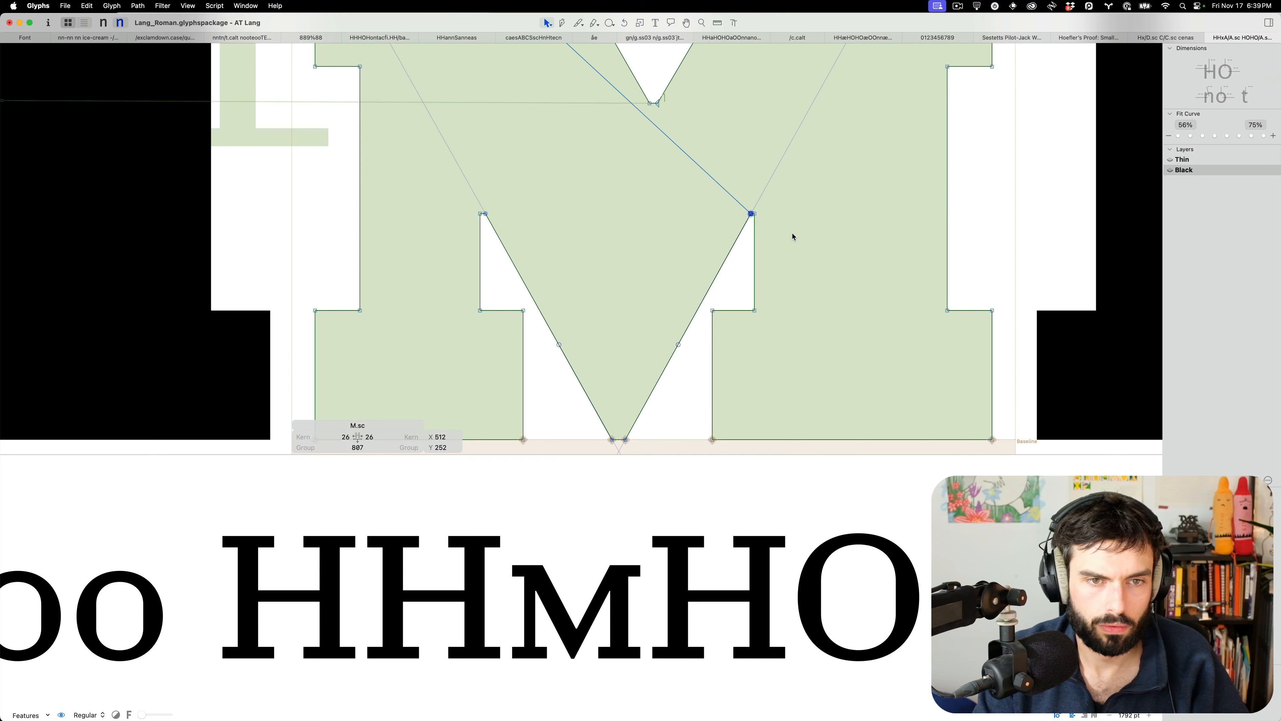
key("Left")
key("space")
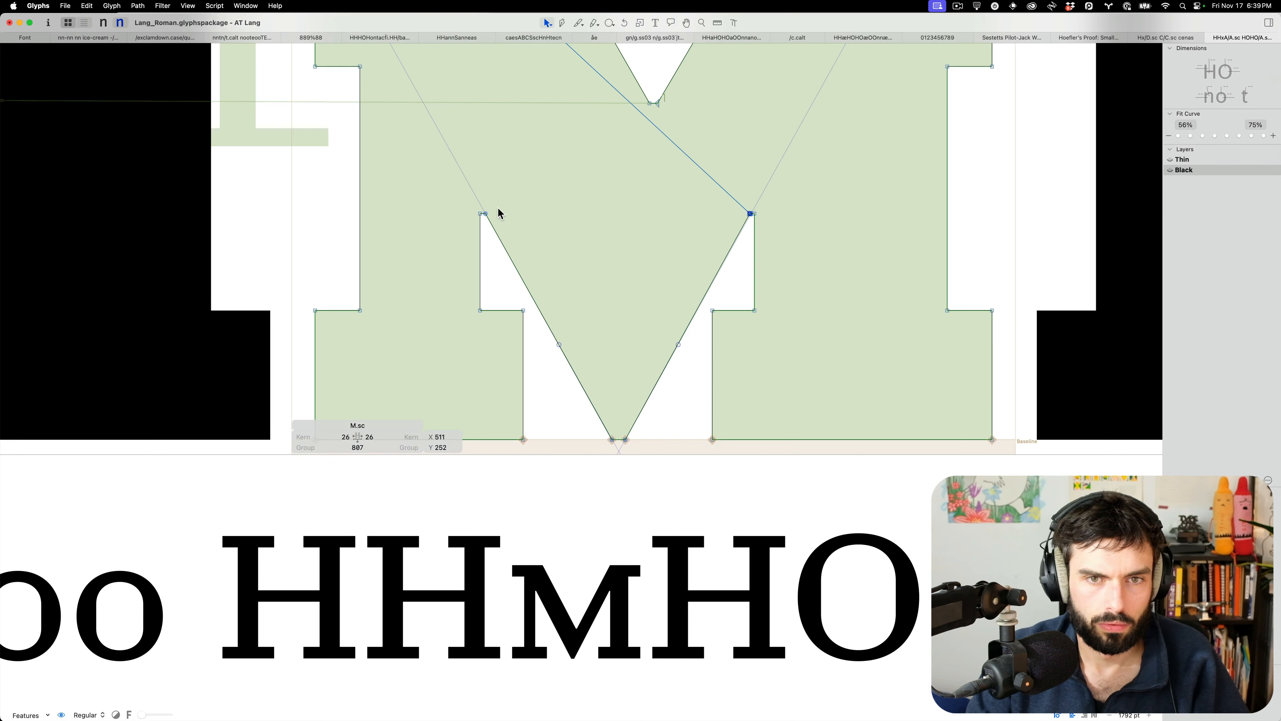
left_click_drag(498, 203, 483, 219)
key("space")
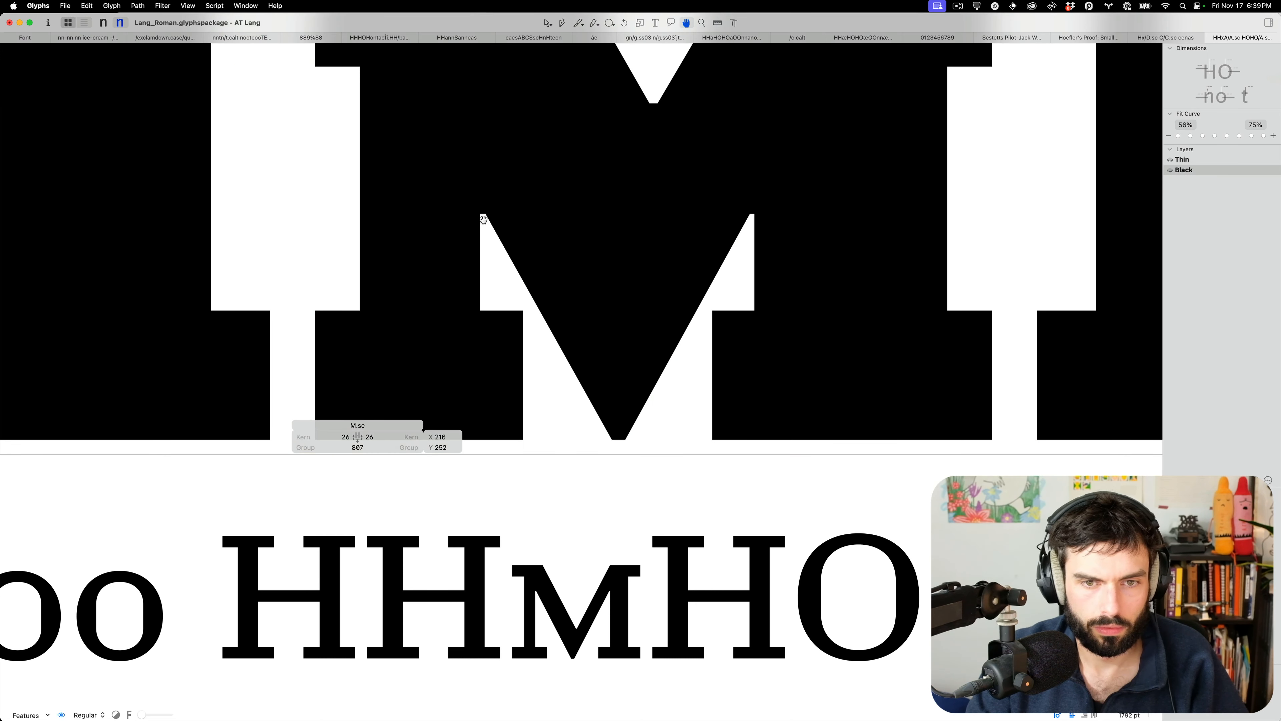
key("Left")
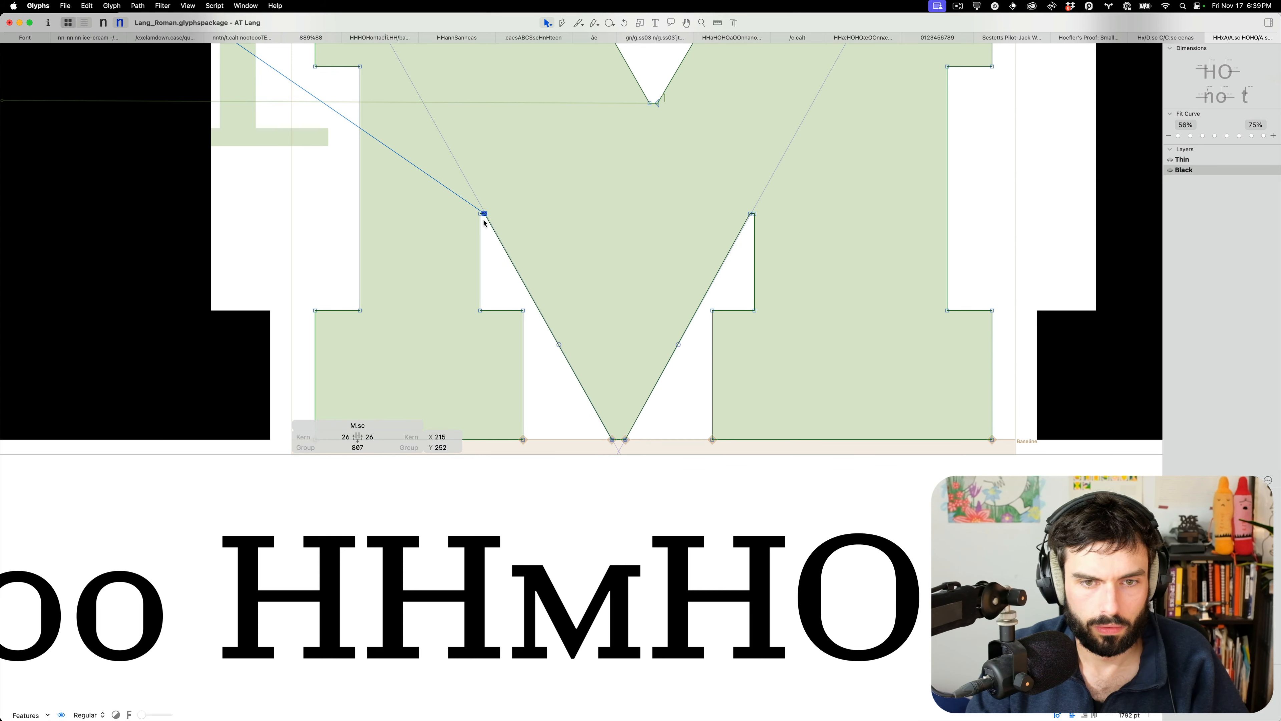
key("space")
scroll(729, 236, "up", 5)
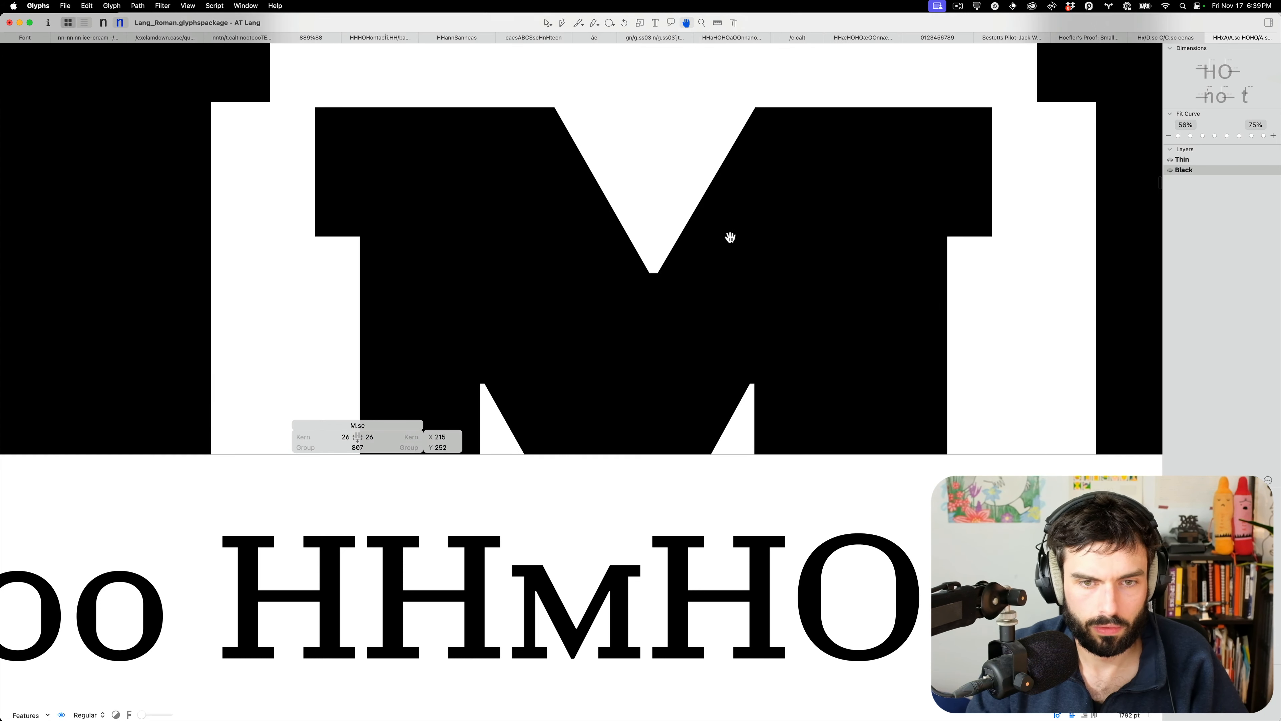
scroll(676, 280, "down", 5)
Shift the M's inner vertical slightly right and review it in the proof lines
key("t")
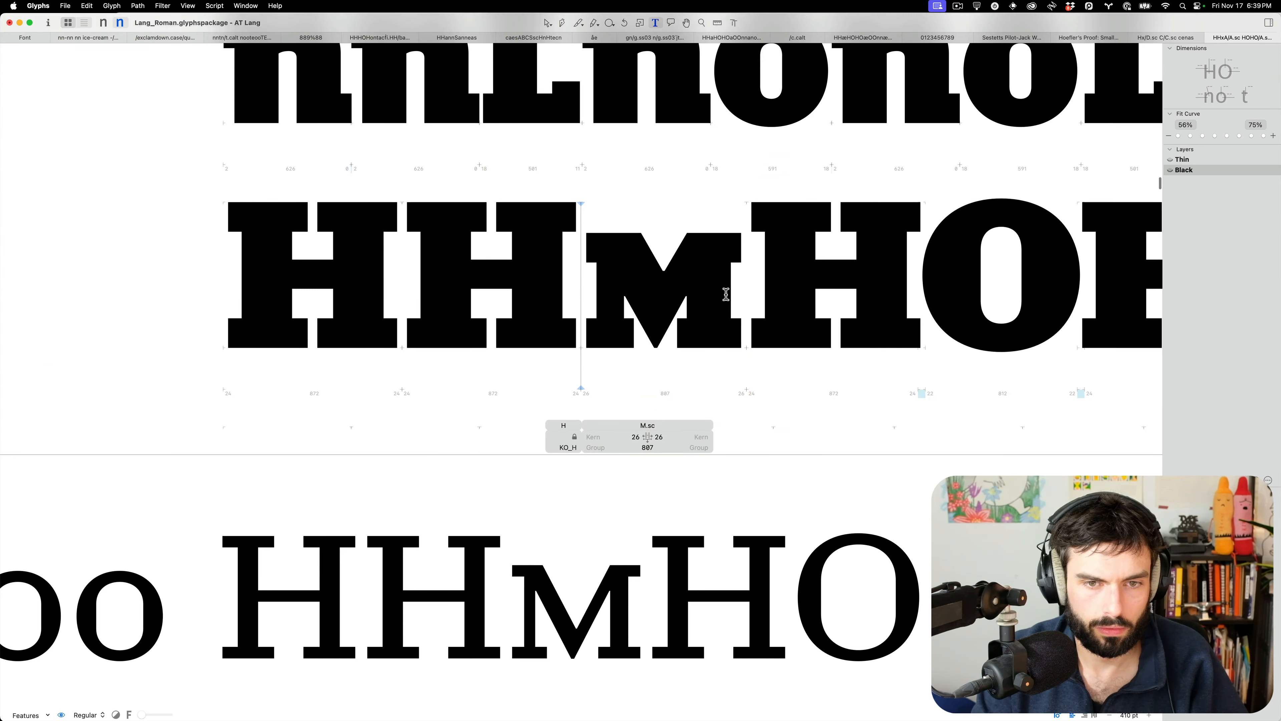
key("Escape")
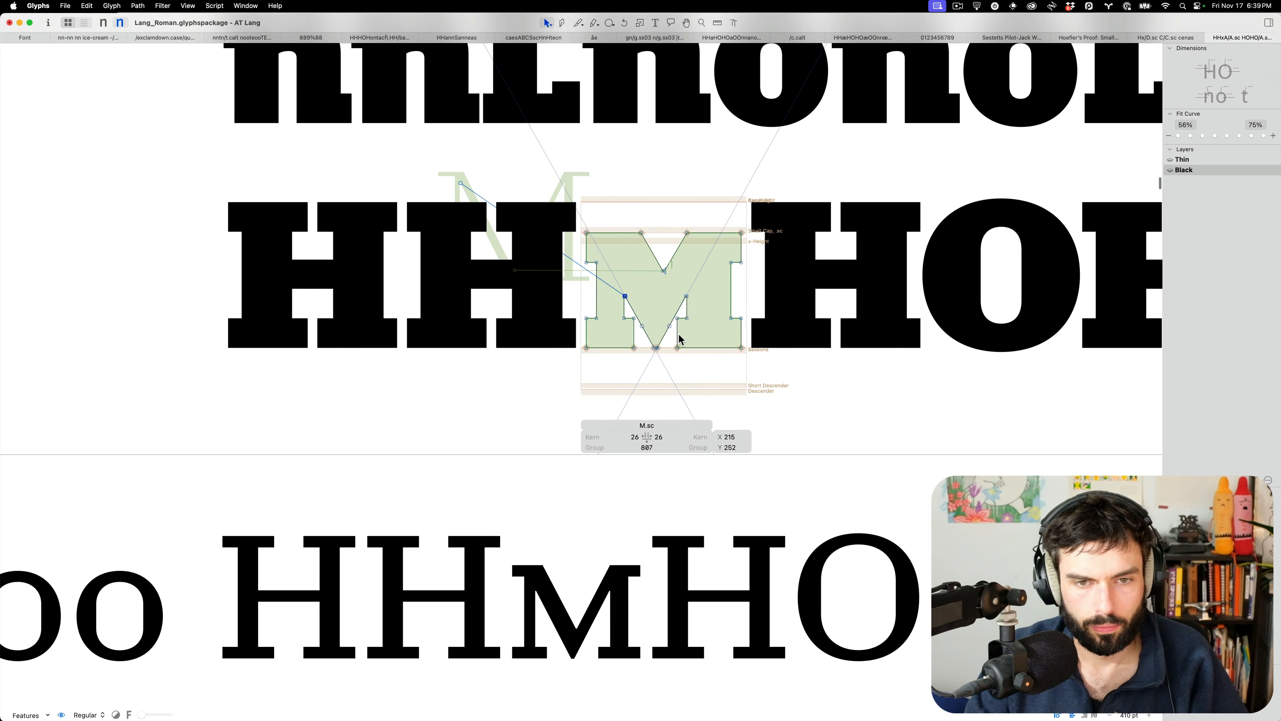
left_click(677, 336)
key("shift+Right")
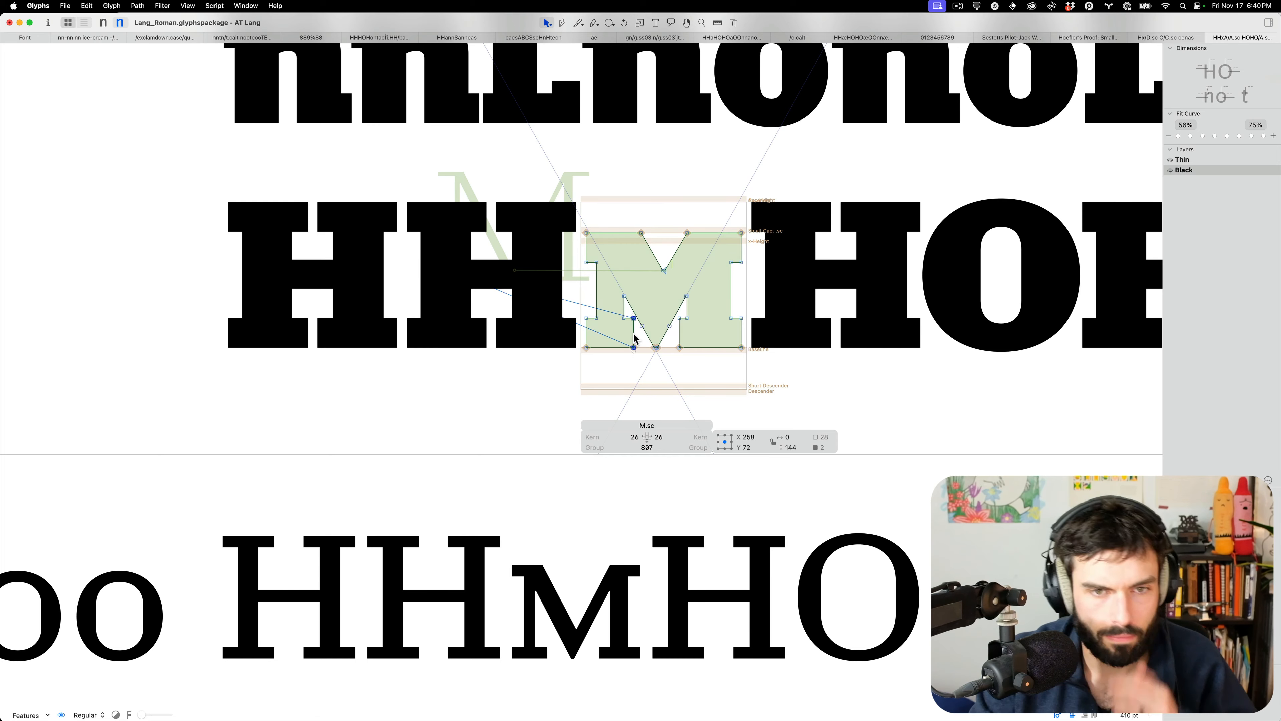
key("t")
scroll(639, 276, "down", 10)
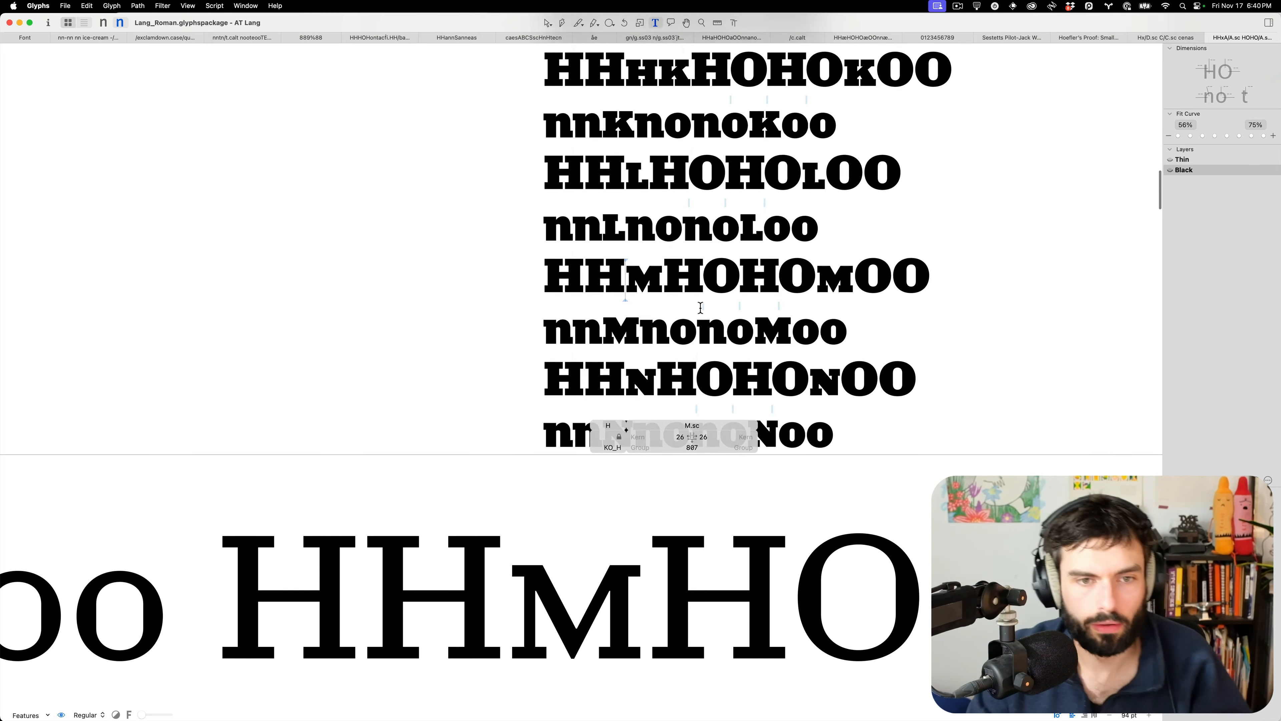
scroll(686, 299, "up", 8)
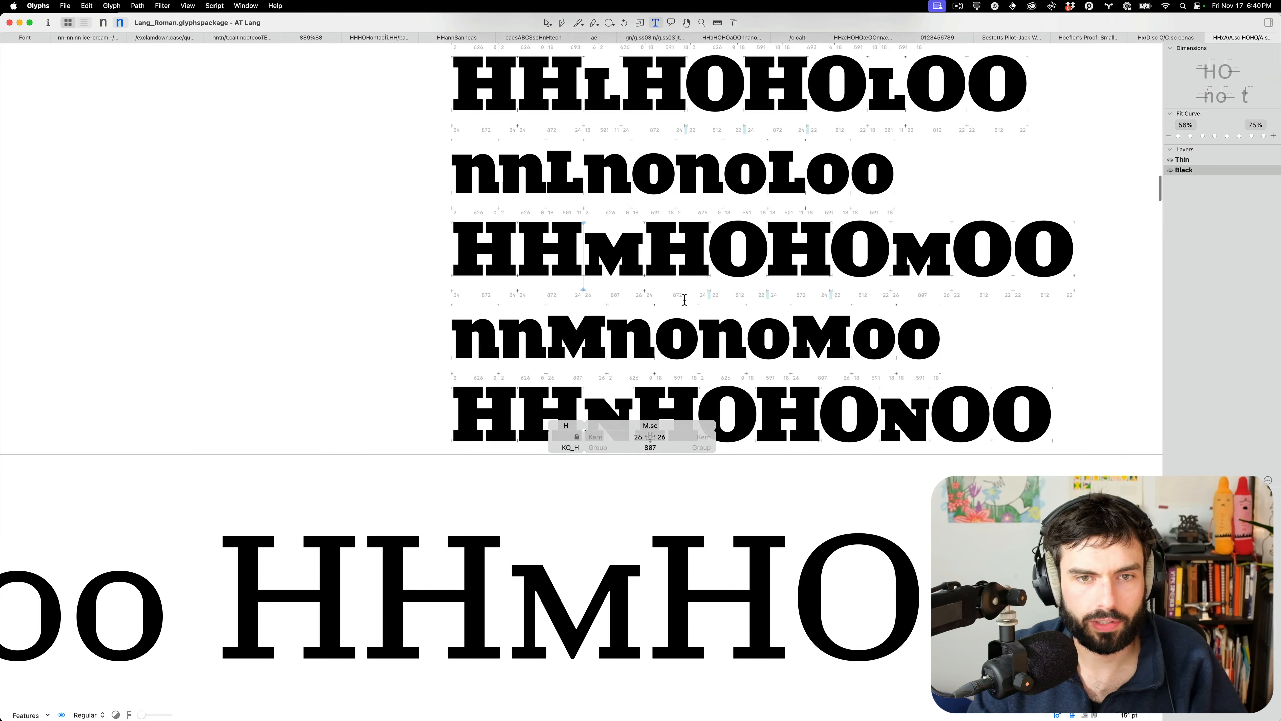
scroll(573, 270, "up", 3)
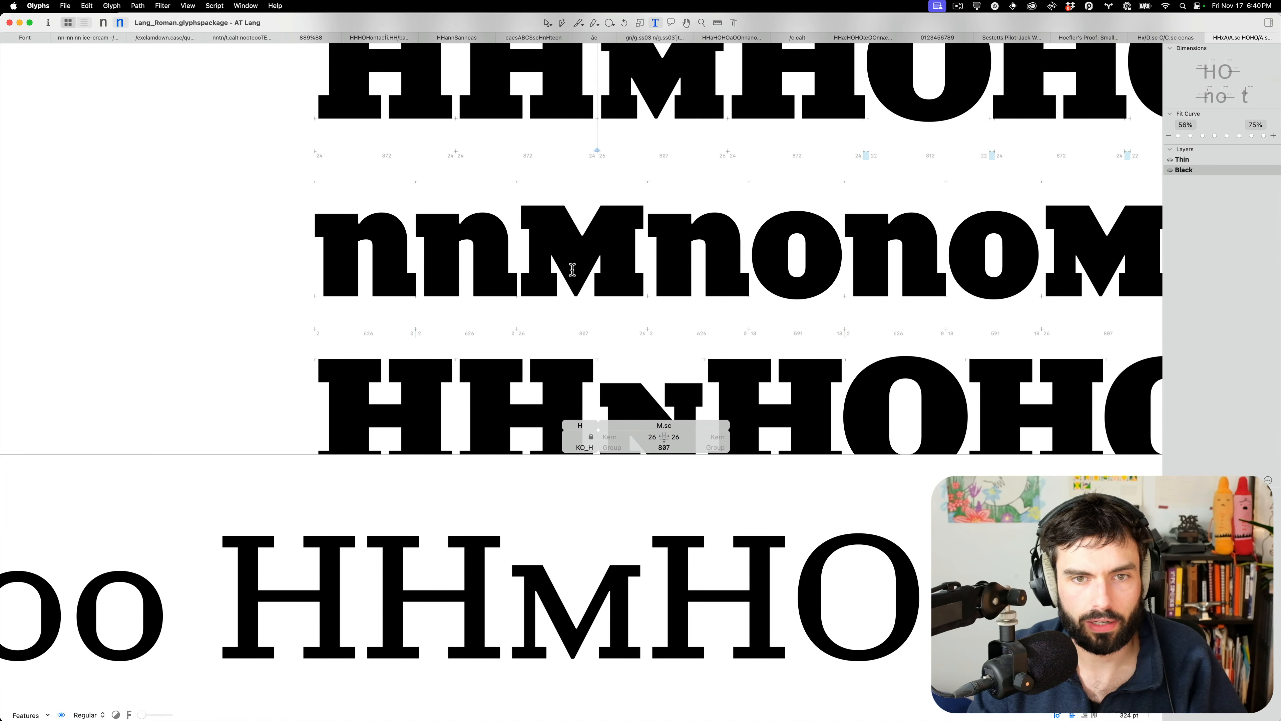
scroll(543, 253, "up", 9)
Select the top V's apex and corner nodes from the nnMono line, then review the proofs
double_click(601, 214)
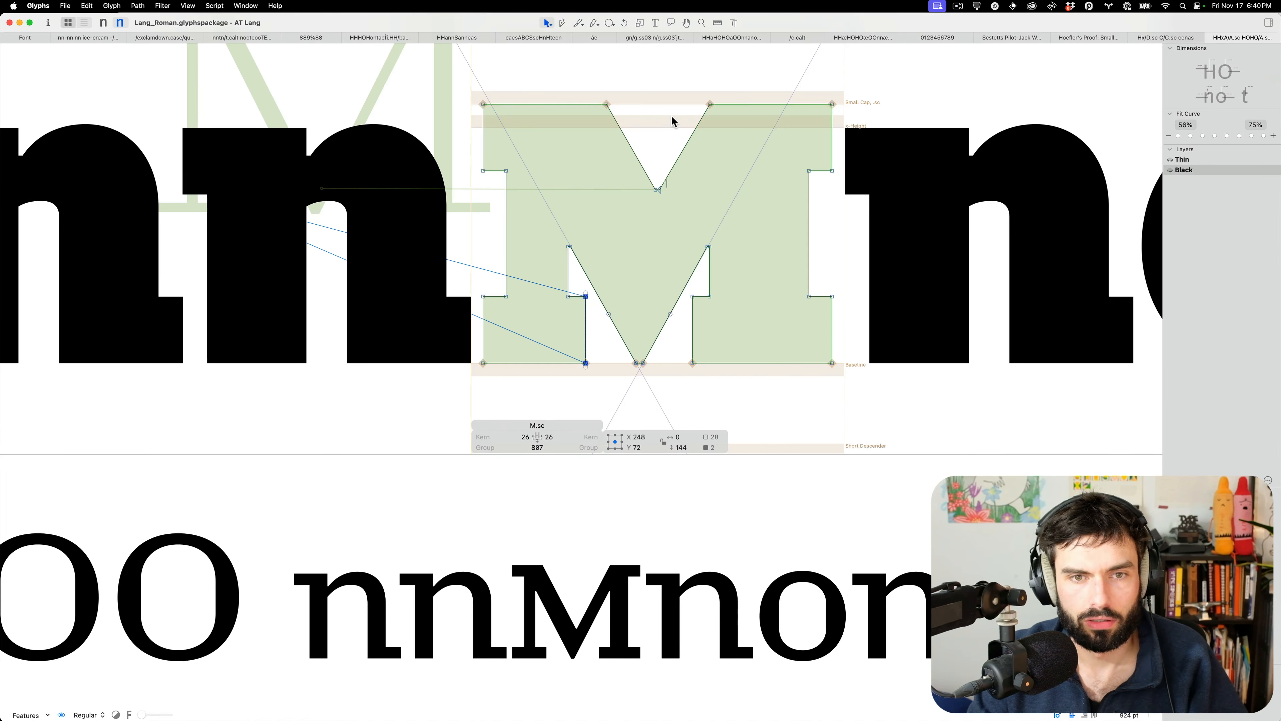
left_click_drag(733, 88, 592, 202)
key("t")
scroll(618, 214, "down", 8)
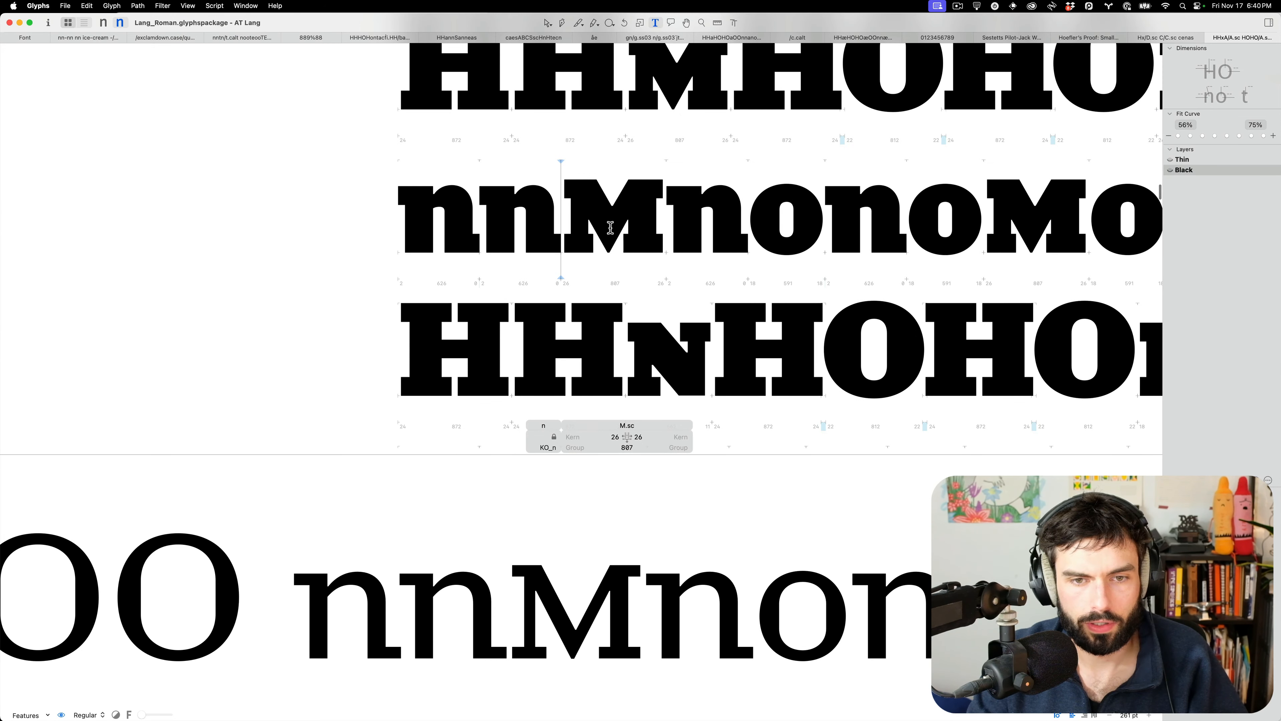
scroll(610, 228, "down", 1)
scroll(674, 384, "up", 4)
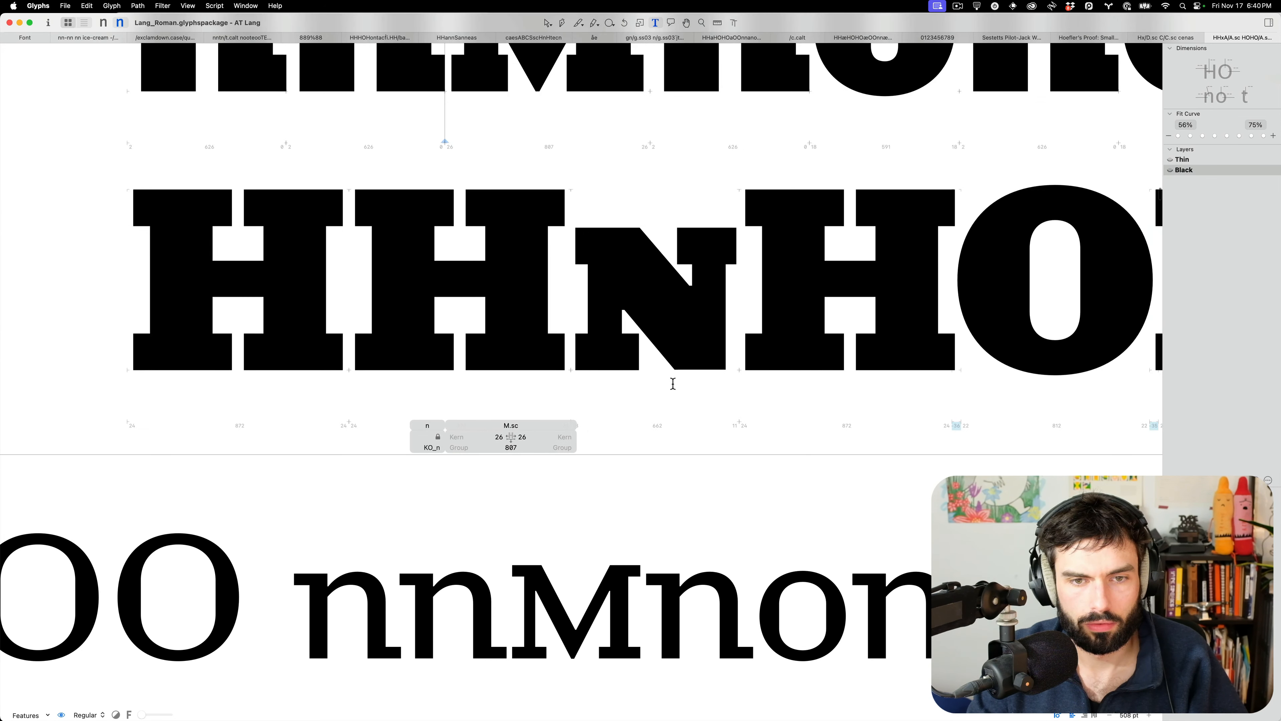
Scale the N.sc lower diagonal nodes up to 113% and select the upper diagonal nodes
double_click(654, 364)
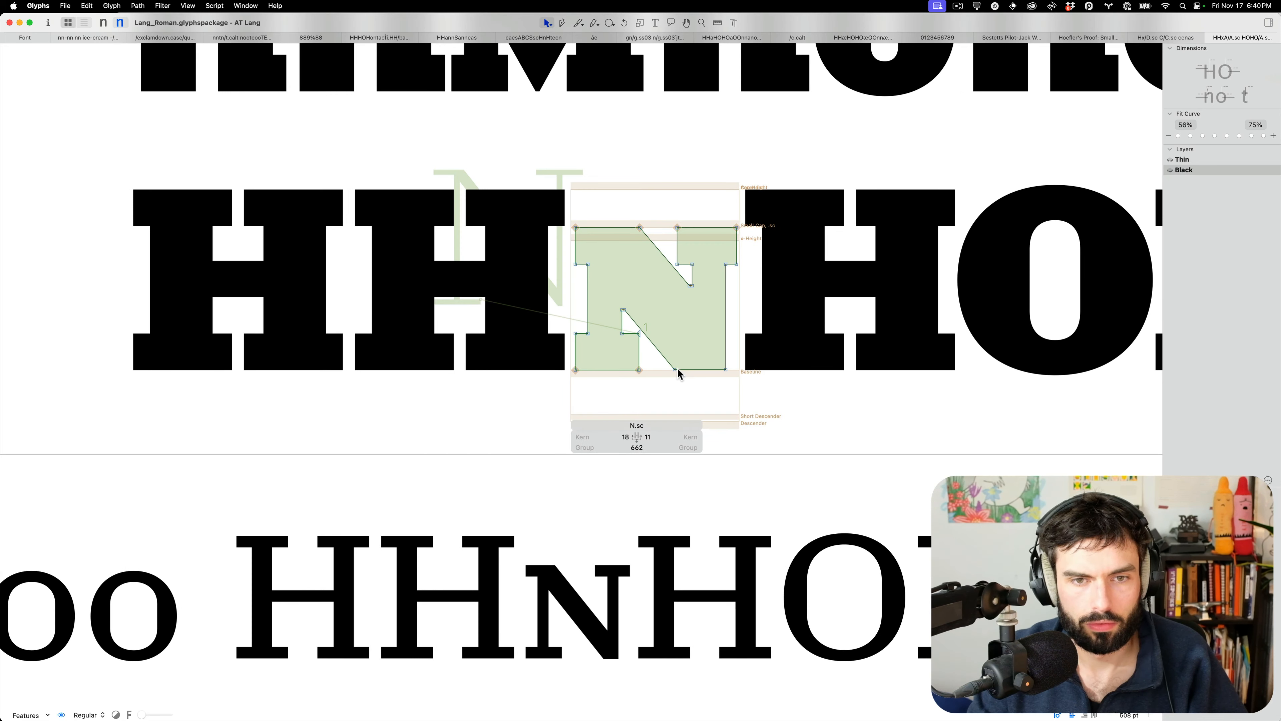
left_click(677, 371)
left_click(625, 309, "shift")
left_click_drag(677, 305, 630, 294)
left_click(691, 286)
left_click(639, 227, "shift")
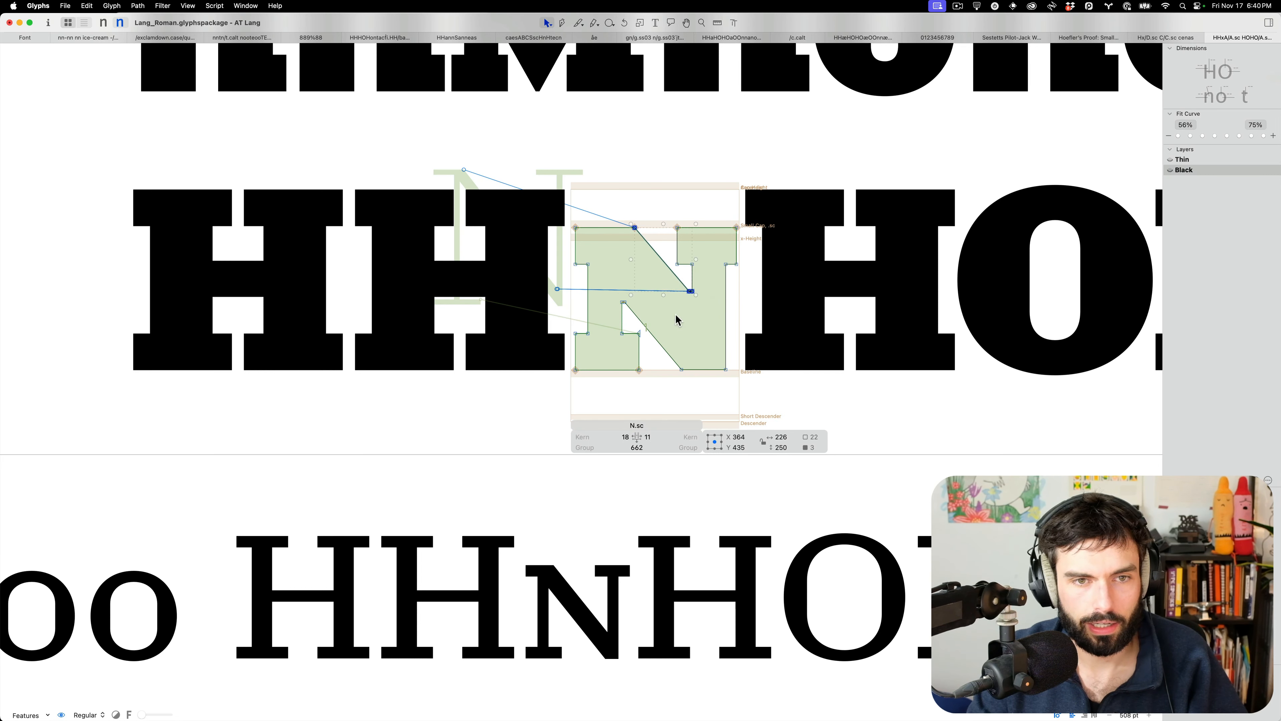
Check the N in the nnNnon line, scale its diagonal nodes slightly outward, and recheck
key("t")
scroll(590, 322, "down", 10)
scroll(583, 322, "down", 3)
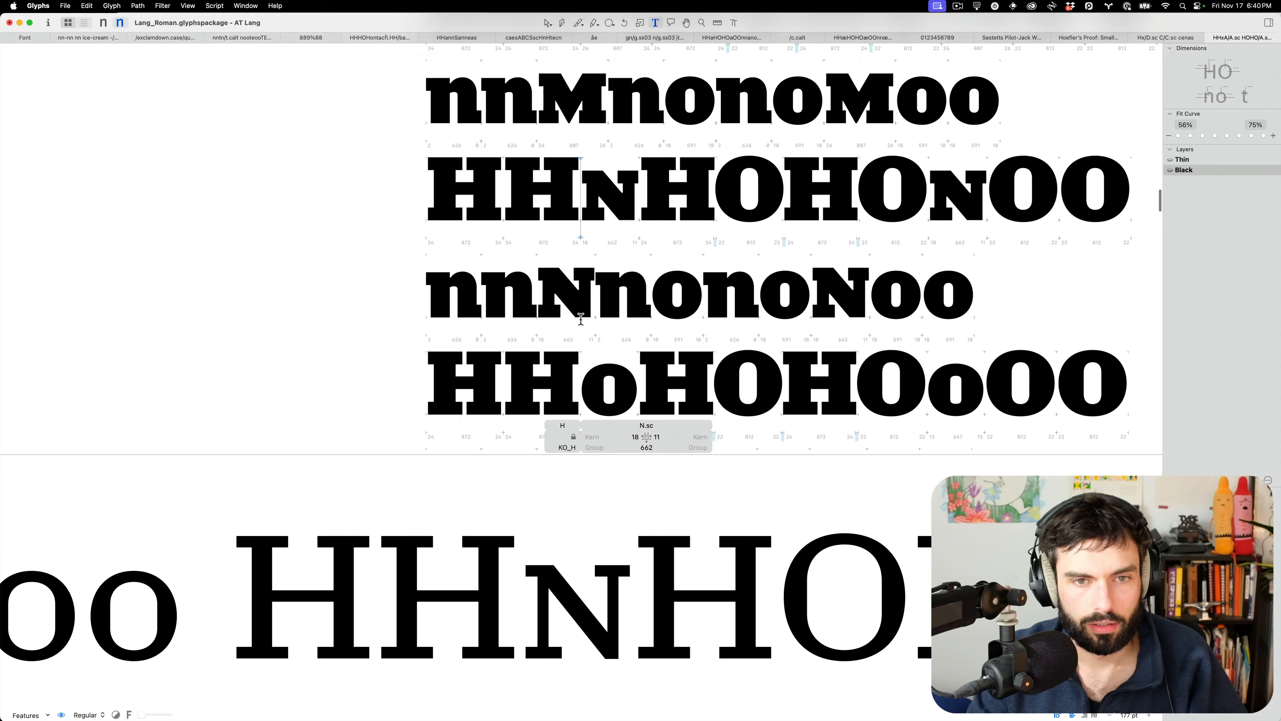
scroll(579, 318, "up", 10)
key("Escape")
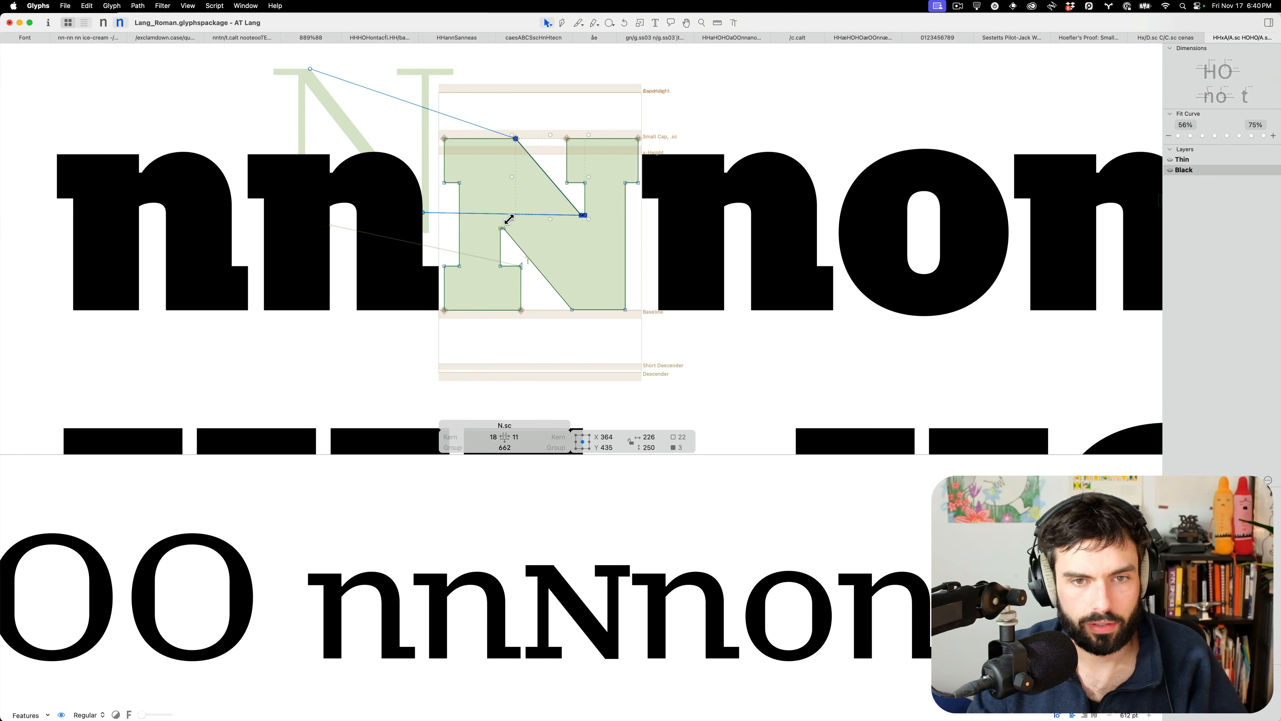
left_click_drag(509, 219, 506, 223)
key("t")
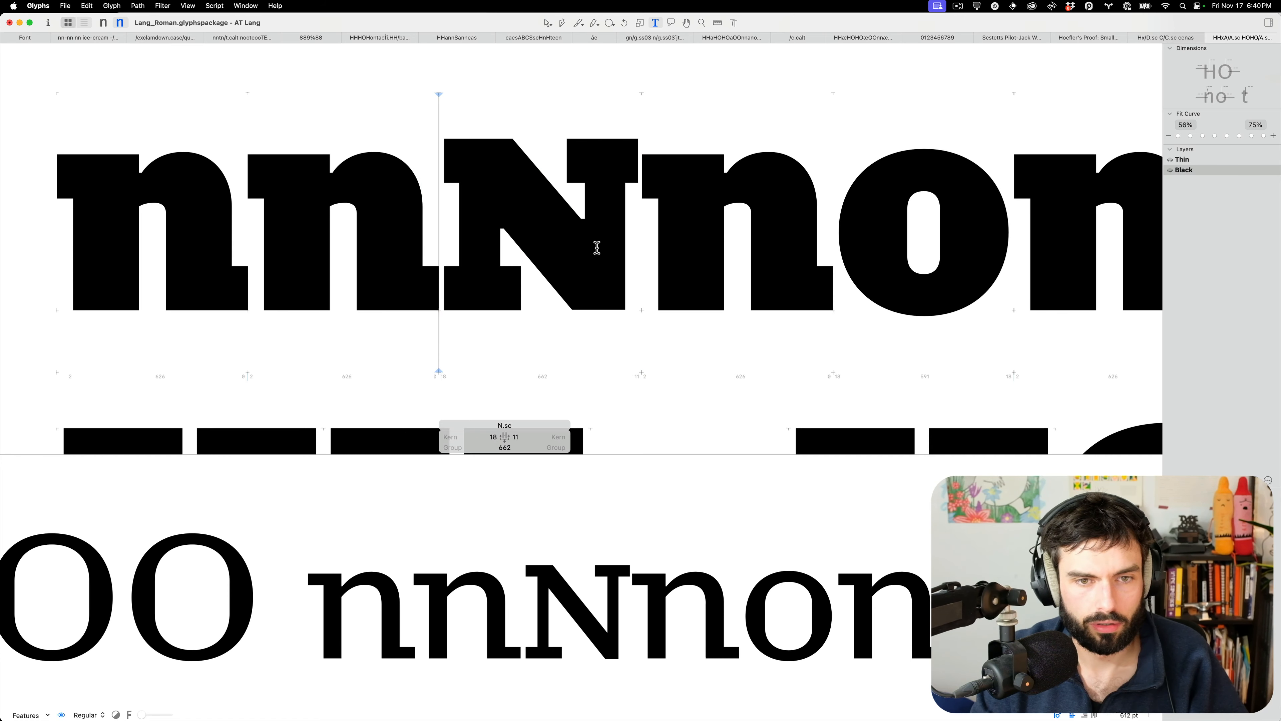
scroll(595, 249, "down", 5)
scroll(605, 247, "down", 2)
scroll(616, 246, "down", 5)
scroll(634, 215, "up", 8)
In O.sc, raise the inner counter nodes slightly and lower the upper counter nodes 10 units
scroll(634, 222, "right", 2)
double_click(633, 232)
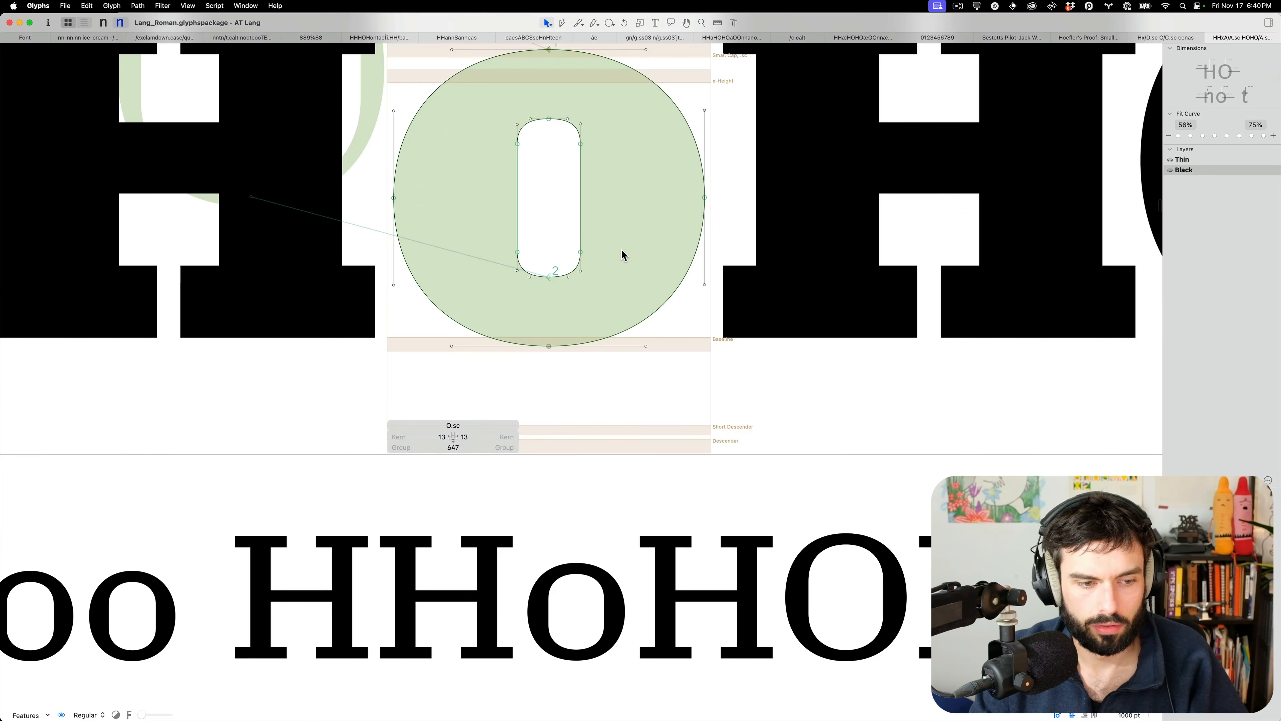
left_click_drag(607, 258, 466, 235)
key("shift+Up")
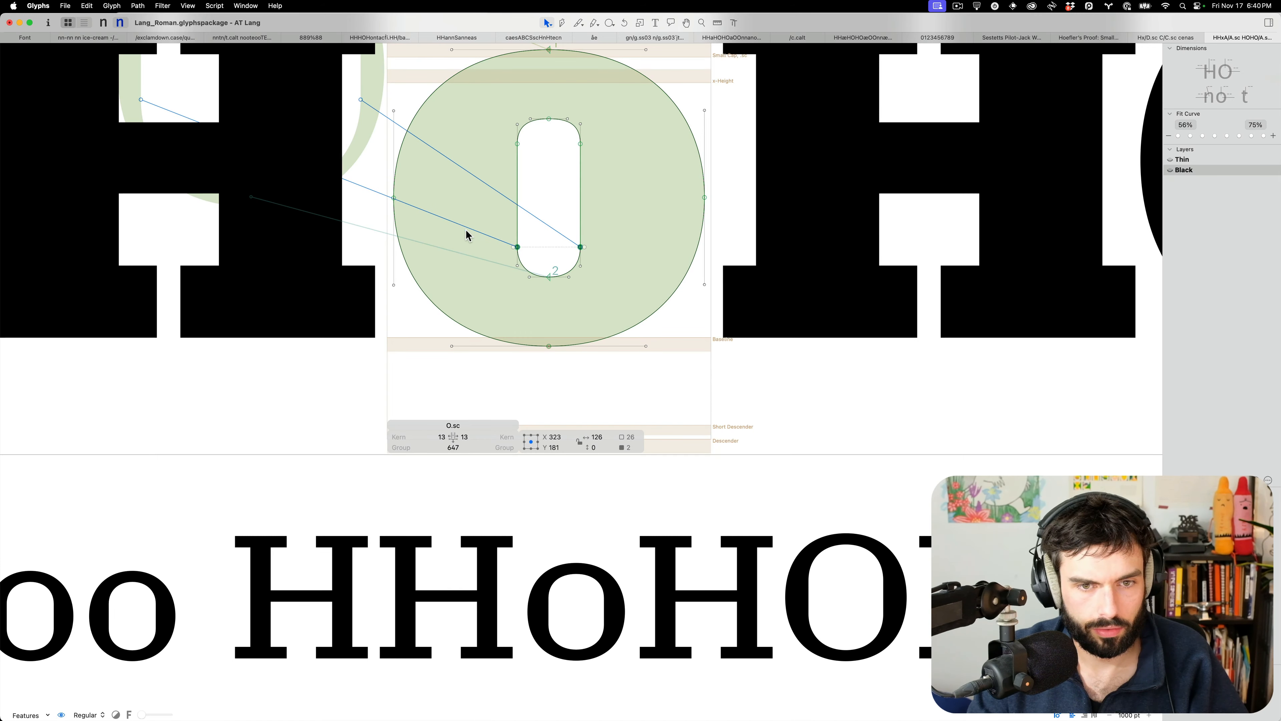
left_click_drag(600, 169, 494, 136)
key("shift+Down")
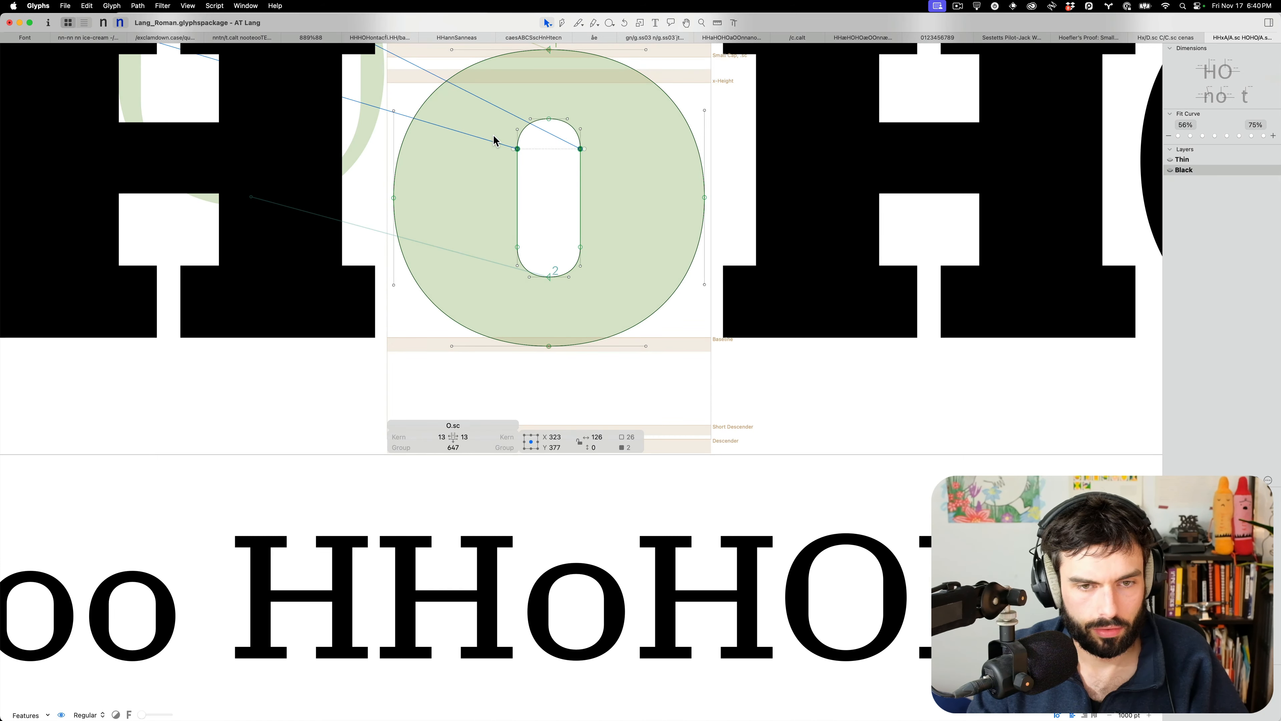
key("t")
scroll(606, 201, "down", 8)
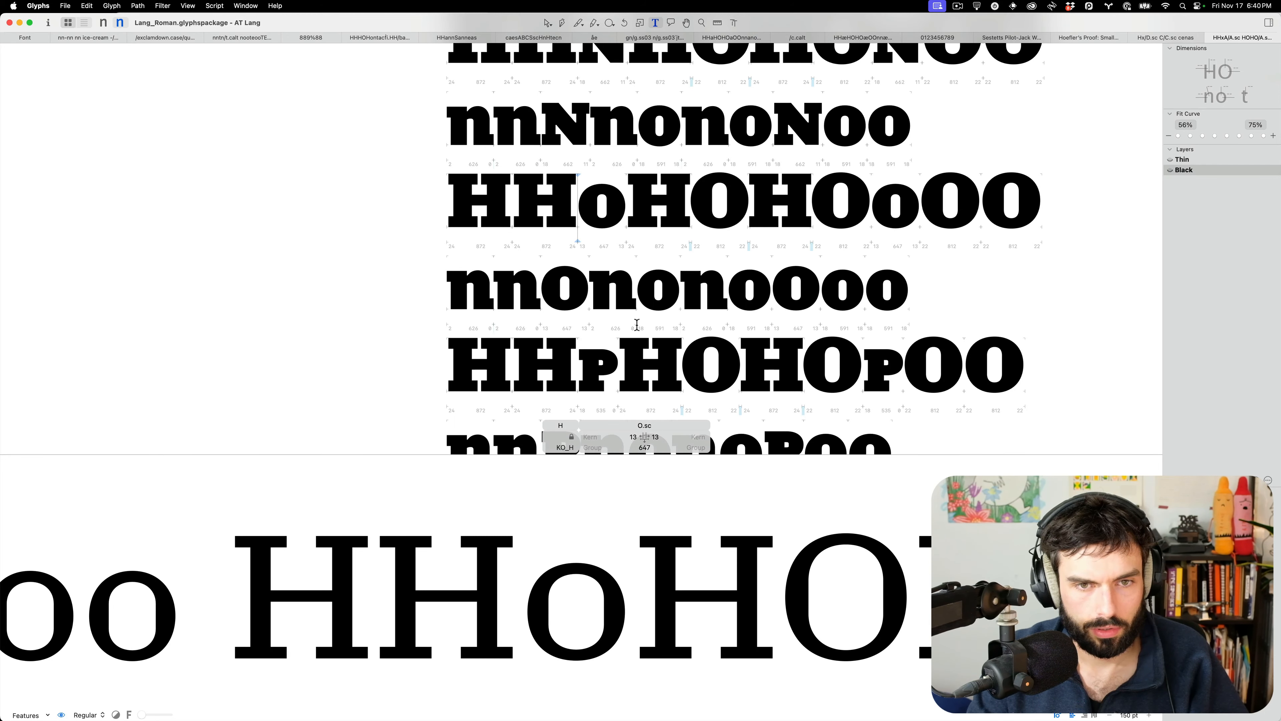
scroll(636, 325, "down", 3)
scroll(587, 303, "up", 10)
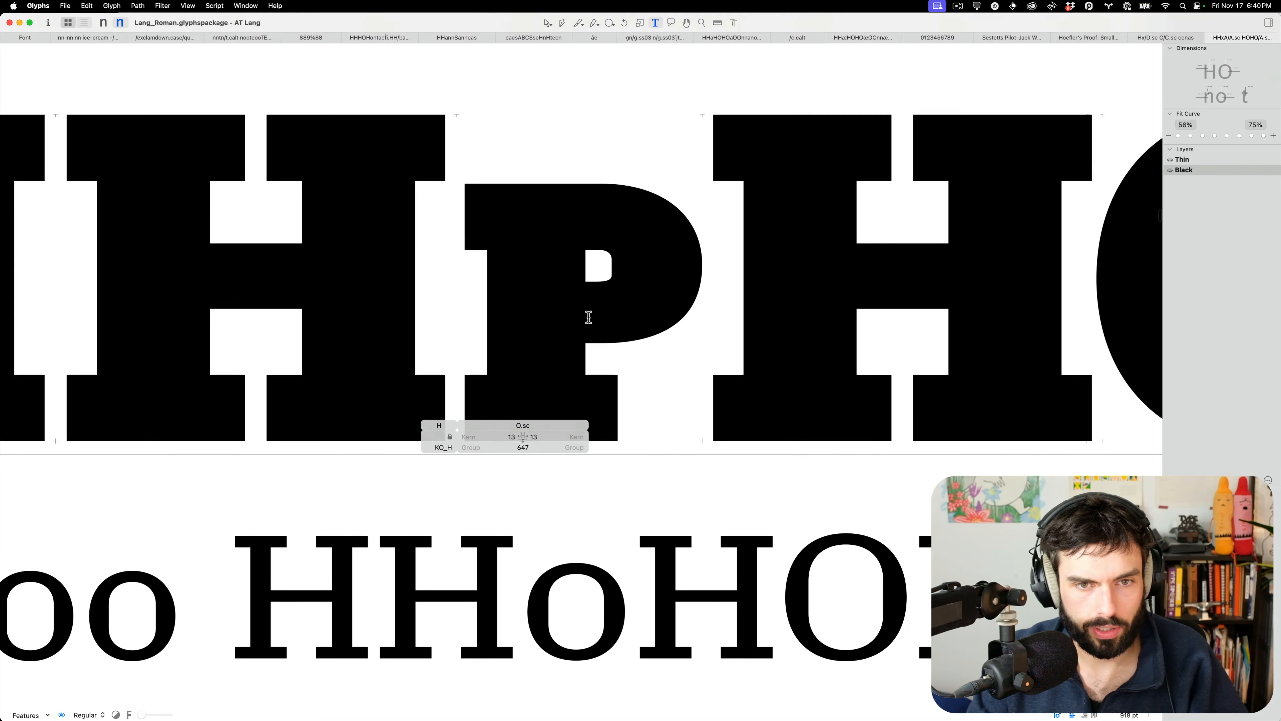
Lower the P.sc counter nodes, dropping the right-hand ones a further 10 units
key("Escape")
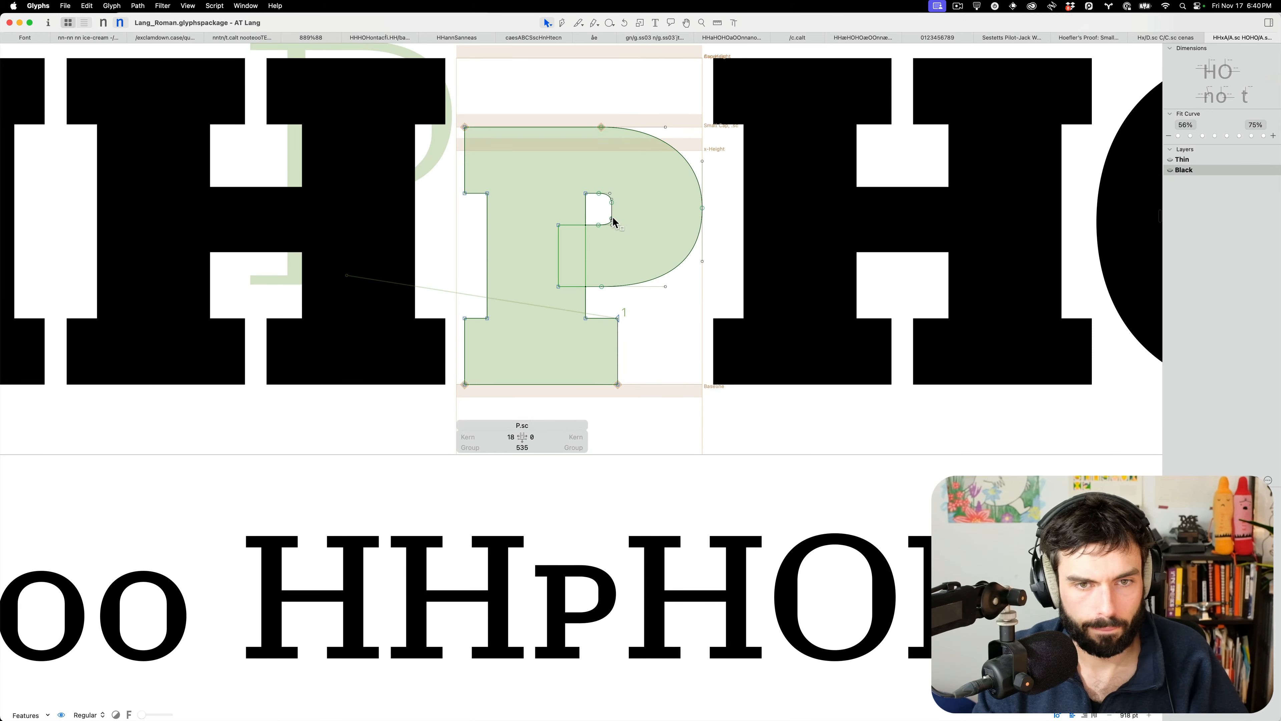
left_click(611, 218)
scroll(624, 215, "down", 5)
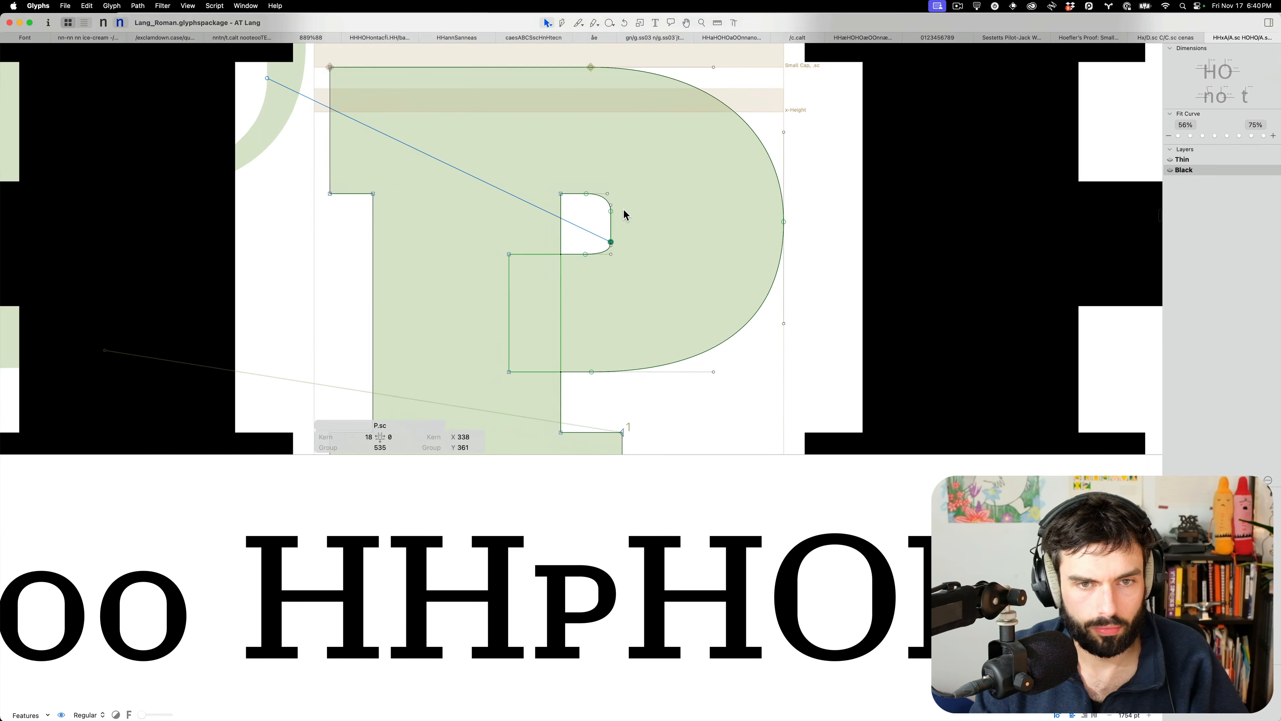
left_click_drag(610, 295, 538, 274)
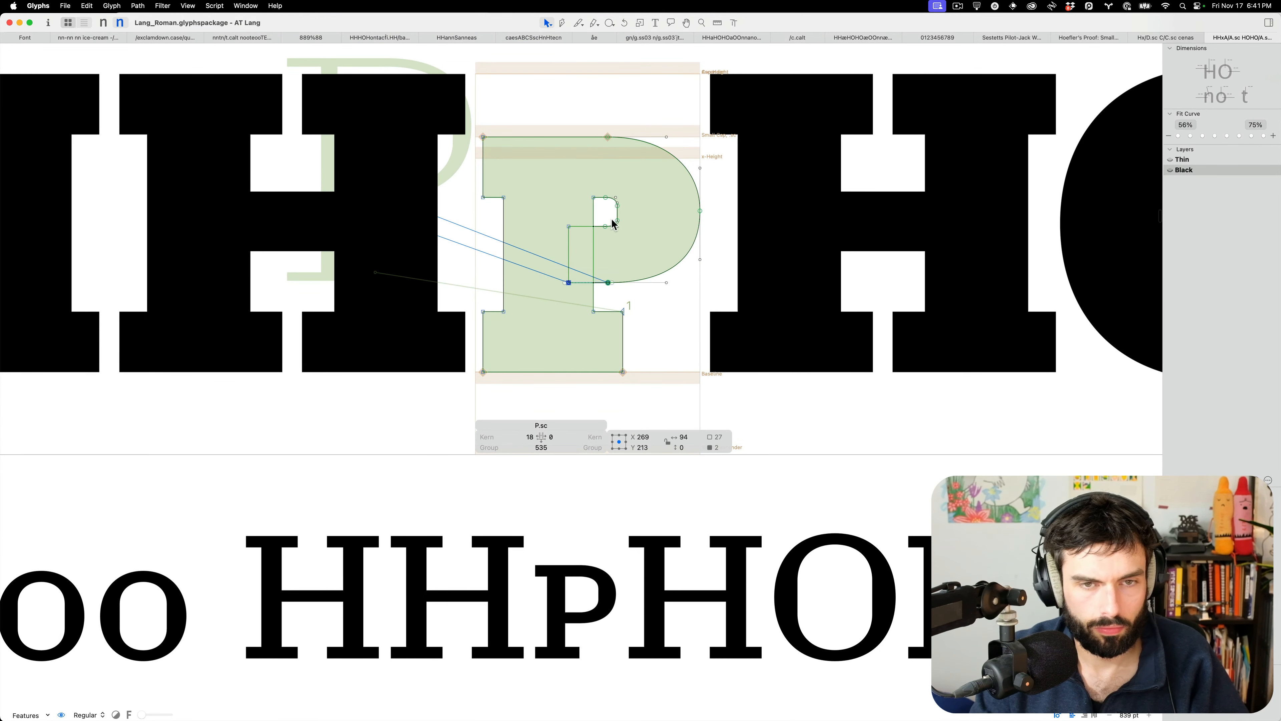
left_click_drag(571, 230, 532, 235)
key("shift+Down")
key("shift+Down")
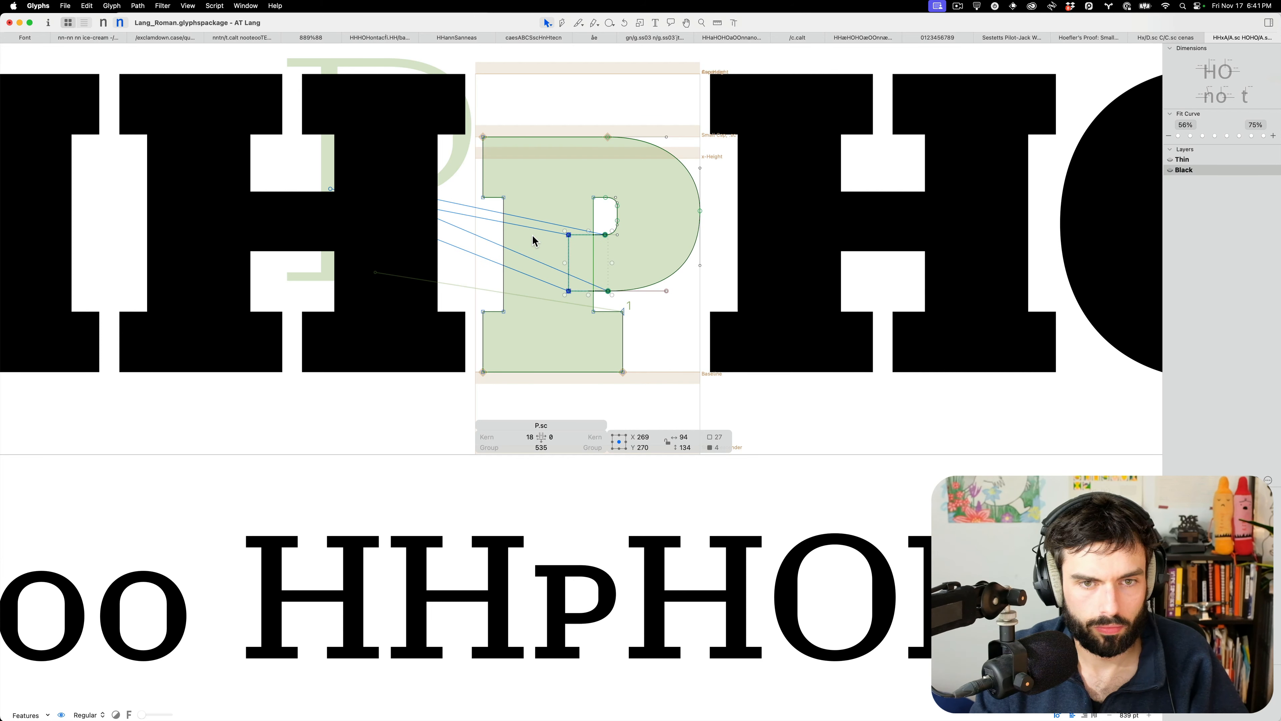
scroll(615, 229, "up", 5)
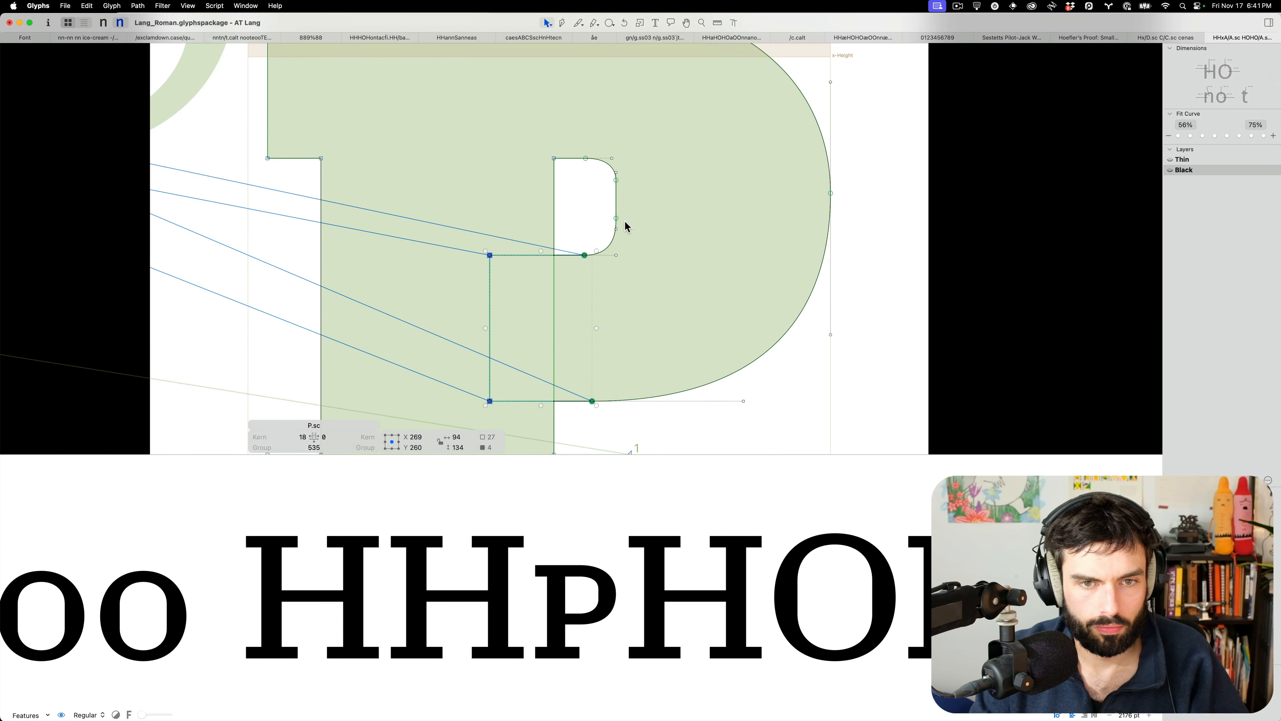
left_click_drag(622, 230, 592, 176)
key("shift+Down")
Balance the handles of the P's upper and lower counter corner curves and view it filled
left_click(593, 177)
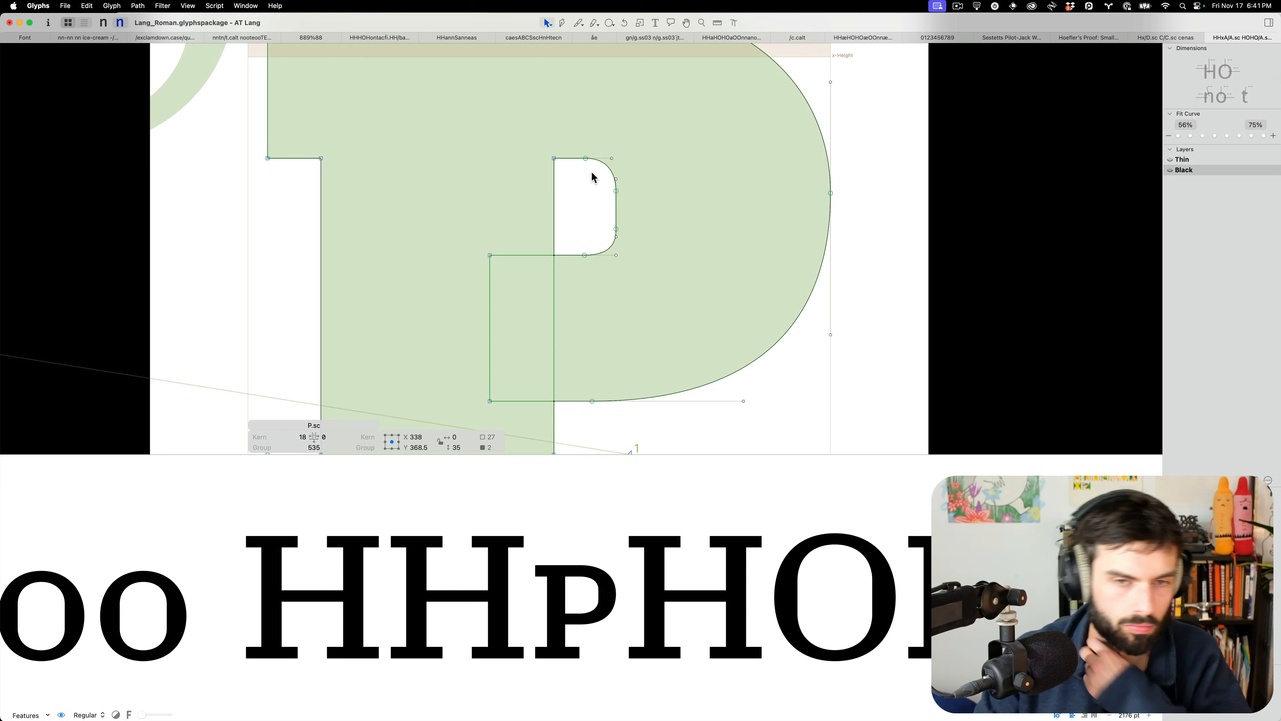
double_click(606, 165)
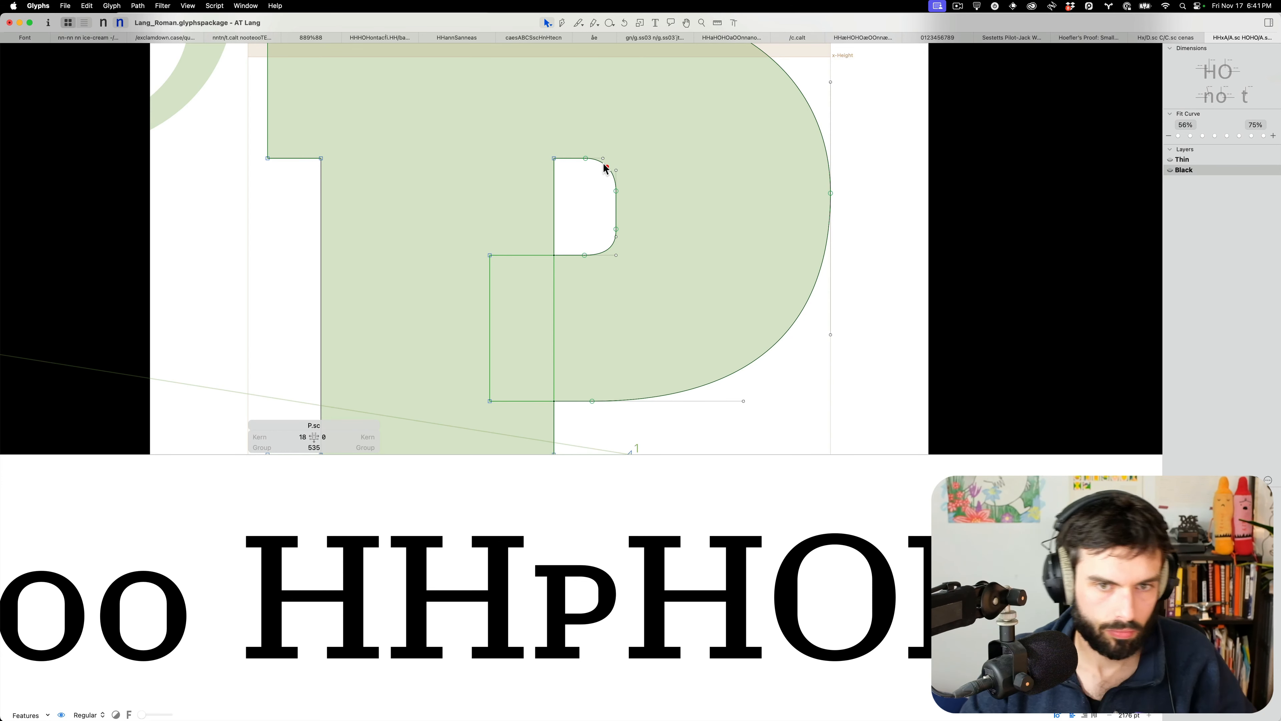
double_click(608, 246)
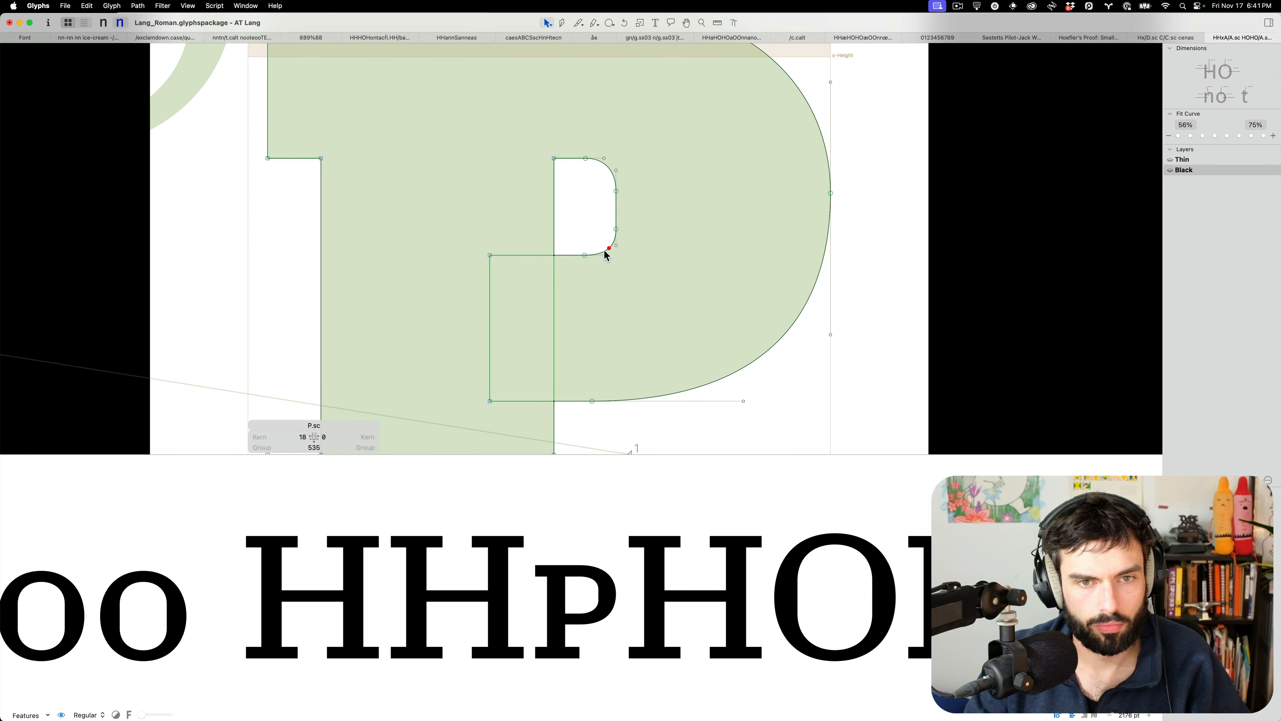
key("t")
scroll(646, 243, "down", 10)
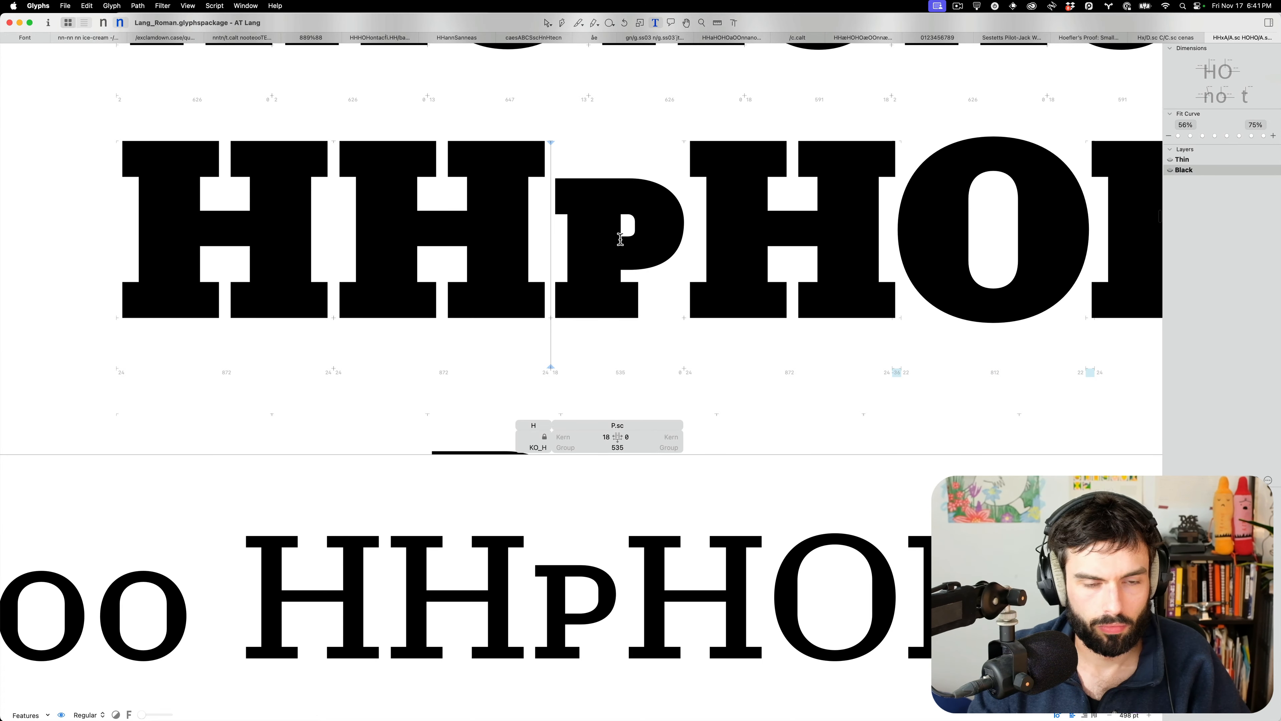
Set the small-cap P's right sidebearing to 20, giving width 555
scroll(620, 237, "down", 5)
scroll(667, 250, "down", 6)
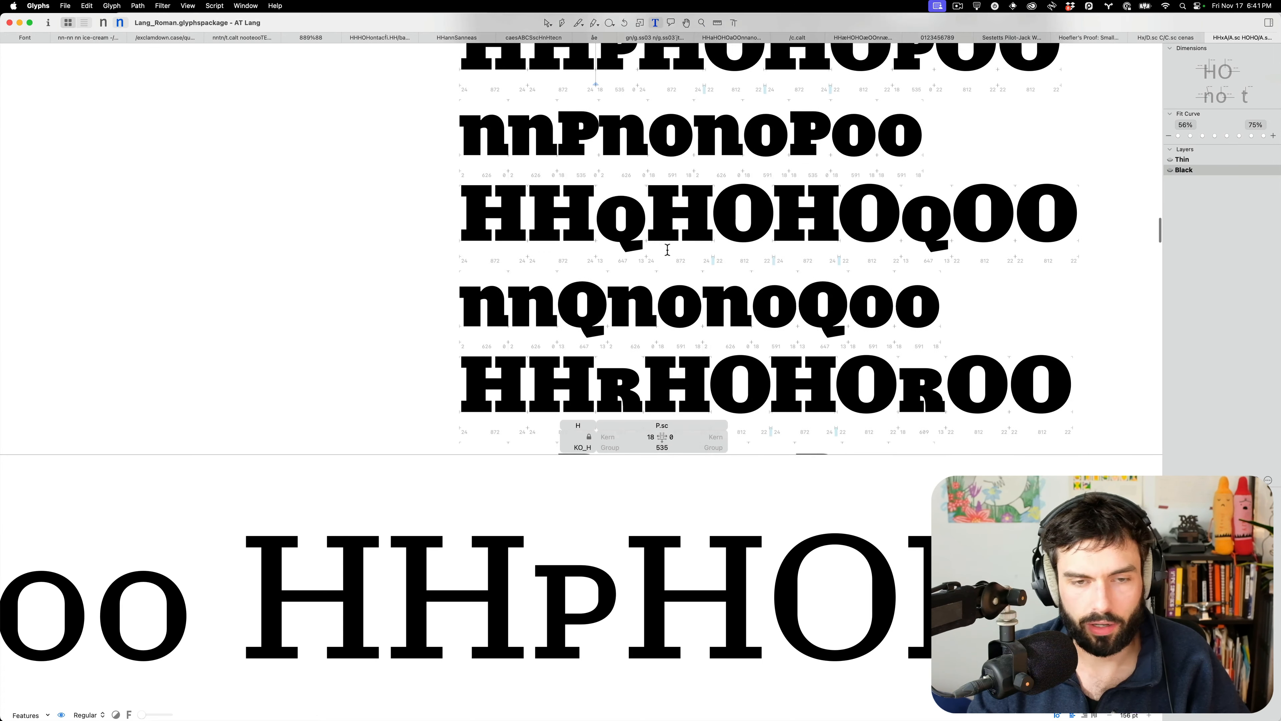
left_click(558, 132)
key("shift+super+Right")
key("shift+super+Right")
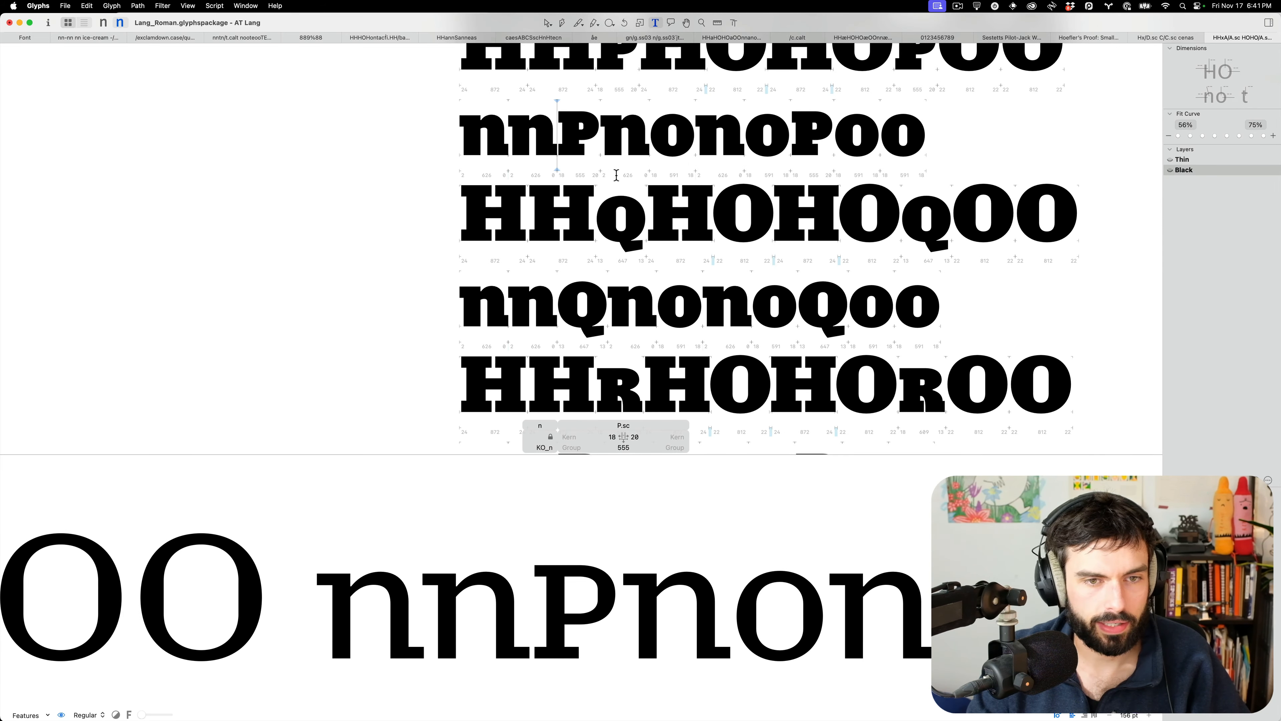
Open the small-cap R from the HHrHO line for outline editing
scroll(608, 222, "down", 3)
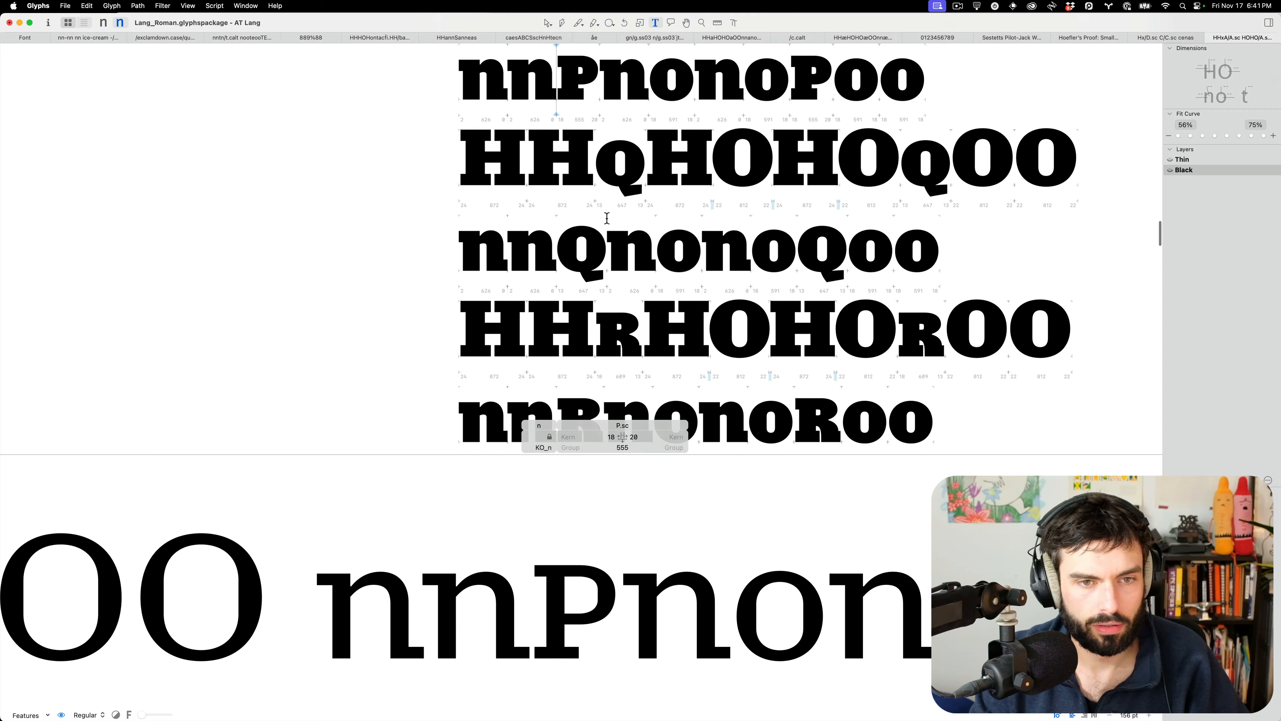
scroll(621, 298, "down", 1)
scroll(634, 332, "up", 10)
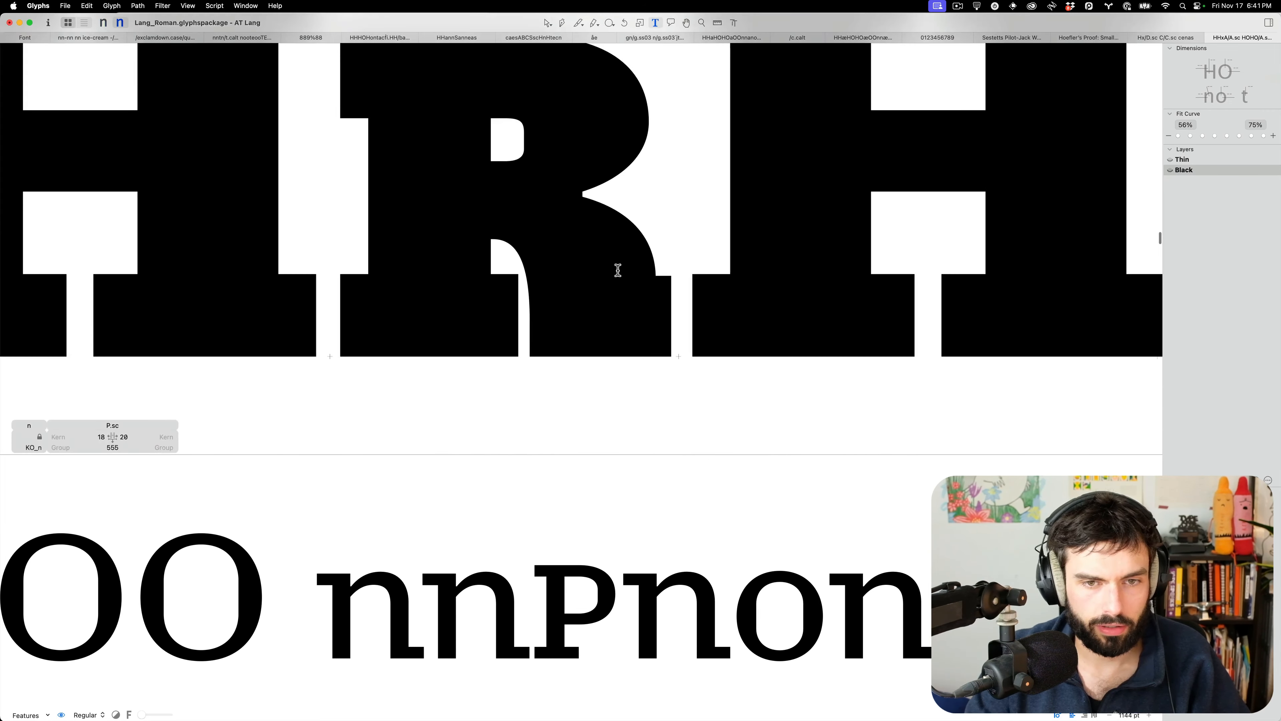
left_click(595, 275)
key("Escape")
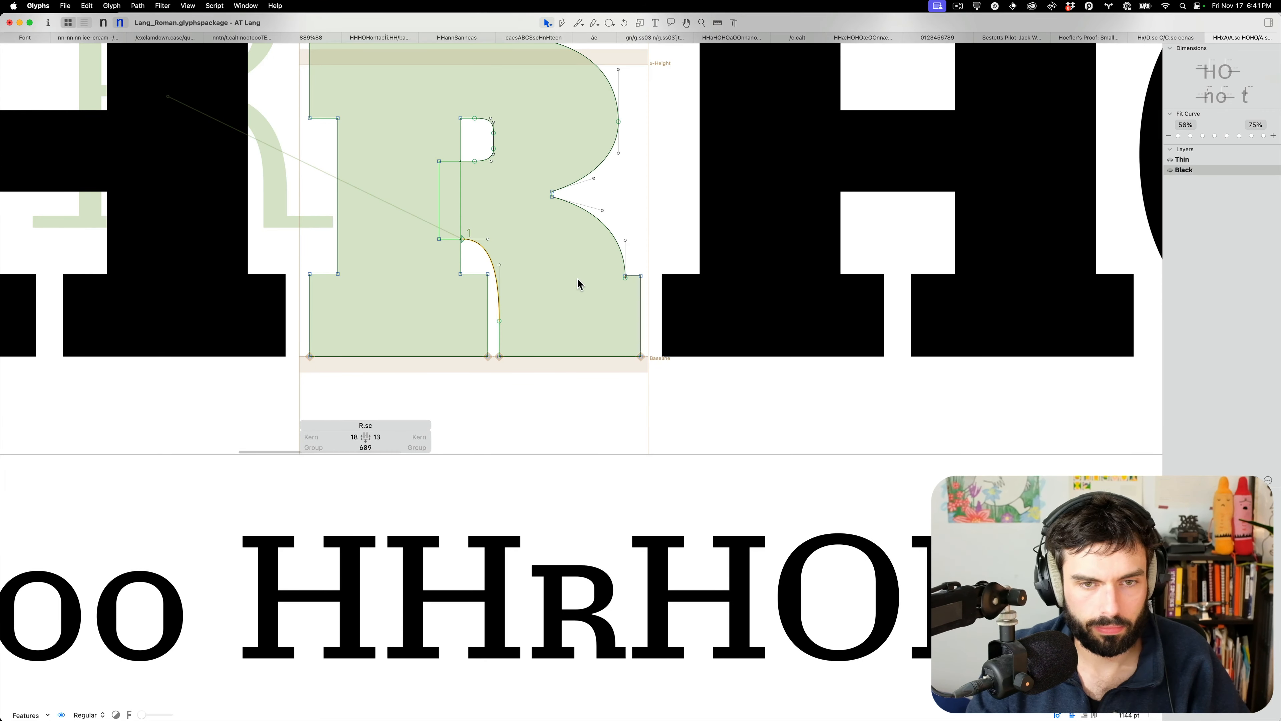
Try and undo a leg segment move, then nudge the R's leg curve end node up 2 units
left_click(488, 300)
key("shift+Left")
key("shift+Left")
key("super+z")
key("super+z")
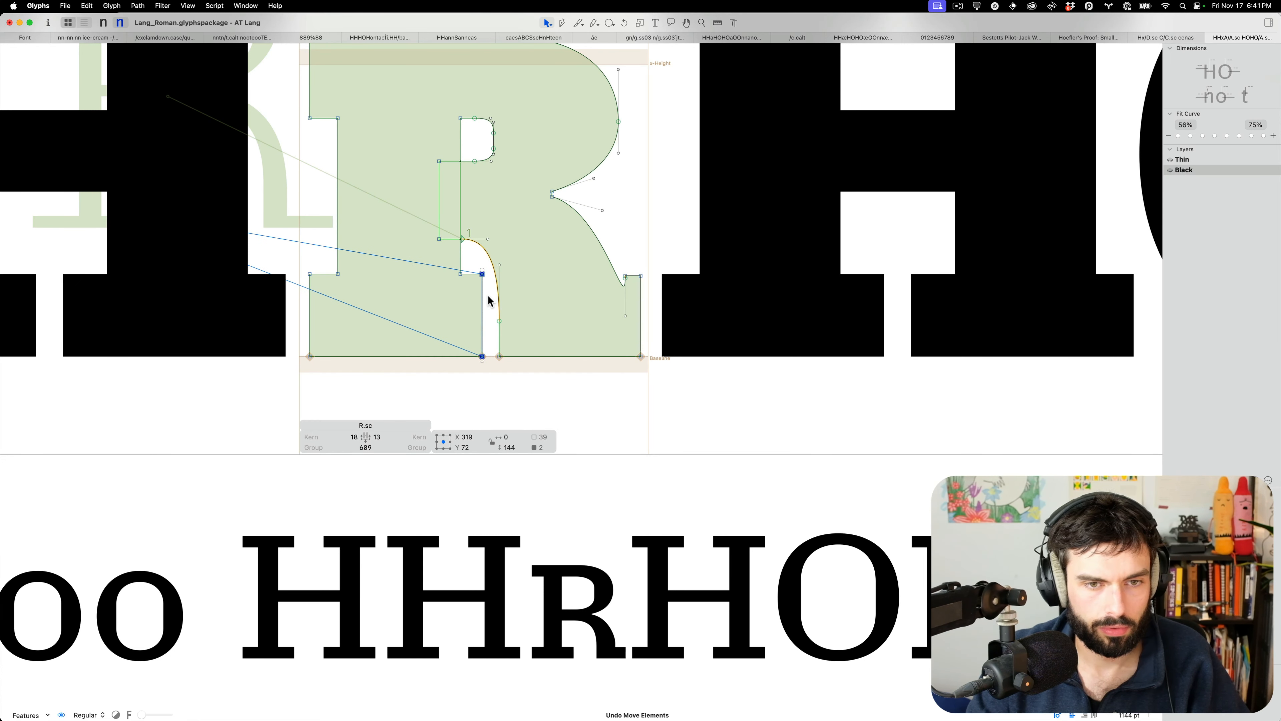
left_click(593, 297)
scroll(632, 270, "up", 5)
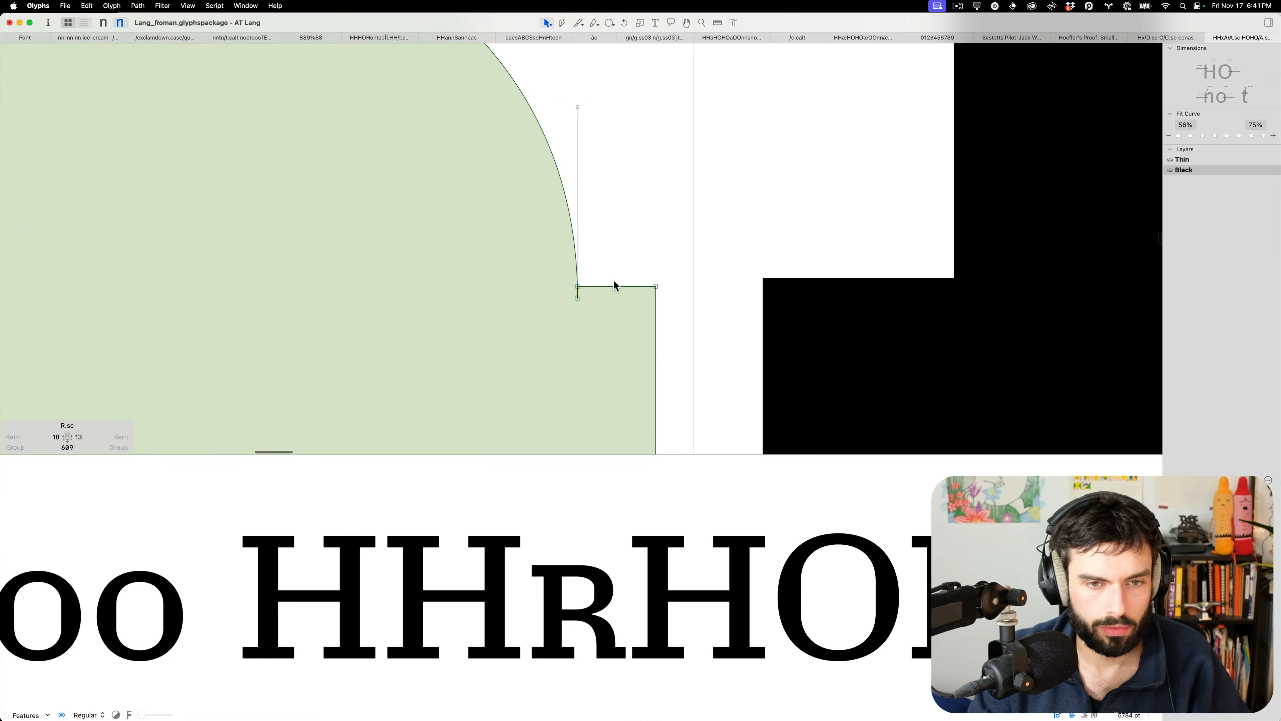
left_click(578, 278)
key("Up")
key("Up")
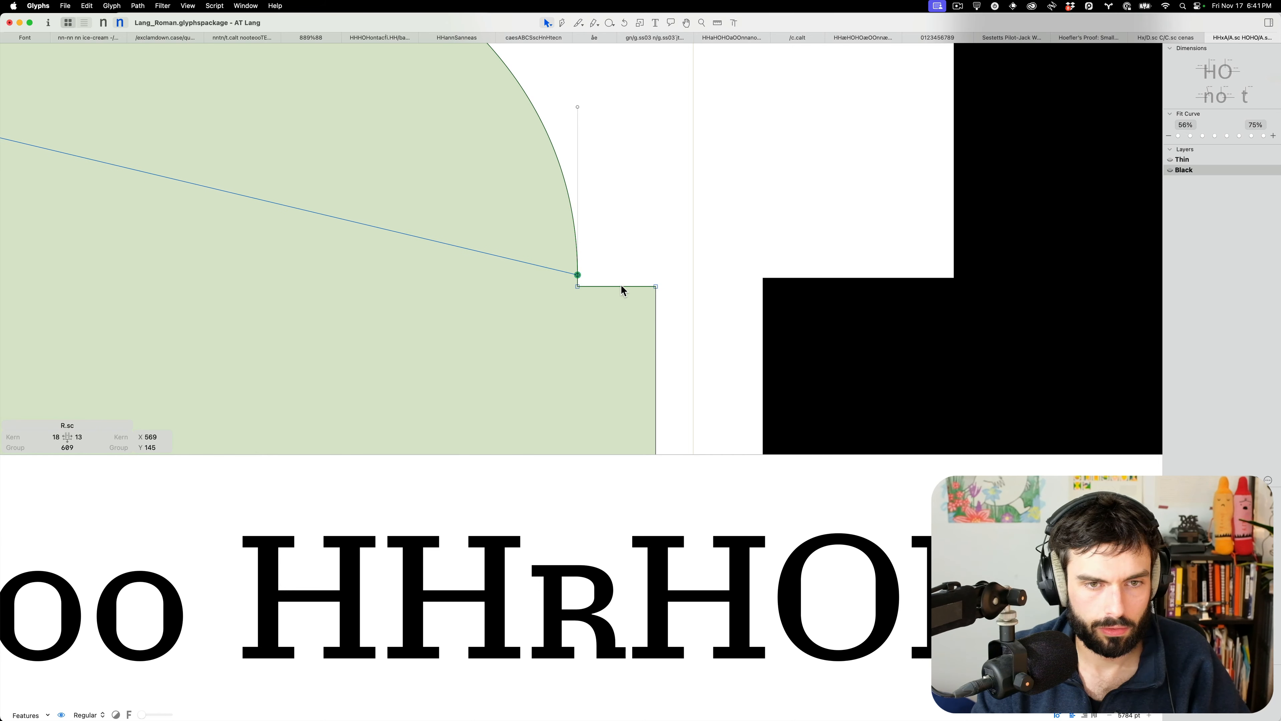
scroll(620, 286, "down", 5)
Shift the leg's inner stem 10 left, raise its inner curve node 40, move the bowl-leg corner 10 right
left_click(507, 316)
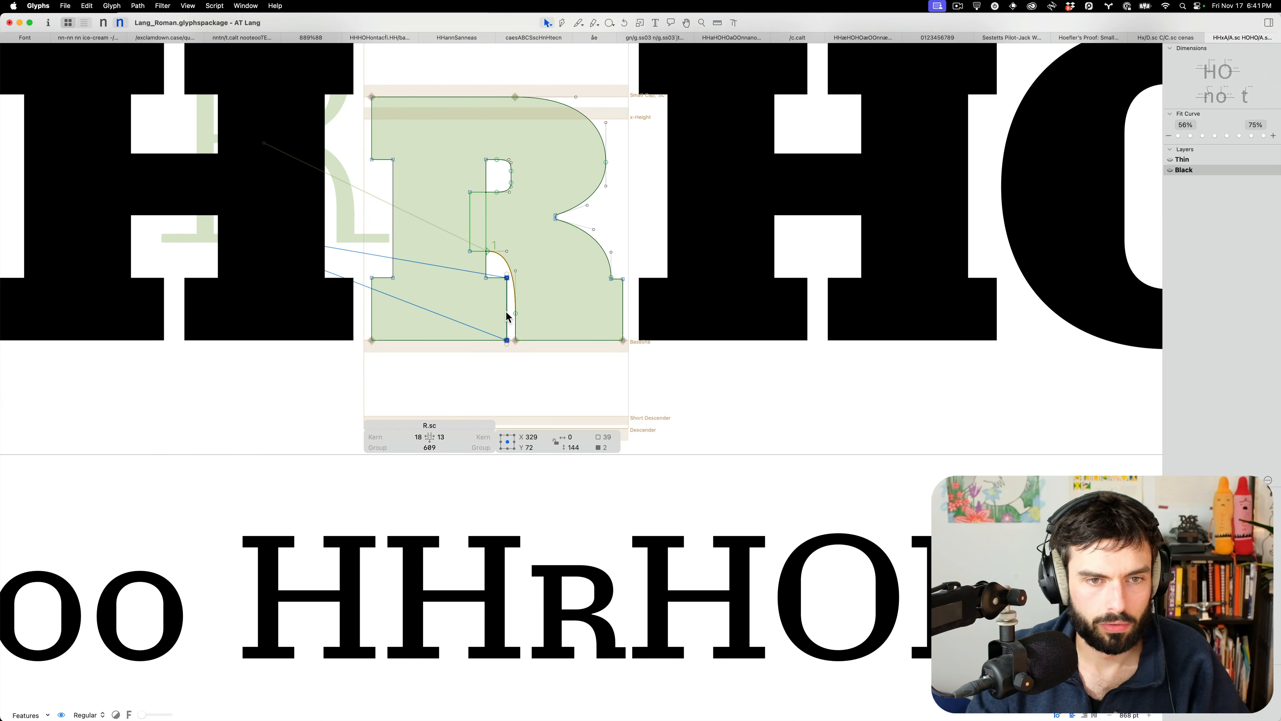
key("shift+Left")
left_click_drag(508, 320, 526, 301)
key("ctrl+alt+shift+Up")
key("ctrl+alt+shift+Up")
key("ctrl+alt+shift+Up")
key("ctrl+alt+shift+Up")
key("ctrl+alt+shift+Up")
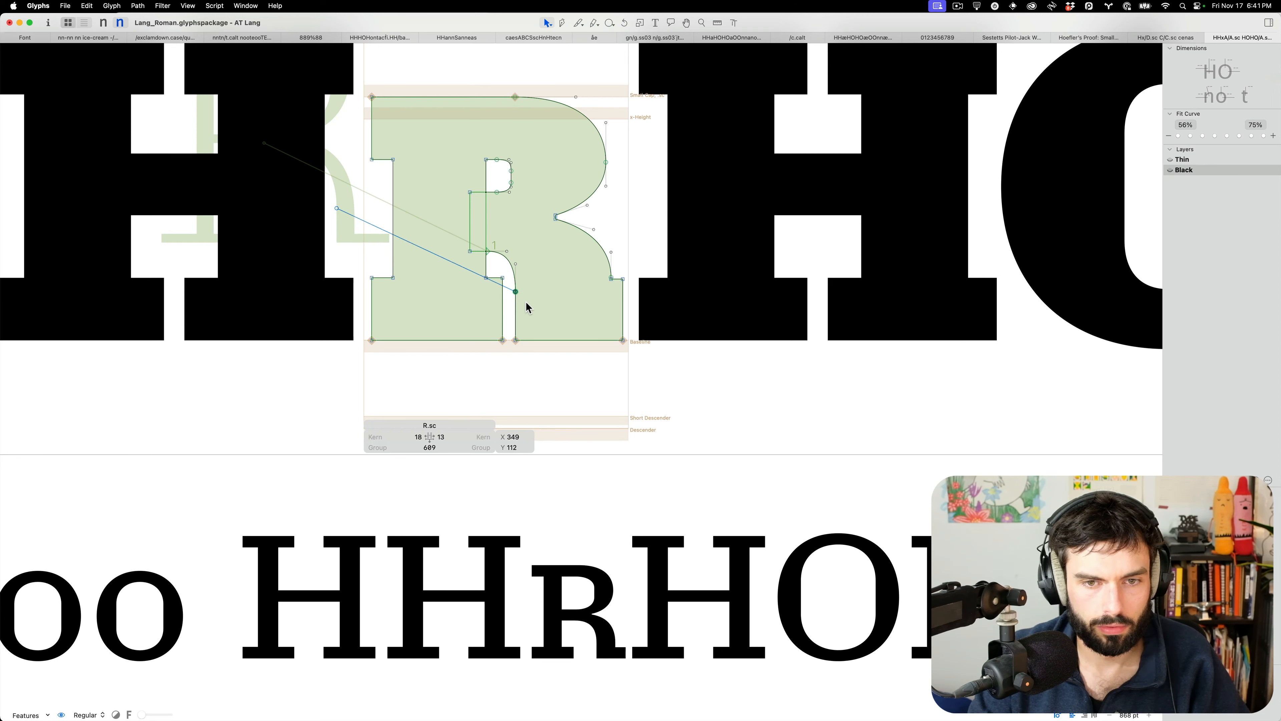
left_click_drag(497, 248, 480, 263)
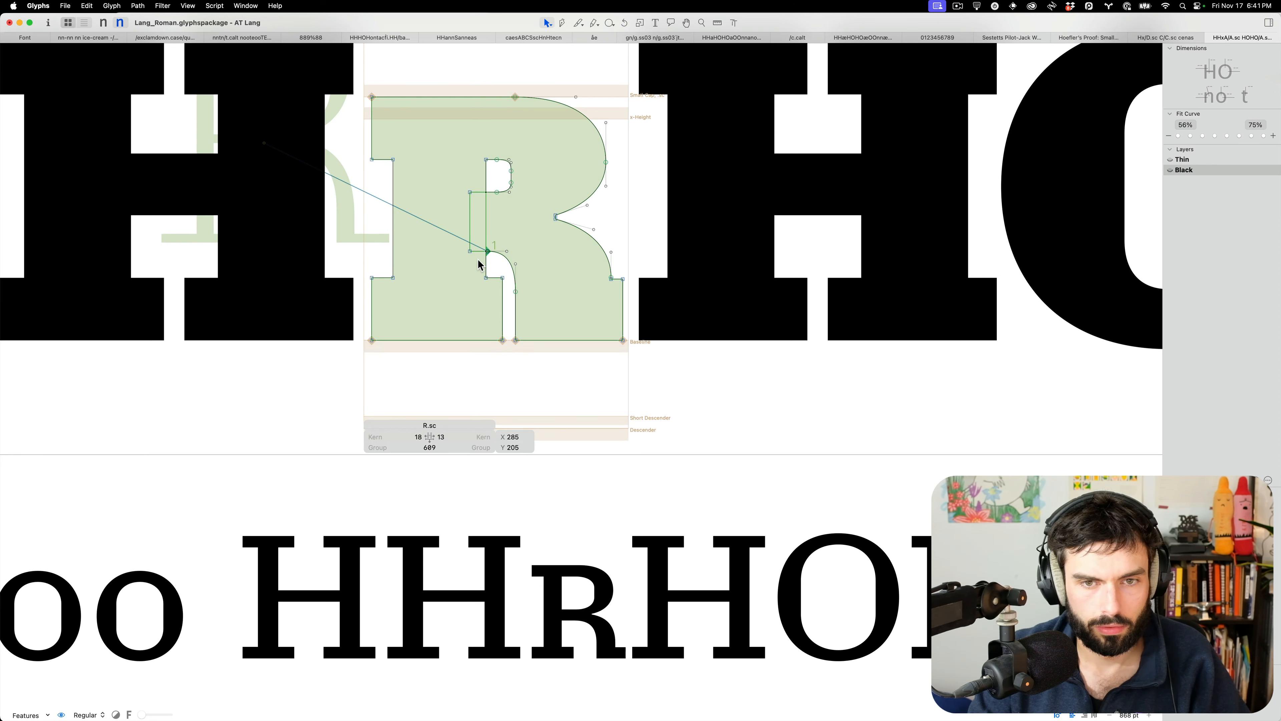
key("ctrl+alt+shift+Right")
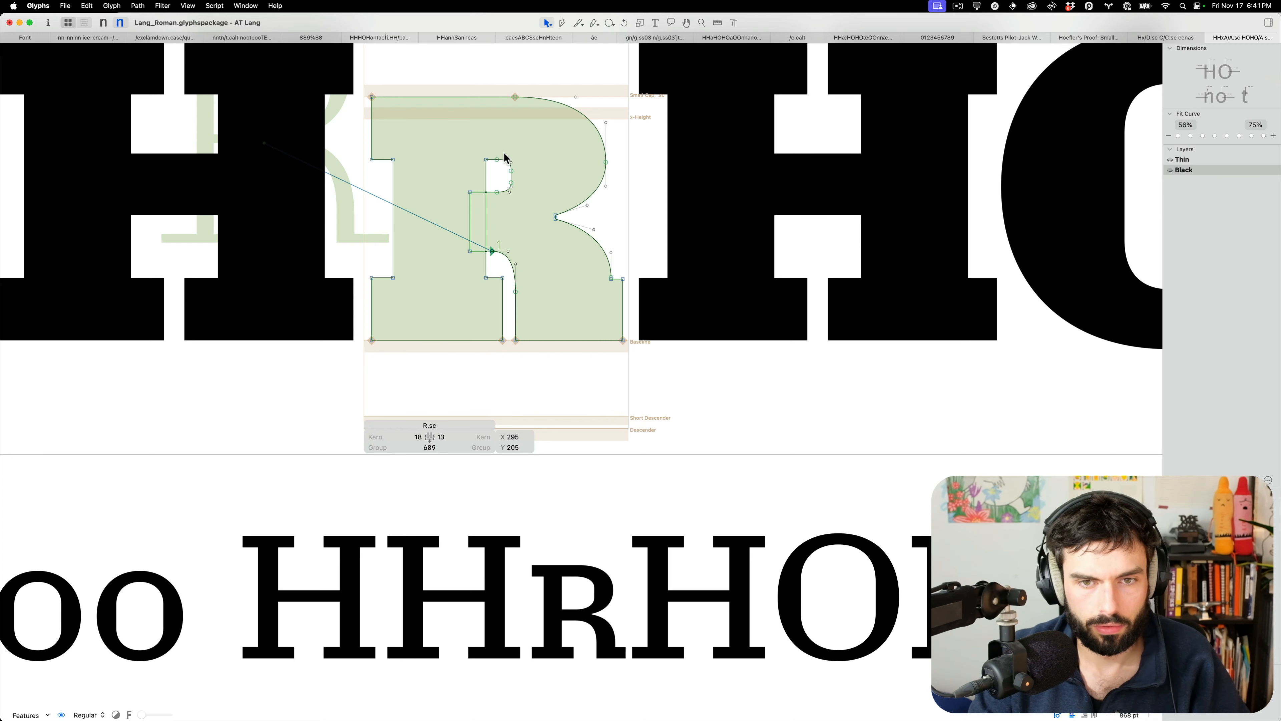
Pull down a handle on the bowl's right curve and view the R in the HHRH line
scroll(505, 157, "up", 5)
left_click_drag(712, 302, 711, 311)
scroll(732, 281, "down", 6)
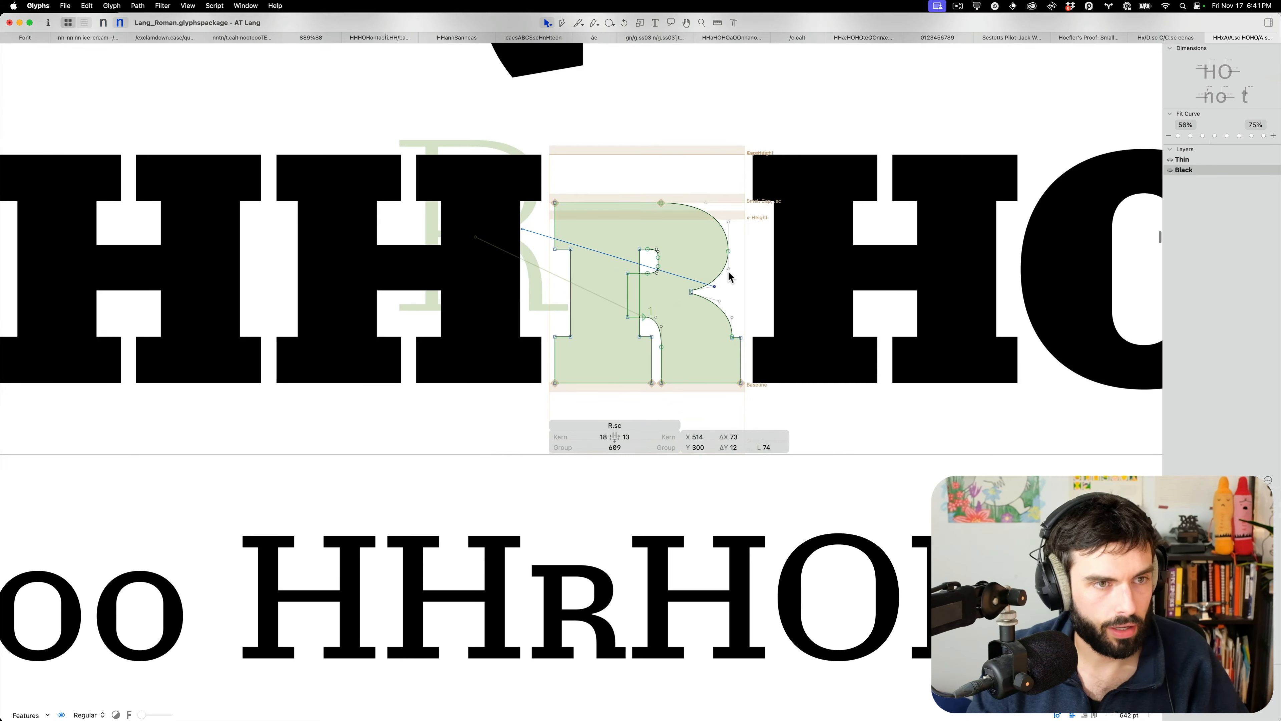
key("t")
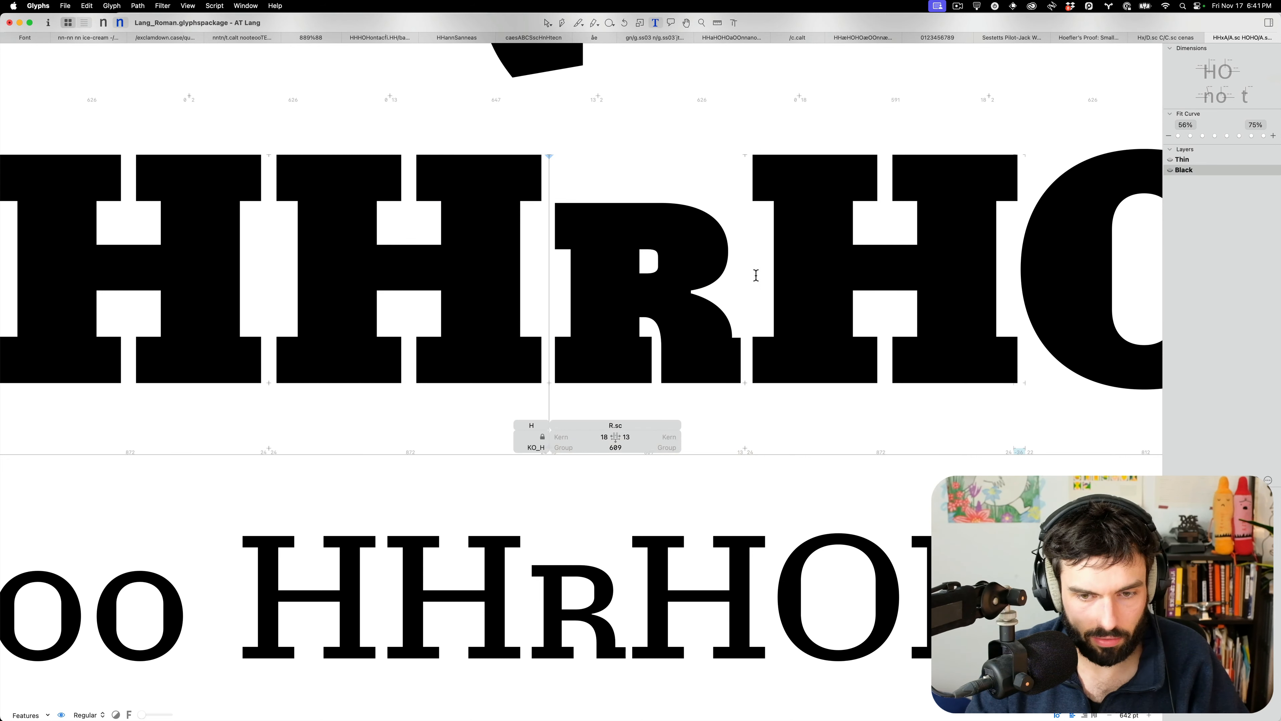
scroll(698, 265, "up", 4)
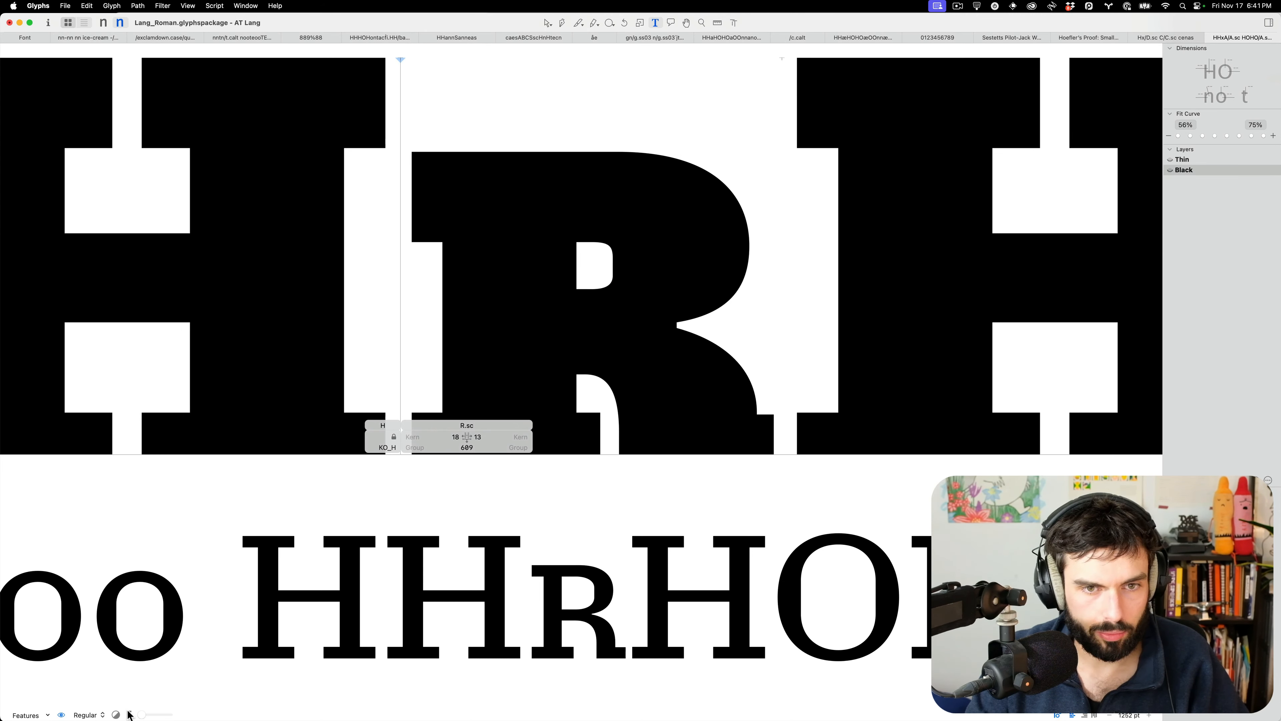
Preview the R in every weight instance and reopen R.sc for editing
left_click(89, 716)
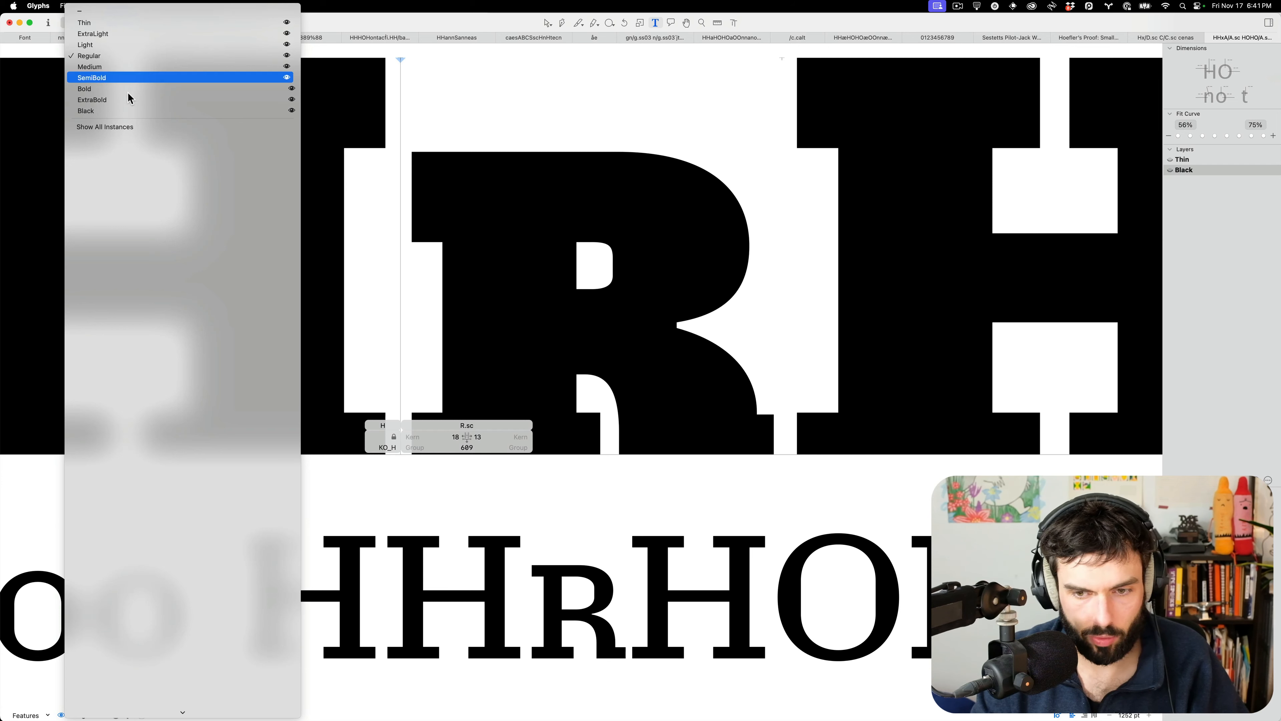
left_click(121, 130)
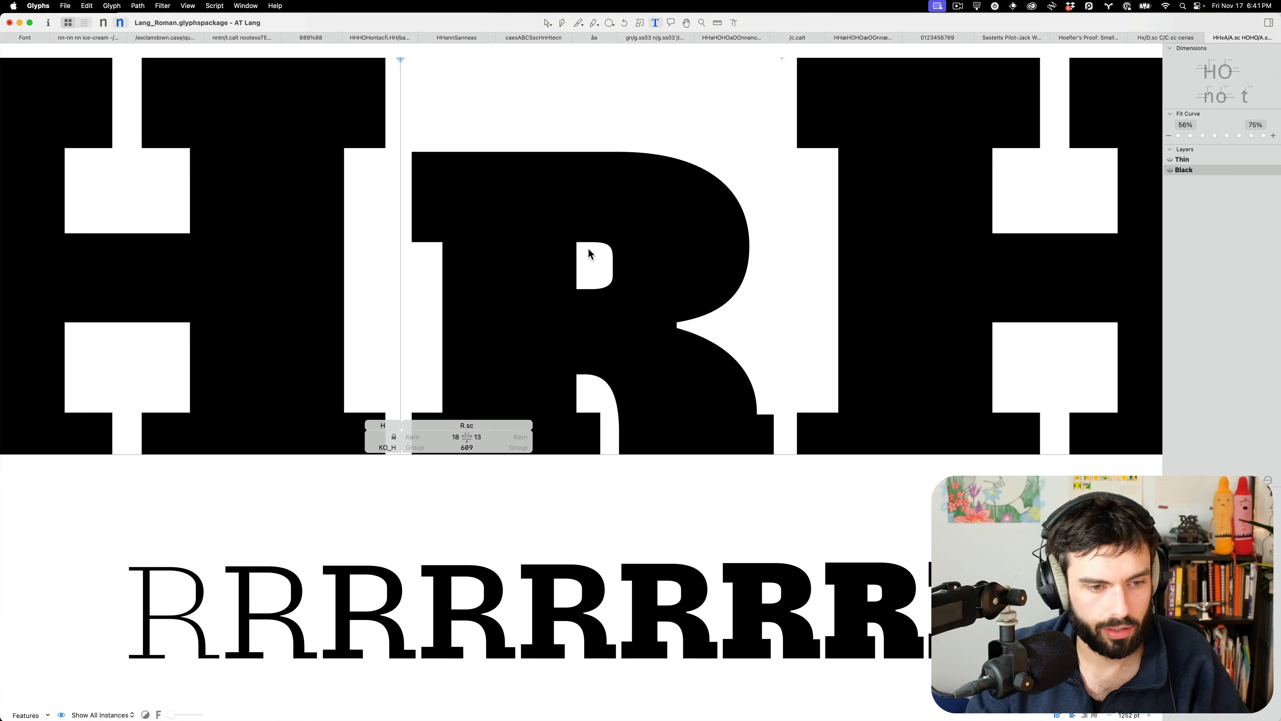
double_click(549, 266)
double_click(548, 265)
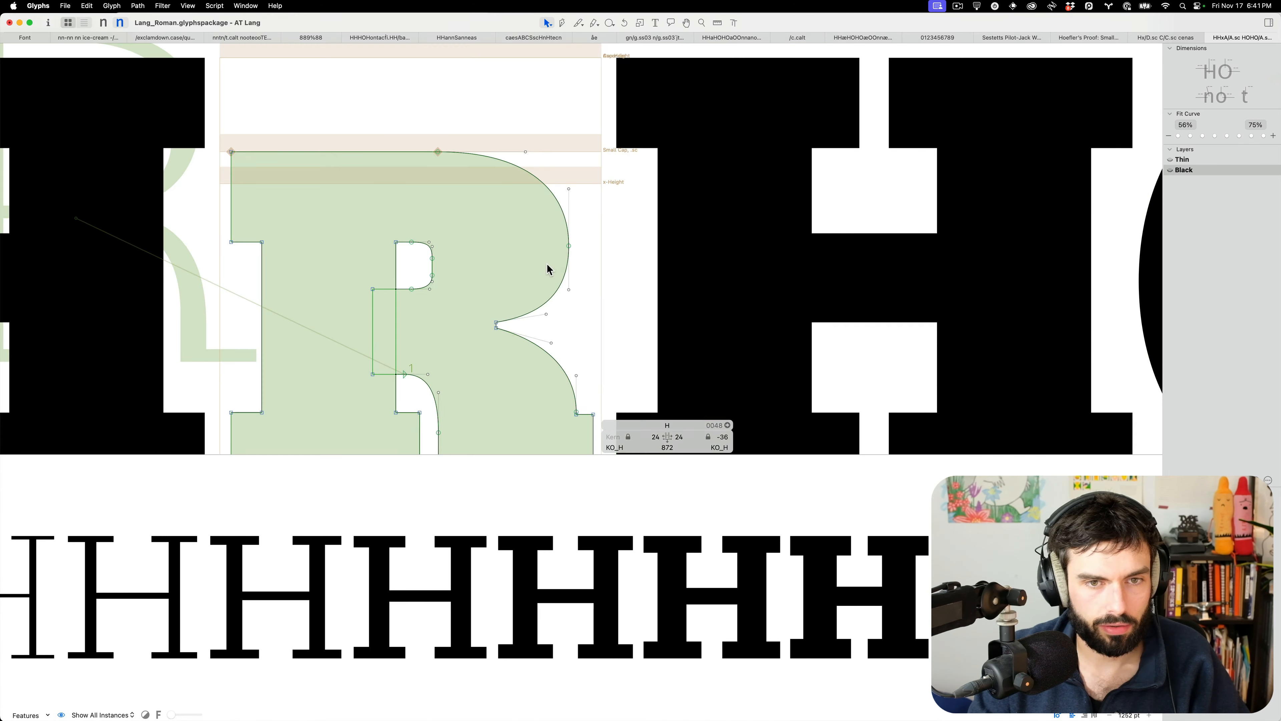
Raise and lower the R bowl's right node by 10 units to test its position
left_click_drag(561, 256, 581, 241)
key("ctrl+alt+shift+Up")
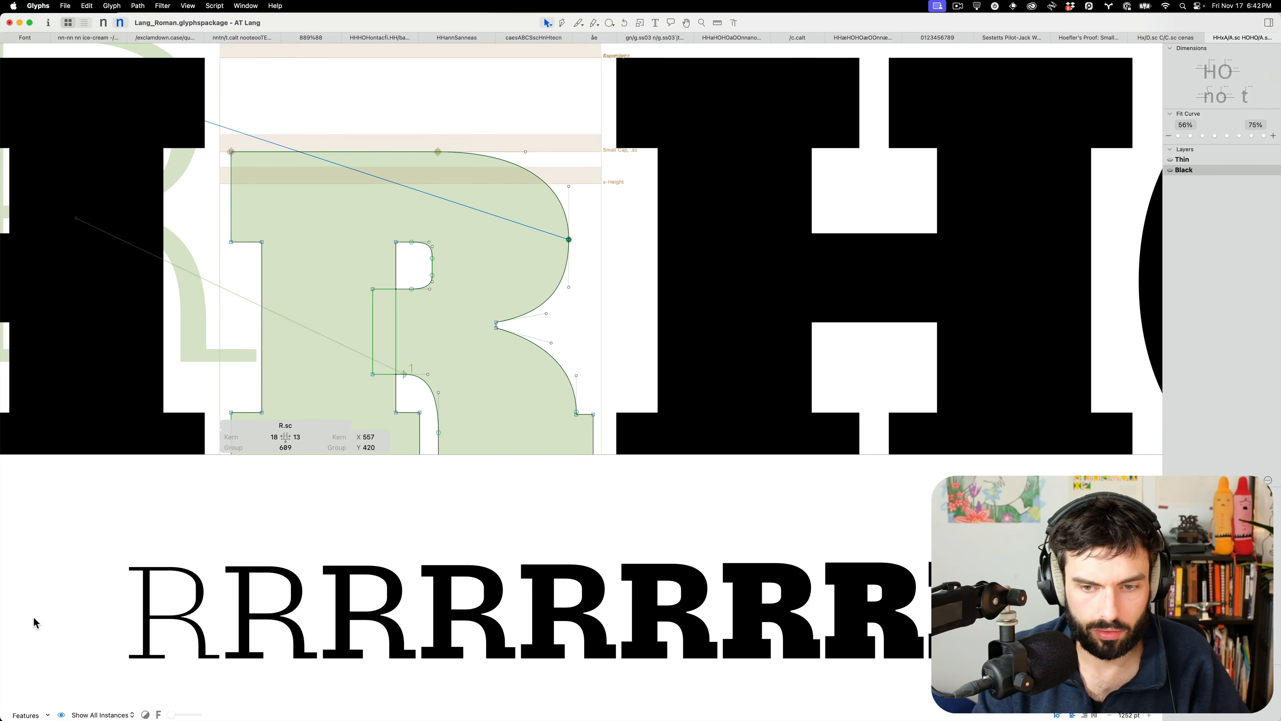
left_click(493, 236)
left_click_drag(509, 229, 614, 265)
key("ctrl+alt+shift+Down")
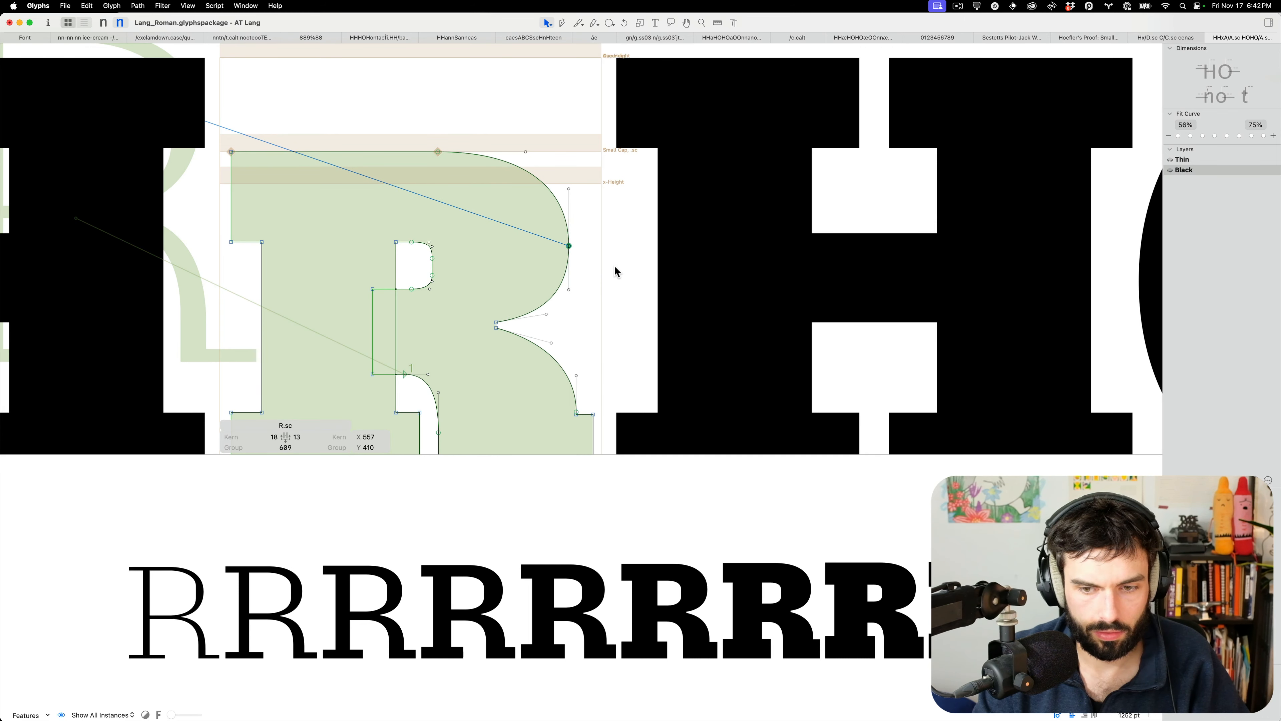
scroll(606, 252, "up", 3)
left_click_drag(489, 143, 434, 226)
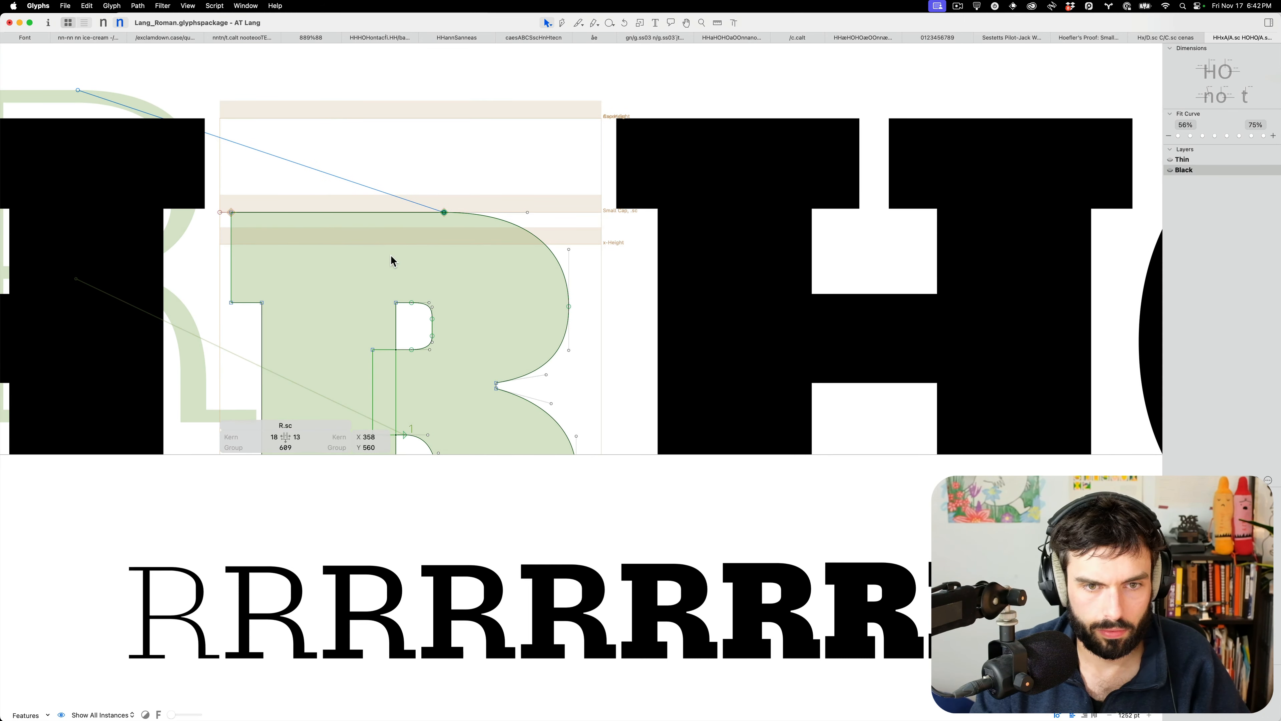
scroll(391, 257, "down", 8)
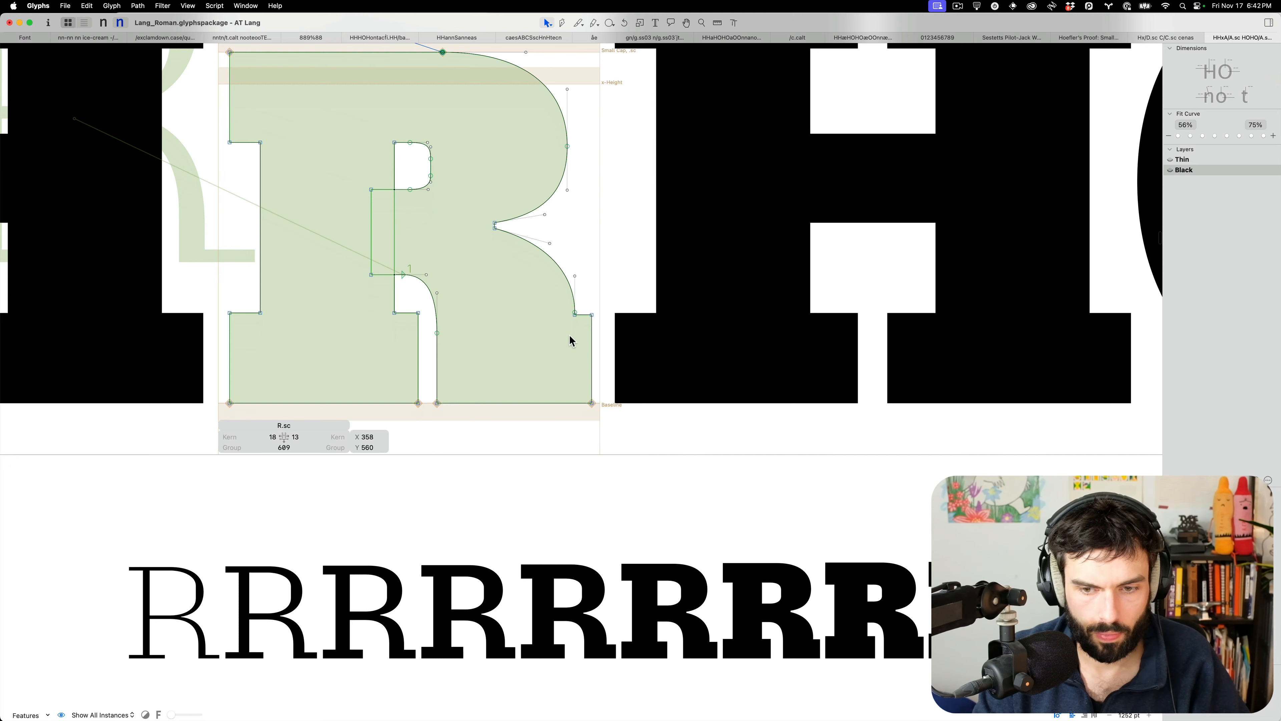
left_click(567, 316)
Nudge the bowl's bottom node left and reshape the lower-right curve at the leg junction
left_click(565, 310)
key("Left")
key("Left")
key("Left")
key("Left")
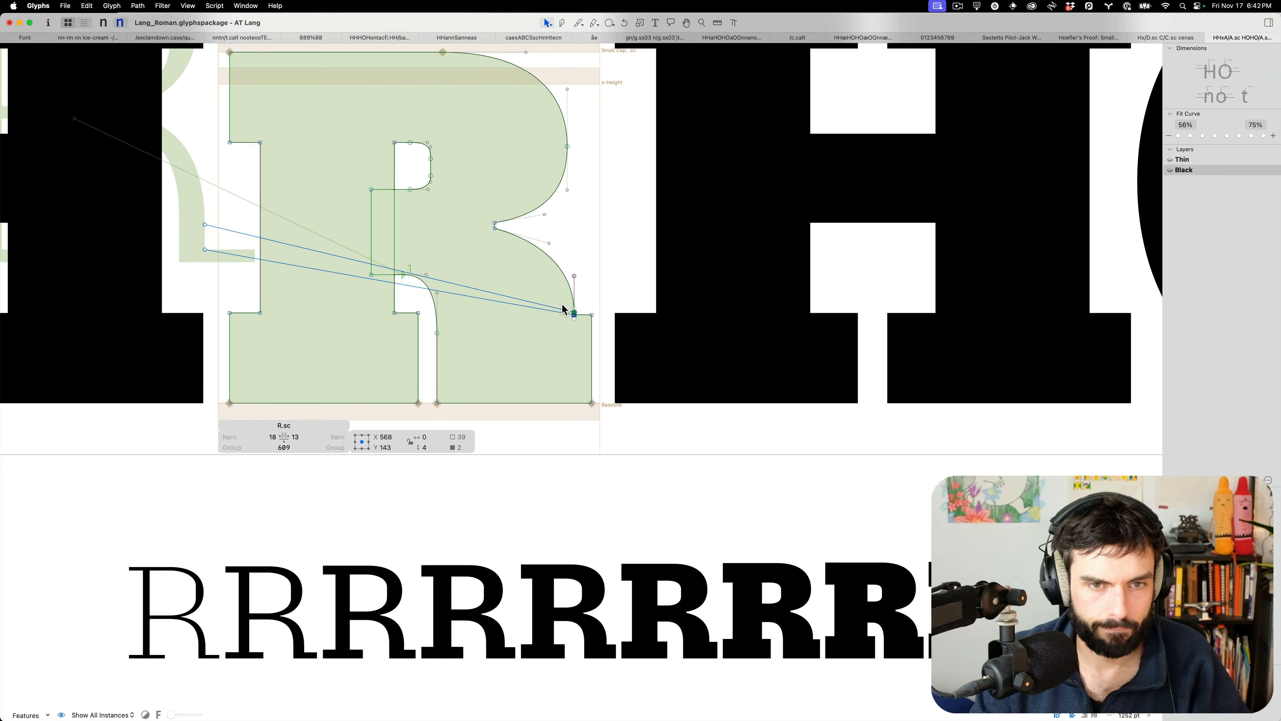
left_click(575, 307)
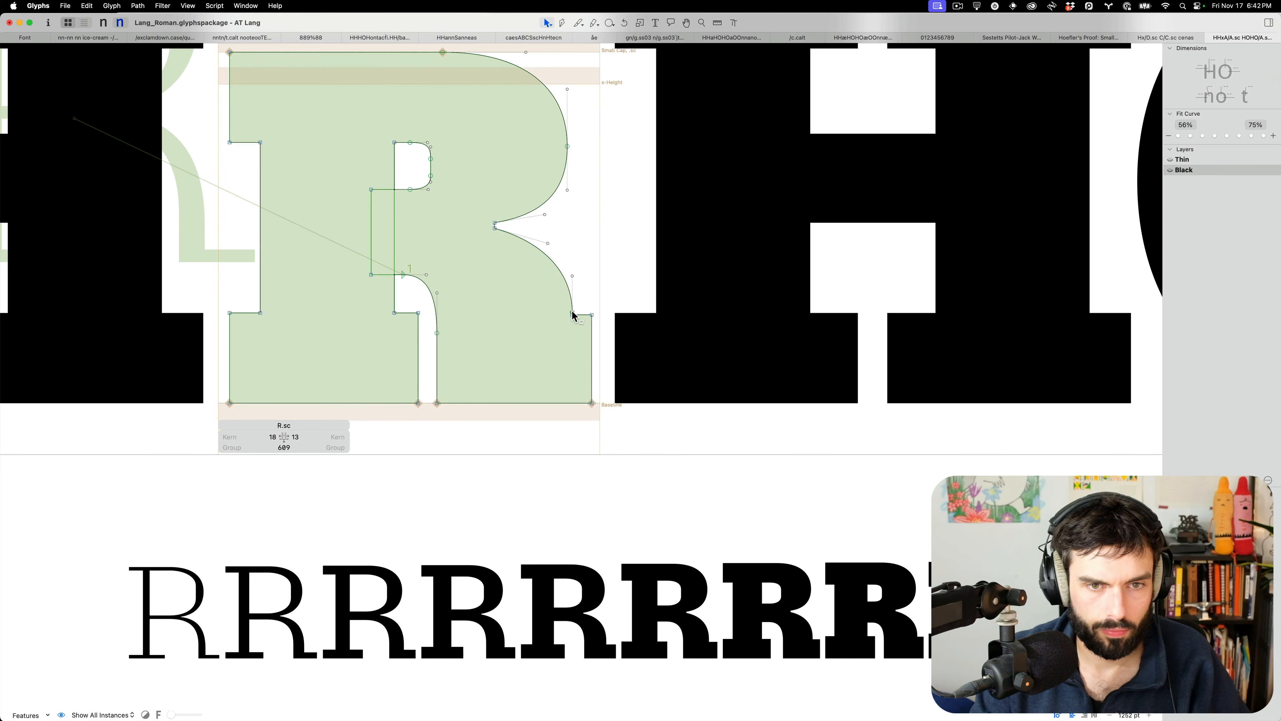
left_click(572, 311)
key("ctrl+alt+shift+Up")
key("ctrl+alt+shift+Up")
key("ctrl+alt+shift+Up")
key("ctrl+alt+shift+Down")
left_click(544, 236)
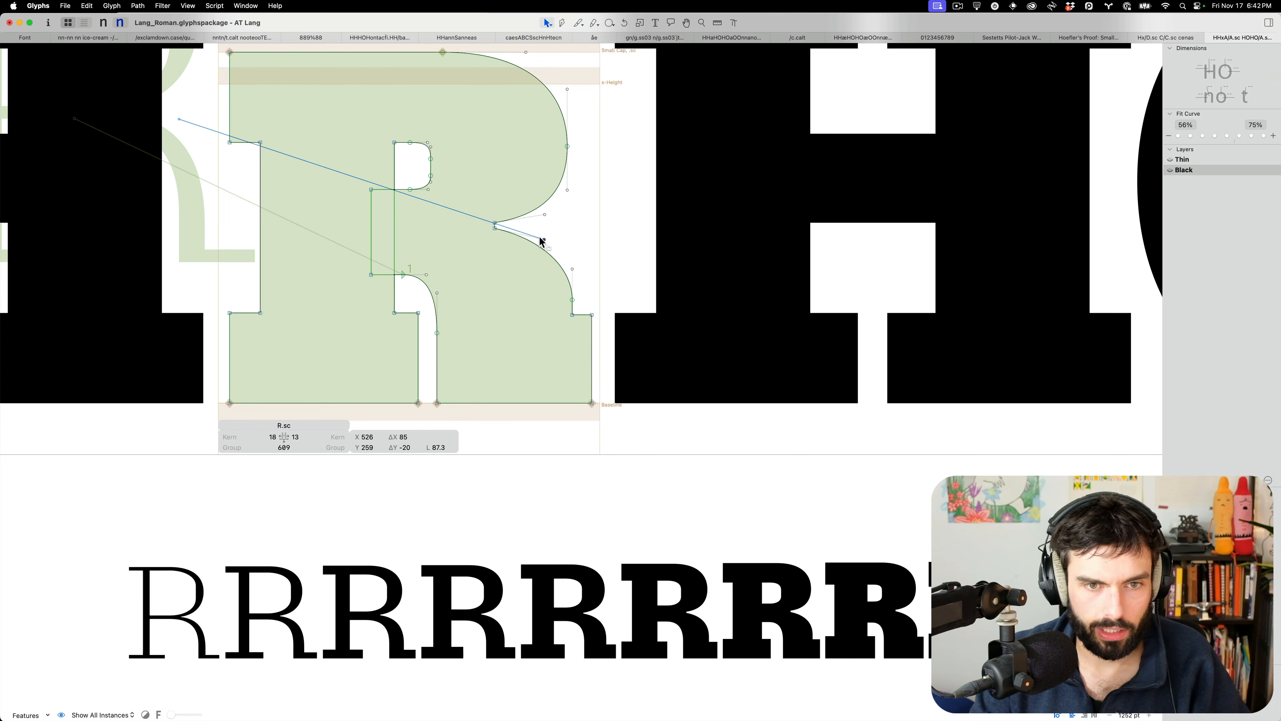
left_click_drag(554, 263, 564, 259)
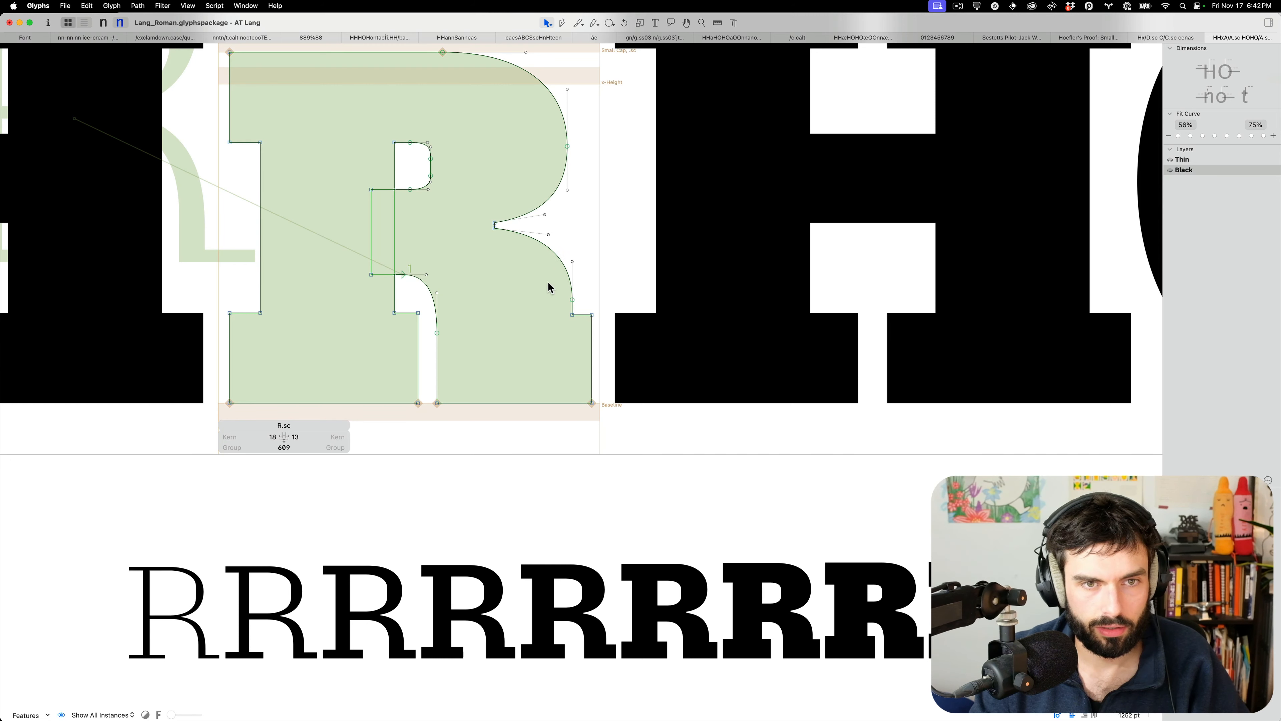
scroll(530, 306, "down", 5)
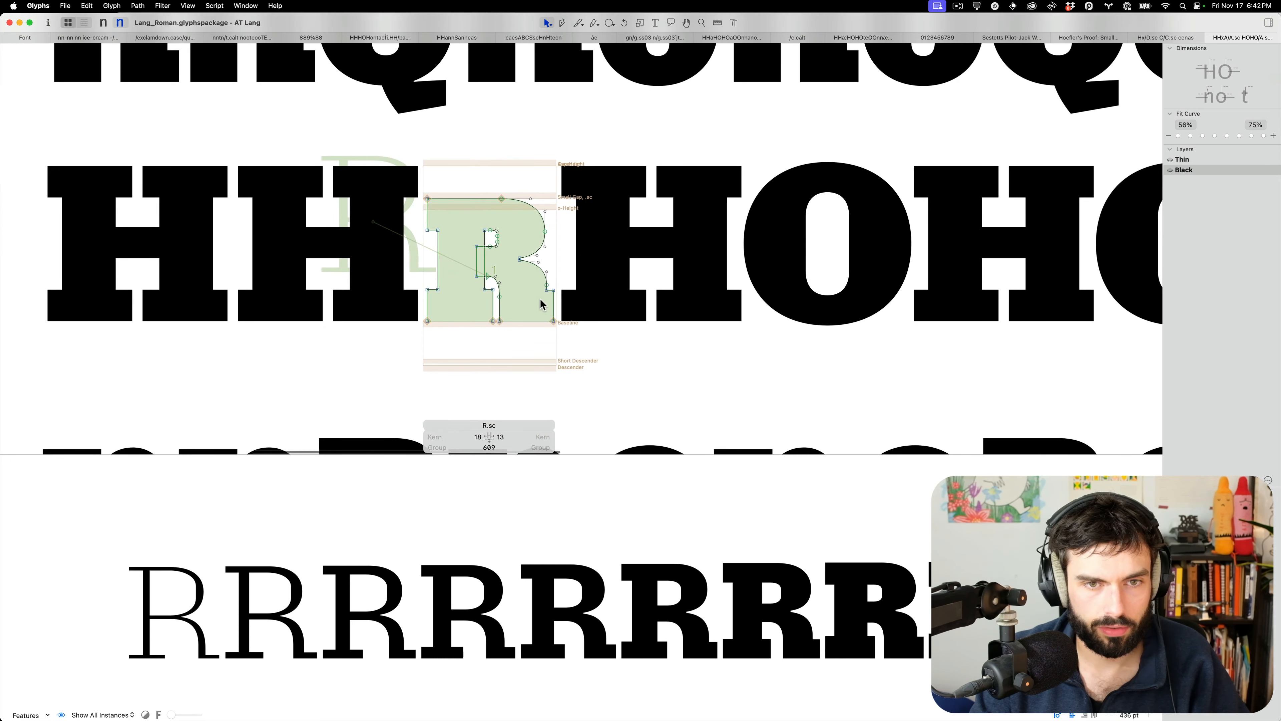
Preview the HH proof line filled and set a small-cap P right before R
scroll(535, 311, "down", 5)
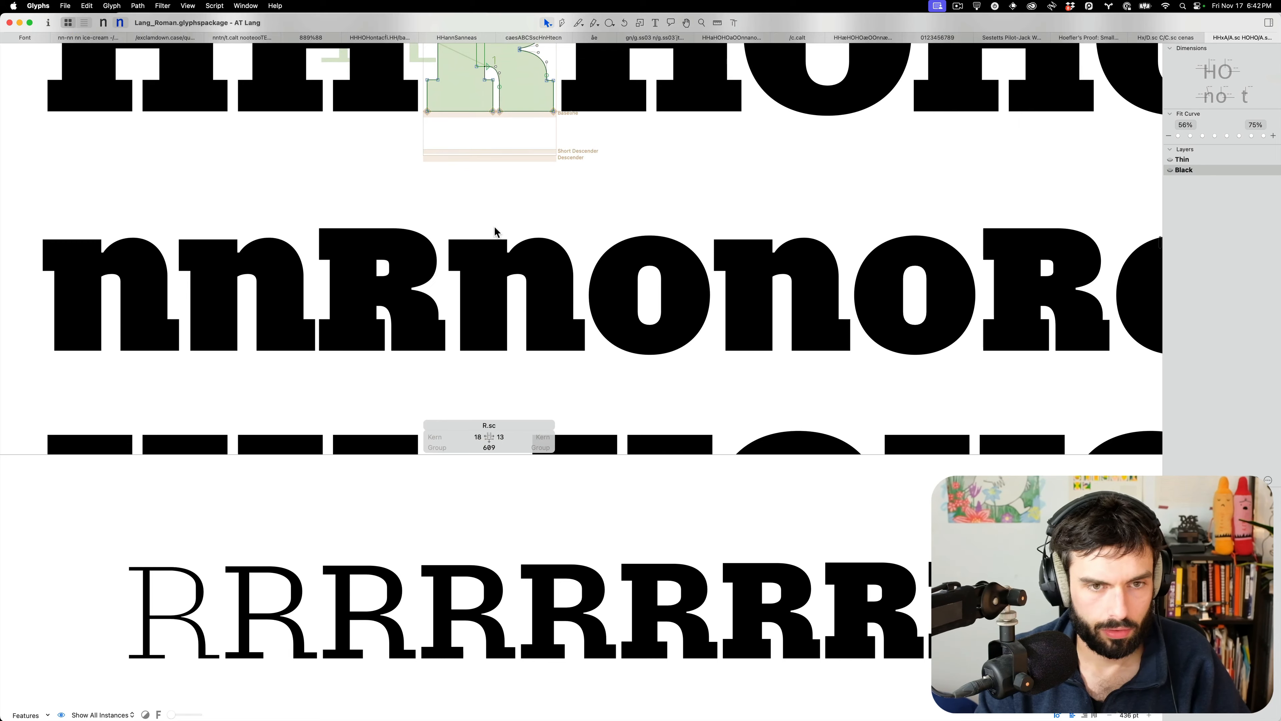
scroll(496, 229, "up", 3)
scroll(490, 133, "up", 5)
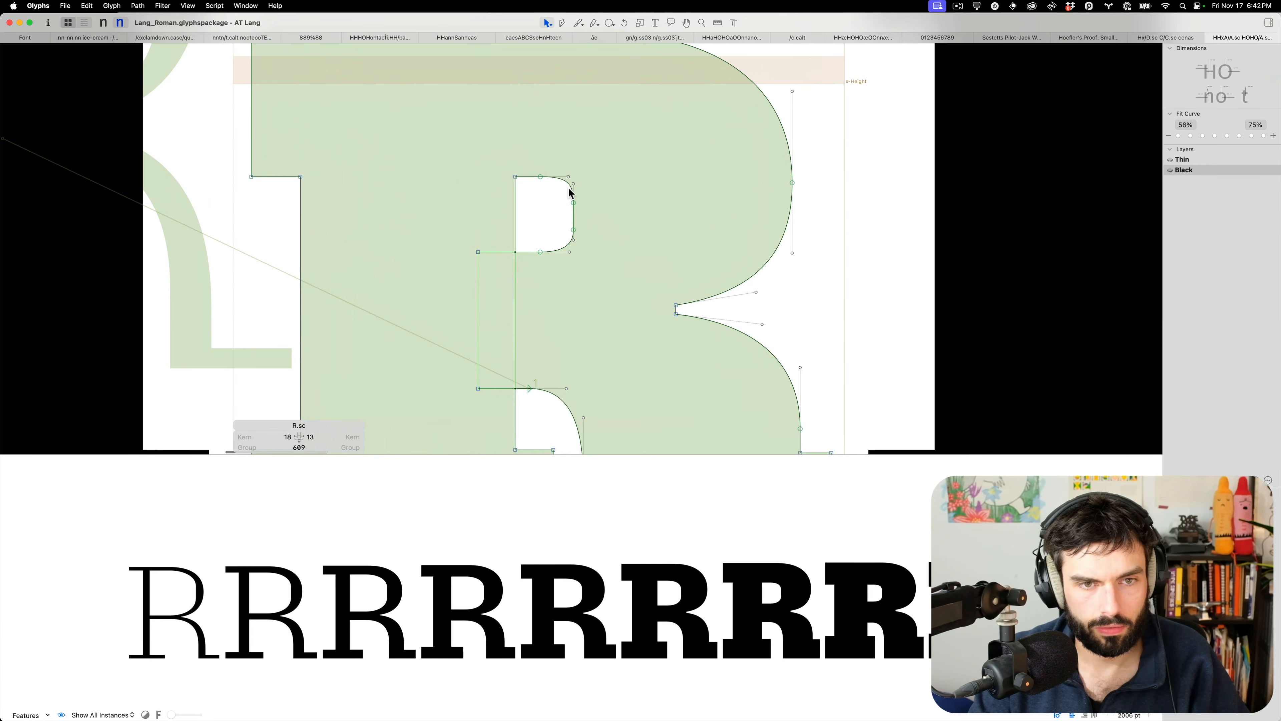
scroll(570, 192, "down", 3)
key("t")
key("super+Tab")
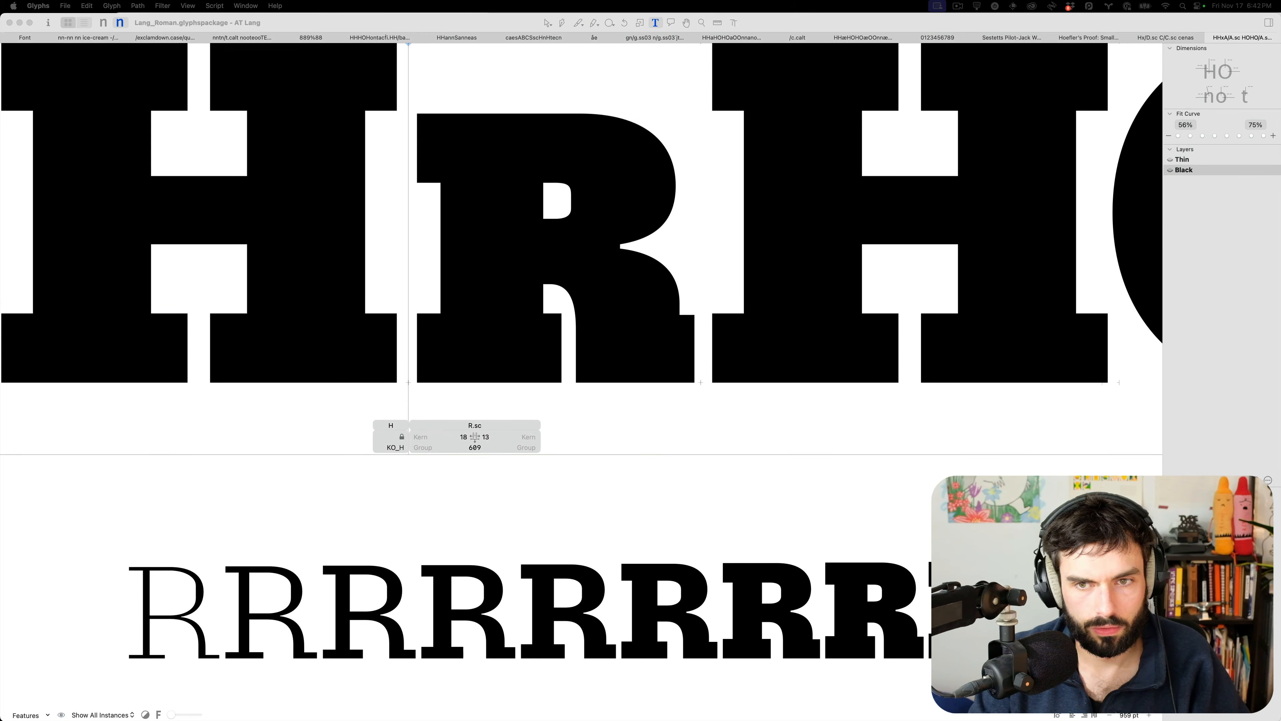
key("super+Tab")
type("P")
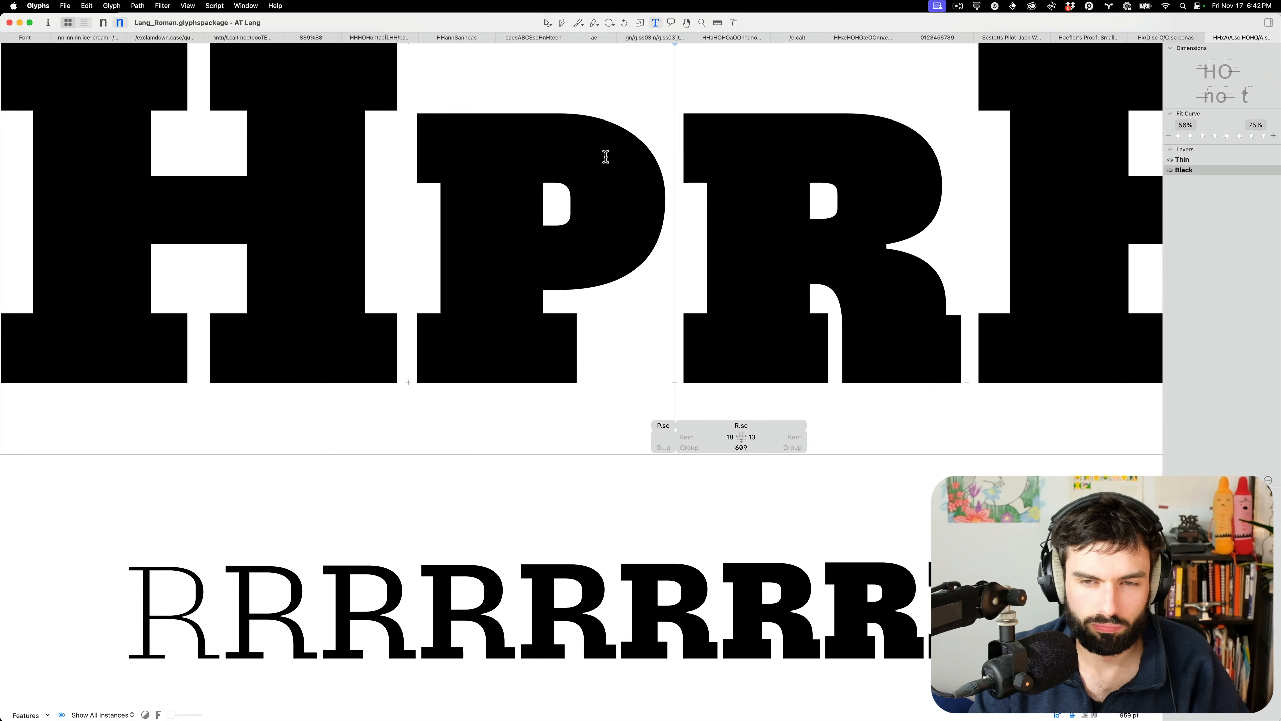
Copy the upper-right curve of P.sc's counter and paste it over R.sc's counter curve
key("Escape")
scroll(608, 206, "up", 3)
left_click_drag(567, 231, 504, 184)
key("super+c")
double_click(1021, 187)
left_click_drag(1014, 224, 973, 186)
key("super+v")
Replace R.sc's right counter curve with the taller P.sc counter curve, shifted slightly left
key("super+z")
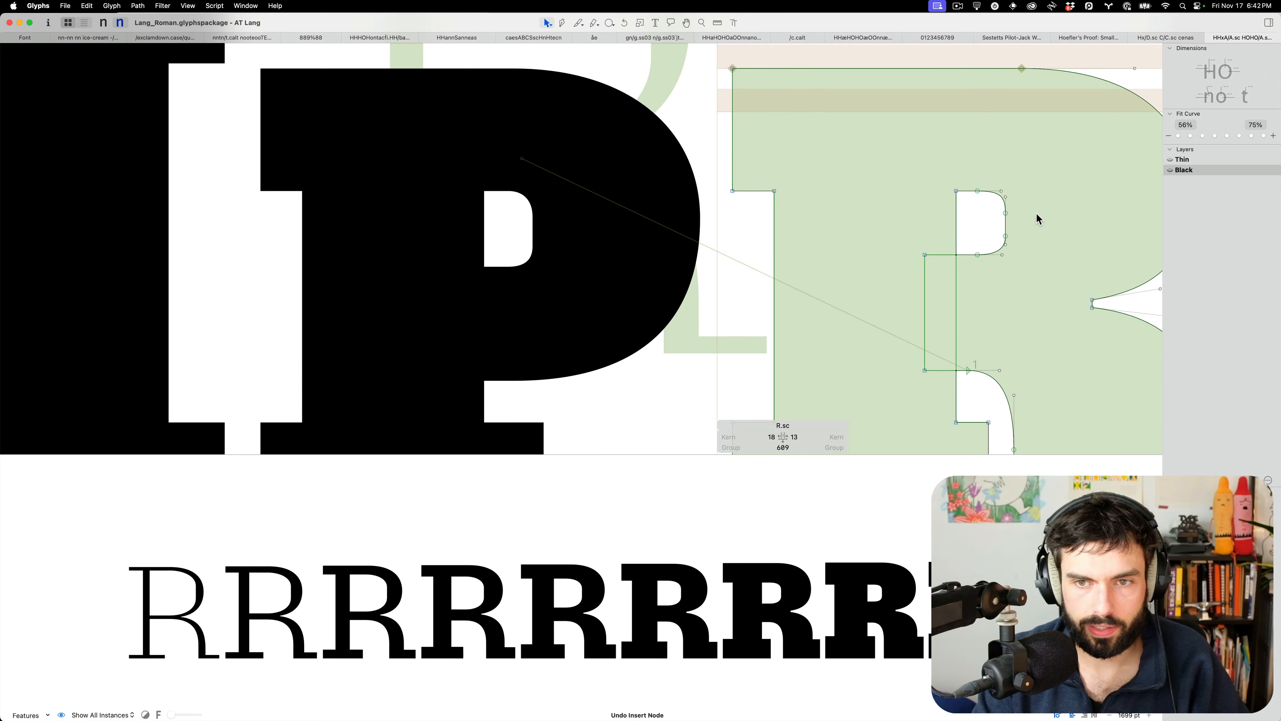
double_click(506, 211)
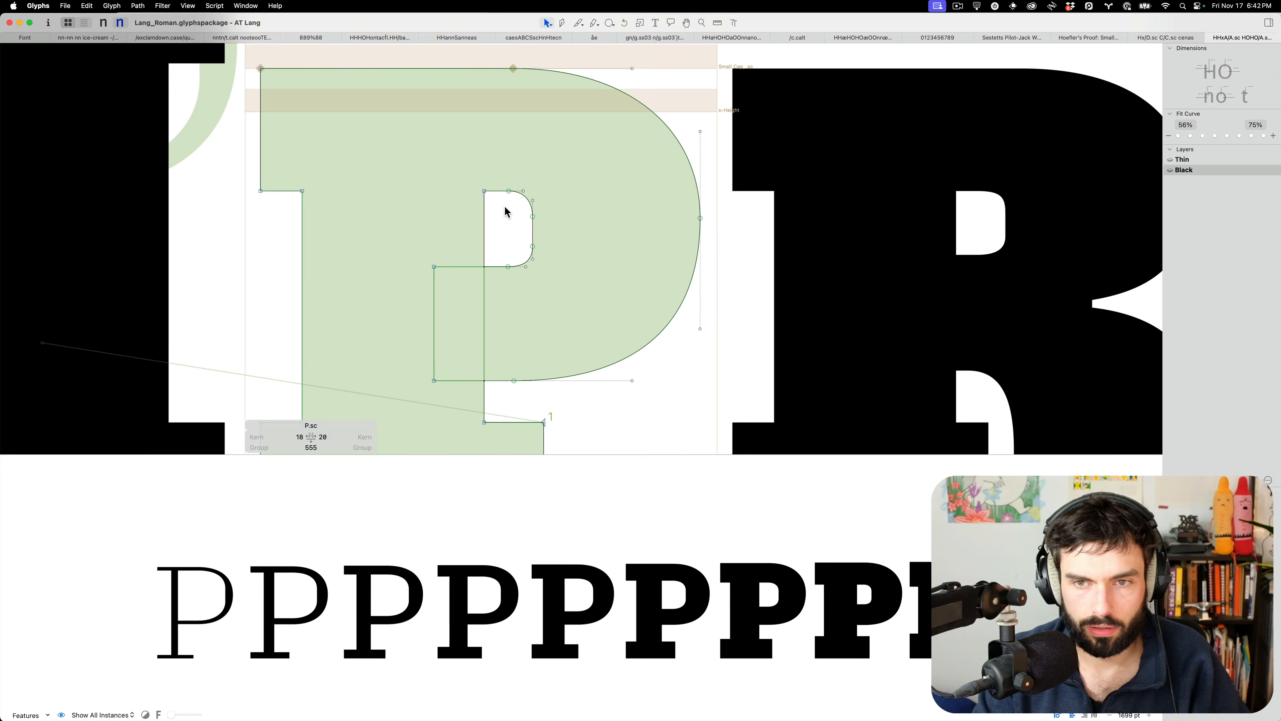
left_click_drag(505, 177, 552, 289)
double_click(981, 186)
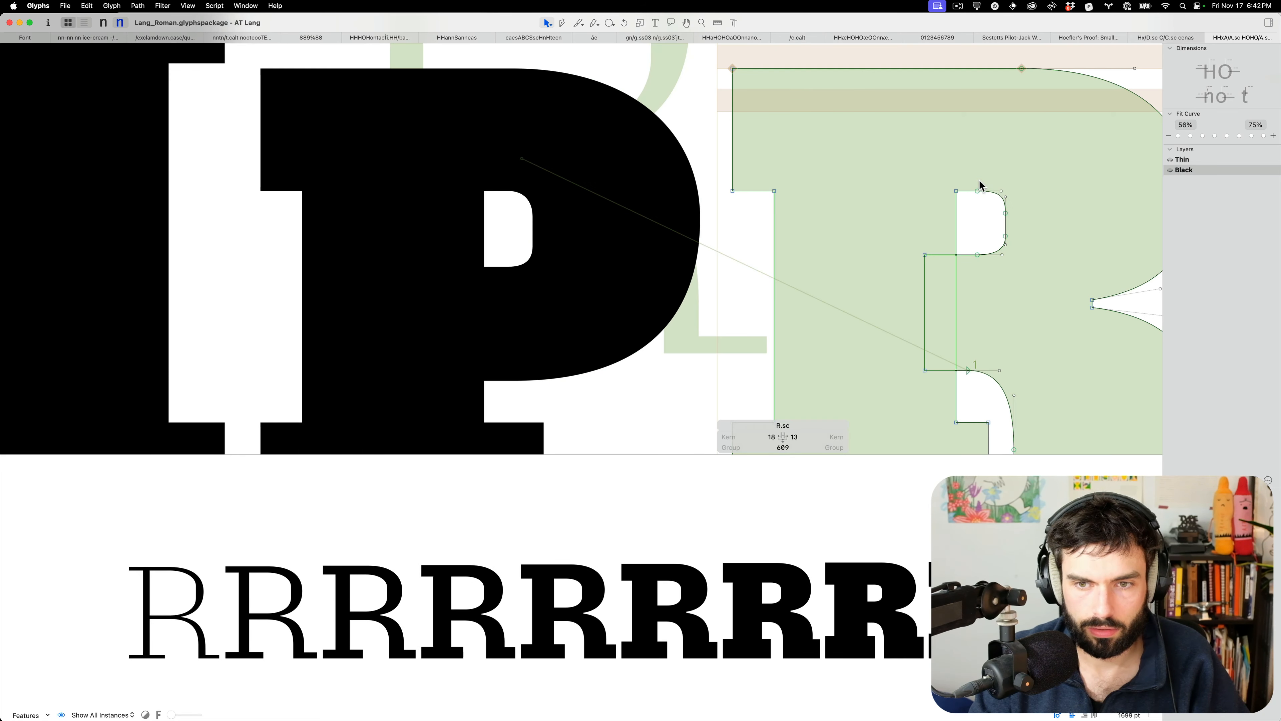
left_click_drag(970, 174, 1022, 290)
key("alt+BackSpace")
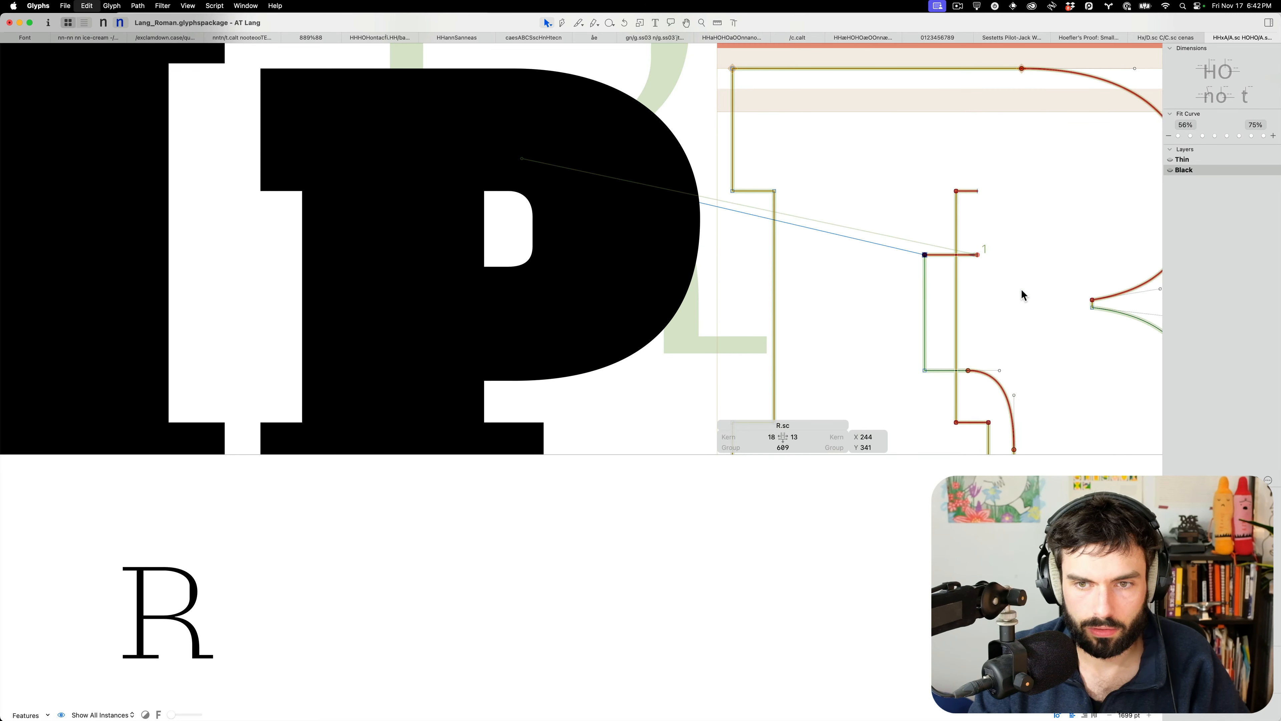
key("super+v")
key("Left")
key("Left")
key("Left")
key("Left")
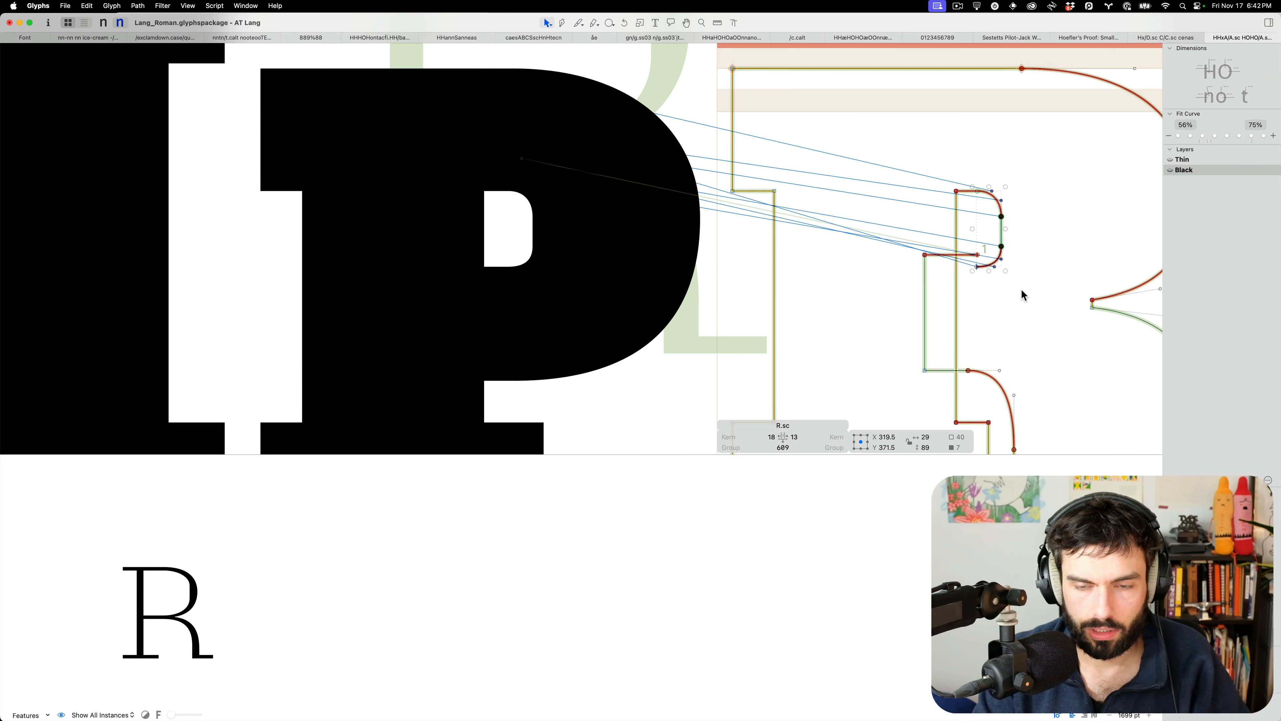
left_click(1002, 278)
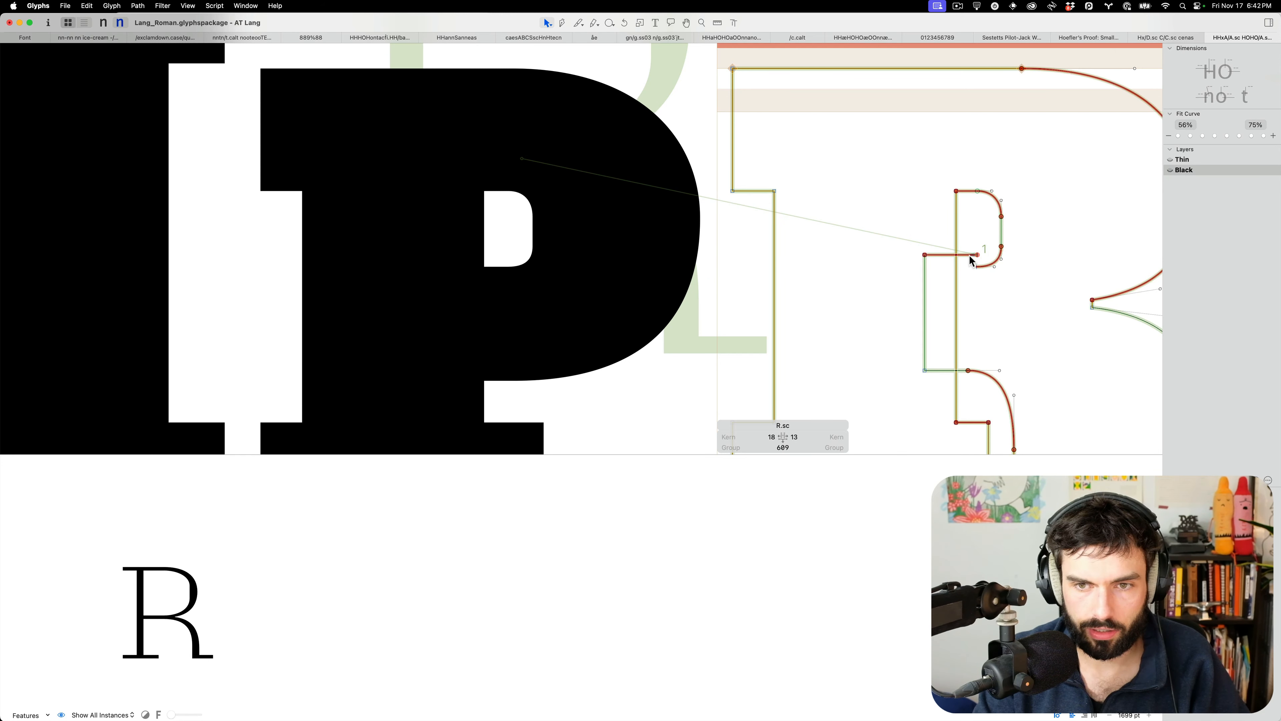
Raise R.sc's counter nodes 4 units, close the counter path, and fine-tune its lower-right node
left_click_drag(1010, 243, 977, 275)
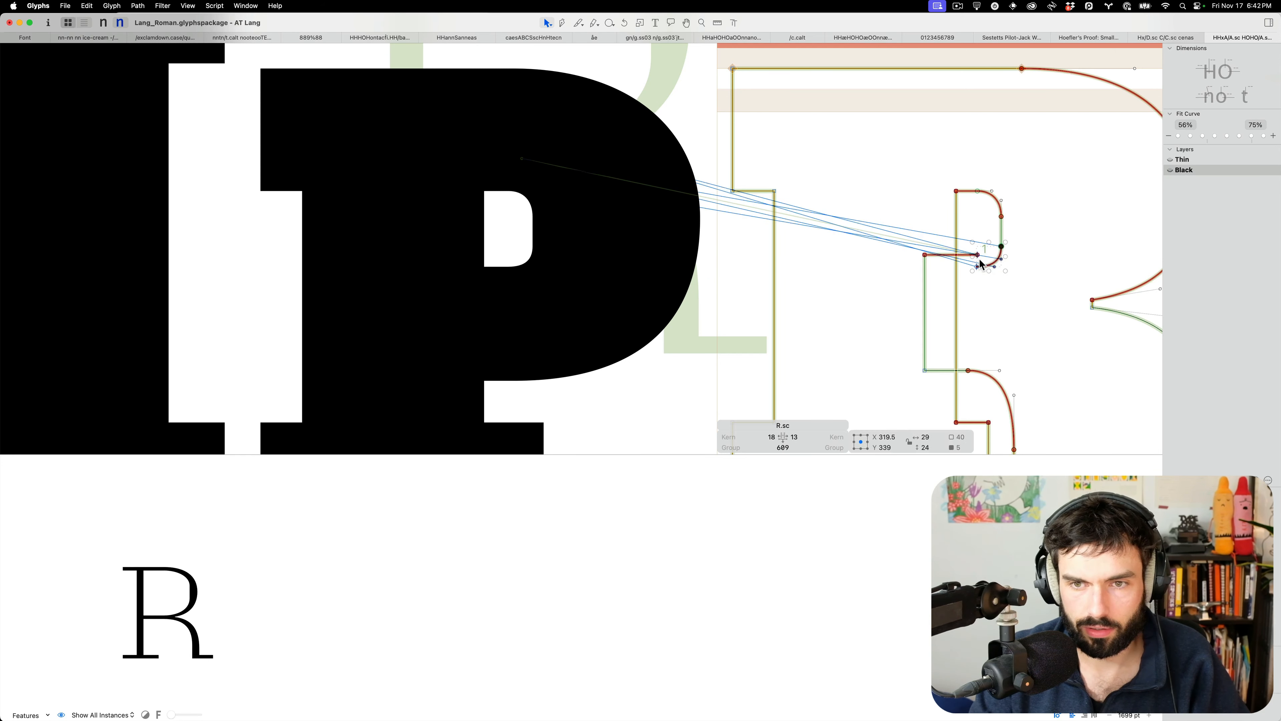
key("Delete")
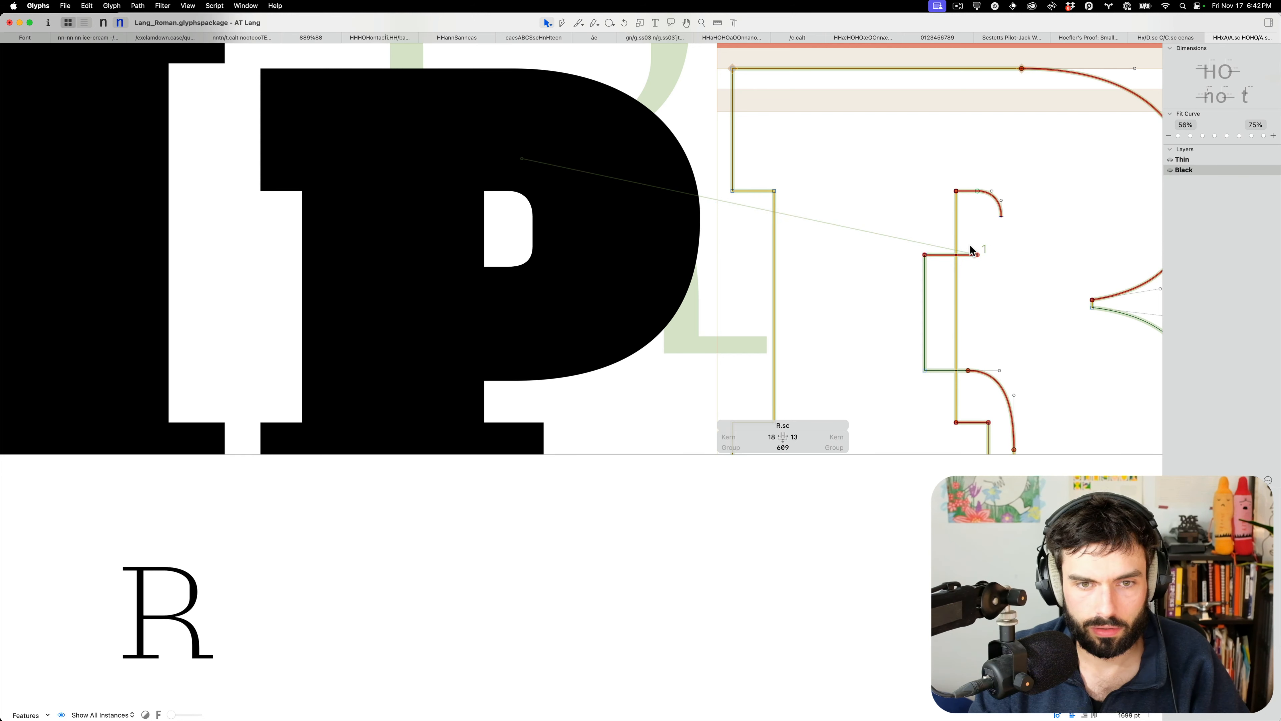
key("super+z")
key("Up")
key("Up")
key("Up")
key("Up")
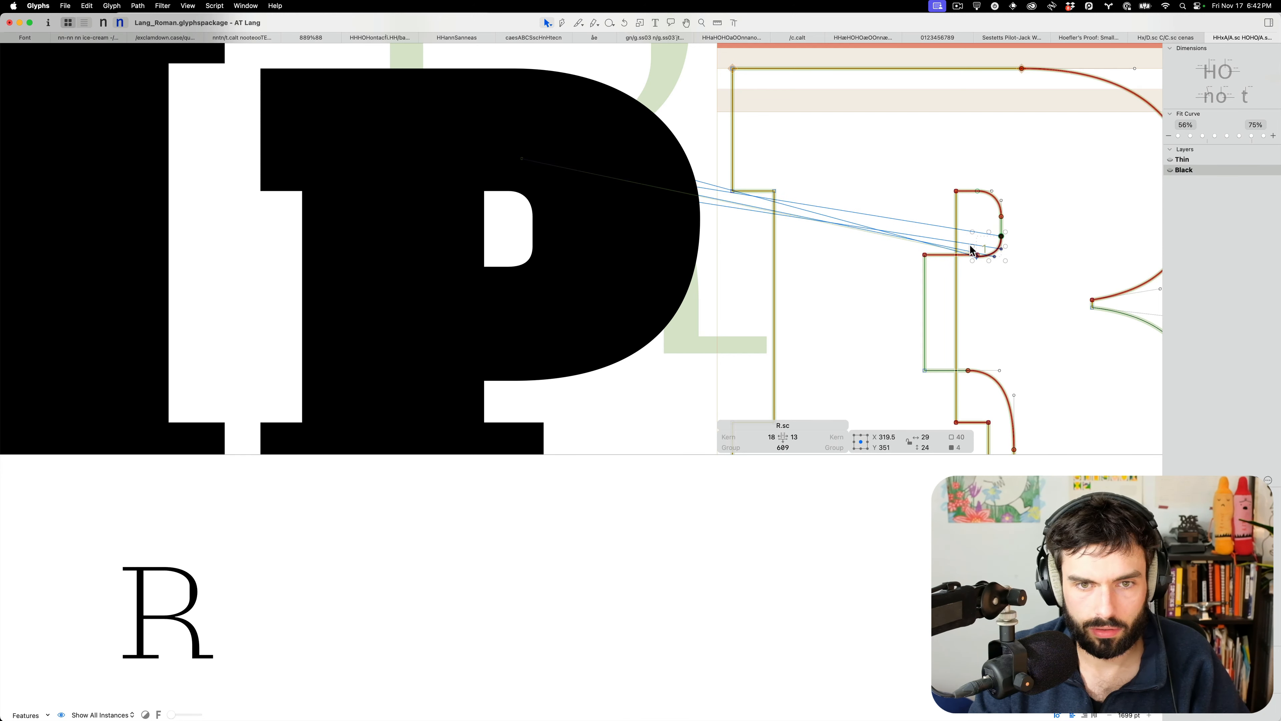
scroll(1011, 248, "up", 10)
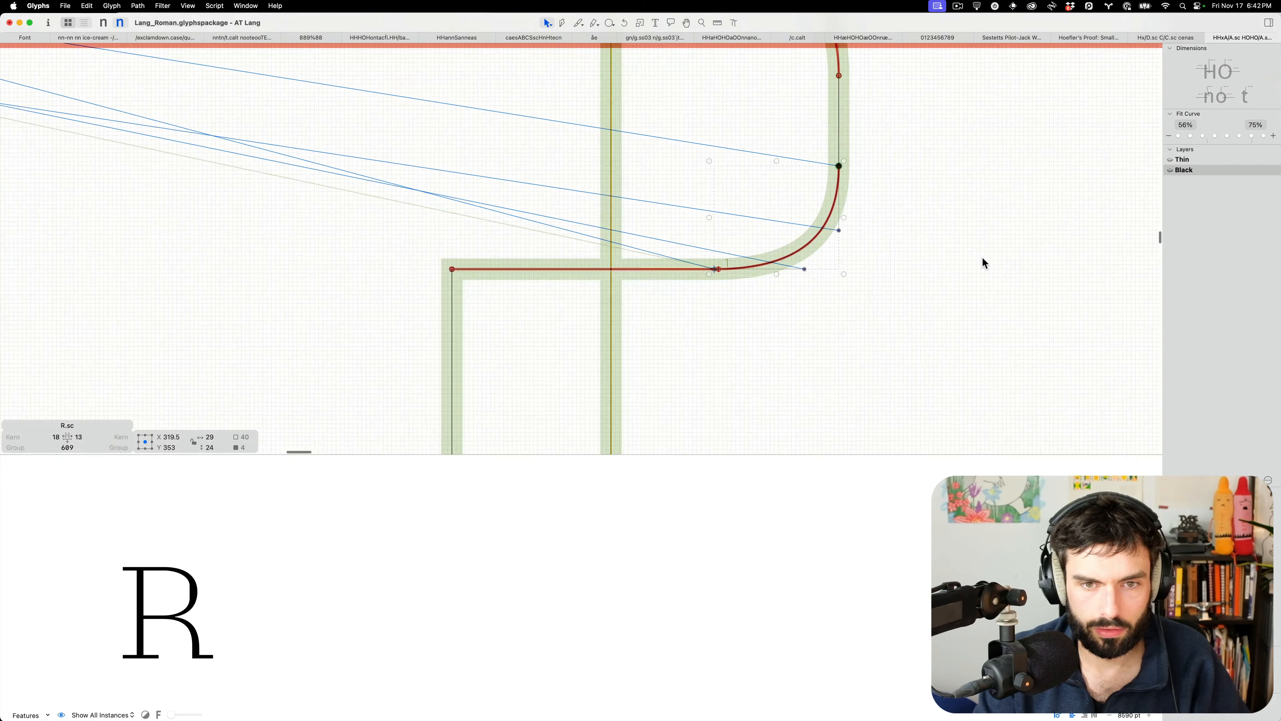
left_click_drag(654, 266, 650, 265)
scroll(653, 264, "down", 1)
scroll(653, 262, "down", 6)
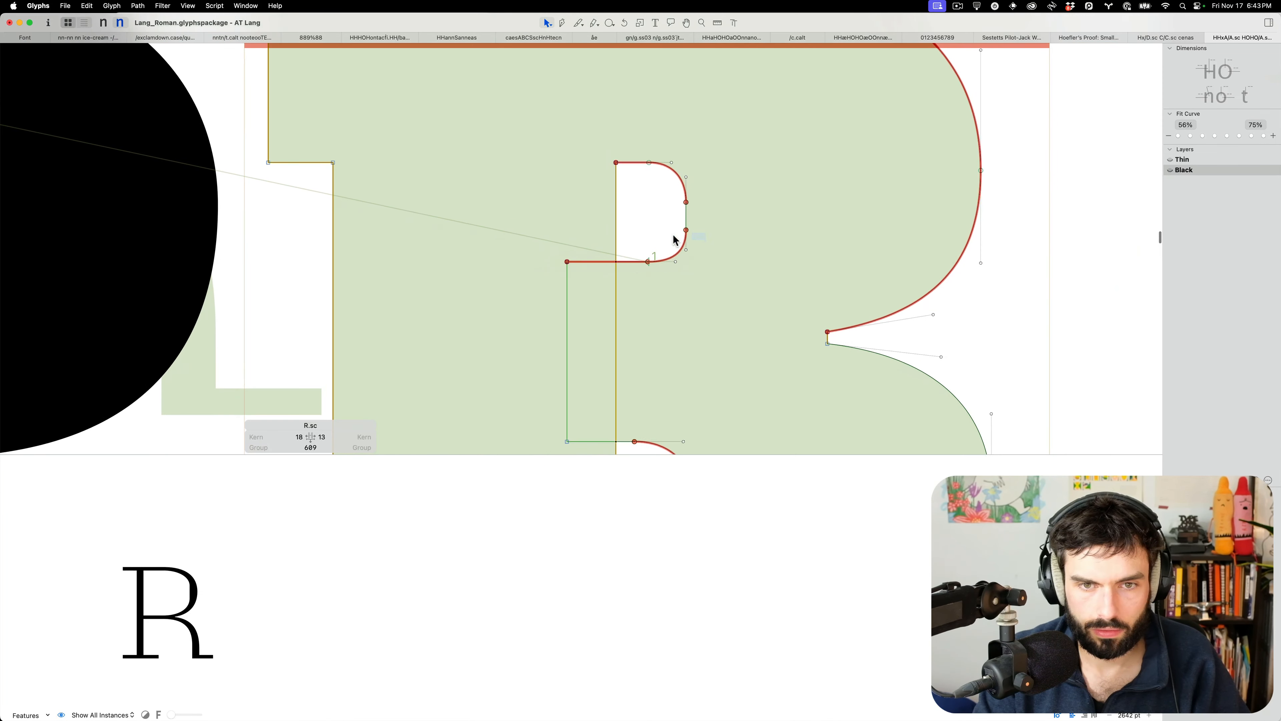
left_click_drag(665, 233, 716, 223)
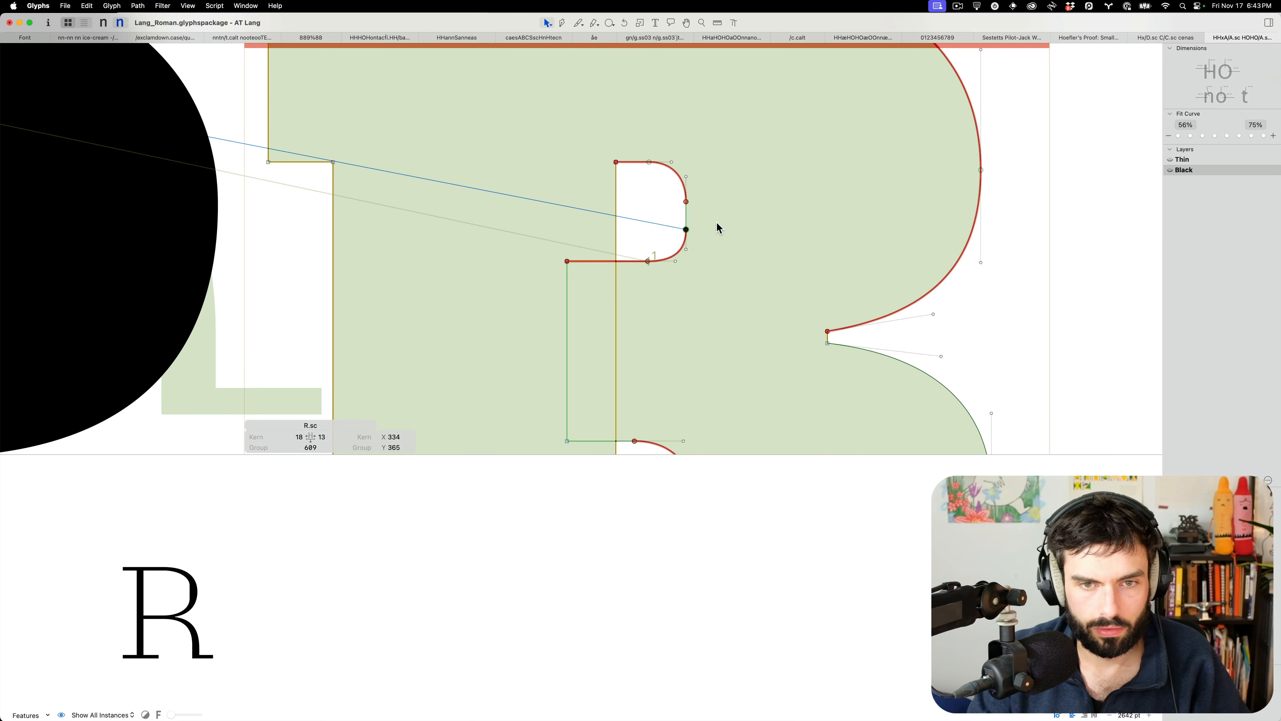
key("shift+Up")
key("Down")
key("Down")
key("Down")
key("Down")
key("Down")
key("Down")
key("Down")
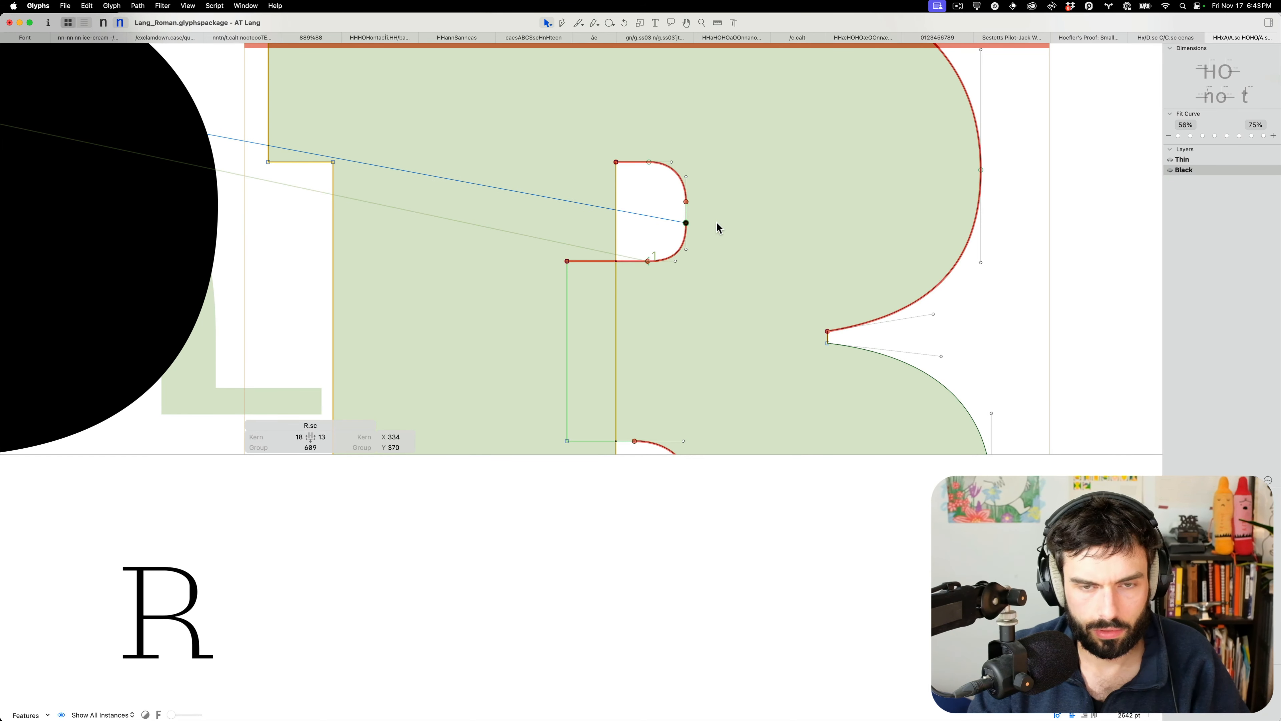
Preview the filled HHpRHO proof line in the Thin master, zoomed out
key("t")
scroll(716, 226, "down", 5)
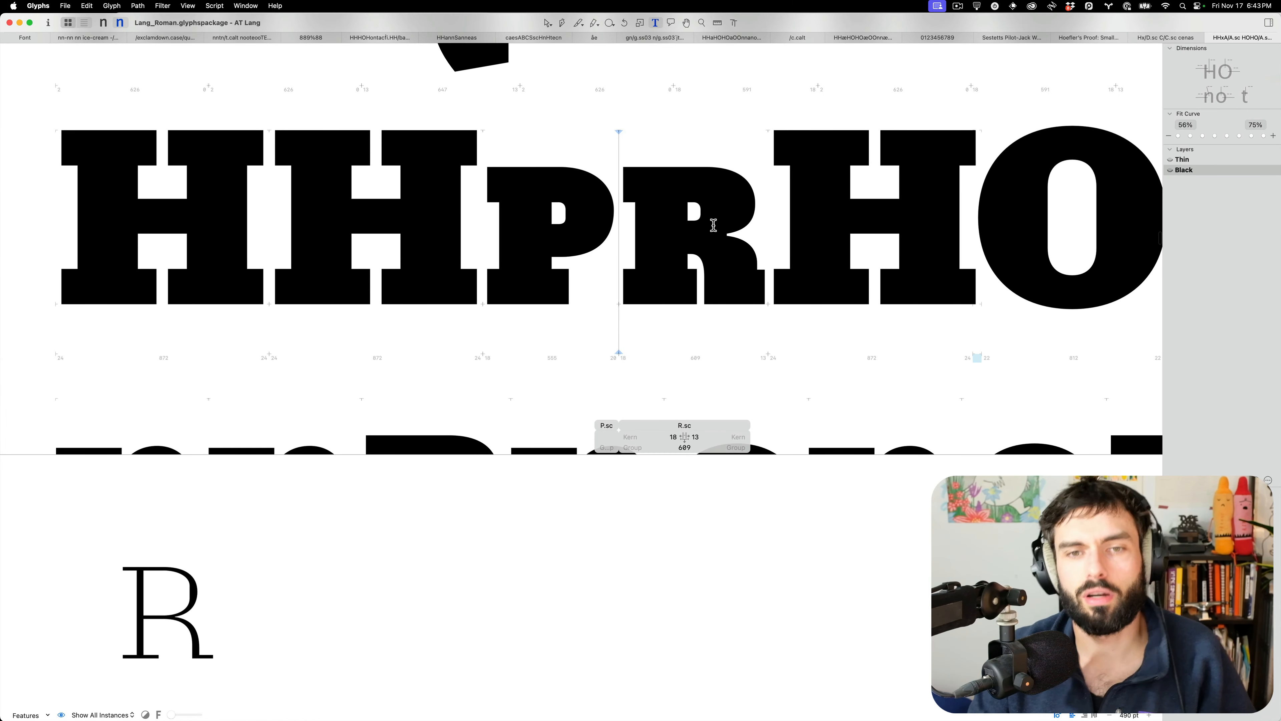
key("Escape")
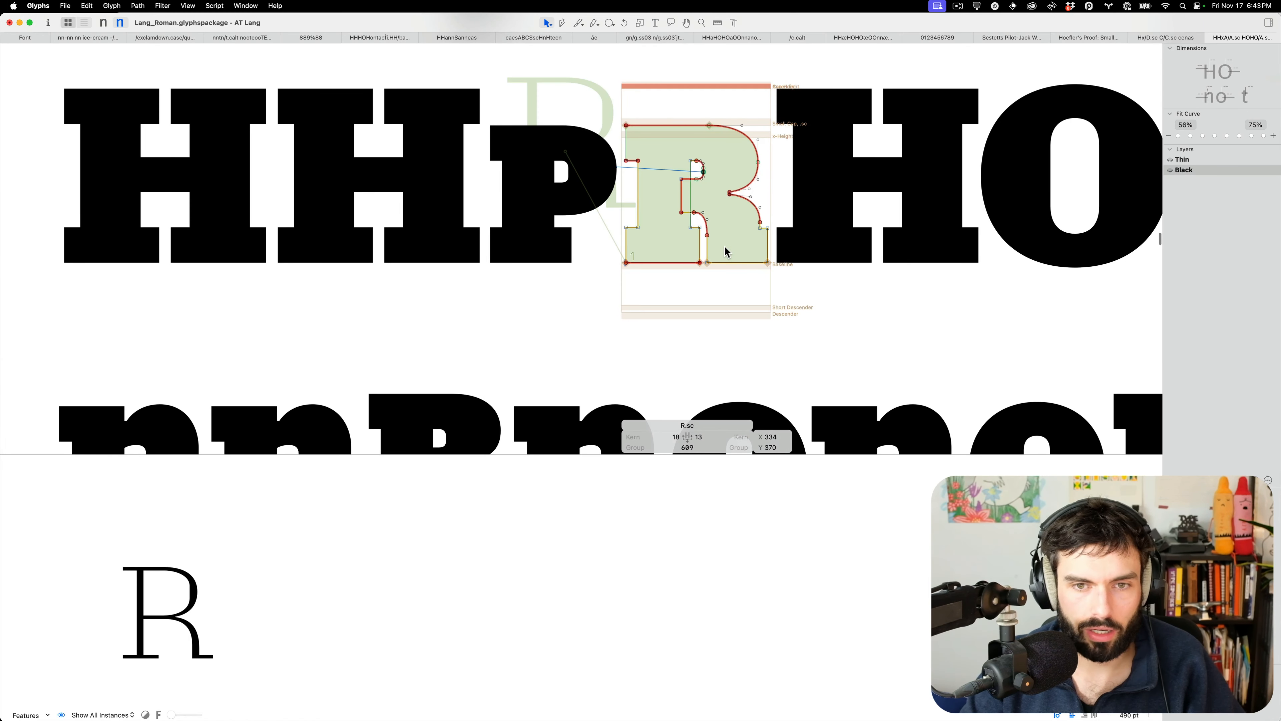
key("super+1")
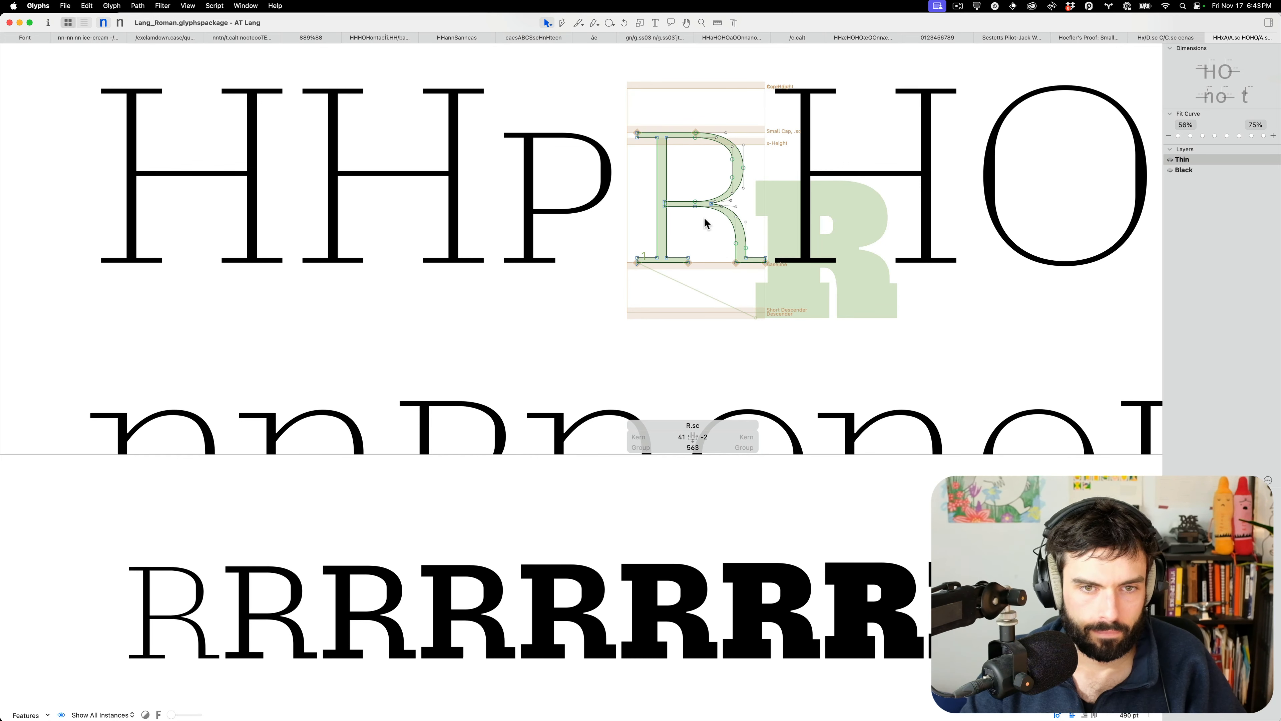
key("t")
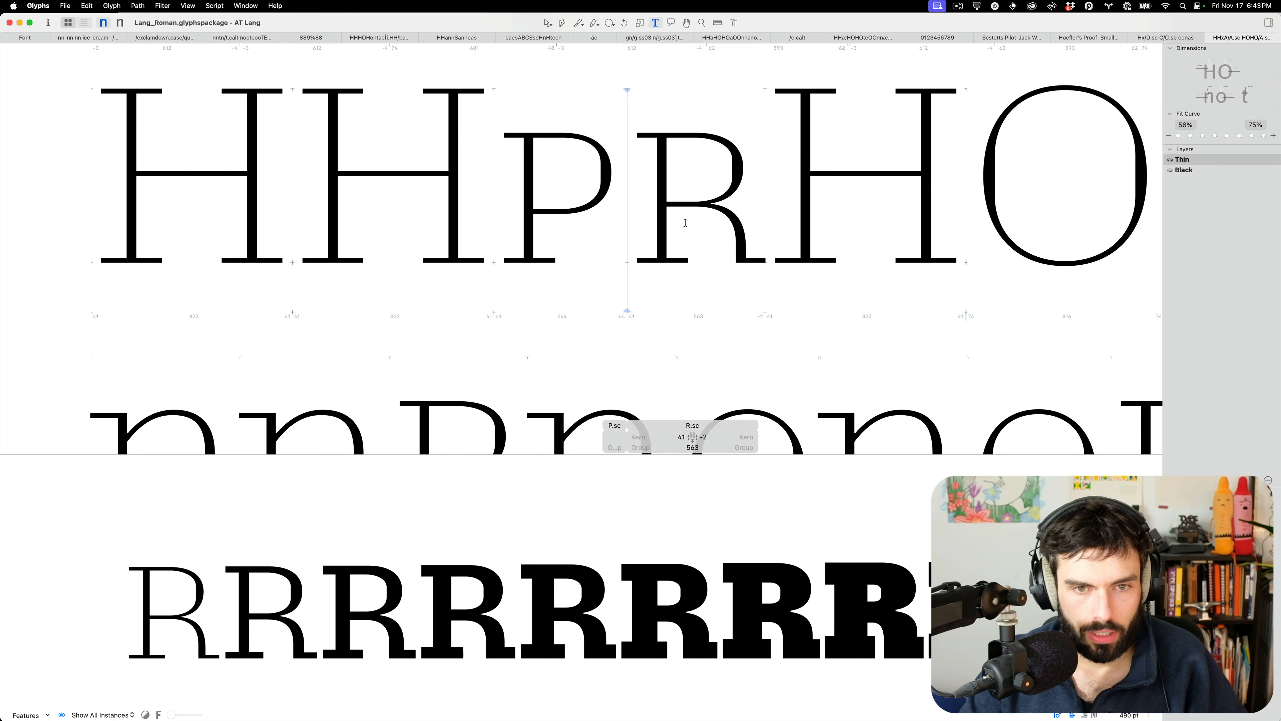
key("super+minus")
Switch the proof to the Black master and open S.sc for outline editing
scroll(644, 224, "down", 5)
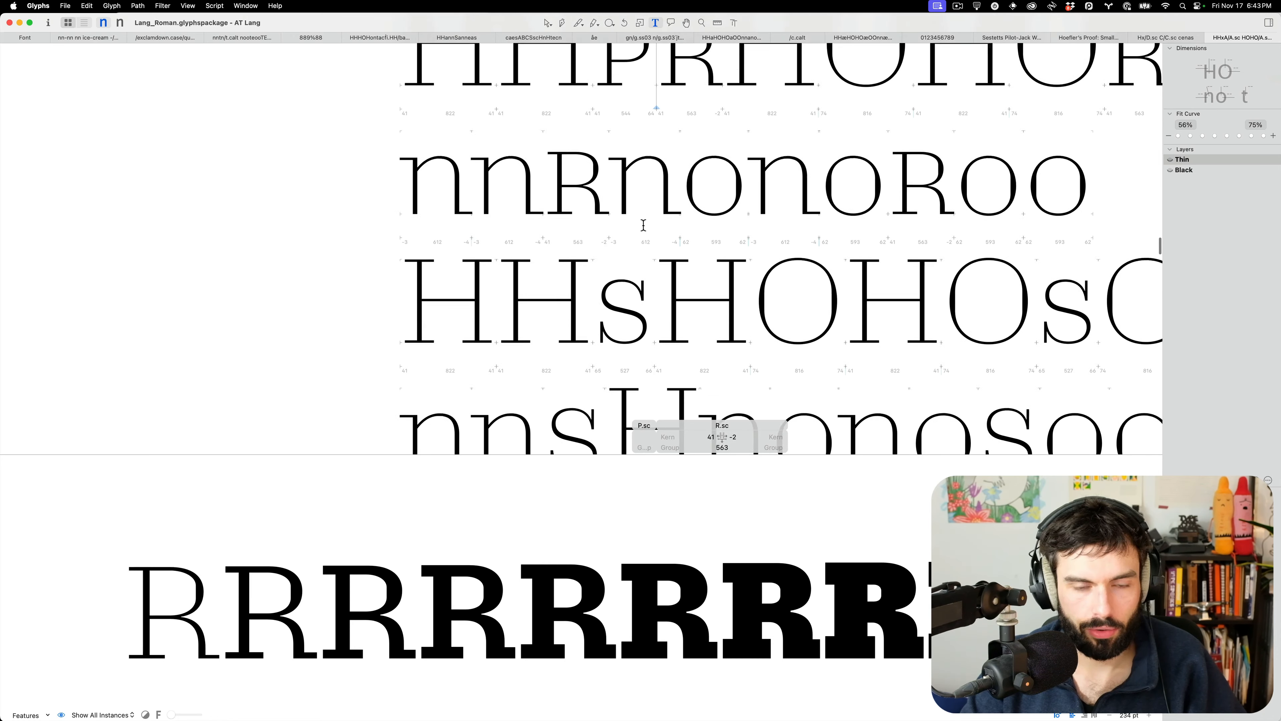
left_click(599, 247)
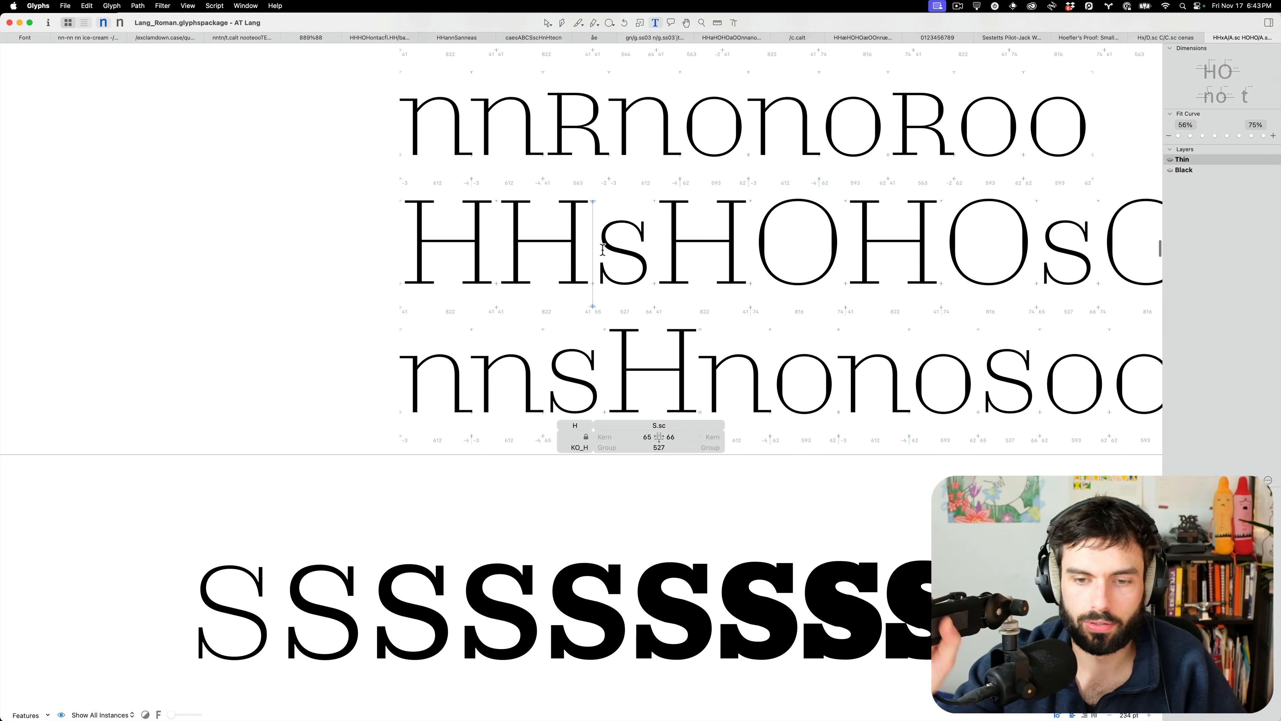
key("super+2")
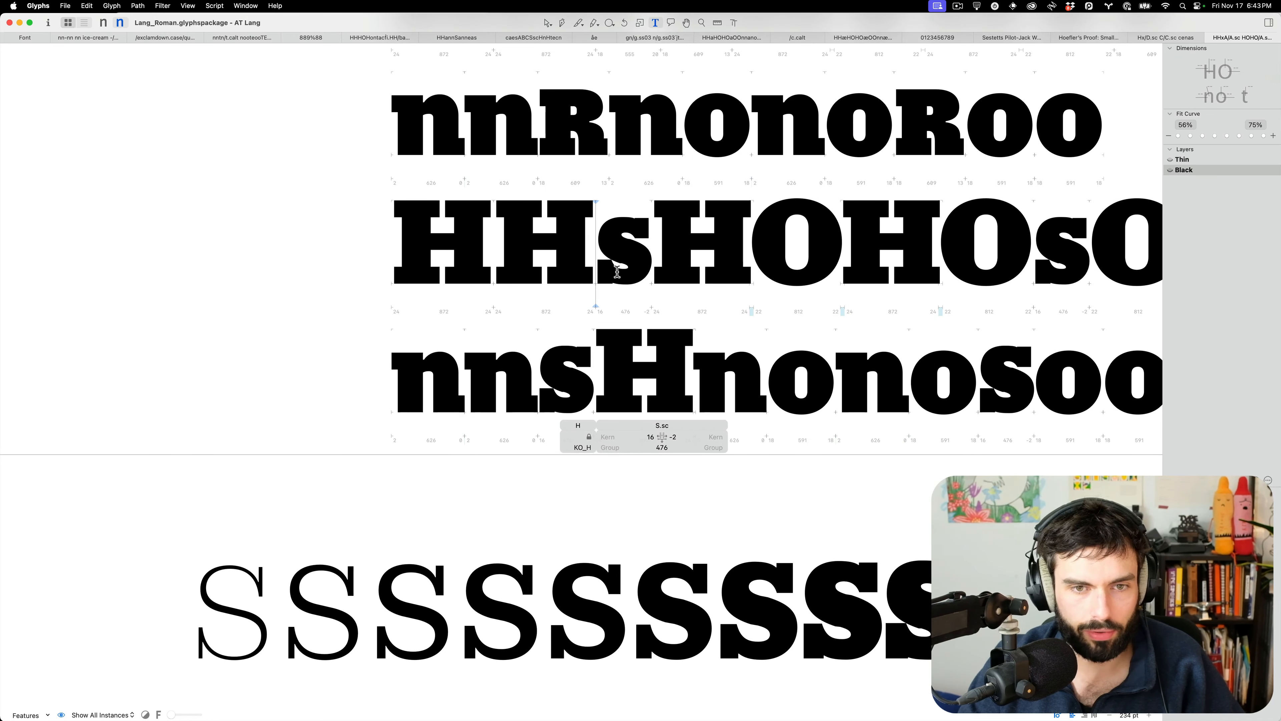
key("super+plus")
key("super+plus")
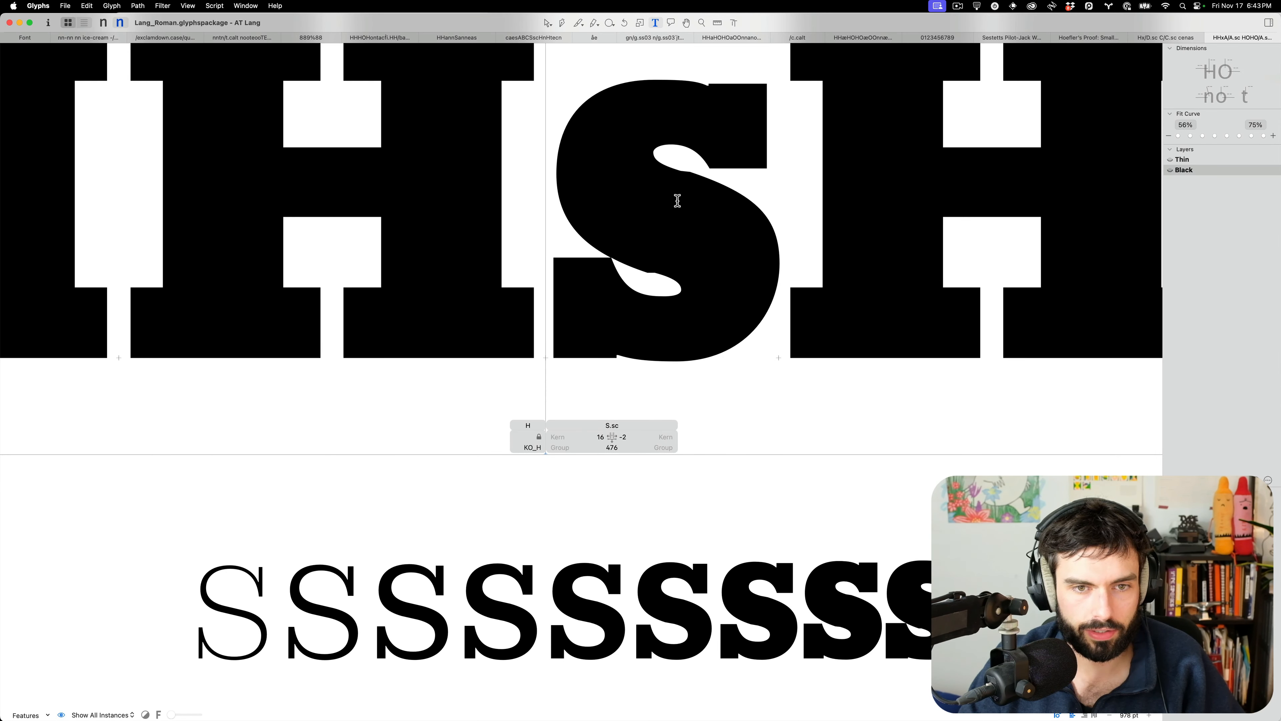
double_click(675, 241)
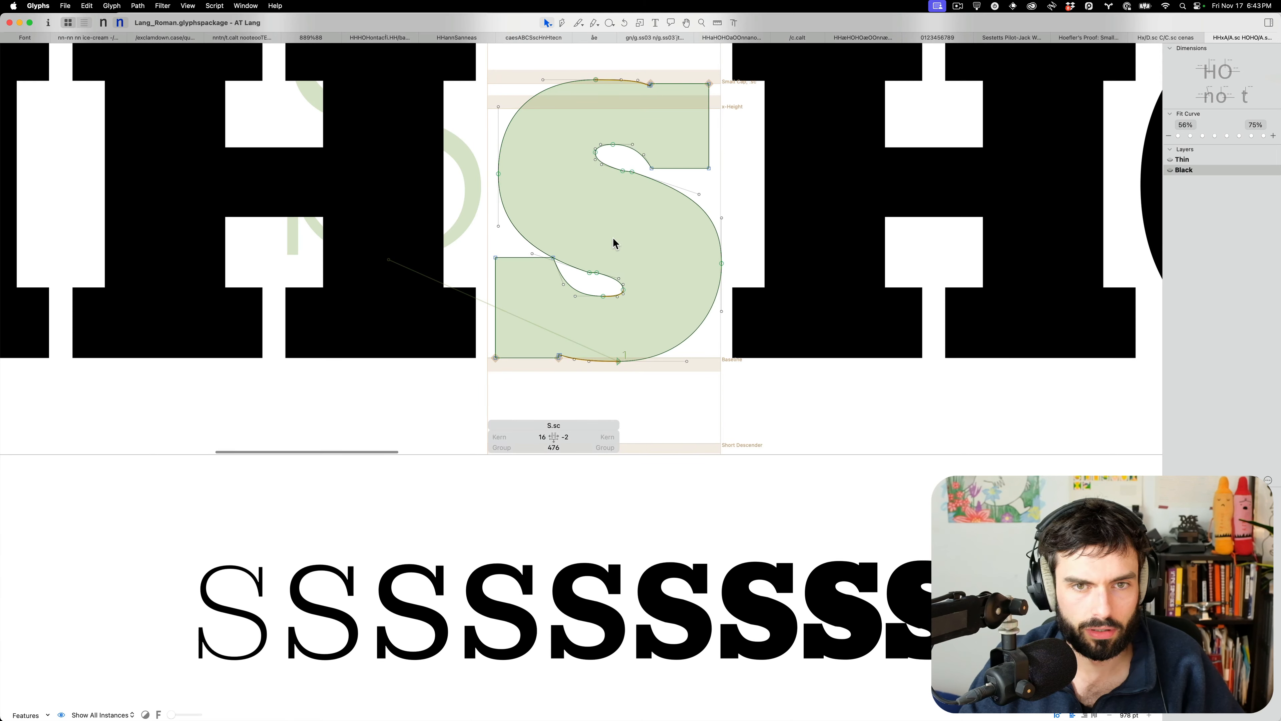
Nudge S.sc's spine node 1 unit right, lower the bottom-counter node 10, raise the upper counter's top
scroll(609, 255, "up", 4)
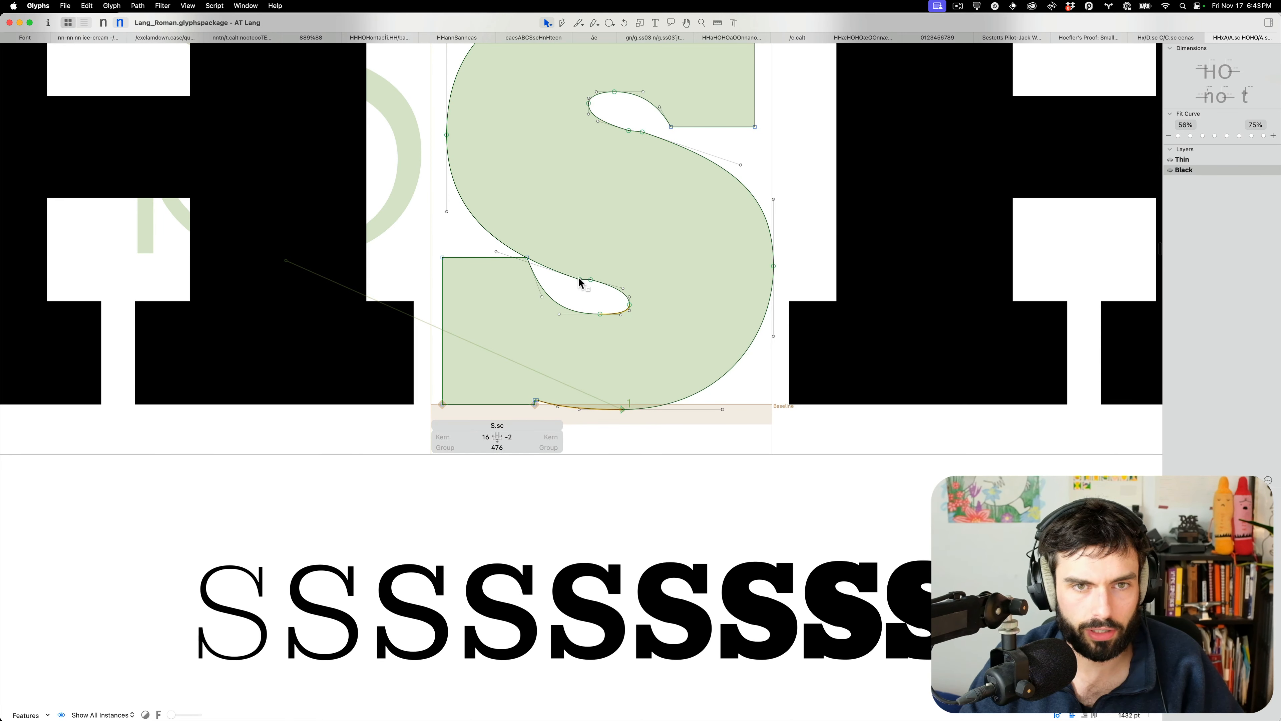
left_click_drag(580, 282, 585, 262)
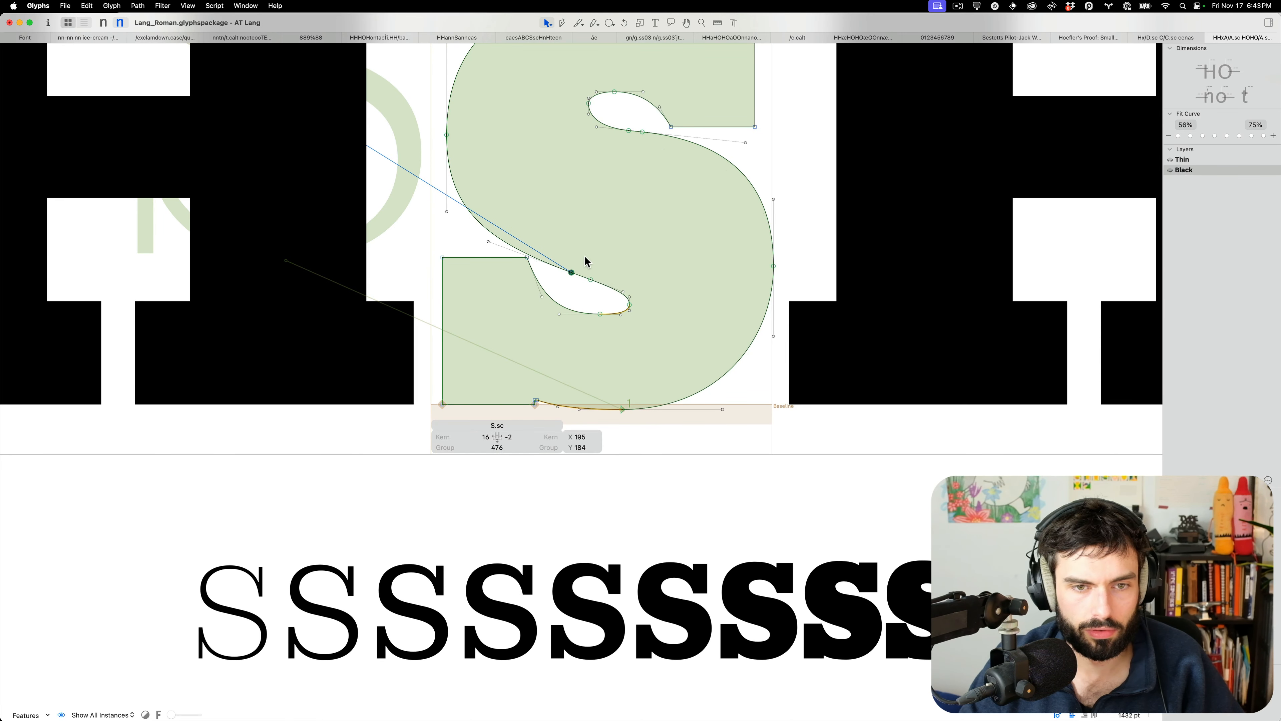
key("Right")
left_click_drag(643, 134, 651, 136)
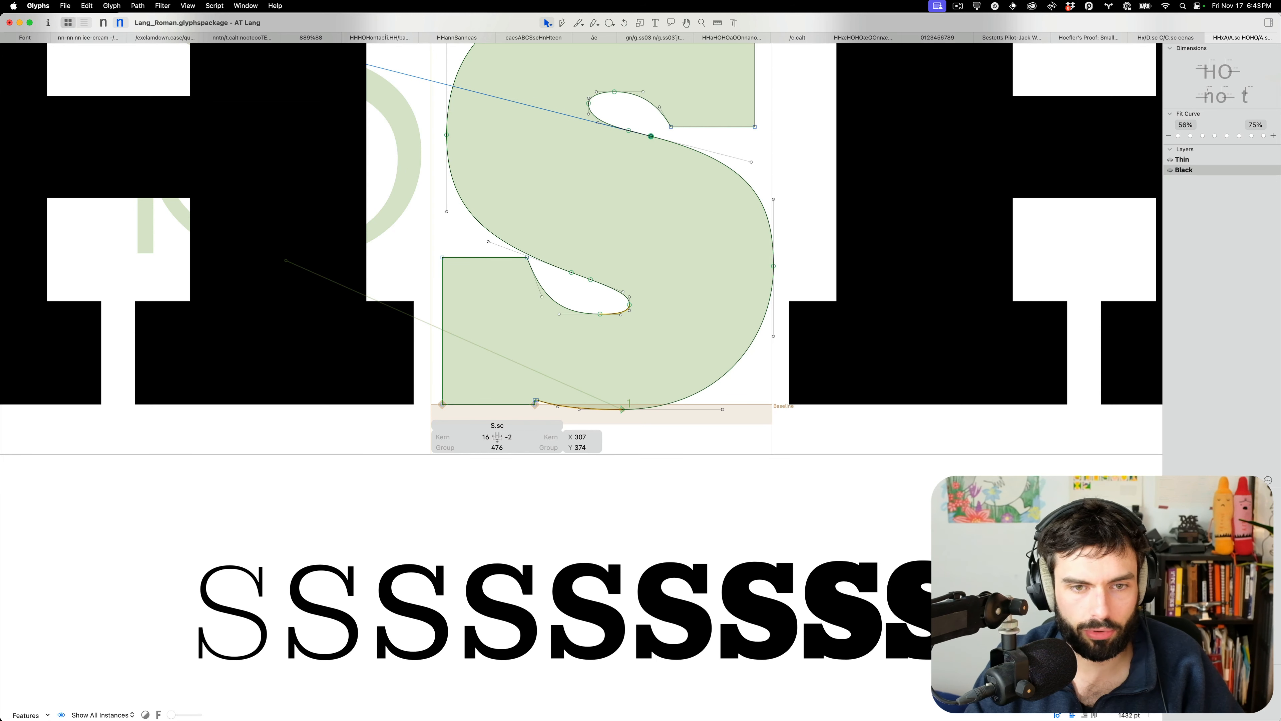
left_click(594, 102)
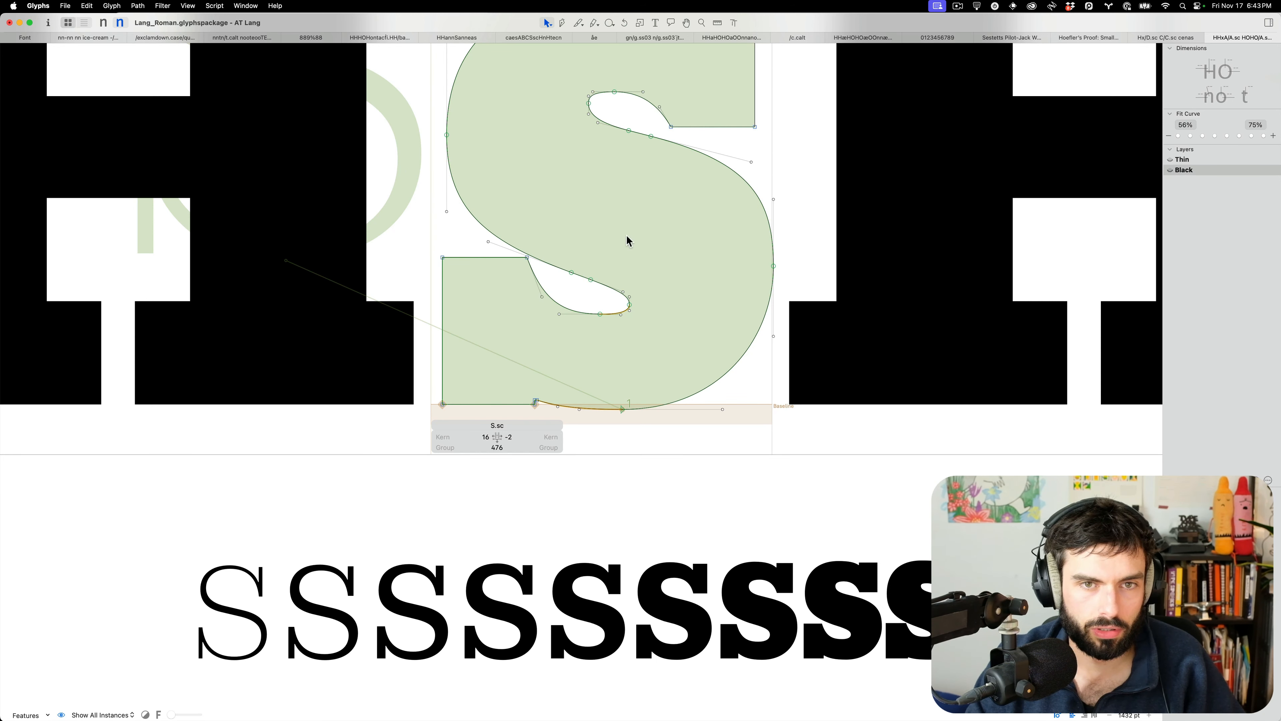
left_click_drag(603, 305, 595, 332)
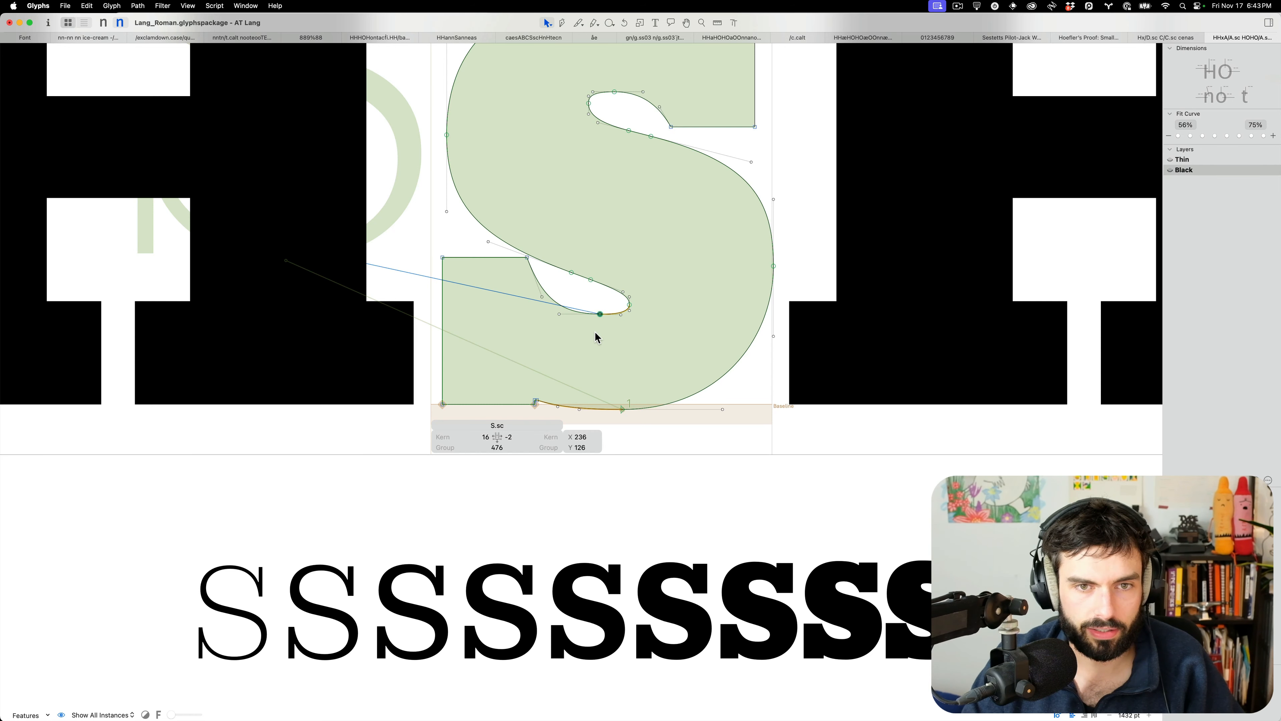
key("shift+Down")
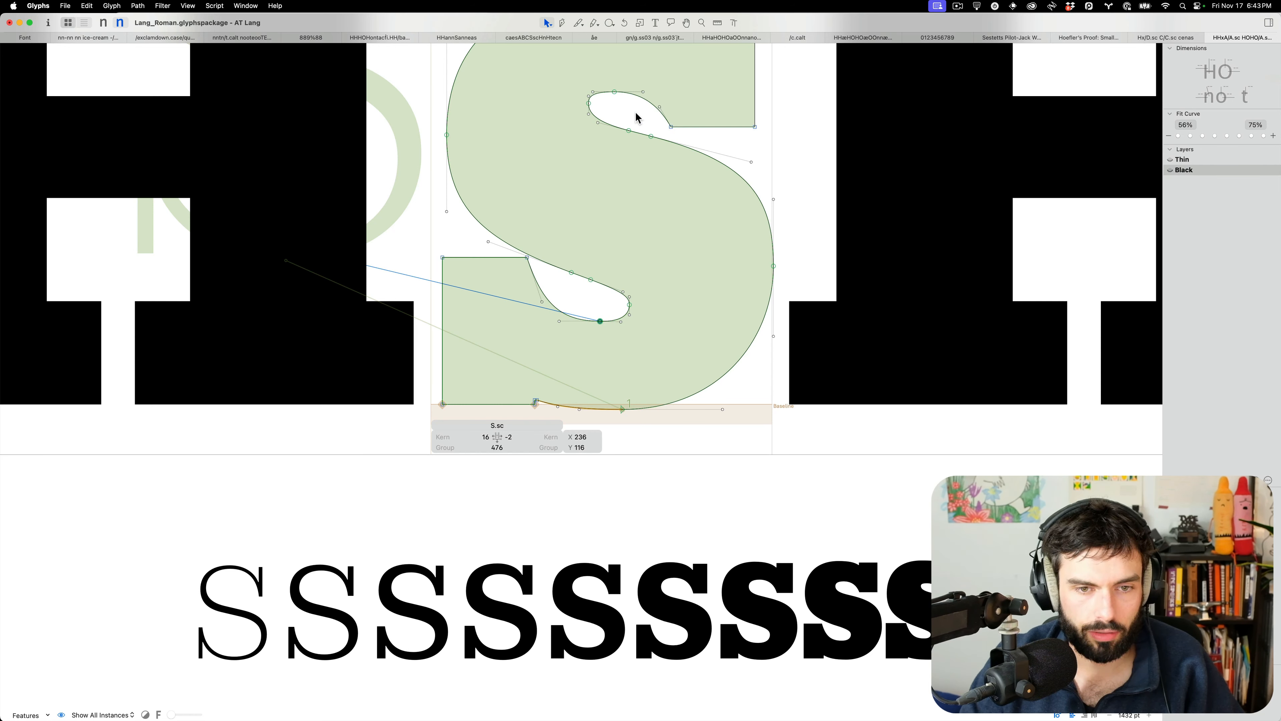
left_click(609, 86)
key("shift+Up")
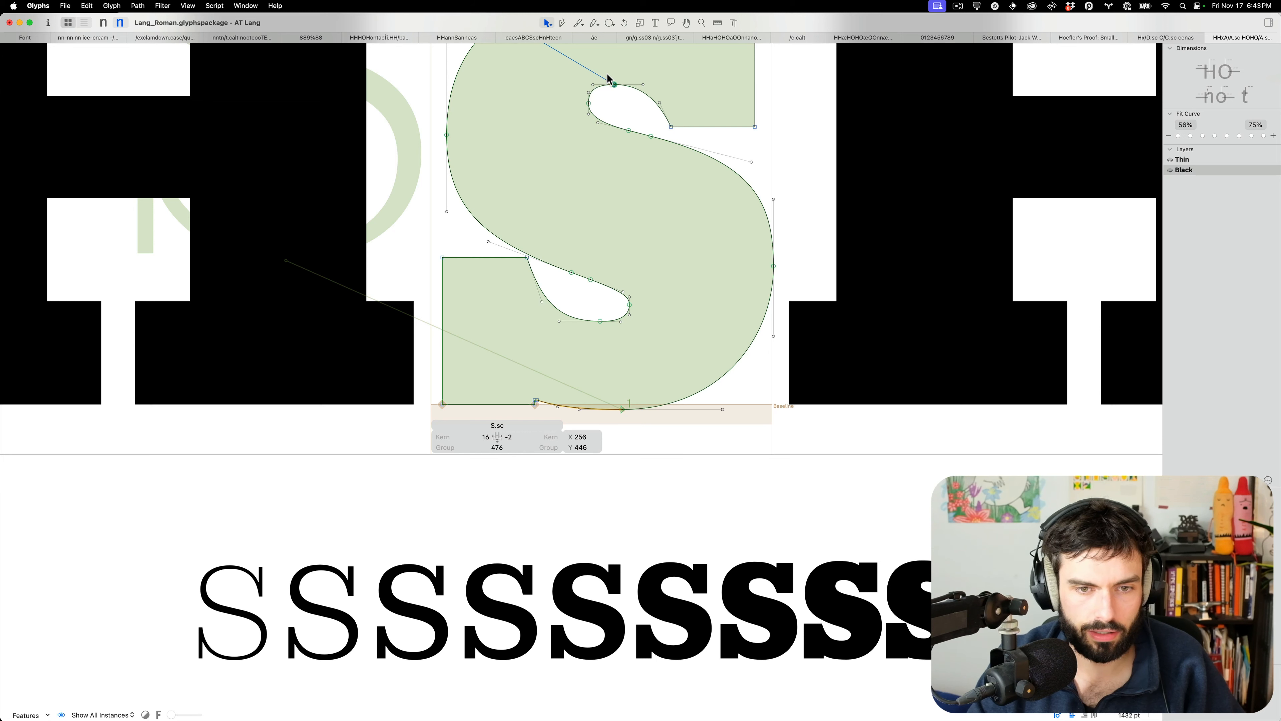
Raise the baseline notch node from Y 16 to 26 and lower the top-right terminal from 546 to 536
key("t")
scroll(613, 95, "down", 5)
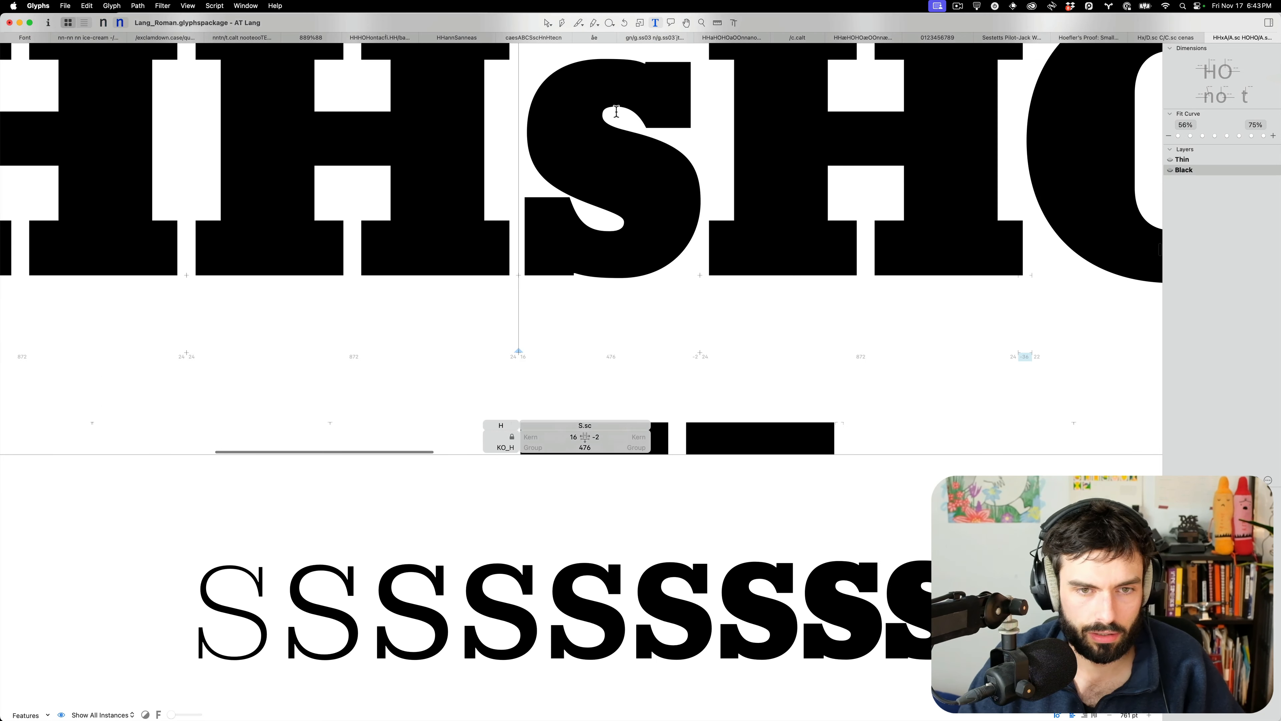
key("Escape")
scroll(580, 298, "up", 5)
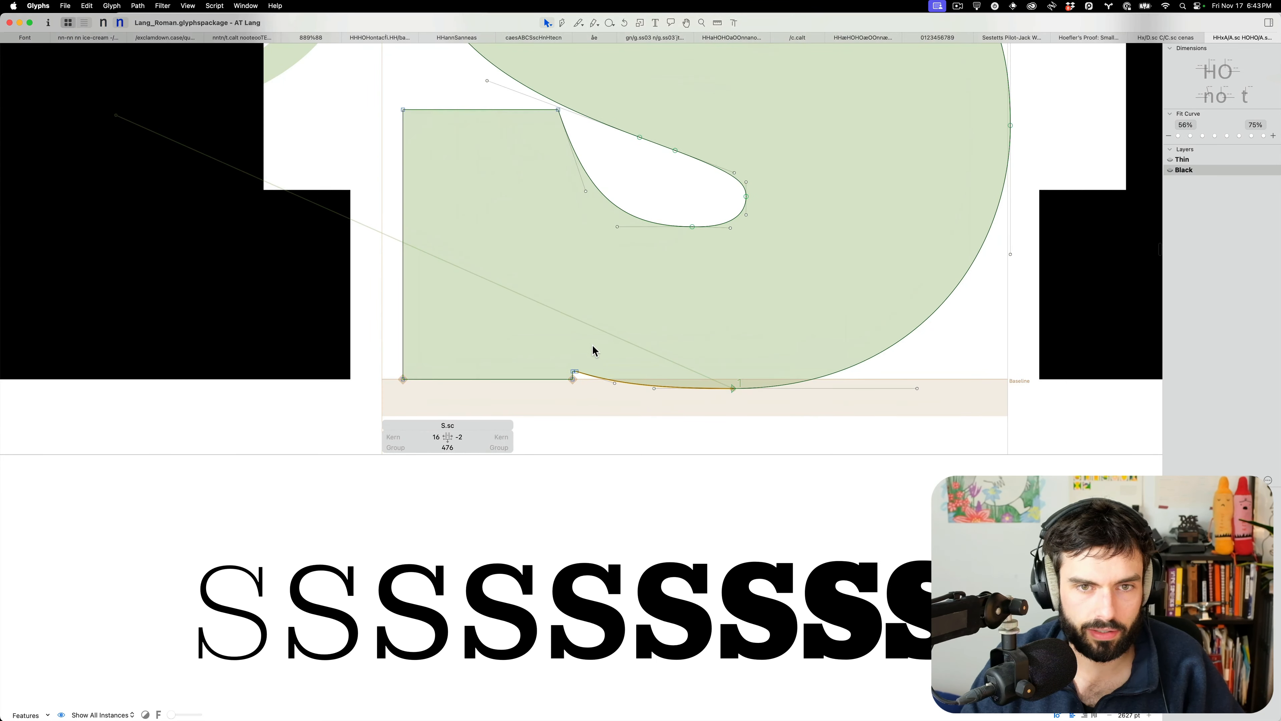
left_click_drag(593, 351, 557, 372)
key("shift+Up")
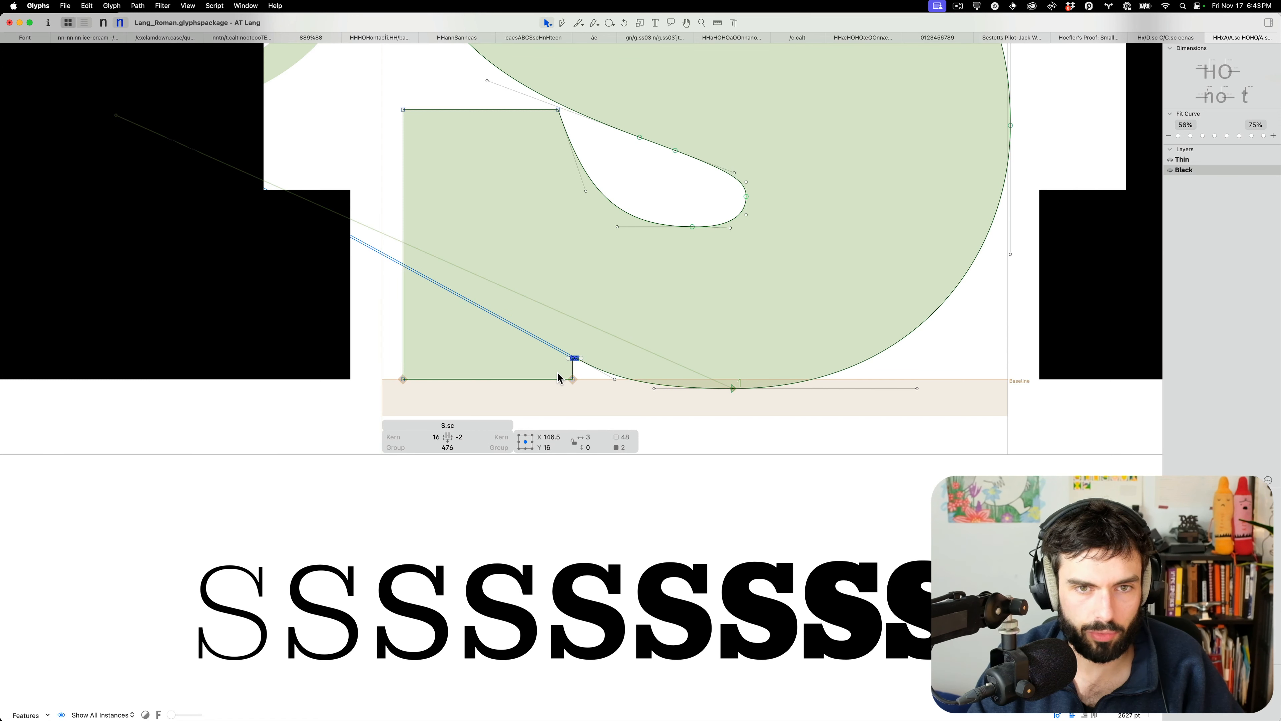
key("shift+Up")
scroll(557, 372, "down", 5)
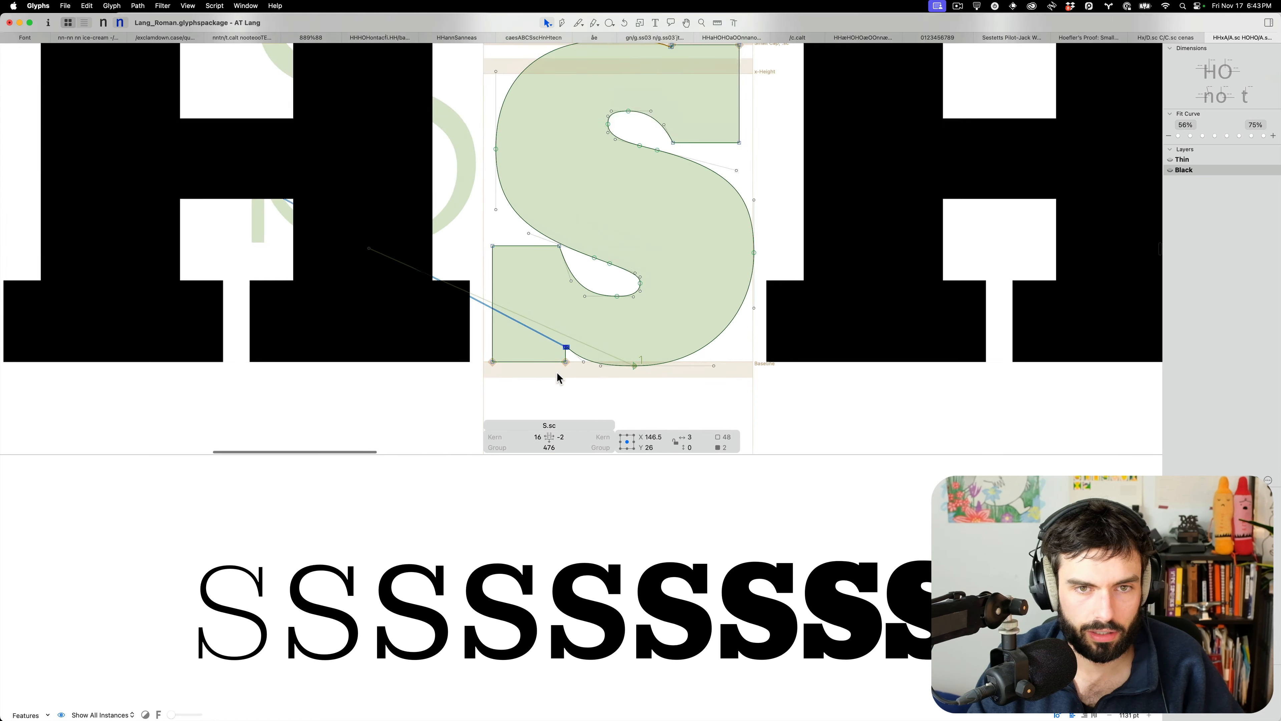
left_click_drag(641, 169, 627, 159)
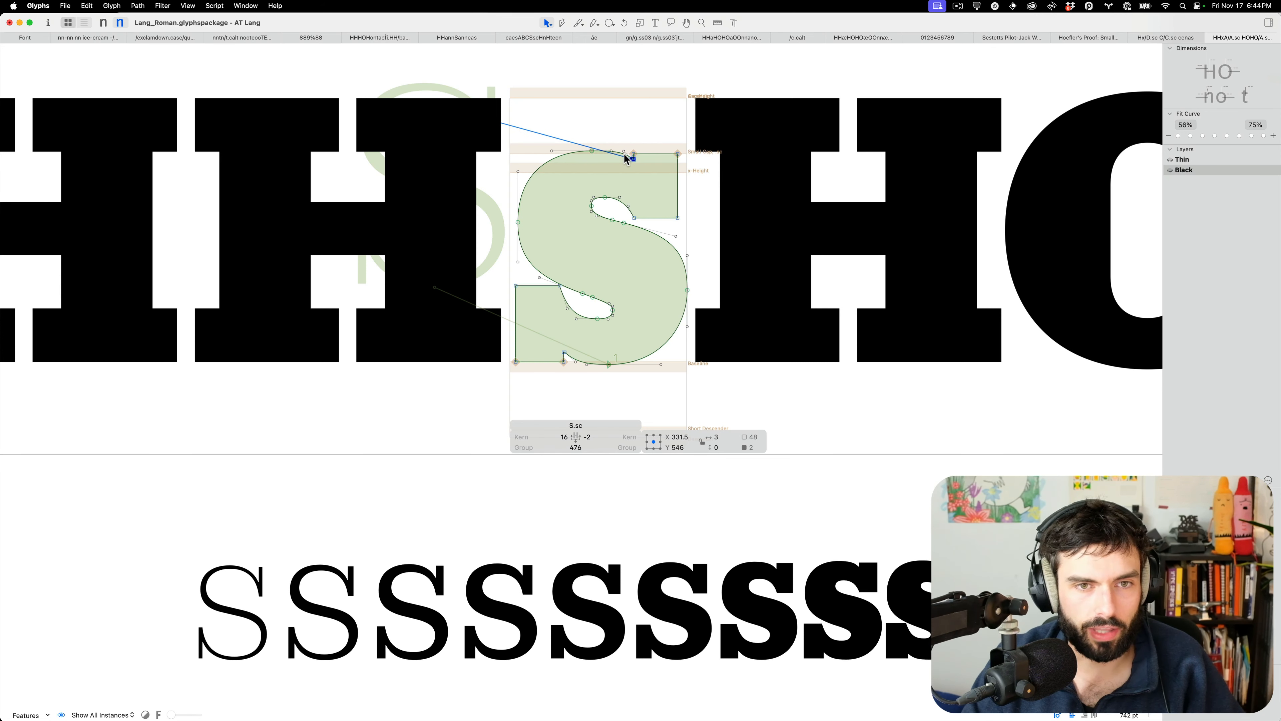
key("shift+Down")
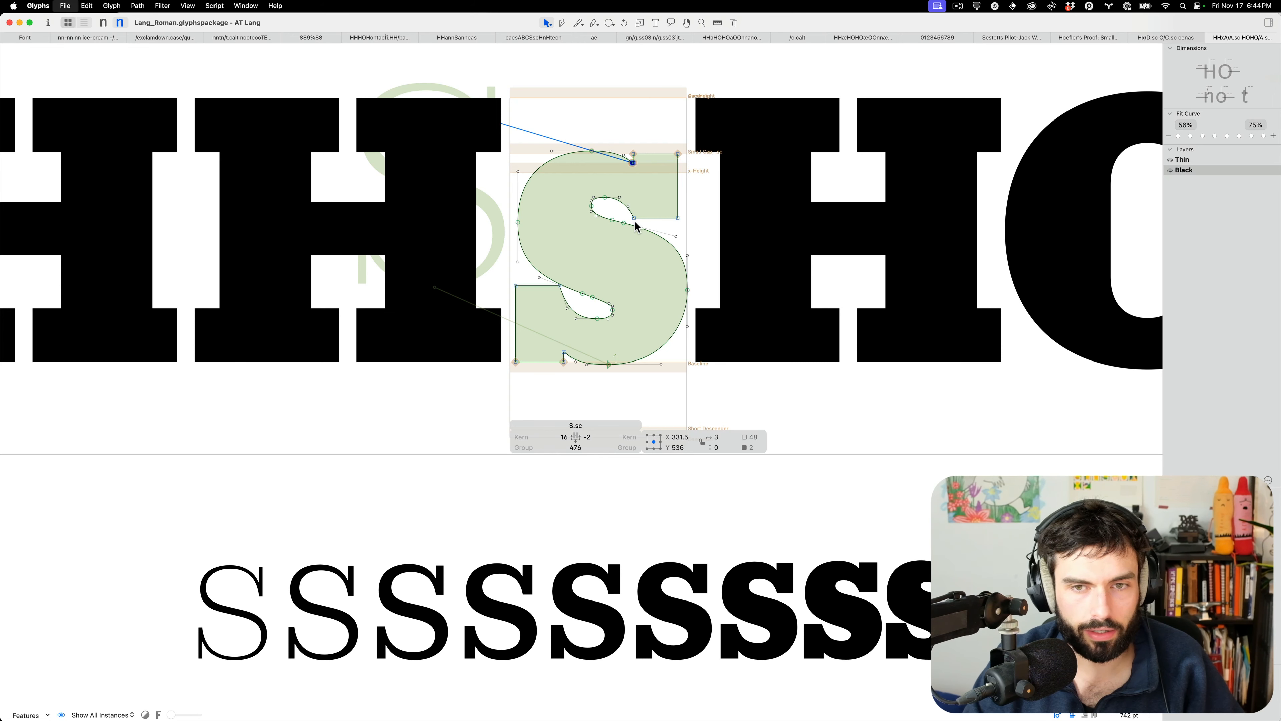
key("super+o")
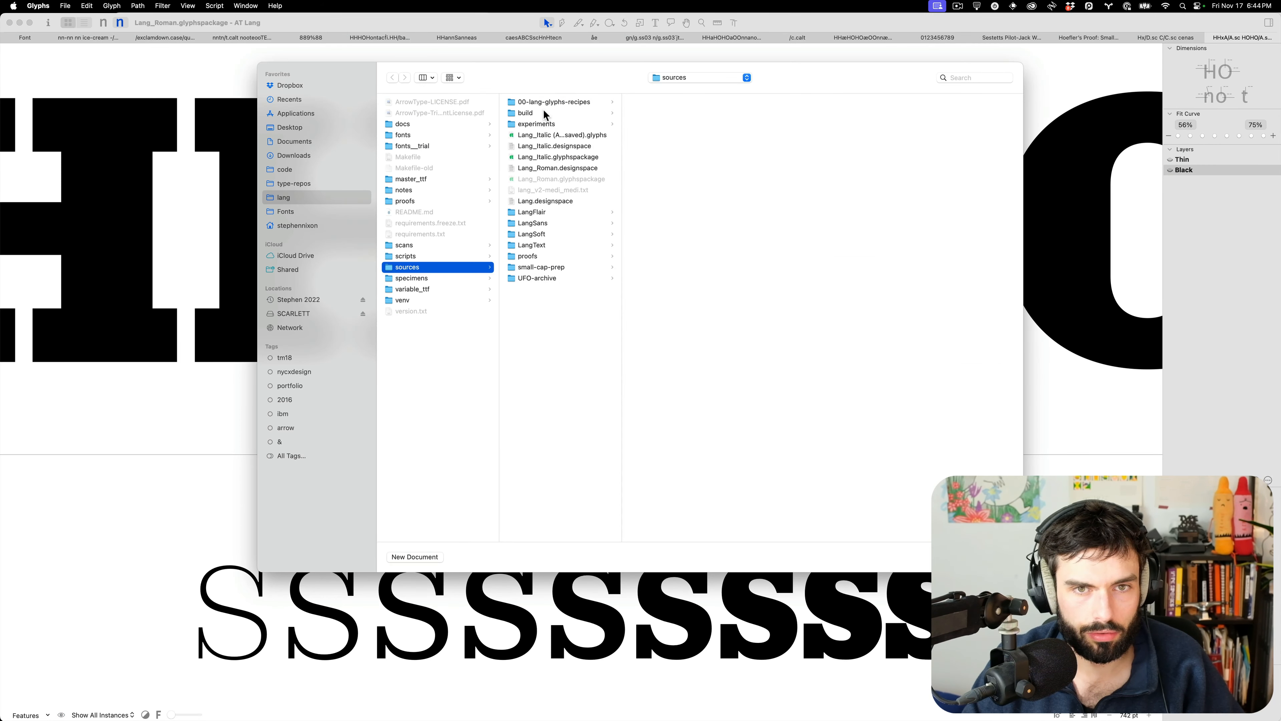
Open lang-black-smallcaps_UC.ufo from the small-cap-prep folder and open its S glyph
left_click(550, 268)
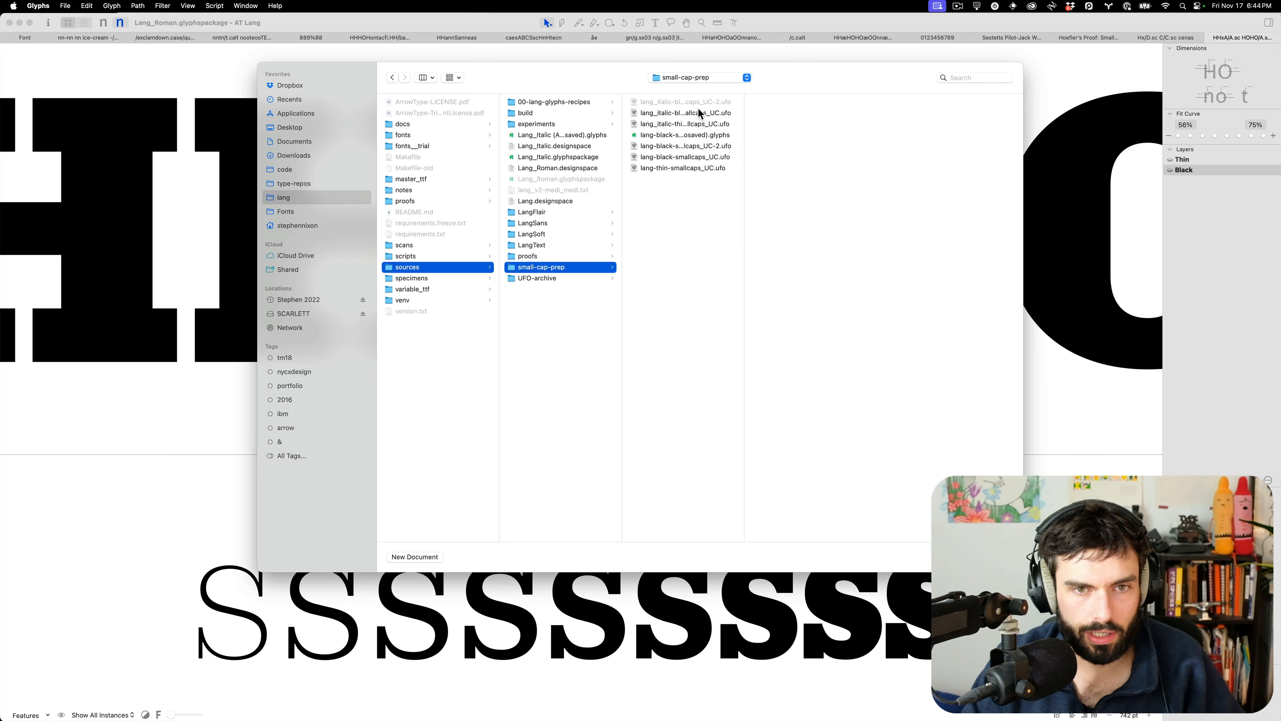
left_click(706, 158)
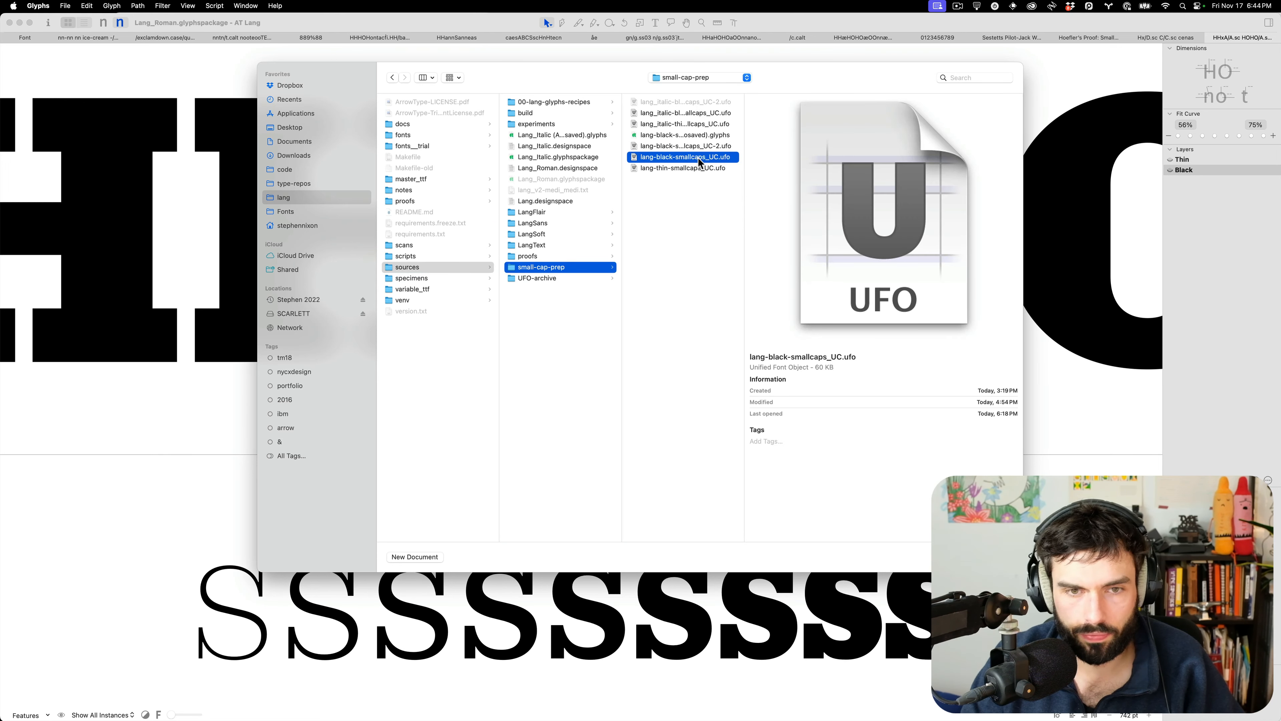
key("Return")
double_click(662, 72)
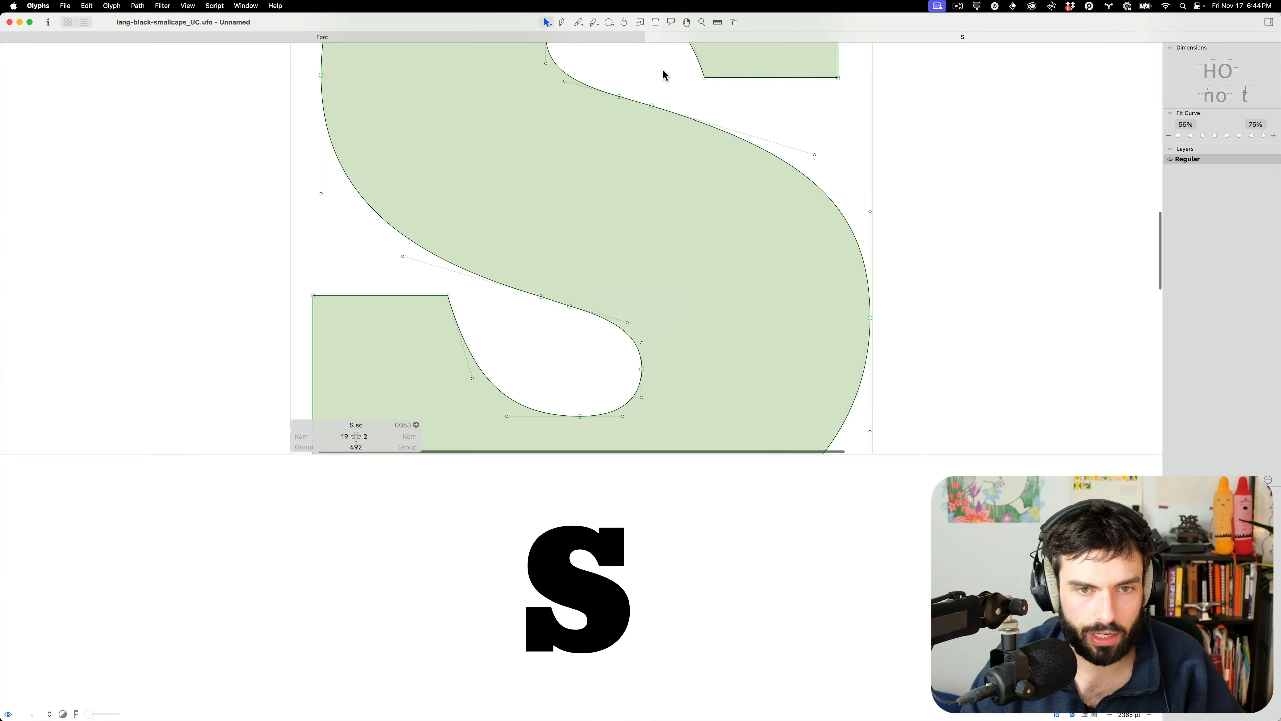
Back up the S.sc layer in Lang_Roman and paste the reference S outline into it
key("ctrl+Up")
left_click(569, 155)
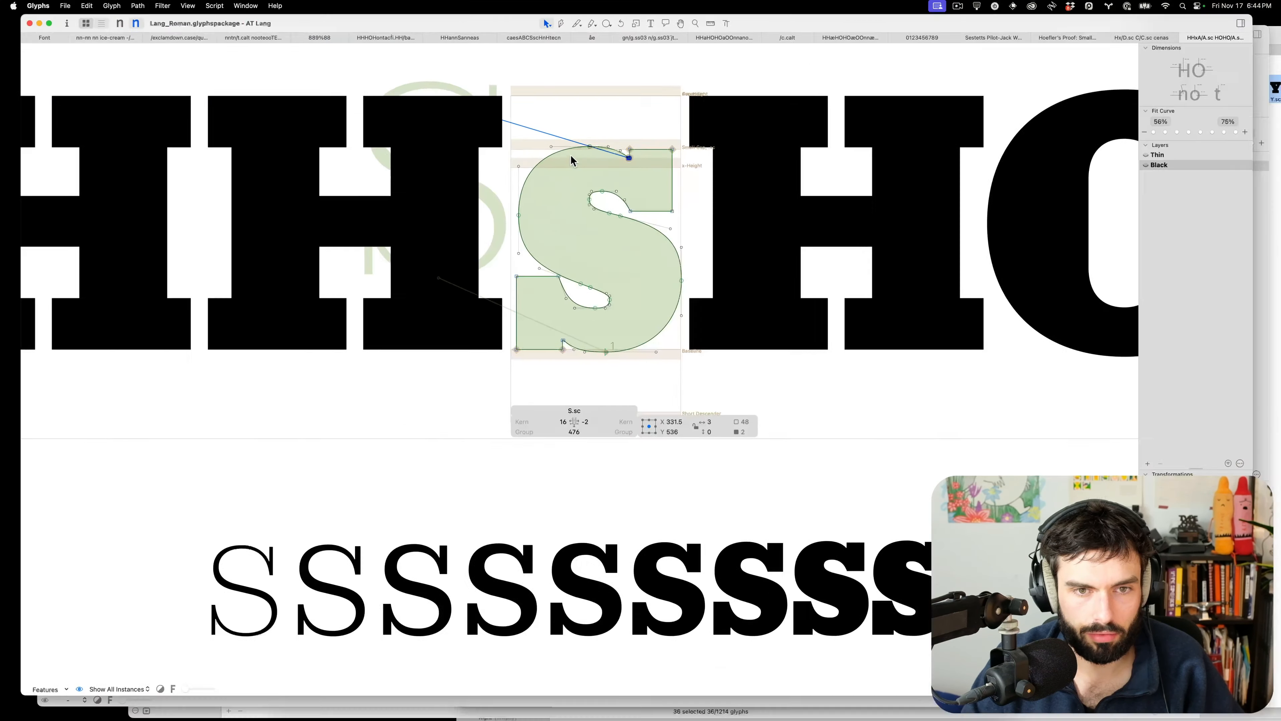
left_click(1169, 480)
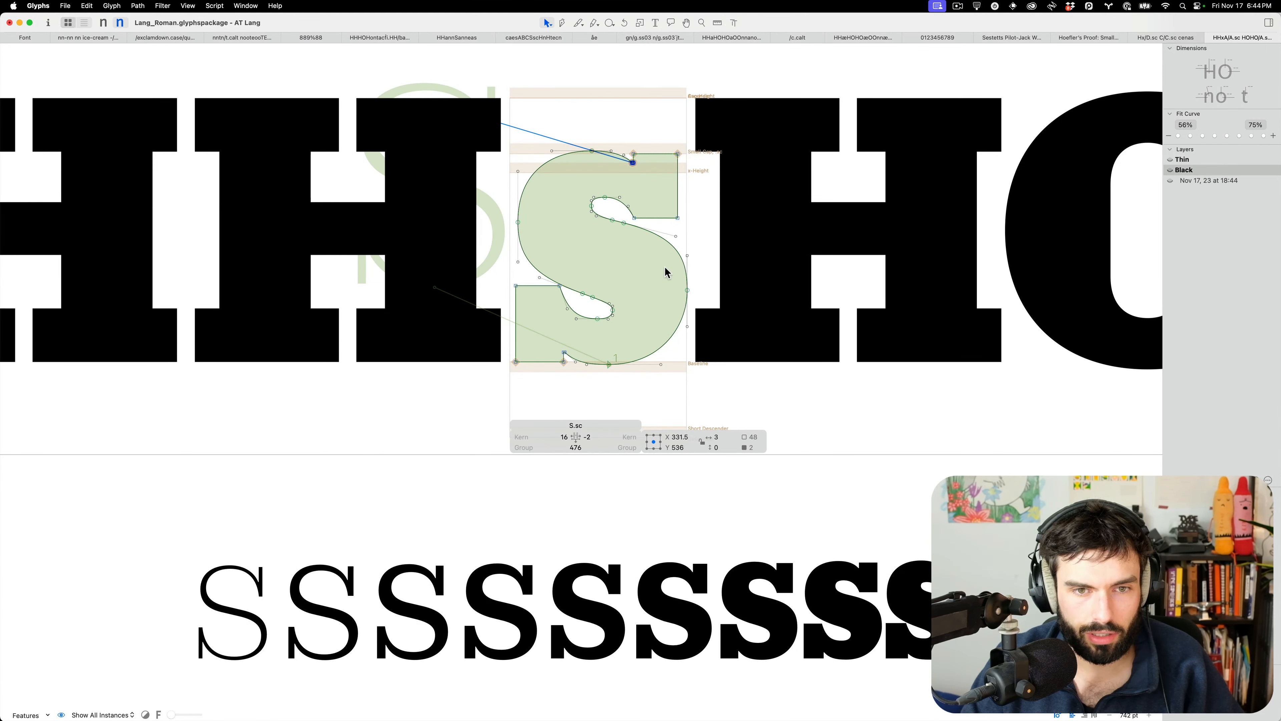
left_click(616, 261)
key("super+a")
key("super+v")
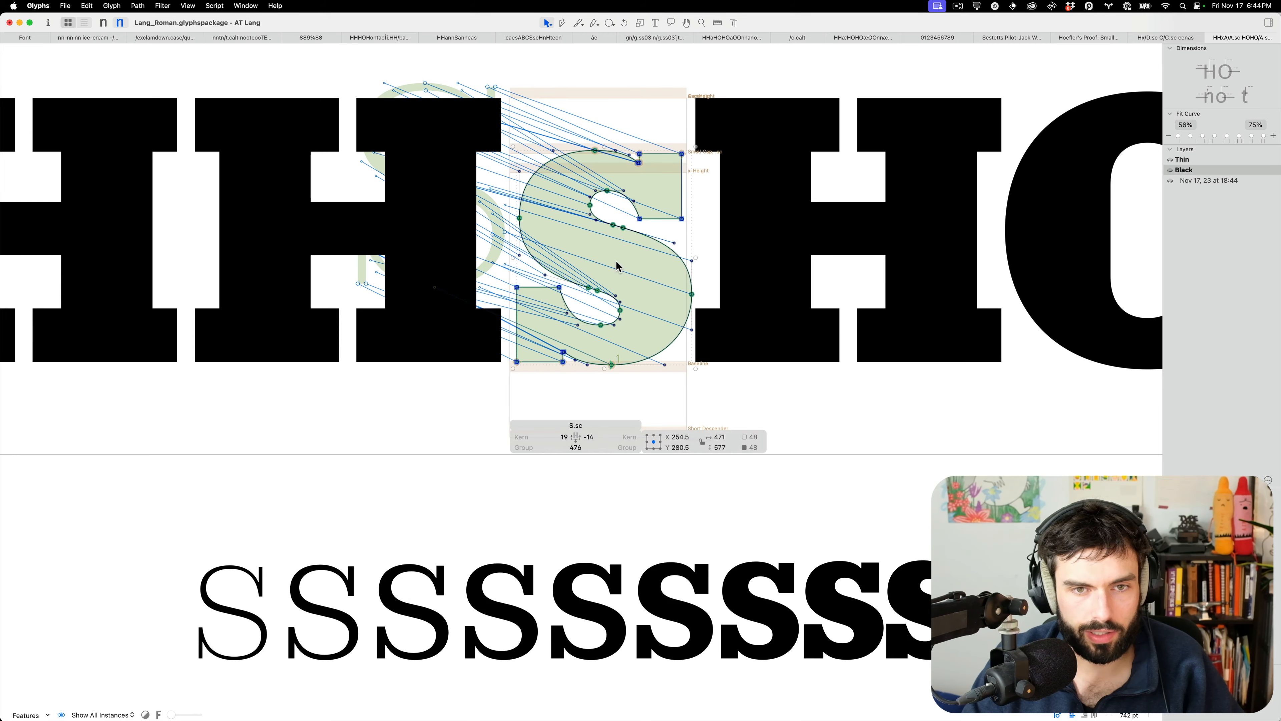
Raise an upper counter node of S.sc by 10 units and widen its right sidebearing by 20
key("Escape")
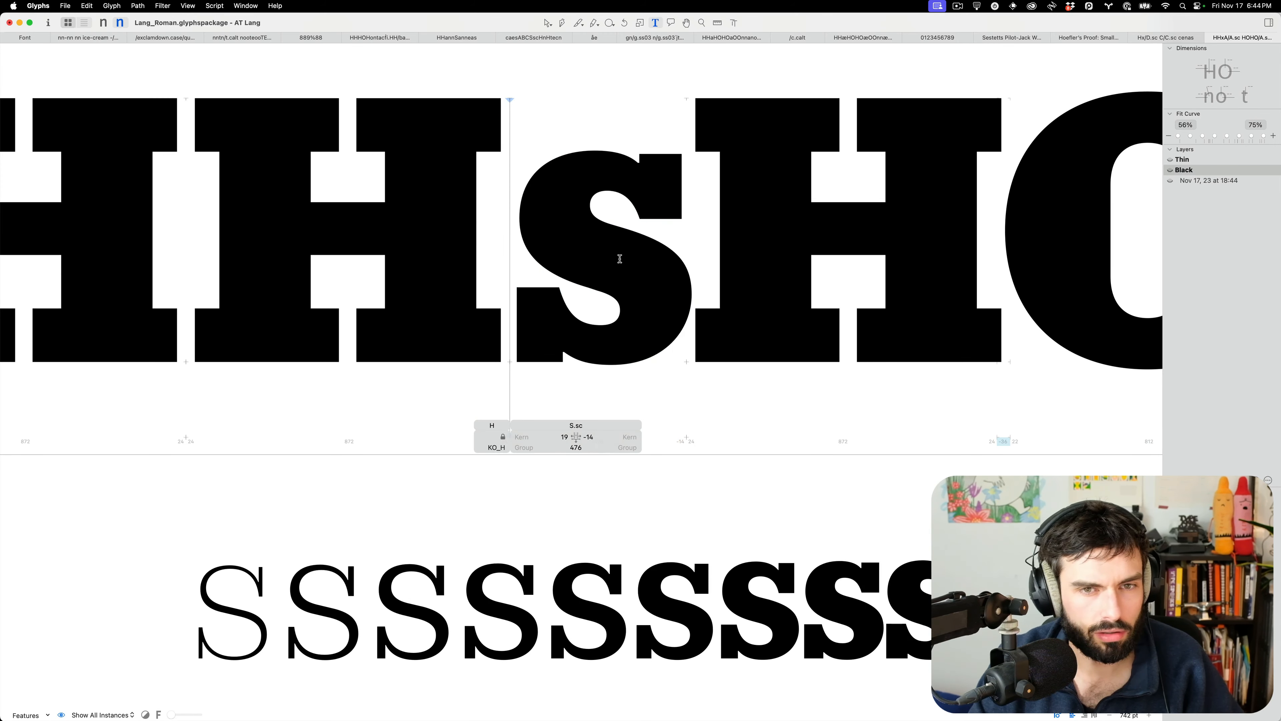
scroll(620, 260, "down", 10)
scroll(609, 264, "up", 10)
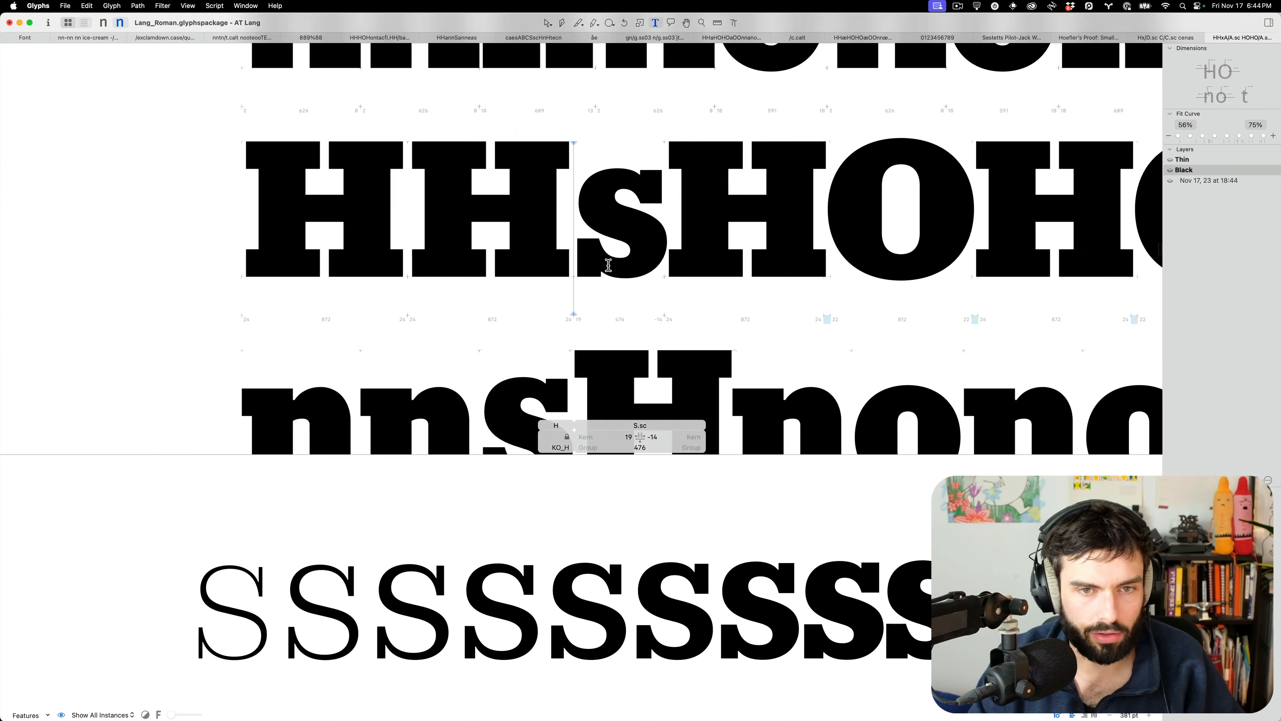
double_click(625, 223)
scroll(632, 215, "up", 3)
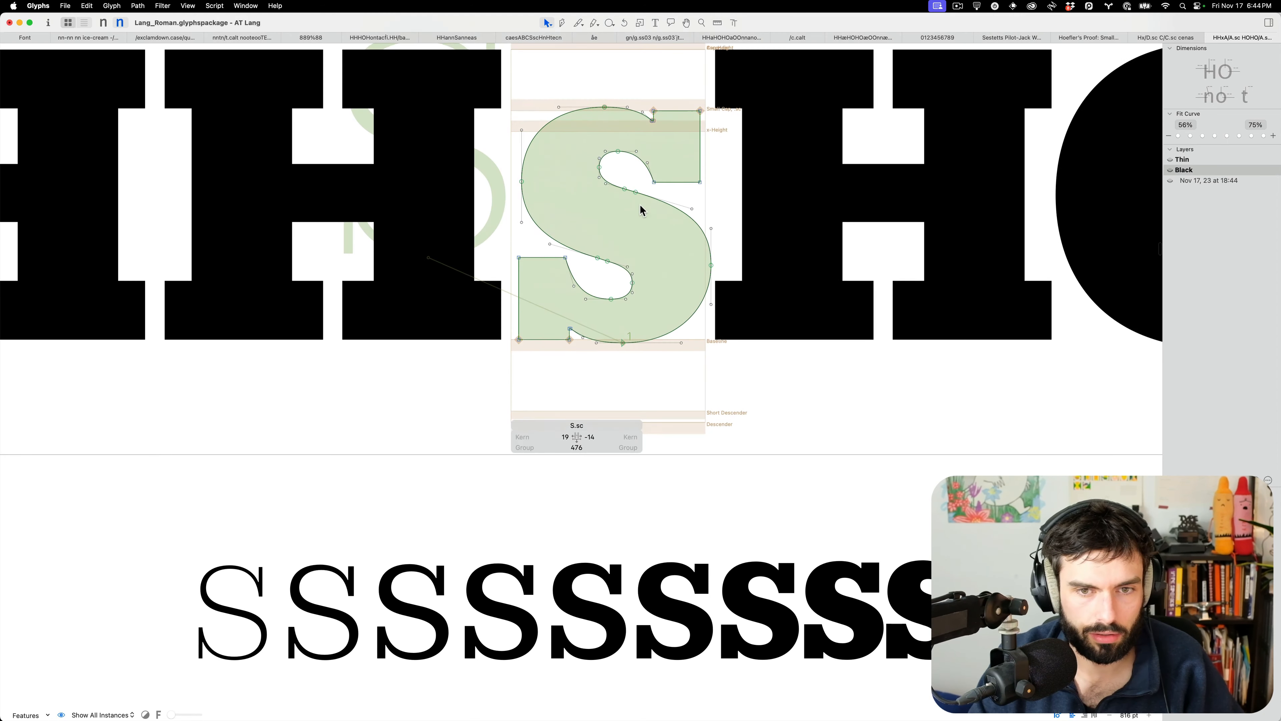
left_click(620, 188)
key("shift+Up")
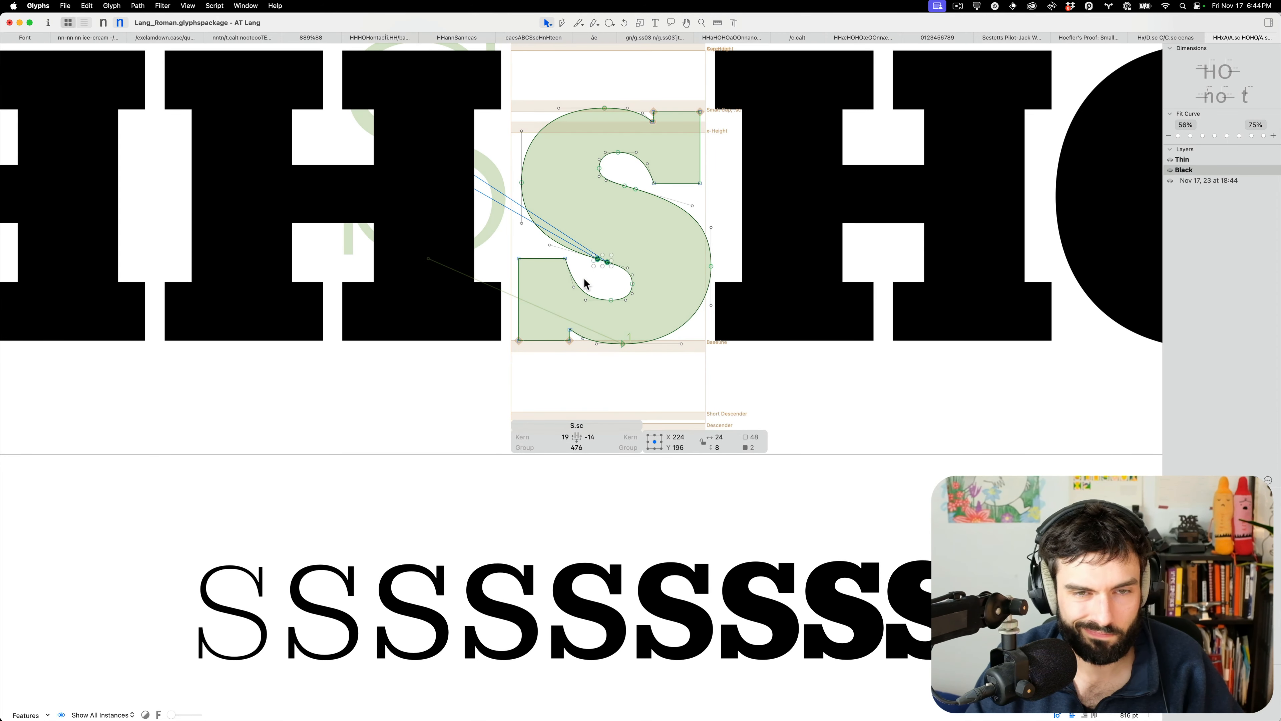
key("t")
key("alt+Right")
key("alt+Right")
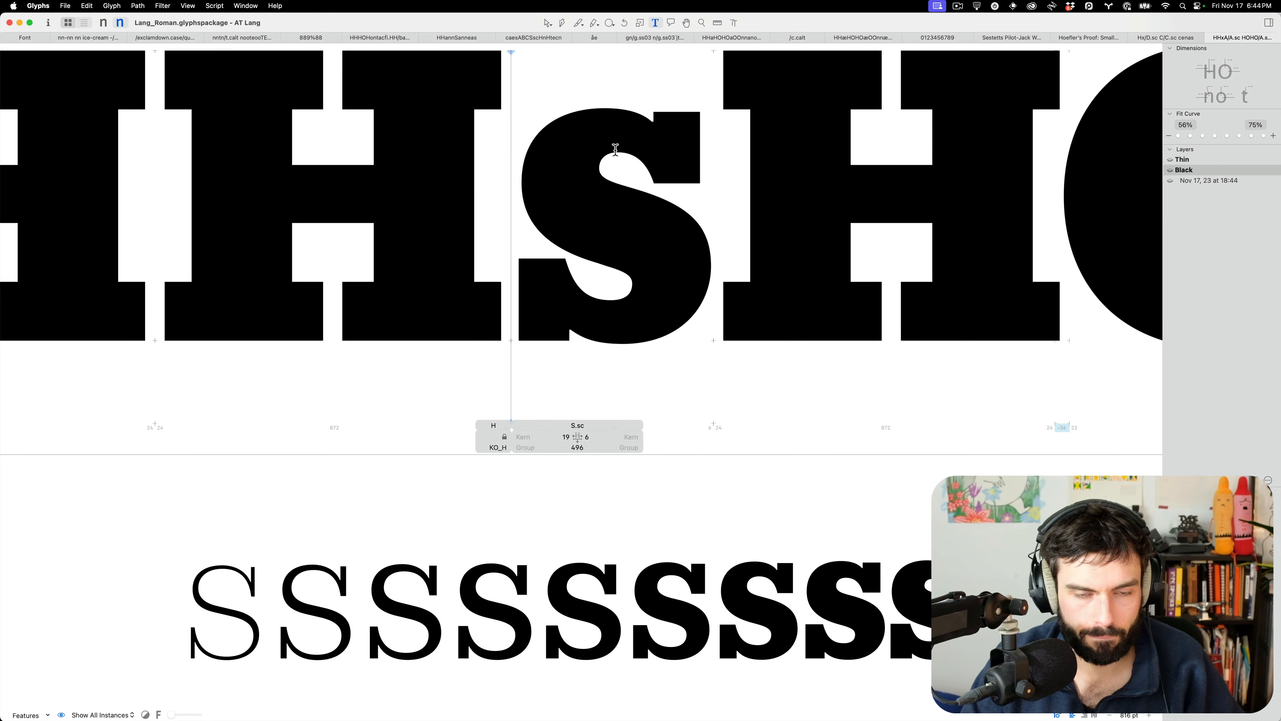
Nudge S.sc's upper counter node down slightly and type s beside it in the proof line
key("Escape")
left_click(618, 161)
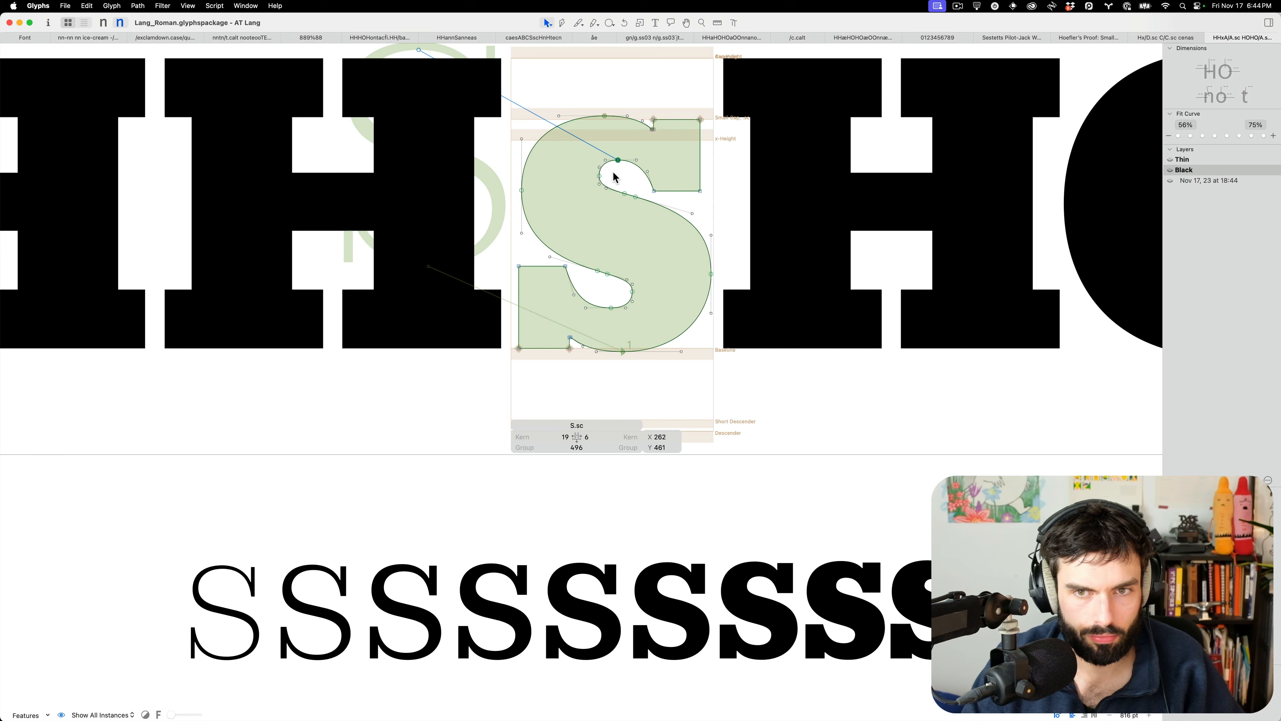
key("shift+Down")
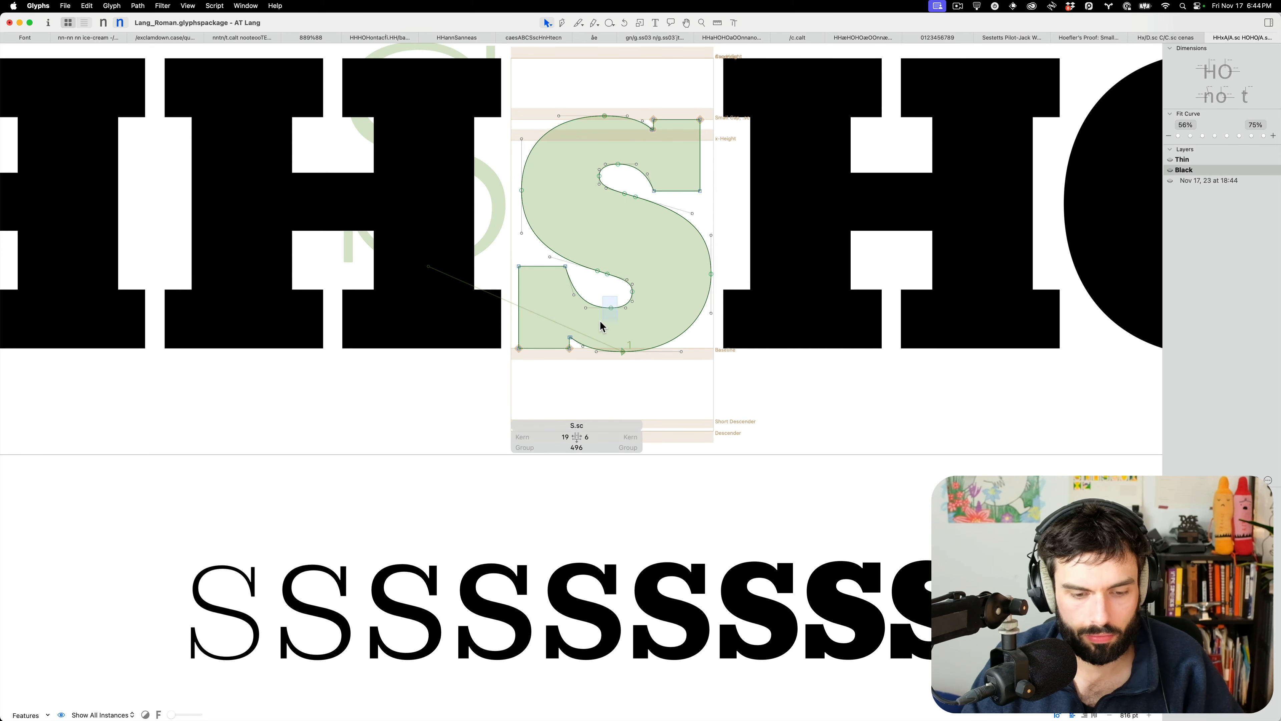
left_click(610, 304)
type("ts")
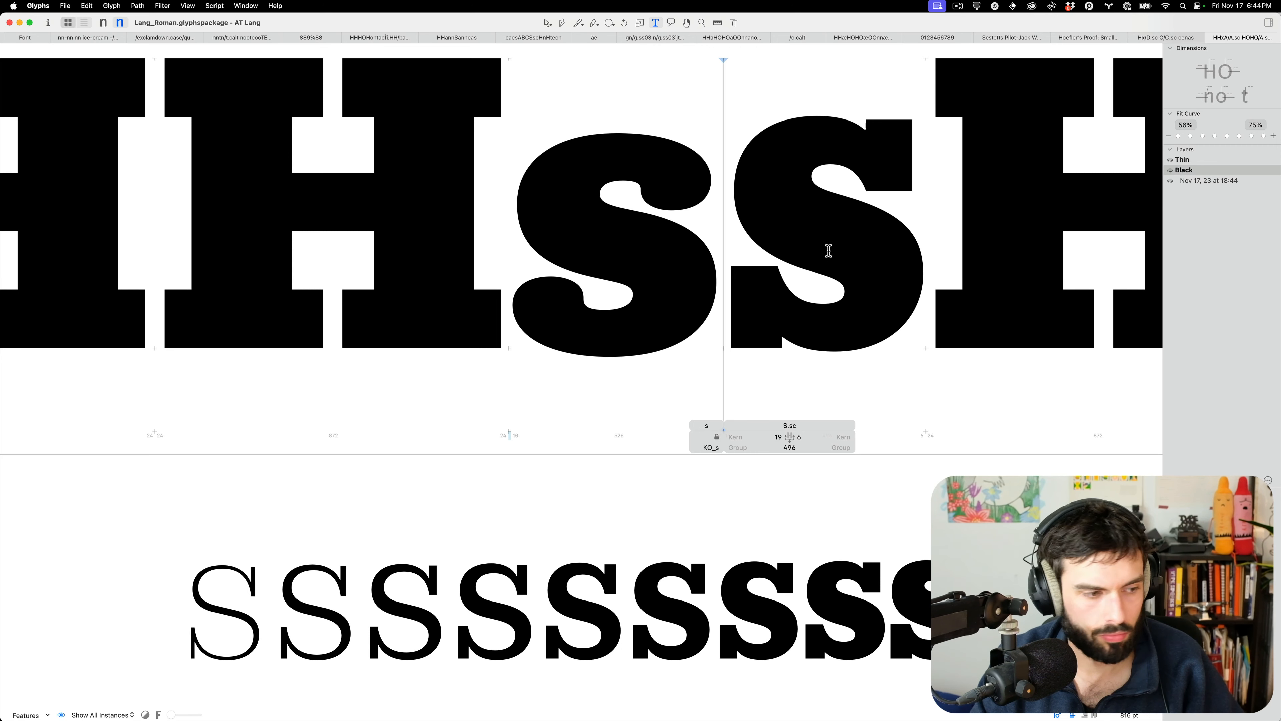
Clear the test letters and insert C.sc before S.sc from the glyph search, ready for outline editing
key("BackSpace")
type("N")
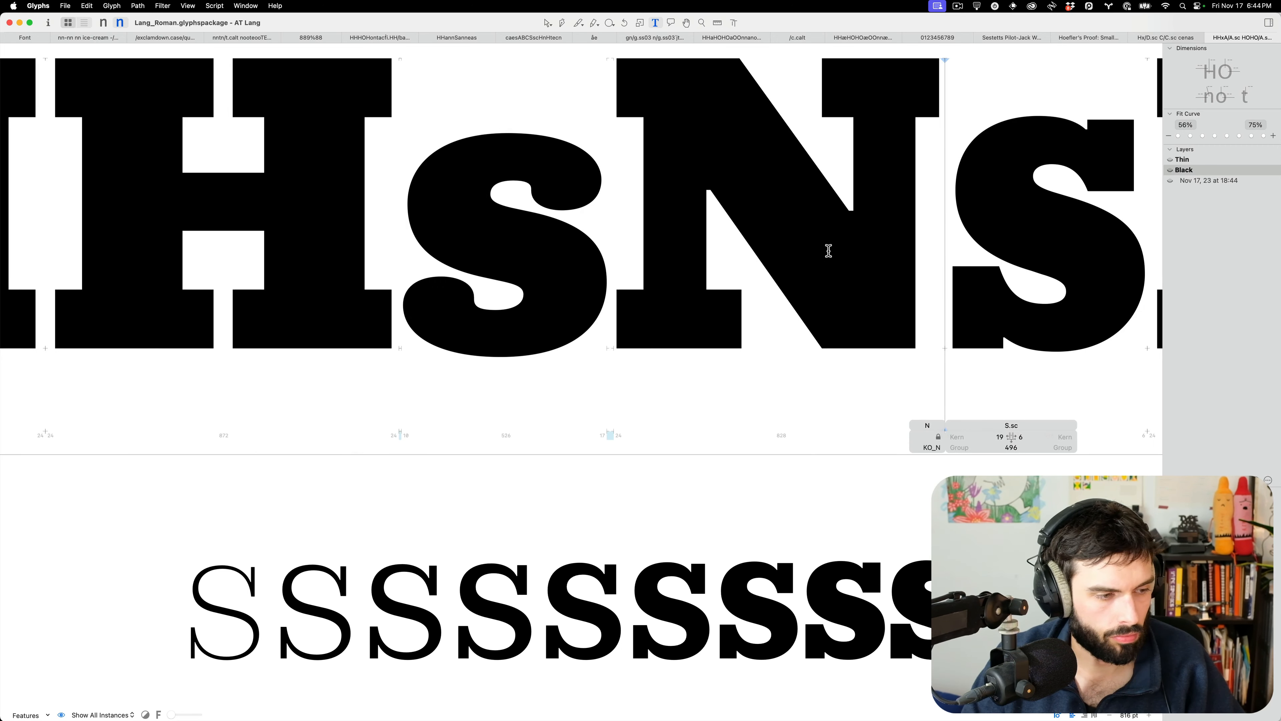
type("C")
scroll(886, 250, "up", 1)
key("BackSpace")
key("BackSpace")
type("csHO")
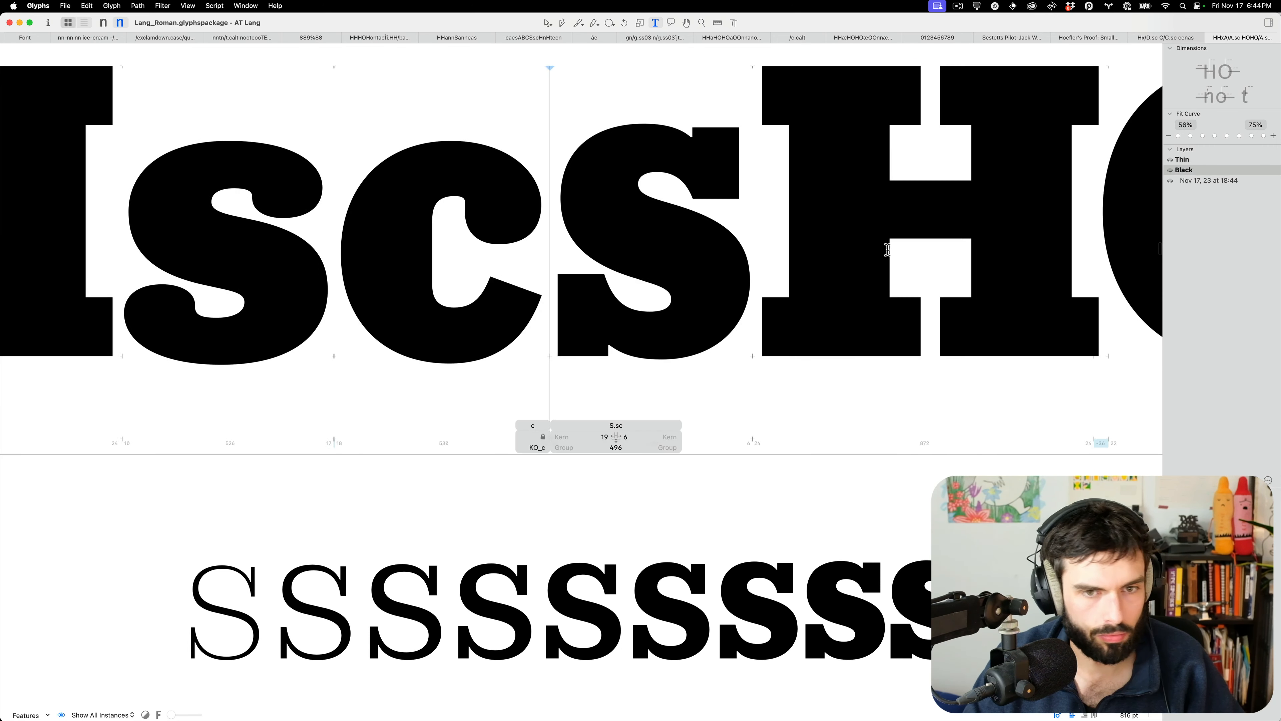
key("BackSpace")
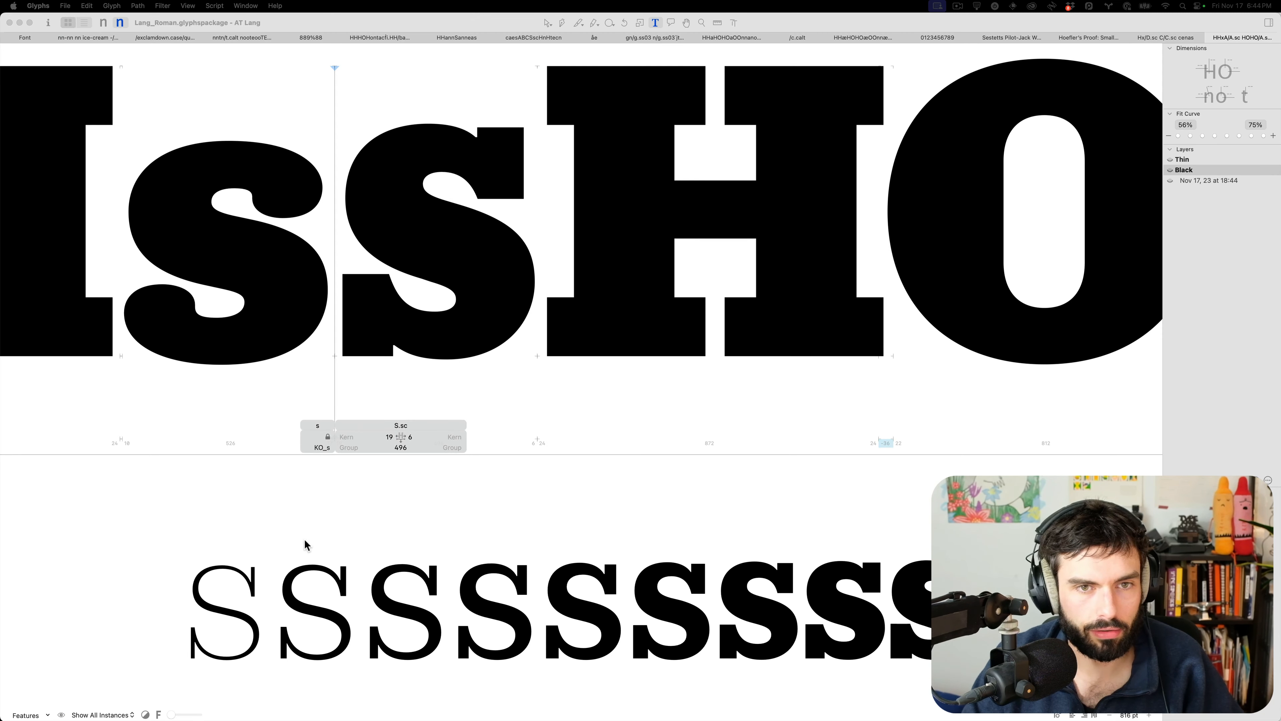
left_click_drag(487, 461, 783, 232)
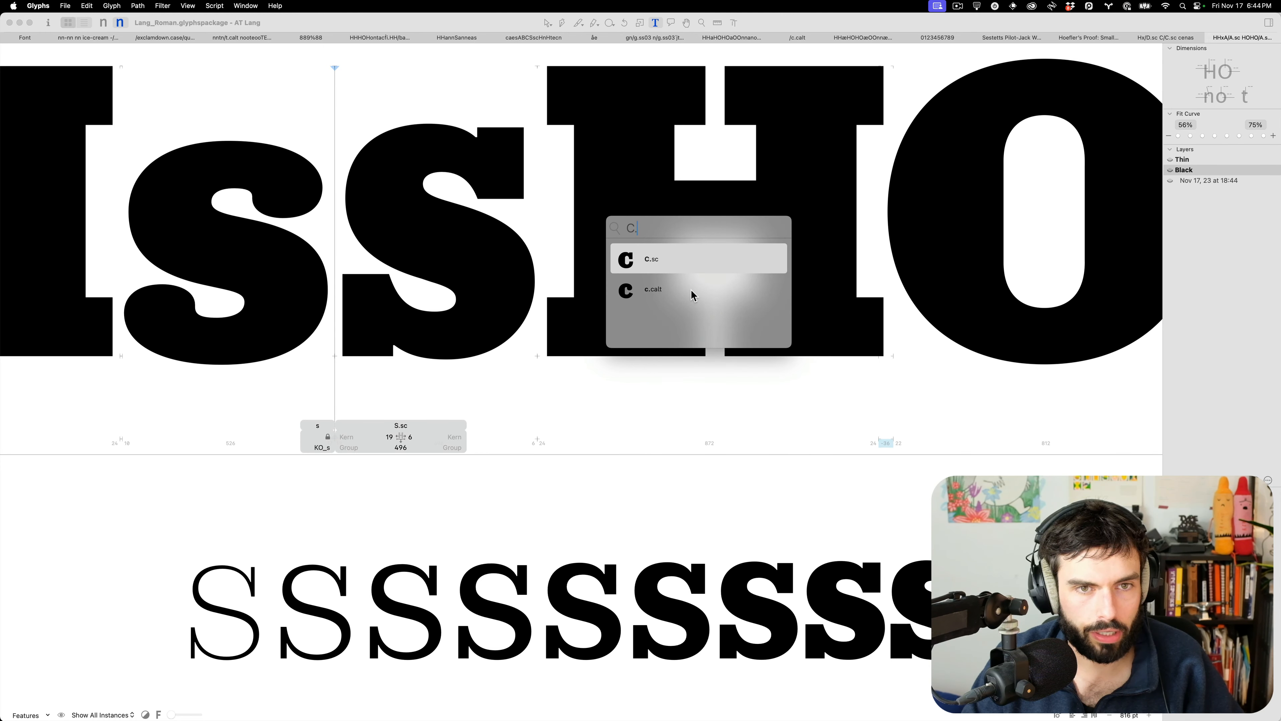
key("Return")
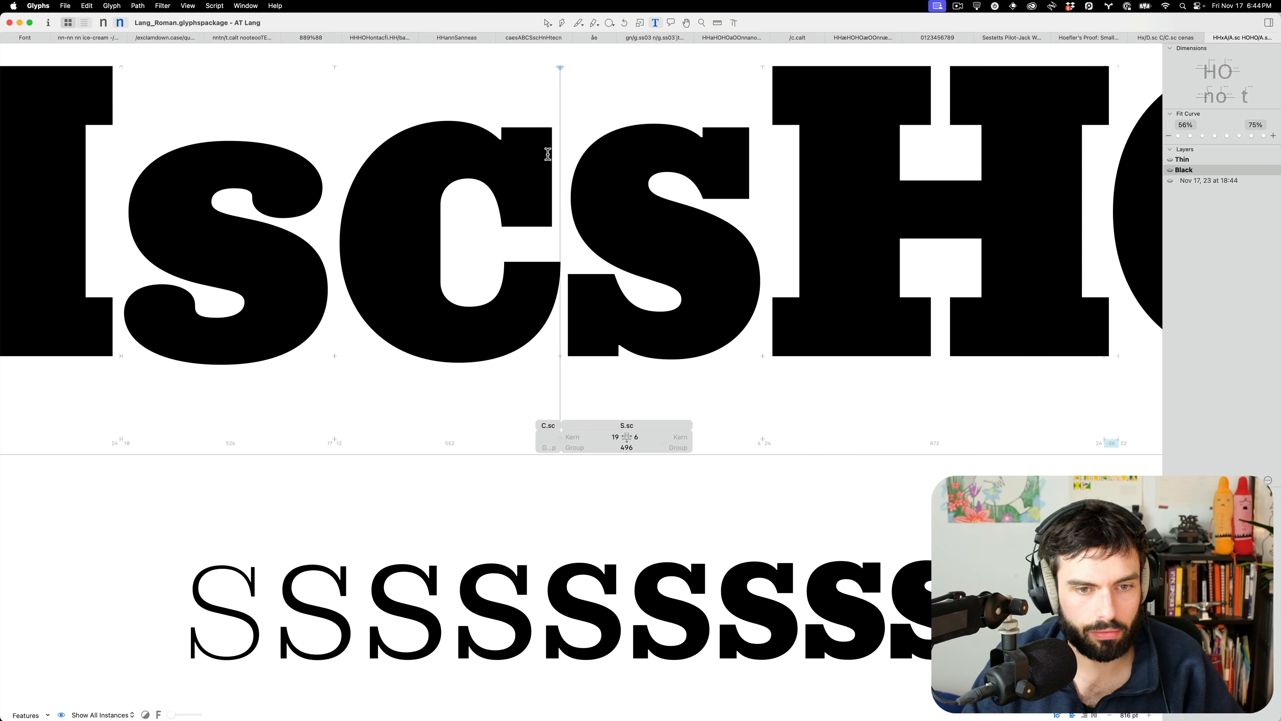
key("Escape")
Compare the top terminal nodes of C.sc and S.sc, then preview the proof line filled
left_click(501, 128)
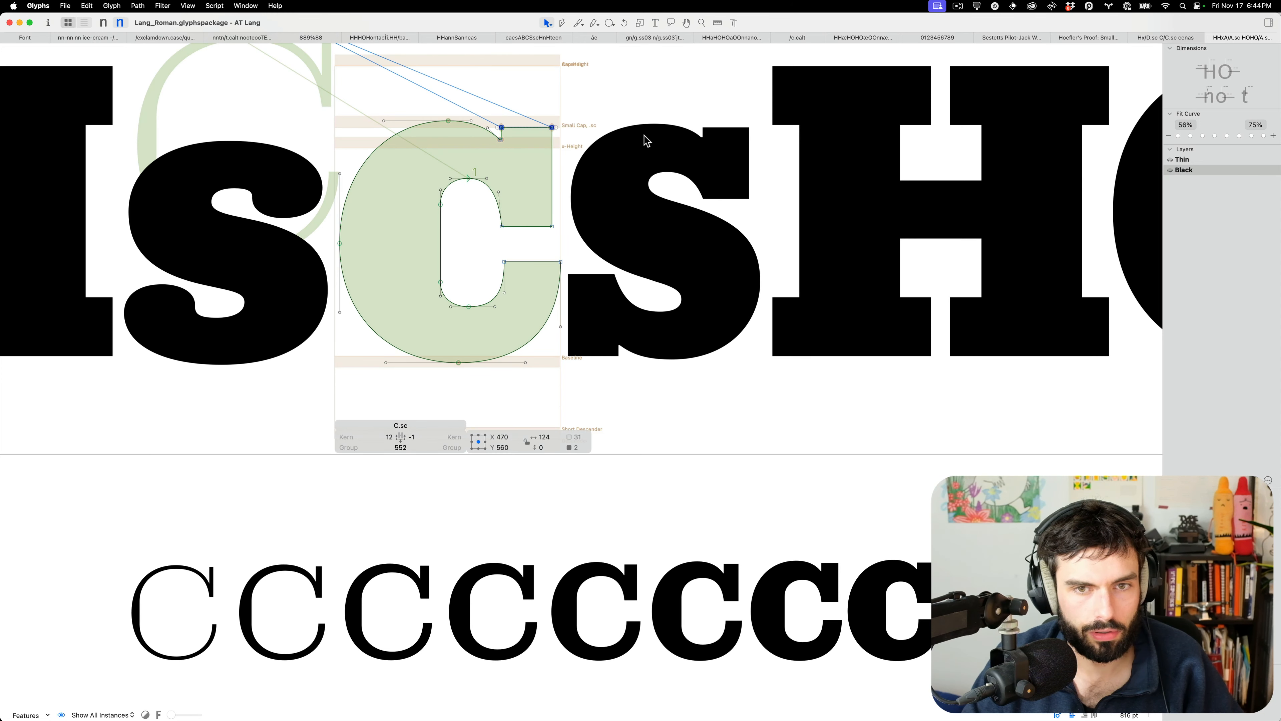
double_click(671, 150)
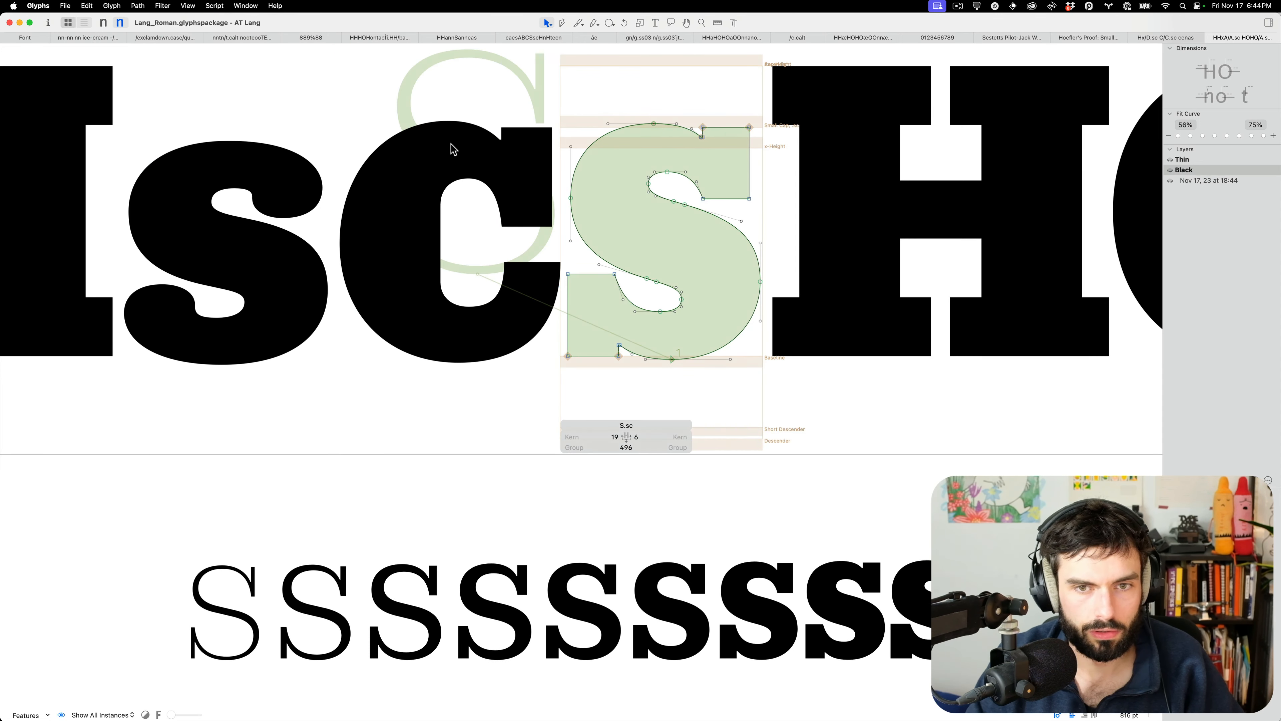
double_click(521, 134)
left_click(522, 128)
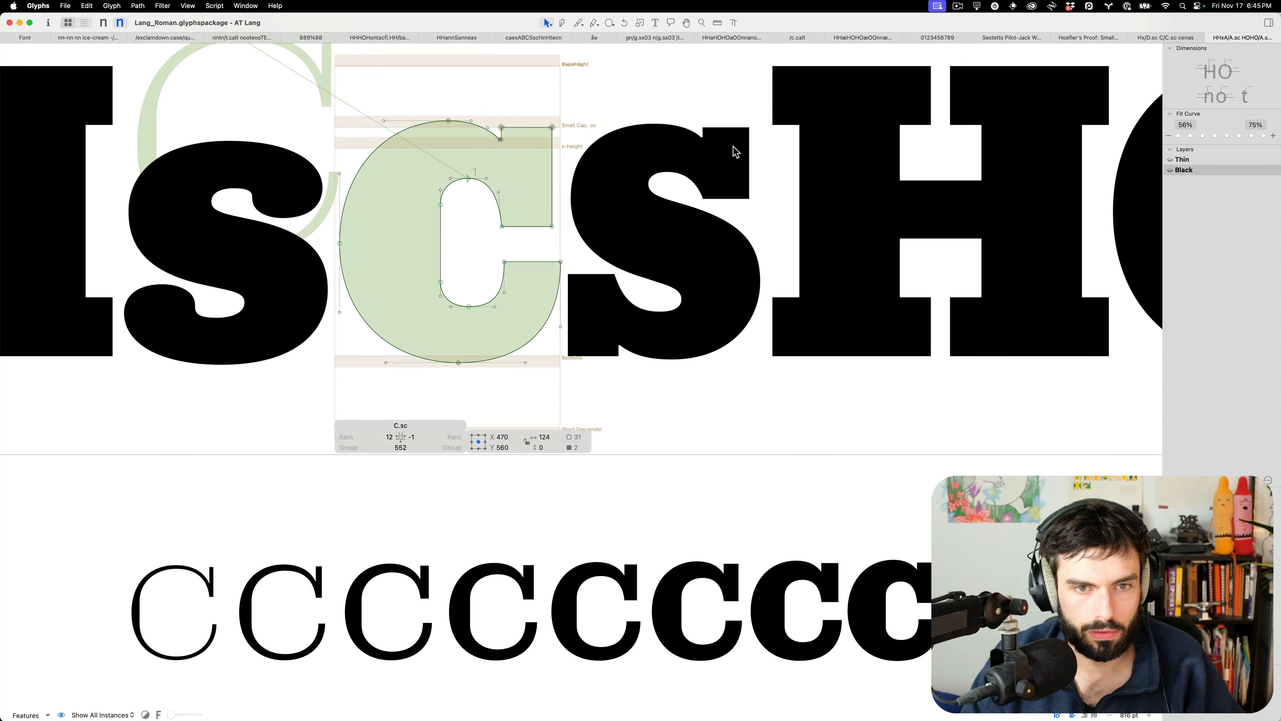
double_click(732, 148)
left_click(732, 128)
left_click(734, 144)
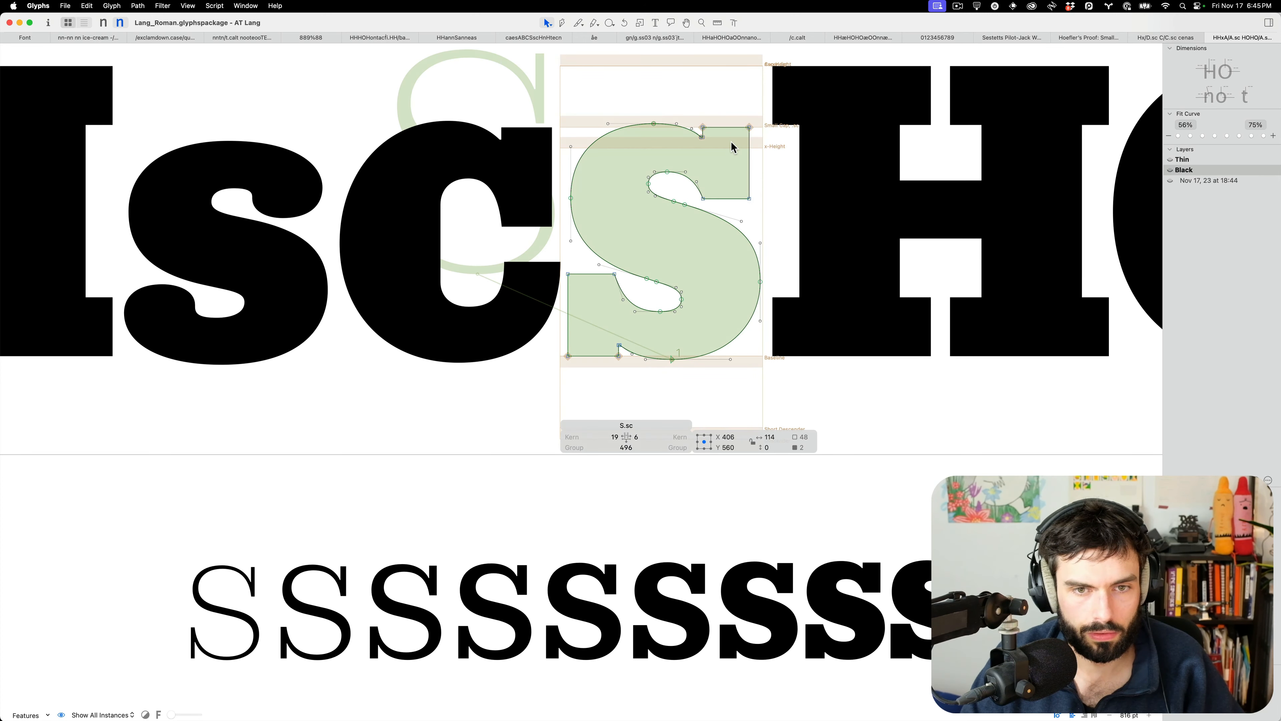
left_click(750, 163)
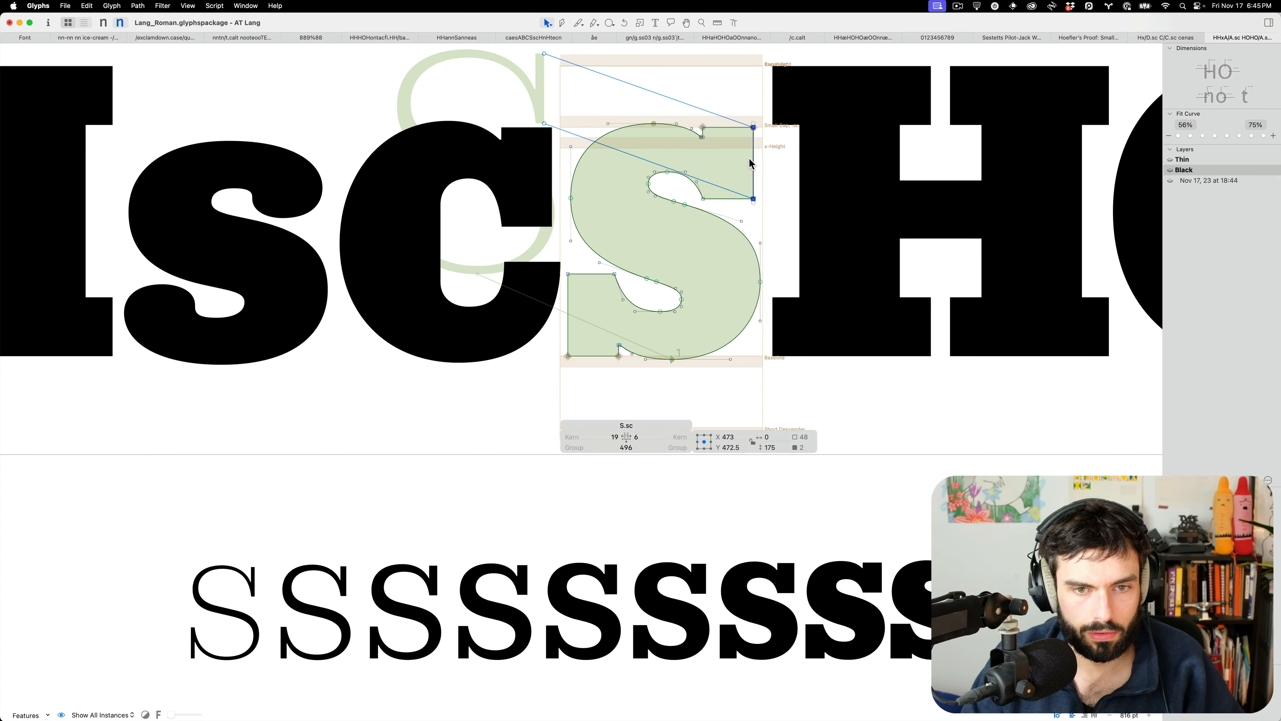
key("Escape")
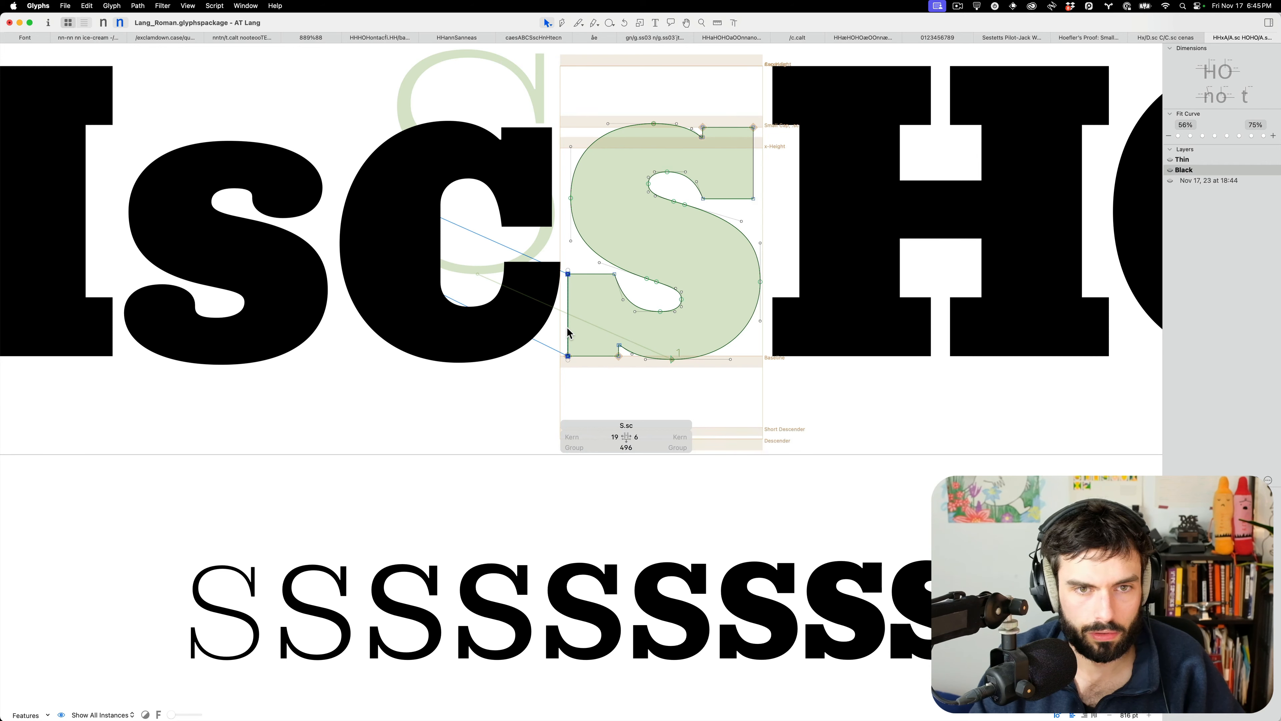
key("t")
scroll(712, 291, "down", 5)
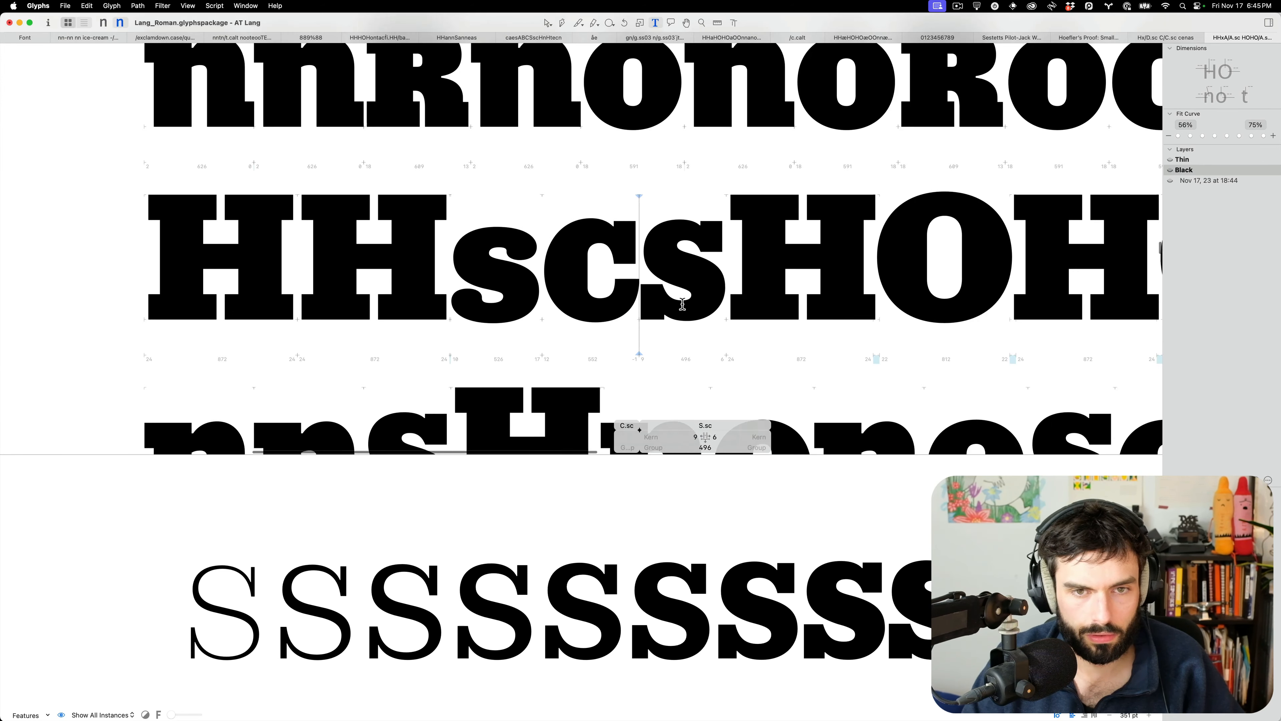
scroll(668, 306, "up", 6)
key("Escape")
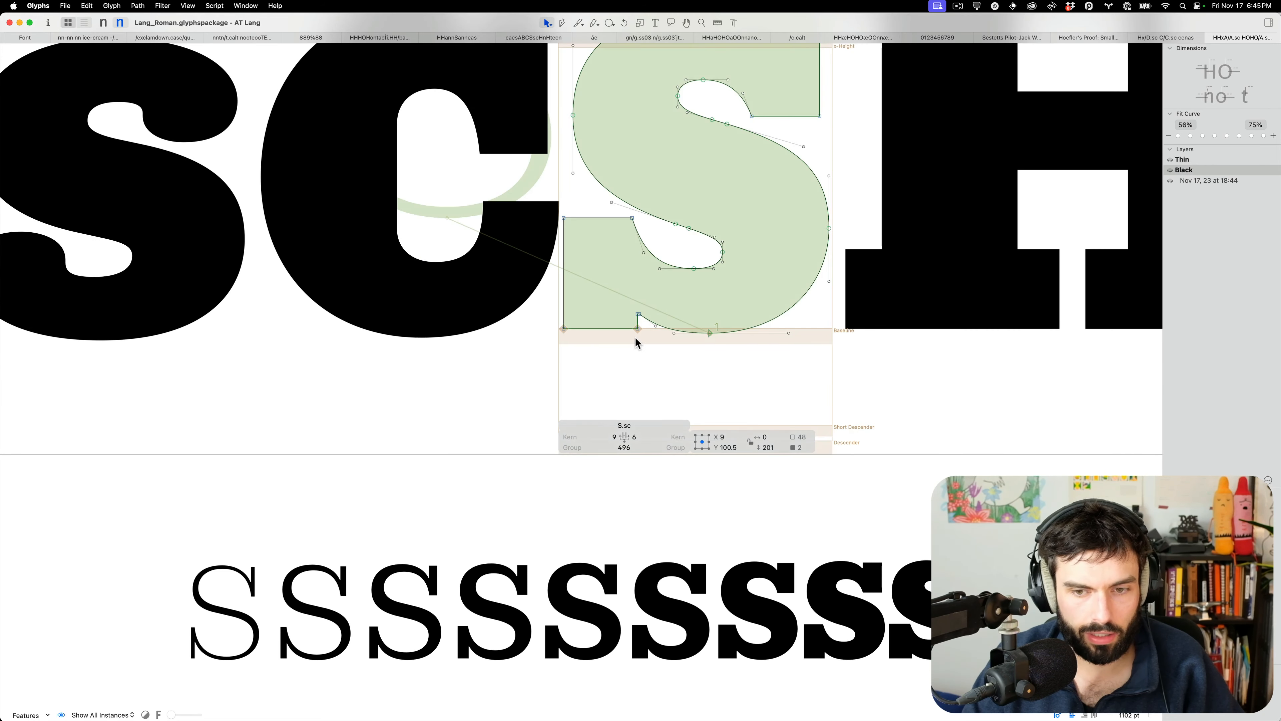
Shift S.sc's lower-left terminal block 7 units right and lower its top edge
left_click_drag(651, 345, 500, 217)
key("shift+Right")
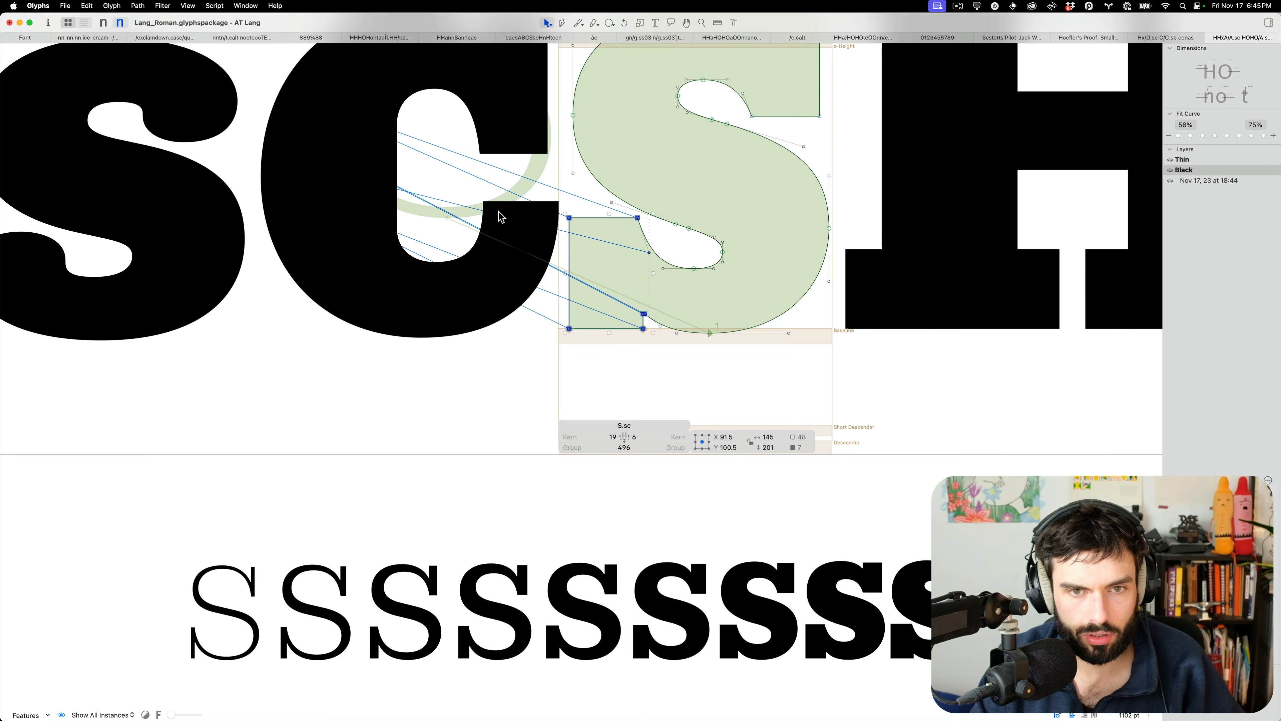
key("Left")
key("Left")
key("Left")
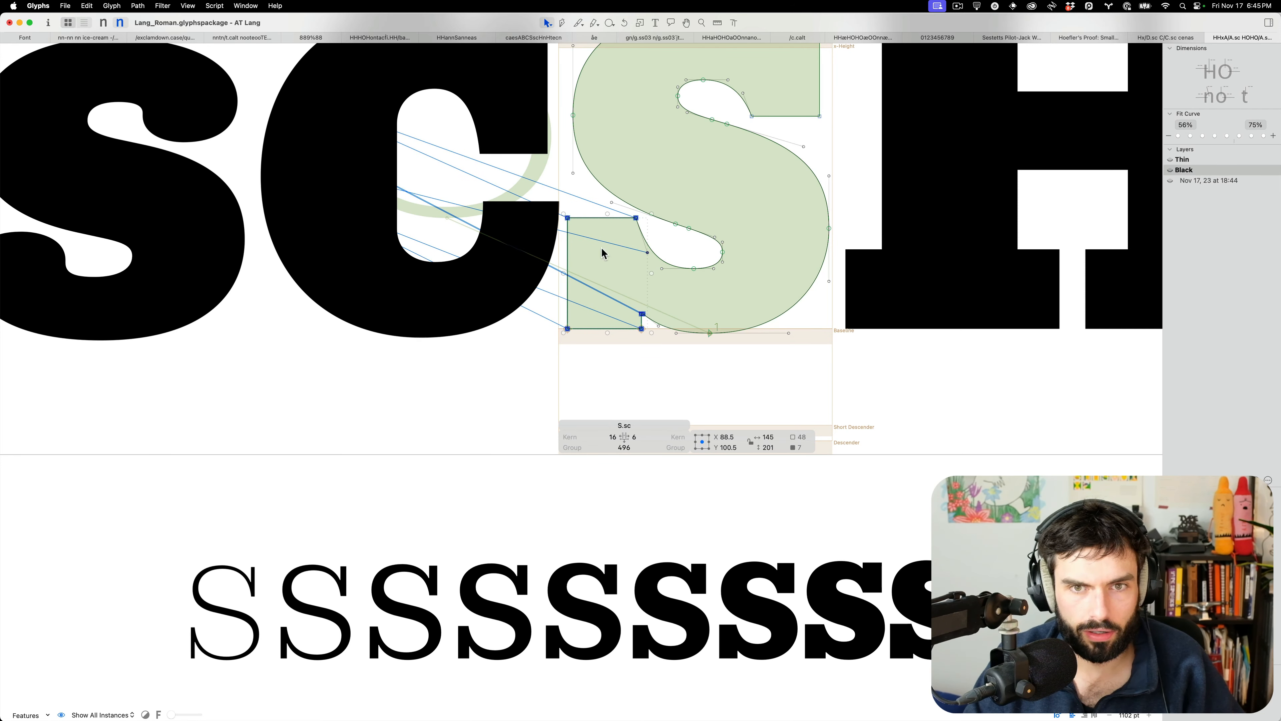
left_click(600, 262)
left_click(609, 218)
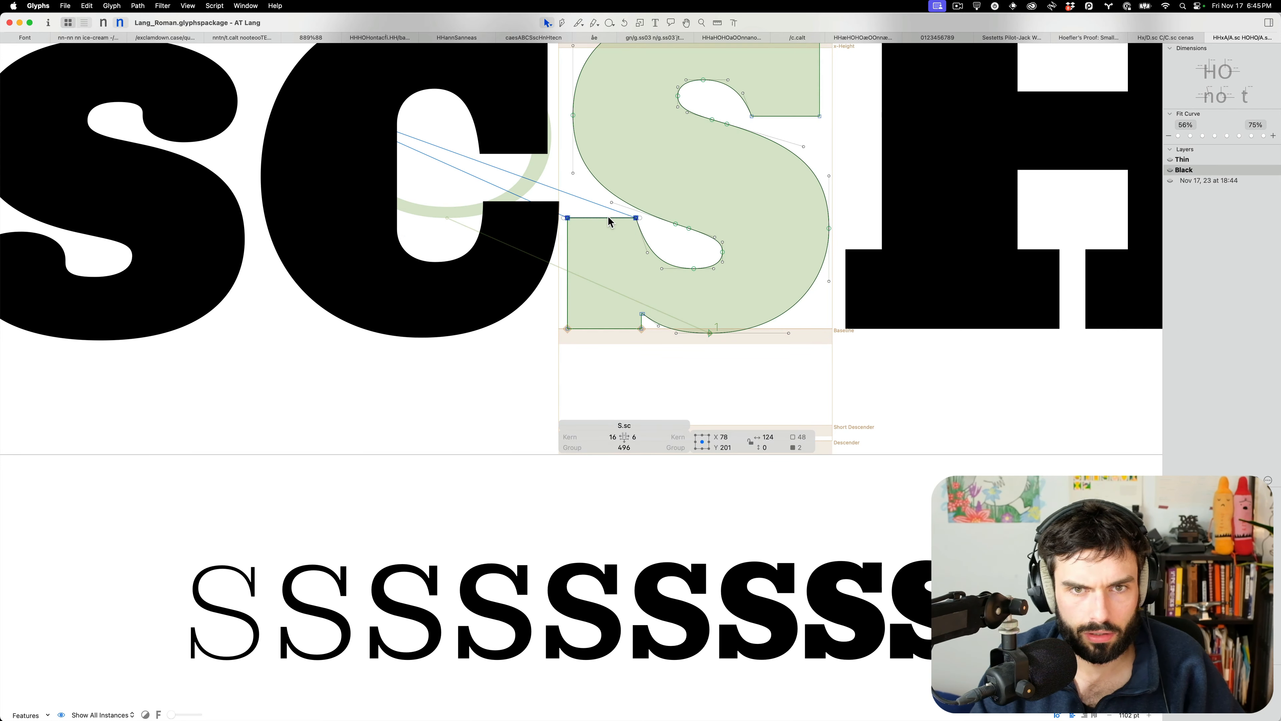
key("shift+Down")
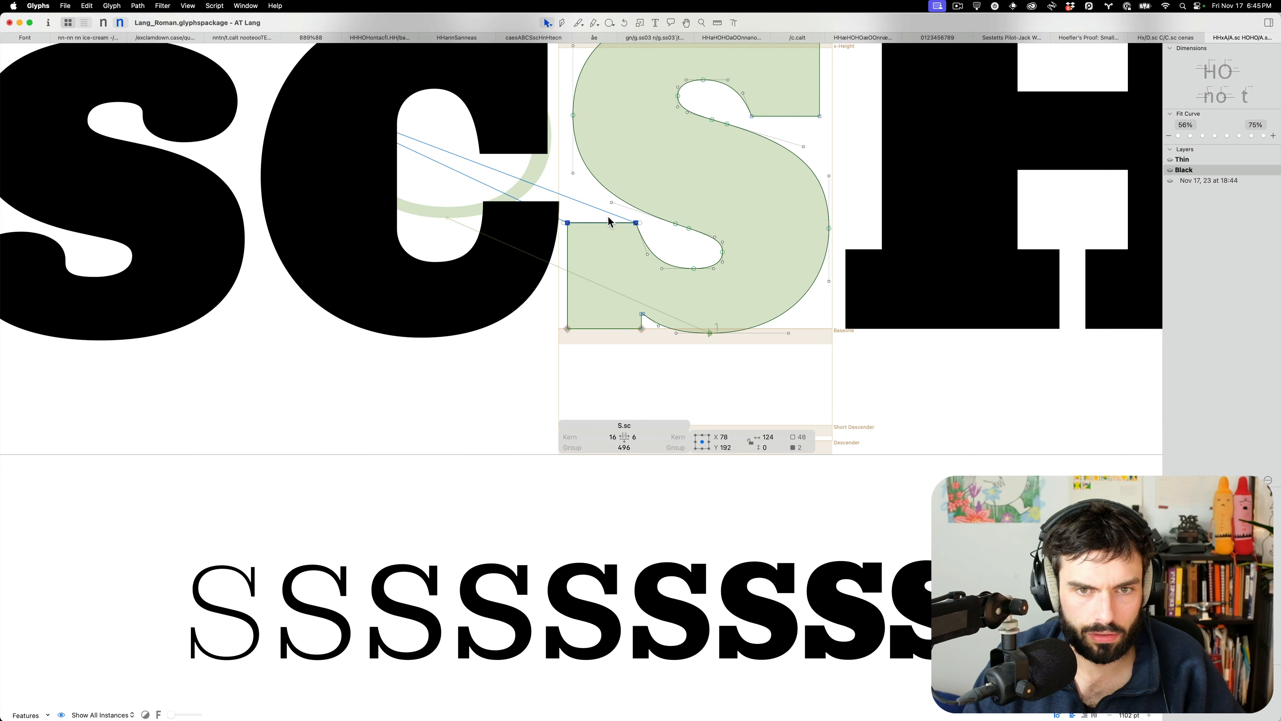
key("Up")
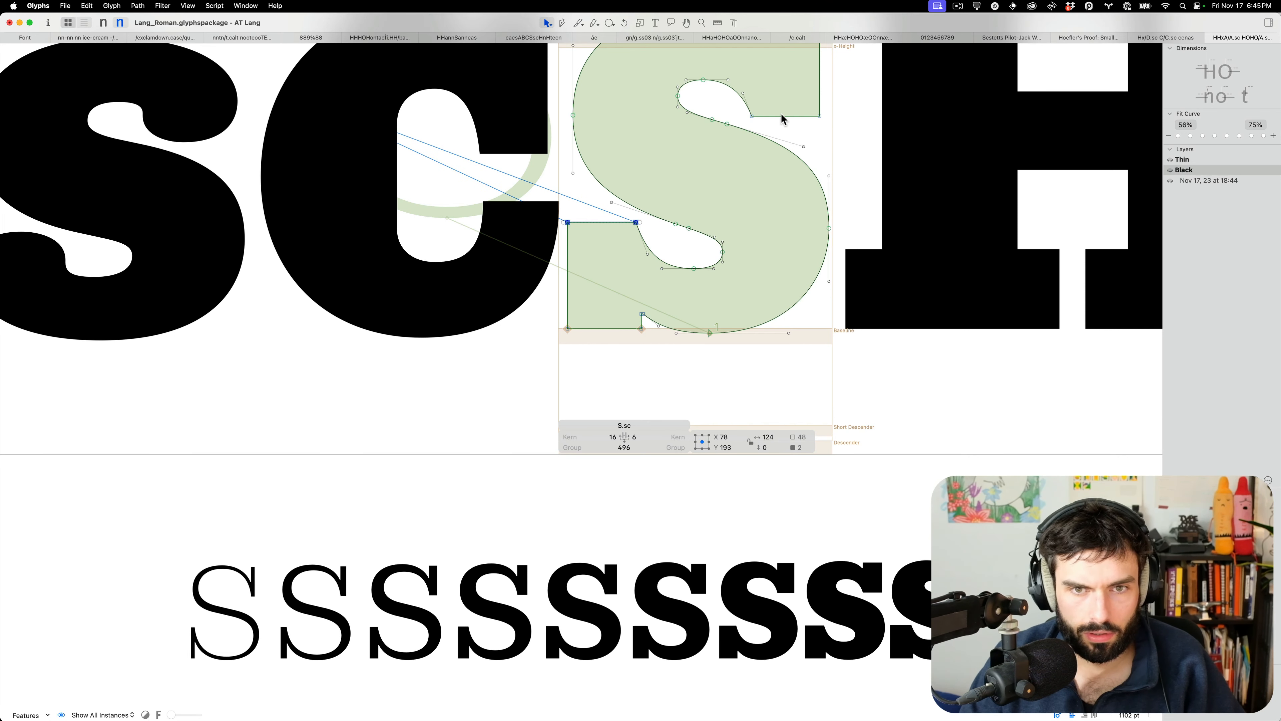
Nudge S.sc's upper spine nodes right and up and its lower spine segment left and down
left_click(719, 122)
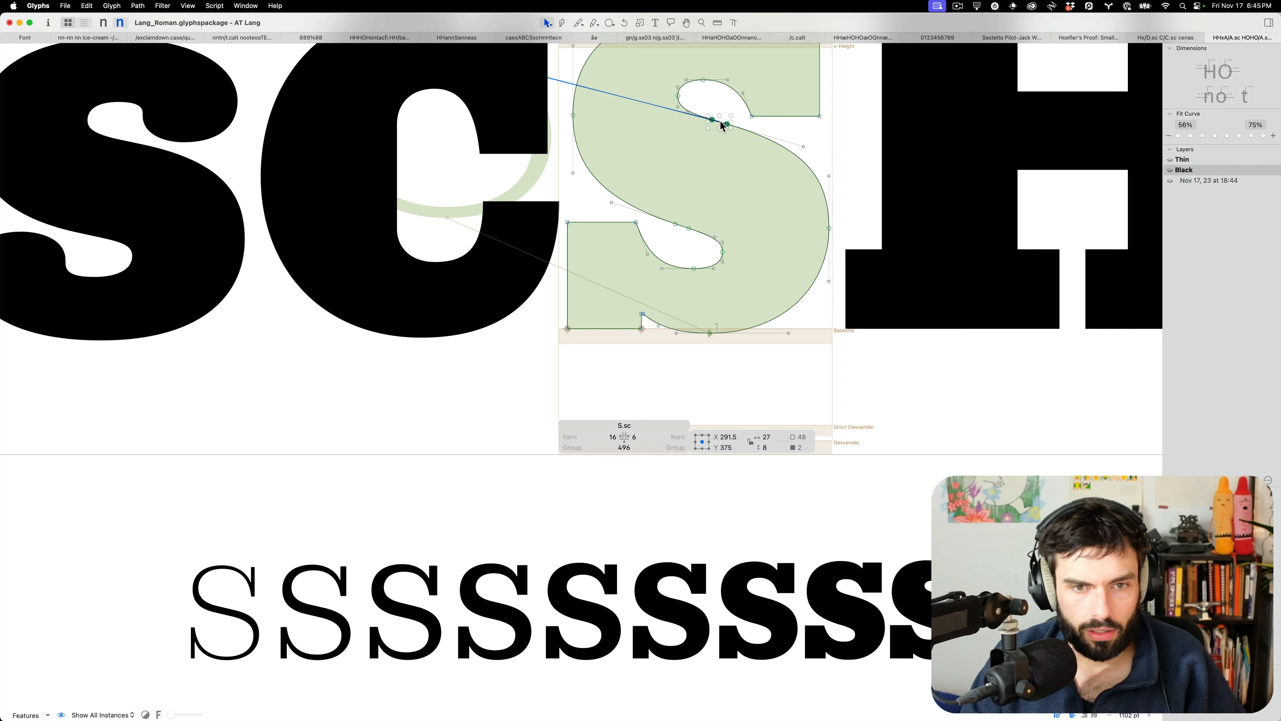
key("Right")
key("Up")
key("Up")
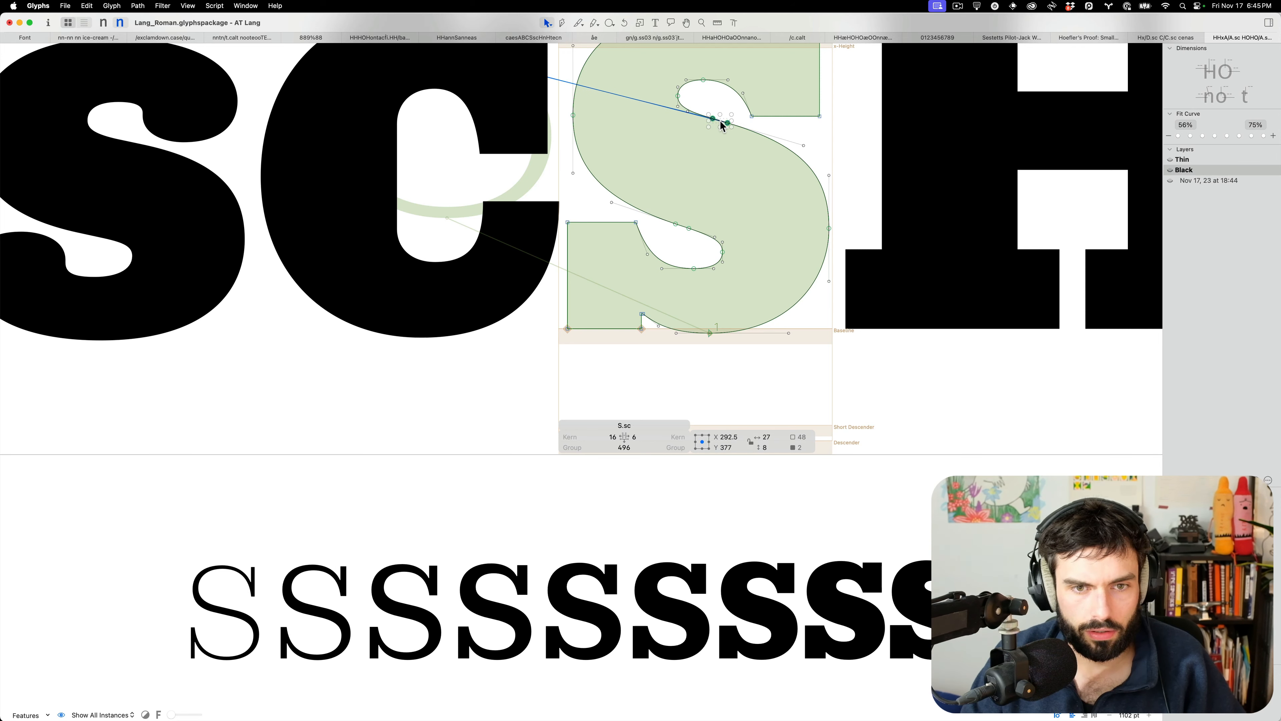
left_click(682, 225)
key("Left")
key("Down")
key("Down")
Preview the proof text filled and scroll down to the HHT and nnT proof lines
key("t")
scroll(682, 225, "down", 5)
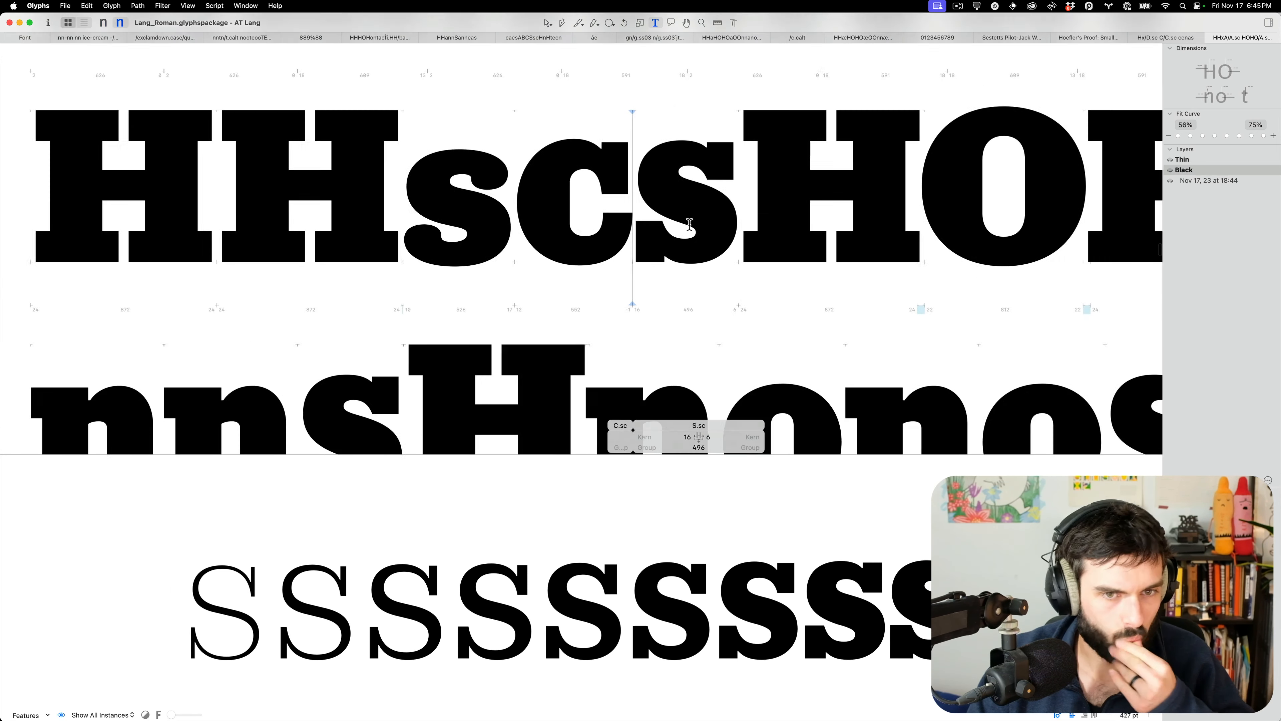
scroll(691, 223, "down", 2)
scroll(696, 224, "up", 6)
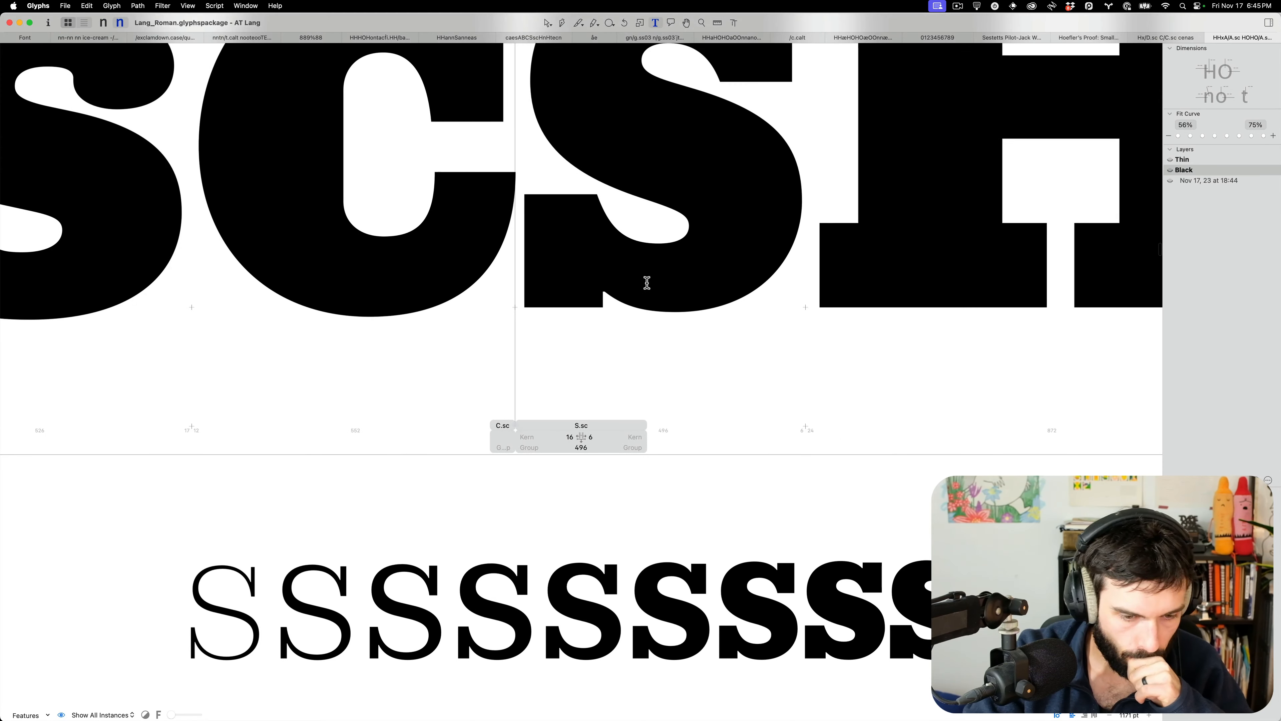
scroll(648, 283, "down", 5)
scroll(649, 279, "down", 5)
scroll(649, 279, "down", 2)
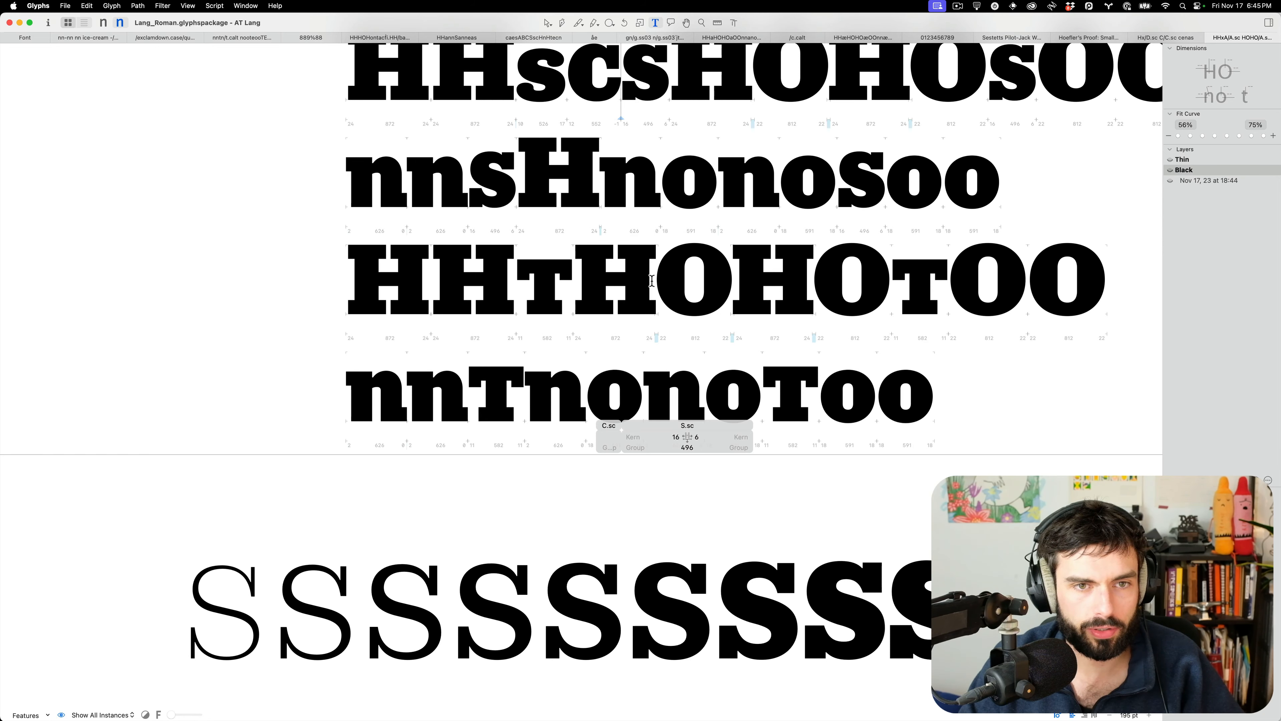
scroll(591, 255, "down", 2)
scroll(537, 224, "up", 1)
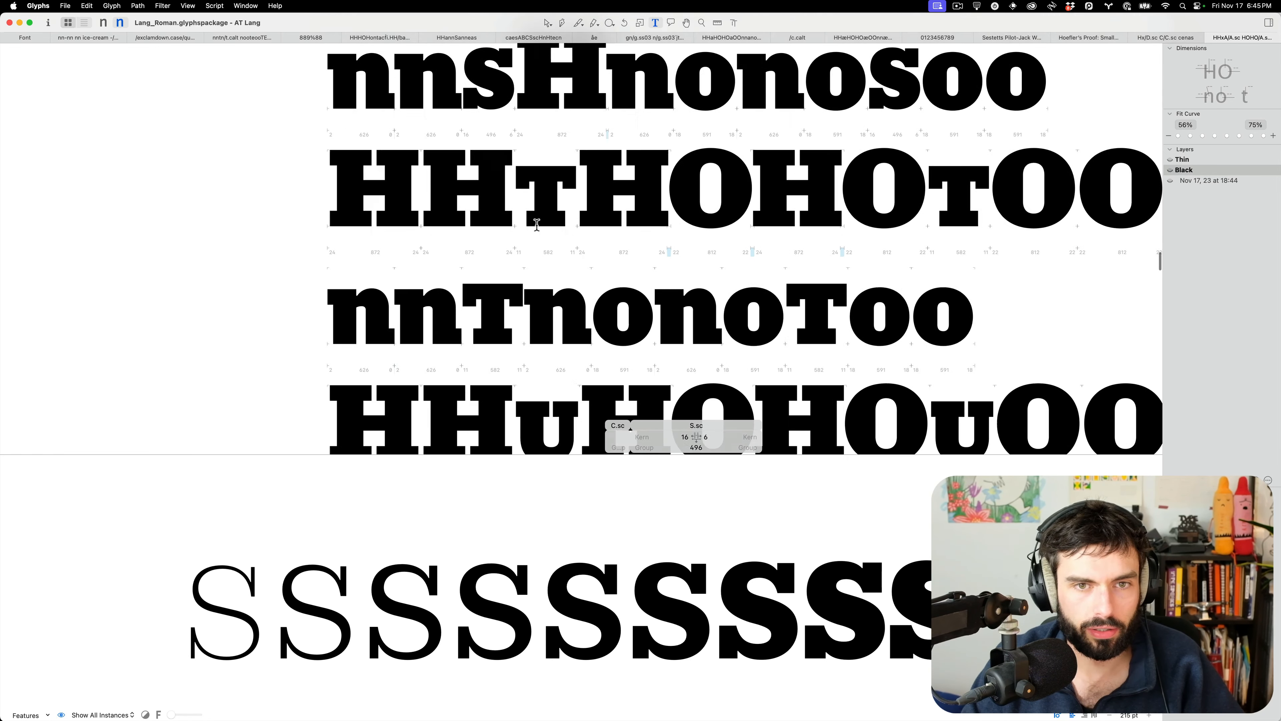
scroll(537, 224, "up", 5)
Set both sidebearings of the small-cap T to 21, making it 622 units wide
double_click(560, 149)
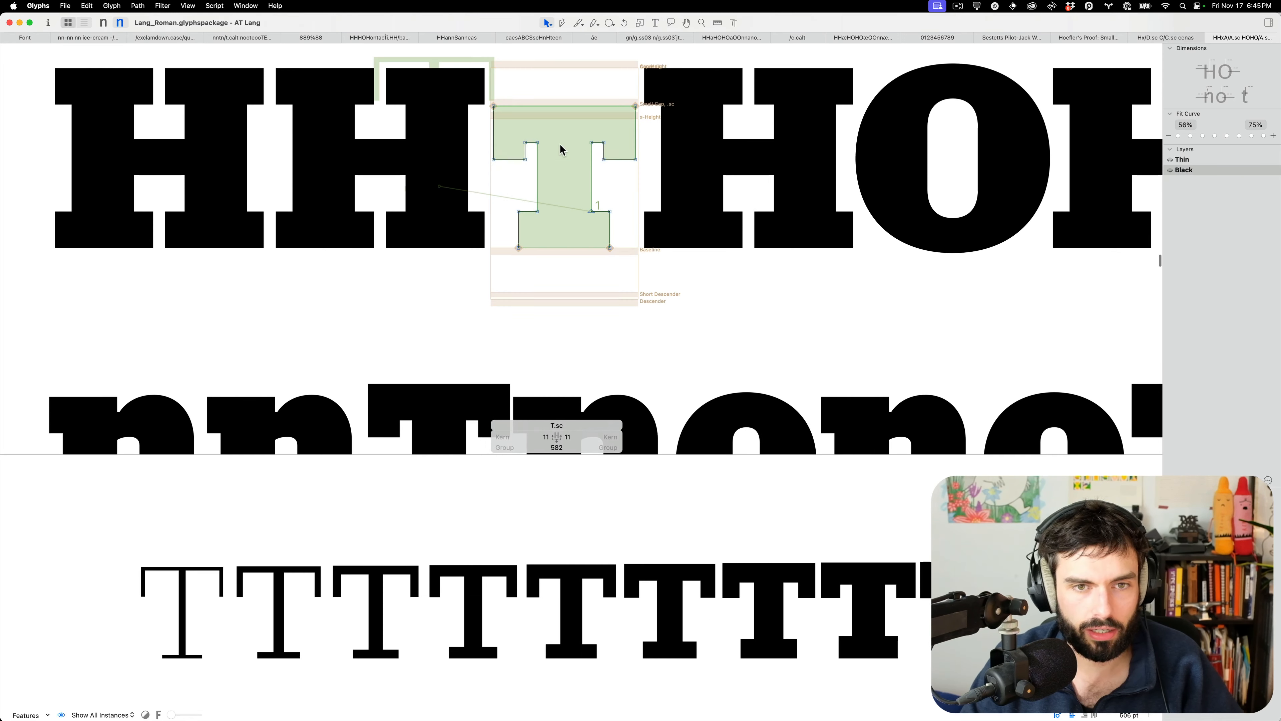
left_click(494, 144)
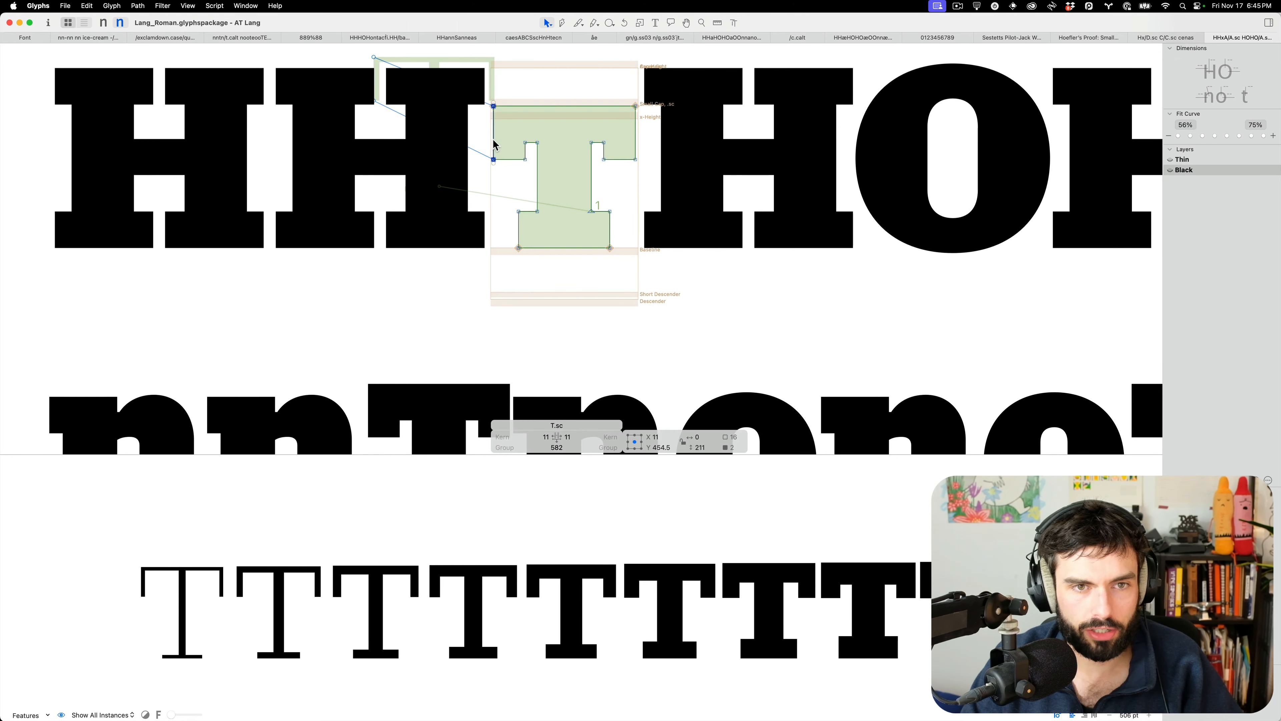
key("shift+Left")
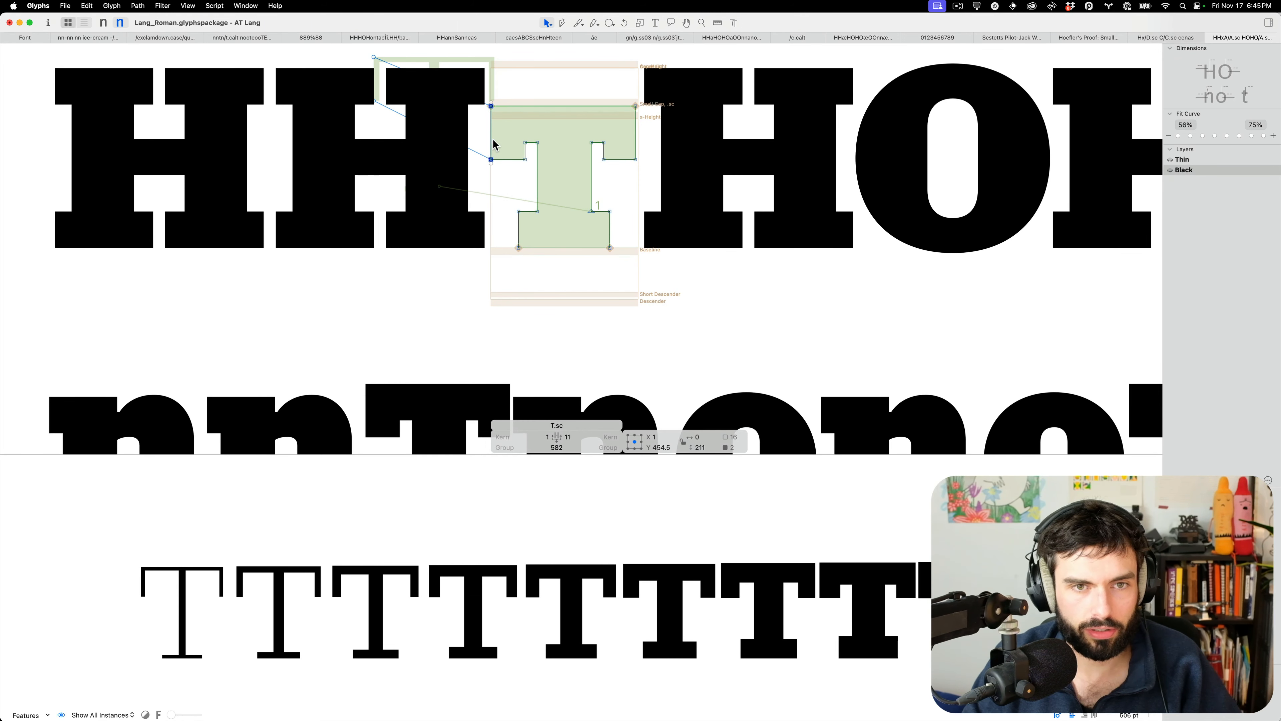
left_click(635, 139)
key("shift+Right")
key("t")
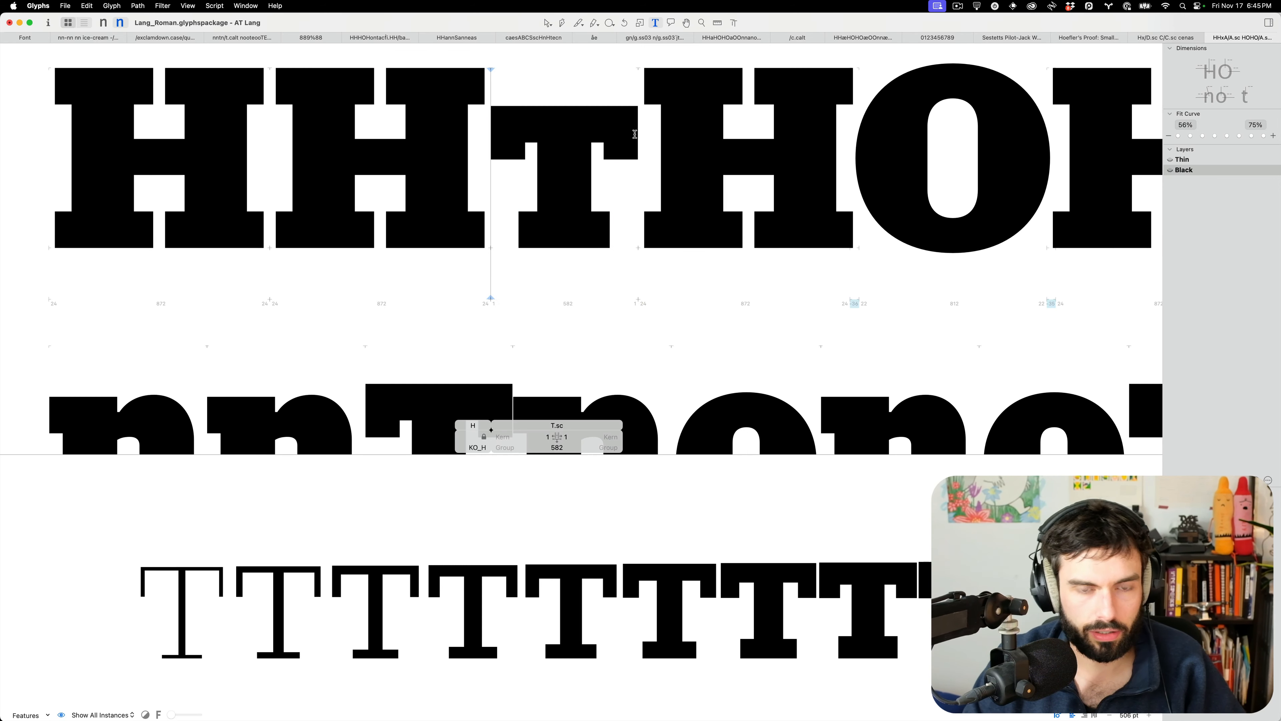
key("Escape")
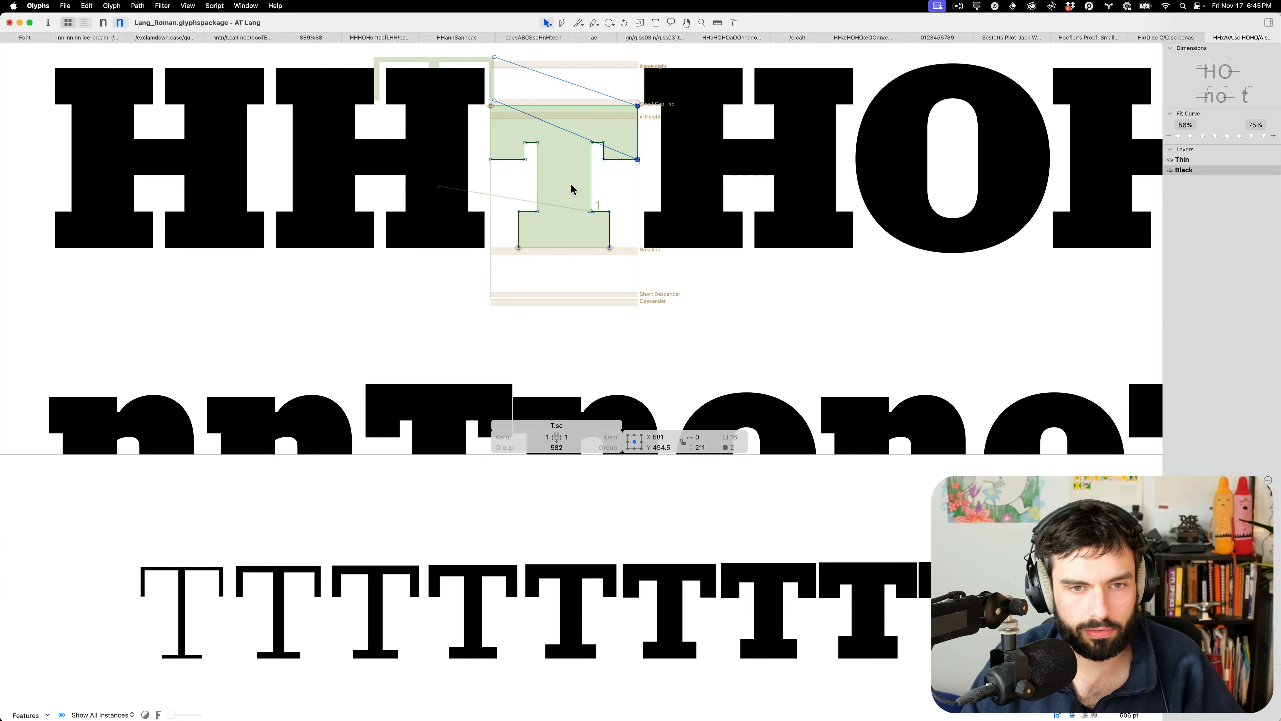
key("t")
key("ctrl+shift+Right")
key("ctrl+shift+Right")
key("super+shift+Right")
key("super+shift+Right")
type("t")
key("BackSpace")
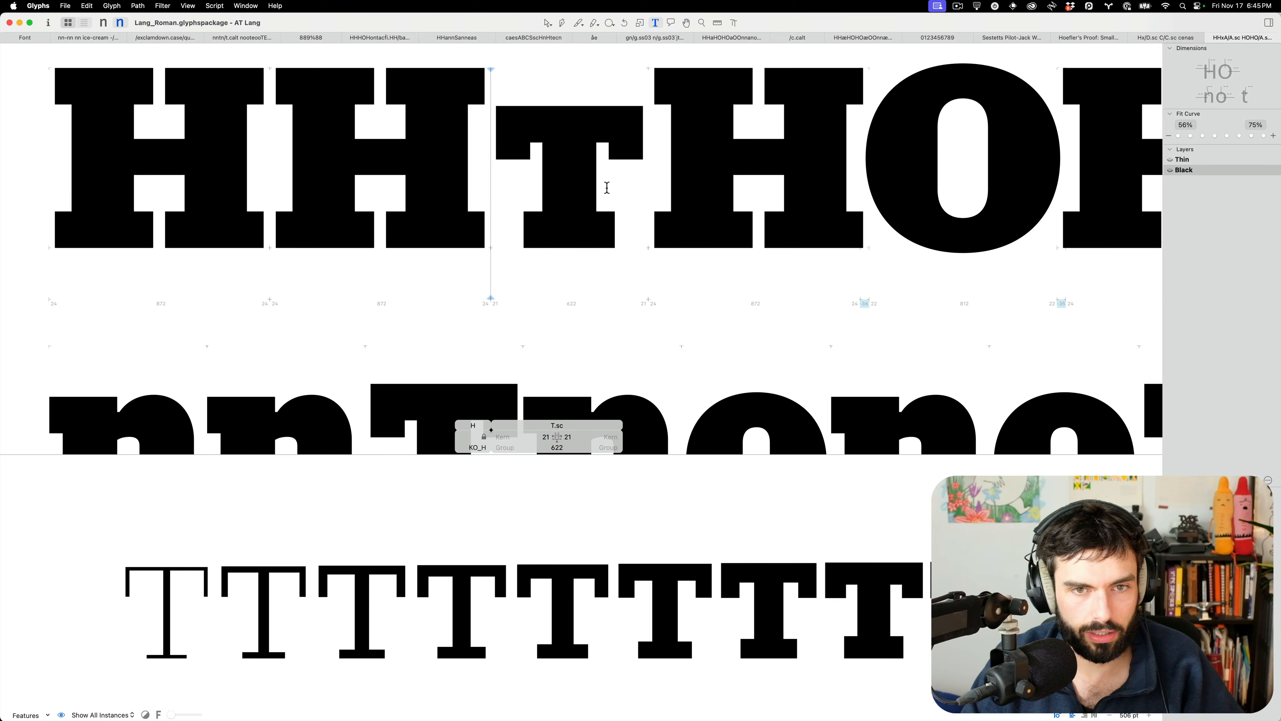
Scroll down to the HHvHOHO proof line
scroll(607, 187, "down", 5)
scroll(605, 203, "down", 3)
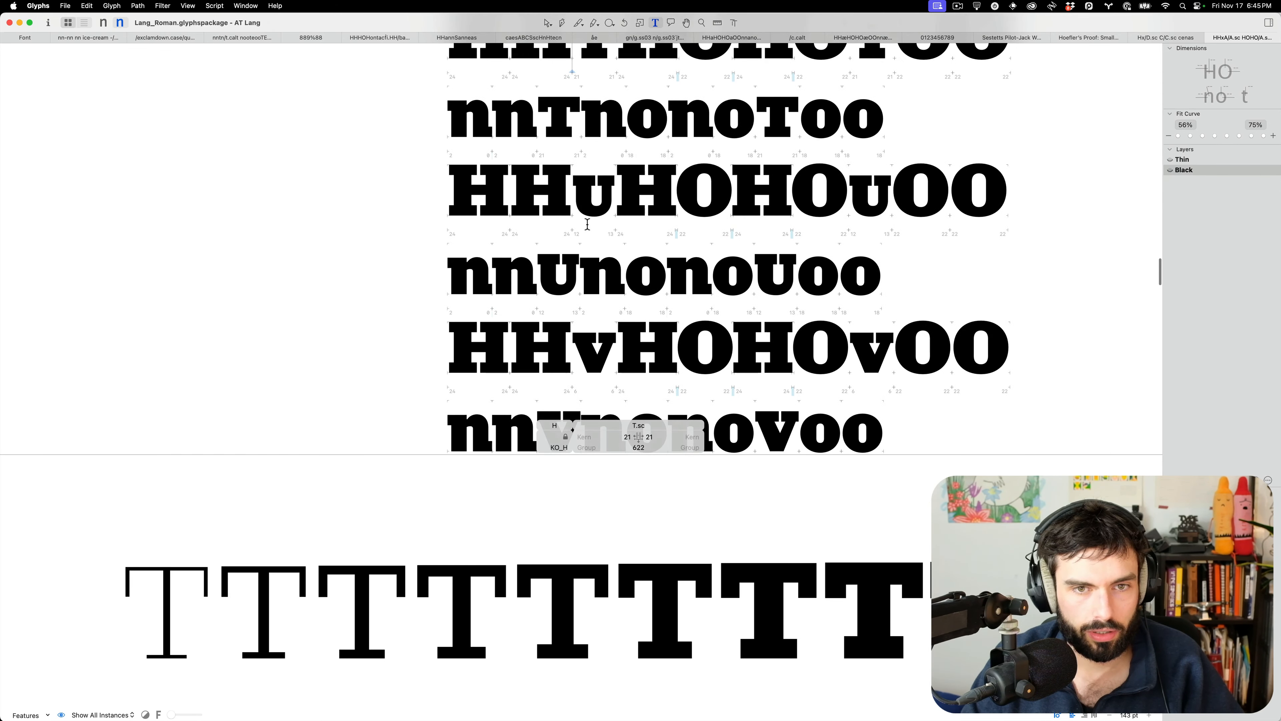
scroll(587, 222, "up", 5)
scroll(588, 223, "down", 8)
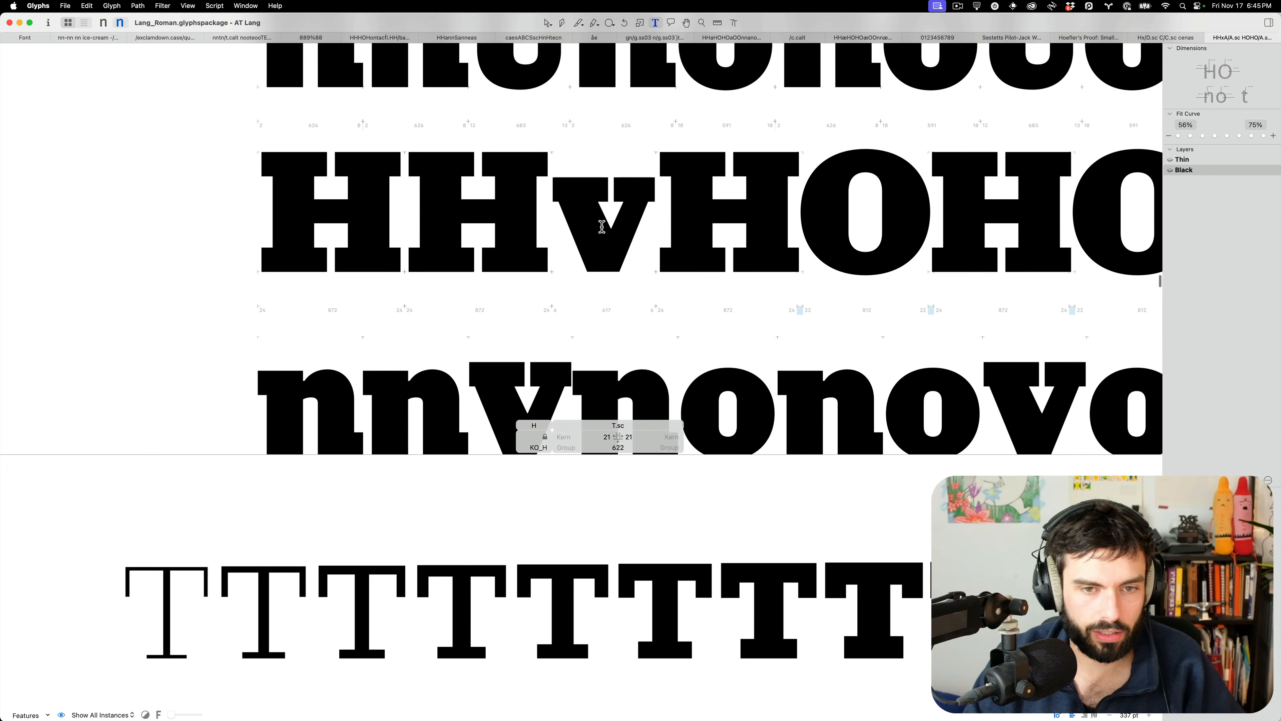
Open the small-cap V and move its left inner counter node 10 units right
double_click(602, 227)
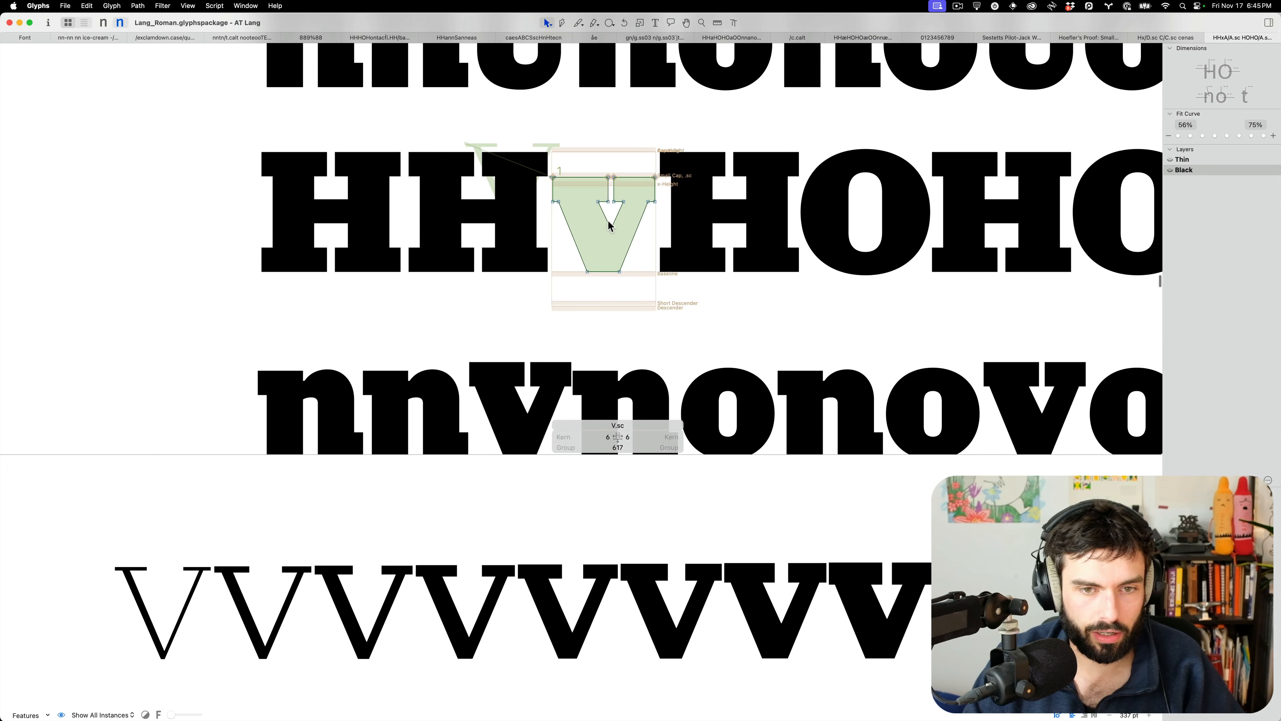
scroll(608, 224, "up", 4)
left_click(632, 208)
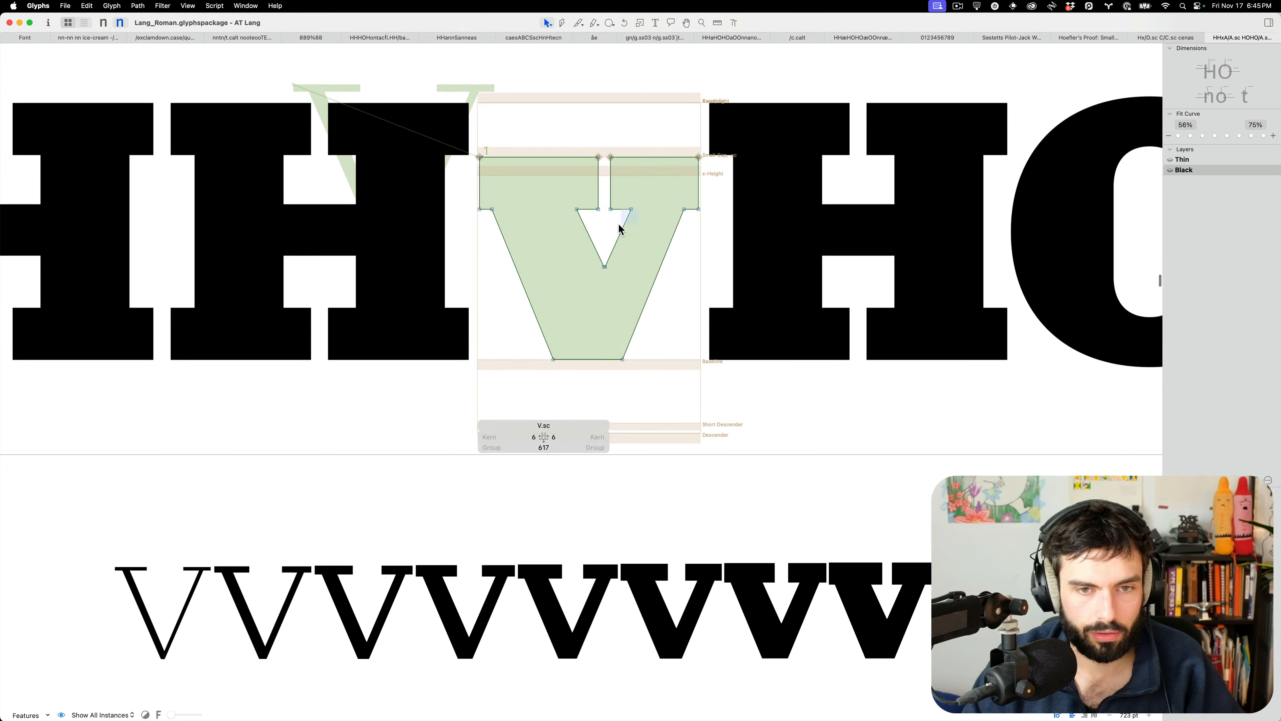
left_click_drag(597, 223, 553, 187)
key("shift+Right")
left_click_drag(671, 371, 479, 323)
Add a second v next to V.sc in the proof line
key("t")
left_click(589, 287)
type("v")
left_click(830, 302)
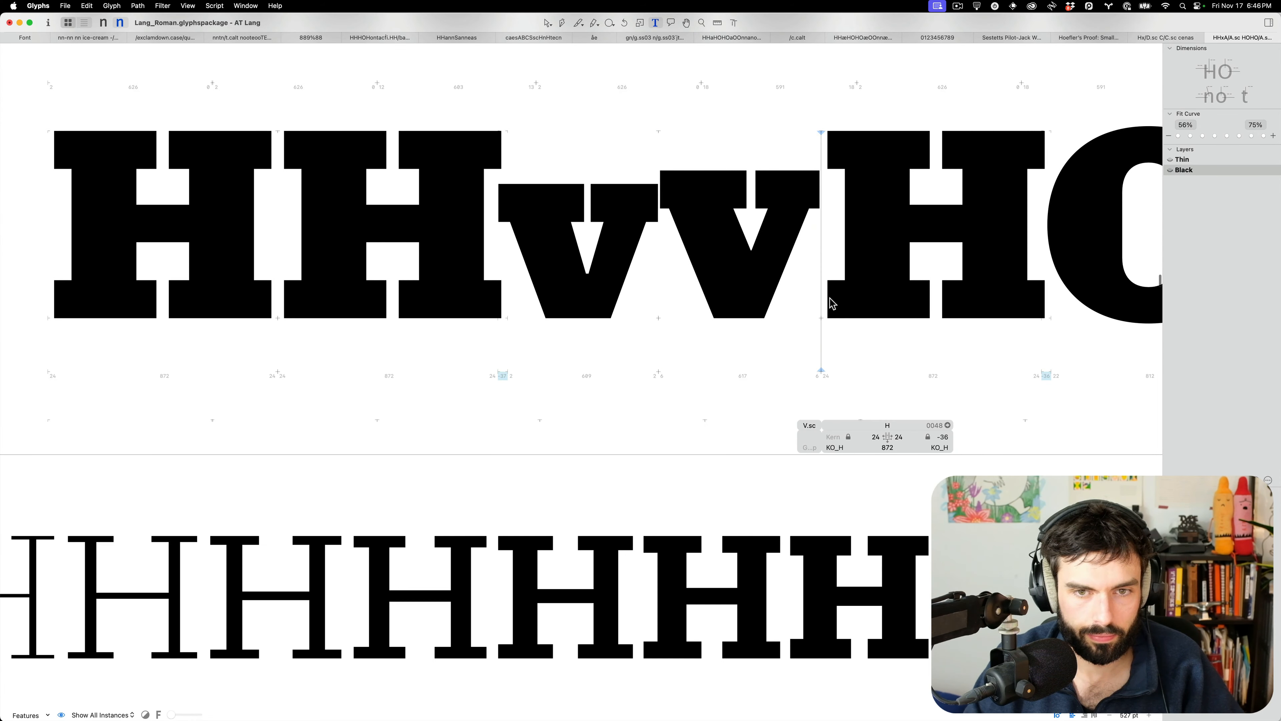
key("Escape")
scroll(729, 278, "up", 5)
Shift the V's left counter nodes 20 units left and right ones about 20 units right
double_click(729, 279)
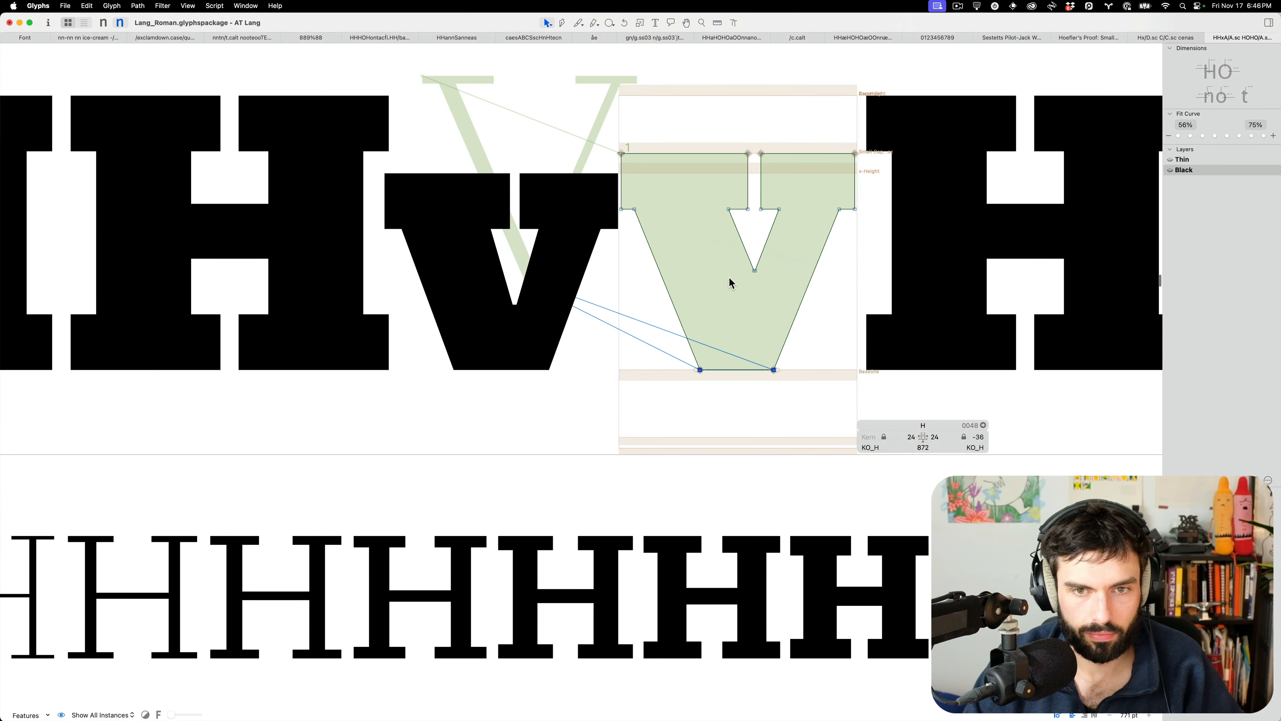
left_click(754, 270)
left_click_drag(733, 346, 672, 399)
key("shift+Left")
key("shift+Left")
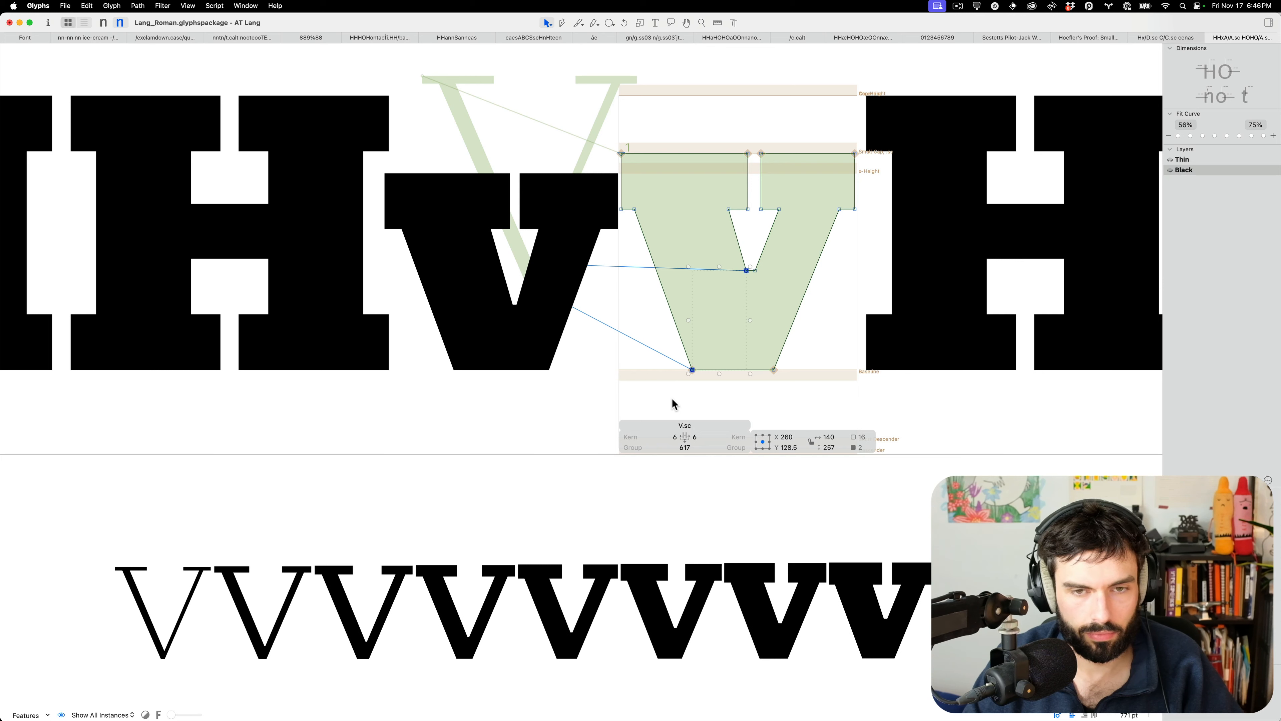
left_click_drag(835, 407, 751, 258)
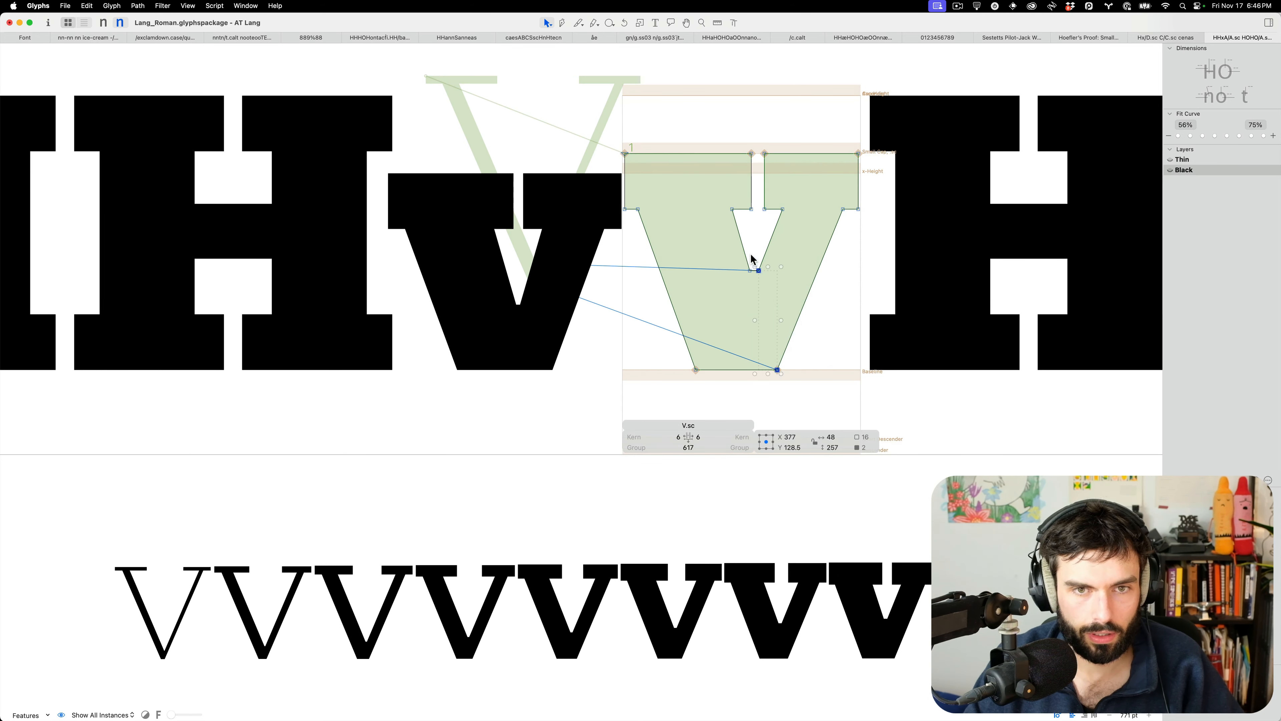
key("shift+Right")
key("shift+Right")
key("t")
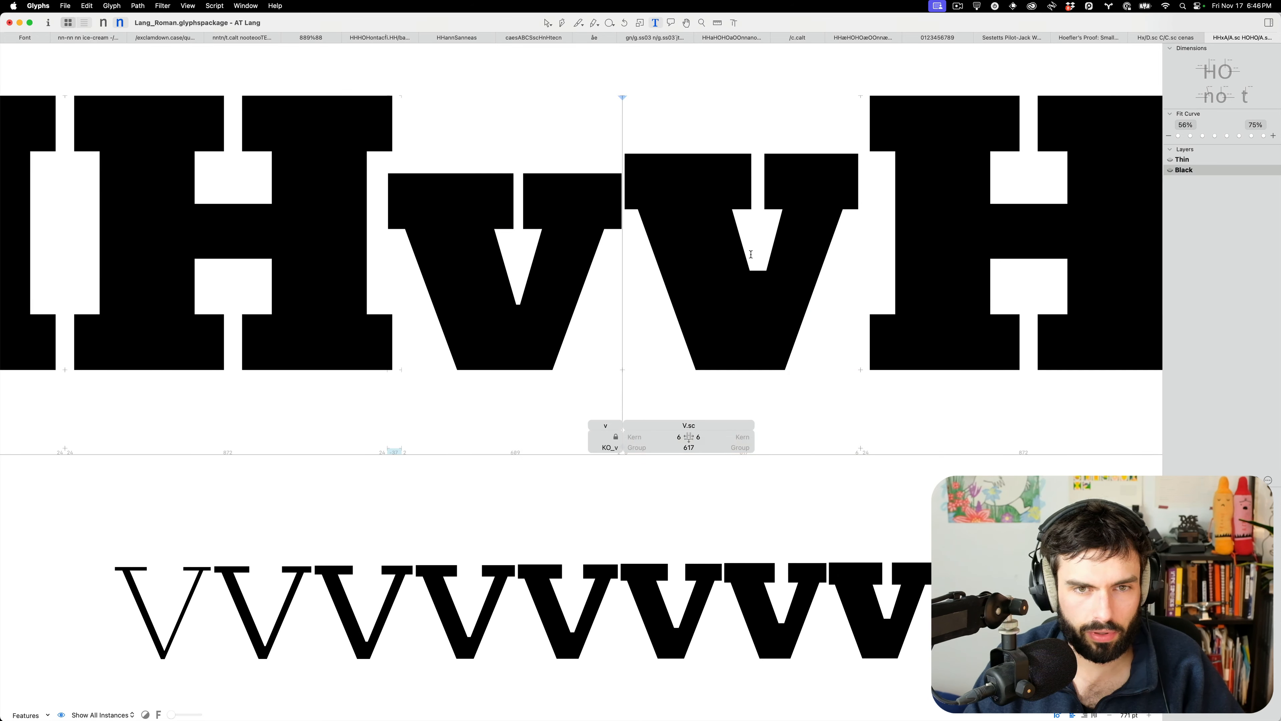
Select the two nodes at the bottom of the V's counter
double_click(758, 300)
scroll(749, 278, "up", 5)
left_click_drag(741, 243, 595, 296)
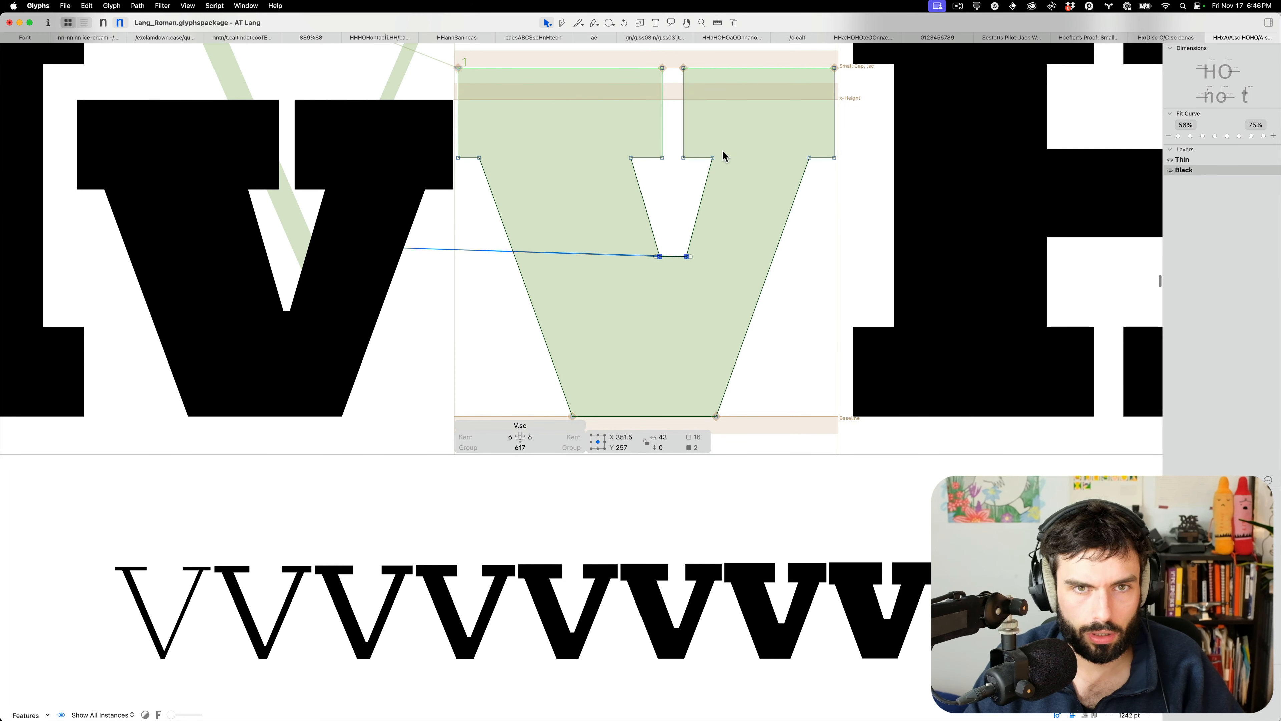
left_click_drag(699, 169, 620, 169)
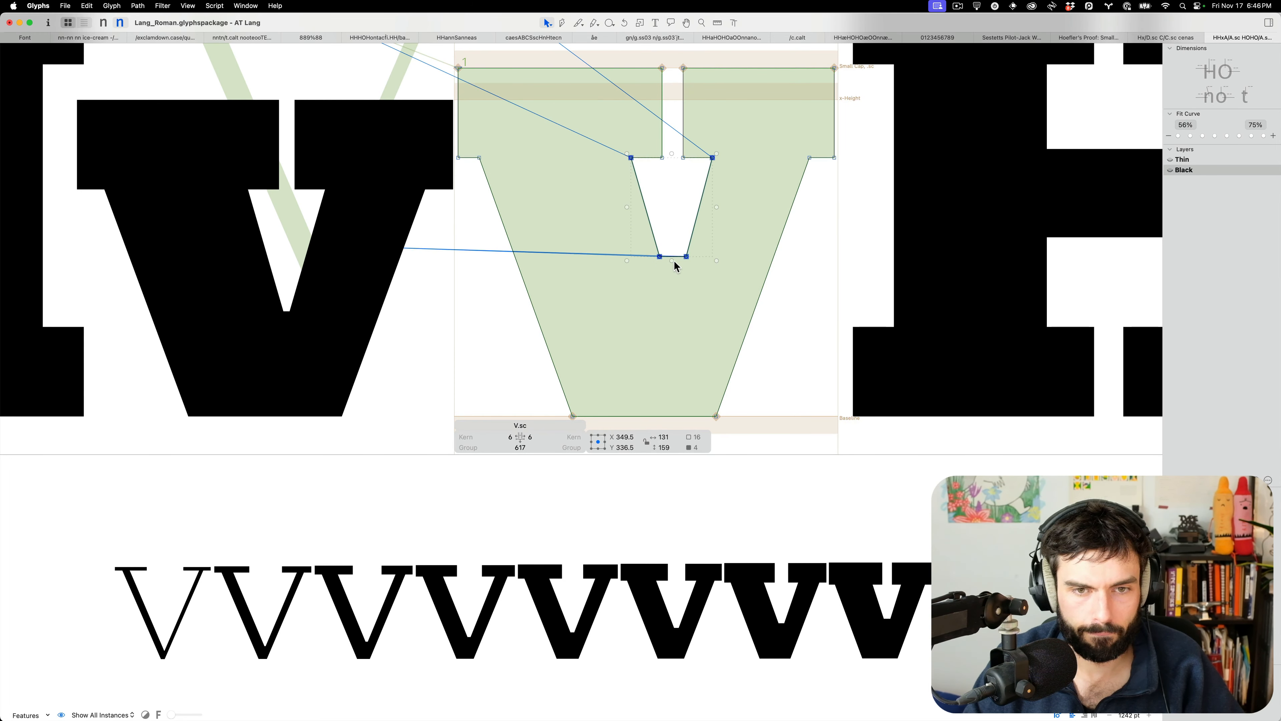
left_click(728, 278)
left_click_drag(718, 275, 610, 244)
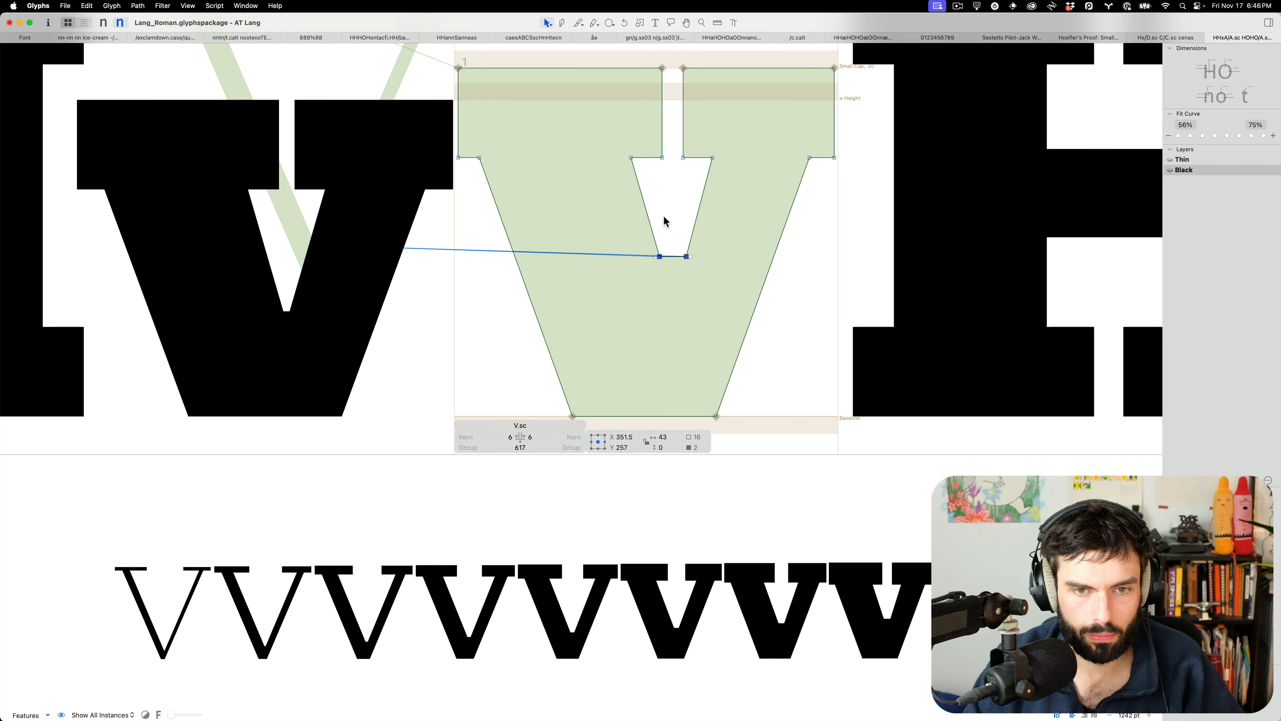
Scale the two counter-bottom nodes of the small-cap V closer together
left_click(637, 22)
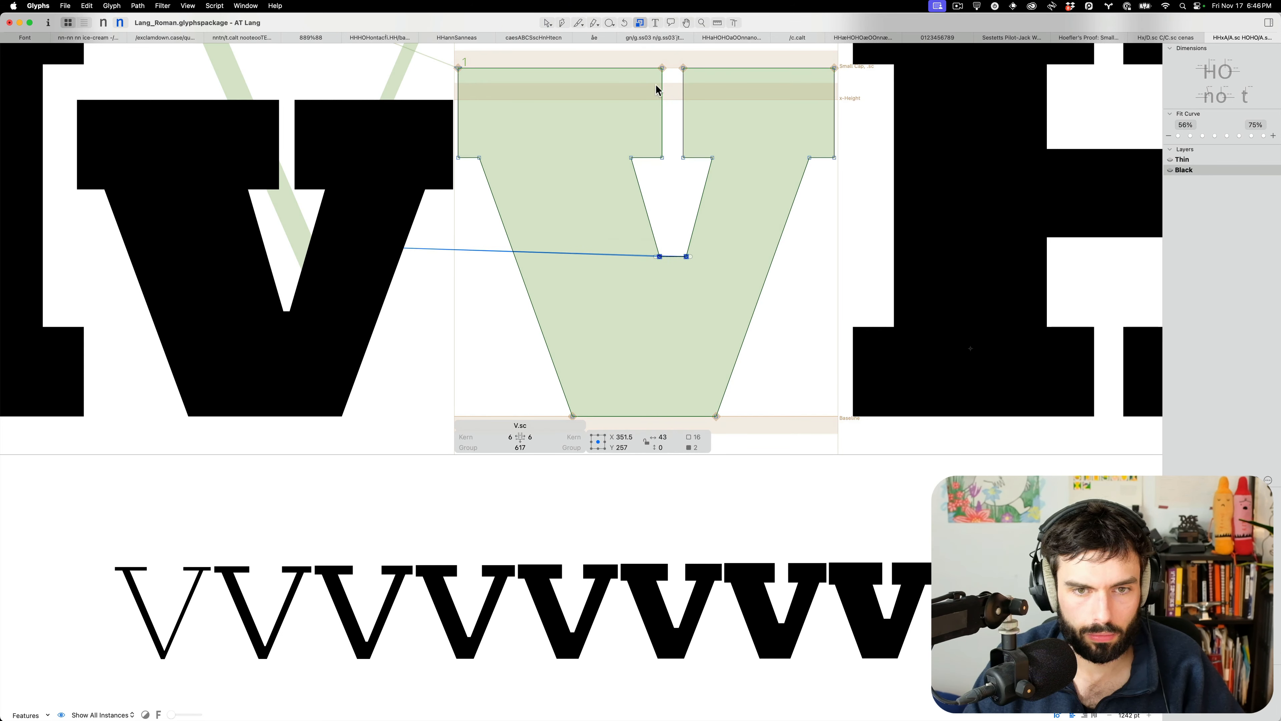
left_click_drag(672, 312, 716, 281)
key("super+z")
left_click(672, 306)
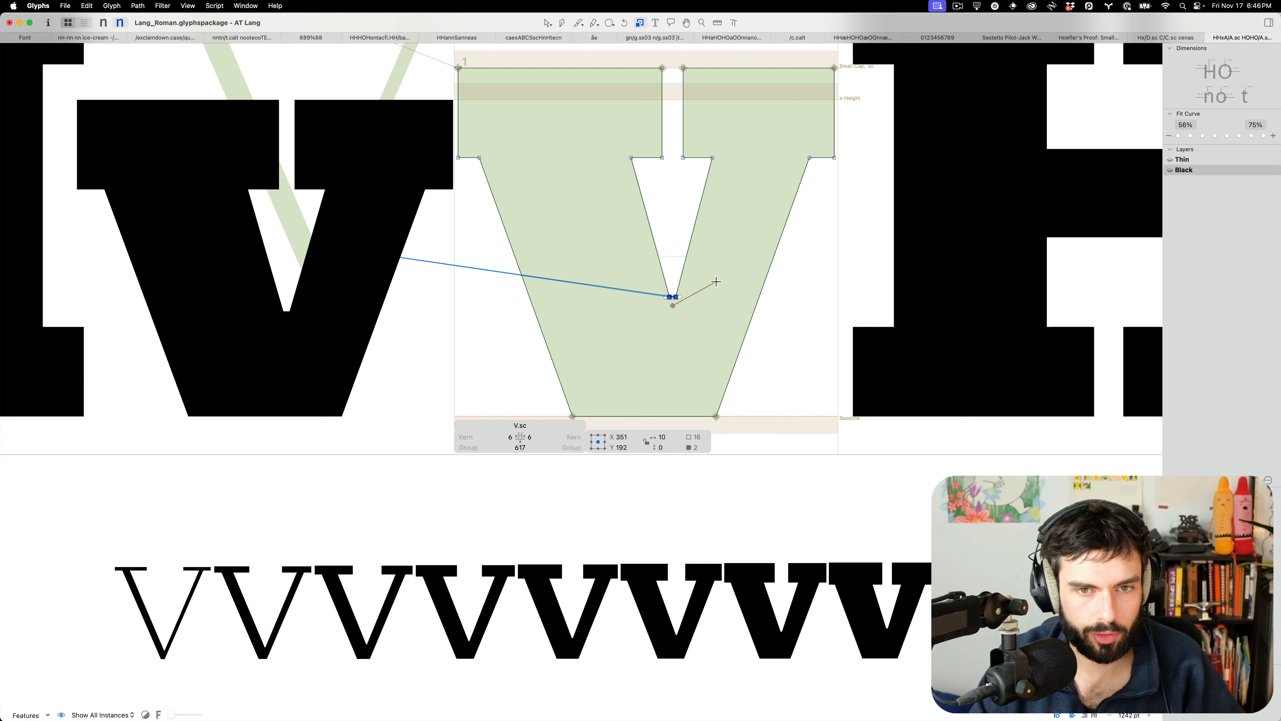
left_click_drag(717, 281, 744, 253)
Nudge the V's counter point up to about Y 226
key("v")
key("Up")
key("Up")
key("Up")
key("shift+Up")
key("shift+Up")
key("shift+Up")
key("Up")
key("Up")
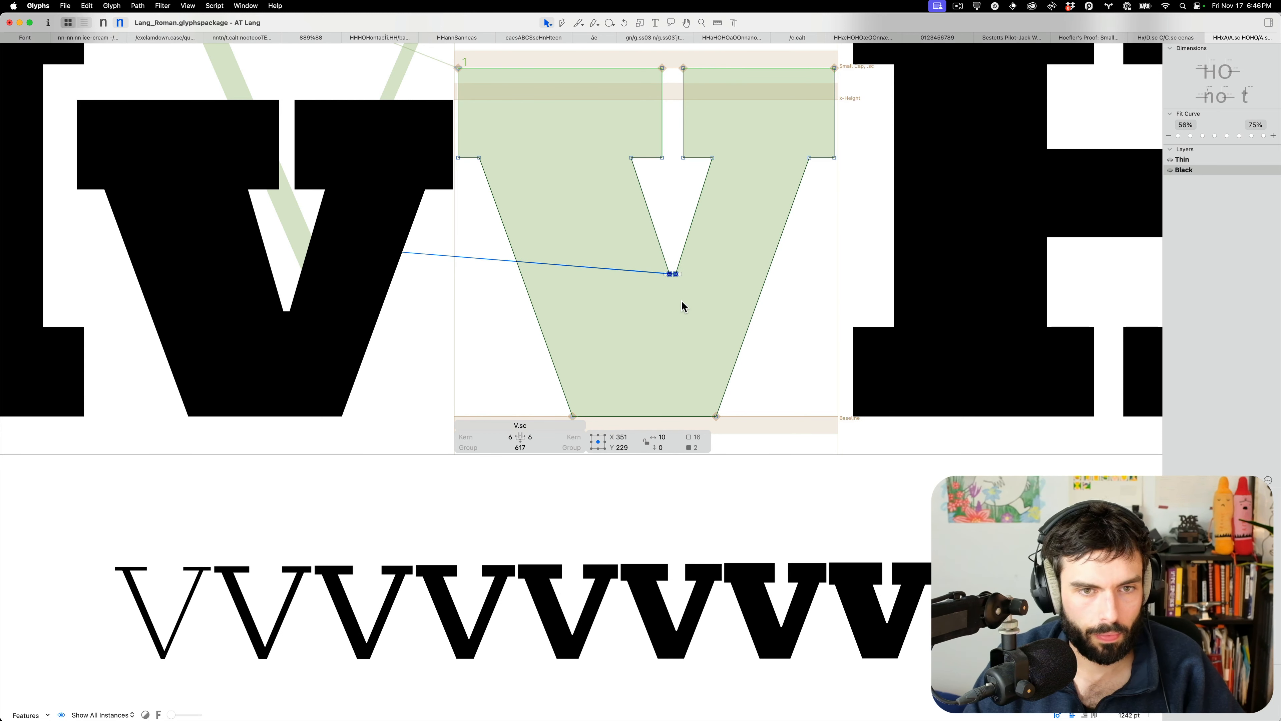
key("Down")
key("Down")
key("Down")
key("Down")
key("Down")
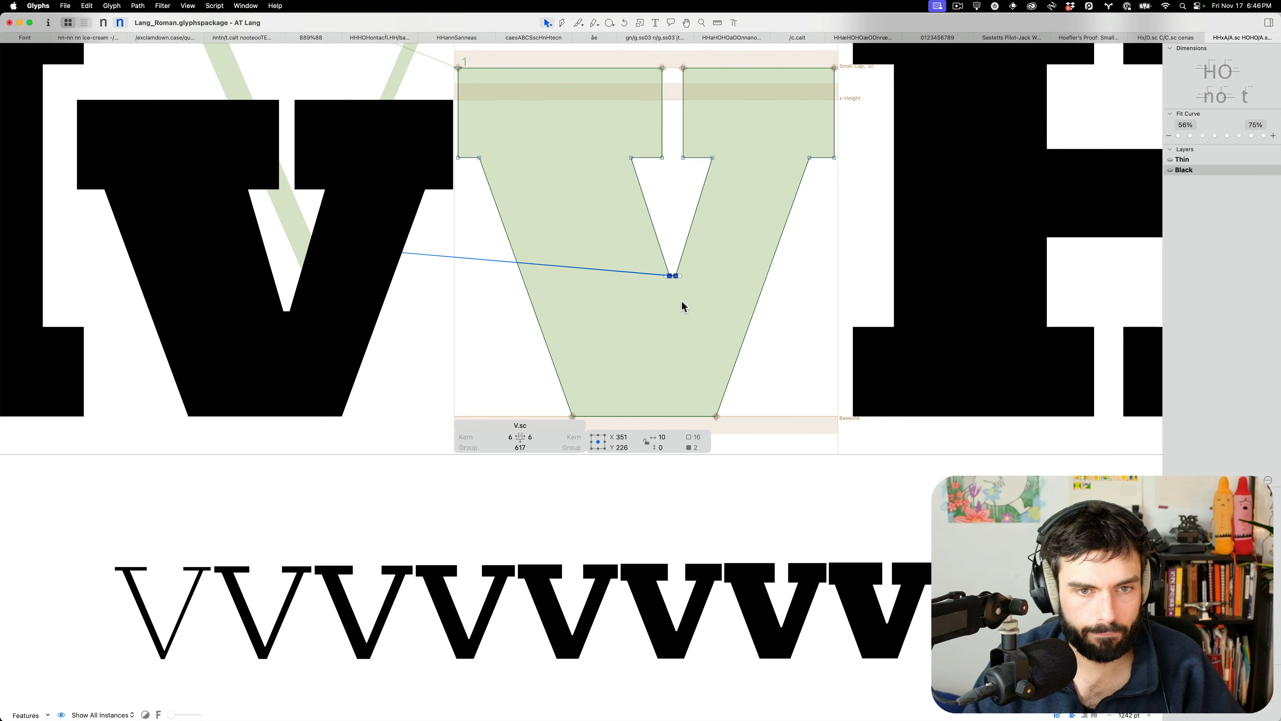
Scroll to the HHwHOH and nnwnono lines and open the small-cap W for editing
key("t")
scroll(683, 249, "down", 5)
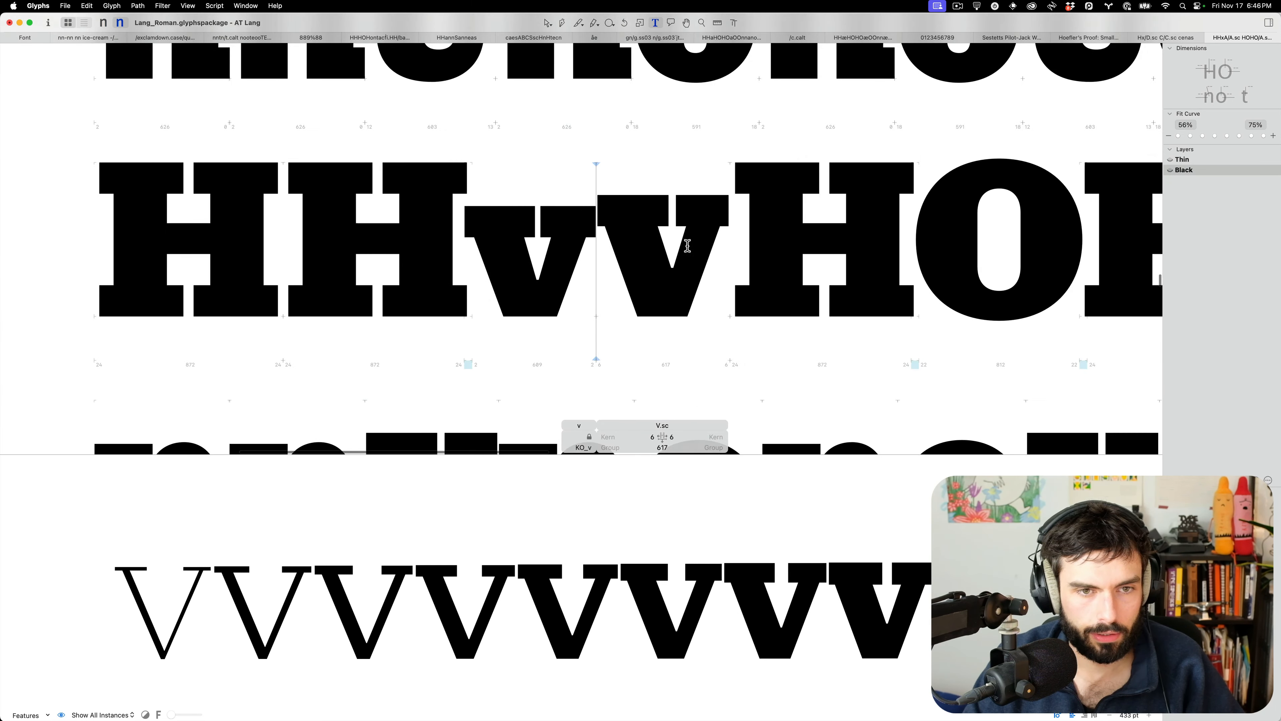
scroll(684, 243, "down", 4)
scroll(494, 252, "down", 5)
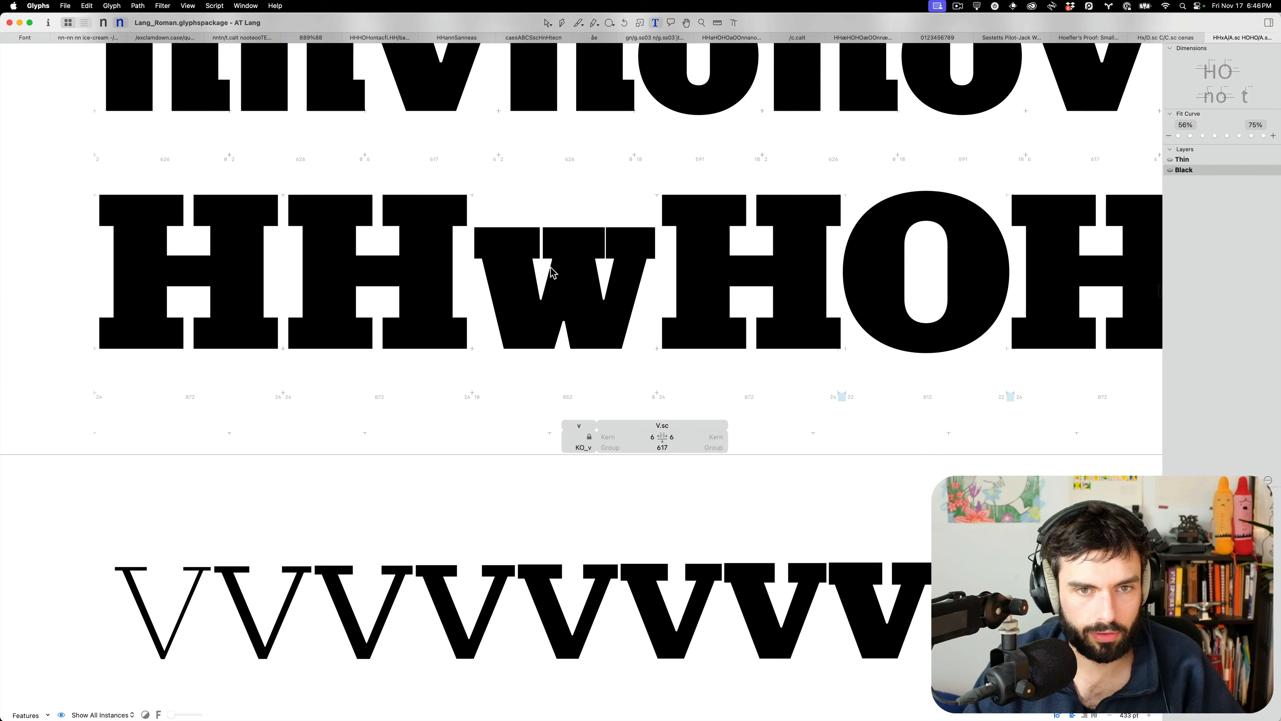
scroll(575, 281, "down", 5)
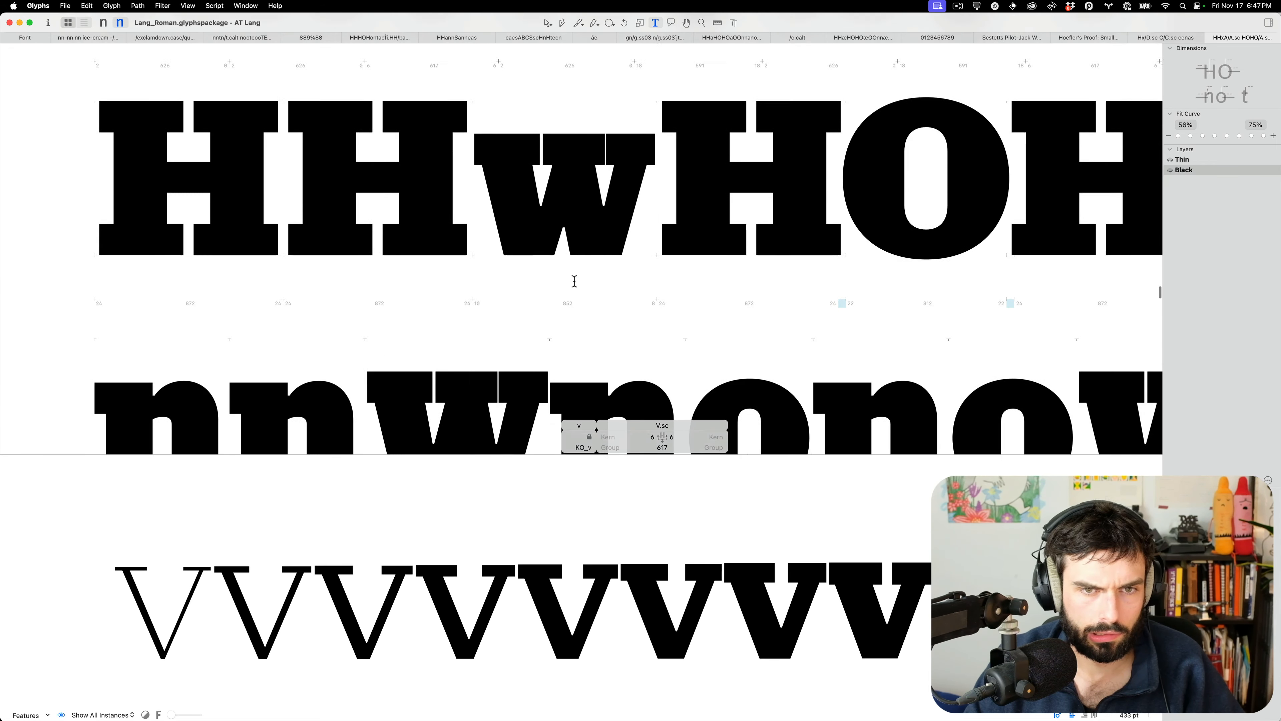
scroll(418, 303, "up", 5)
double_click(405, 325)
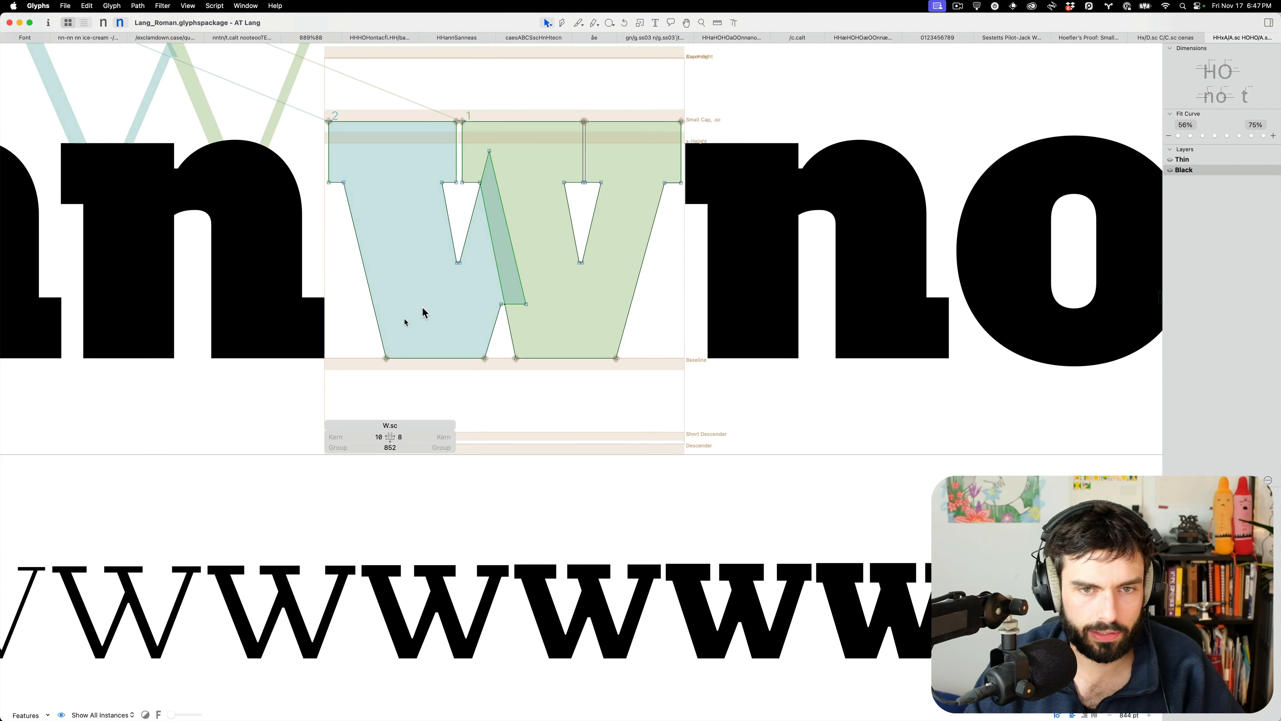
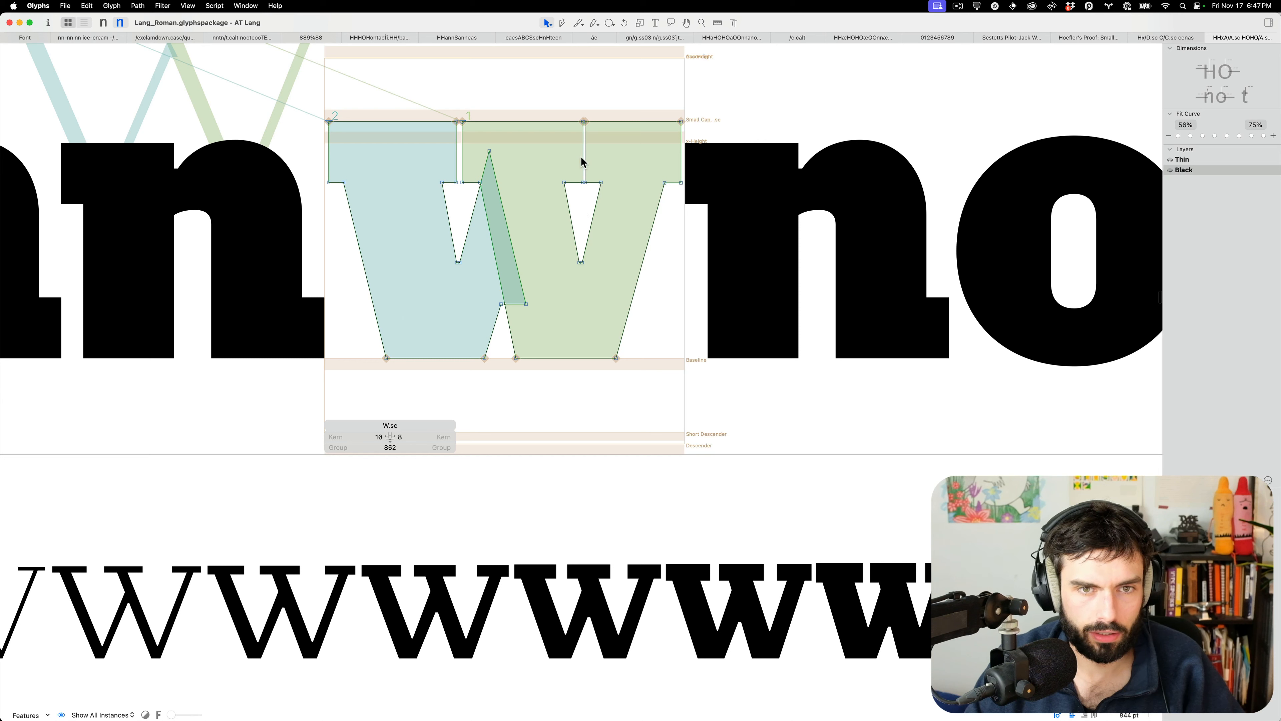
Push the small-cap W's right-side nodes 20 units outward
left_click(591, 237)
left_click(650, 243, "shift")
left_click(681, 152, "shift")
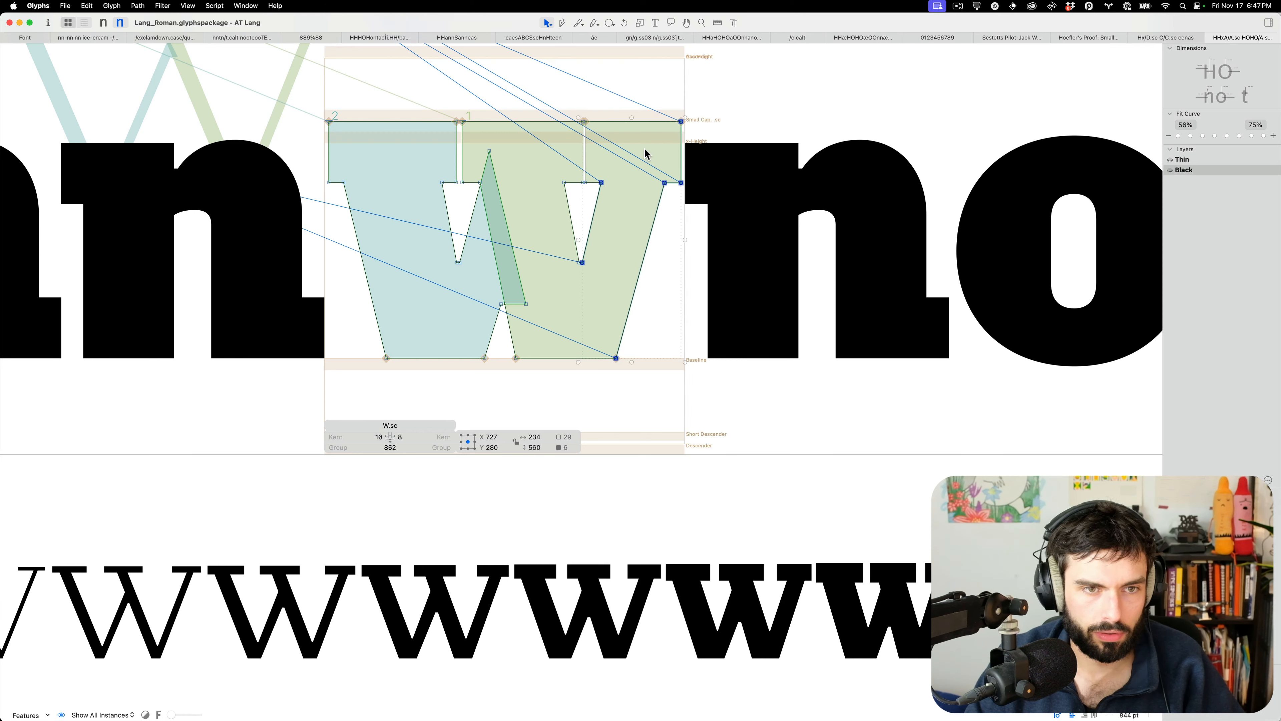
left_click(585, 158, "shift")
key("shift+Right")
key("shift+Right")
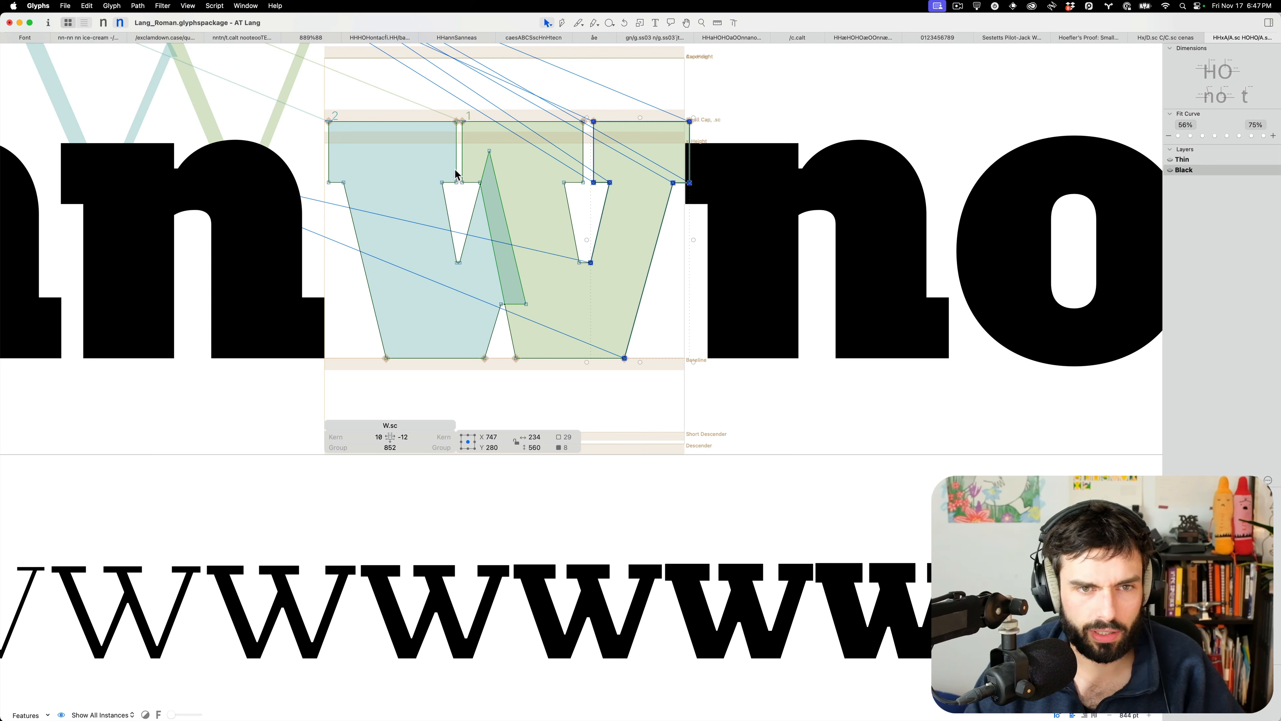
Push the W's left-side nodes 10 units outward
left_click(455, 168)
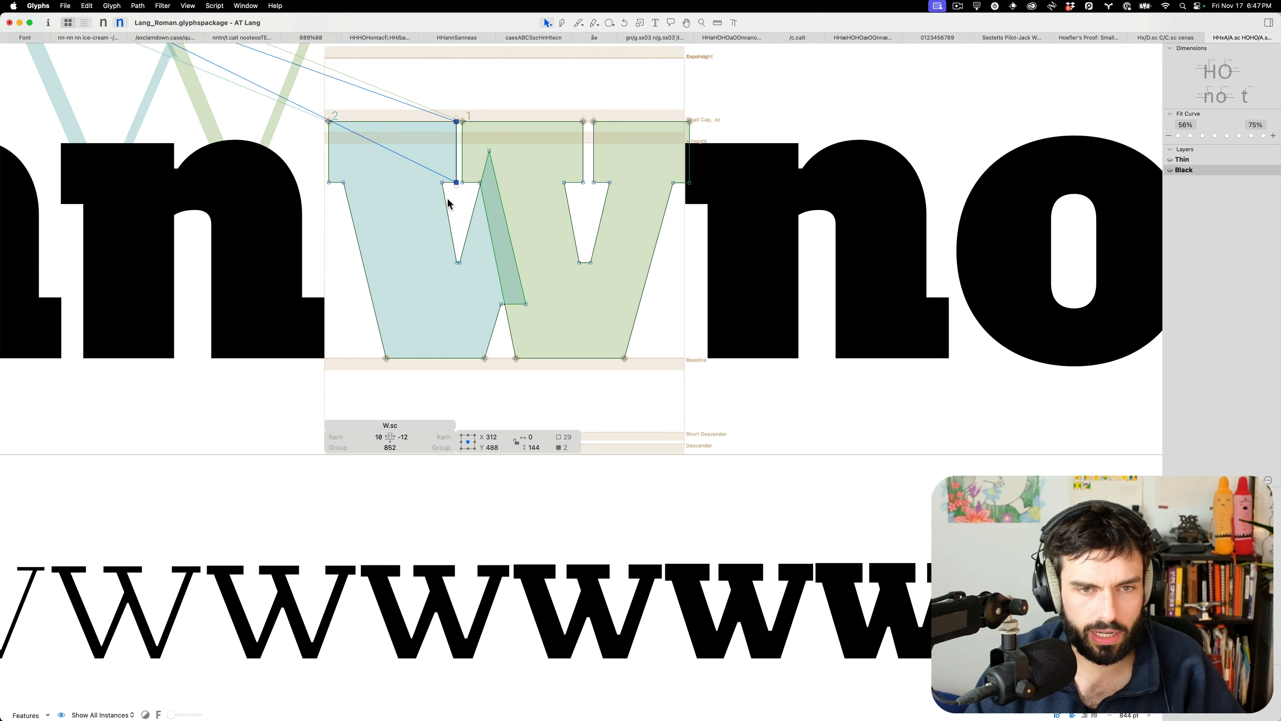
left_click(353, 204, "shift")
left_click(328, 168, "shift")
key("shift+Left")
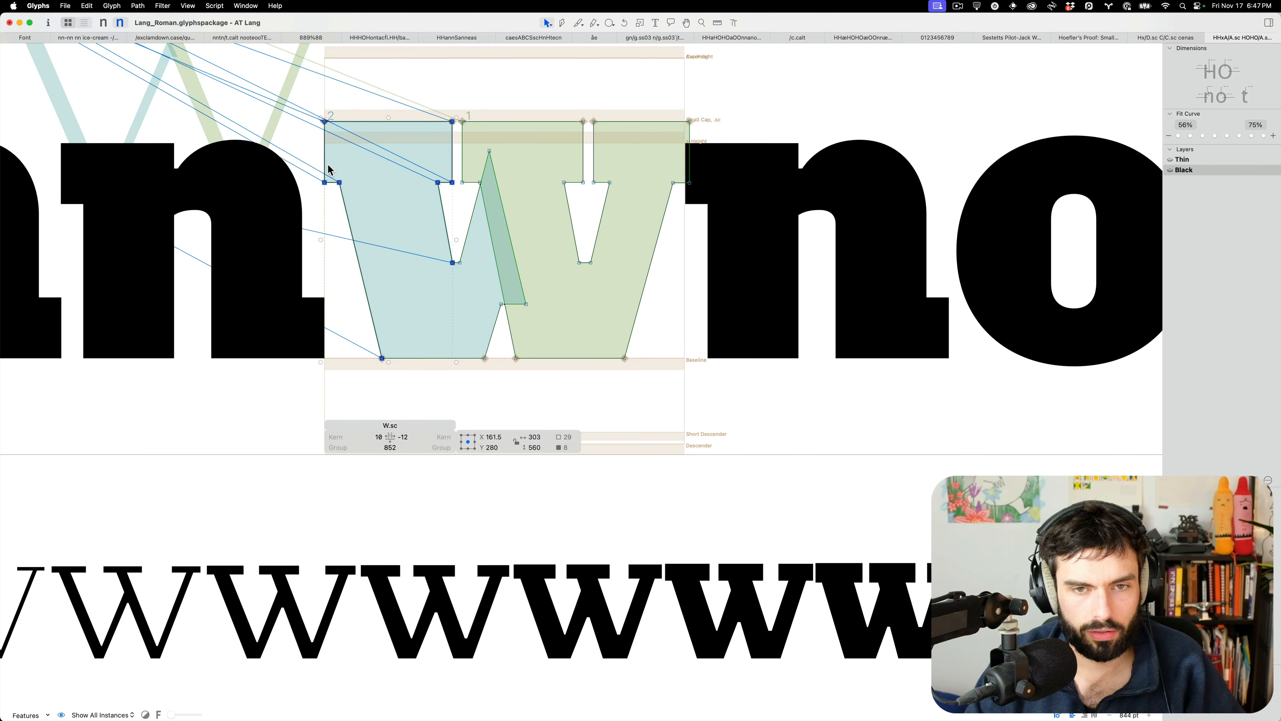
Add w and W to the test line next to the n
key("t")
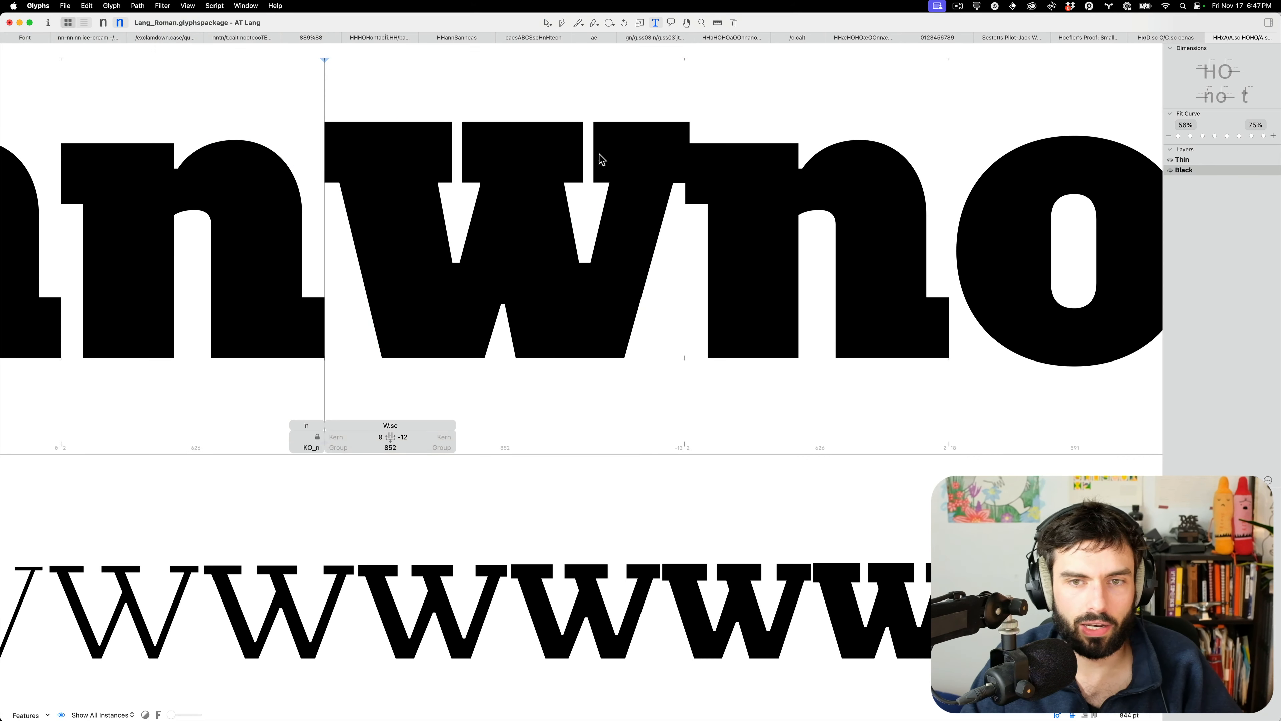
scroll(601, 155, "down", 10)
type("w")
key("Left")
type("W")
scroll(645, 160, "up", 5)
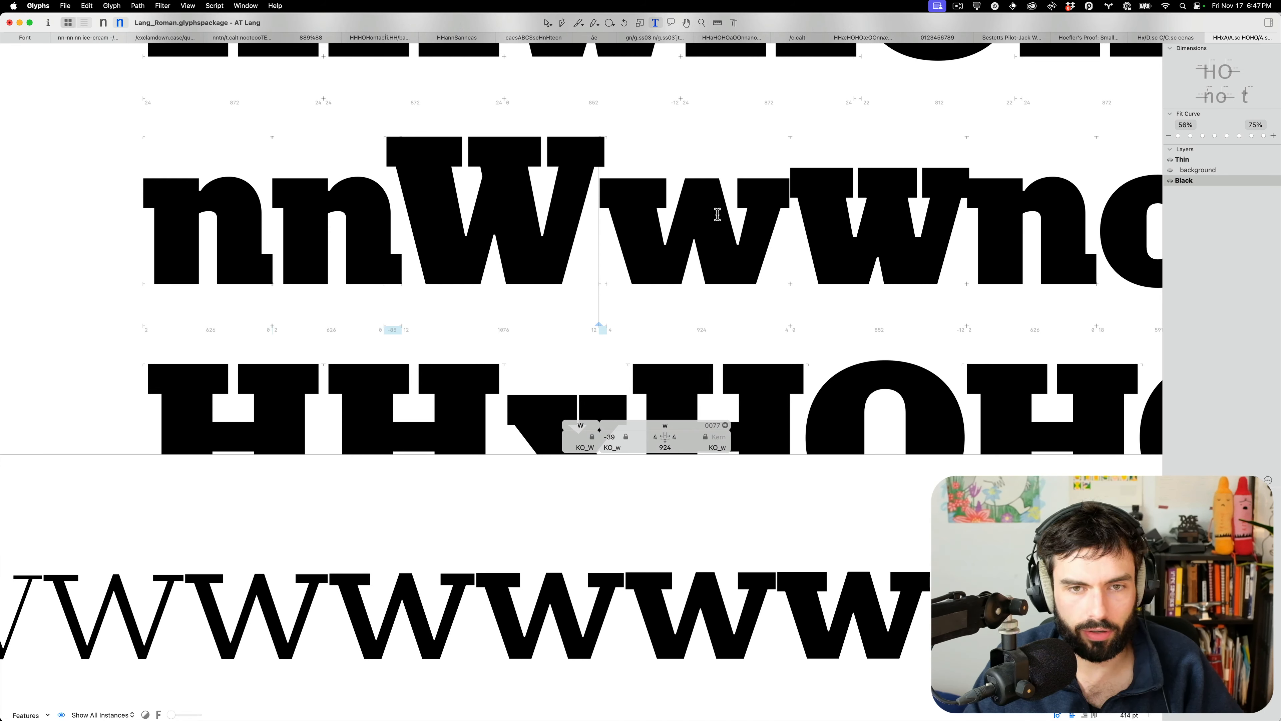
Reopen the small-cap W's outline after checking it as filled text
double_click(940, 202)
scroll(937, 198, "up", 5)
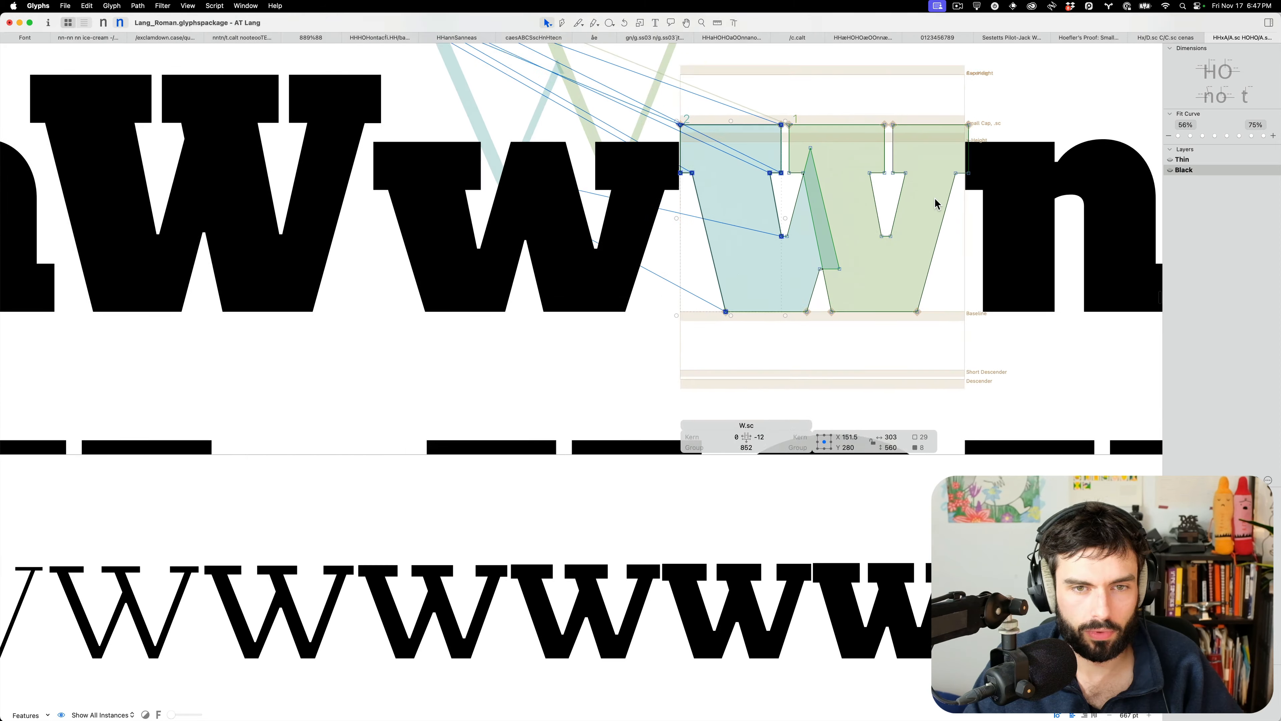
key("t")
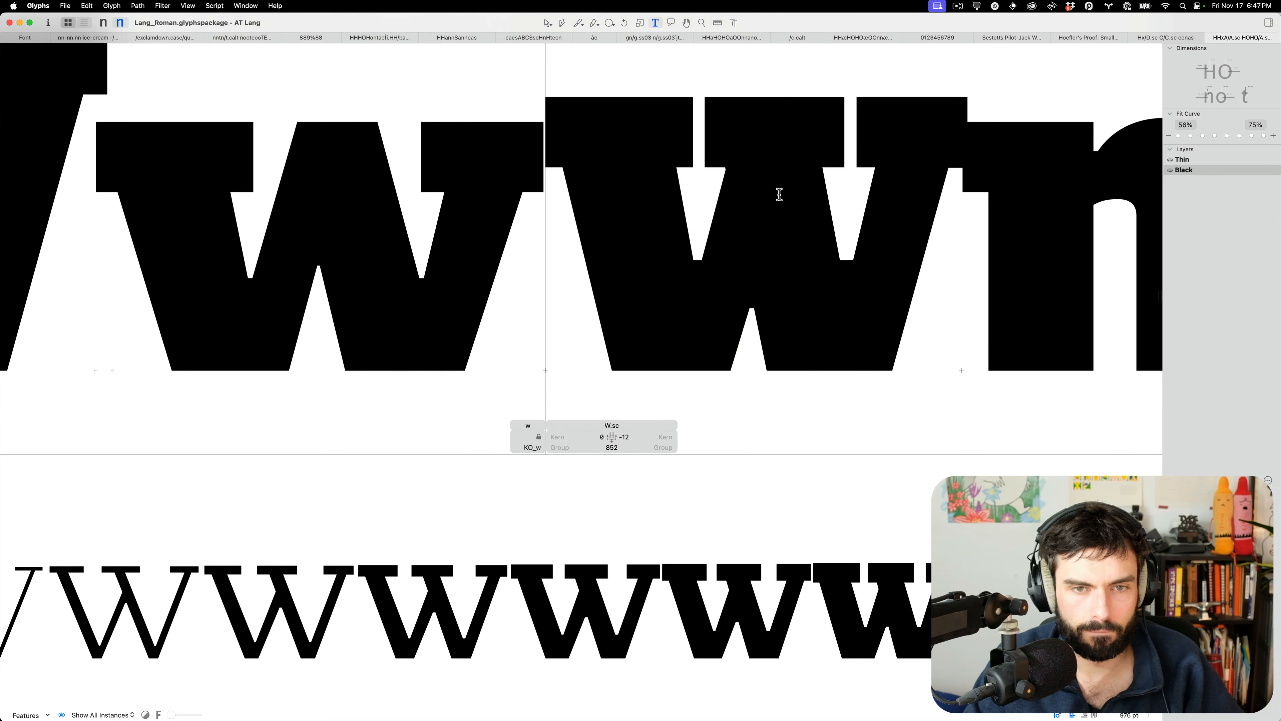
scroll(771, 192, "down", 4)
scroll(766, 185, "up", 4)
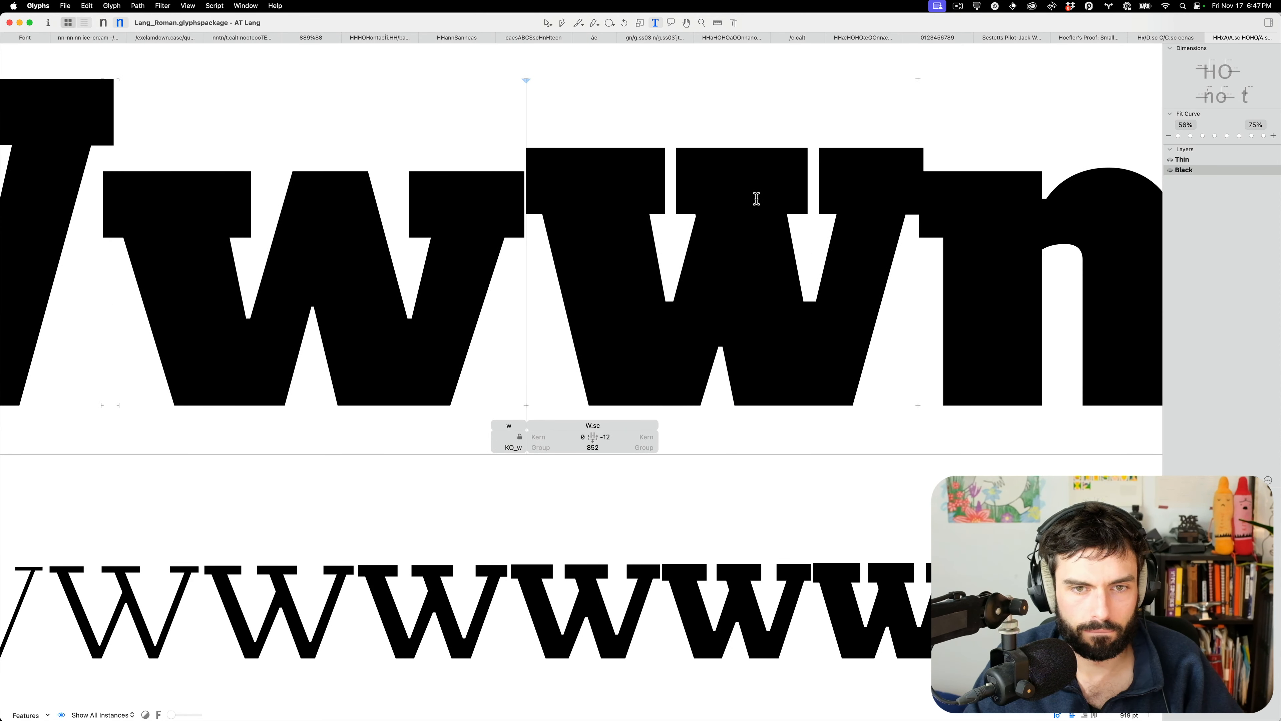
double_click(755, 202)
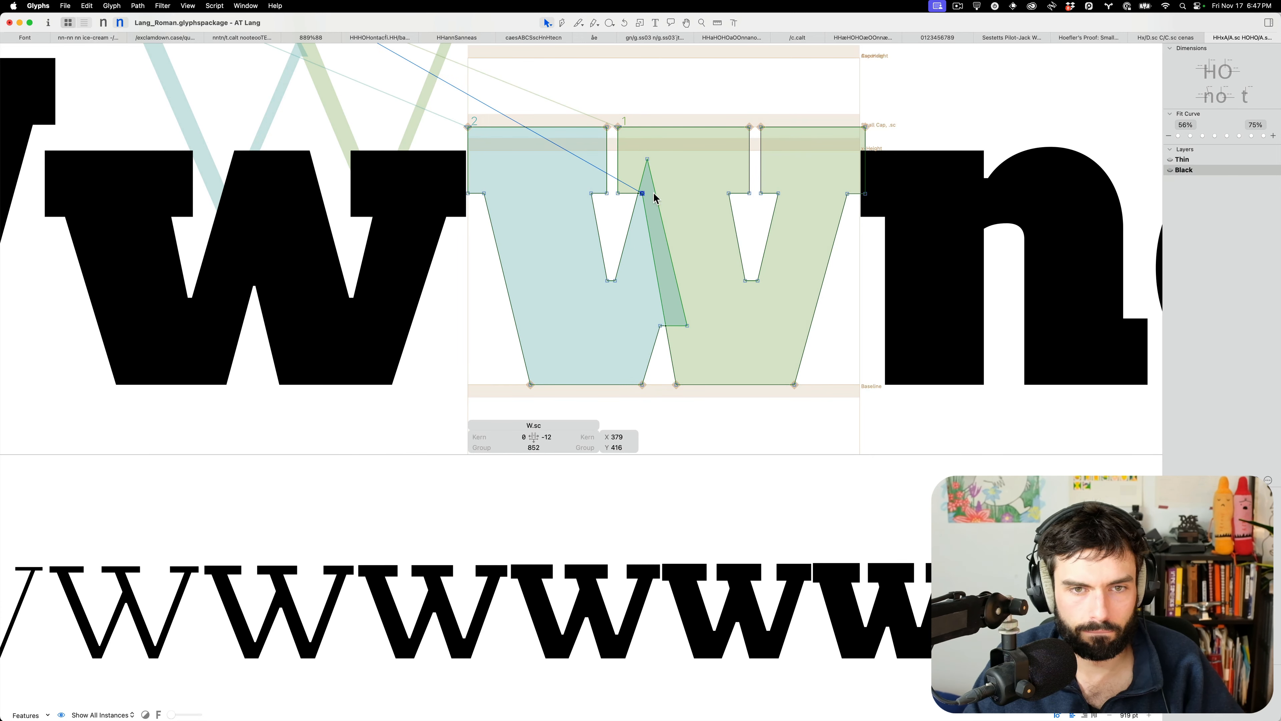
Compare with the Thin master, then move the W's middle apex down-right and lower the left counter bottom
key("t")
key("super+1")
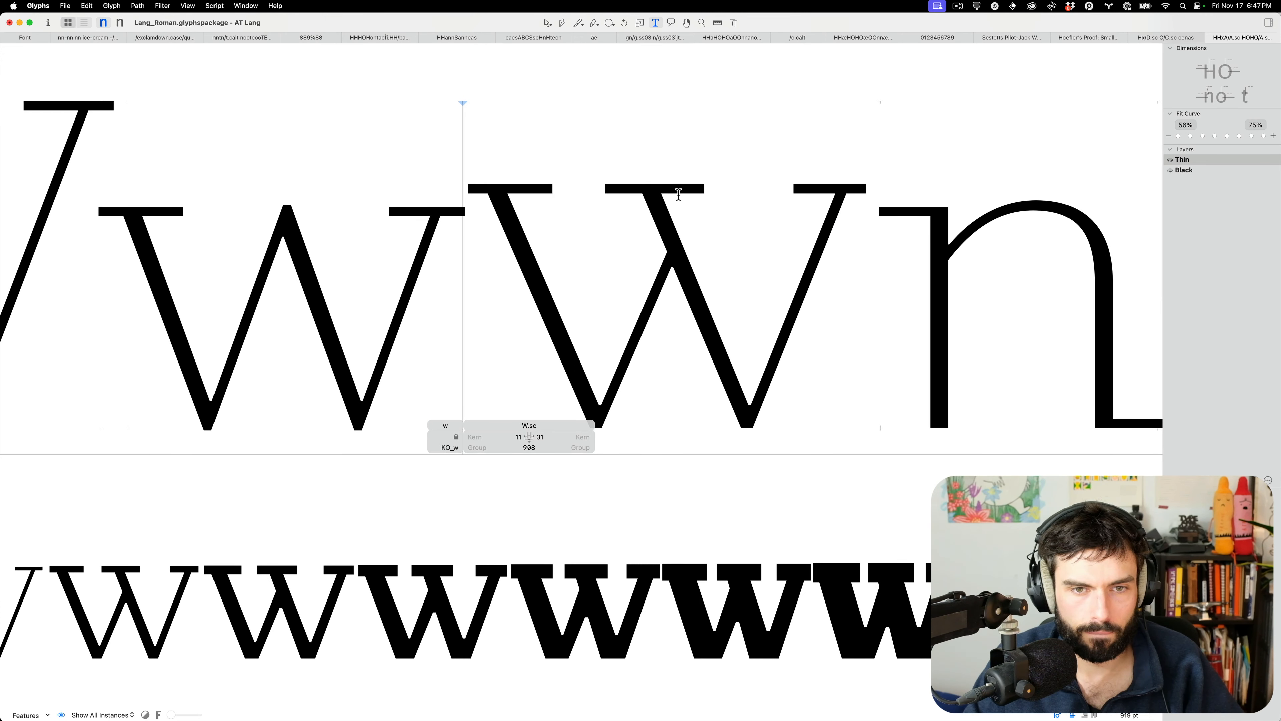
key("super+2")
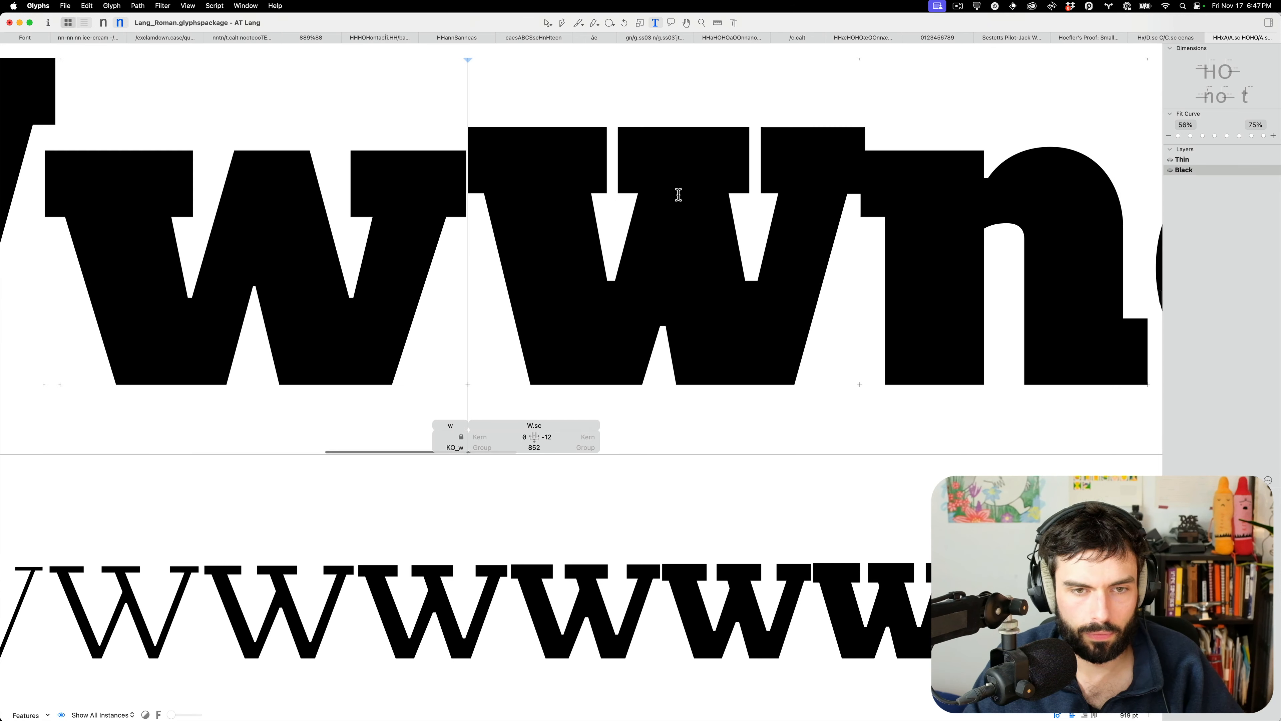
key("Escape")
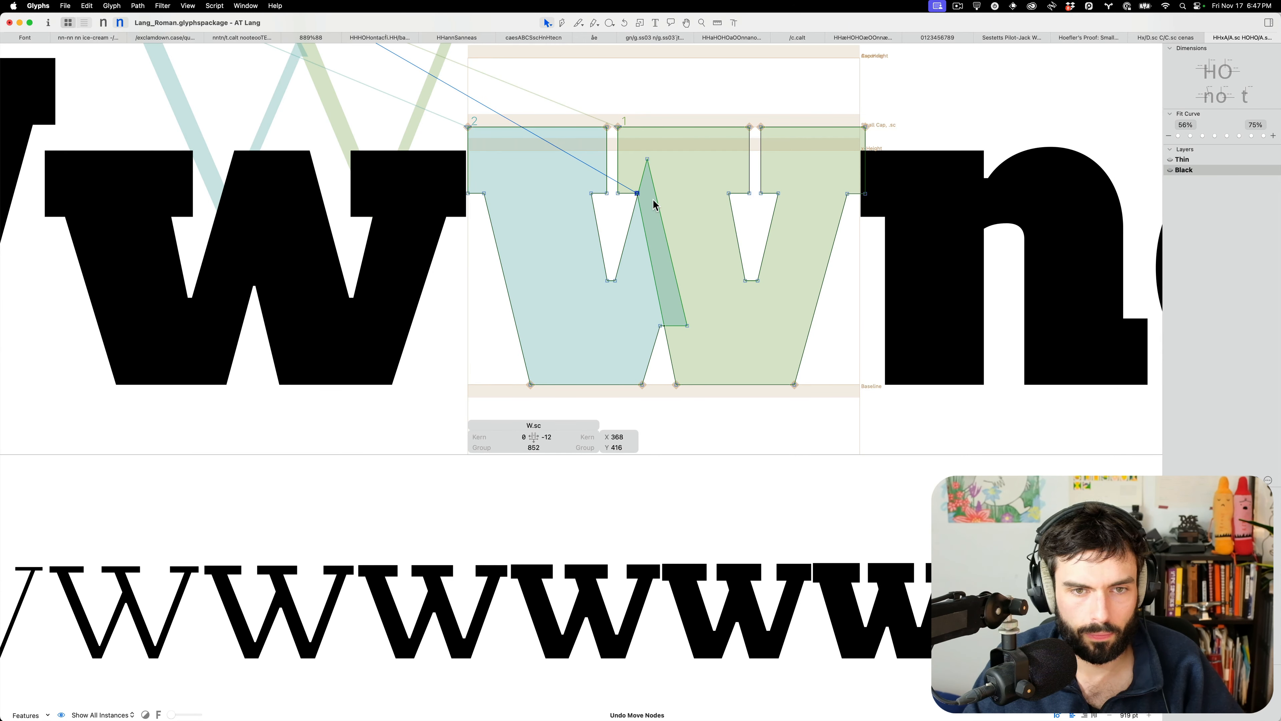
left_click_drag(647, 160, 655, 172)
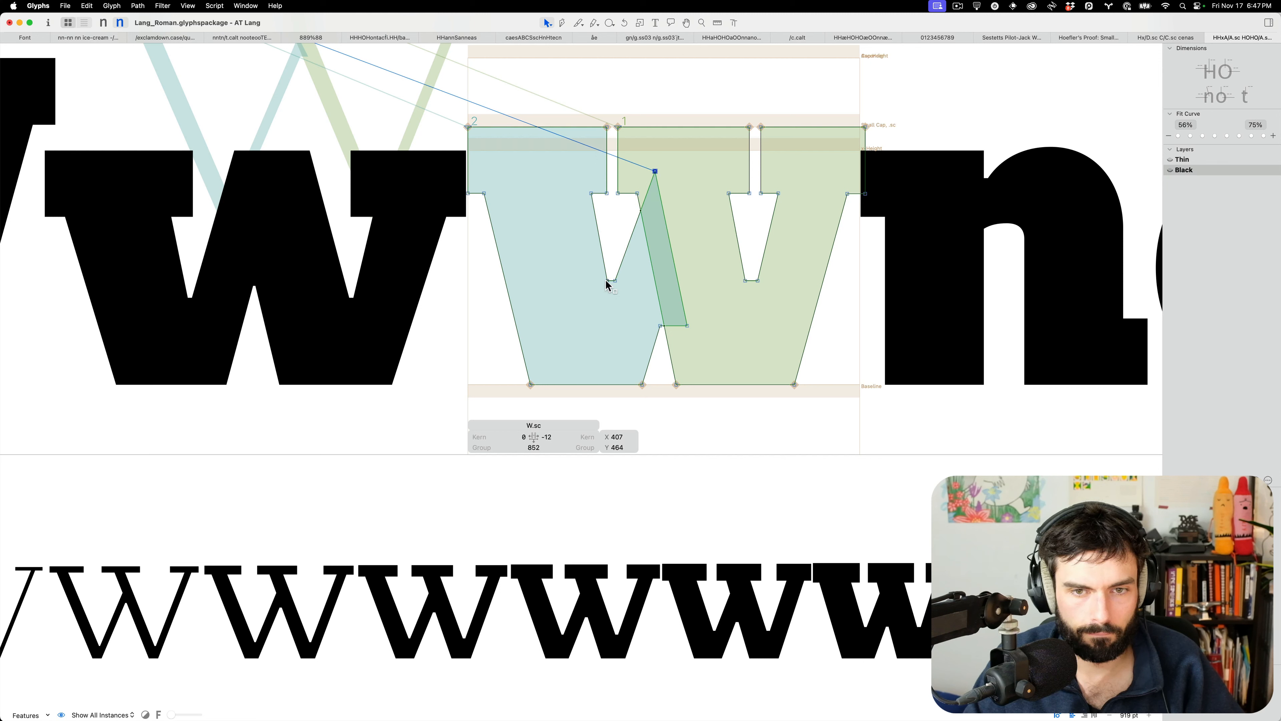
left_click_drag(607, 281, 614, 286)
Scale the right counter's two bottom nodes closer together and raise them slightly
left_click_drag(771, 290, 731, 272)
key("s")
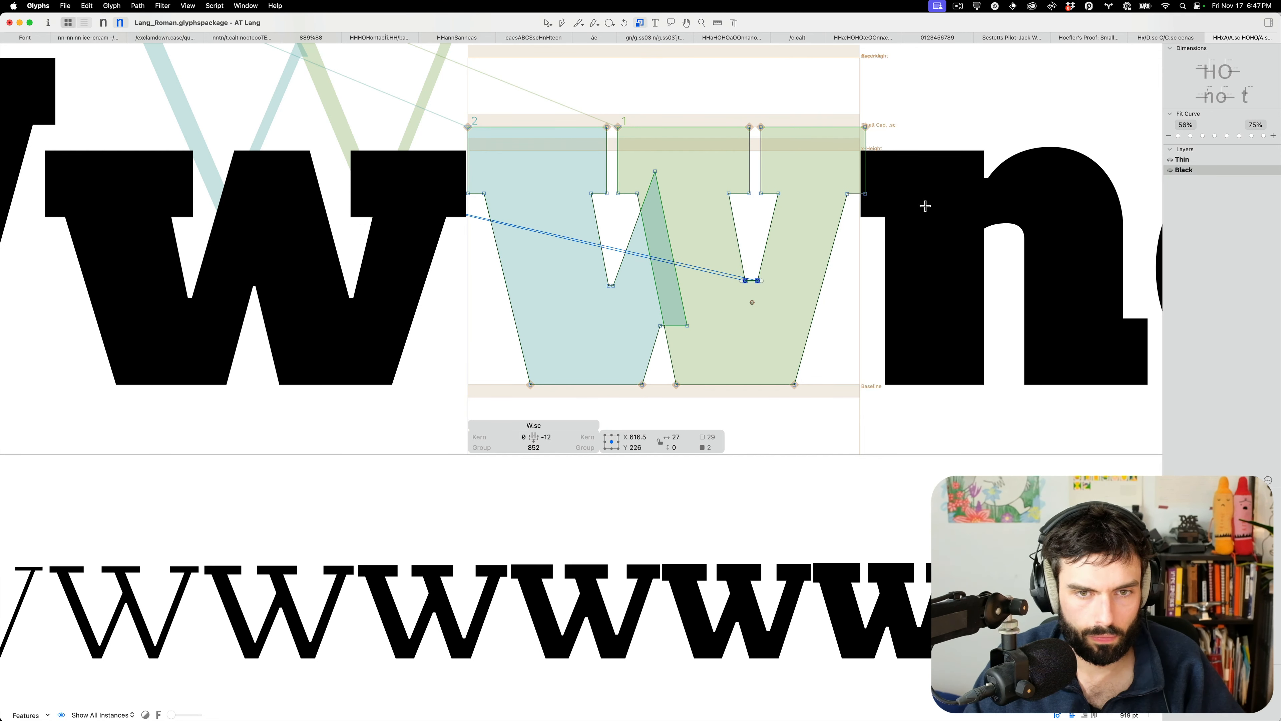
left_click_drag(975, 188, 900, 257)
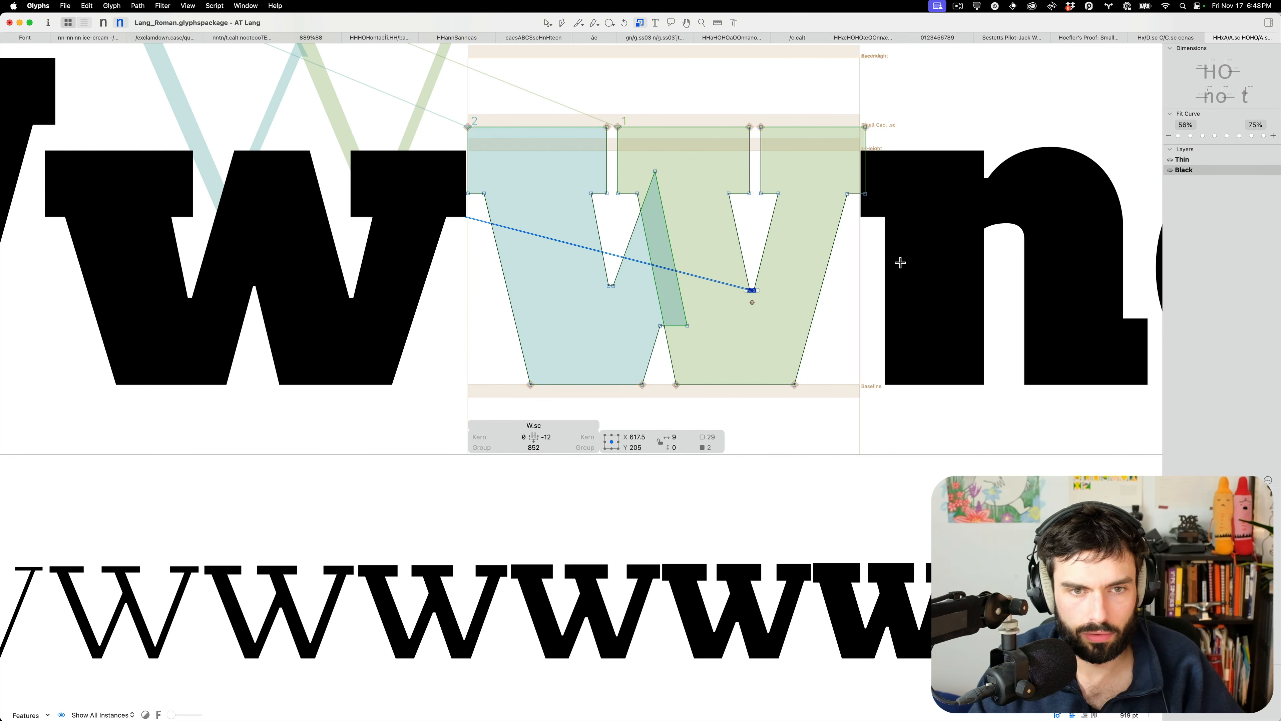
key("v")
left_click_drag(750, 292, 750, 286)
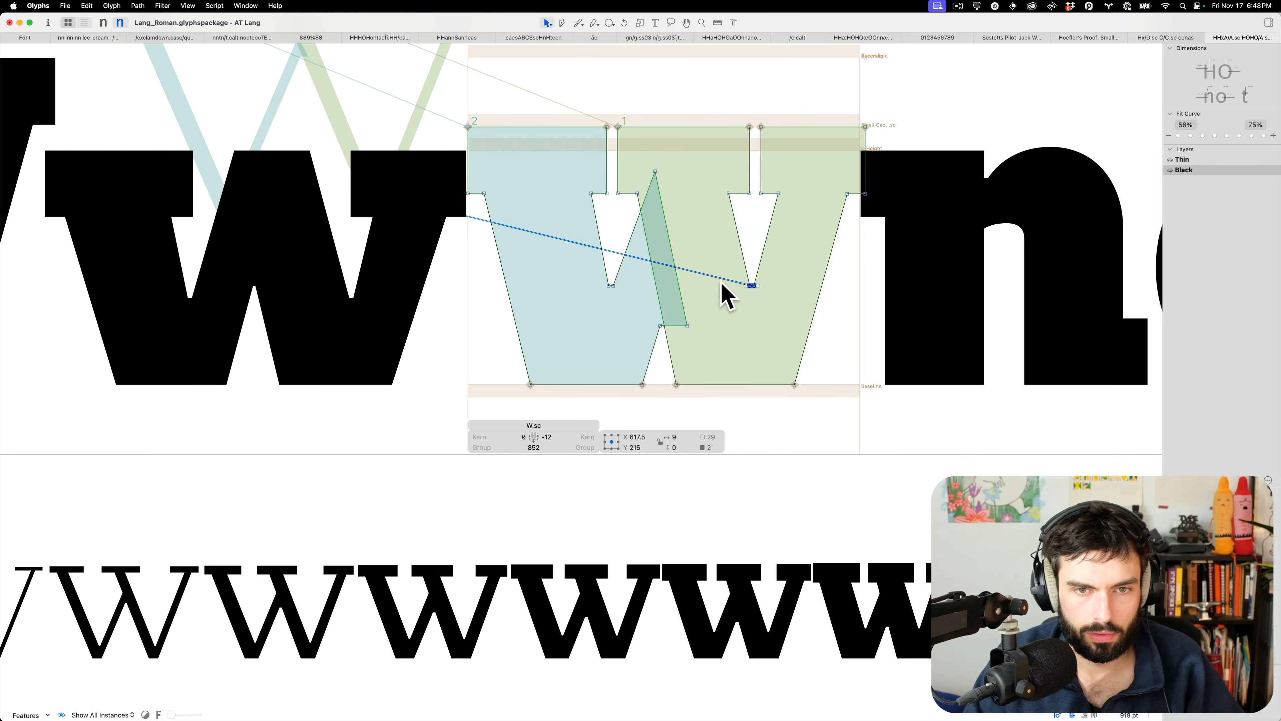
Set the W's sidebearings to 20 left and 18 right
key("t")
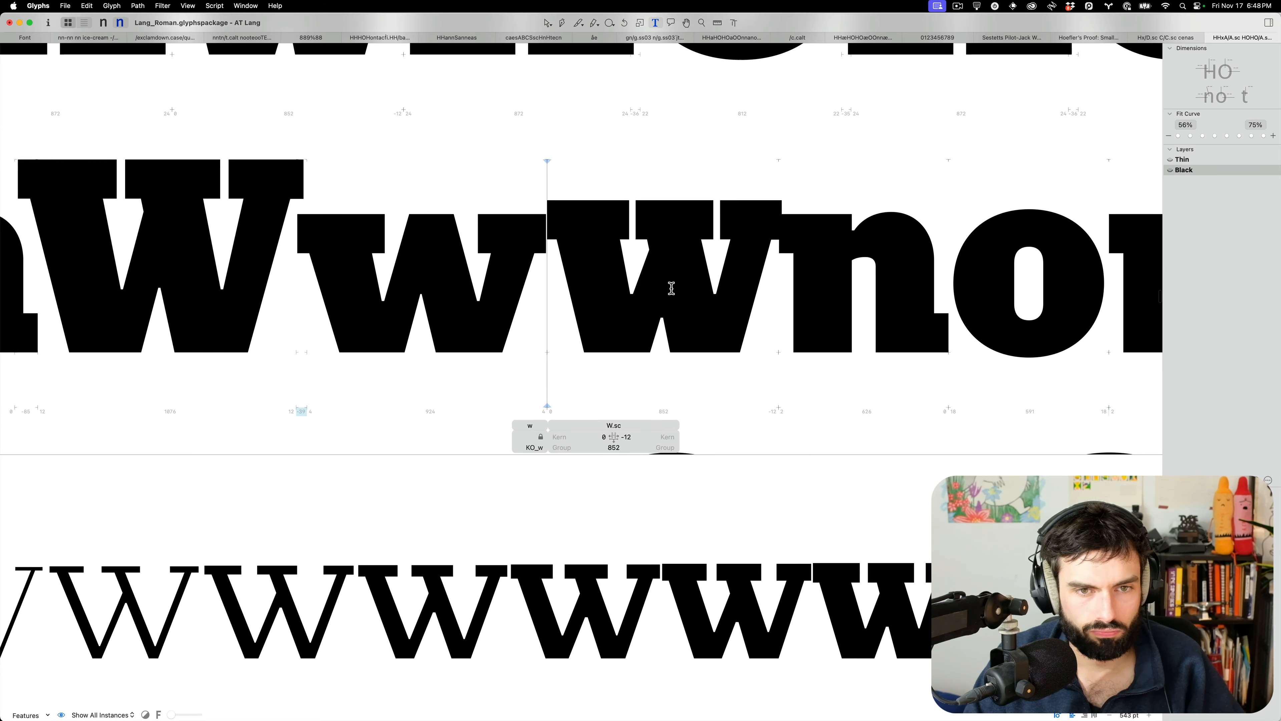
key("ctrl+shift+Right")
key("ctrl+shift+Right")
key("ctrl+super+shift+Right")
key("ctrl+super+shift+Right")
key("ctrl+super+shift+Right")
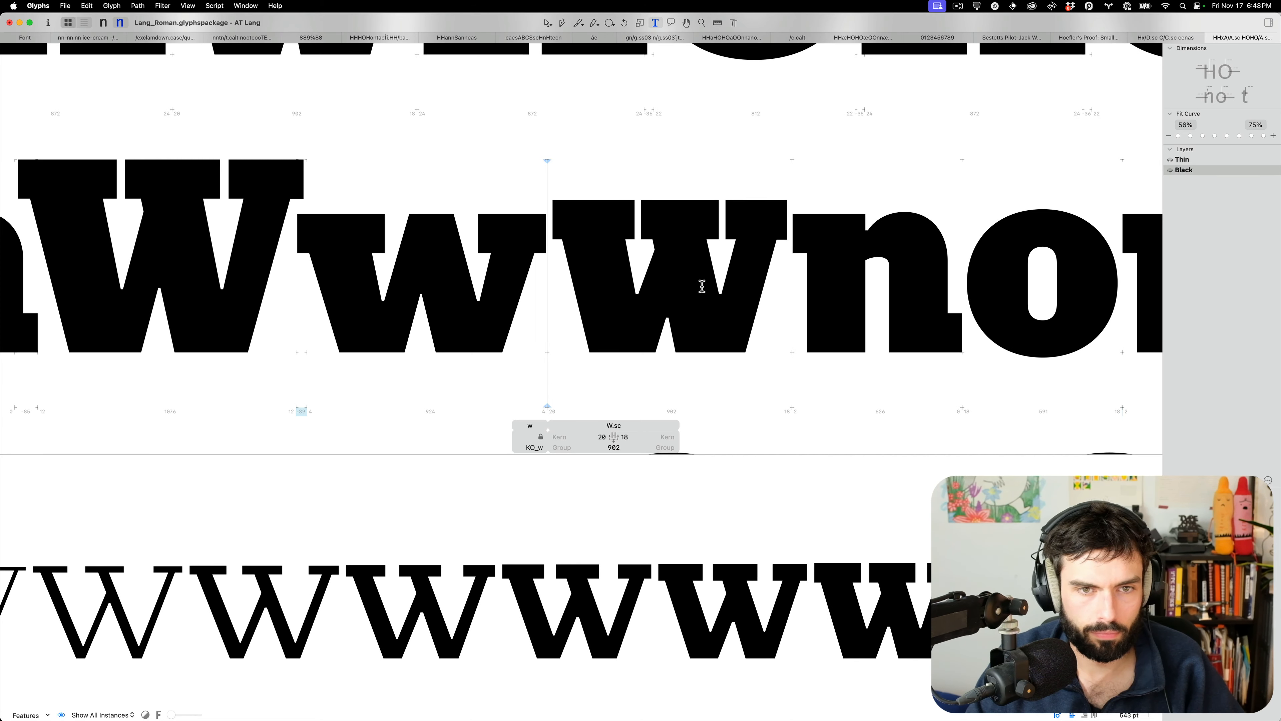
scroll(693, 288, "down", 6)
scroll(656, 275, "up", 10)
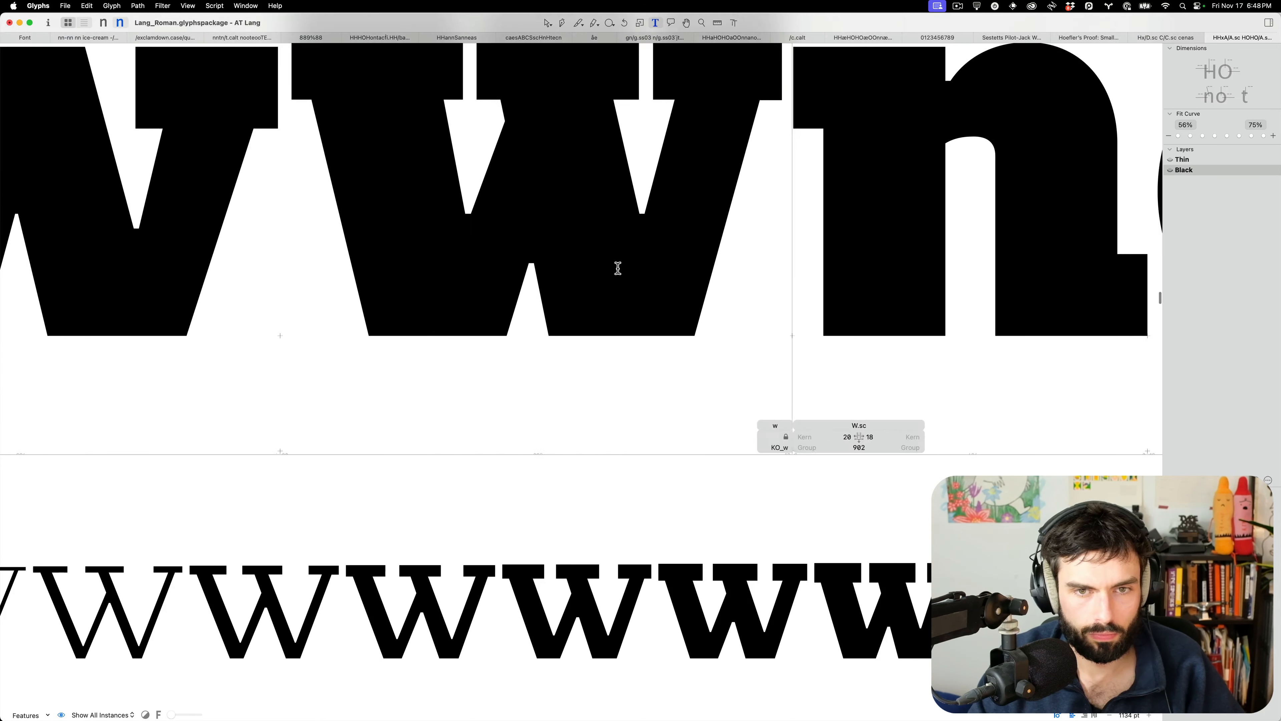
Inspect the W's left counter bottom point and place the cursor after the small-cap W
double_click(618, 268)
scroll(618, 274, "left", 3)
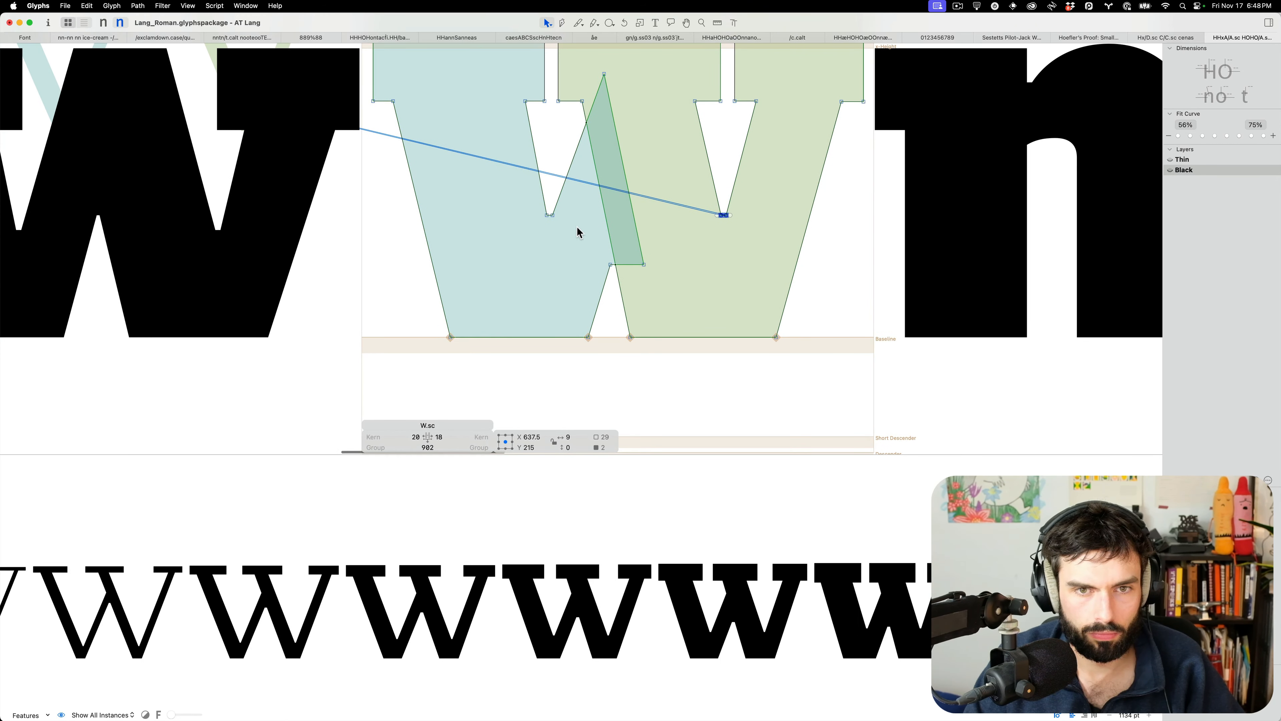
left_click(550, 215)
left_click_drag(507, 198, 550, 230)
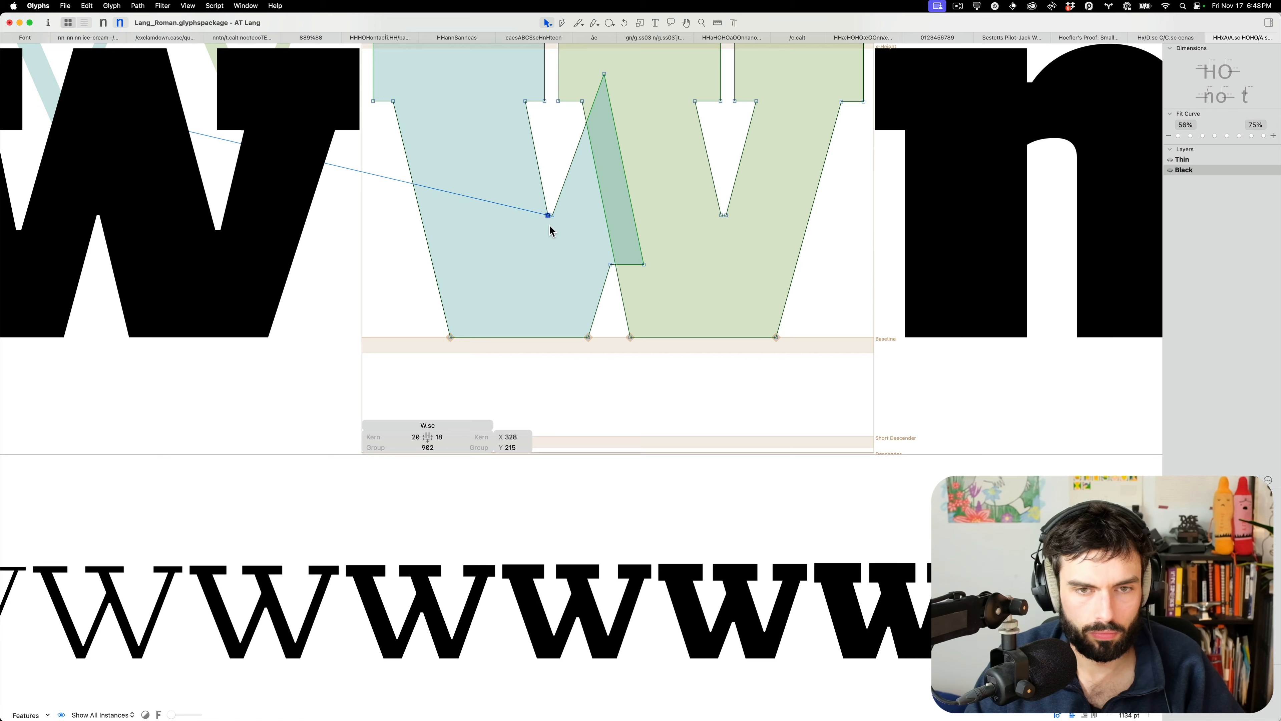
key("Escape")
scroll(691, 229, "down", 5)
key("super+s")
left_click(688, 234)
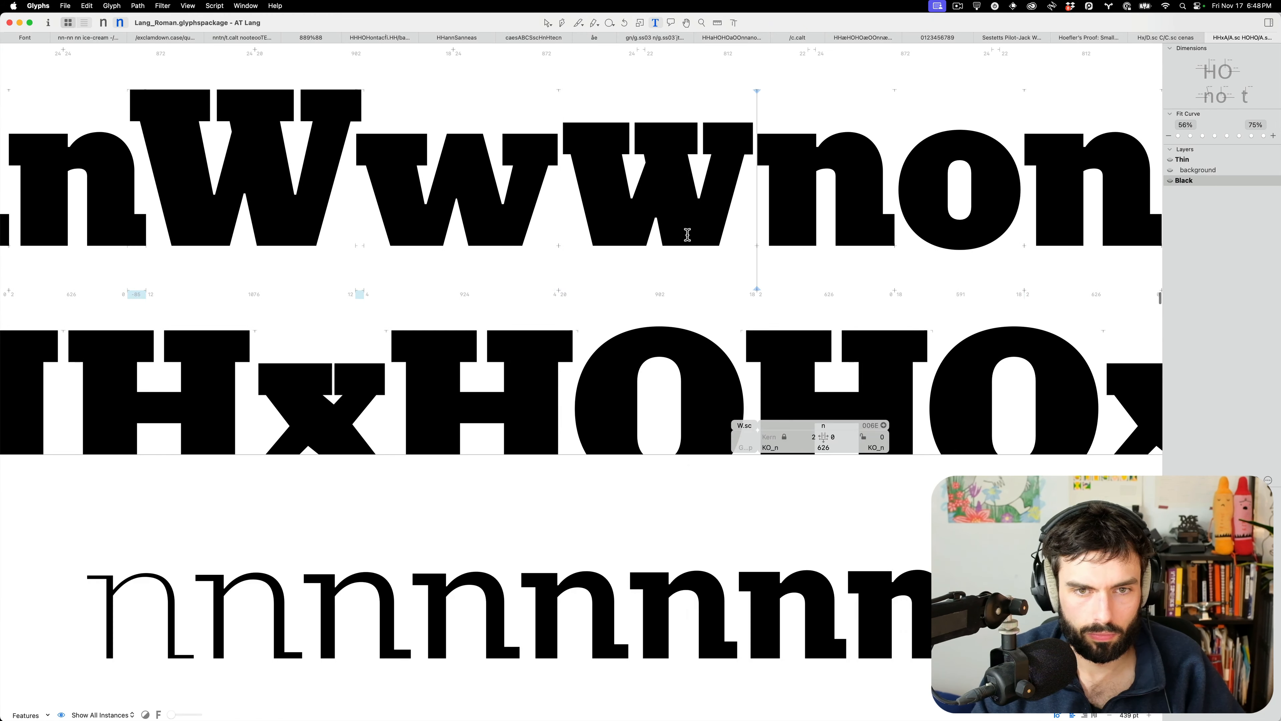
key("Escape")
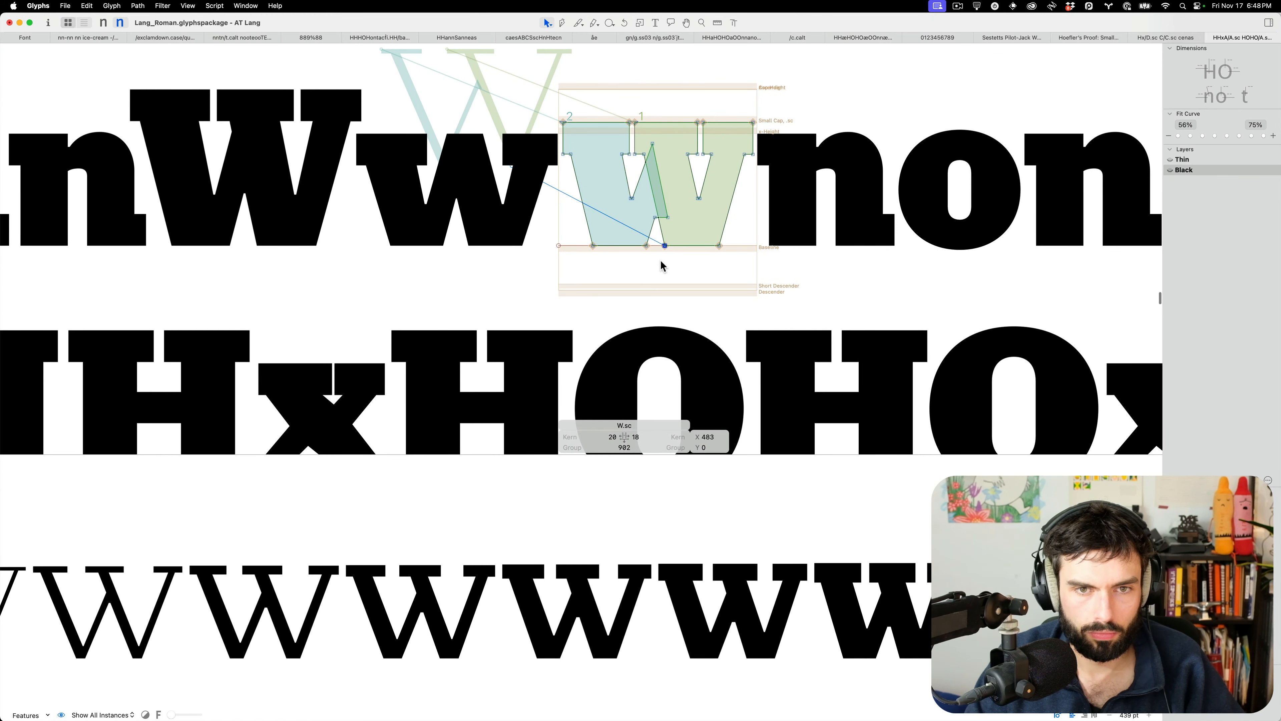
key("t")
Raise the W's two inner-notch nodes 10 units and check the filled text
double_click(672, 210)
left_click_drag(682, 213, 641, 227)
key("shift+Up")
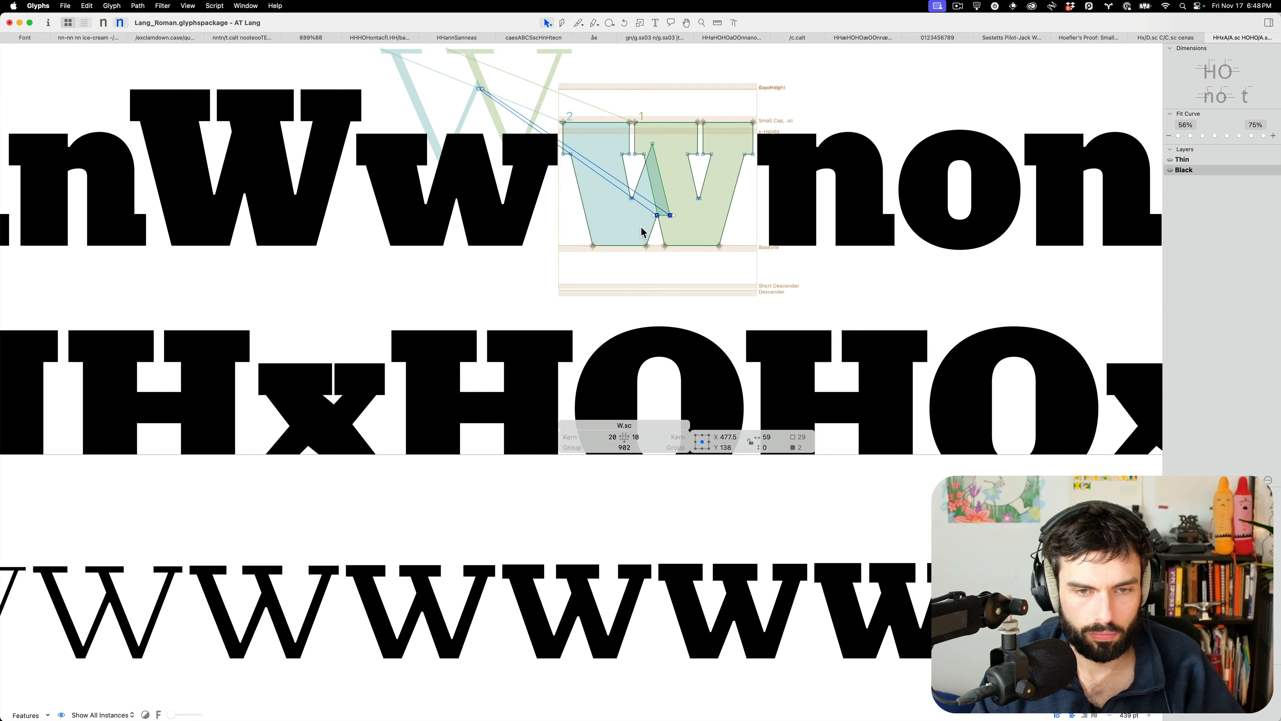
key("t")
scroll(648, 224, "up", 5)
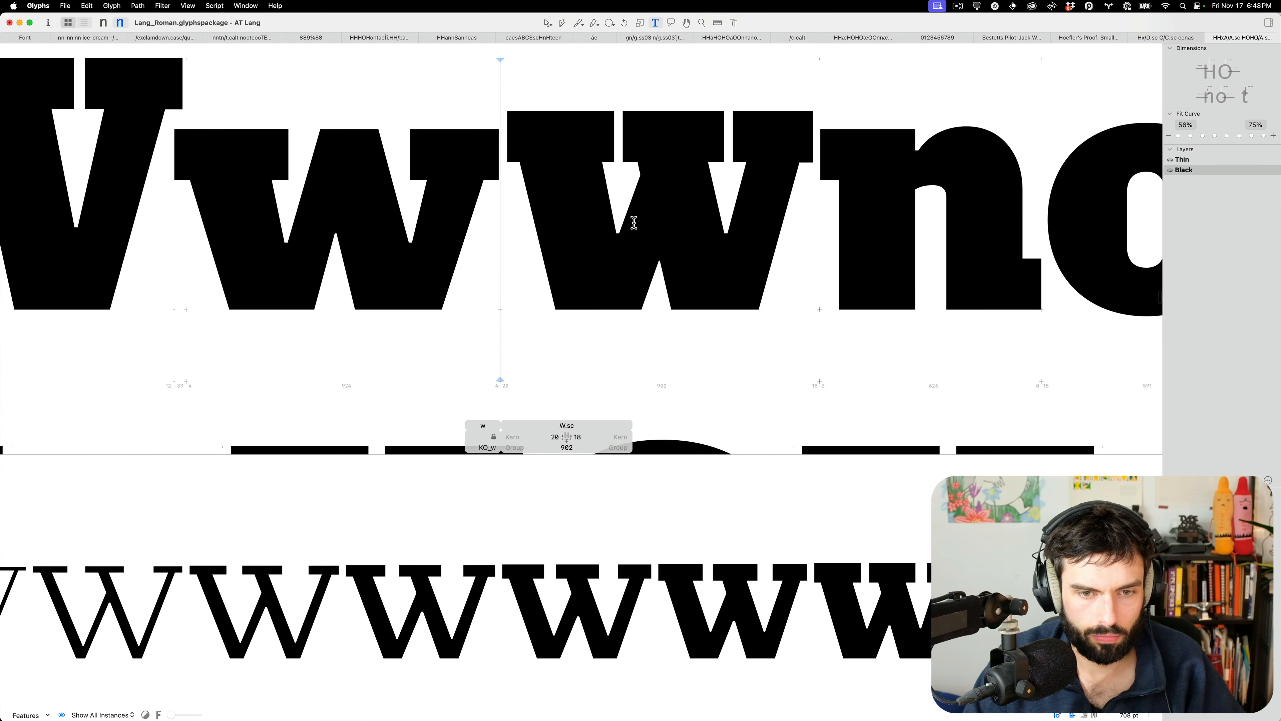
key("Escape")
Shift the lower middle nodes 10 units left, then nudge the four middle-stem nodes right
left_click(653, 280, "shift")
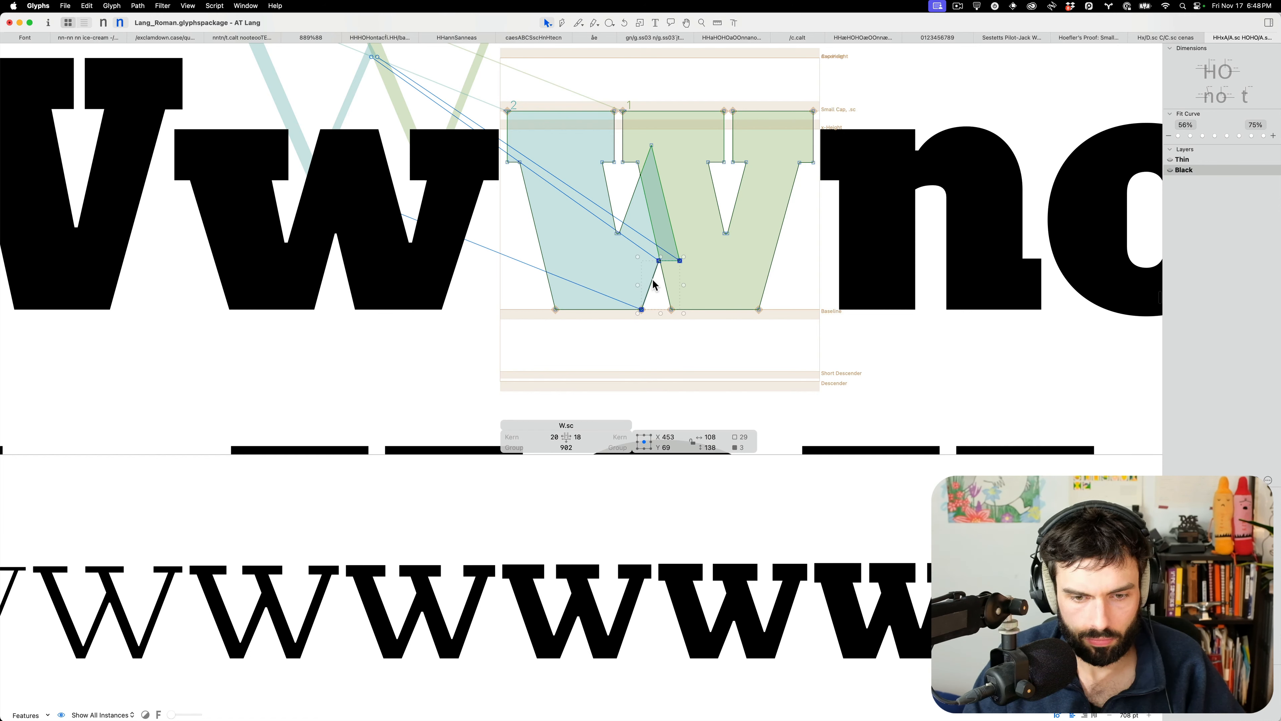
key("shift+Left")
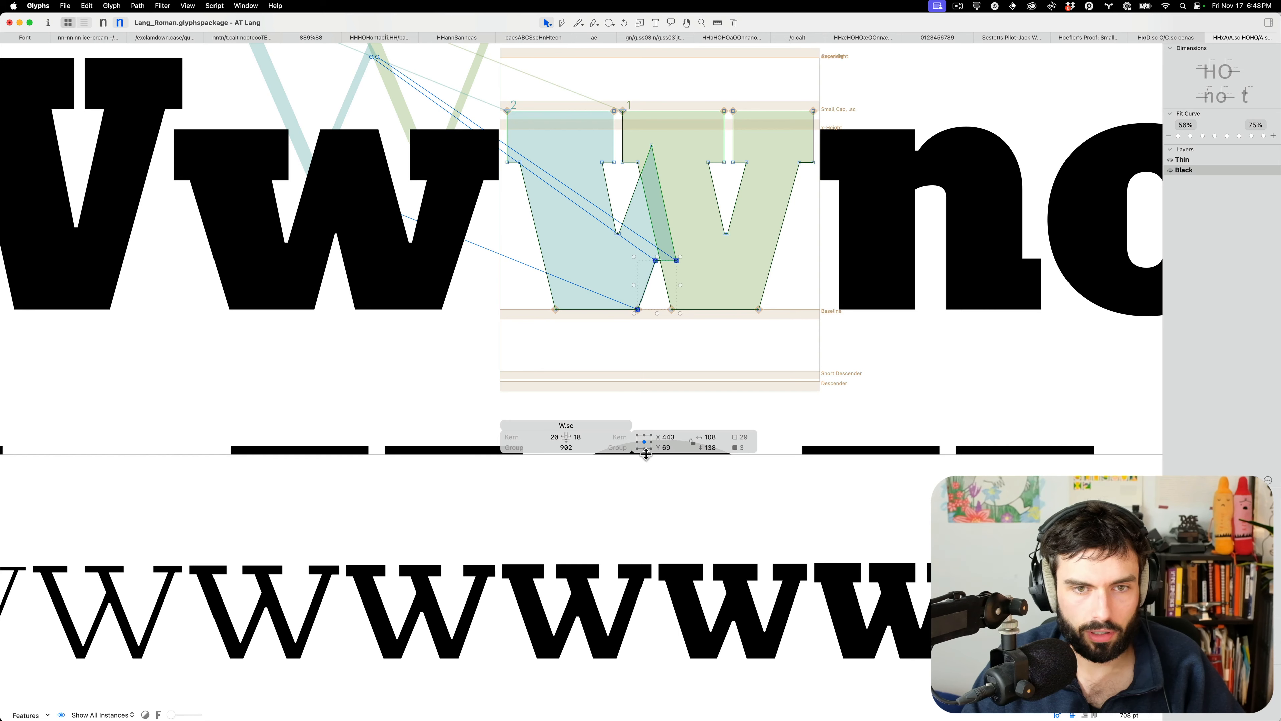
left_click_drag(645, 453, 643, 645)
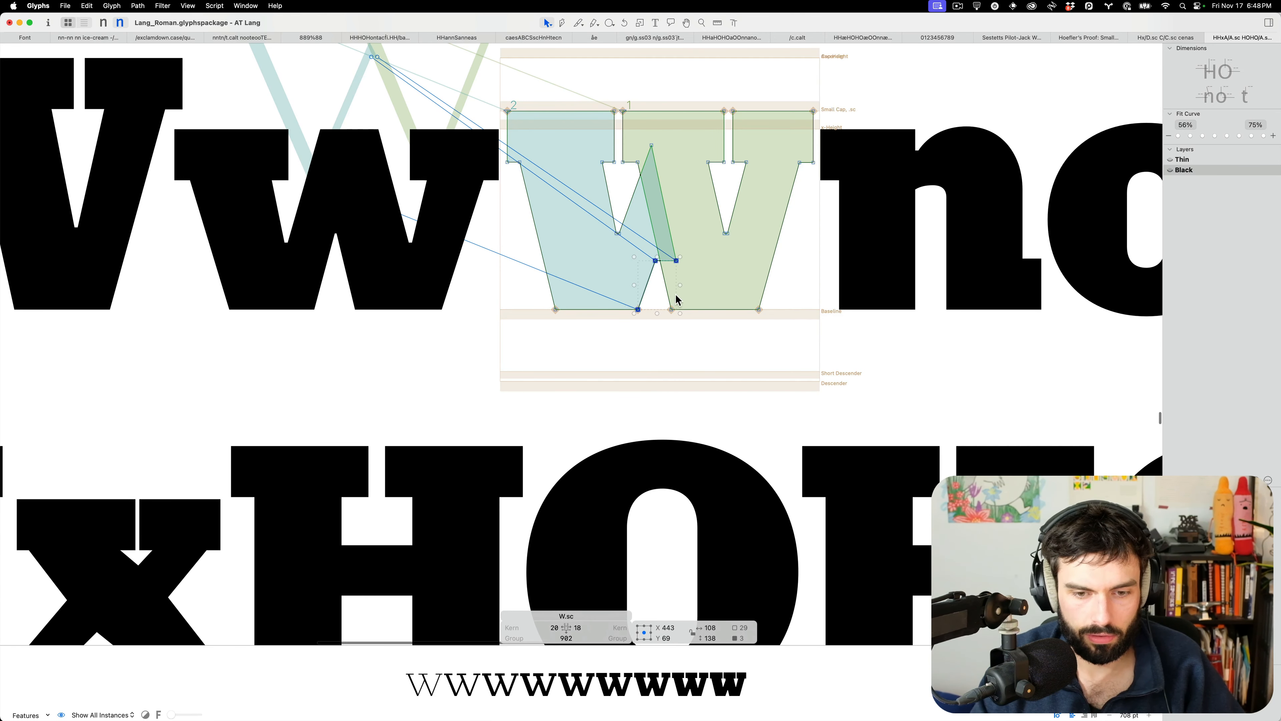
left_click(695, 251)
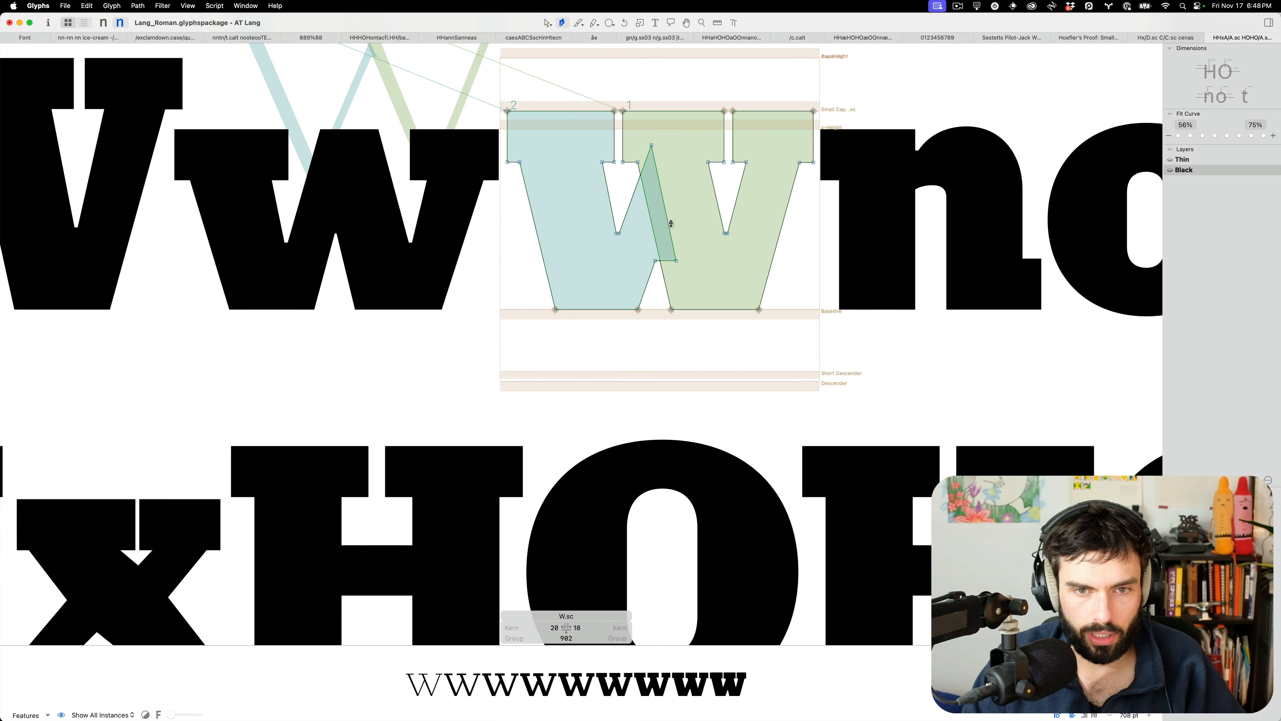
left_click(653, 233)
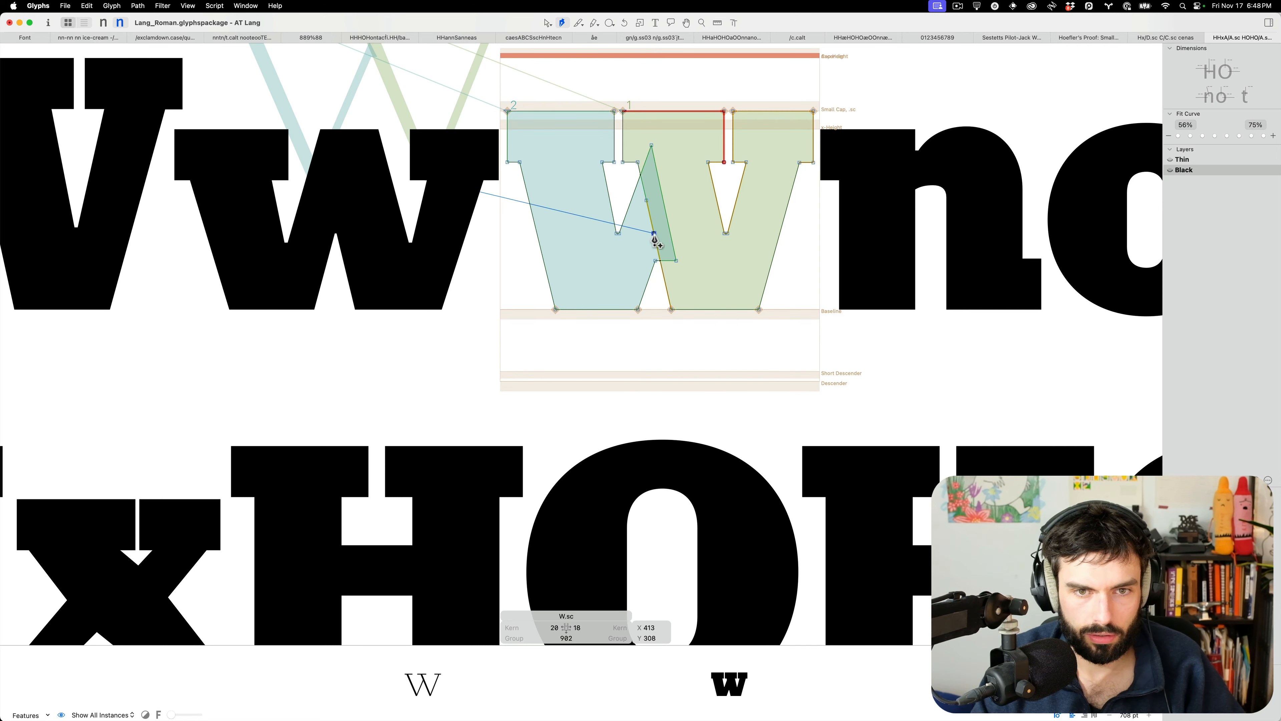
left_click_drag(703, 252, 620, 332)
key("shift+Right")
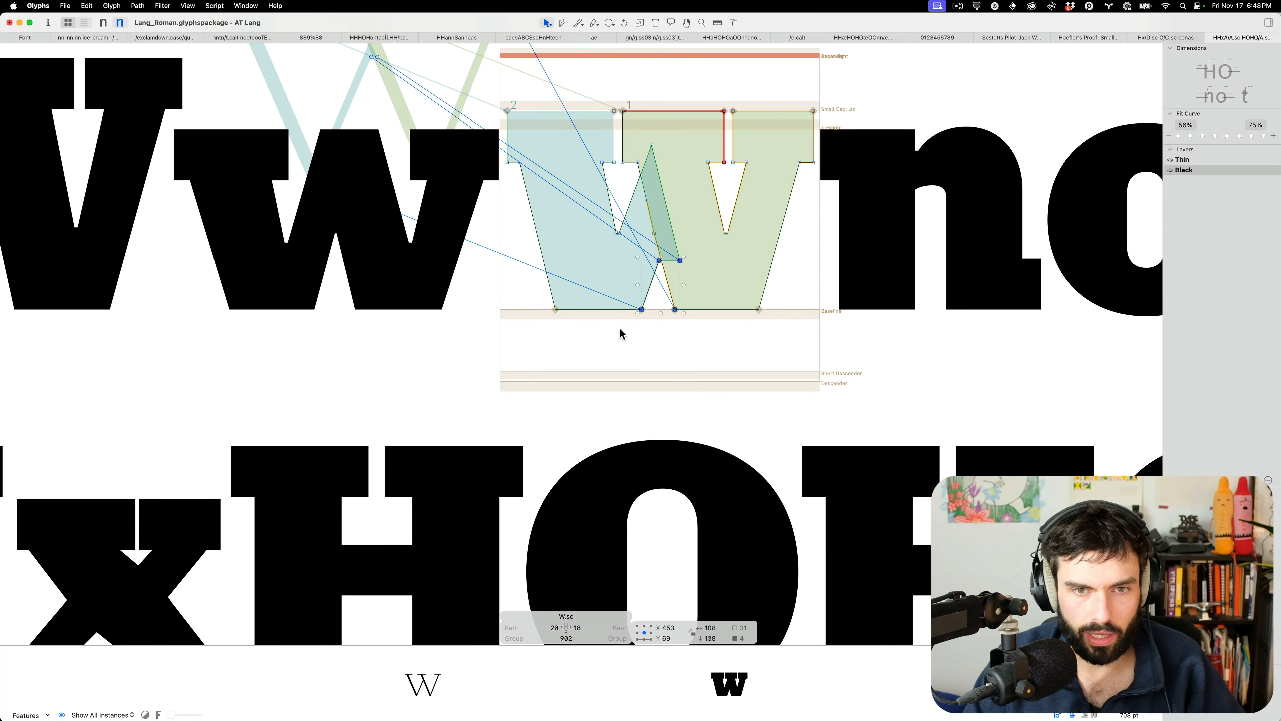
Move the middle stem's diagonal segment 20 units right and raise its two crotch nodes
left_click(625, 336)
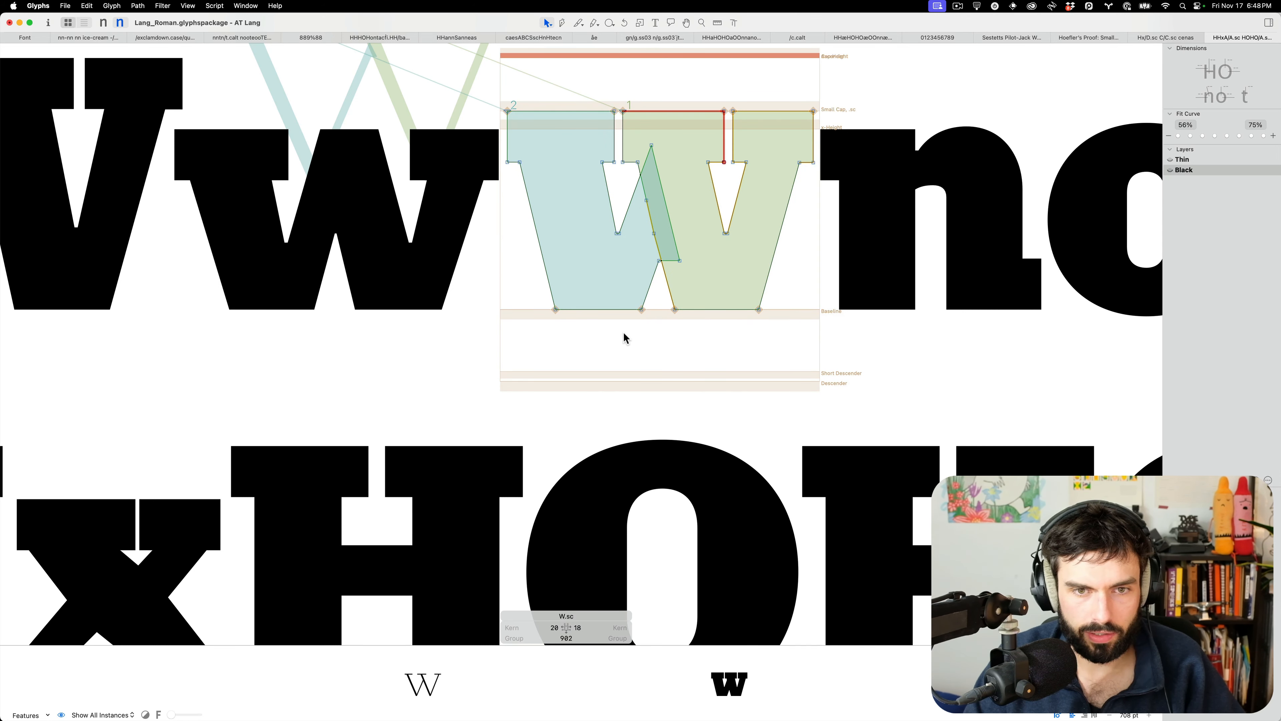
left_click(671, 294)
key("shift+Right")
key("shift+Right")
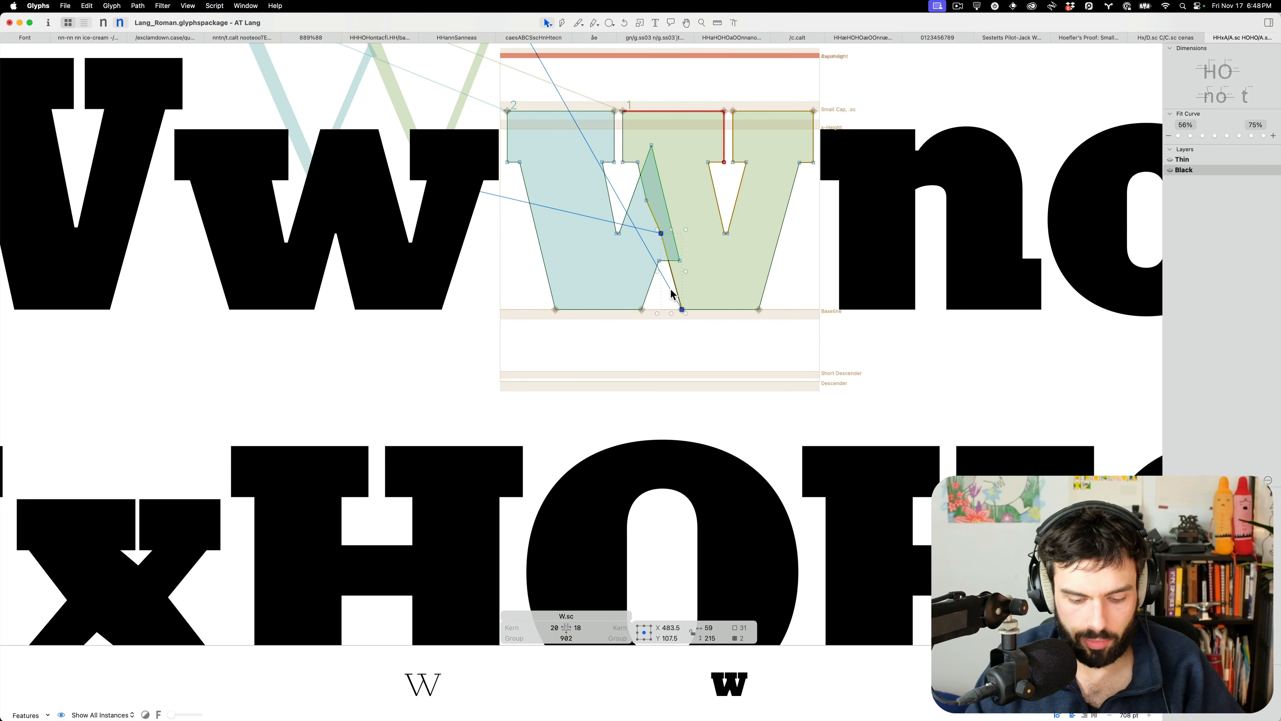
left_click_drag(717, 253, 662, 248)
Add two nodes on the crotch path in the Thin master so both masters stay compatible
key("super+1")
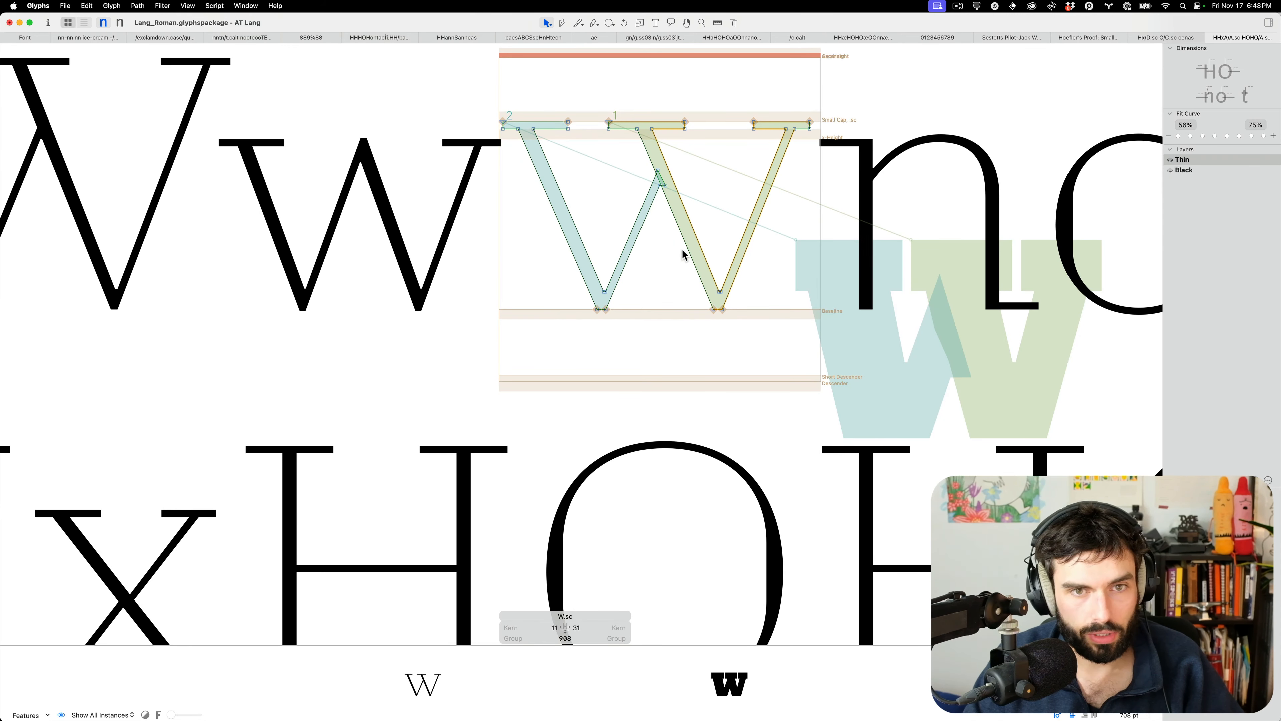
scroll(663, 188, "up", 5)
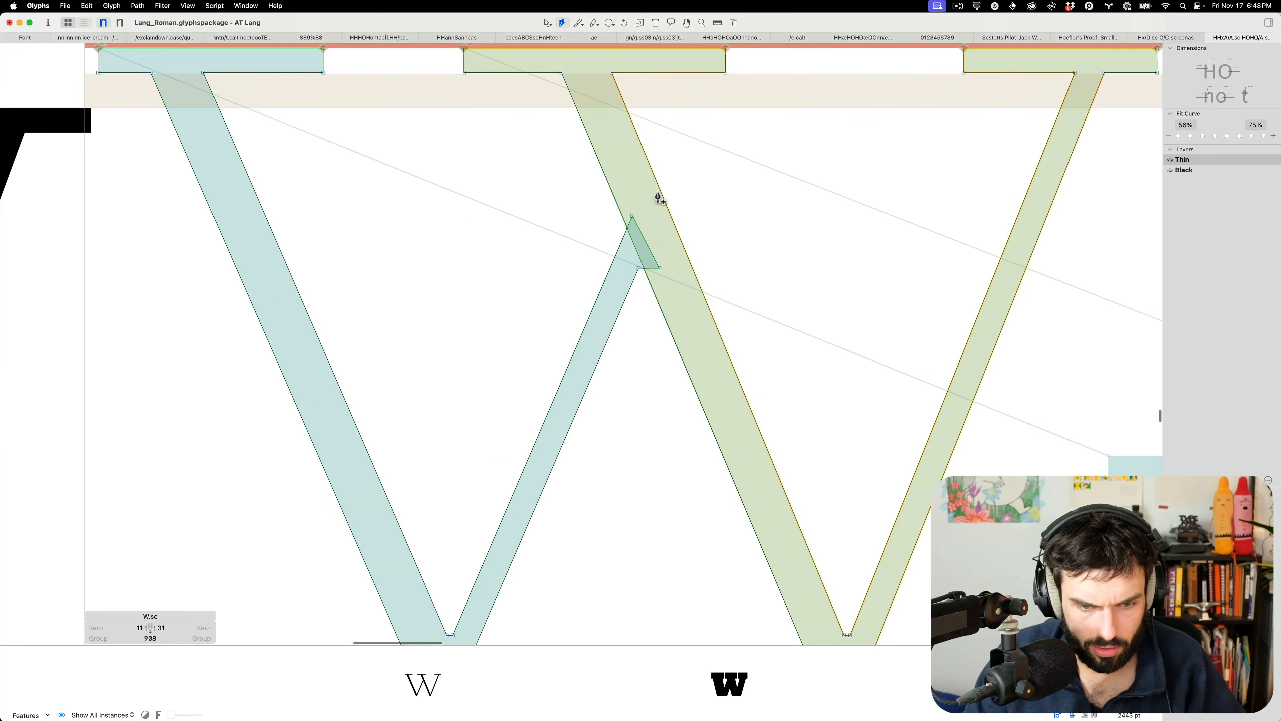
left_click(632, 240)
left_click(639, 256)
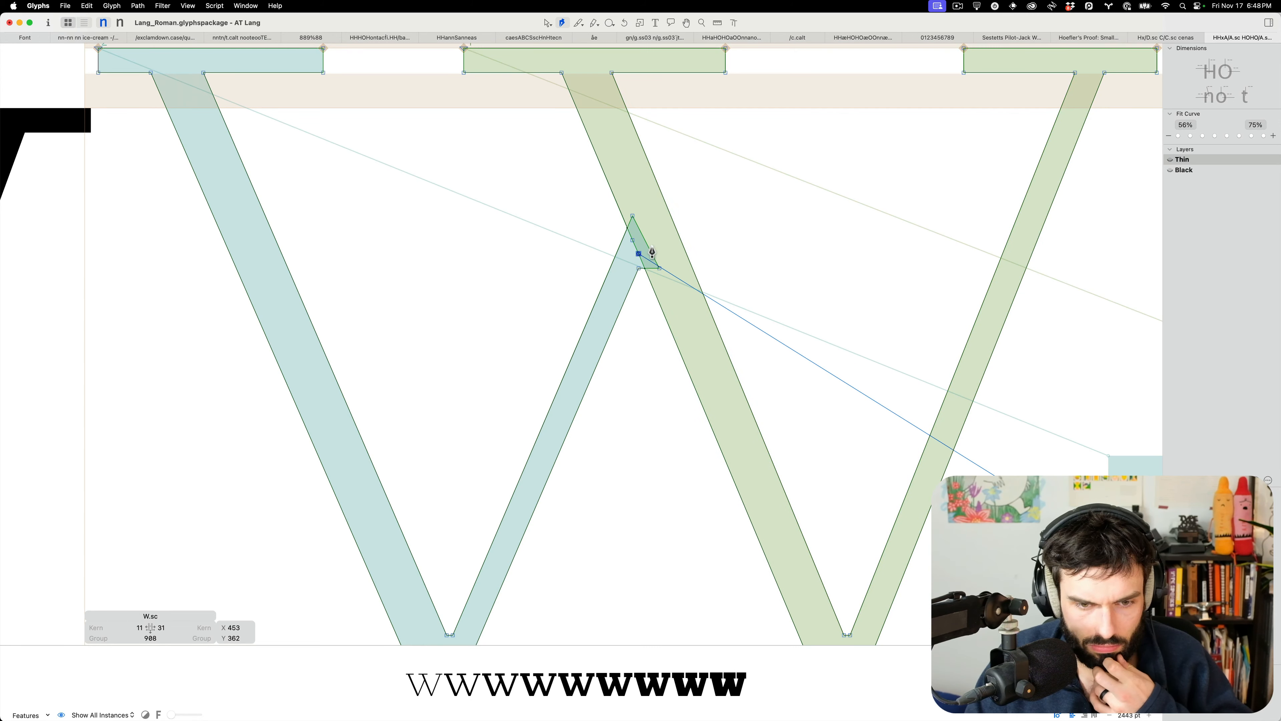
scroll(649, 248, "down", 5)
key("v")
key("super+2")
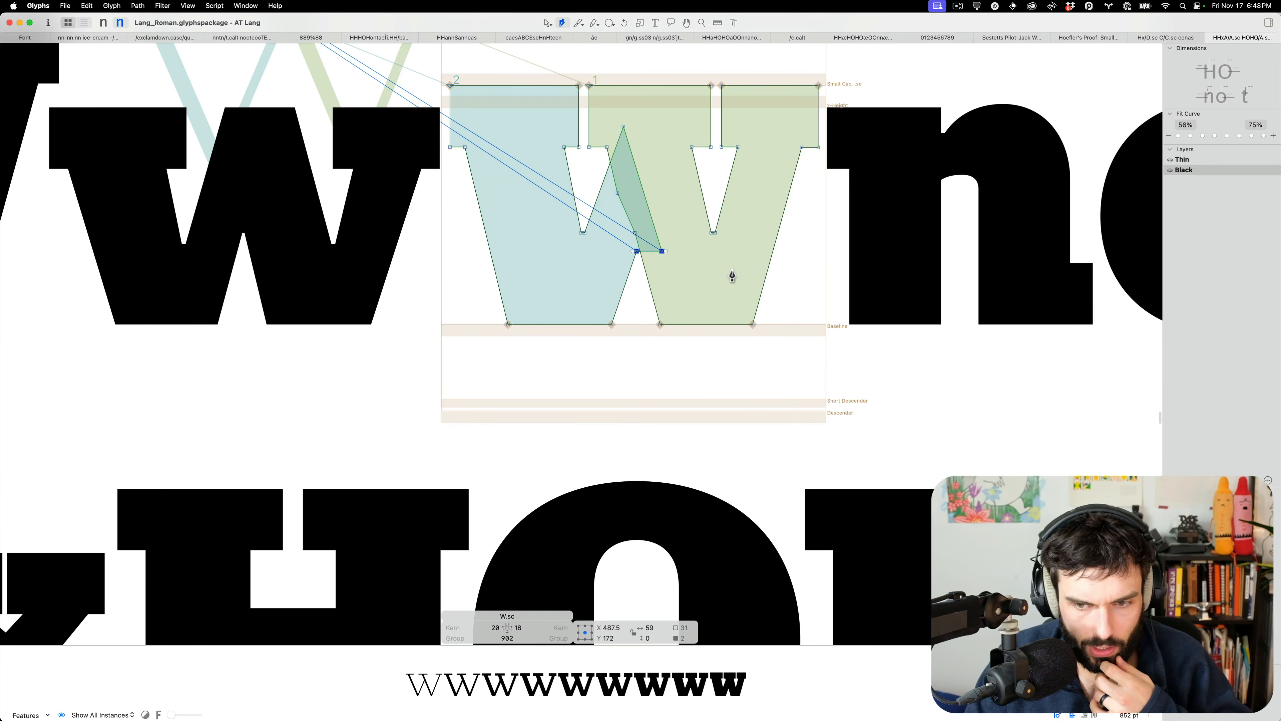
Shift W.sc's upper nodes a net 9 units left in the Black master
key("t")
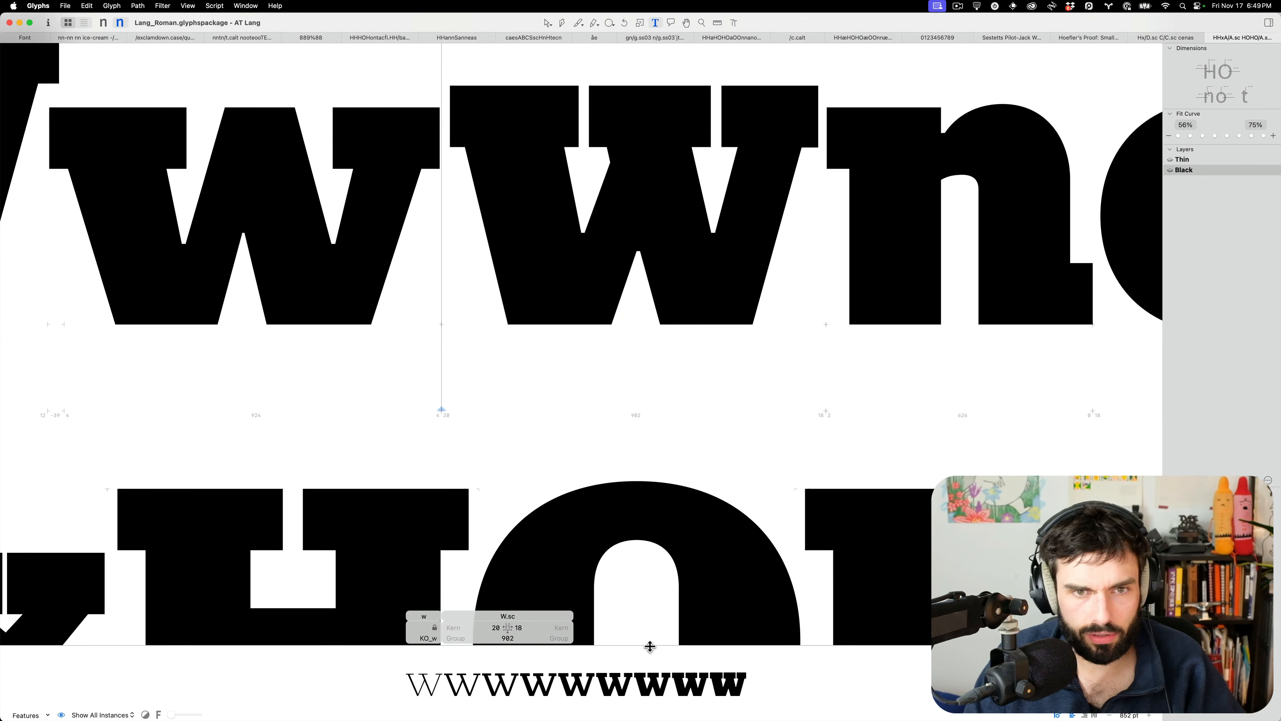
left_click_drag(650, 645, 649, 580)
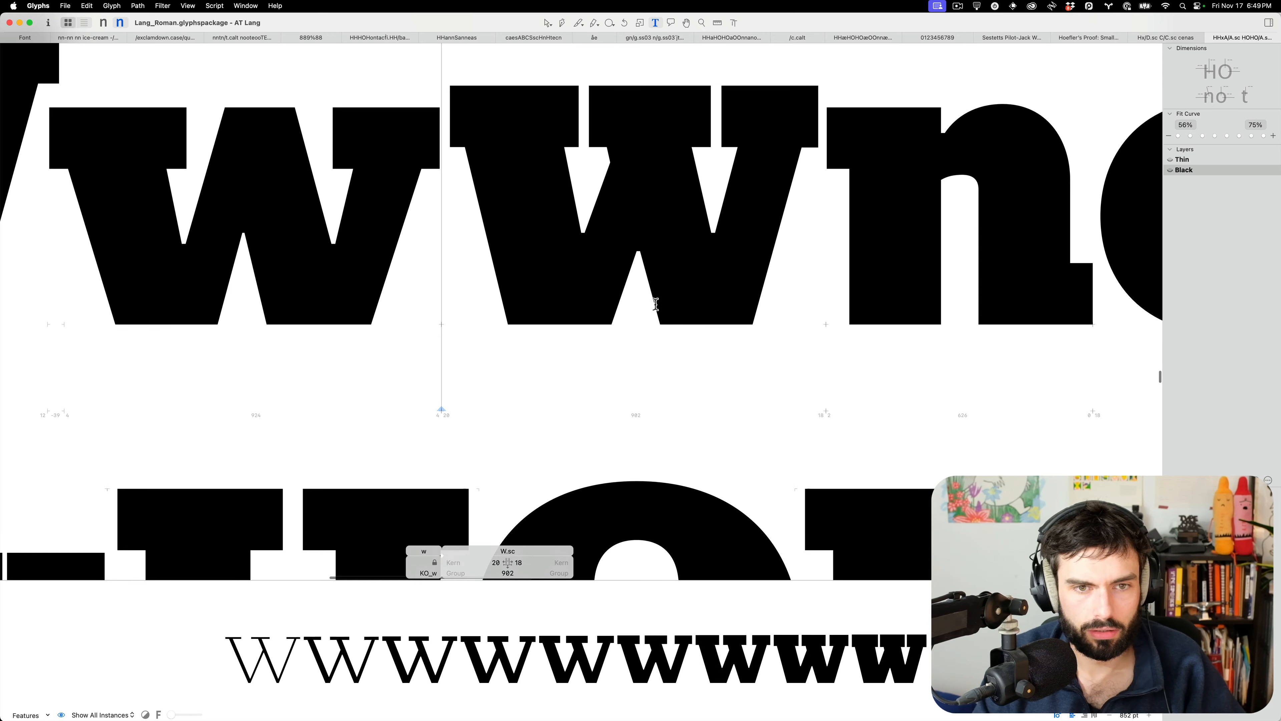
left_click(664, 219)
key("Escape")
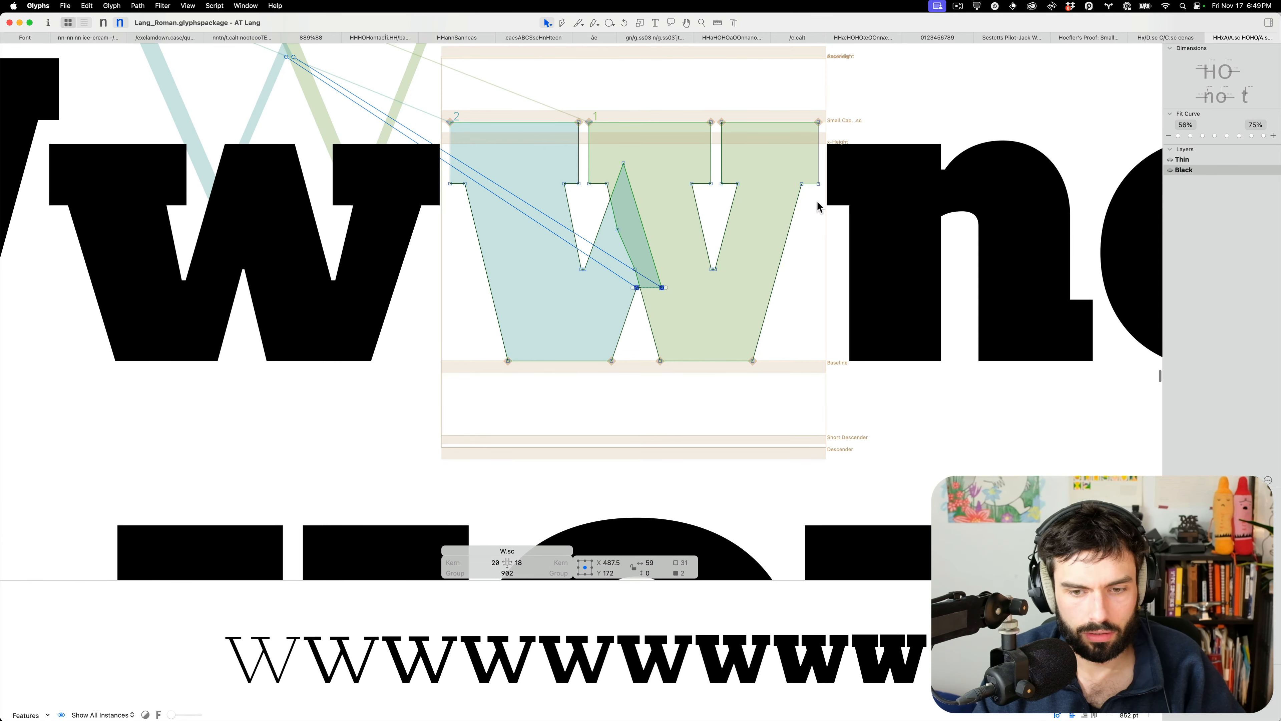
key("super+a")
left_click(859, 198)
left_click_drag(869, 212, 321, 86)
key("shift+Left")
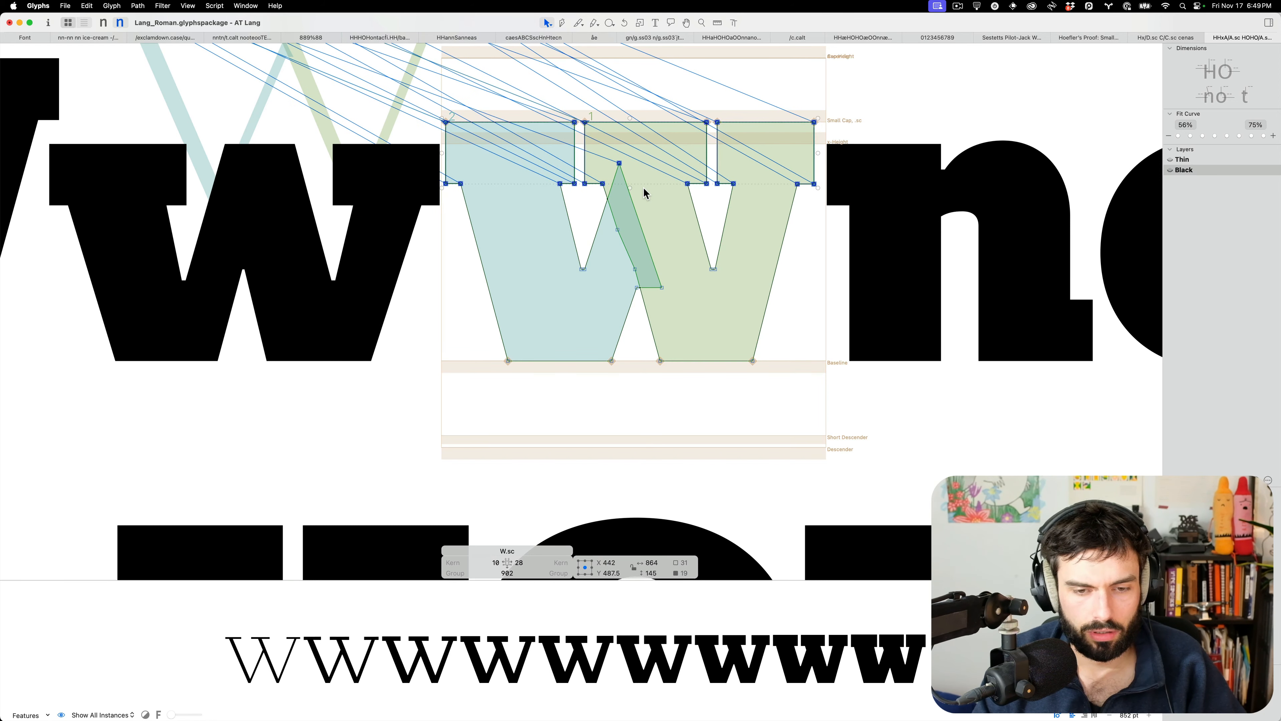
key("Right")
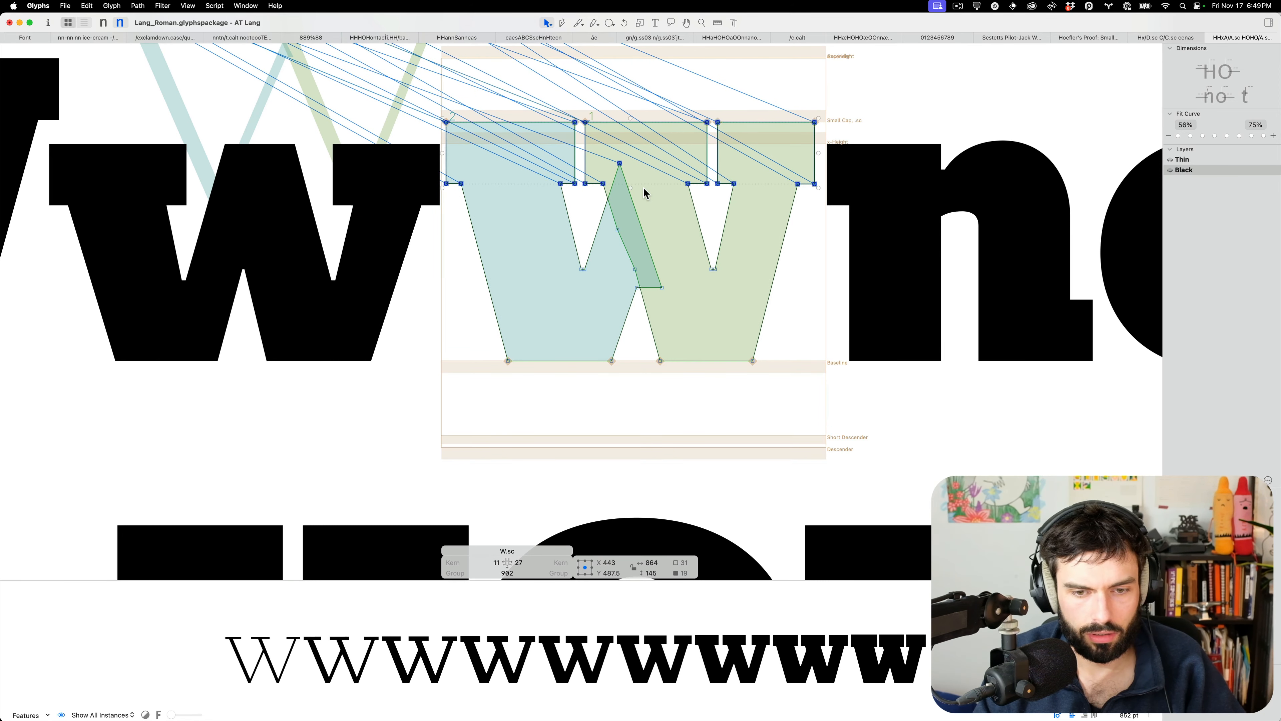
Set W.sc's left and right sidebearings to 21 each
key("Escape")
scroll(700, 277, "down", 5)
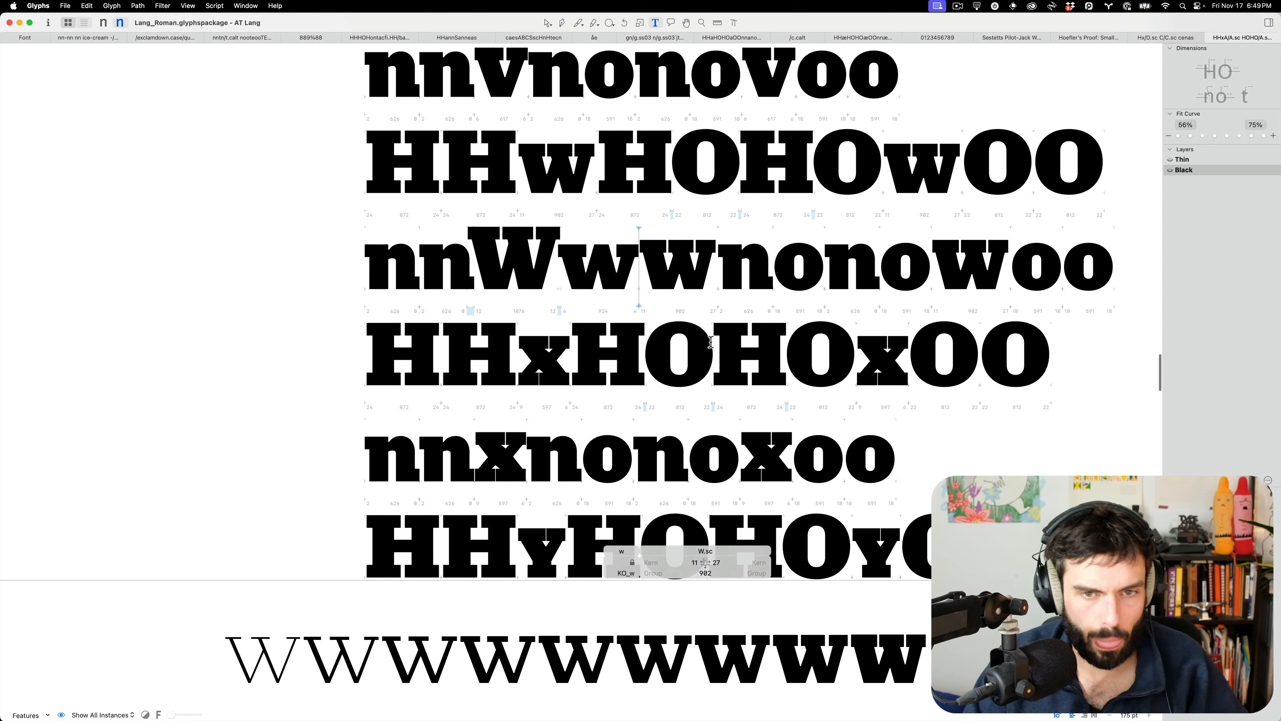
key("ctrl+shift+Right")
key("super+shift+Left")
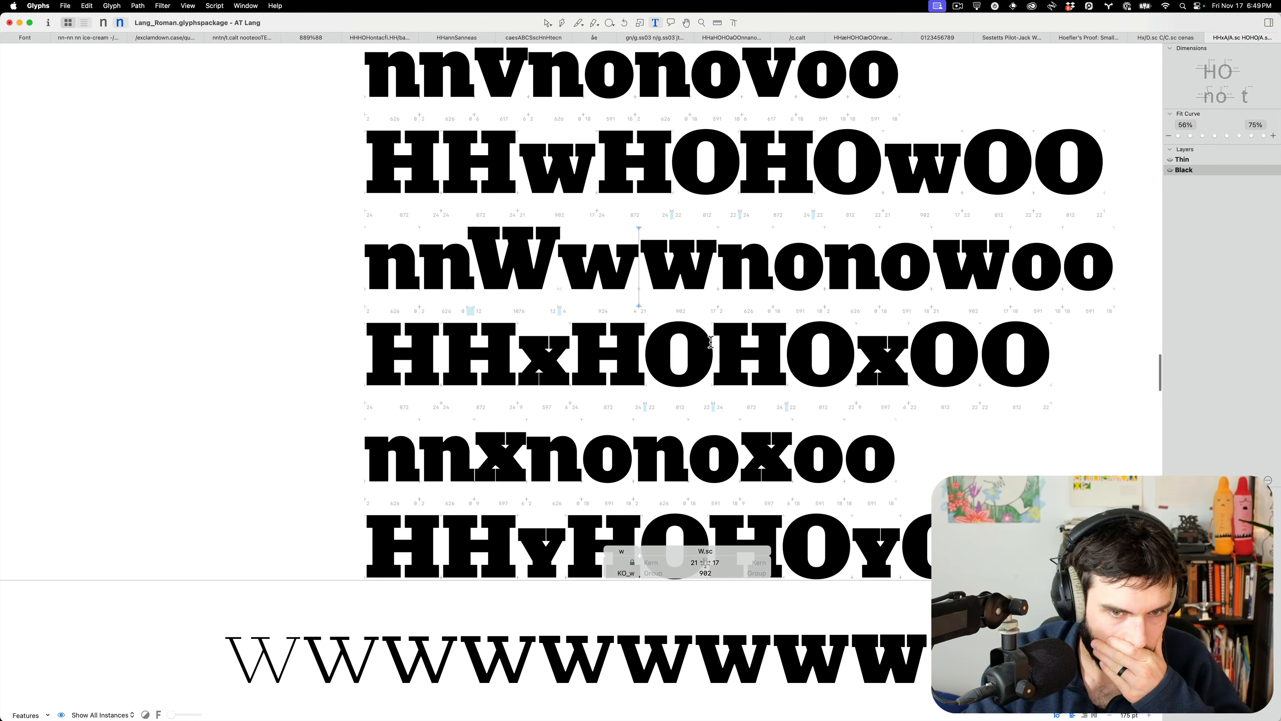
key("super+Right")
key("super+Right")
key("super+Right")
key("super+Right")
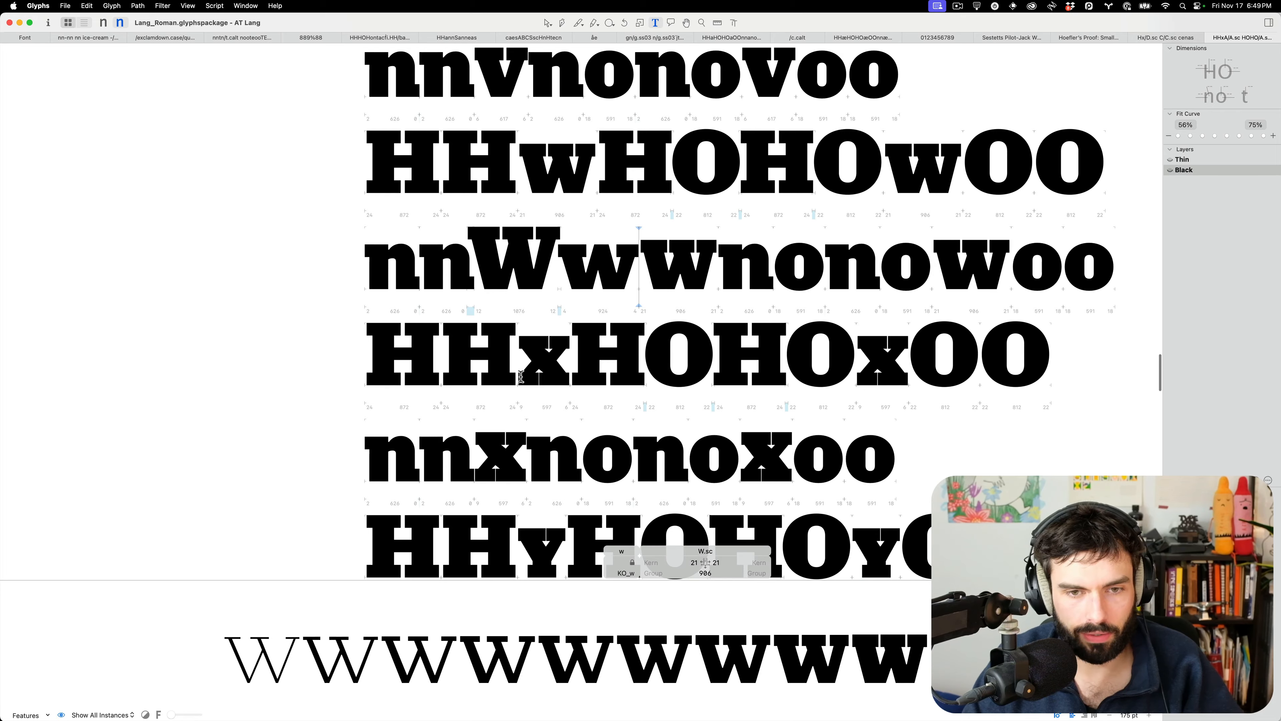
Type an x before X.sc in the test line and open X.sc's outline
scroll(520, 376, "up", 3)
left_click(566, 355)
type("x")
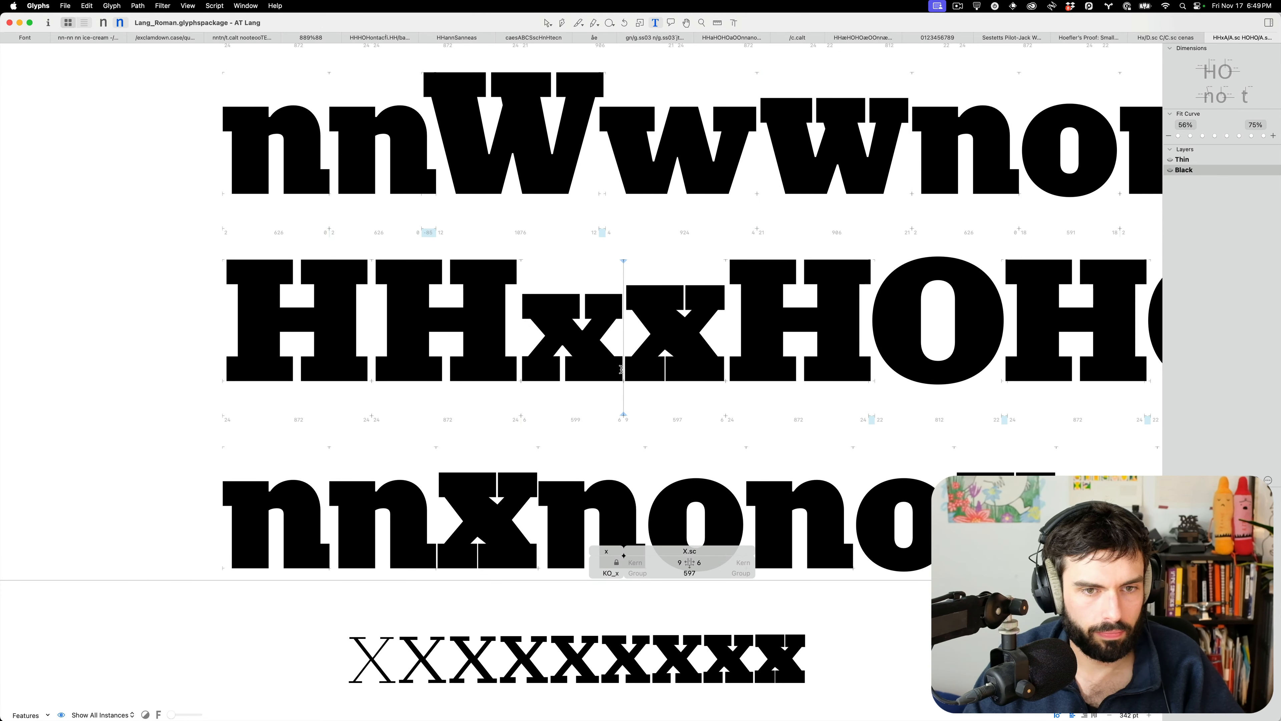
scroll(680, 313, "up", 5)
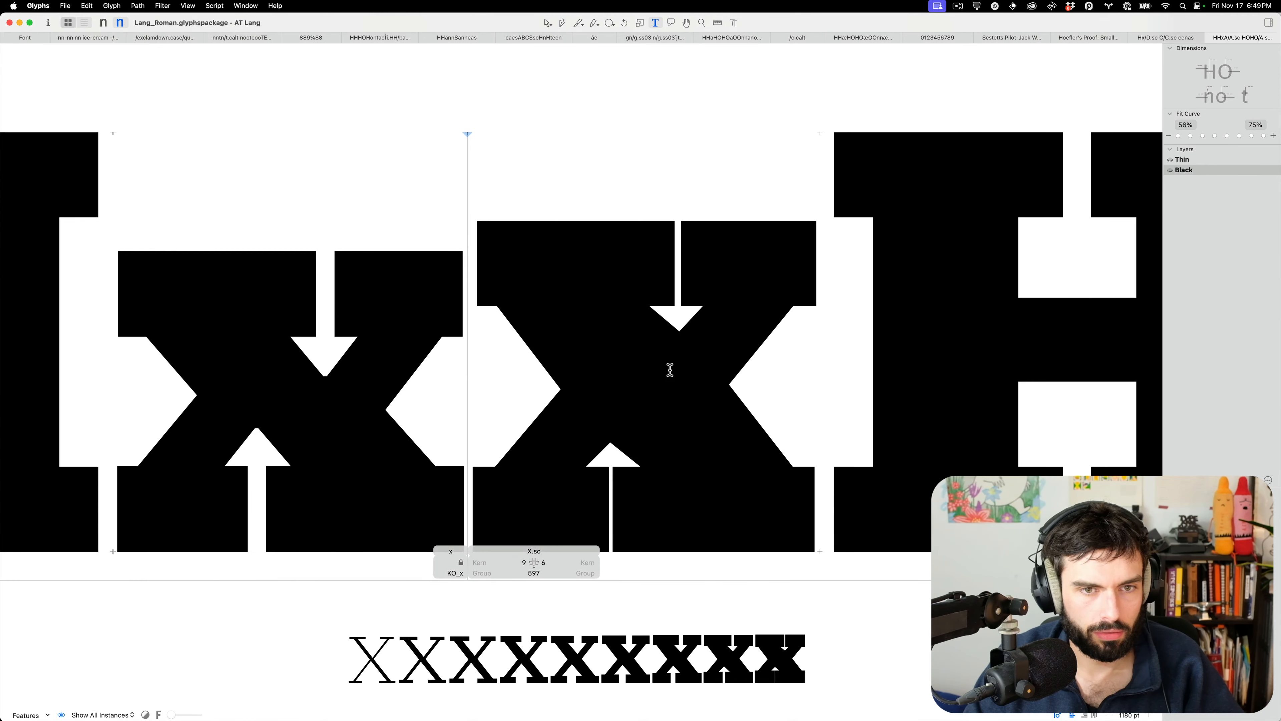
double_click(670, 371)
double_click(446, 351)
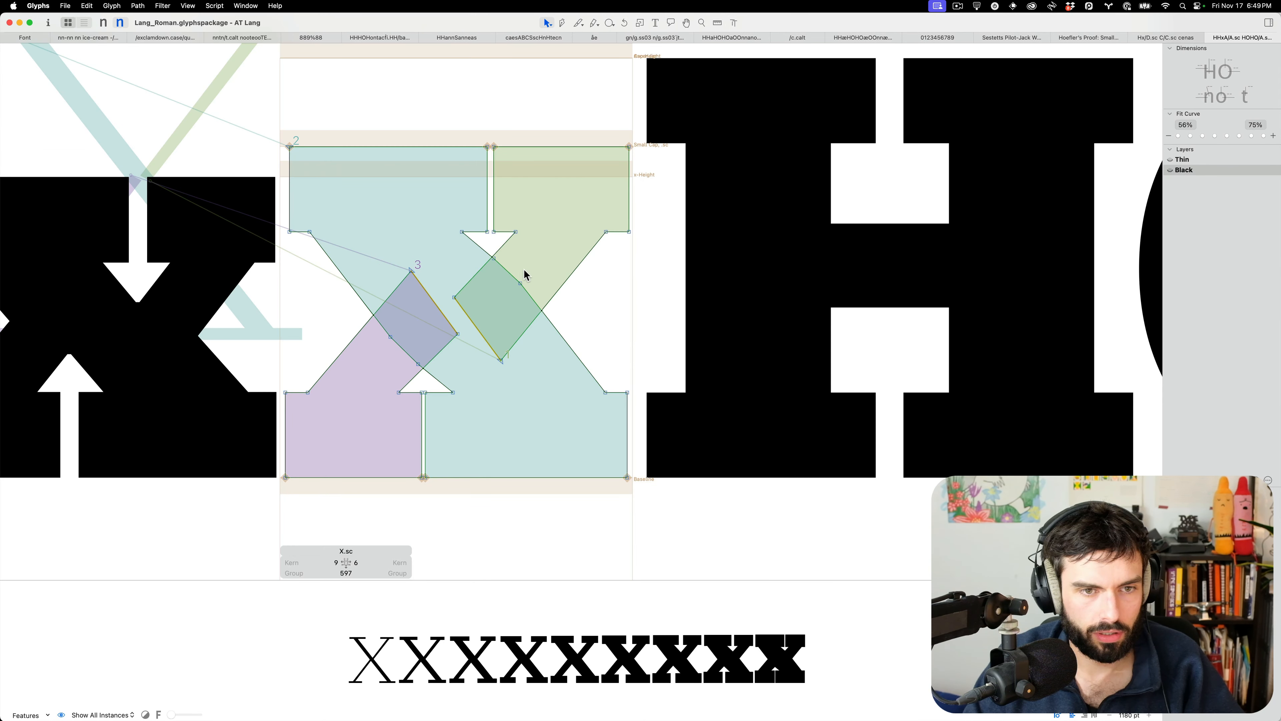
Shrink the eight nodes around the X's crossing to about 81%
left_click_drag(466, 307, 465, 308)
left_click_drag(561, 379, 349, 252)
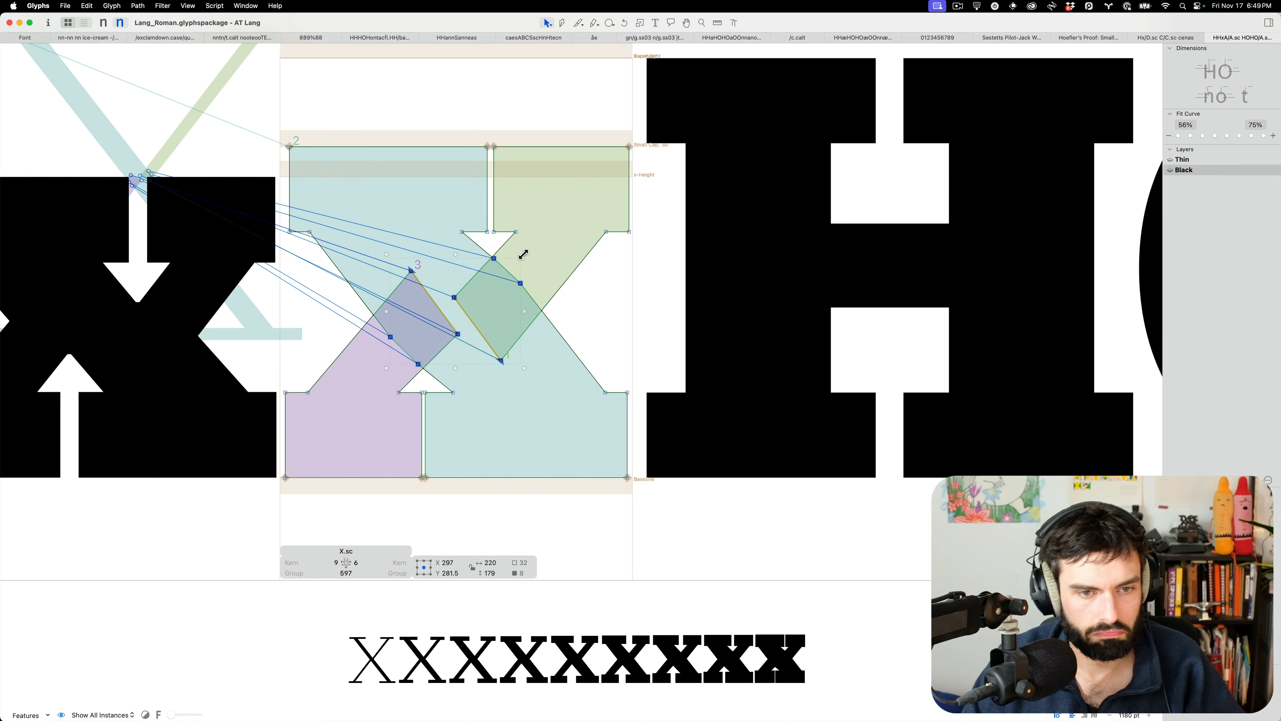
left_click_drag(519, 254, 512, 263)
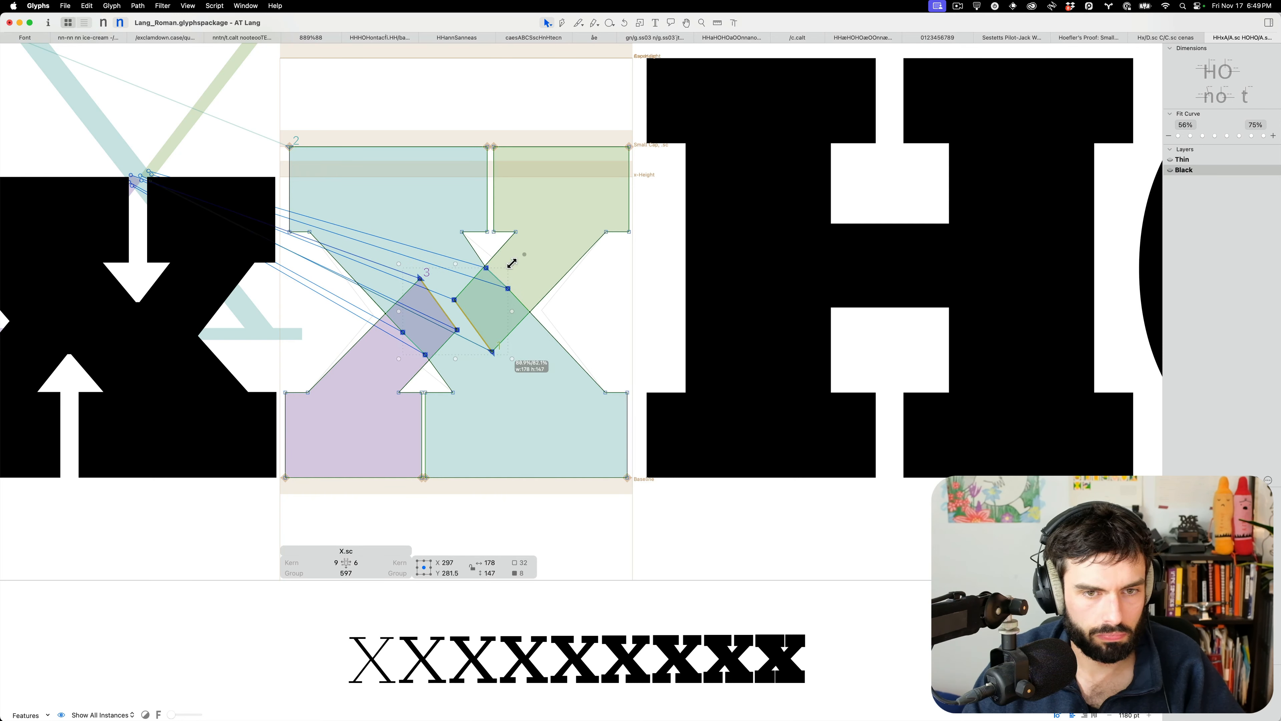
left_click(537, 261)
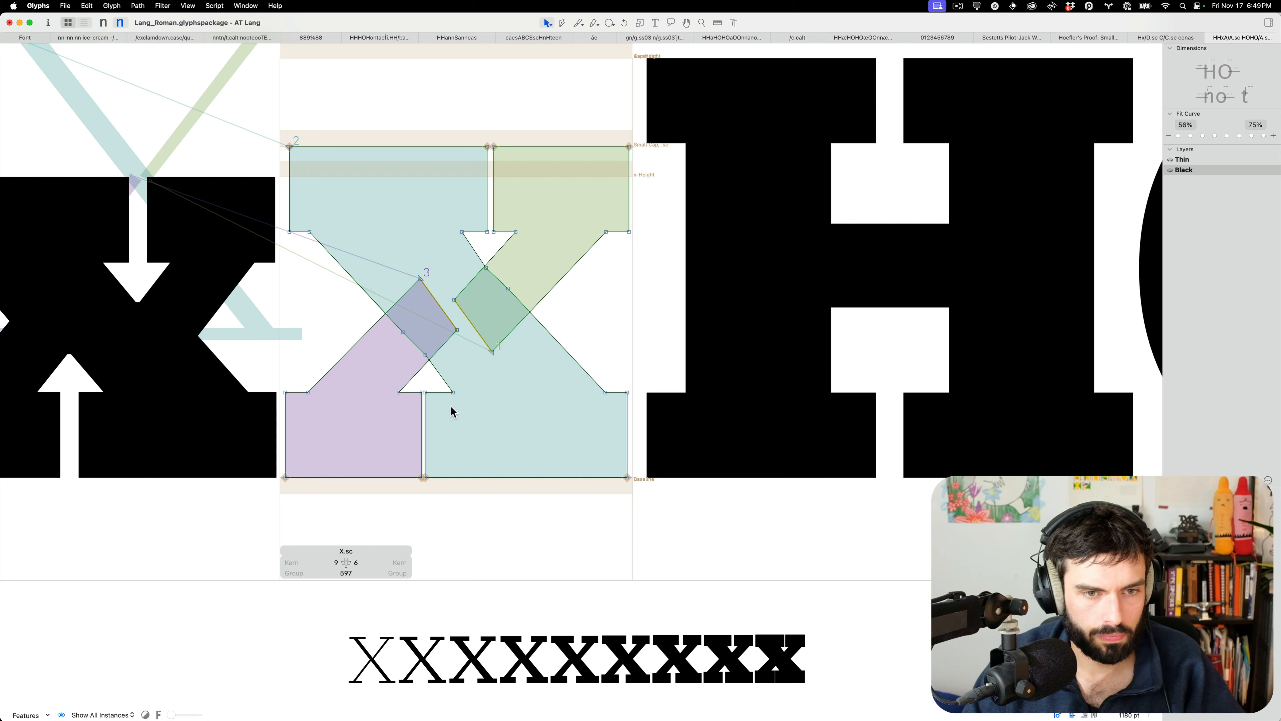
Move the X's right leg edges and upper-right path just over 10 units right
left_click(428, 416)
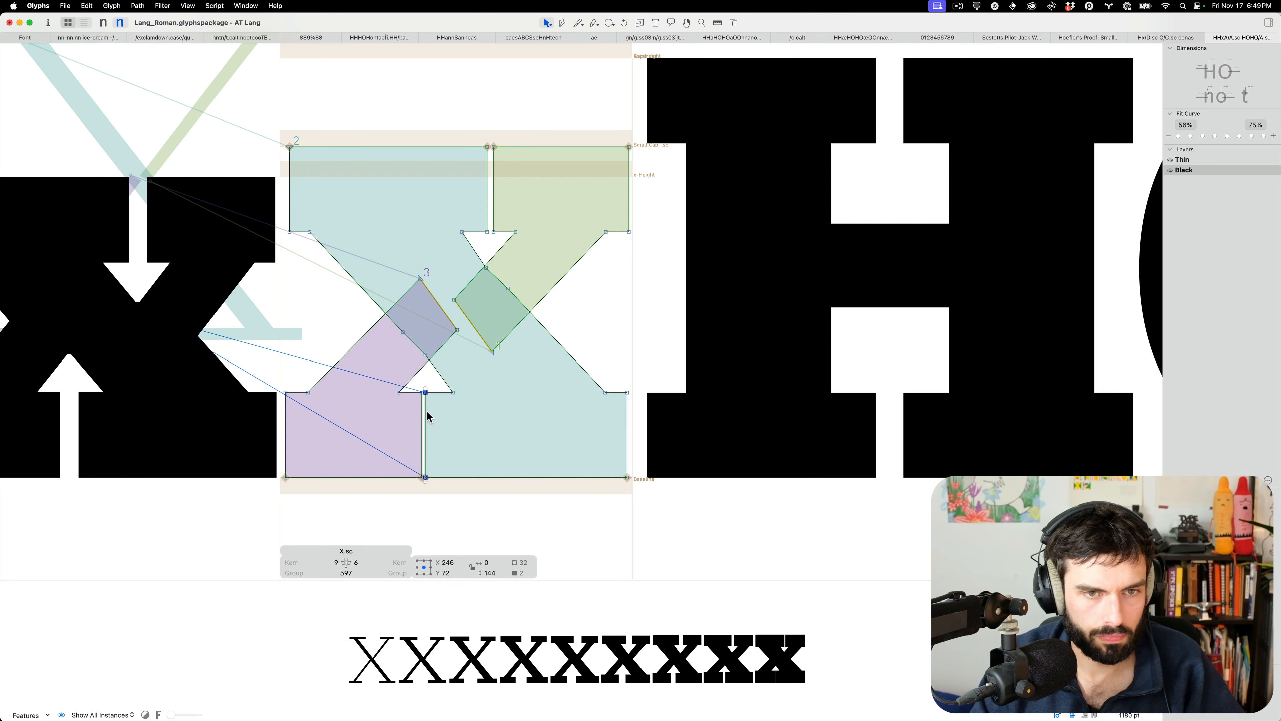
left_click(628, 432, "shift")
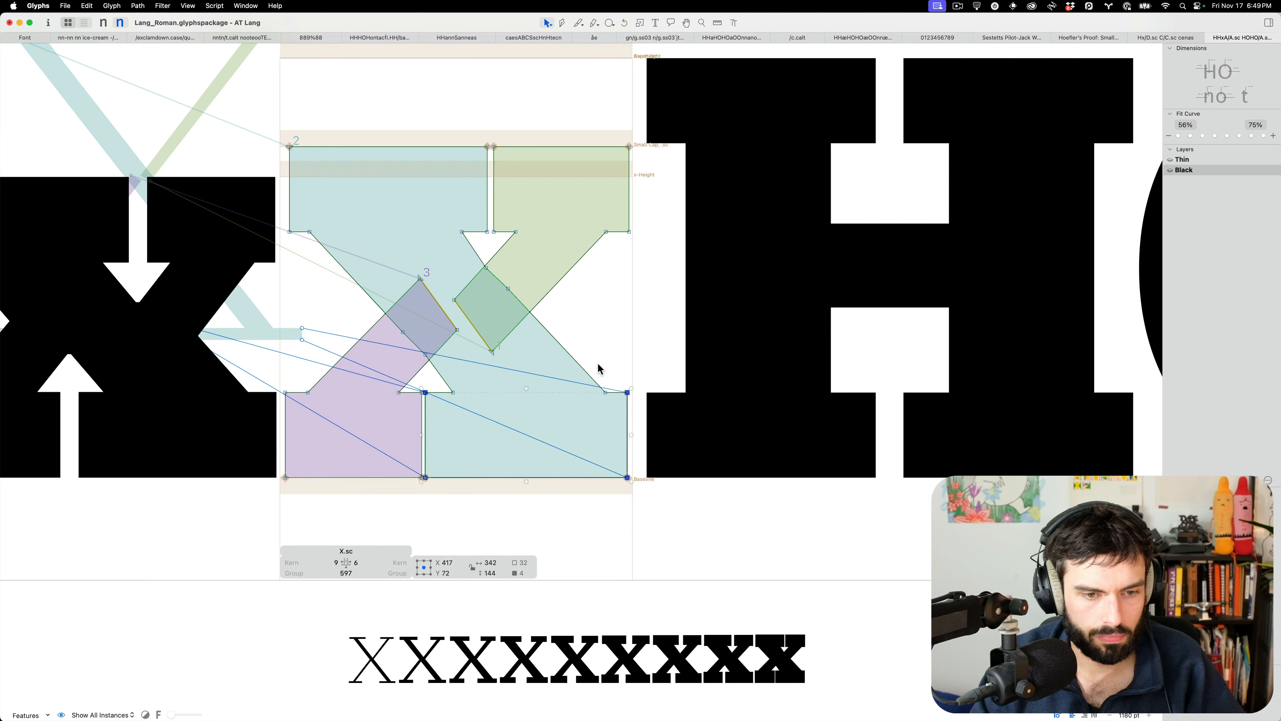
left_click(580, 364, "shift")
left_click(442, 376, "shift")
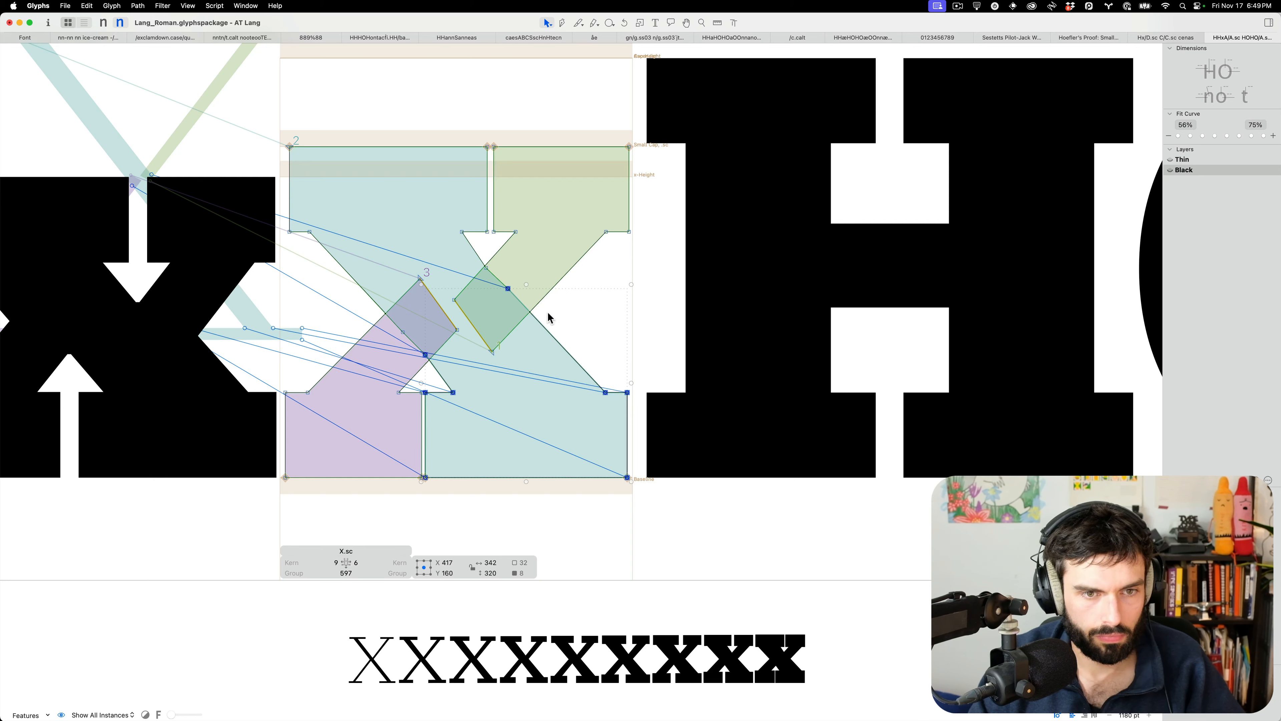
double_click(558, 288, "shift")
key("shift+Right")
key("shift+Right")
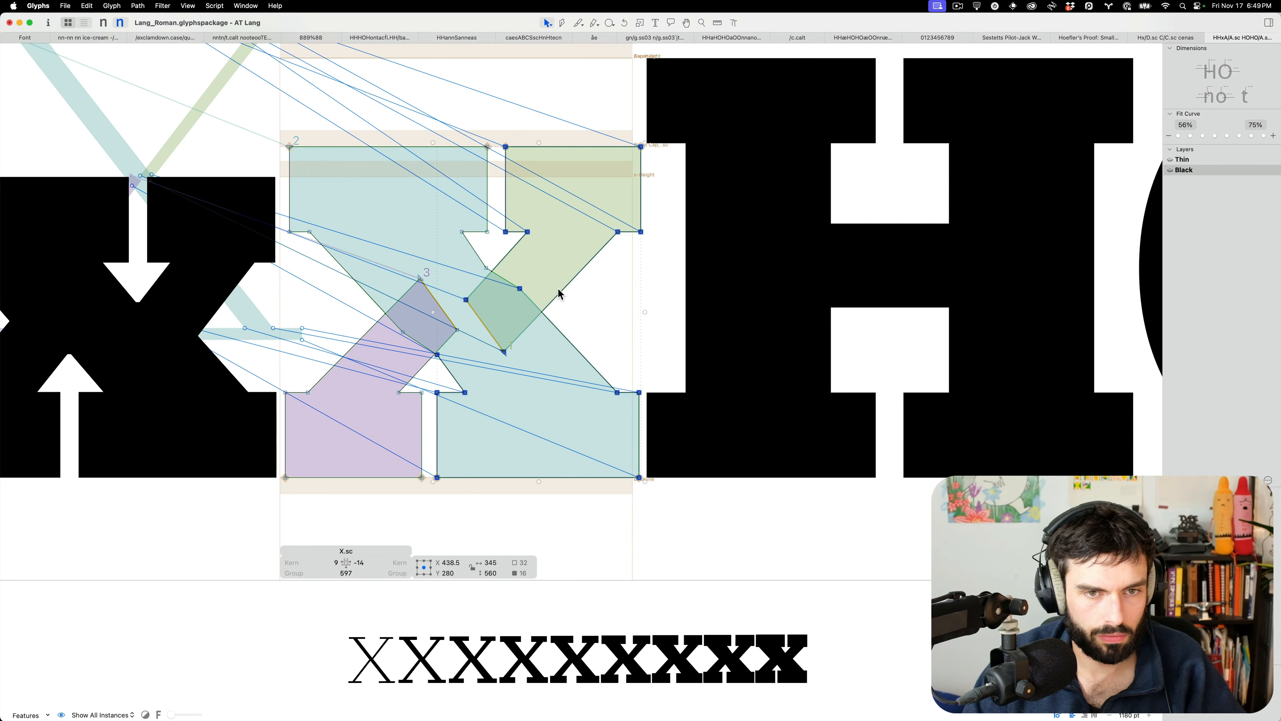
key("Right")
key("Right")
key("Right")
key("Right")
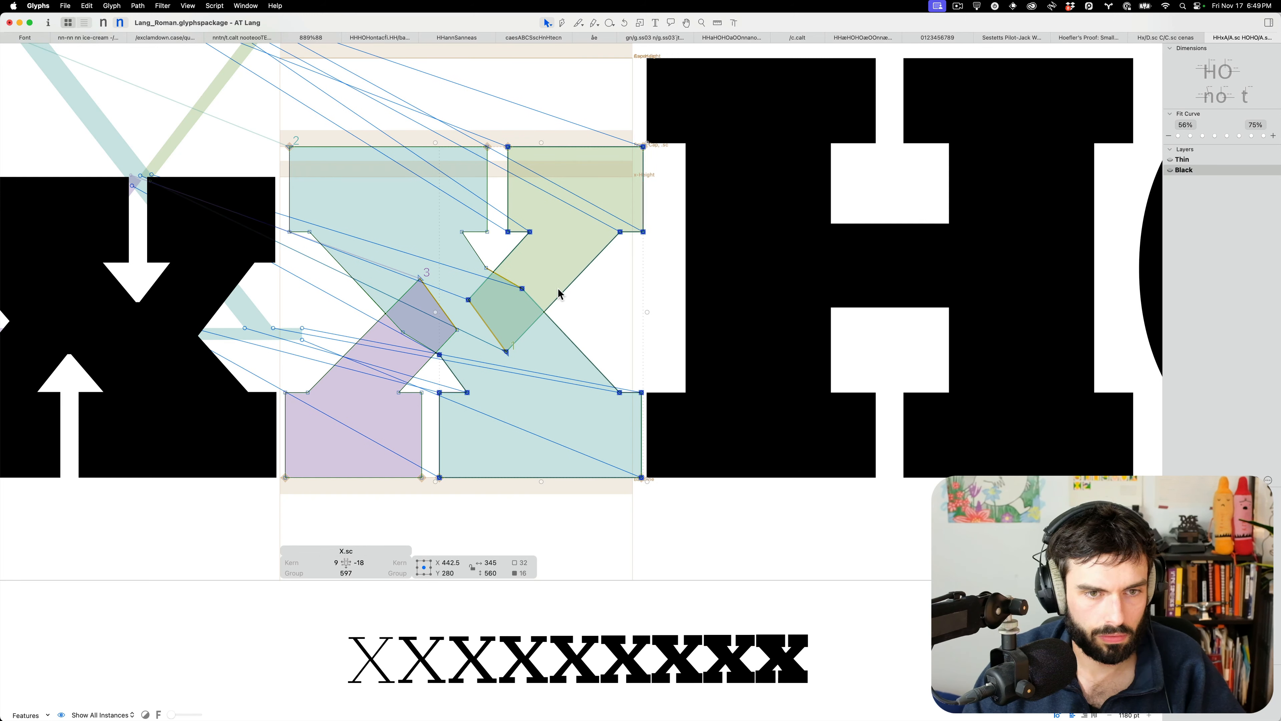
Move the green diamond's top corner right and down and the purple diamond's bottom up-left
key("t")
key("Escape")
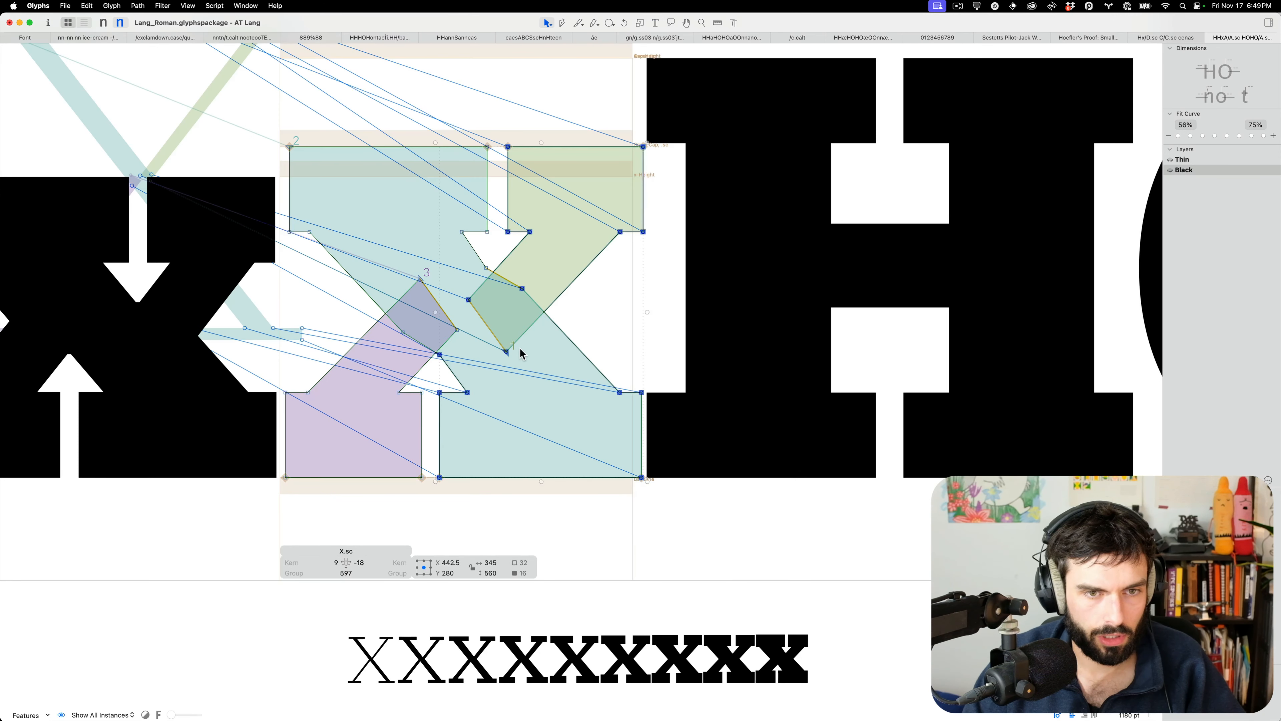
left_click(519, 313)
left_click_drag(485, 267, 502, 281)
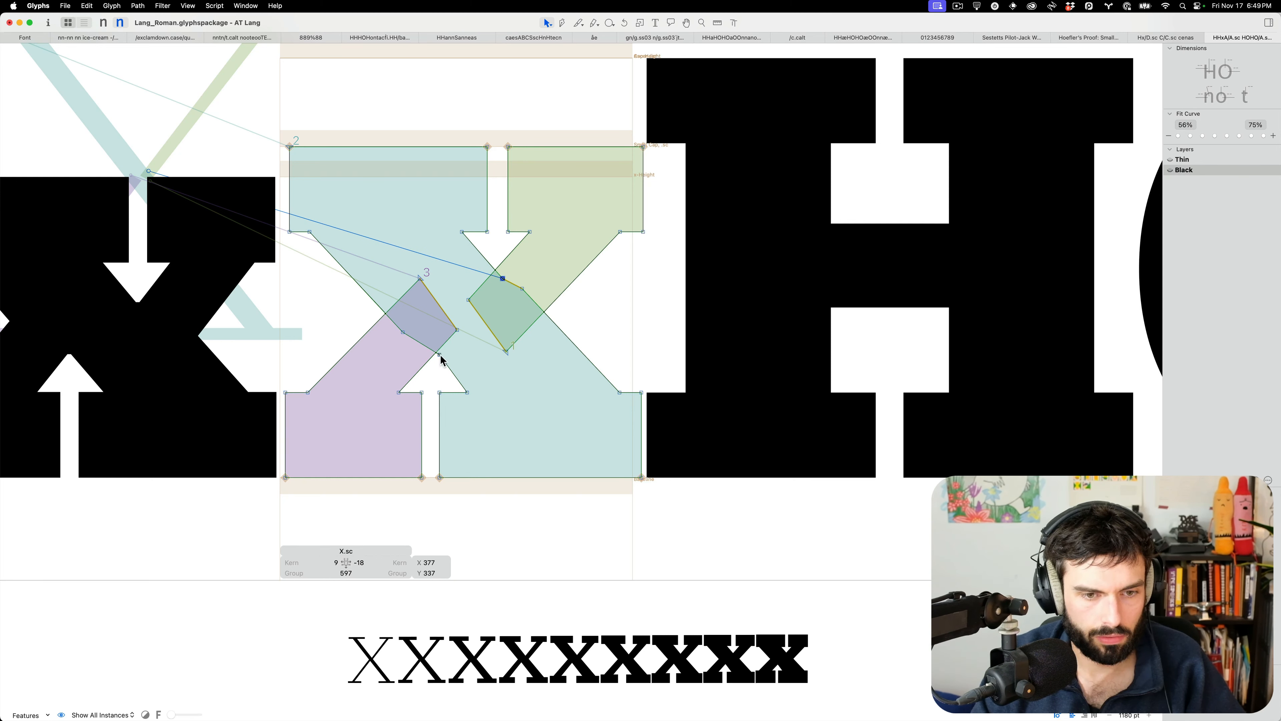
left_click_drag(439, 354, 425, 345)
Raise the X's right sidebearing from -18 to 9
key("t")
scroll(528, 381, "down", 3)
key("ctrl+alt+shift+Right")
key("ctrl+alt+shift+Right")
key("ctrl+alt+Right")
key("ctrl+alt+Right")
key("ctrl+alt+Right")
key("ctrl+alt+Right")
key("ctrl+alt+Right")
key("ctrl+alt+Right")
key("ctrl+alt+Right")
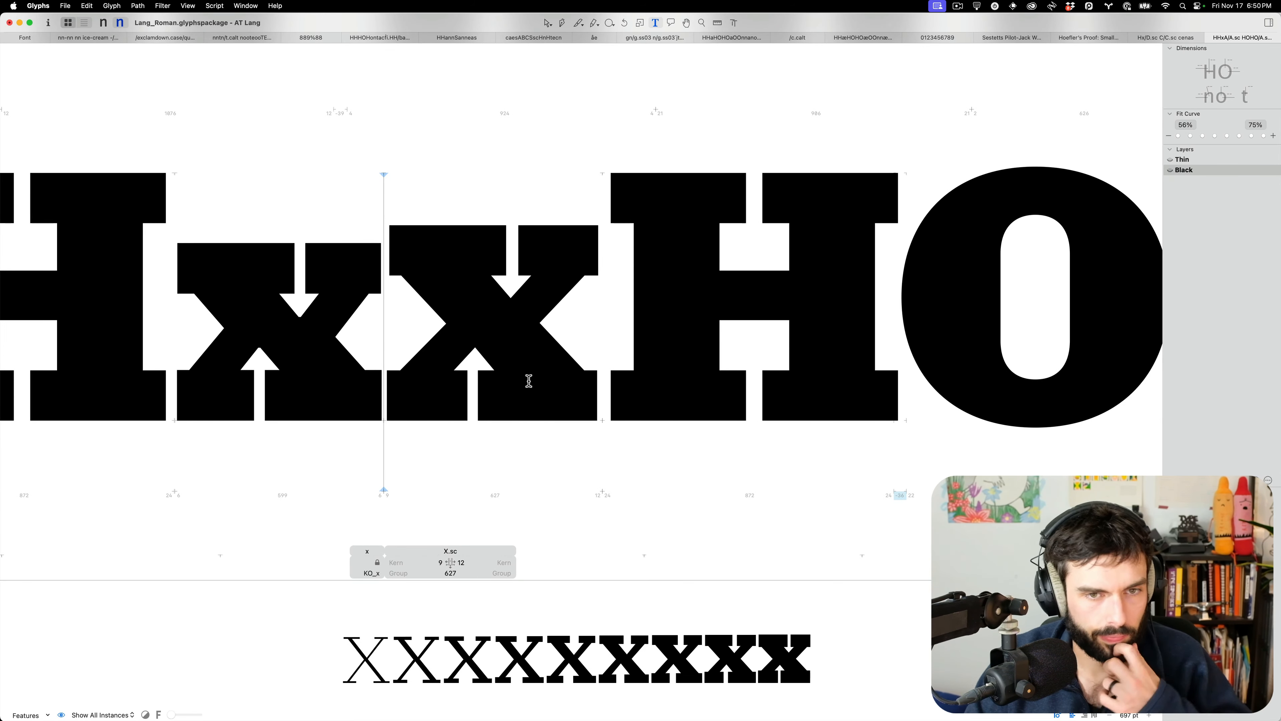
Lower the small-cap Y's counter tip and raise its two crotch points
scroll(574, 356, "down", 5)
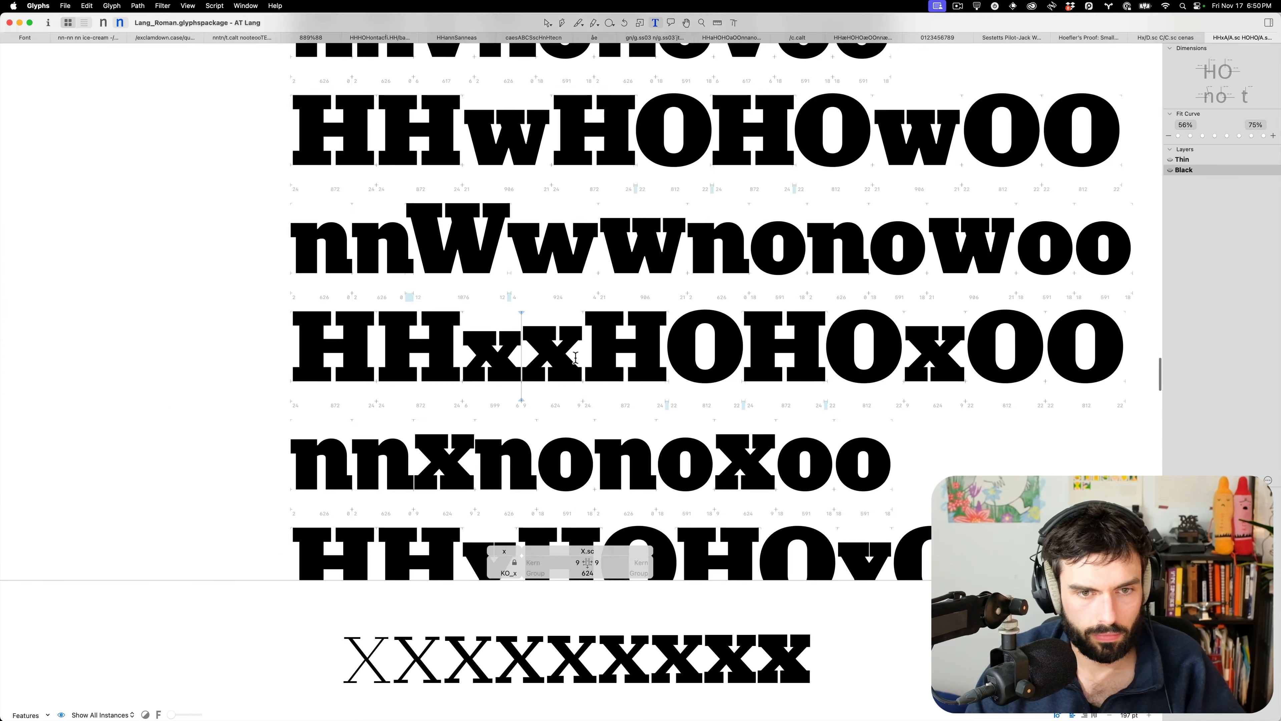
scroll(529, 375, "down", 5)
scroll(484, 362, "up", 5)
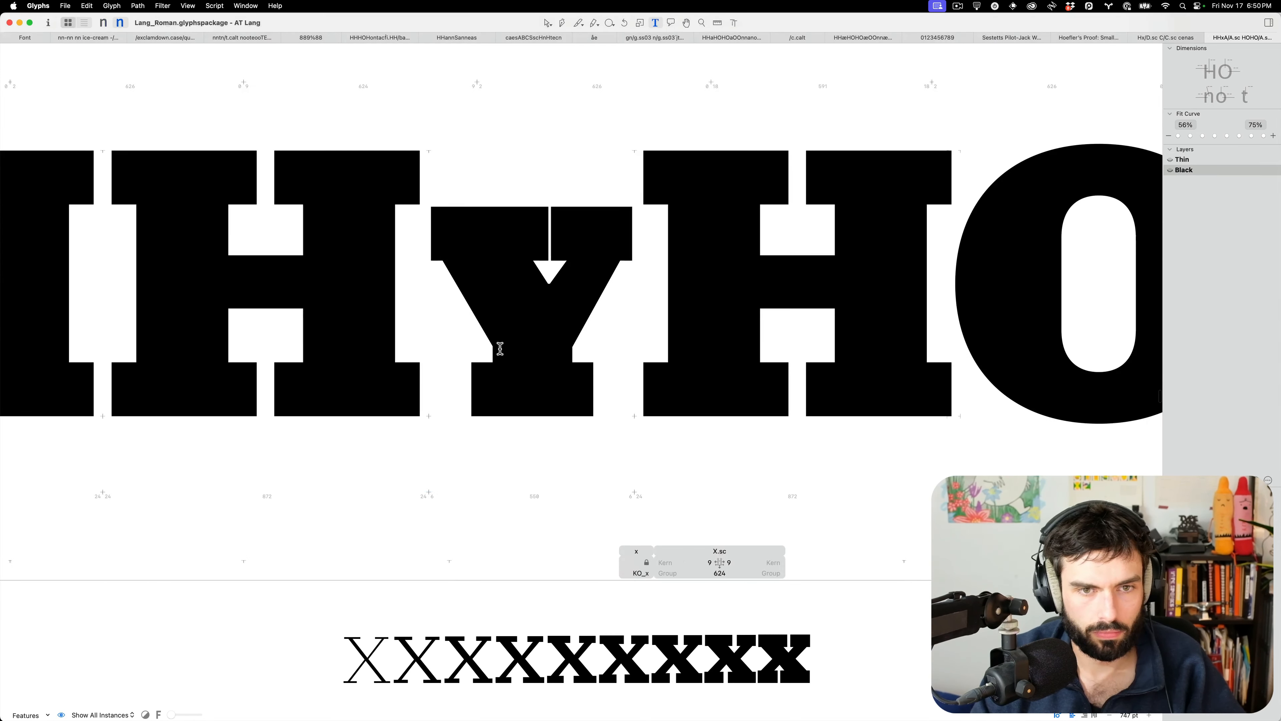
double_click(500, 347)
left_click_drag(564, 276, 526, 310)
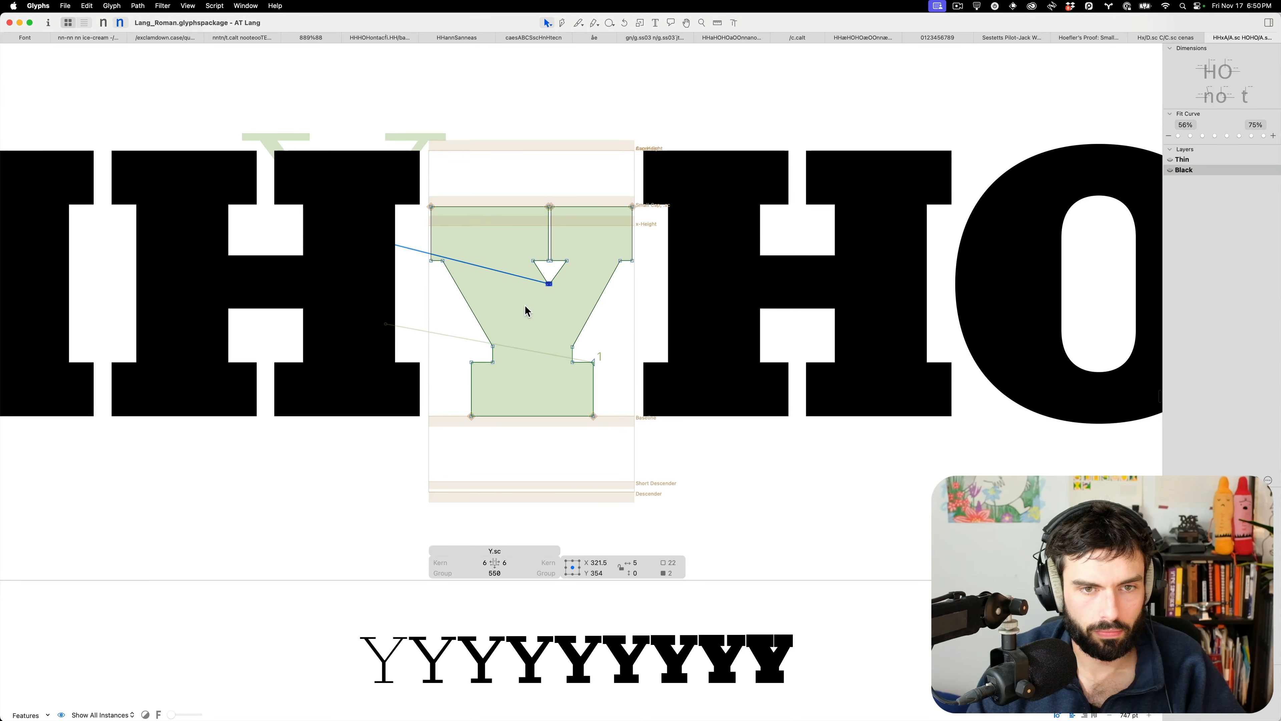
key("shift+Down")
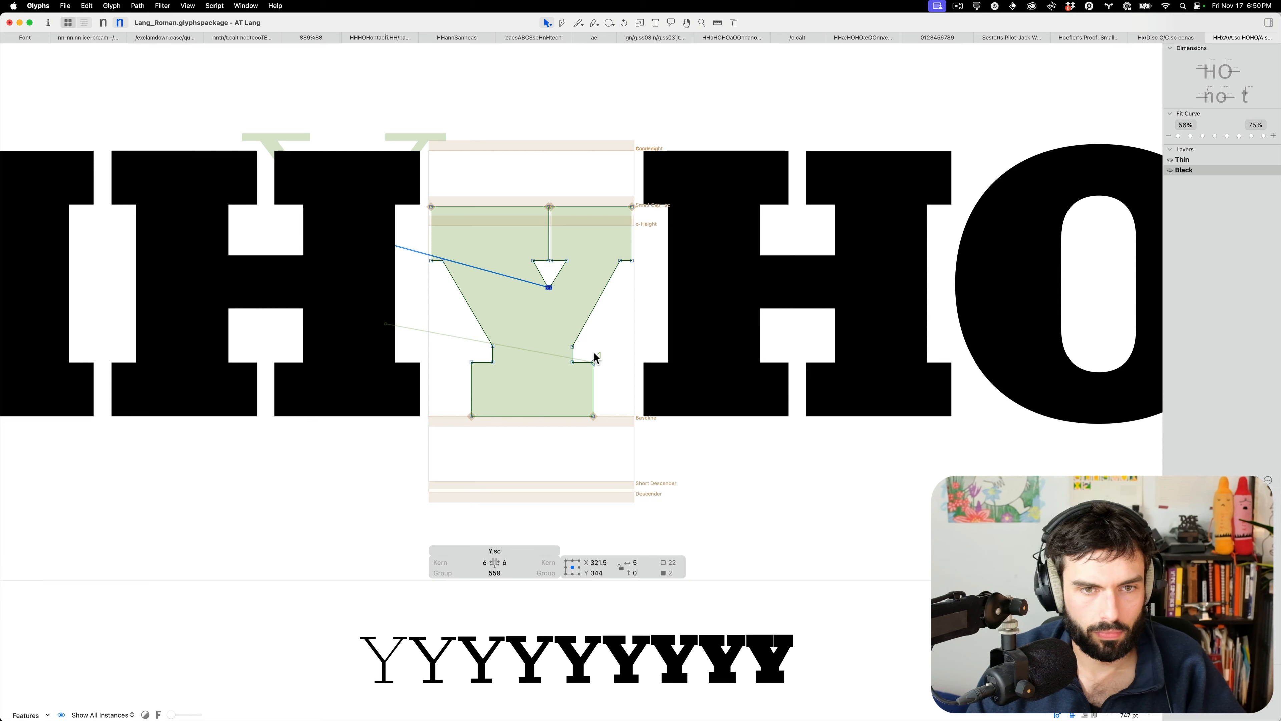
left_click_drag(595, 358, 381, 315)
key("shift+Up")
key("shift+Up")
key("shift+Up")
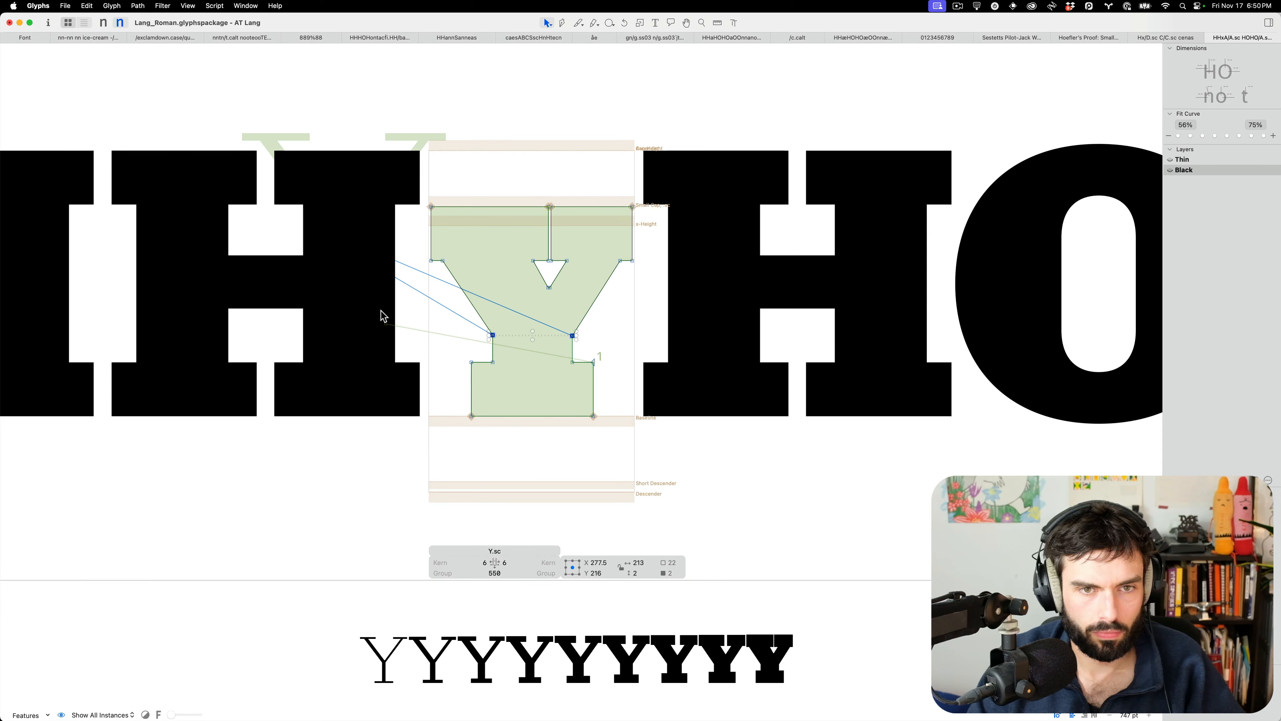
Set the Y's sidebearings to 6 on both sides, from 16 and -4
left_click(568, 275)
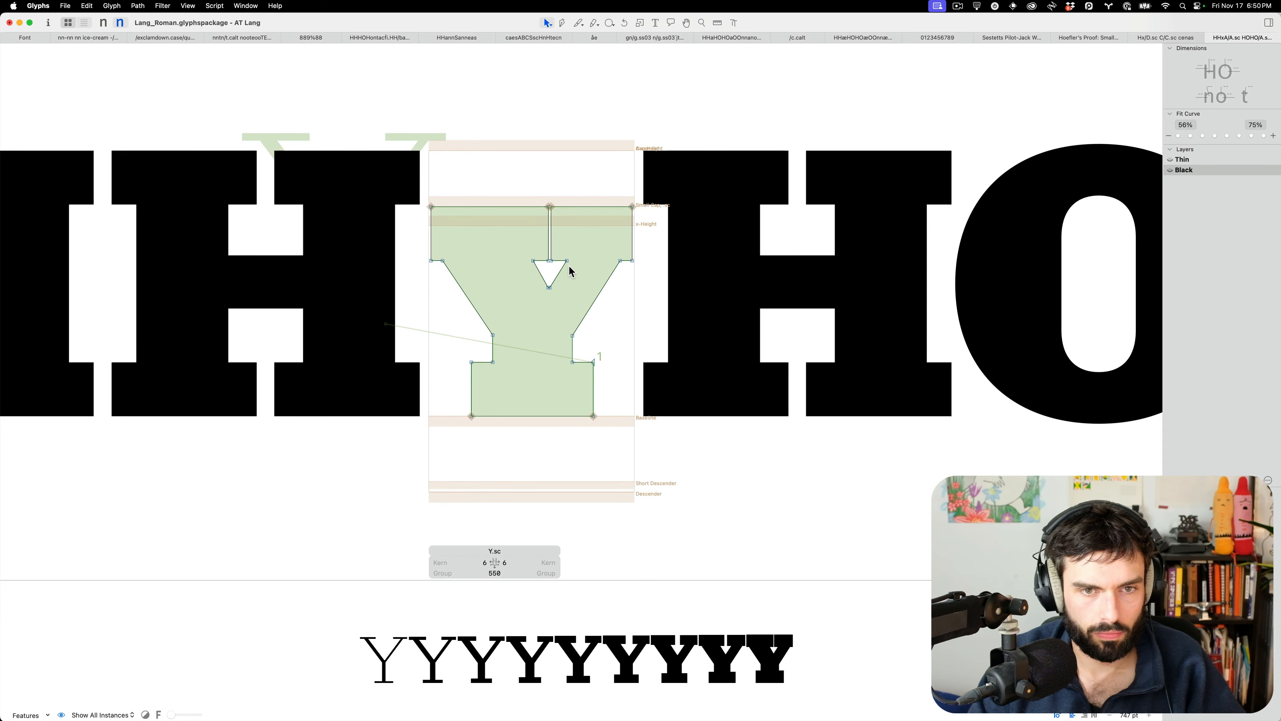
left_click_drag(650, 276, 364, 274)
type("t")
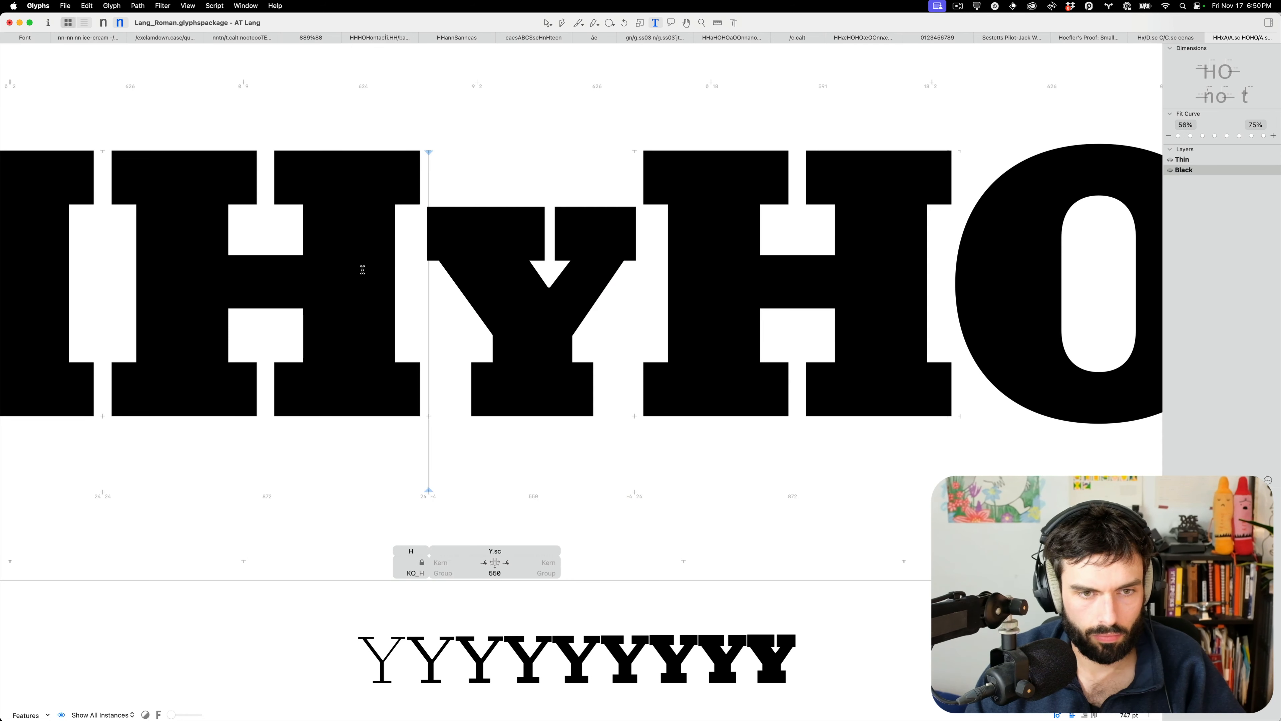
type("FF")
key("BackSpace")
key("BackSpace")
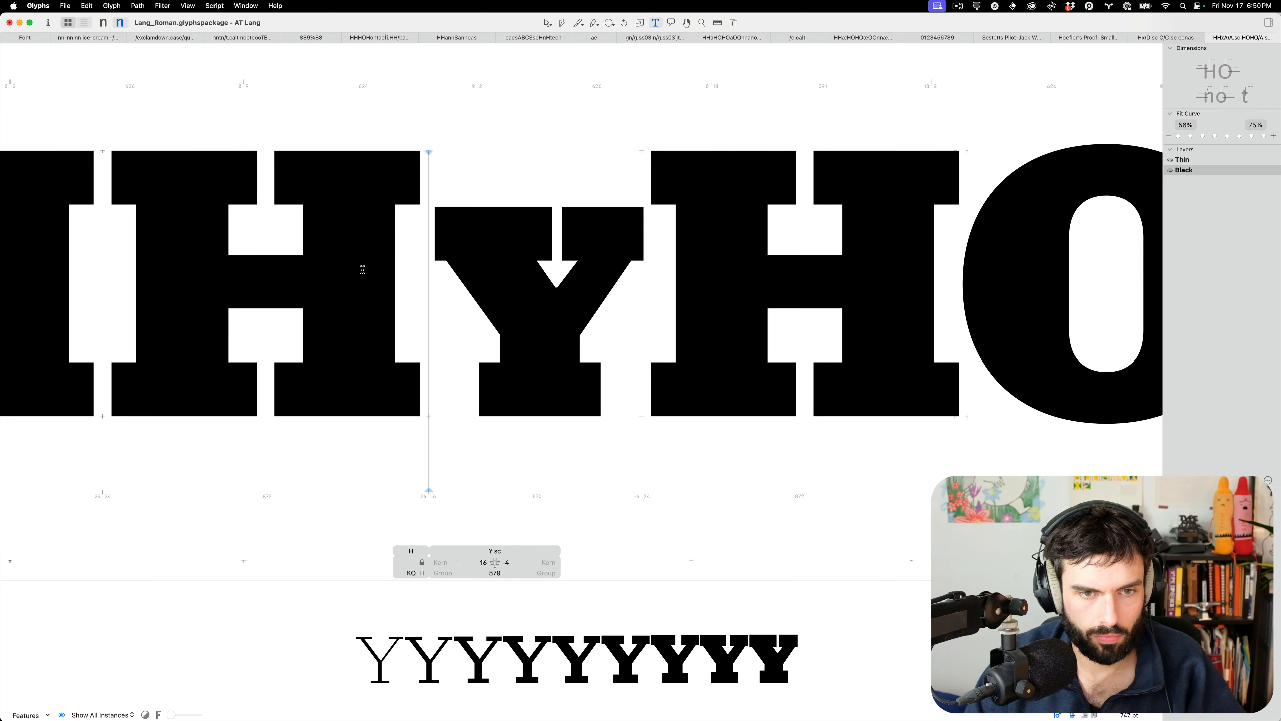
key("ctrl+super+shift+Left")
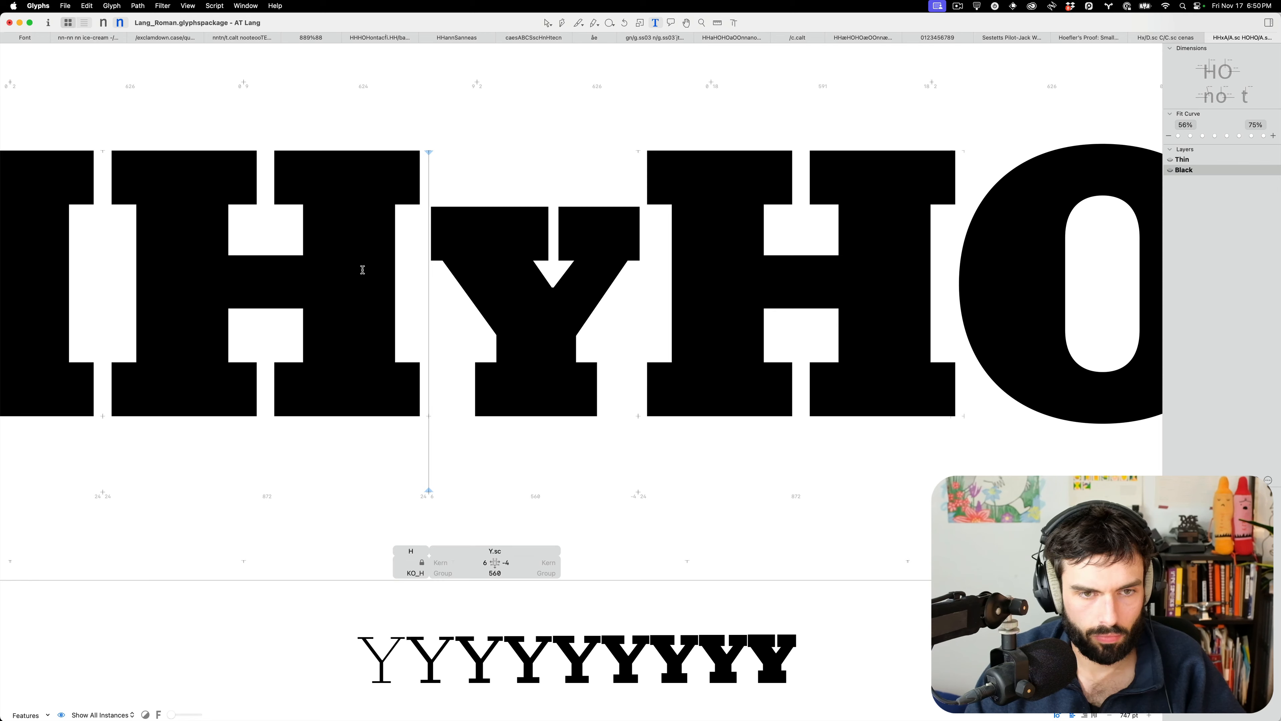
key("ctrl+alt+super+shift+Right")
Open the small-cap Z and select the points at its upper-left and lower-right notches
scroll(486, 252, "down", 6)
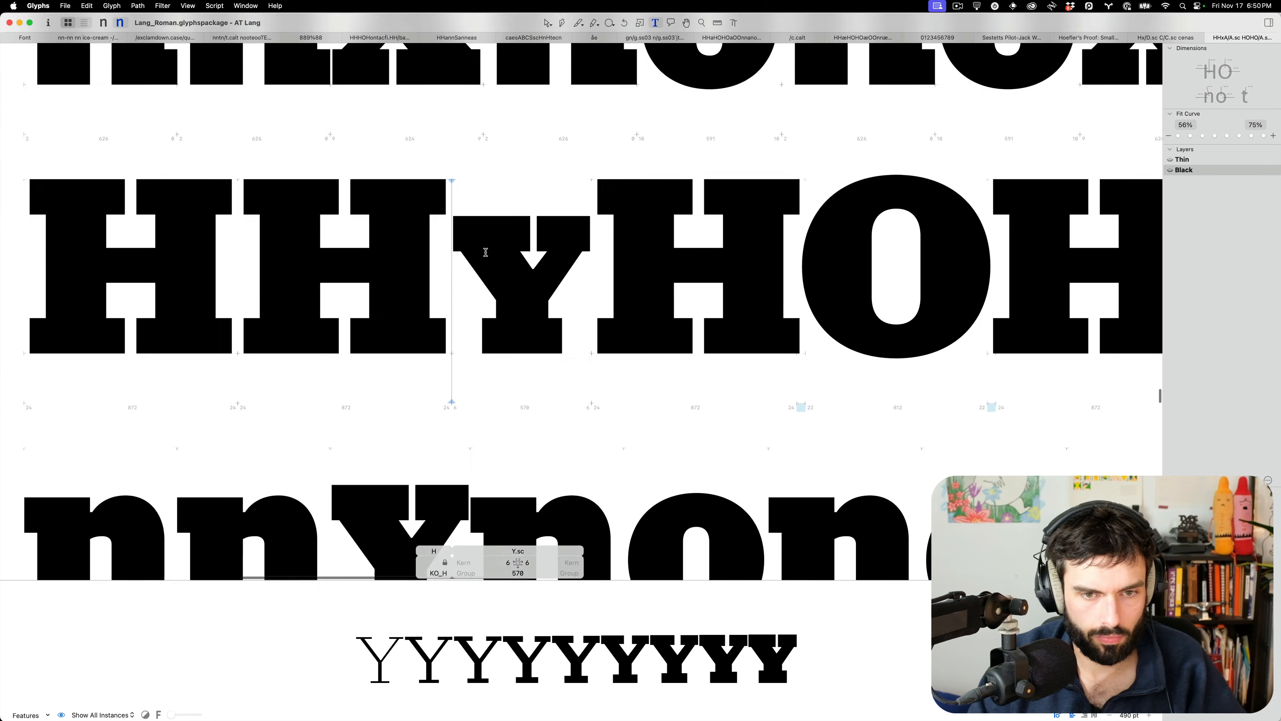
scroll(505, 343, "down", 5)
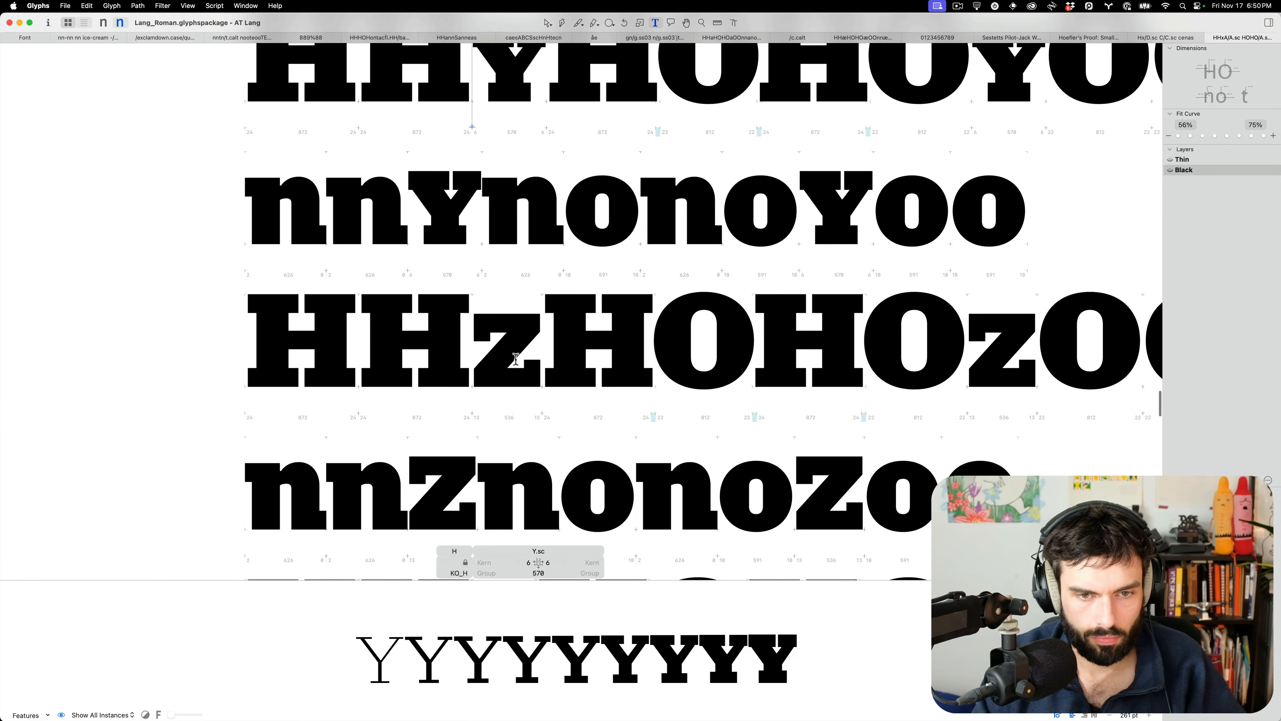
double_click(515, 358)
scroll(504, 353, "up", 6)
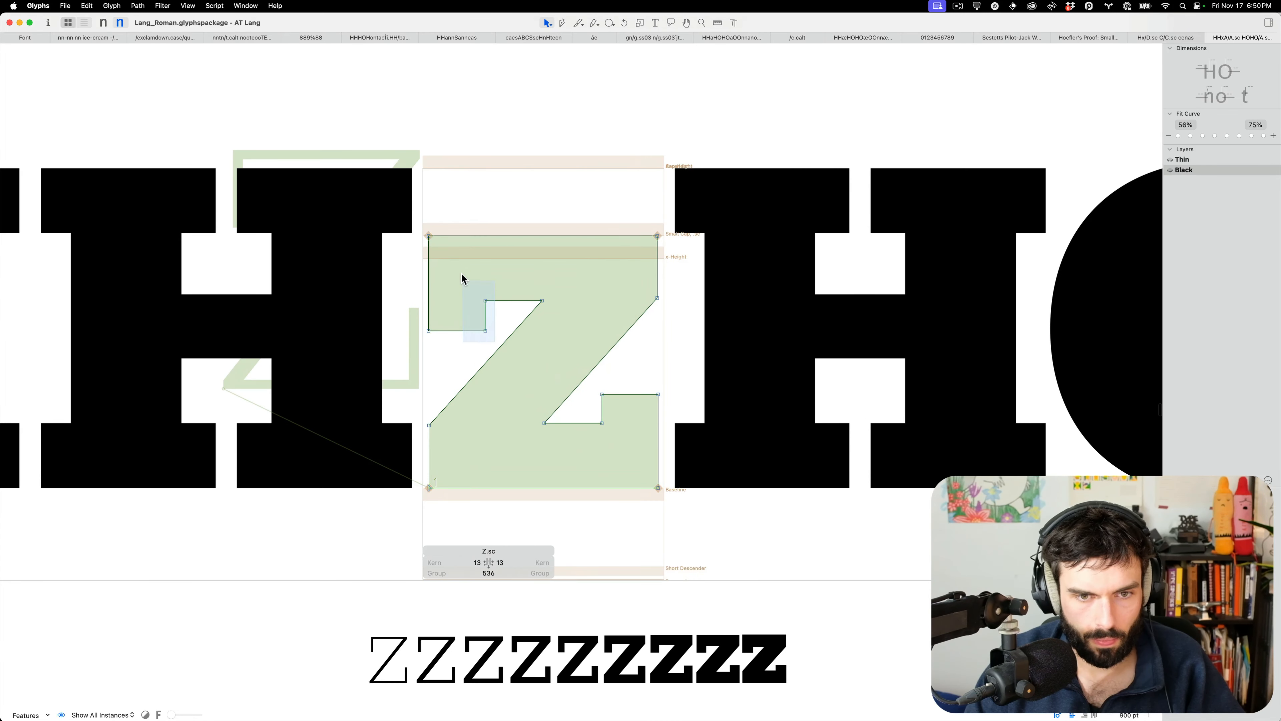
left_click_drag(464, 282, 463, 273)
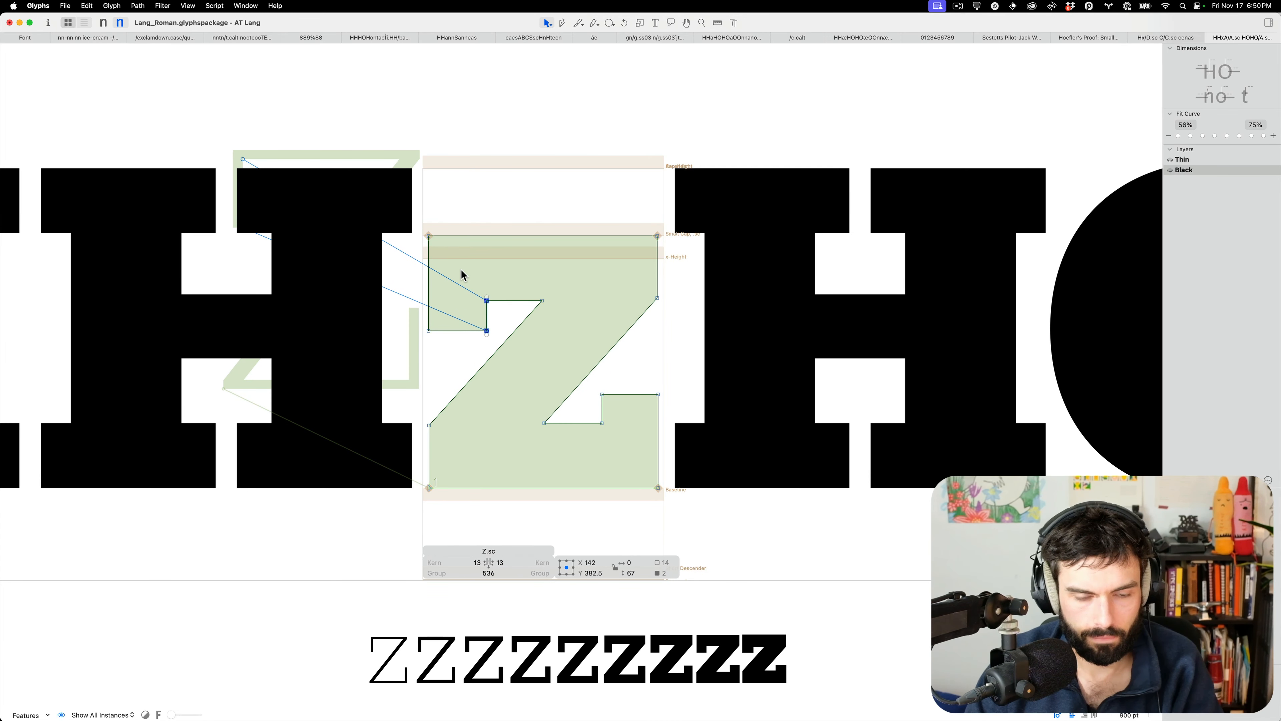
left_click_drag(616, 383, 579, 457)
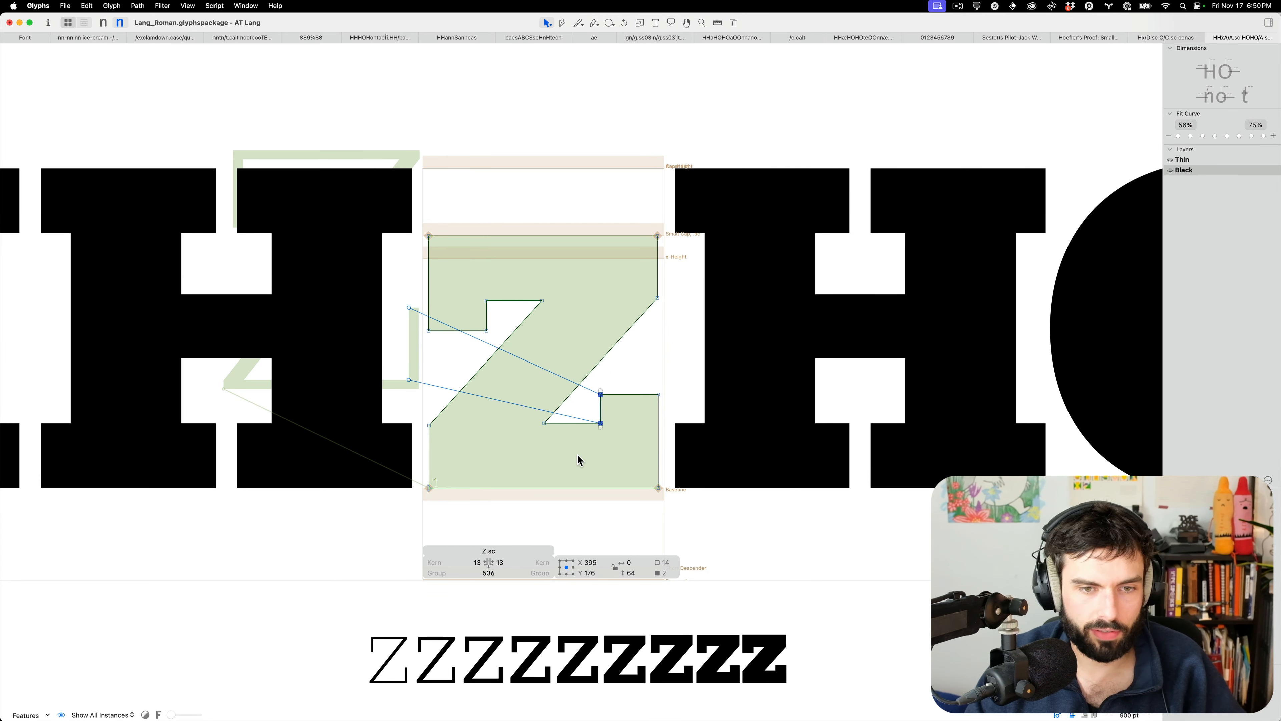
Zoom out in filled text view to review several spacing lines
key("t")
key("super+minus")
key("super+minus")
key("super+minus")
key("super+minus")
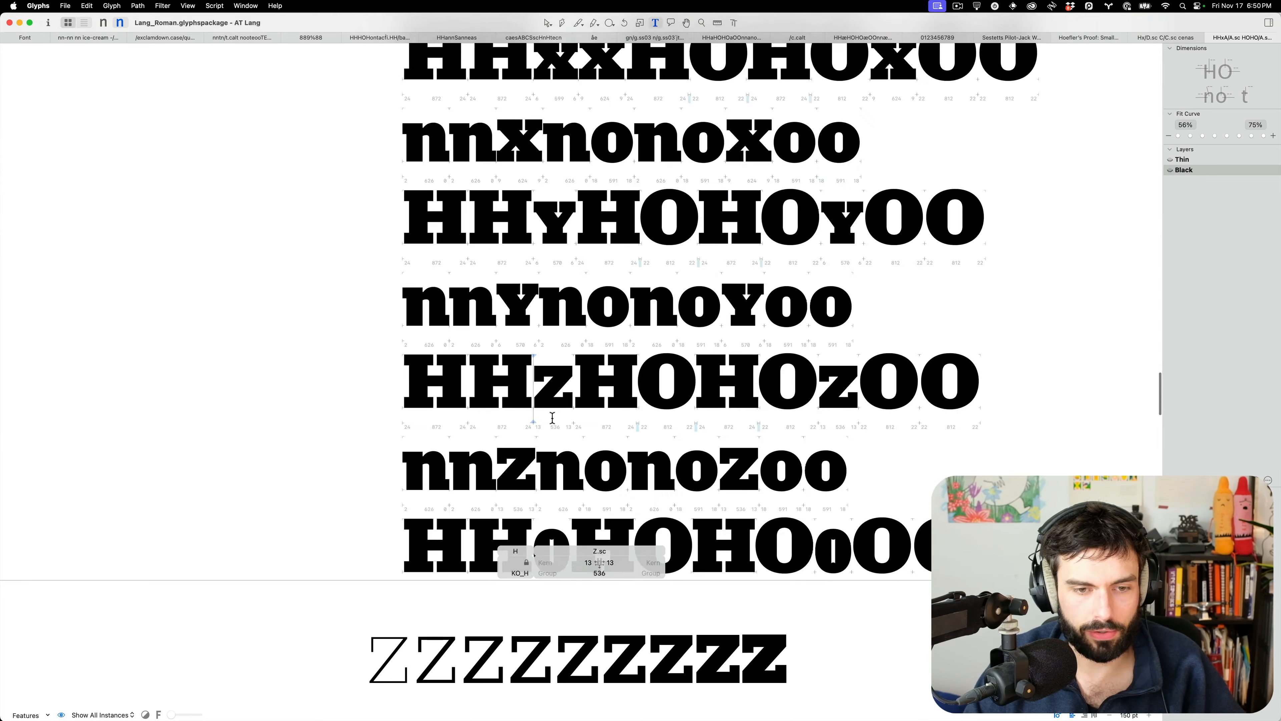
key("super+minus")
key("super+minus")
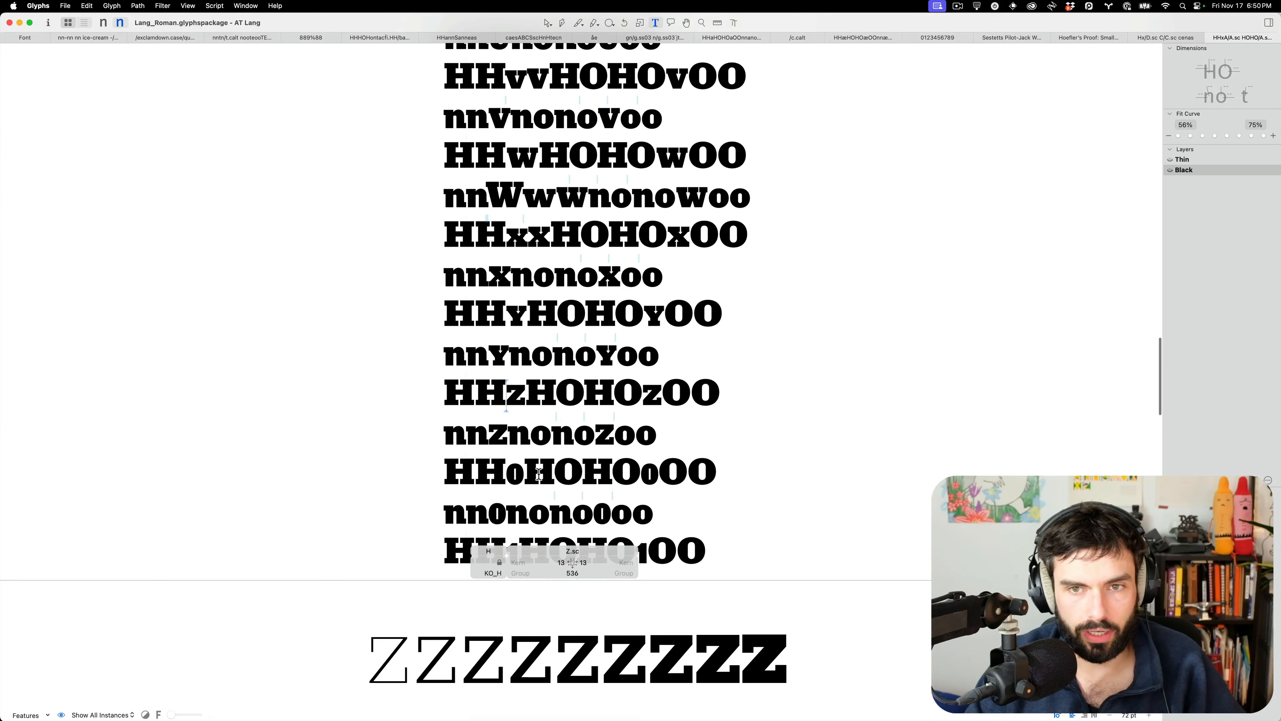
scroll(539, 474, "down", 10)
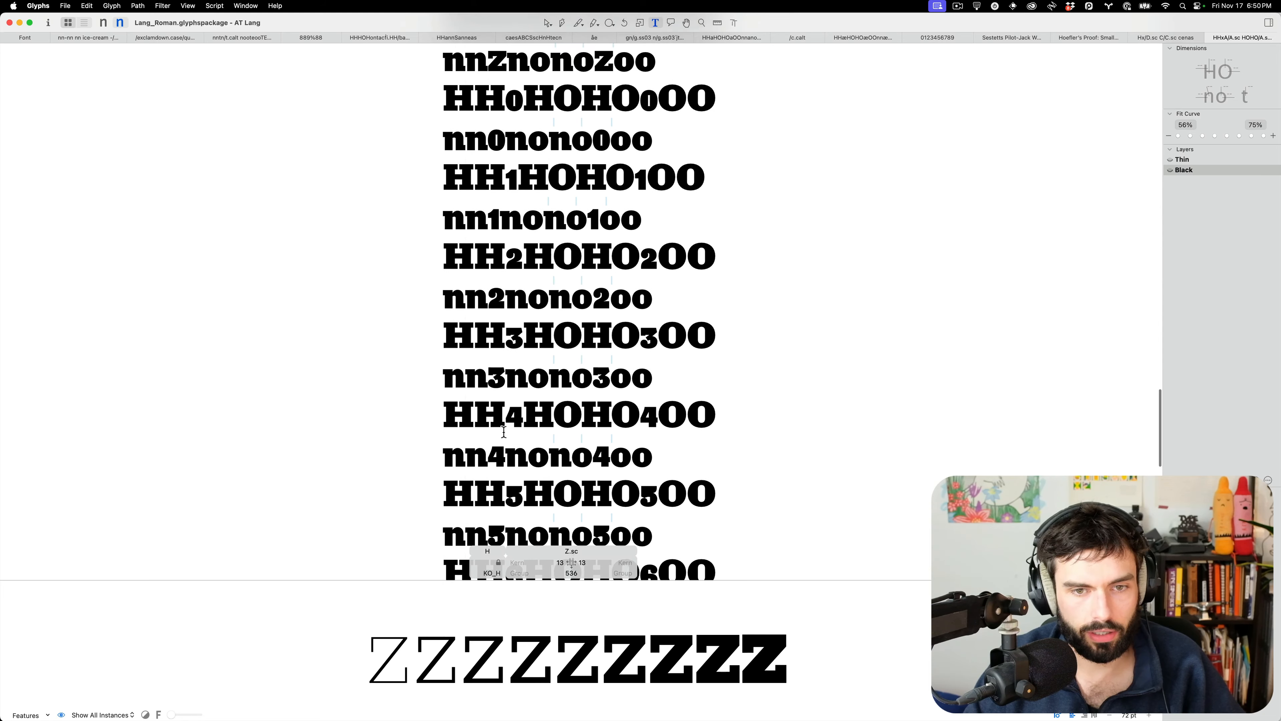
scroll(503, 431, "down", 6)
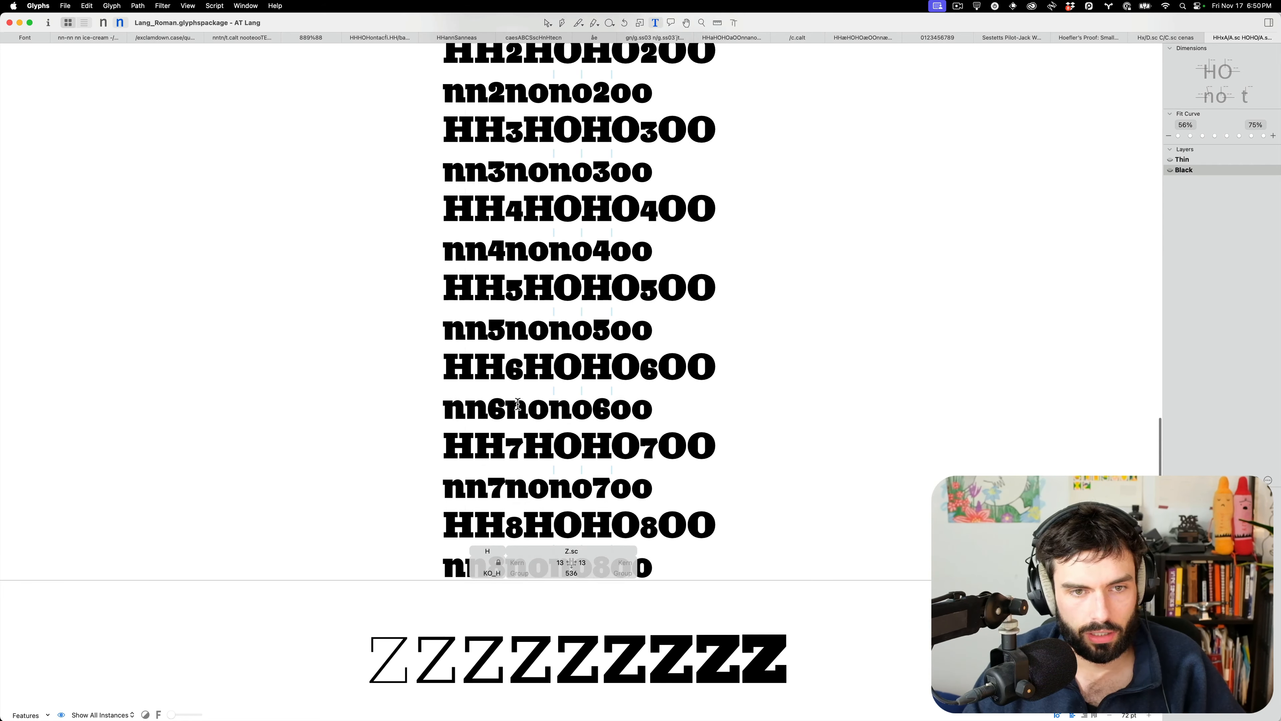
scroll(518, 404, "up", 5)
Show the Hoefler's Proof small-caps text in the Black master, briefly comparing it with Thin
left_click(1102, 36)
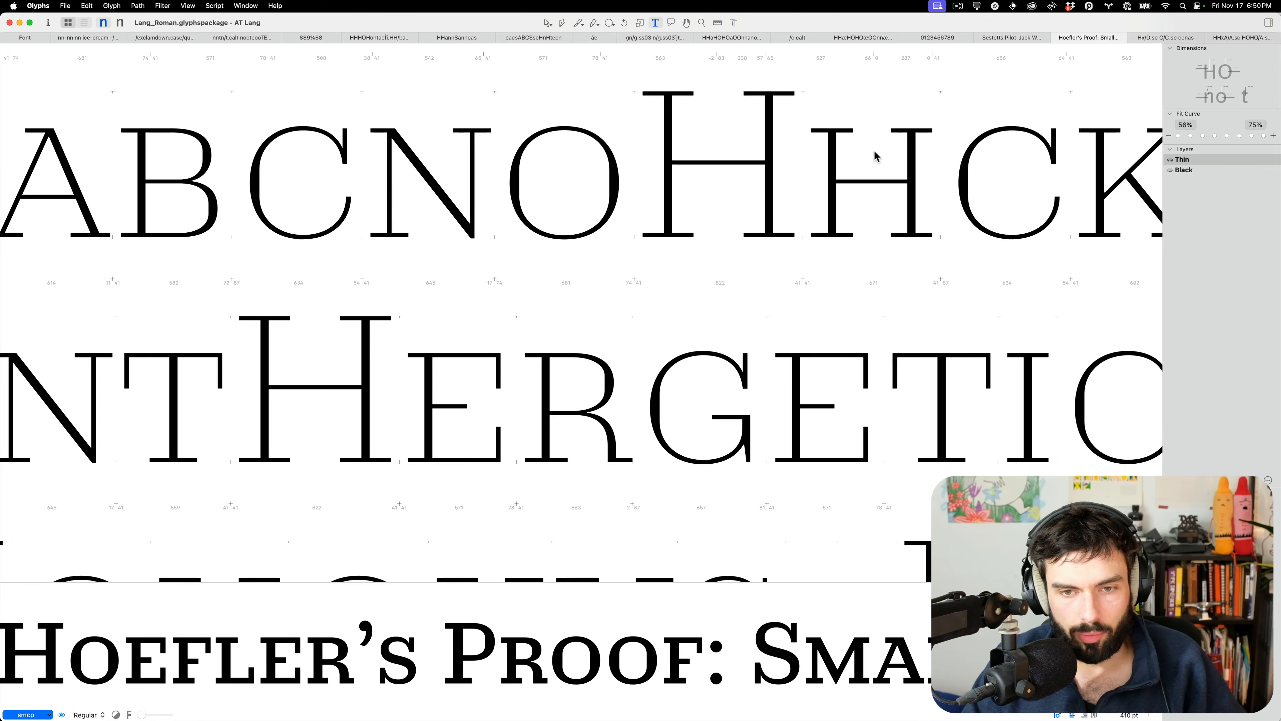
scroll(401, 272, "down", 4)
scroll(405, 272, "down", 6)
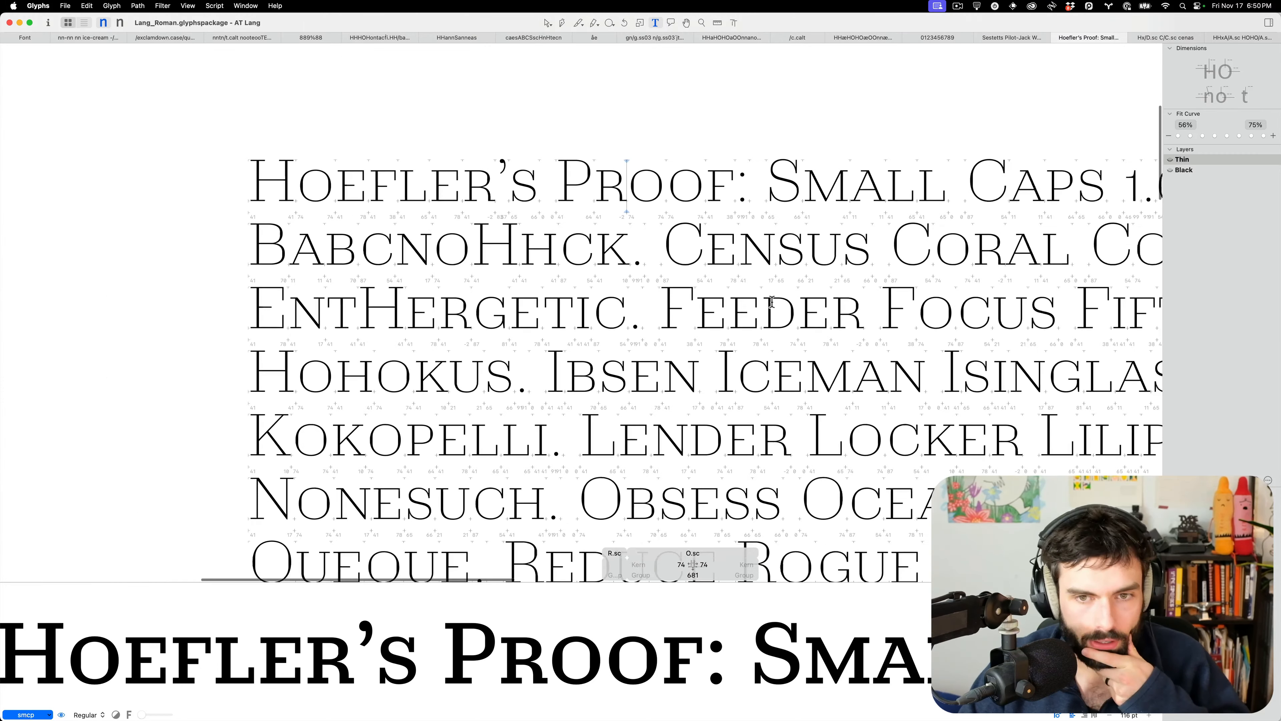
key("super+2")
scroll(391, 263, "down", 6)
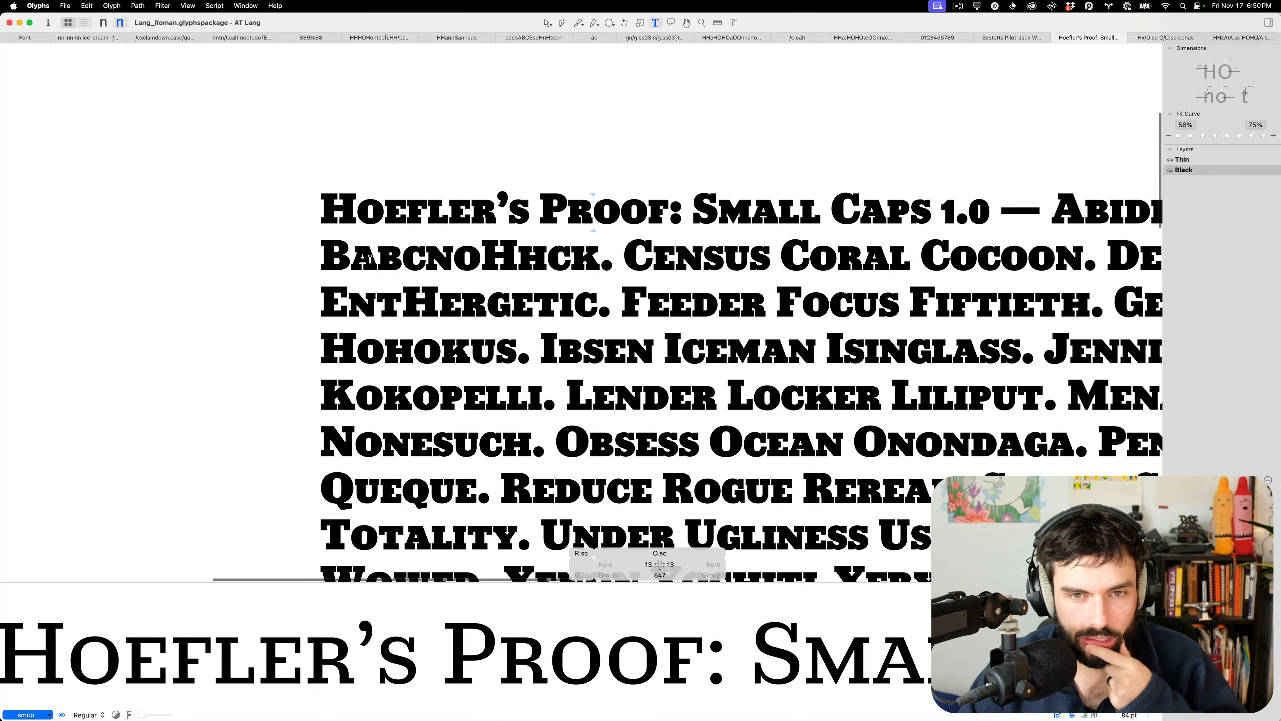
scroll(391, 263, "right", 4)
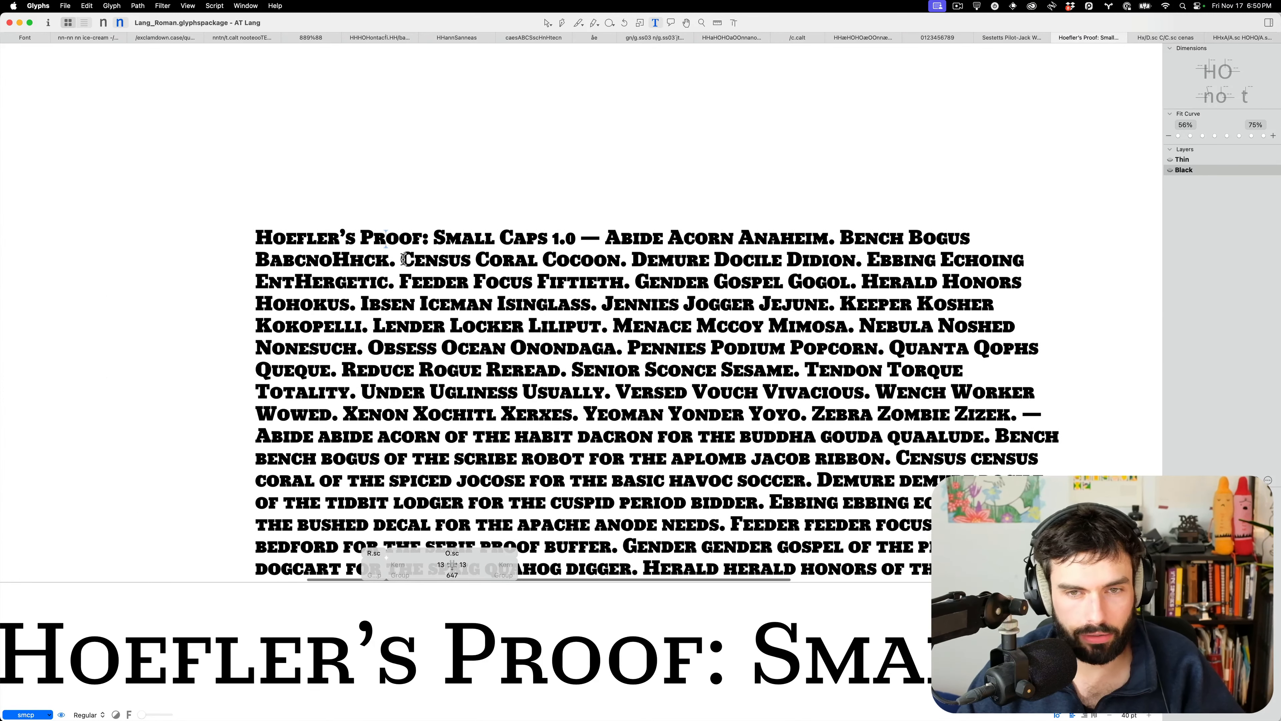
scroll(410, 272, "down", 5)
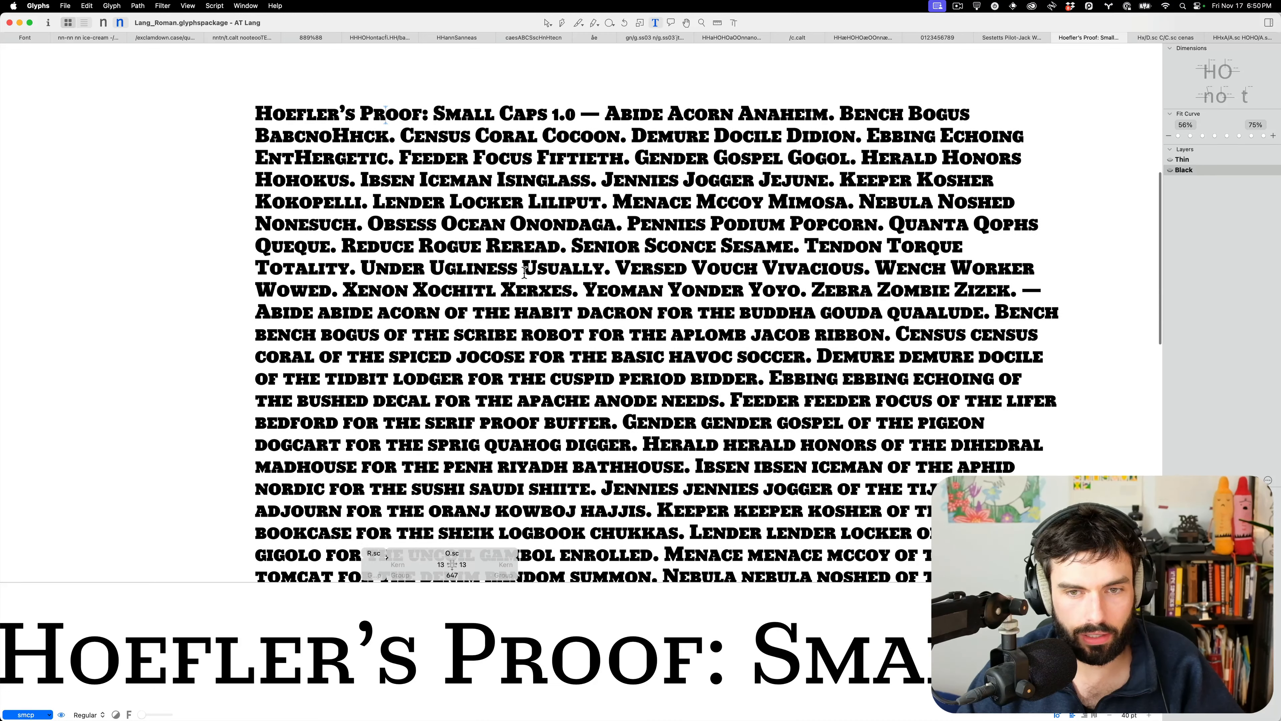
scroll(841, 236, "down", 3)
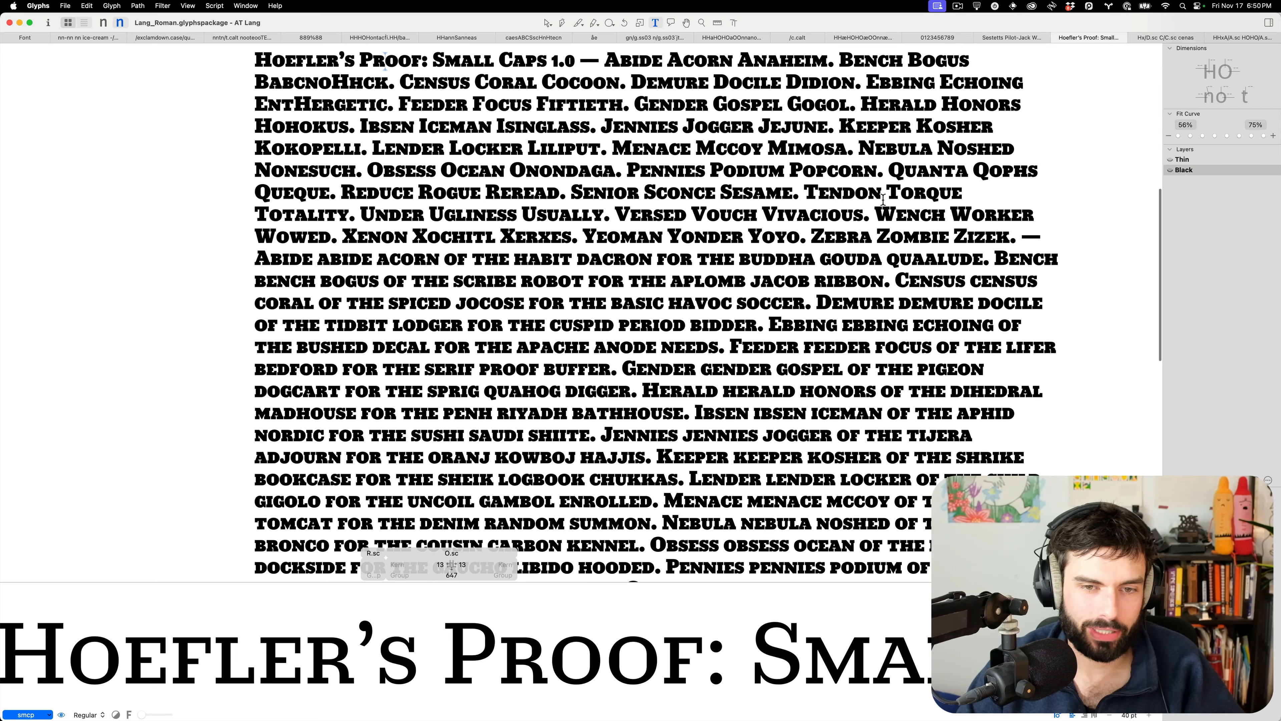
key("super+1")
key("super+2")
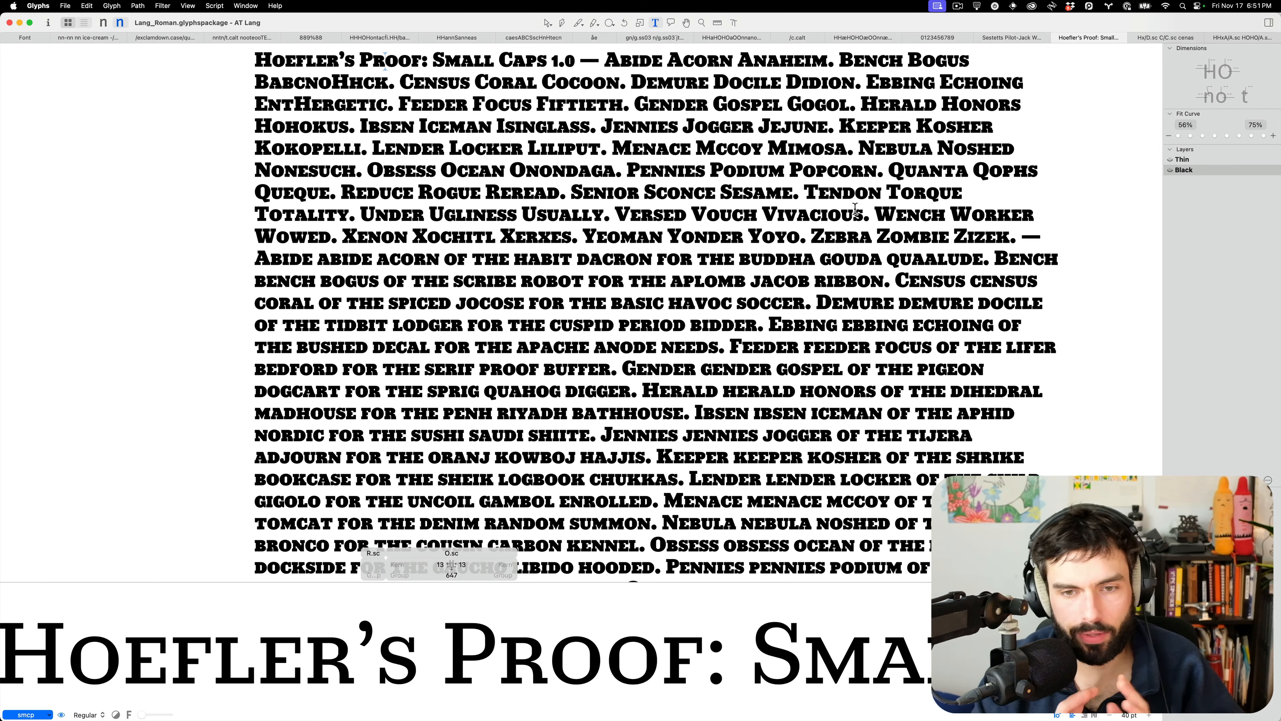
scroll(868, 205, "down", 5)
scroll(853, 211, "down", 4)
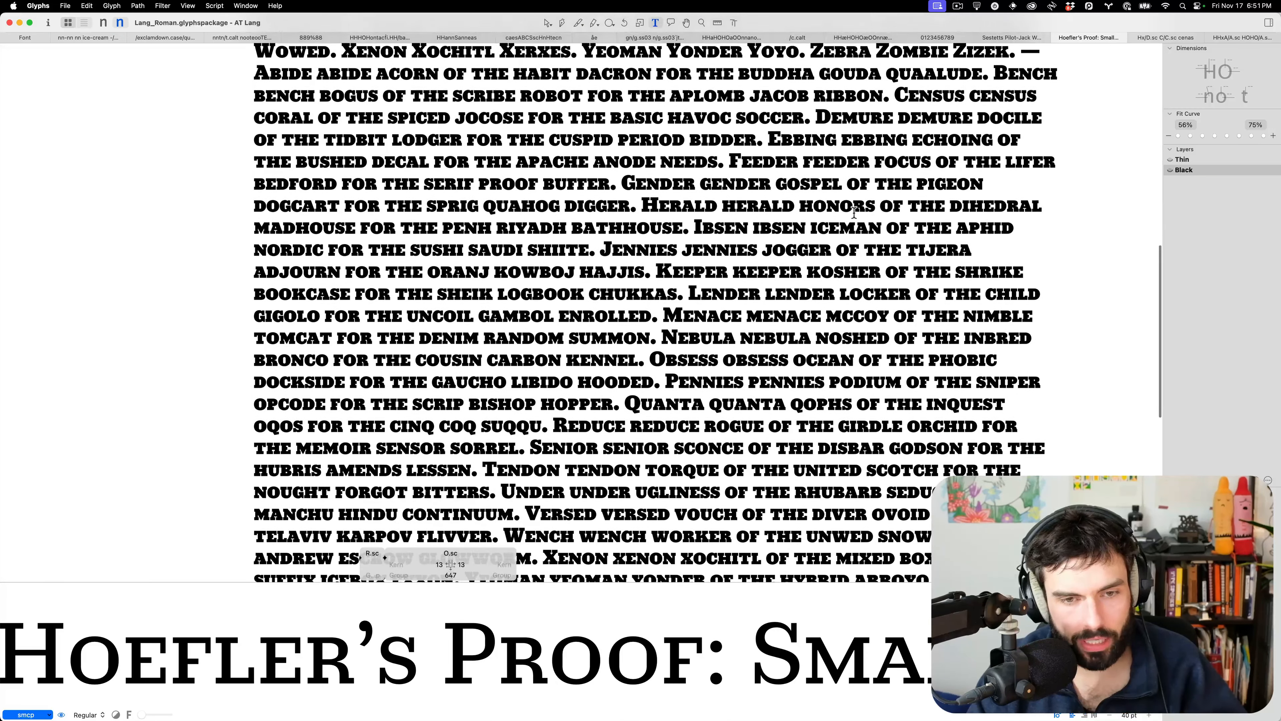
scroll(854, 212, "down", 4)
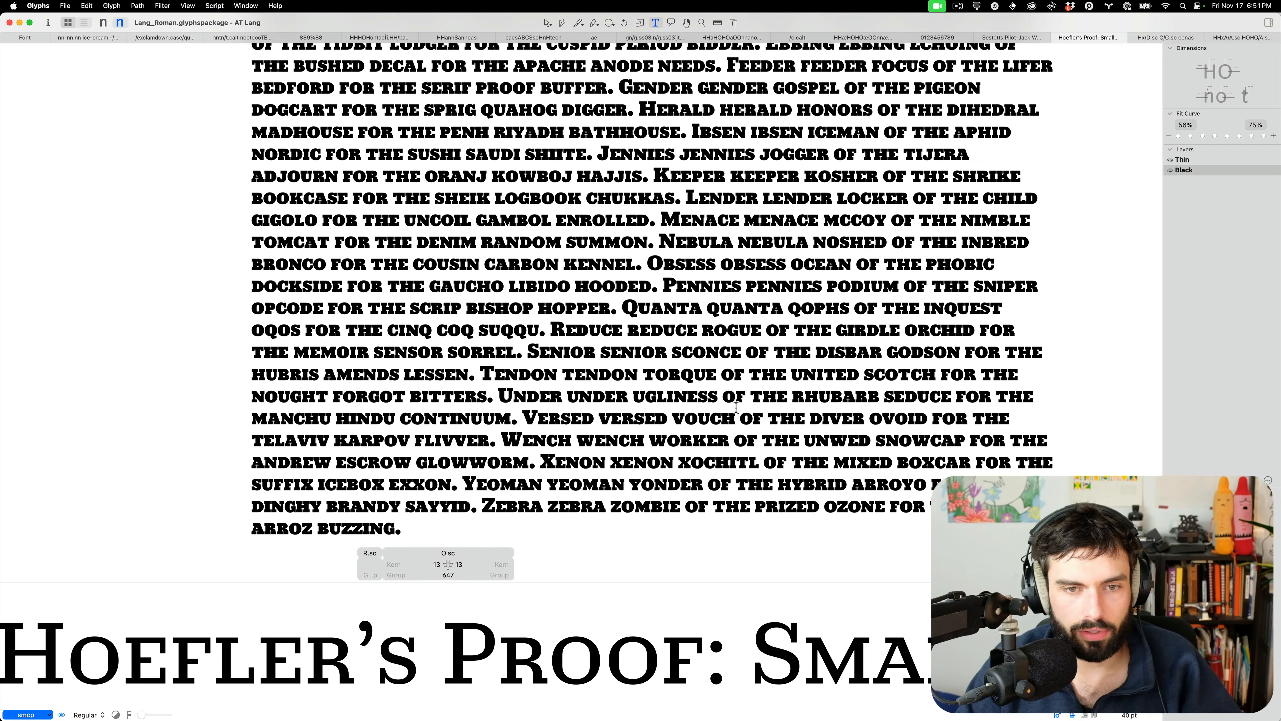
Add an extra A between E and B of Nebula so it reads Neabula
scroll(710, 317, "up", 2)
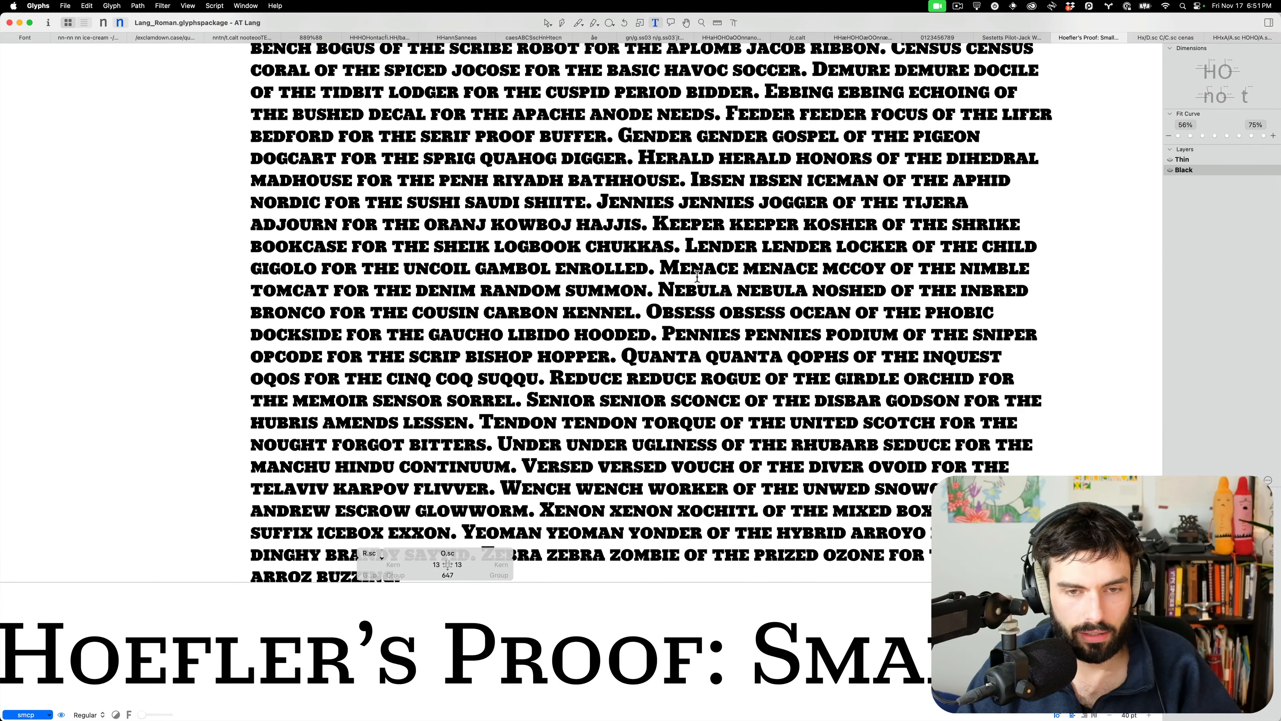
scroll(700, 290, "up", 2)
scroll(700, 291, "up", 2)
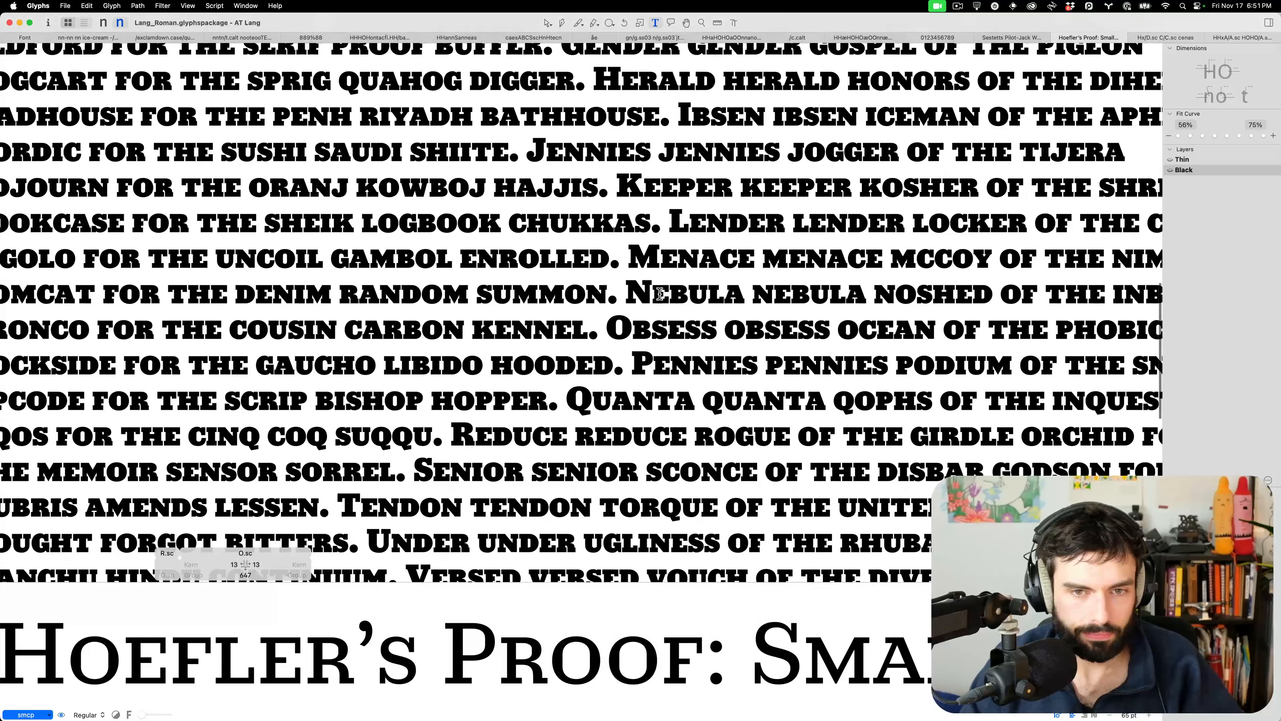
scroll(680, 293, "up", 3)
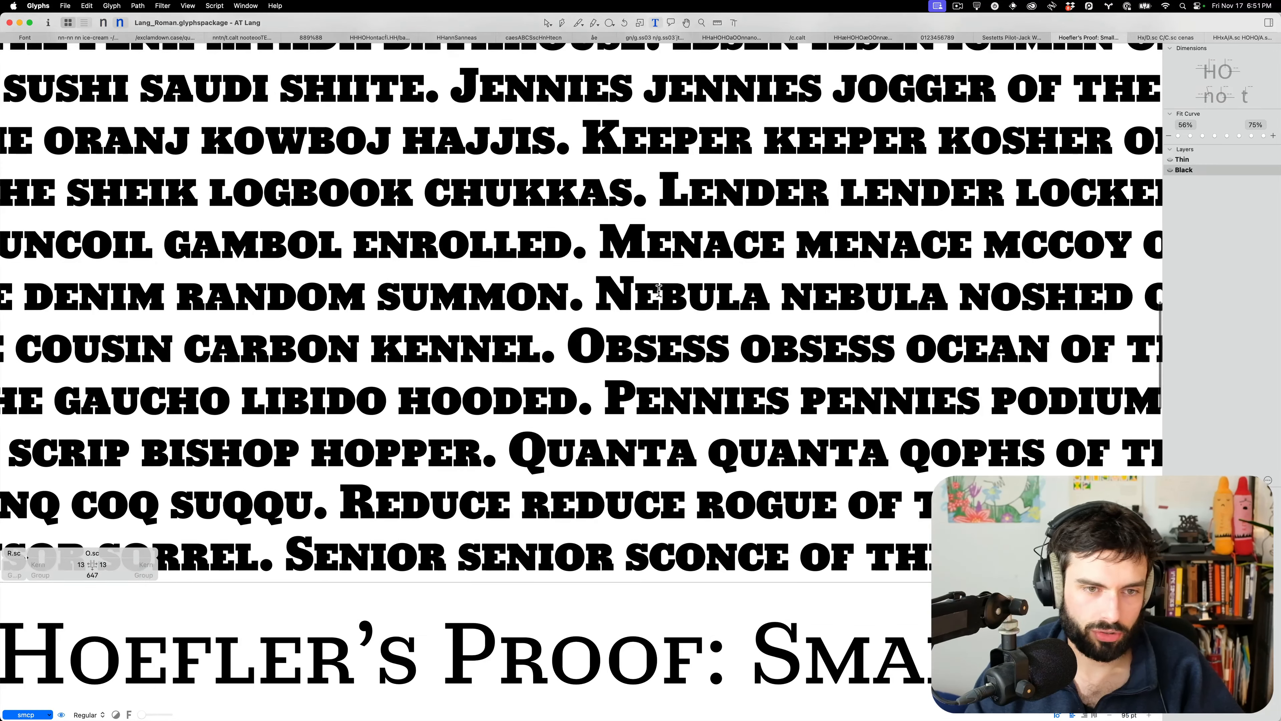
left_click(660, 295)
type("a")
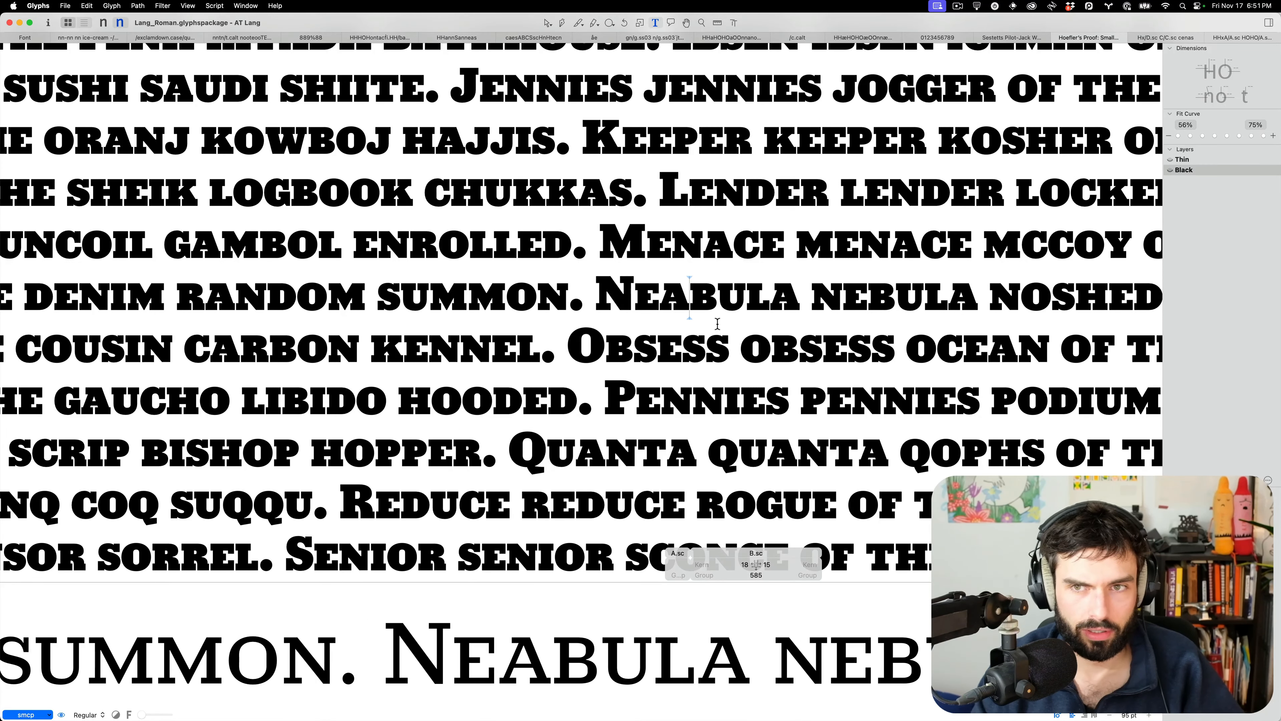
type("po")
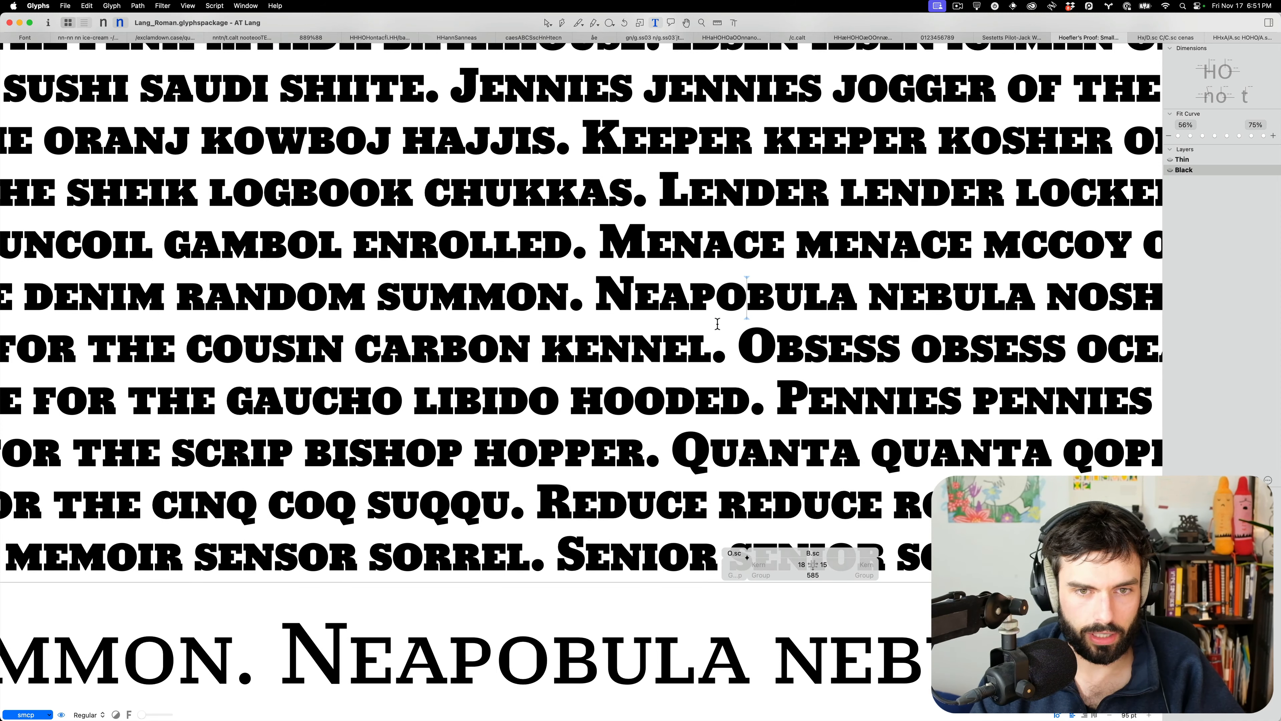
Delete the extra letters, open B.sc in a new tab, and insert a and R.sc before it
key("BackSpace")
key("BackSpace")
key("cmd+t")
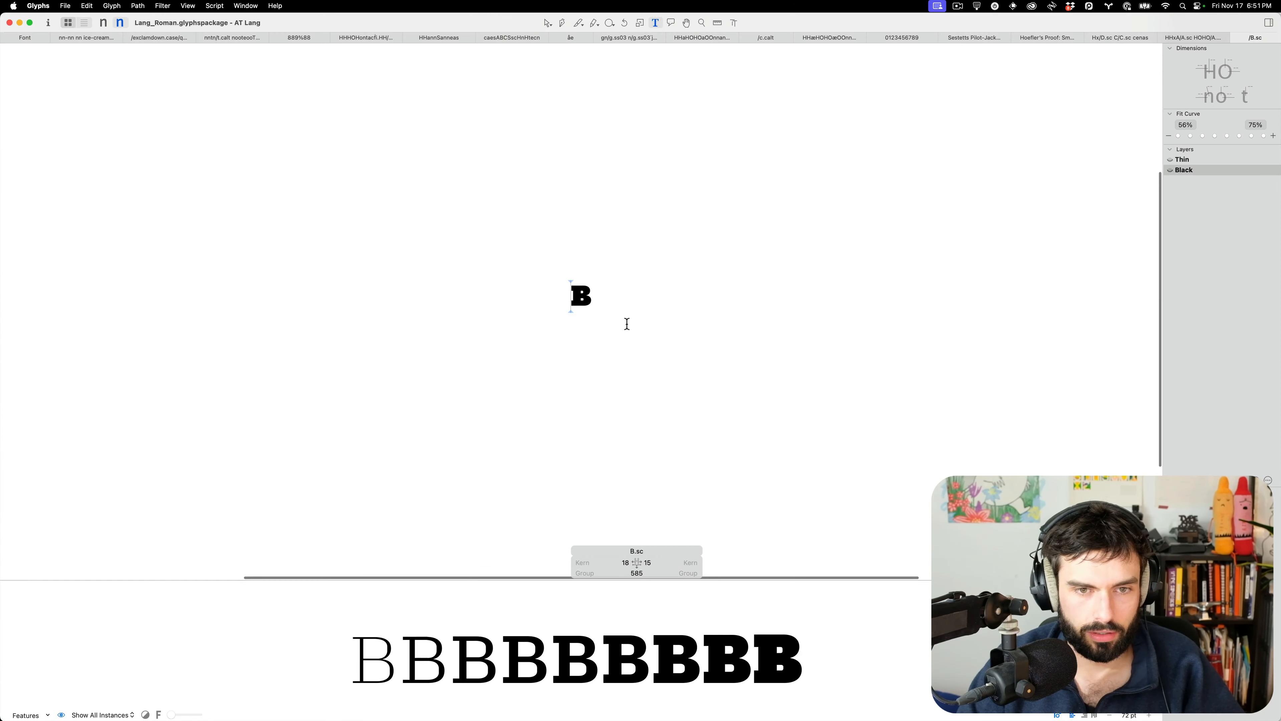
type("a")
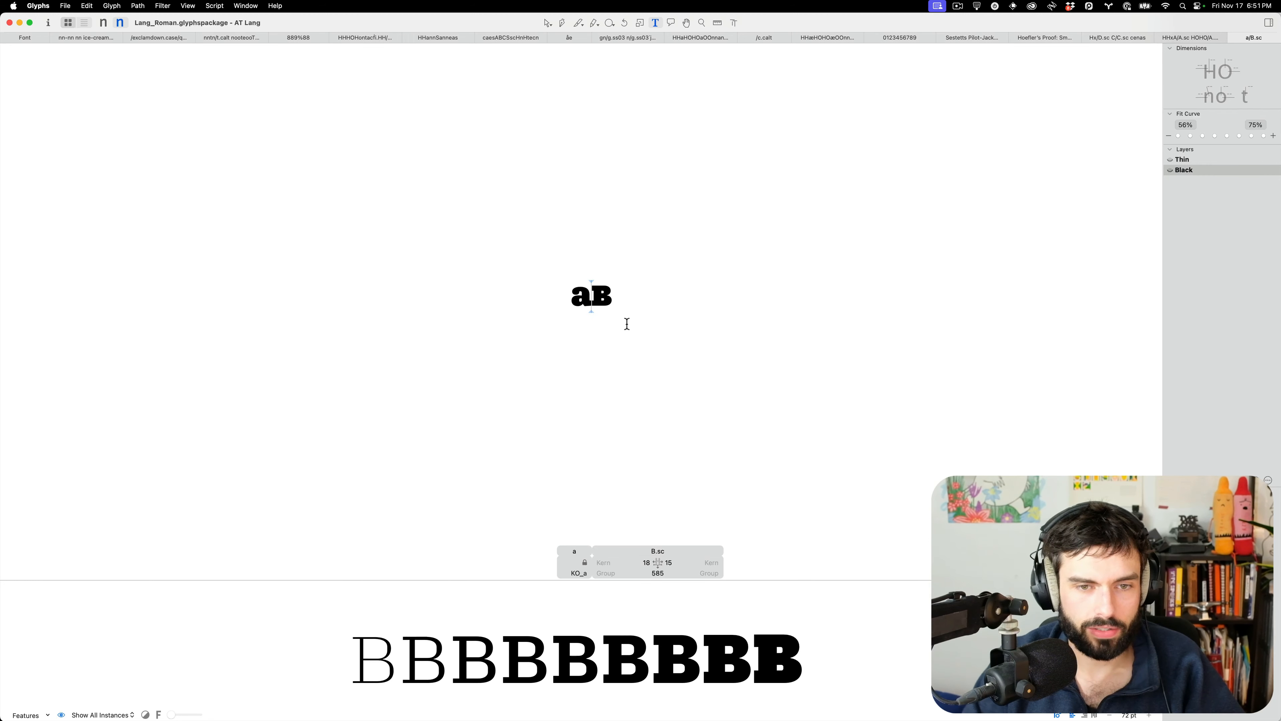
key("cmd+f")
type("R.sc")
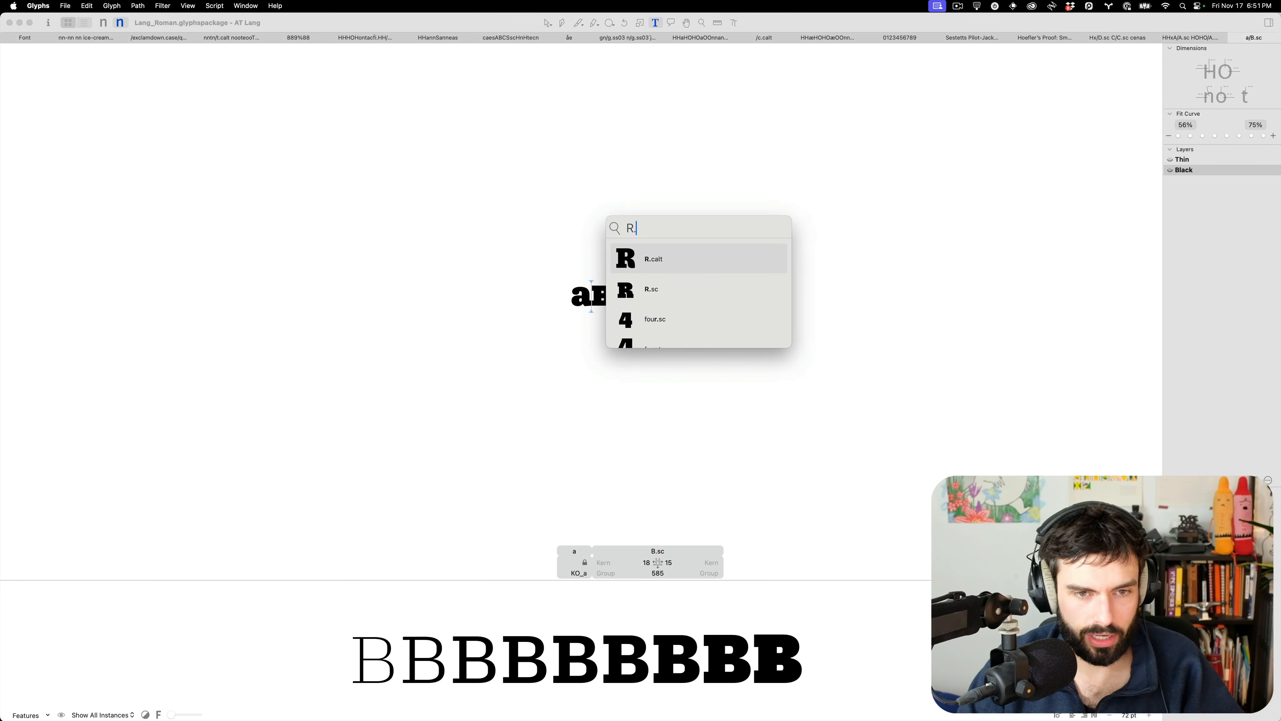
key("Return")
Remove the B and add g and e so the test string reads aRge
scroll(610, 282, "up", 10)
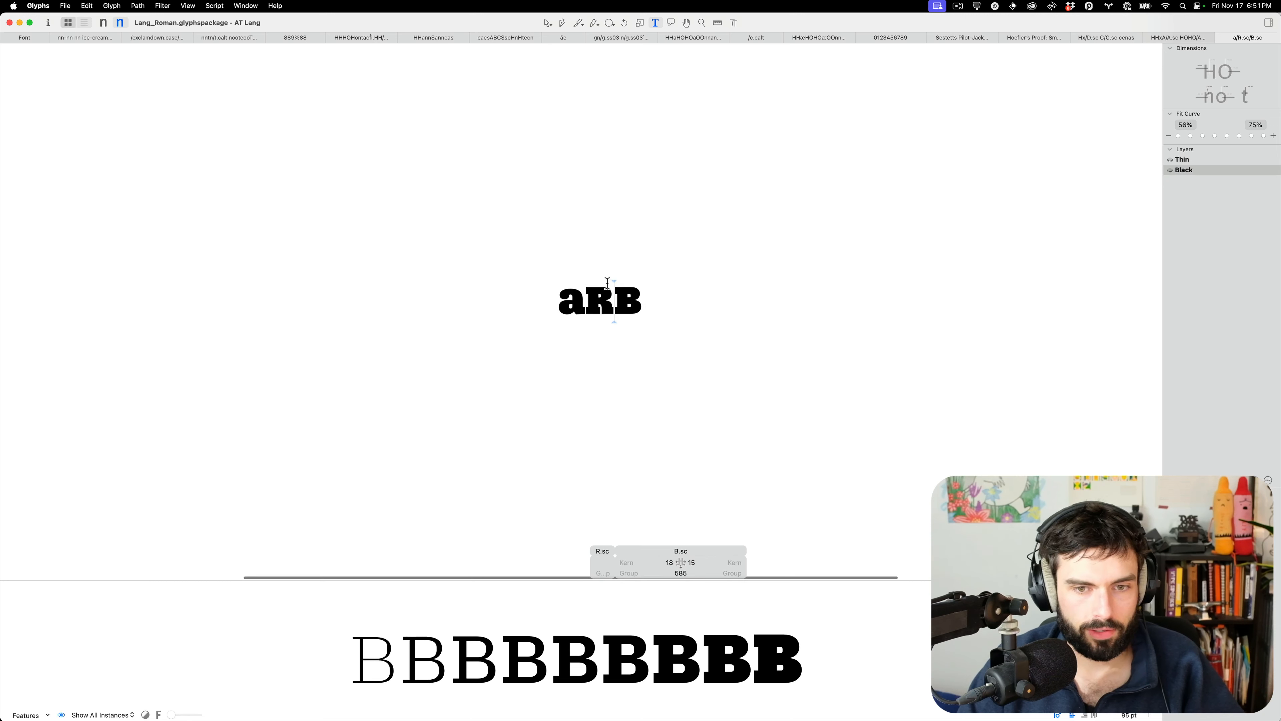
left_click(737, 318)
key("BackSpace")
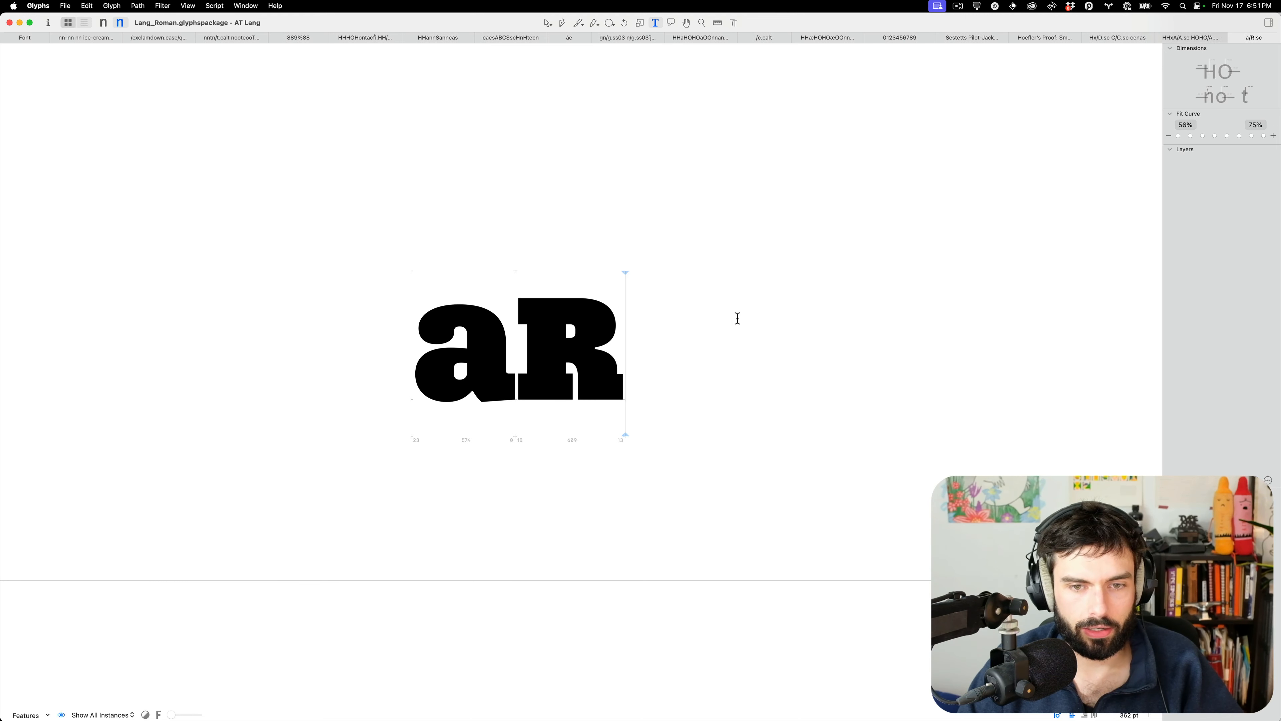
scroll(562, 364, "up", 3)
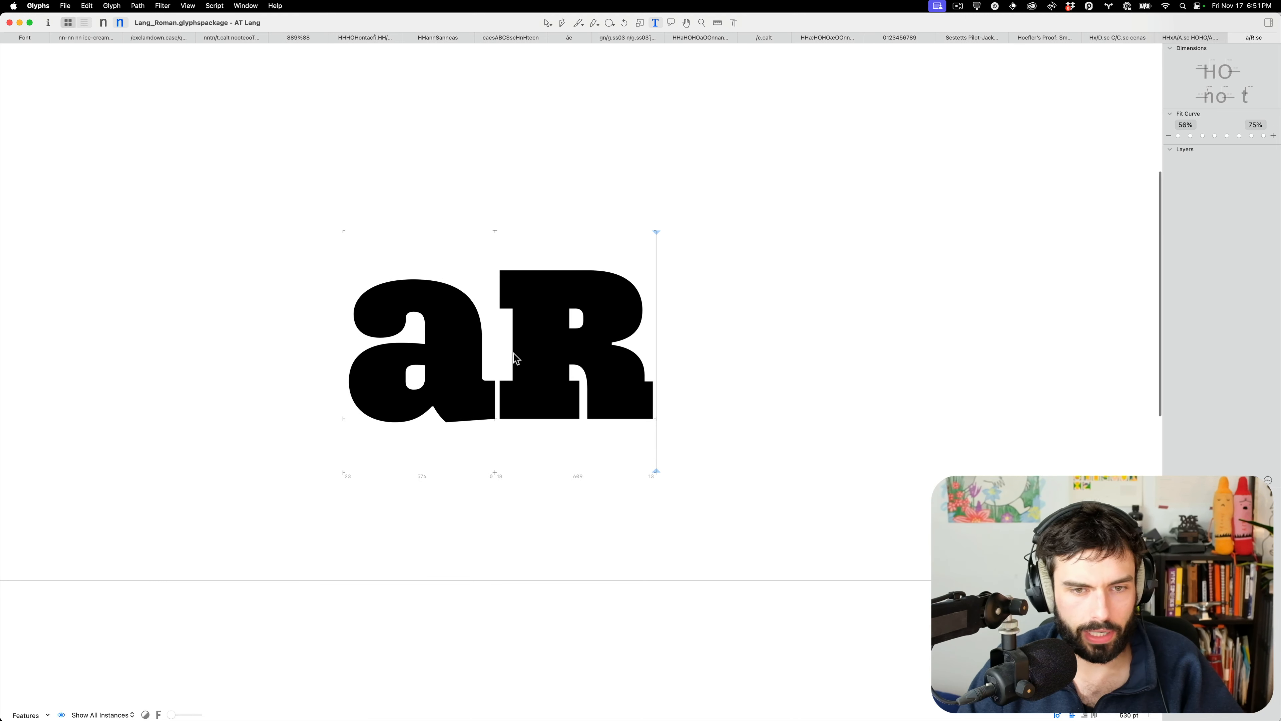
type("g")
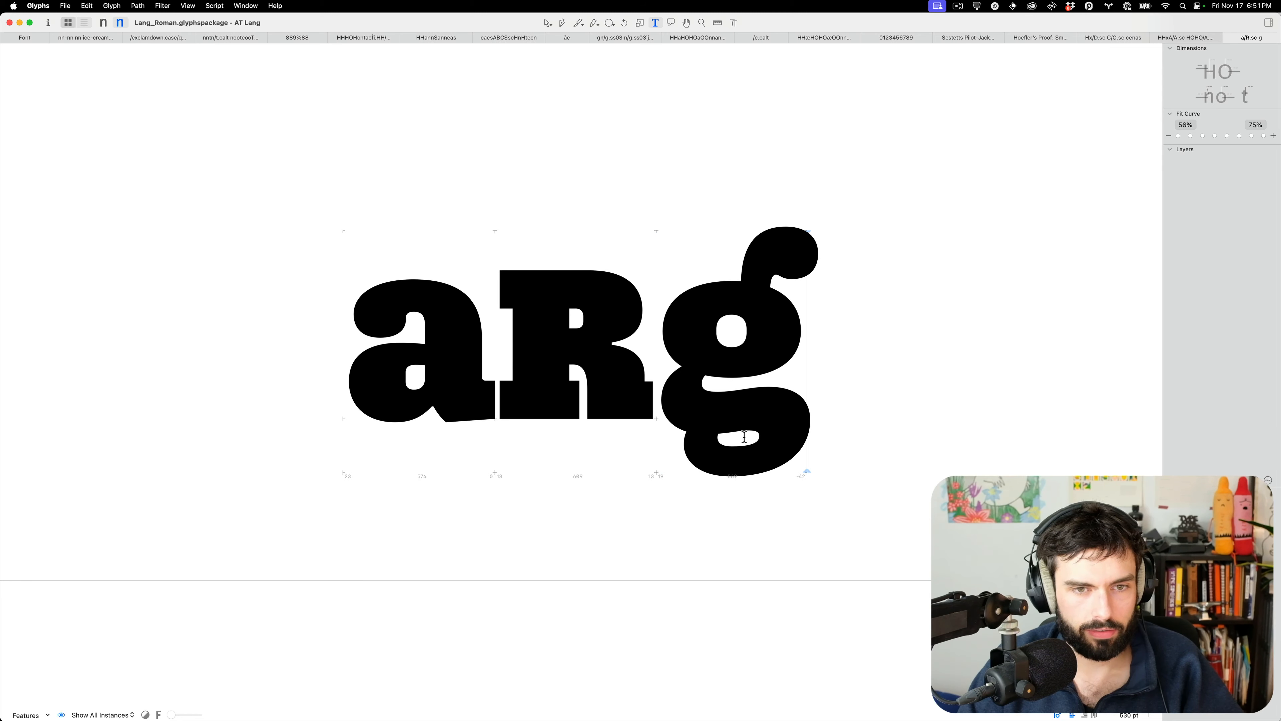
scroll(743, 434, "down", 5)
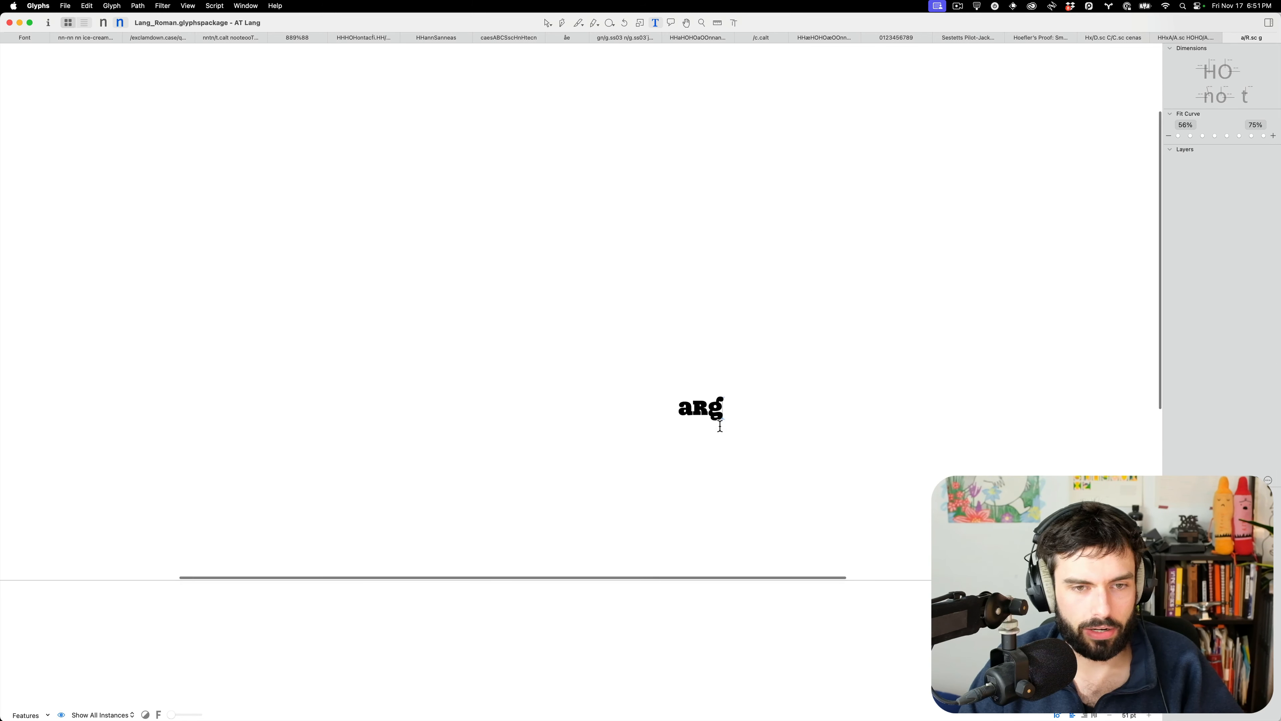
scroll(711, 404, "up", 3)
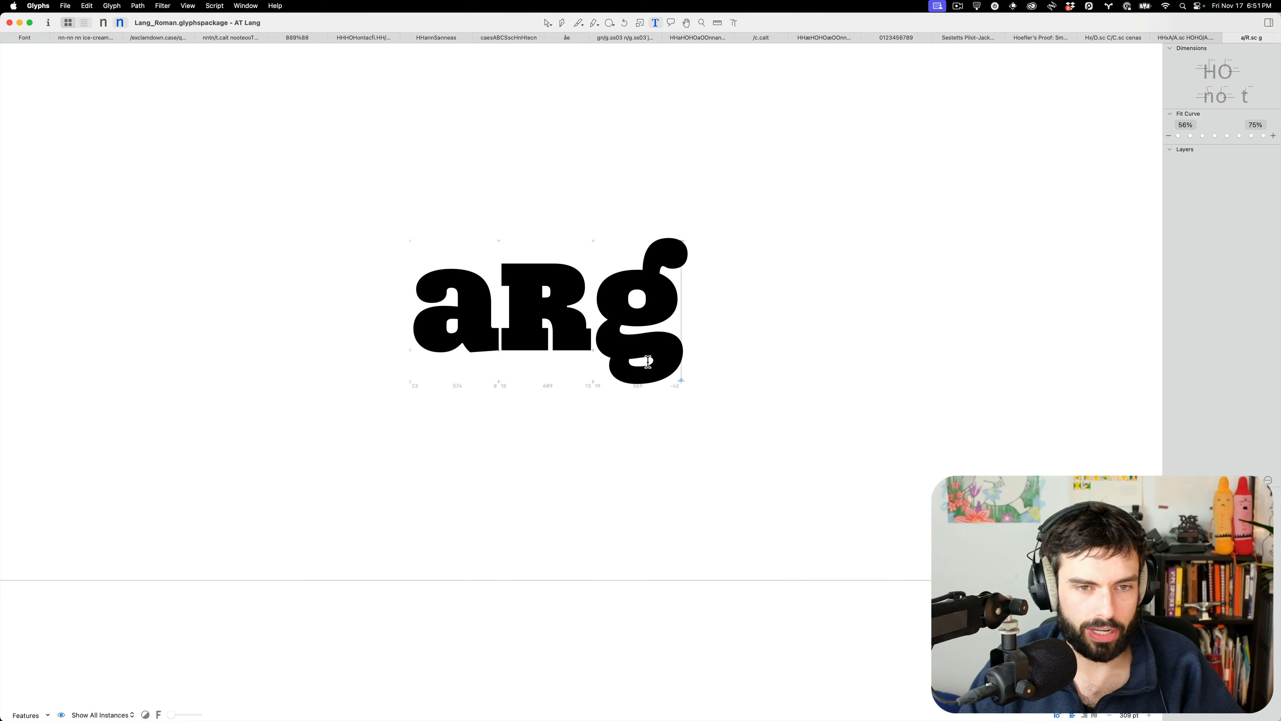
type("e")
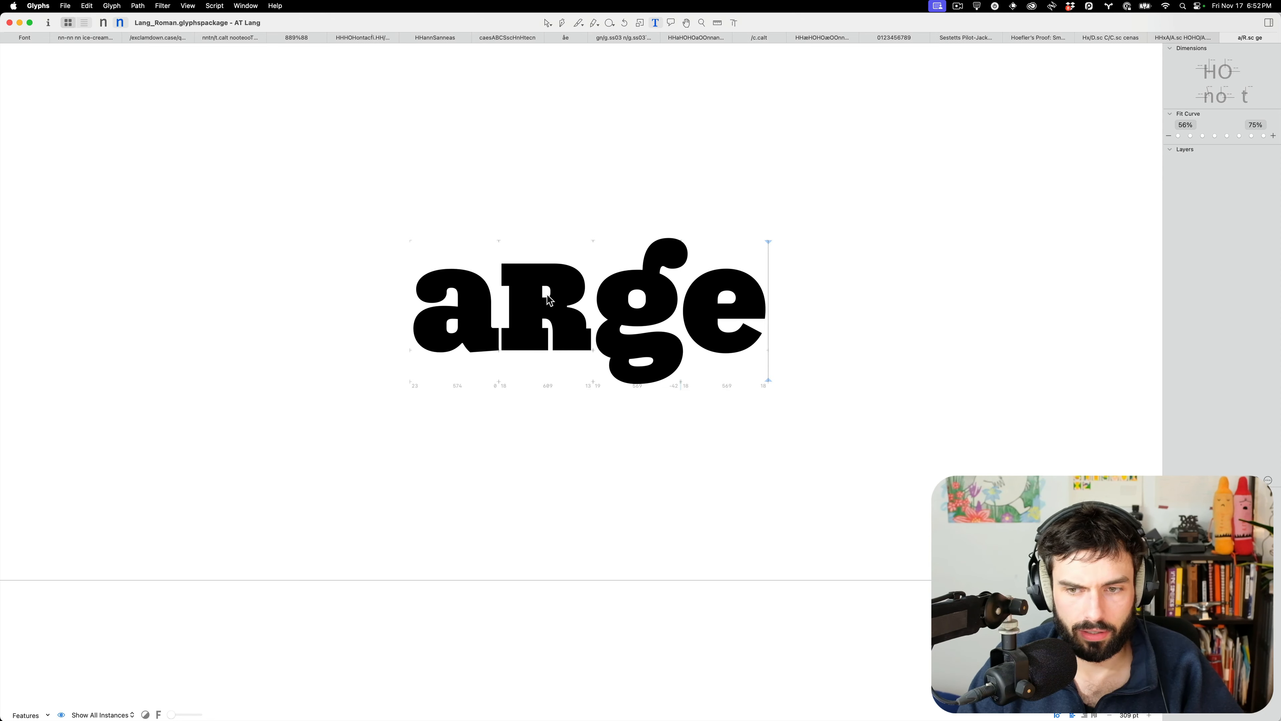
scroll(548, 298, "up", 1)
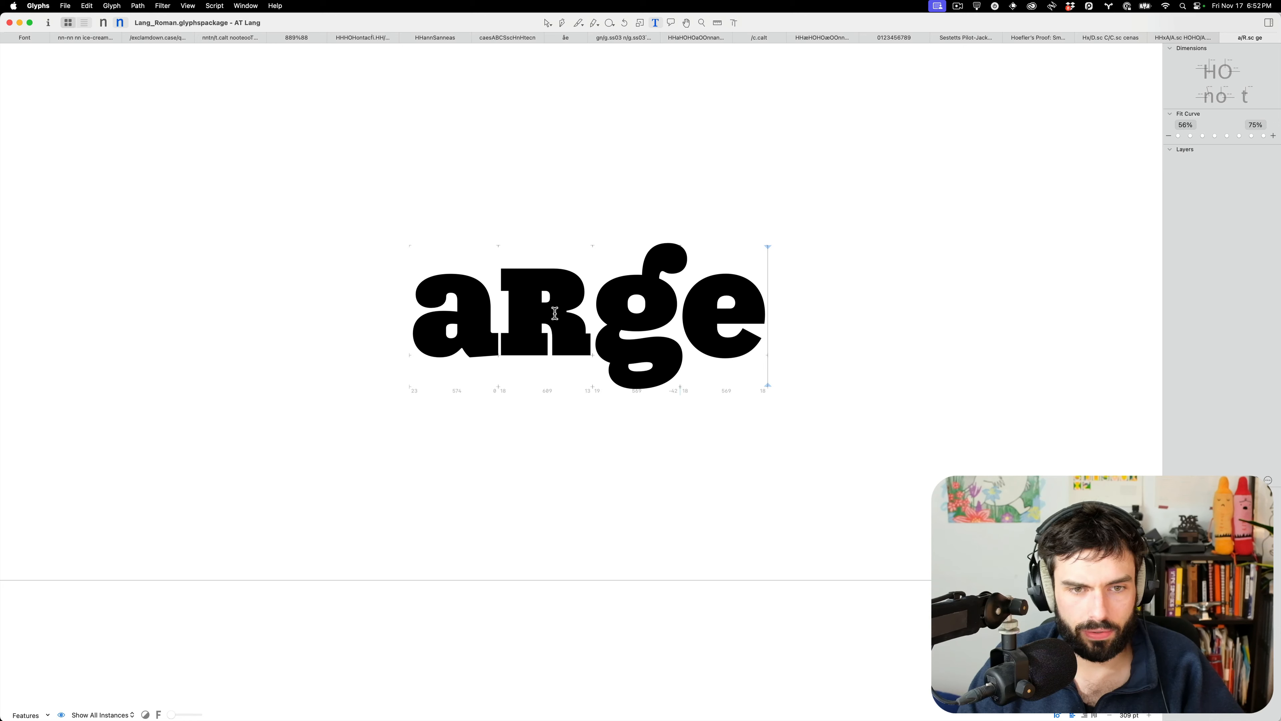
scroll(554, 313, "down", 10)
scroll(575, 343, "up", 10)
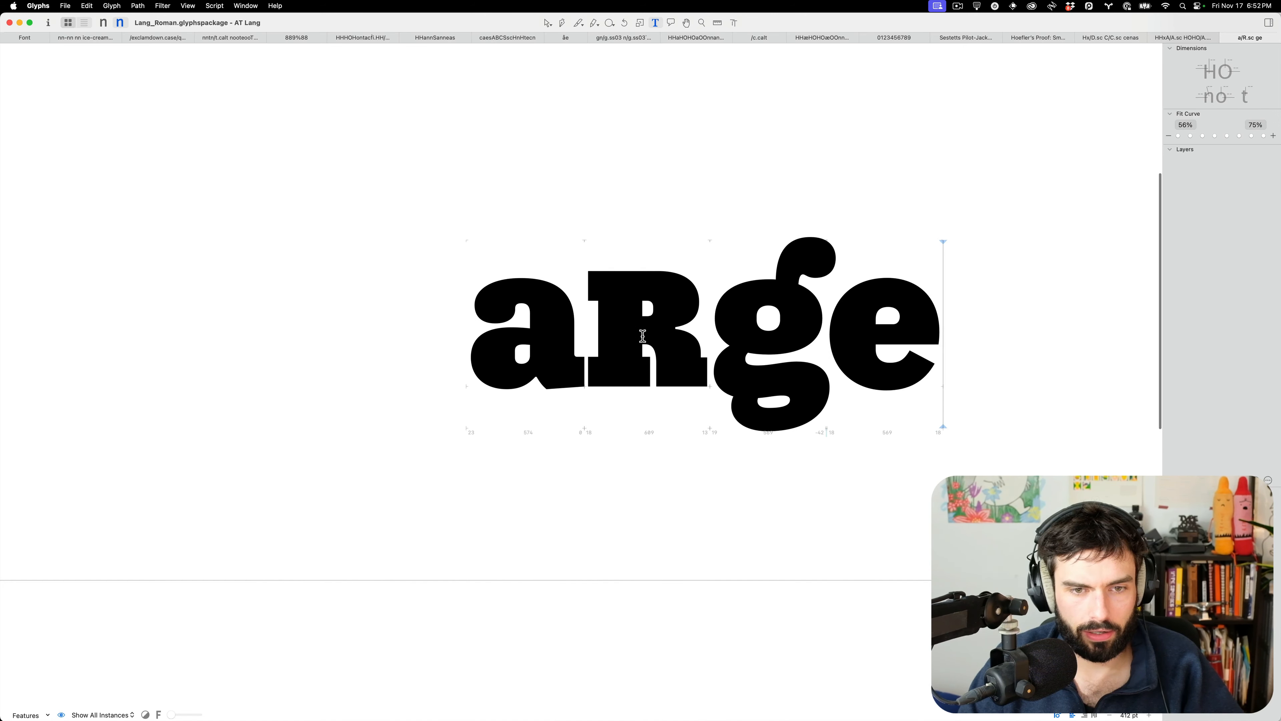
key("Left")
key("Left")
key("Left")
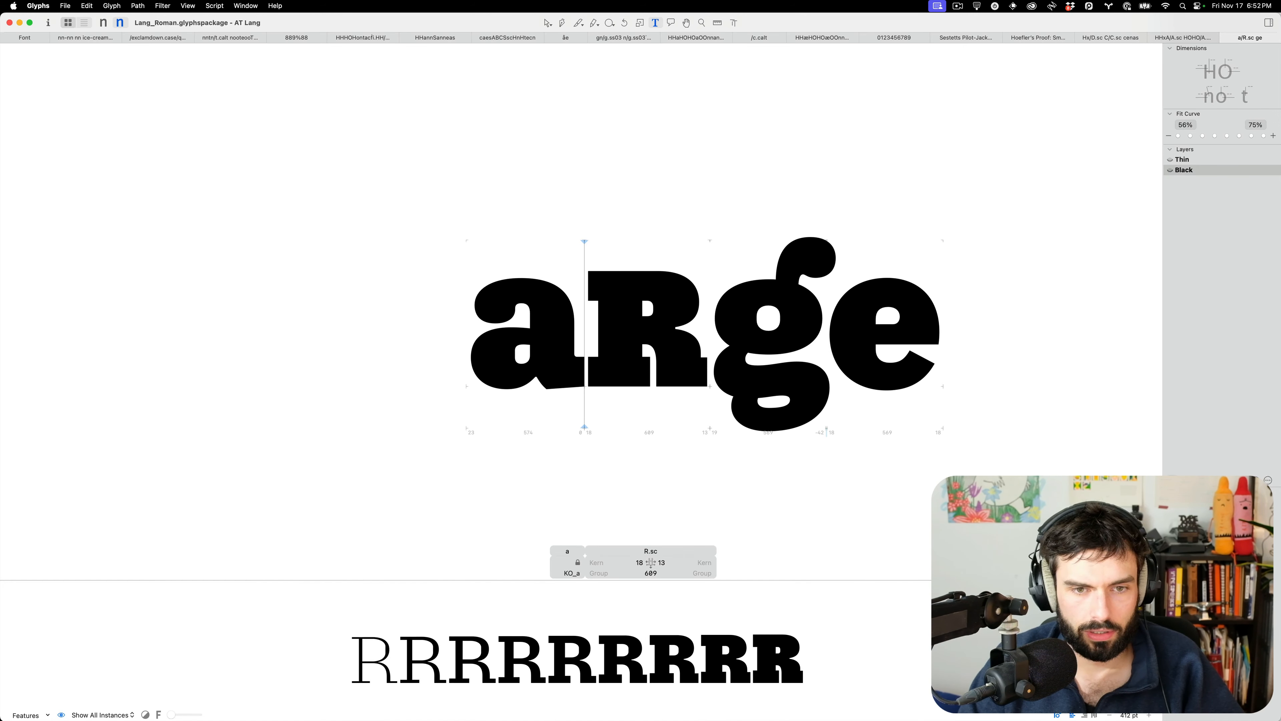
scroll(703, 333, "up", 5)
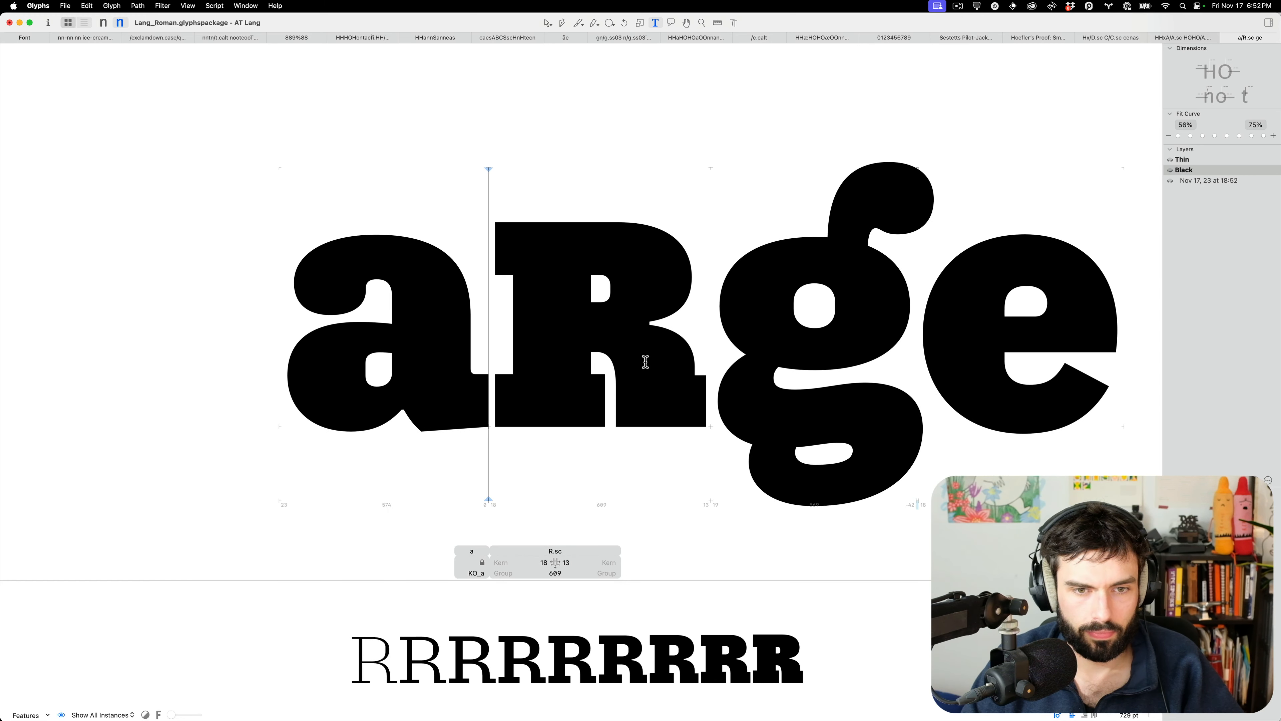
Shift R.sc's inner stem 10 units left and its right side 30 units right, and lower its counter bottom 30
key("Escape")
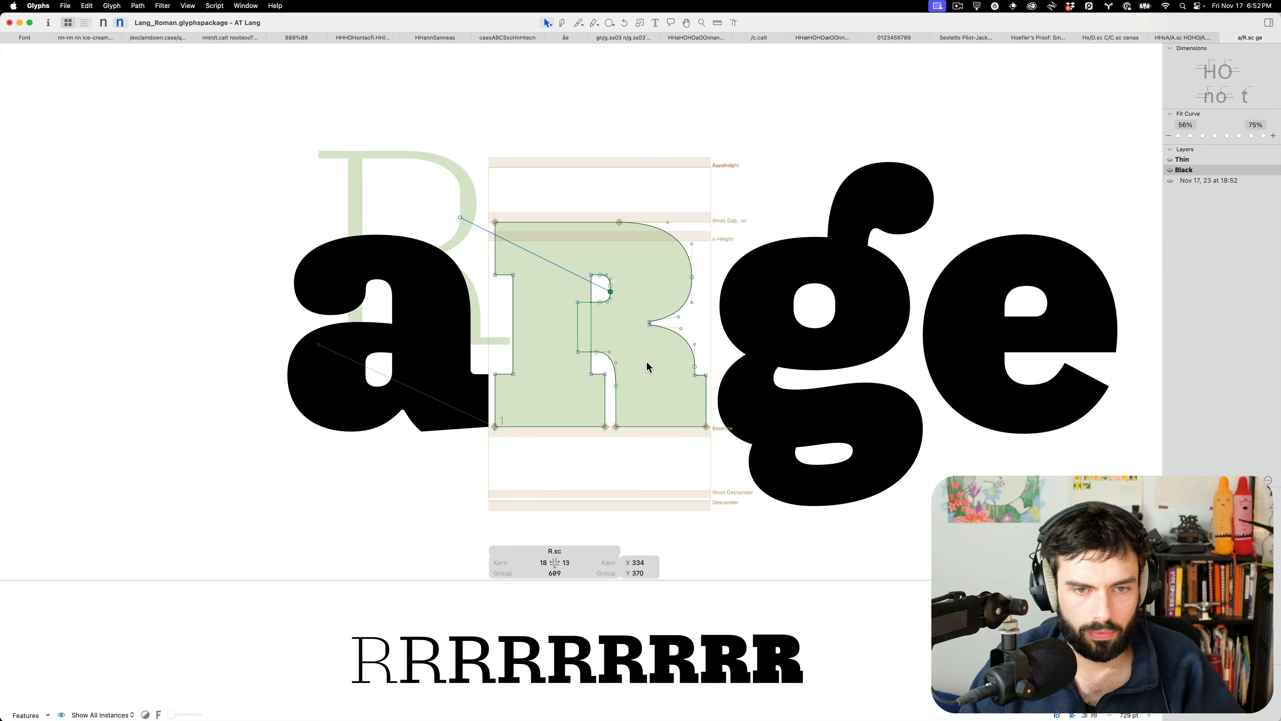
left_click(605, 395)
key("shift+Left")
left_click_drag(769, 453, 594, 192)
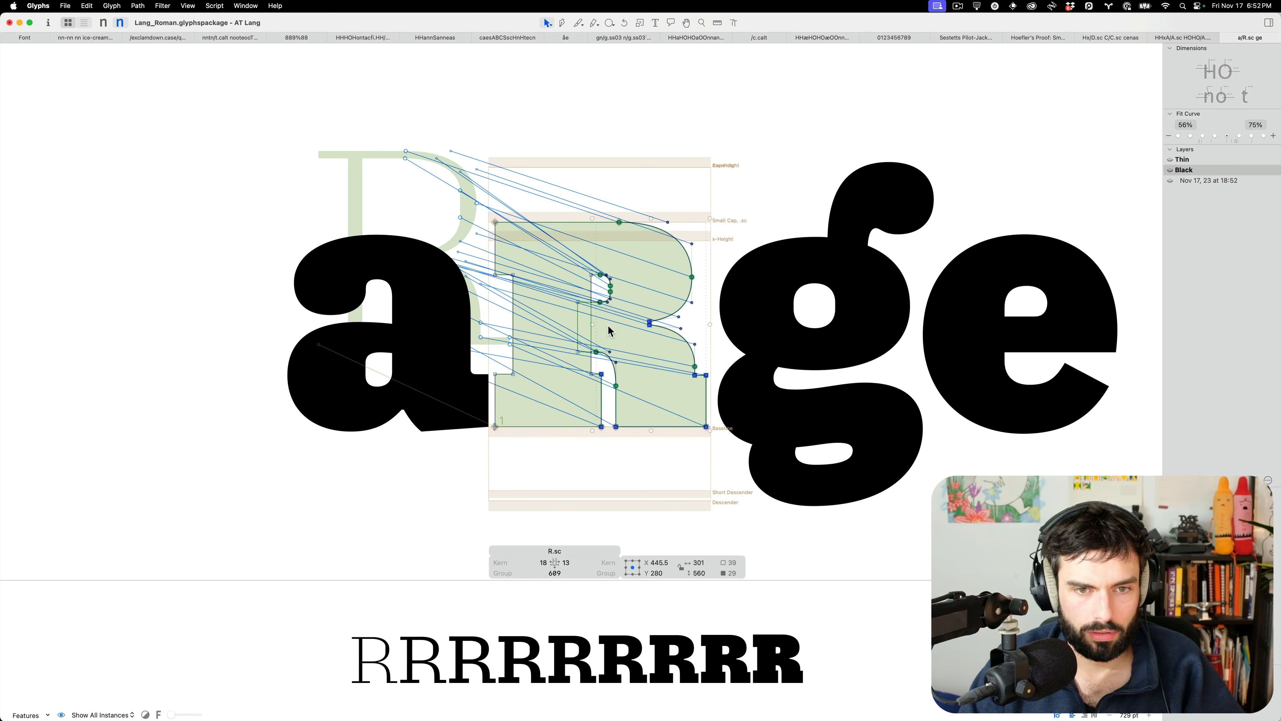
key("shift+Right")
key("shift+Right")
key("shift+Right")
key("shift+Right")
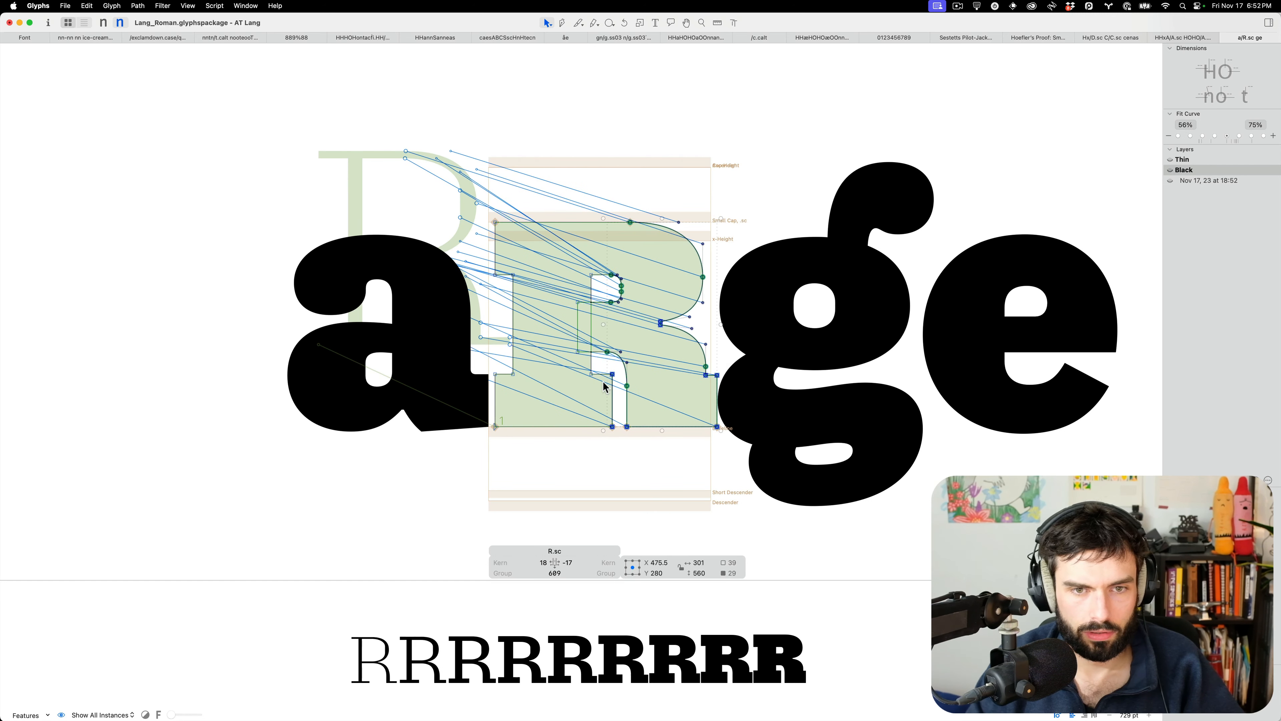
key("shift+Left")
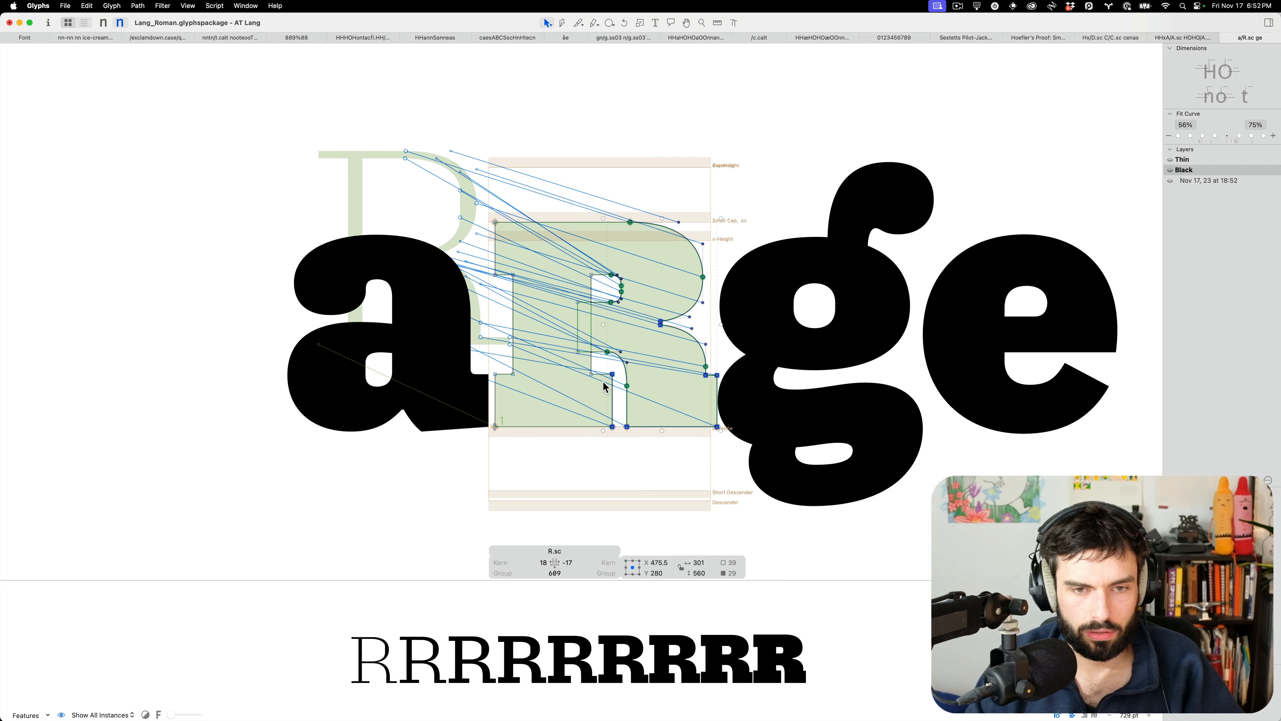
left_click(611, 337)
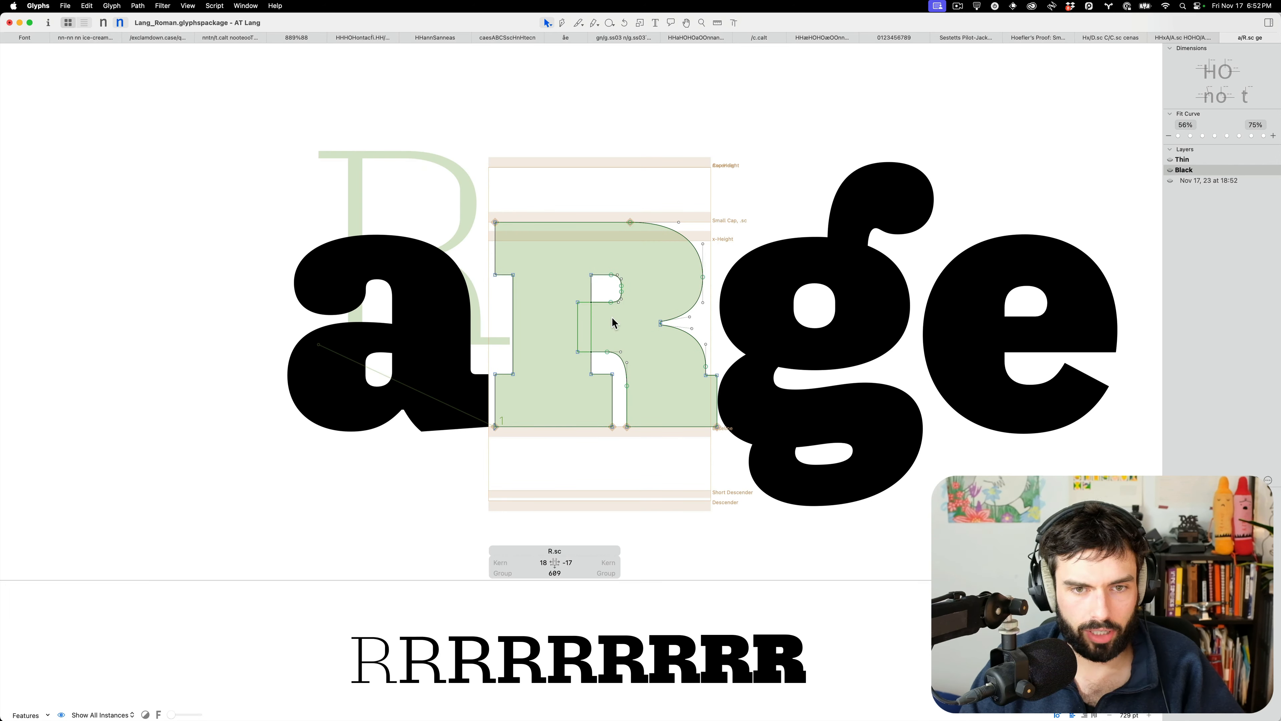
left_click_drag(633, 289, 544, 310)
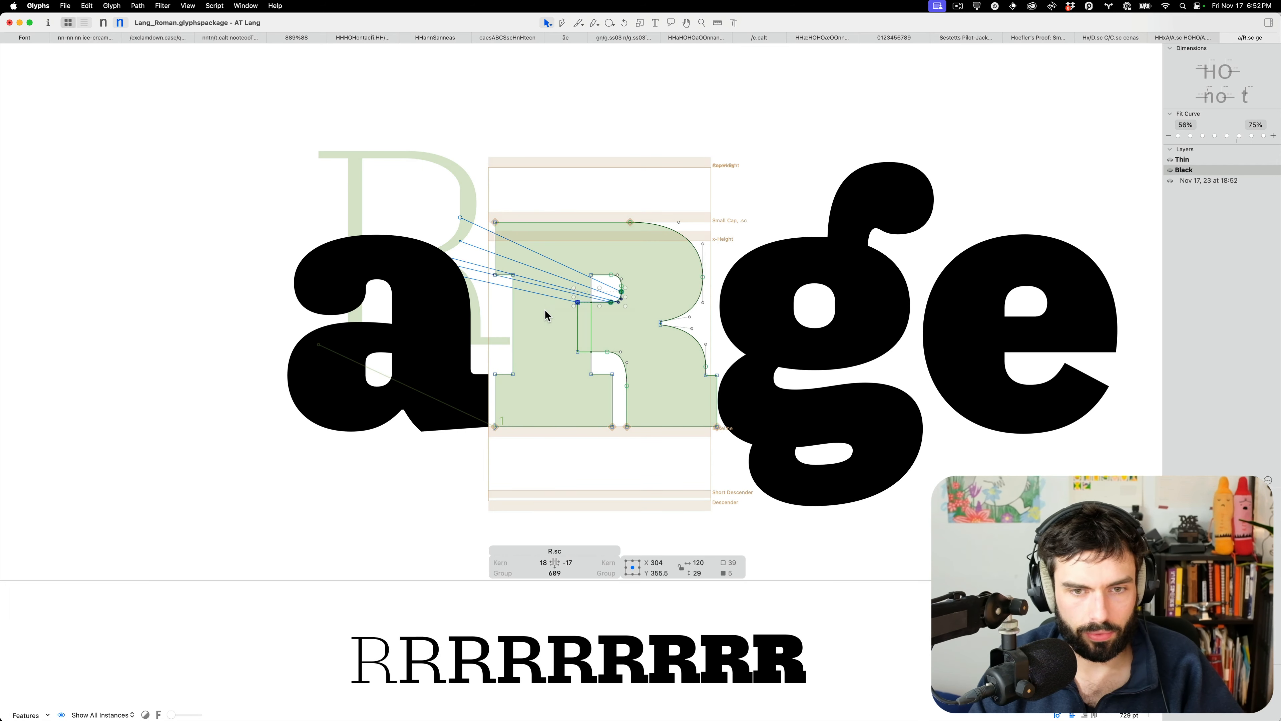
key("shift+Down")
key("shift+Down")
key("shift+Down")
Raise R.sc's right sidebearing from -17 to 13
key("t")
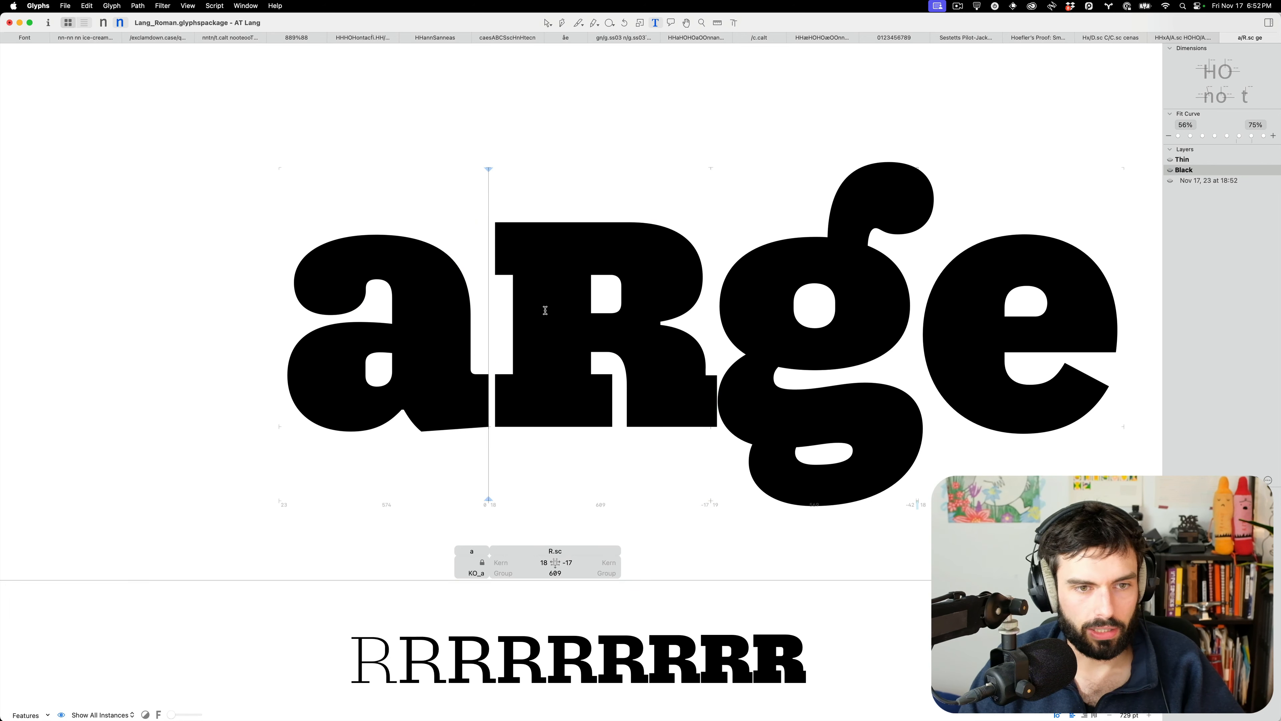
left_click(662, 285)
key("Left")
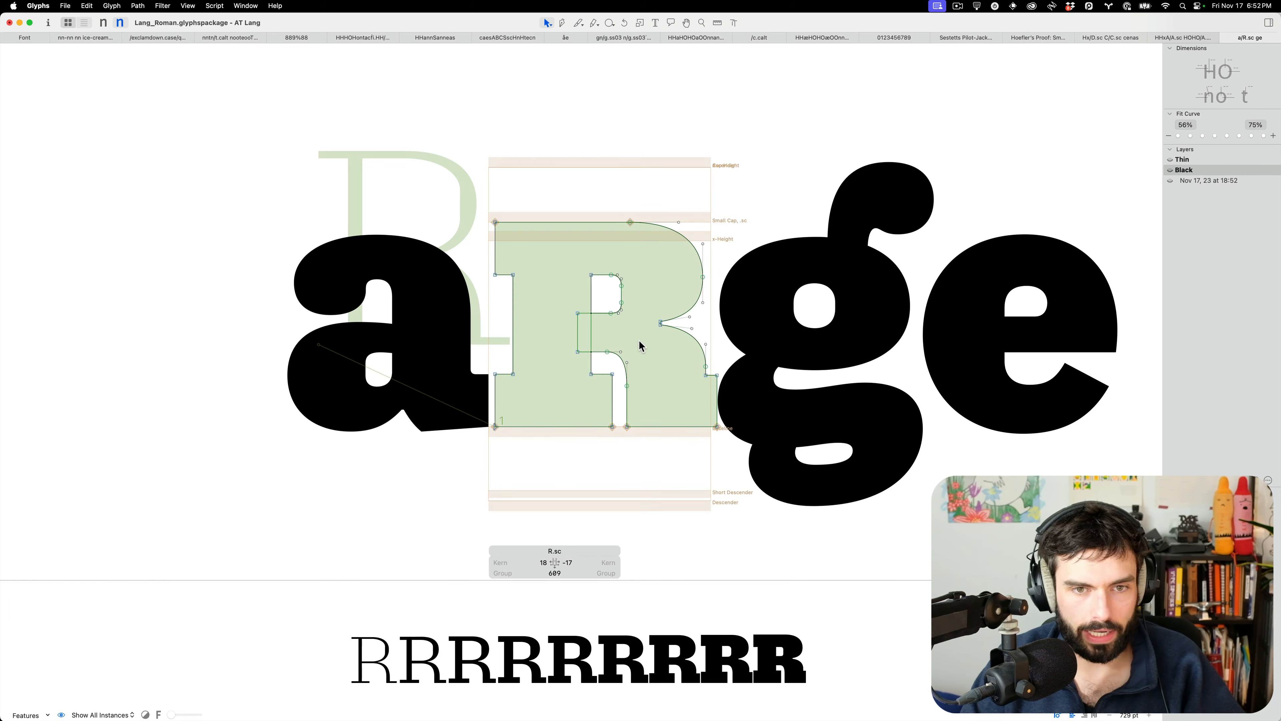
key("ctrl+super+shift+Right")
key("ctrl+super+shift+Right")
key("ctrl+super+shift+Right")
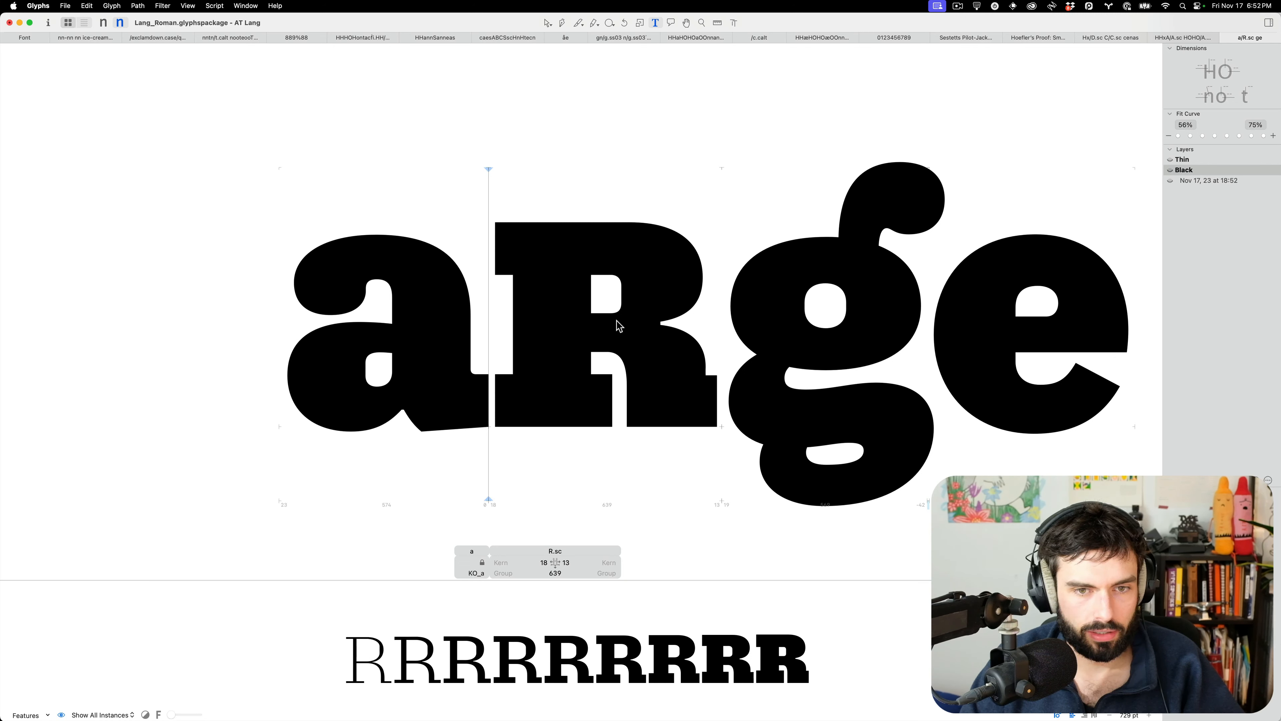
Raise R.sc's counter and leg nodes by 10 units and preview the filled shape
key("Escape")
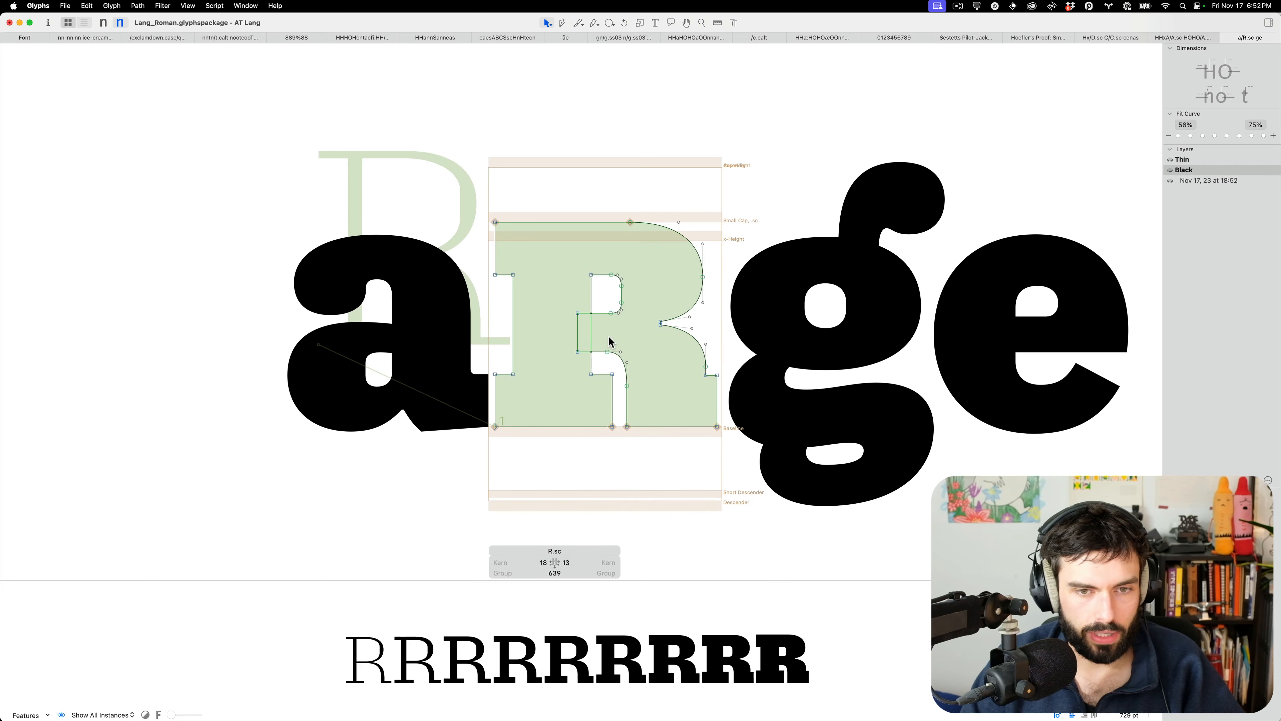
left_click(626, 385)
left_click_drag(634, 295, 555, 378)
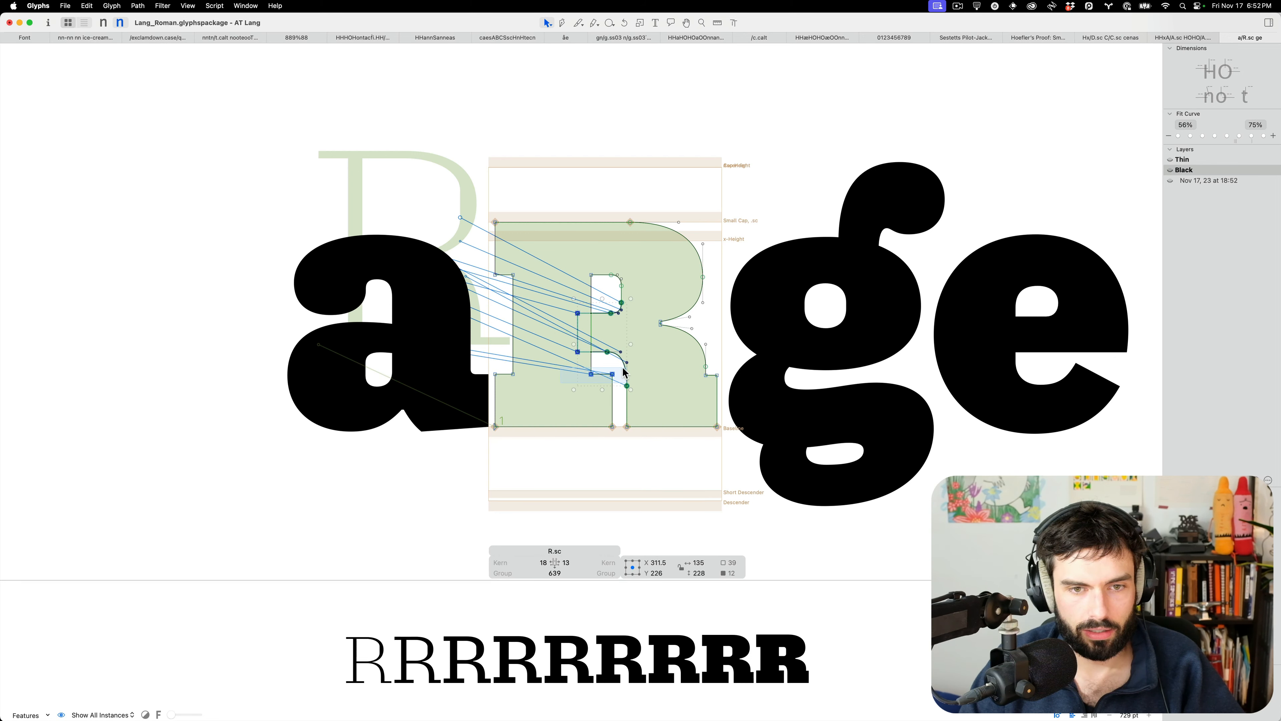
key("shift+Up")
key("t")
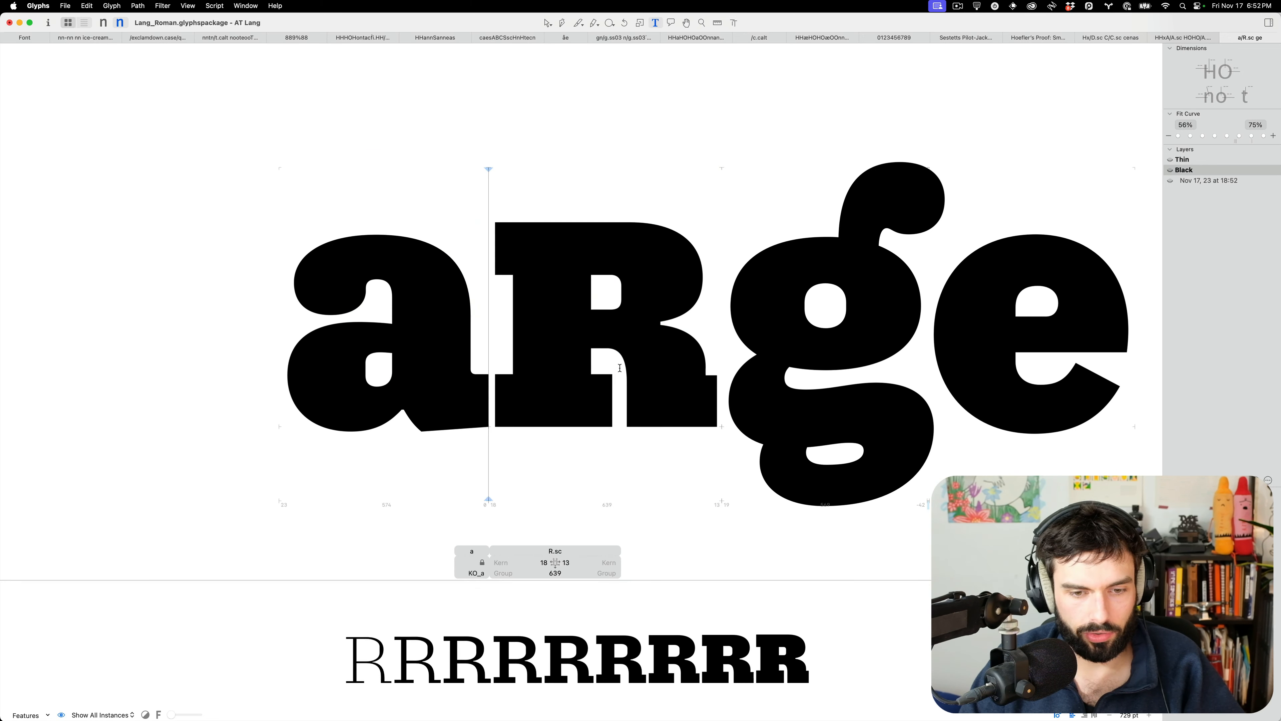
scroll(636, 357, "down", 10)
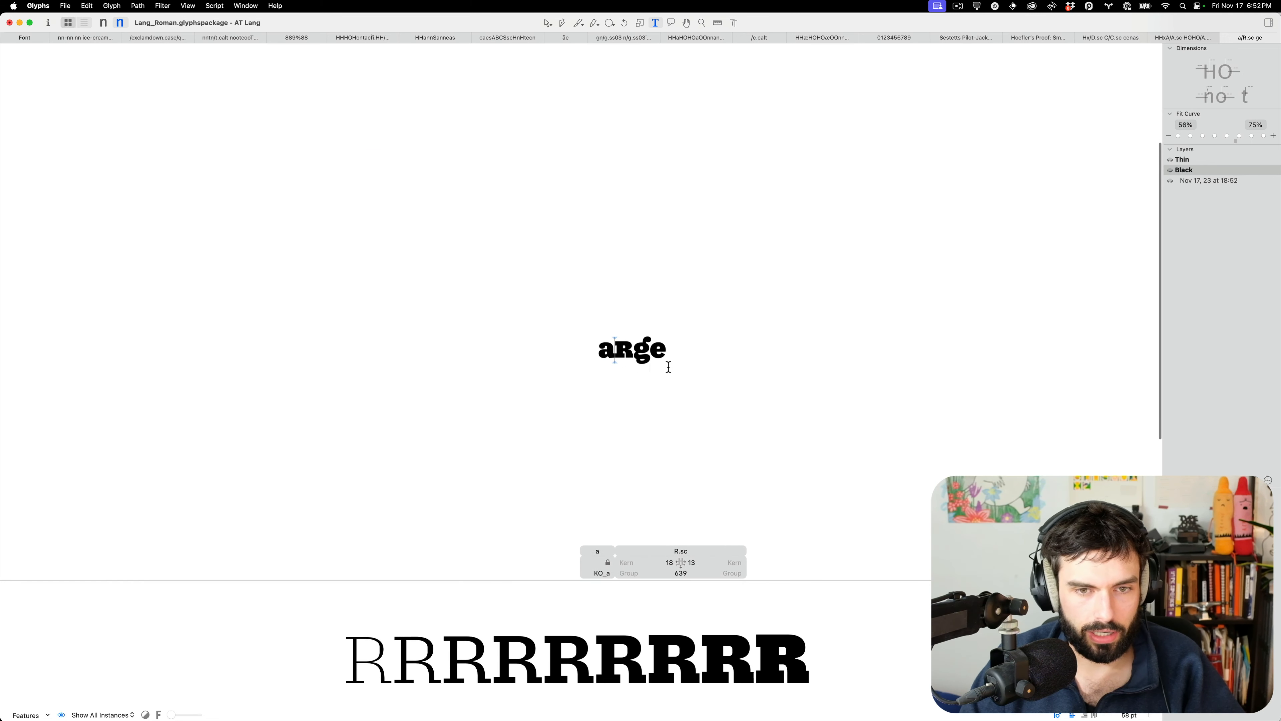
scroll(616, 349, "up", 10)
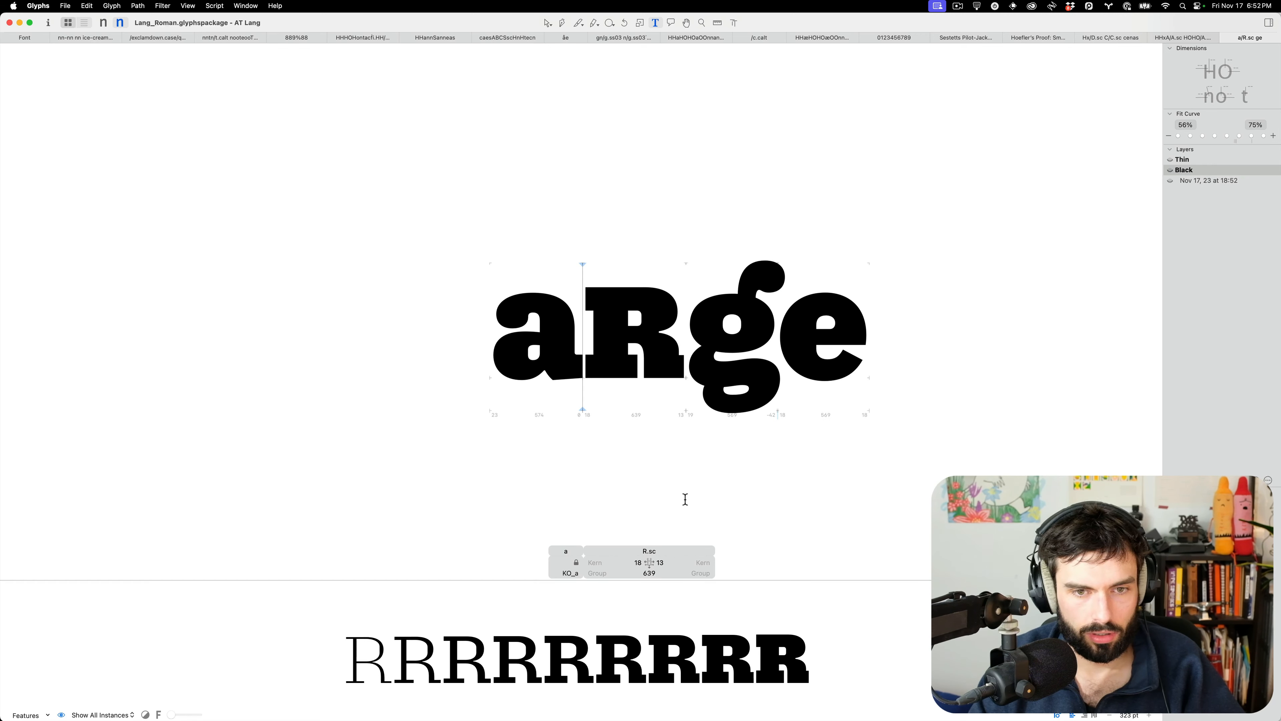
Shift four stem nodes of R.sc 10 units left and preview the result
key("Escape")
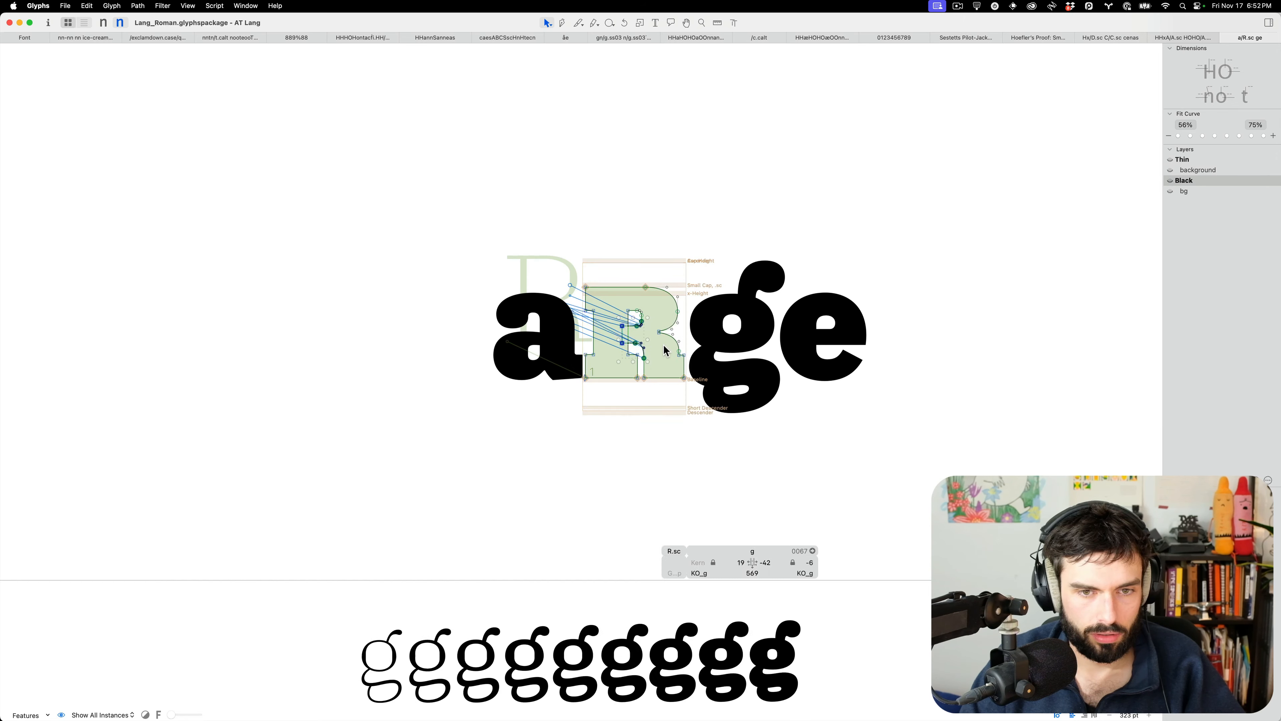
scroll(655, 348, "up", 5)
left_click_drag(601, 433, 595, 456)
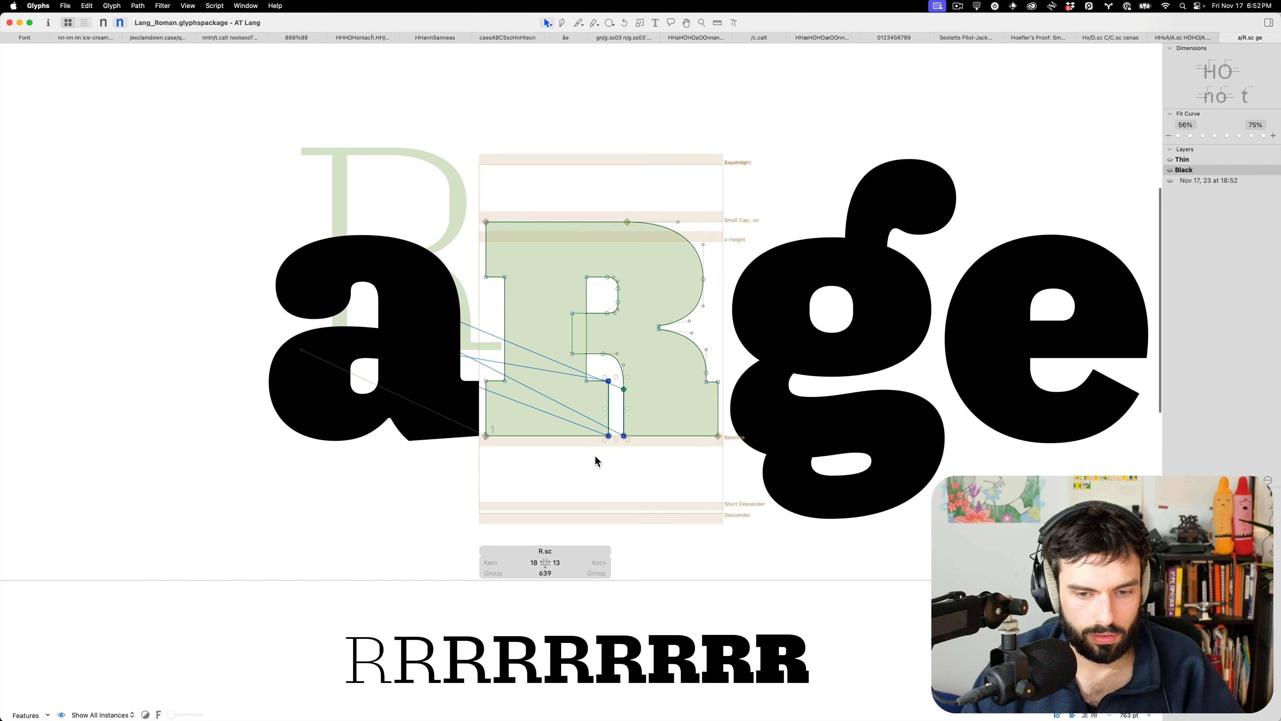
key("ctrl+alt+shift+Left")
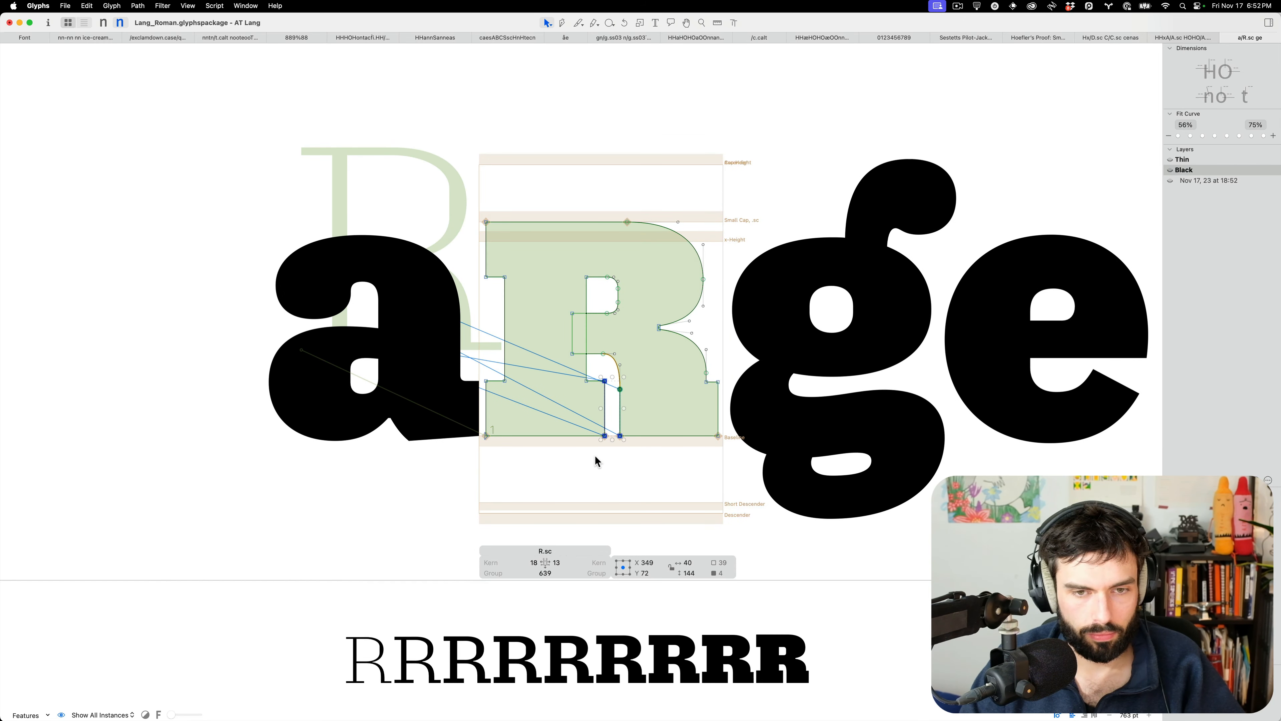
left_click(628, 409)
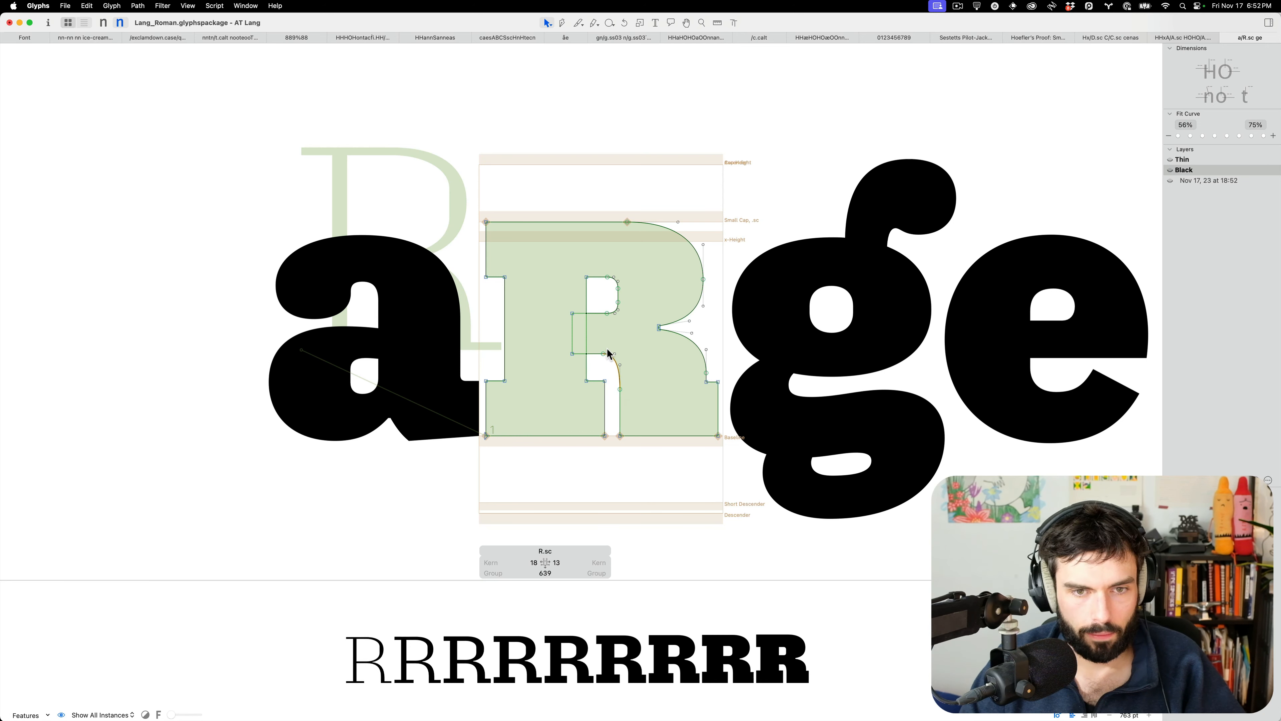
key("t")
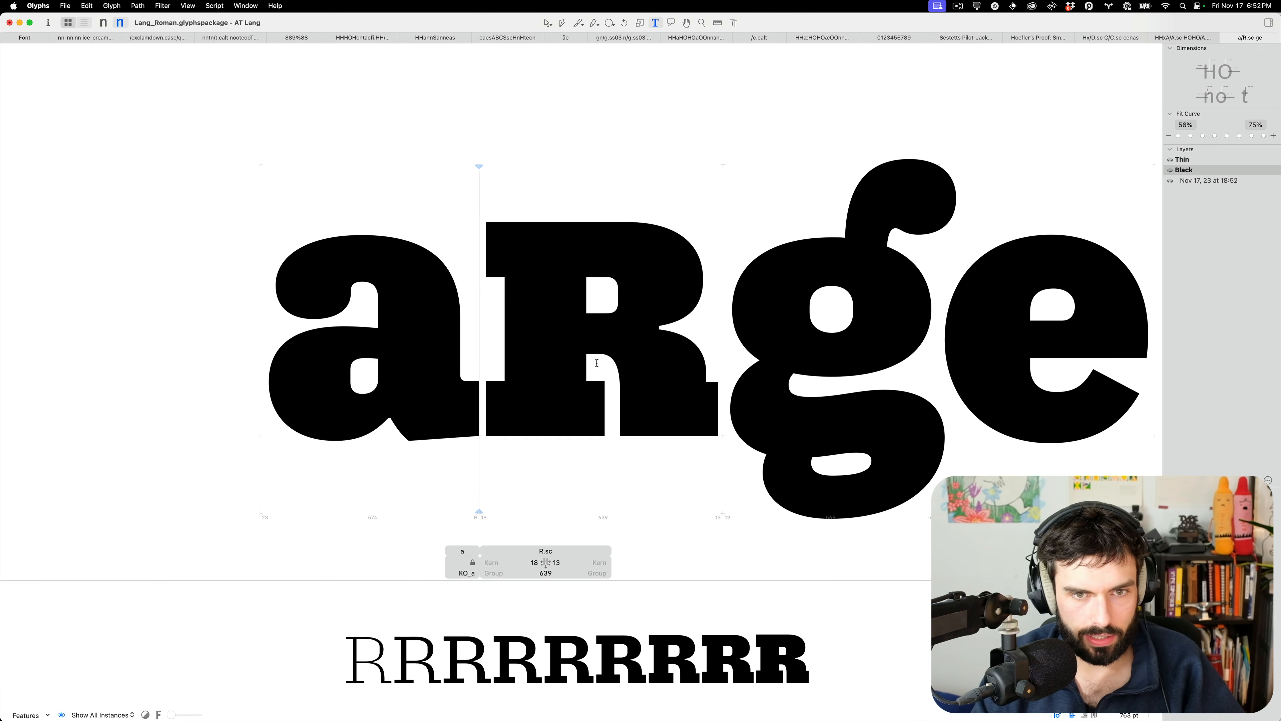
scroll(596, 363, "down", 10)
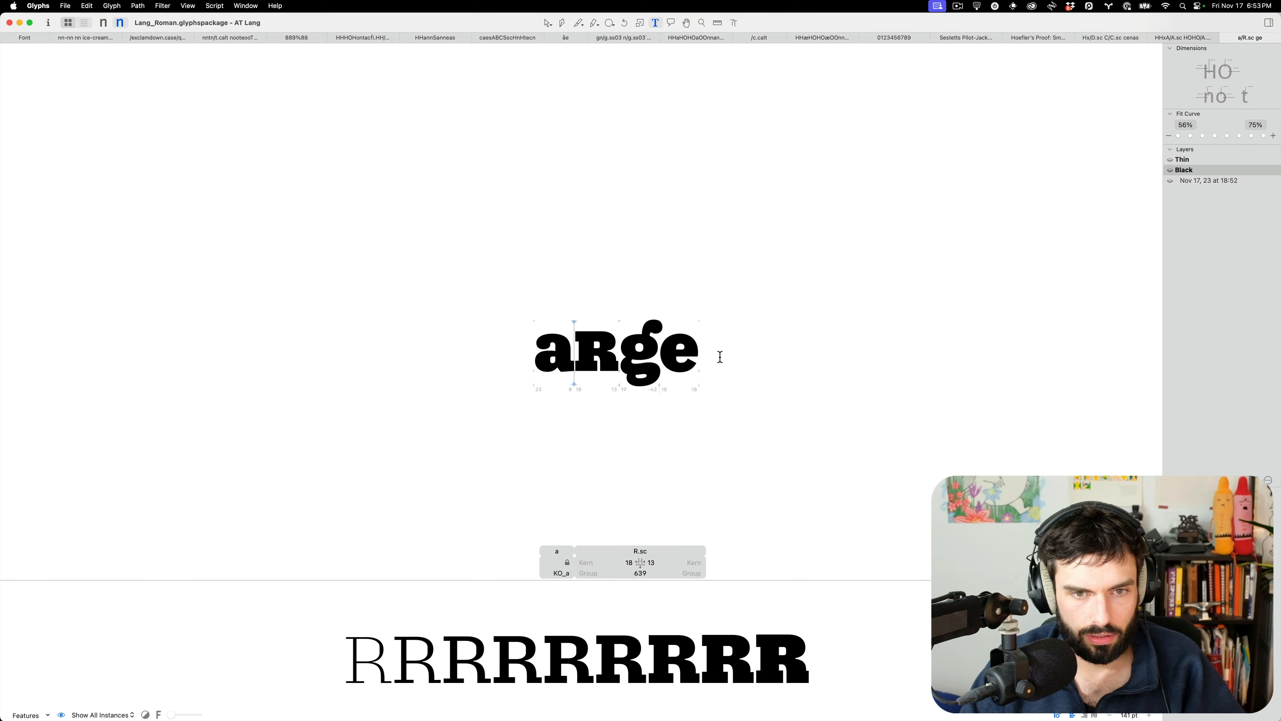
Insert B.sc after the a in the test word
scroll(581, 348, "up", 5)
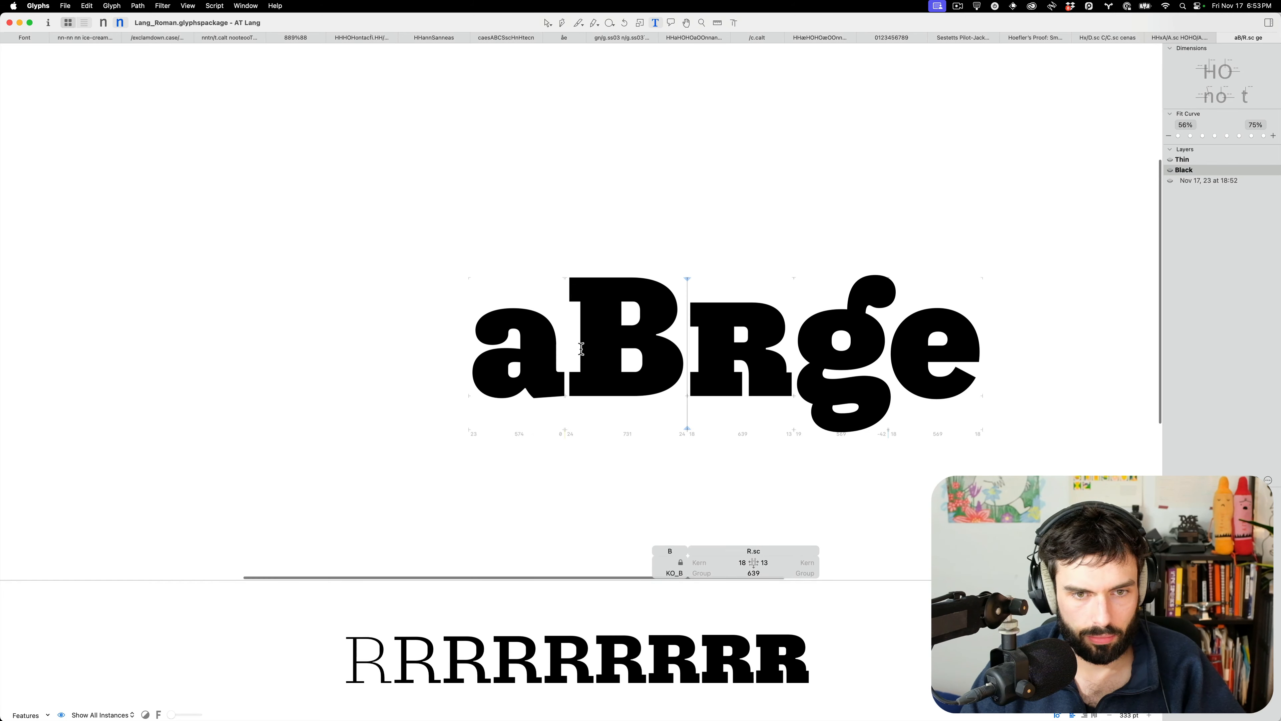
key("slash")
type("B.sc")
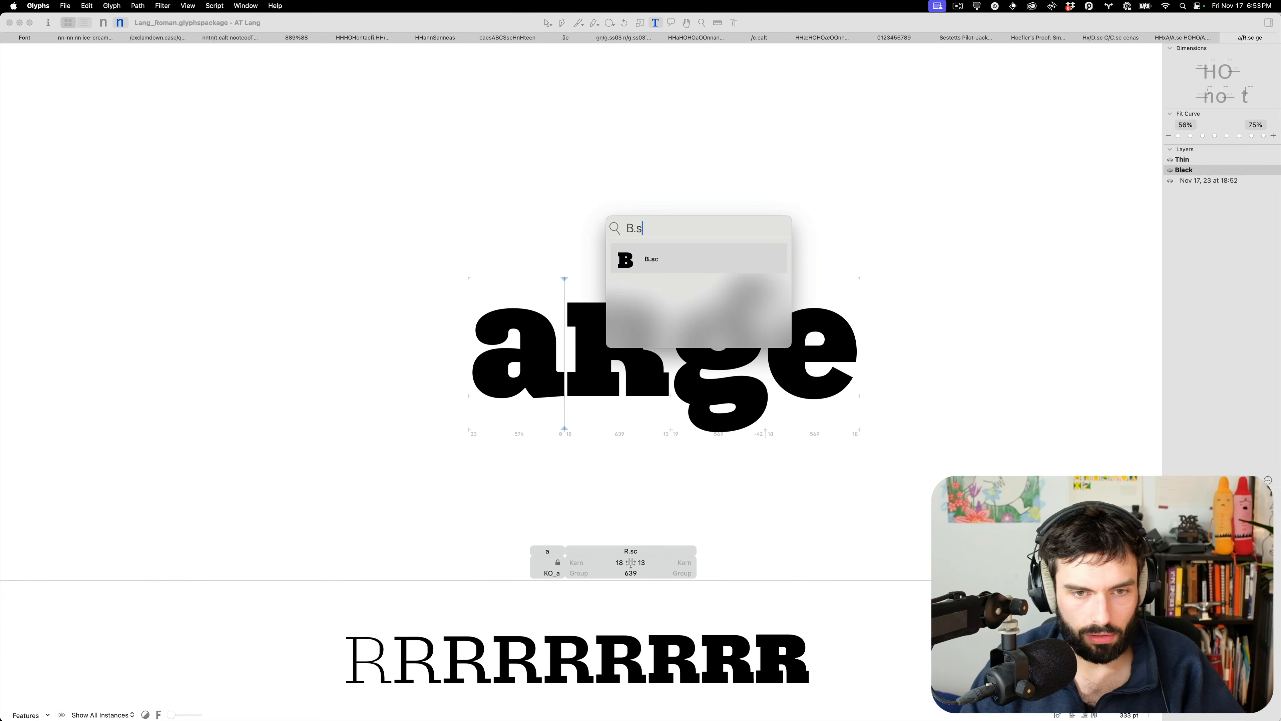
key("Return")
scroll(632, 330, "up", 4)
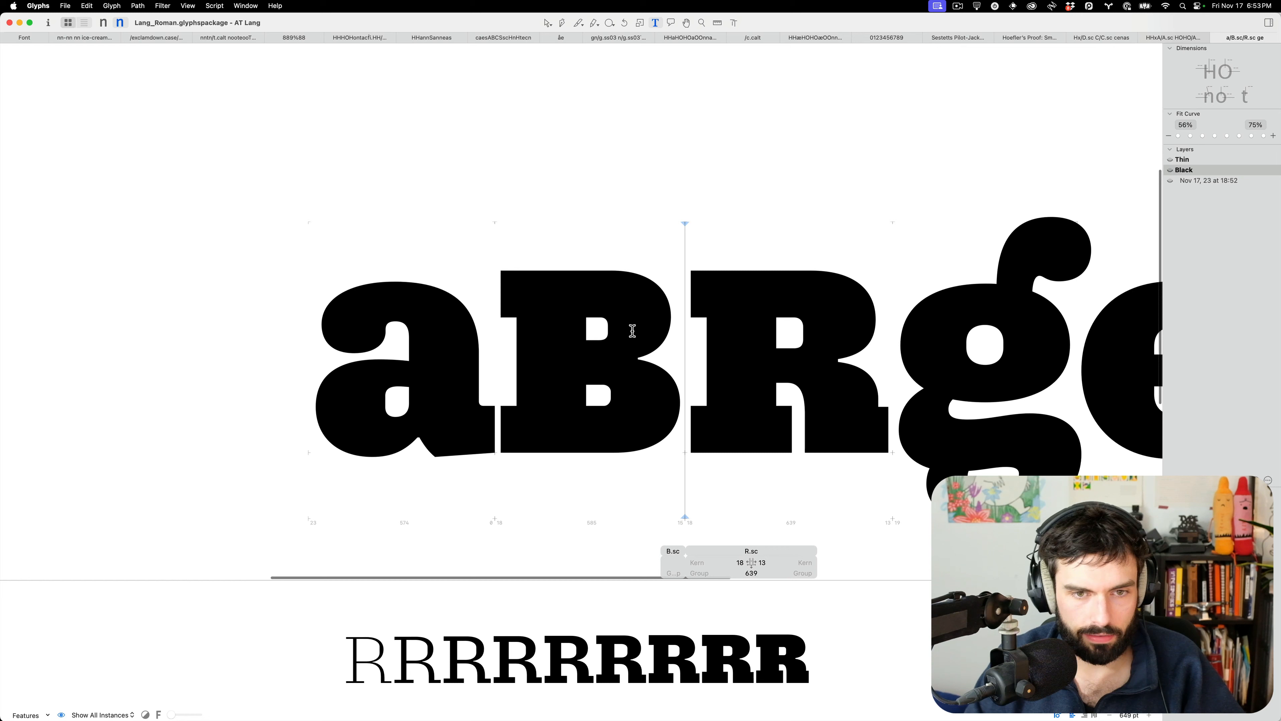
Push B.sc's right side out 20 units, shift its counter edges 20 units, and save the font
double_click(594, 331)
left_click_drag(594, 245, 702, 483)
key("shift+Right")
key("shift+Right")
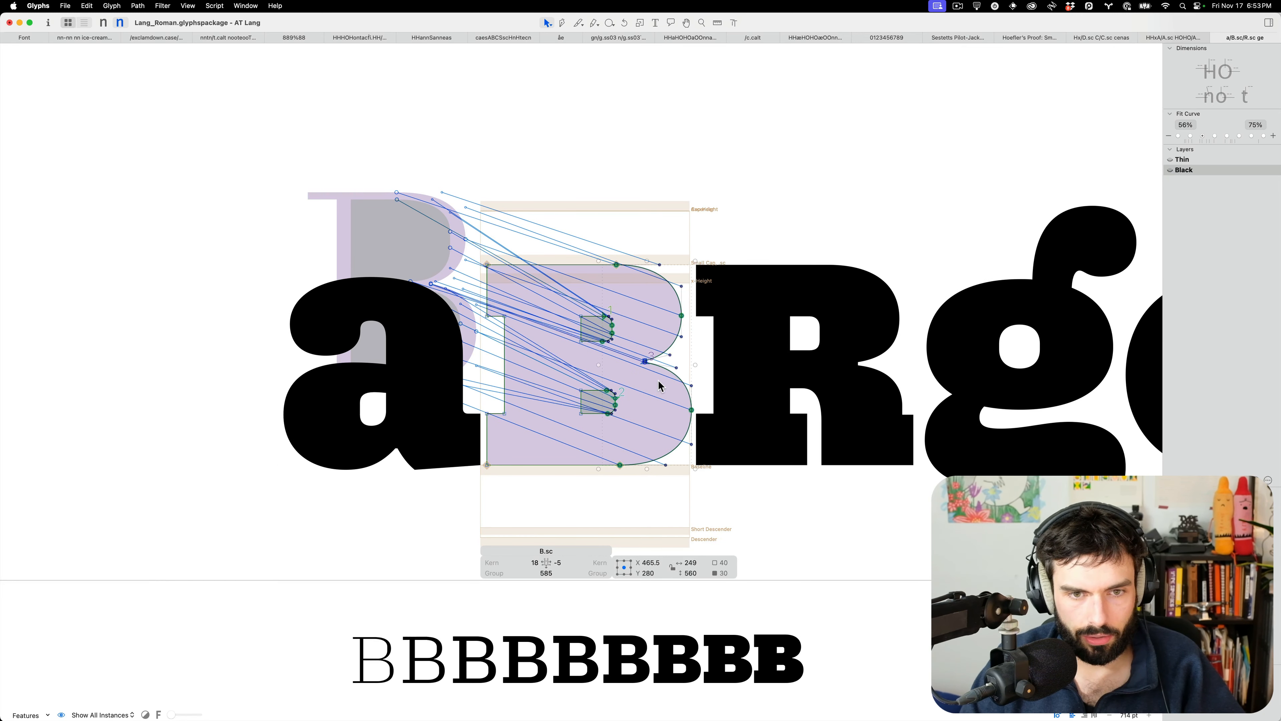
left_click(621, 334)
left_click_drag(584, 338, 626, 402)
key("shift+Down")
key("shift+Down")
key("shift+Up")
key("shift+Up")
key("t")
key("super+s")
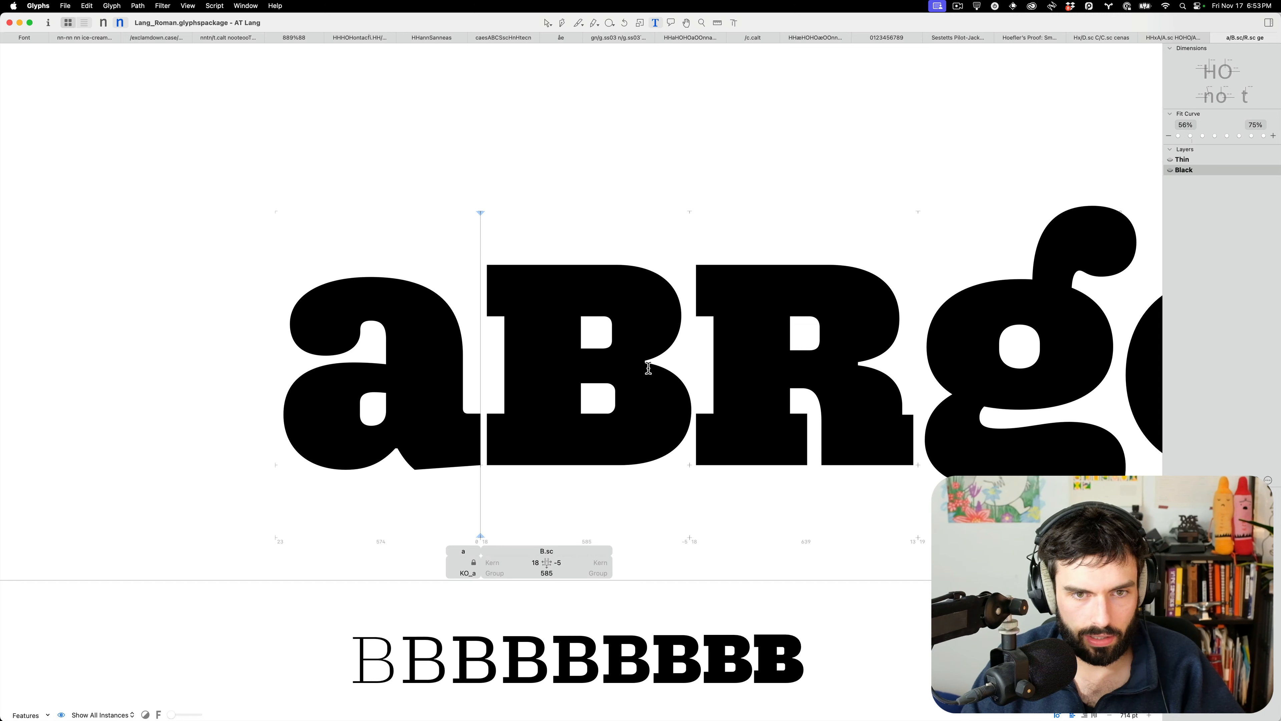
Raise B.sc's upper counter corner, tweak the lower counter nodes, then return to the Hoefler proof
type("t")
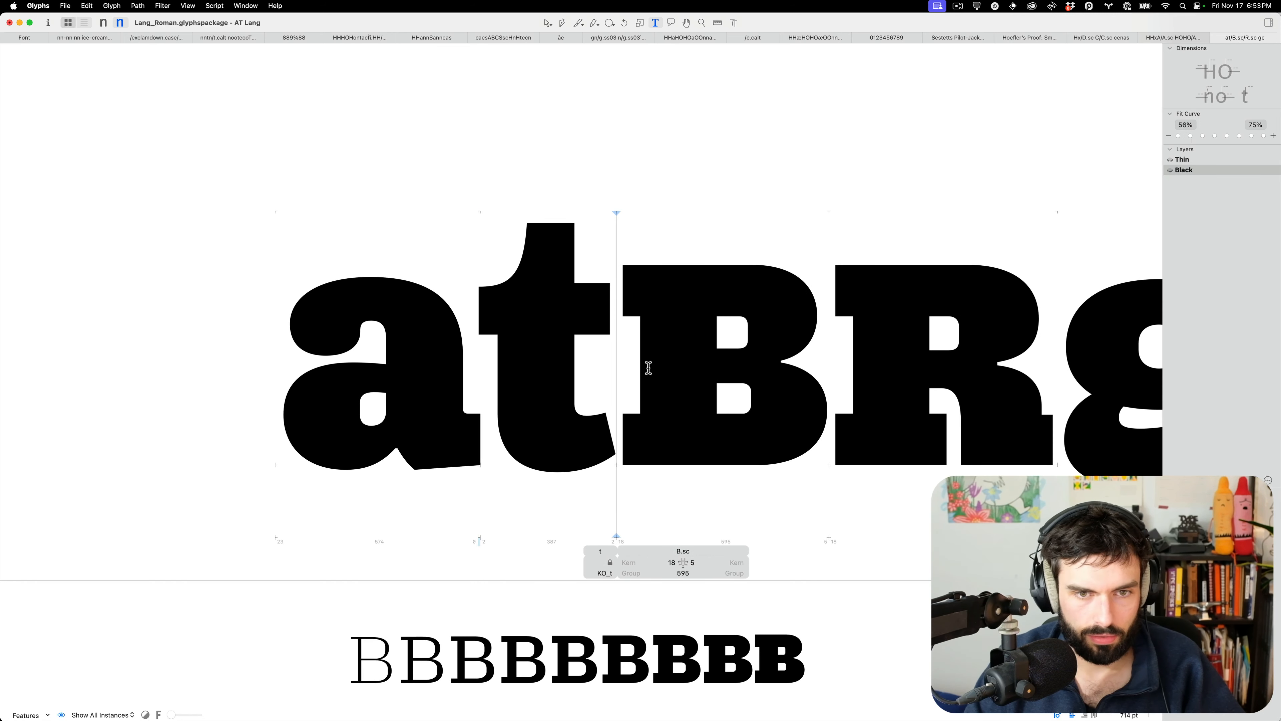
key("BackSpace")
key("Escape")
scroll(605, 355, "up", 2)
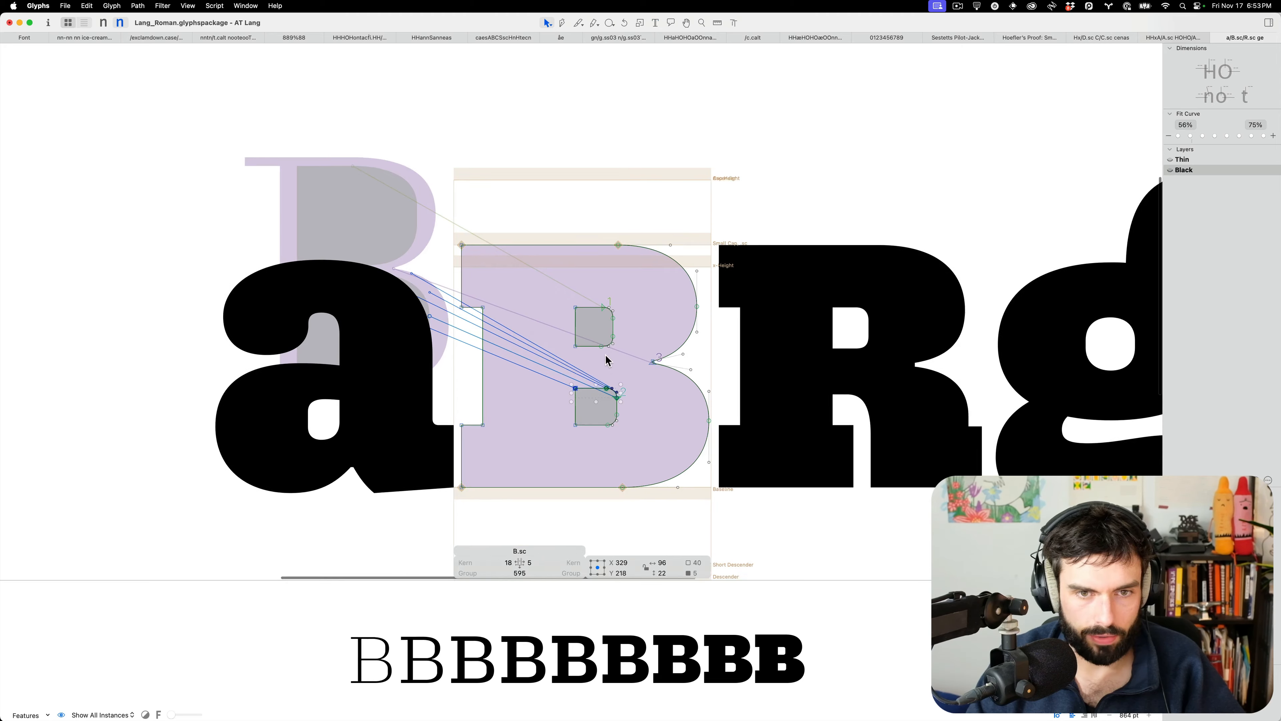
scroll(606, 360, "up", 3)
left_click(615, 325)
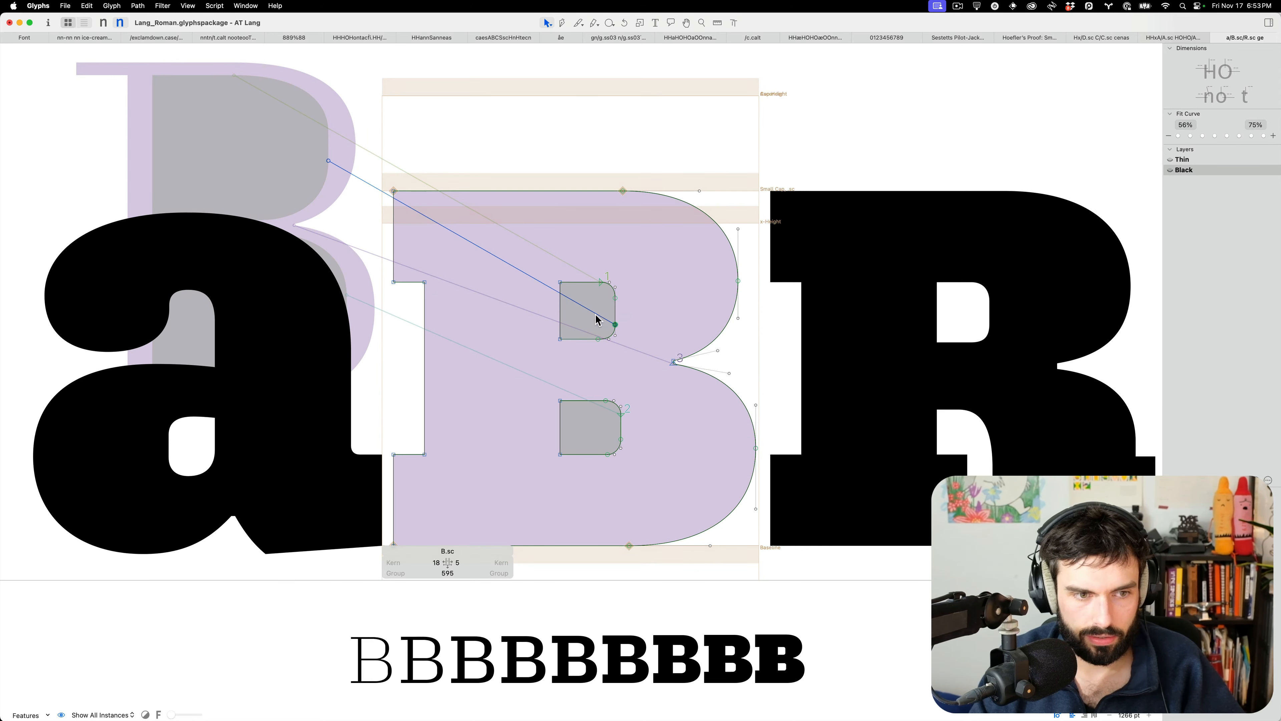
left_click_drag(597, 314, 584, 360)
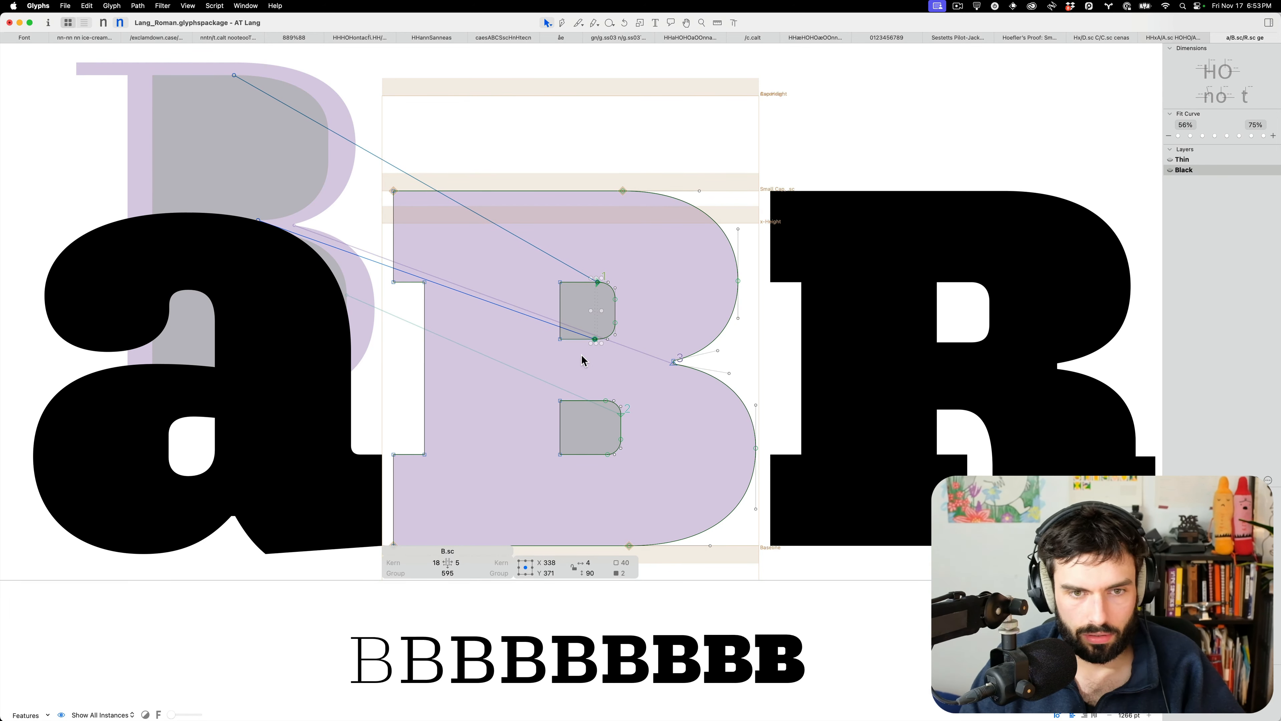
left_click(584, 361)
left_click_drag(583, 478, 580, 486)
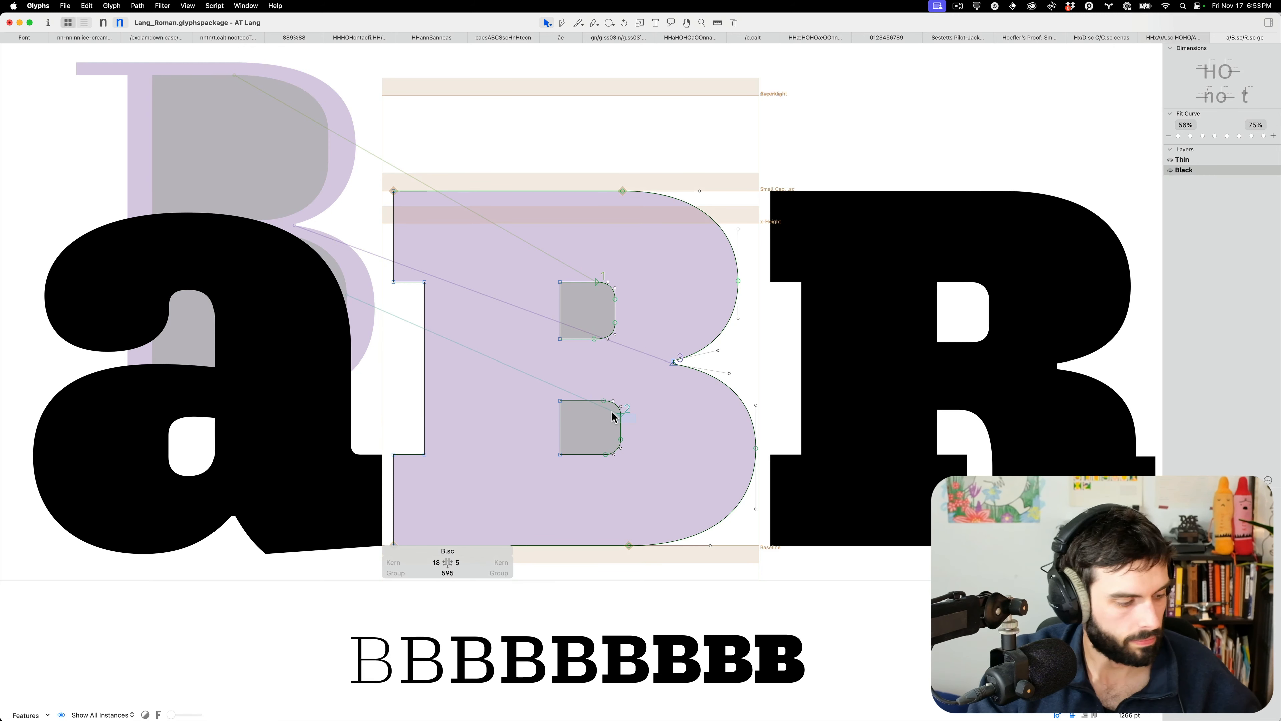
left_click(620, 415)
key("t")
key("super+0")
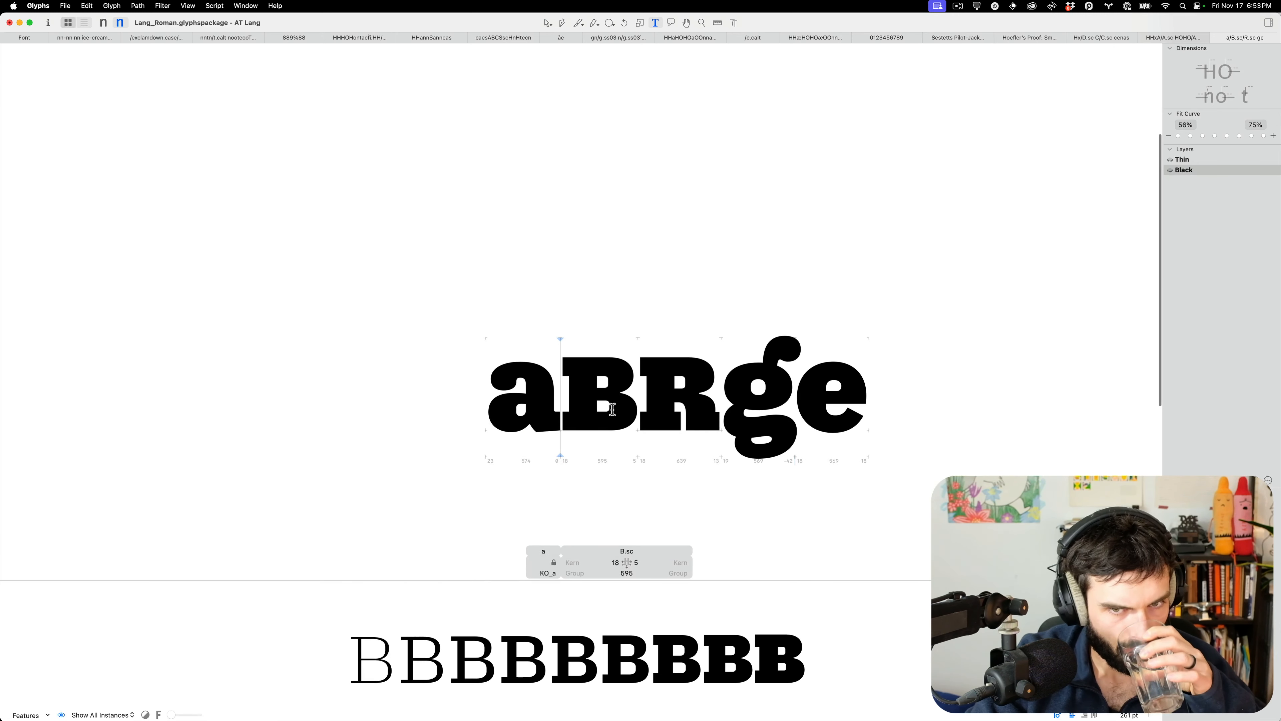
left_click(1031, 38)
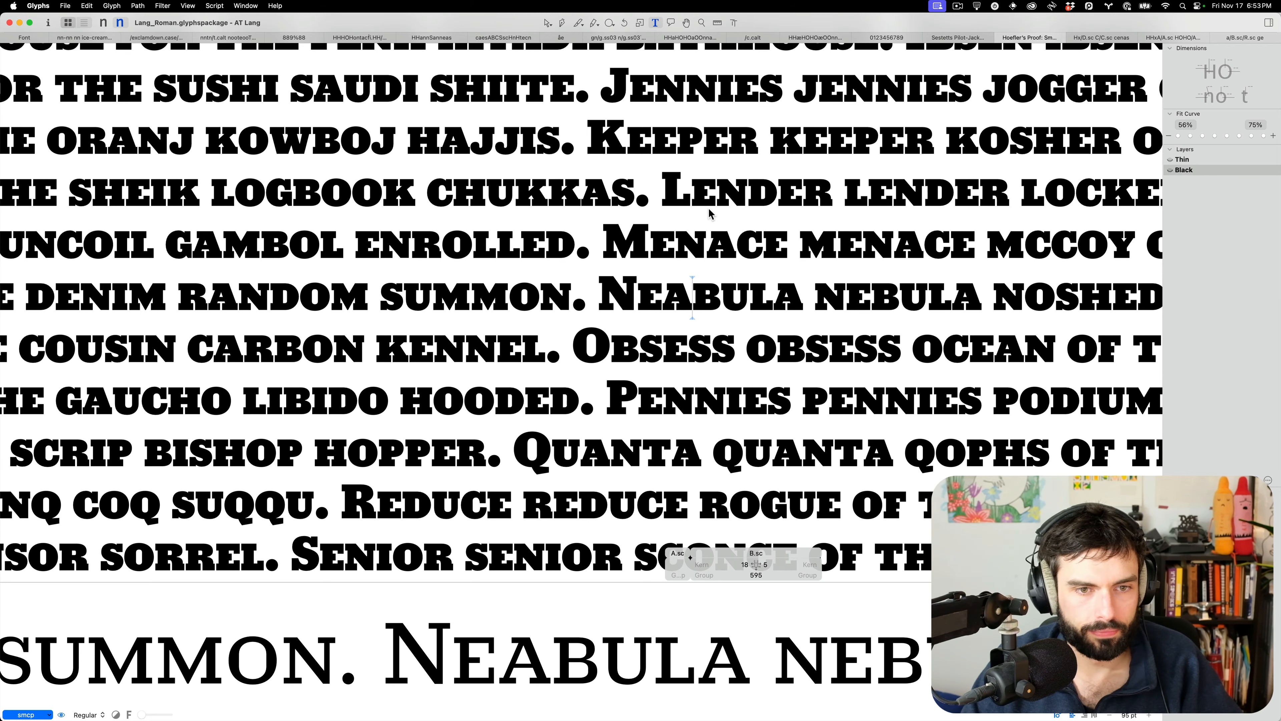
Zoom into the CARBON KENNEL line and select a segment at K.sc's arm junction
scroll(365, 367, "up", 5)
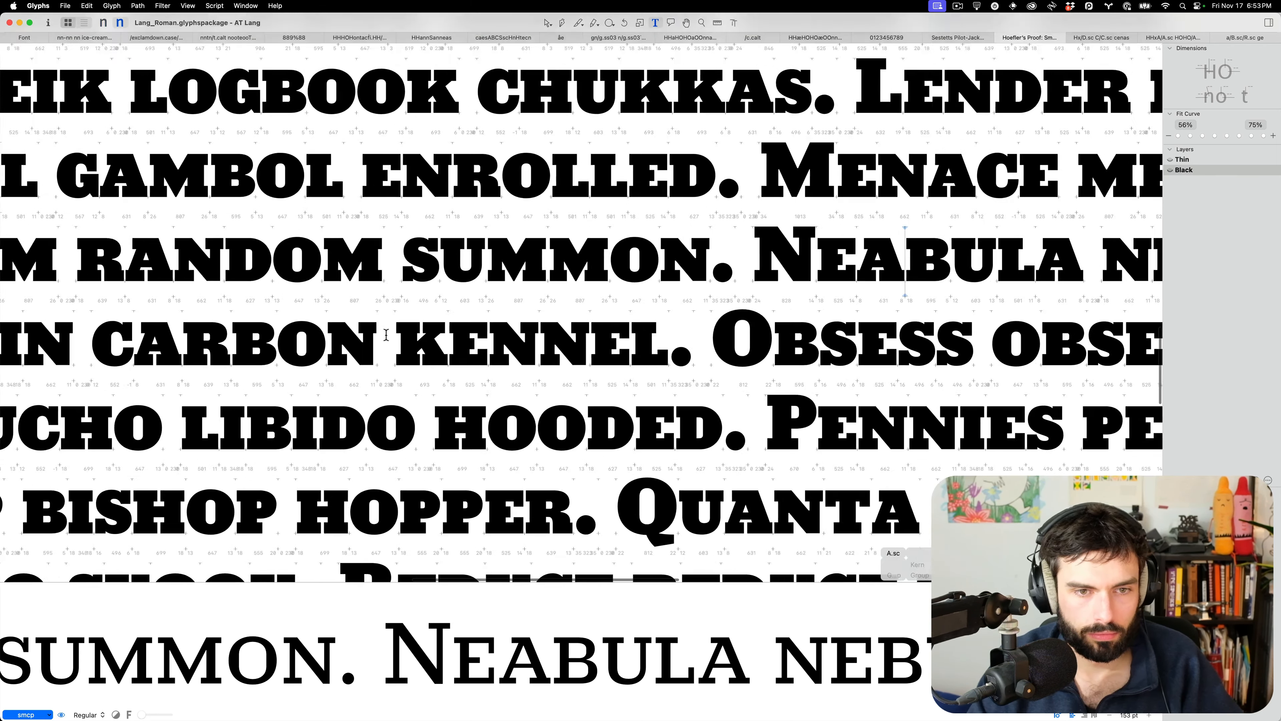
scroll(387, 339, "up", 10)
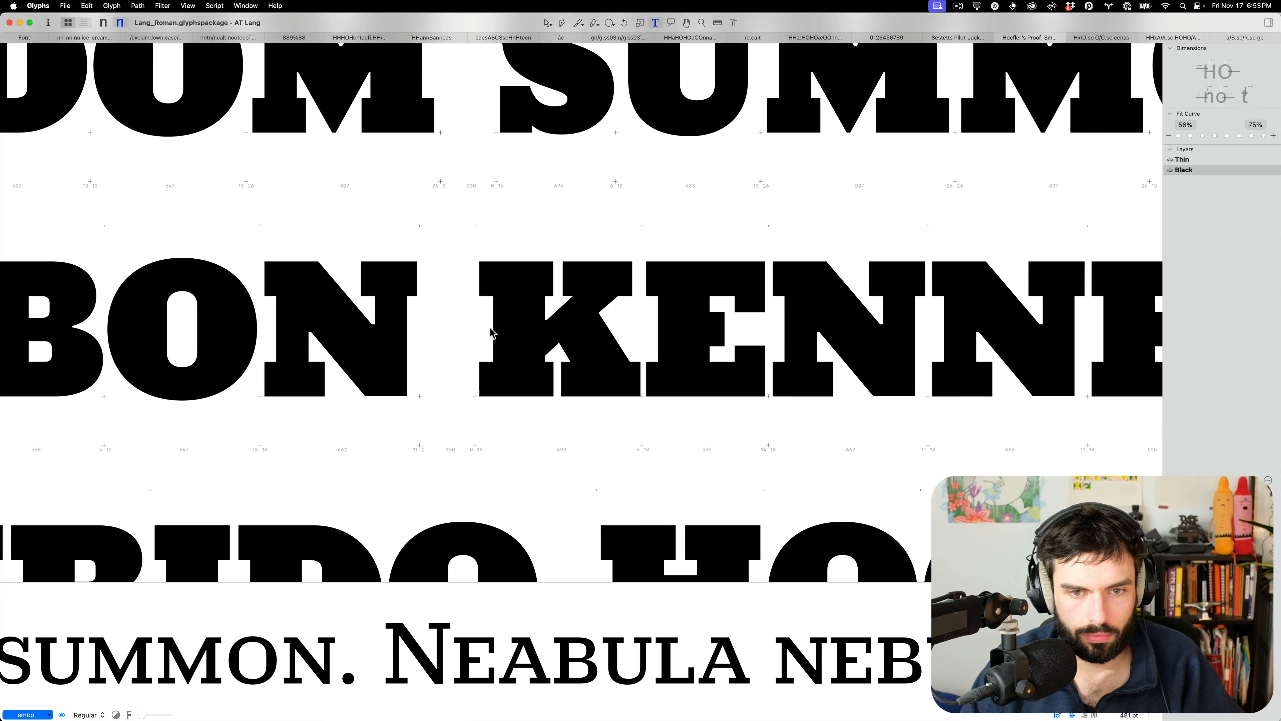
scroll(736, 331, "up", 4)
double_click(461, 359)
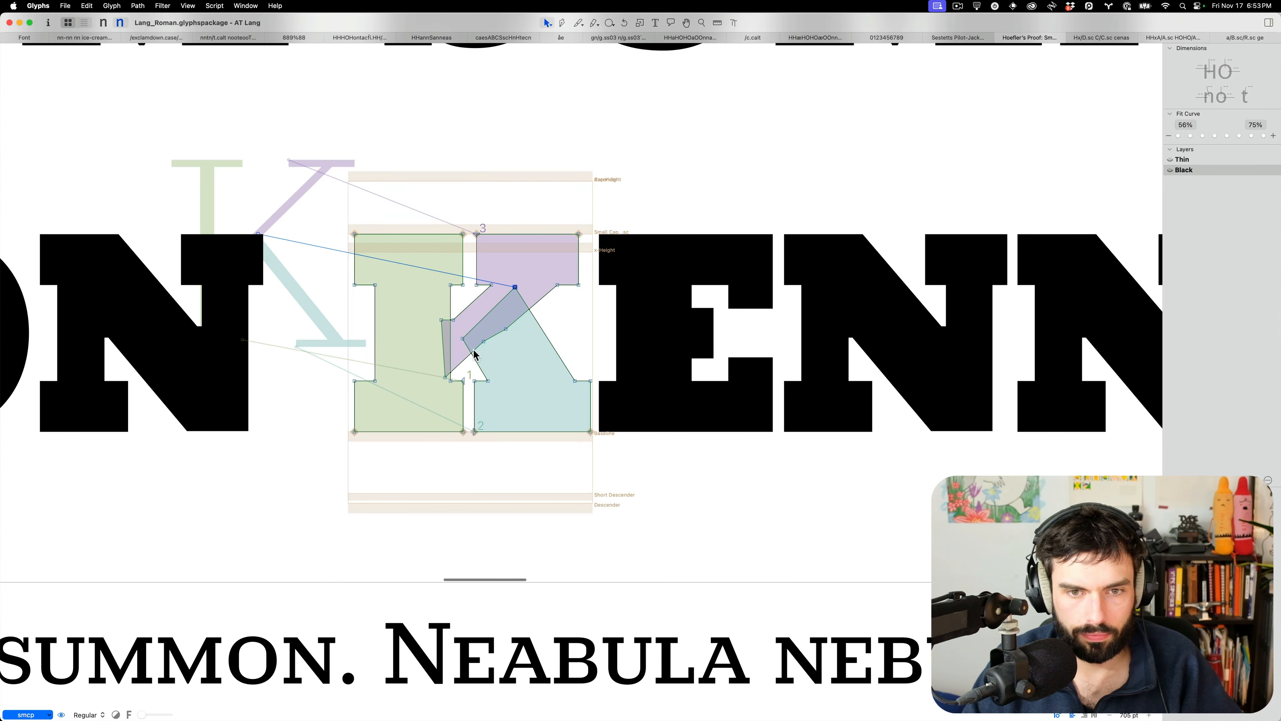
left_click(460, 359)
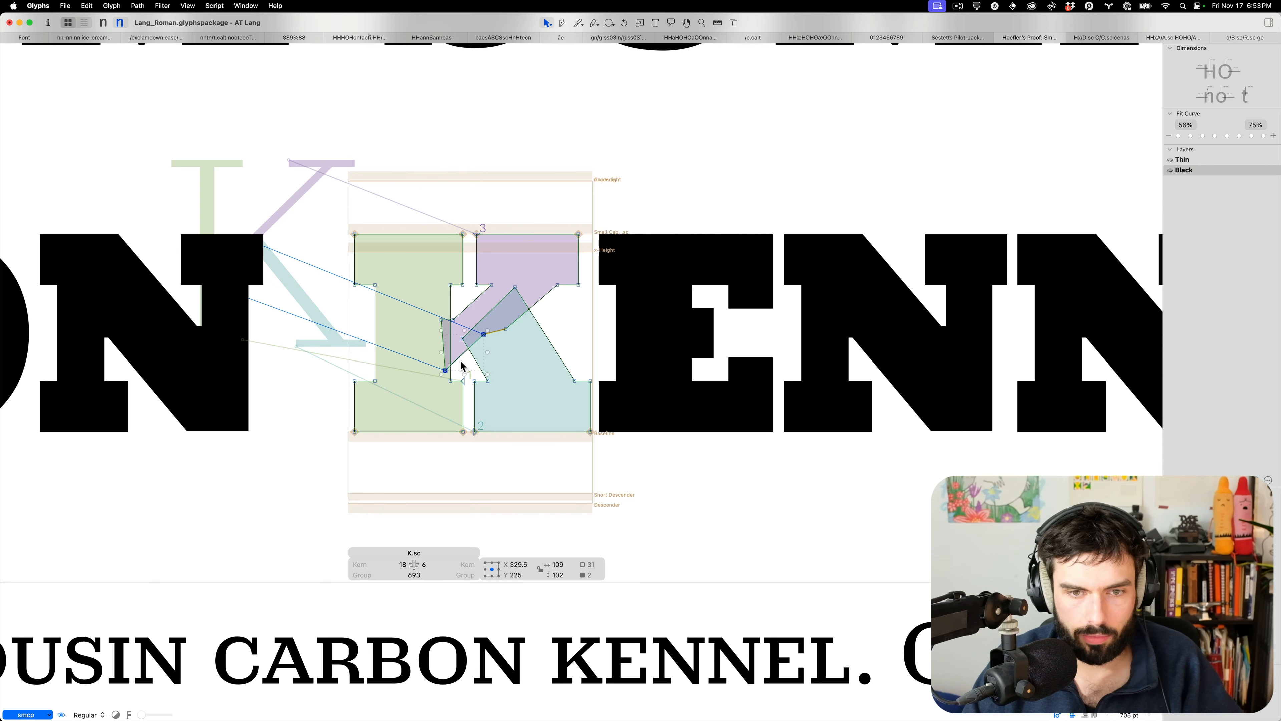
Adjust E.sc's middle arm edges by 10 units and extend the arm 10 units right
double_click(686, 352)
mouse_move(720, 322)
left_mouse_down()
mouse_move(664, 301)
mouse_move(715, 372)
mouse_move(704, 309)
left_mouse_up()
key("shift+Down")
key("shift+Down")
key("shift+Up")
key("shift+Right")
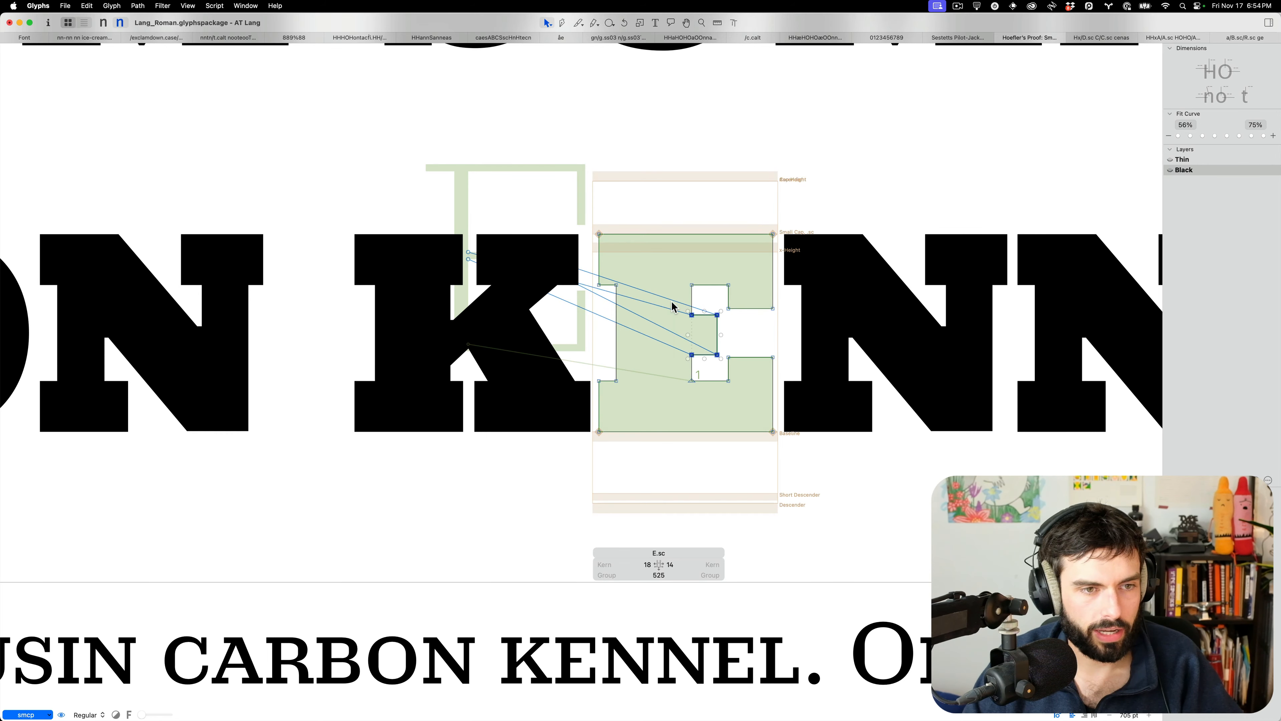
key("t")
scroll(695, 305, "down", 5)
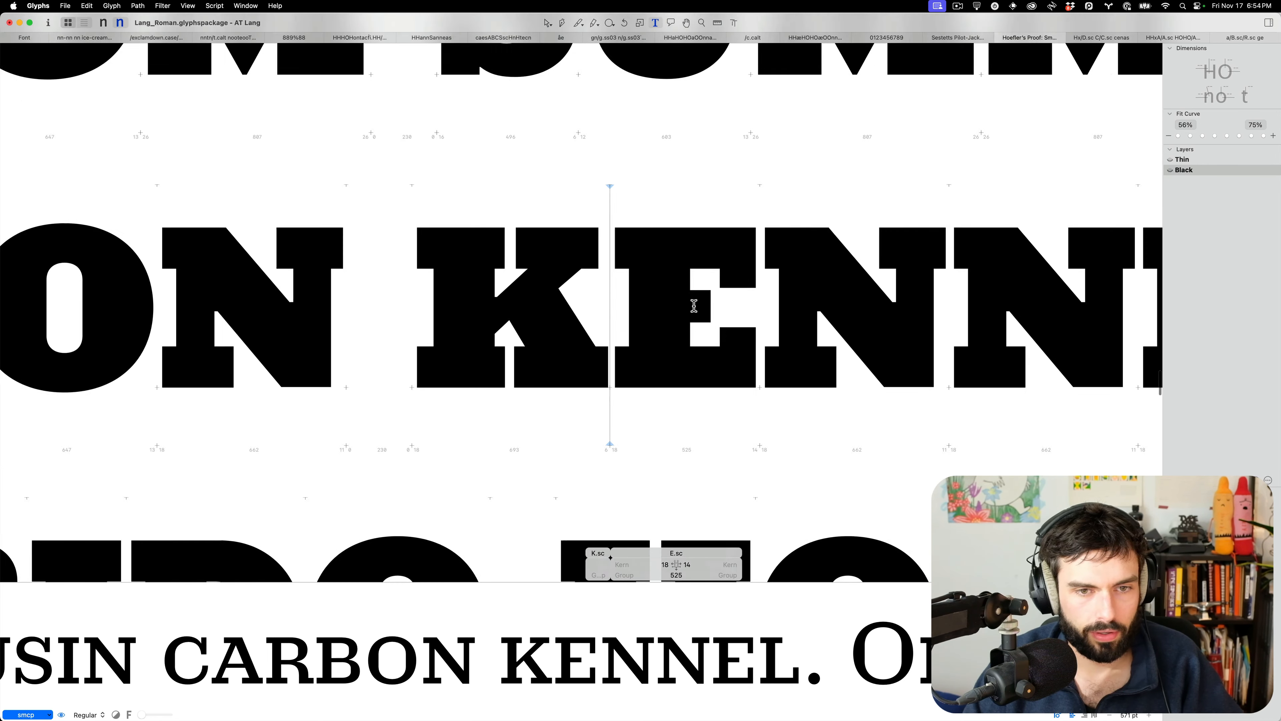
scroll(675, 303, "down", 2)
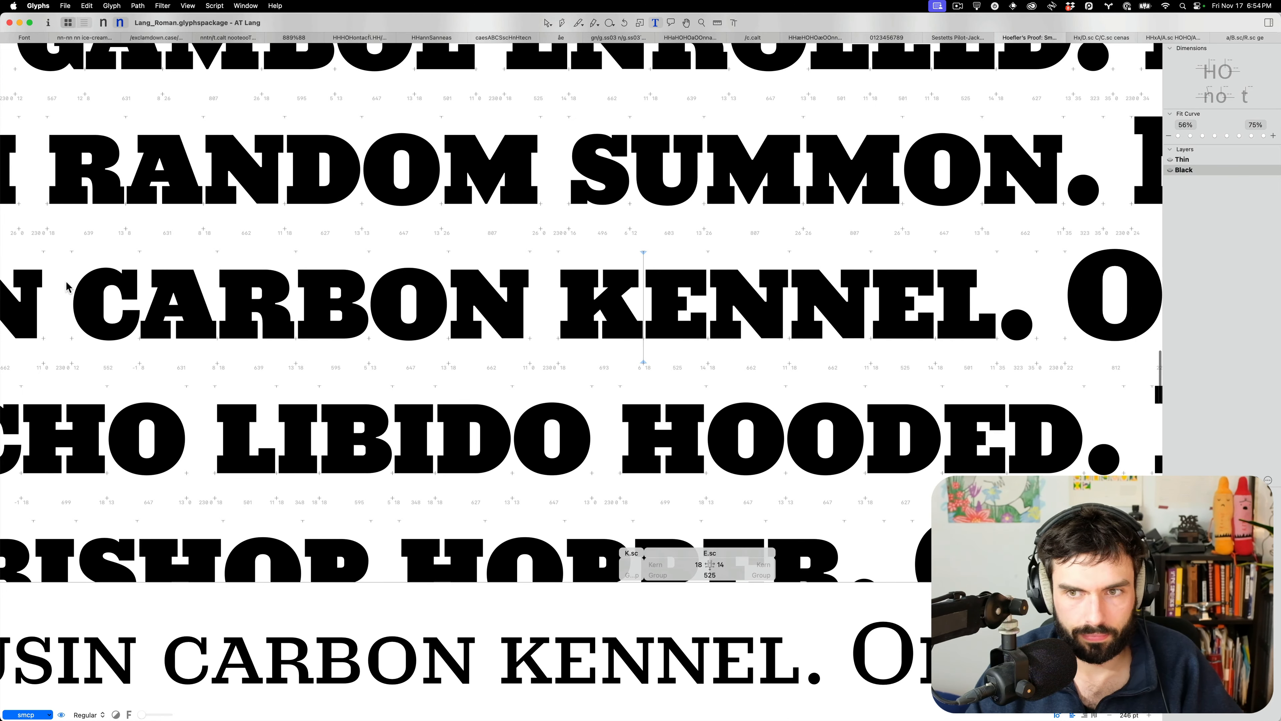
scroll(107, 288, "up", 4)
scroll(107, 287, "up", 3)
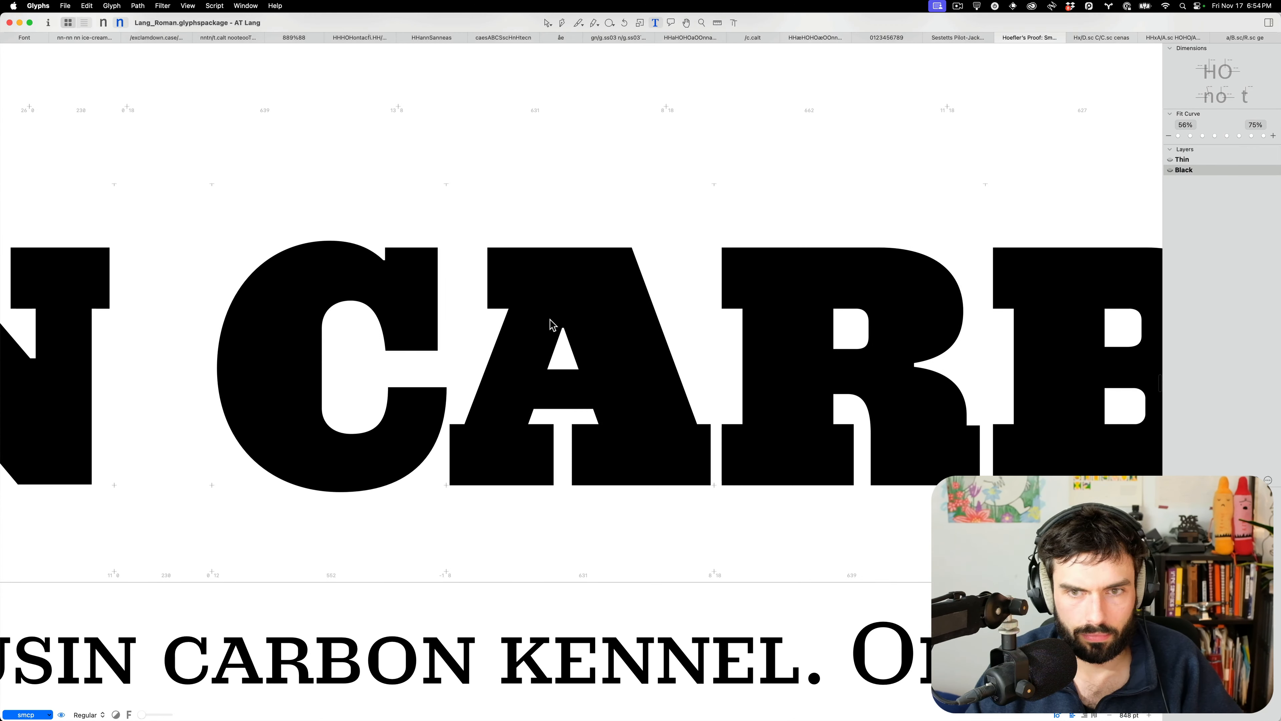
Compare A.sc with its 15:24 version and save a backup of the Black layer
double_click(550, 319)
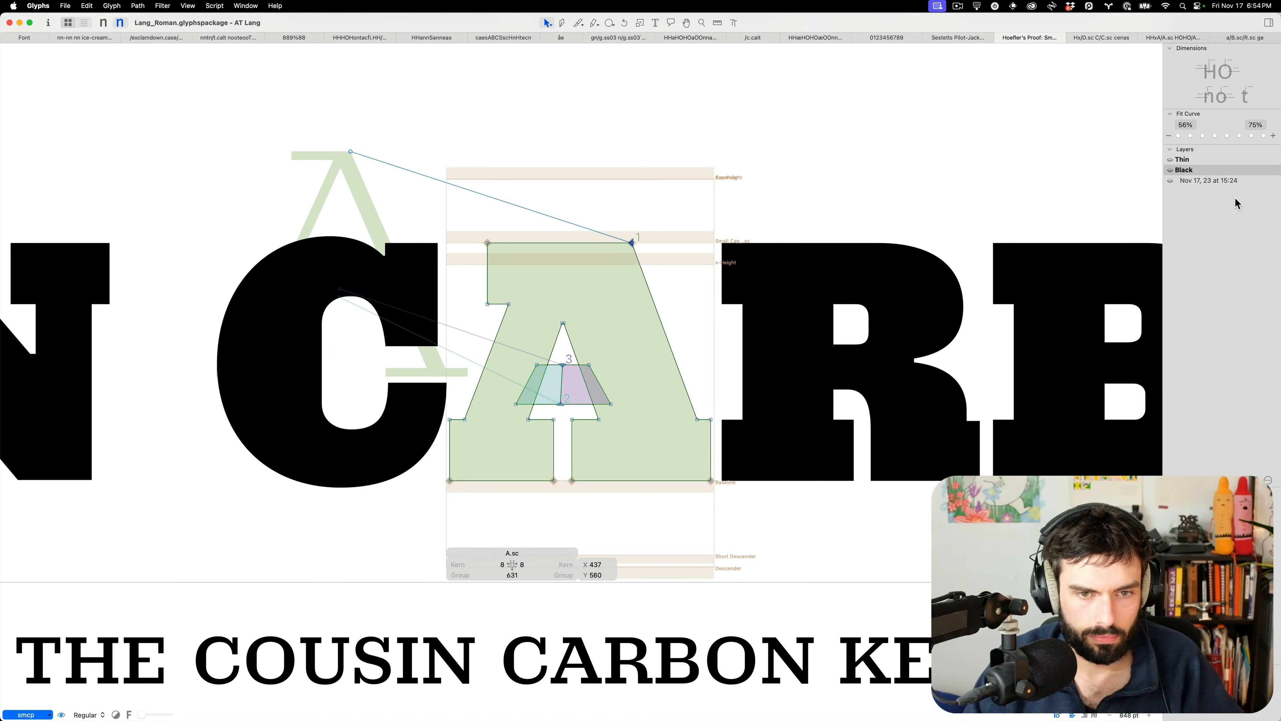
left_click(1232, 182)
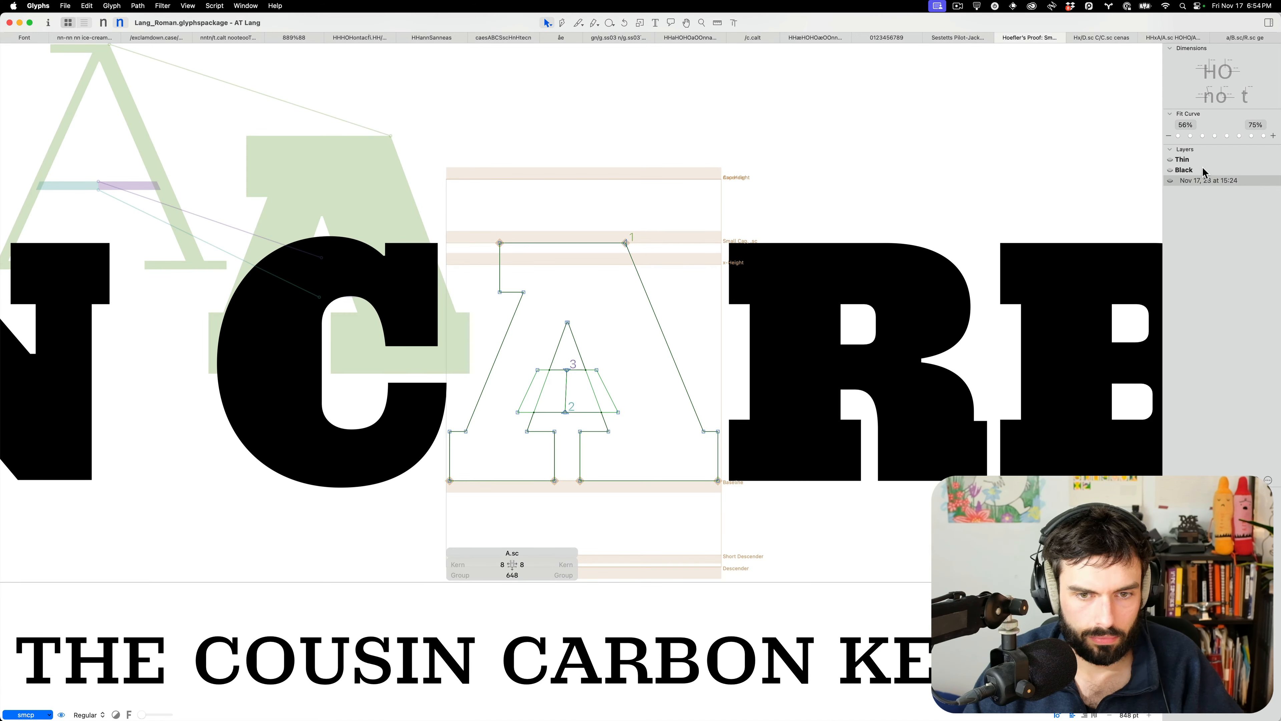
left_click(1203, 171)
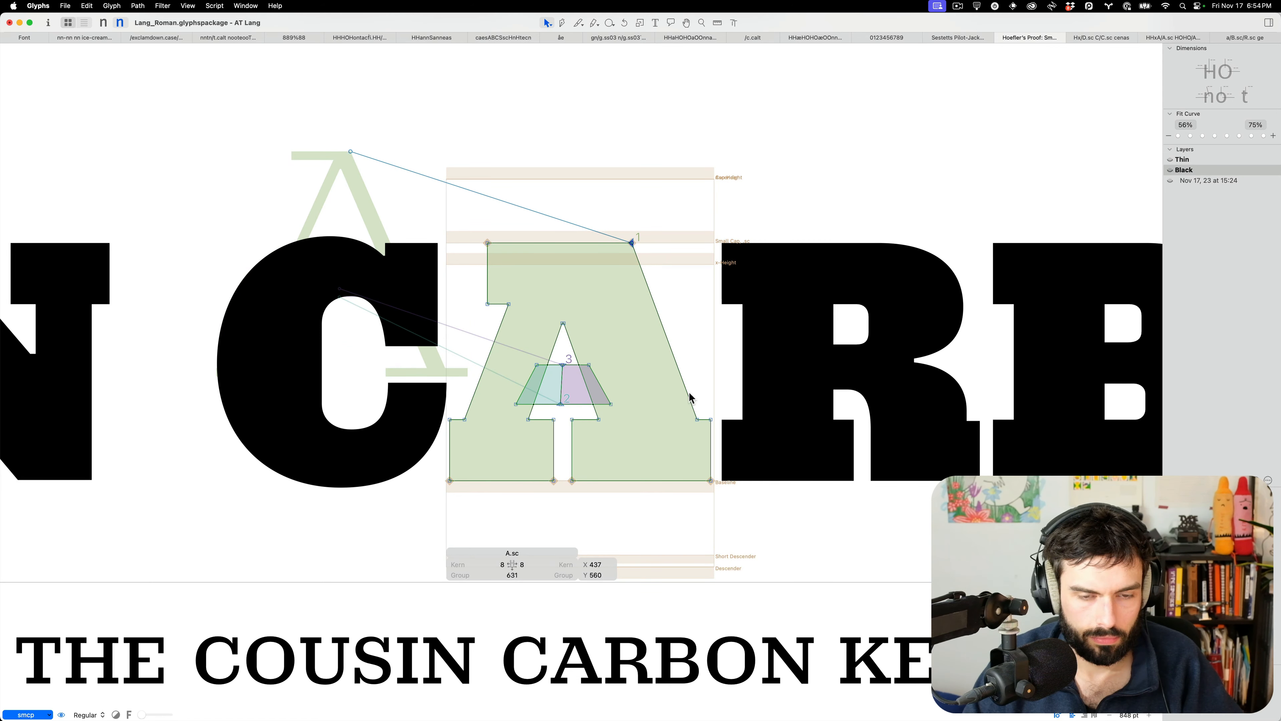
key("super+b")
Shift the small-cap A's right side 30 units outward
left_click(571, 342)
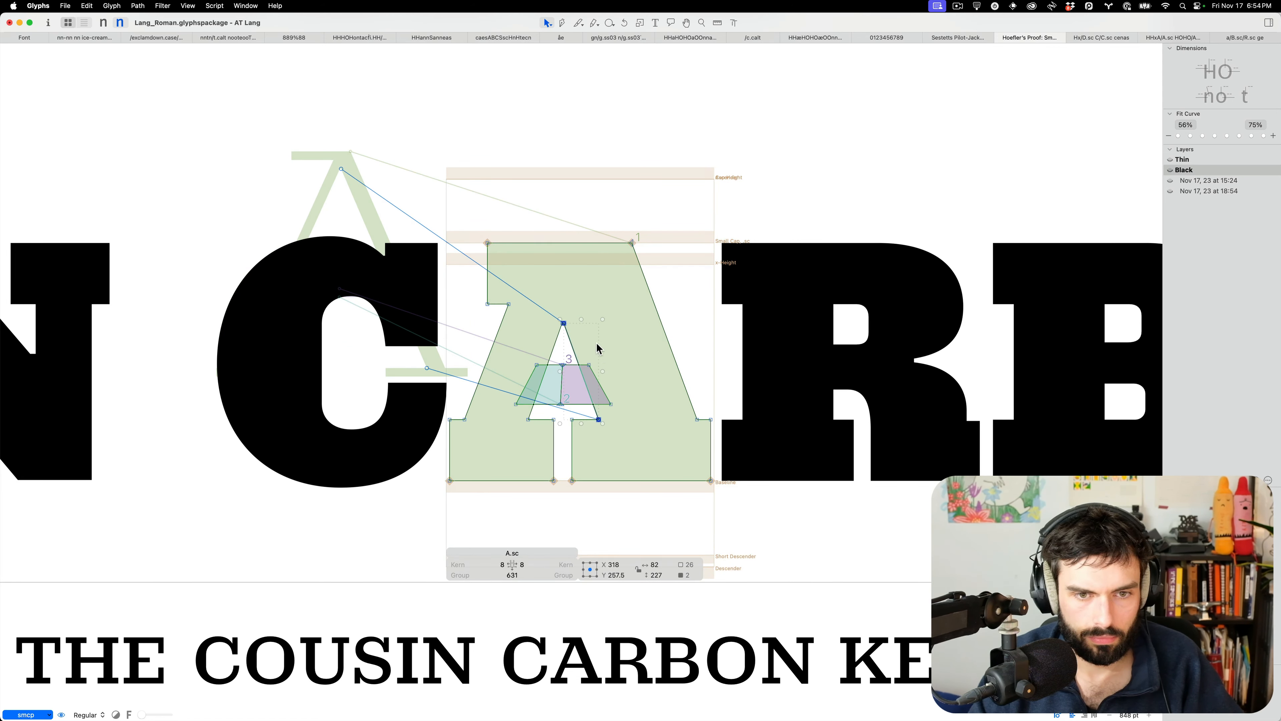
left_click_drag(730, 407, 694, 490)
left_click_drag(565, 490, 566, 490)
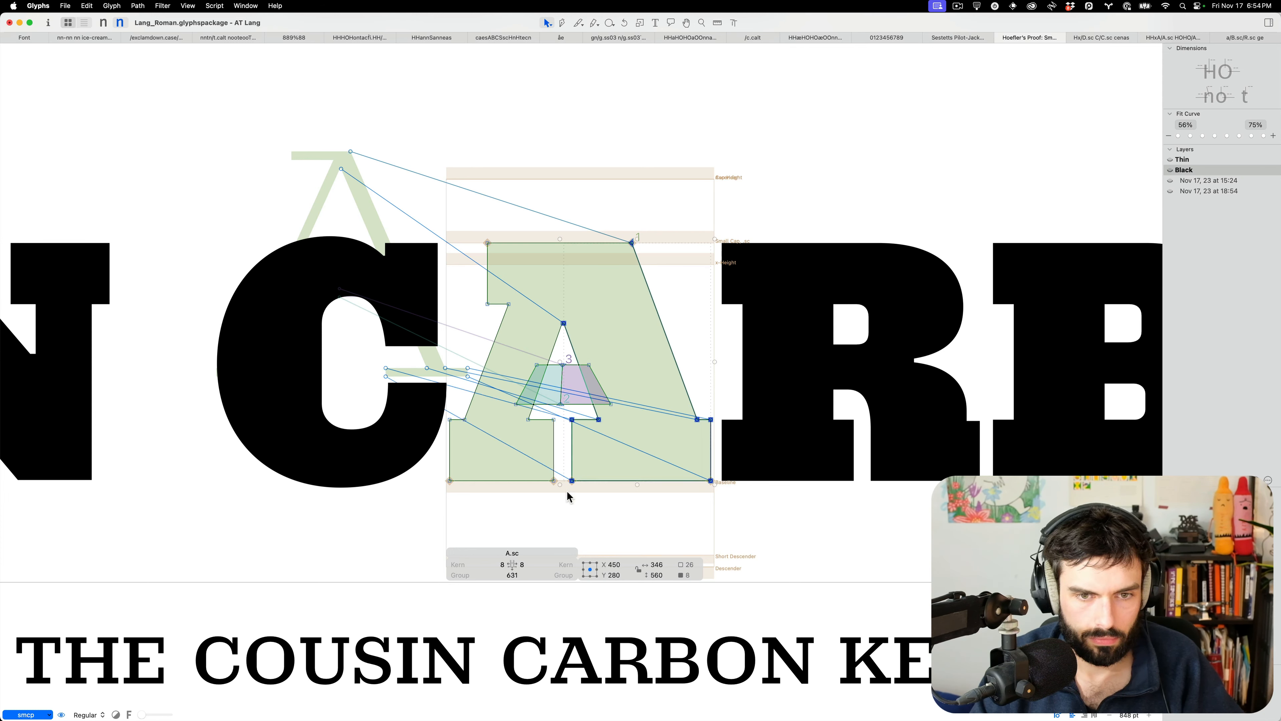
key("shift+Right")
key("shift+Right")
key("shift+Right")
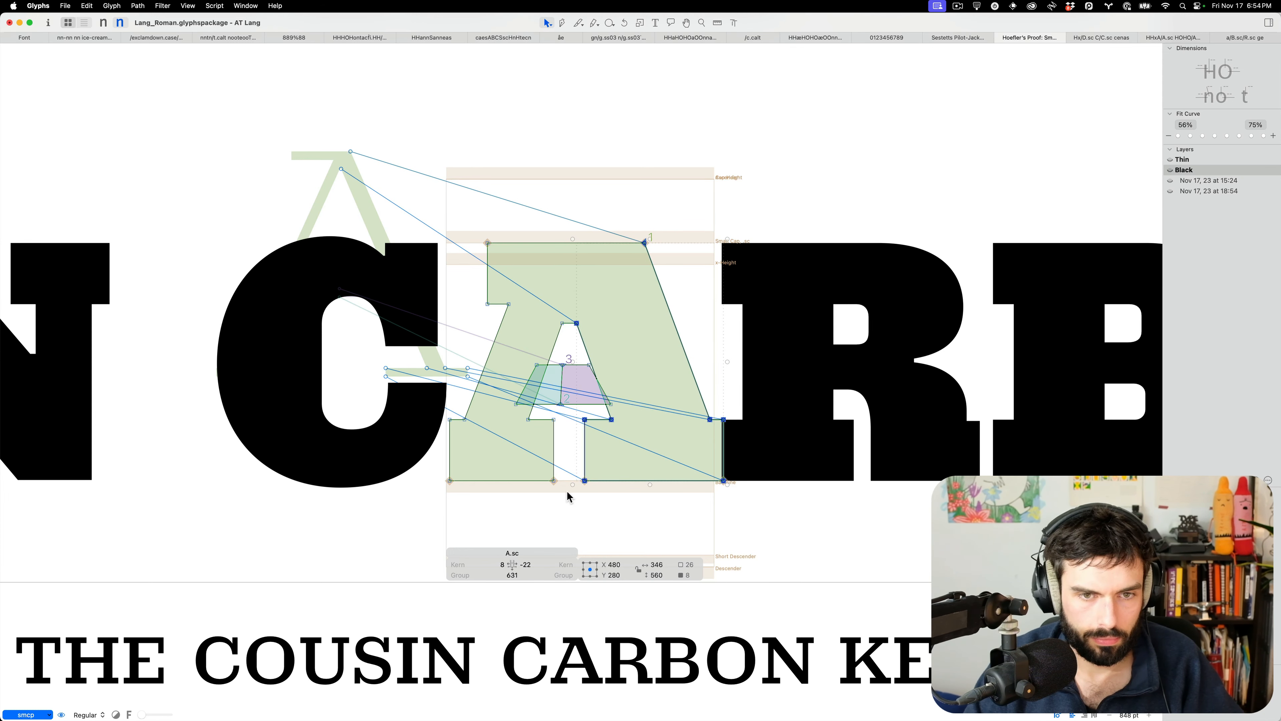
Nudge the A's crossbar right and scale the counter apex narrower and lower
left_click_drag(628, 411, 555, 351)
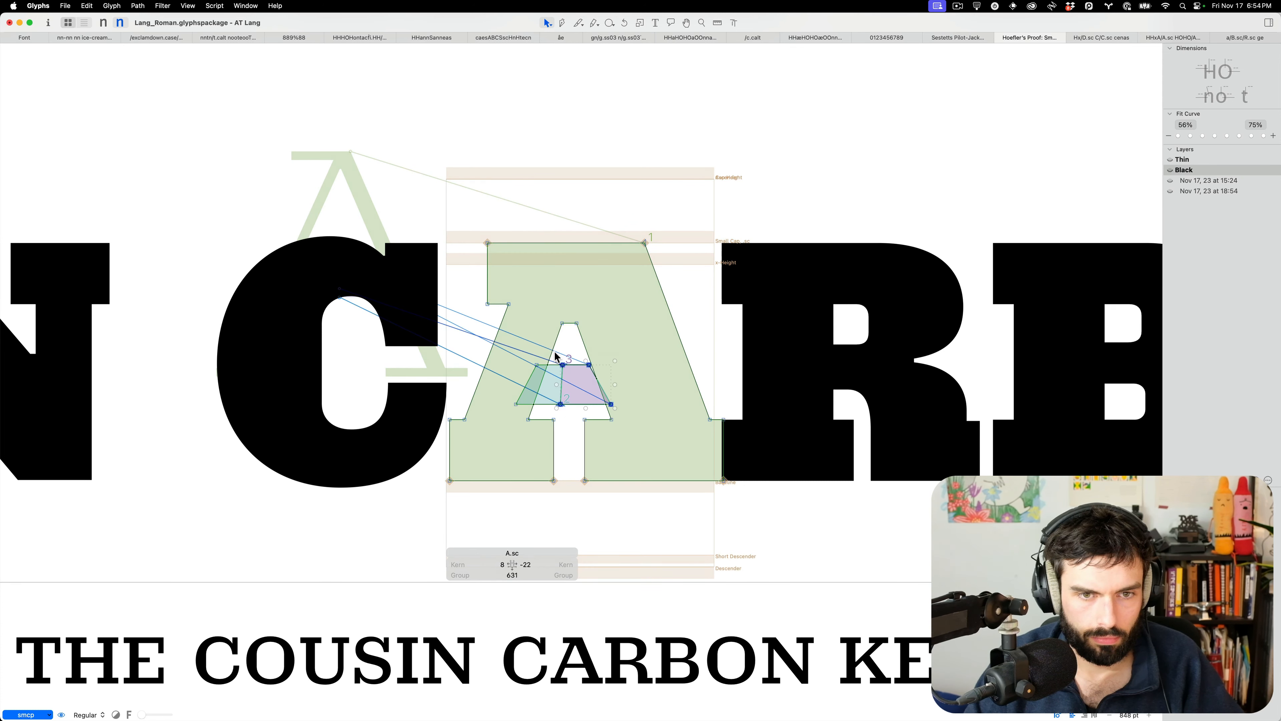
key("shift+Right")
key("shift+Right")
key("Right")
key("Right")
scroll(595, 349, "left", 1)
left_click_drag(603, 336, 552, 302)
key("s")
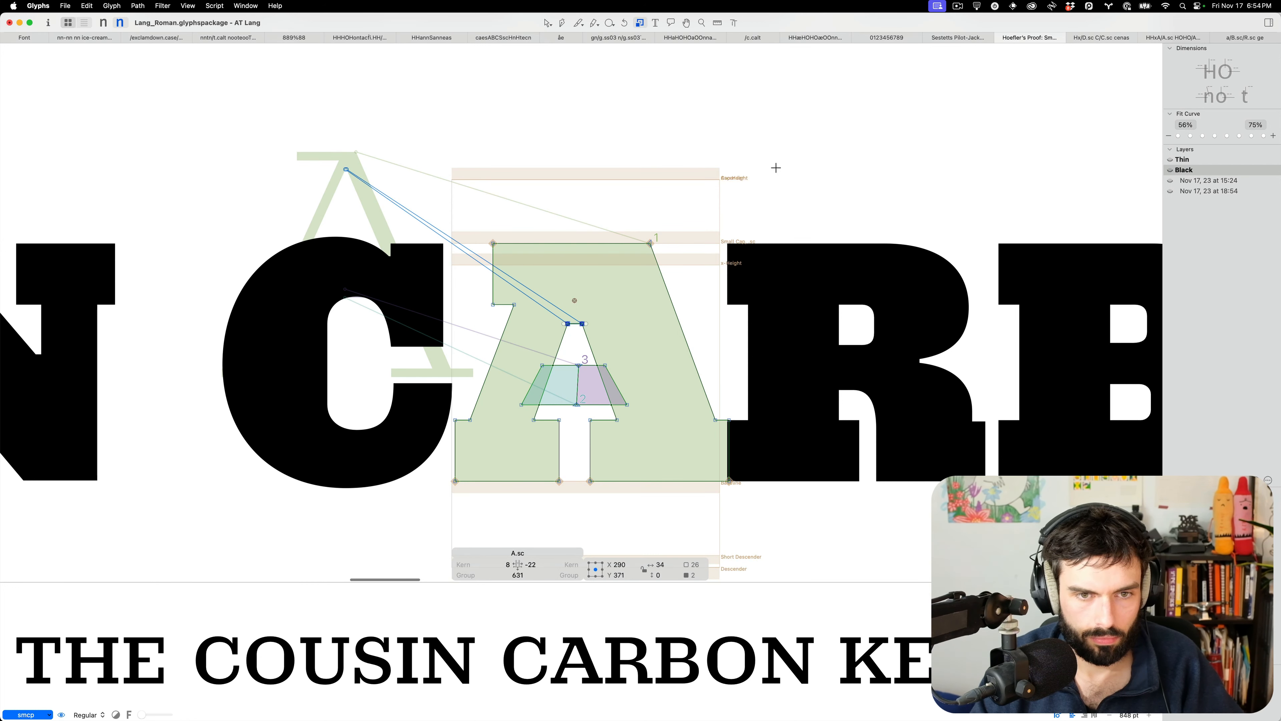
left_click_drag(793, 122, 651, 260)
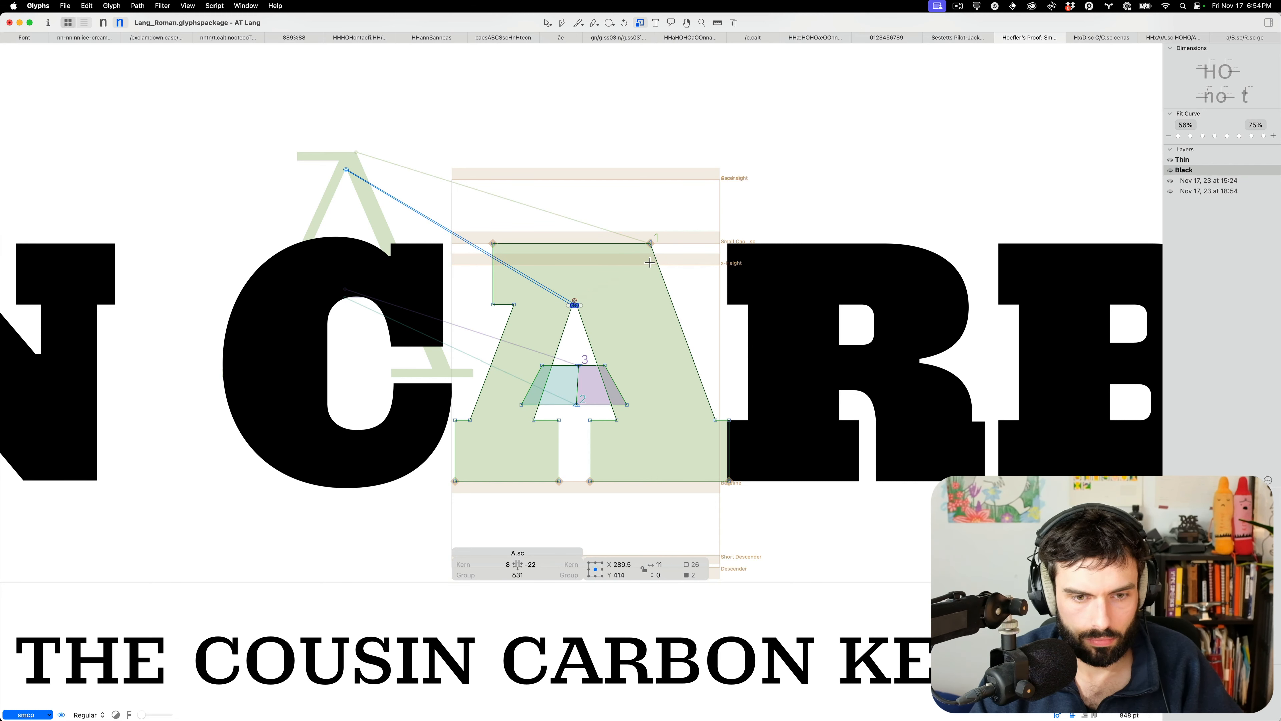
Increase the small-cap A's right sidebearing from -2 to 8
key("v")
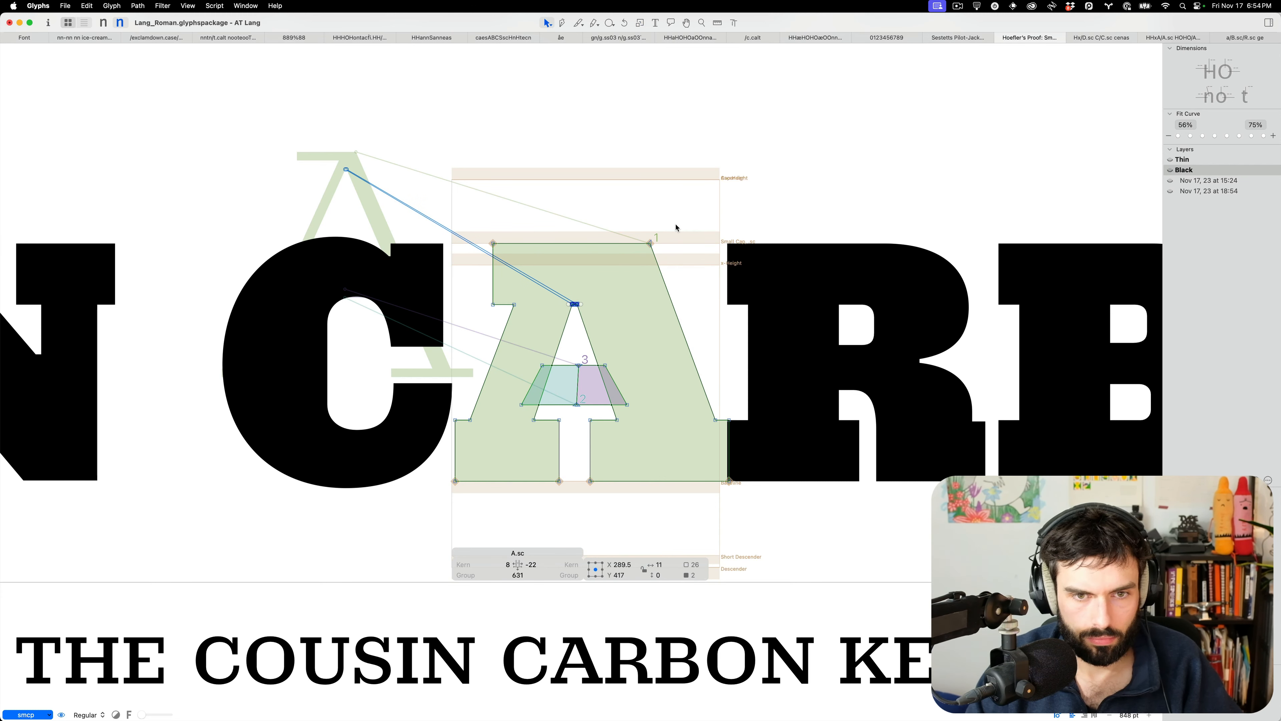
key("t")
scroll(676, 225, "down", 3)
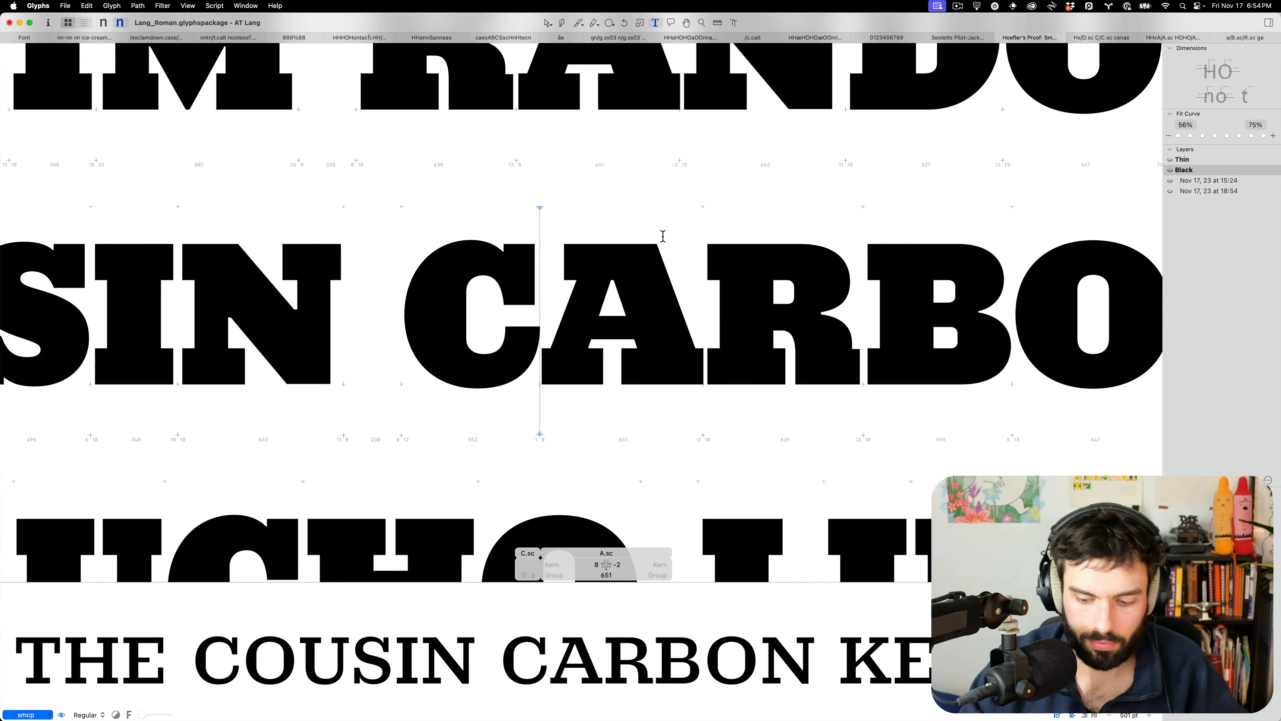
key("ctrl+alt+shift+Right")
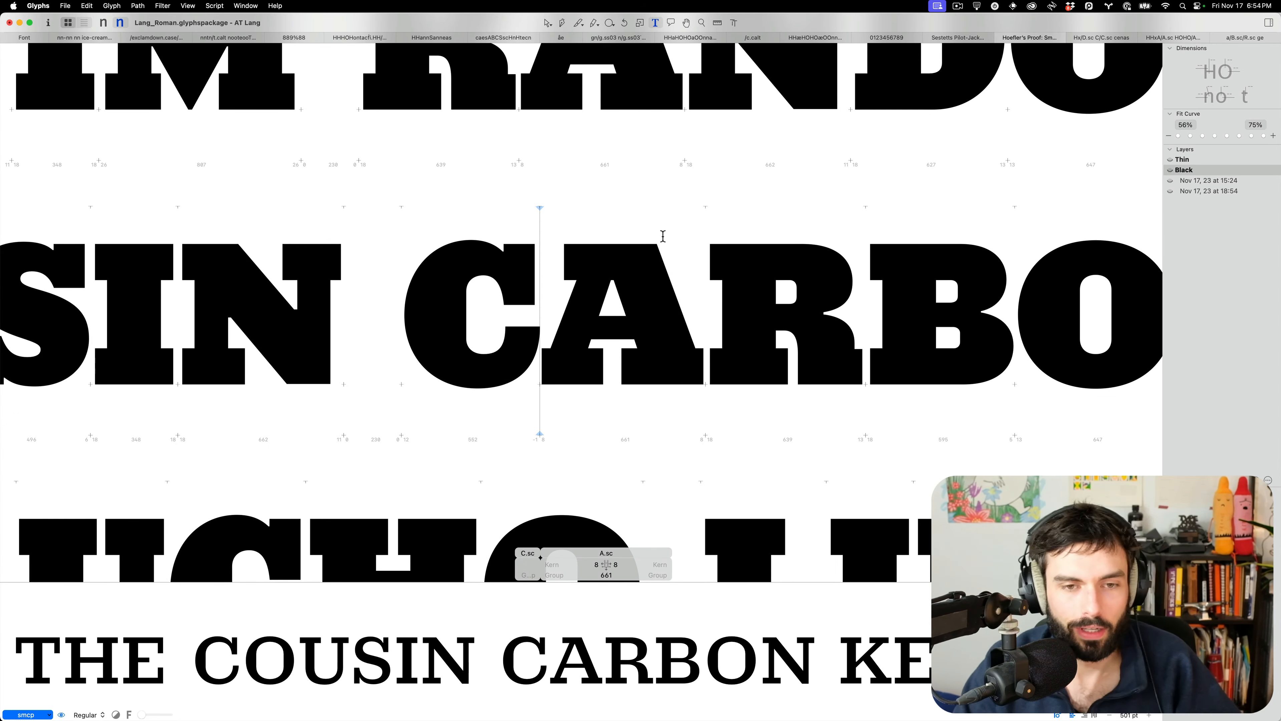
Scroll through the Black proof text to review the revised A in context
scroll(595, 294, "down", 5)
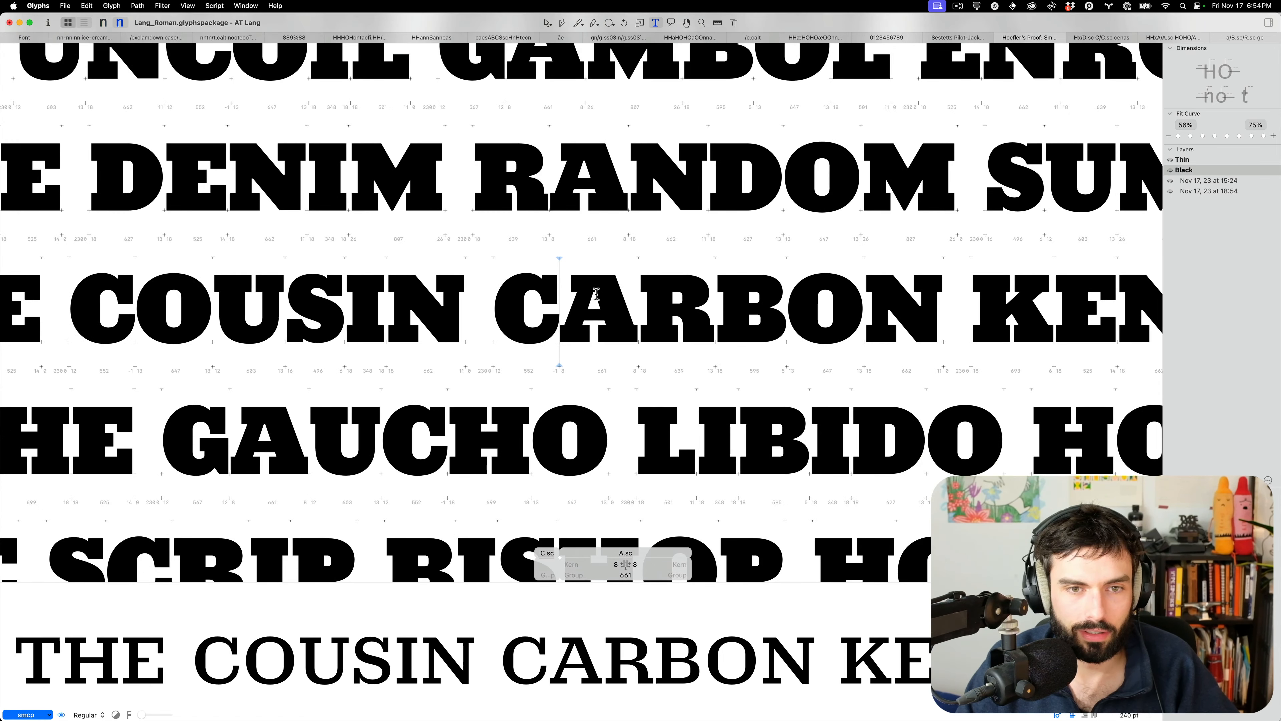
scroll(586, 313, "up", 8)
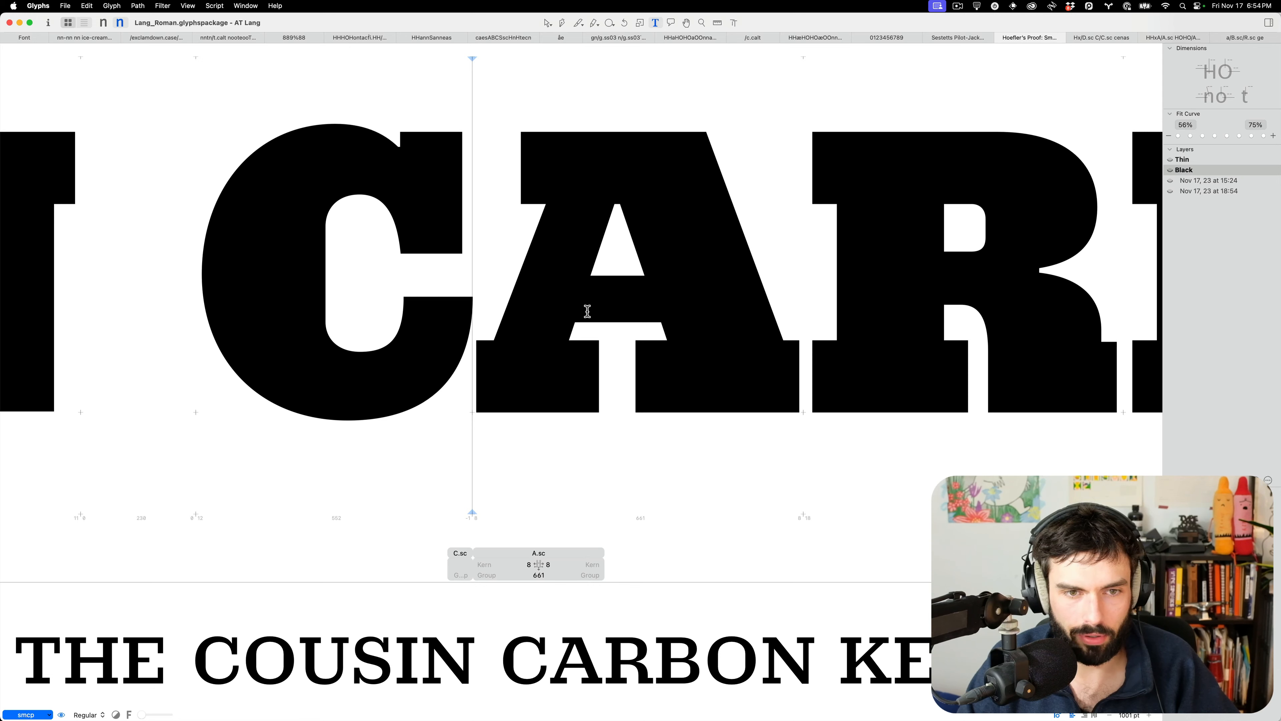
scroll(590, 315, "up", 1)
key("Escape")
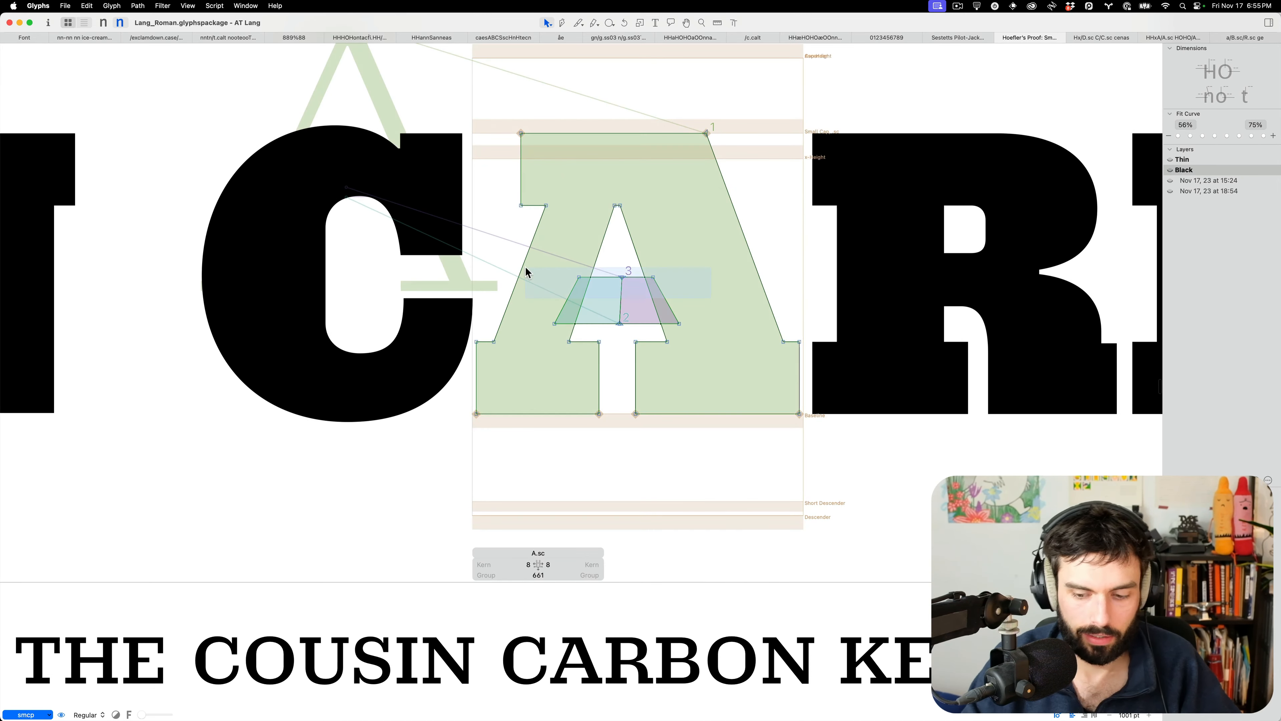
key("t")
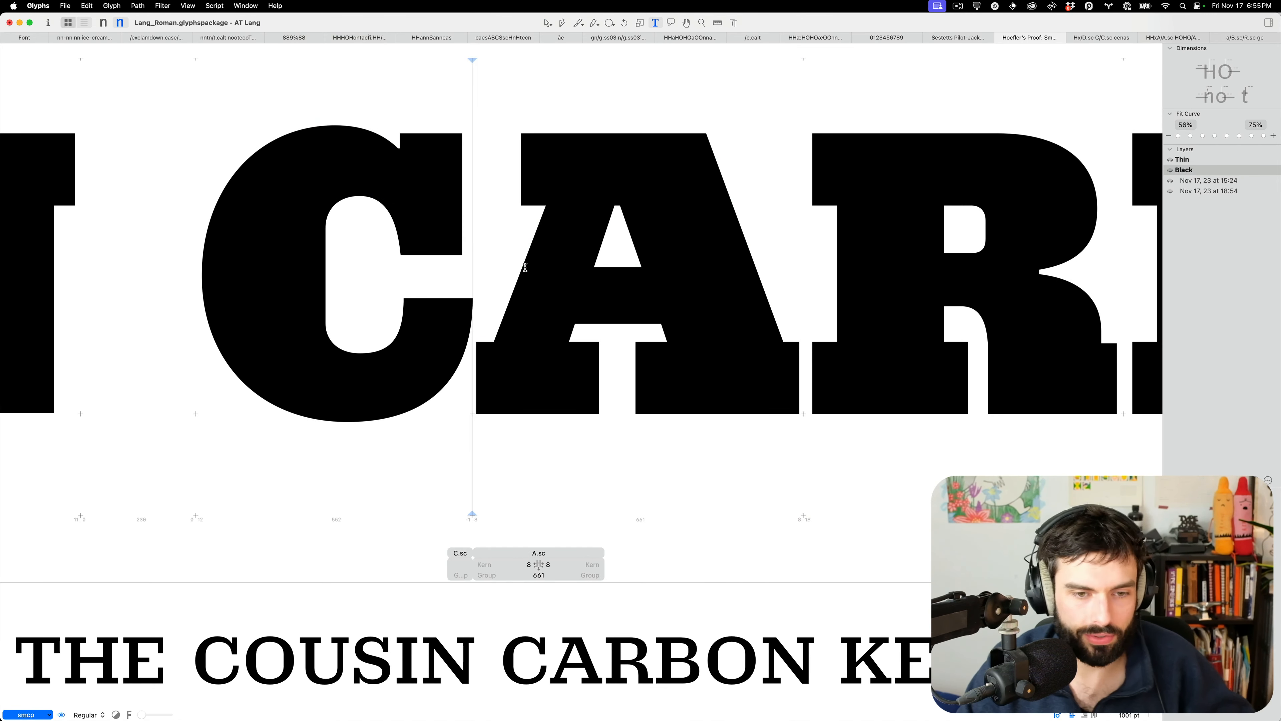
scroll(526, 273, "down", 4)
scroll(473, 268, "down", 5)
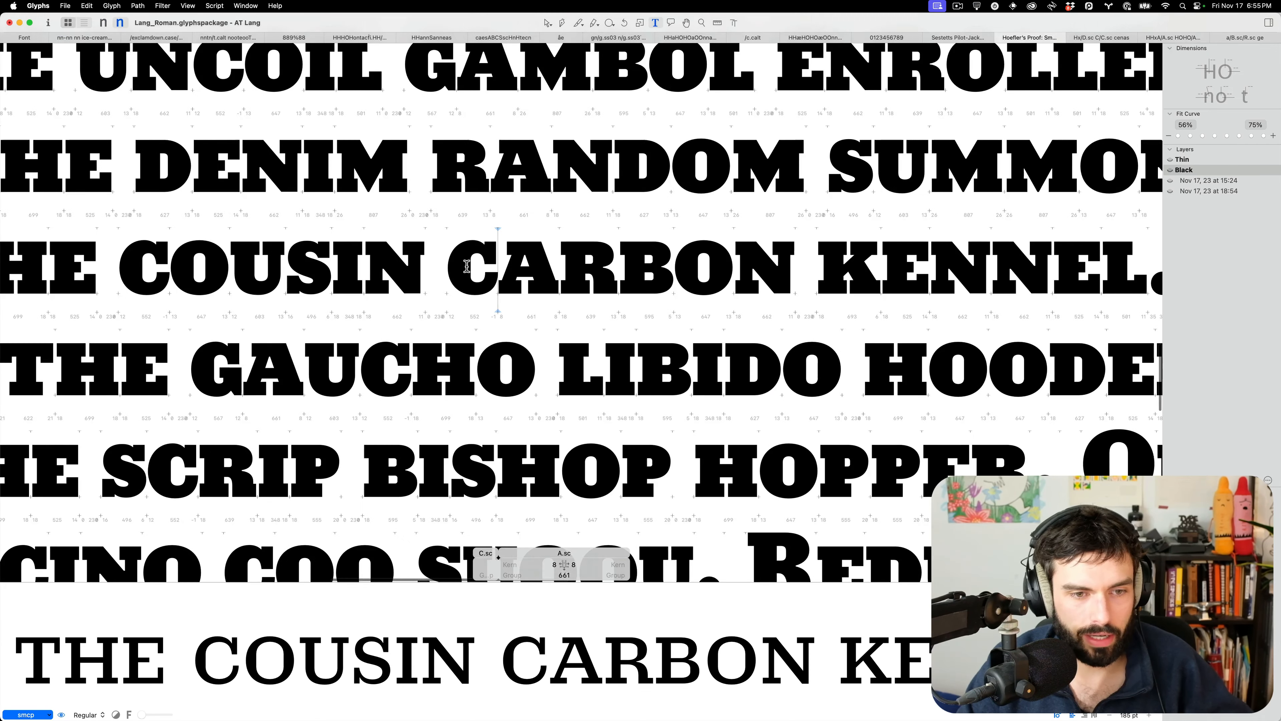
scroll(467, 267, "down", 2)
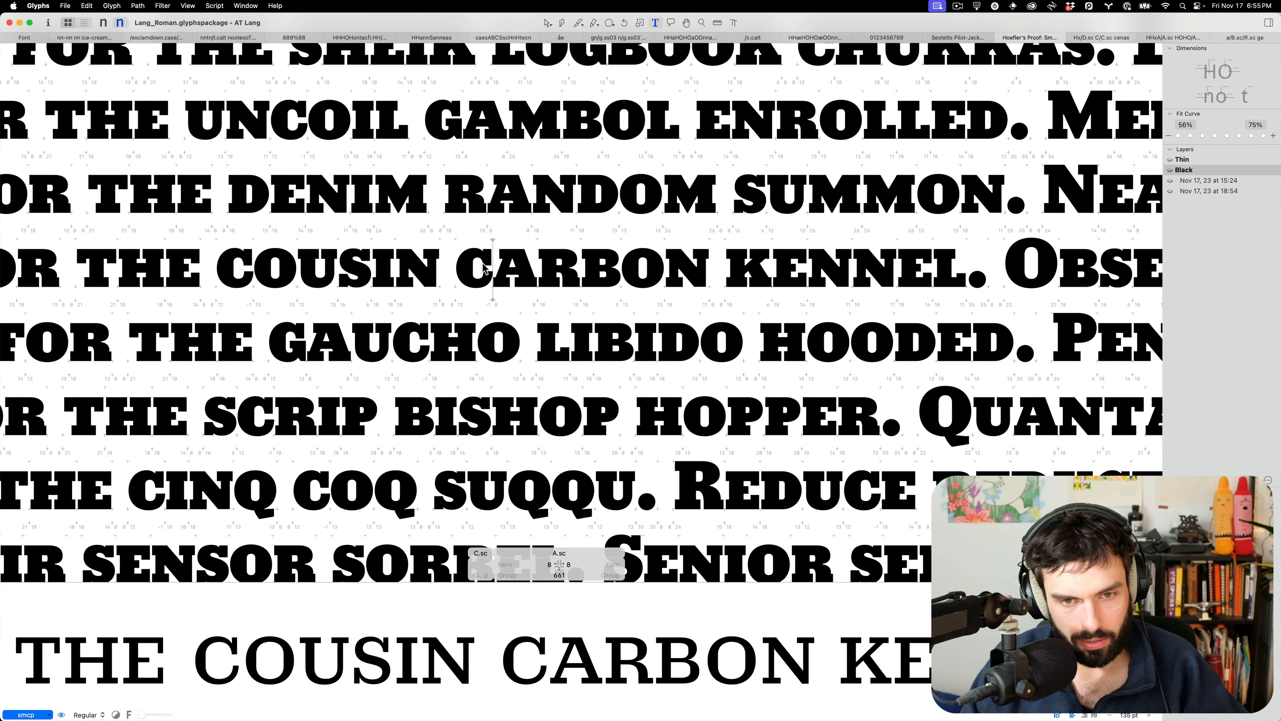
scroll(486, 268, "left", 5)
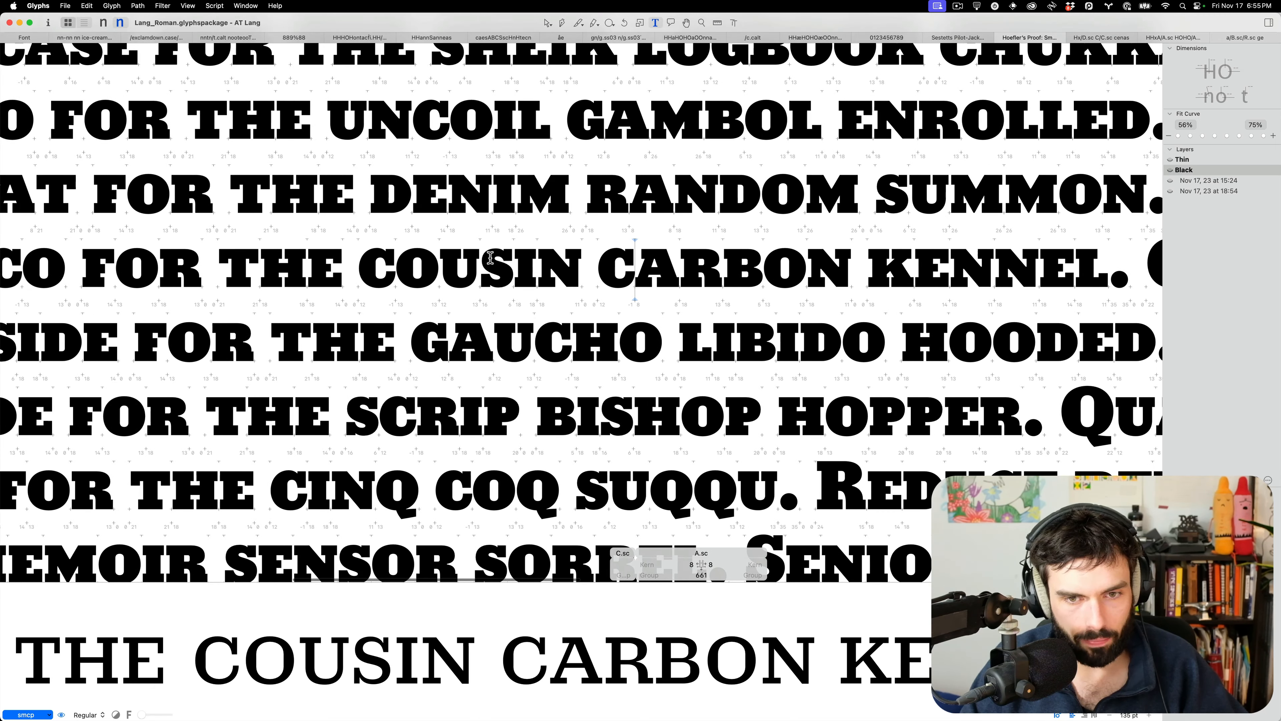
scroll(505, 262, "down", 3)
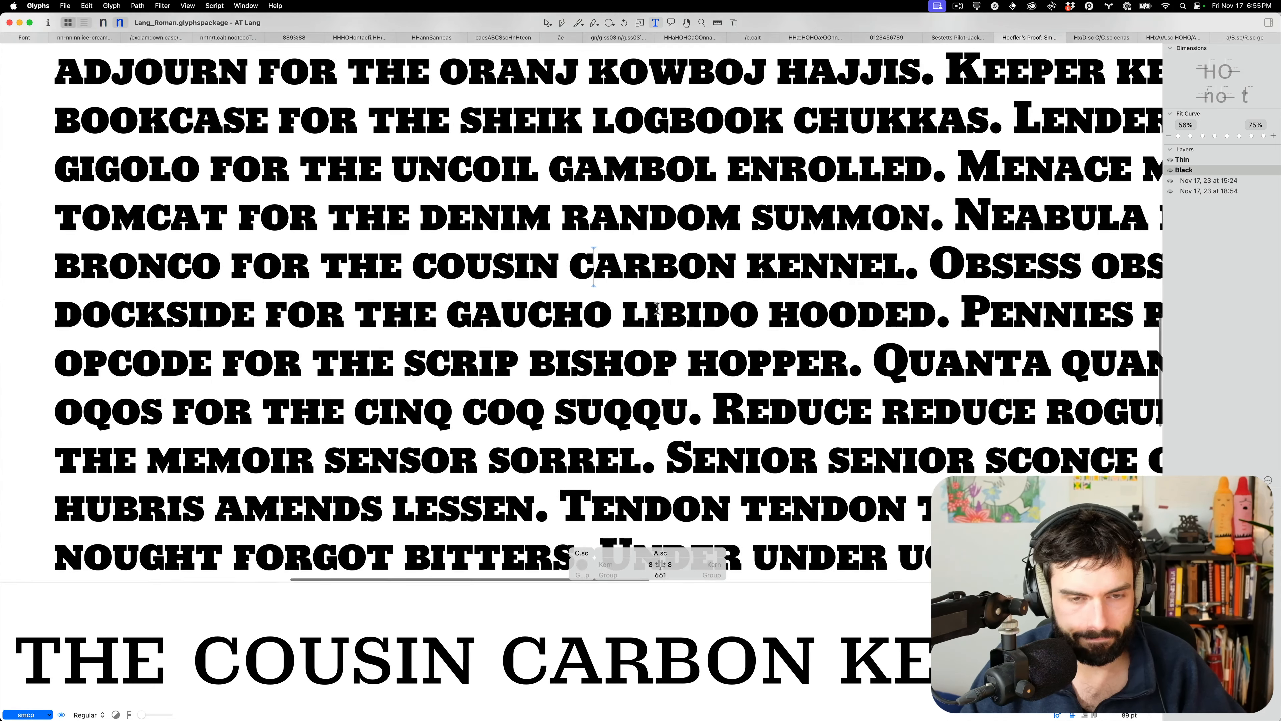
scroll(674, 310, "right", 4)
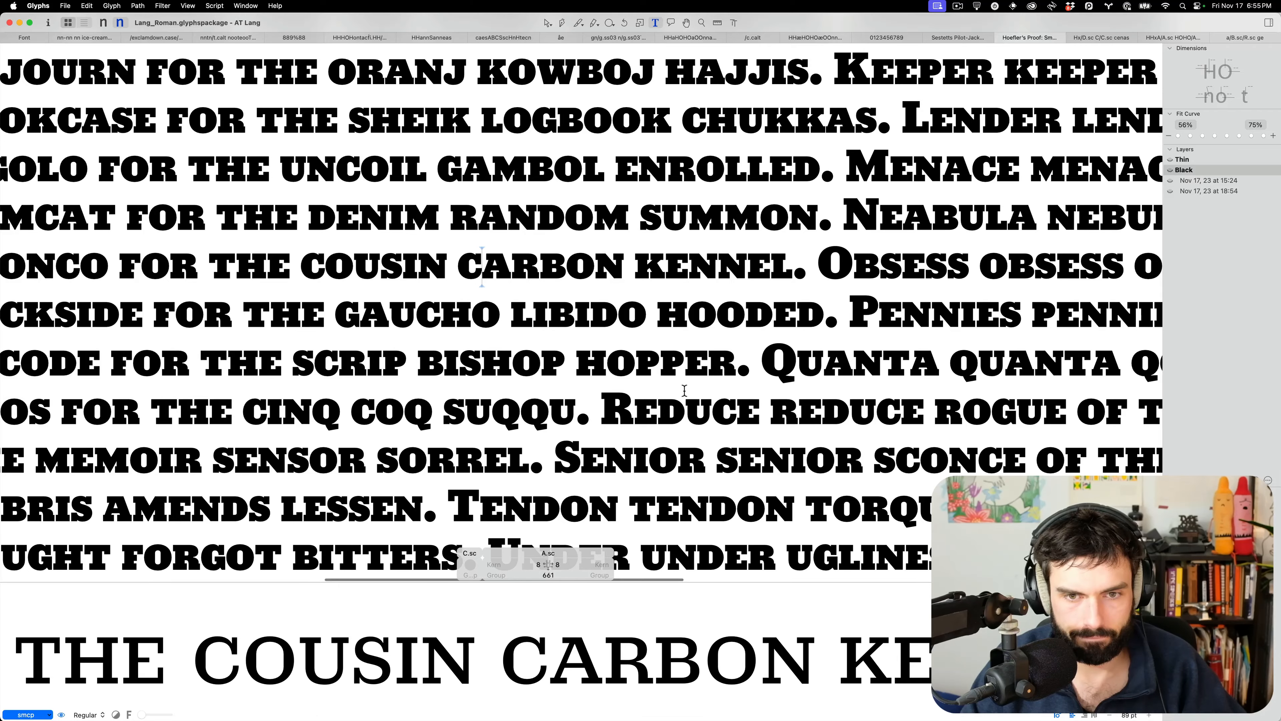
scroll(685, 390, "up", 5)
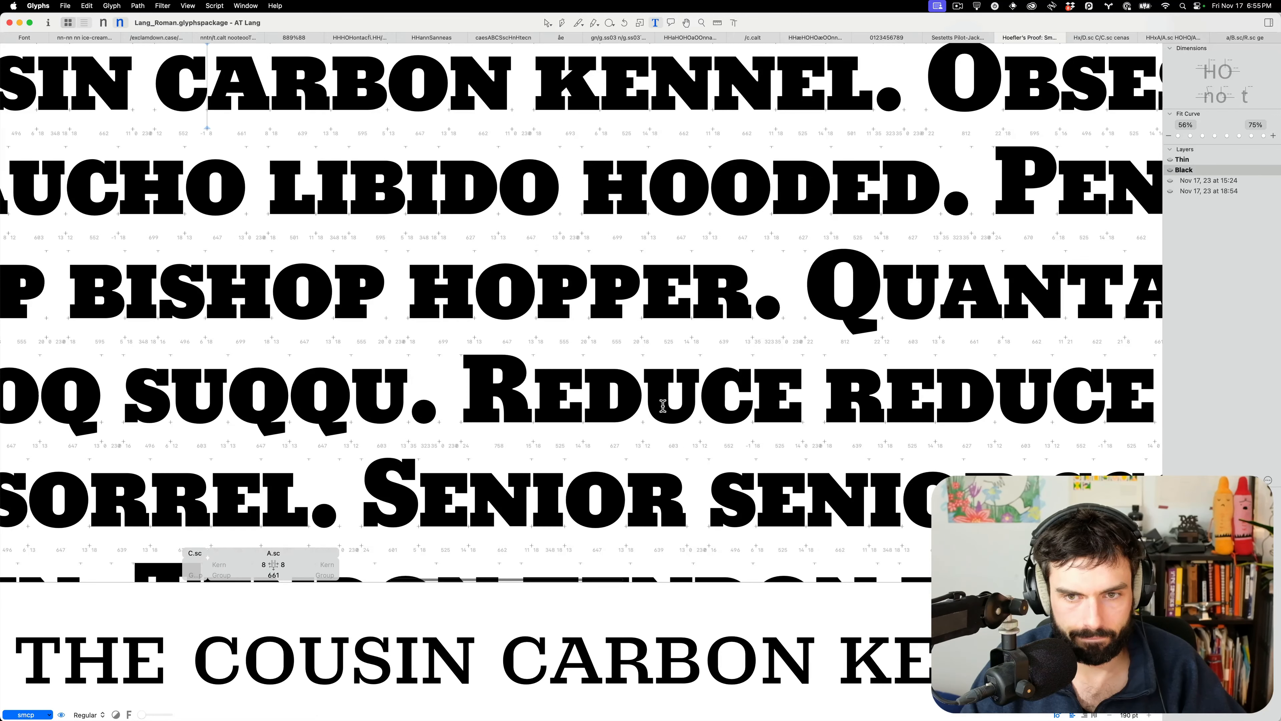
scroll(663, 406, "up", 8)
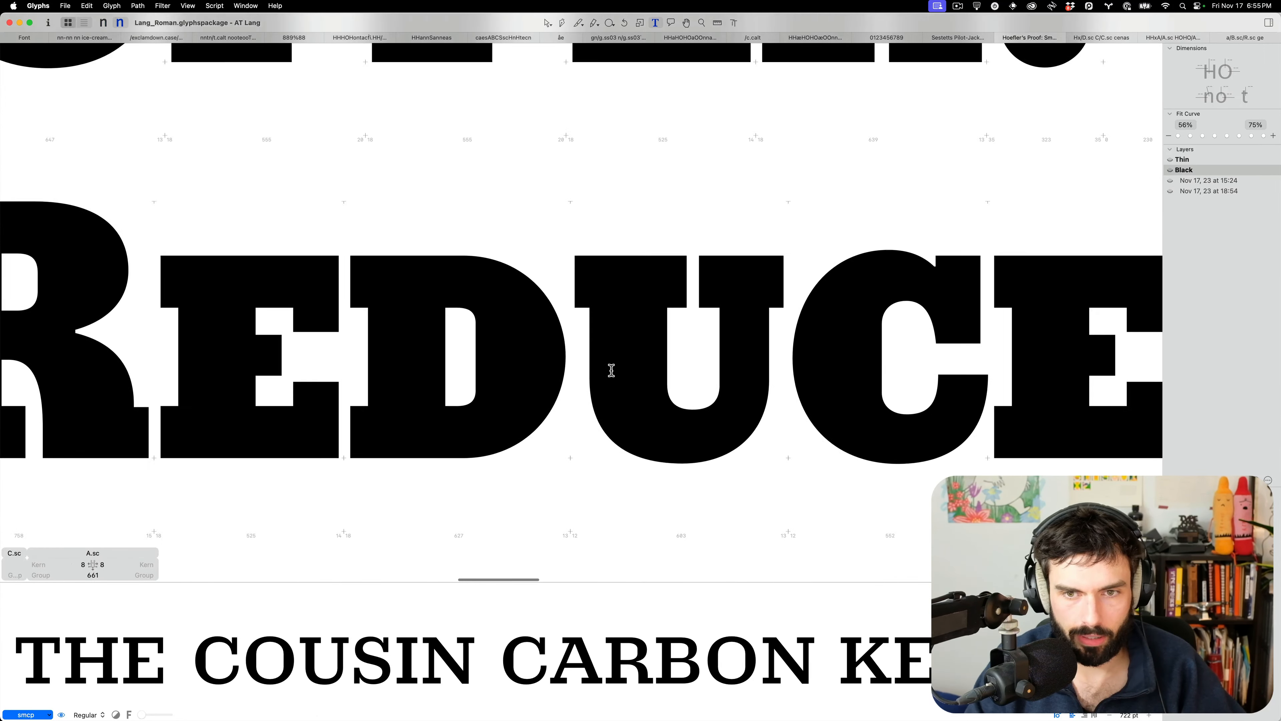
Insert 'n' into REDUCE and shift the small-cap U's left stem 10 units left
left_click(611, 370)
type("n")
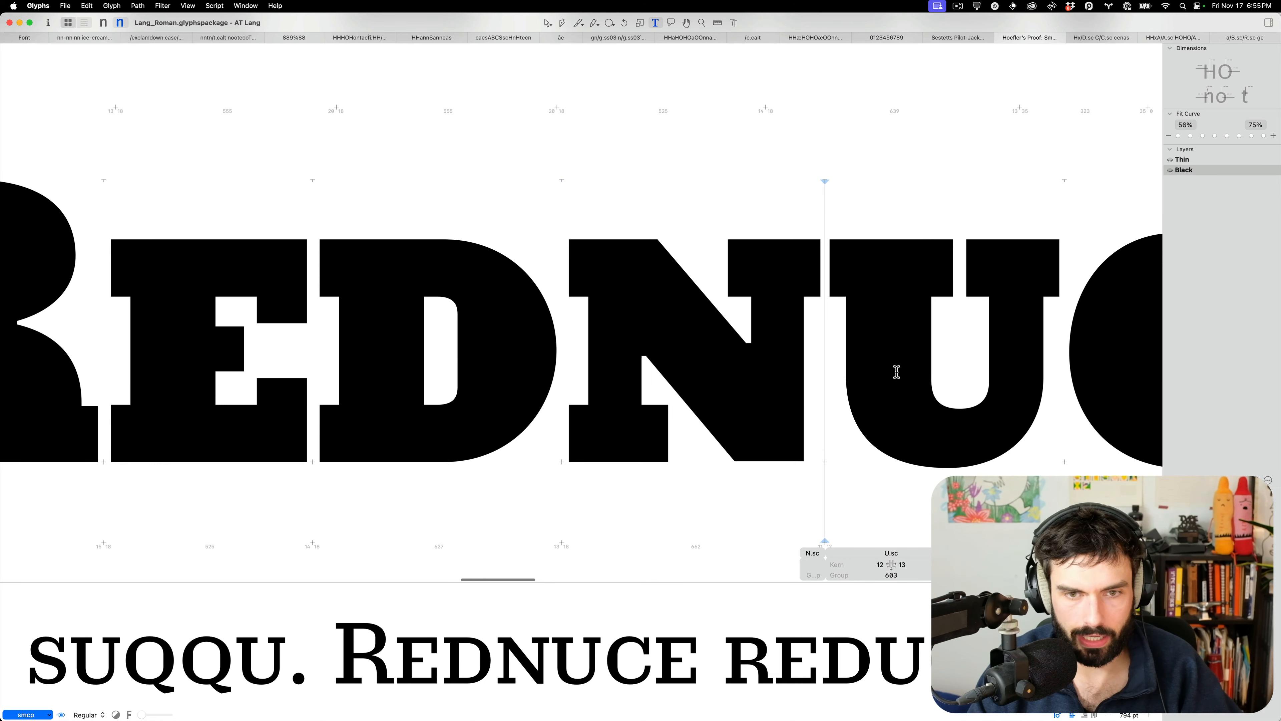
key("Escape")
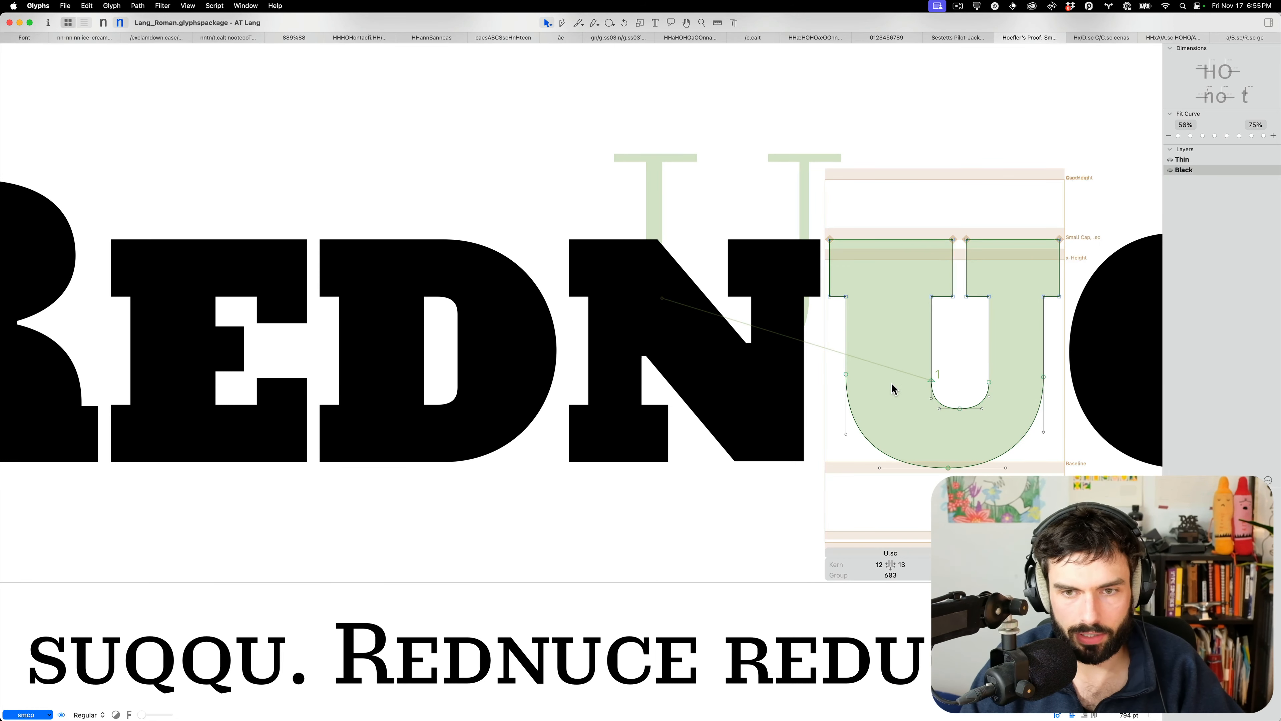
left_click_drag(871, 406, 805, 217)
key("shift+Left")
Widen the kerning between the small-cap O and U in the proof word
type("t")
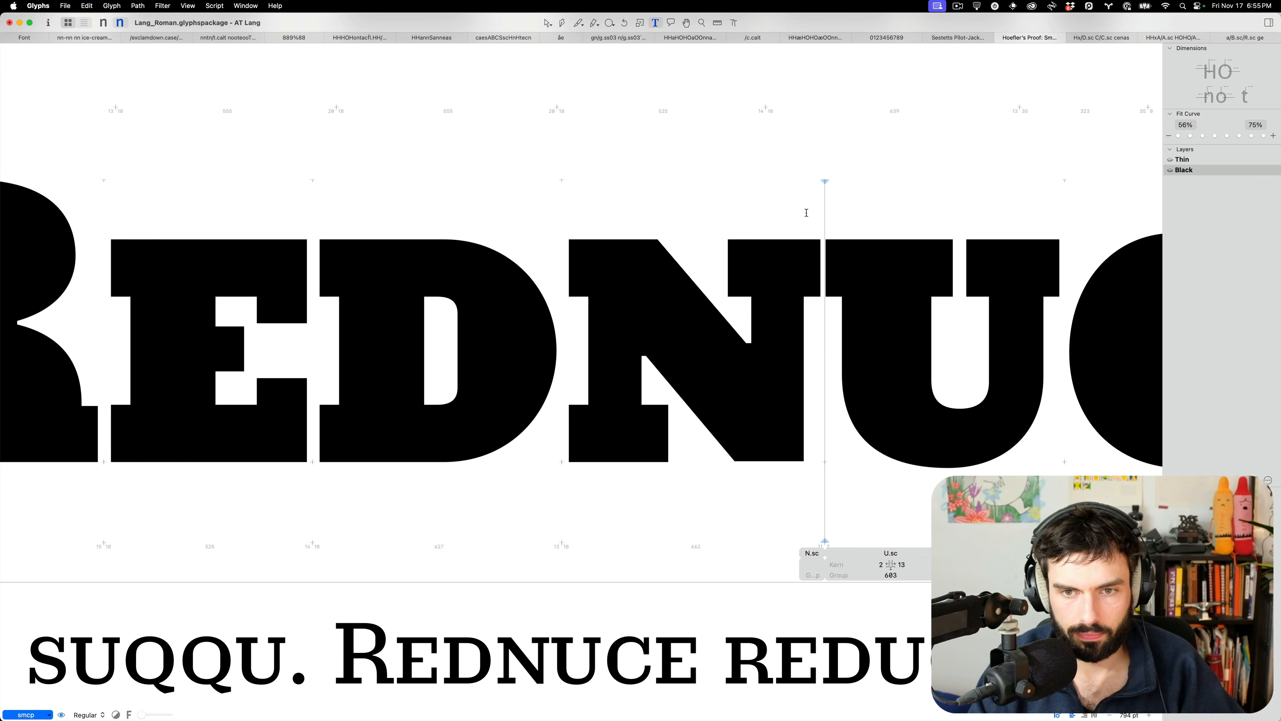
type("o")
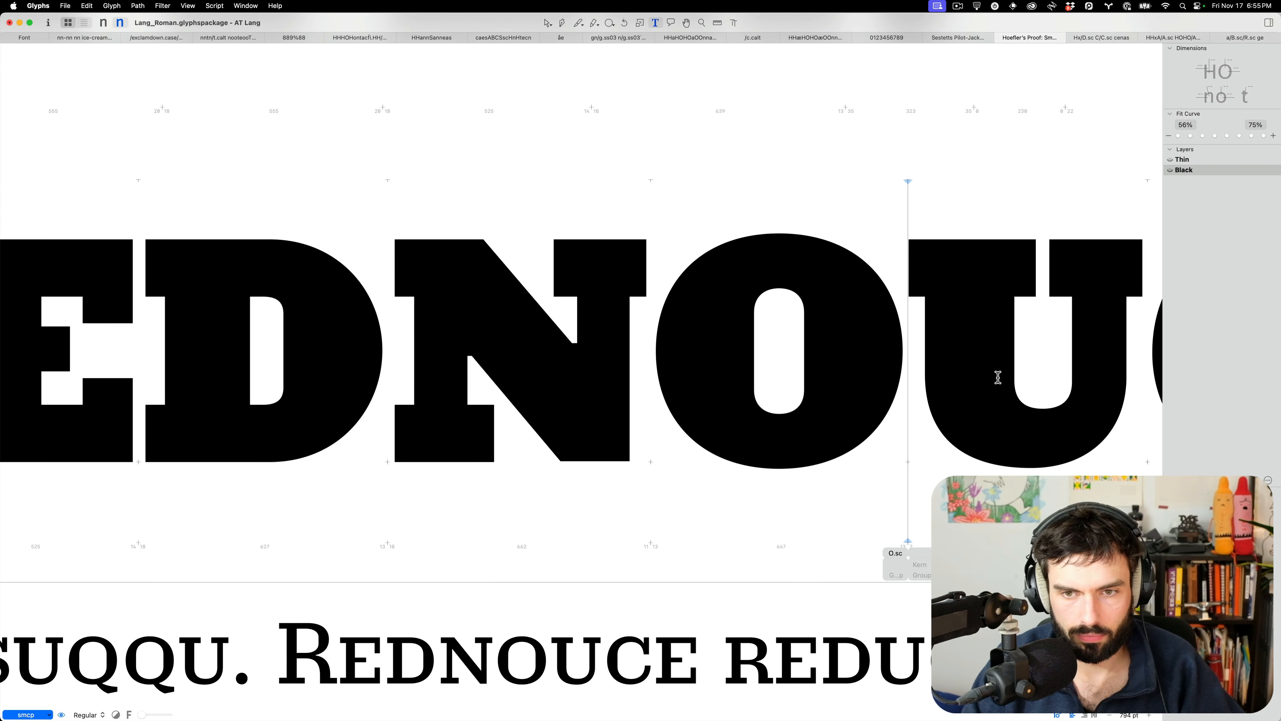
key("Escape")
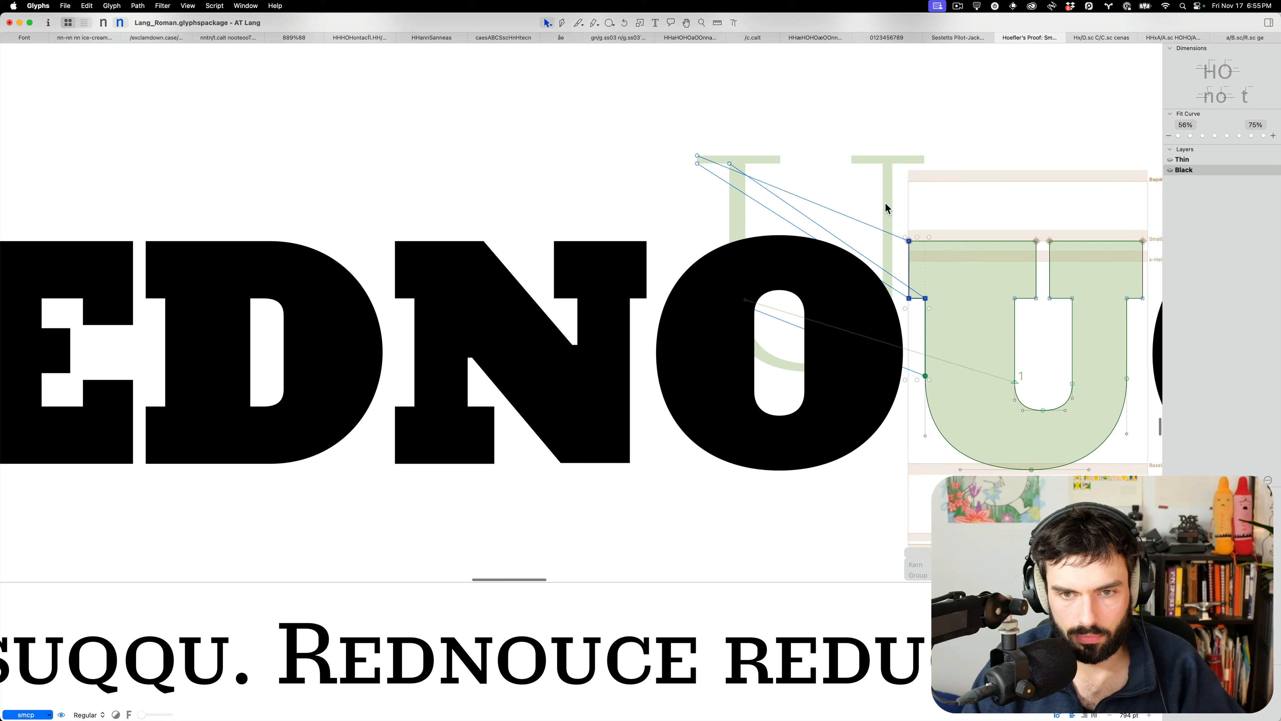
key("t")
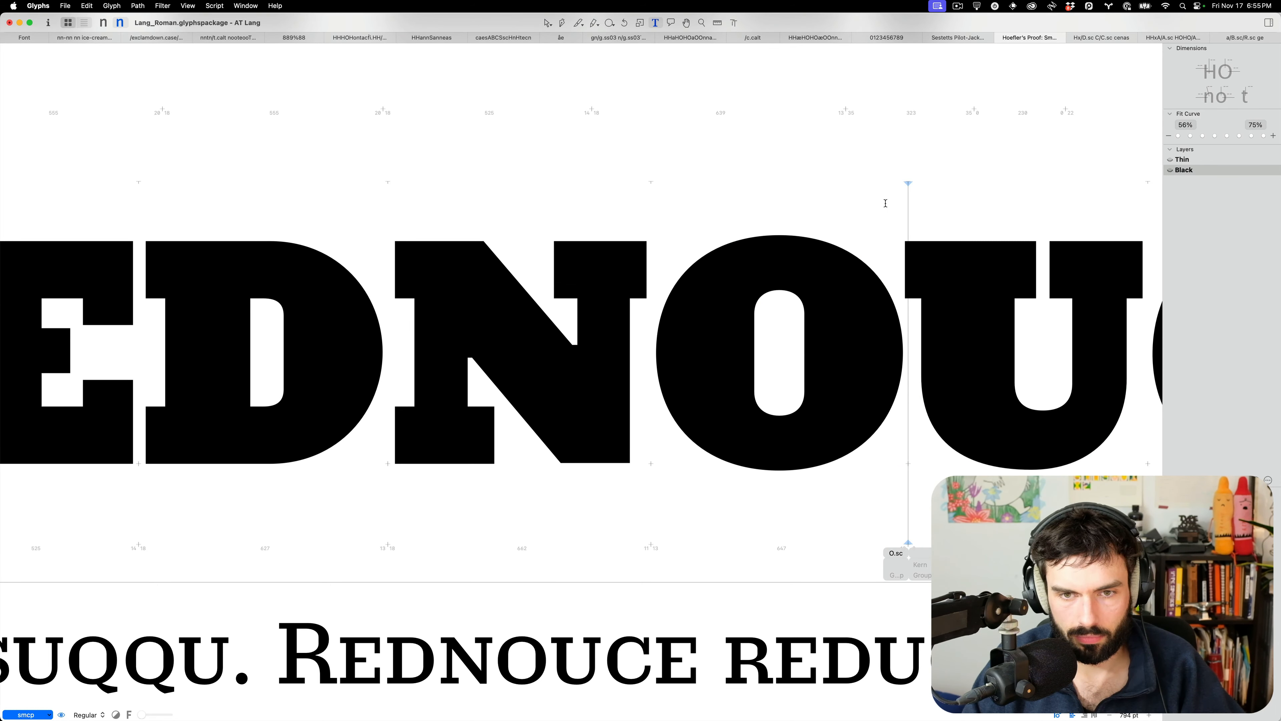
key("ctrl+alt+Right")
key("ctrl+alt+Right")
scroll(732, 327, "down", 5)
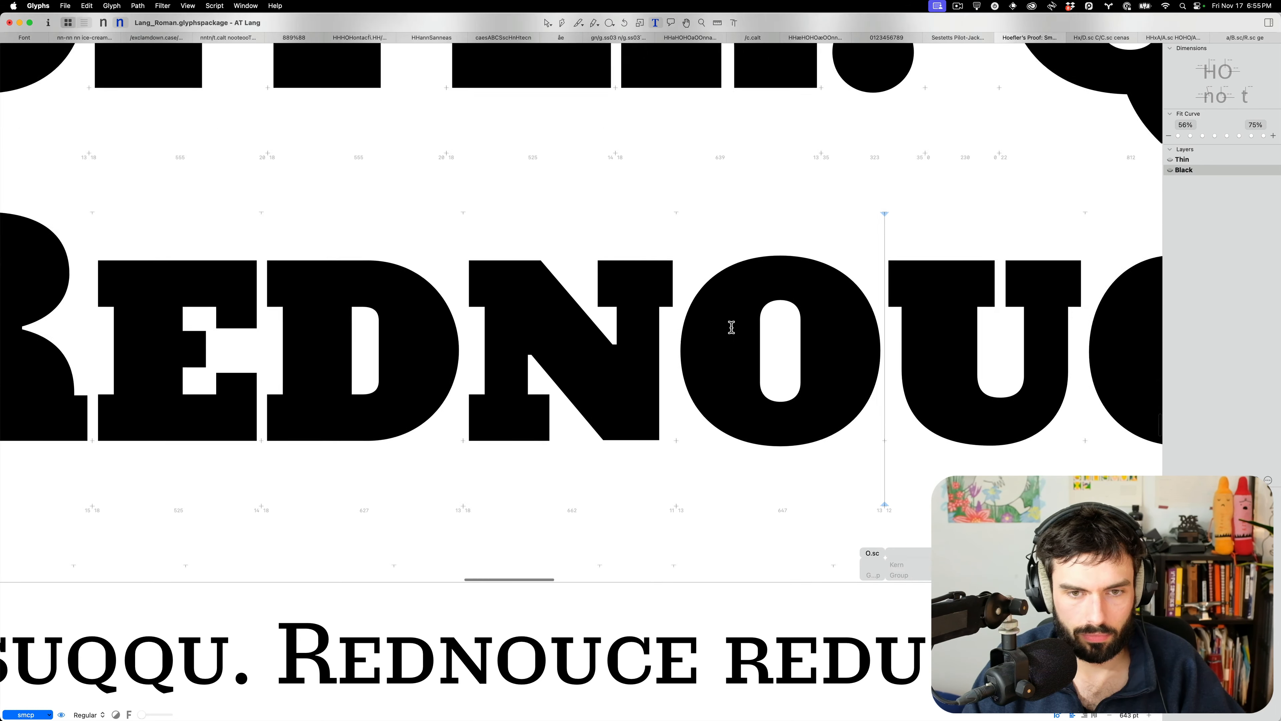
scroll(728, 327, "down", 5)
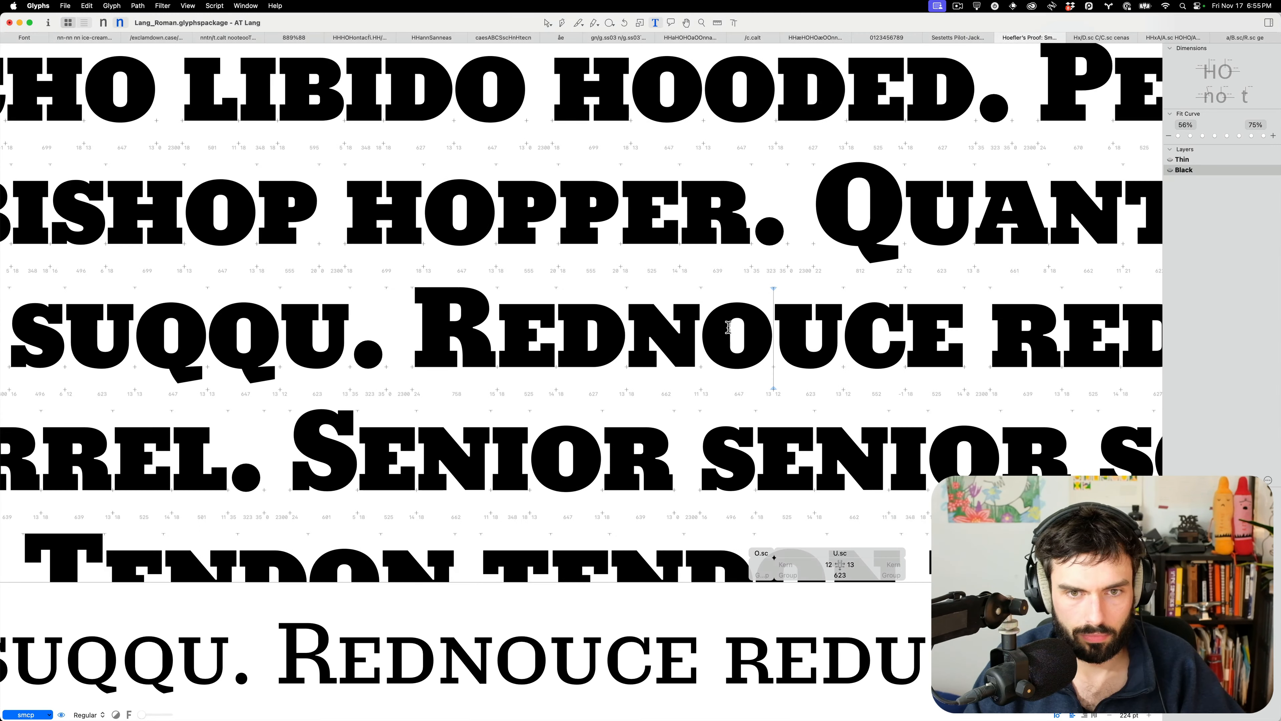
scroll(822, 322, "up", 10)
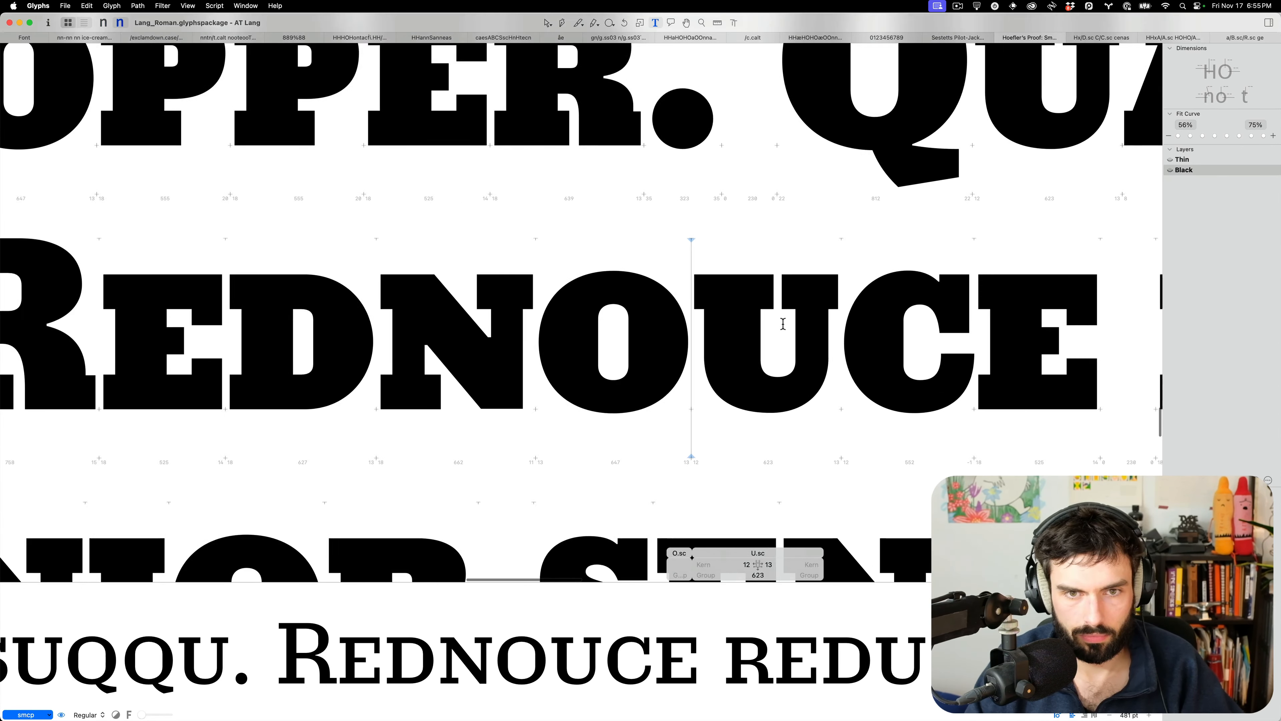
Nudge the inner nodes of the small-cap U's right stem to the left
double_click(767, 323)
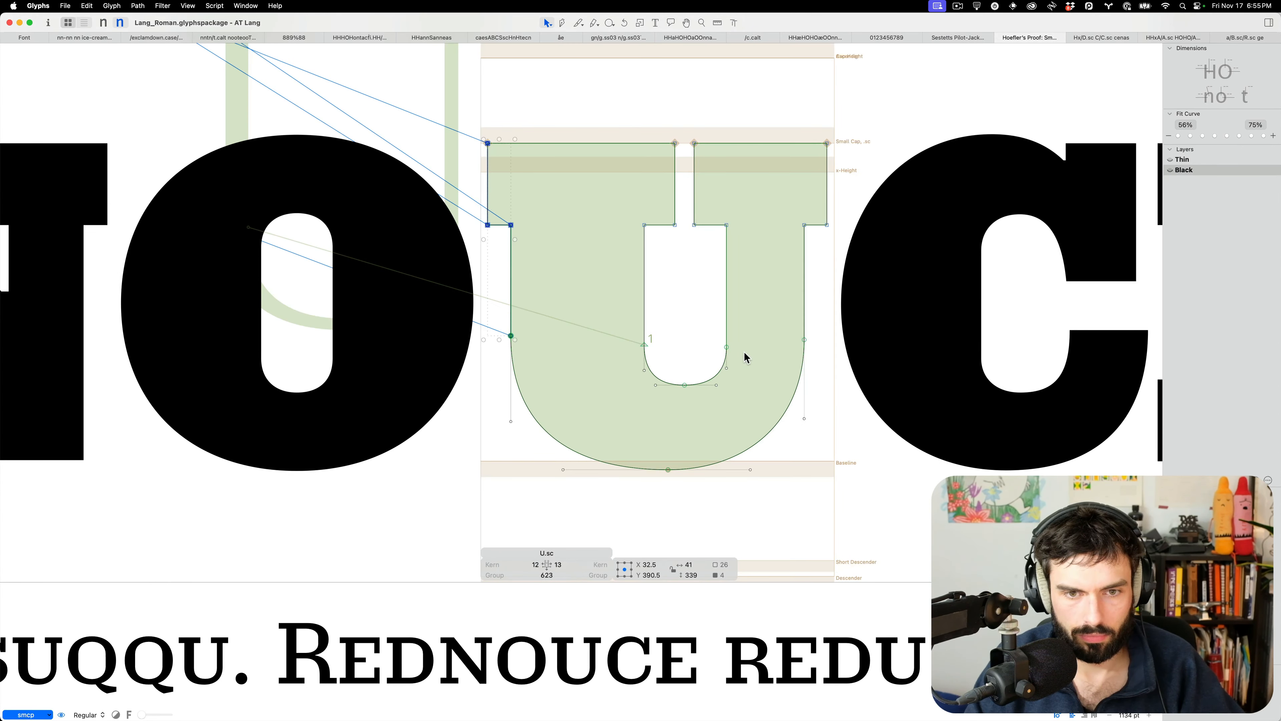
left_click_drag(744, 357, 719, 197)
key("shift+Left")
key("space")
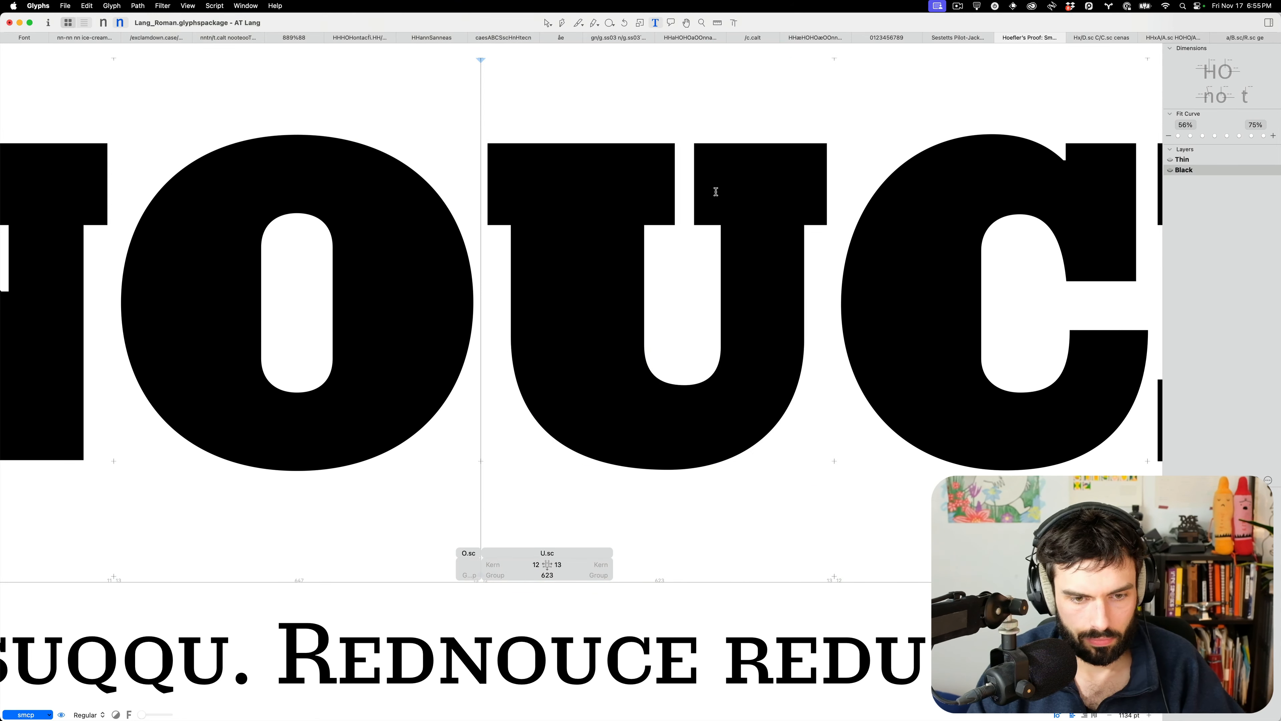
left_click_drag(689, 369, 652, 503)
Return to the filled proof text and place the cursor between O and P in HOPPER
key("t")
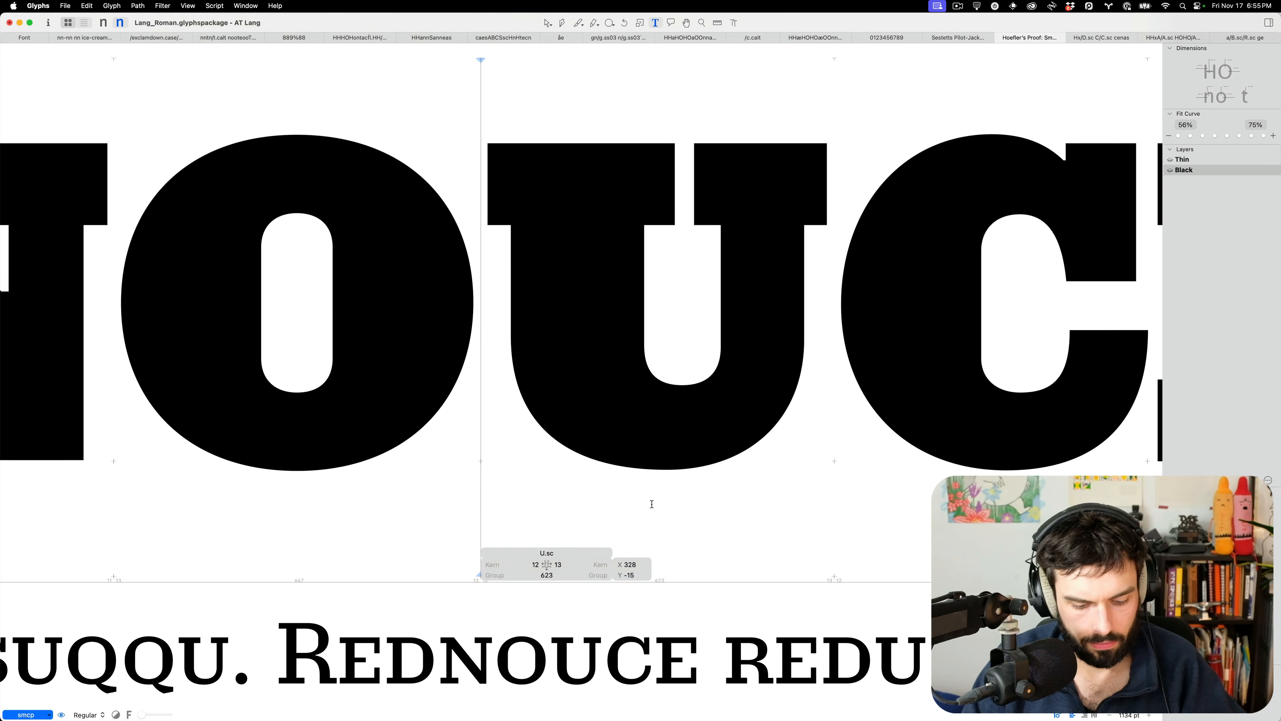
scroll(674, 427, "down", 4)
scroll(680, 419, "down", 6)
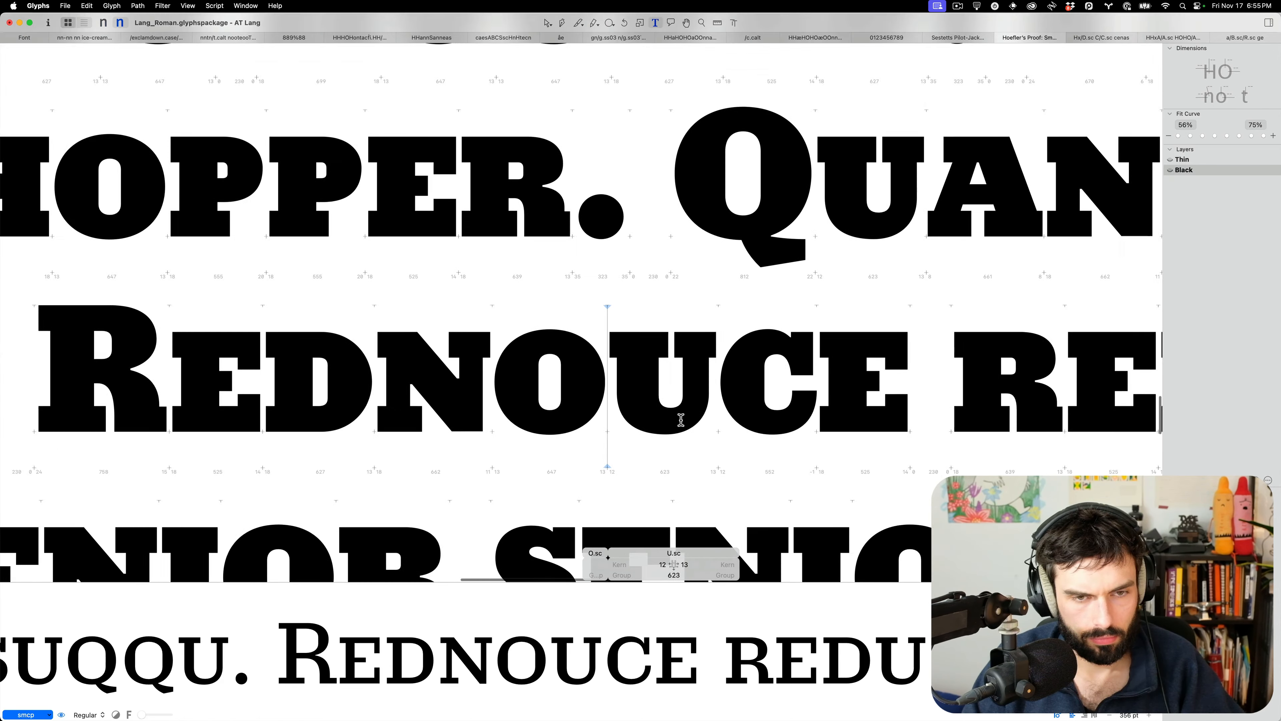
scroll(681, 419, "left", 3)
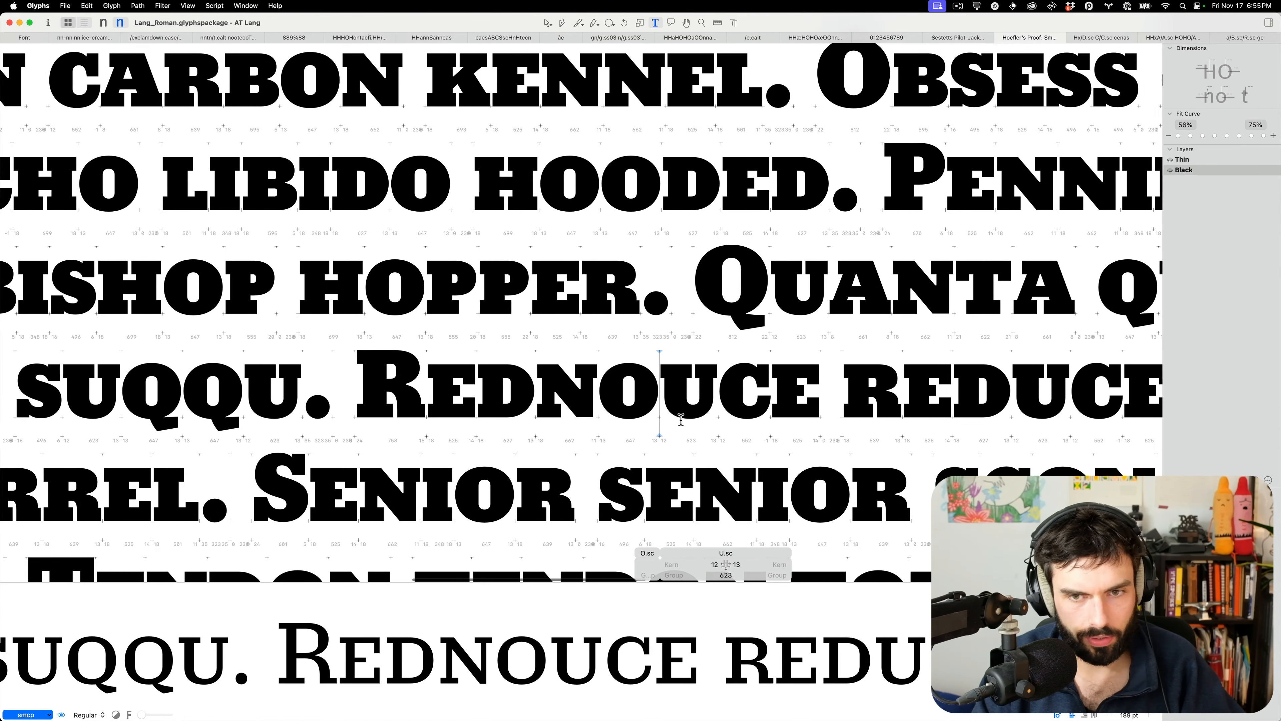
left_click(440, 266)
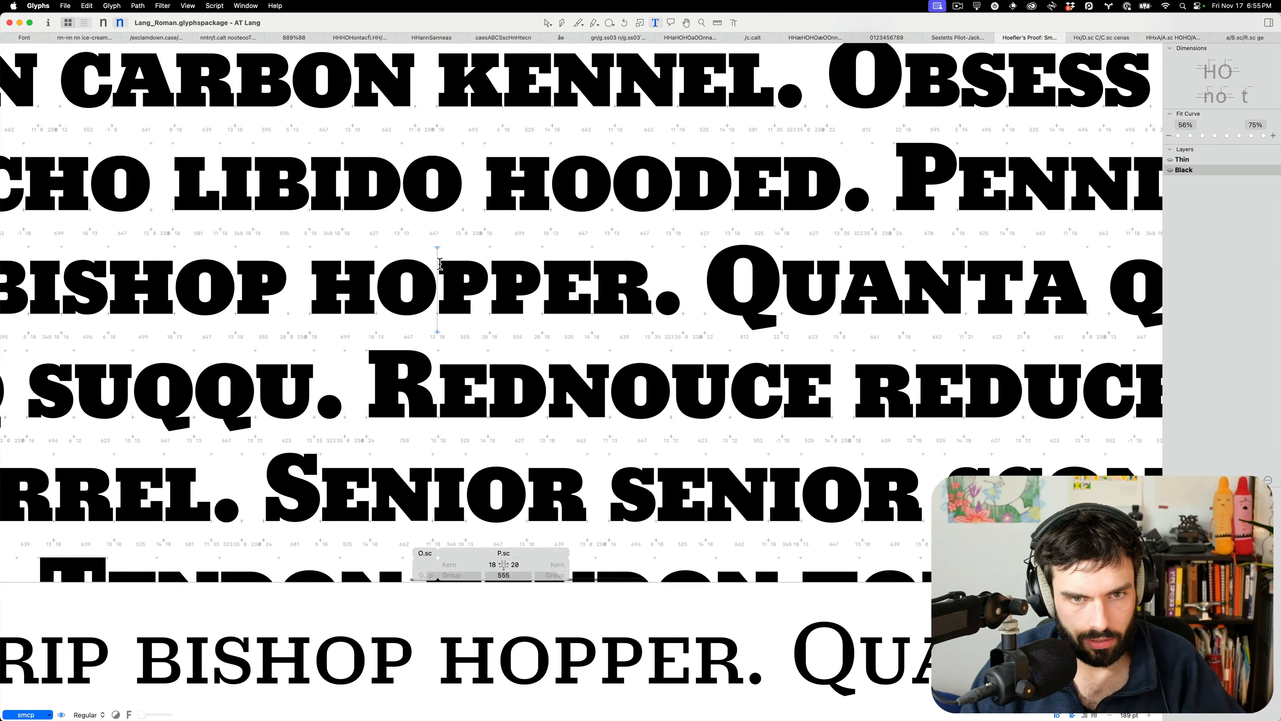
Insert the small-cap B.sc between O and P, turning HOPPER into HOBPPER
type("B")
scroll(476, 275, "up", 1)
scroll(476, 275, "up", 8)
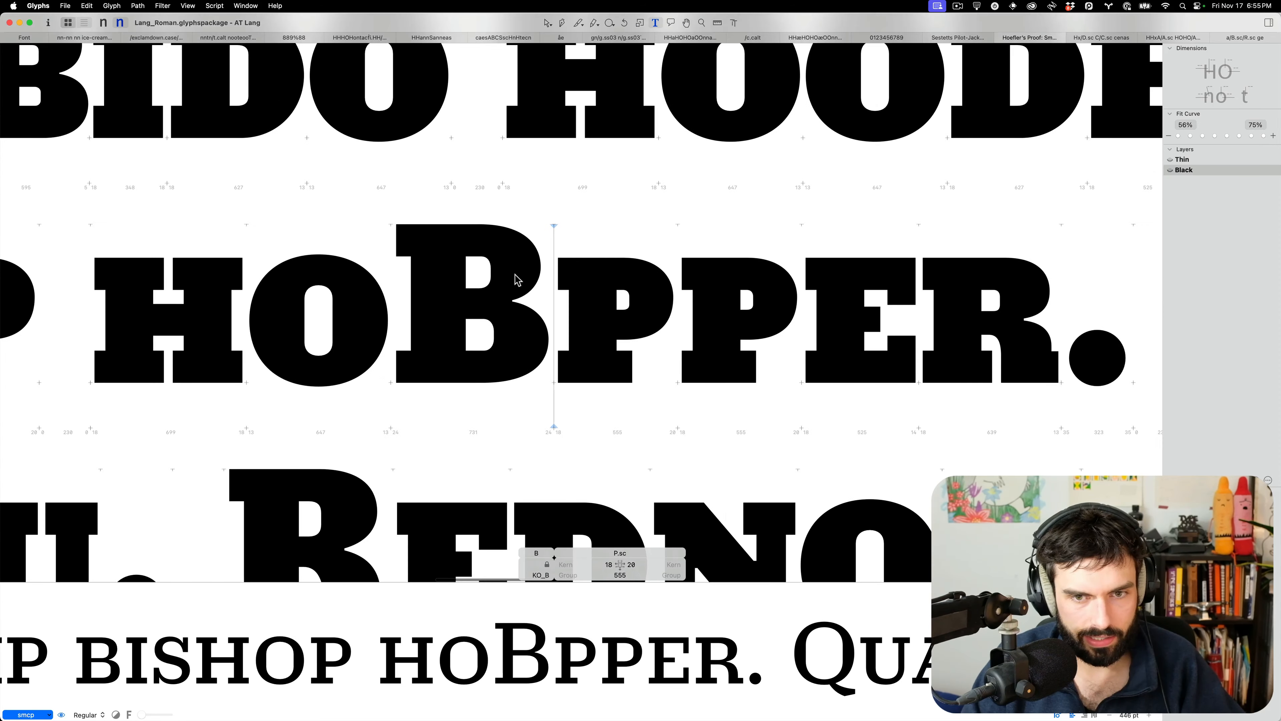
scroll(515, 274, "up", 8)
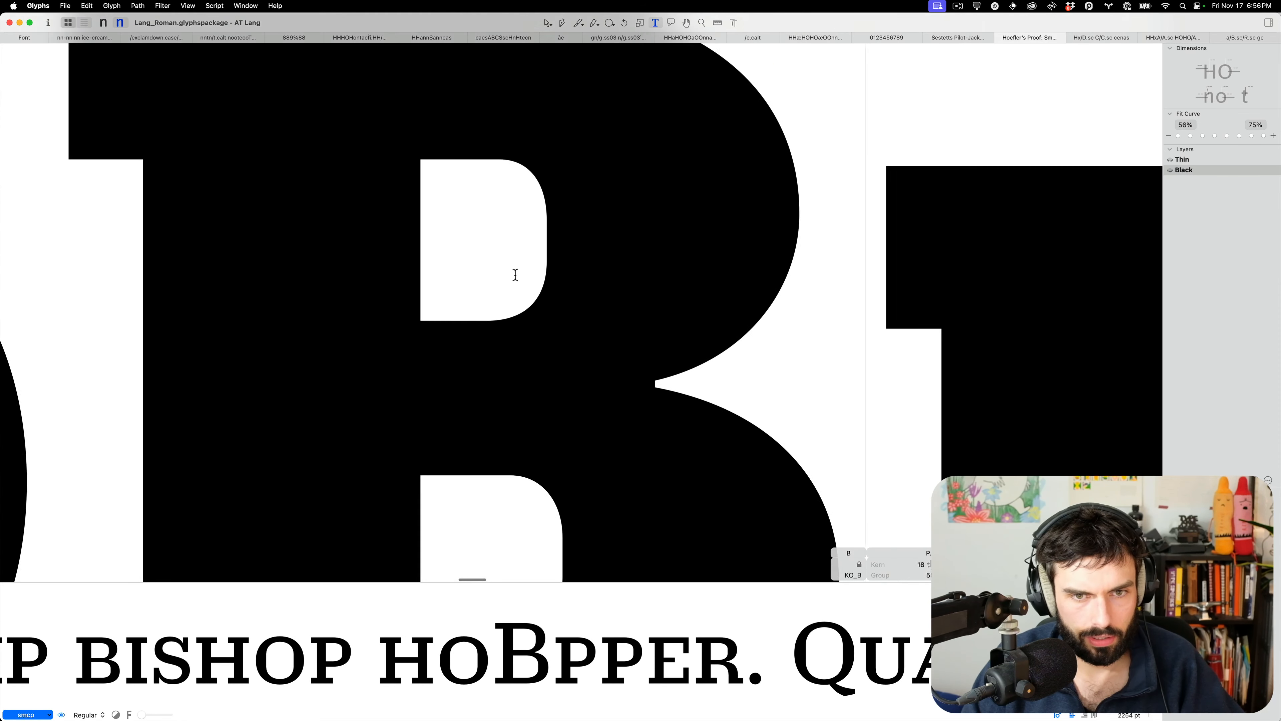
key("BackSpace")
key("super+f")
scroll(521, 247, "down", 3)
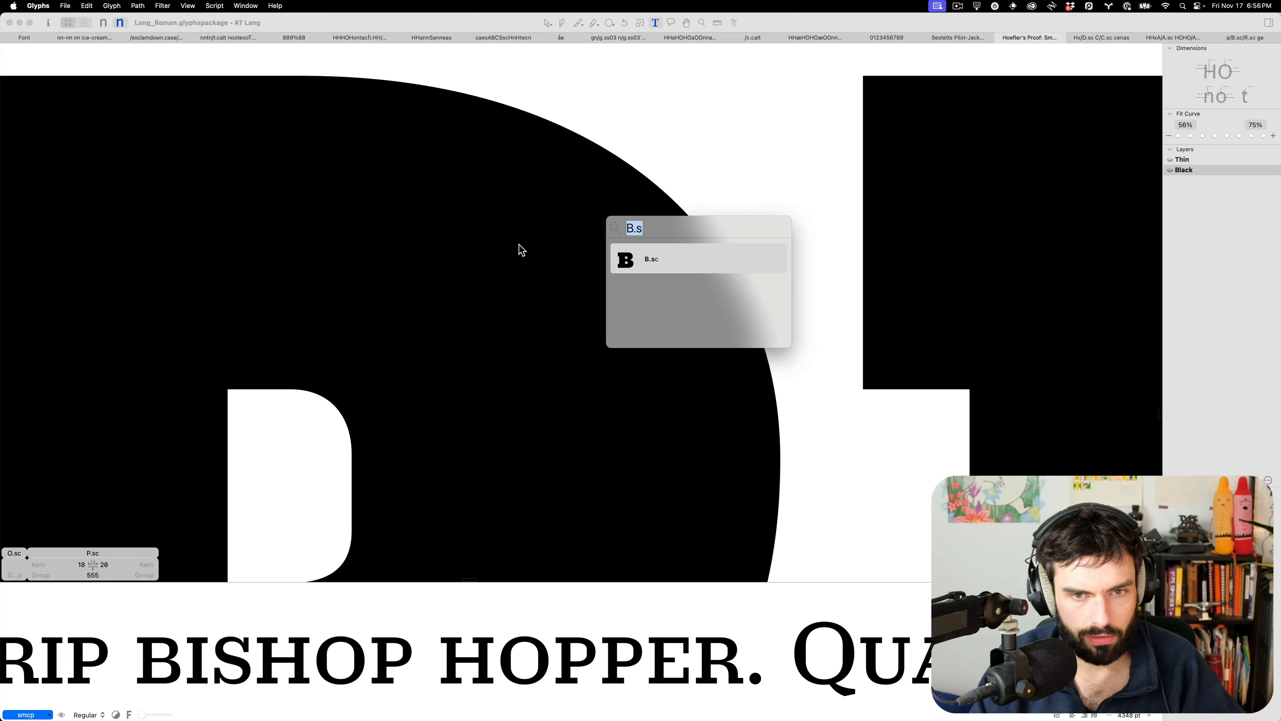
key("Return")
scroll(557, 233, "down", 8)
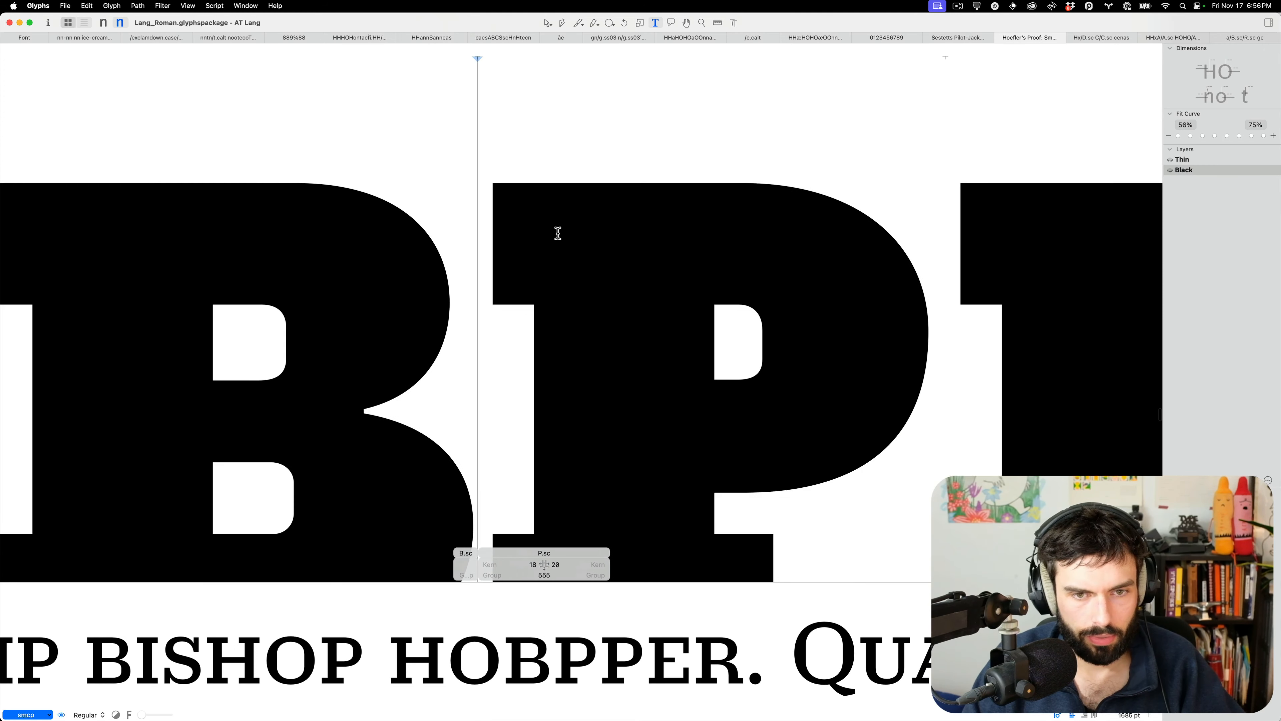
Lower the small-cap P's counter bottom and raise its bowl bottom by 10 units
key("Escape")
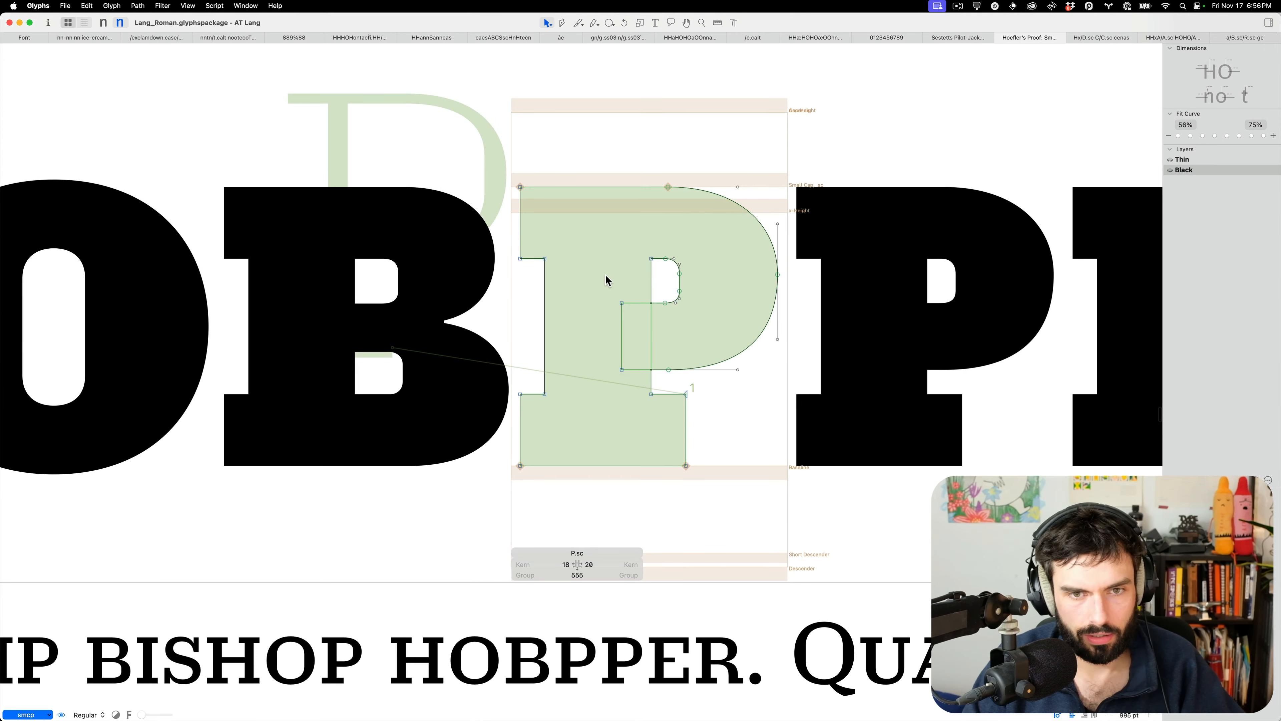
left_click_drag(698, 292, 590, 321)
key("shift+Down")
left_click_drag(673, 383, 545, 344)
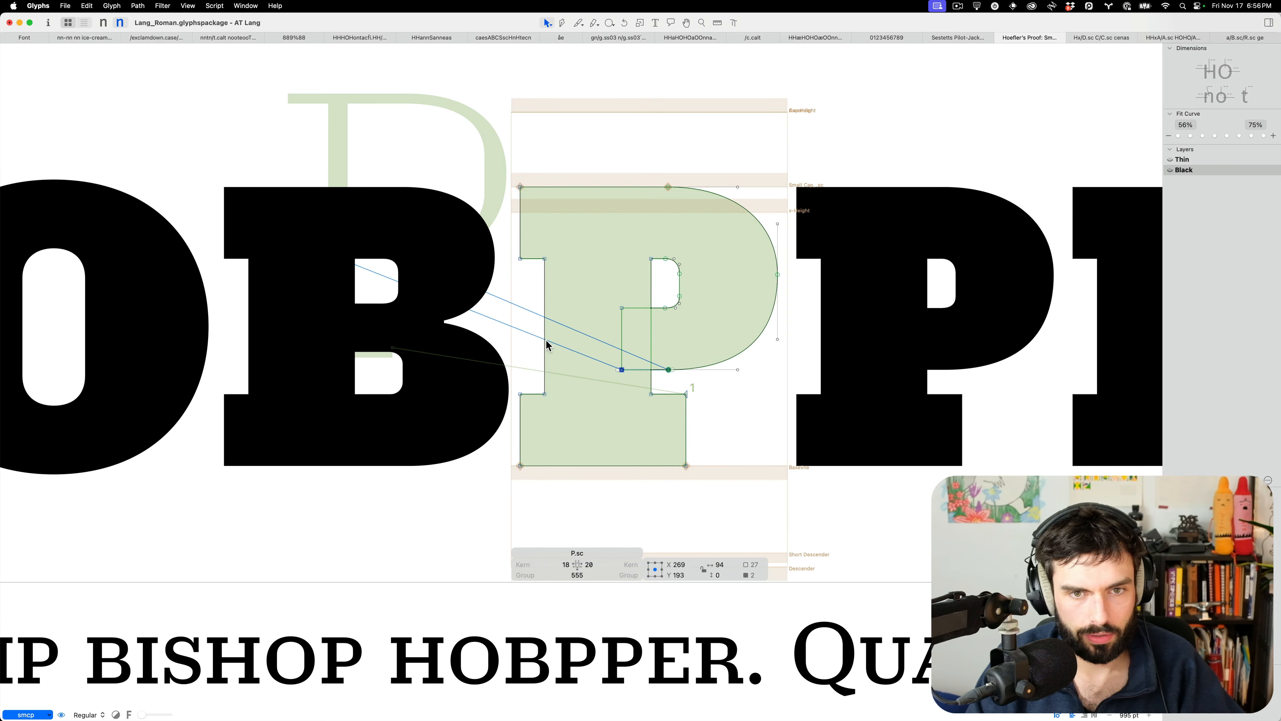
key("shift+Up")
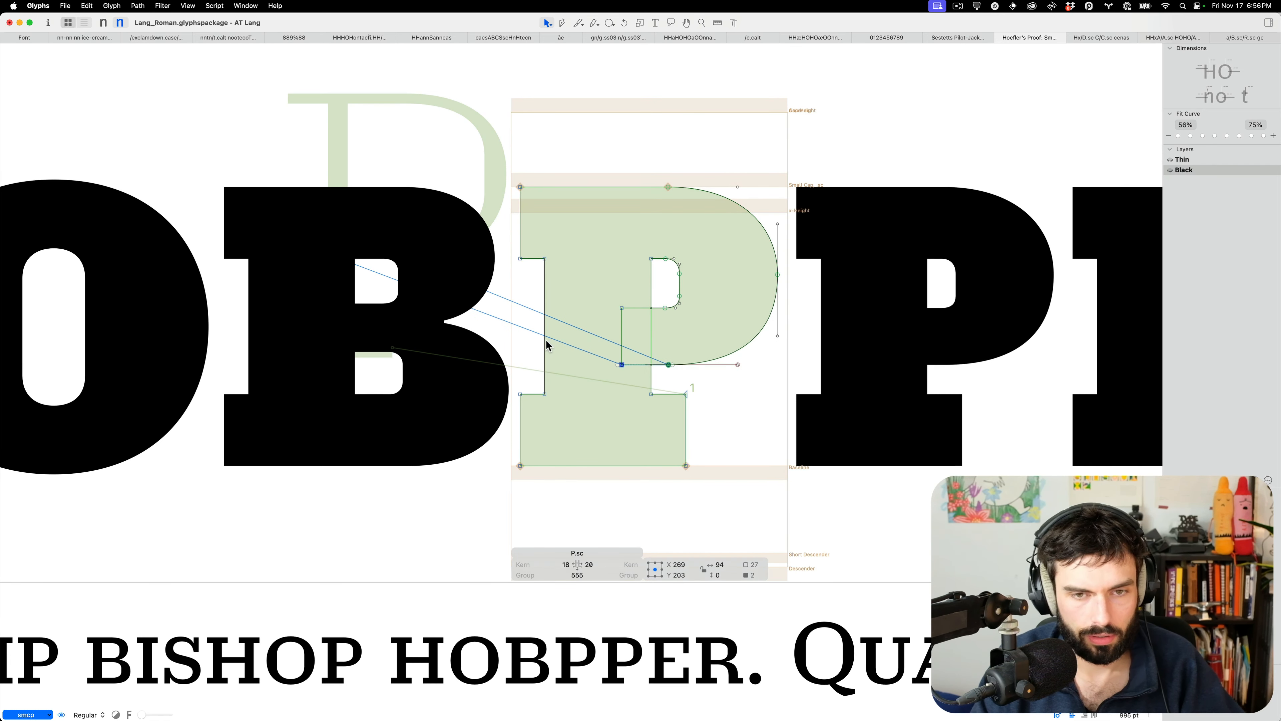
left_click(696, 274)
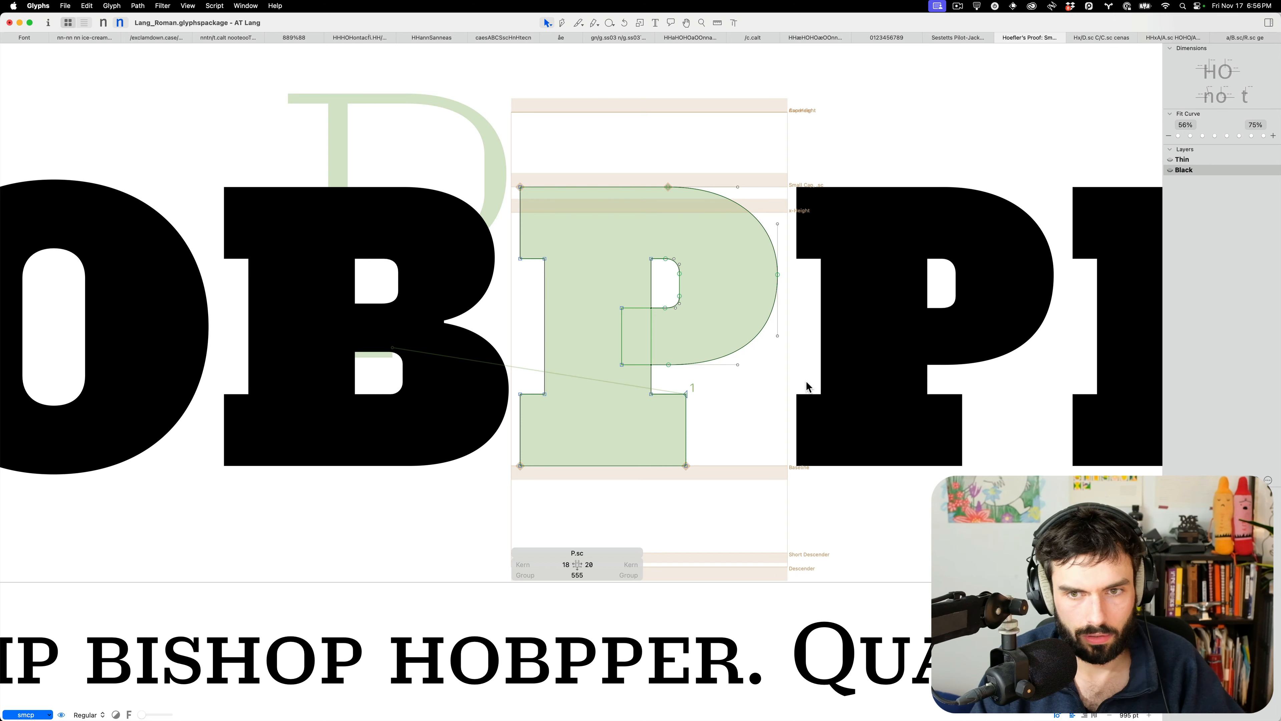
left_click_drag(807, 382, 659, 164)
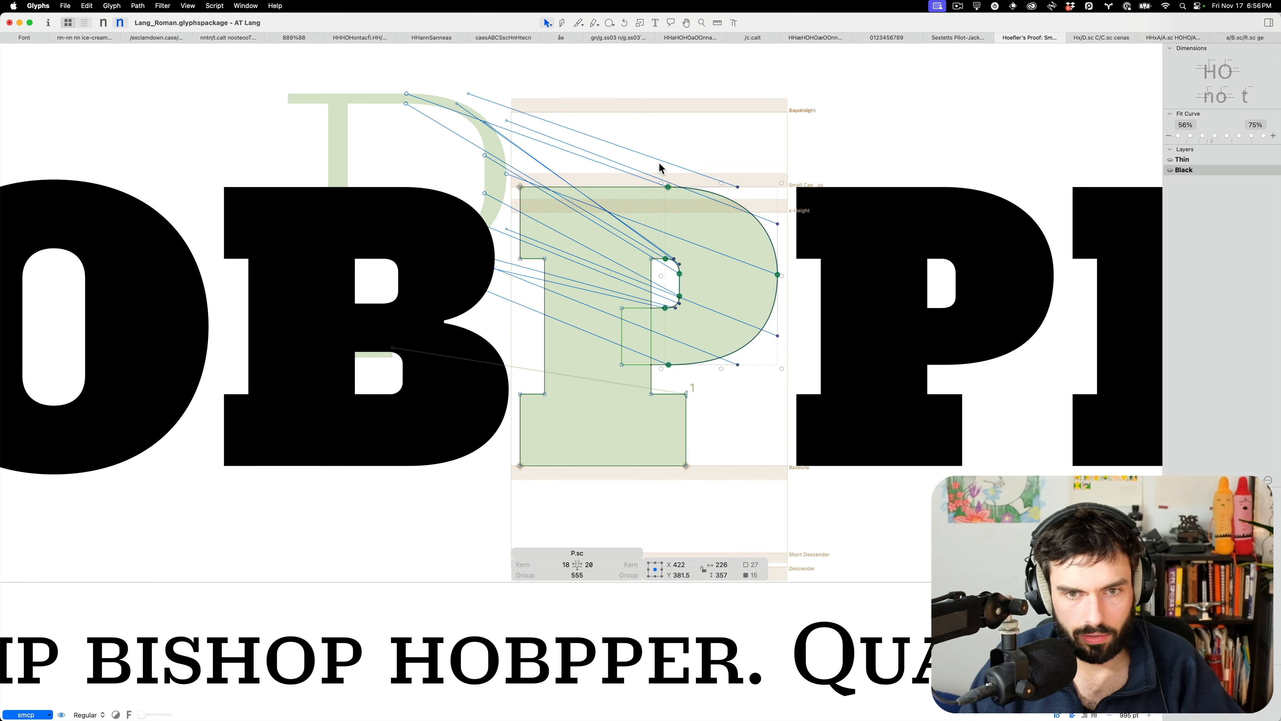
left_click(678, 265)
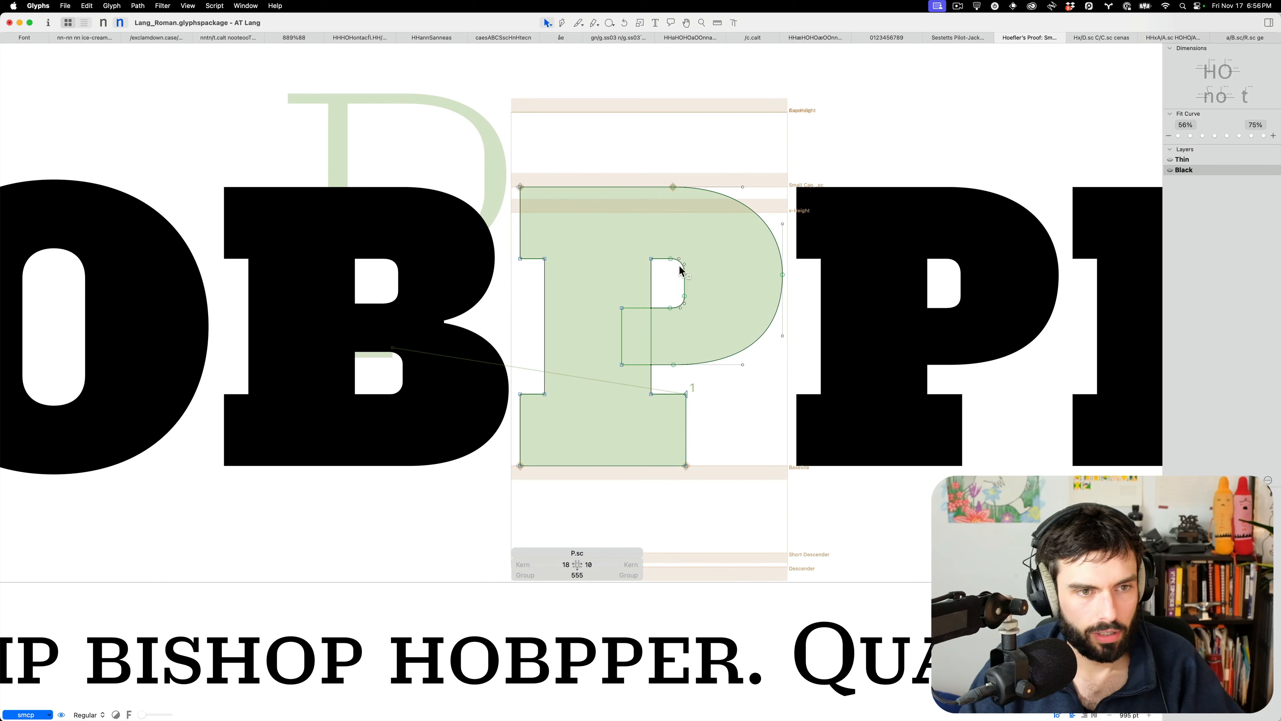
left_click(684, 295)
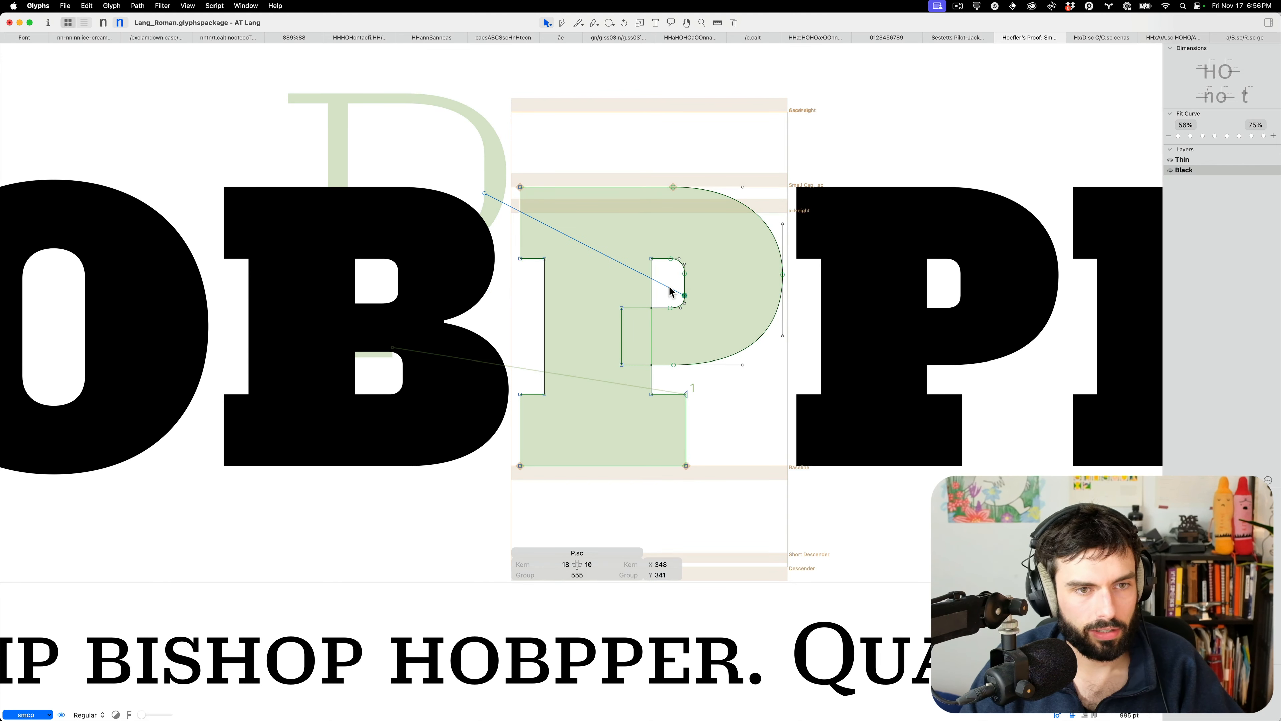
Thin the H.sc crossbar: lower the upper counter's bottom, raise the lower counter's top 10 units
key("t")
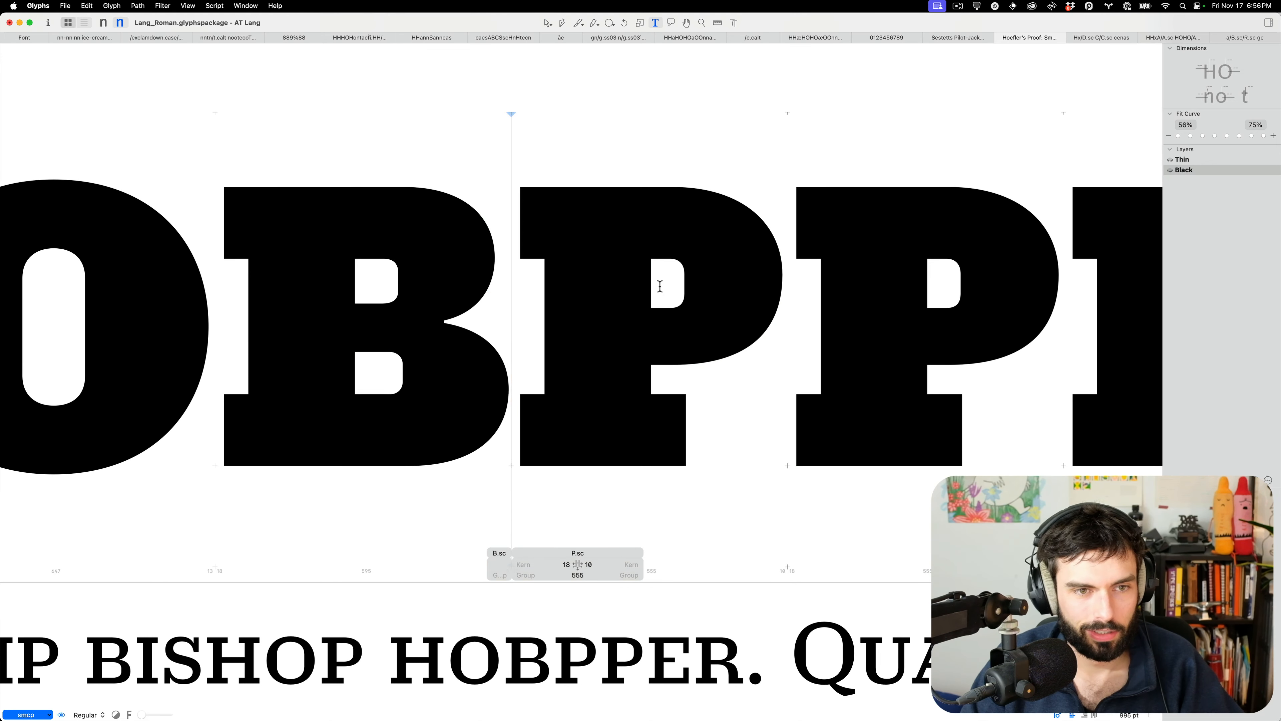
scroll(660, 286, "down", 5)
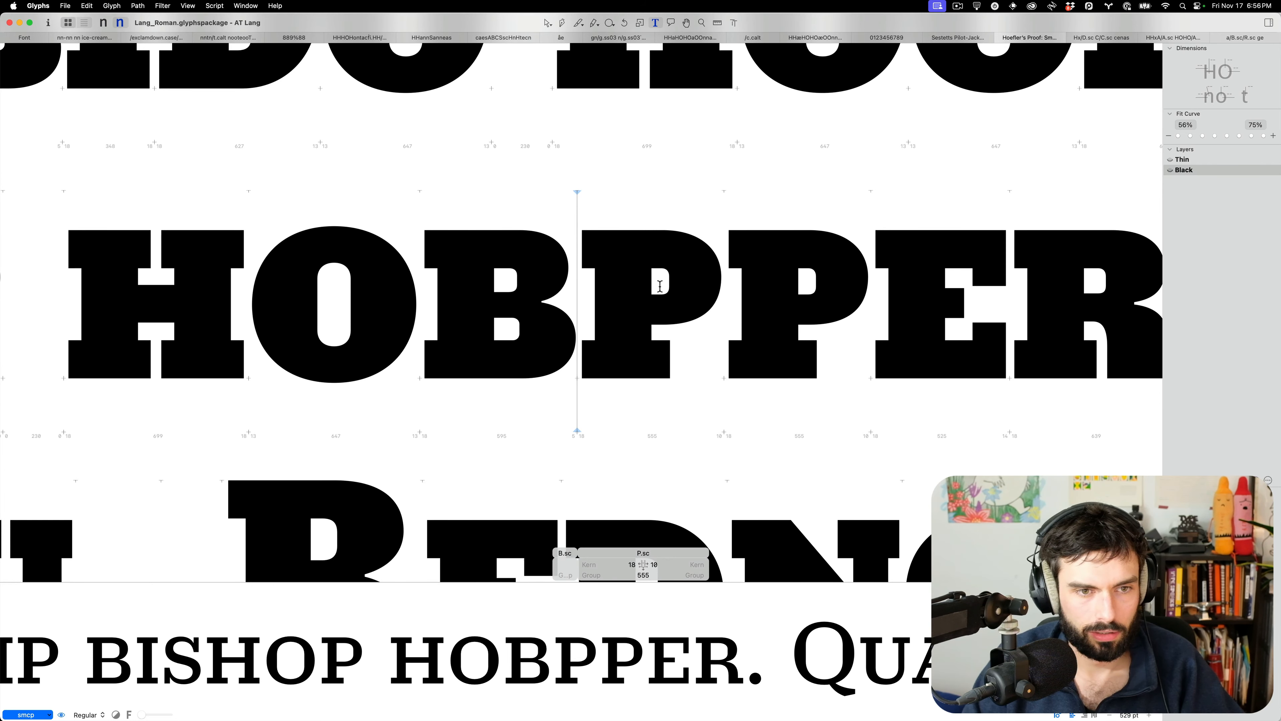
scroll(659, 286, "down", 3)
left_click(343, 294)
scroll(343, 294, "up", 4)
key("Escape")
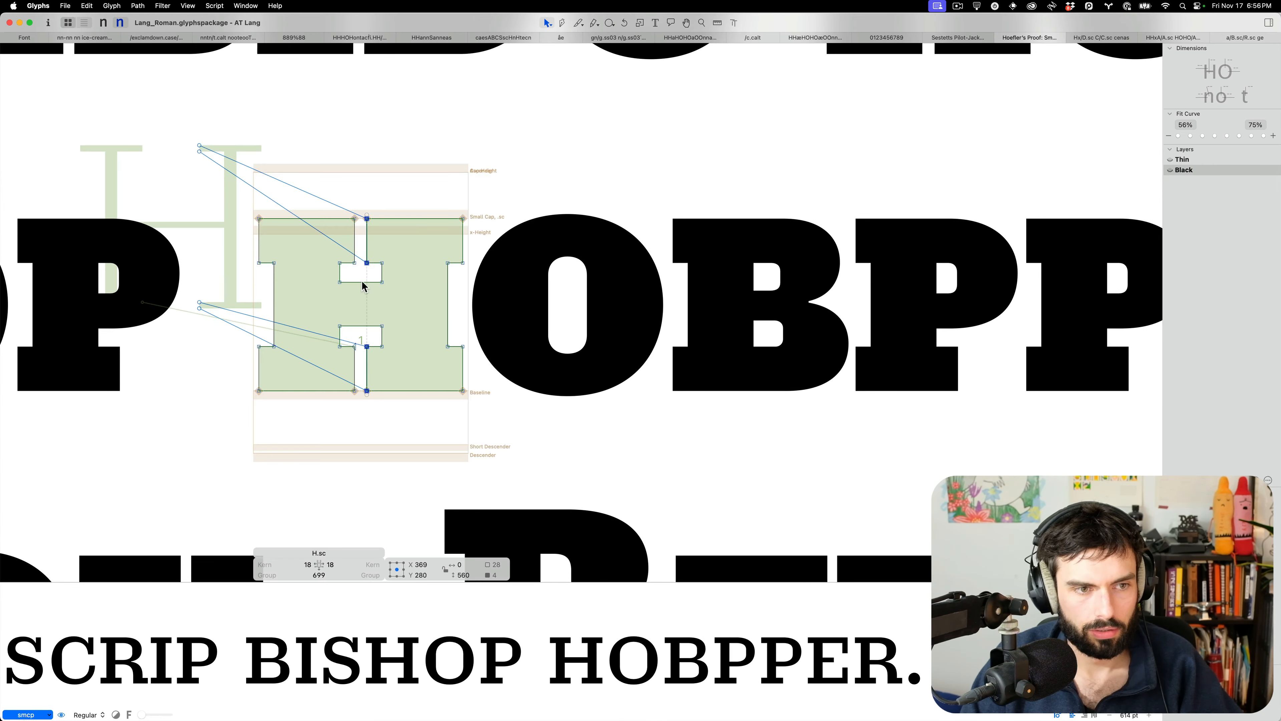
left_click_drag(405, 277, 403, 333)
key("shift+Down")
key("shift+Up")
key("Escape")
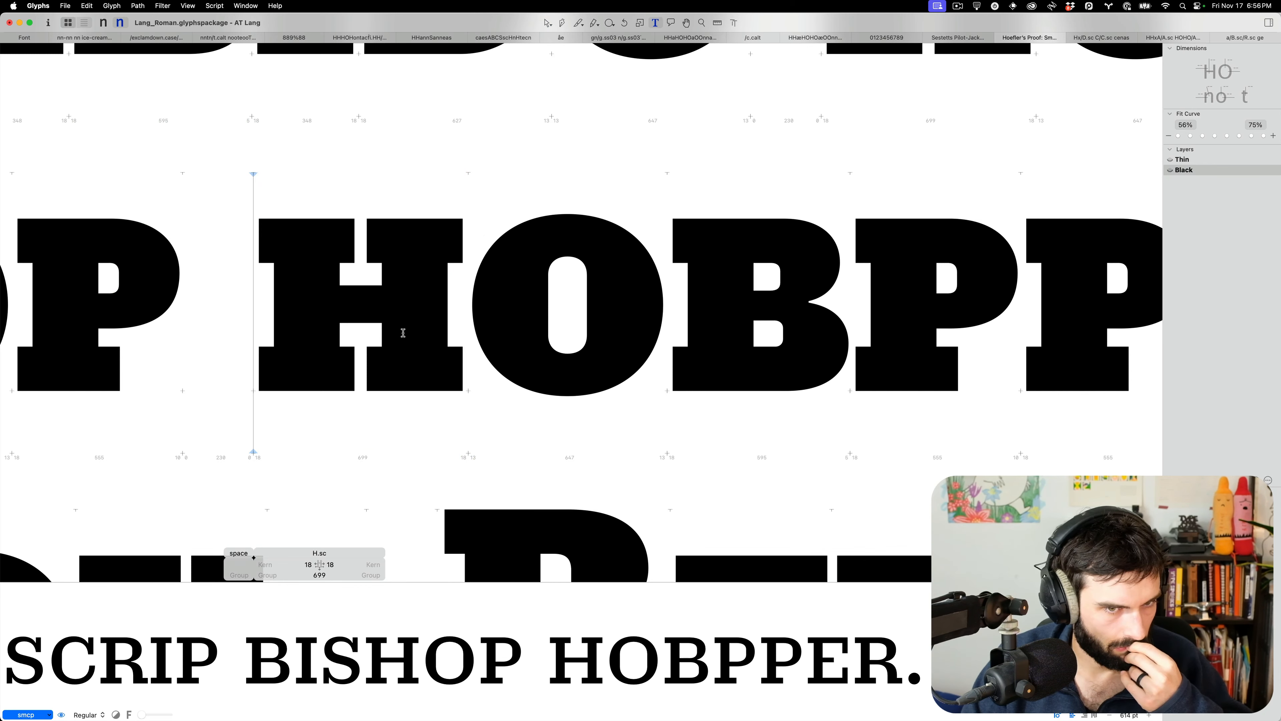
scroll(403, 333, "down", 5)
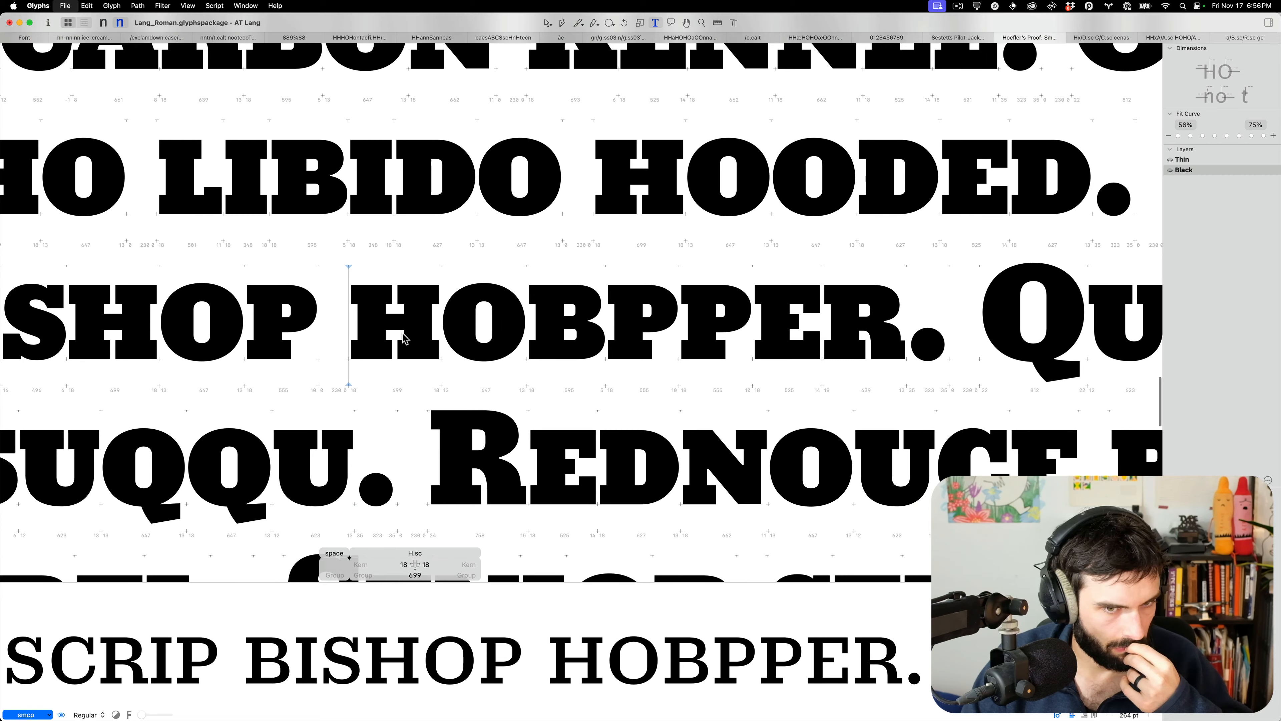
Scroll through the Hoefler proof, check O–I spacing in MEMOIR, and zoom in on DIGGER
scroll(403, 336, "down", 5)
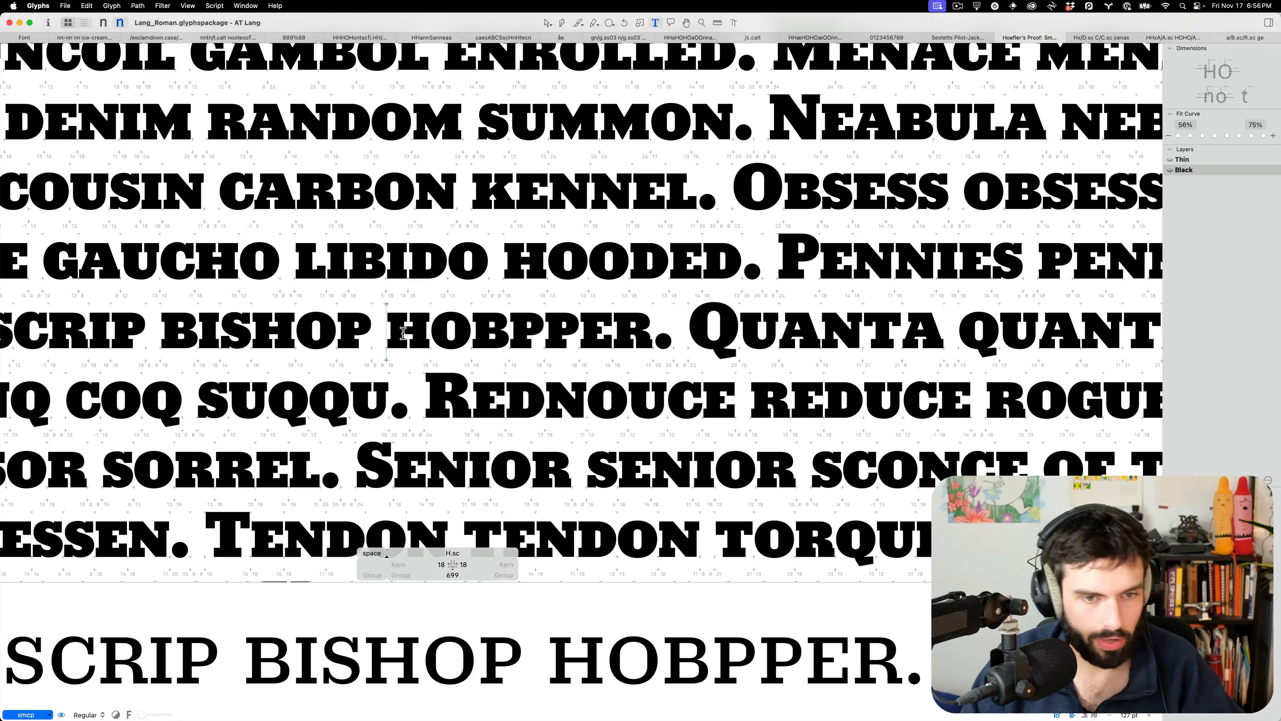
scroll(403, 333, "left", 10)
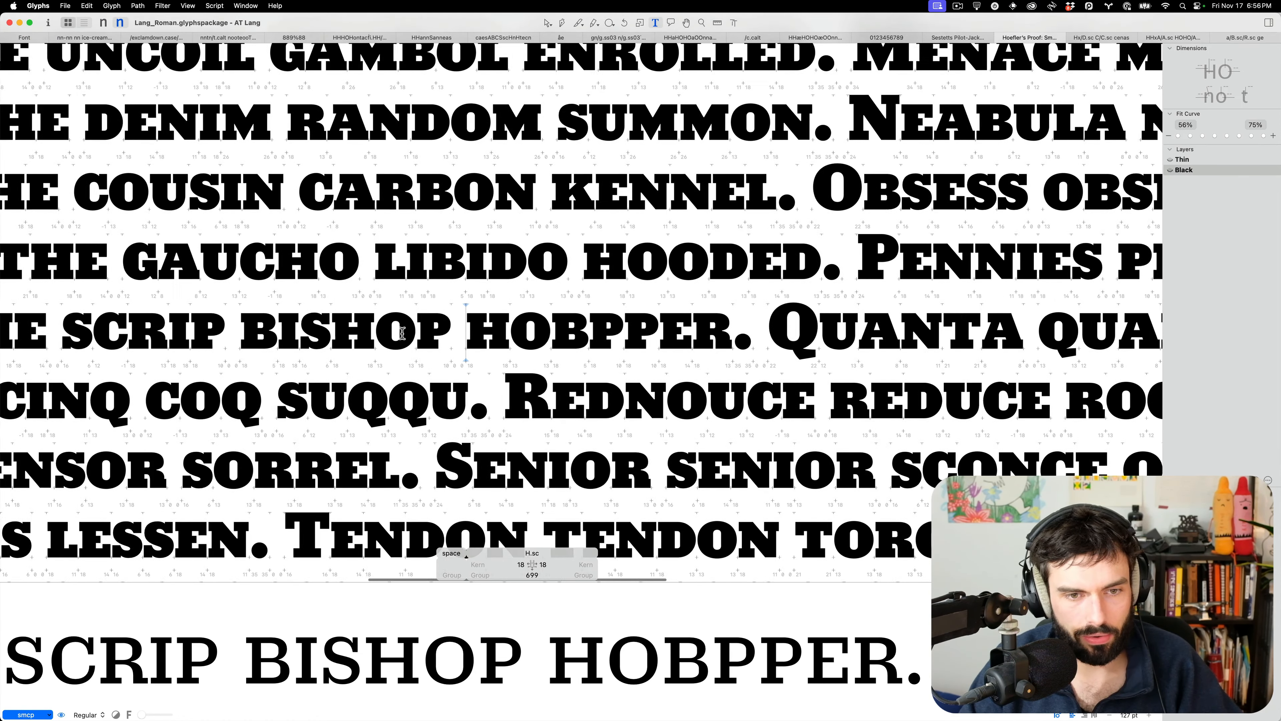
scroll(402, 333, "left", 4)
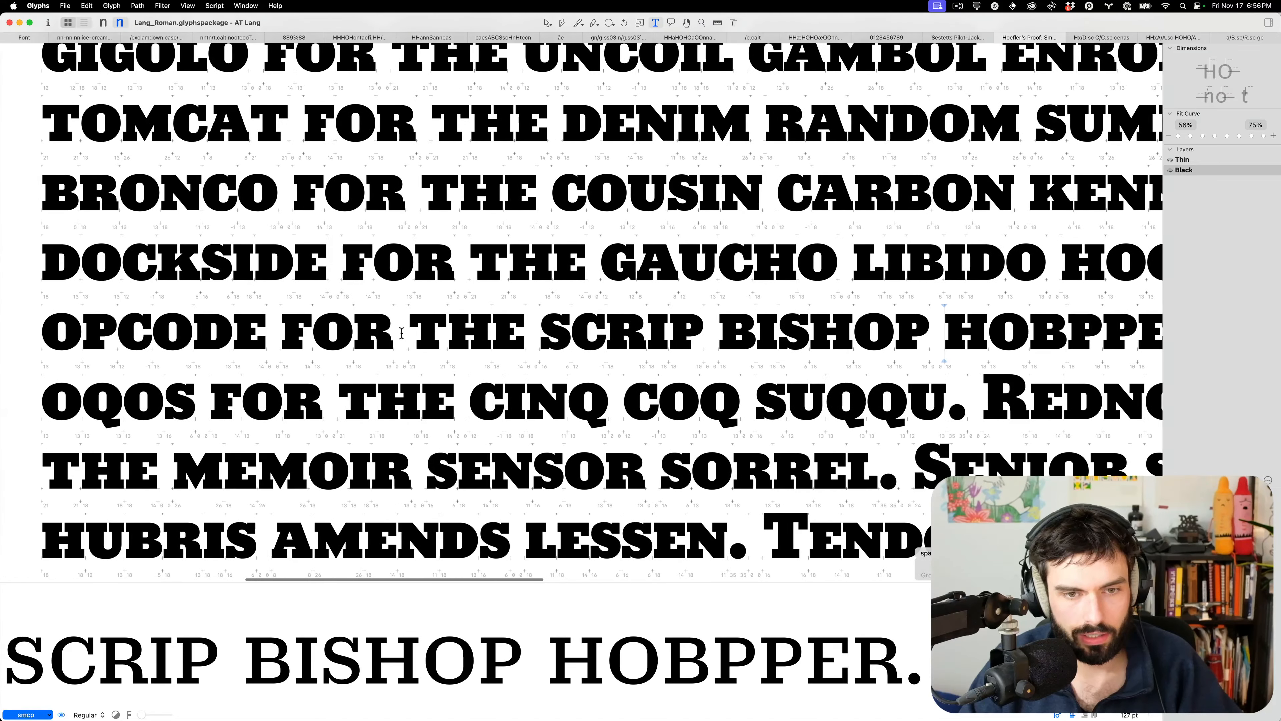
scroll(402, 333, "down", 3)
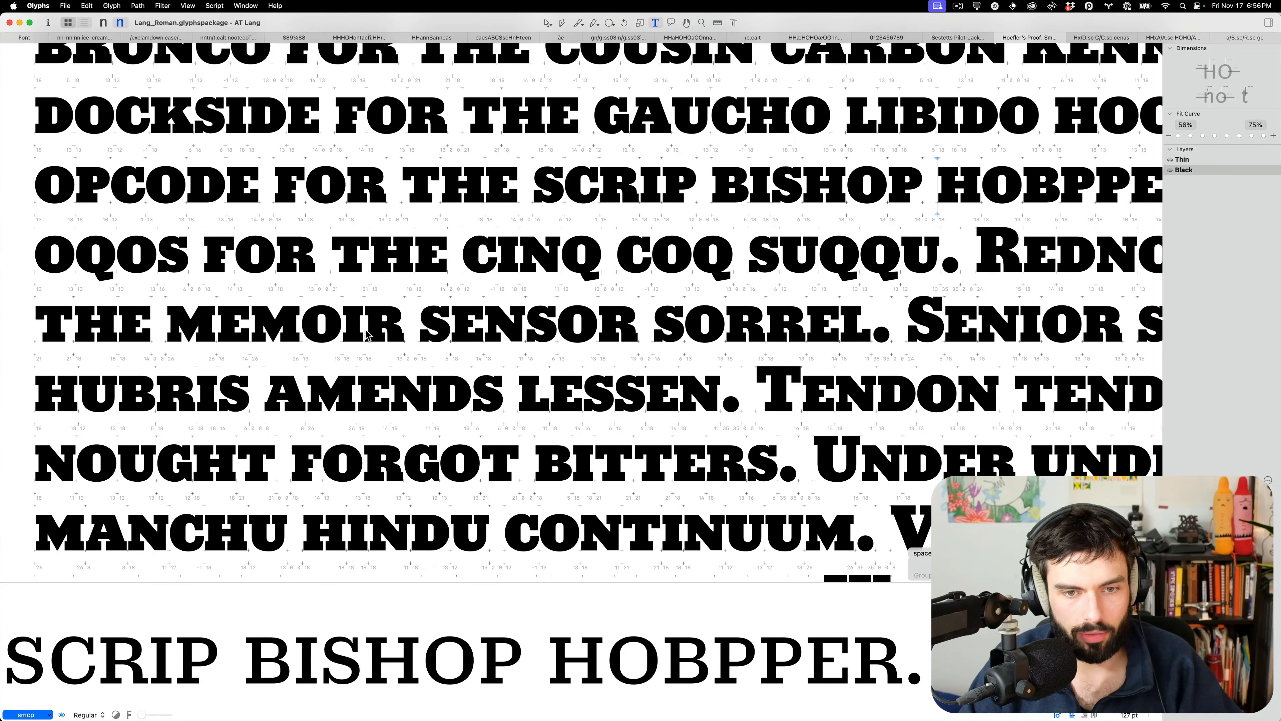
scroll(367, 335, "down", 6)
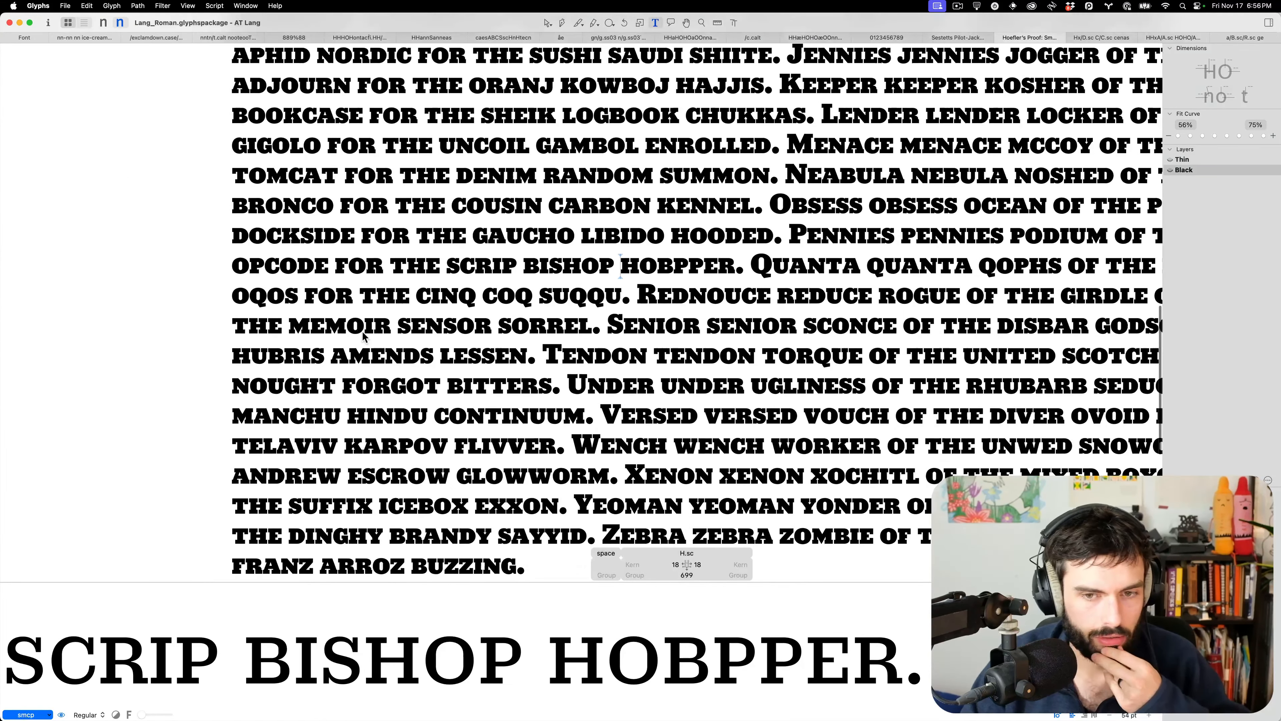
left_click(364, 333)
scroll(353, 334, "right", 2)
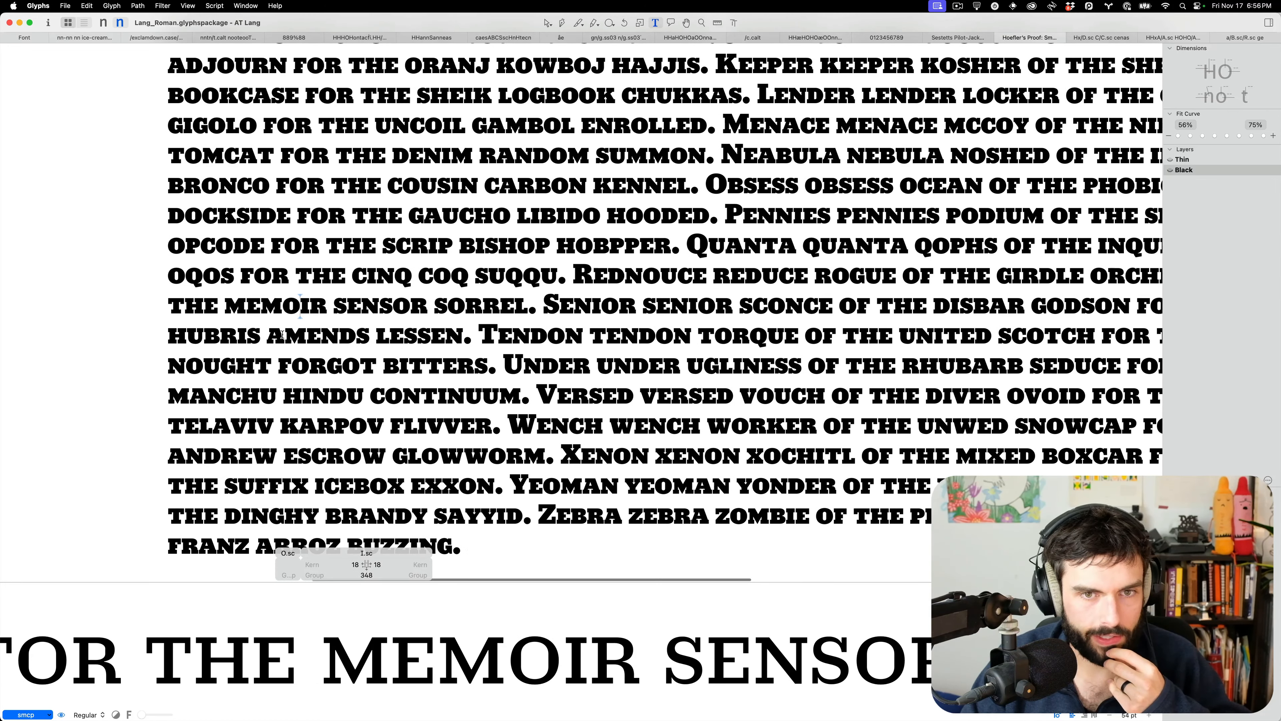
scroll(282, 334, "down", 2)
scroll(284, 332, "up", 2)
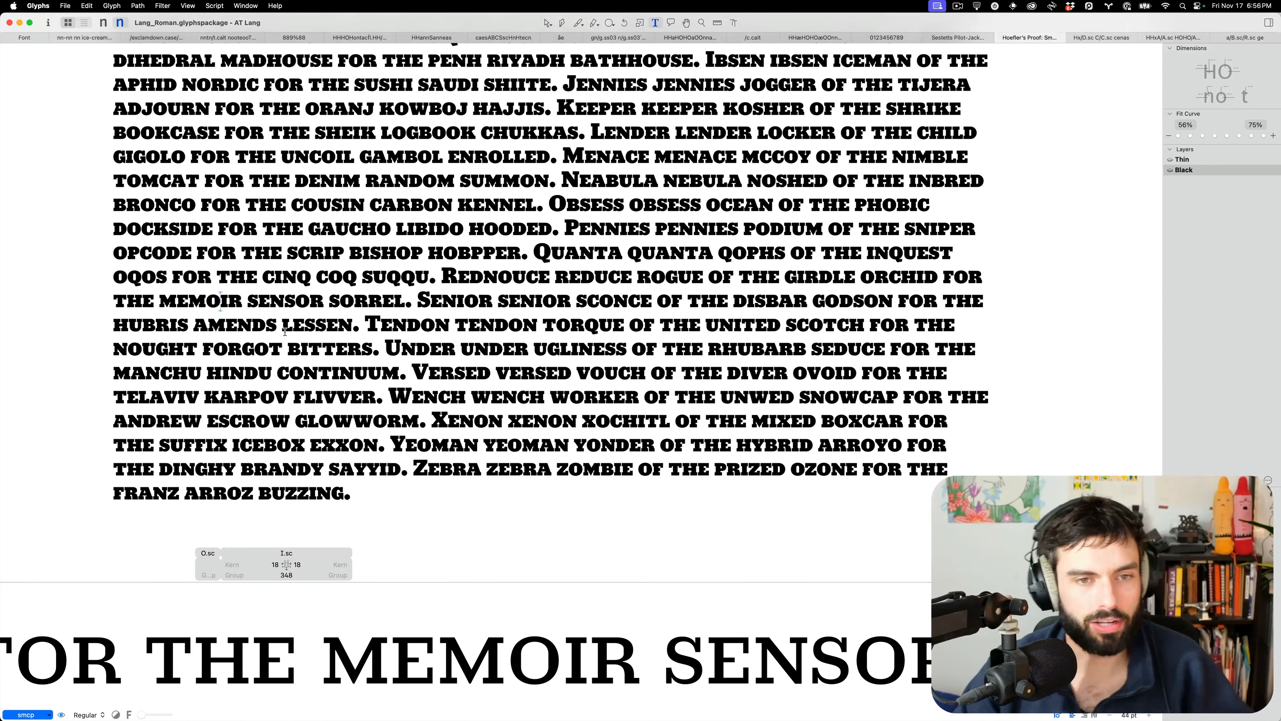
scroll(977, 457, "up", 2)
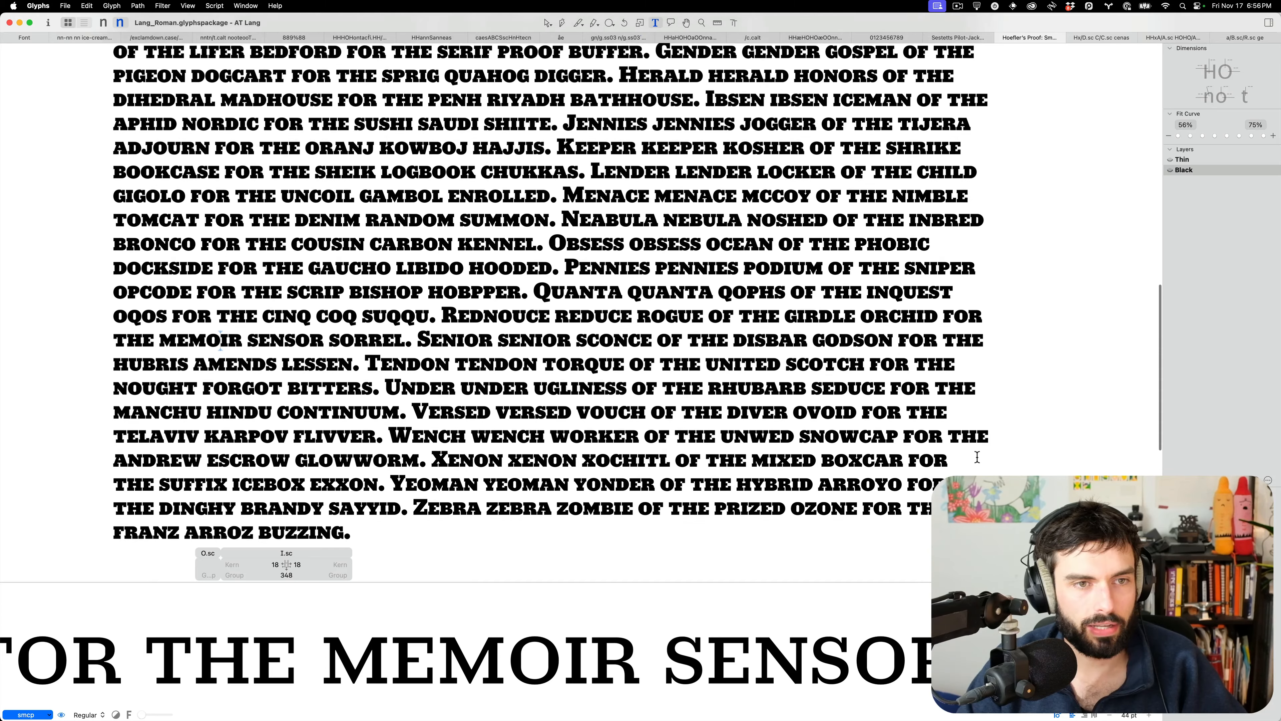
scroll(977, 457, "up", 10)
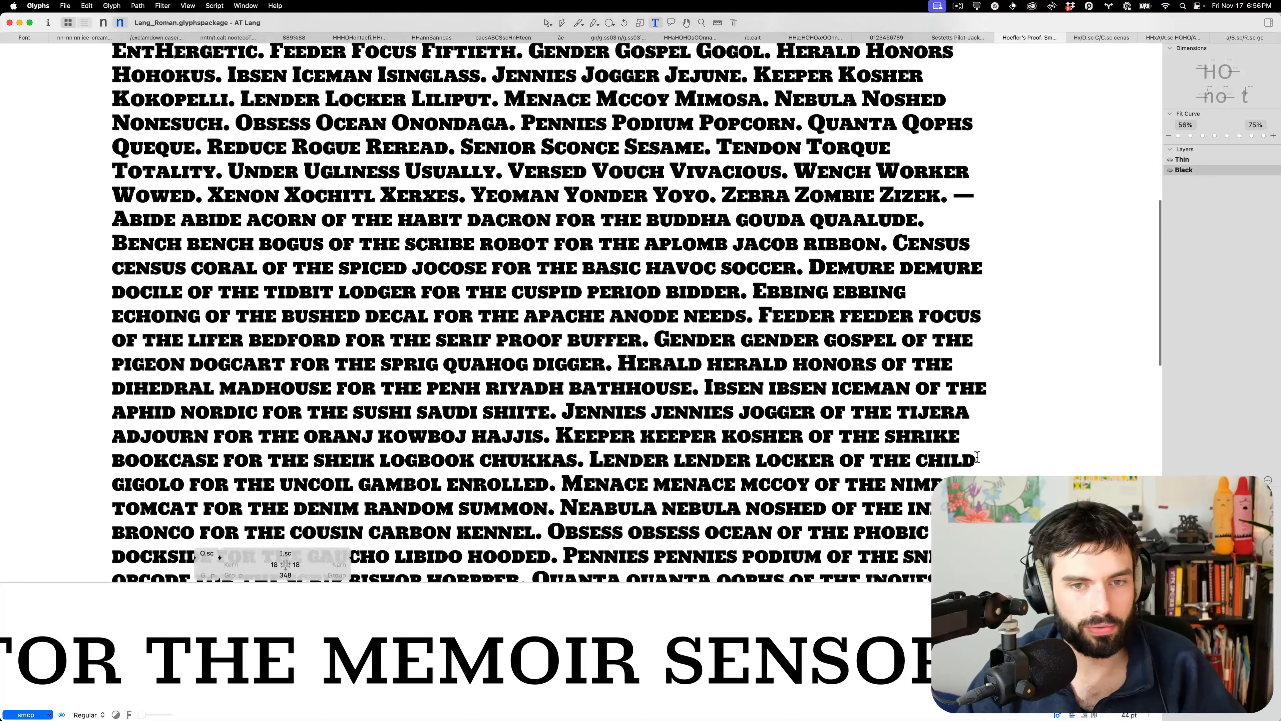
scroll(977, 457, "up", 1)
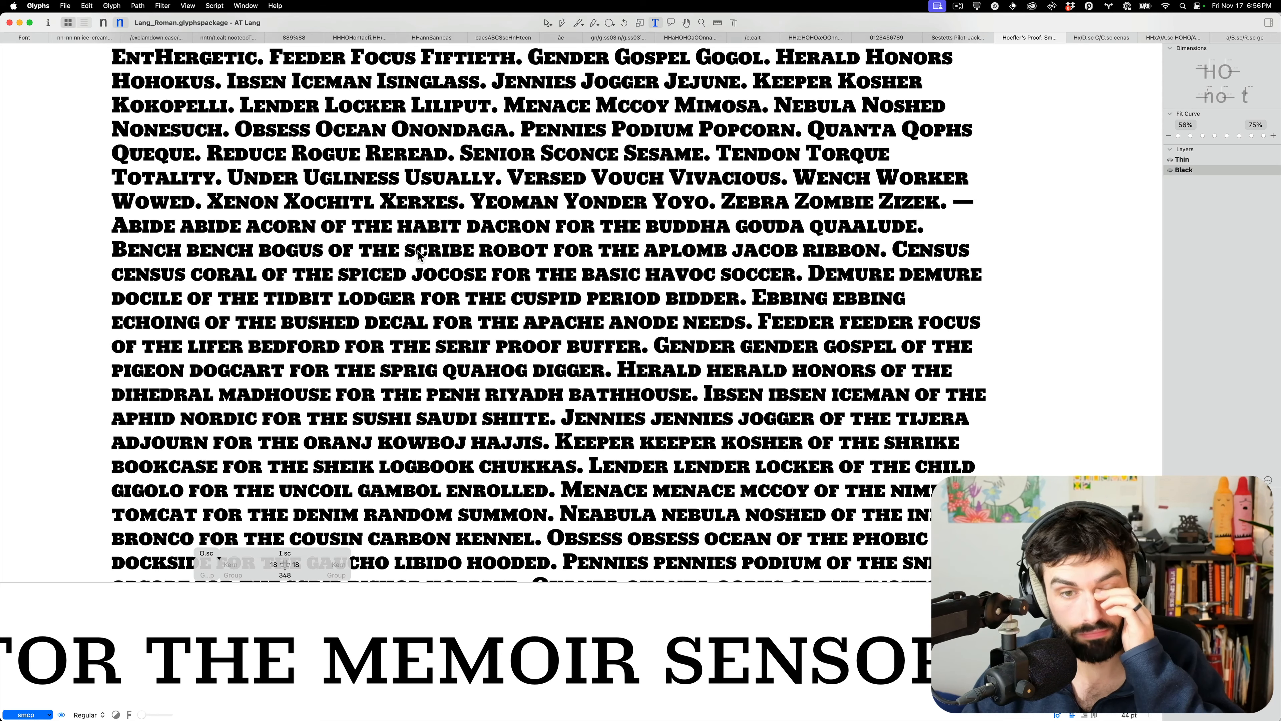
scroll(418, 255, "up", 3)
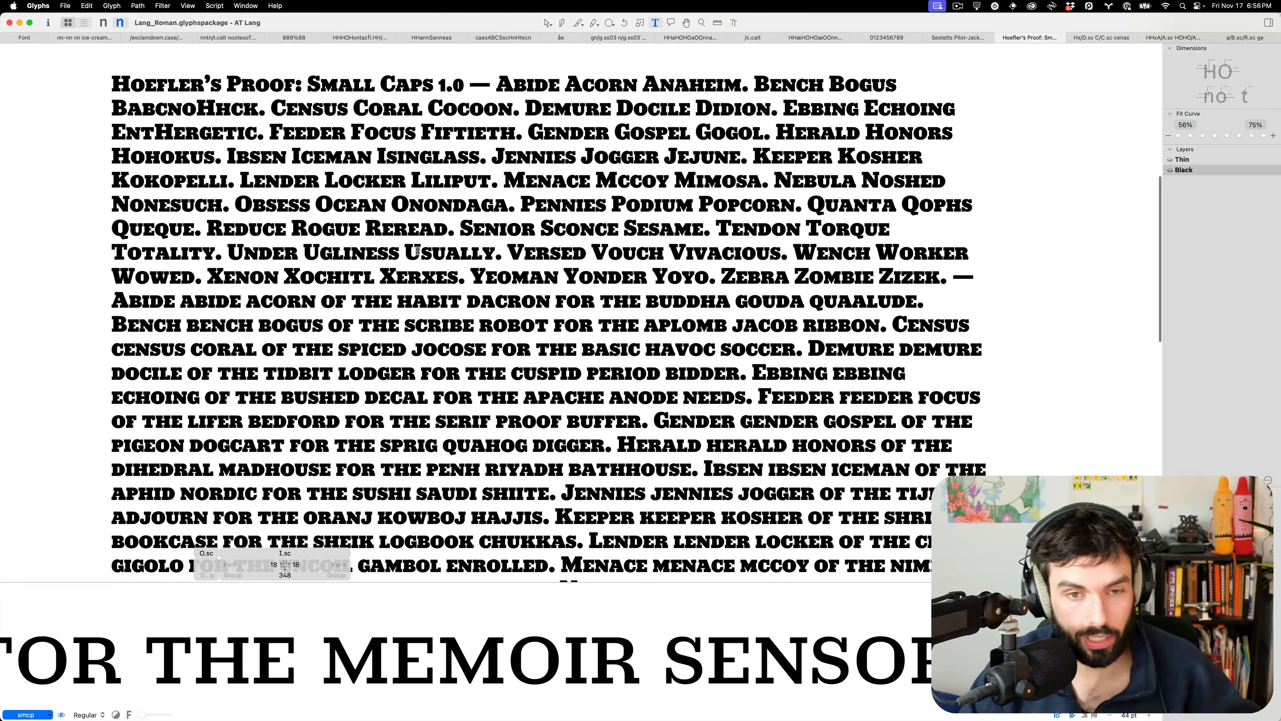
scroll(418, 250, "down", 4)
scroll(404, 259, "up", 2)
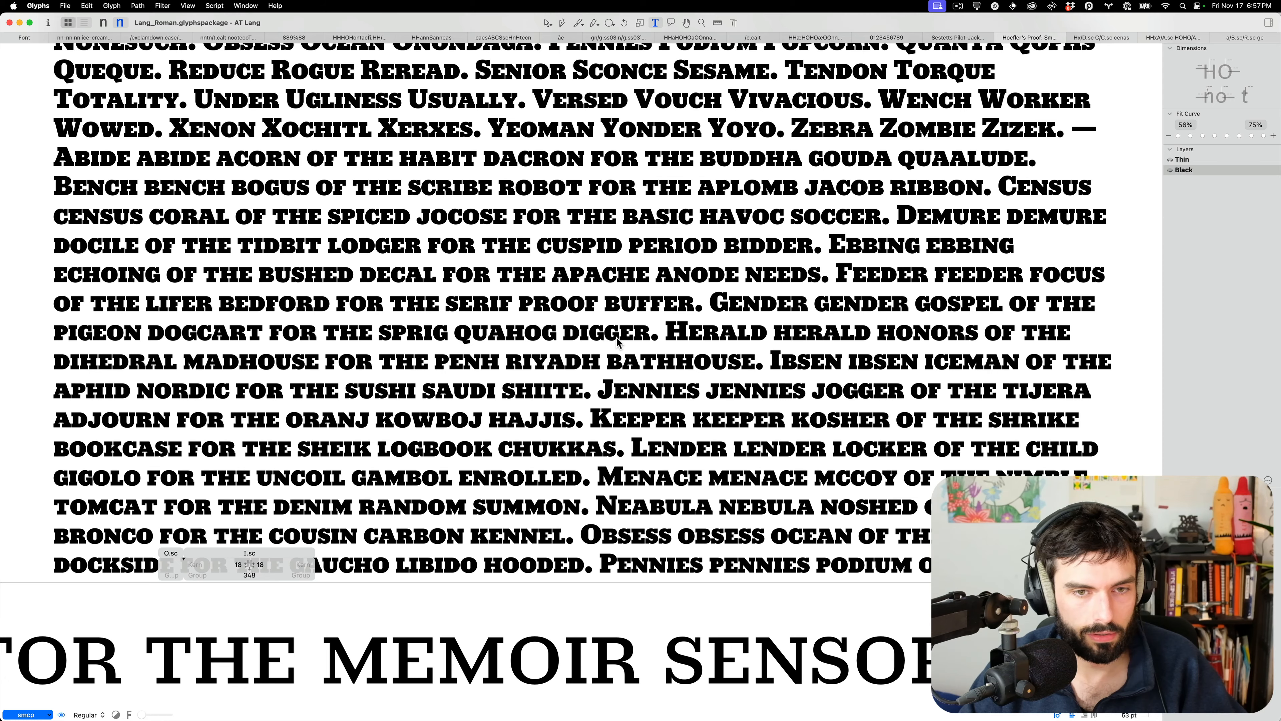
scroll(617, 343, "up", 10)
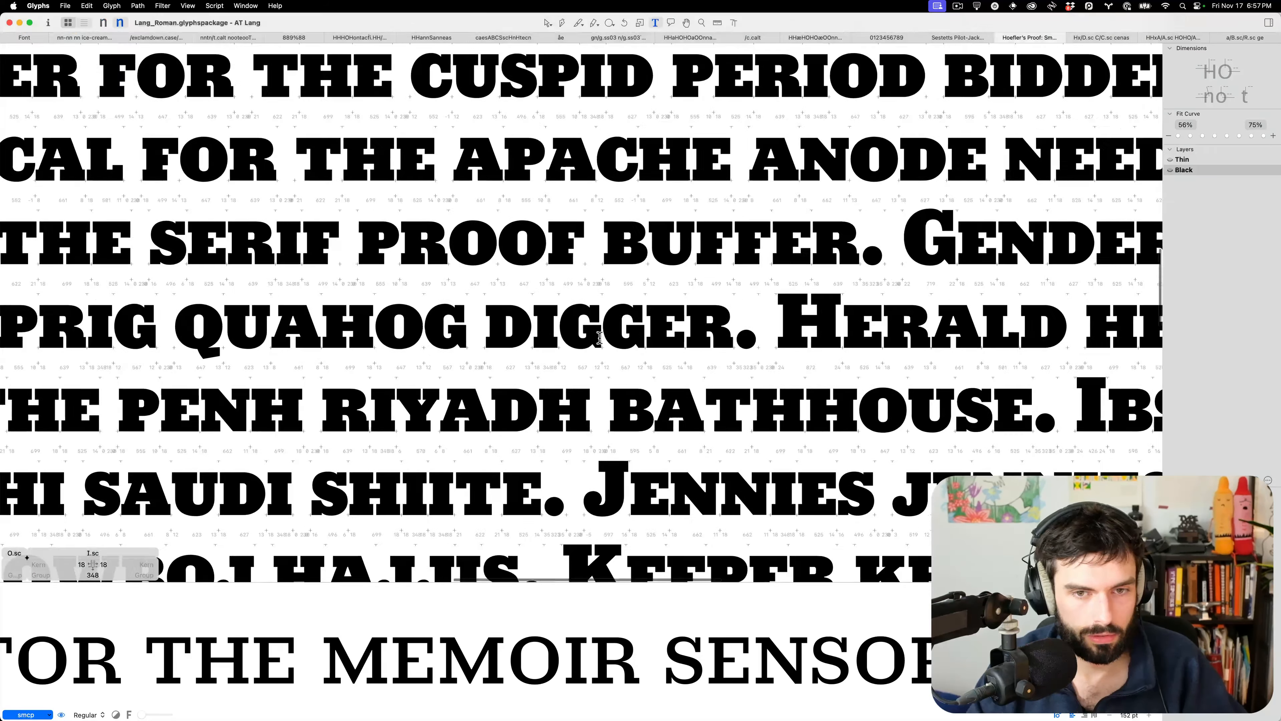
scroll(599, 337, "up", 12)
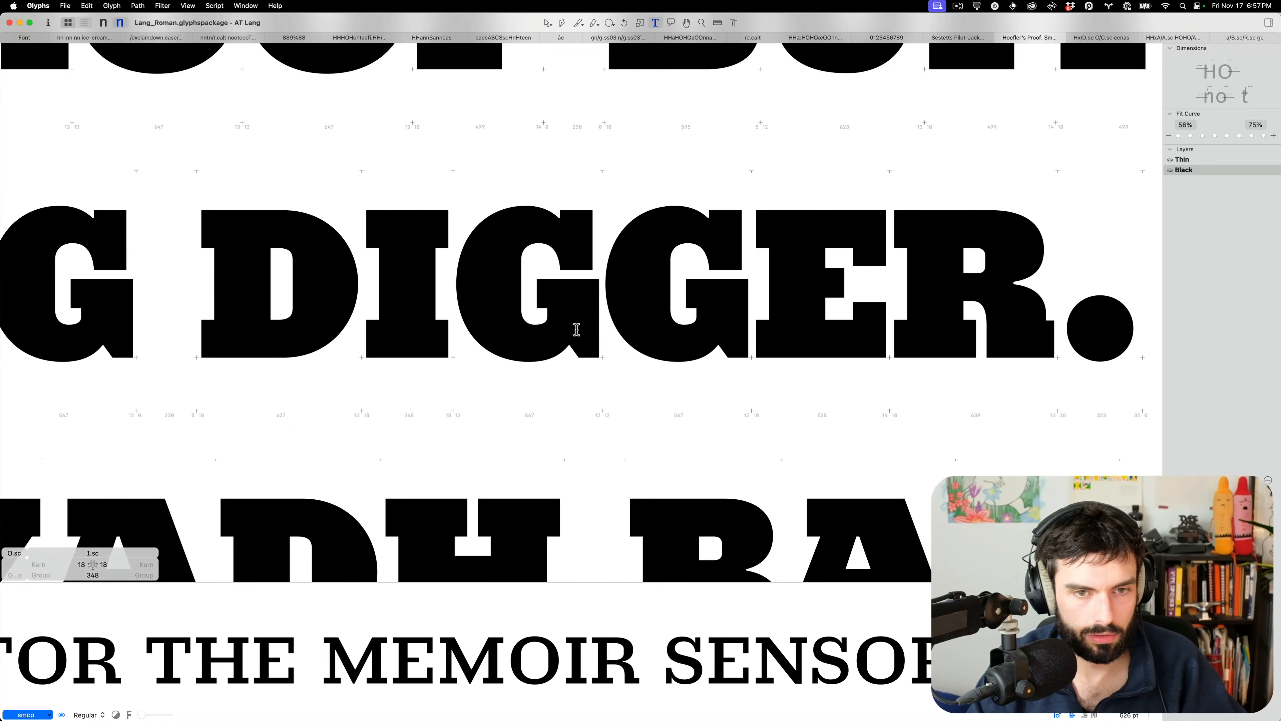
Select the small-cap G's crossbar nodes in DIGGER and nudge them up about 20 units
double_click(568, 324)
left_click(543, 312)
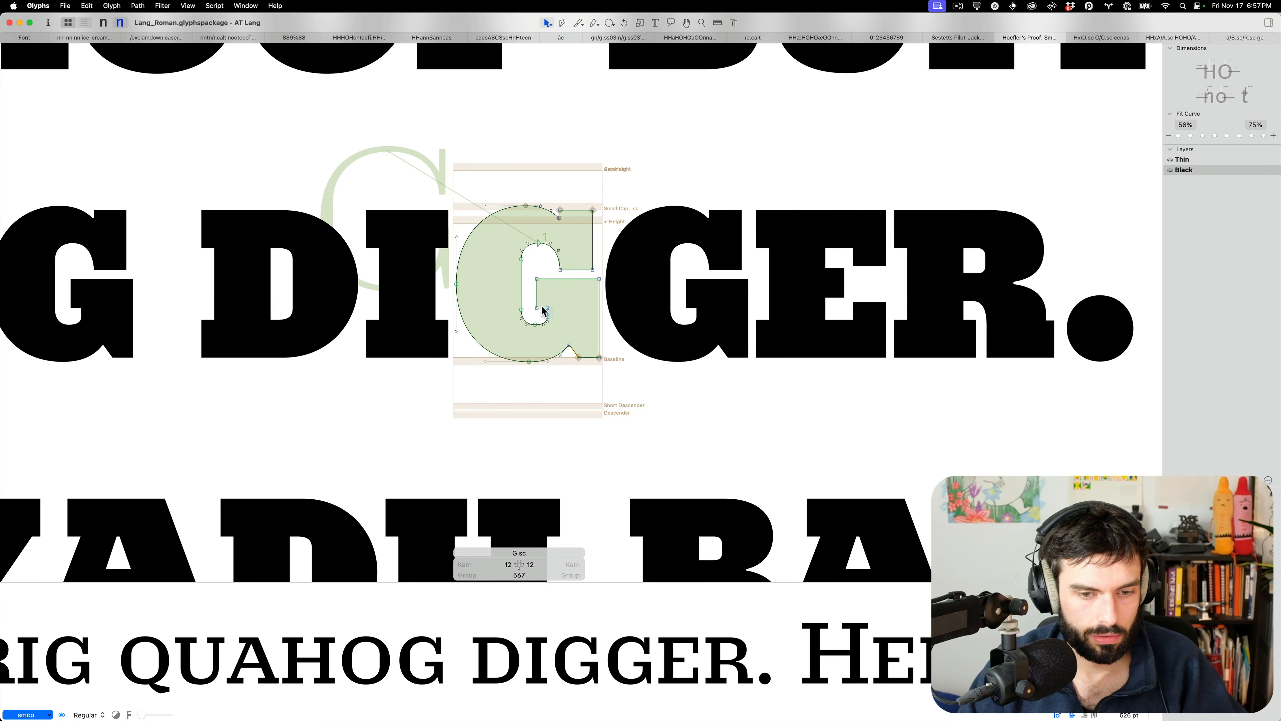
left_click(547, 299)
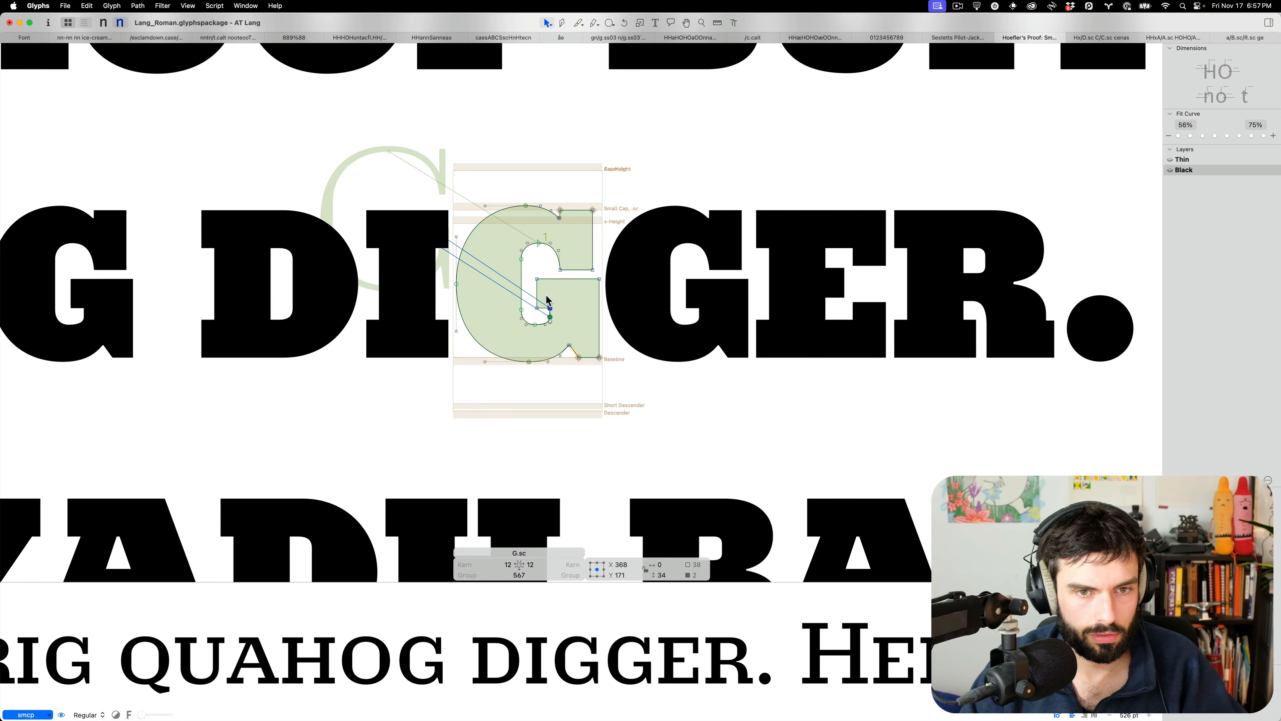
left_click_drag(538, 312, 530, 331)
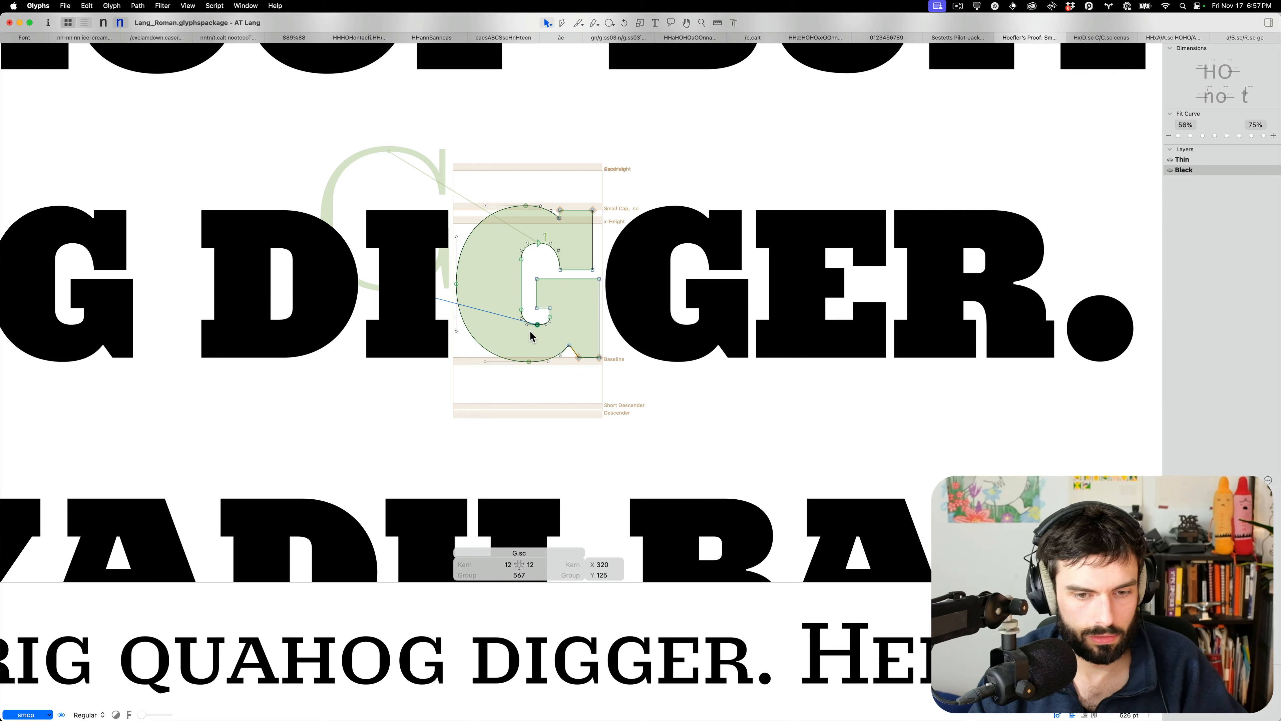
left_click_drag(617, 288, 555, 261)
key("shift+Up")
key("shift+Up")
key("shift+Up")
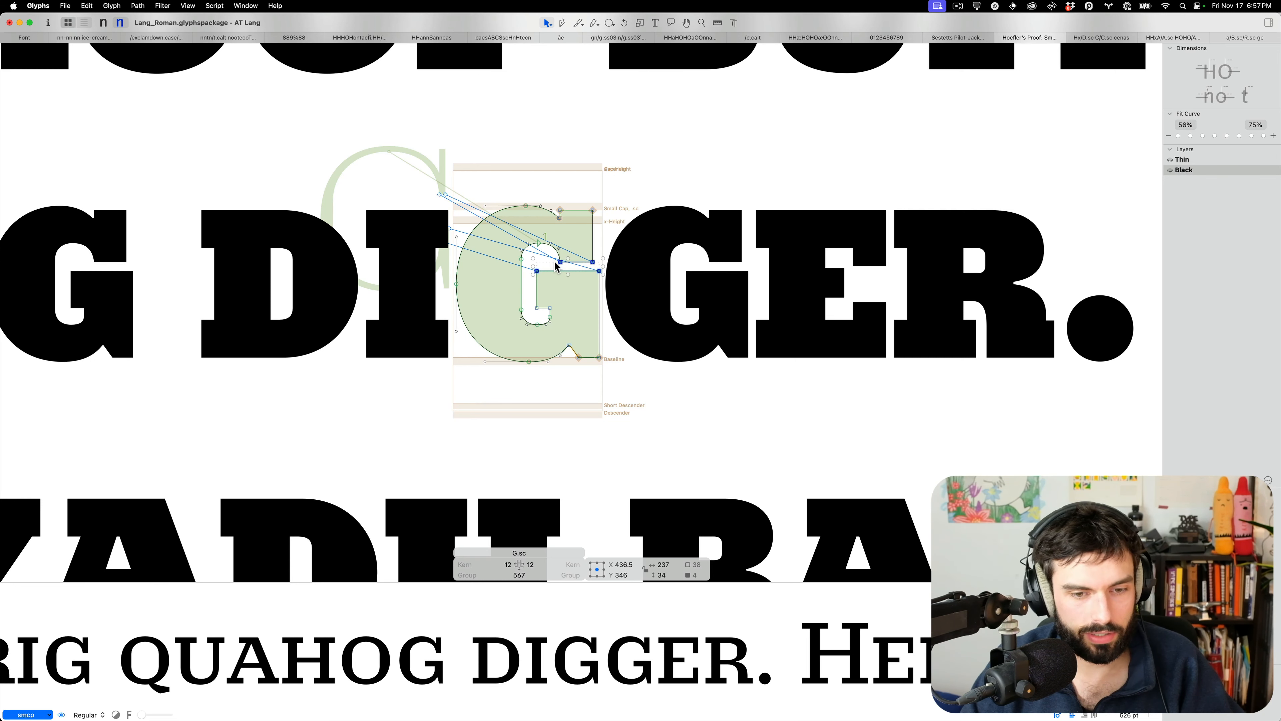
key("shift+Down")
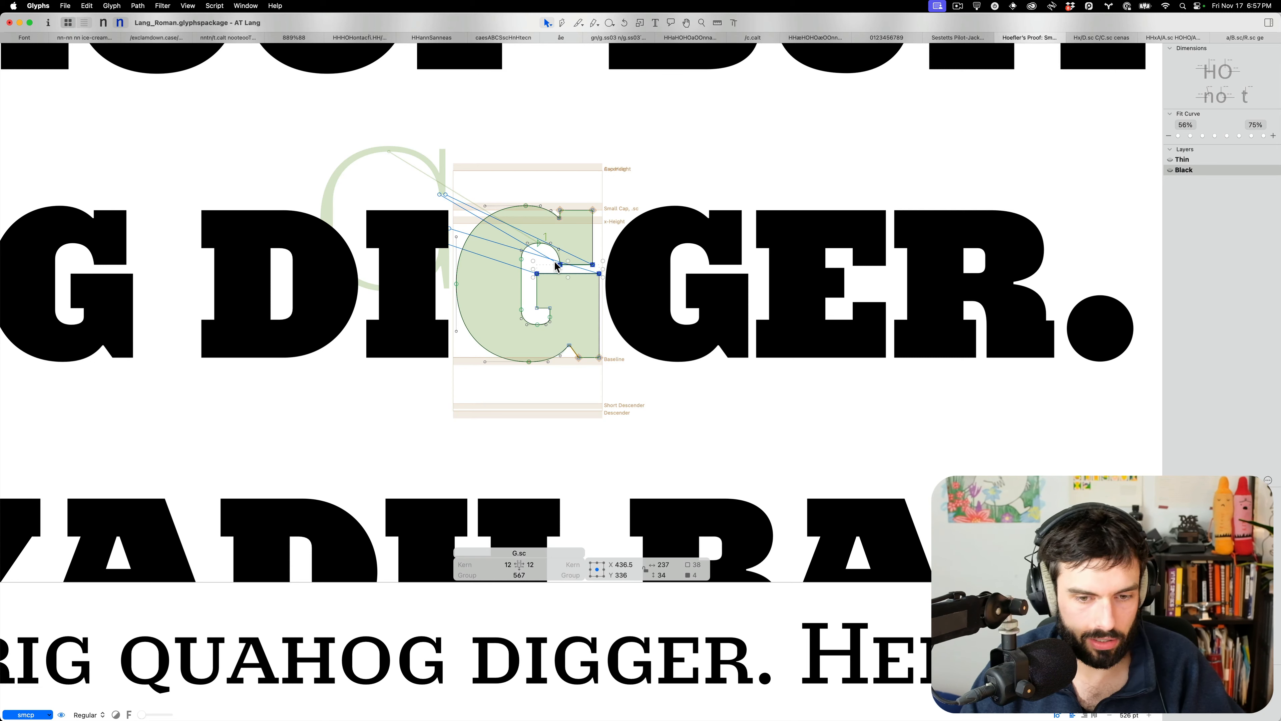
left_click(579, 298)
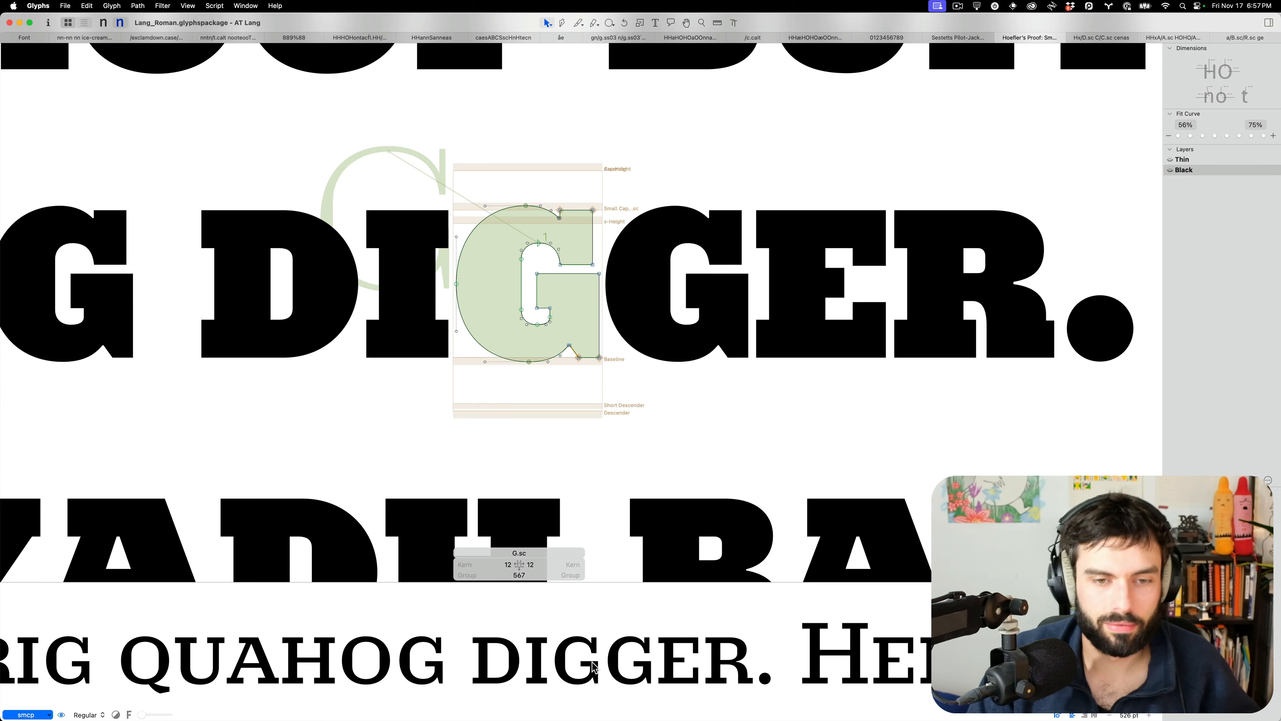
Return to the zoomed-out proof text and drag the divider down to enlarge the text area
scroll(557, 372, "down", 5)
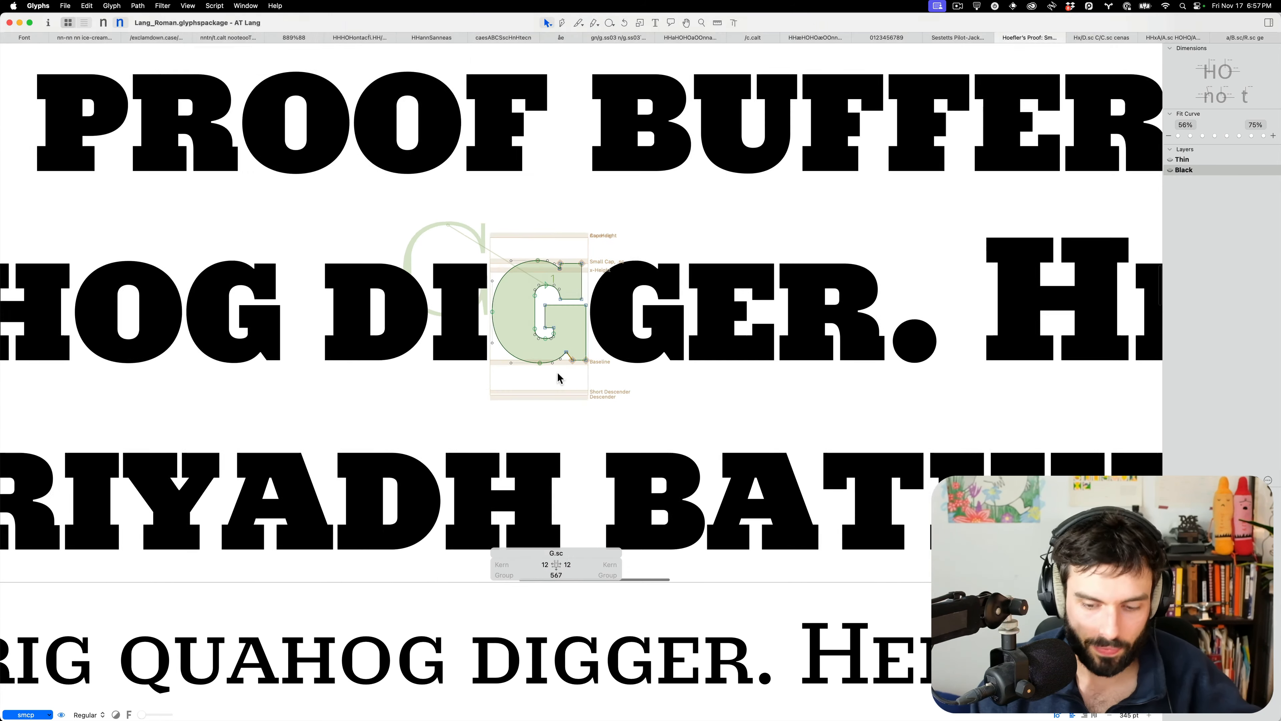
scroll(558, 374, "down", 1)
key("t")
scroll(520, 366, "down", 5)
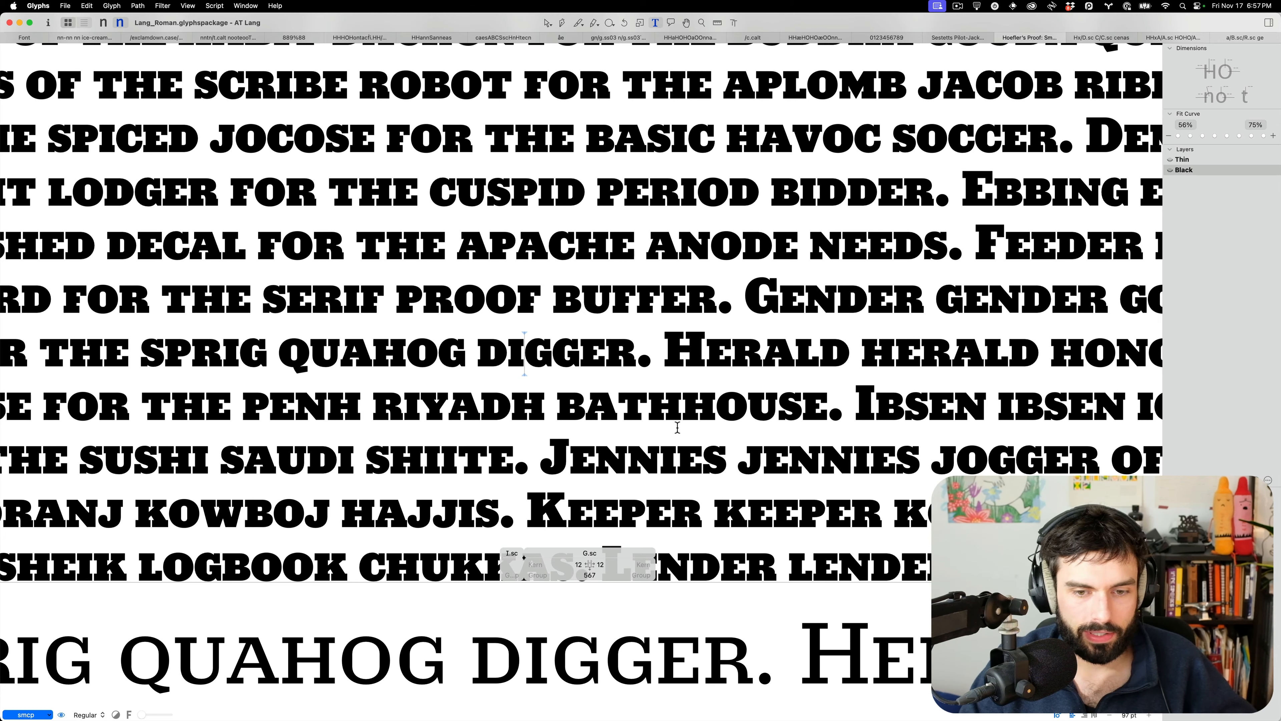
key("super+minus")
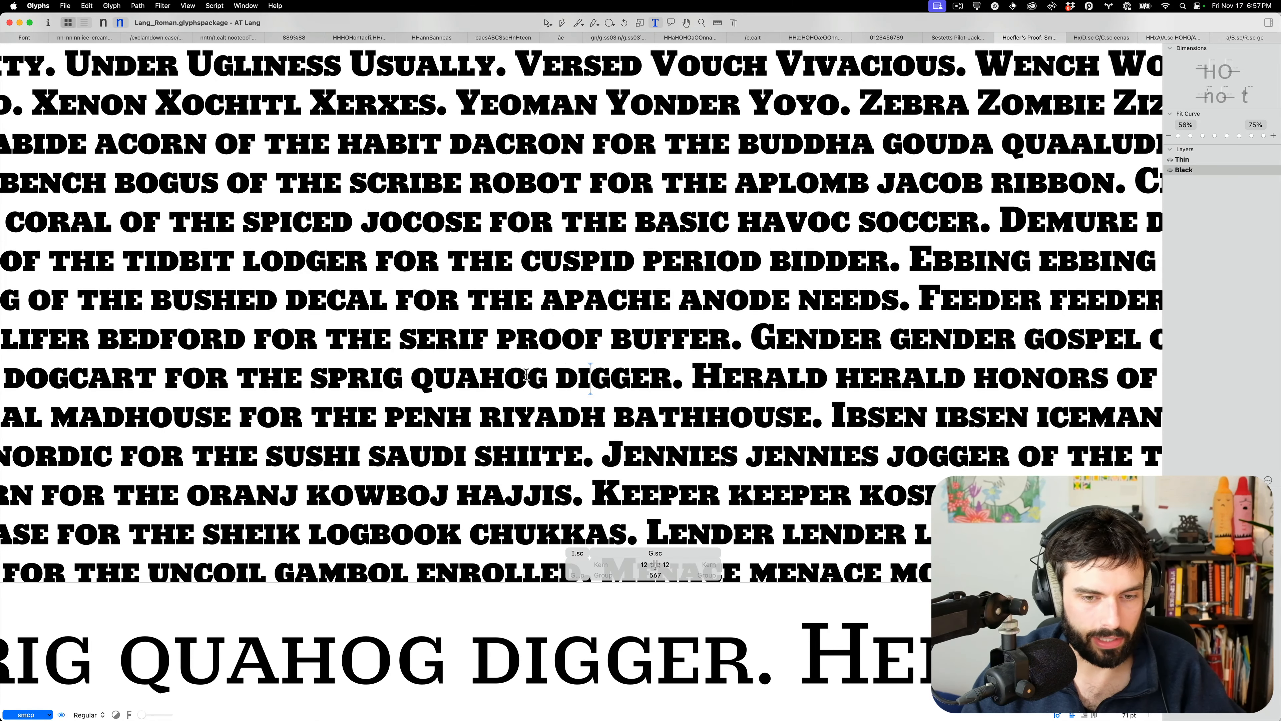
scroll(526, 375, "right", 3)
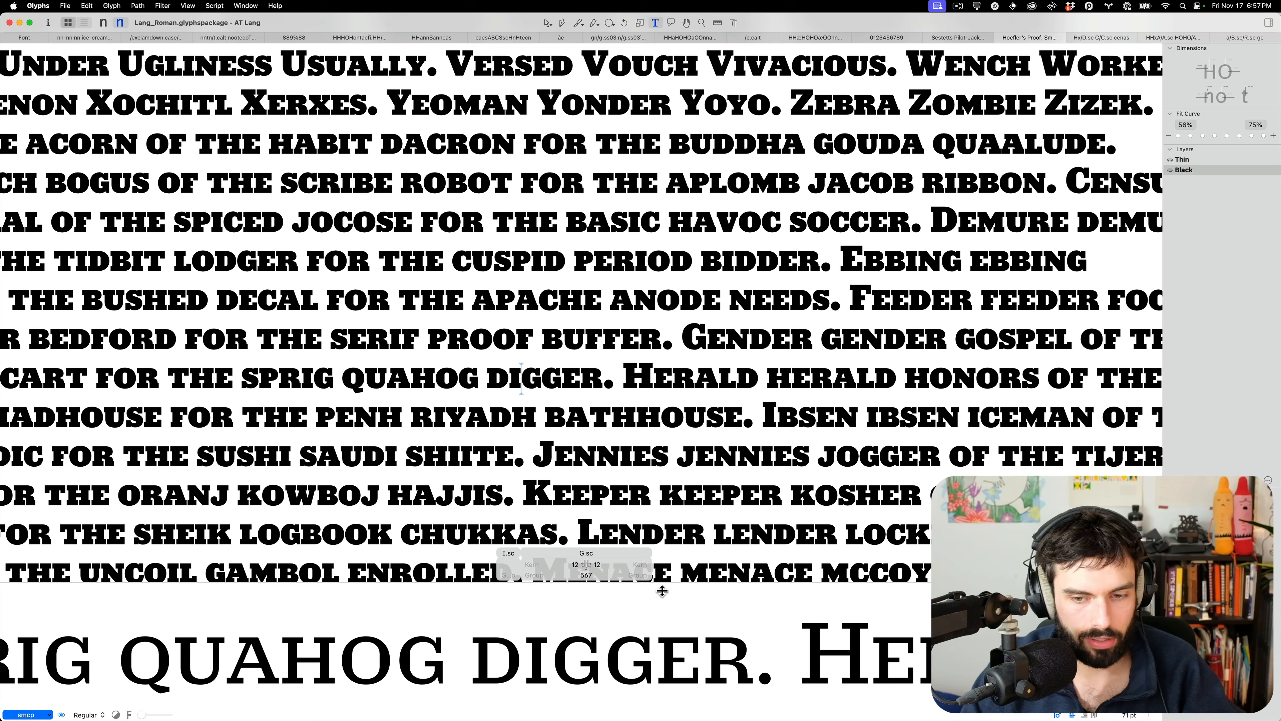
left_click_drag(664, 584, 649, 655)
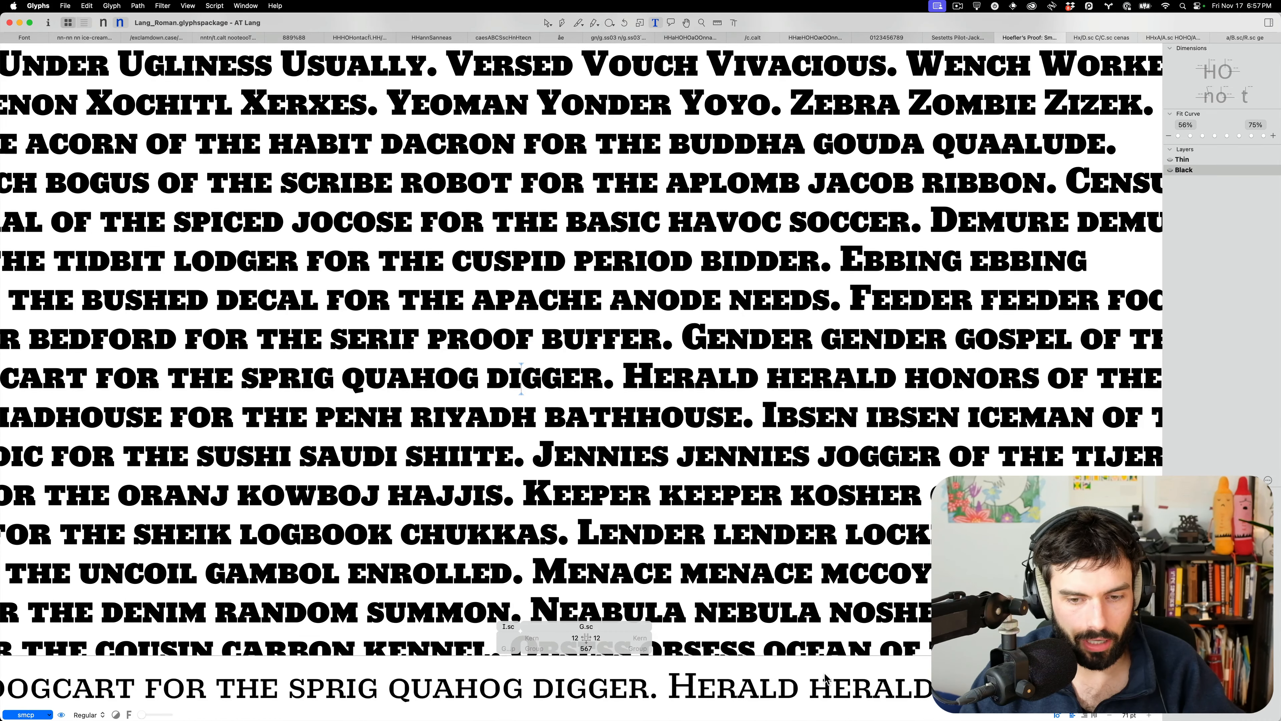
left_click_drag(890, 656, 886, 686)
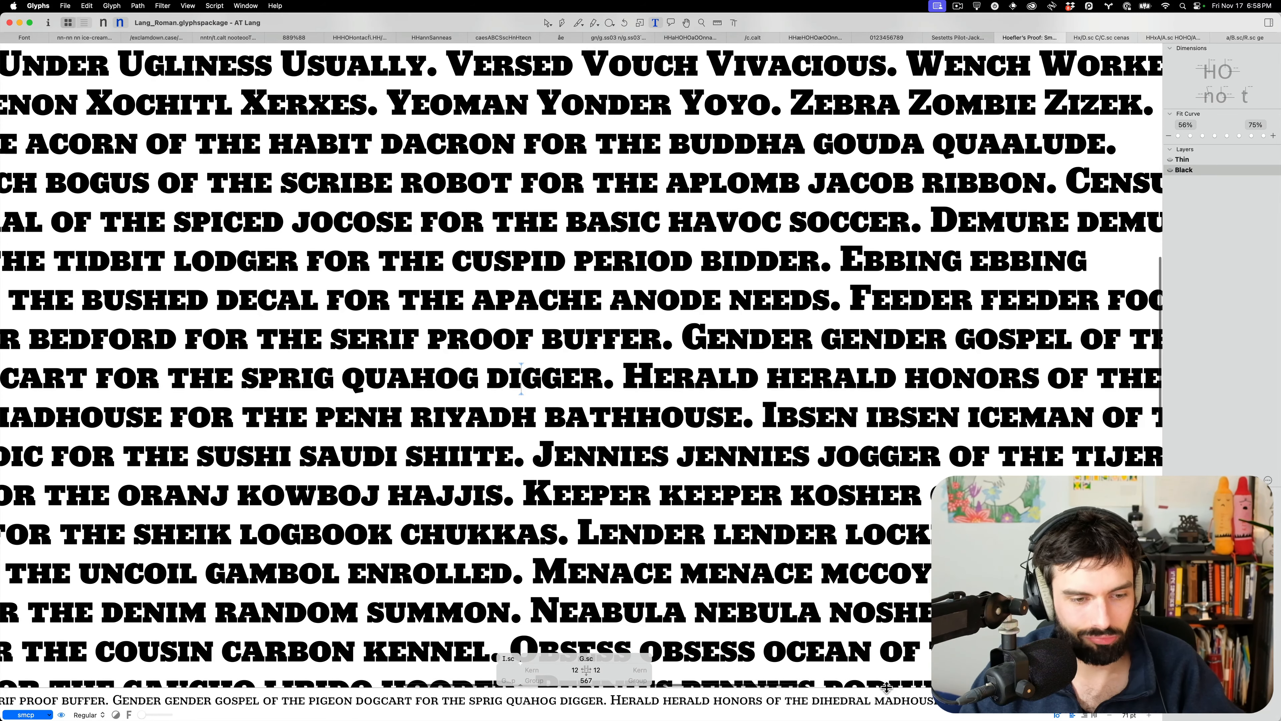